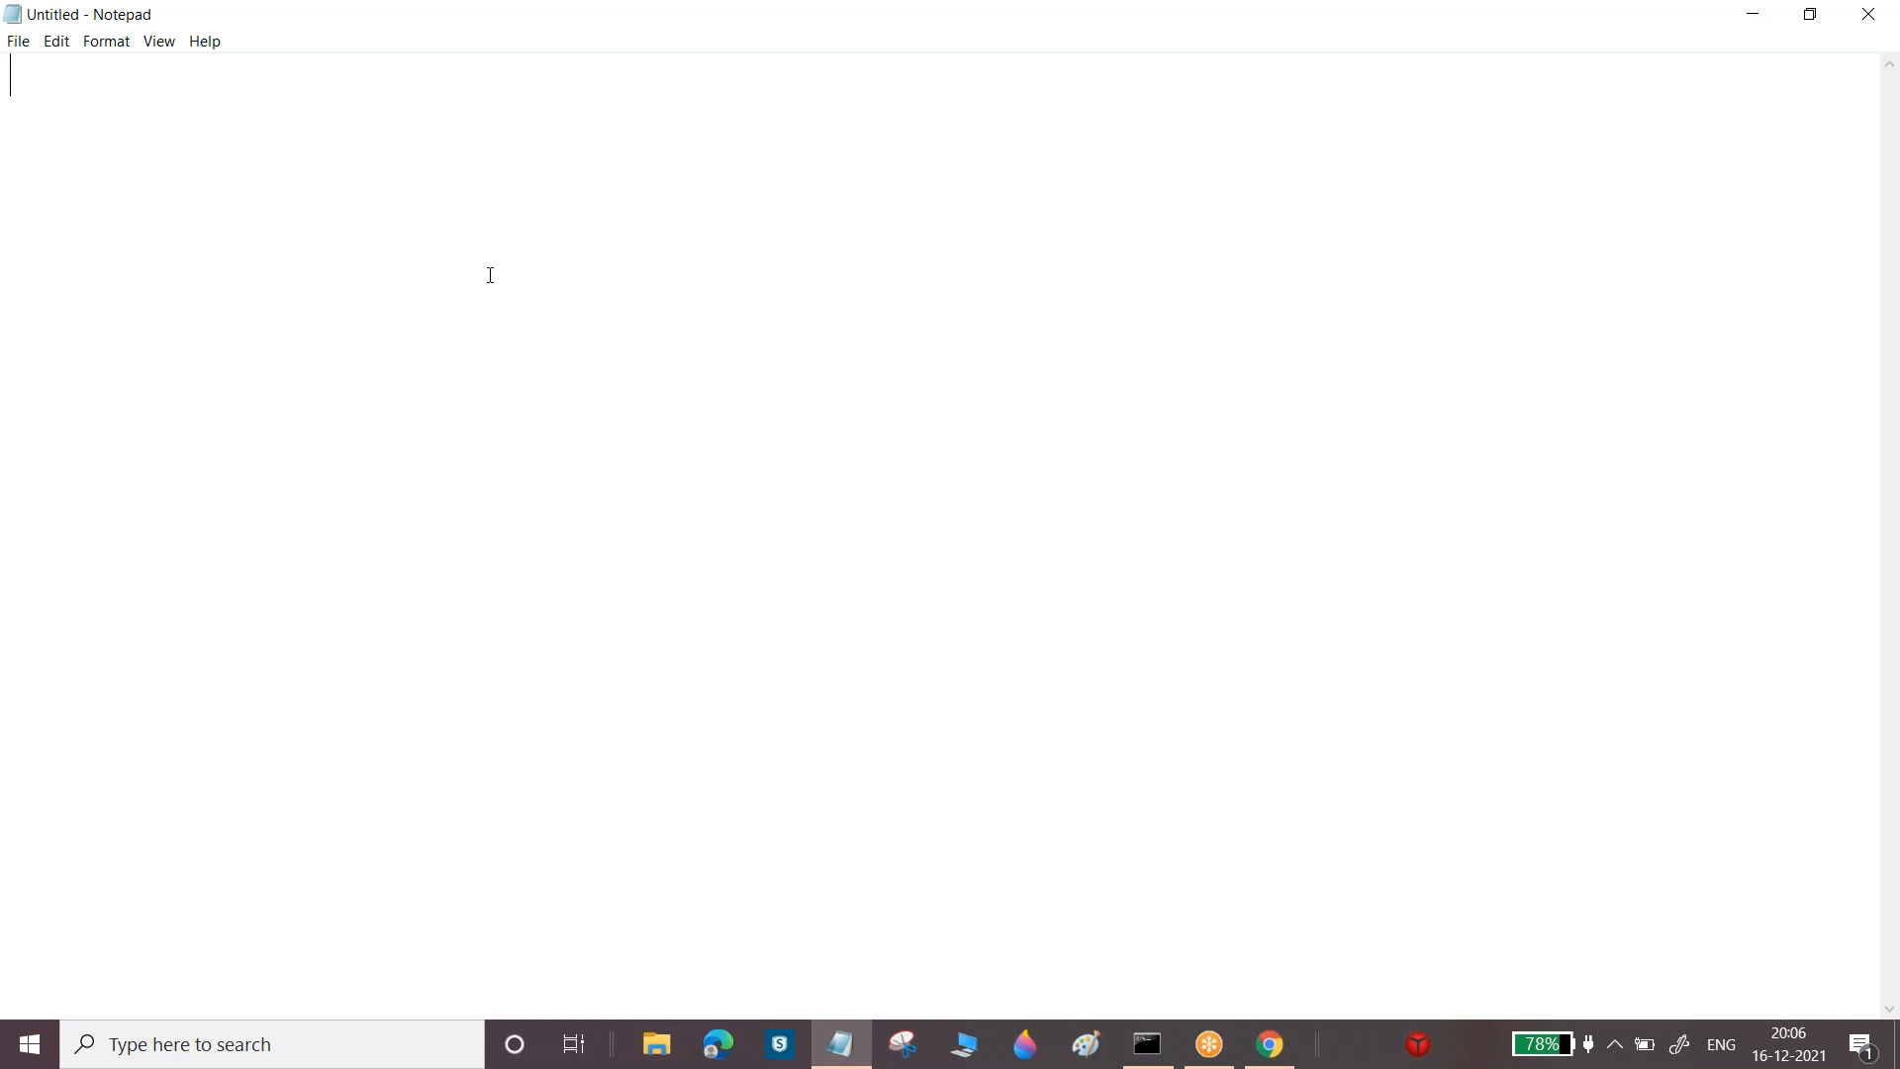
Type the title 'How to Develop Sample Web page in PEGA' with a dashed underline below it
type("How to ")
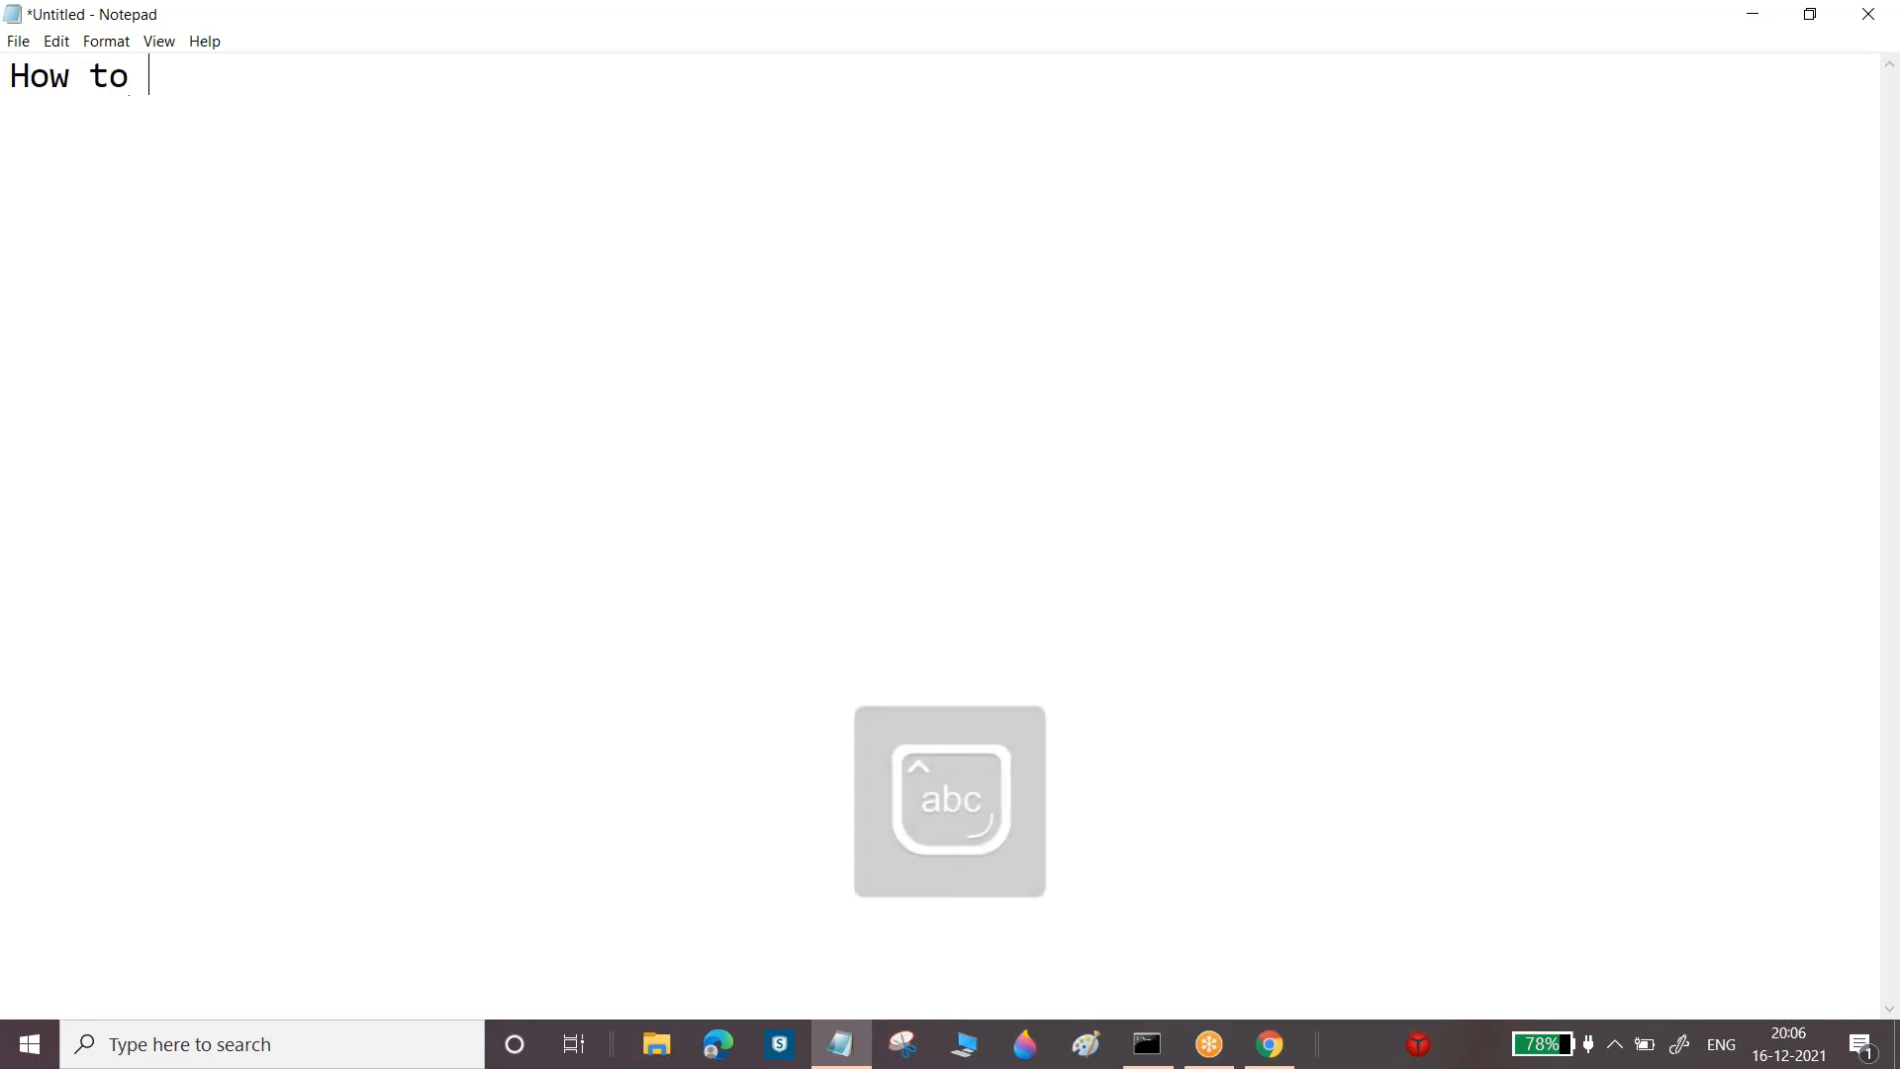
type("Devel")
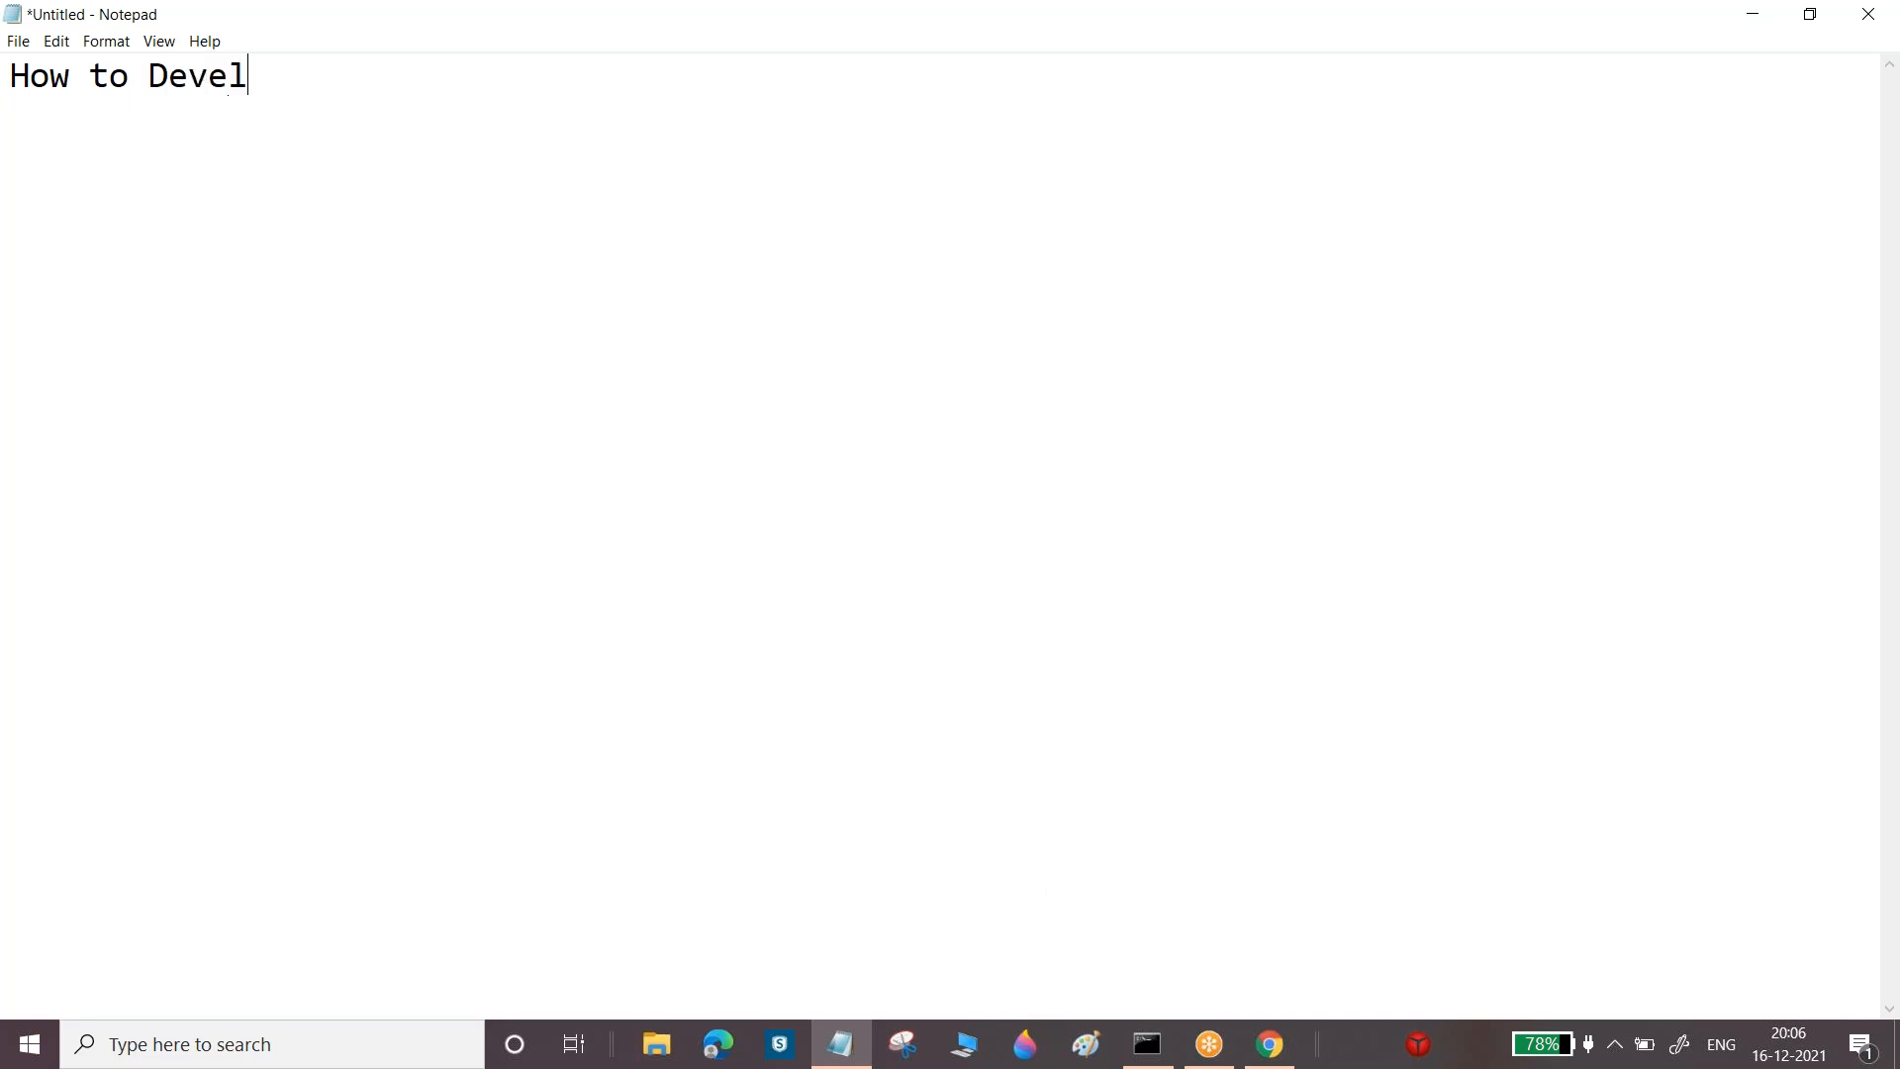
type("op Sample Pe")
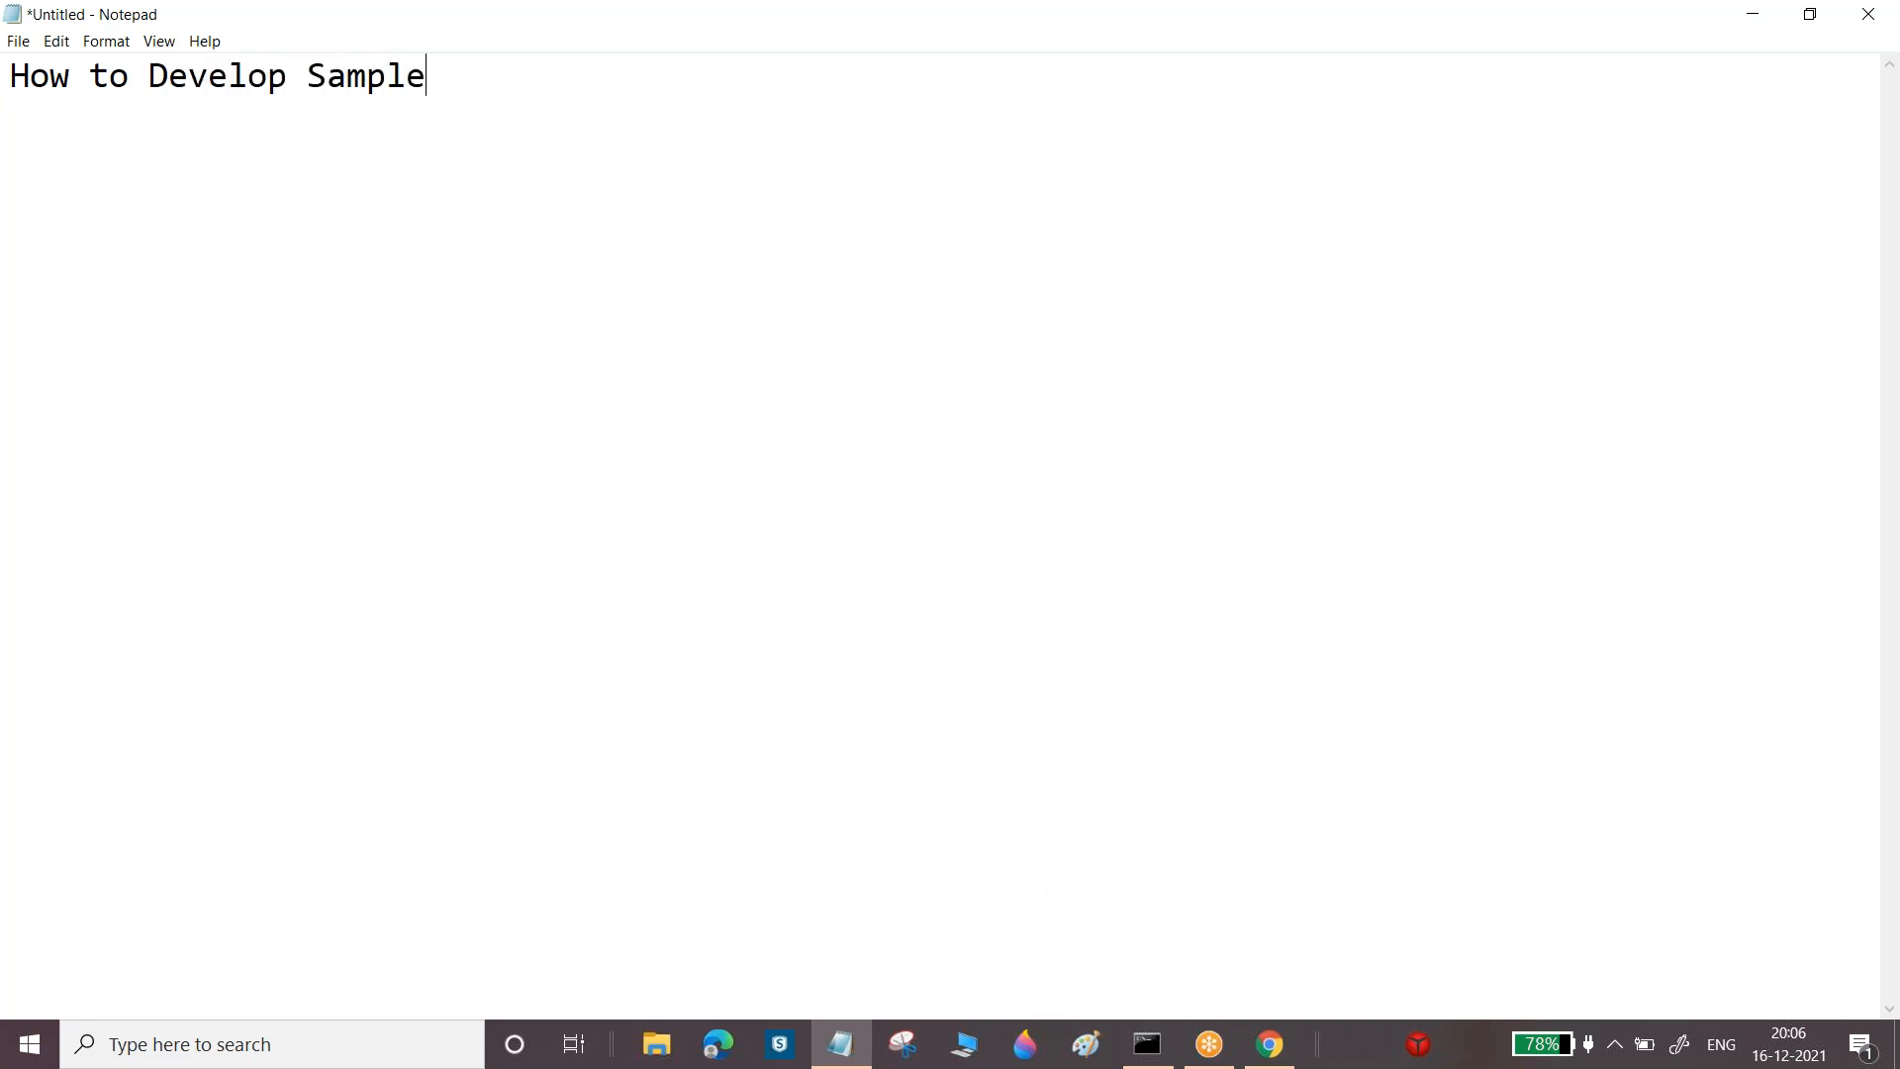
key("BackSpace")
key("BackSpace")
type("Web page in PEGA")
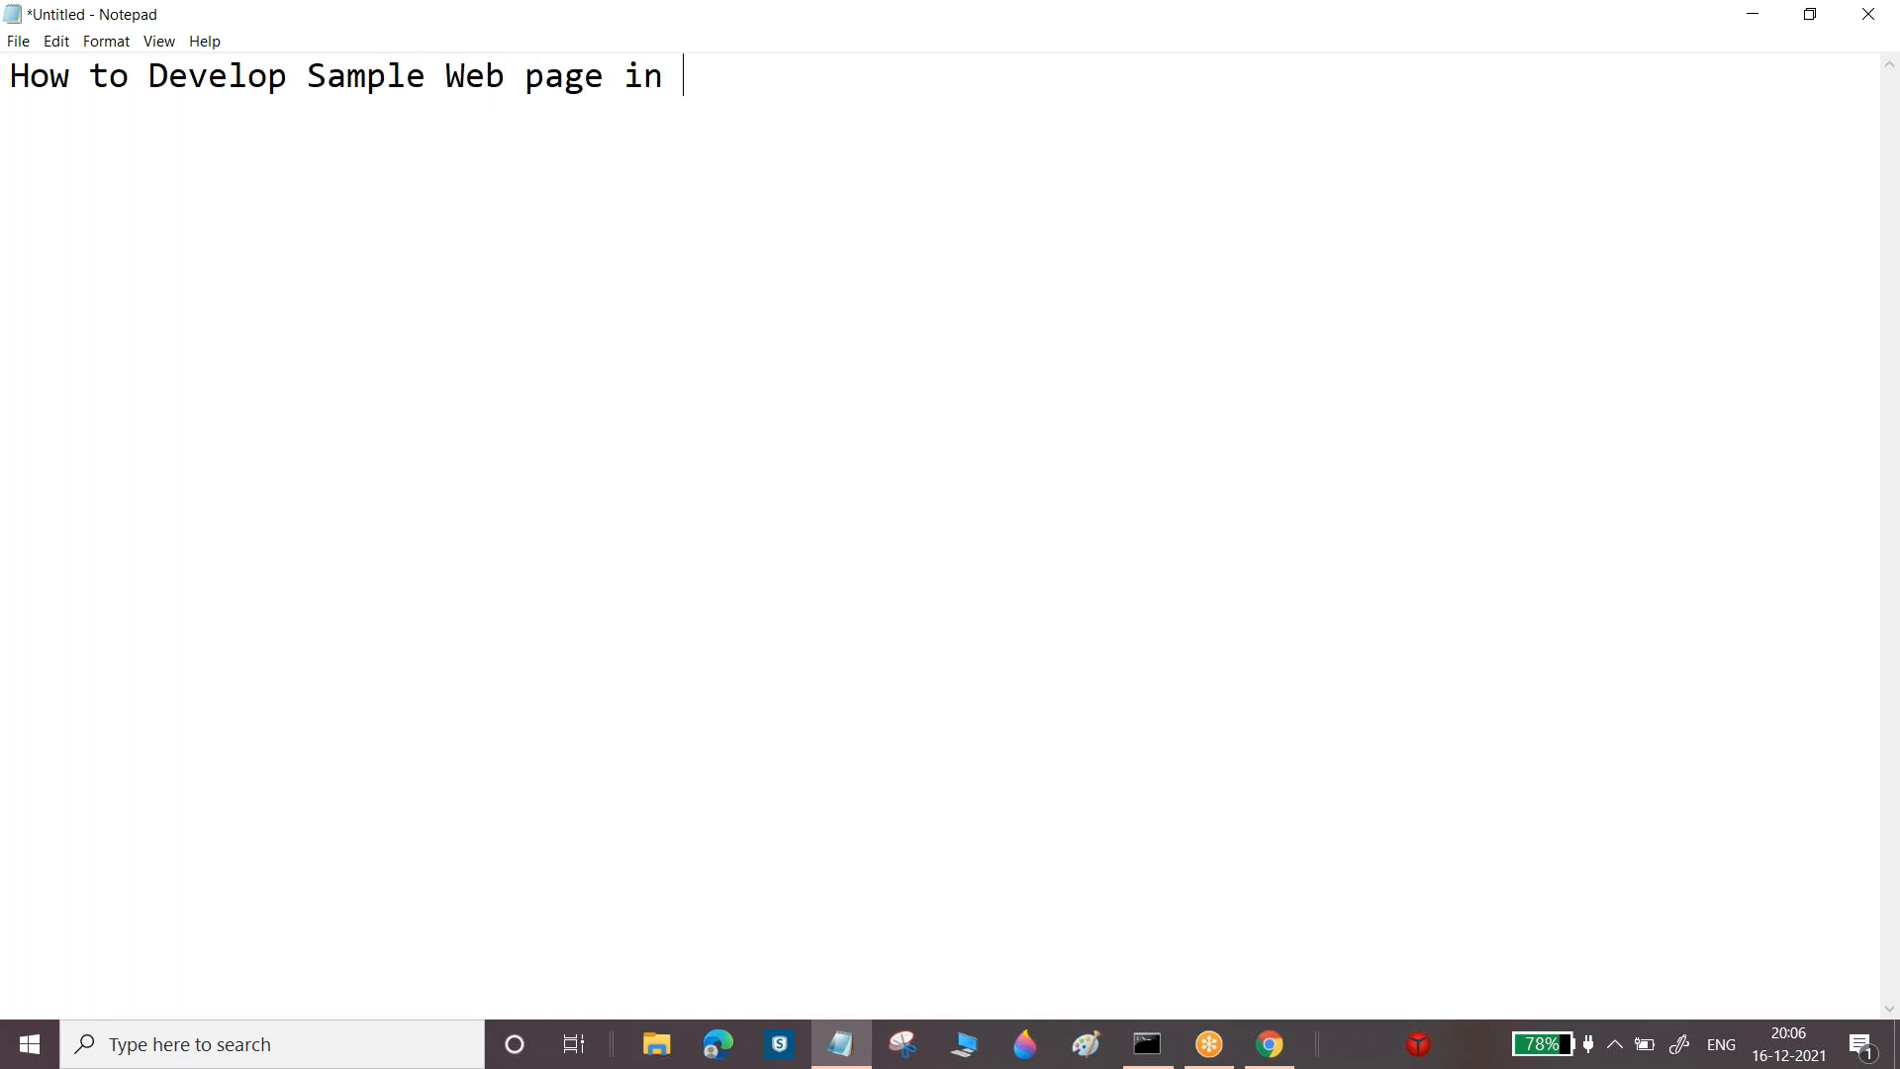
key("Return")
type("---------------------------------------")
key("Return")
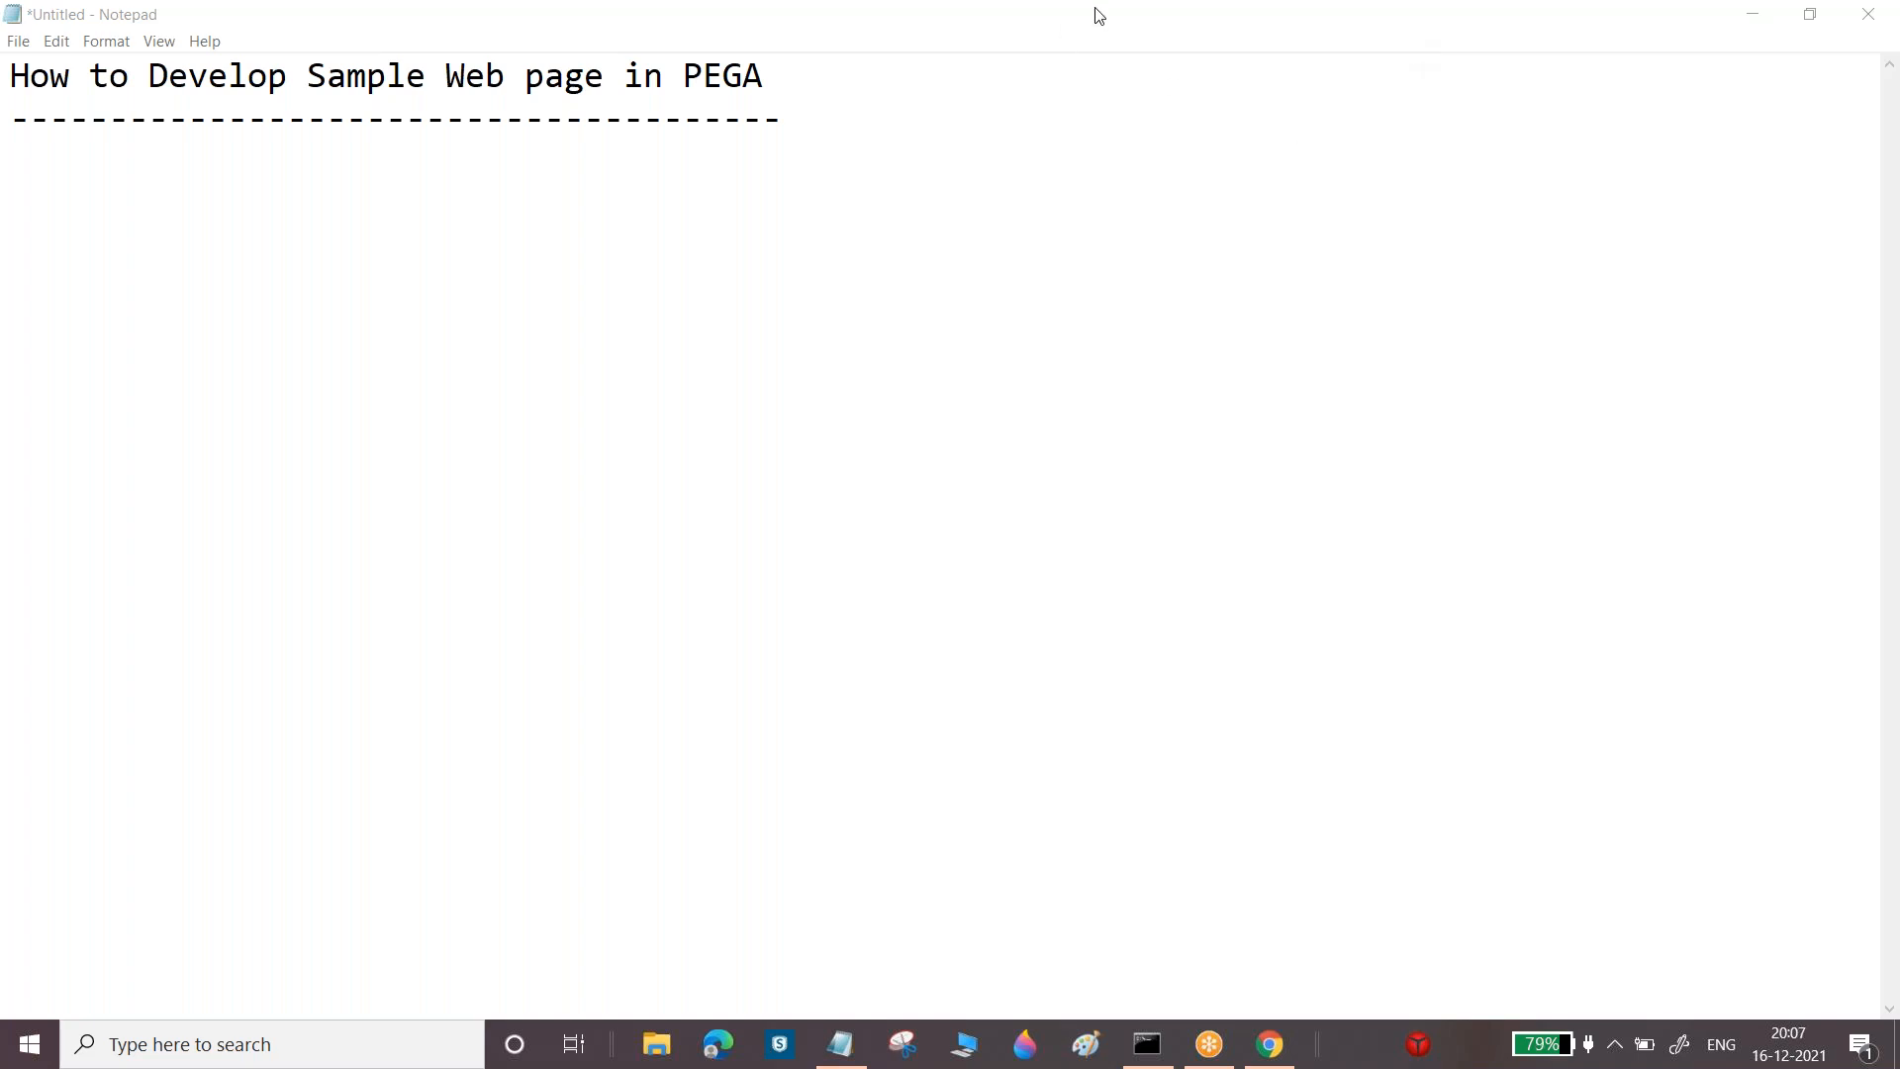
Capitalize 'page' to 'Page' in the title, then switch to the Pega browser window
left_click(478, 81)
left_click_drag(478, 82, 526, 79)
type("P")
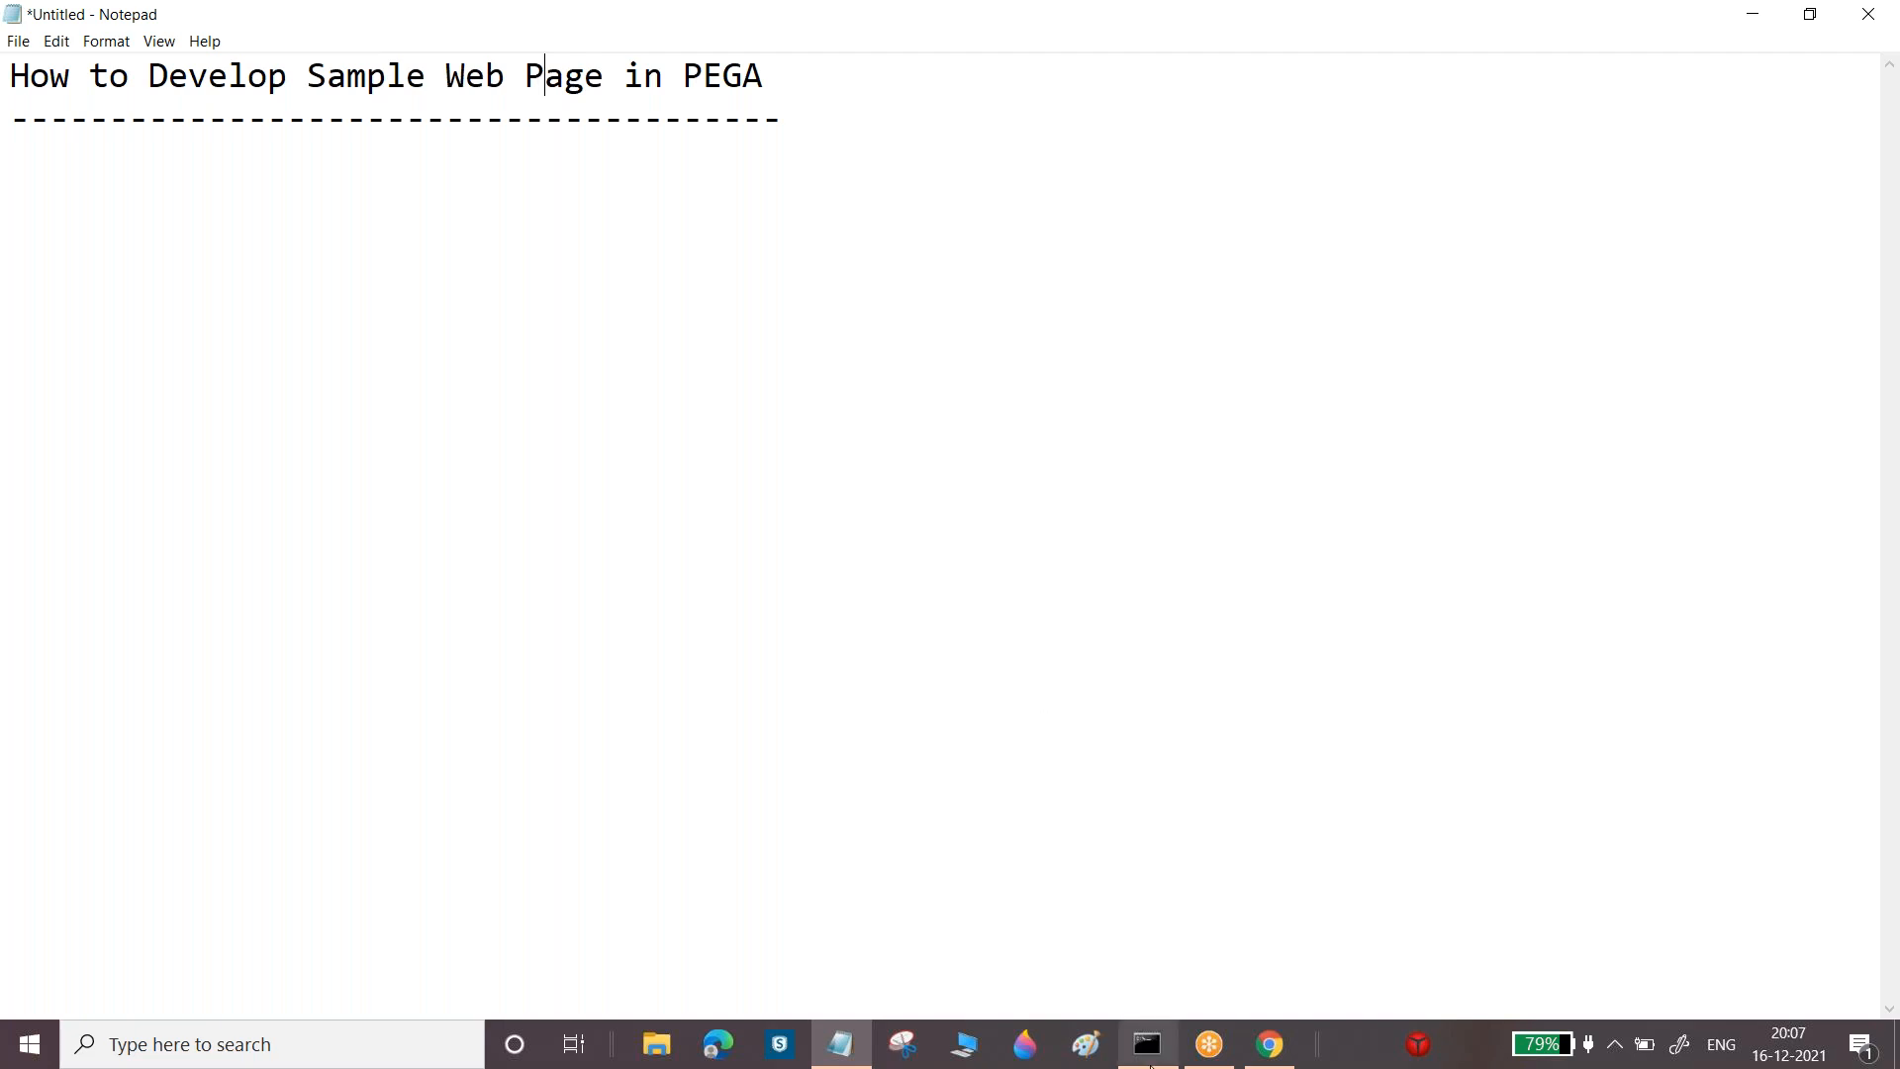
left_click(1270, 1044)
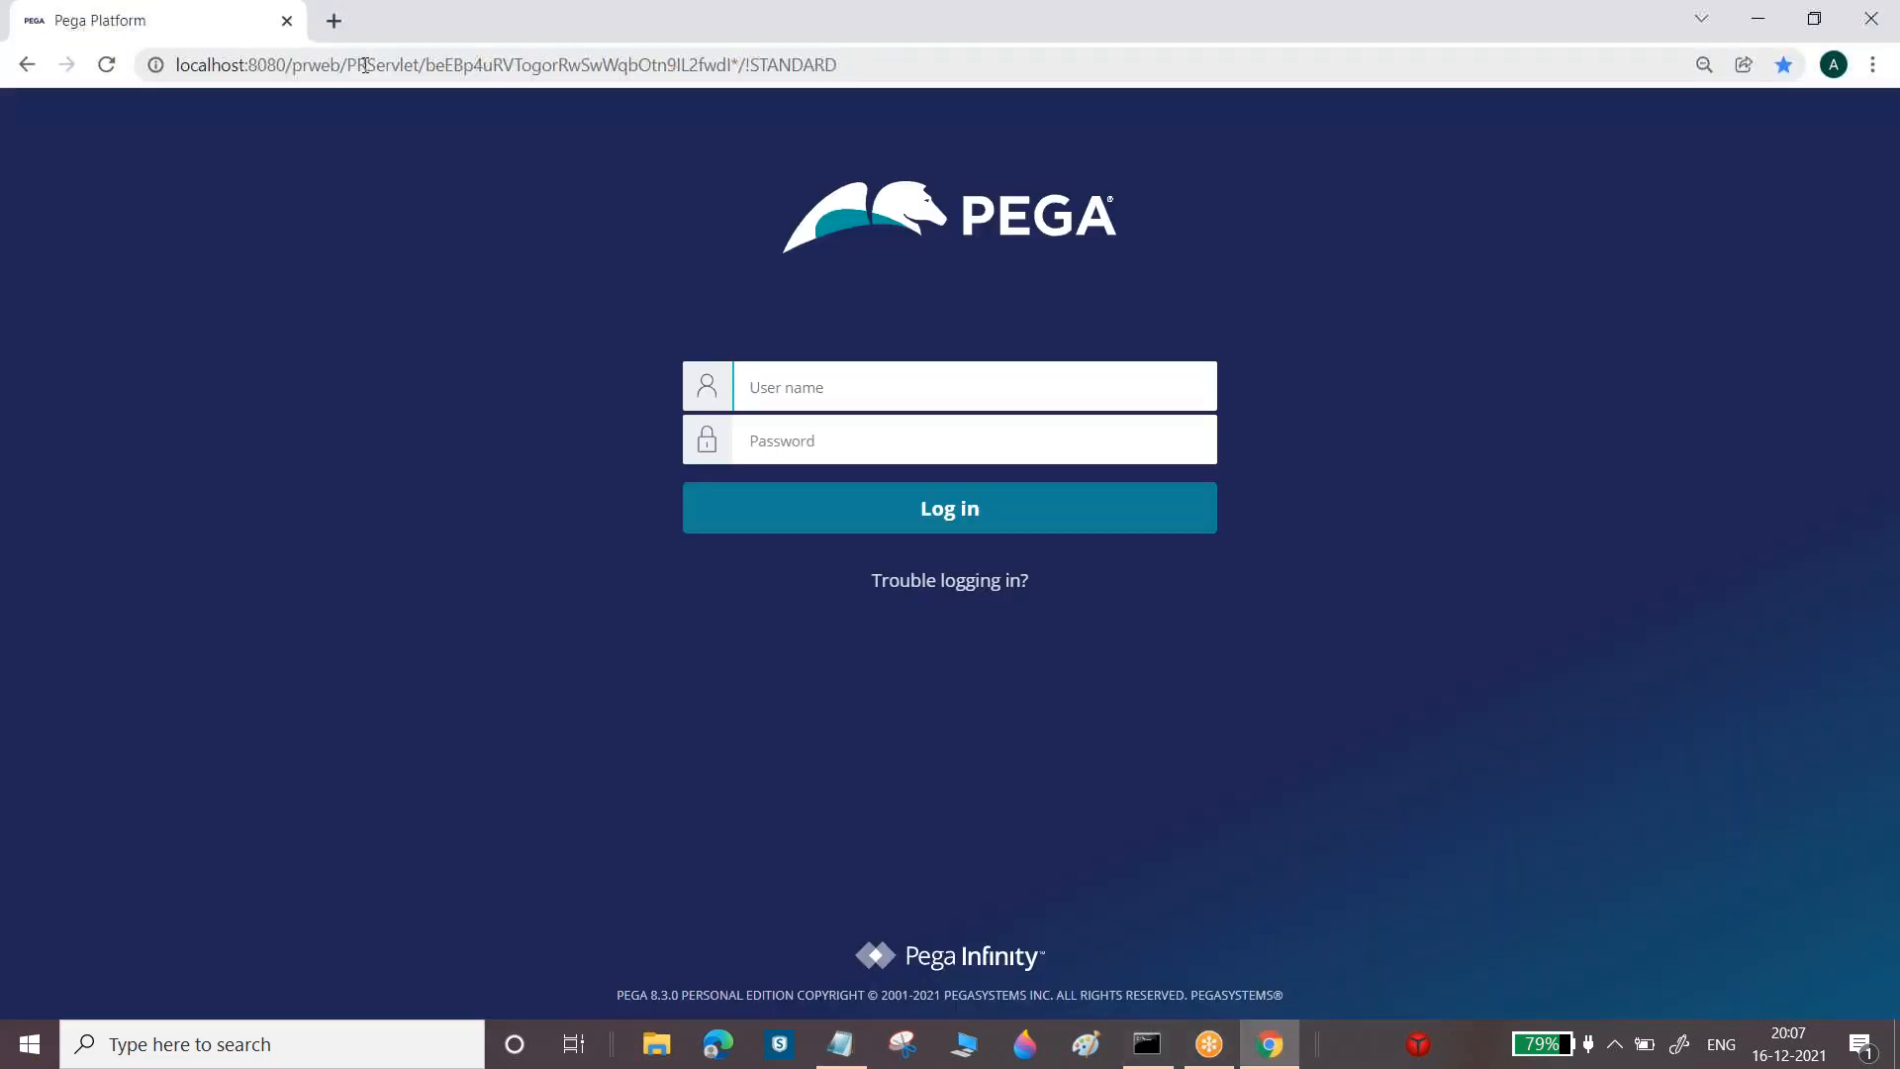
Search 'naukri' in a new tab, open Naukri.com, close the Yahoo tab and open Register for free
left_click(334, 21)
type("naukri")
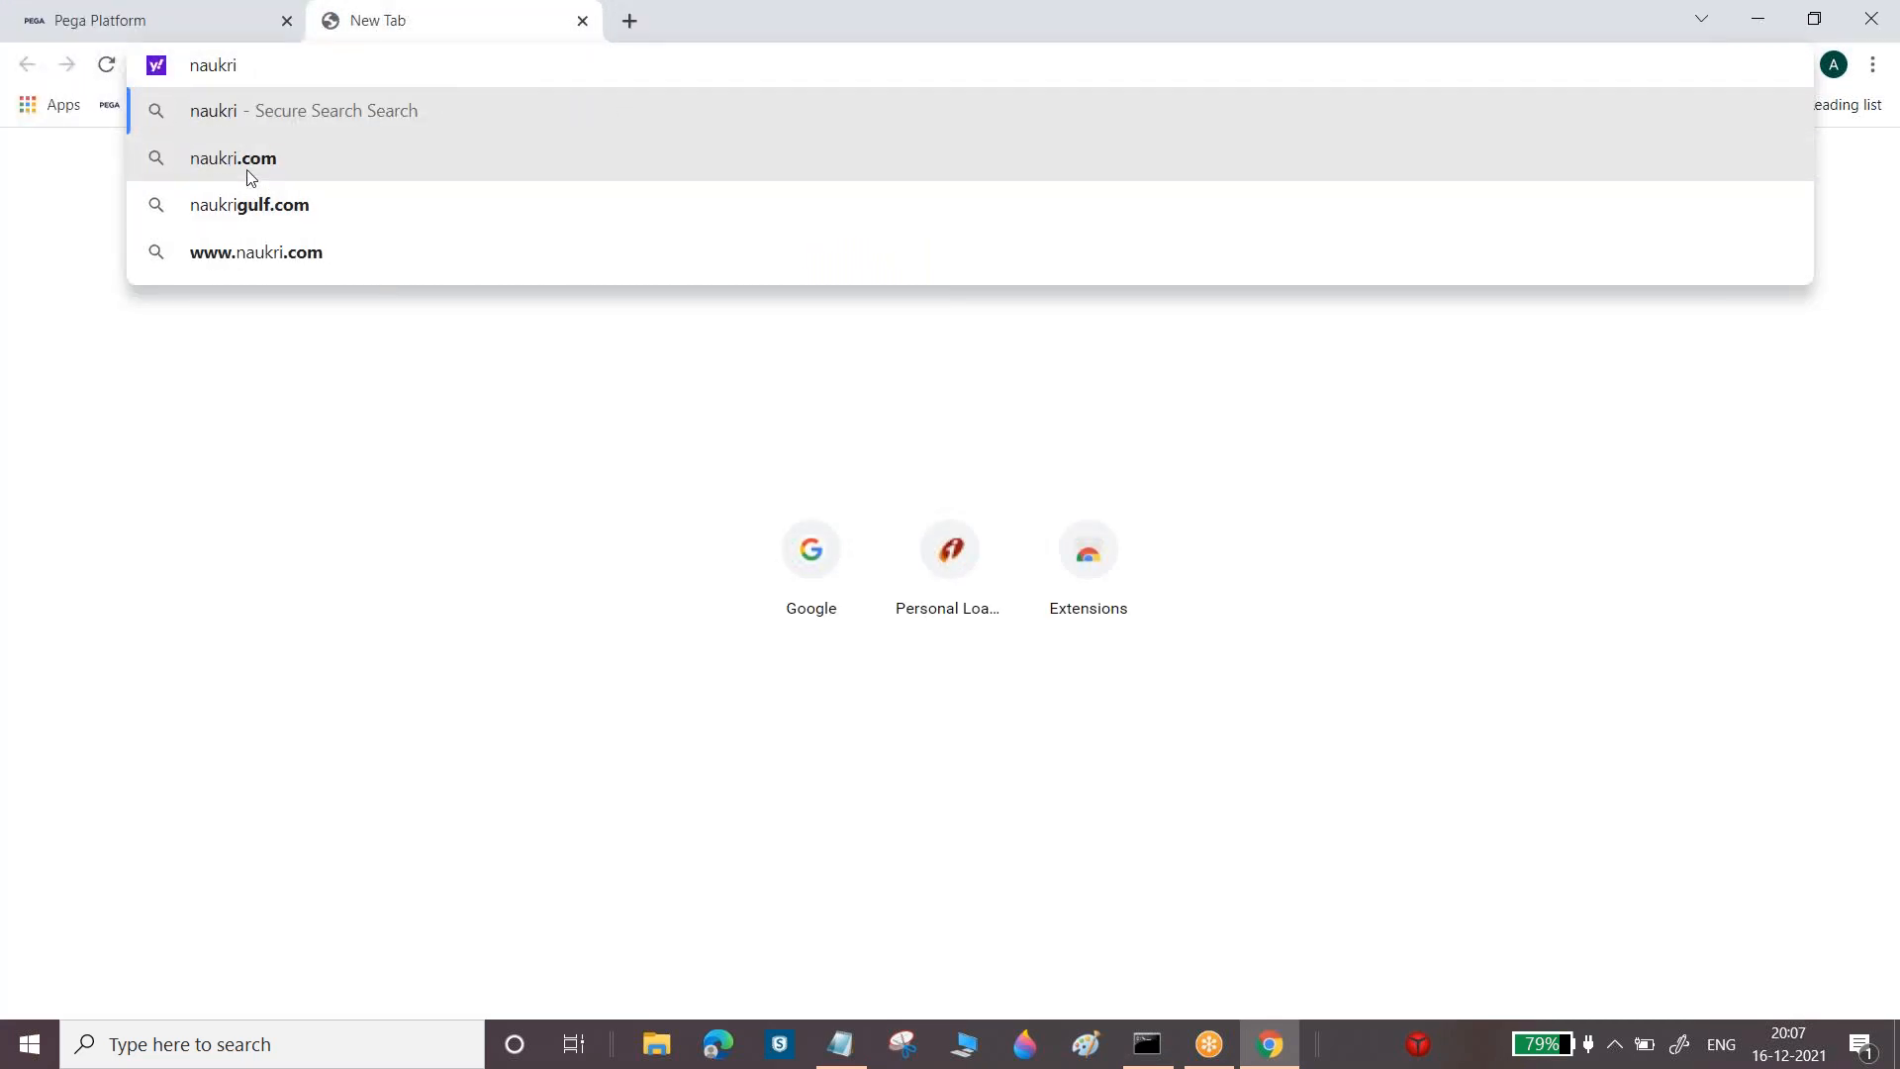
left_click(264, 253)
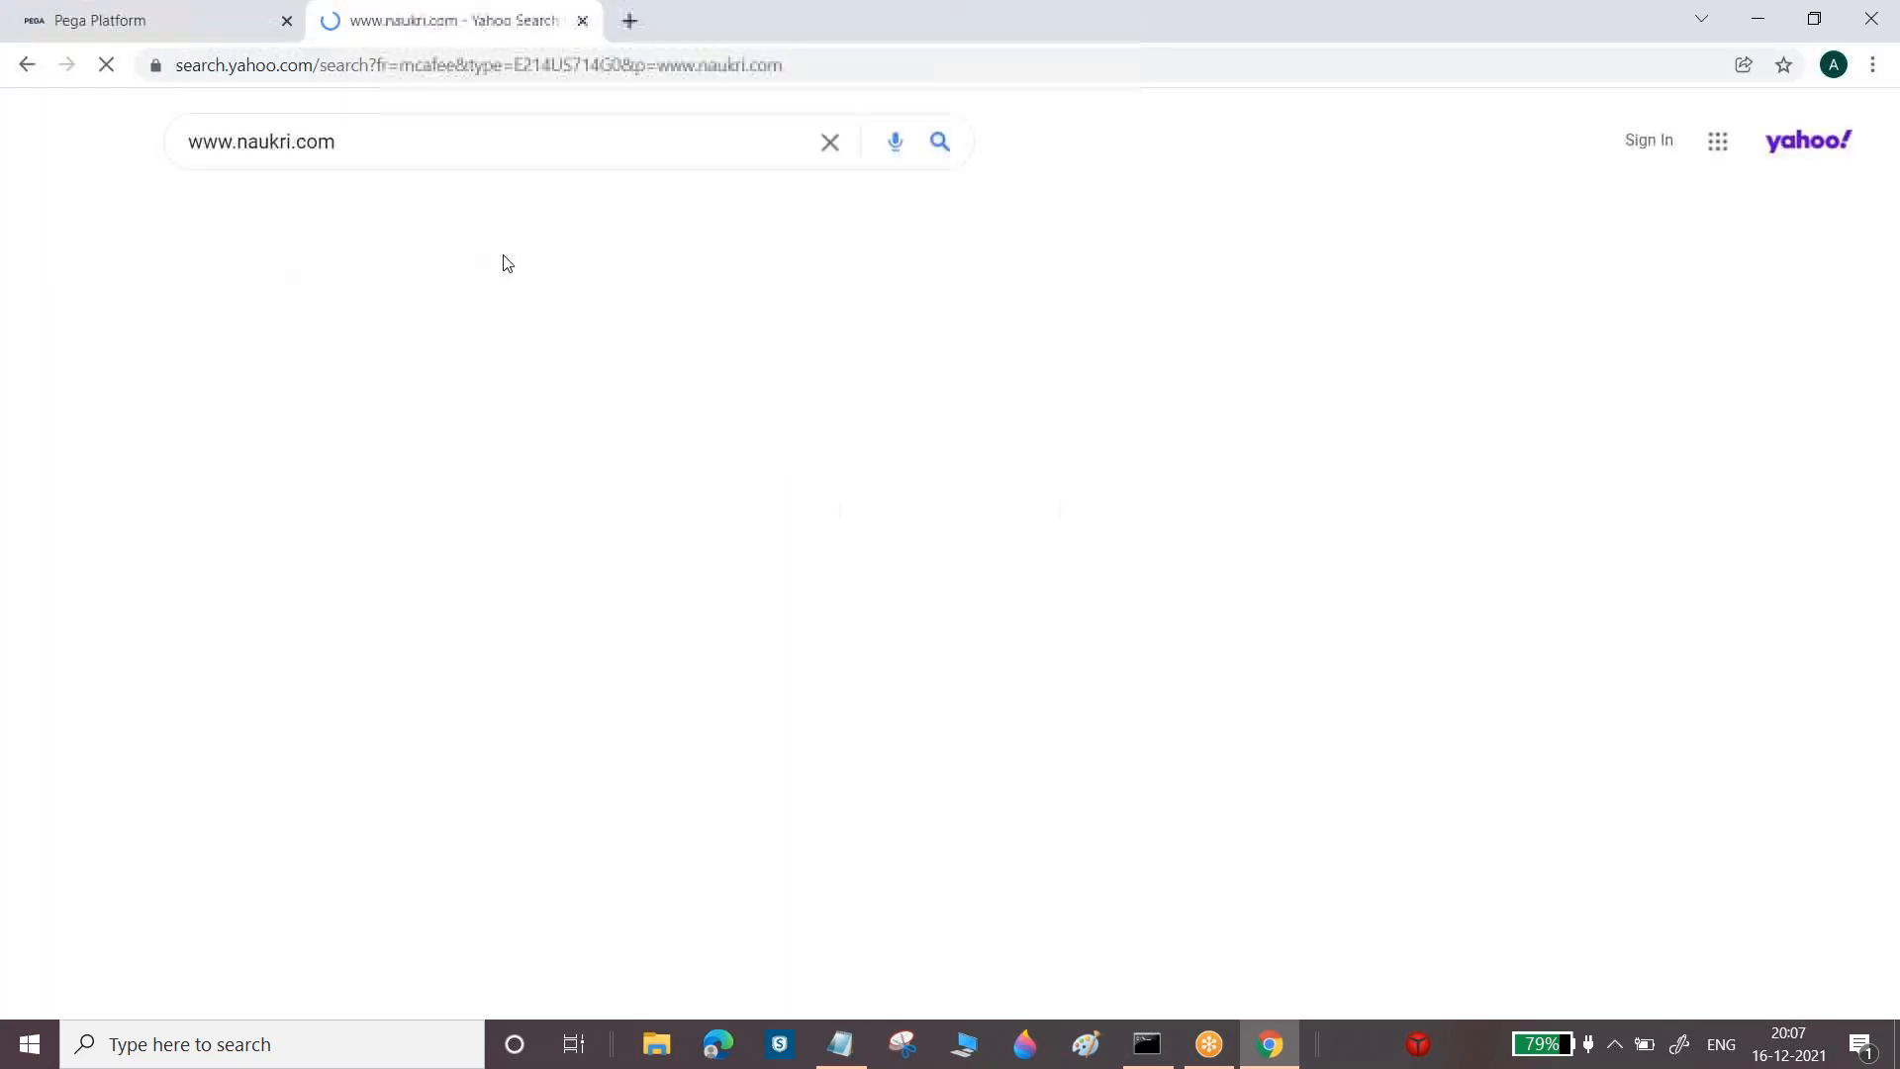
left_click(290, 341)
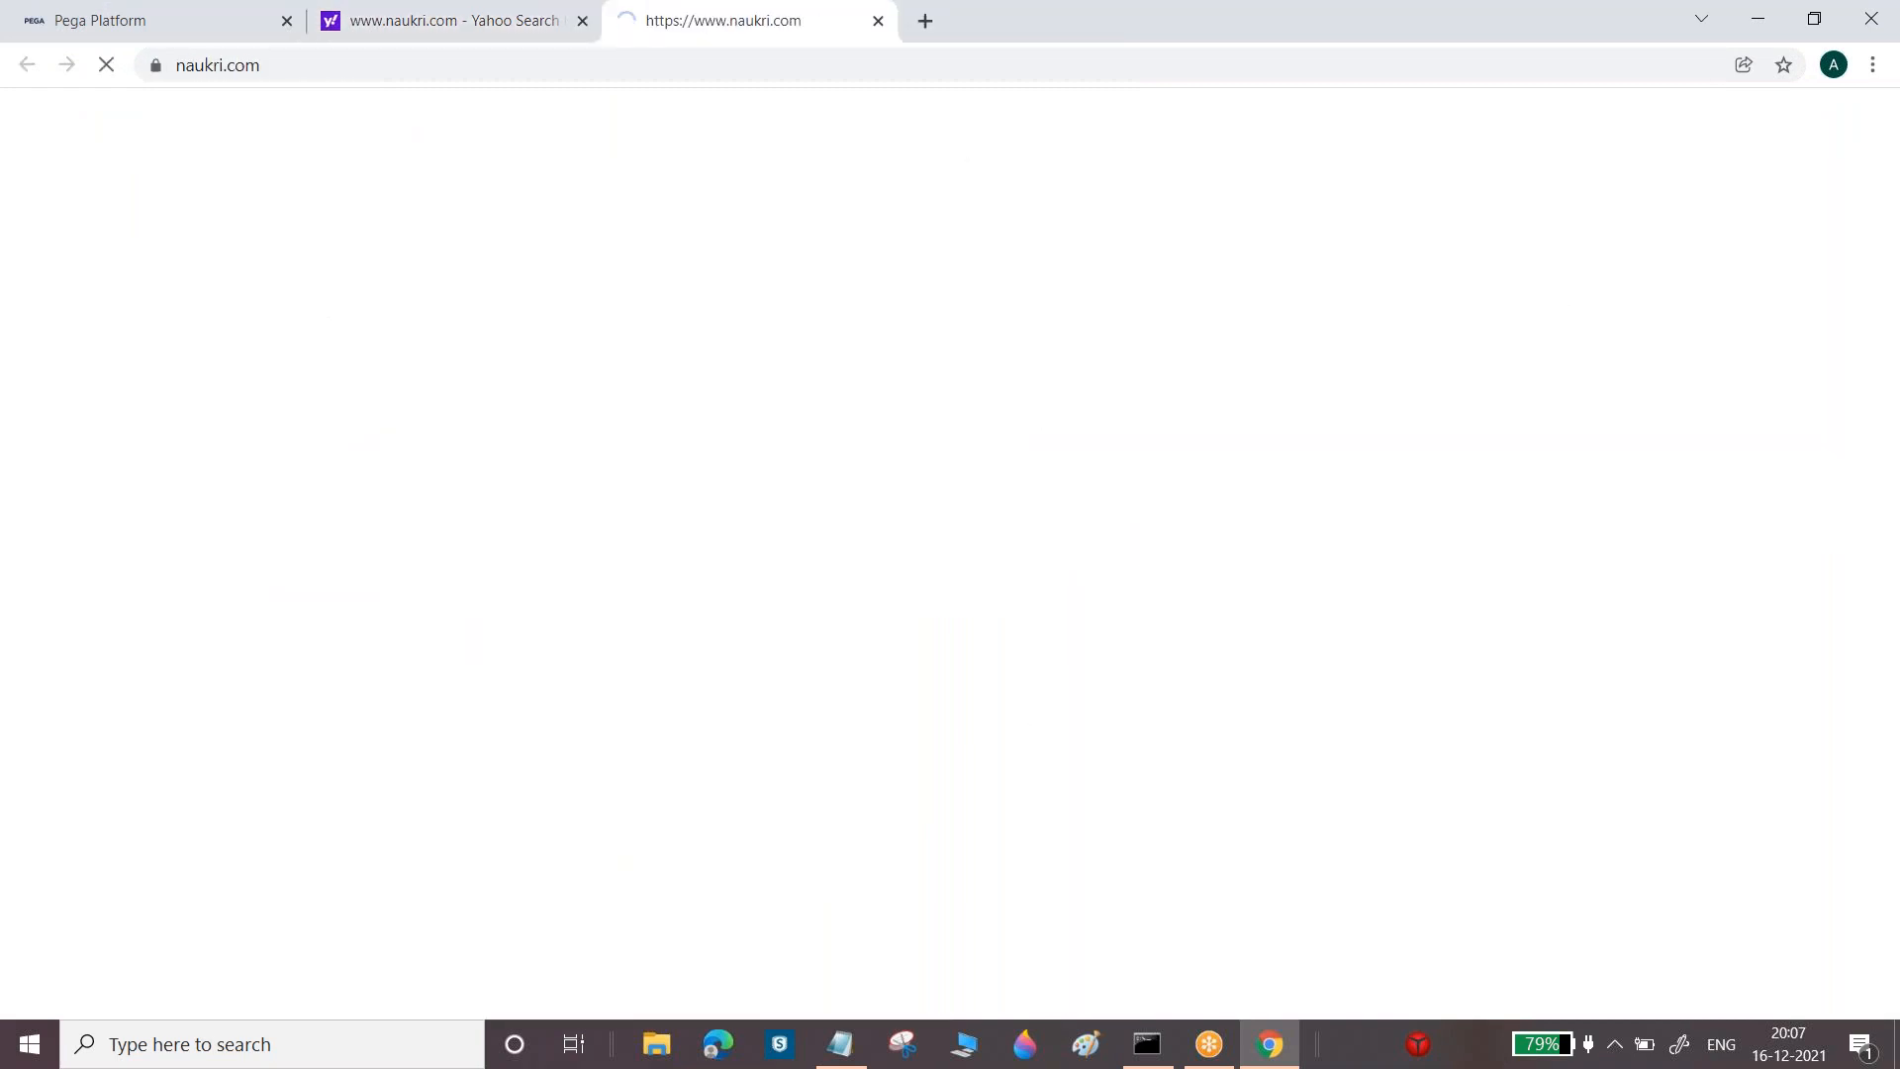
left_click(582, 21)
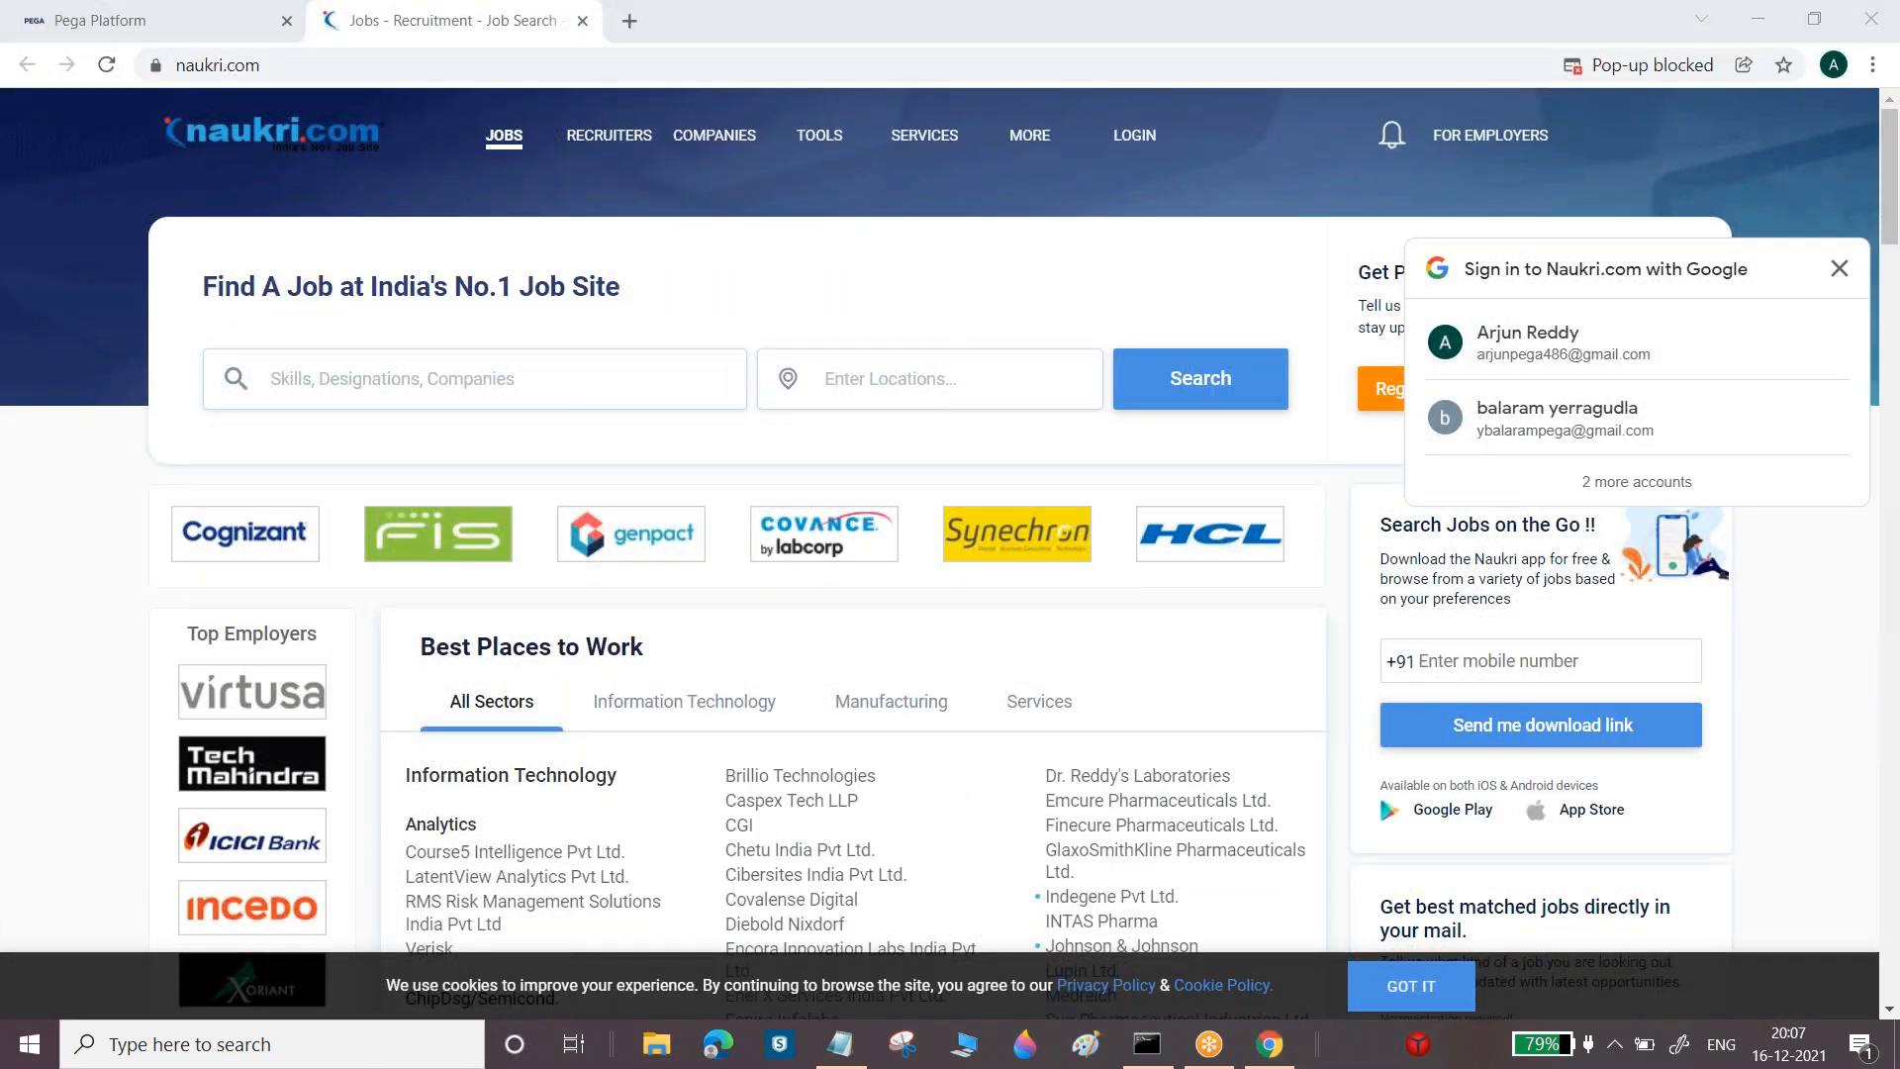
left_click(1842, 267)
left_click(1469, 400)
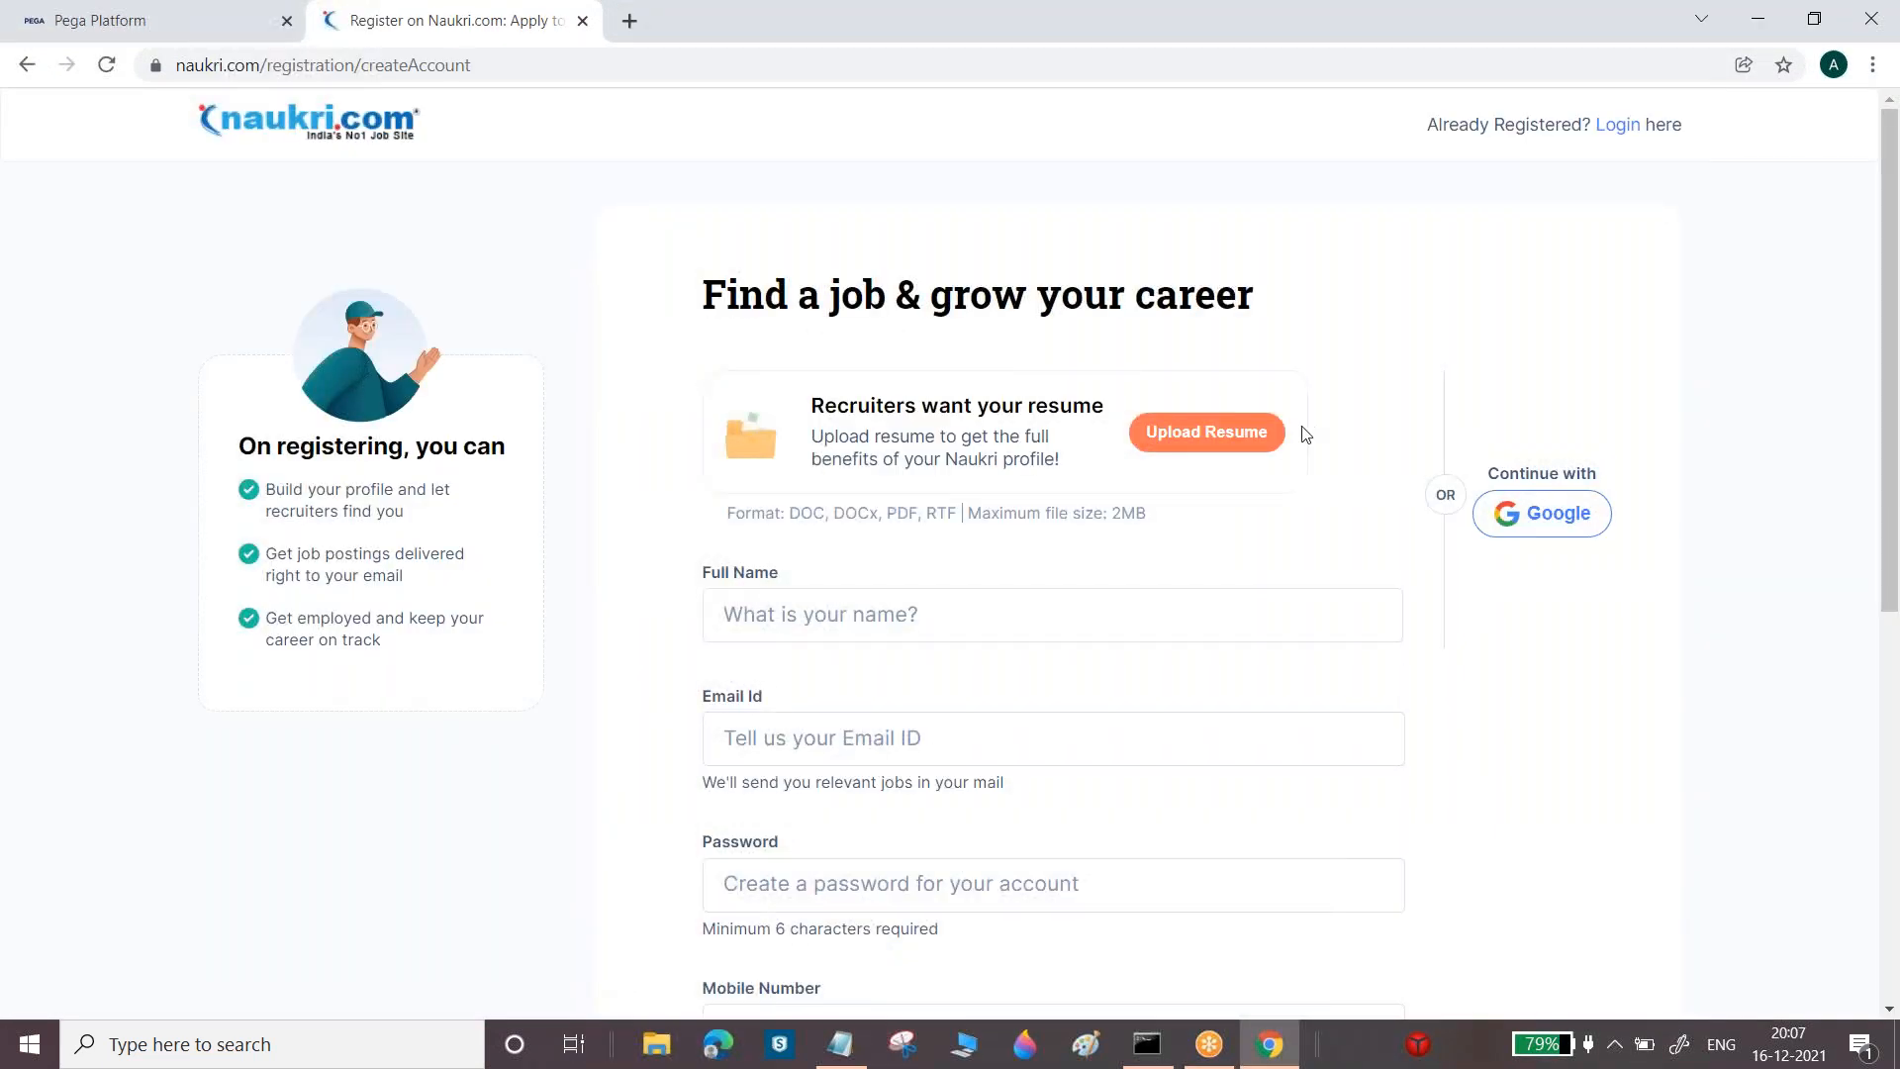
left_click_drag(1893, 402, 1892, 646)
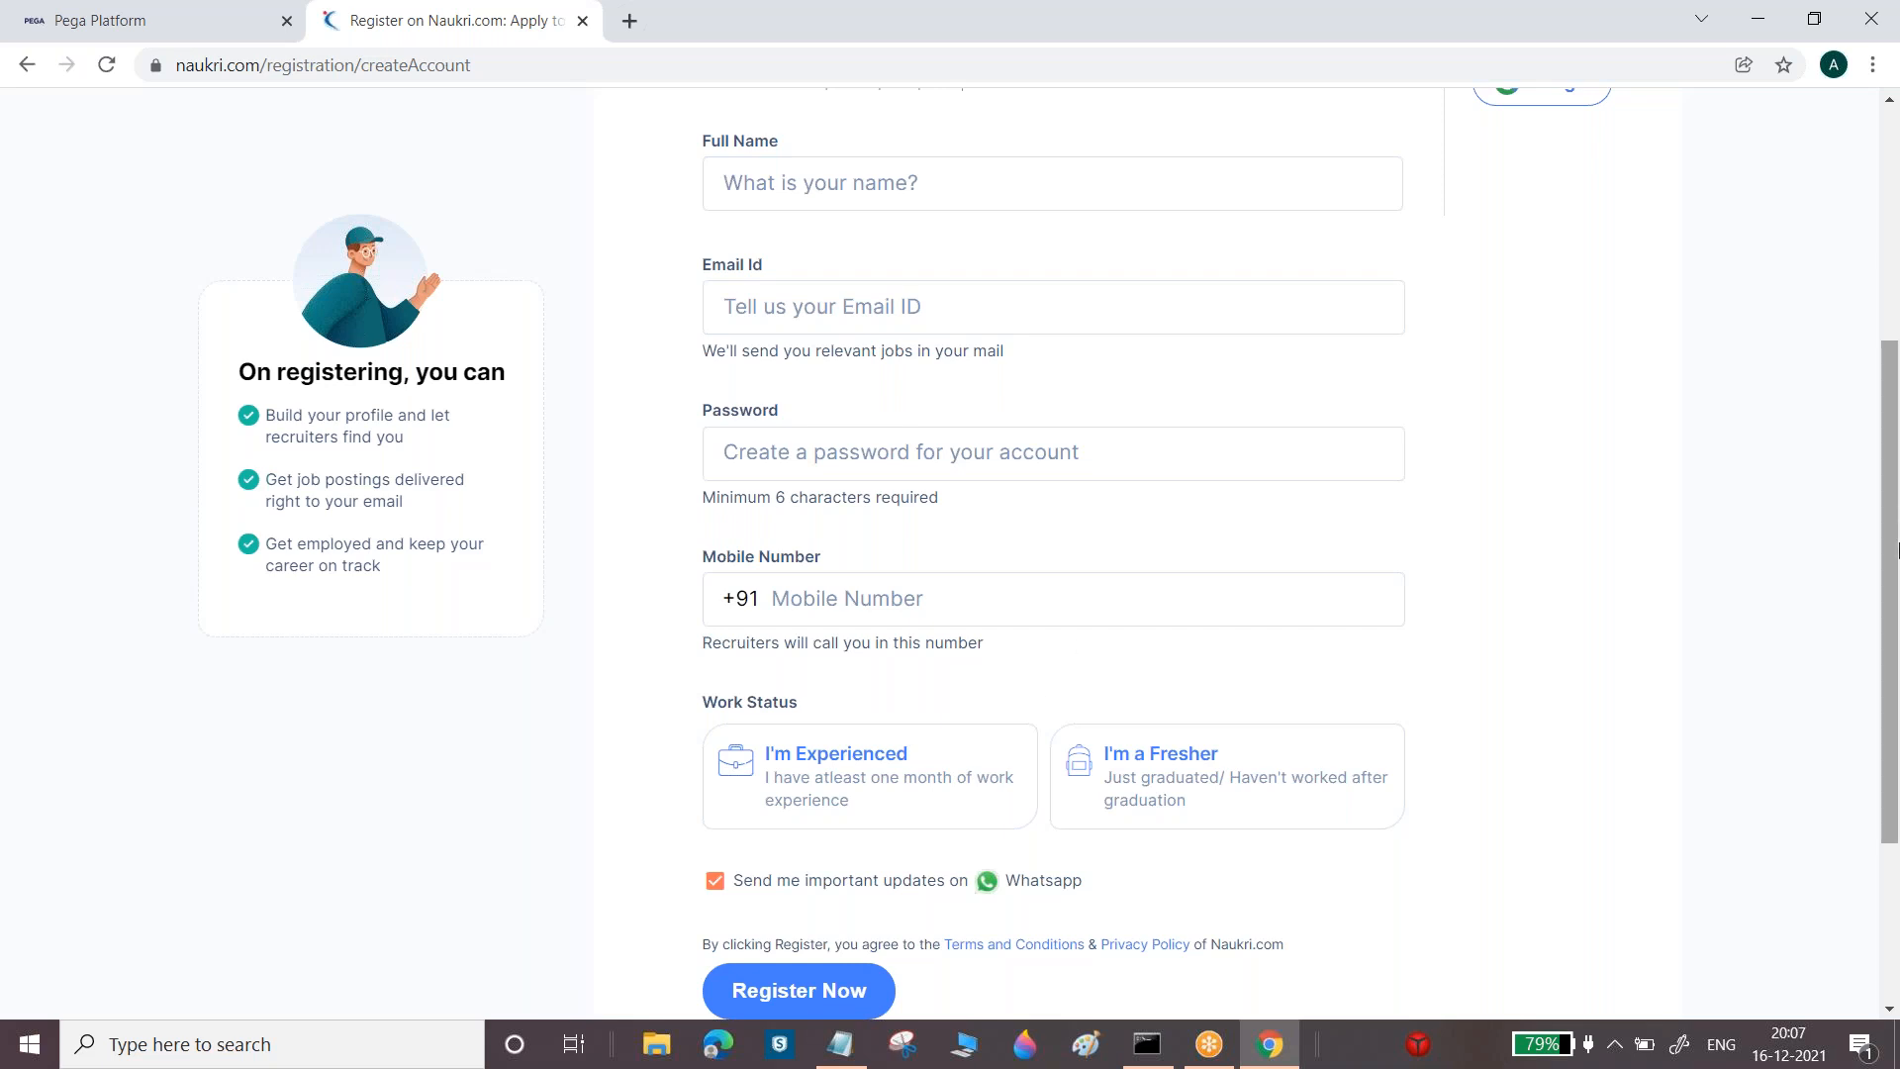
mouse_move(1897, 525)
left_mouse_down()
mouse_move(1897, 409)
mouse_move(1897, 584)
mouse_move(1897, 549)
left_mouse_up()
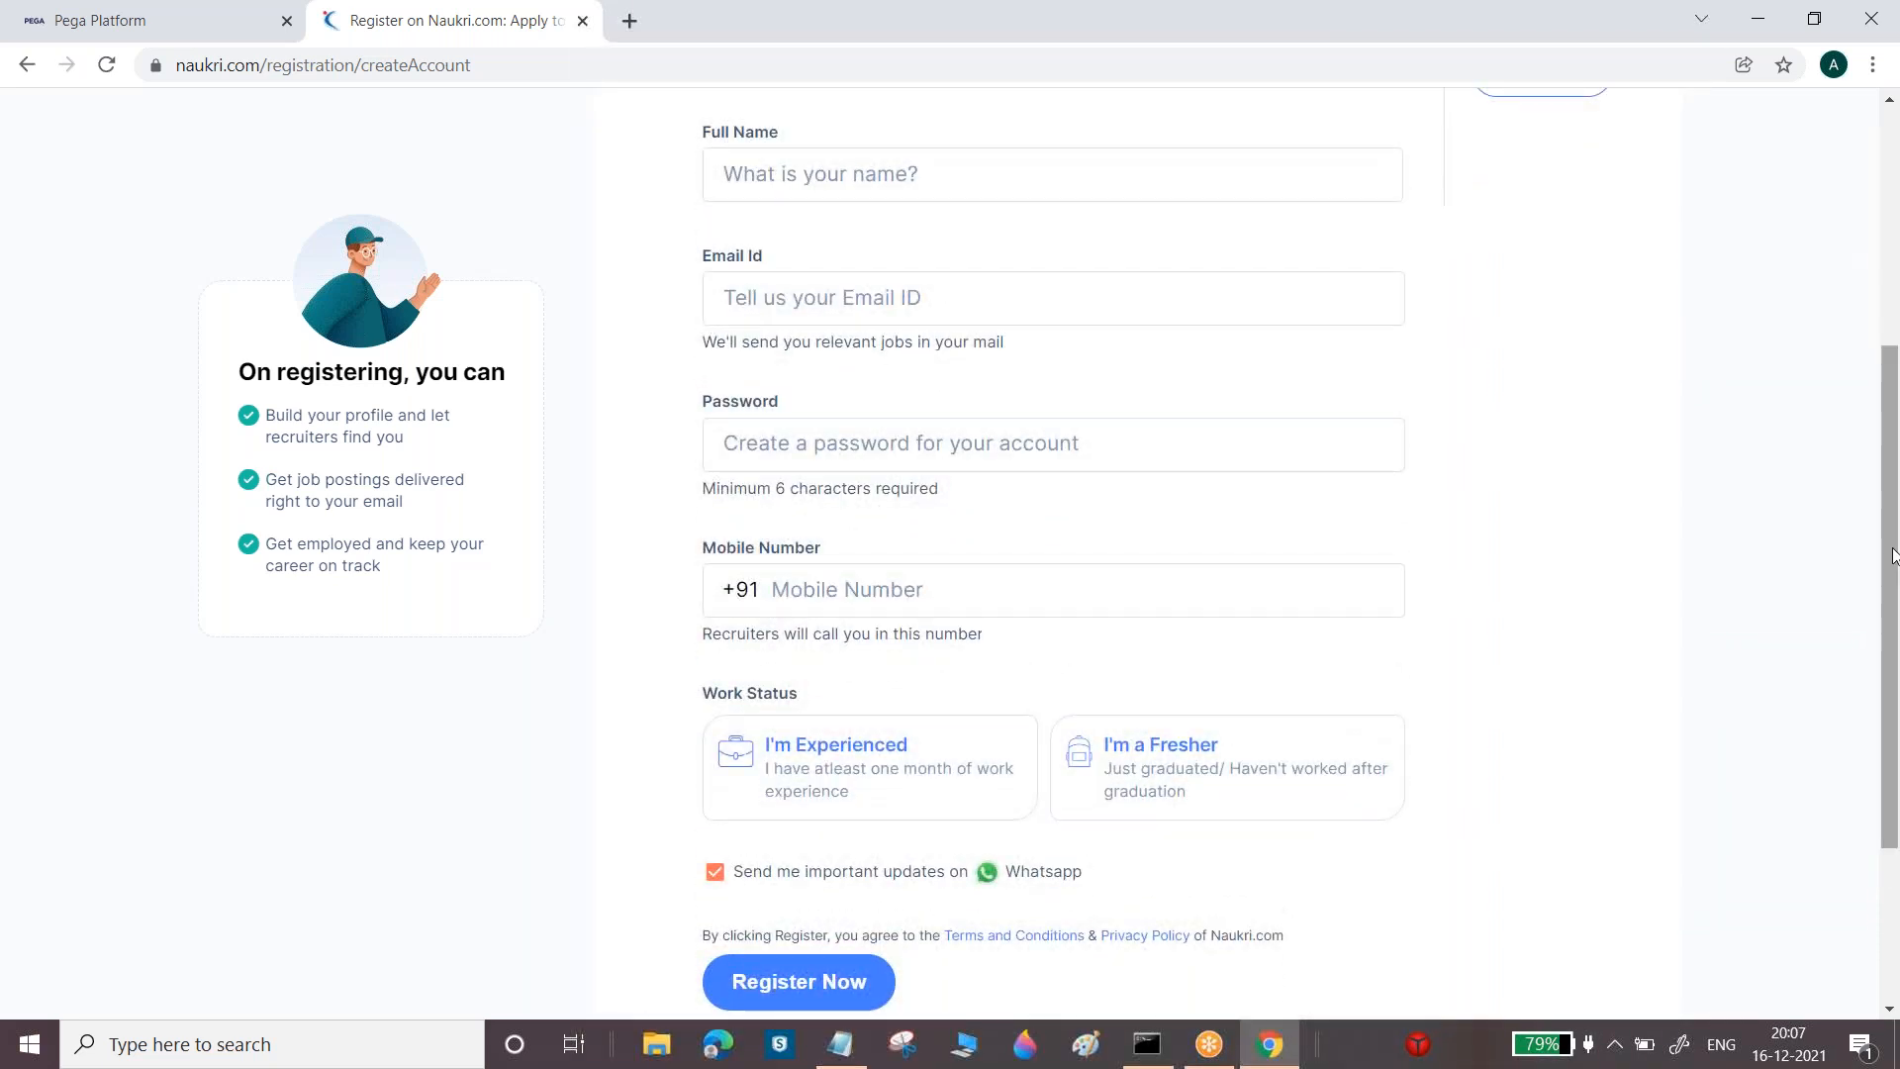
left_click_drag(1893, 452, 1893, 335)
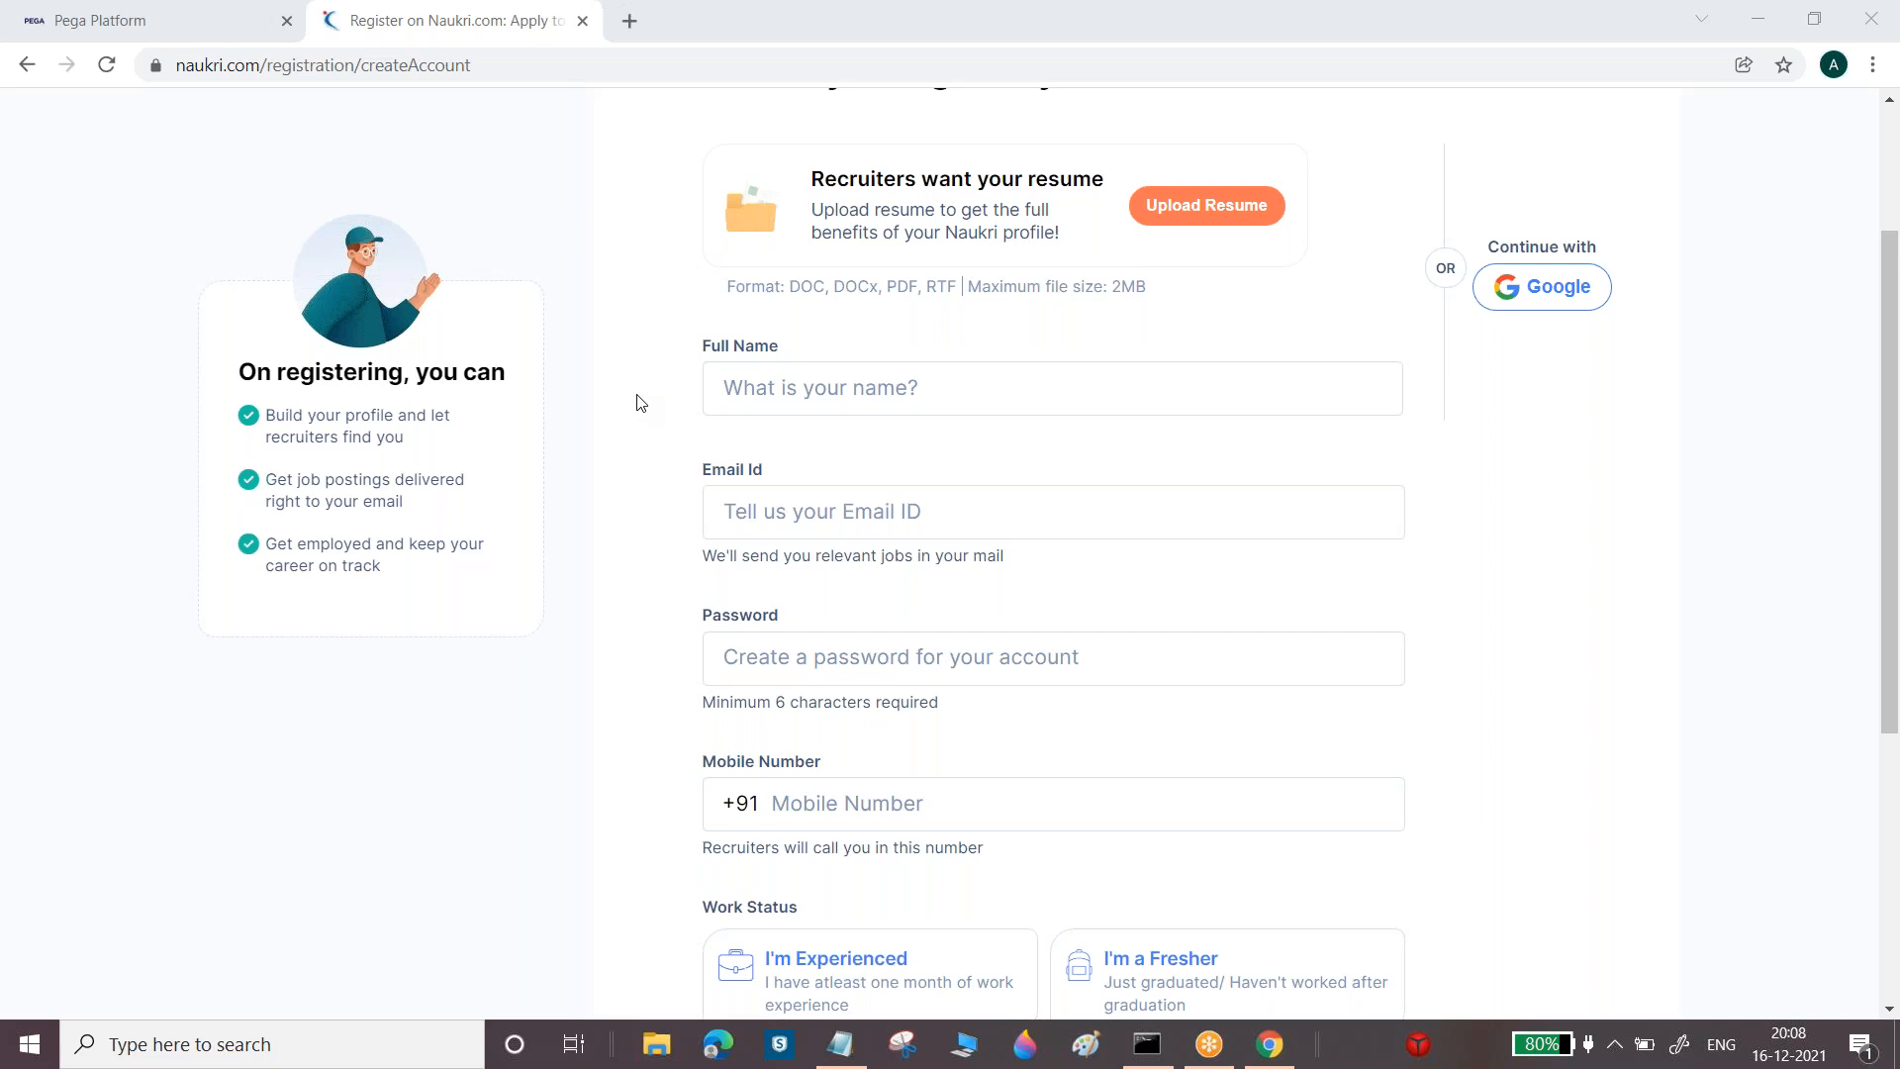
Leave Email Id, Full Name and Mobile Number empty so their required warnings appear, then switch to Notepad
left_click_drag(706, 354, 782, 353)
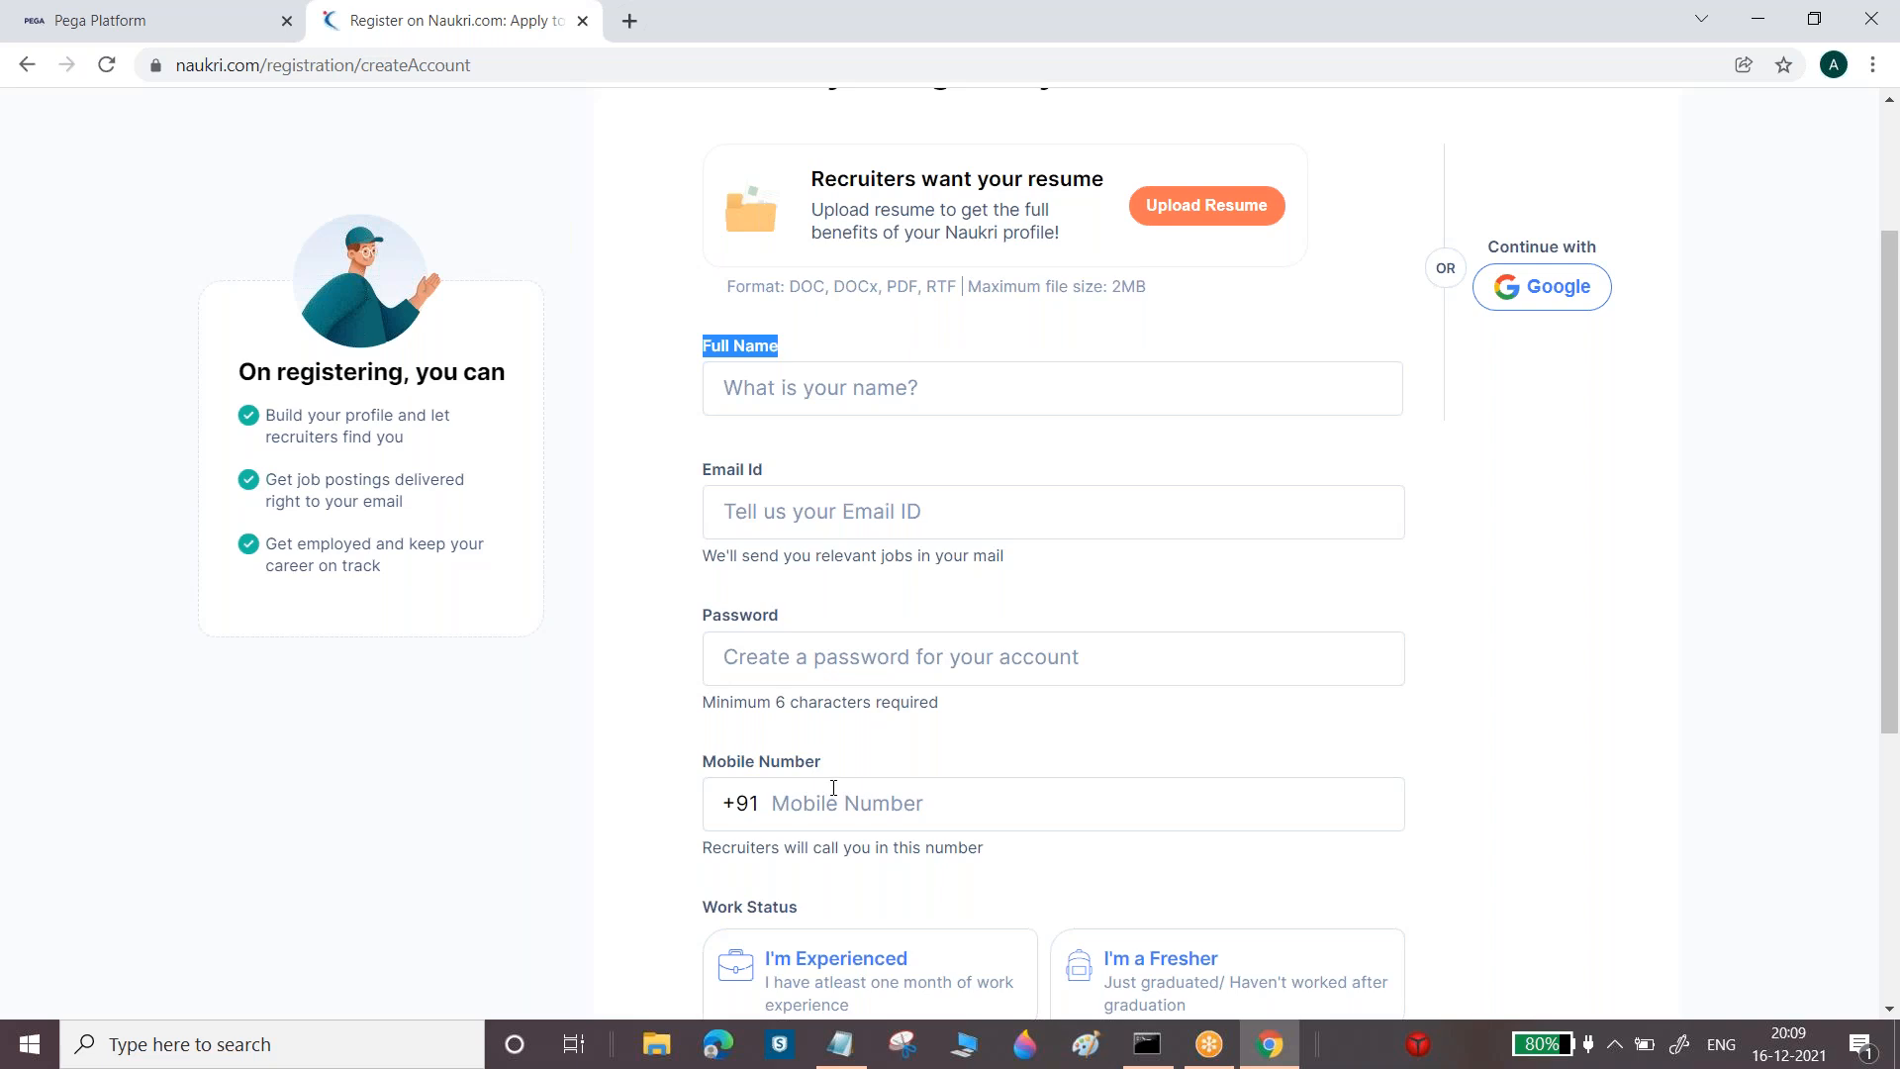
left_click(745, 507)
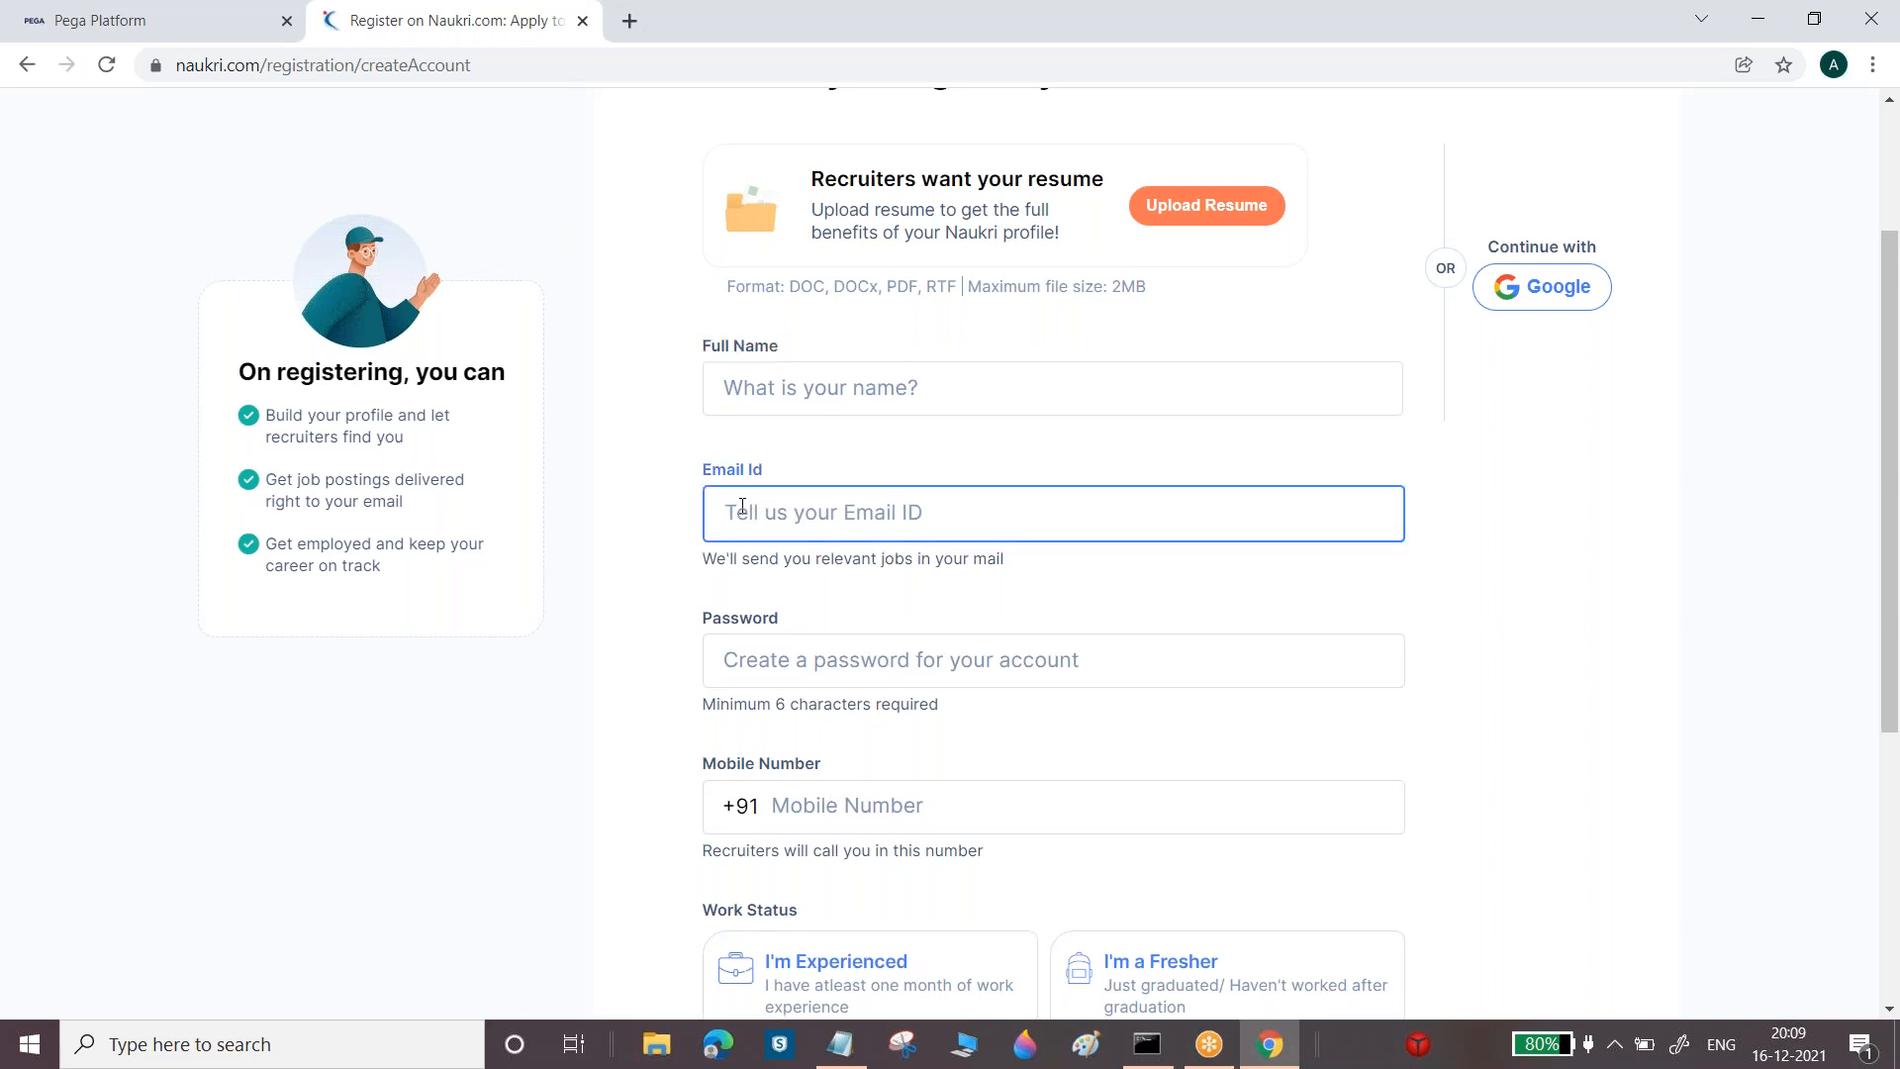
left_click(761, 380)
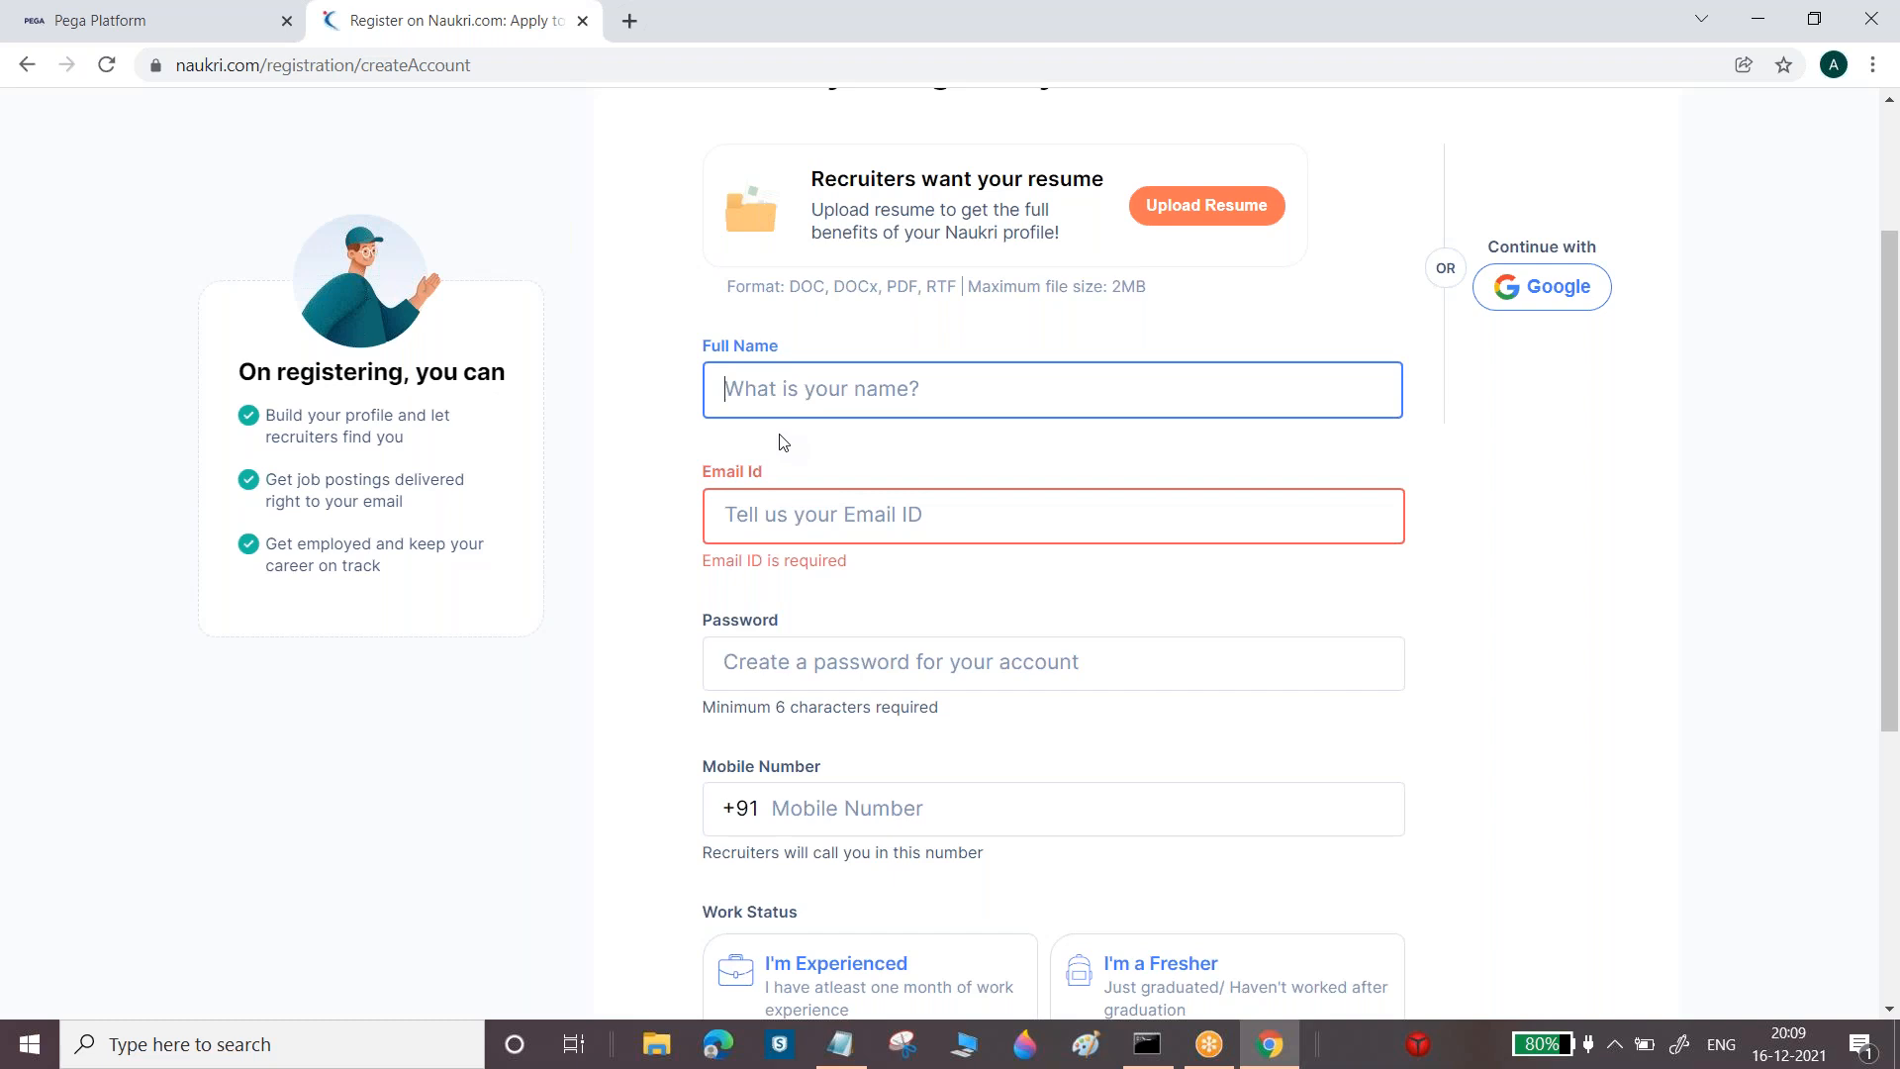
left_click(874, 817)
left_click(641, 758)
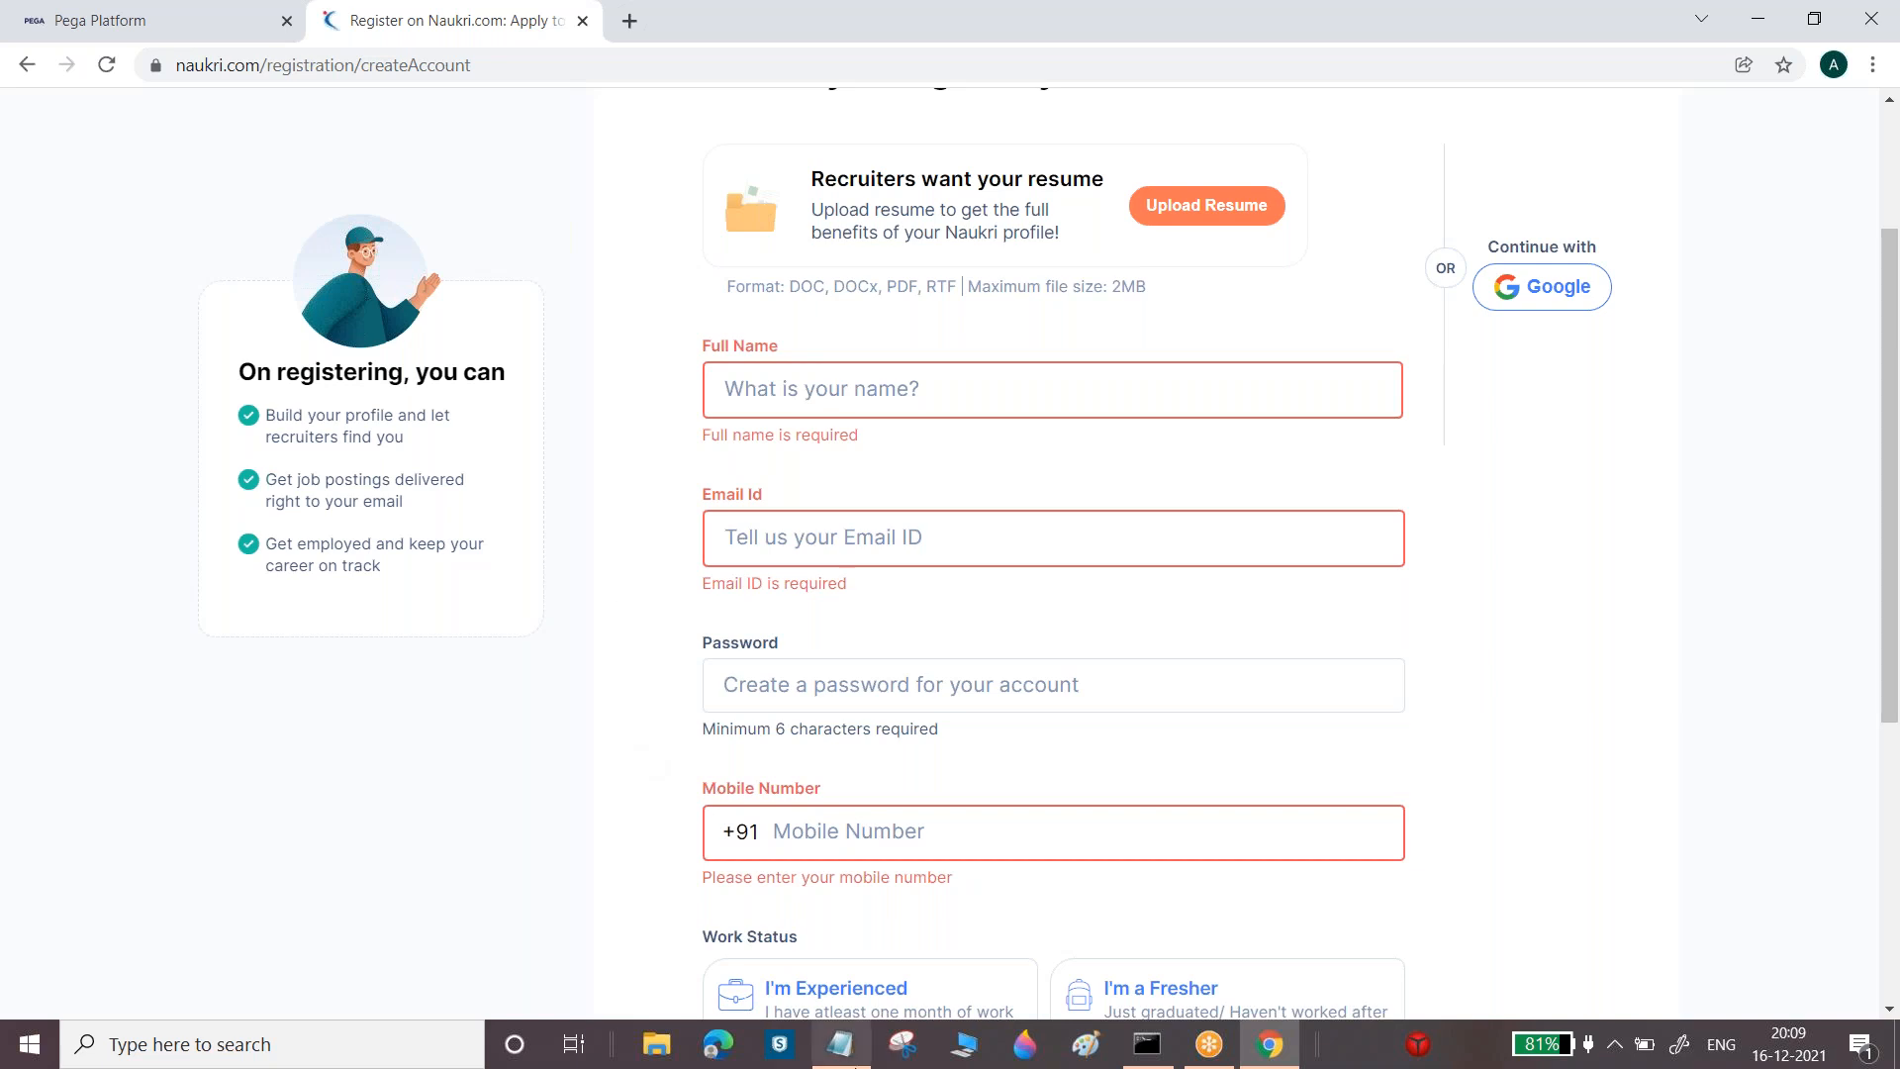
left_click(840, 1044)
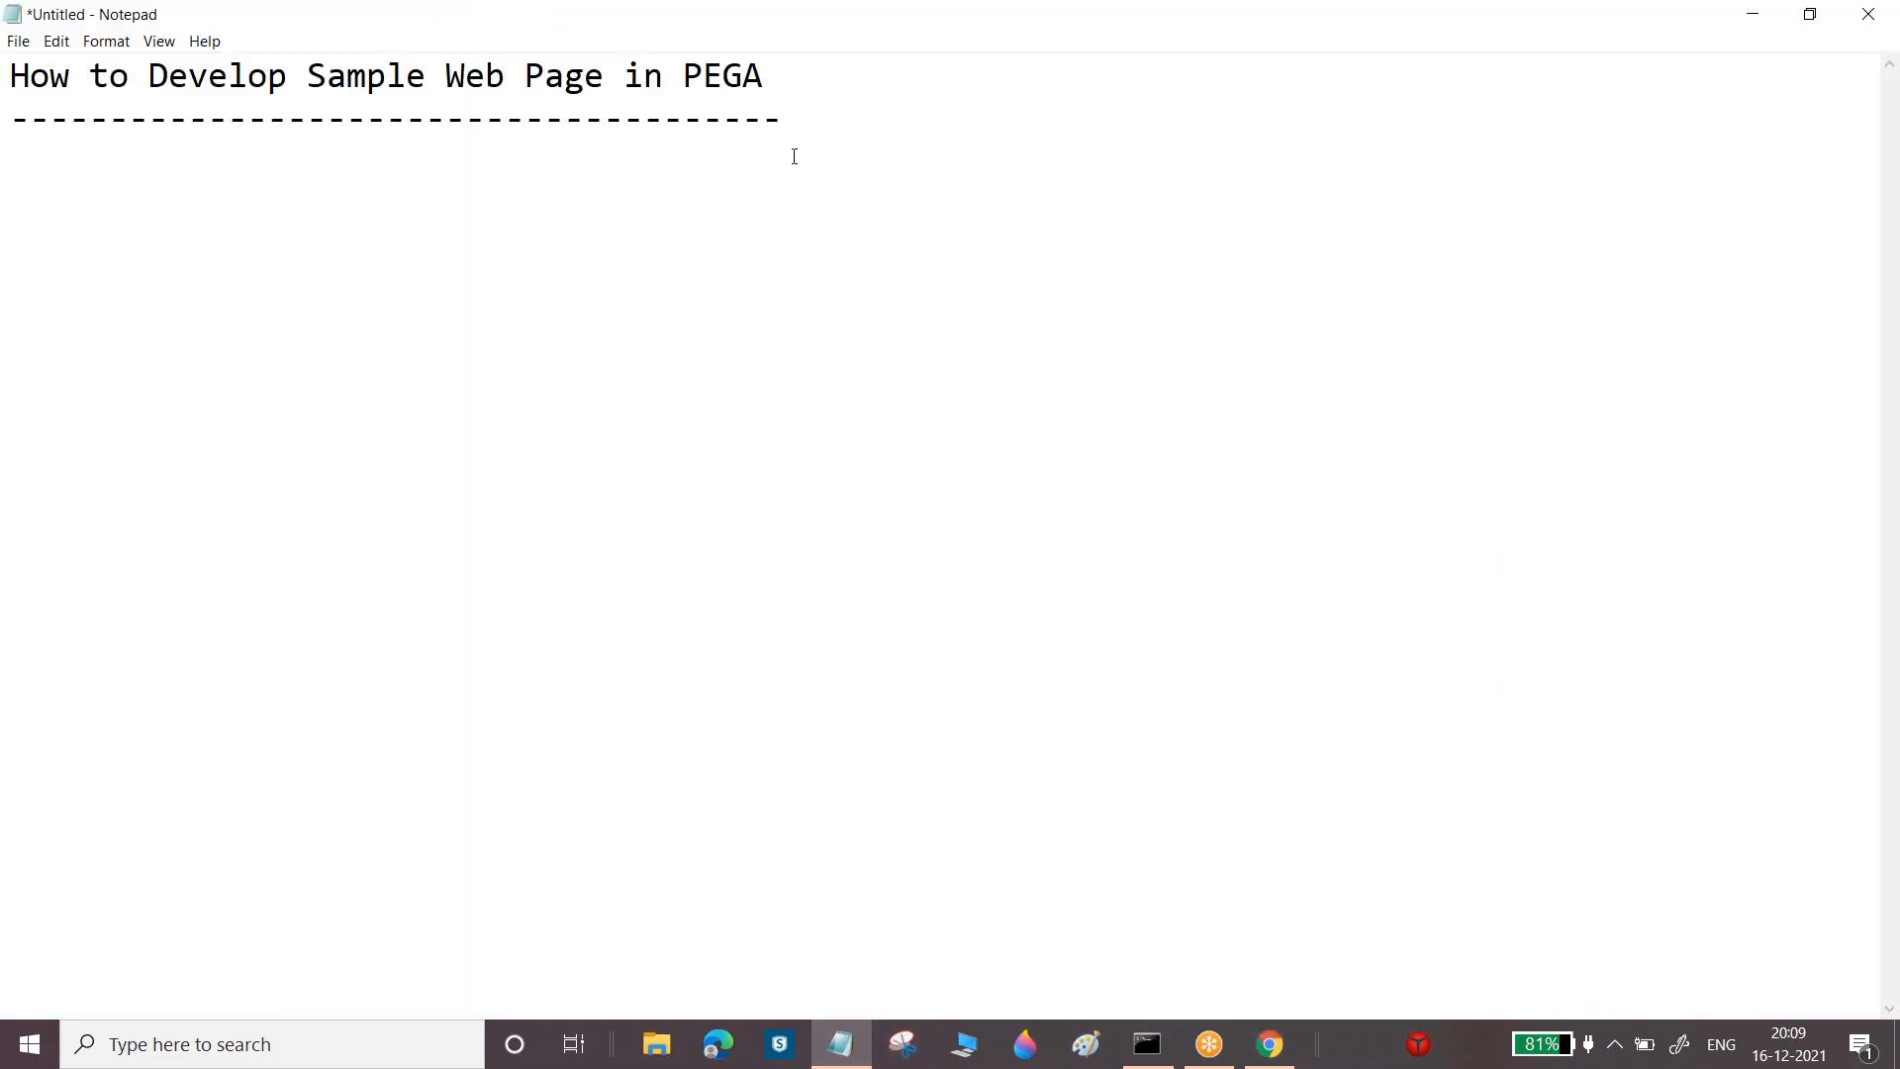
On a new line under the dashes, type '1.Create Properties and Specify the Property Type & Control'
left_click(799, 116)
key("Return")
type("1.Create Properties")
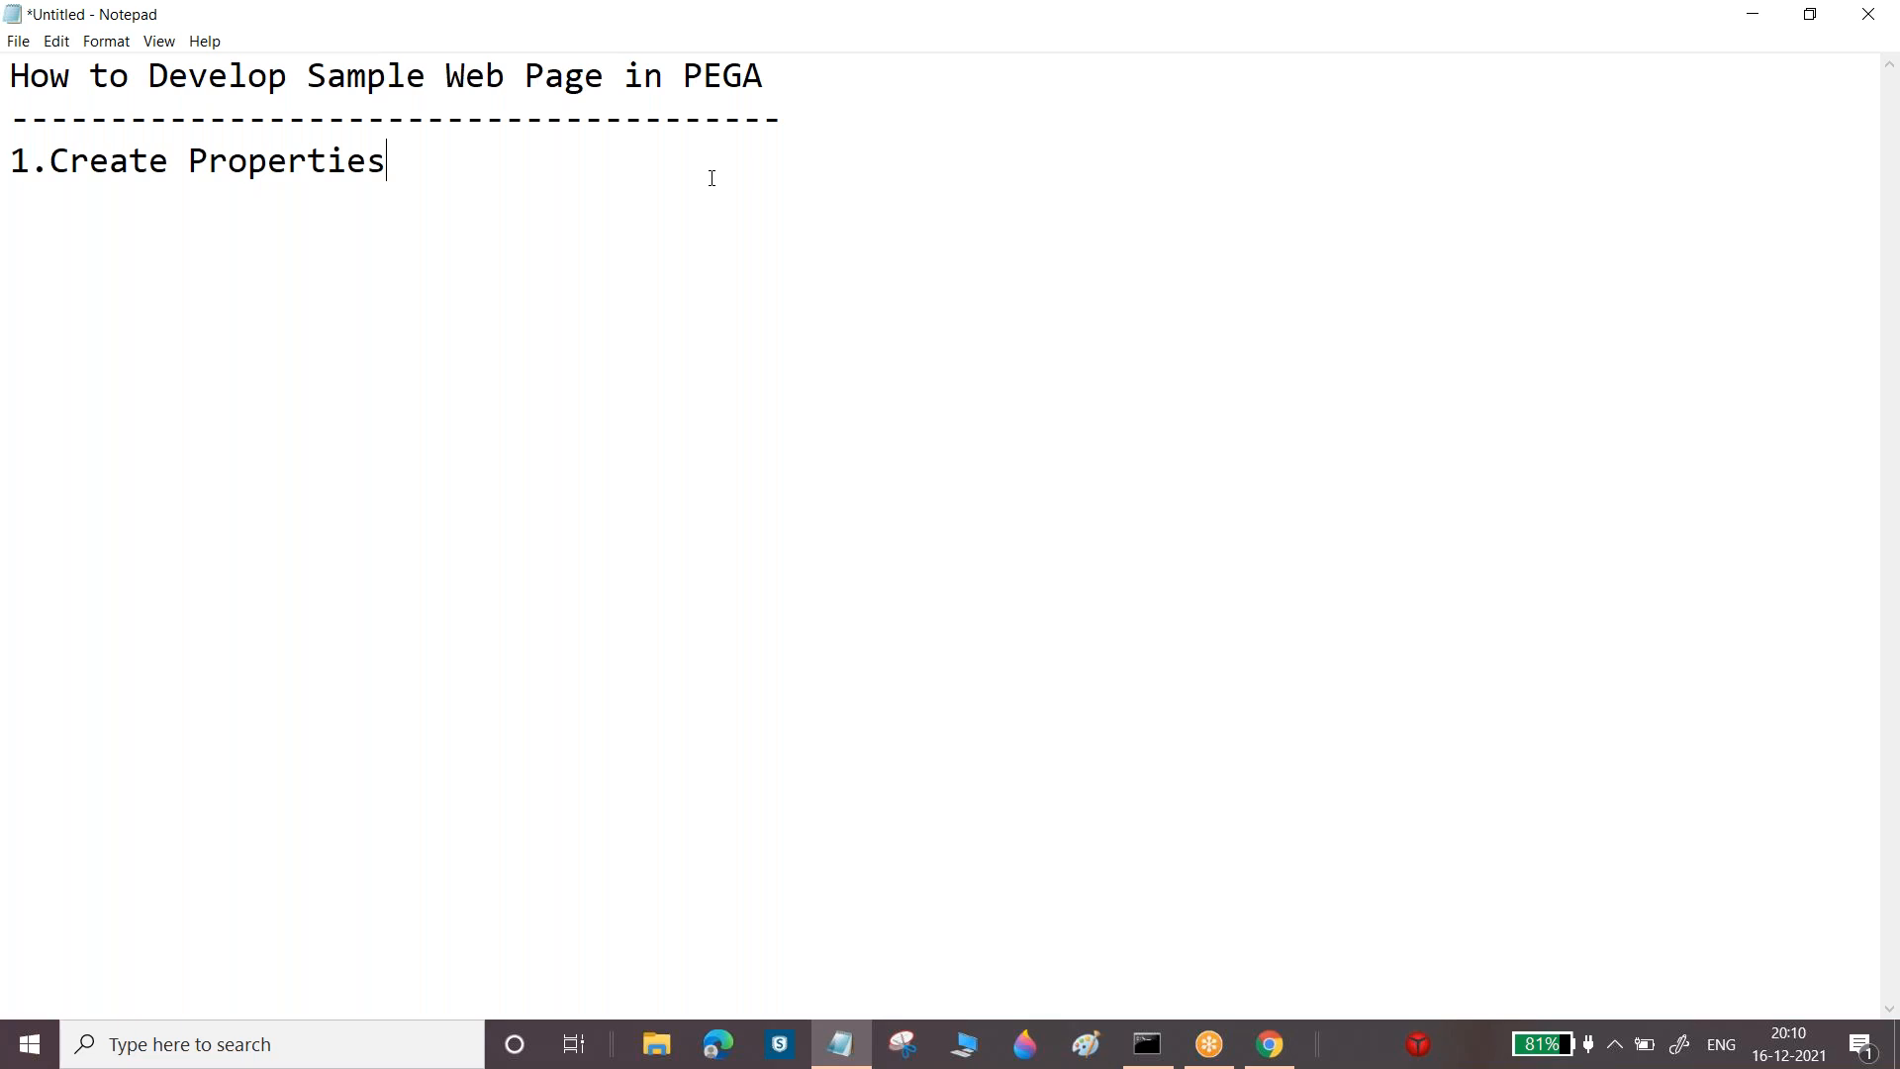
type("and Specify the Property")
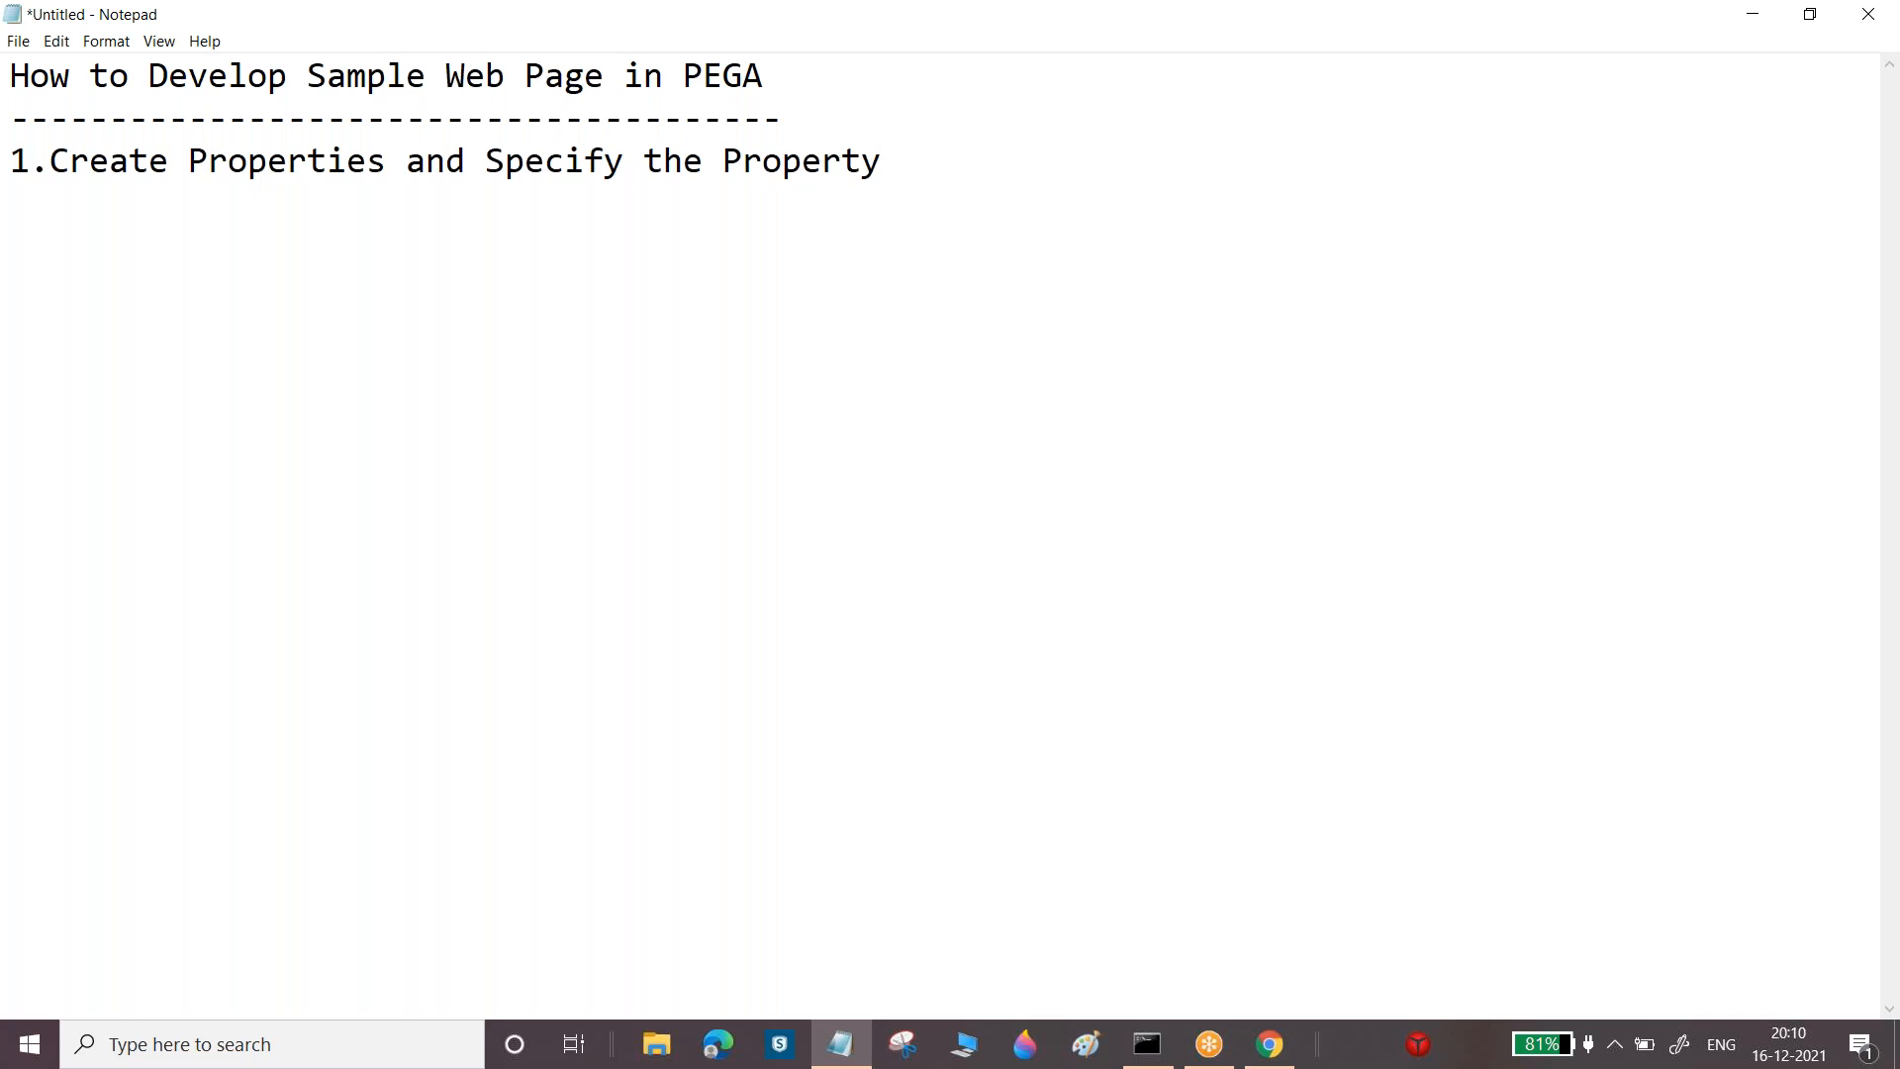
type(" R")
key("BackSpace")
type("Typ")
type("e ")
type("$ C")
key("BackSpace")
key("BackSpace")
key("BackSpace")
type("& Contor")
key("BackSpace")
key("BackSpace")
type("rol")
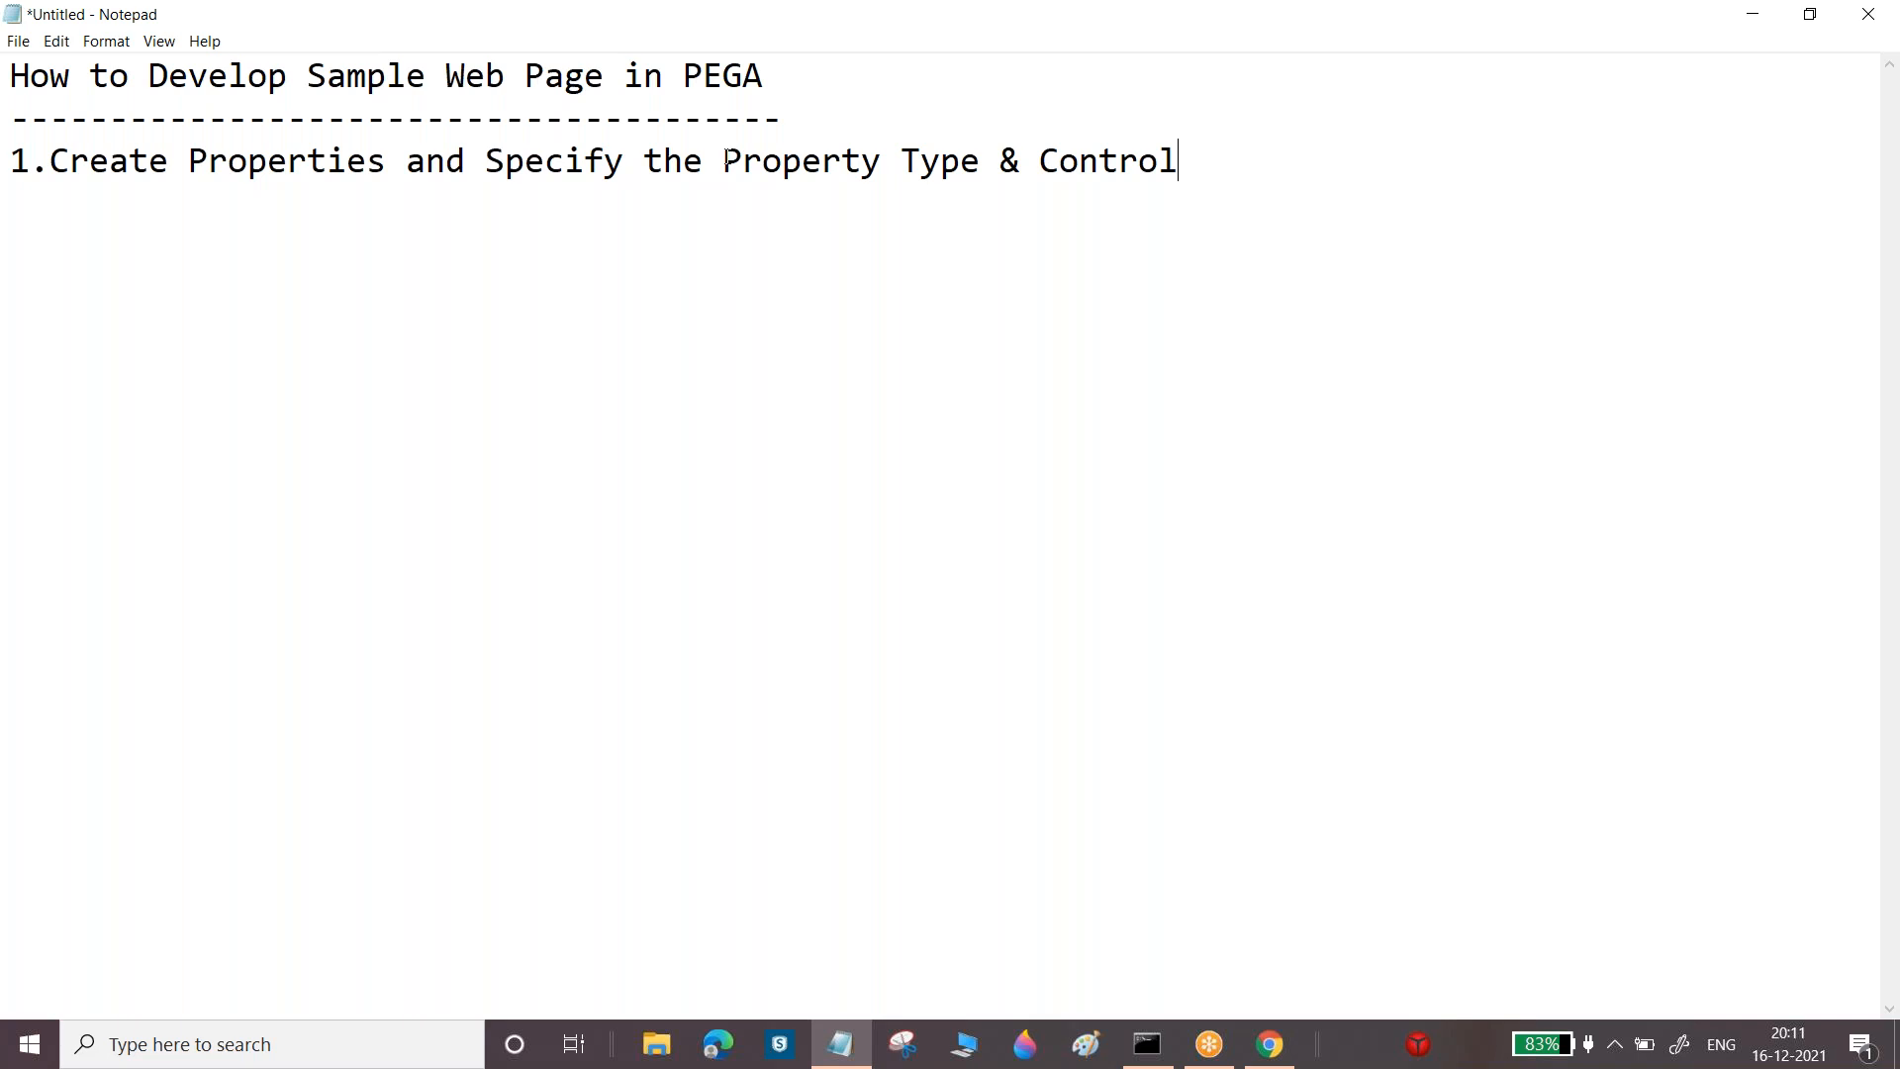
On the Naukri registration form, scroll down and leave the WhatsApp updates option unchecked
left_click(1270, 1044)
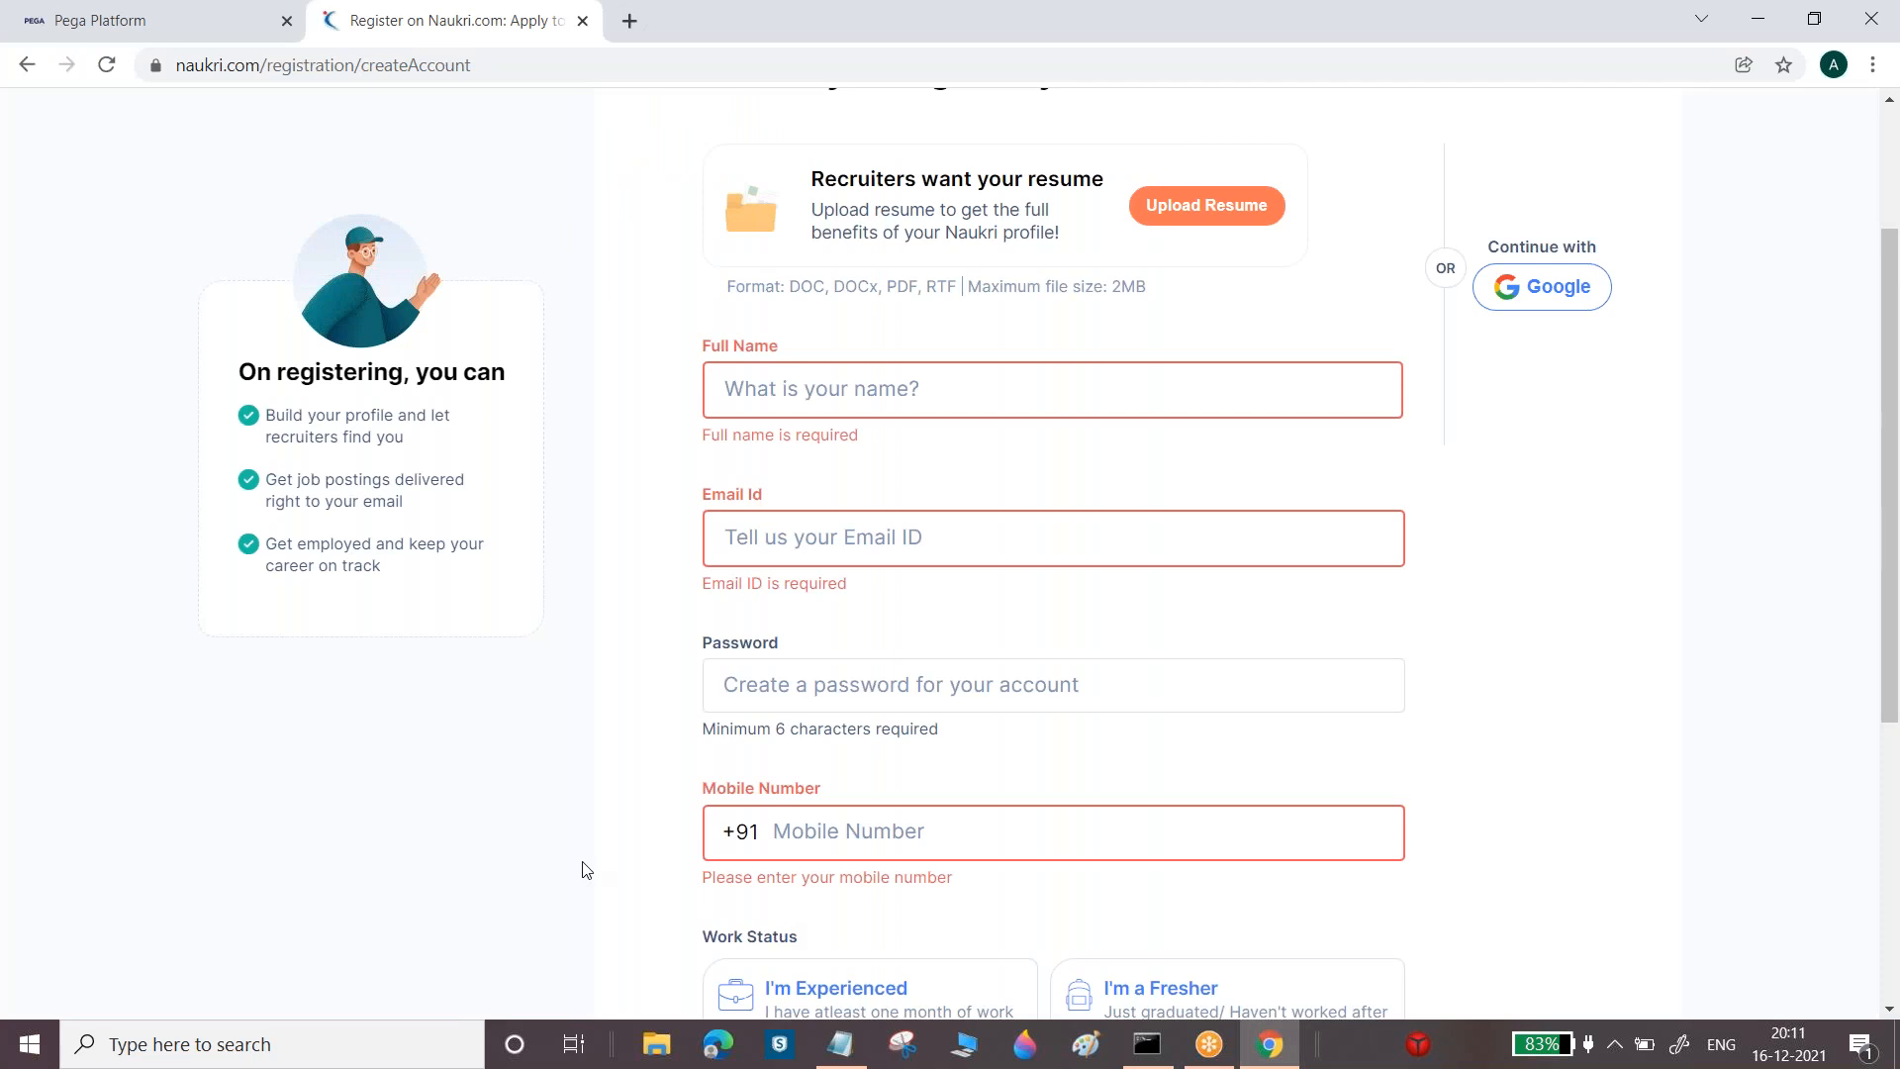
scroll(585, 869, "down", 5)
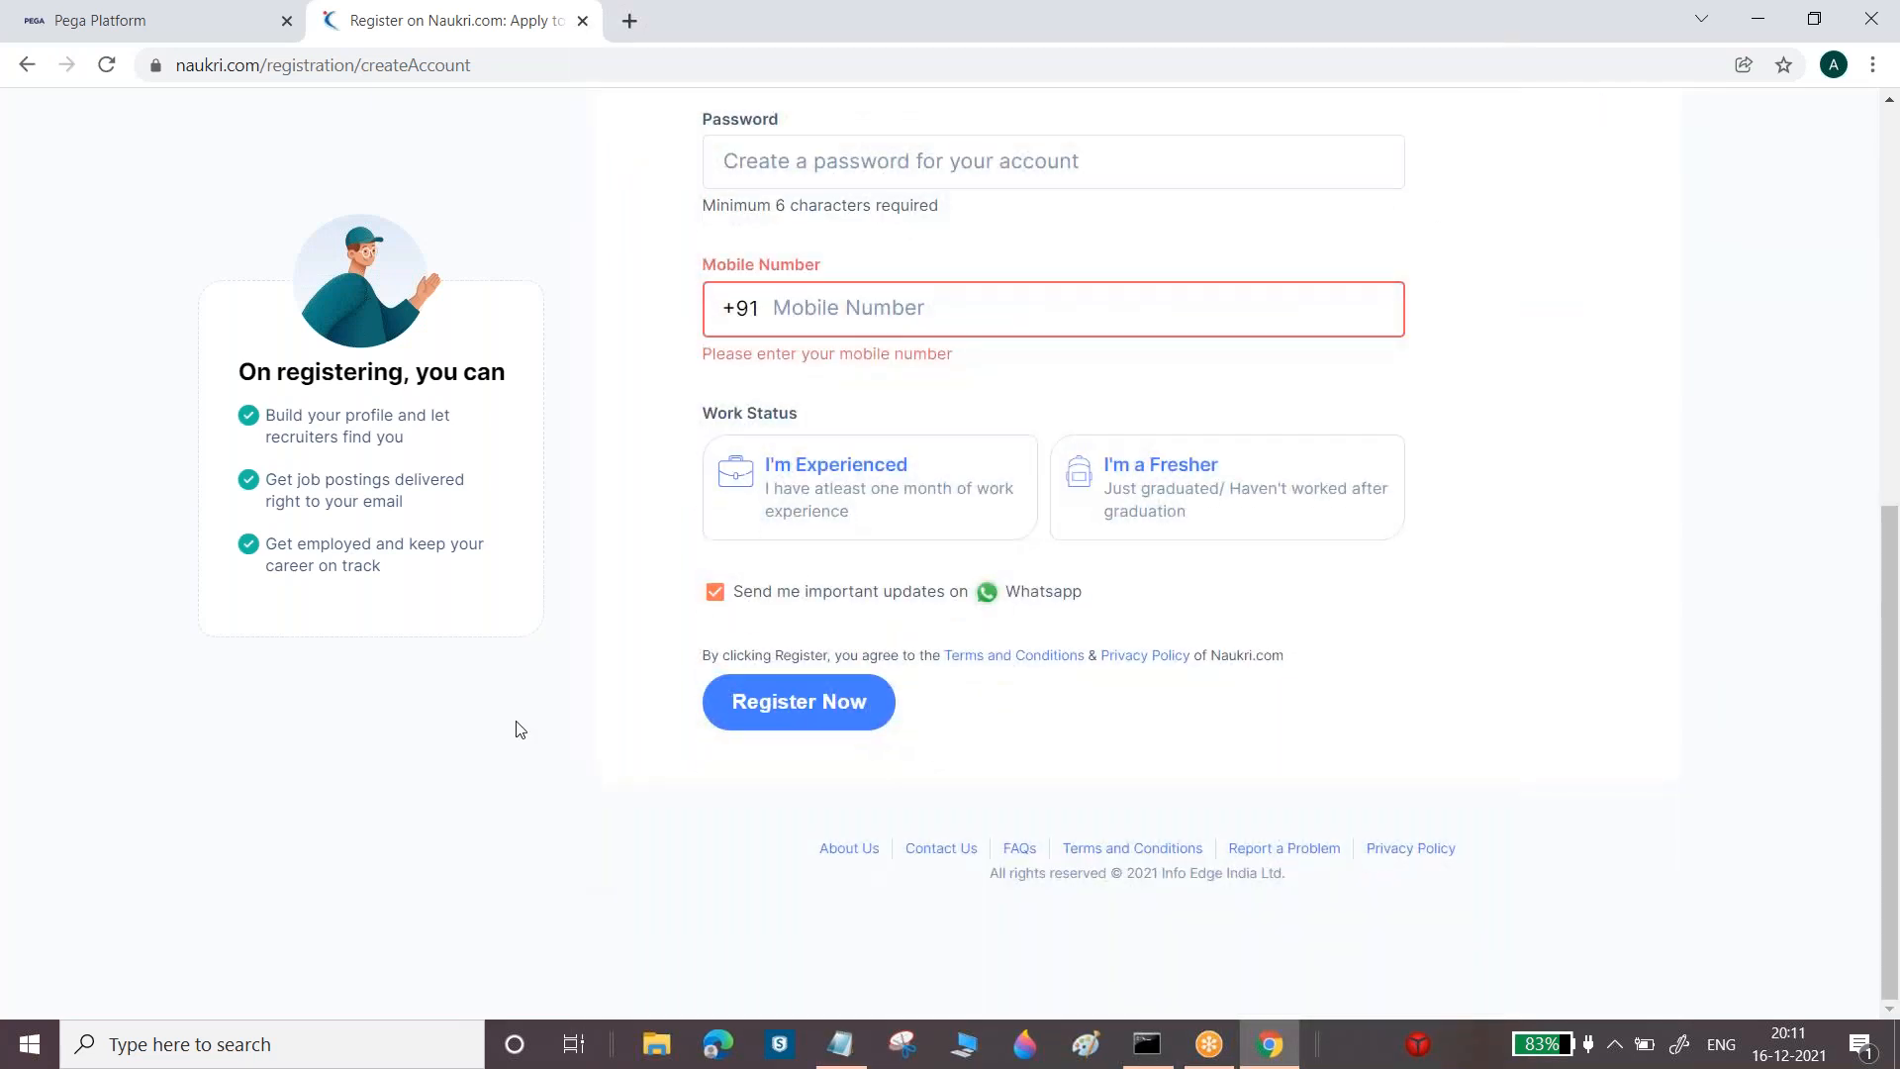
left_click(720, 602)
left_click(720, 602)
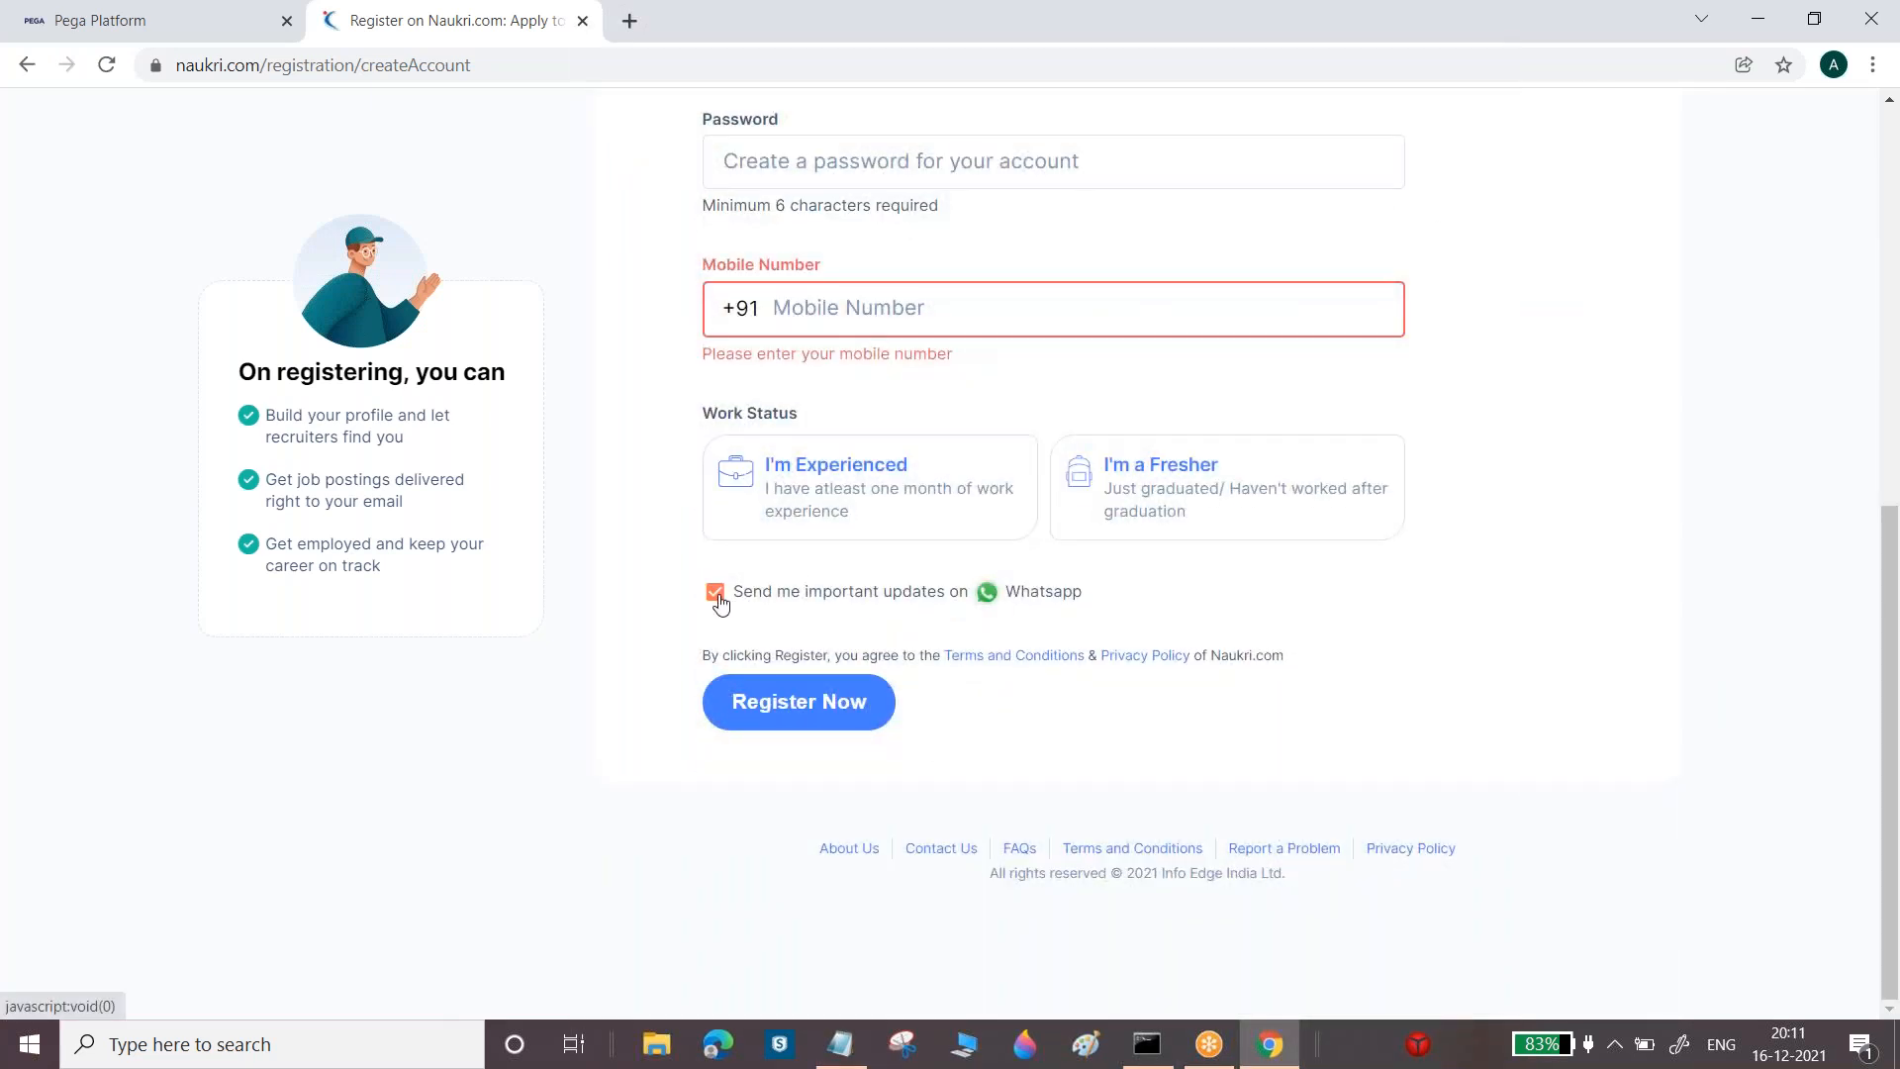
left_click(719, 602)
left_click(720, 602)
left_click(719, 601)
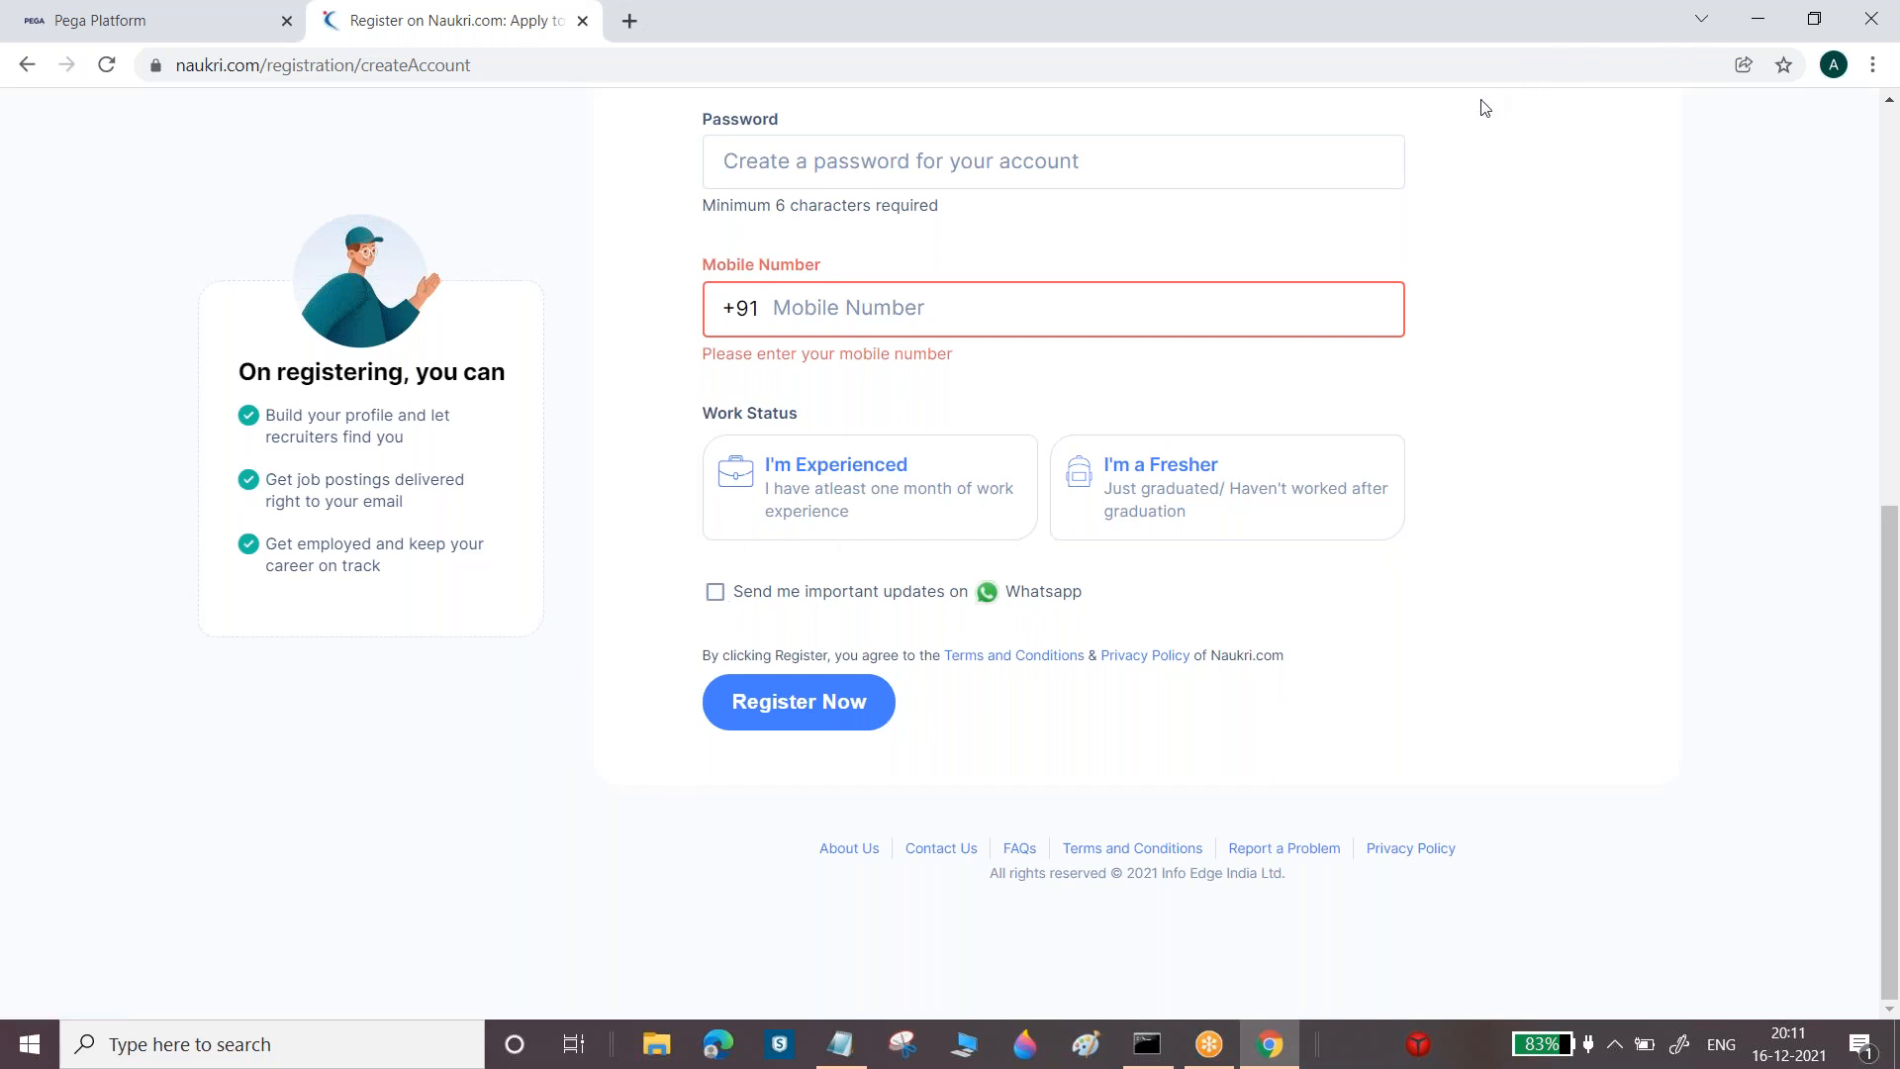
Drag the Naukri page back to the top and switch to the Pega Platform tab
left_click(1890, 517)
left_click_drag(1891, 517, 1895, 122)
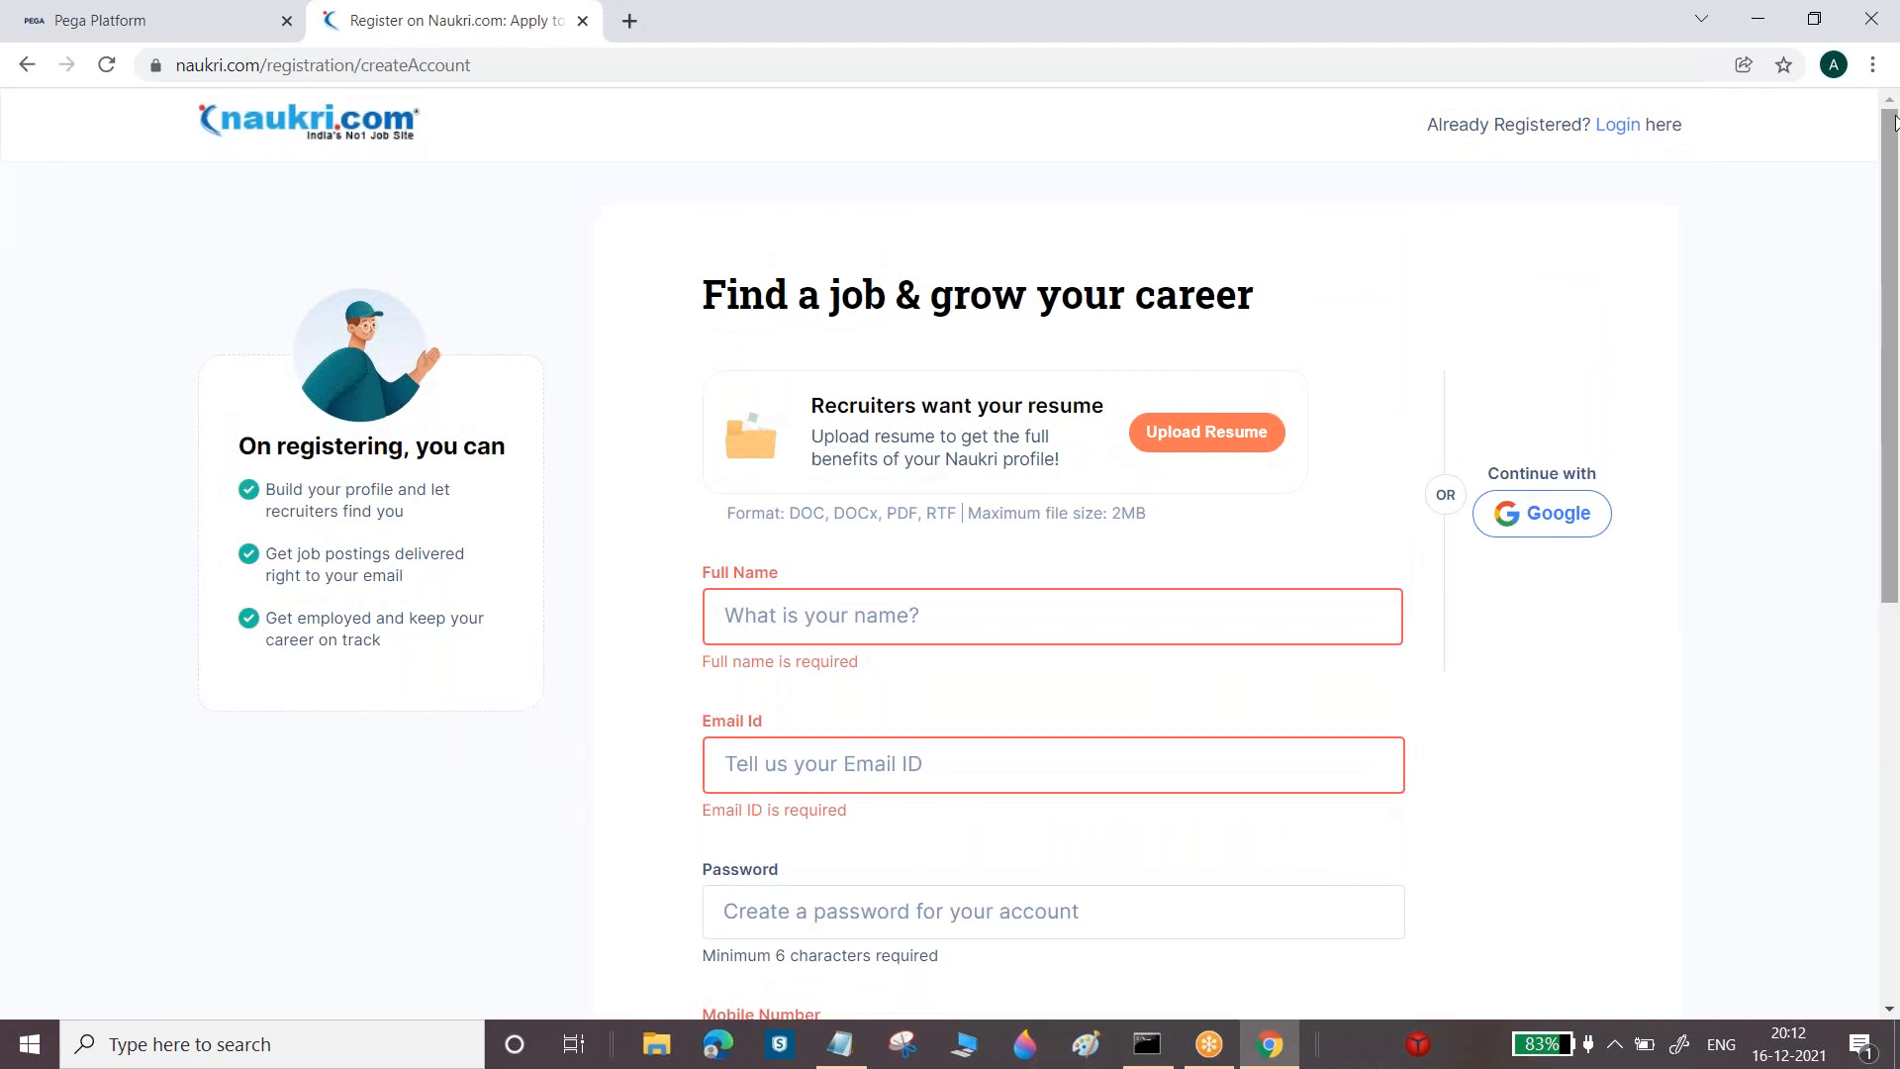
left_click_drag(1895, 122, 1895, 120)
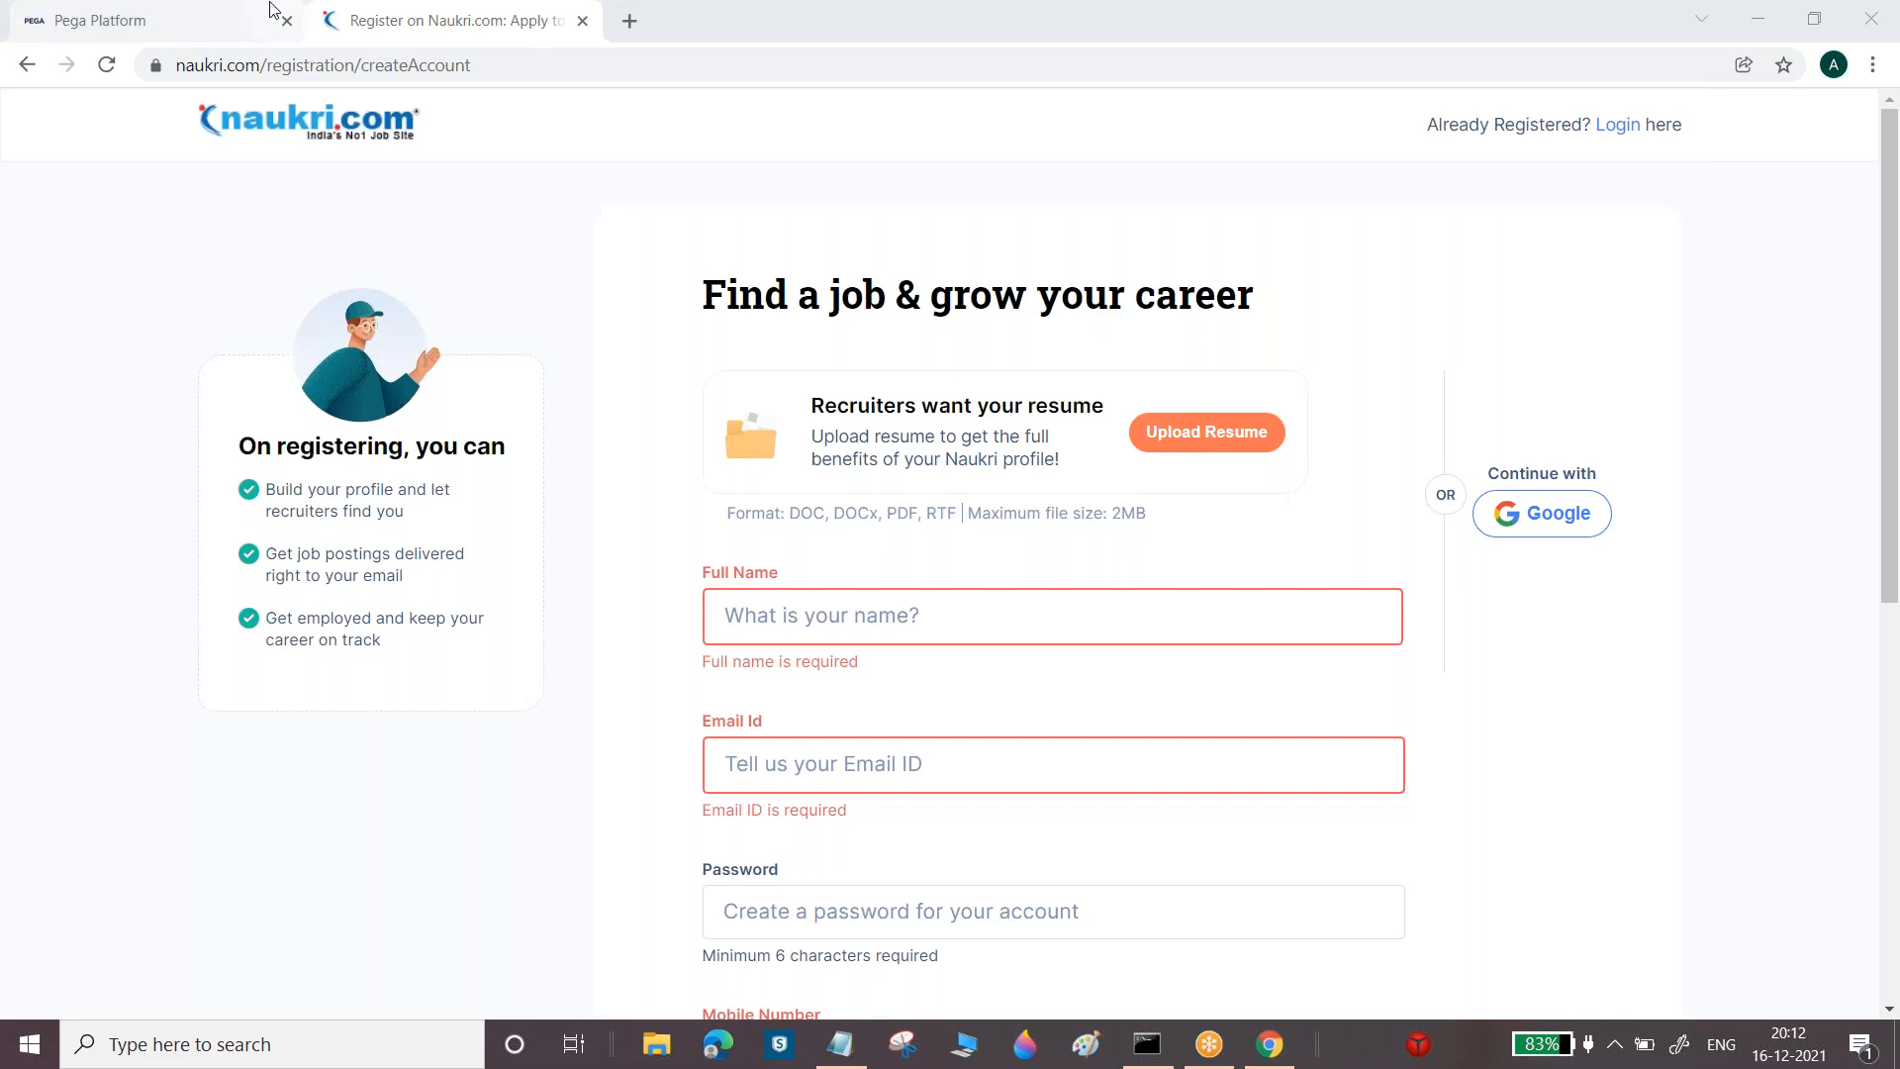
left_click(216, 17)
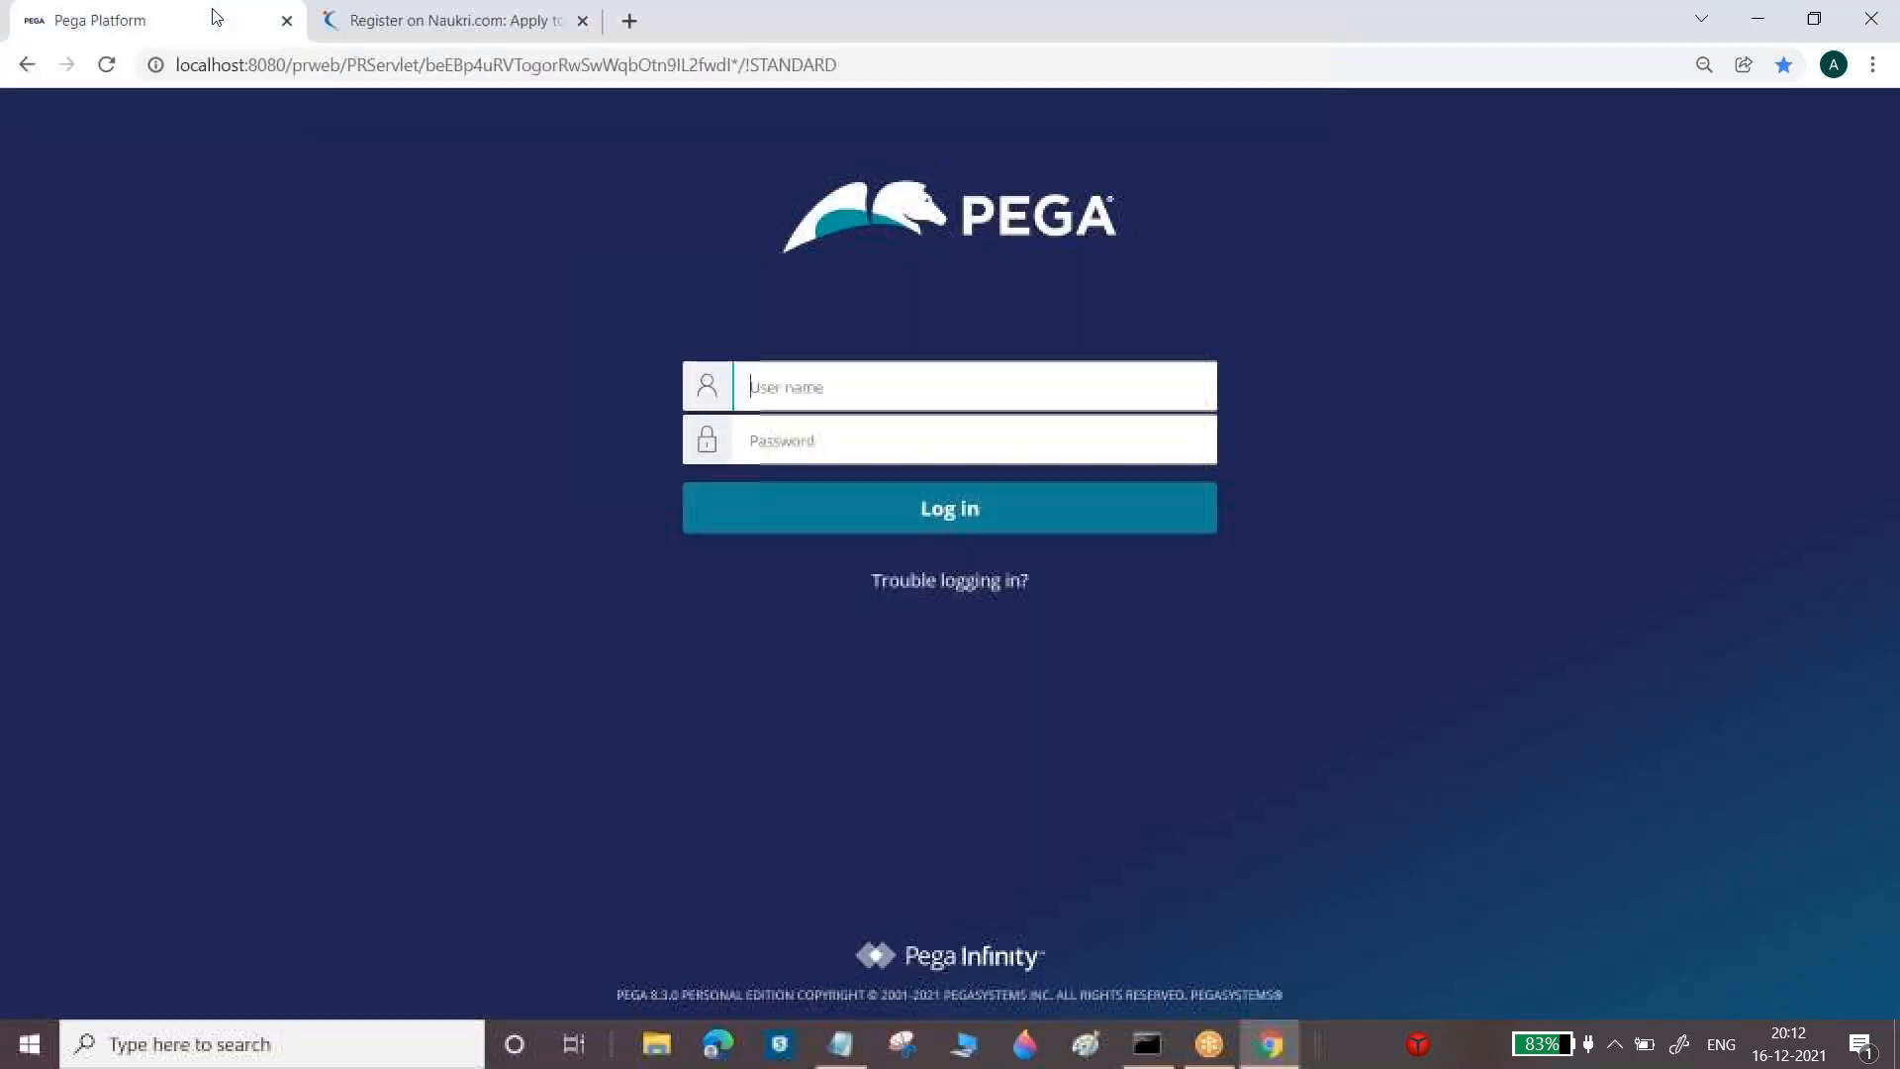
Below step 1, type '2.Create Section and Drag & Drop the Properties into the Section'
left_click(843, 1052)
key("Return")
key("Return")
type("2.")
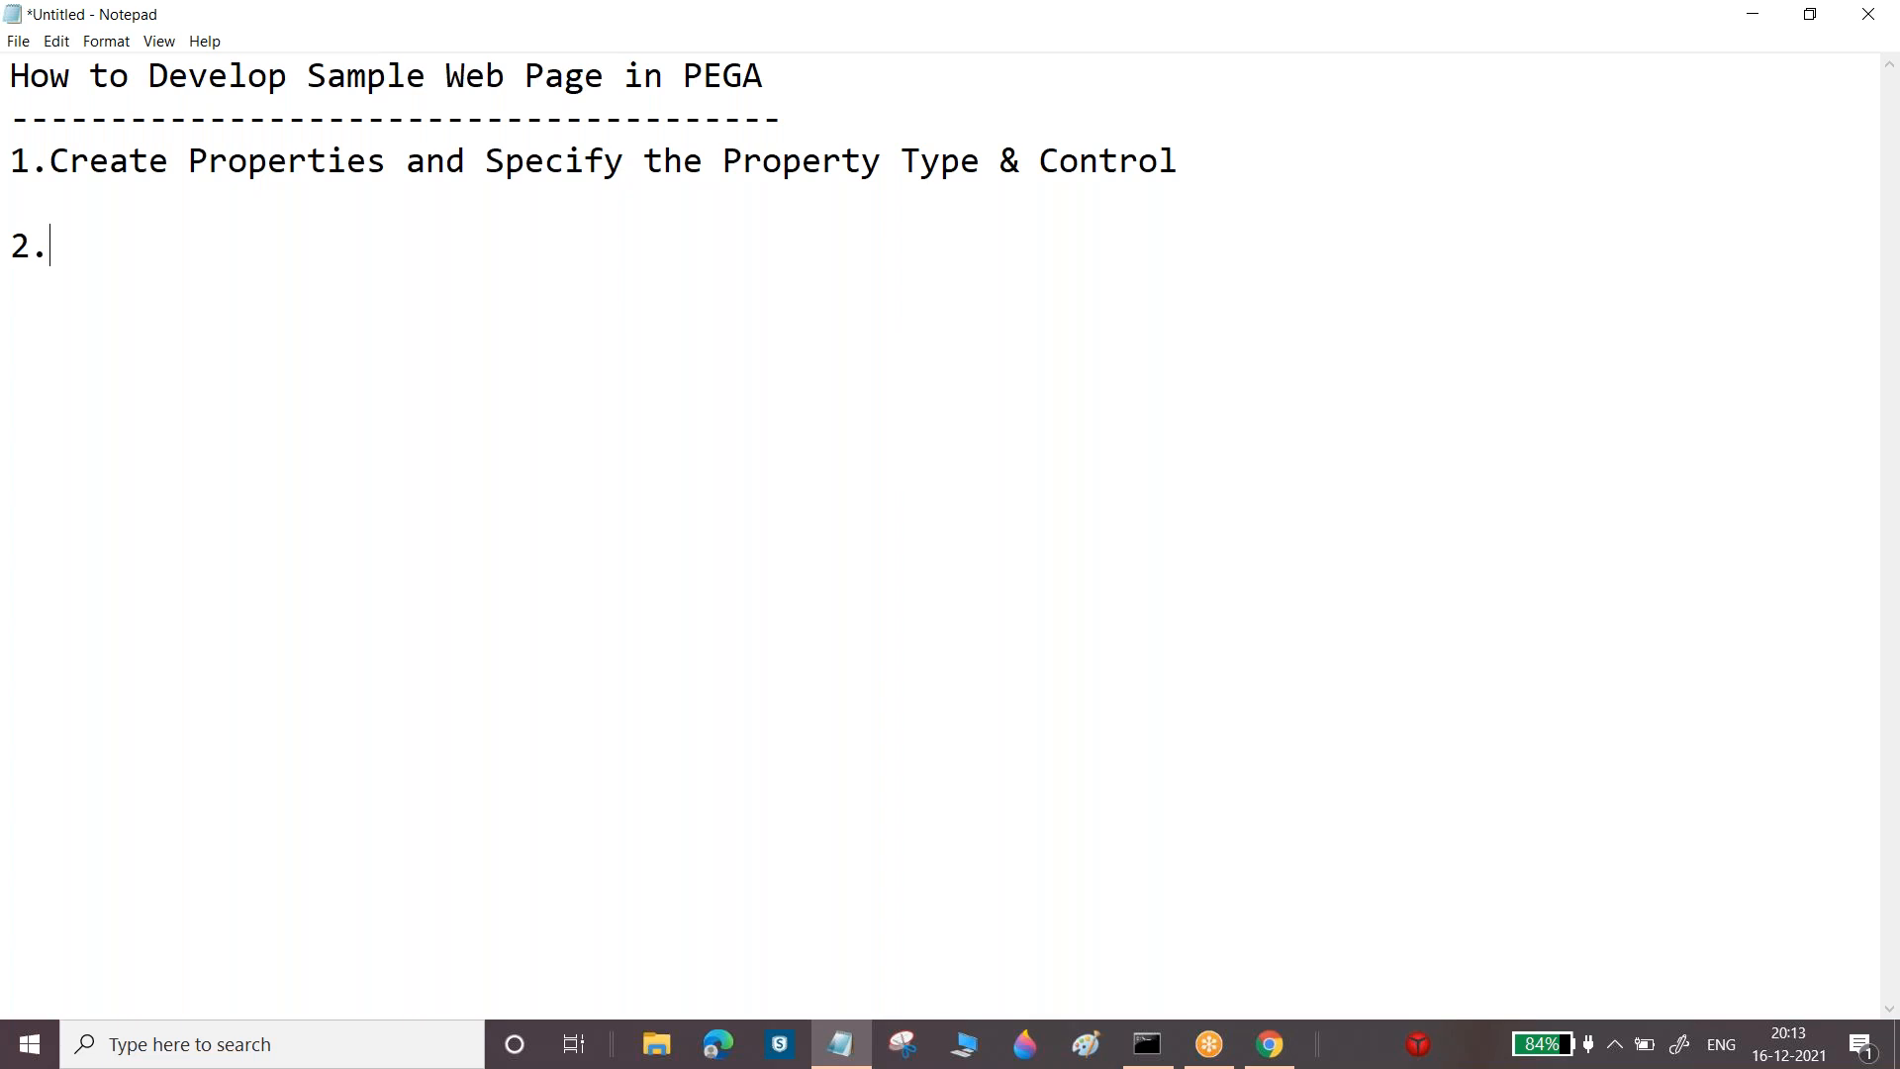
type("Create Sectio")
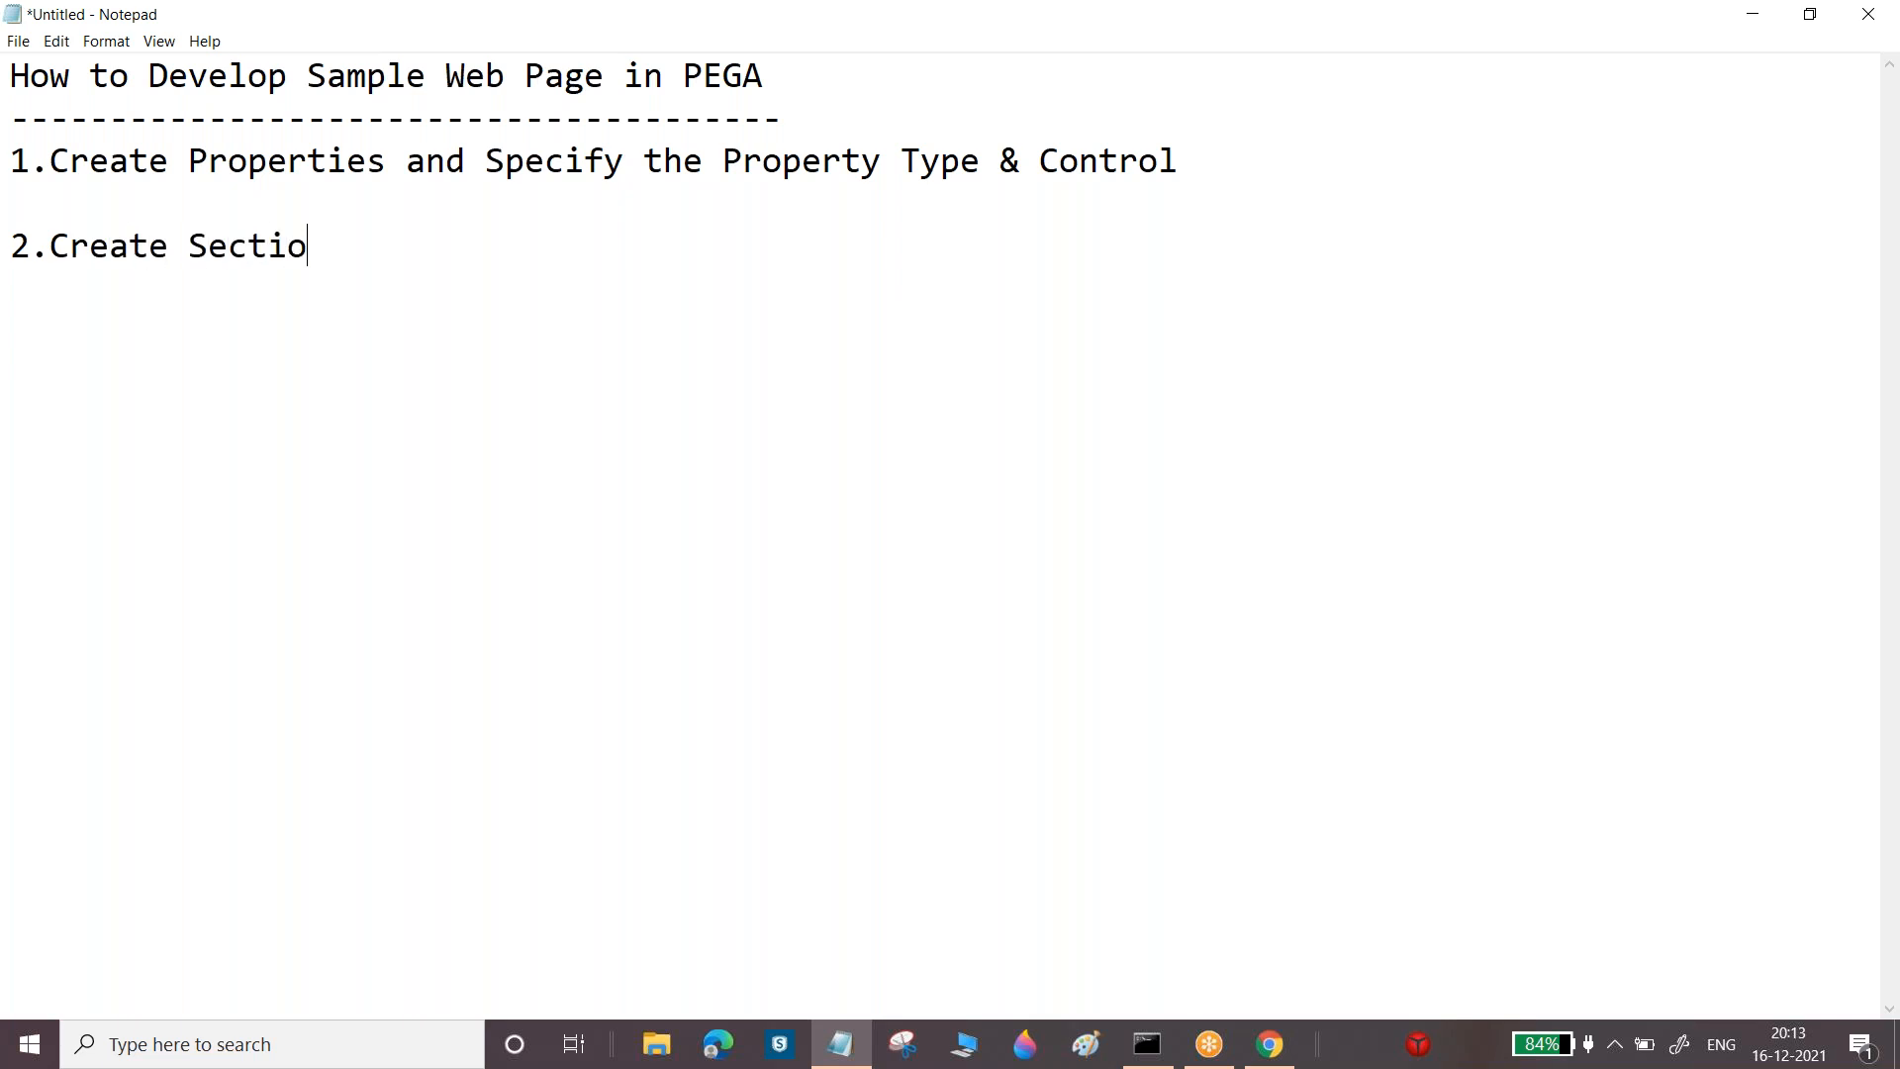
type("n and Drag ")
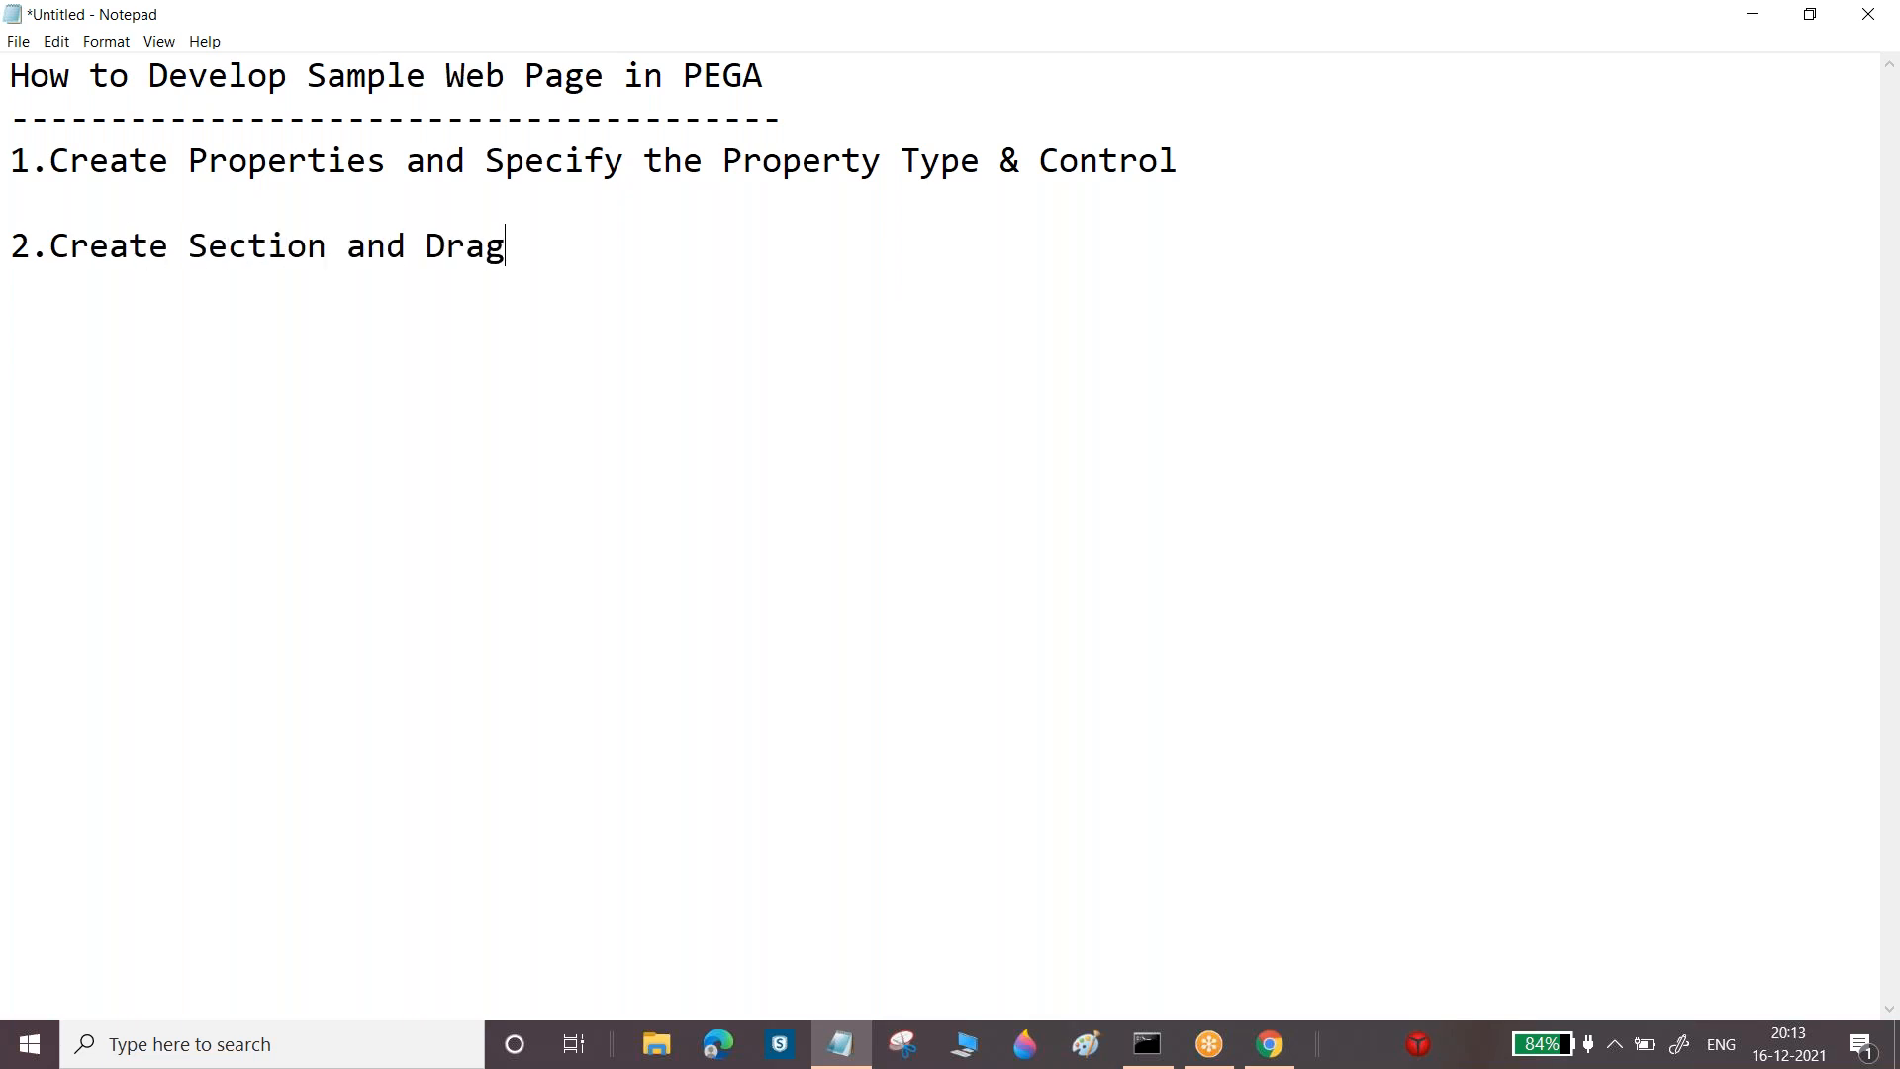
type("& Drop the Prope")
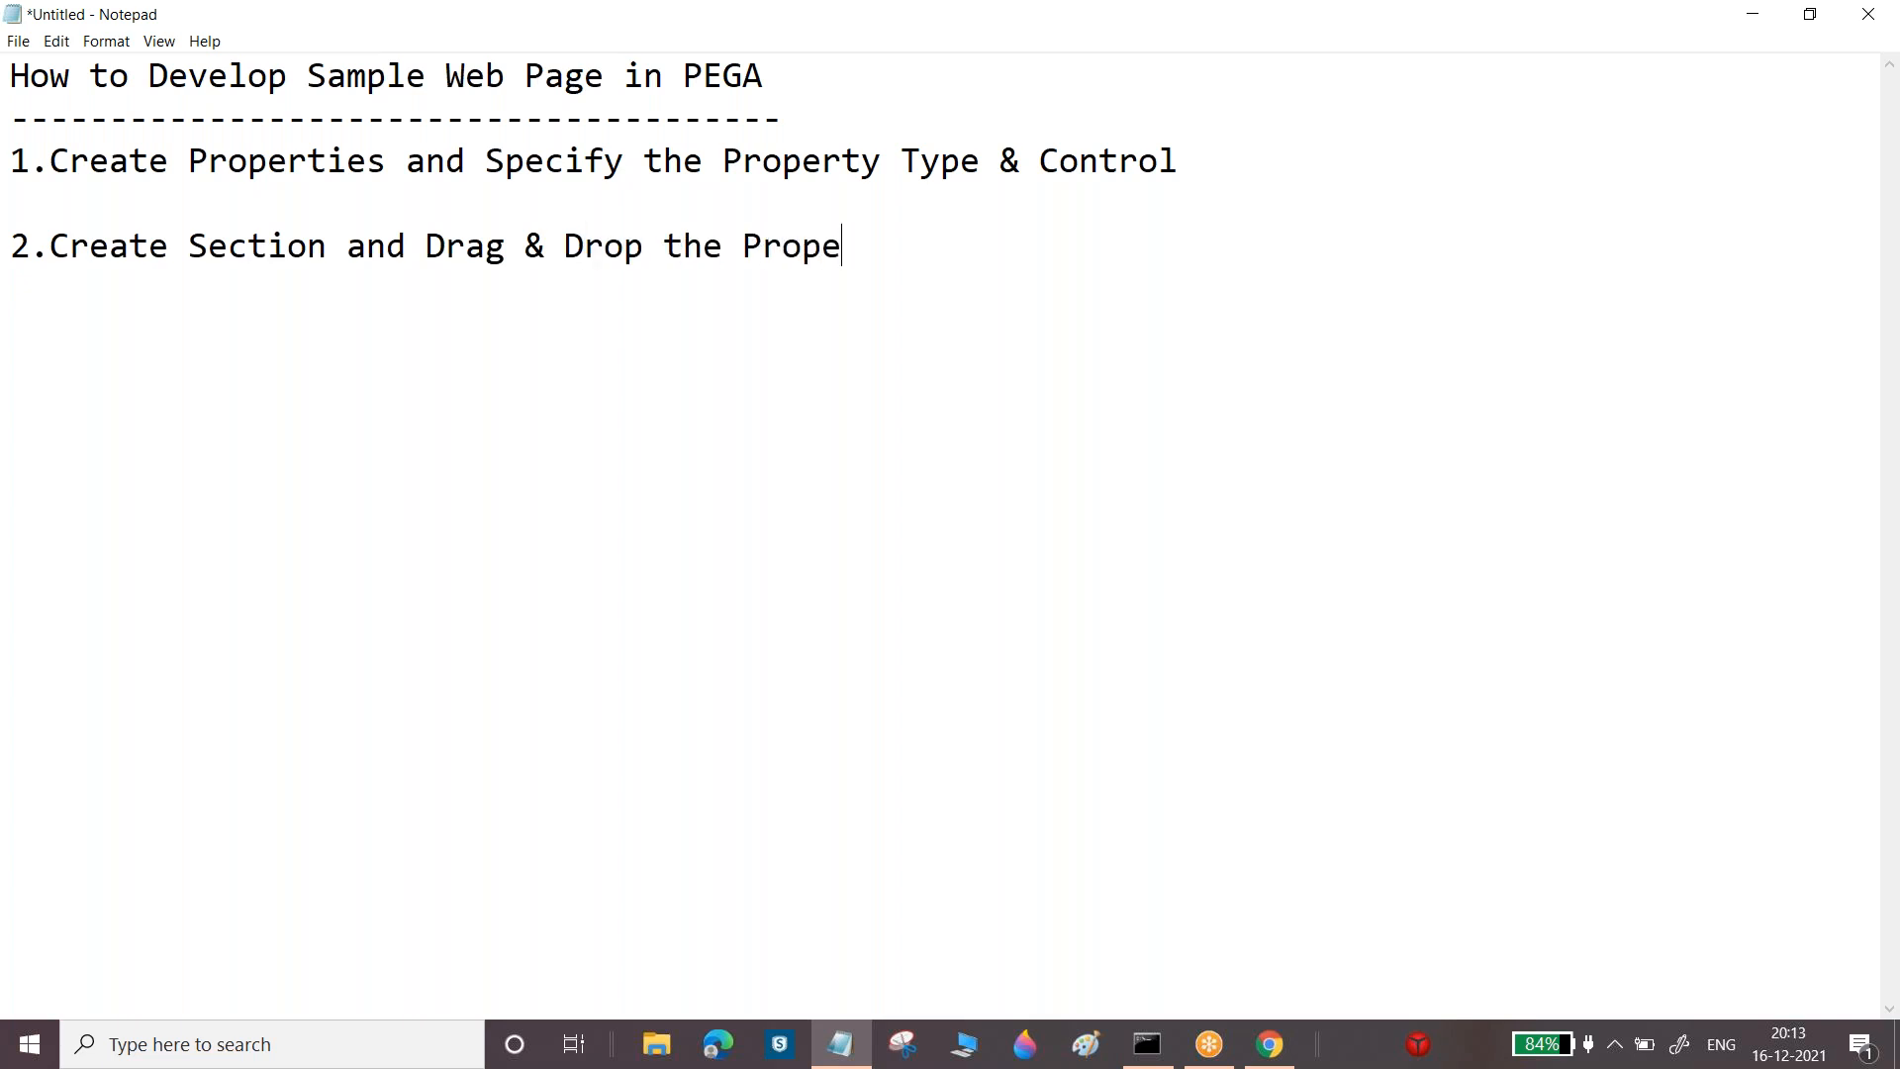
type("rties into the S")
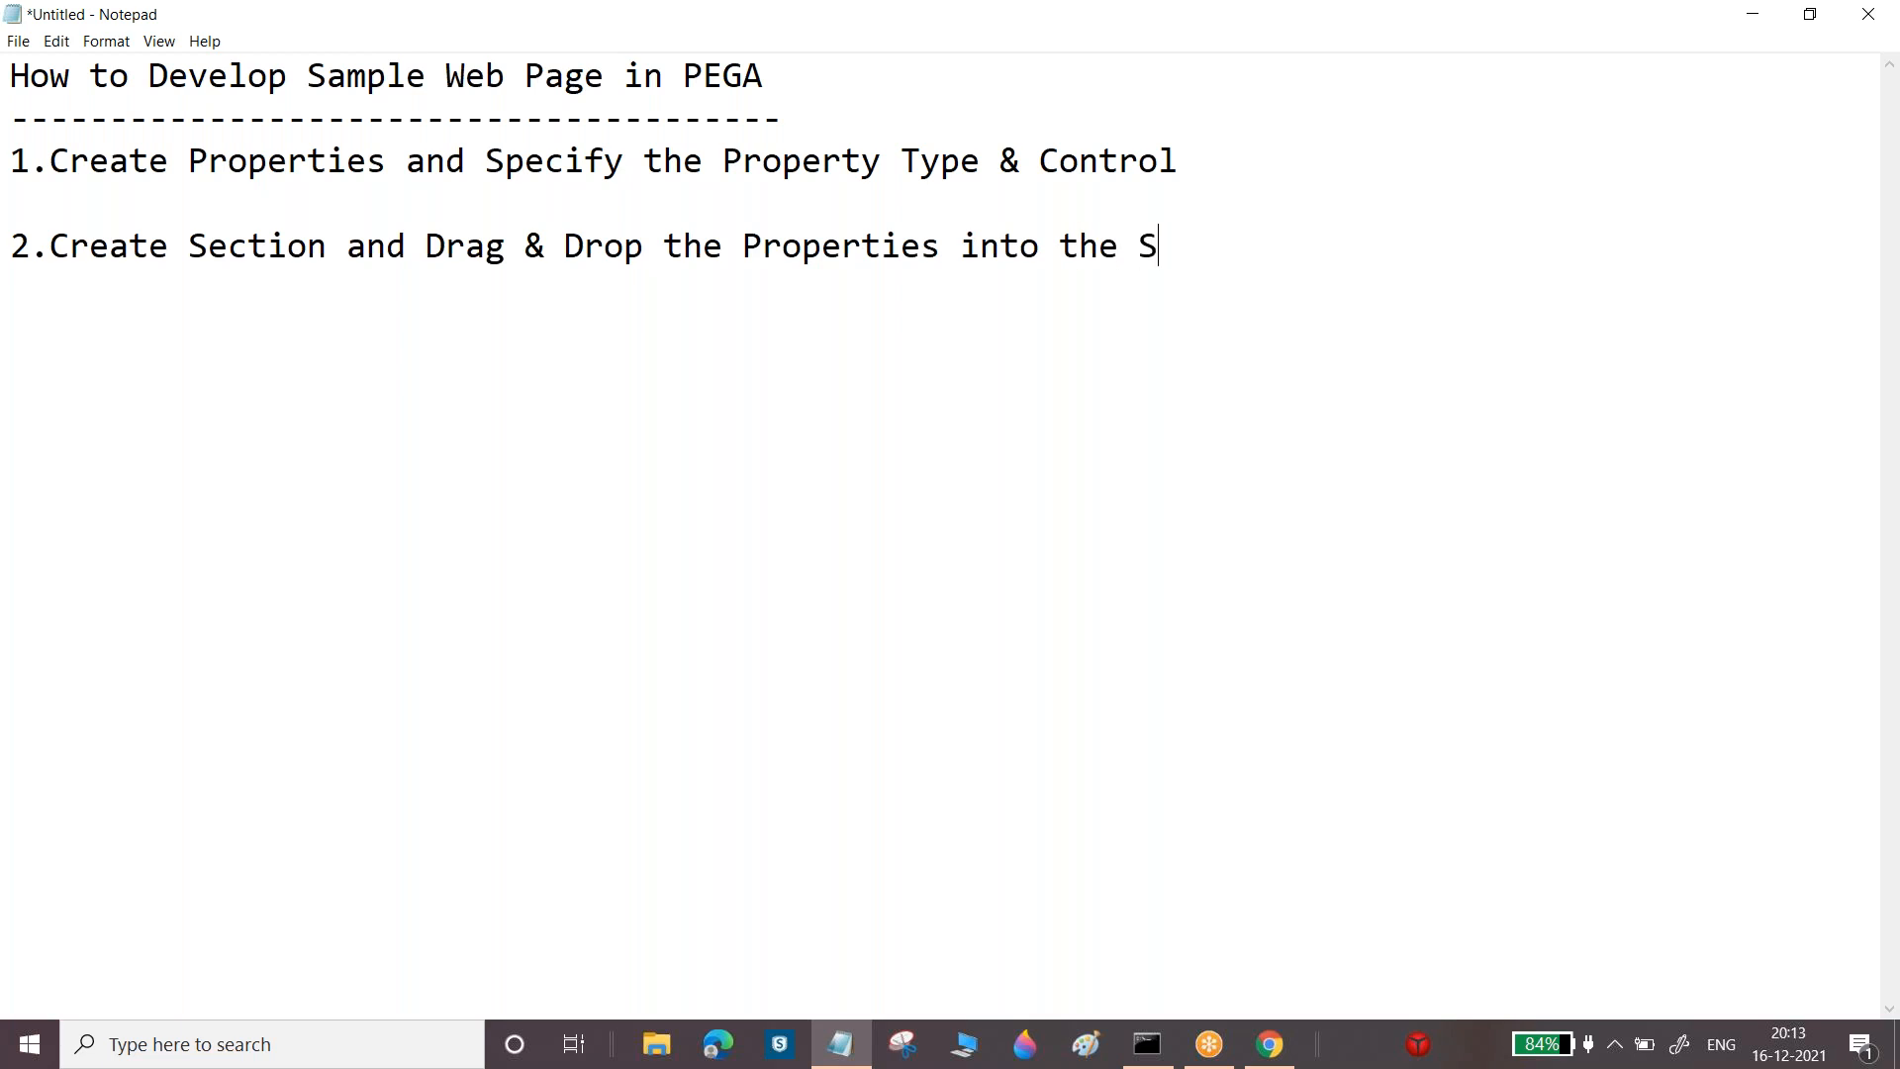
type("ection")
key("Return")
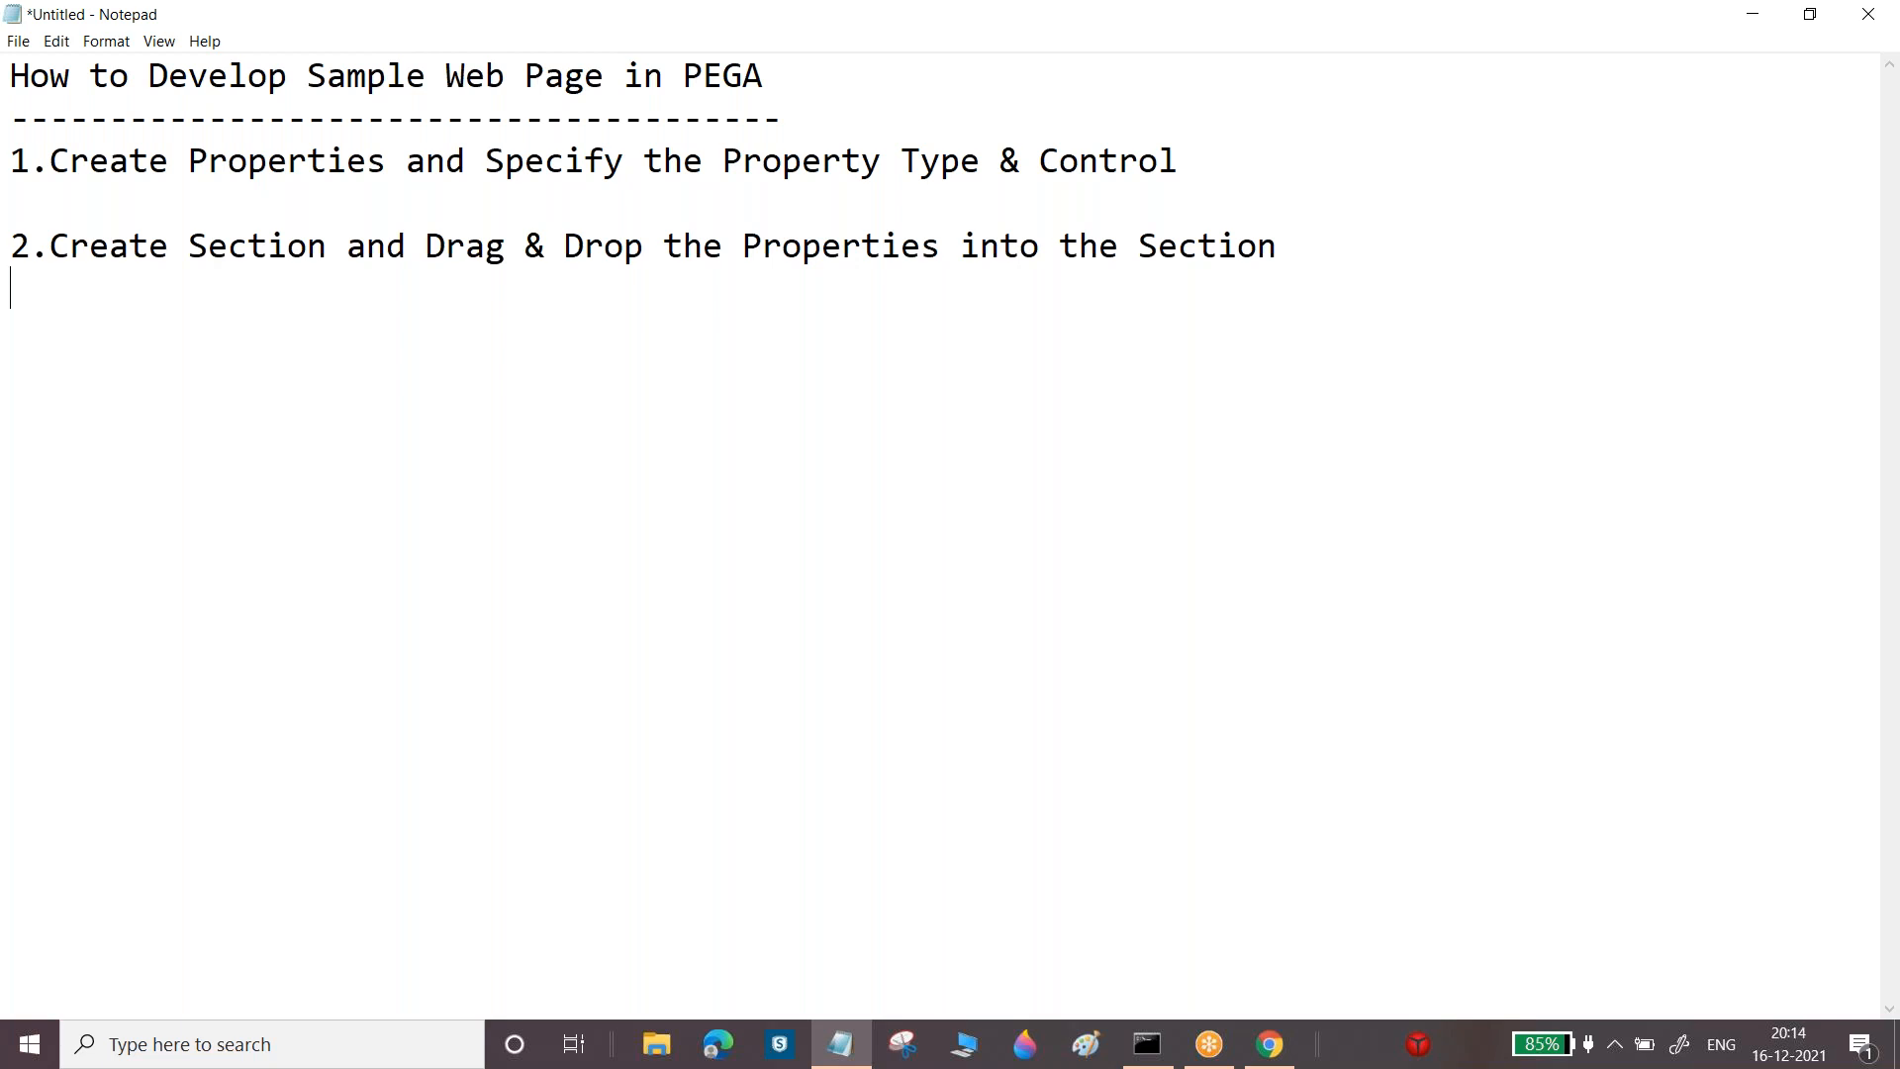
Below step 2, begin the note 'Note: Section is a nothing "User Interface"'
key("Return")
type("Np")
key("BackSpace")
type("ote:")
type(" Setcio")
key("BackSpace")
key("BackSpace")
key("BackSpace")
key("BackSpace")
type("ction is a nothing ")
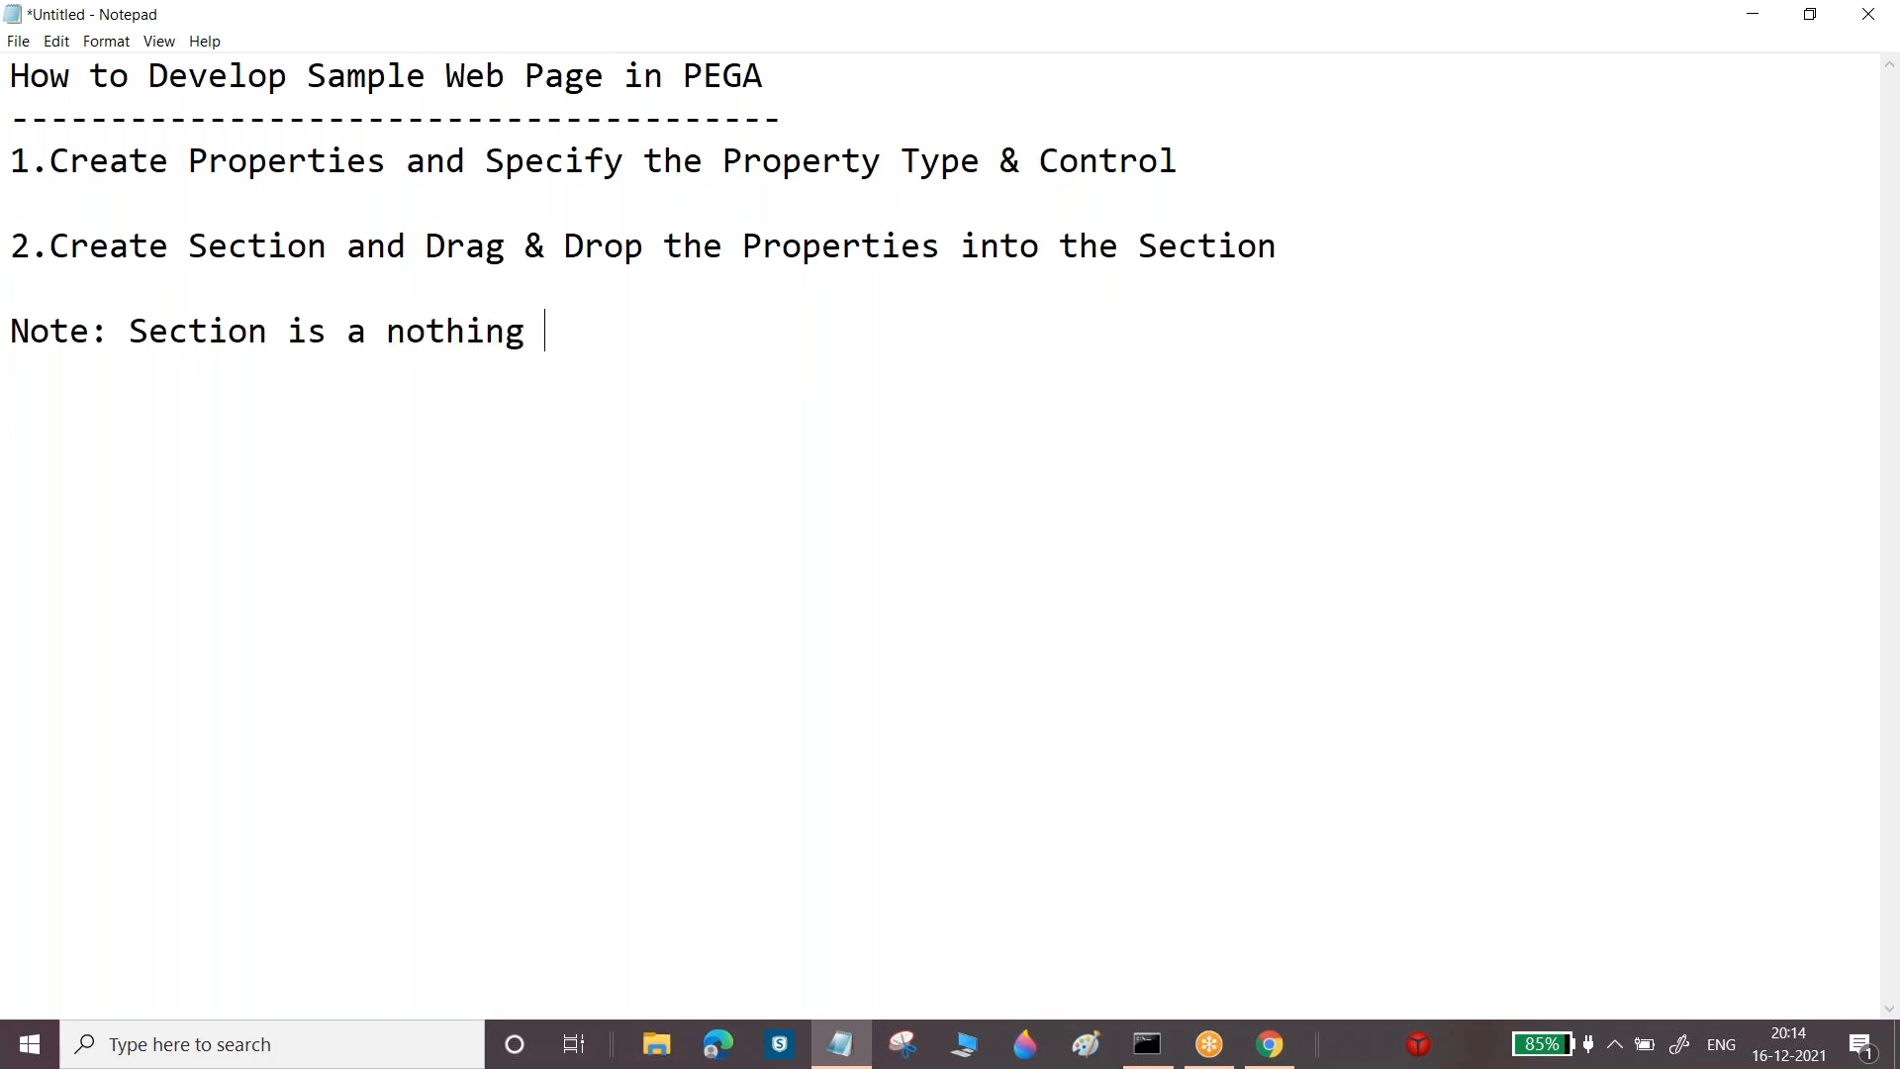
type("U")
key("BackSpace")
type("\"\"")
left_click(565, 330)
type("User")
key("Right")
type("Interfac")
type("e")
key("BackSpace")
type("ace")
key("Return")
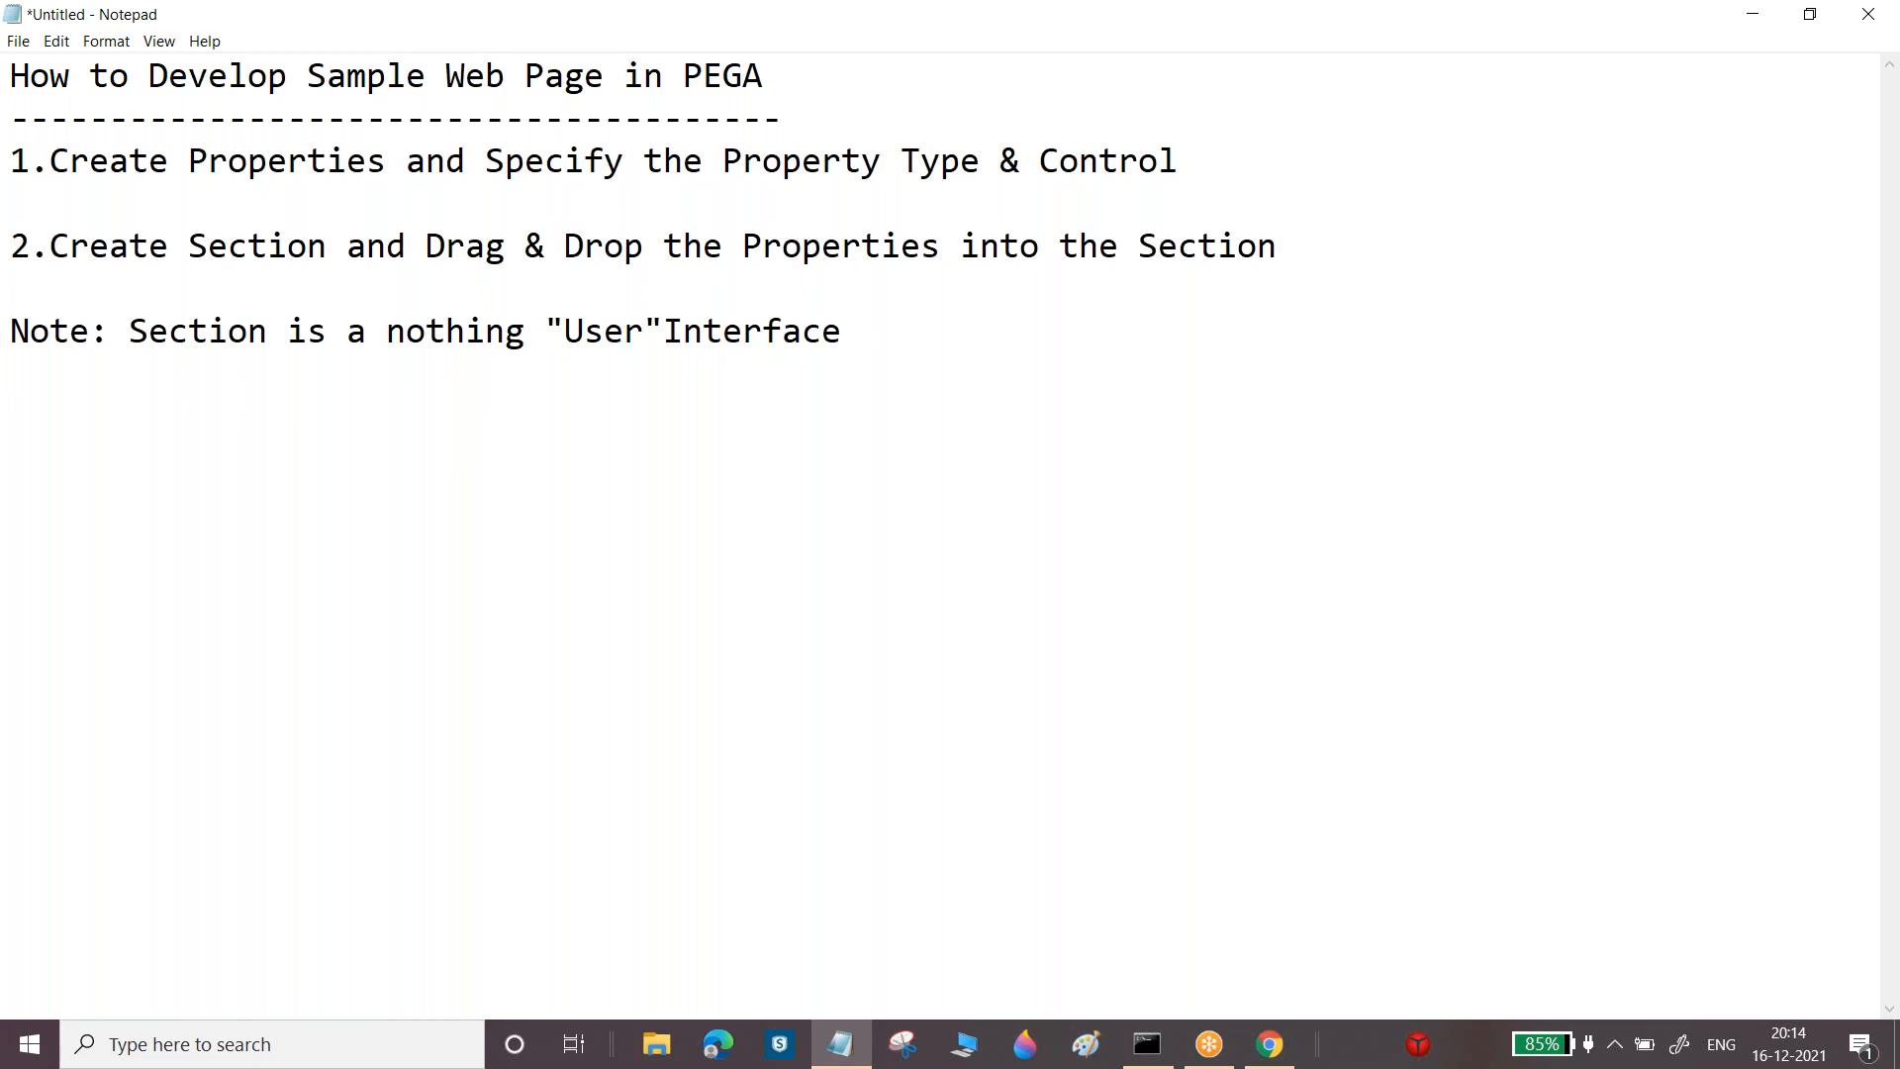
Fix the quotes around "User Interface" and finish: arrange all properties in a section in proper format
left_click(664, 331)
key("BackSpace")
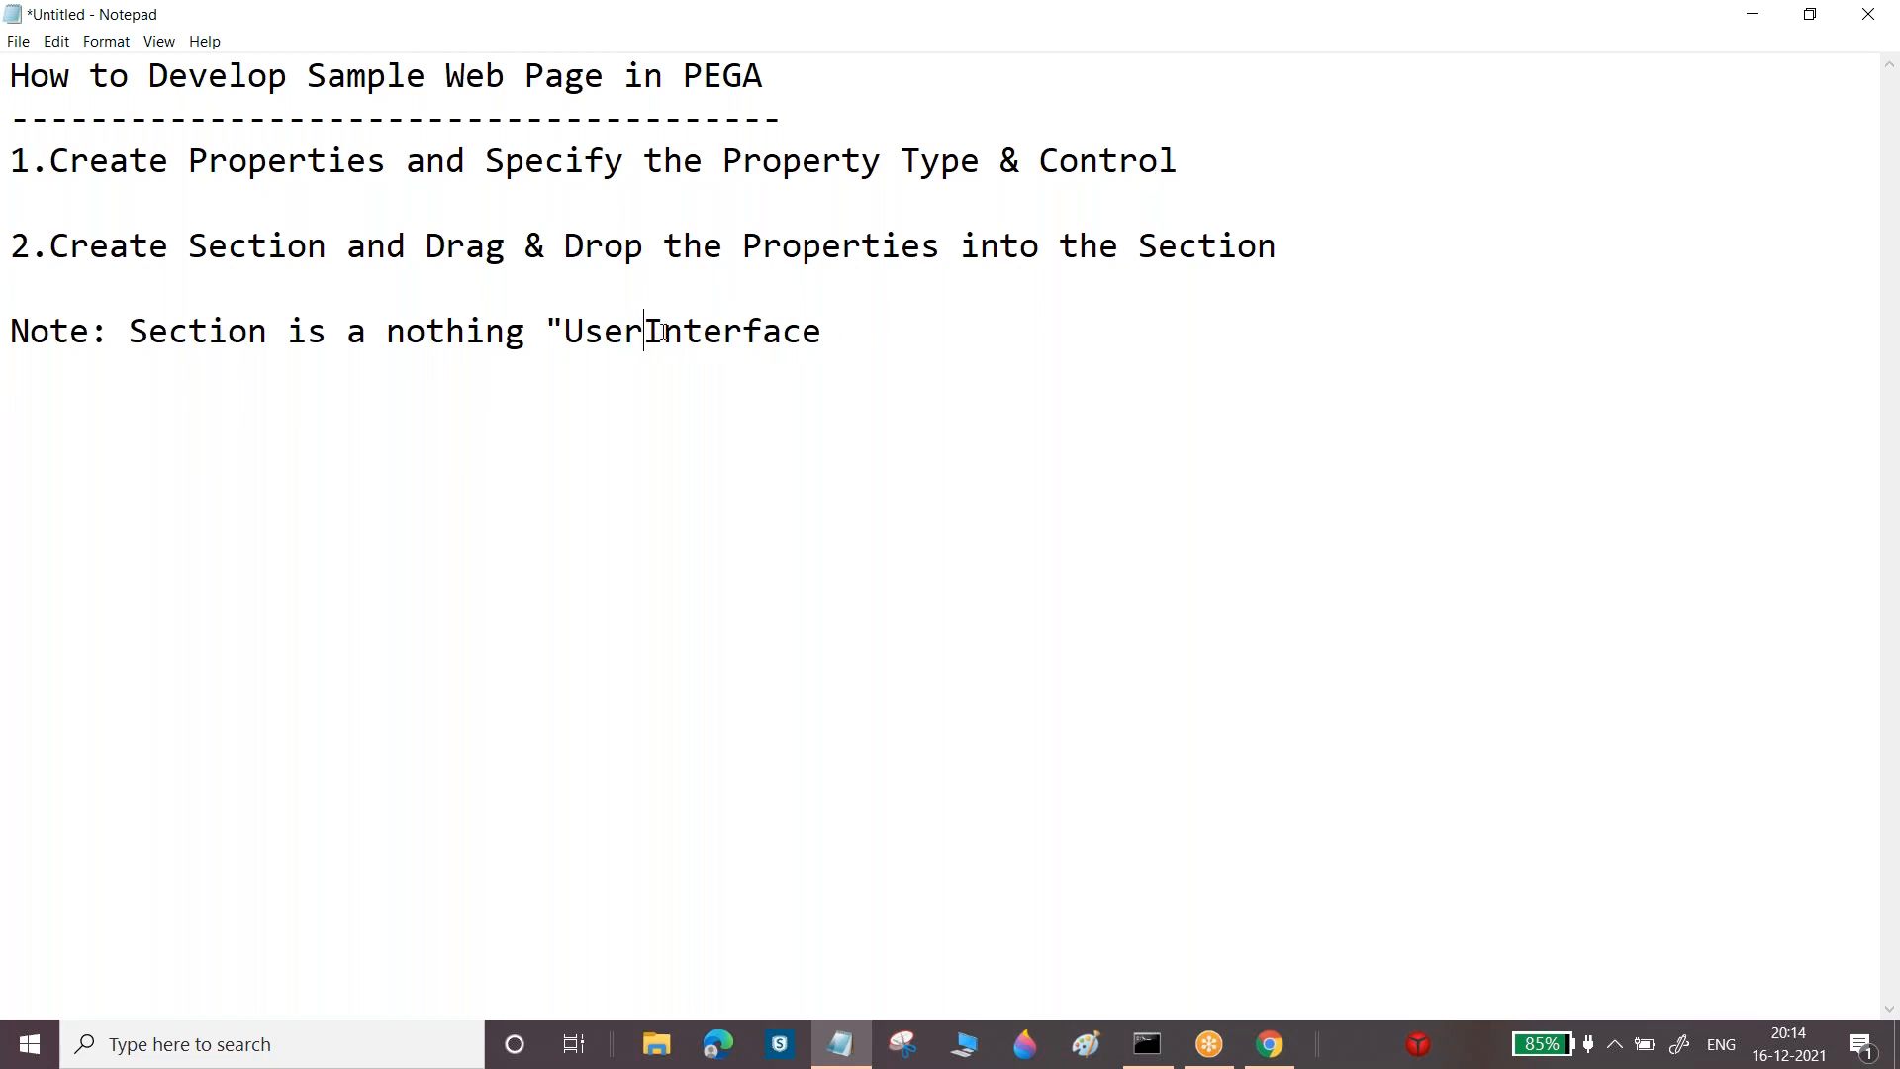
key("Right")
key("Right")
key("Right")
key("Left")
key("Left")
key("Left")
key("Right")
key("Right")
key("Right")
key("Right")
key("Right")
key("Right")
key("Right")
key("Right")
key("Right")
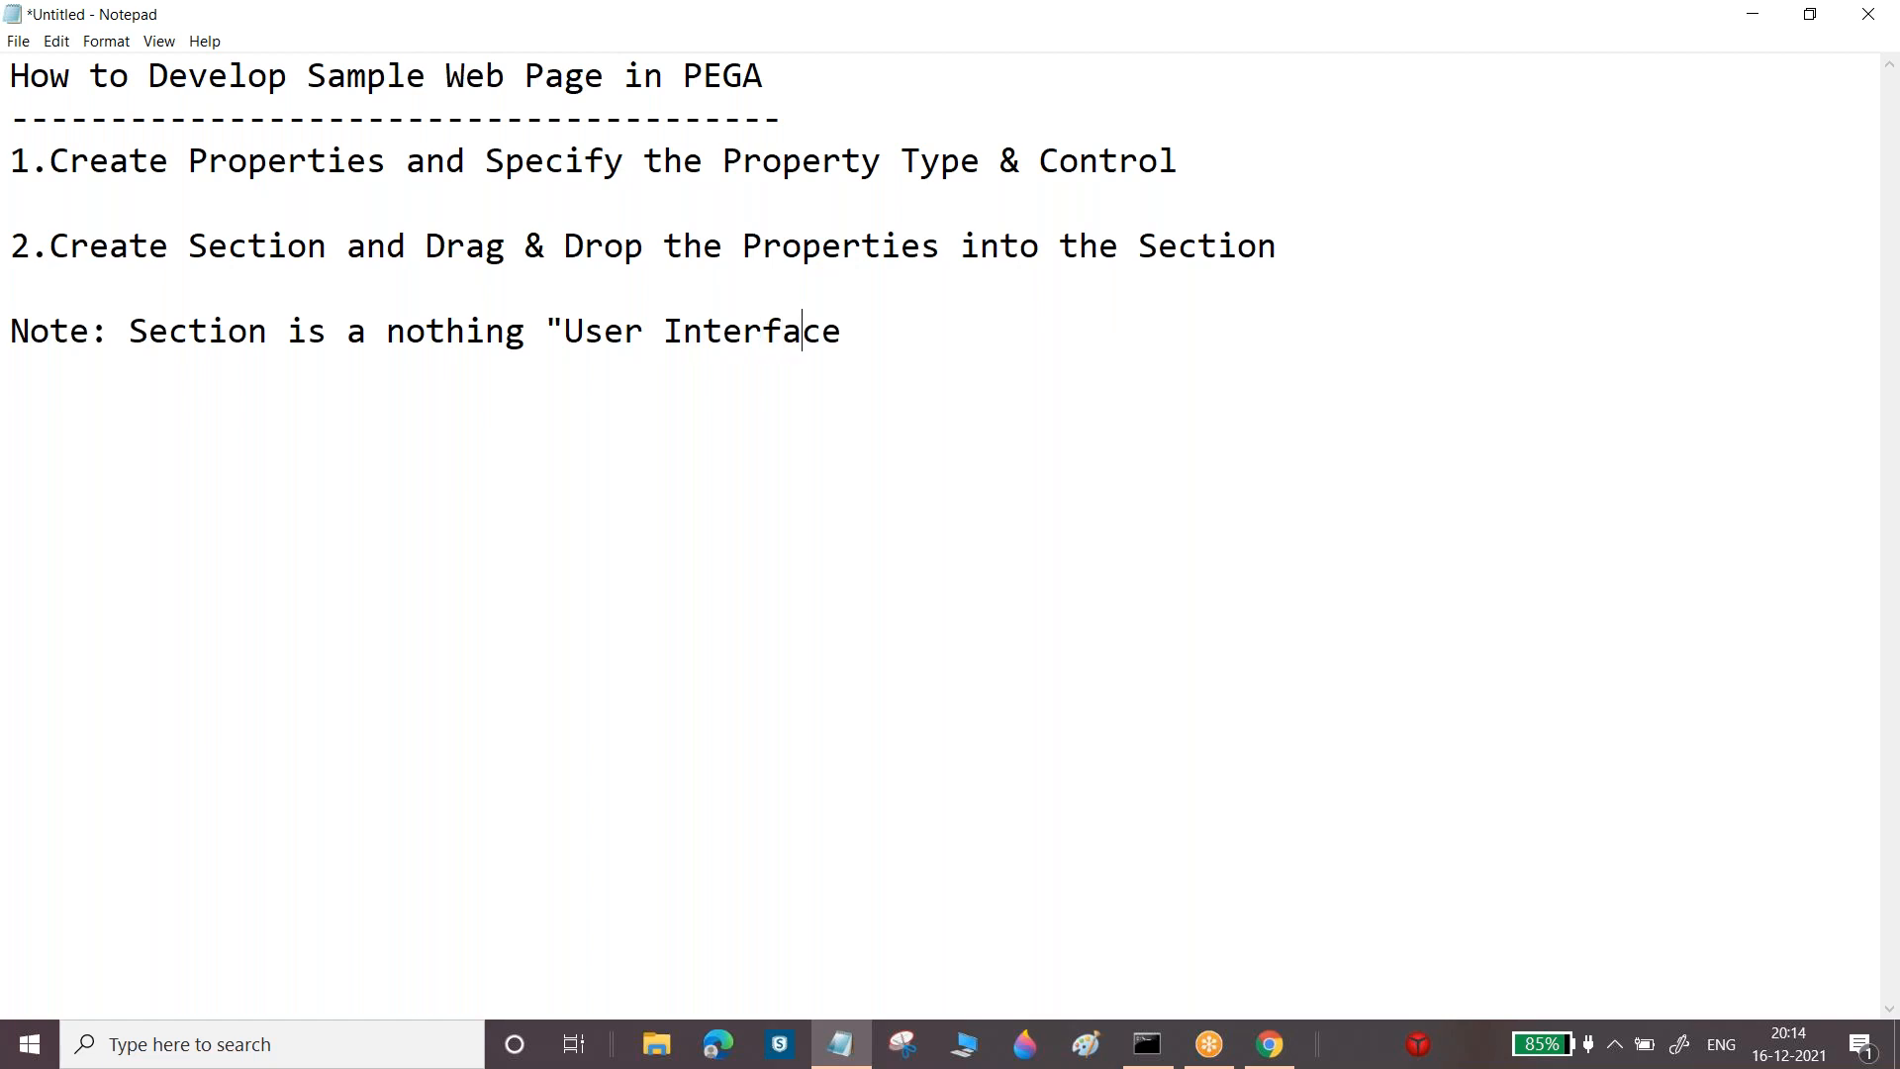
type(":")
key("BackSpace")
type("\"/")
key("BackSpace")
type(". We can arra")
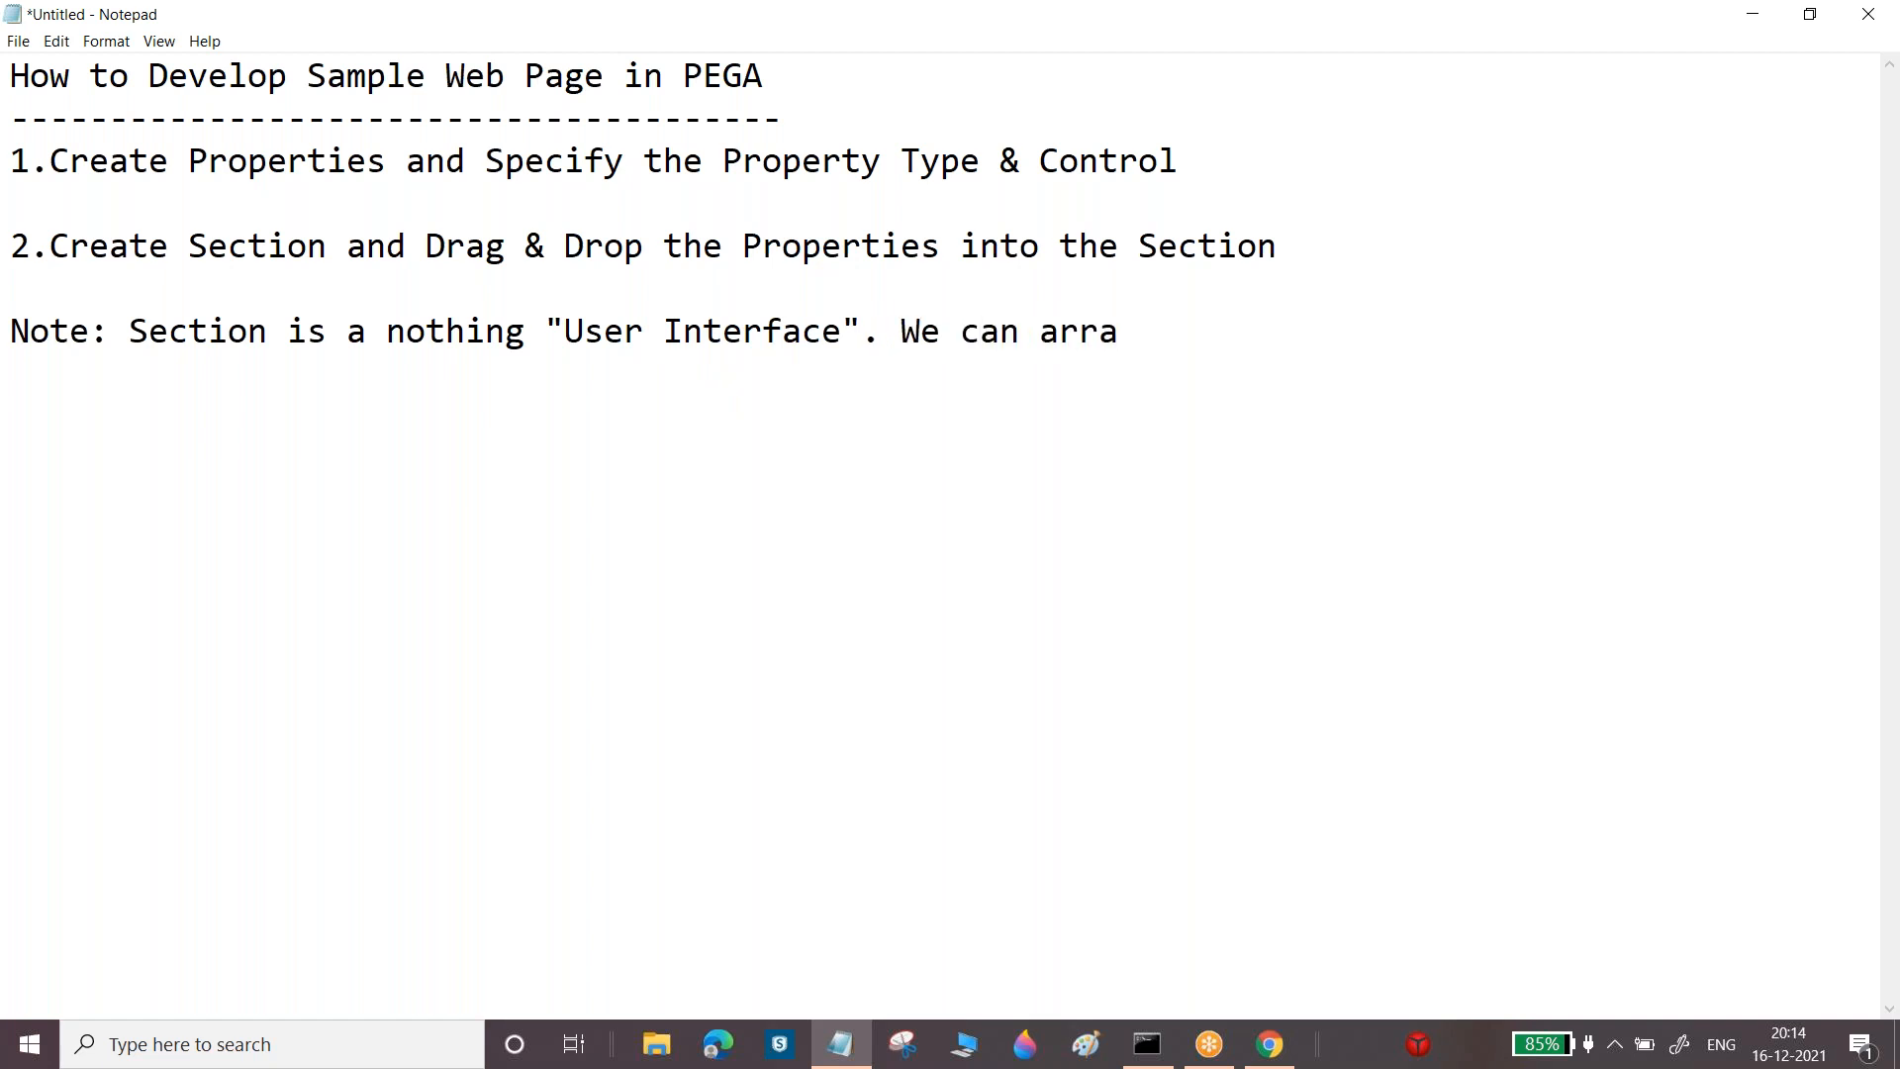
type("nge the al")
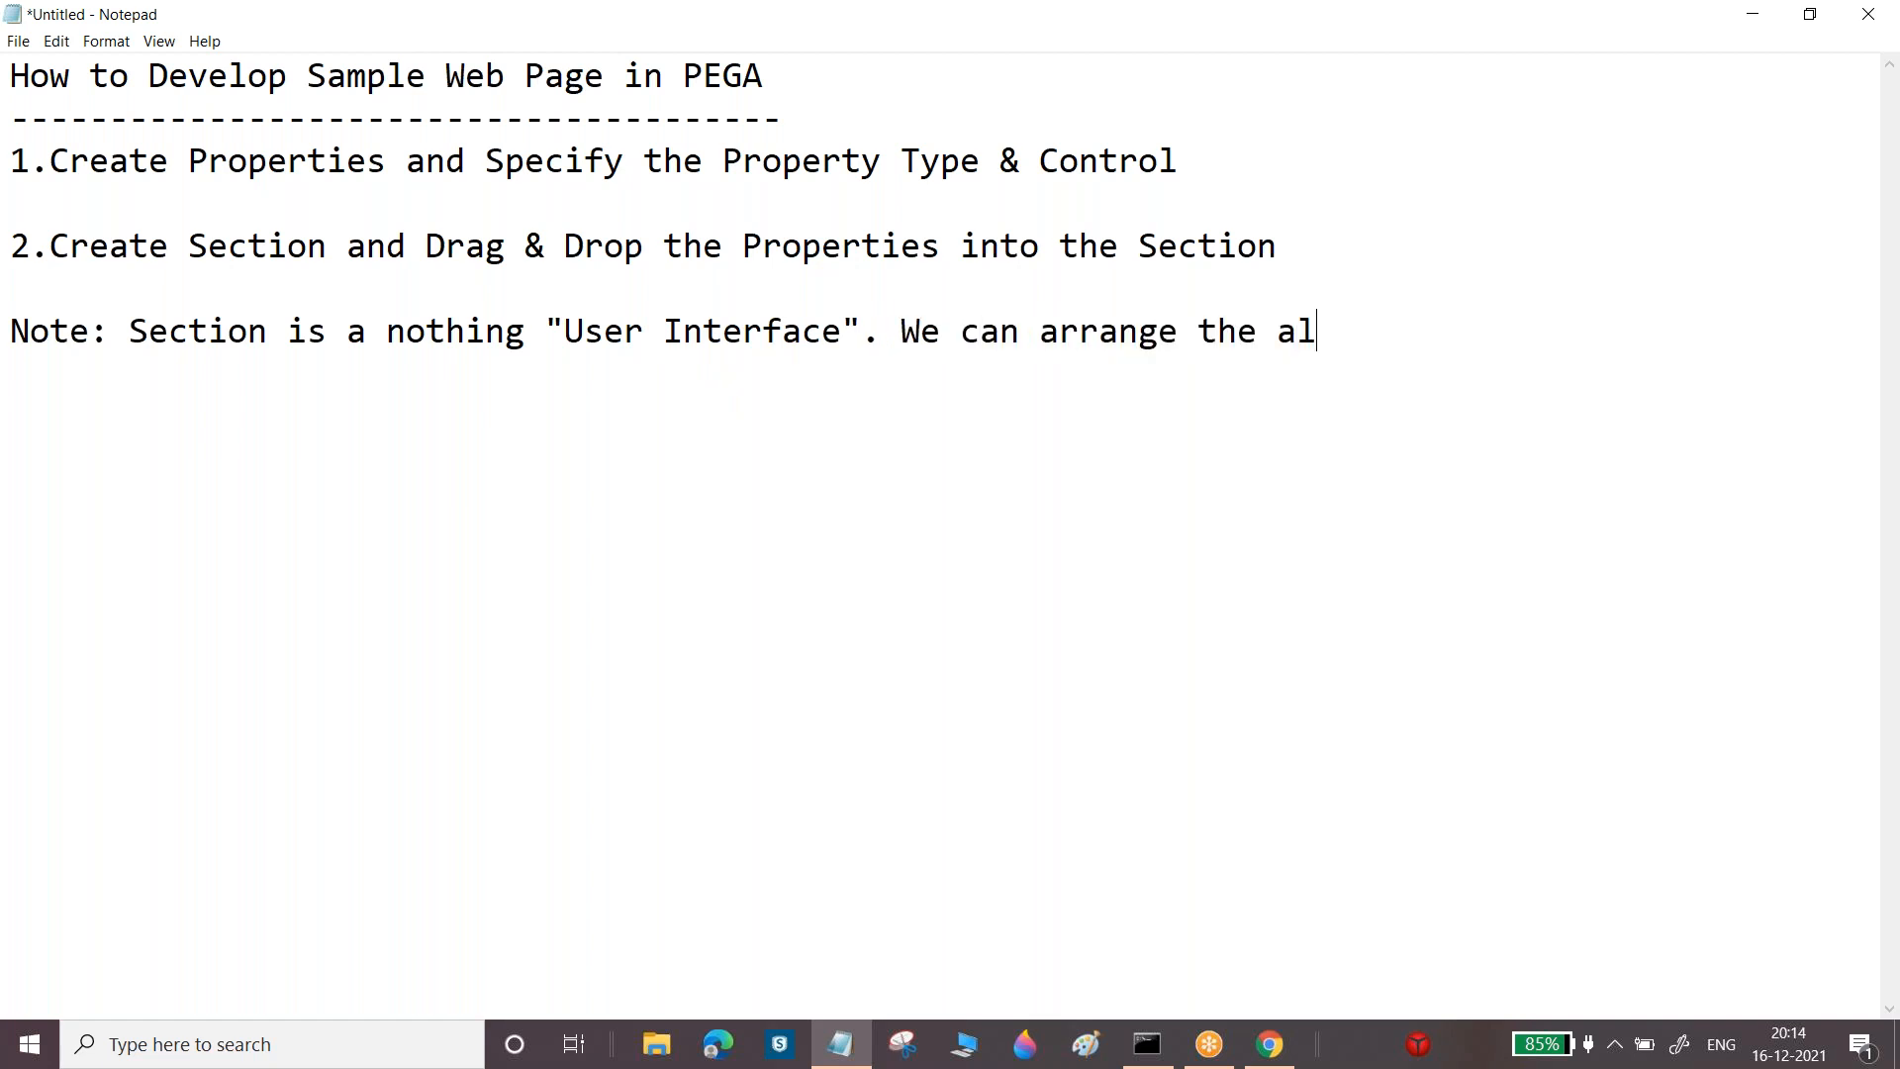
type("l properties i")
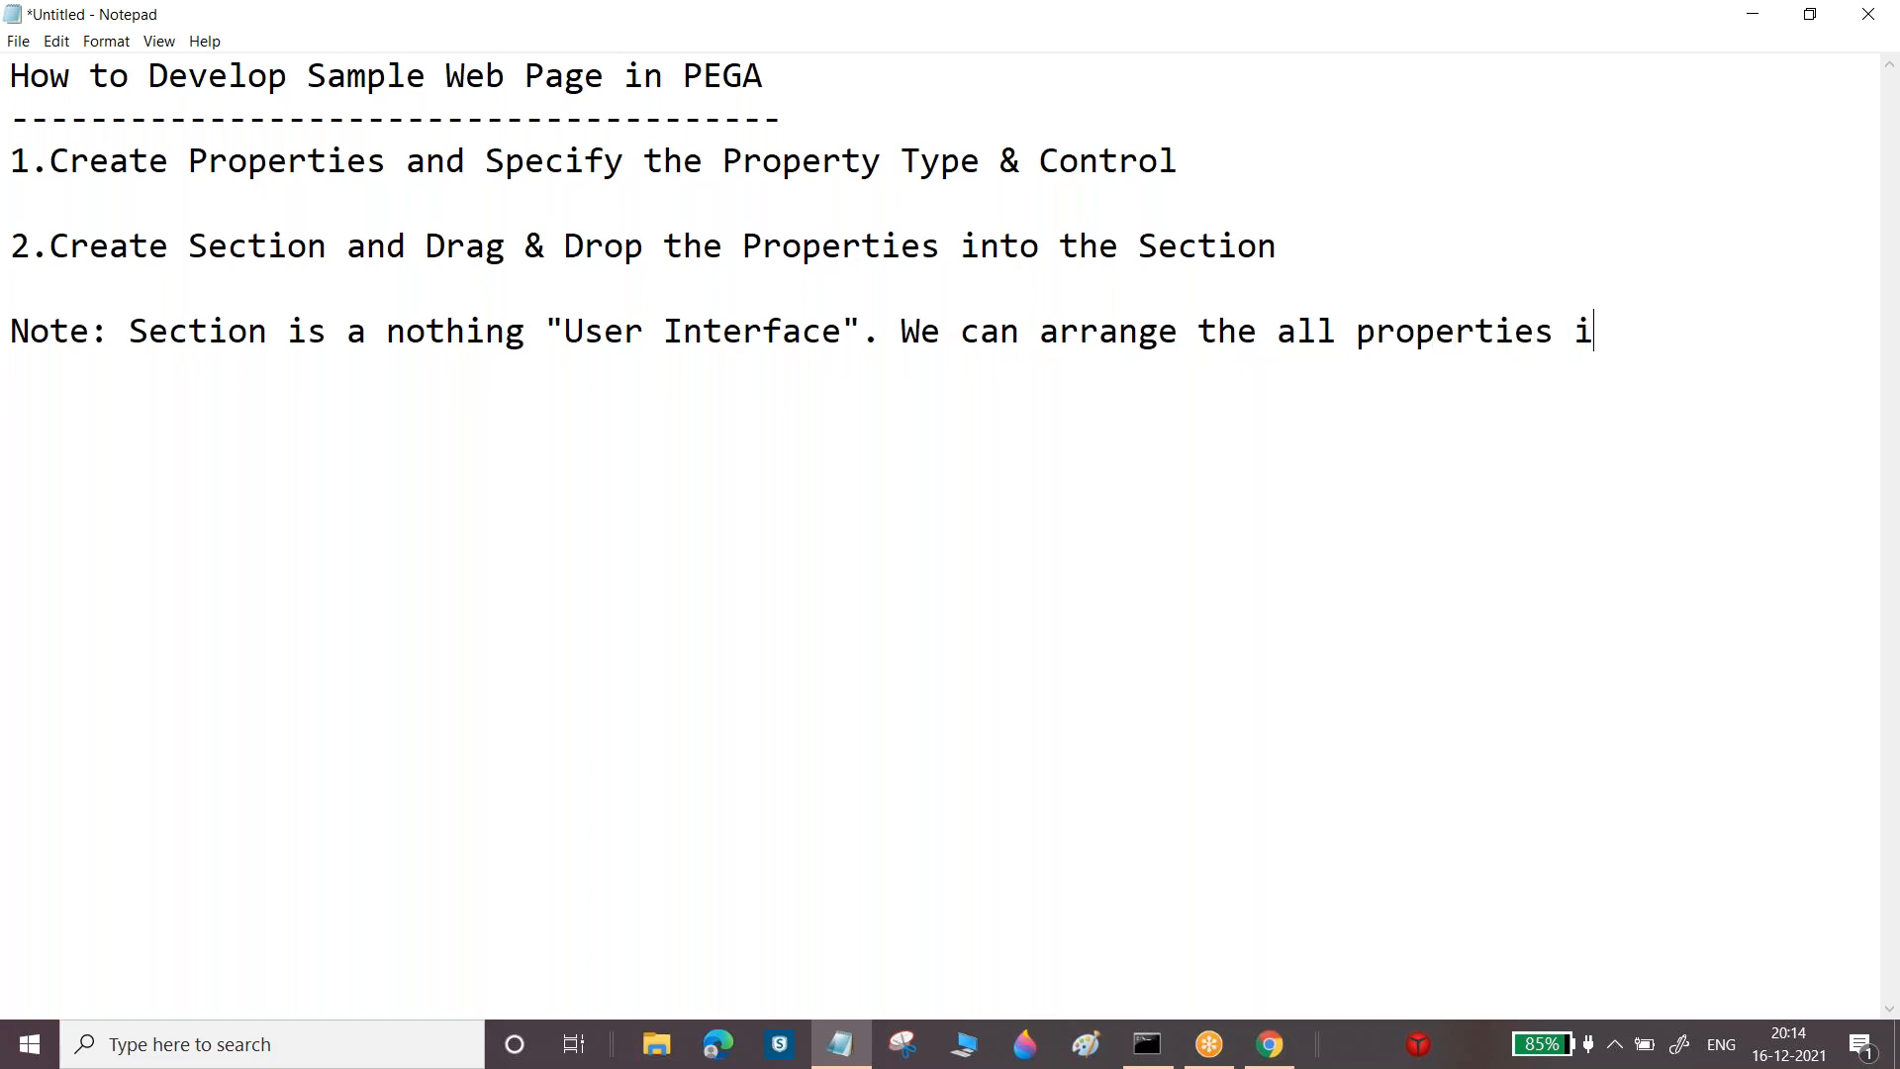
type("n a asectio")
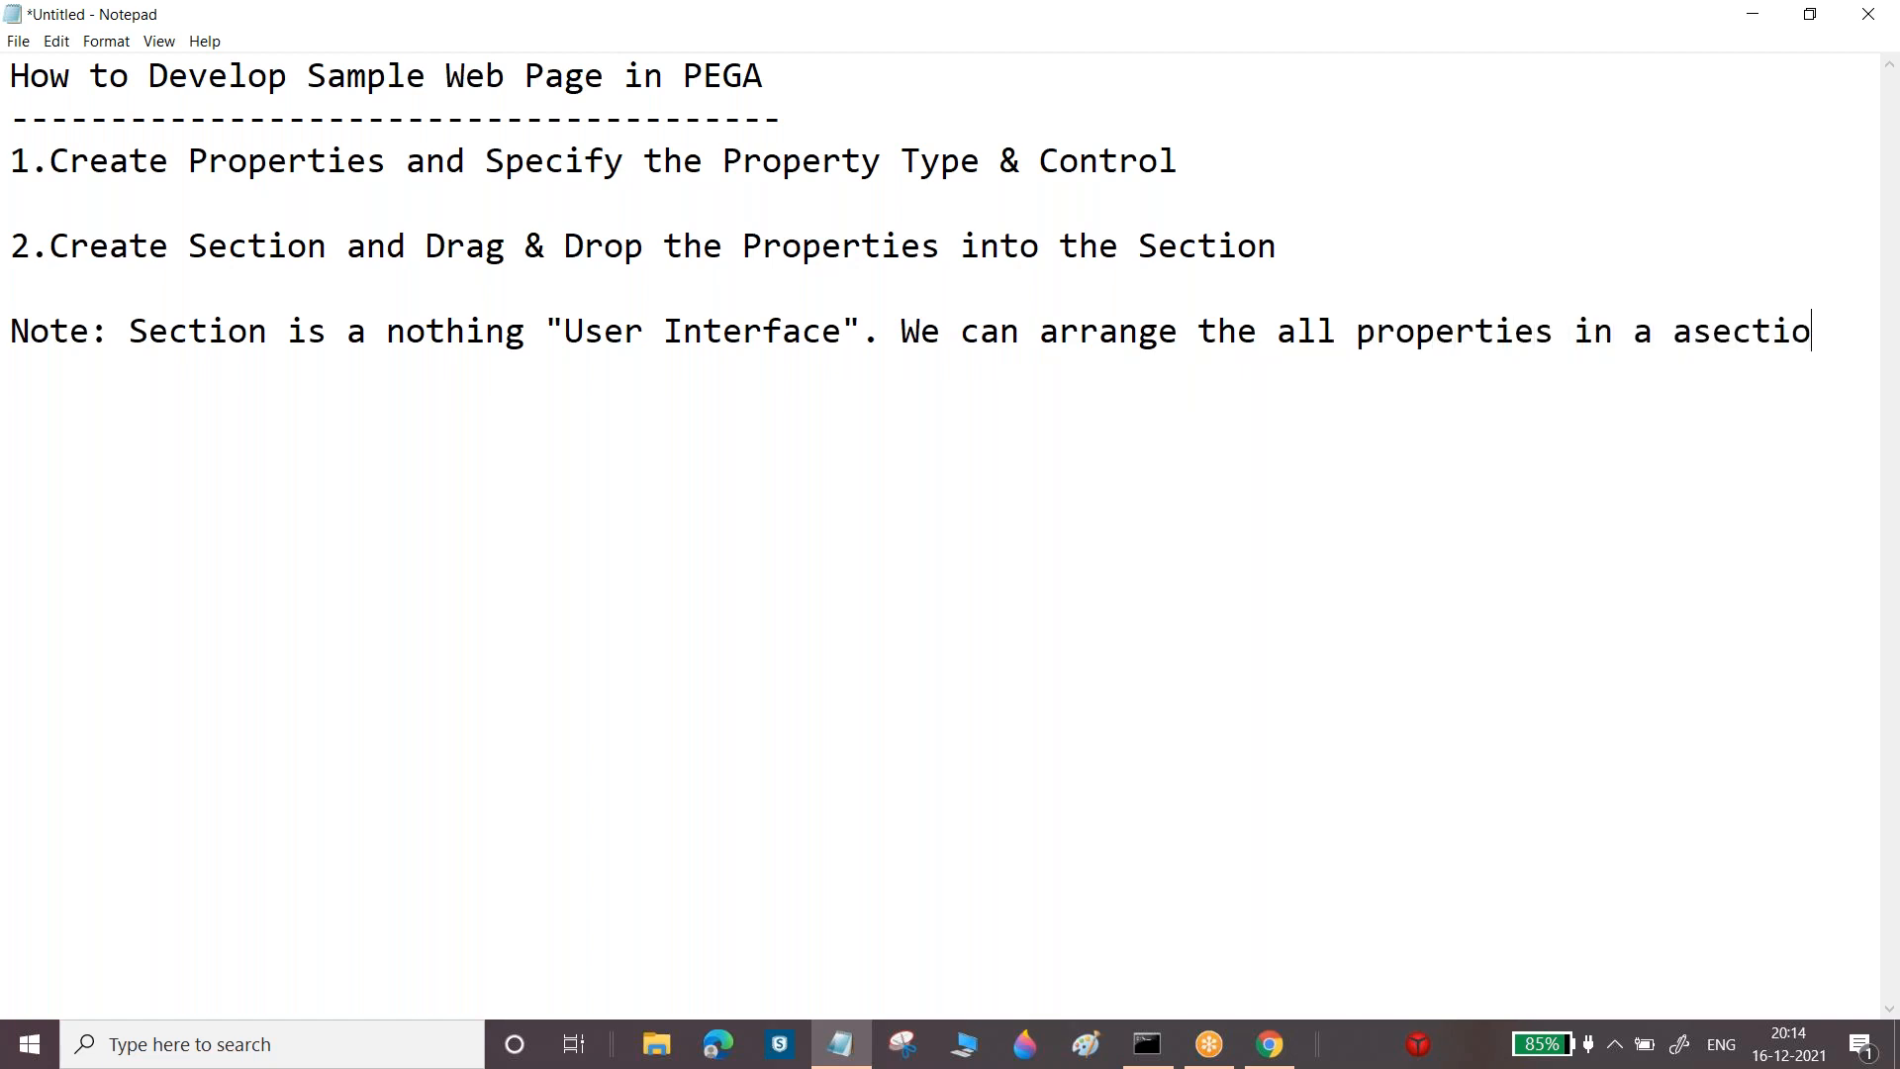
type("n some propert")
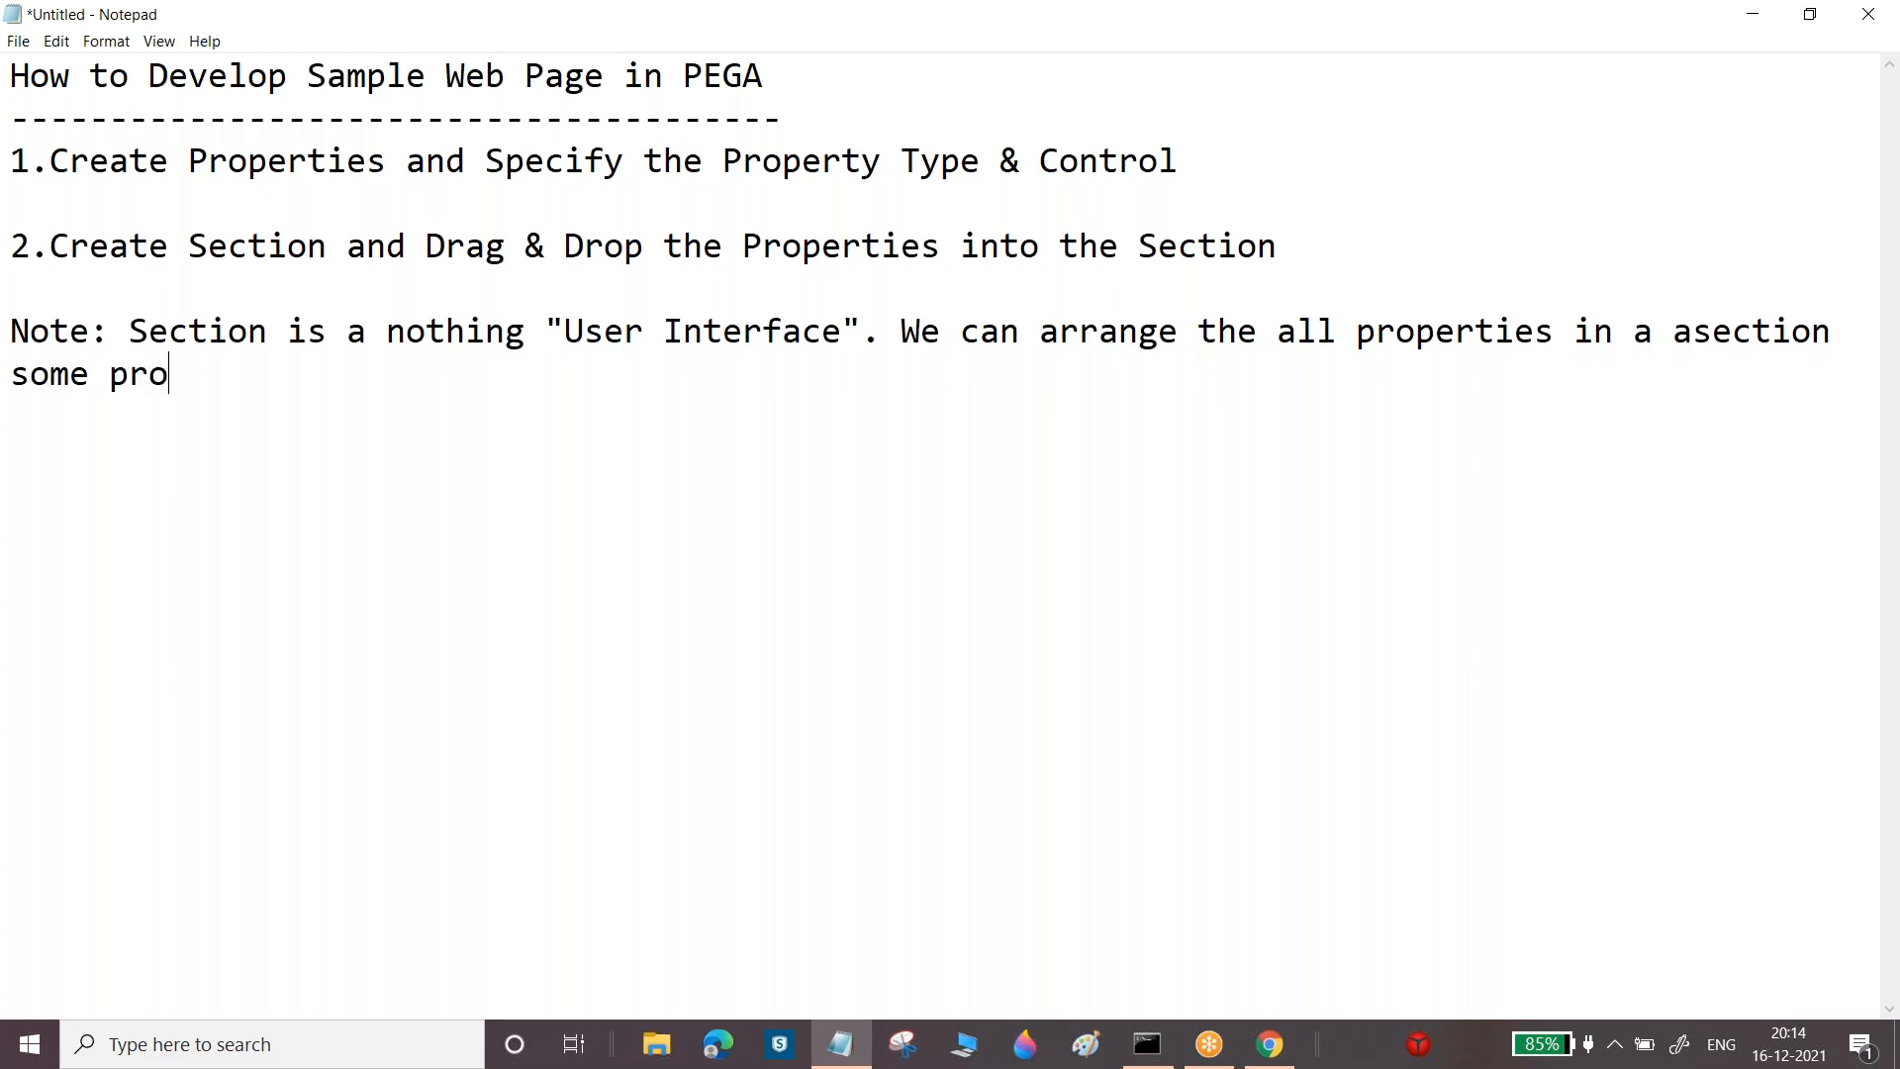
key("BackSpace")
type("formwa")
key("BackSpace")
key("BackSpace")
type("ar")
key("BackSpace")
type("t.")
key("Return")
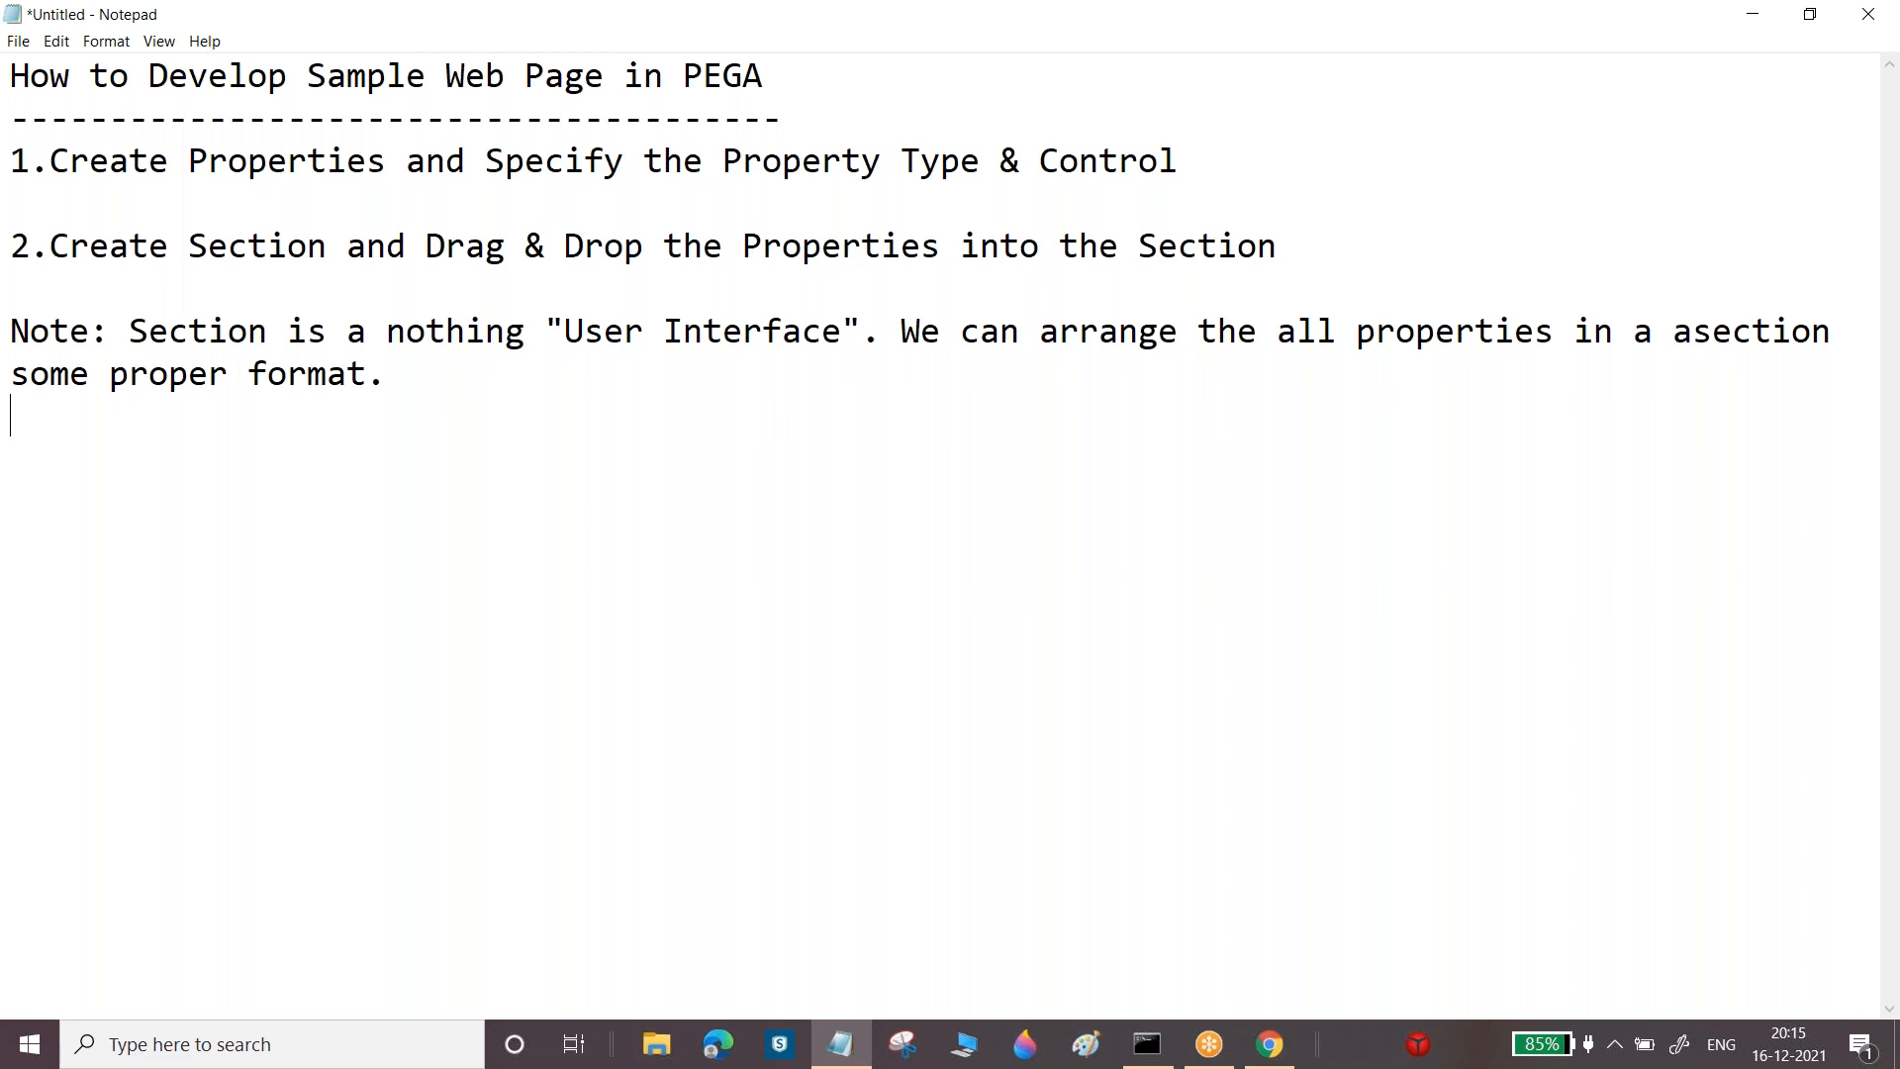
Type '3.Create Flow Action and call the Section into the Flow Action', then highlight Section and Flow Action
key("Return")
type("3.")
type("Create Flow A")
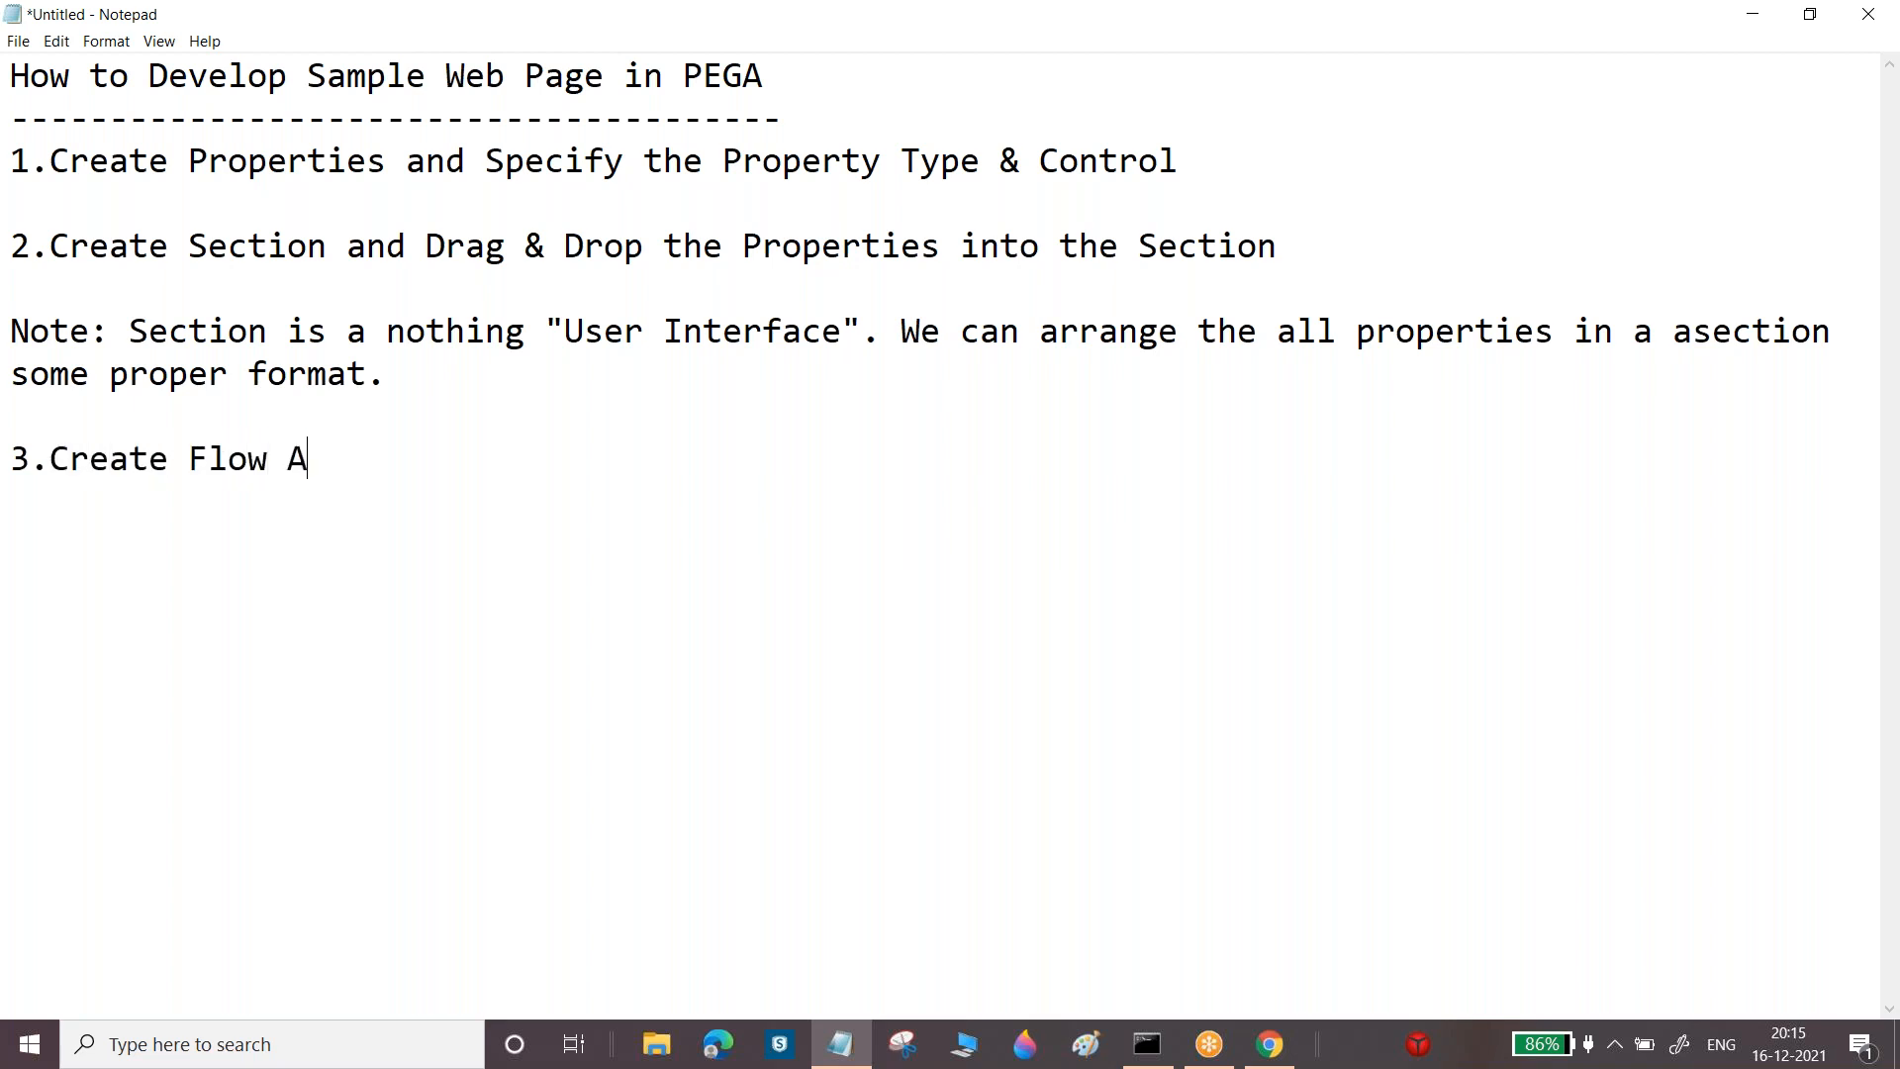
type("ction and ")
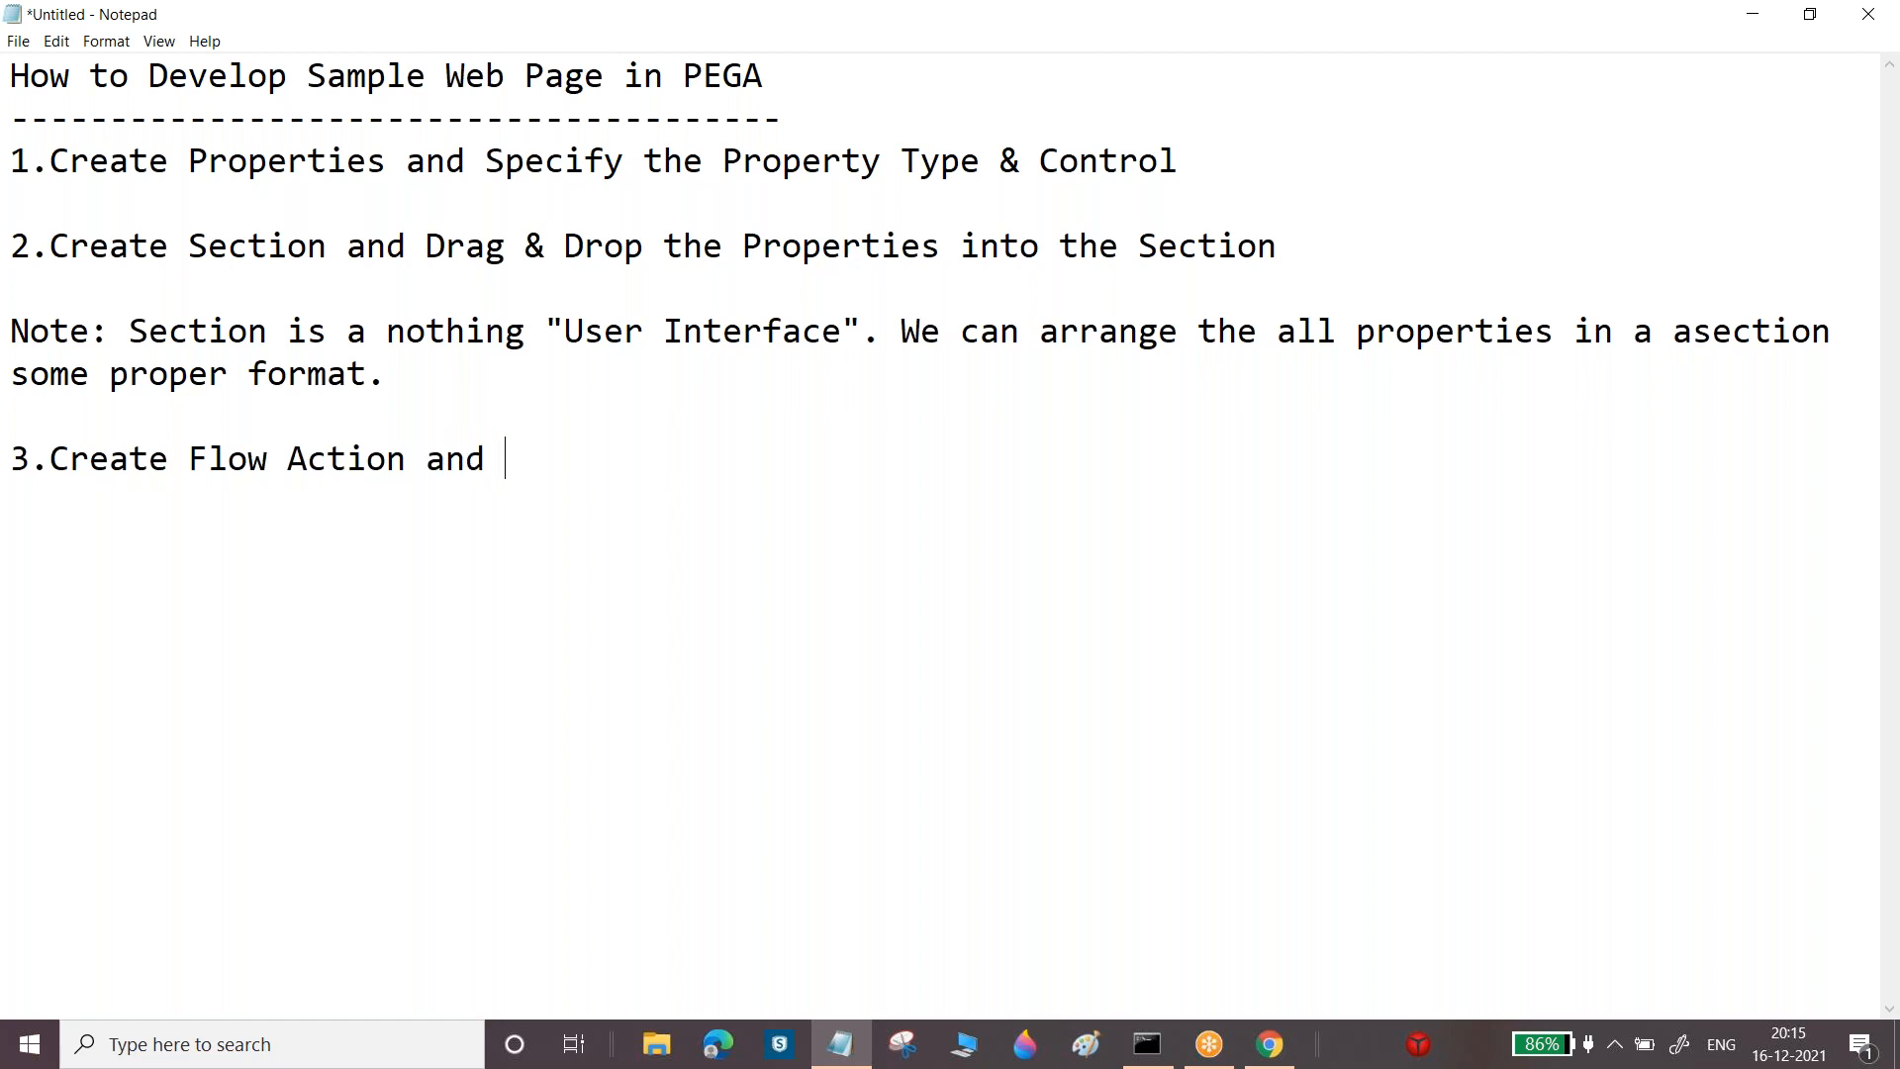
type("call the S")
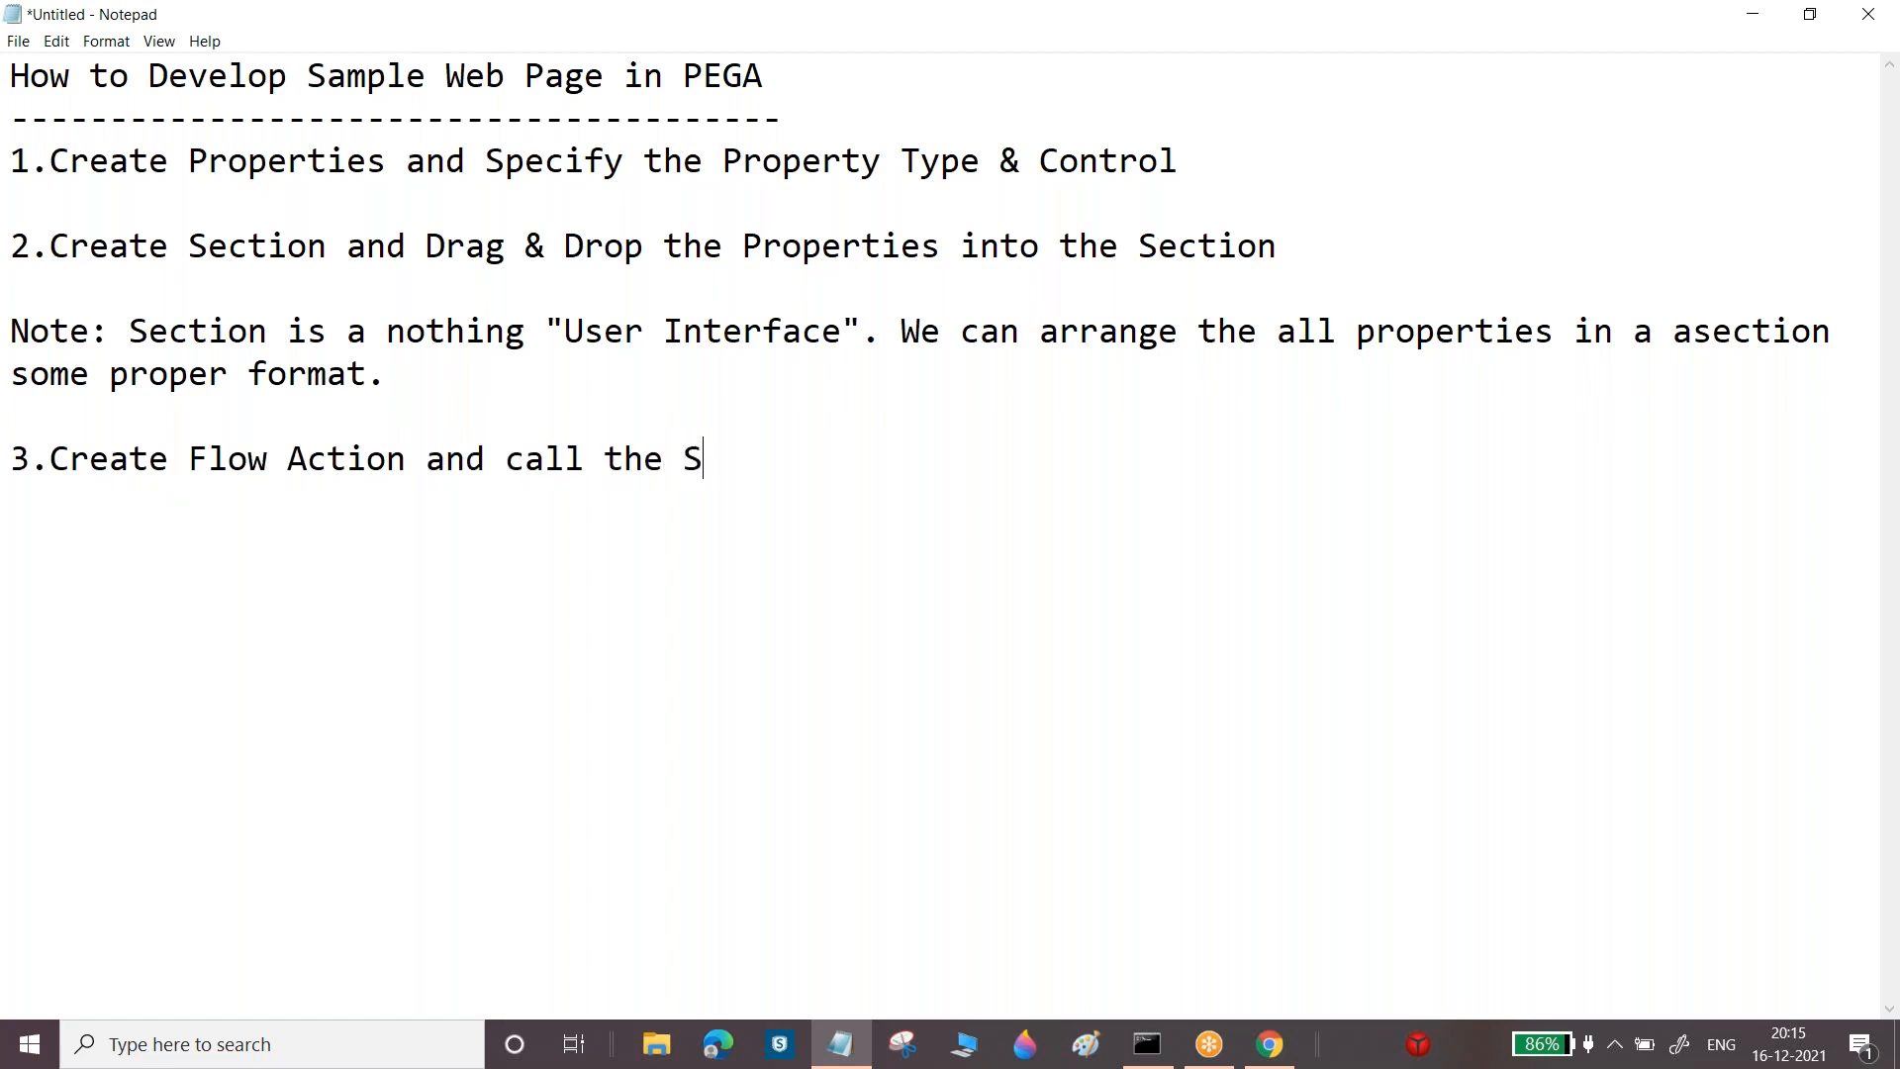
type("ection into ")
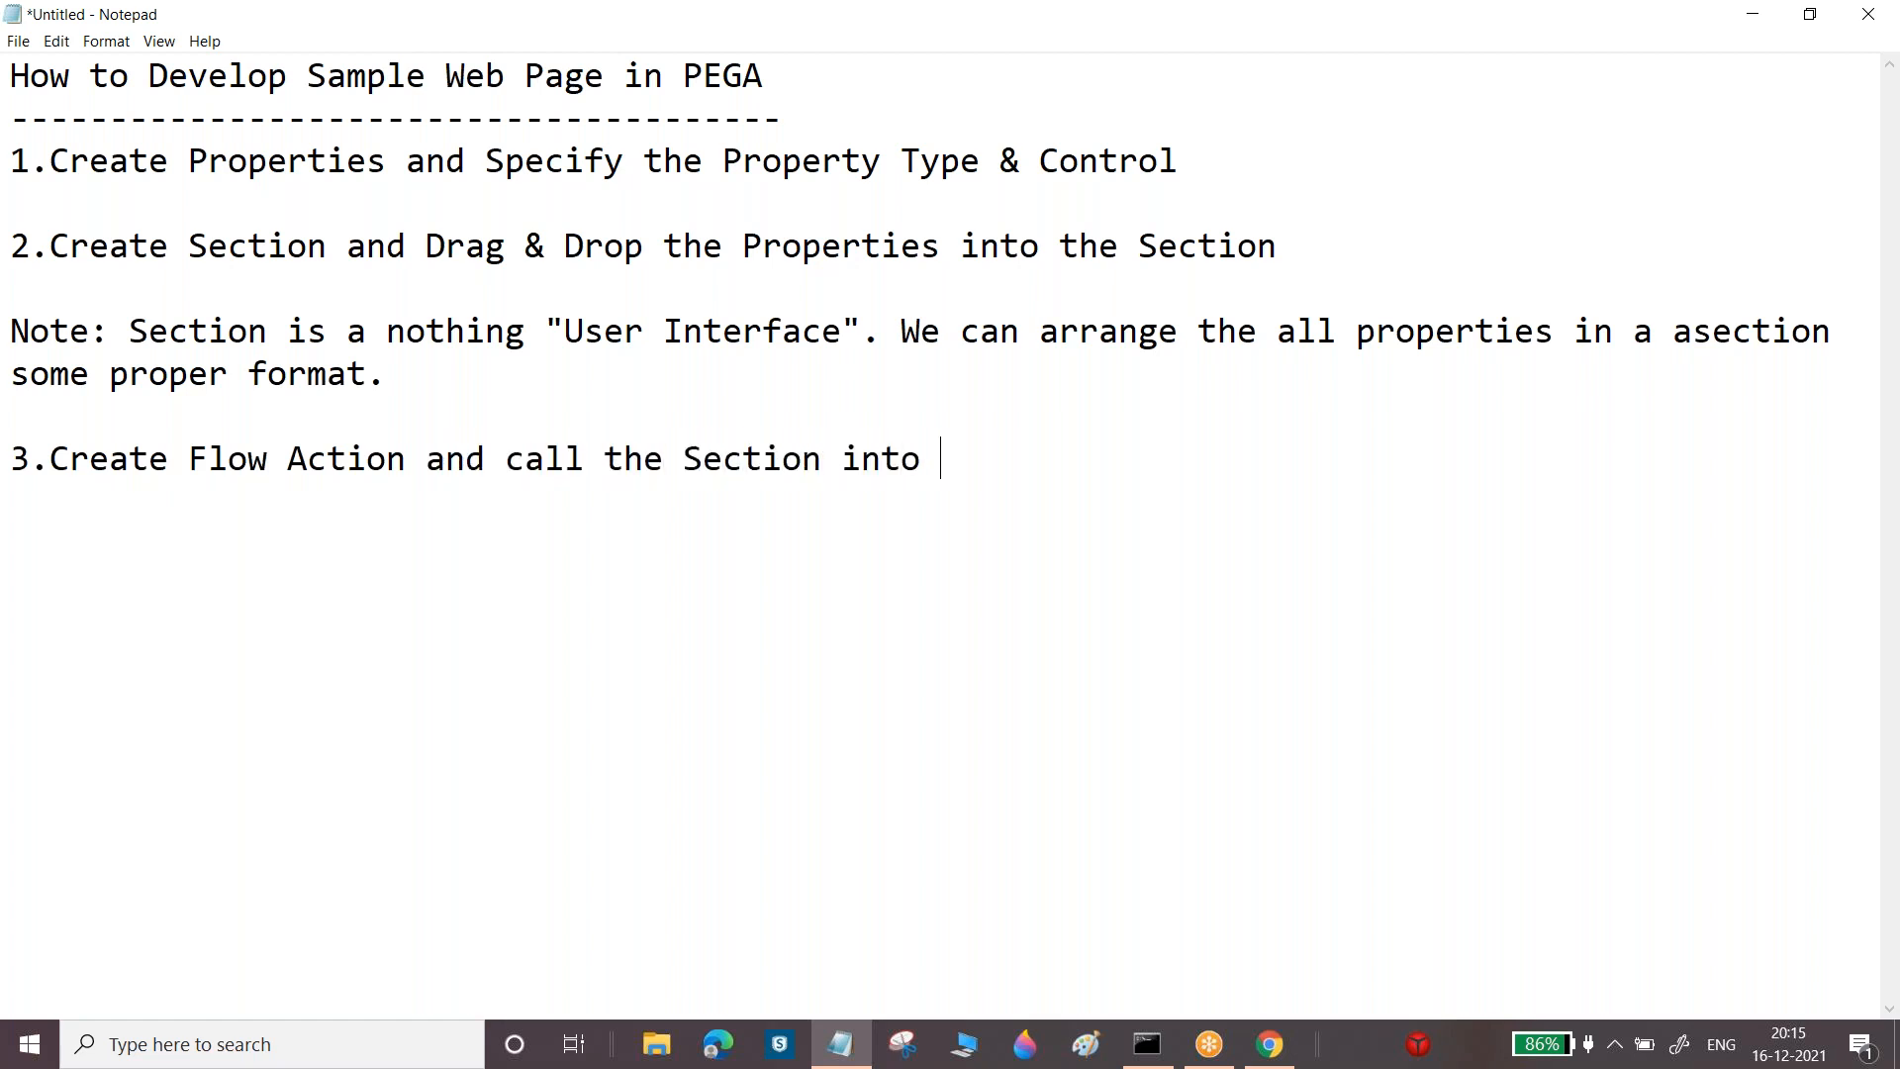
type("the Flow A")
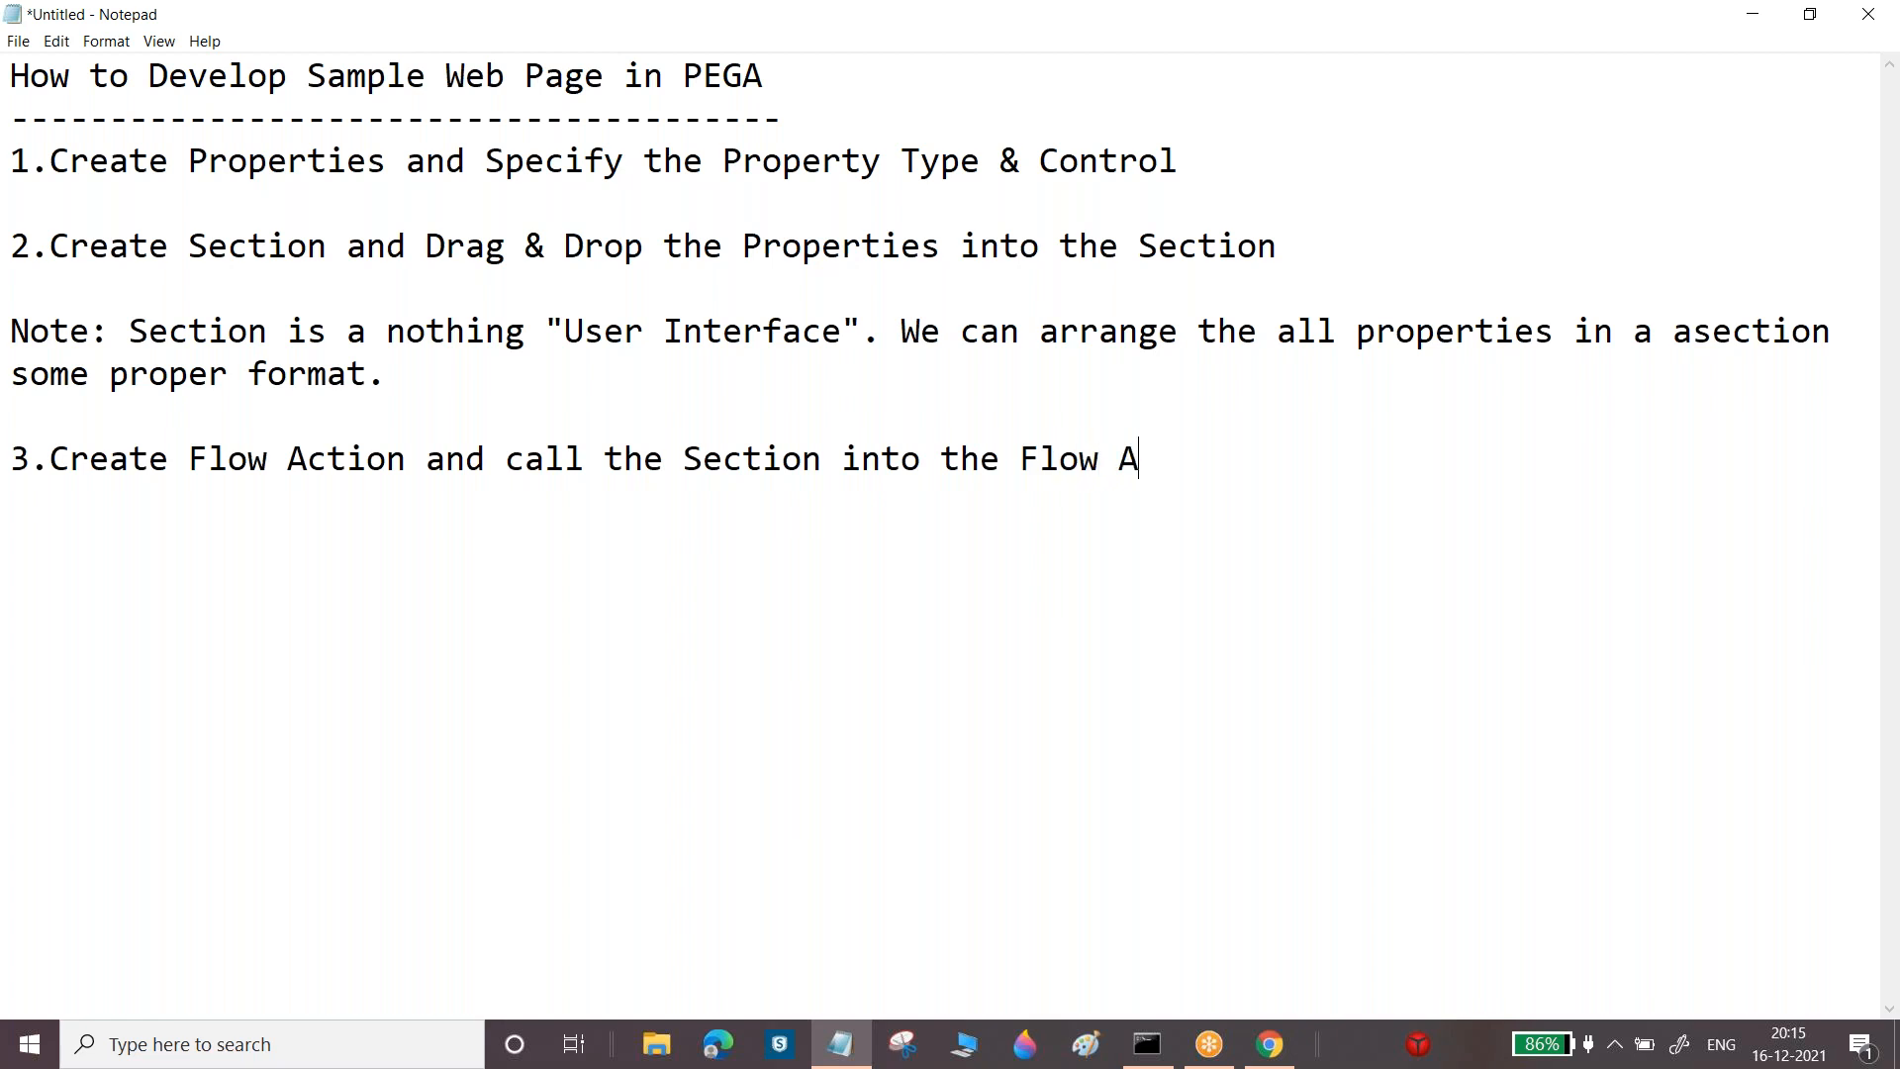
type("ction")
key("Return")
key("Return")
left_click_drag(188, 248, 331, 248)
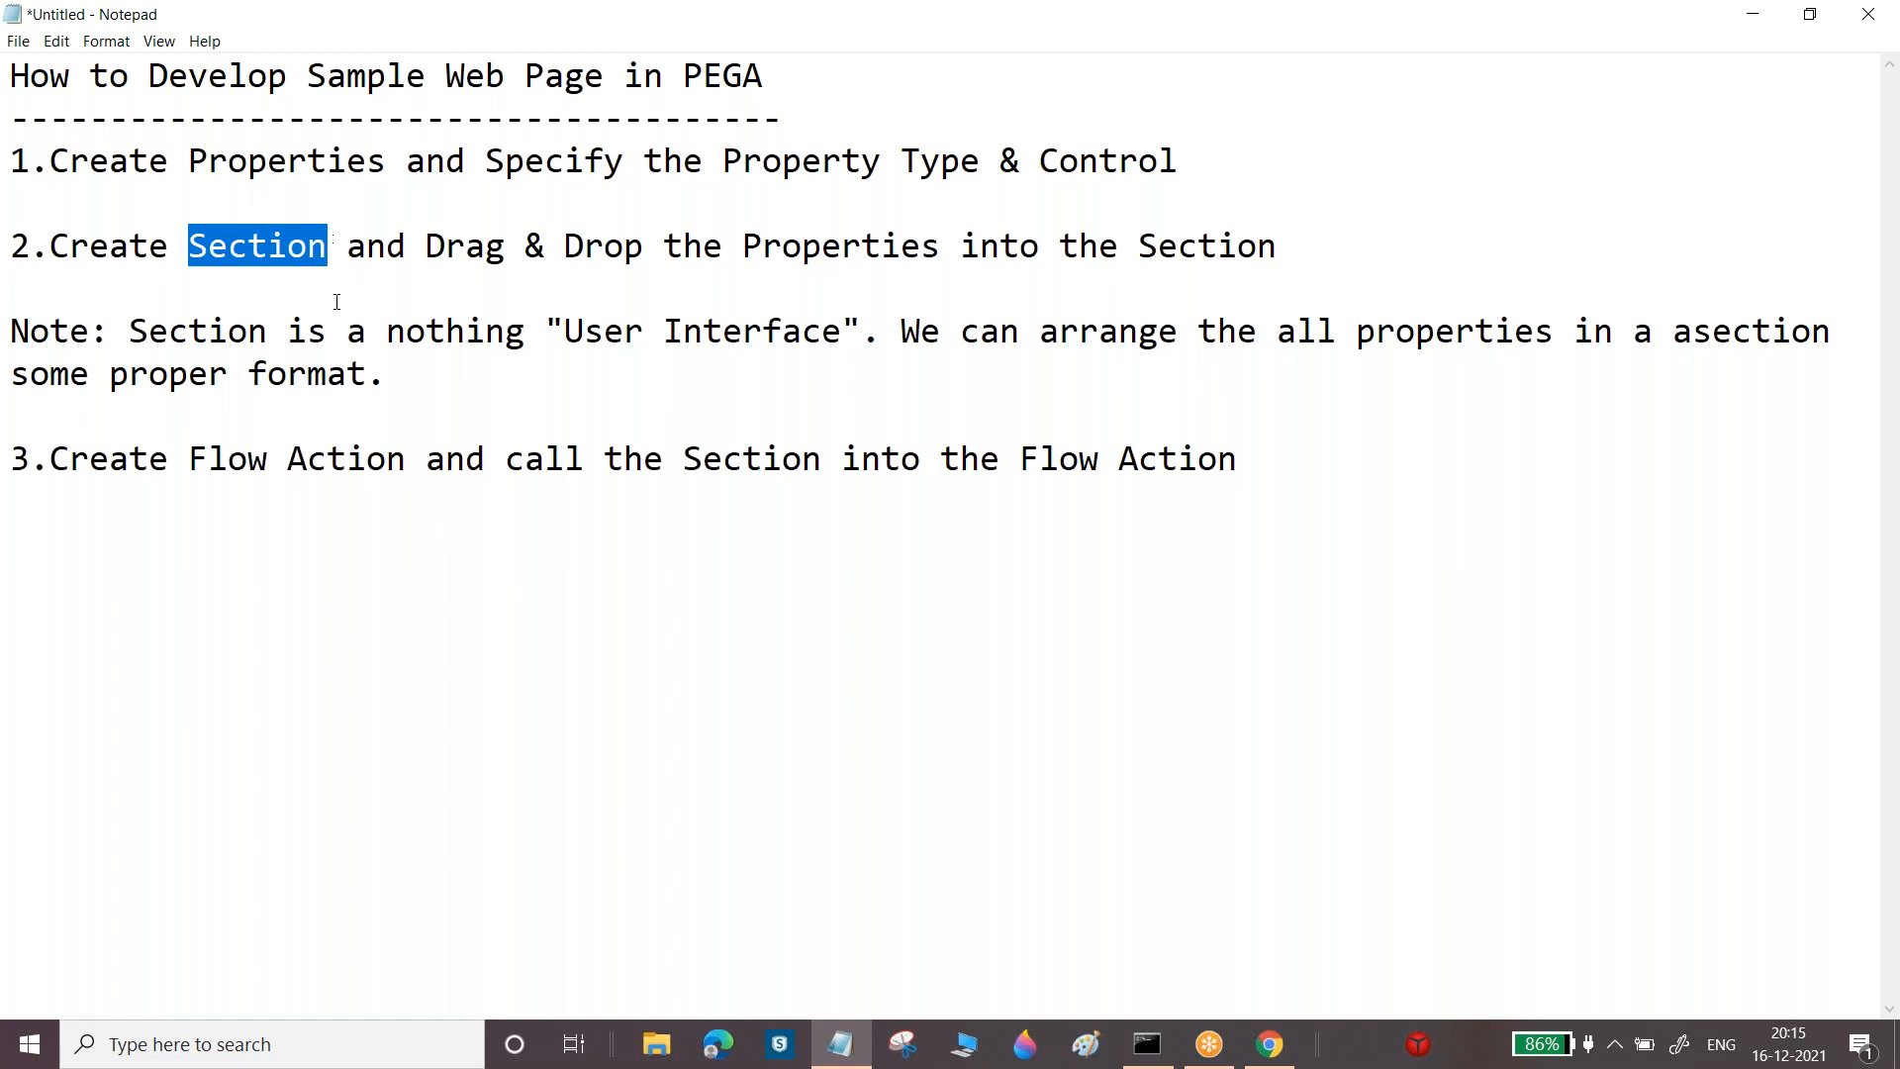
left_click_drag(188, 458, 396, 465)
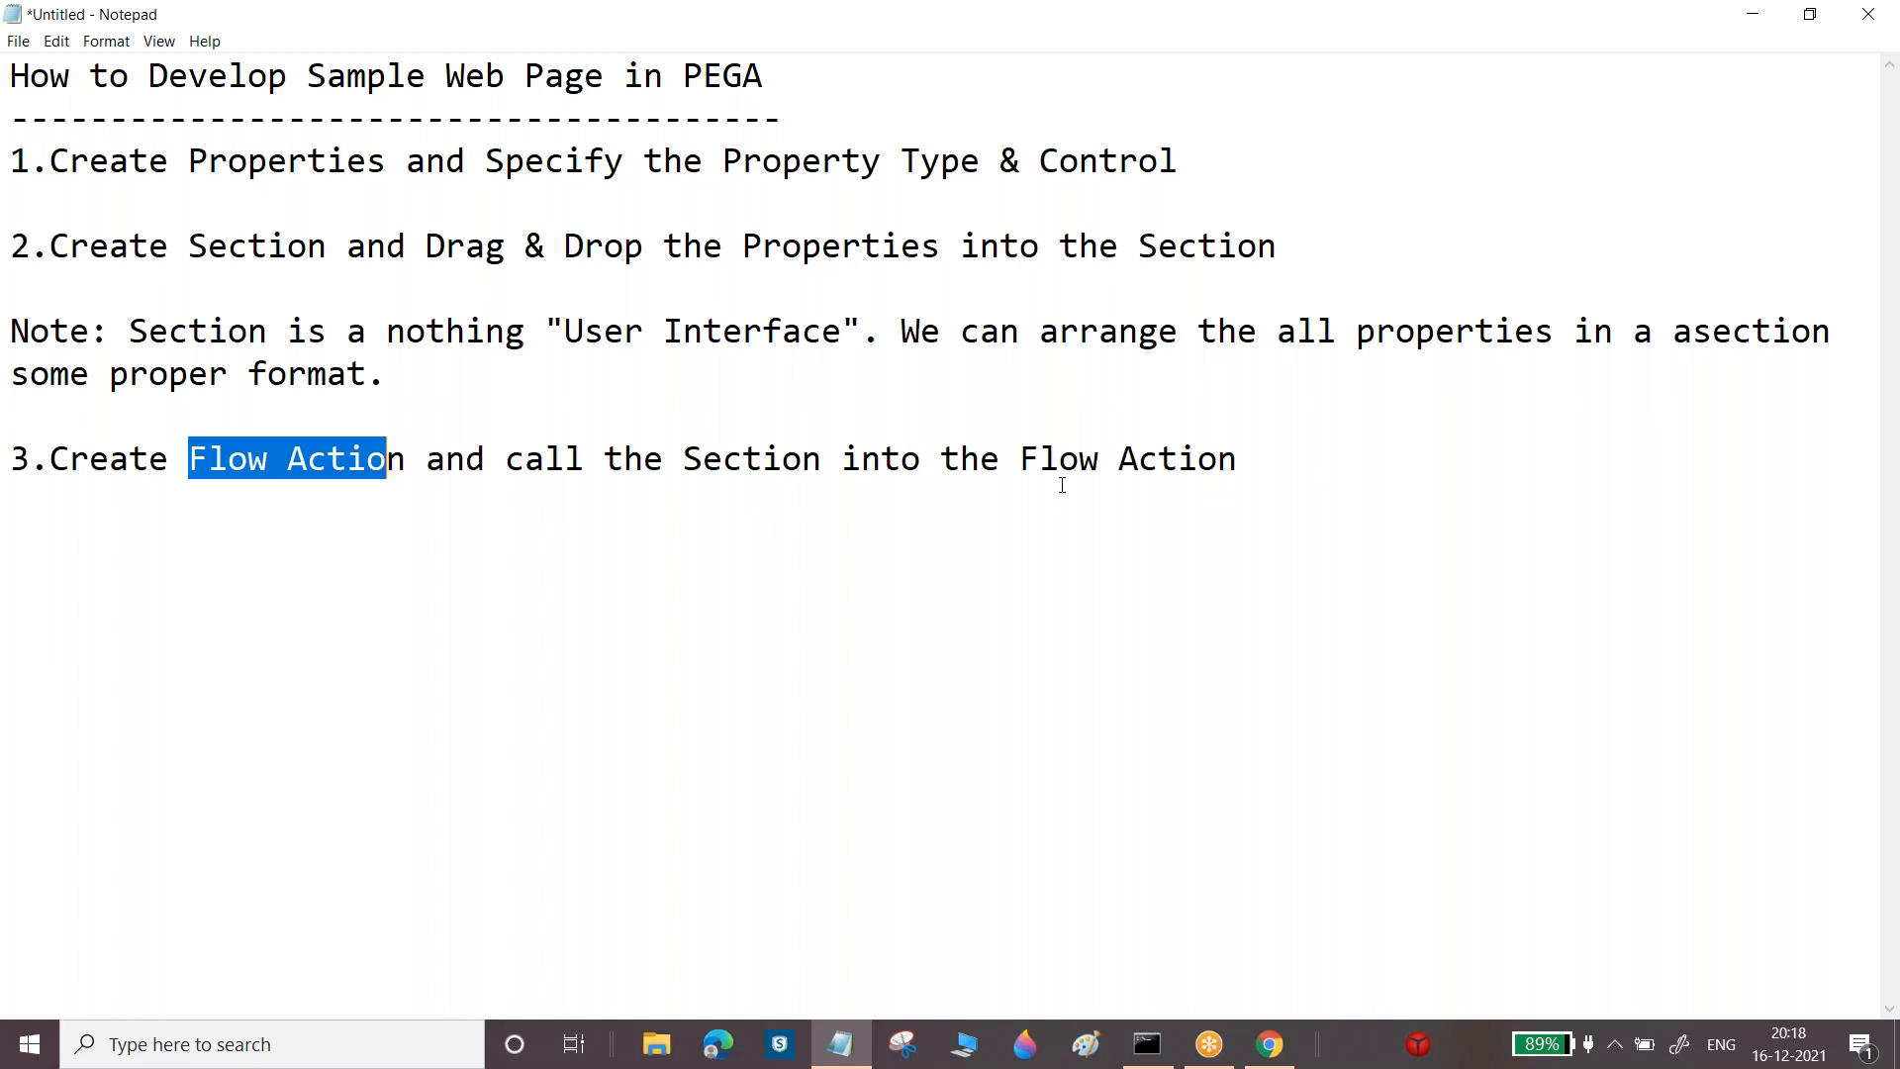
After step 3, type '4.Create Flow and call the flow action into the flow', then switch to the browser
left_click(1262, 466)
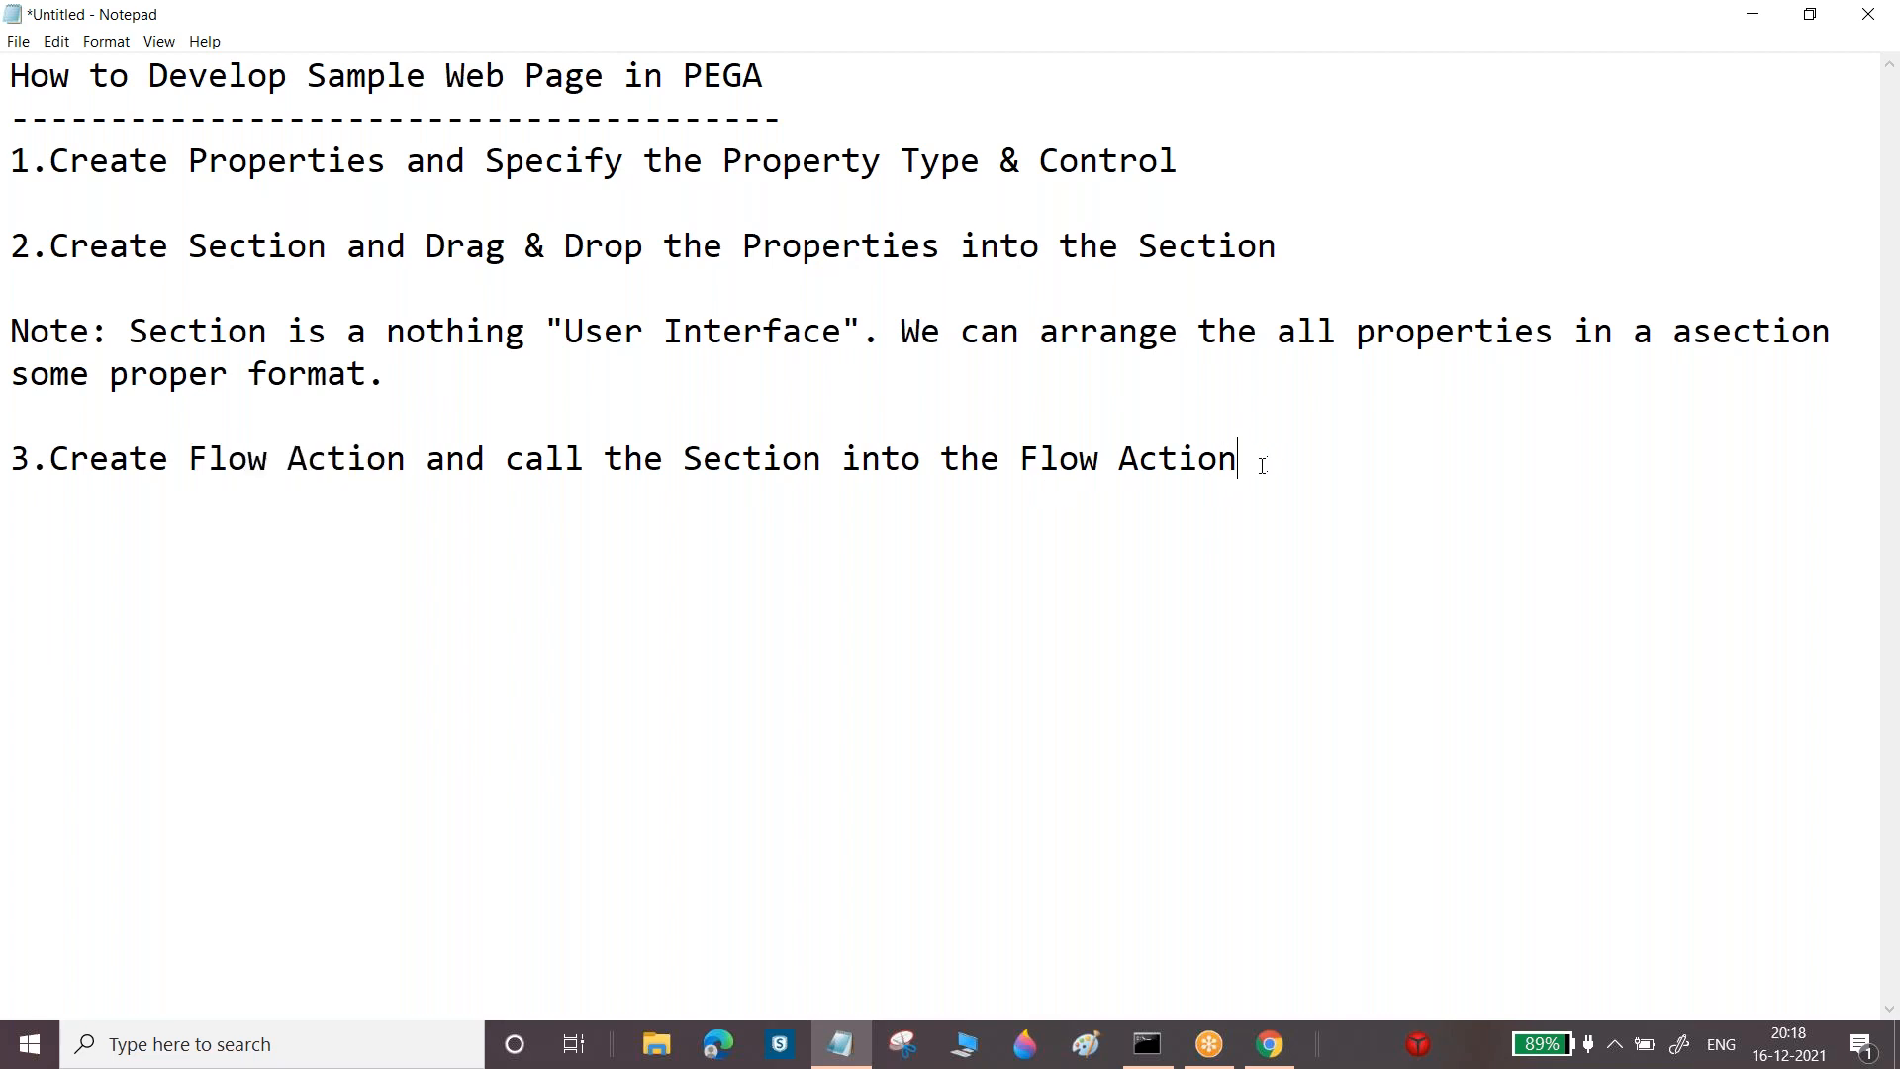
key("Return")
key("Return")
type("4.Create ")
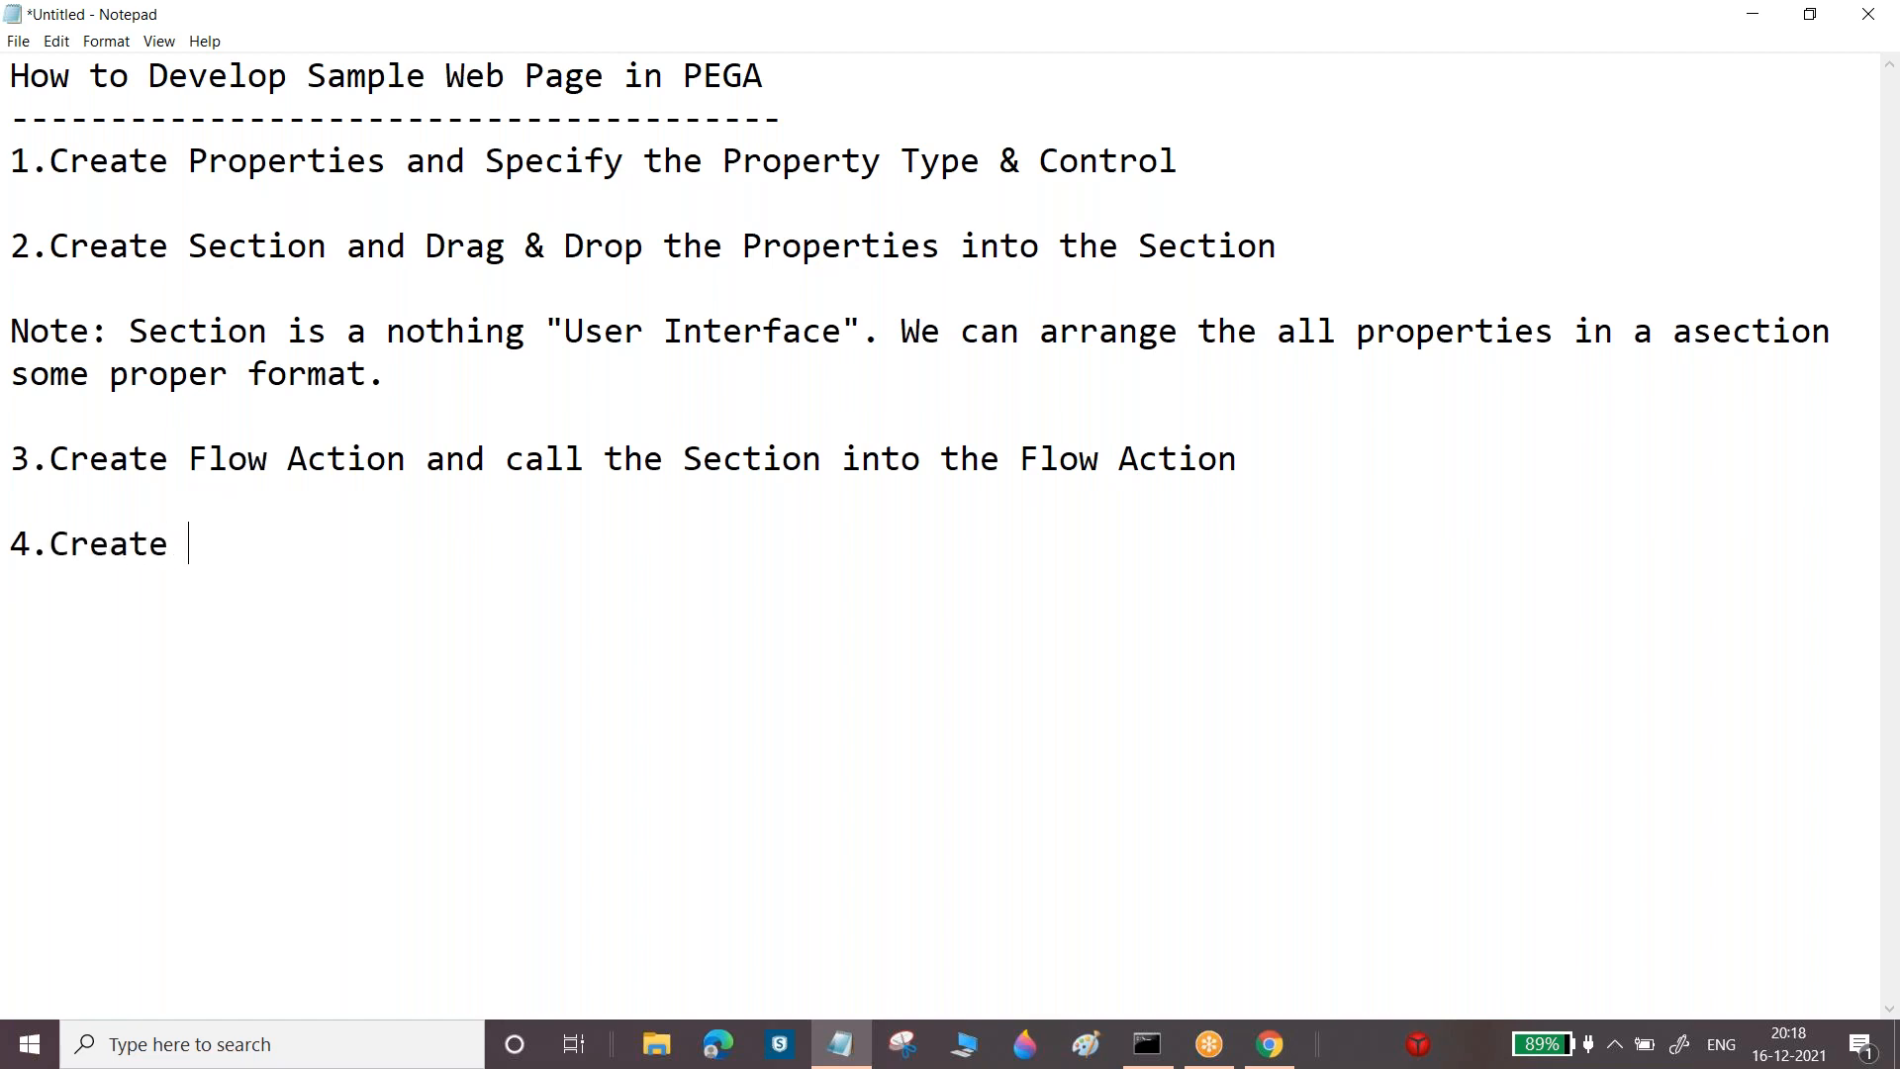
type("Flow and ")
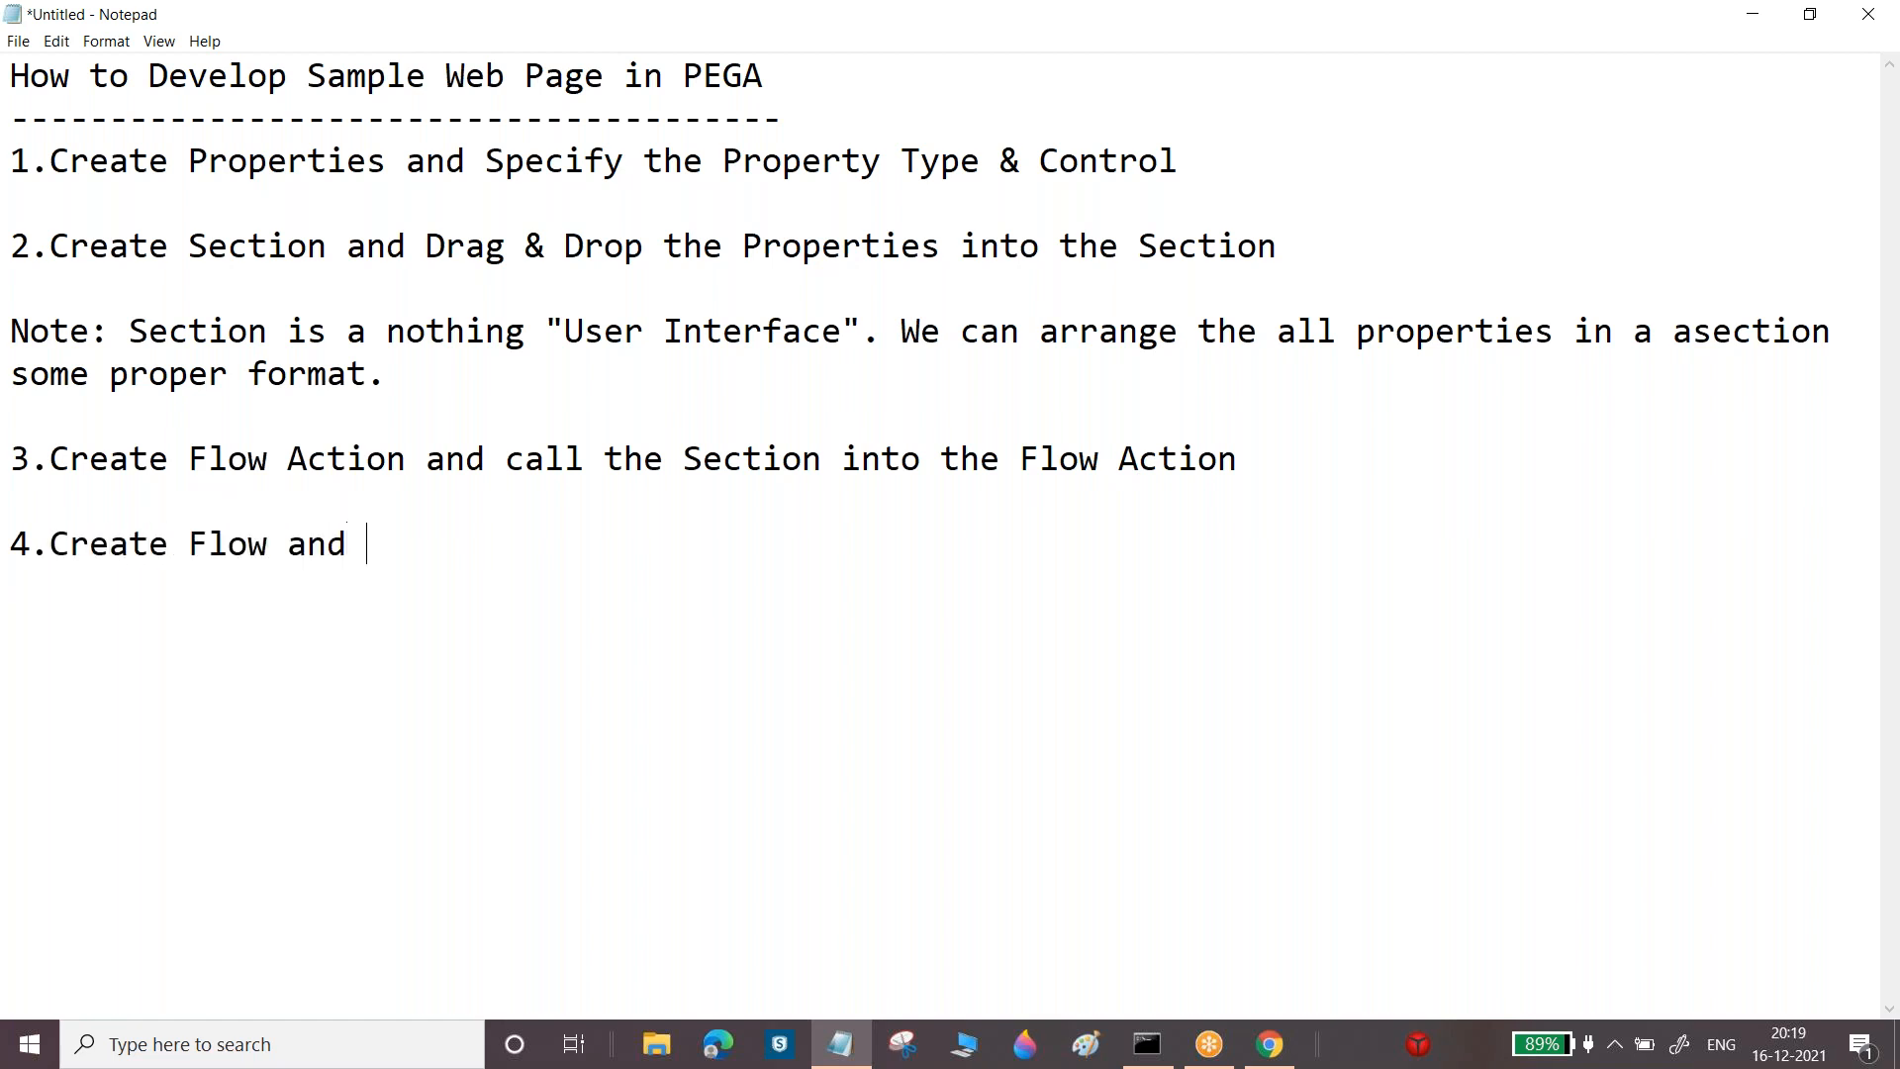
type("call the flow")
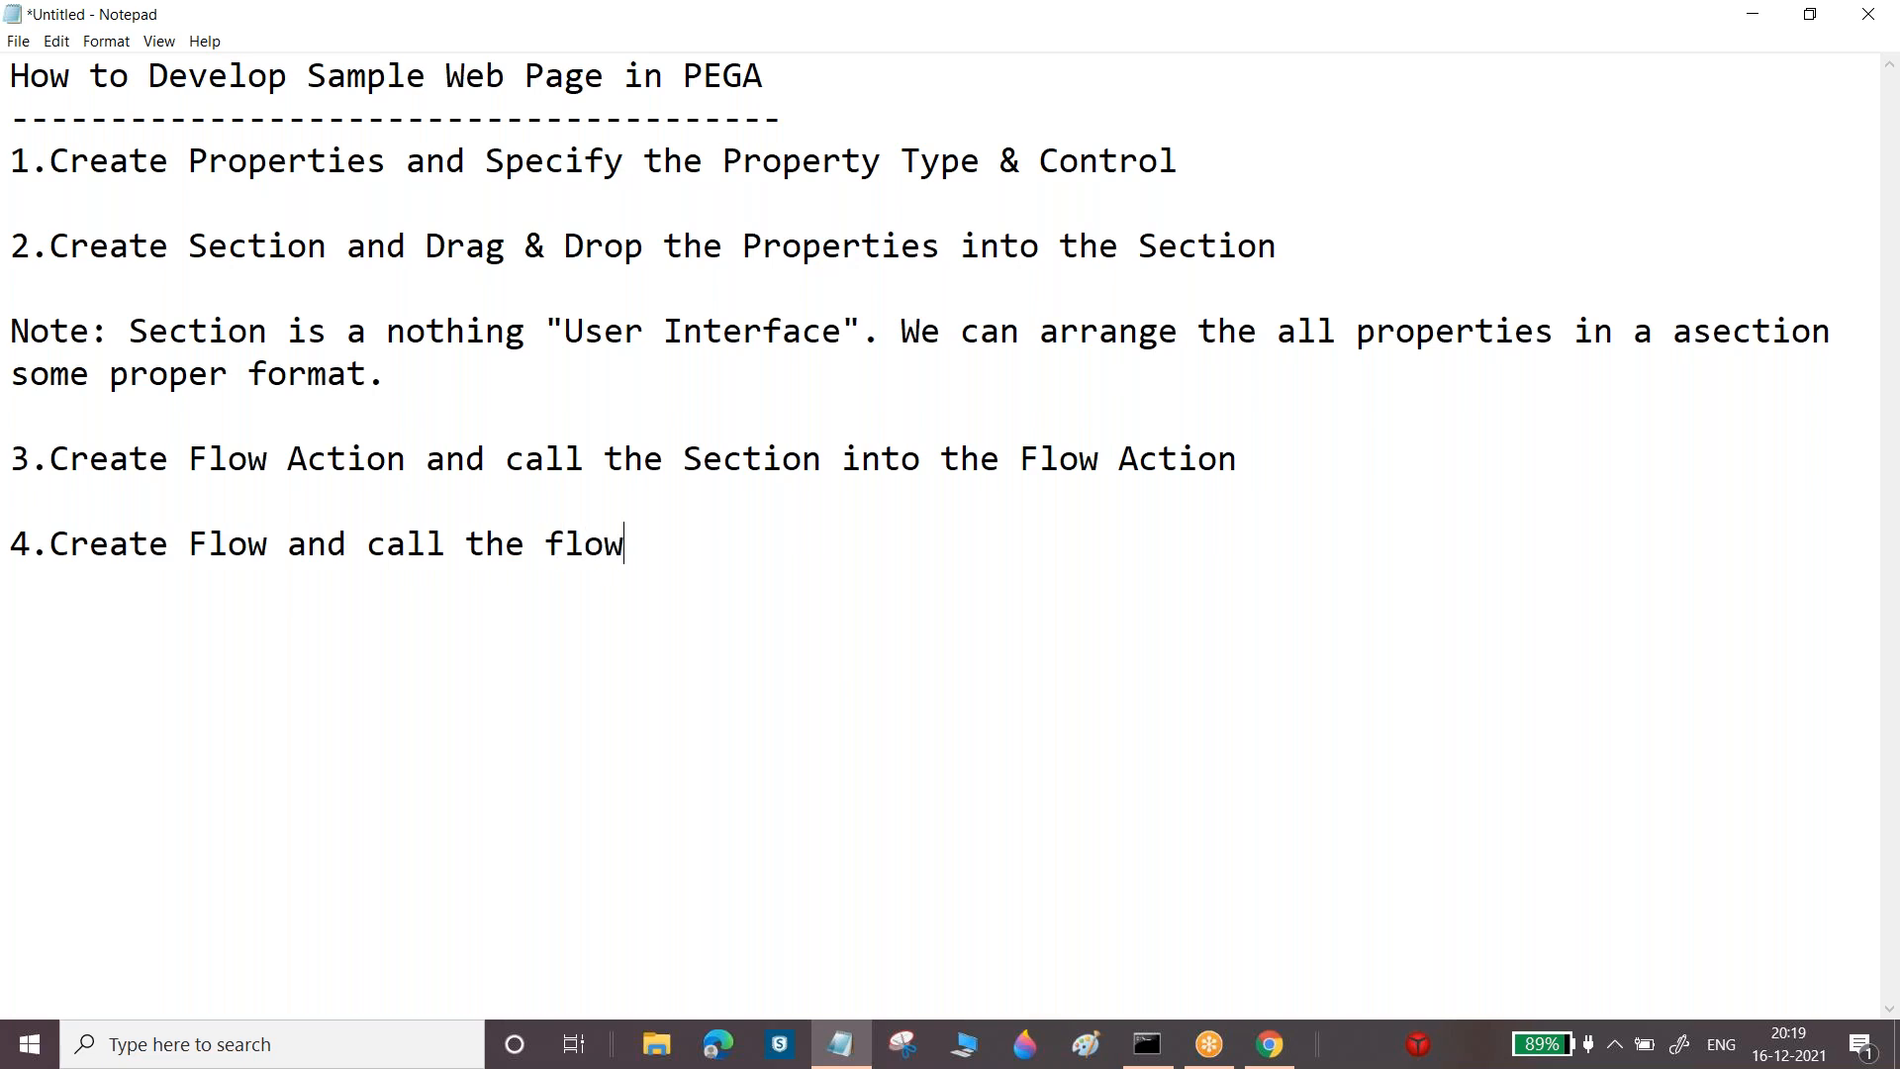
type(" action into")
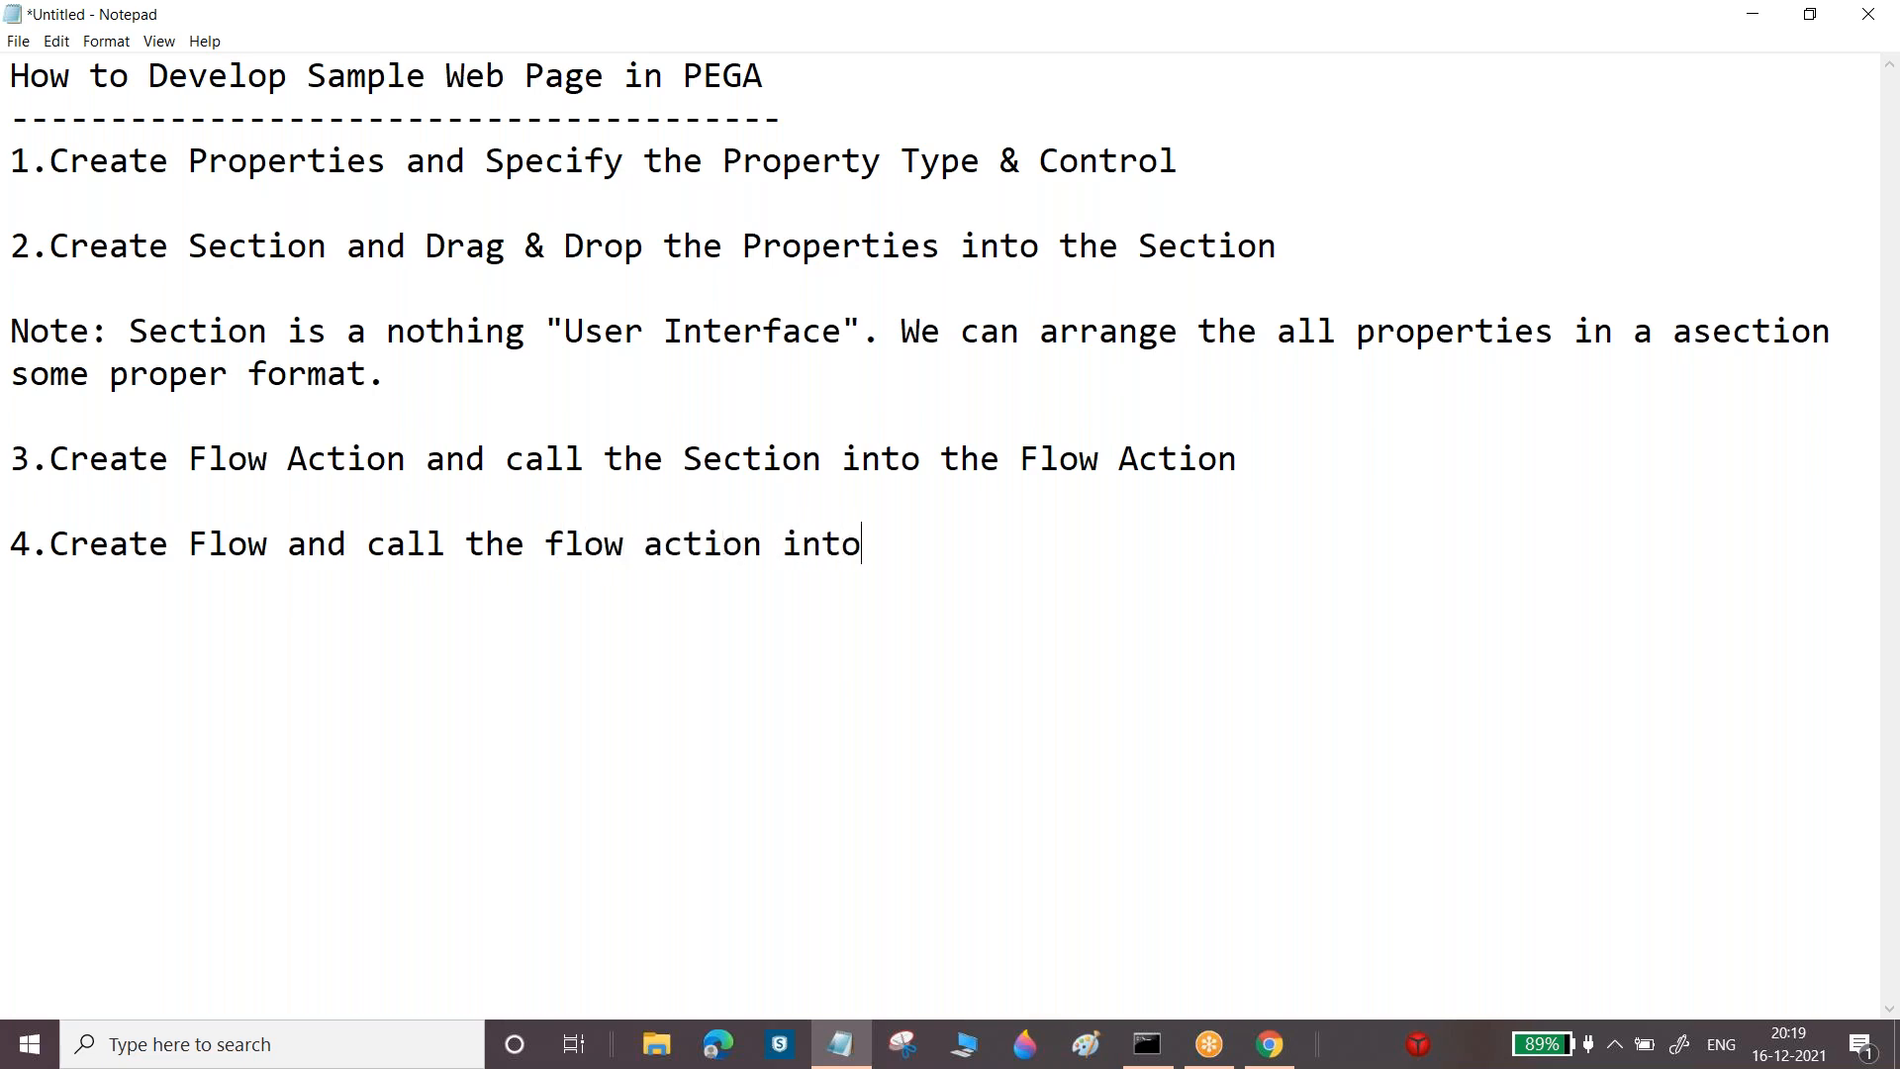
type(" the flow")
key("Return")
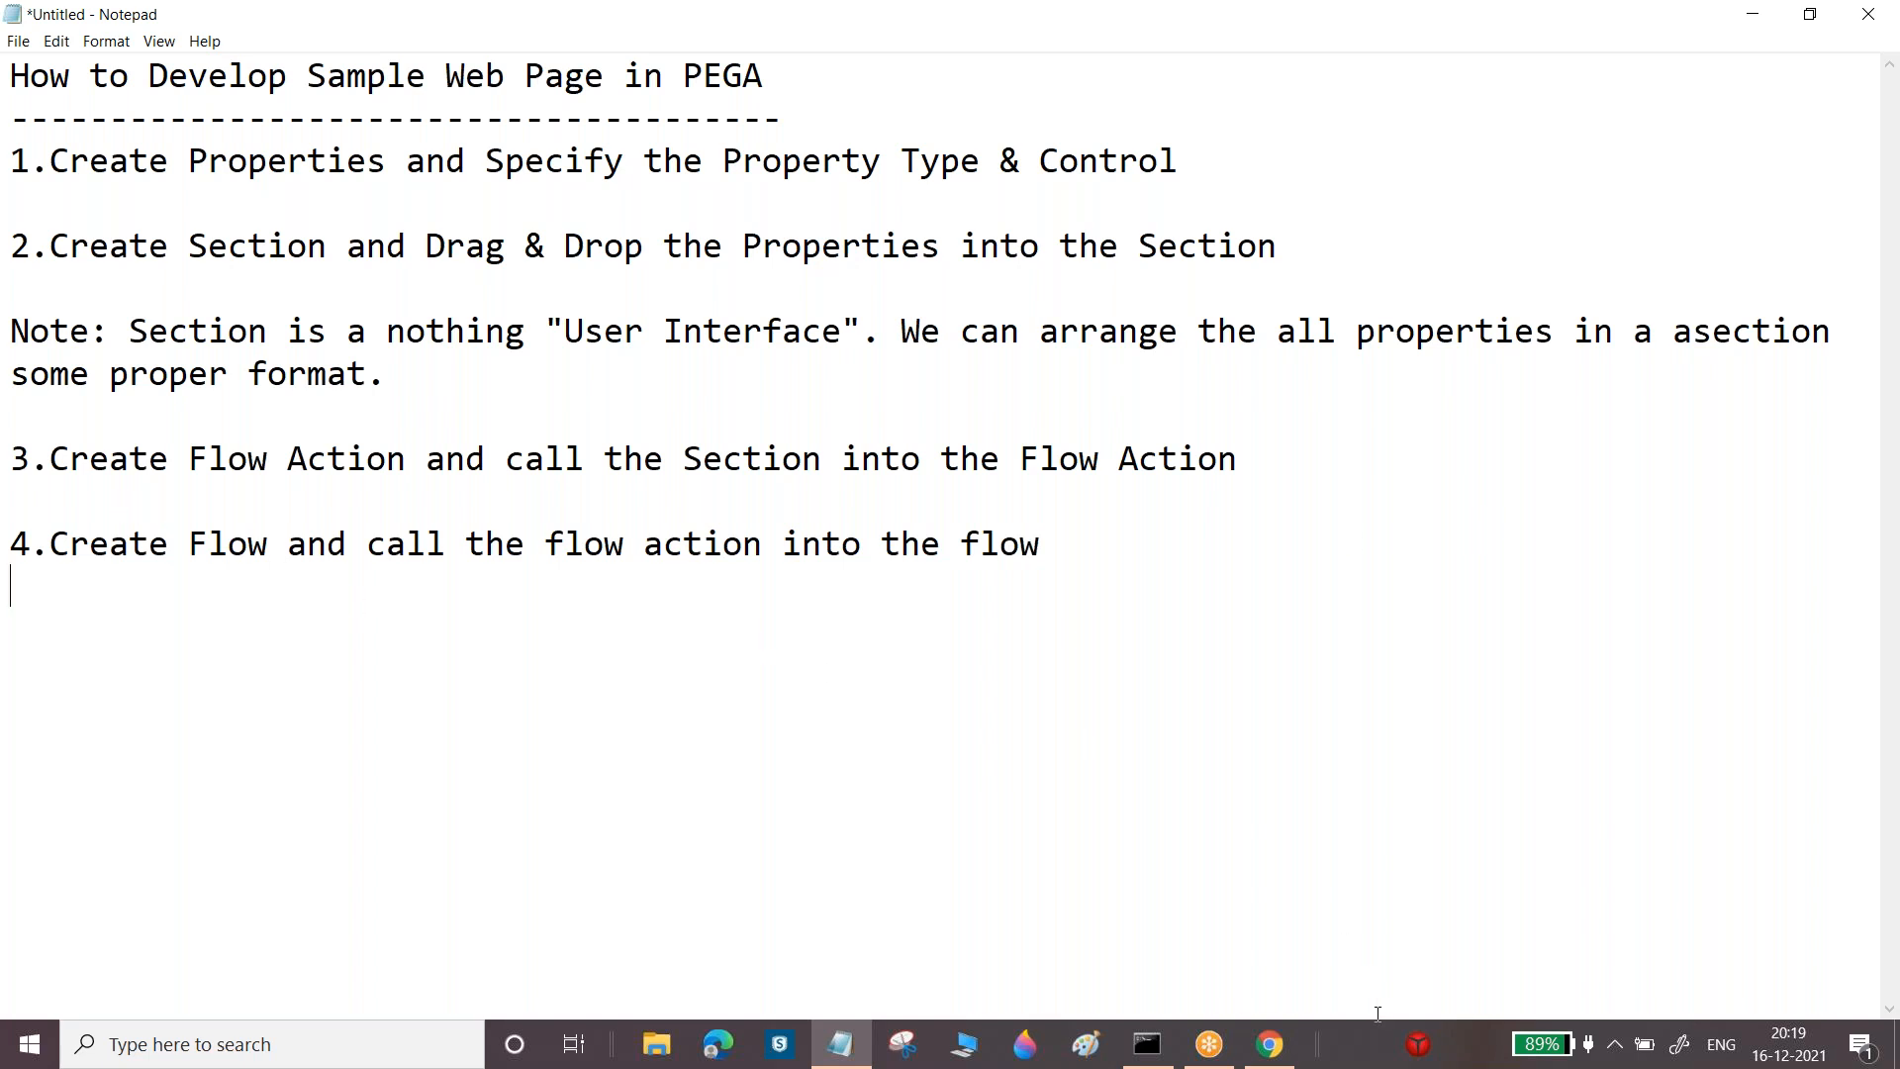
left_click(1270, 1044)
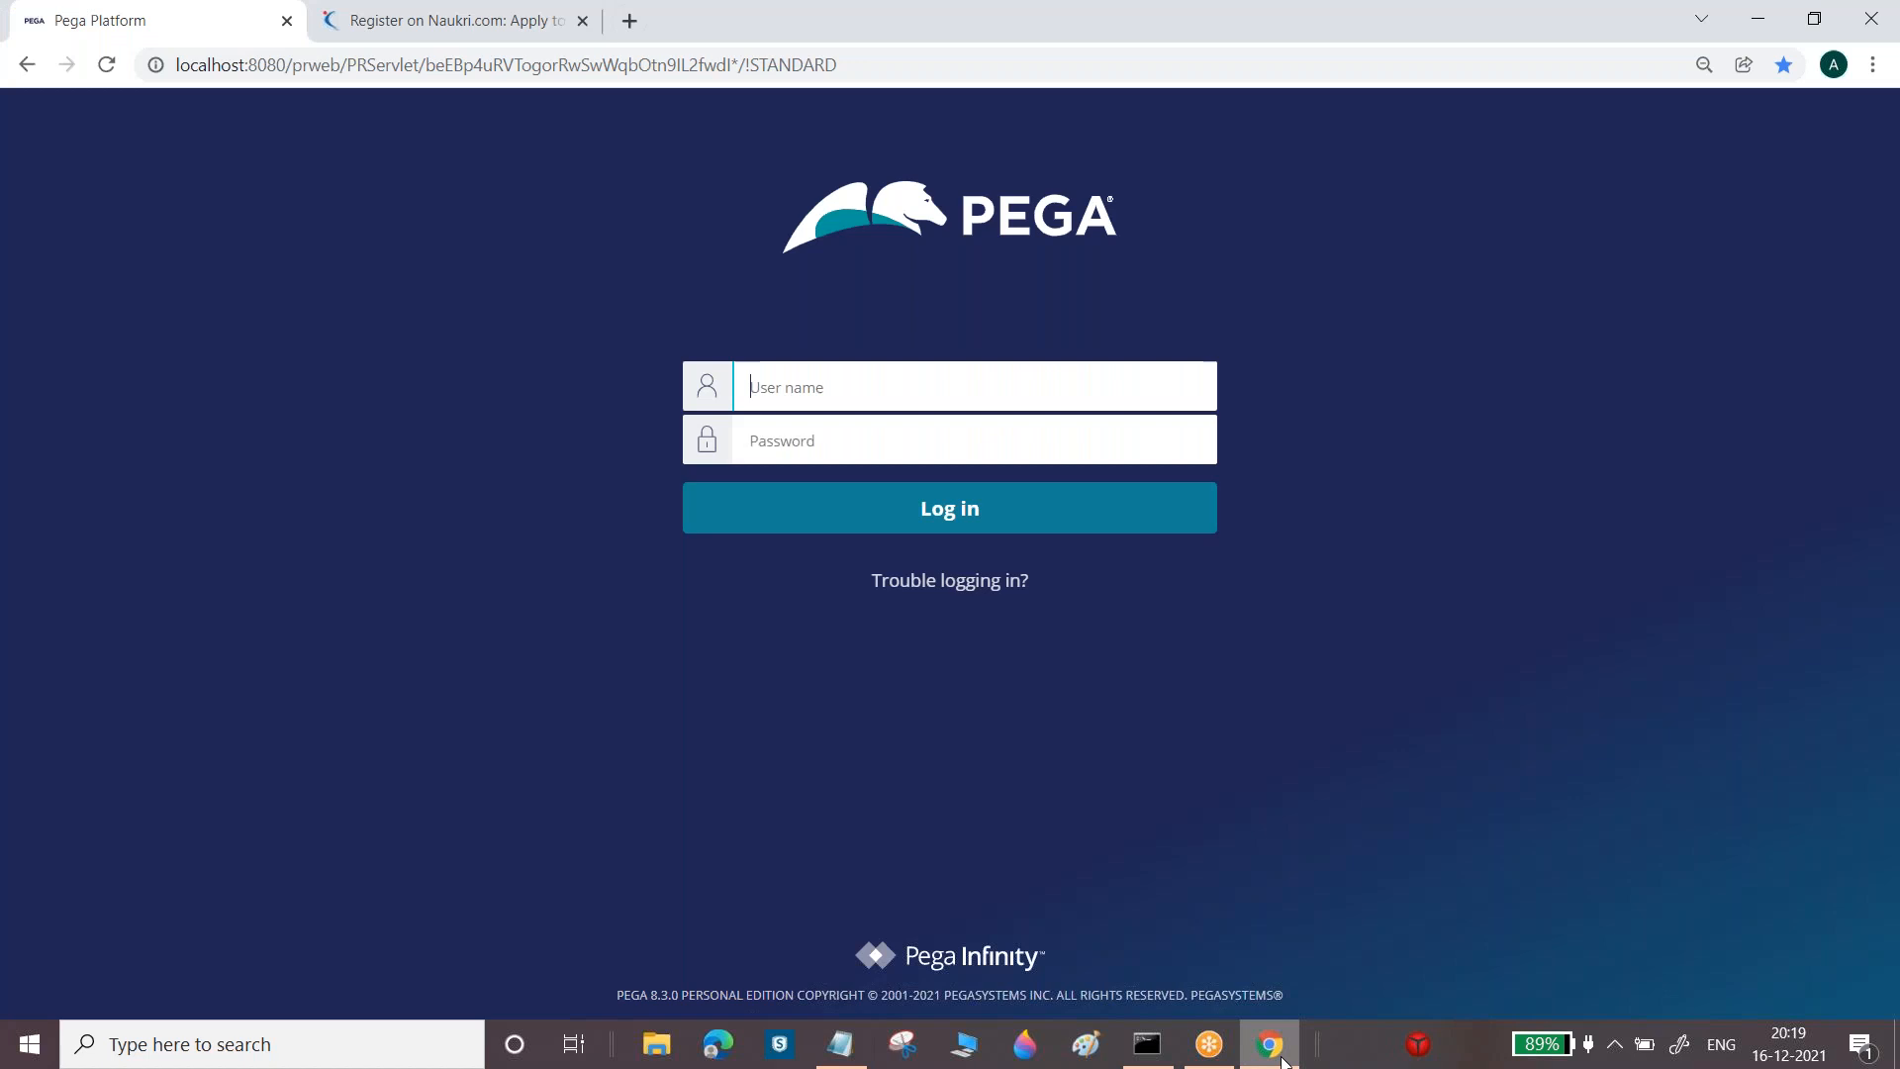
Enter a person's name in the Naukri Full Name field, then return to the Notepad notes
left_click(401, 13)
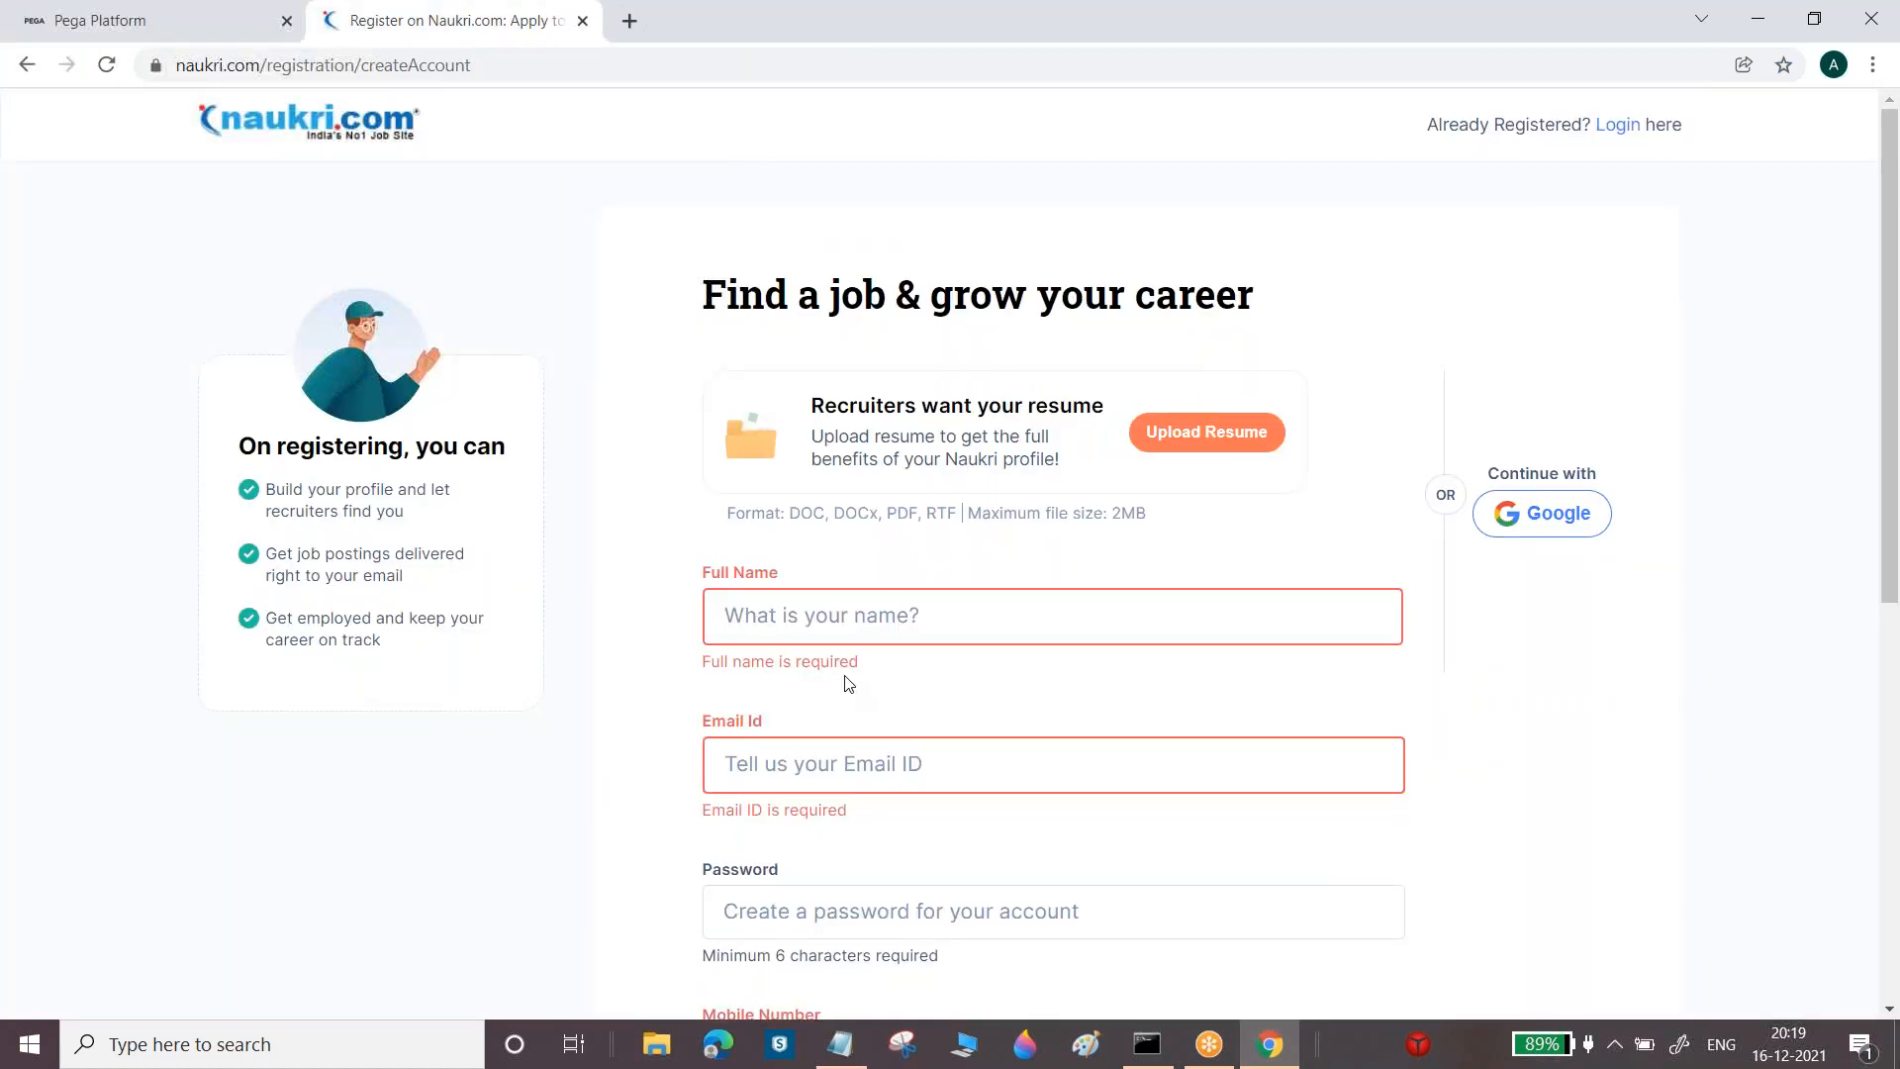
left_click(843, 616)
type("arjjun")
key("BackSpace")
key("BackSpace")
key("BackSpace")
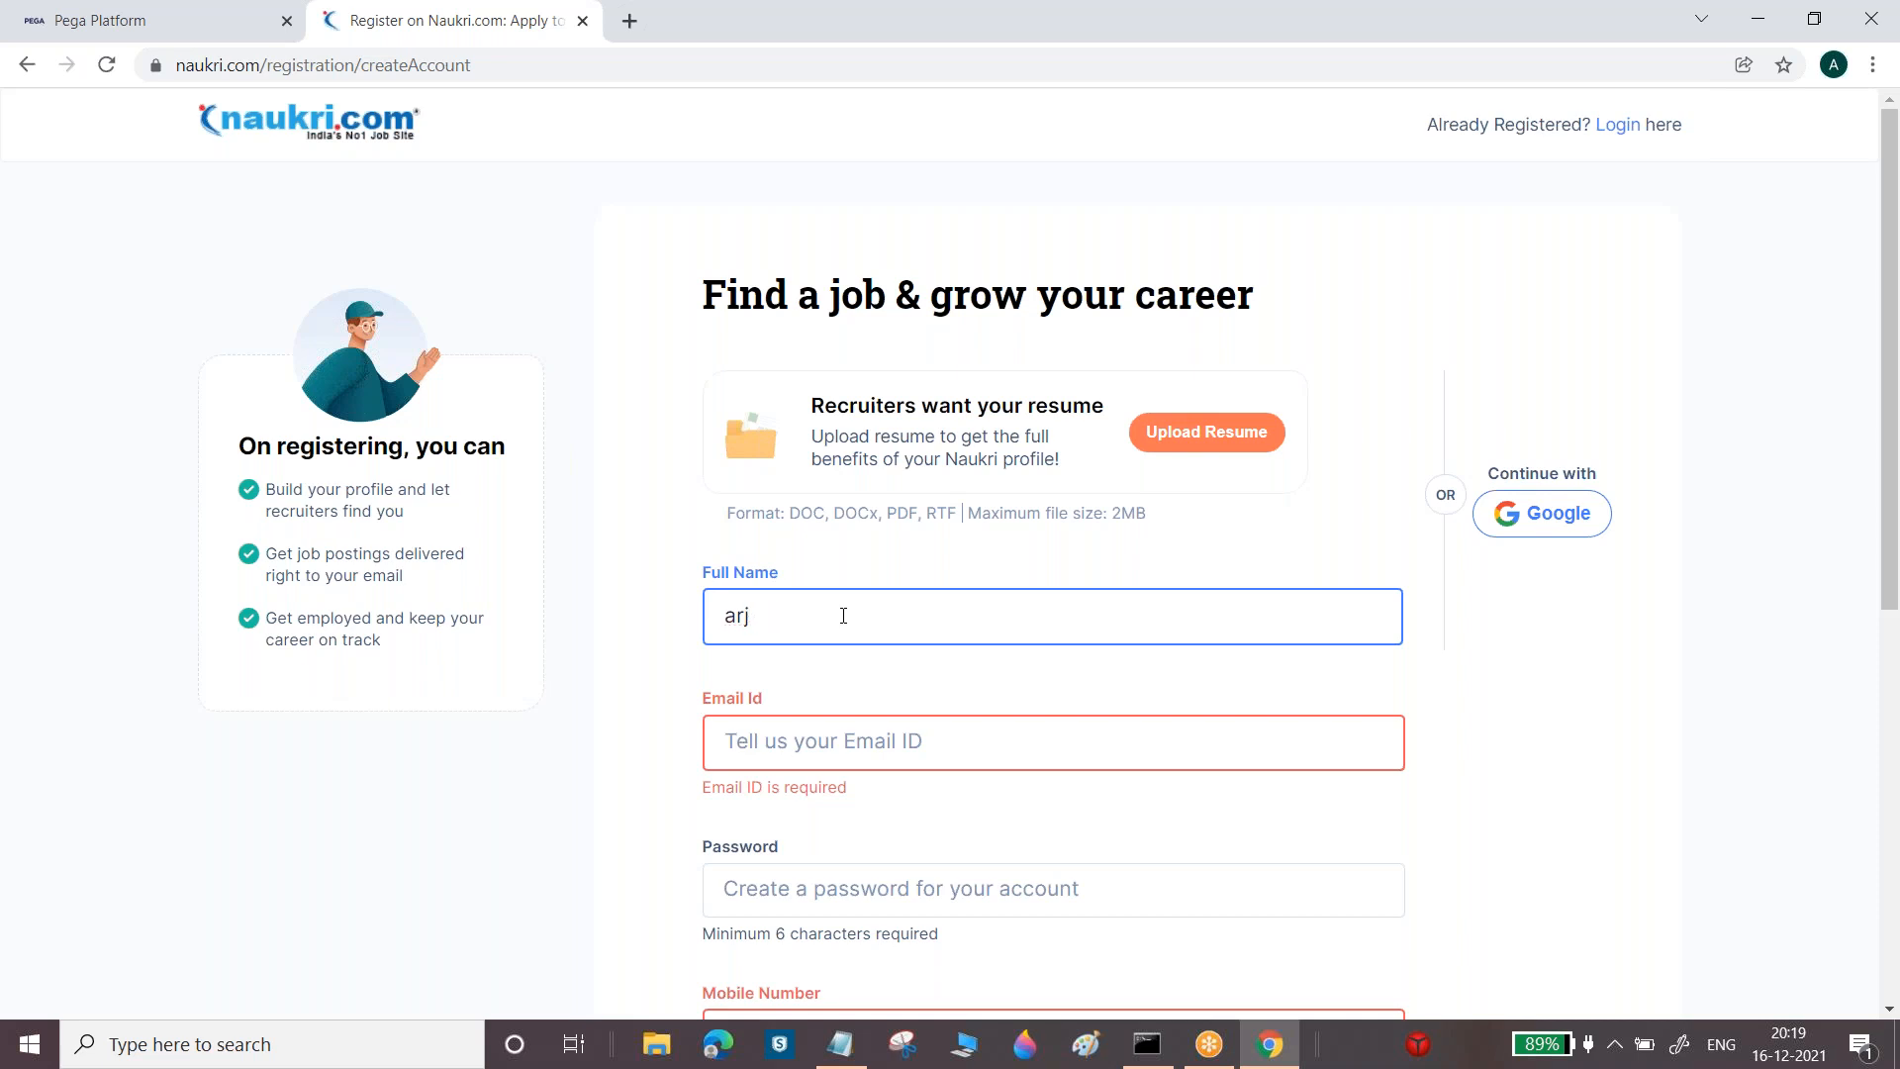
type("un")
left_click(840, 1044)
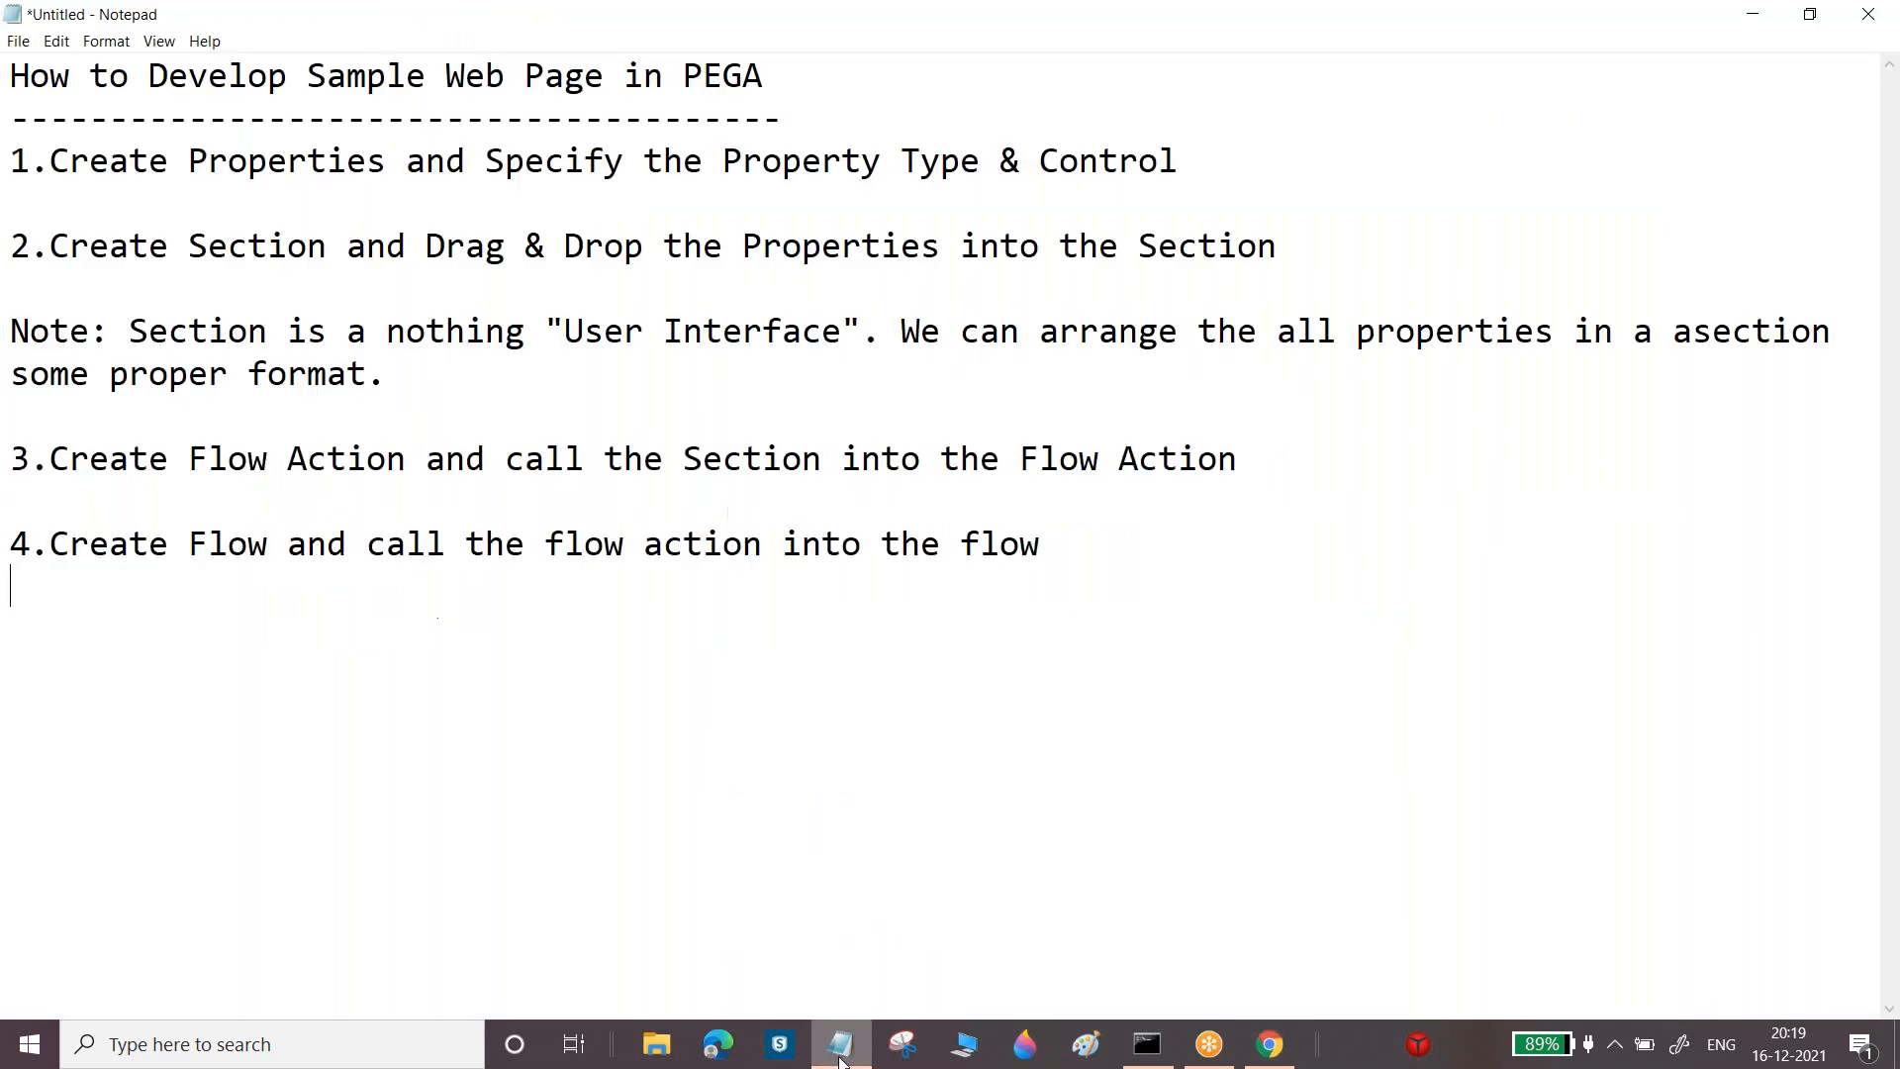
left_click_drag(189, 544, 444, 543)
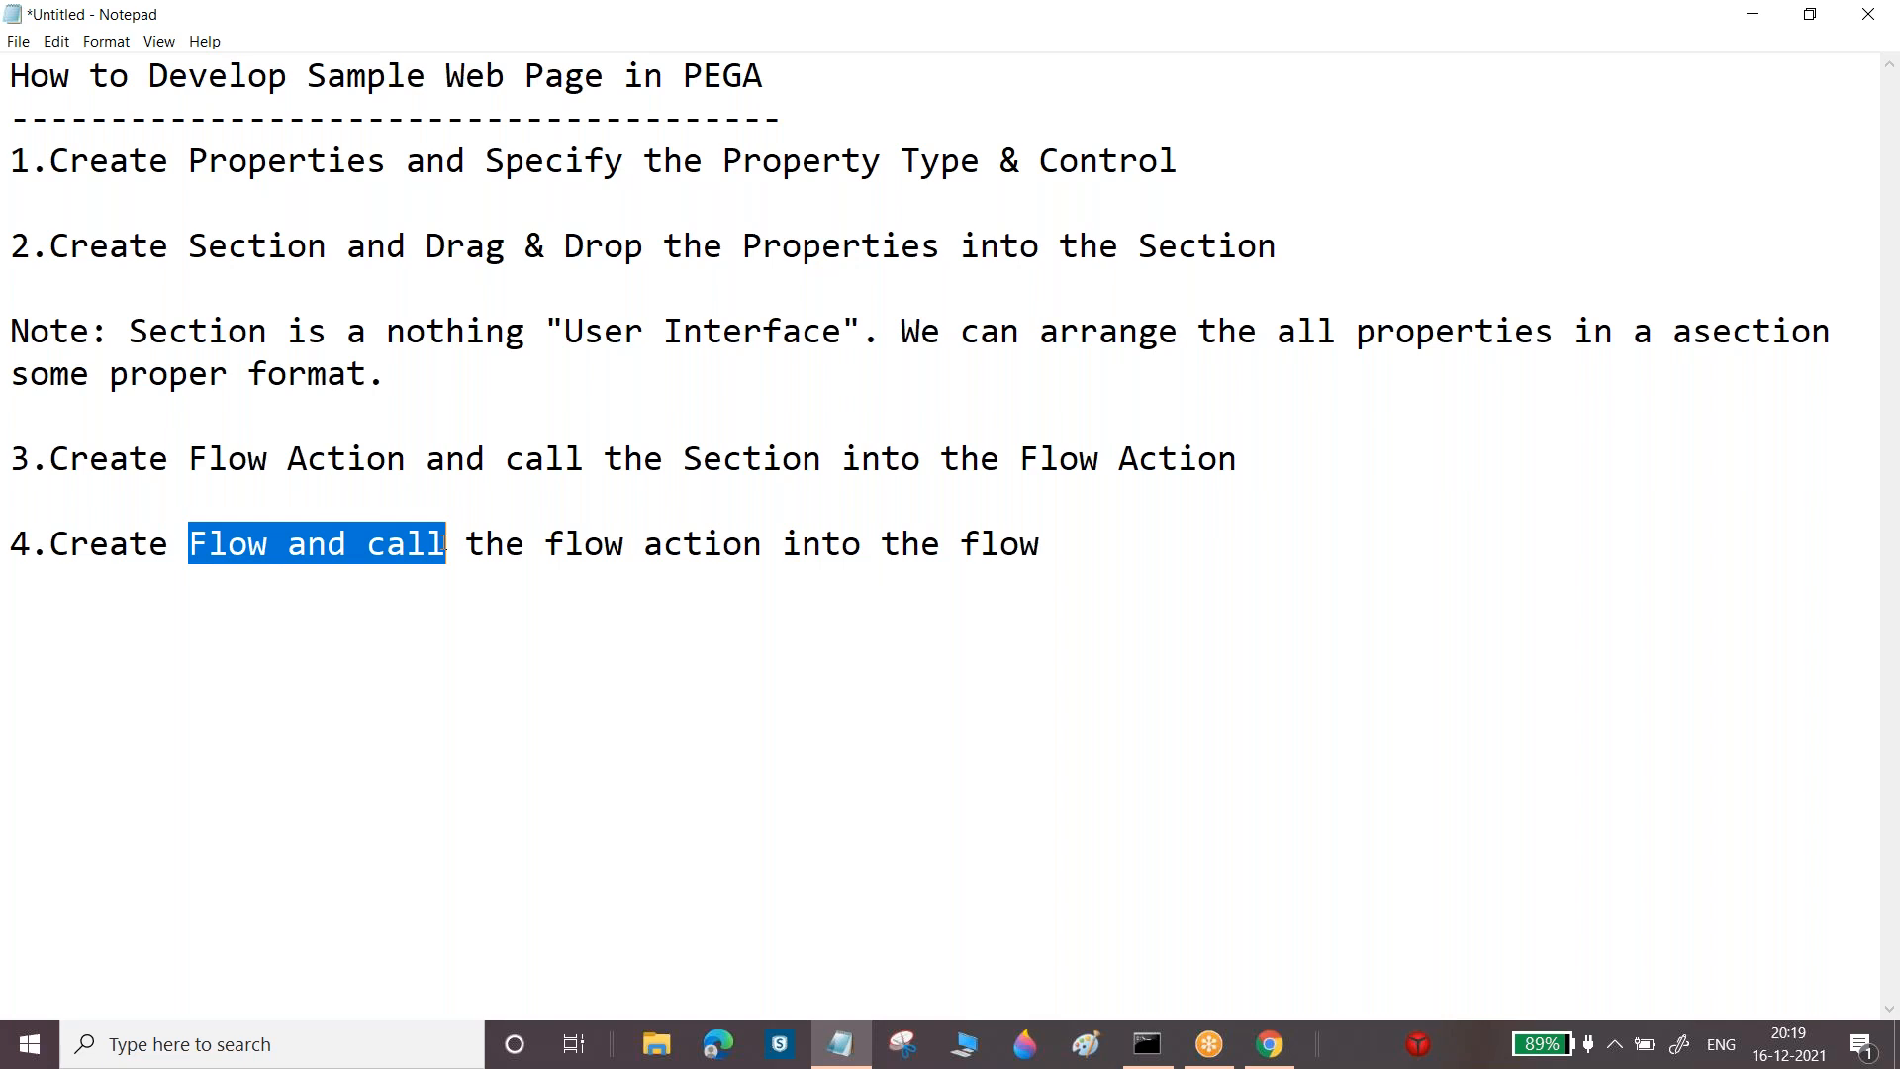
left_click(1134, 556)
key("Return")
key("Return")
key("Return")
type("1--2--3-4-")
key("BackSpace")
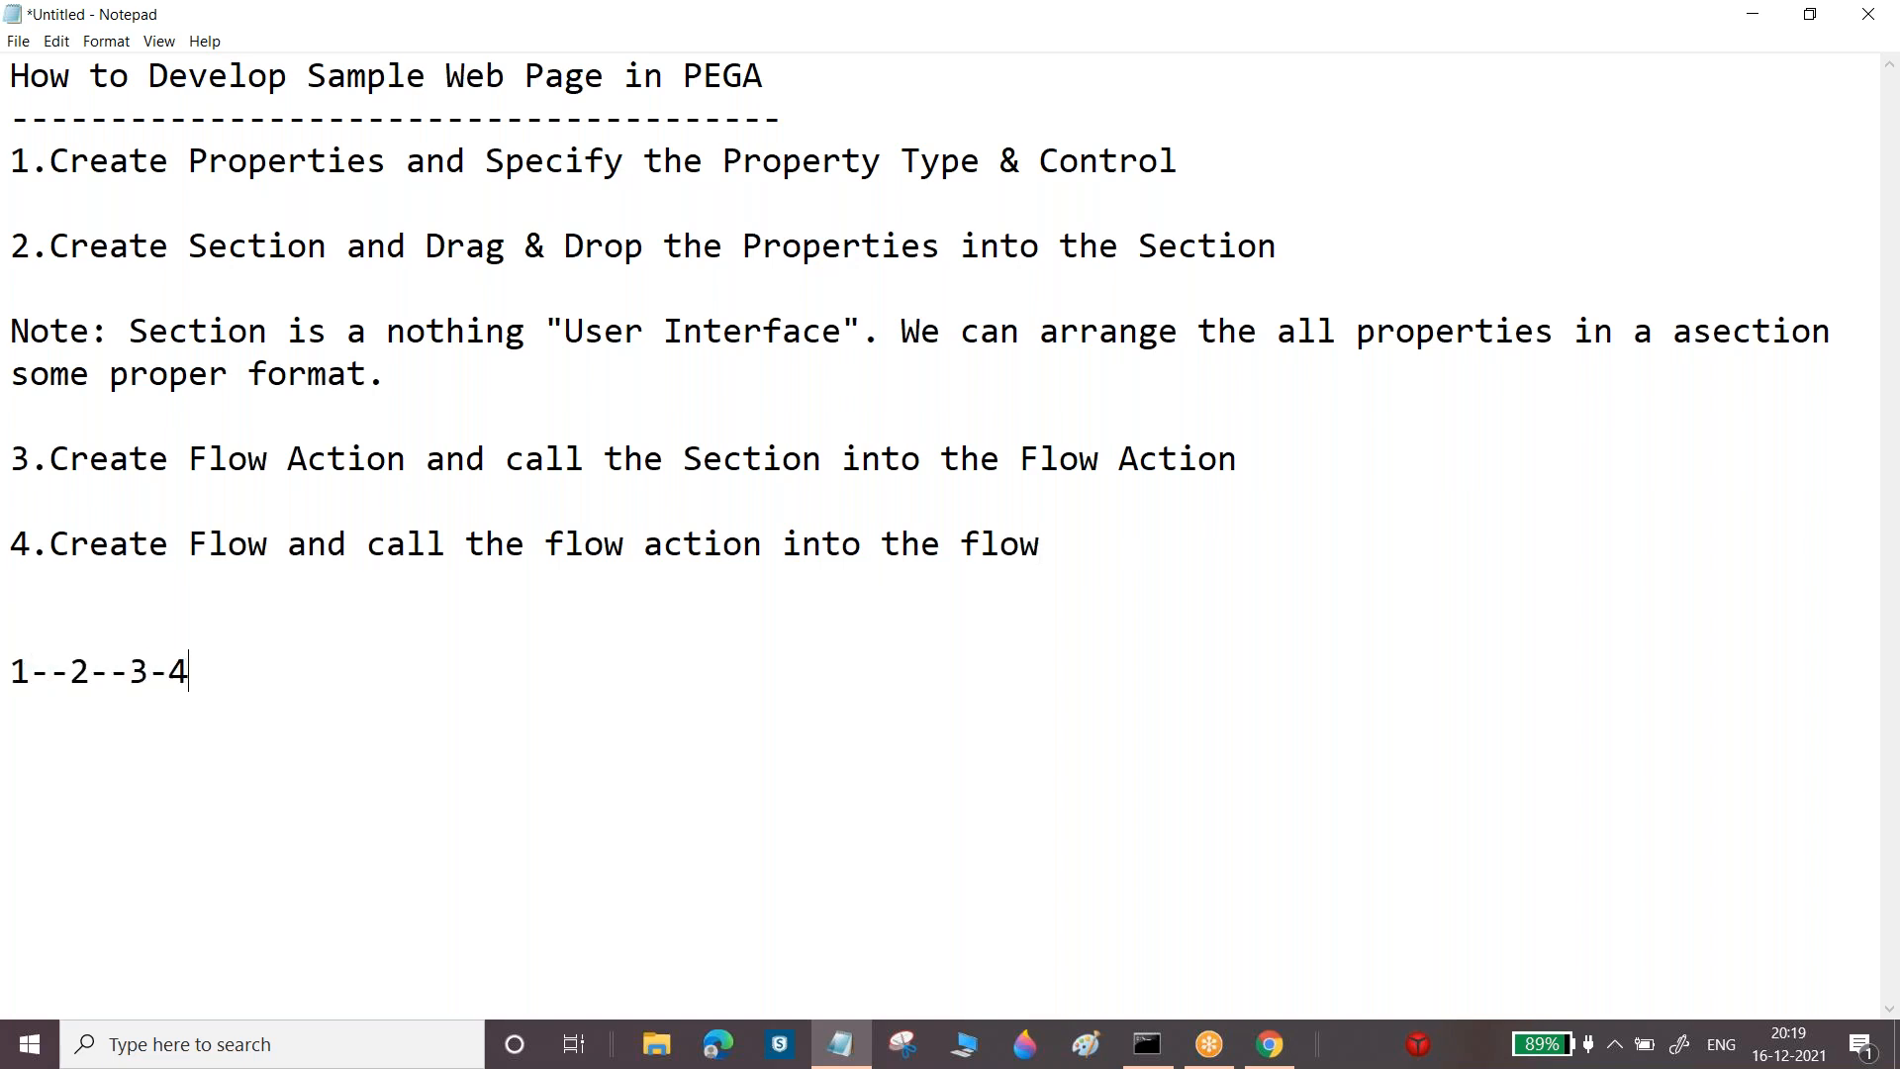
key("Return")
left_click_drag(11, 671, 148, 673)
left_click(203, 670)
key("Home")
key("shift+Right")
left_click_drag(168, 671, 9, 650)
left_click(78, 671)
double_click(78, 671)
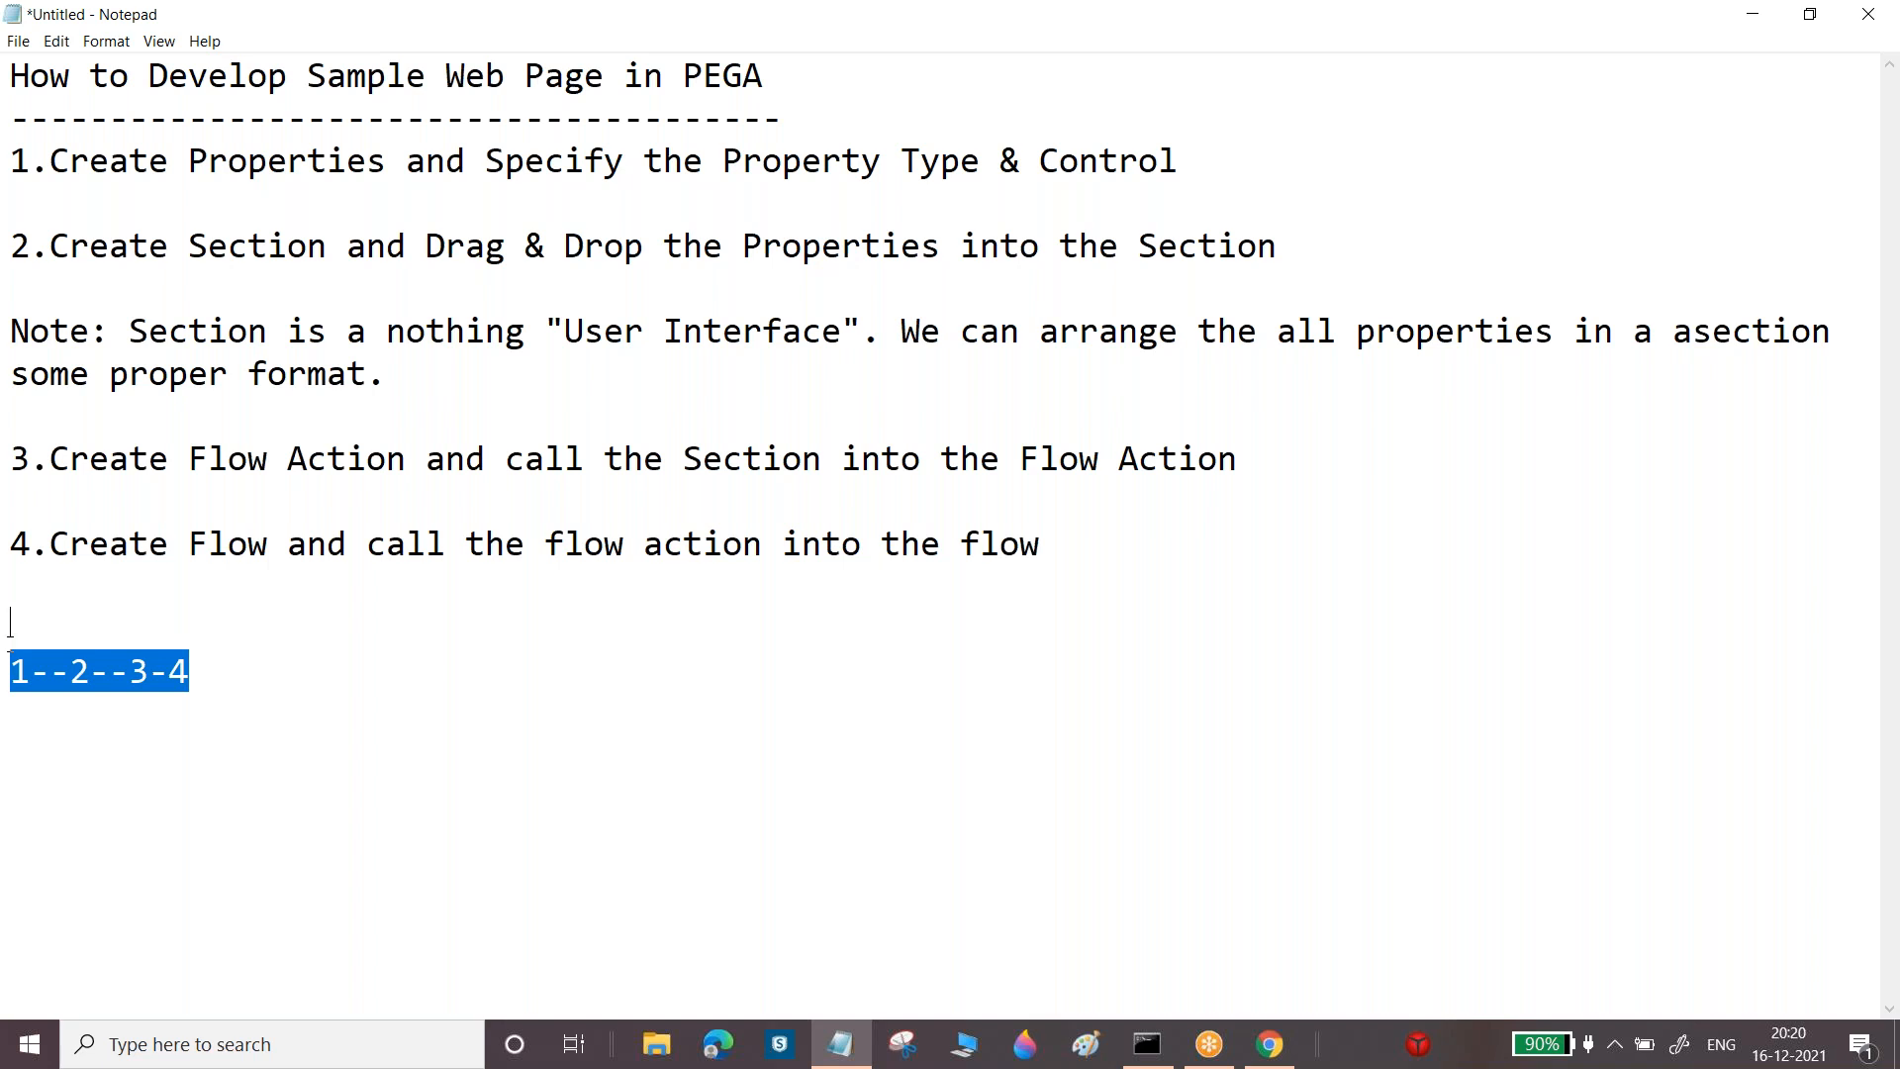
left_click(10, 633)
left_click_drag(9, 666, 218, 674)
left_click(219, 674)
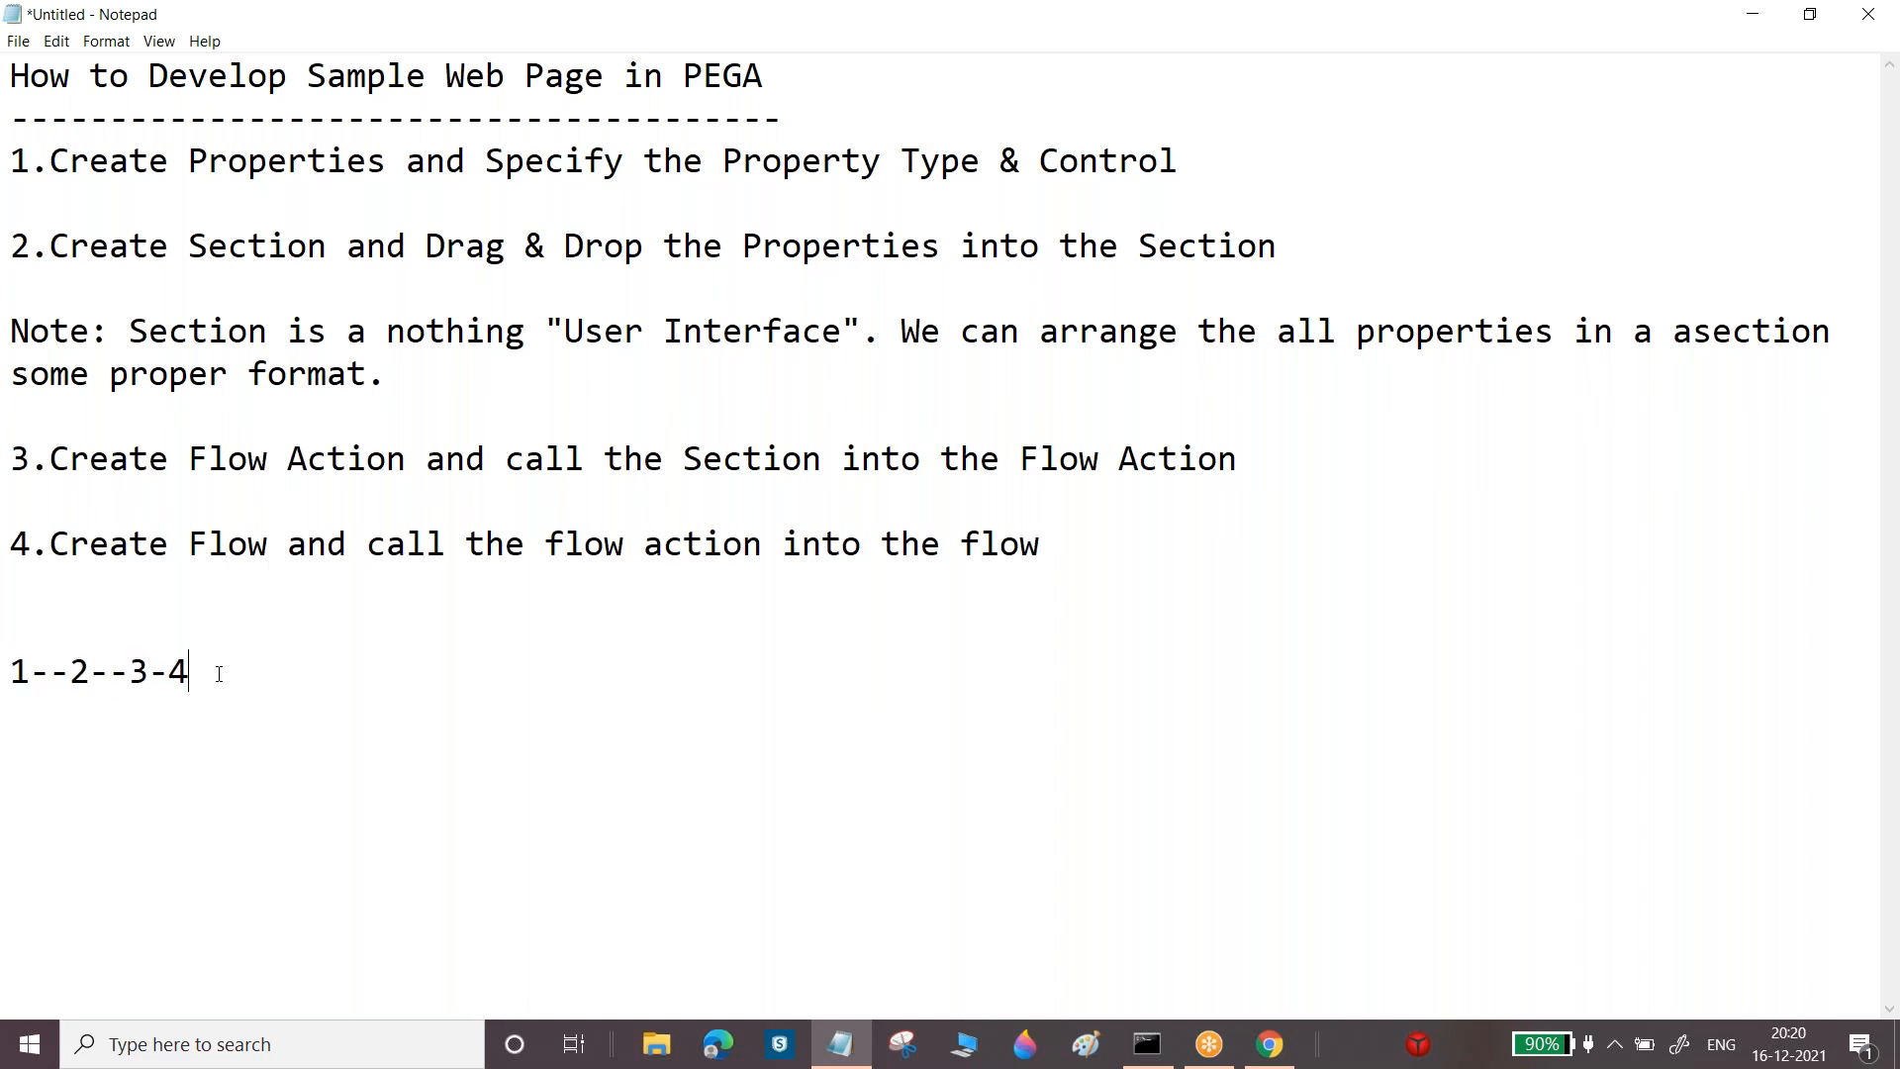
left_click_drag(69, 671, 111, 661)
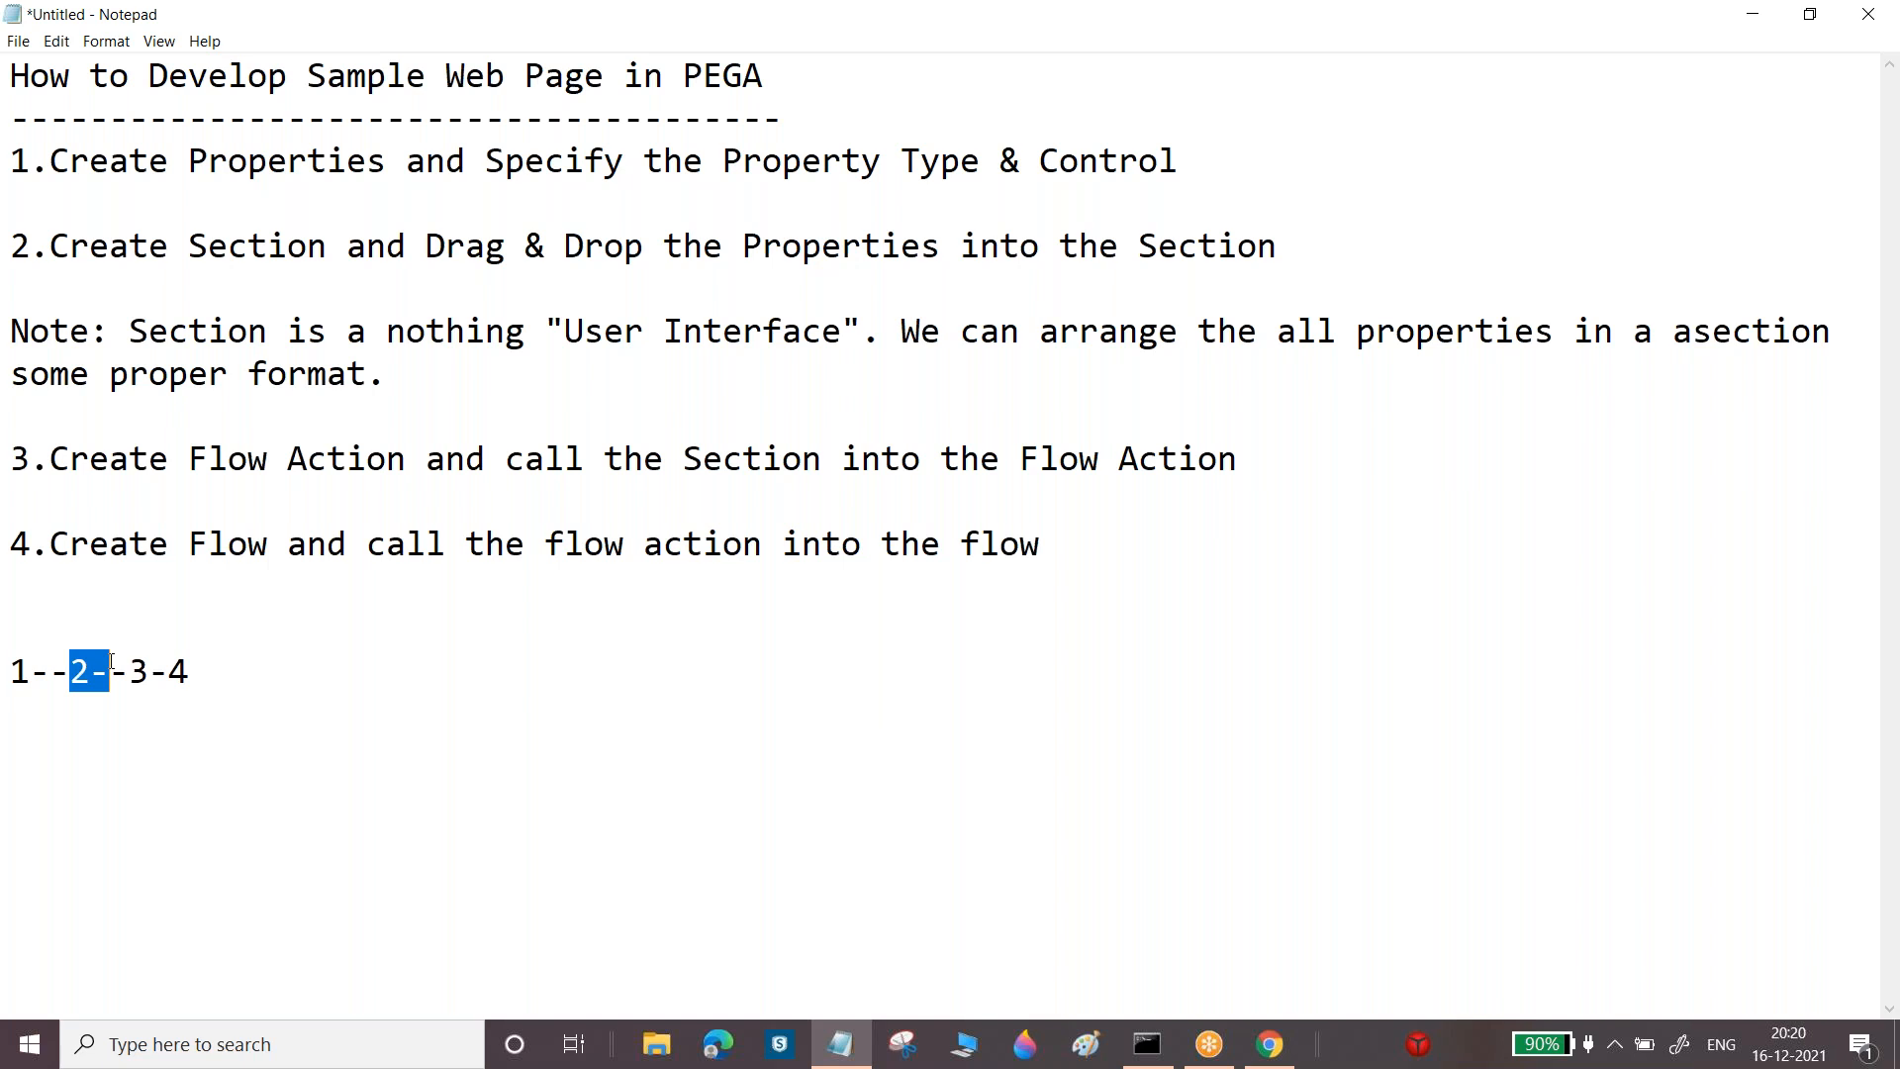
left_click(111, 661)
left_click_drag(14, 669, 213, 703)
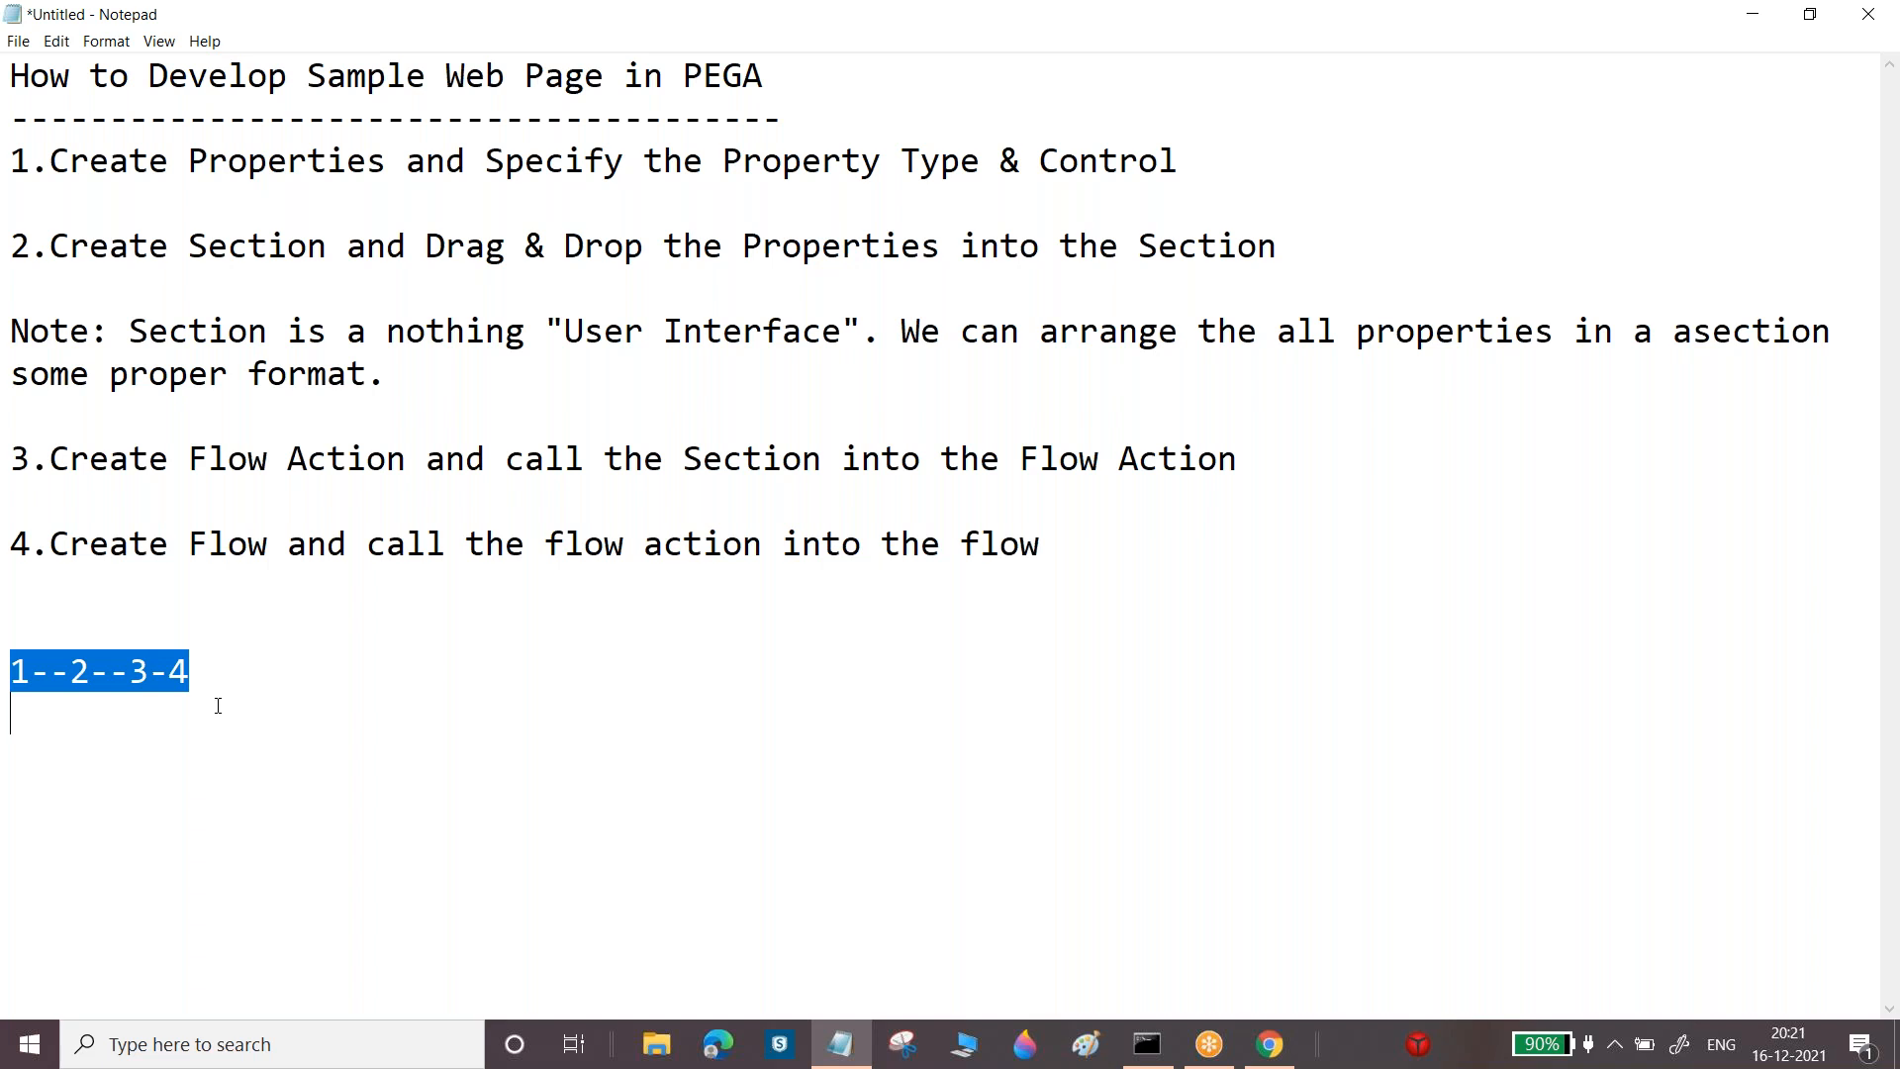
key("BackSpace")
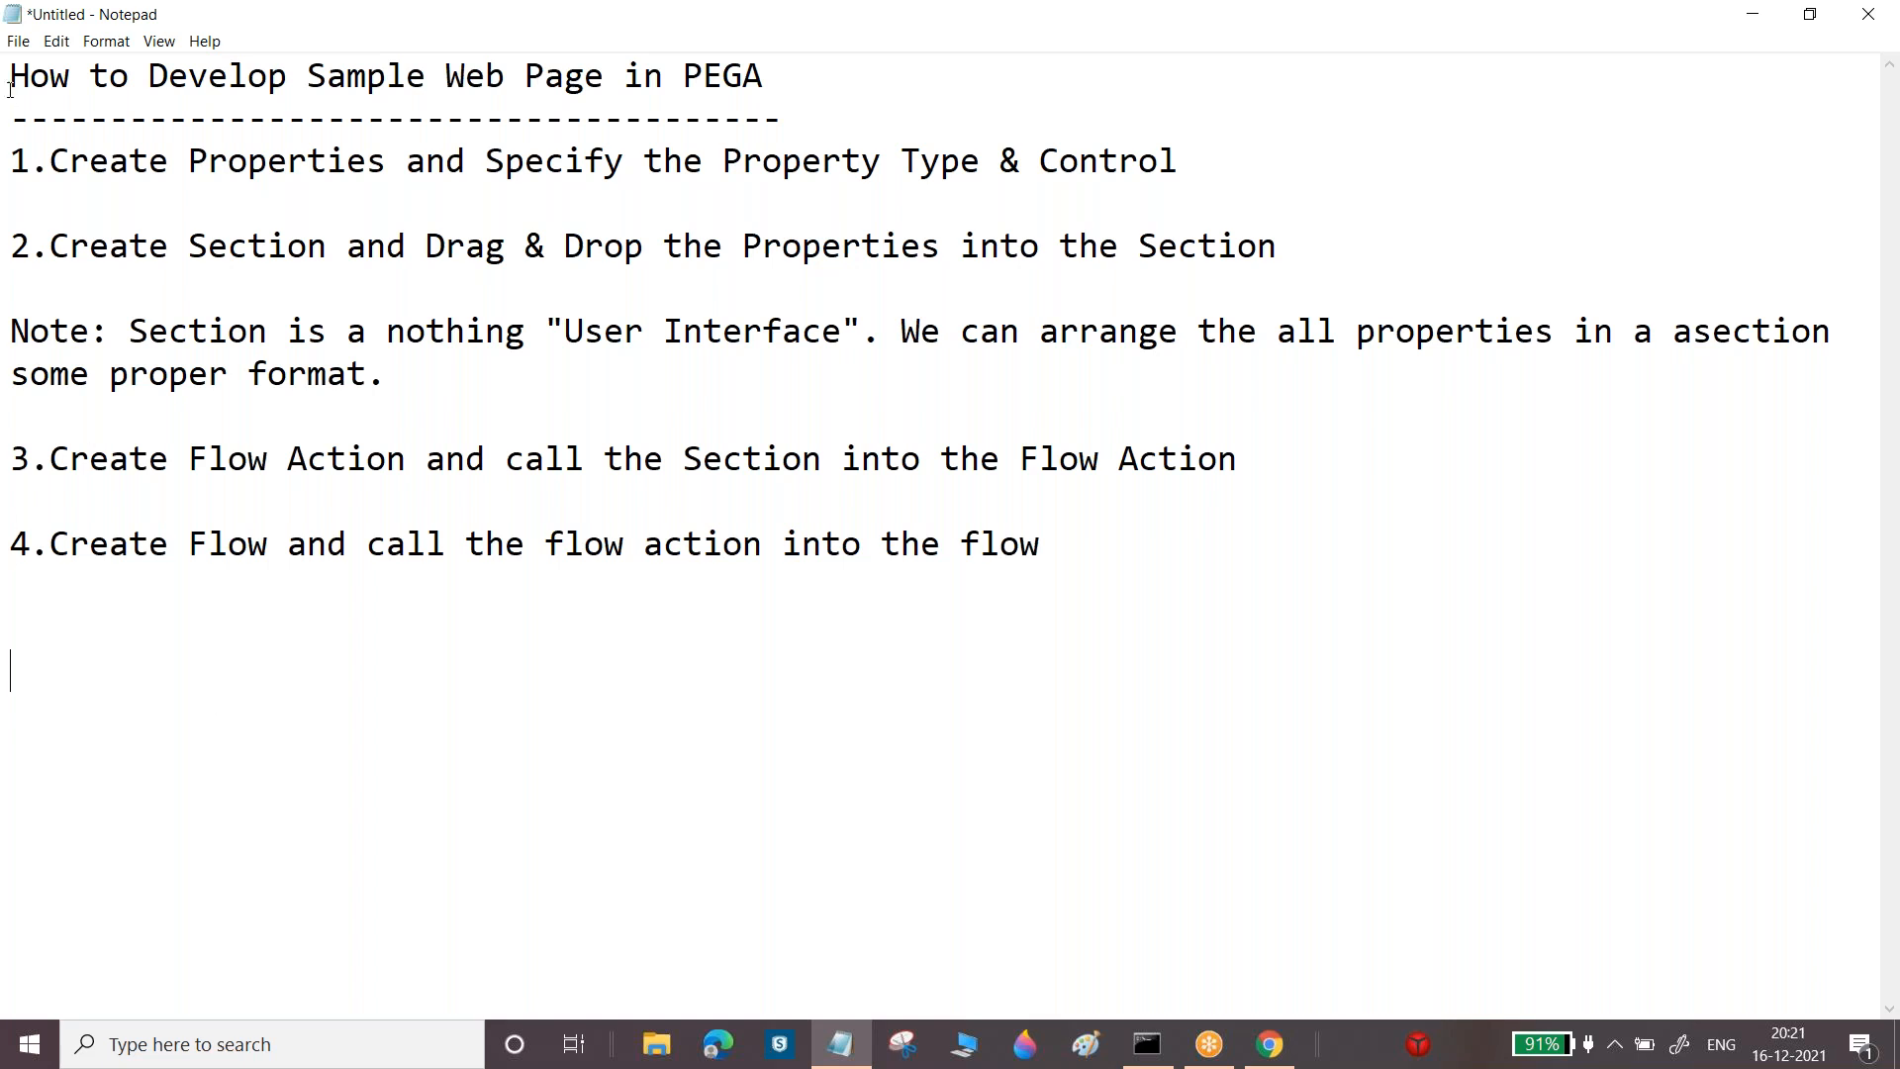
left_click_drag(12, 235, 386, 381)
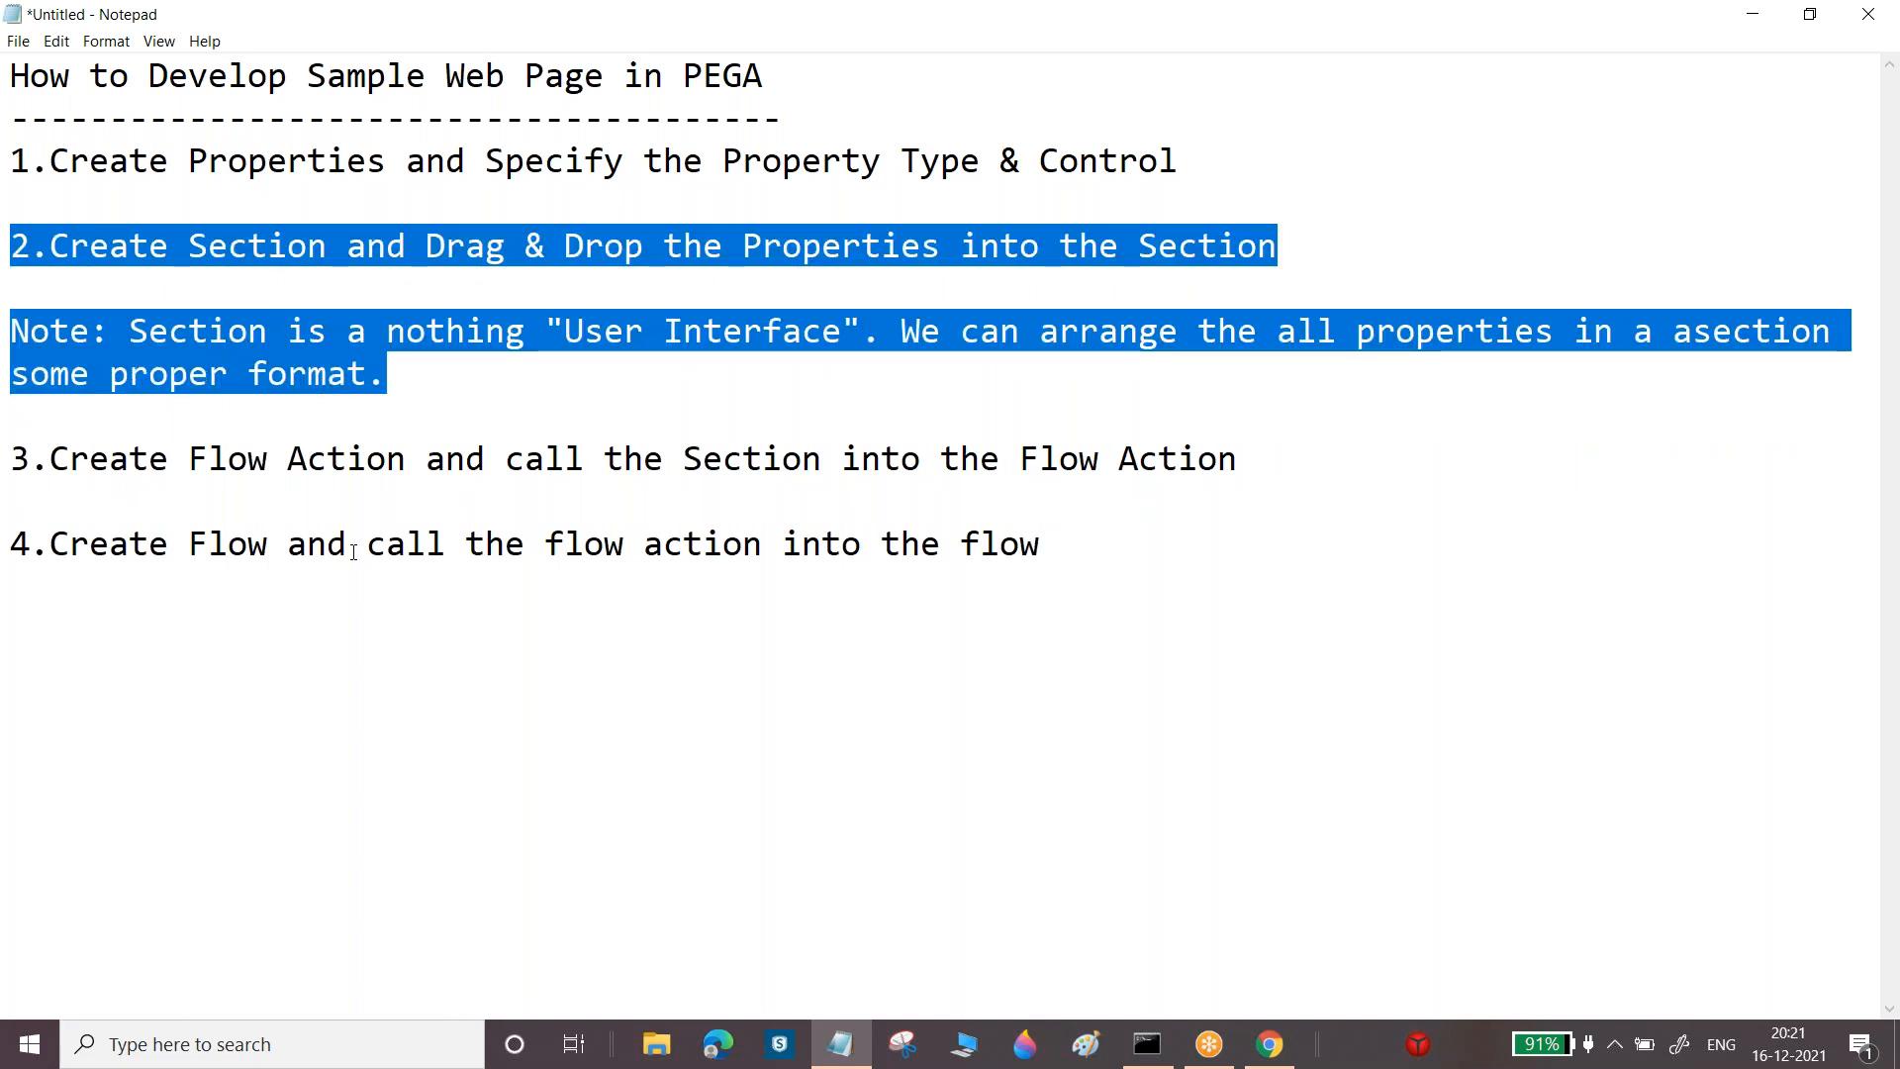
left_click(194, 541)
left_click_drag(194, 541, 283, 541)
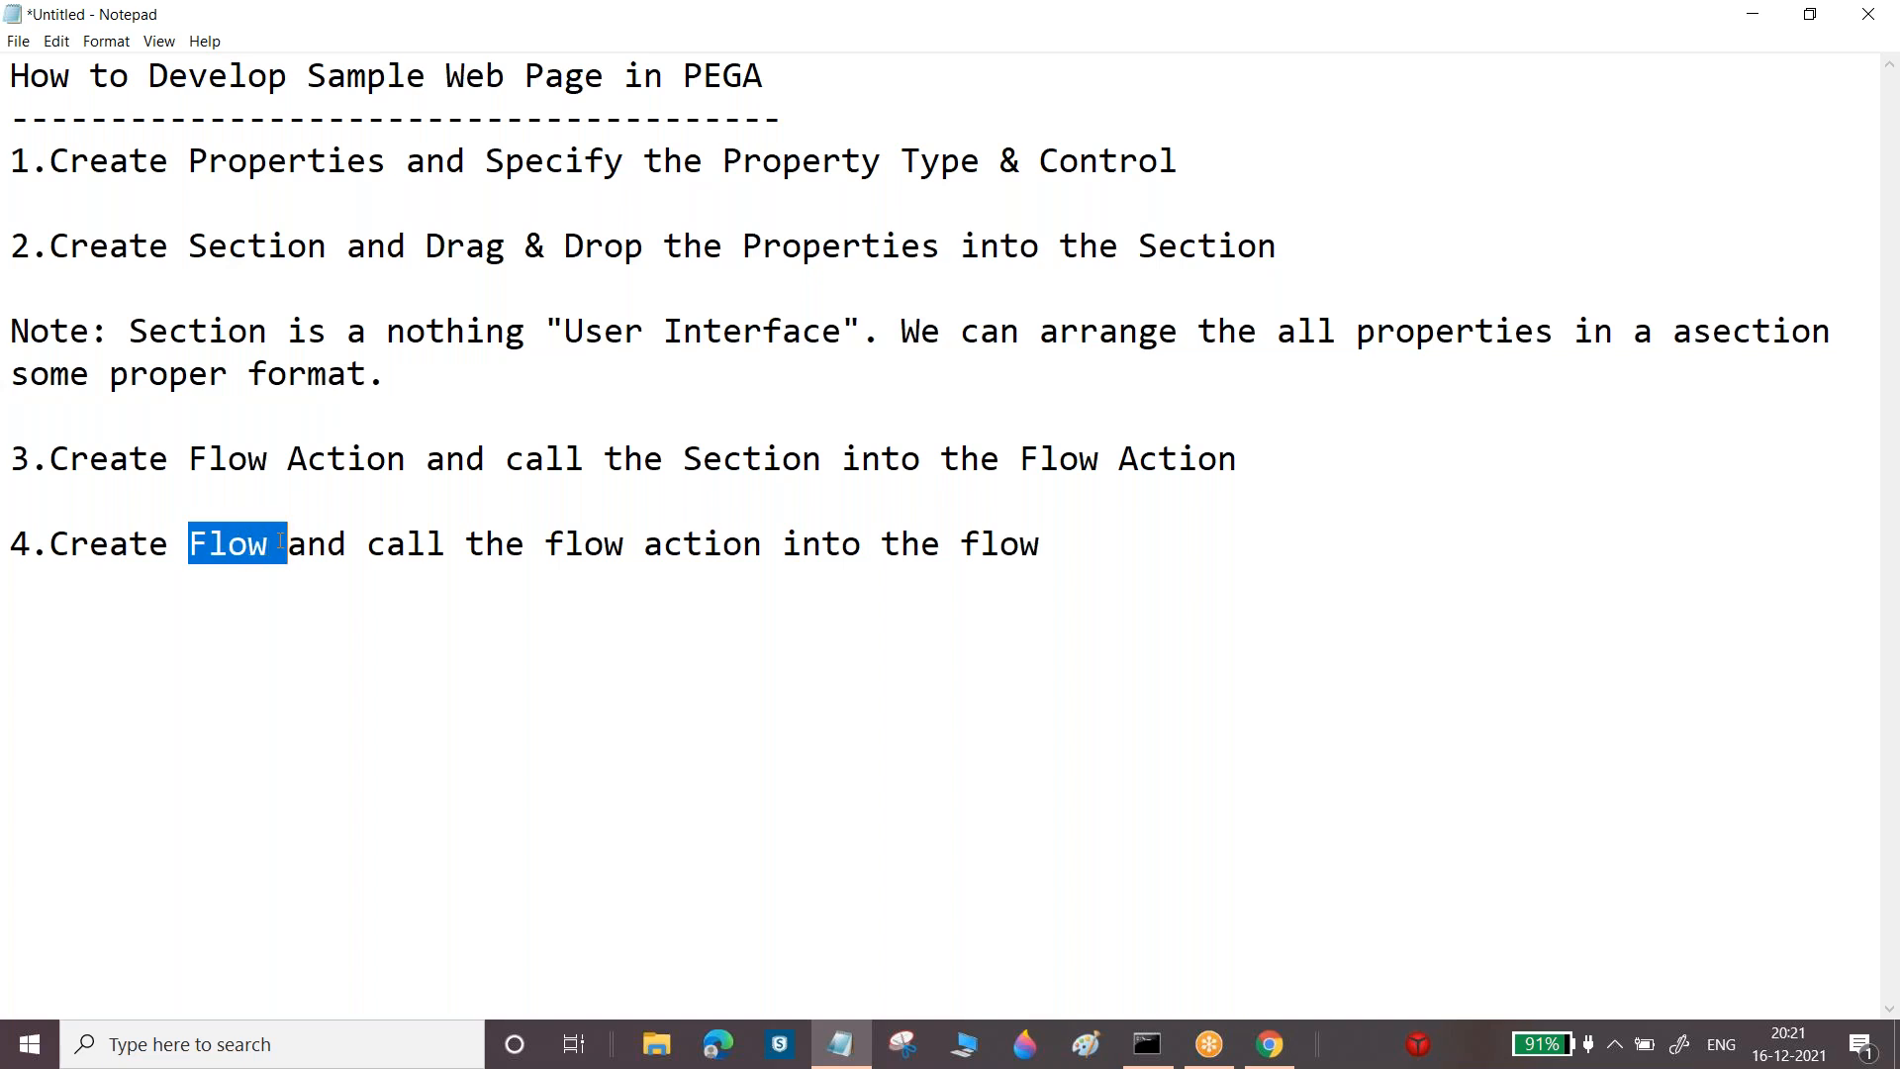
left_click_drag(188, 160, 462, 570)
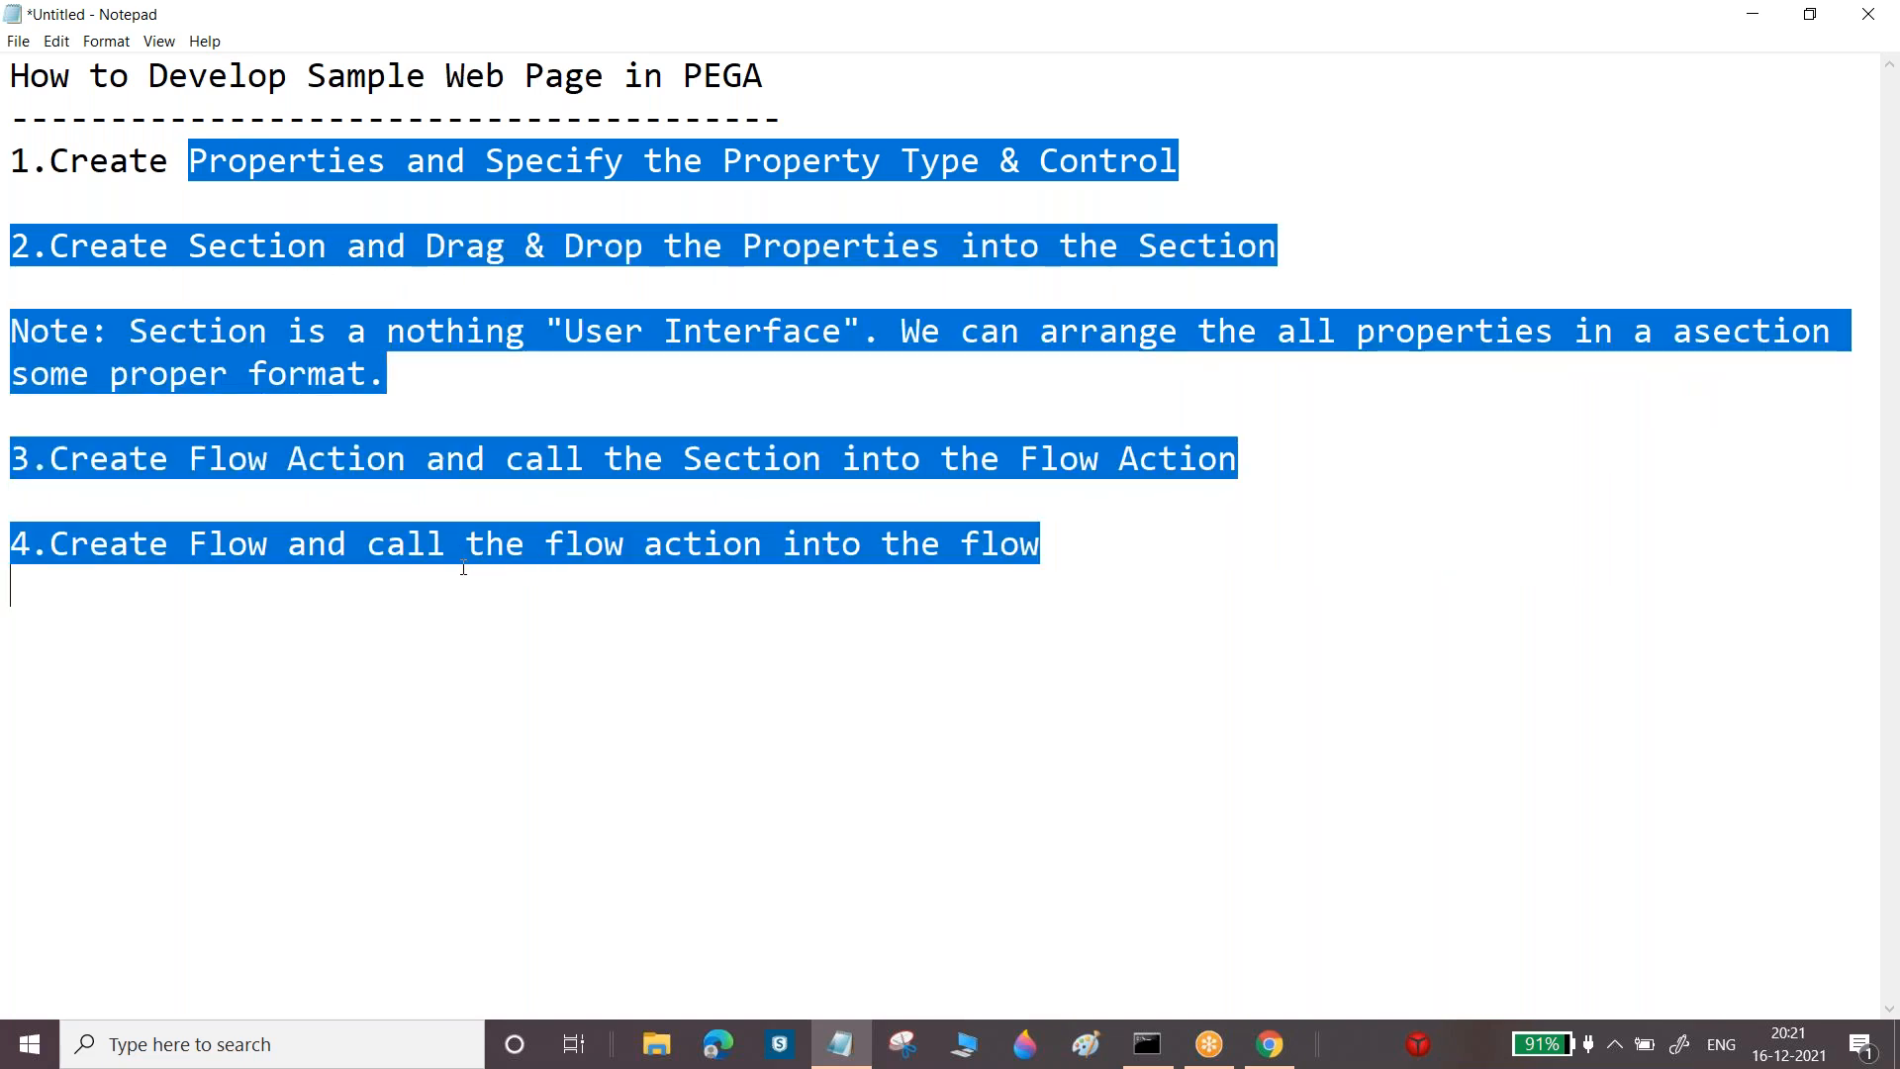
left_click(286, 463)
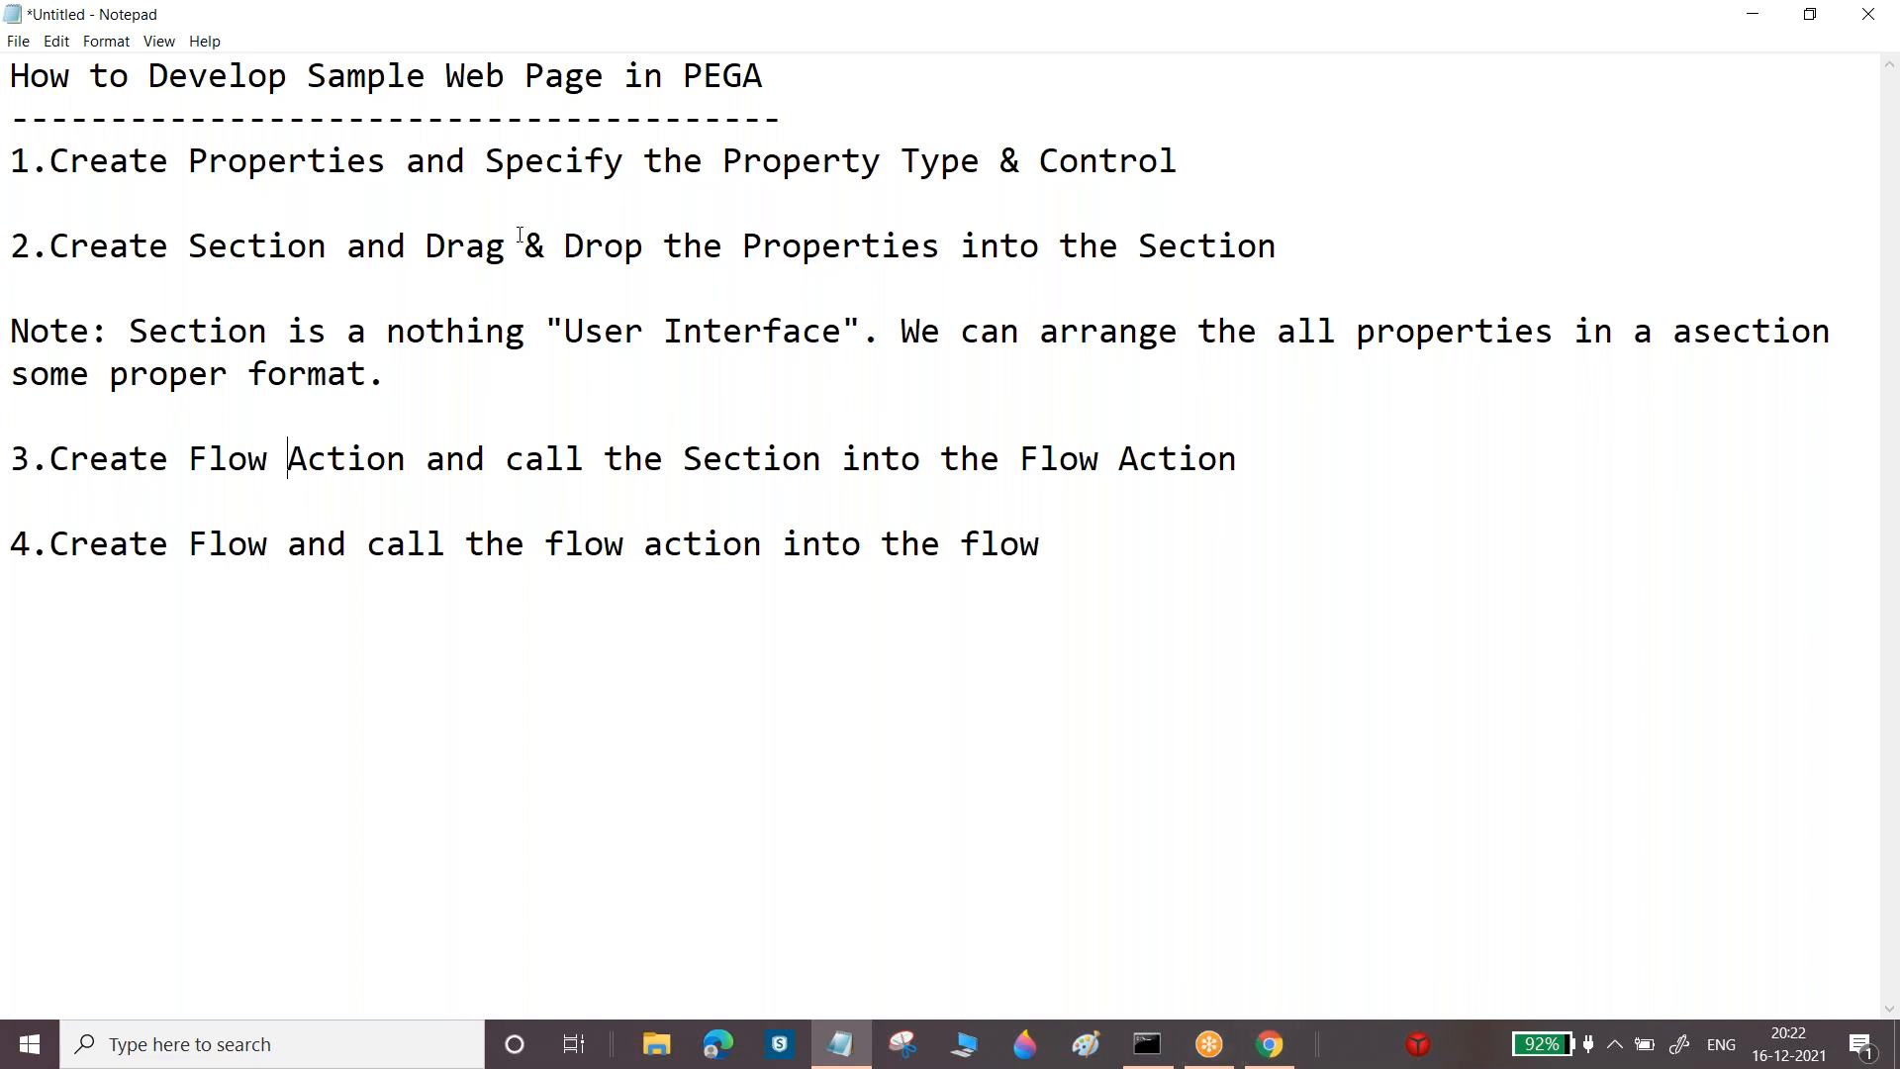
Note 'Right Click On Class-->Create --->Data Model--->Property' below step 1, then return to Chrome
left_click(89, 195)
key("Return")
type("RIght")
key("BackSpace")
key("BackSpace")
key("BackSpace")
key("BackSpace")
type("igh")
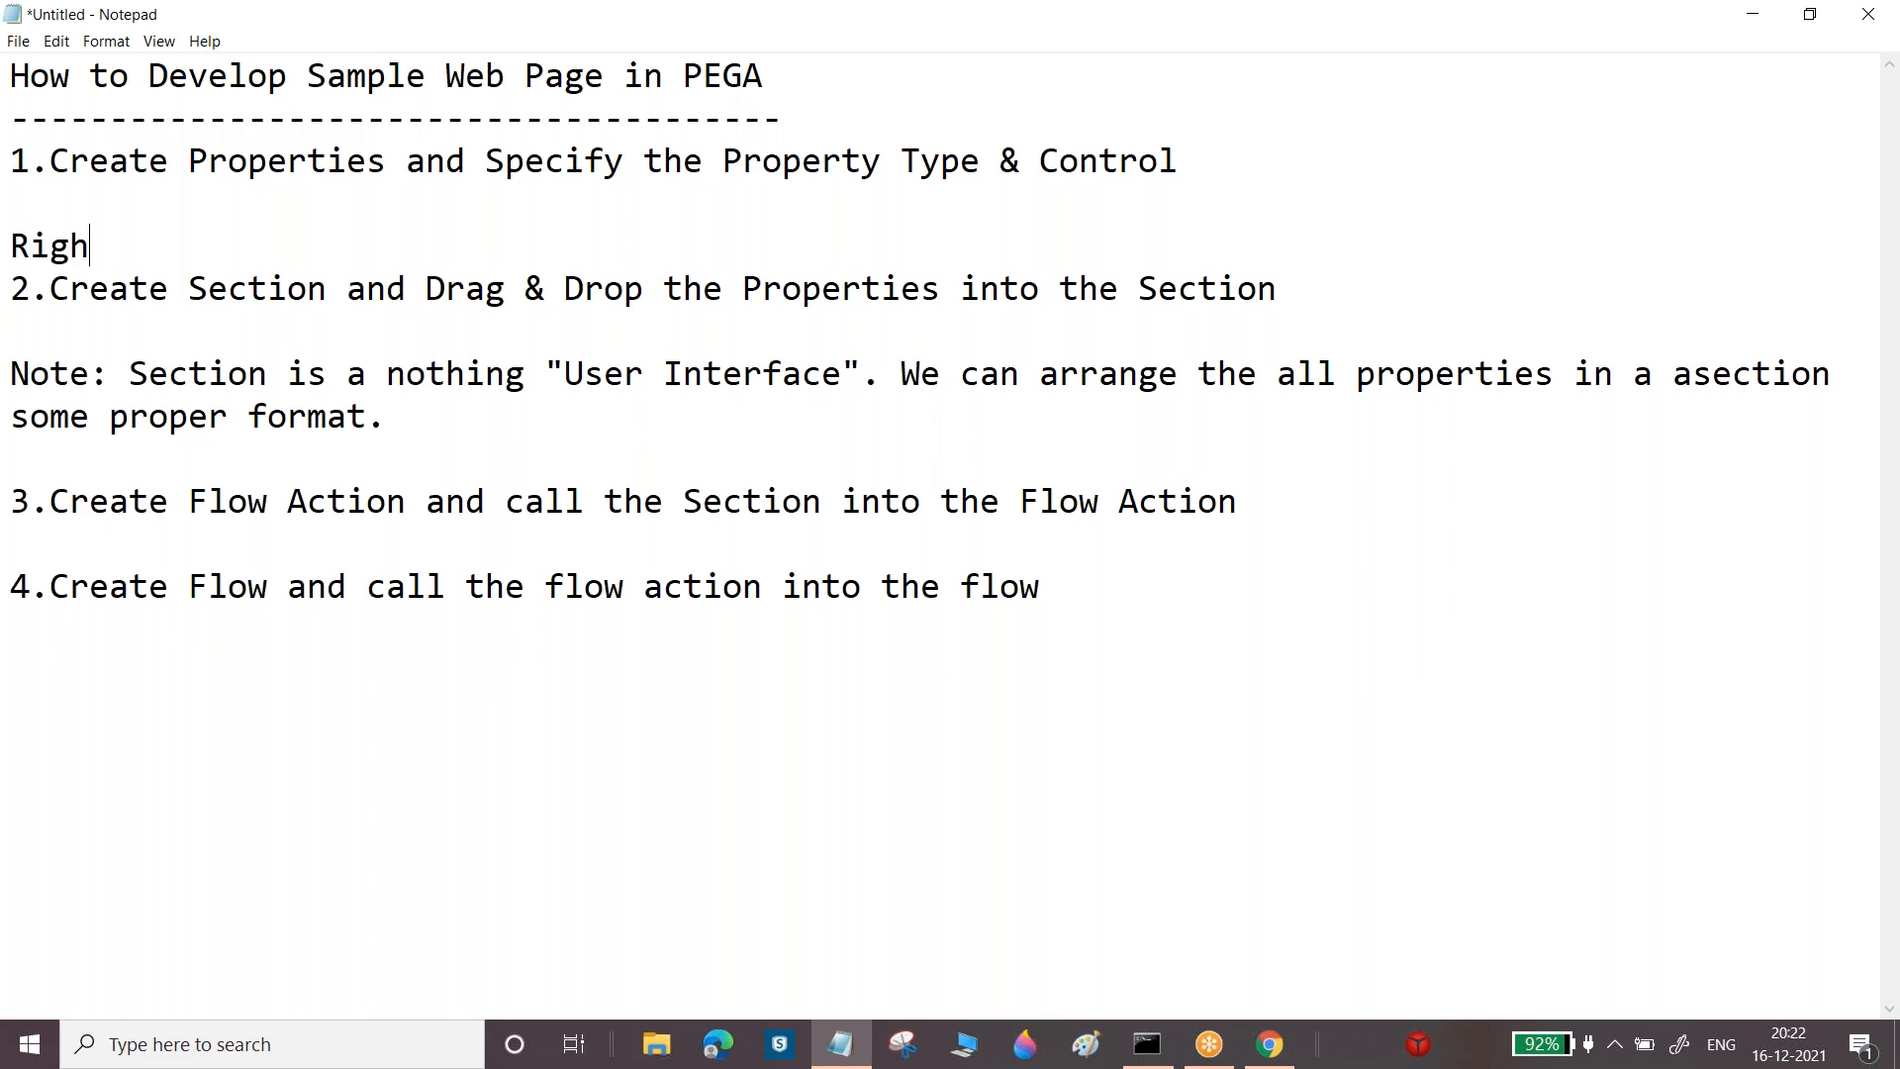
type("t Click On Class--")
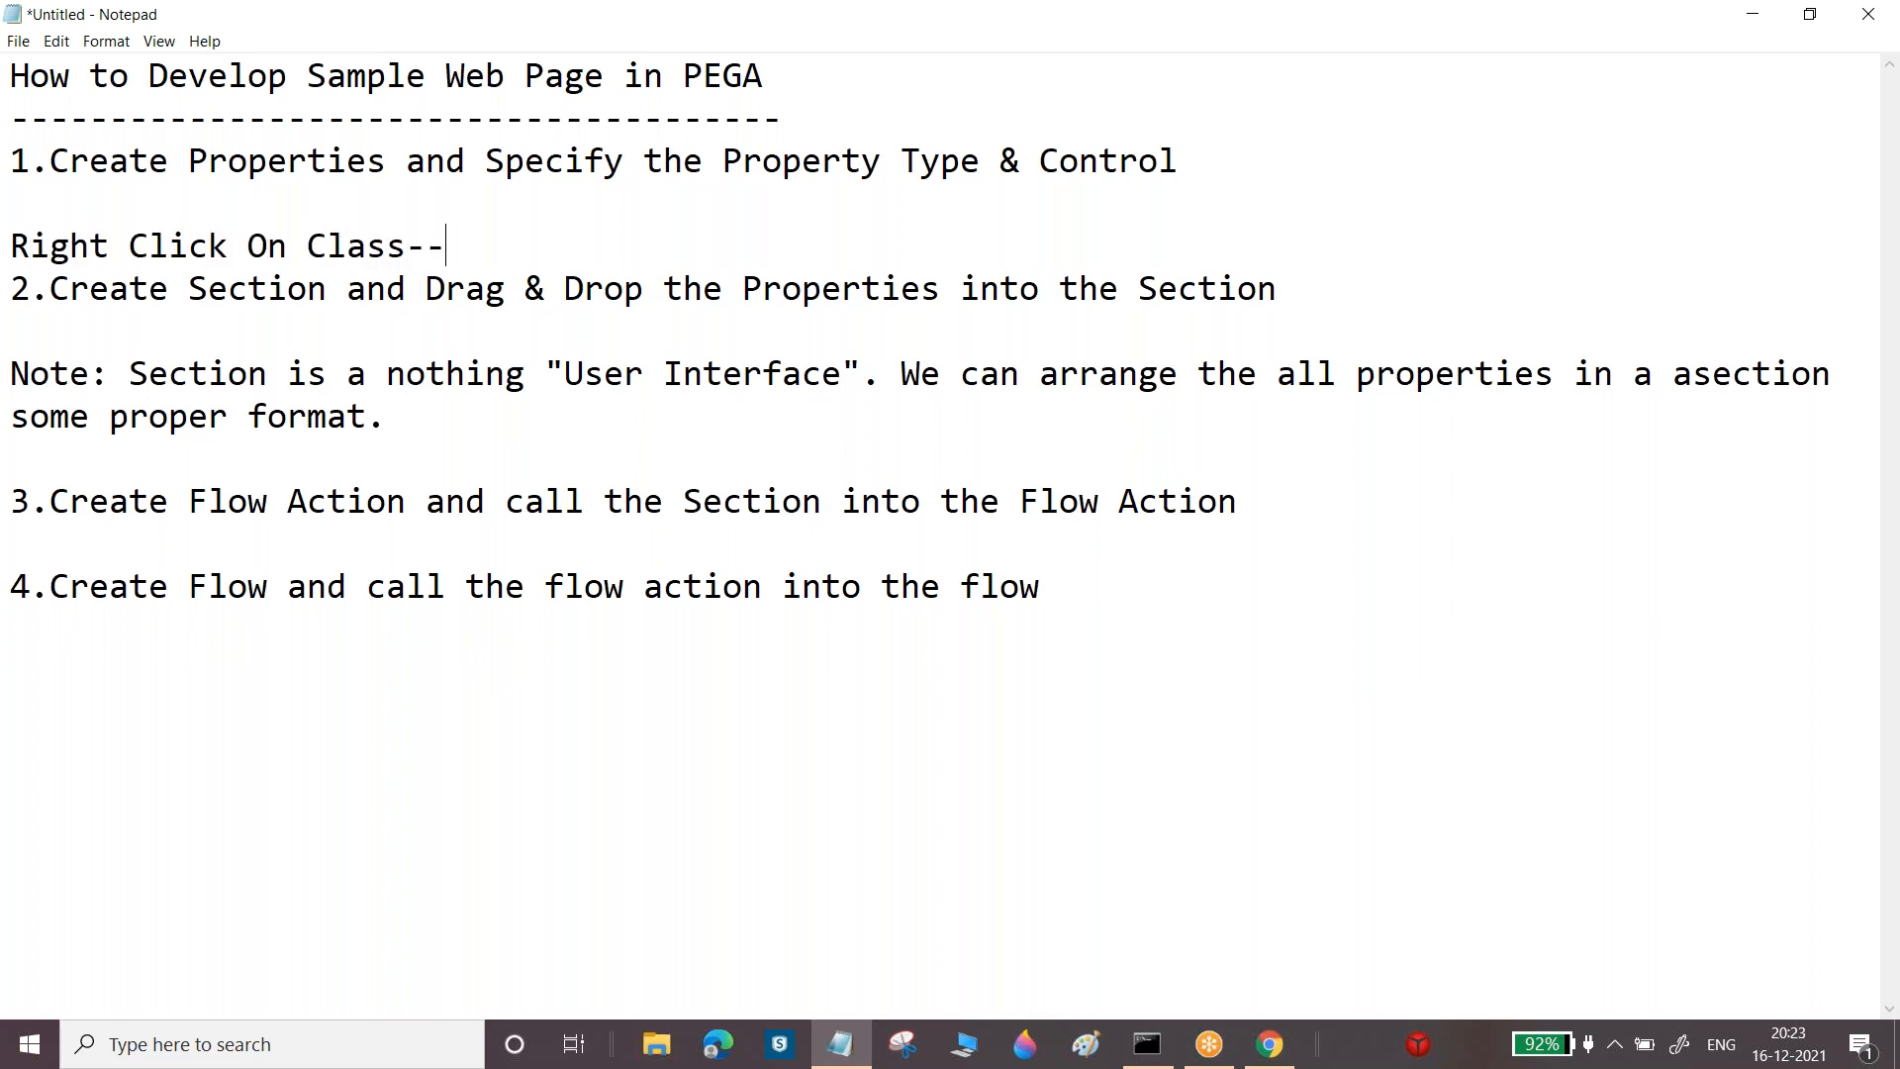
type(">Create --->Dat")
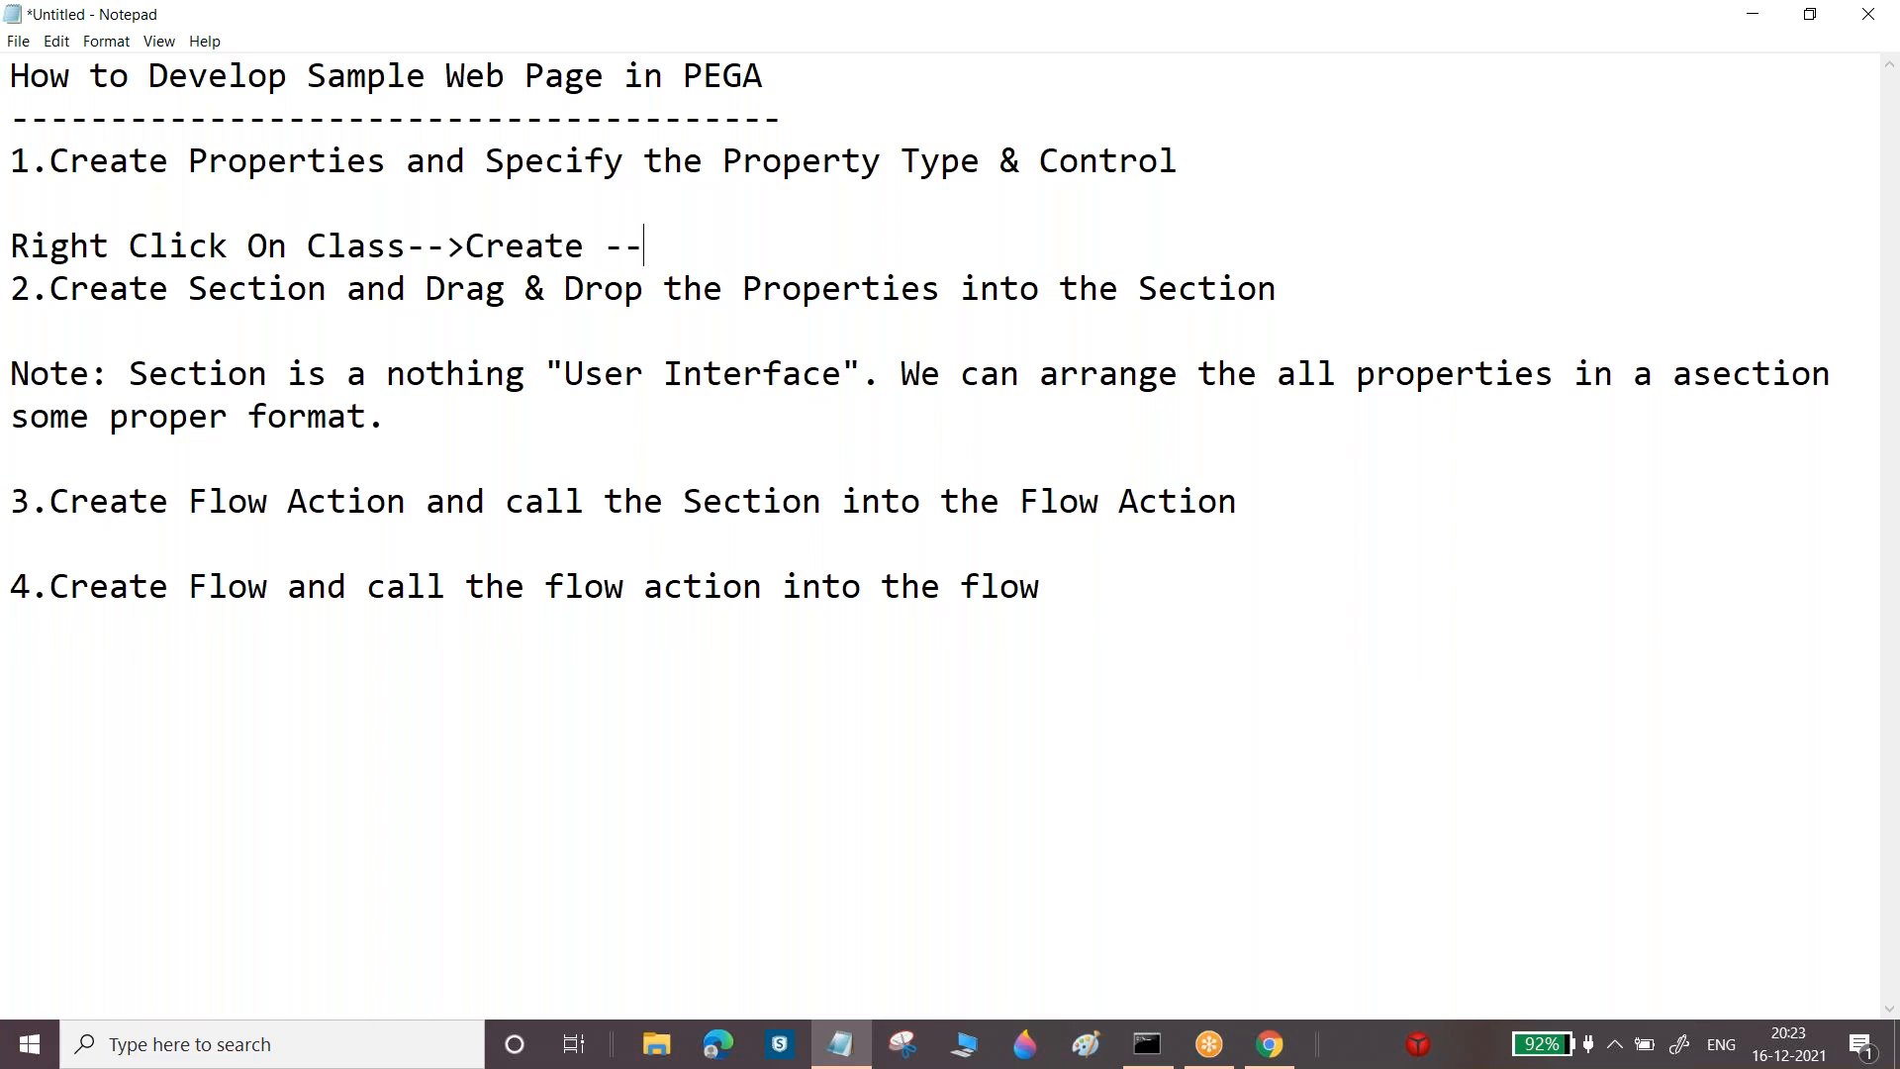
type("a M")
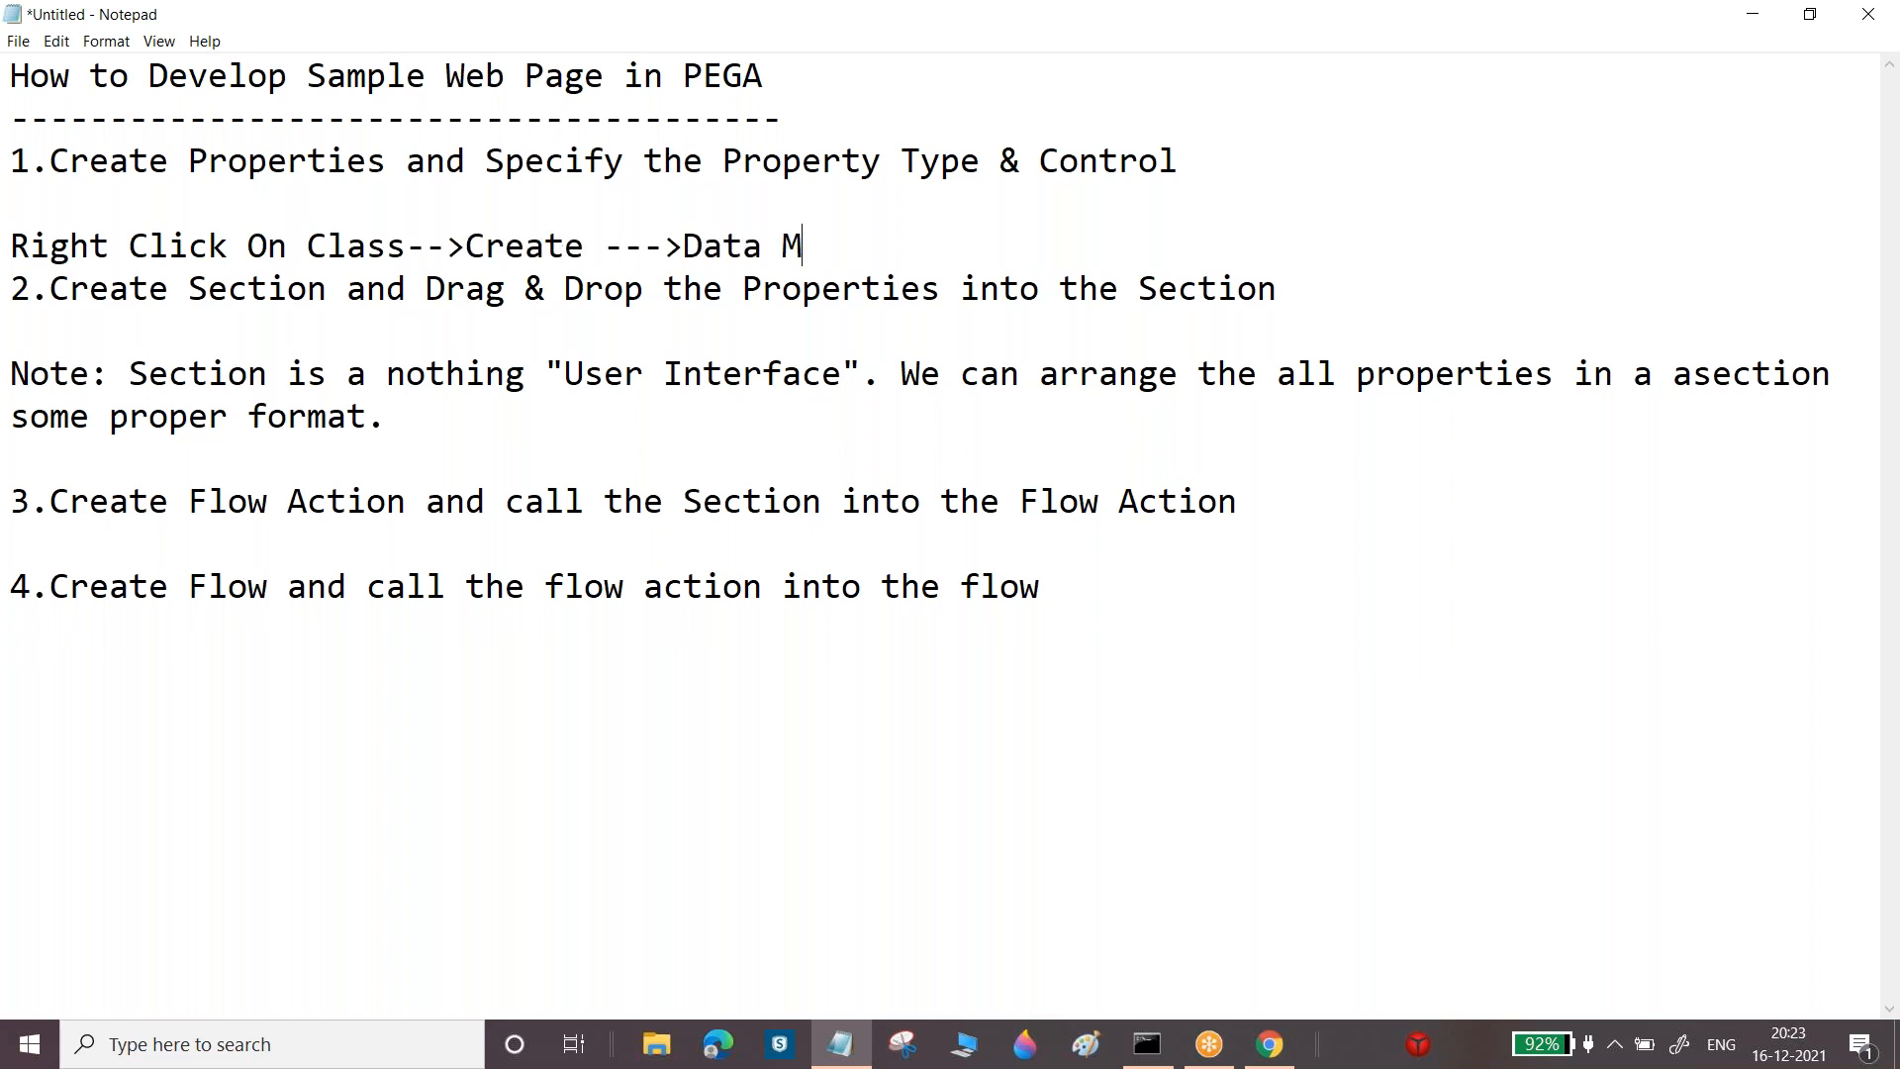
type("odel--->Property")
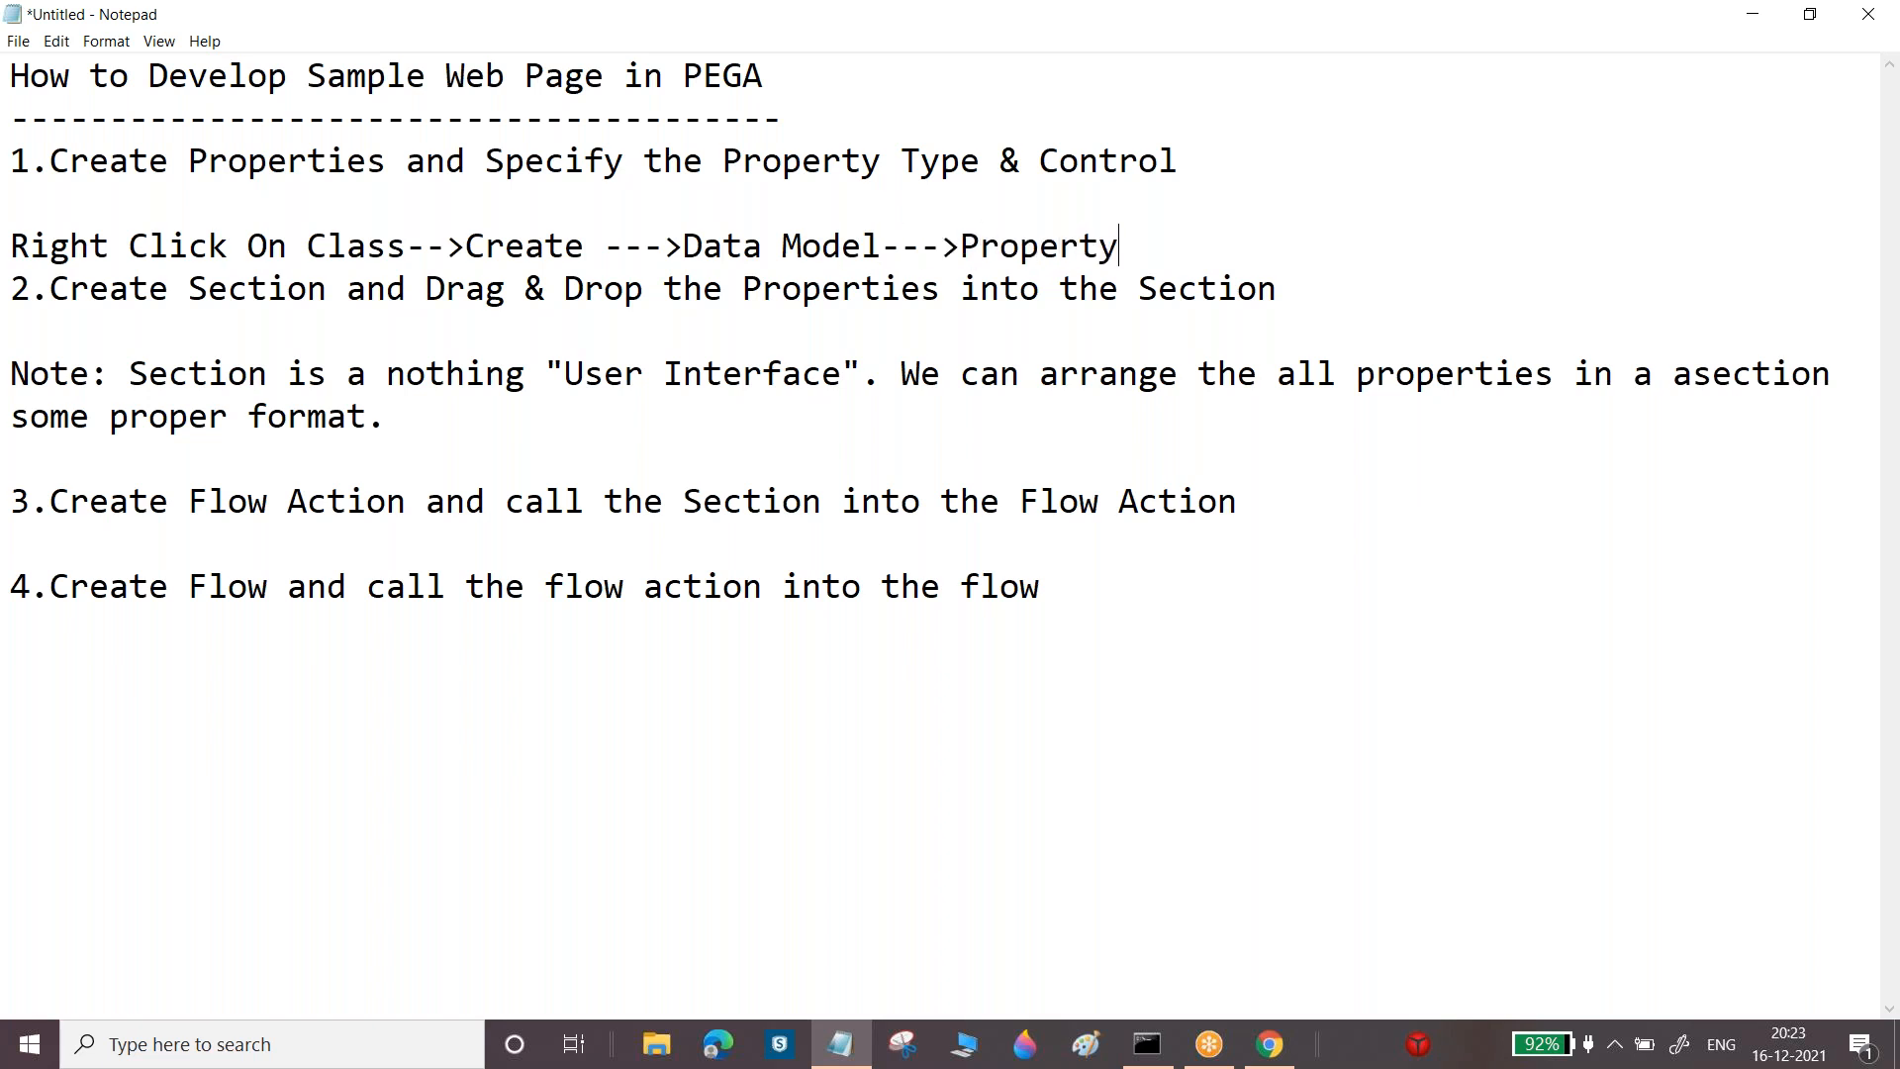
key("Return")
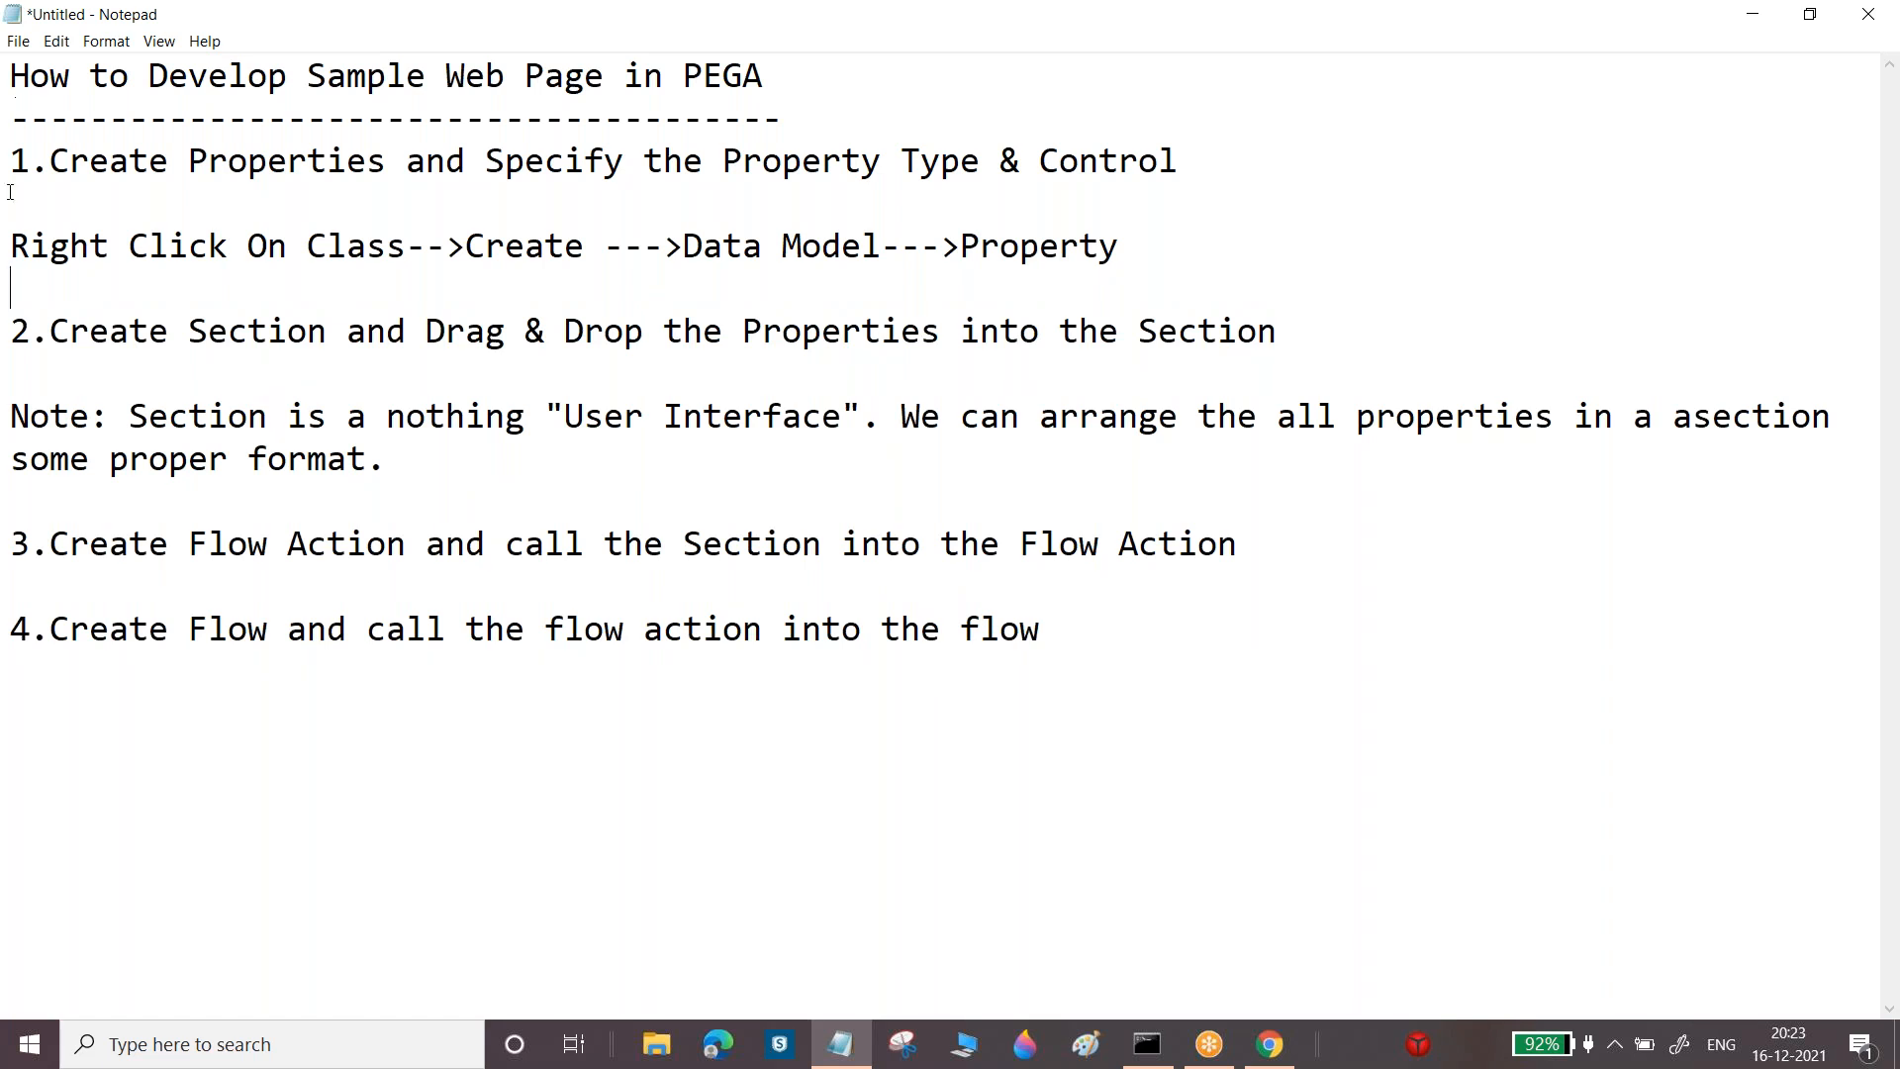
left_click_drag(12, 250, 450, 247)
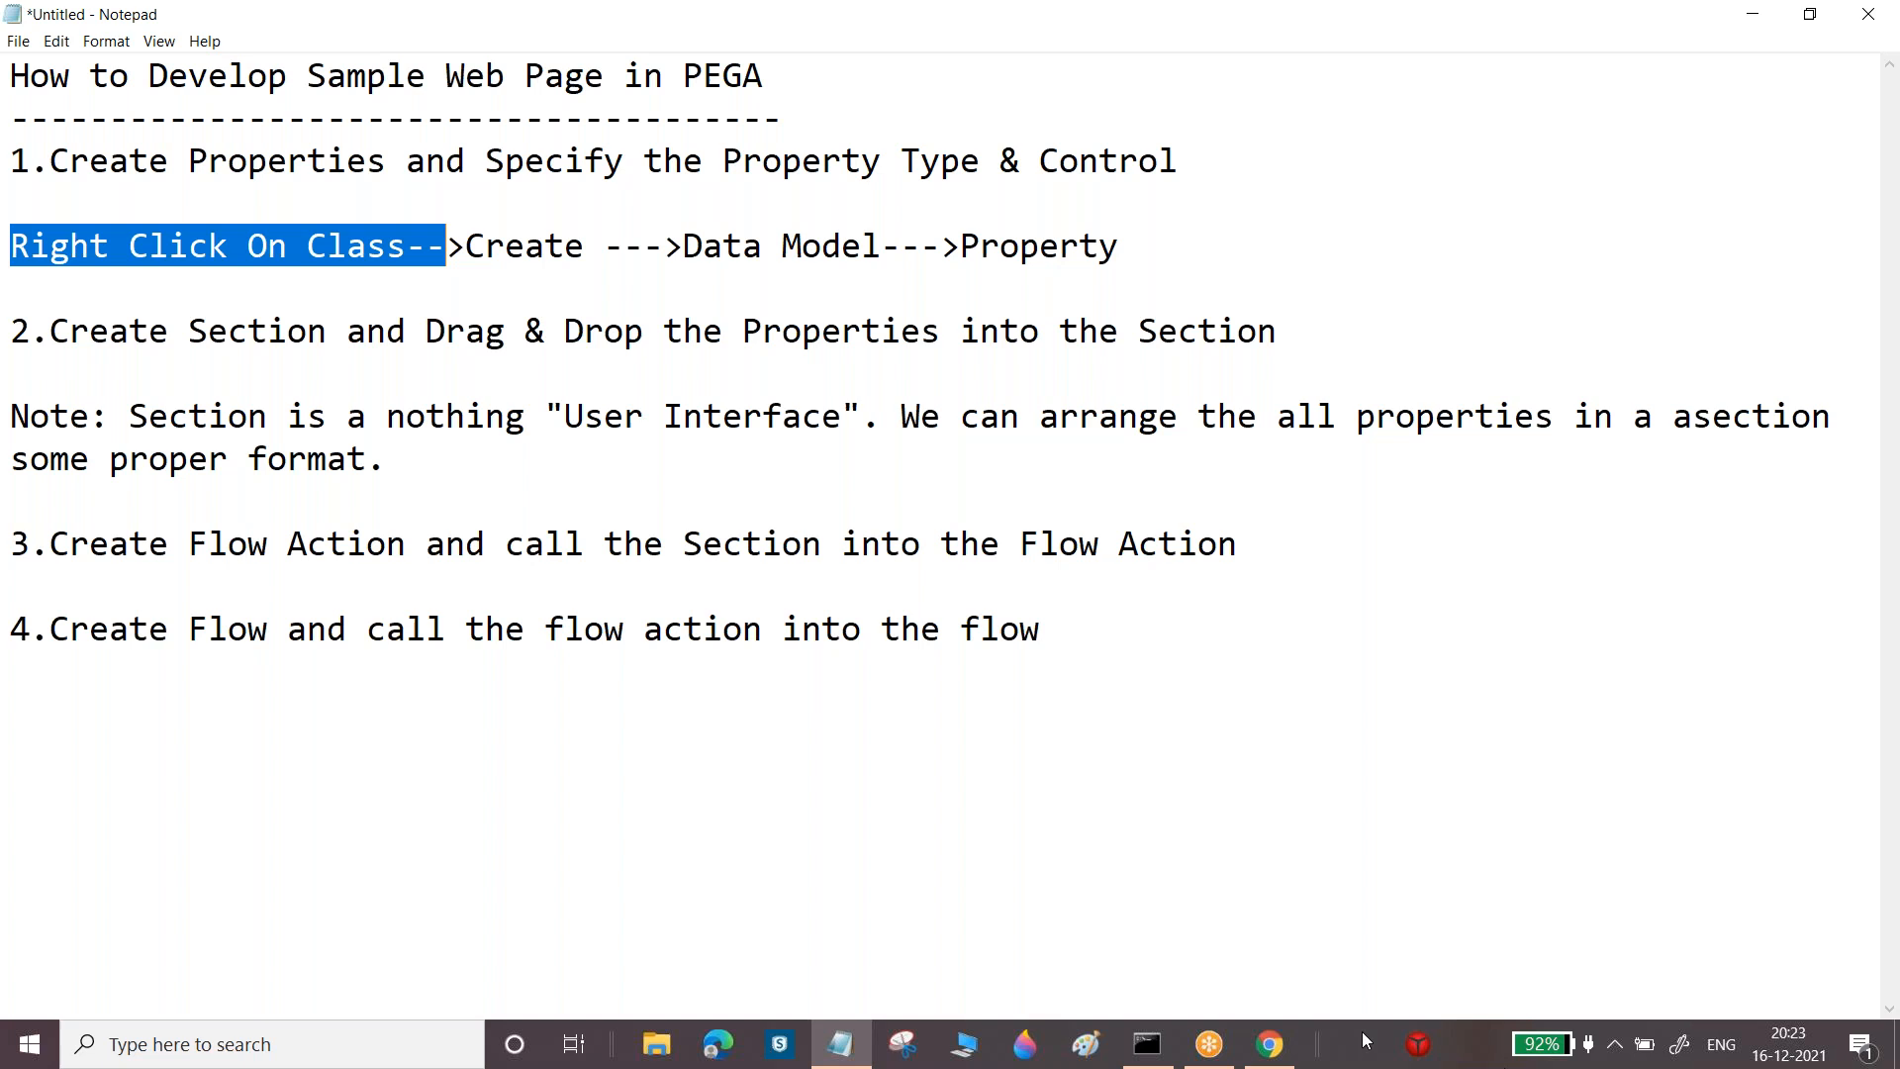
key("alt+Tab")
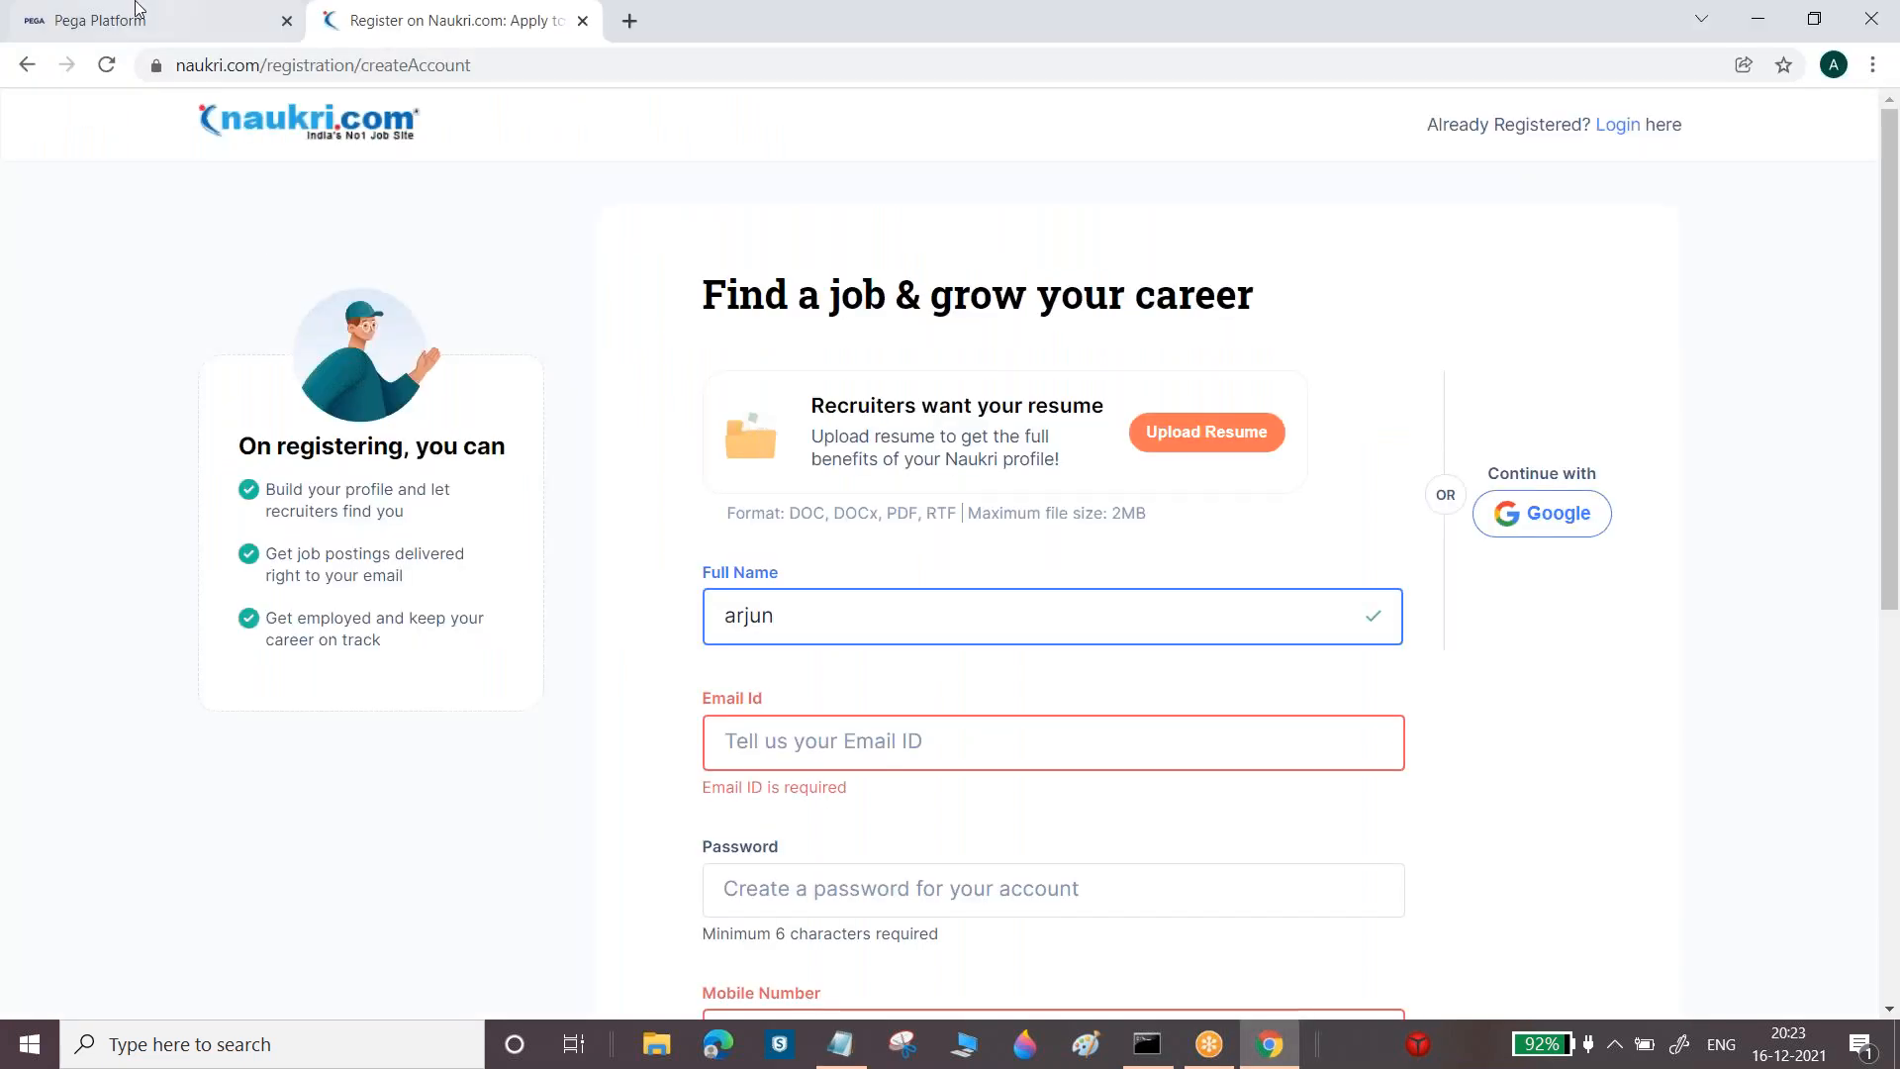
Log in to Pega Platform with the saved user name and the account password
left_click(141, 20)
left_click(872, 397)
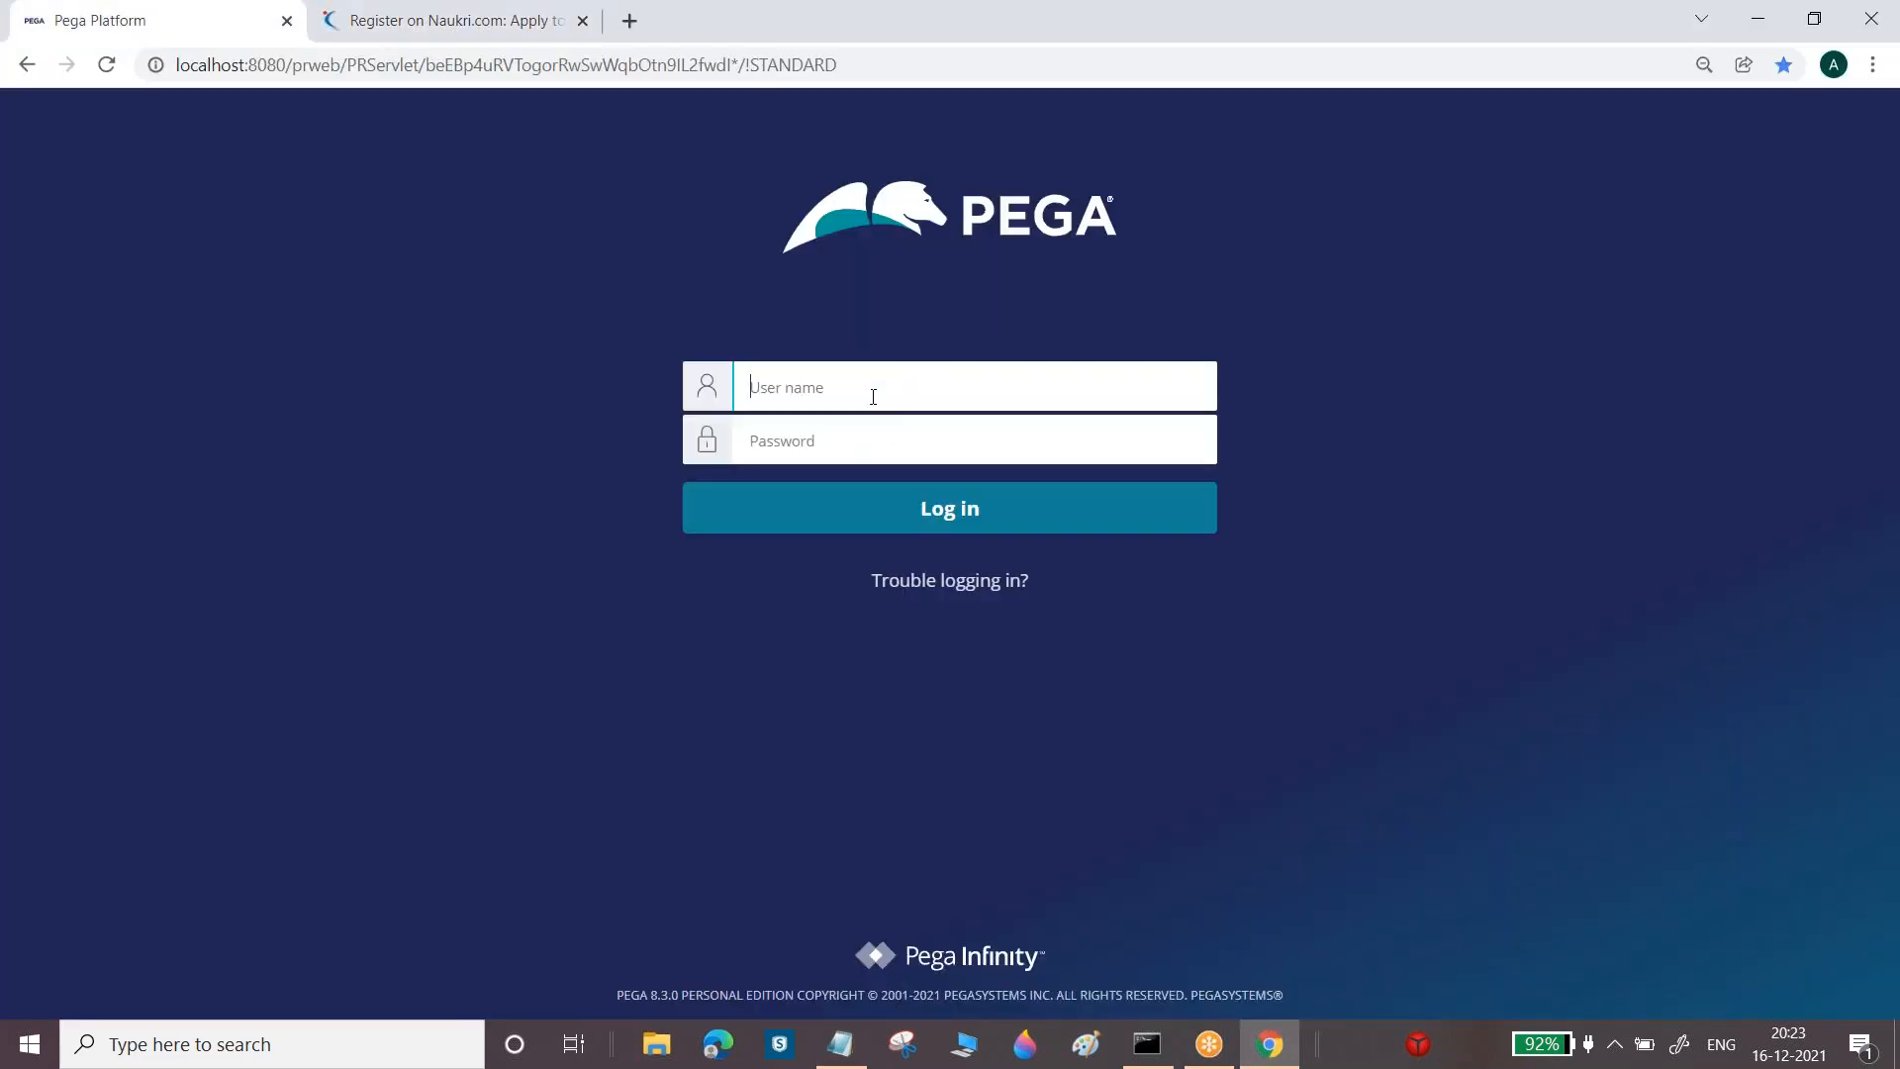
type("mani")
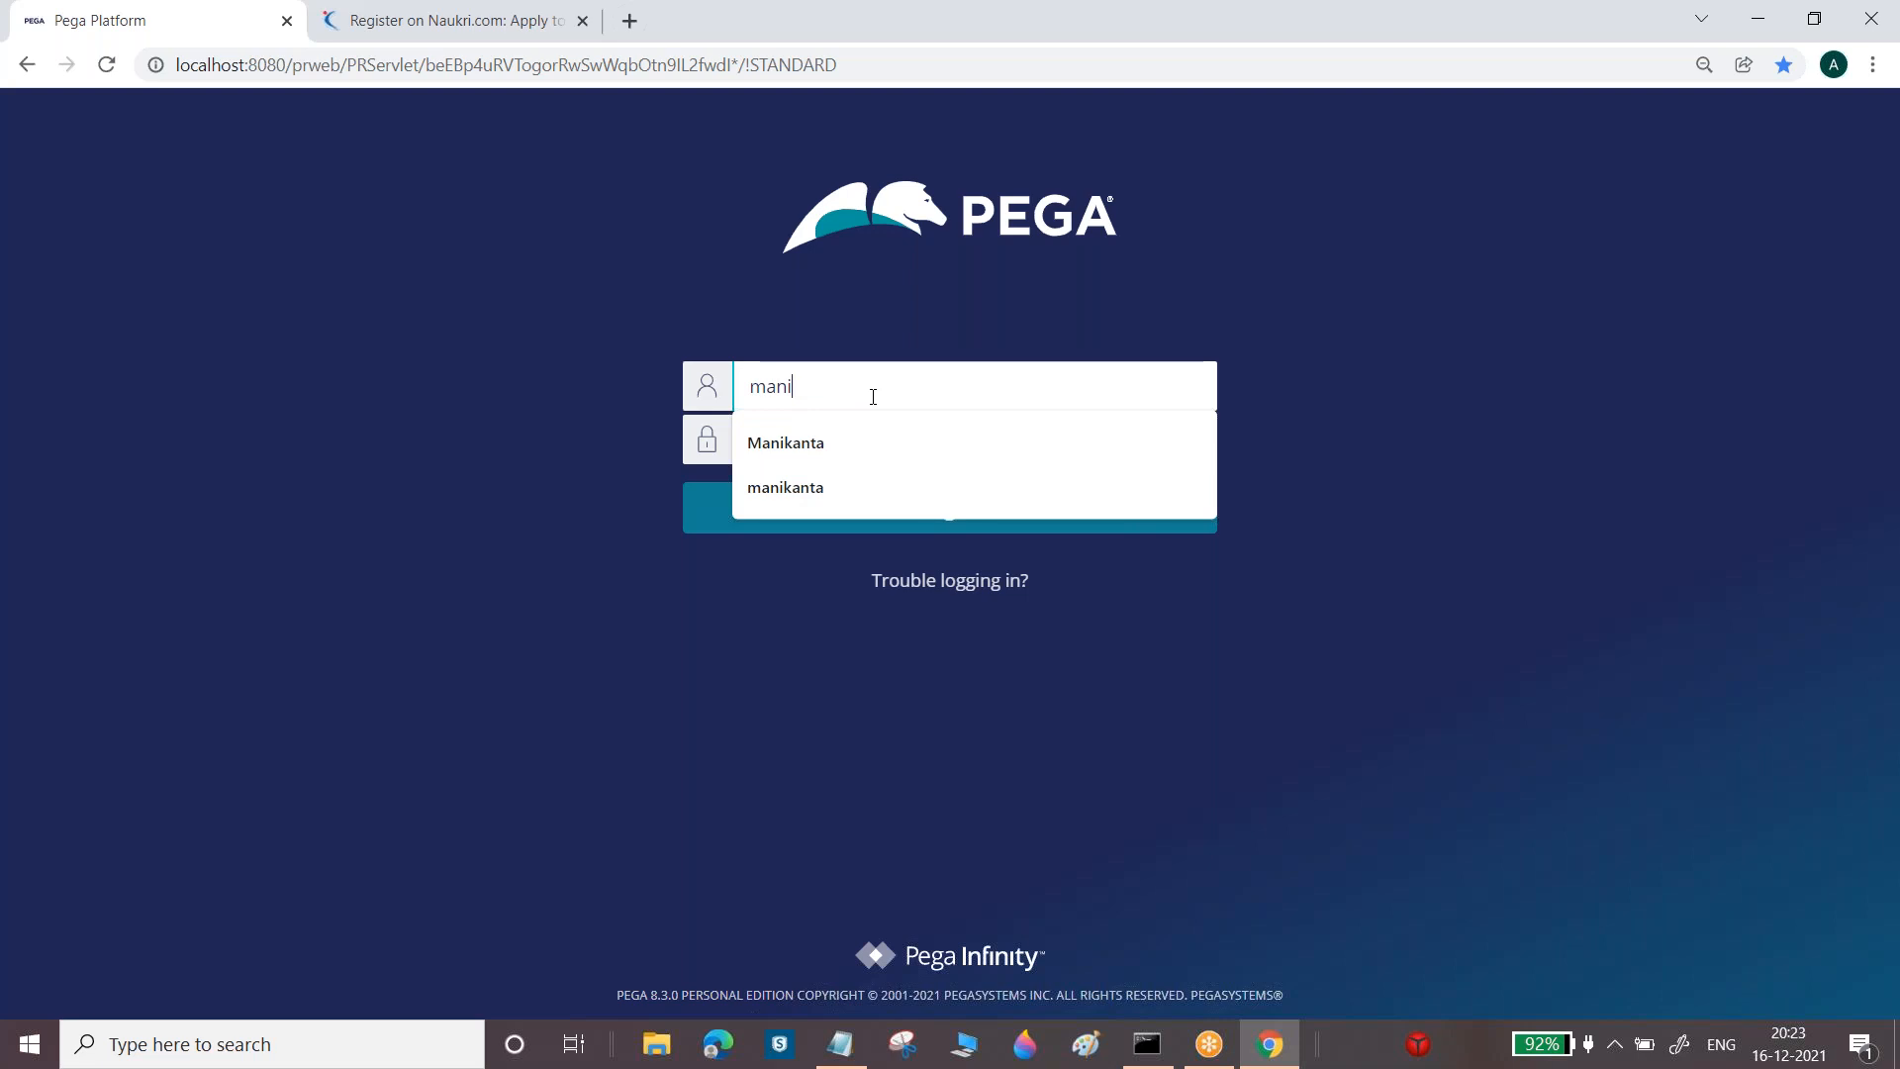
left_click(887, 441)
left_click(891, 432)
type("****")
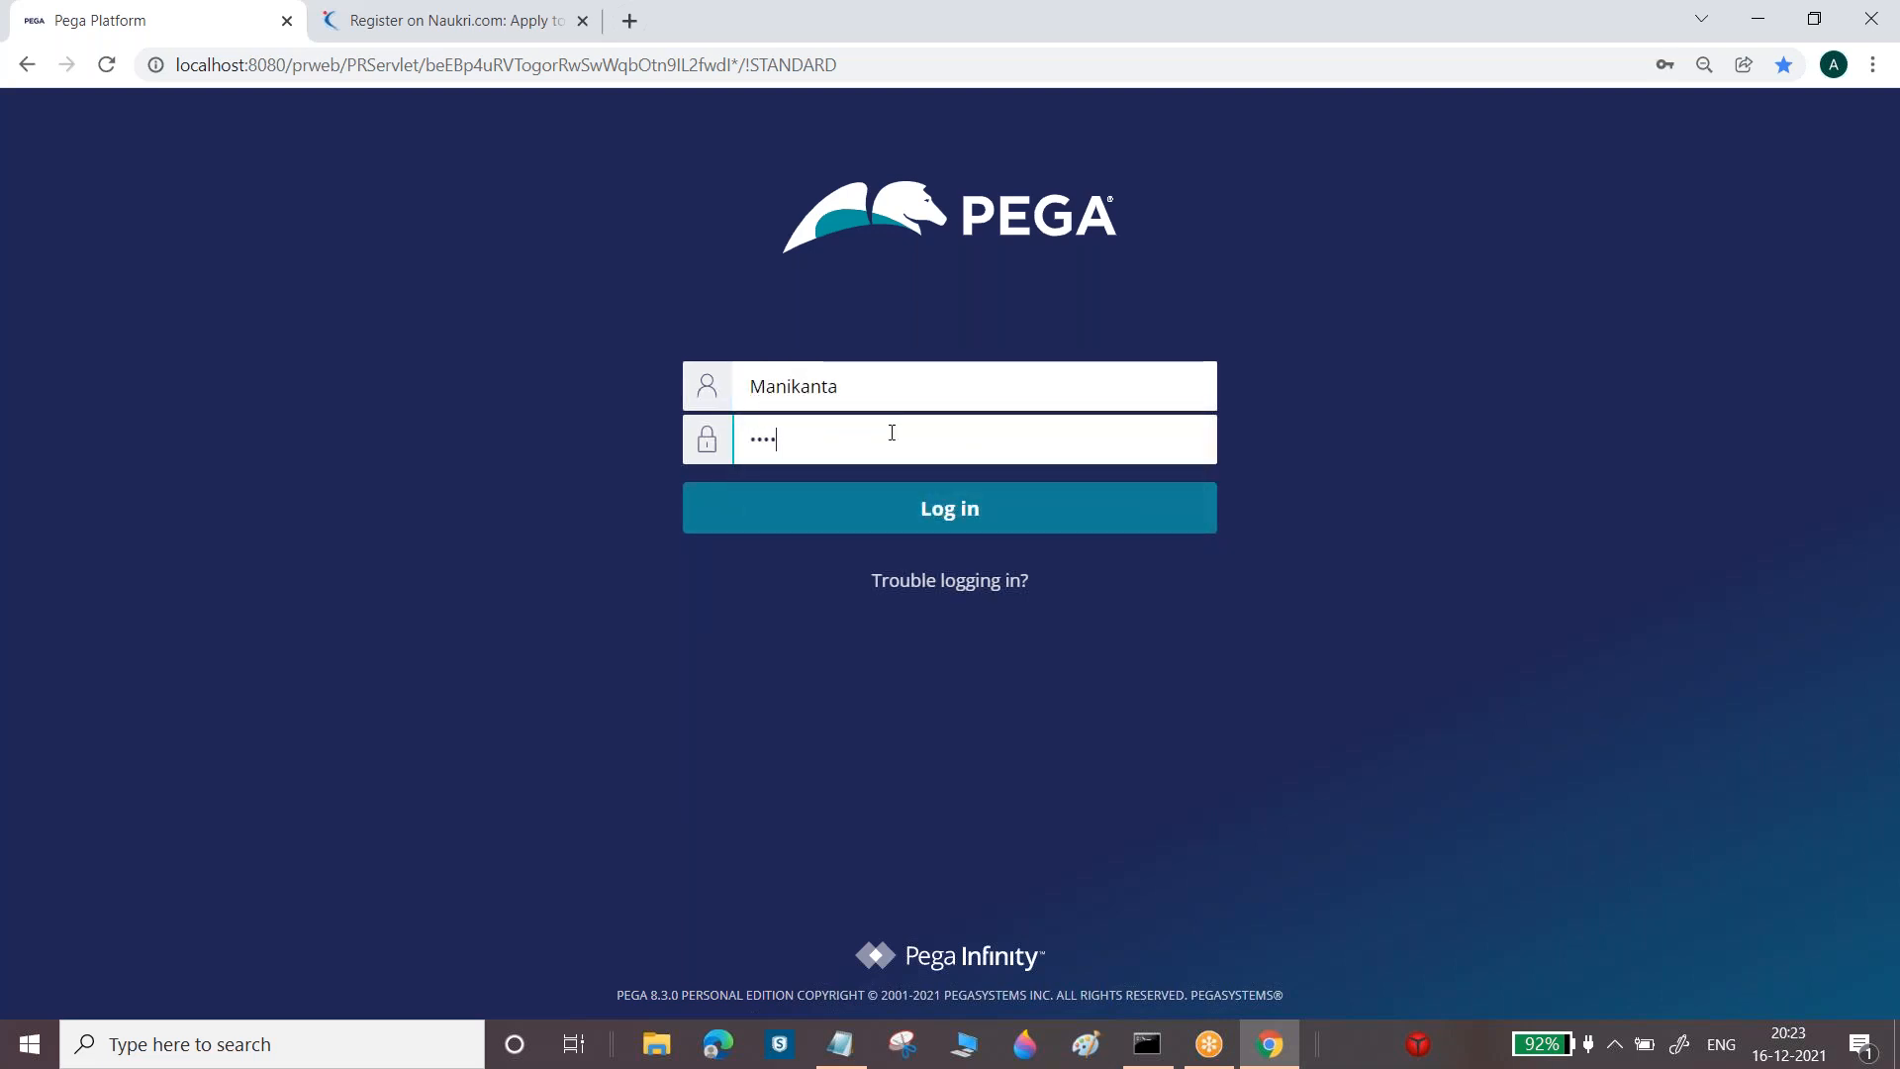
key("BackSpace")
key("BackSpace")
type("*****")
key("Return")
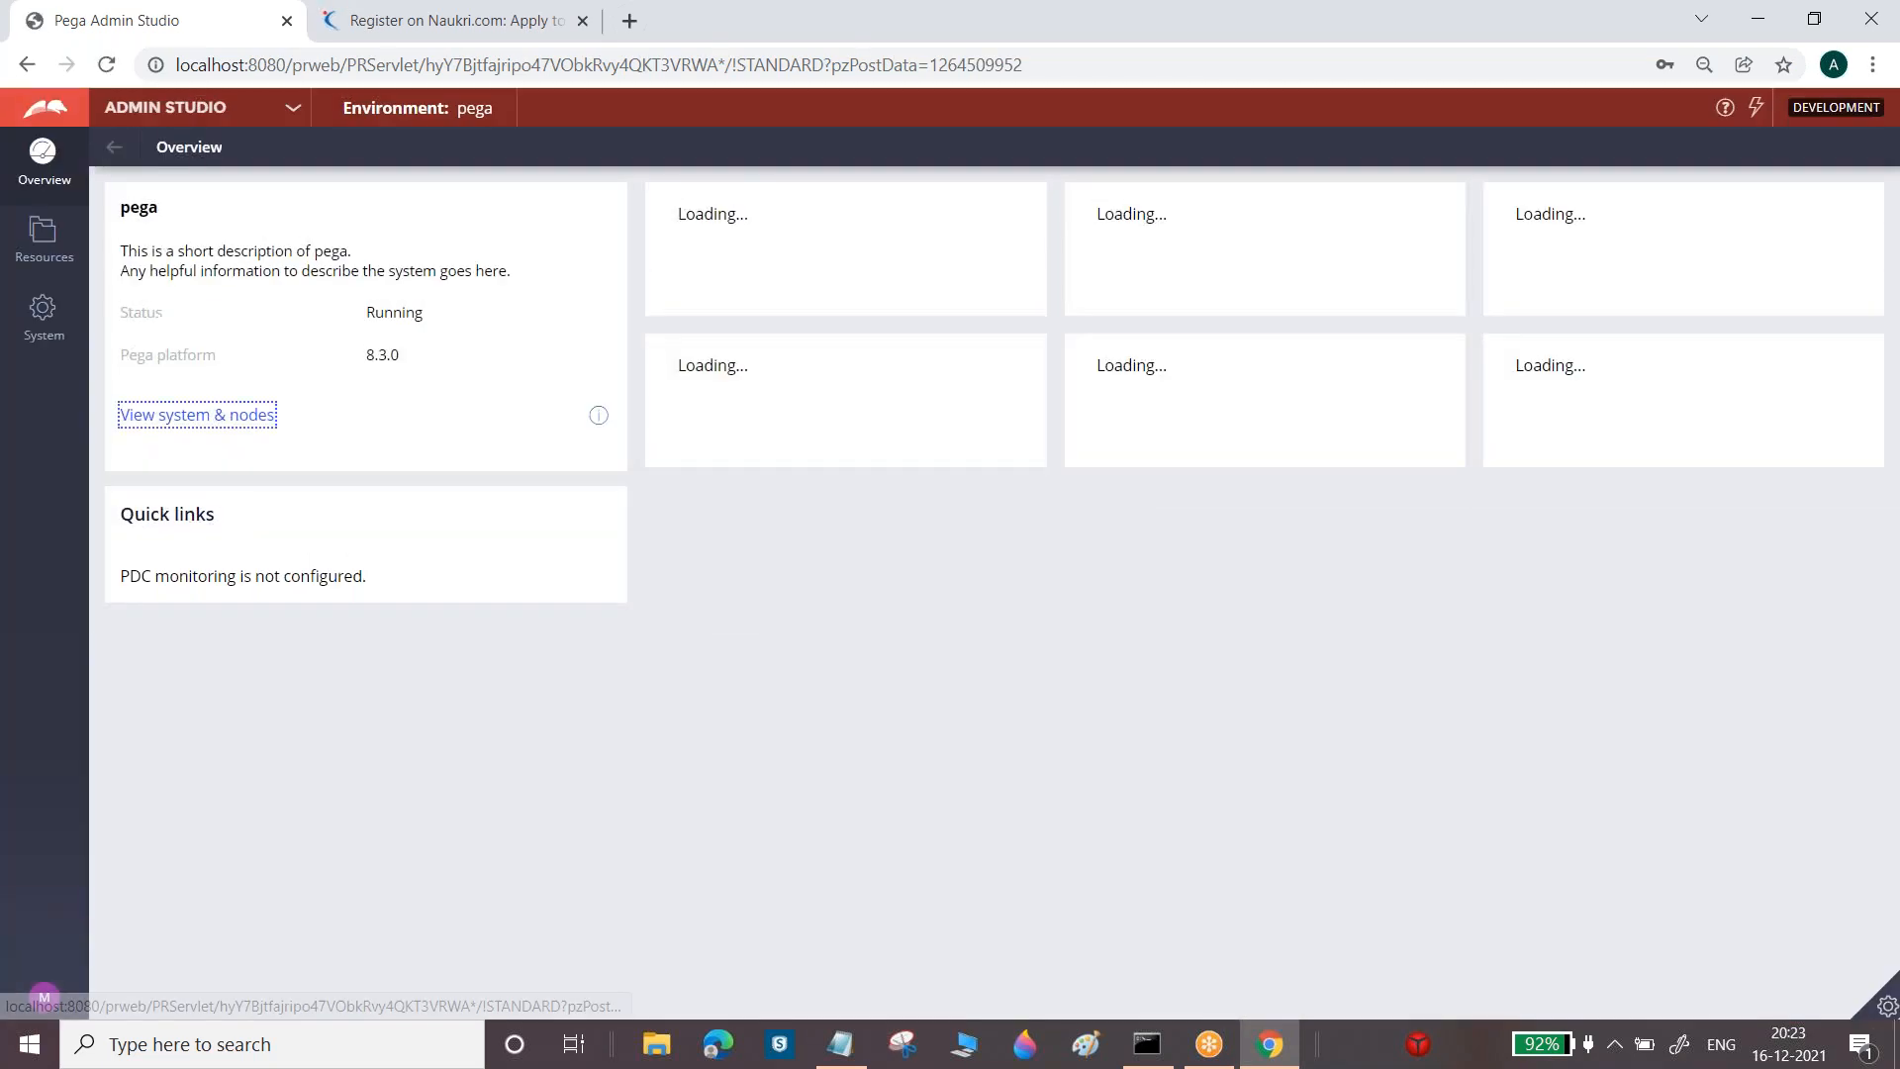
Switch from Admin Studio to Dev Studio and show the Bank31 class tree
left_click(247, 111)
left_click(166, 186)
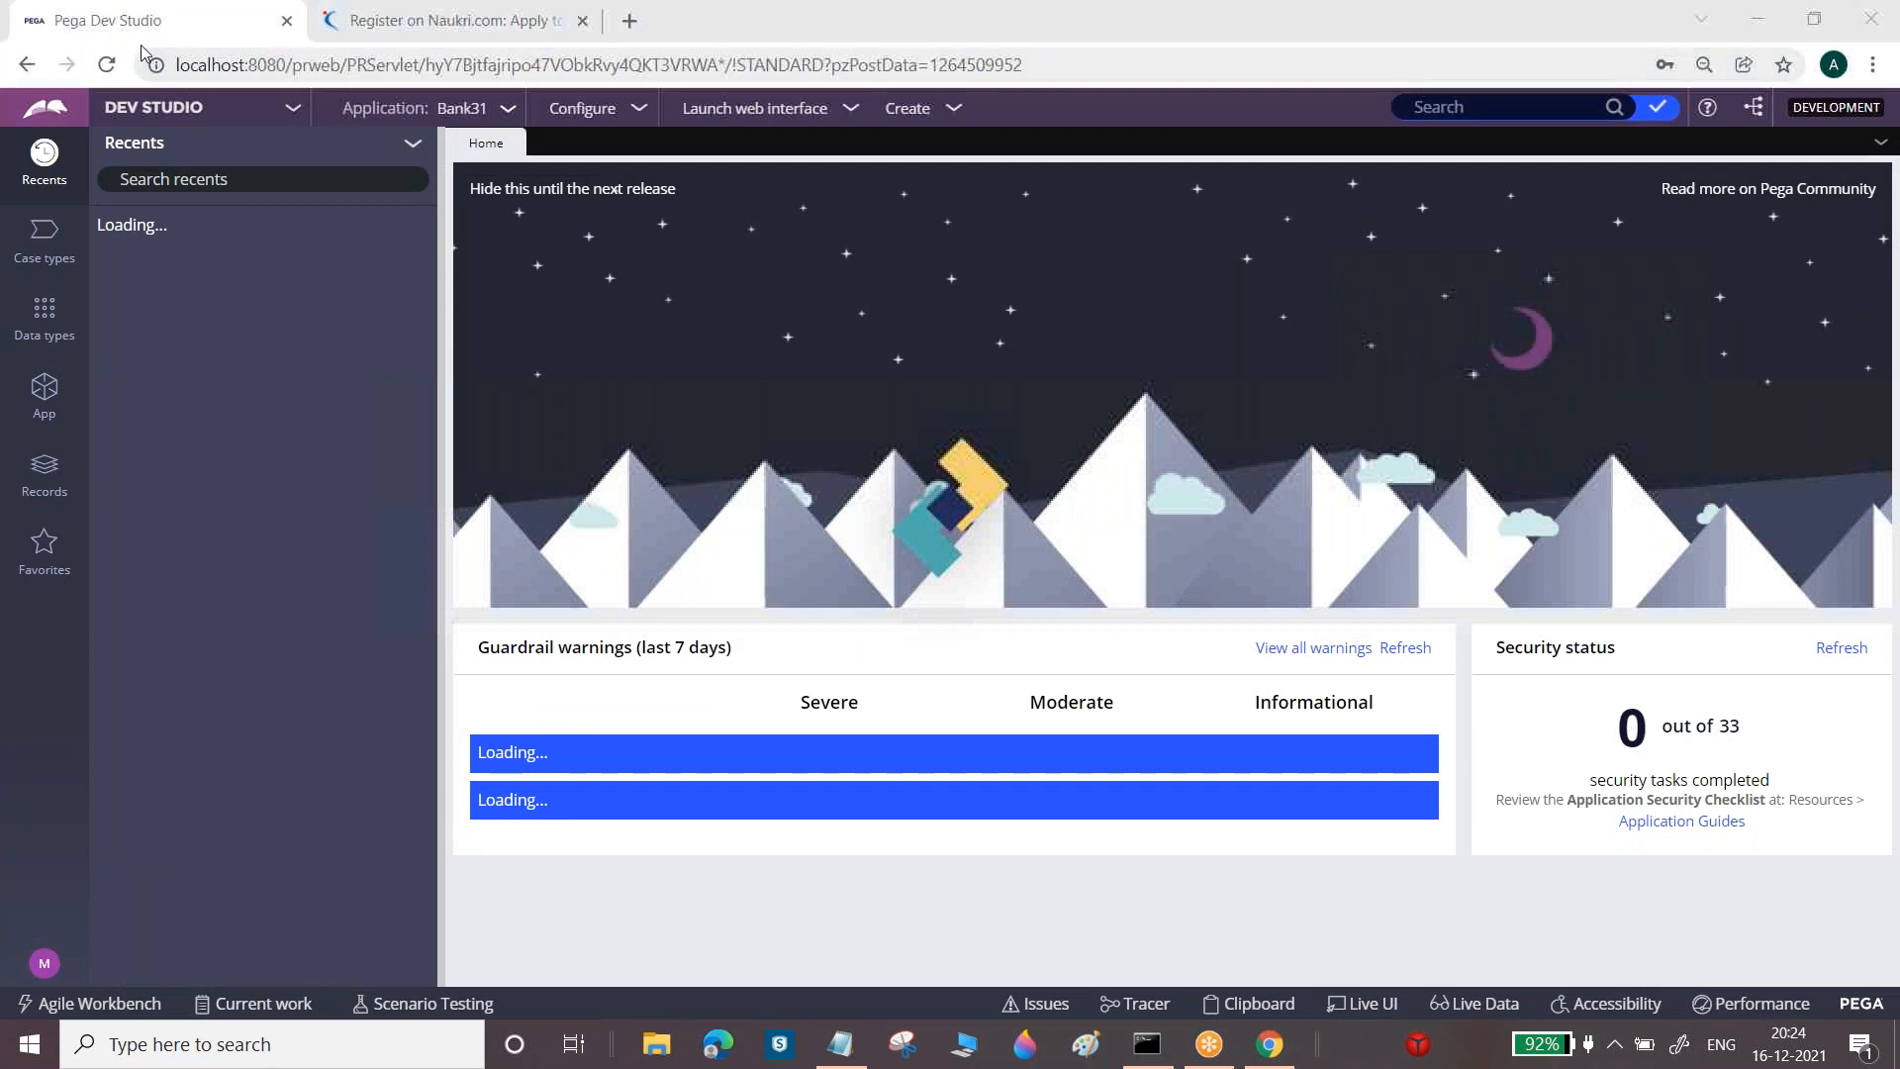
left_click(44, 392)
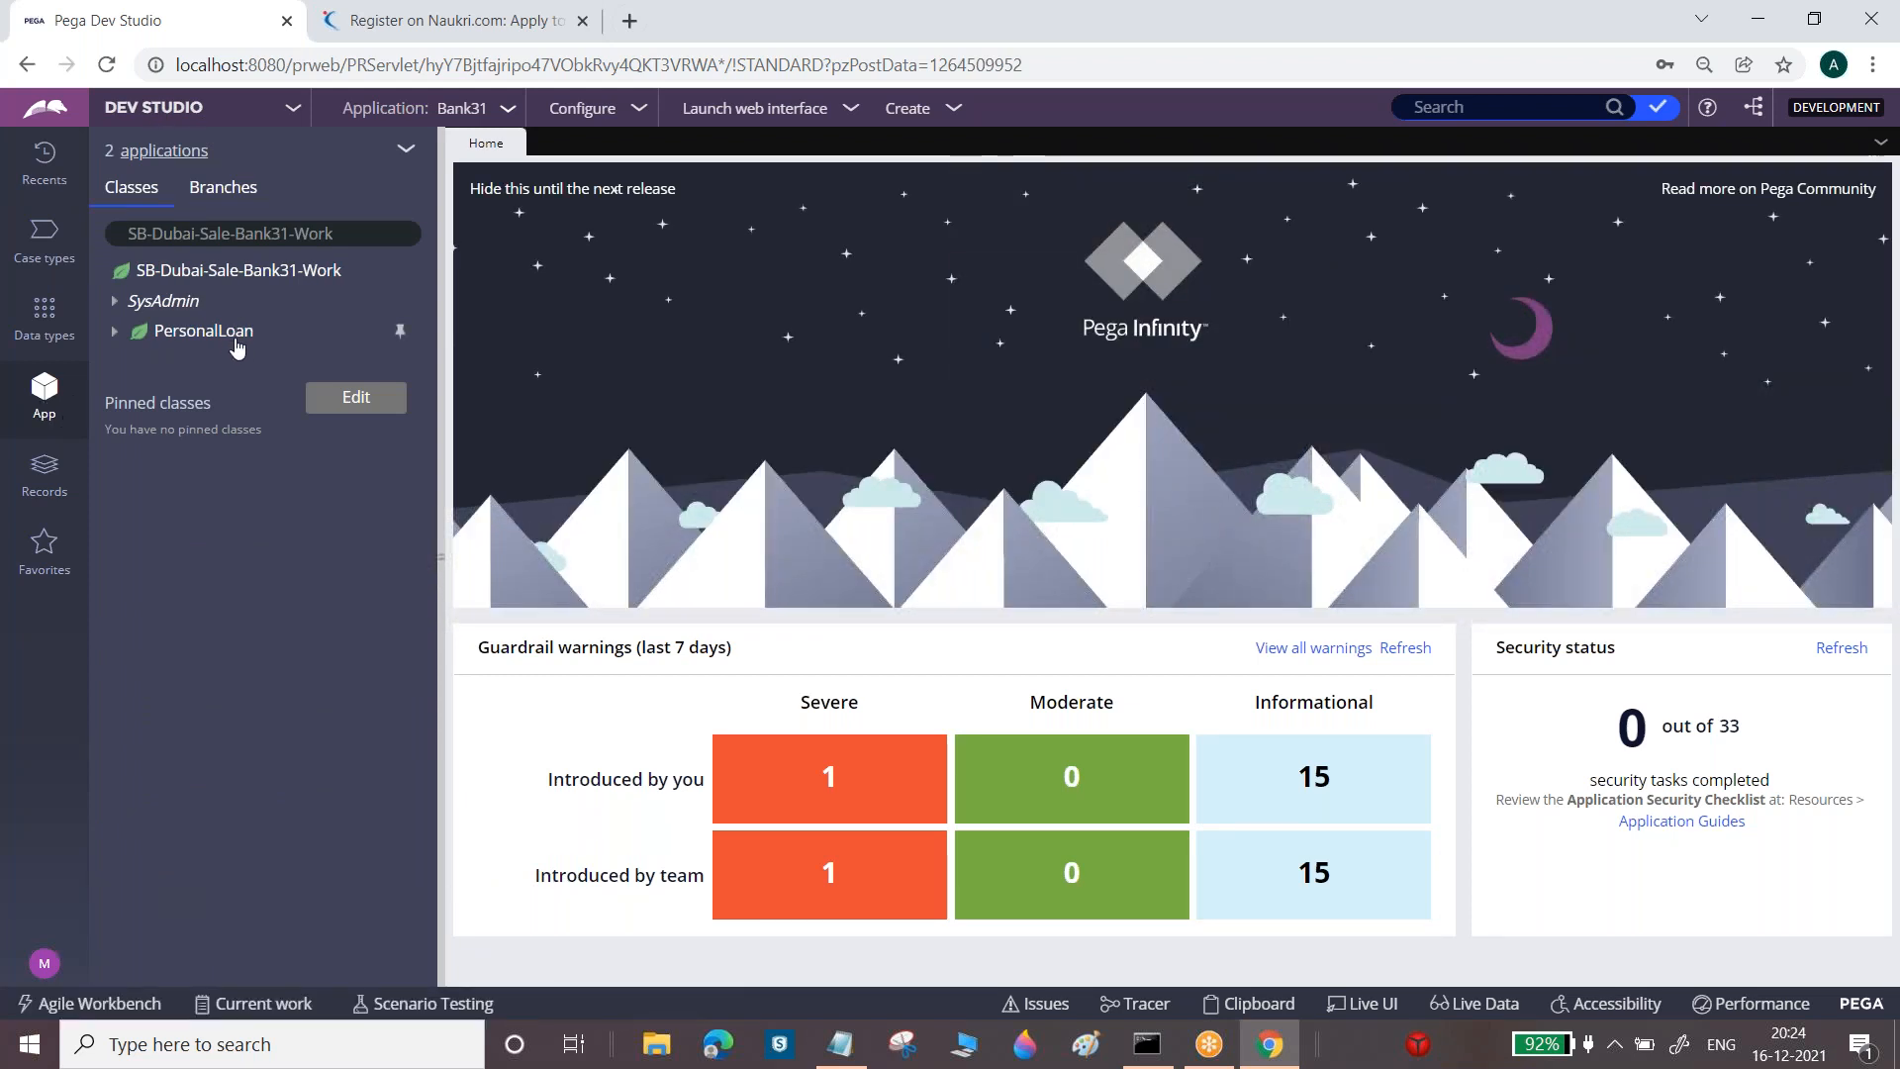
Reveal the Create > Data Model menu for the PersonalLoan class, then return to the notes
left_click(228, 345)
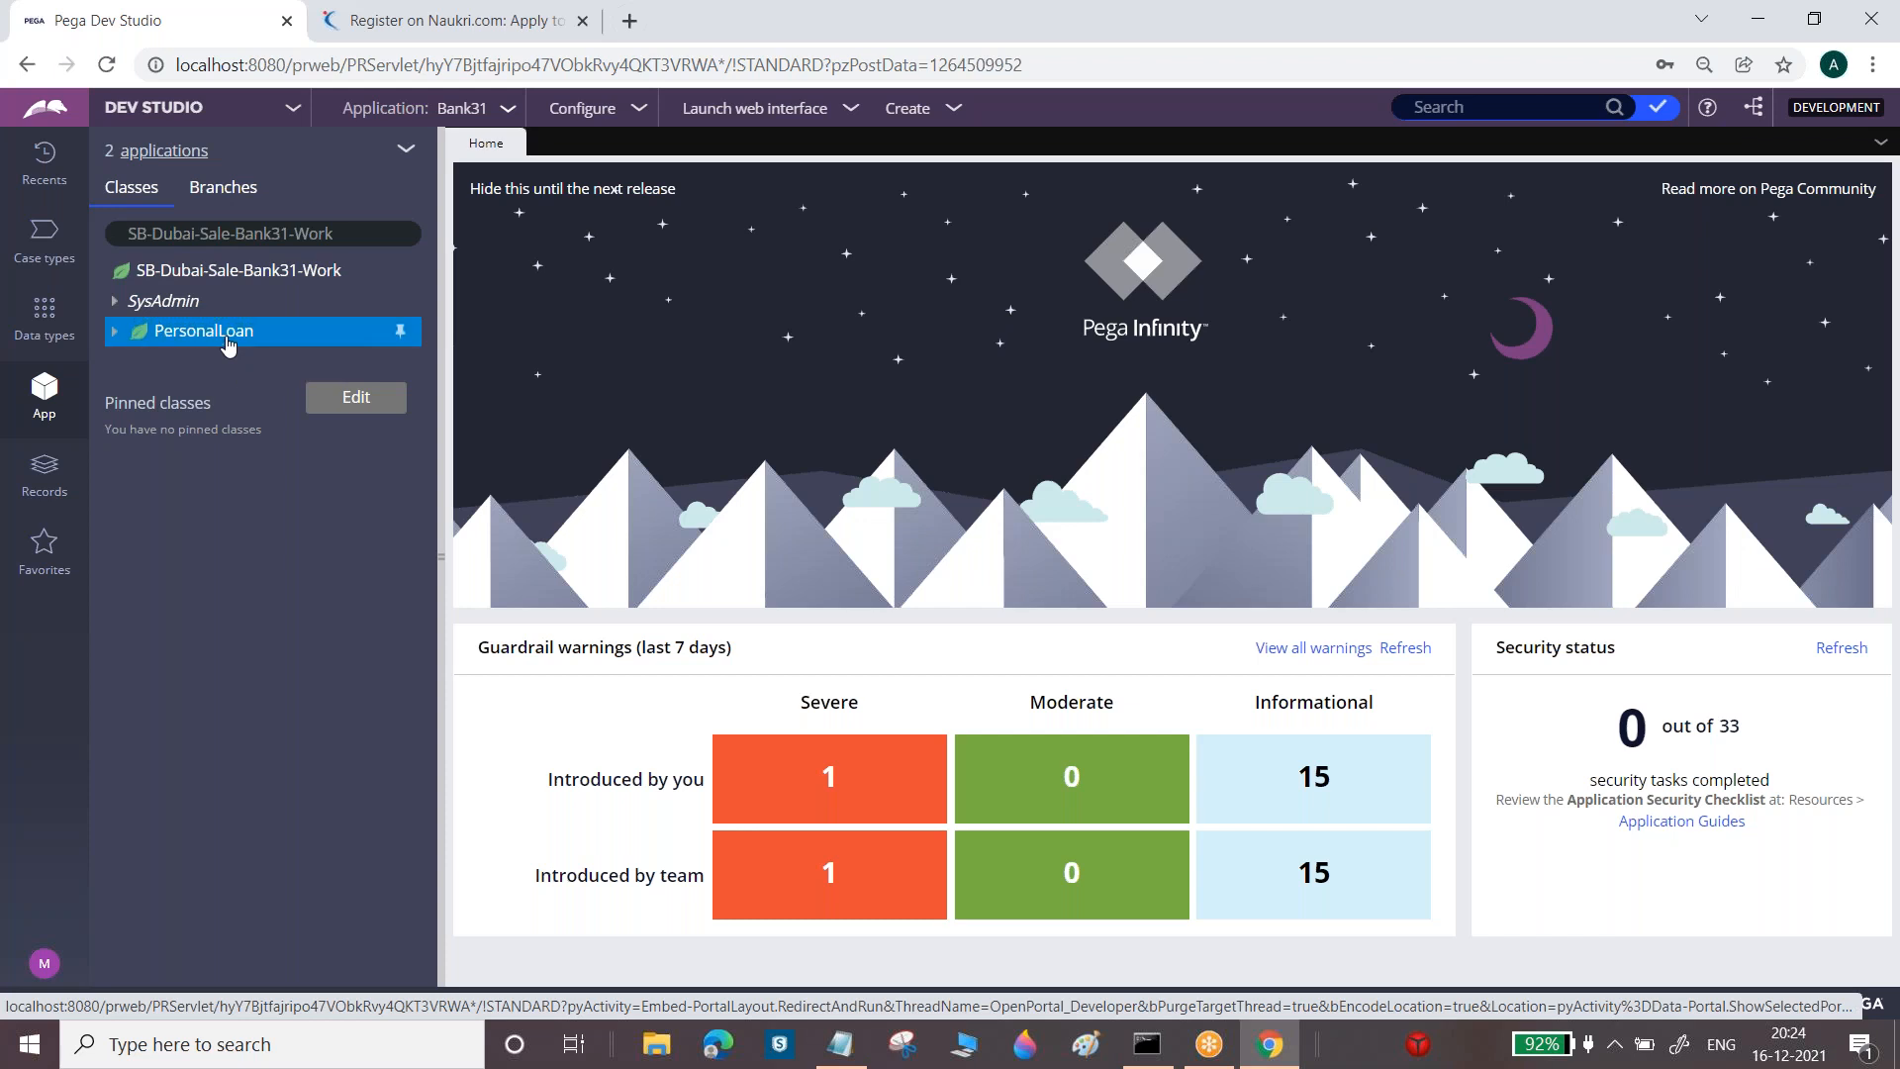
right_click(227, 345)
mouse_move(226, 359)
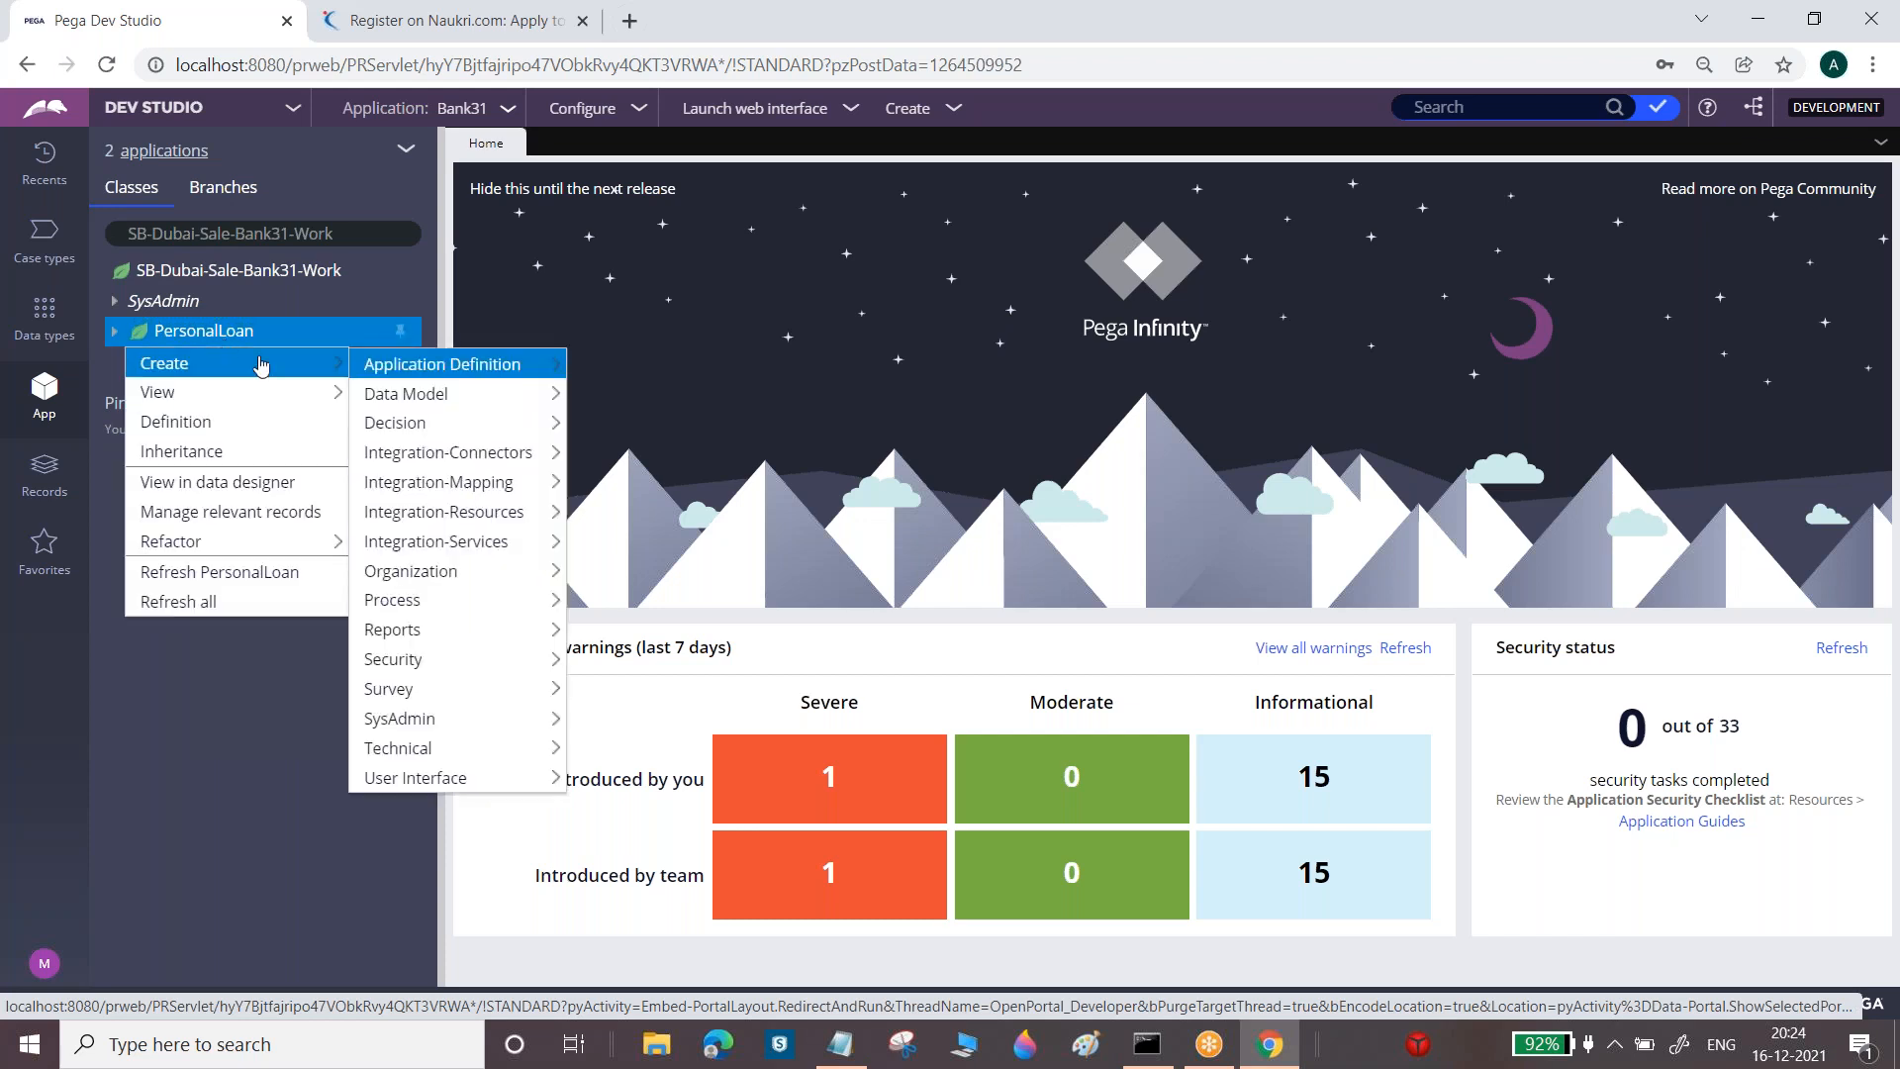
mouse_move(405, 399)
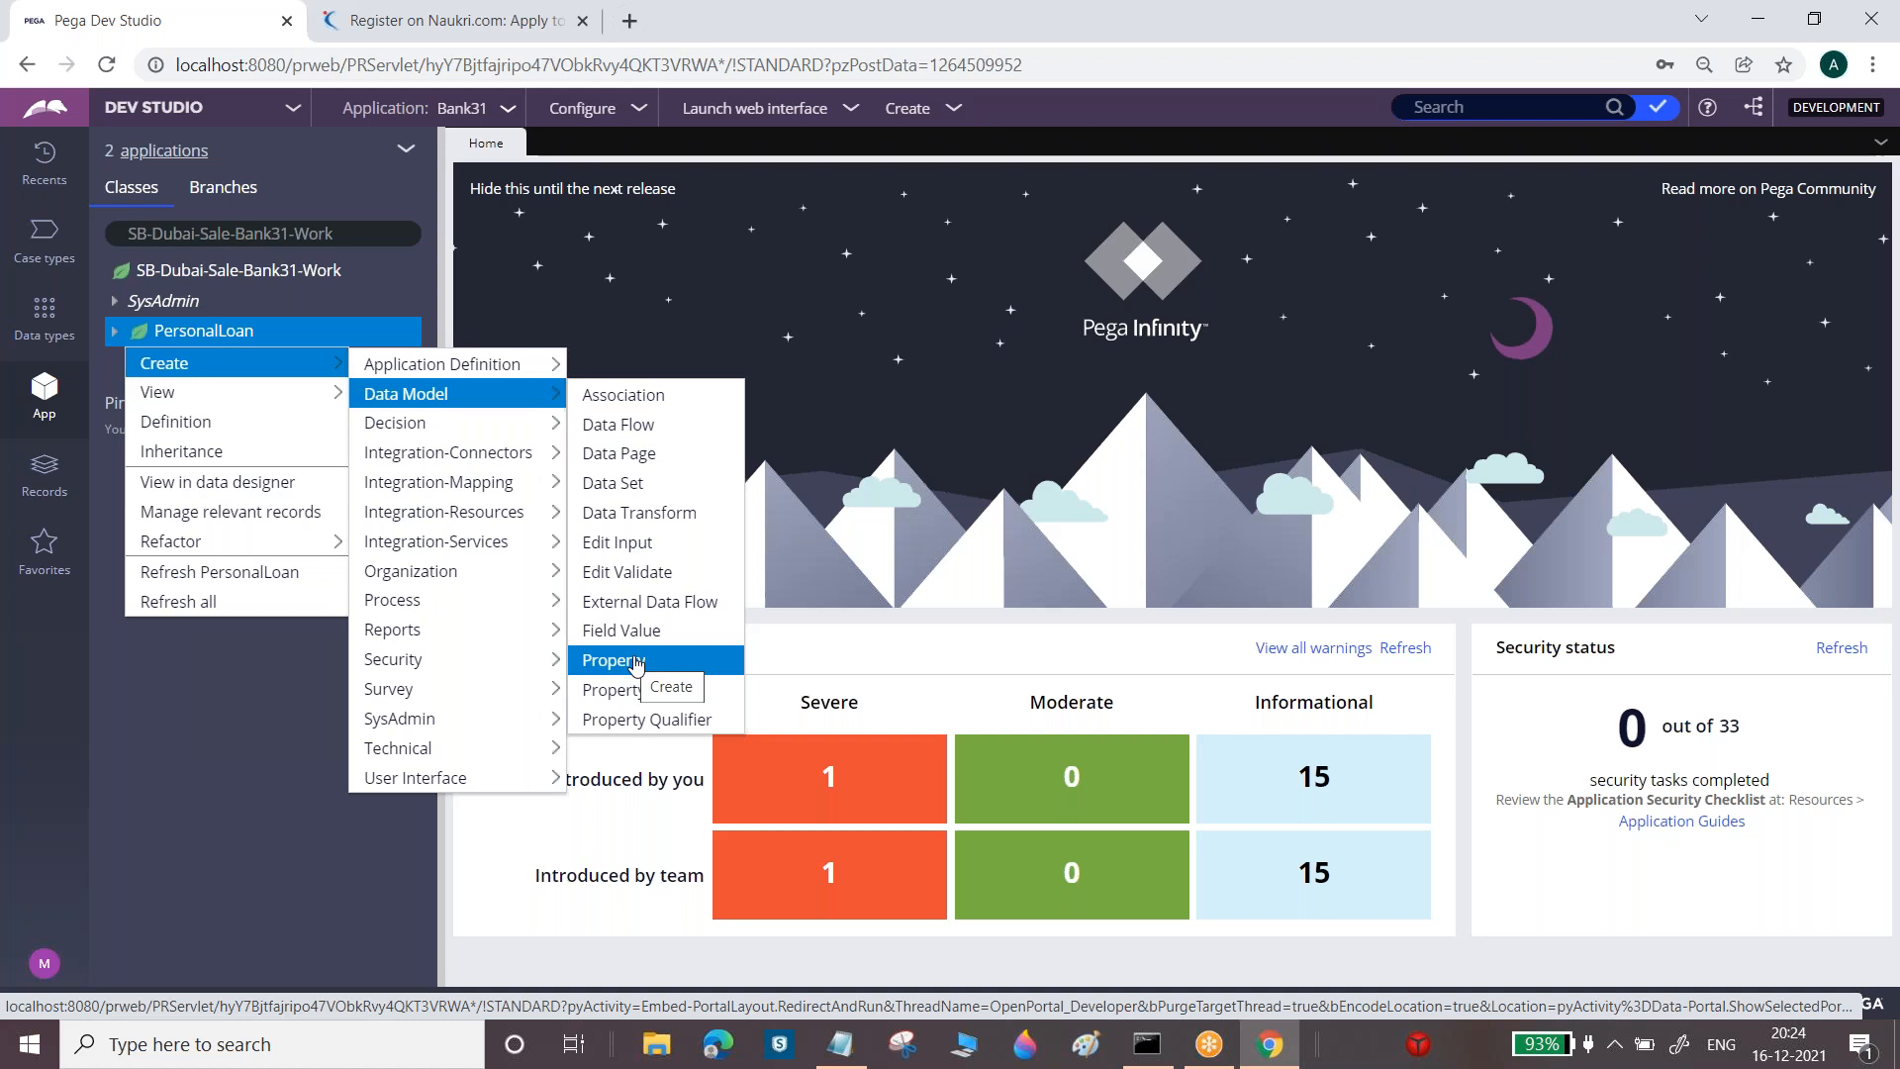
left_click(840, 1044)
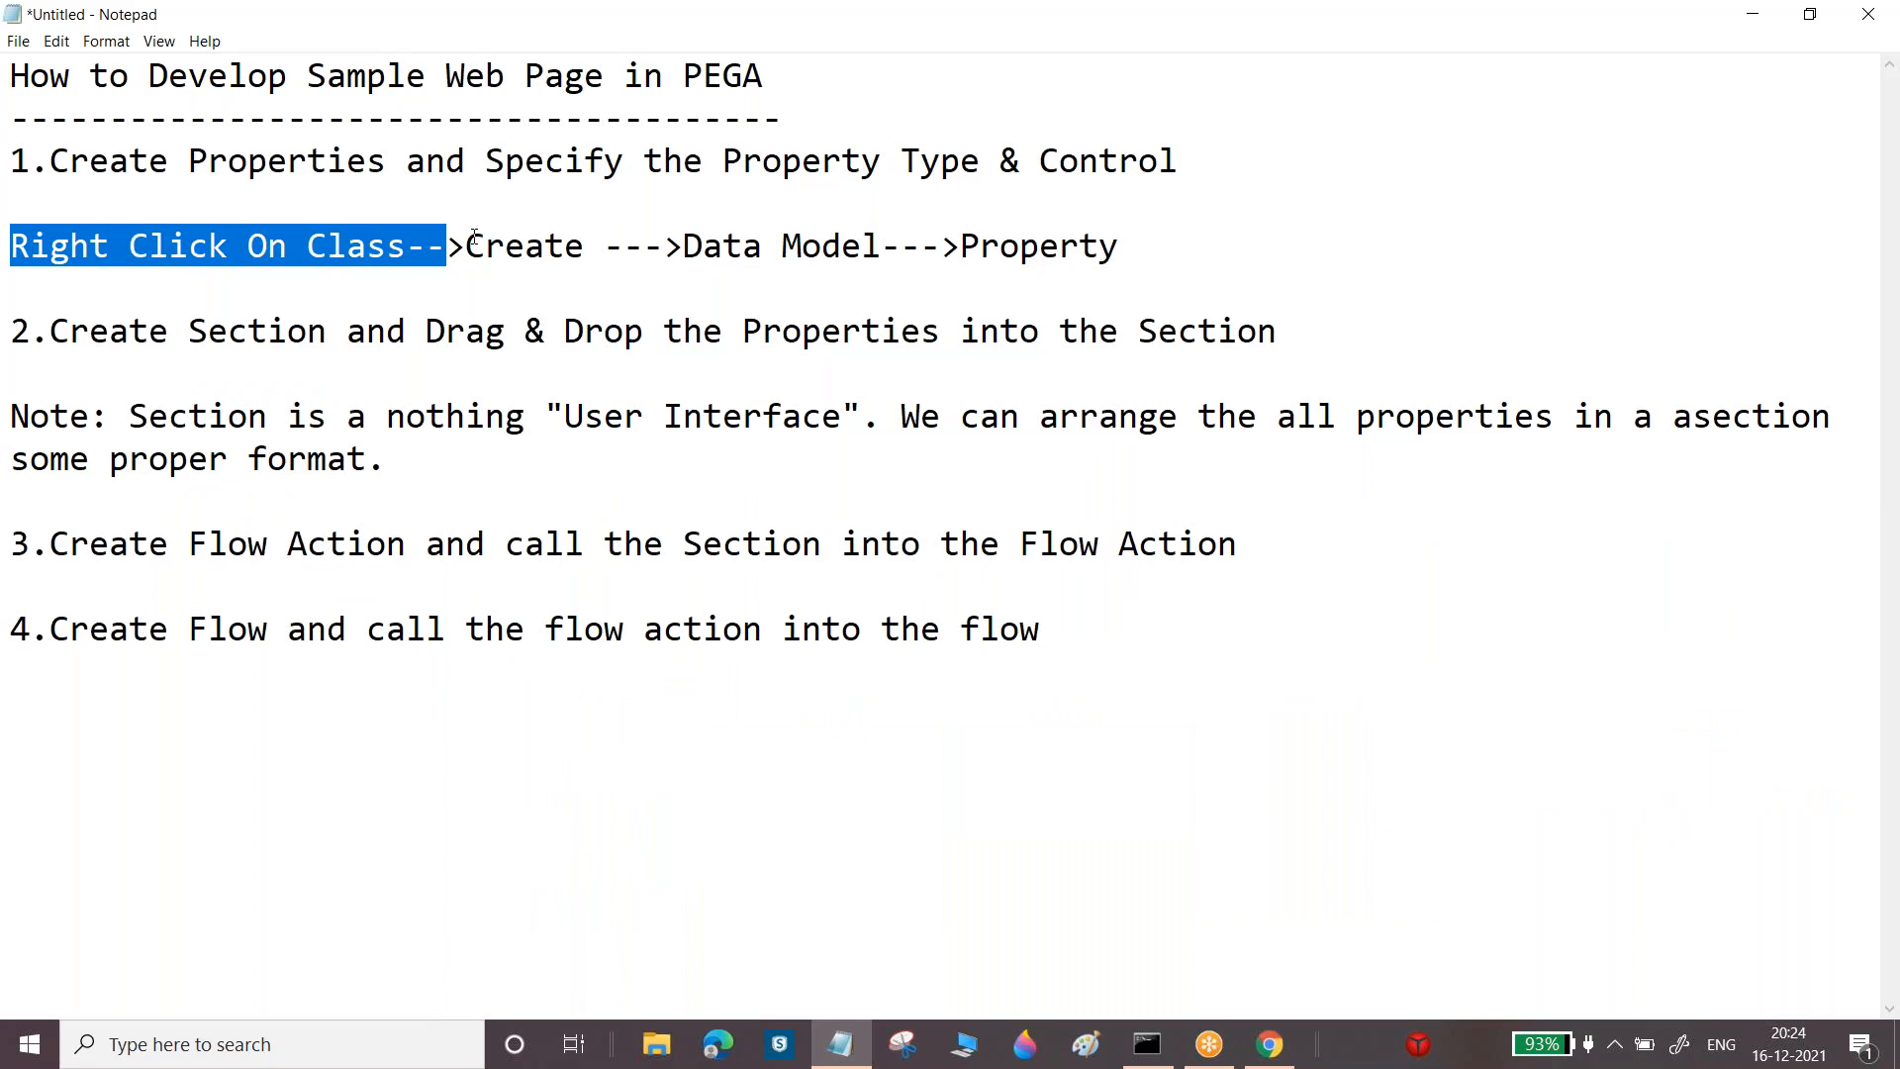
Highlight Create, Data Model and Property in the noted path, then minimise Notepad
left_click_drag(466, 243, 414, 240)
left_click_drag(663, 242, 781, 242)
left_click_drag(965, 243, 1174, 241)
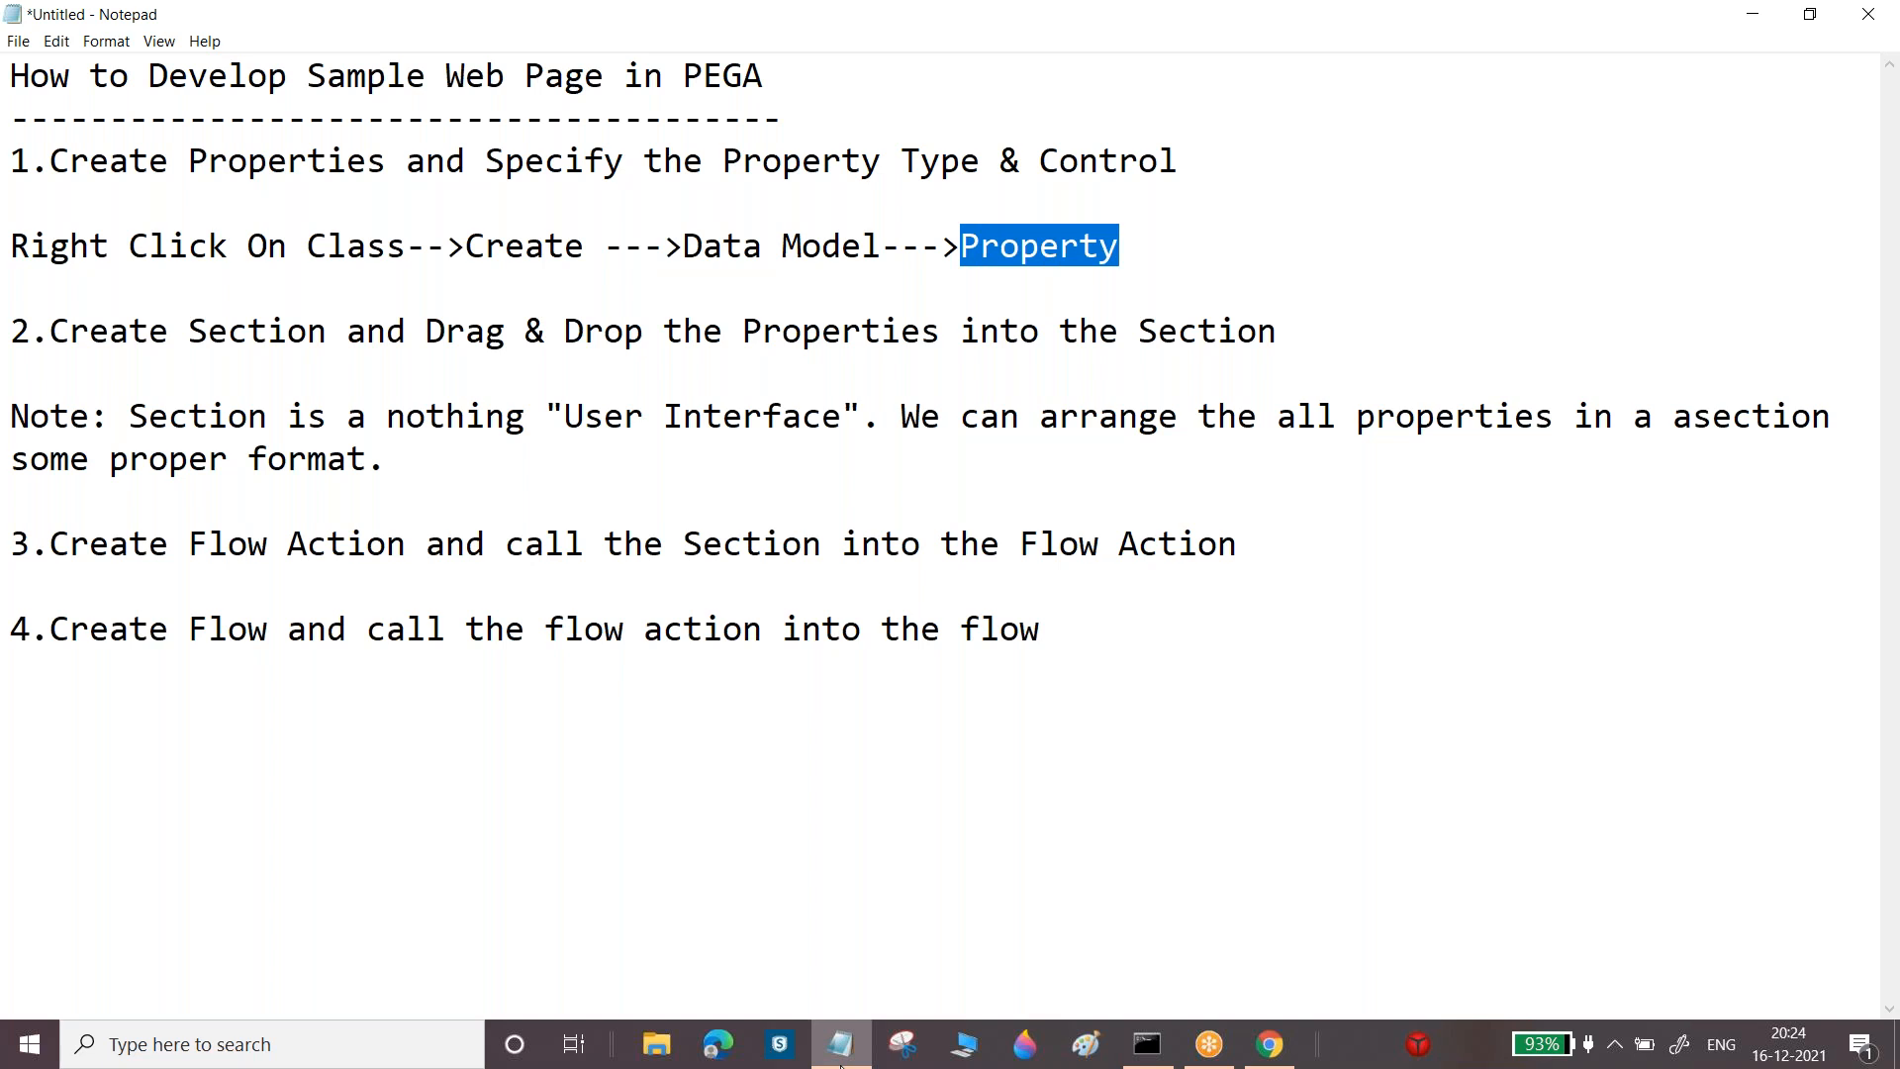
left_click(840, 1058)
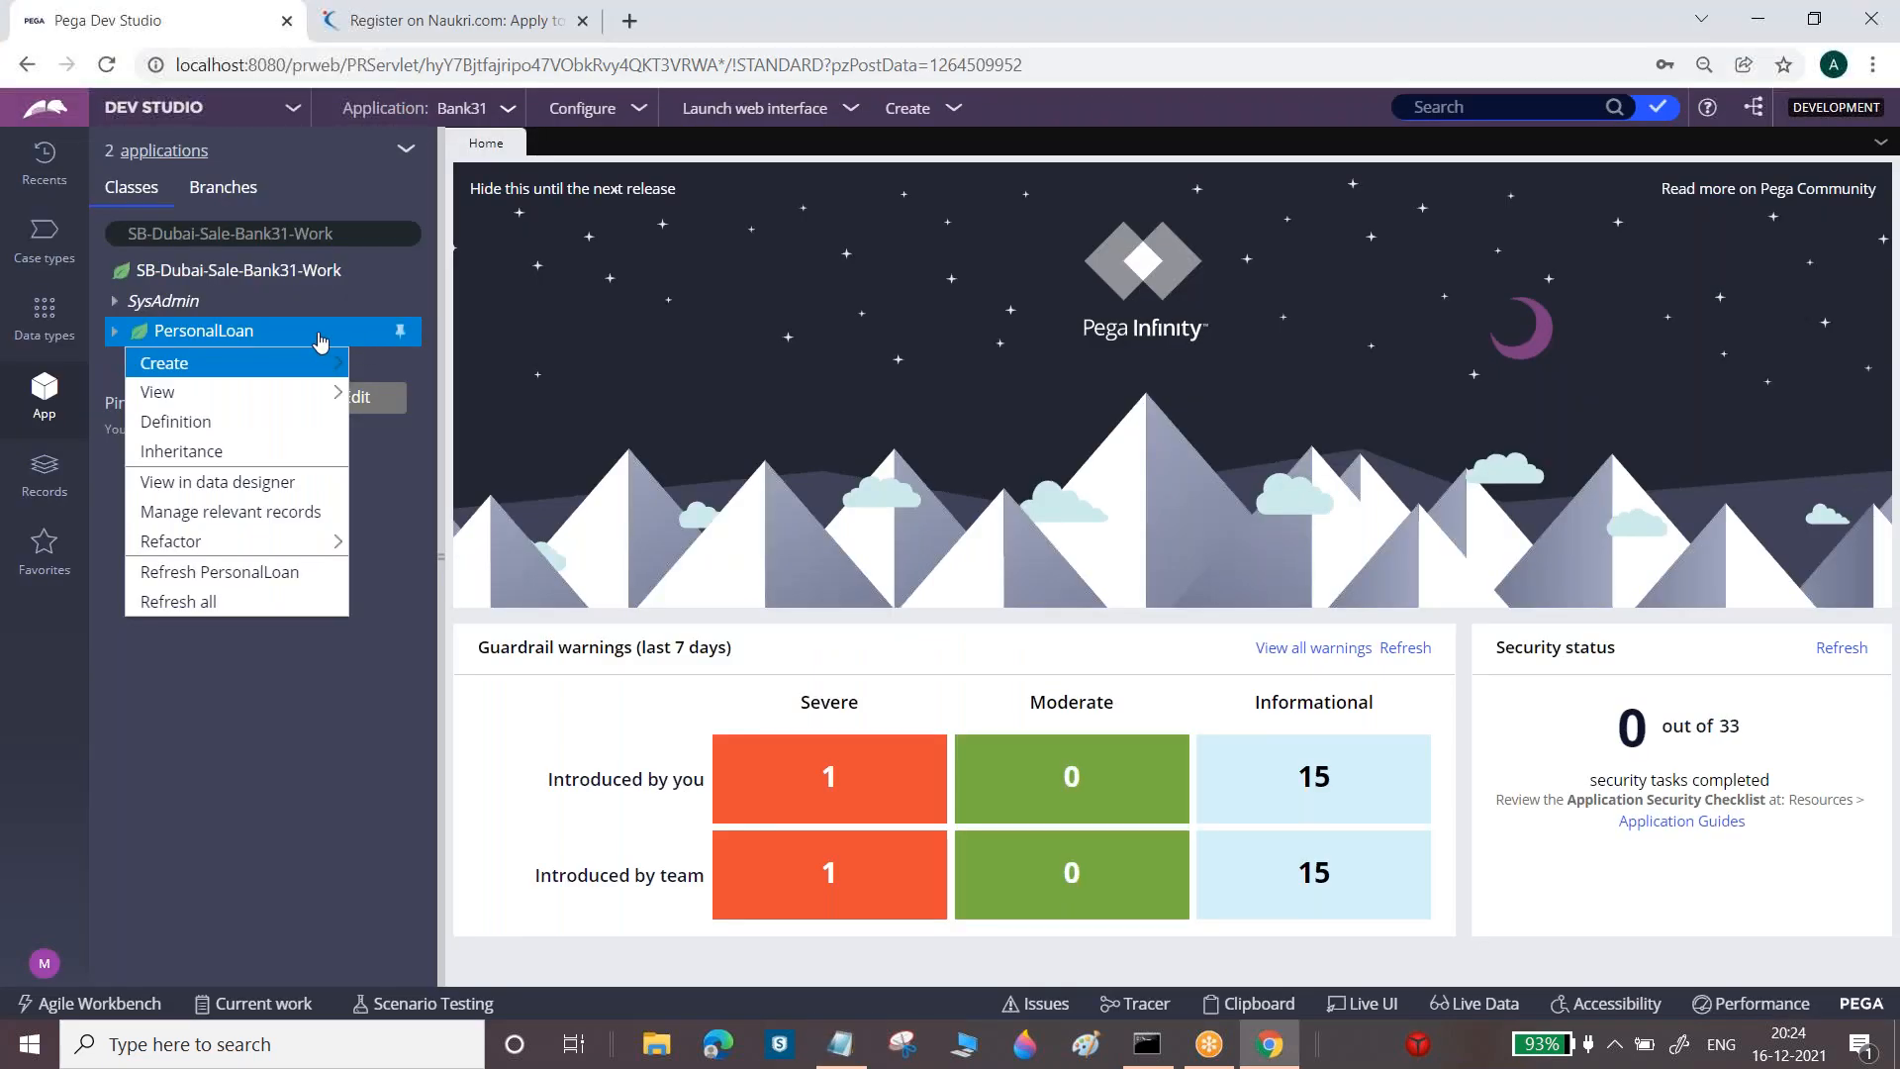
Choose Create > Data Model > Property from the PersonalLoan class menu
mouse_move(296, 366)
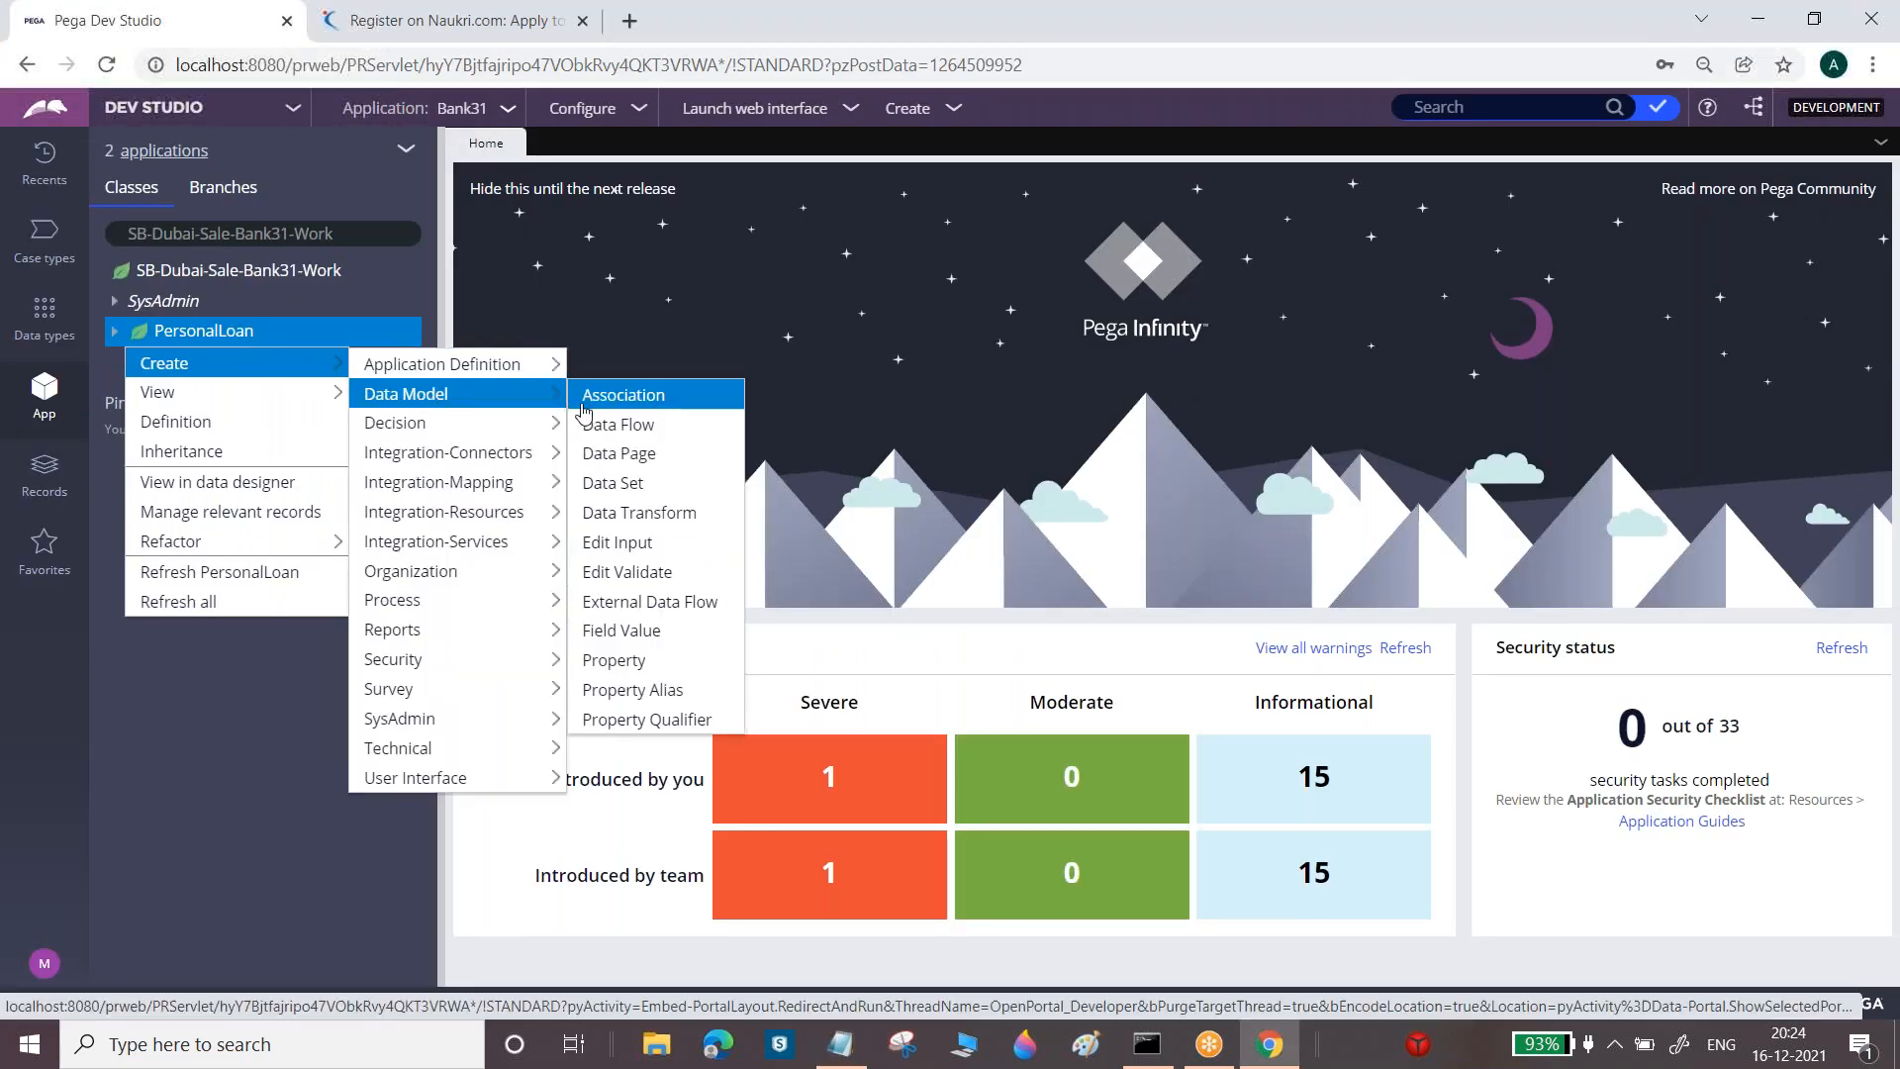
left_click(605, 660)
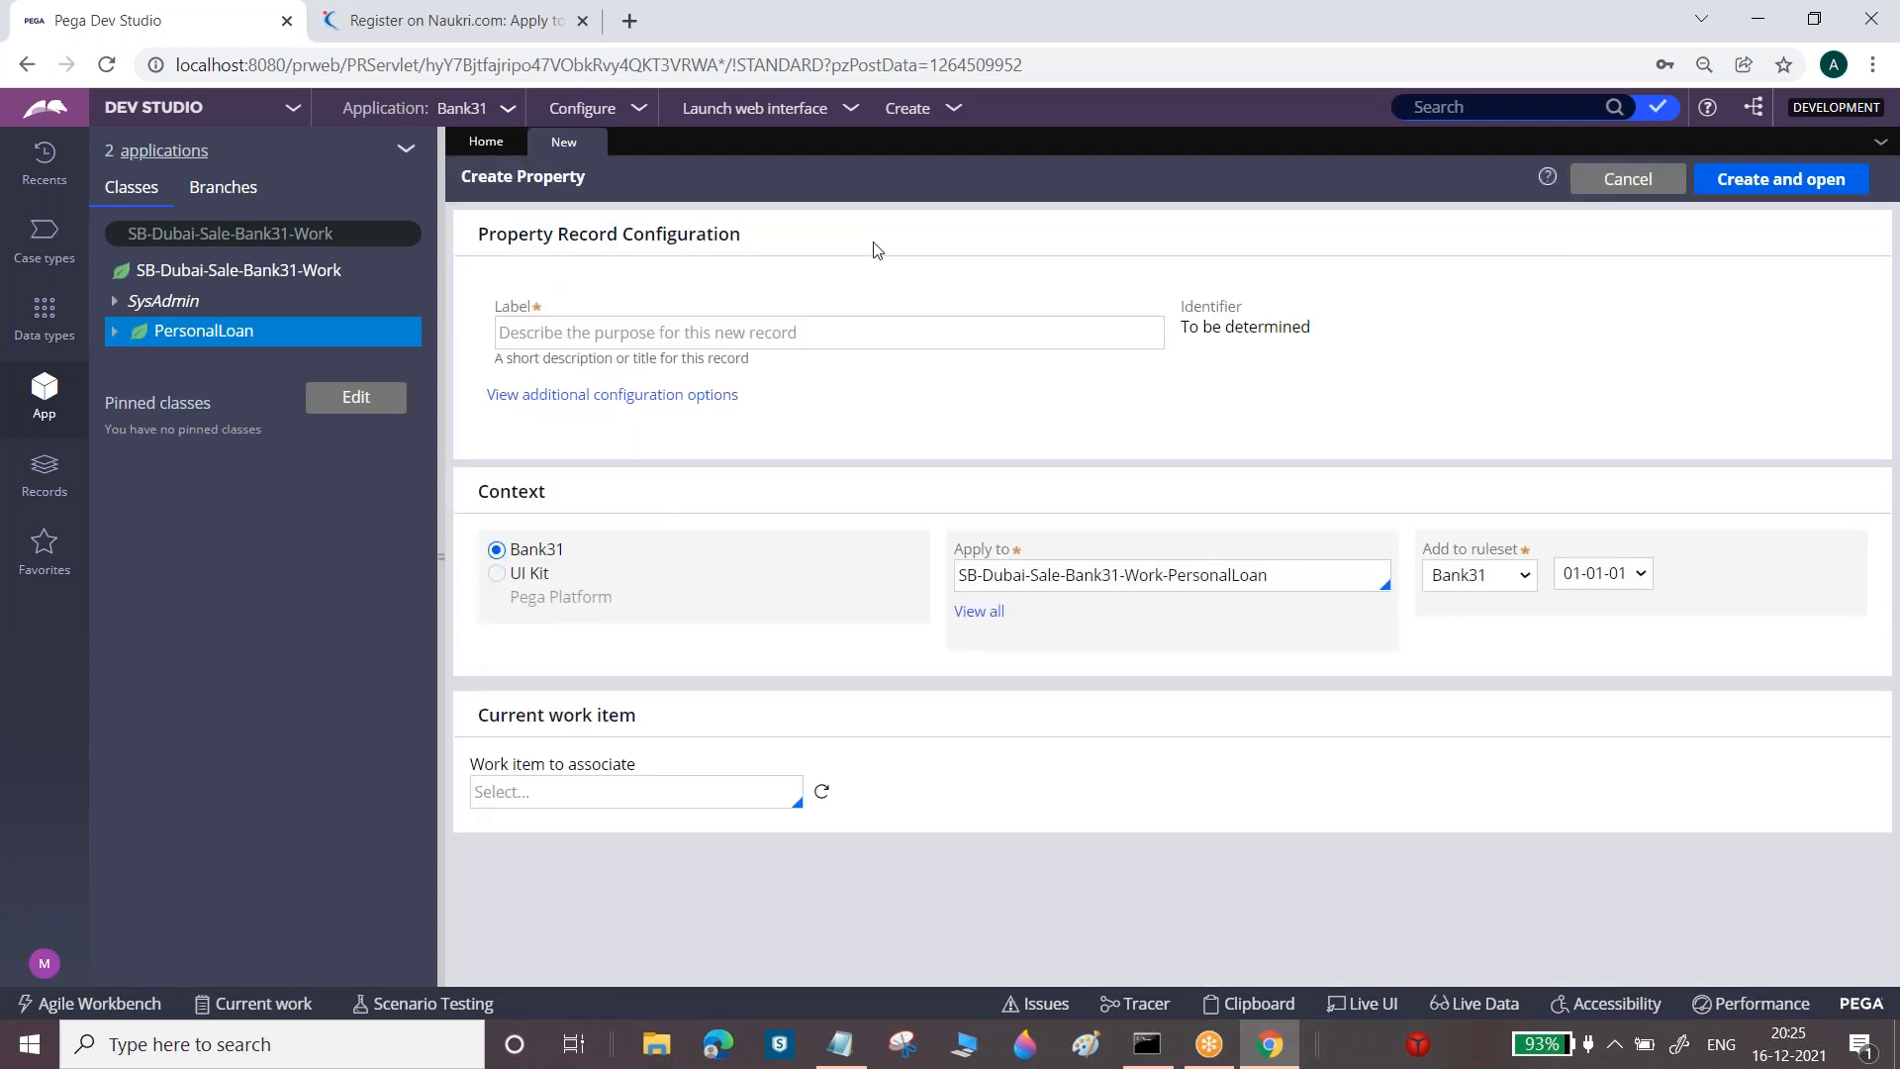
Label the new property 'Vehicle ID', fixing the 'Vehical' typo, and create and open it
left_click(849, 320)
type("Vehical ID")
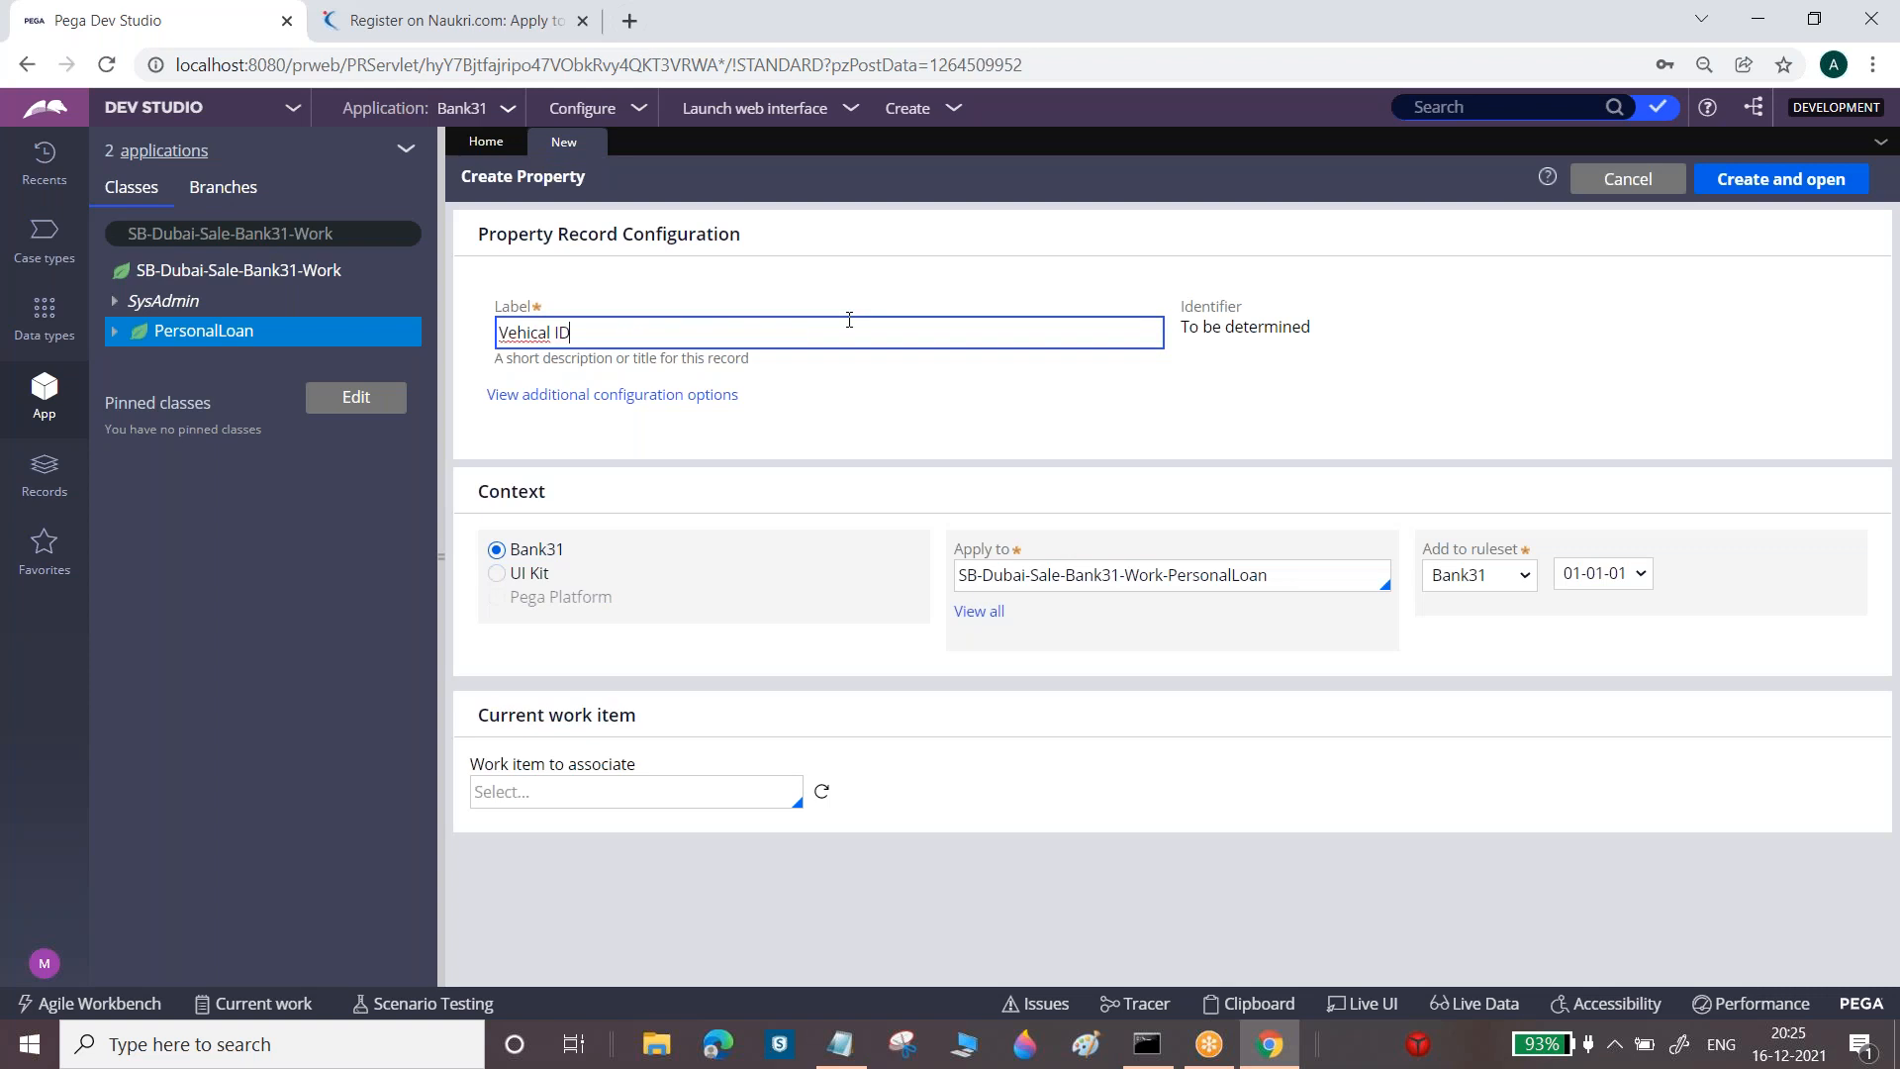
left_click(521, 332)
right_click(521, 333)
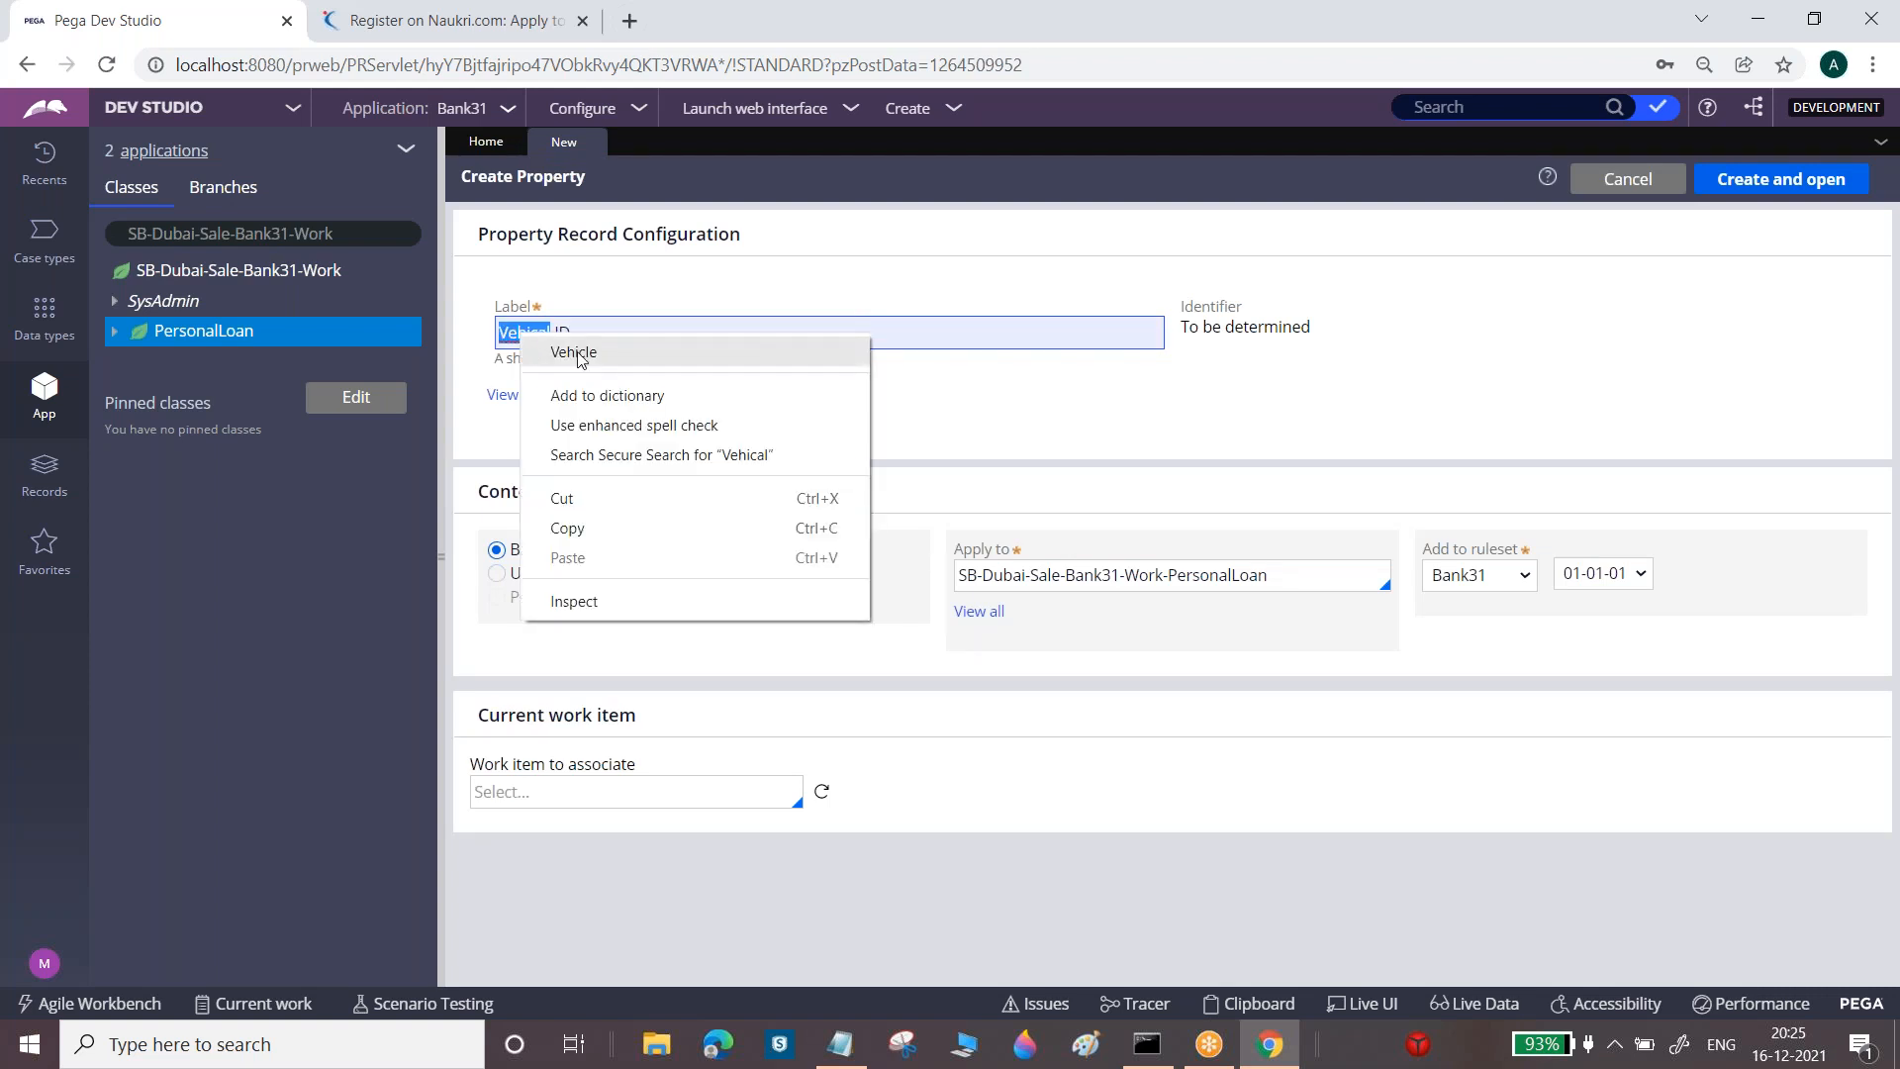
left_click(572, 346)
key("ctrl+a")
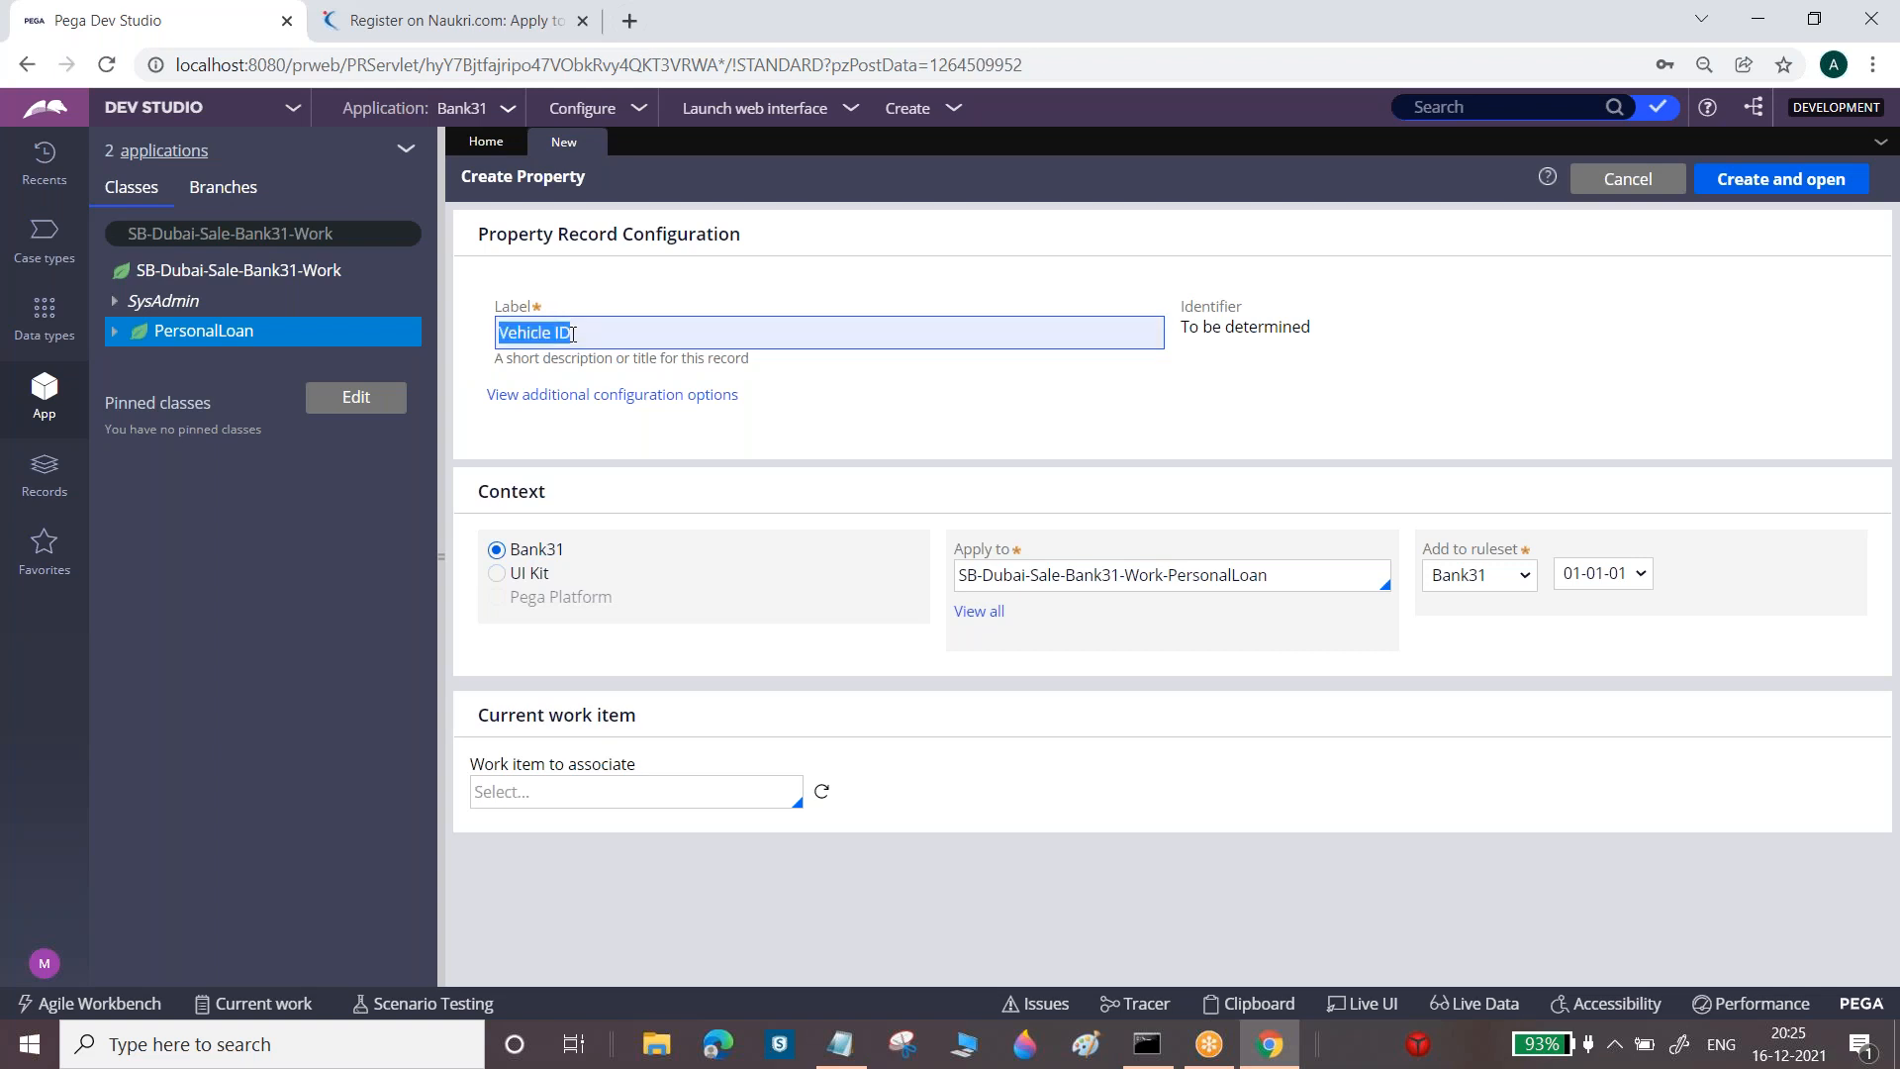
triple_click(1247, 575)
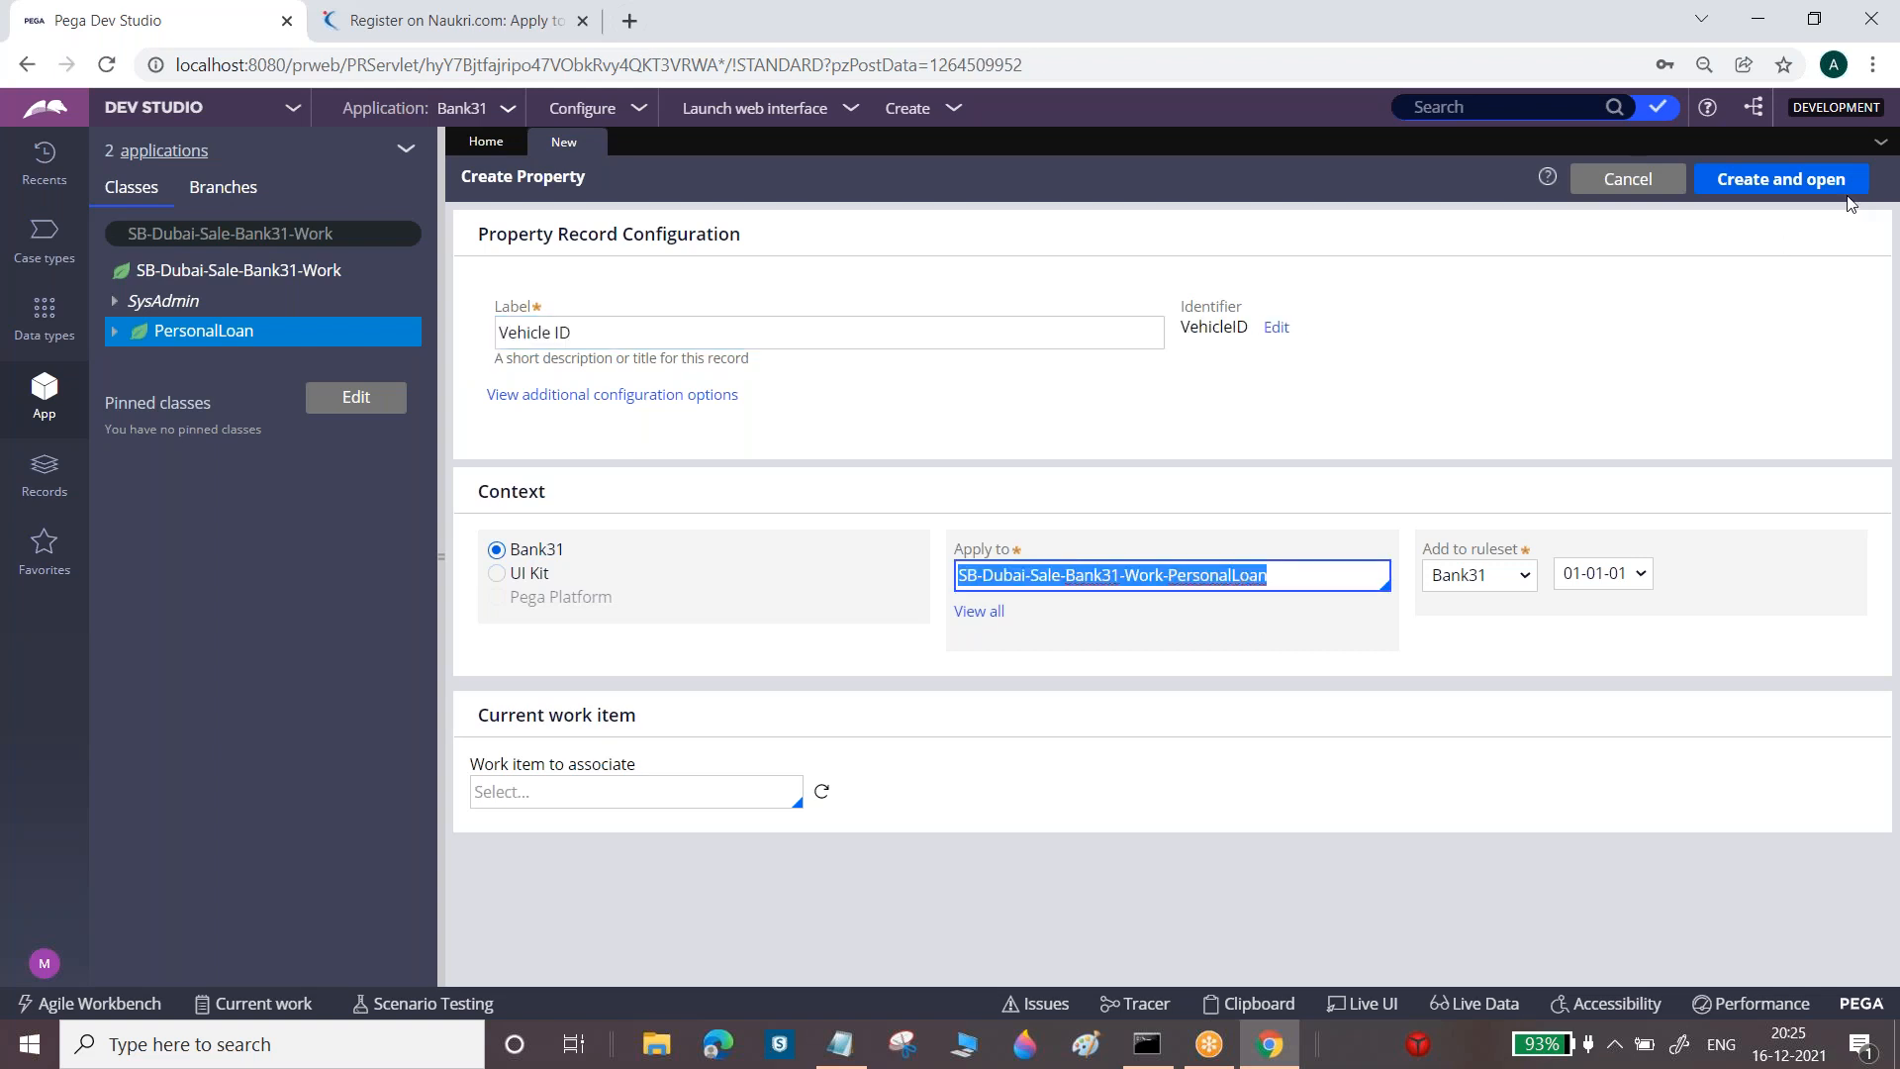
left_click(1821, 181)
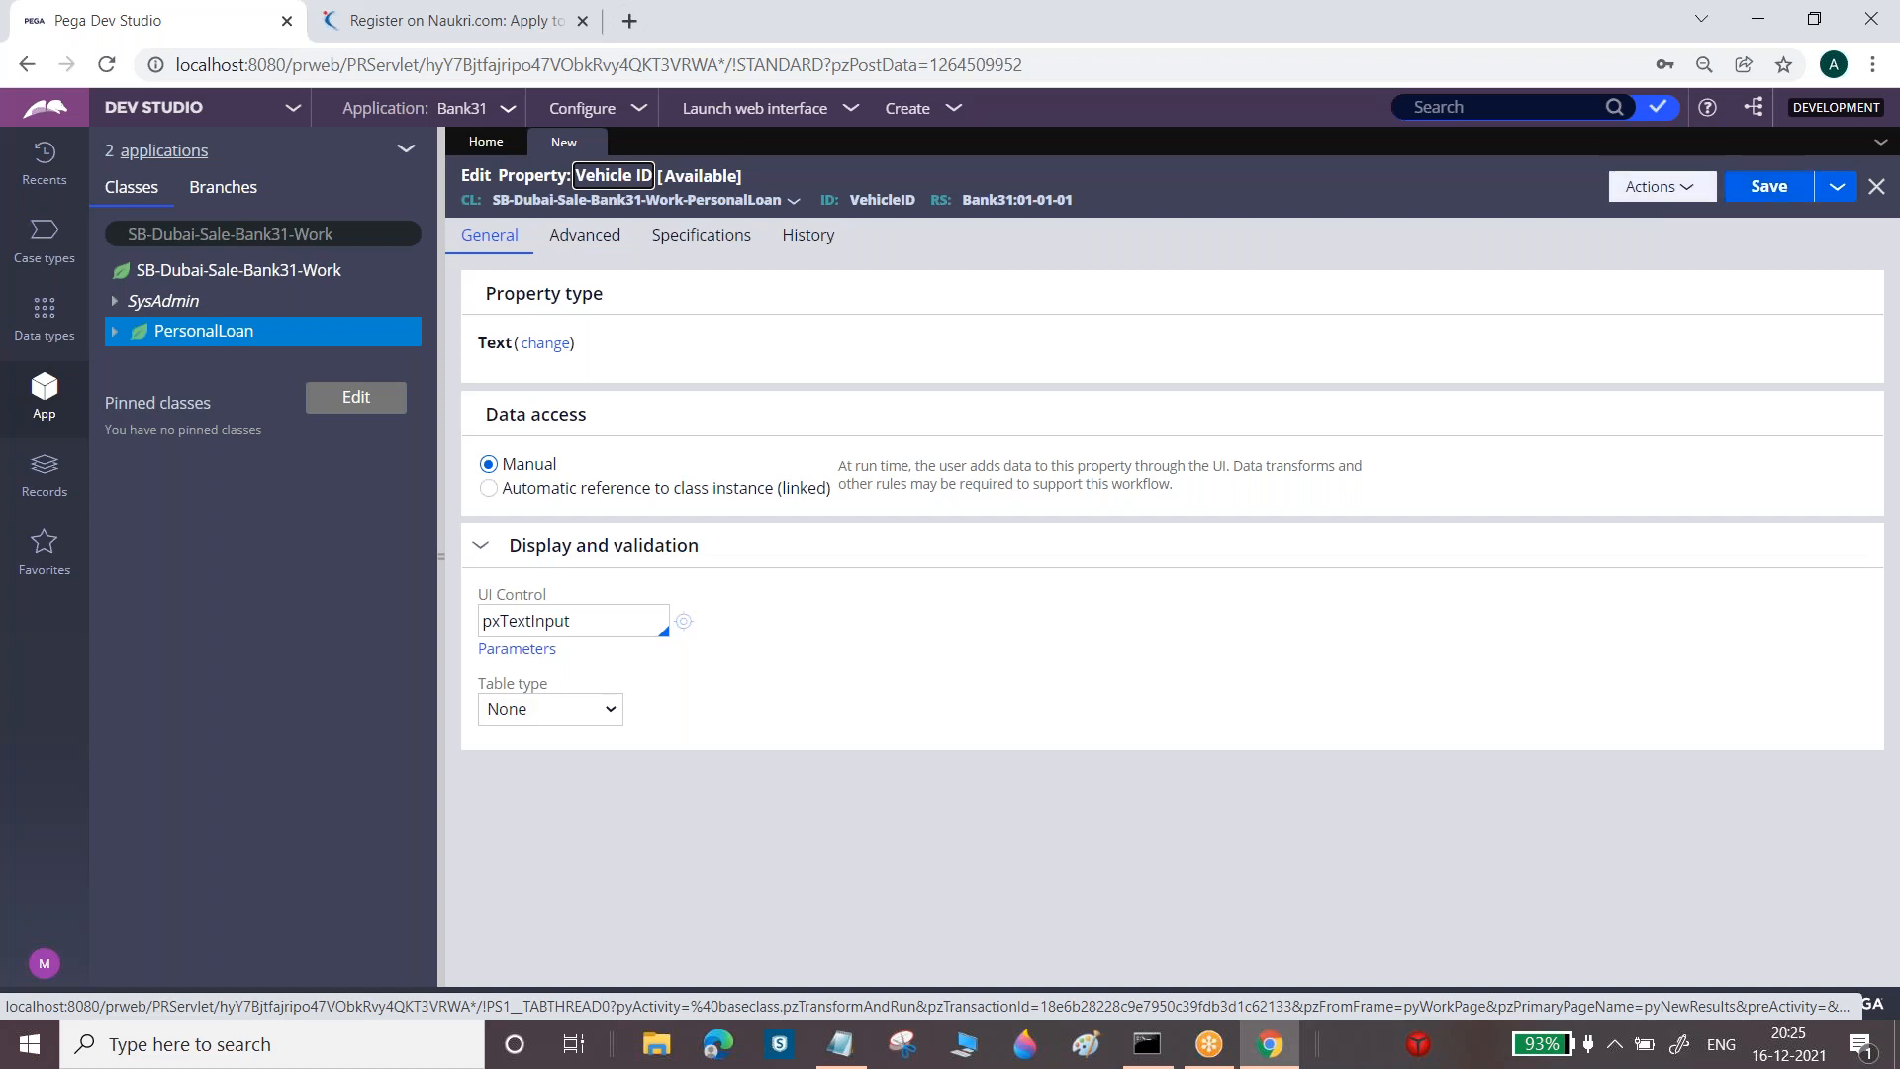
left_click_drag(476, 293, 607, 299)
left_click_drag(479, 595, 571, 601)
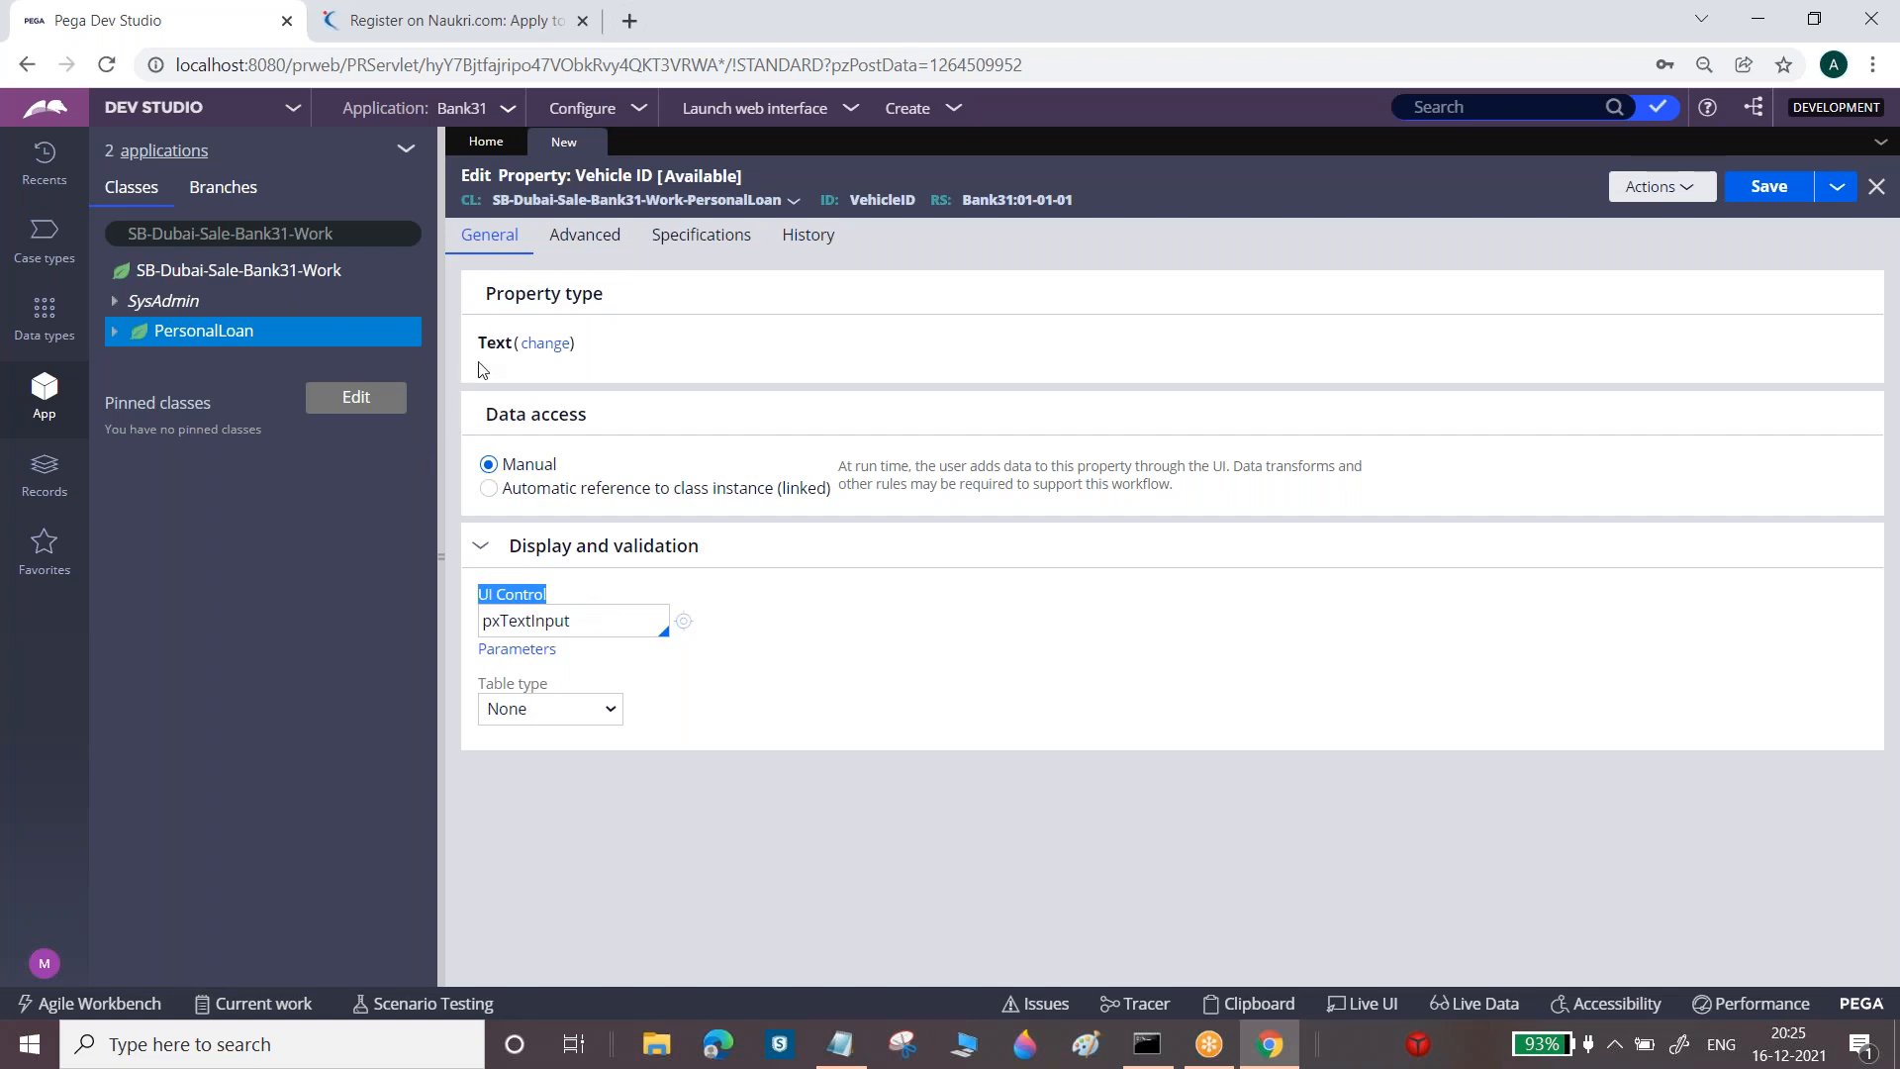
double_click(494, 341)
double_click(525, 619)
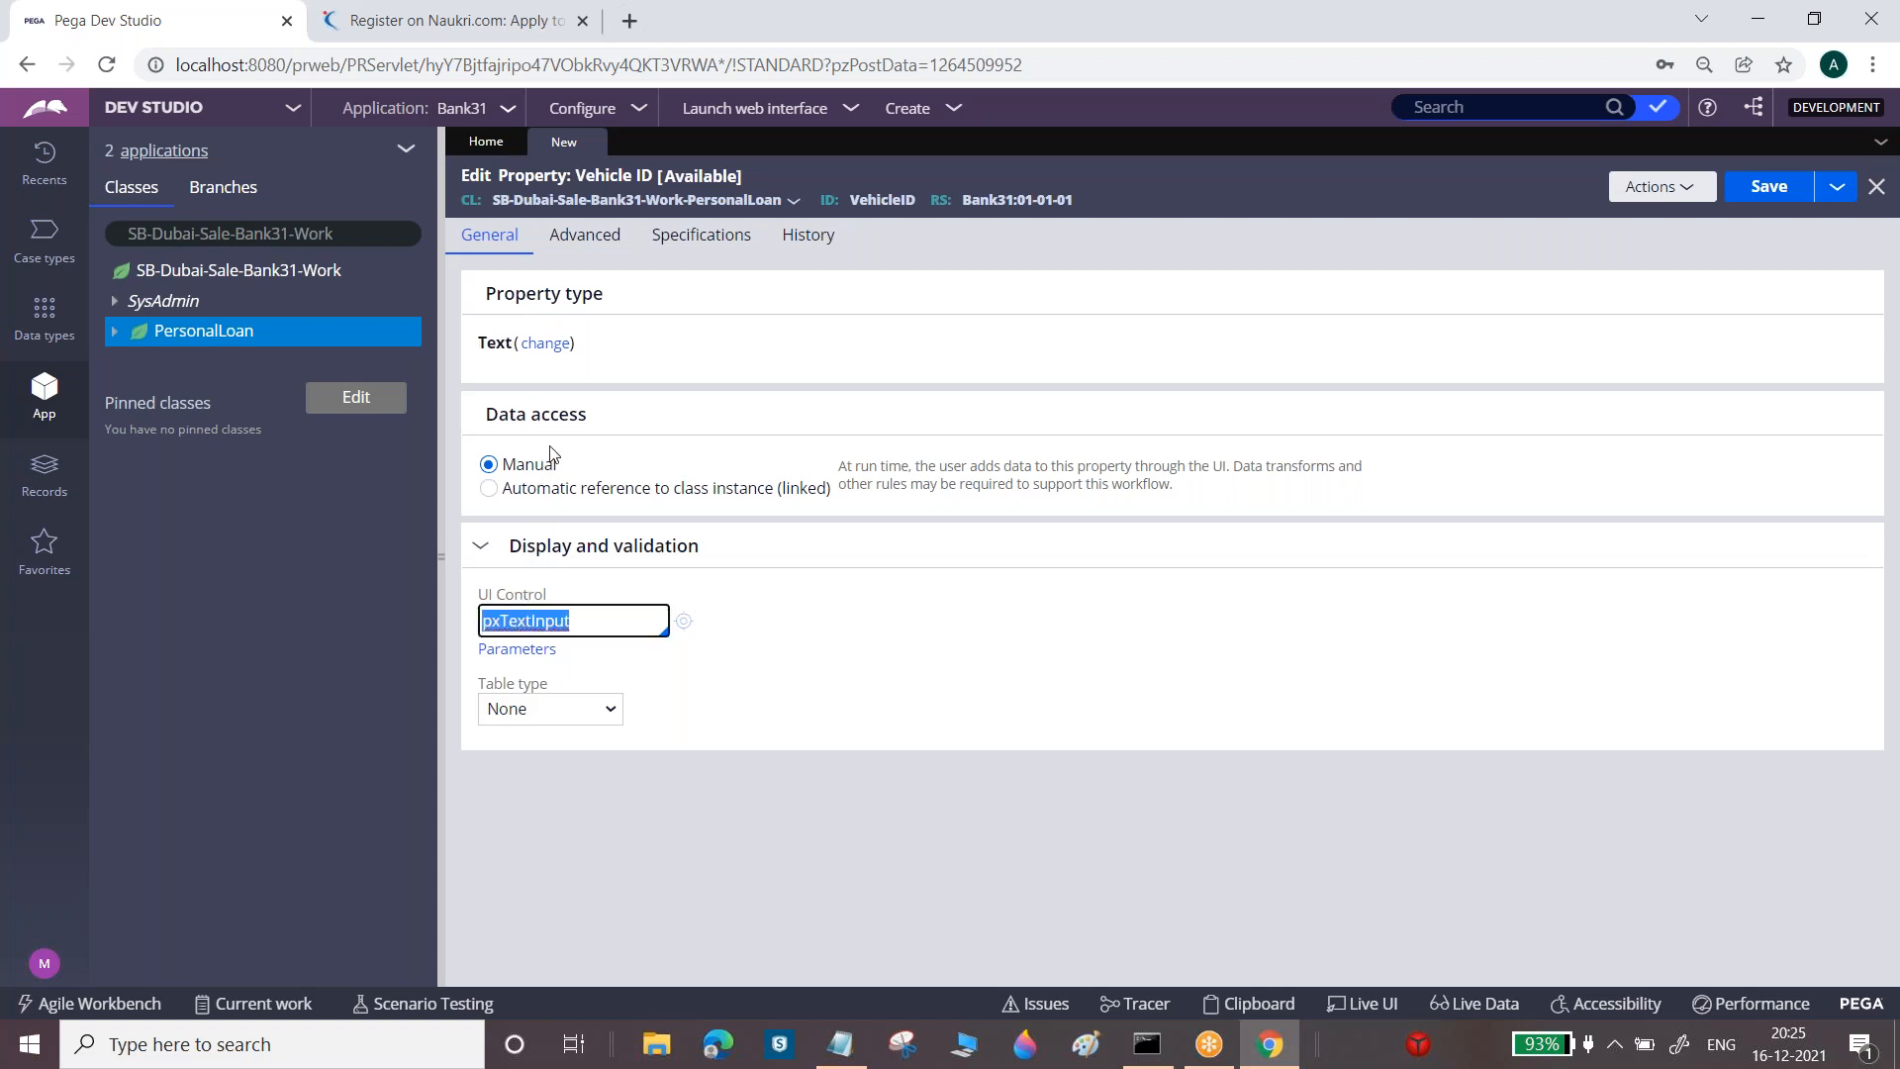
left_click(555, 344)
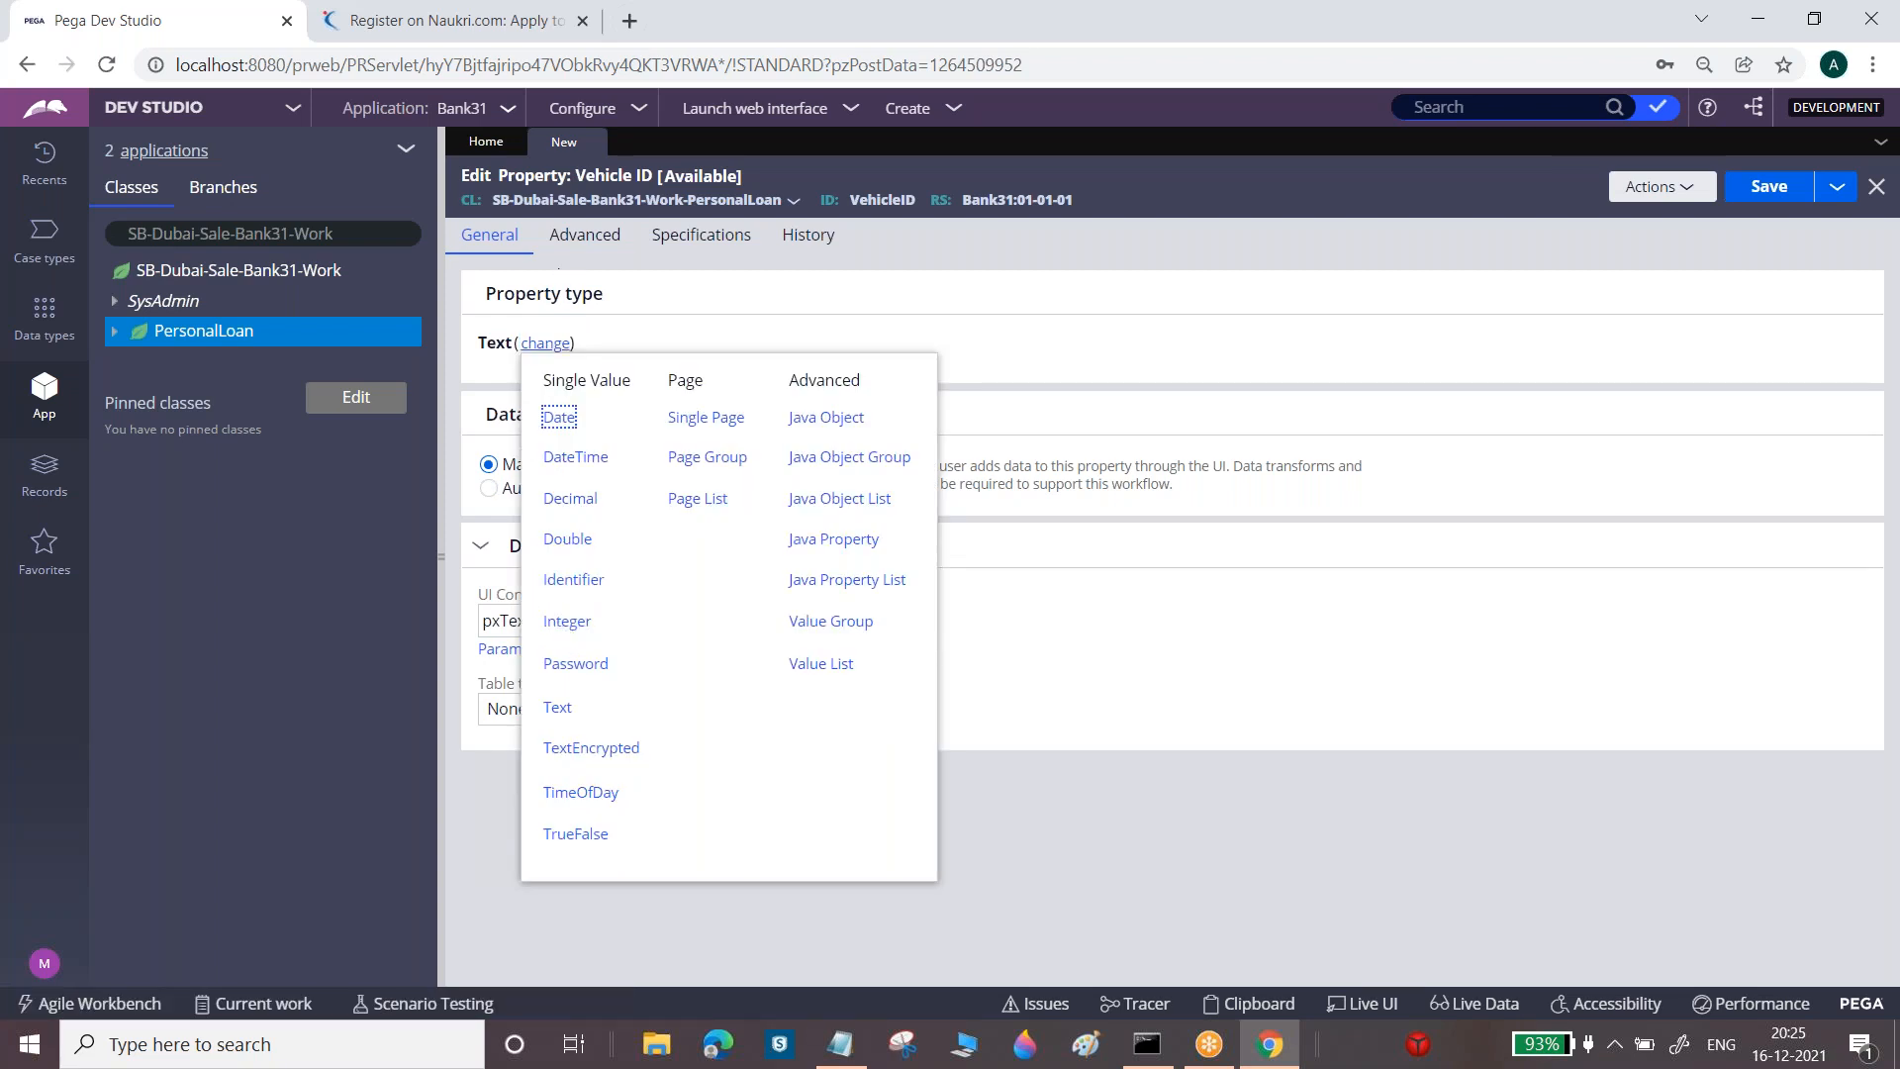
double_click(493, 344)
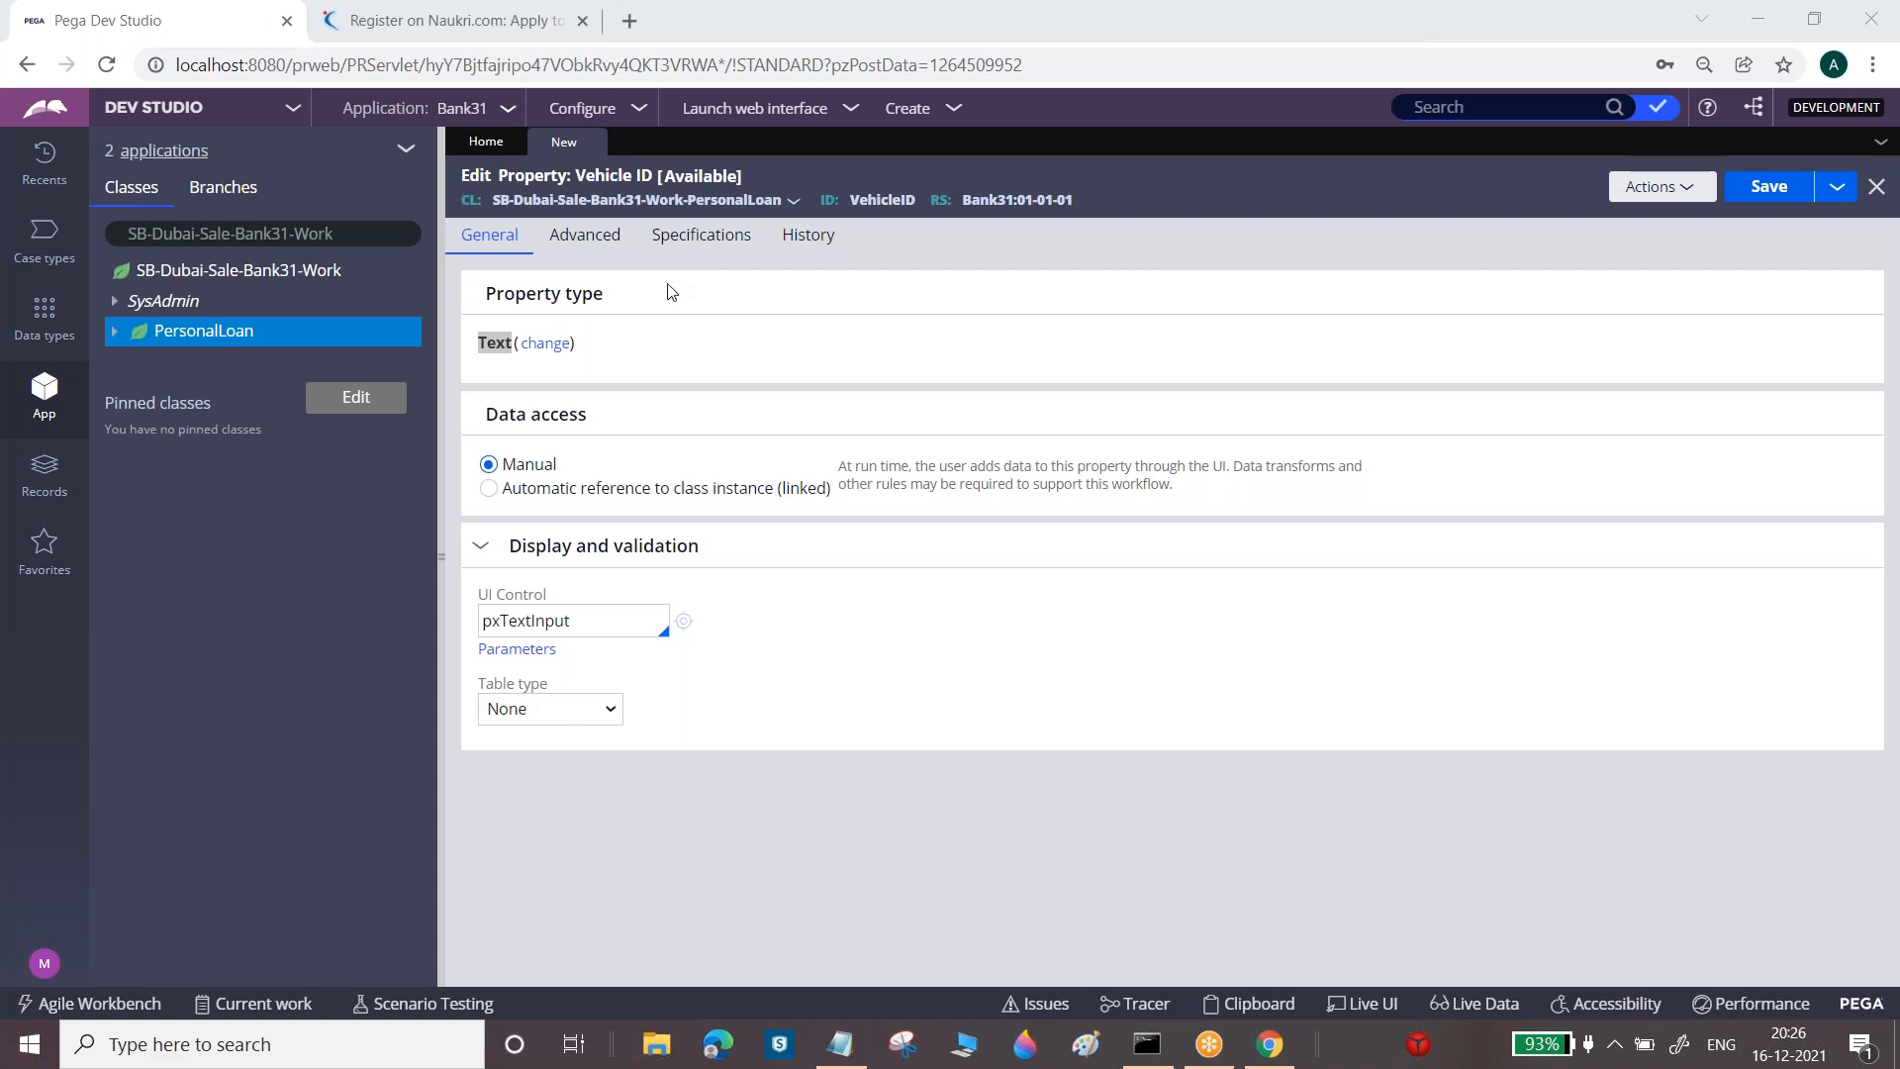
left_click(547, 345)
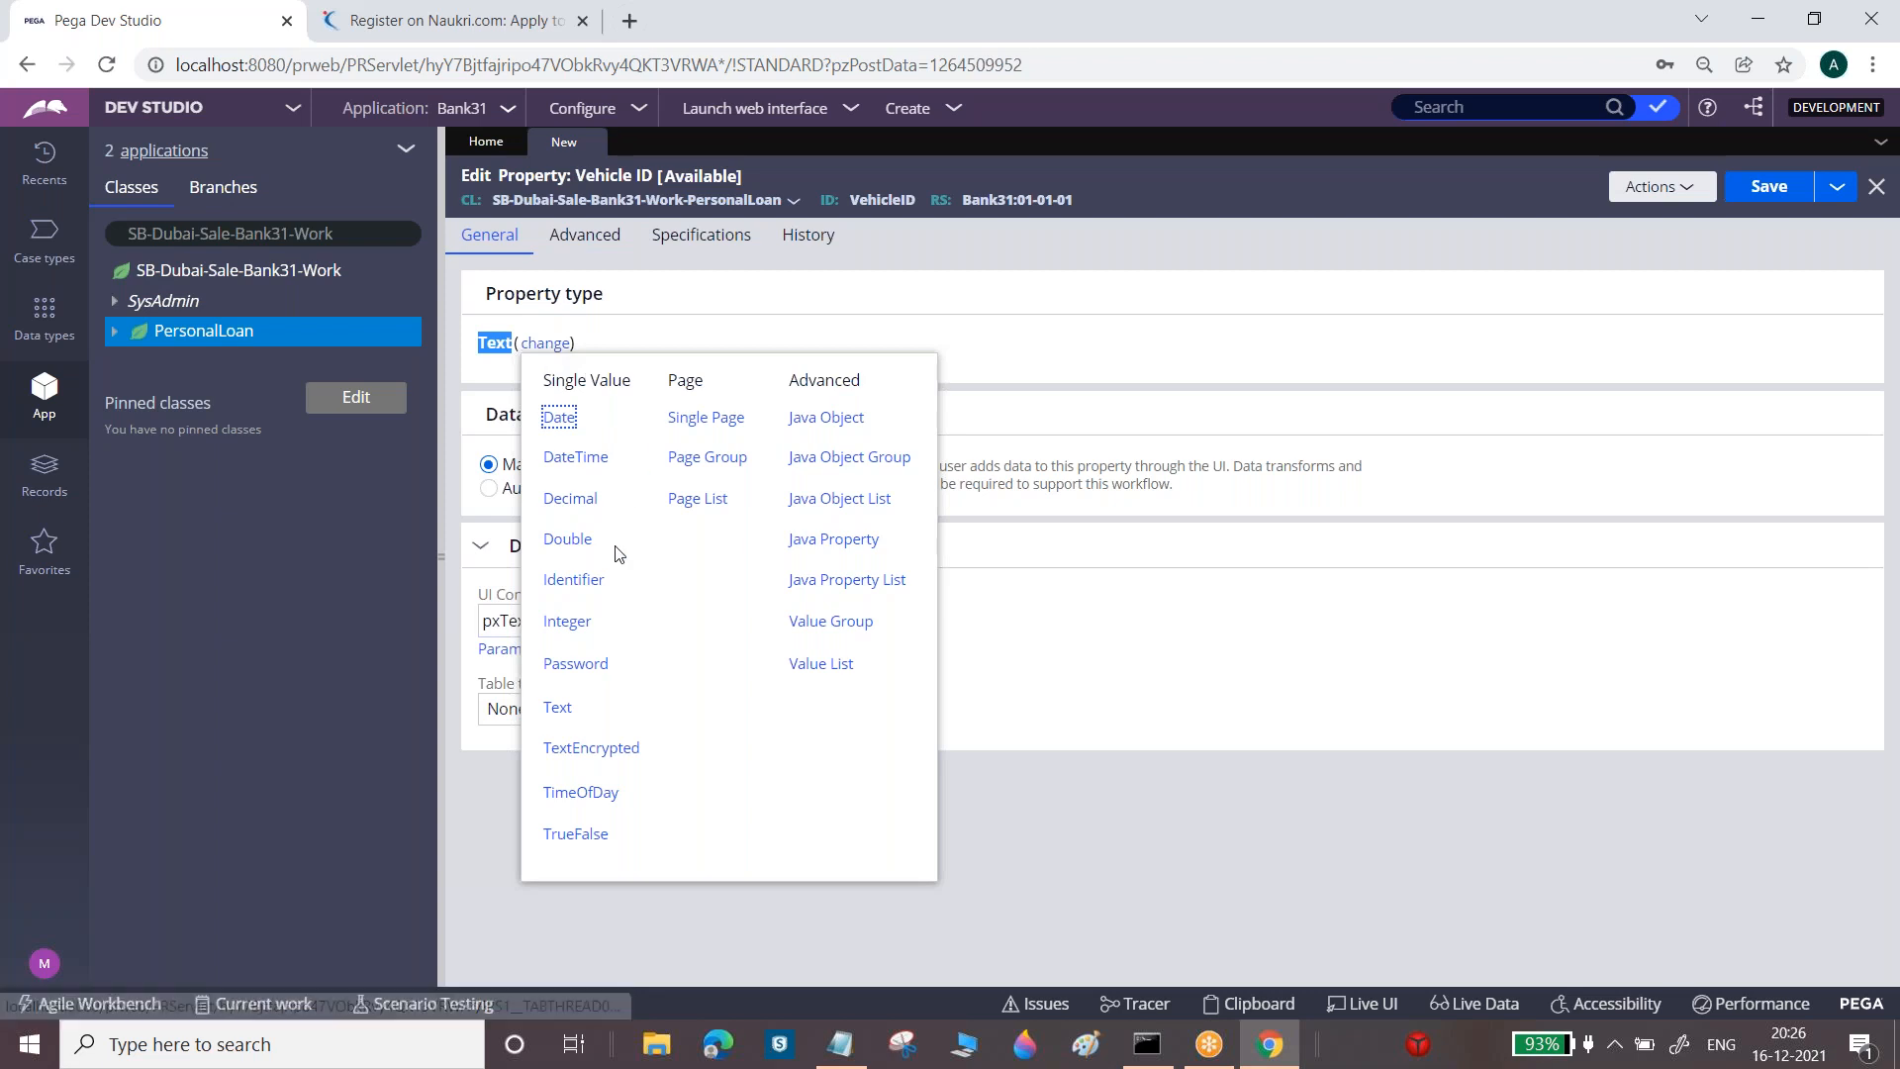
left_click(567, 621)
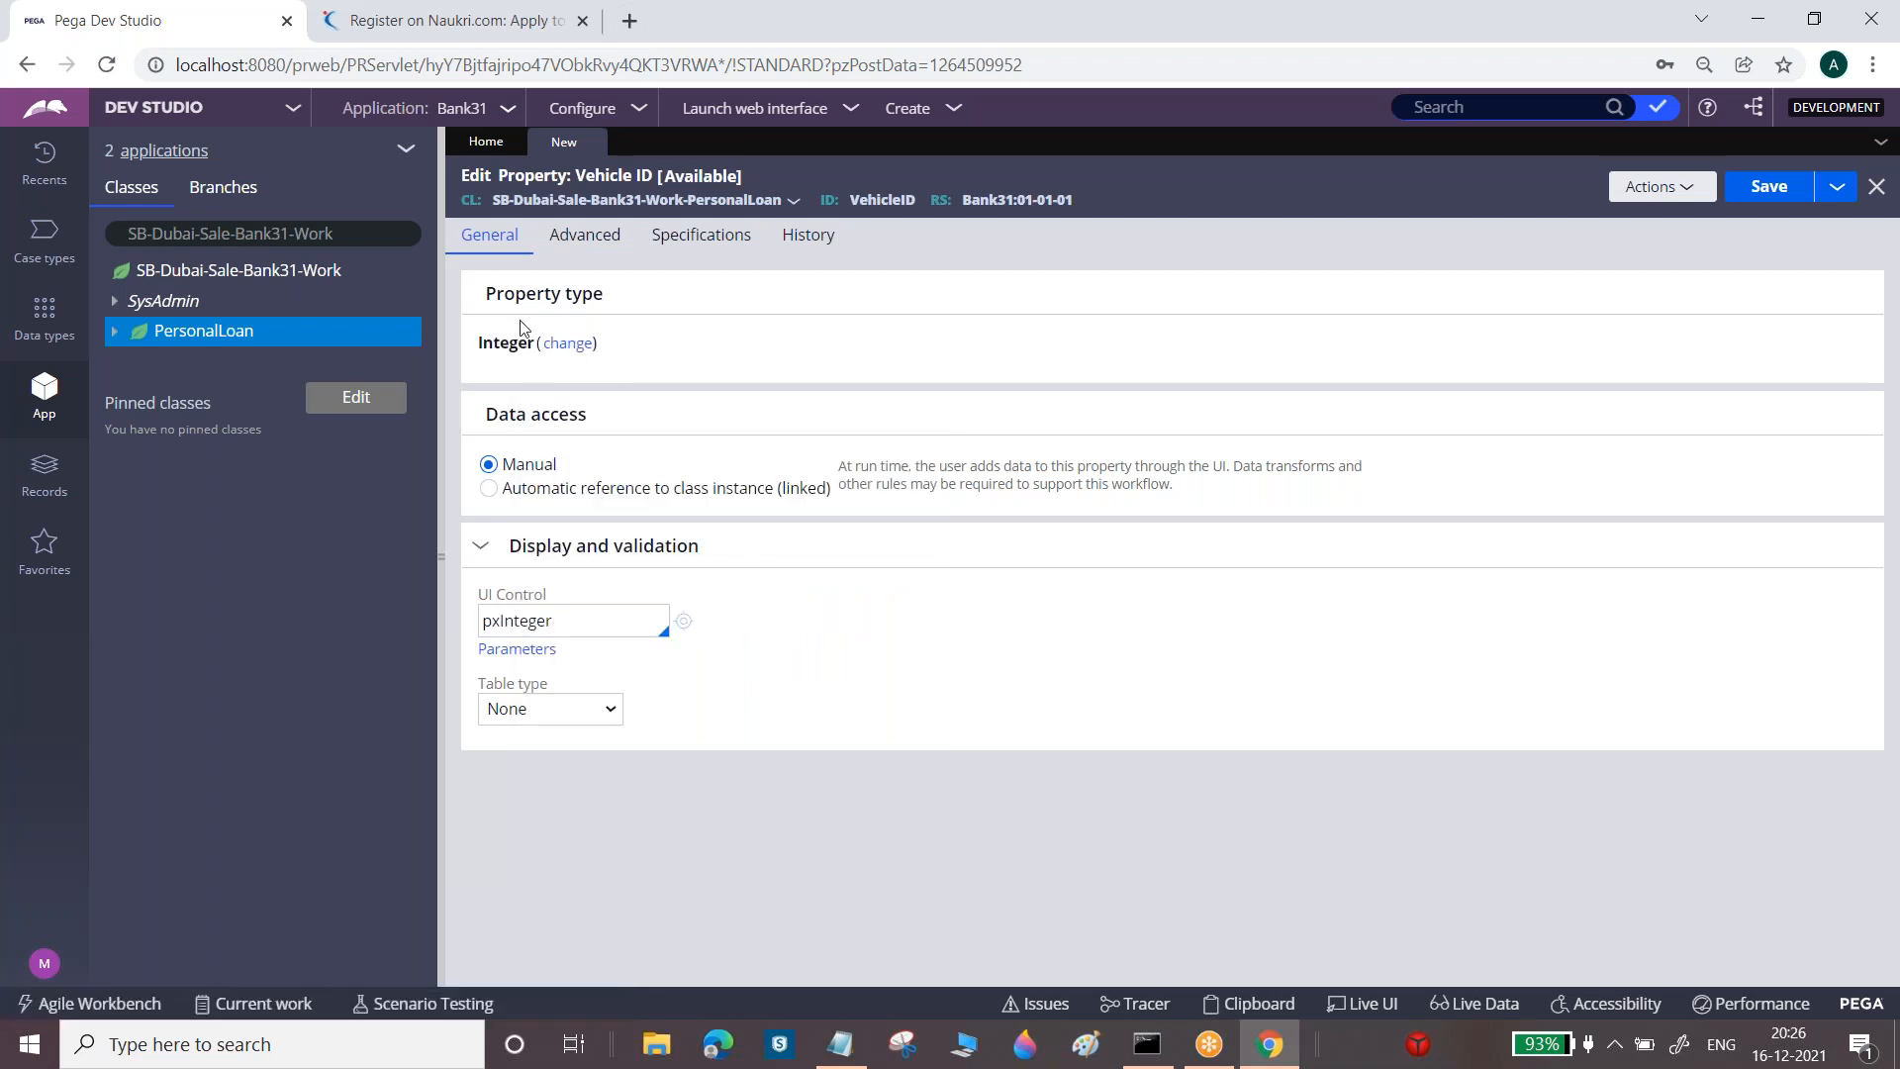
double_click(533, 341)
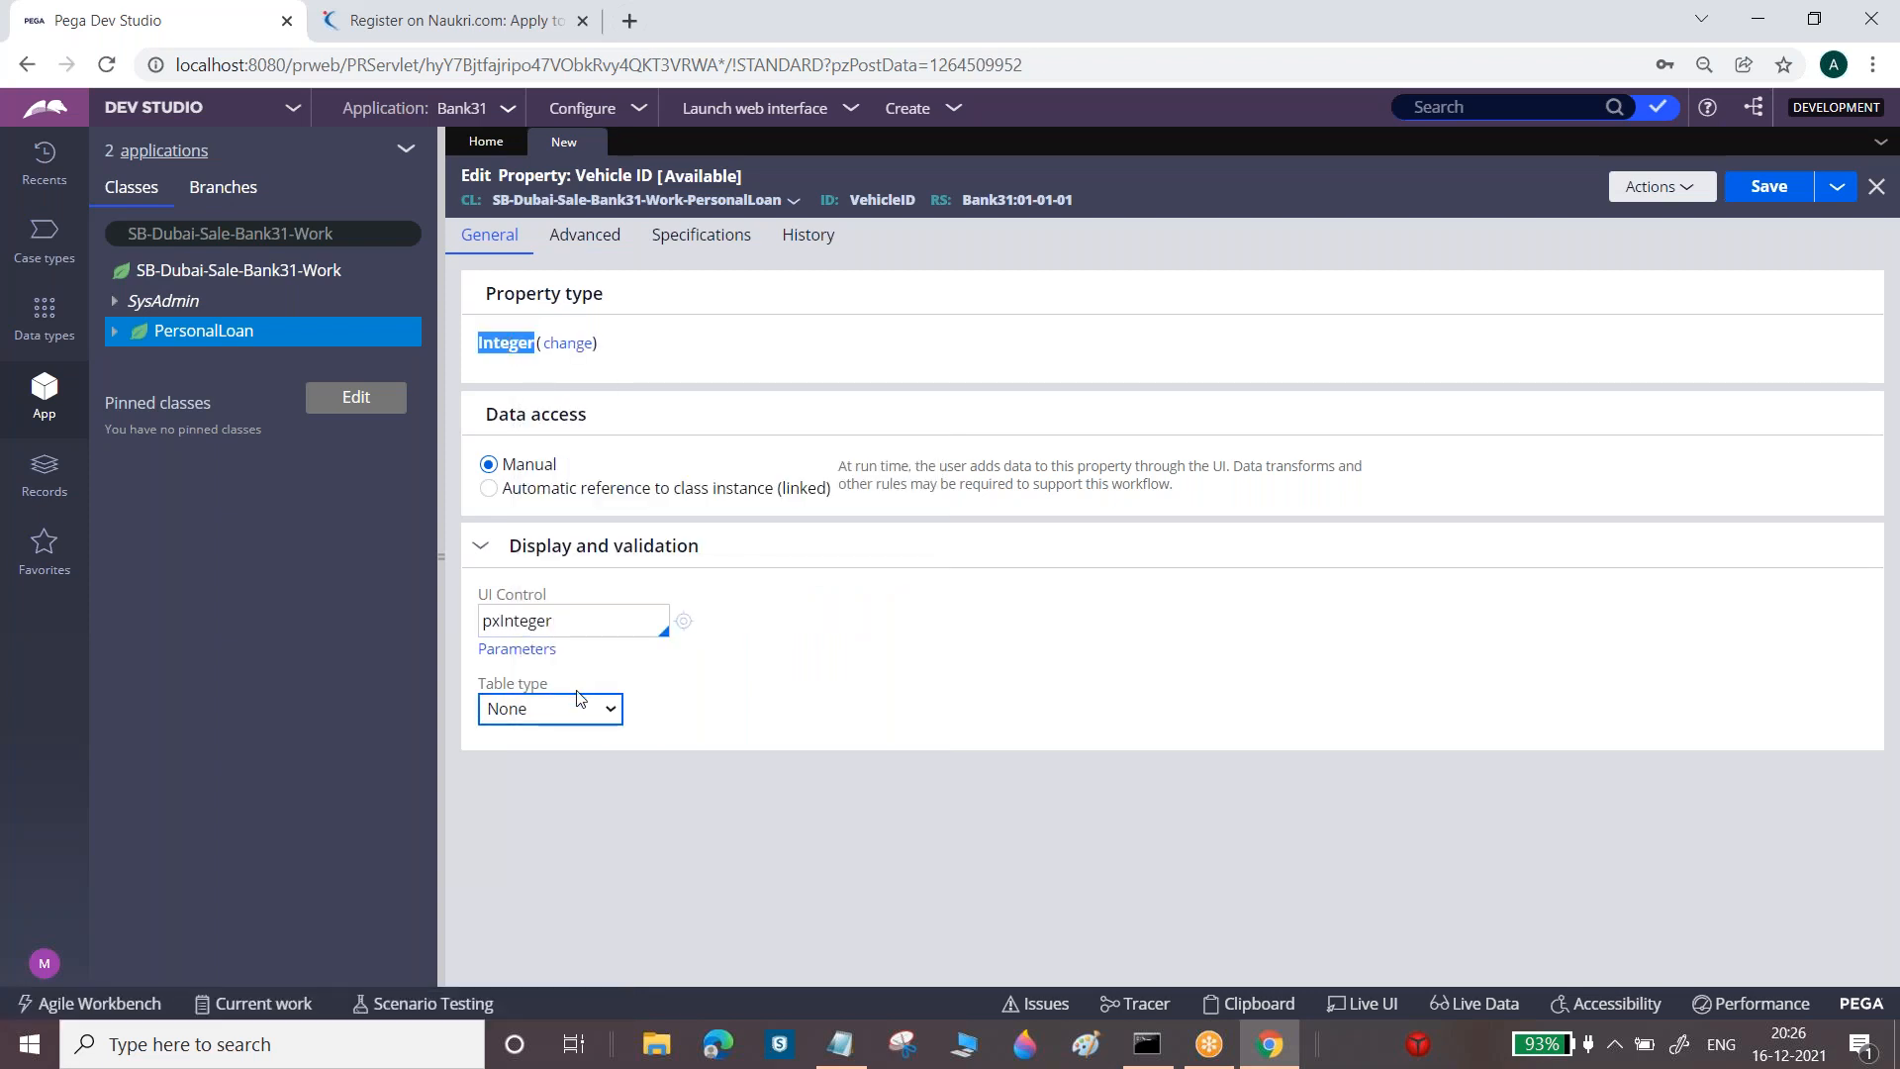
double_click(517, 621)
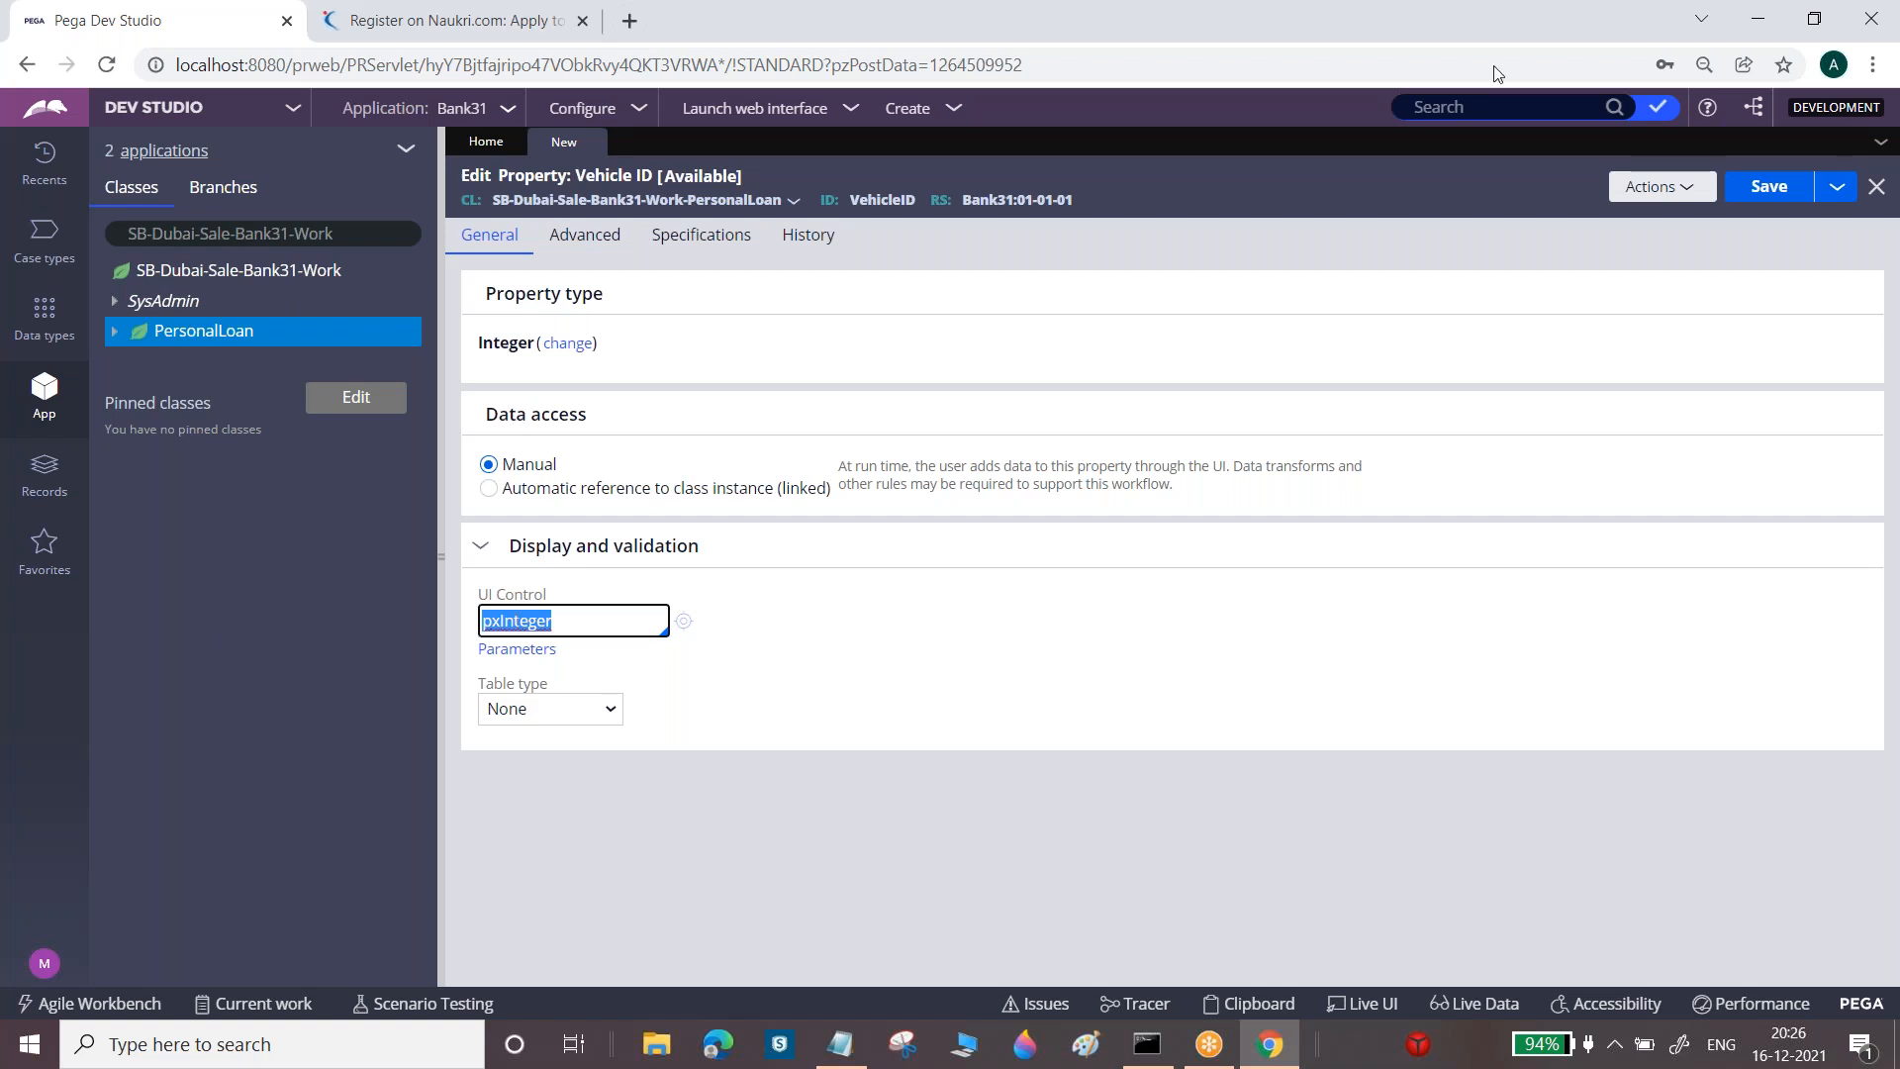
Save the Vehicle ID property and check its Integer type with pxInteger control
left_click(1774, 203)
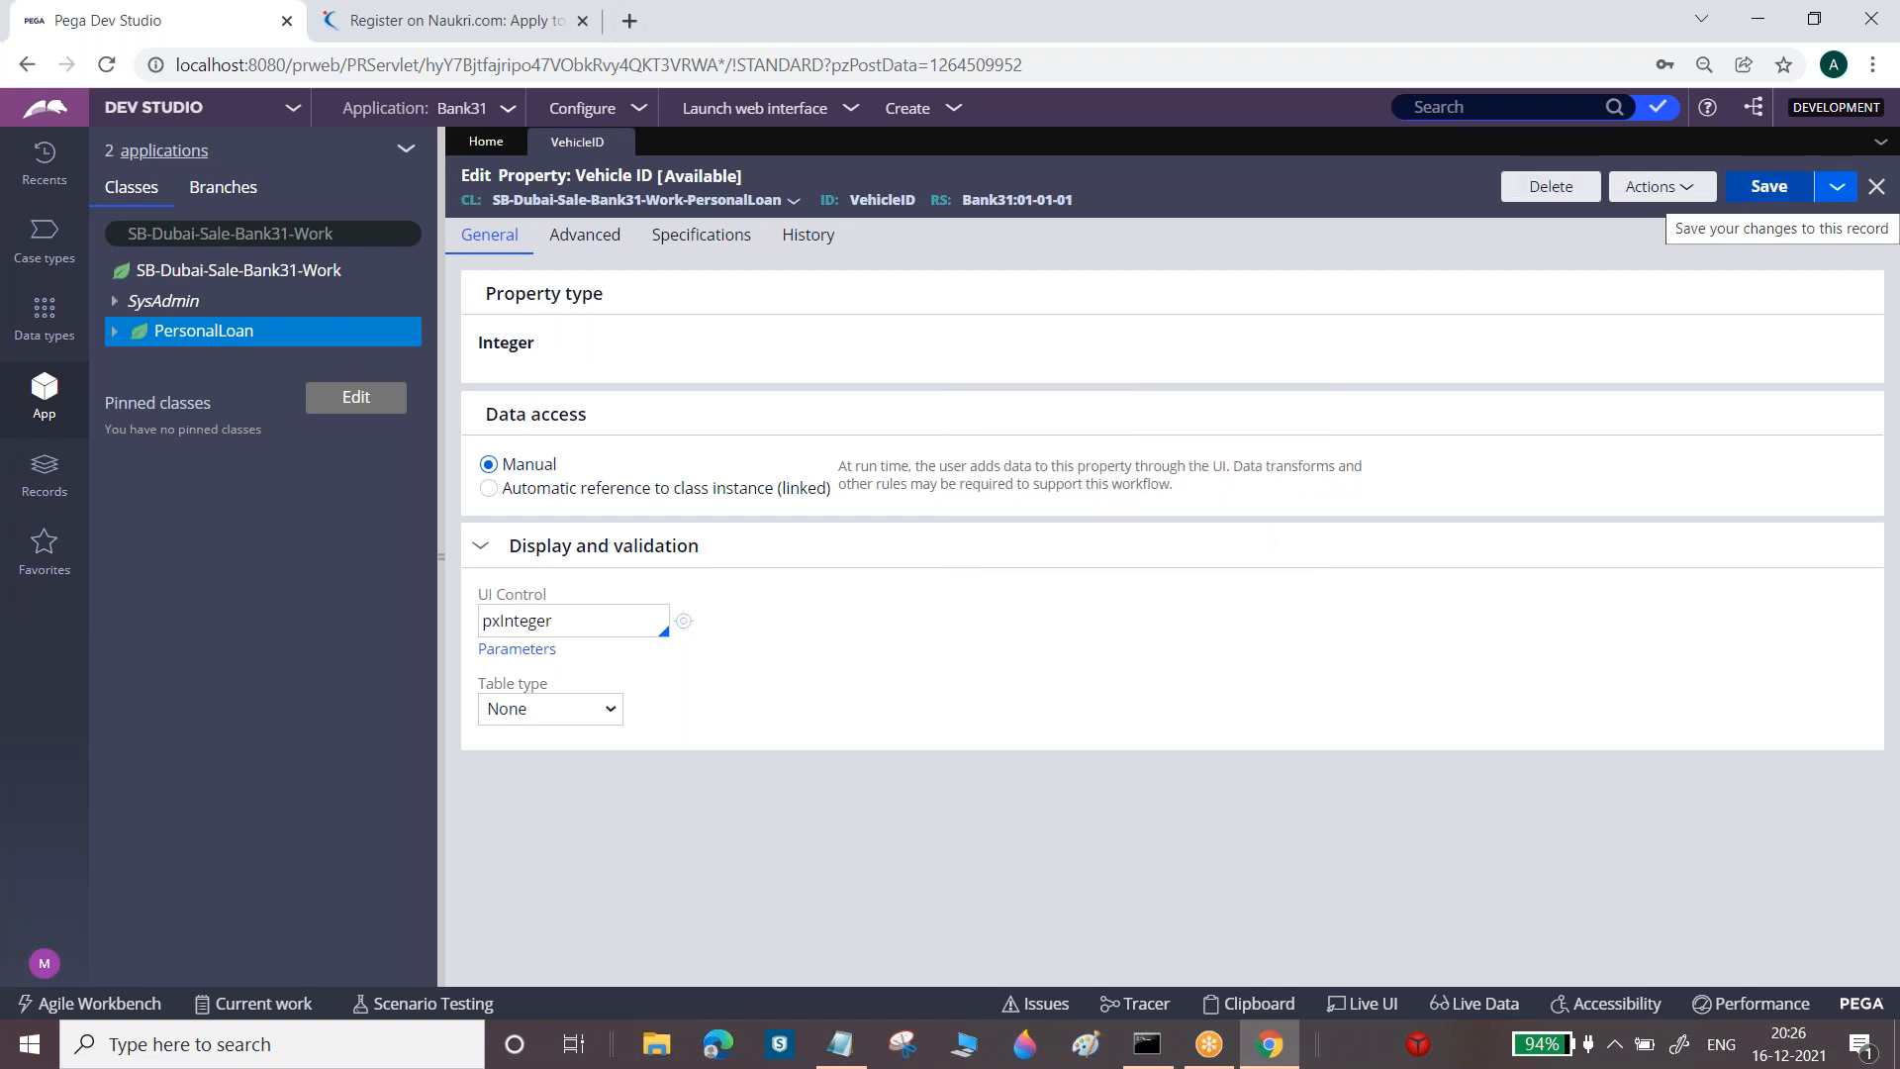
double_click(506, 337)
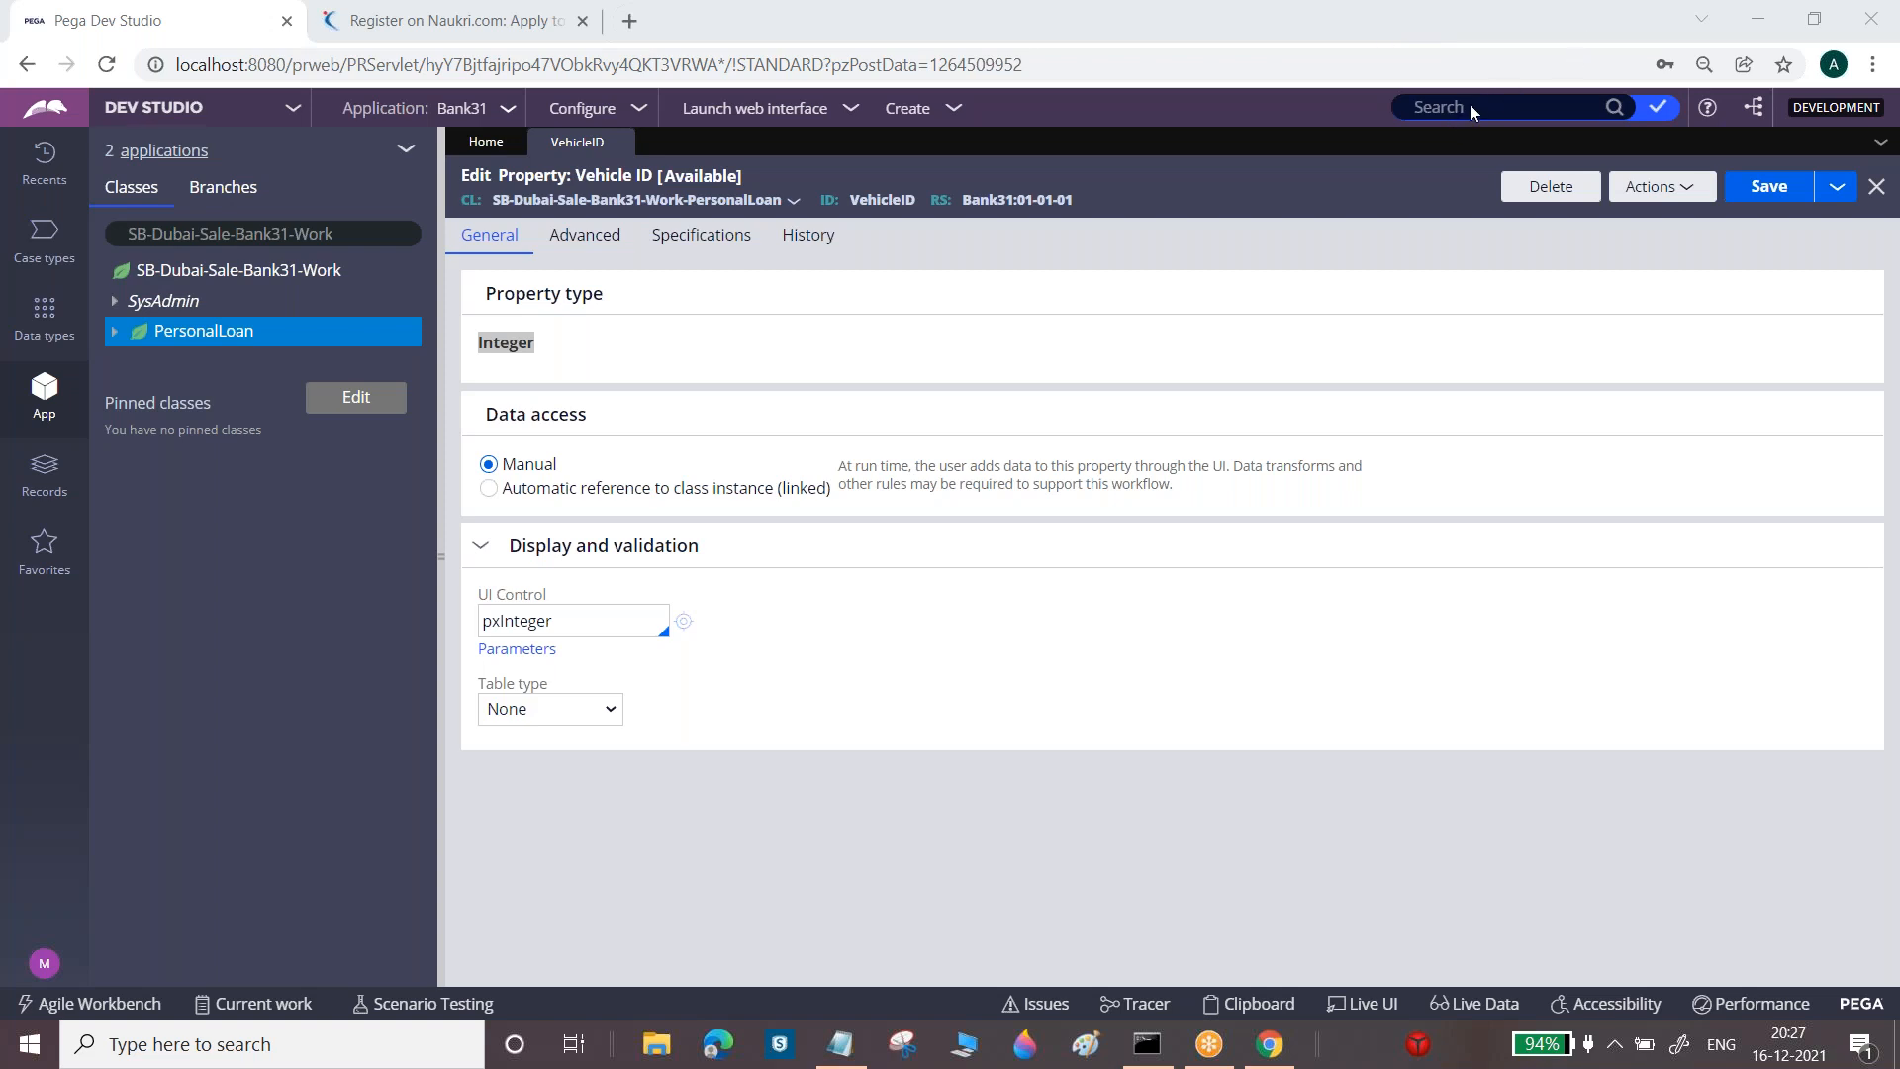
left_click(1197, 288)
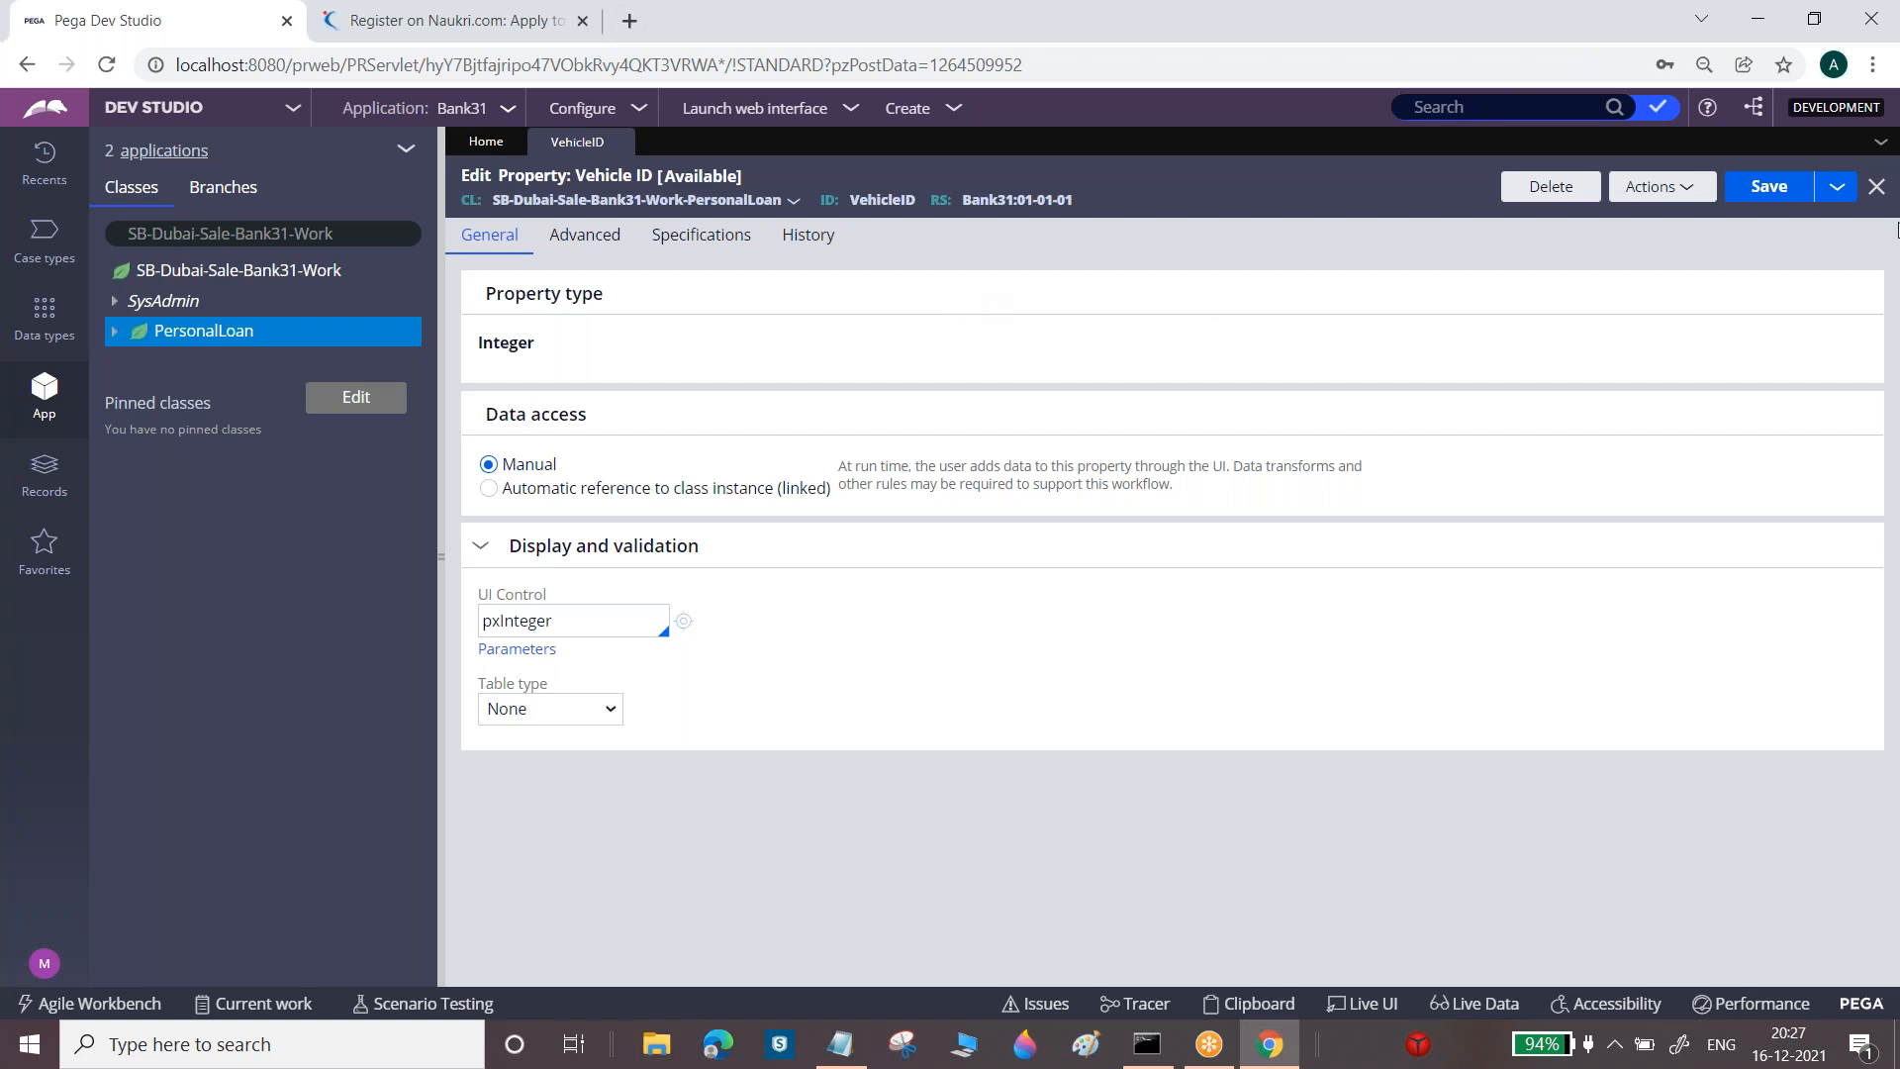
mouse_move(236, 341)
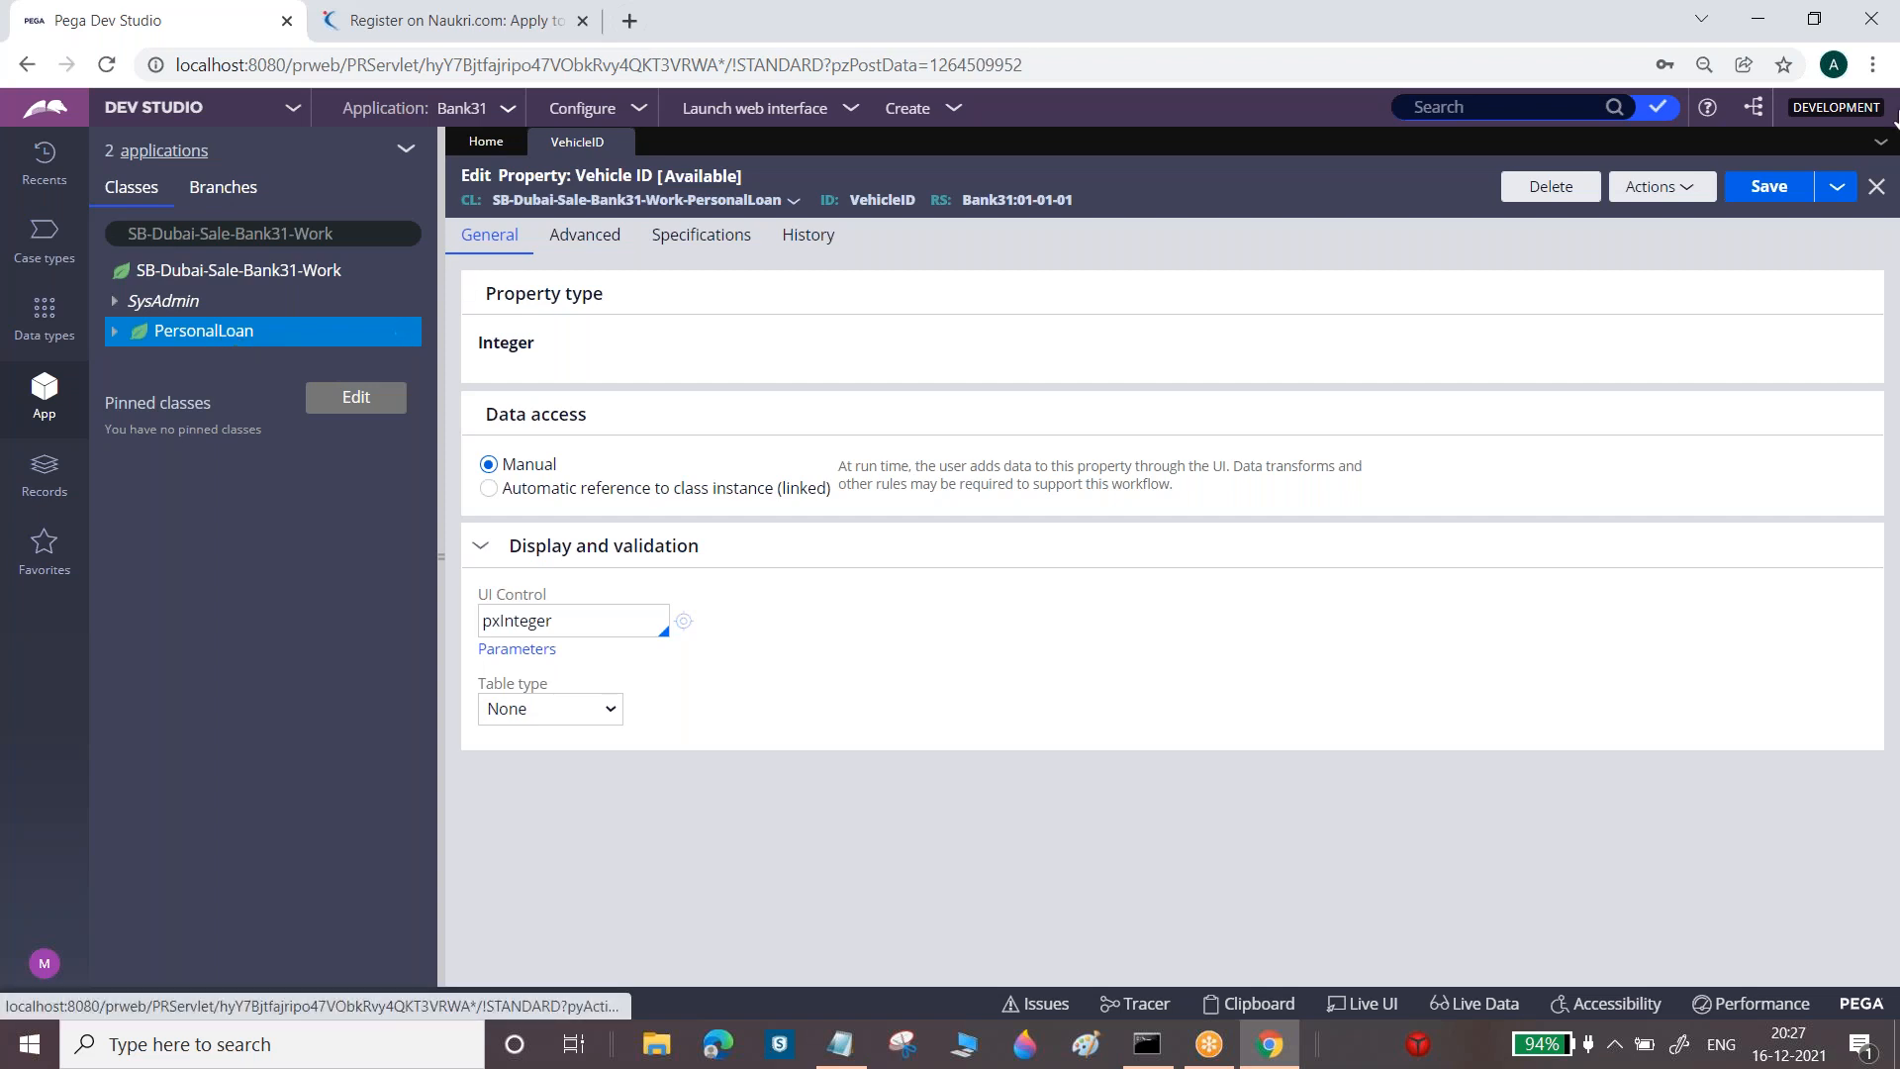
Save Vehicle ID as a new property labelled 'Licence Number' and open it
left_click(1836, 186)
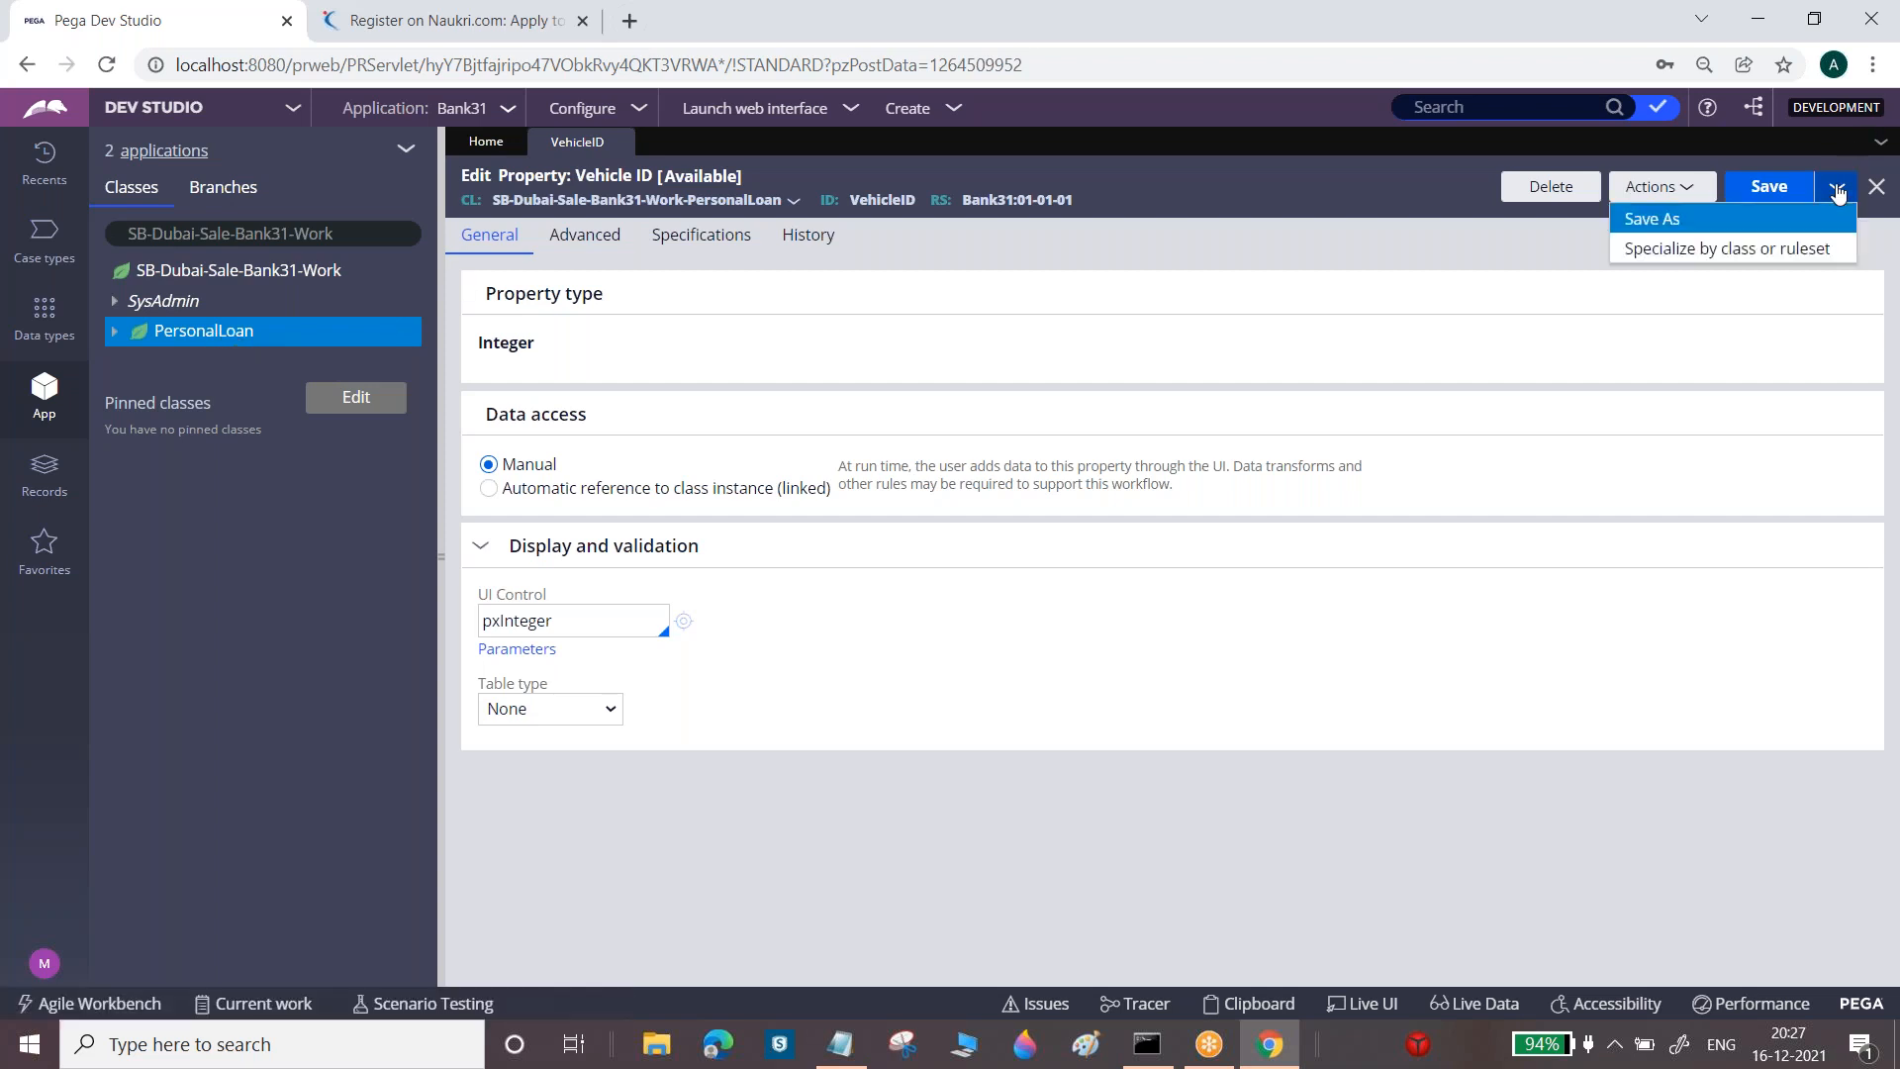
left_click(1761, 227)
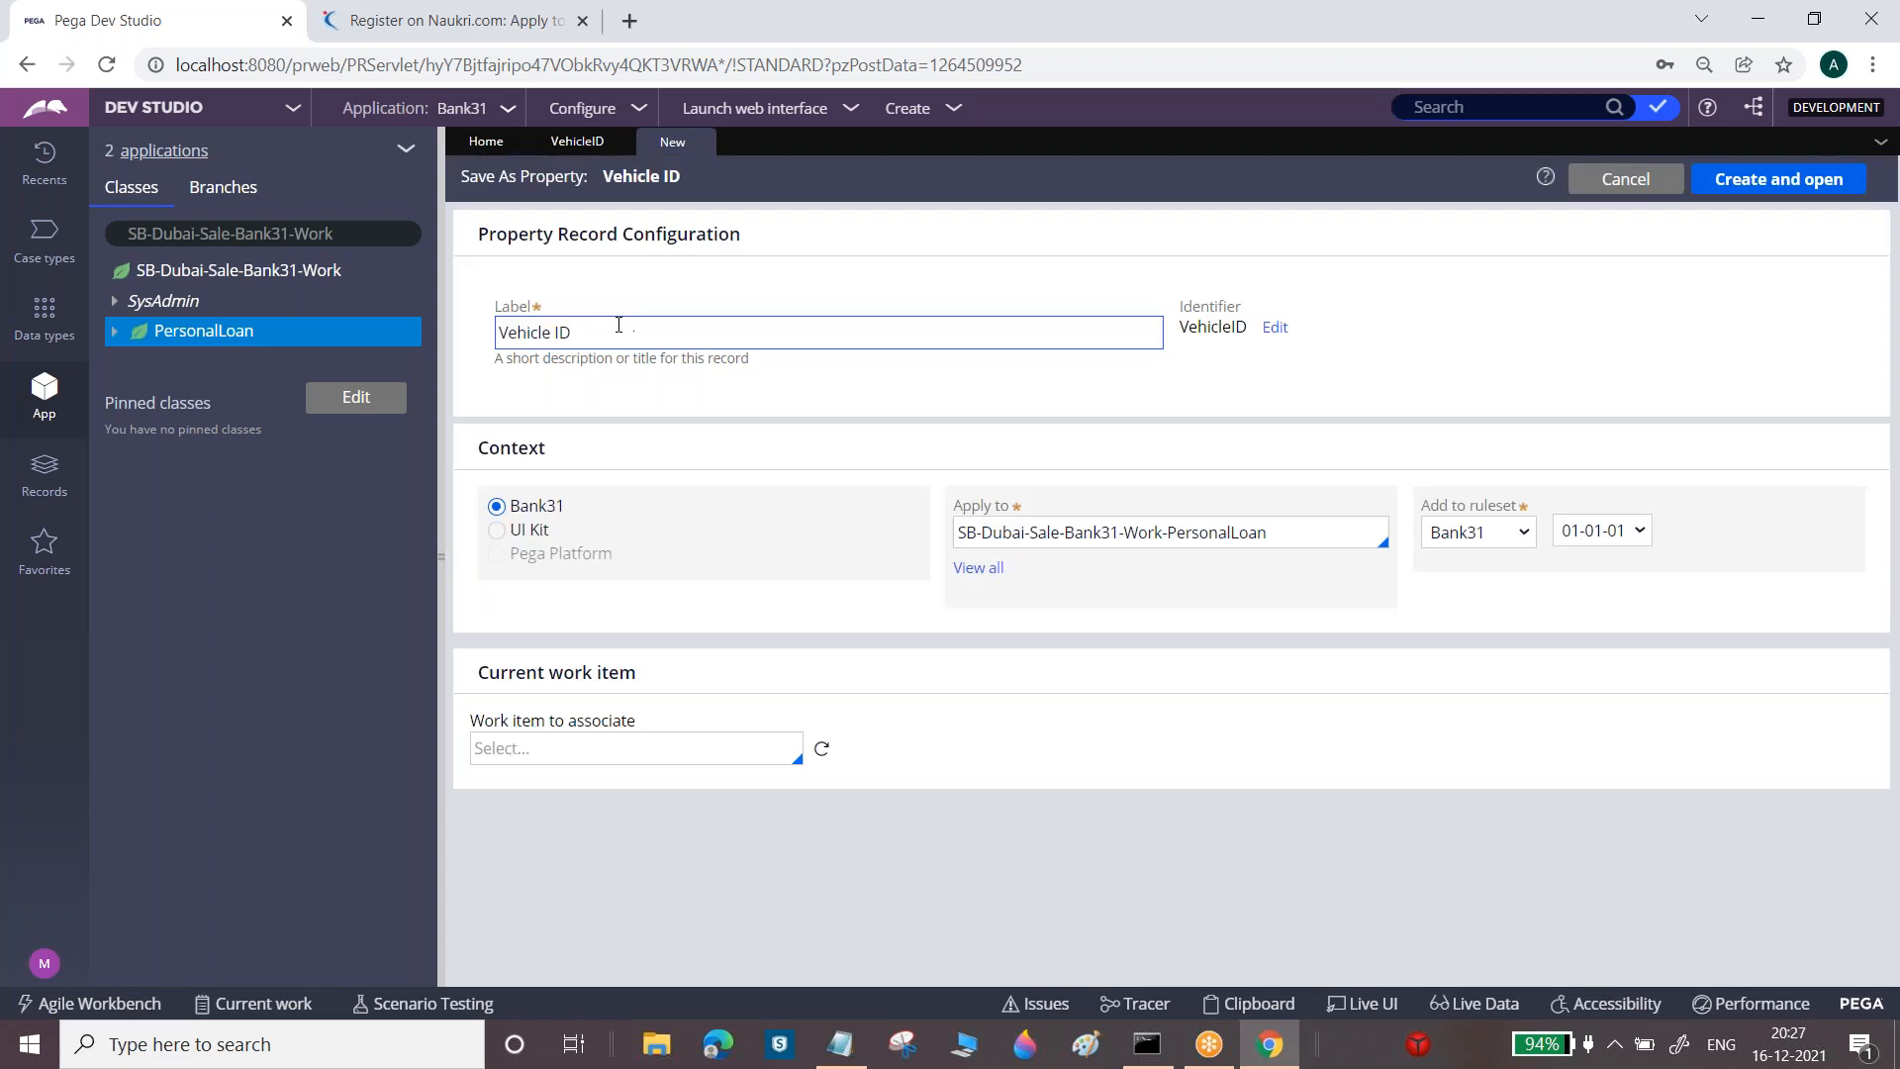
triple_click(608, 327)
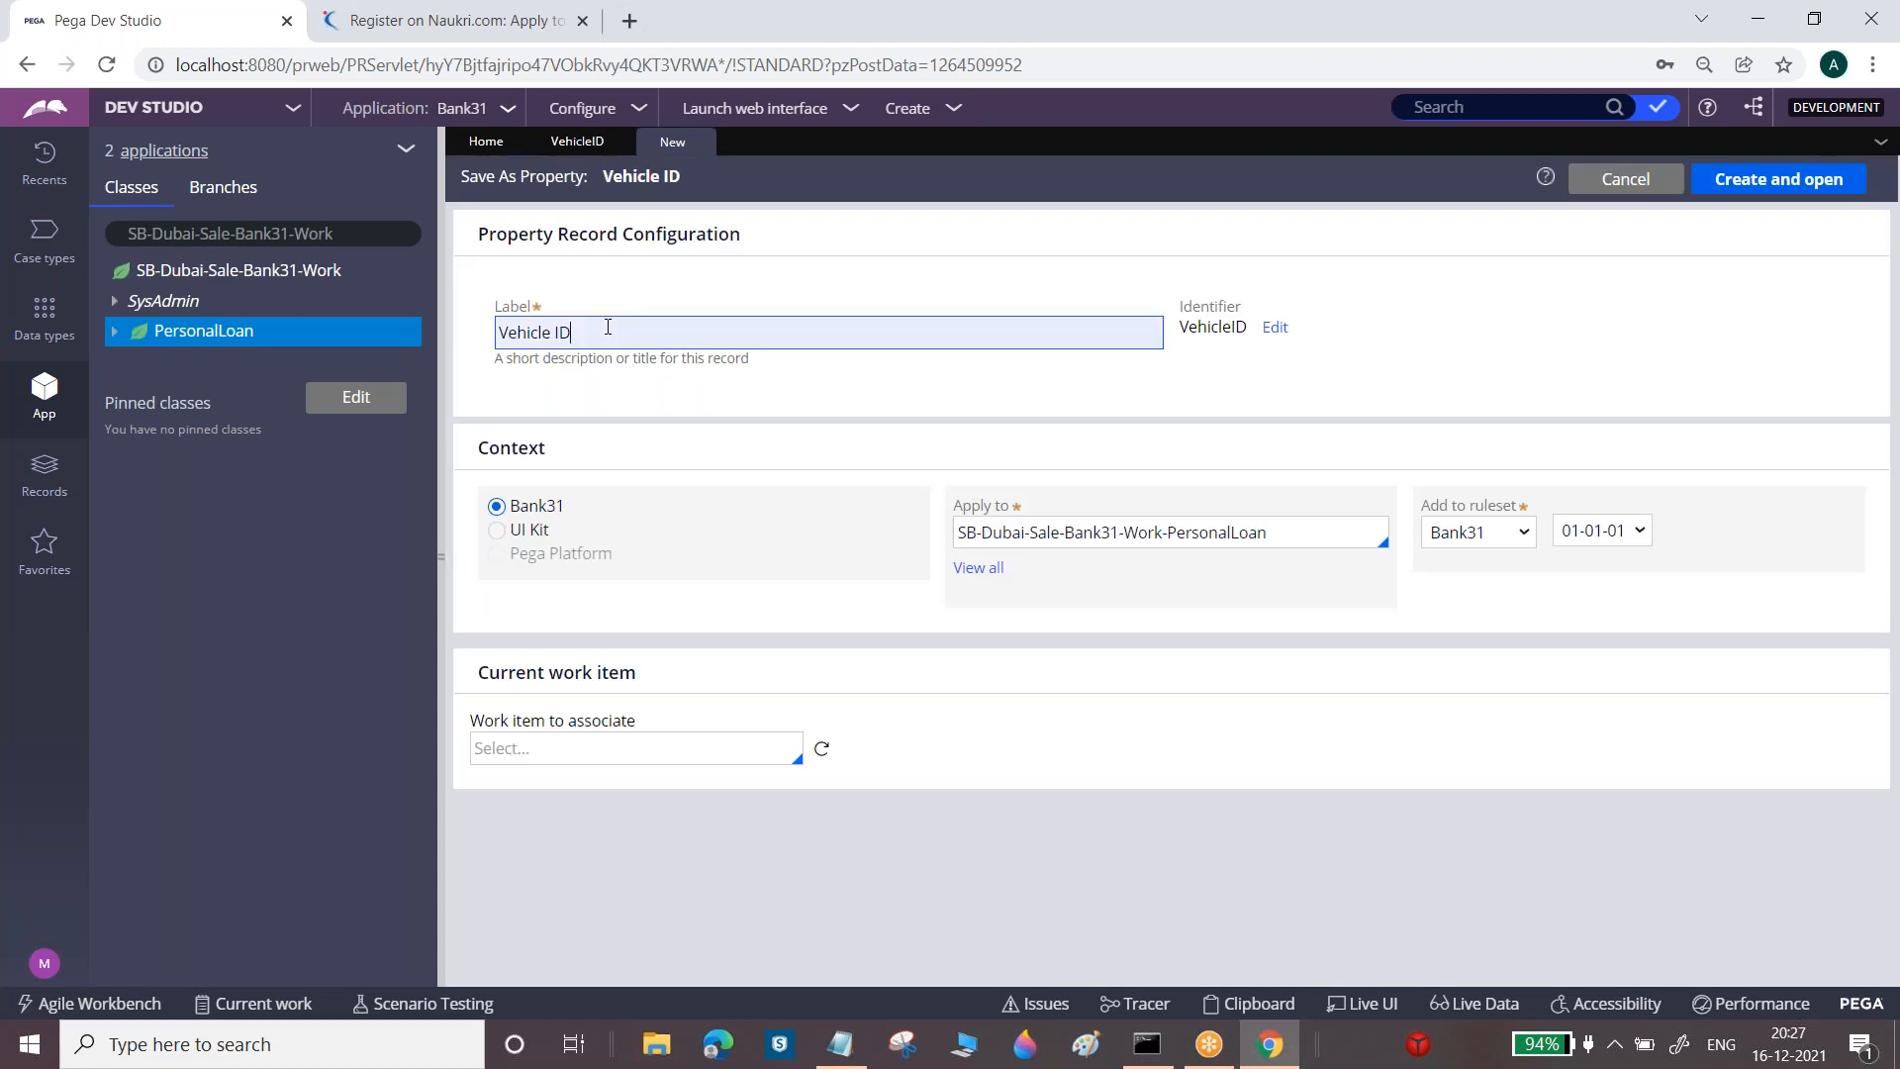
type("Licence N")
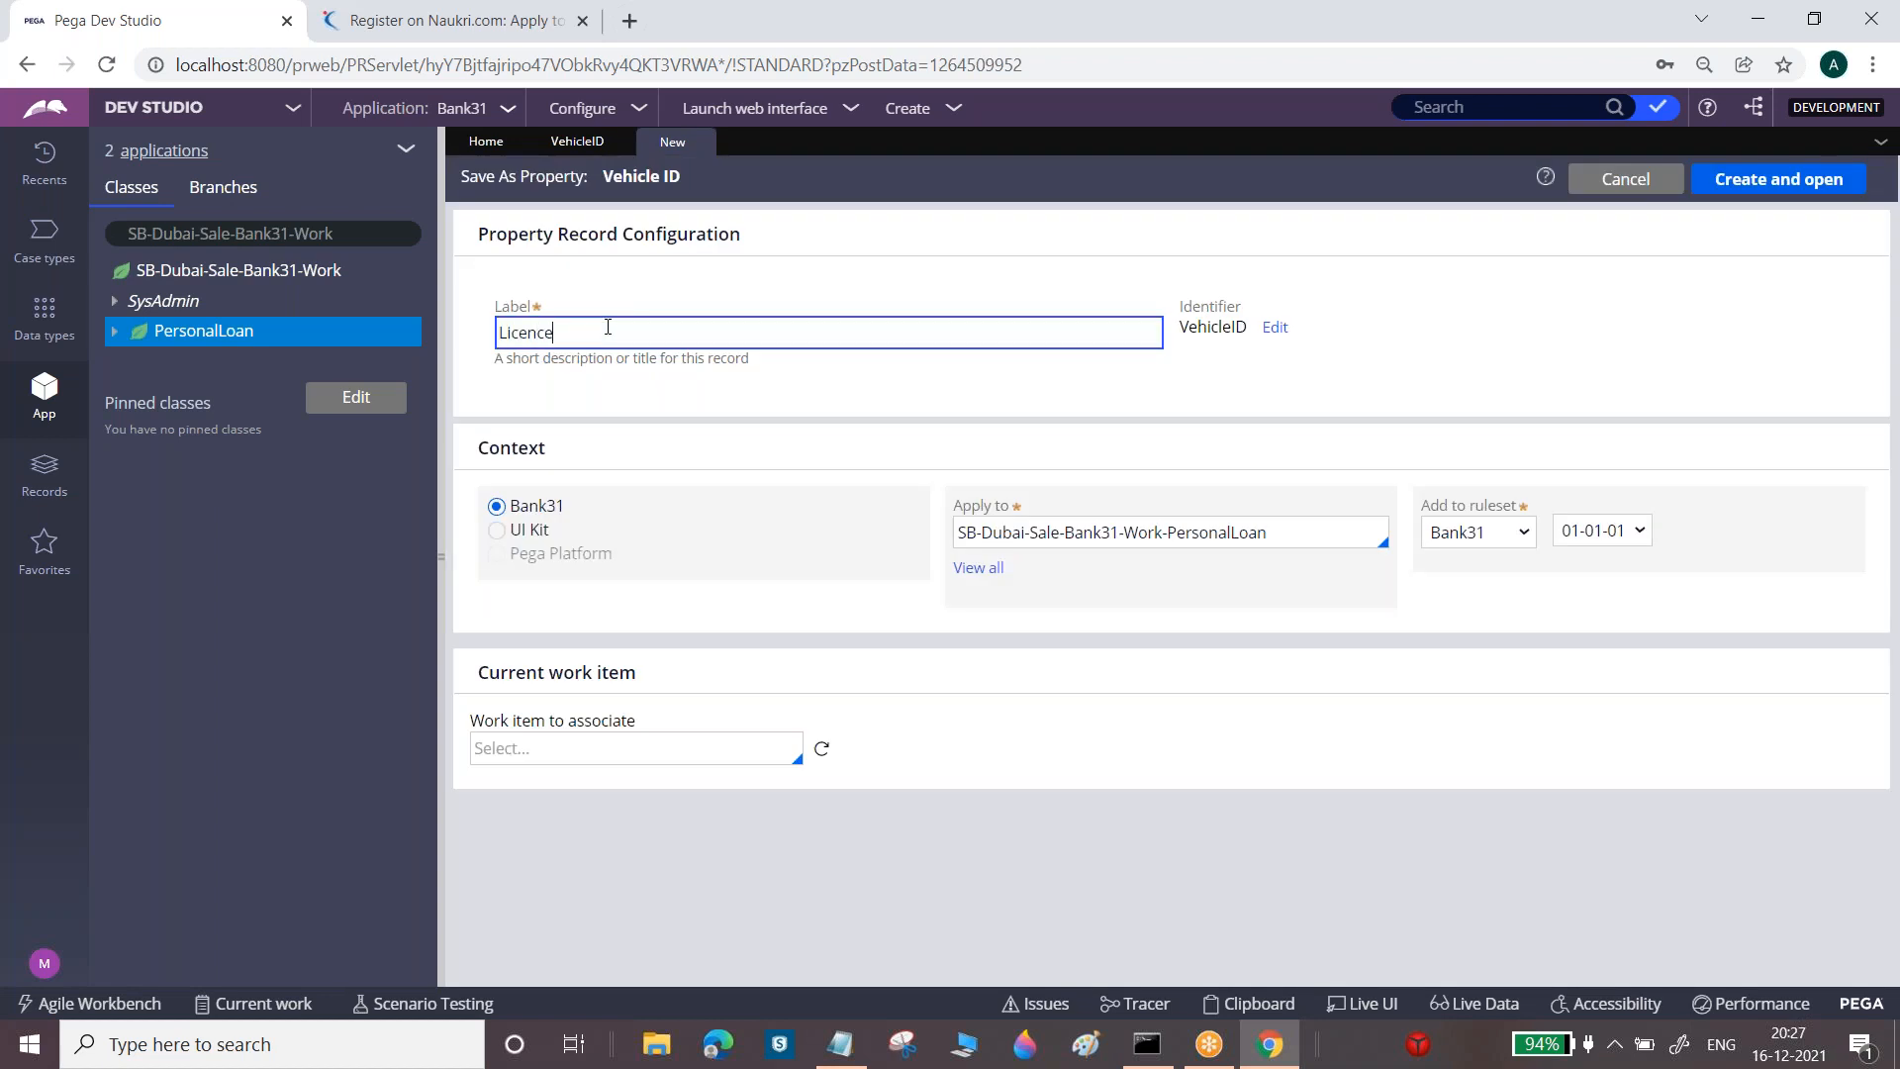
type("umber")
left_click(1836, 181)
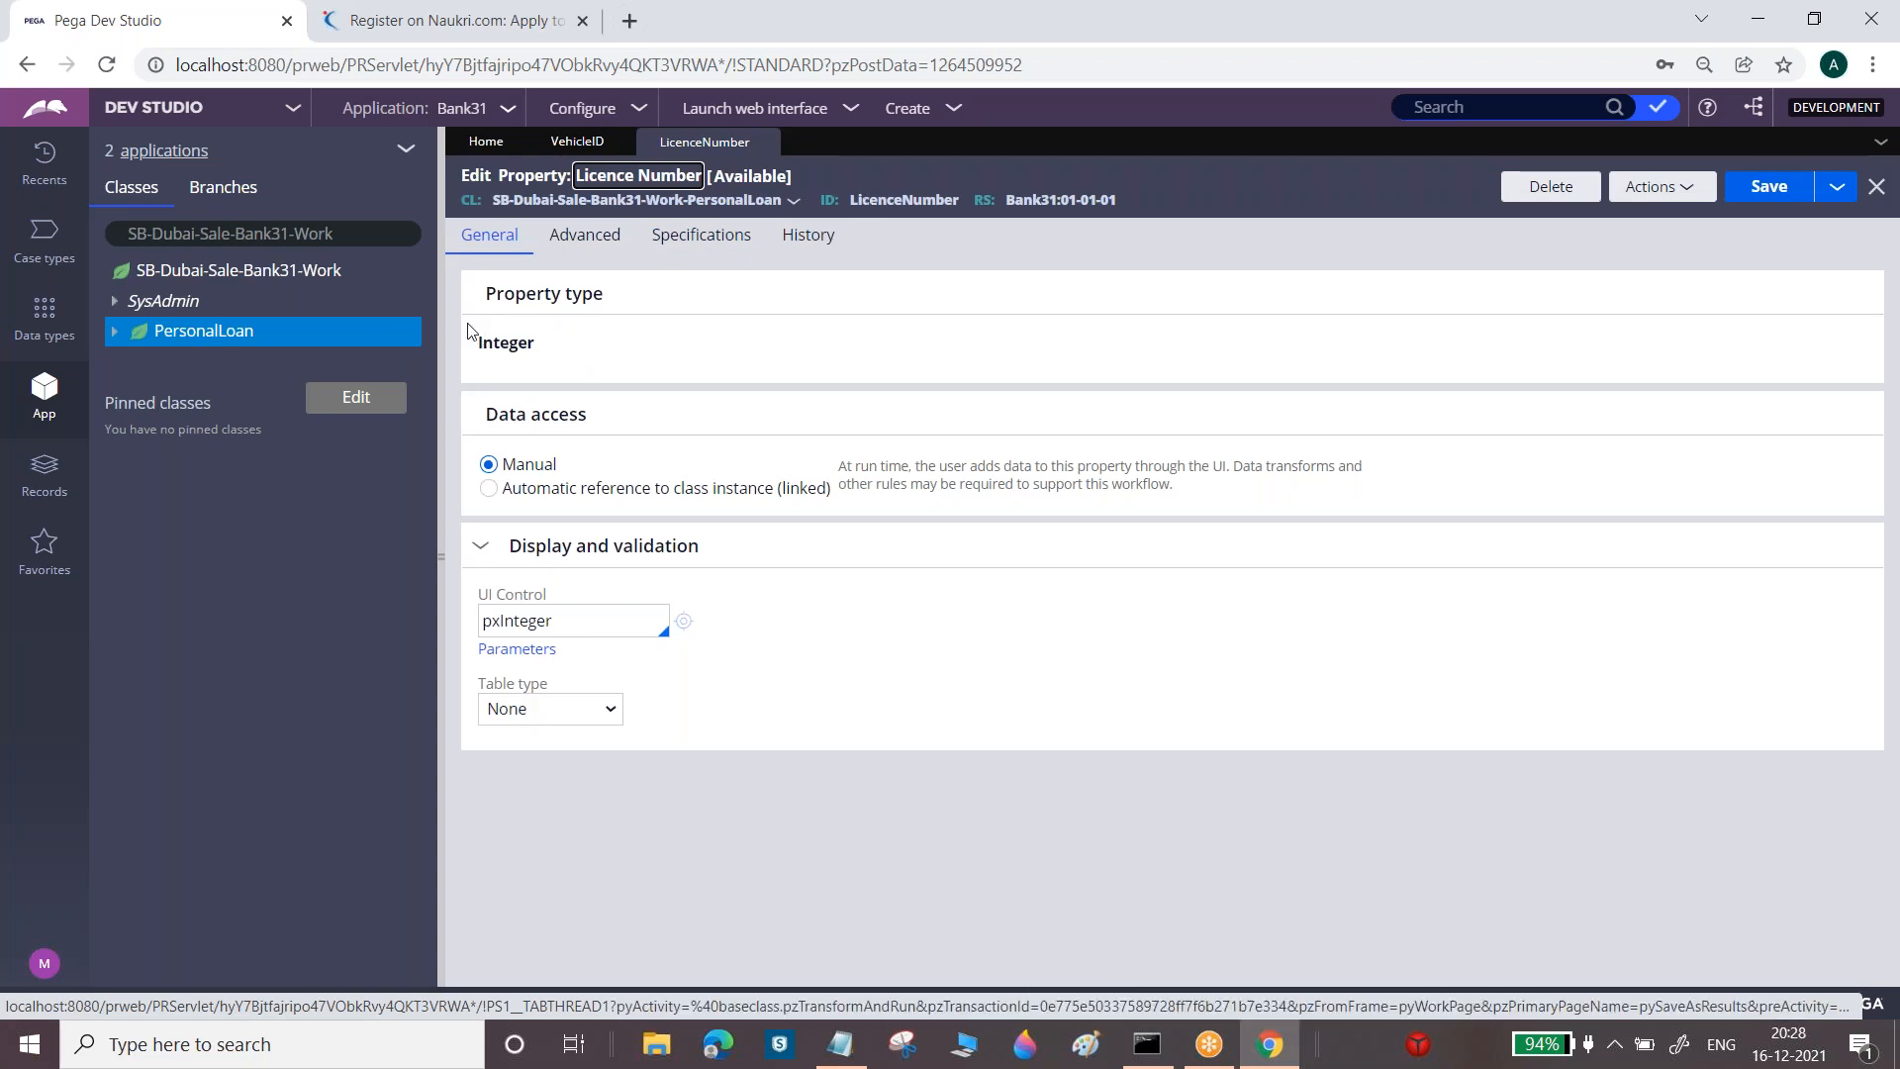
Start a new property from the PersonalLoan class's Create > Data Model > Property menu
right_click(230, 339)
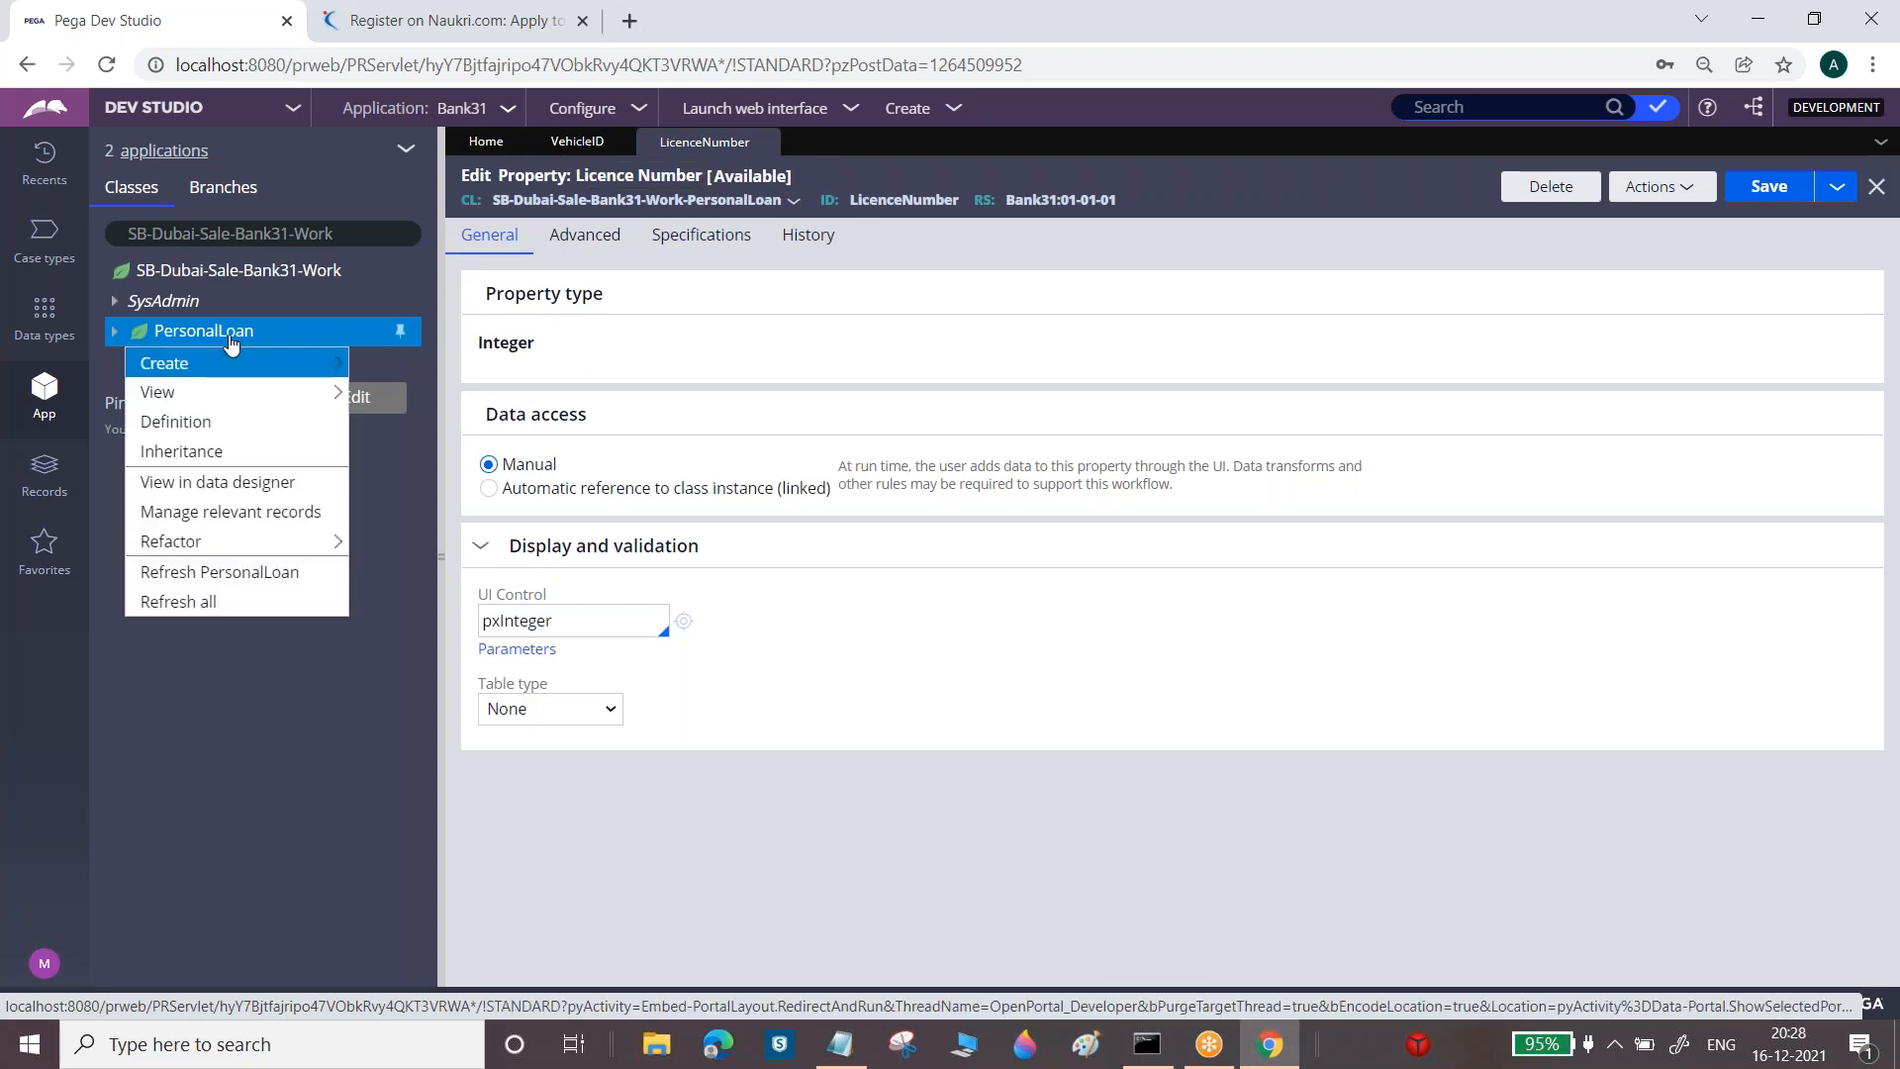
mouse_move(193, 362)
mouse_move(442, 410)
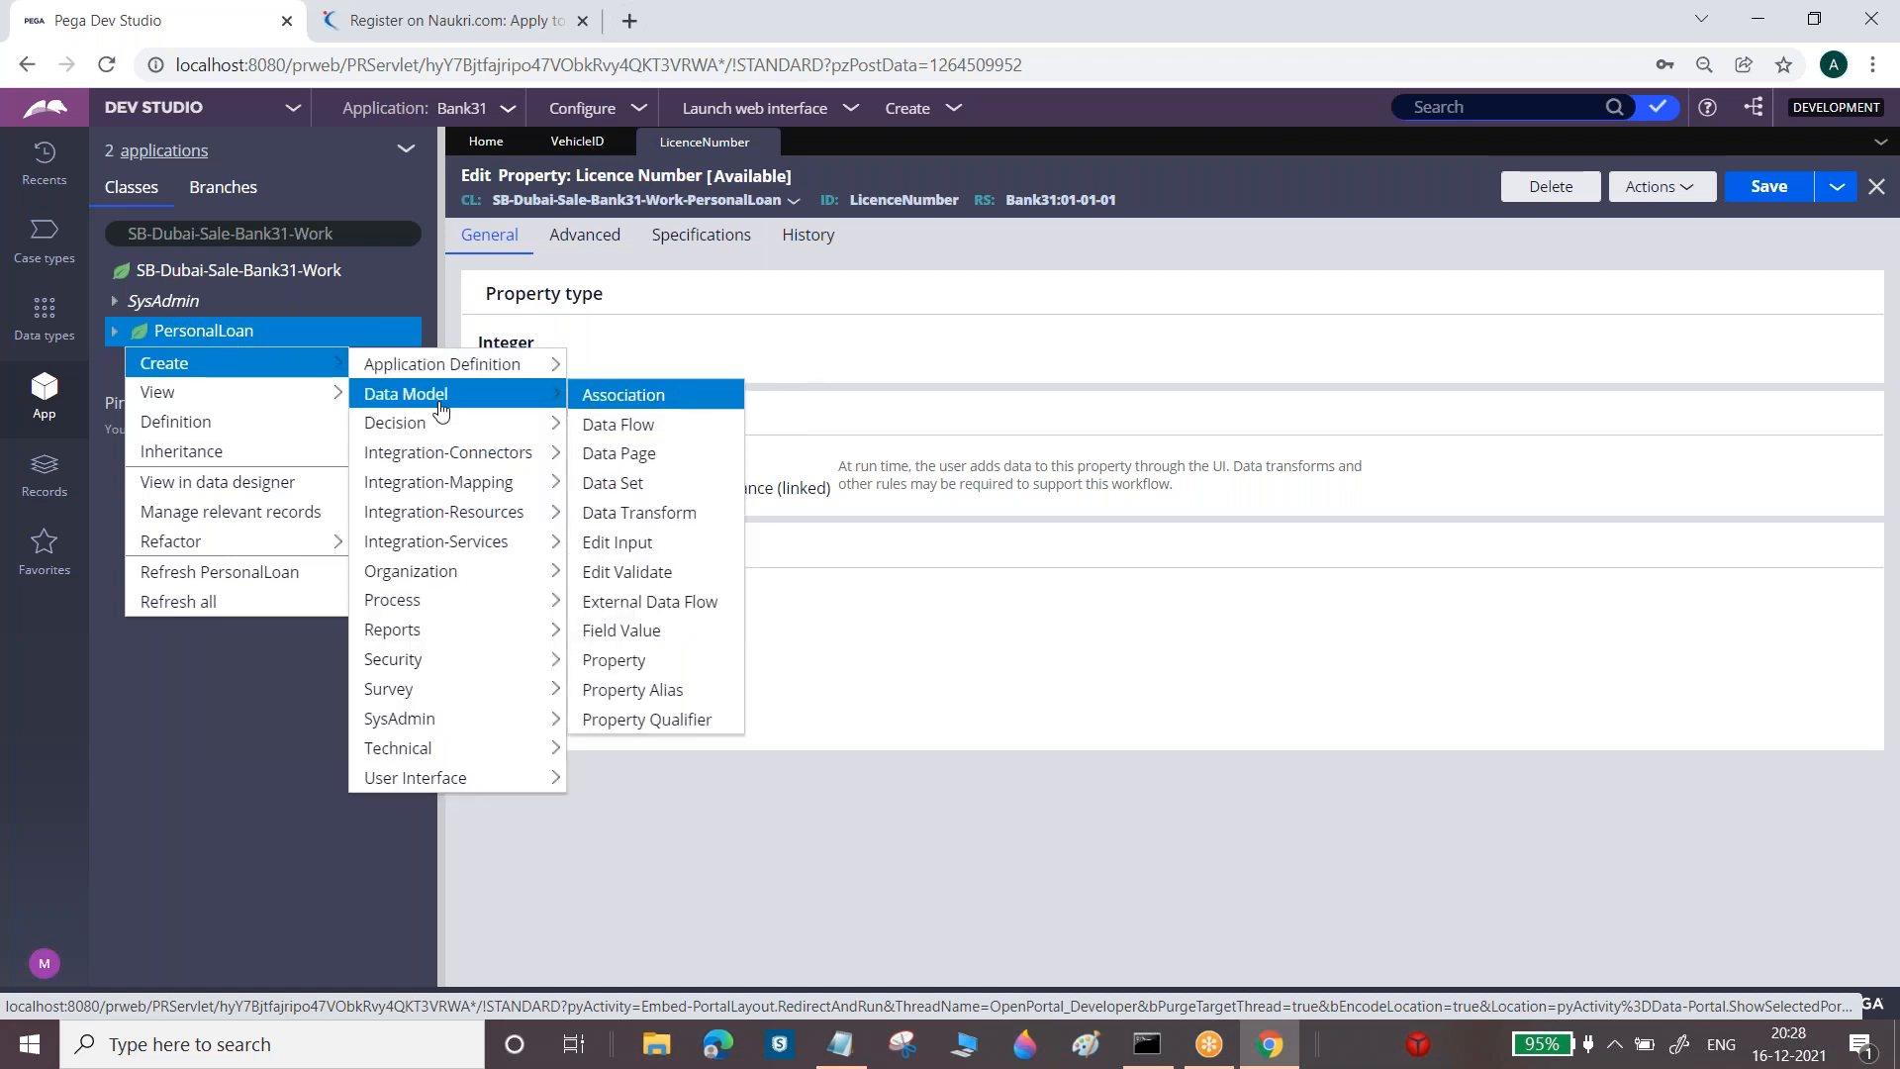
mouse_move(346, 388)
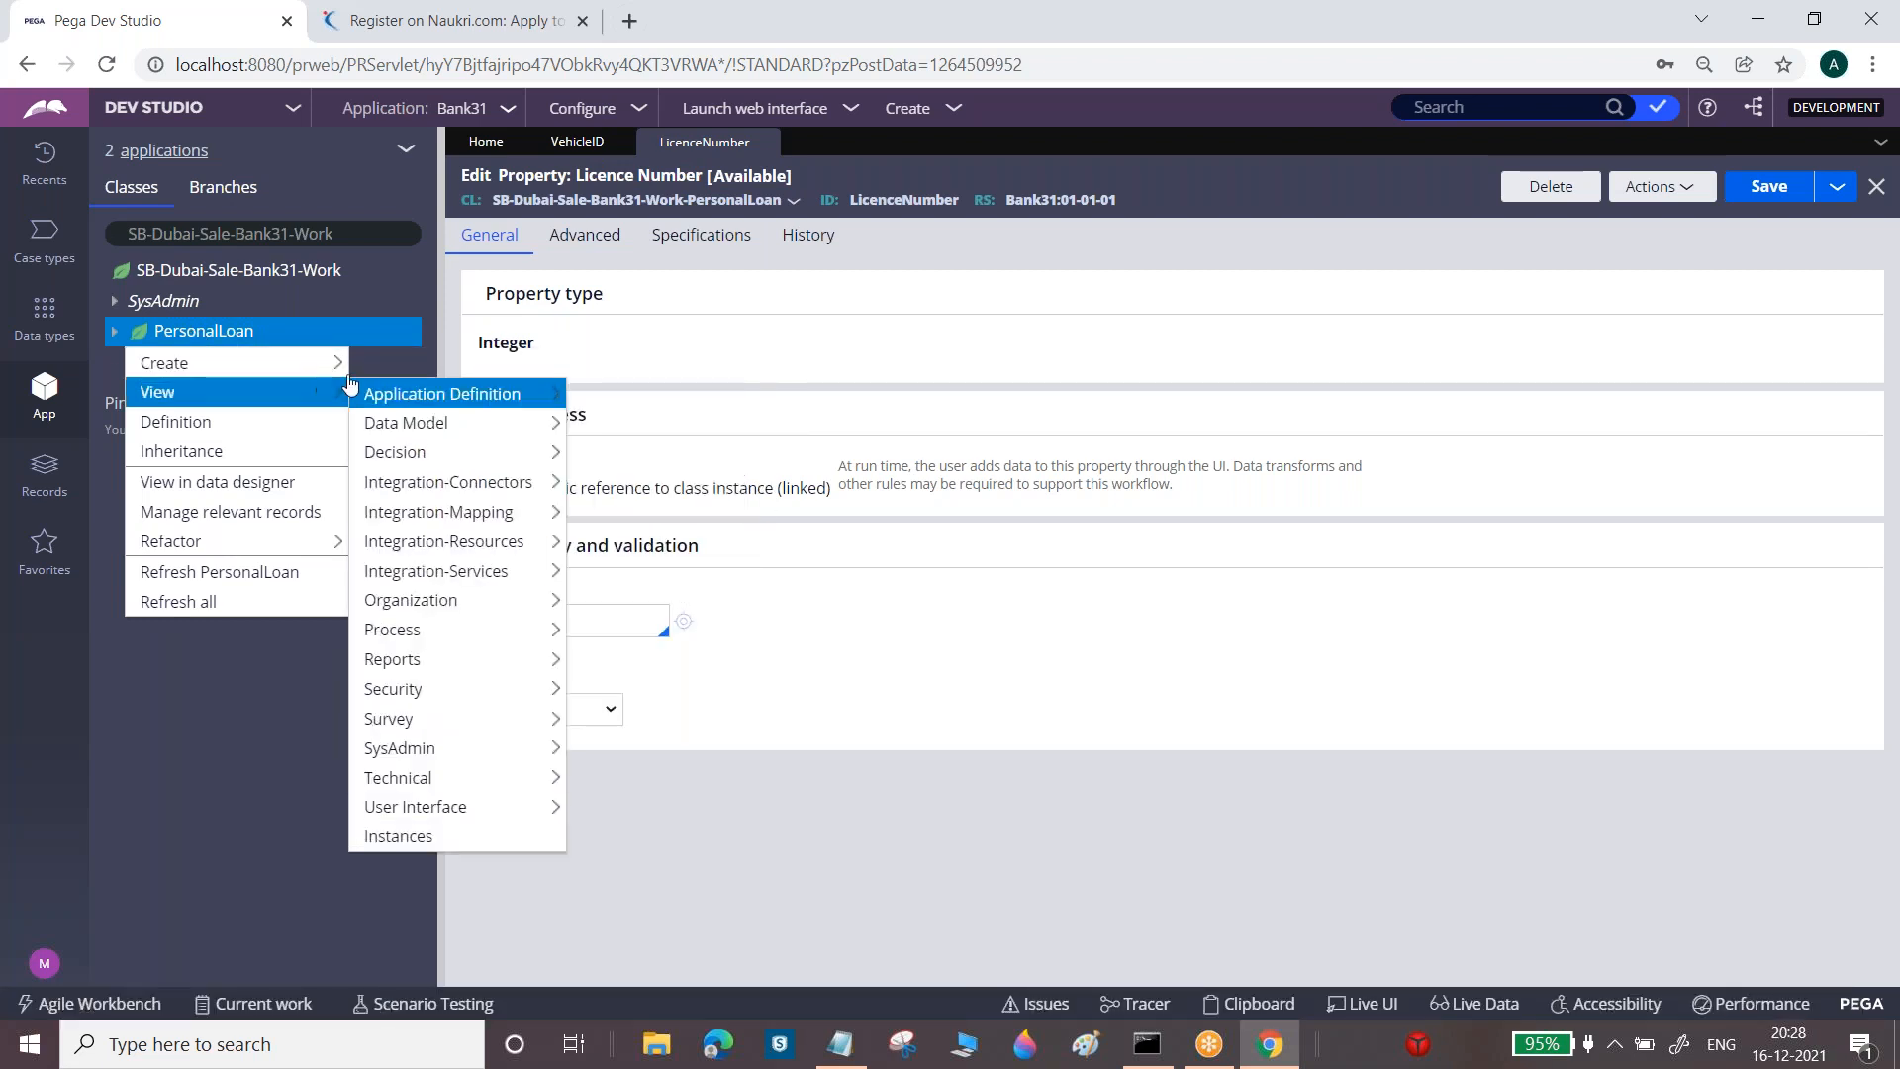
mouse_move(539, 394)
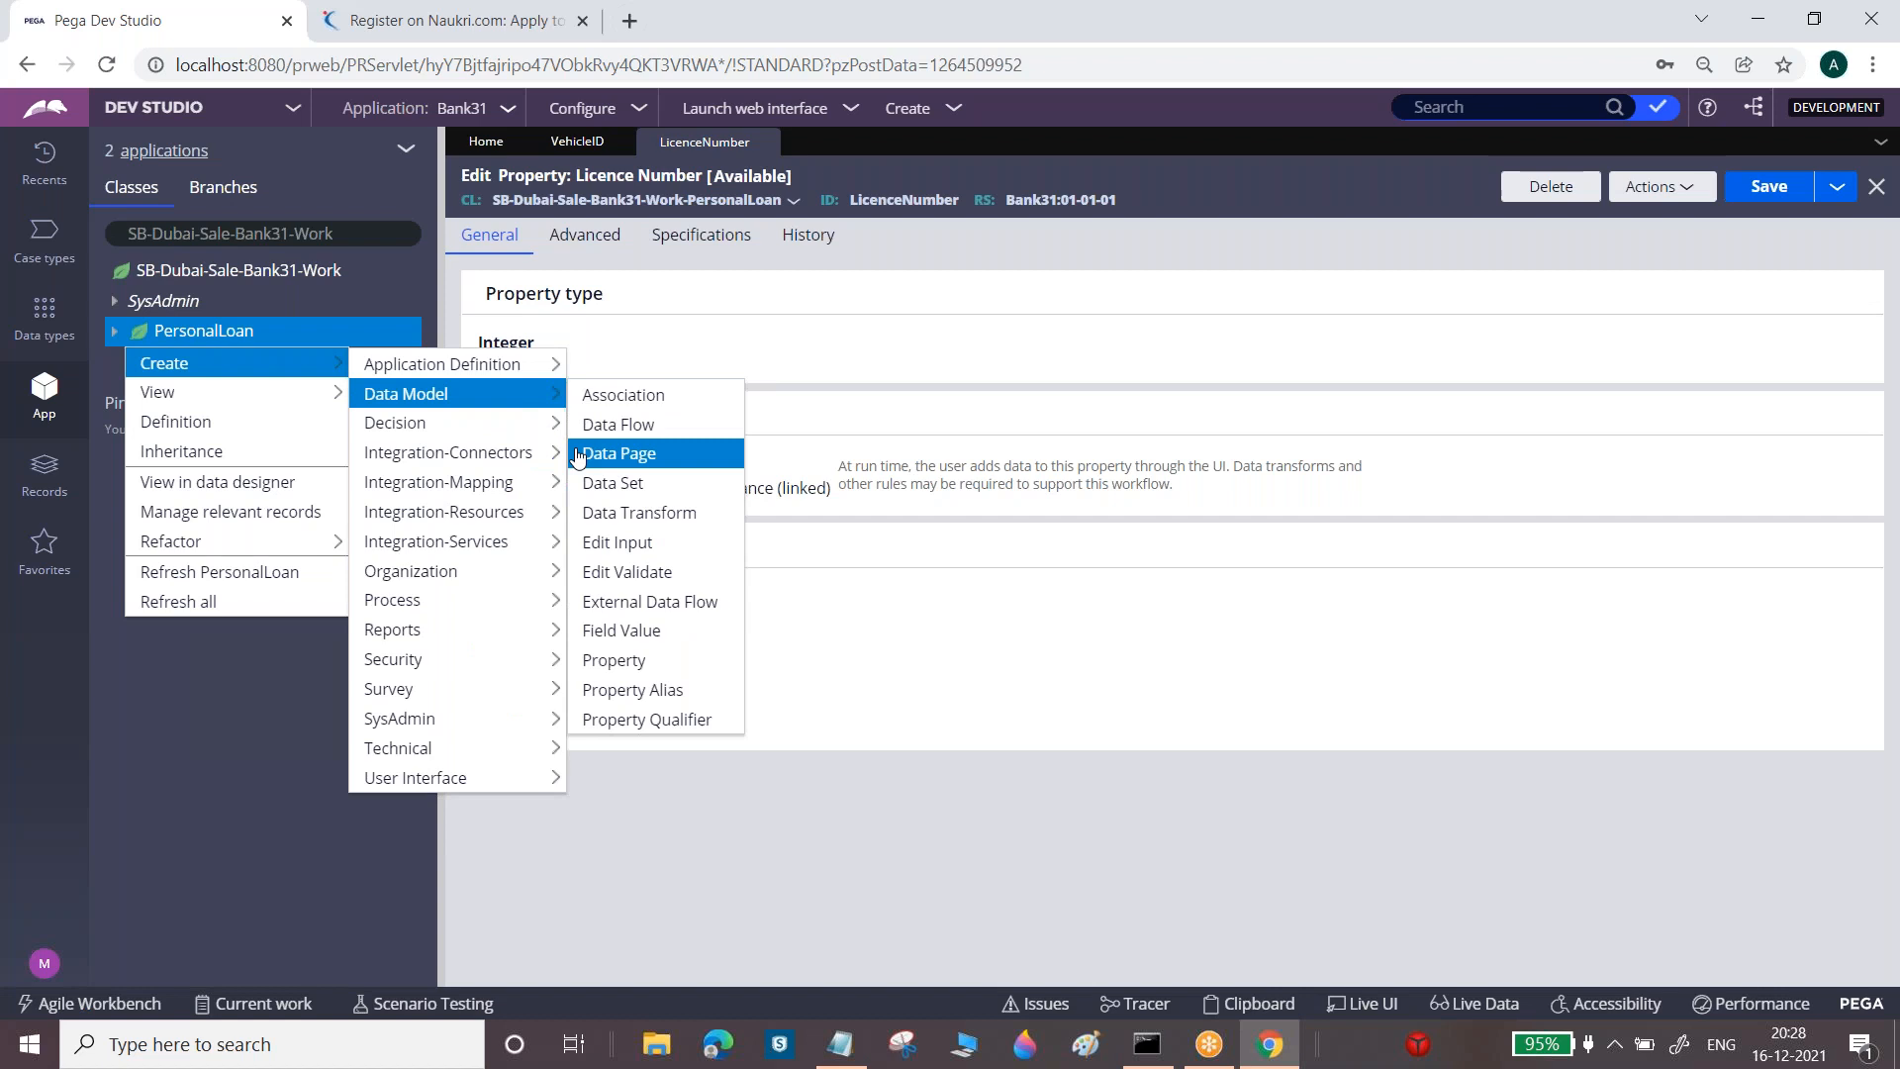
left_click(624, 661)
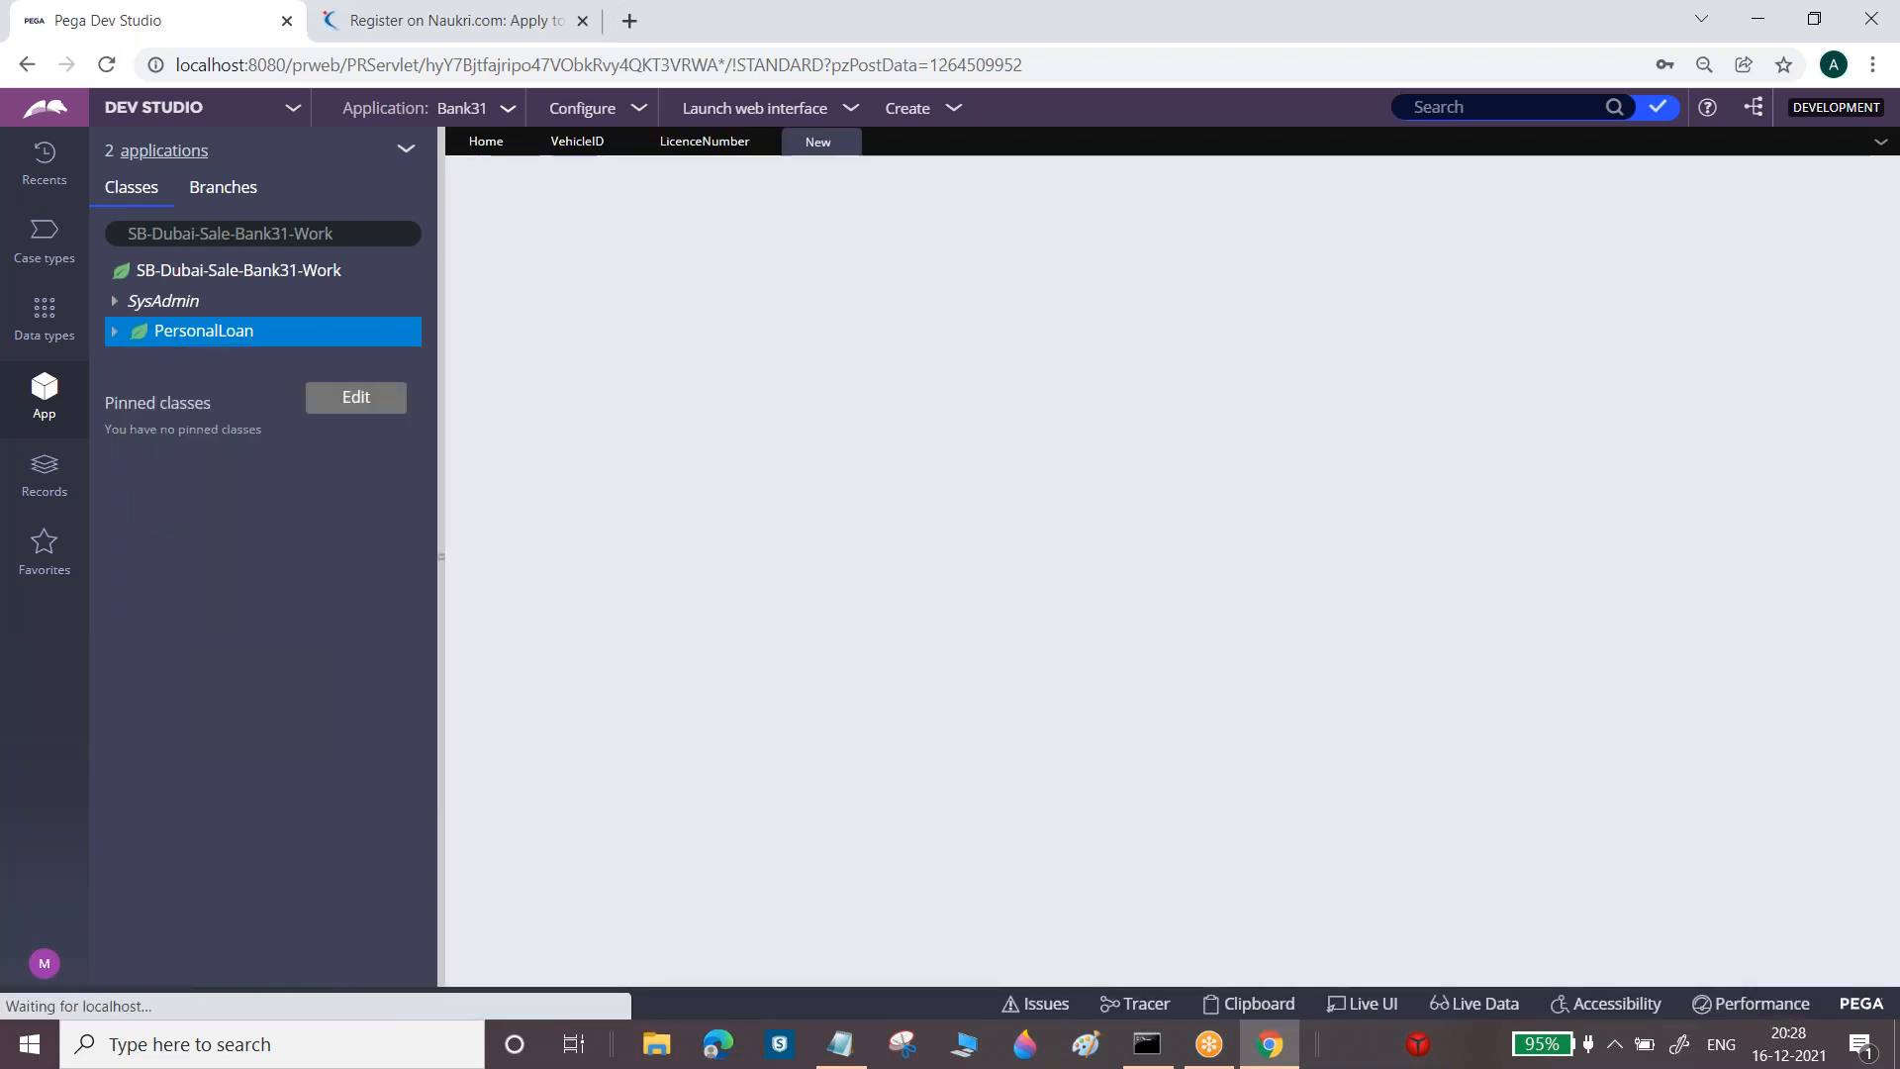
Label it 'Vehicle Holder Name', fixing the typo, then create, open and save it
left_click(777, 345)
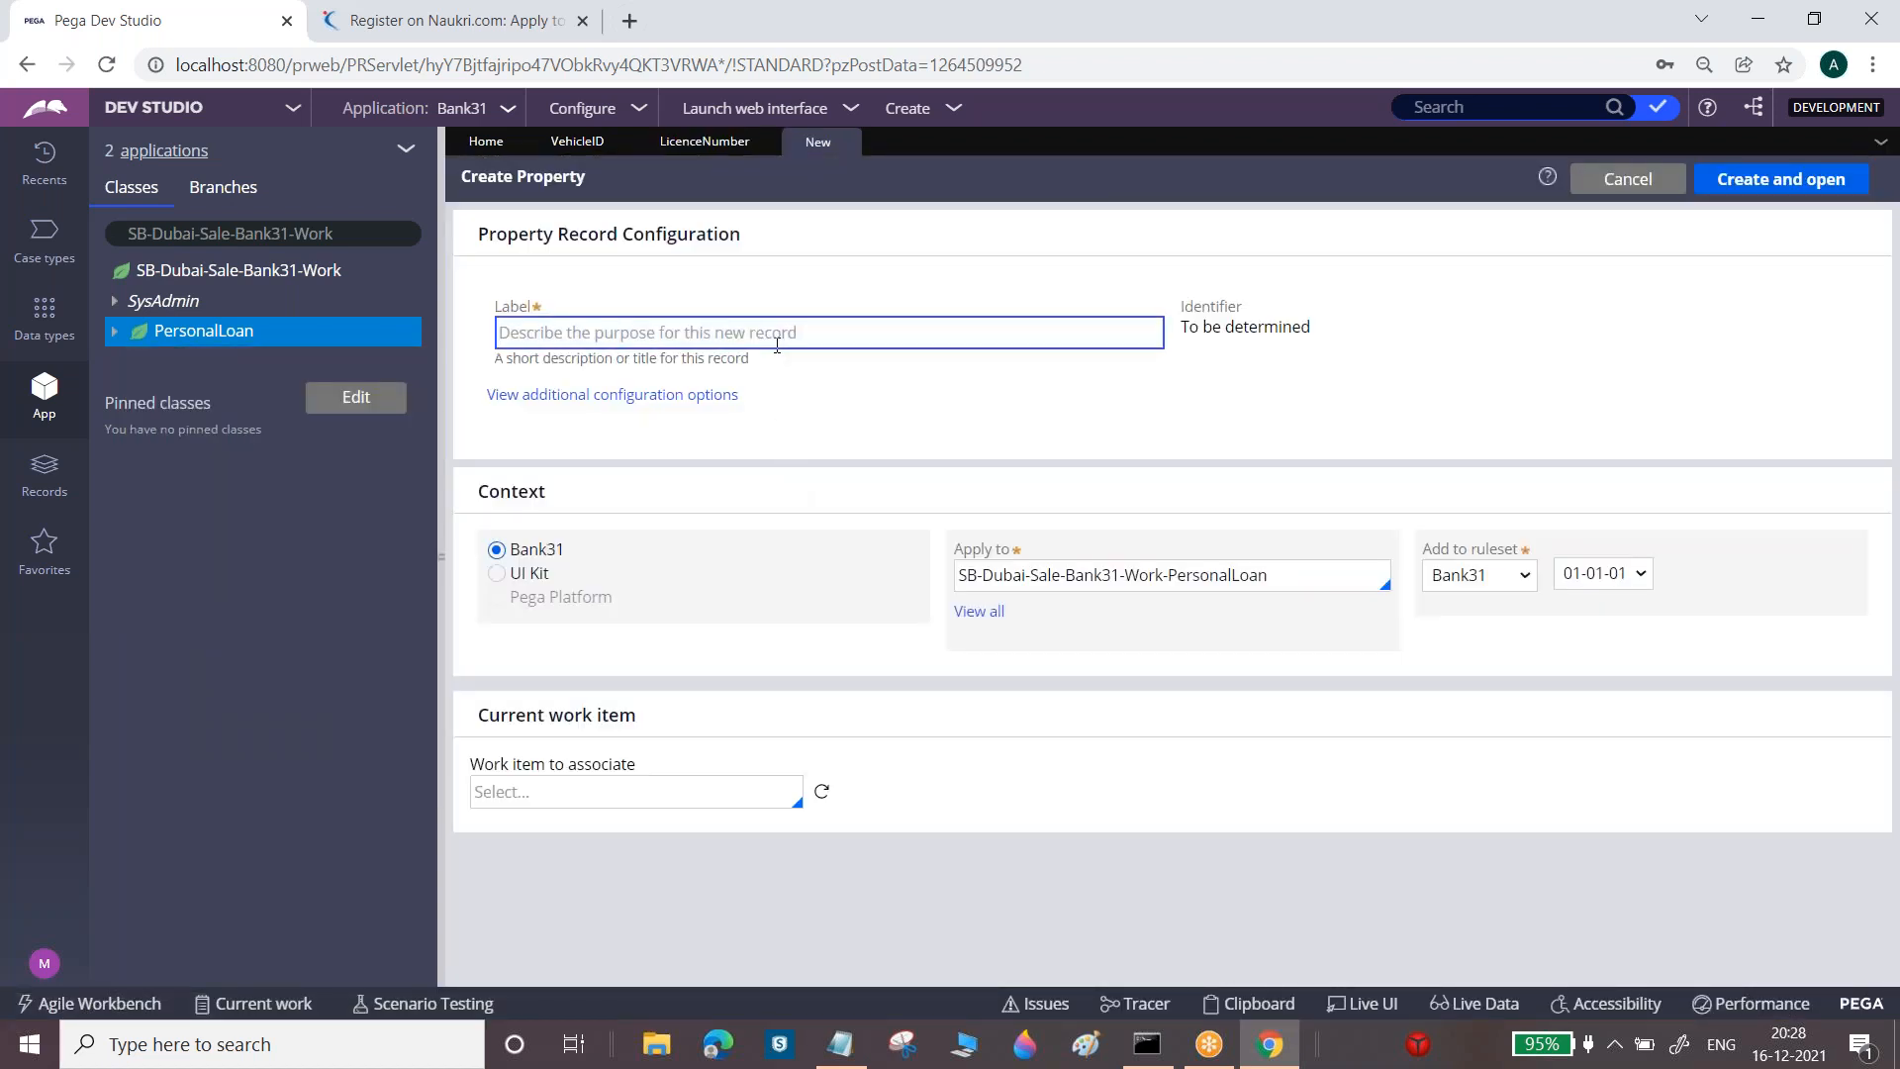
type("Ve")
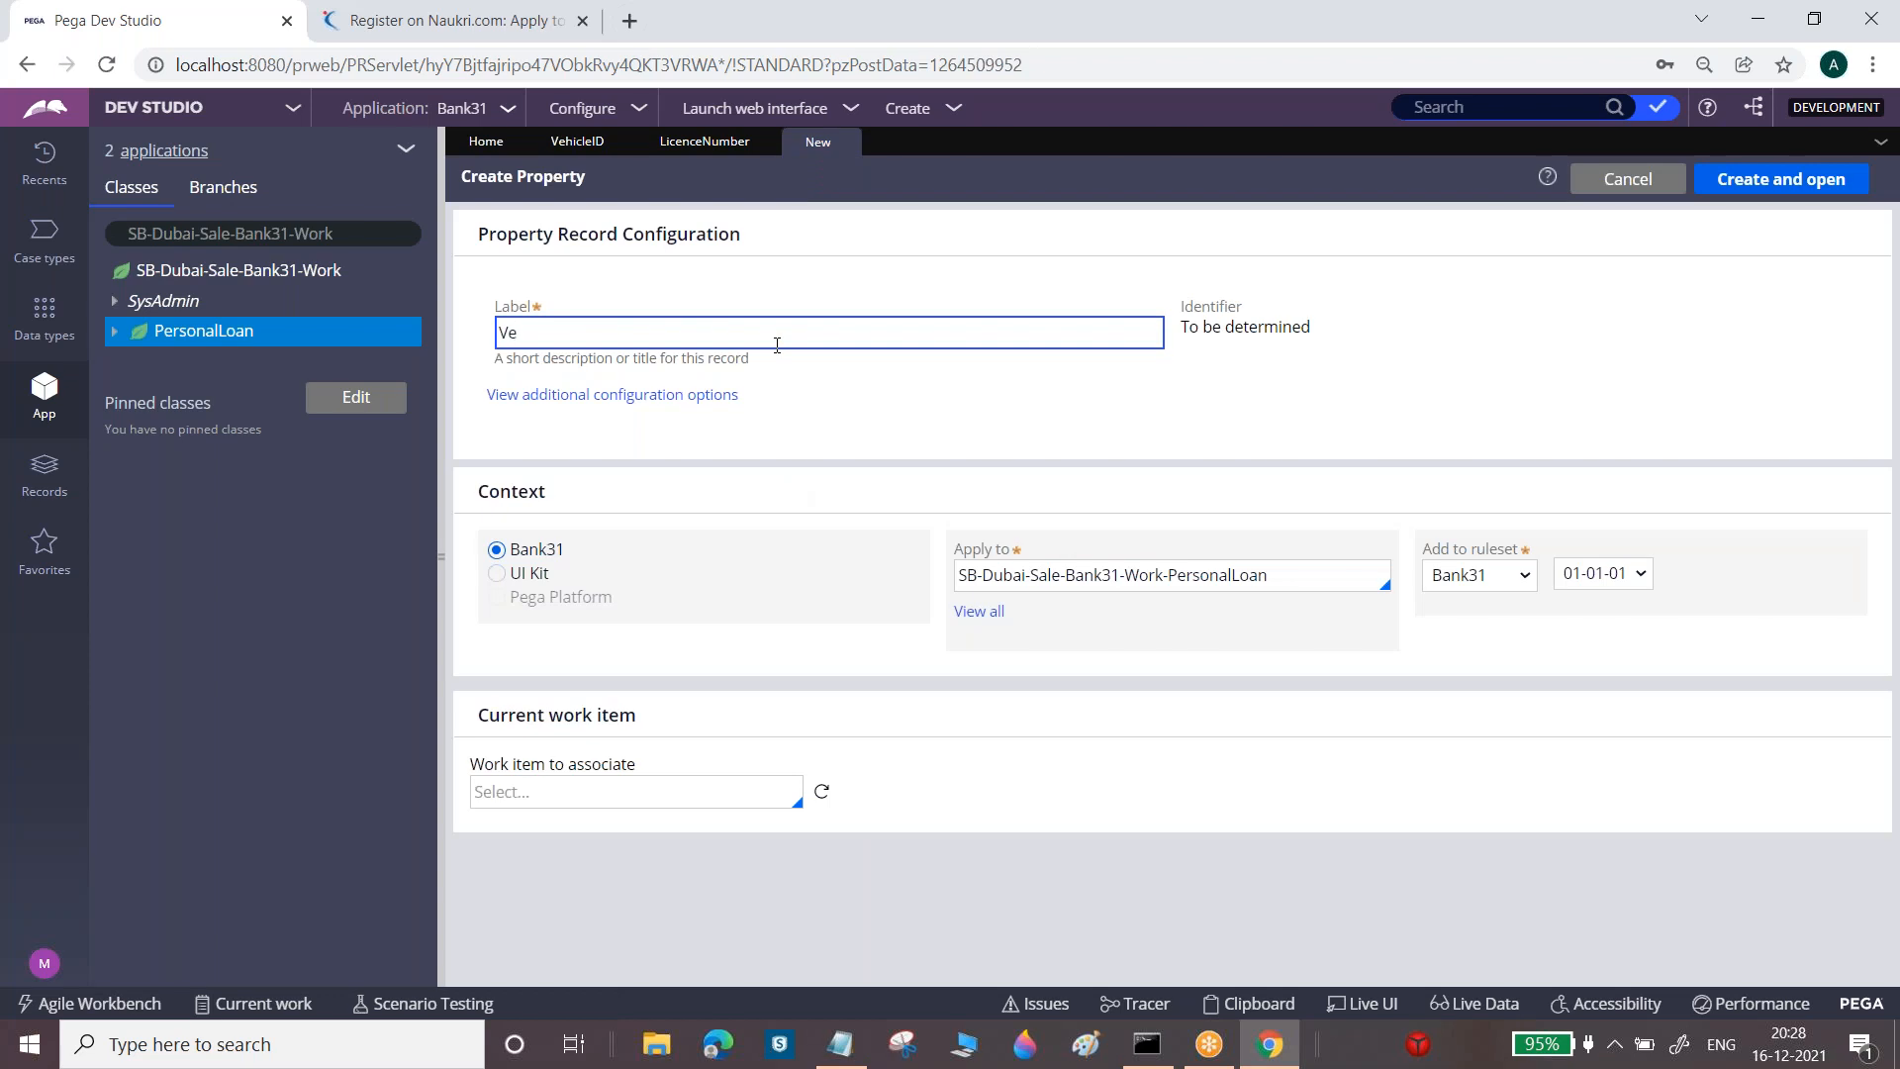
type("hice")
type("le Hod")
key("BackSpace")
type("lder Name")
left_click(1798, 194)
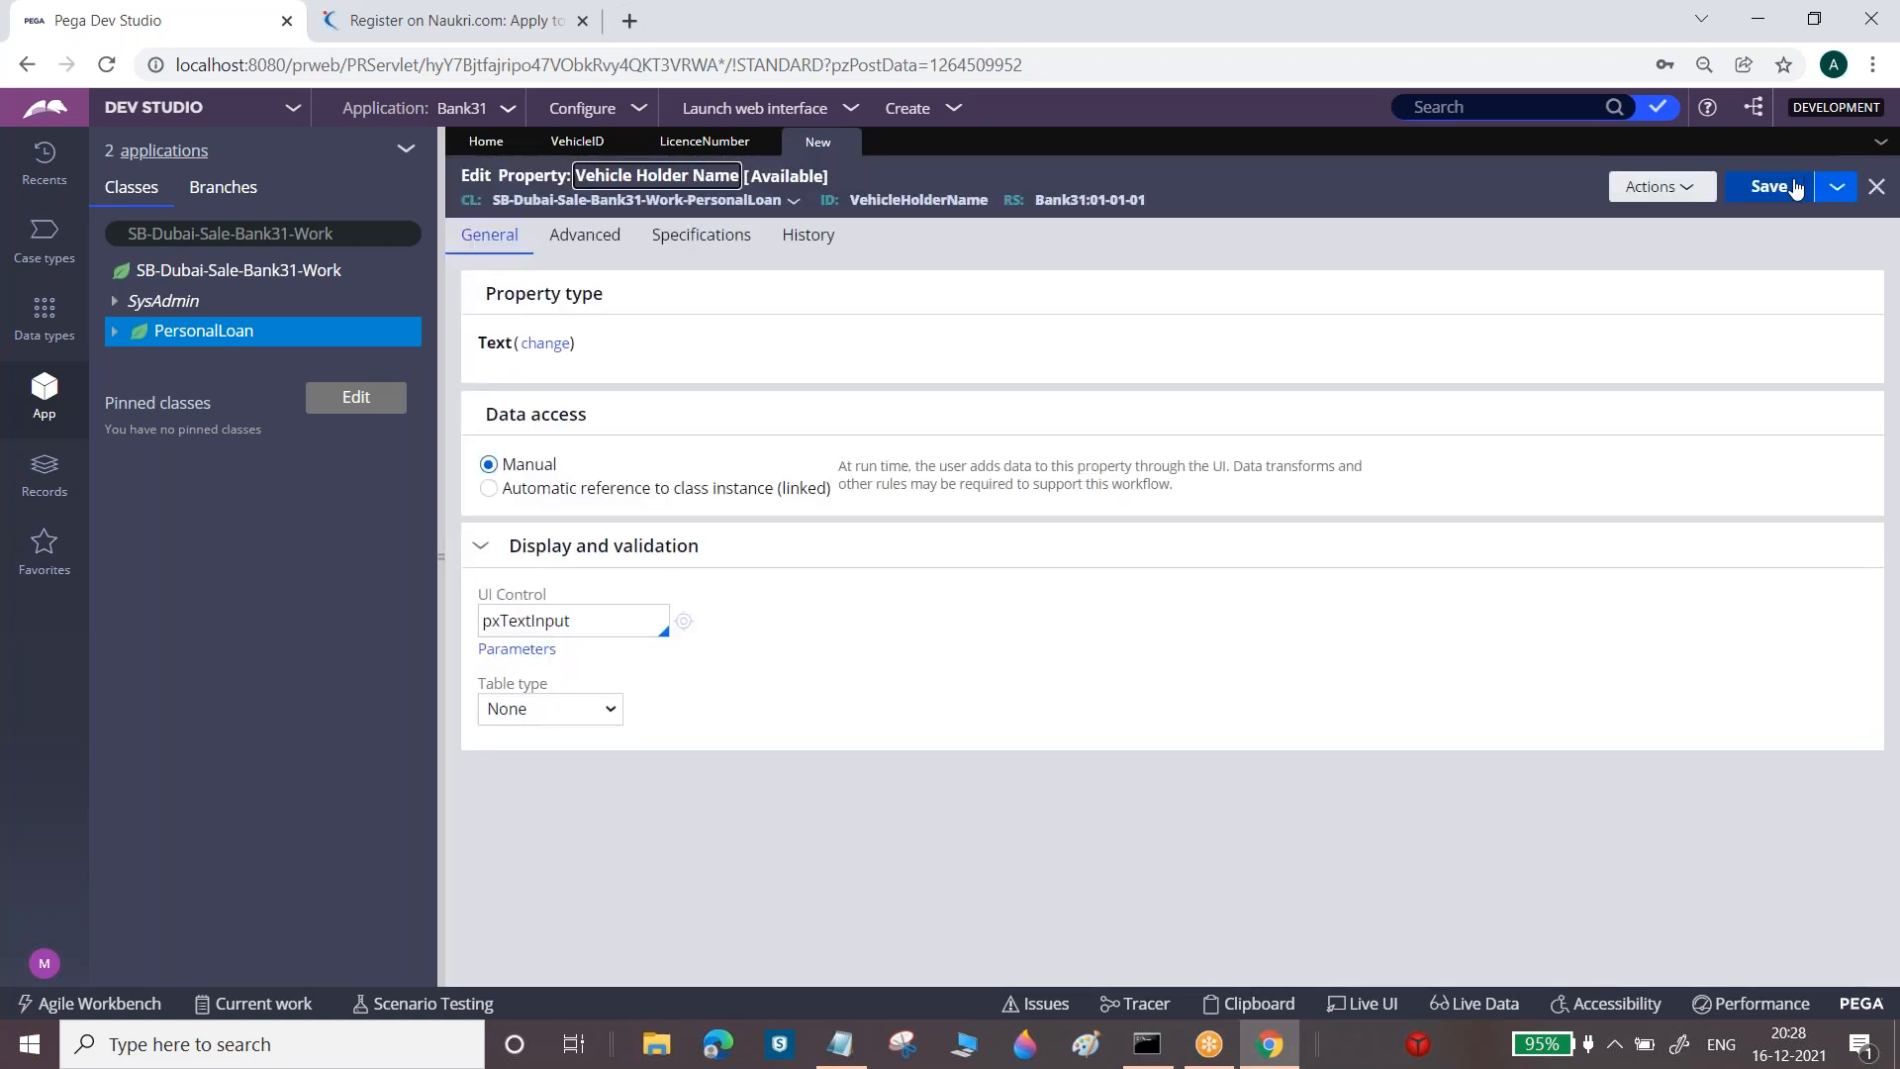
left_click(1769, 187)
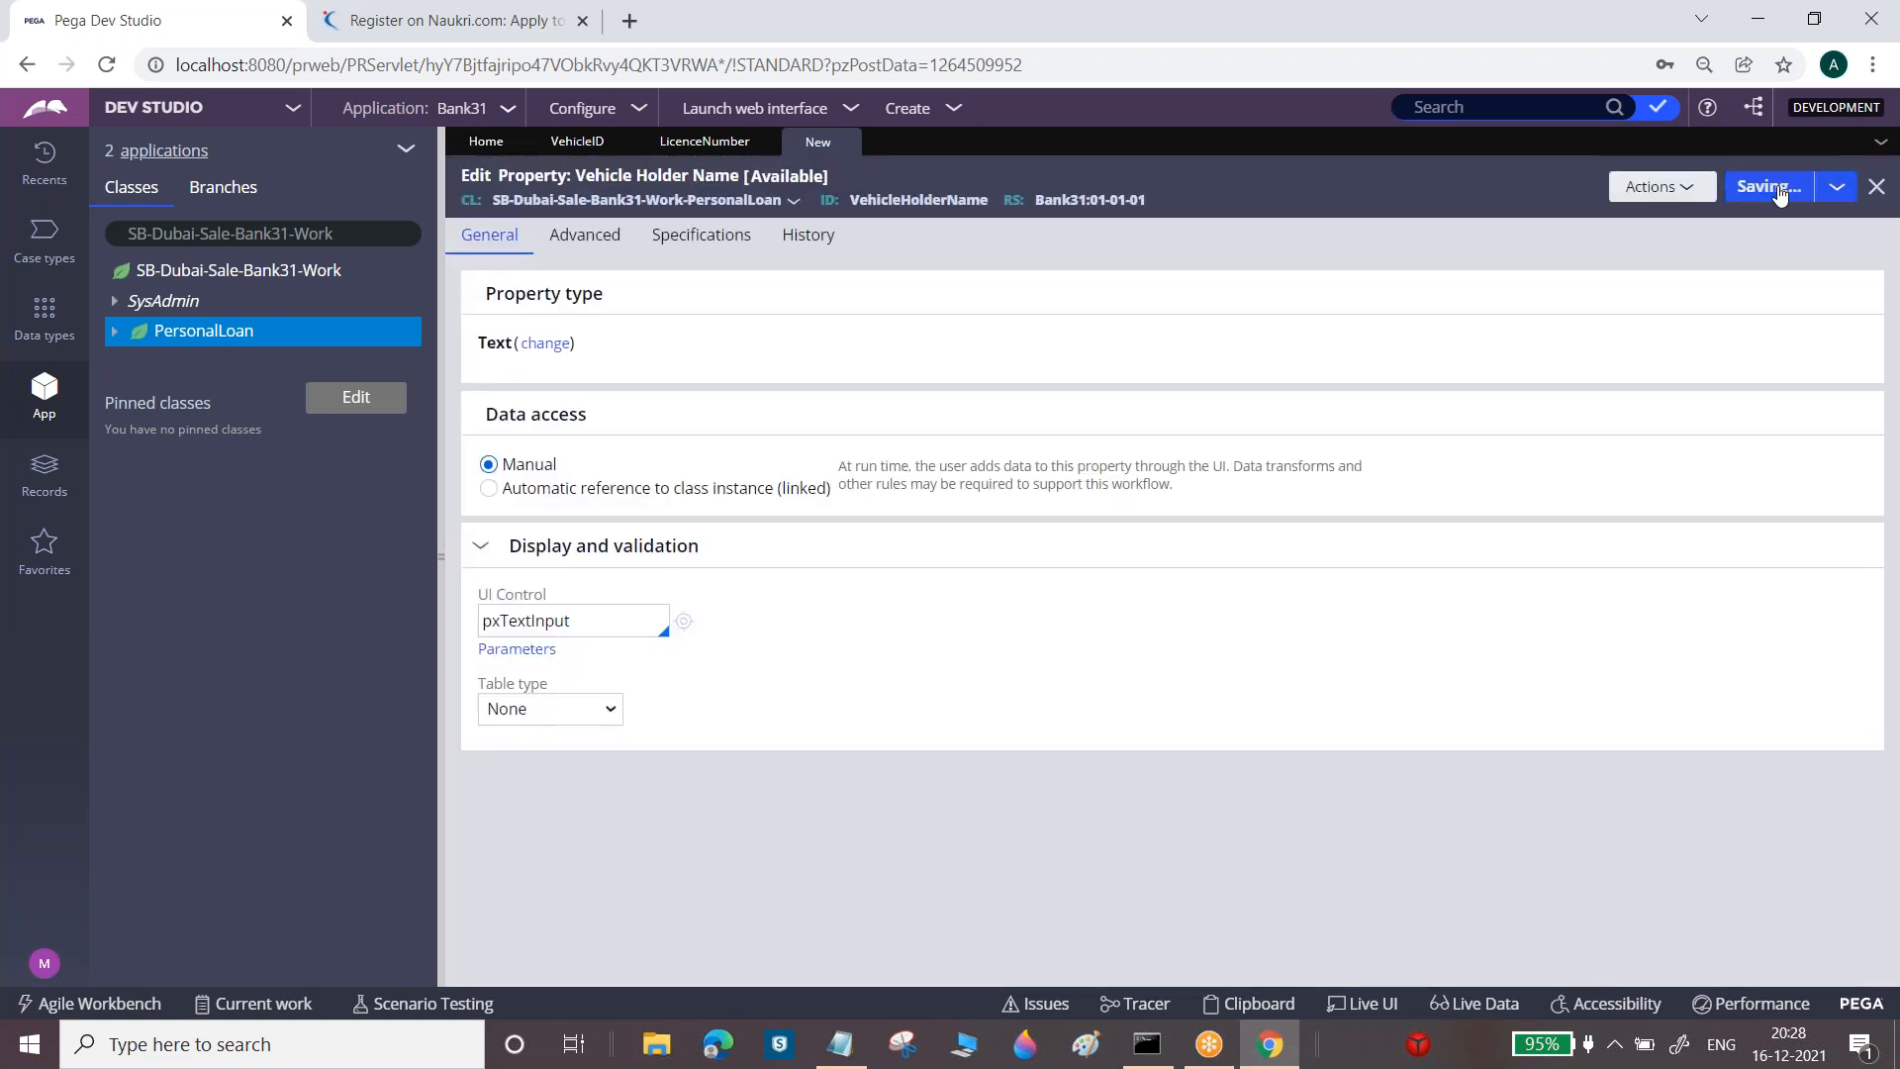
Create a new PersonalLoan property labelled 'Purchase Date' and open it
right_click(231, 343)
mouse_move(244, 364)
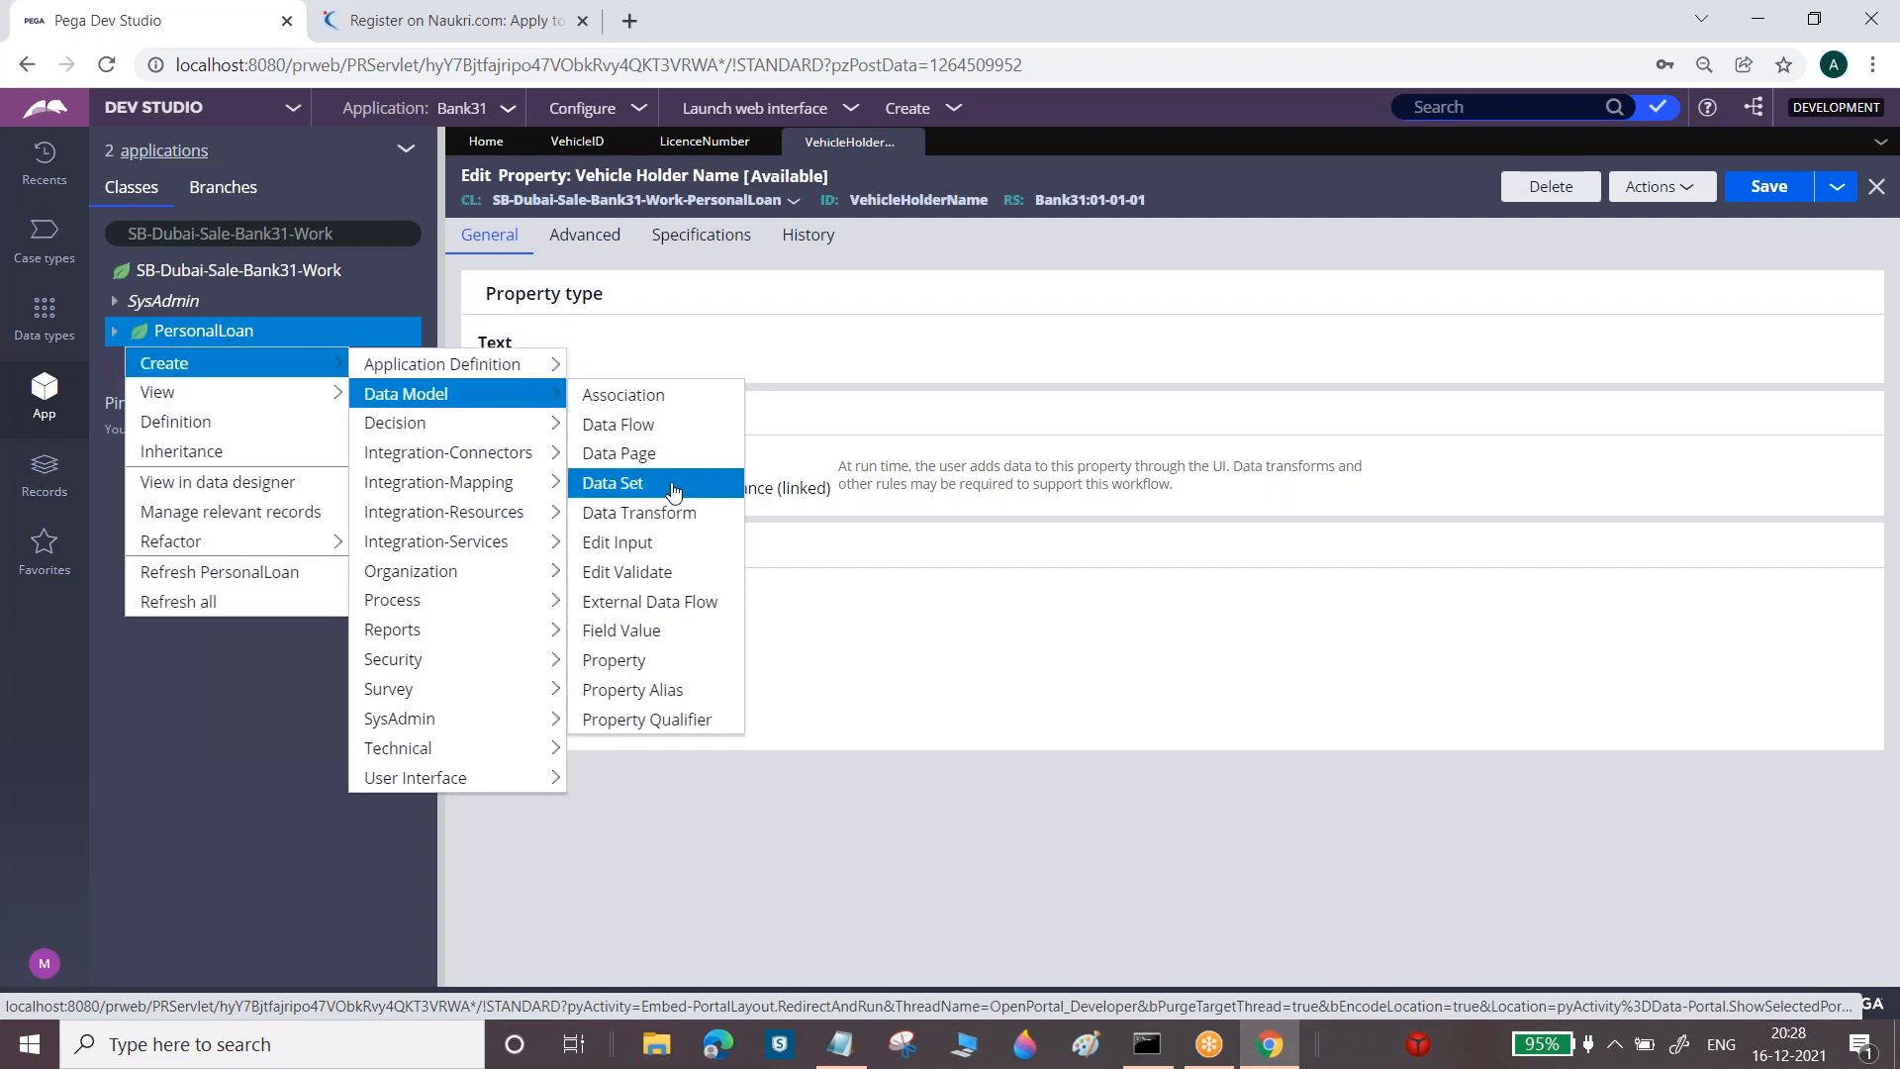
left_click(623, 661)
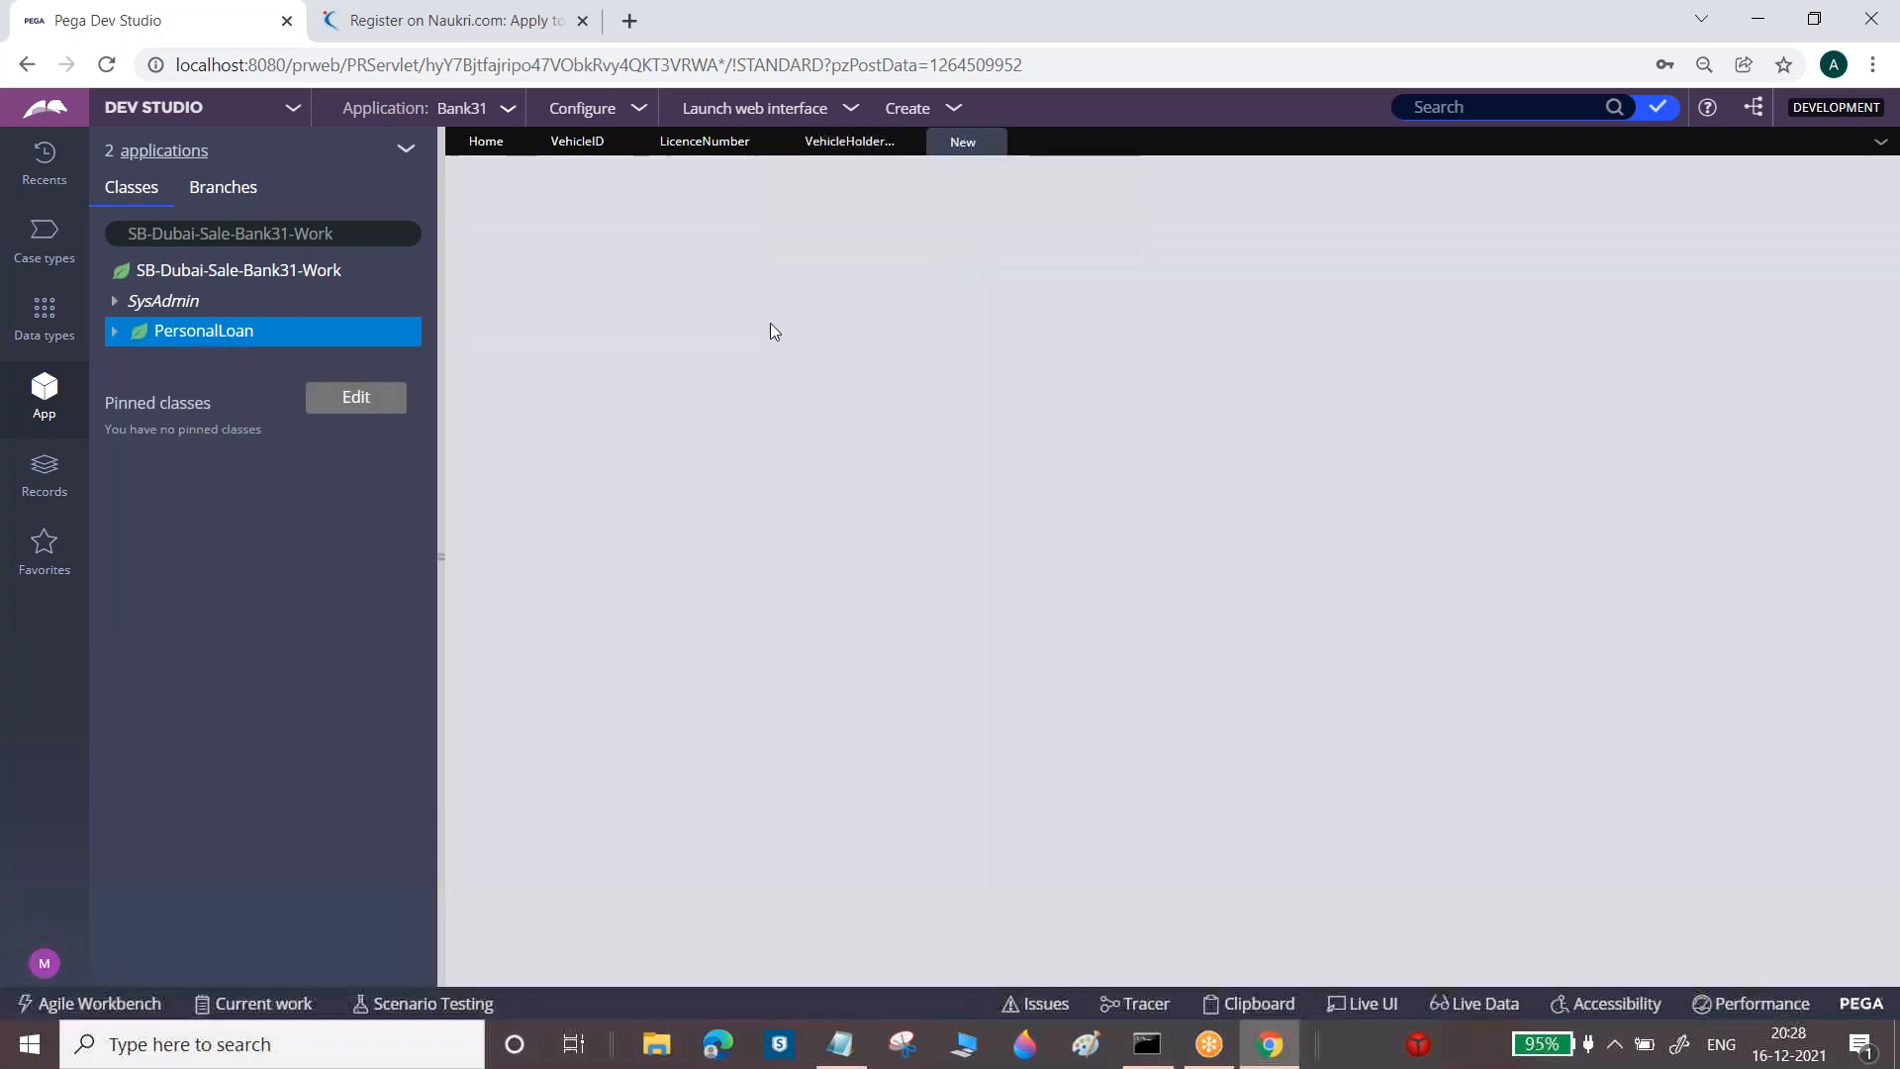
left_click(752, 334)
type("Purhc")
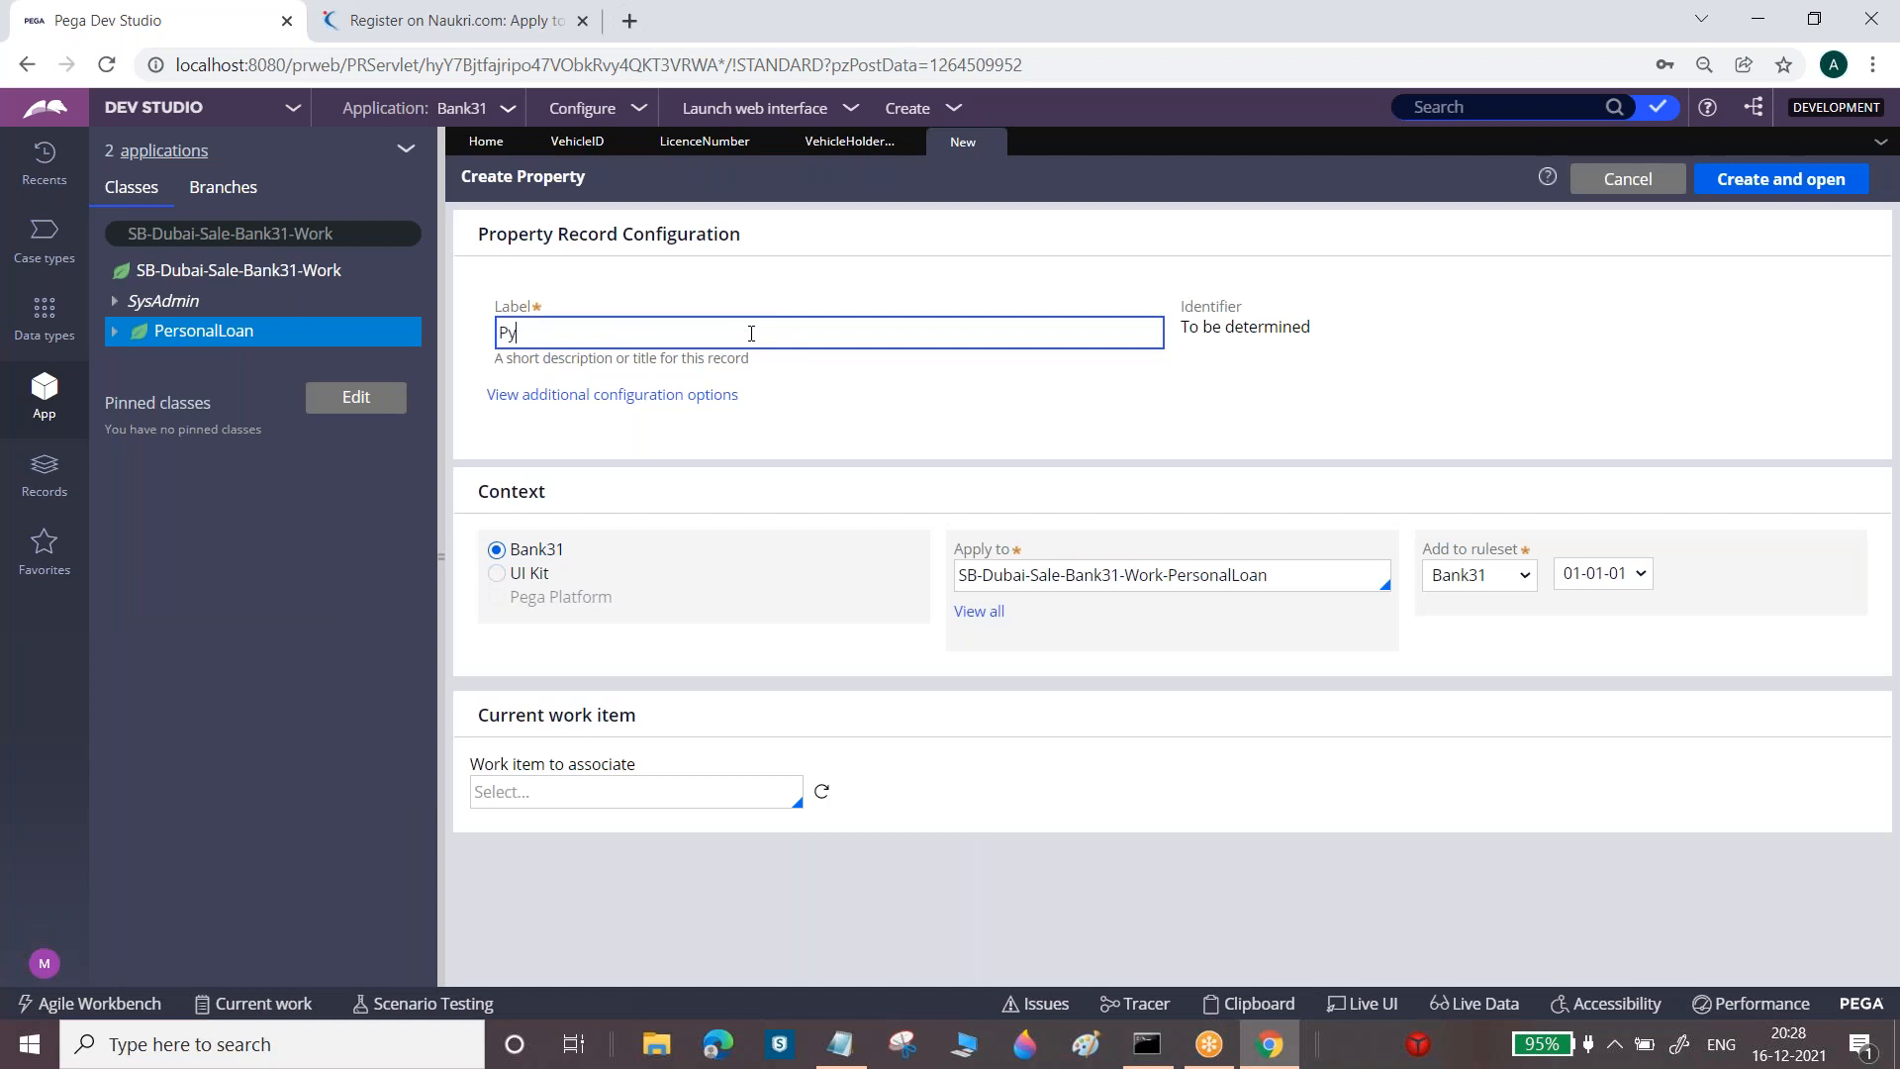
key("BackSpace")
key("BackSpace")
type("chase Date")
left_click(1787, 179)
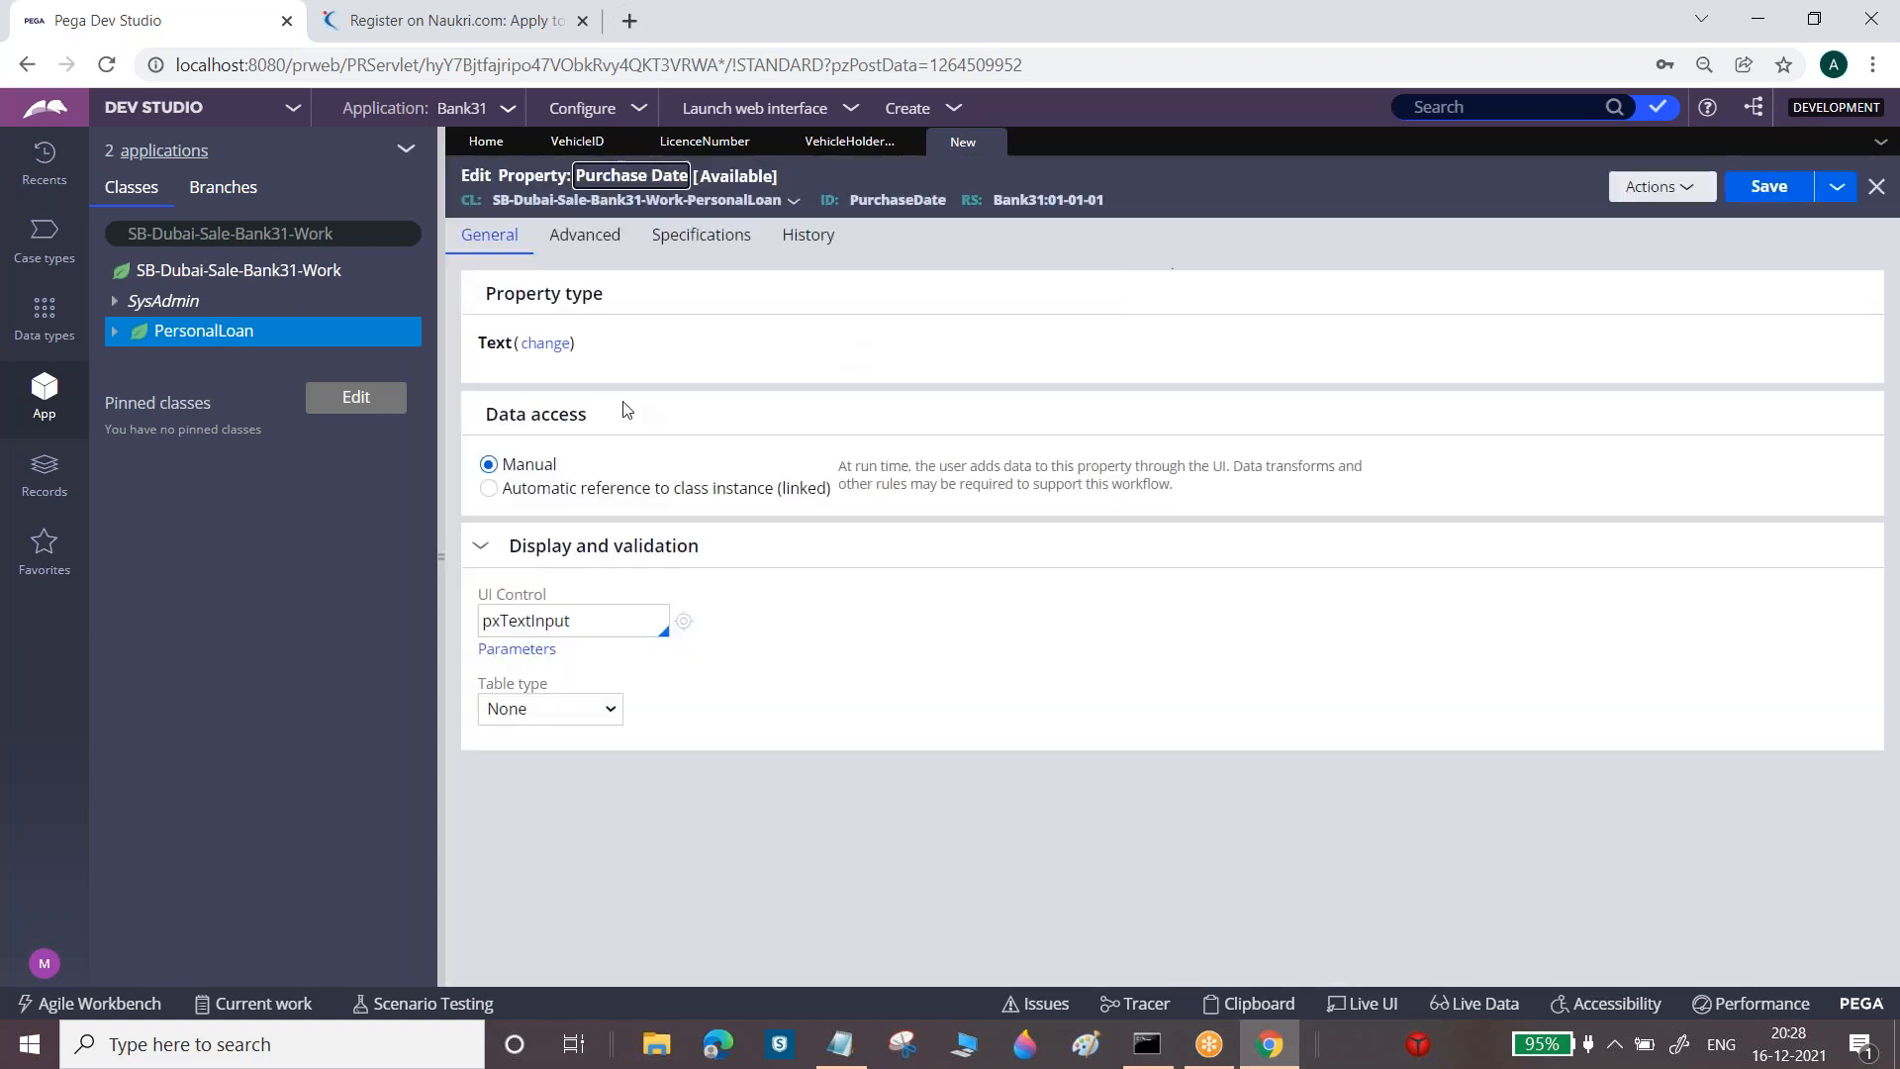
Make Purchase Date a Date property with the pxDateTime UI control and save it
left_click(557, 345)
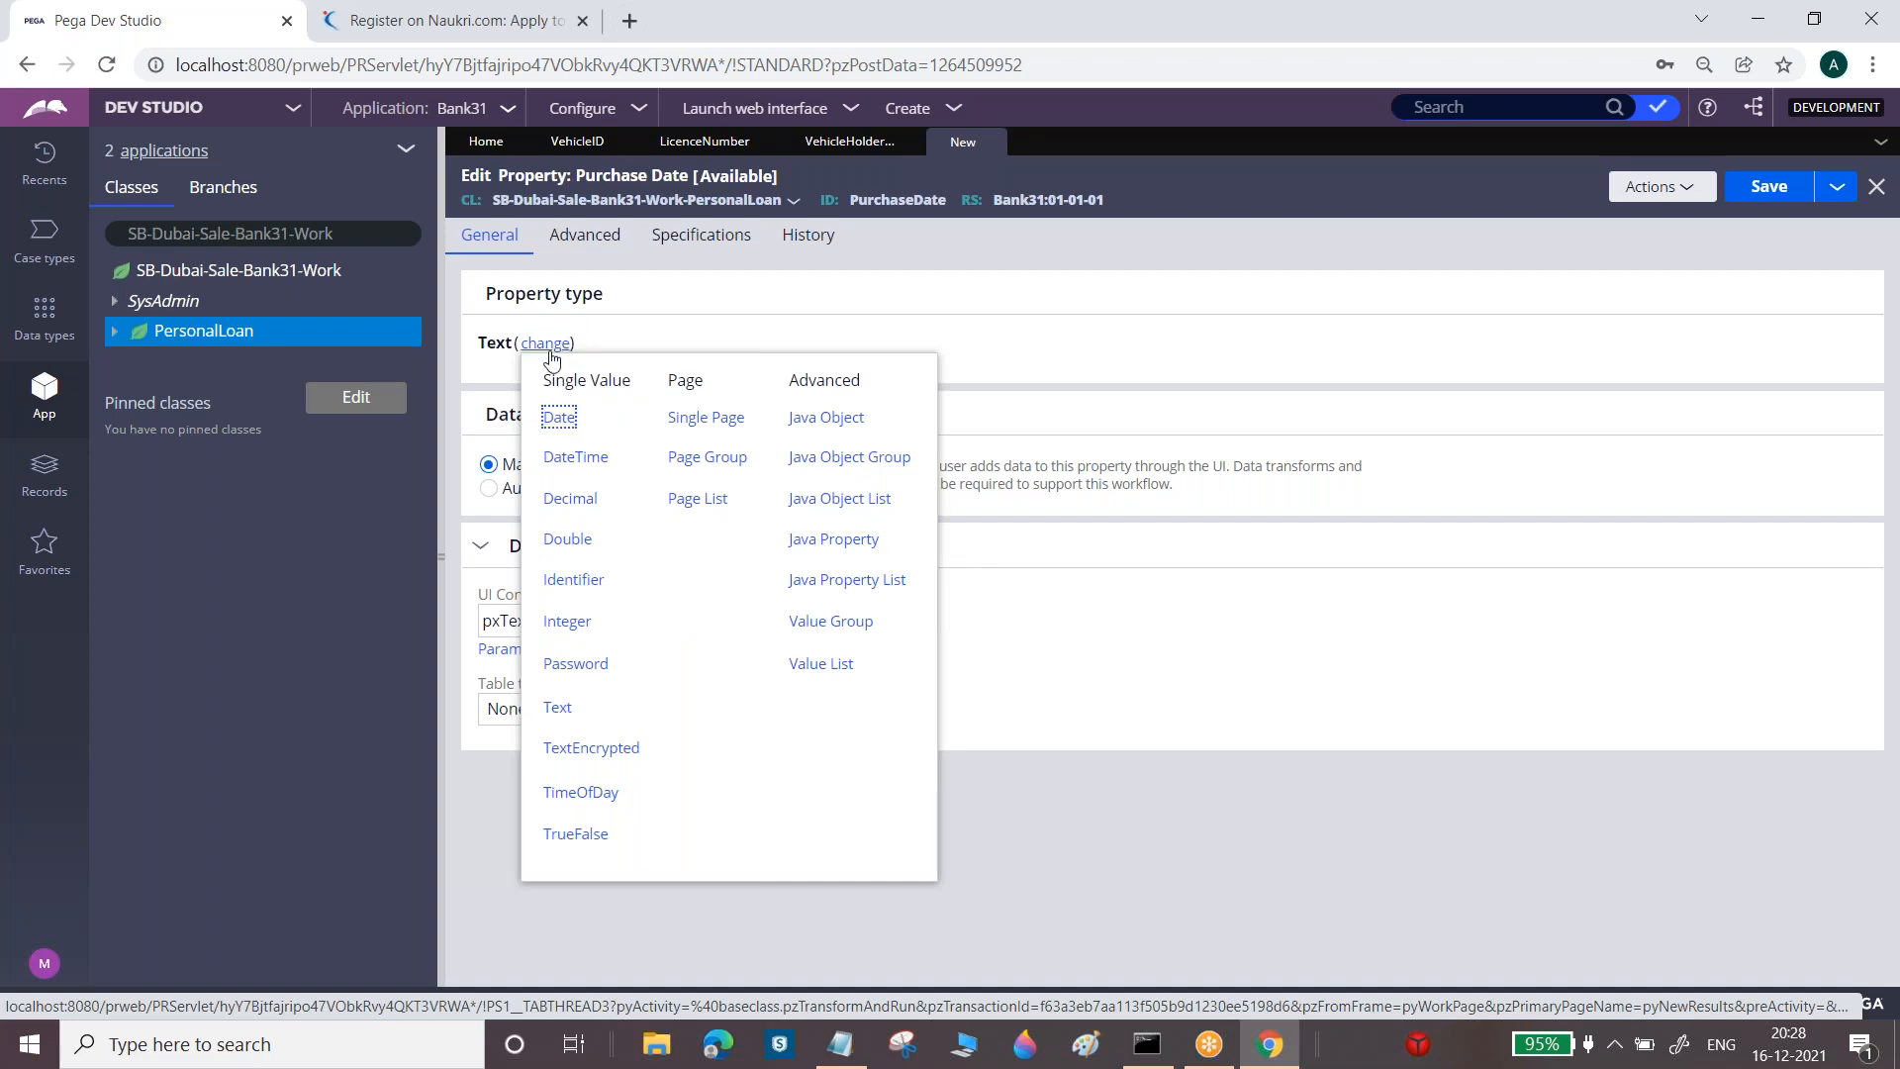
left_click(559, 416)
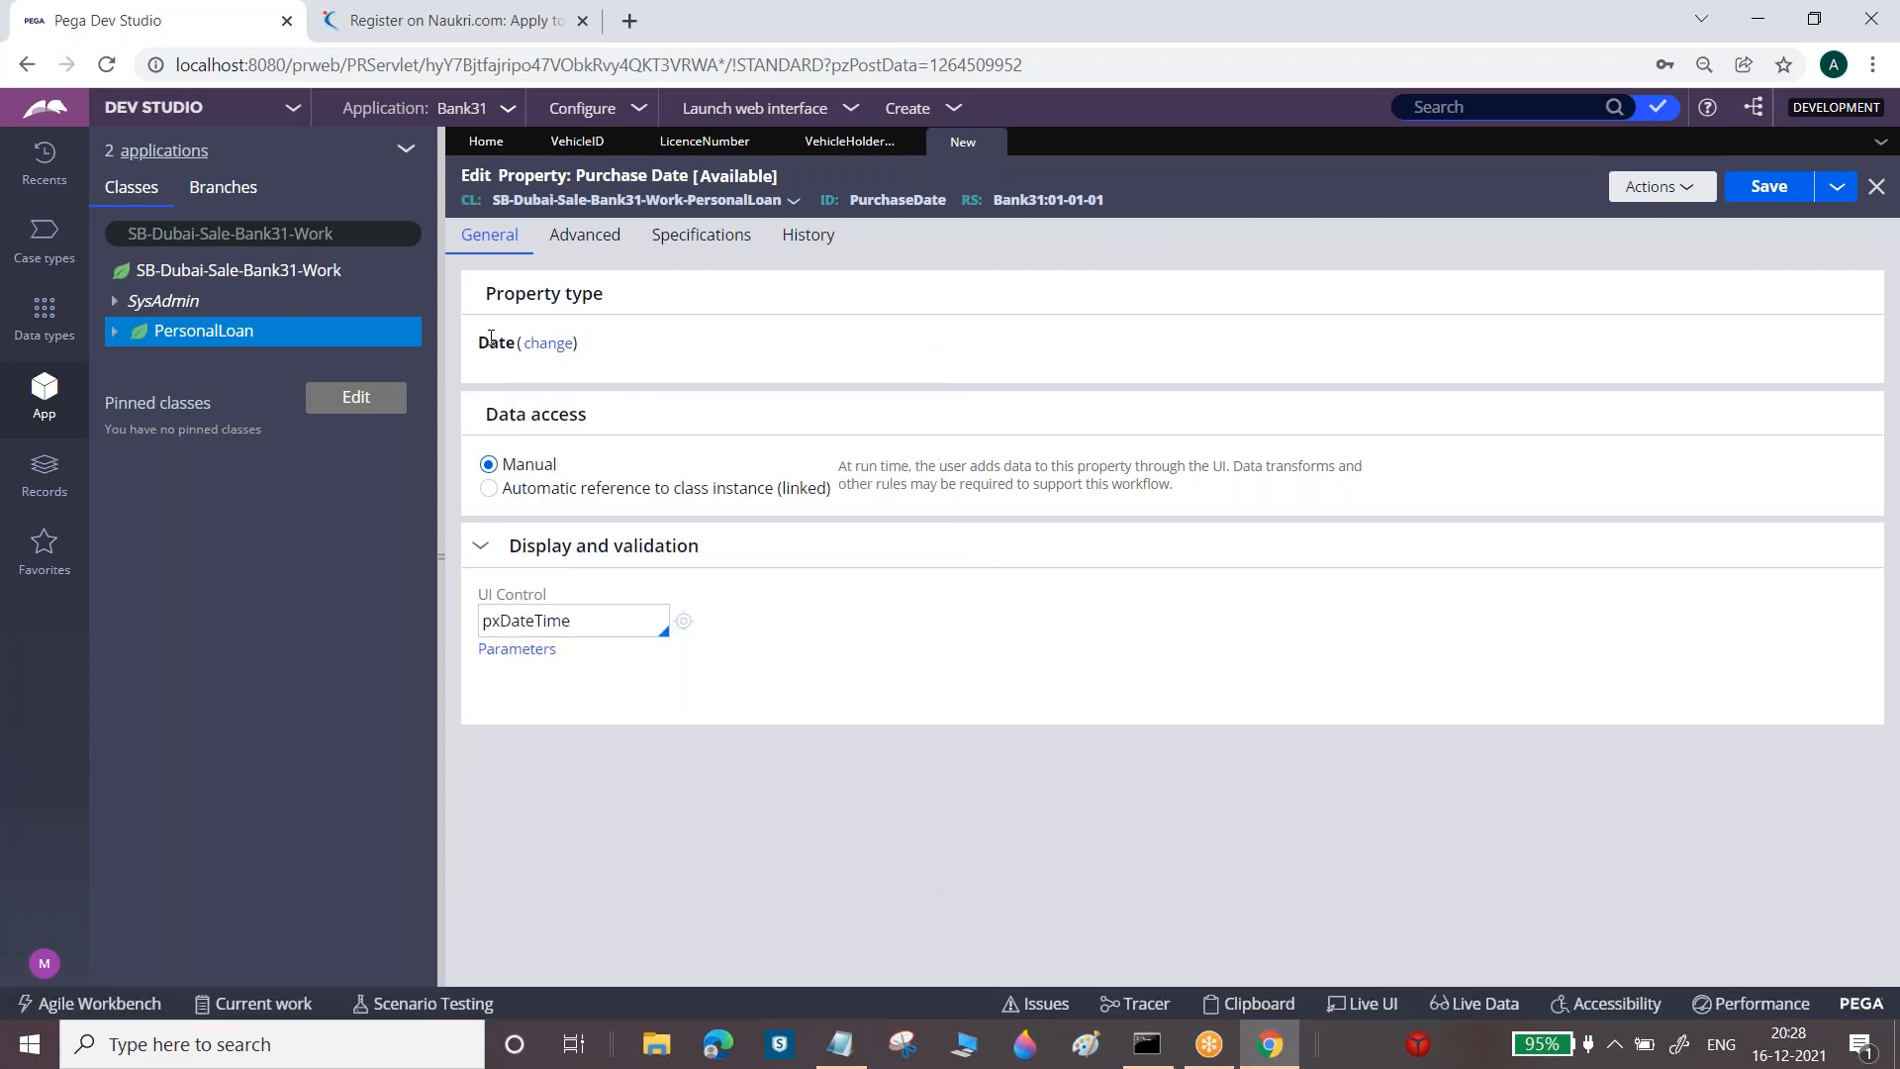
double_click(537, 620)
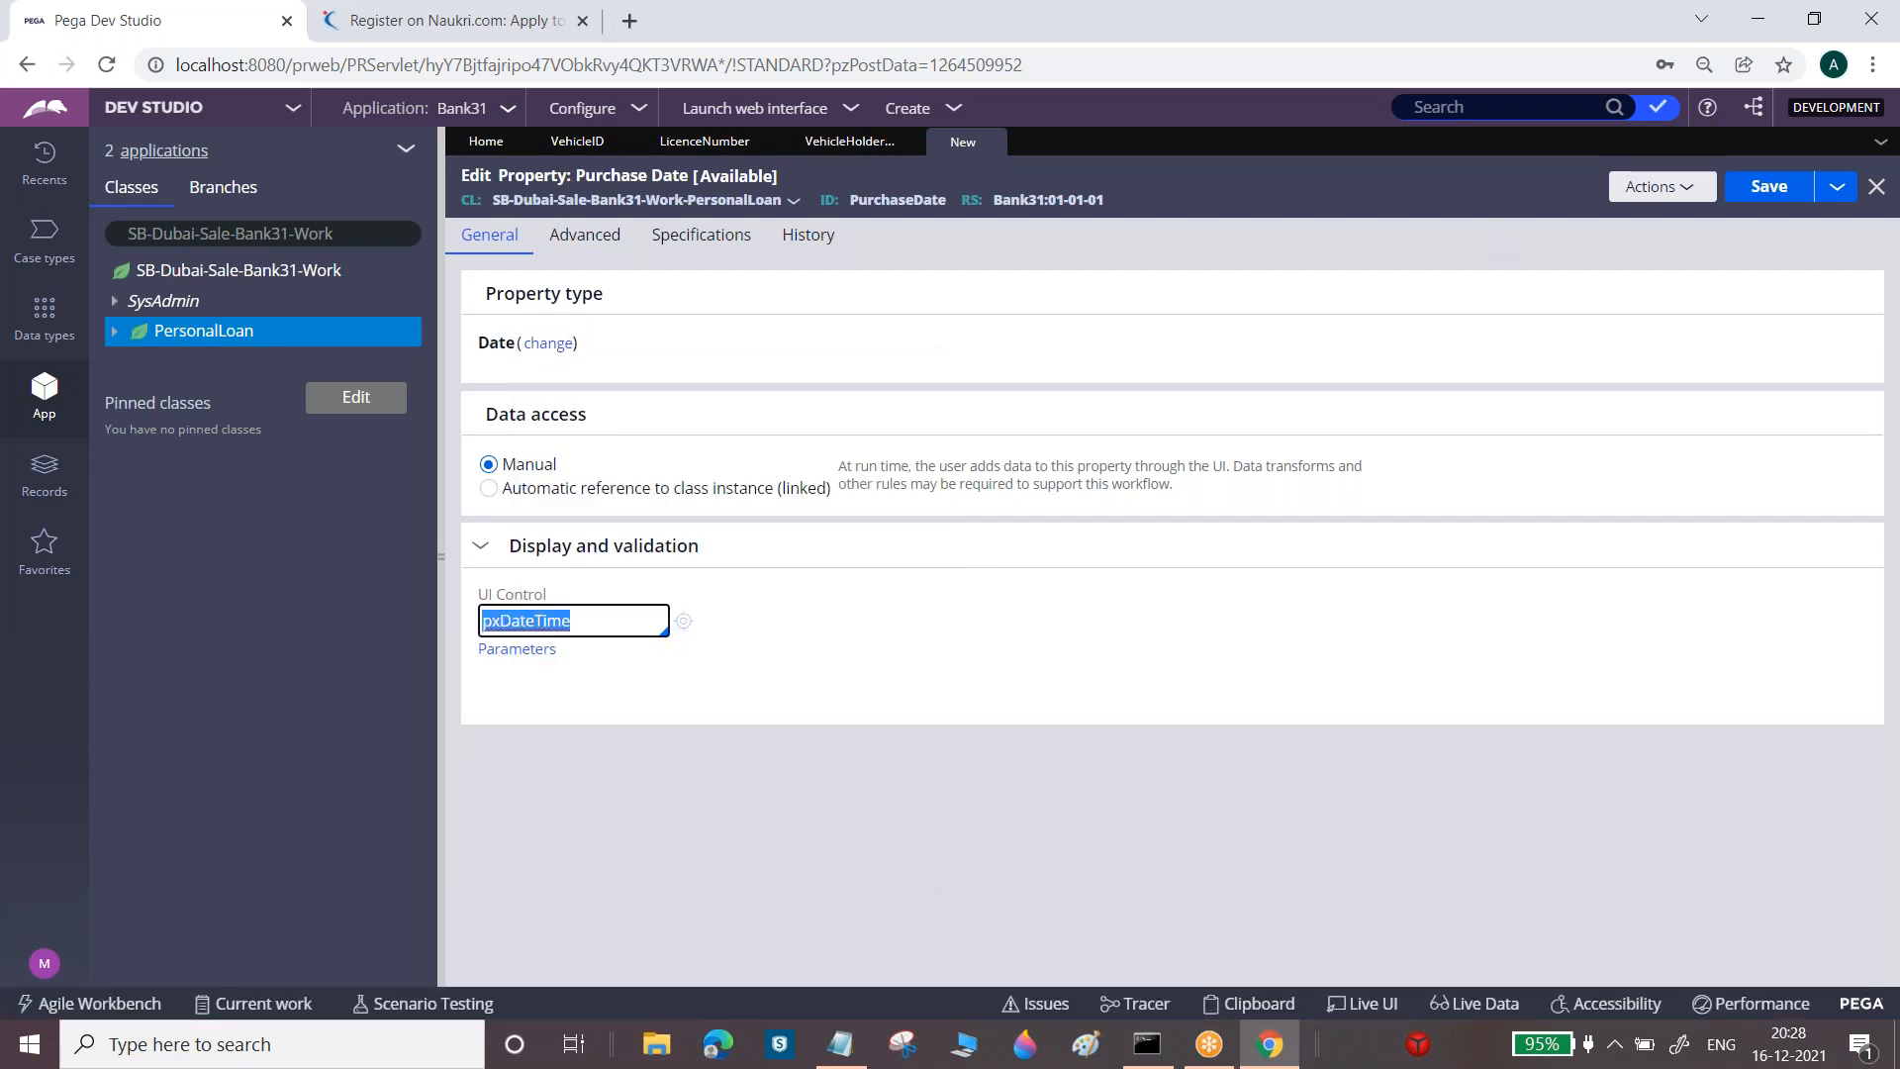
left_click(1764, 190)
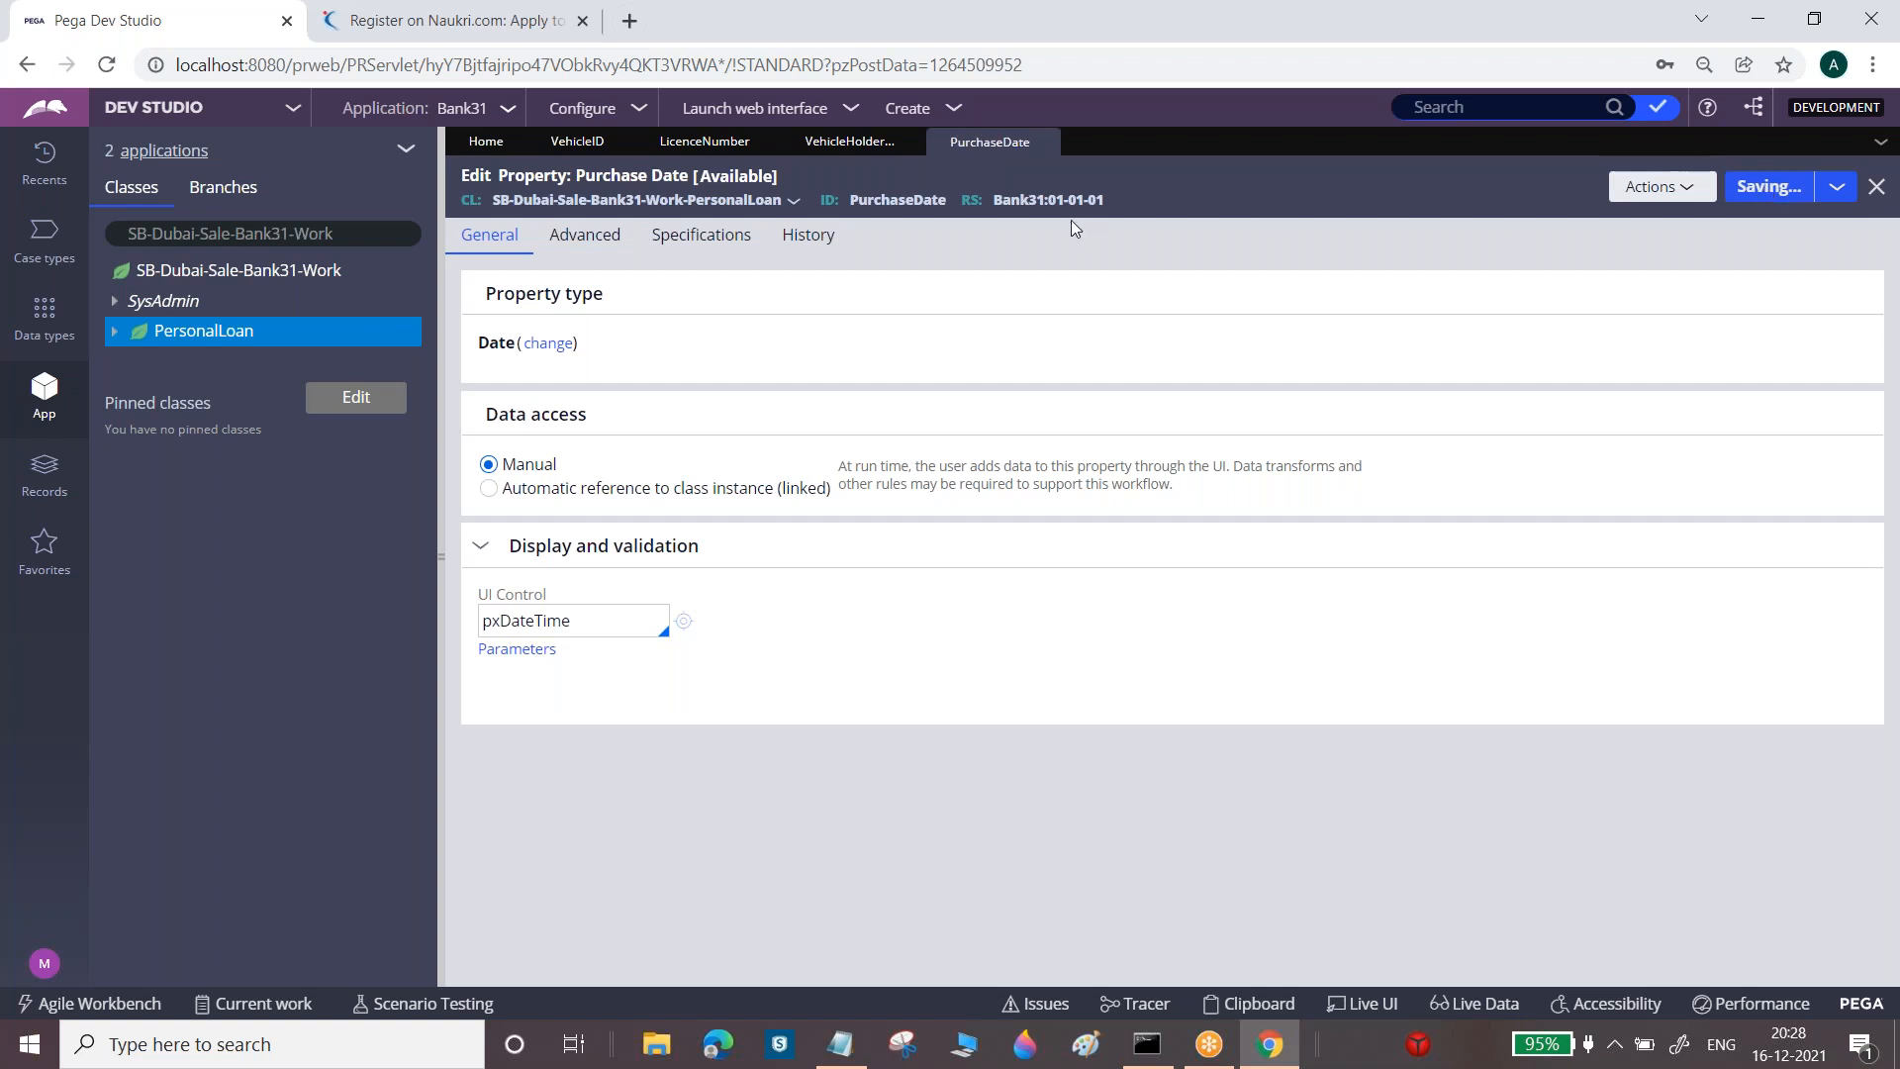
Create a PersonalLoan property labelled 'Vehicle Model', fixing the 'Vehical' typo, then bring Notepad forward
right_click(222, 337)
mouse_move(297, 366)
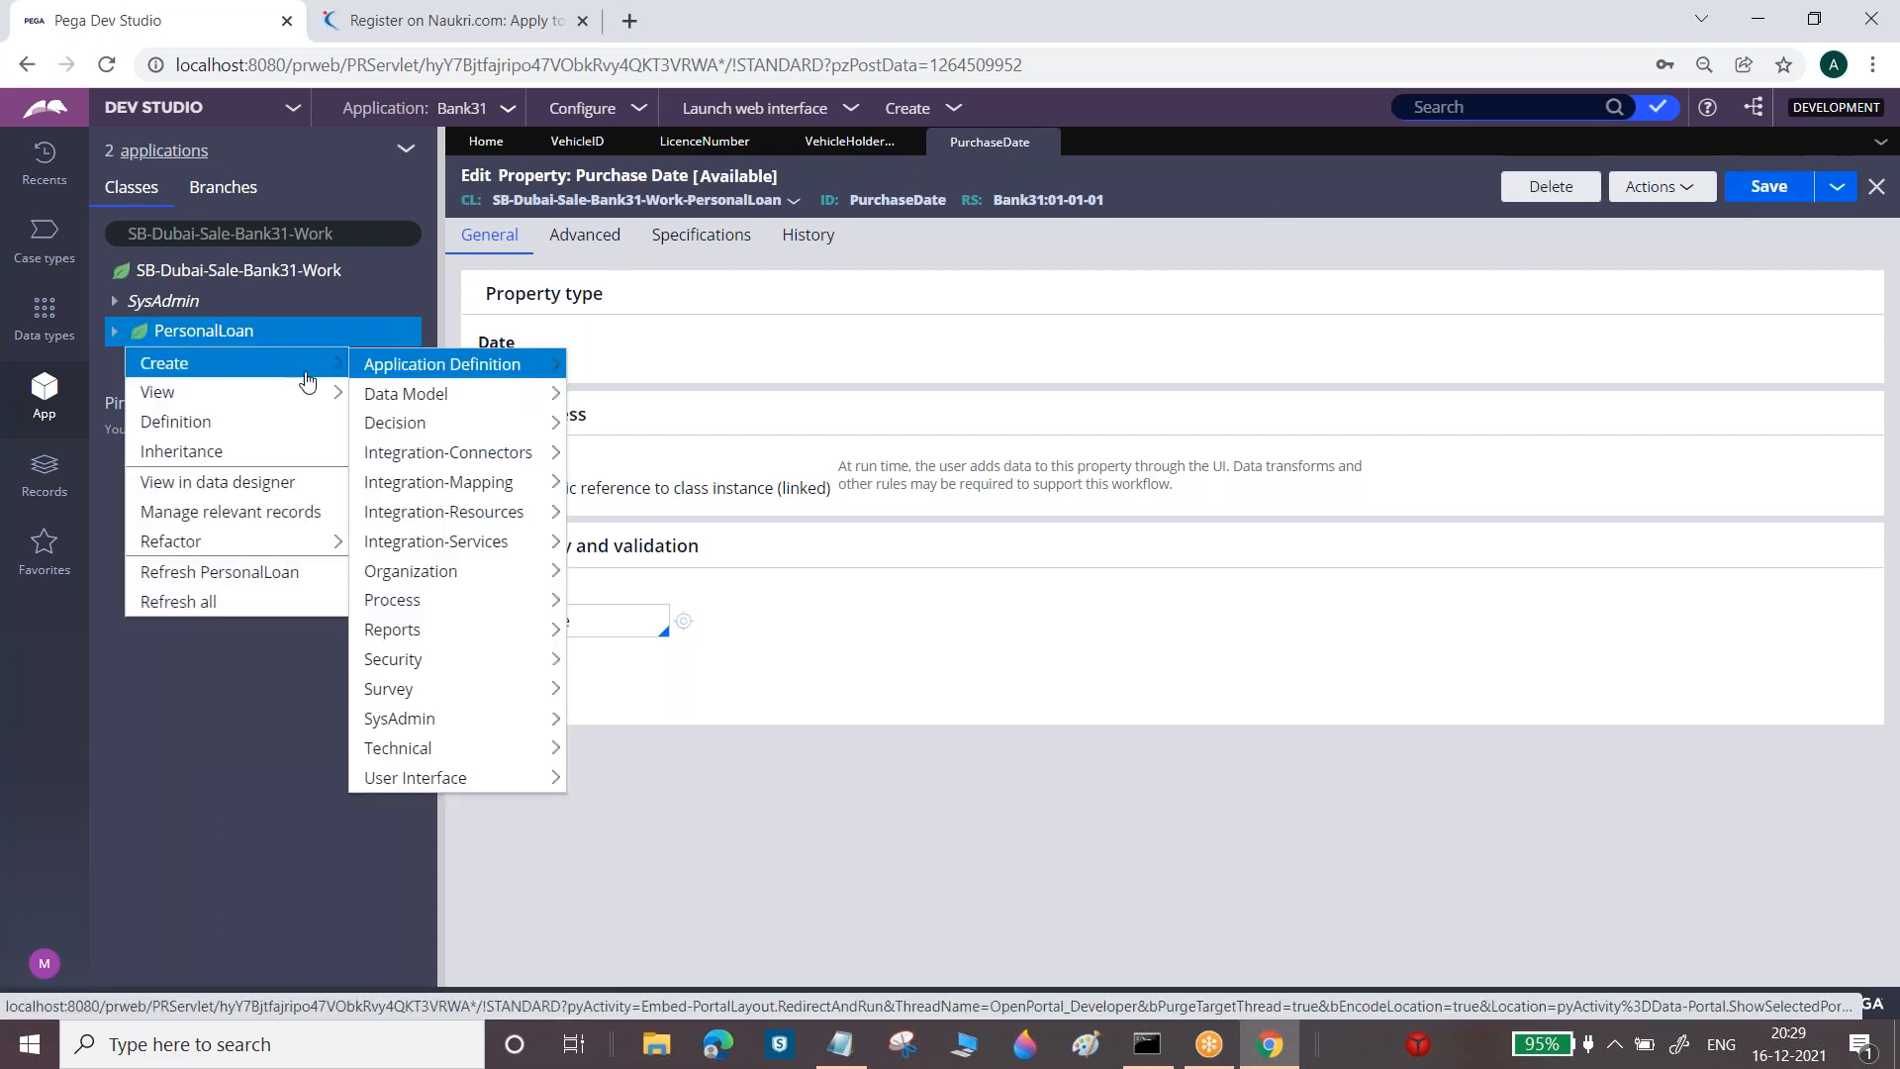
mouse_move(534, 396)
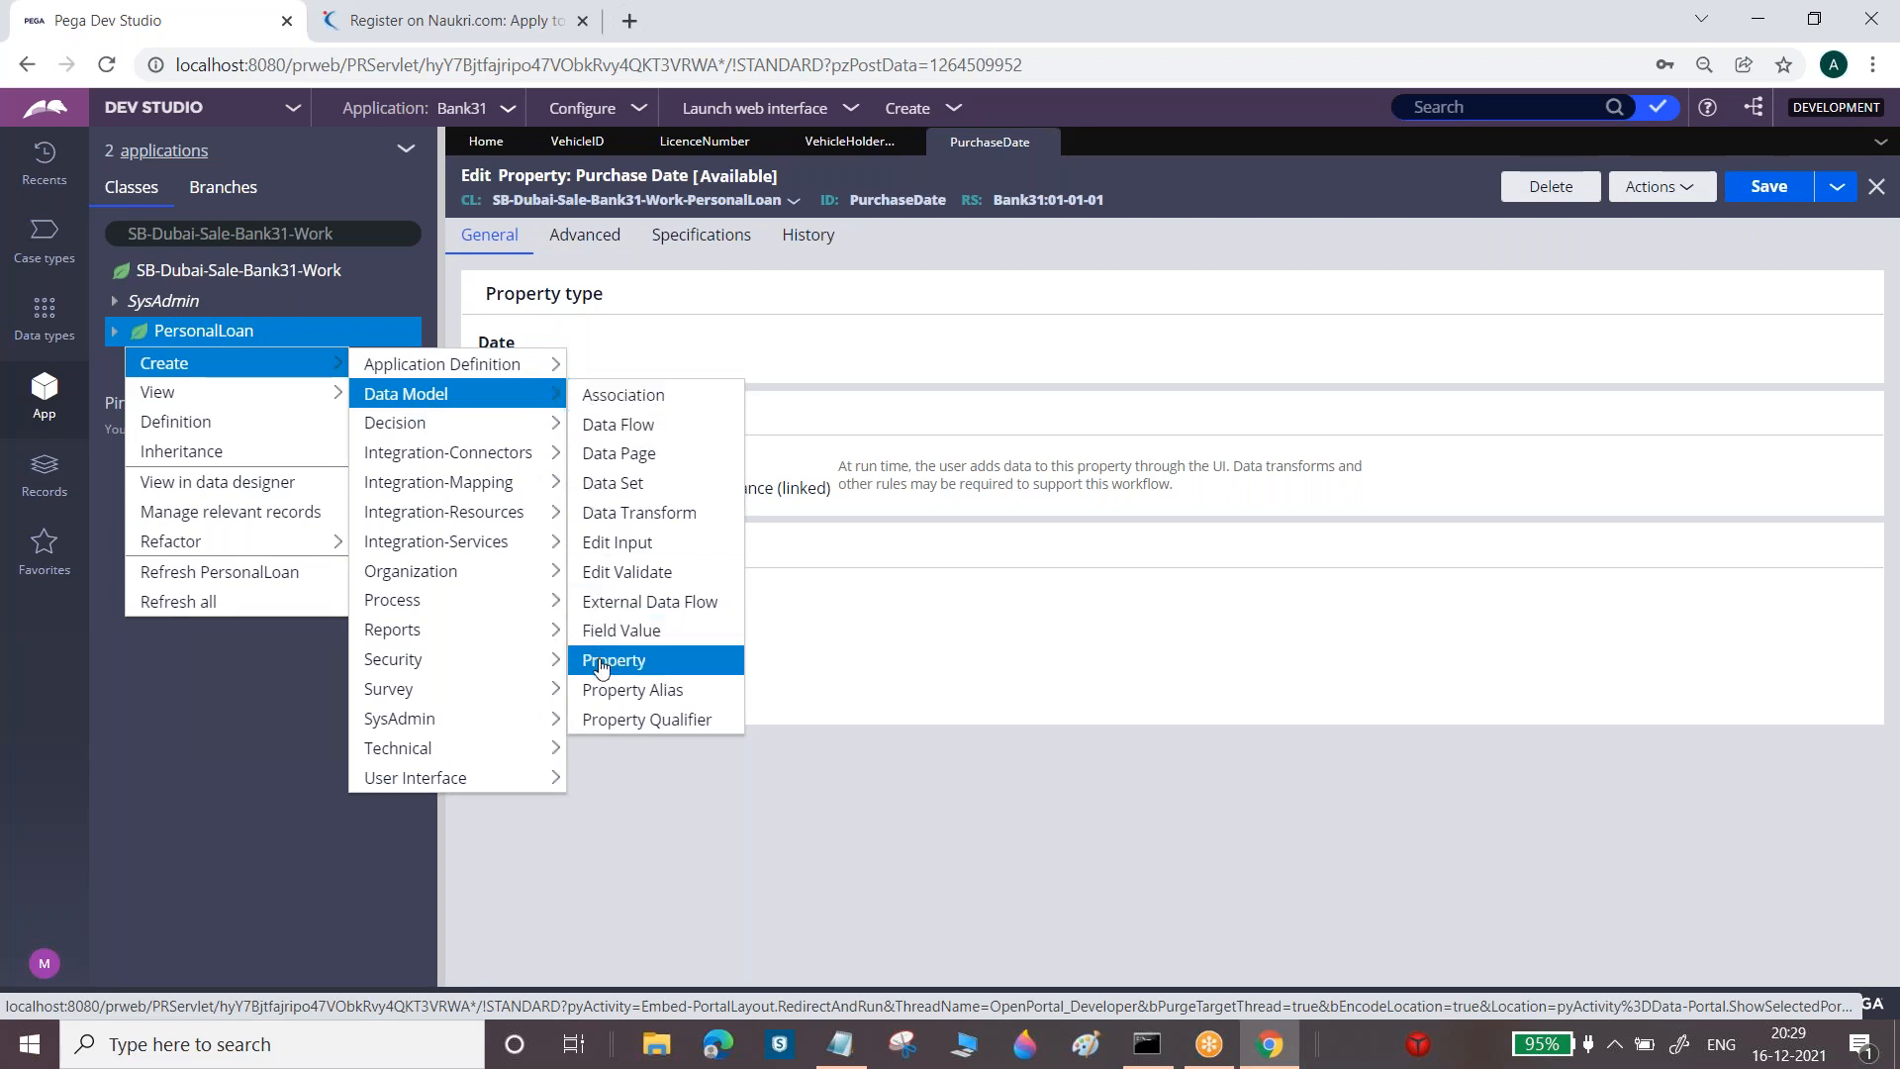
left_click(614, 661)
left_click(734, 334)
type("V")
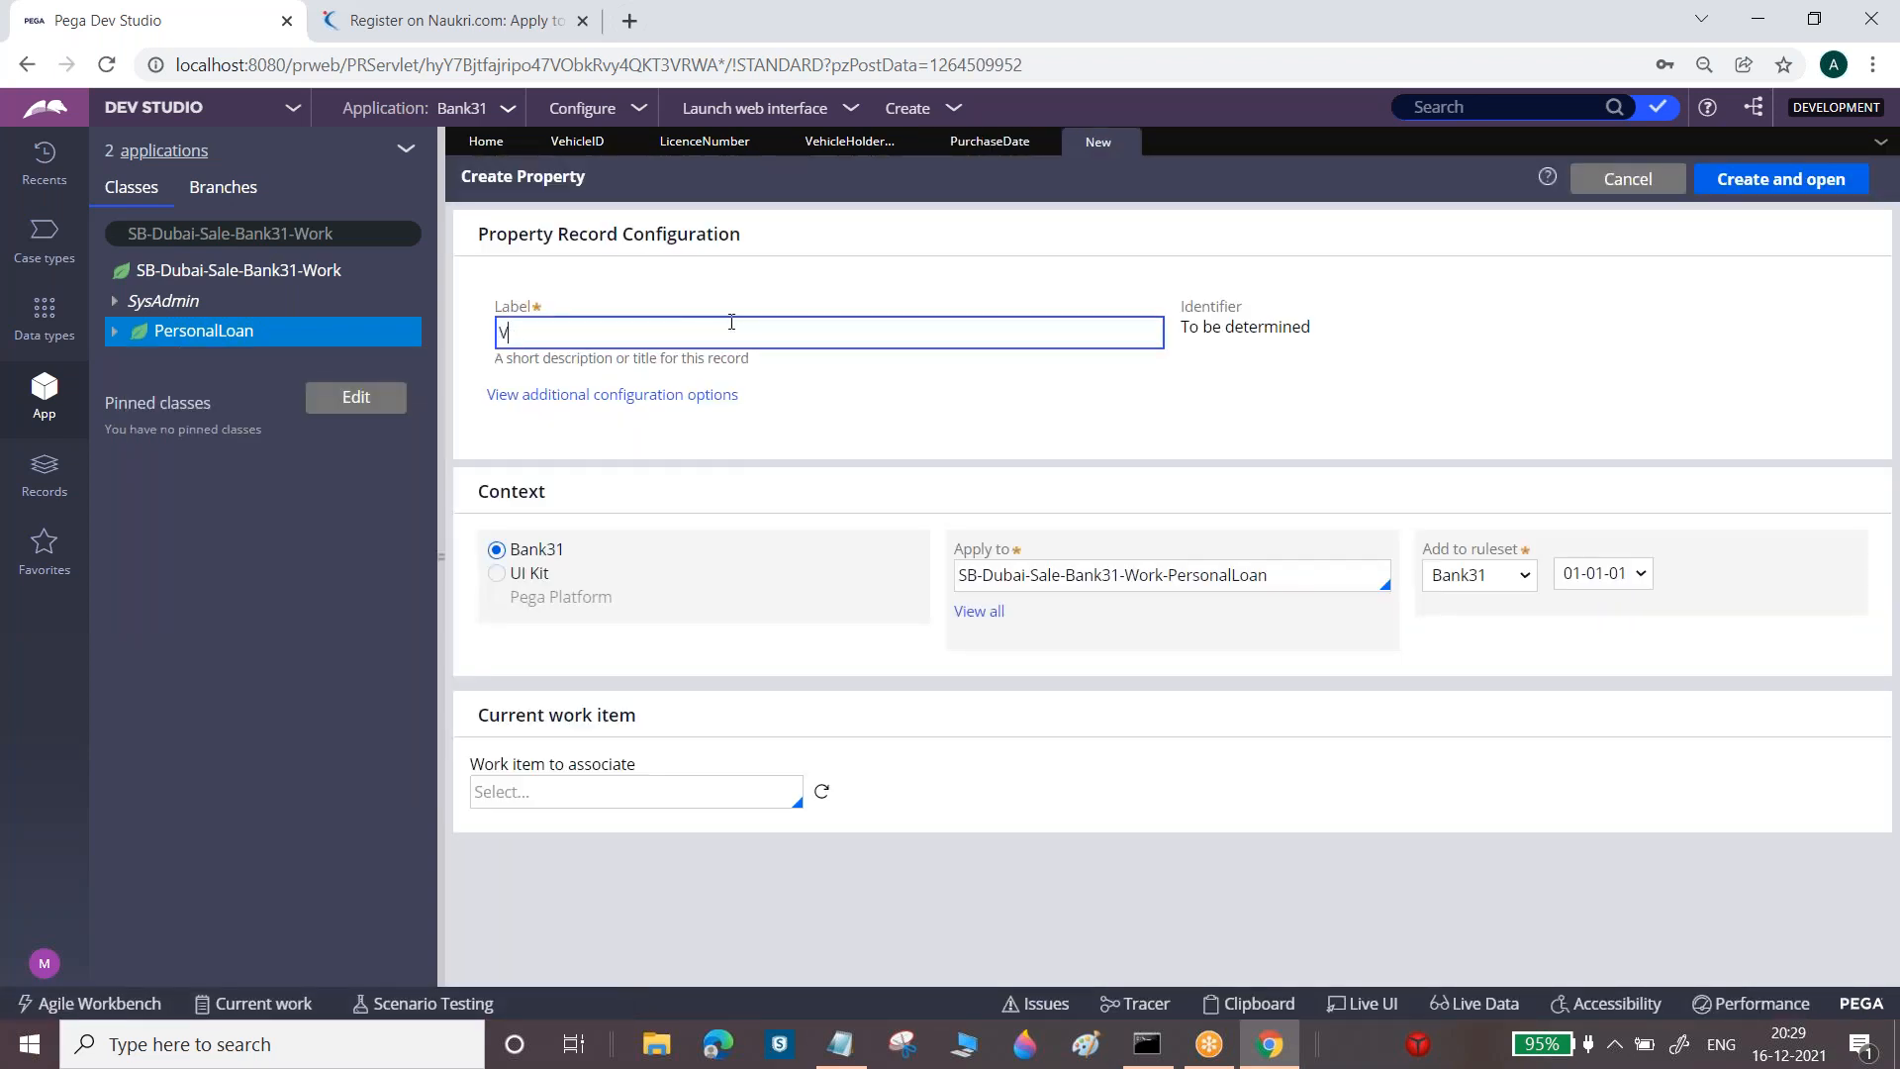
type("ehical Model")
right_click(525, 334)
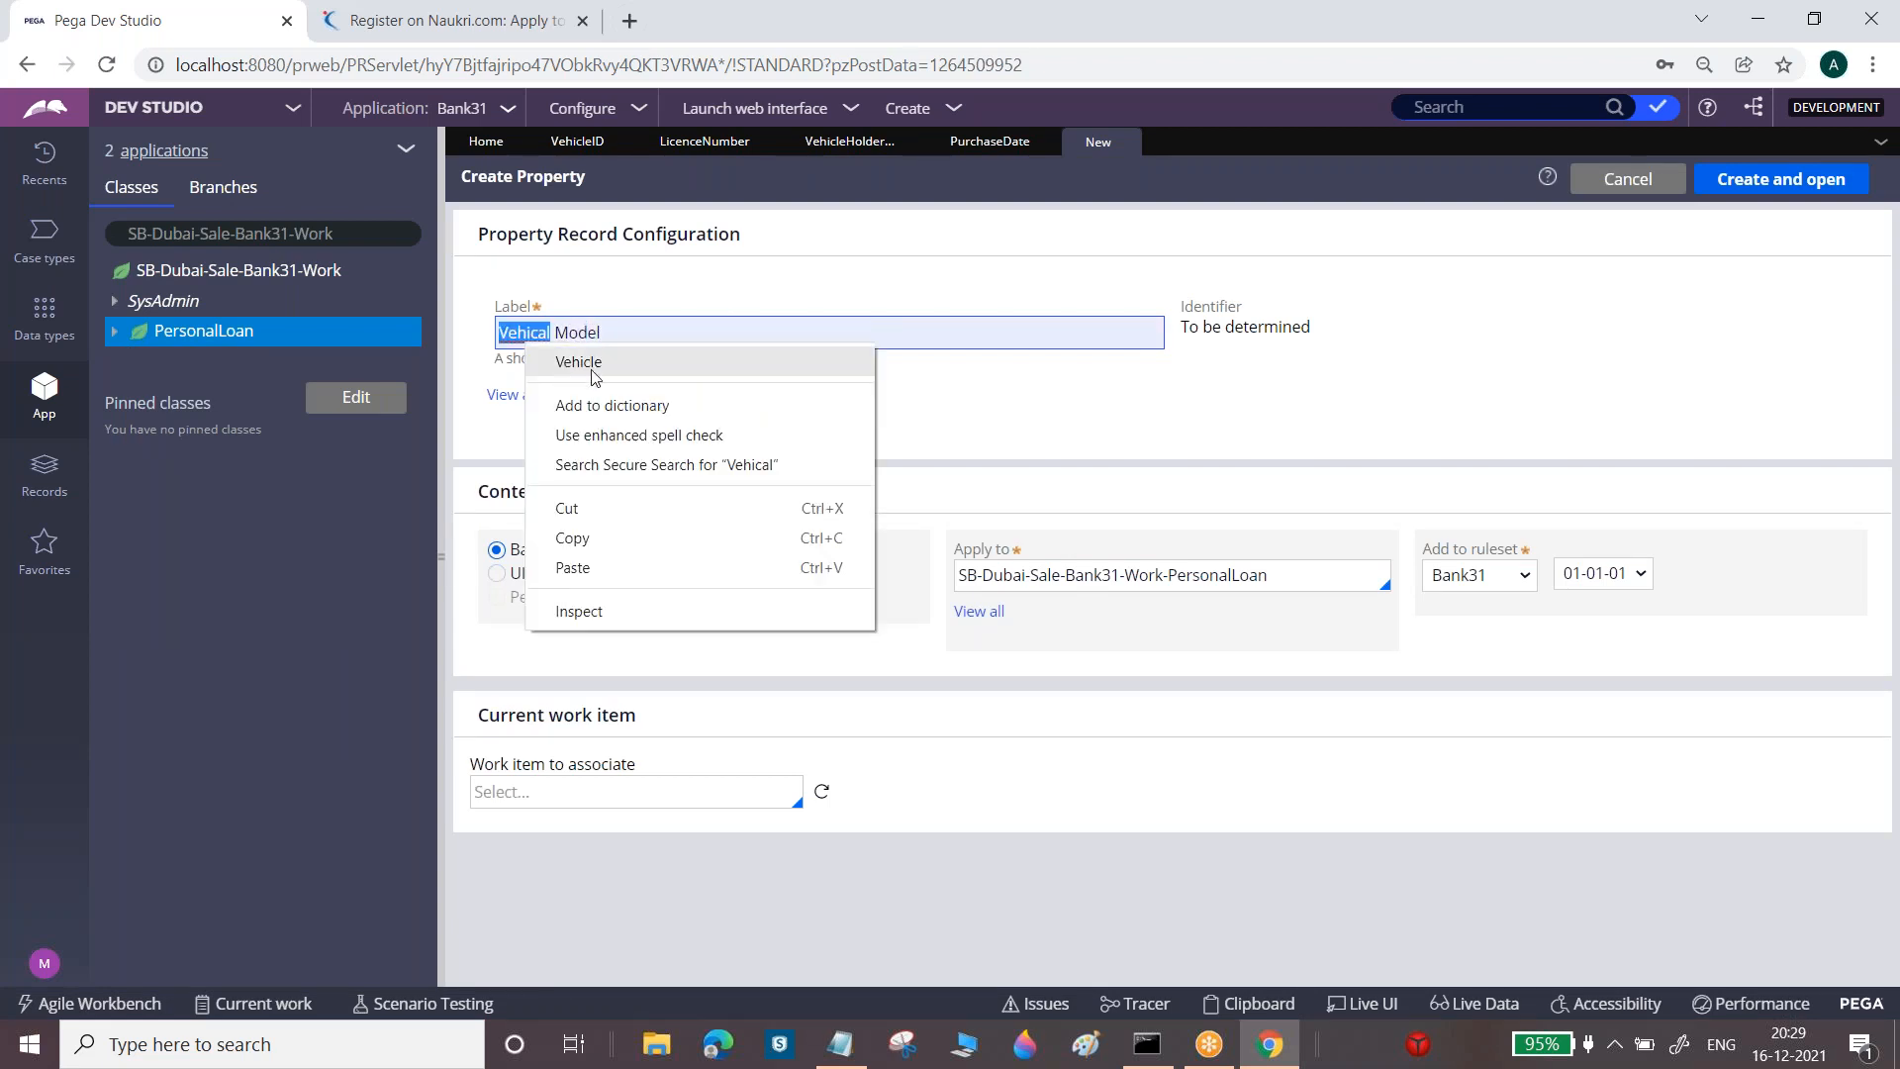
left_click(594, 368)
left_click(1772, 180)
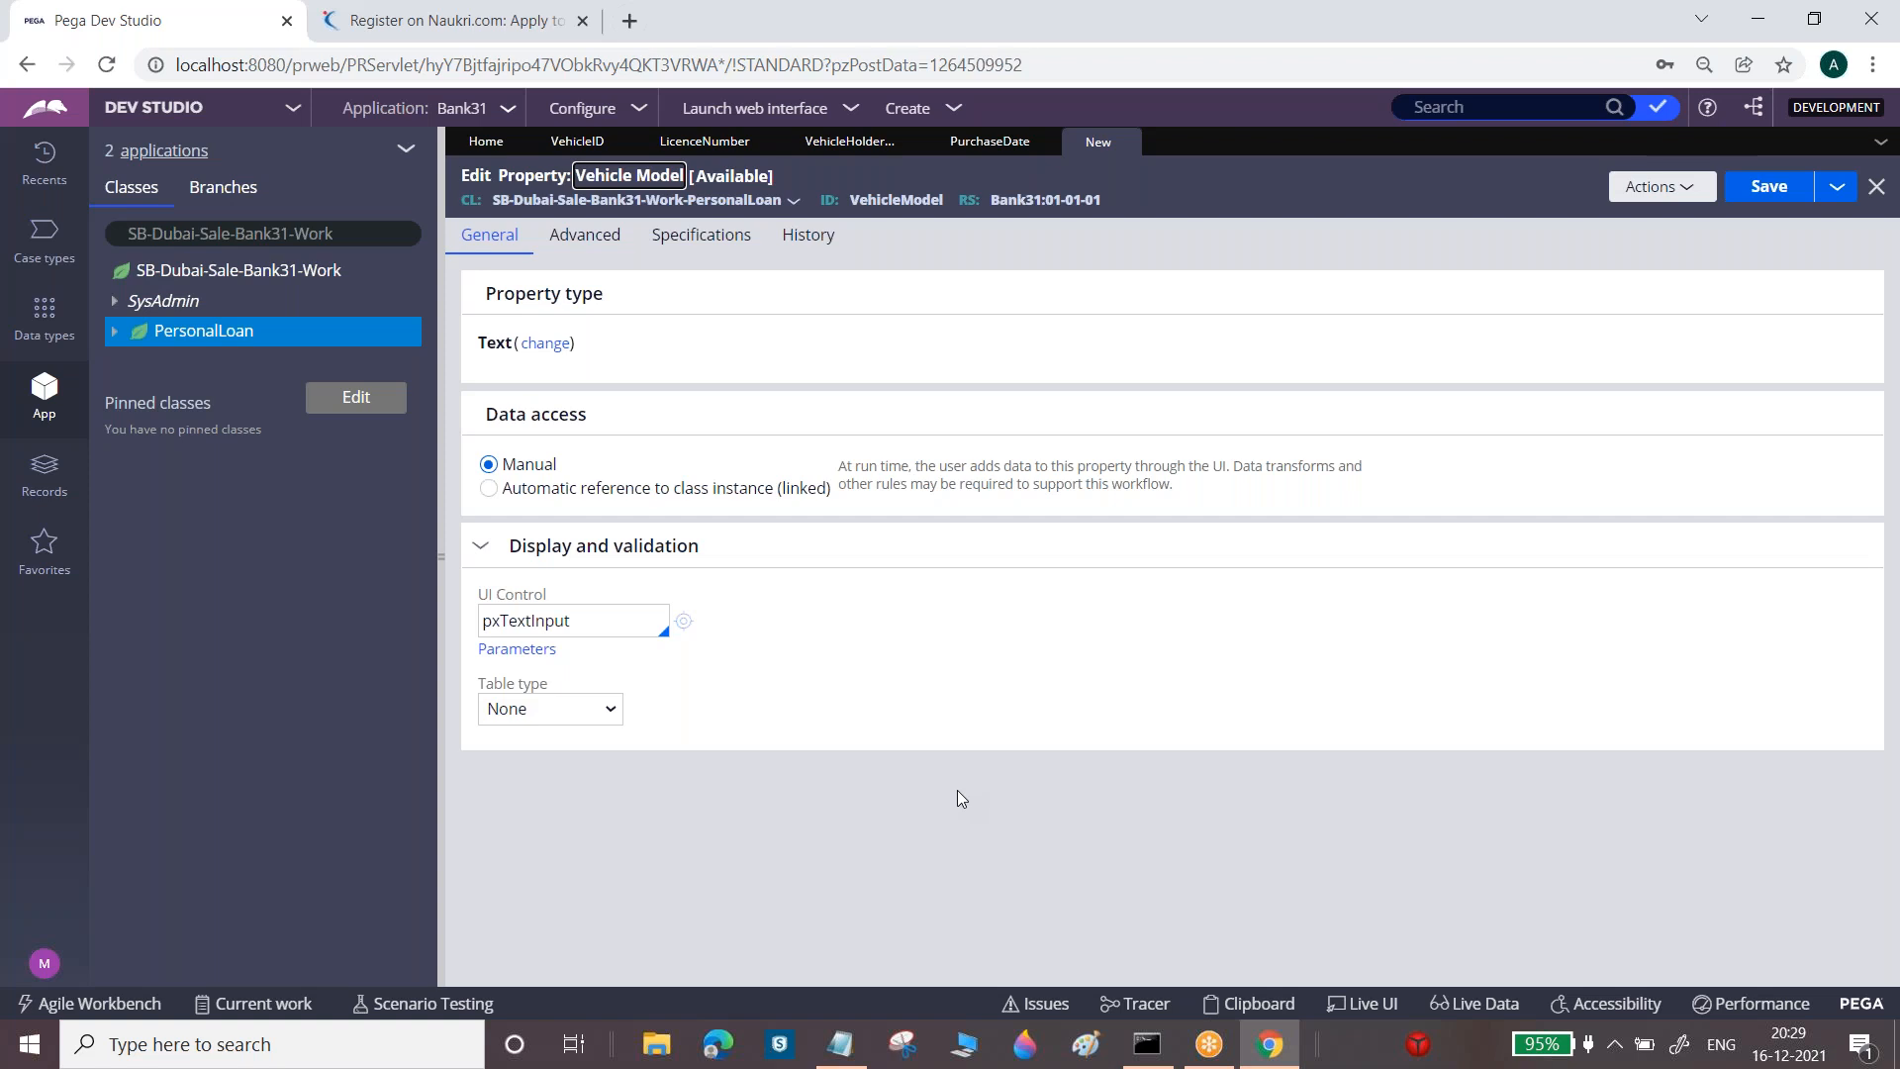
left_click(826, 1055)
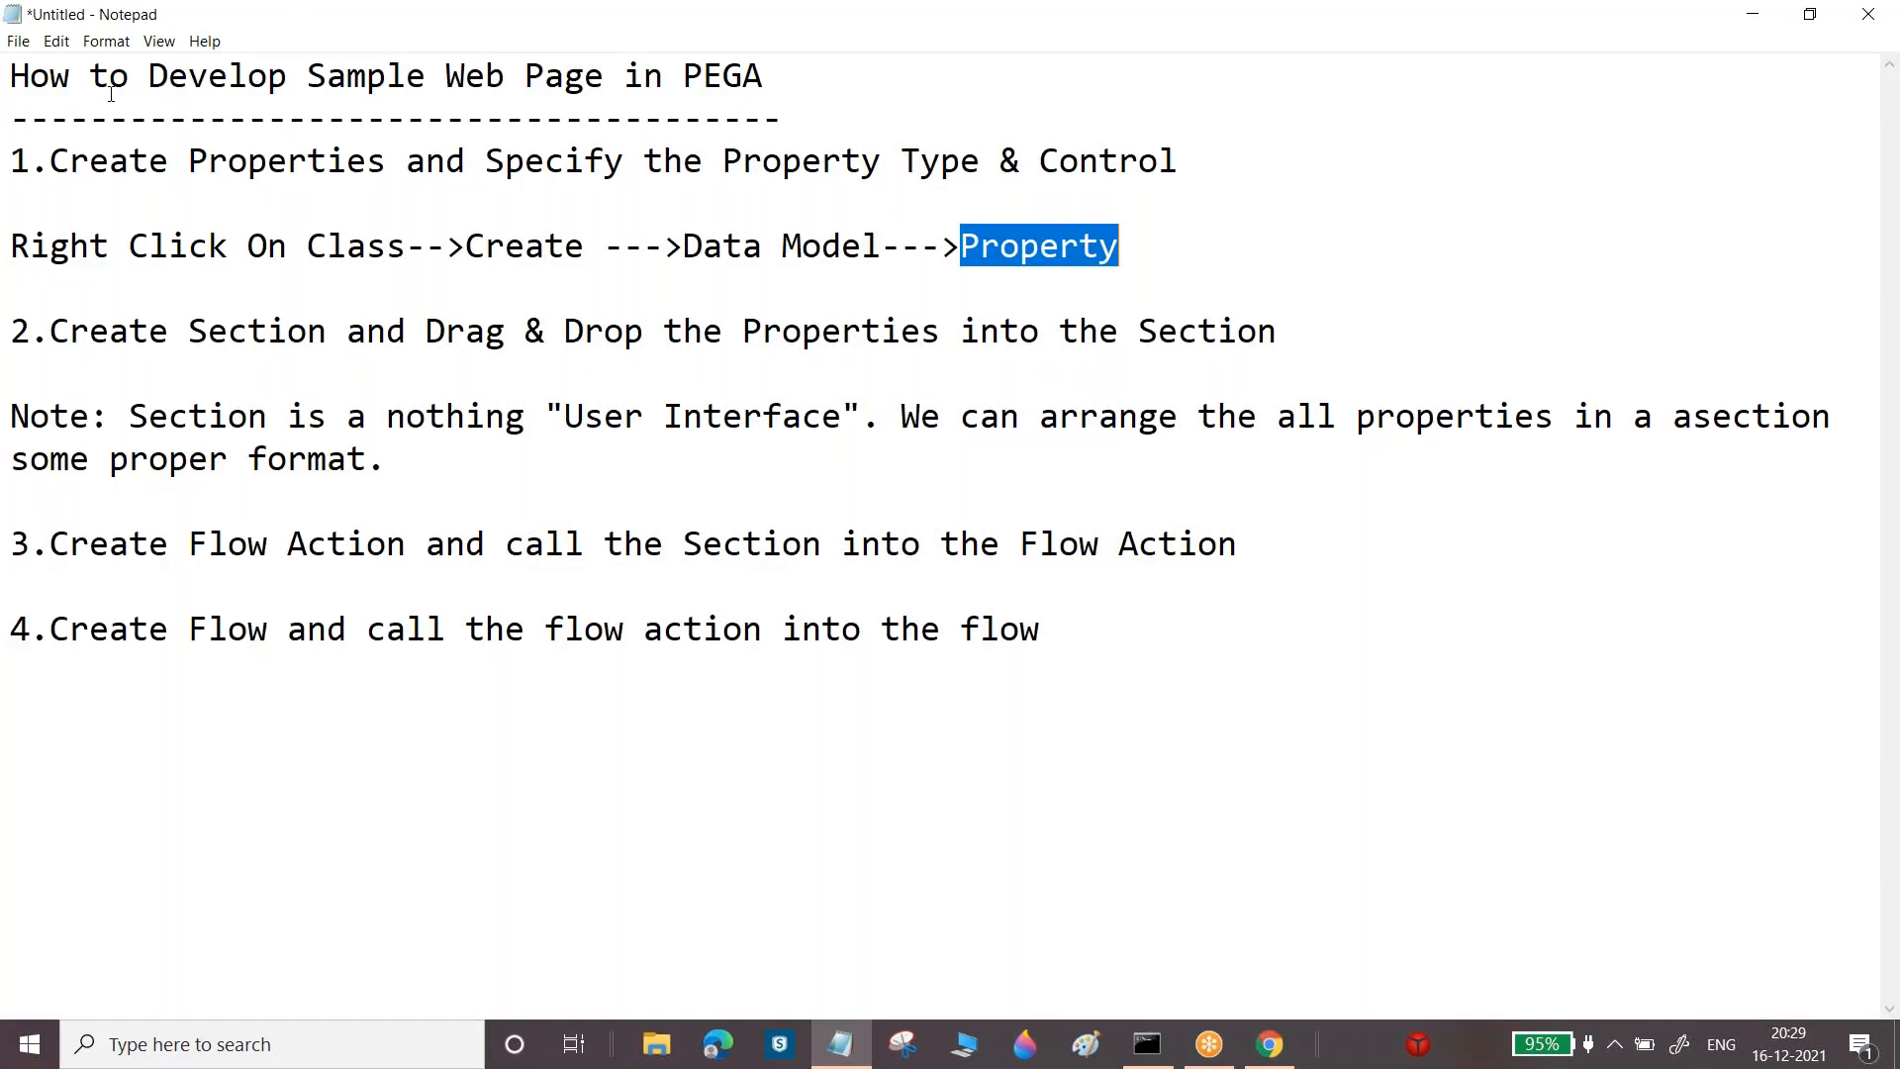
Start a note under the Property step: 'Note: if we want to create Dropdown Property then we need to select'
left_click(50, 292)
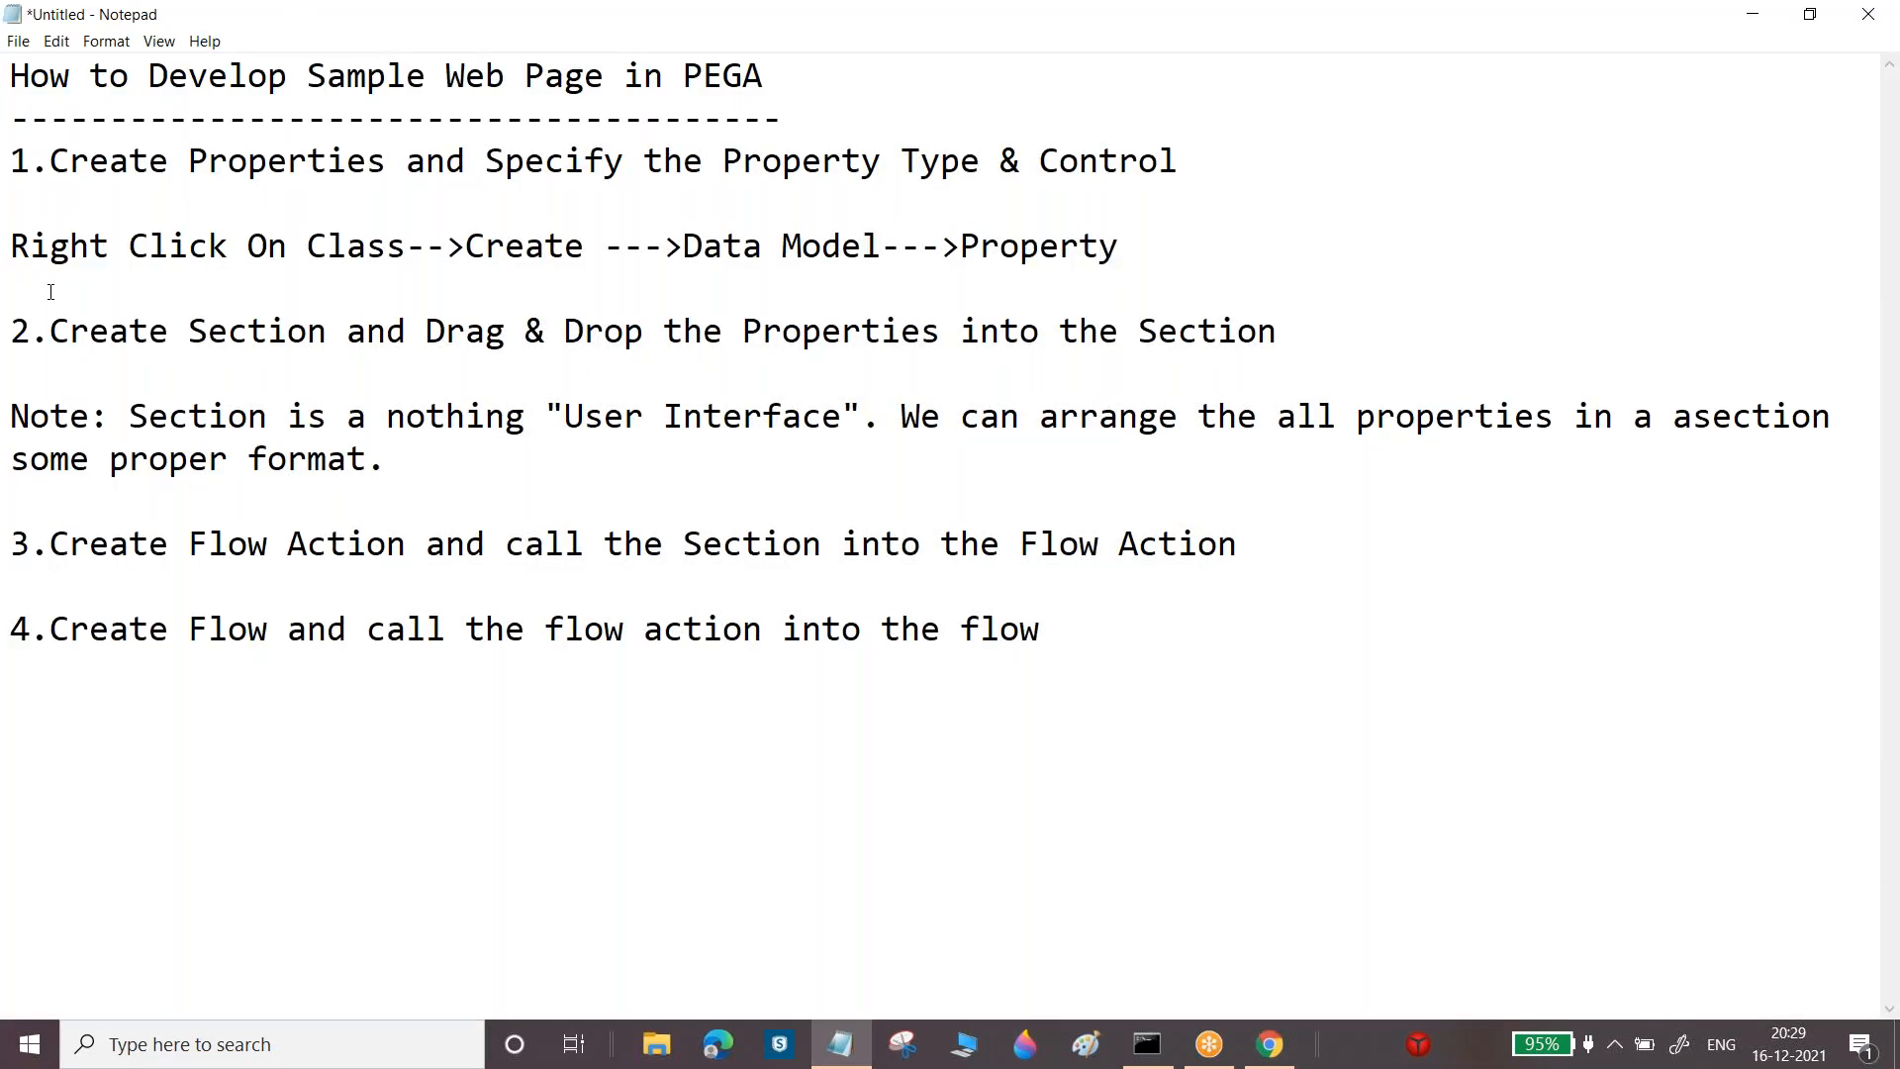
key("Return")
type("NoteL:")
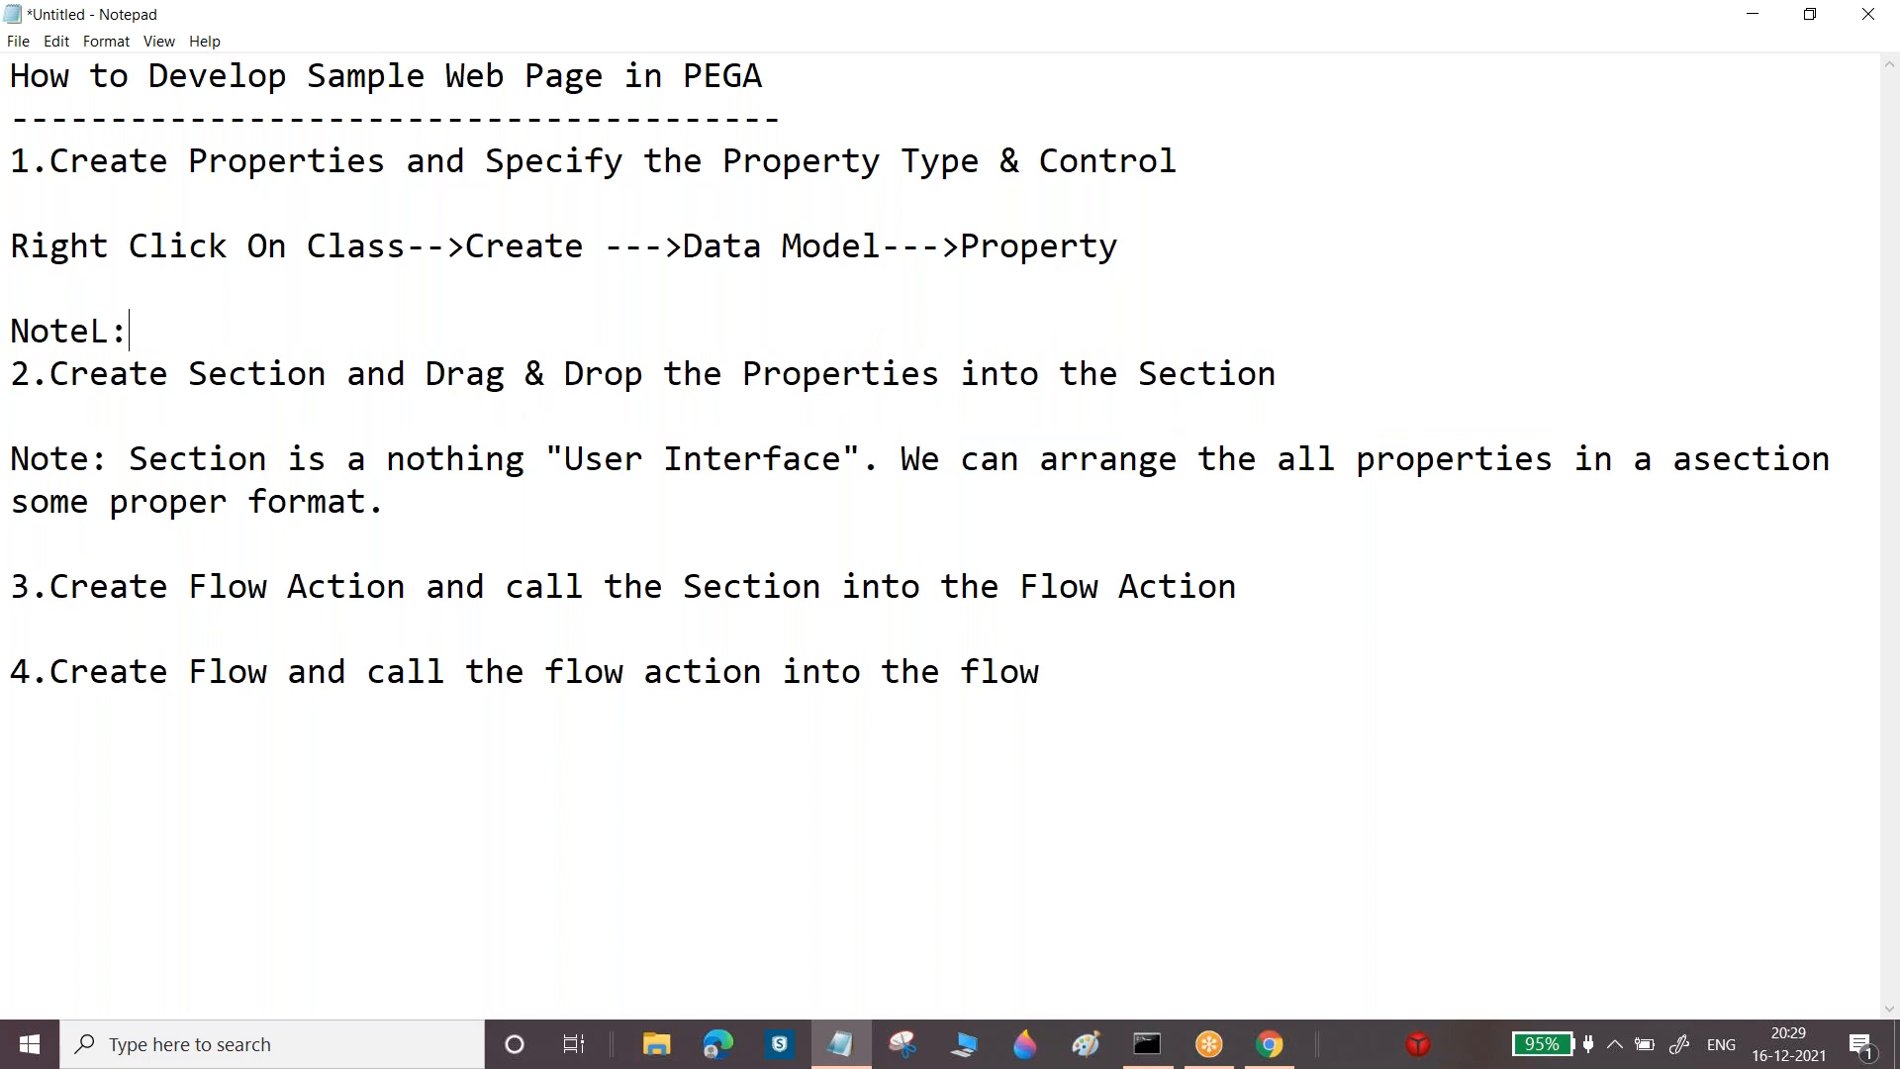
key("BackSpace")
key("BackSpace")
type("if we want to create Dropdown")
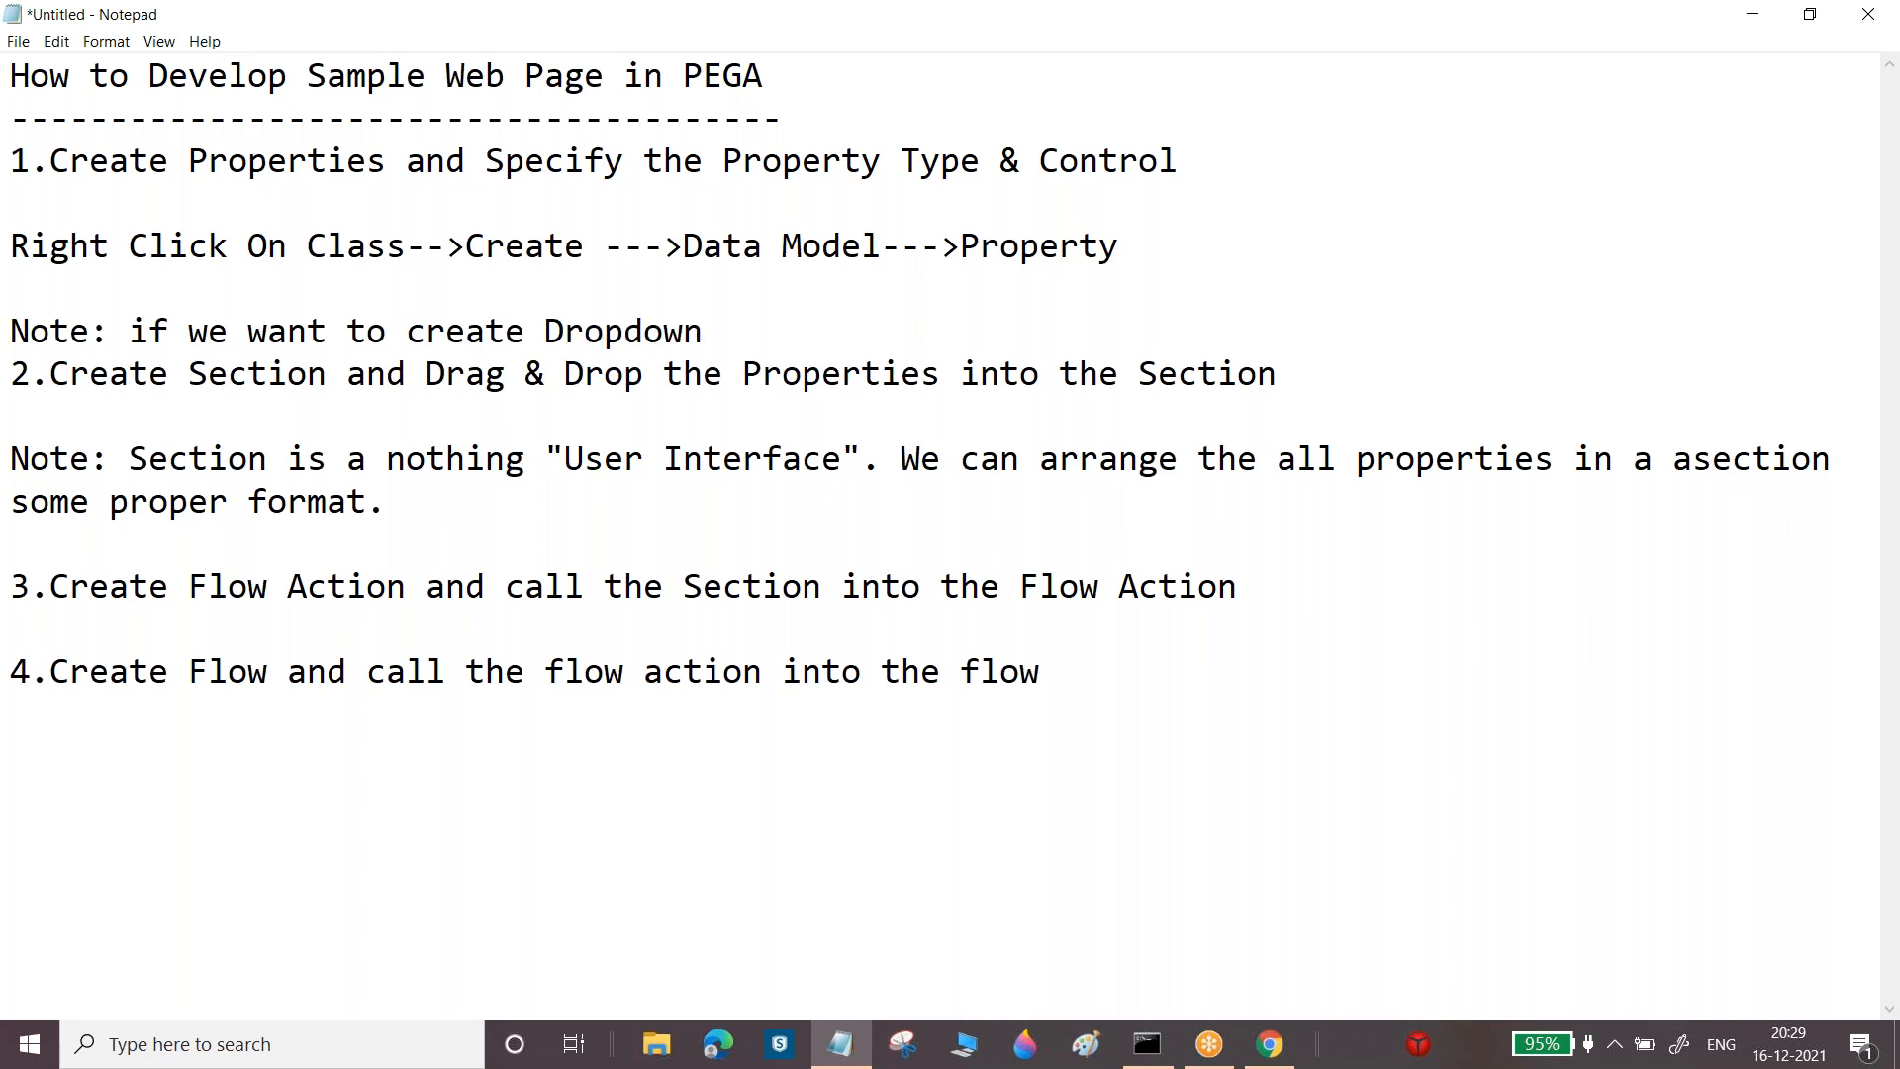
type(" Property tthen")
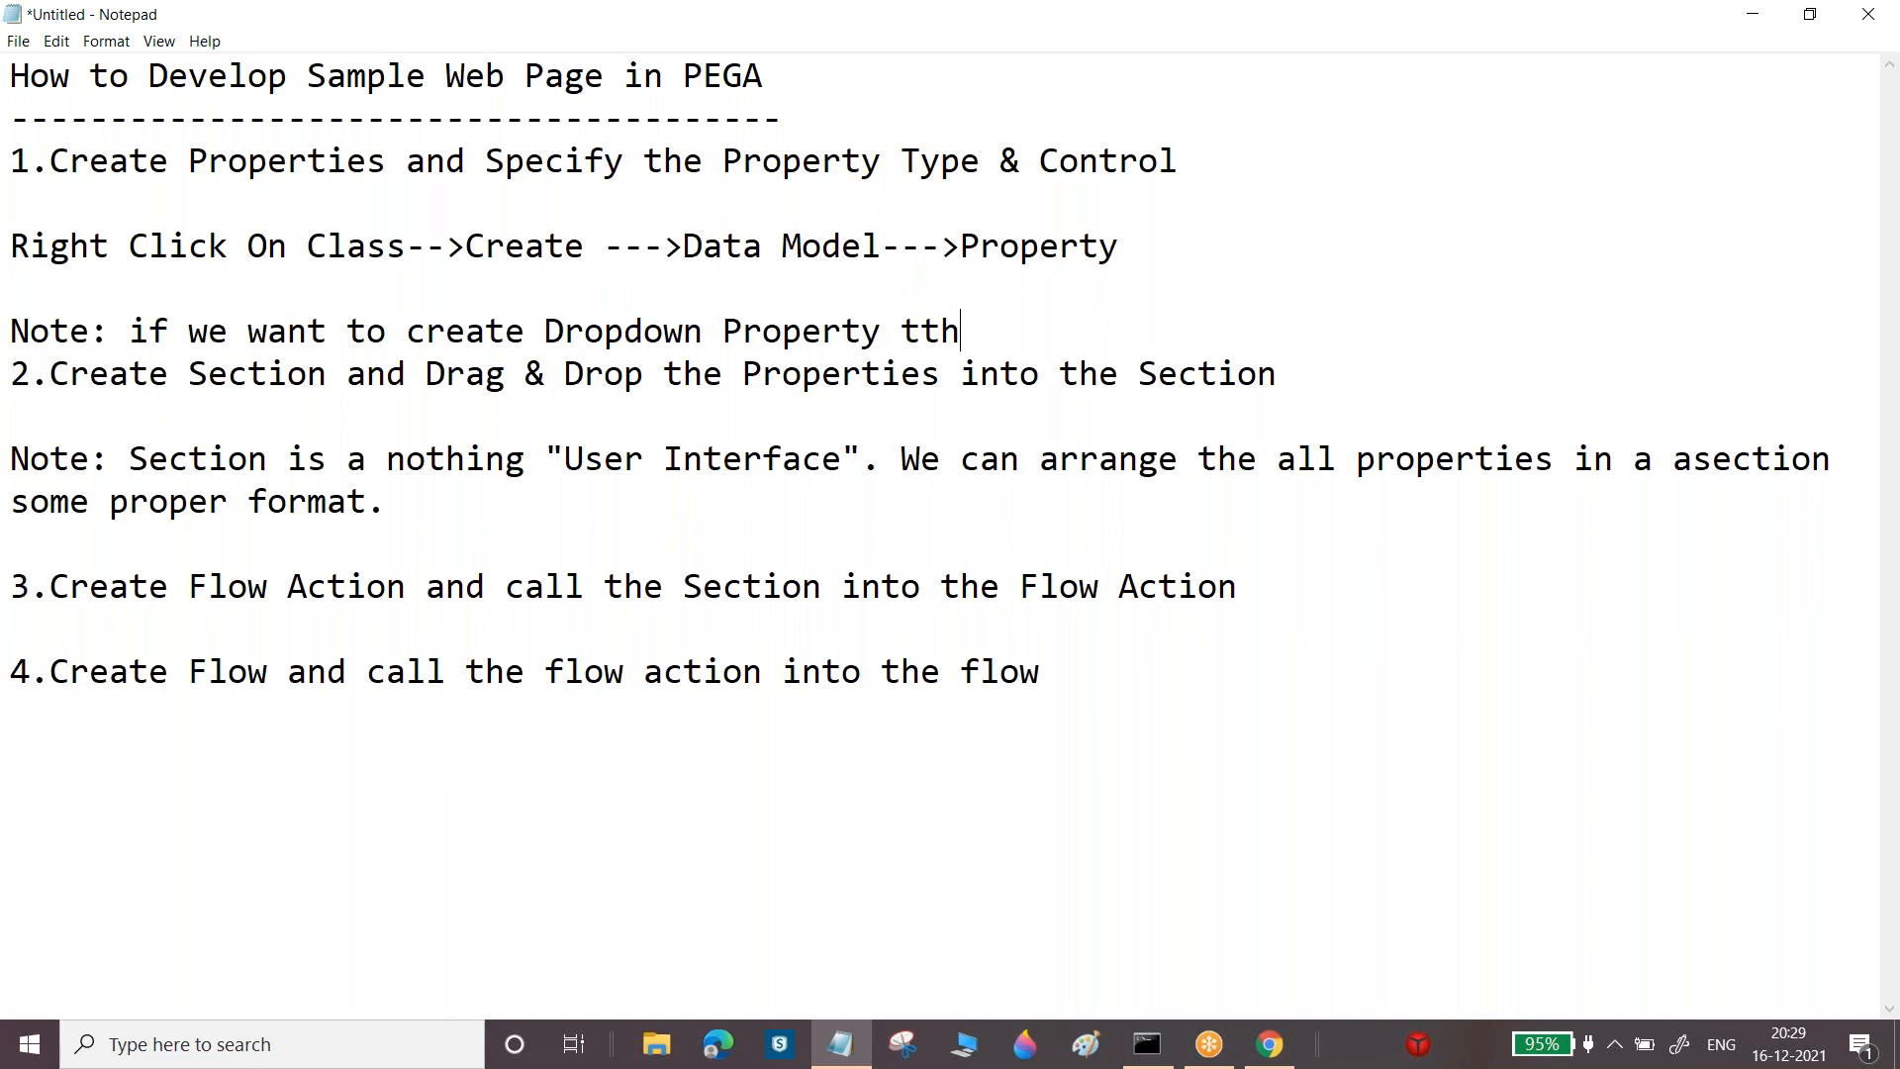
key("BackSpace")
key("BackSpace")
key("BackSpace")
key("BackSpace")
type("hen w eneed")
key("BackSpace")
key("BackSpace")
key("BackSpace")
key("BackSpace")
key("BackSpace")
key("BackSpace")
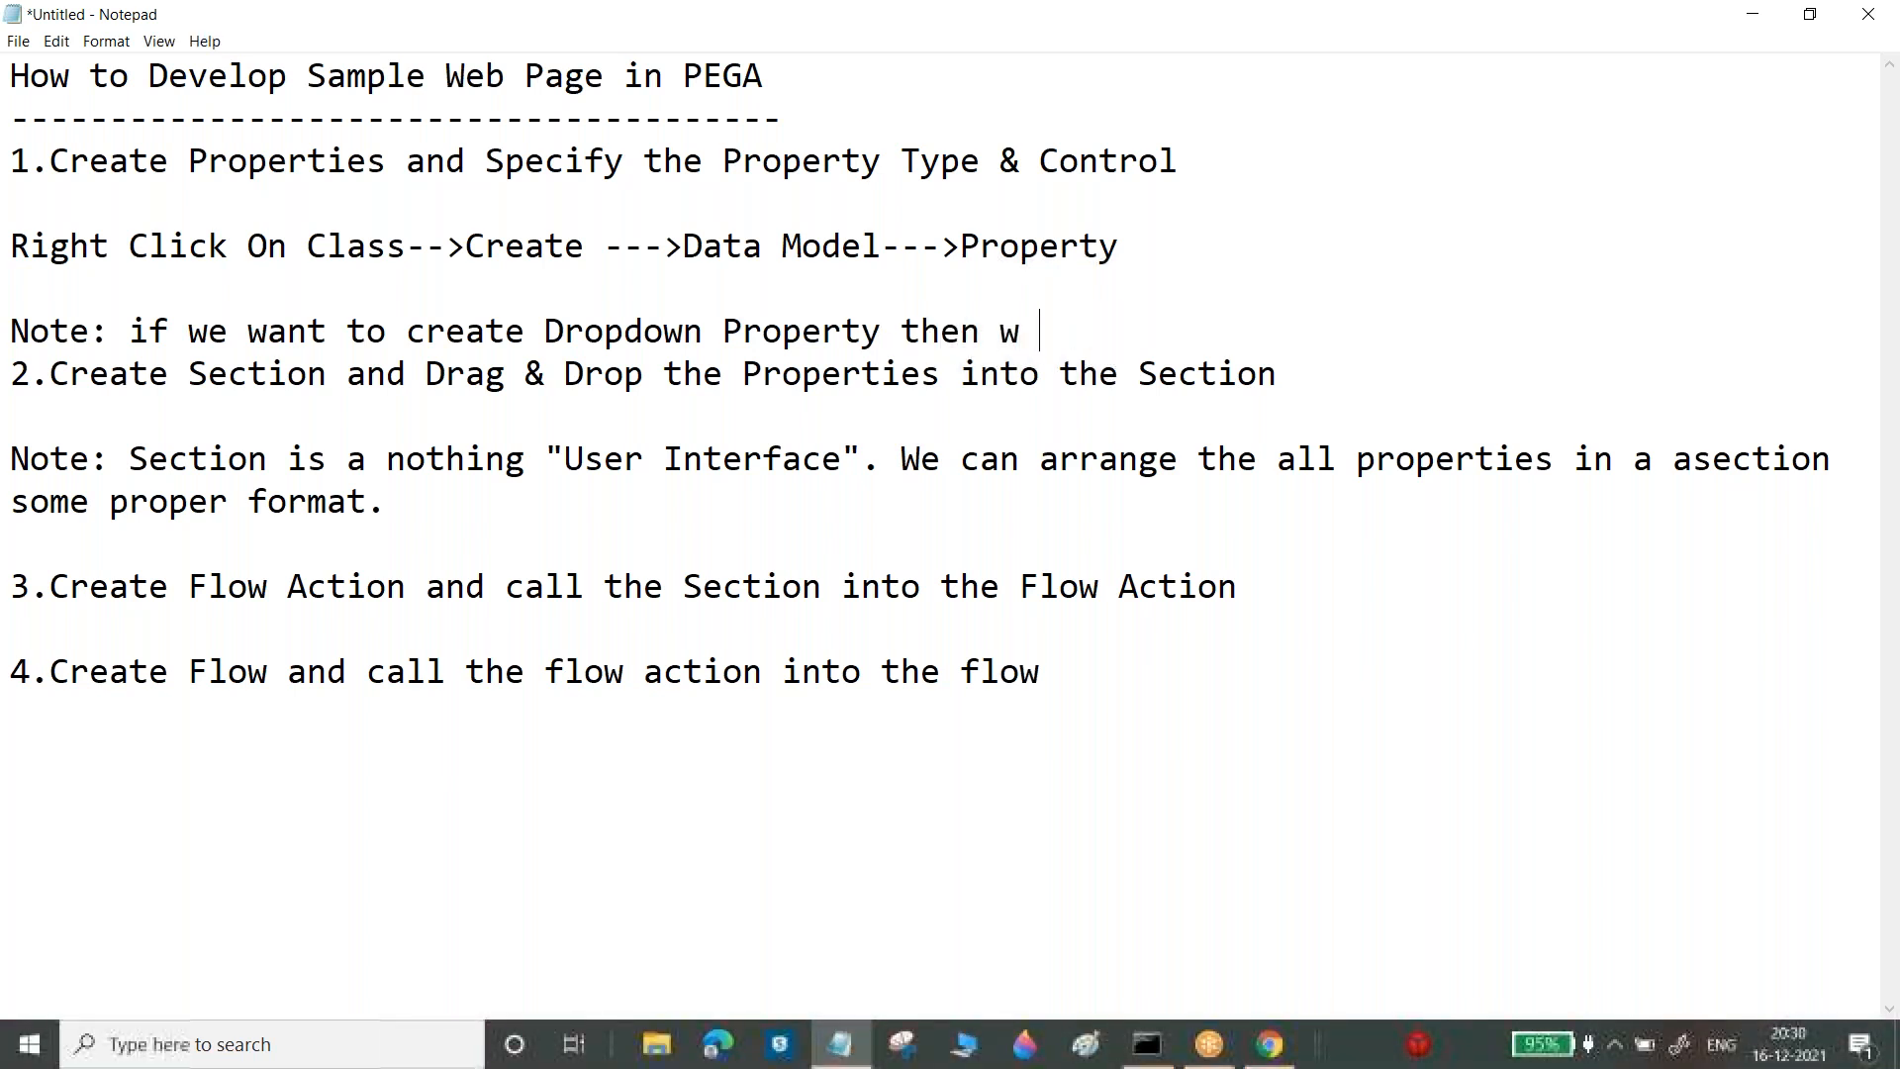
type("en")
key("BackSpace")
type("n")
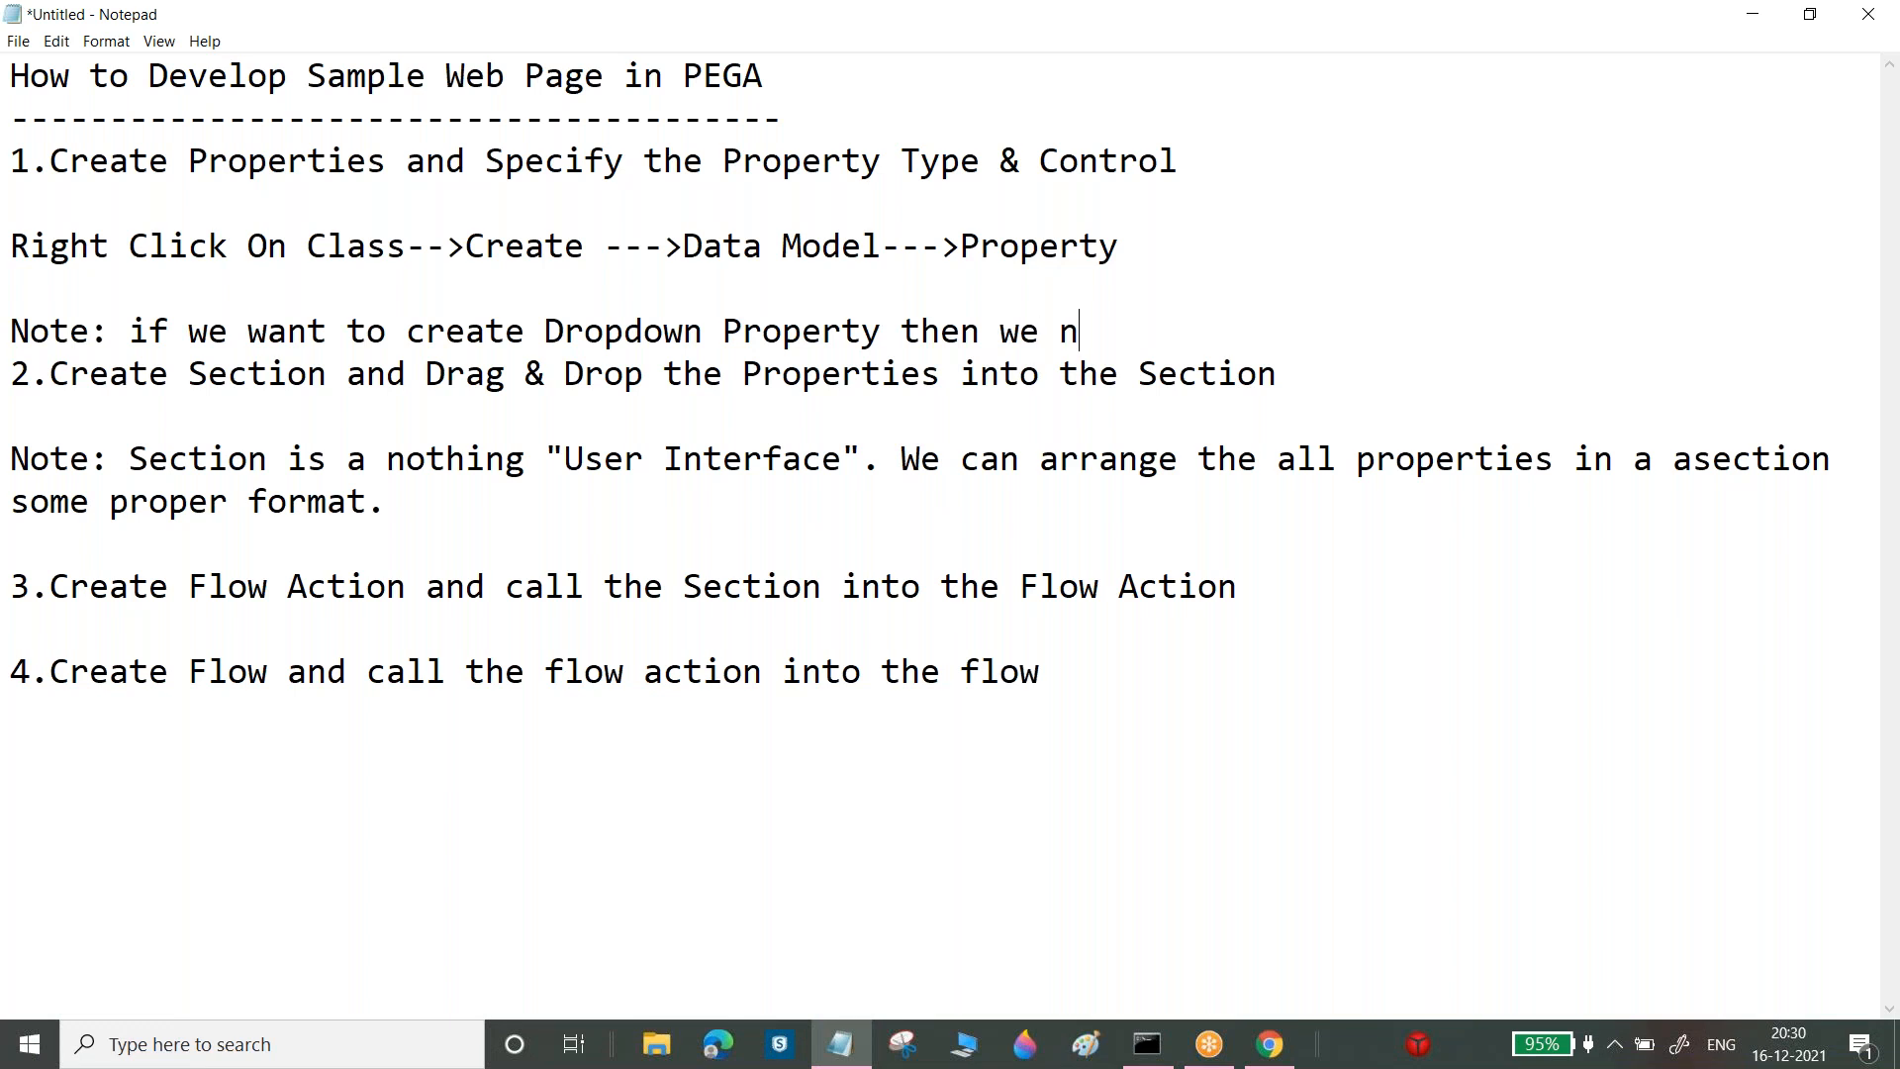
type("eed to select th")
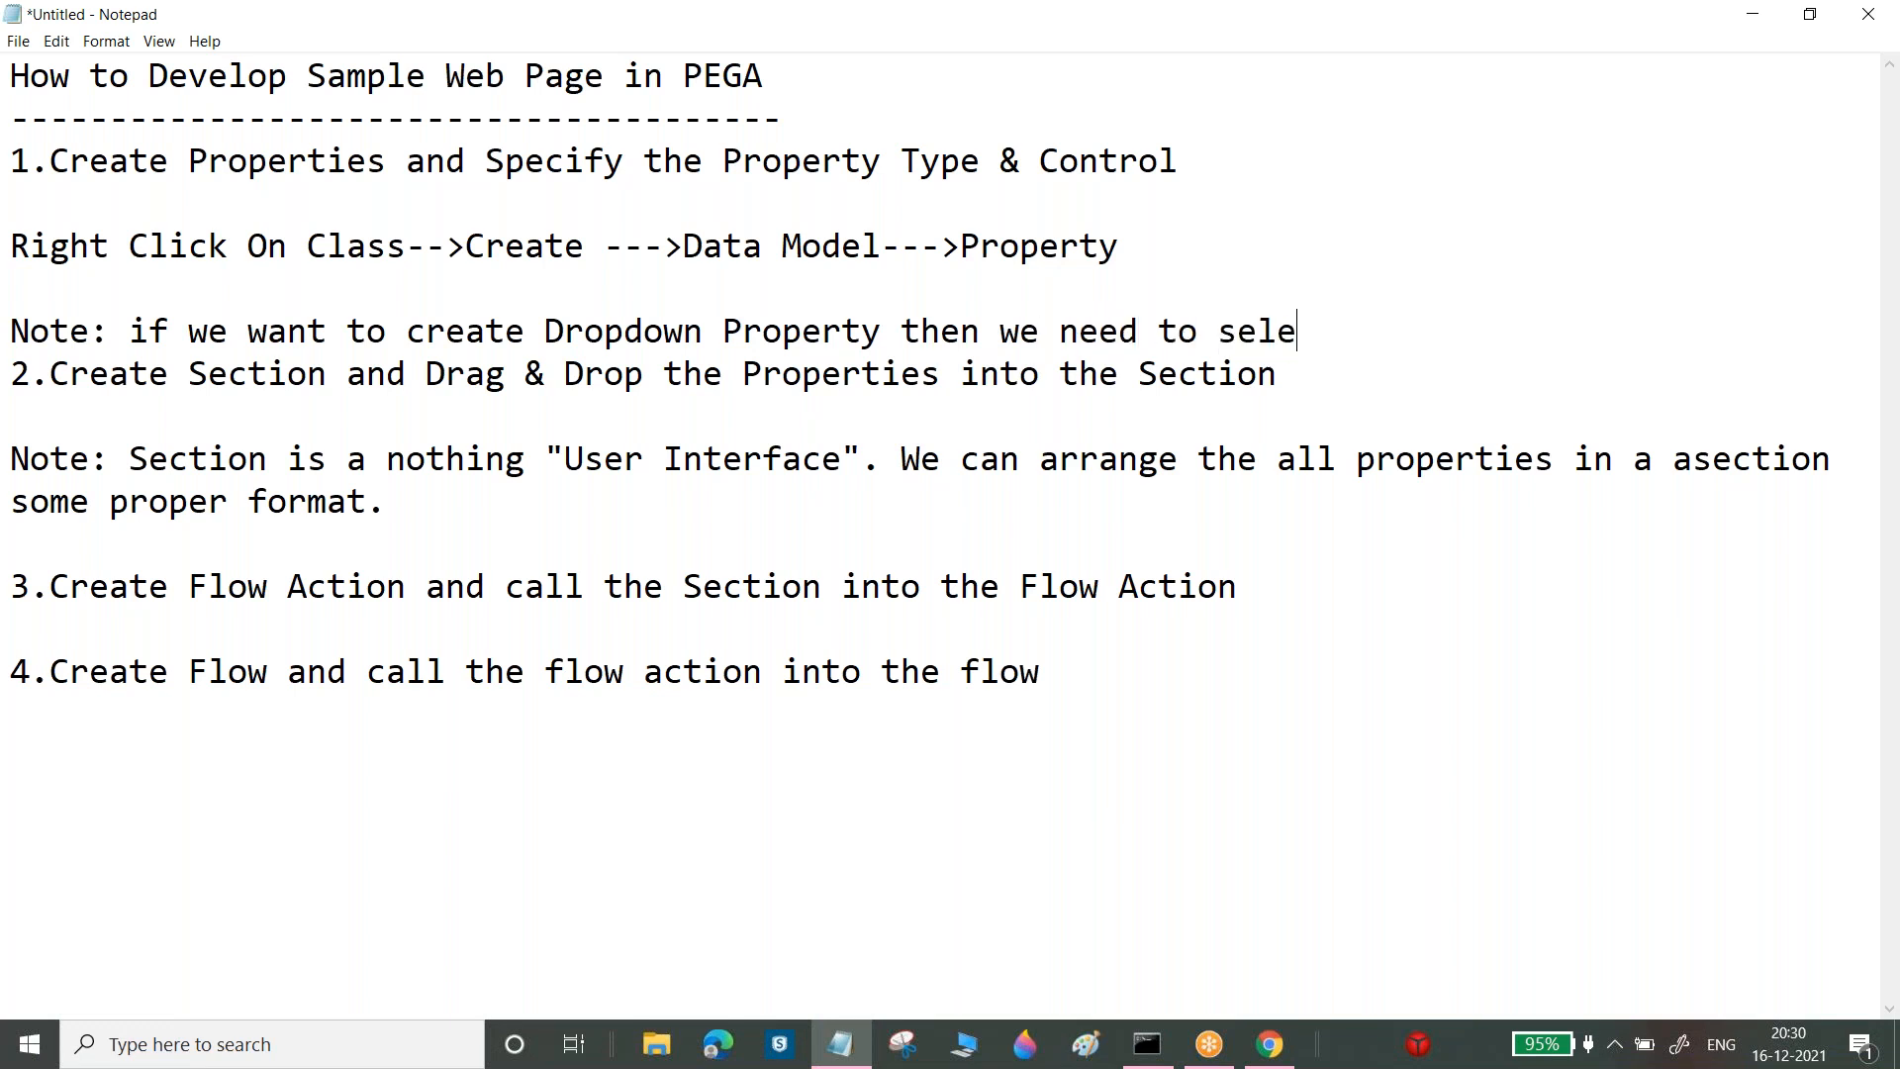
Finish the note with 'under "UIControl" dropdown to "pxDropDown"'
key("BackSpace")
key("BackSpace")
type("under \"\"")
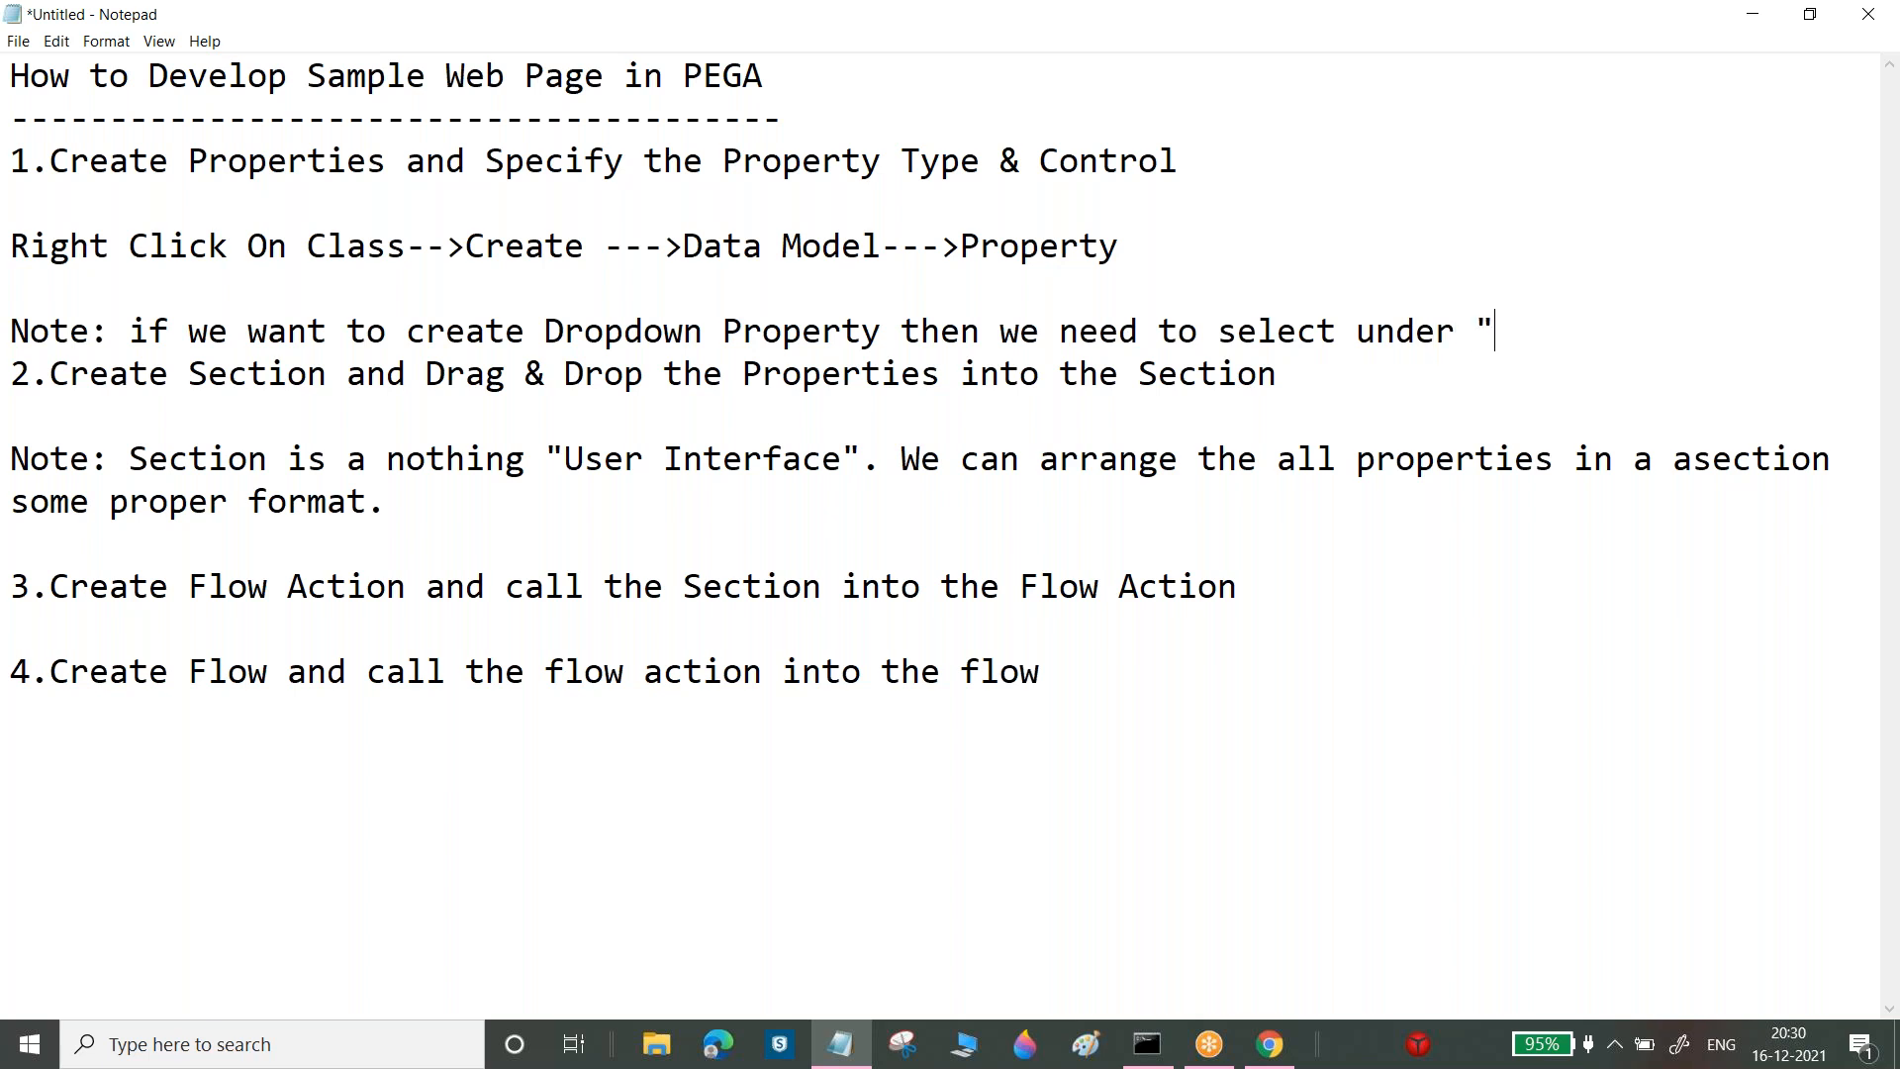
key("Left")
type("UIControl")
key("Right")
type("dropdown to \"\"")
left_click(90, 373)
type("pxDrop")
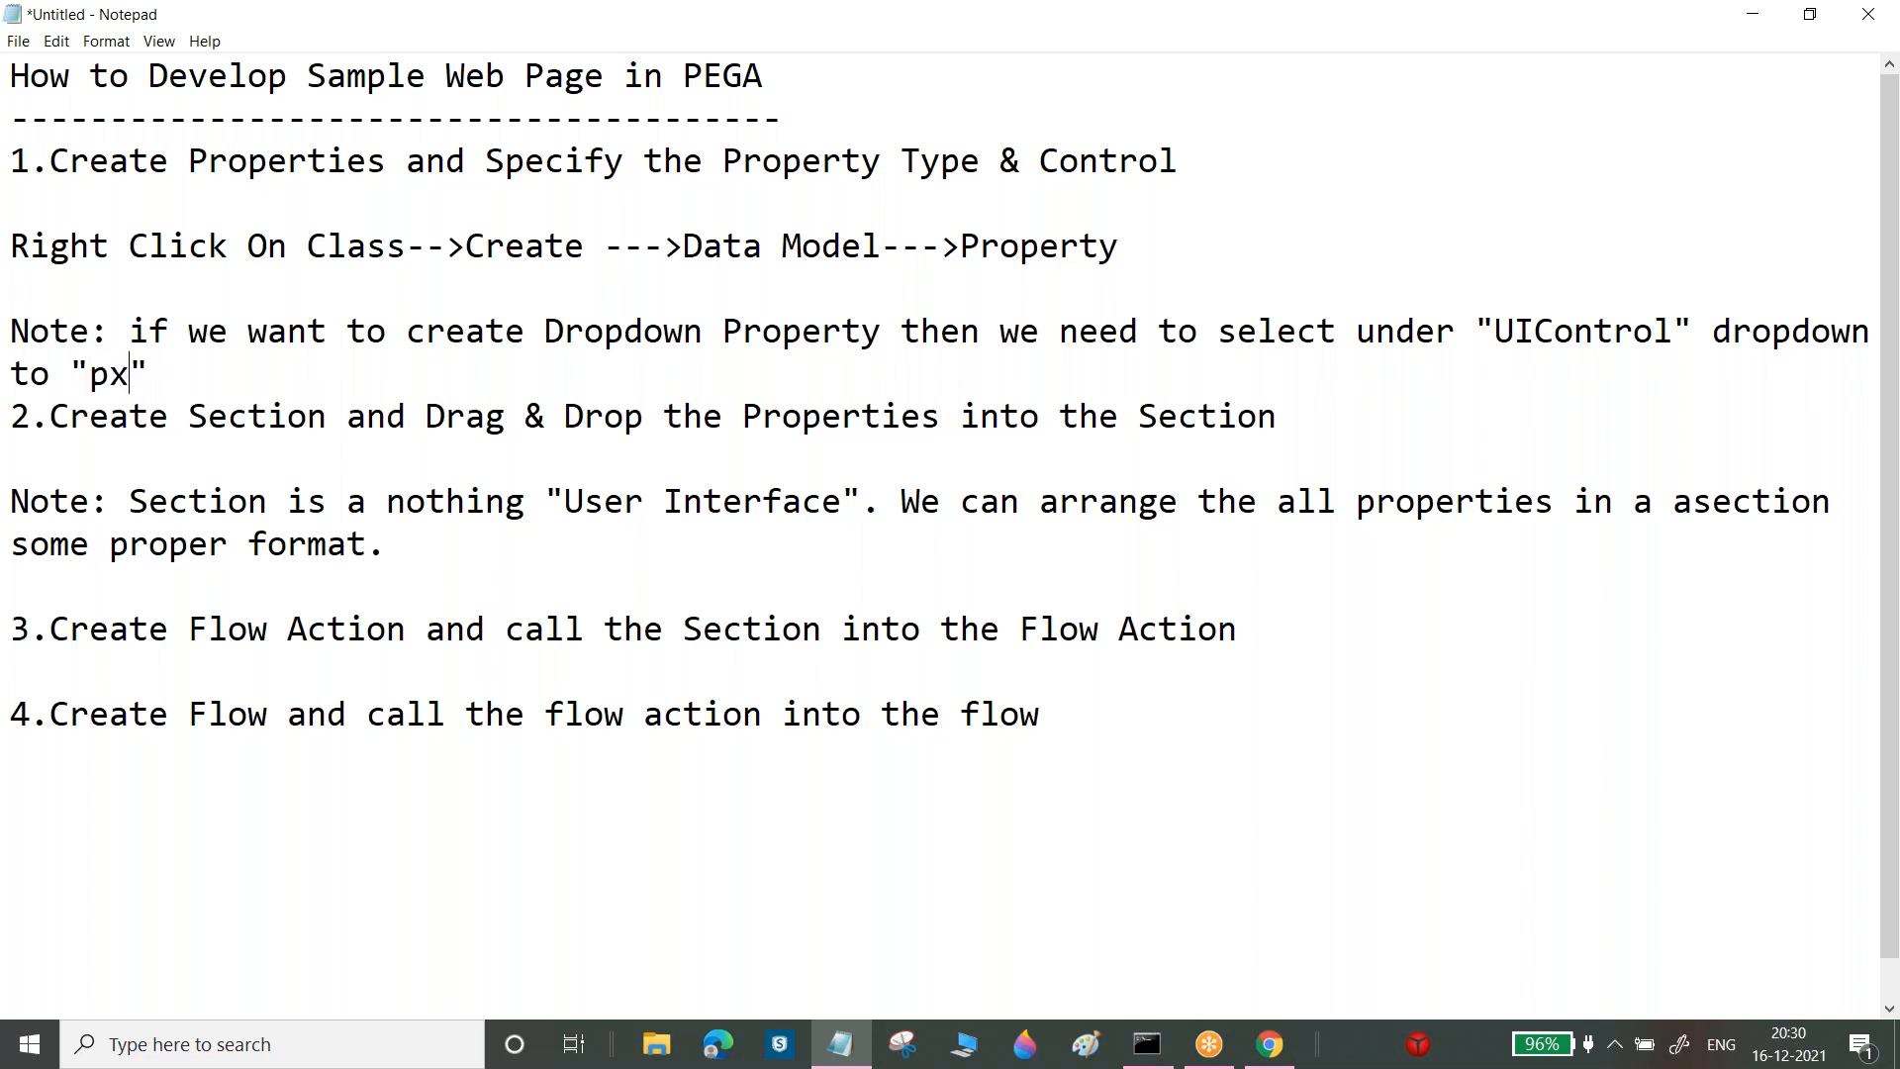
type("Down")
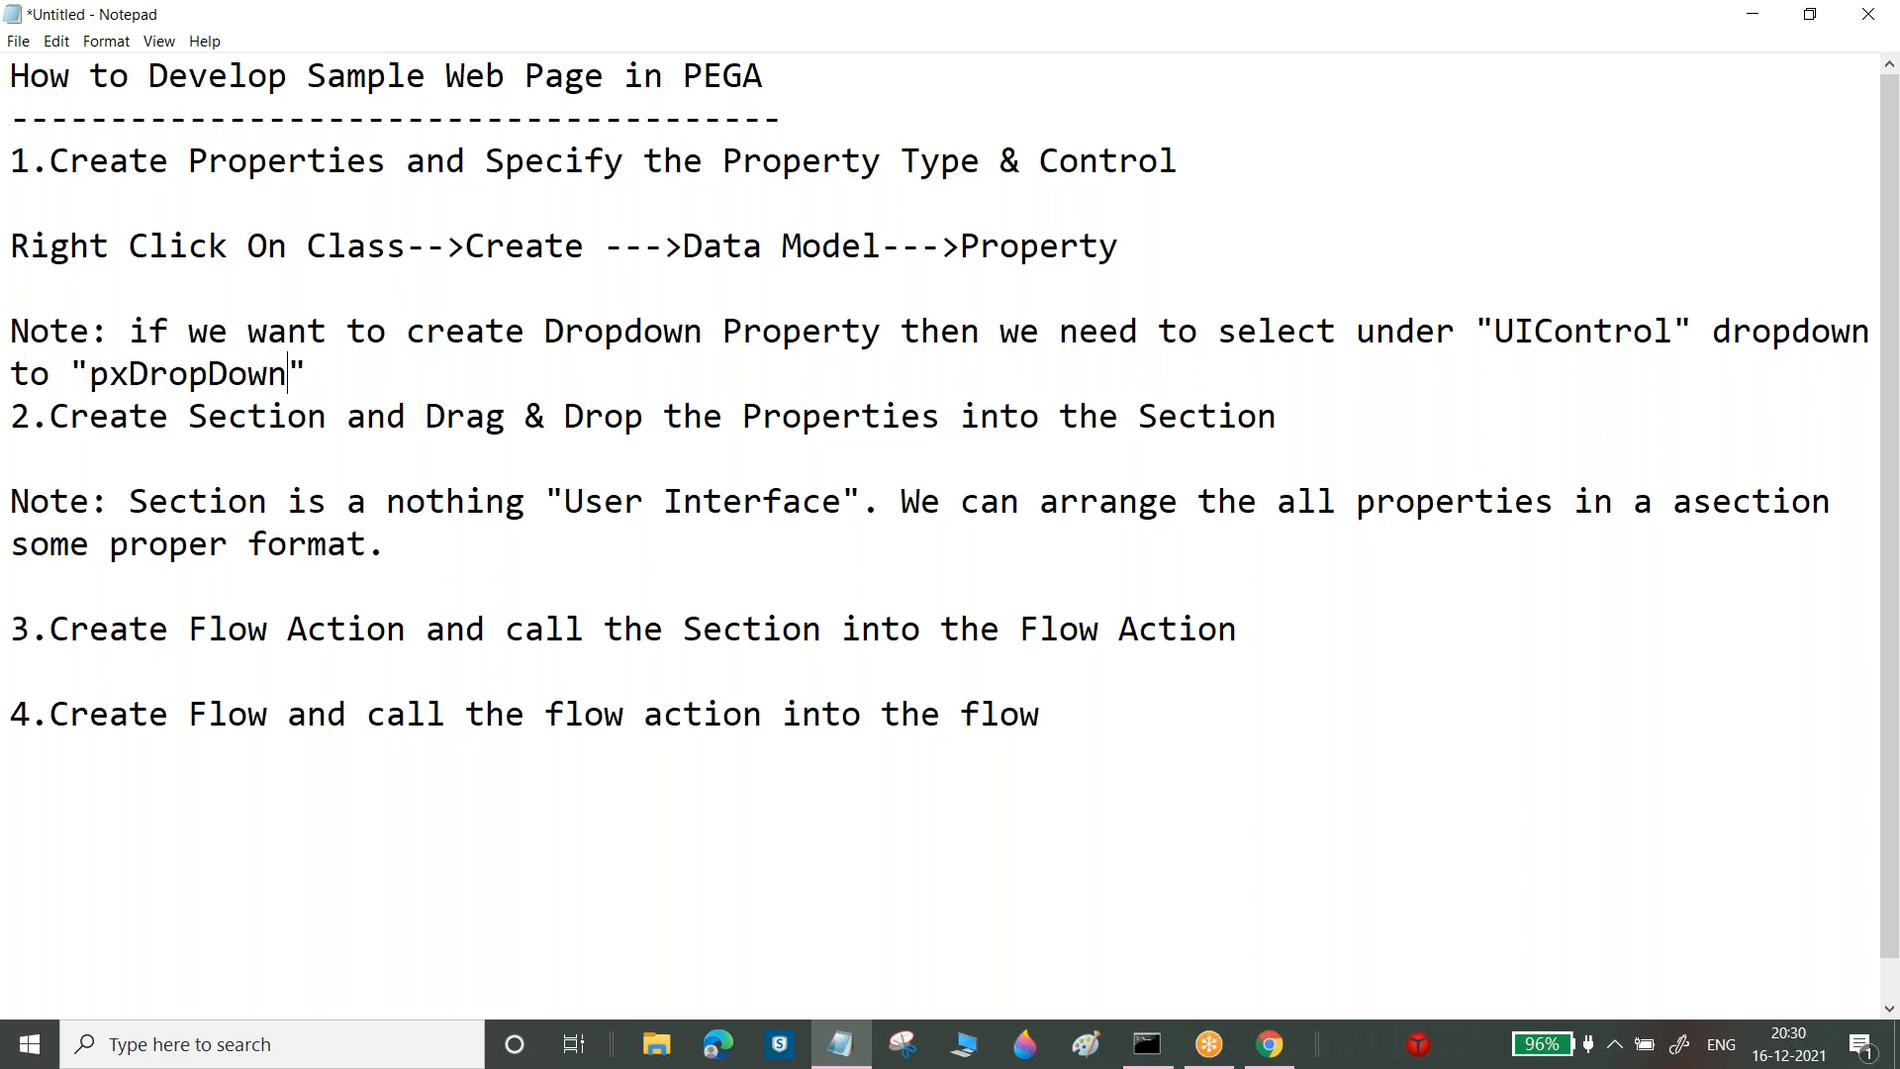
Copy the Dropdown note and paste a duplicate on the line below
key("End")
key("Return")
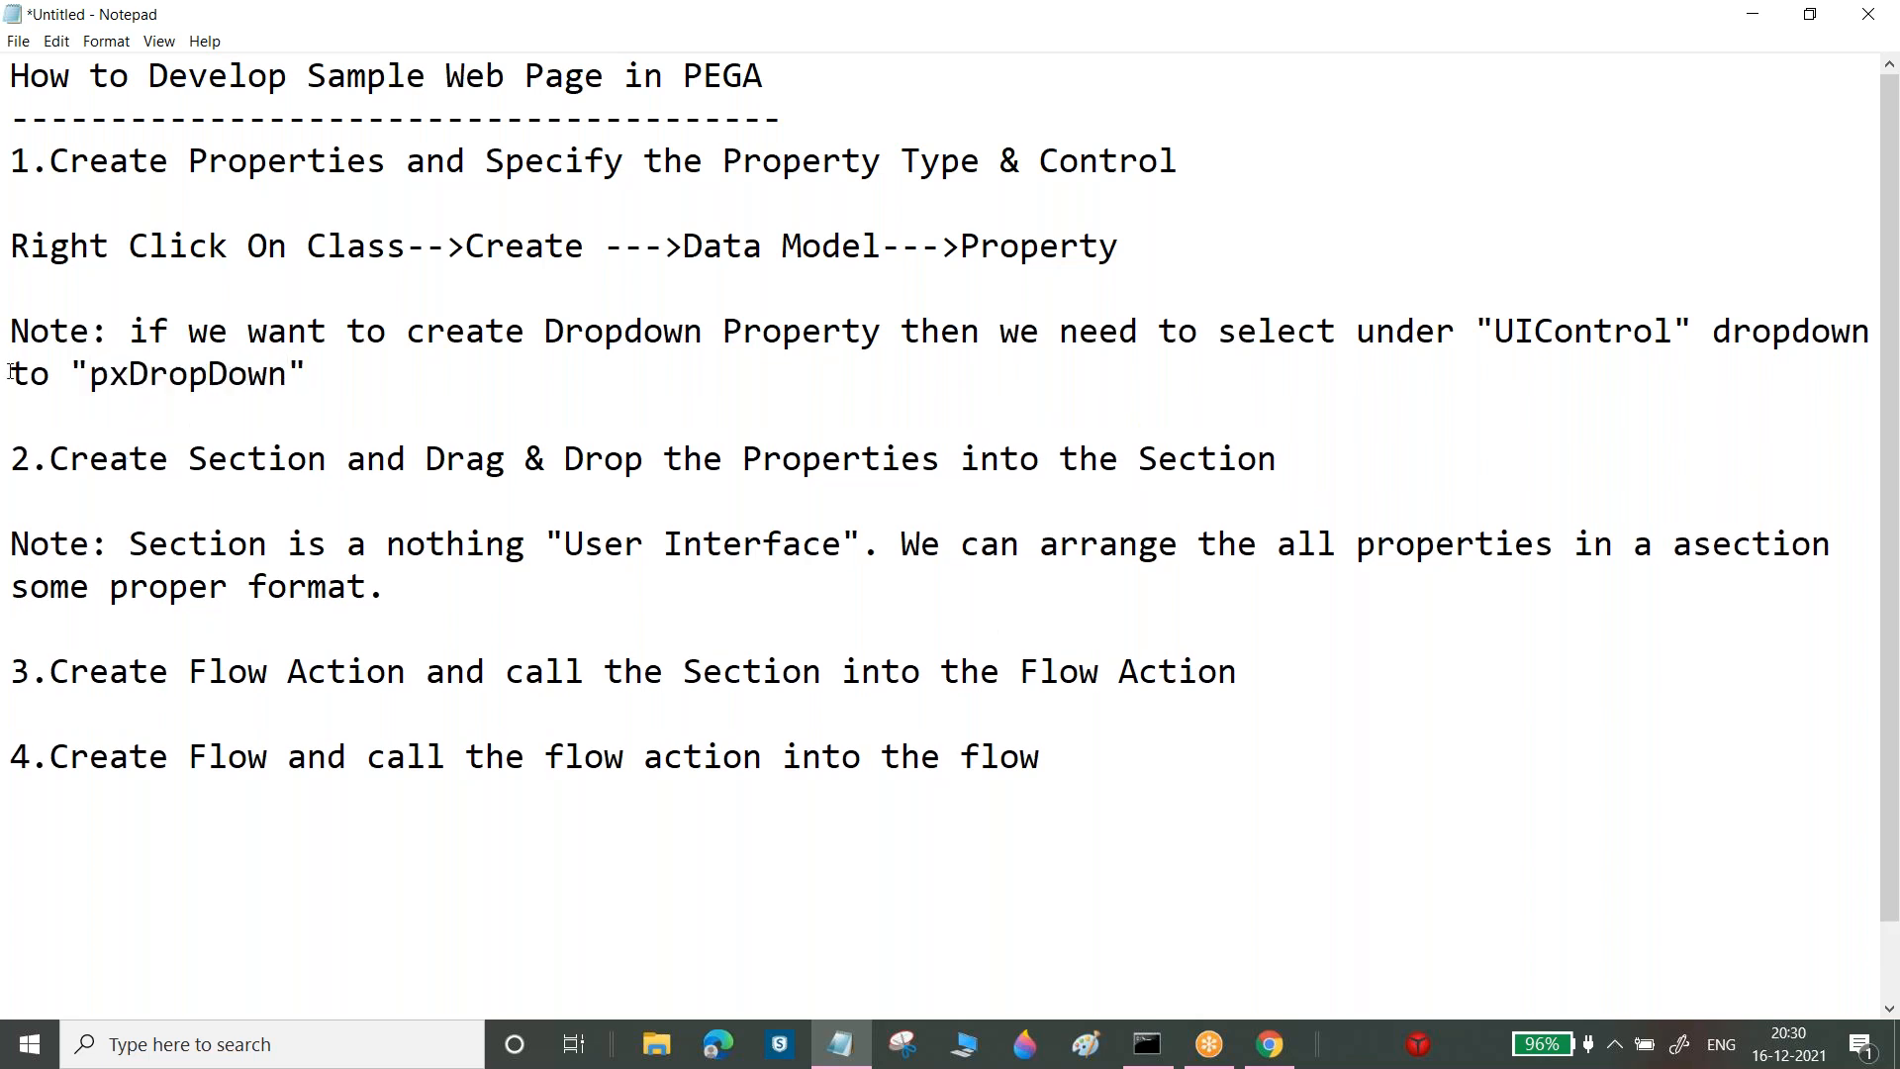
left_click_drag(90, 374, 269, 376)
triple_click(309, 376)
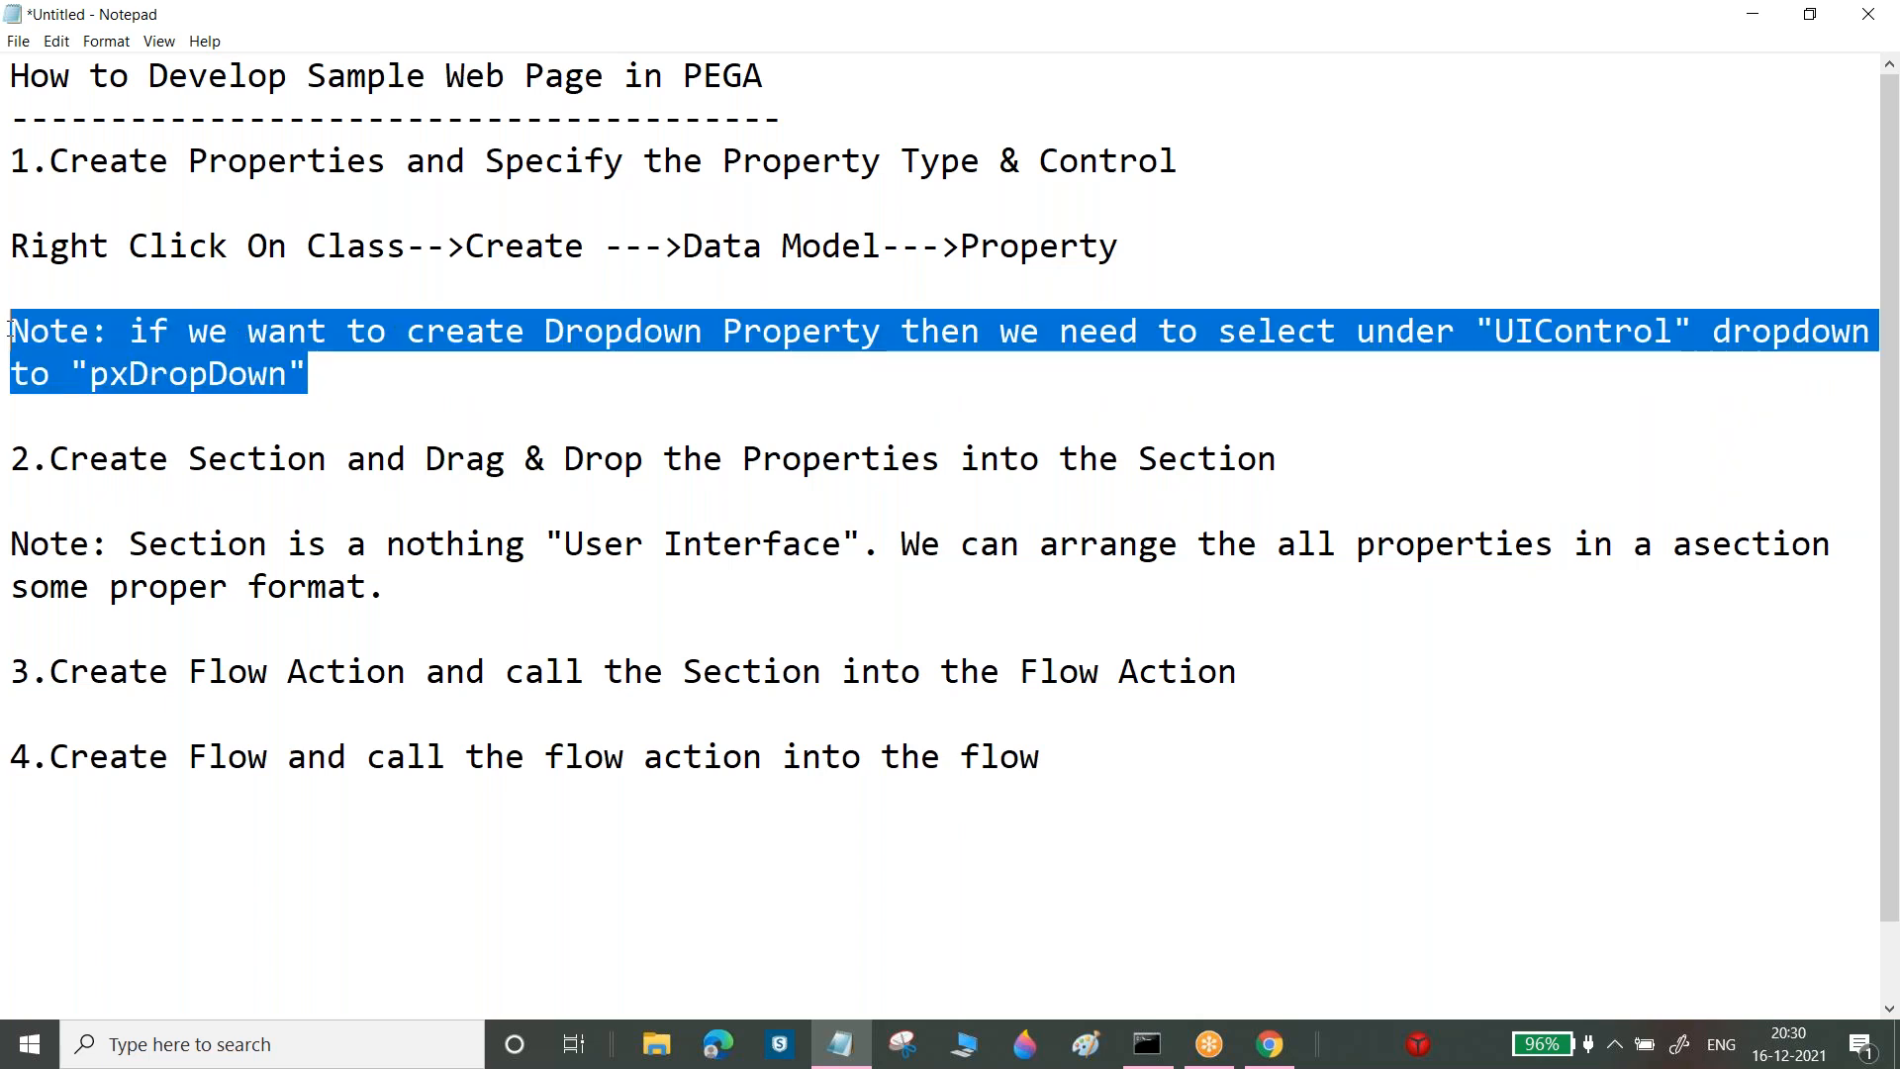
key("ctrl+c")
left_click(309, 376)
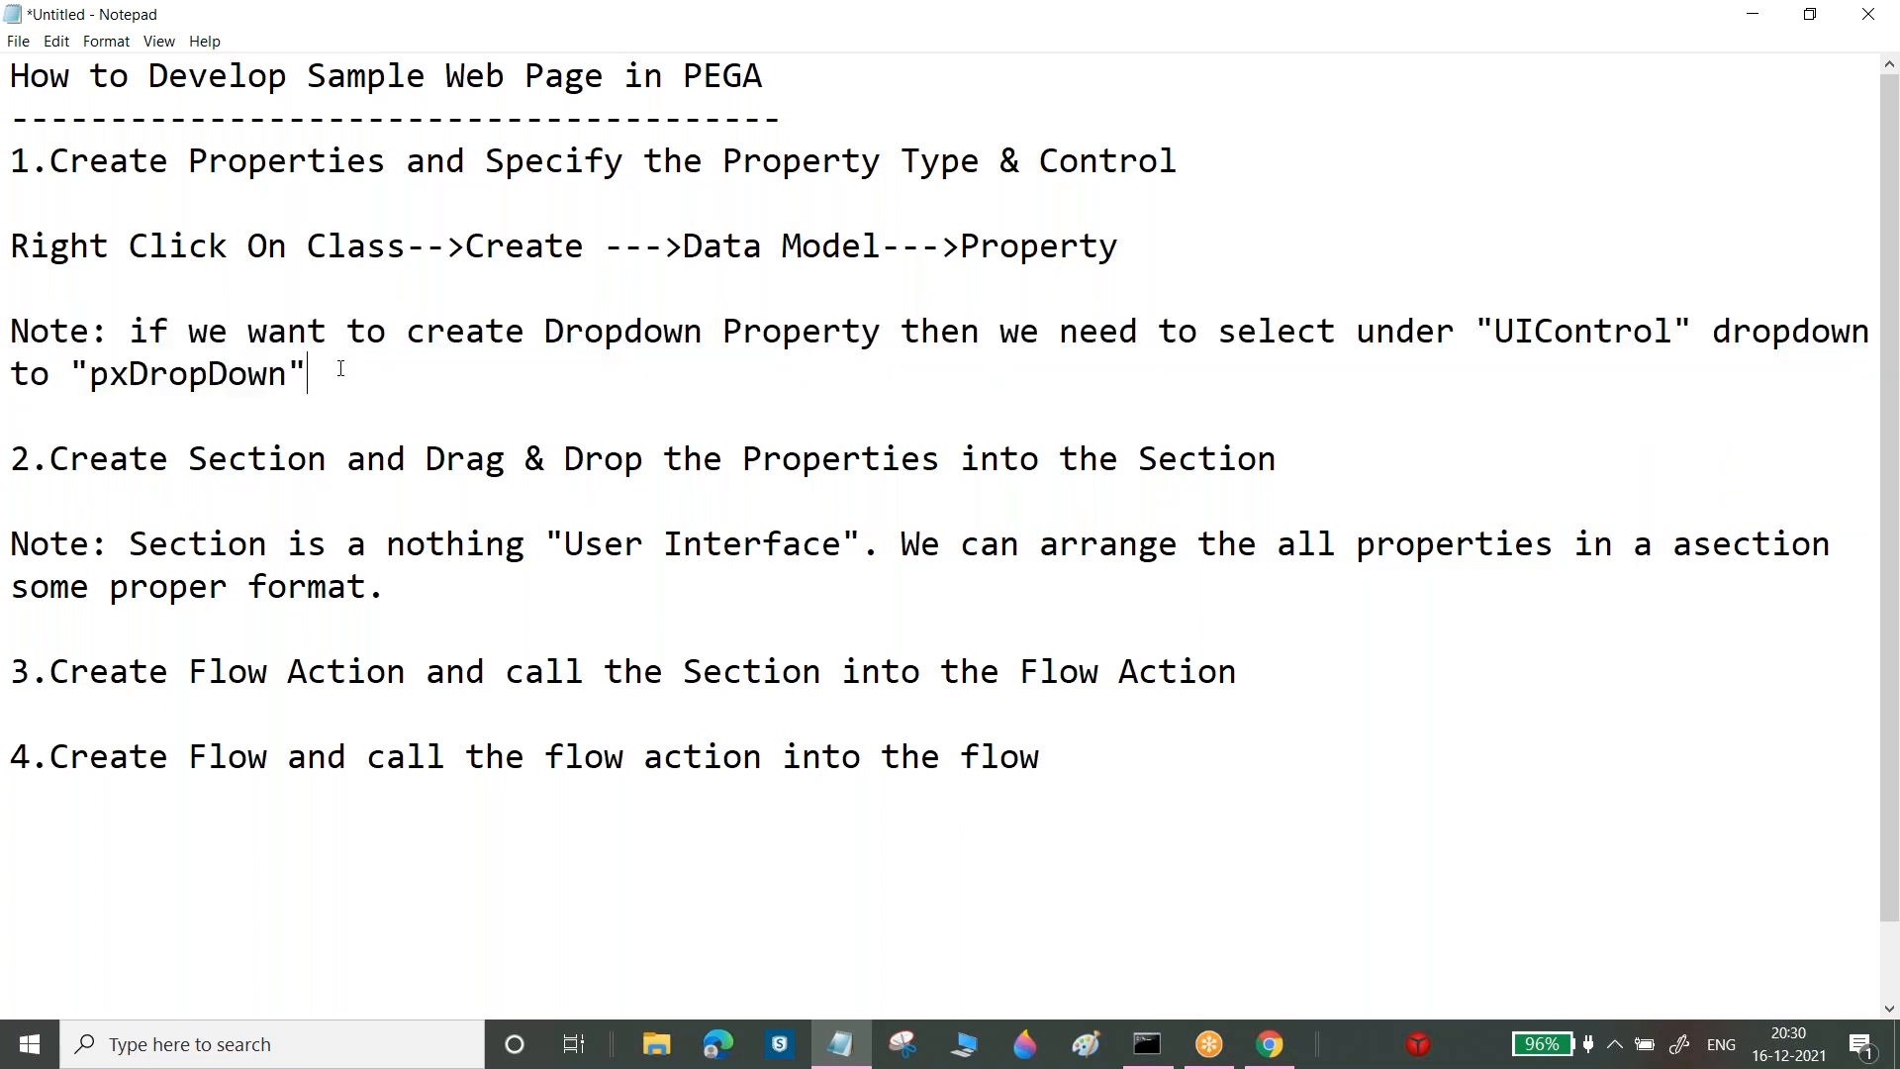
key("Return")
key("ctrl+v")
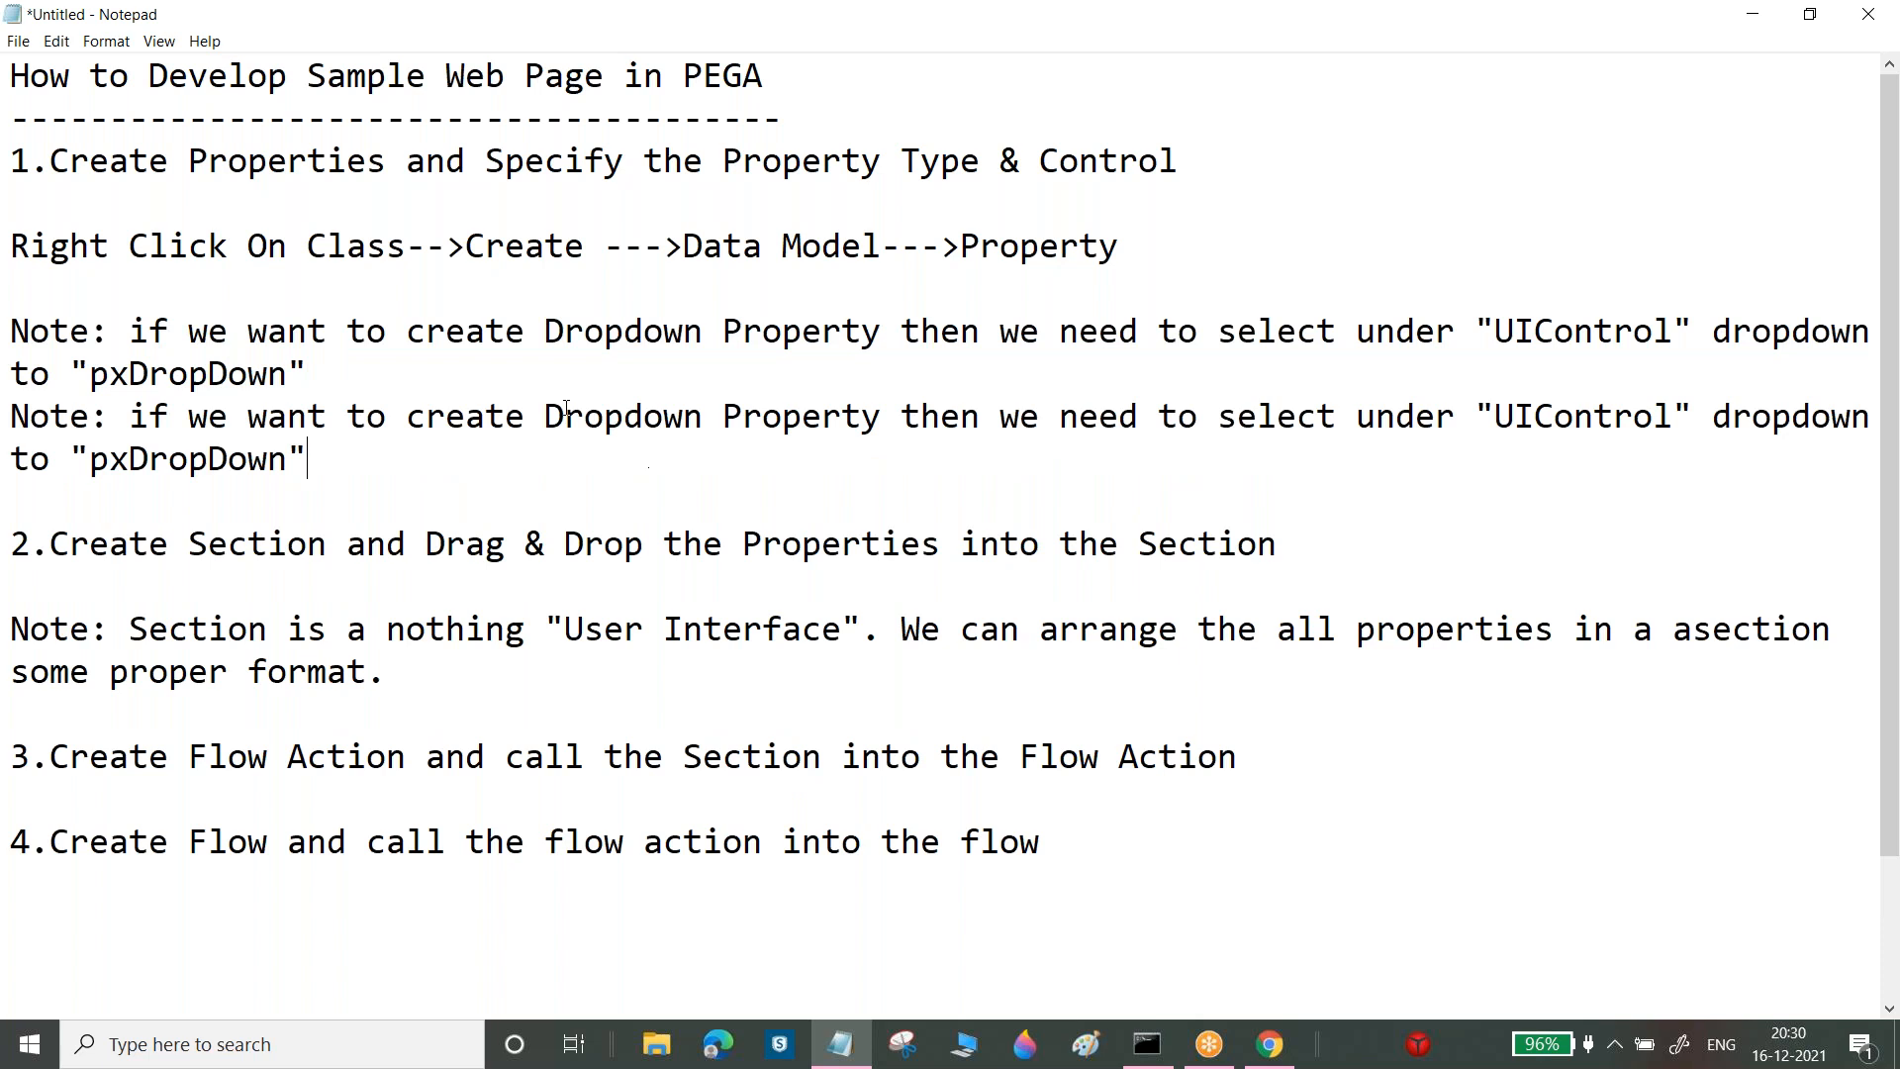
Turn the duplicate into a RadioButton note with the value "pxRadioButtons"
left_click_drag(566, 416, 701, 415)
key("Delete")
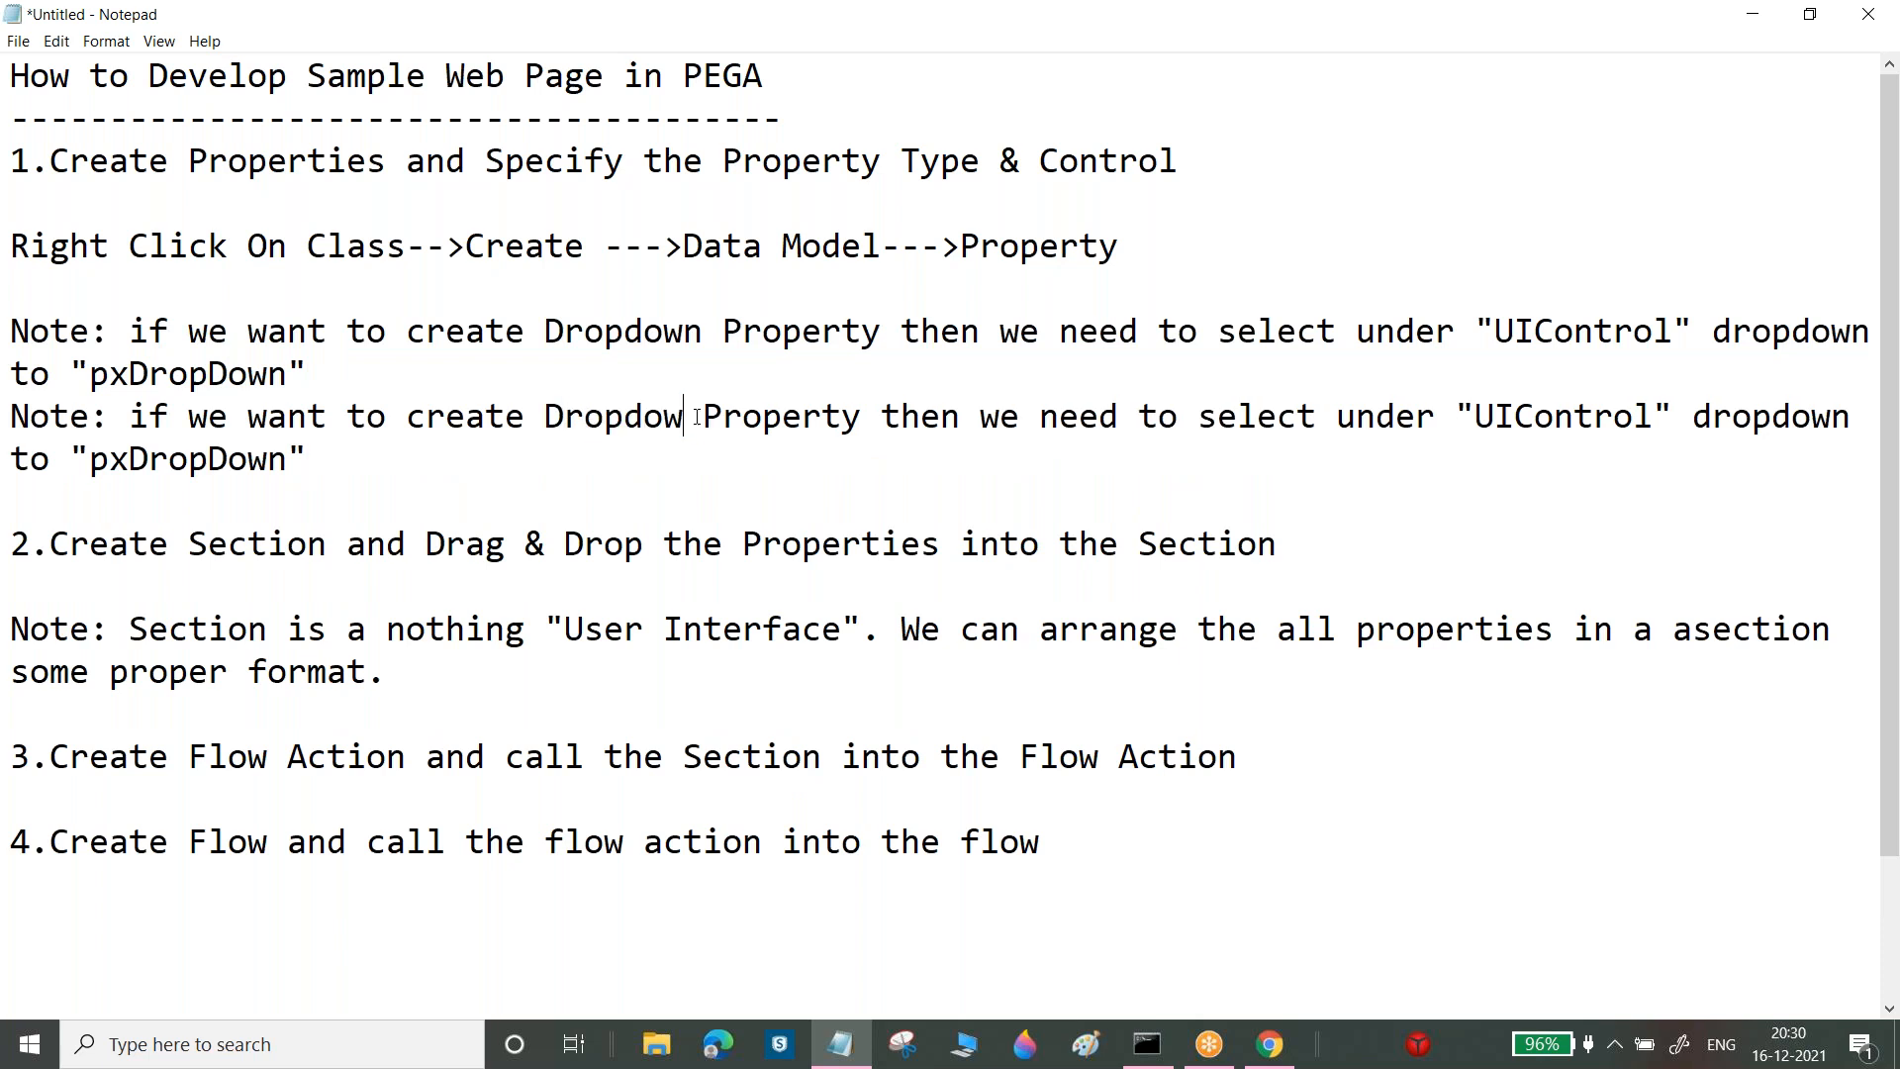
key("BackSpace")
key("BackSpace")
key("BackSpace")
key("BackSpace")
key("BackSpace")
key("BackSpace")
key("BackSpace")
type("Radio")
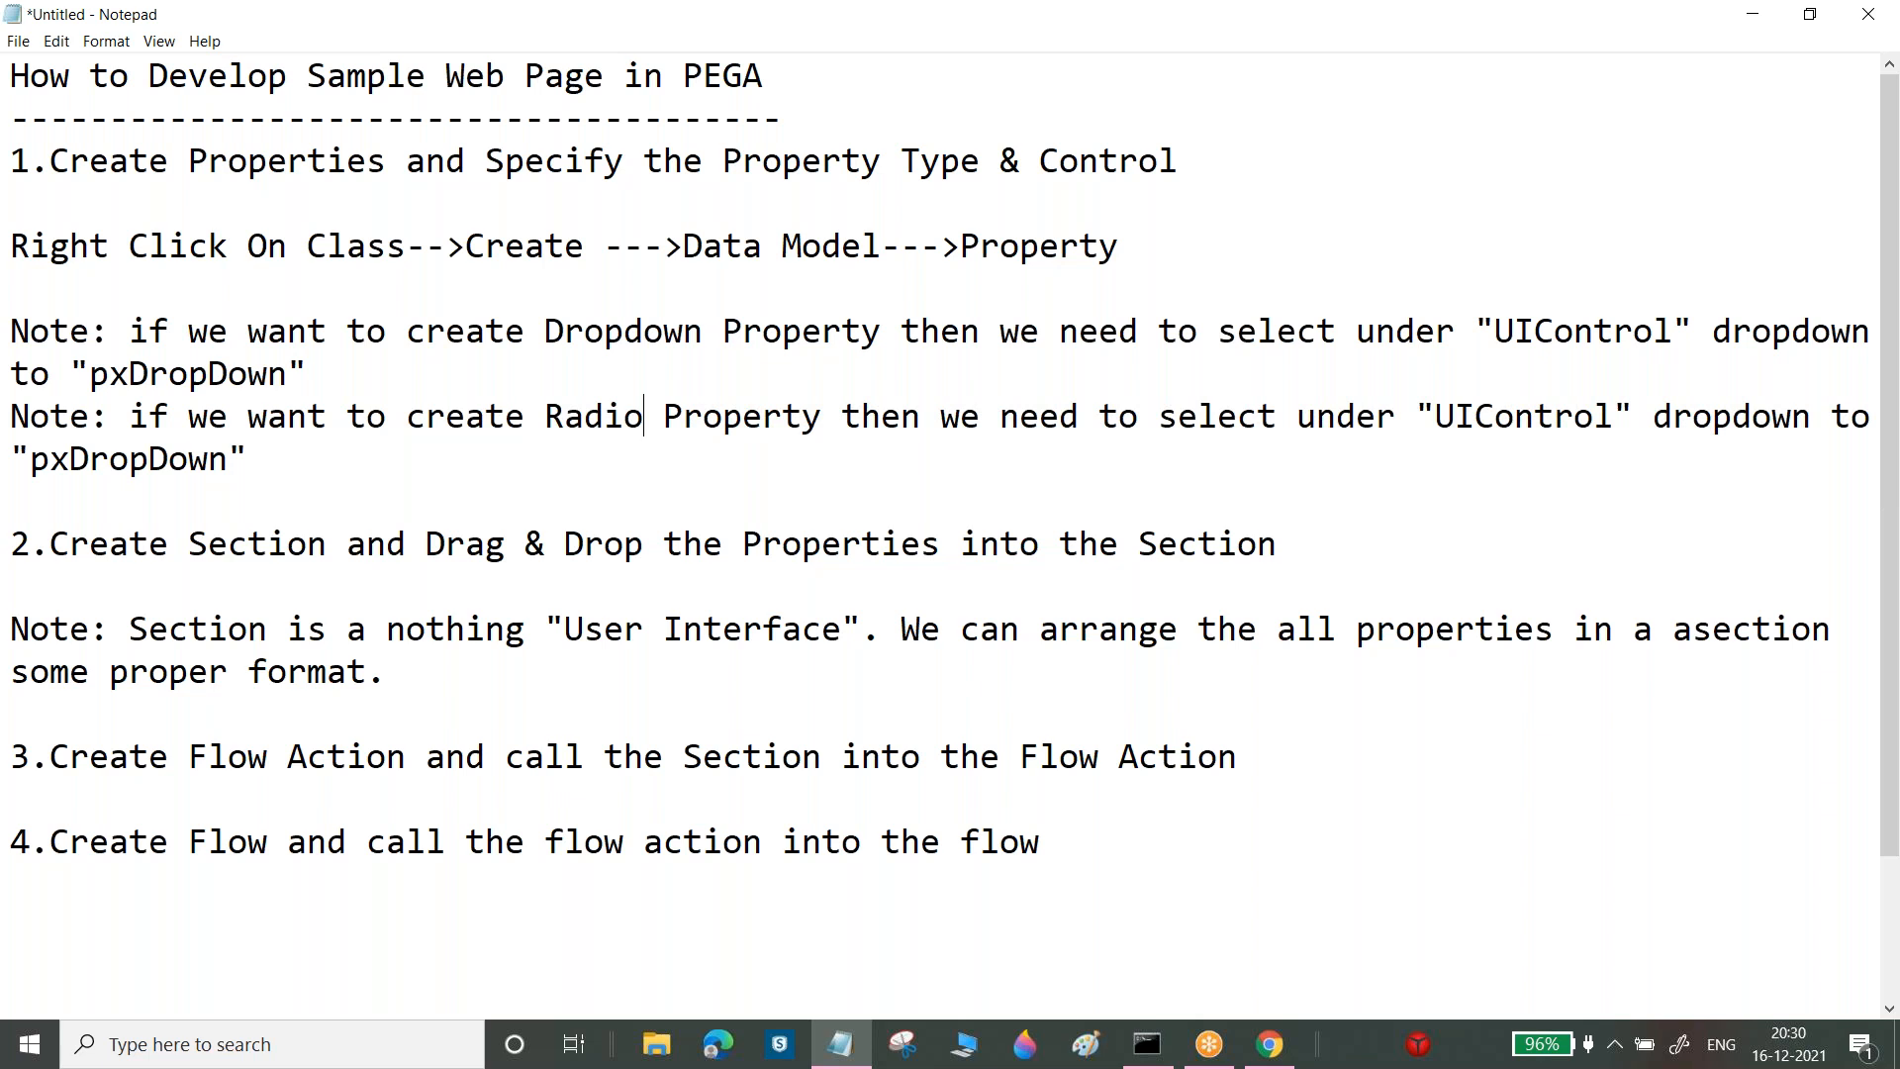
type("Button")
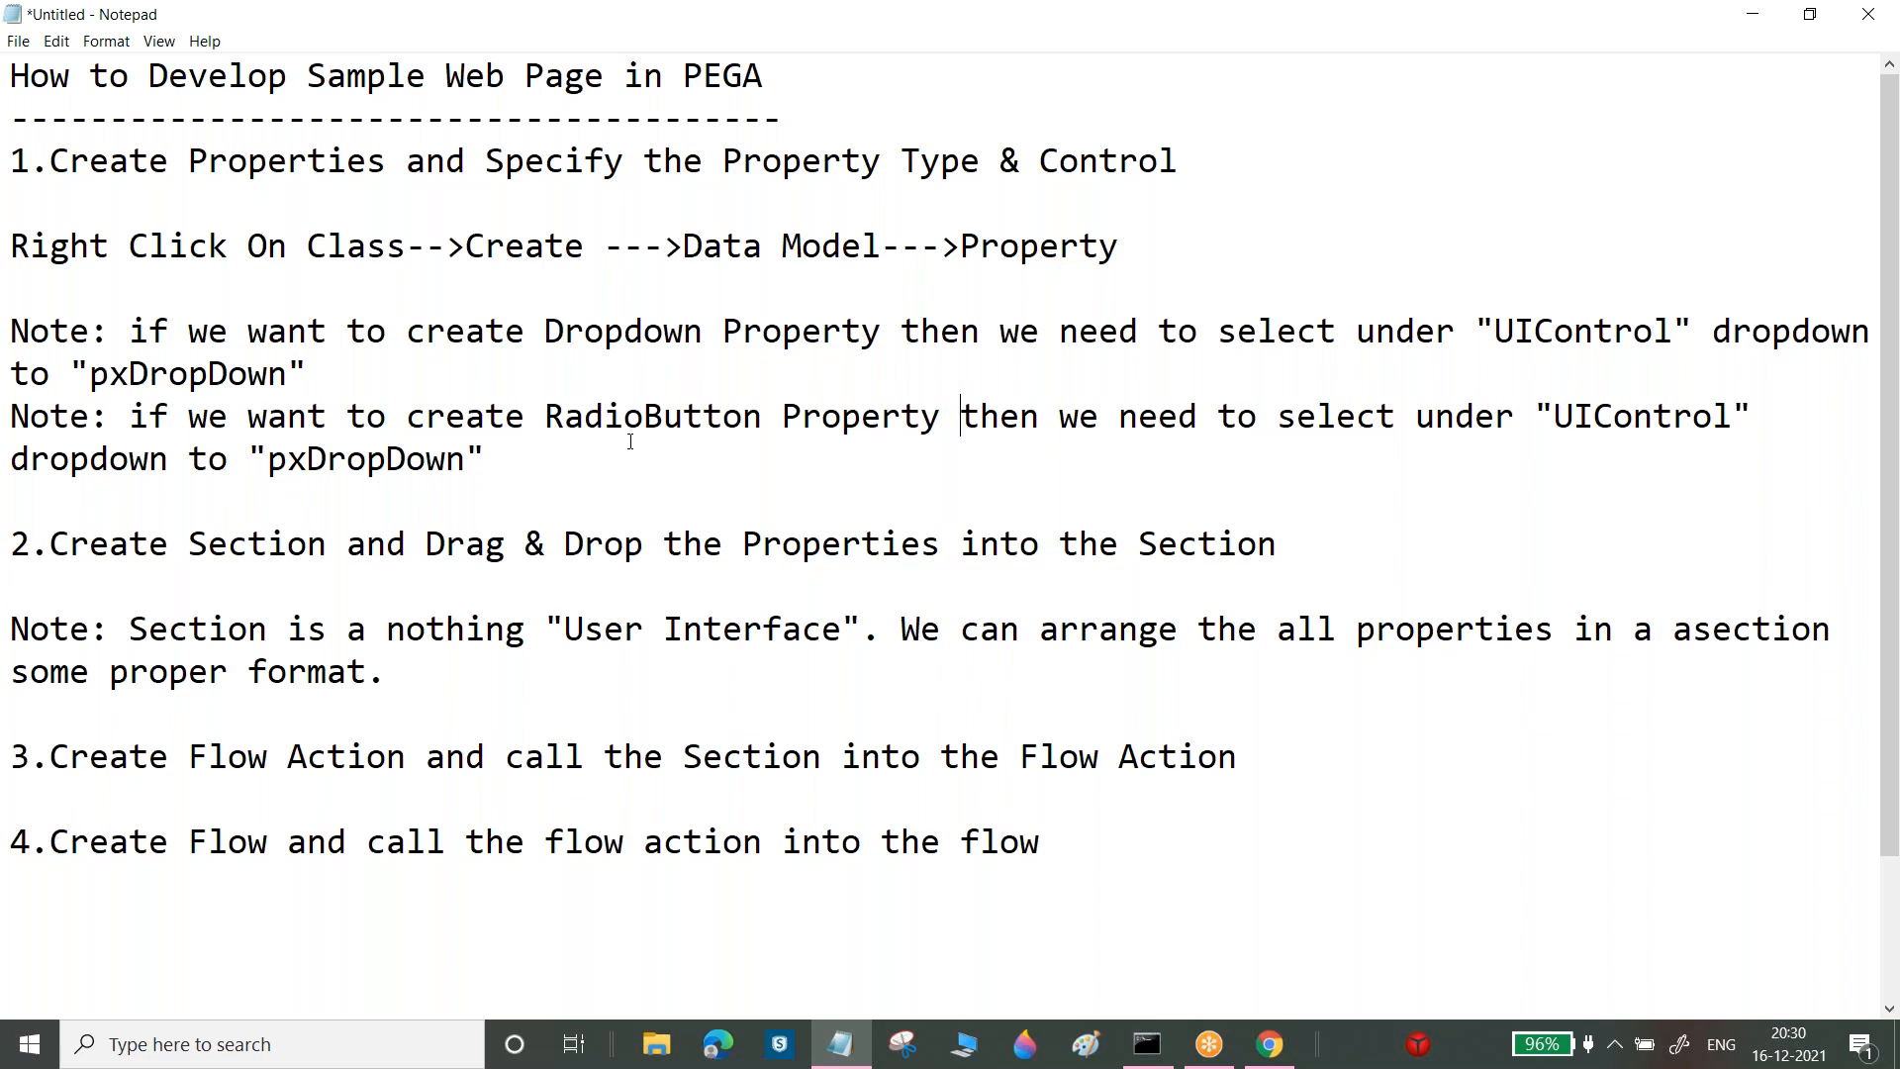
left_click_drag(308, 460, 474, 456)
type("RadioB")
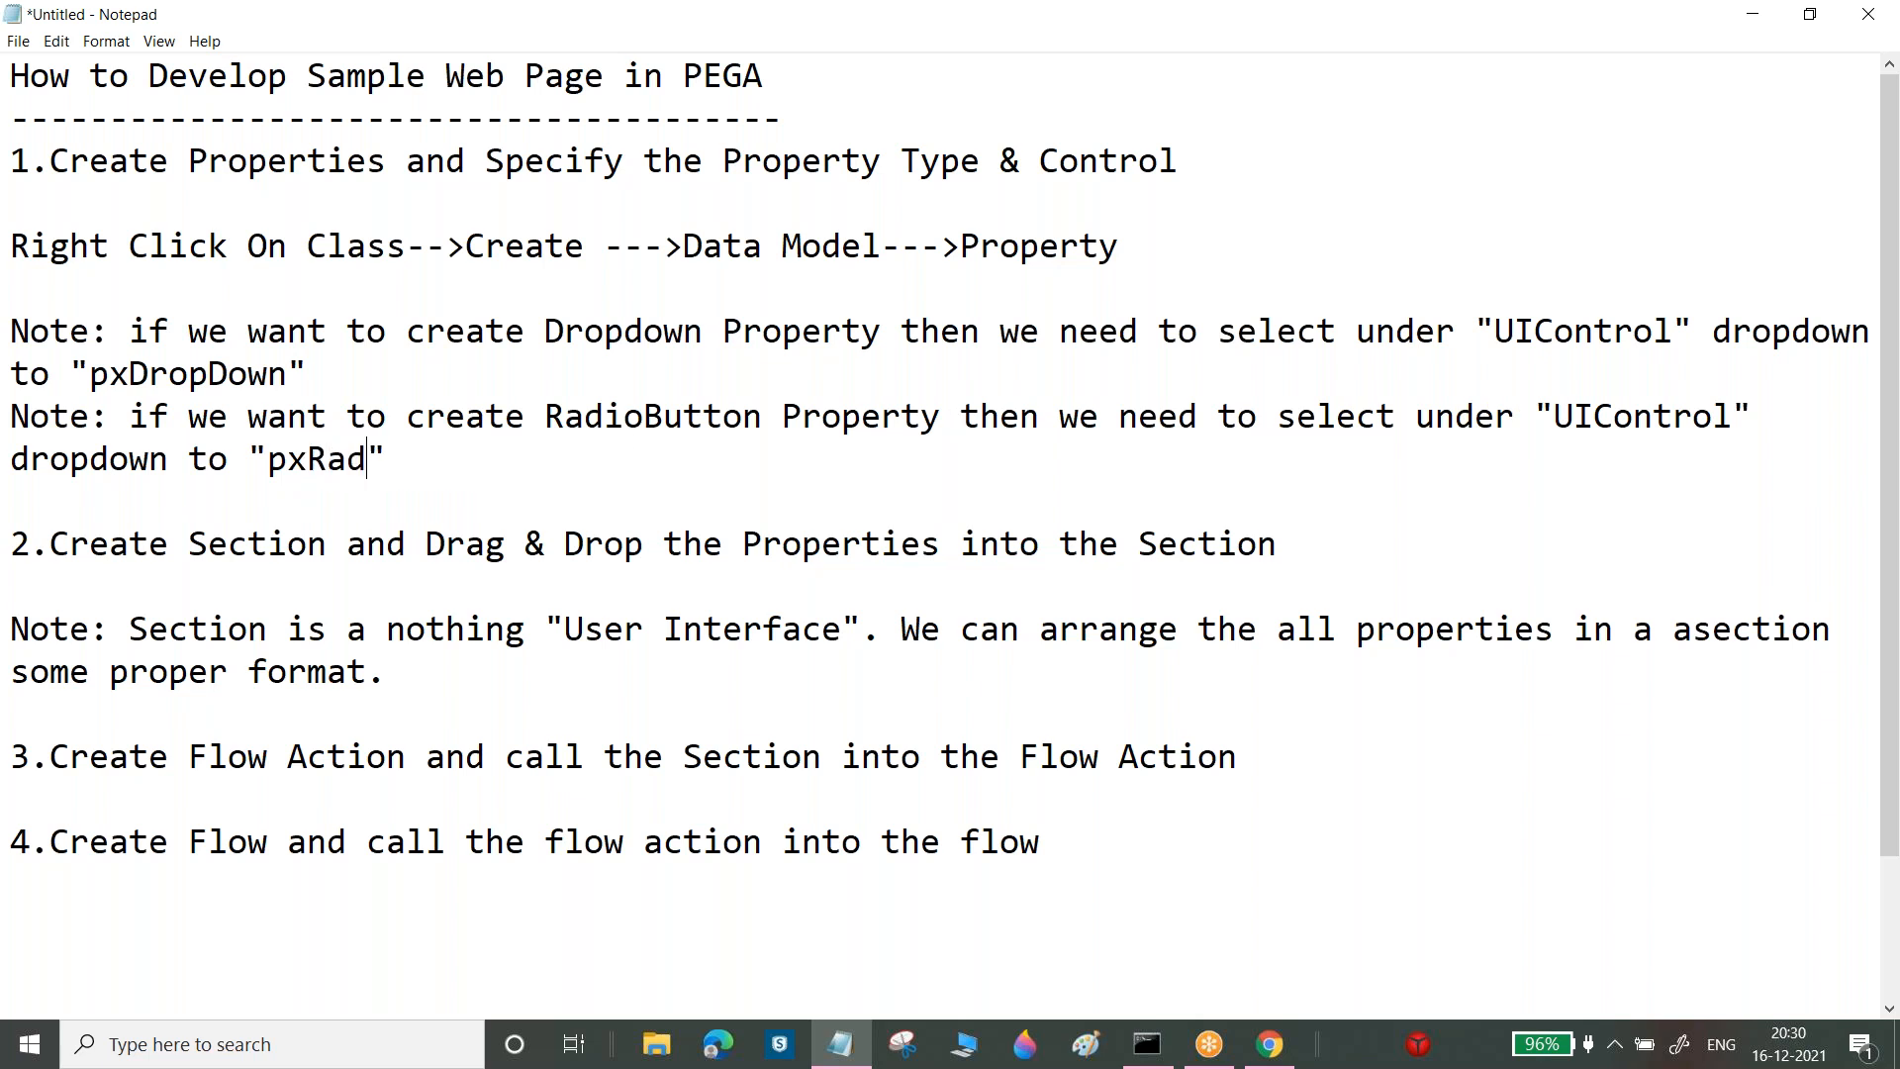
type("uttons")
Paste another copy and make it a TextArea note with the value "pxTextArea"
left_click(582, 458)
key("Return")
key("ctrl+v")
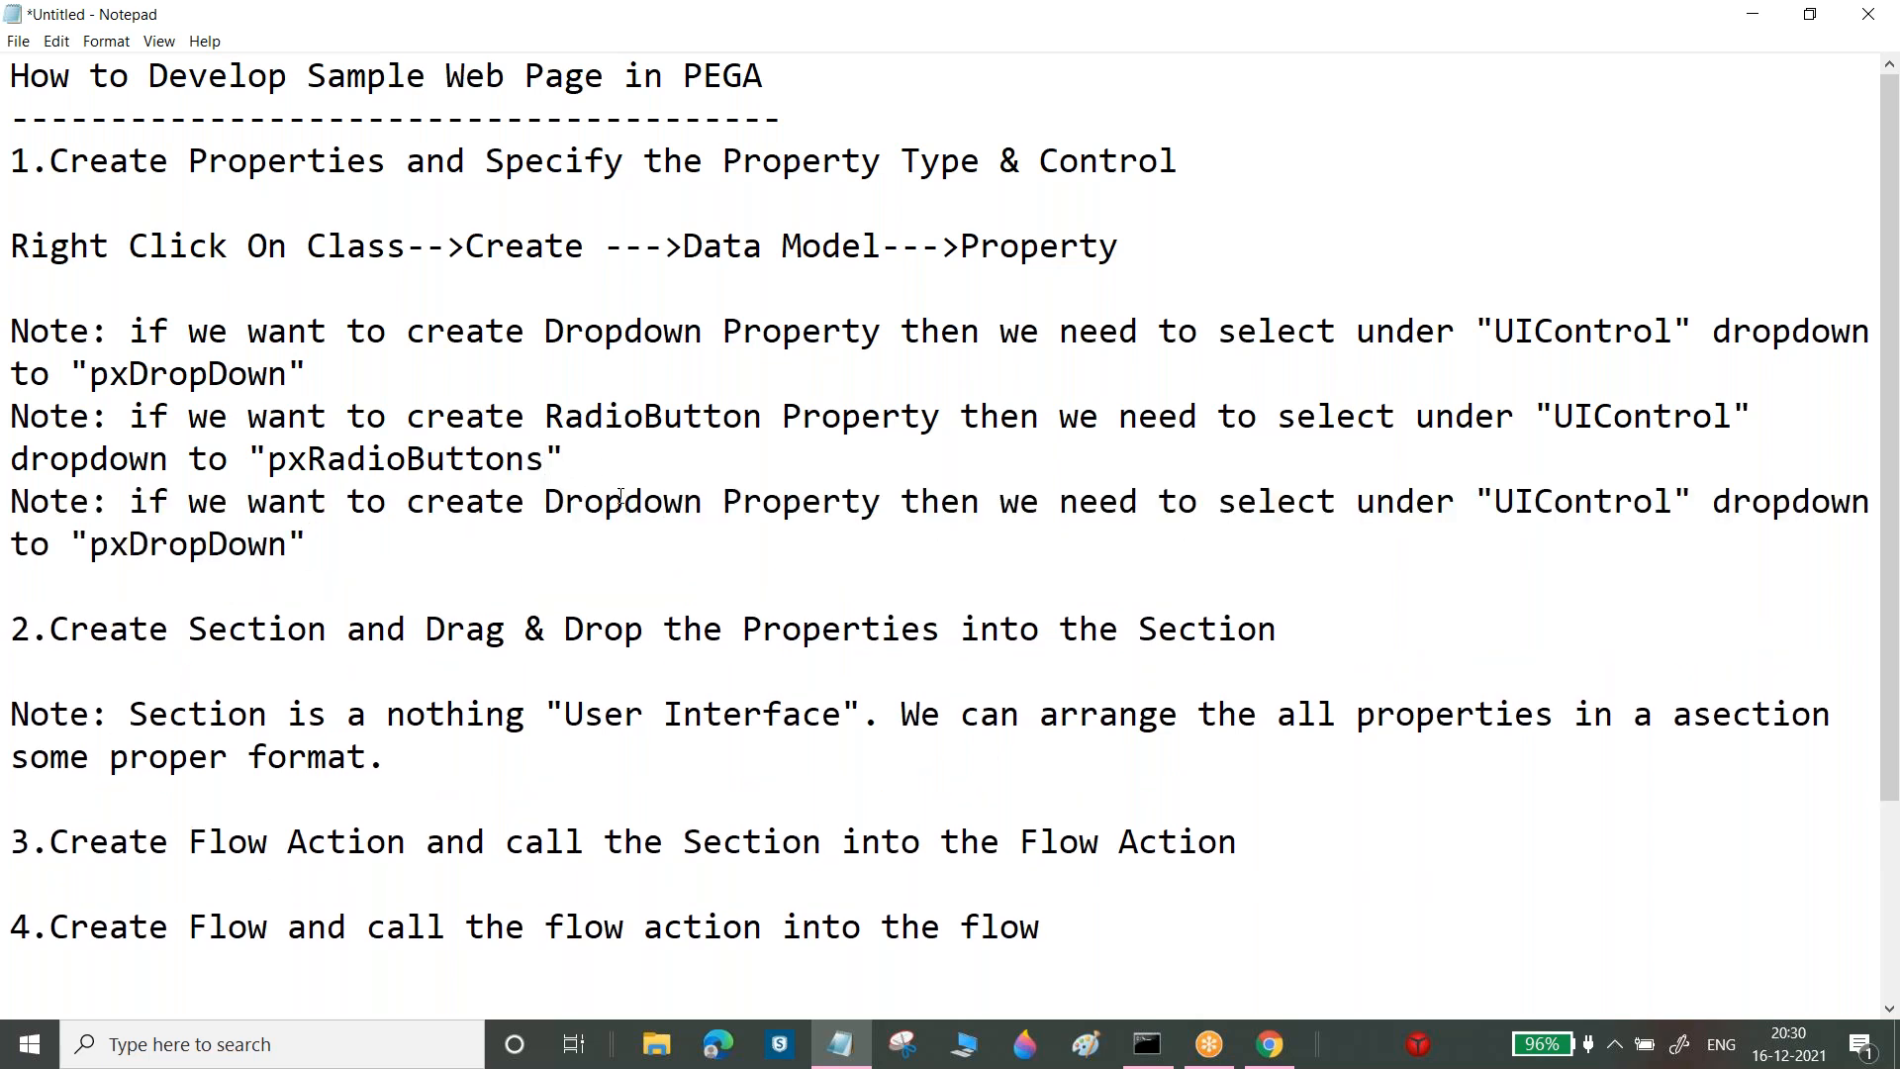
left_click_drag(542, 492, 703, 505)
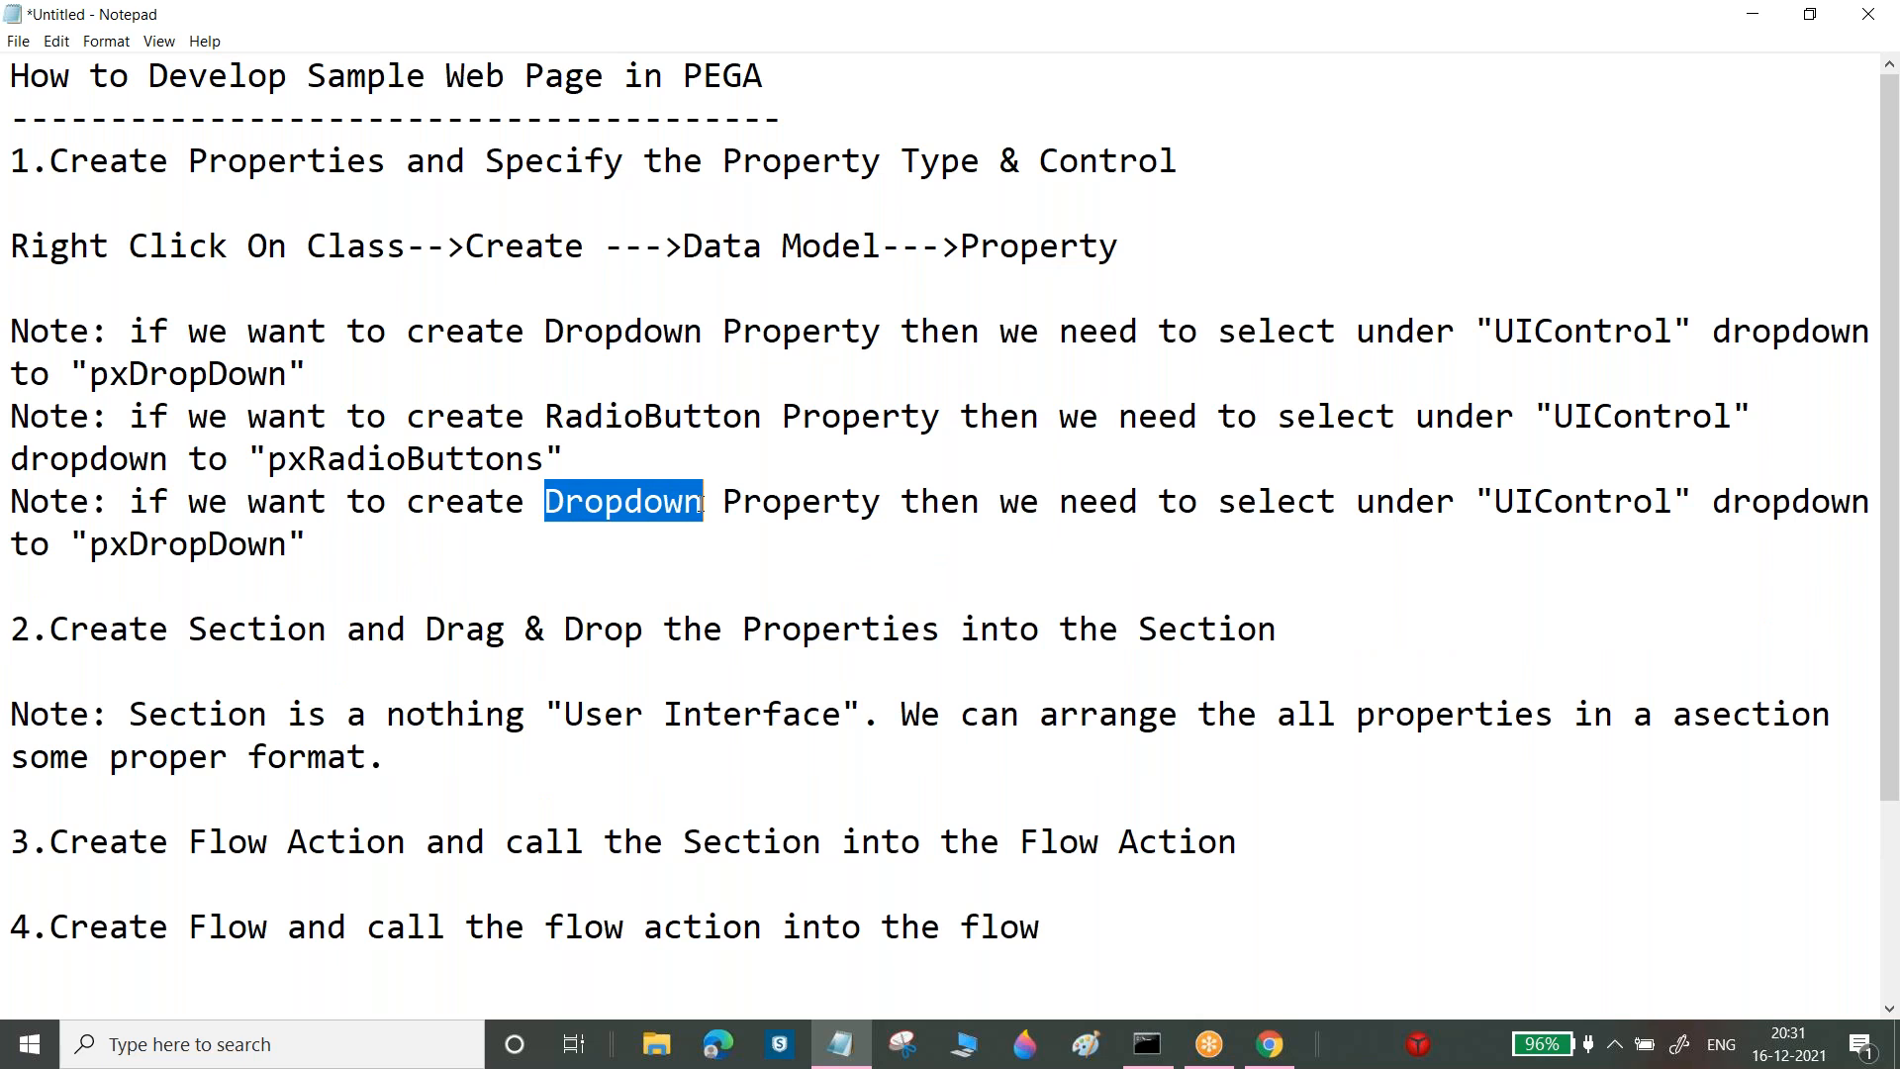
type("TextA")
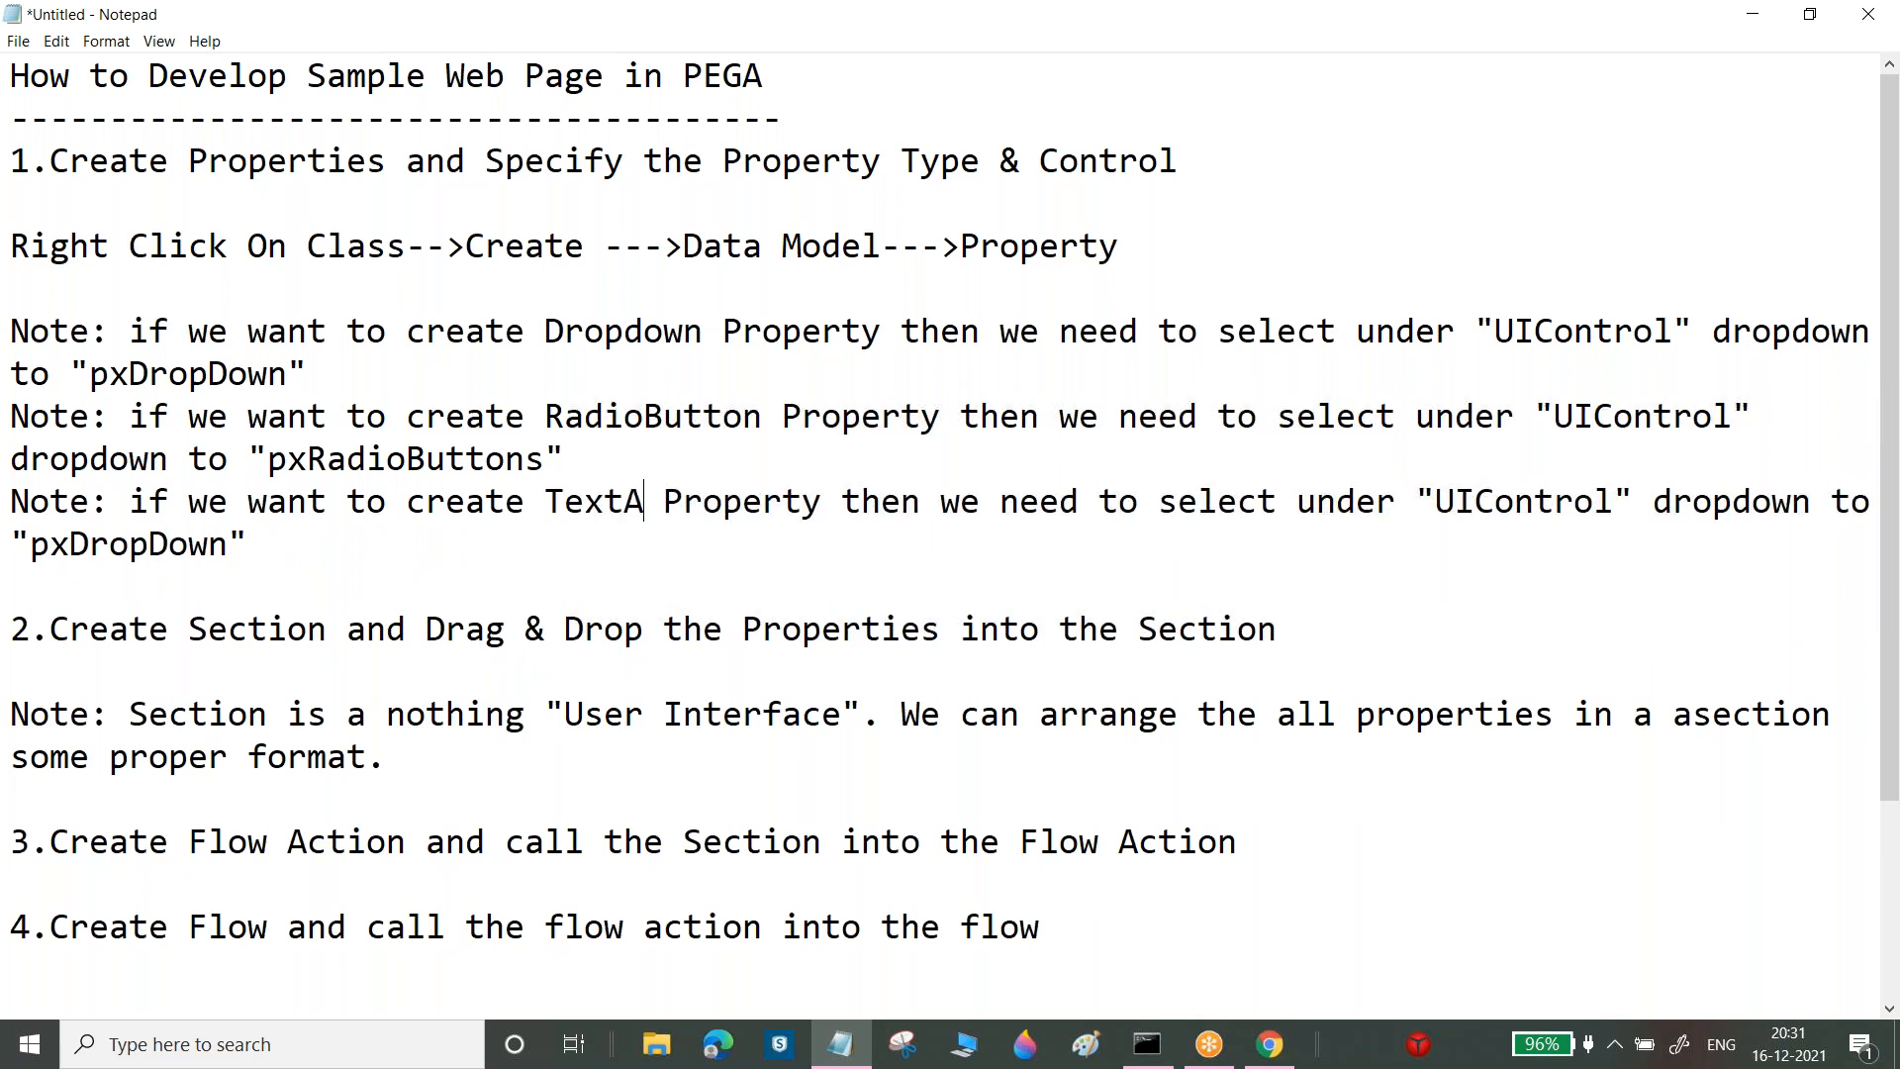
type("rea")
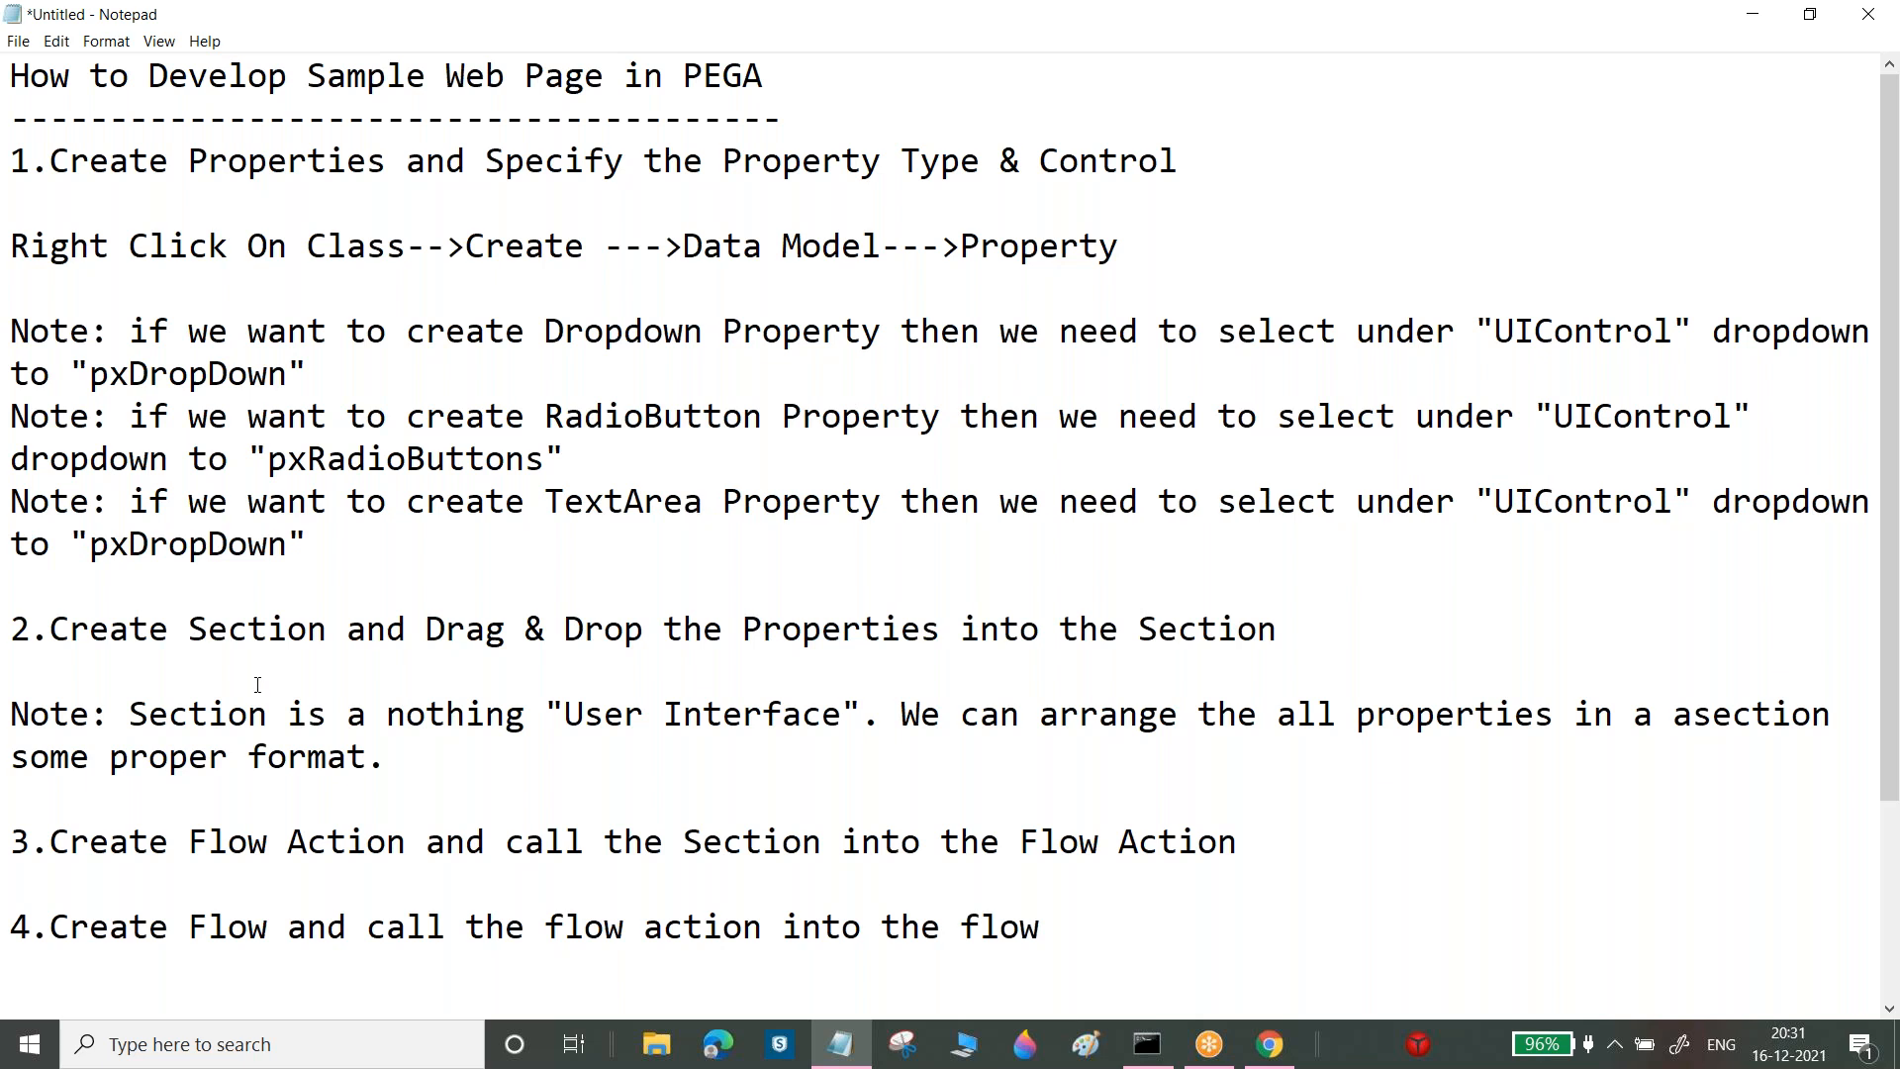
left_click_drag(146, 548, 283, 546)
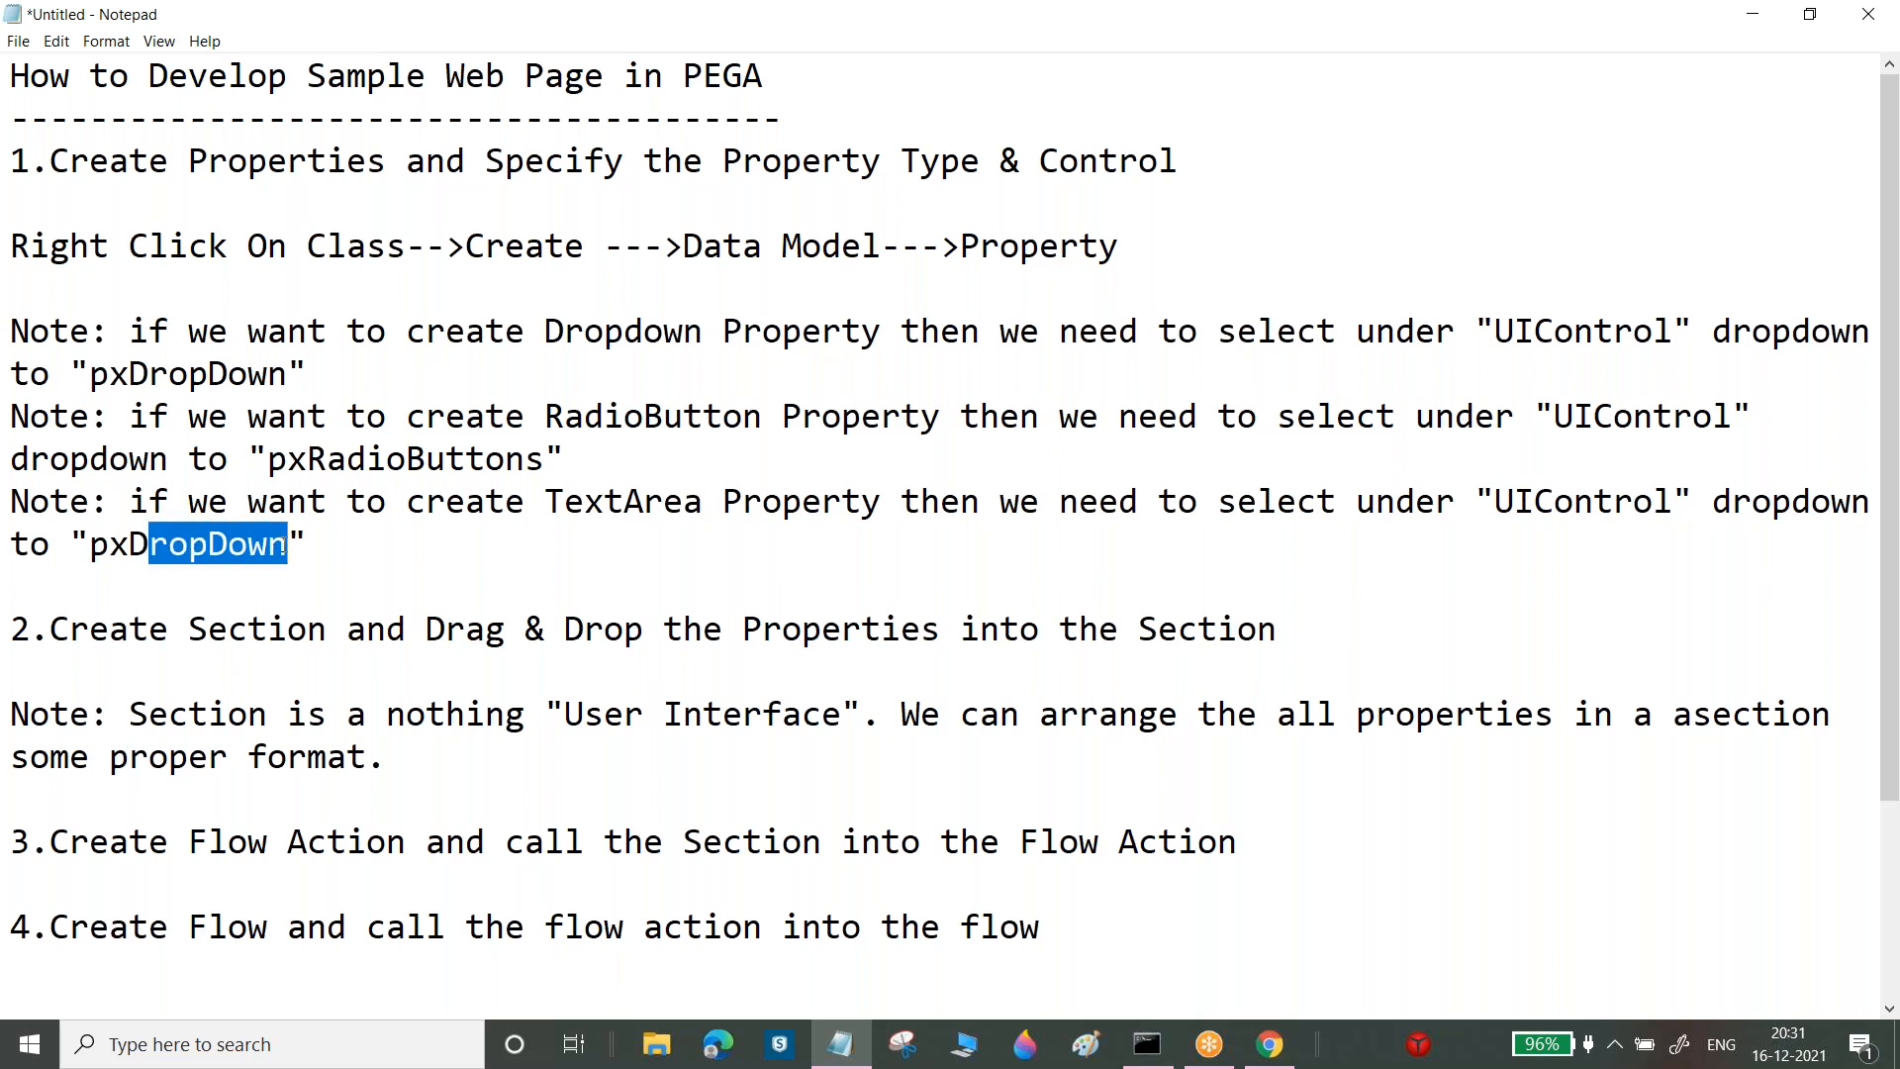
key("BackSpace")
key("BackSpace")
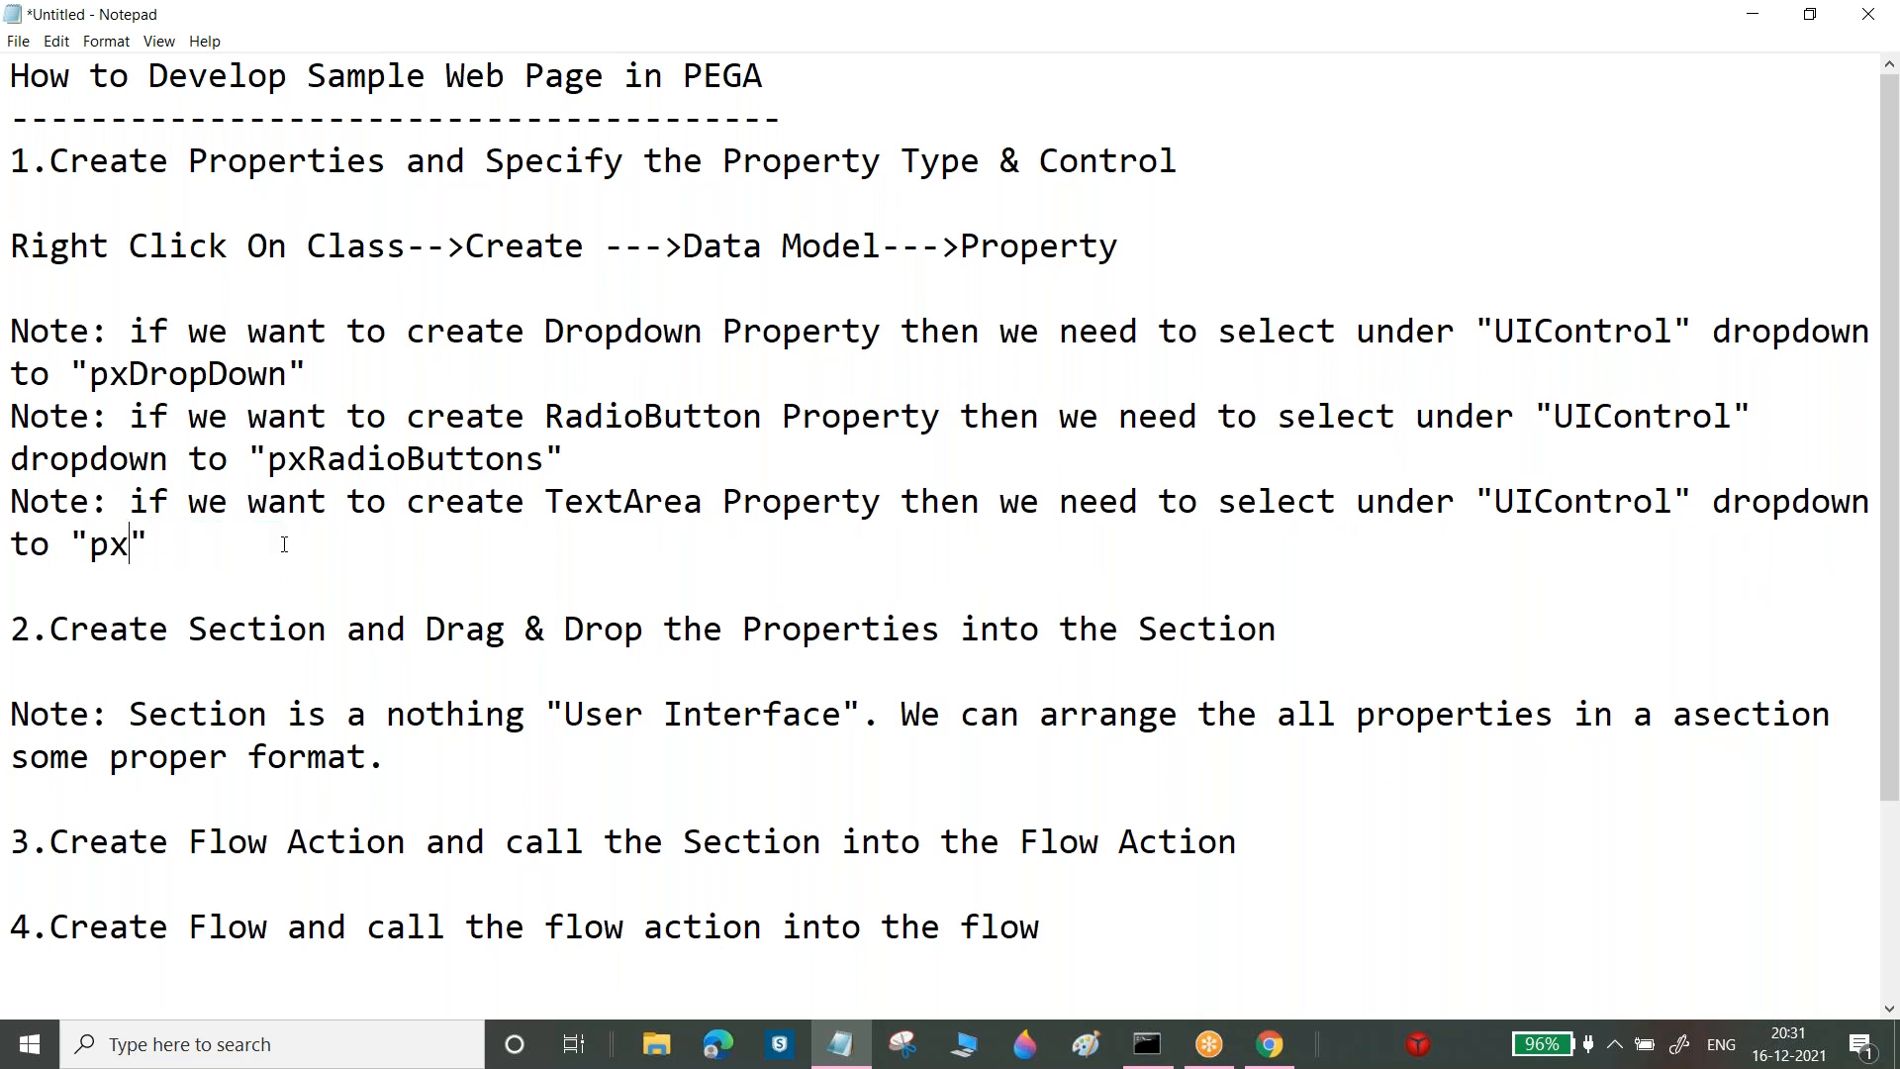
type("Texta")
key("BackSpace")
type("Area")
Paste a copy of the Dropdown note, rename it to CheckBox, and clear its old control value
left_click(343, 531)
key("Return")
key("ctrl+v")
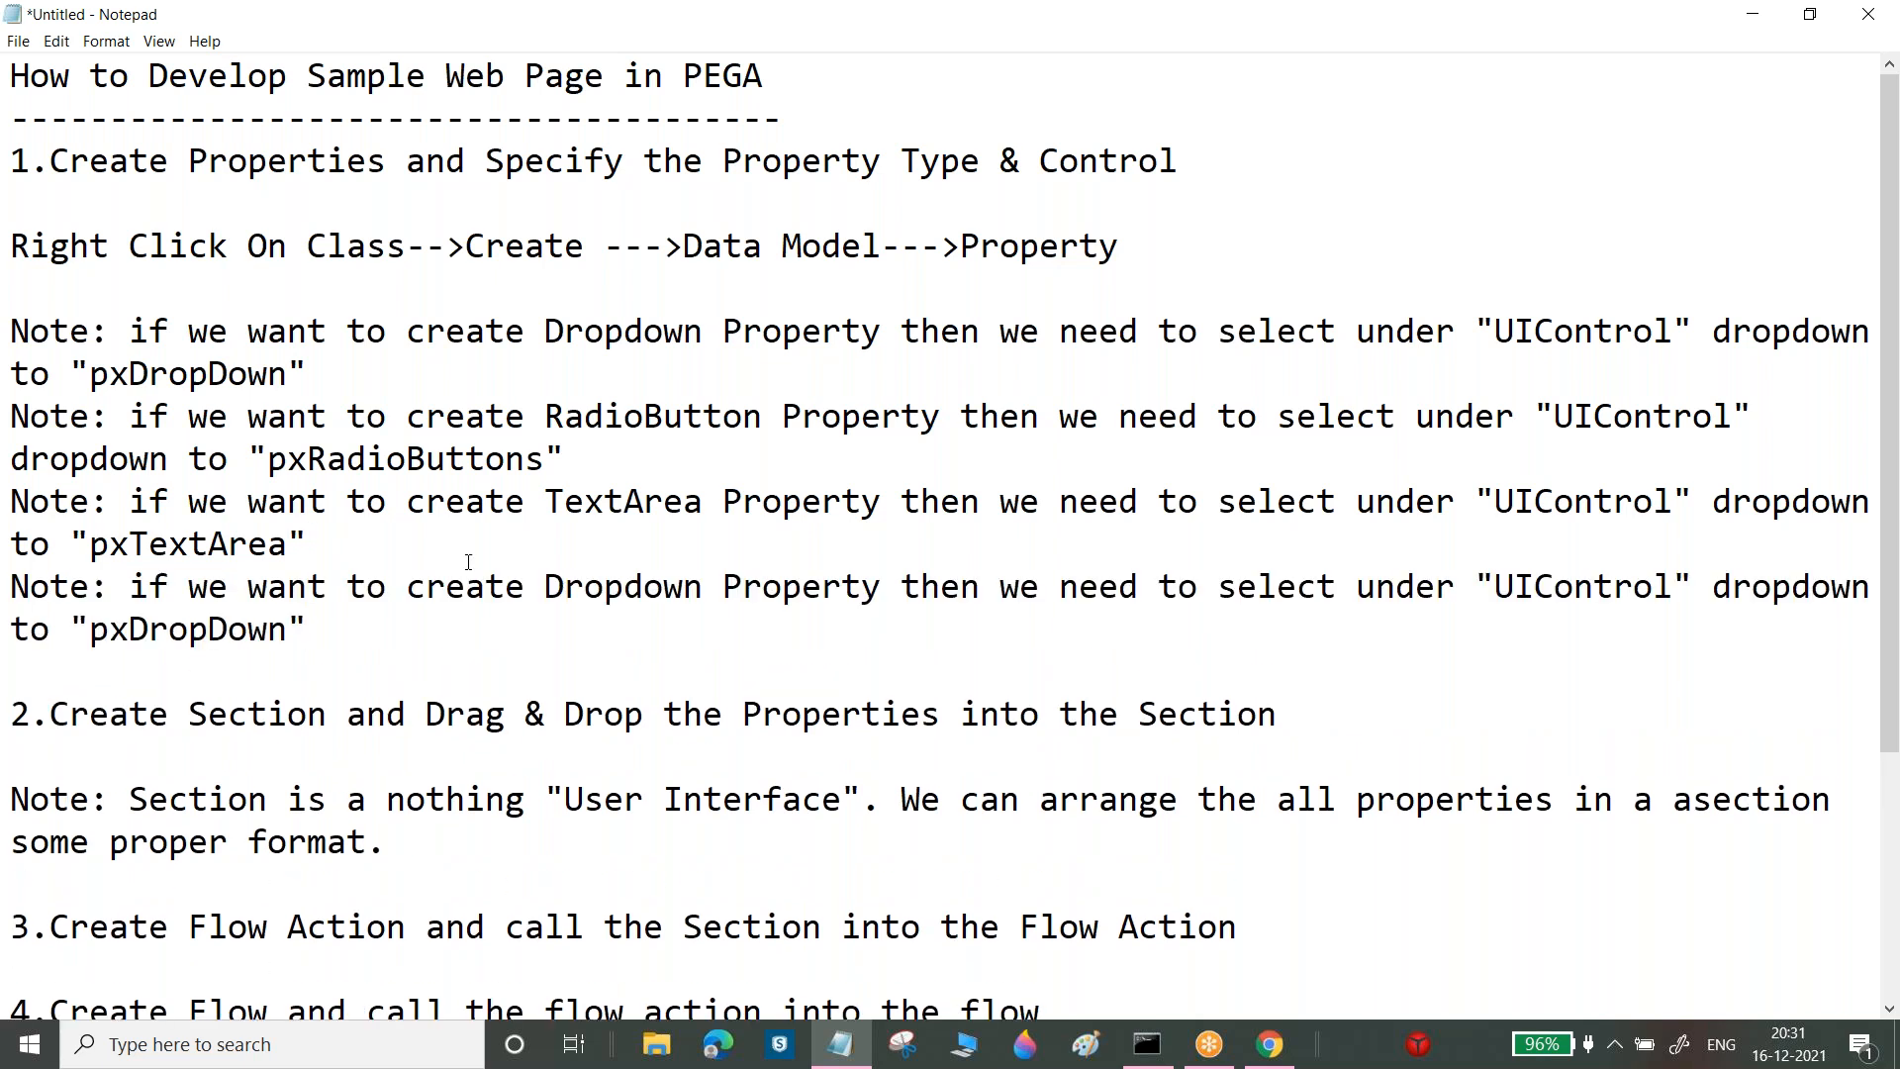
left_click_drag(547, 584, 704, 583)
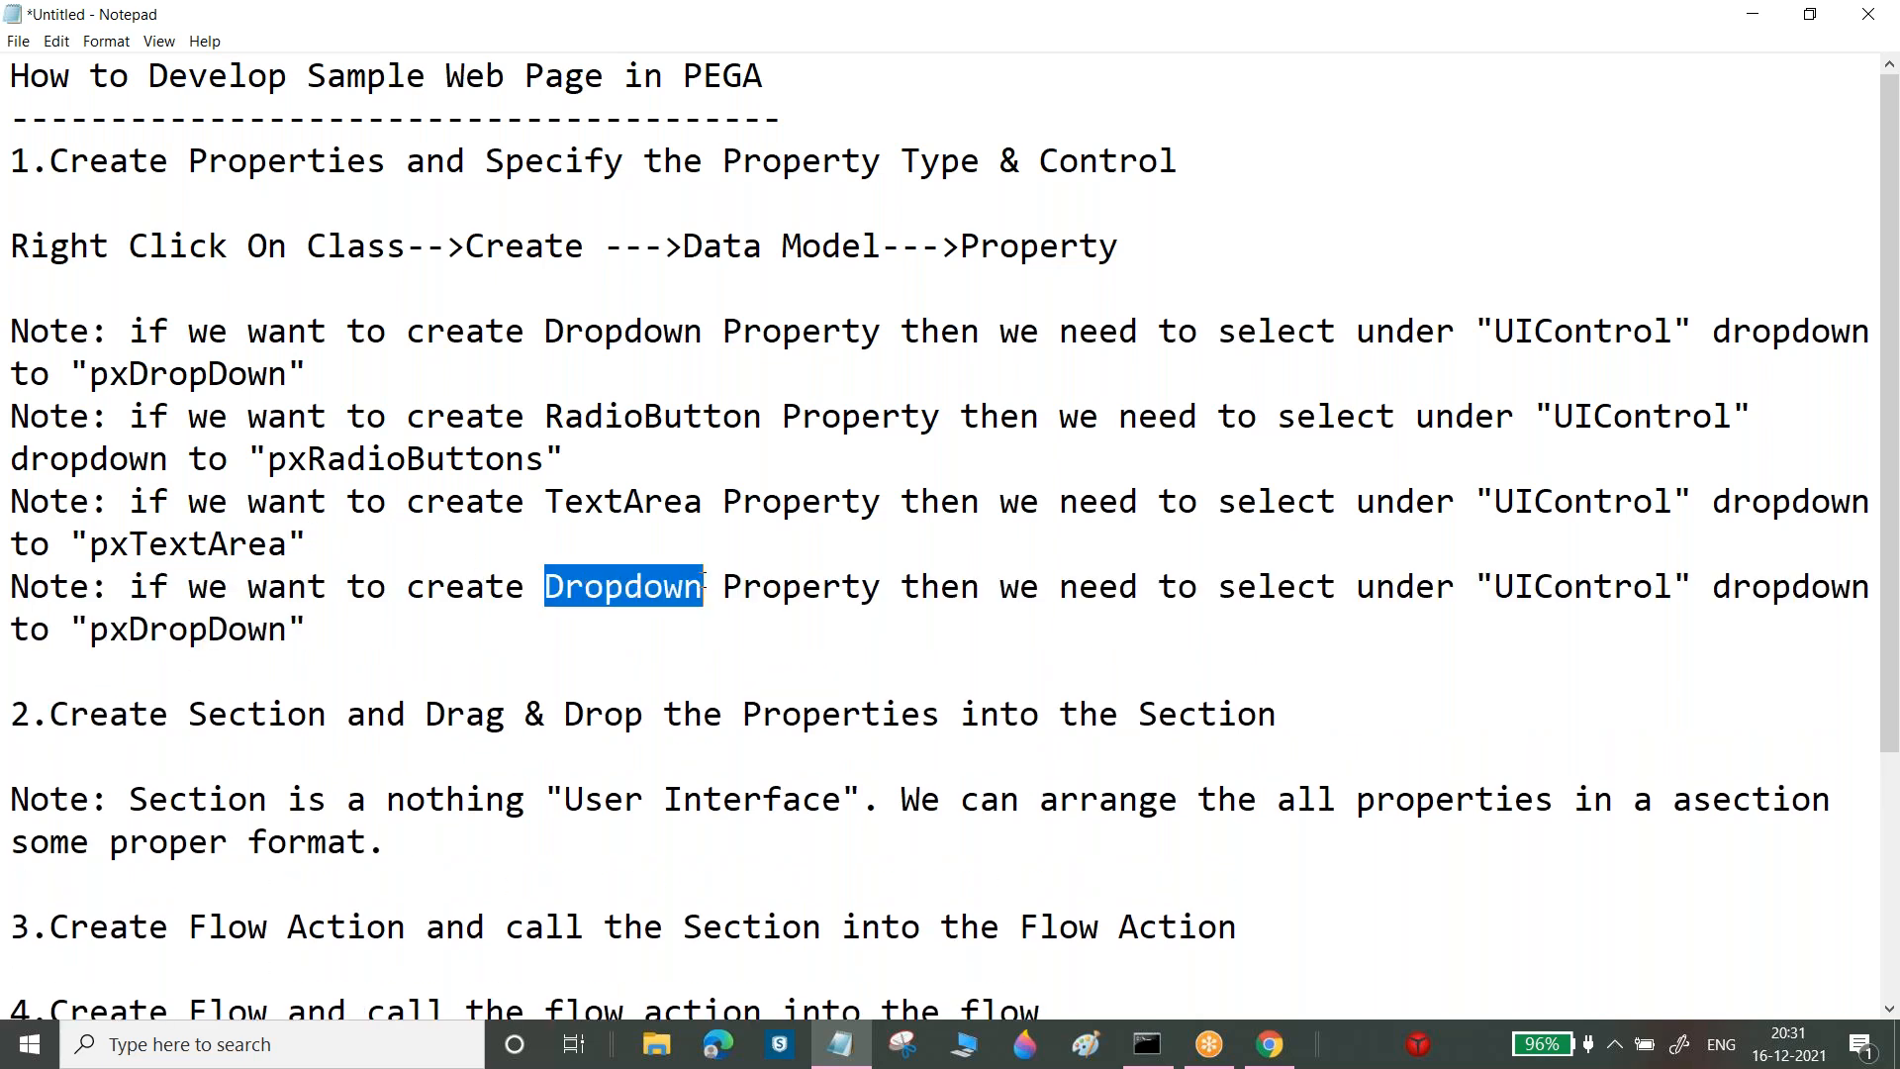
type("CheckBoz")
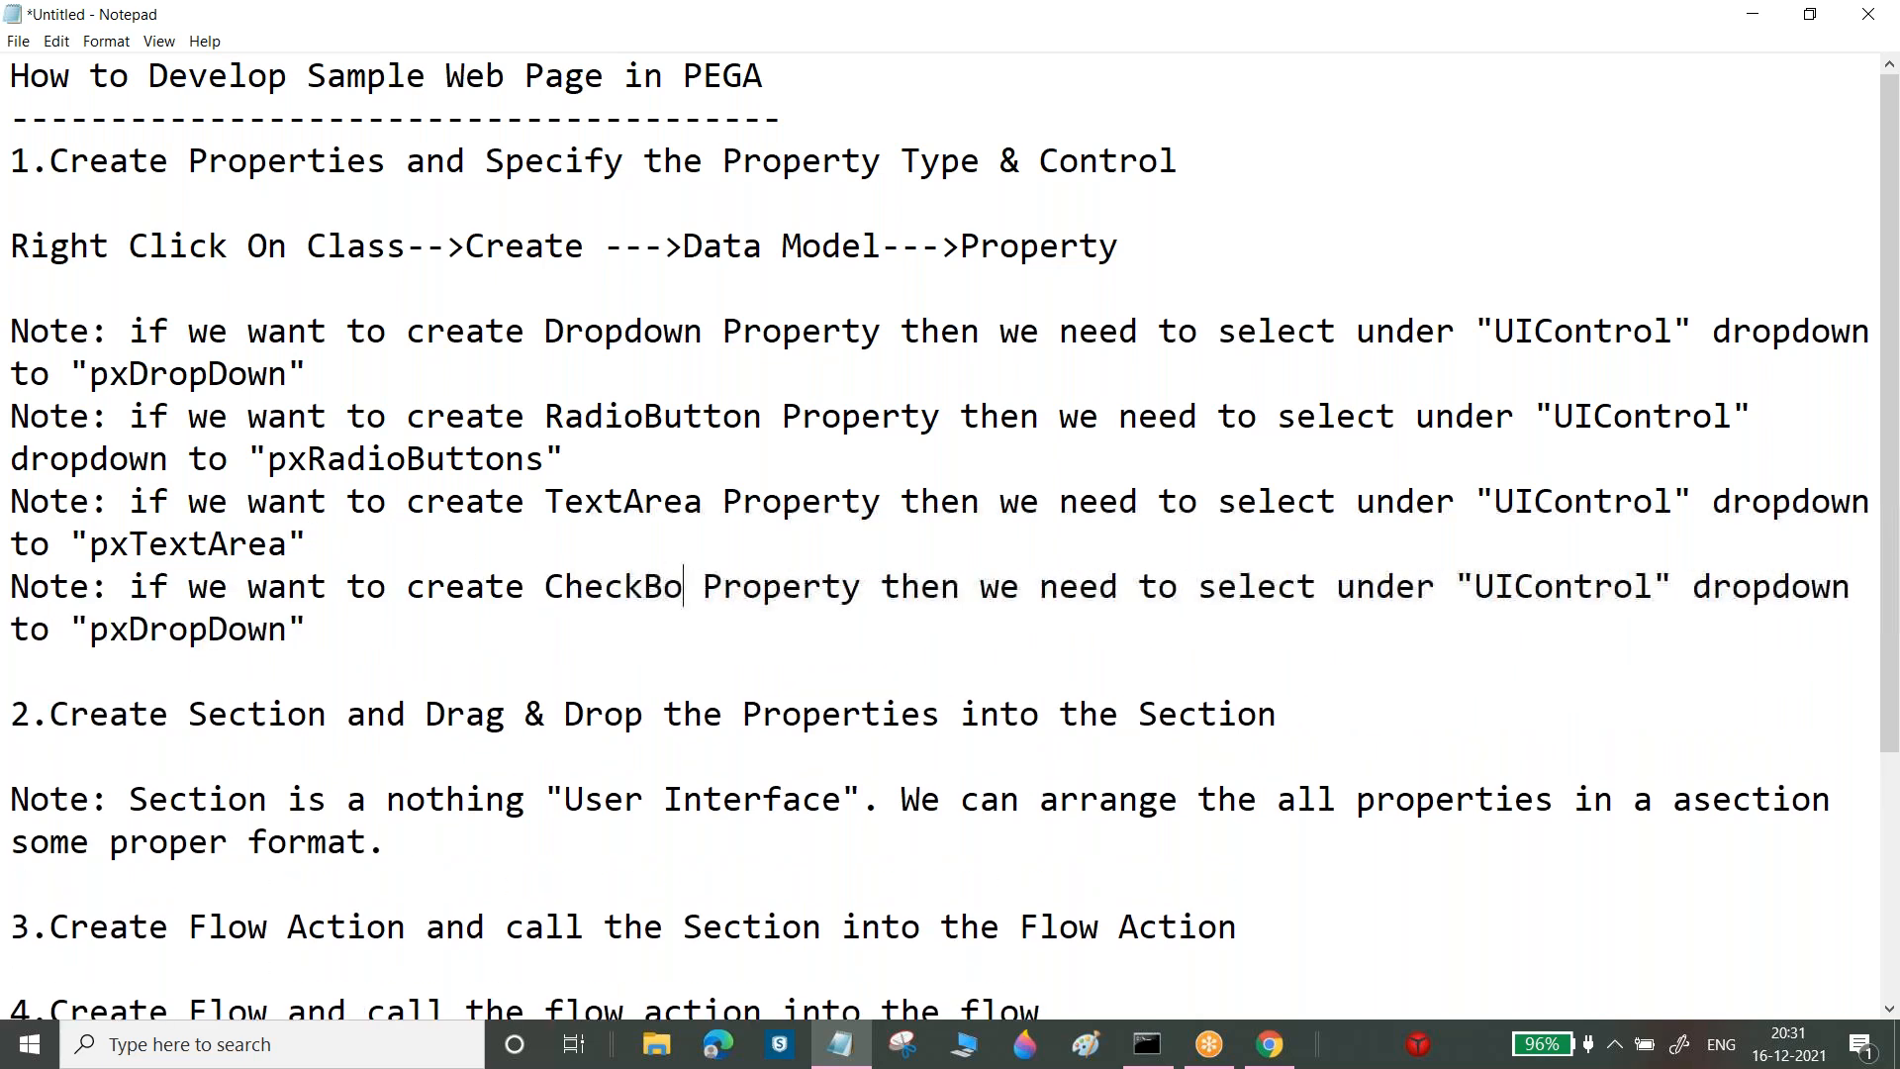
key("BackSpace")
type("x")
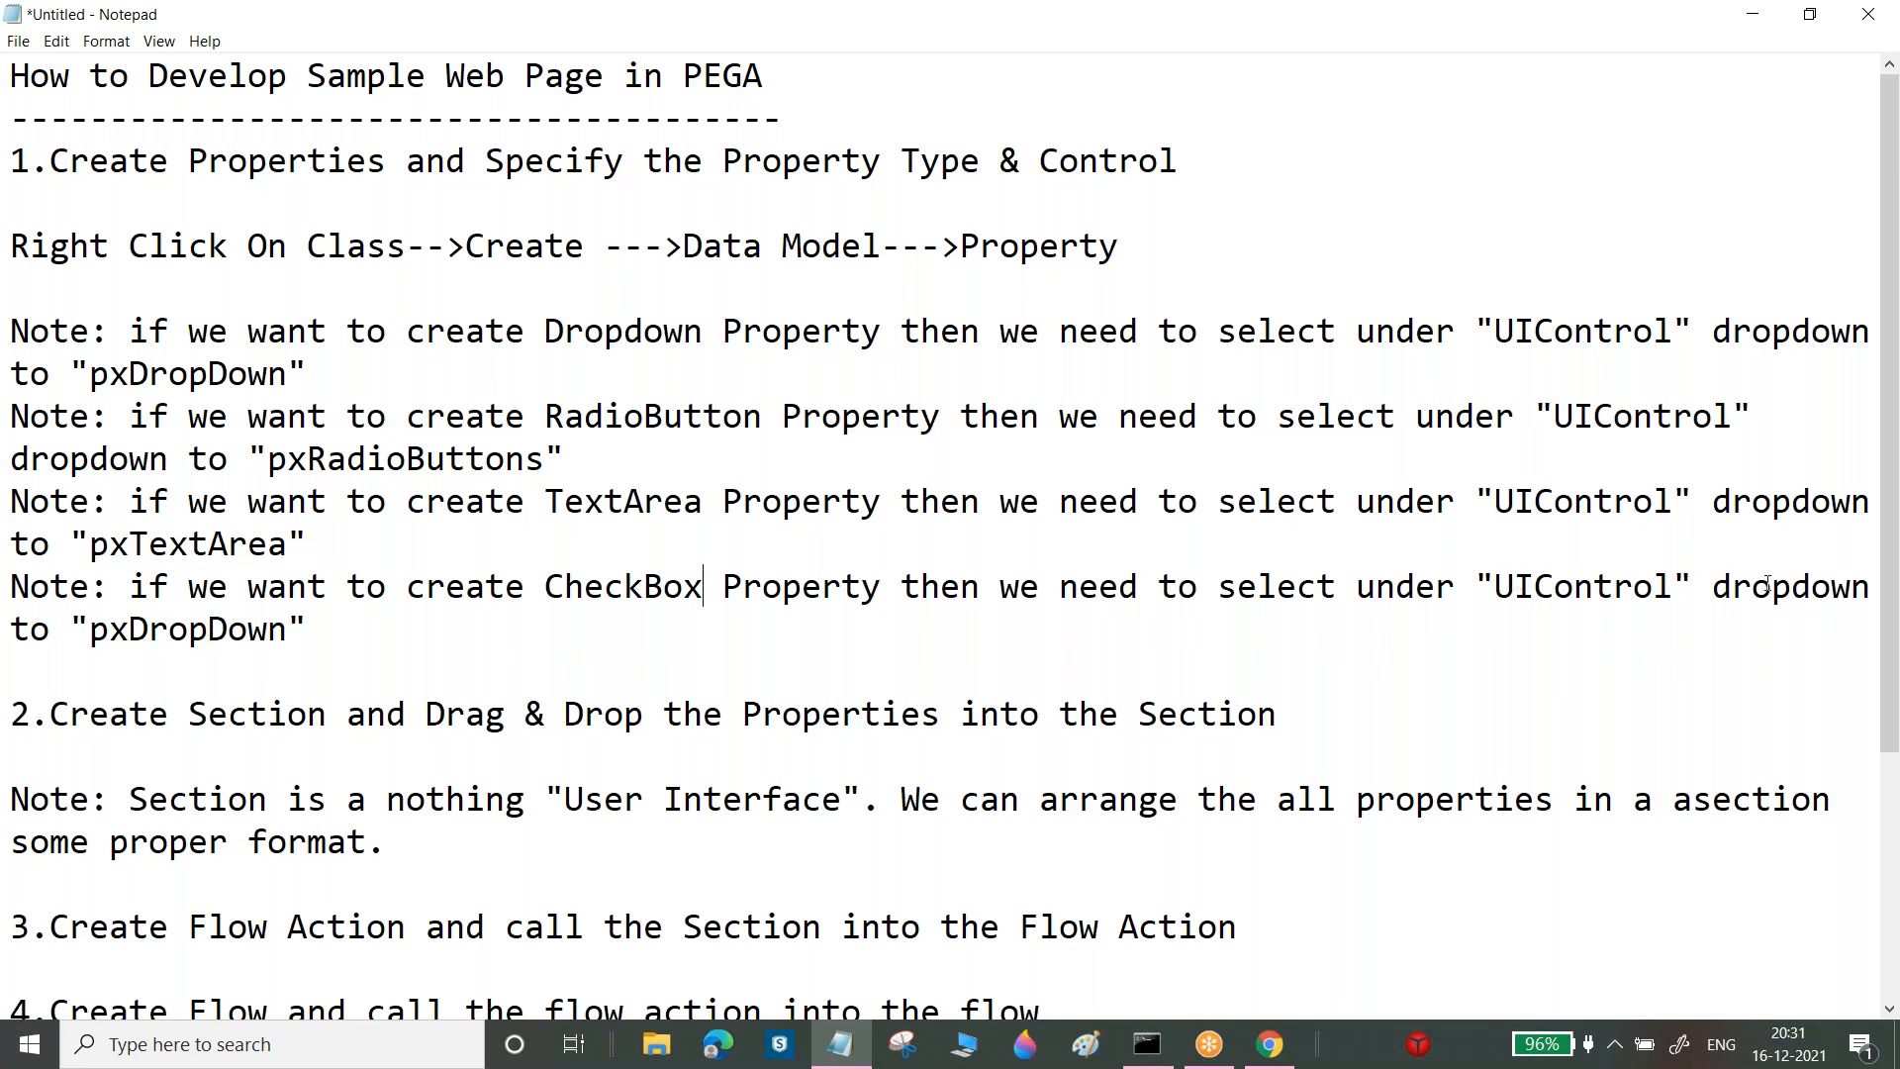
left_click_drag(129, 631, 290, 630)
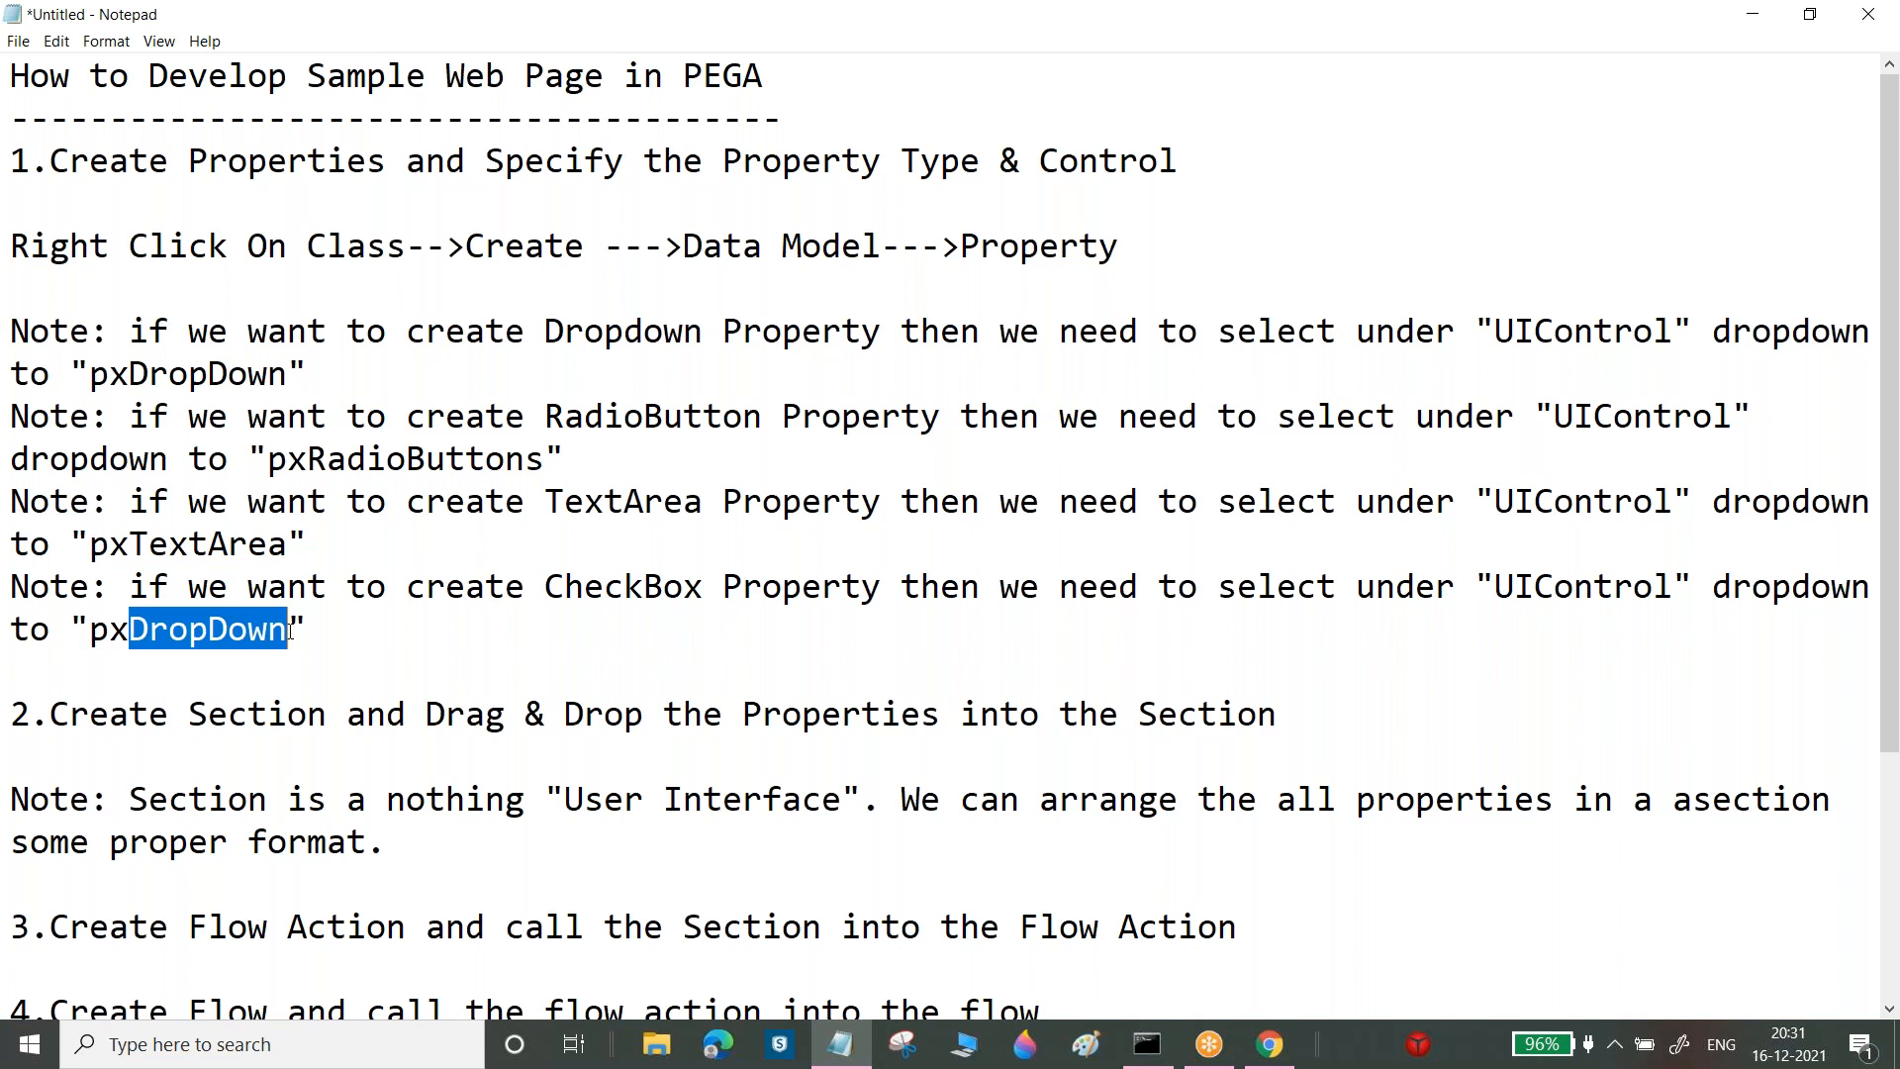
key("BackSpace")
key("BackSpace")
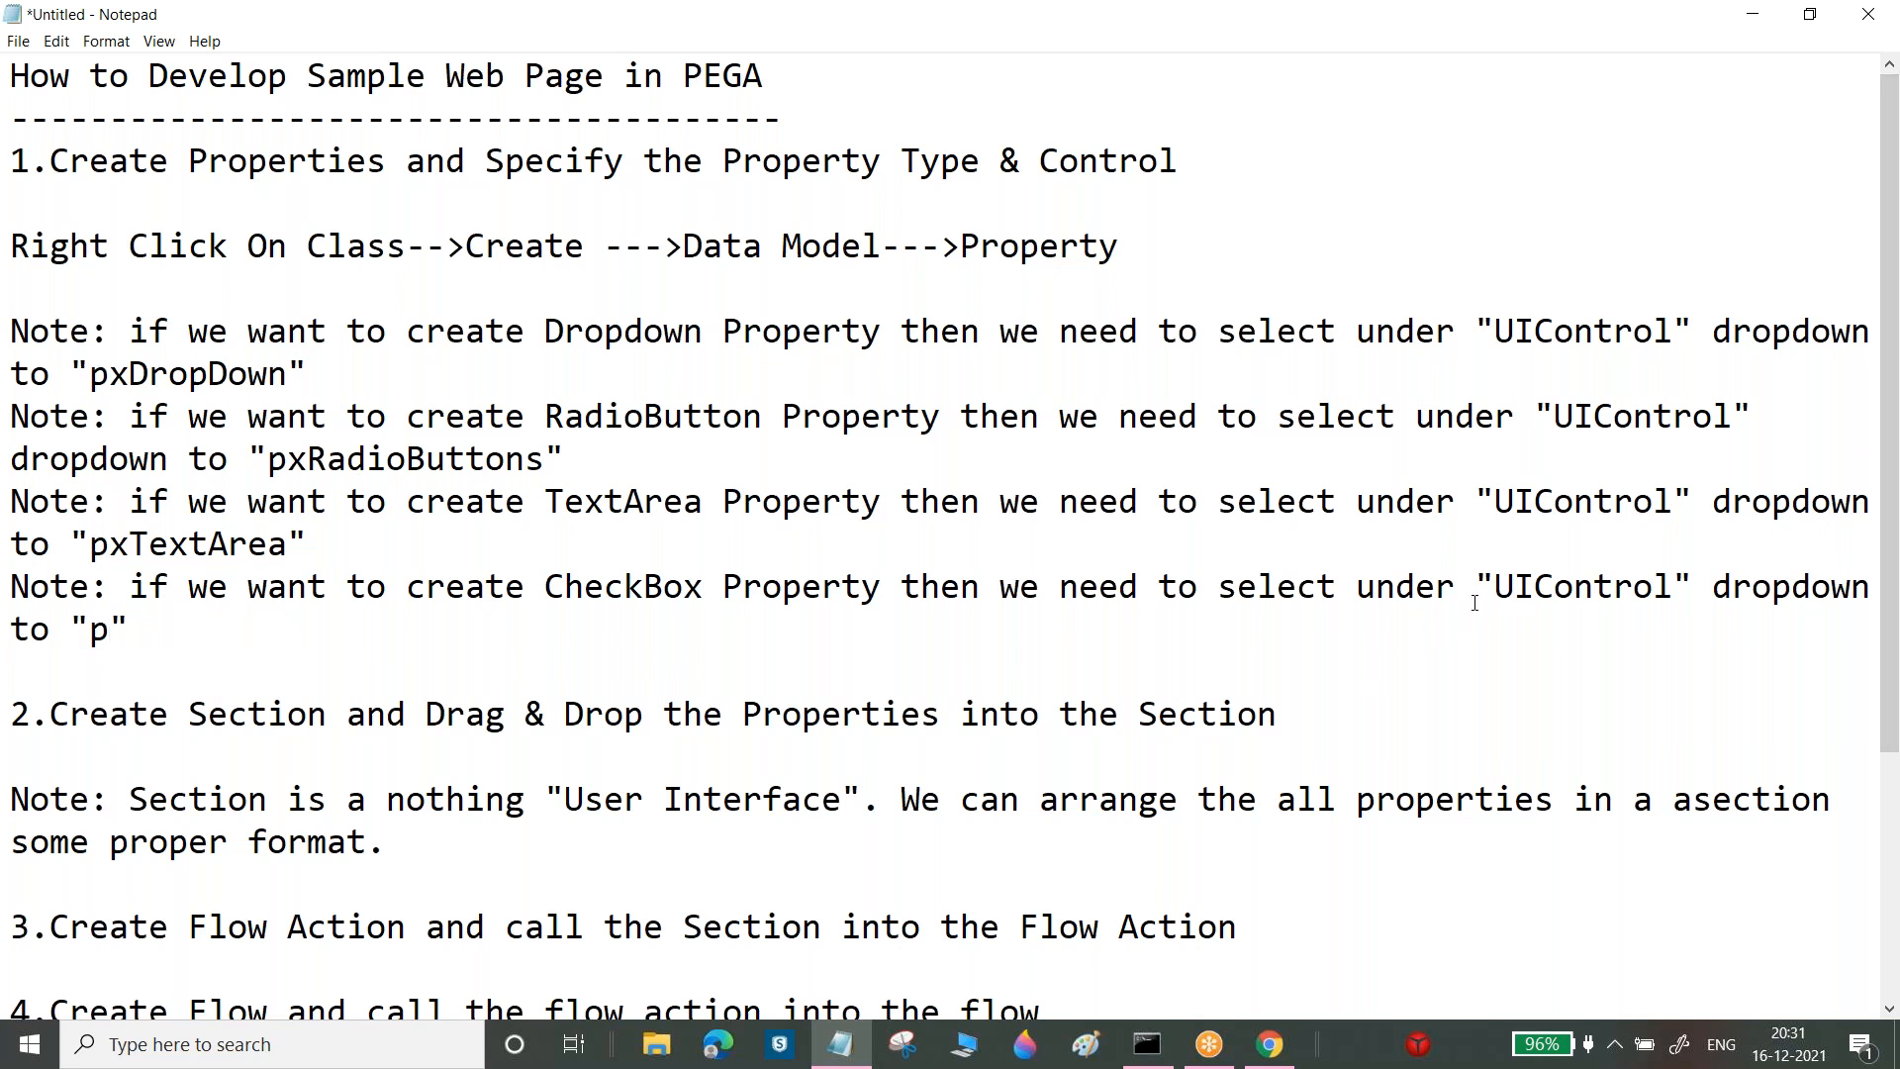
Change the CheckBox note to select "PropertyType" to "TrueFalse", then minimize Notepad
left_click_drag(1492, 587, 1670, 586)
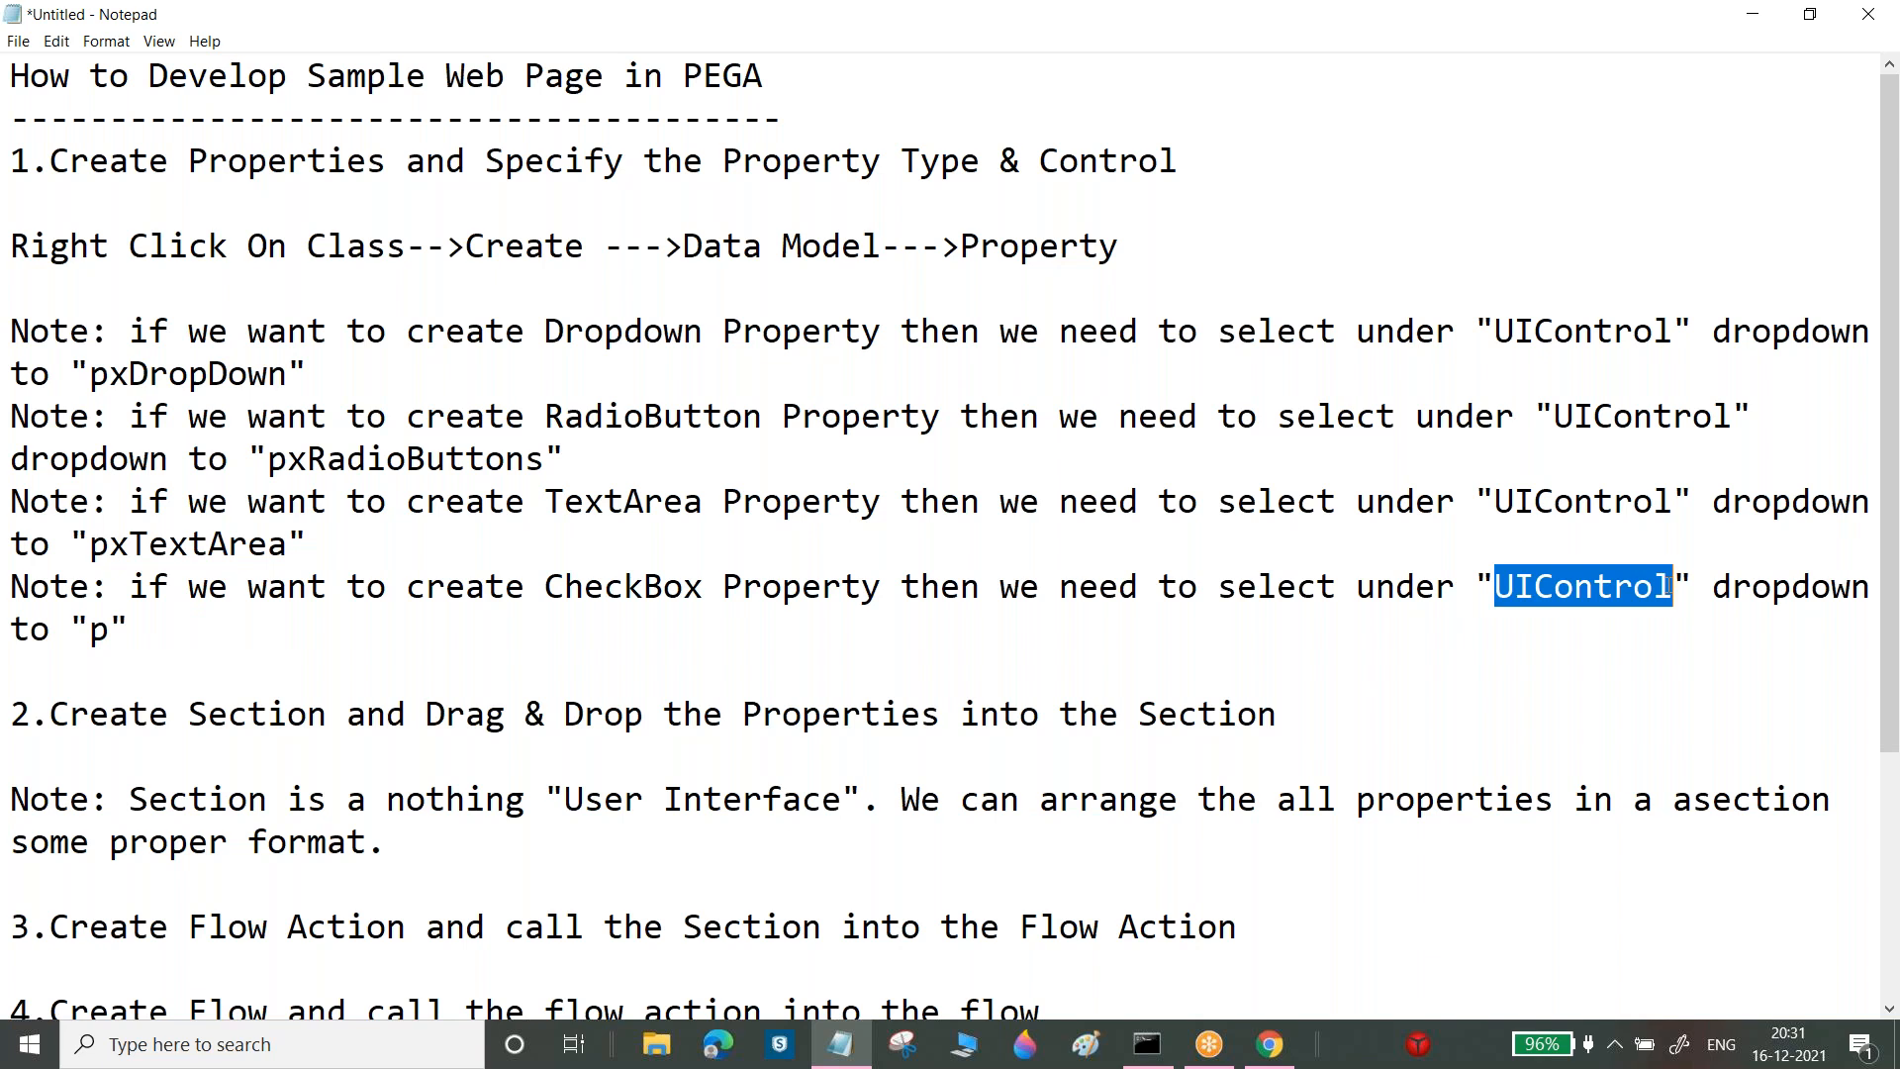
type("Property")
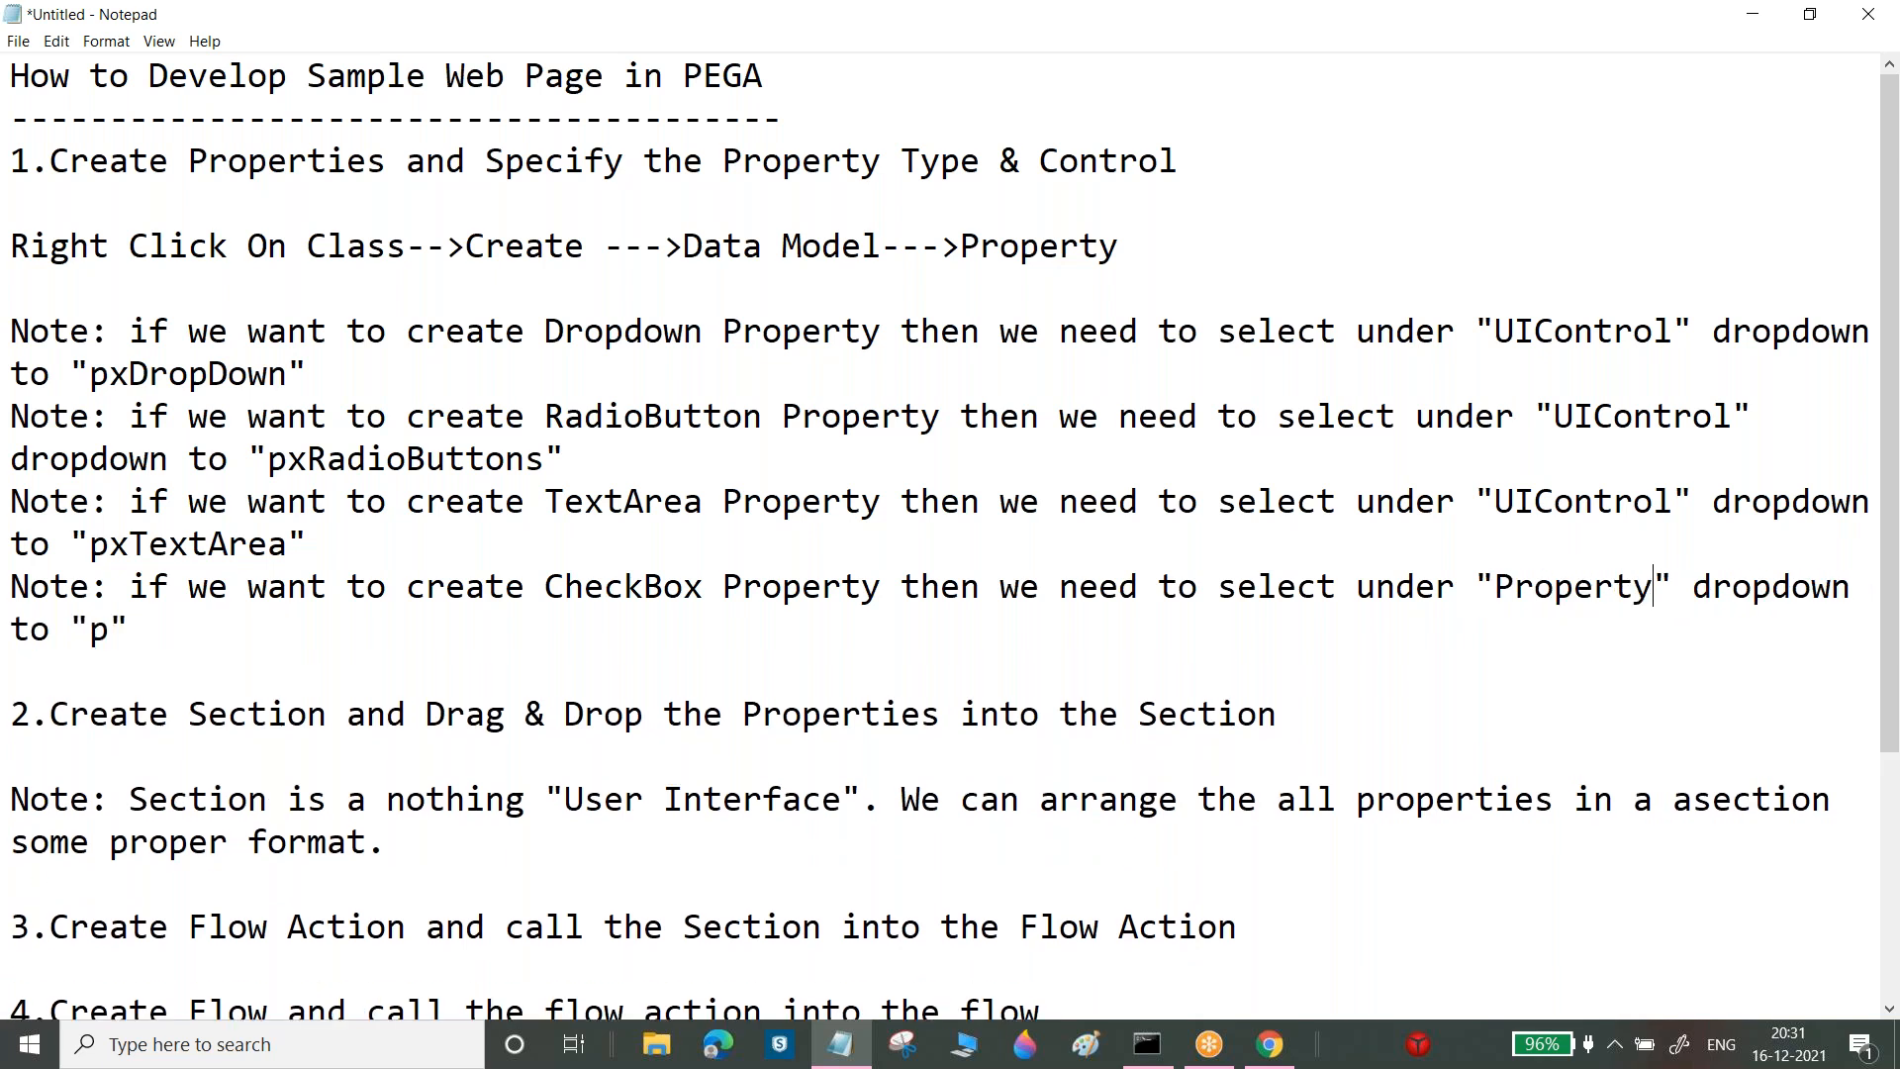
type("Type")
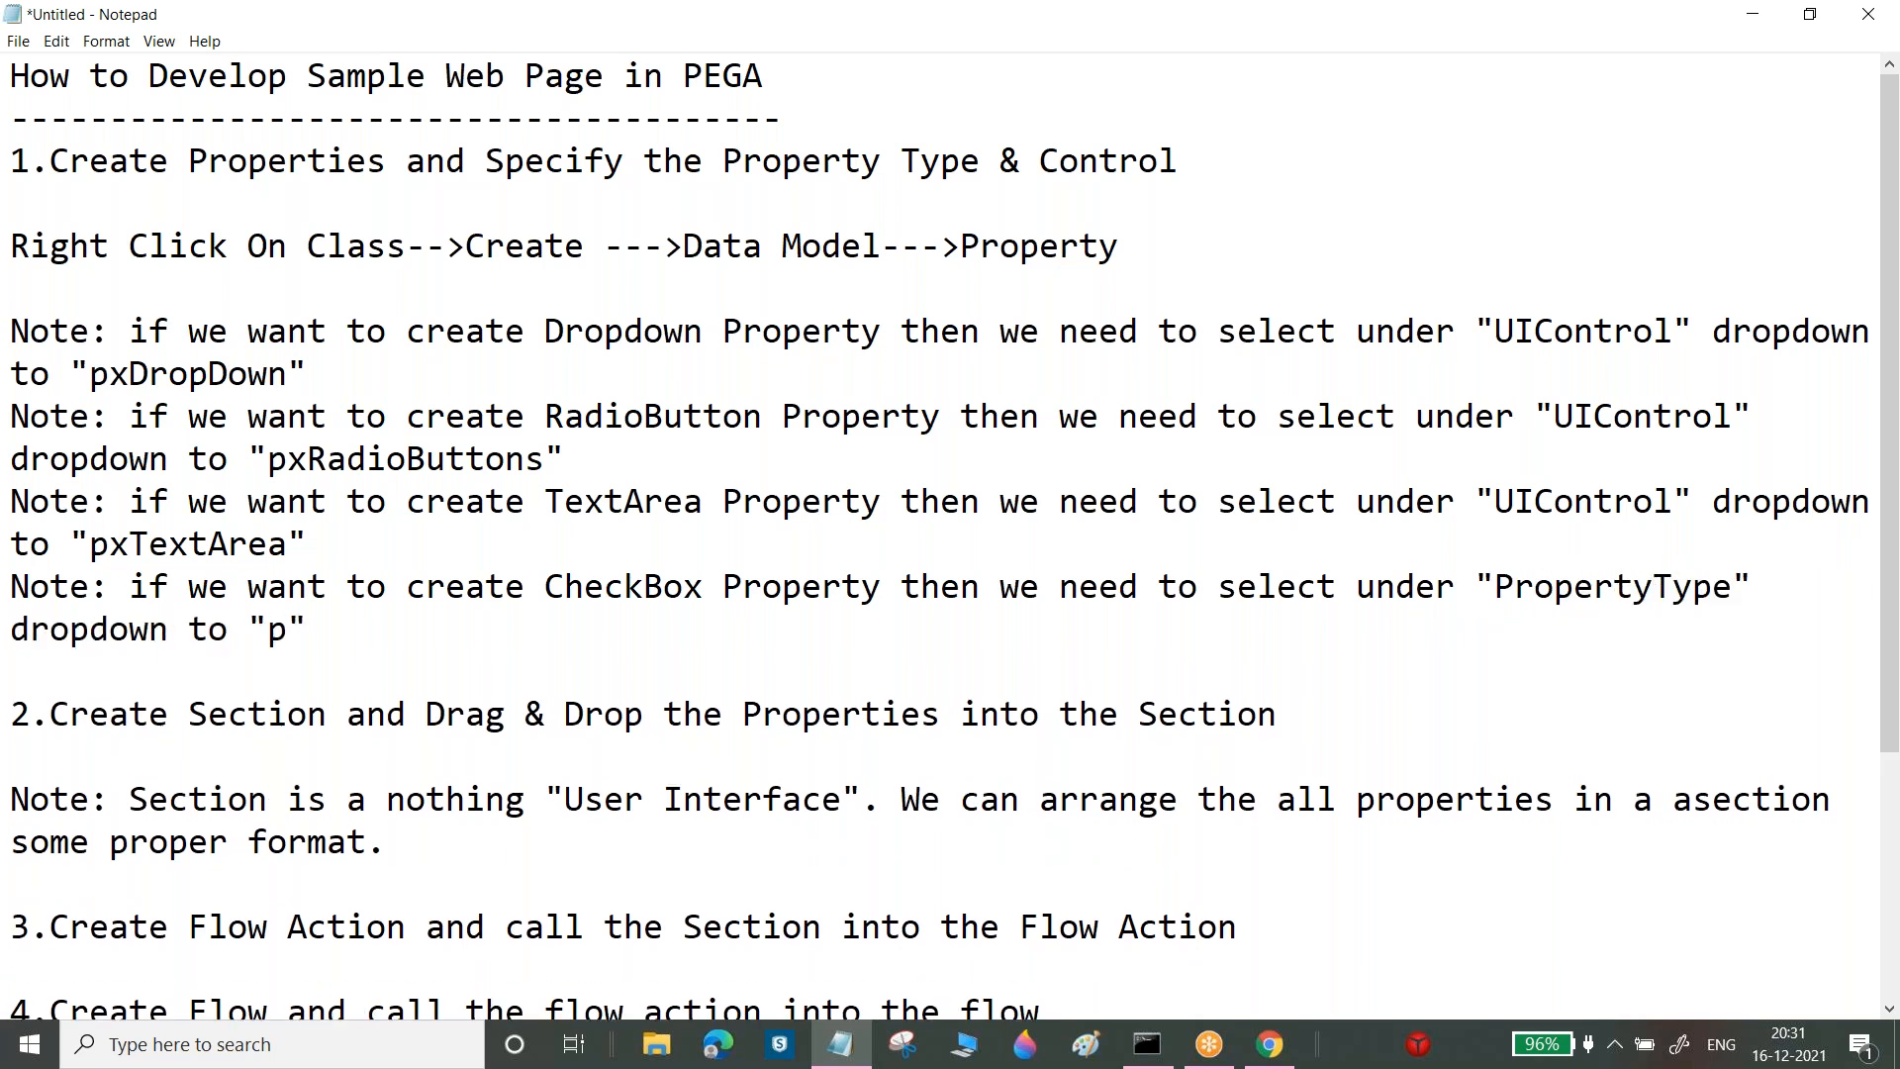
left_click_drag(169, 629, 10, 647)
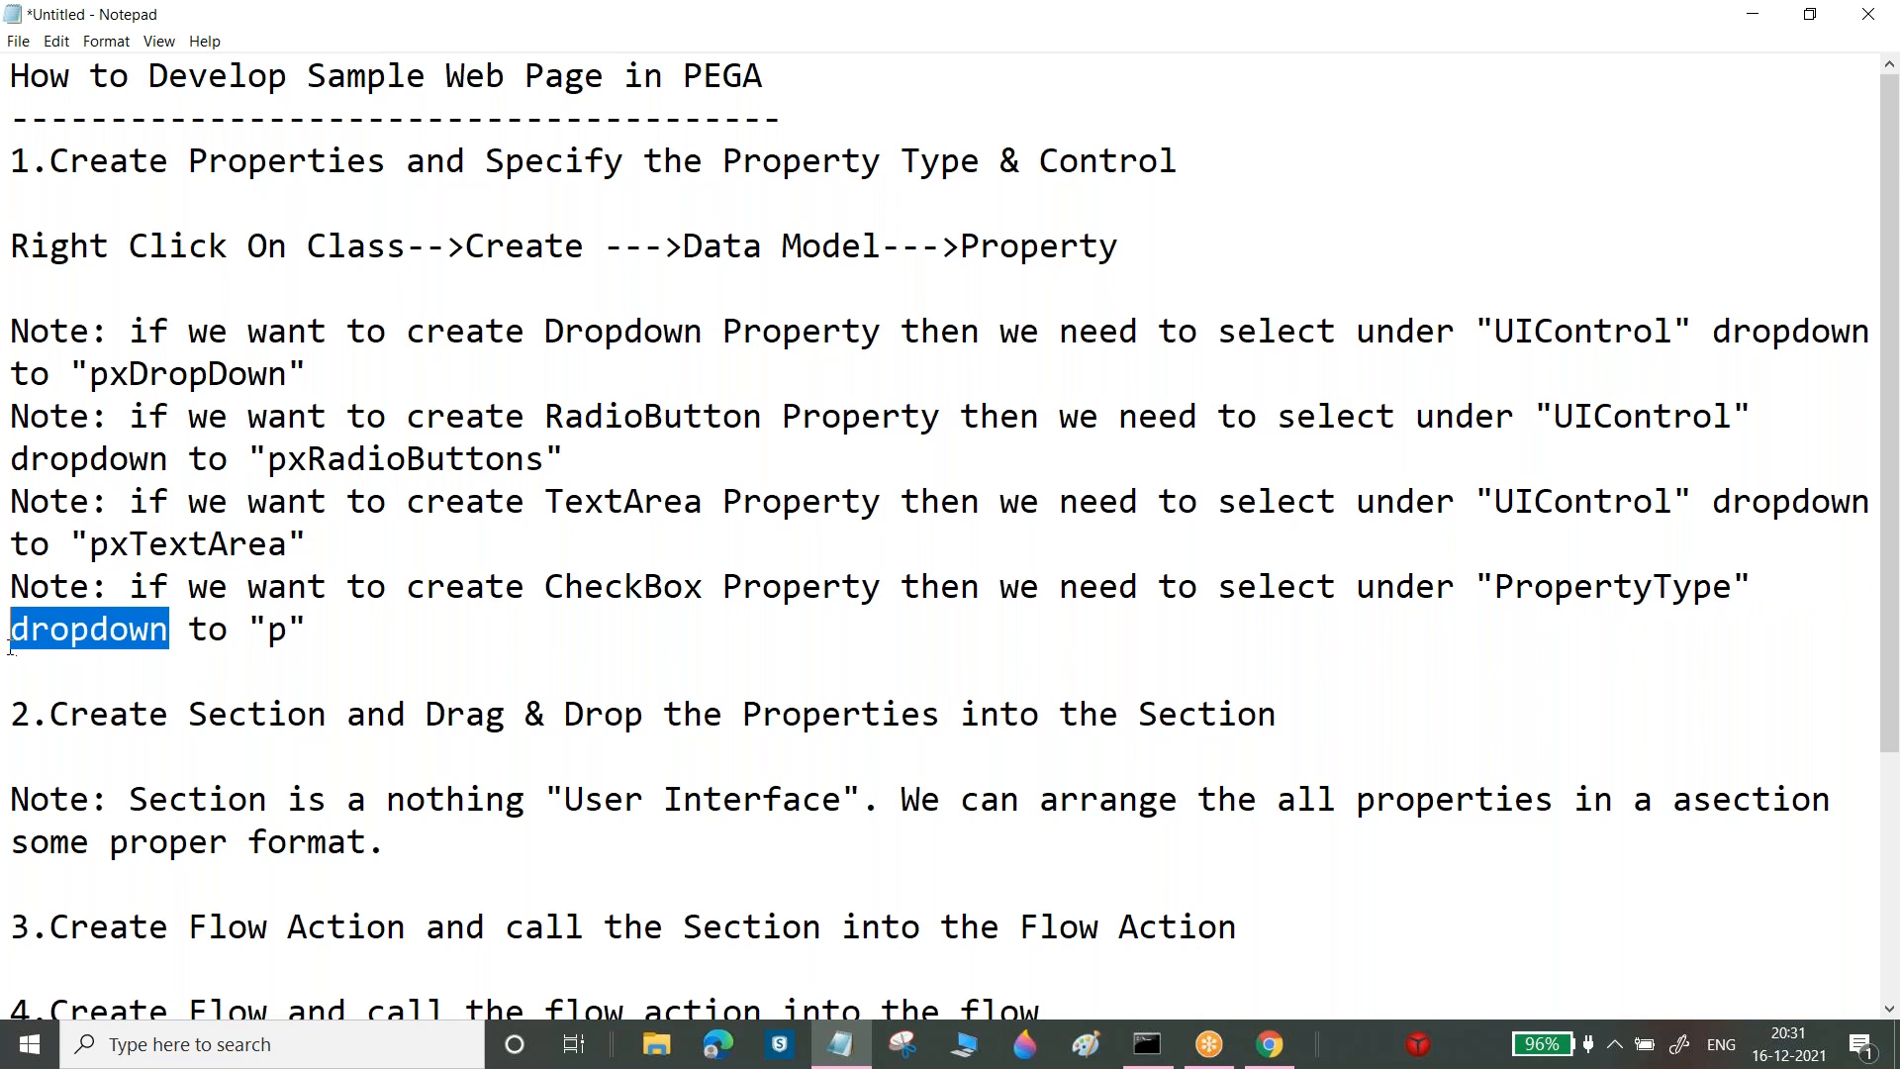
key("Delete")
left_click(50, 631)
key("BackSpace")
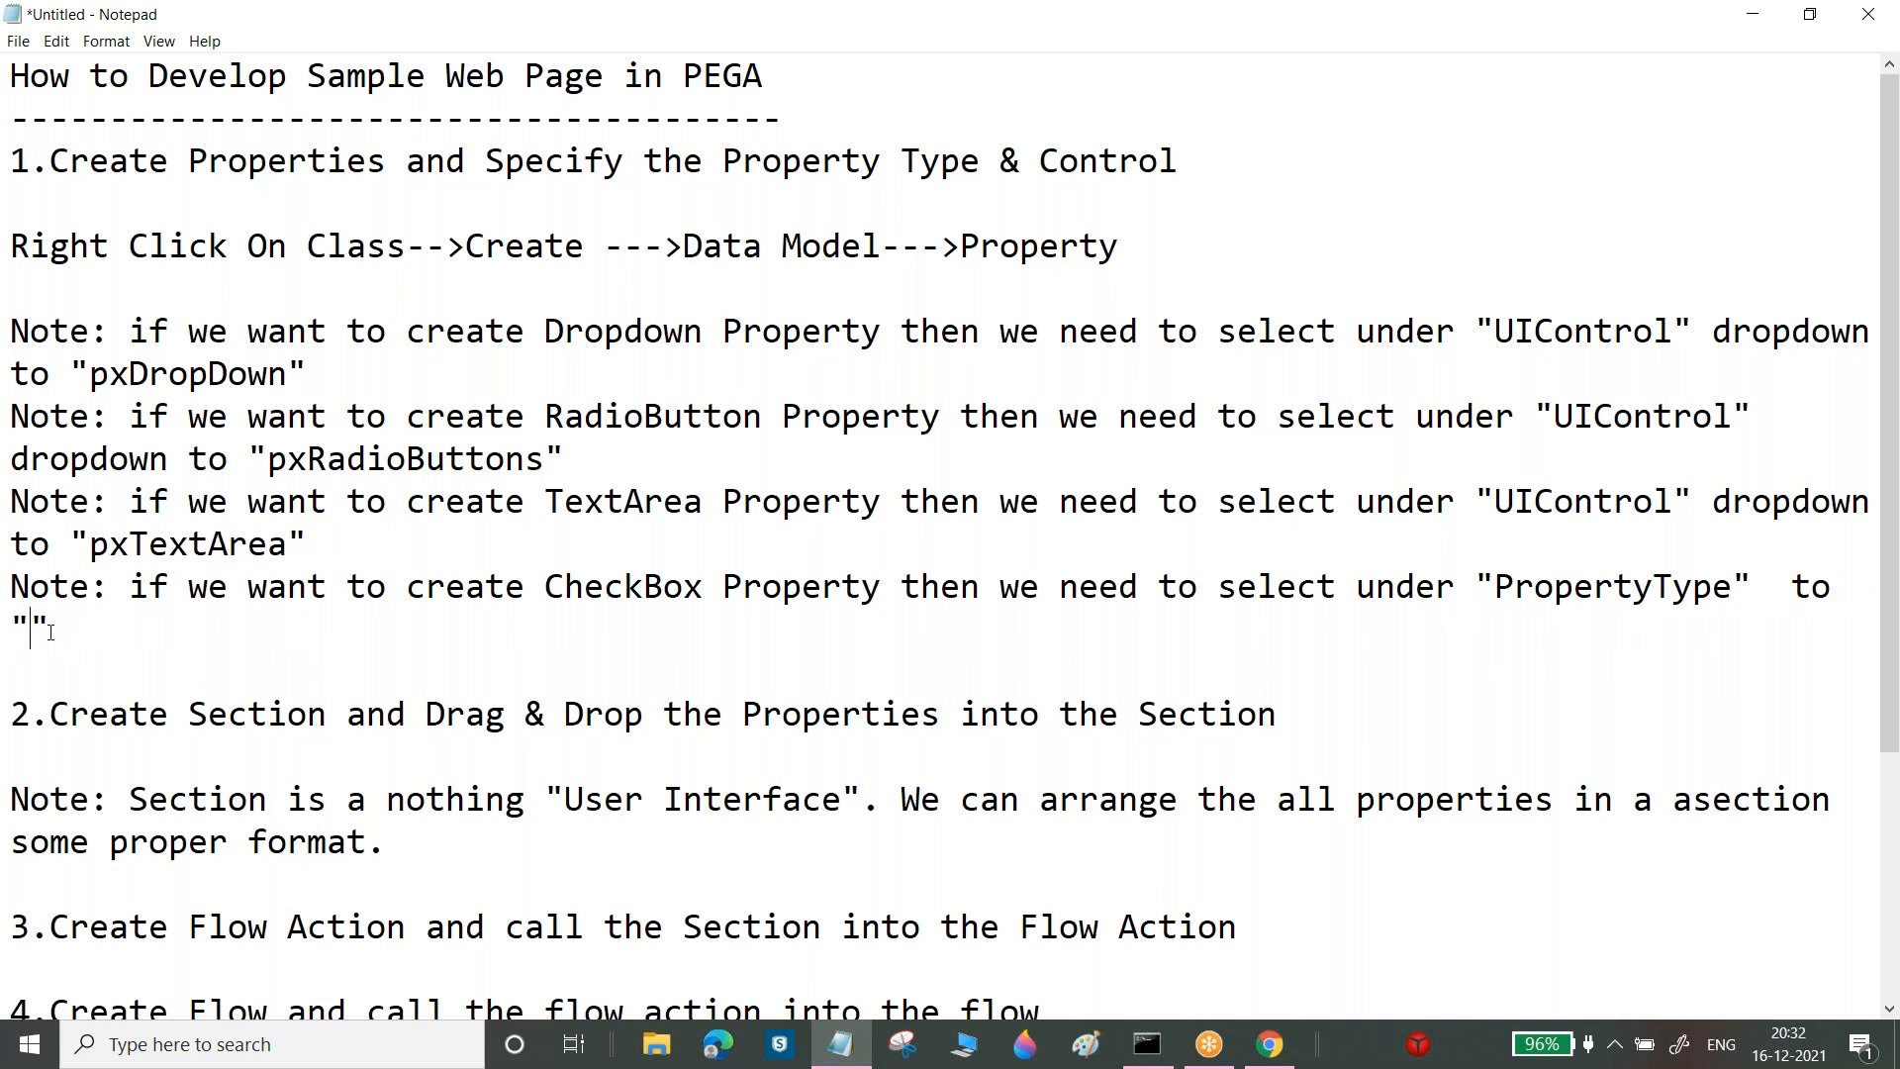
type("TrueFalse")
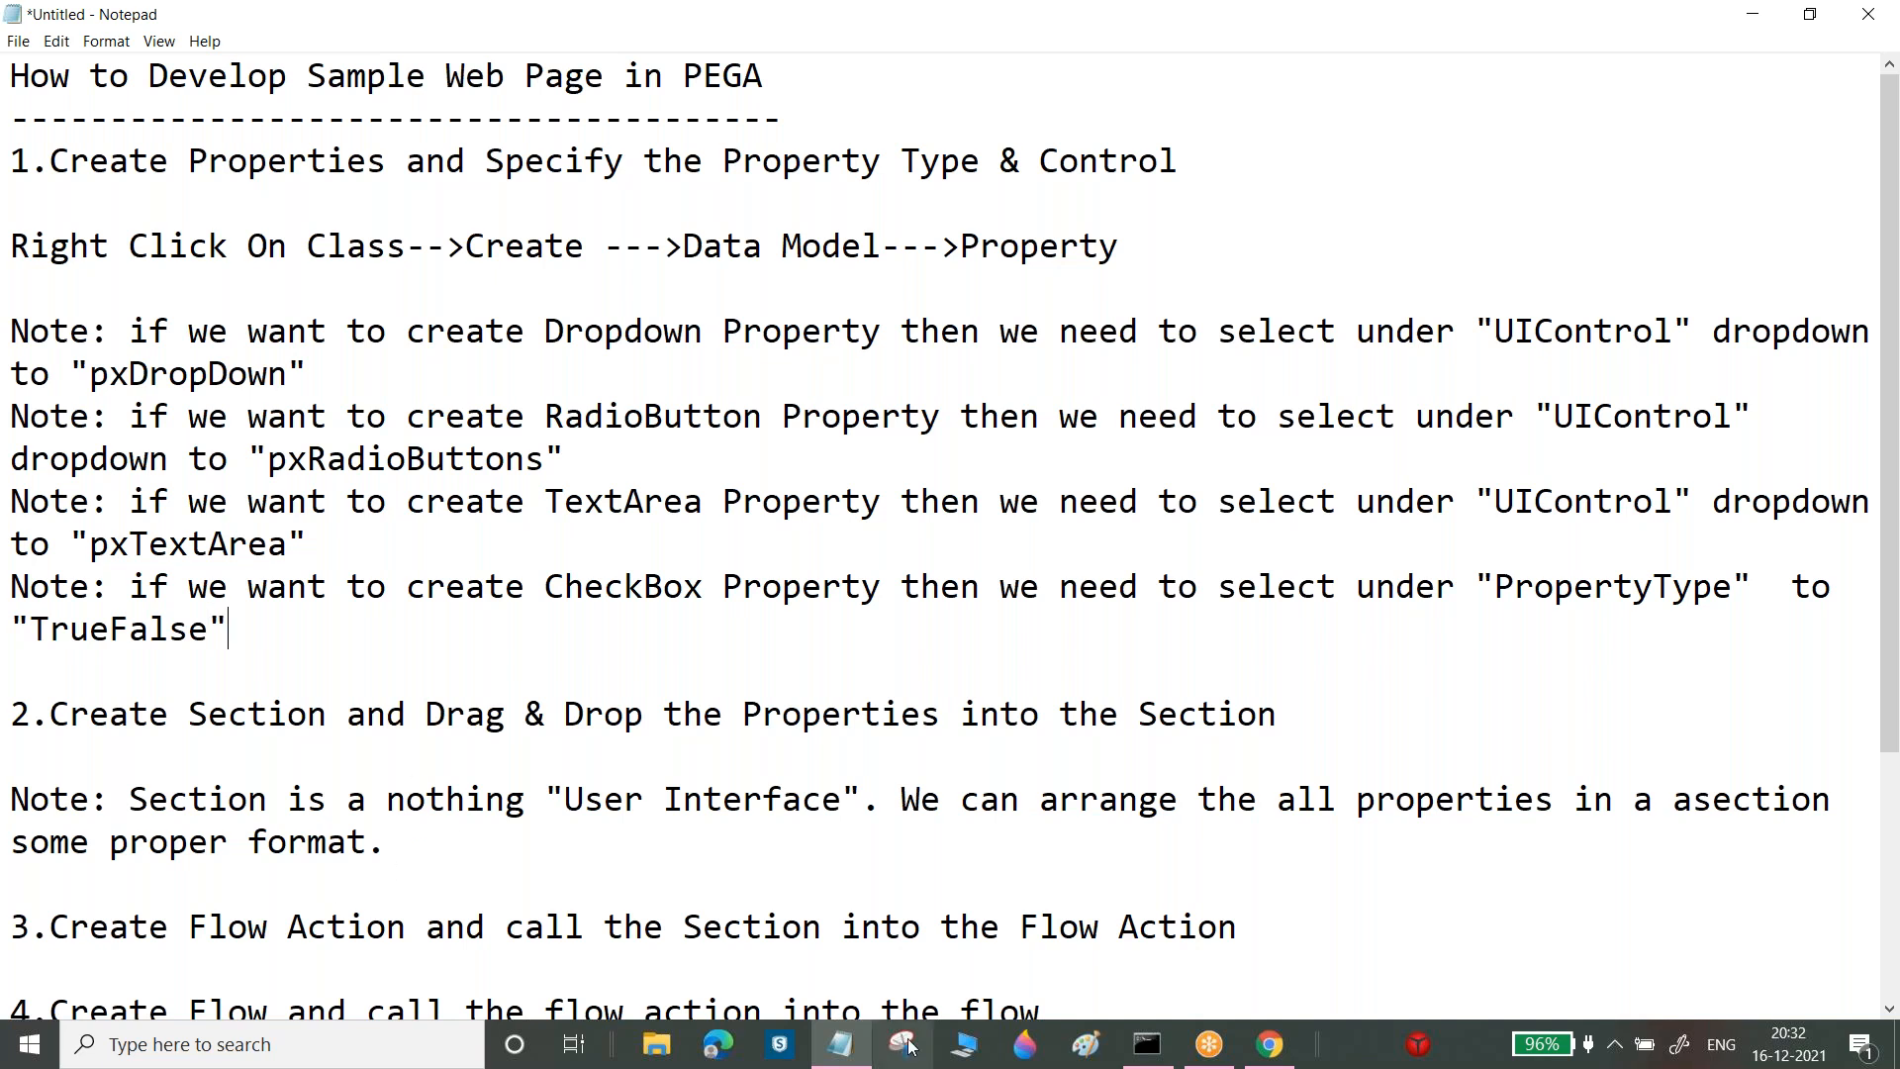
left_click(840, 1044)
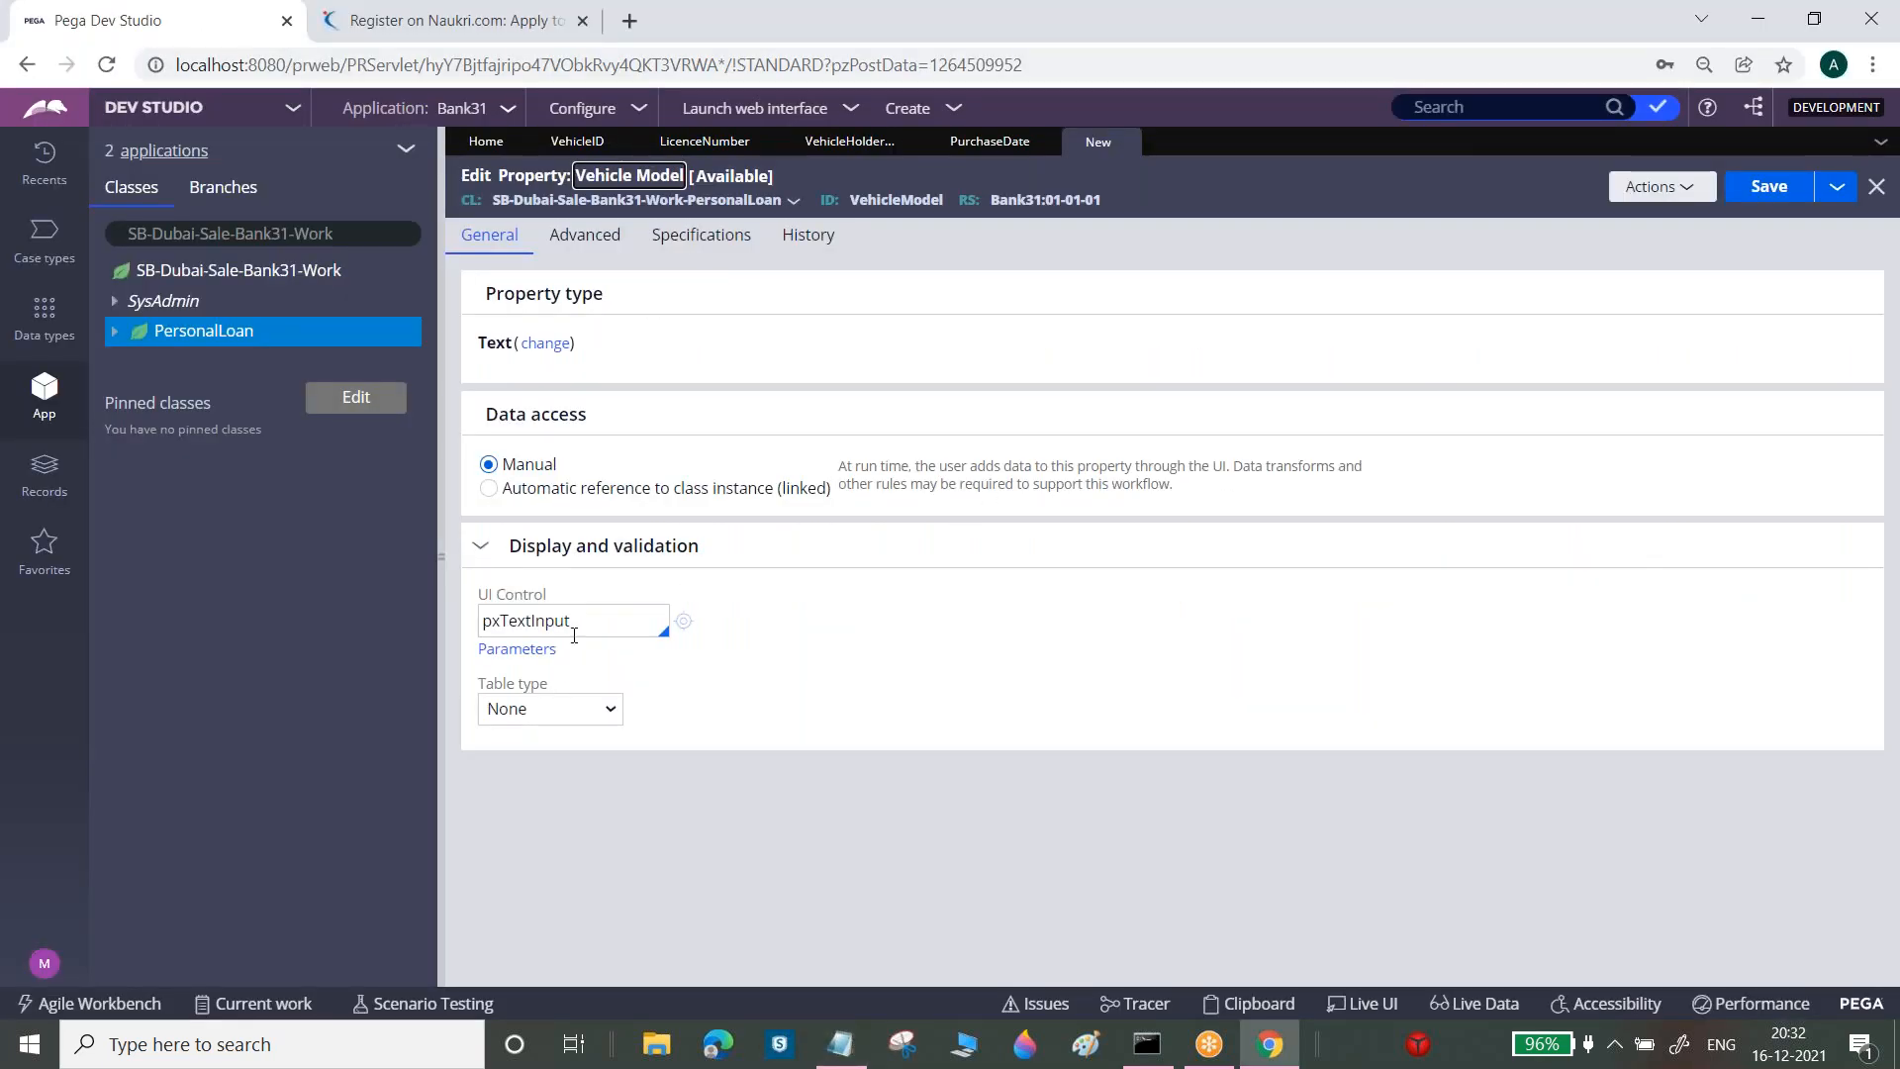
Set Vehicle Model's UI control to pxDropdown via autocomplete, keeping Table type None, then return to Notepad
double_click(574, 619)
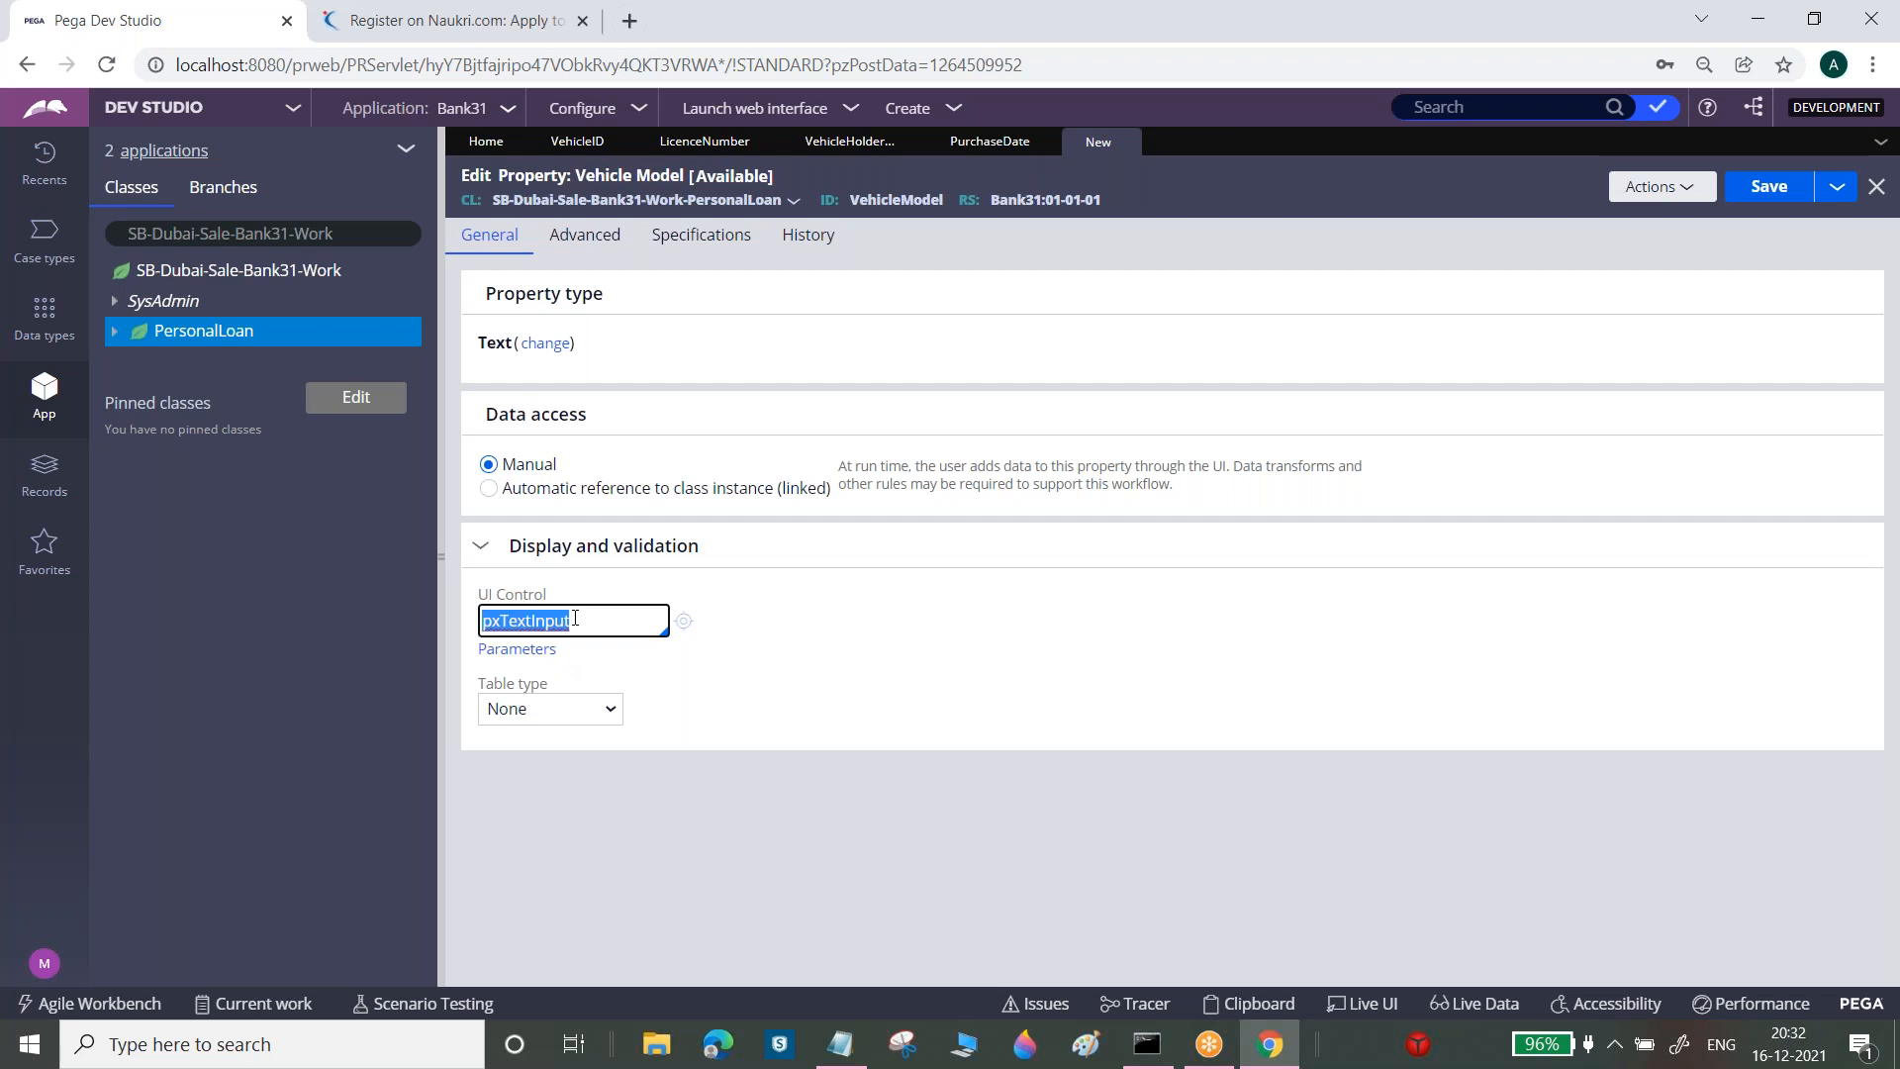
type("pxdrop")
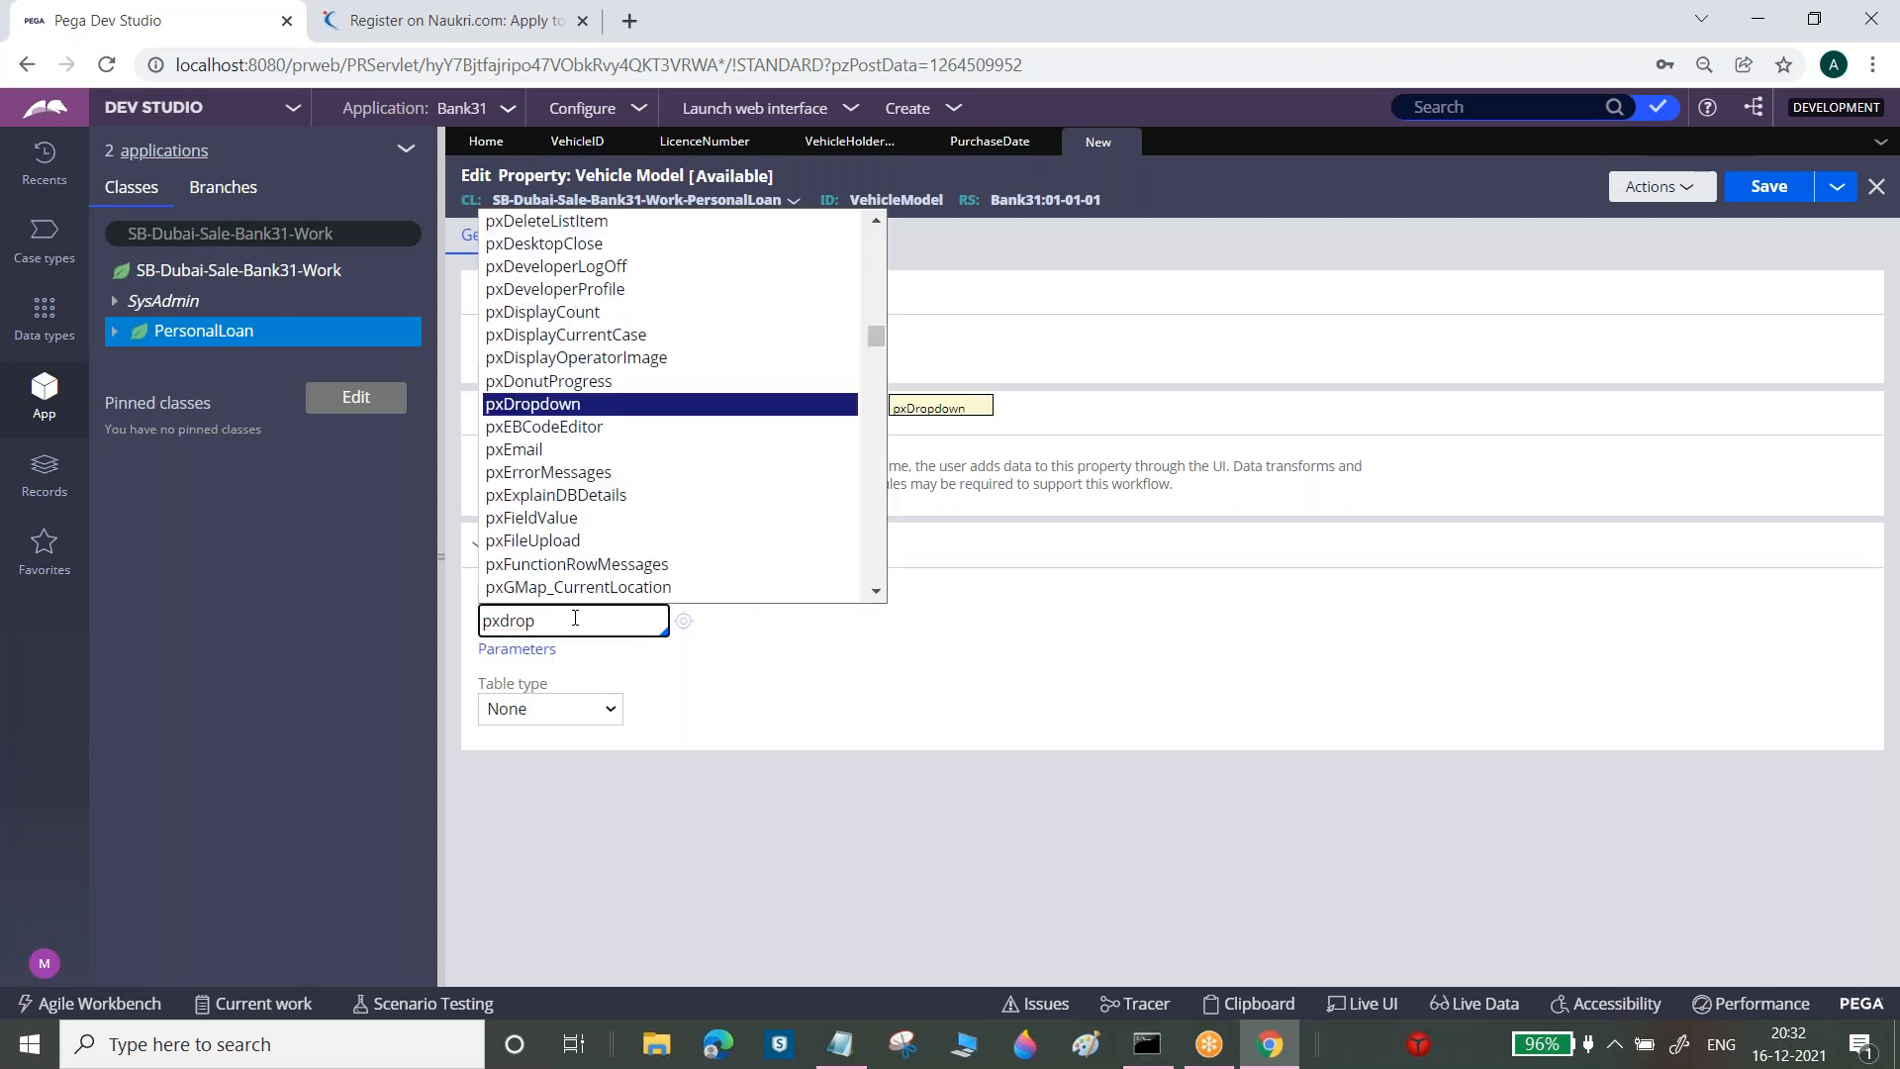
left_click(543, 405)
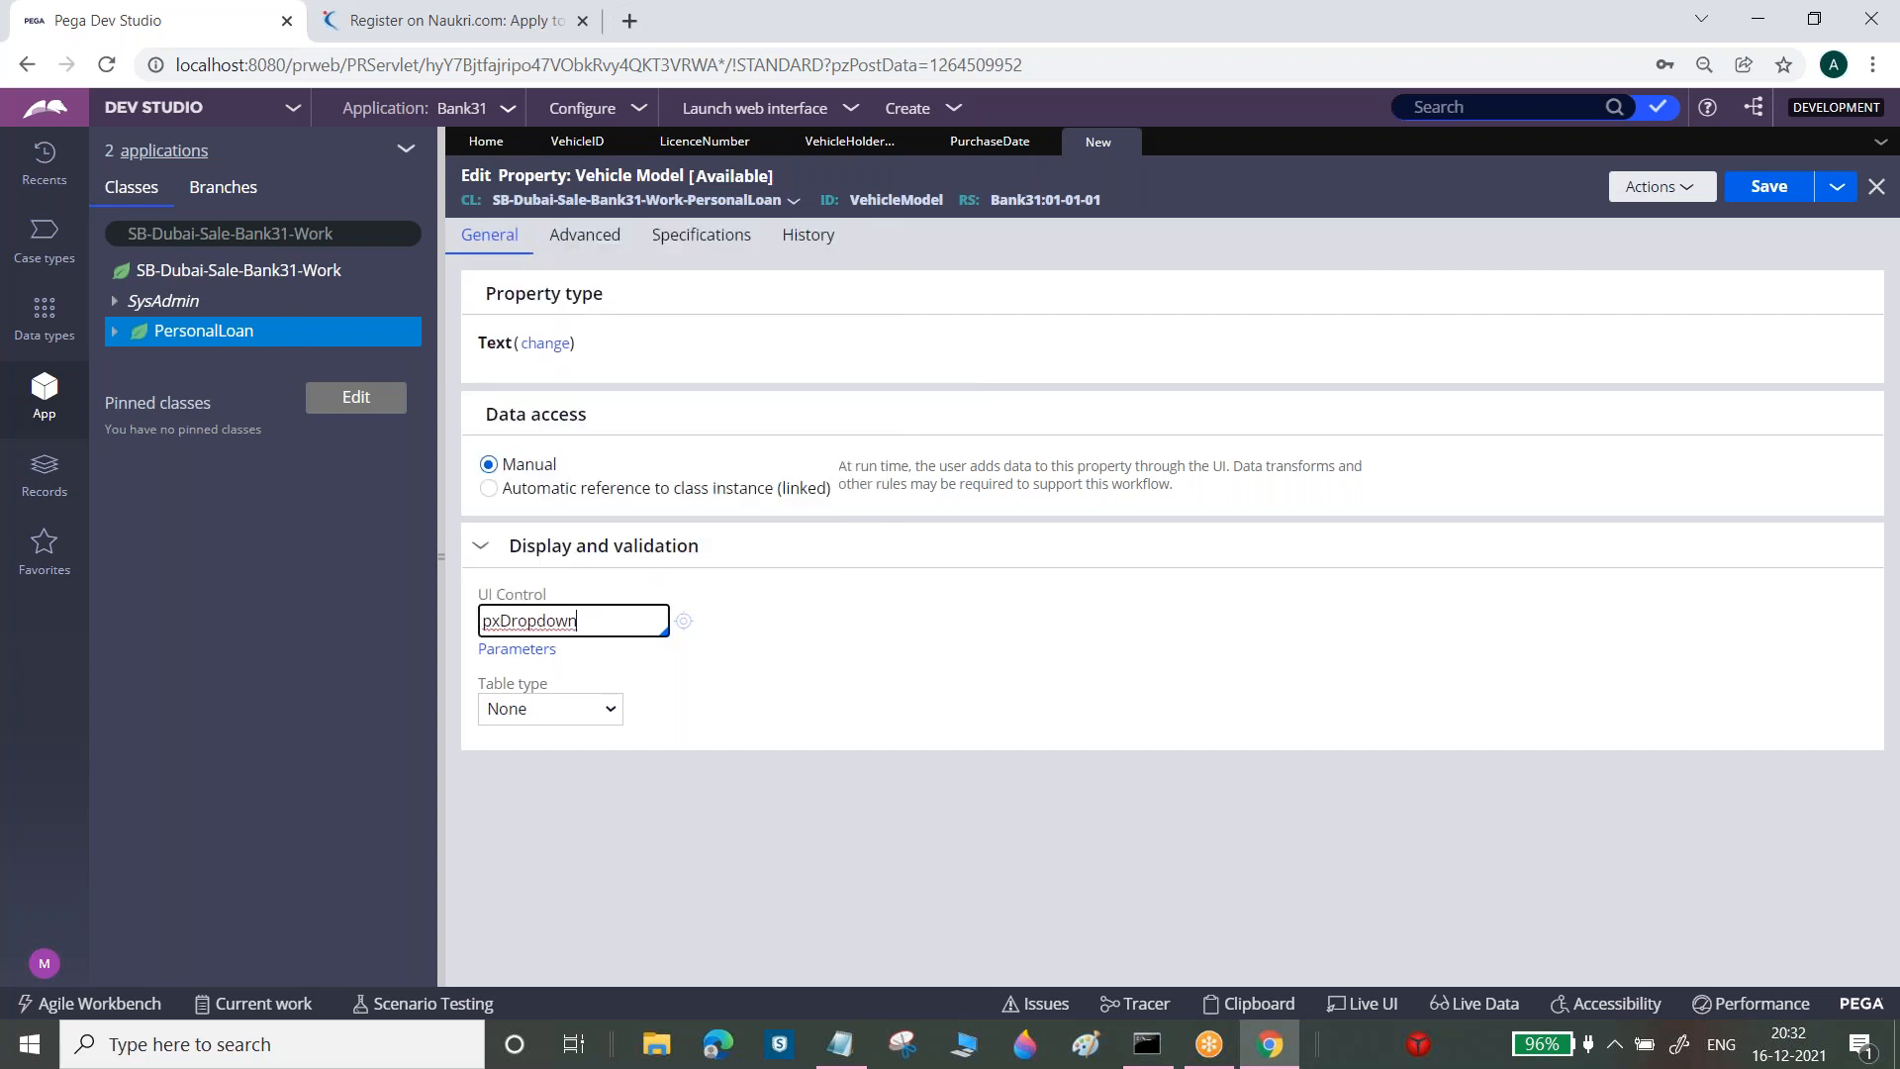
double_click(527, 624)
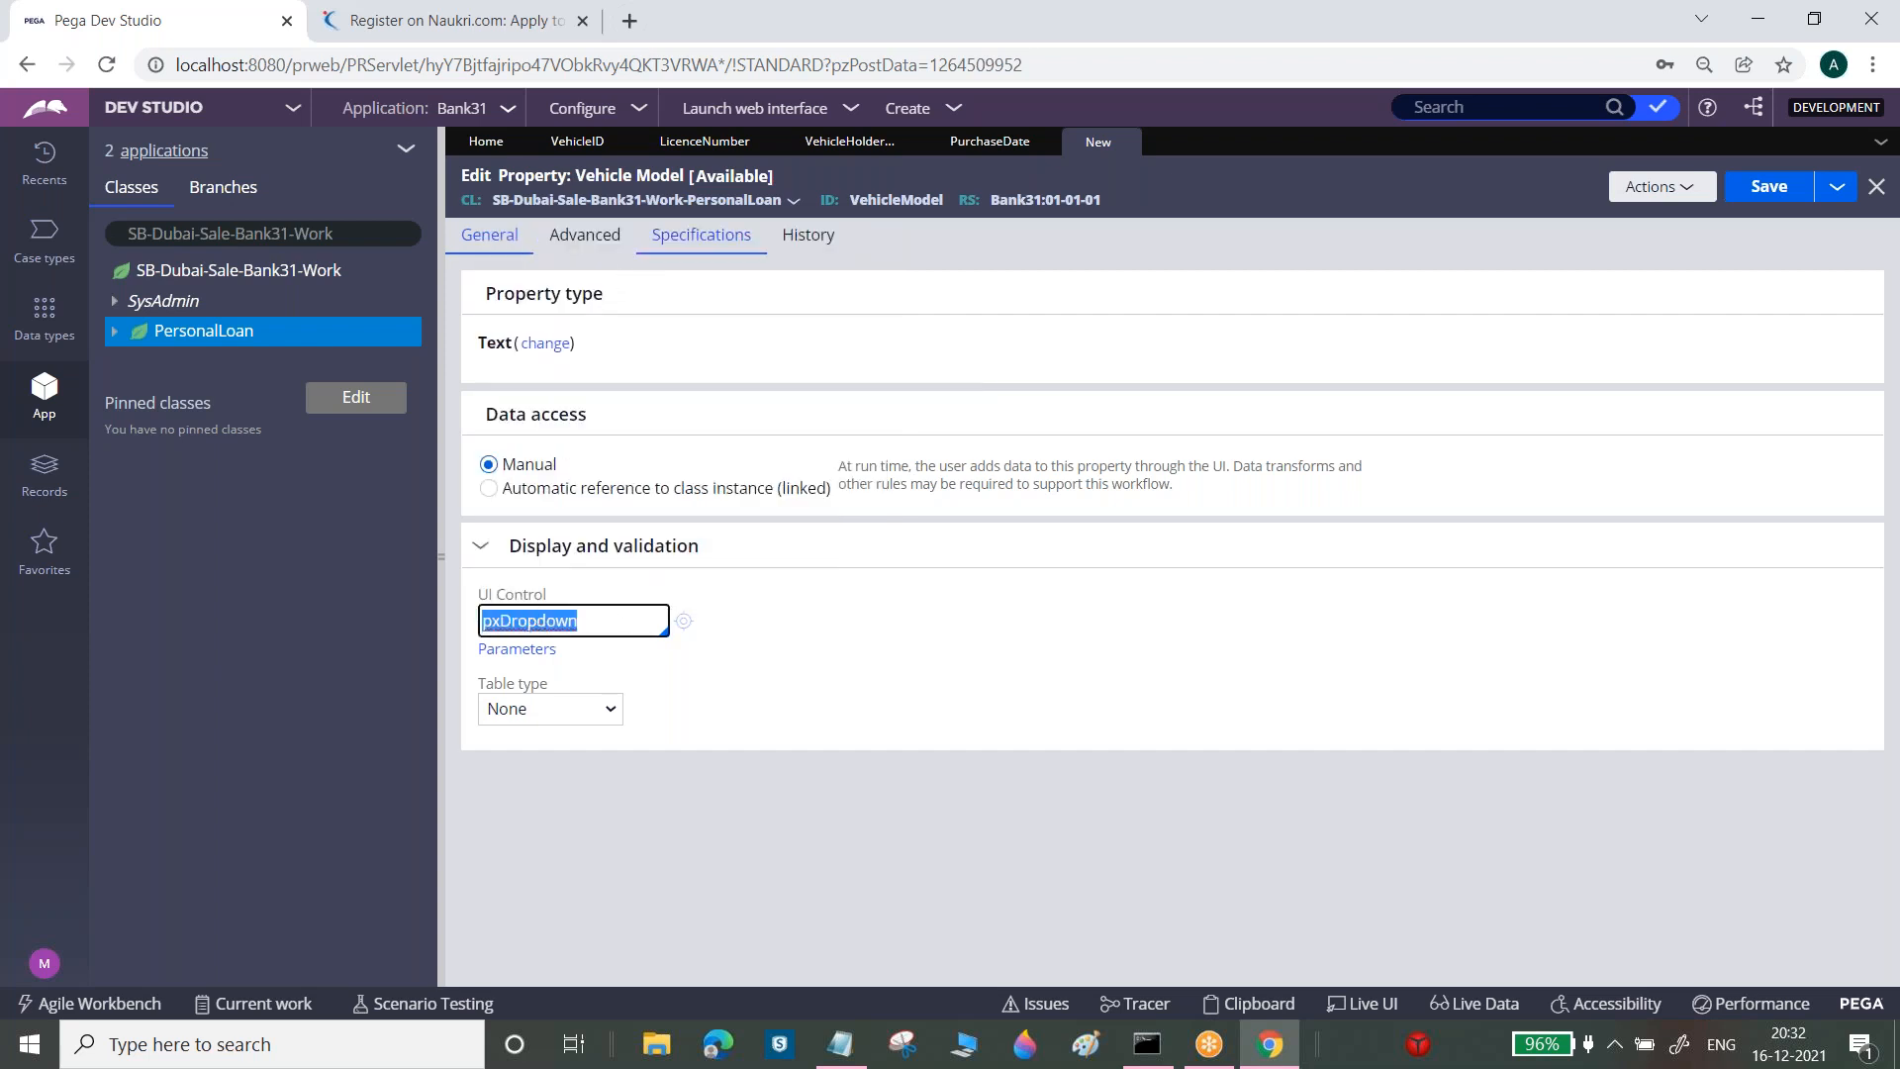
left_click_drag(860, 199, 926, 200)
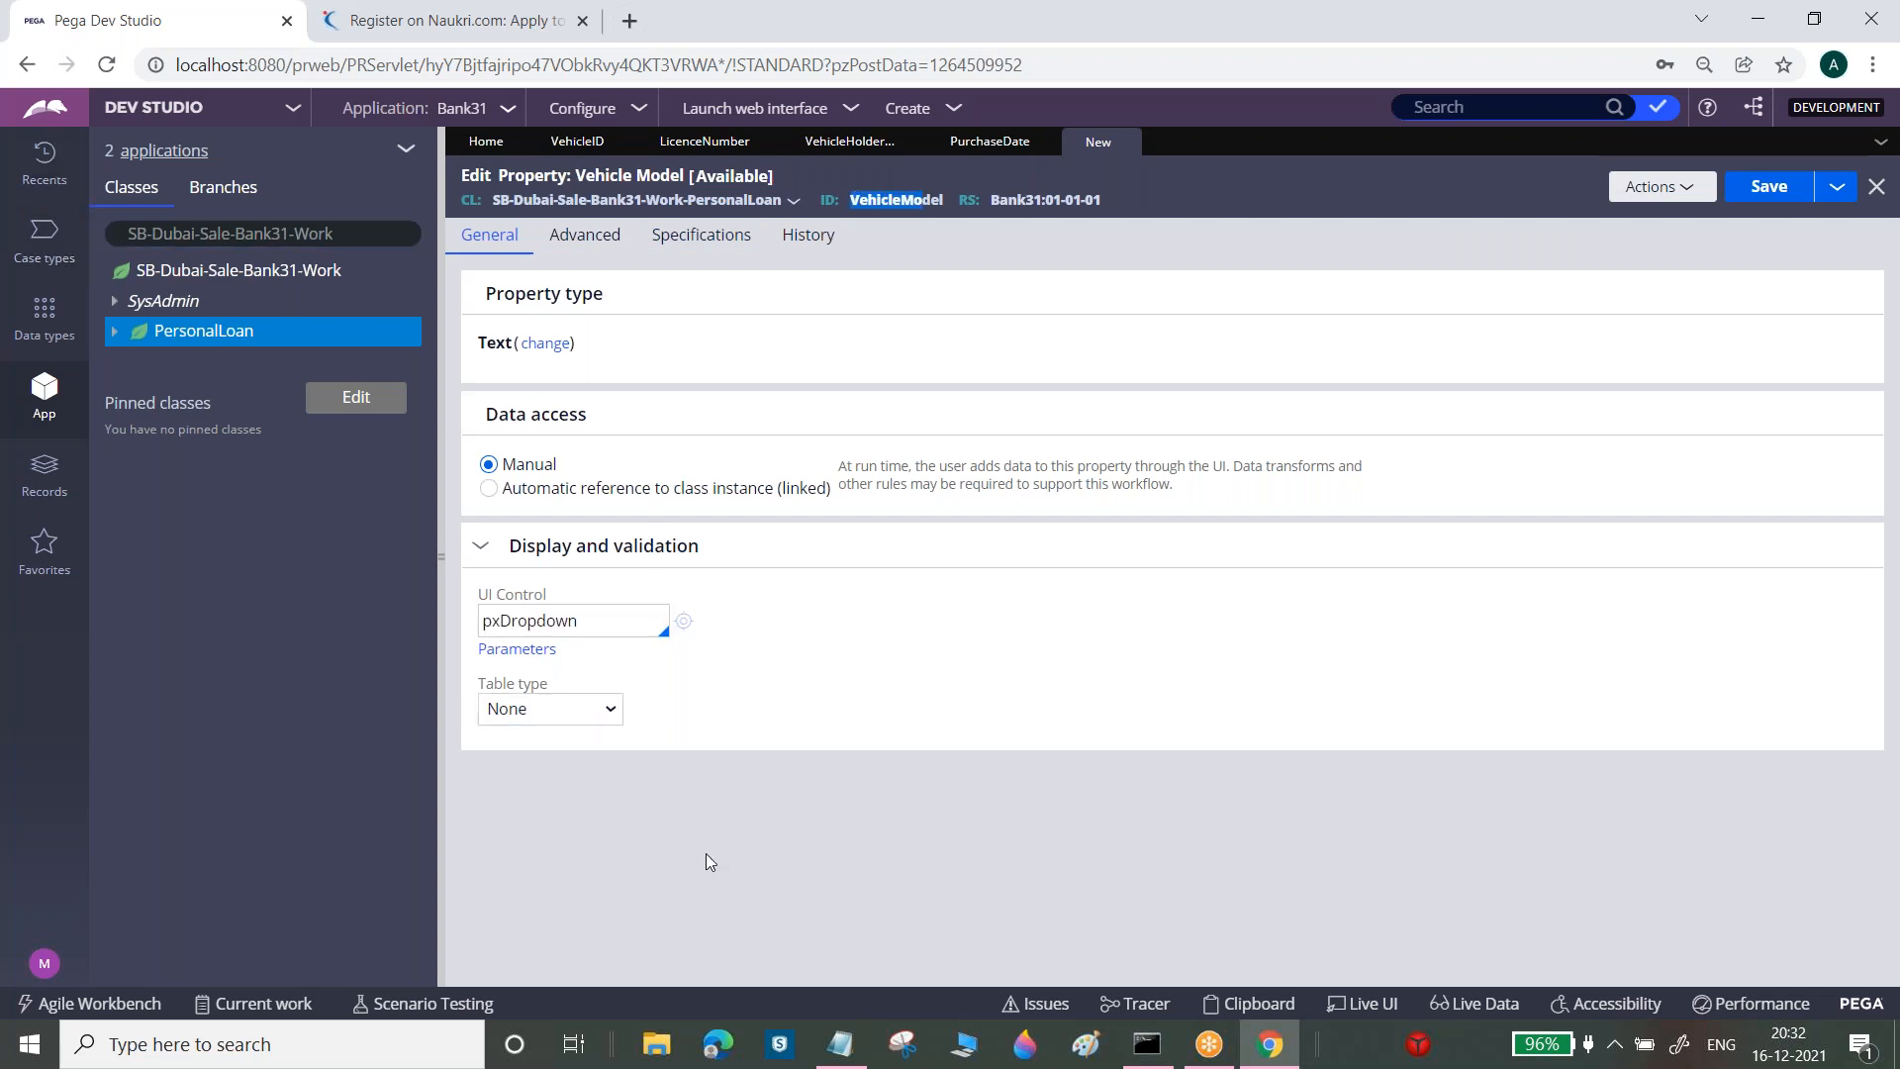
left_click(584, 708)
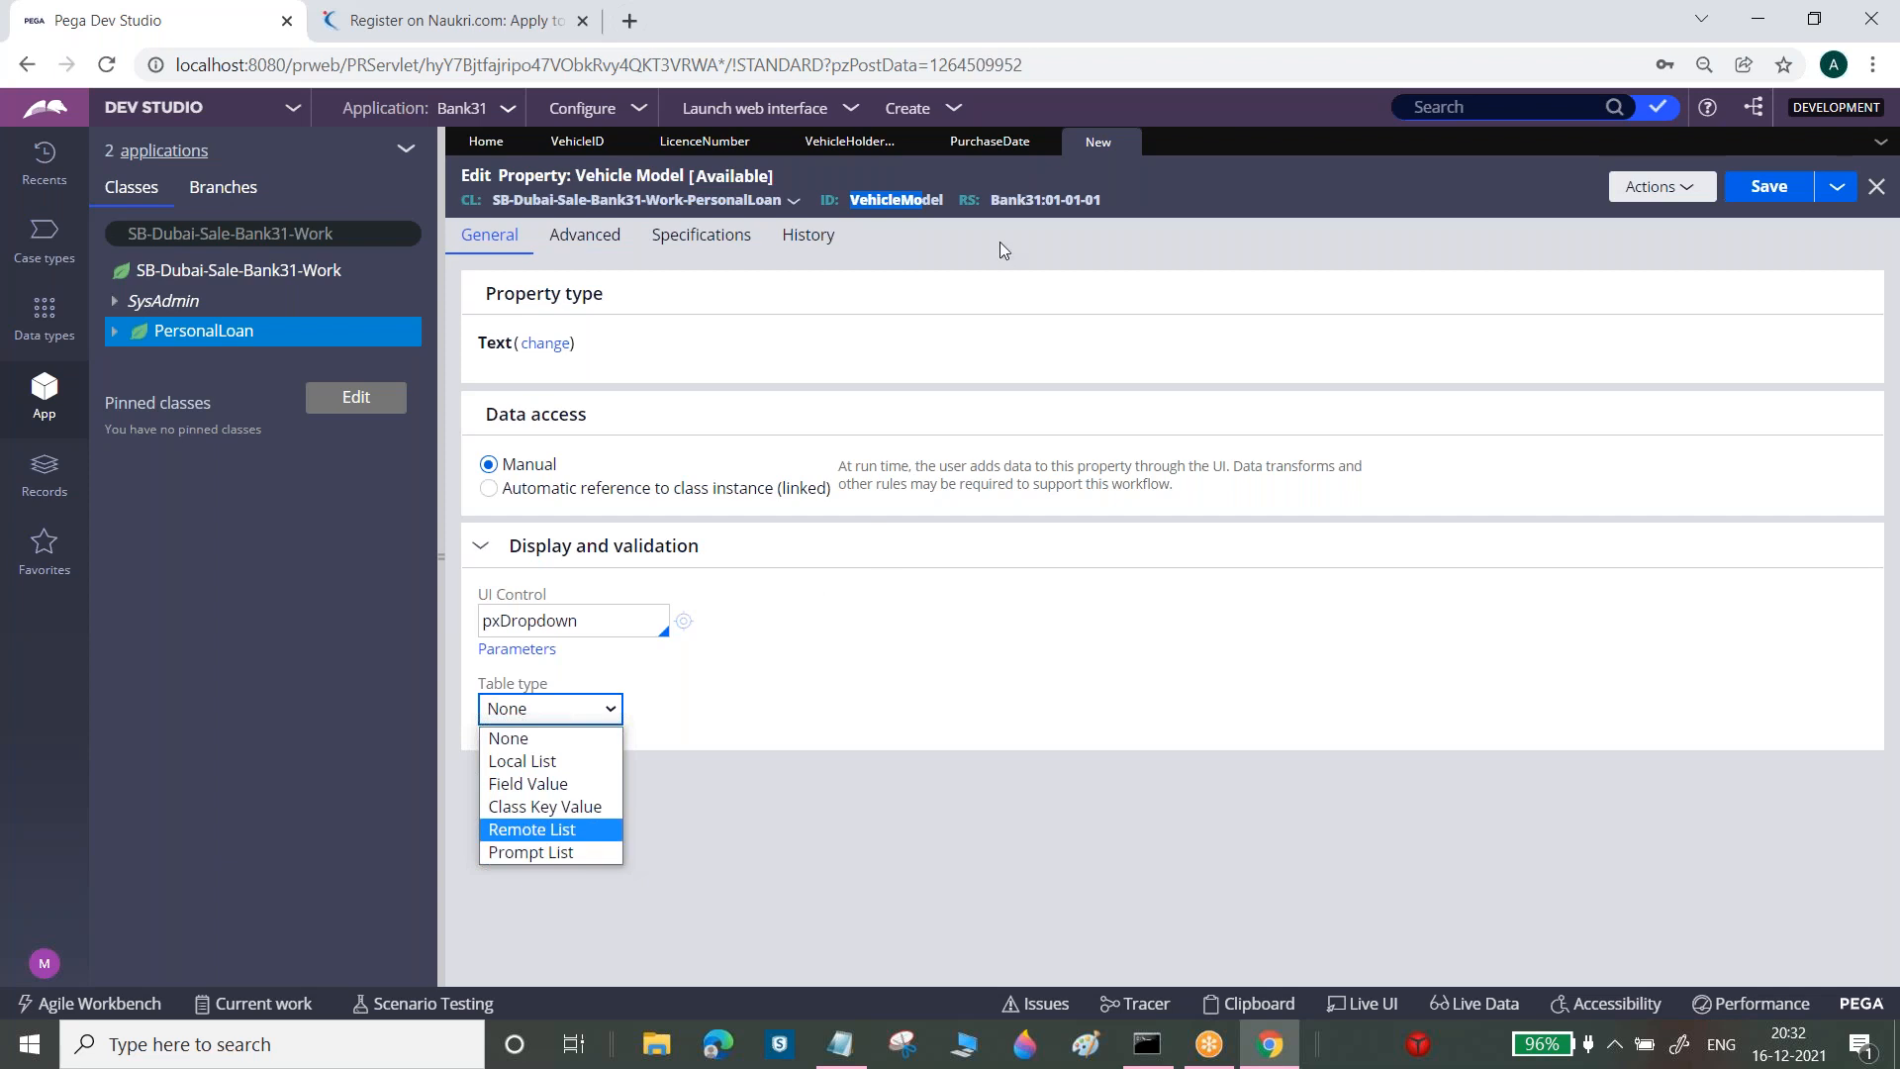
left_click_drag(871, 216, 910, 196)
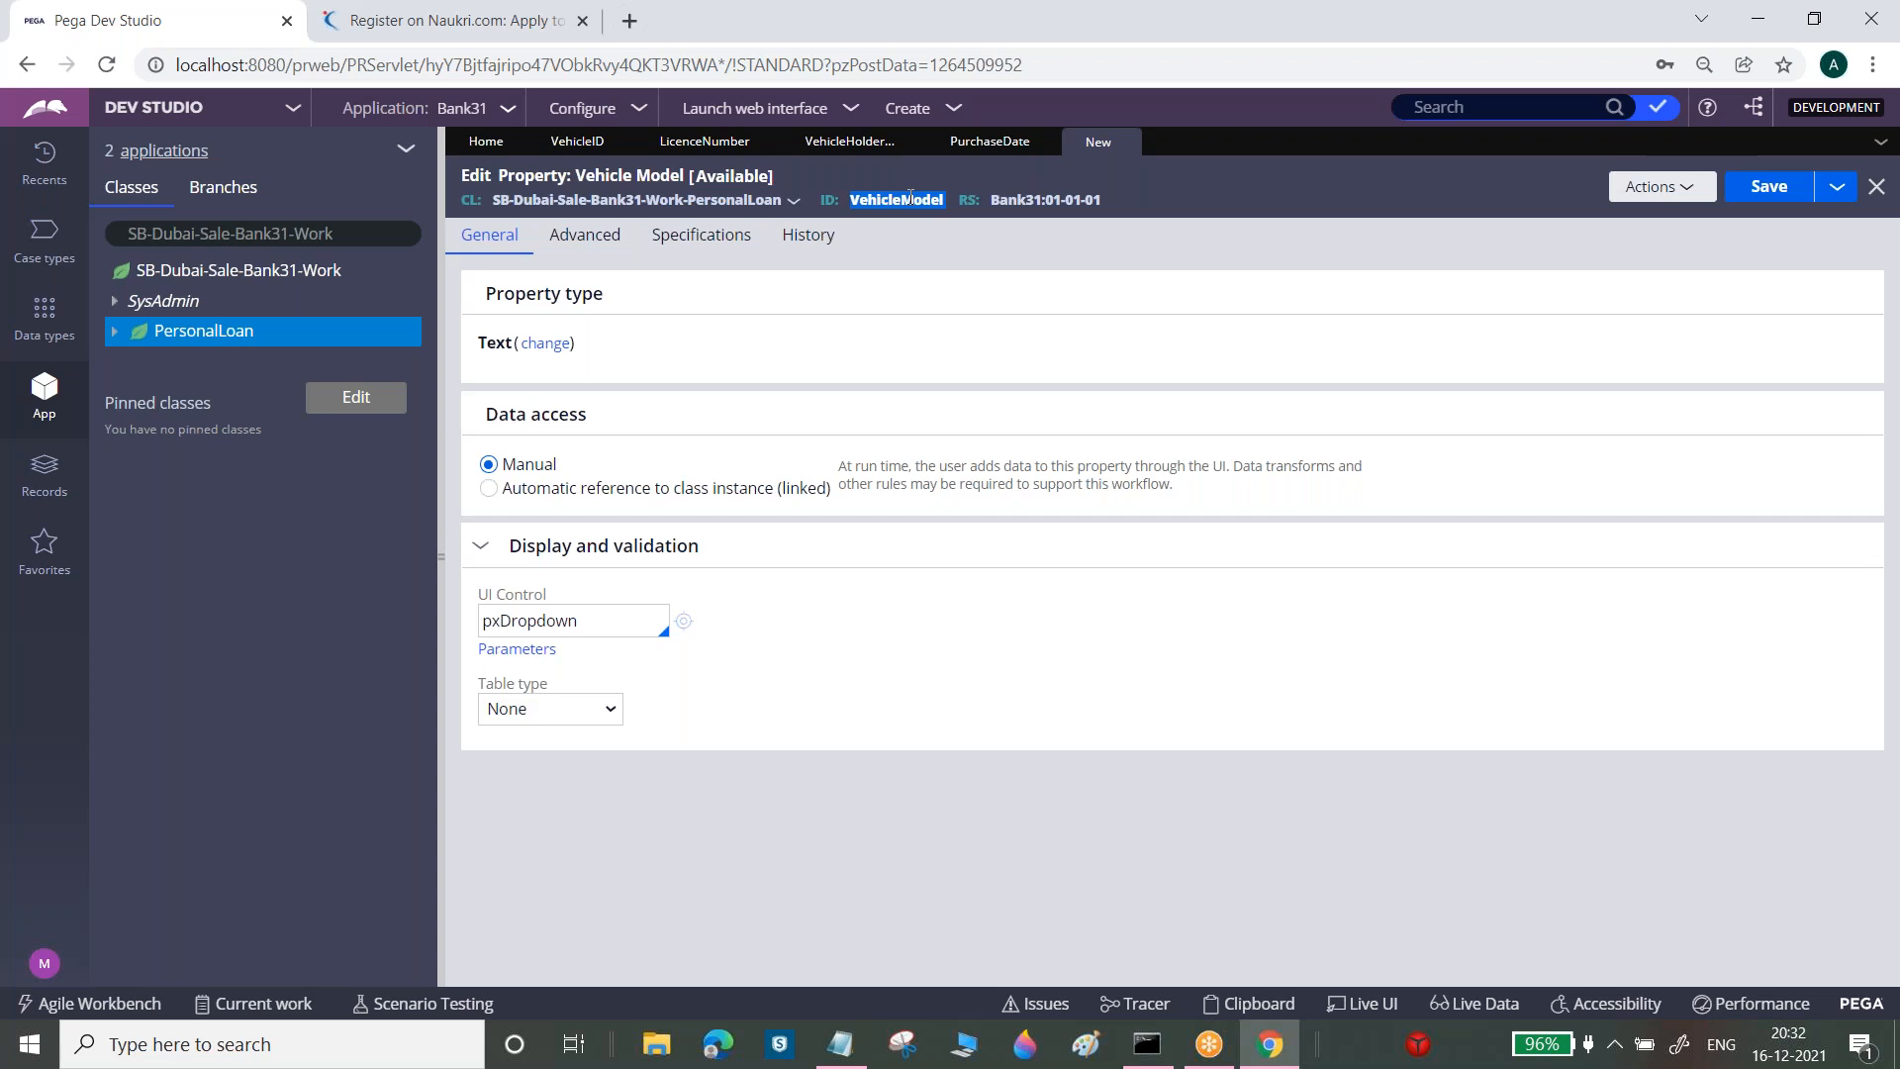
left_click(840, 1044)
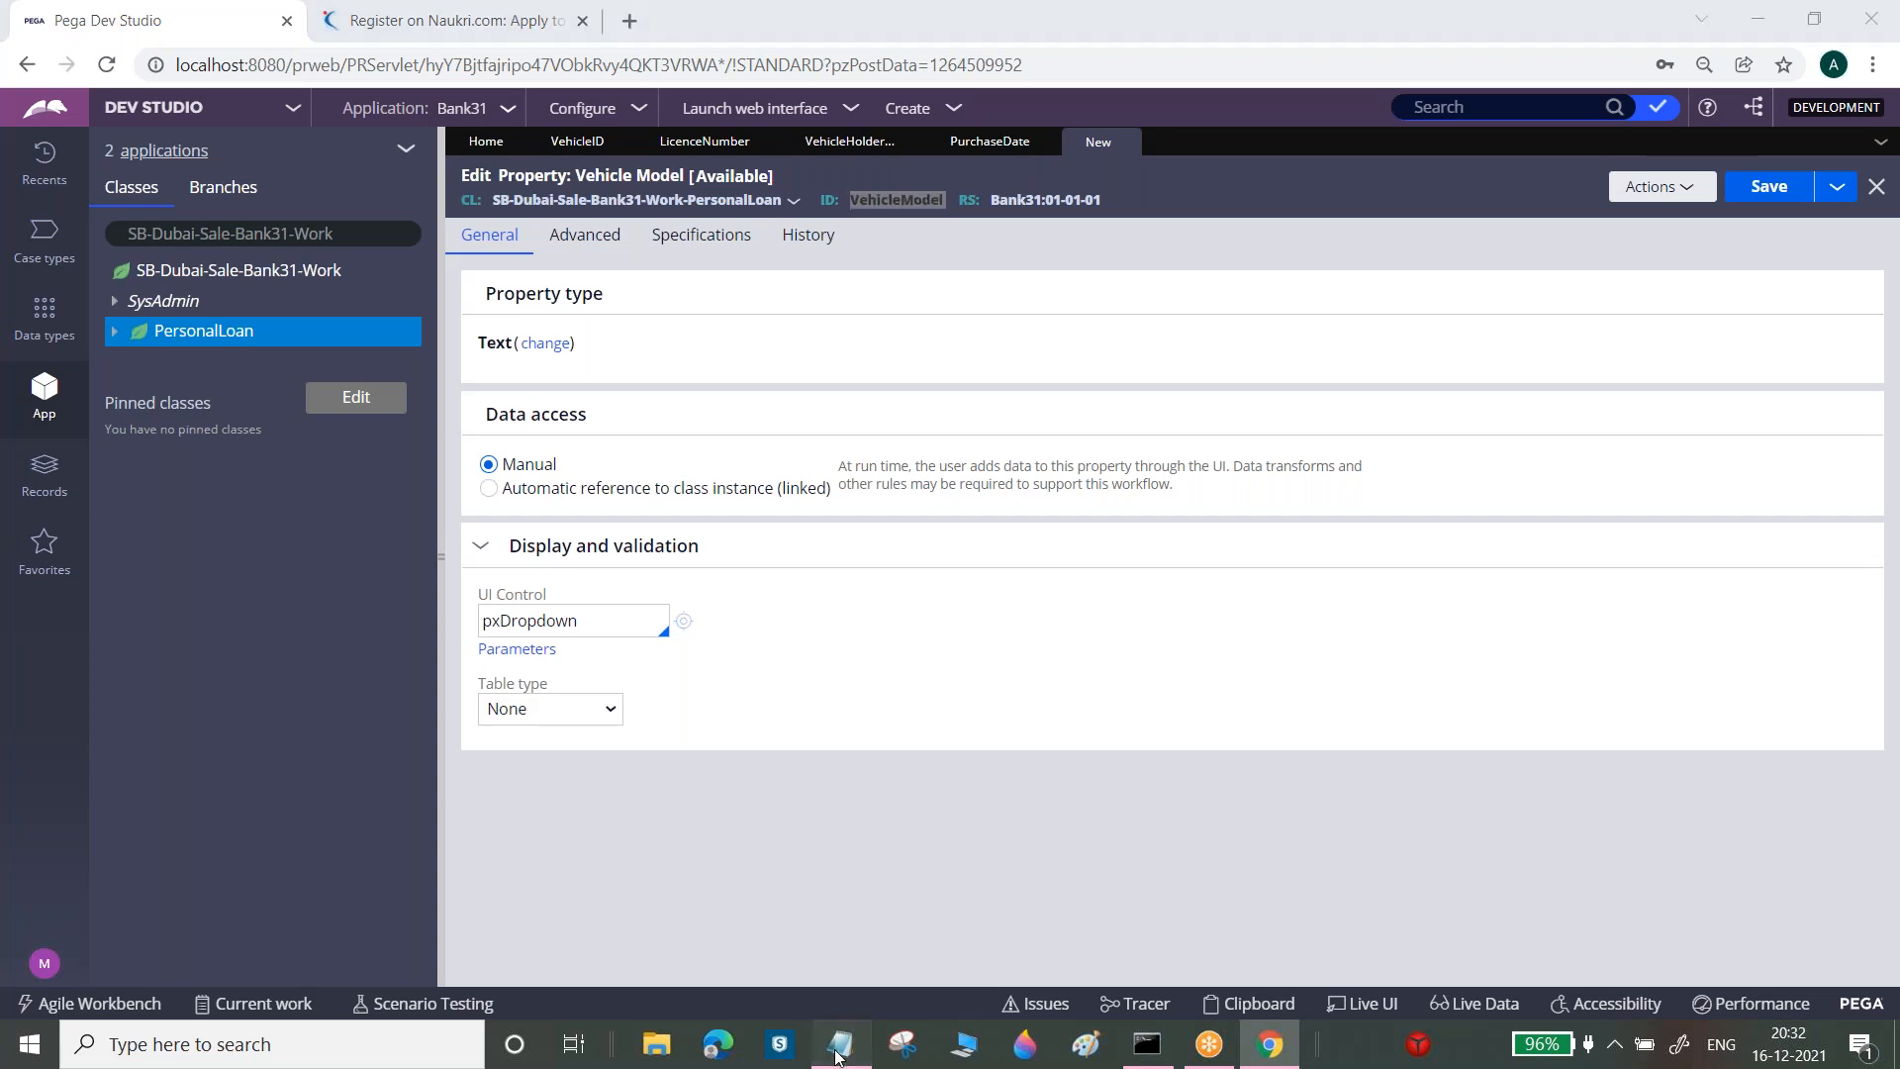
Begin a new note line below the CheckBox note reading 'Note: If'
key("Return")
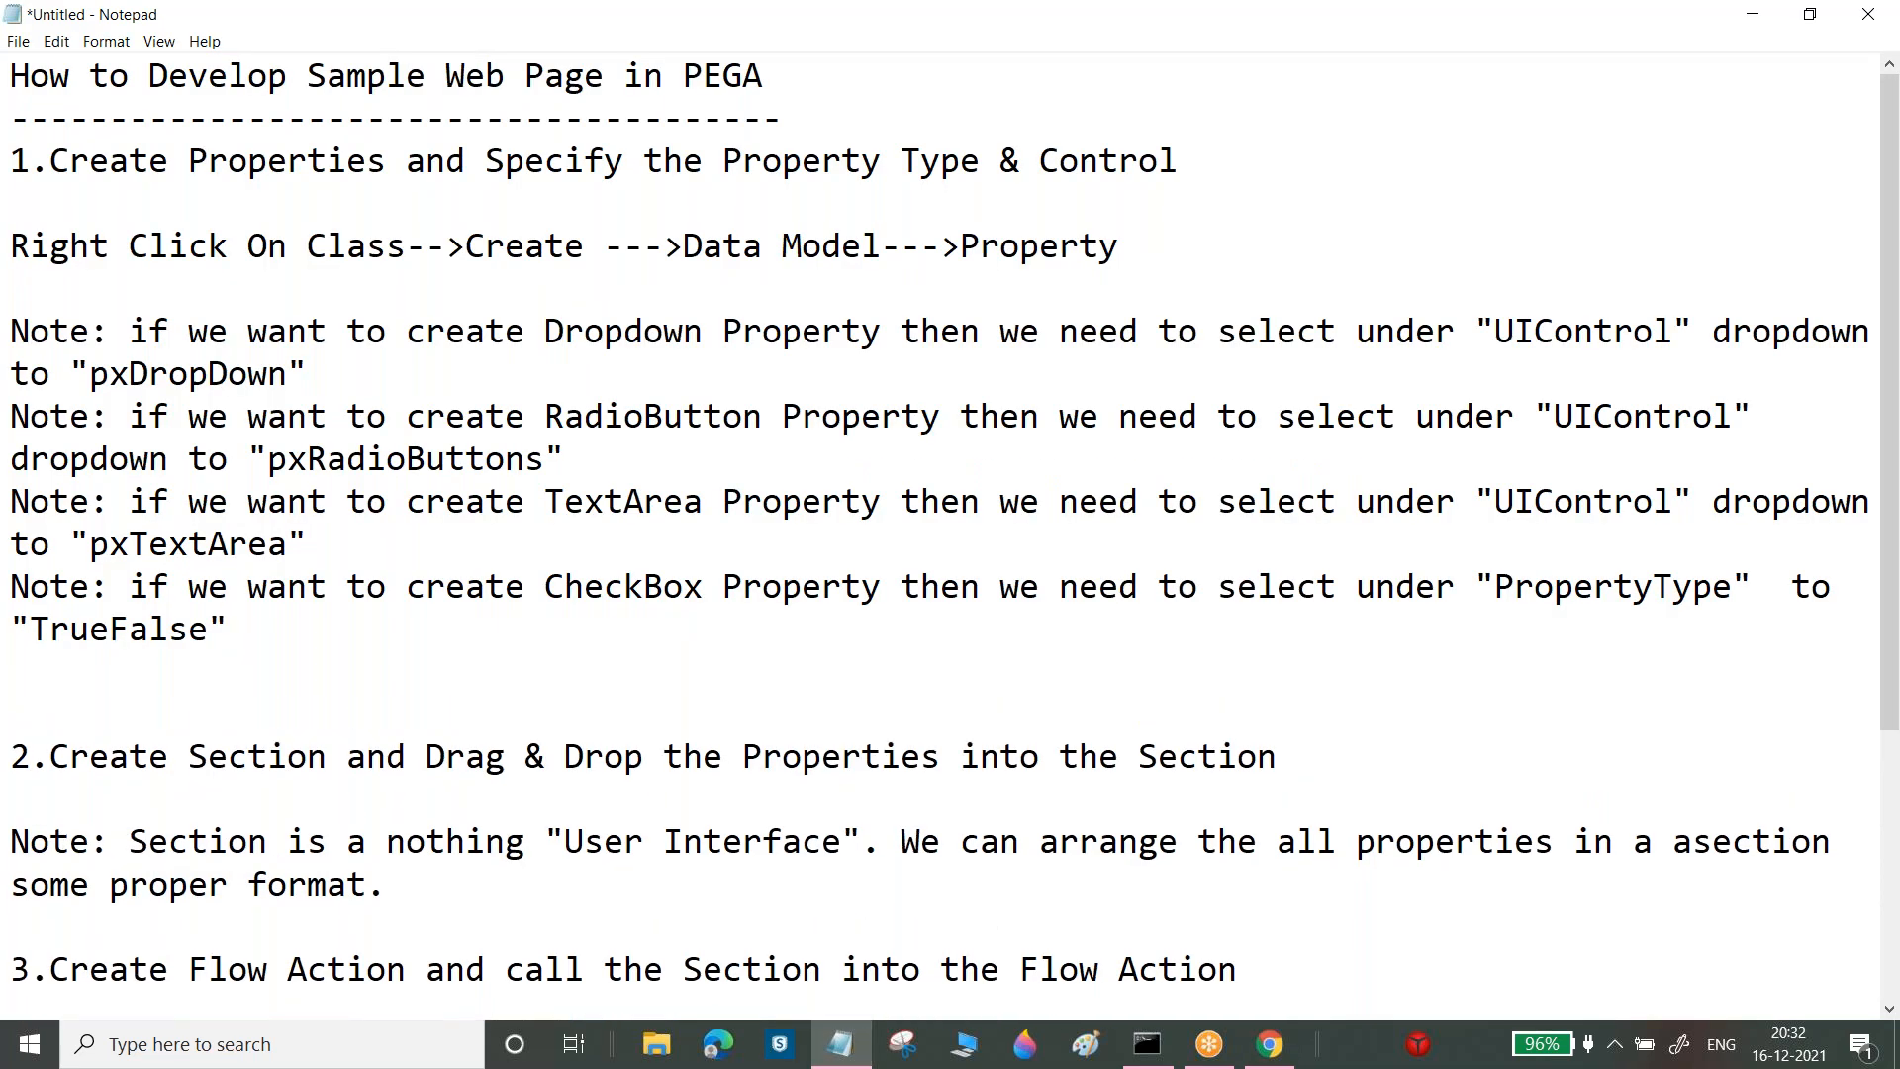
type("Note: If")
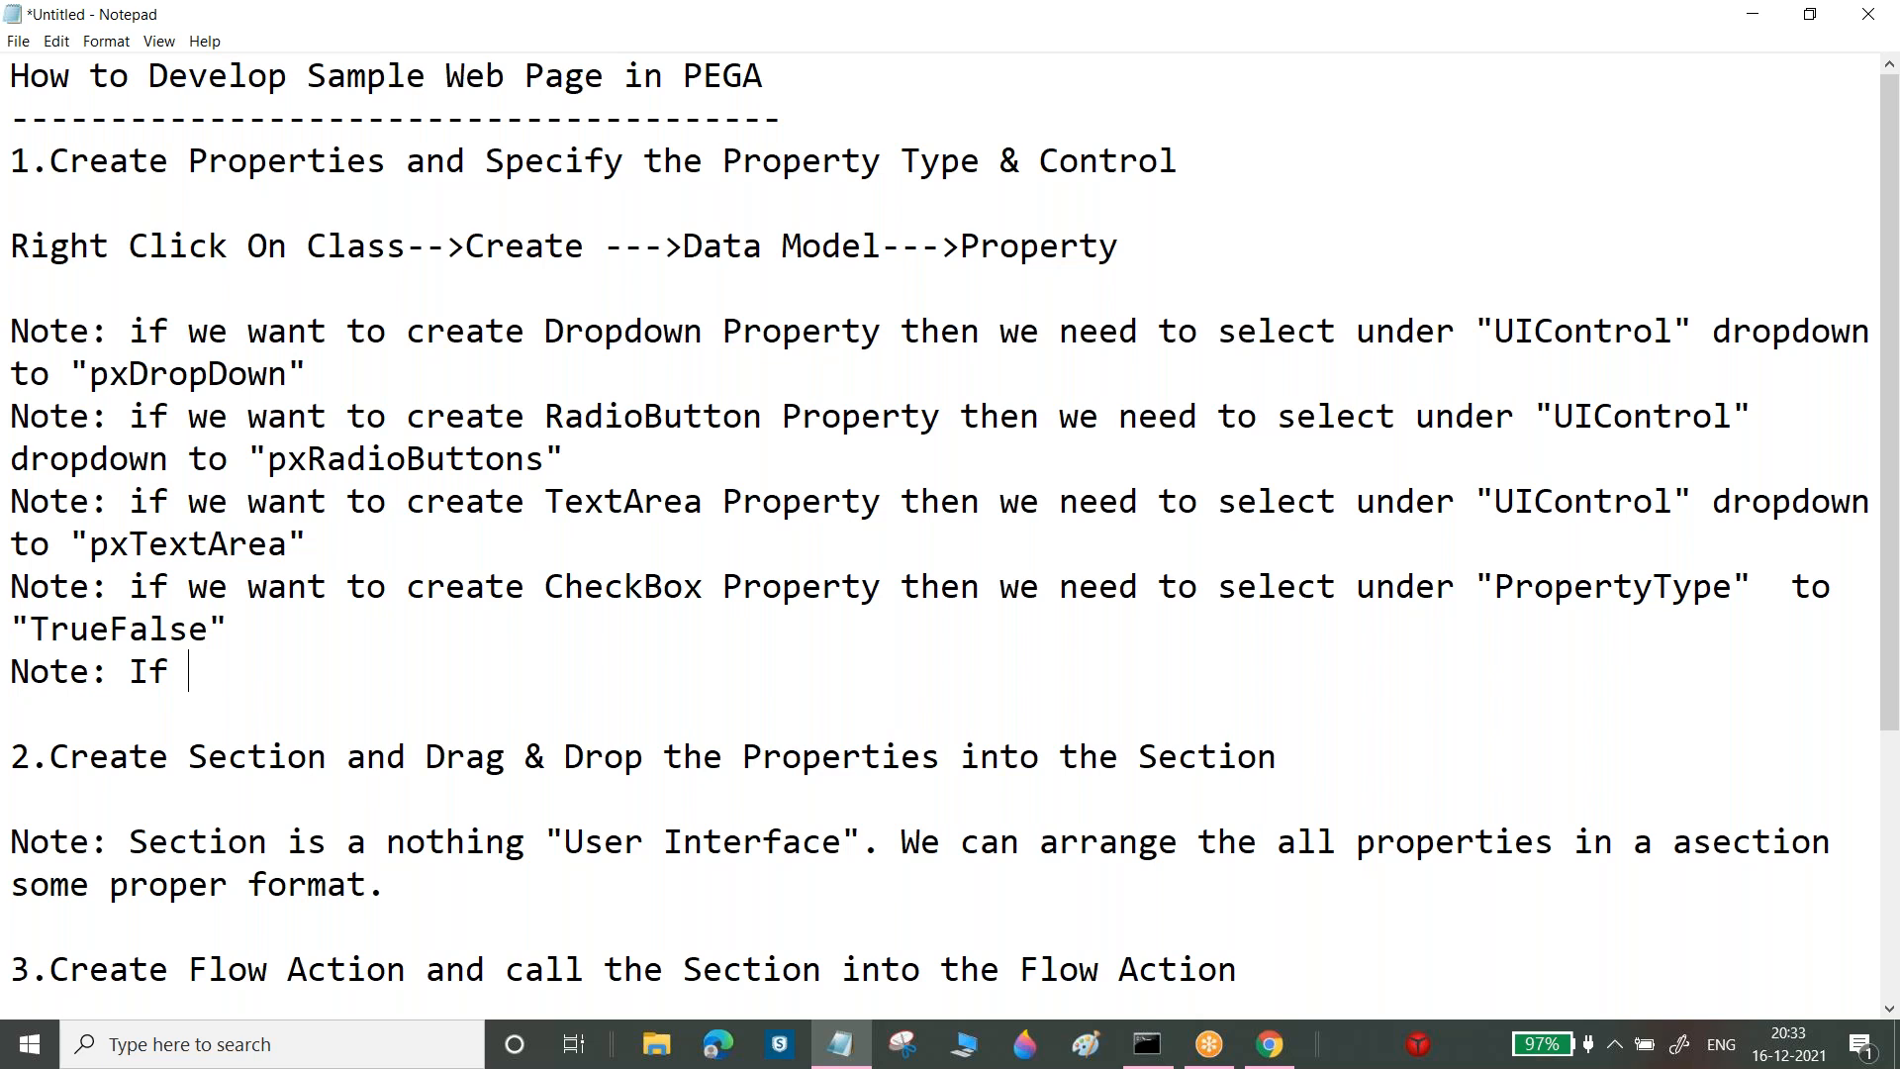
Type the note text about Dropdown, Radio button or AutoComplete properties needing a selection under ""
type("we want to set the ")
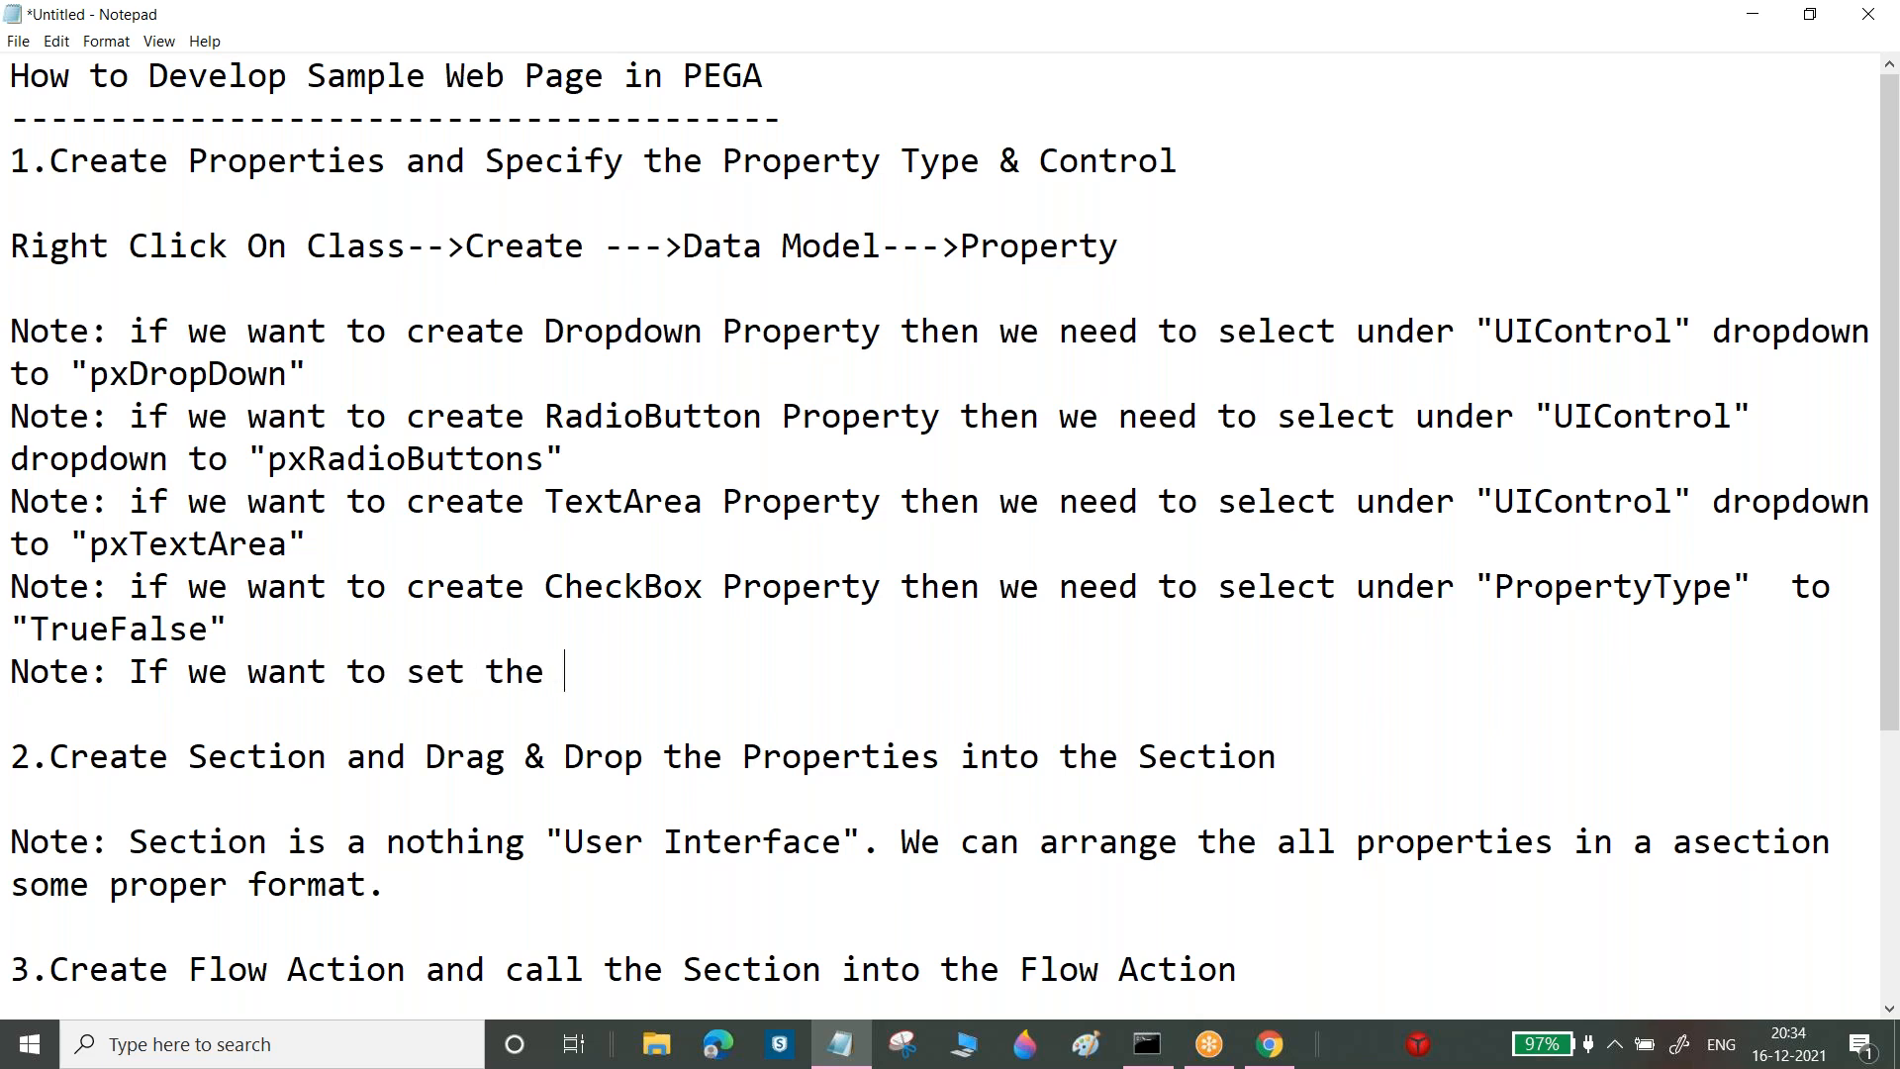
type("Values to Dri")
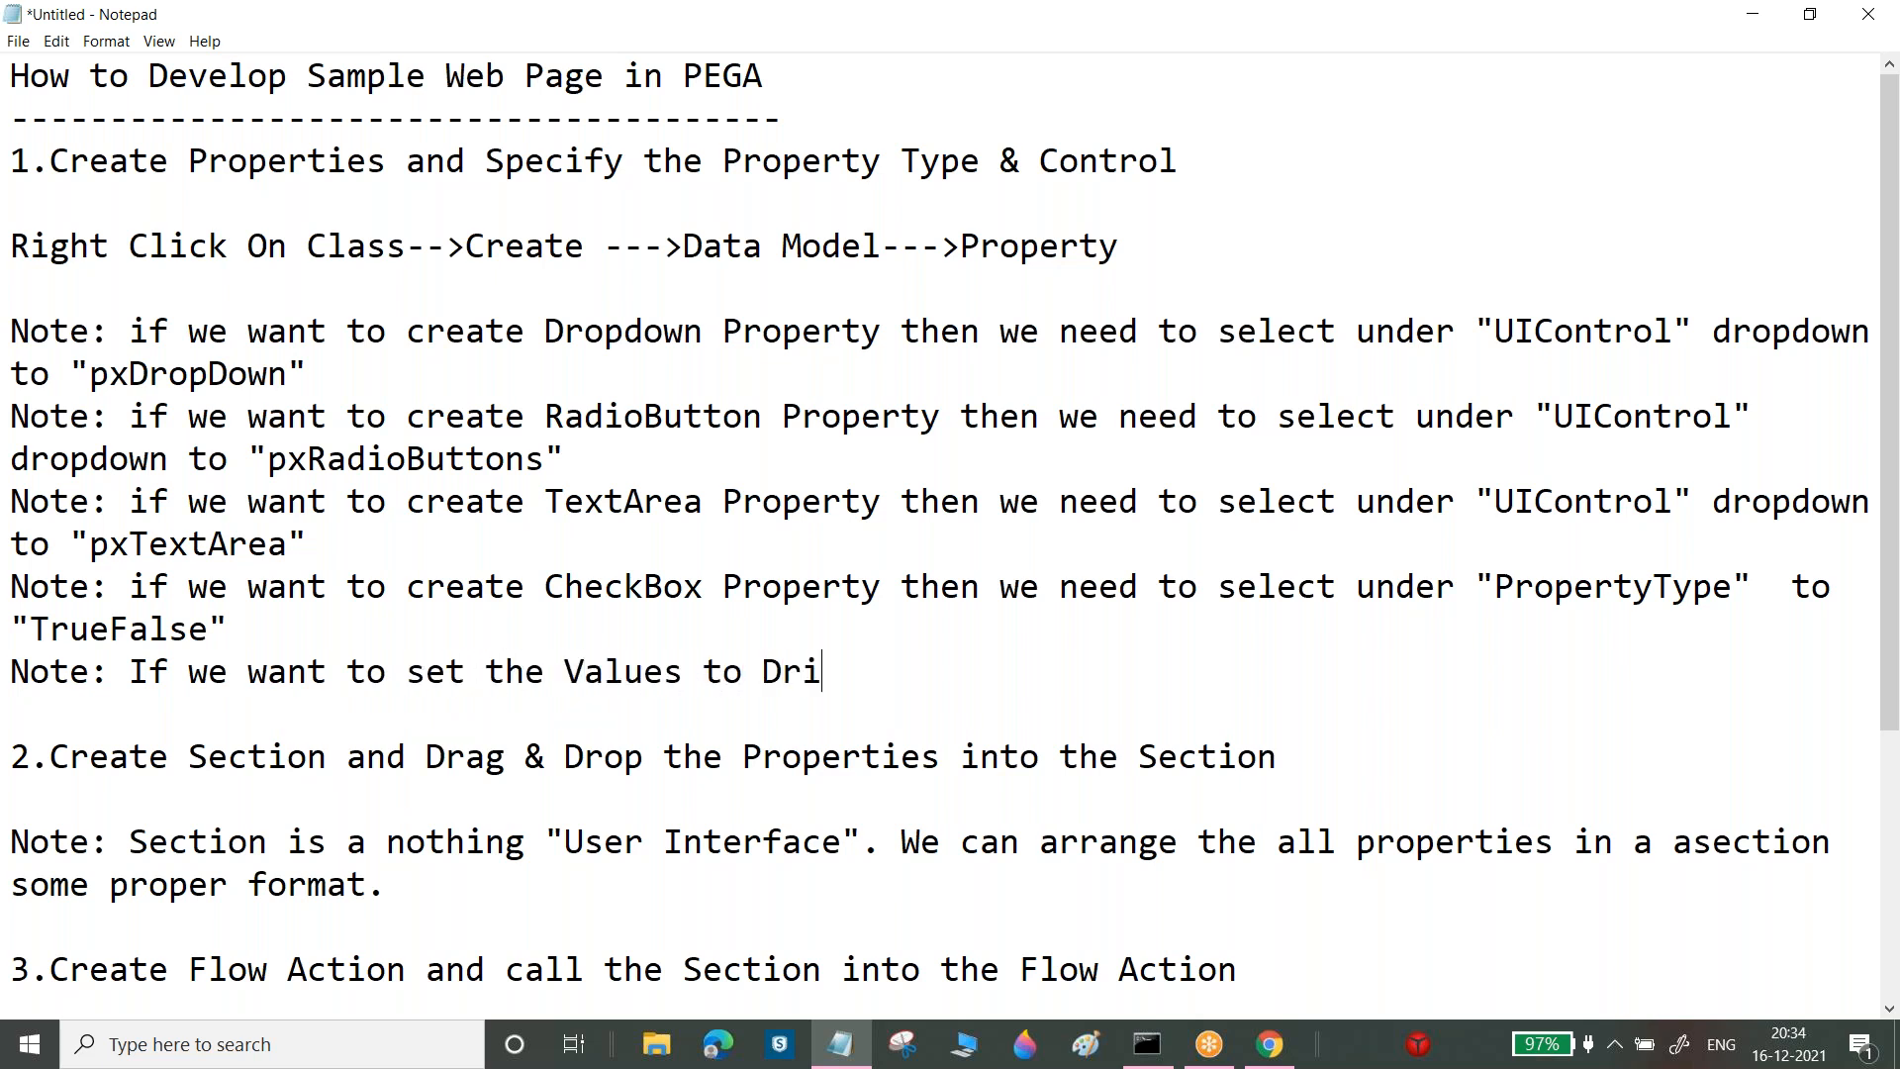
key("BackSpace")
type("opdown or Radio button or Autoc")
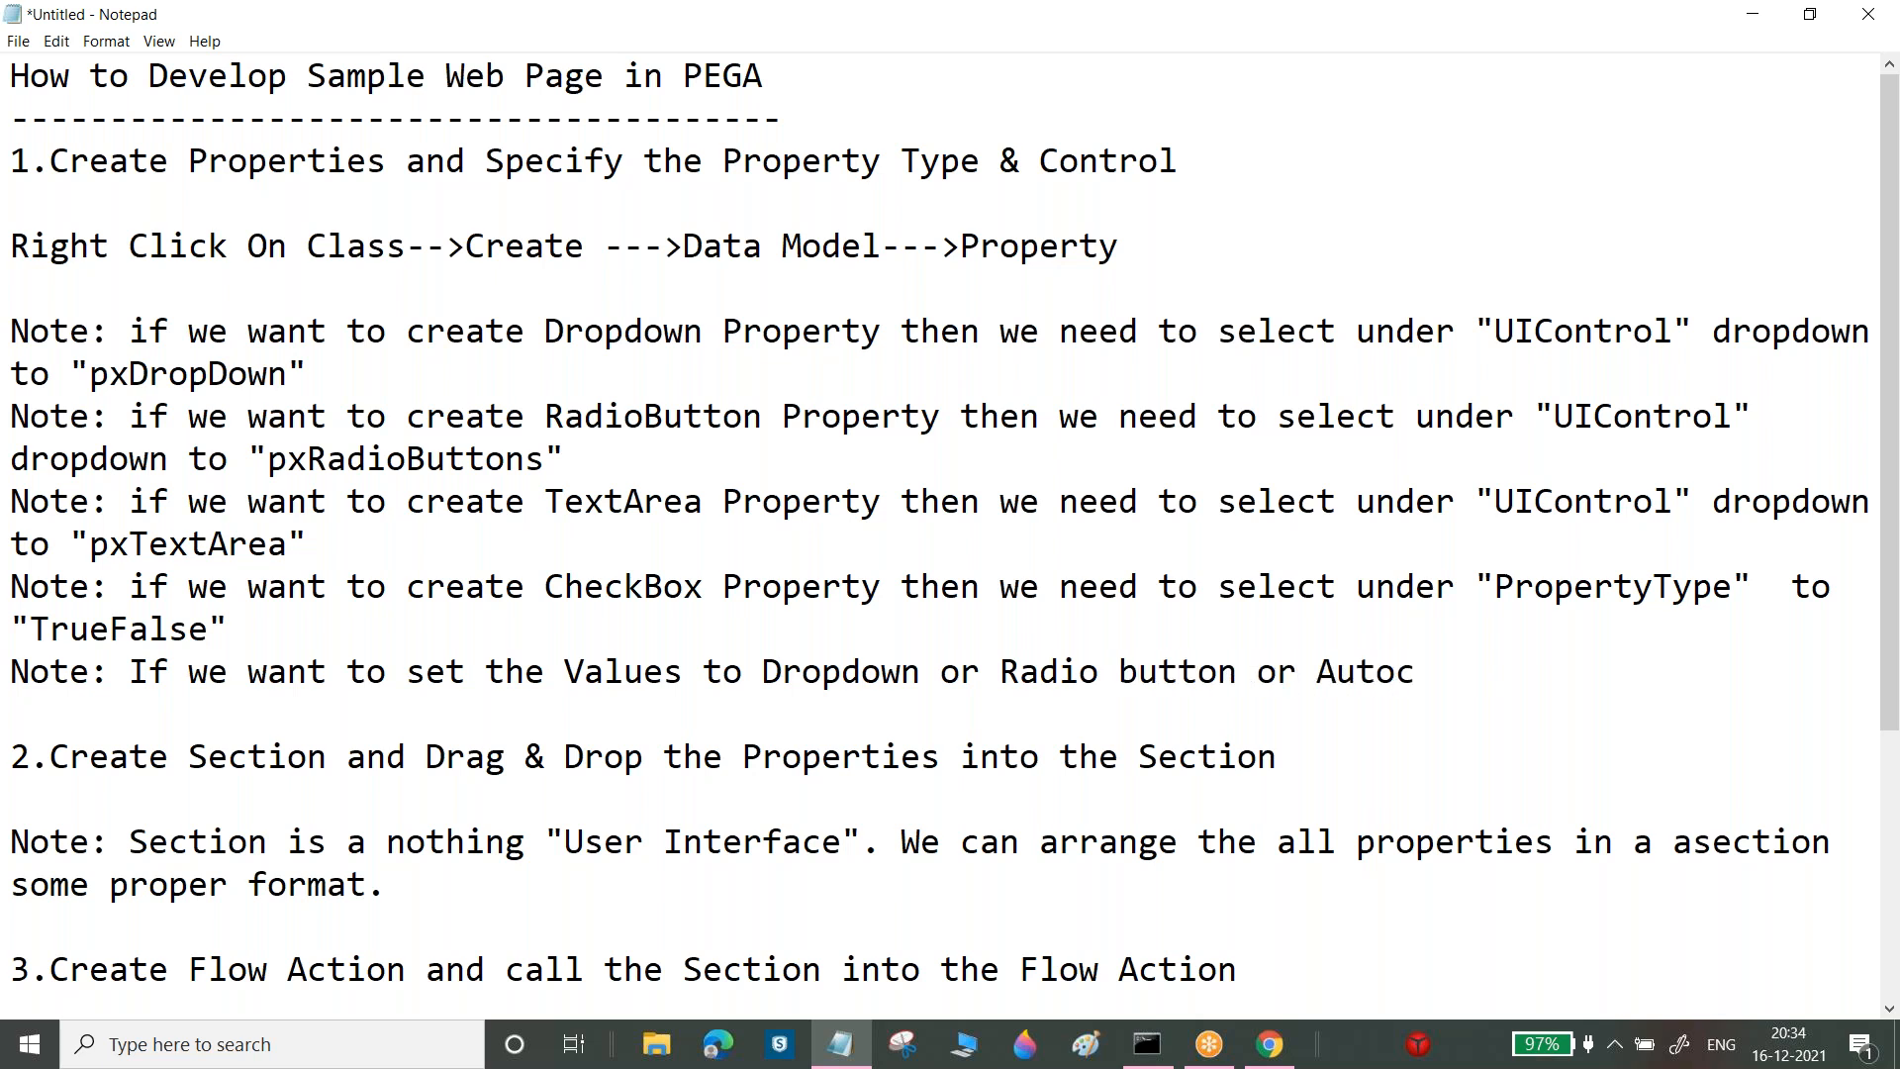
key("BackSpace")
type("Complete propertyi")
key("BackSpace")
type("i")
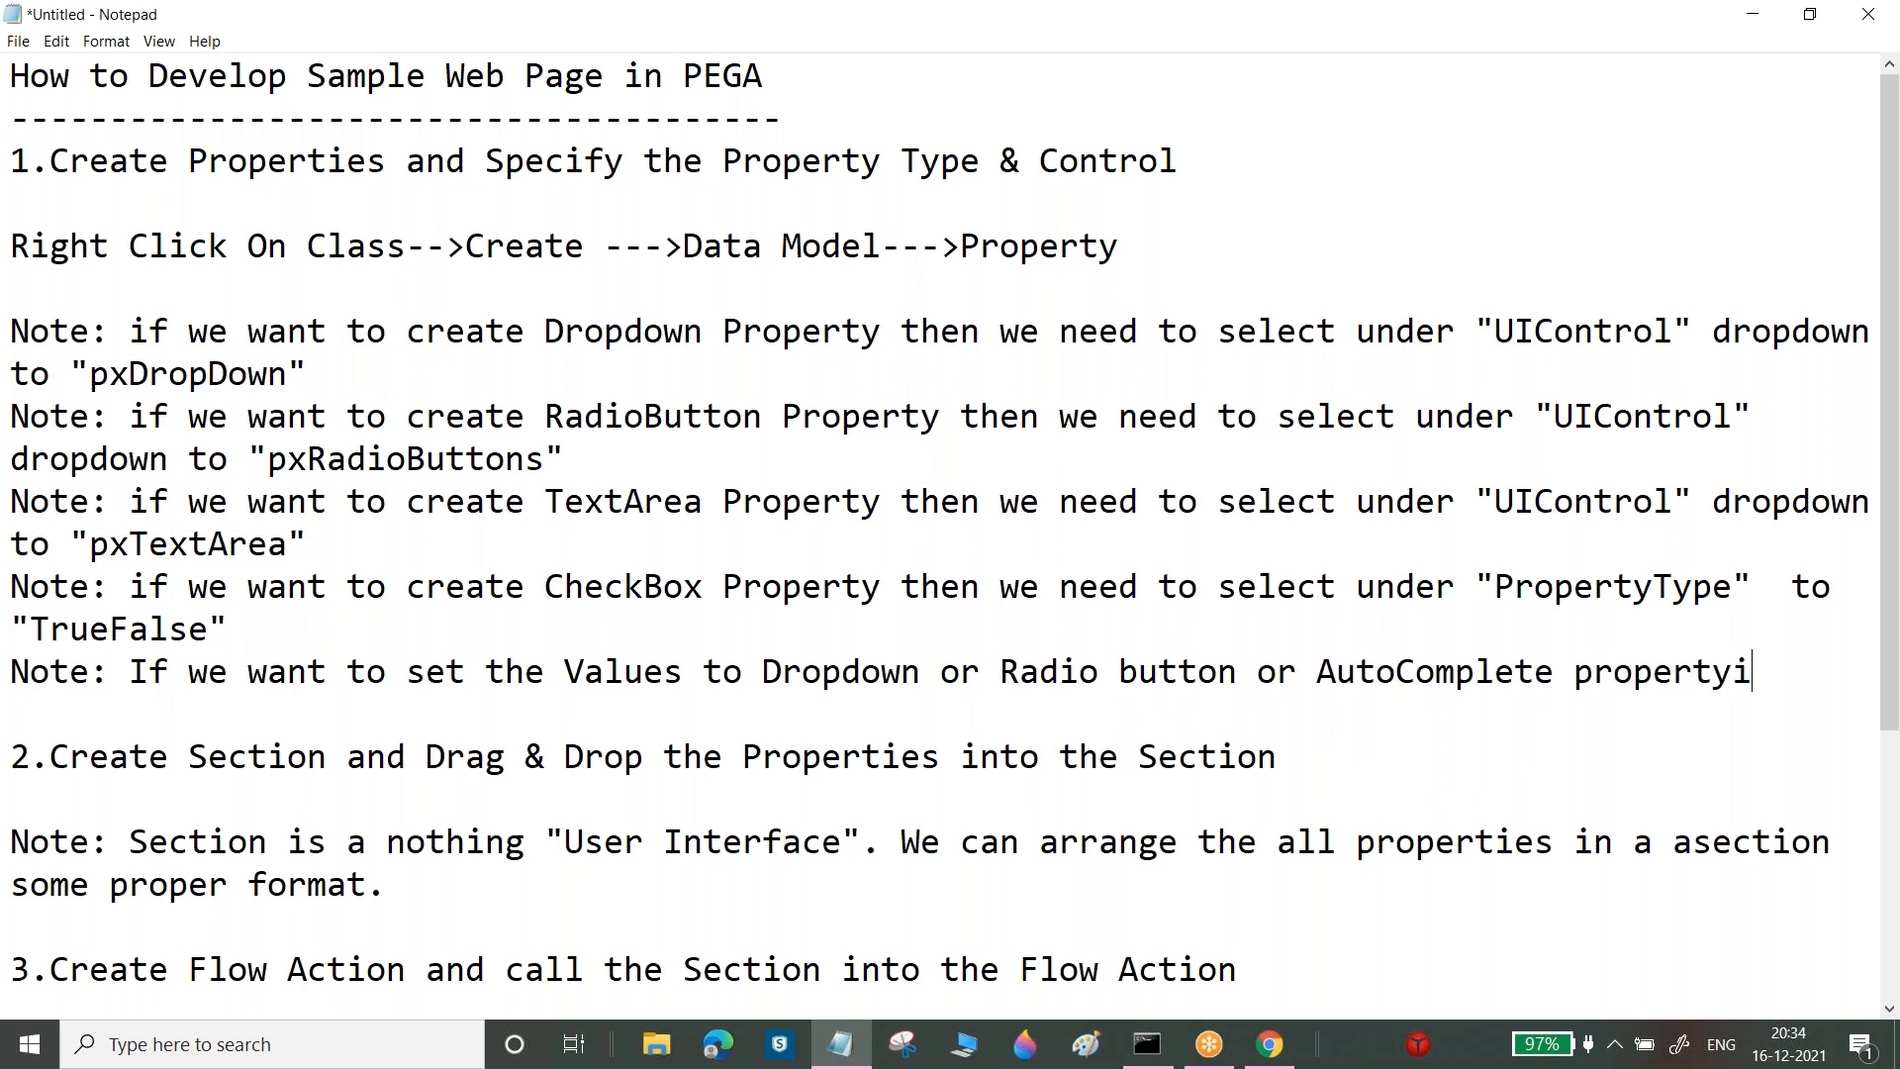
key("BackSpace")
key("BackSpace")
type("ies in a Proper")
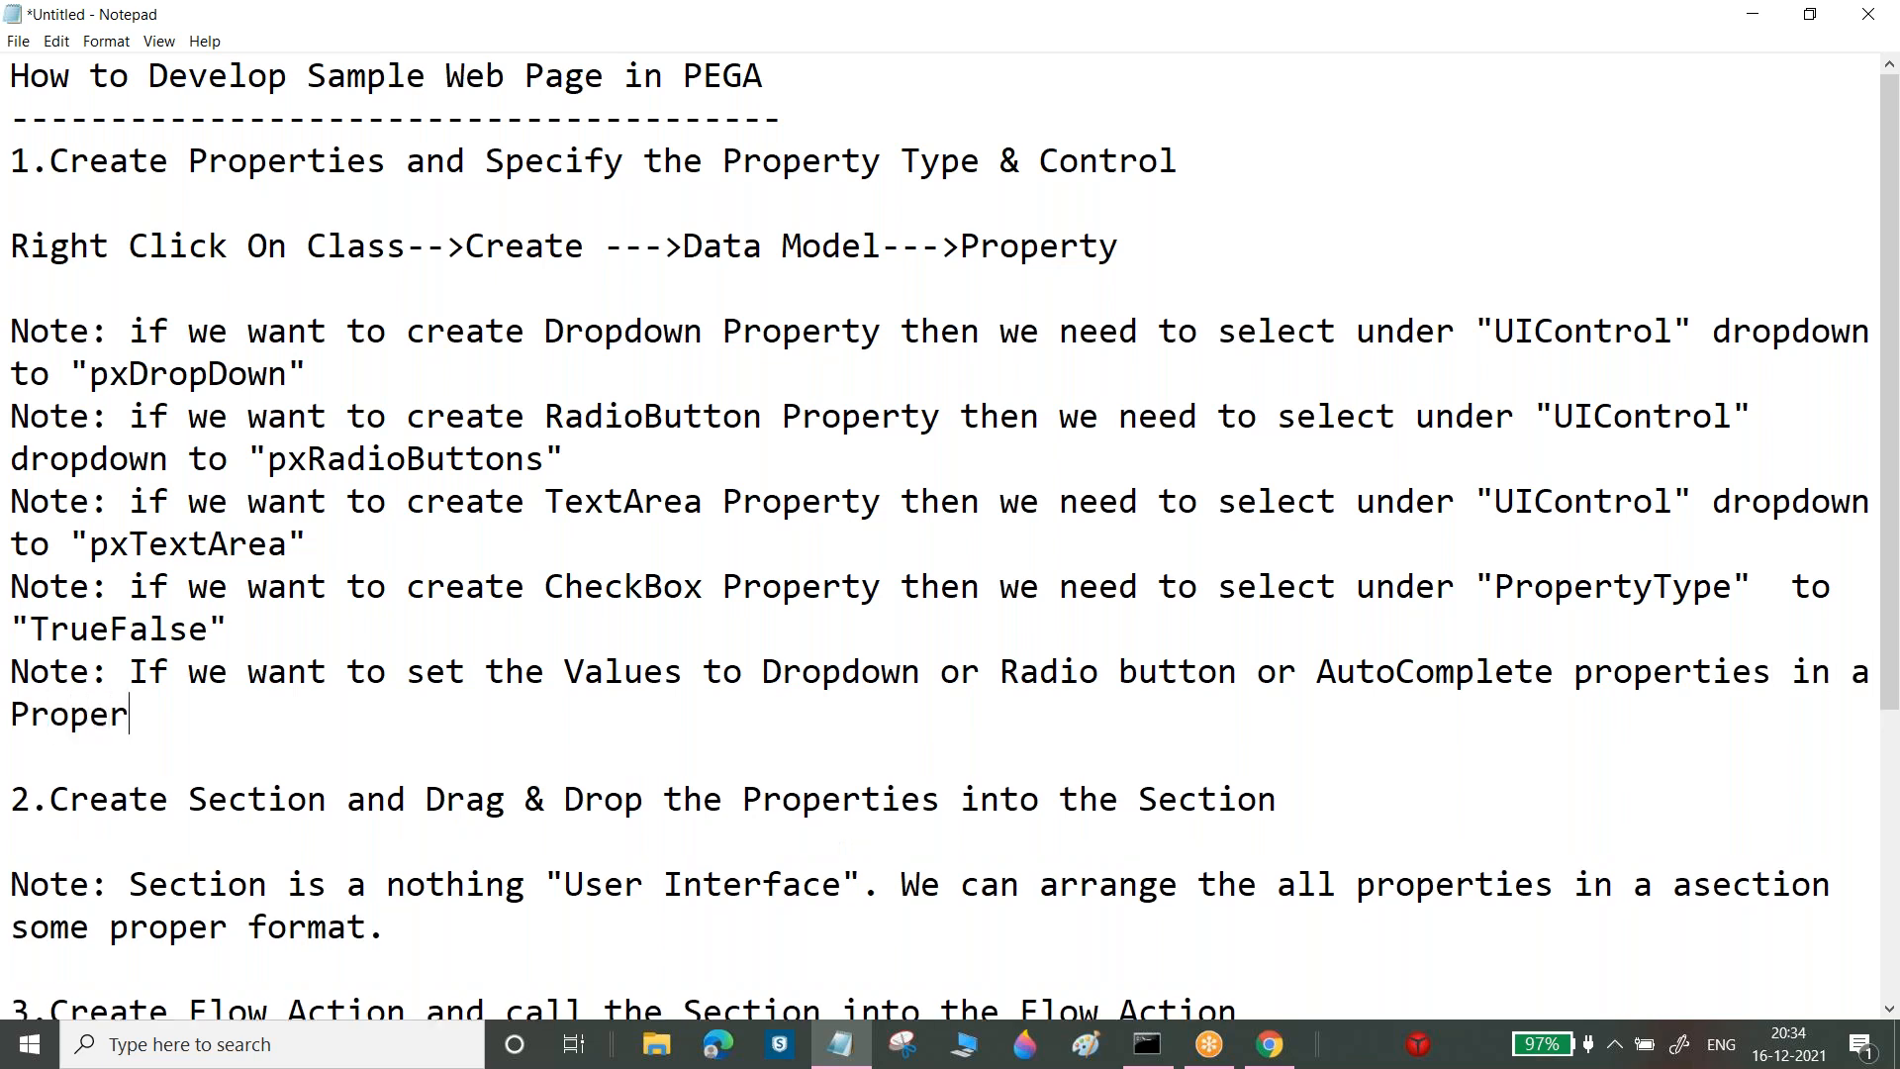
type("ty level then w ene")
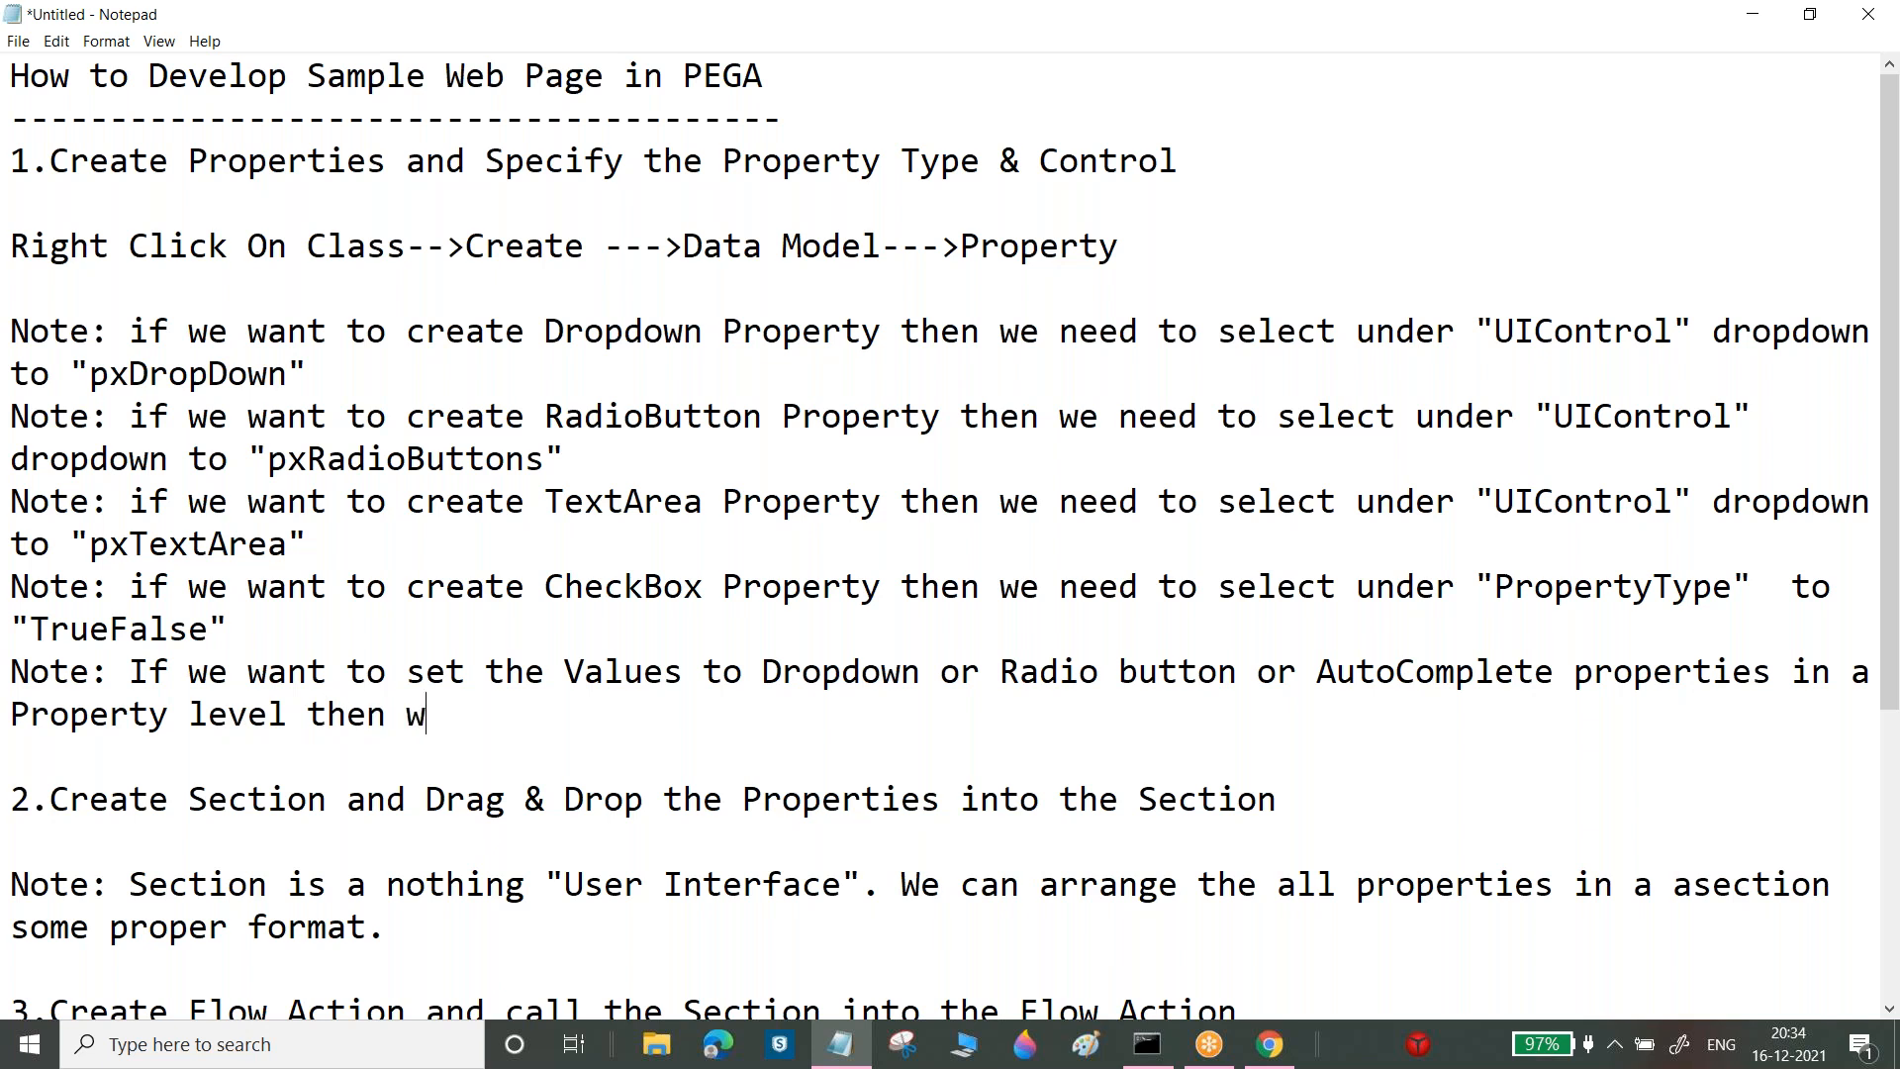
key("BackSpace")
key("BackSpace")
key("BackSpace")
key("BackSpace")
type("e need to select t")
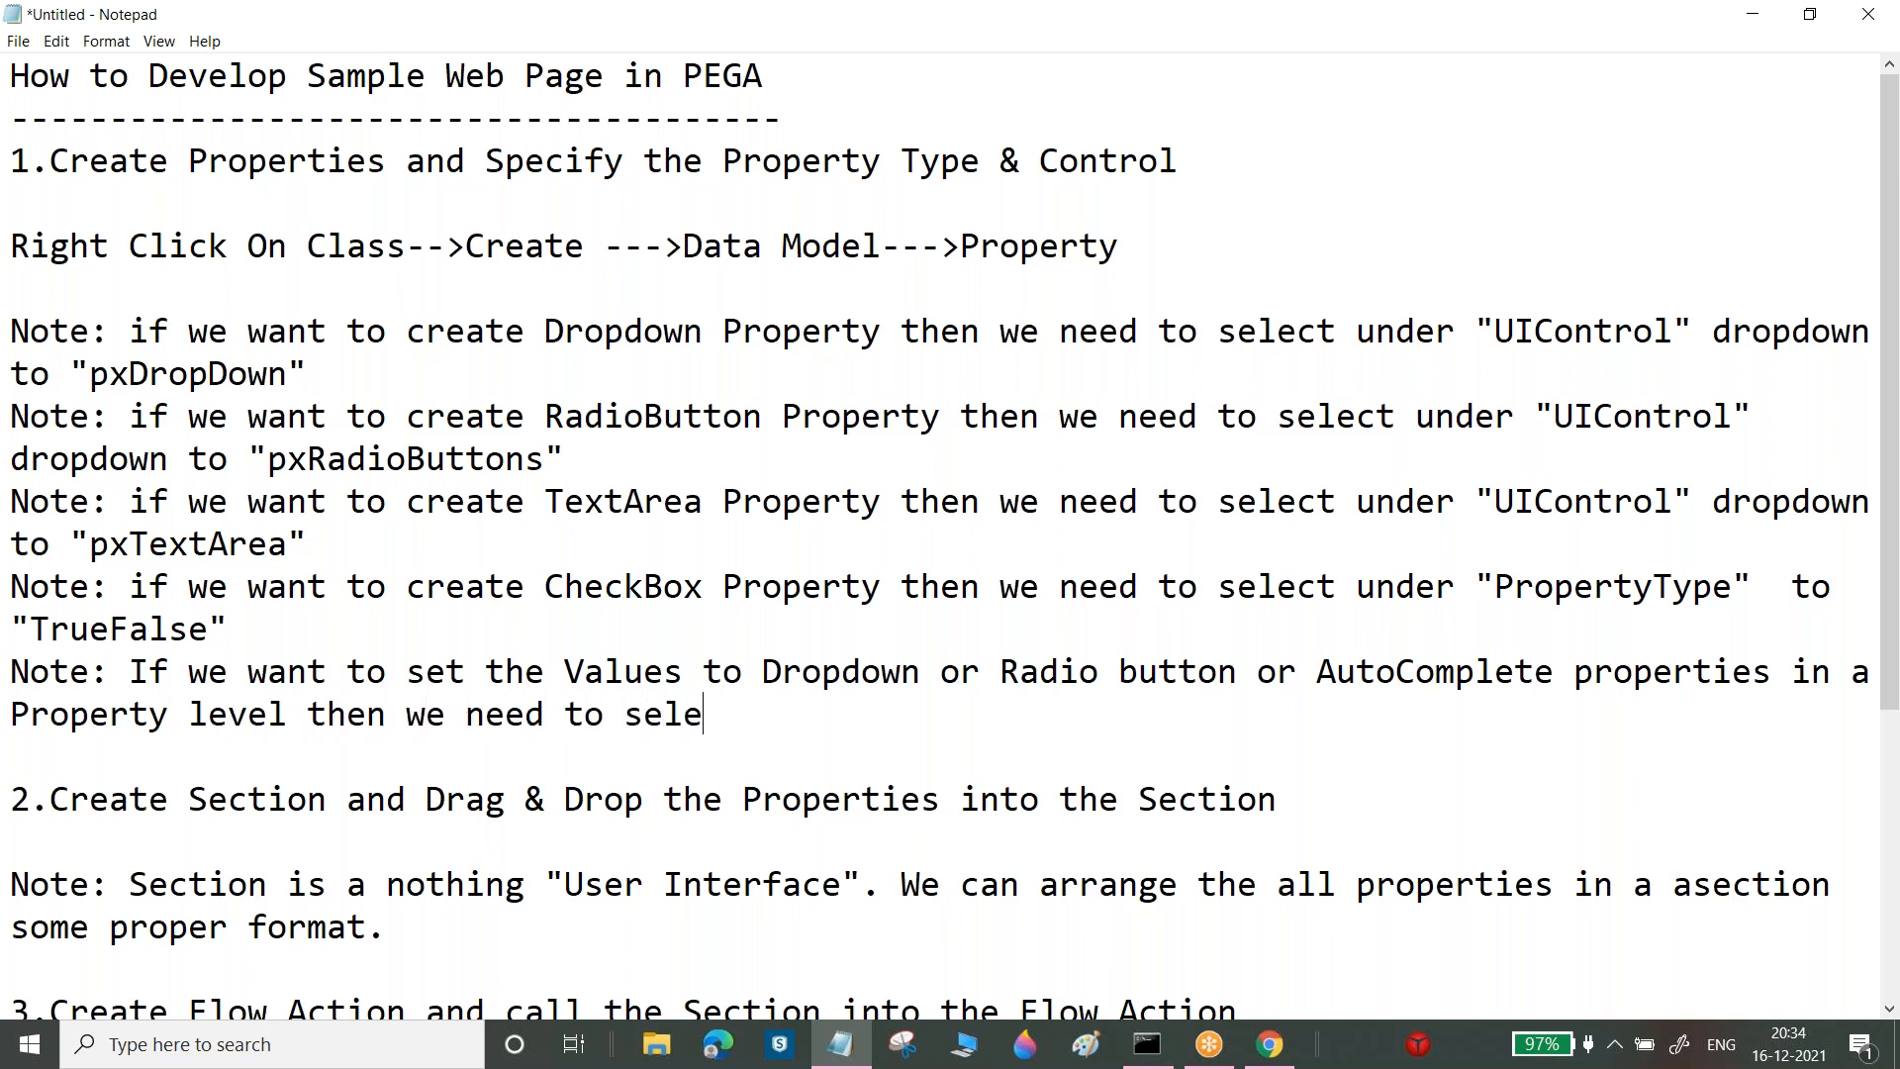
key("BackSpace")
type("under Prop")
key("BackSpace")
key("BackSpace")
key("BackSpace")
key("BackSpace")
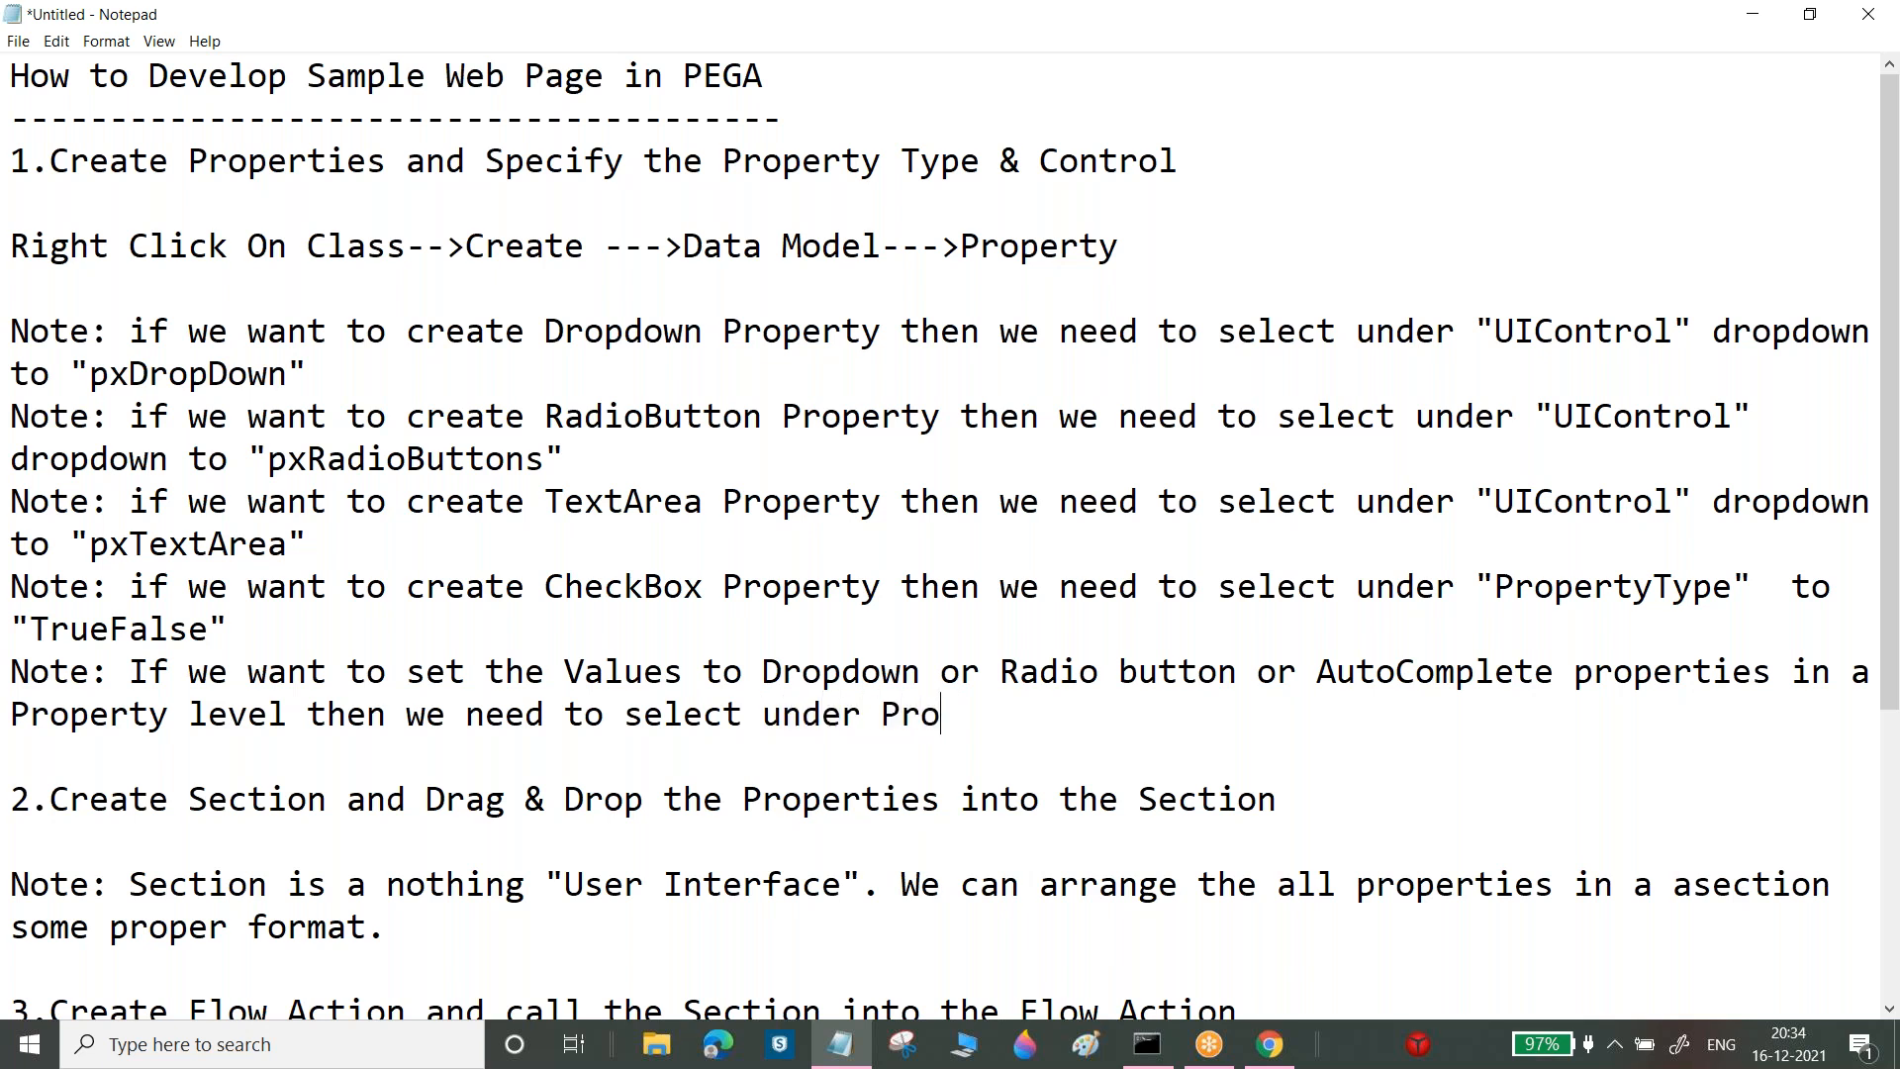
type("\"\"")
Complete the note with "TableTable" DropDown to "LocalList", then switch back to Pega
left_click(11, 755)
left_click(921, 713)
key("Left")
type("Table")
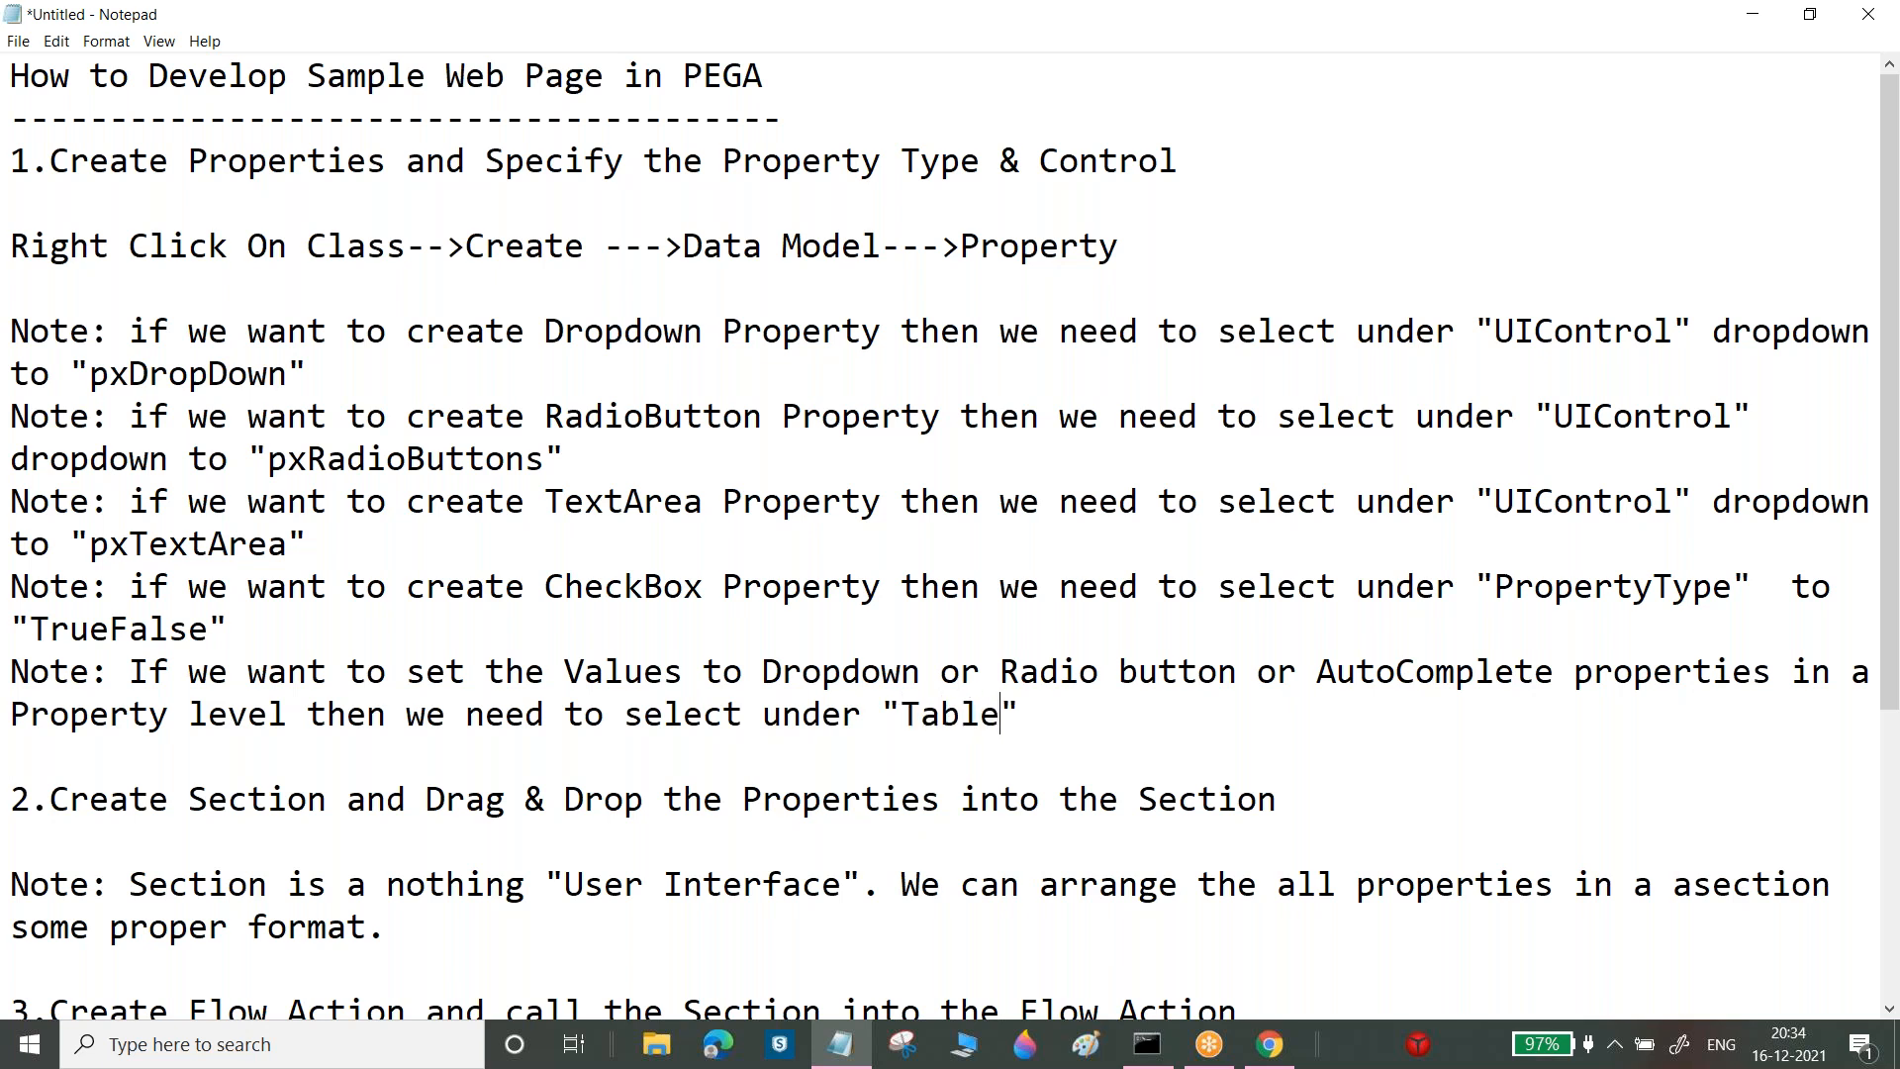
type("Table")
key("End")
type("Dorpd")
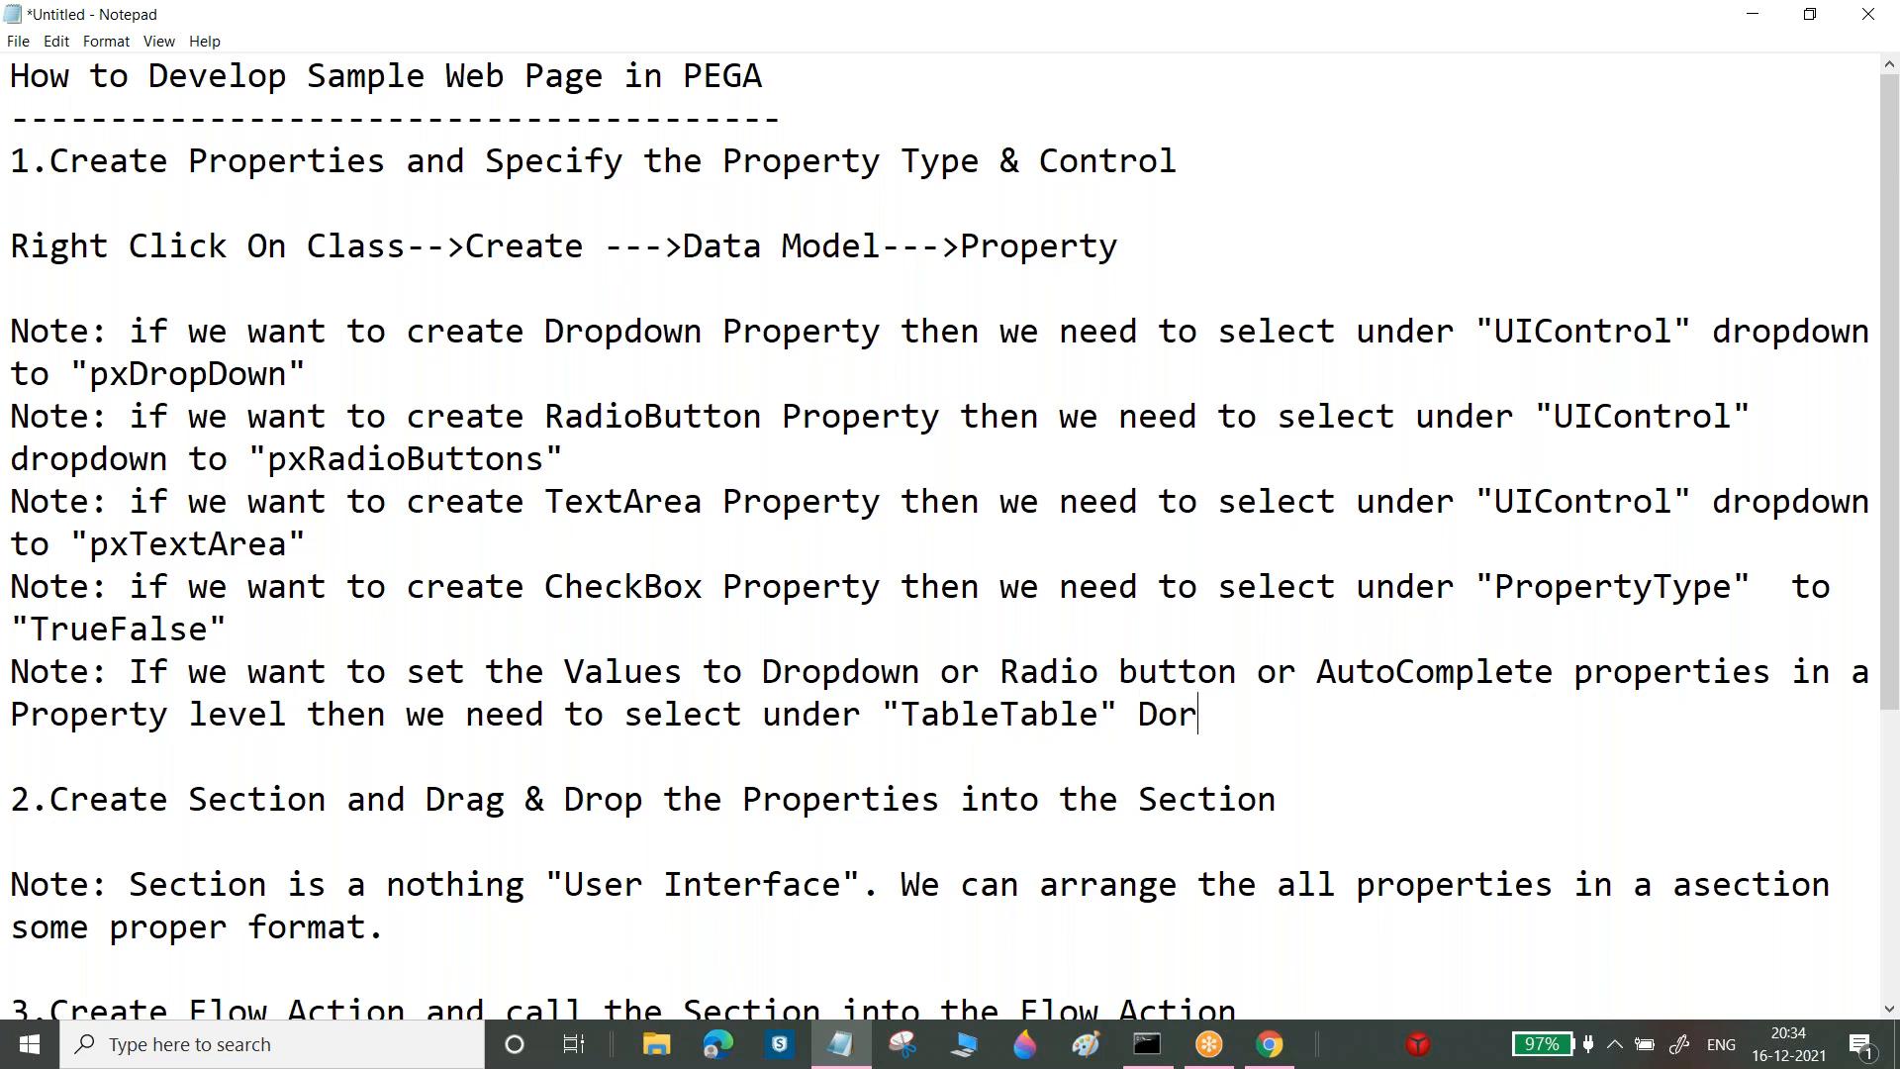
key("BackSpace")
key("BackSpace")
key("BackSpace")
key("BackSpace")
type("ropdo")
key("BackSpace")
key("BackSpace")
type("Down ")
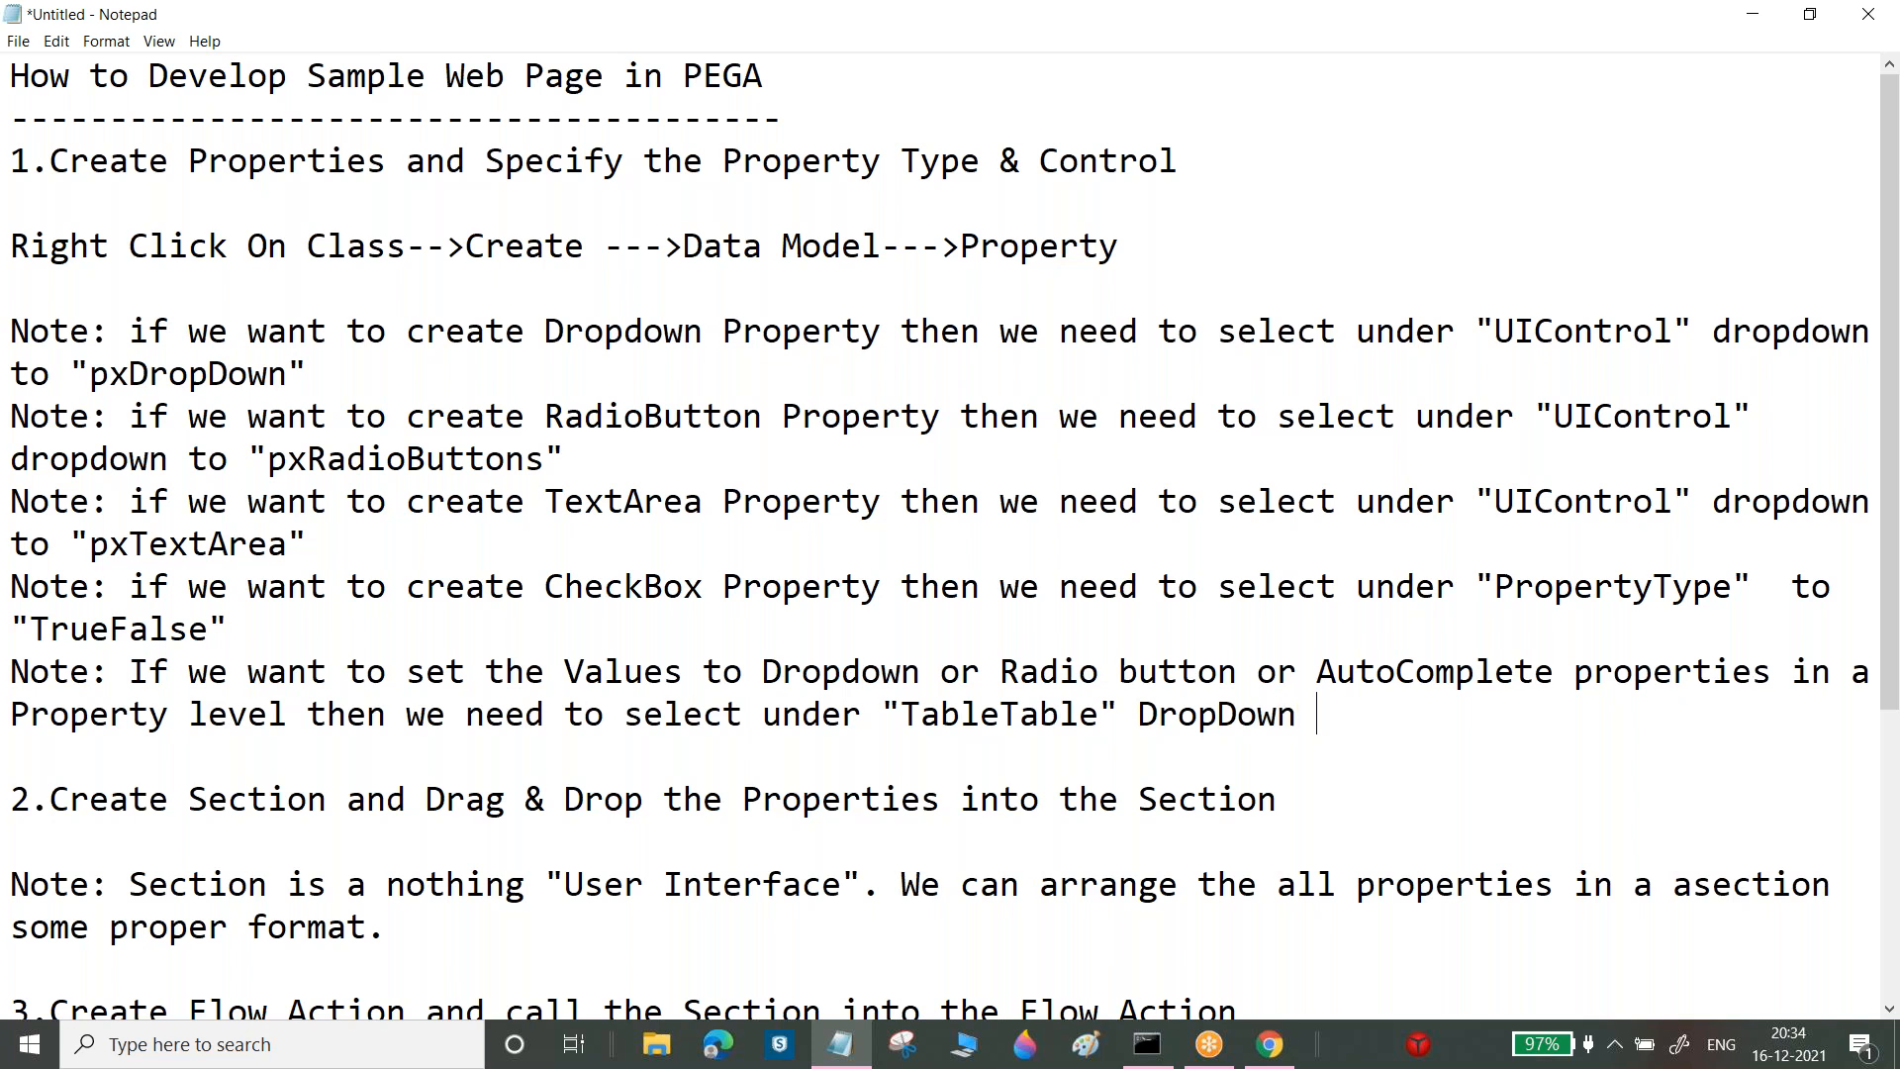
type("to \"Ta\"")
key("Left")
type("Ta")
key("BackSpace")
key("BackSpace")
type("LocalList")
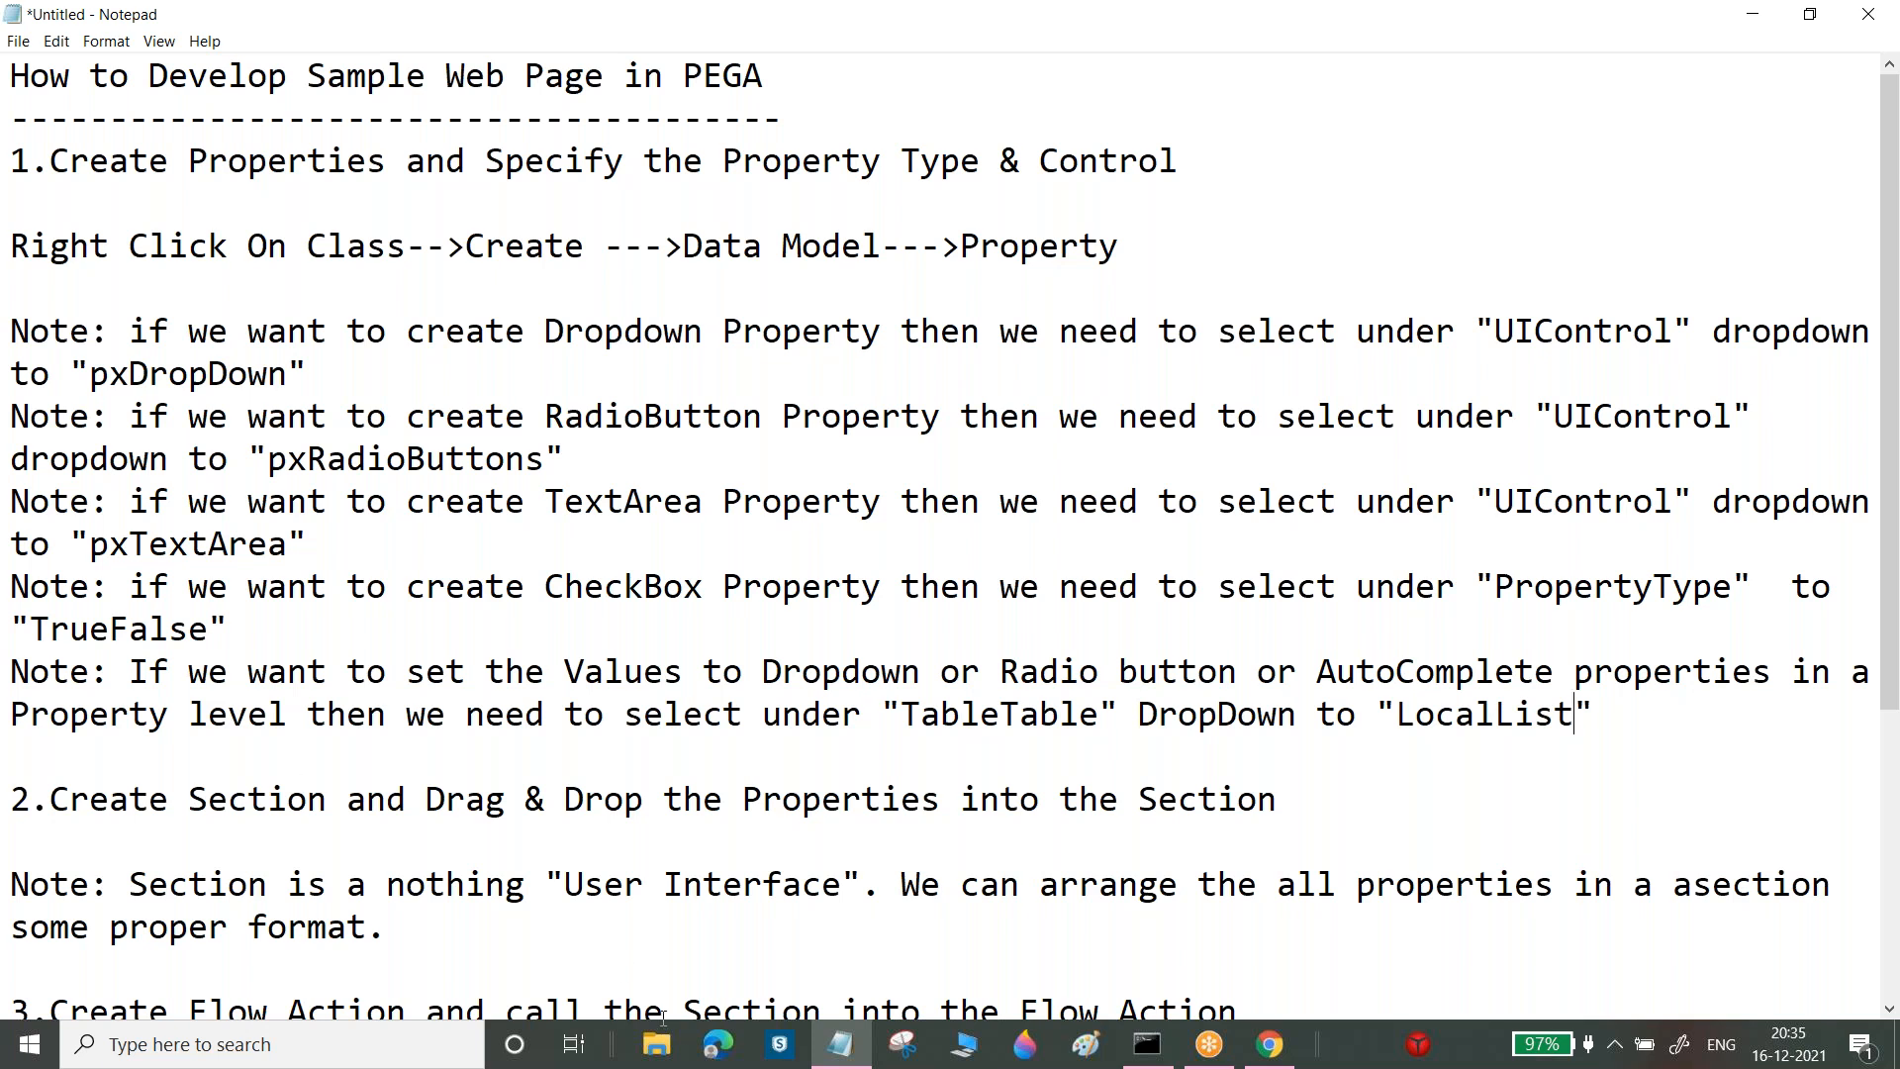
key("alt+Tab")
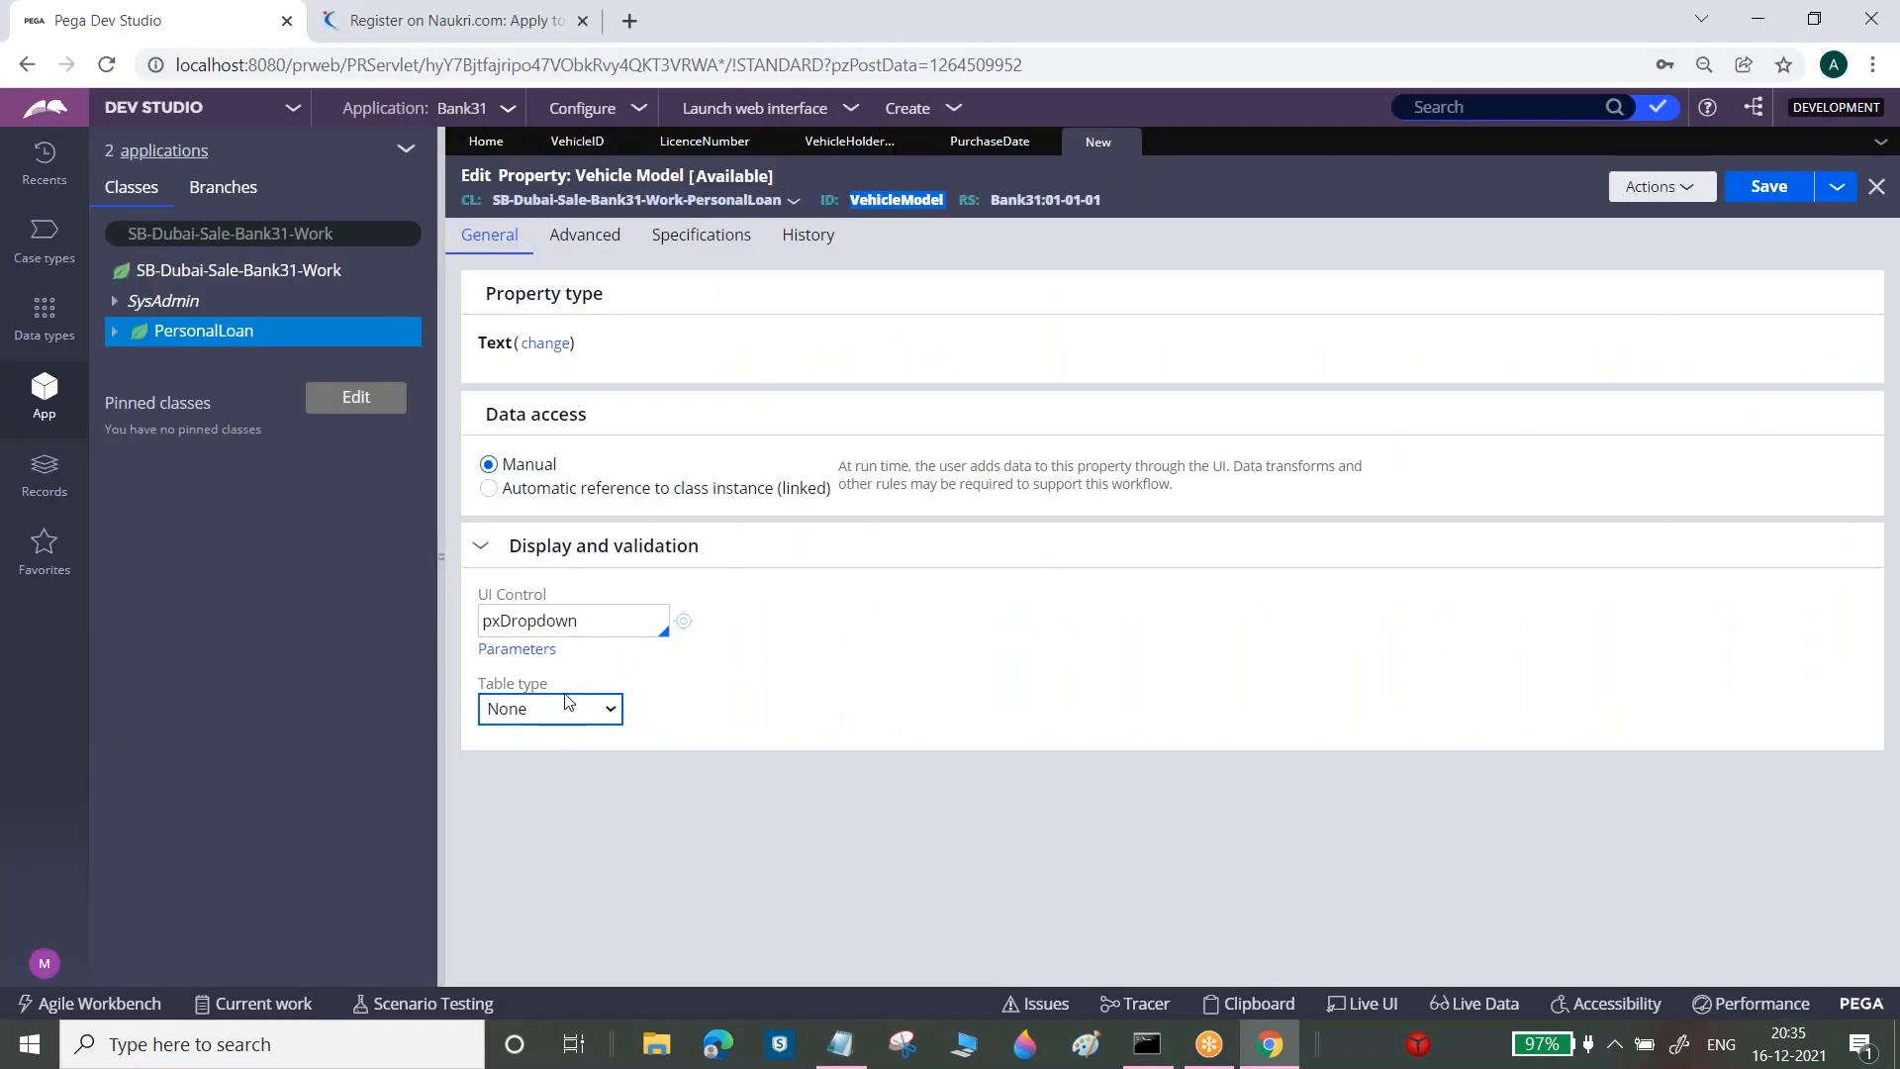
Set VehicleModel's table type to Local List with first value --Please Select--
left_click(564, 710)
left_click(546, 763)
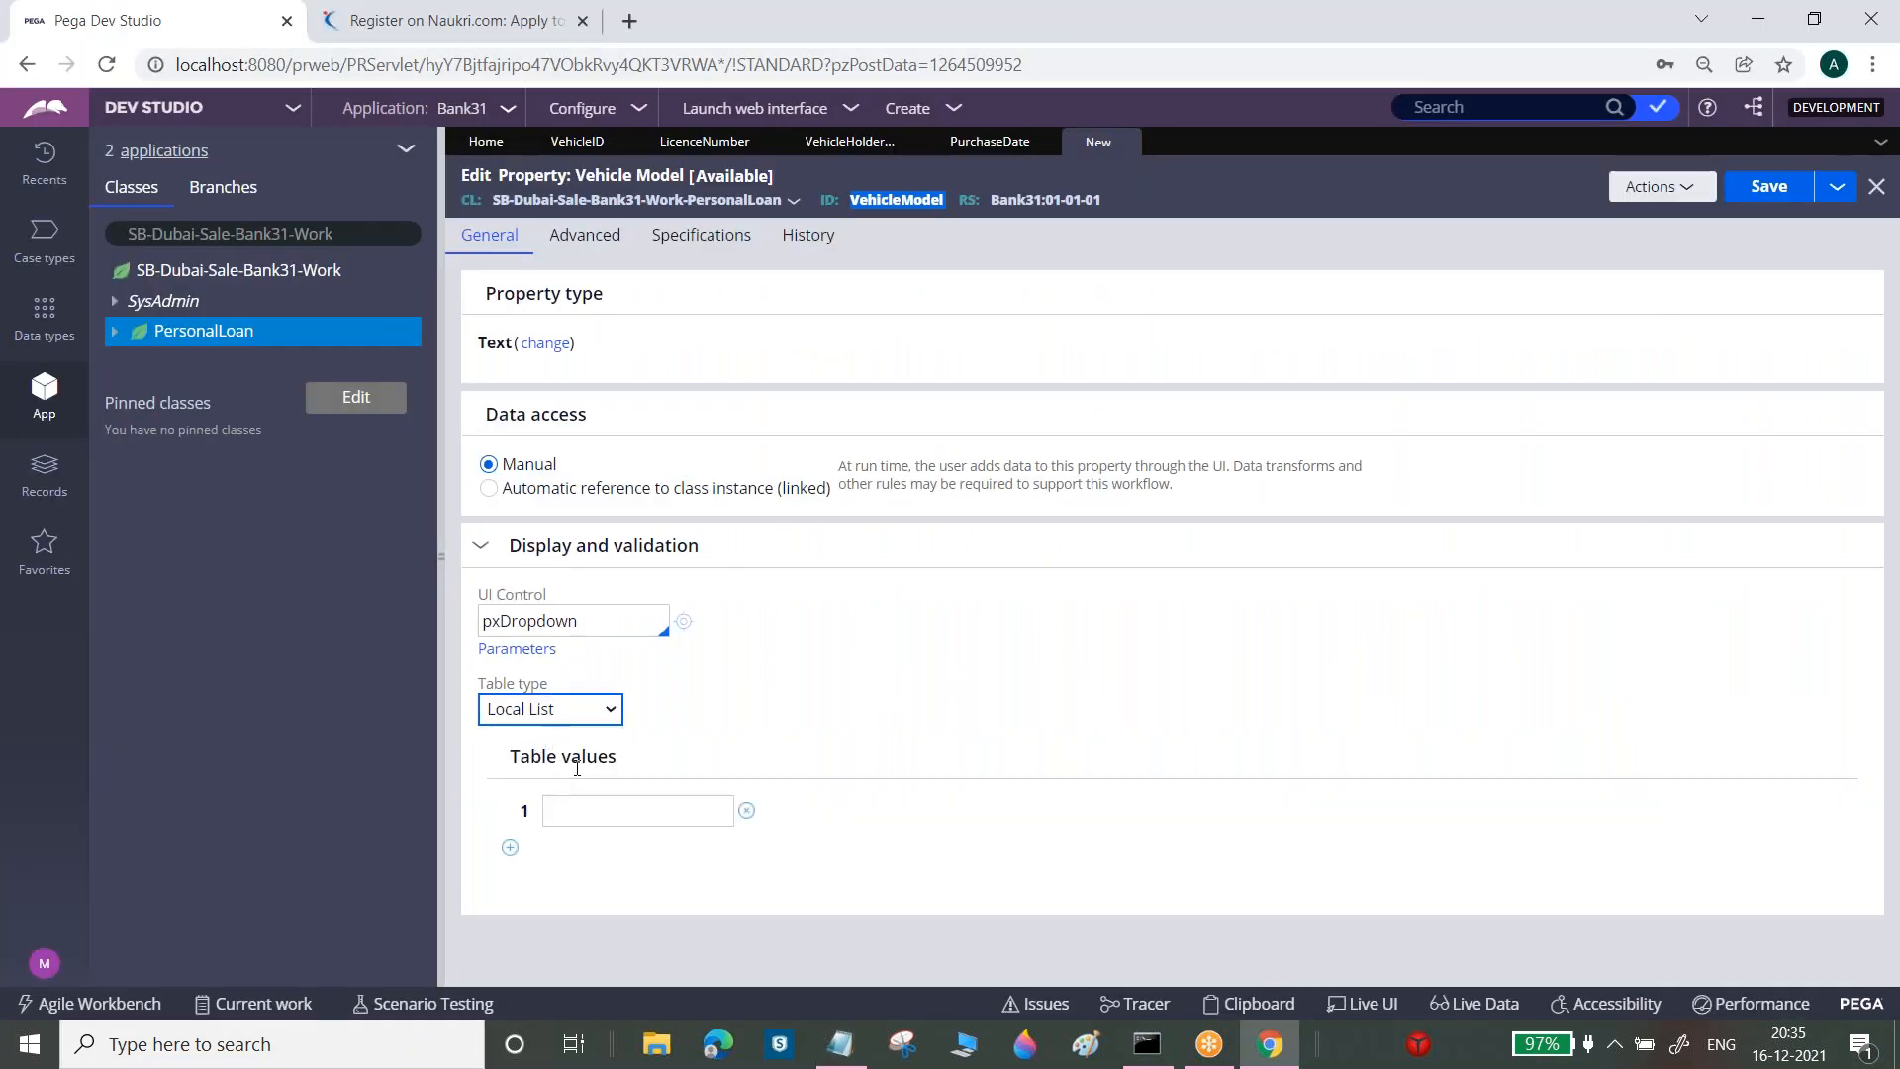
left_click(584, 807)
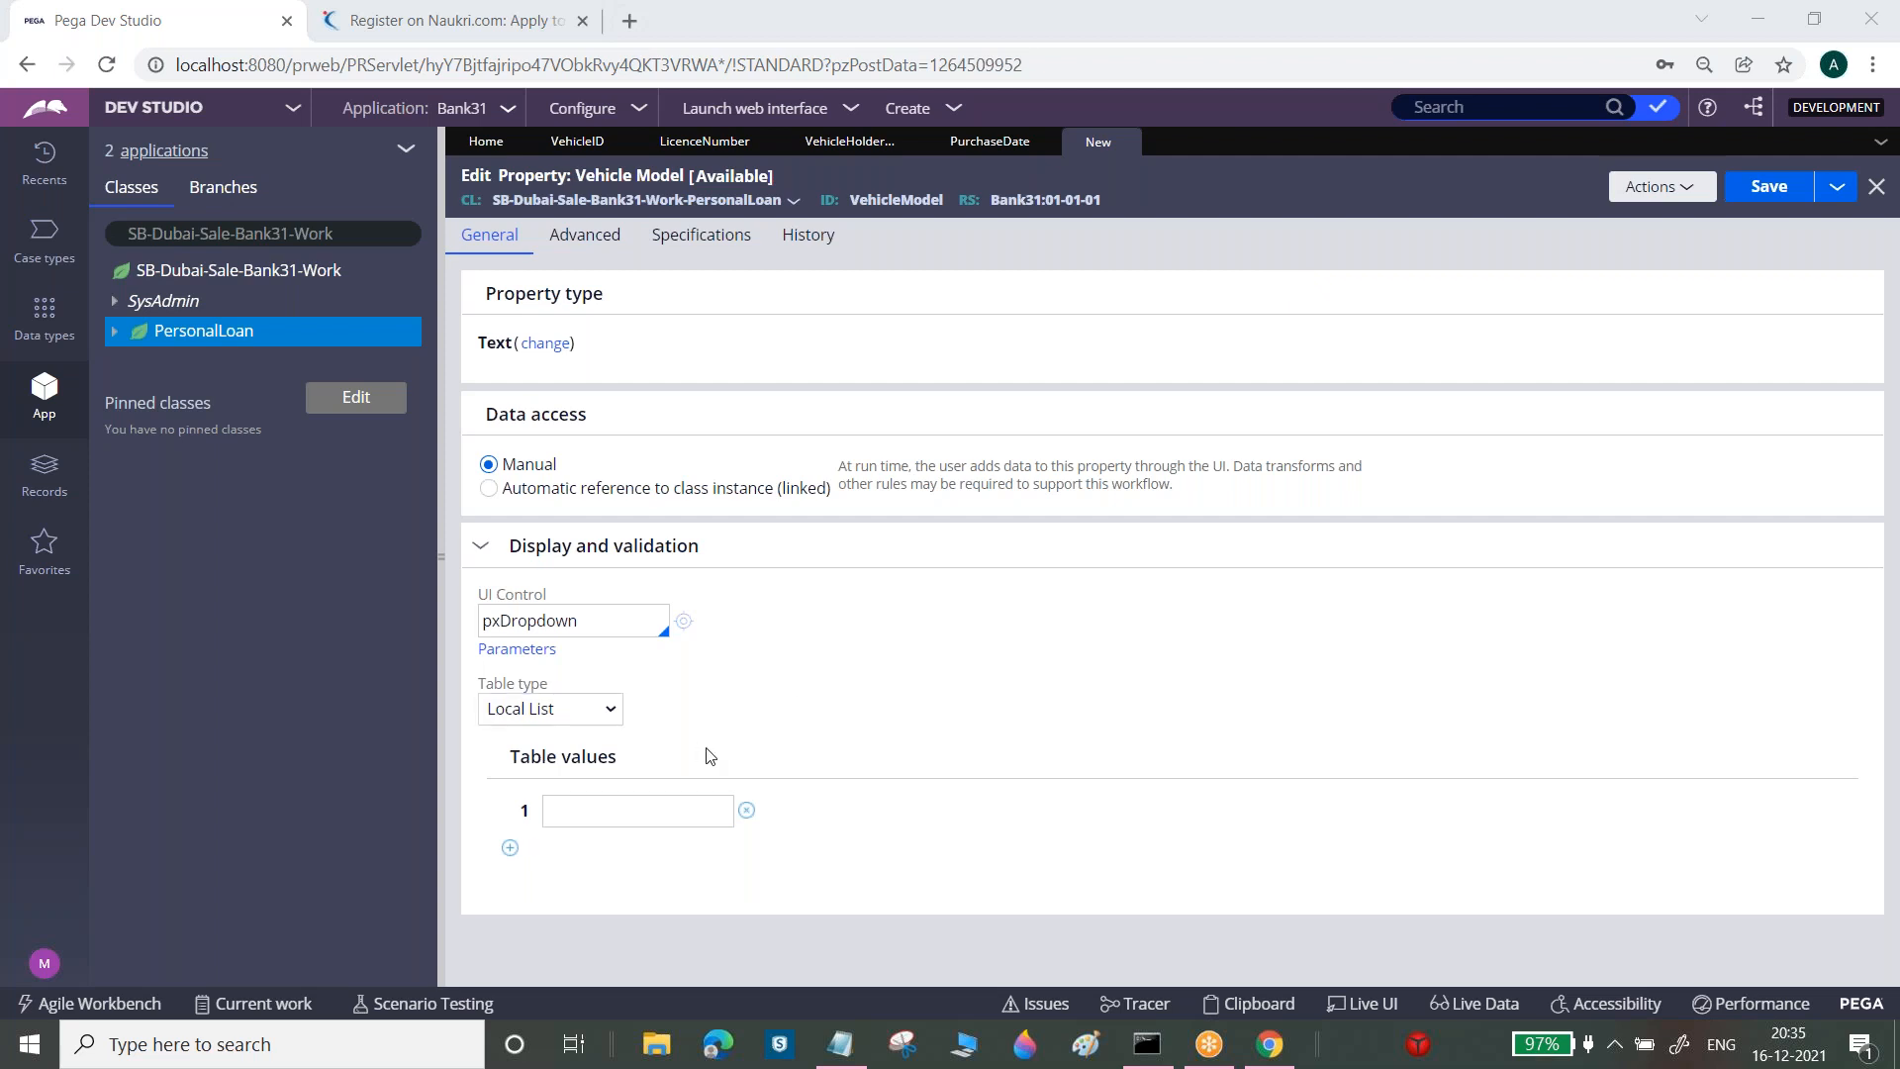
left_click(653, 796)
type("-")
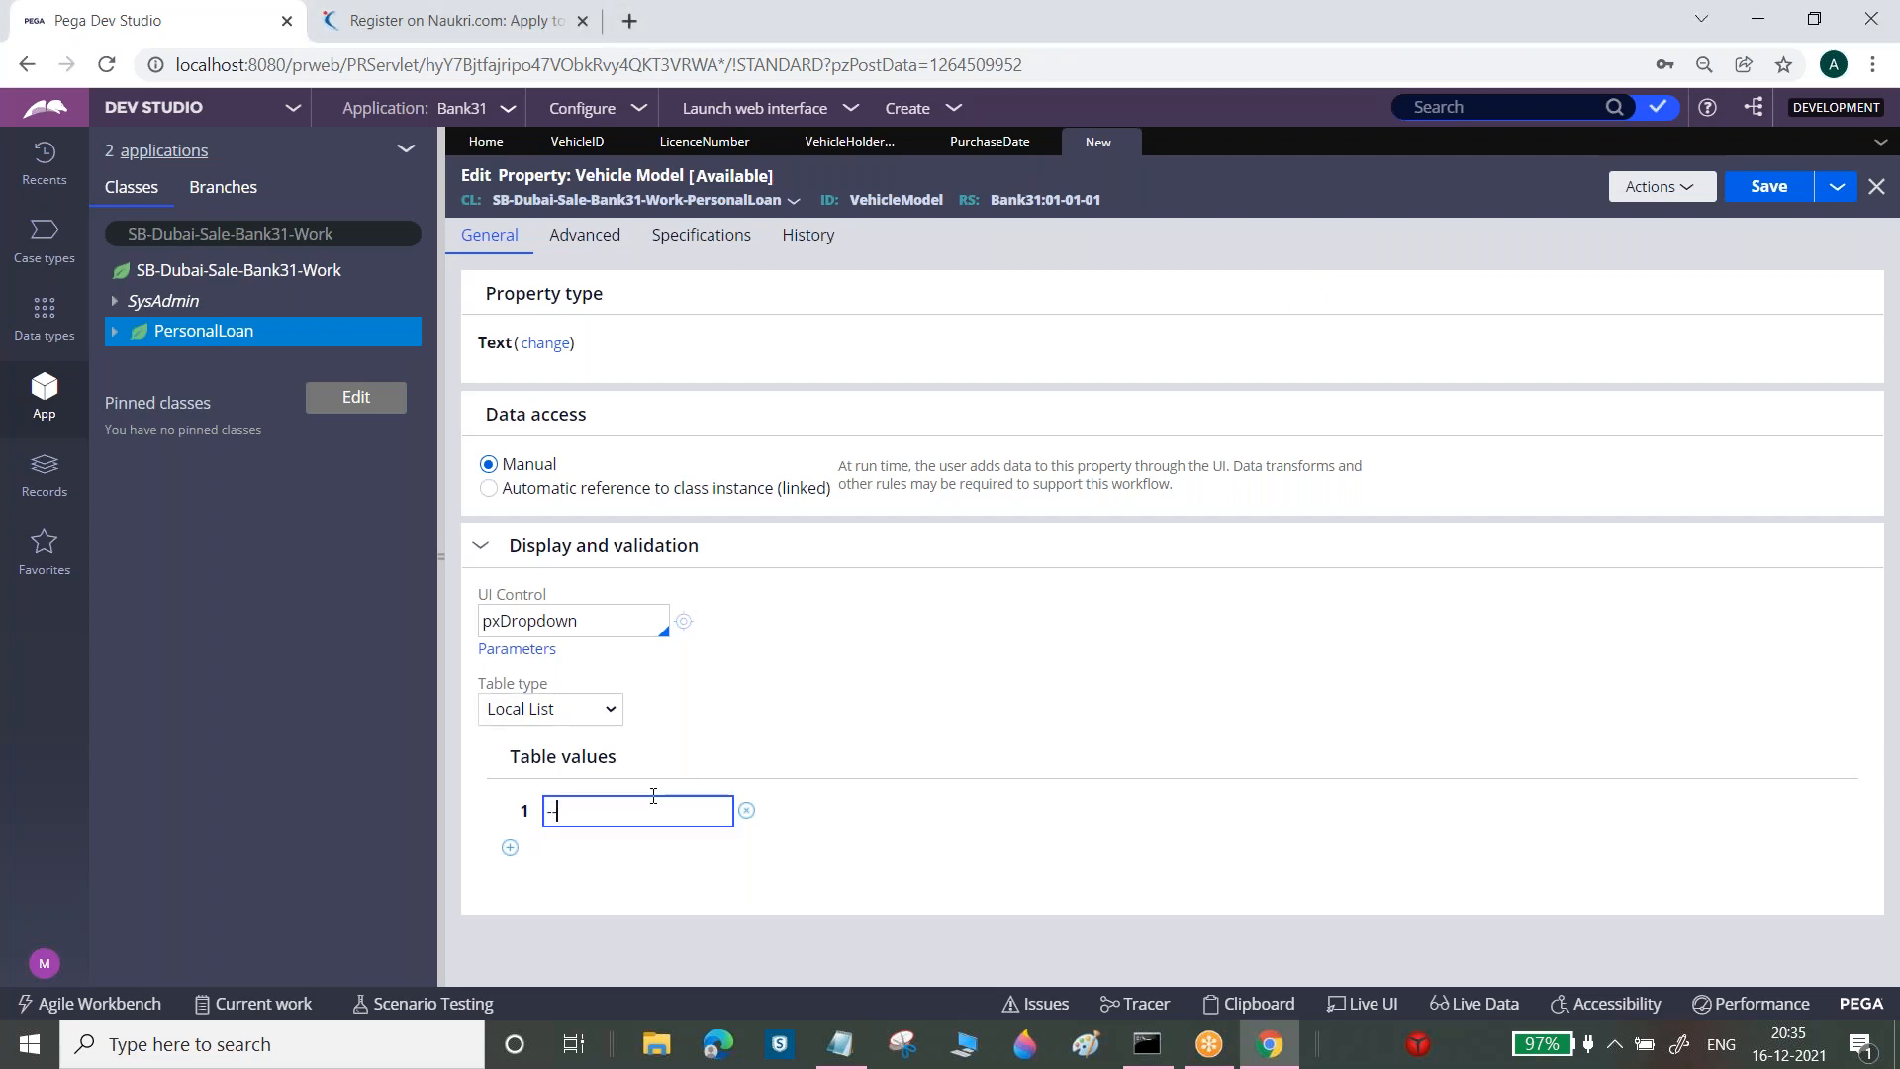
type("Please Sekect")
key("BackSpace")
key("BackSpace")
key("BackSpace")
type("lect--")
Add the list values 2021, 2020, 2019 and 2018, then save the property
left_click(510, 848)
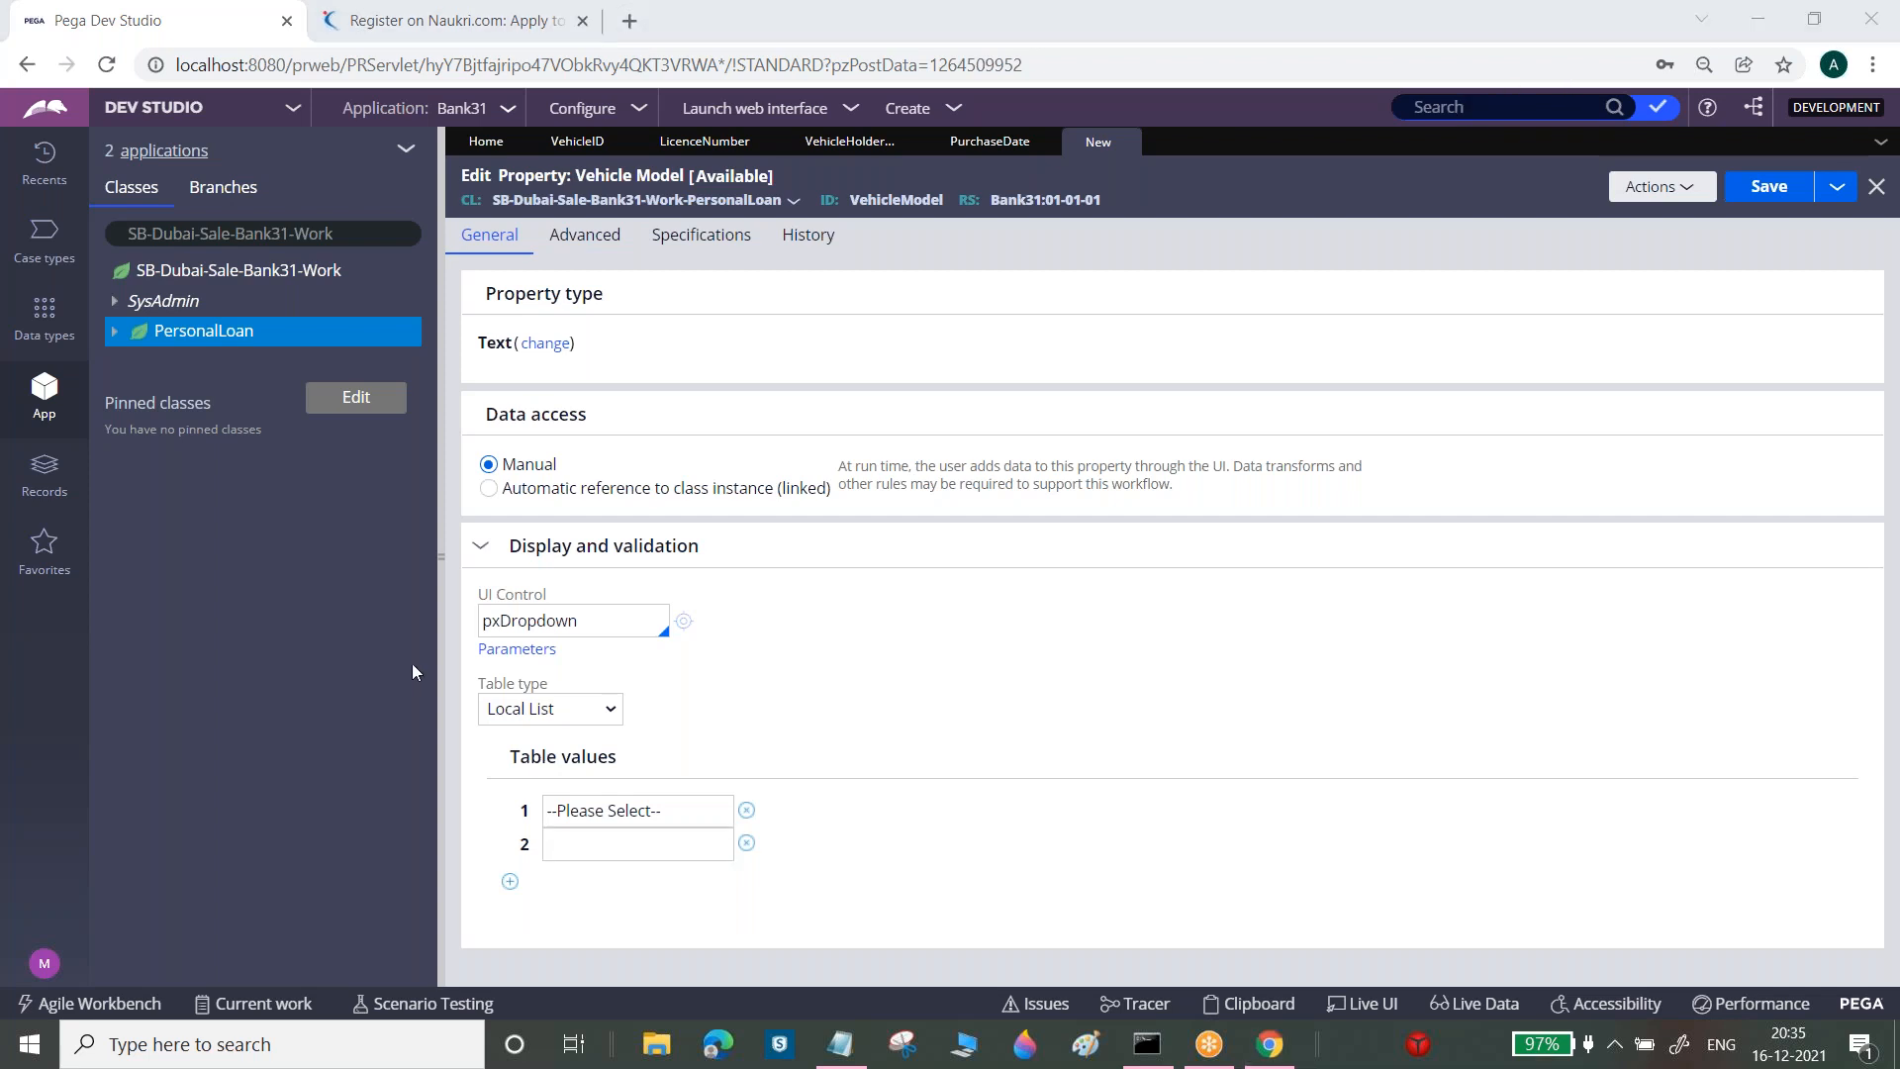
triple_click(596, 816)
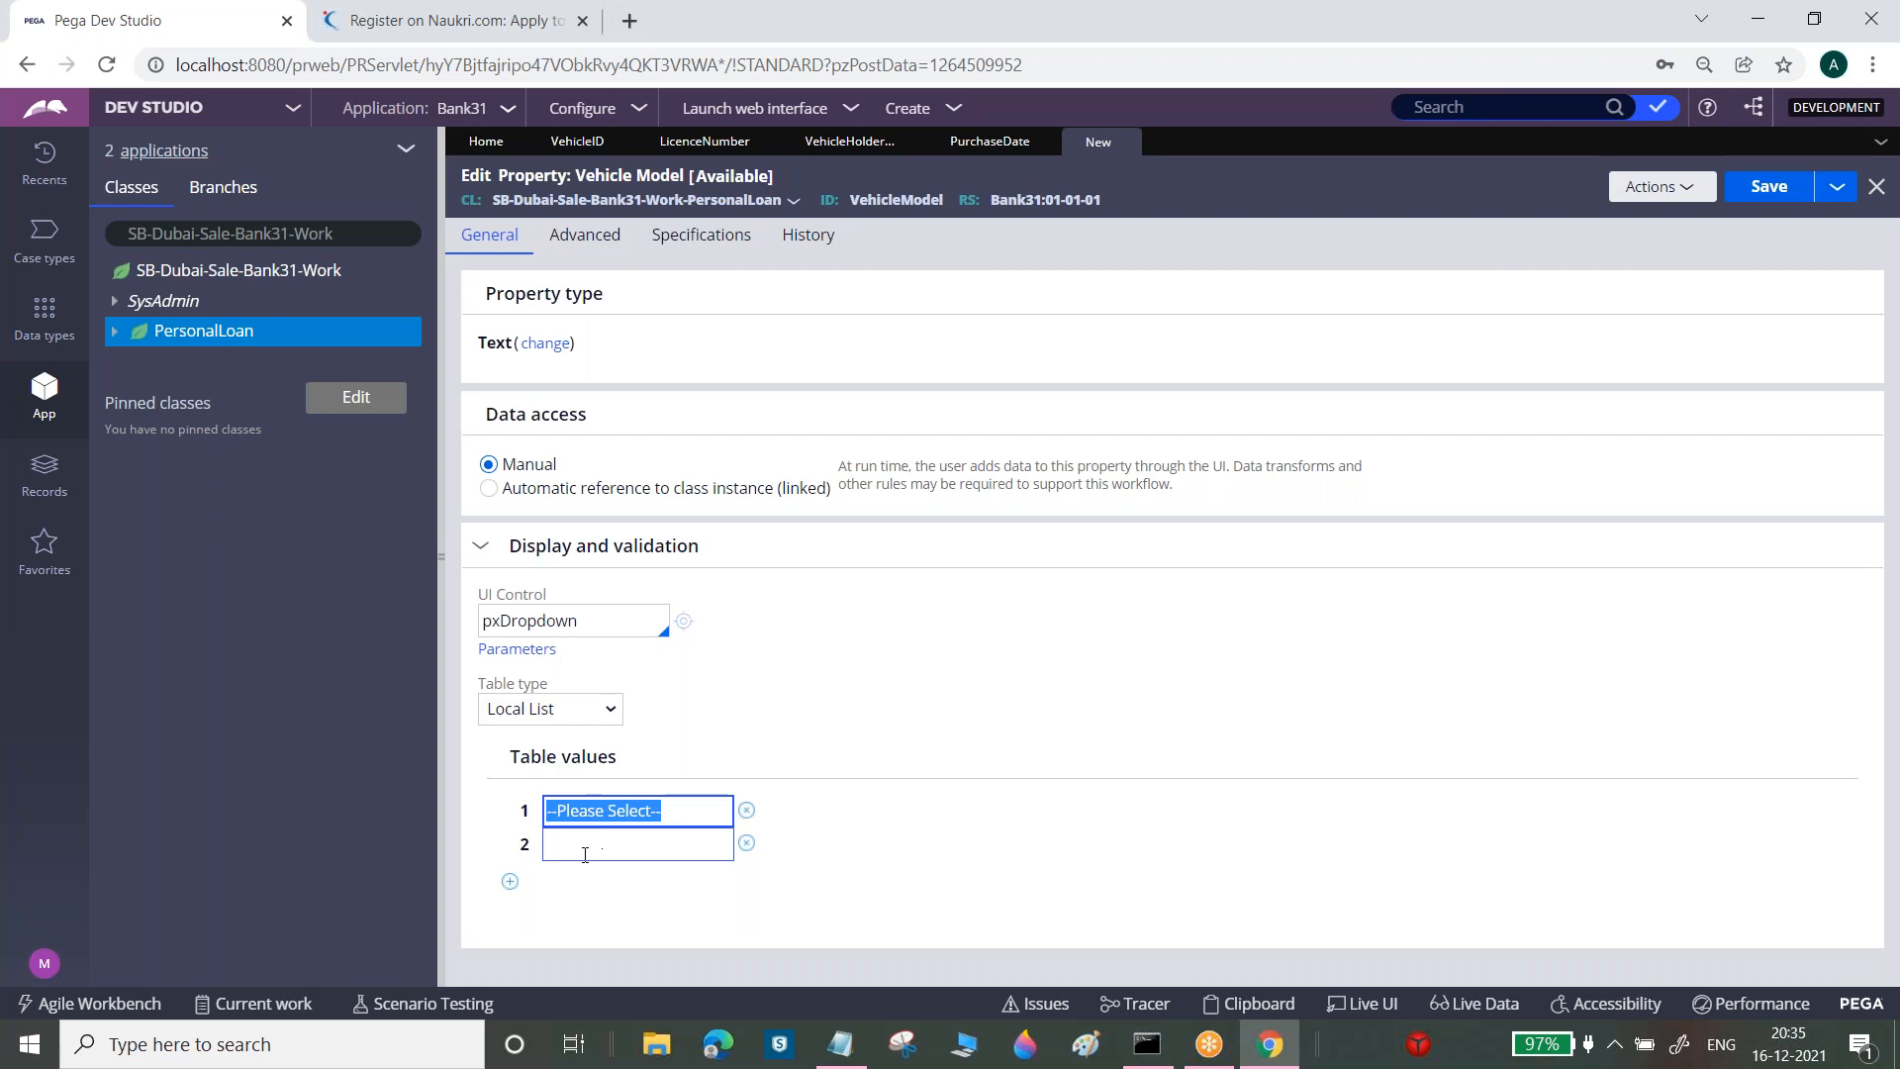
left_click(589, 843)
type("2021")
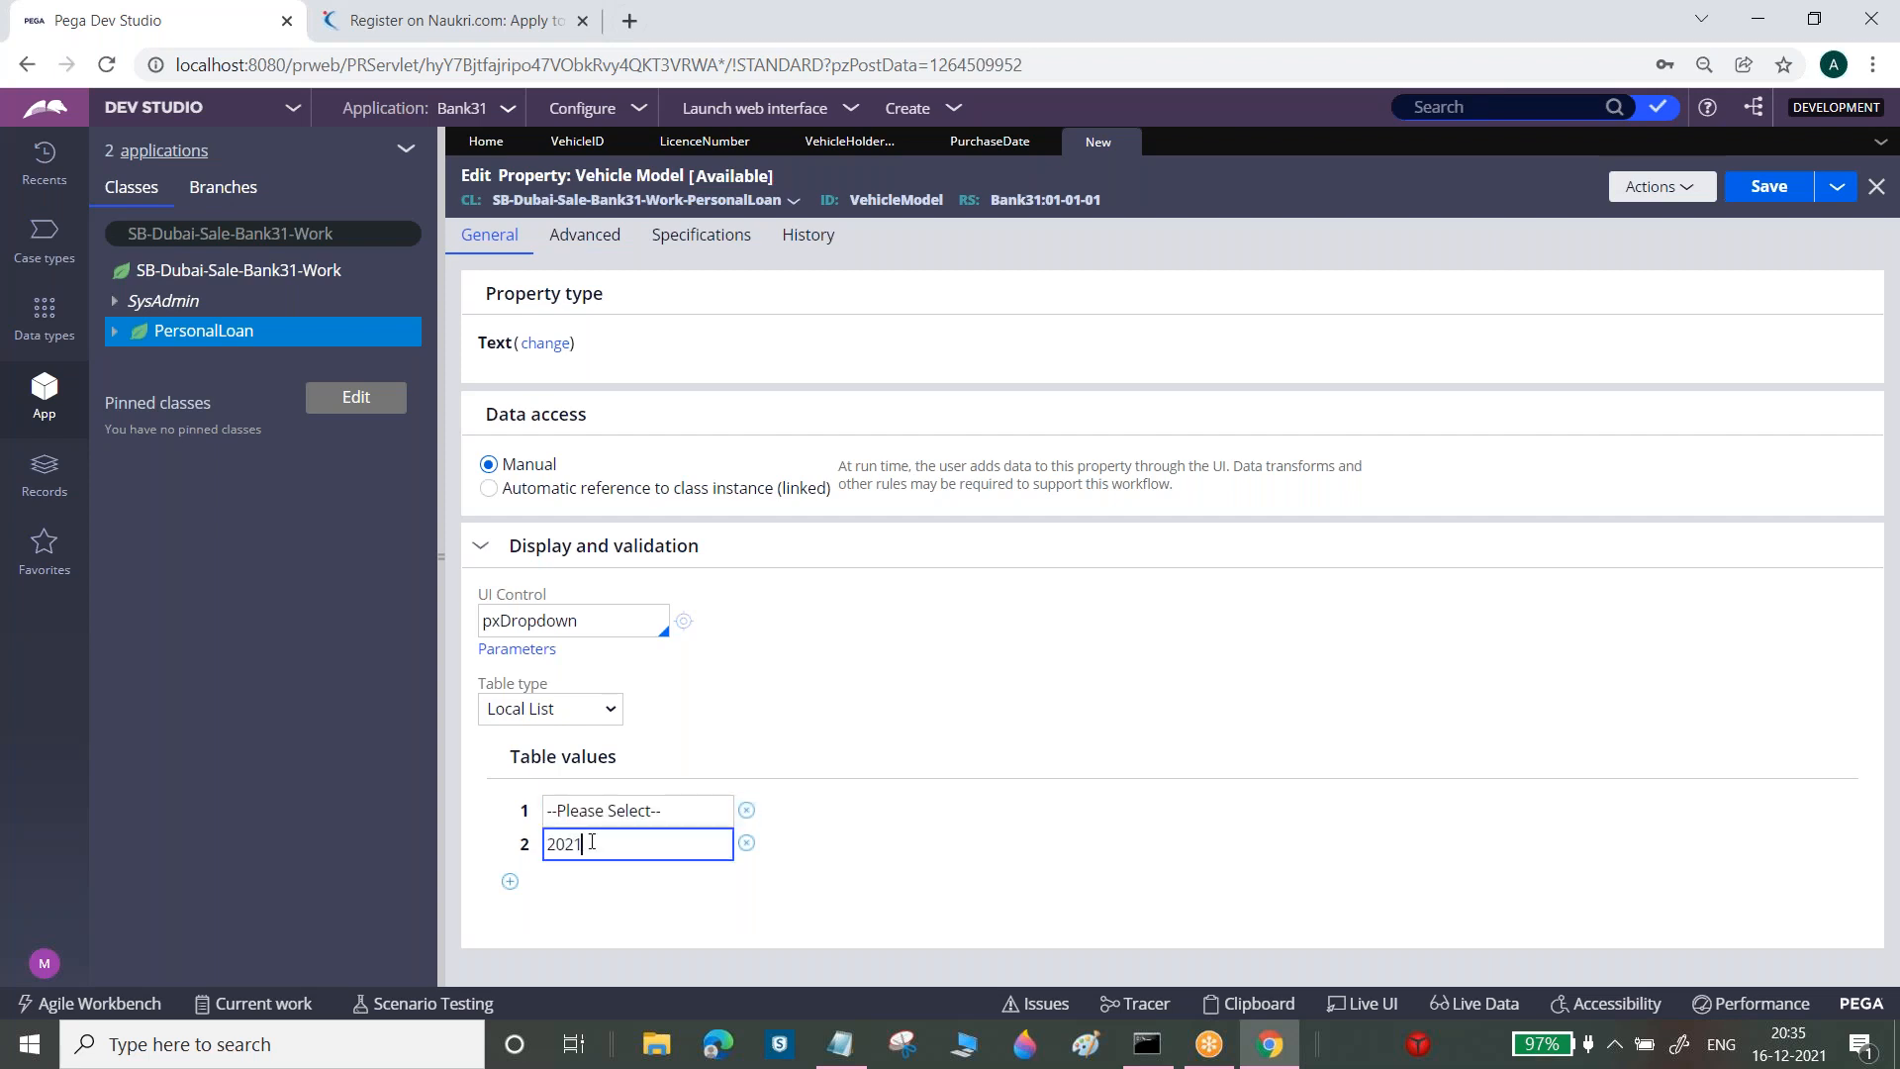
left_click(509, 881)
type("2020")
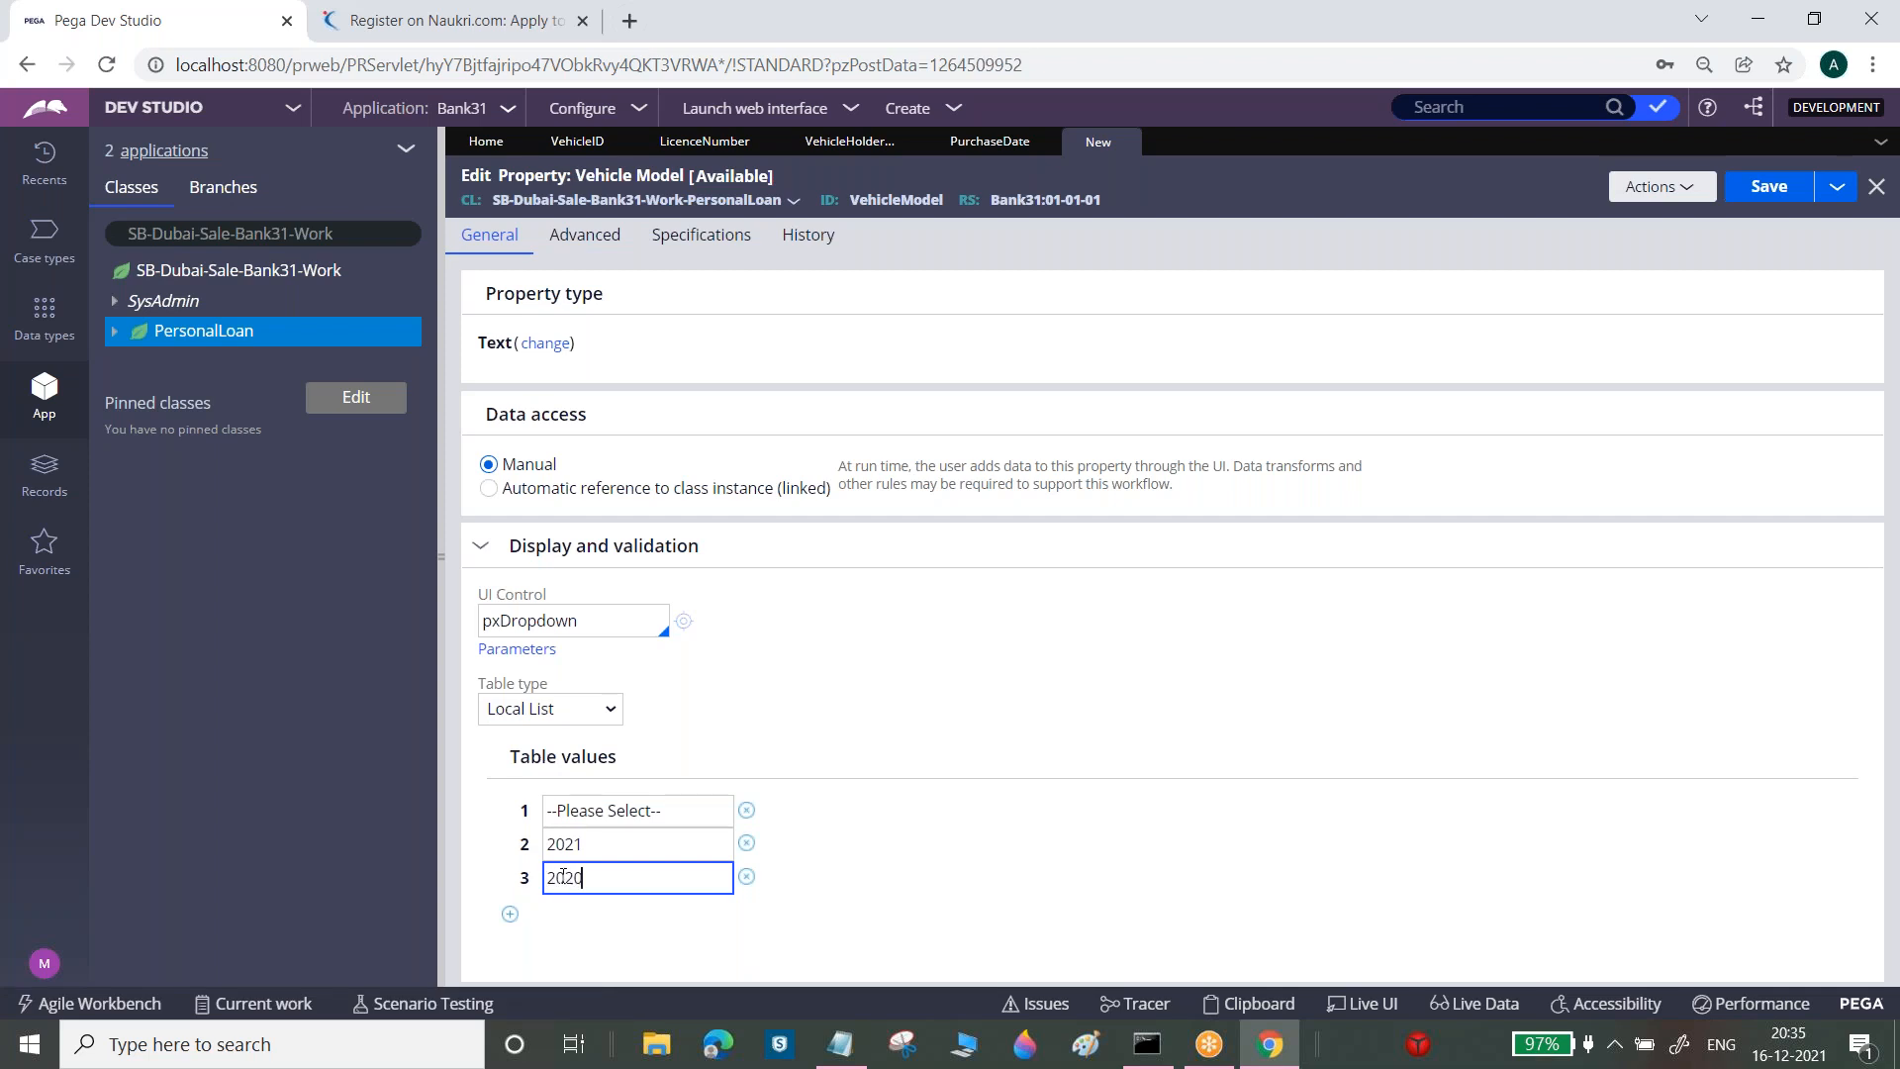
left_click(510, 913)
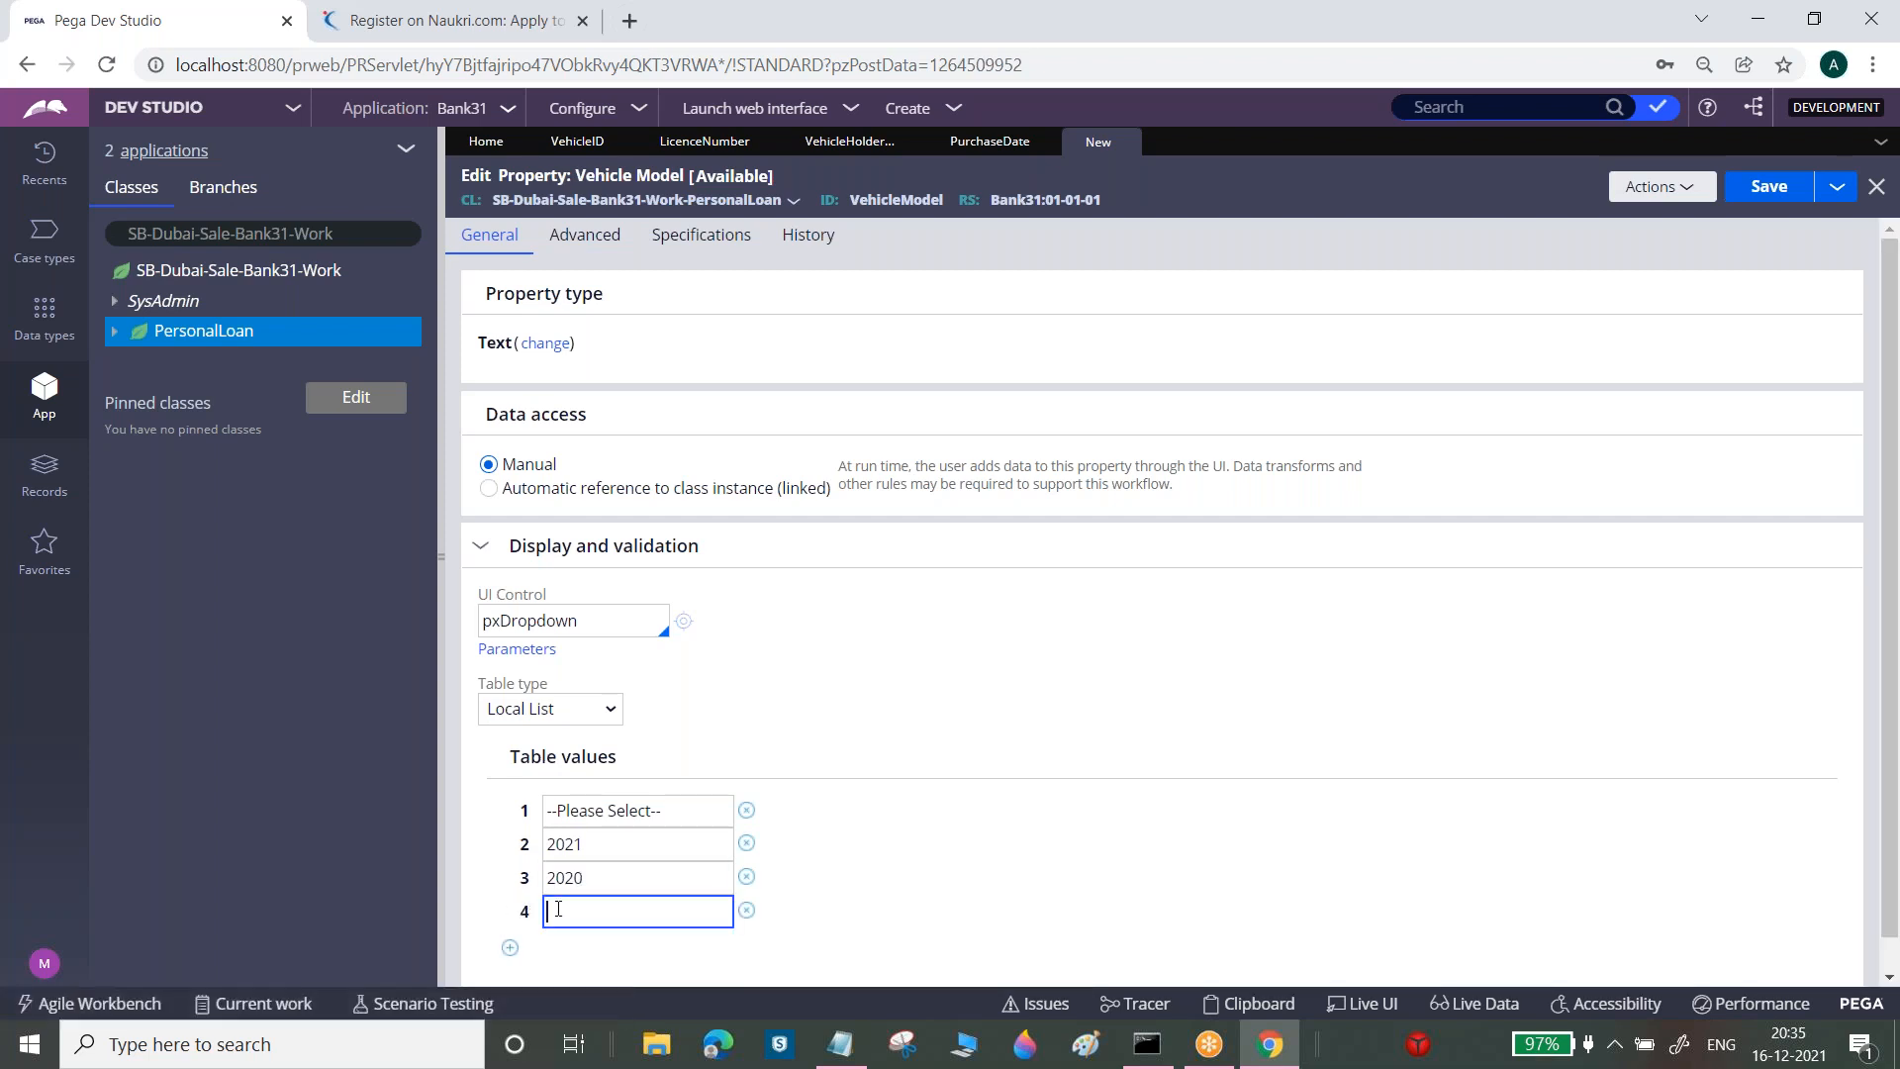
left_click(510, 947)
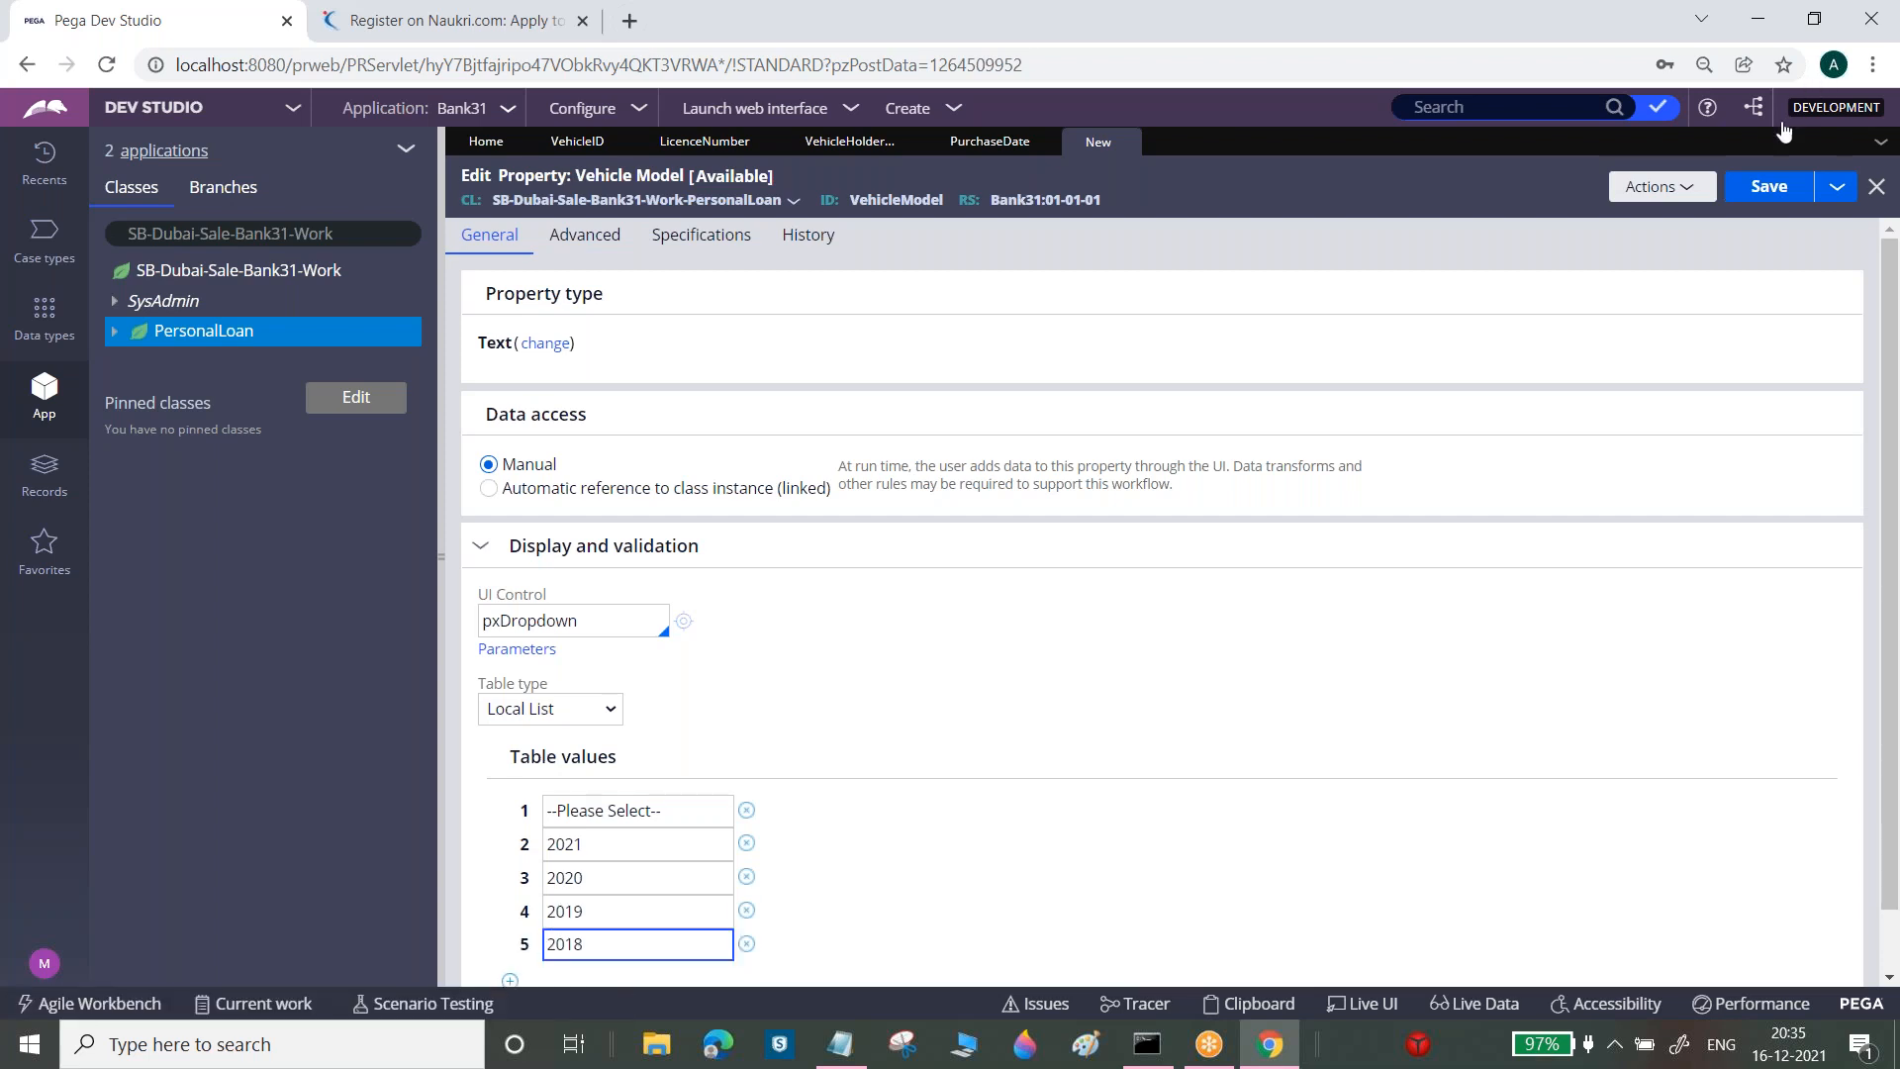
left_click(1760, 197)
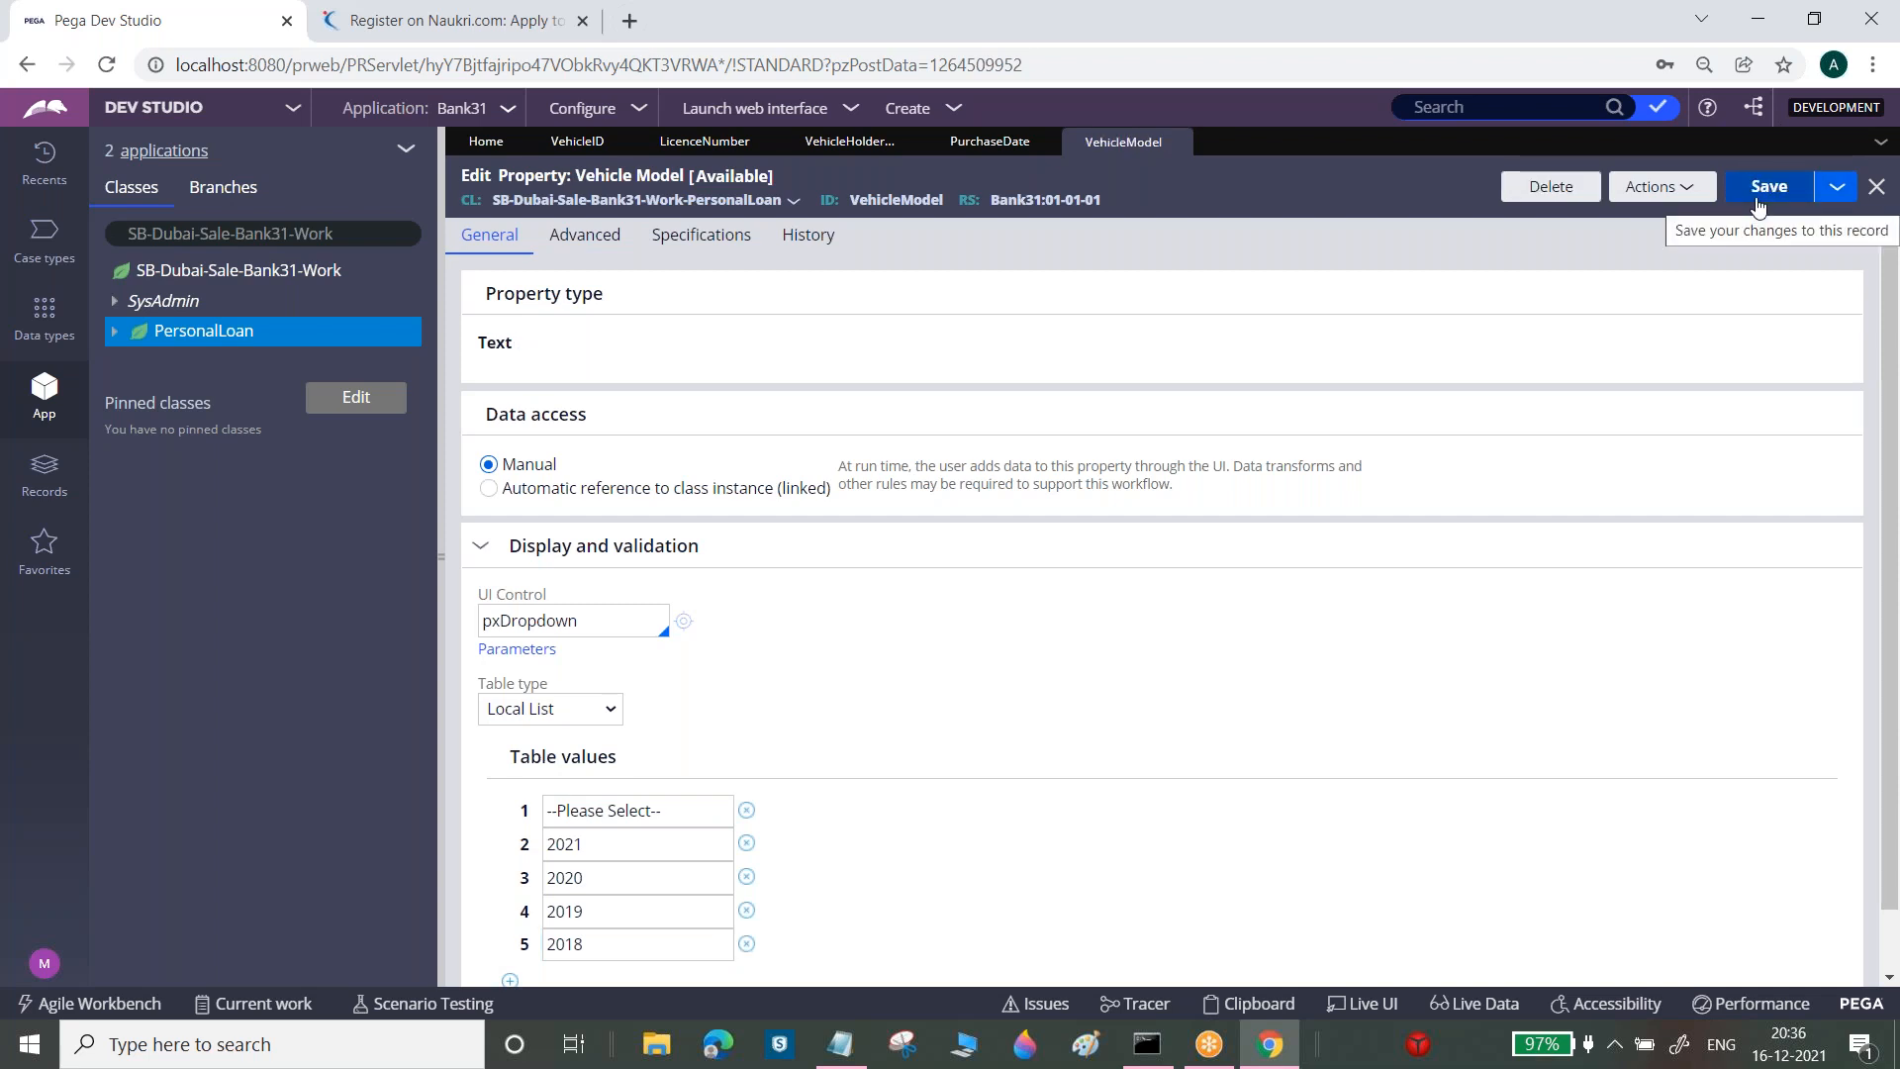
Create and open a new Vehicle Name property in the PersonalLoan class
right_click(245, 344)
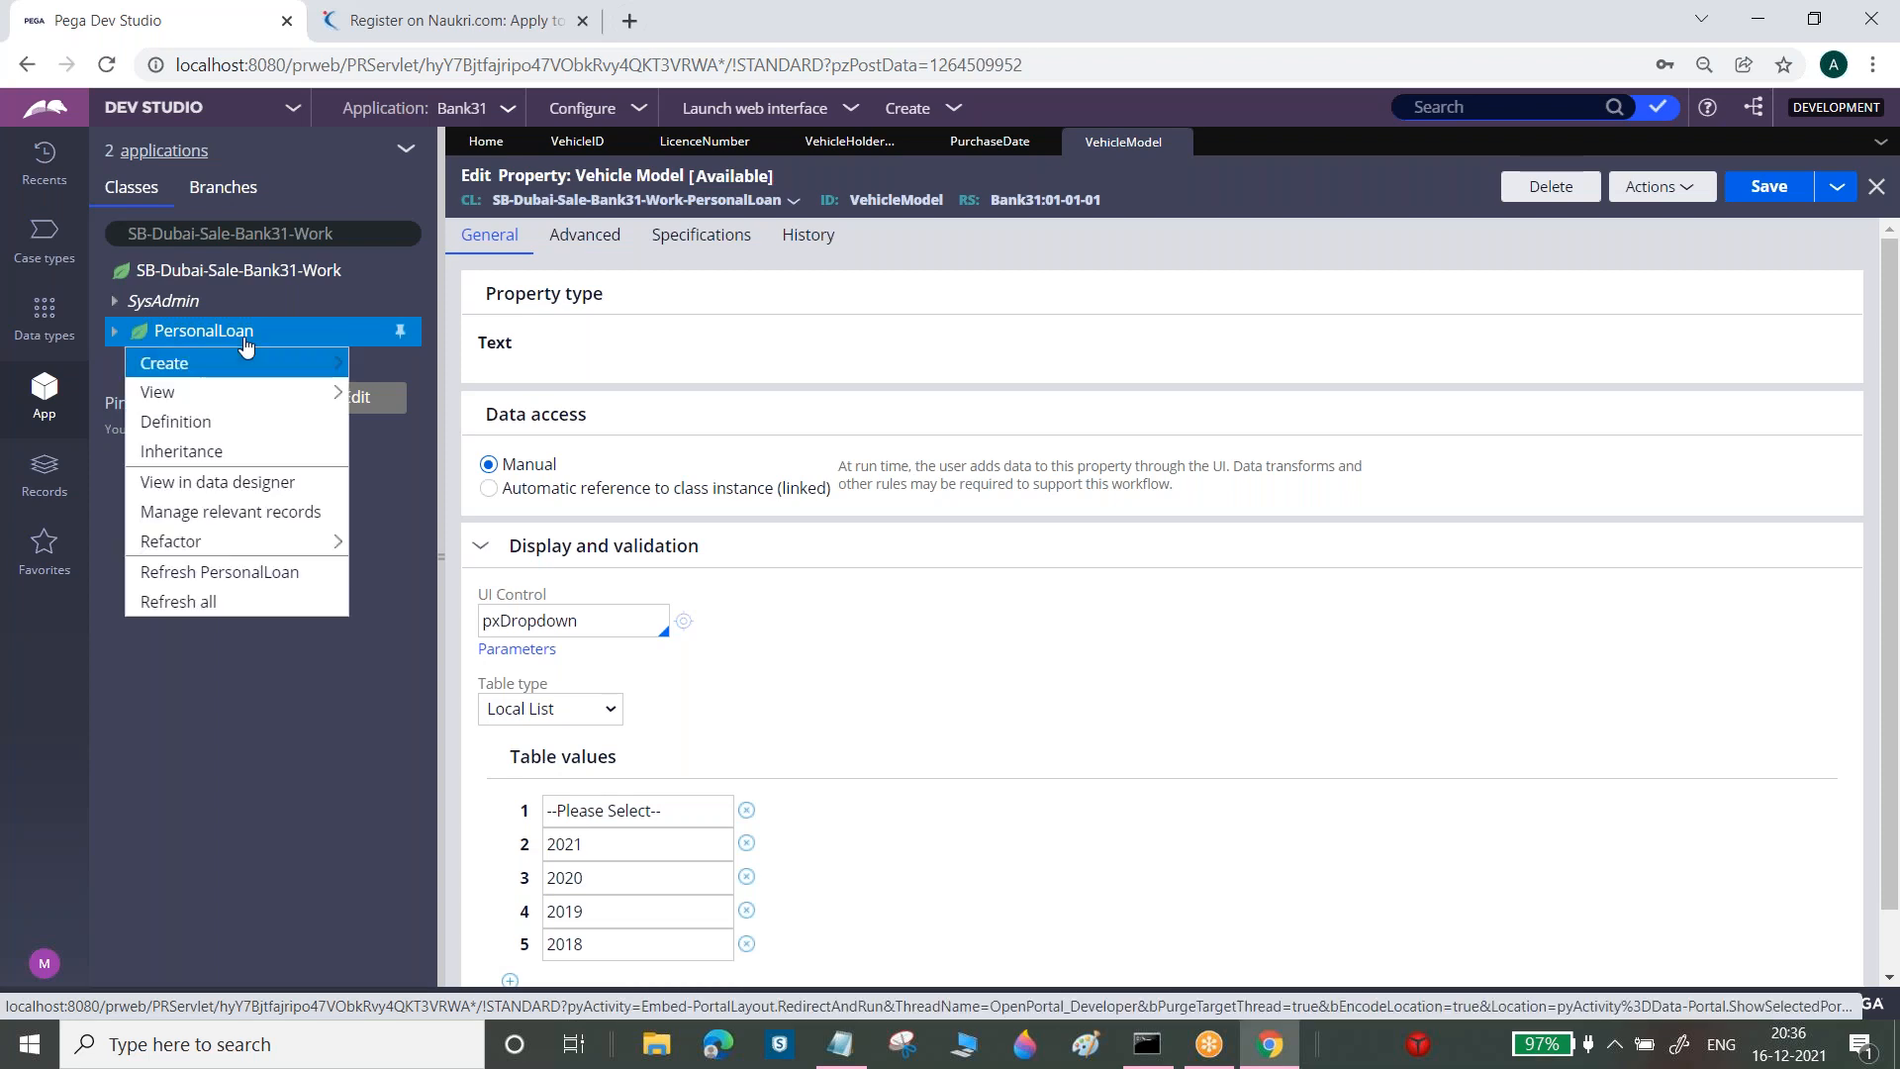
mouse_move(247, 364)
mouse_move(414, 396)
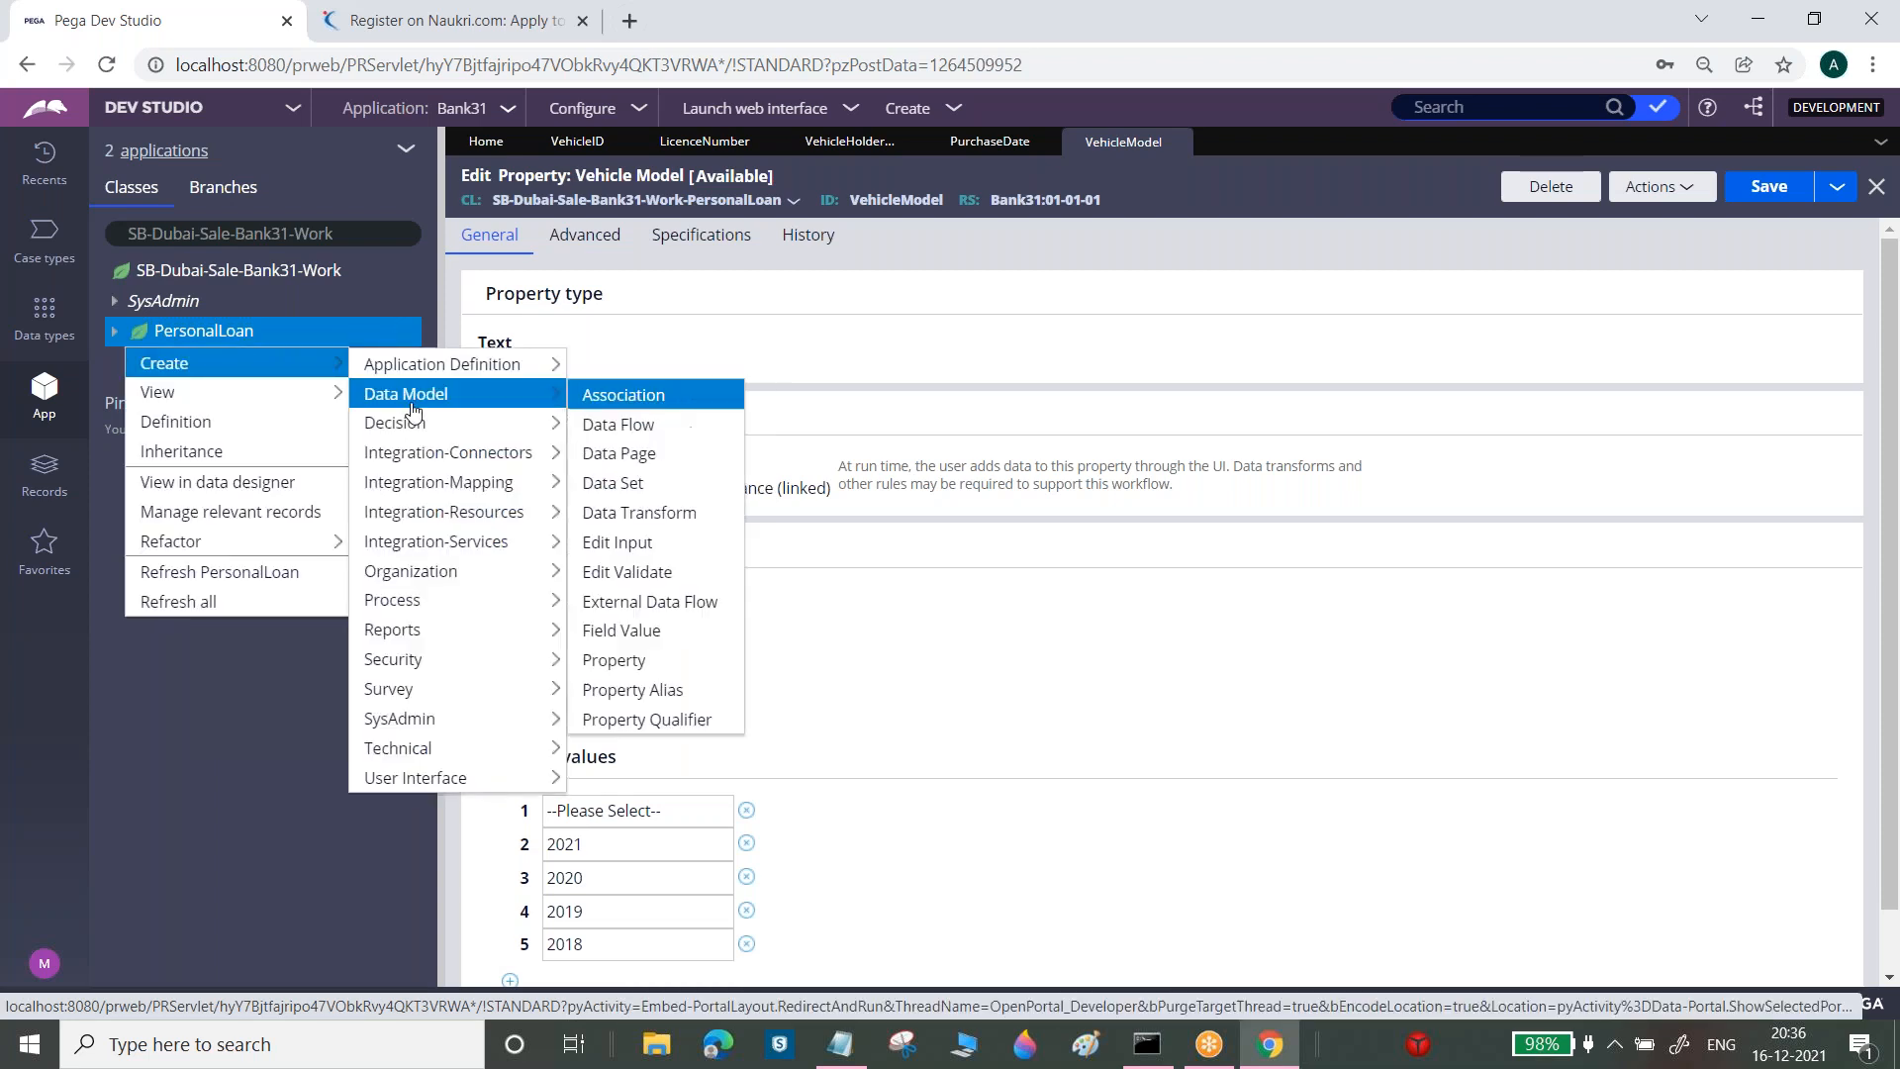
left_click(618, 660)
left_click(818, 329)
type("Vehicle Name")
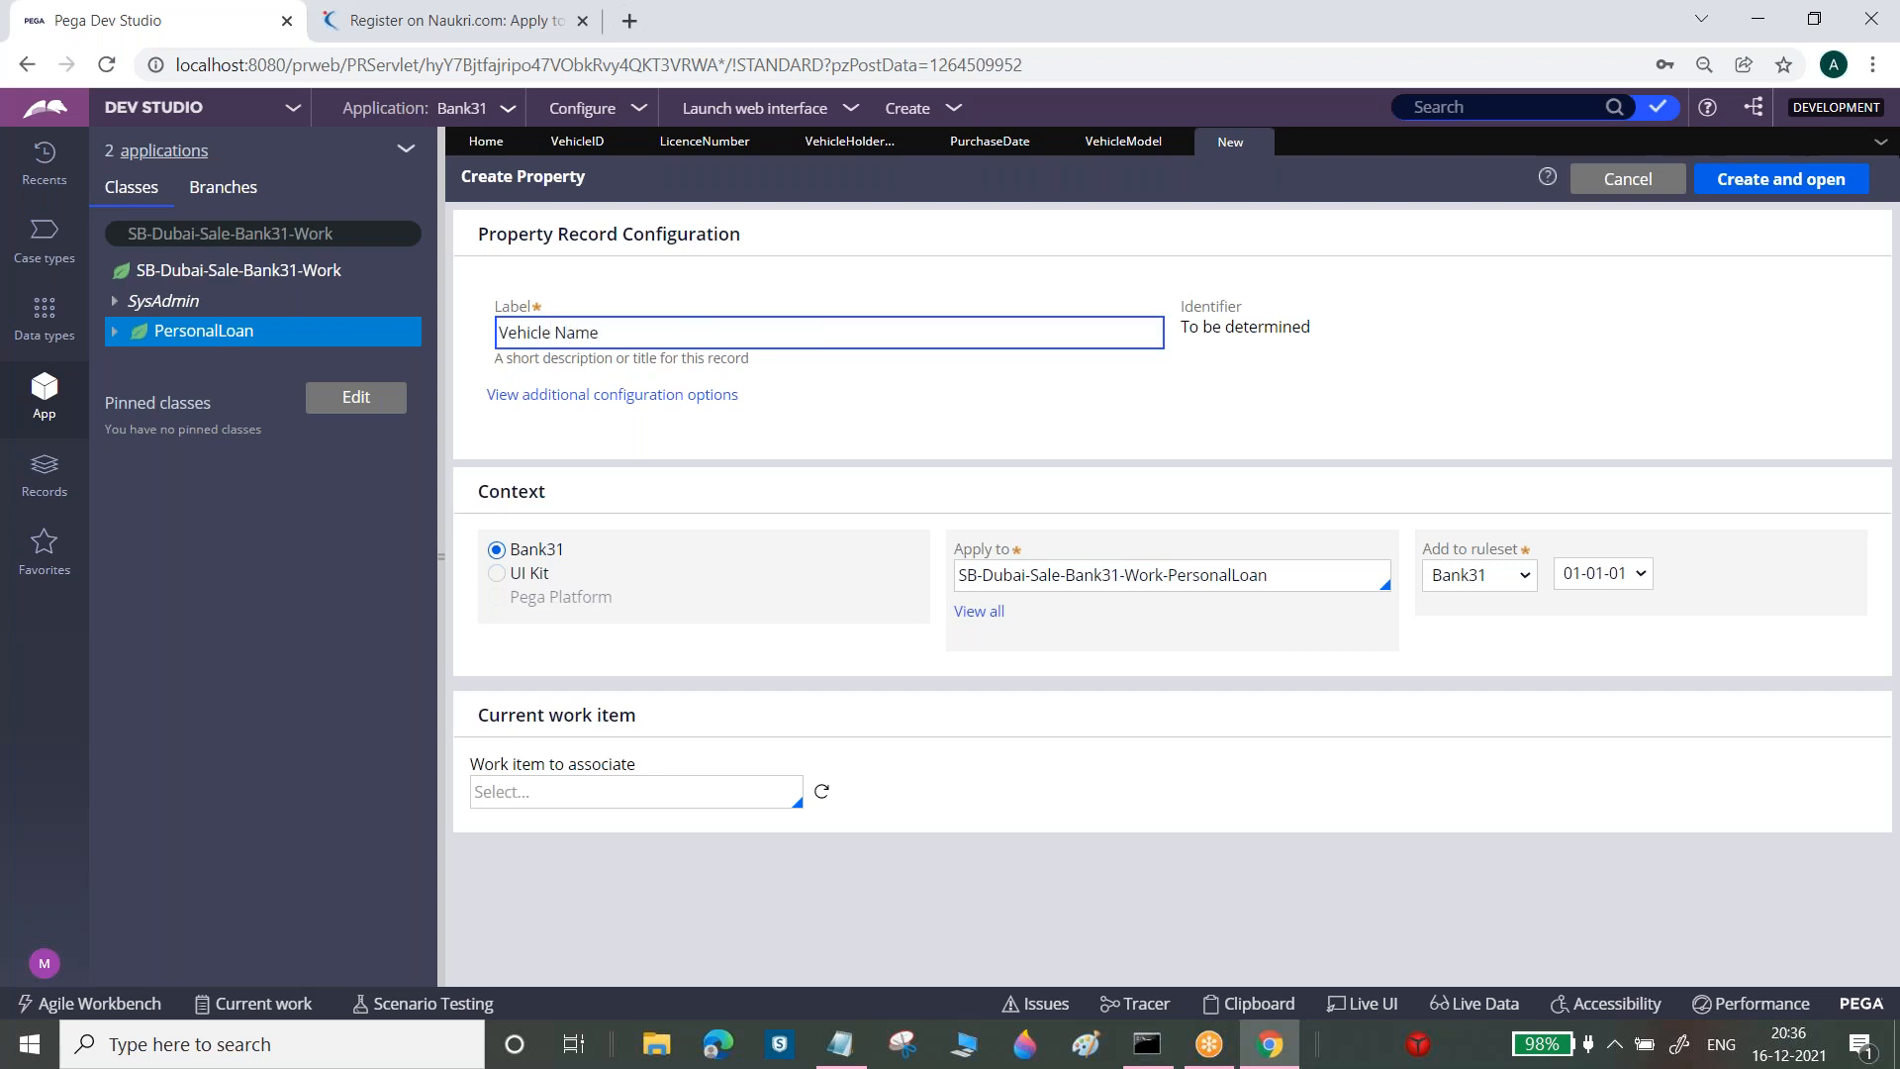
left_click(1780, 180)
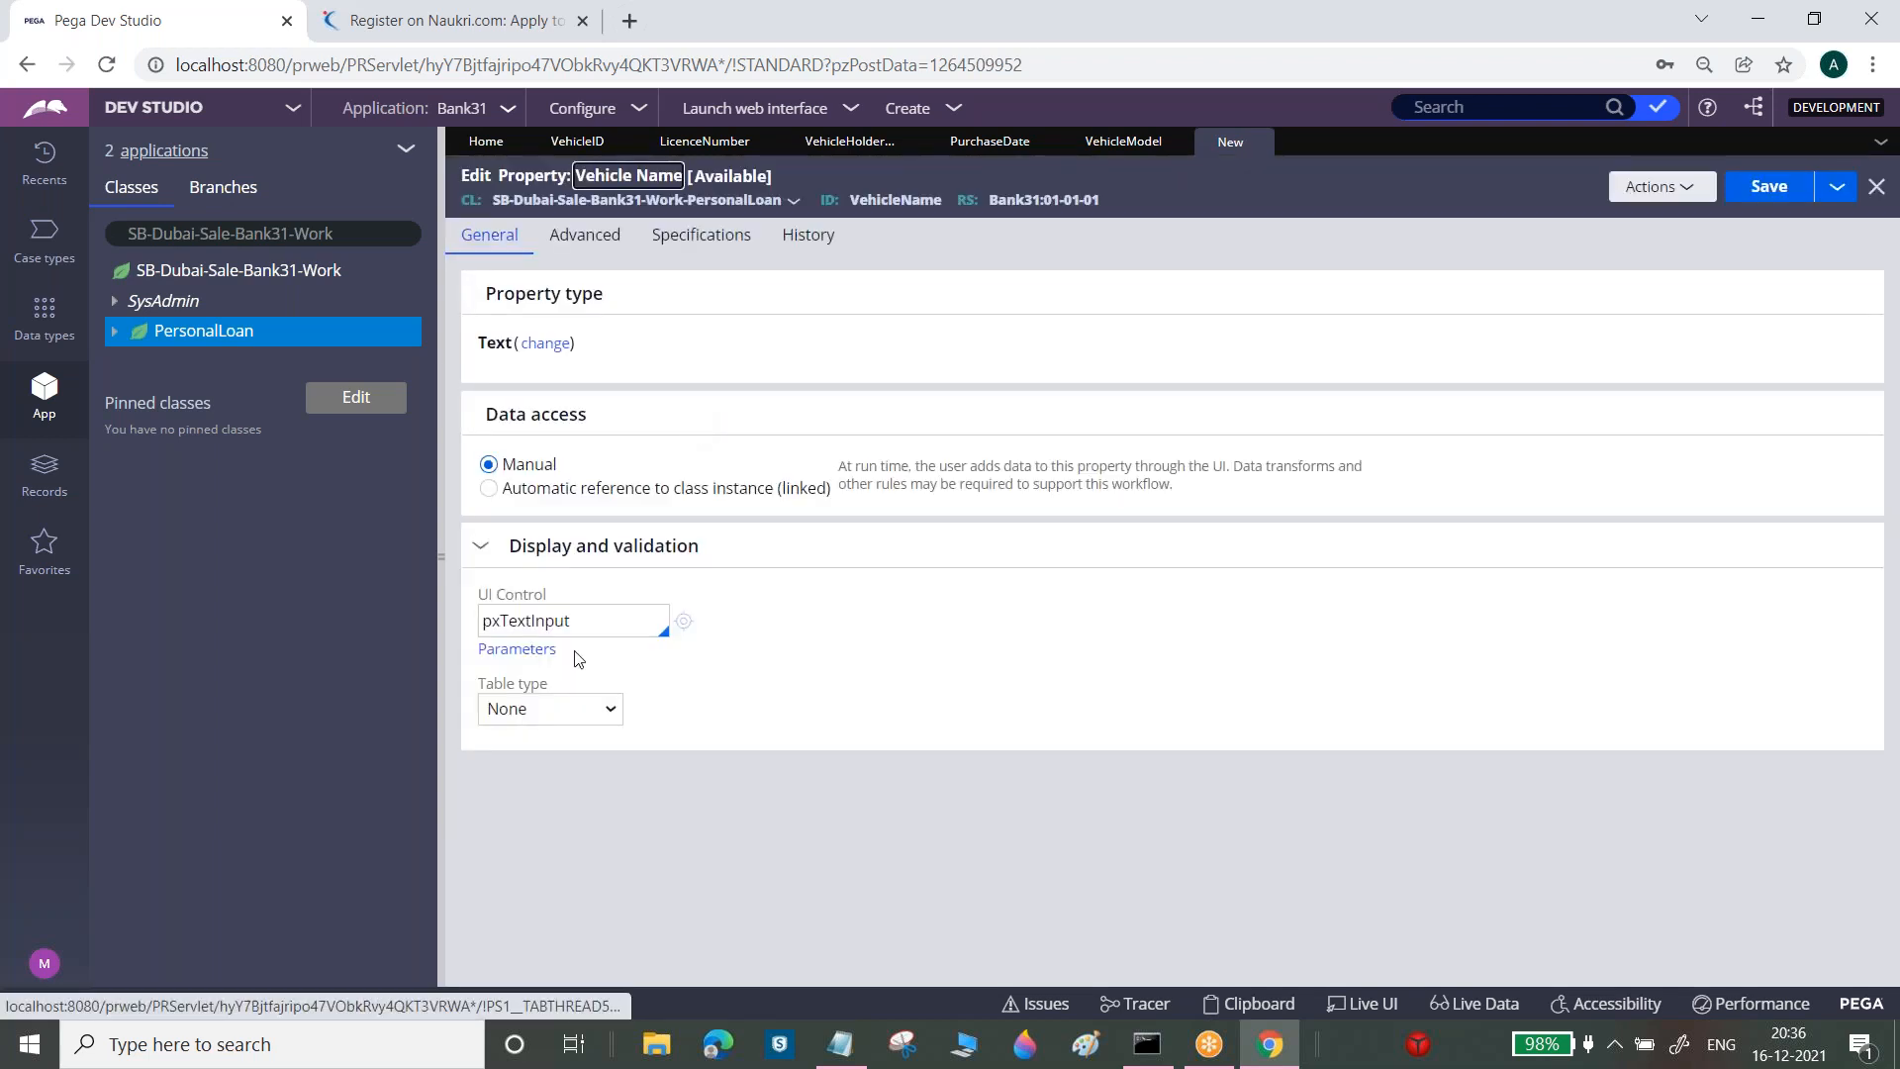
Set Vehicle Name's UI control to pxDropdown with a Local List table type
double_click(578, 627)
type("px")
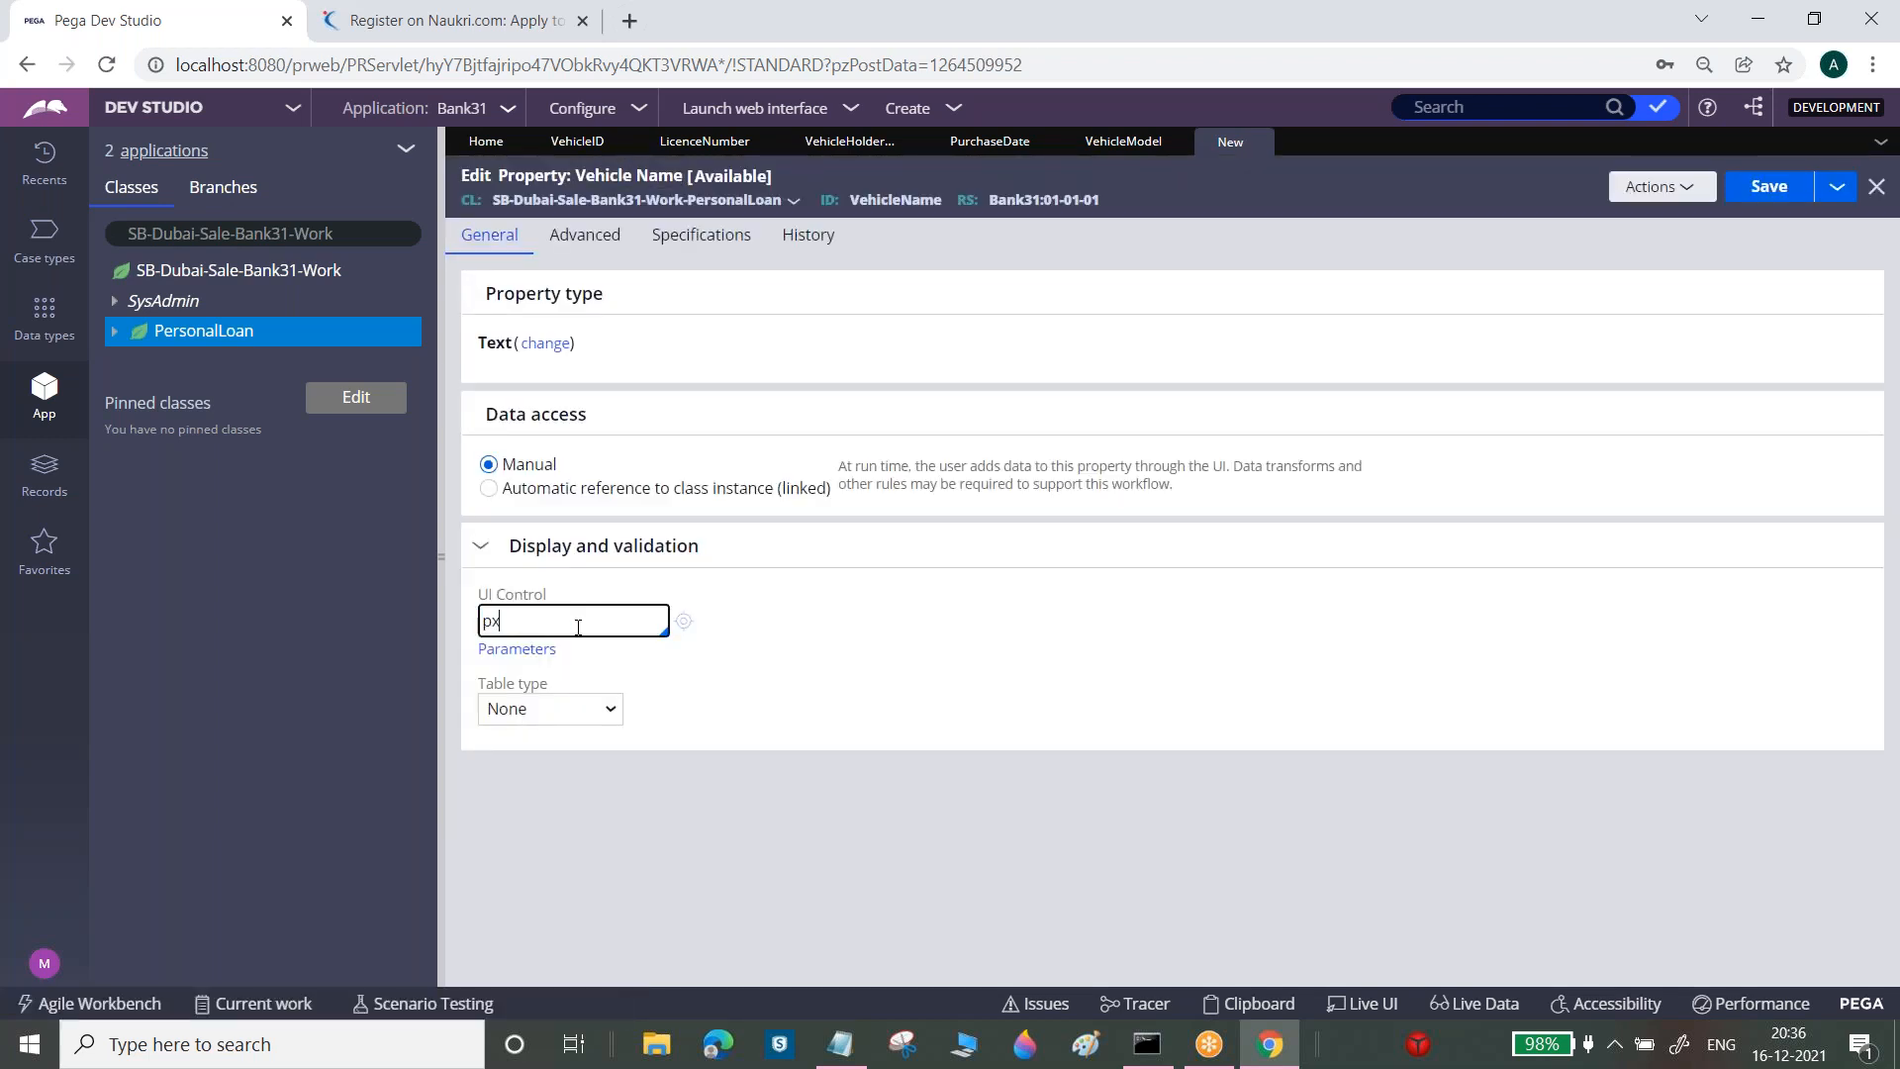
type("drop")
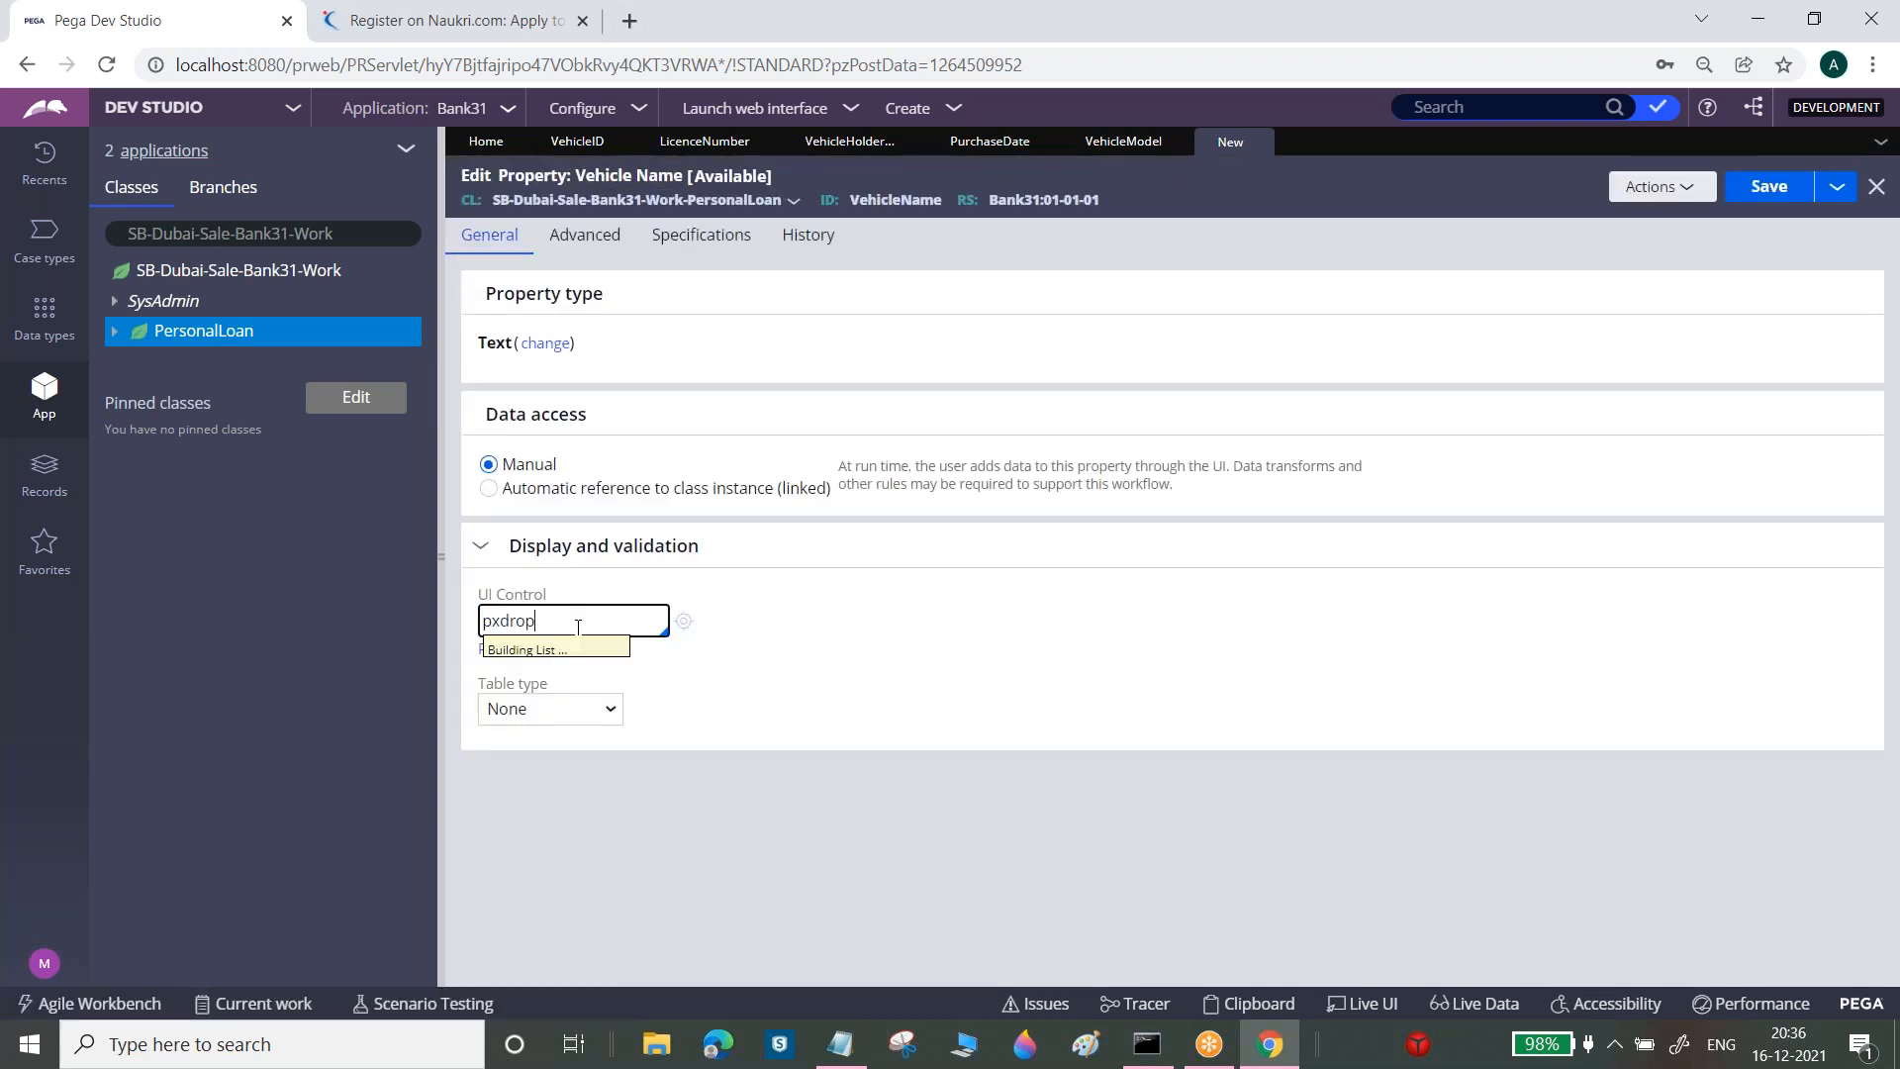
left_click(549, 404)
left_click(586, 709)
left_click(565, 762)
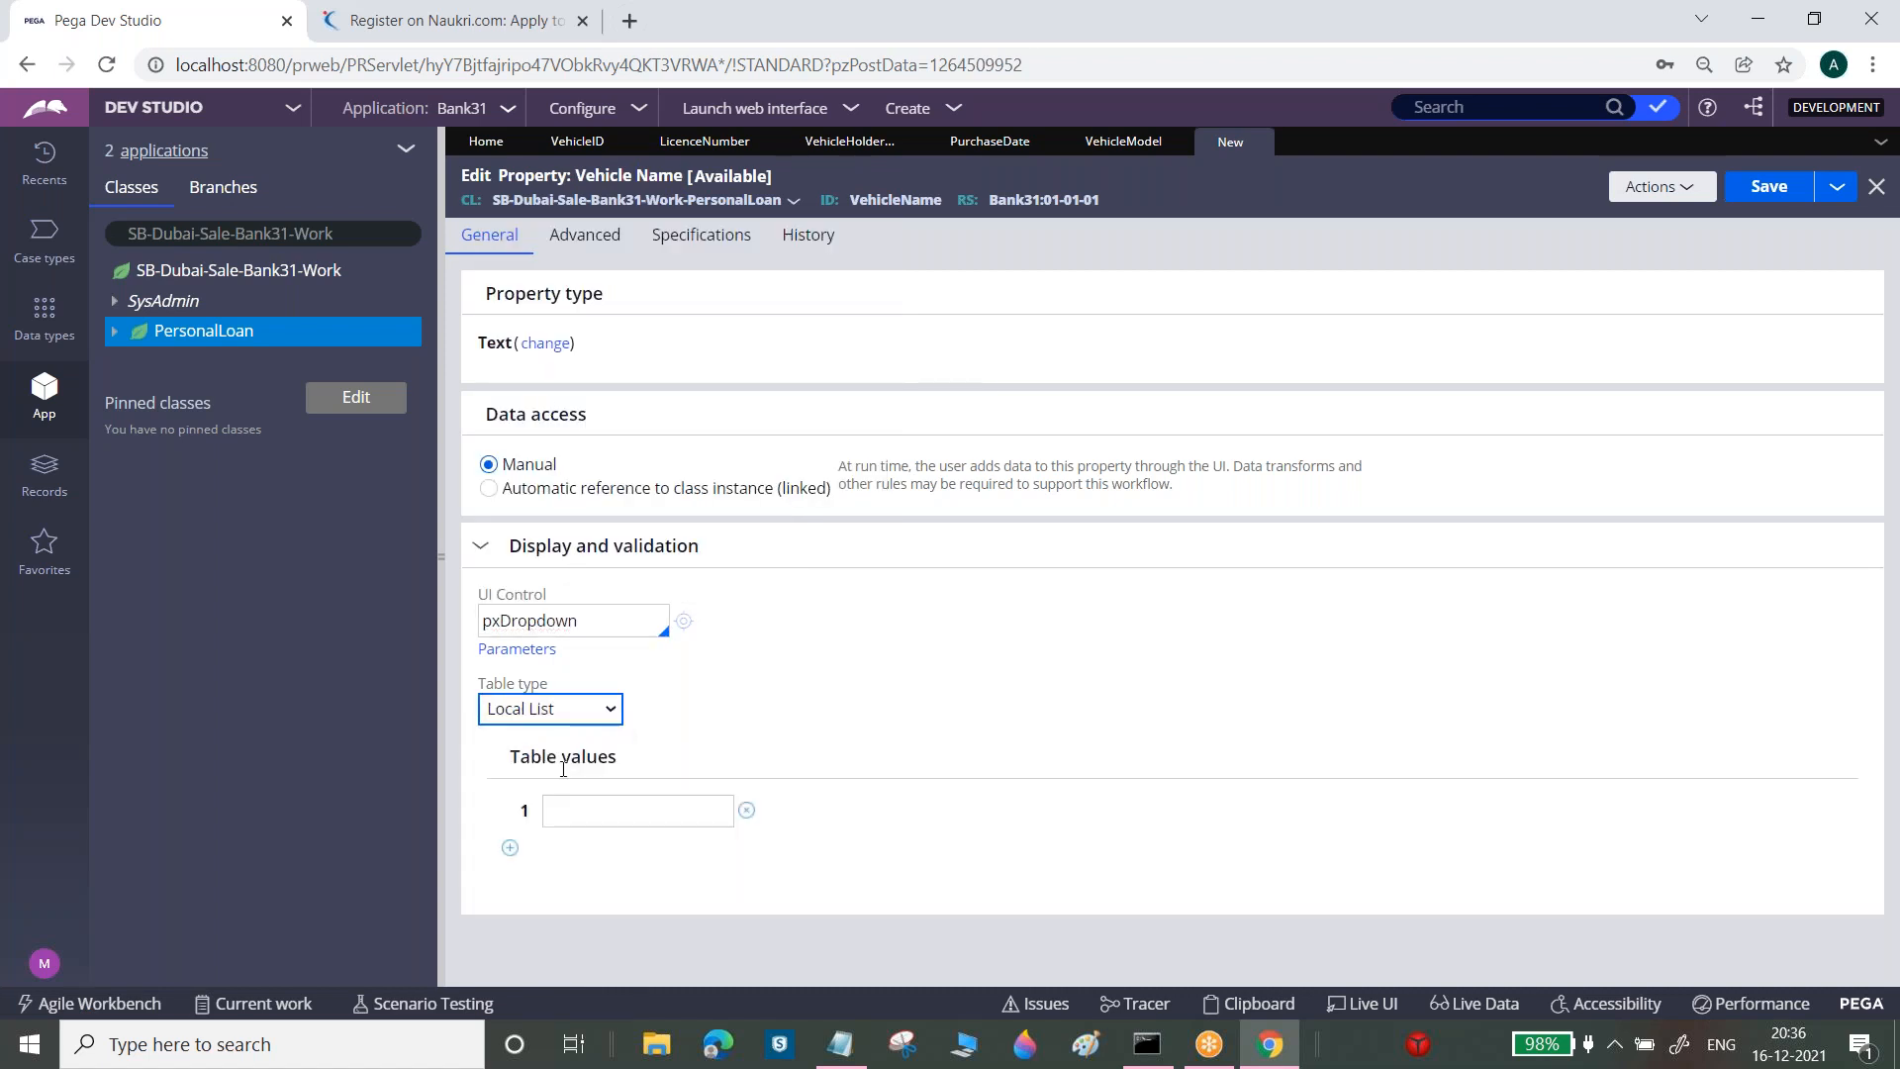
Enter the list values --Select--, HERO, HONDA, TVS and BAJAJ, then save
left_click(578, 809)
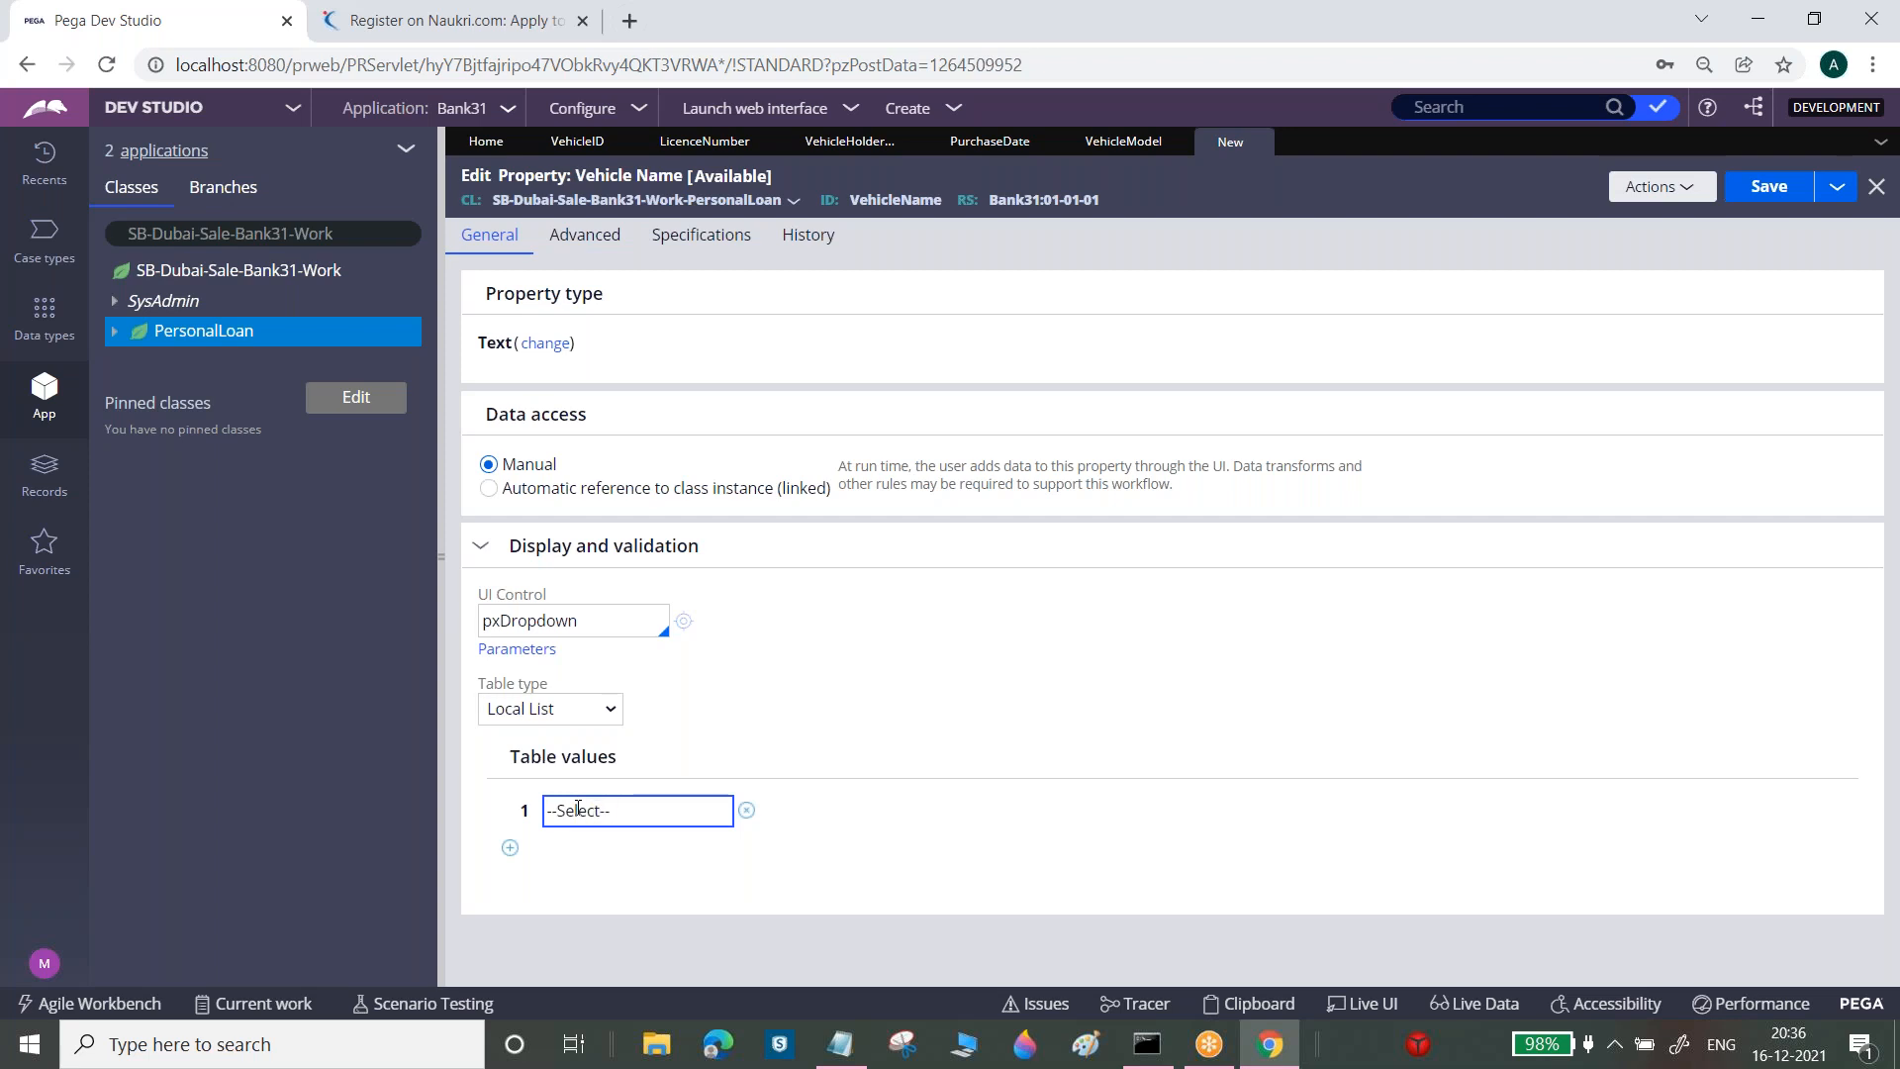
left_click(510, 847)
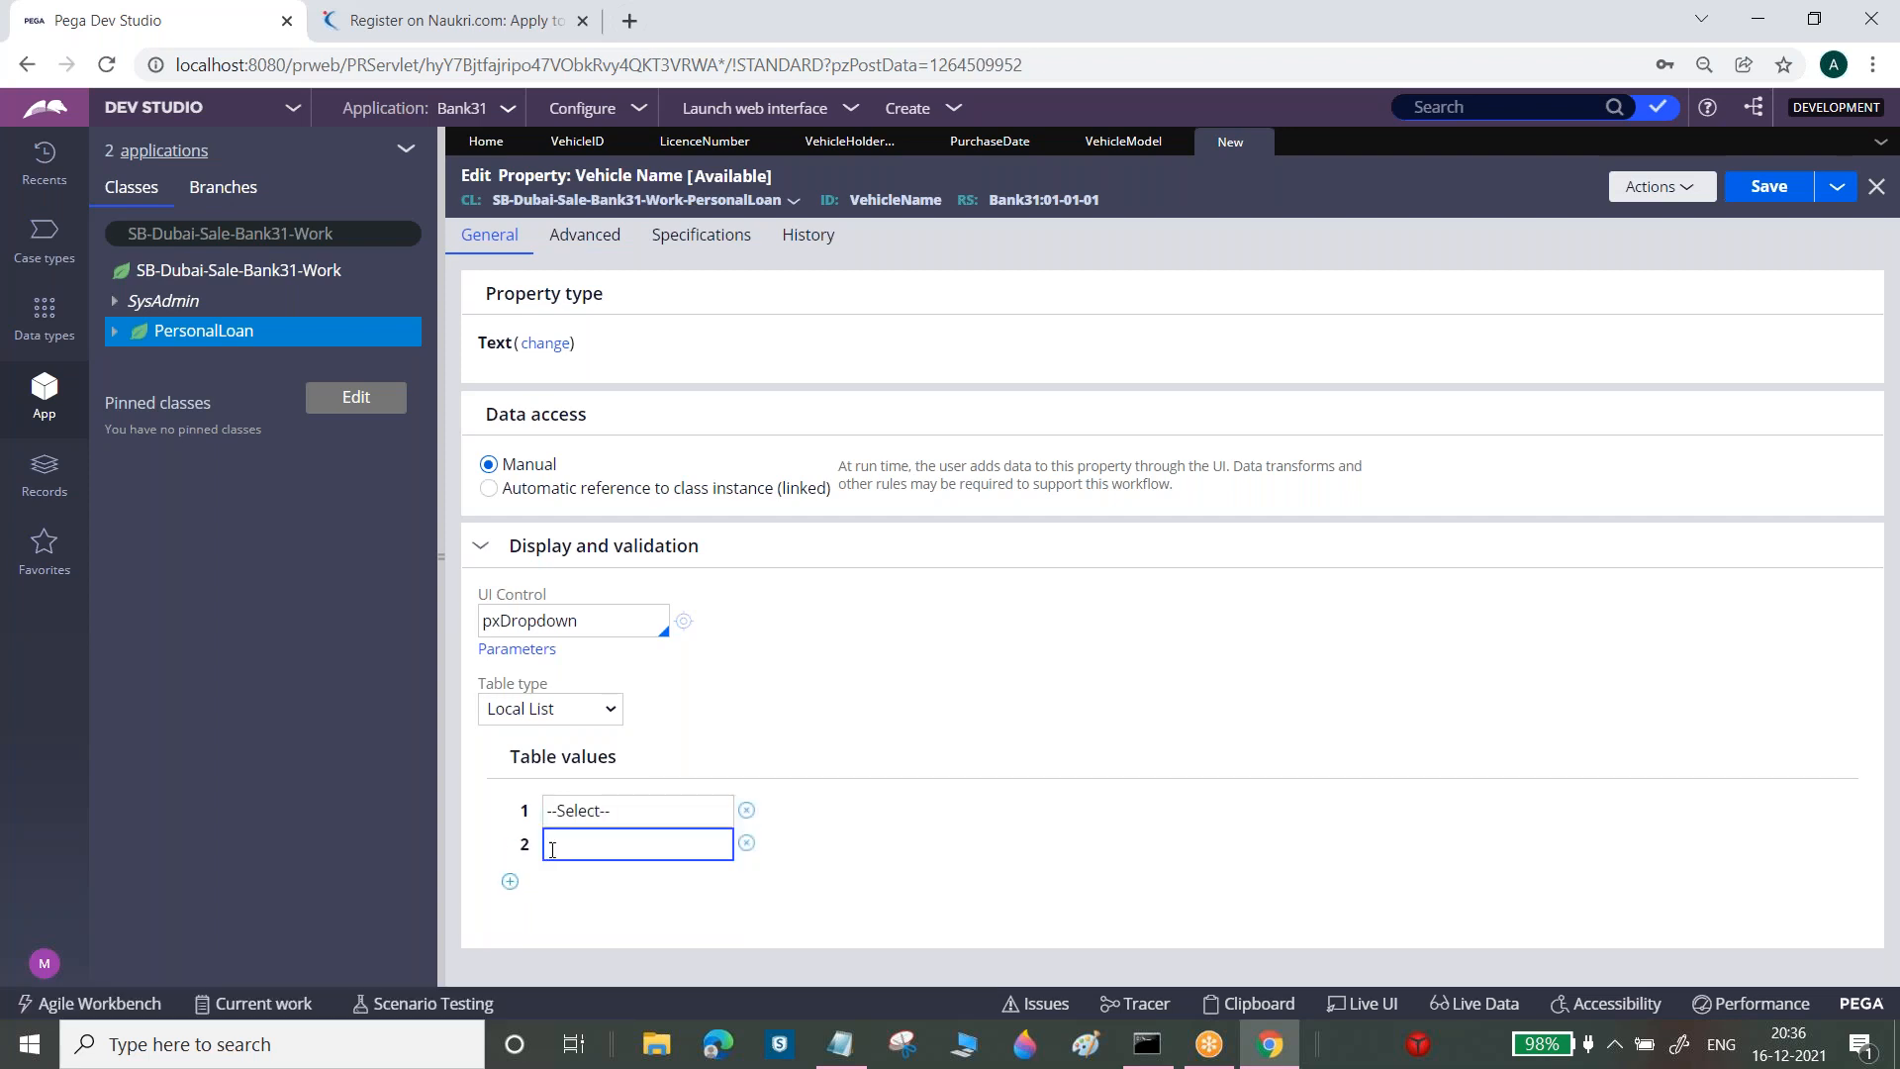
key("Caps_Lock")
type("HERO")
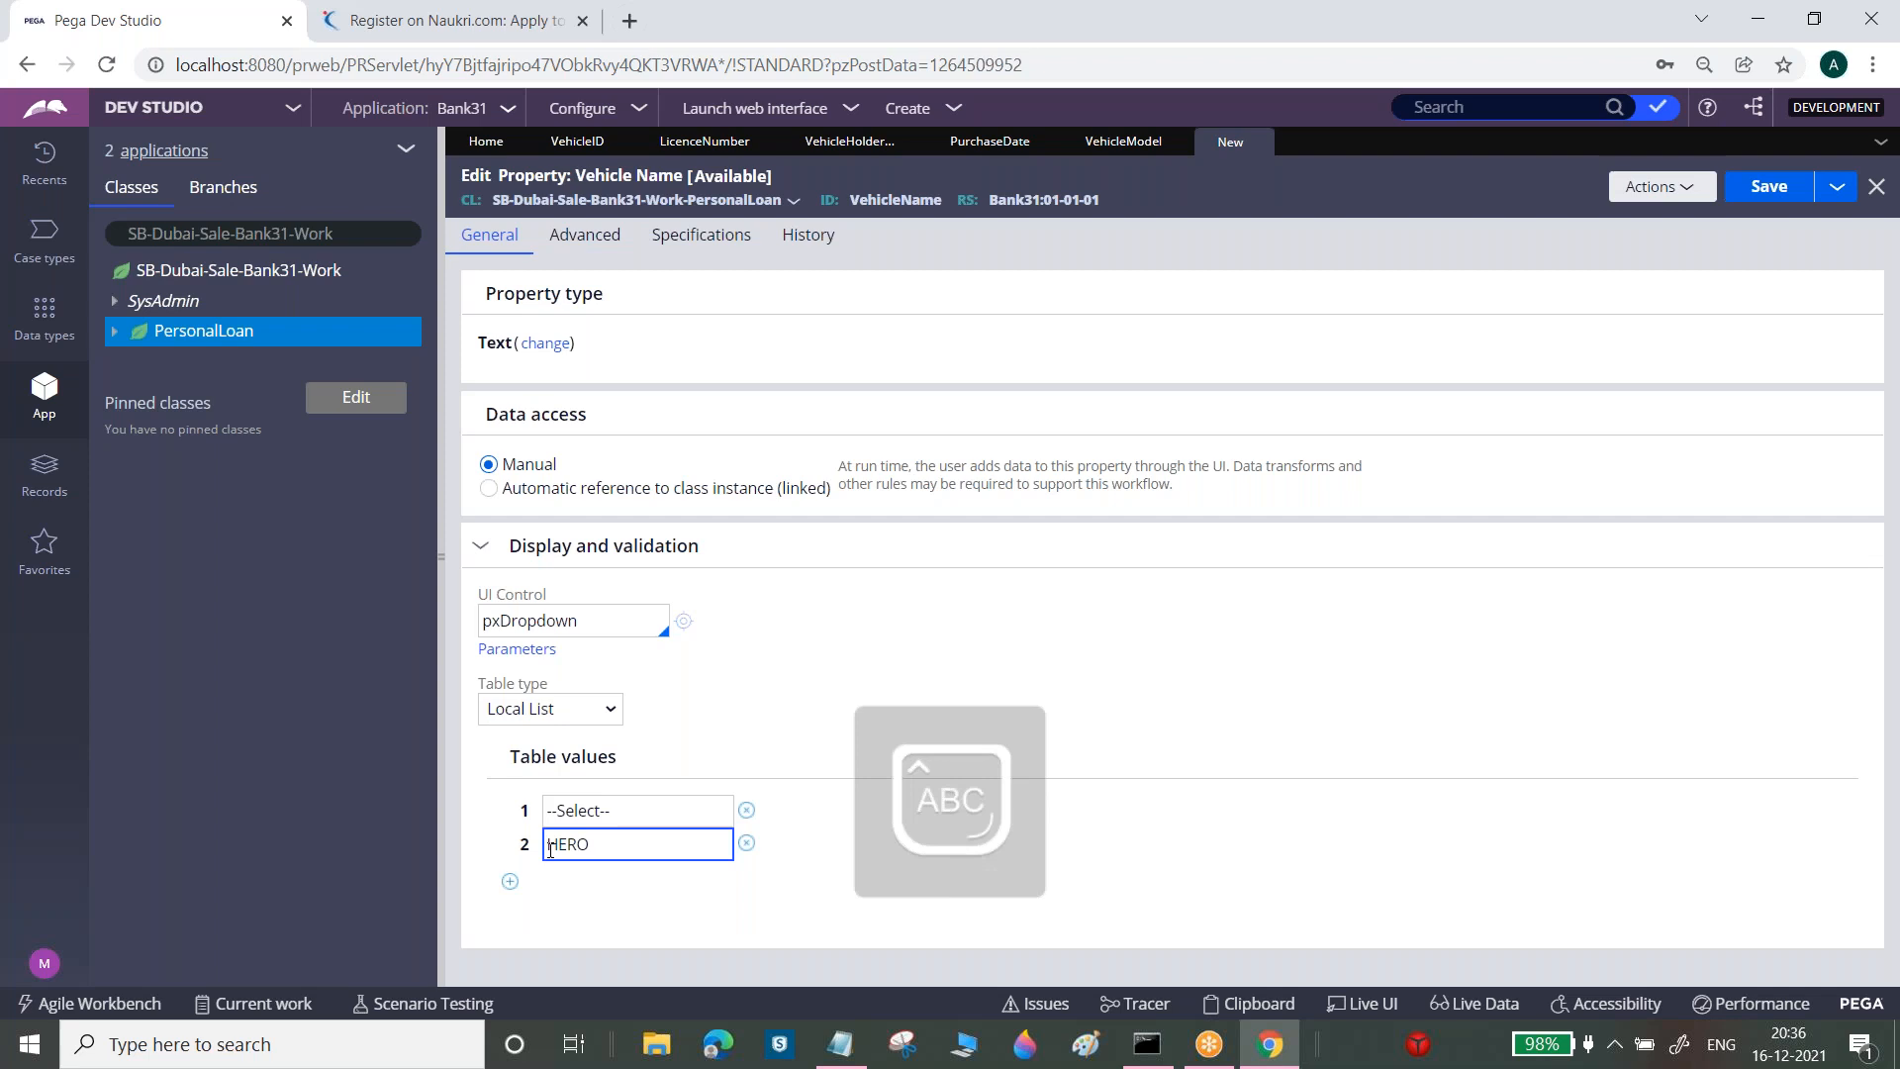
key("Tab")
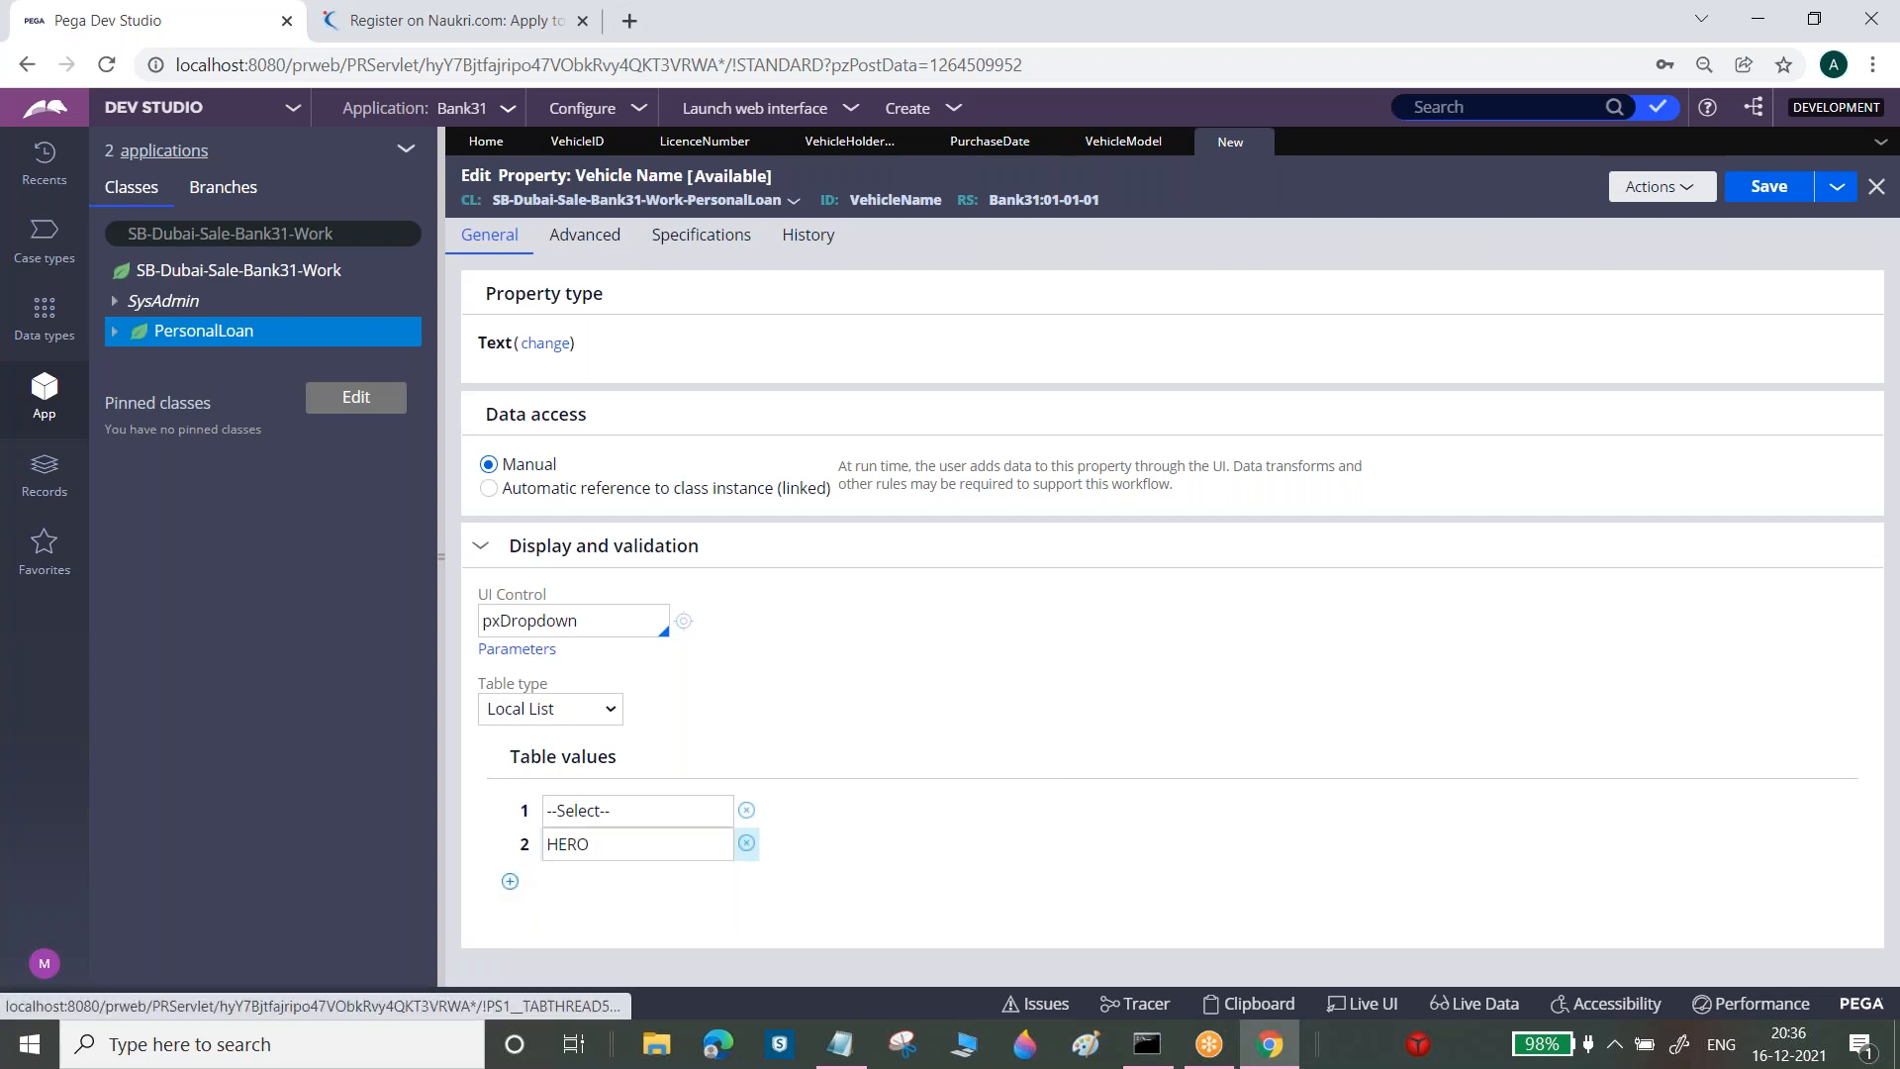
left_click(510, 881)
type("HONDA")
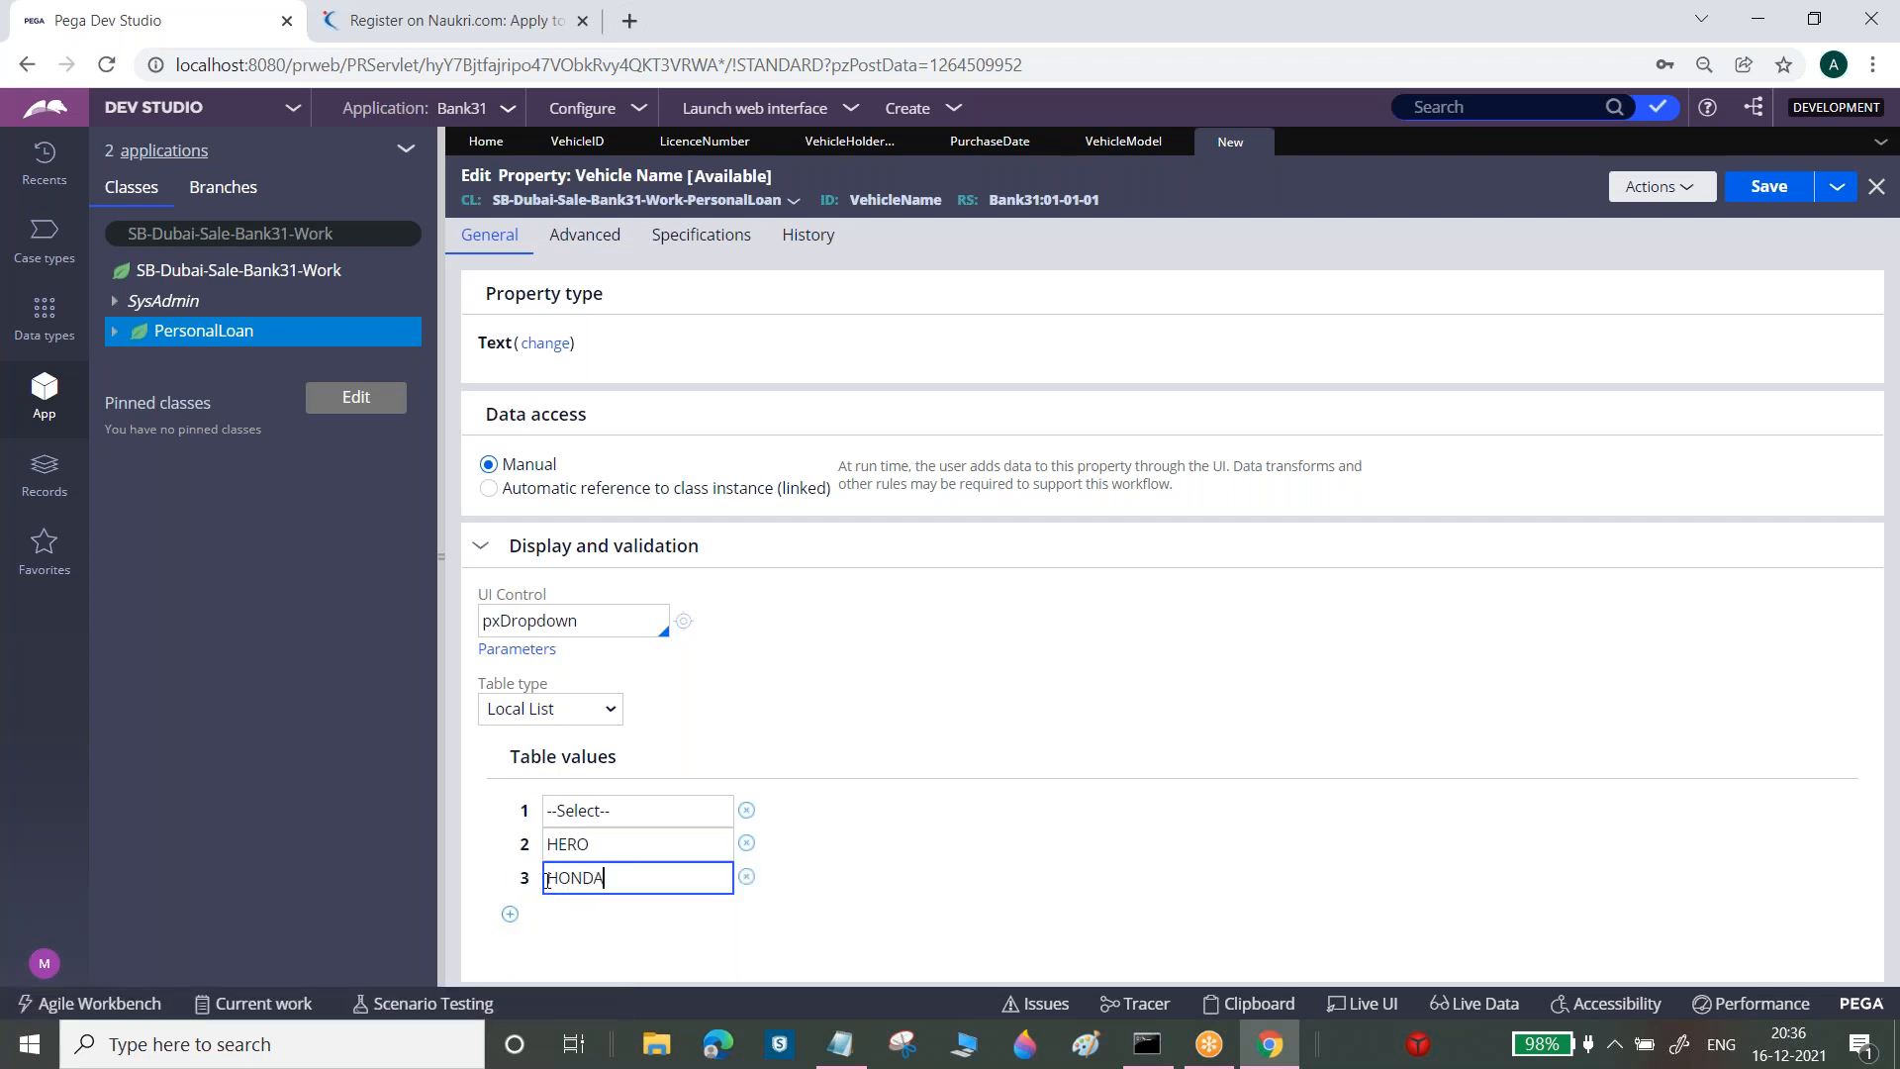
left_click(511, 915)
type("TVS")
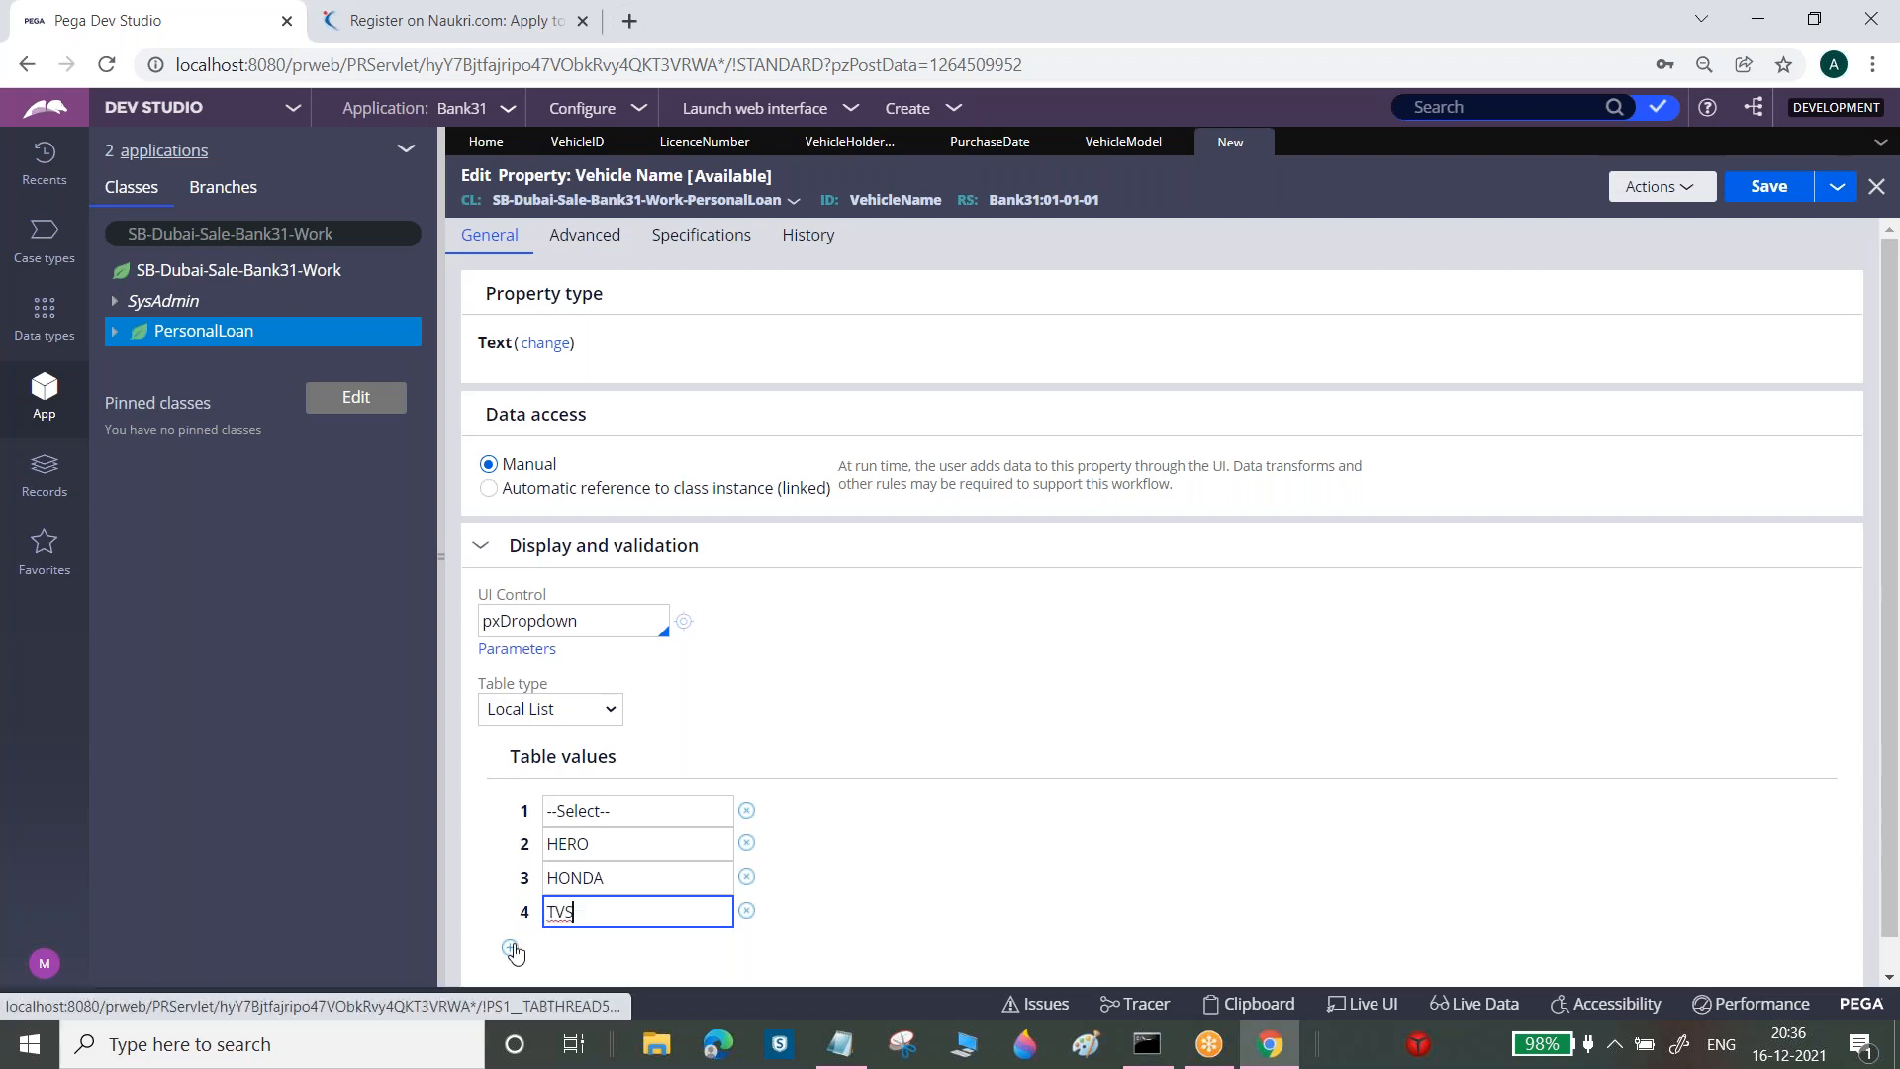
left_click(511, 949)
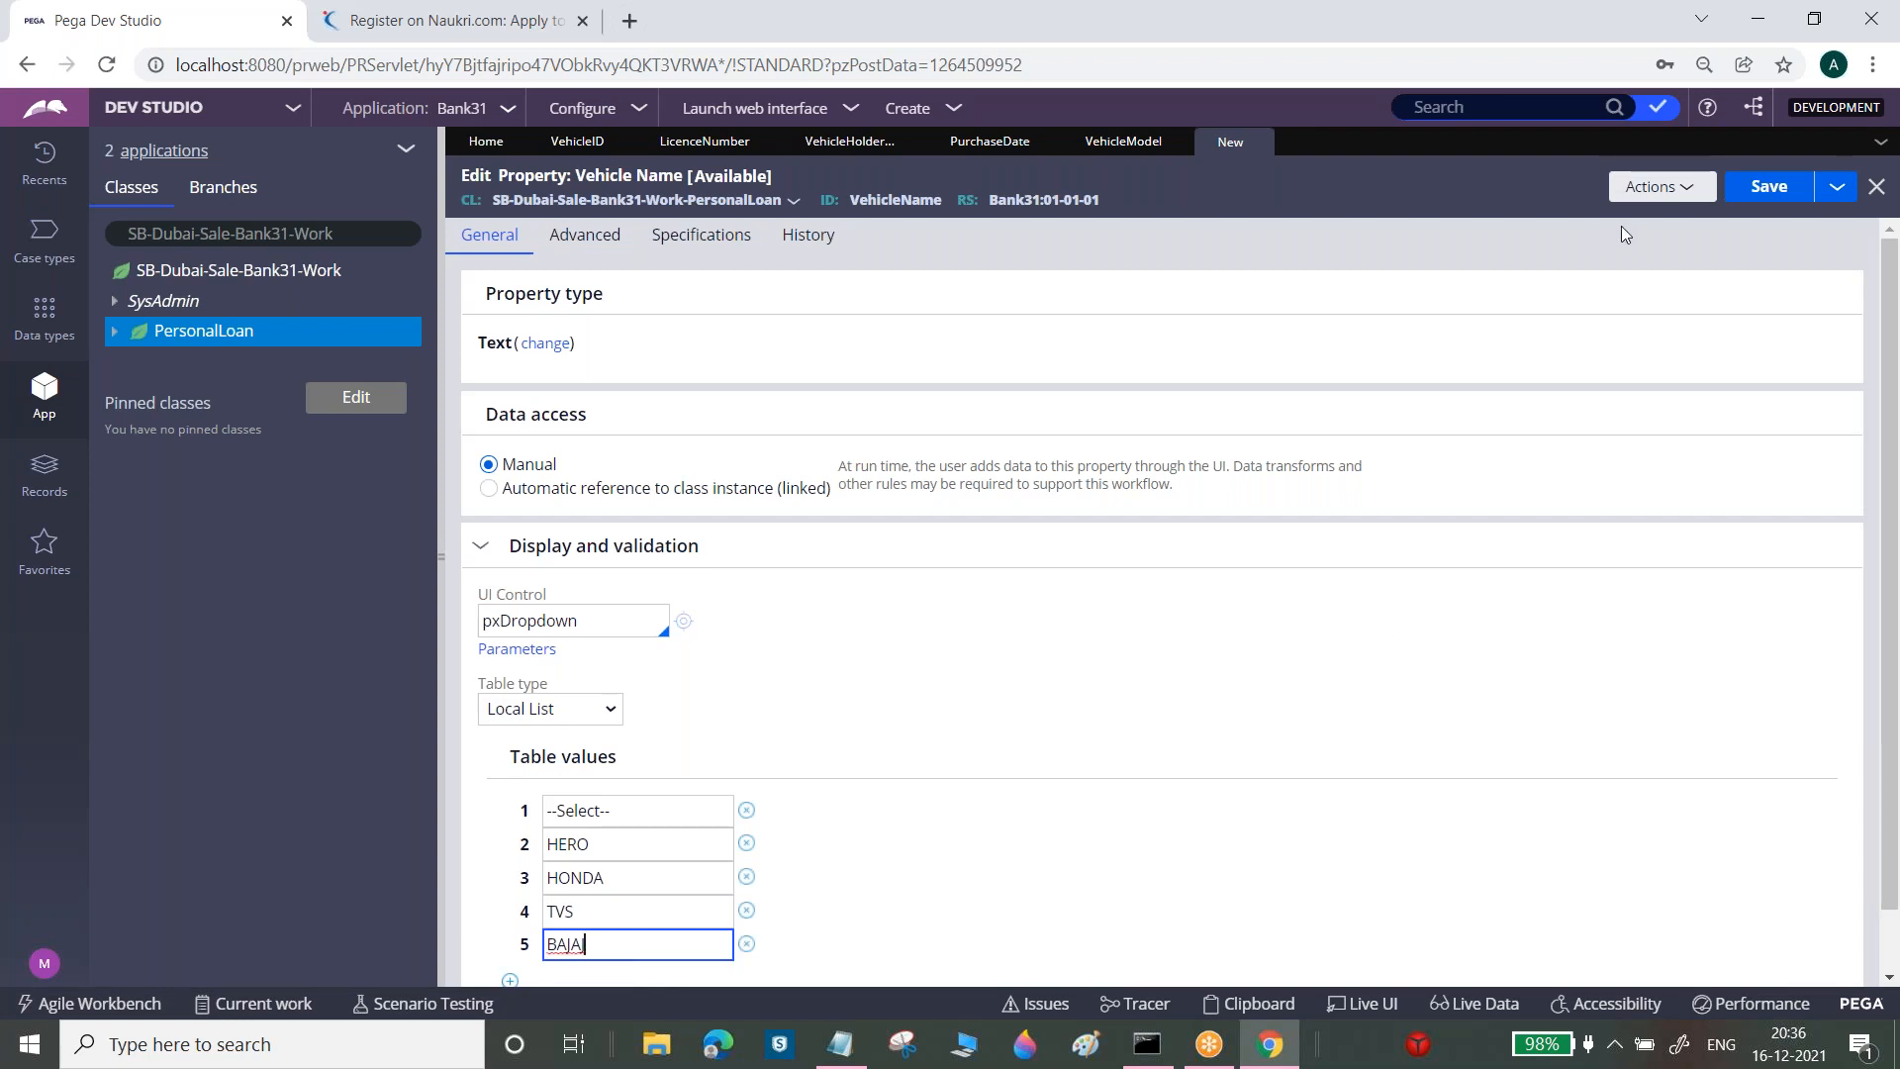
left_click(1748, 197)
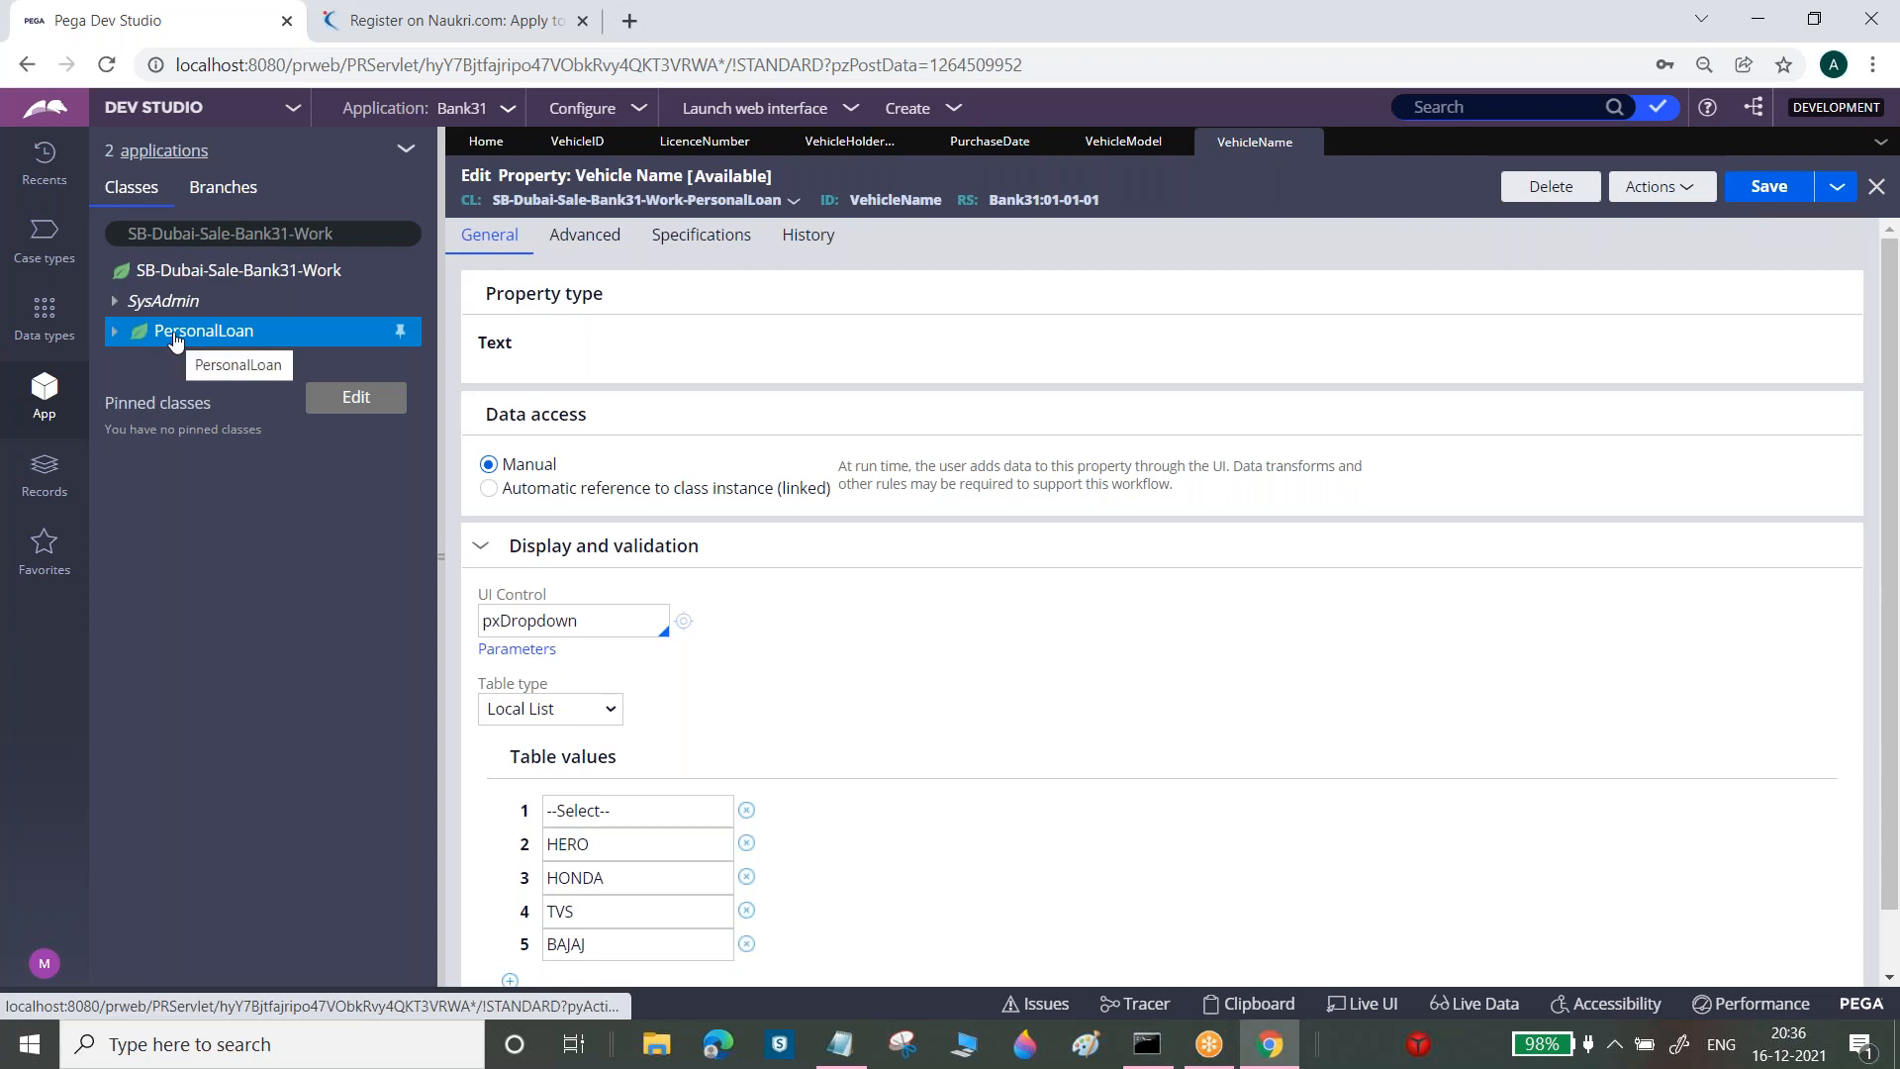
Create and open a new Insurance Type property in PersonalLoan
right_click(175, 339)
mouse_move(325, 374)
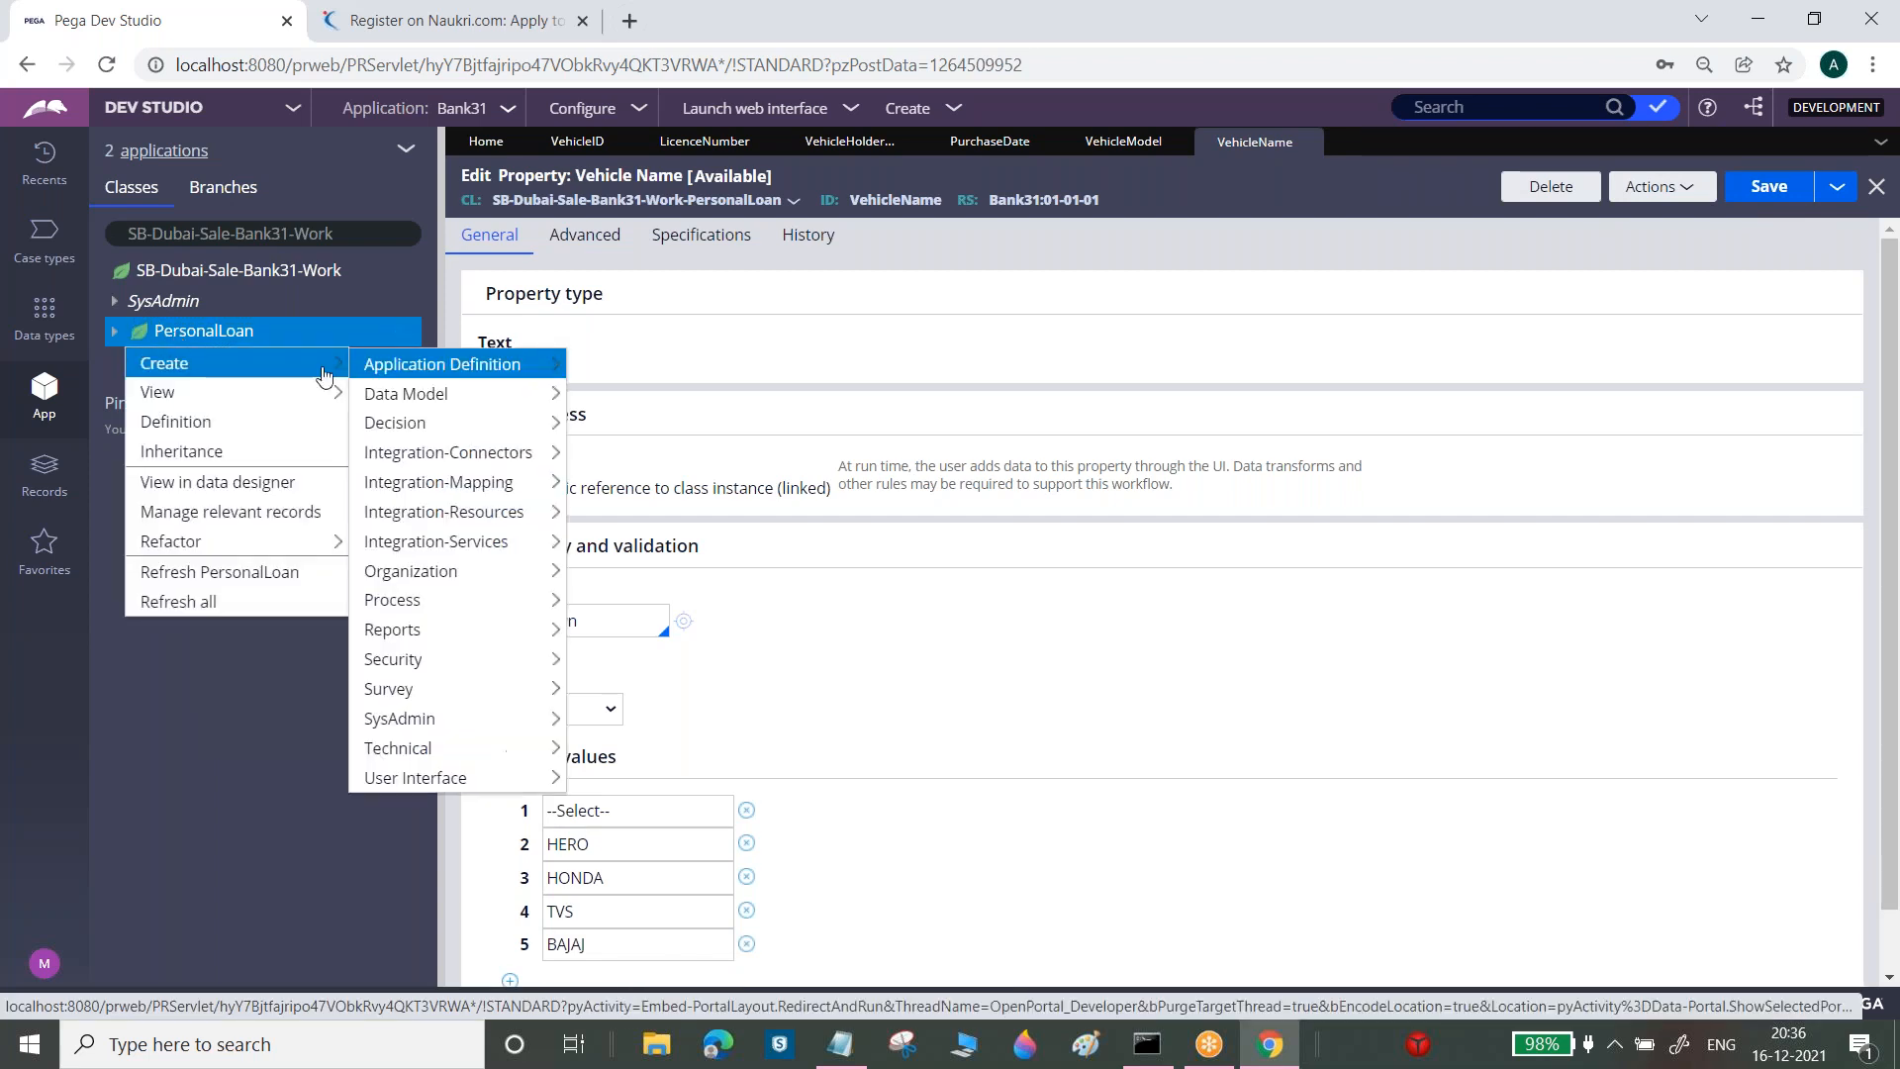
mouse_move(475, 396)
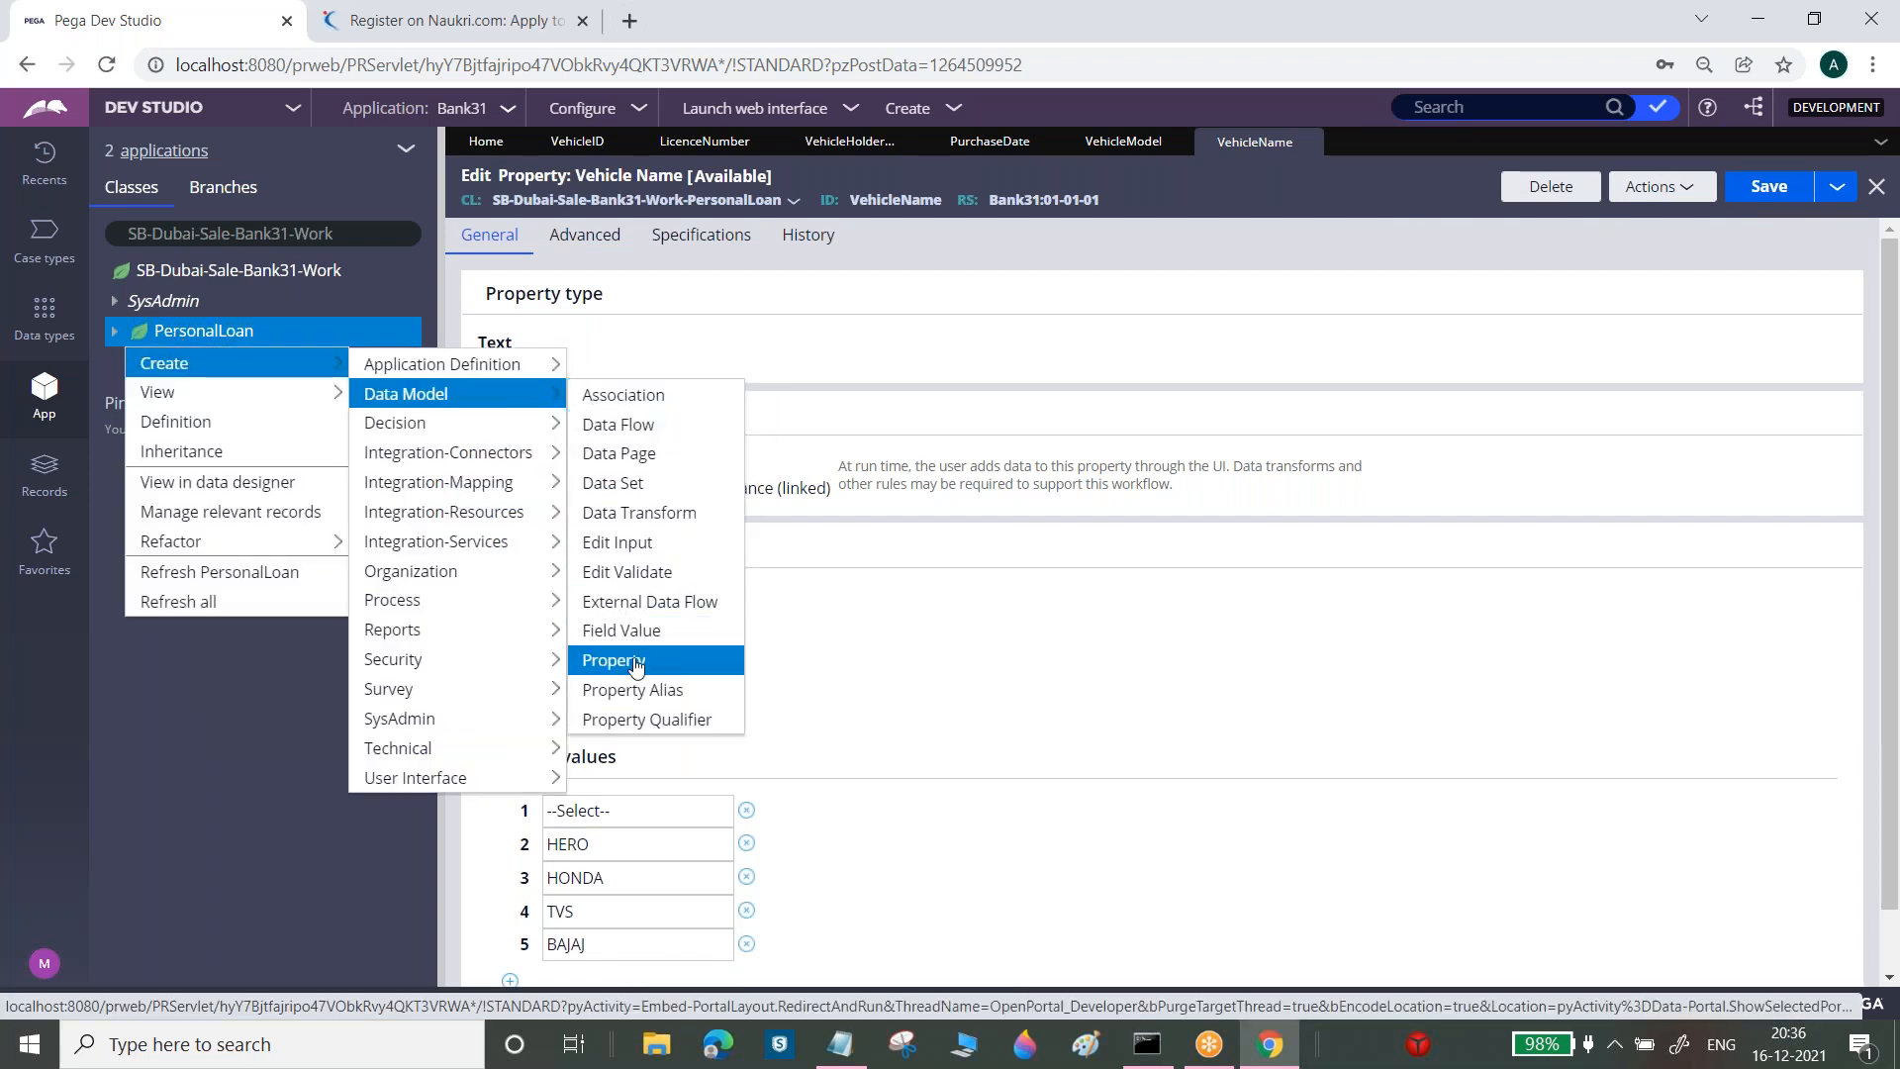
left_click(636, 670)
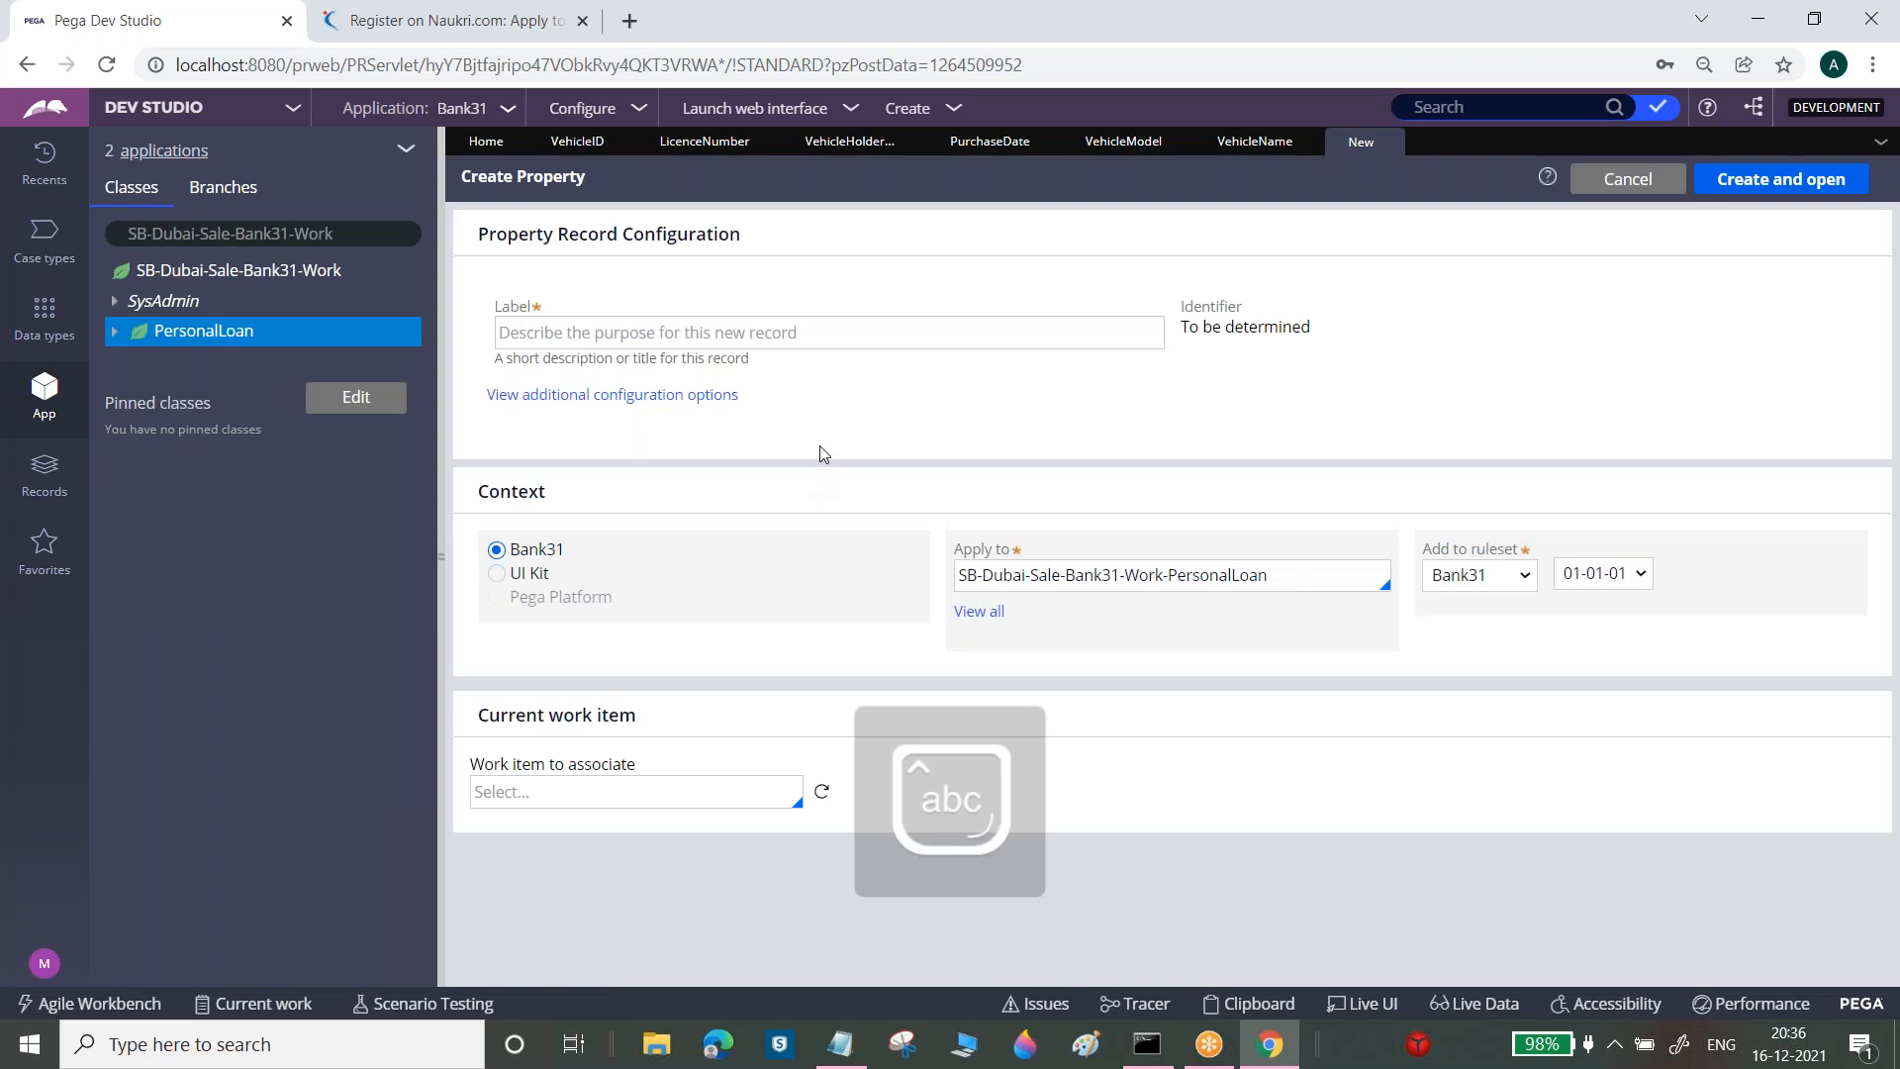
left_click(921, 330)
type("Ins")
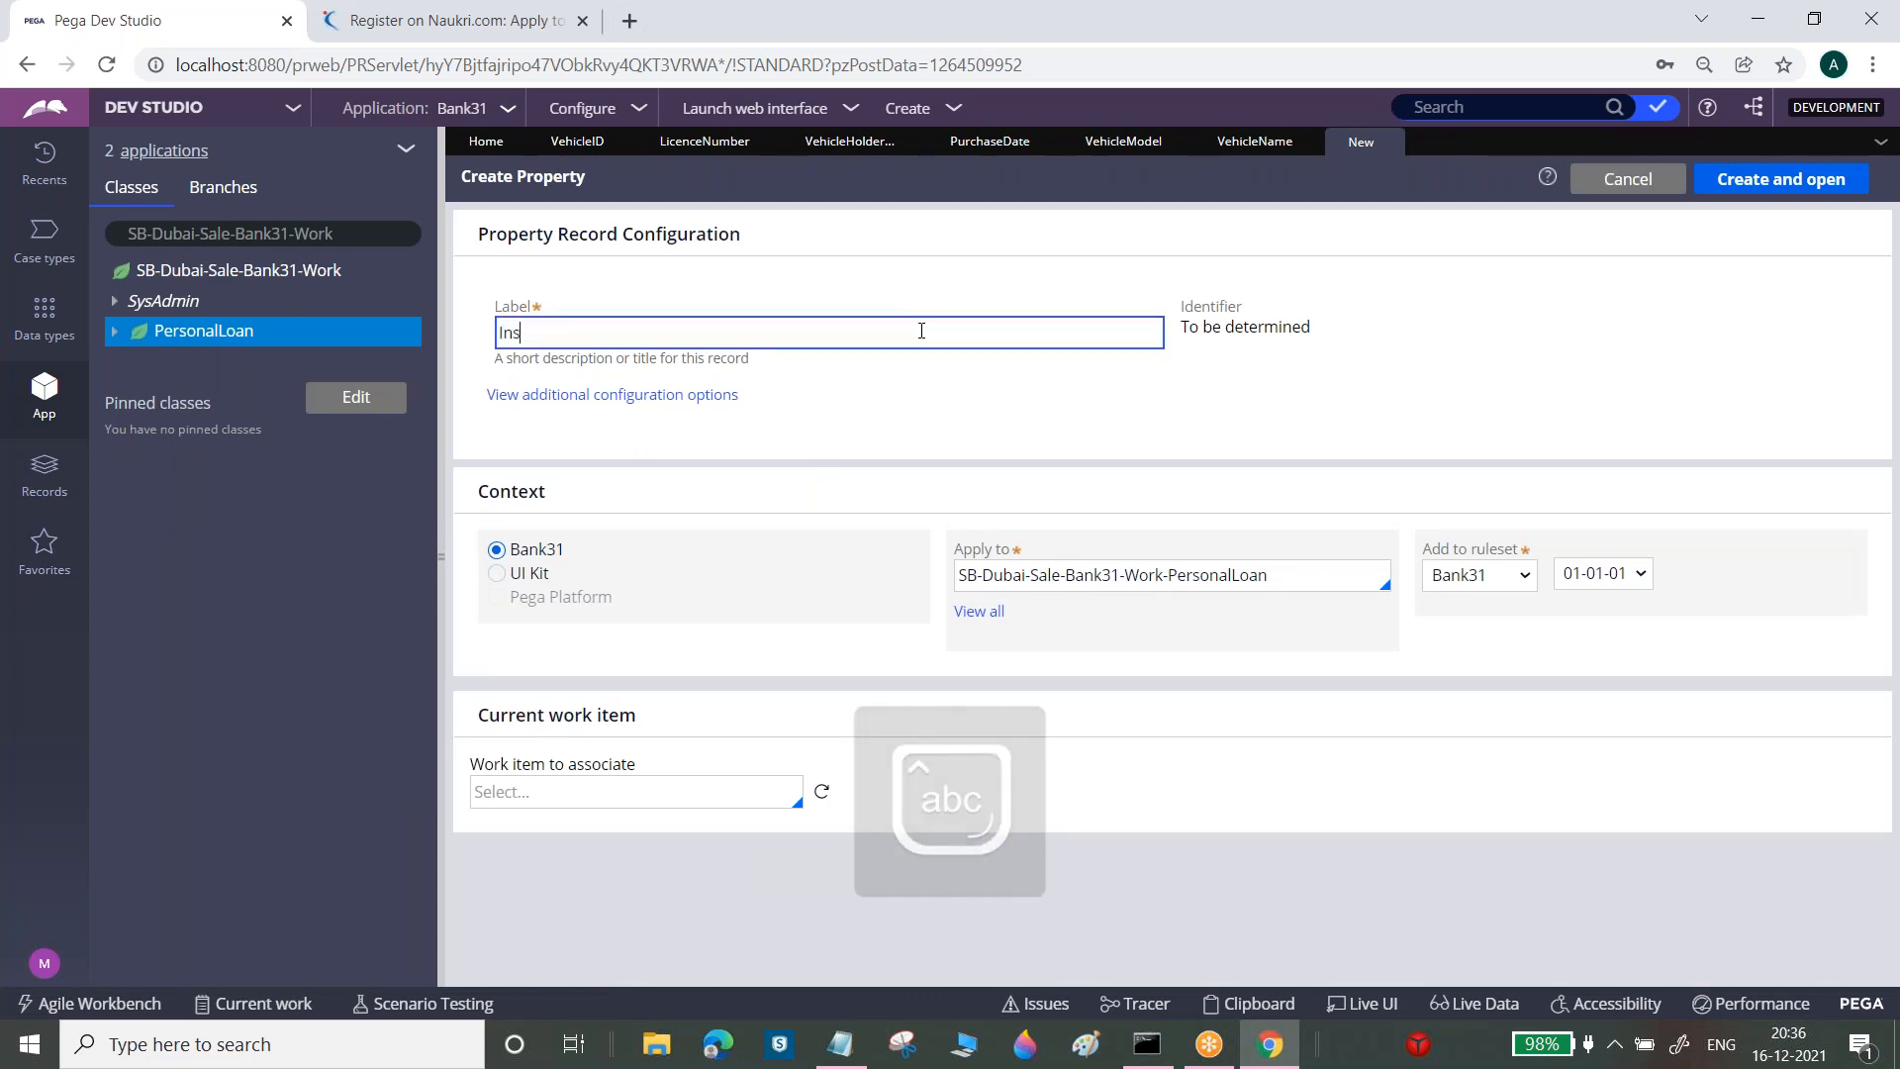
type("urancev ")
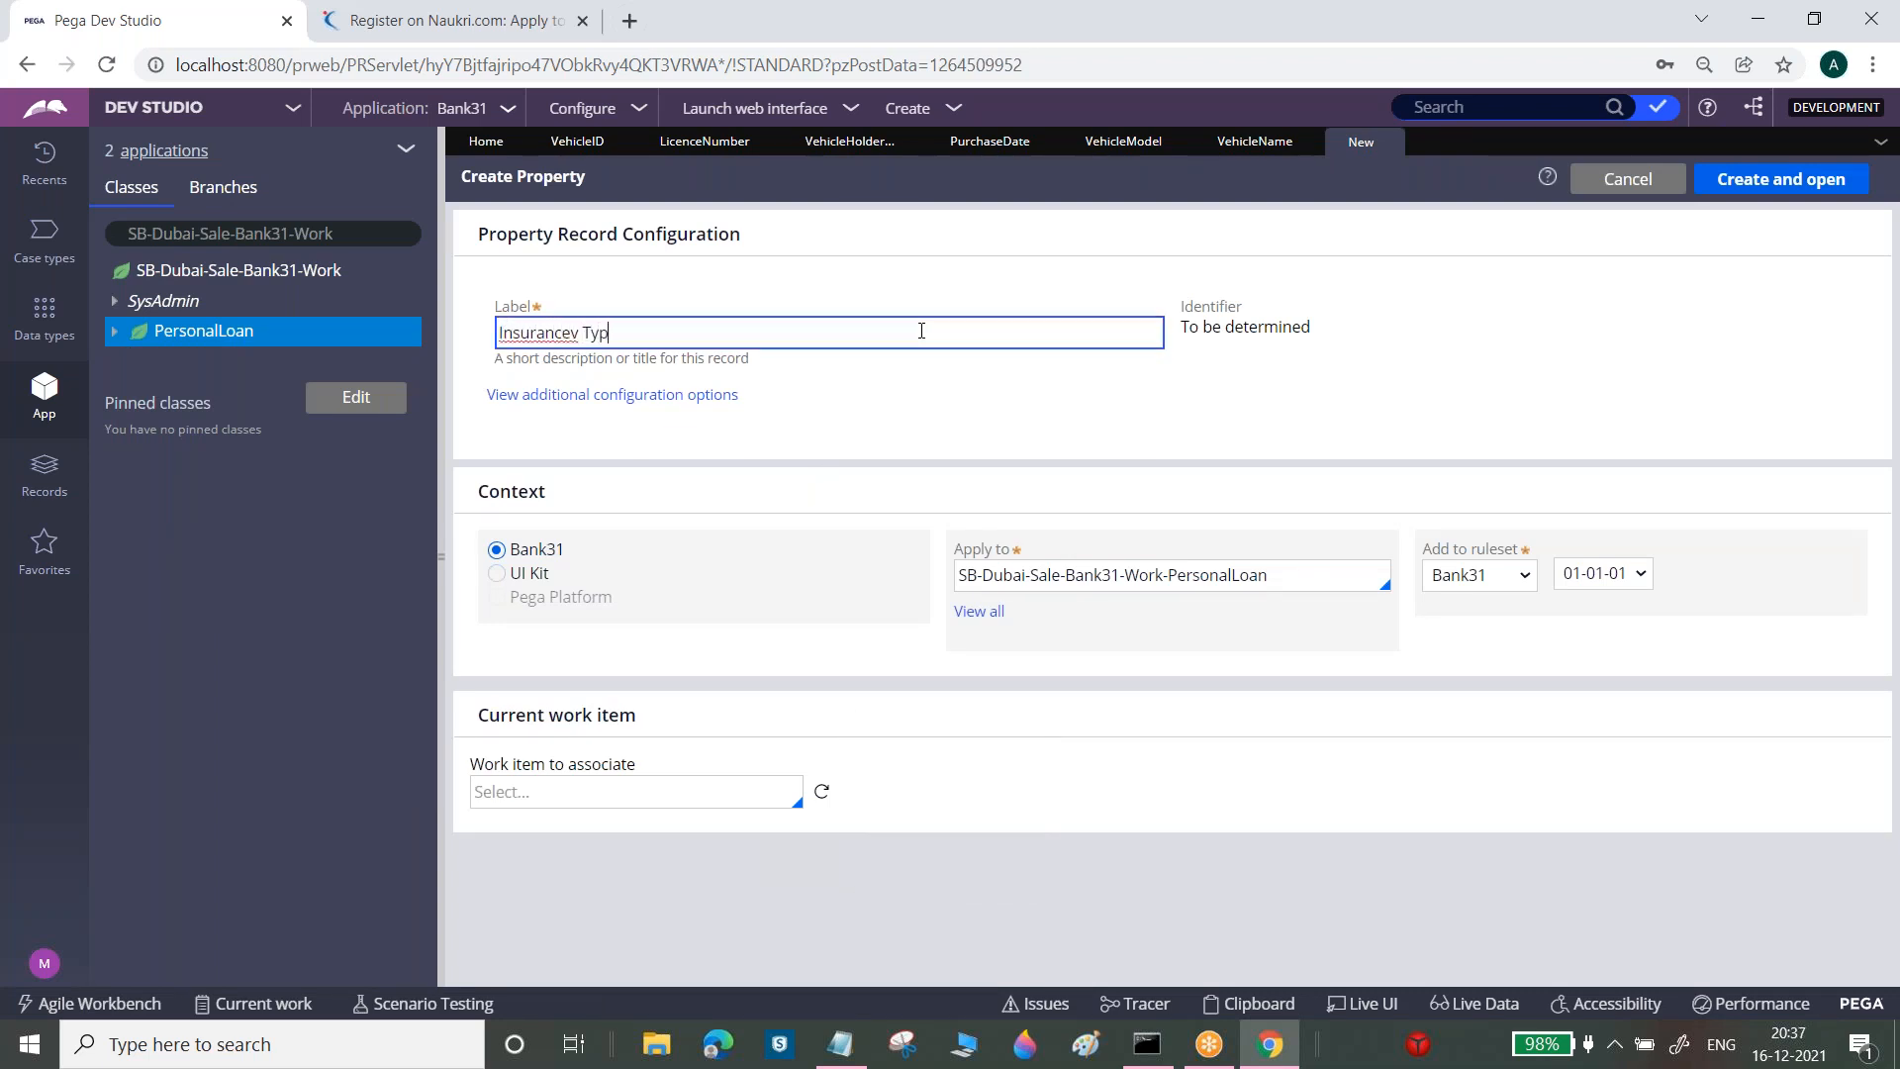
type("Ty")
key("BackSpace")
key("BackSpace")
key("BackSpace")
left_click(1781, 179)
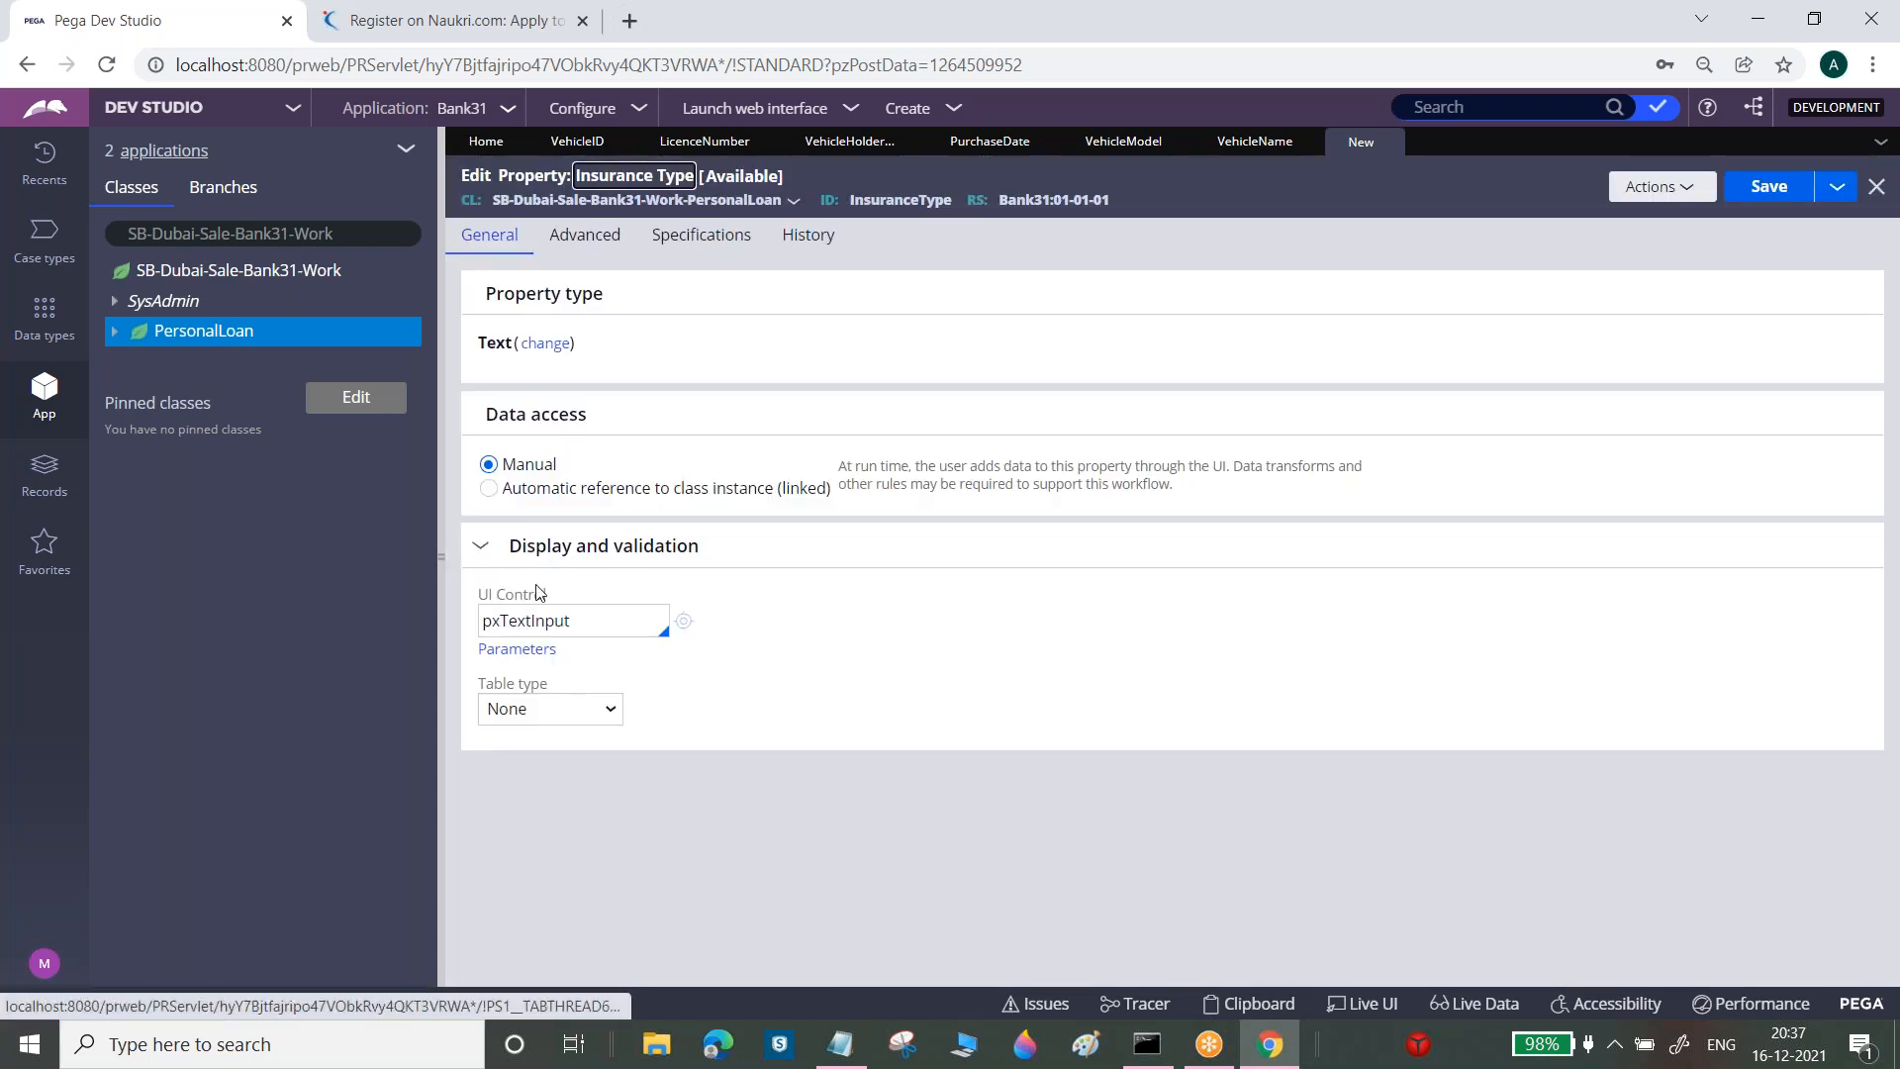
Set Insurance Type to pxRadioButtons with a Local List of Yes and No, and save
double_click(571, 623)
type("pxradio")
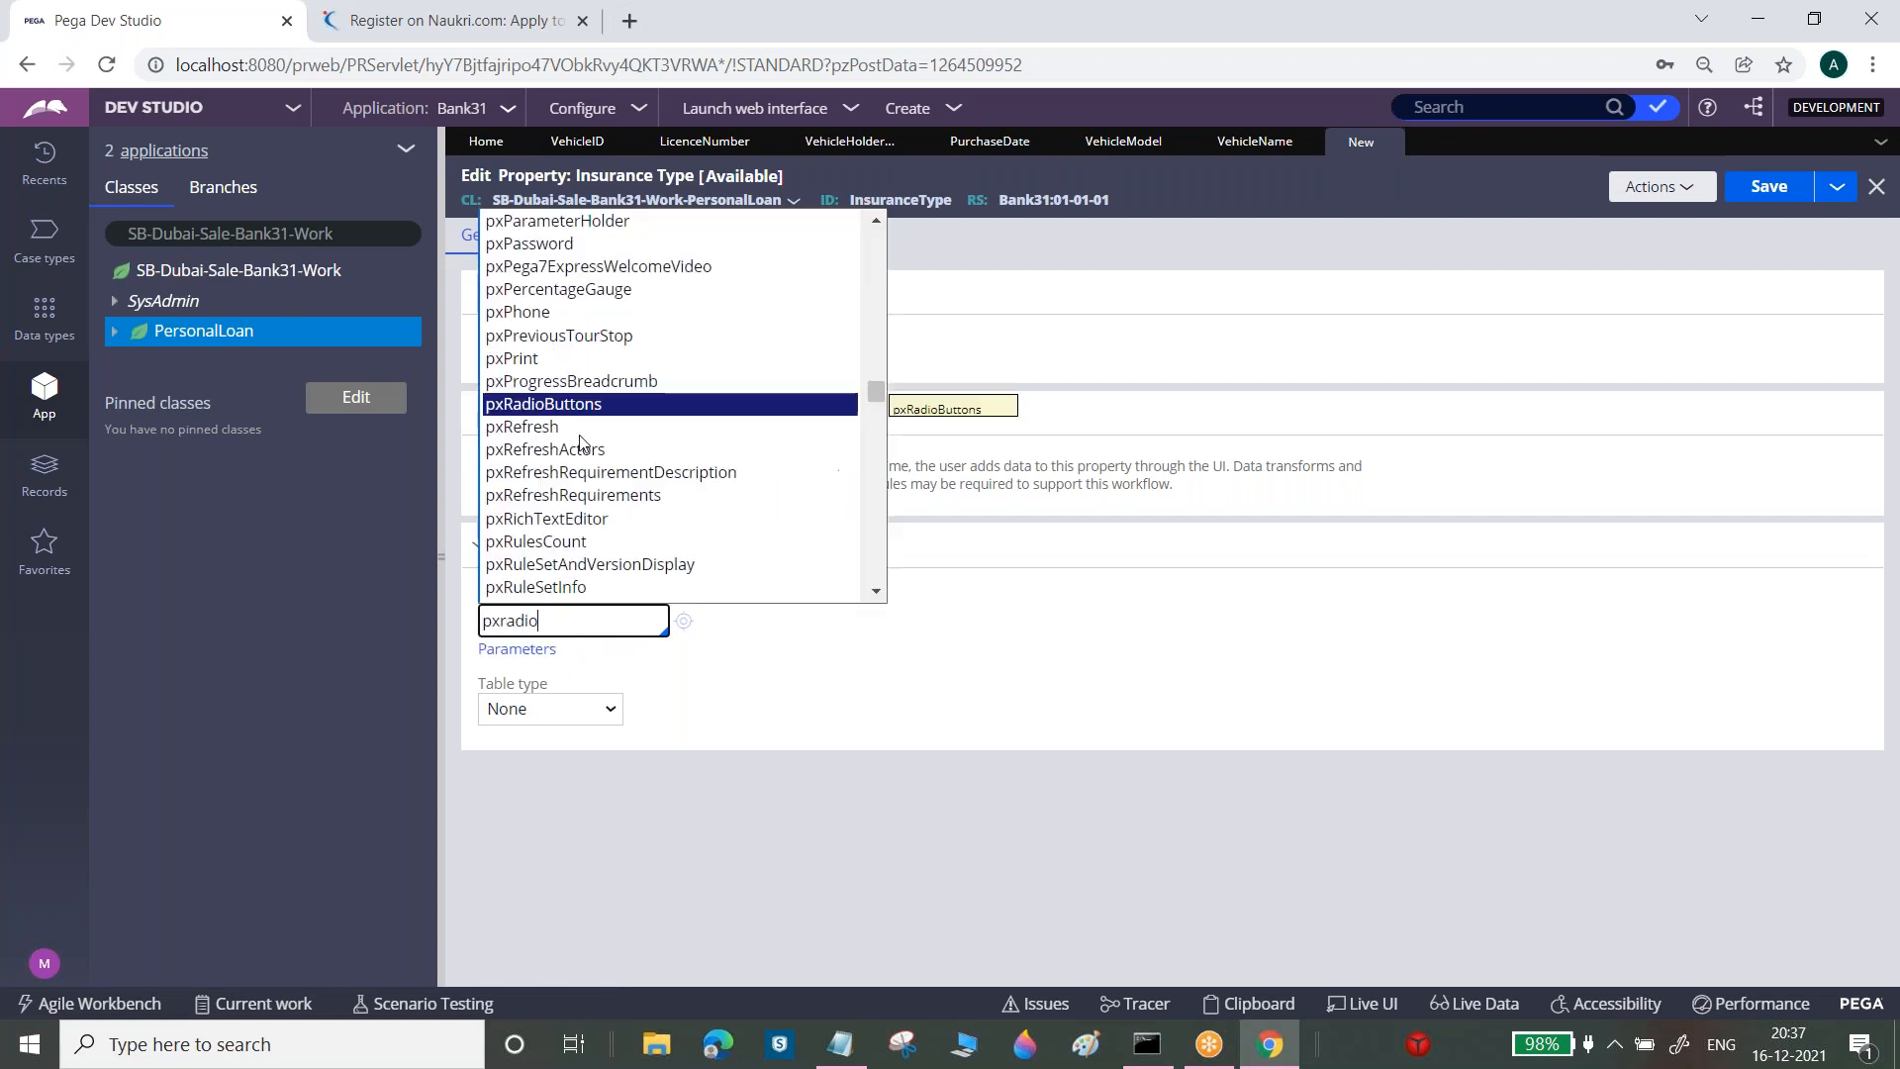
left_click(580, 406)
left_click(554, 709)
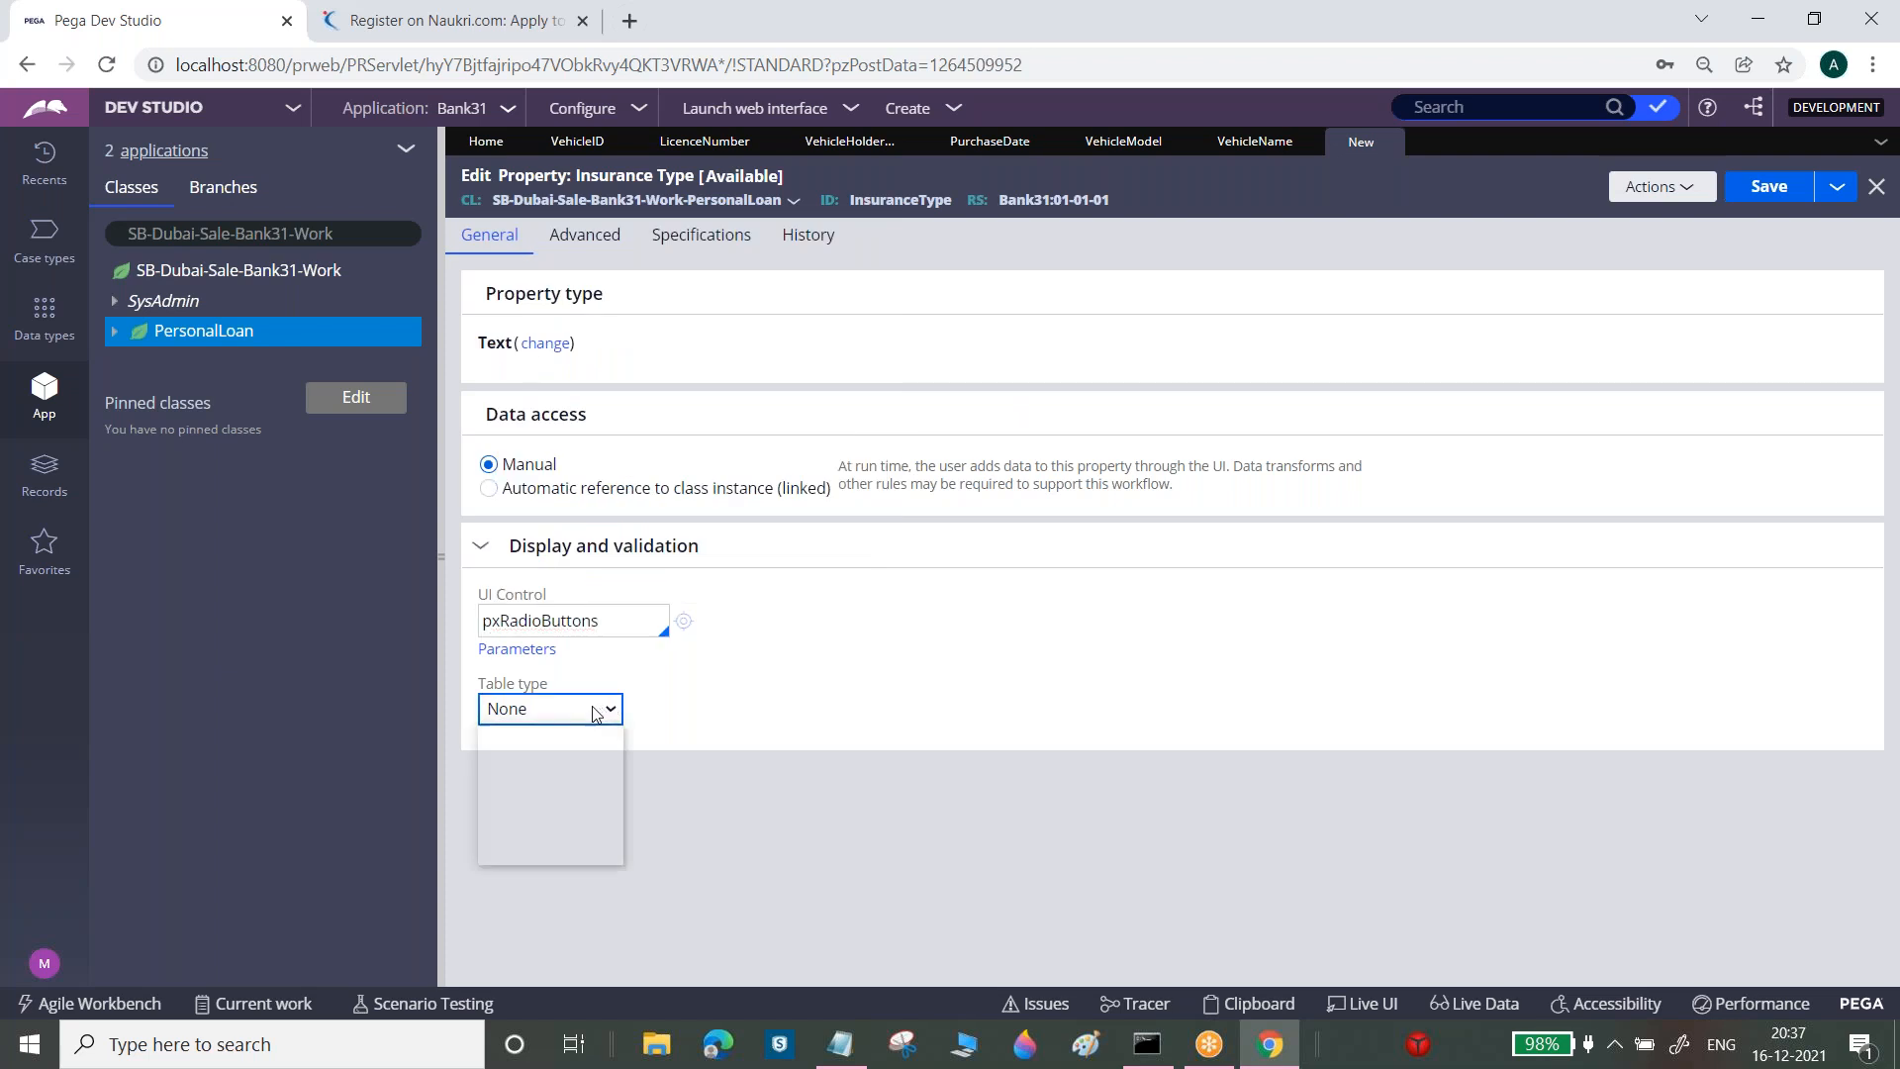
left_click(560, 764)
left_click(564, 809)
type("Yes")
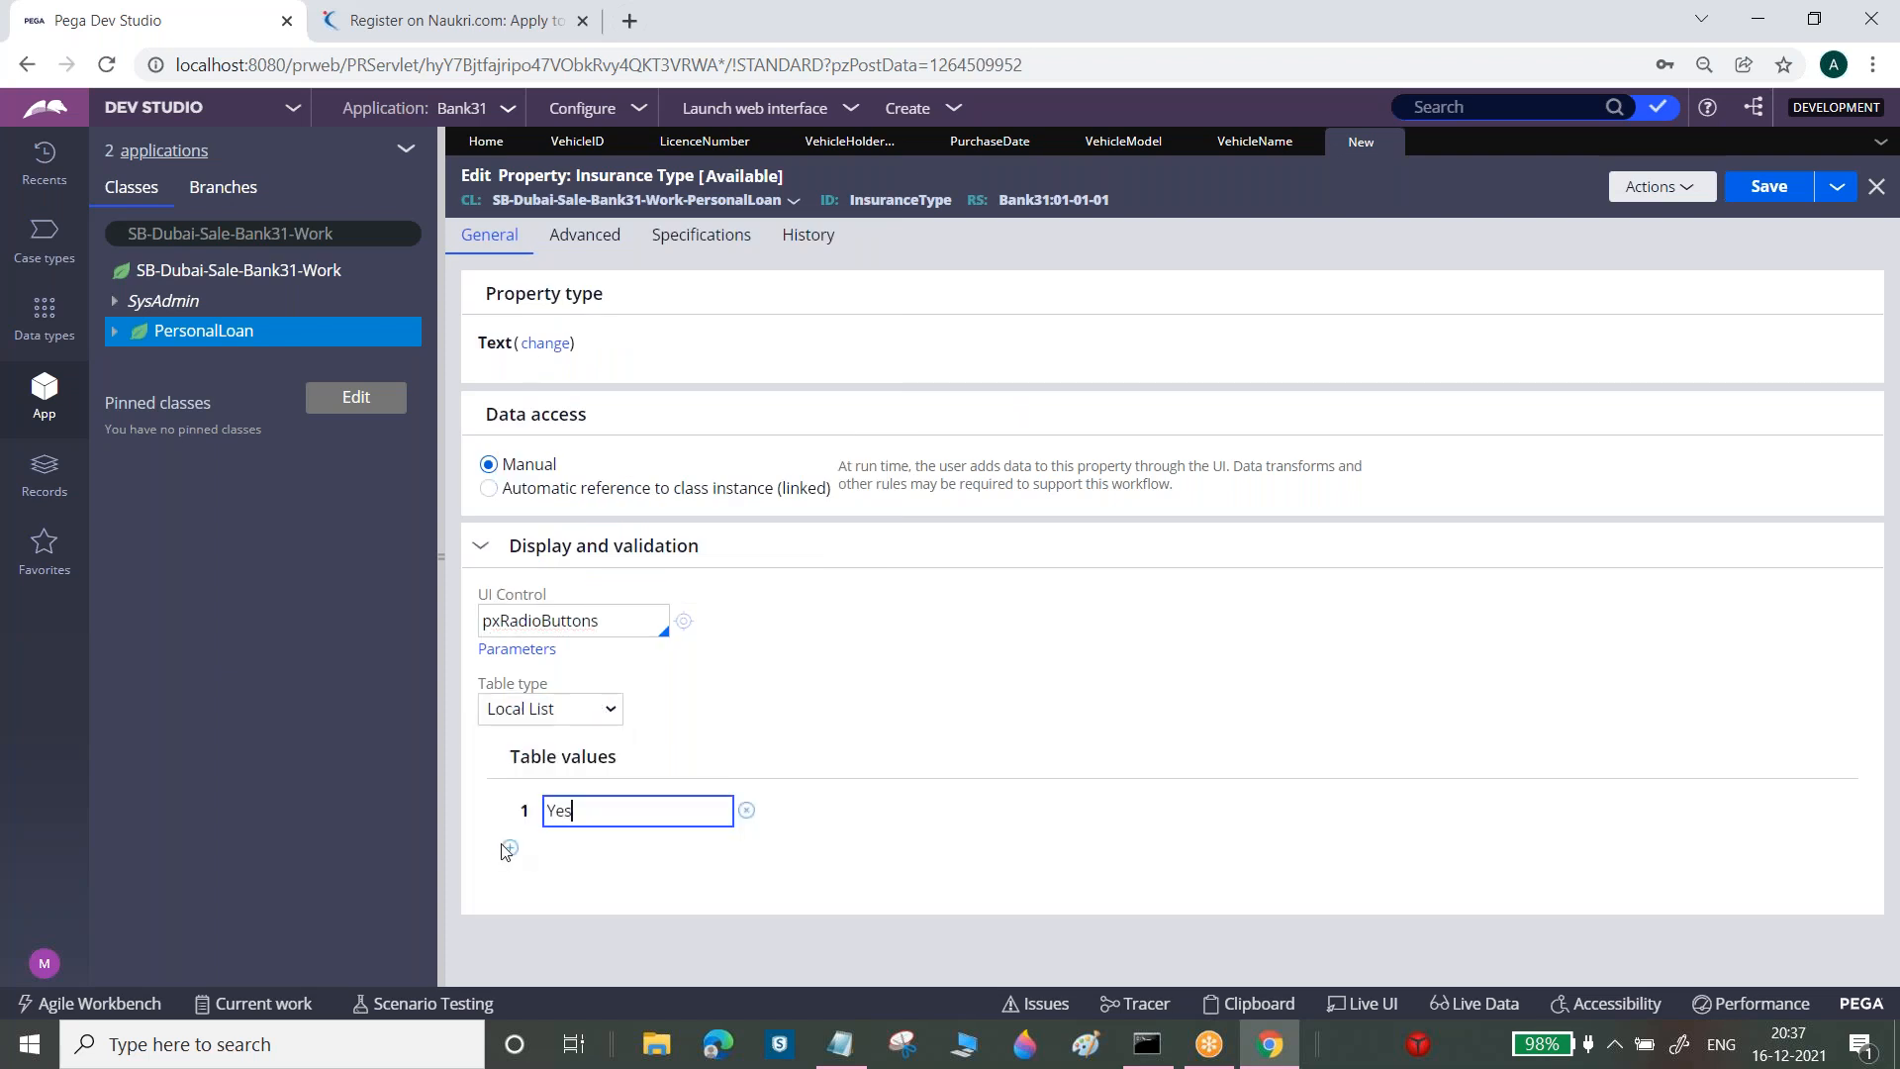
left_click(509, 848)
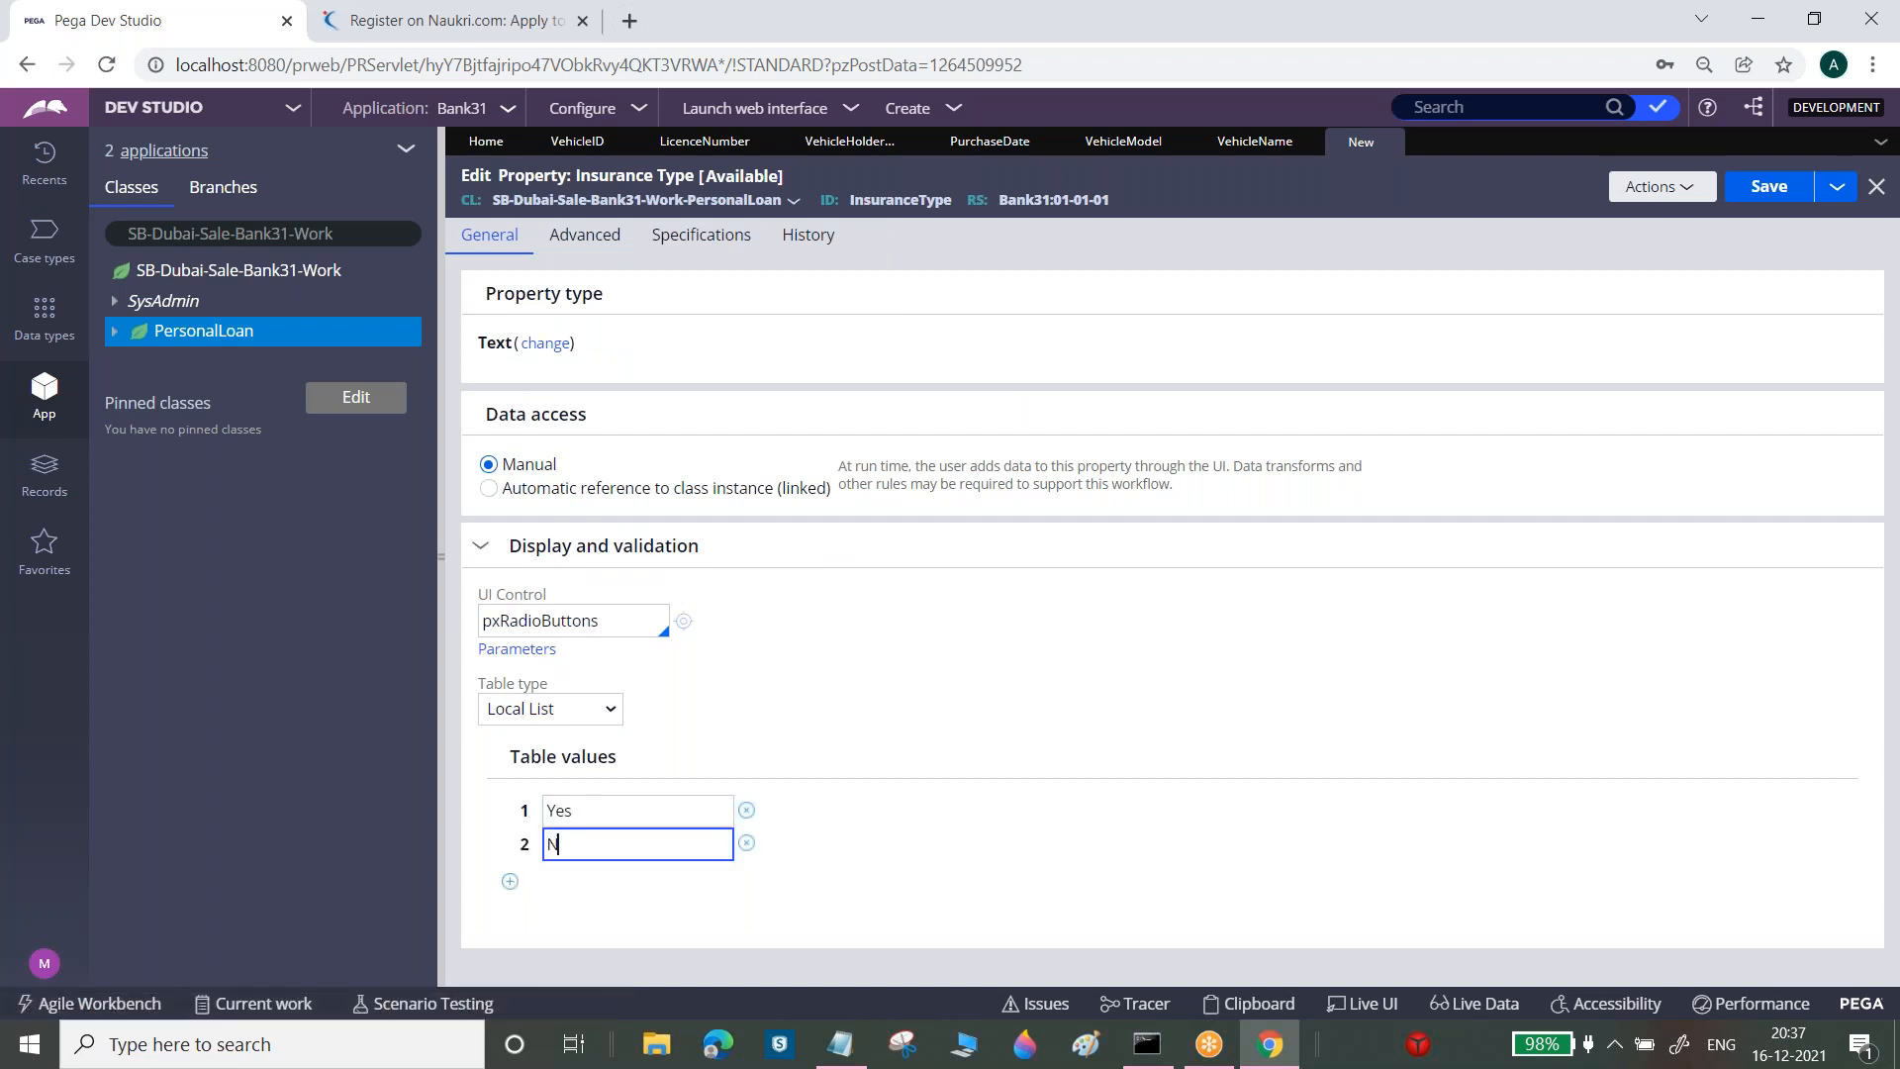
left_click(1771, 194)
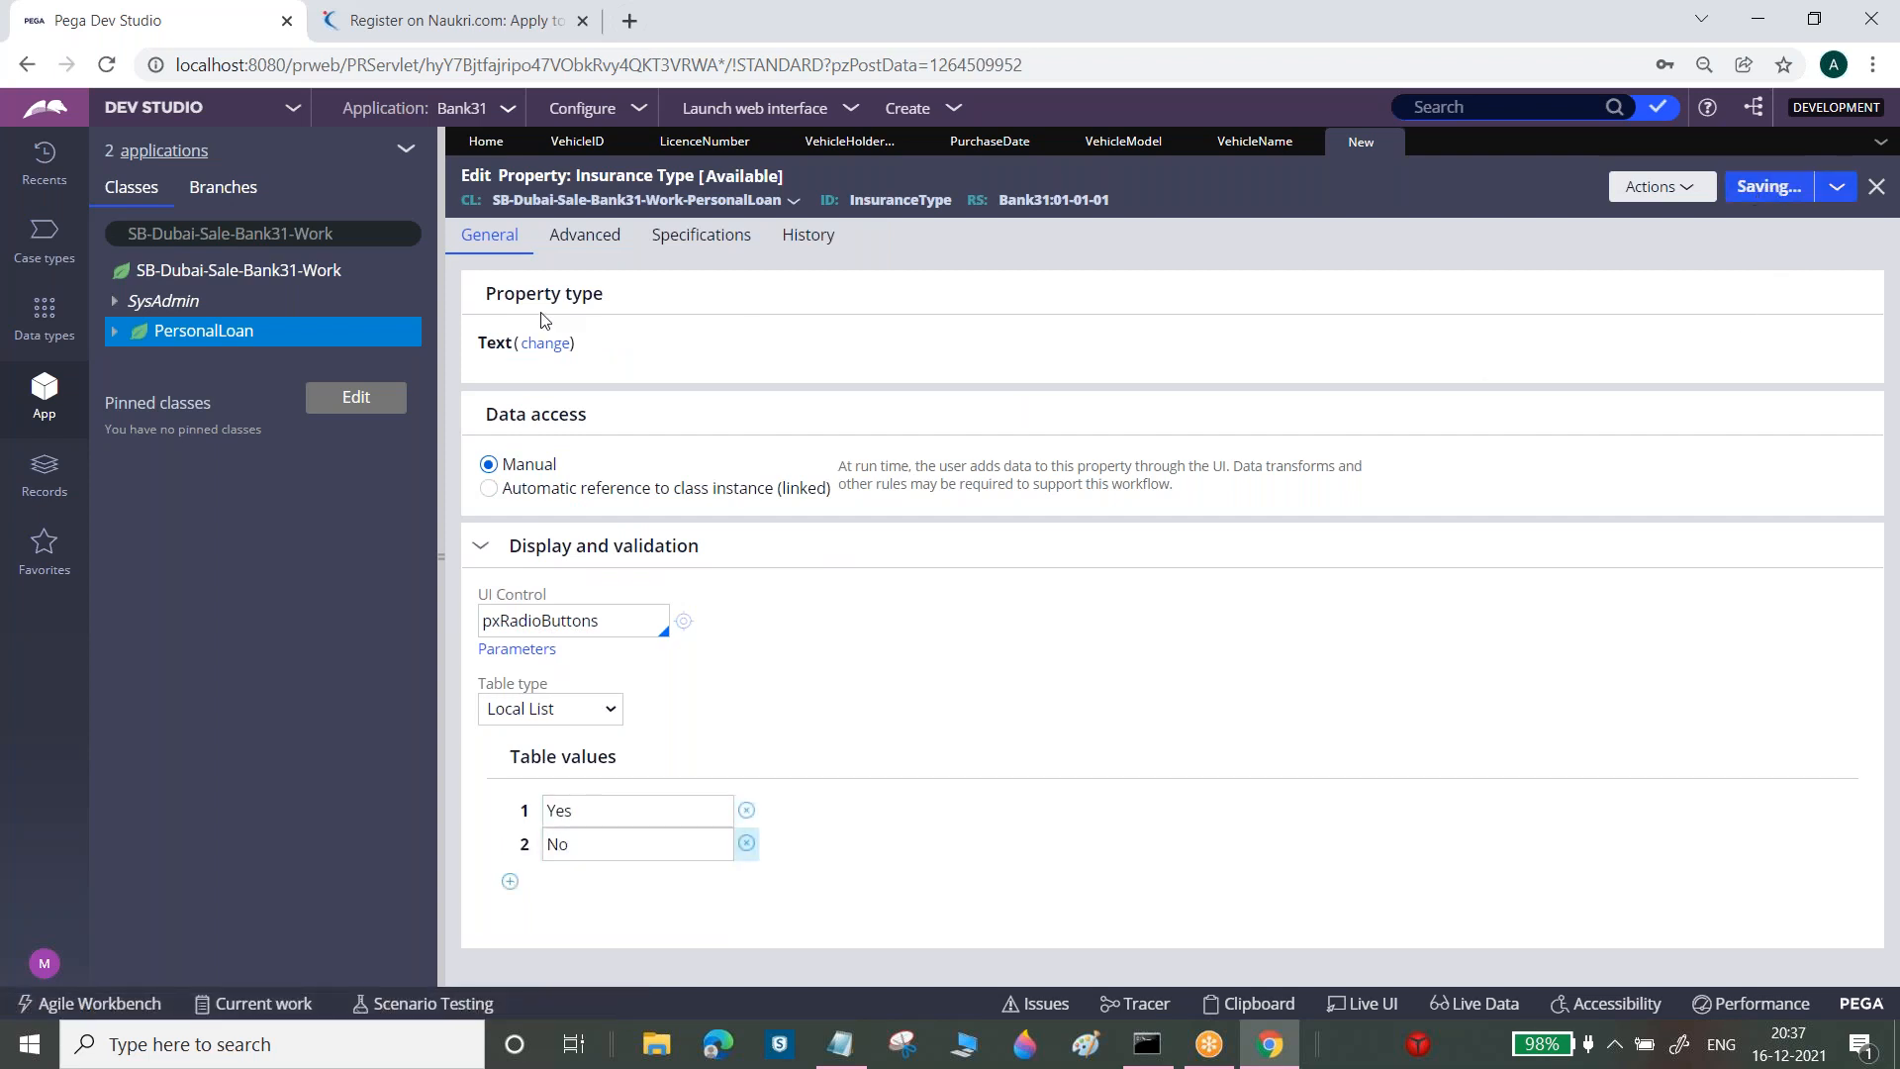
left_click(225, 341)
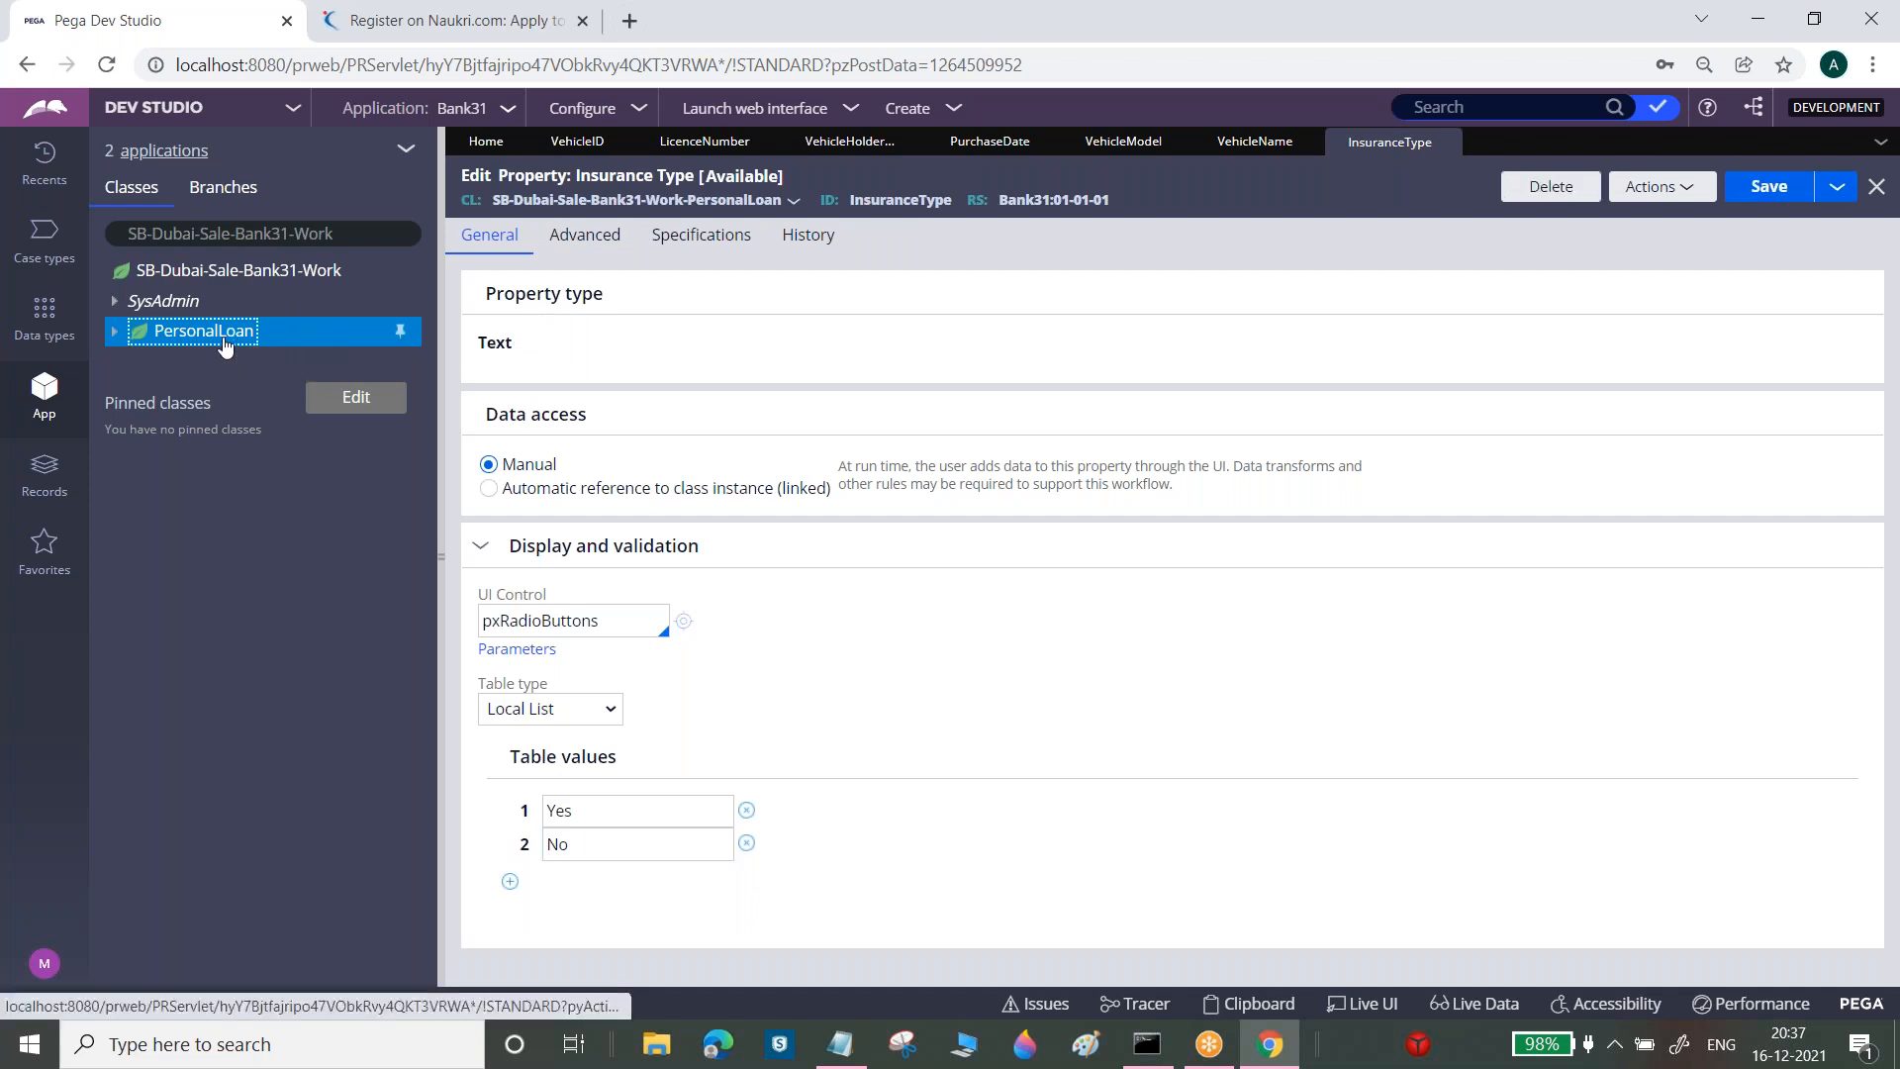
Create and open a new Prior Insurance property in PersonalLoan
right_click(224, 342)
mouse_move(327, 364)
mouse_move(420, 381)
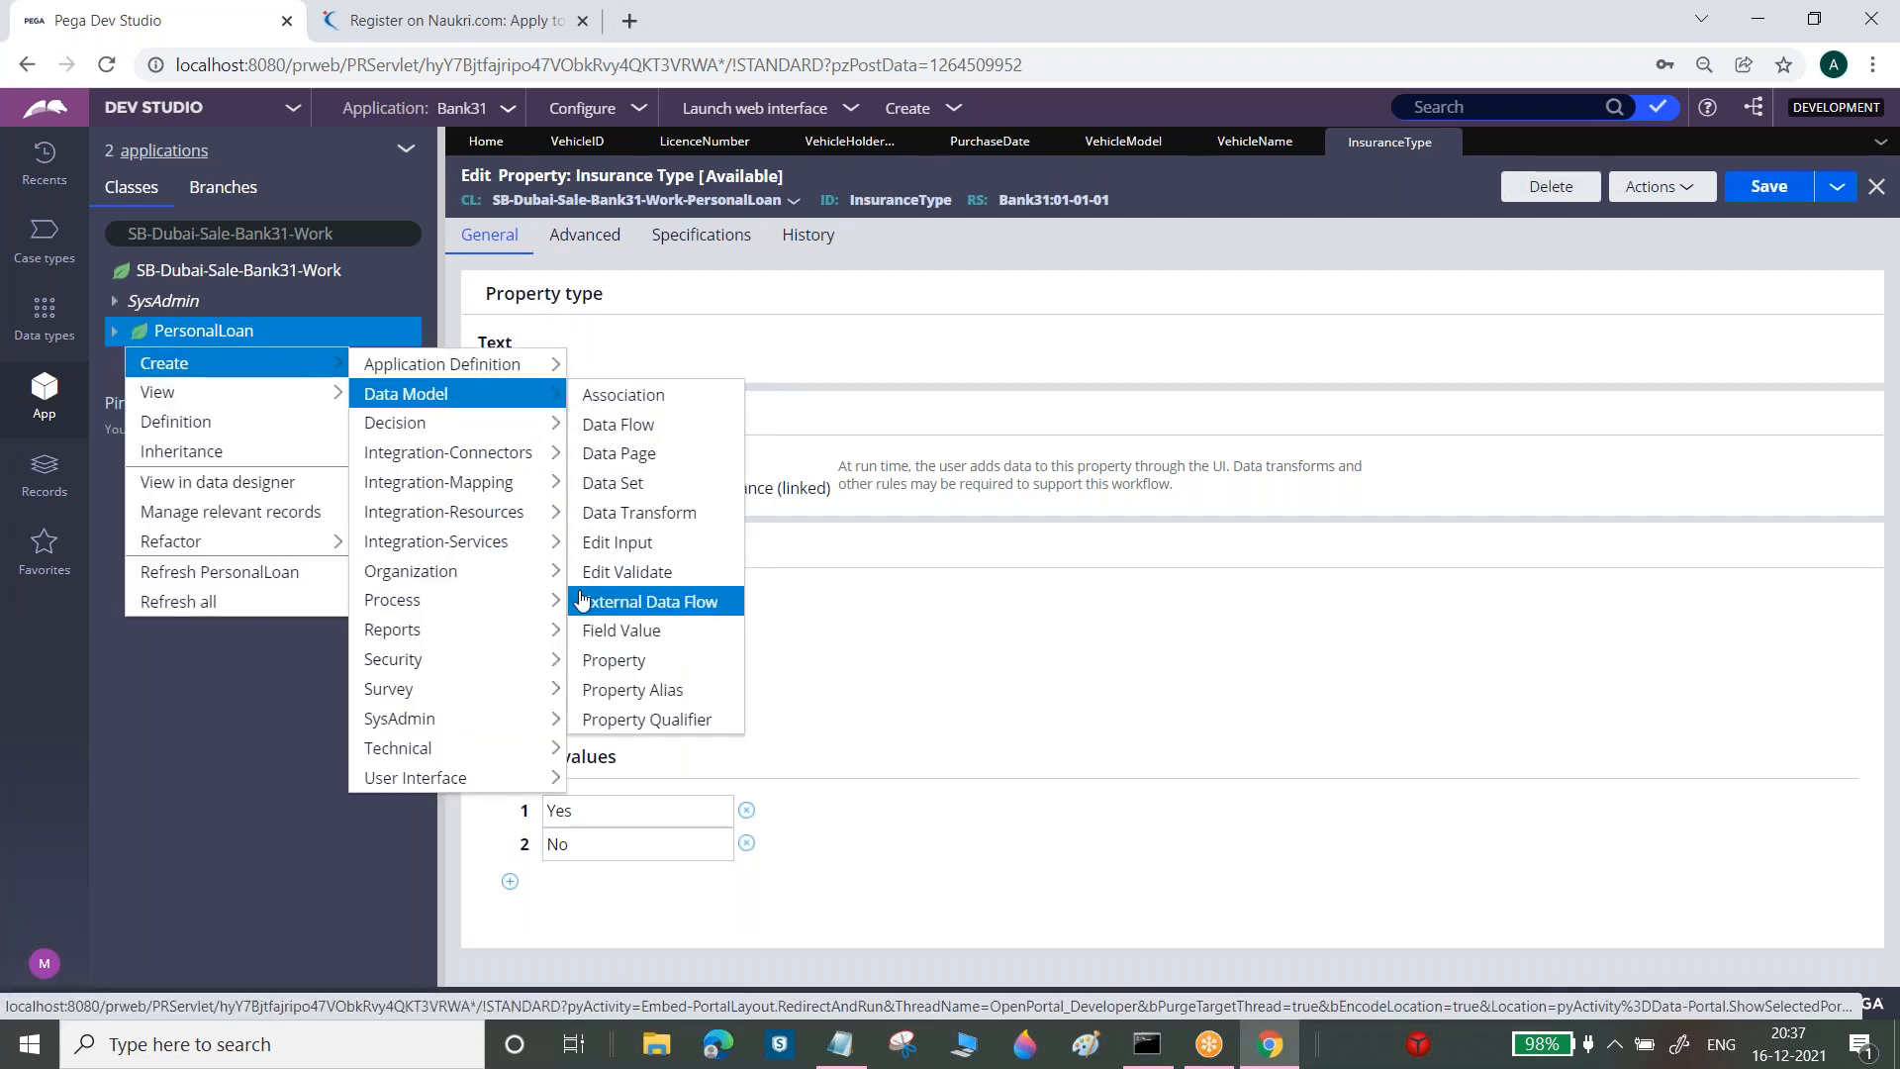
left_click(613, 660)
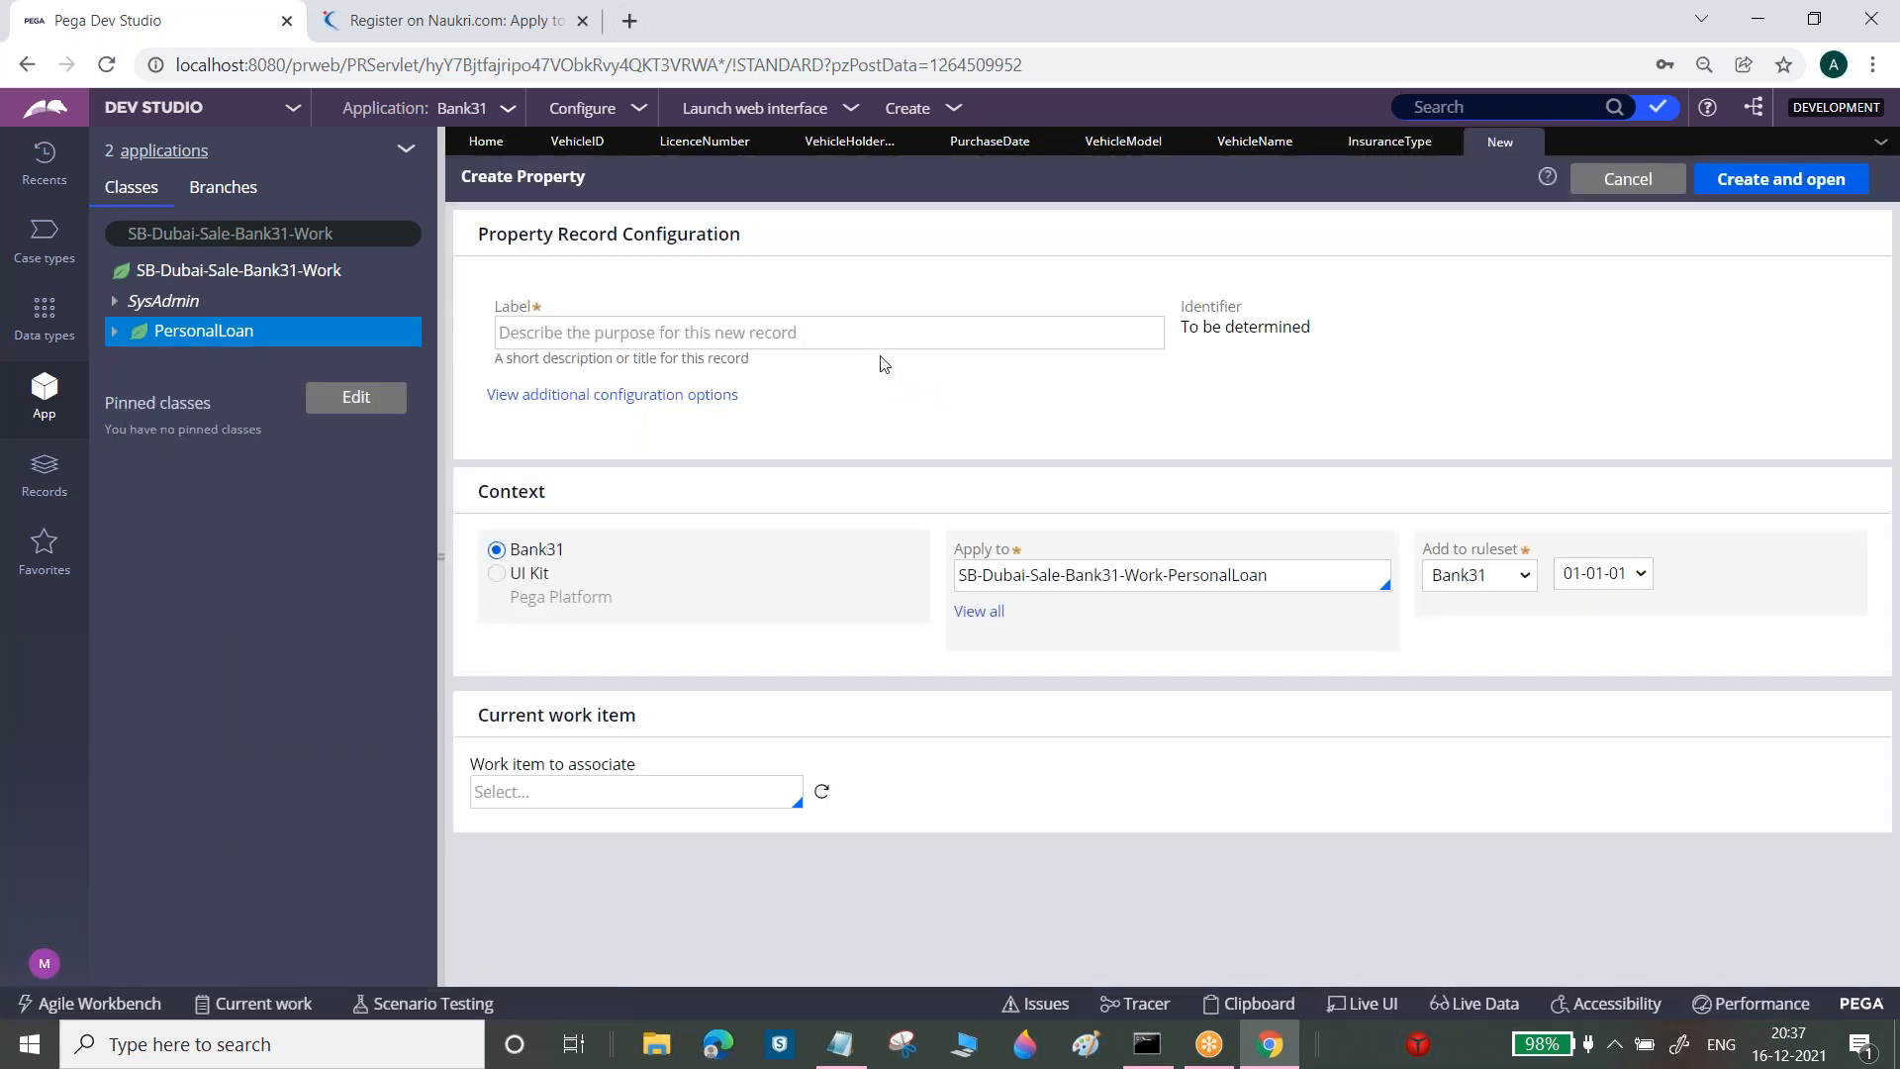
left_click(883, 326)
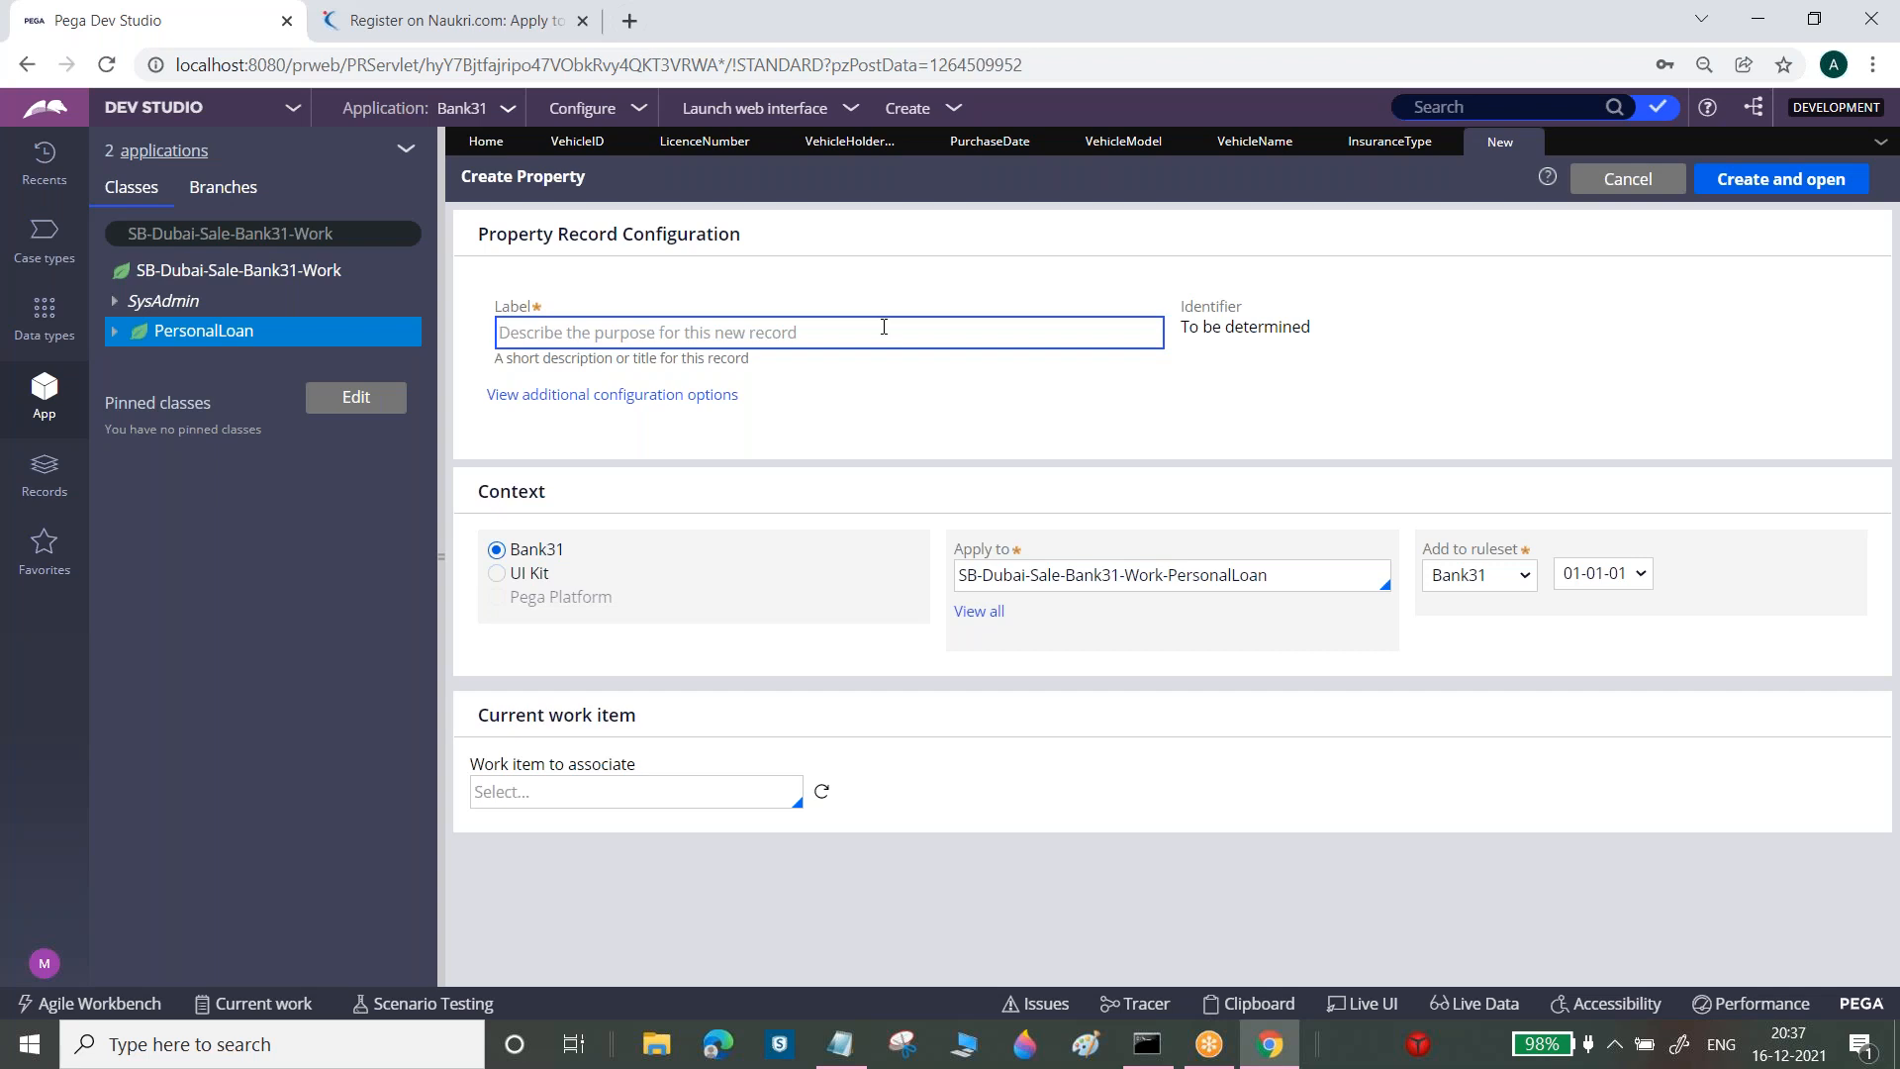
type("Prior Insurance")
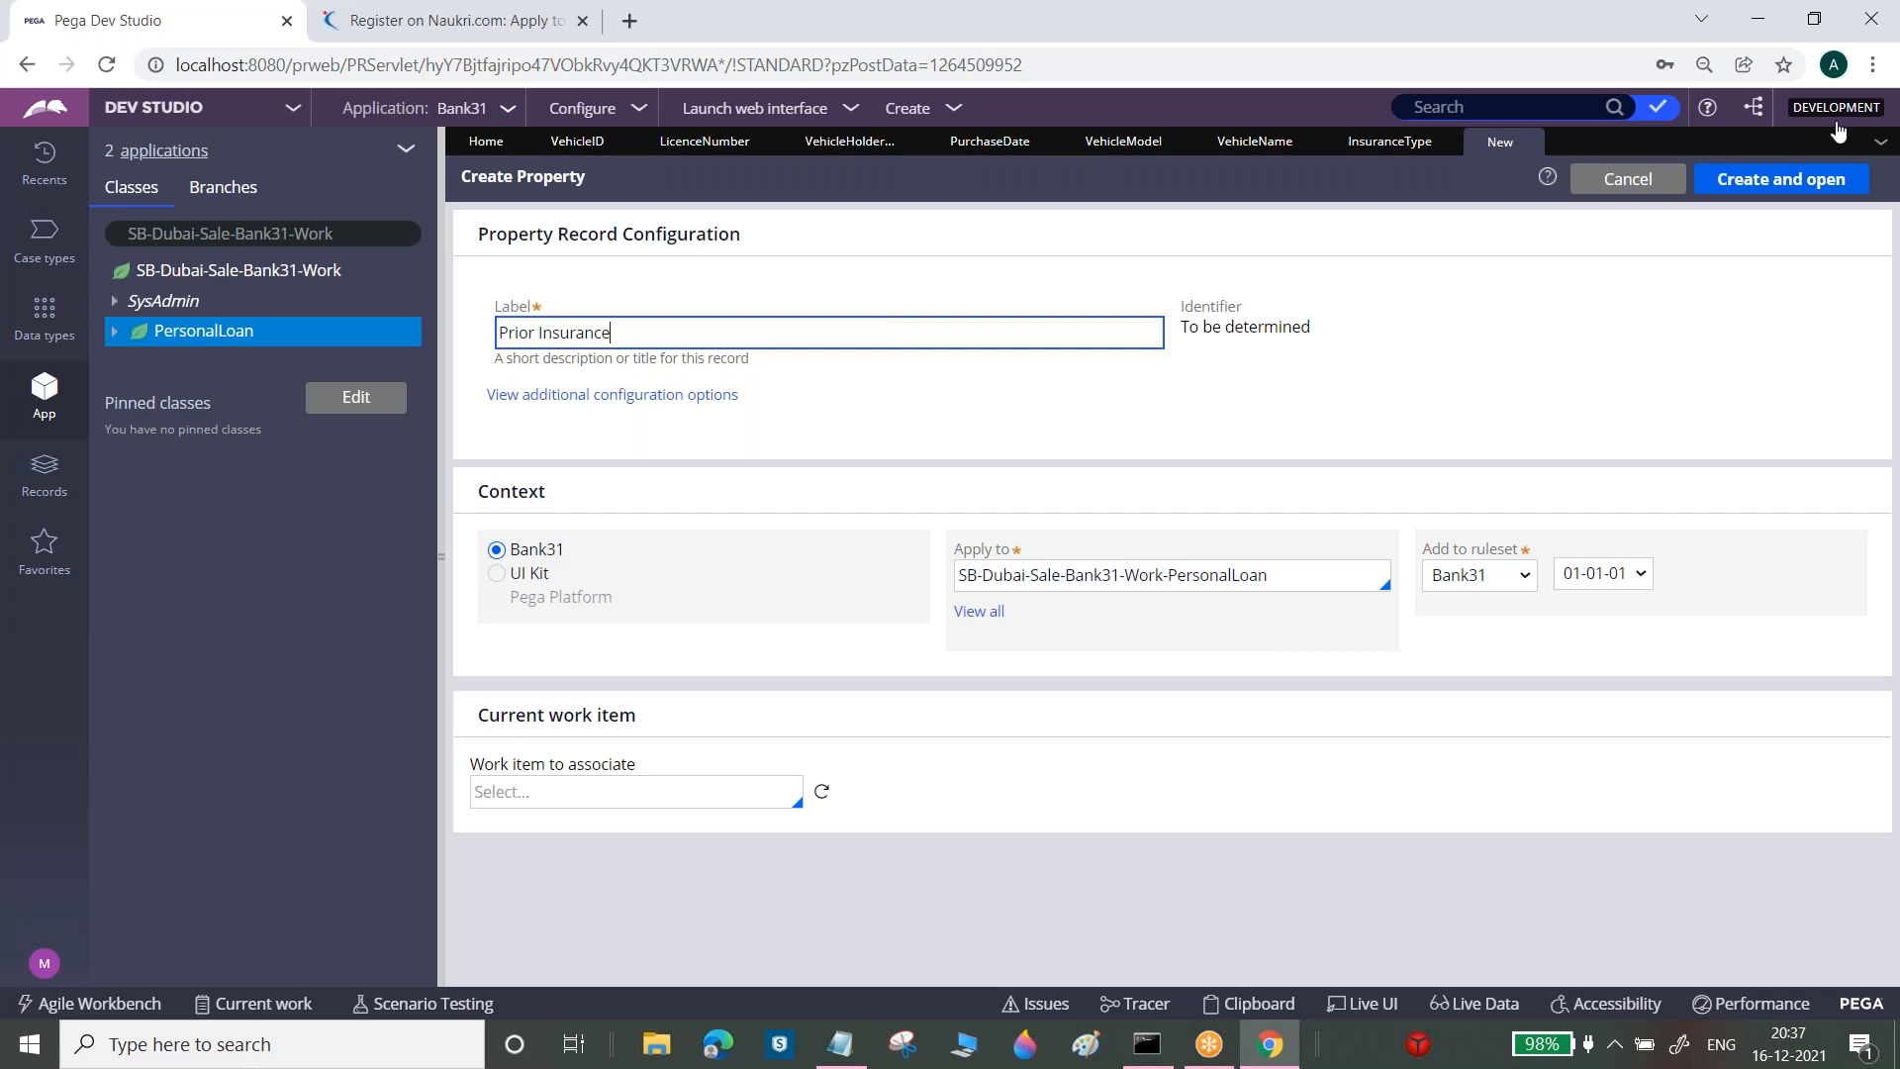
left_click(1815, 181)
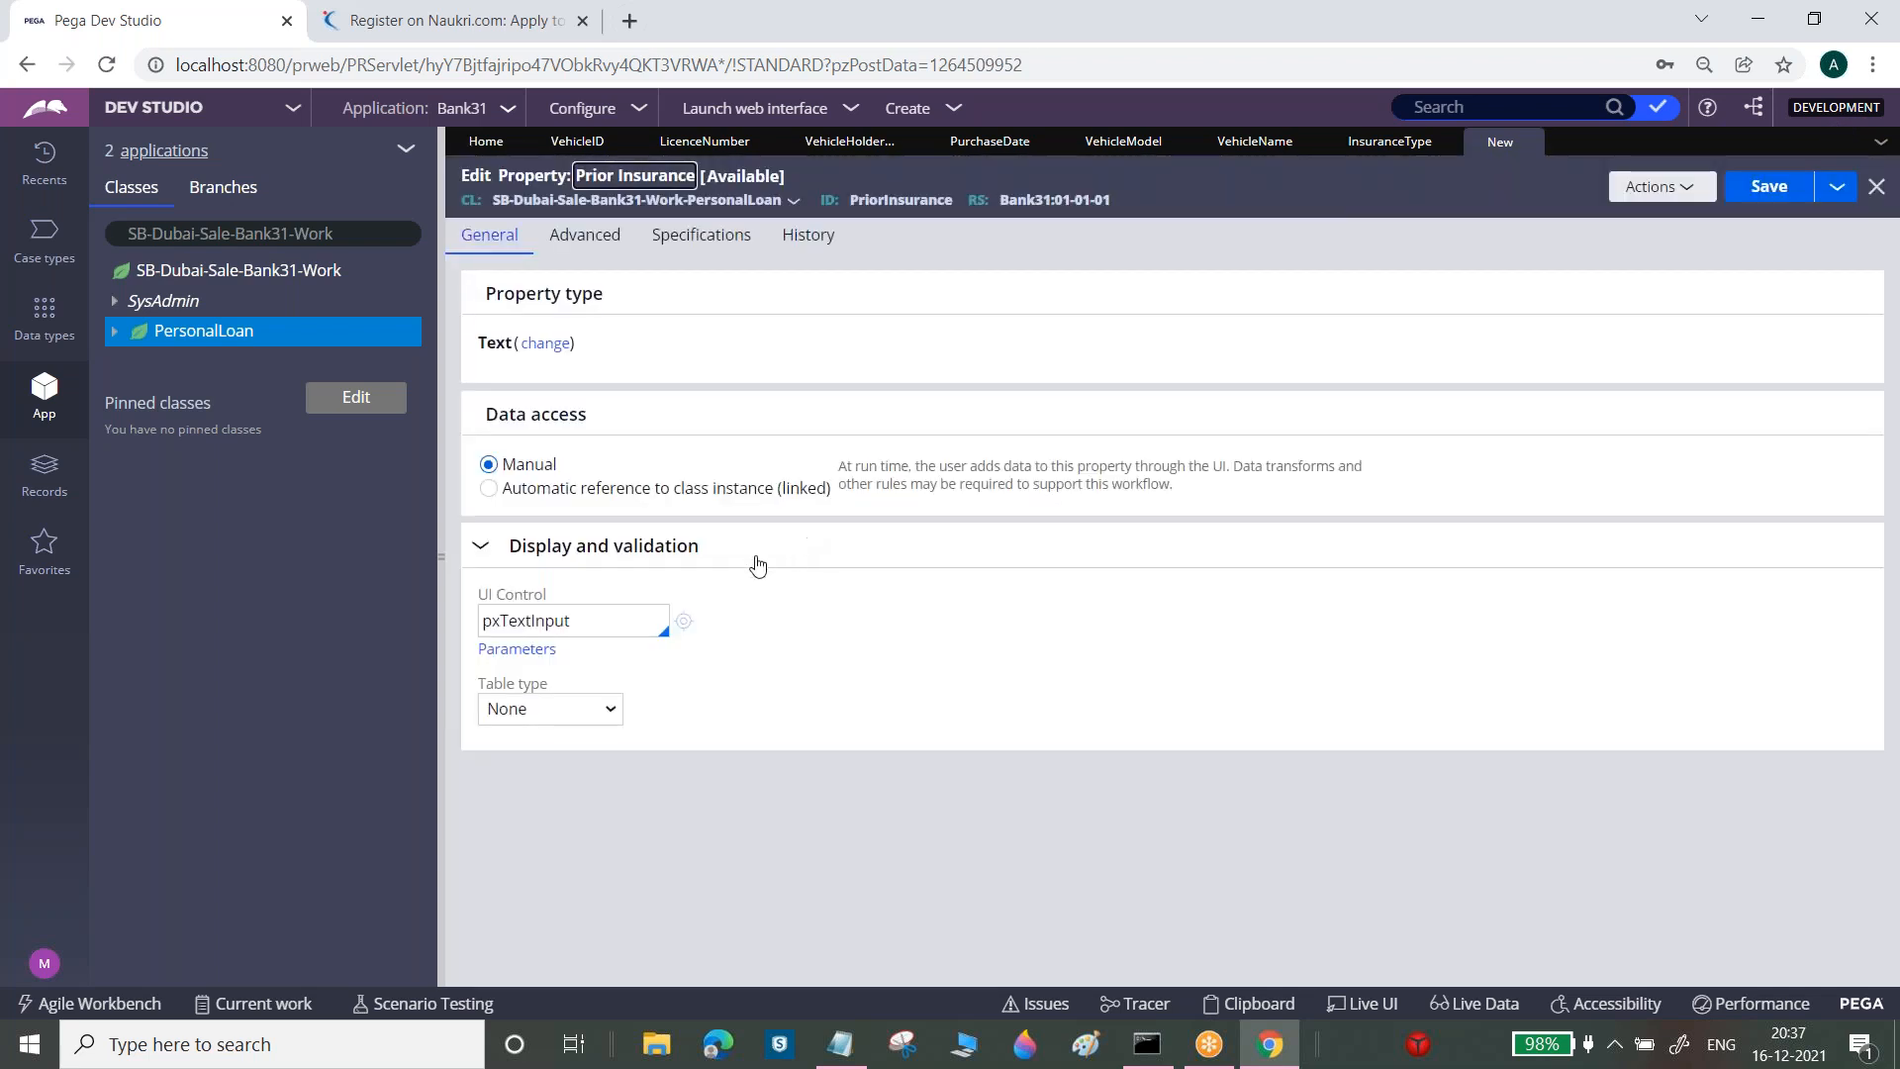
Set Prior Insurance to pxDropdown with a Local List of blank, Yes and No, and save
double_click(624, 614)
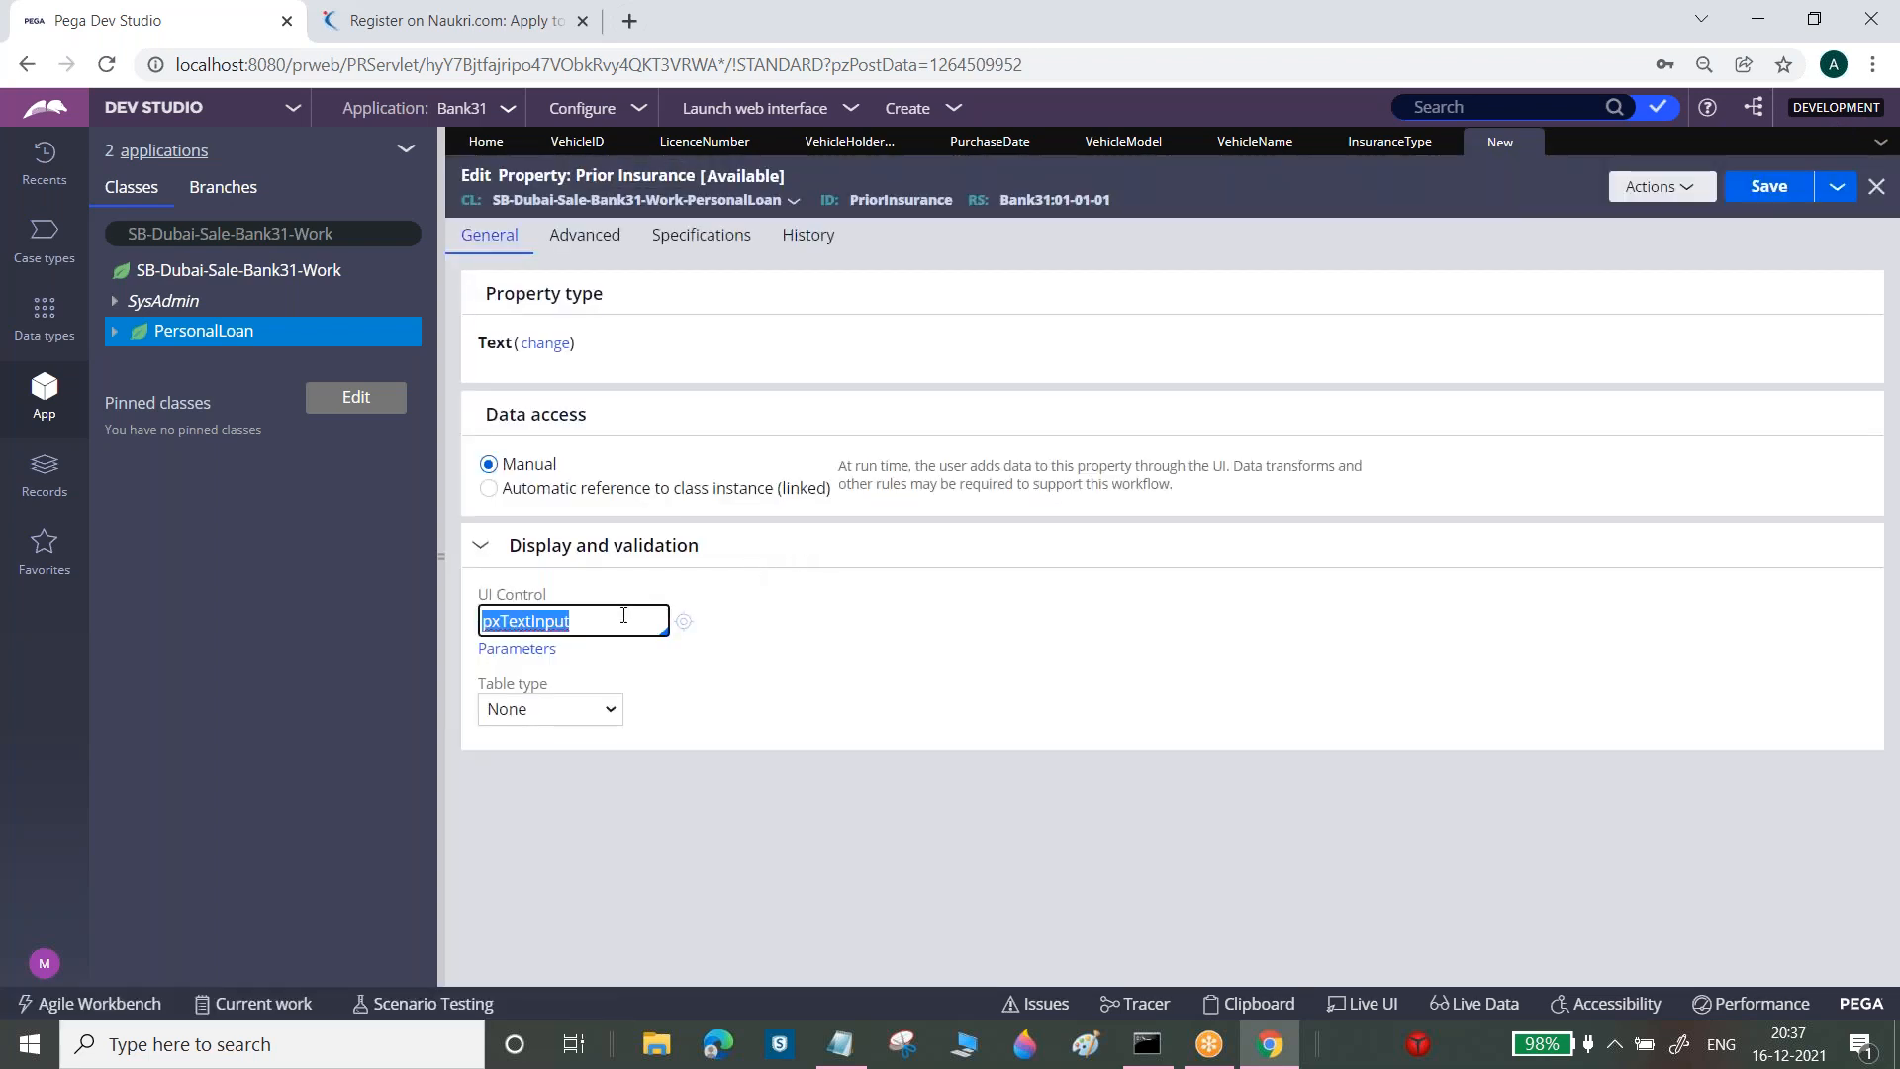
type("pxdrop")
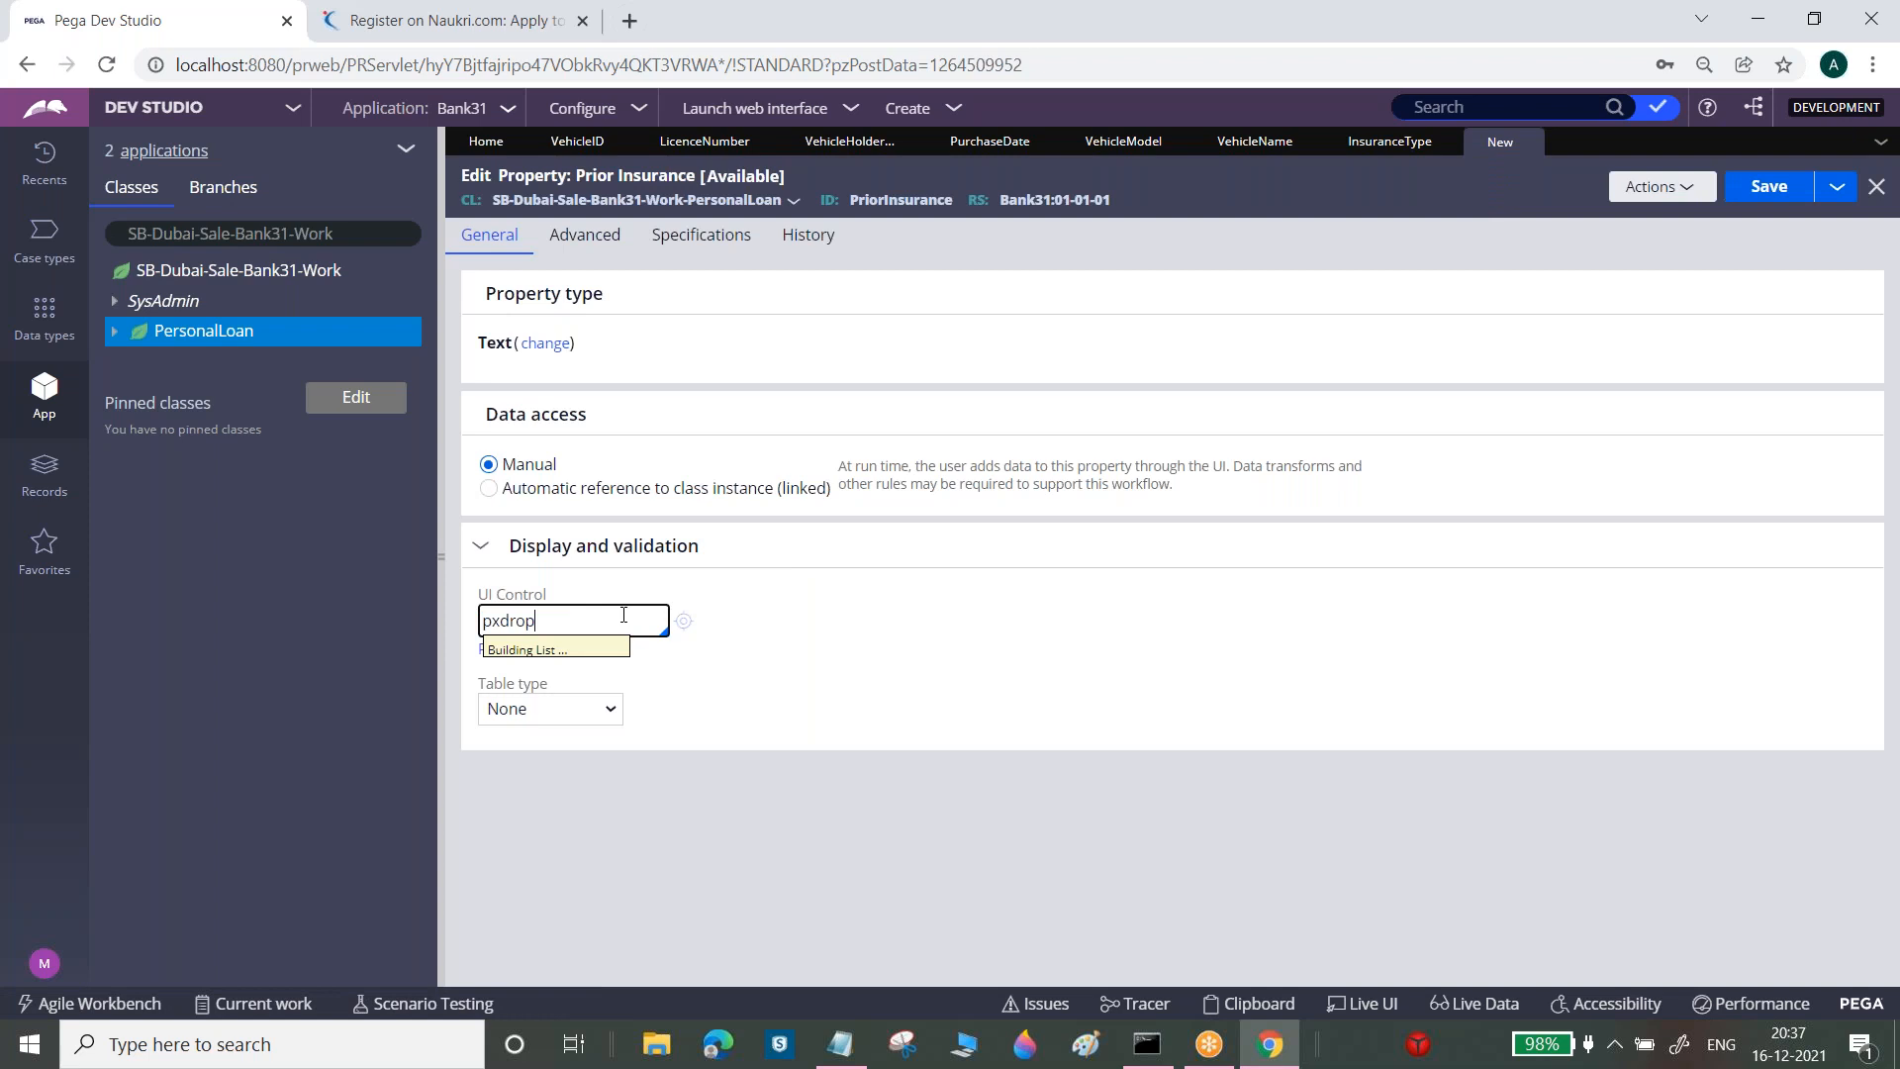
left_click(535, 408)
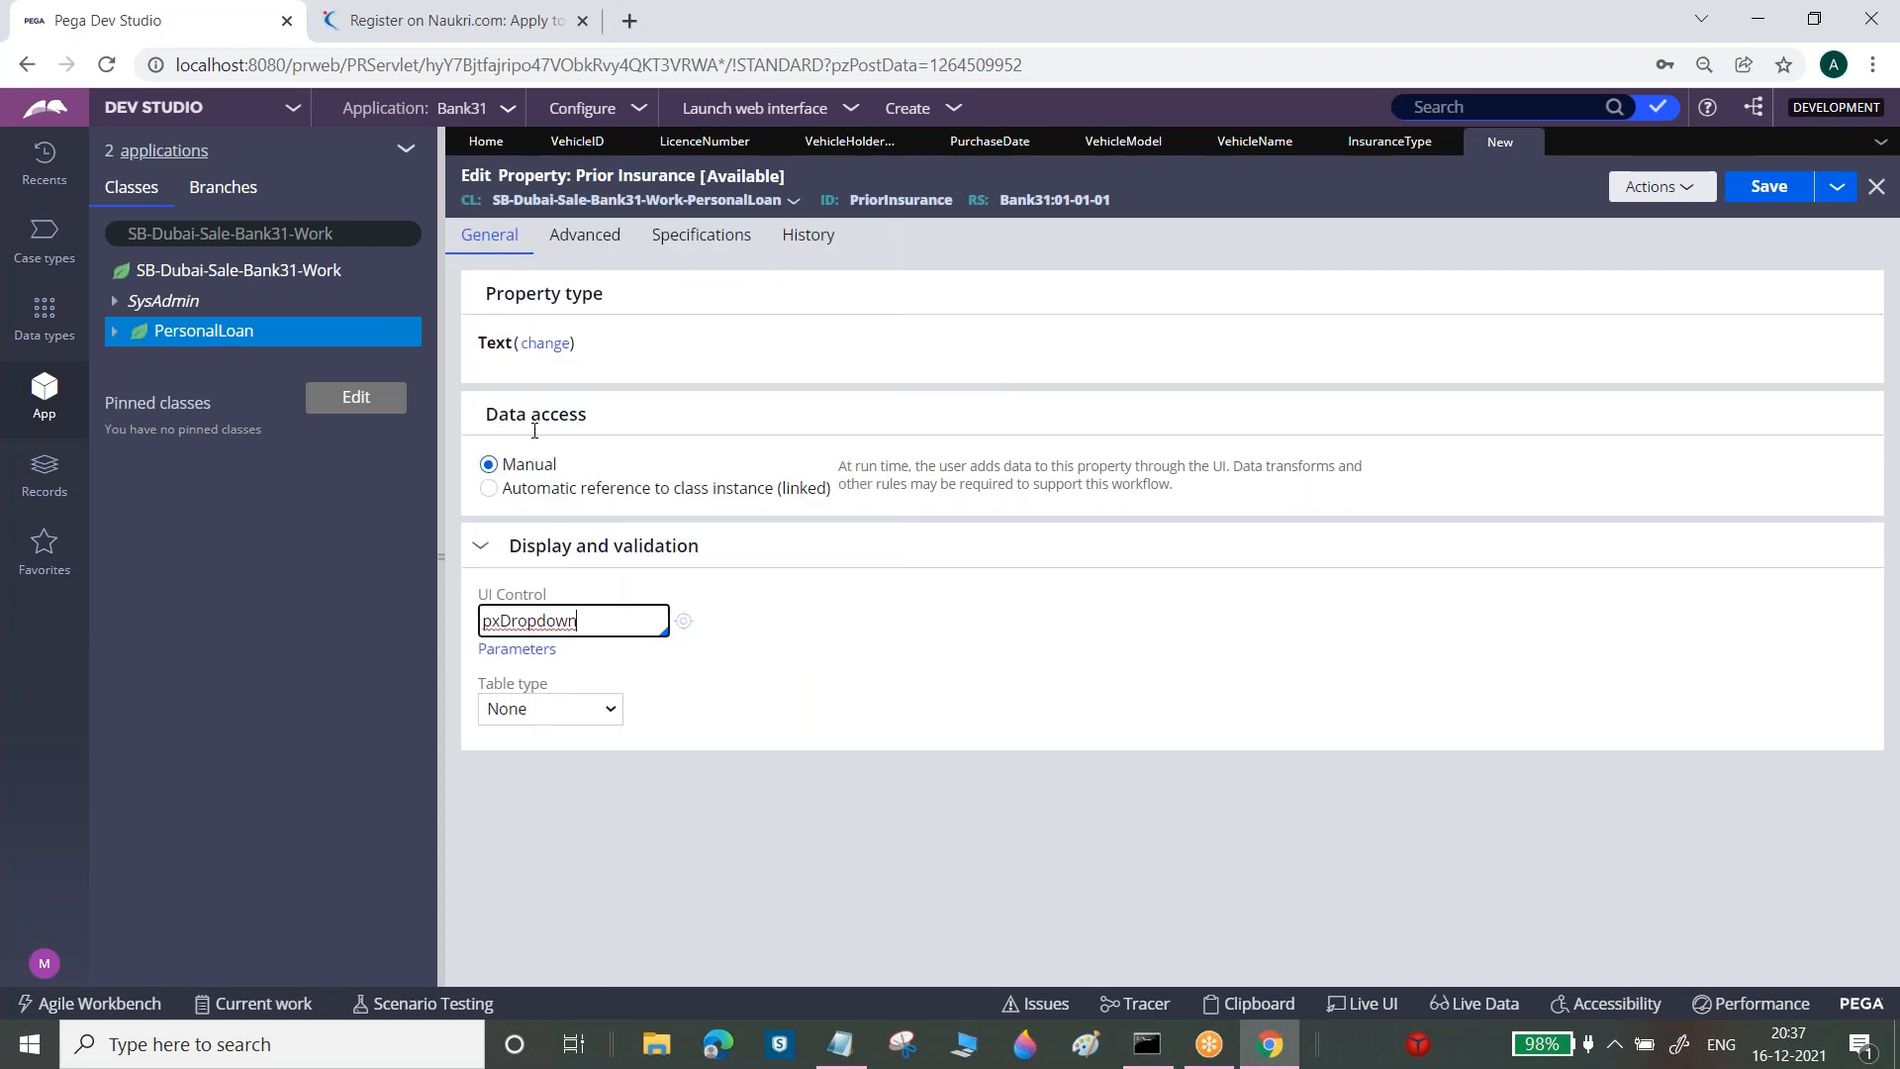
left_click(561, 714)
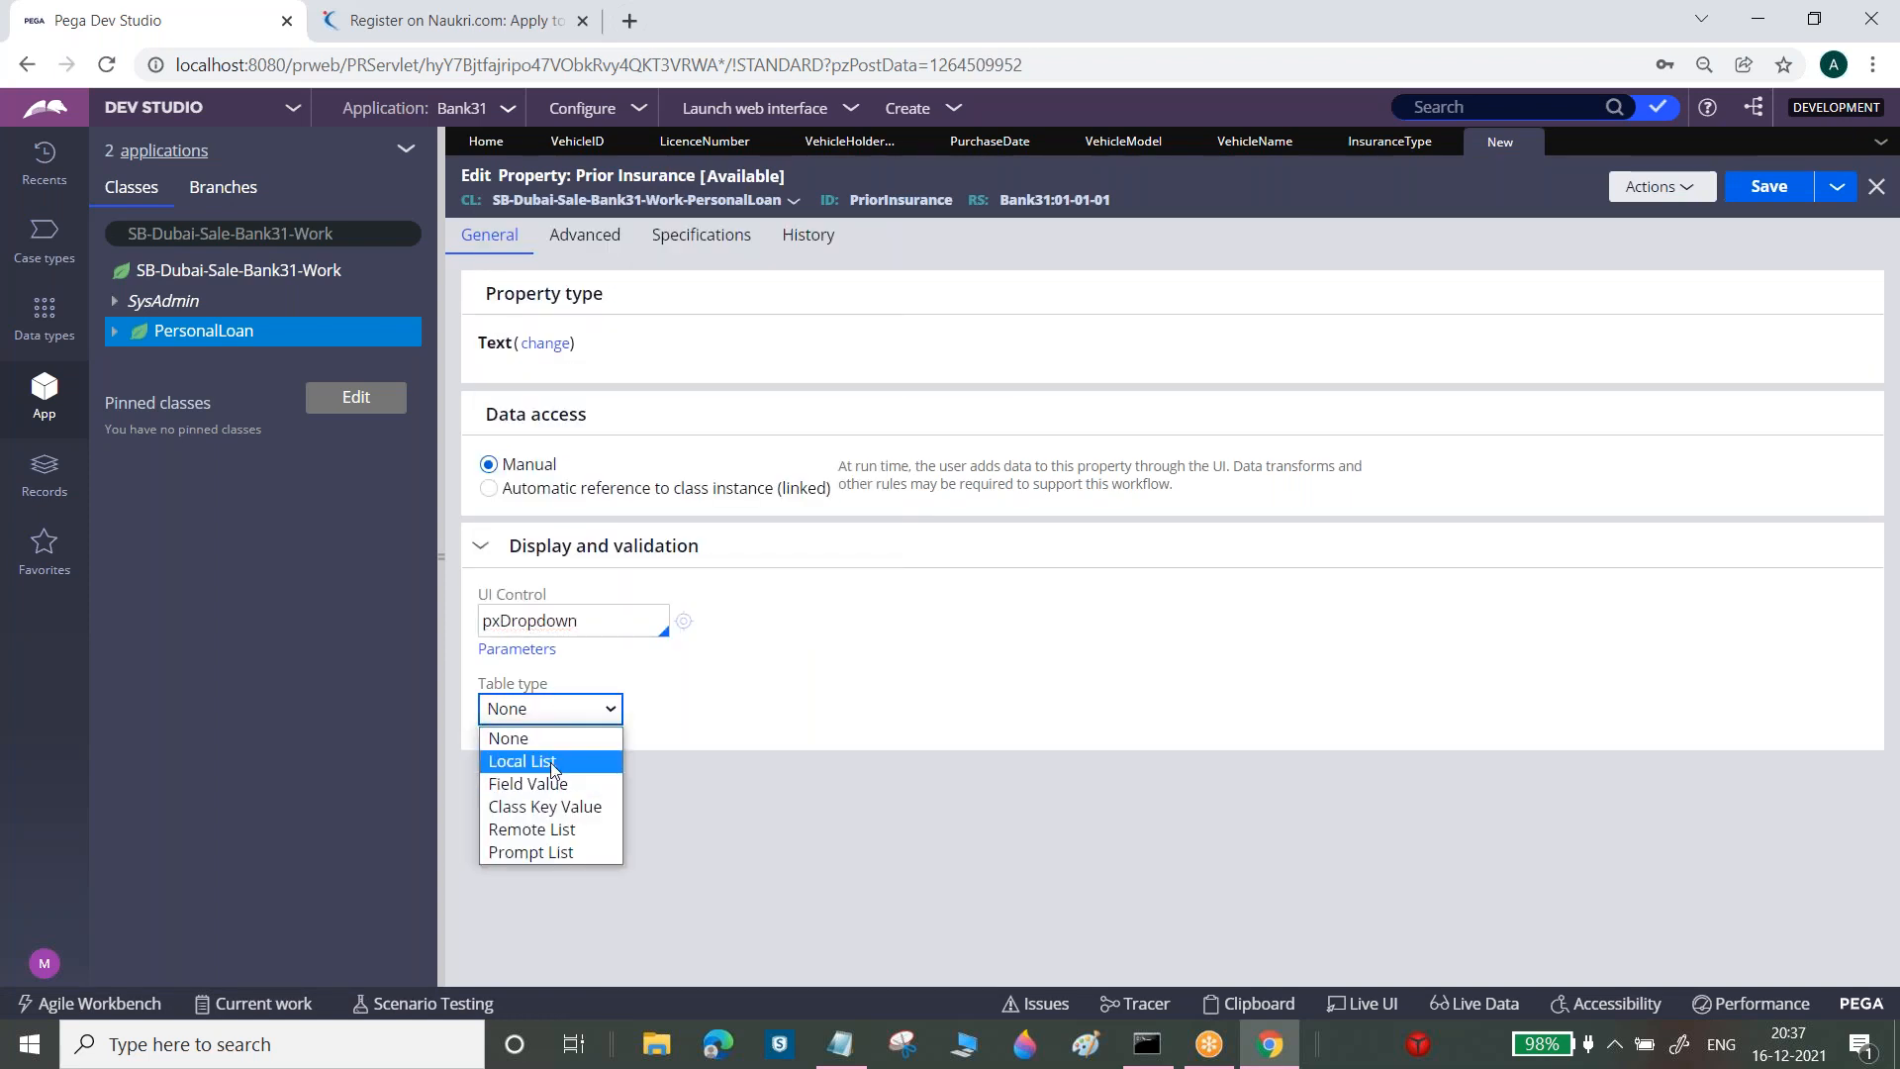
left_click(543, 762)
left_click(549, 806)
left_click(511, 848)
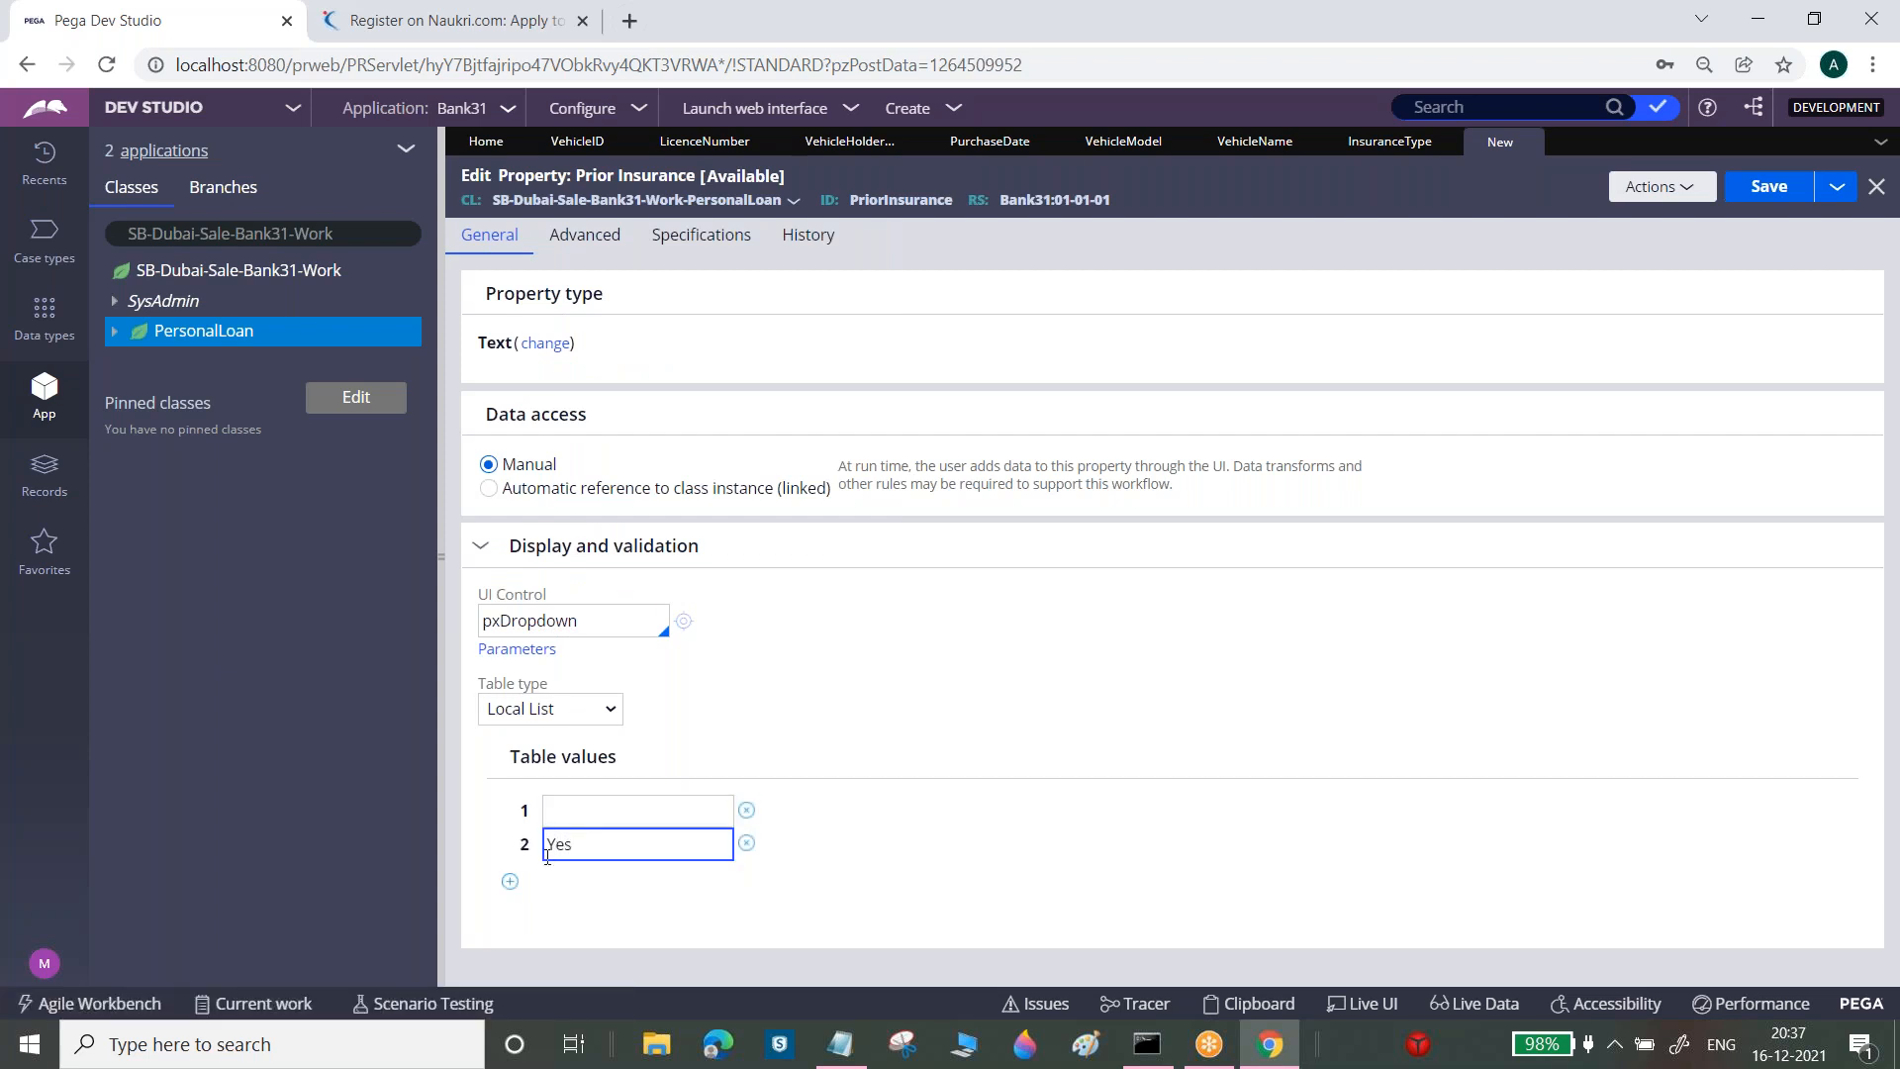
left_click(509, 881)
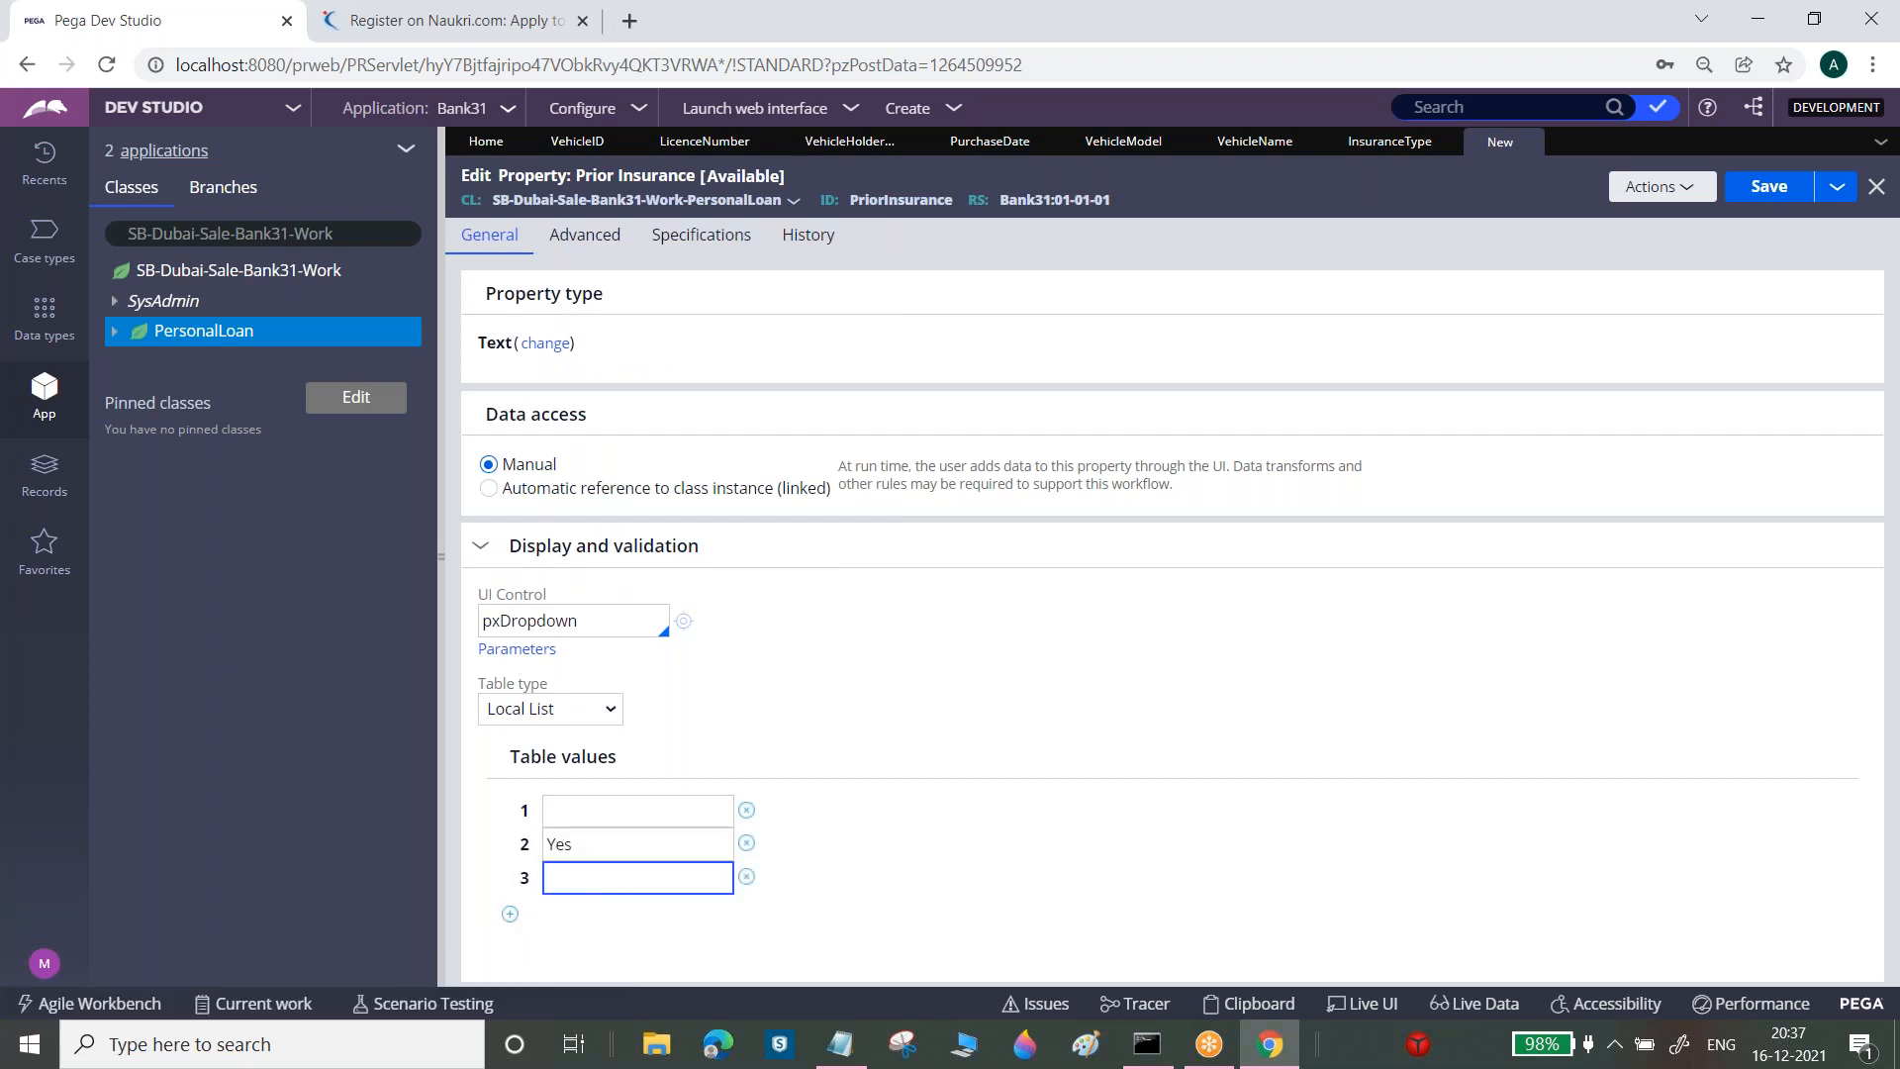
left_click(1770, 188)
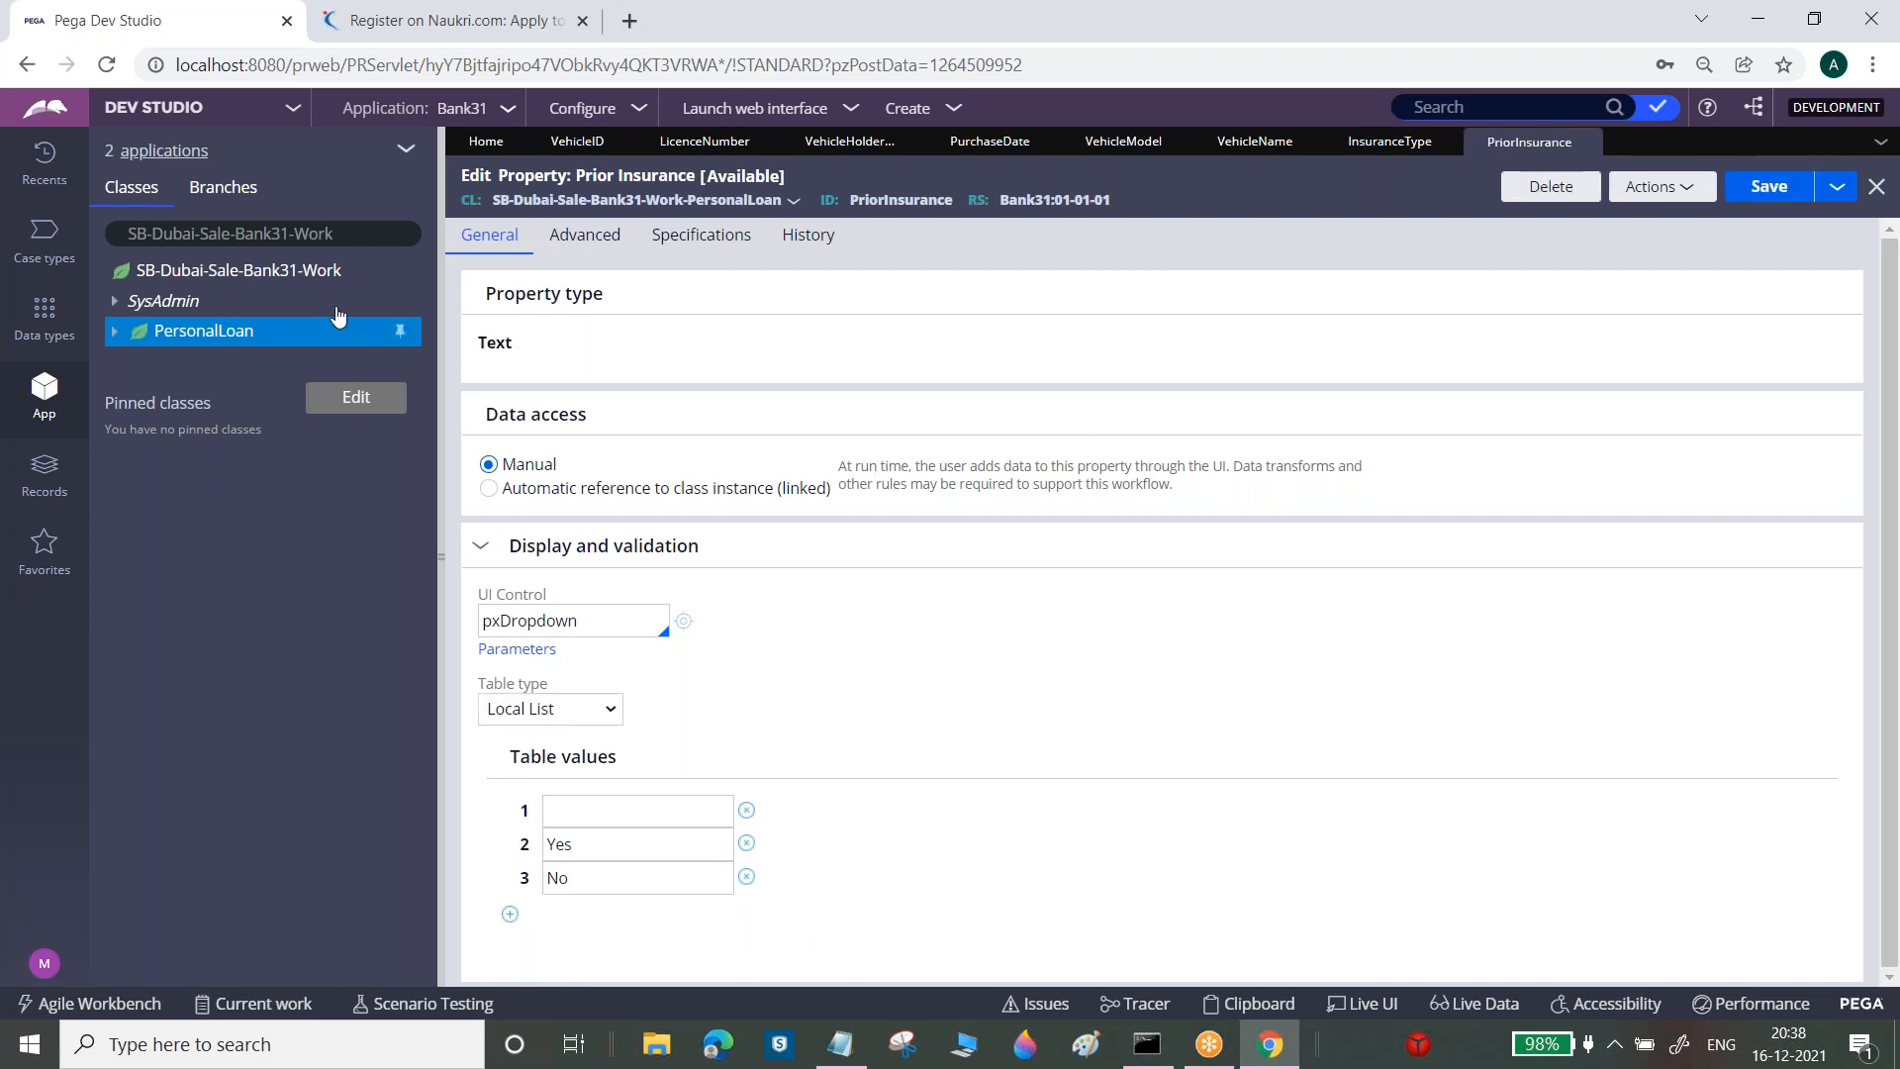
Create and open a new property labelled 'Do you have a Vehicle' in PersonalLoan
right_click(234, 340)
mouse_move(287, 363)
mouse_move(455, 393)
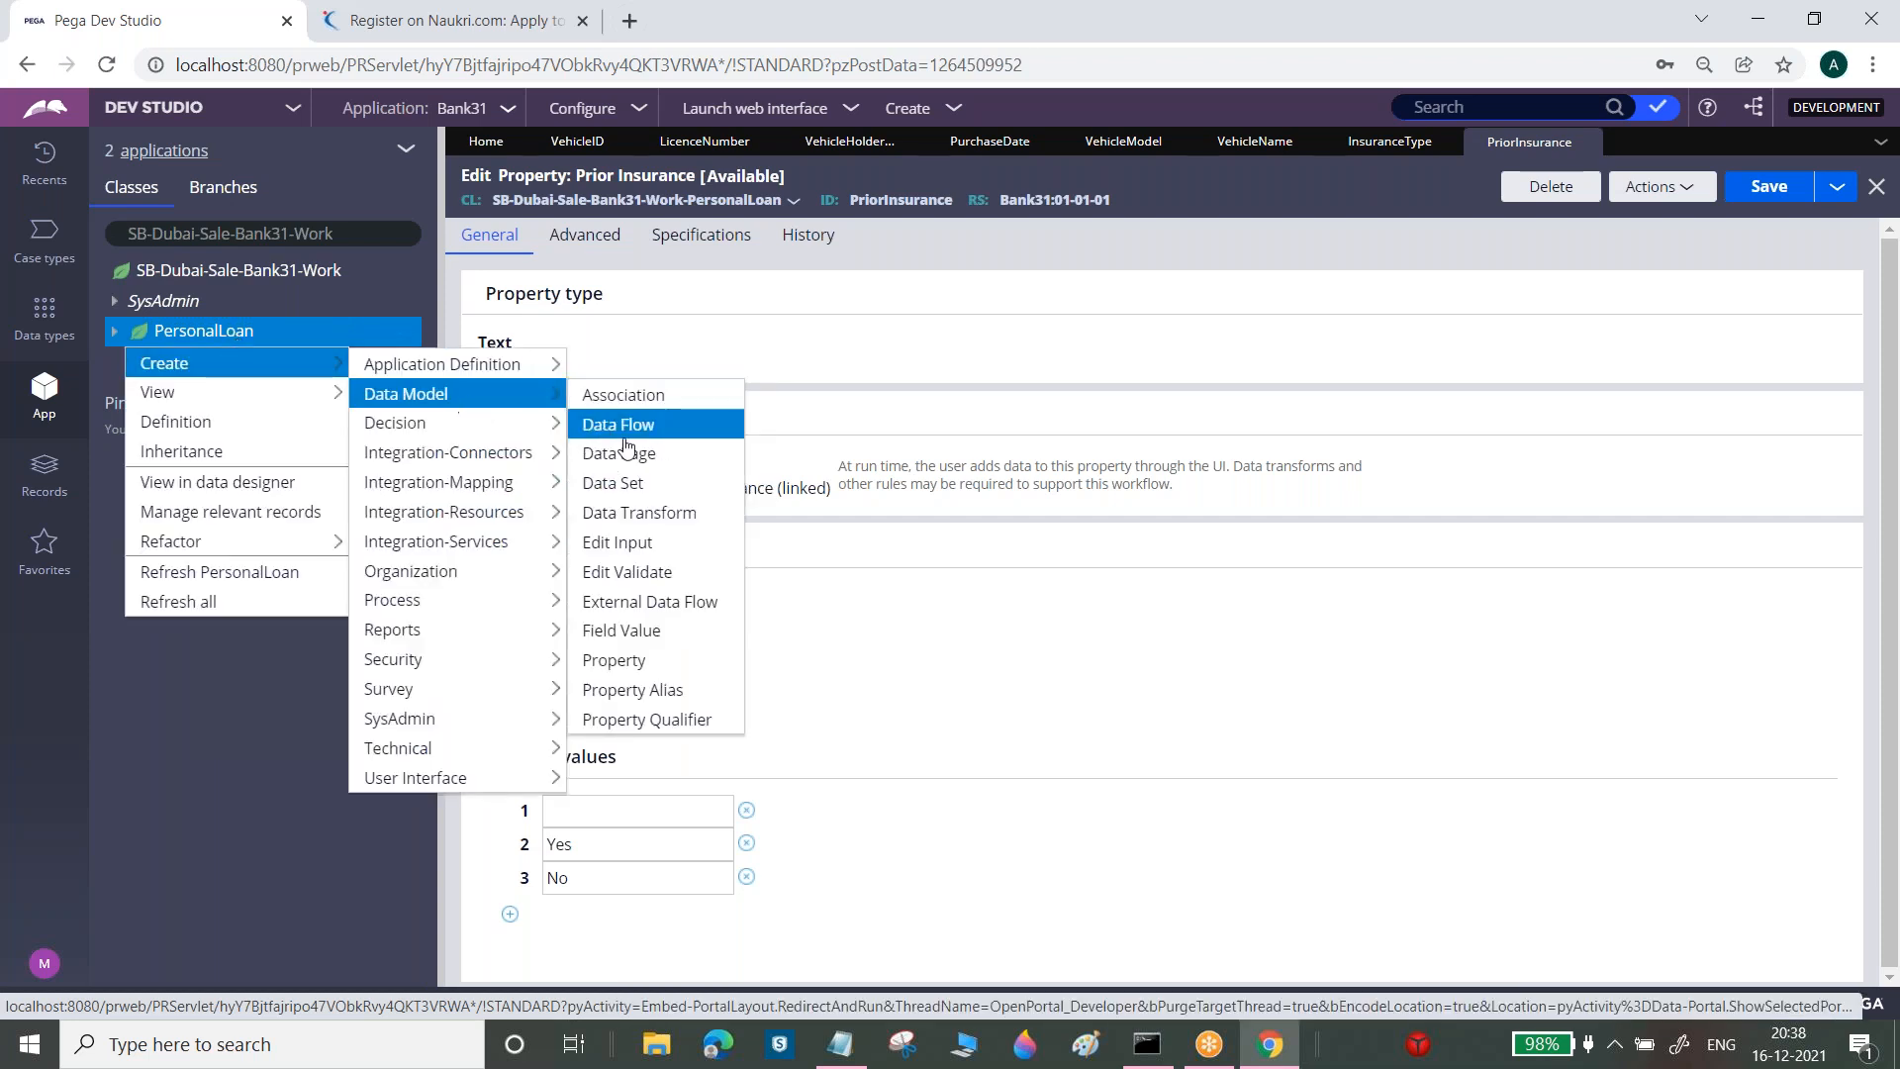
left_click(614, 660)
left_click(883, 325)
type("Do you have a Vehicle")
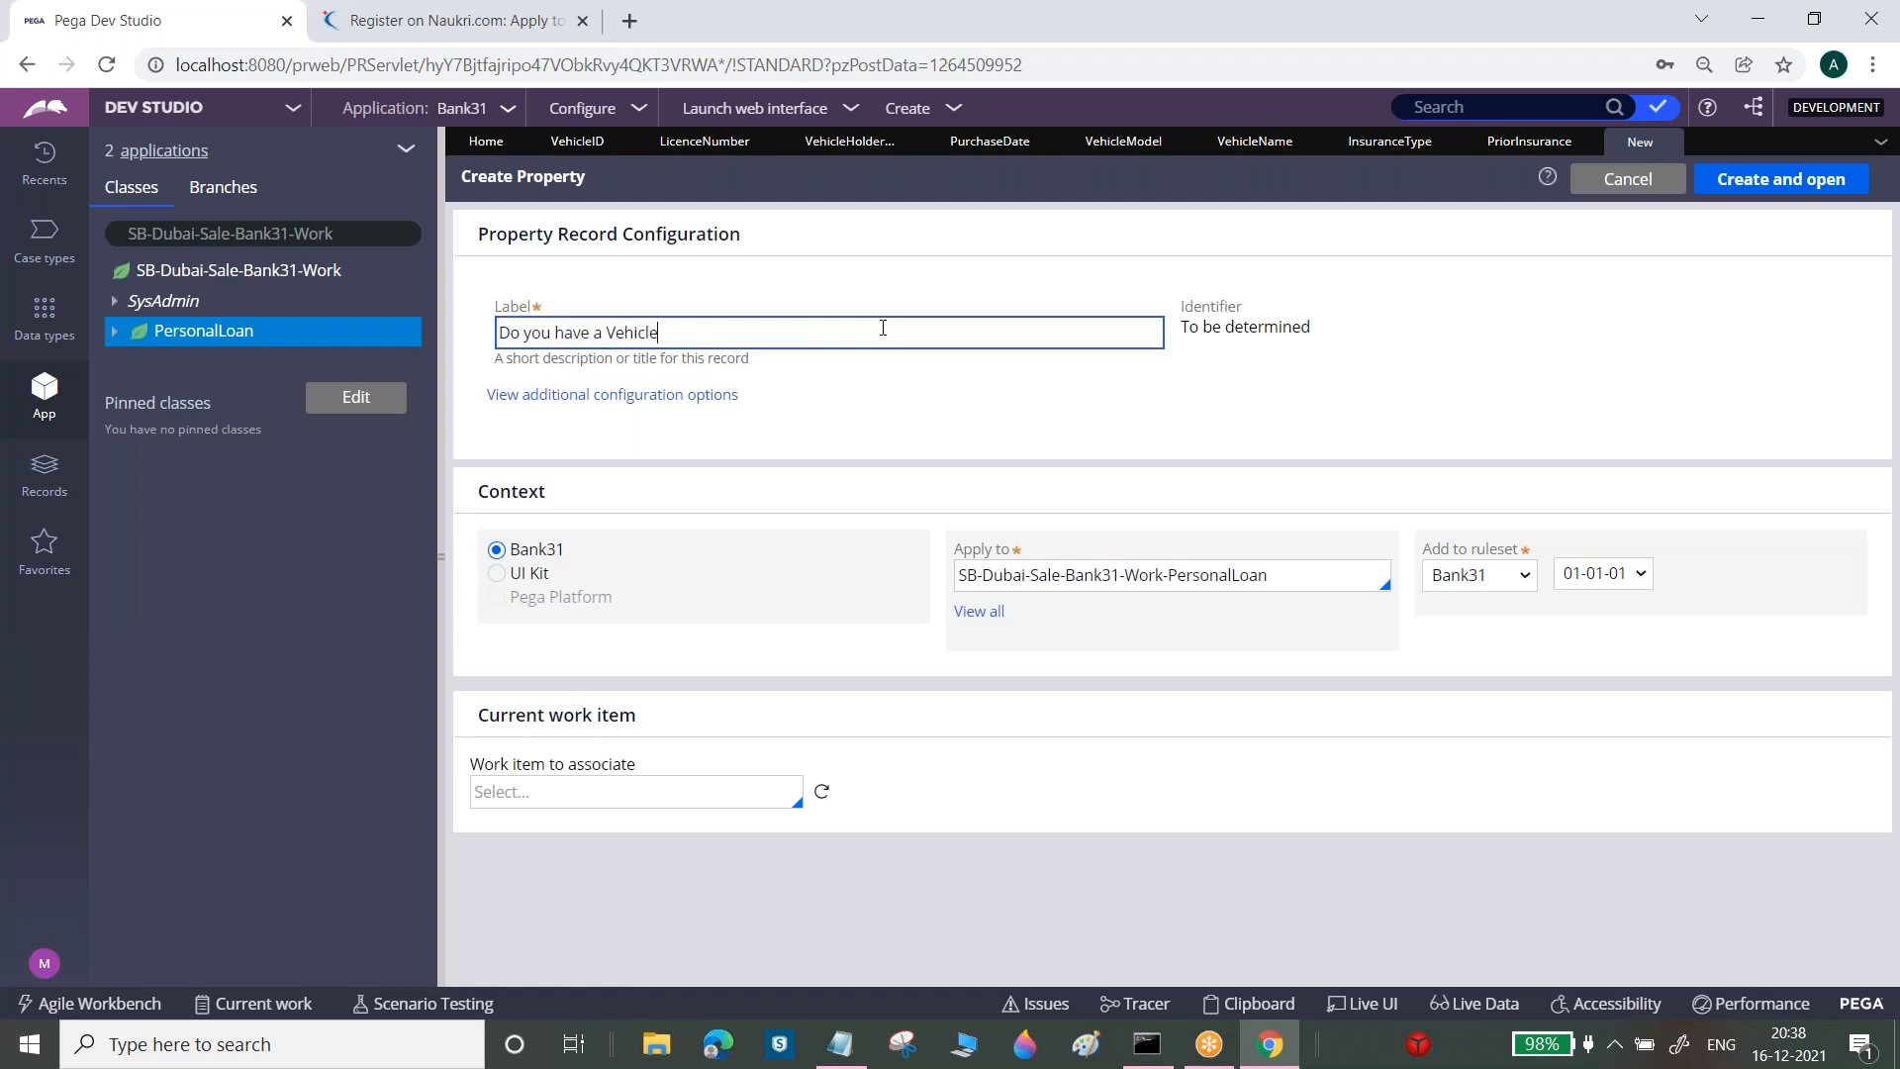
left_click(1823, 178)
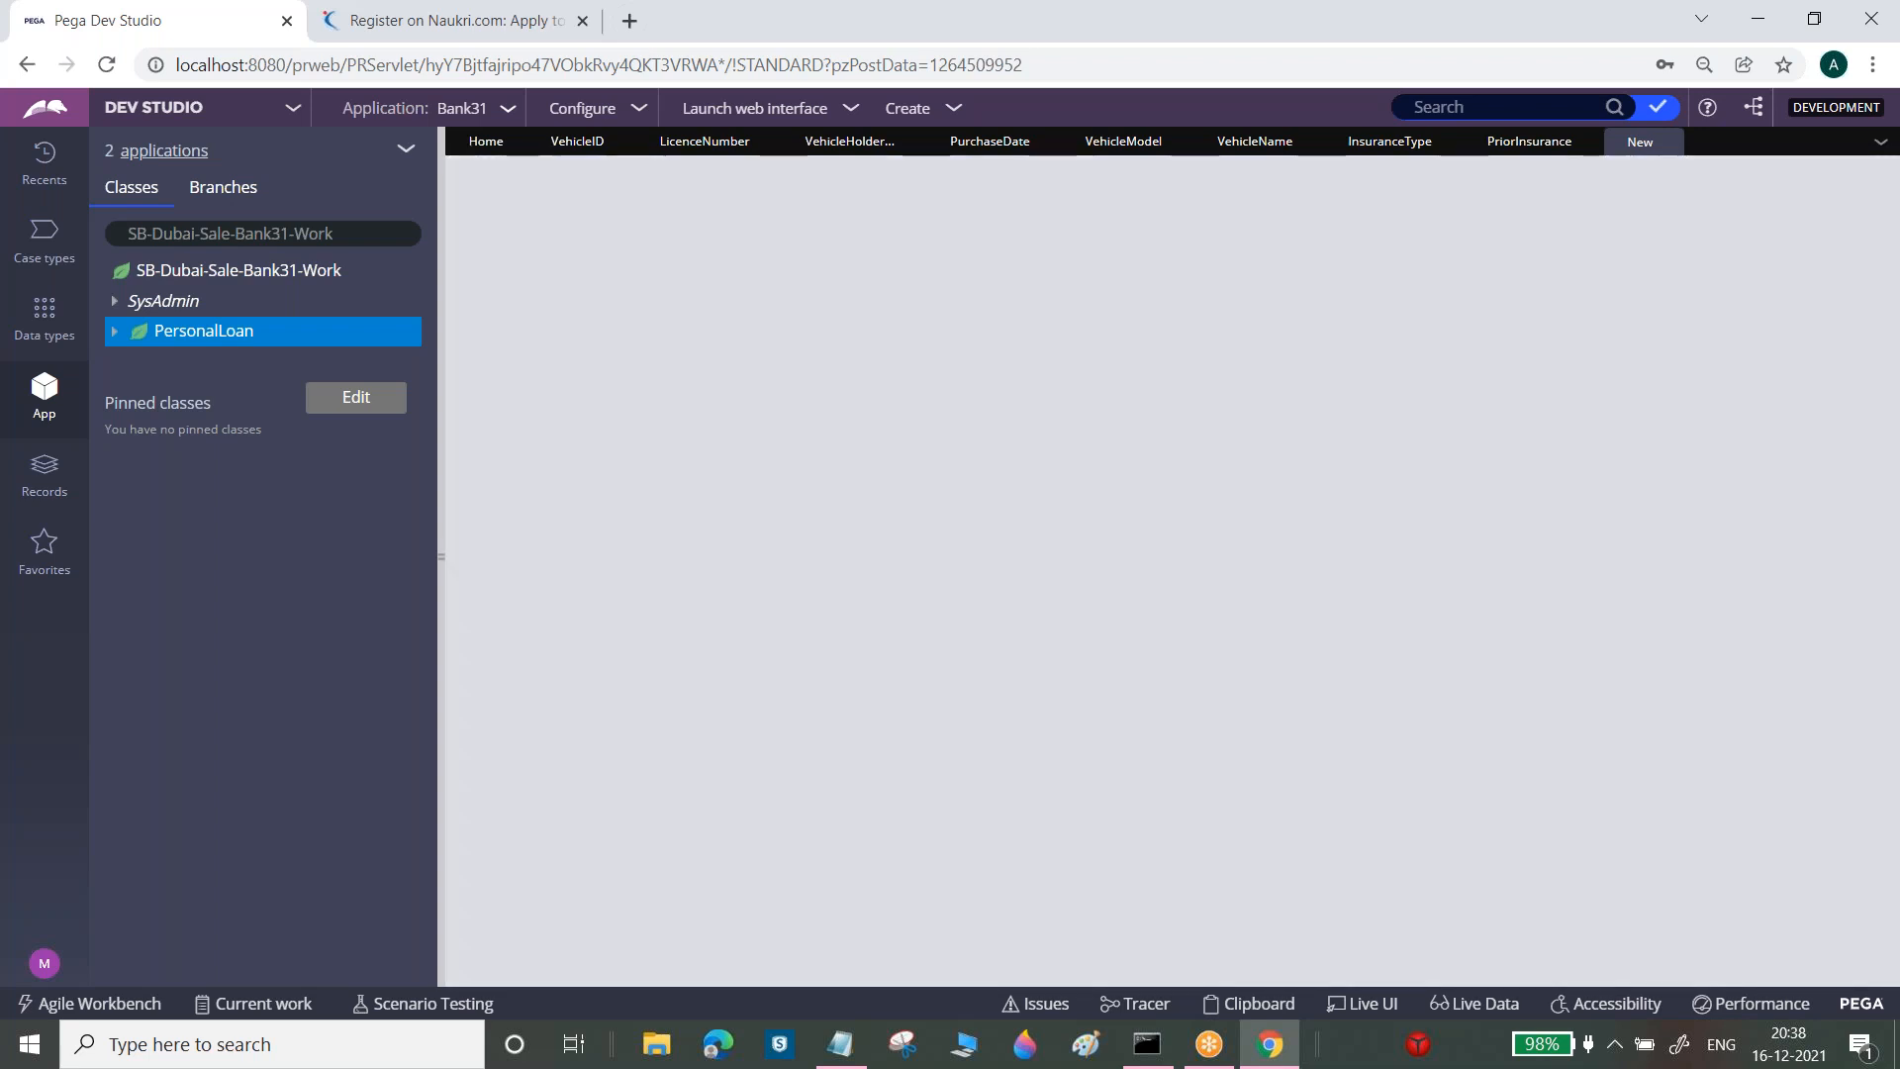
Change its property type to TrueFalse and save it
left_click(545, 343)
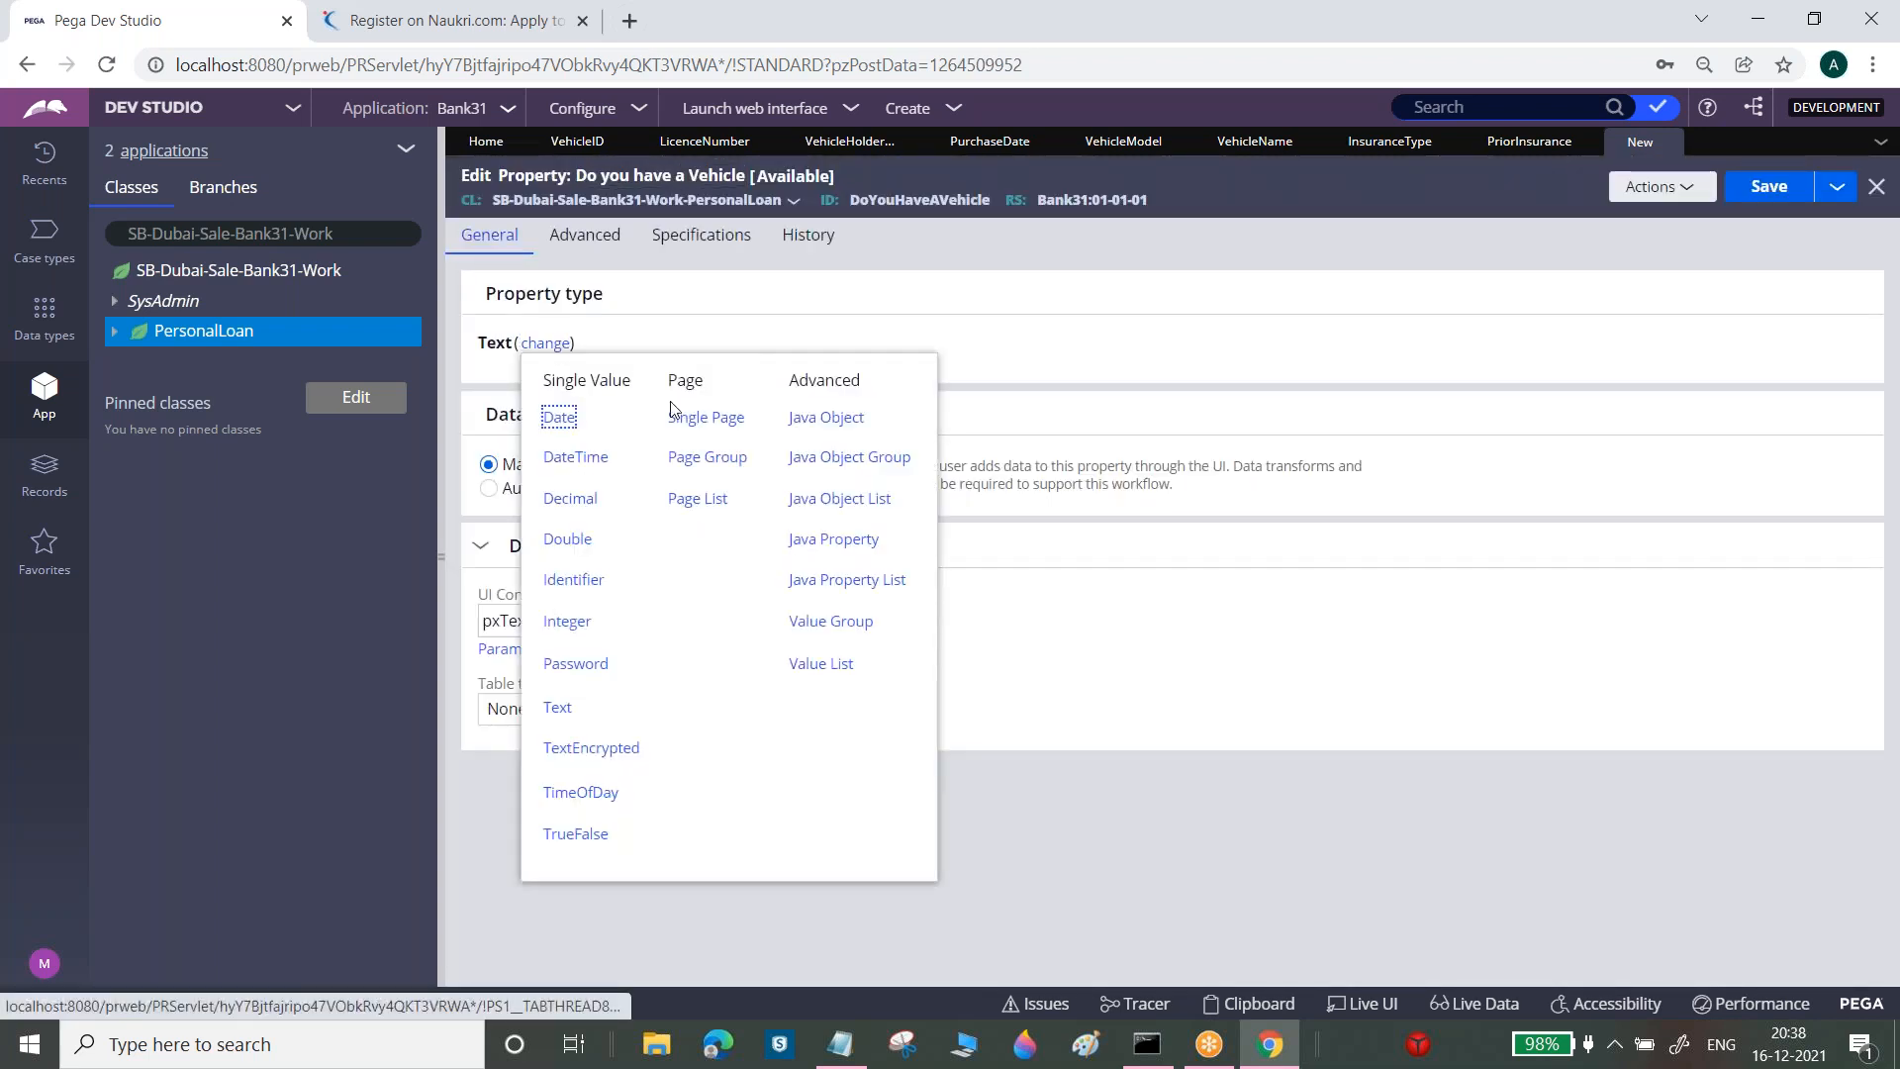
left_click(576, 834)
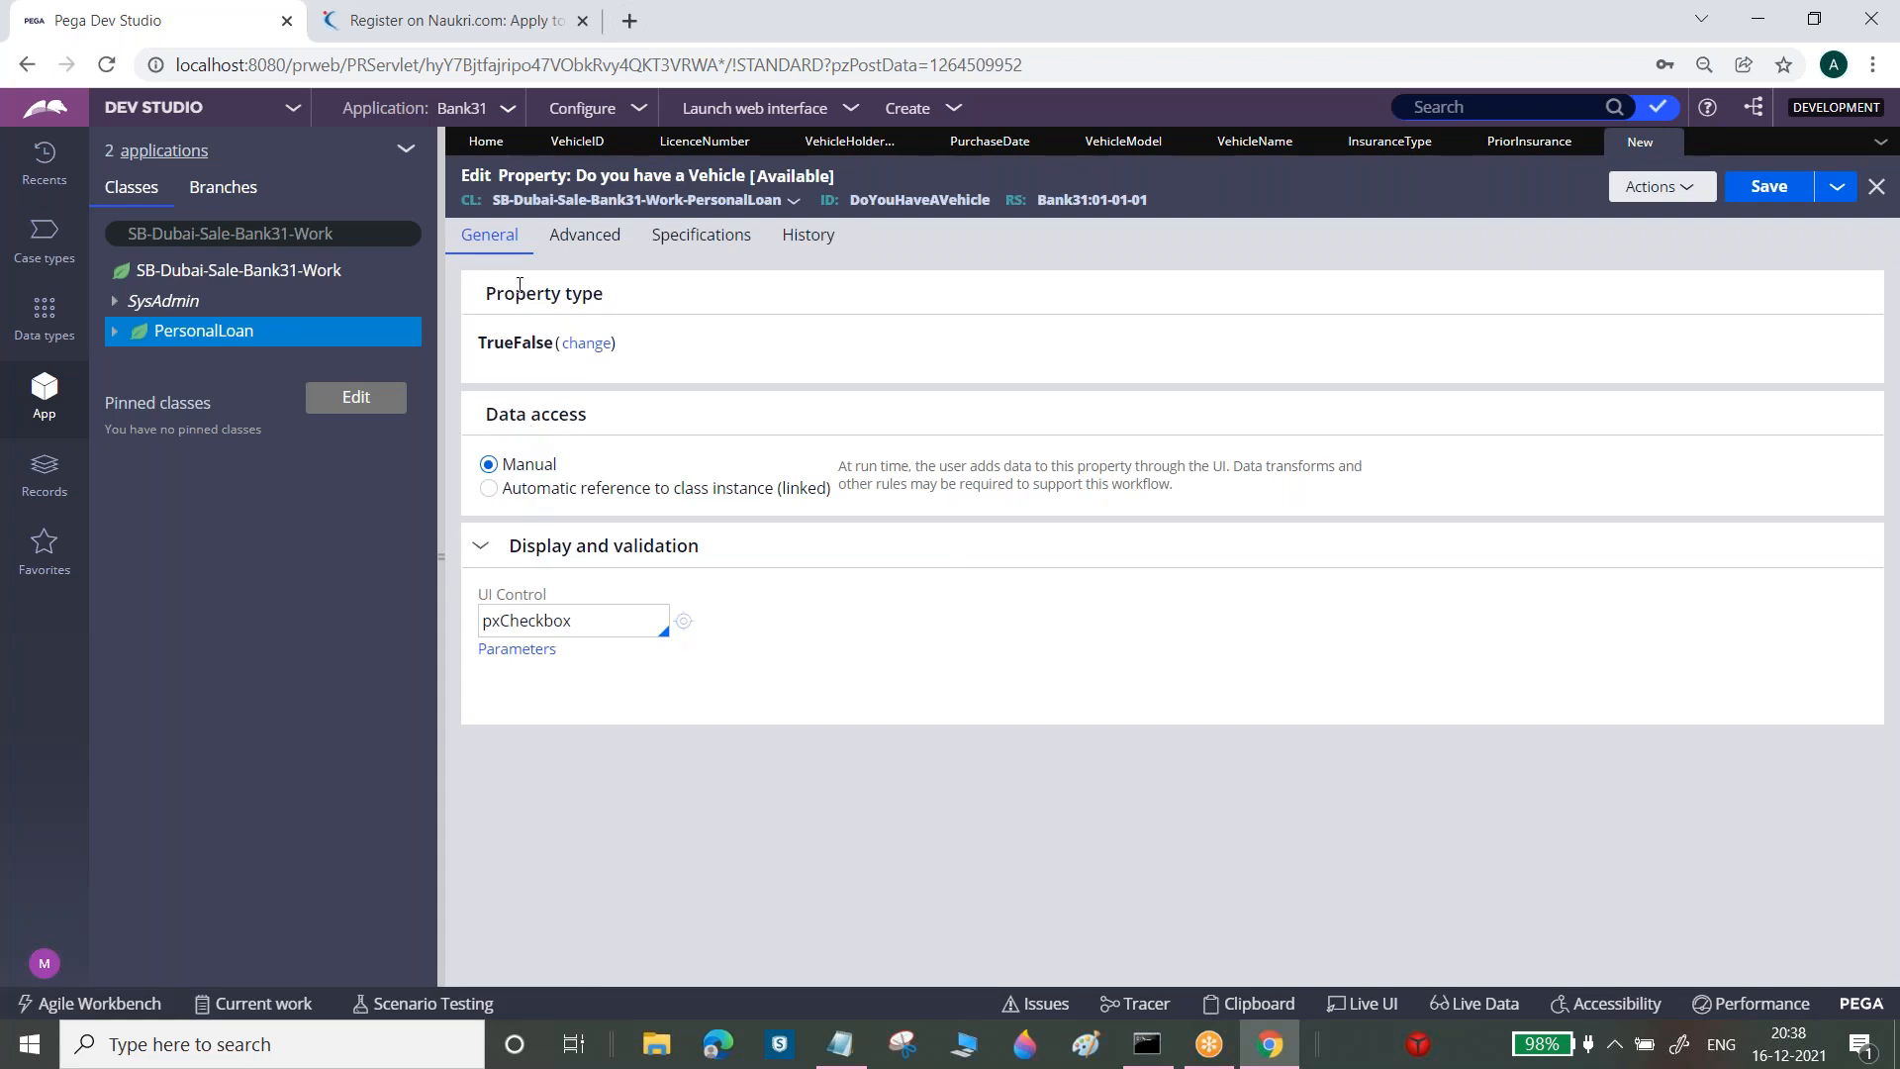
double_click(515, 346)
left_click(1770, 188)
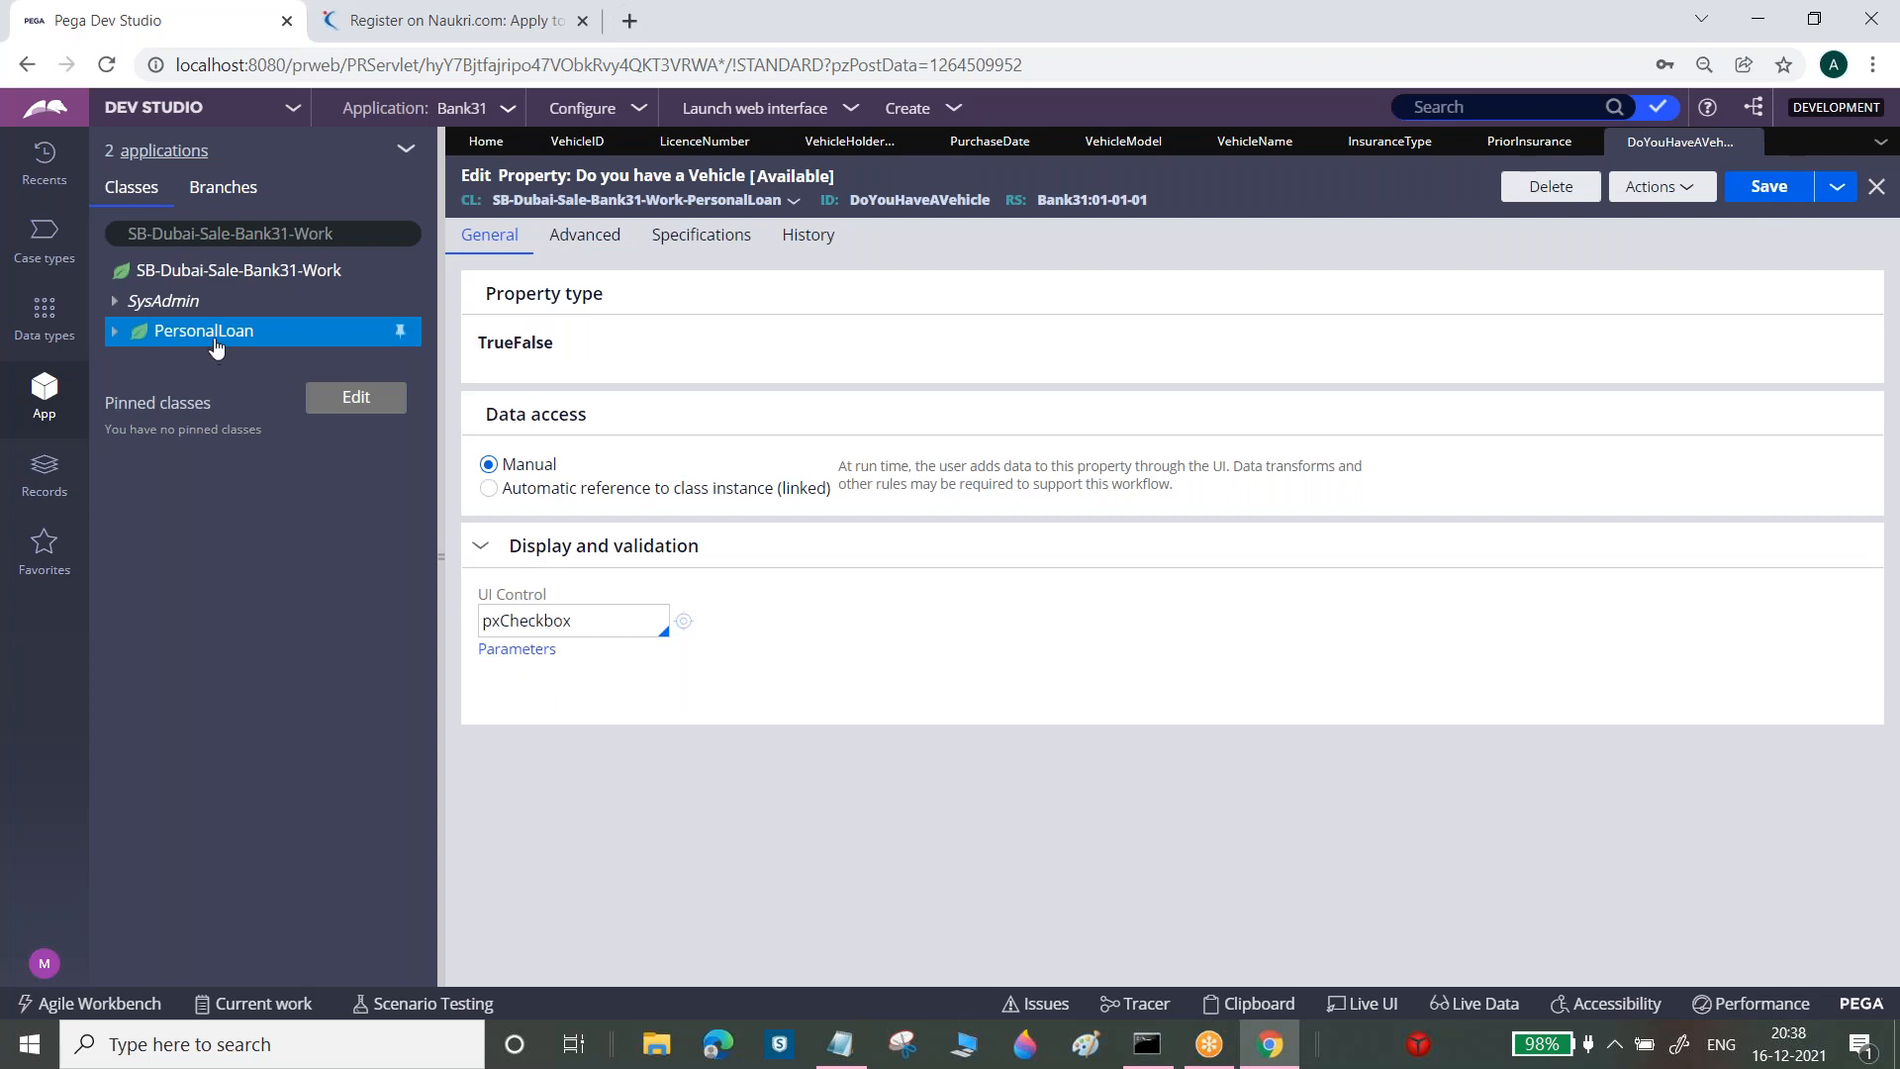
Create and open a new Insurance Amount property in PersonalLoan
right_click(215, 344)
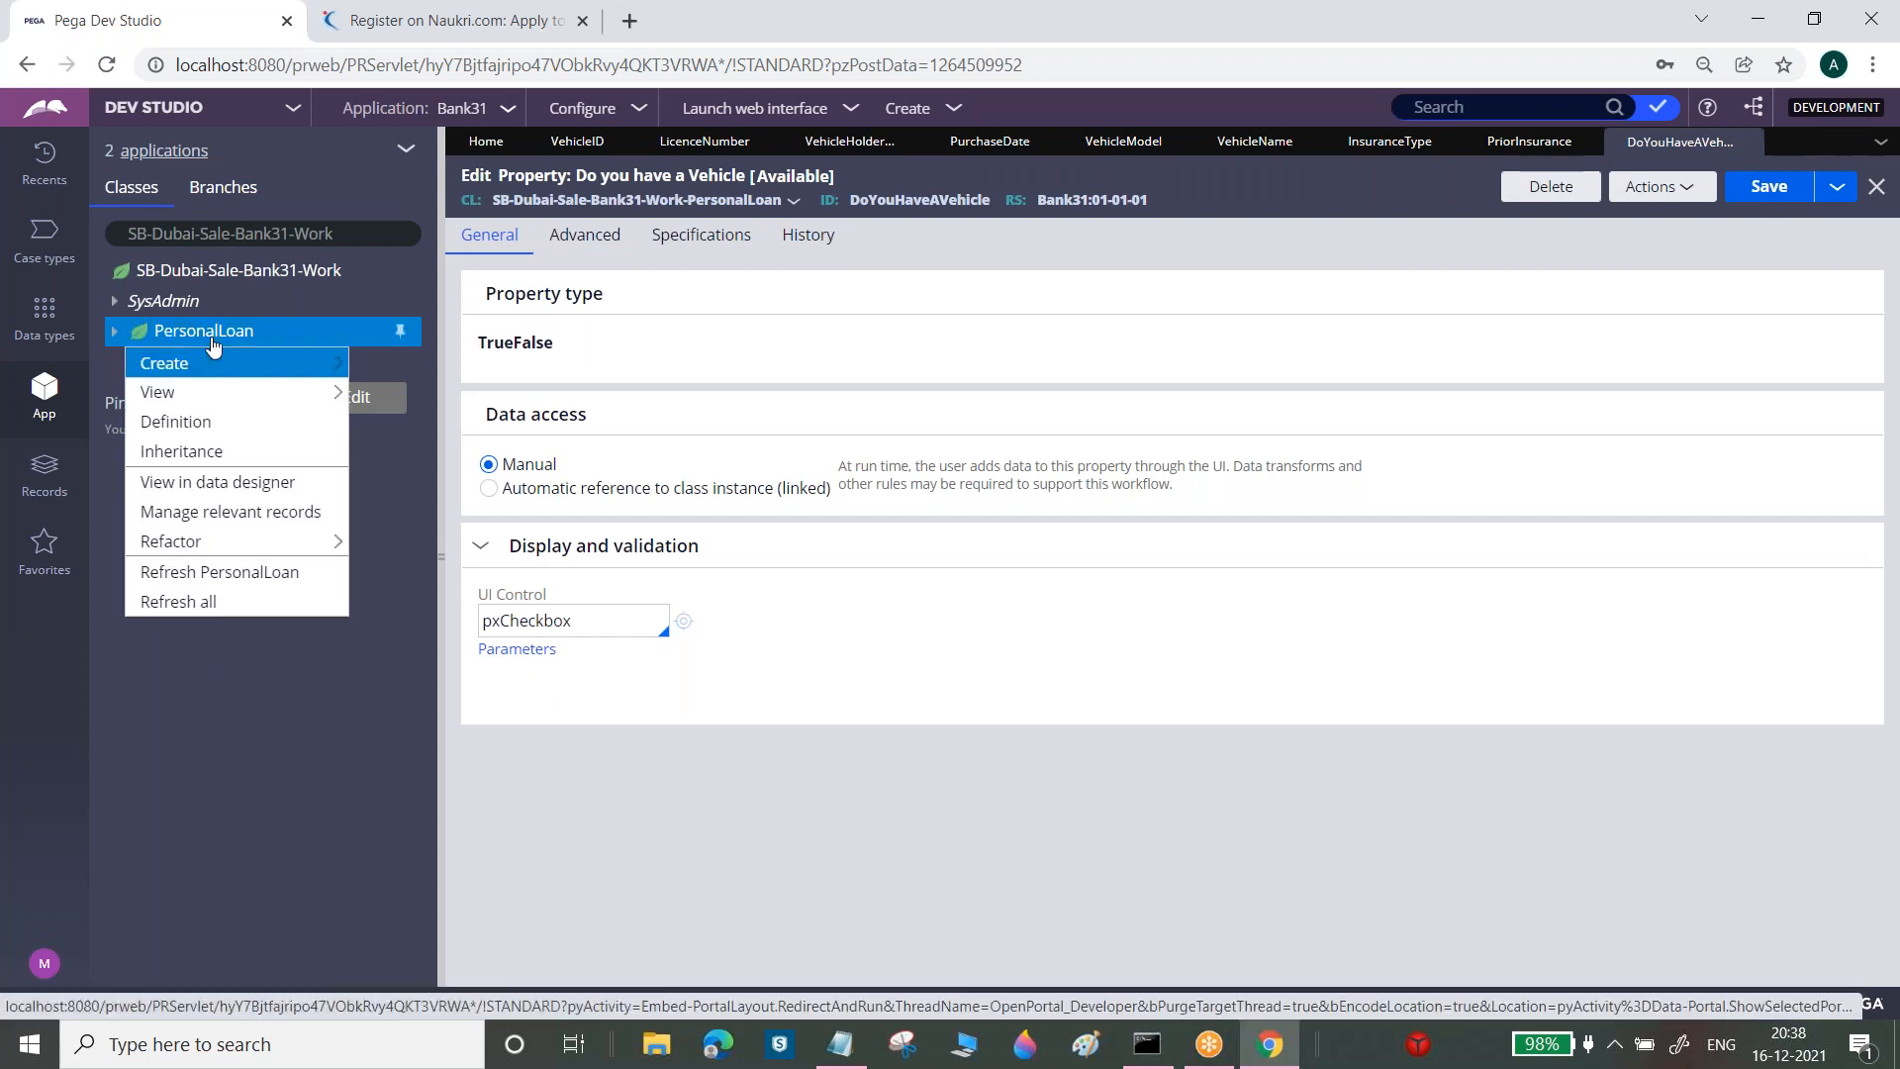
mouse_move(218, 363)
mouse_move(386, 403)
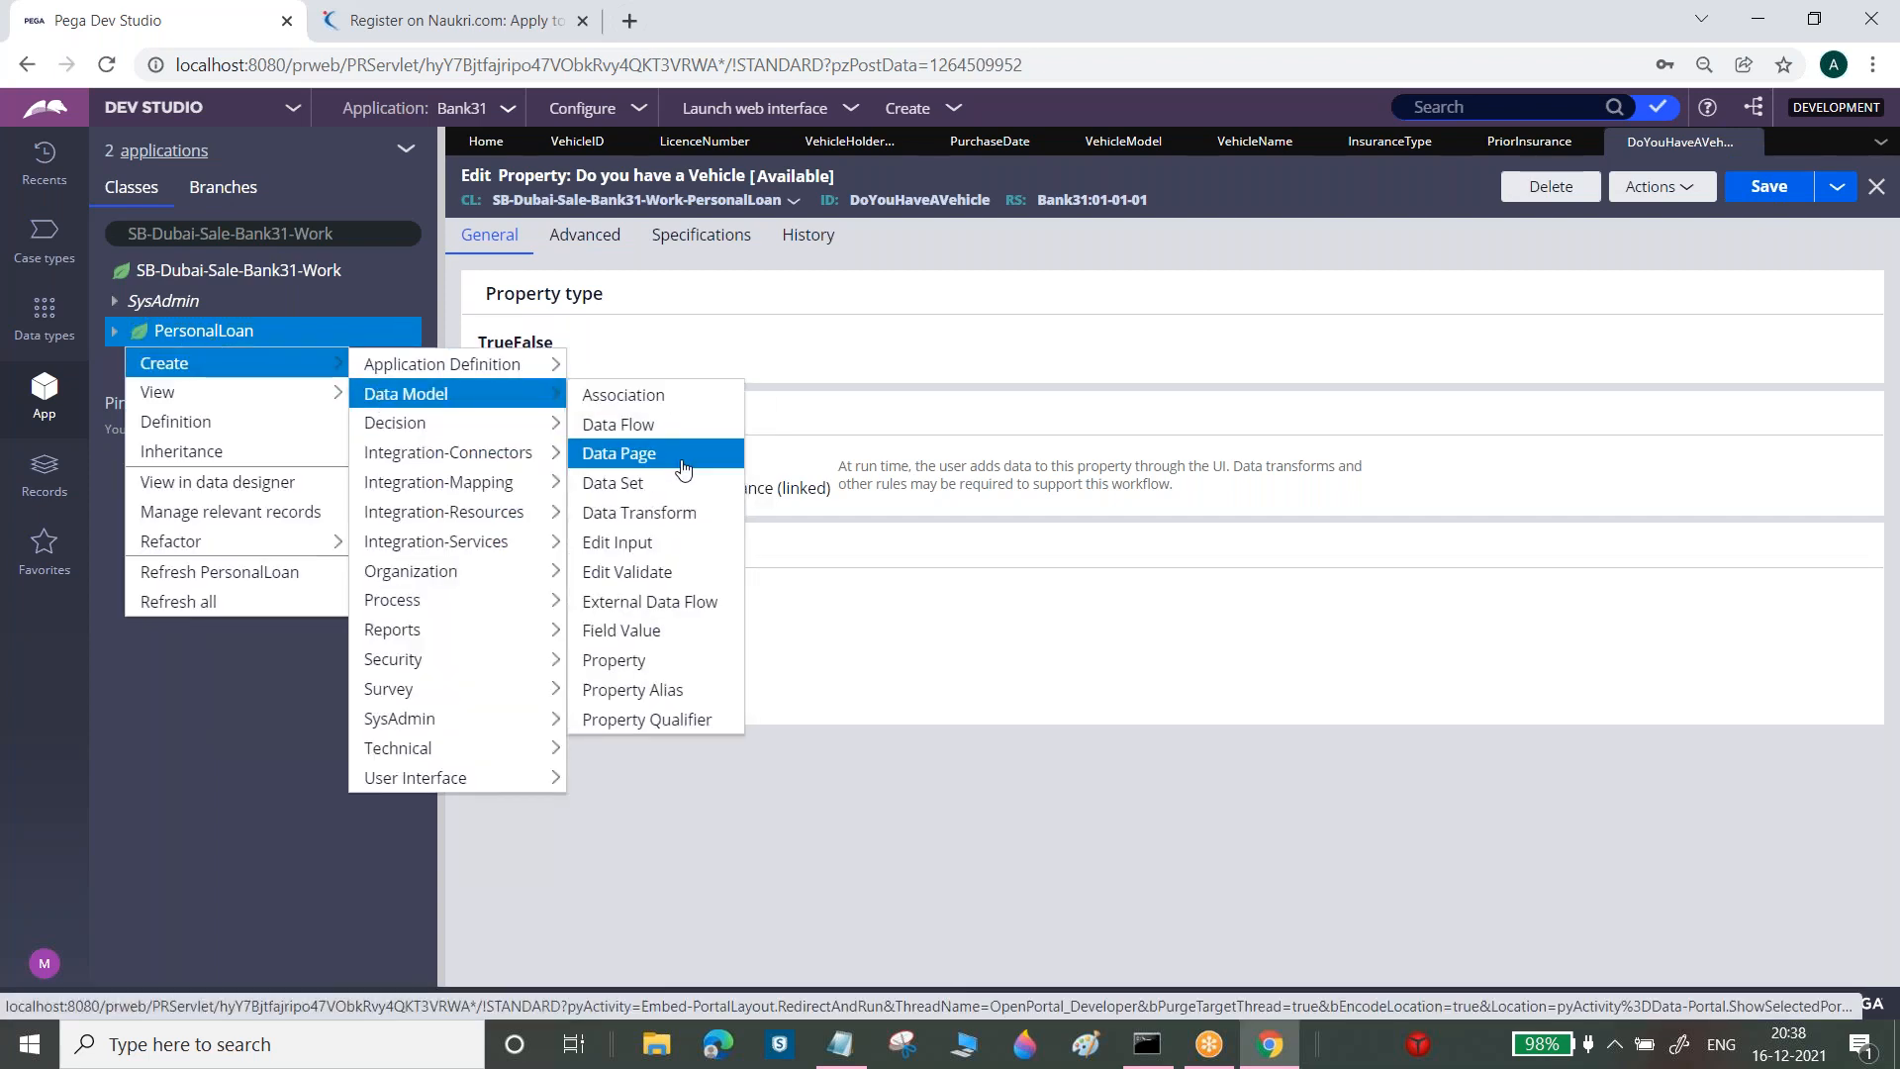
left_click(614, 663)
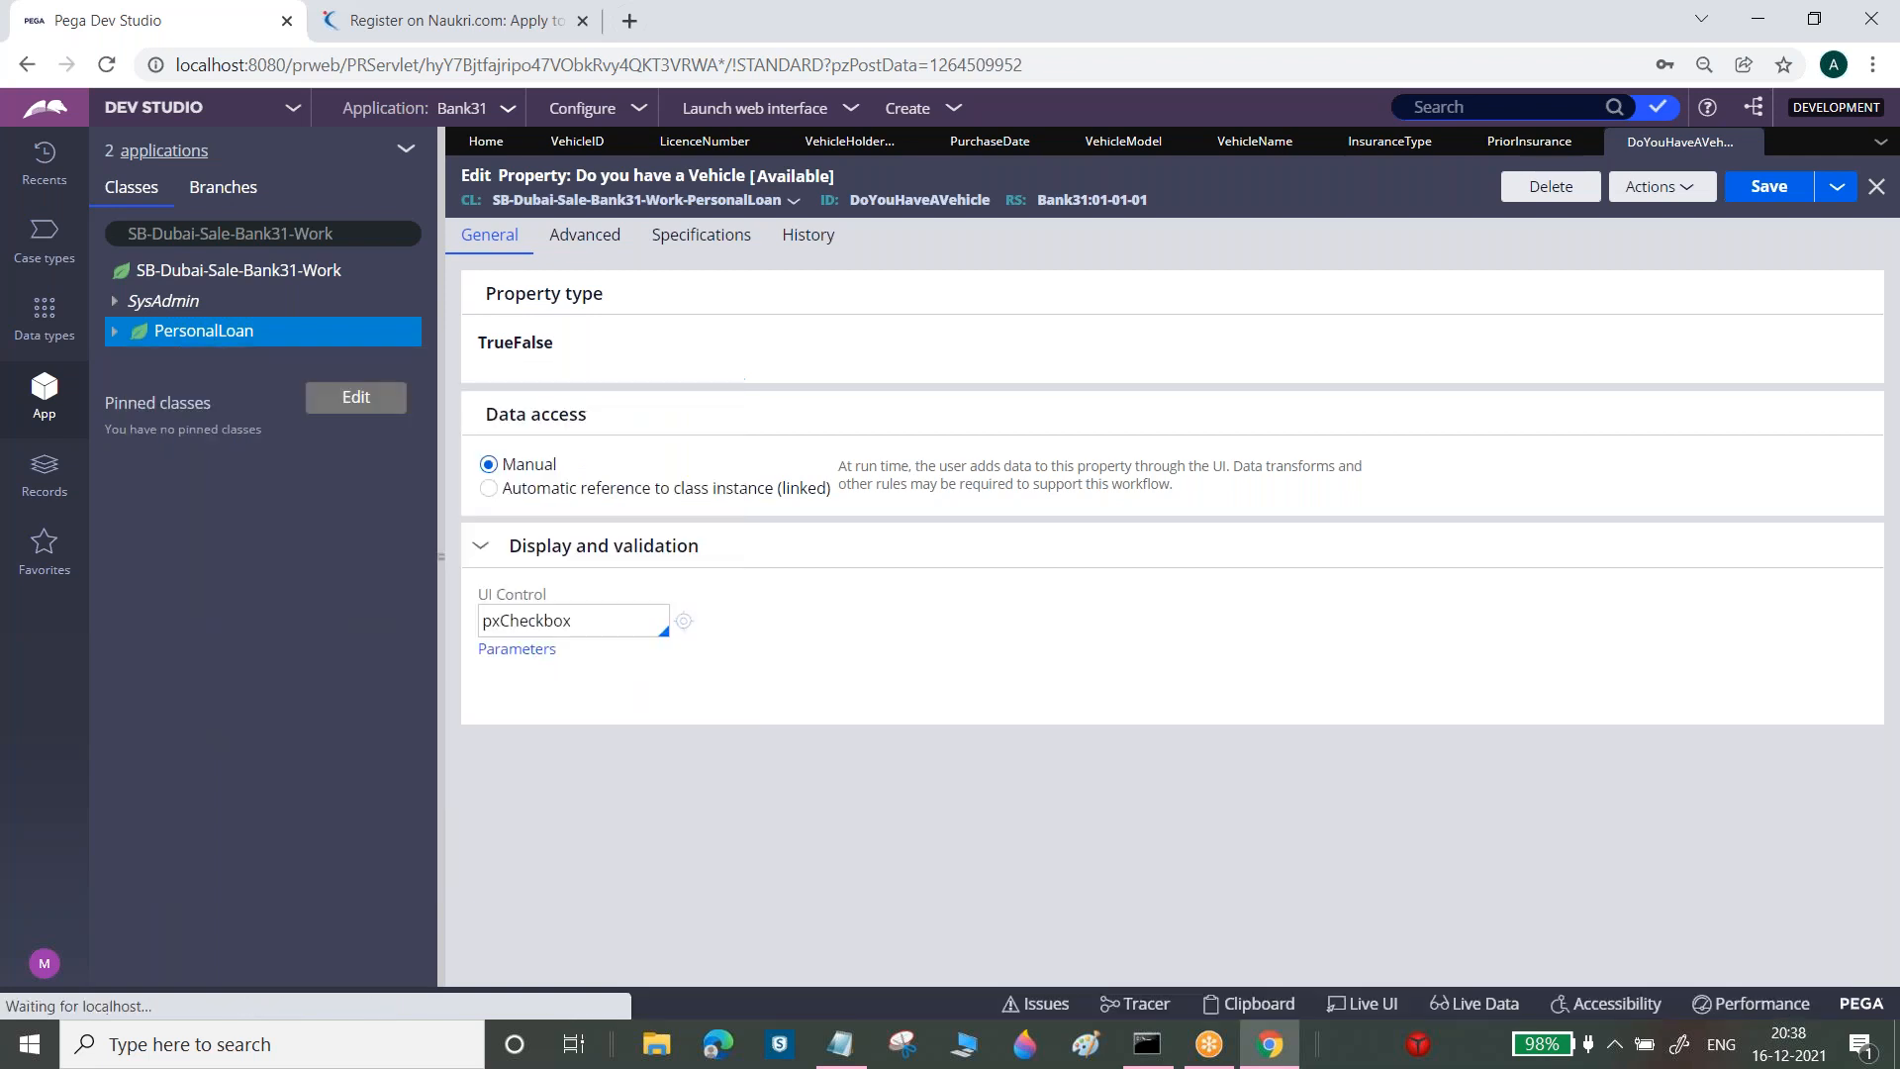
type("Insurance Amo")
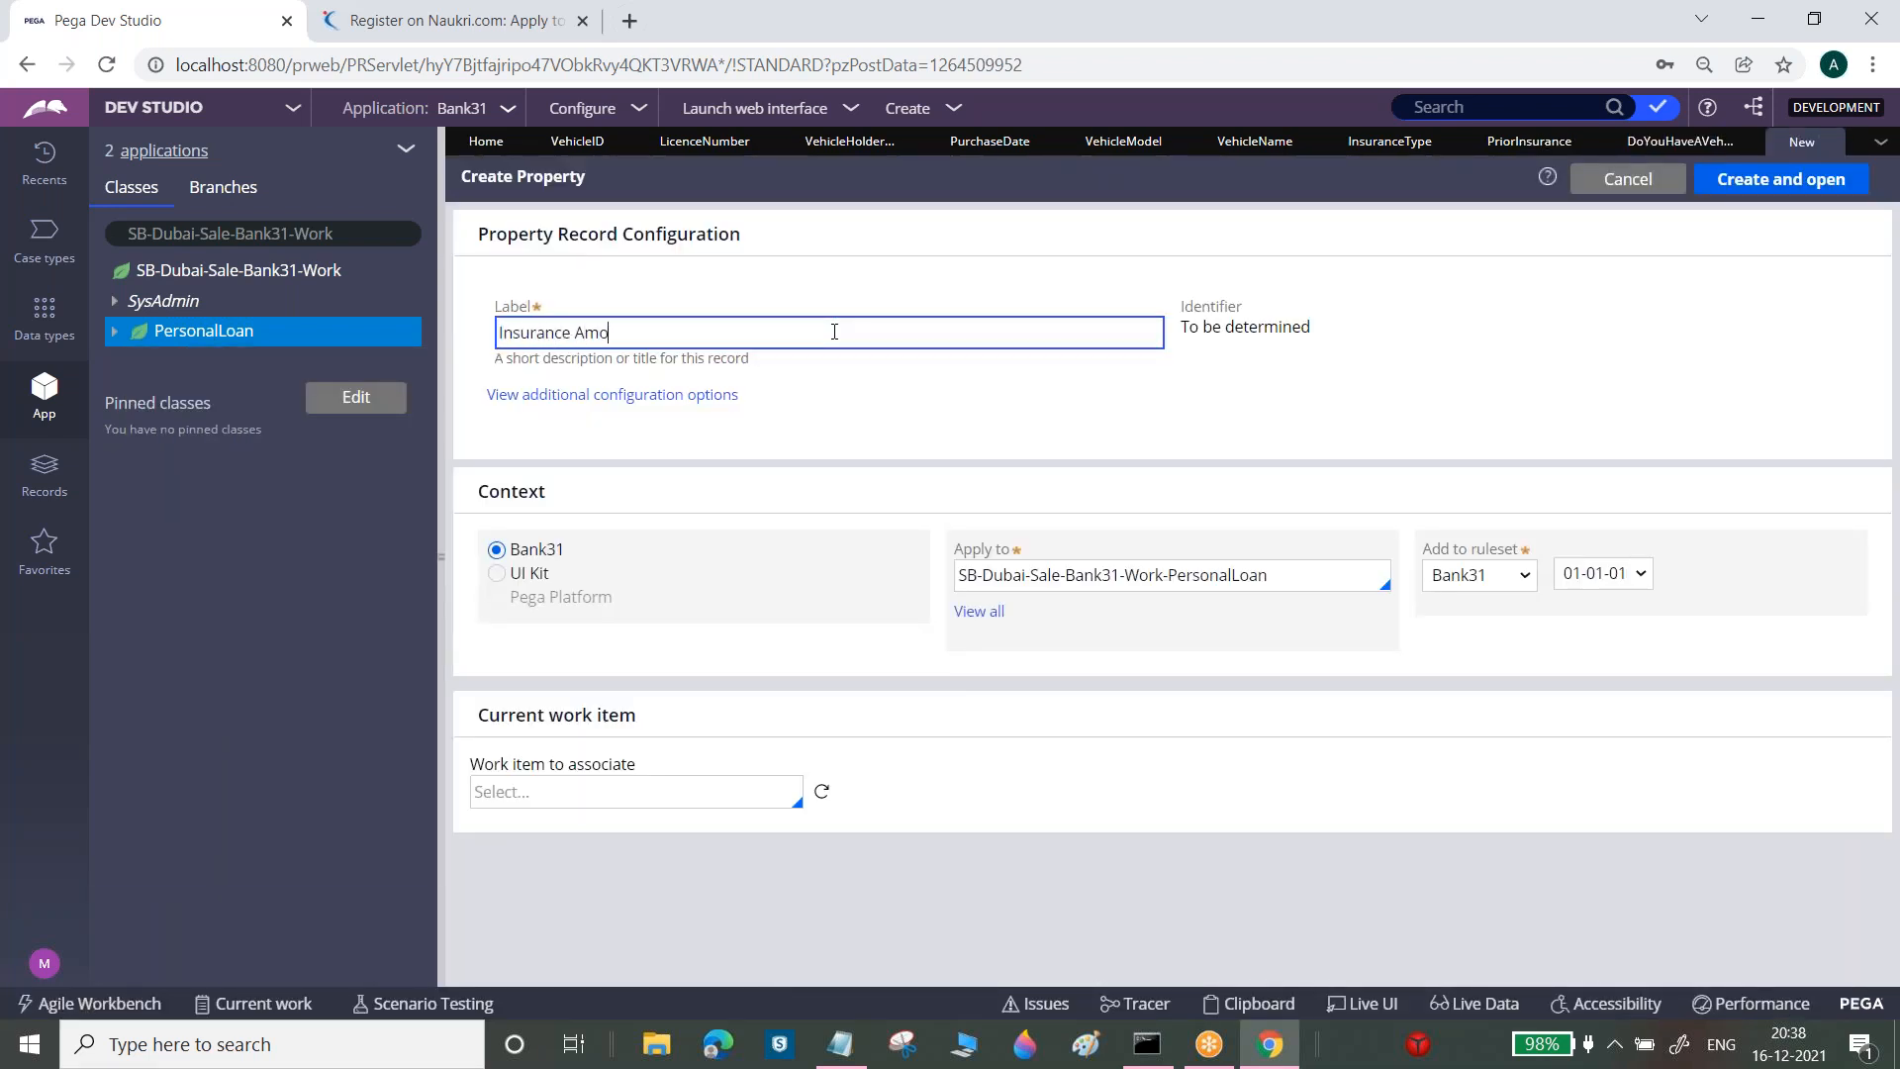
type("unt")
left_click(1802, 178)
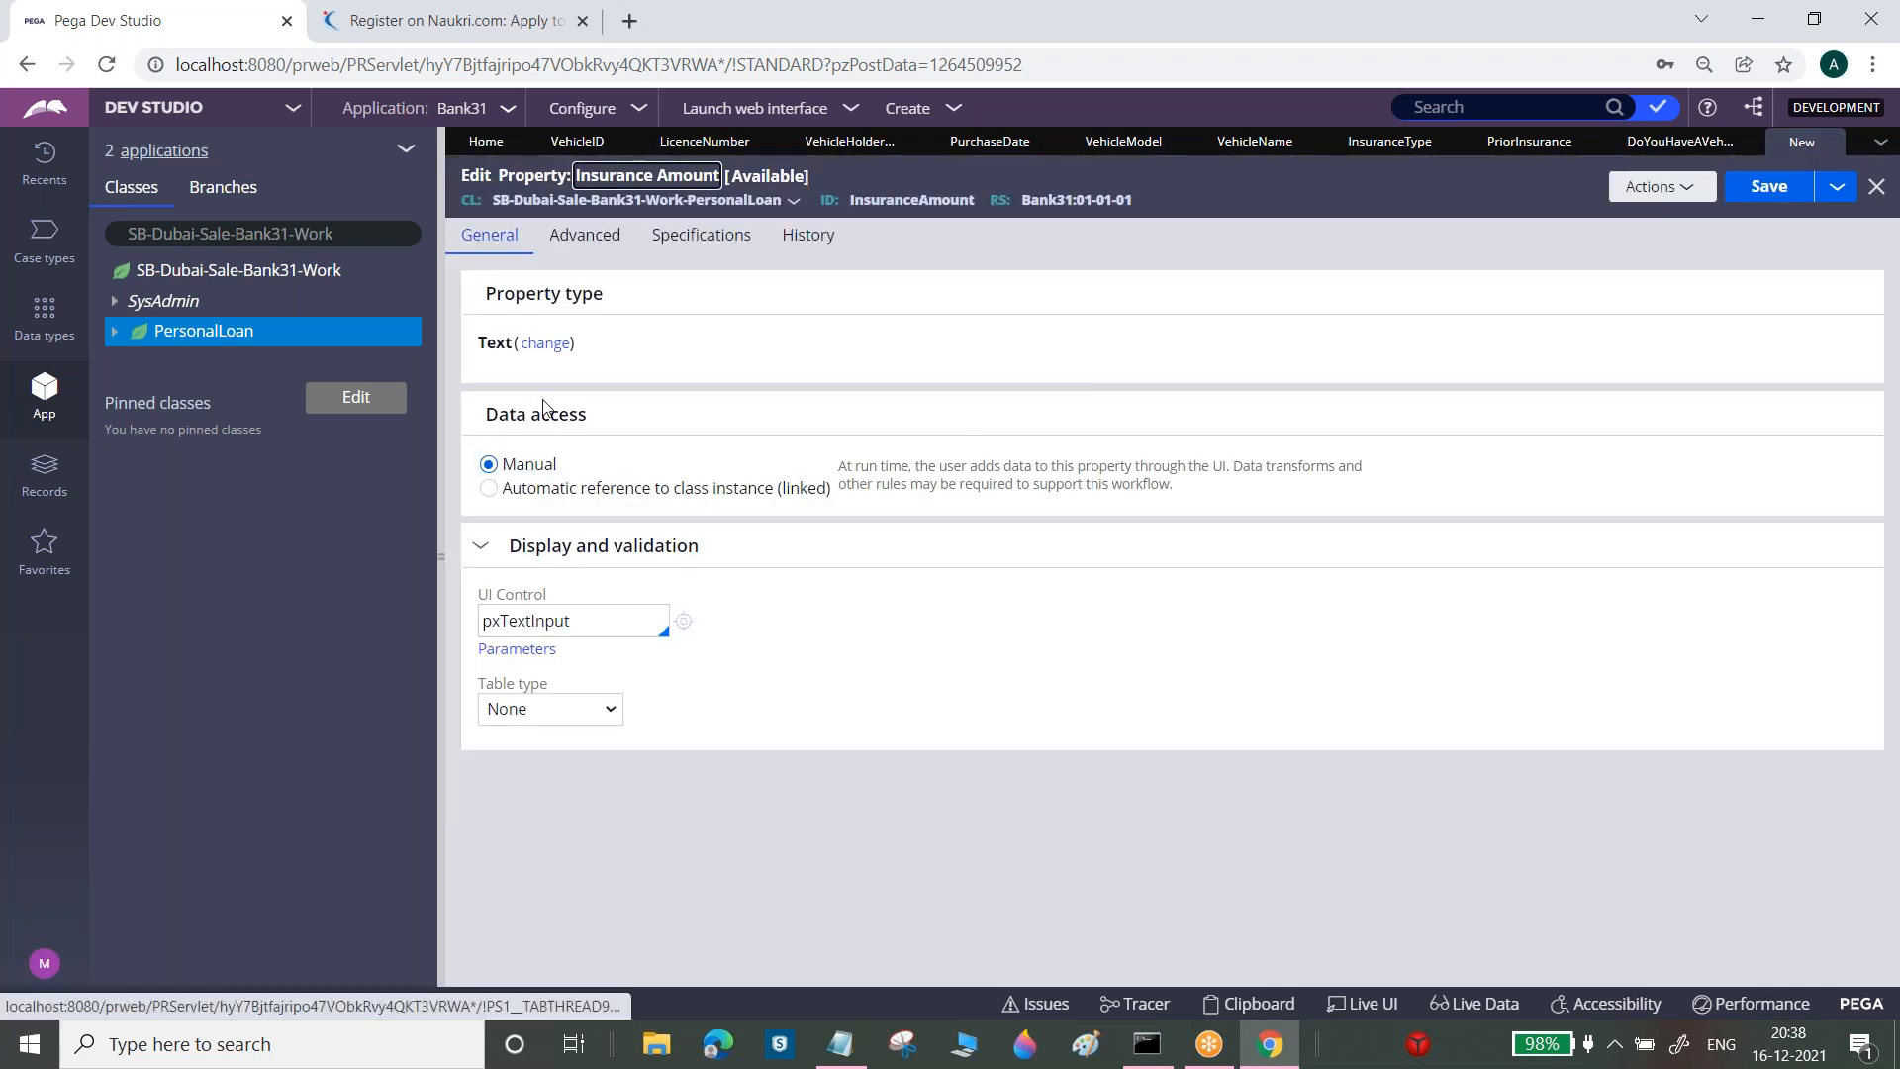
Change Insurance Amount's type to Integer and save it
left_click(547, 342)
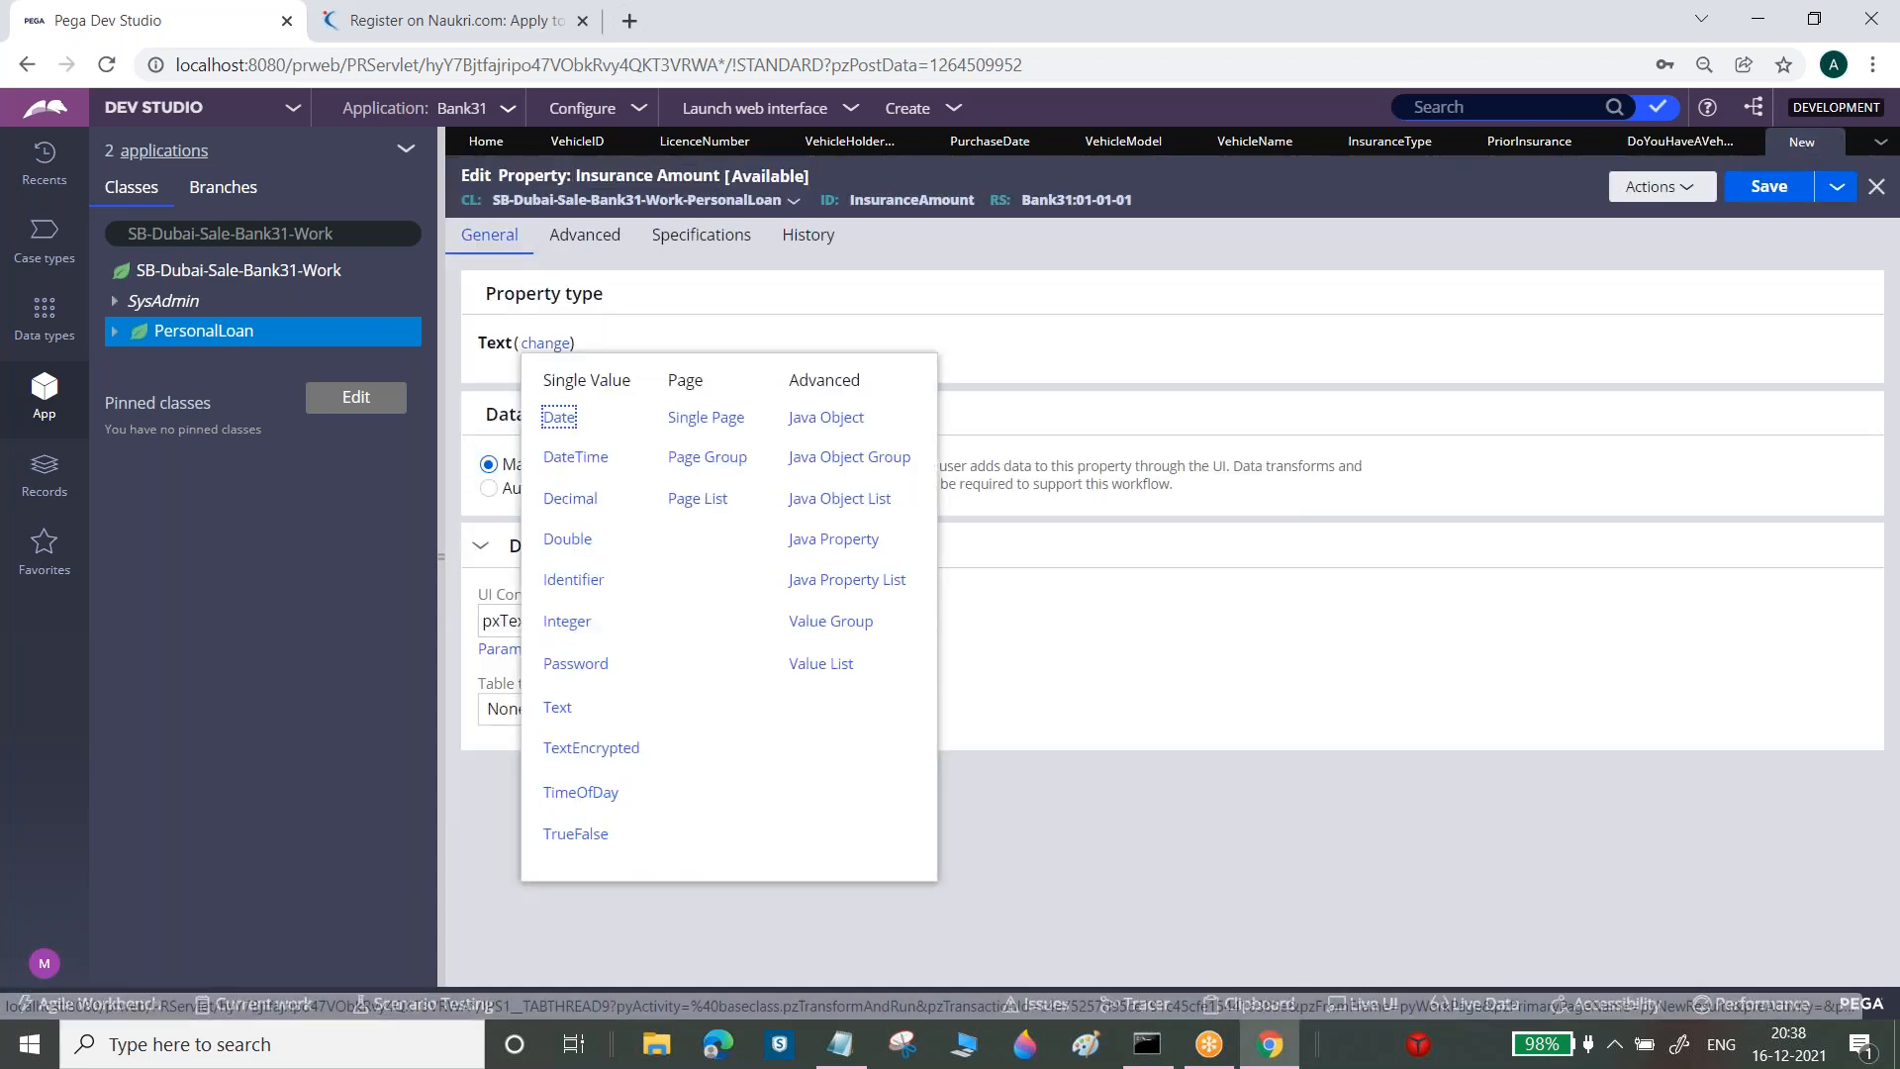
left_click(576, 632)
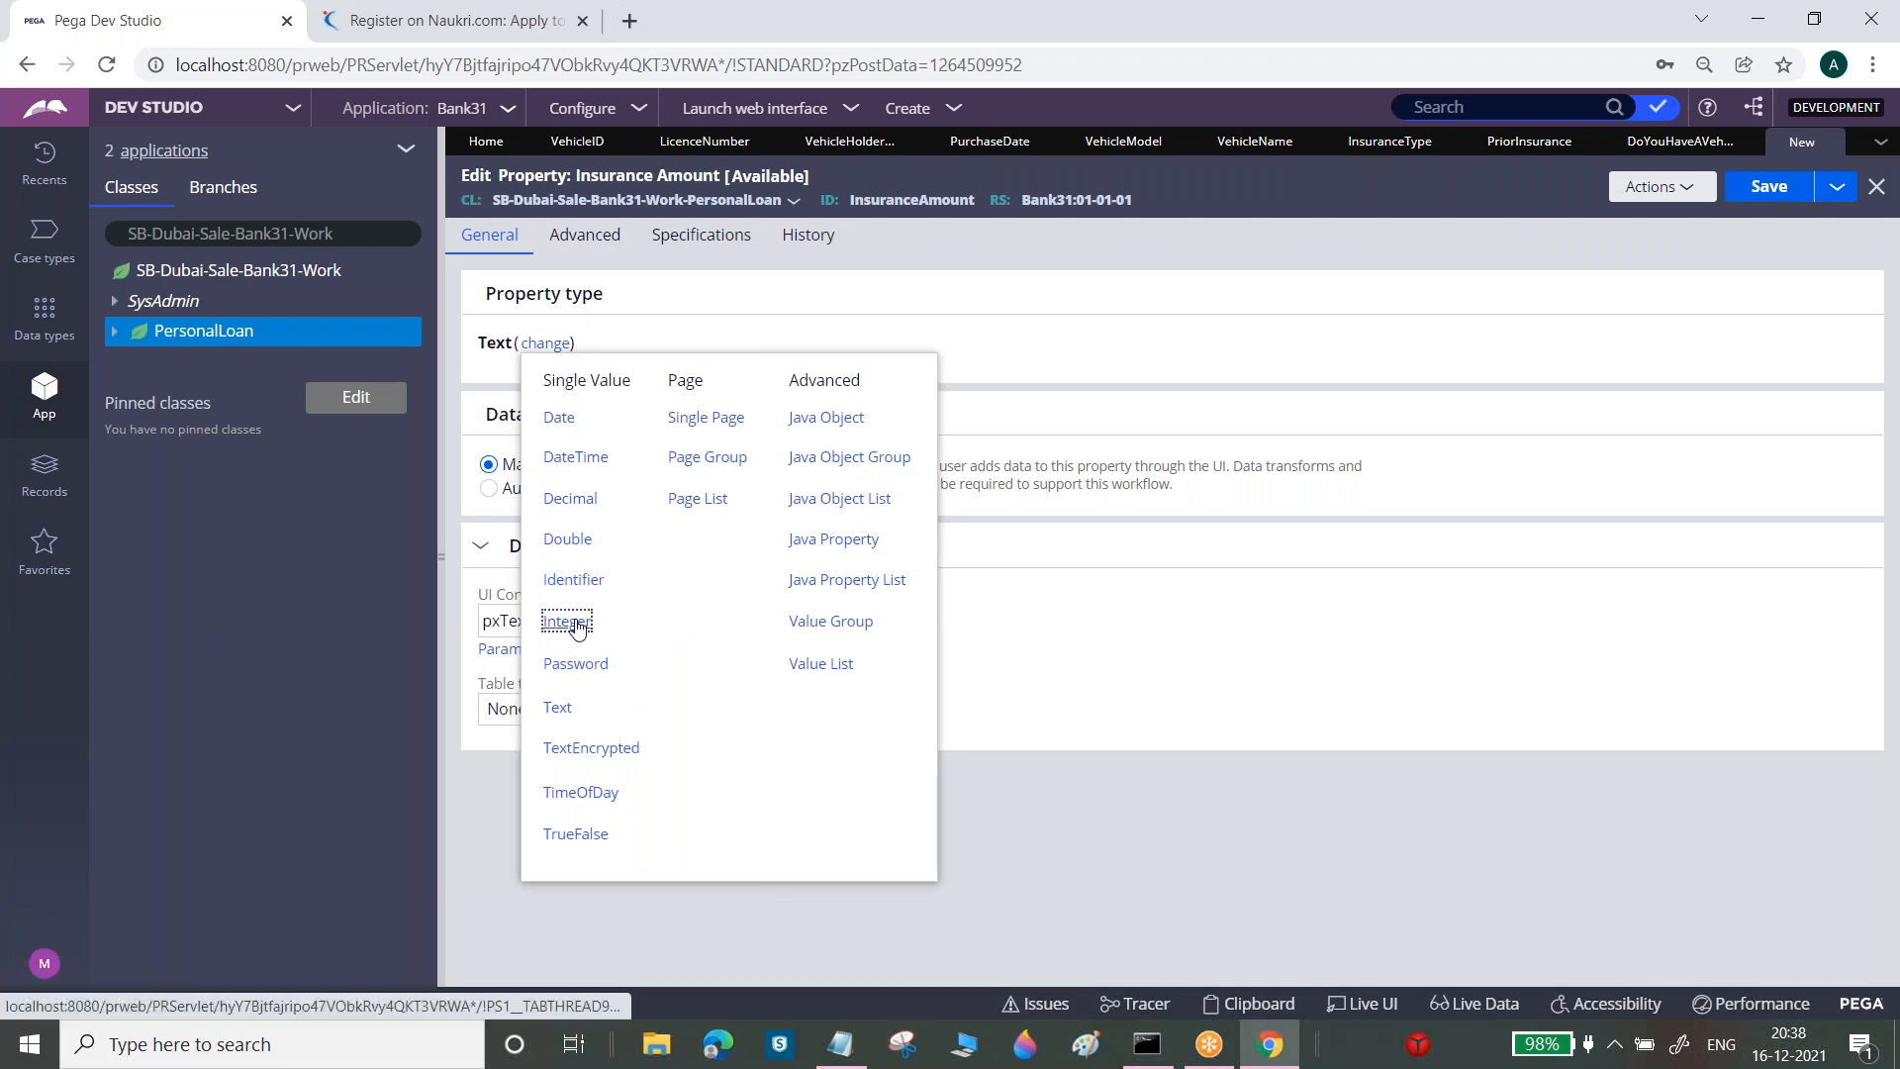
left_click(1748, 205)
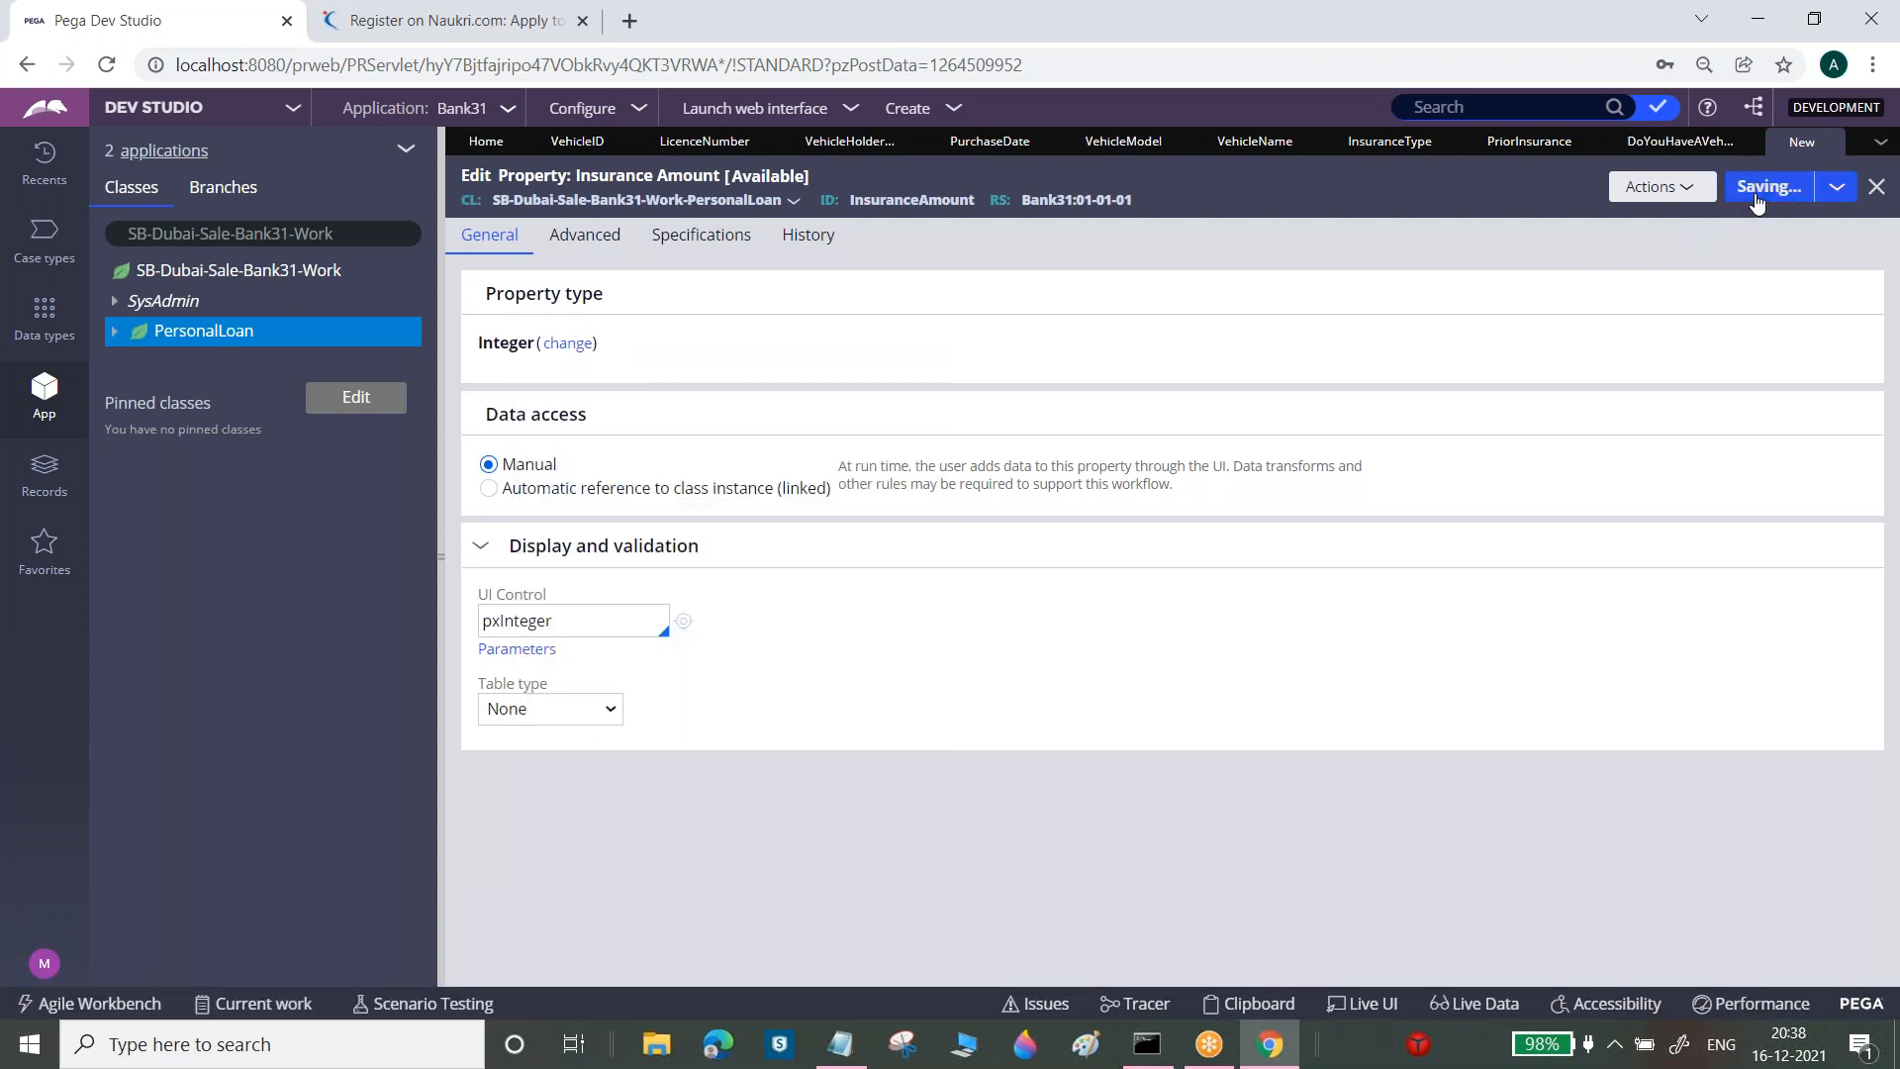
Create and open a new Insurance Reason property in PersonalLoan
right_click(191, 340)
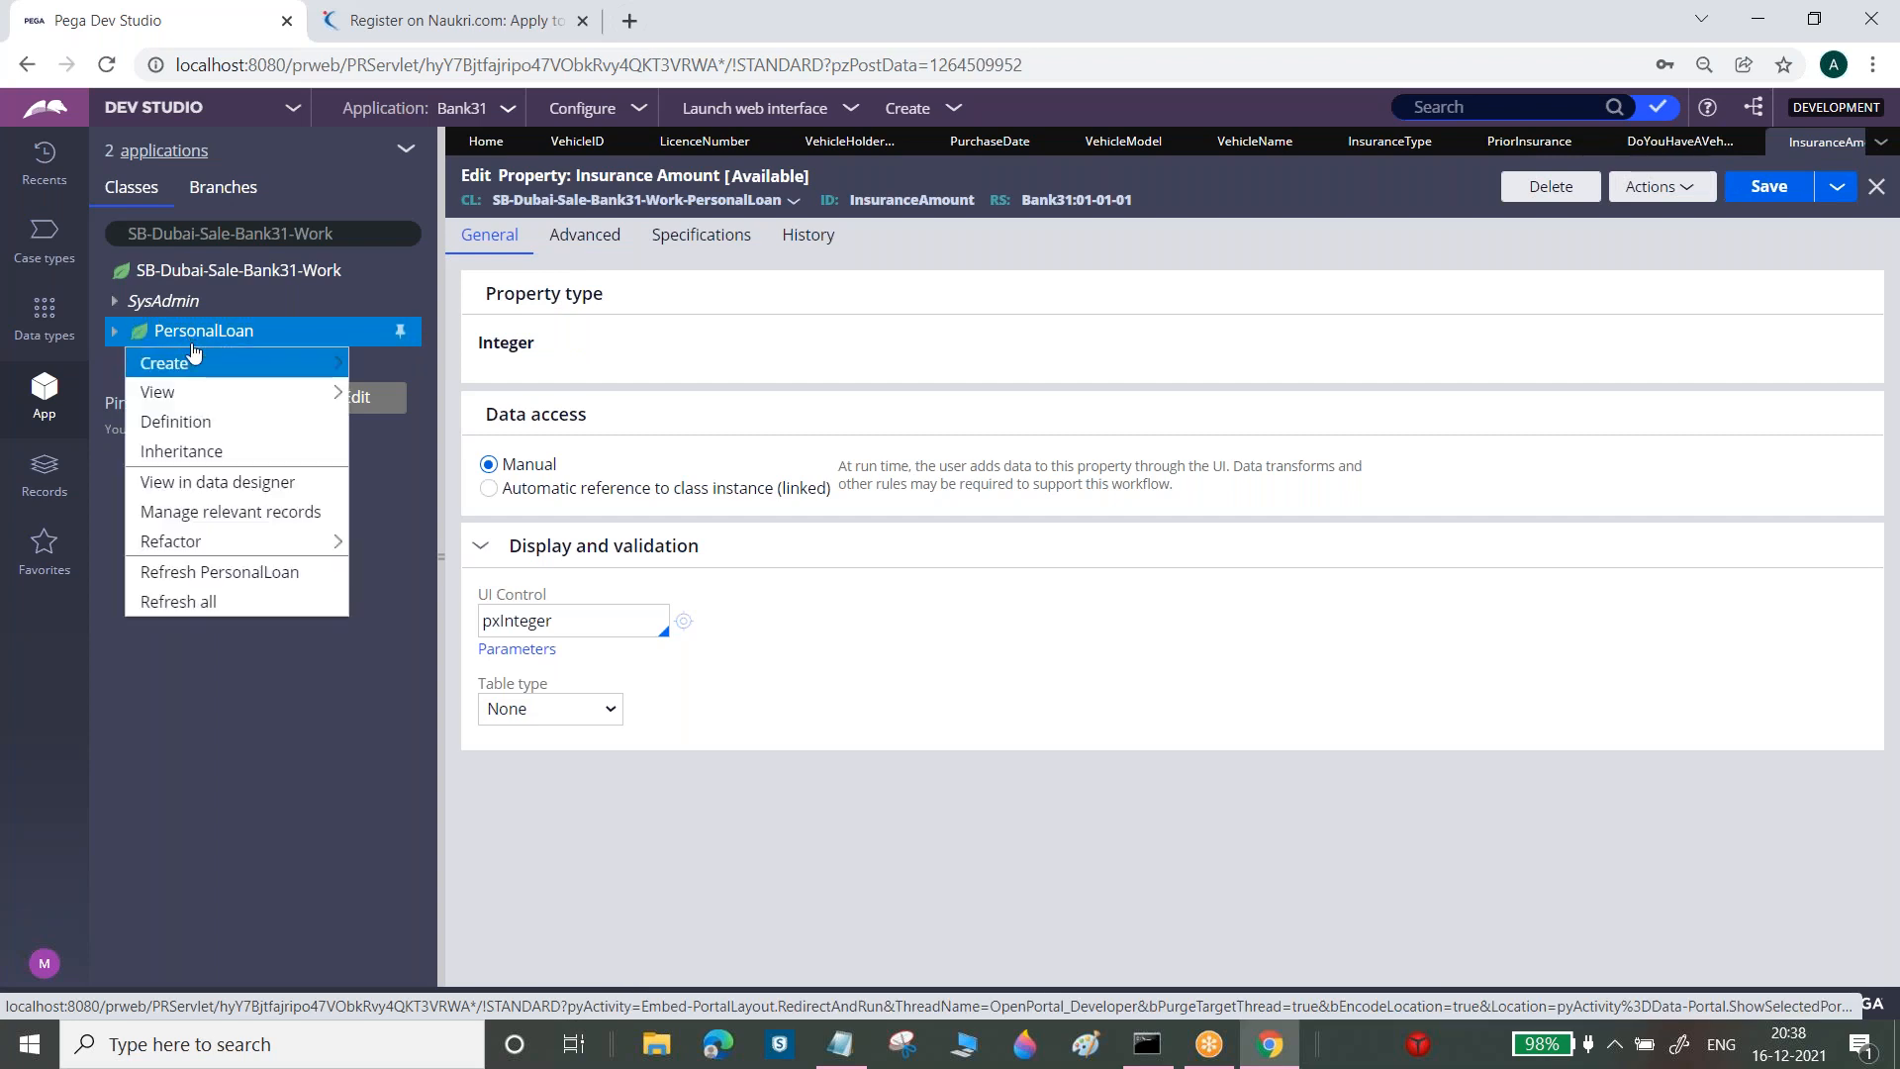
mouse_move(198, 363)
mouse_move(406, 394)
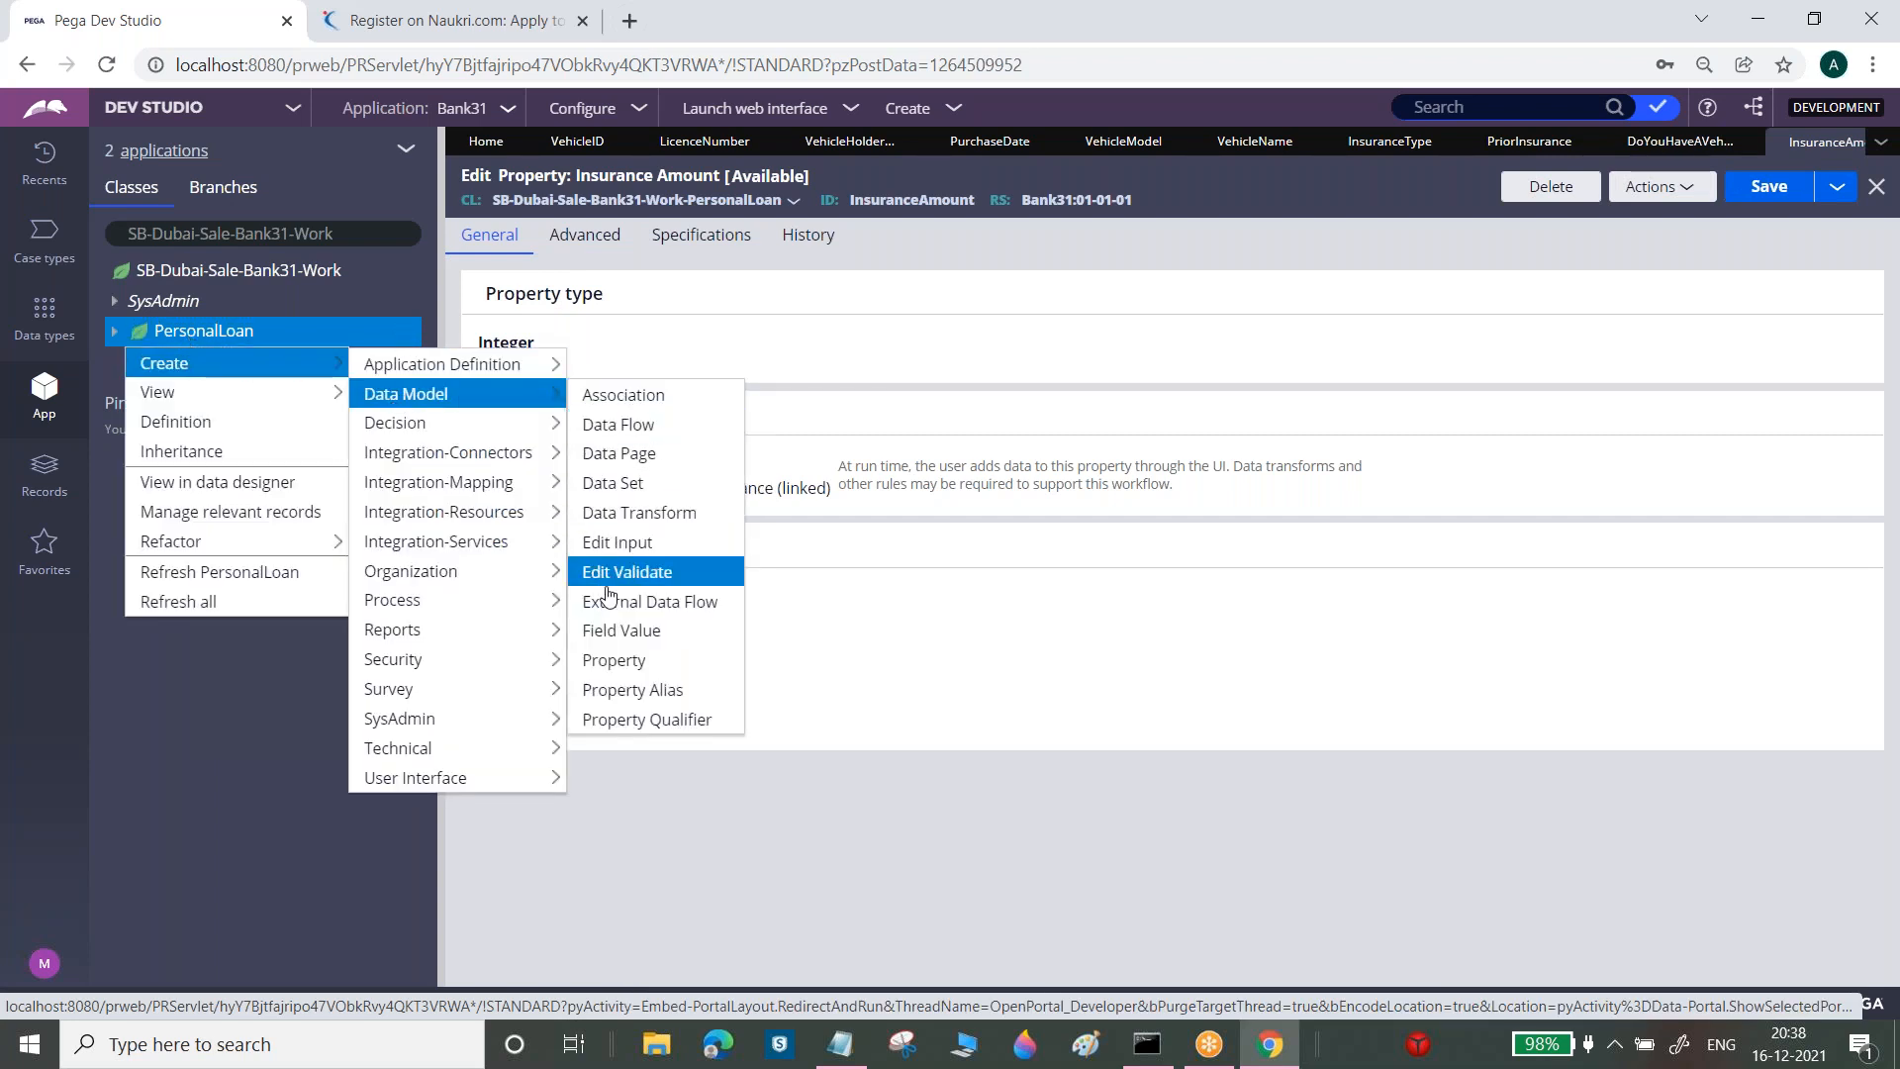
left_click(613, 660)
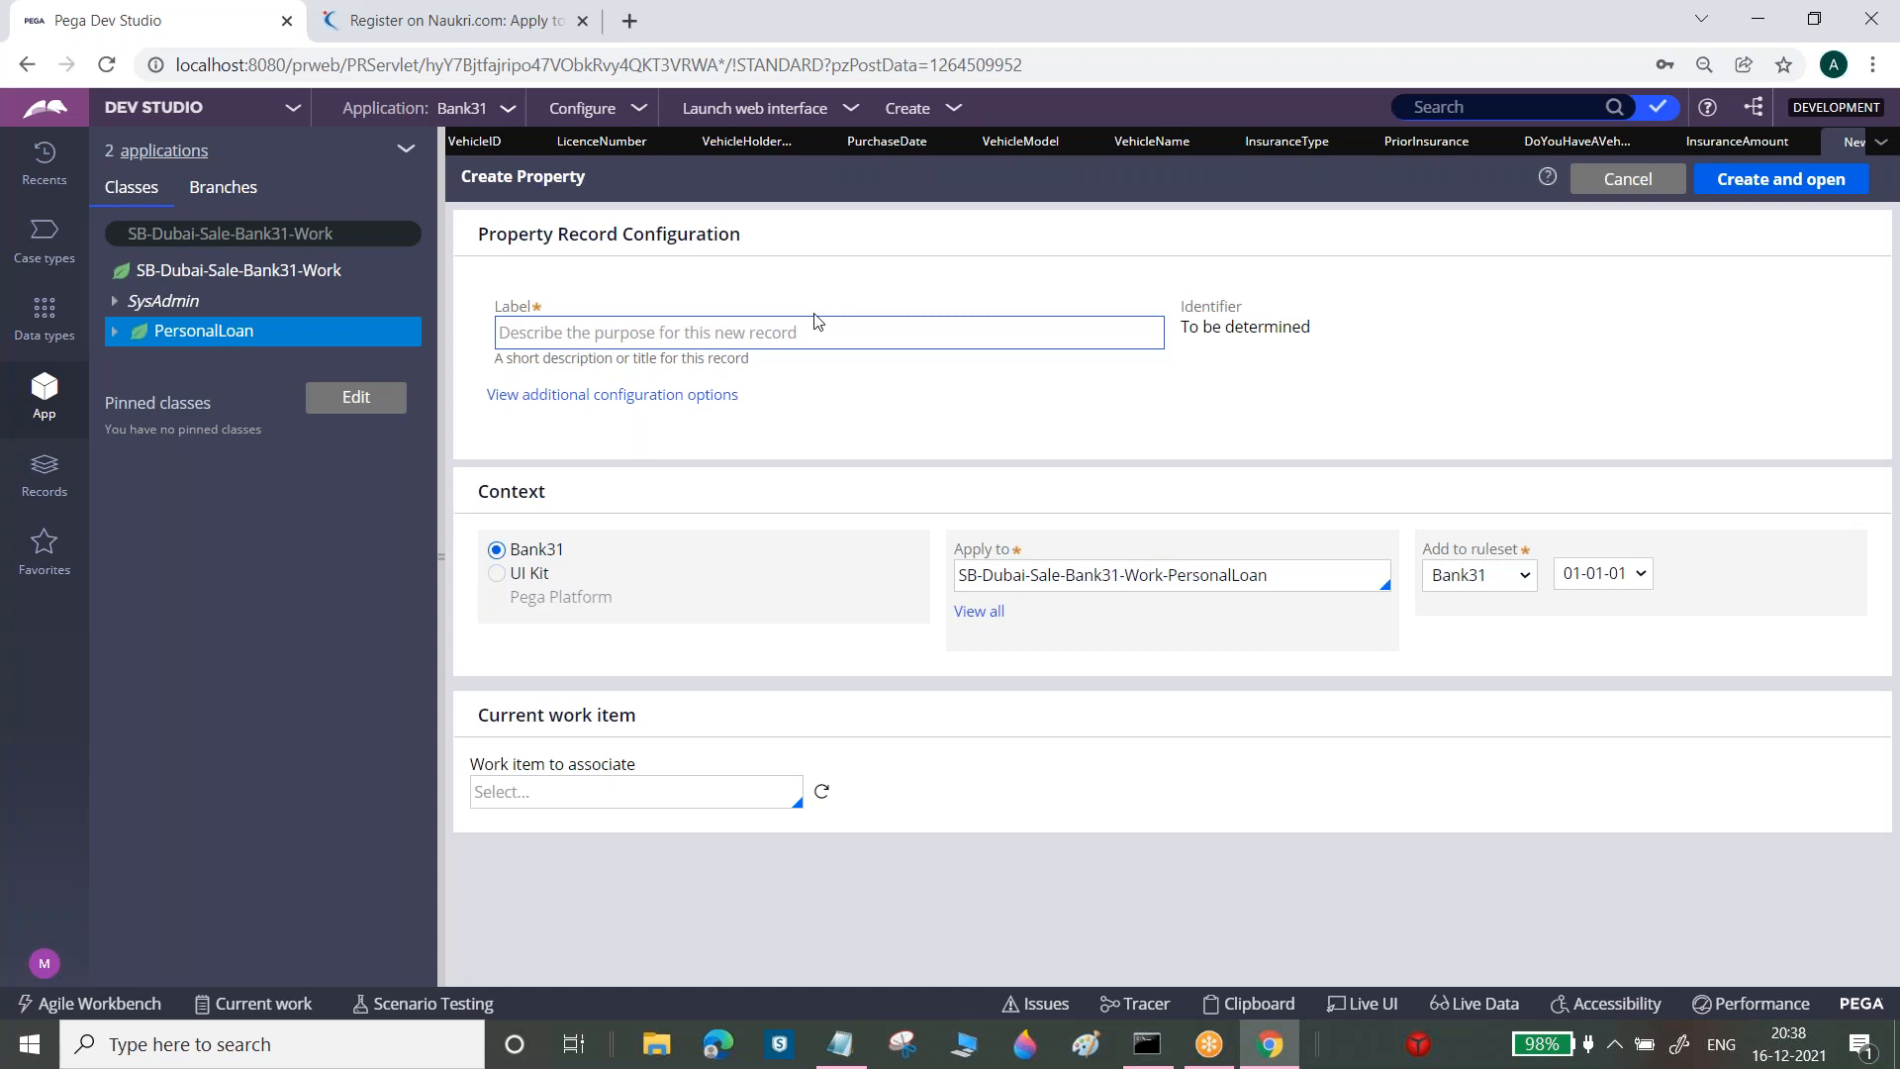
type("Insurance Reason")
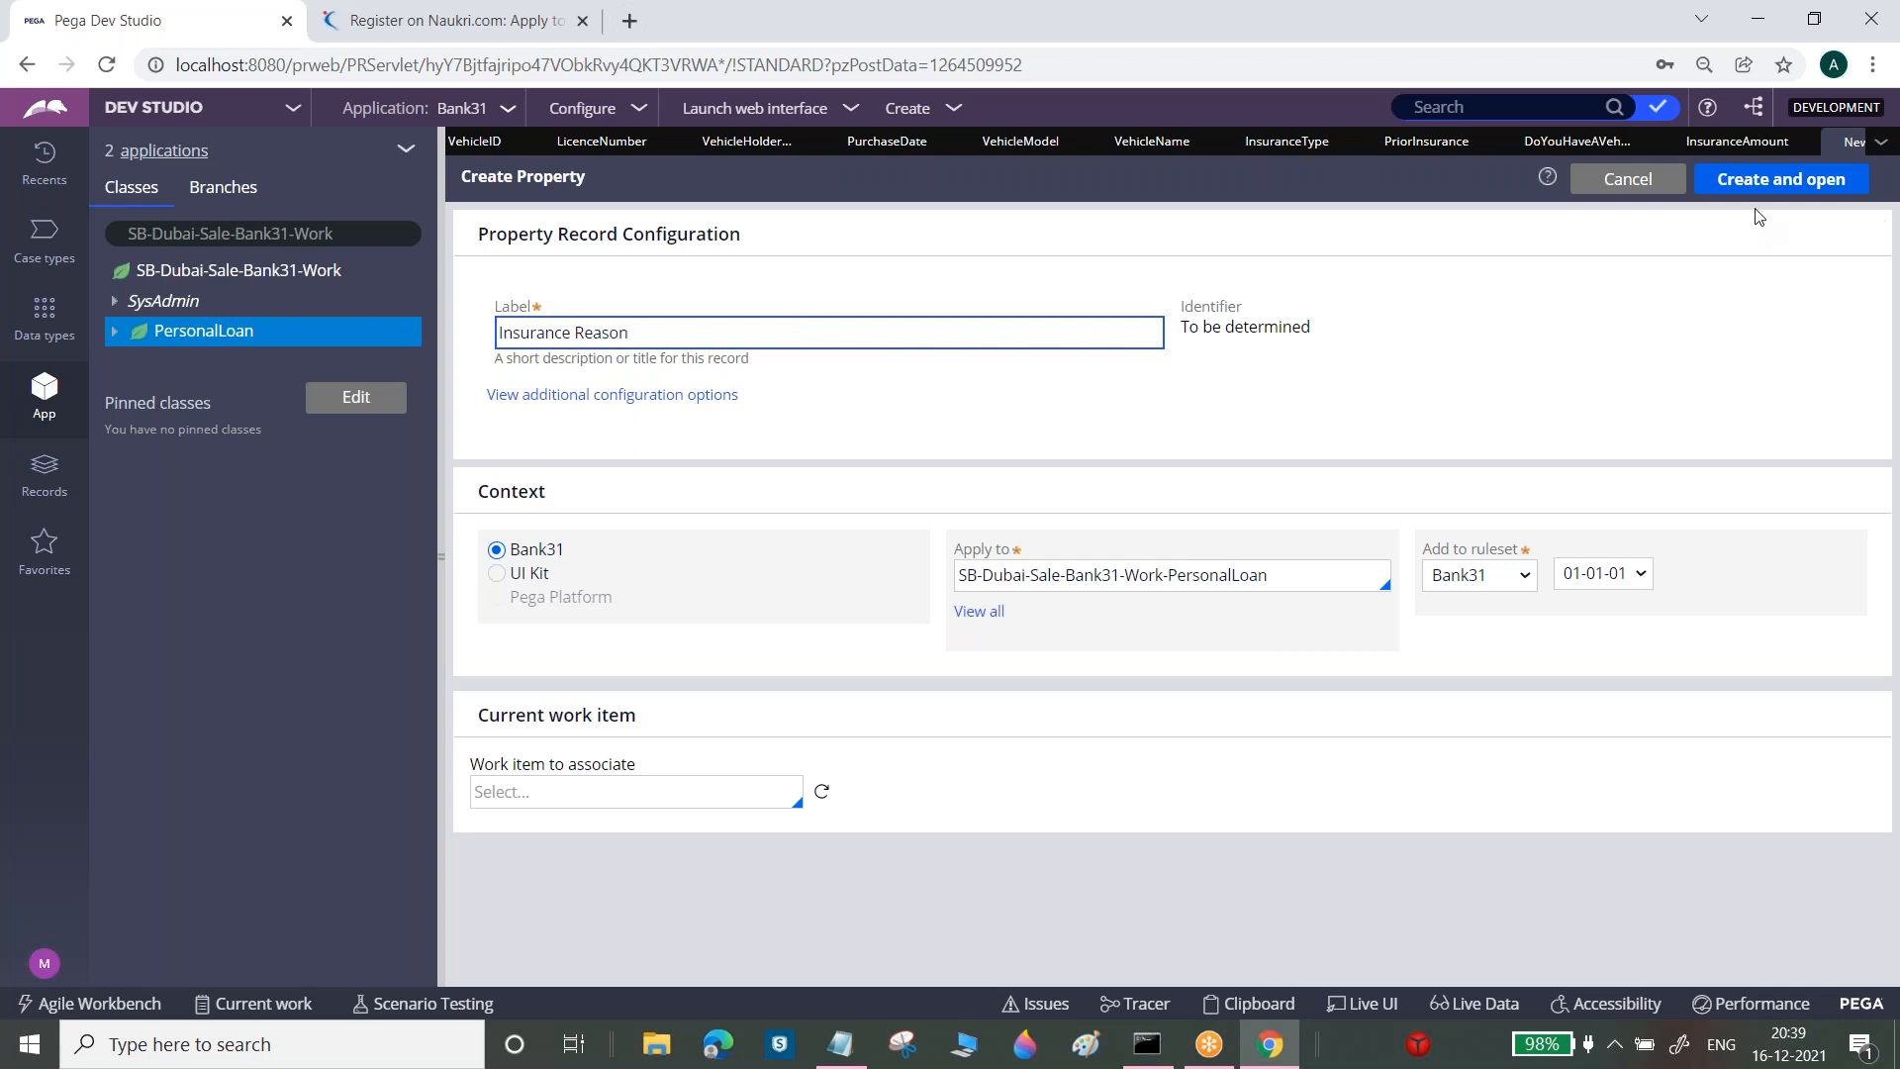
left_click(1780, 186)
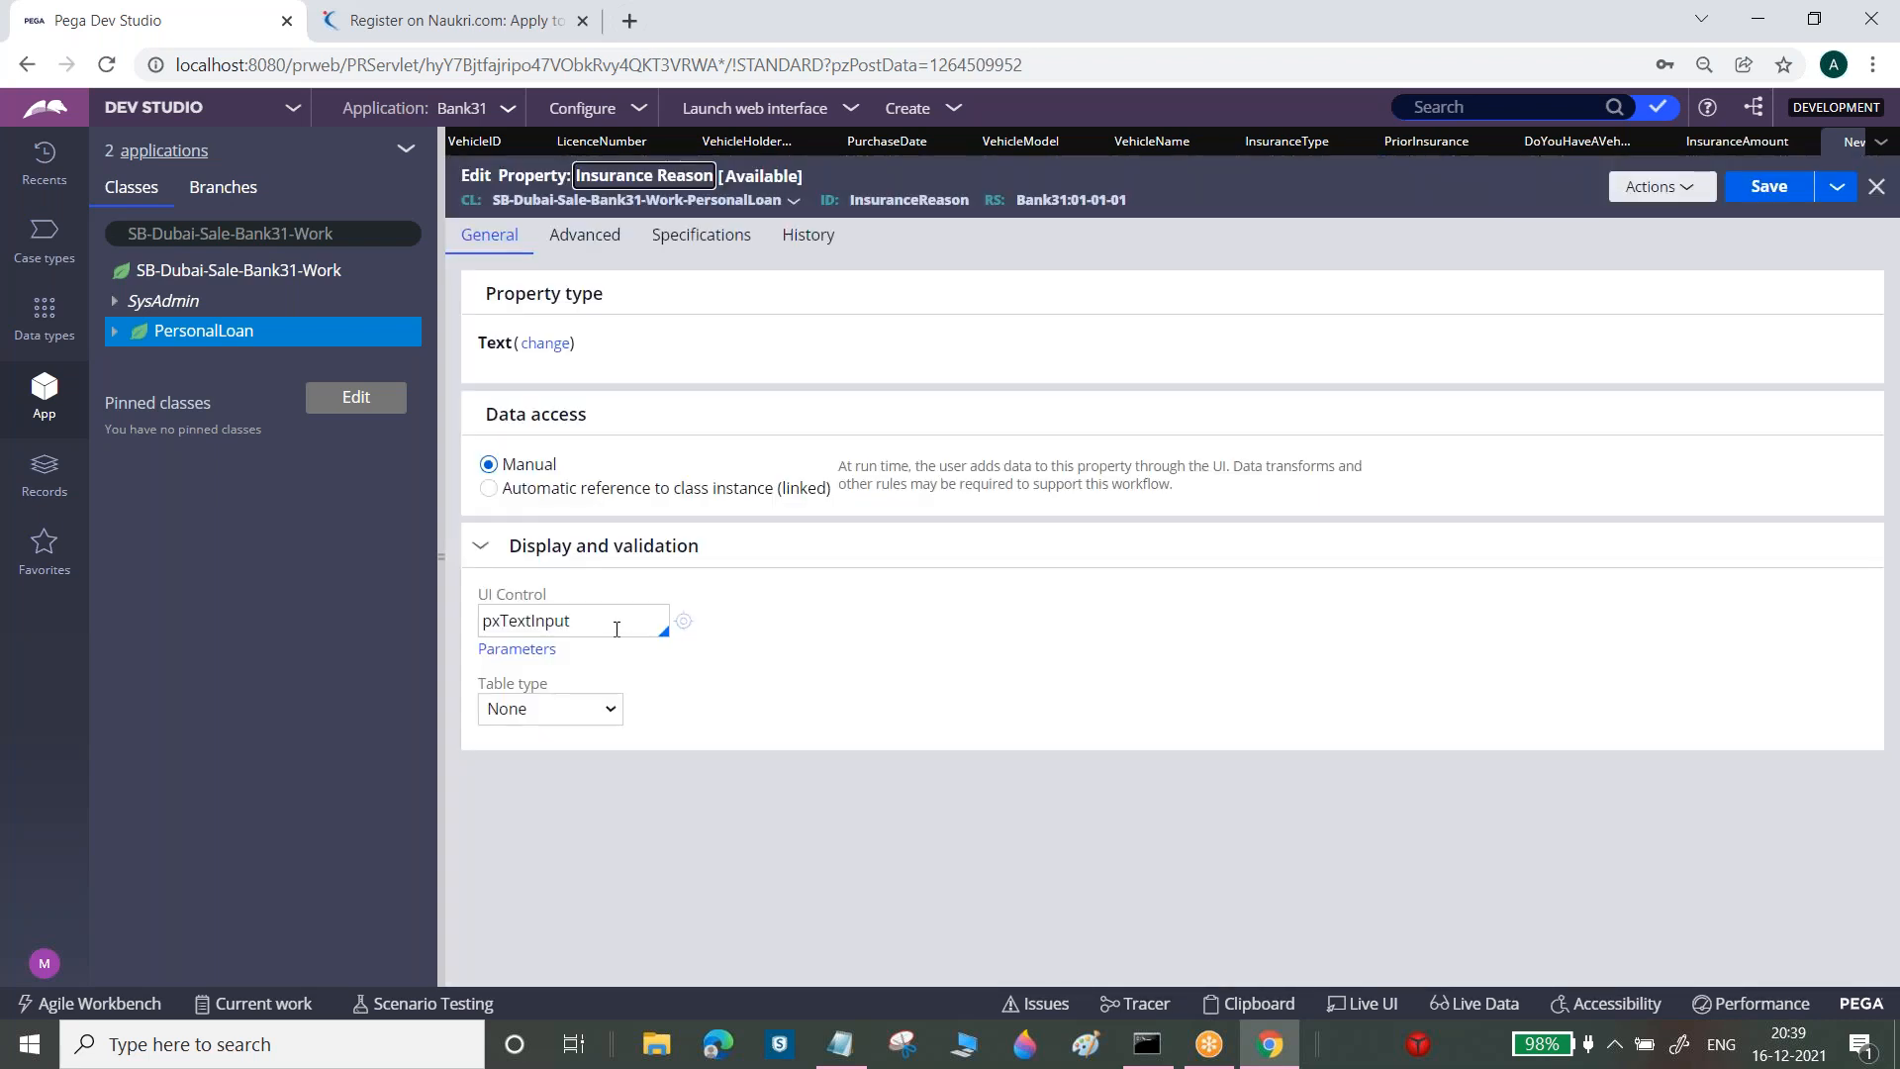
Set Insurance Reason's UI control to pxTextArea and save it
left_click(615, 621)
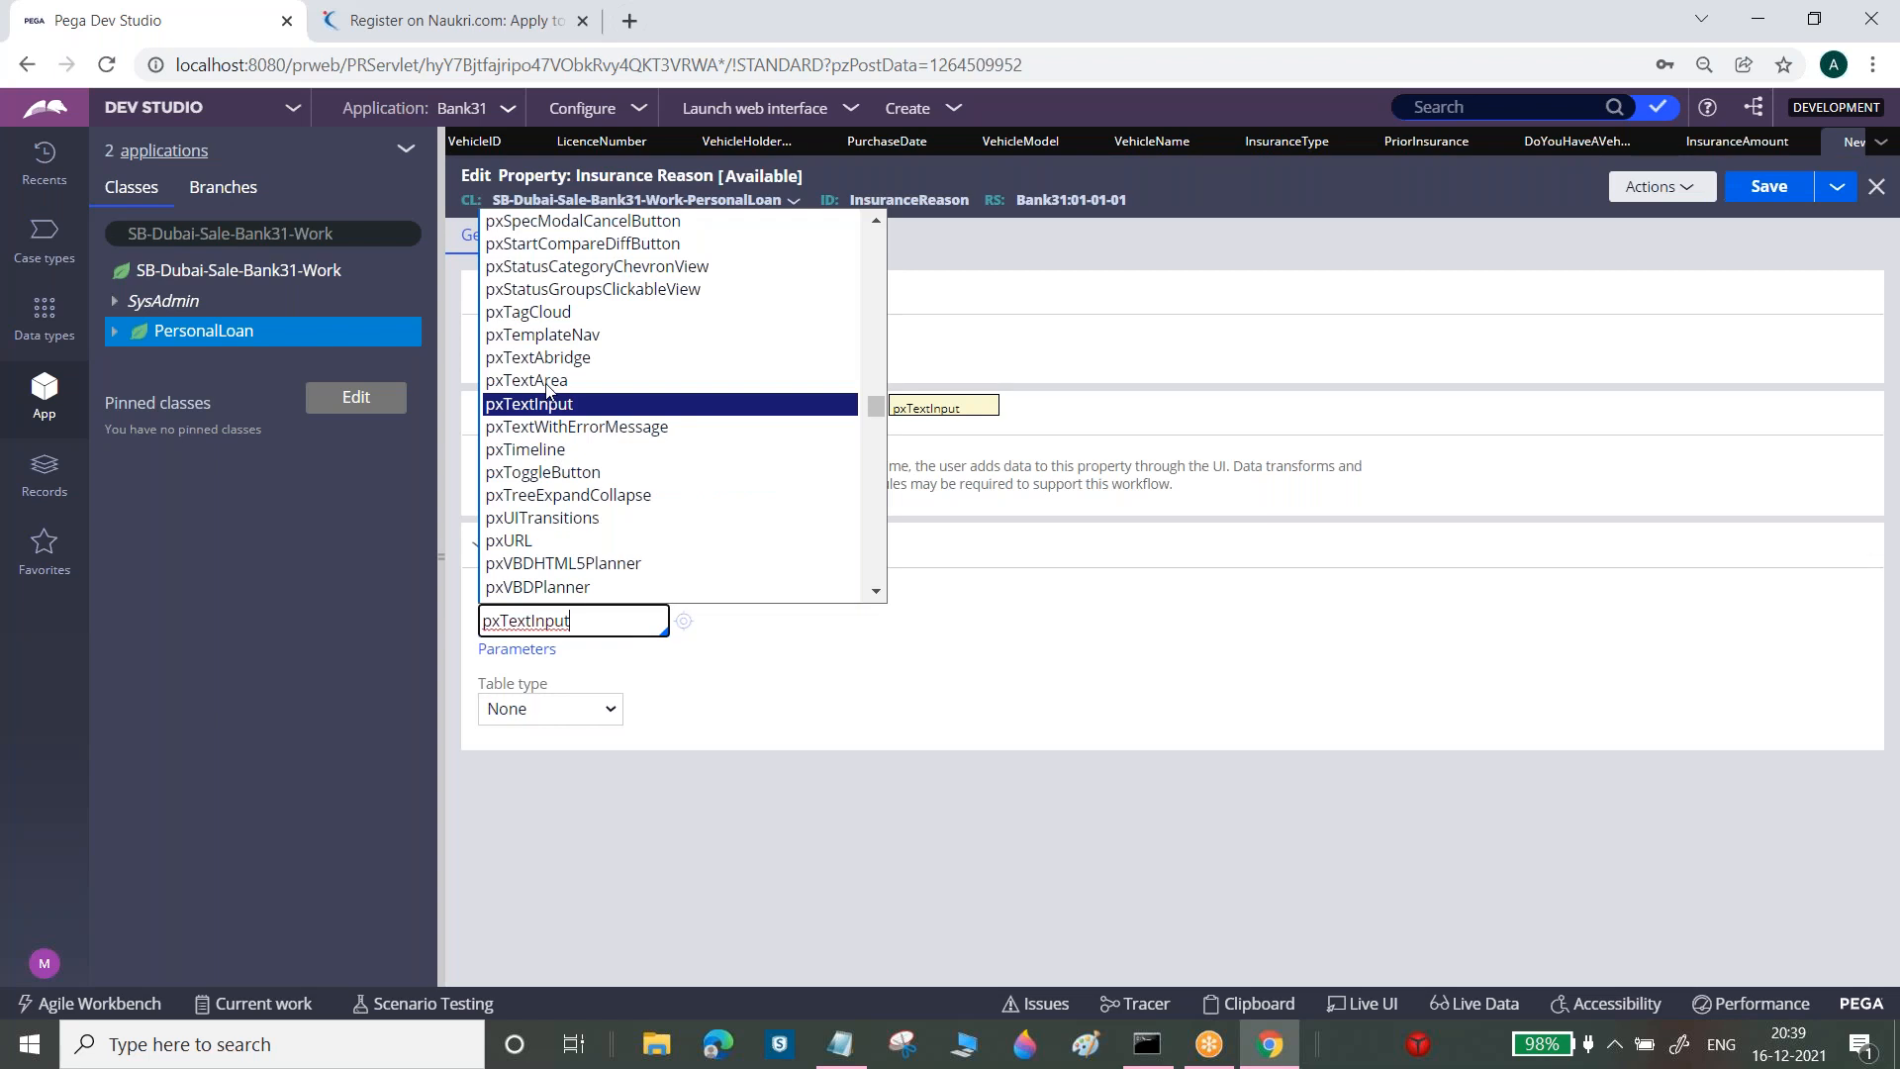
left_click(549, 381)
left_click(1755, 193)
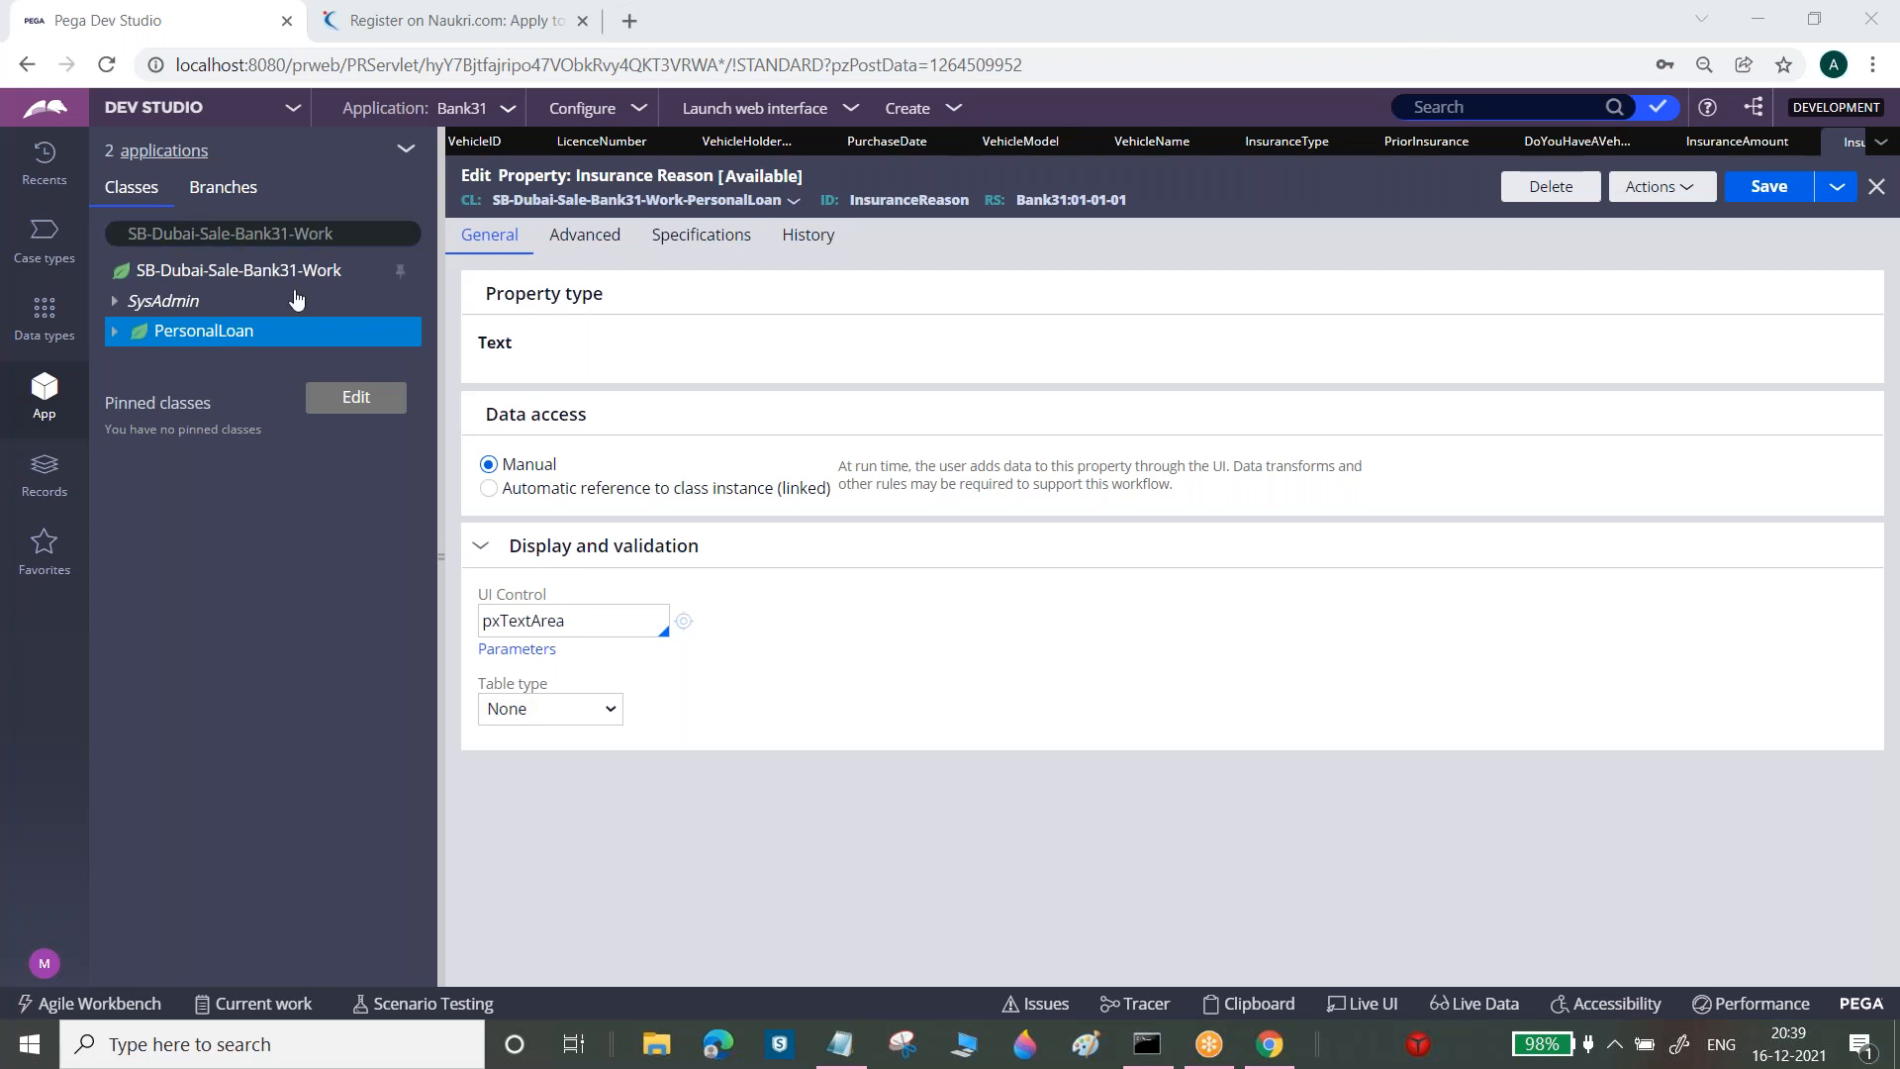
right_click(249, 344)
mouse_move(254, 352)
mouse_move(401, 366)
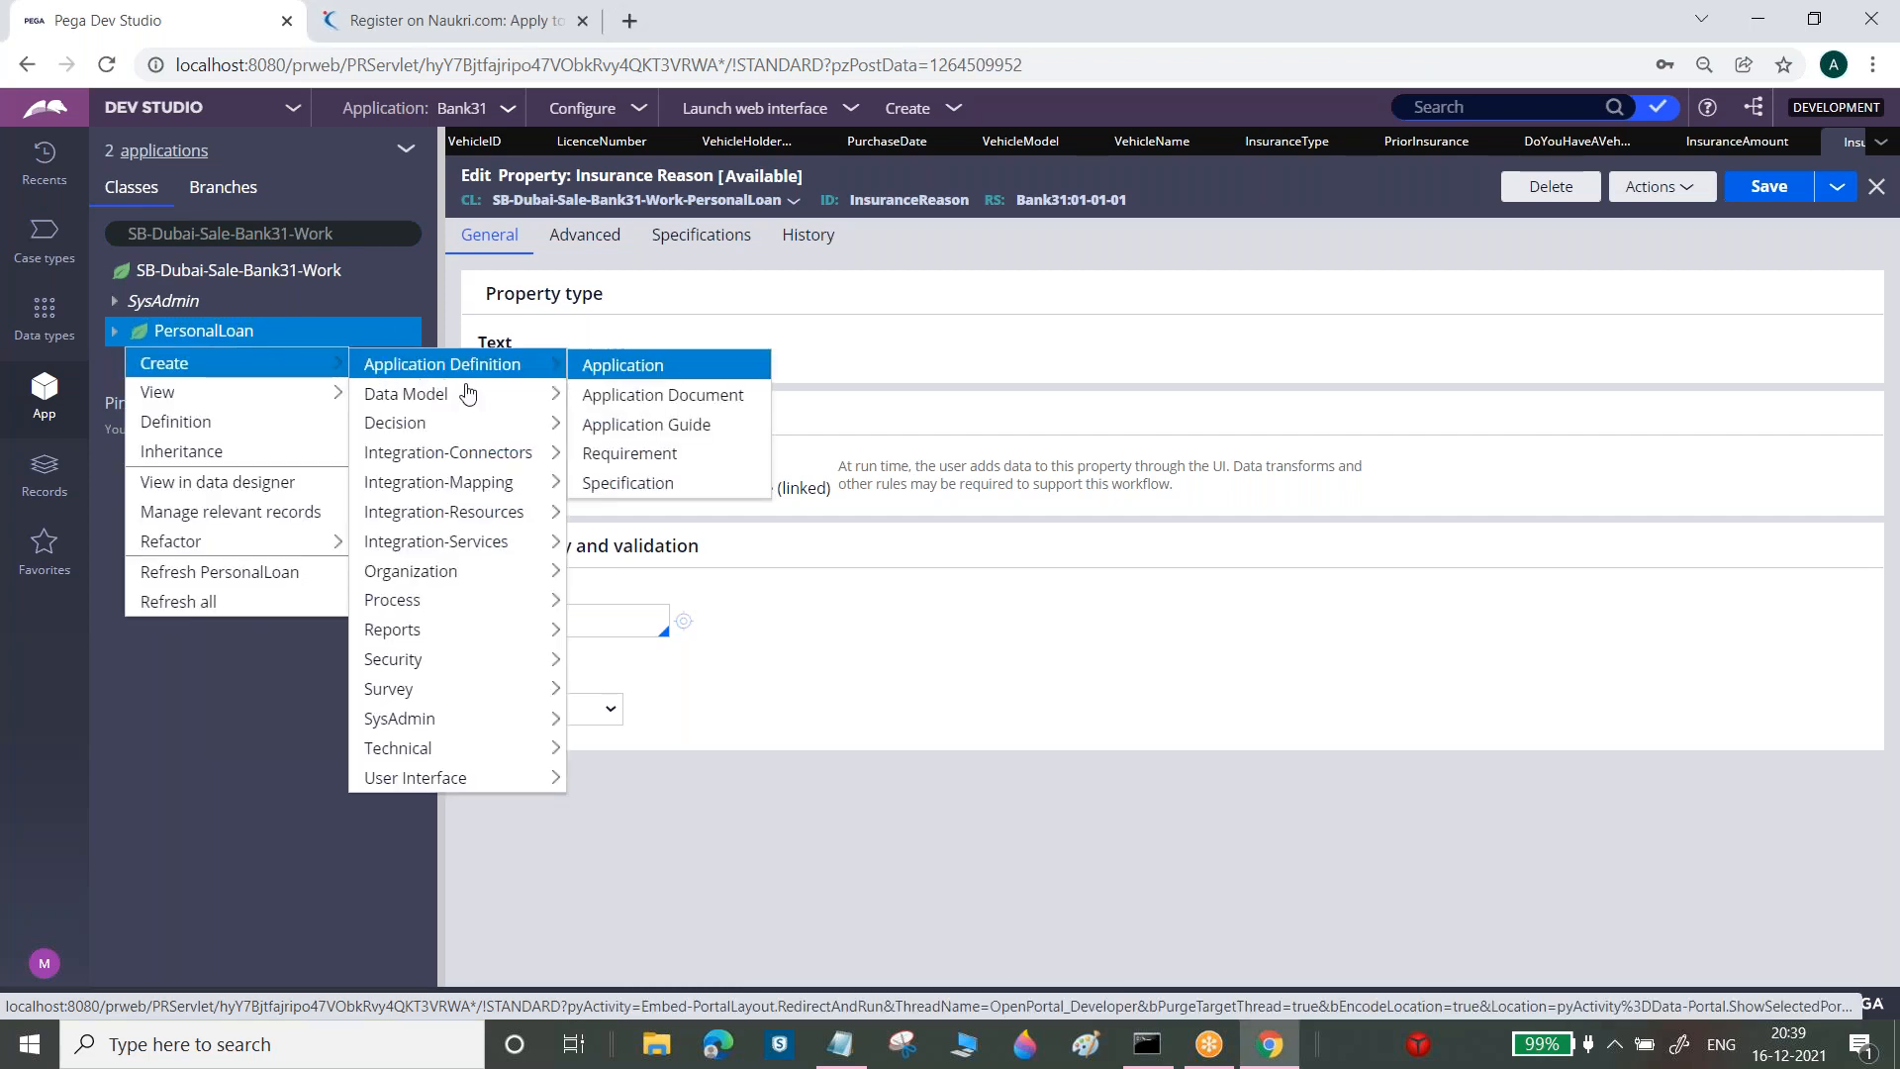
mouse_move(471, 401)
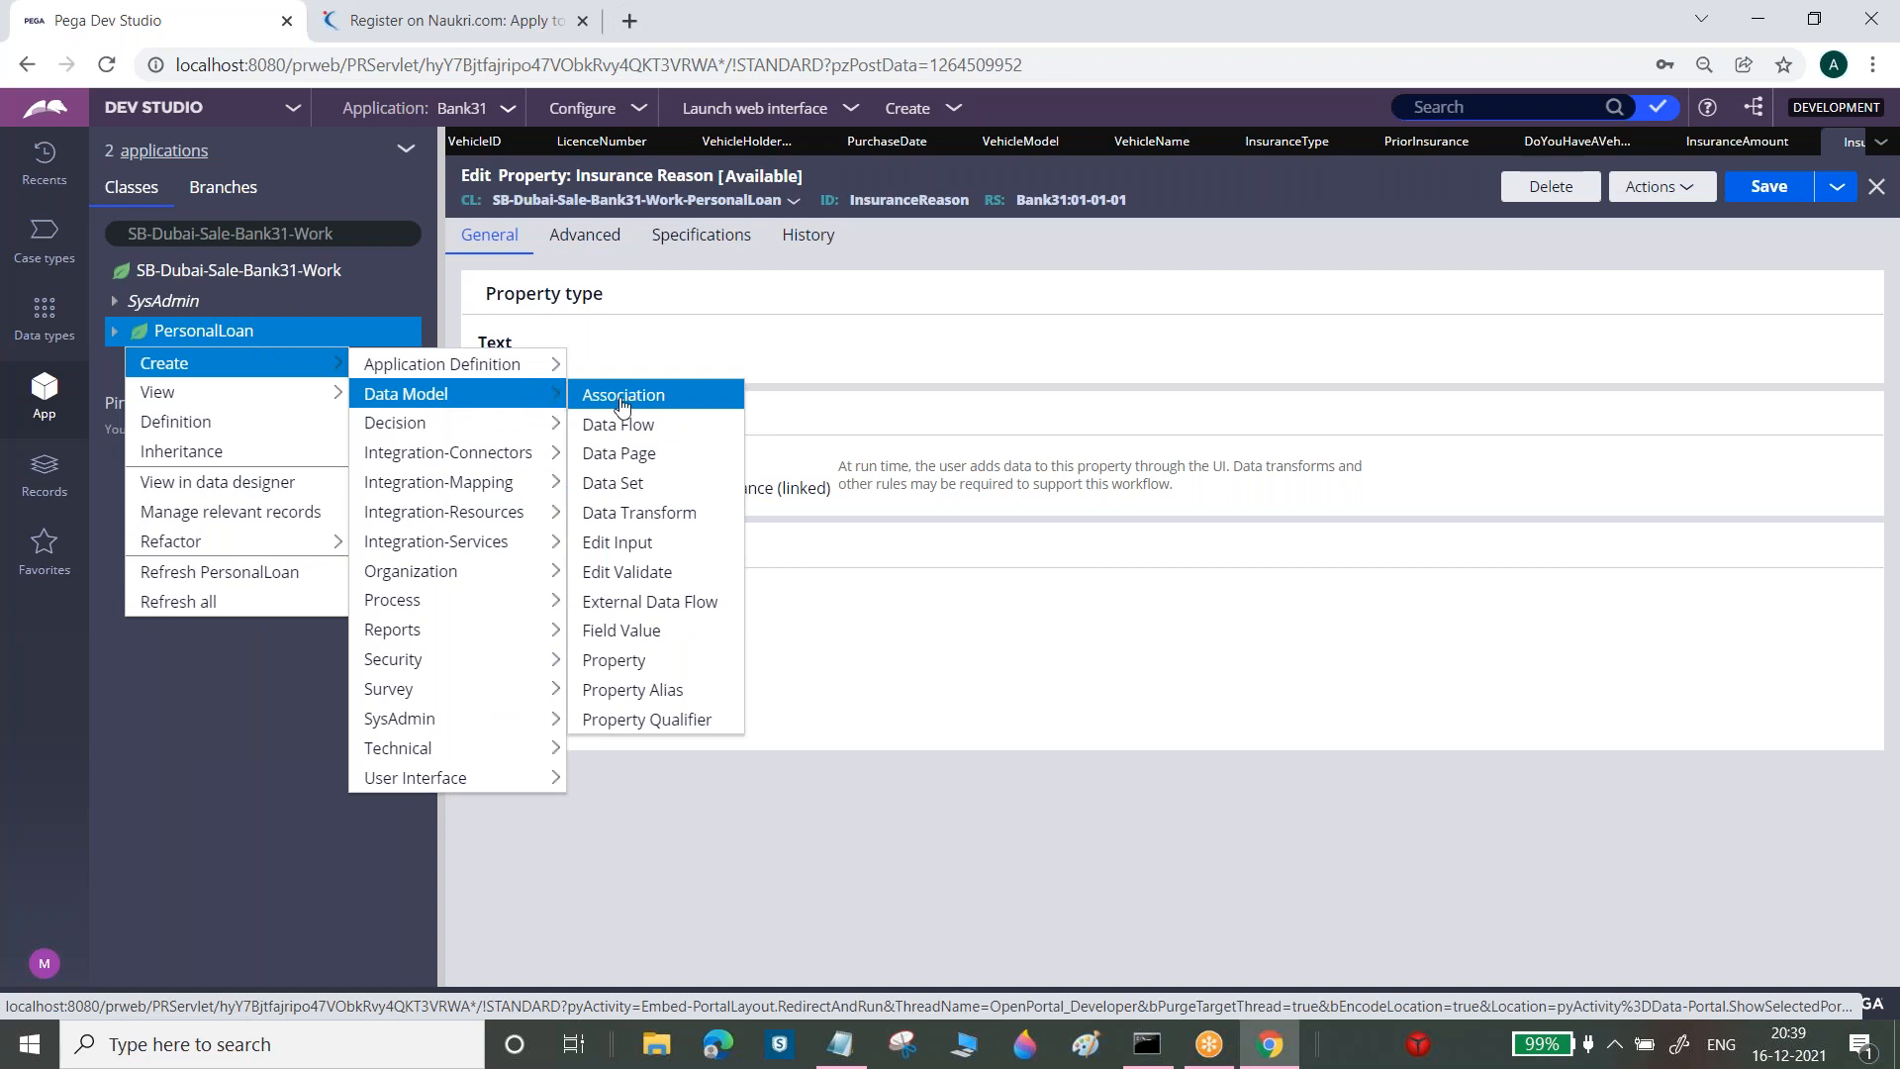
left_click(636, 661)
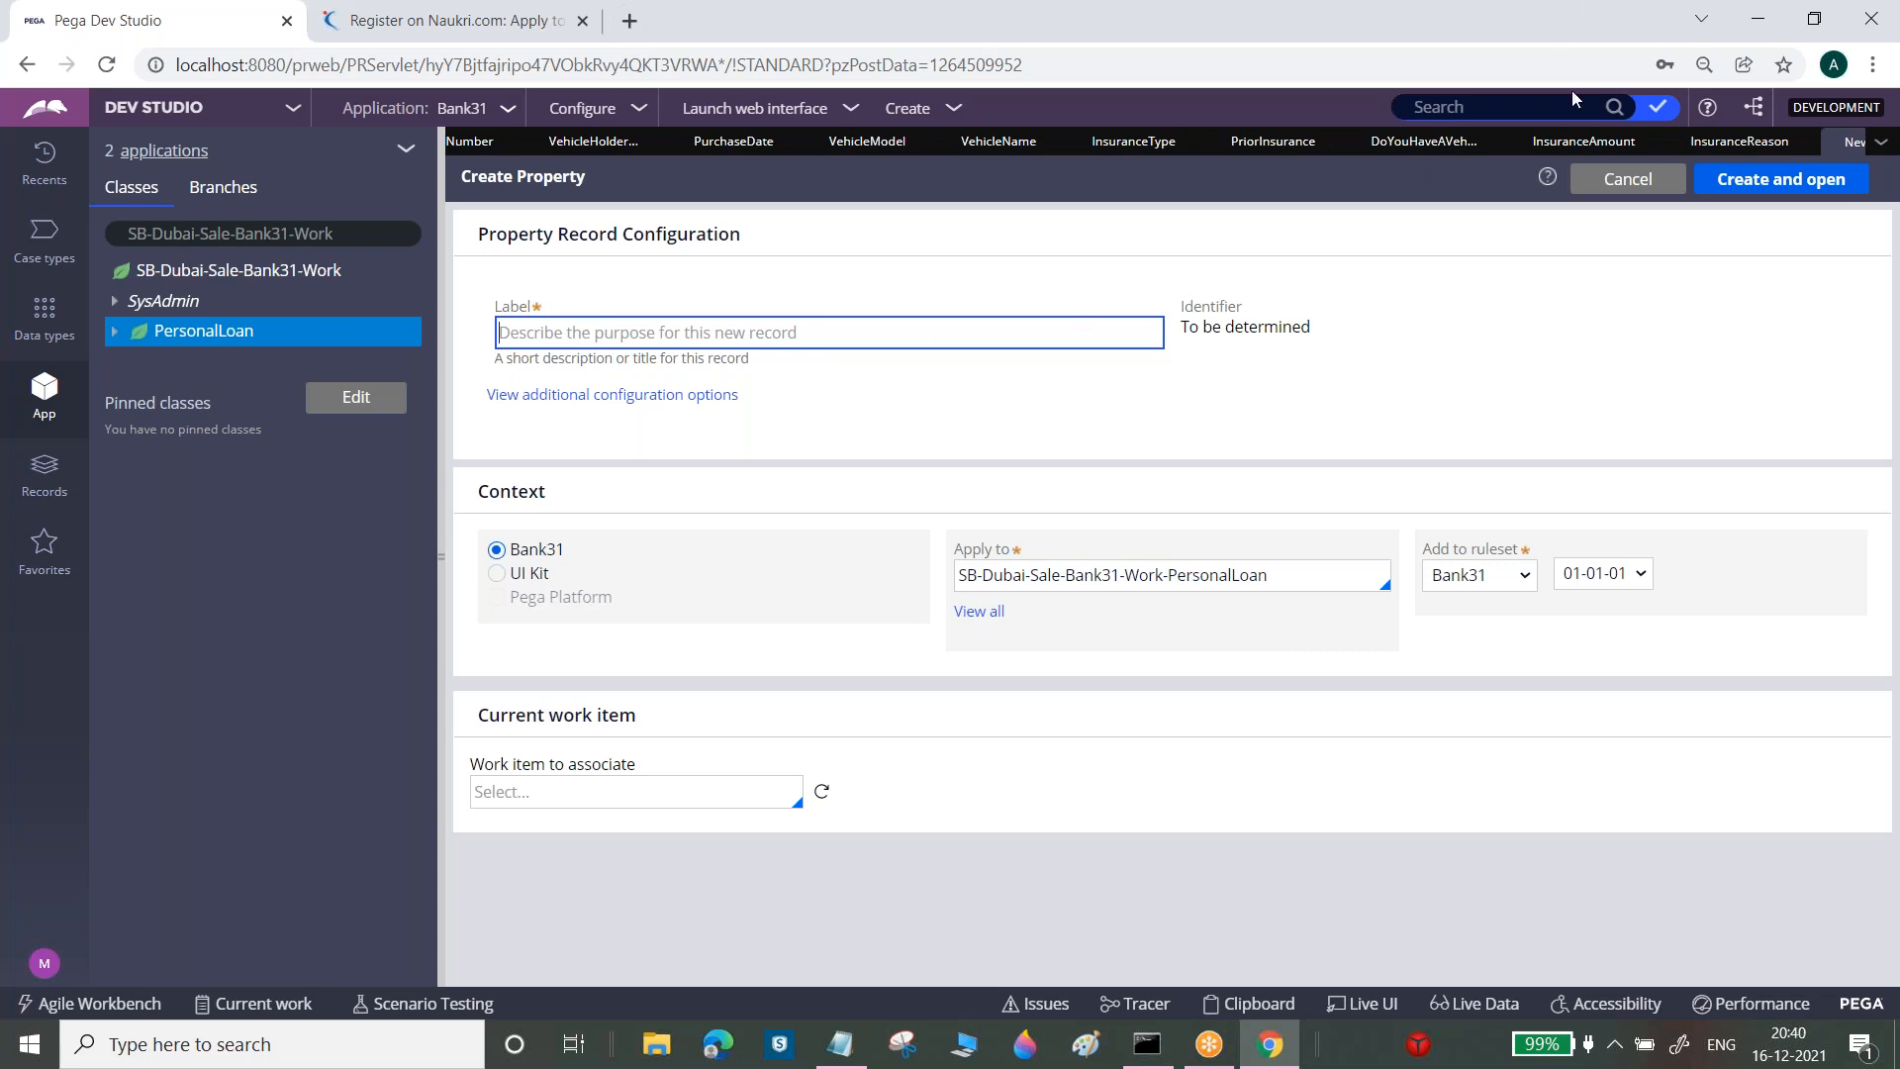
left_click(1632, 179)
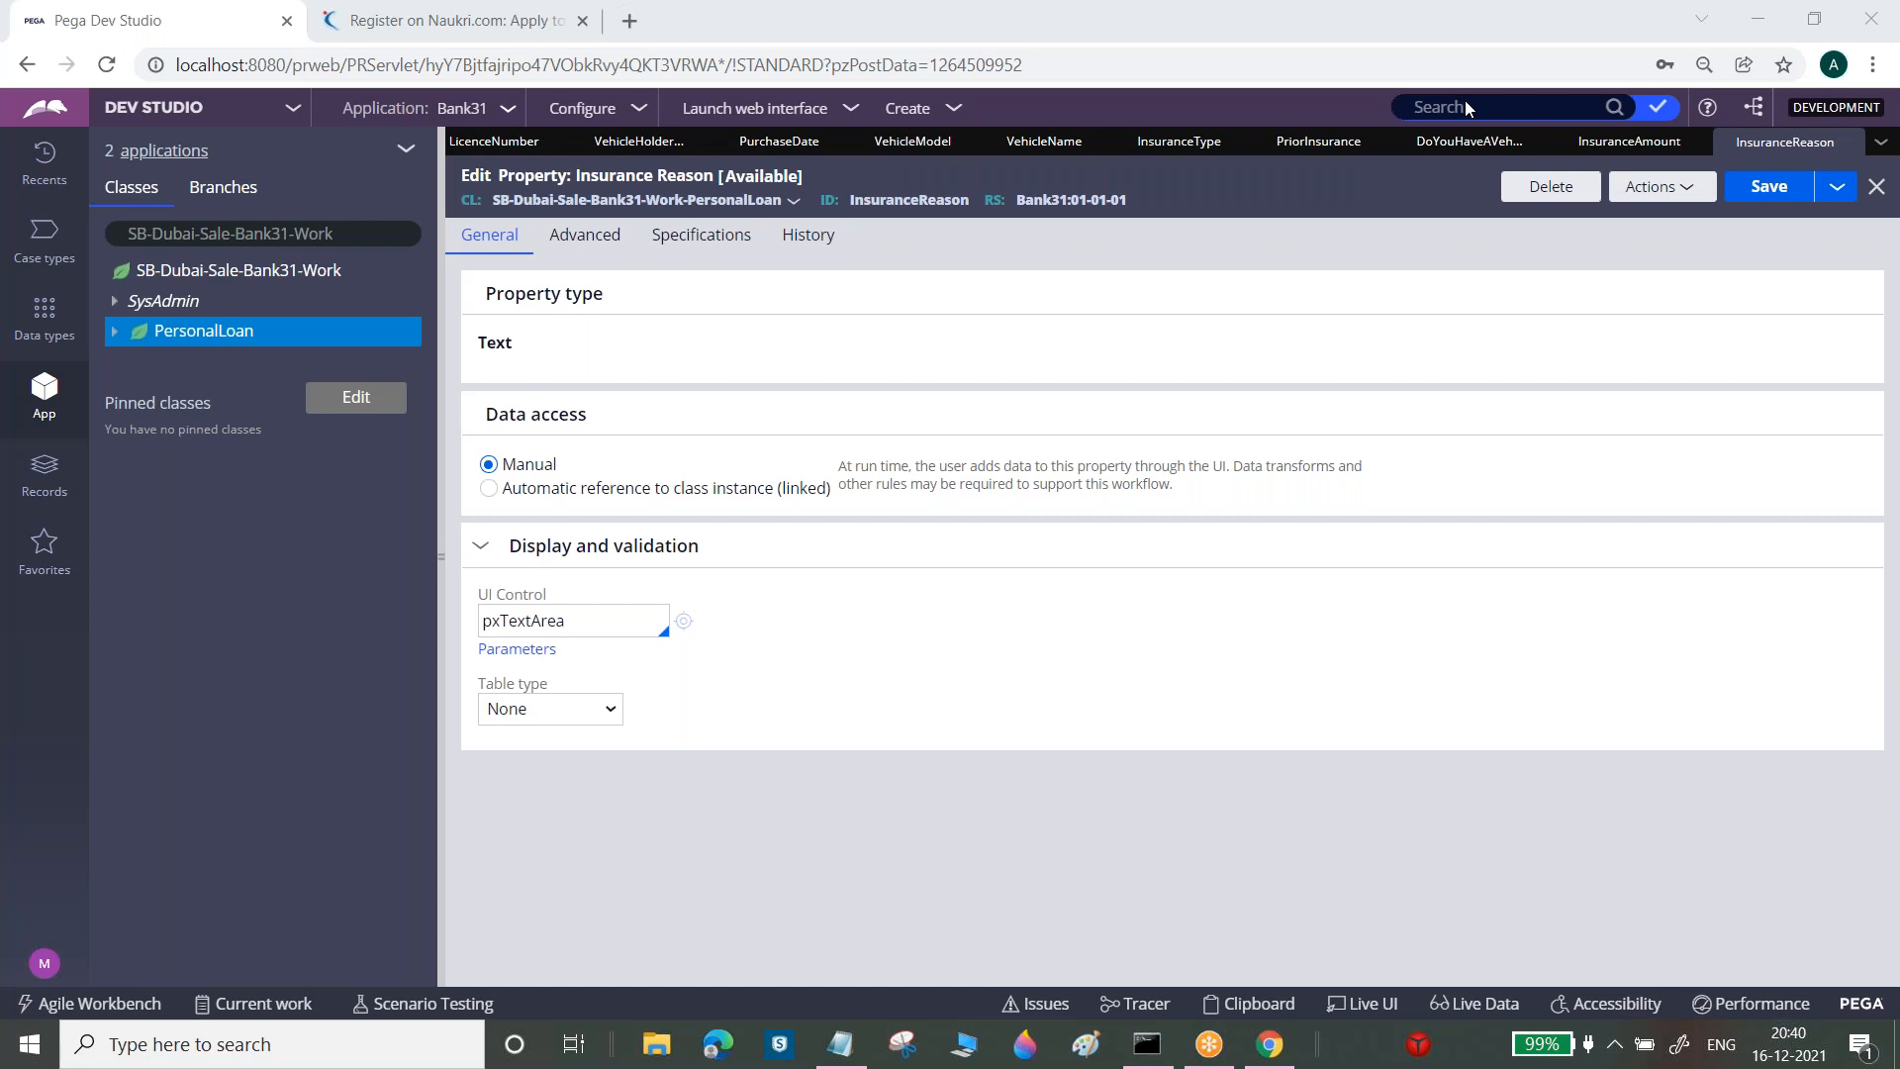
Close all open rule tabs from the tab-list menu, leaving the Home dashboard
left_click(1883, 149)
left_click(1883, 149)
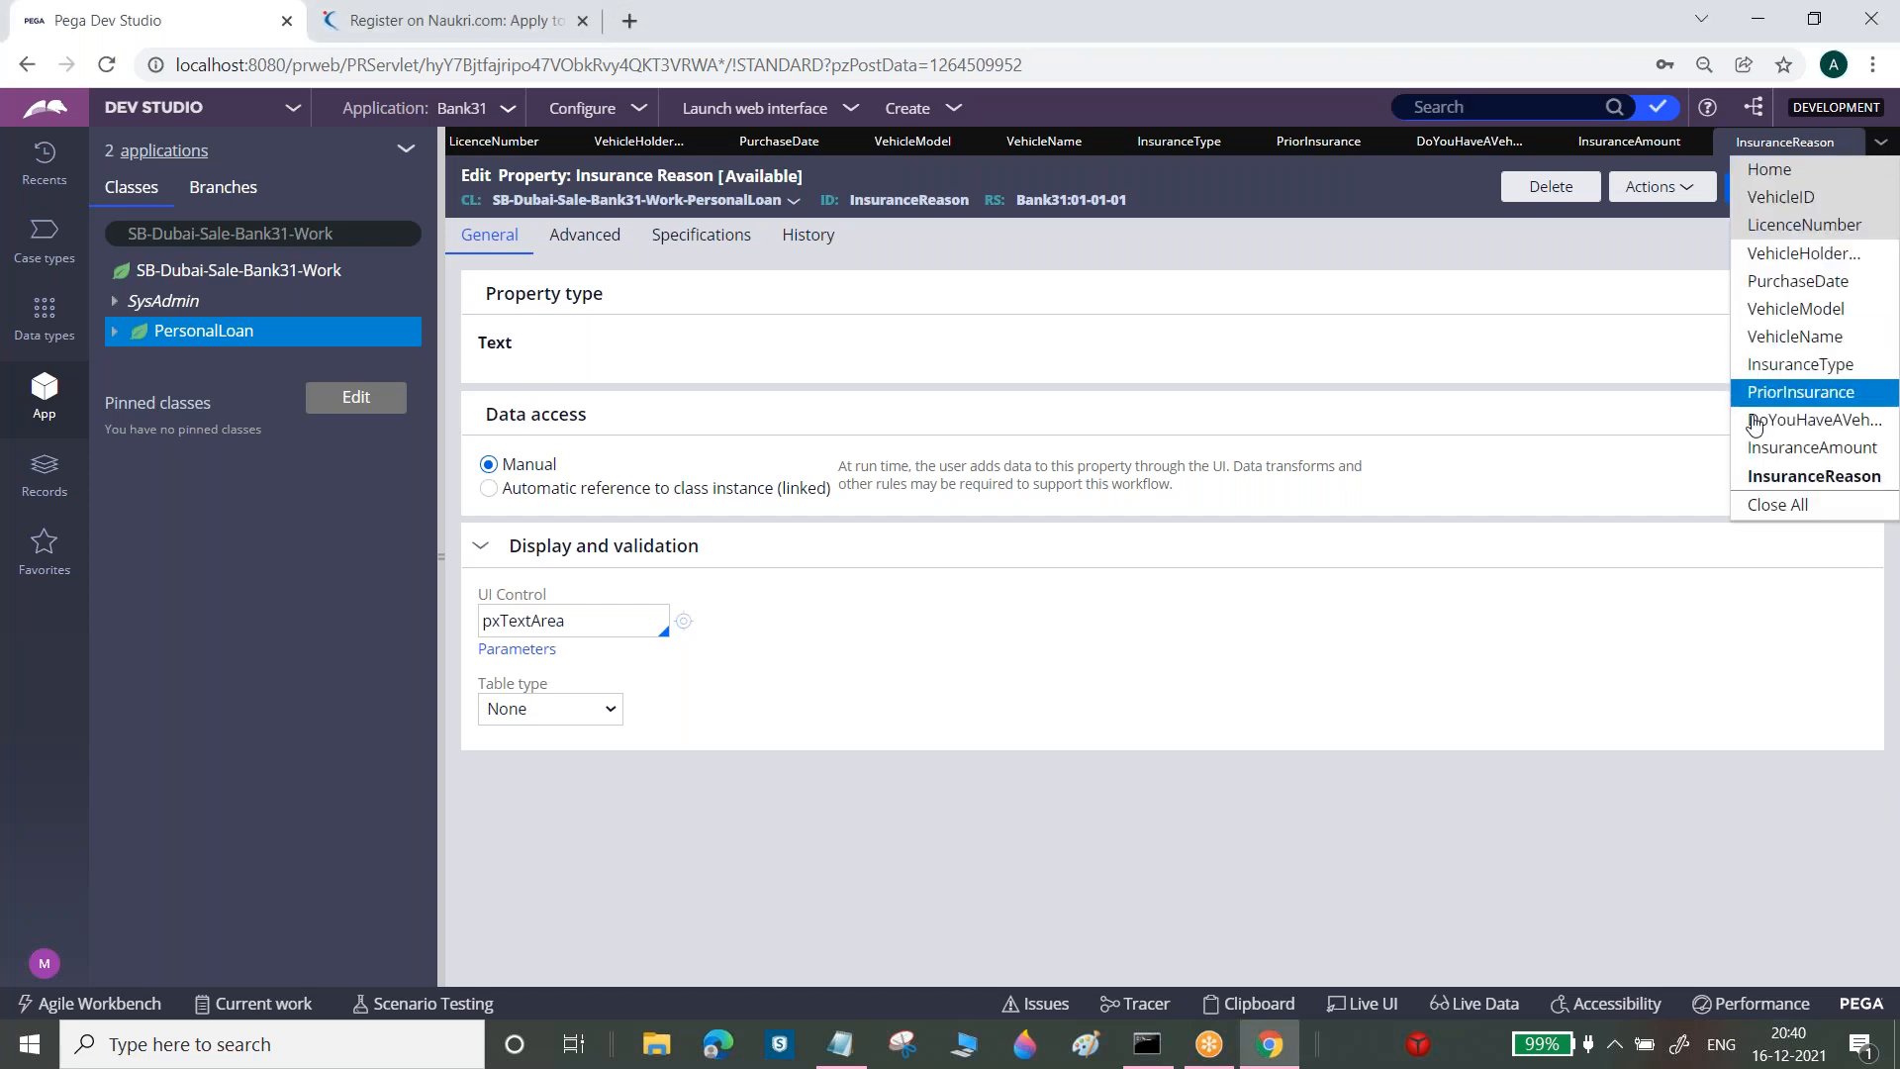
left_click(1764, 507)
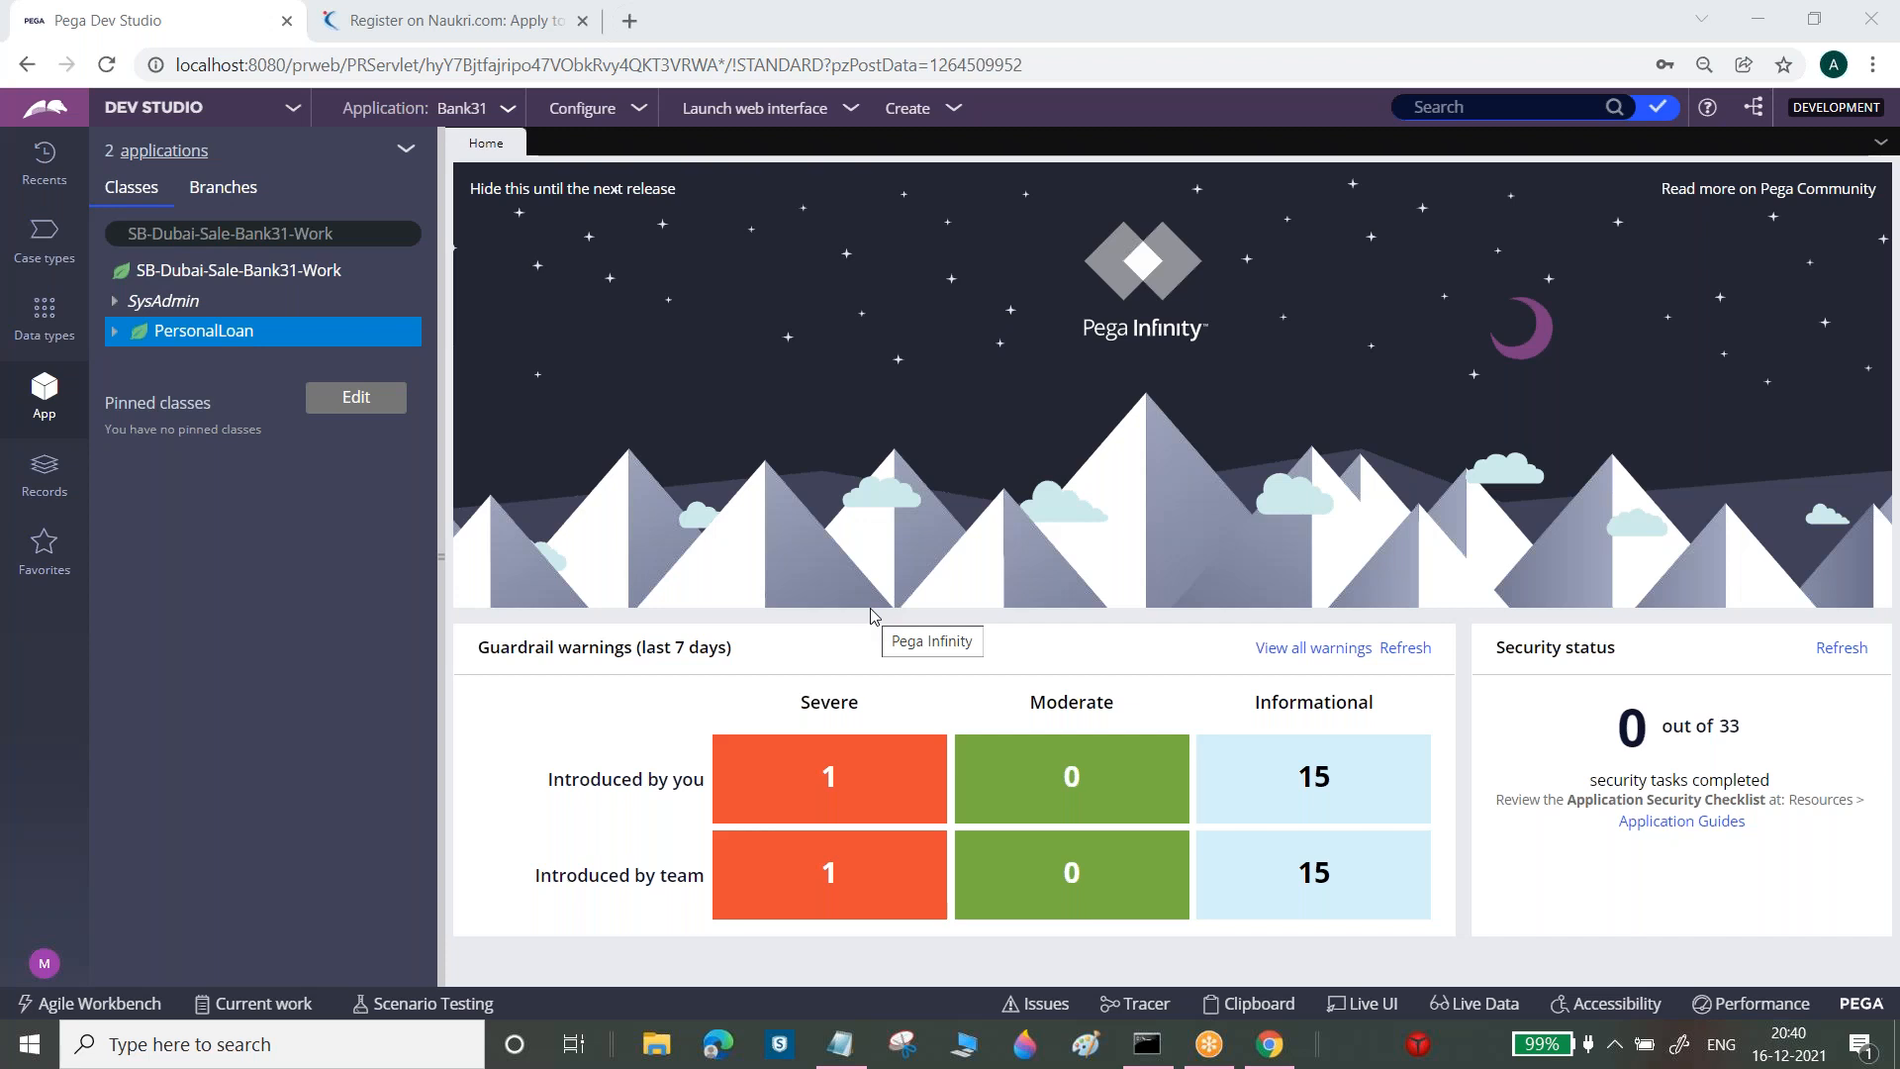
Review PersonalLoan's full Data Model property list, then collapse the class and bring up Notepad
left_click(112, 346)
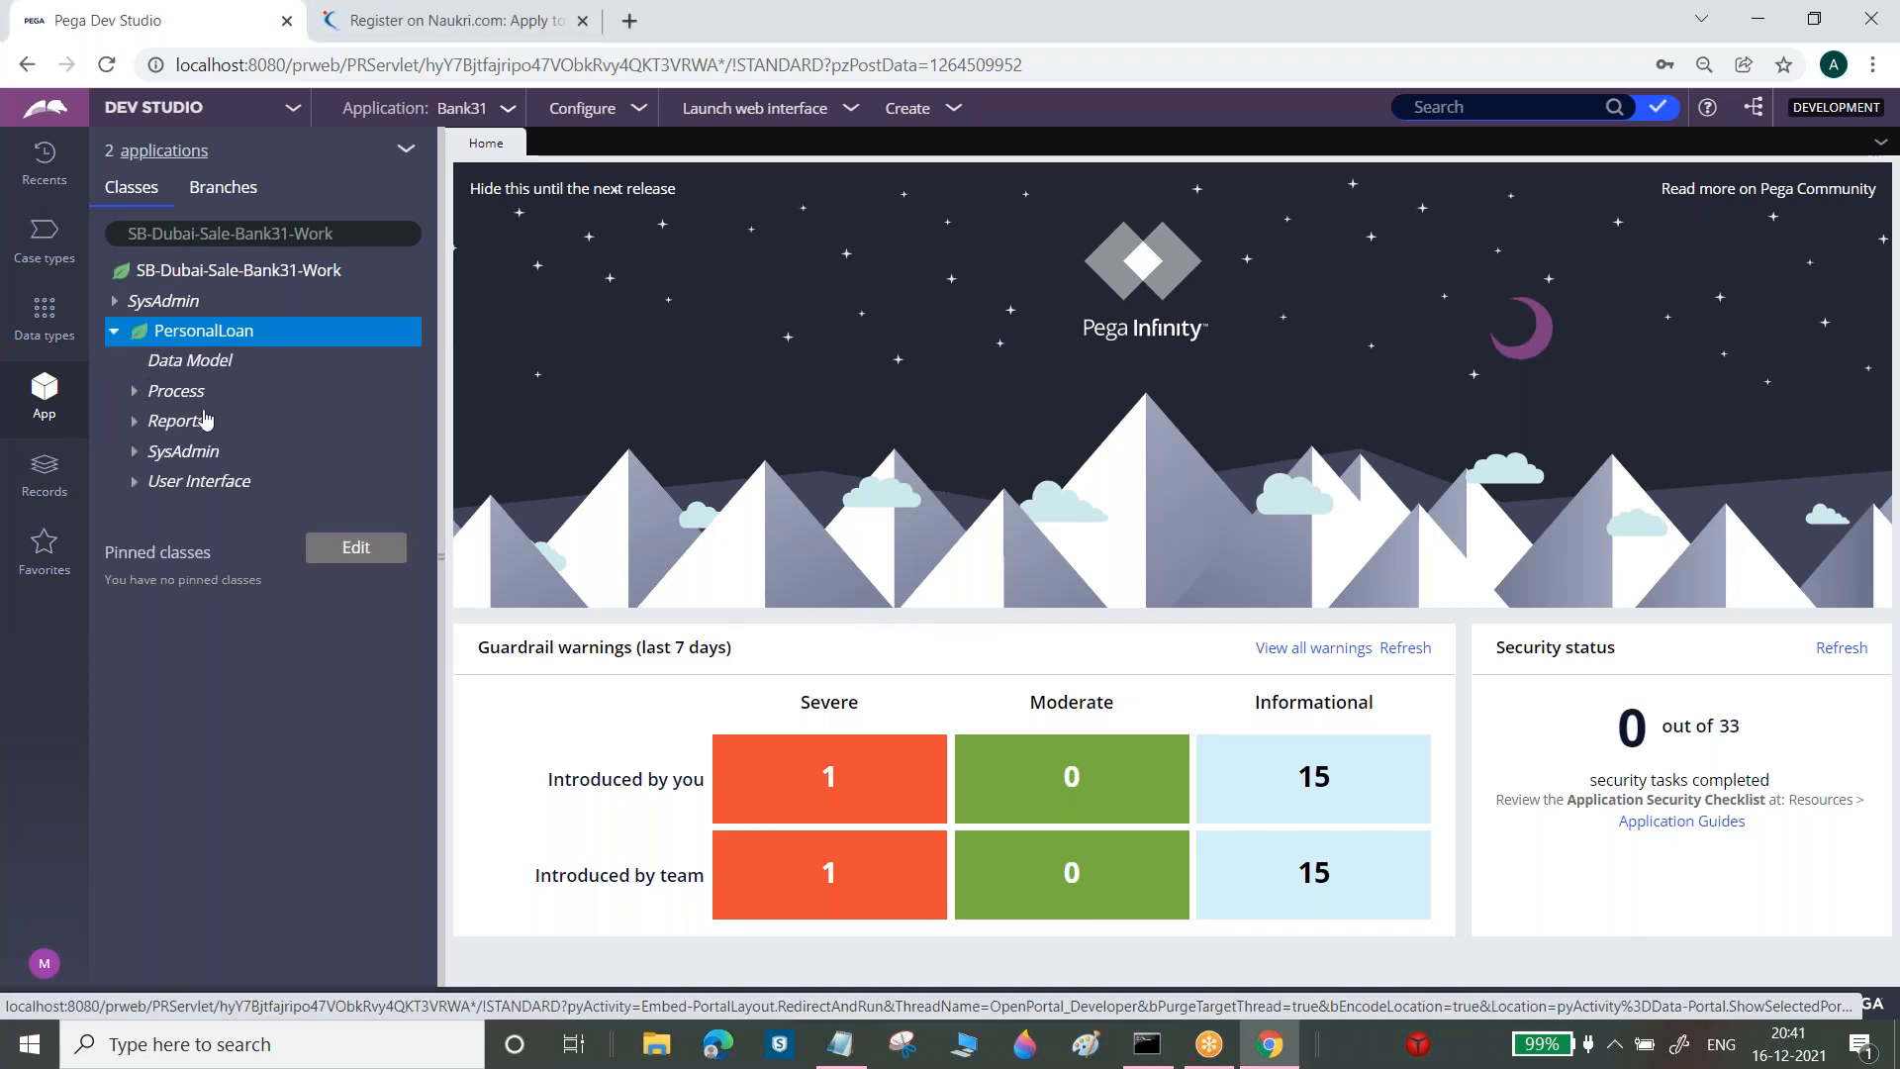
left_click(163, 382)
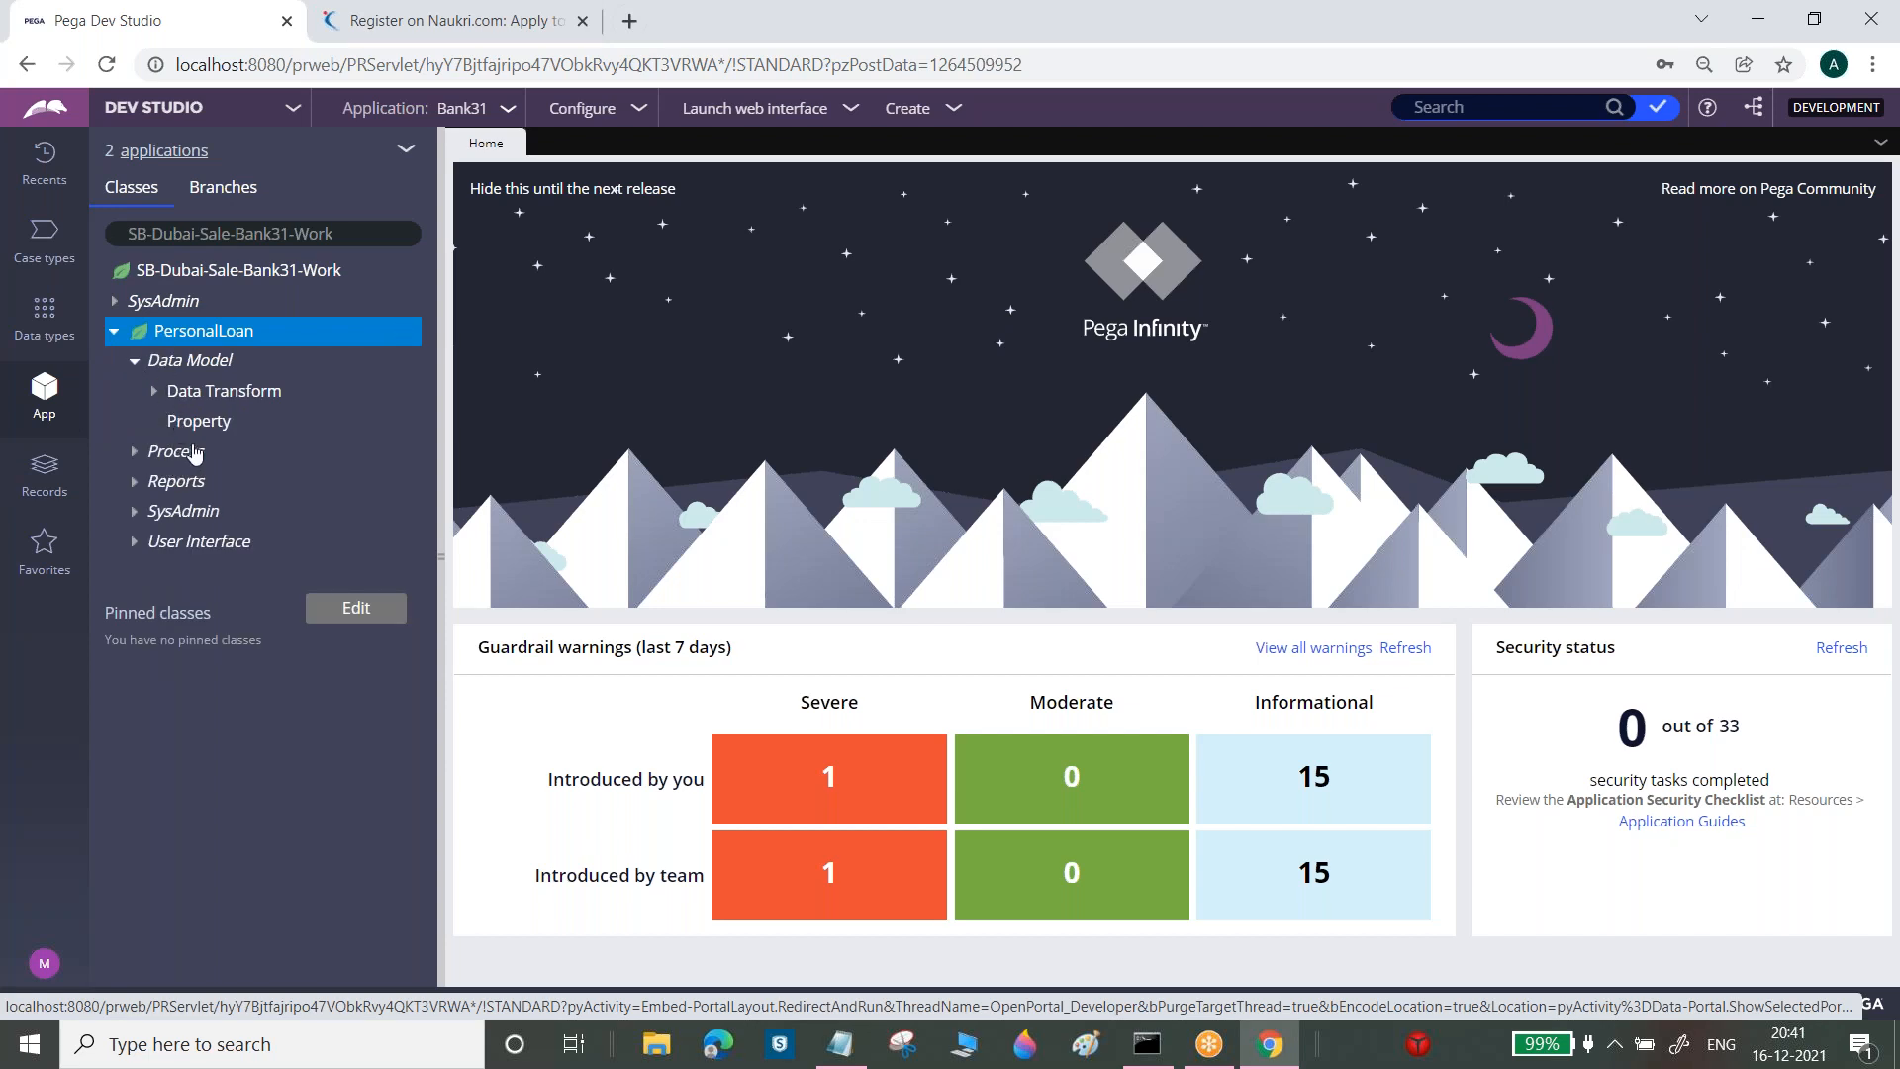
left_click(178, 417)
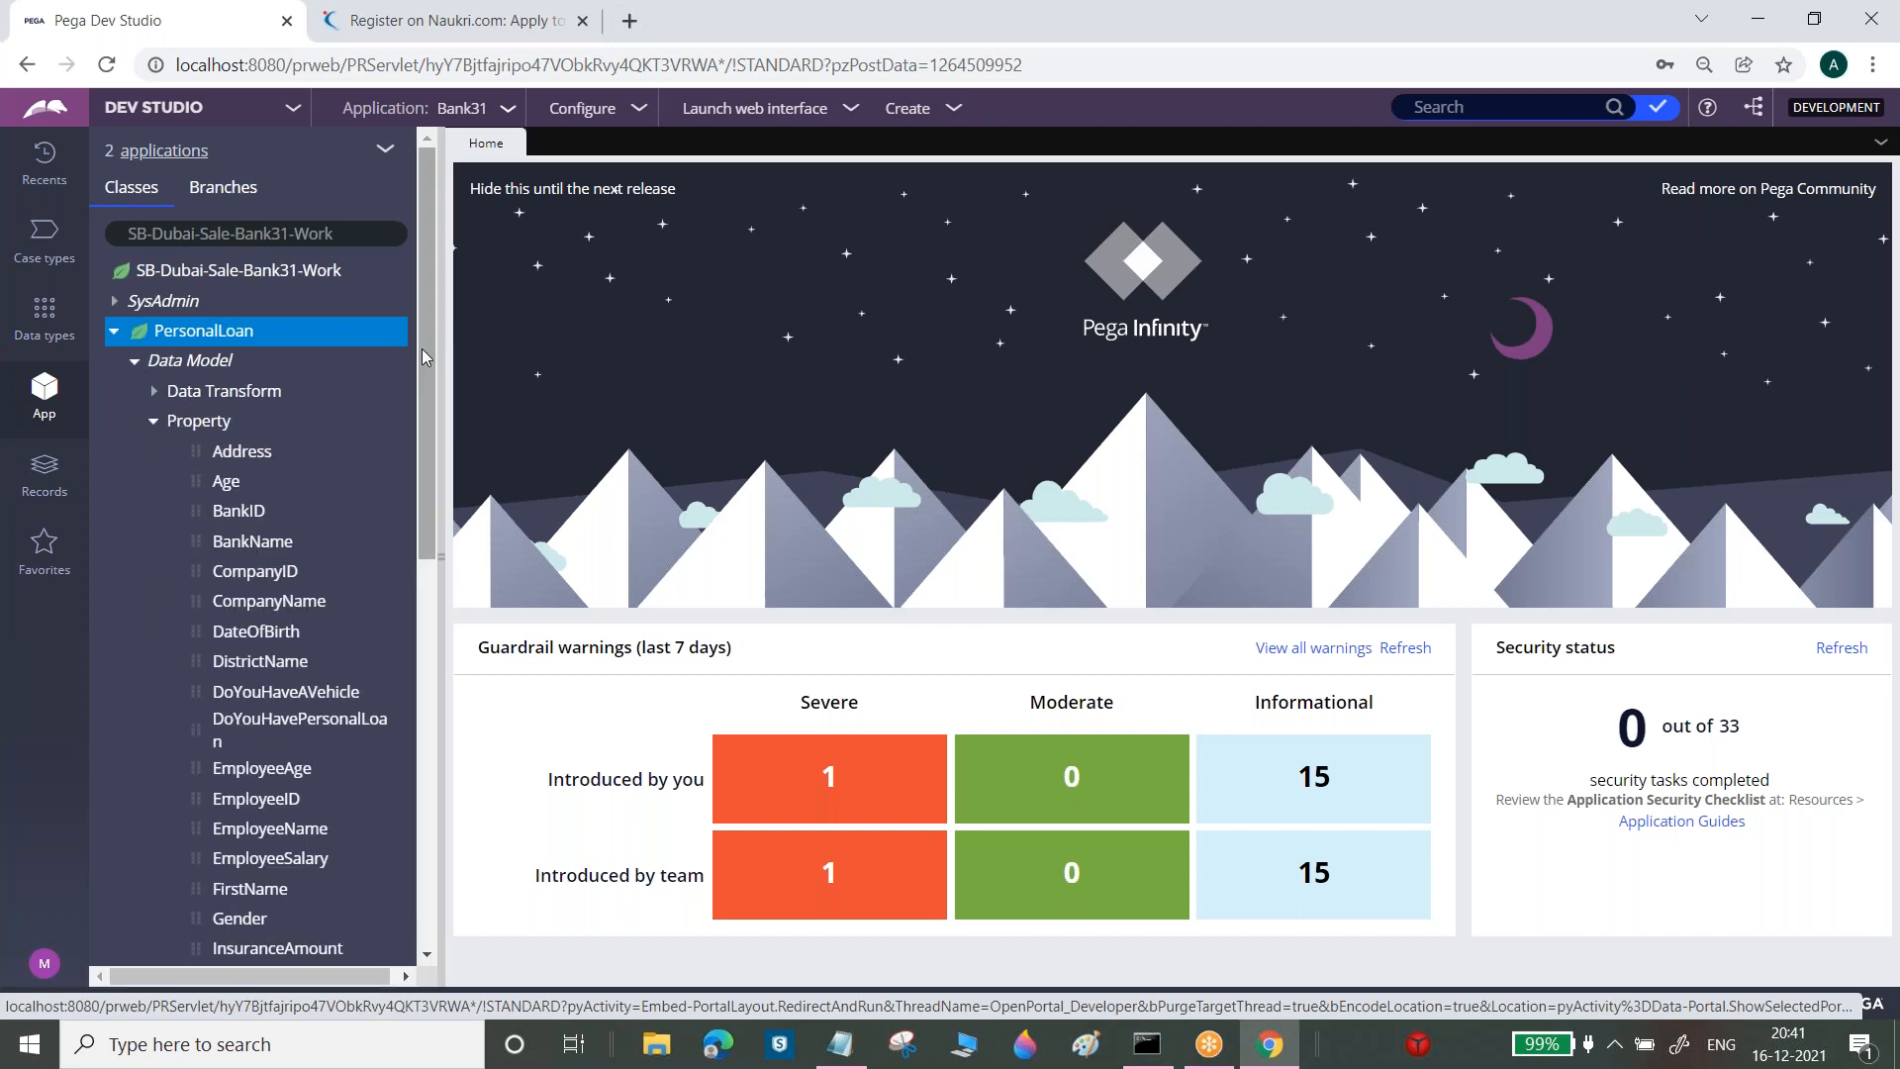
scroll(436, 469, "down", 2)
scroll(437, 469, "down", 7)
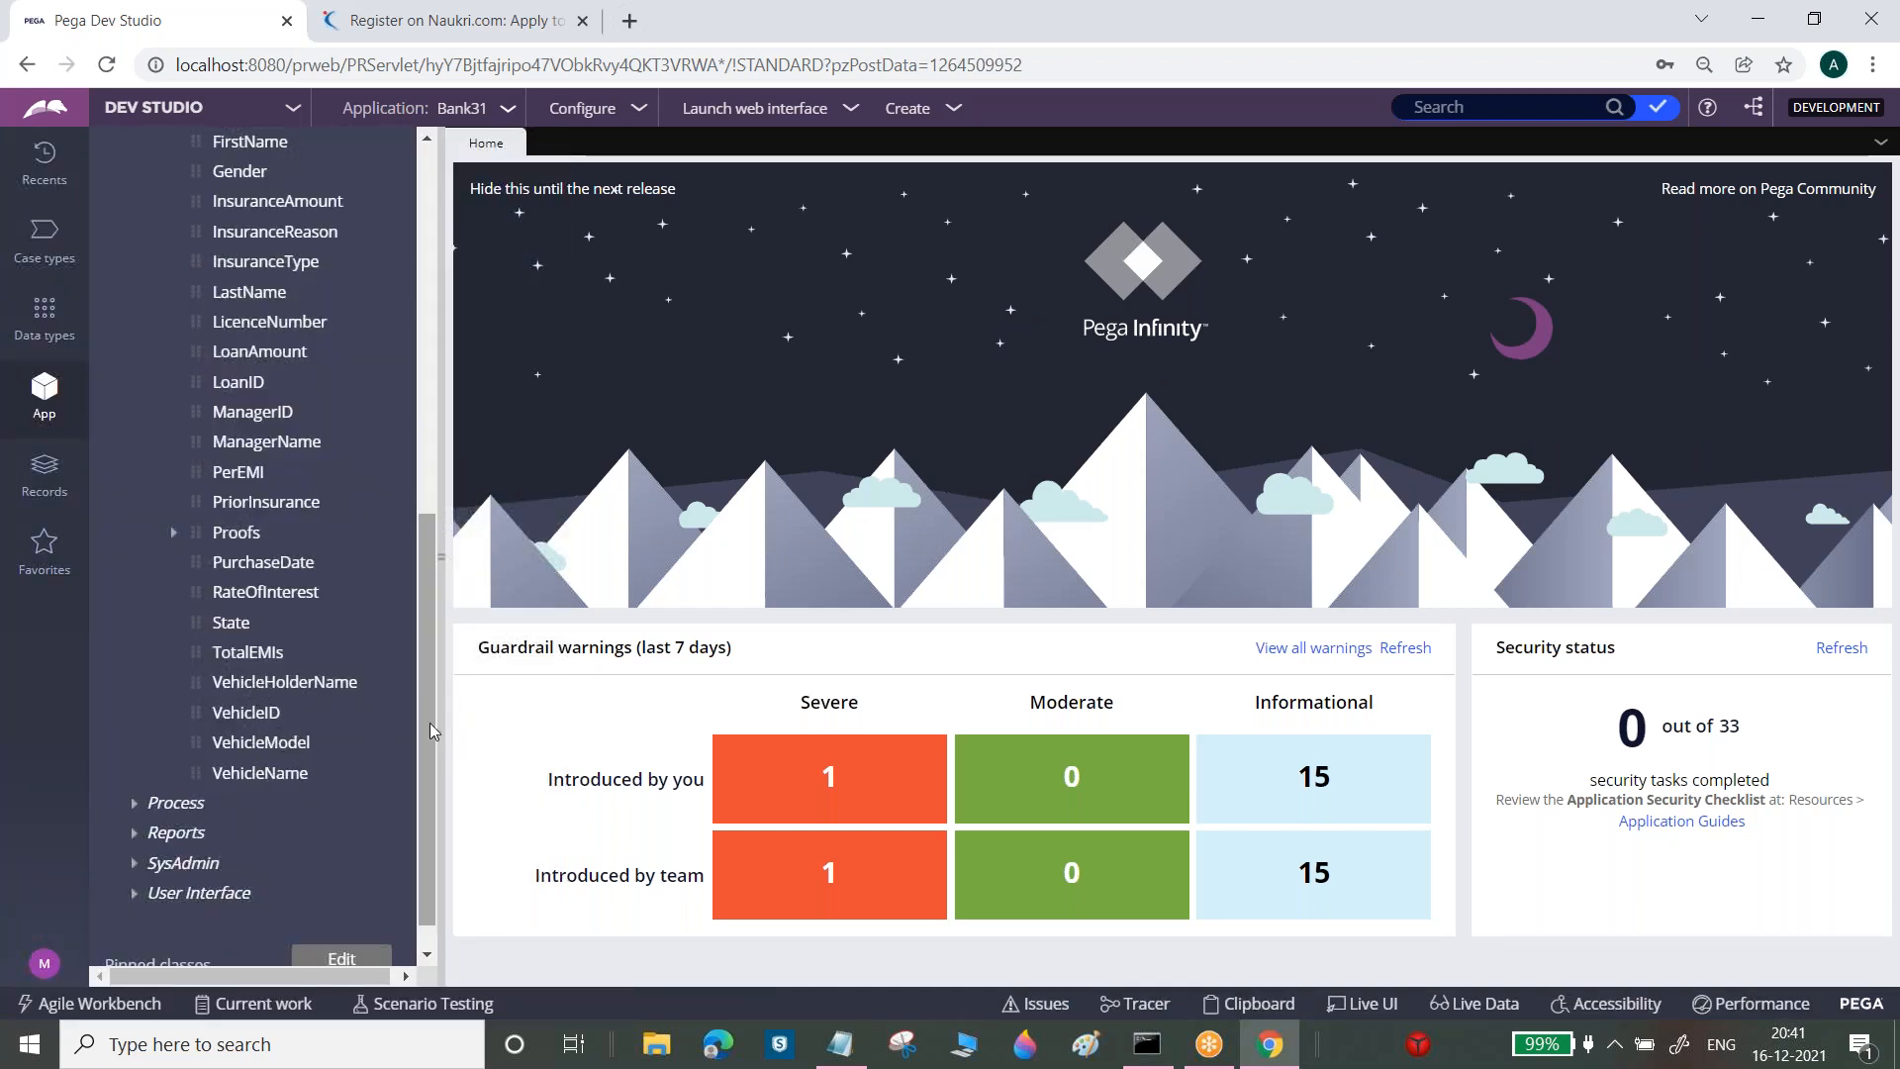
left_click_drag(436, 732, 469, 235)
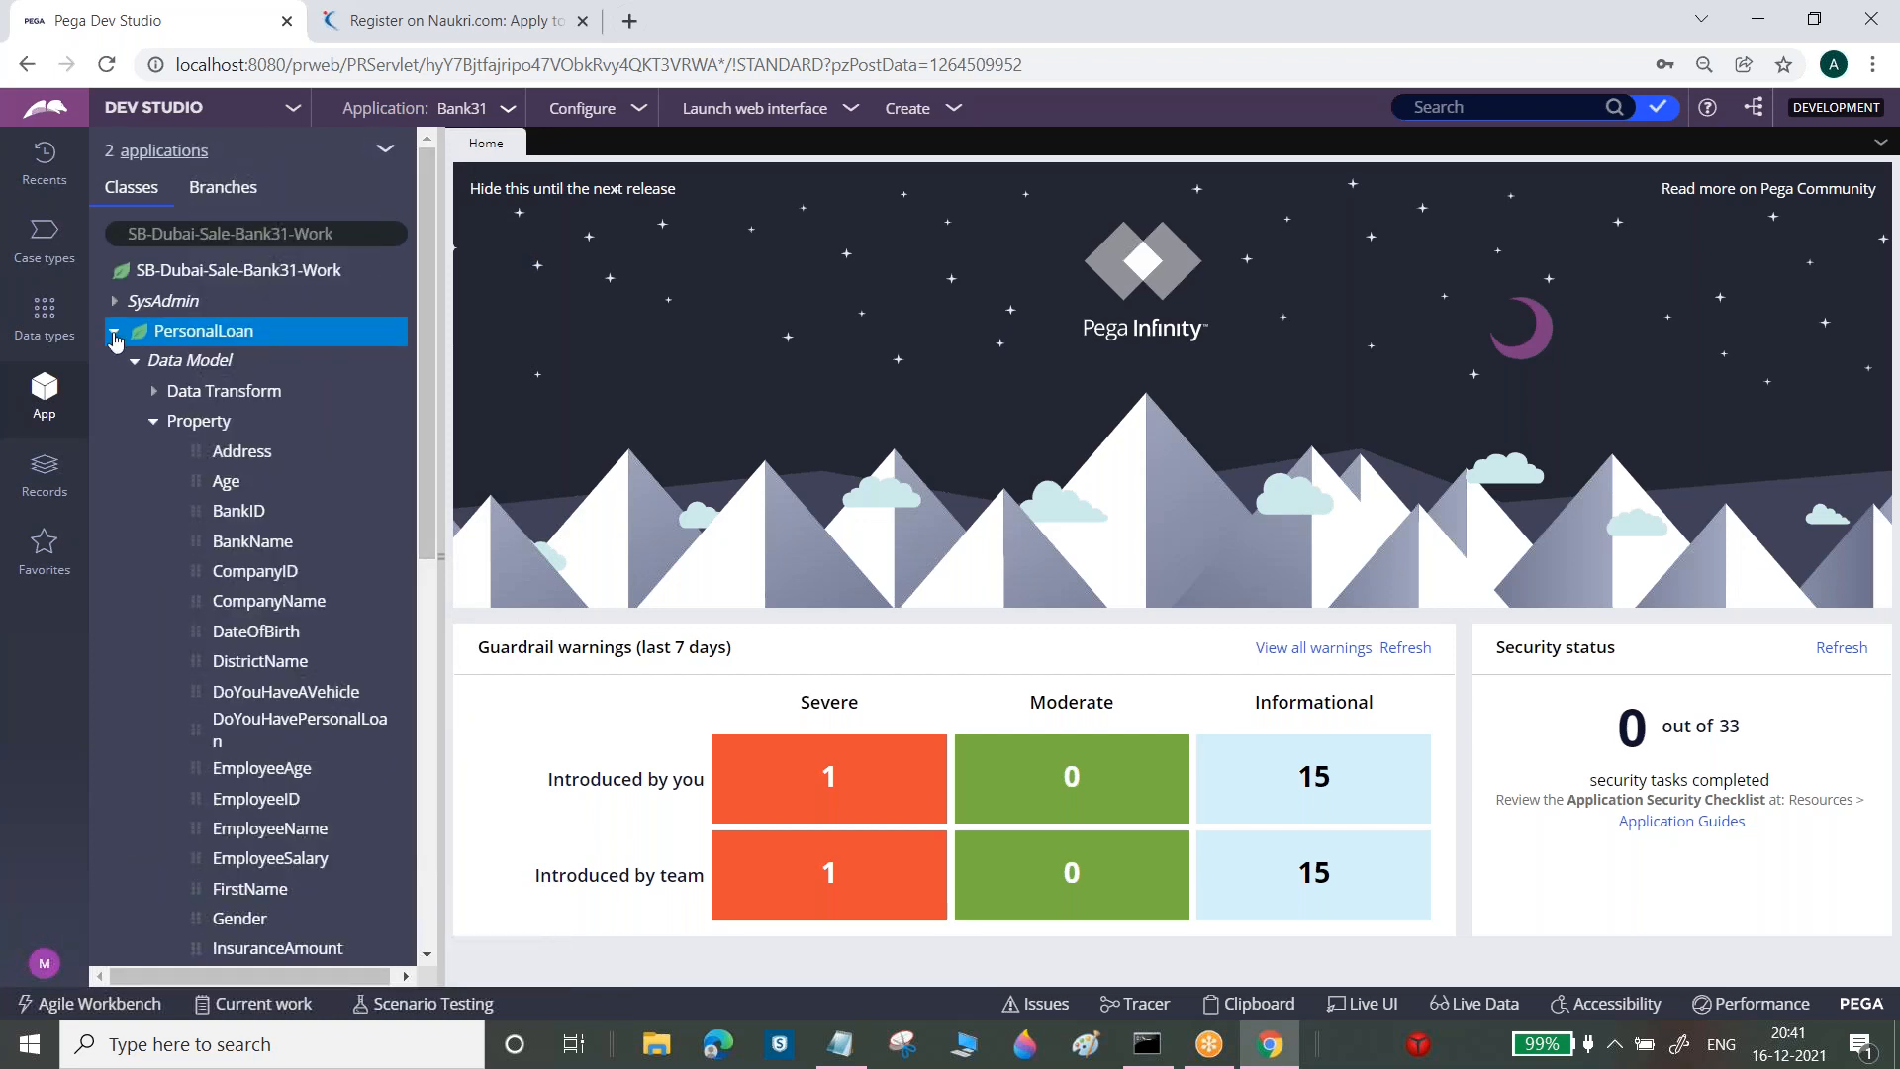
left_click(114, 329)
left_click(839, 1044)
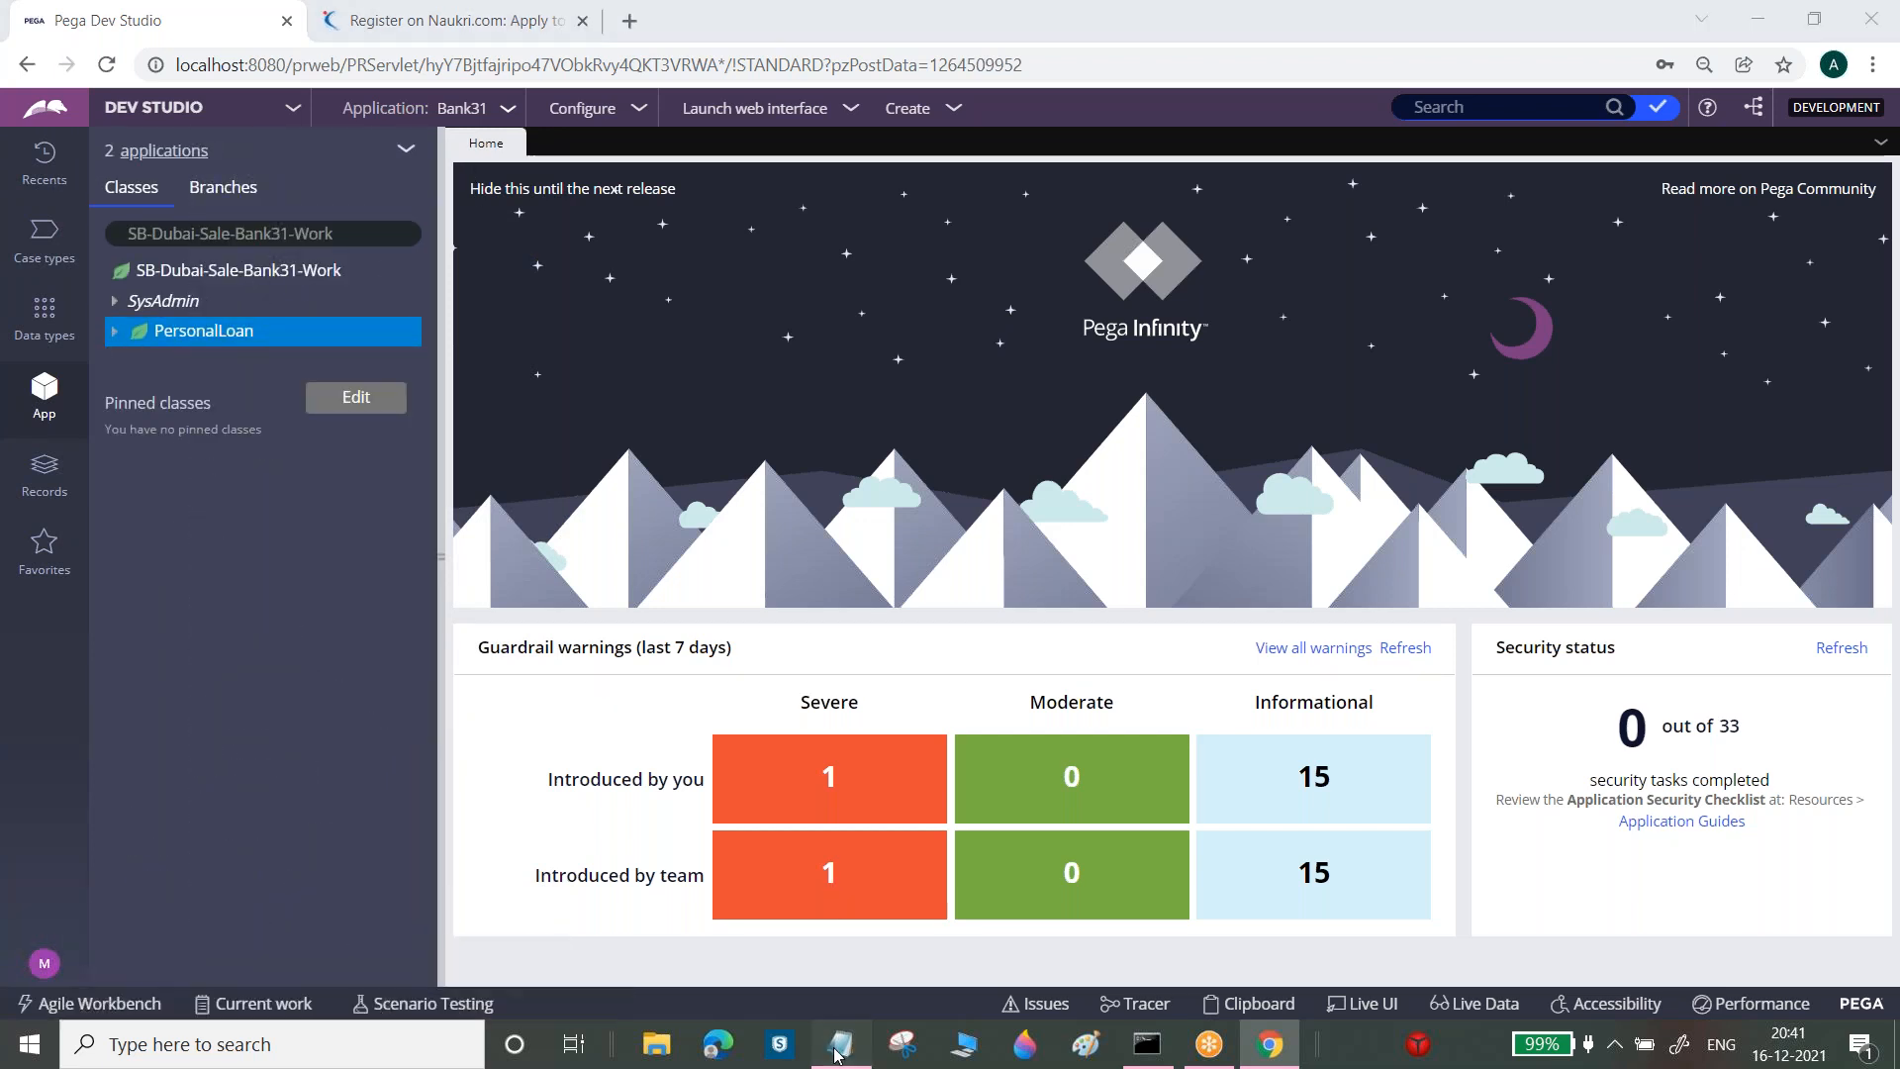
Add the line 'Right Click on Class -->Create--->User Interface--->Section' under step 2 in the notes
key("Down")
key("Down")
key("Down")
key("Down")
key("Down")
key("Down")
key("Down")
key("Down")
key("Down")
key("Down")
key("Down")
key("Down")
key("Down")
key("Down")
key("Down")
key("Down")
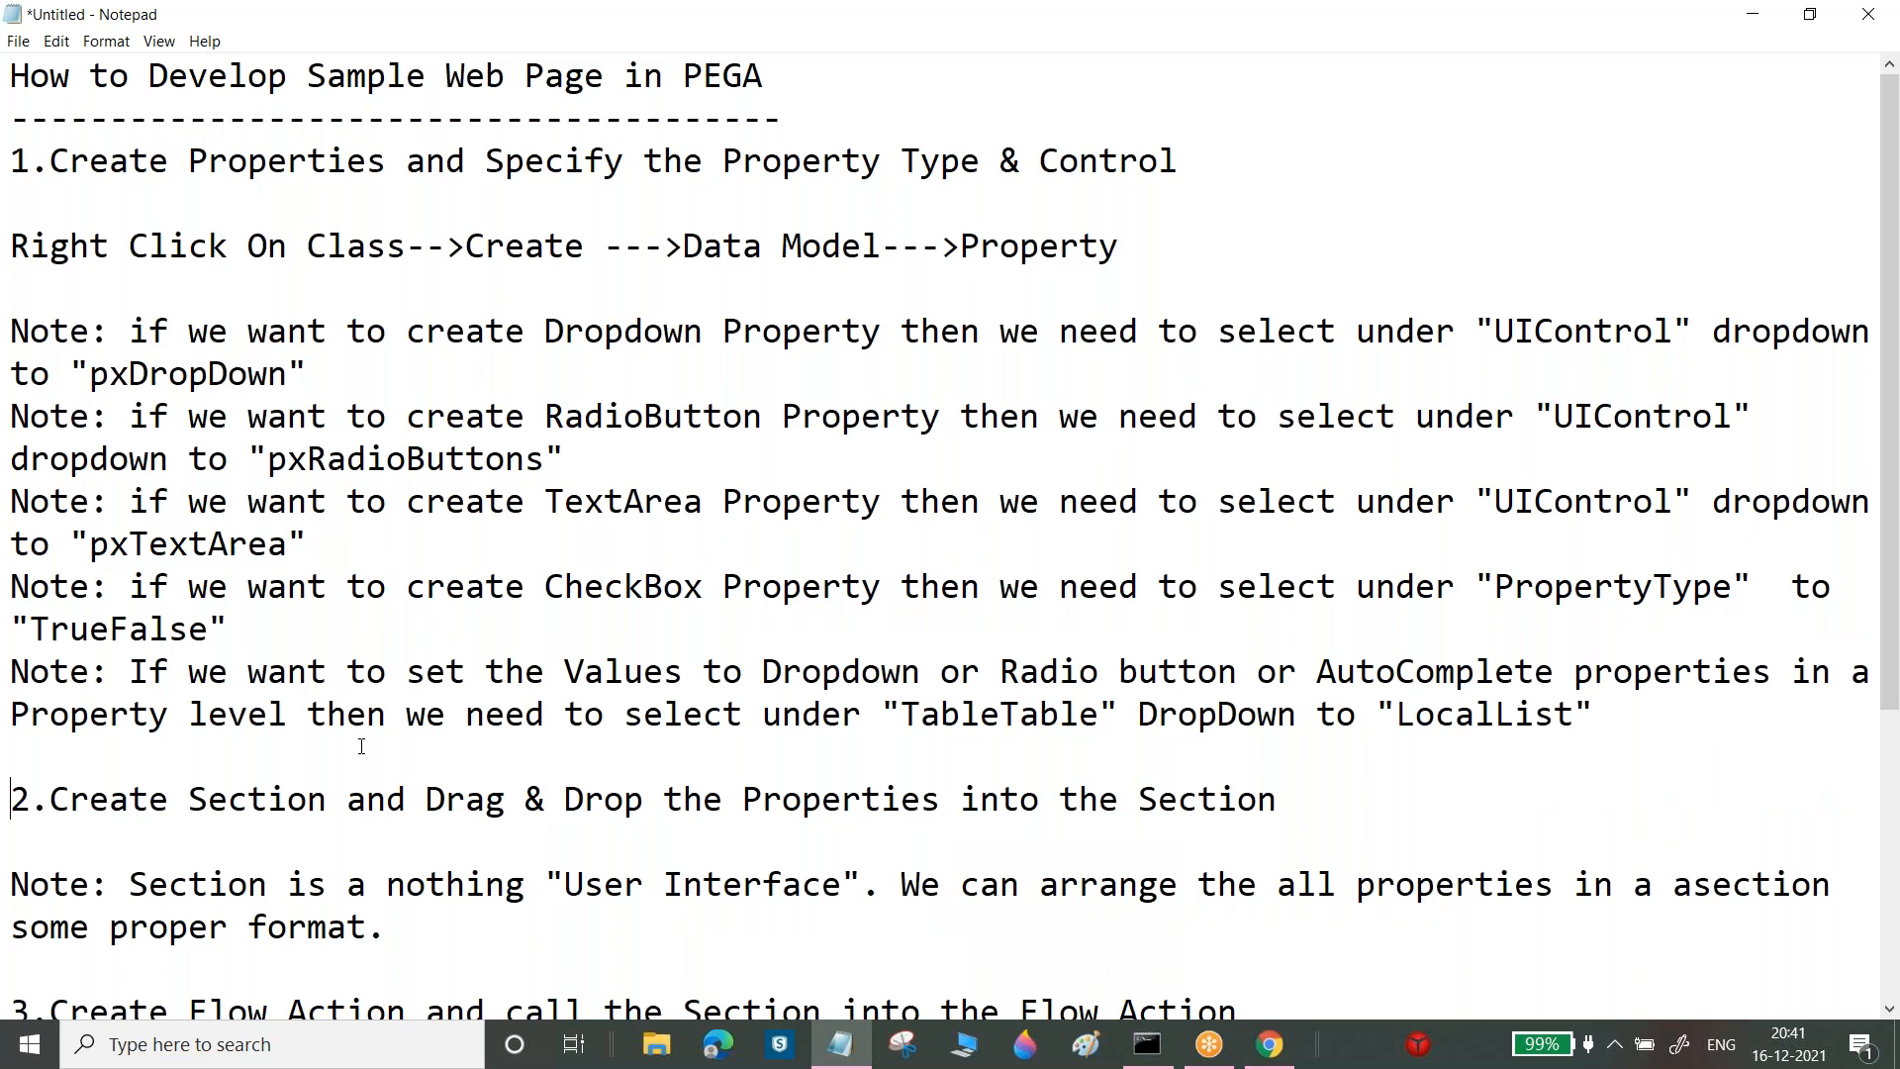
key("Up")
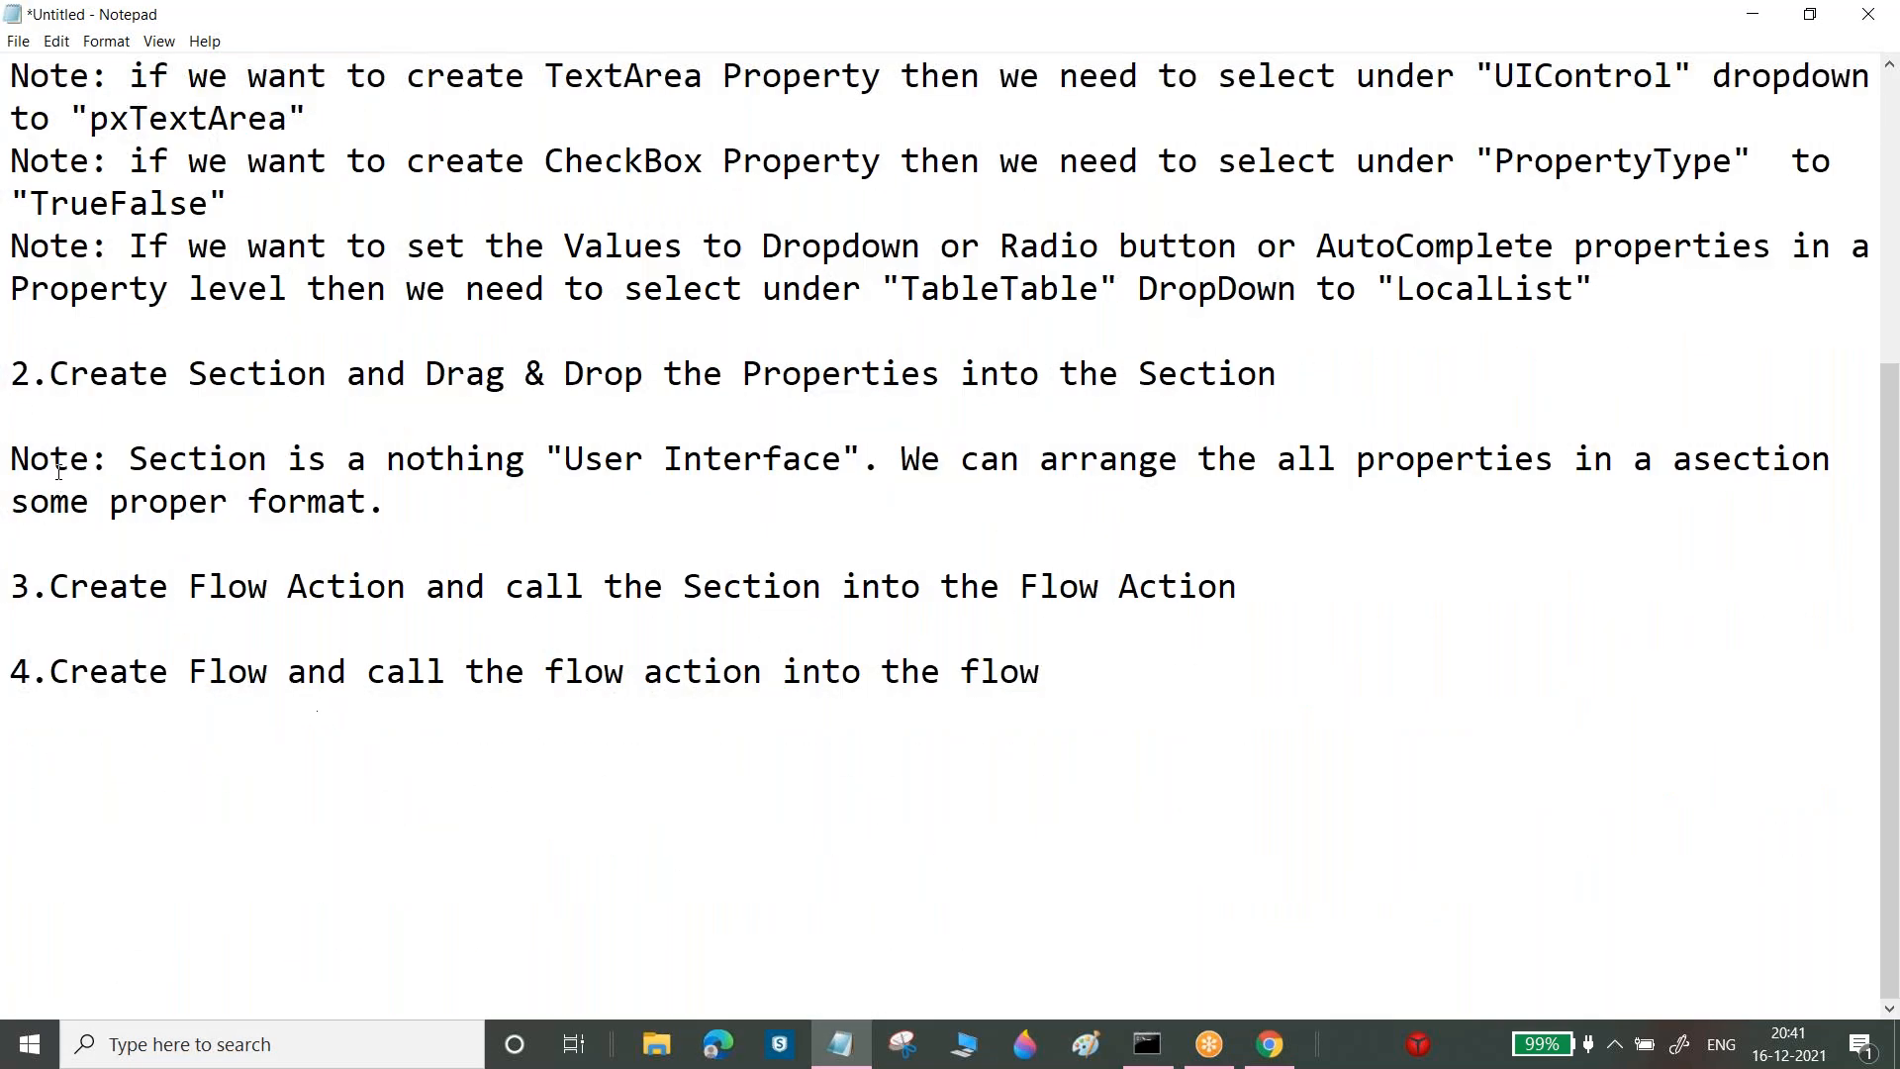
left_click(82, 431)
key("Return")
type("Right Cli")
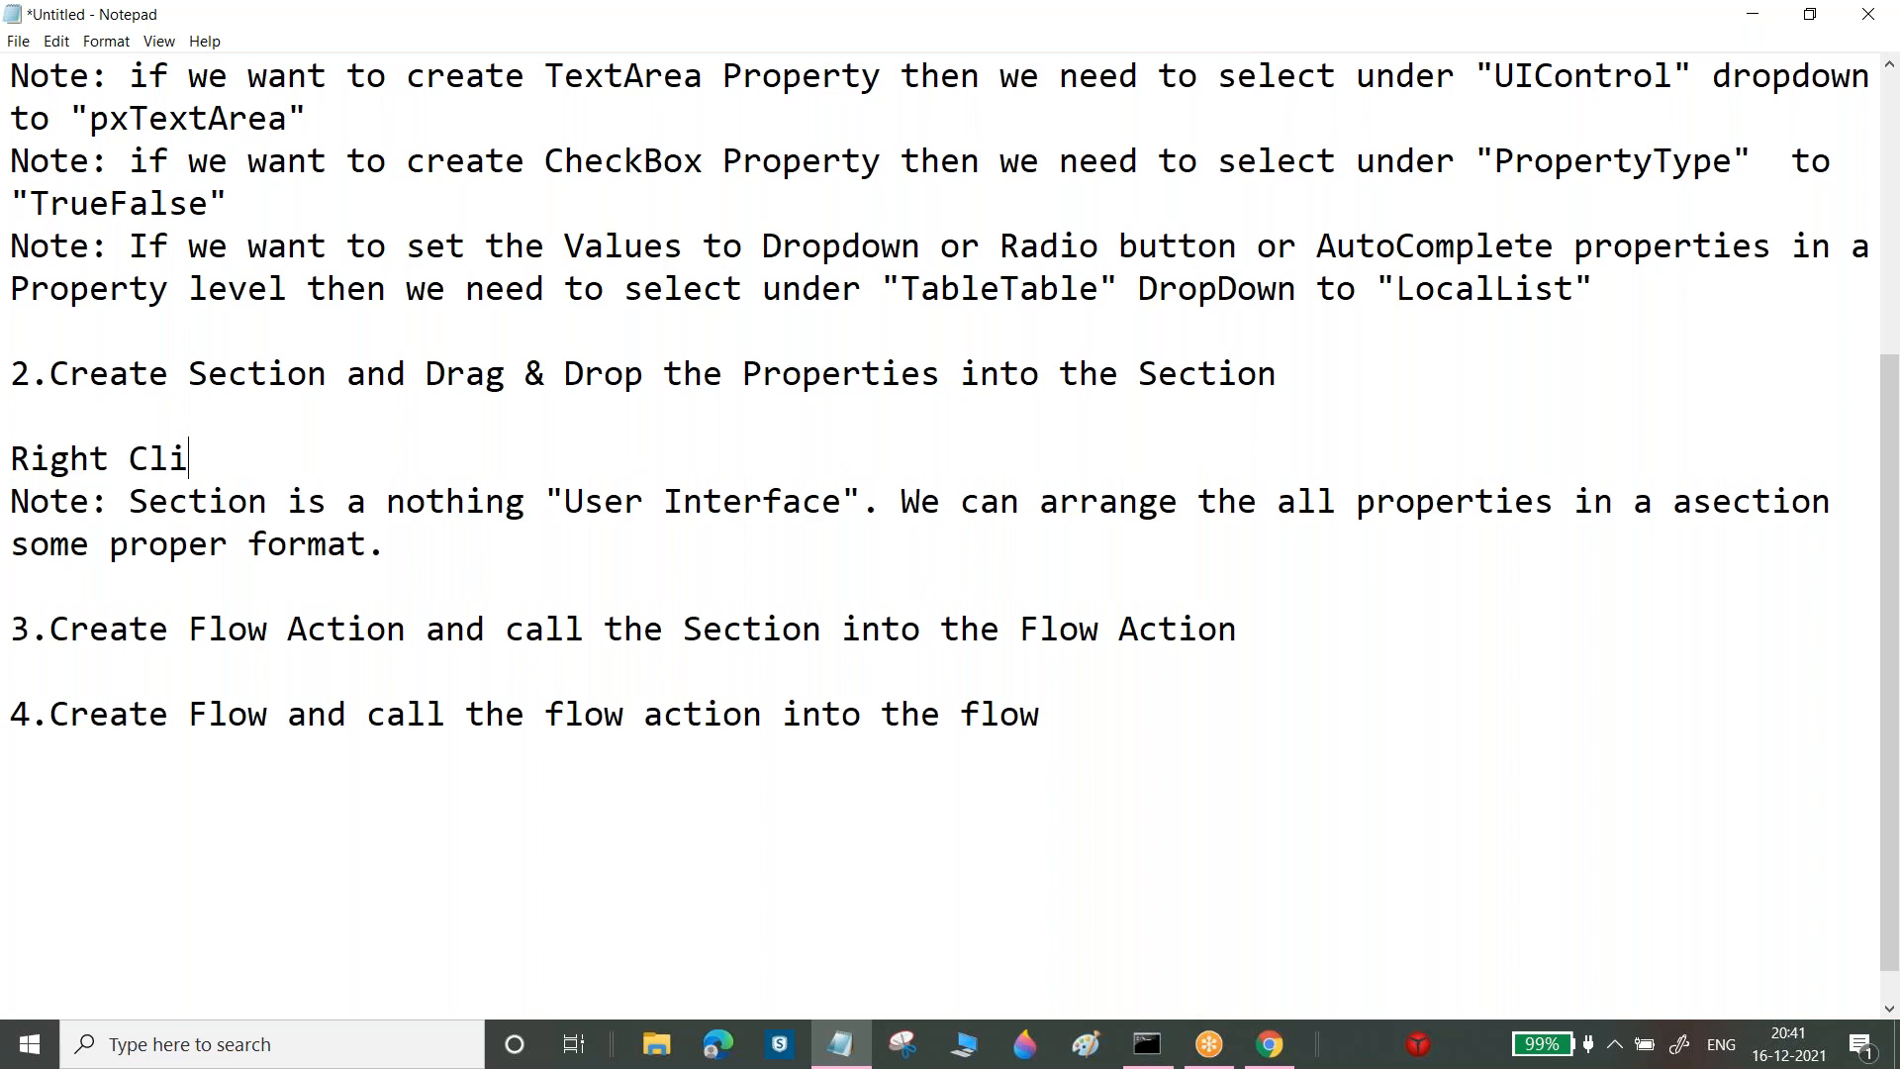
type("ck on Class --")
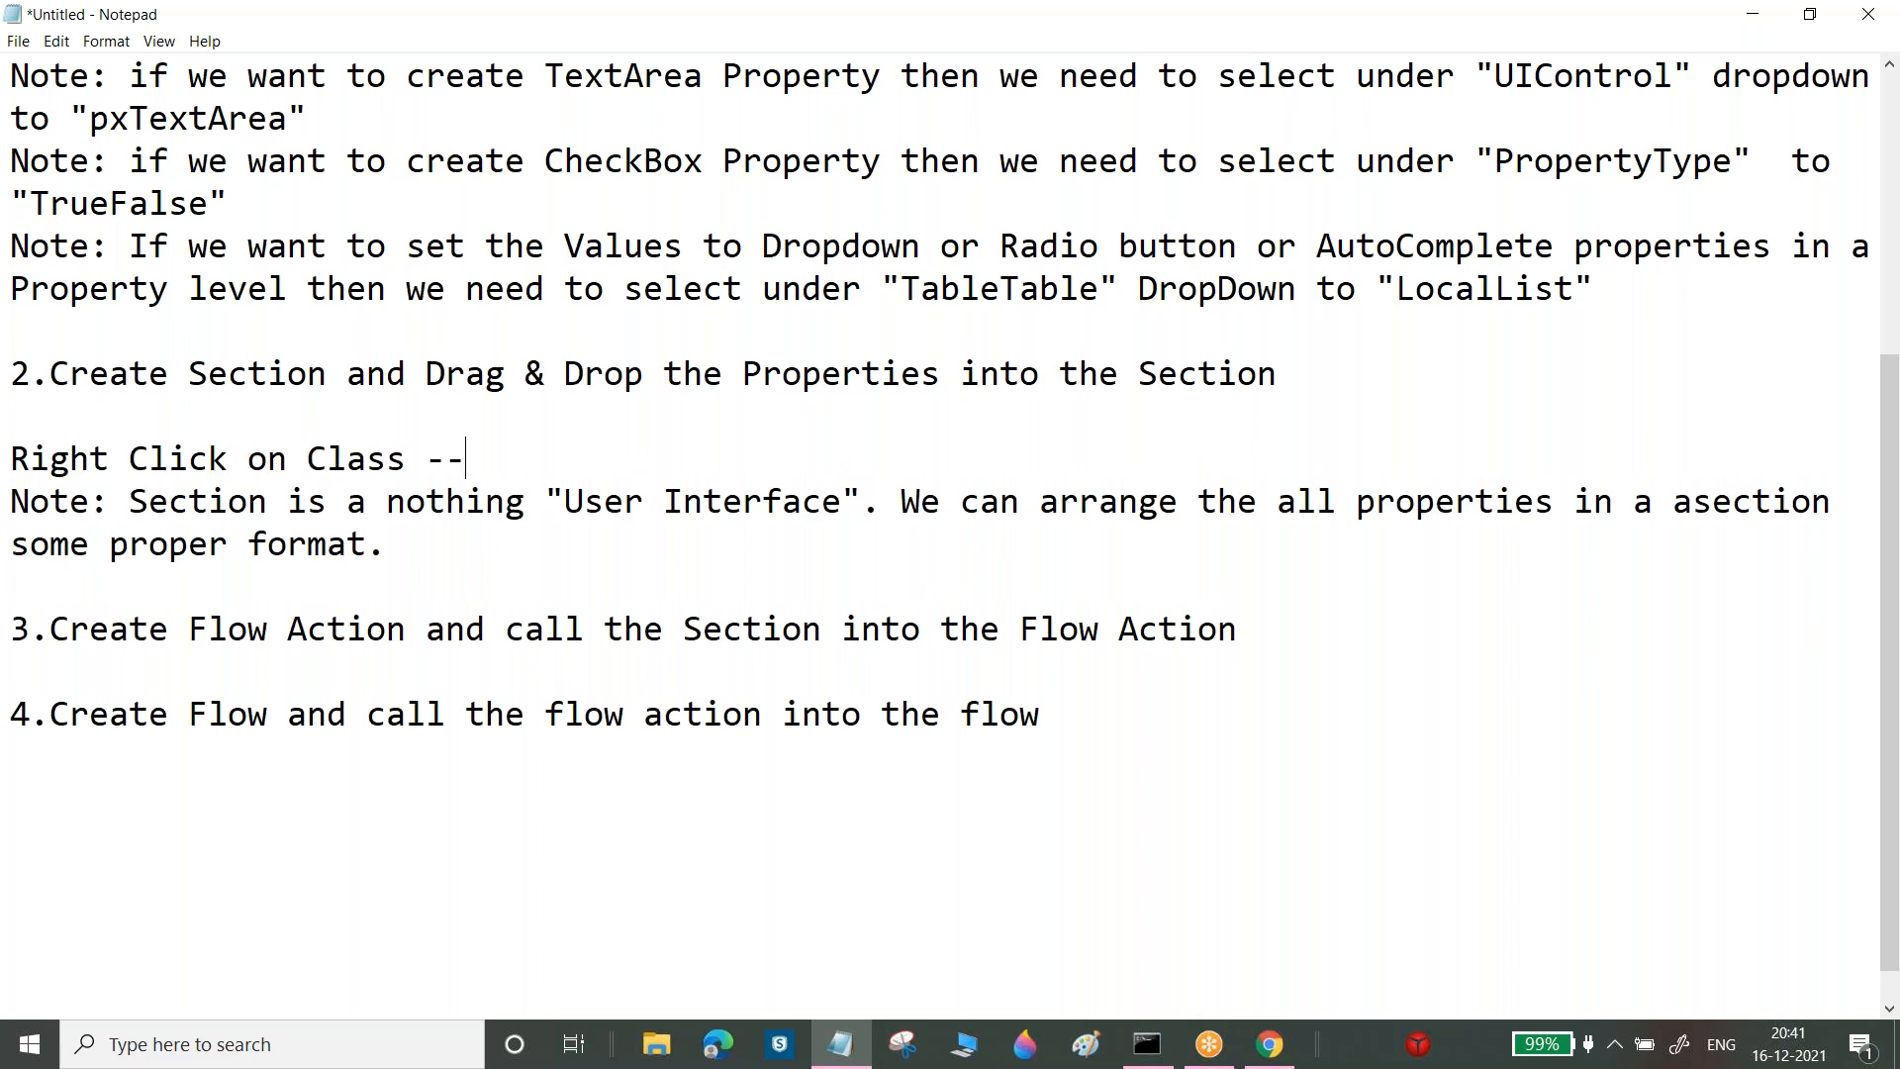
type(">Create--->User Interface--->Section")
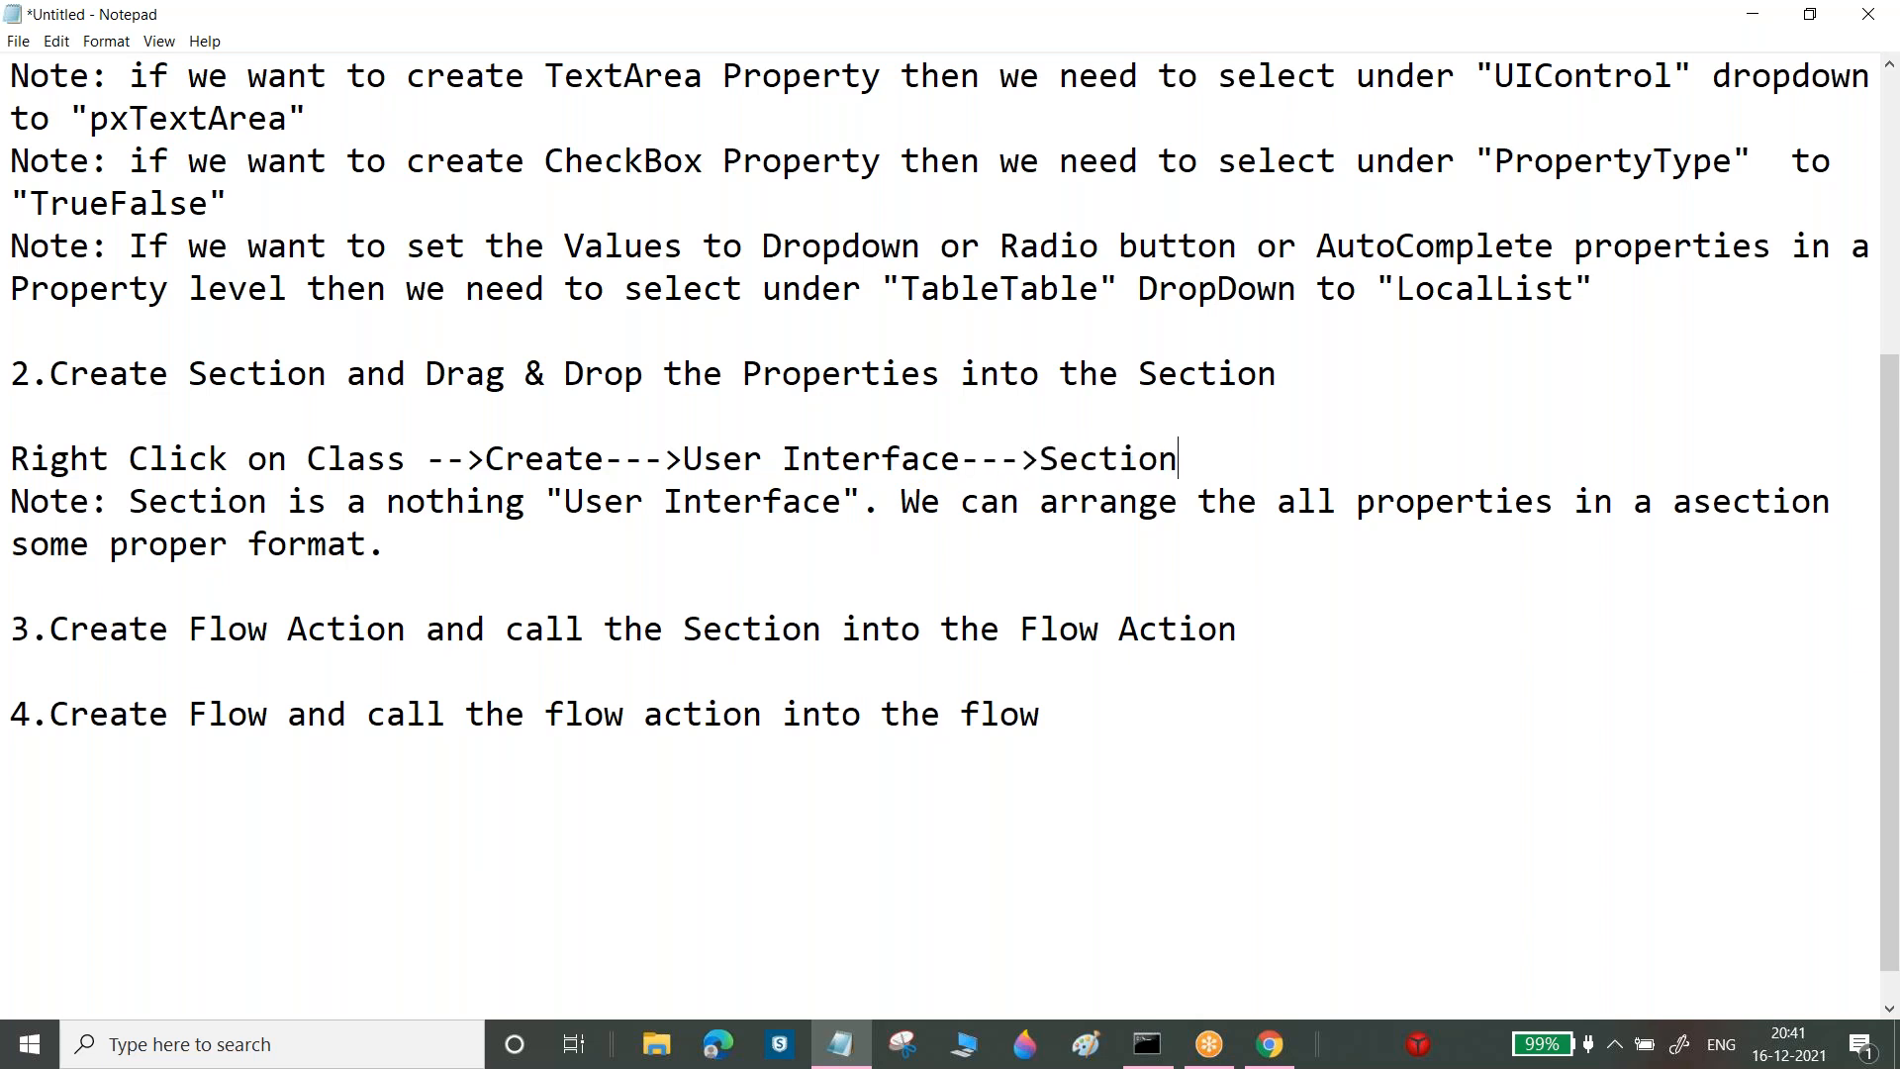
key("Return")
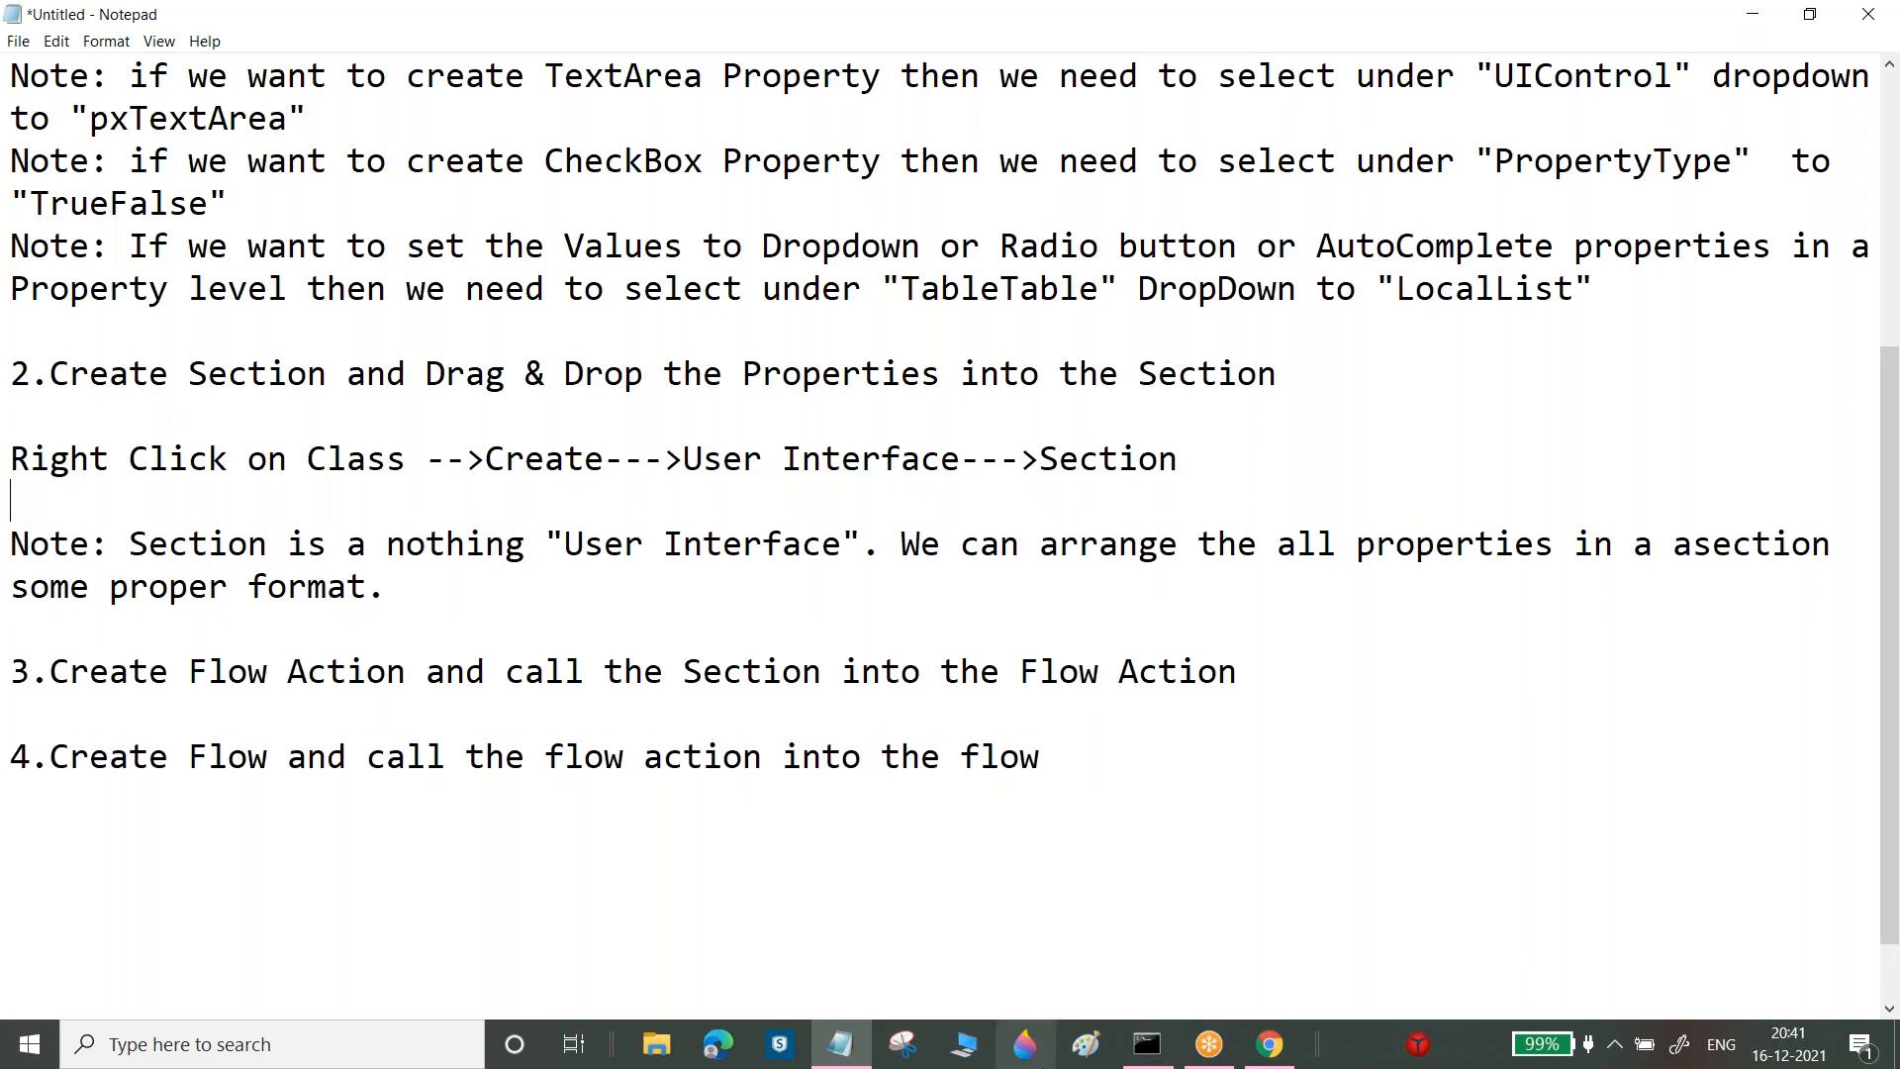
left_click(1270, 1044)
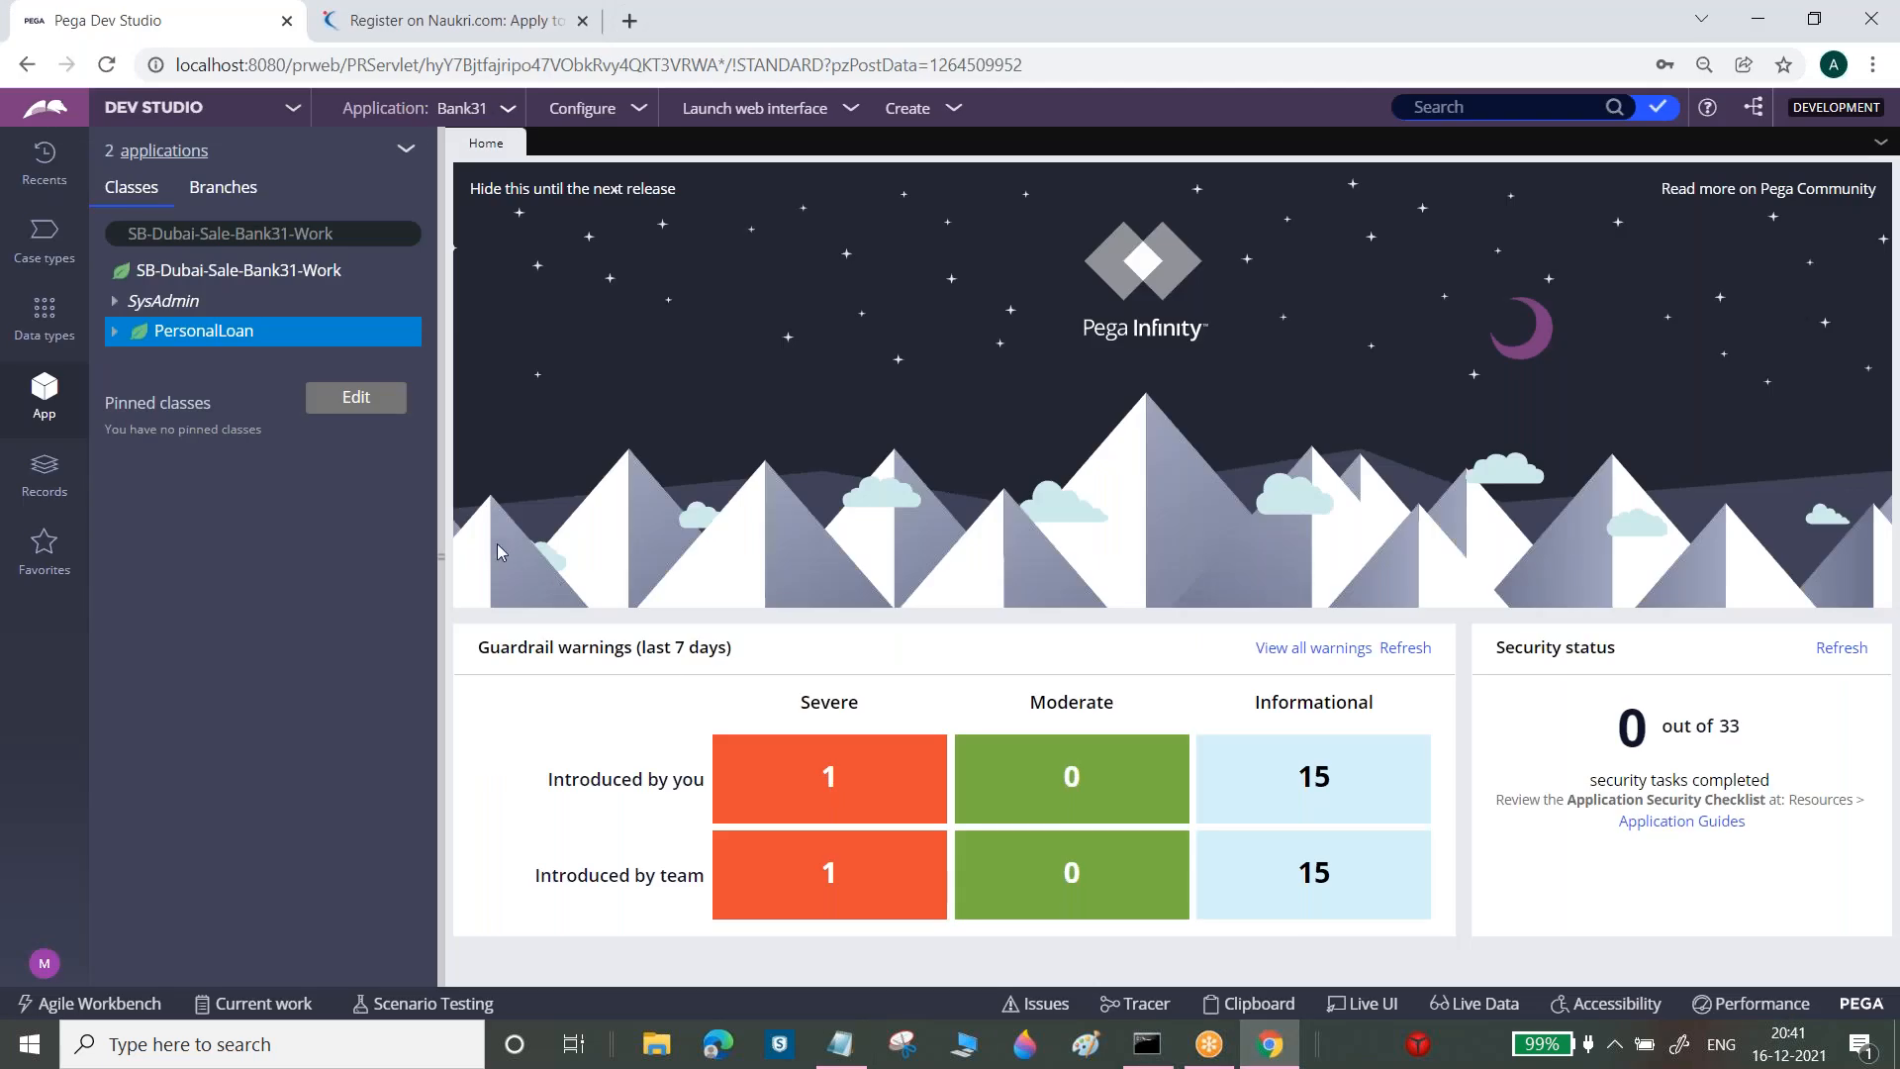
Create a PersonalLoan section labelled 'Collect Vehicle Details' through Create > User Interface > Section
right_click(224, 341)
mouse_move(228, 363)
mouse_move(458, 692)
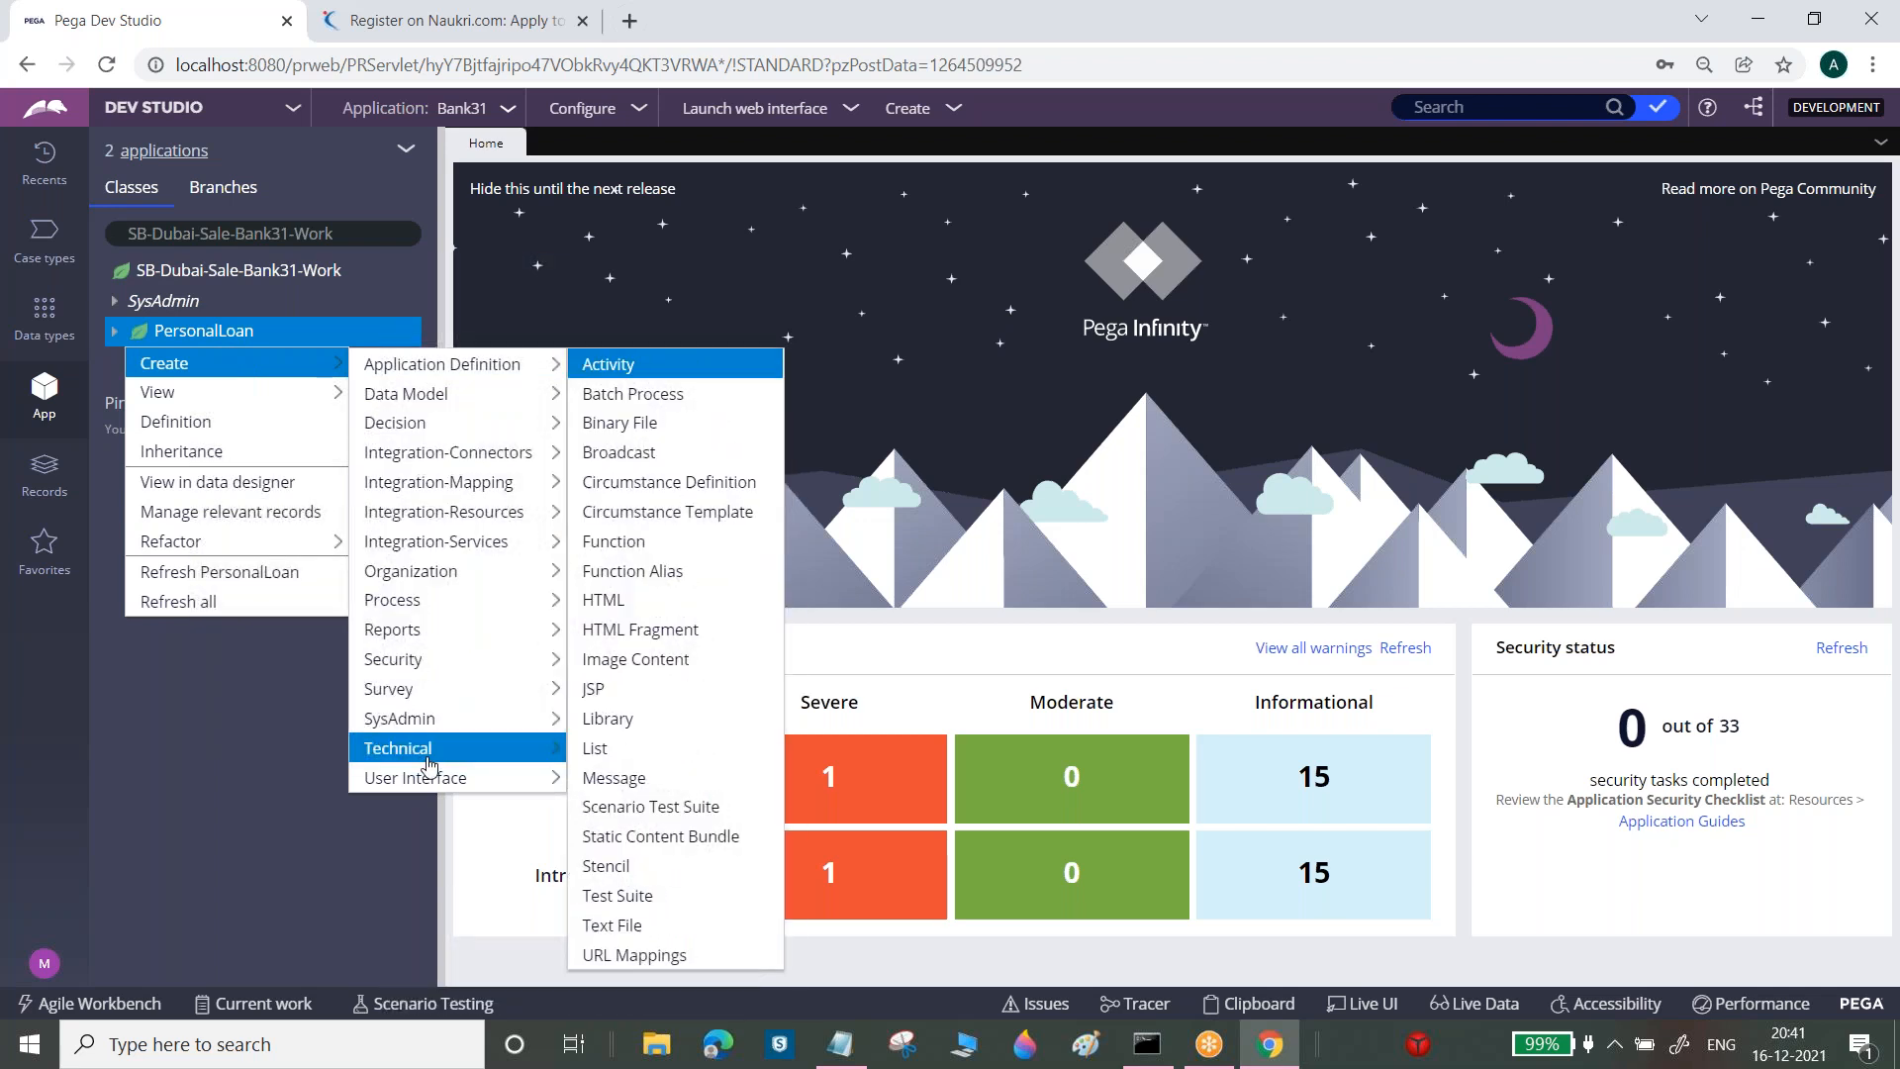
mouse_move(425, 777)
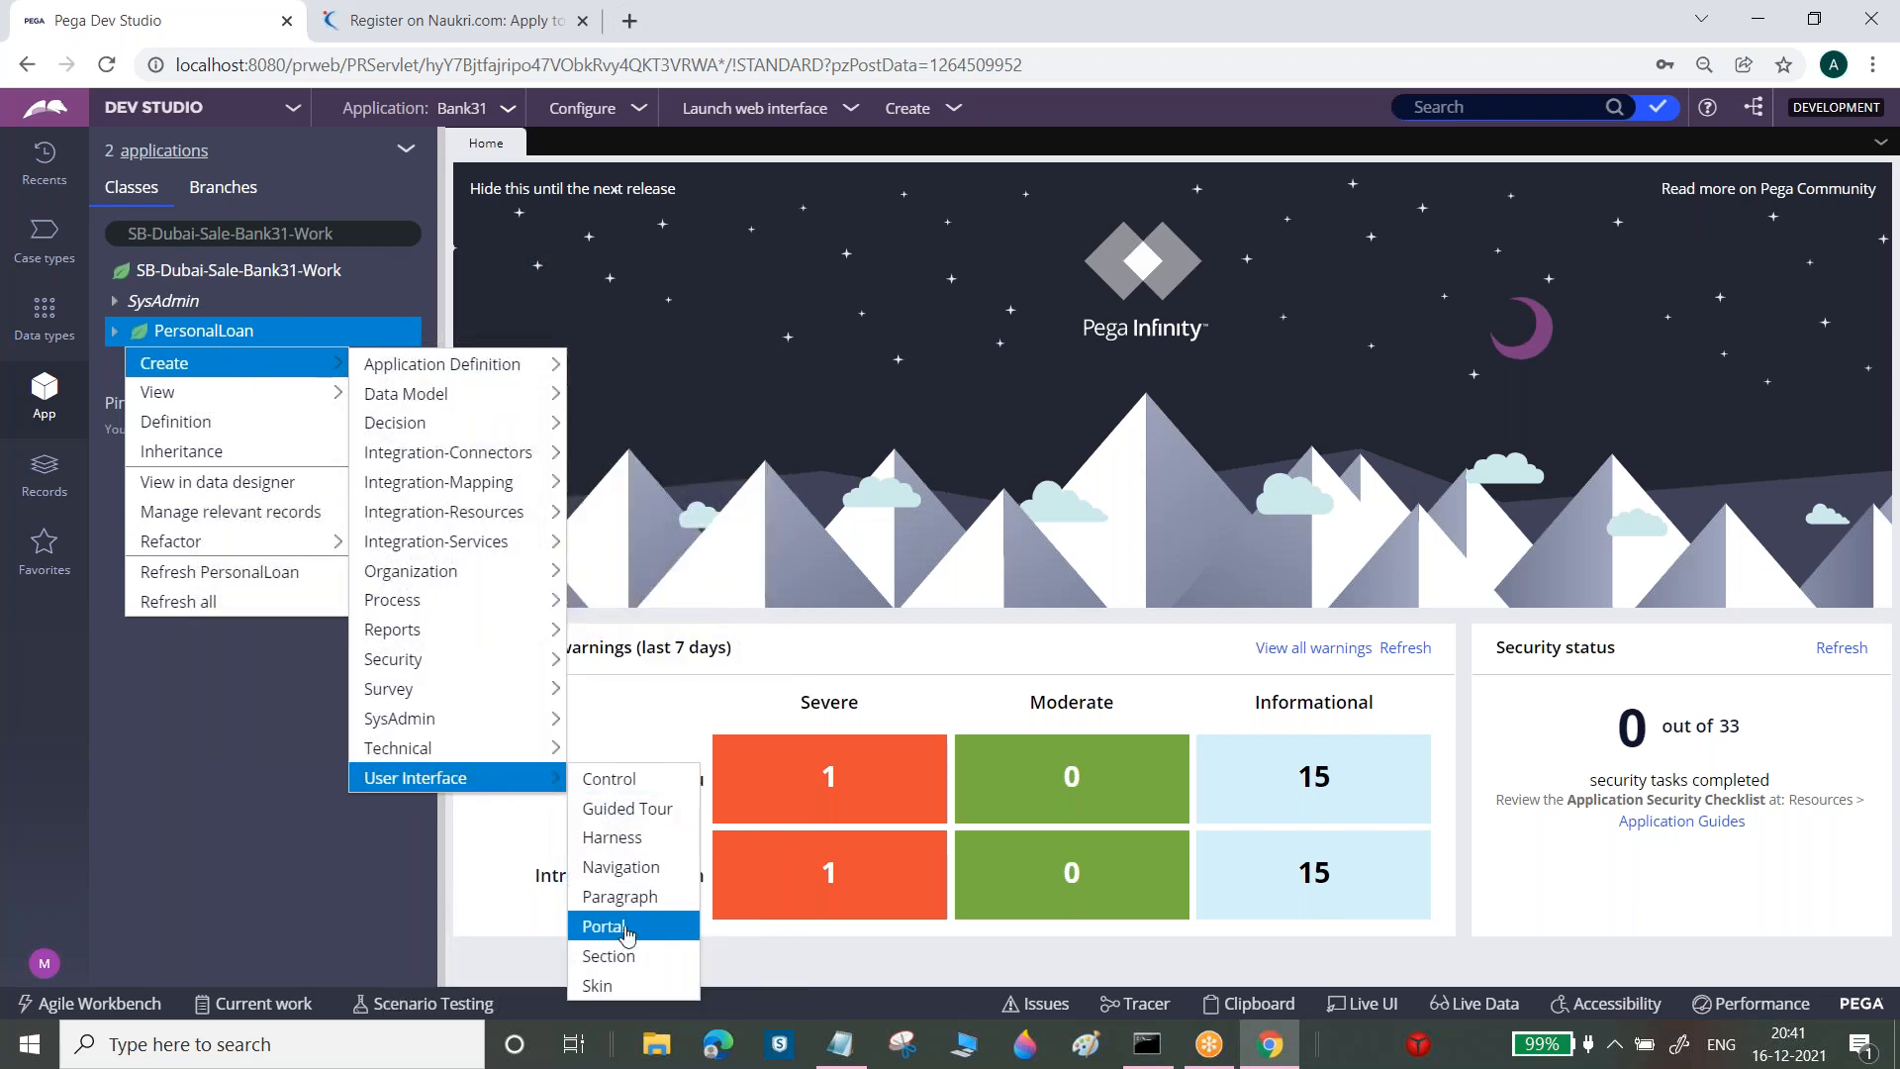
left_click(605, 954)
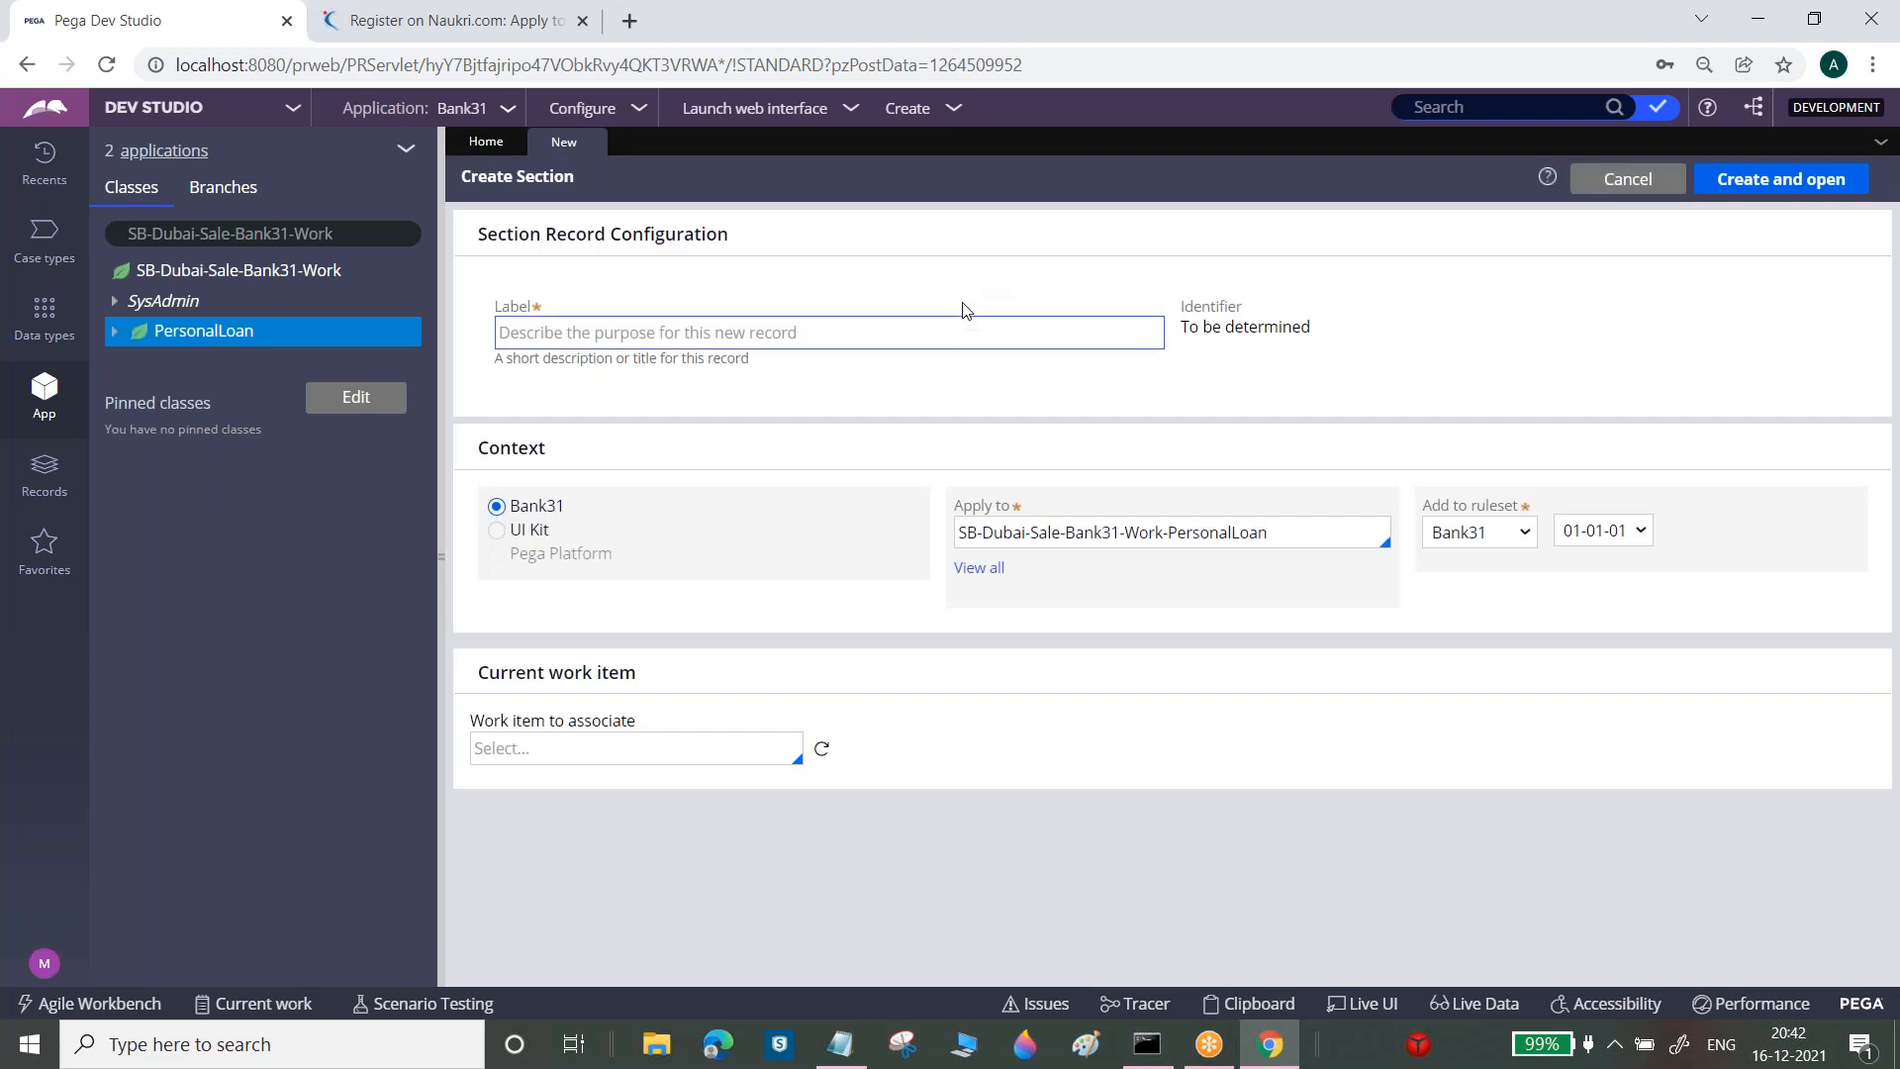
left_click(961, 325)
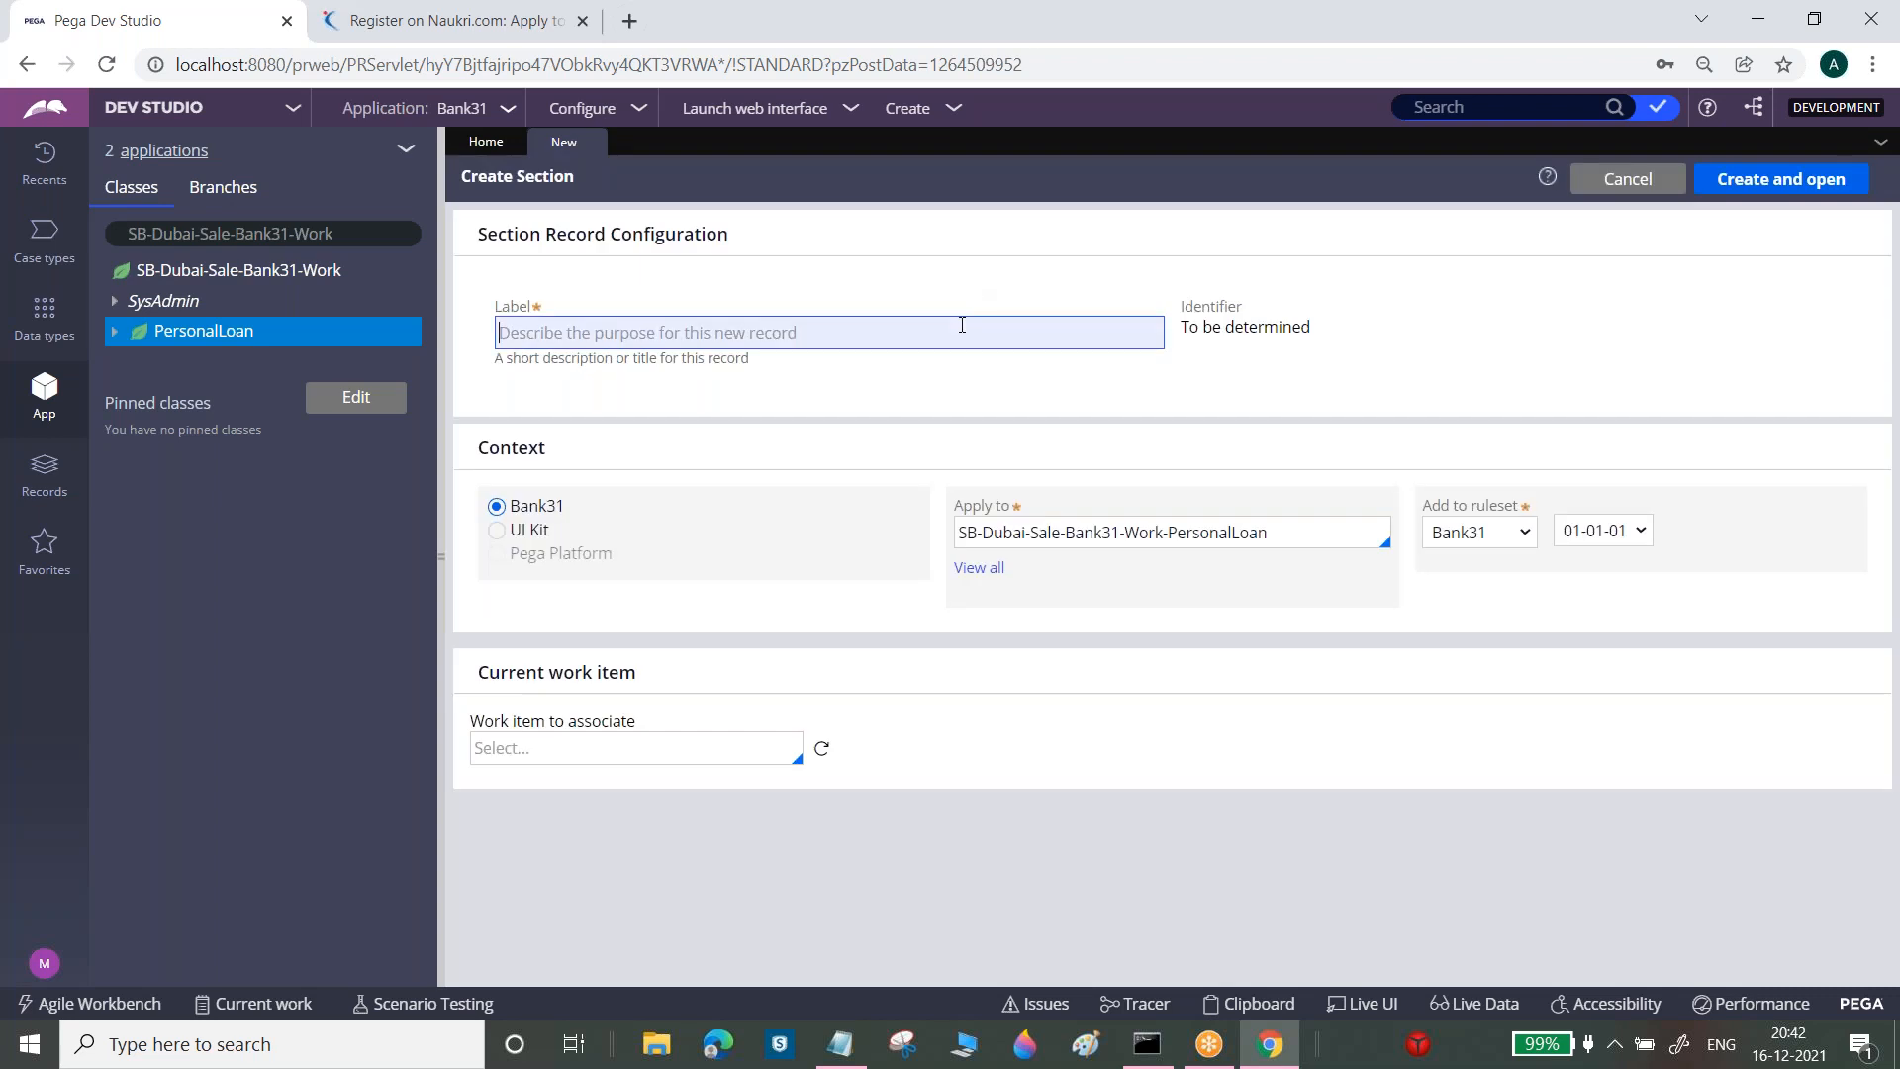
type("Collect ")
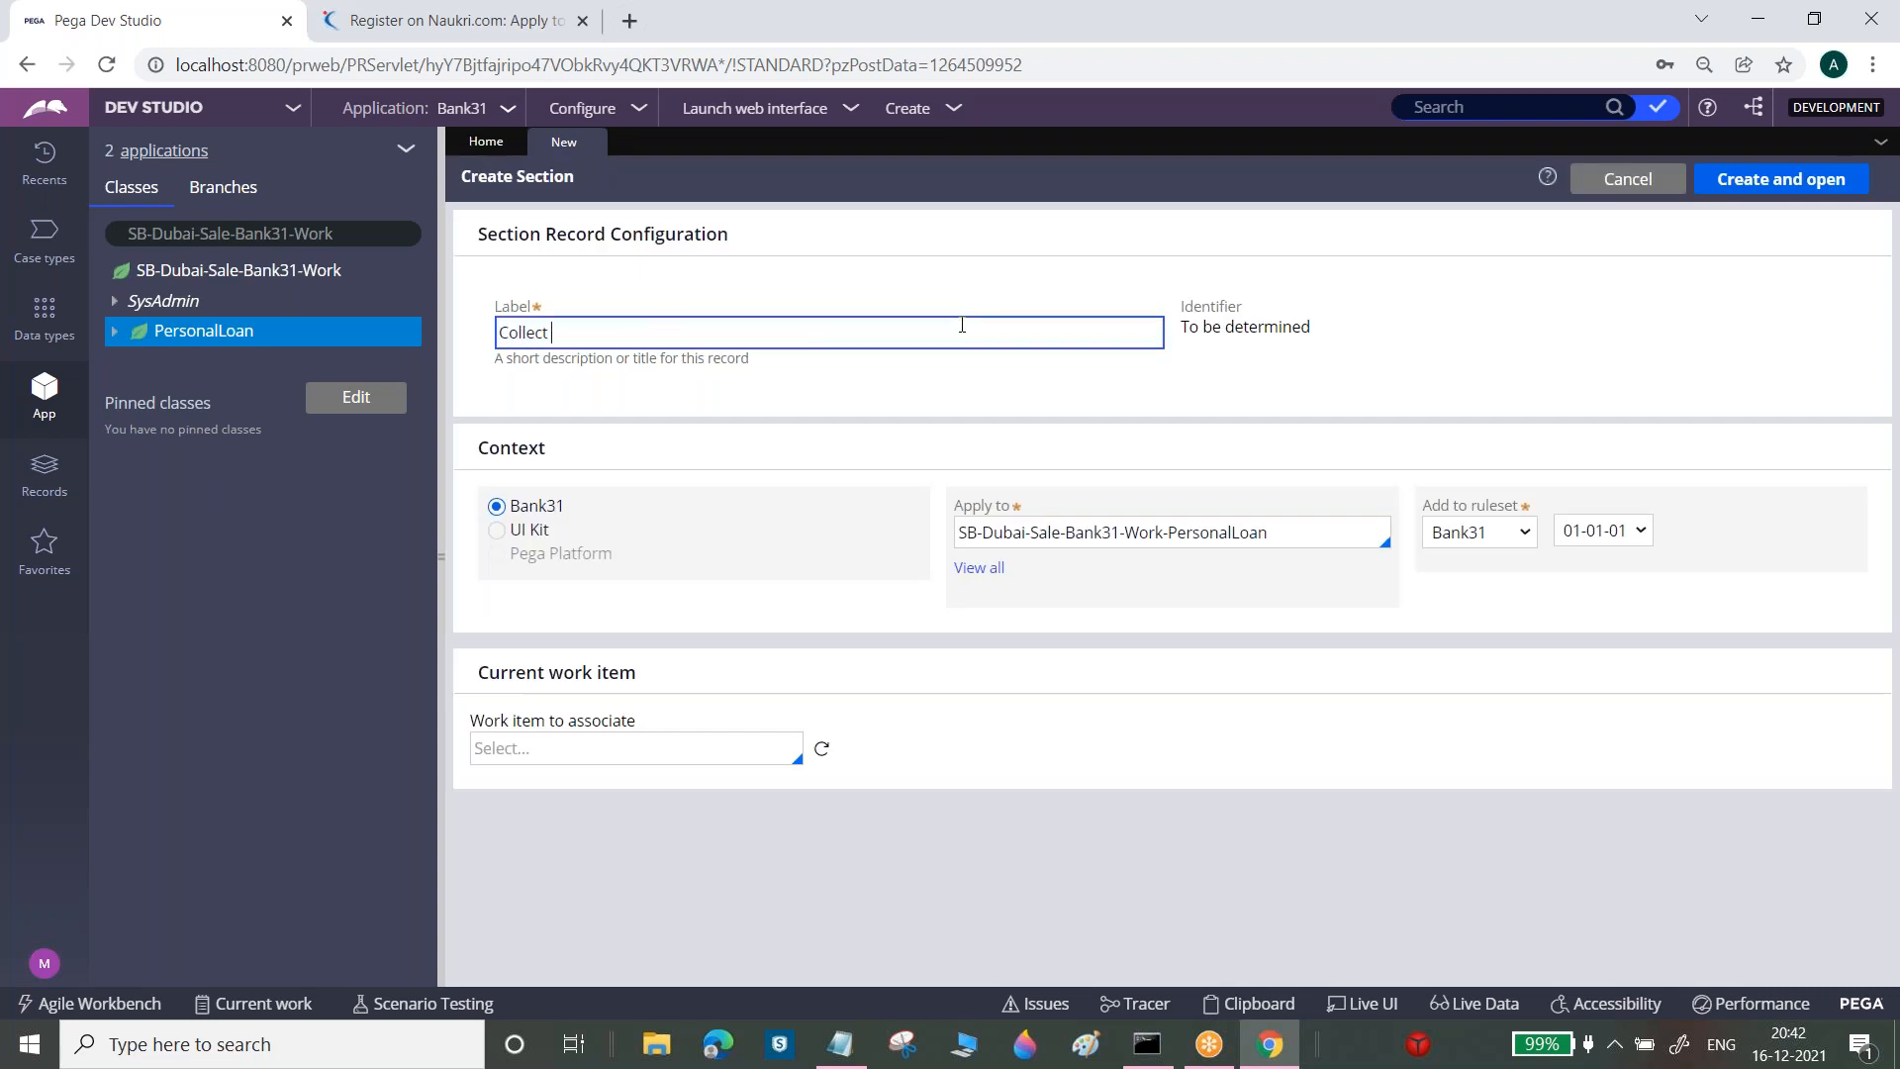
type("Vehicle Details")
left_click(1781, 179)
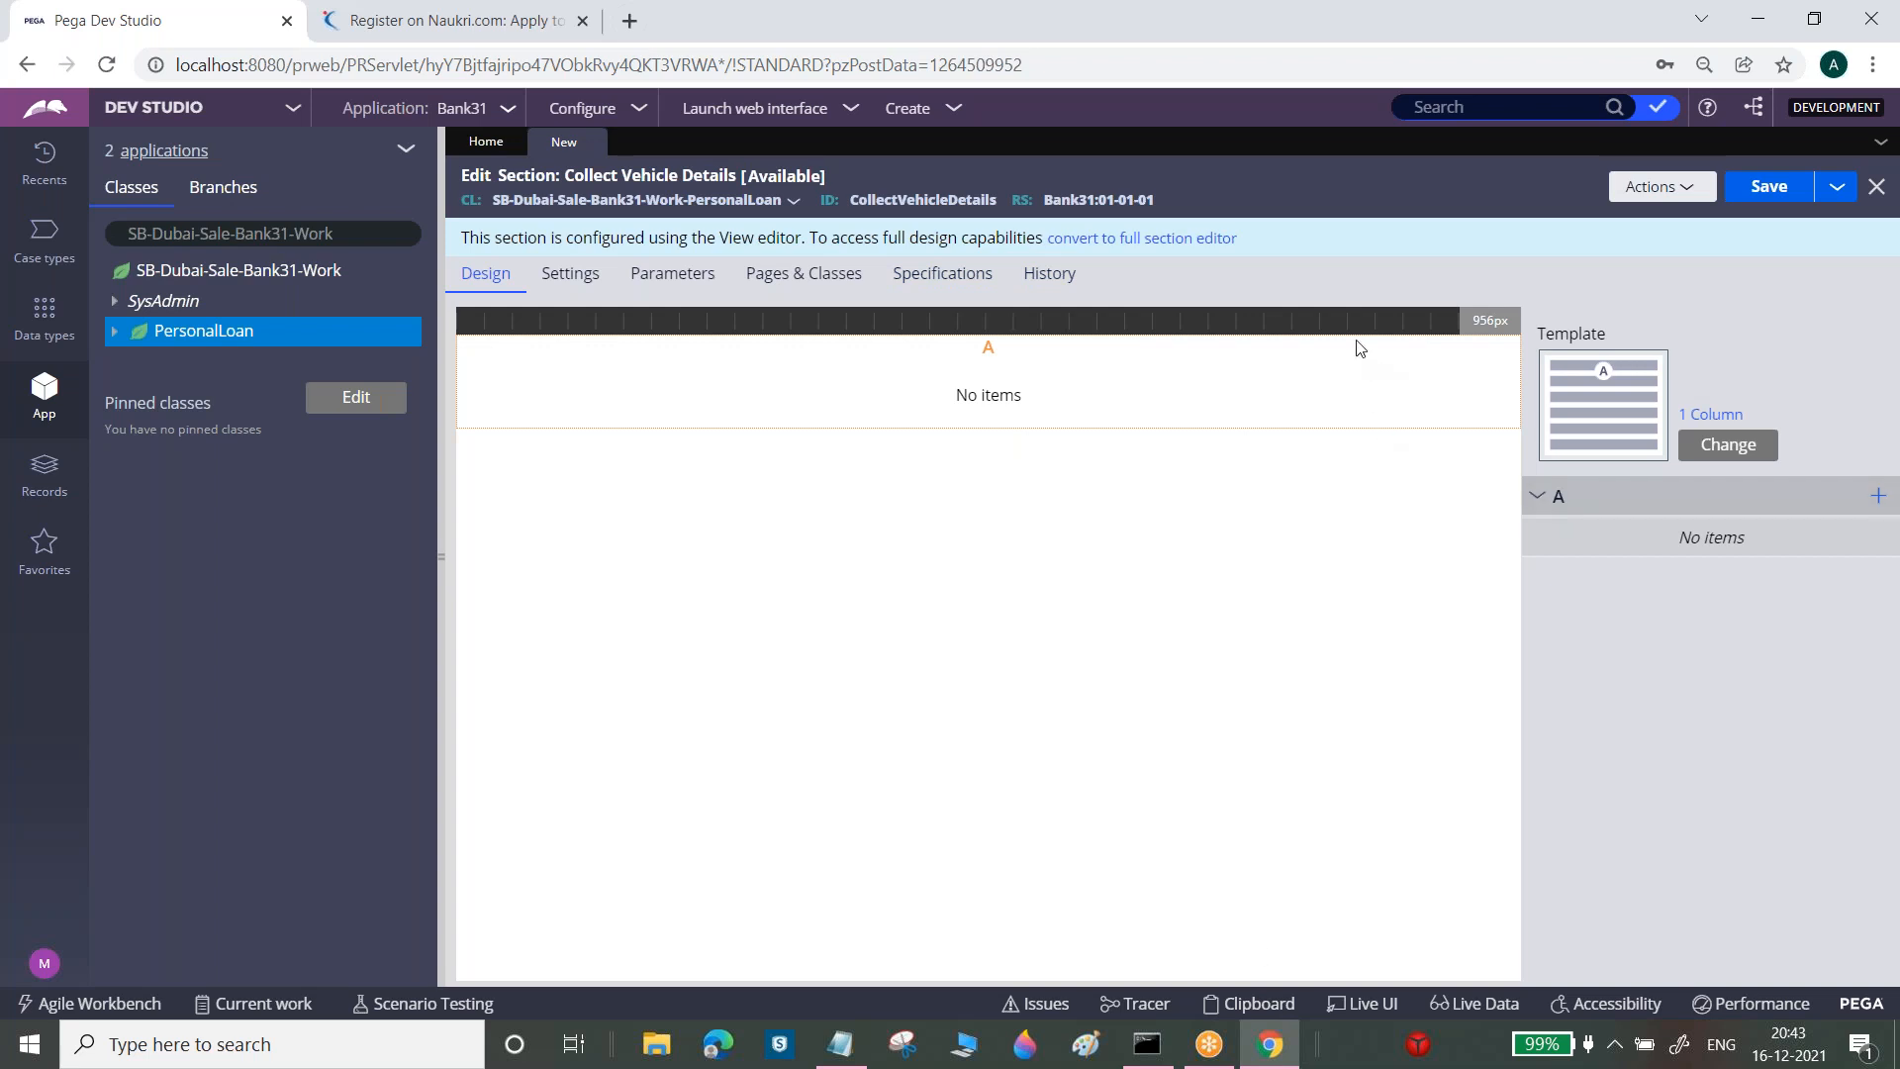
Switch Collect Vehicle Details to the full section editor, confirming the template reversal
left_click(1200, 241)
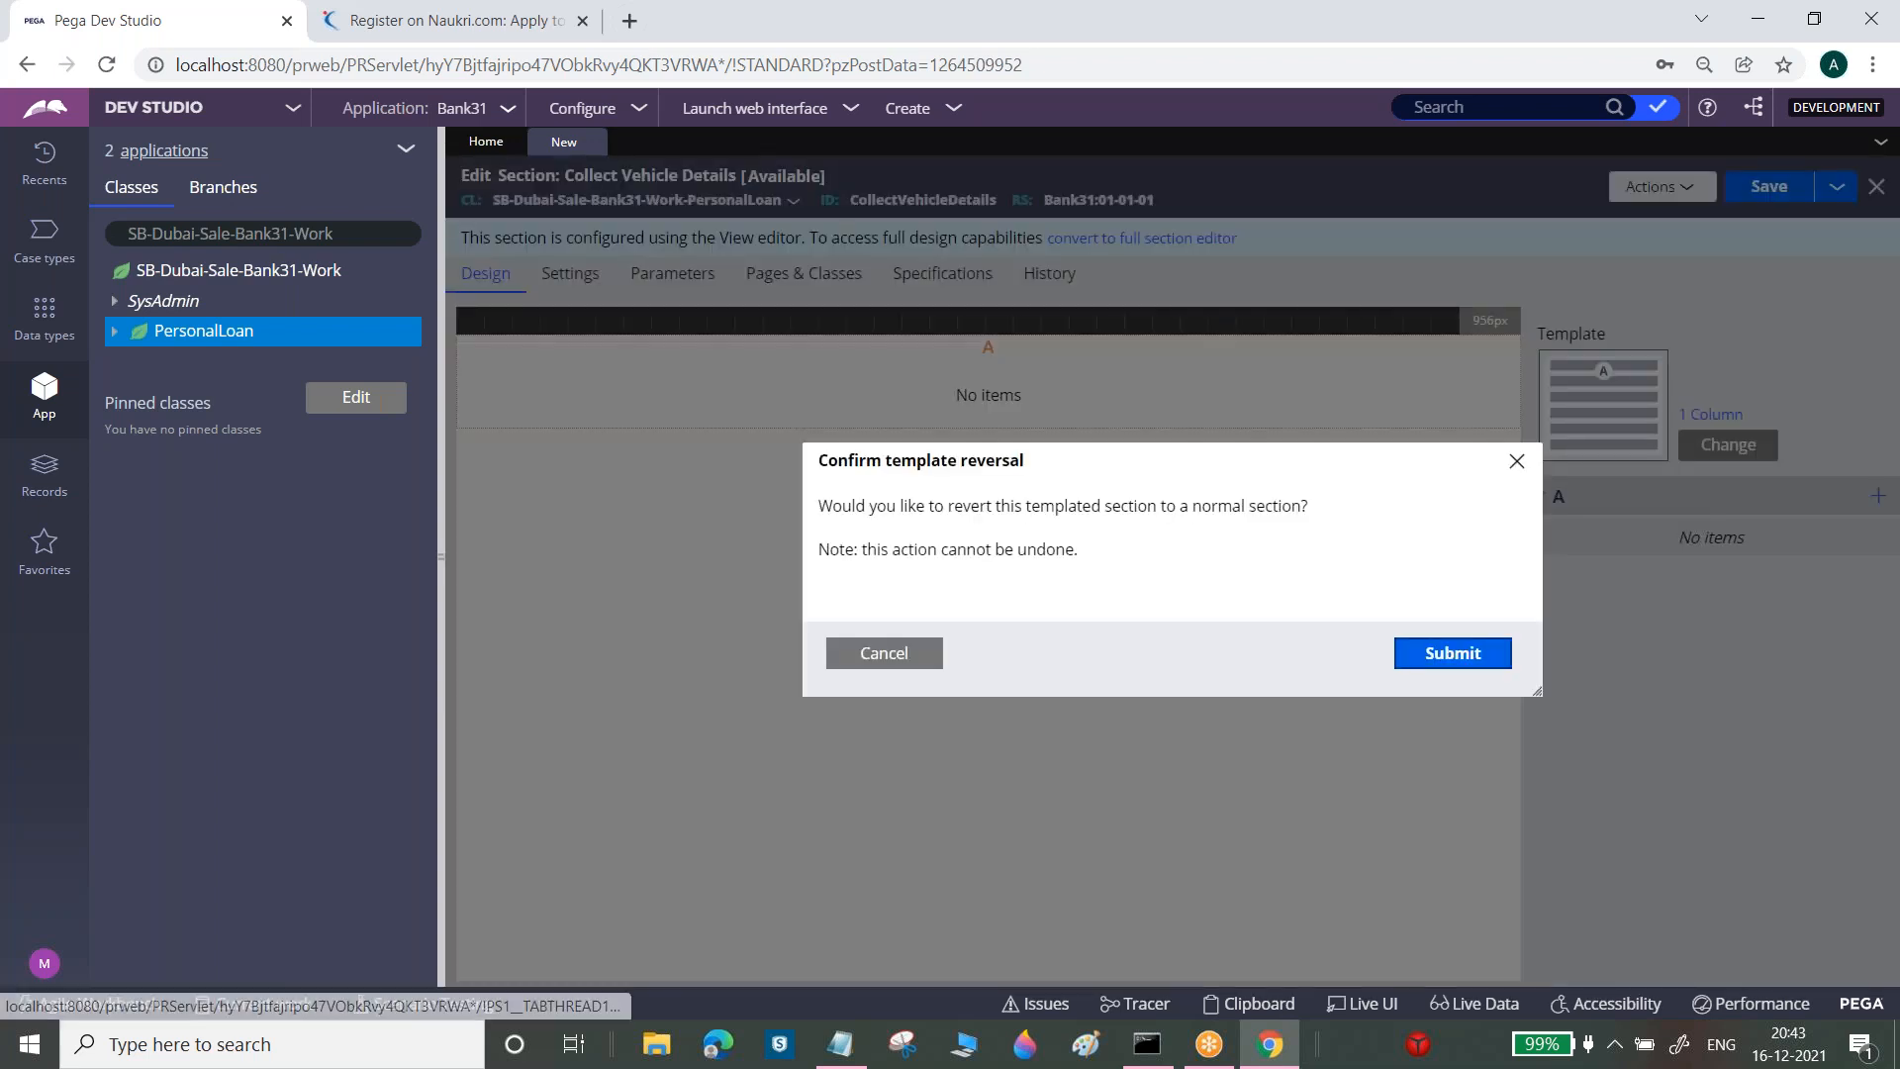
left_click(1471, 657)
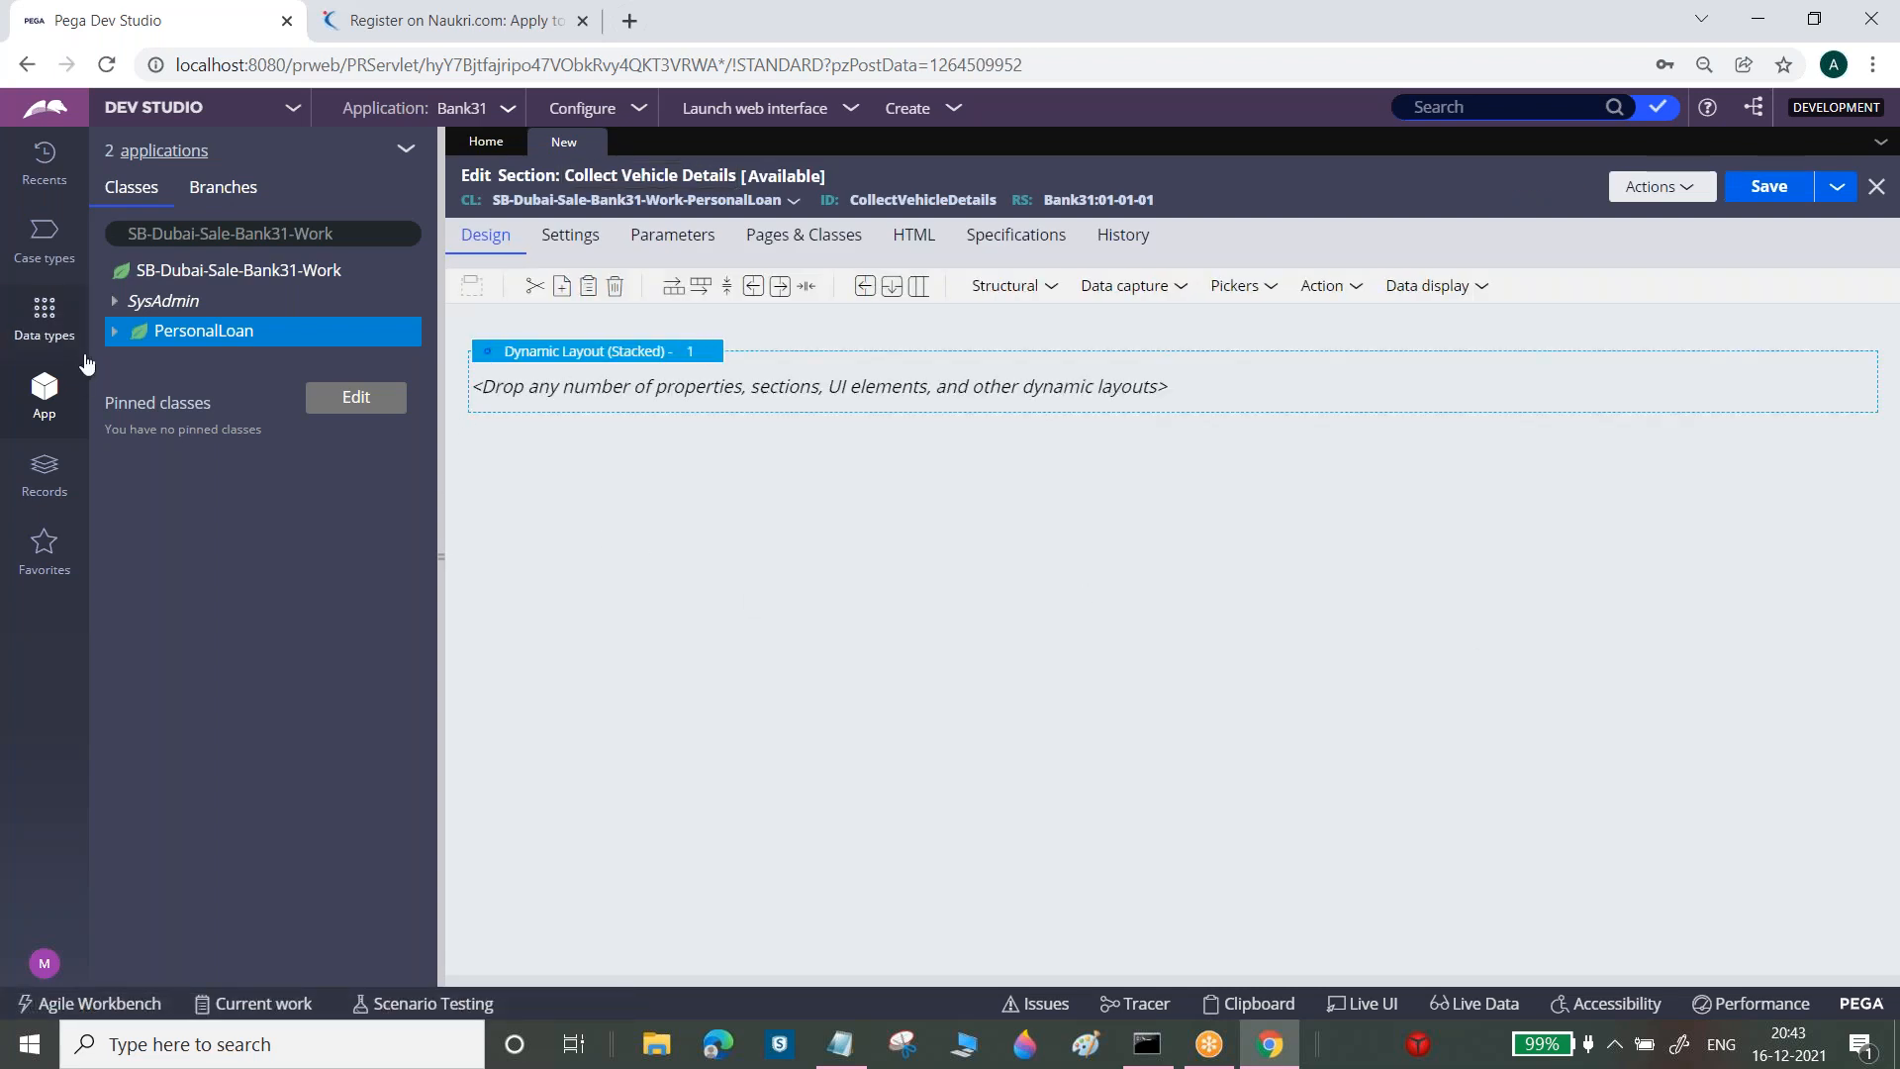
left_click(114, 335)
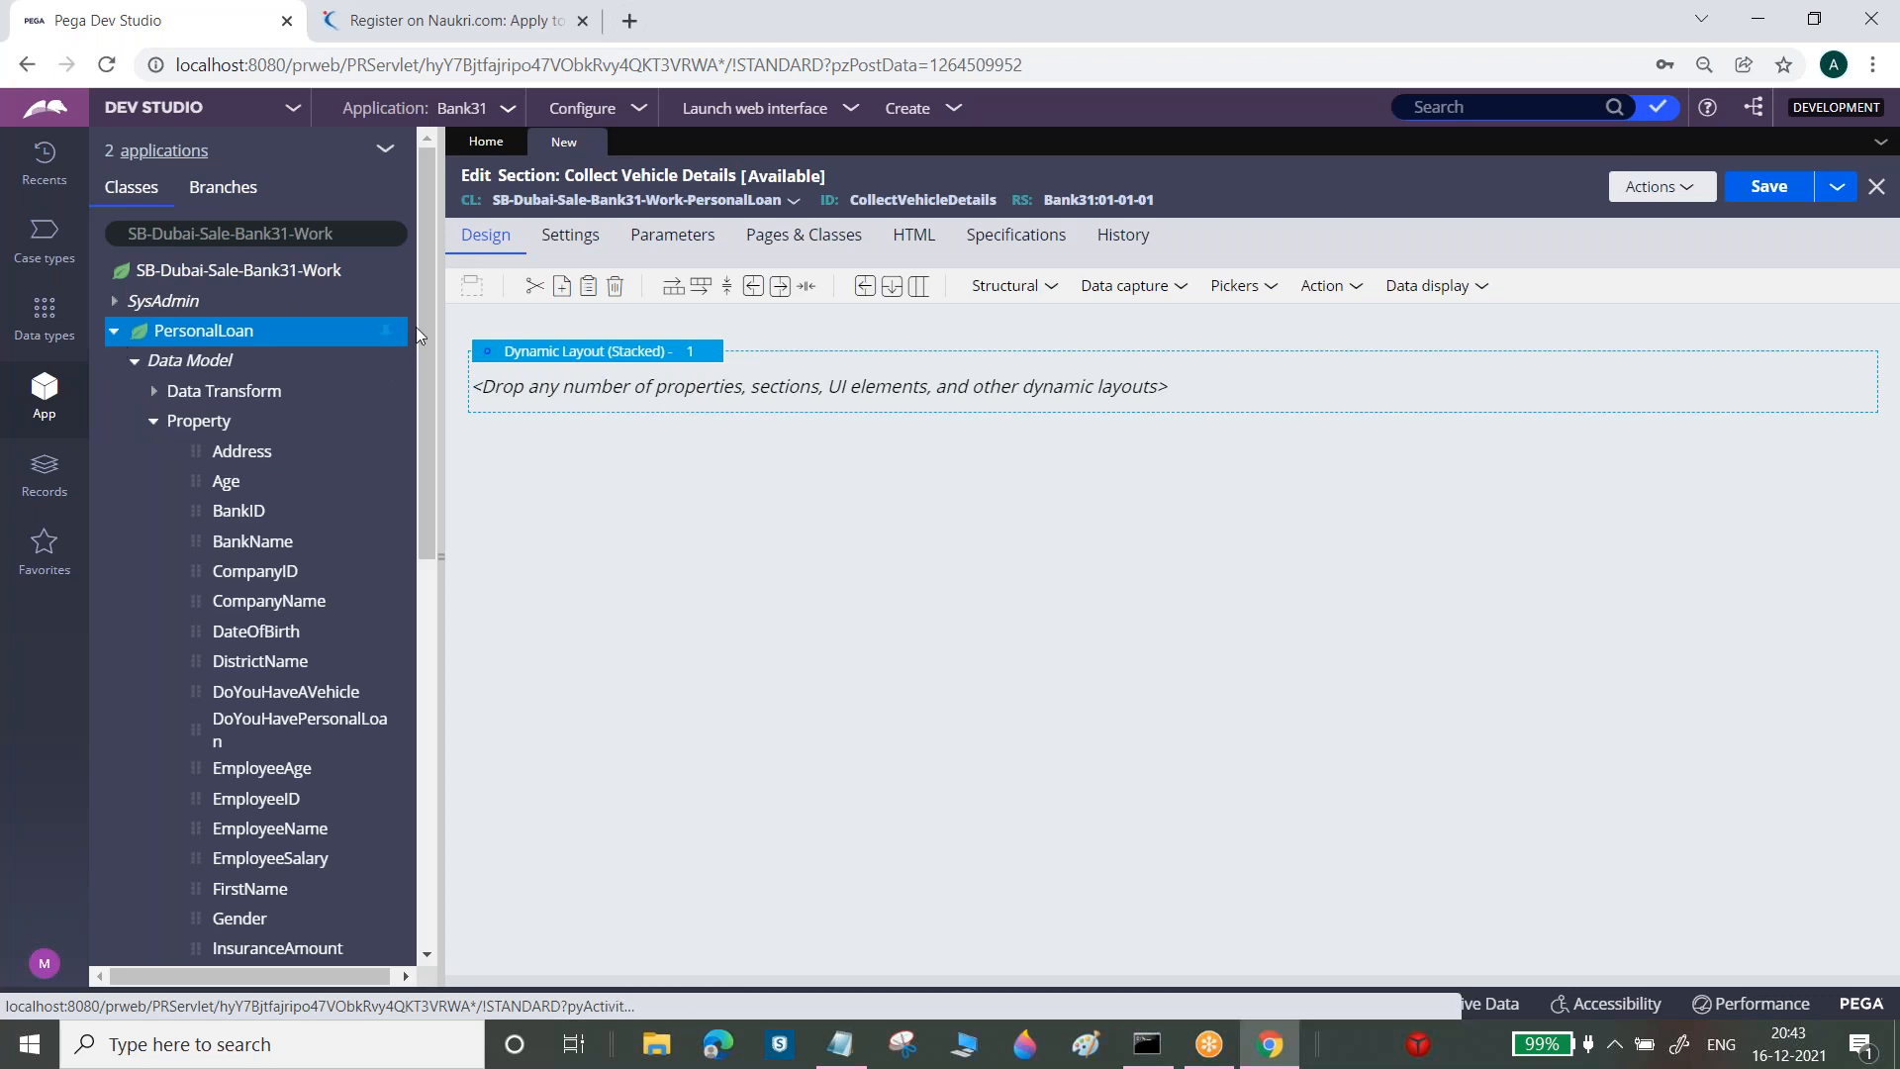
Add Vehicle ID, Licence Number and Vehicle Holder Name fields, placing Holder Name above Licence Number
left_click_drag(426, 324, 431, 718)
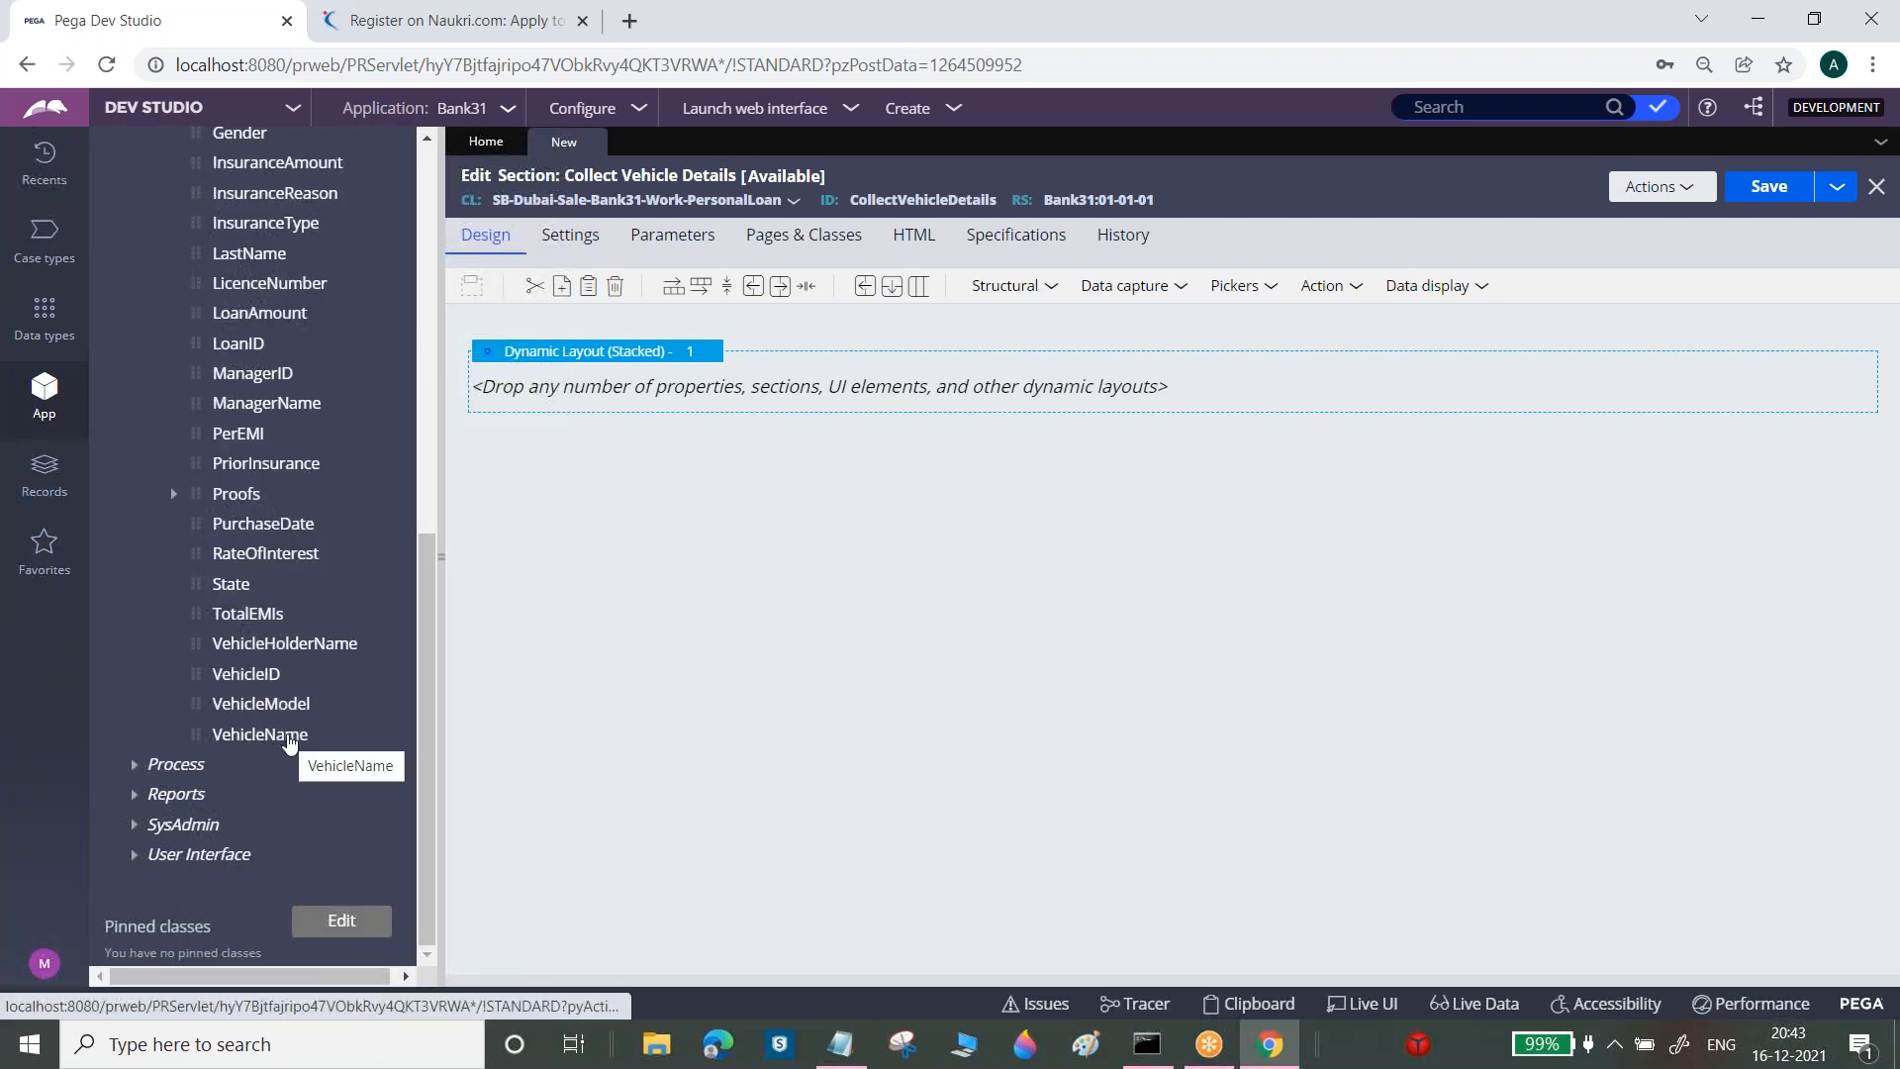
left_click_drag(286, 742, 725, 386)
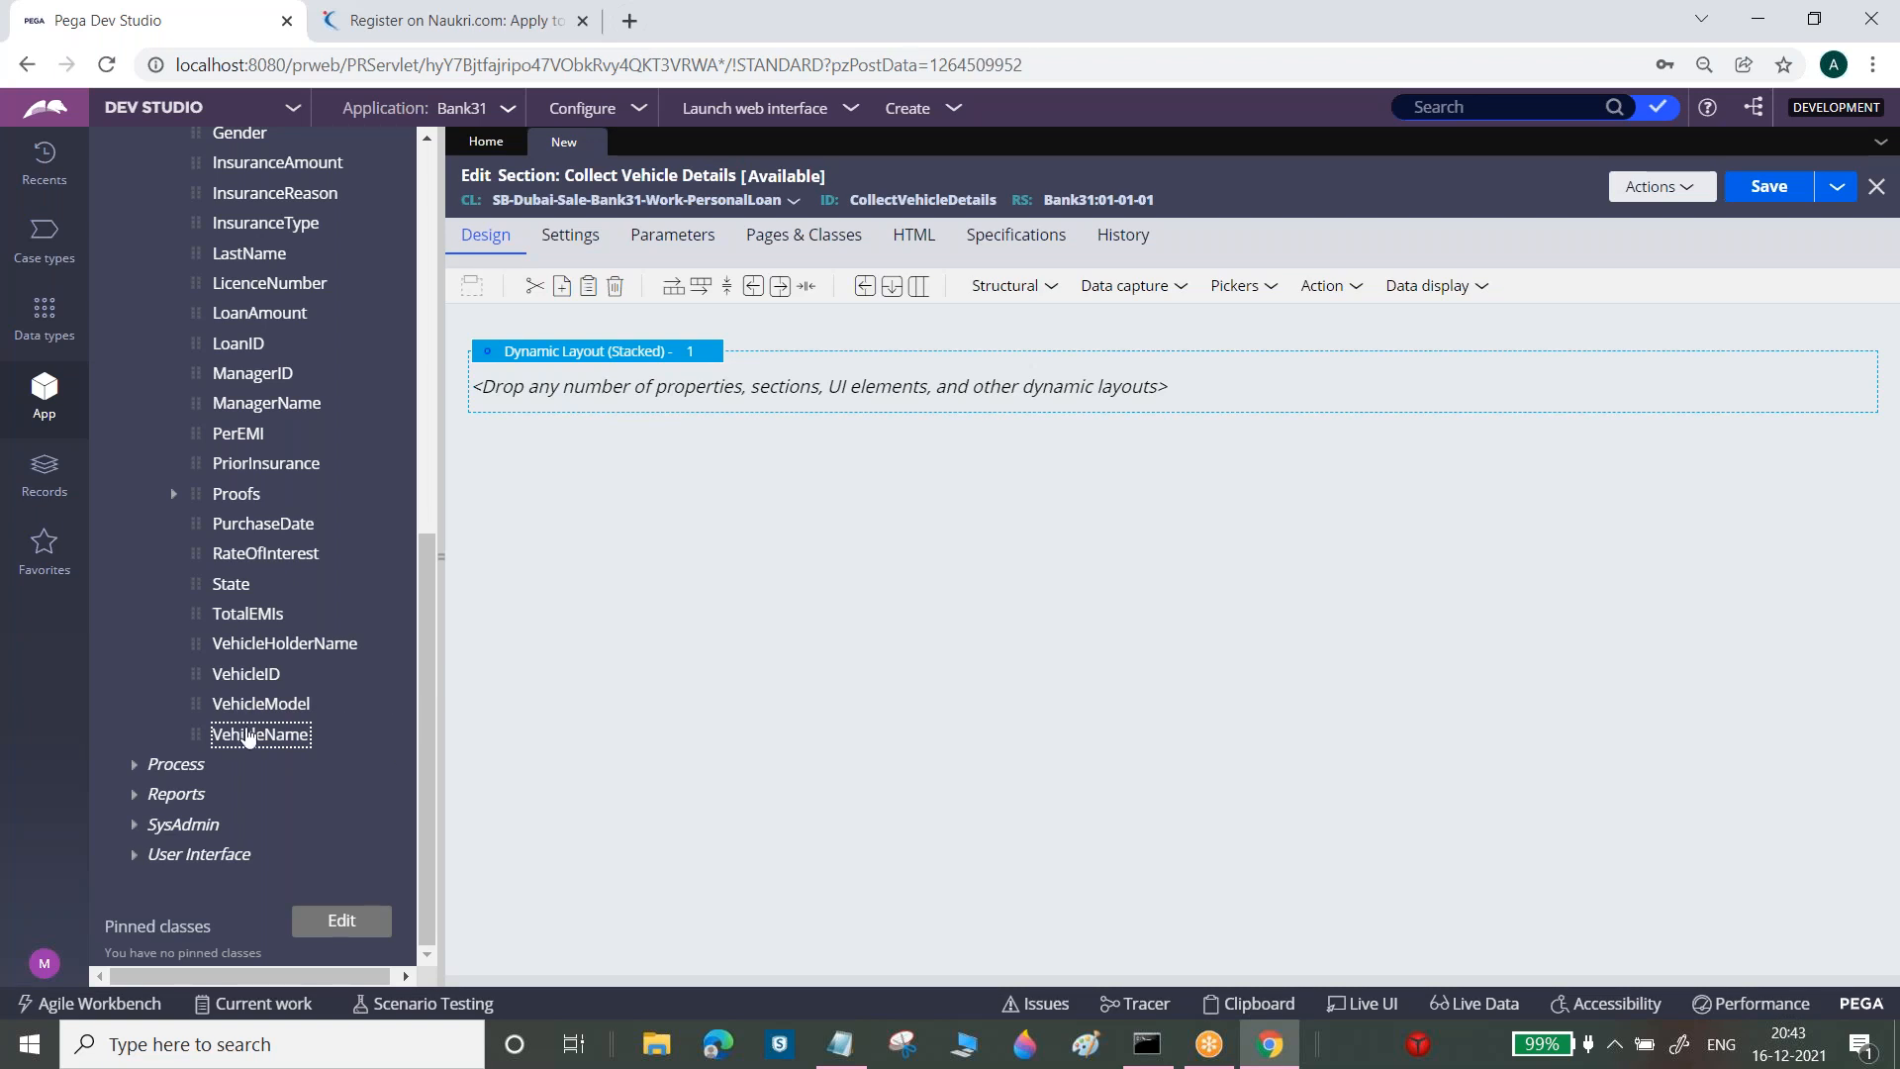
left_click_drag(238, 676, 980, 510)
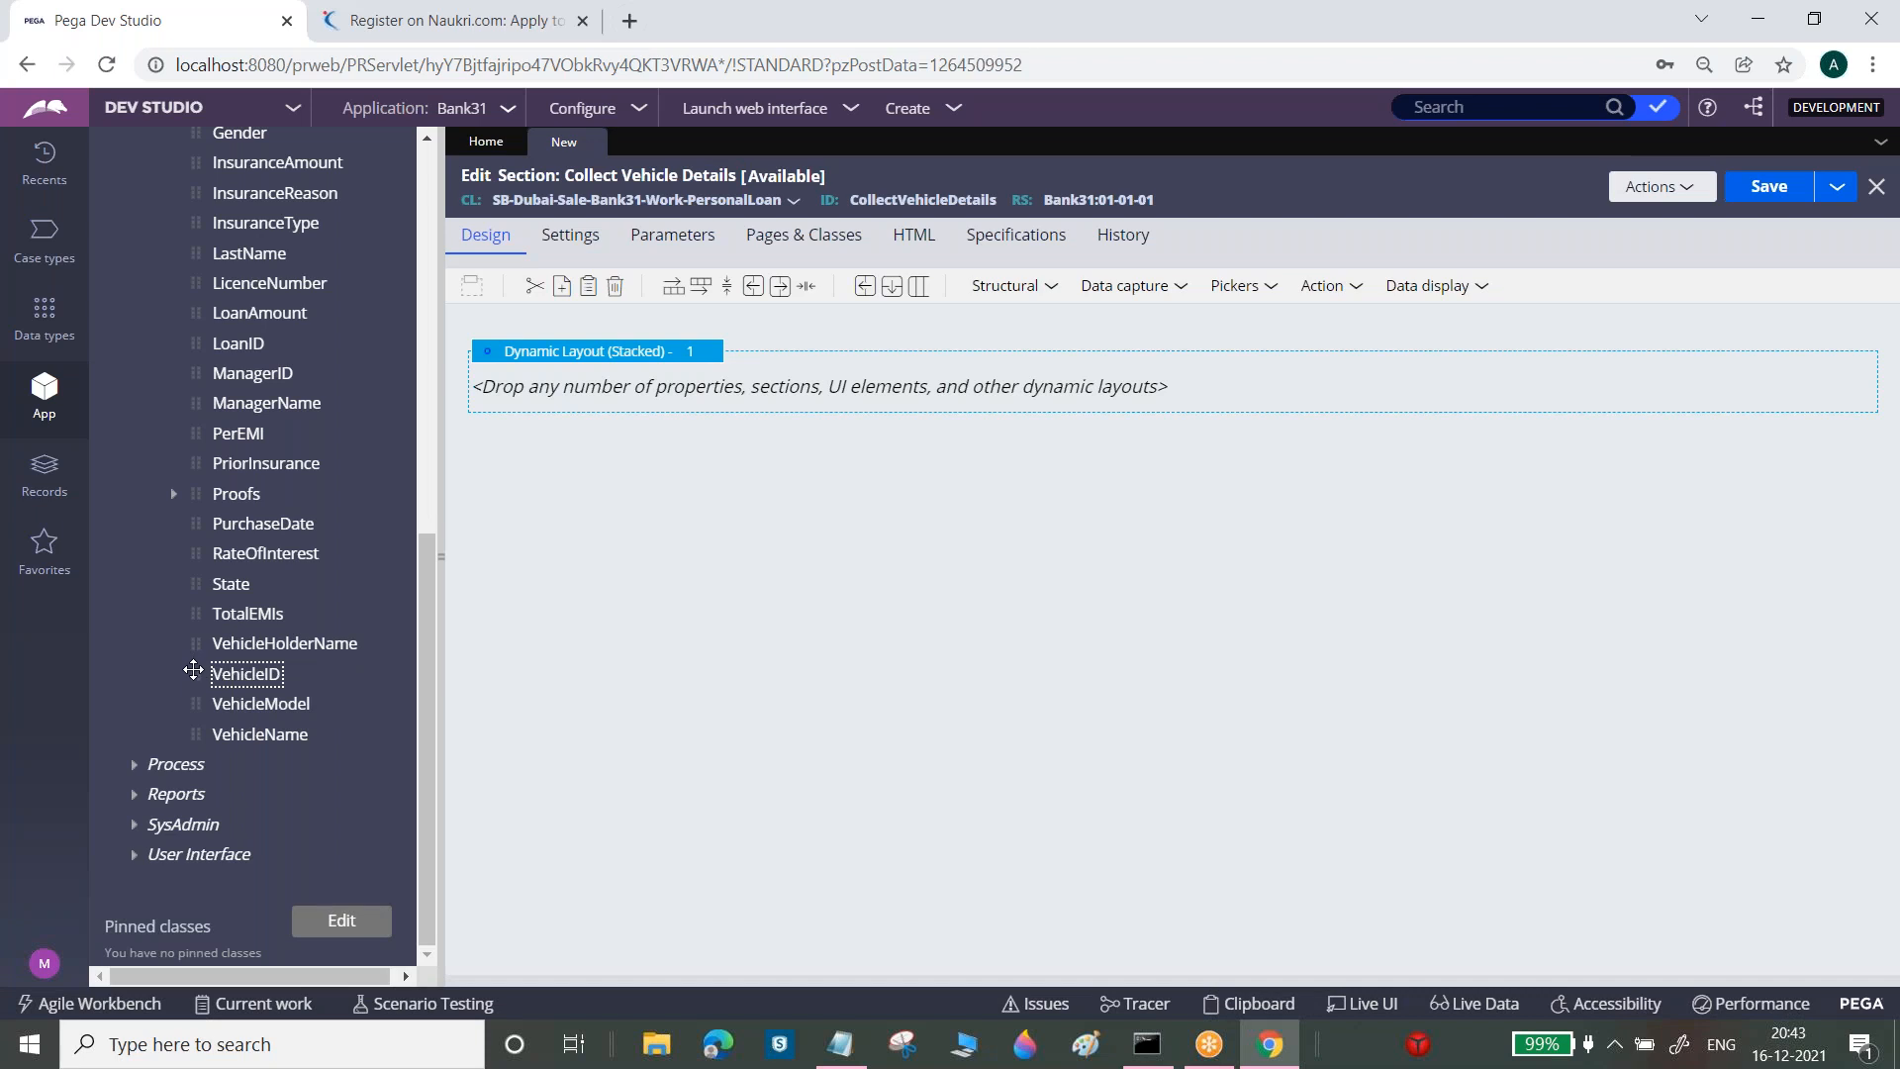
left_click_drag(193, 673, 709, 395)
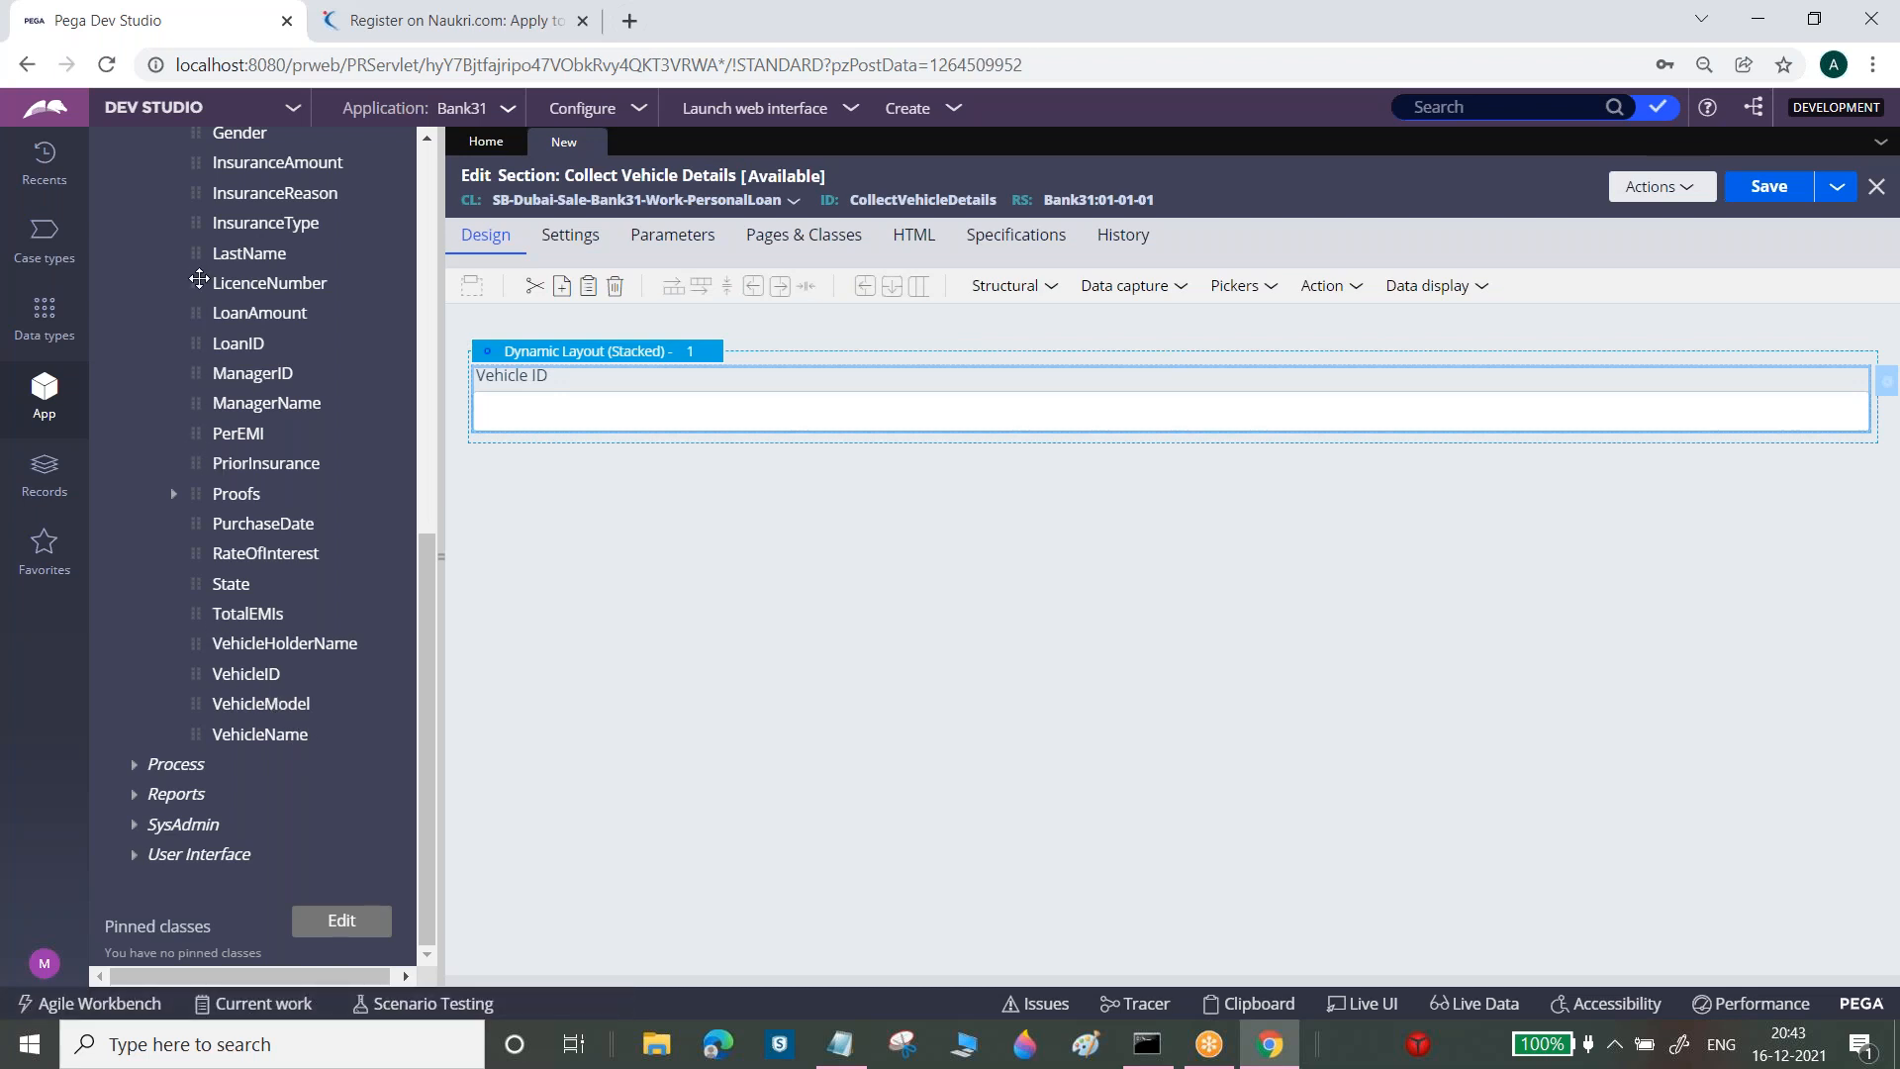
left_click_drag(269, 283, 564, 454)
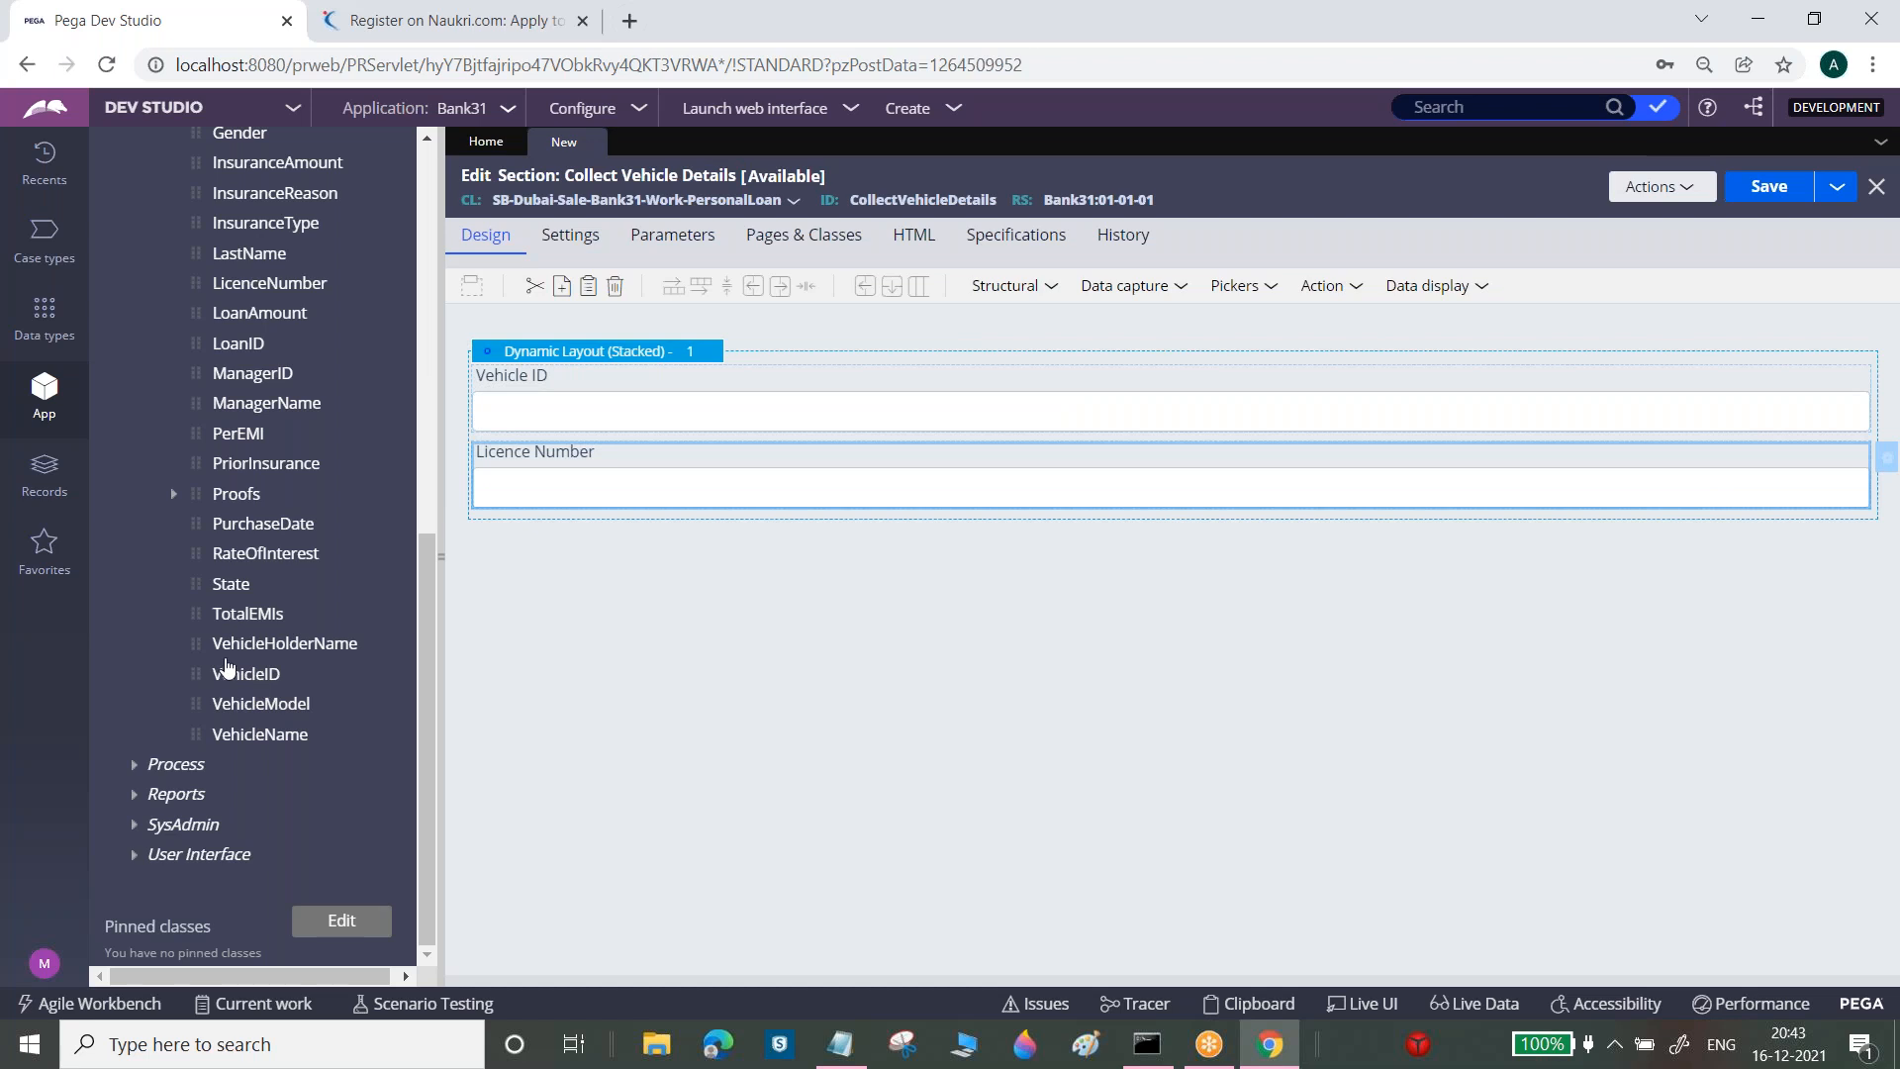
left_click_drag(196, 648, 550, 502)
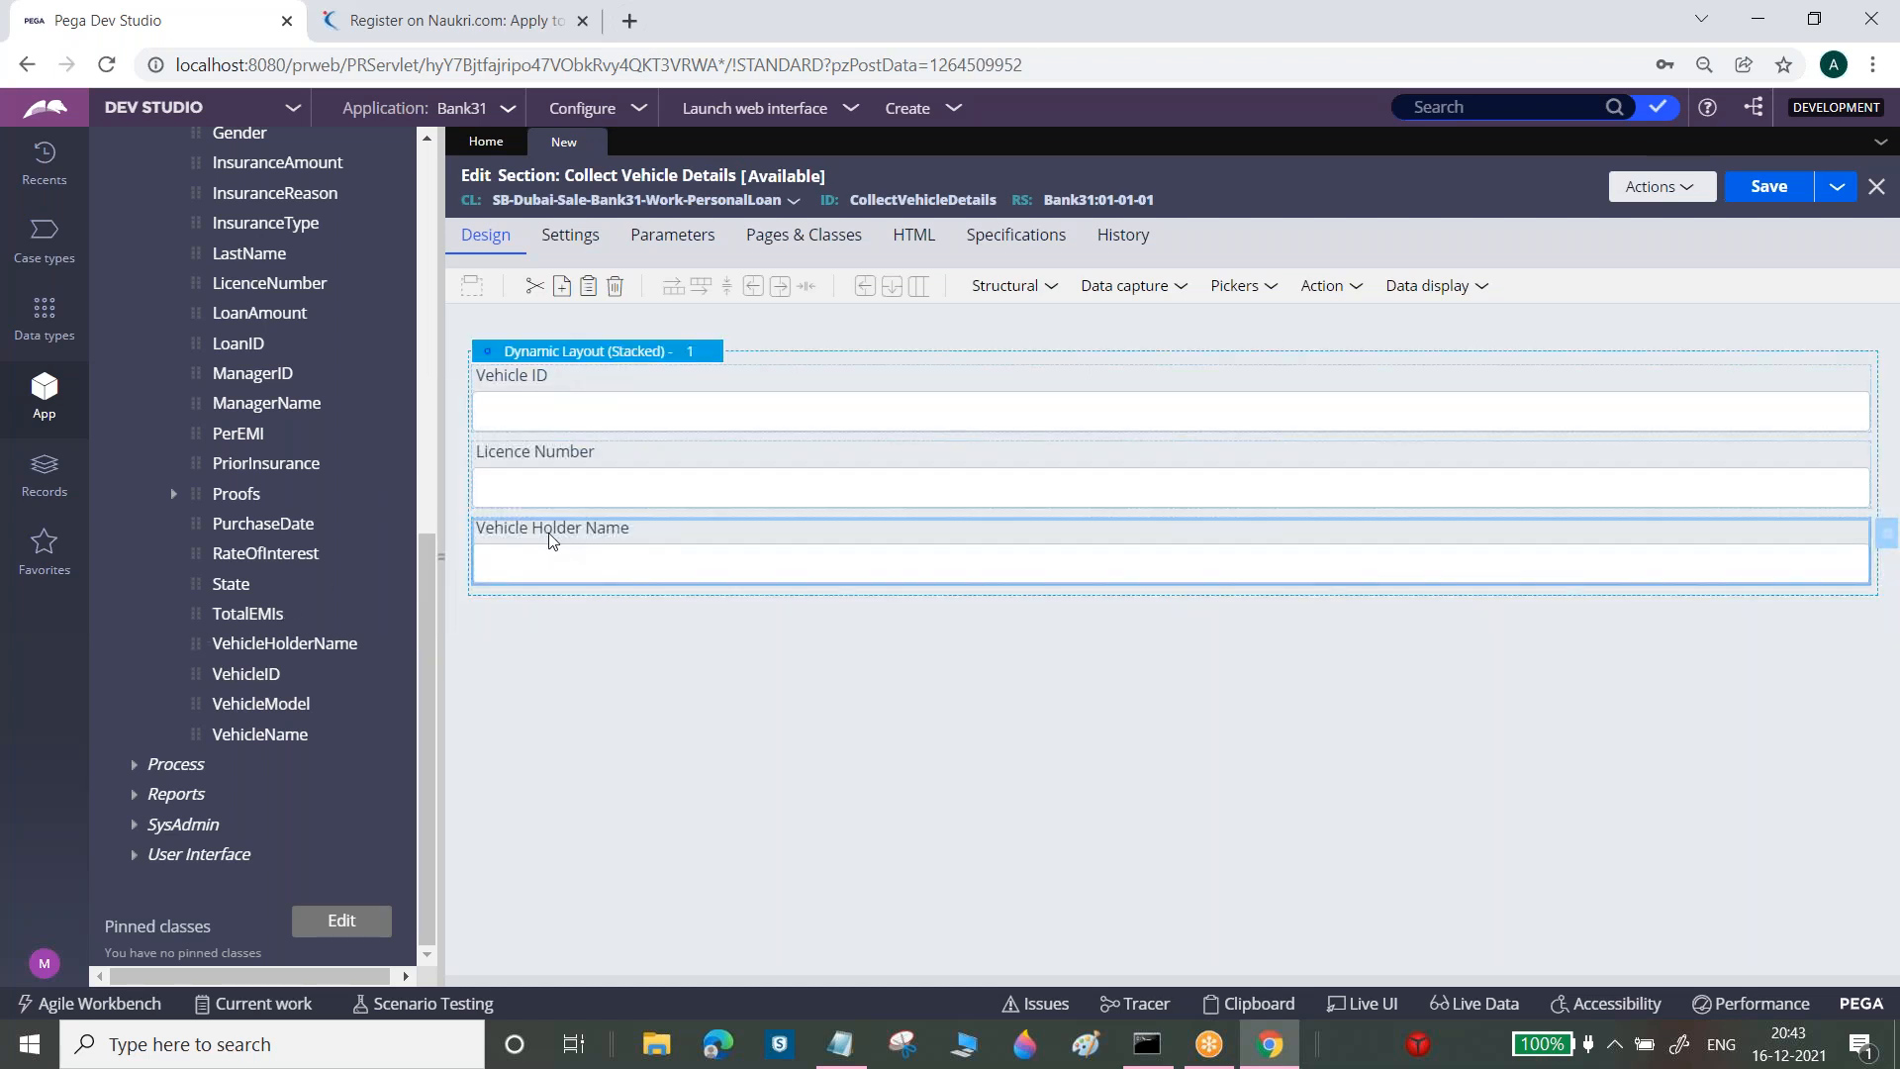
left_click_drag(551, 540, 546, 461)
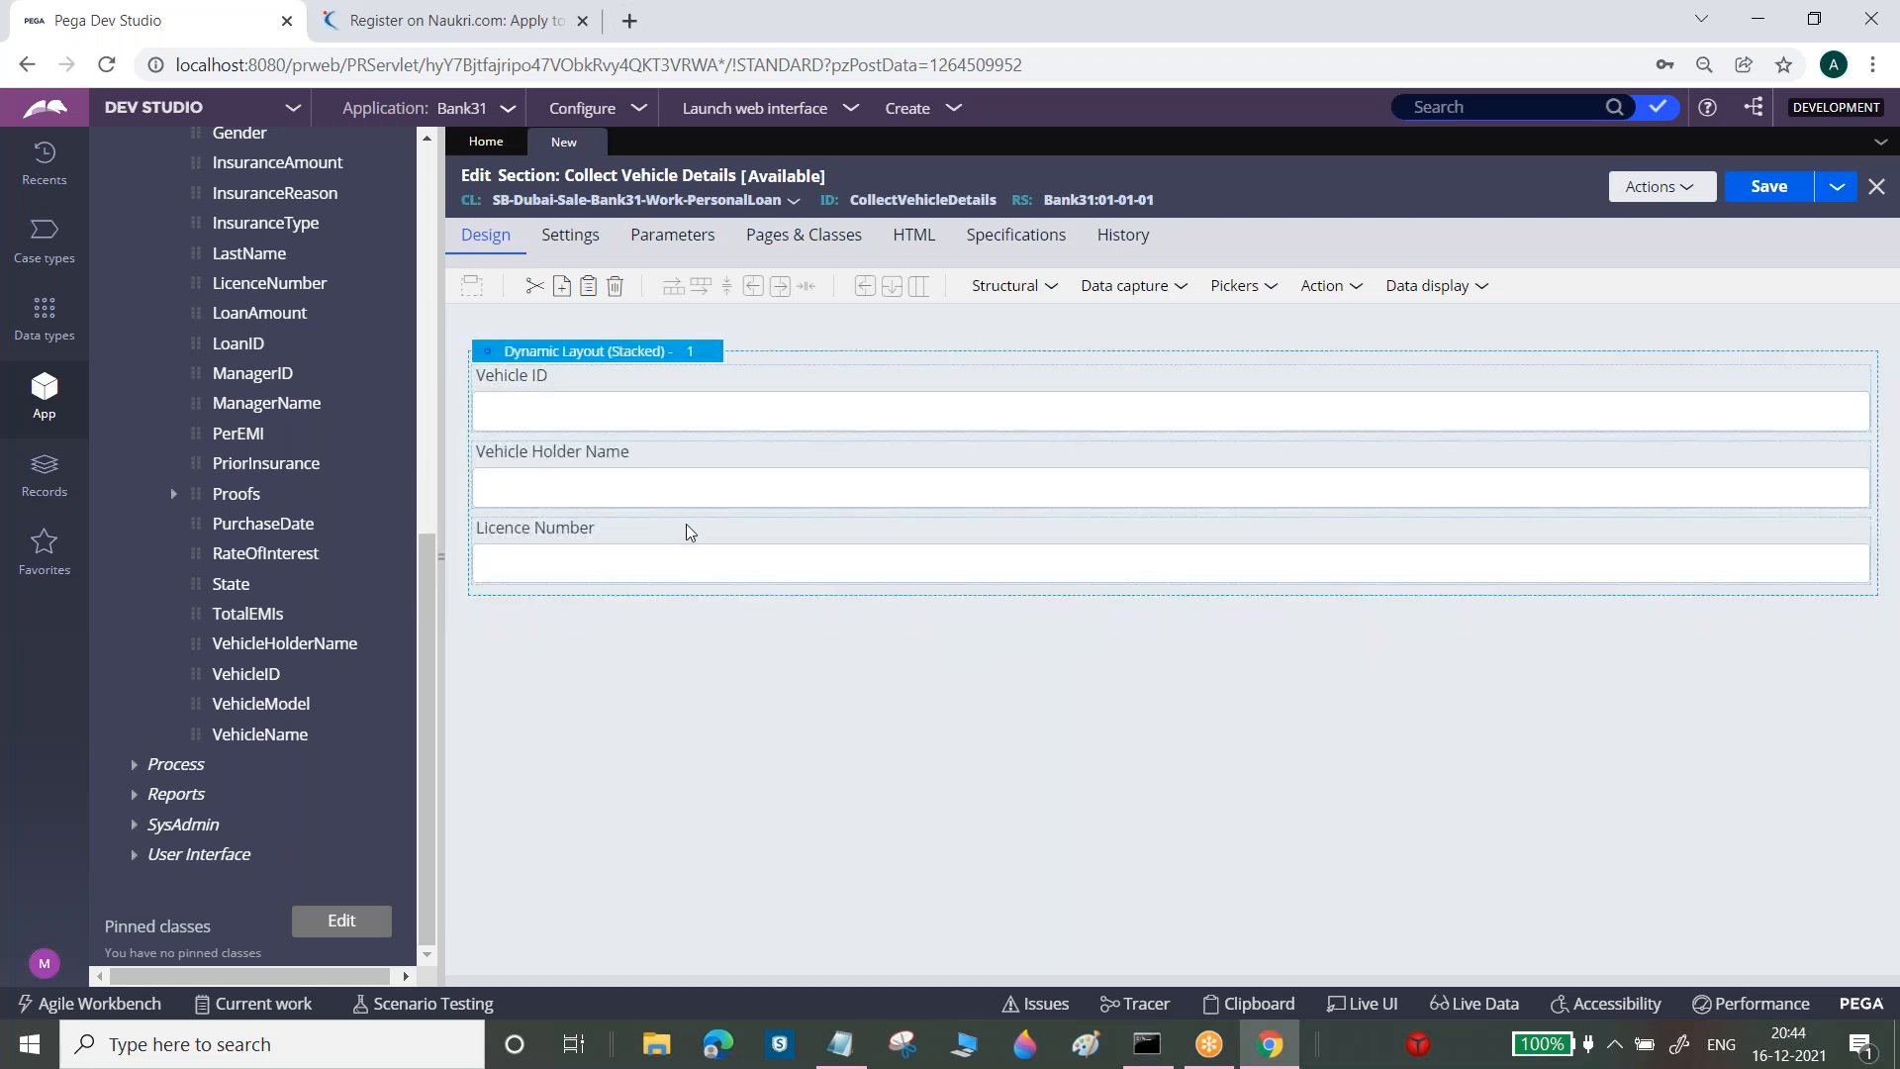
Add the Vehicle Model and Vehicle Name dropdowns plus the DoYouHaveAVehicle checkbox beneath them
left_click_drag(219, 747, 733, 609)
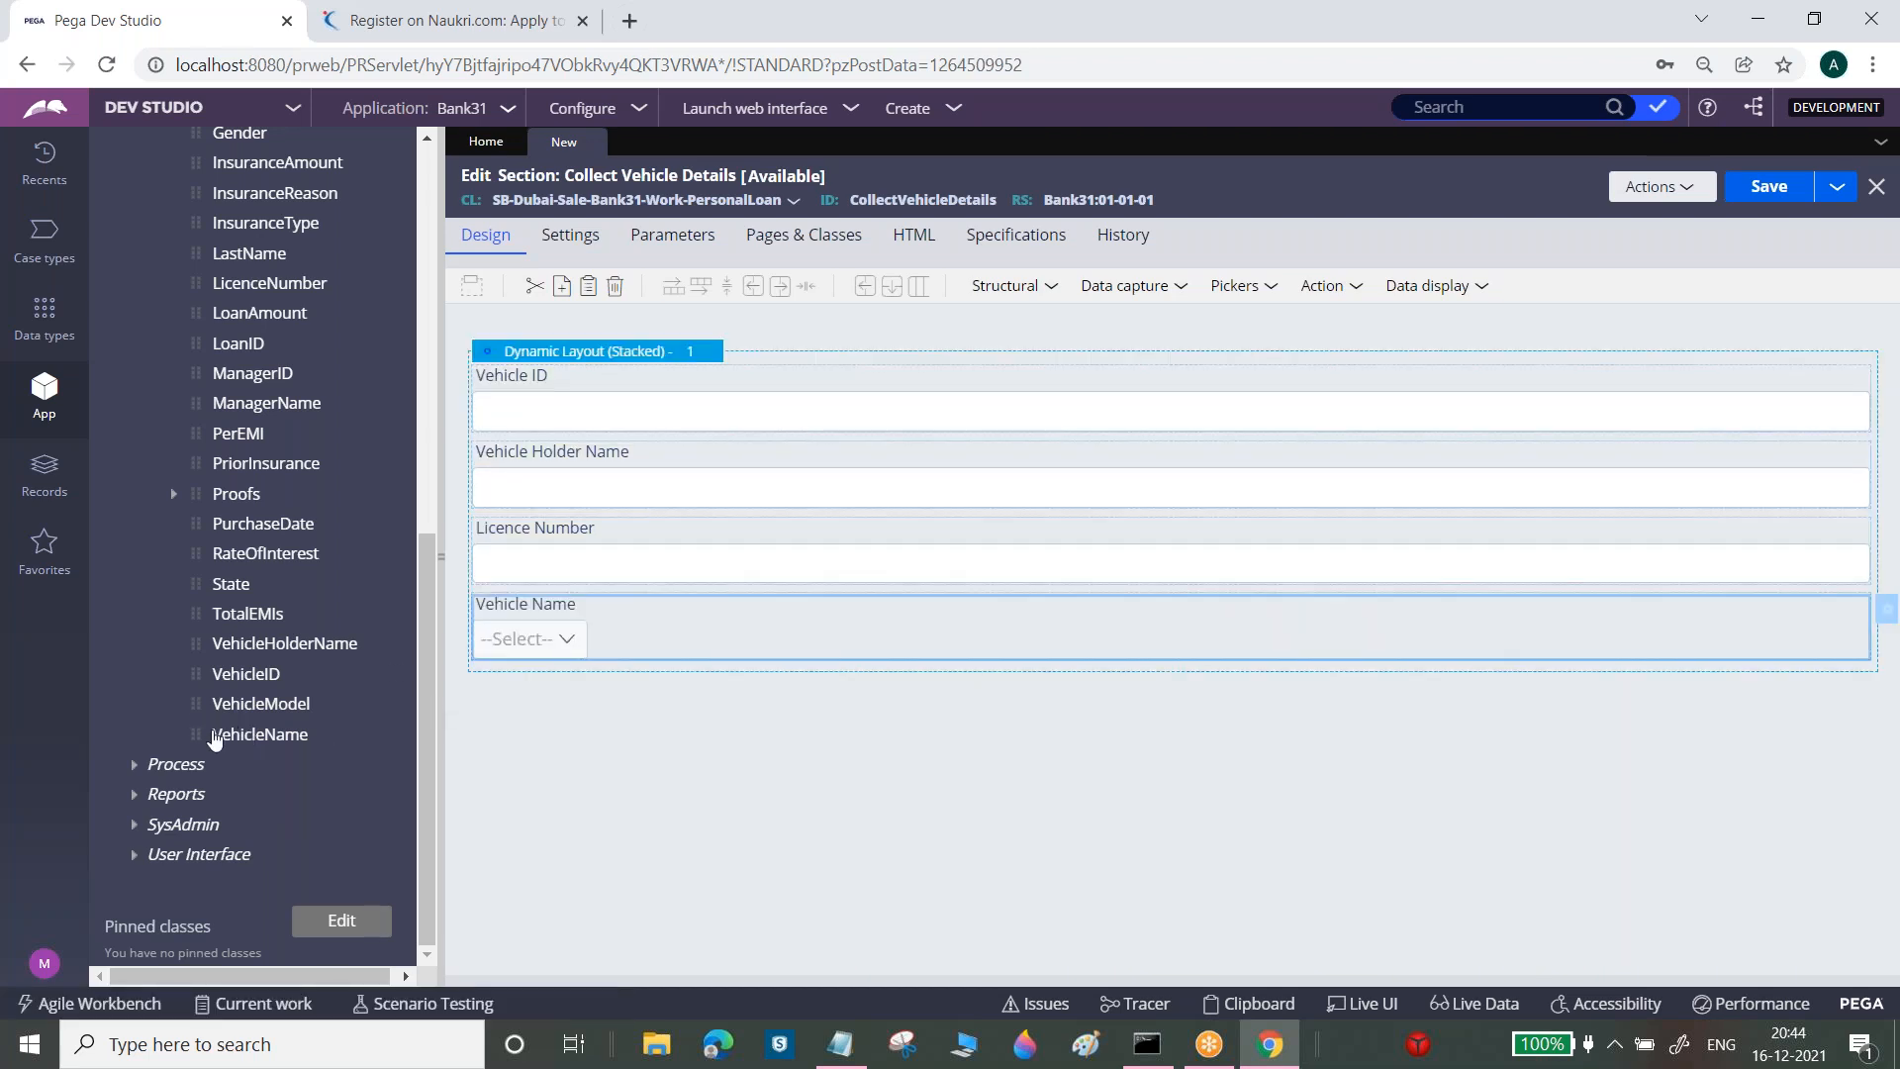
left_click_drag(199, 706, 457, 388)
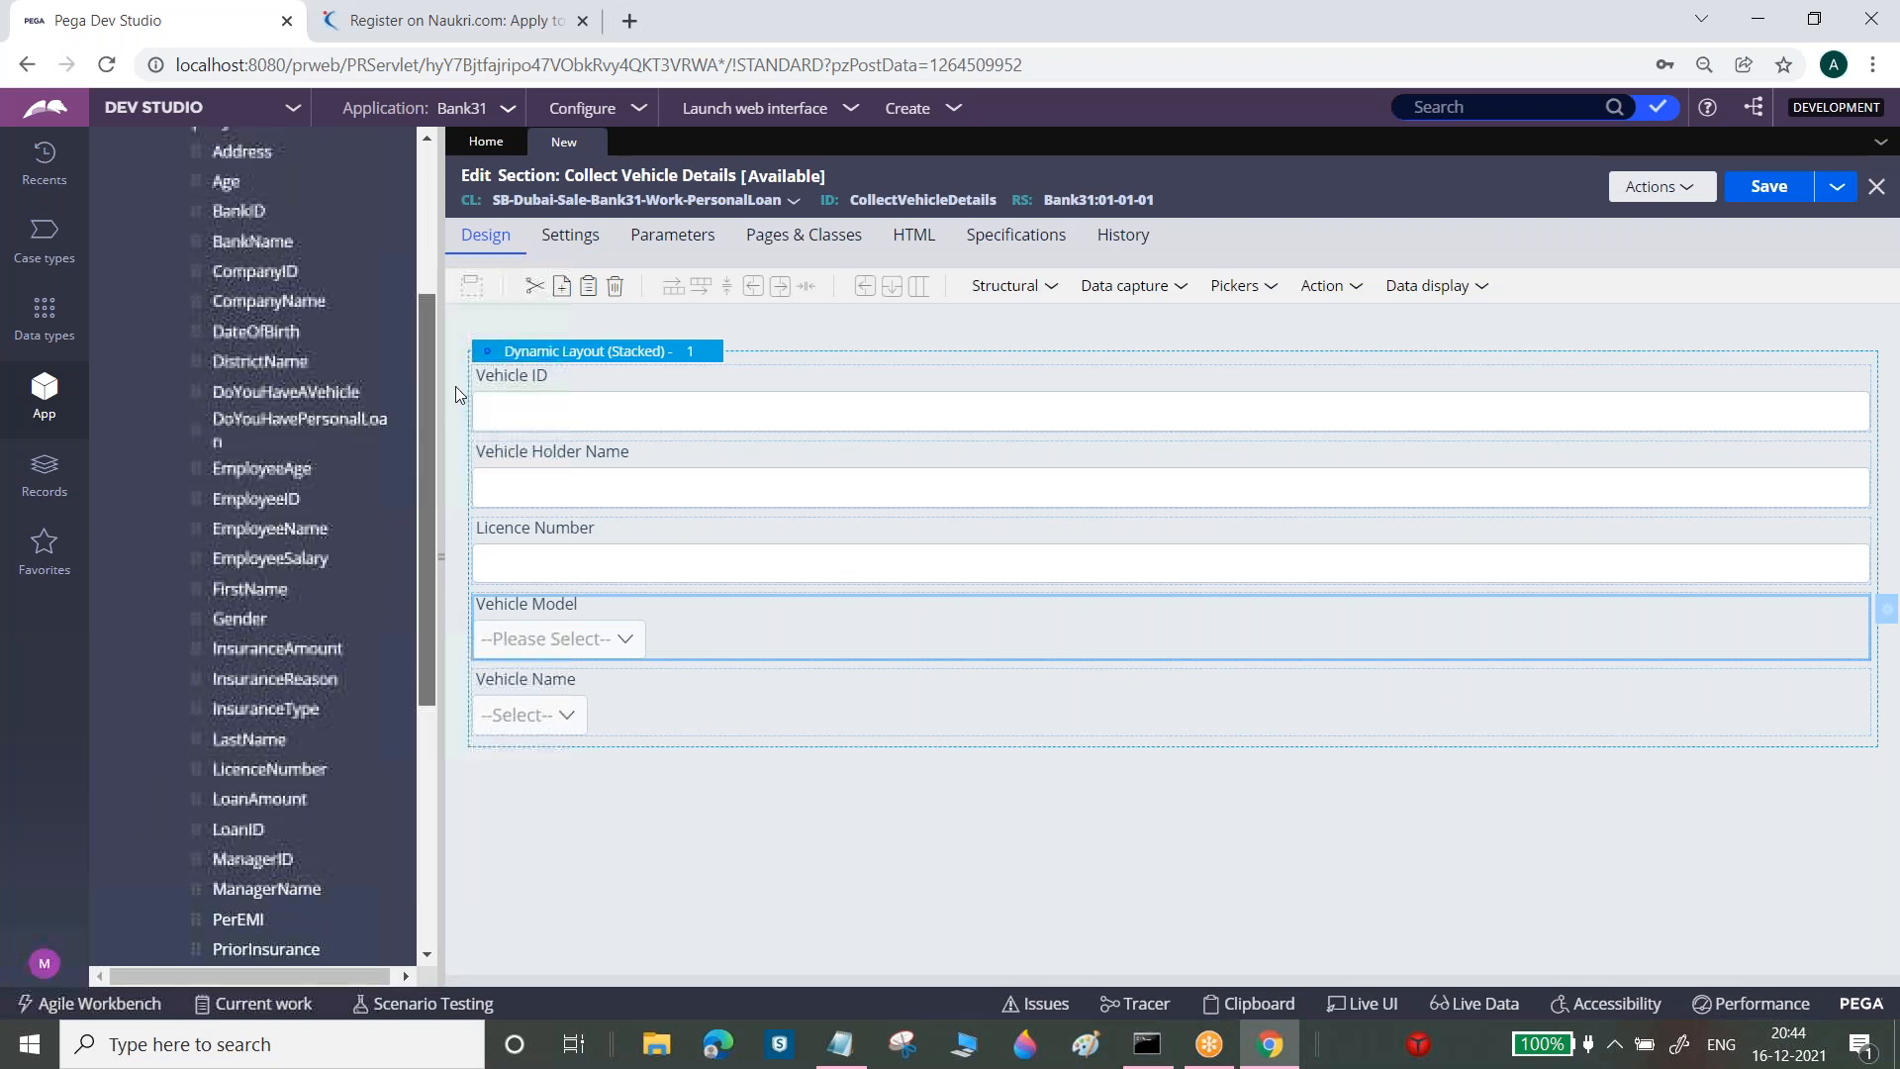
left_click_drag(203, 421, 681, 767)
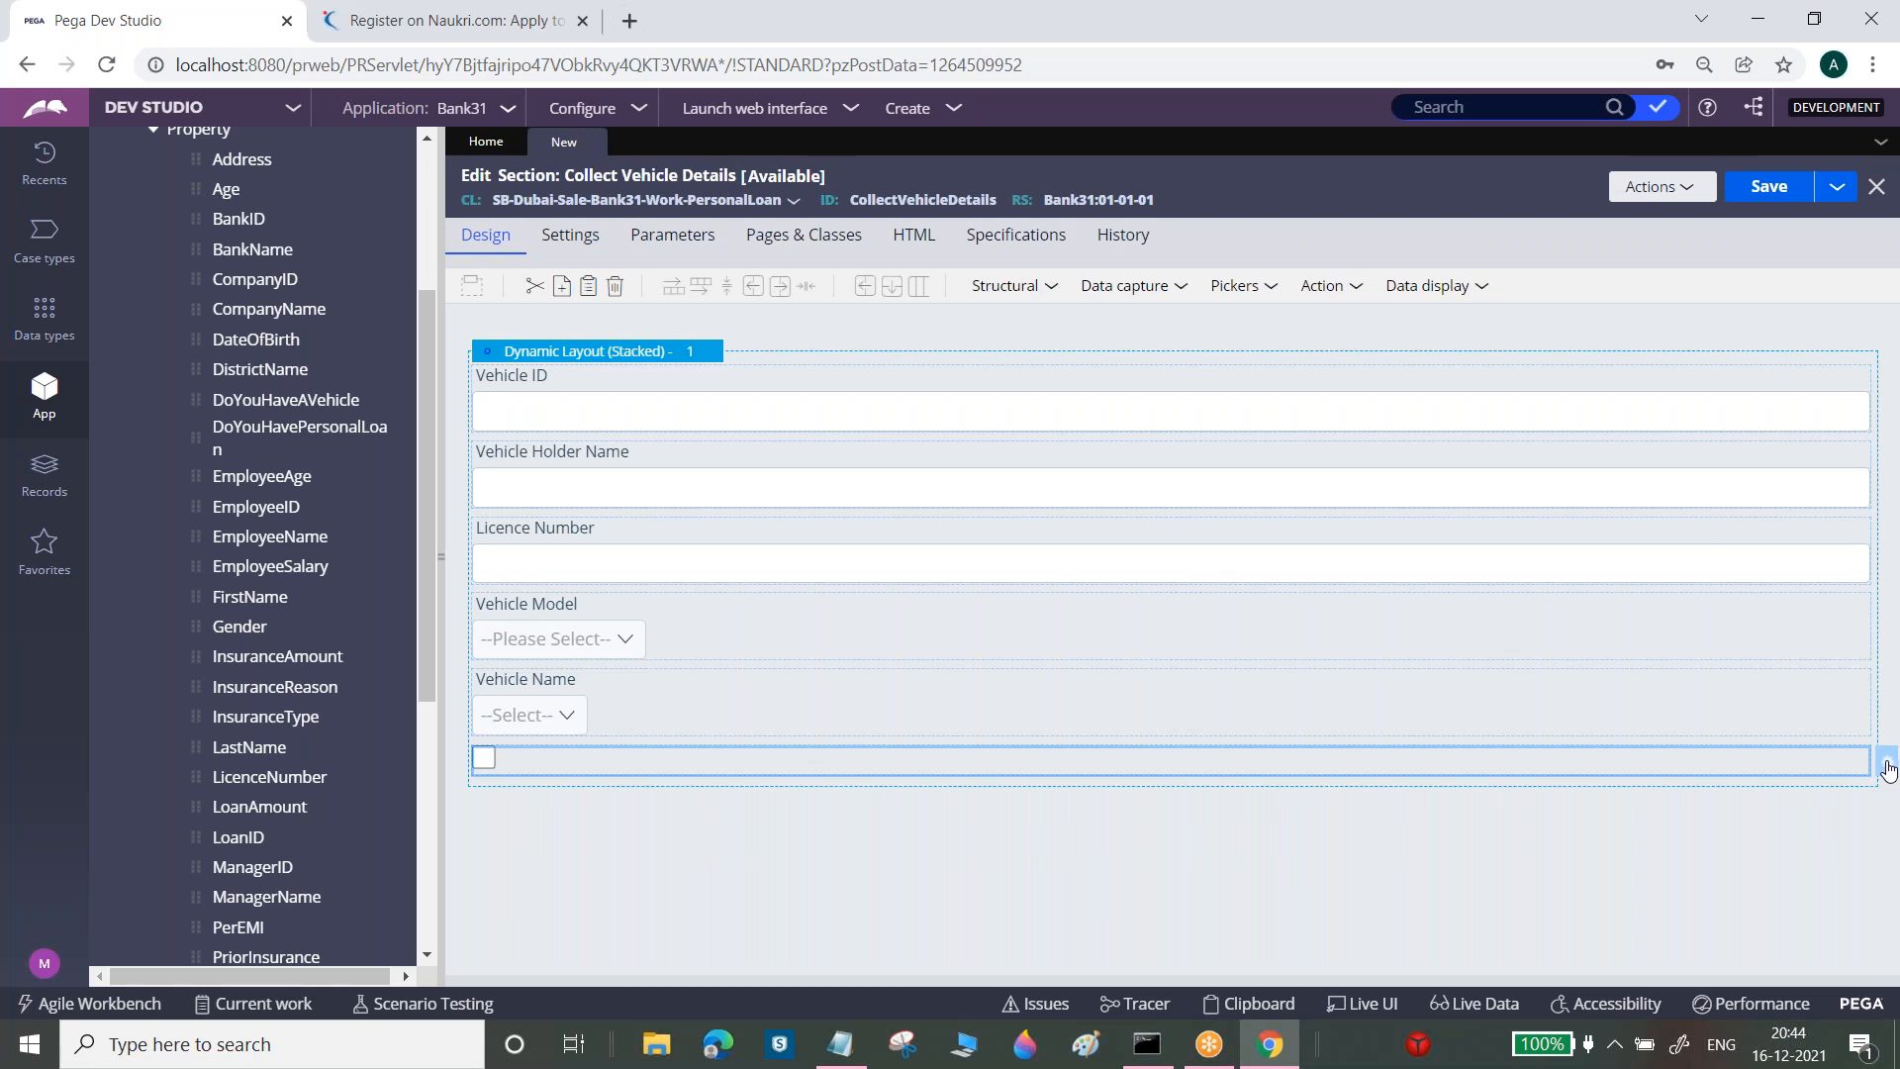
Set the checkbox caption to 'Do You Have A Vehicle' from its property name and submit
left_click(1888, 767)
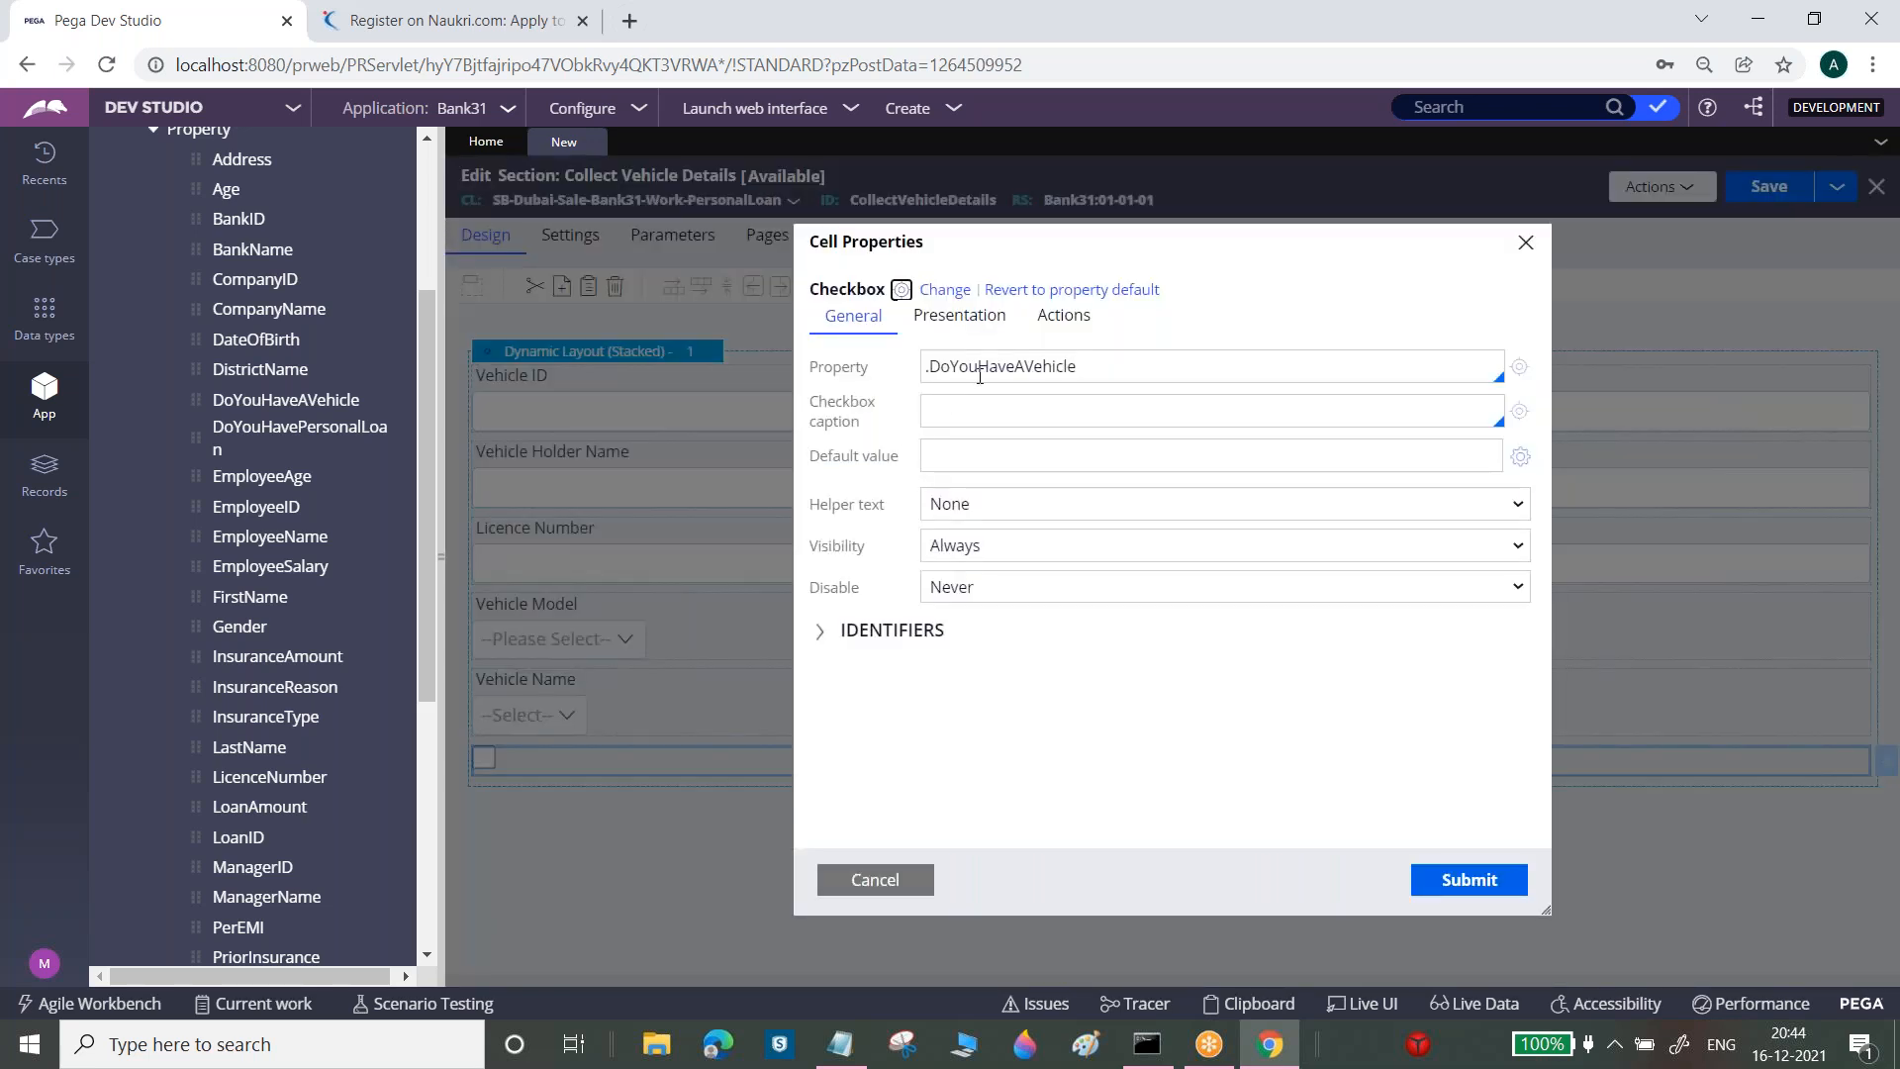
double_click(984, 372)
key("ctrl+c")
left_click(979, 412)
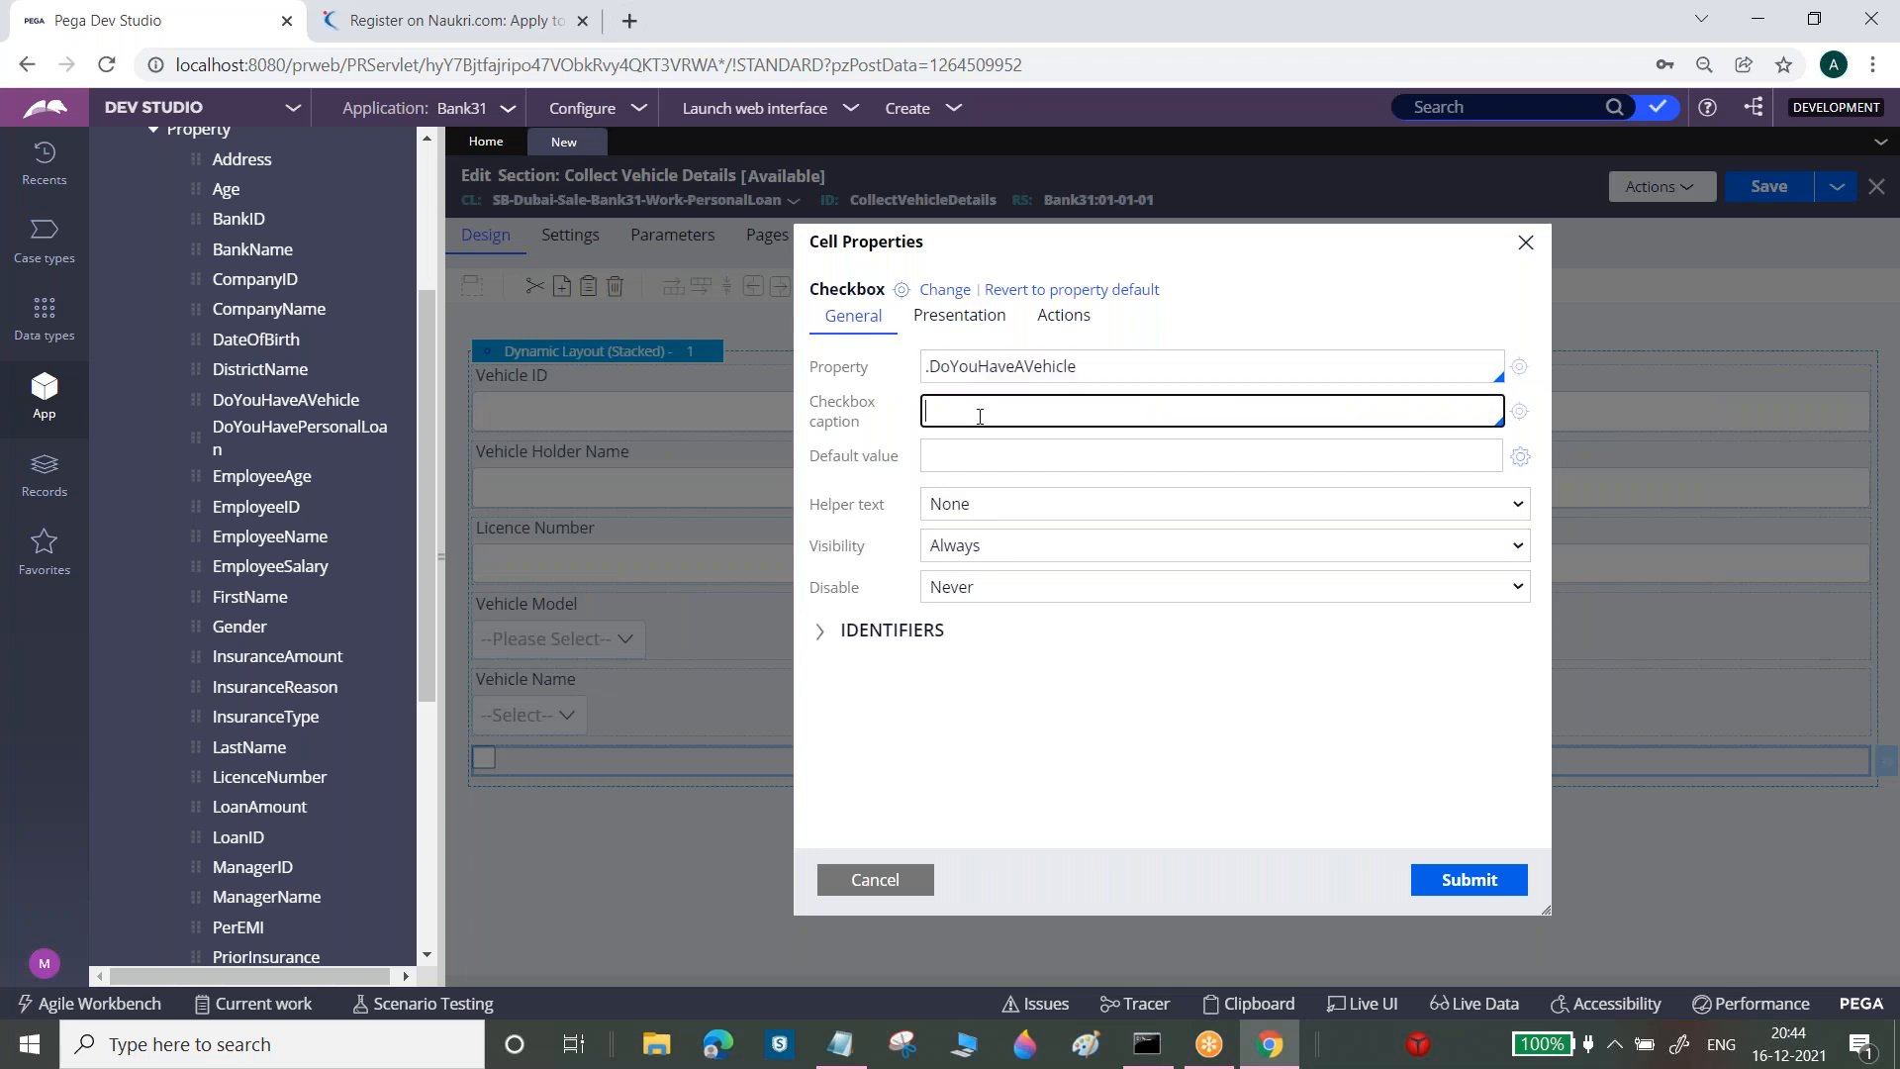
key("ctrl+v")
key("BackSpace")
left_click(1464, 879)
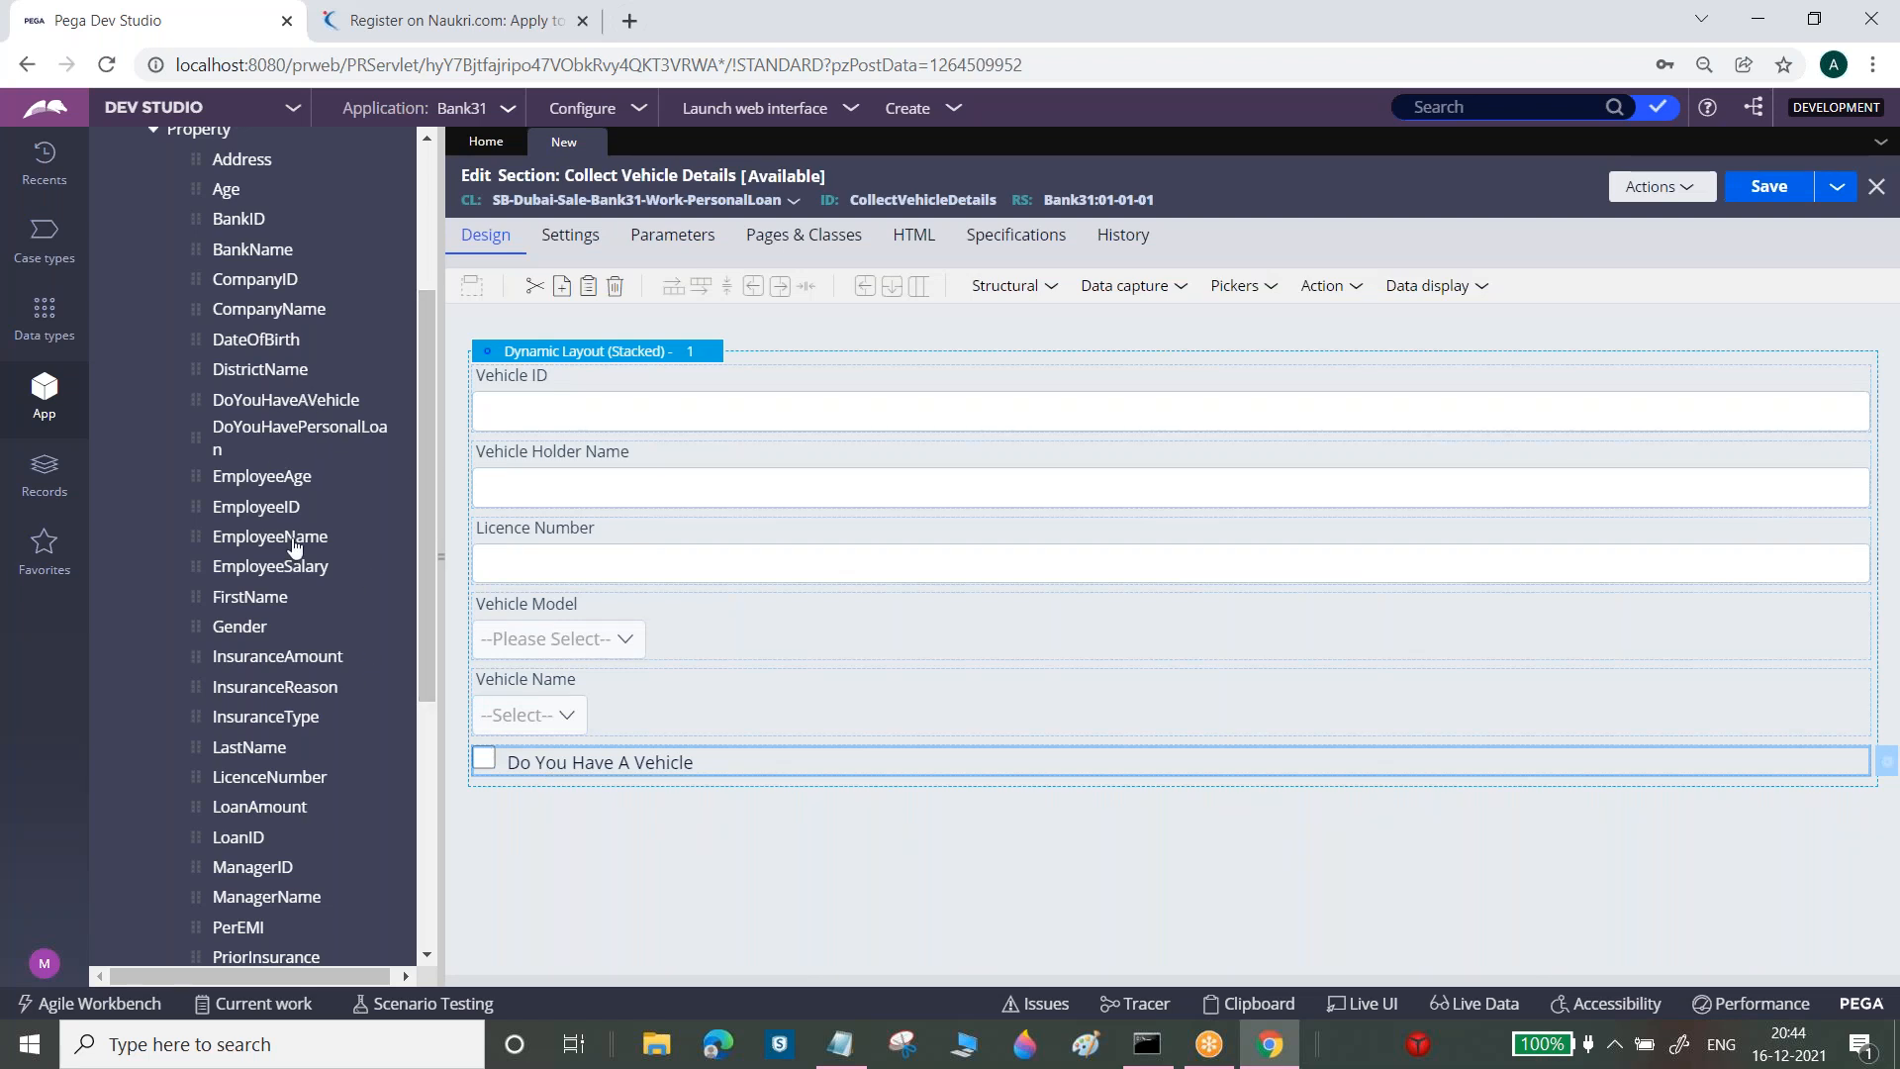
Add PurchaseDate and InsuranceType below the checkbox, then save the Collect Vehicle Details section
left_click_drag(422, 639, 422, 770)
left_click_drag(197, 734, 554, 798)
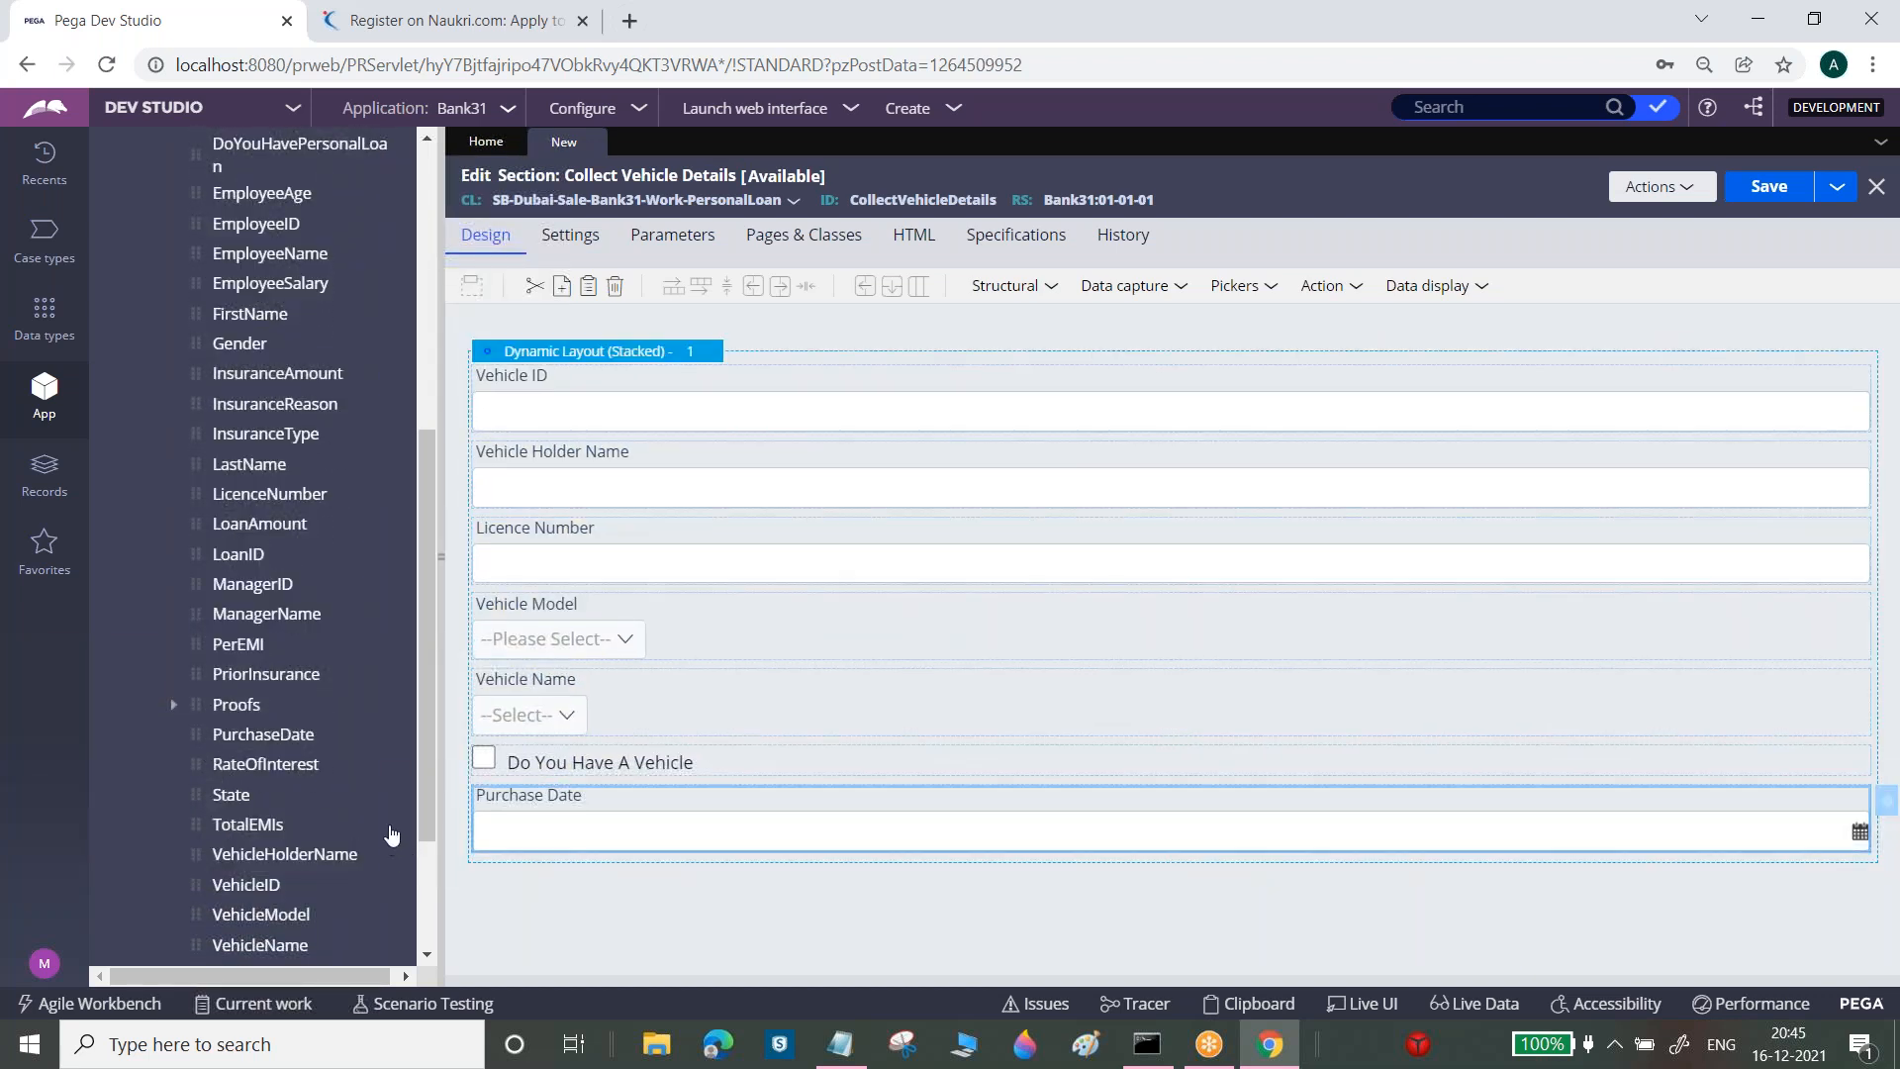
left_click_drag(429, 776, 415, 708)
left_click_drag(193, 571, 556, 881)
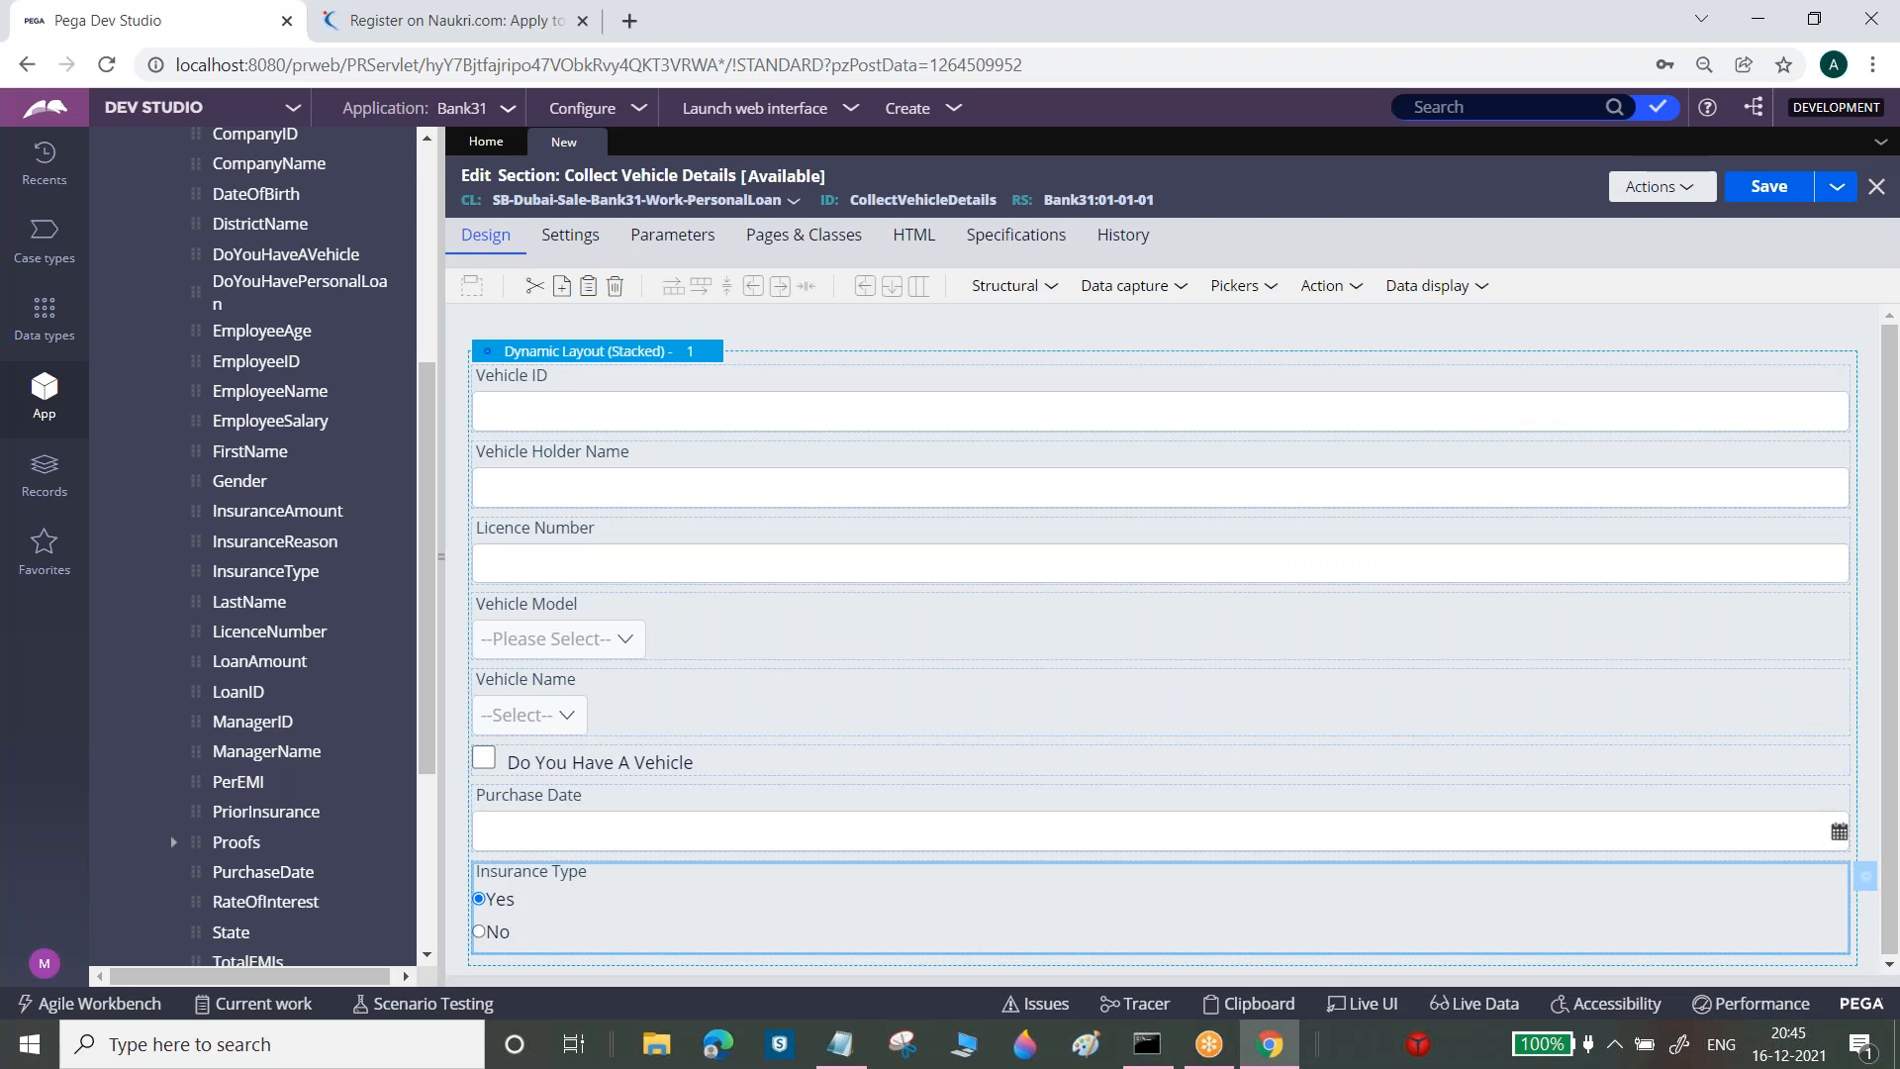
left_click(1782, 194)
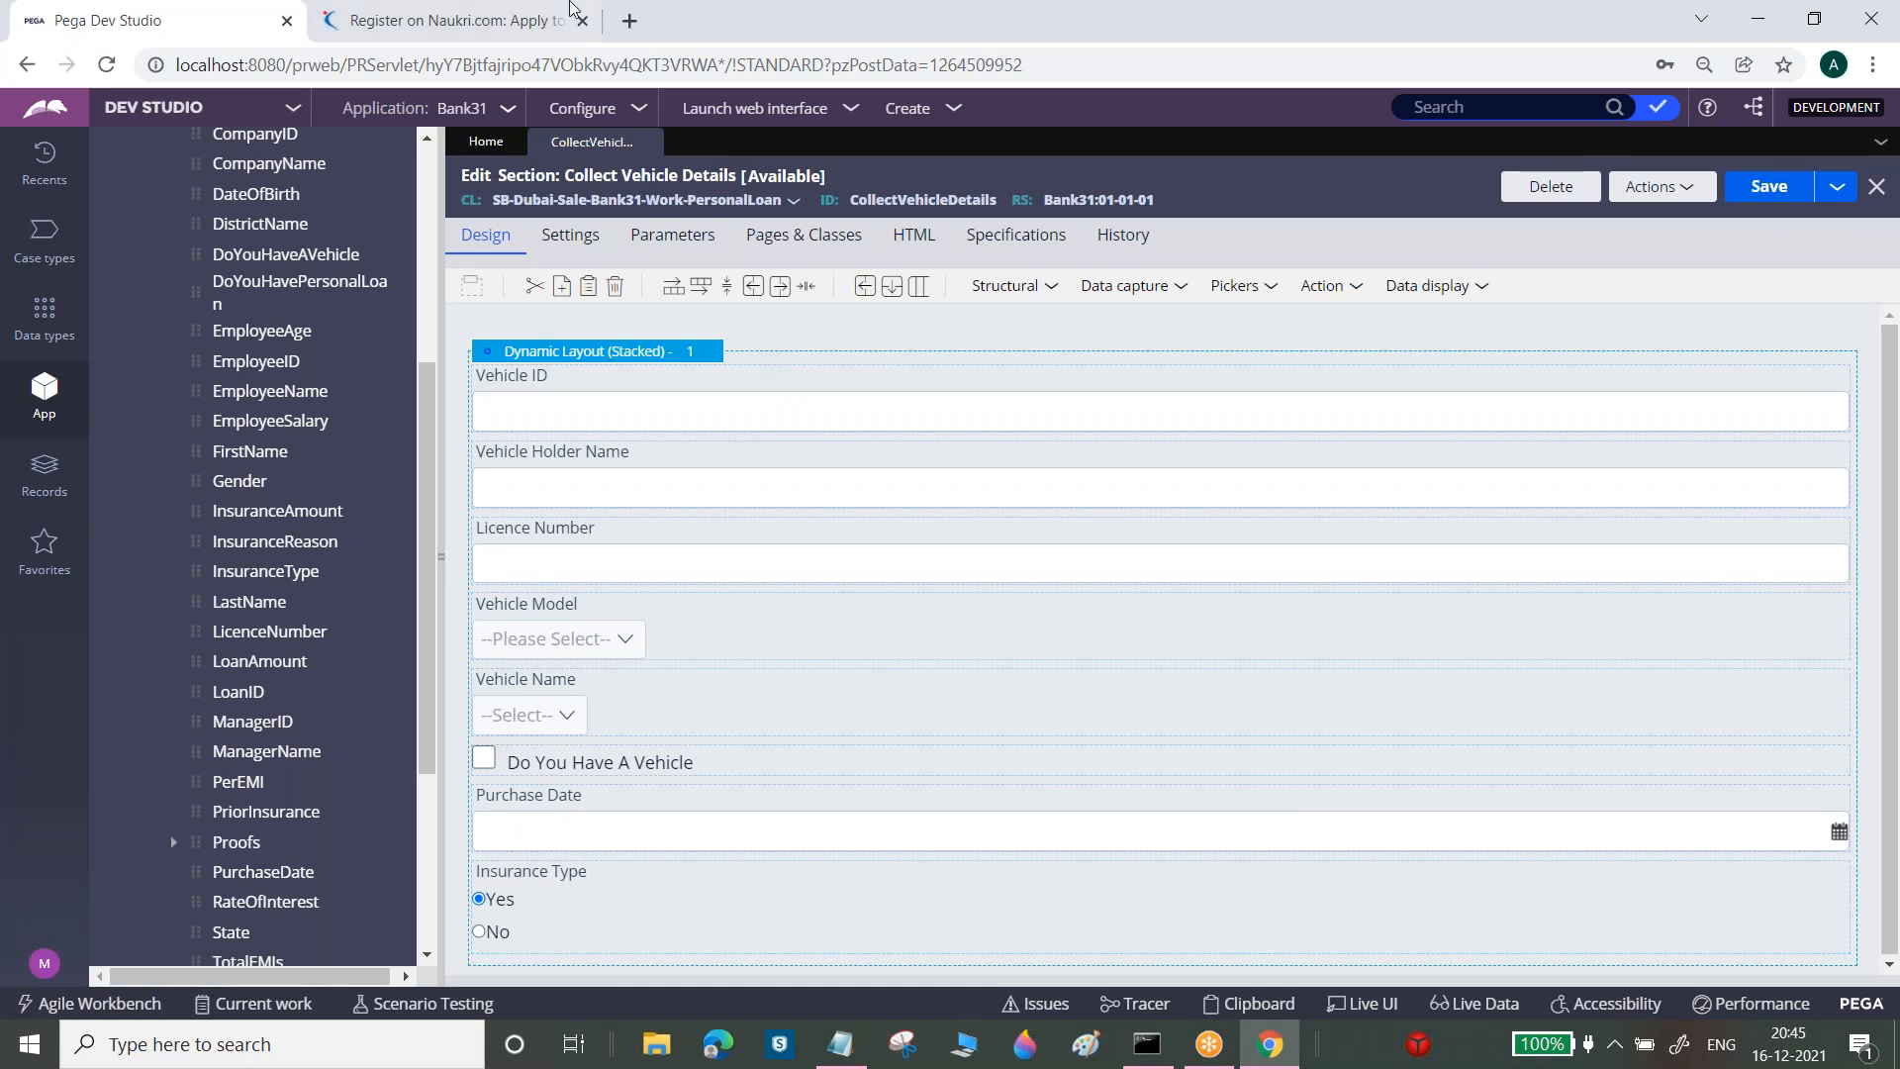
left_click(440, 25)
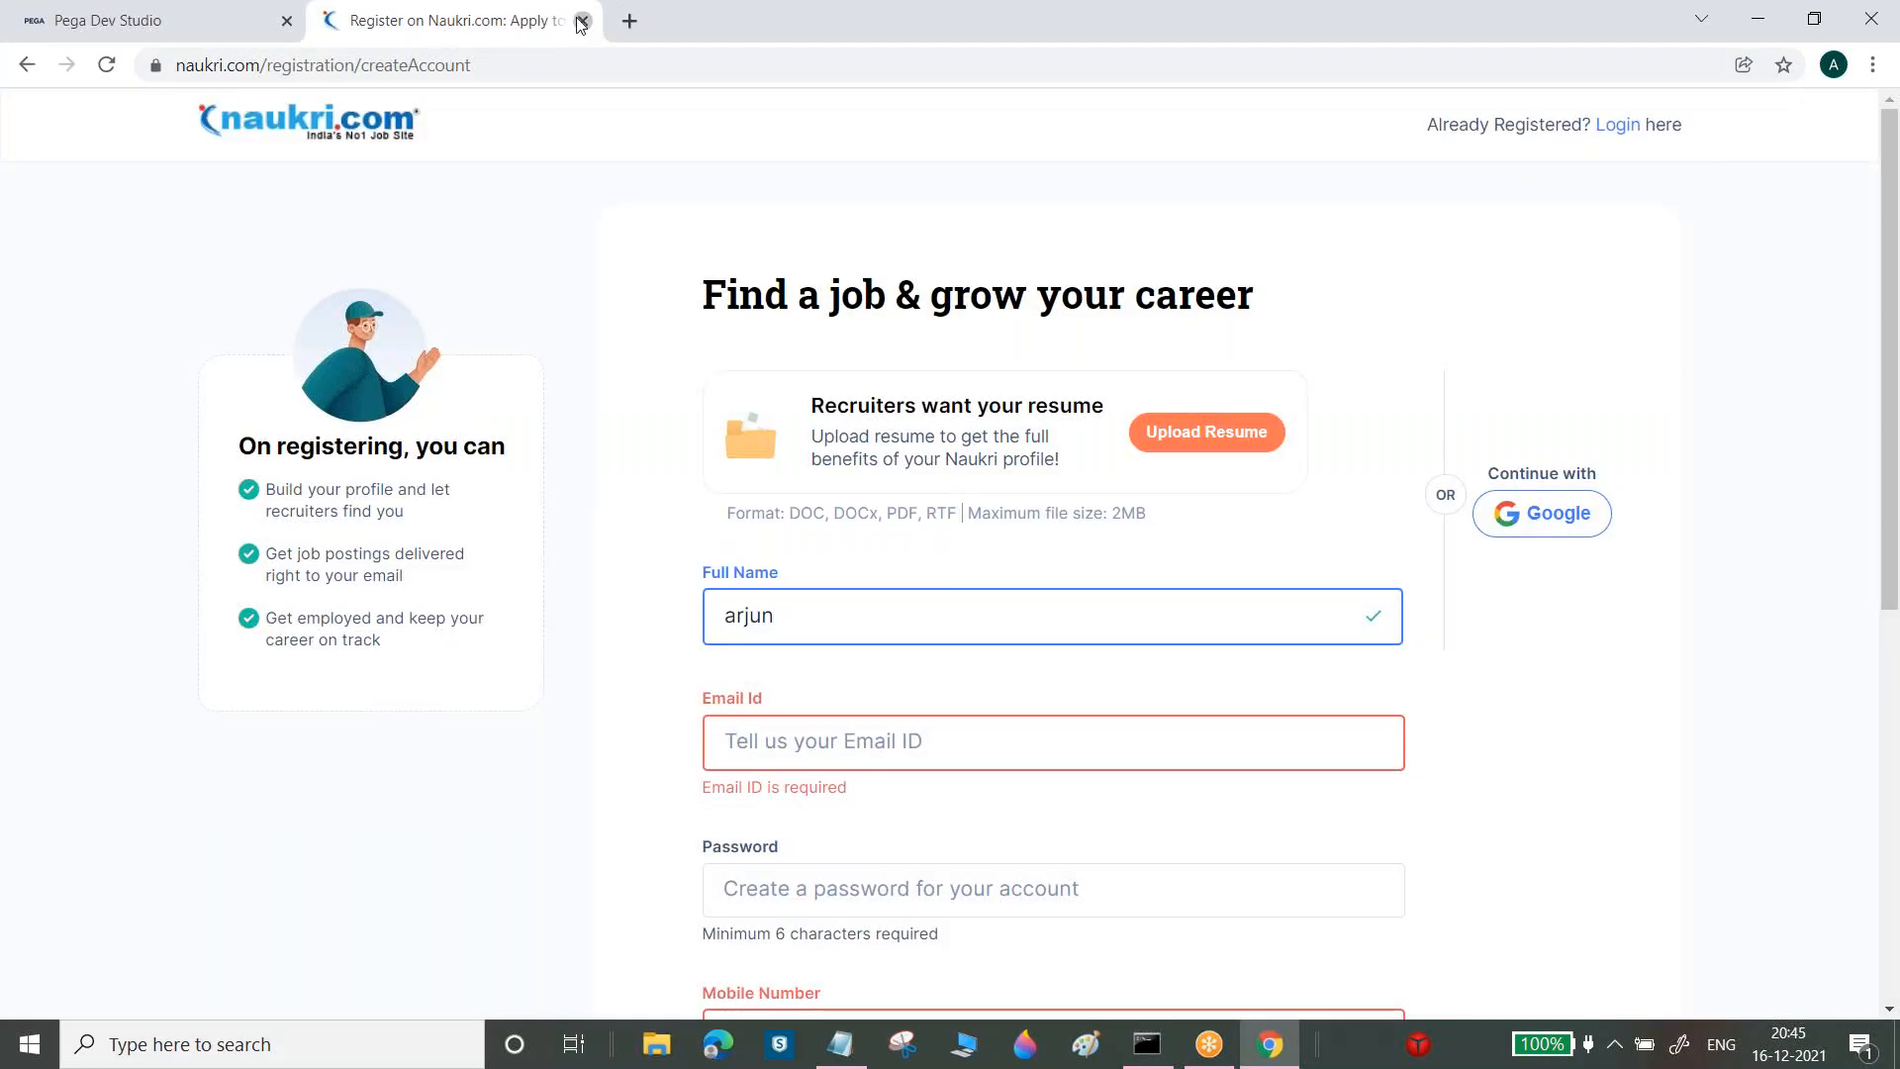
Replace the Naukri tab with ICICI's Personal Loans page and open the eligibility form
left_click(583, 21)
left_click(337, 21)
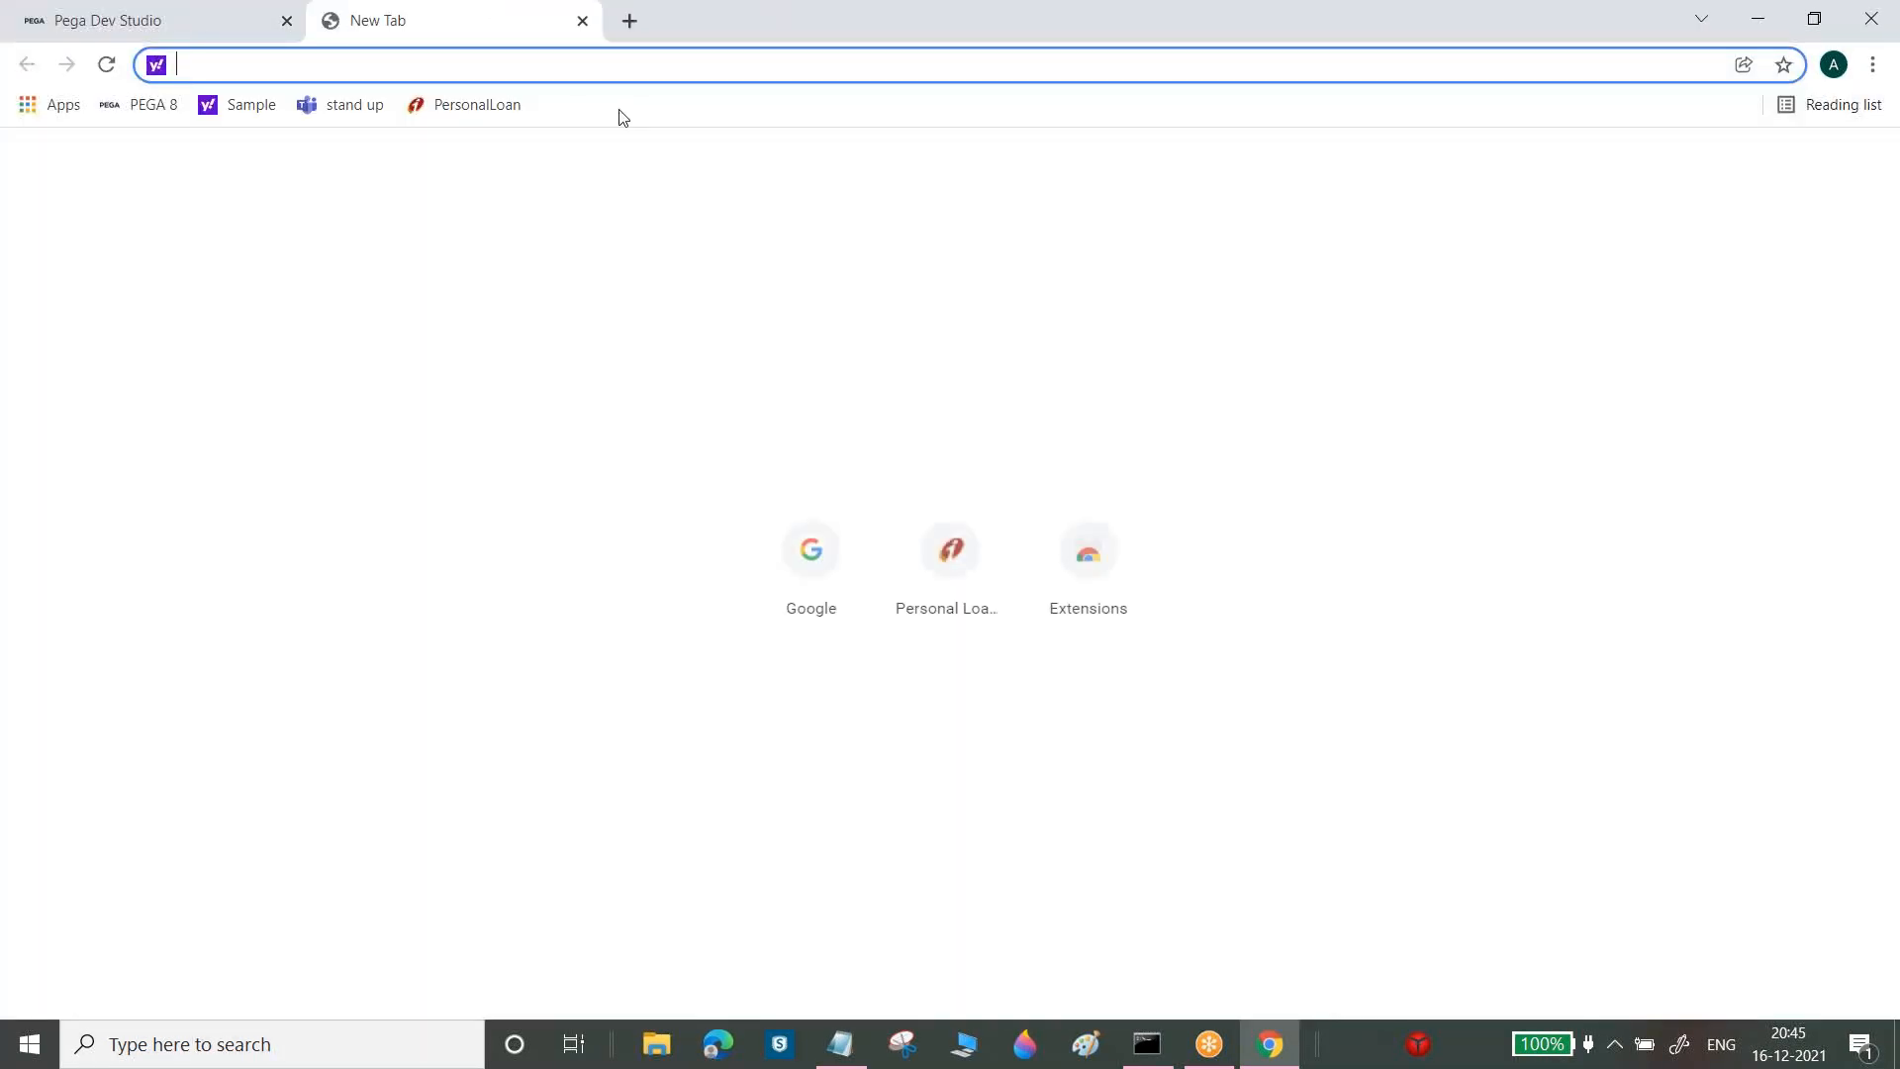
left_click(494, 114)
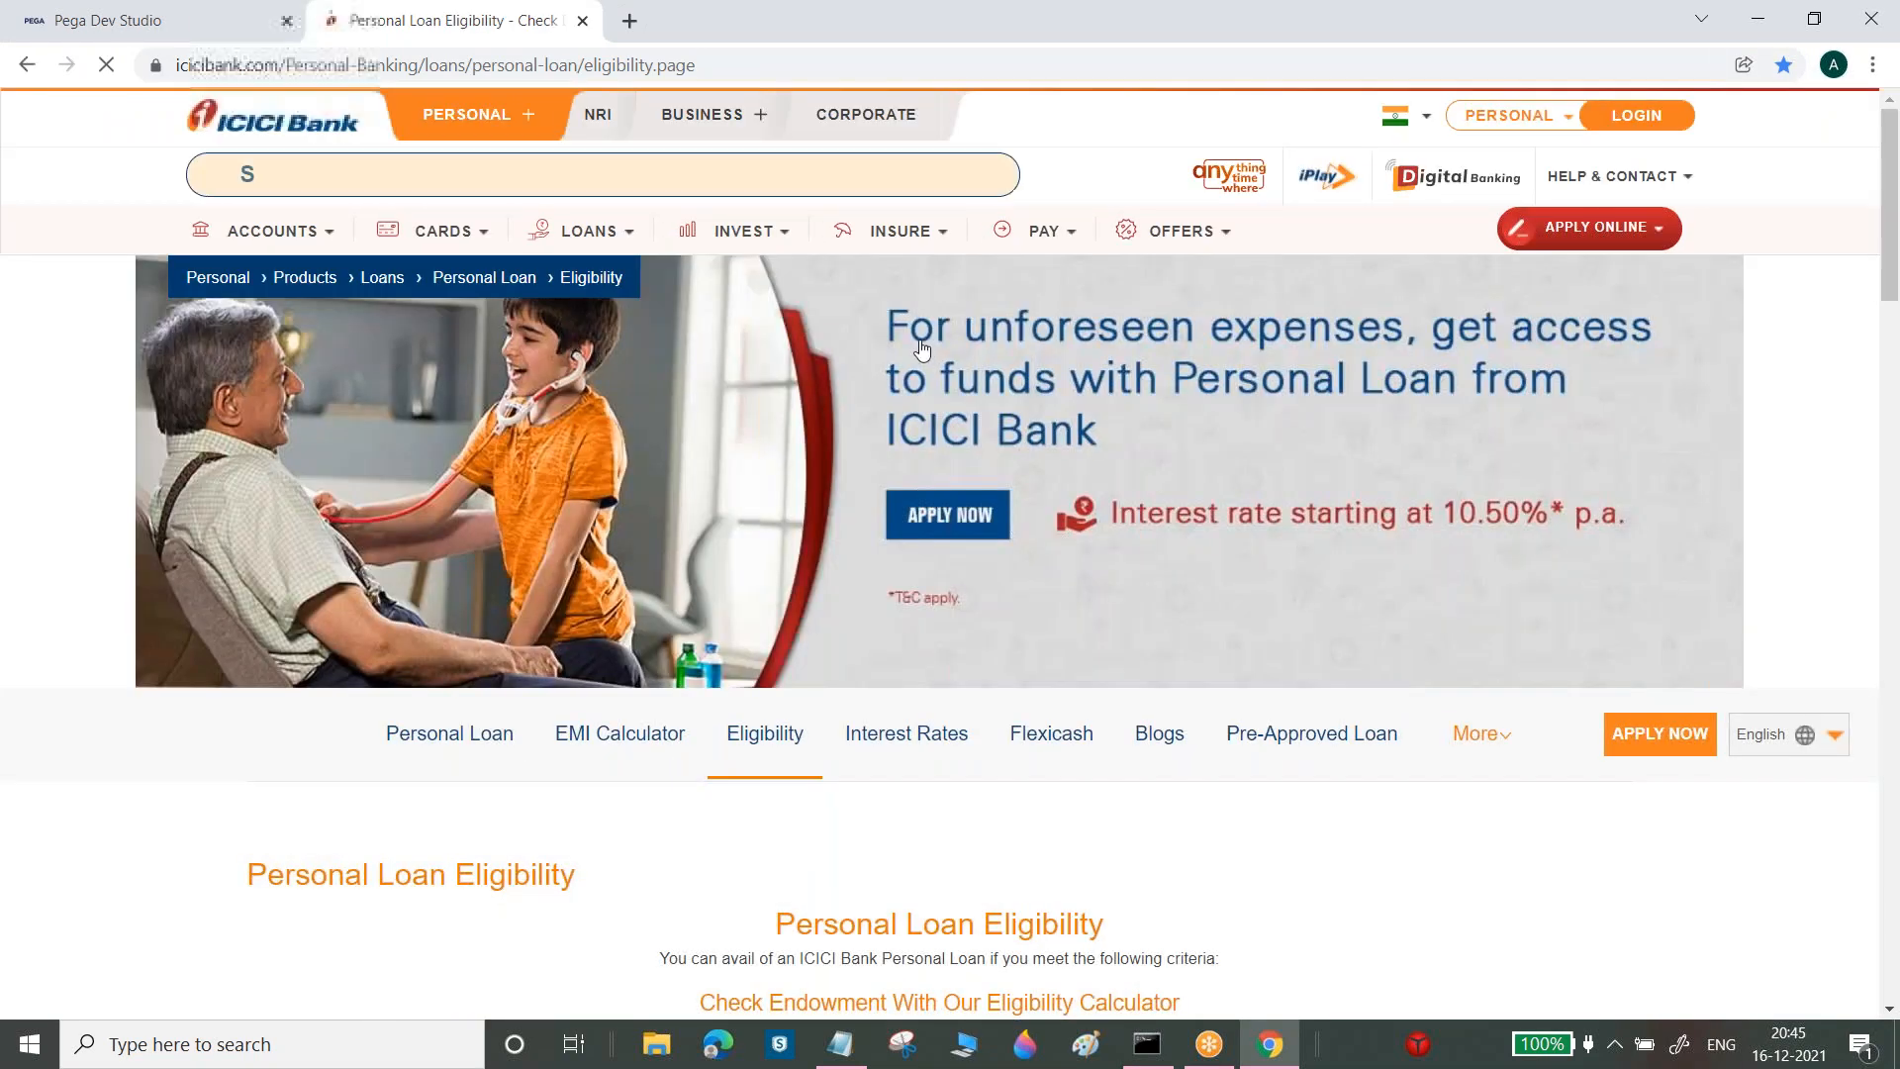
mouse_move(582, 238)
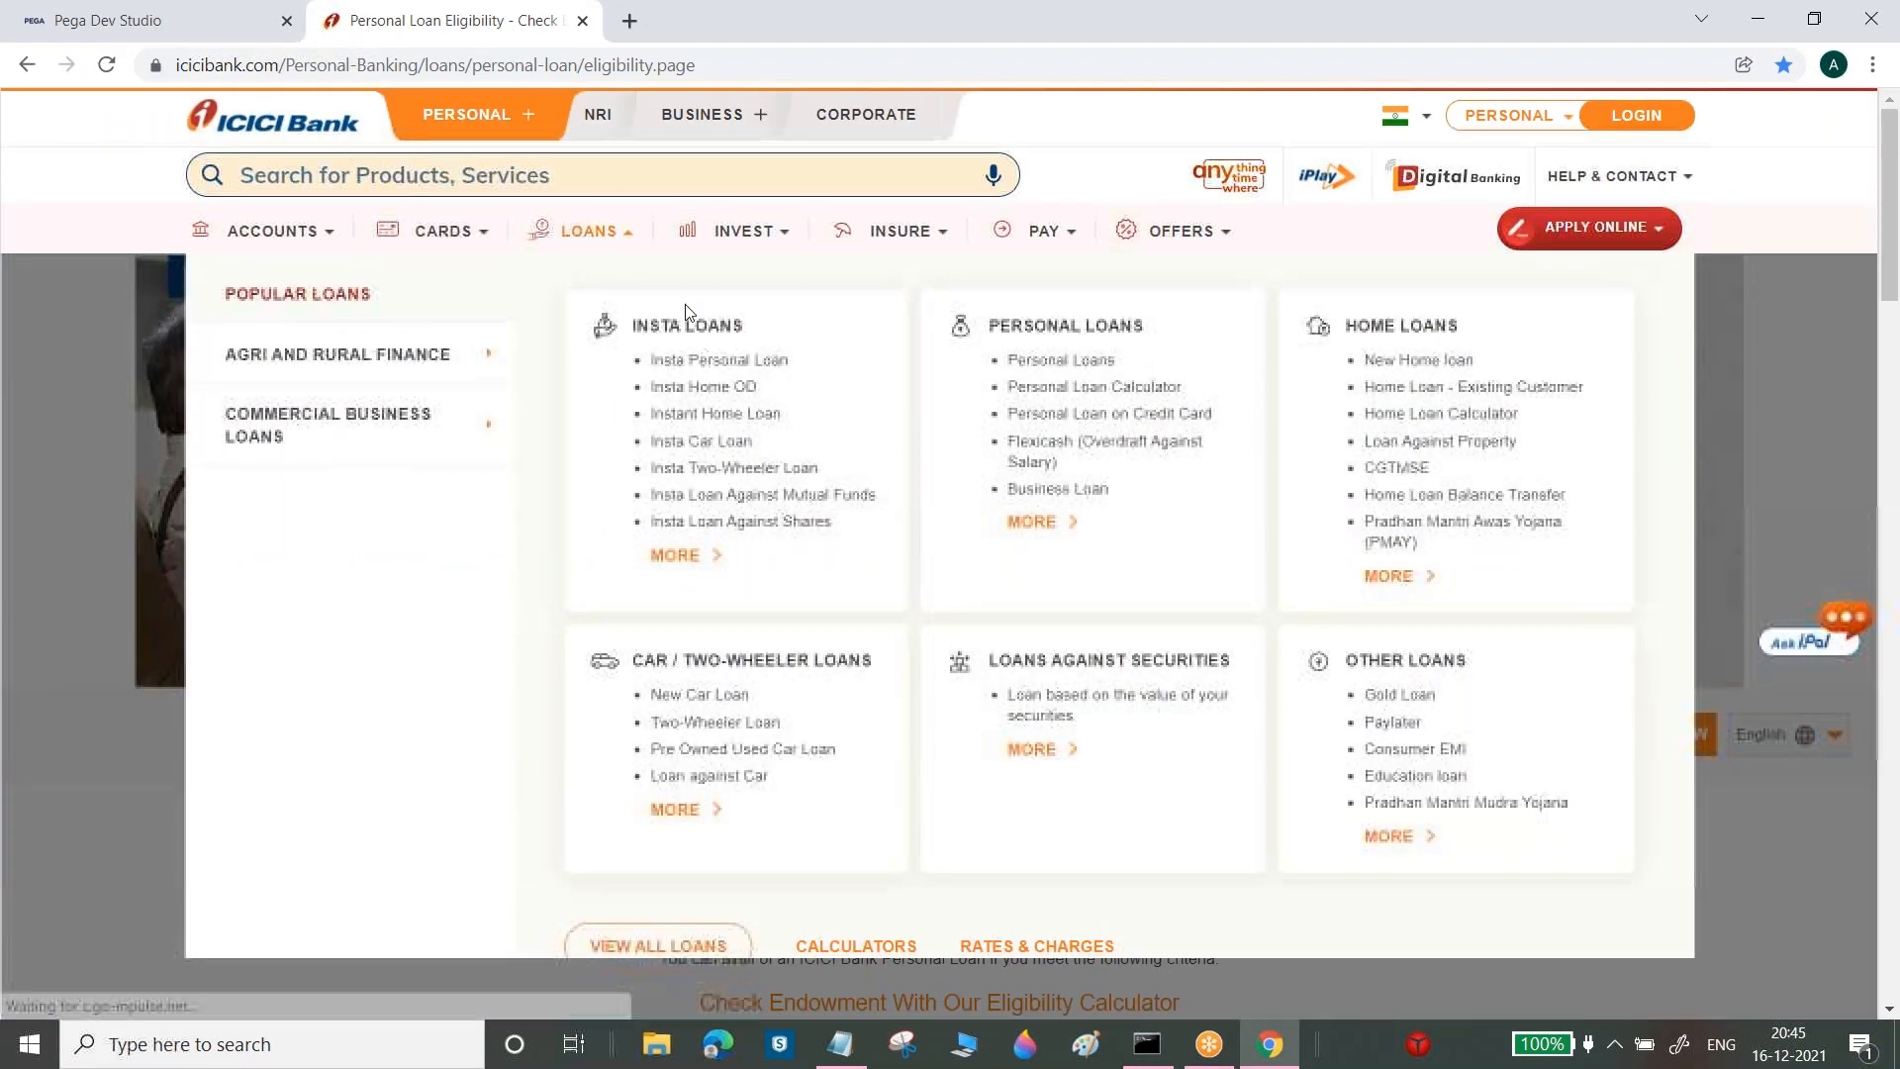
left_click(1079, 362)
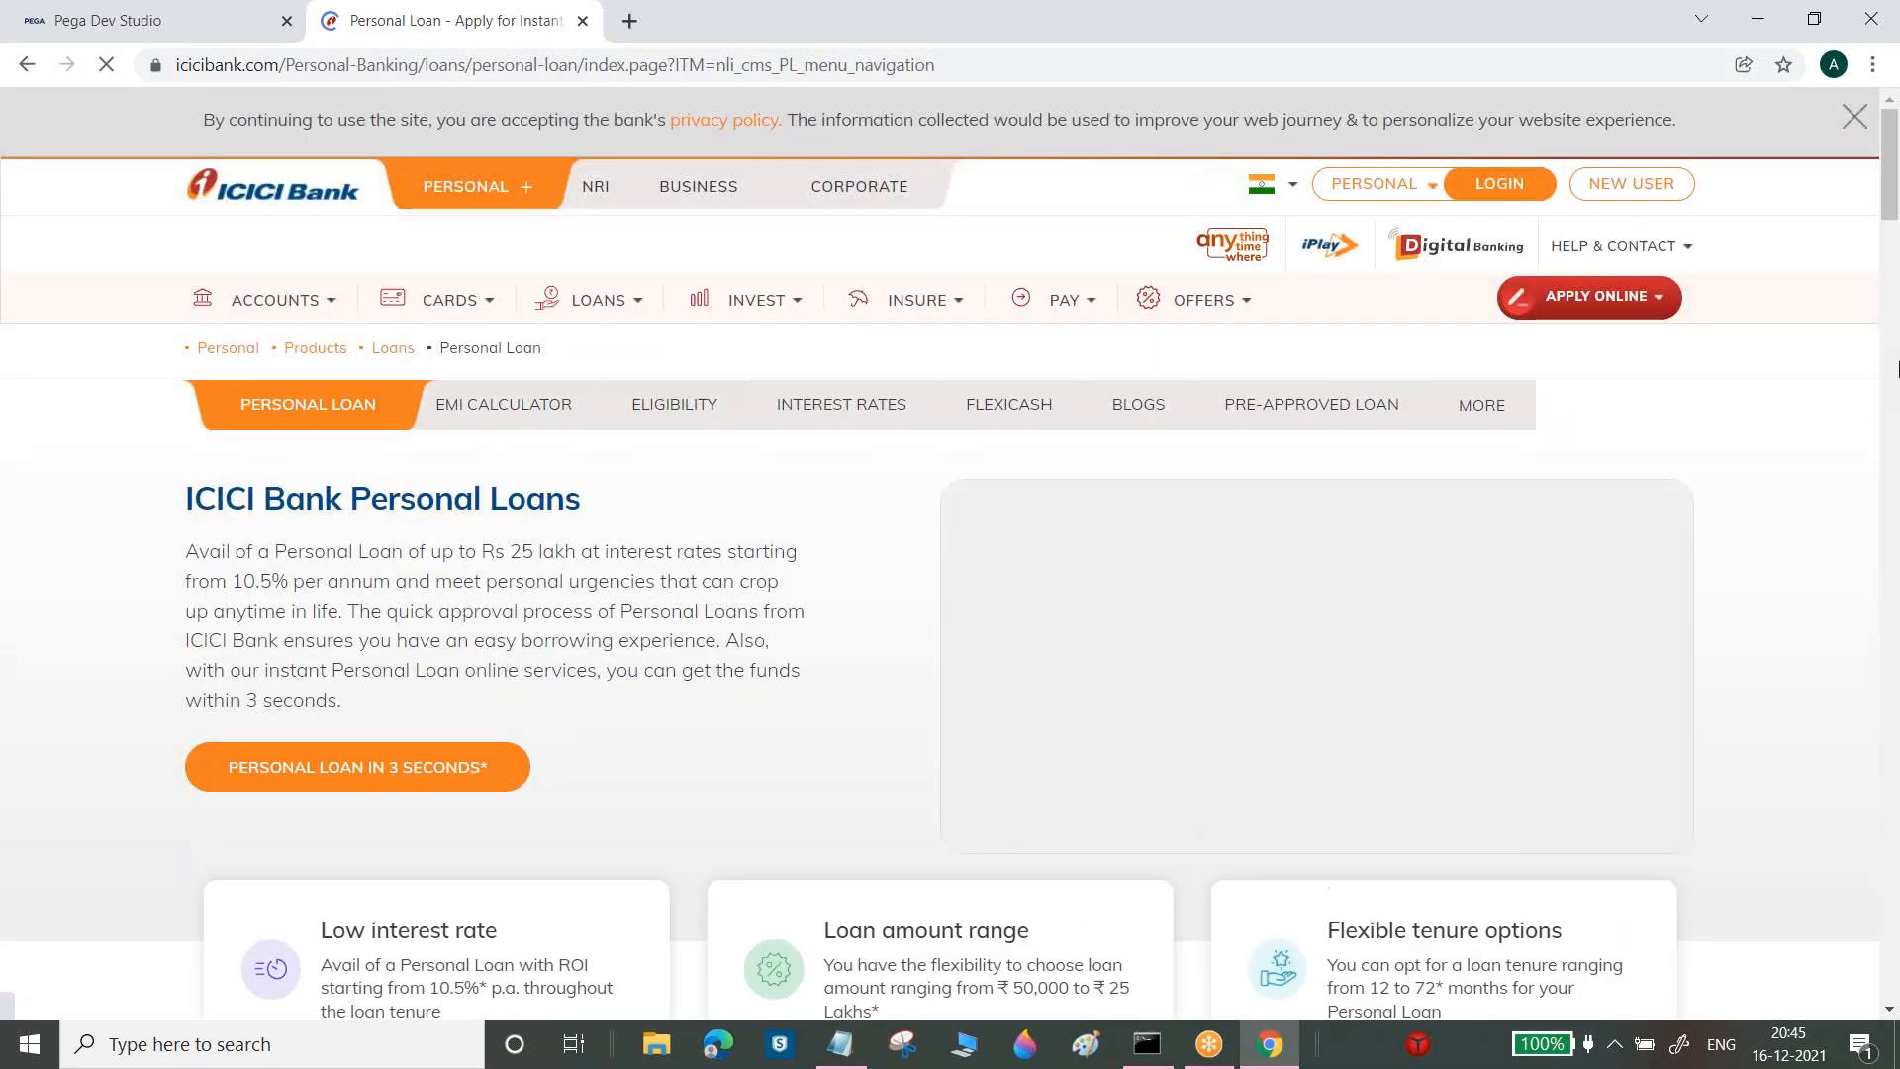
scroll(1890, 514, "down", 10)
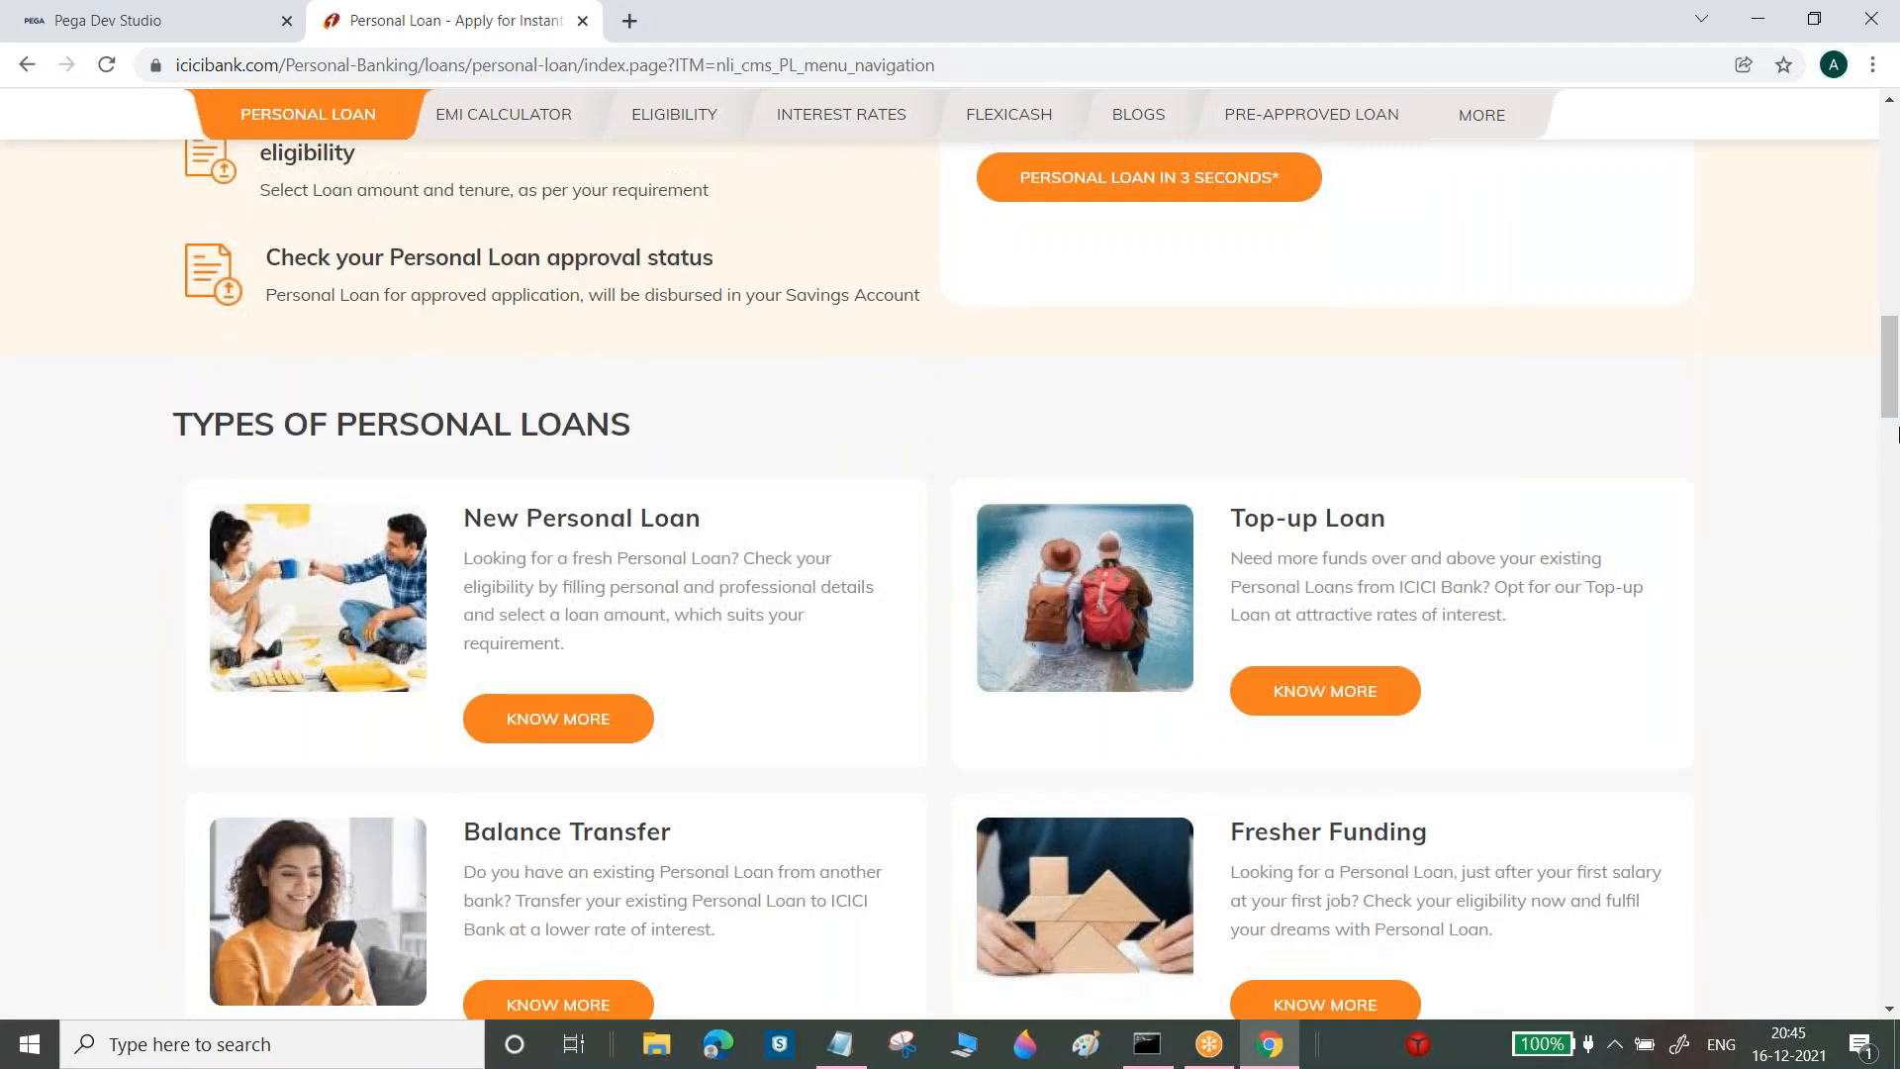
left_click(1897, 471)
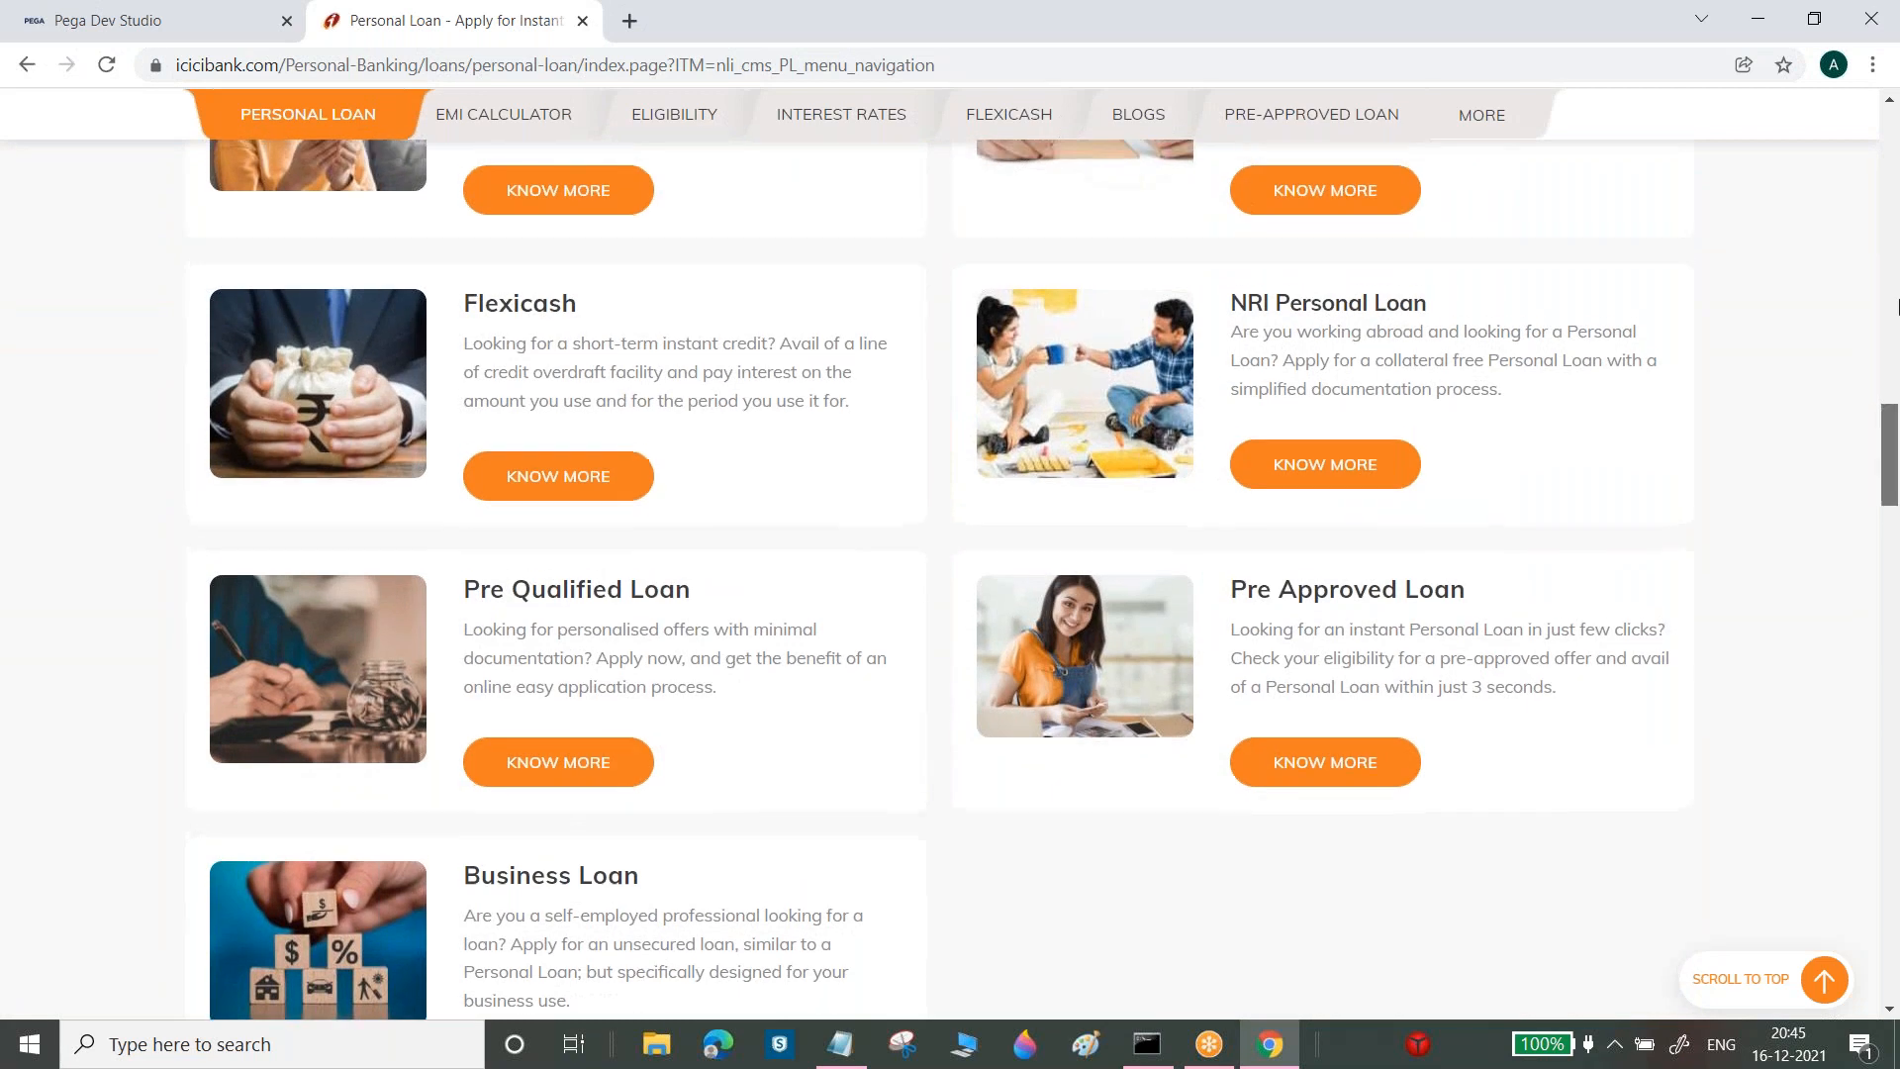
left_click(1893, 196)
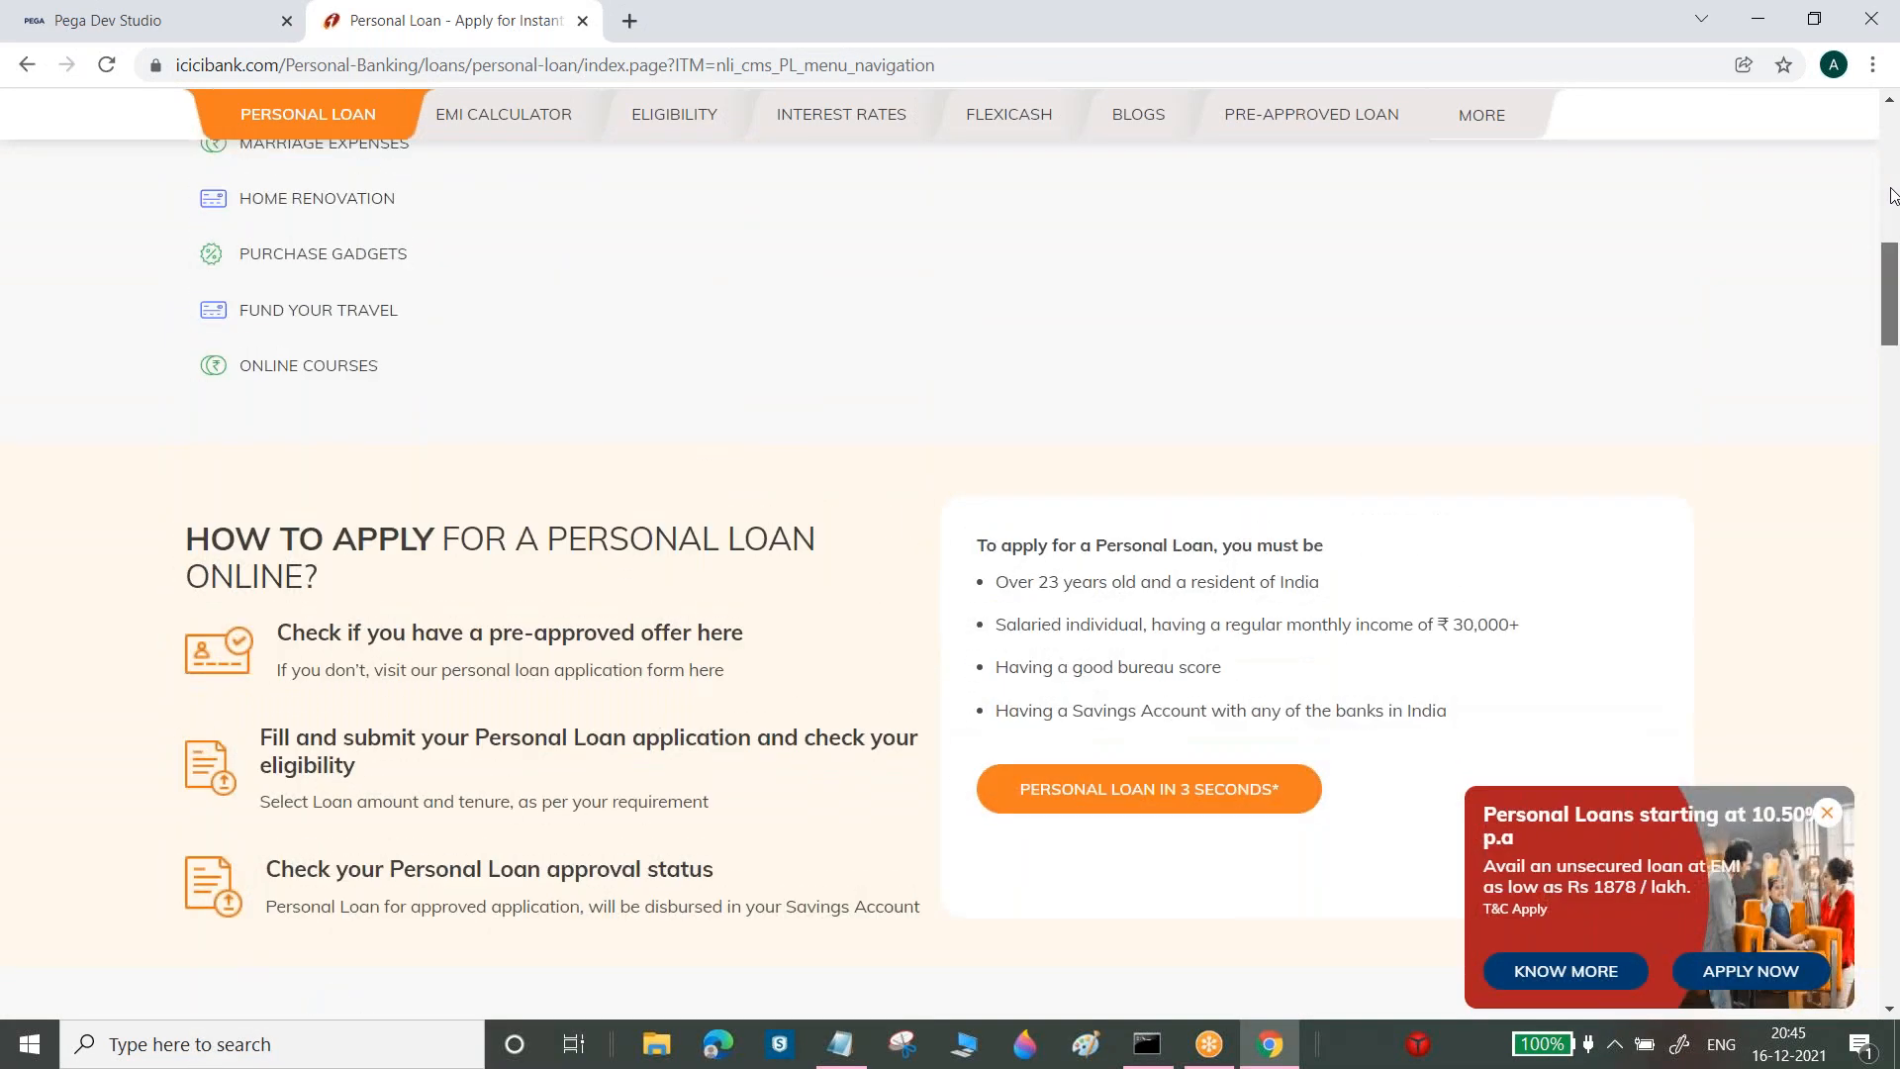
left_click(1180, 802)
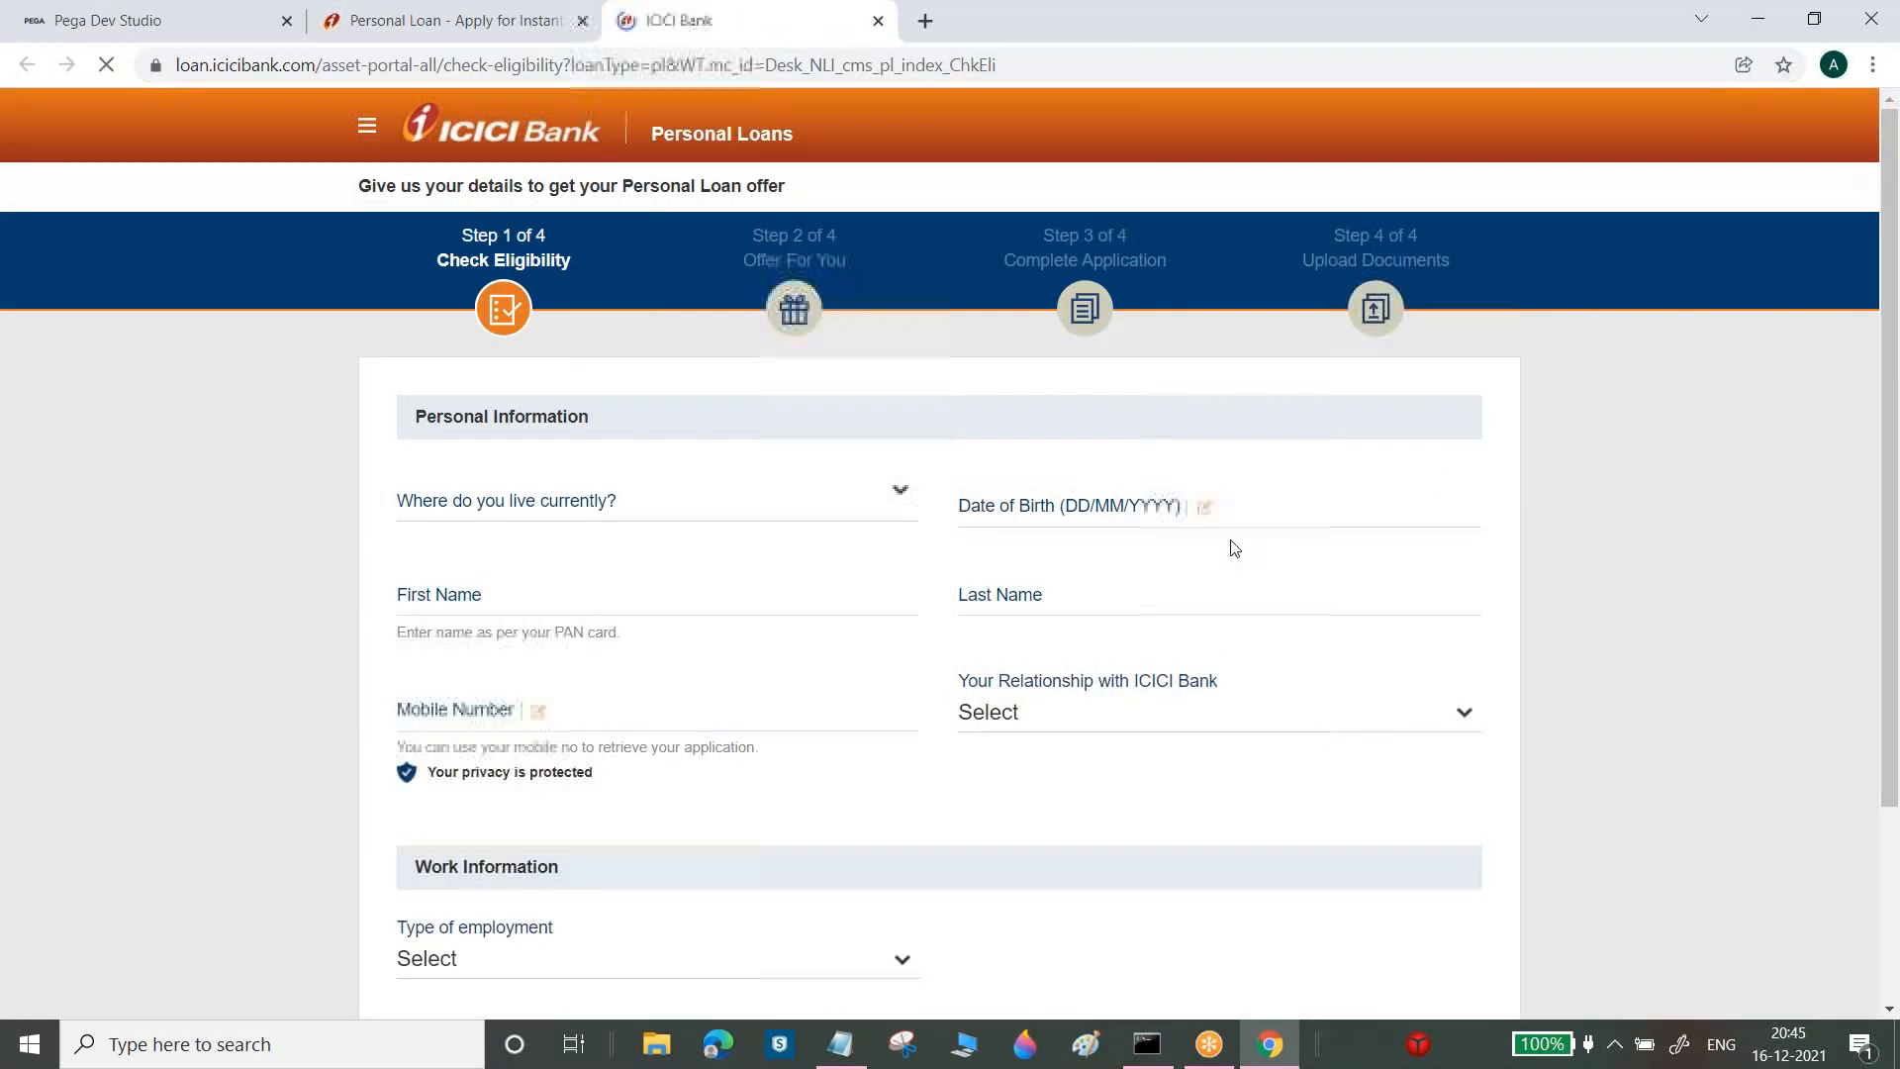
Set the type of employment to Salaried Doctor, then return to Dev Studio
left_click_drag(419, 419, 555, 458)
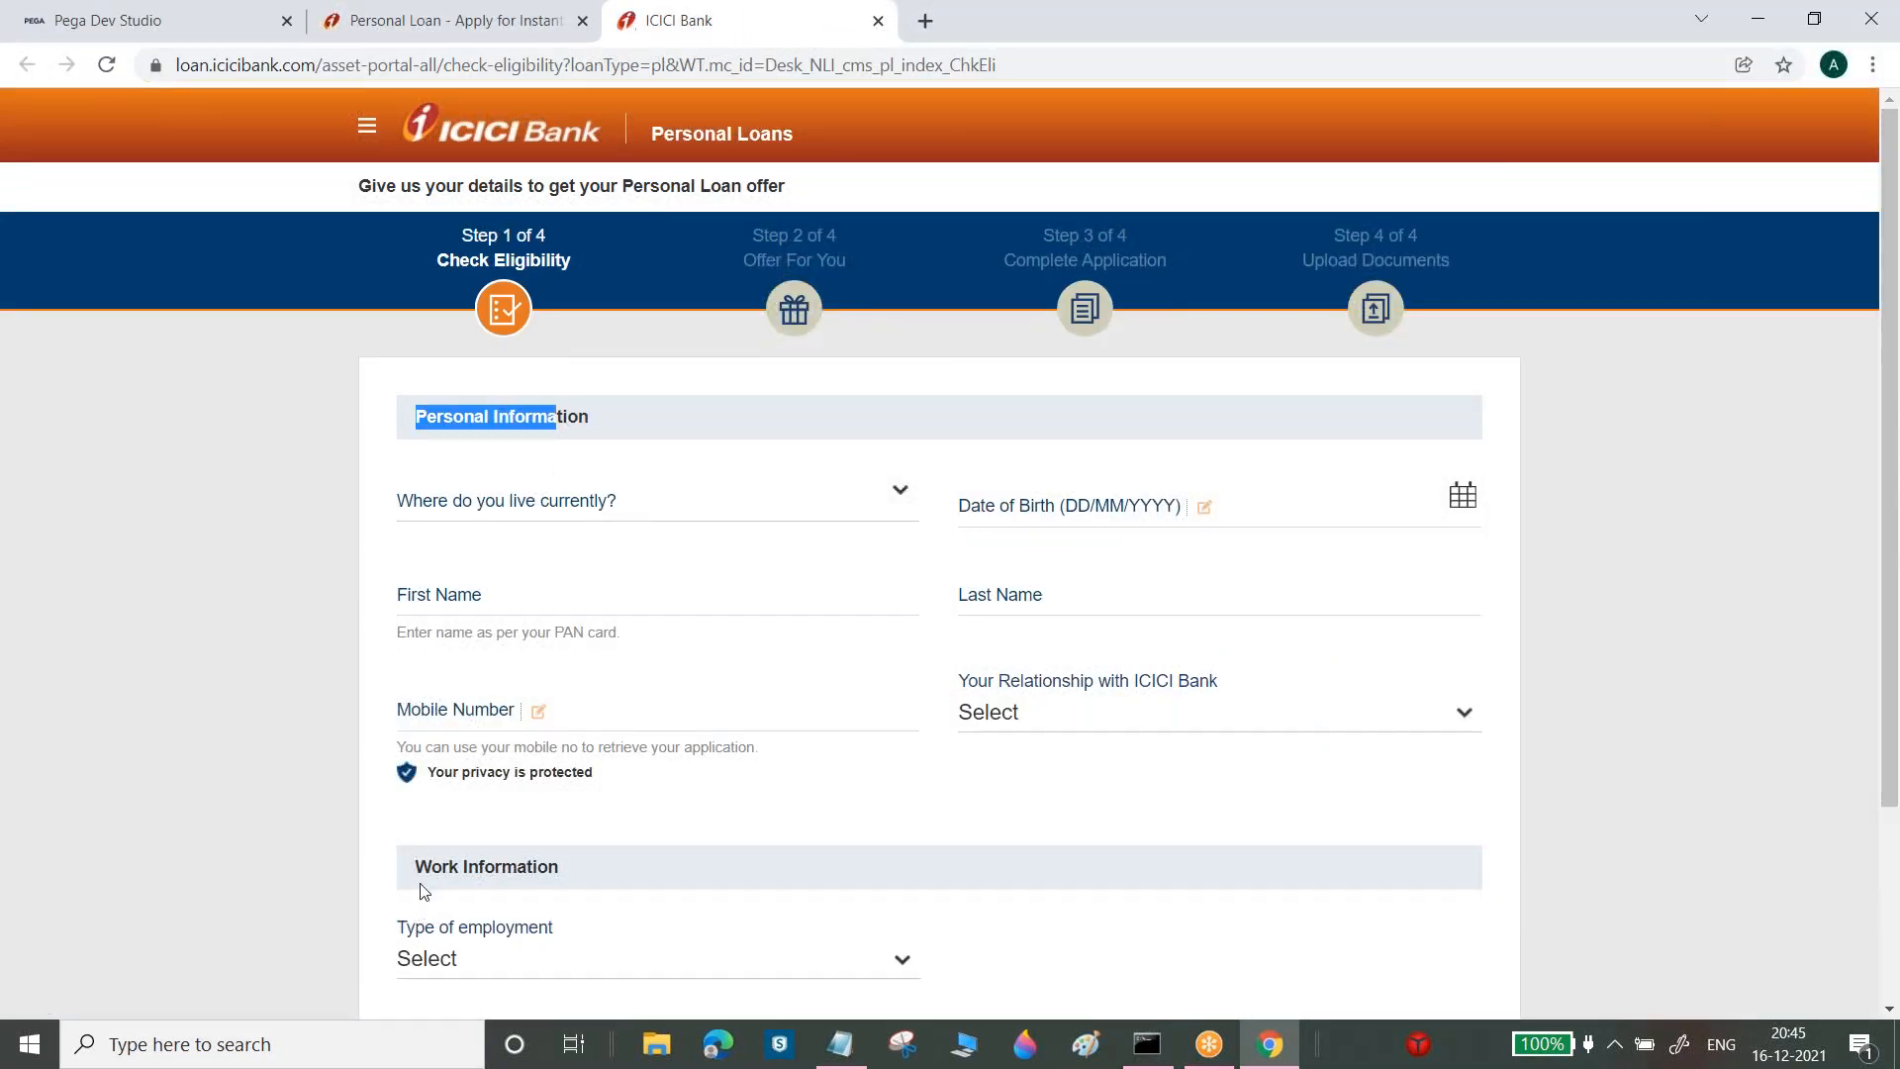
left_click_drag(420, 871, 628, 860)
scroll(956, 783, "down", 3)
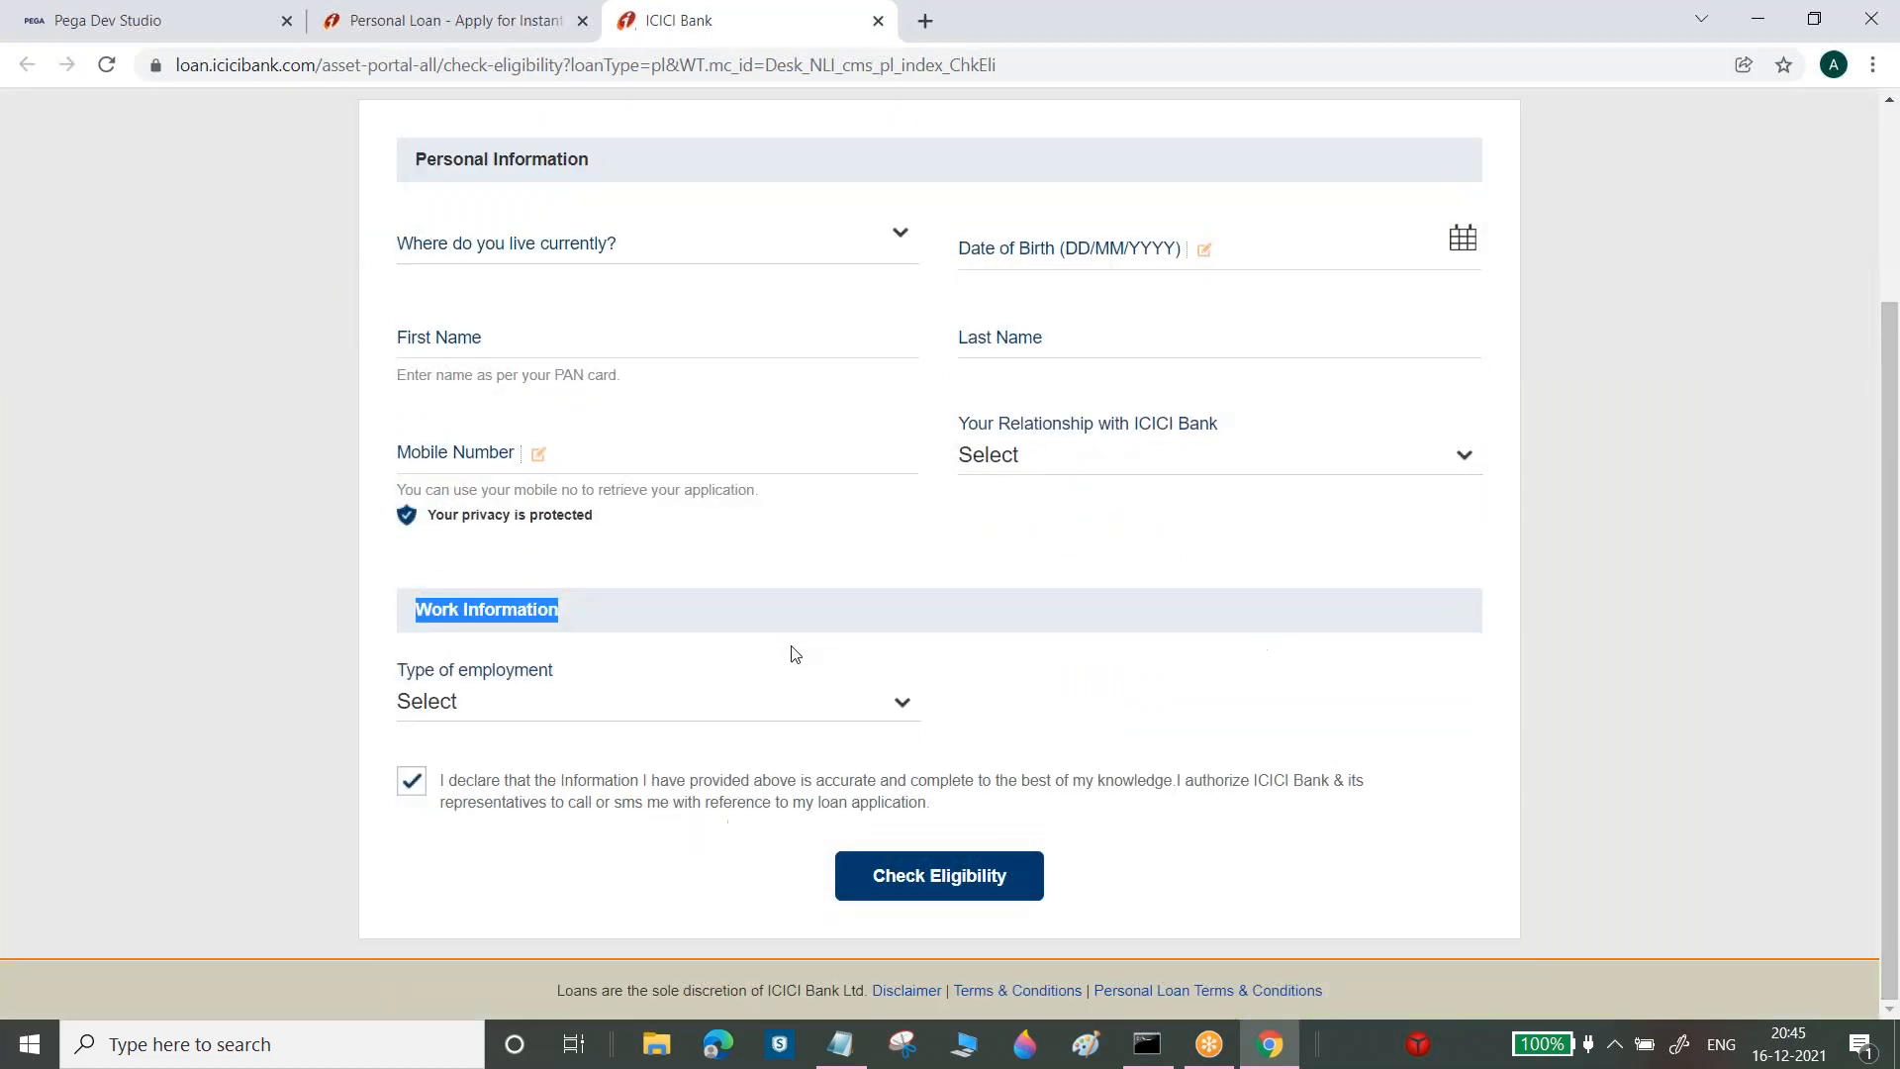
left_click(796, 714)
left_click(587, 771)
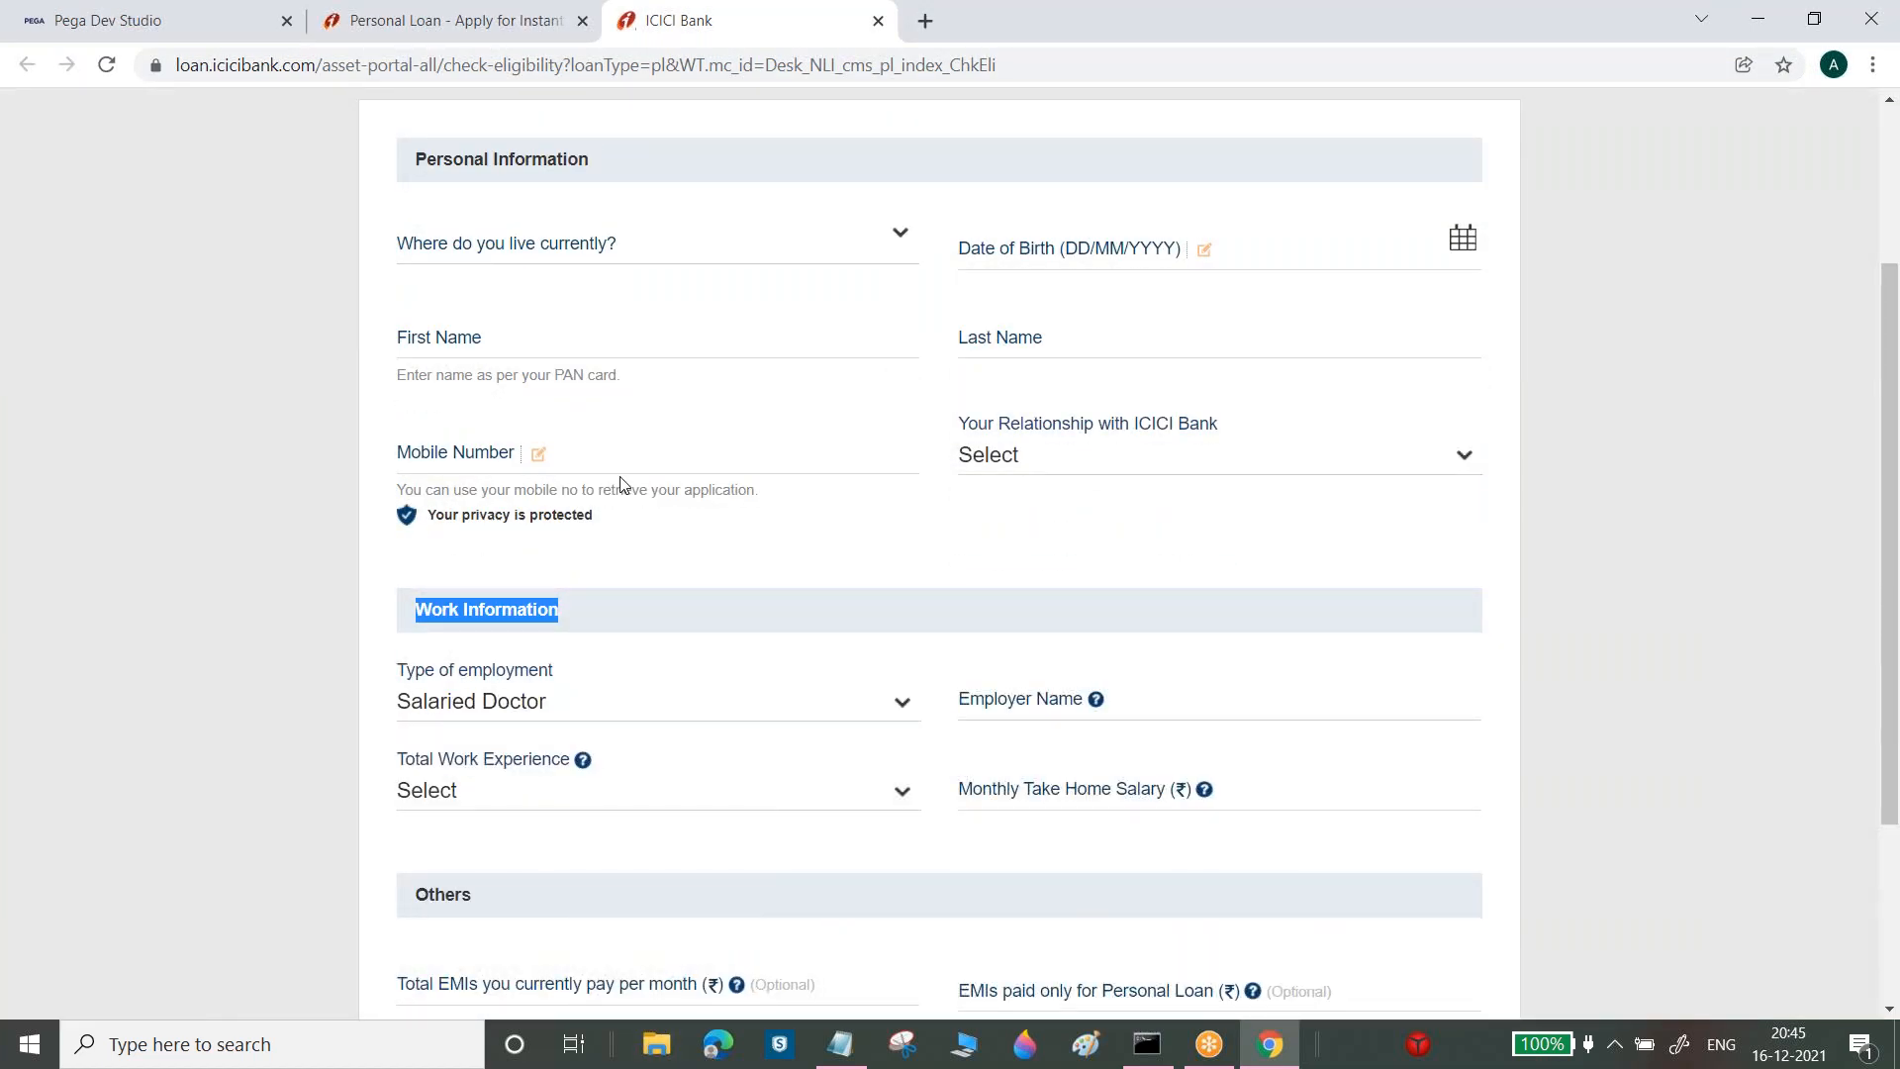
left_click(469, 271)
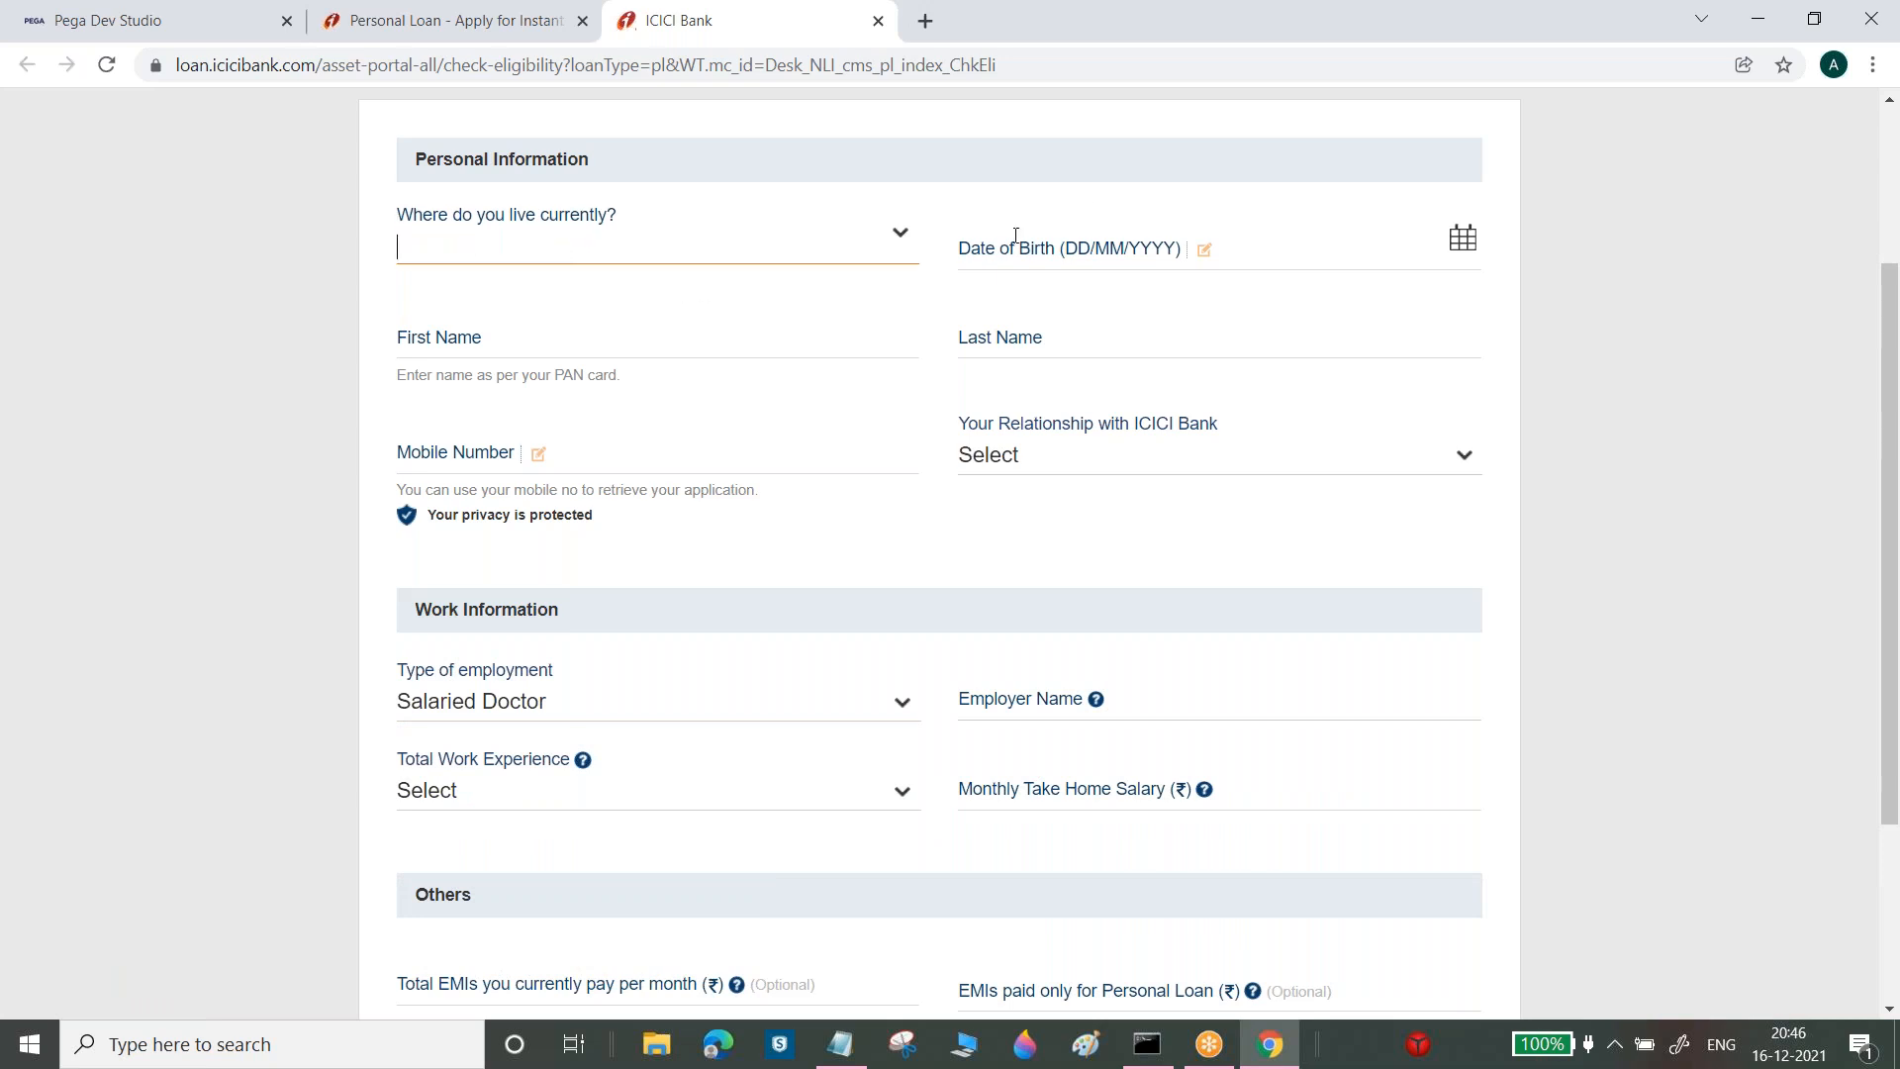
left_click(69, 10)
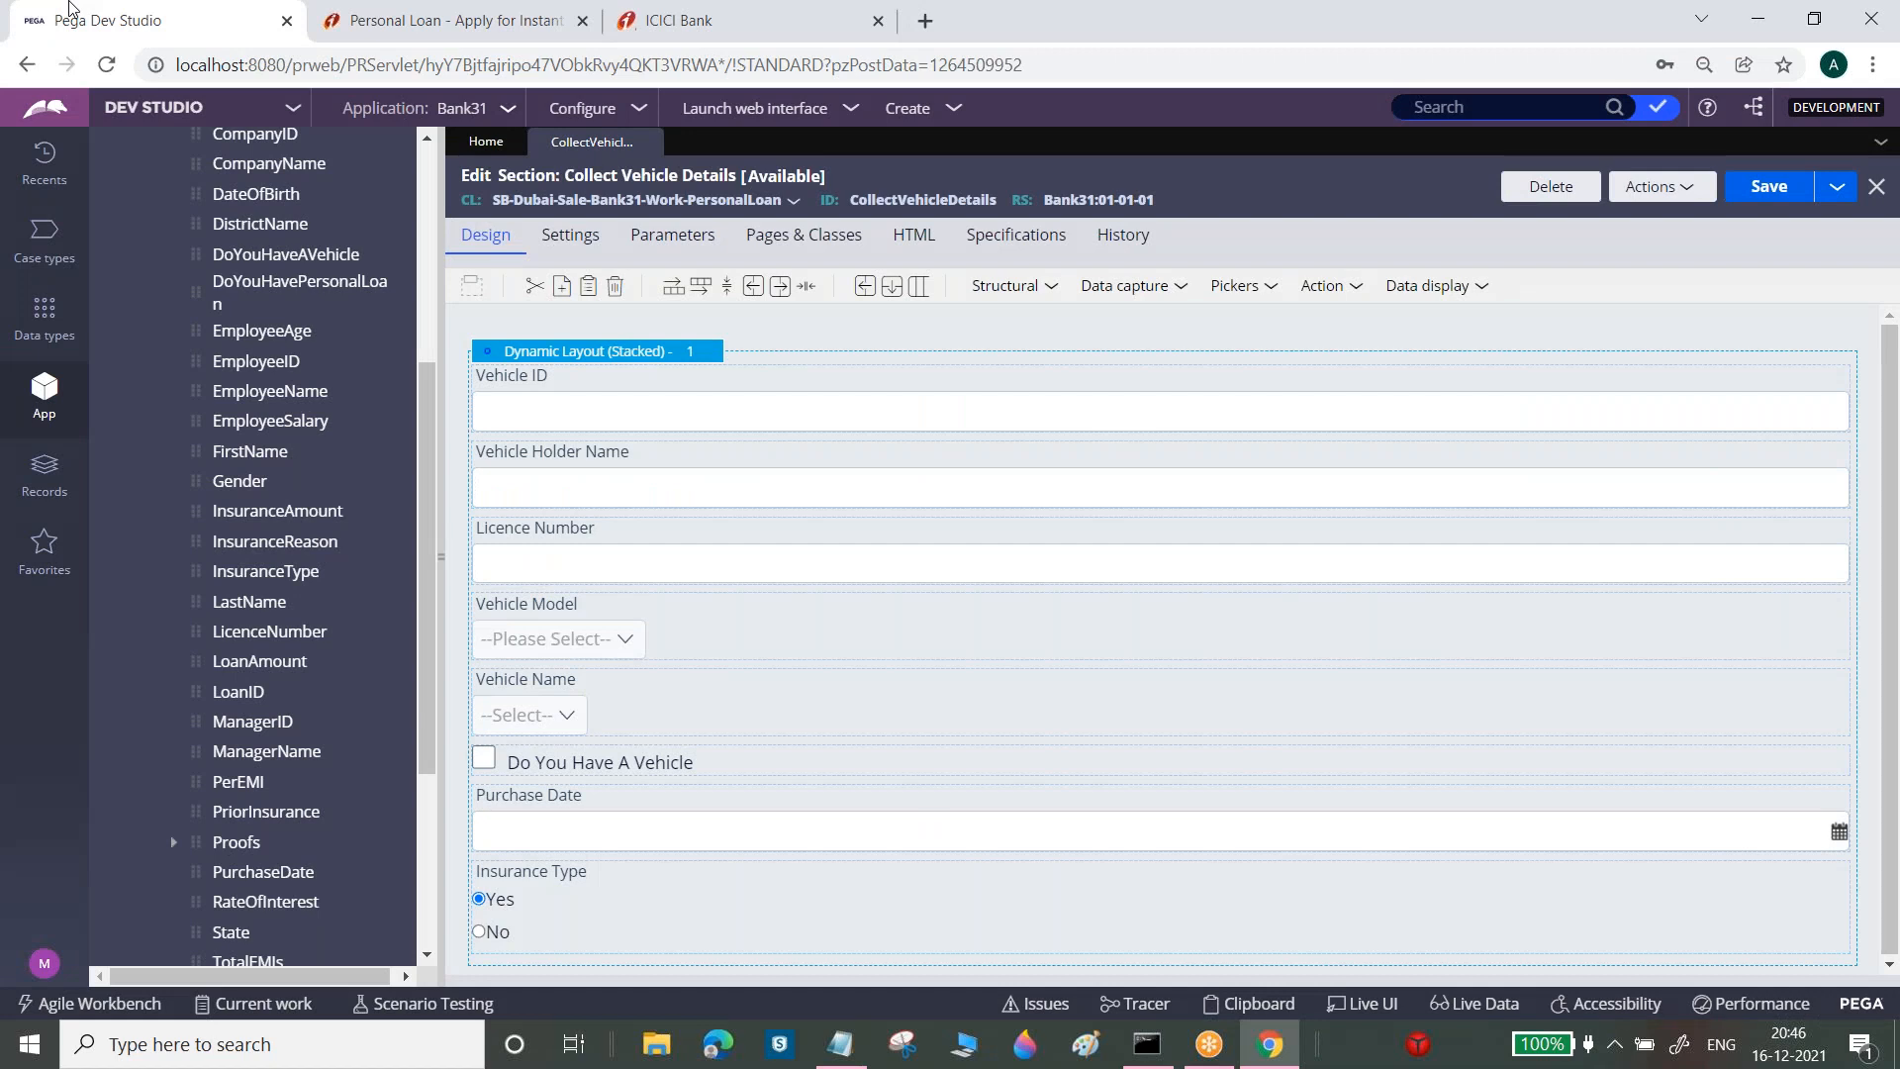
Apply the Default, then the Inline layout format to the dynamic layout
left_click(688, 355)
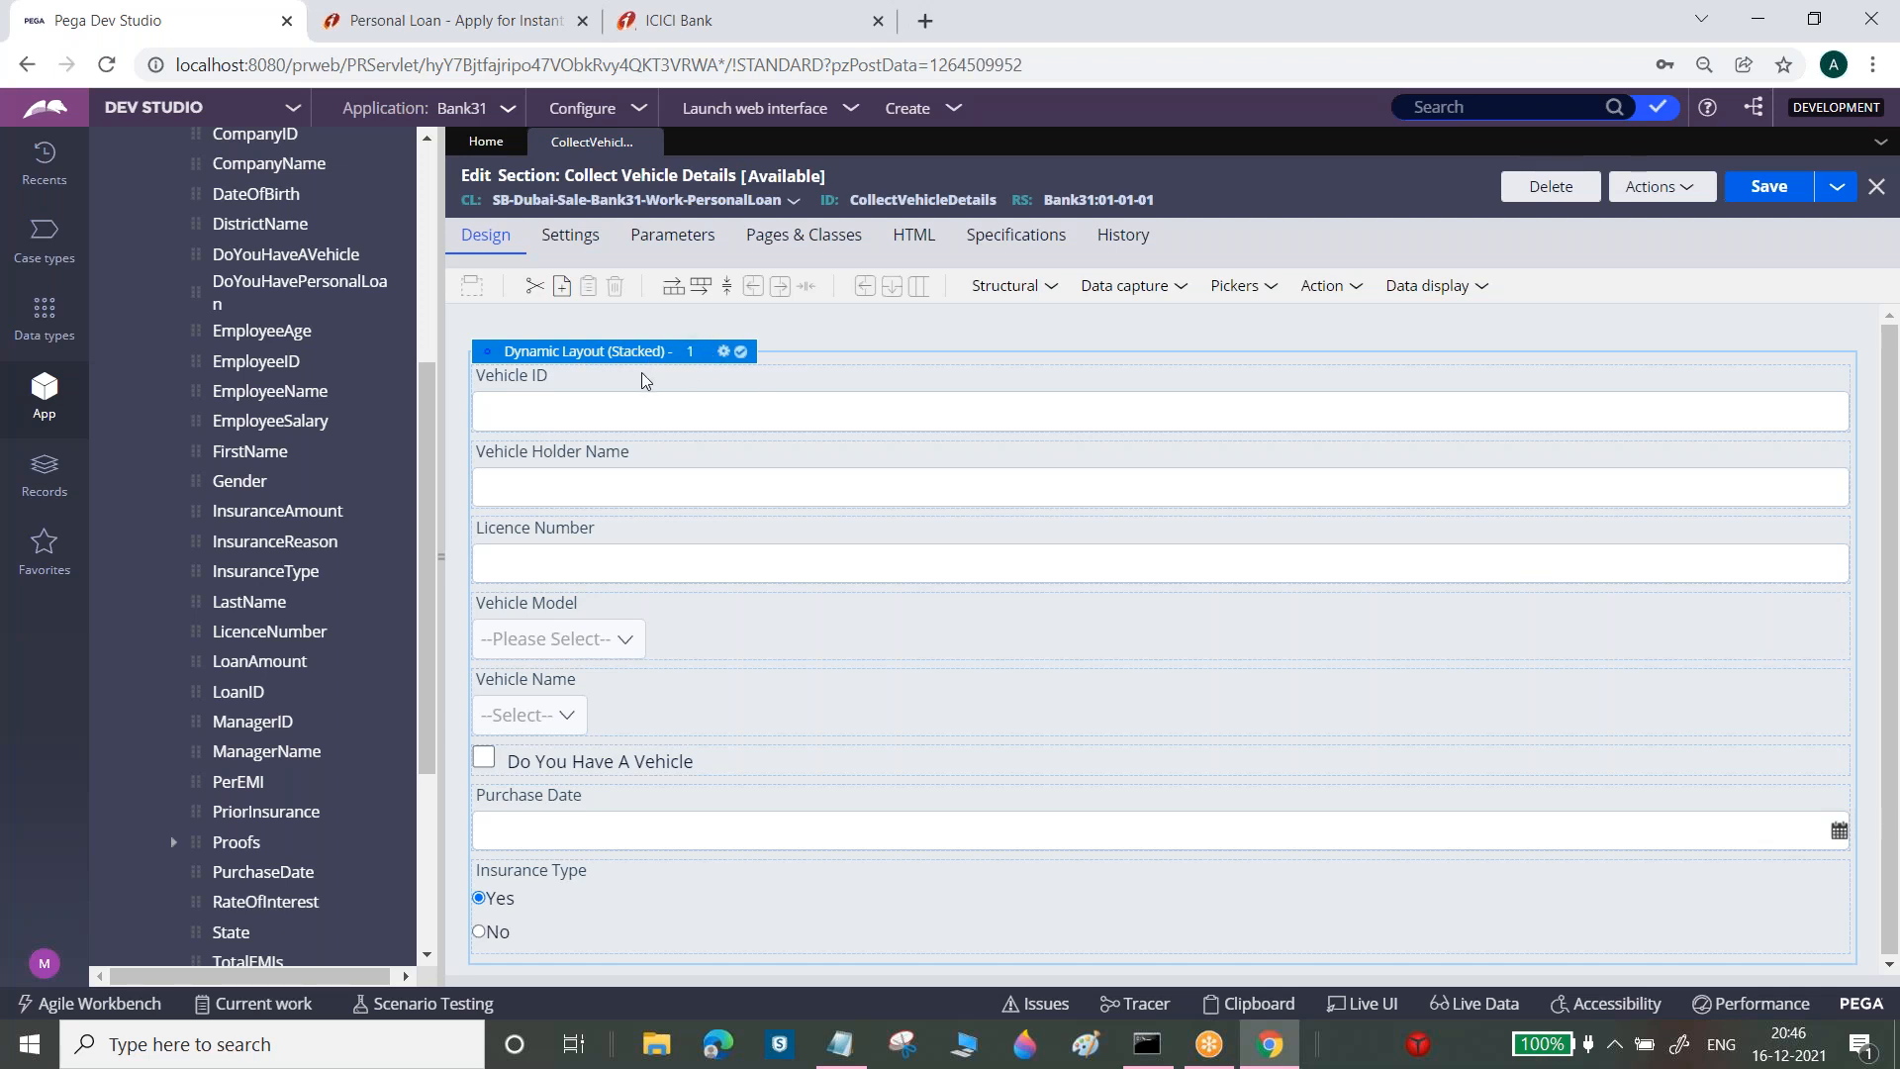
left_click(723, 352)
left_click_drag(821, 342, 925, 343)
left_click(1000, 339)
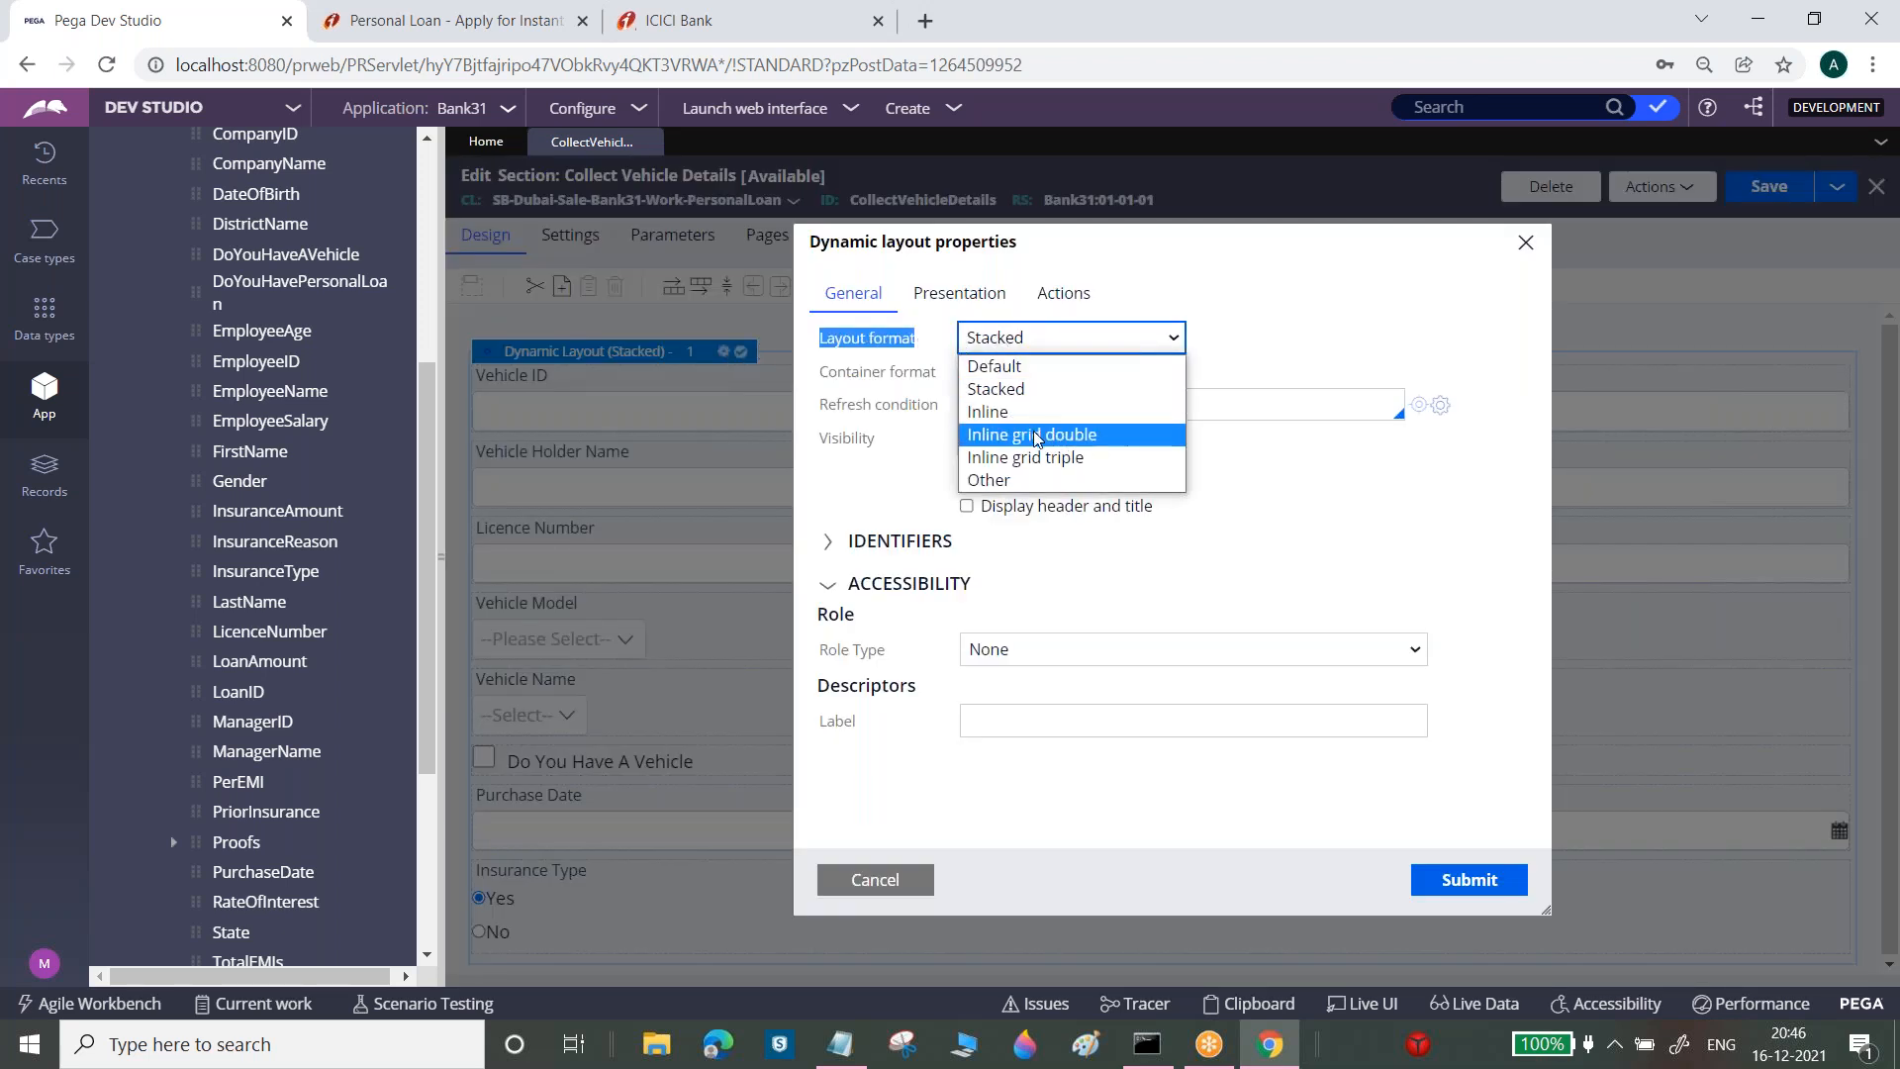
left_click(1006, 366)
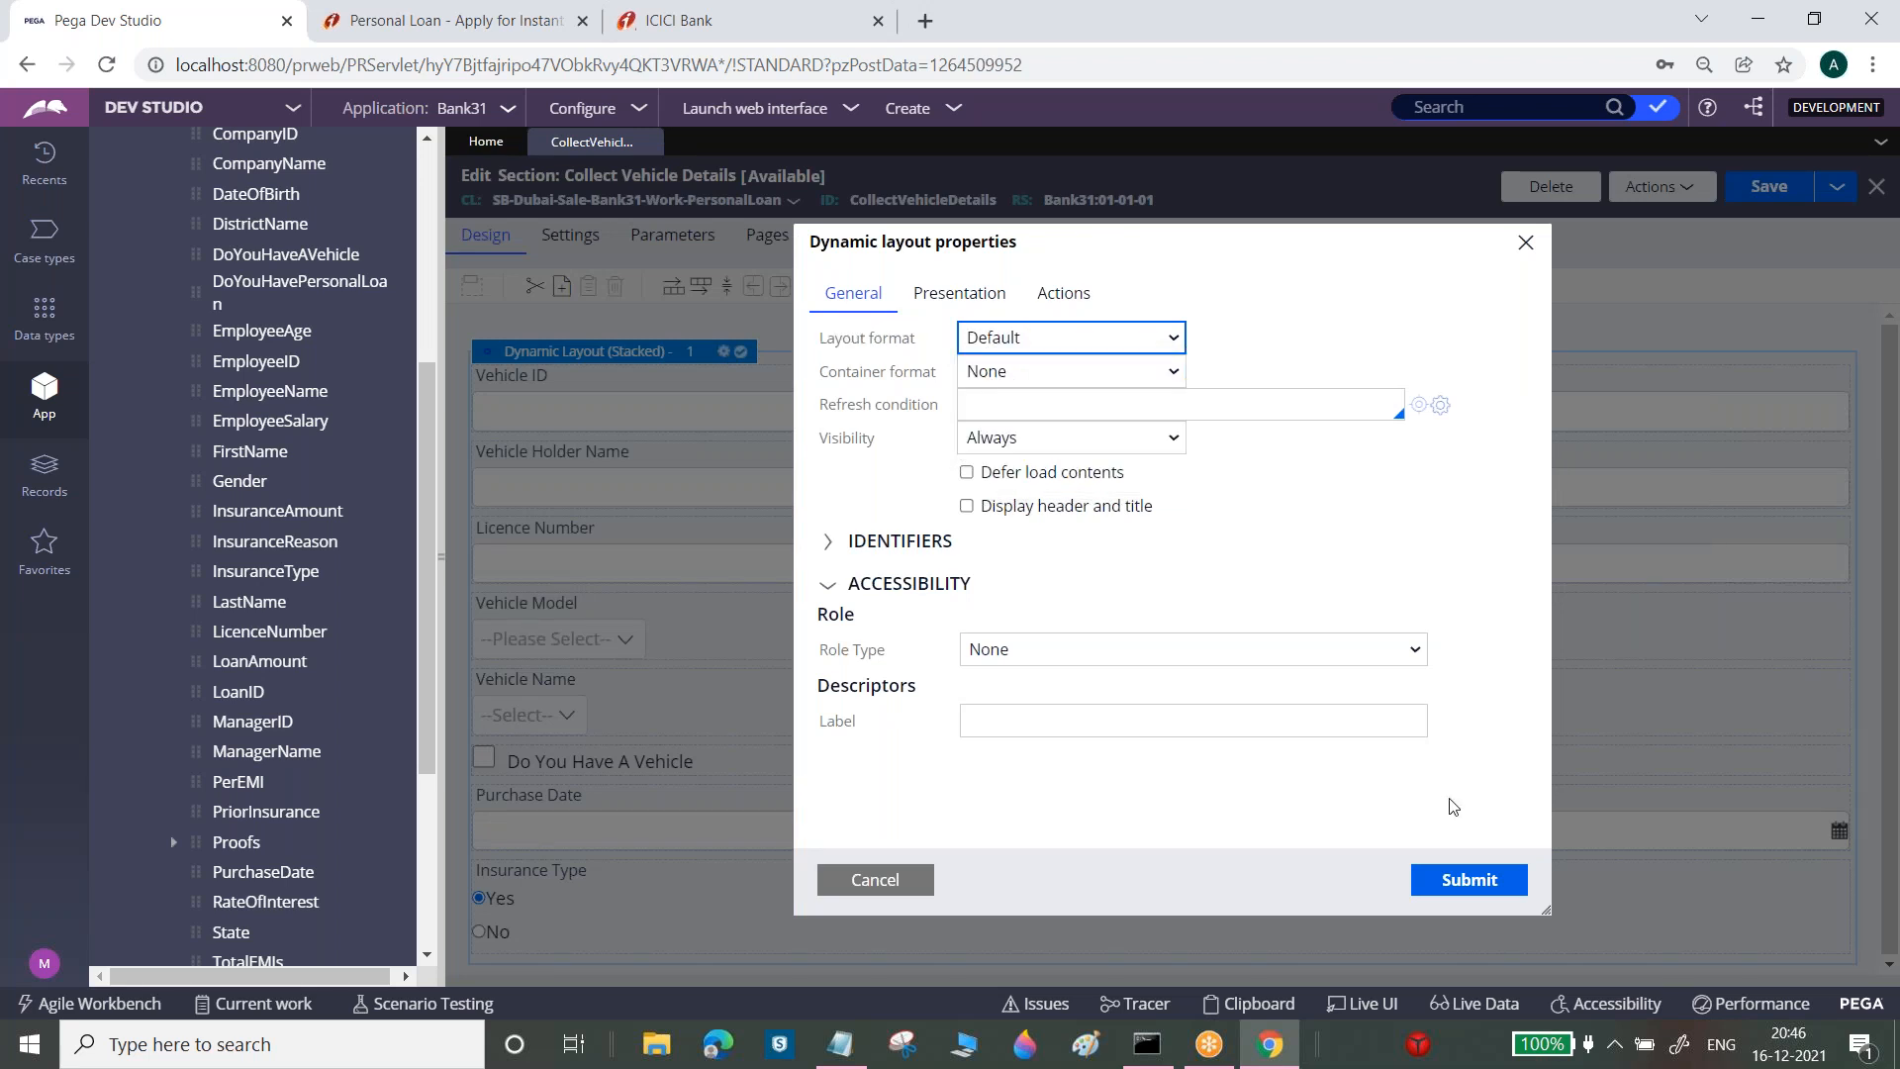
left_click(1468, 882)
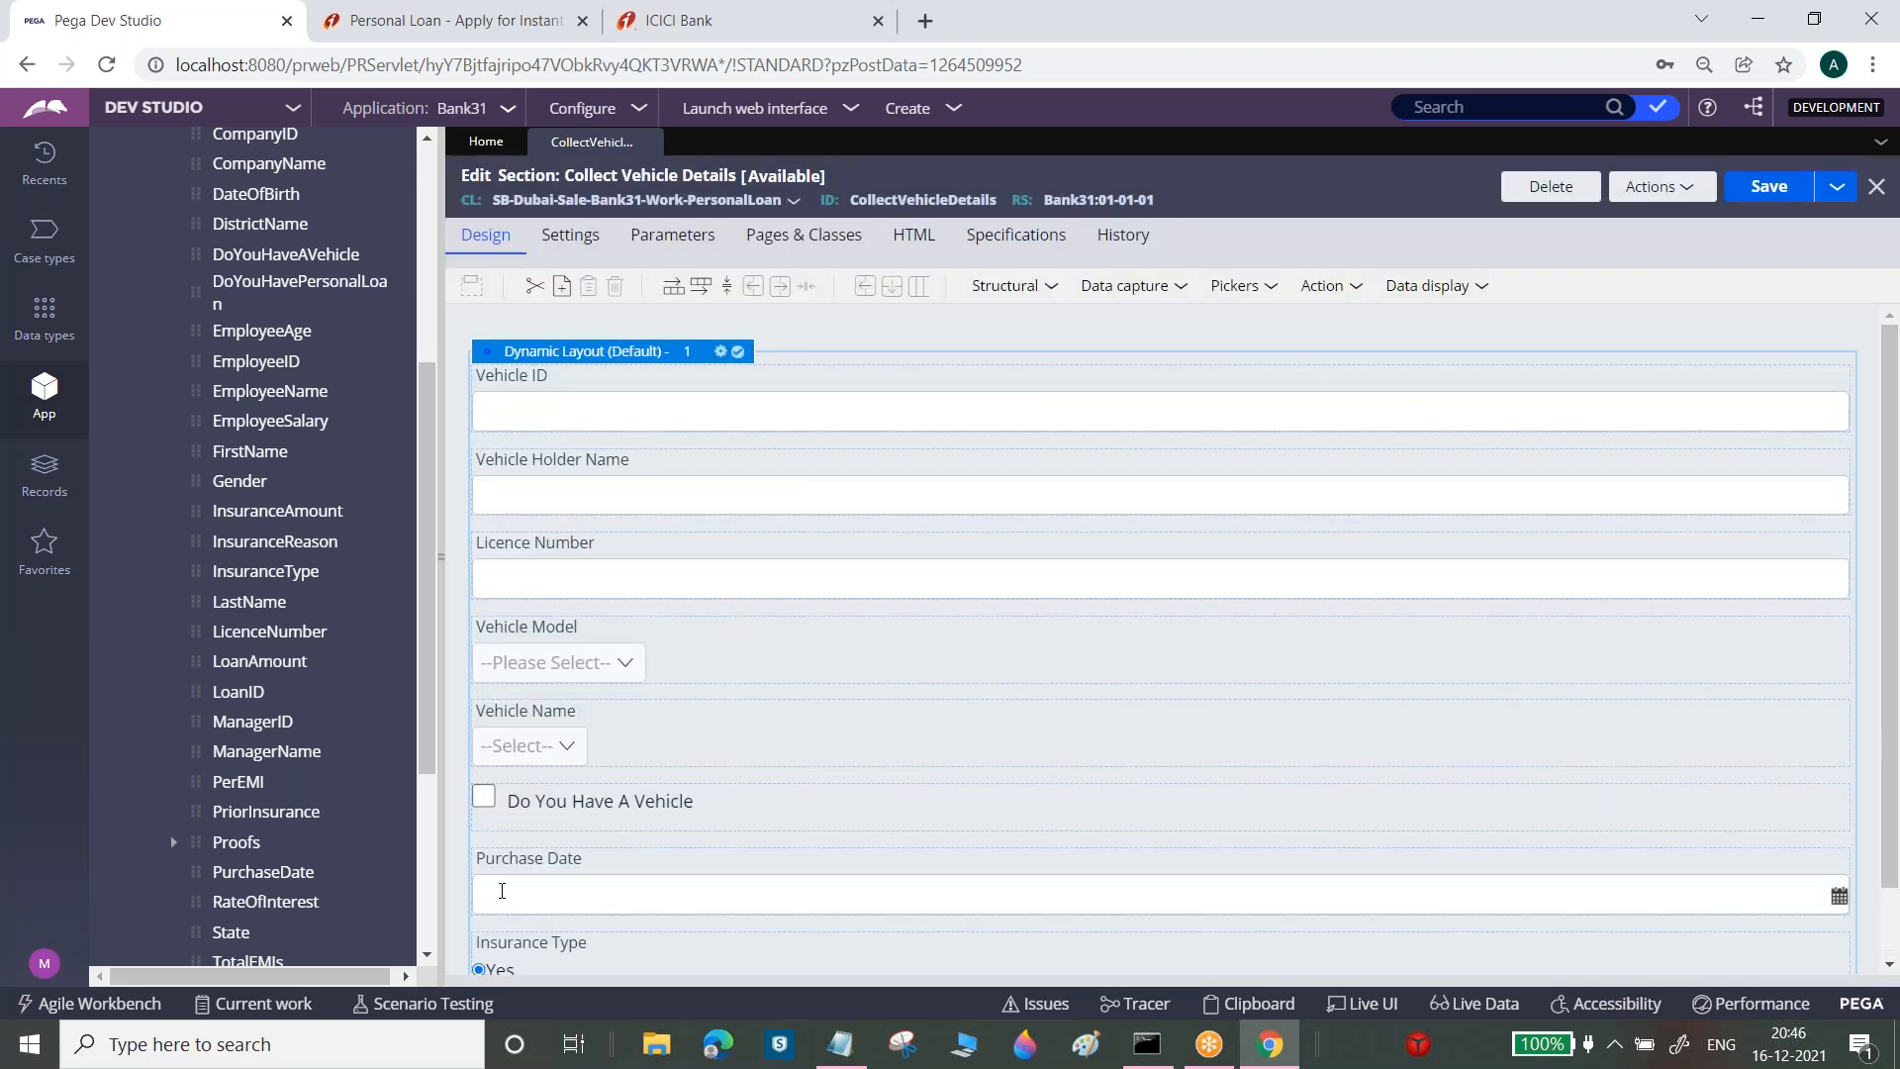
left_click(722, 352)
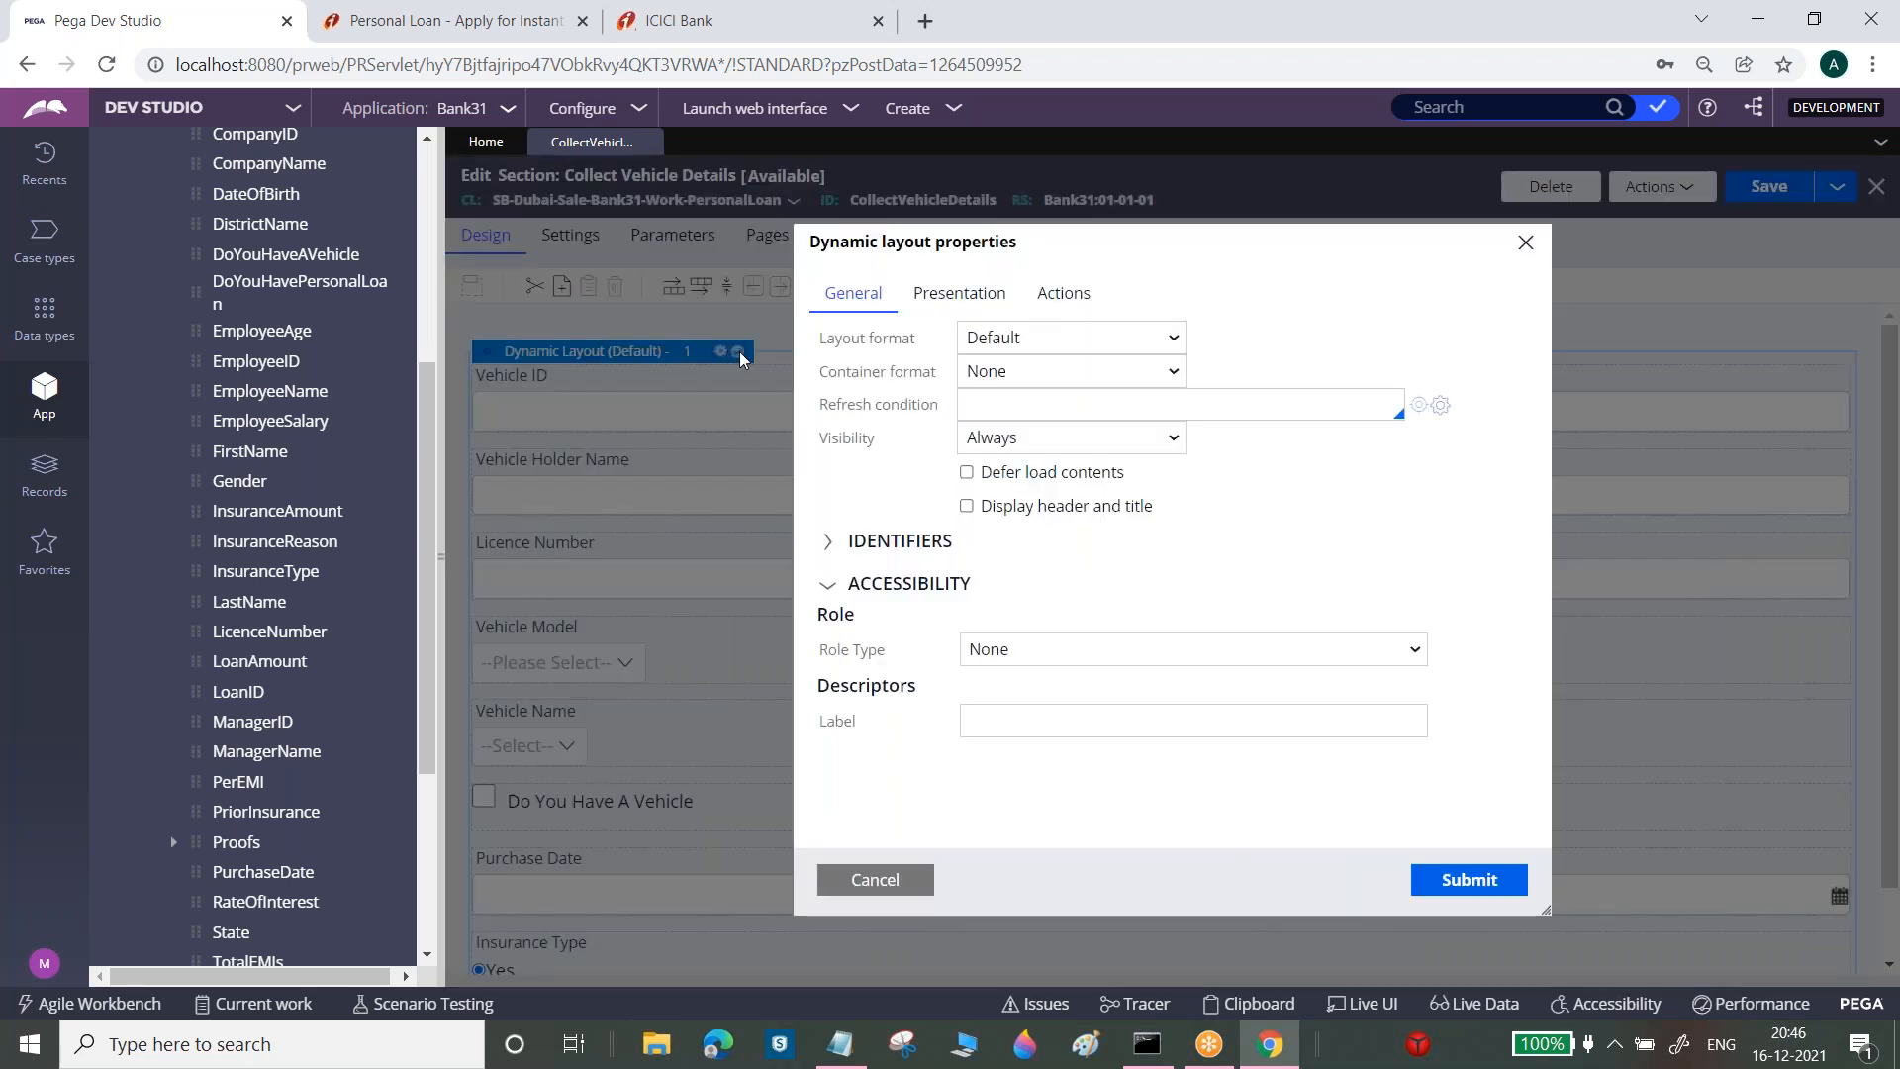
left_click(1024, 354)
left_click(1019, 408)
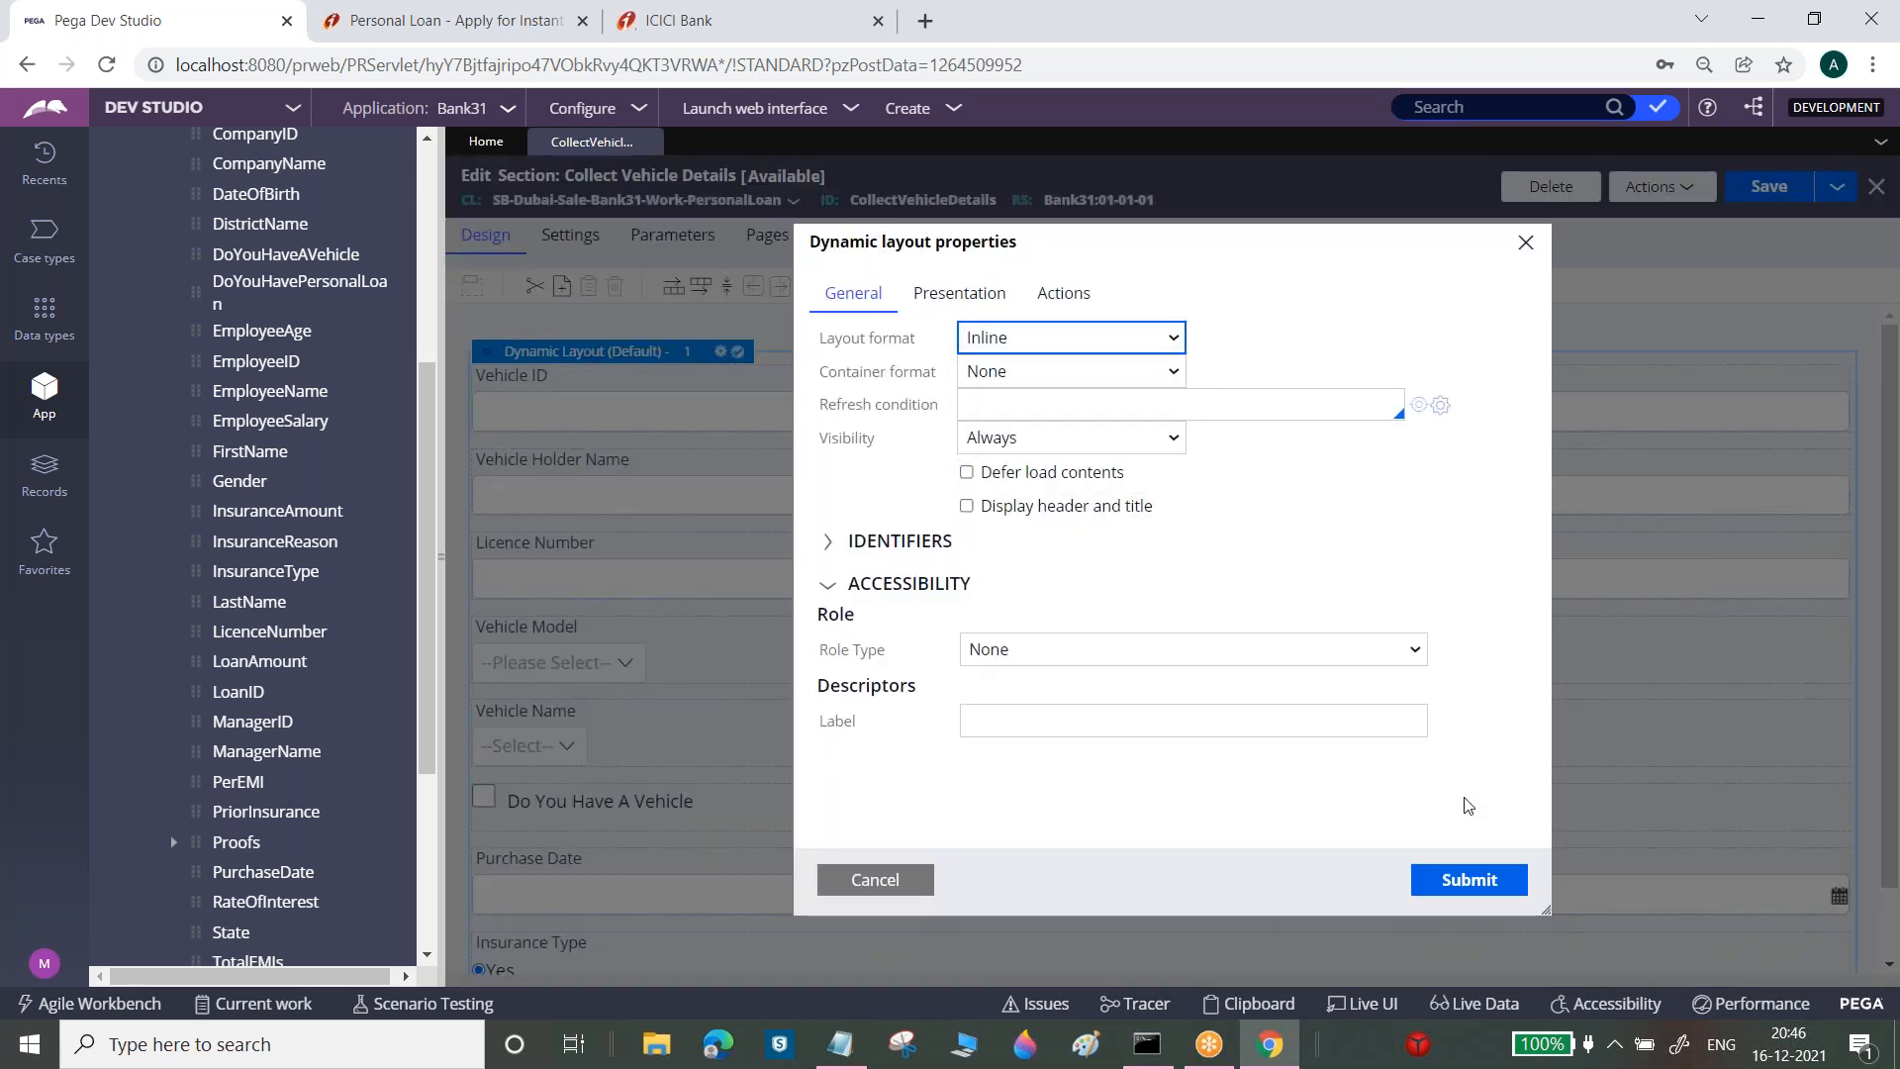
left_click(1453, 873)
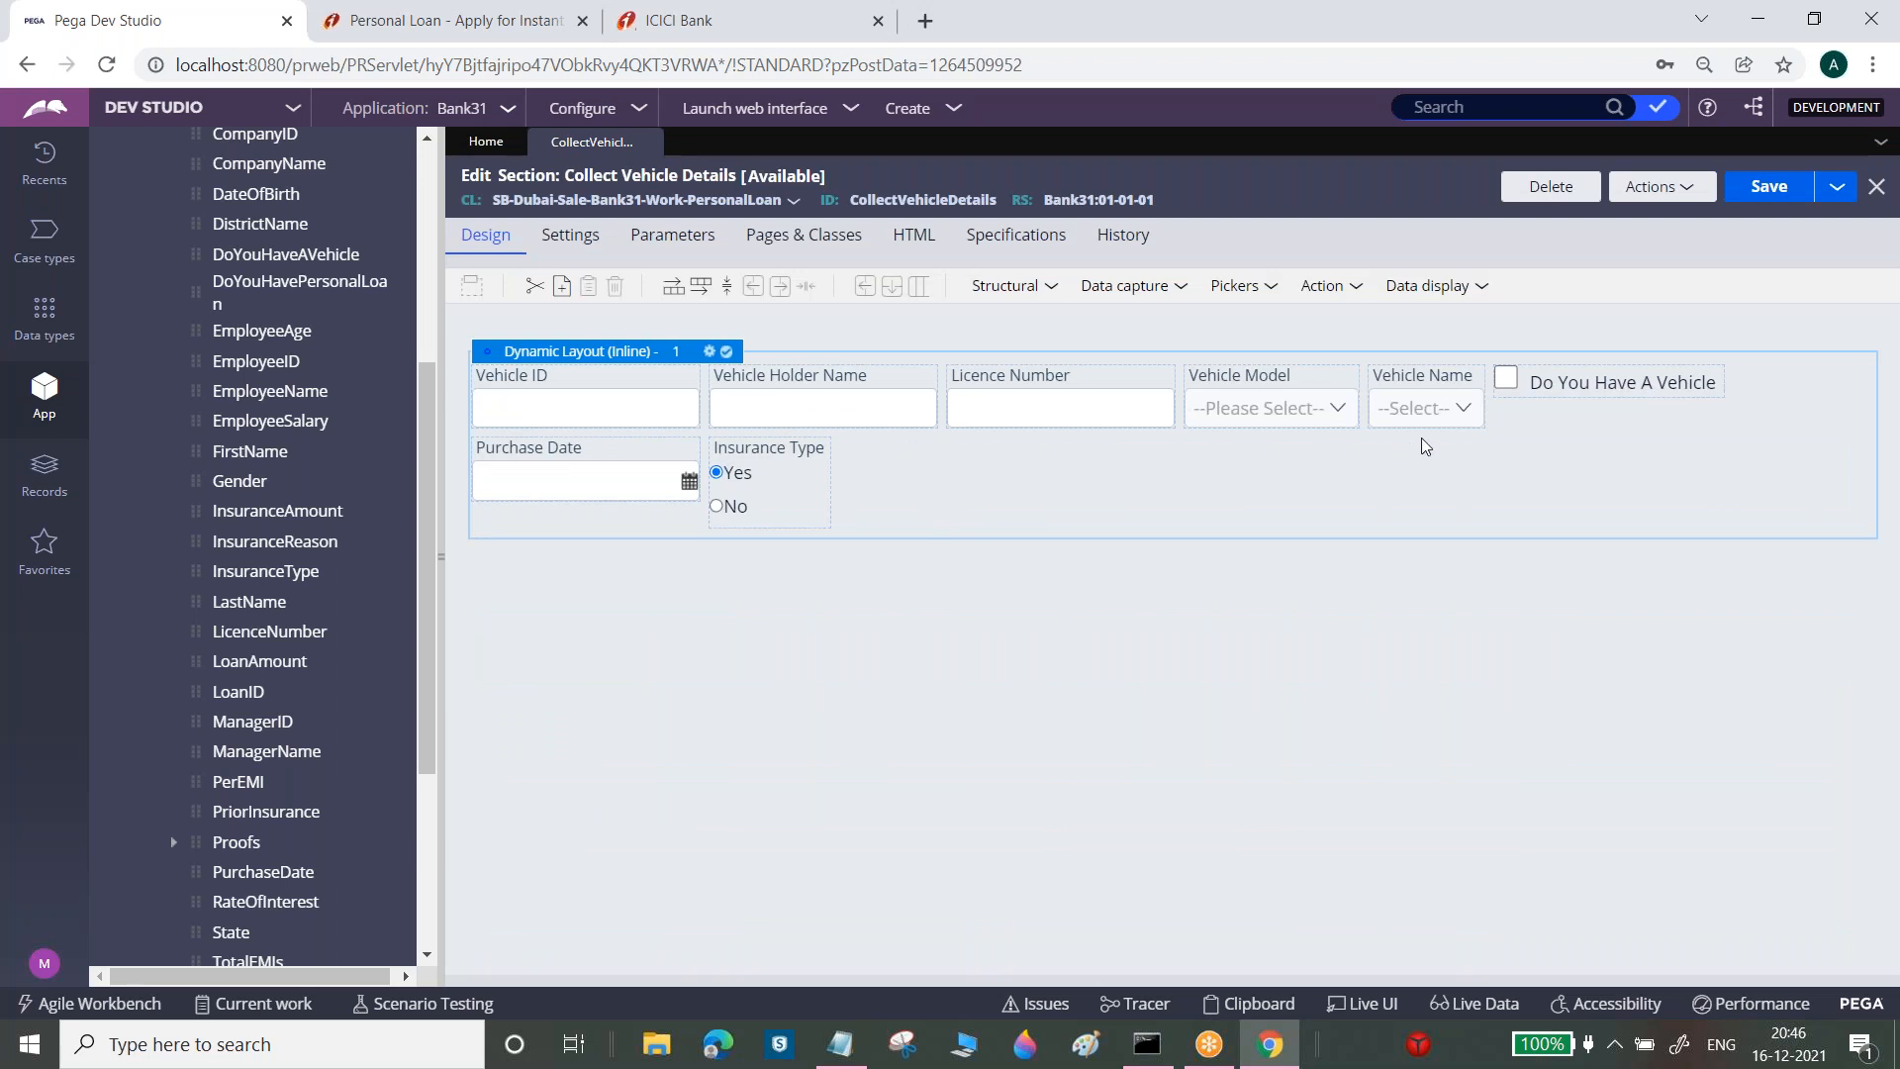
Try Inline grid double, then settle on the three-column Inline grid triple format
left_click(709, 351)
left_click(1007, 348)
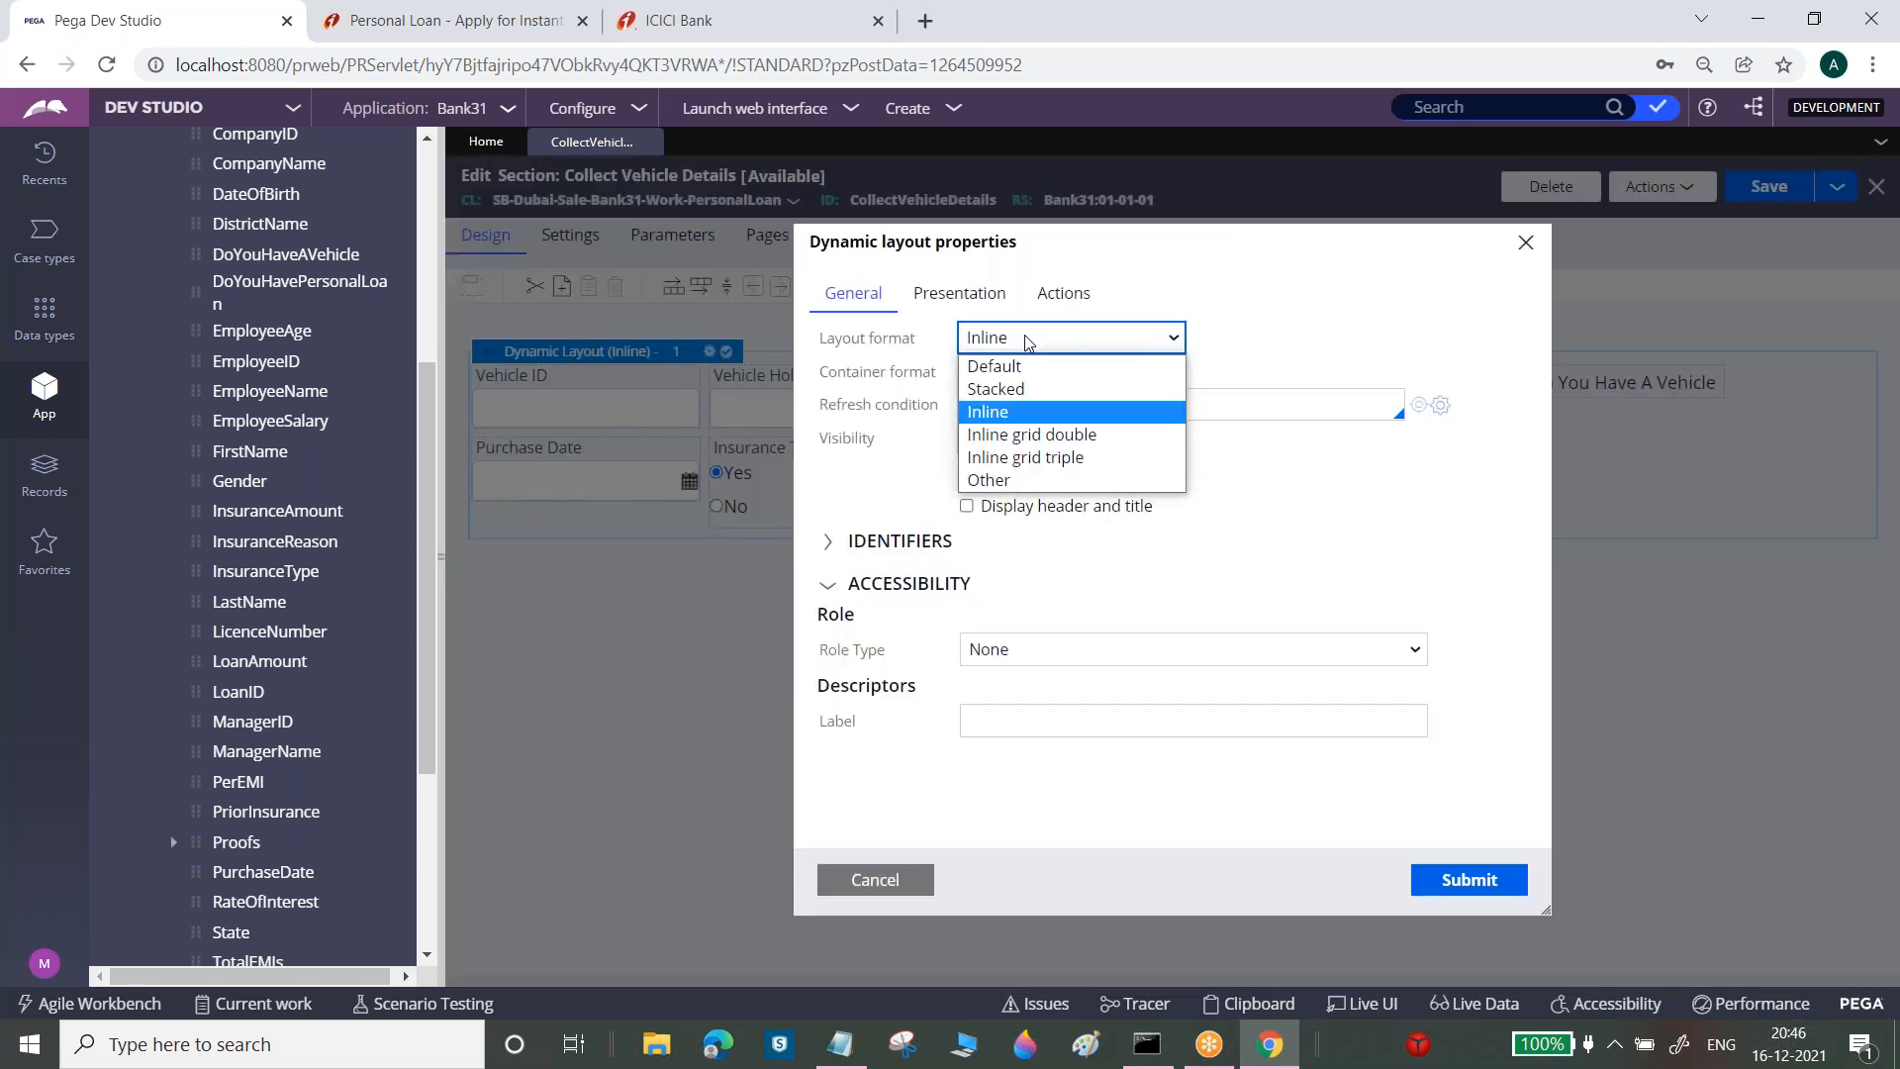
left_click(1035, 433)
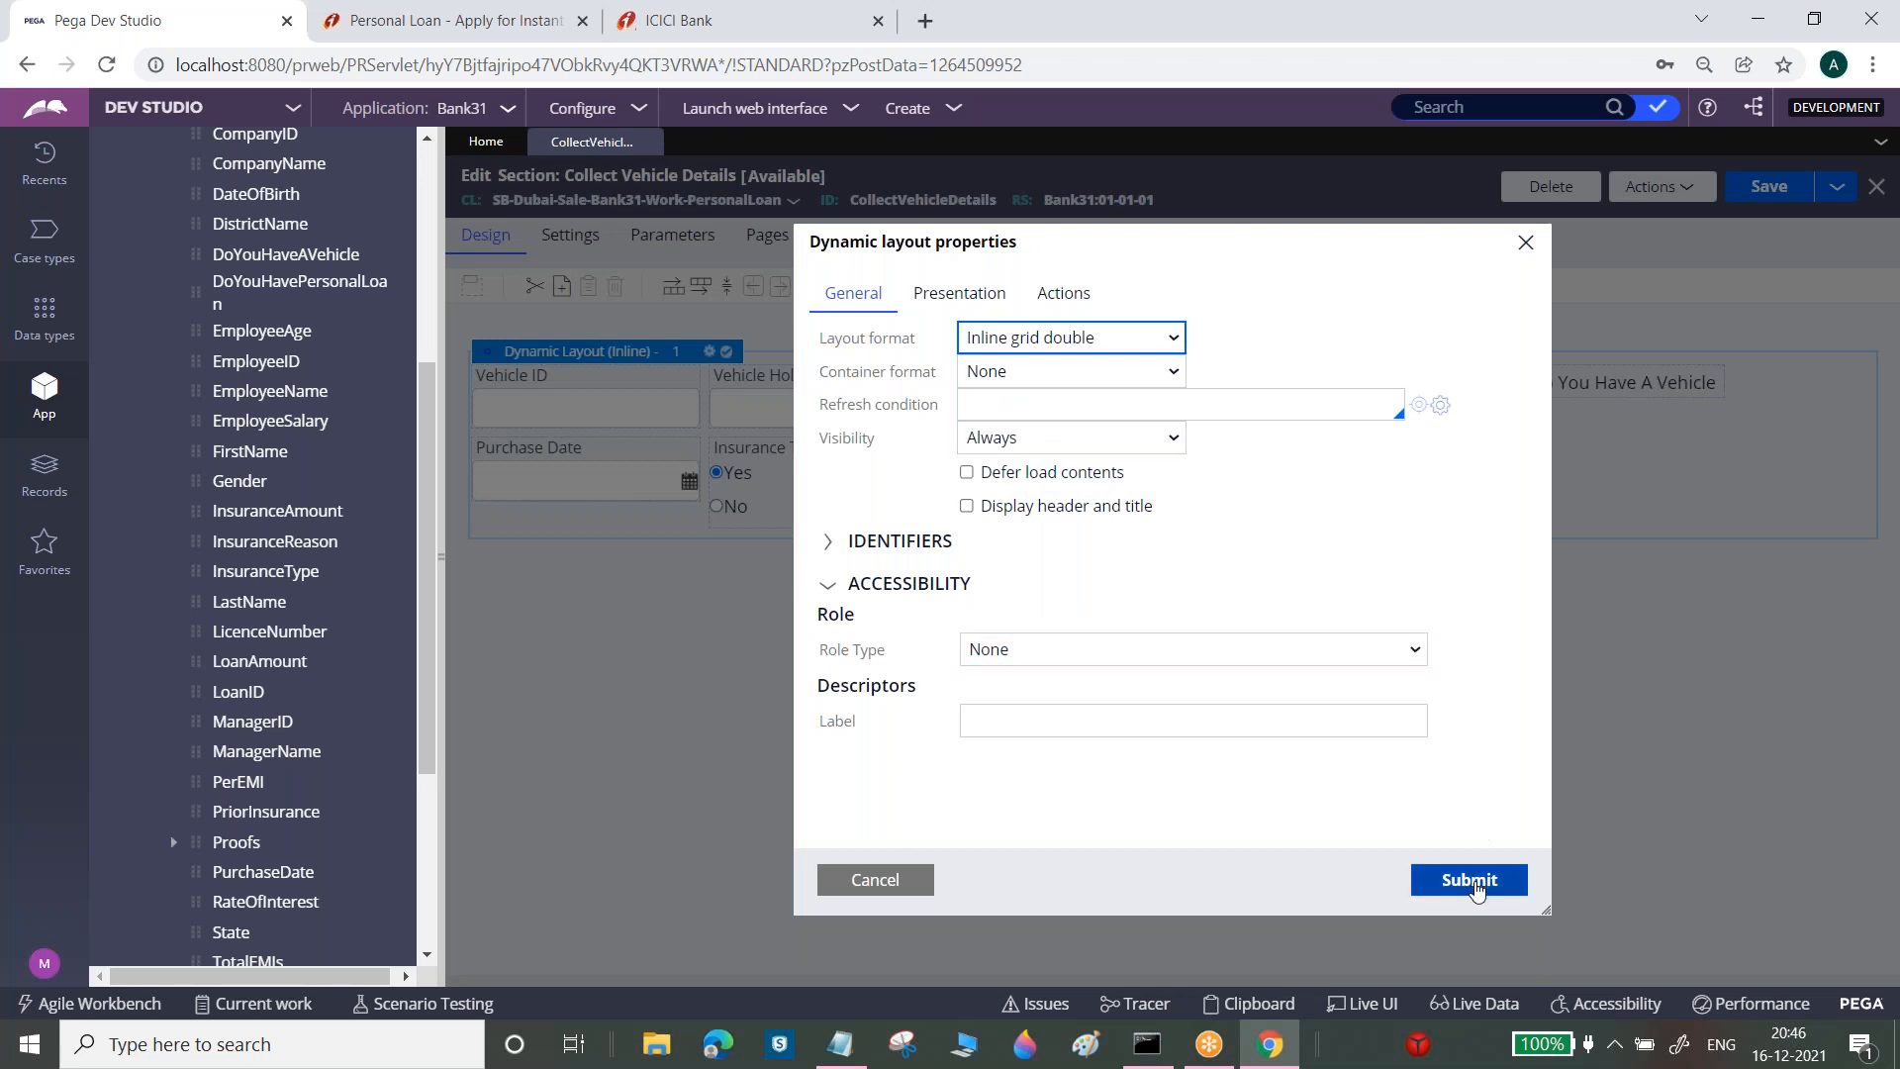
left_click(1468, 879)
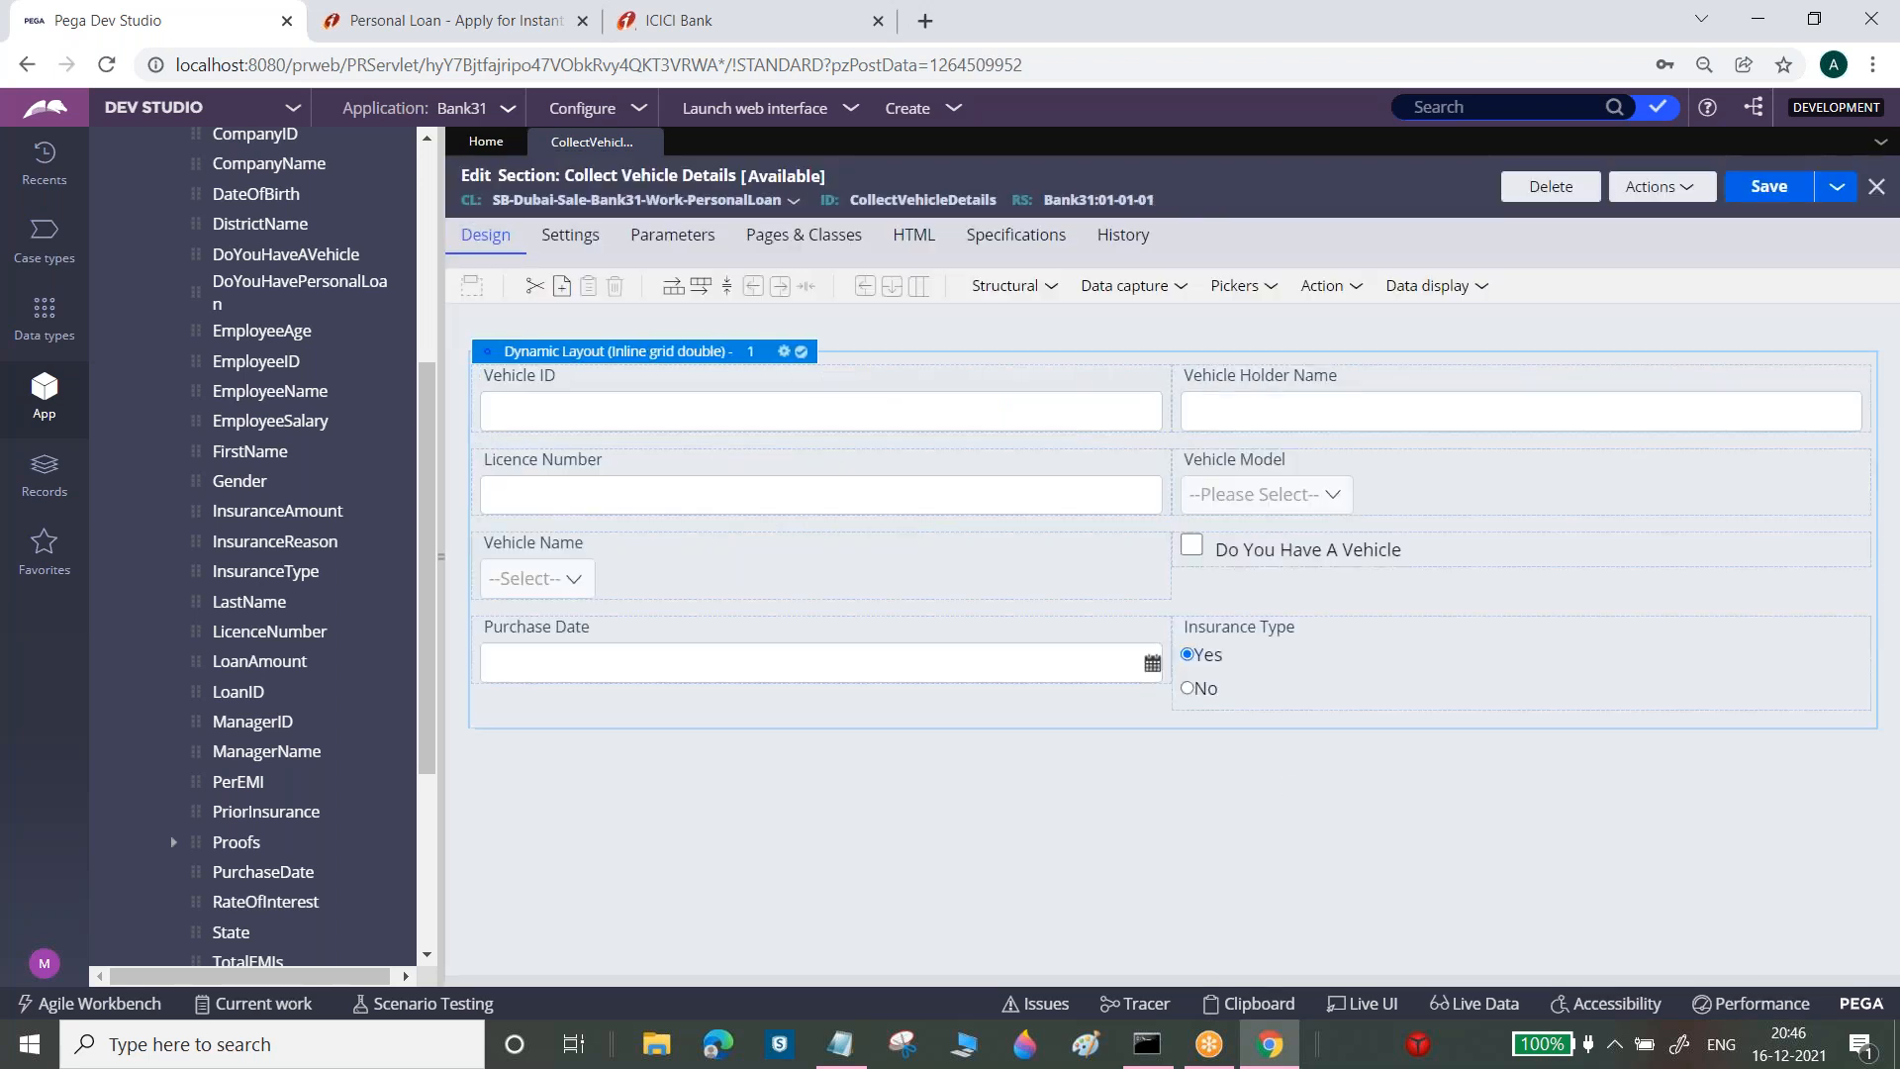
left_click(784, 354)
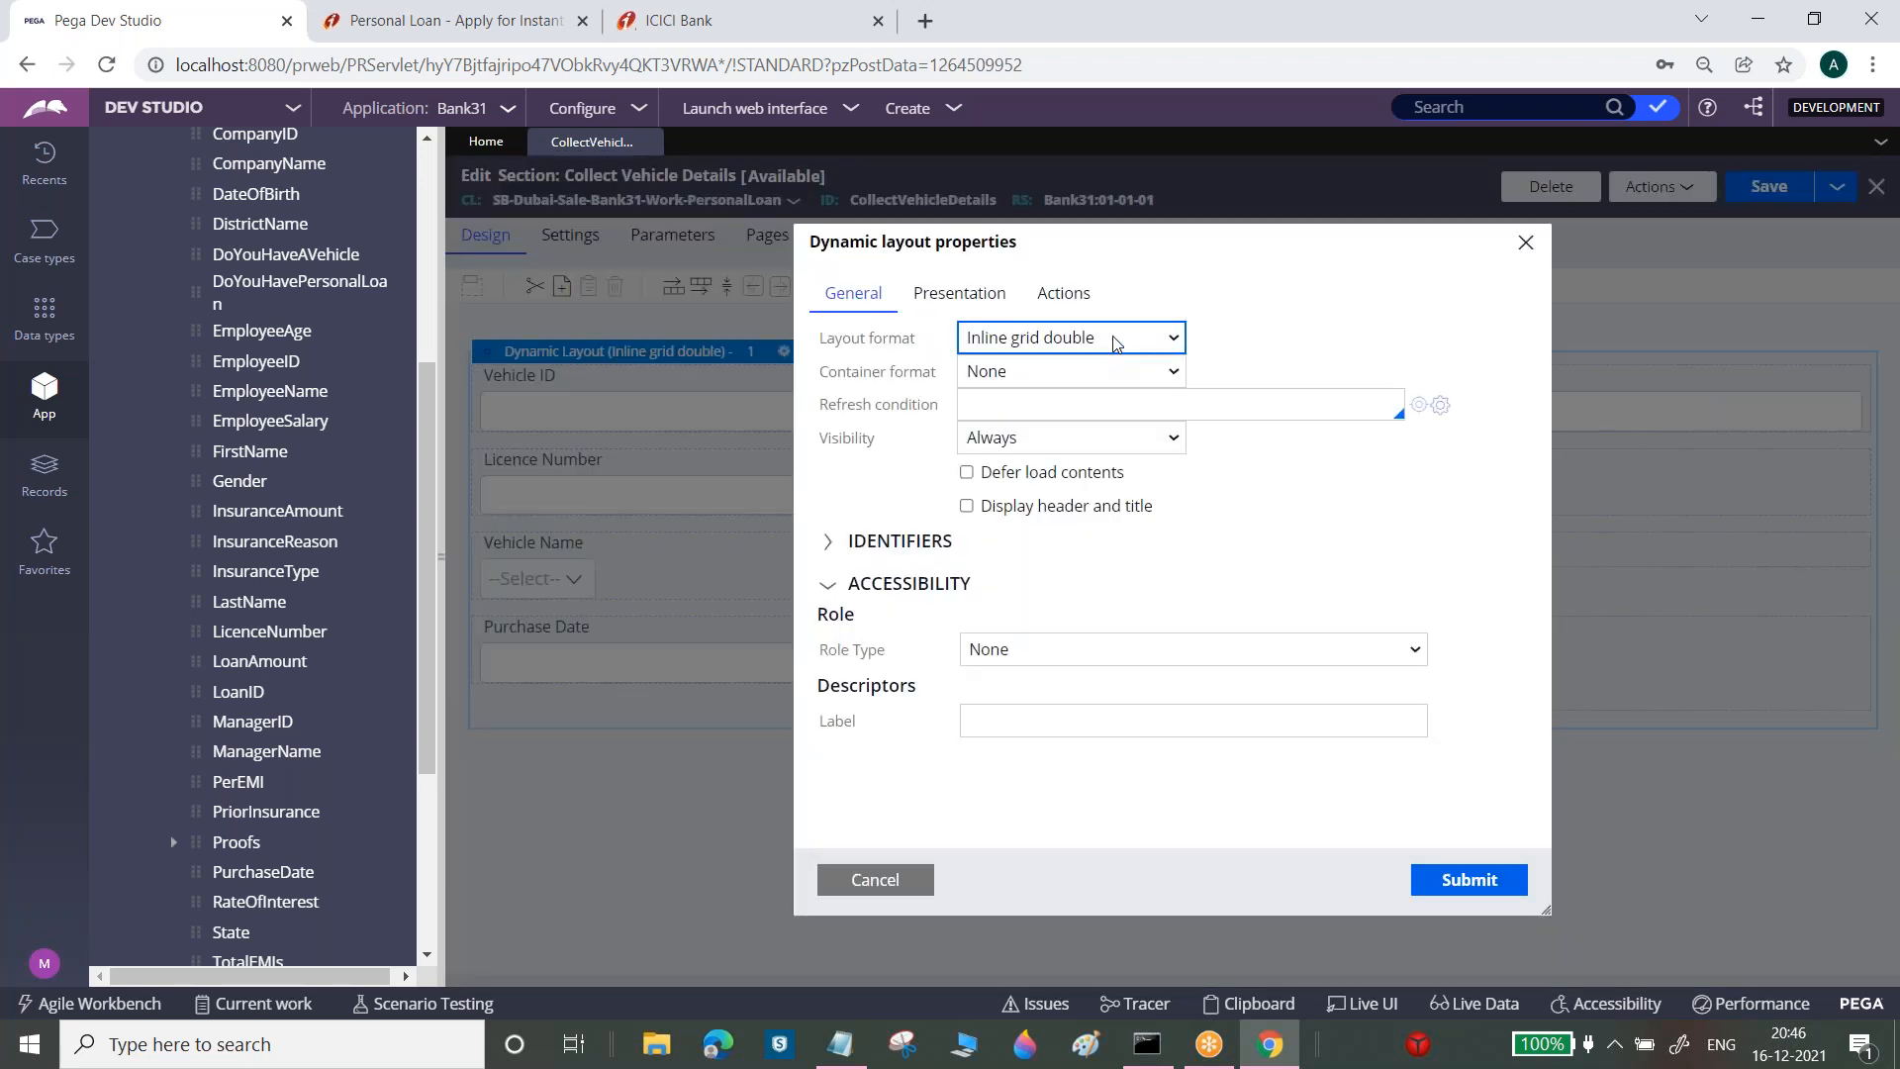
left_click(1116, 339)
left_click(1079, 458)
left_click(1485, 880)
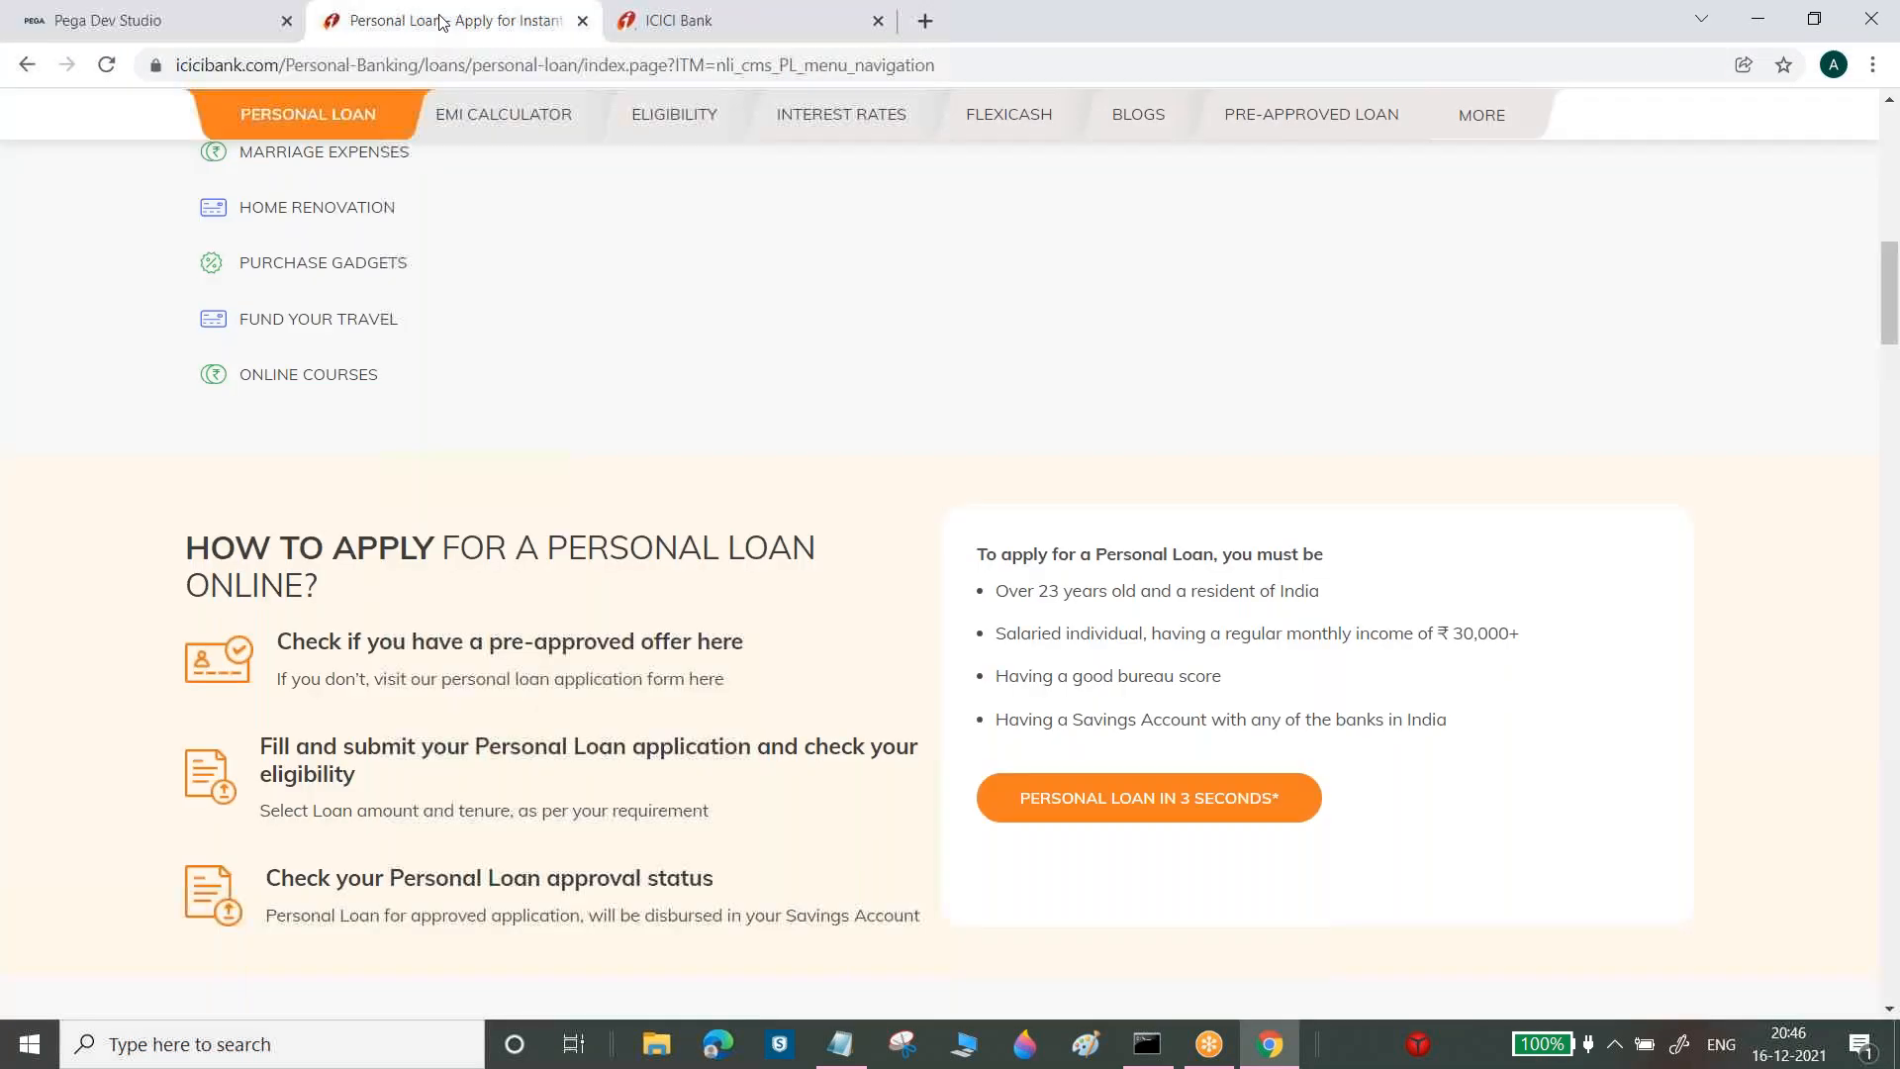
left_click(440, 20)
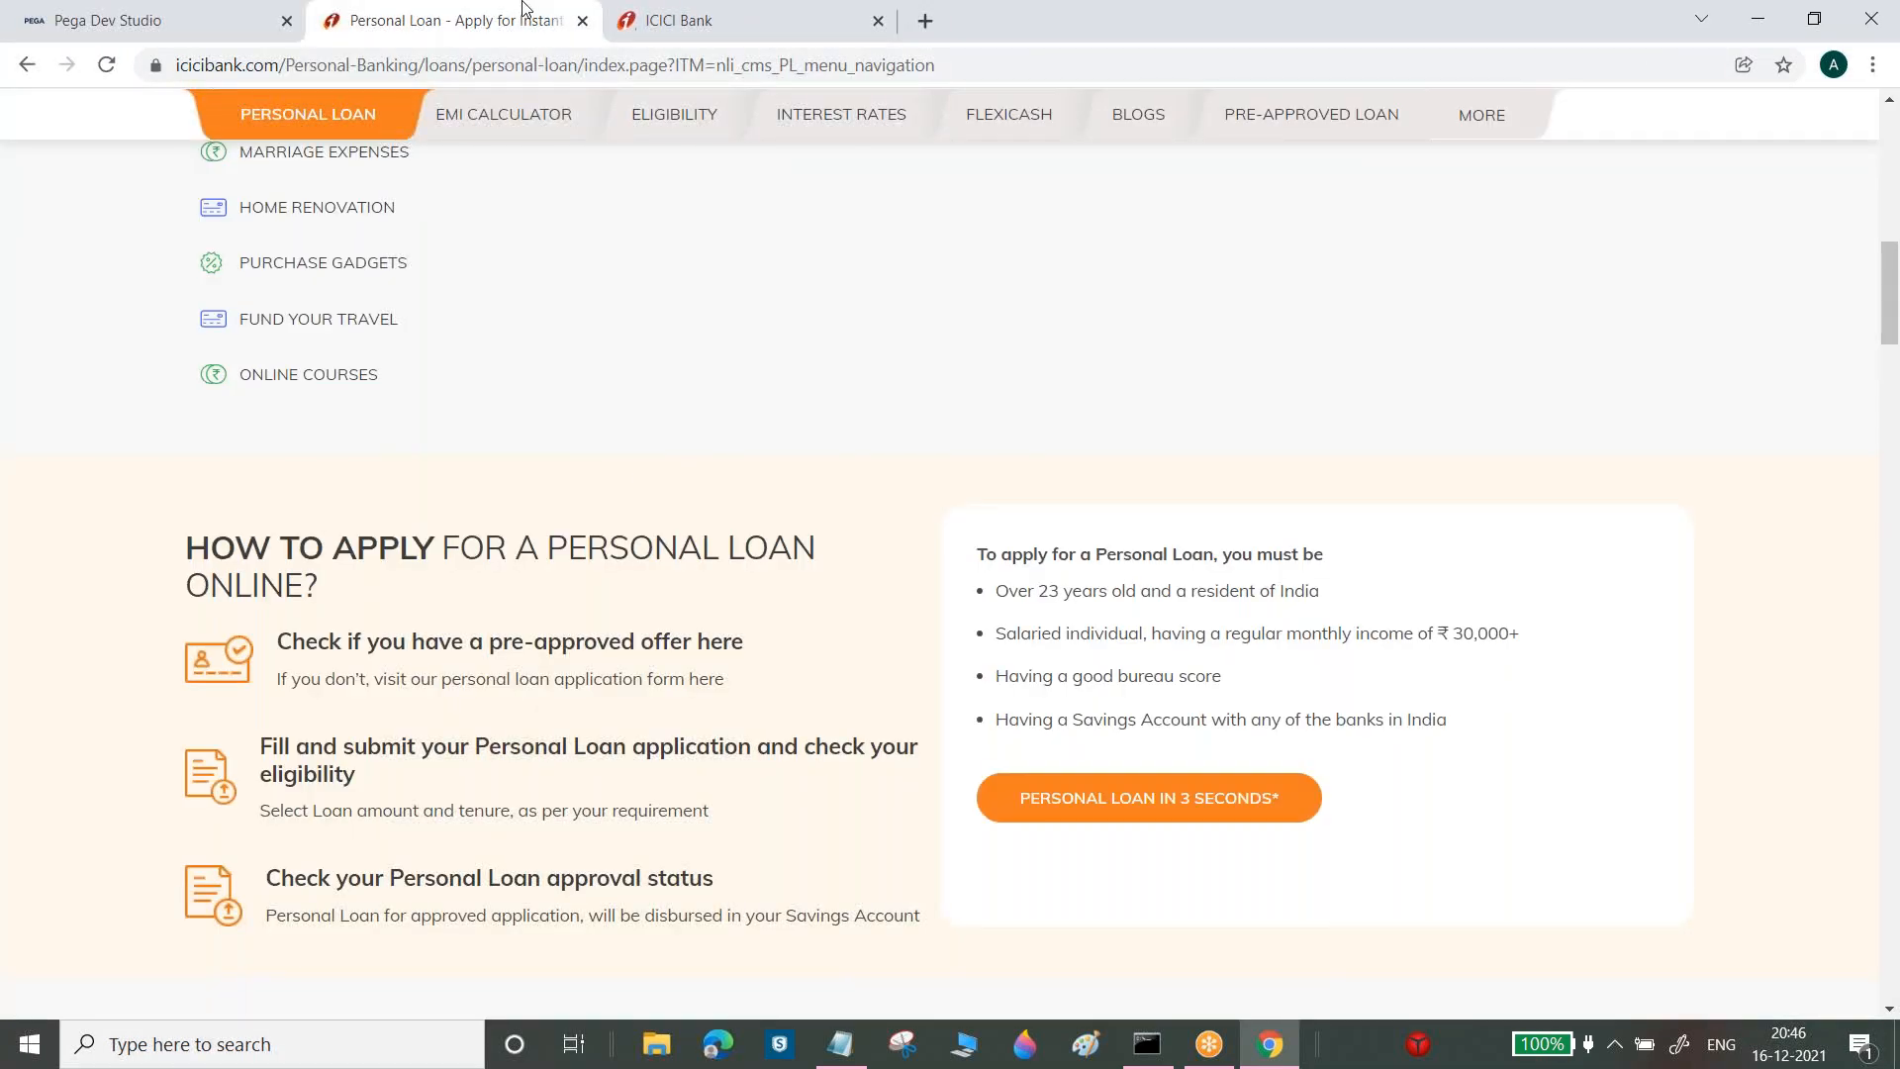
Highlight the Personal Information, Work Information and Others headings on ICICI's form, then return to Pega
left_click(584, 21)
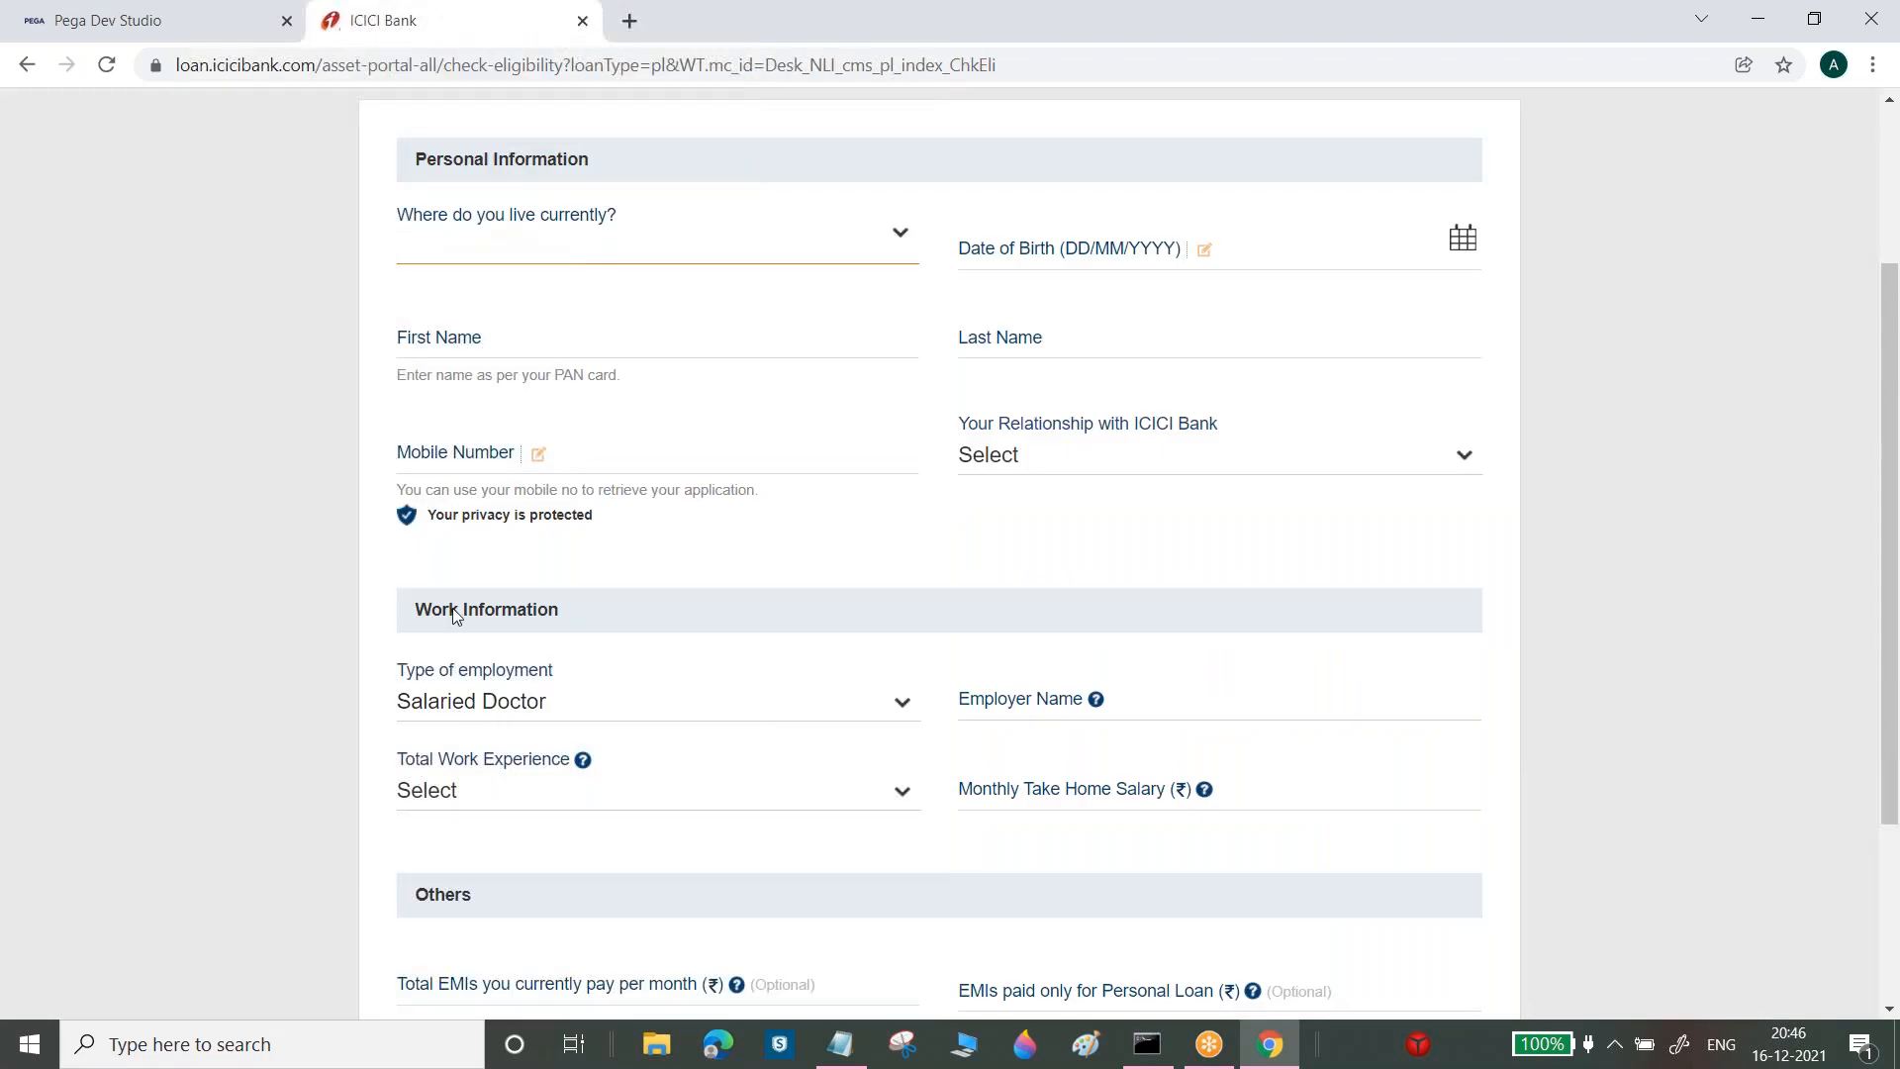
left_click_drag(423, 605, 535, 606)
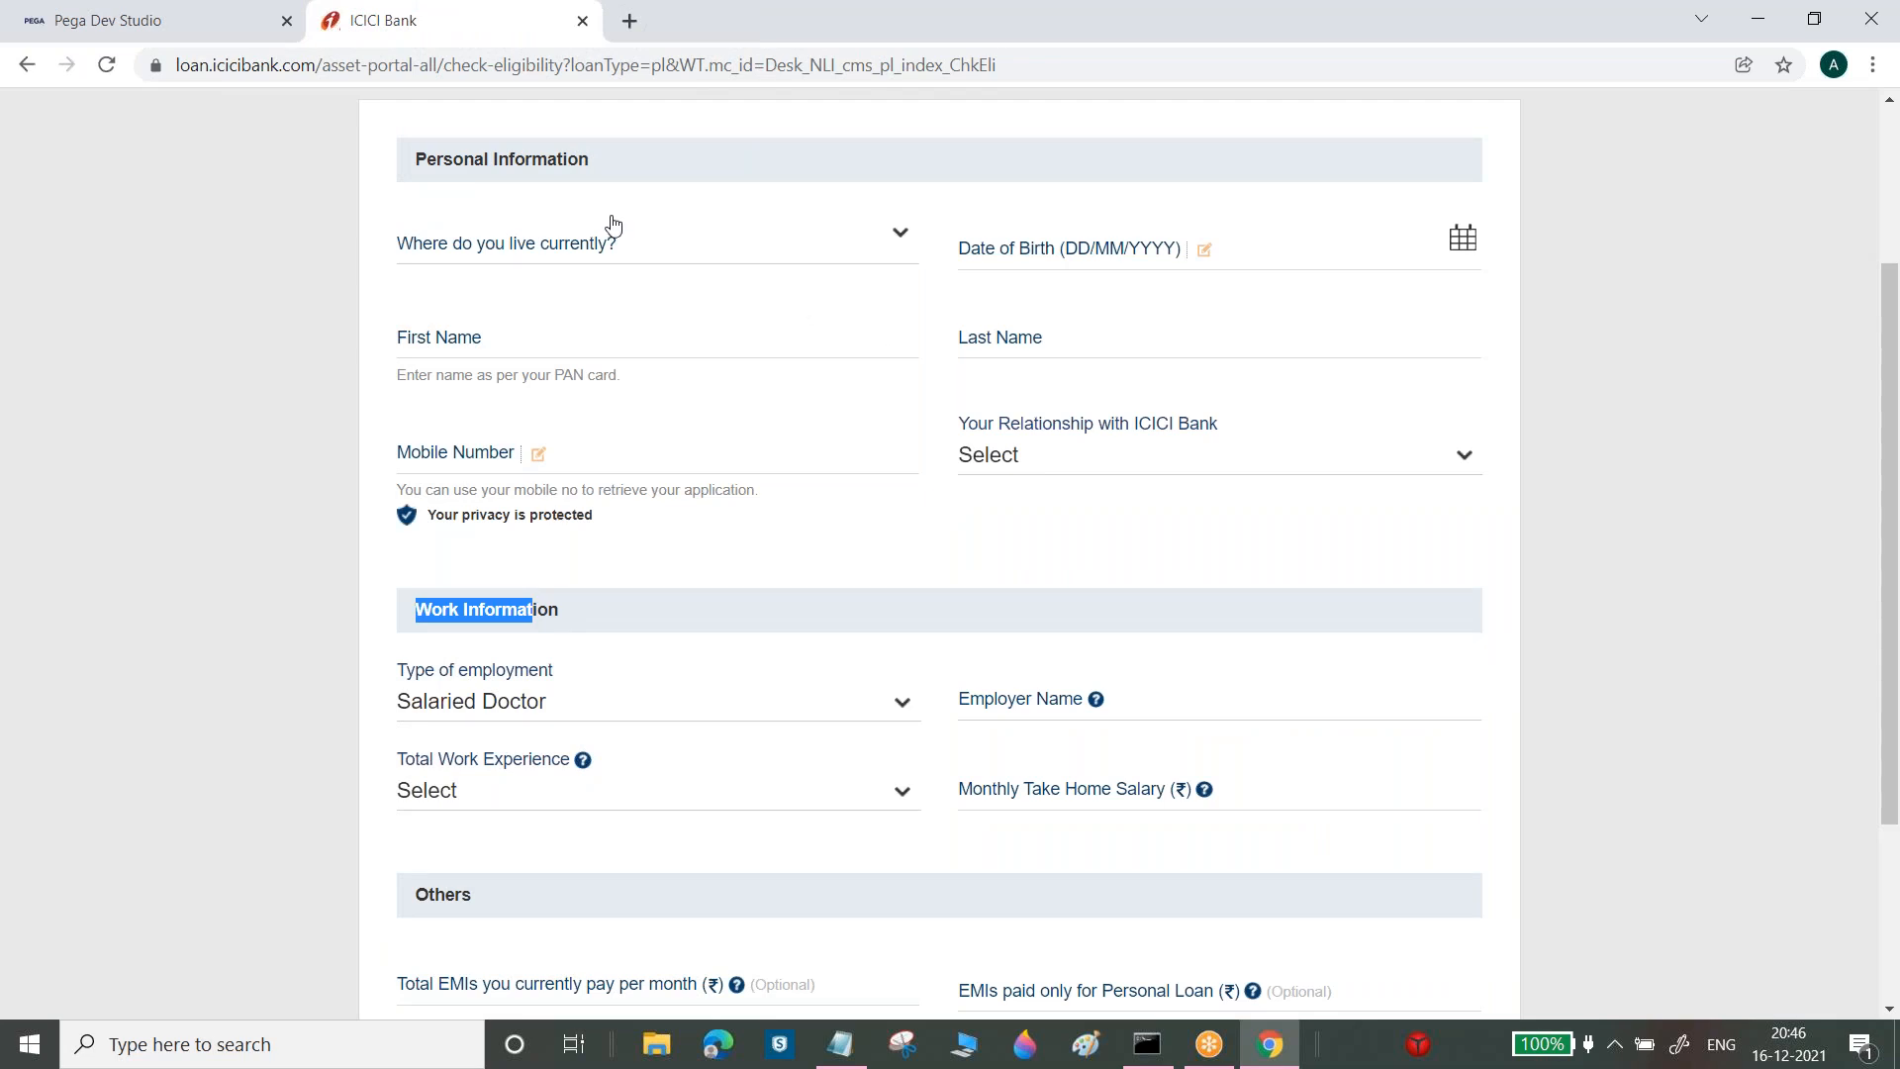
left_click_drag(425, 163, 499, 161)
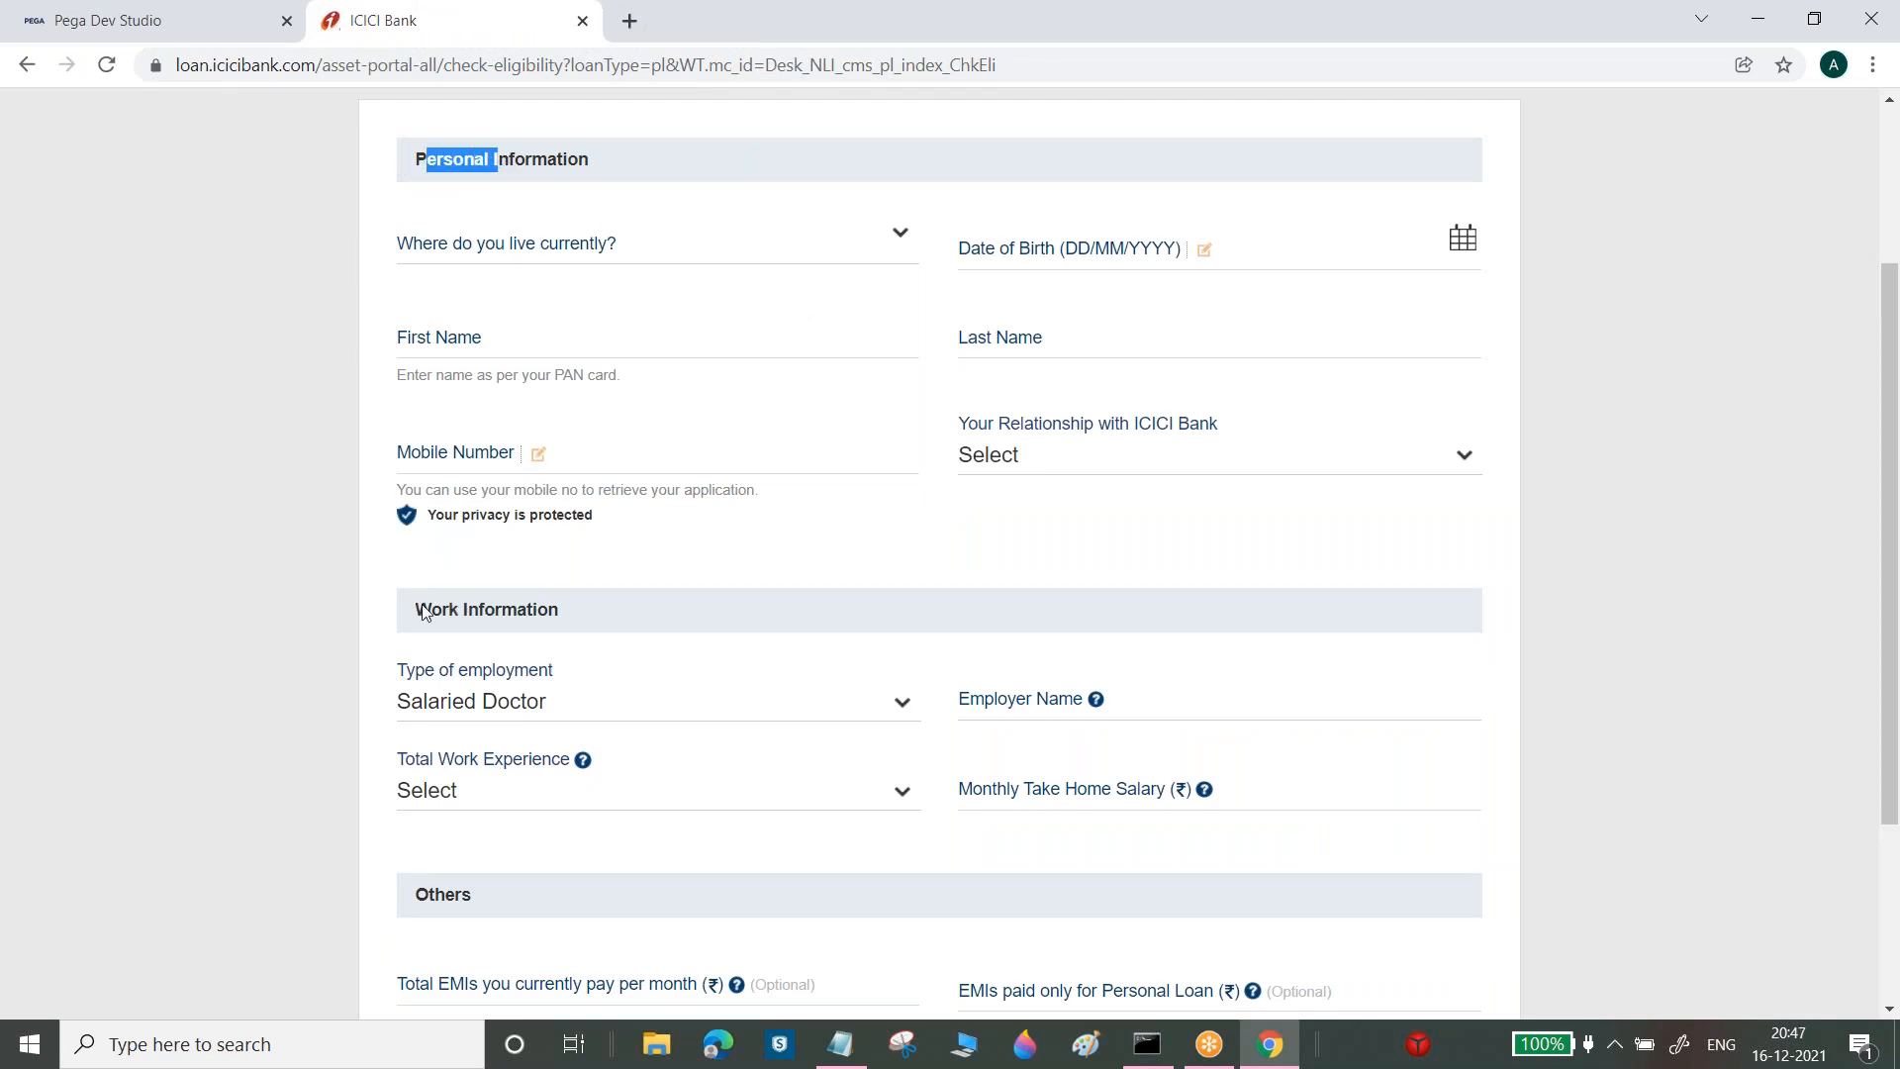
left_click_drag(419, 612, 581, 615)
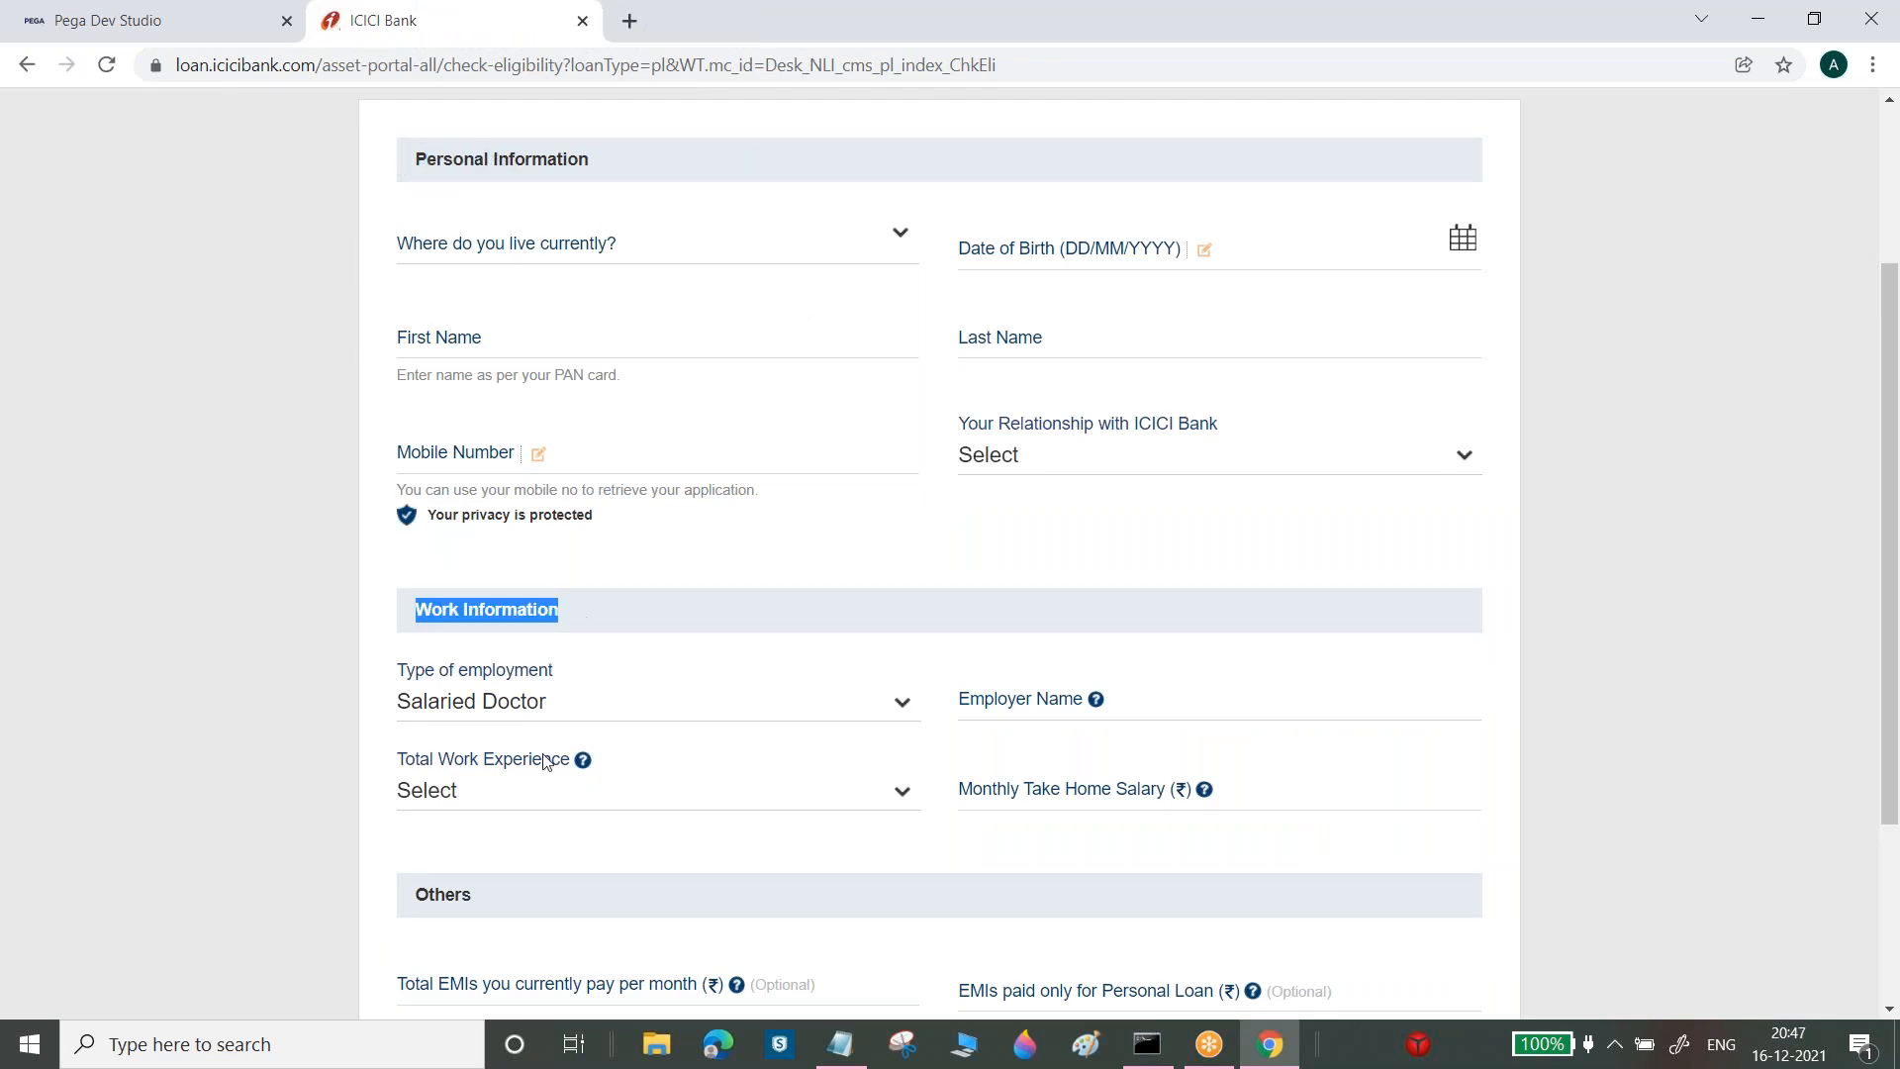
left_click_drag(418, 897, 557, 898)
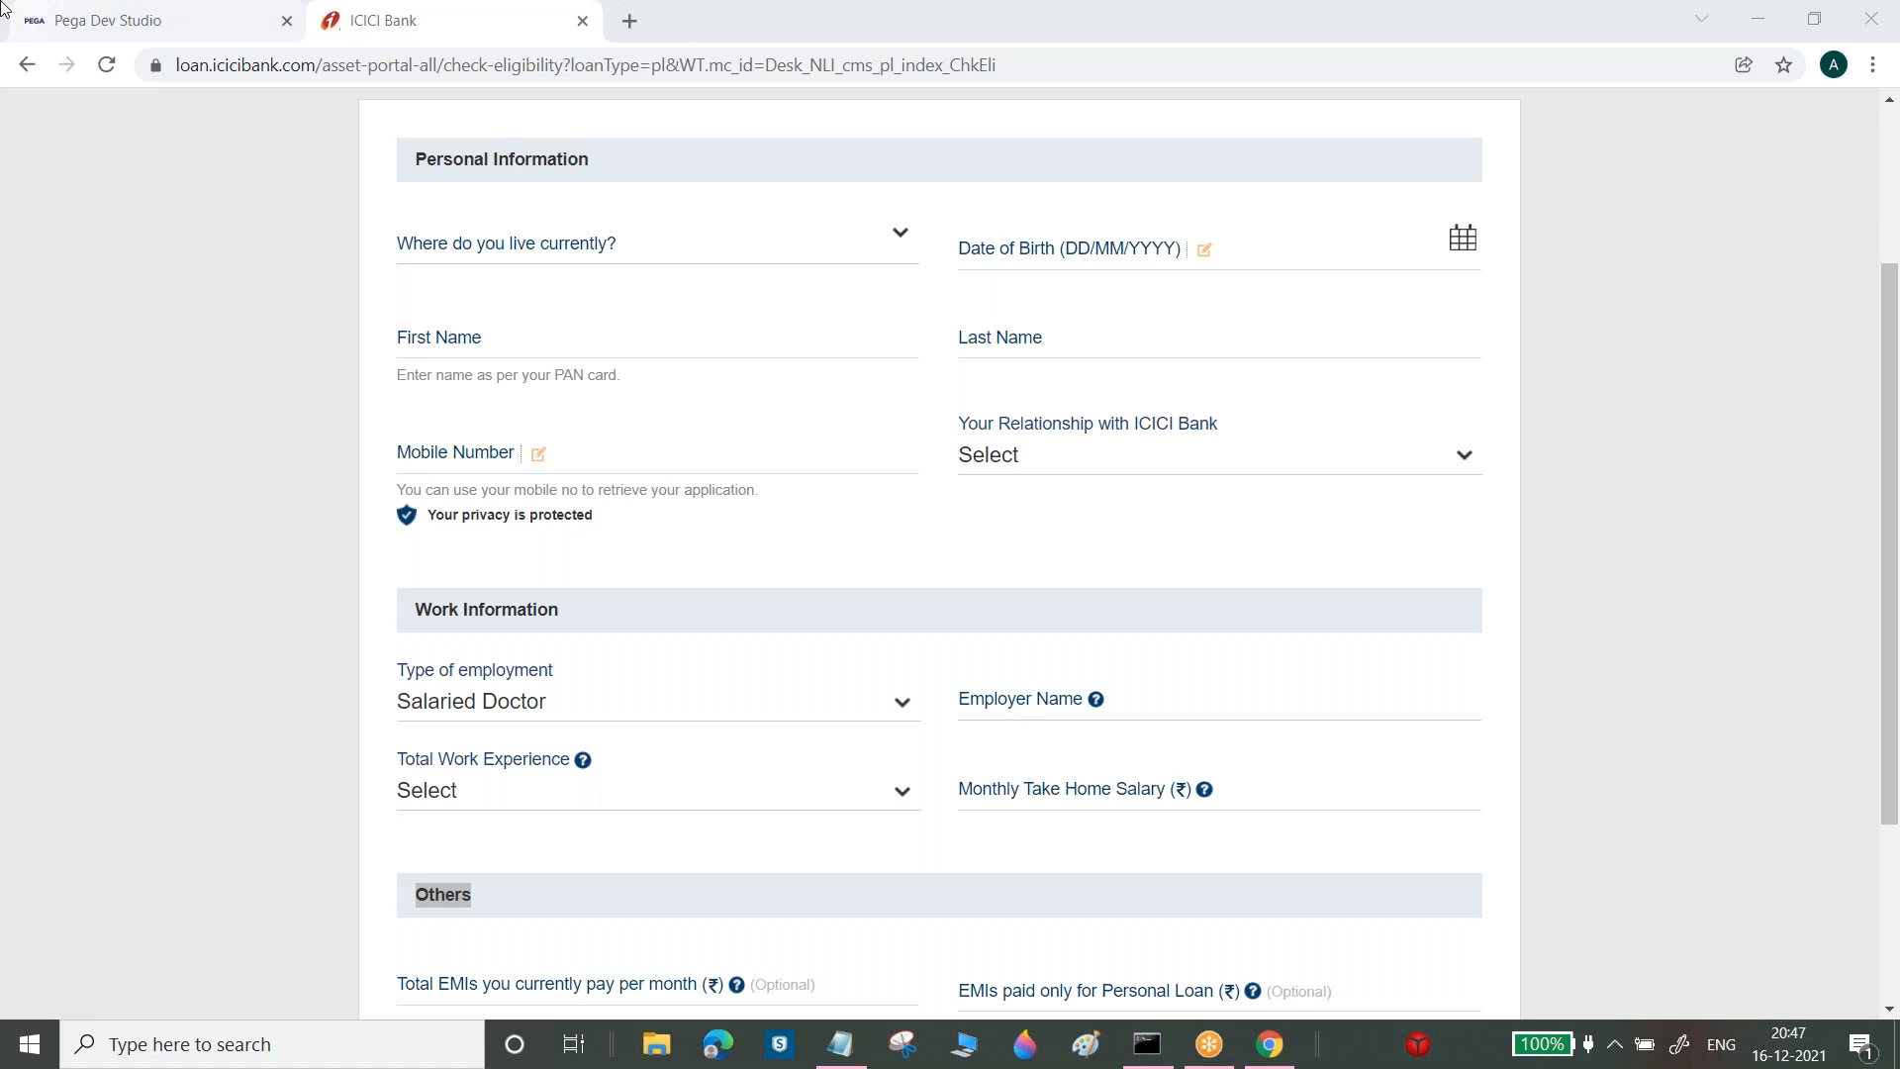
left_click(136, 14)
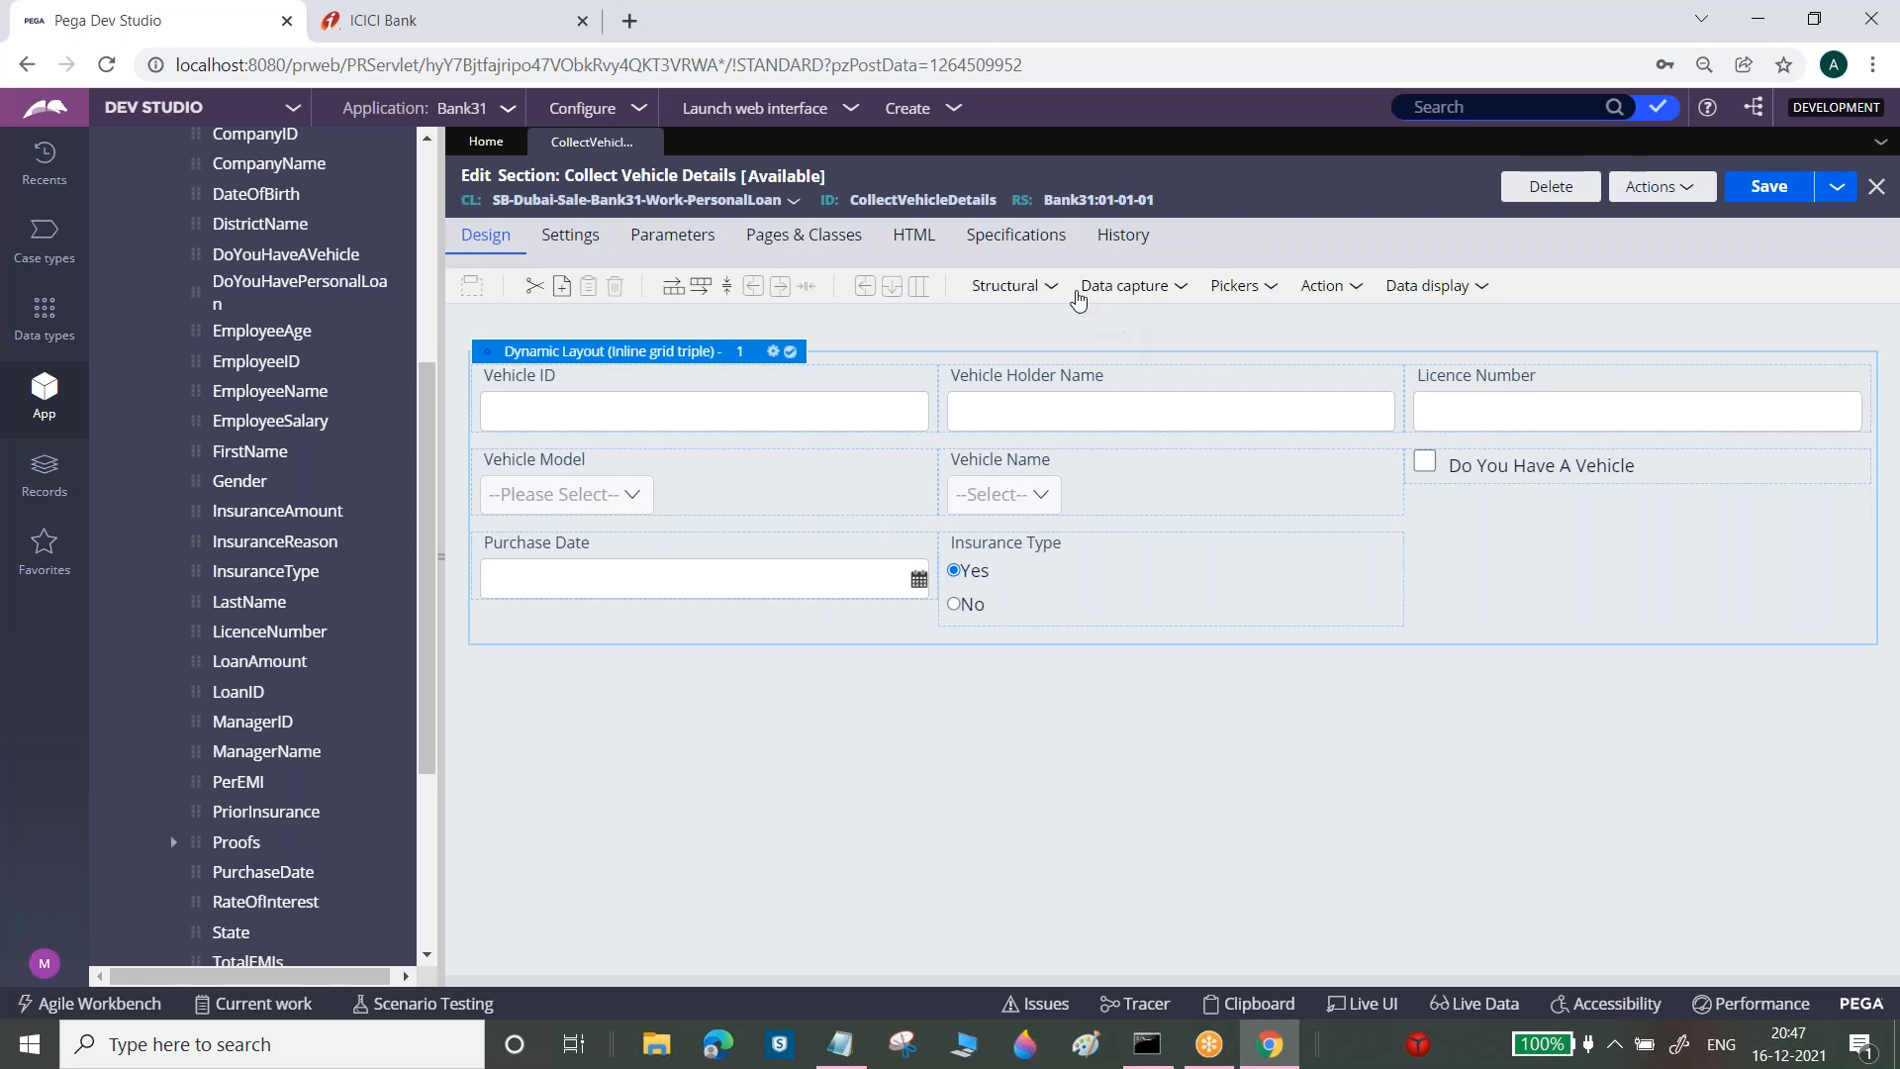
Add a second dynamic layout below the first, formatted as Inline grid triple
left_click(1057, 287)
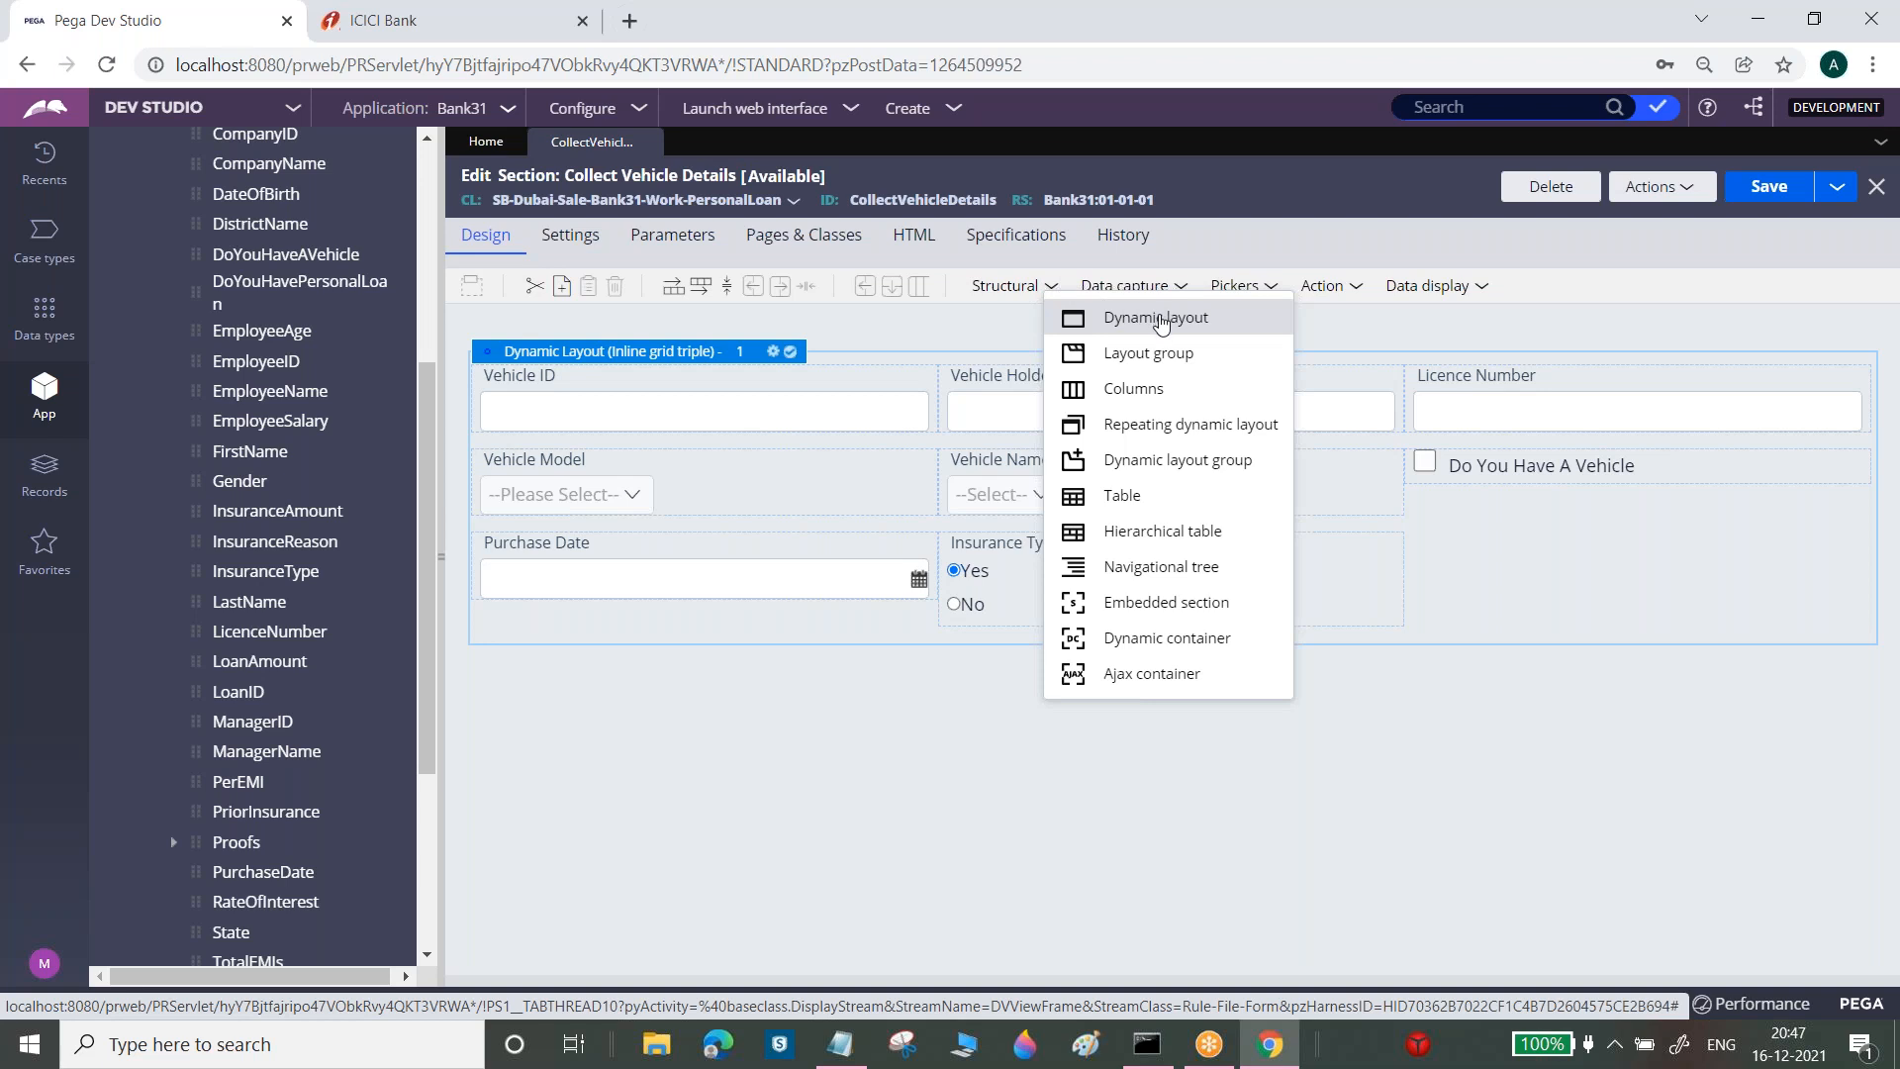
left_click_drag(1159, 324, 922, 729)
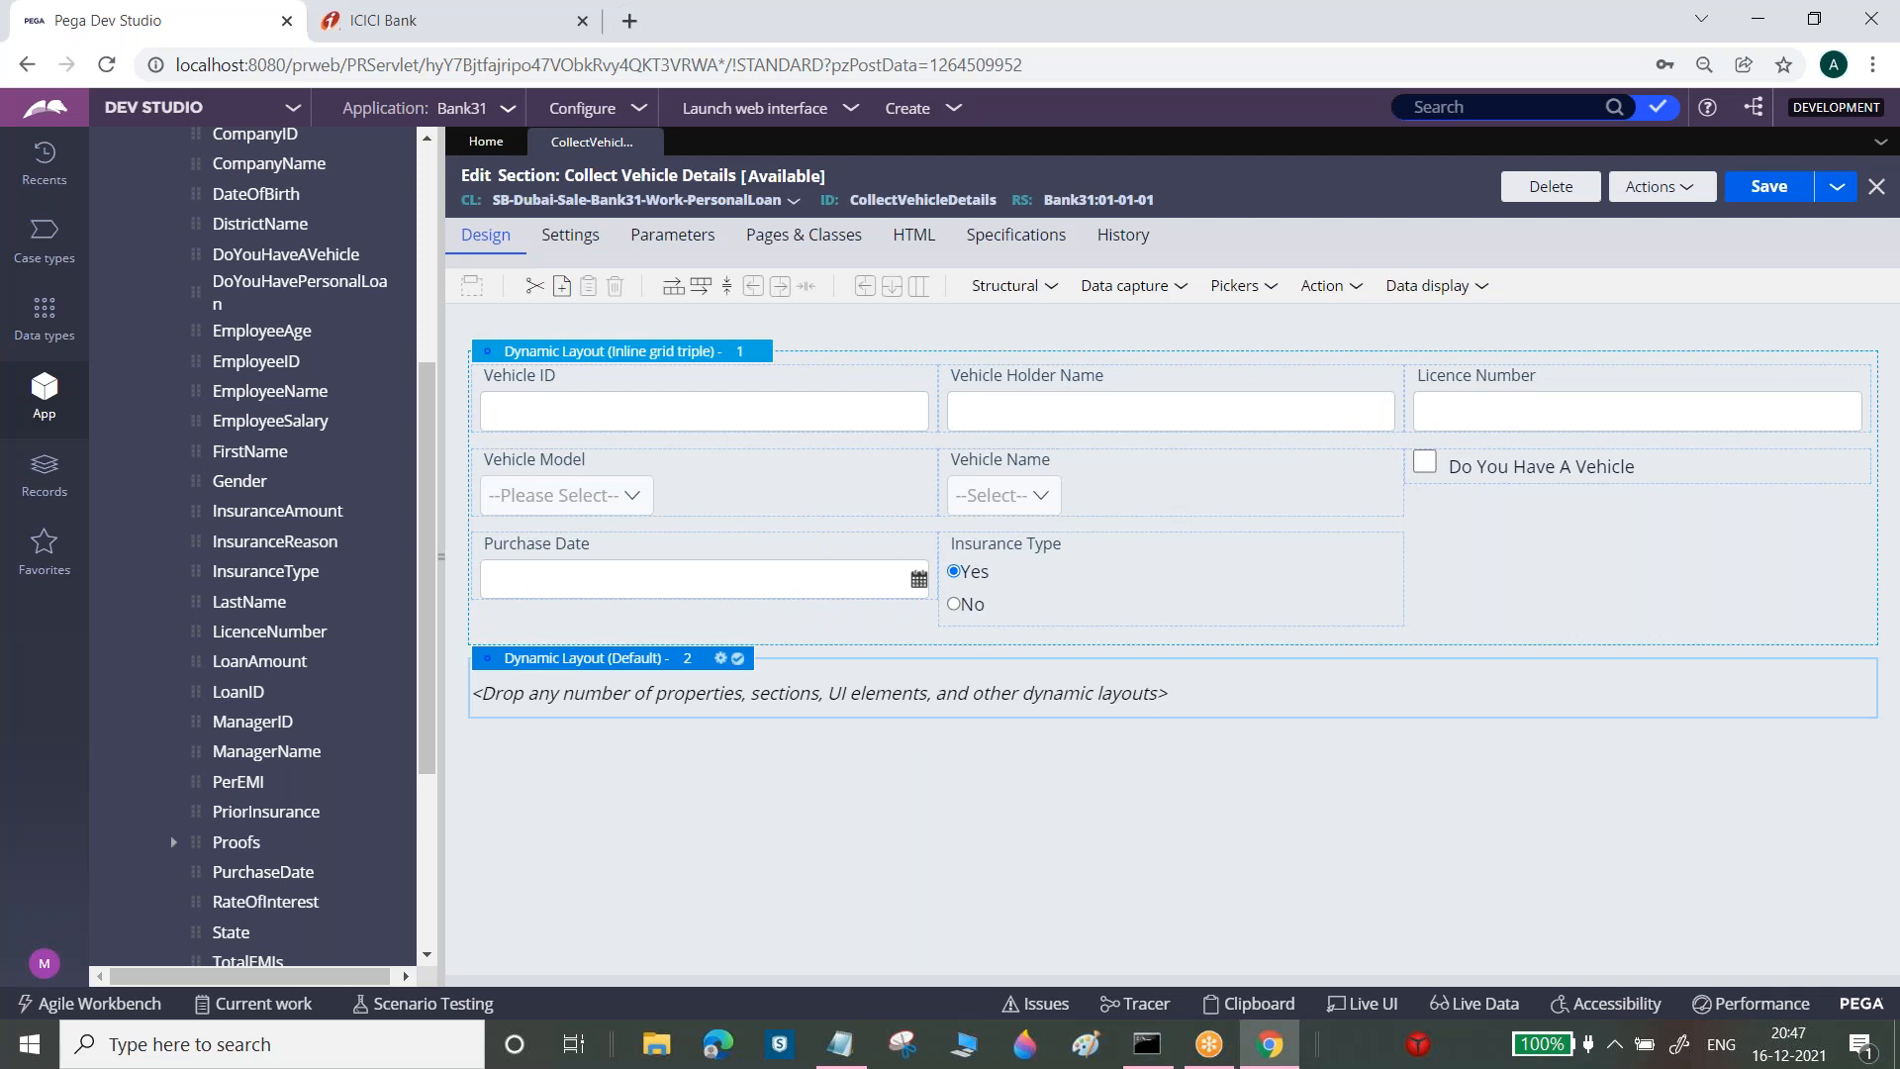
left_click(721, 660)
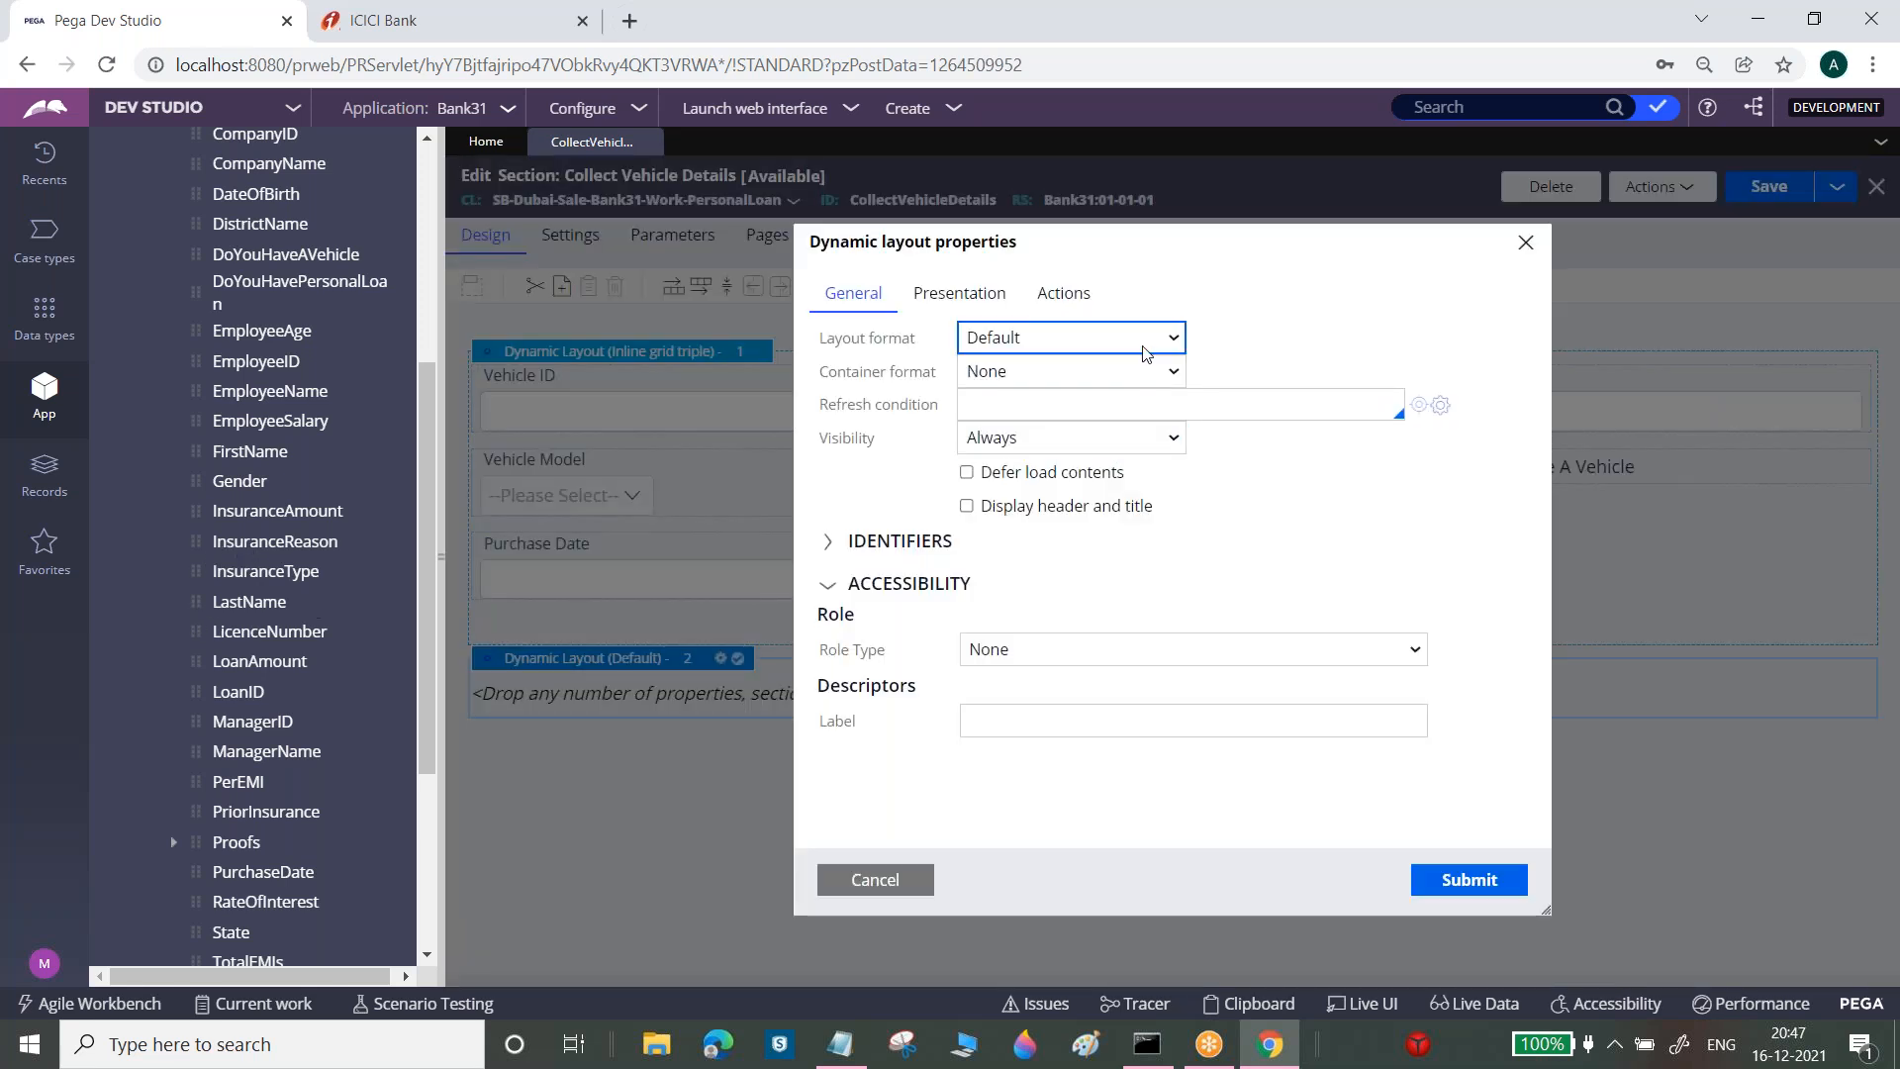
left_click(1138, 342)
left_click(1079, 457)
left_click(1481, 881)
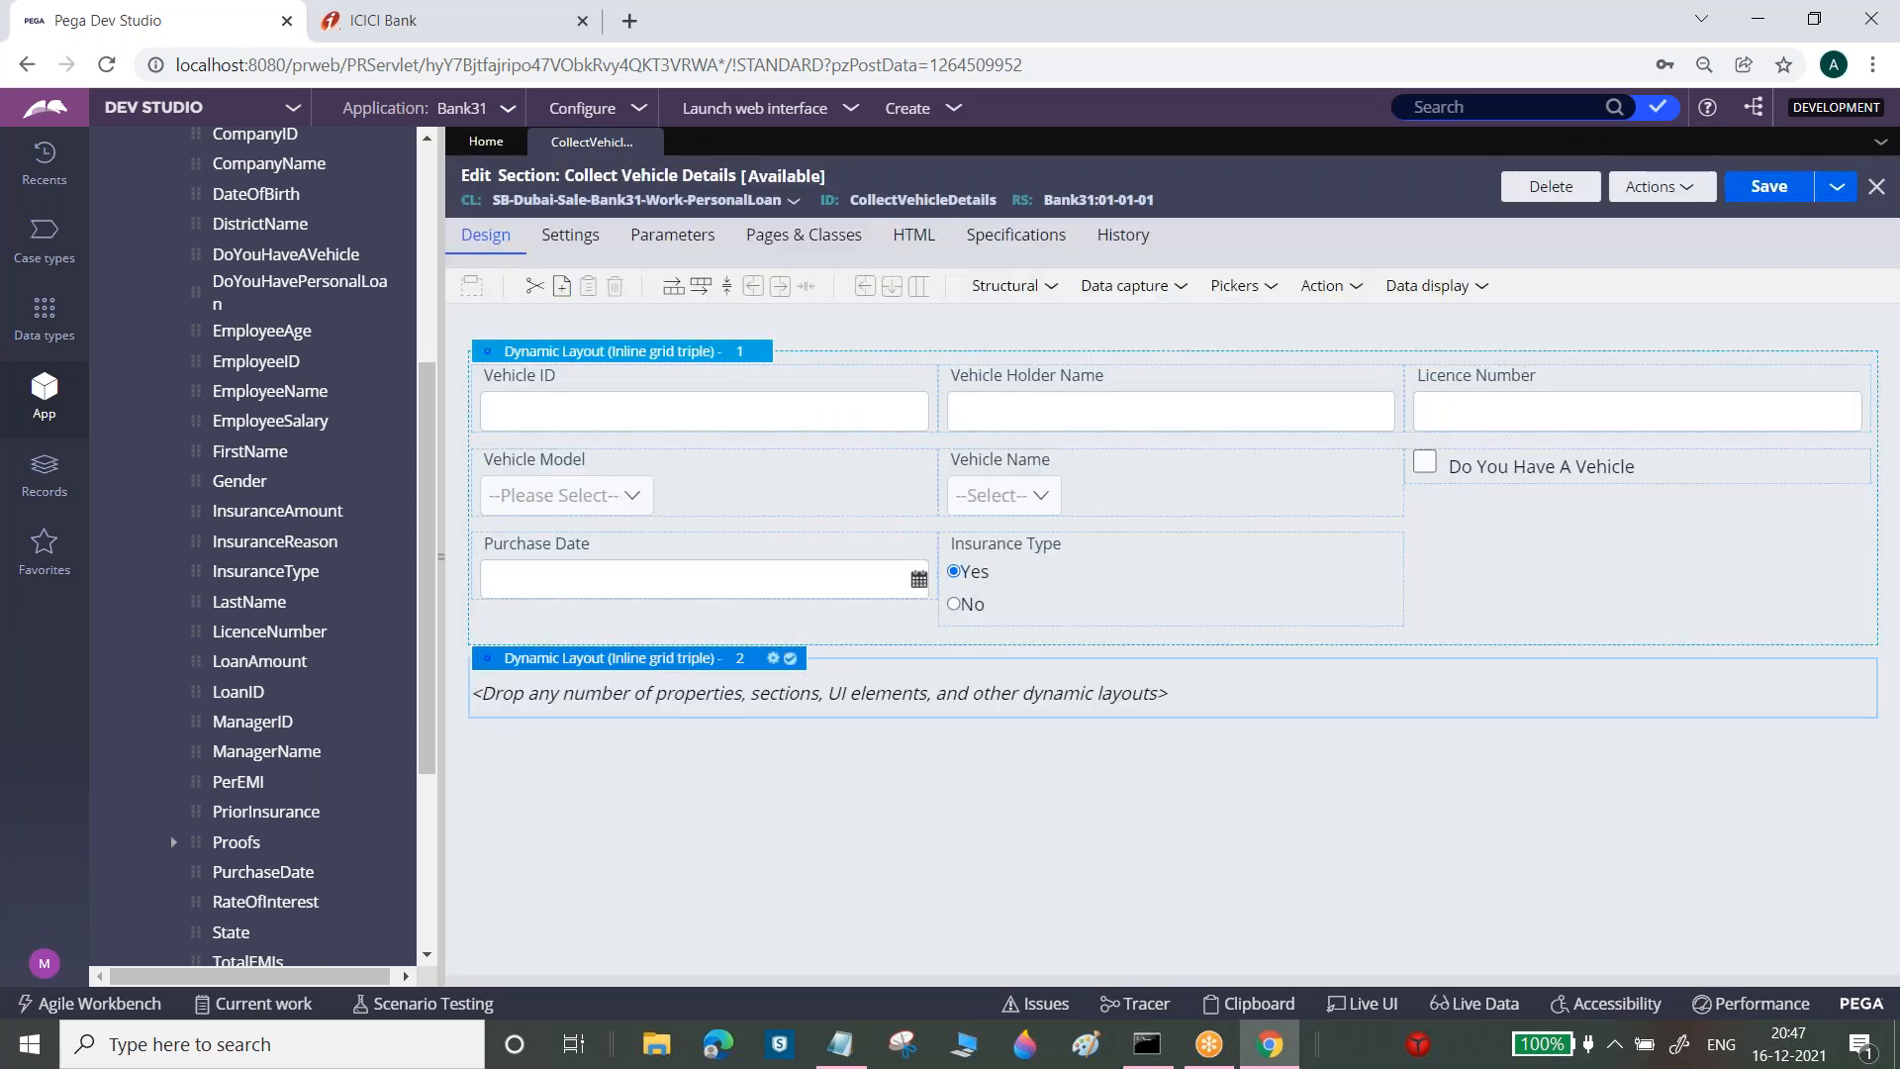
Place PriorInsurance, InsuranceAmount and InsuranceReason in the new layout and save the section
left_click_drag(421, 641, 423, 745)
left_click_drag(195, 602, 598, 711)
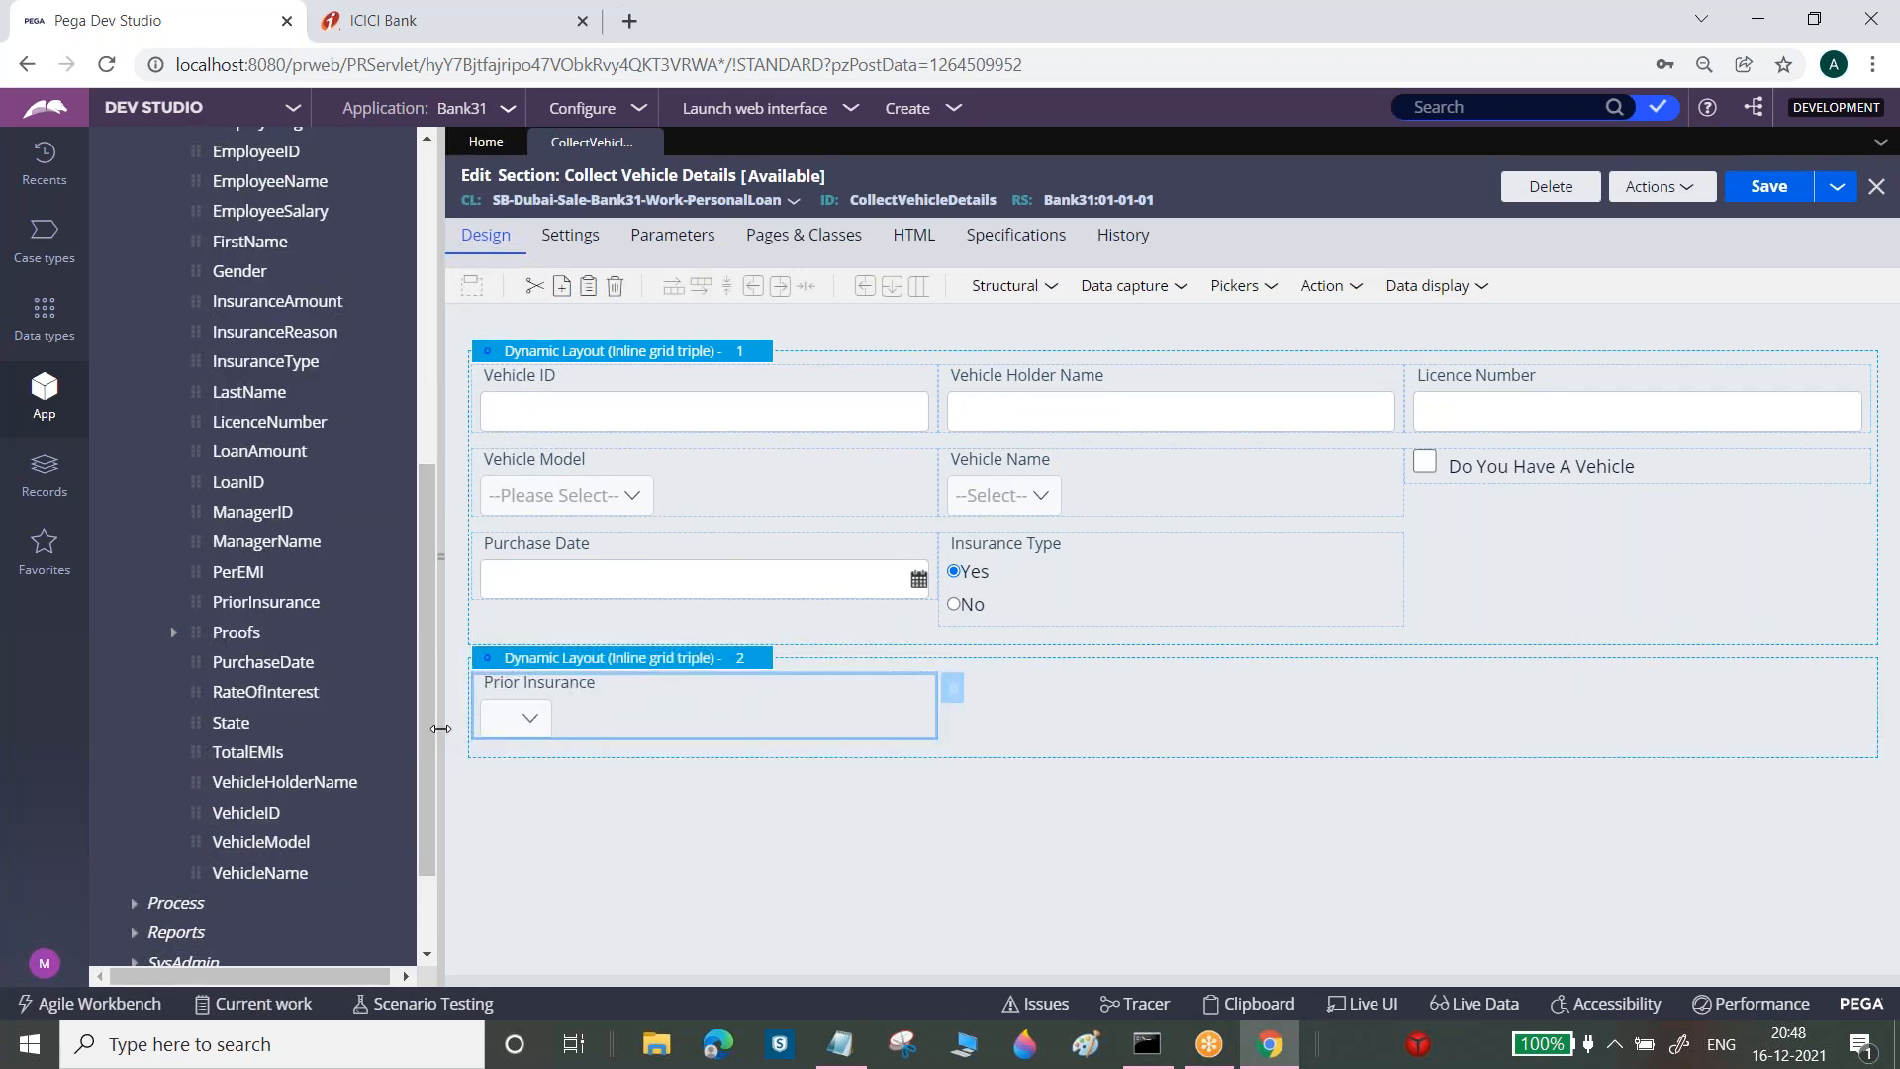
left_click_drag(430, 728, 436, 645)
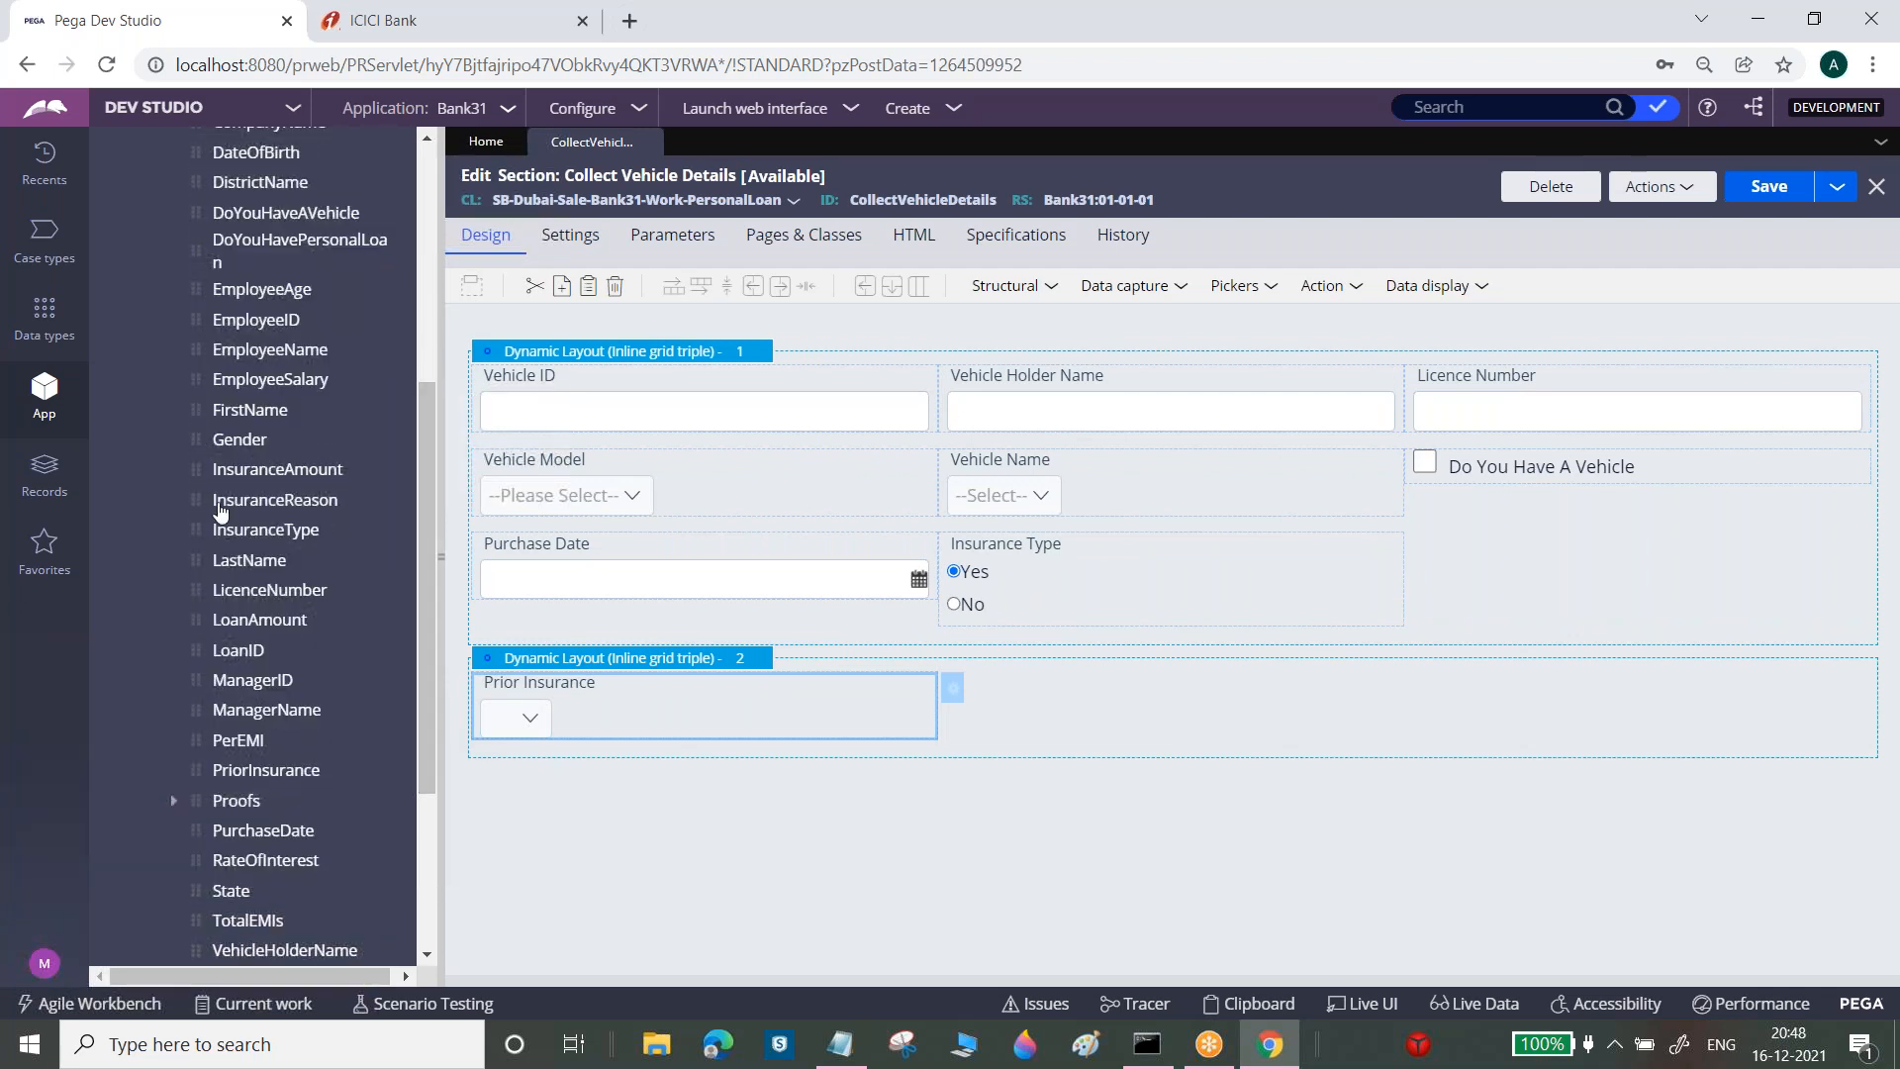
left_click_drag(198, 469, 1010, 713)
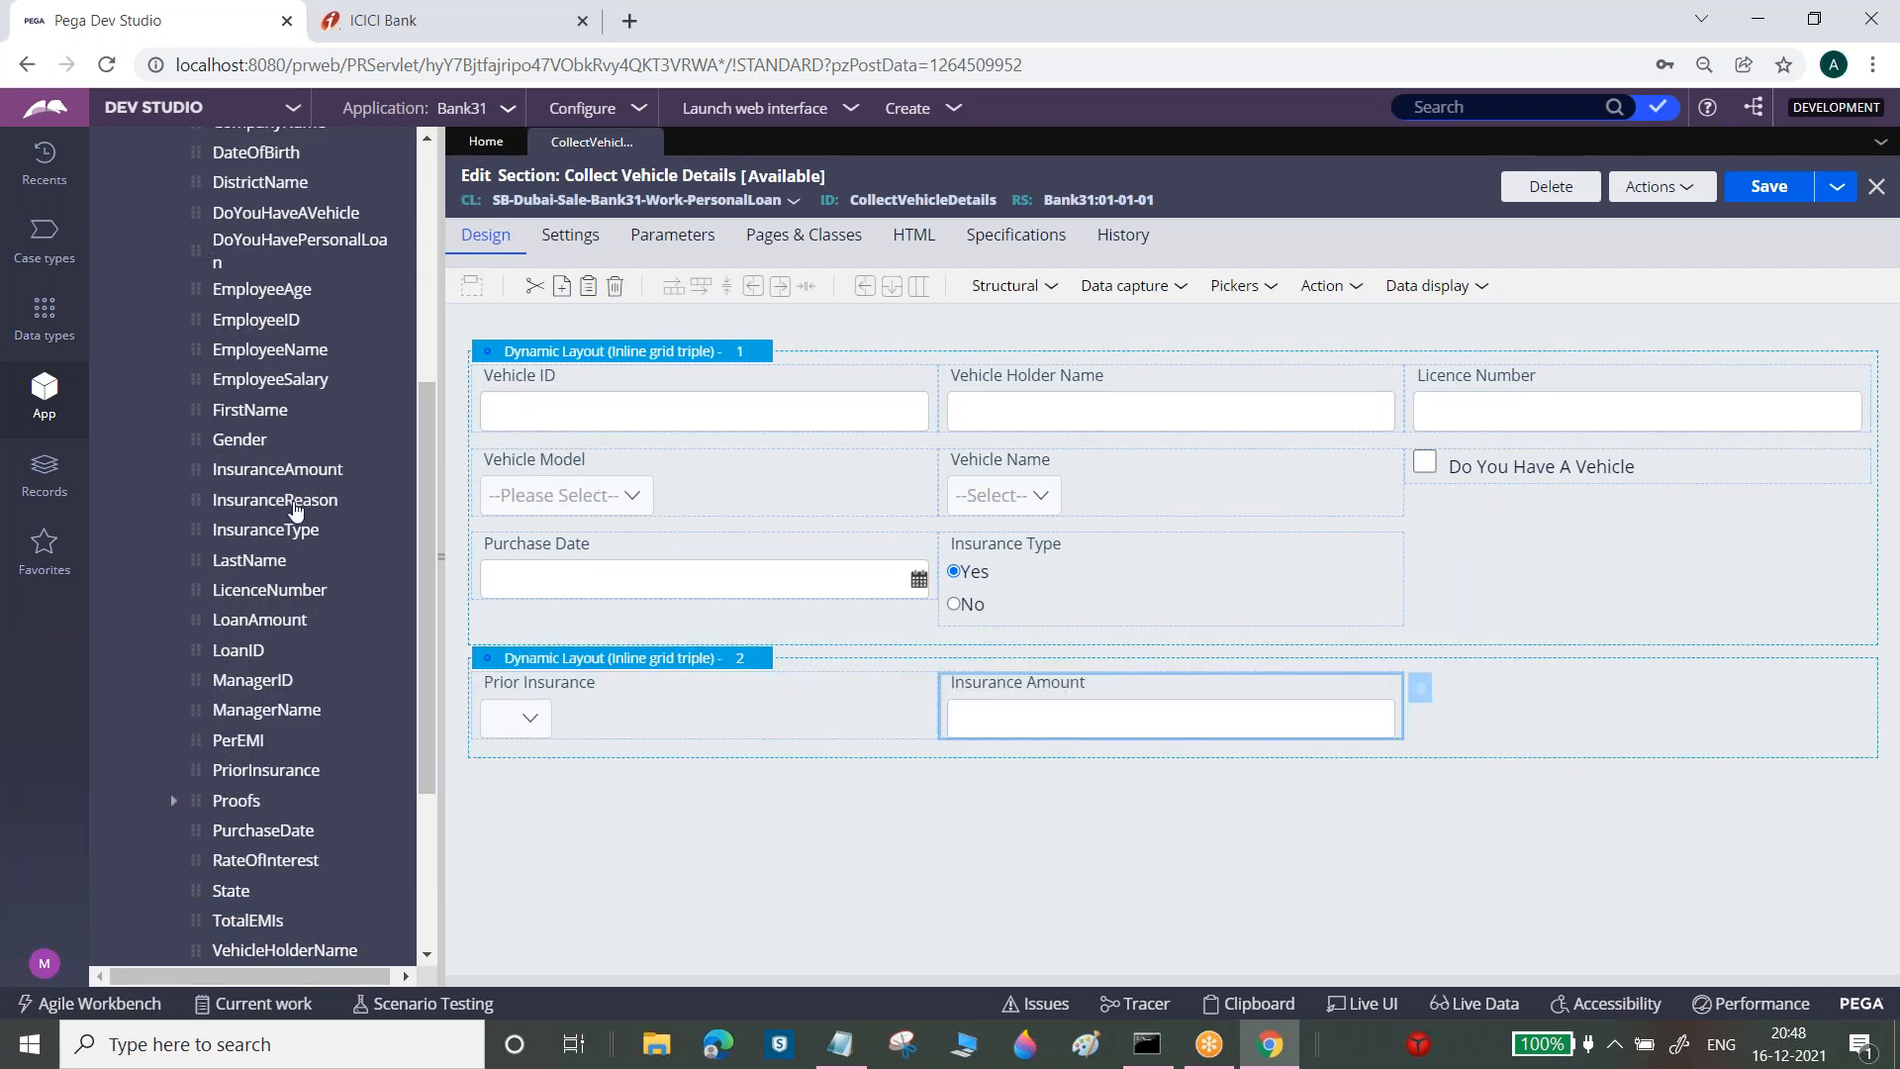
left_click_drag(204, 526, 1445, 708)
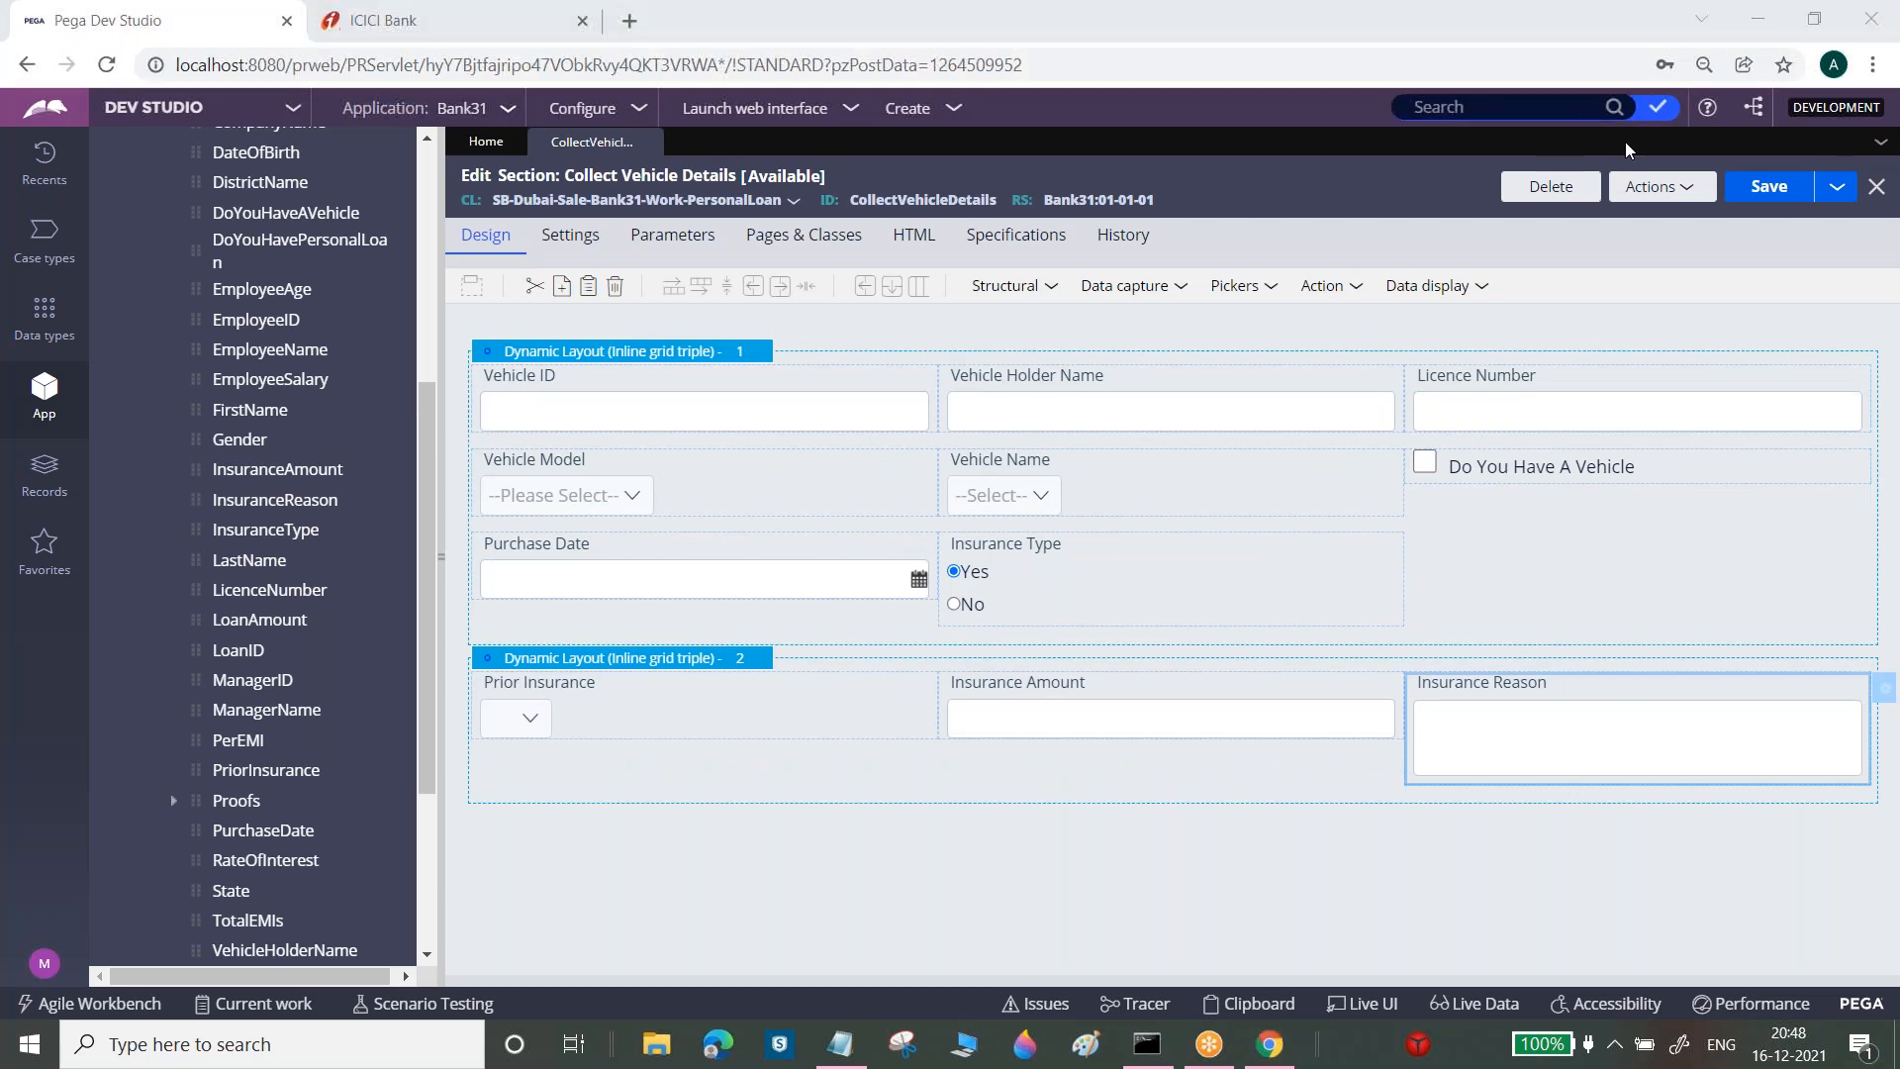
left_click(1768, 186)
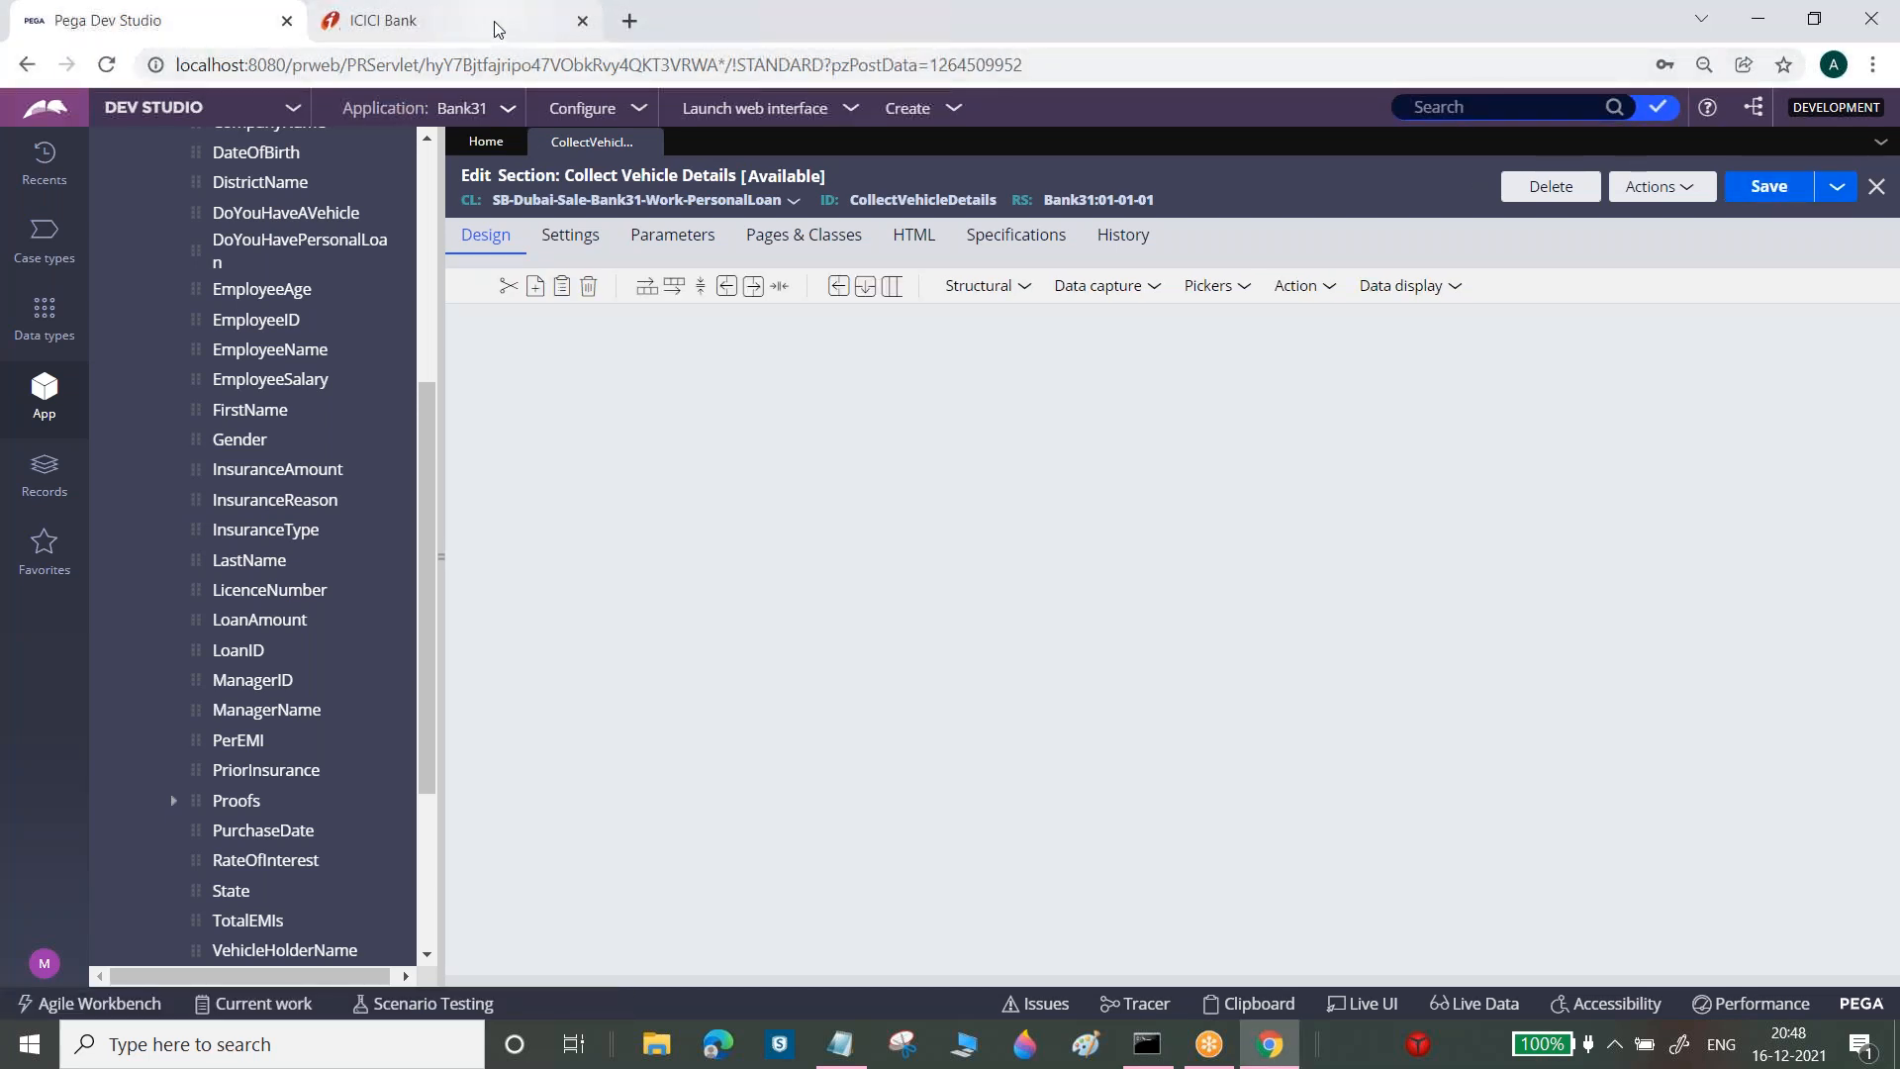
After checking the ICICI Bank form, enable Display header and title on the first layout
left_click(498, 30)
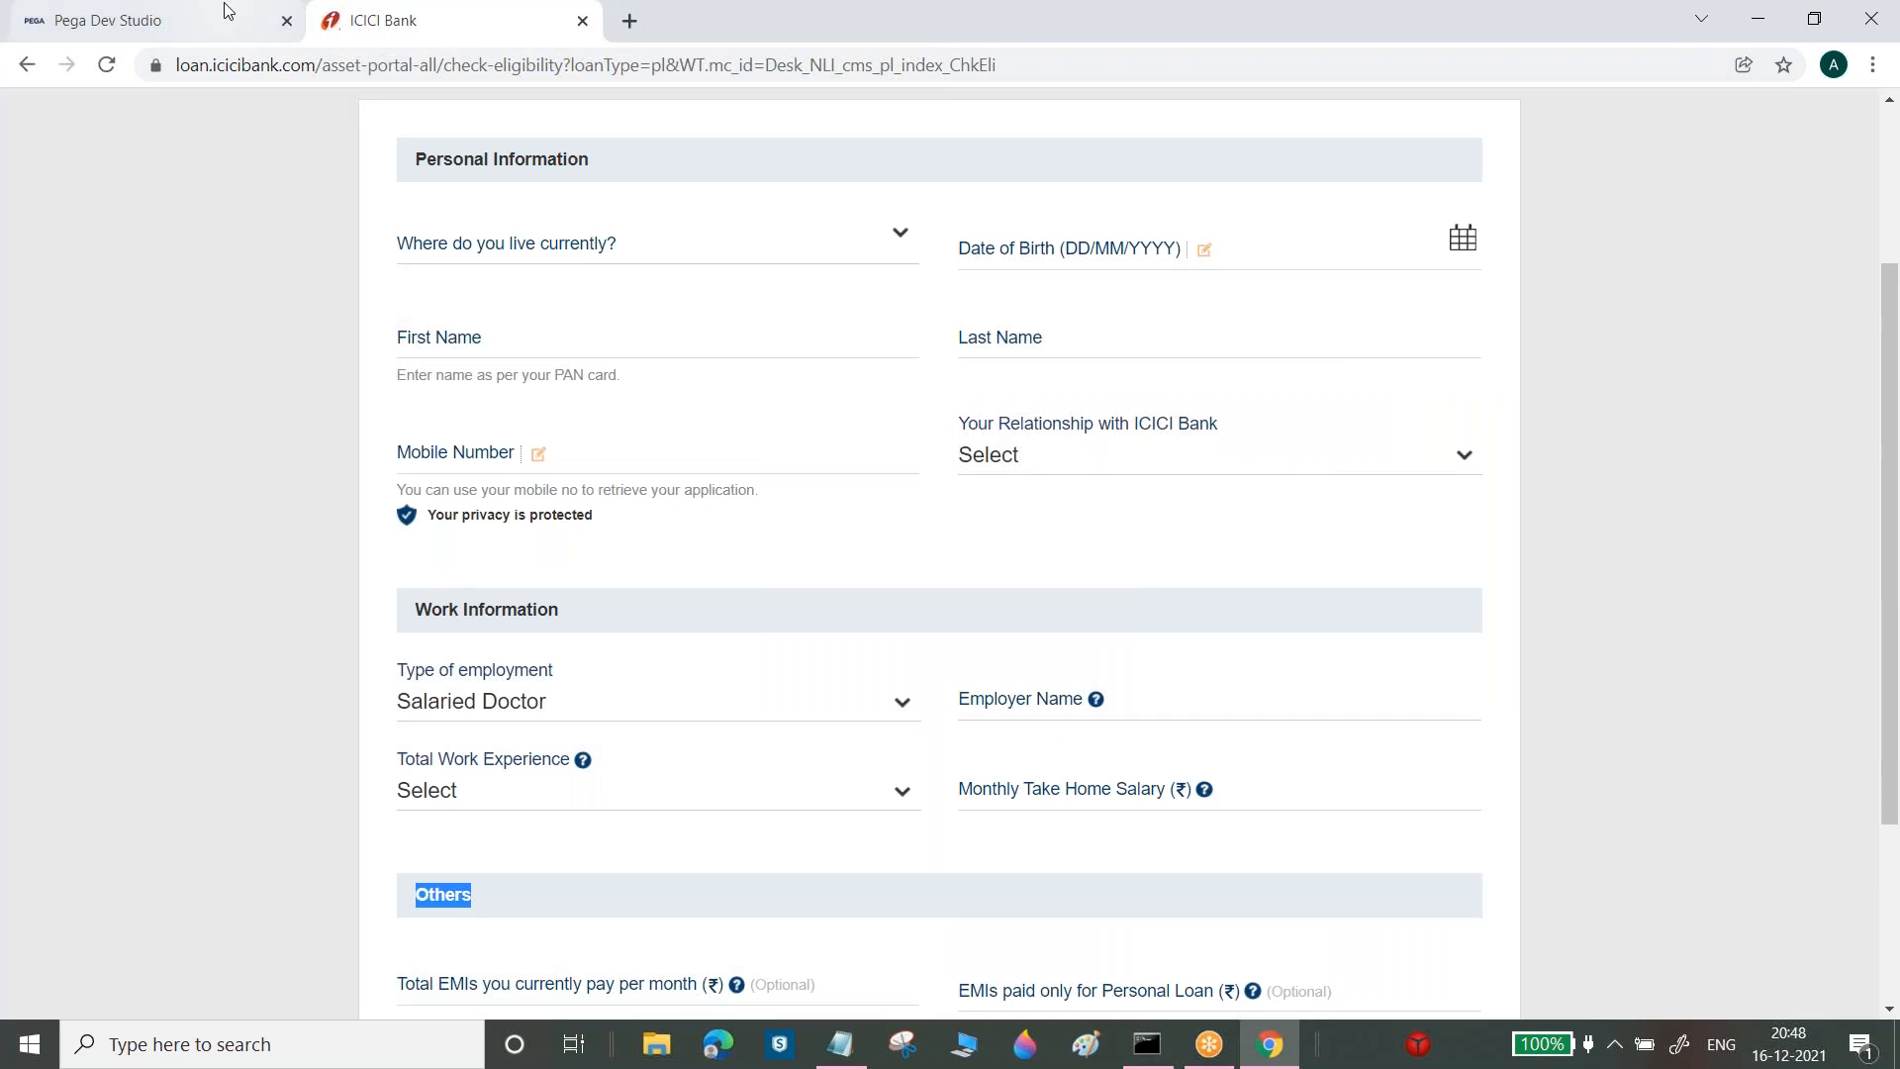
left_click(226, 10)
left_click(764, 358)
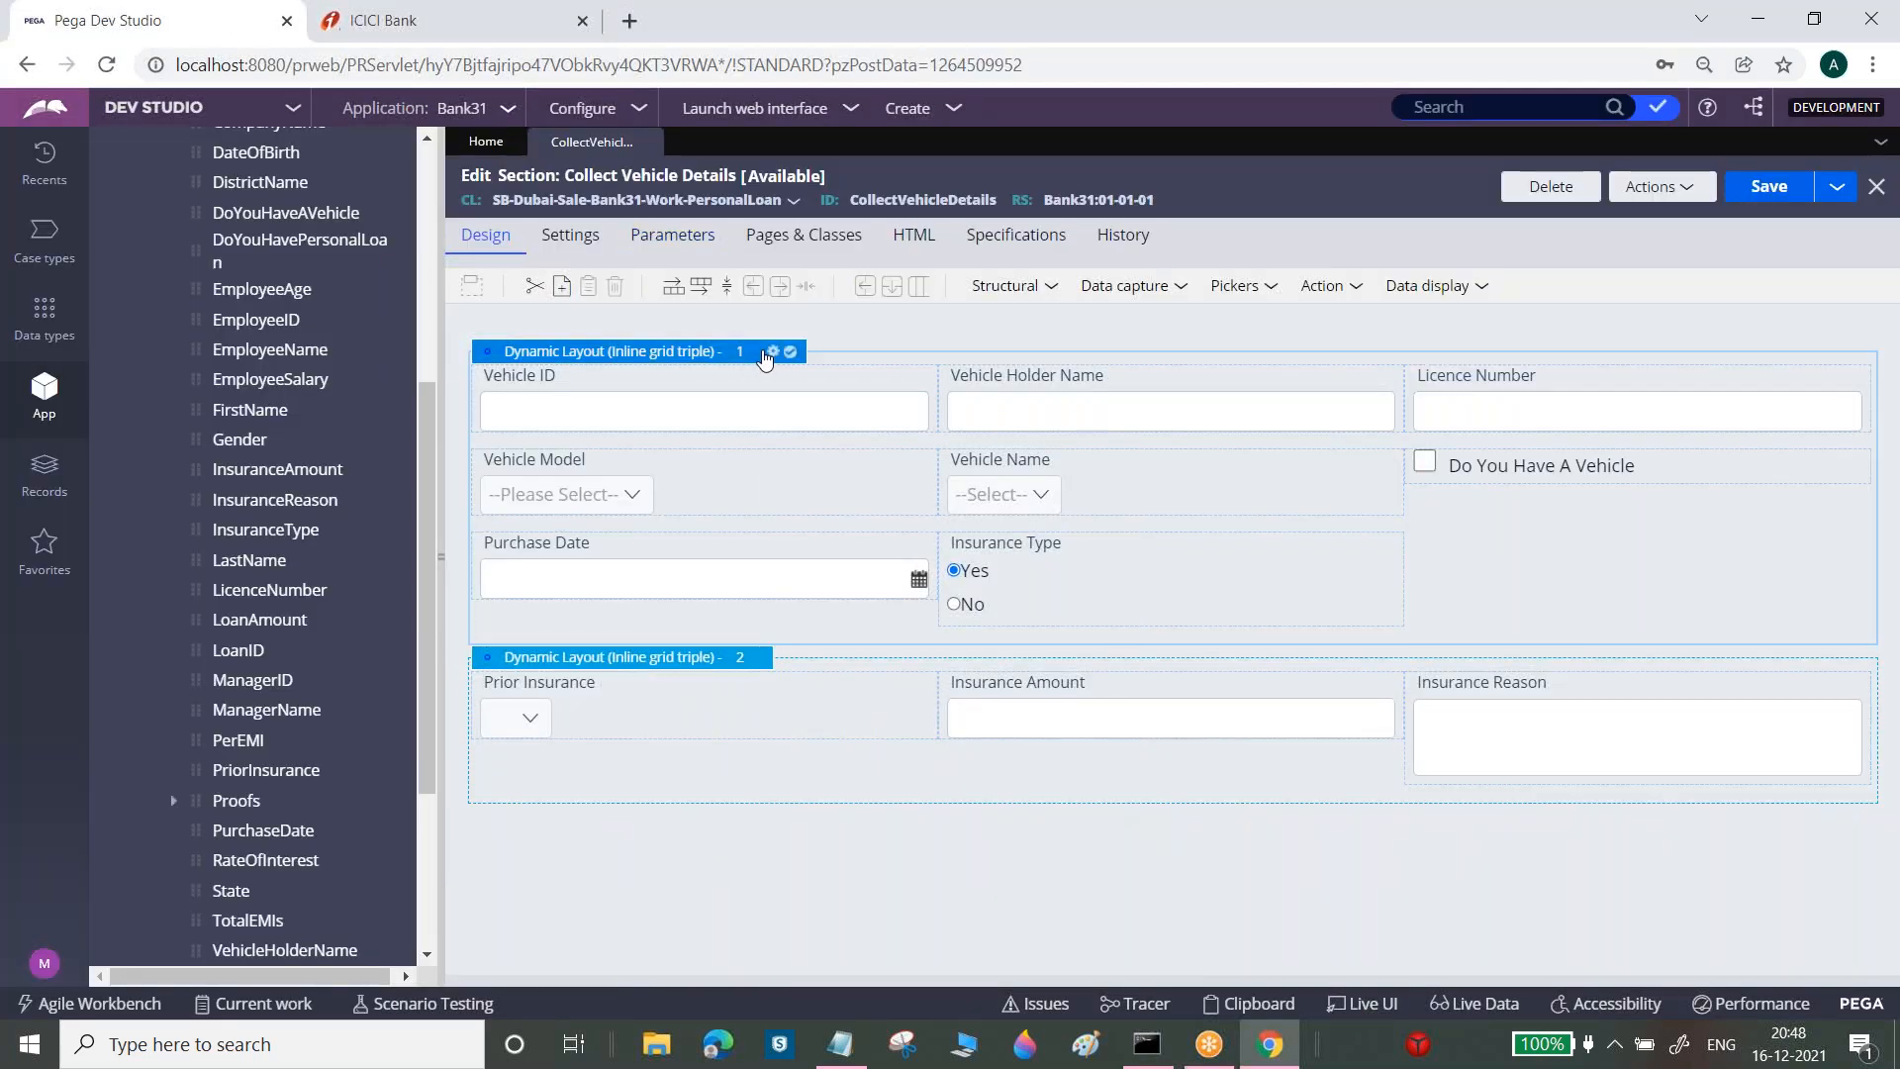
left_click(774, 353)
left_click(975, 505)
Title the first layout 'Vehicle Information', fixing the spelling, and submit
left_click(1252, 562)
double_click(1252, 562)
type("Pero")
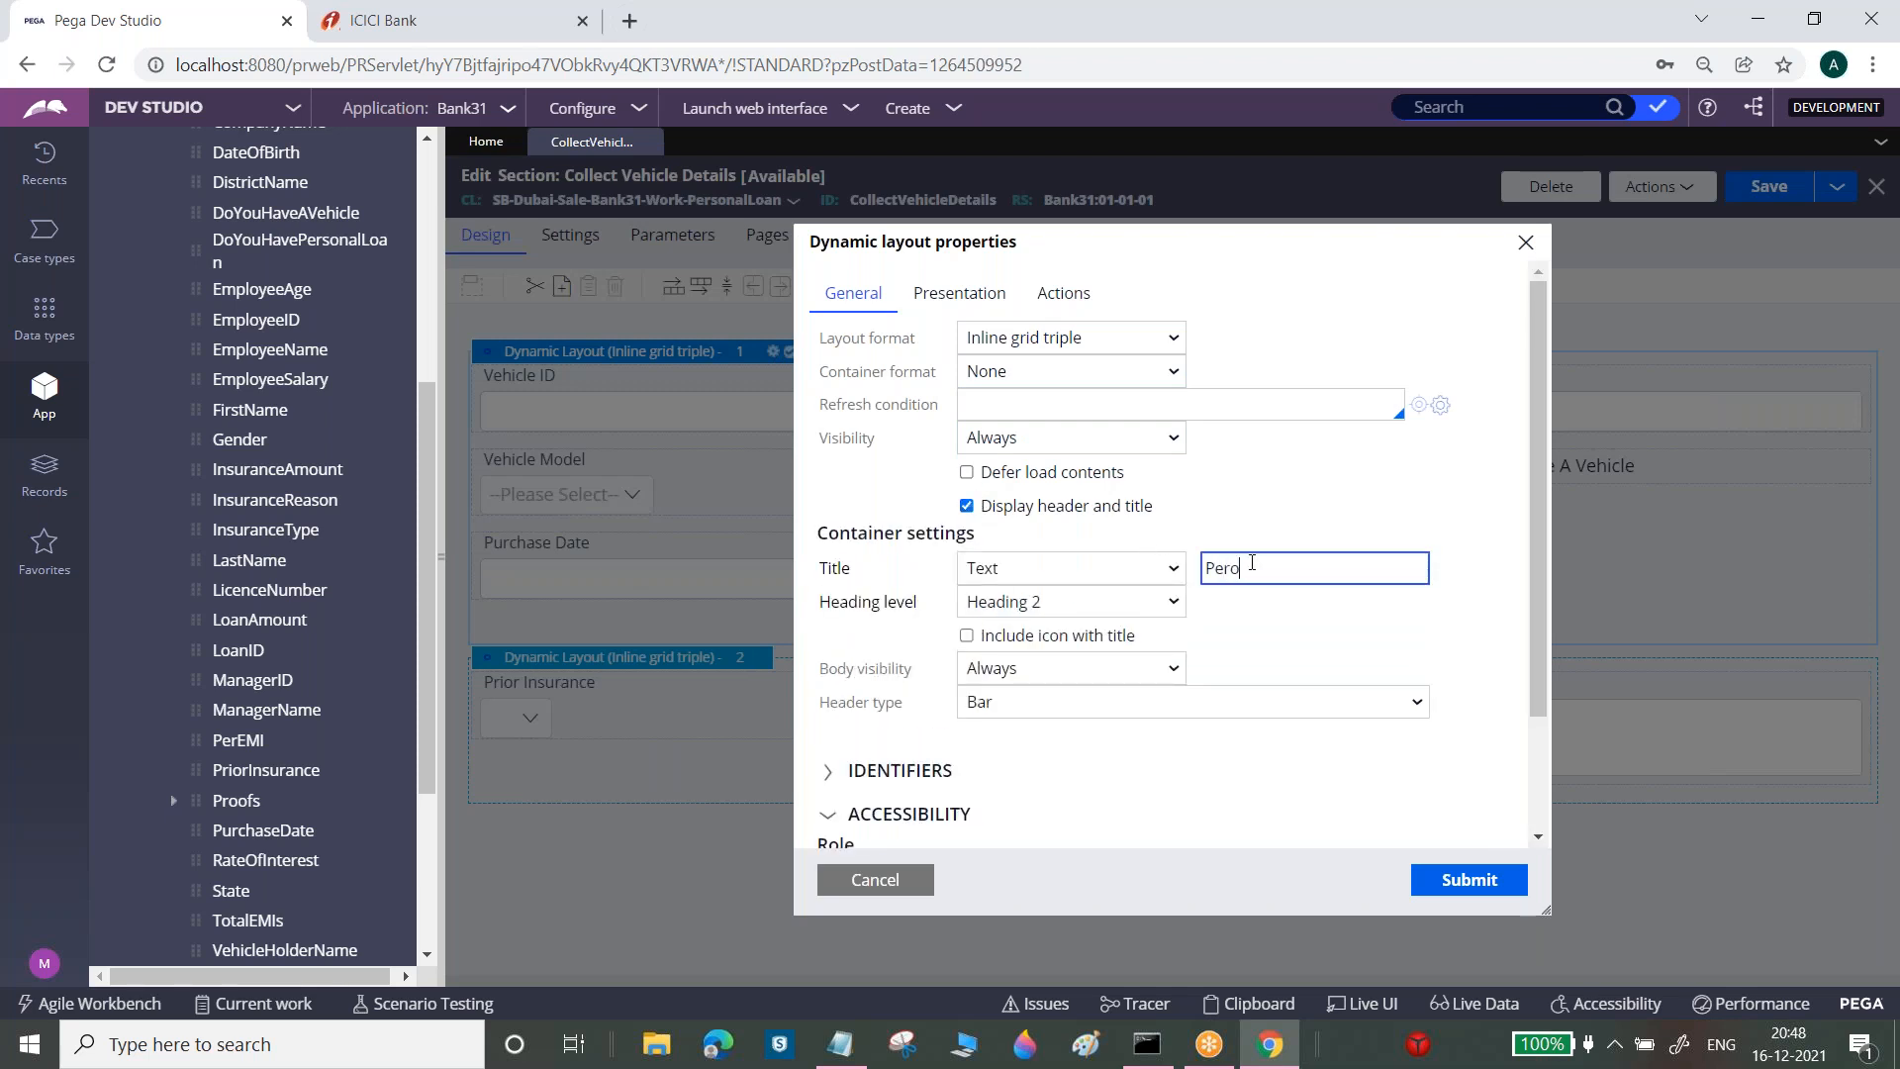
key("BackSpace")
type("sonal")
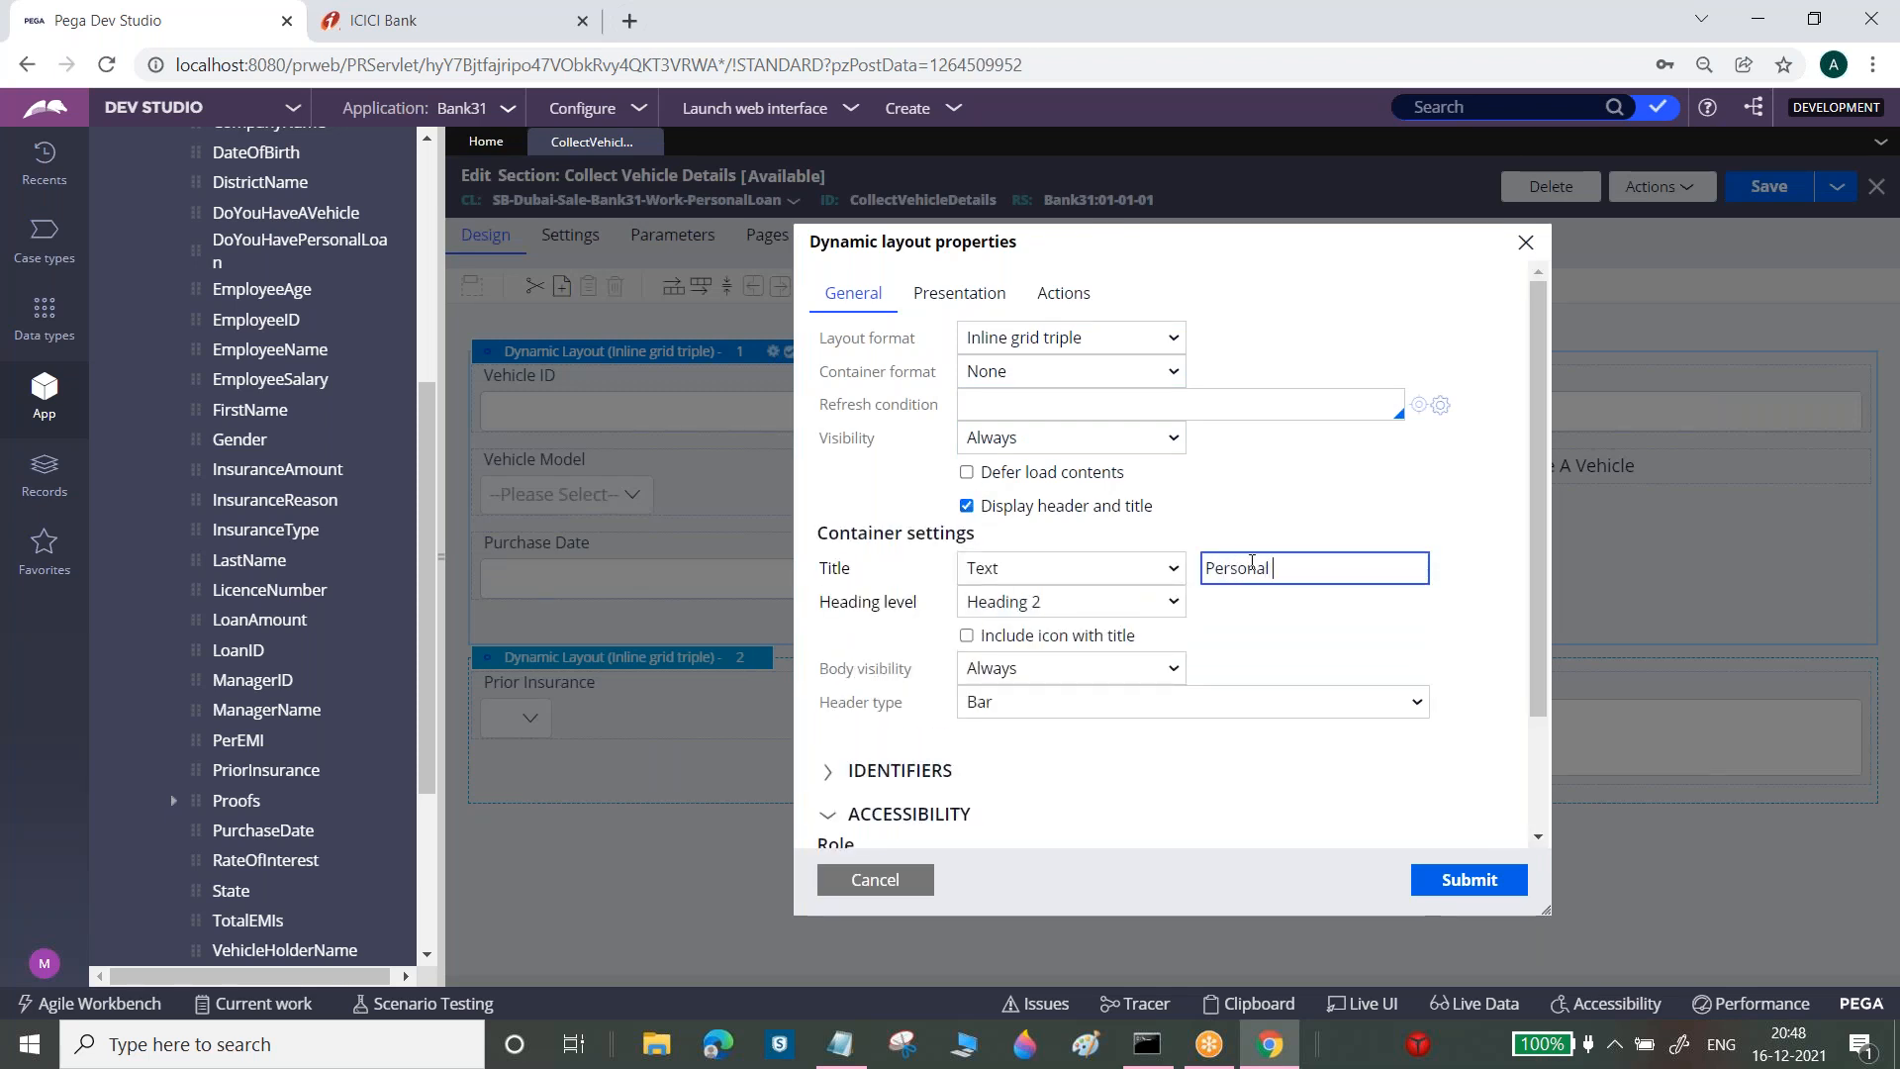
key("BackSpace")
key("BackSpace")
key("BackSpace")
key("BackSpace")
key("BackSpace")
key("BackSpace")
key("BackSpace")
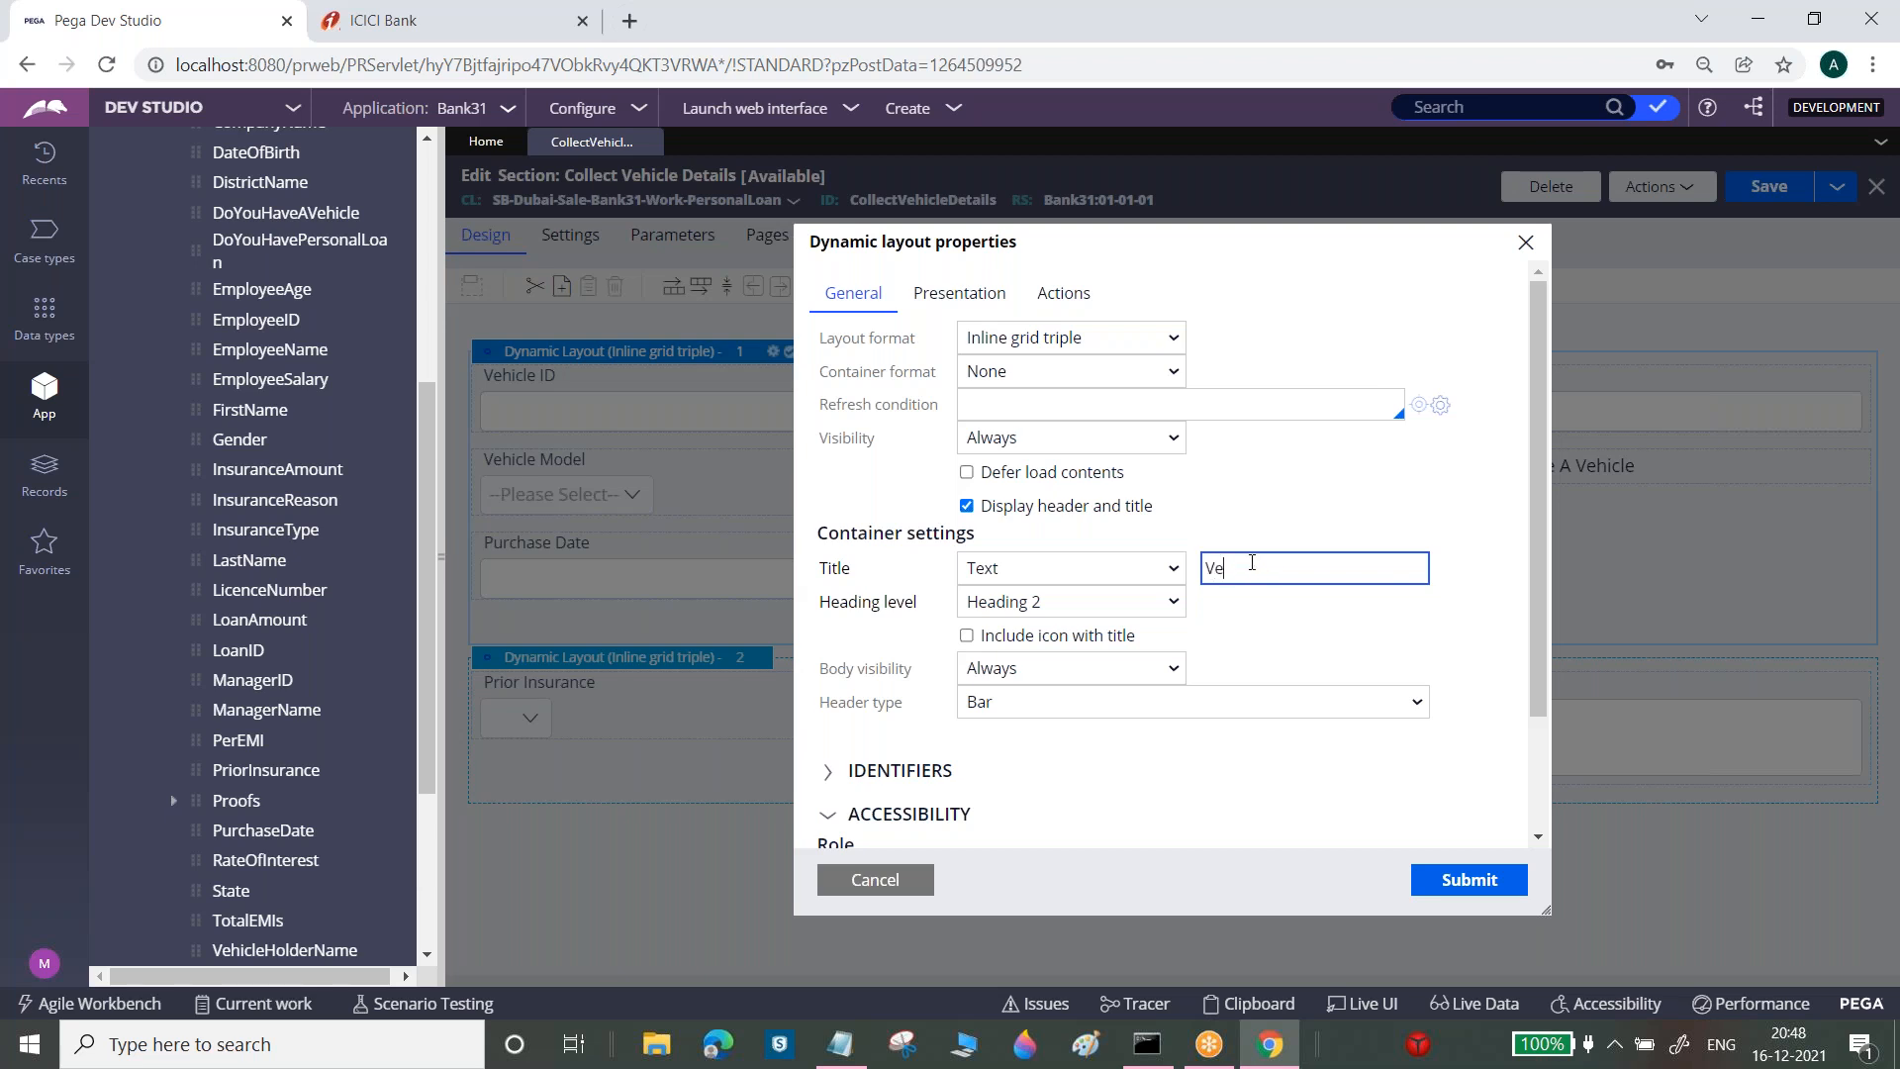
type("Information")
right_click(1227, 571)
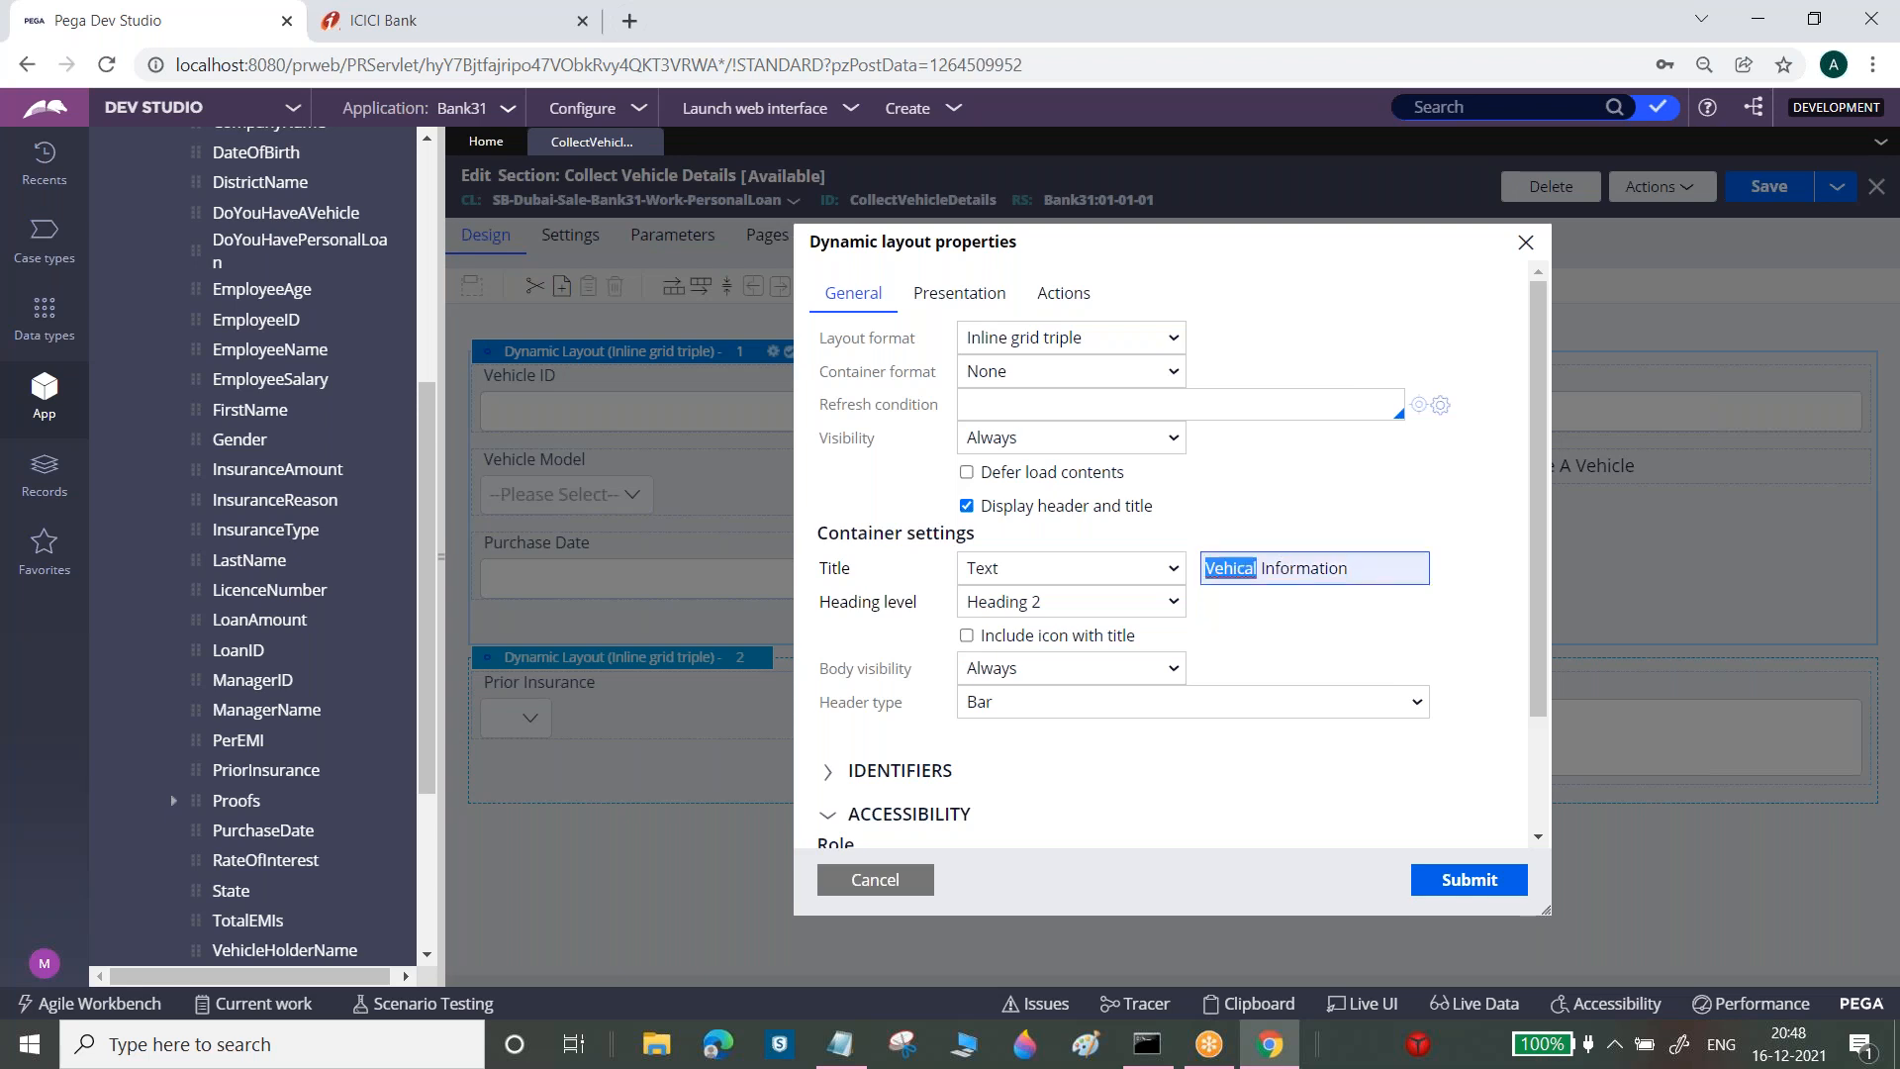
left_click(1277, 590)
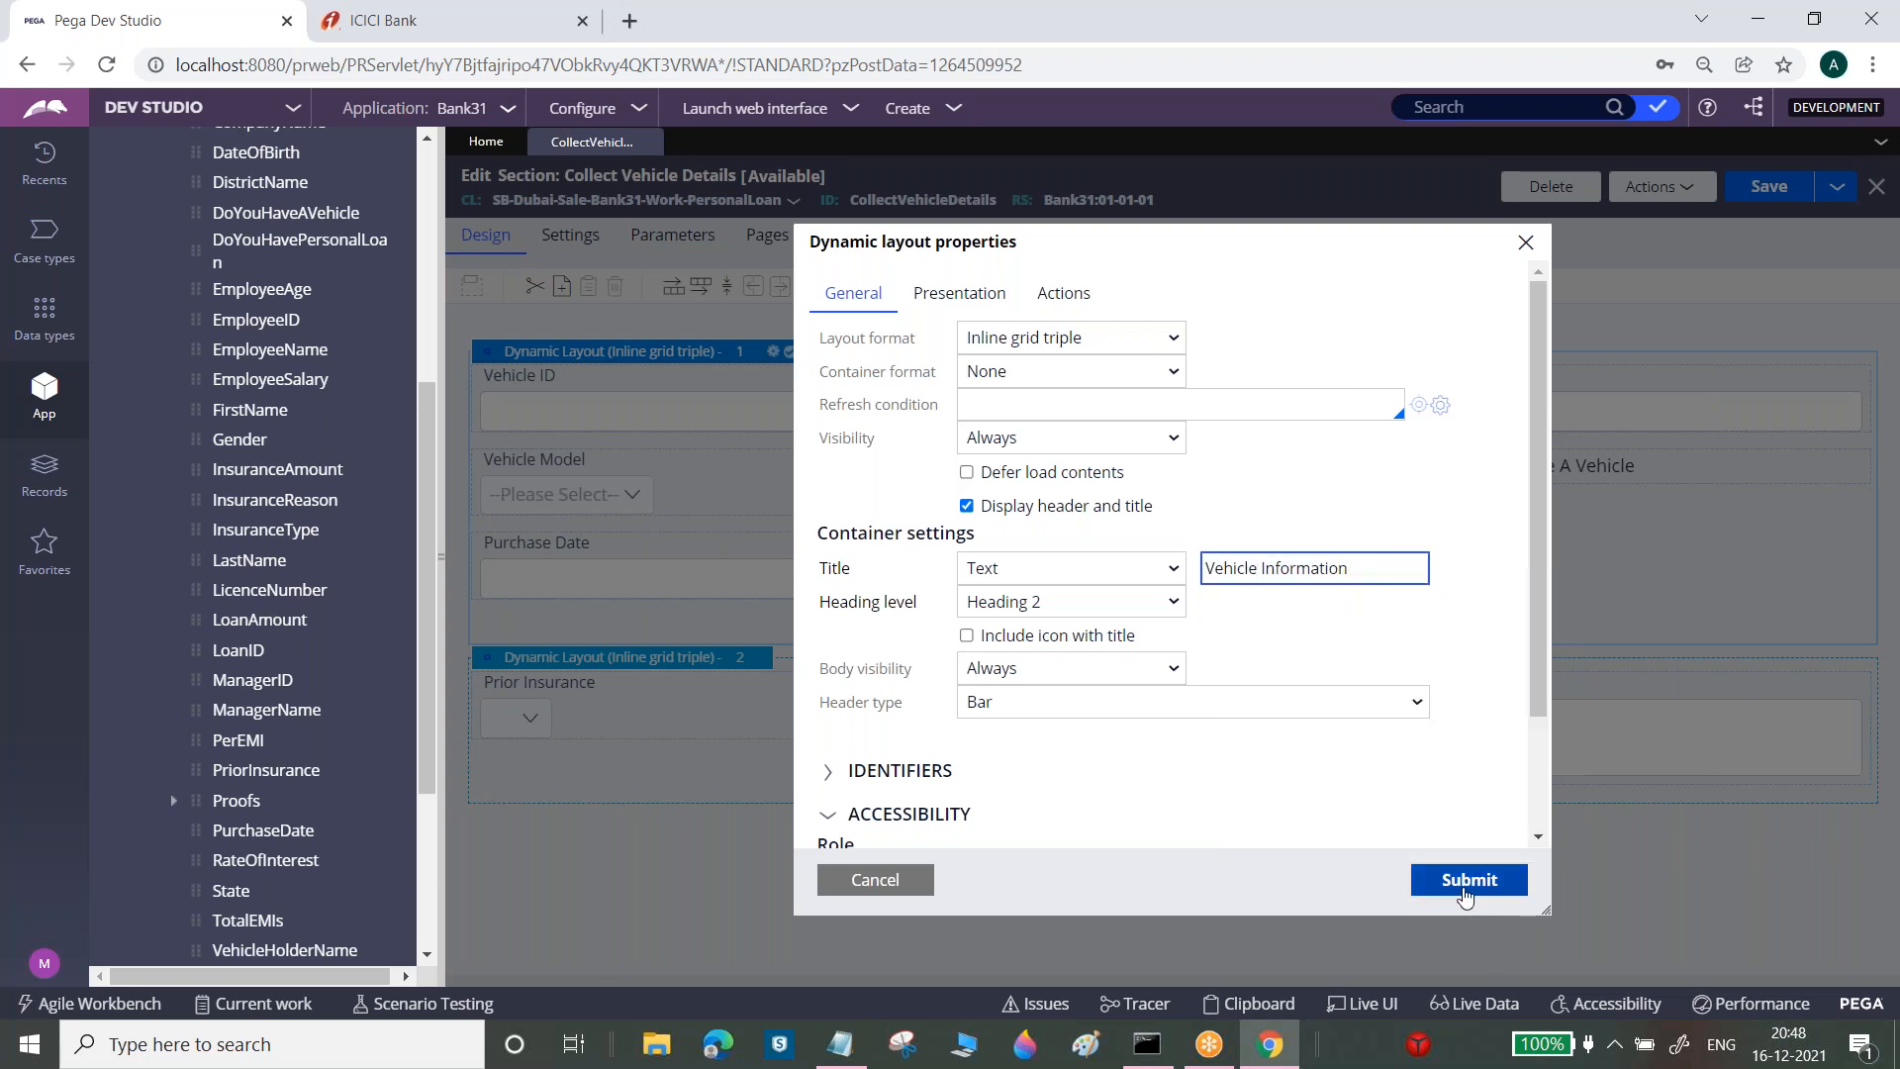
left_click(1468, 880)
Turn on the second layout's header, title it 'Insurance Information', and save the section
left_click(759, 694)
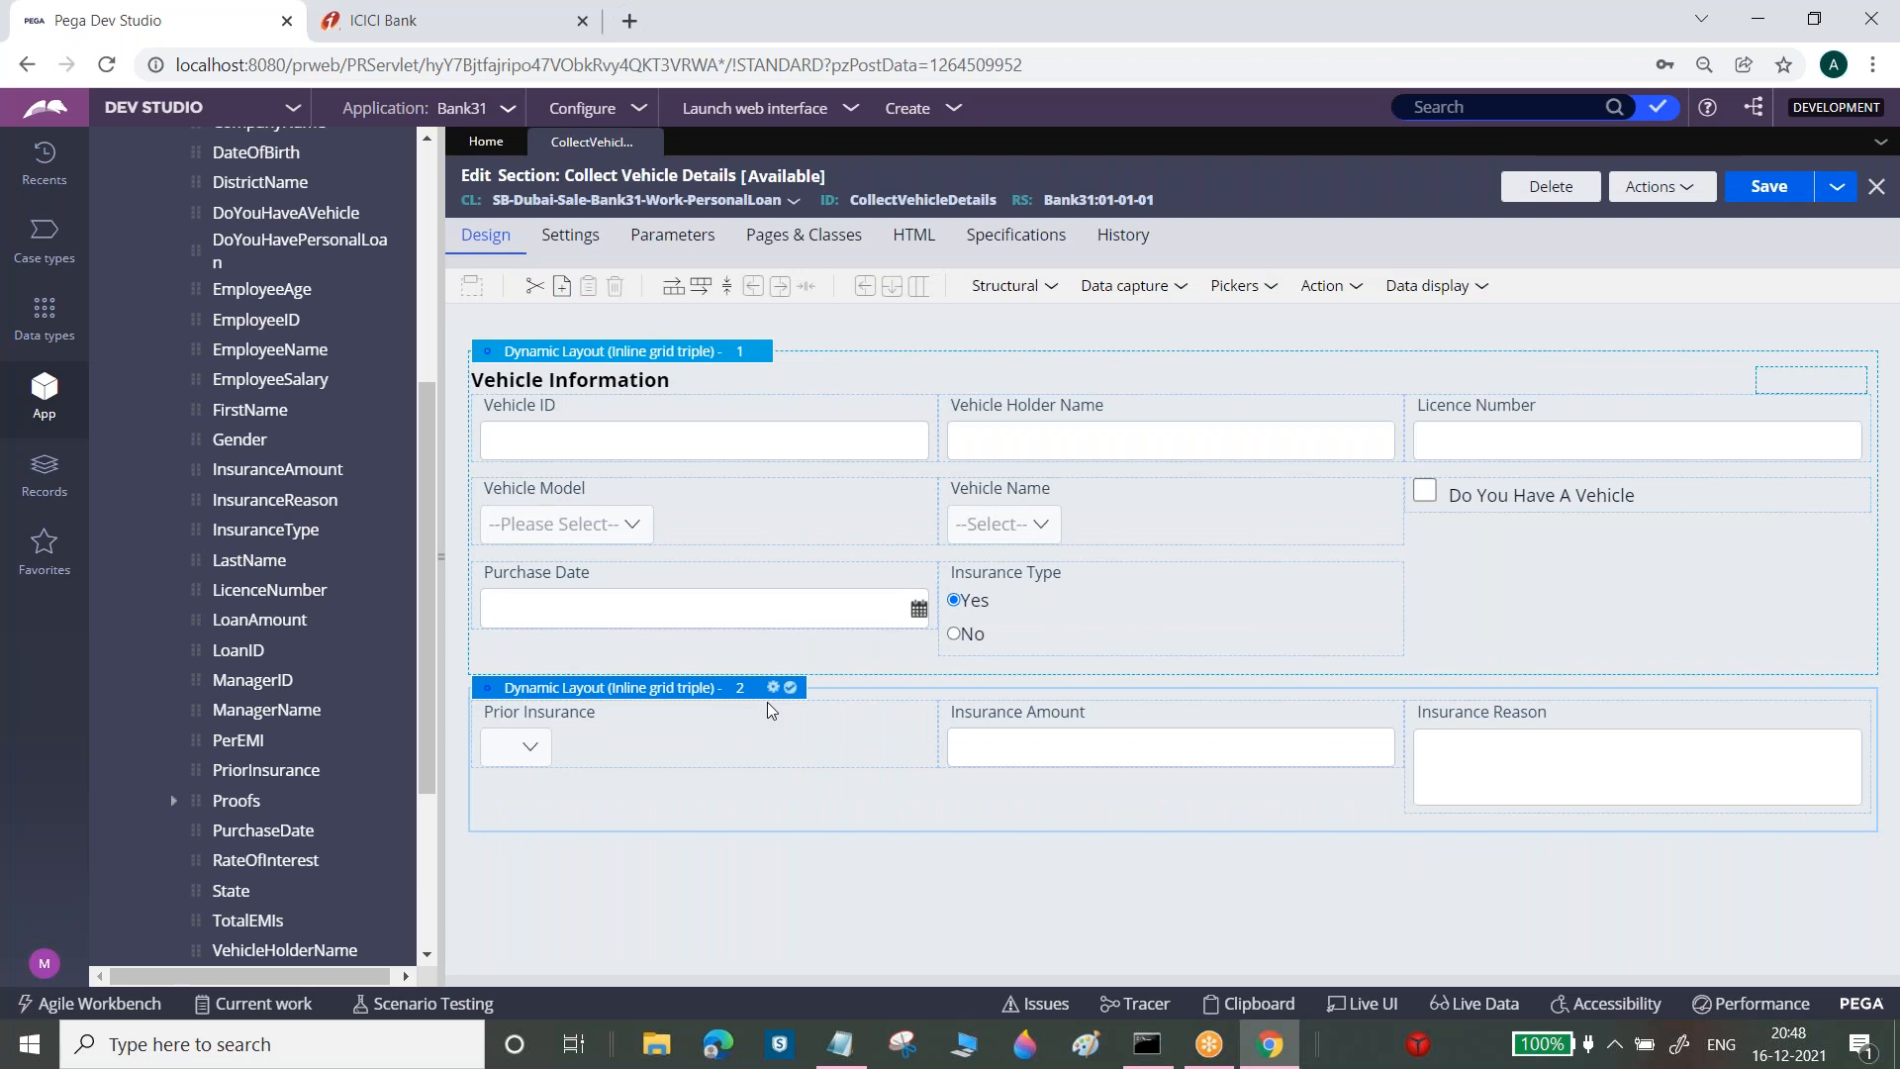
left_click(775, 689)
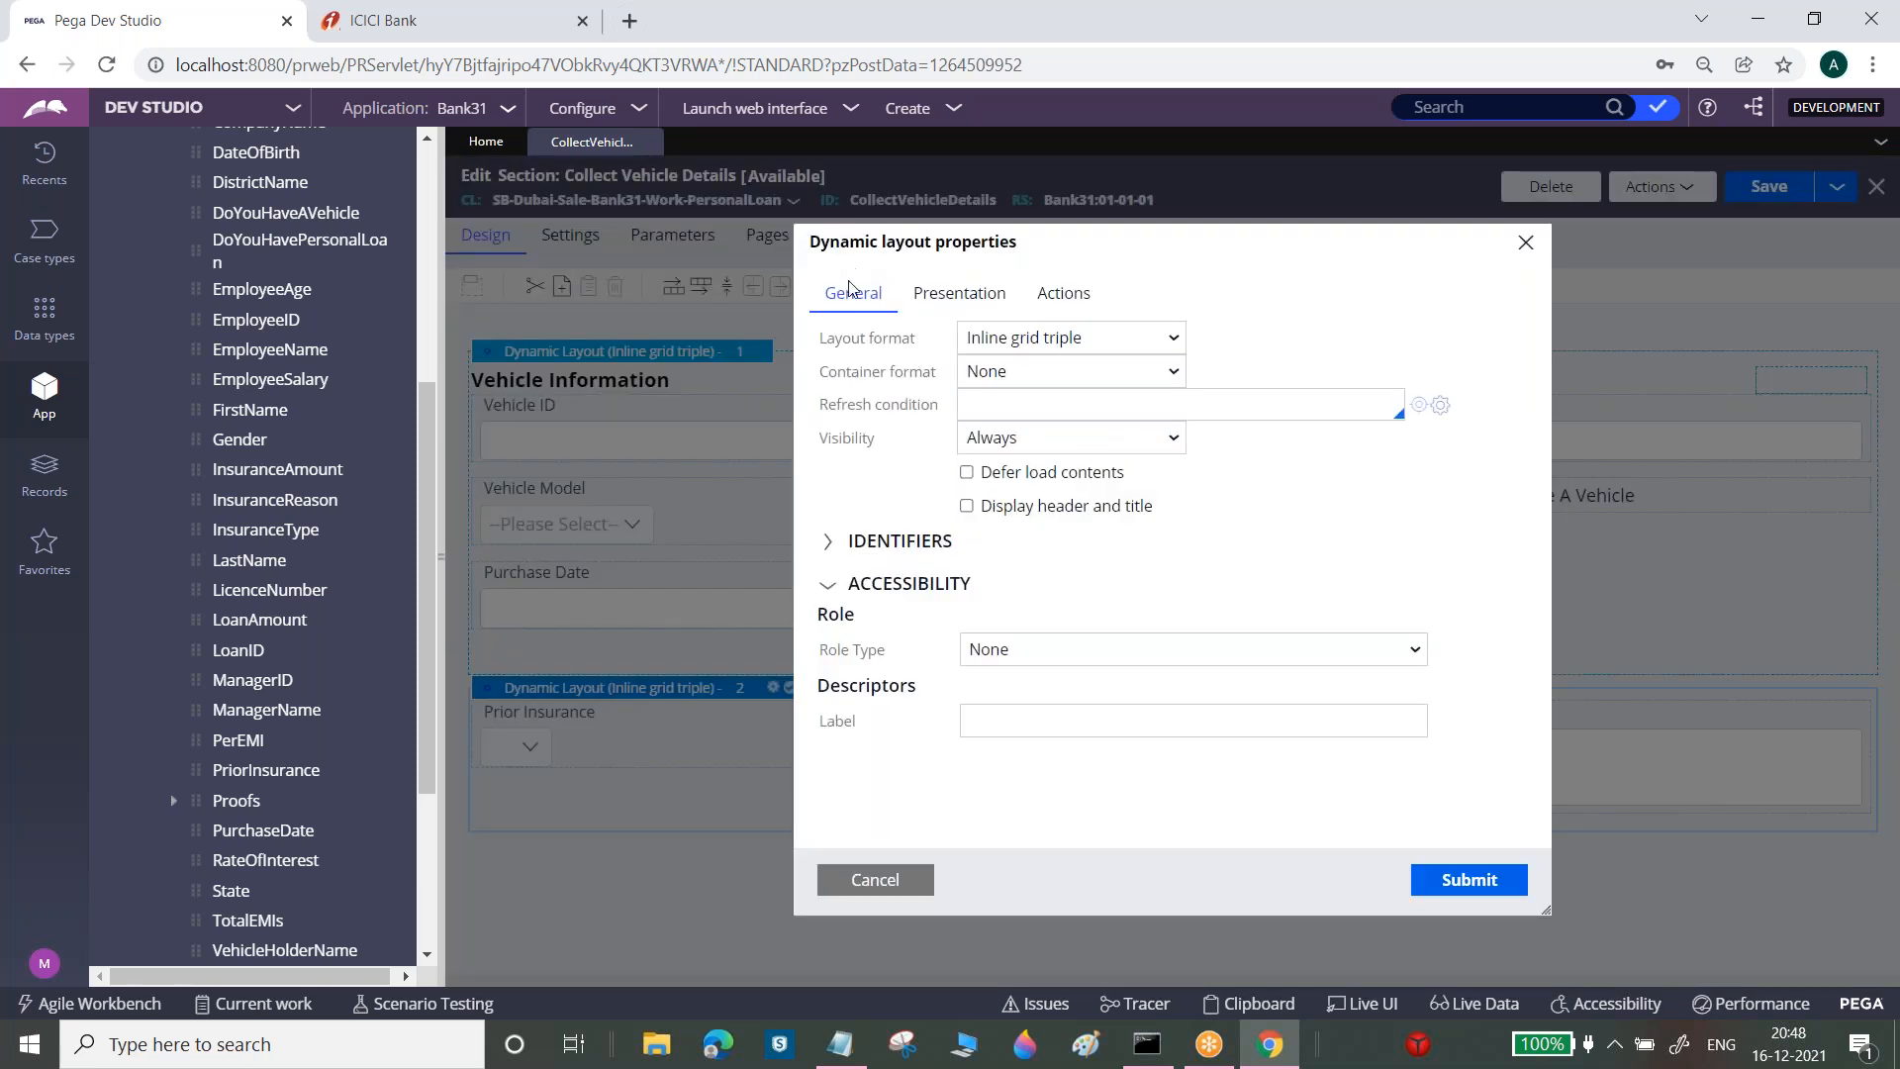
left_click(970, 509)
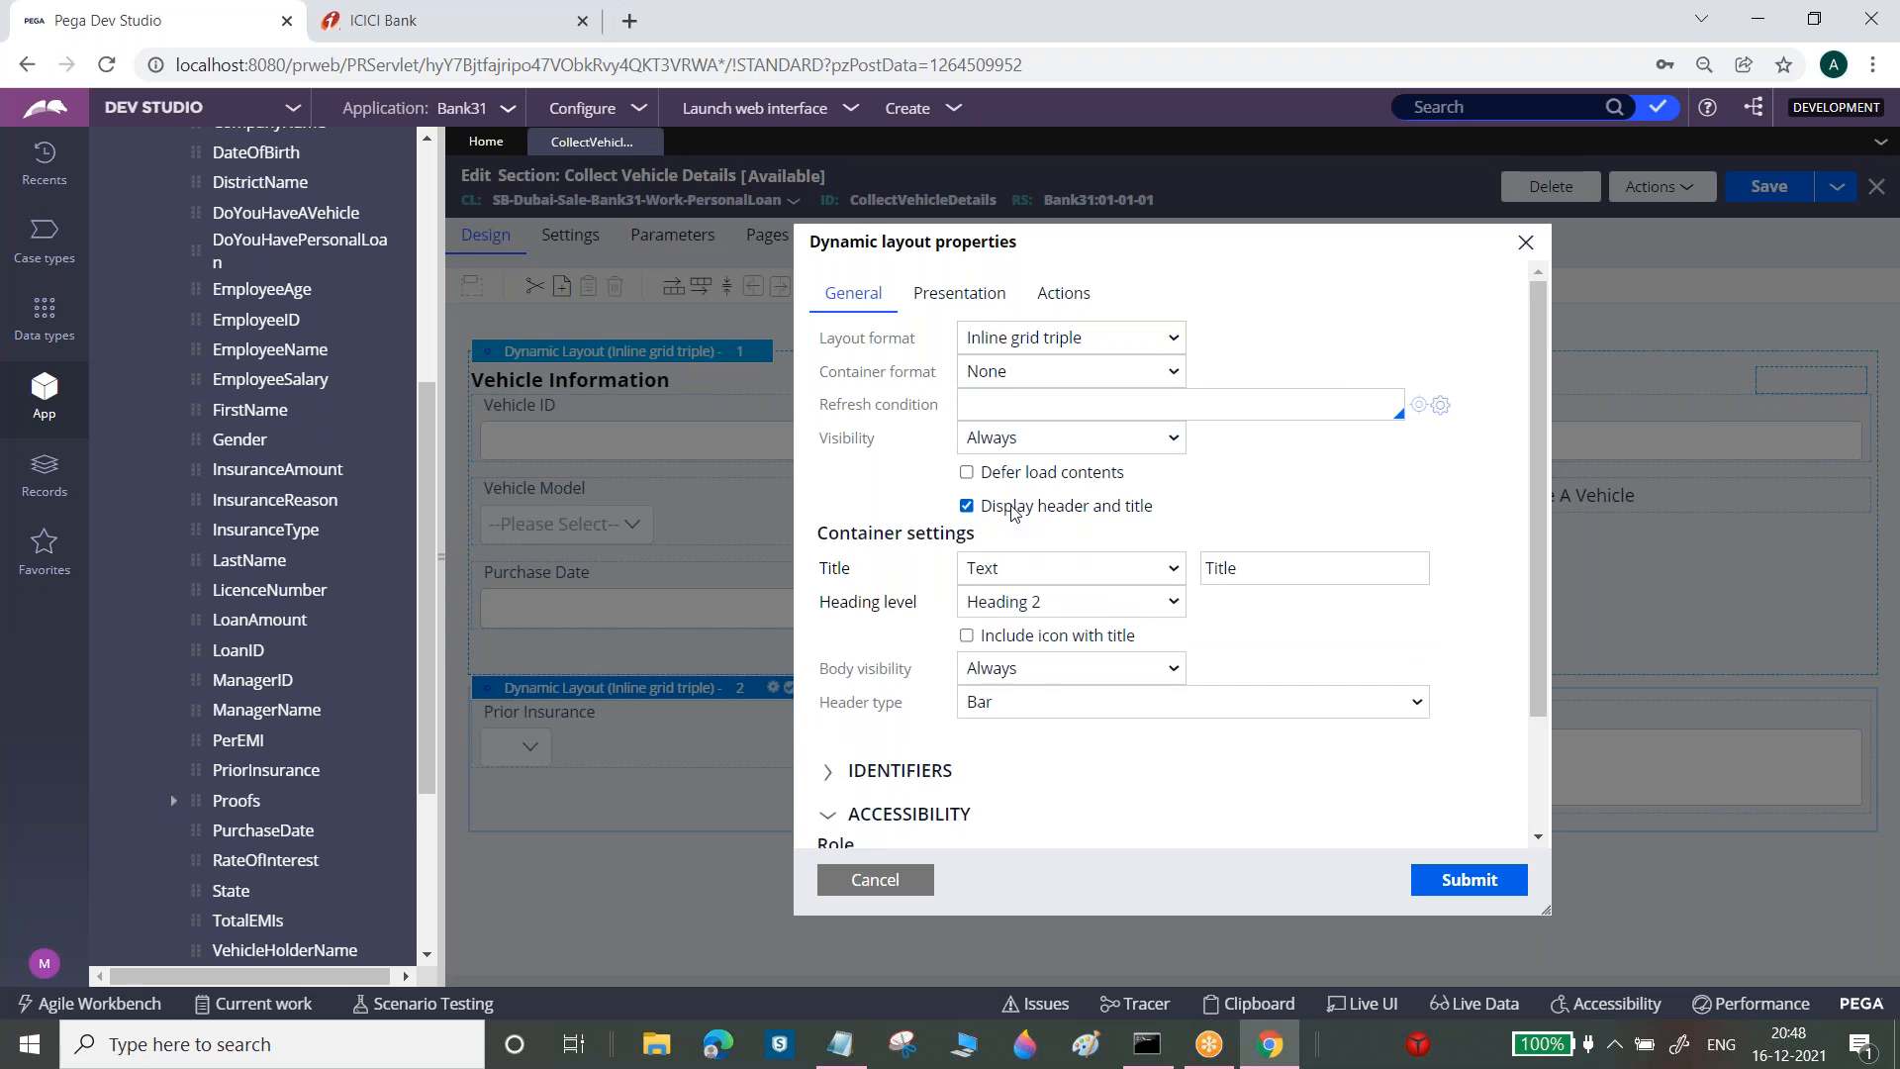
left_click(1243, 570)
double_click(1242, 570)
type("Ins")
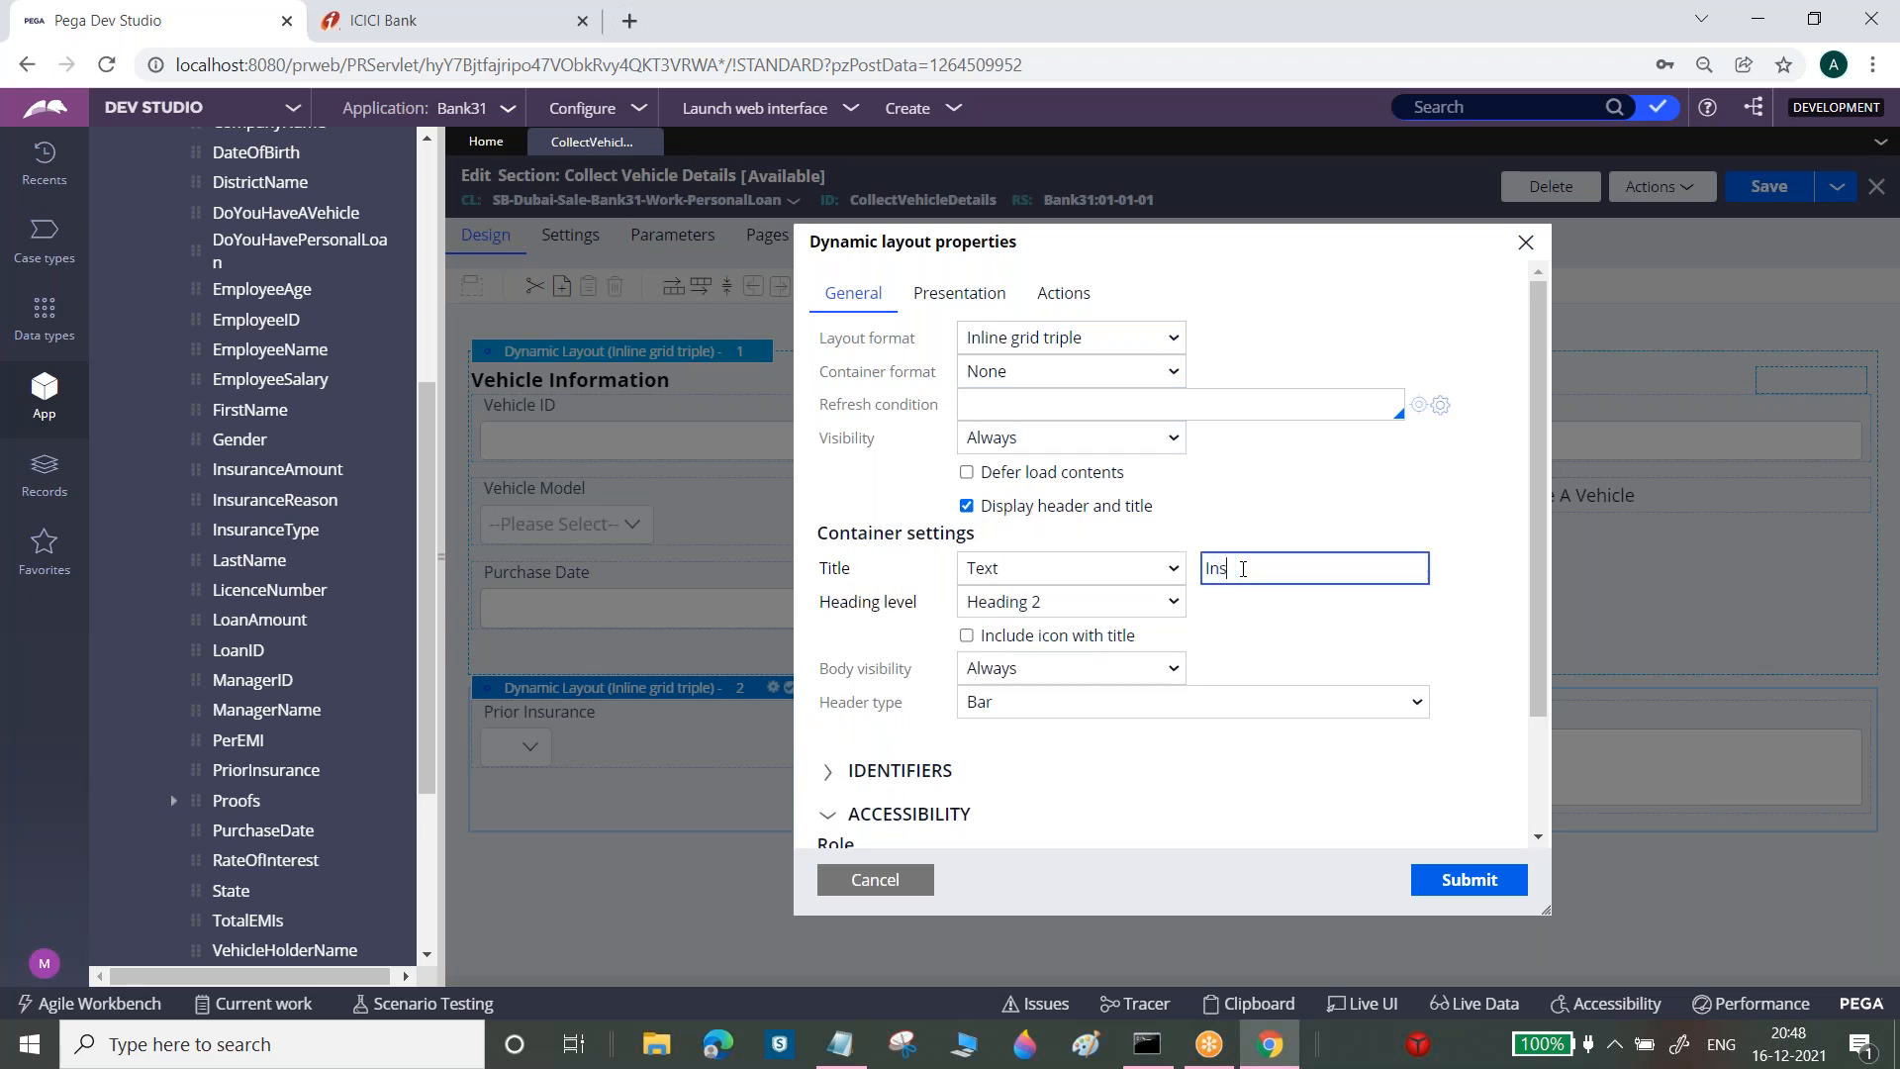
type("urance Information")
left_click(1472, 880)
left_click(1789, 191)
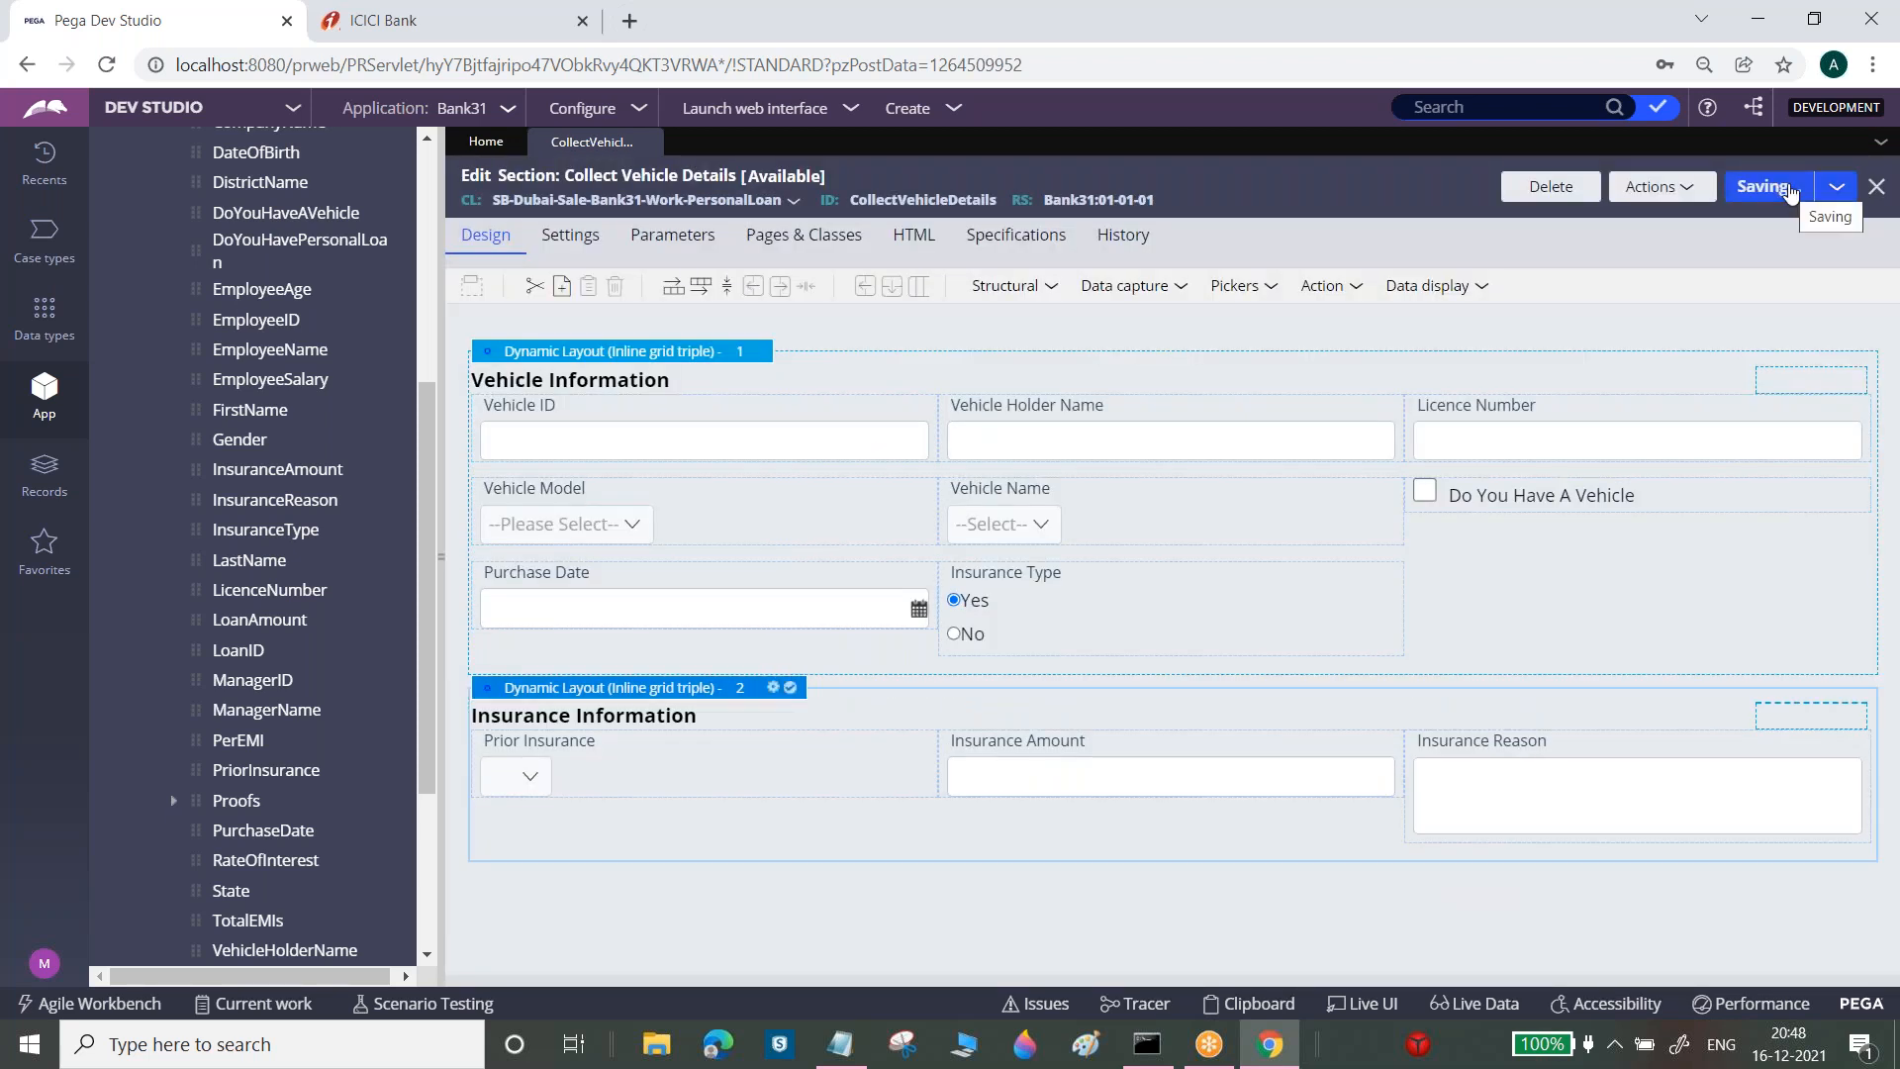
Collapse the PersonalLoan class tree and drop a third dynamic layout at the section's bottom
left_click(431, 317)
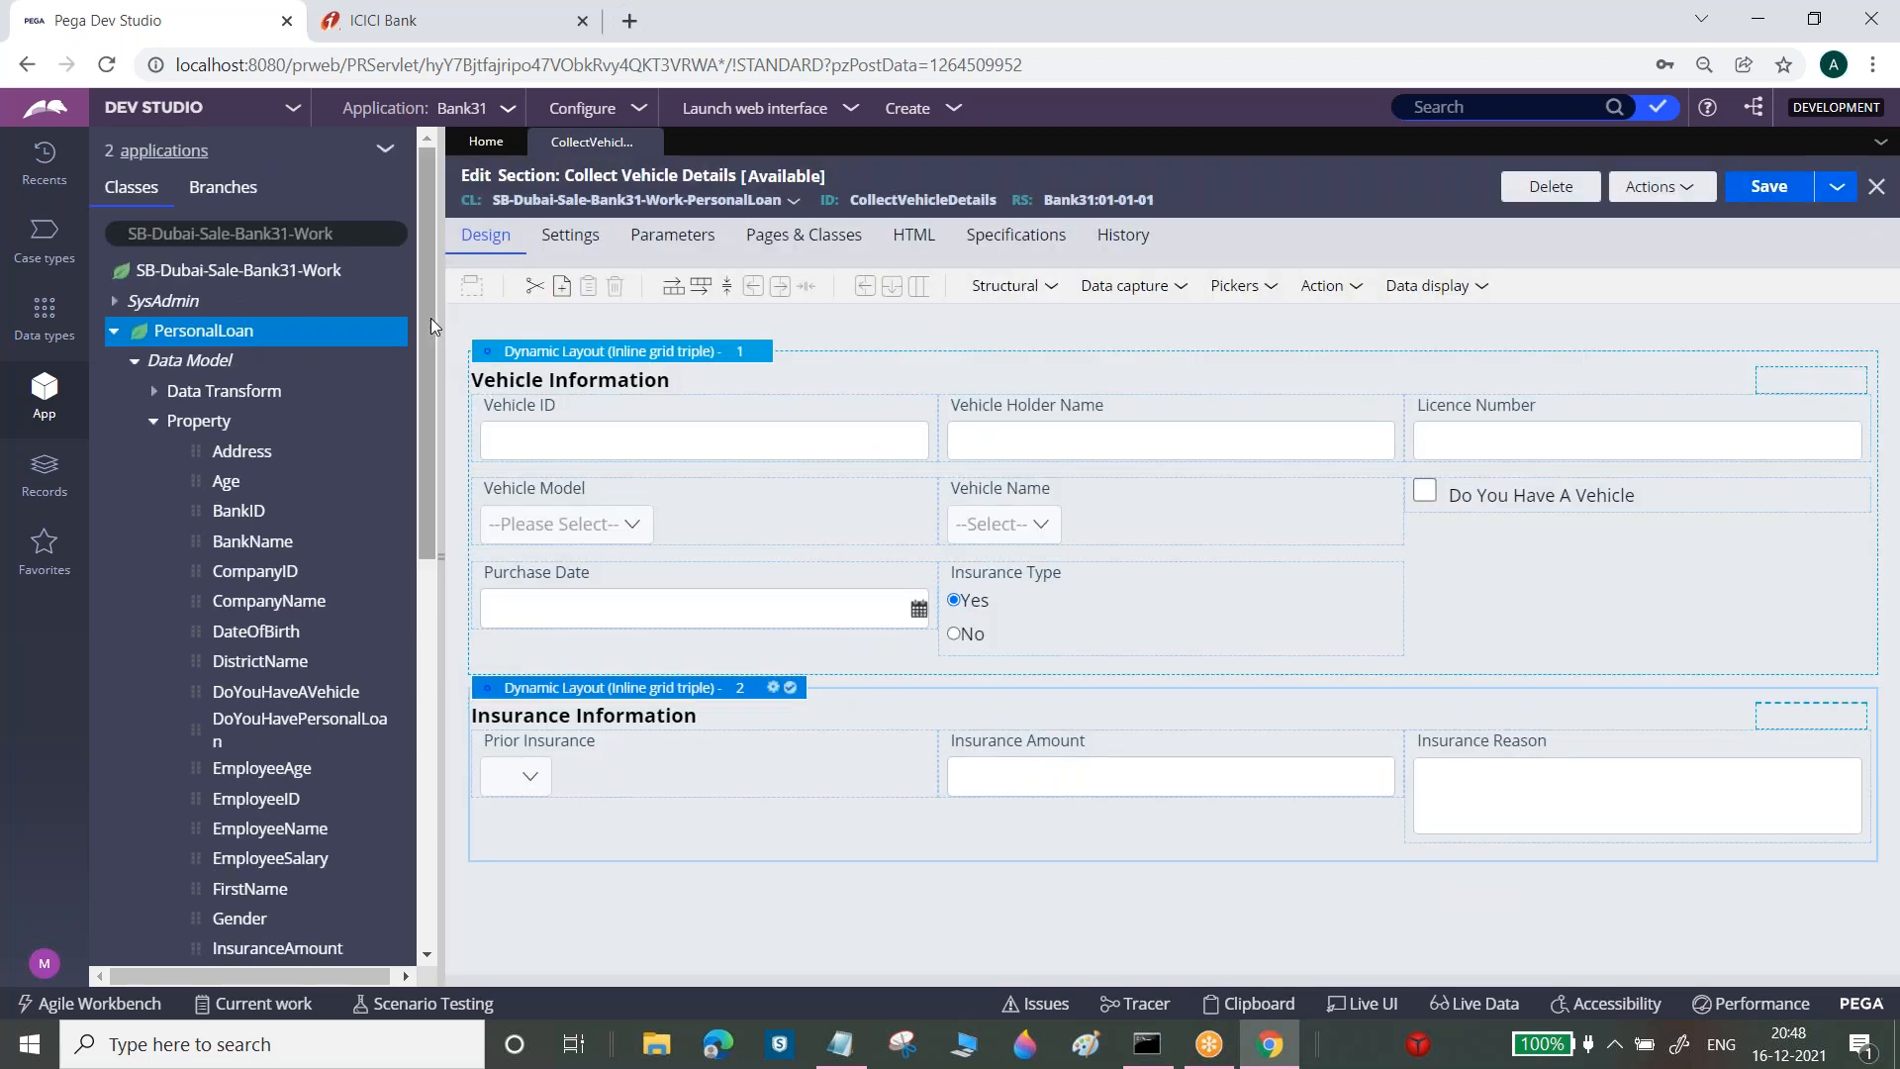
left_click(112, 333)
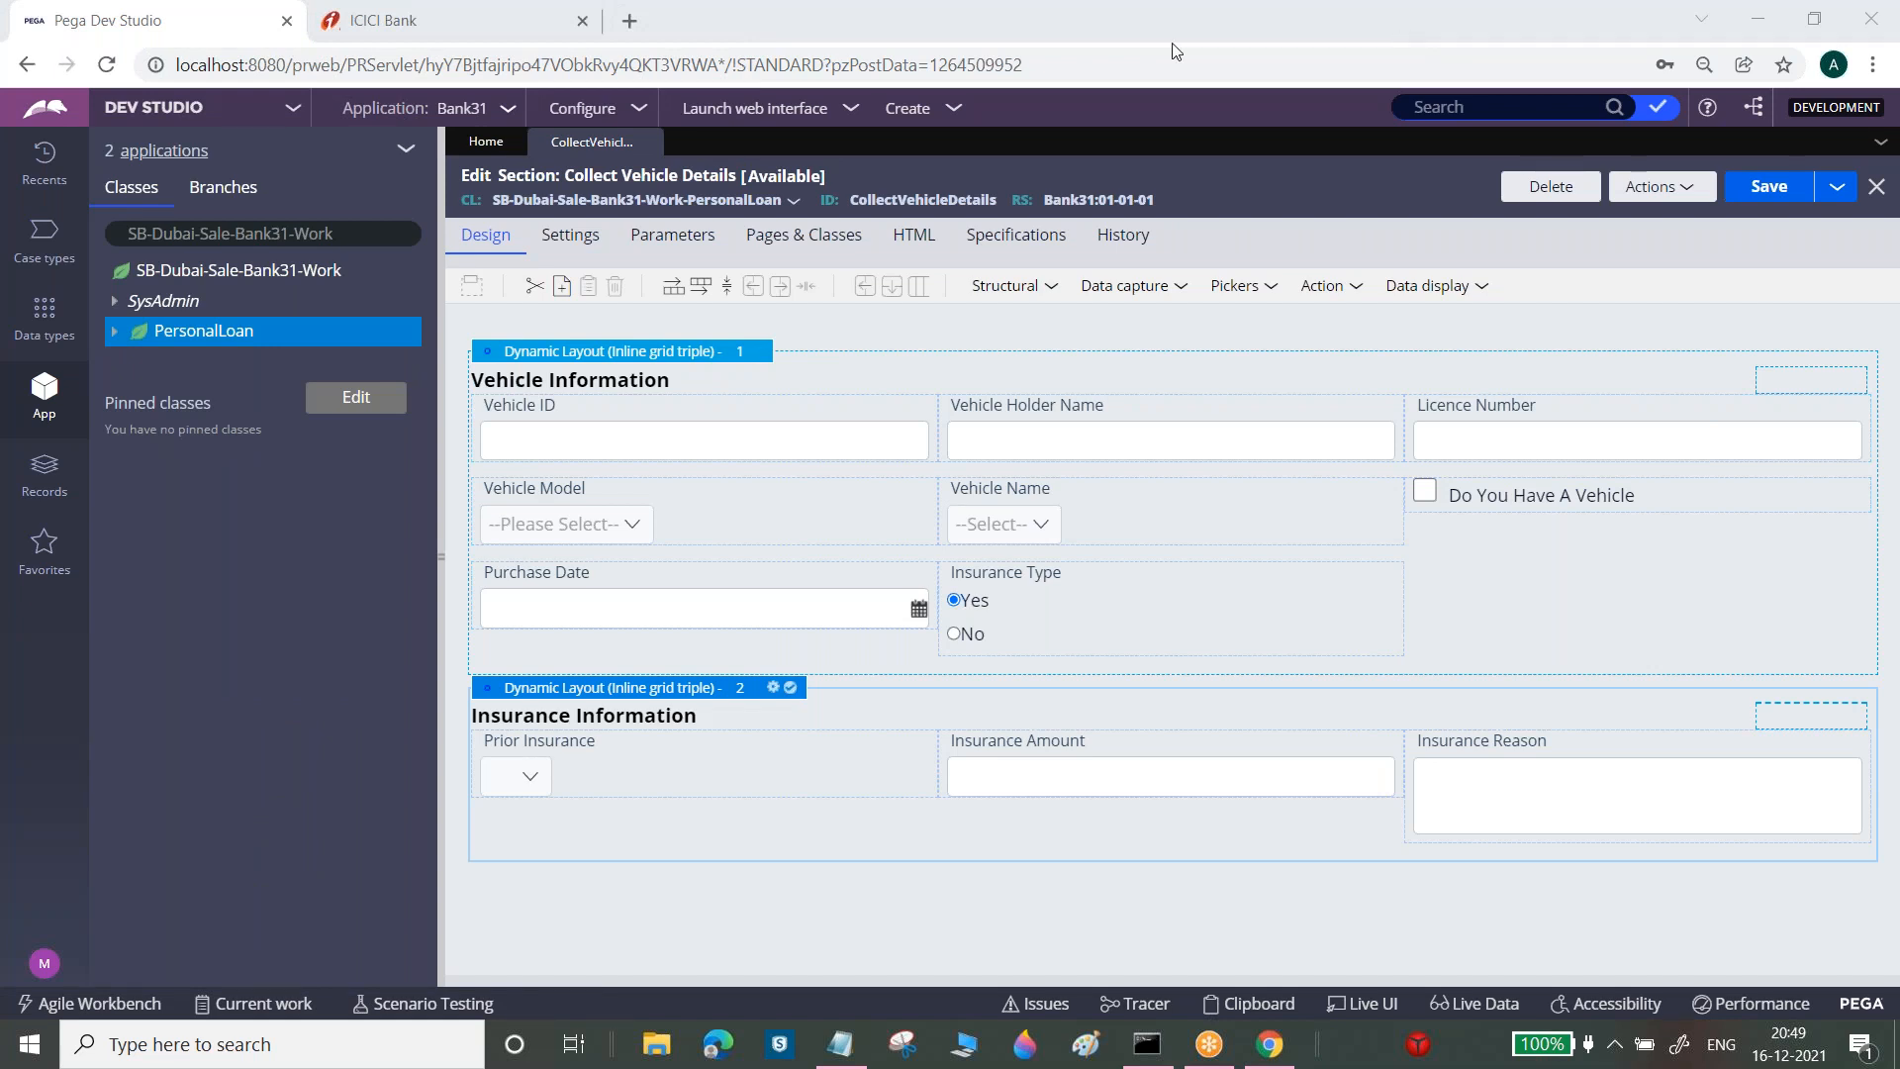
left_click(1055, 287)
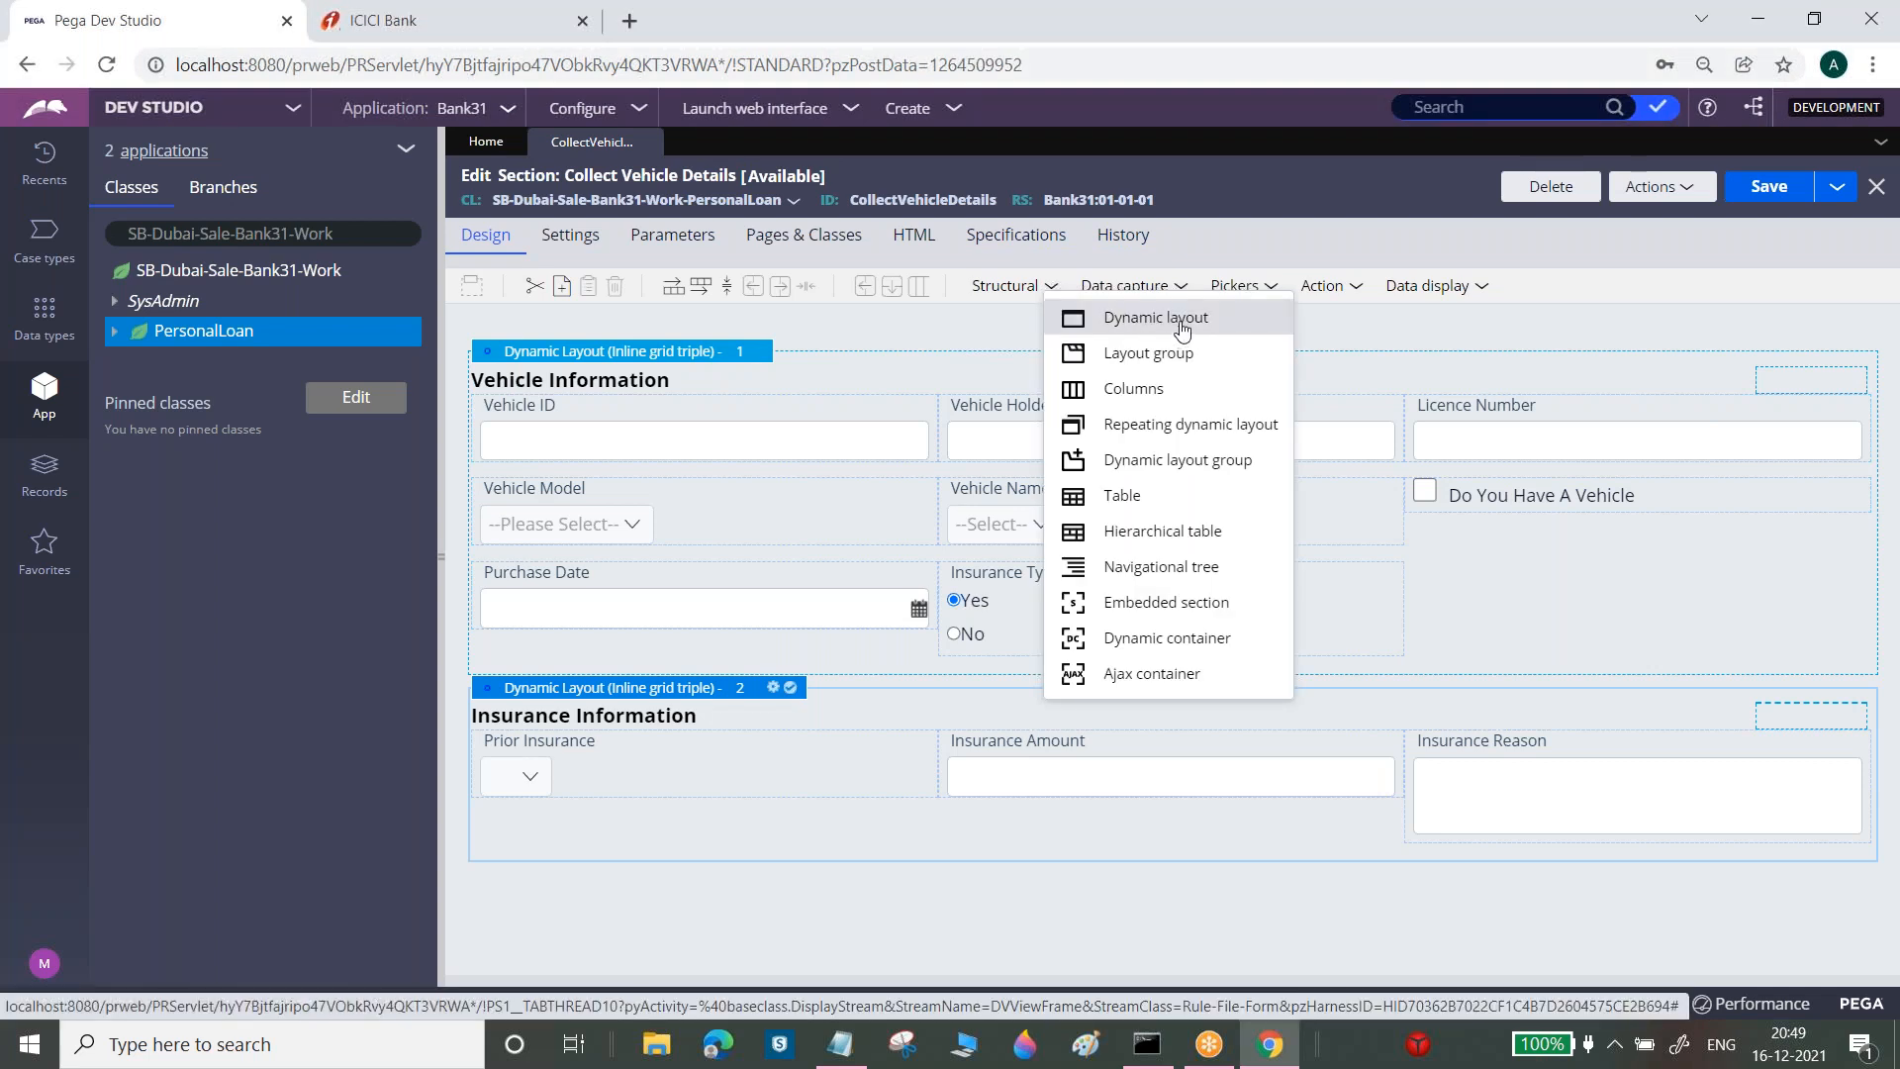
left_click_drag(1183, 329, 839, 935)
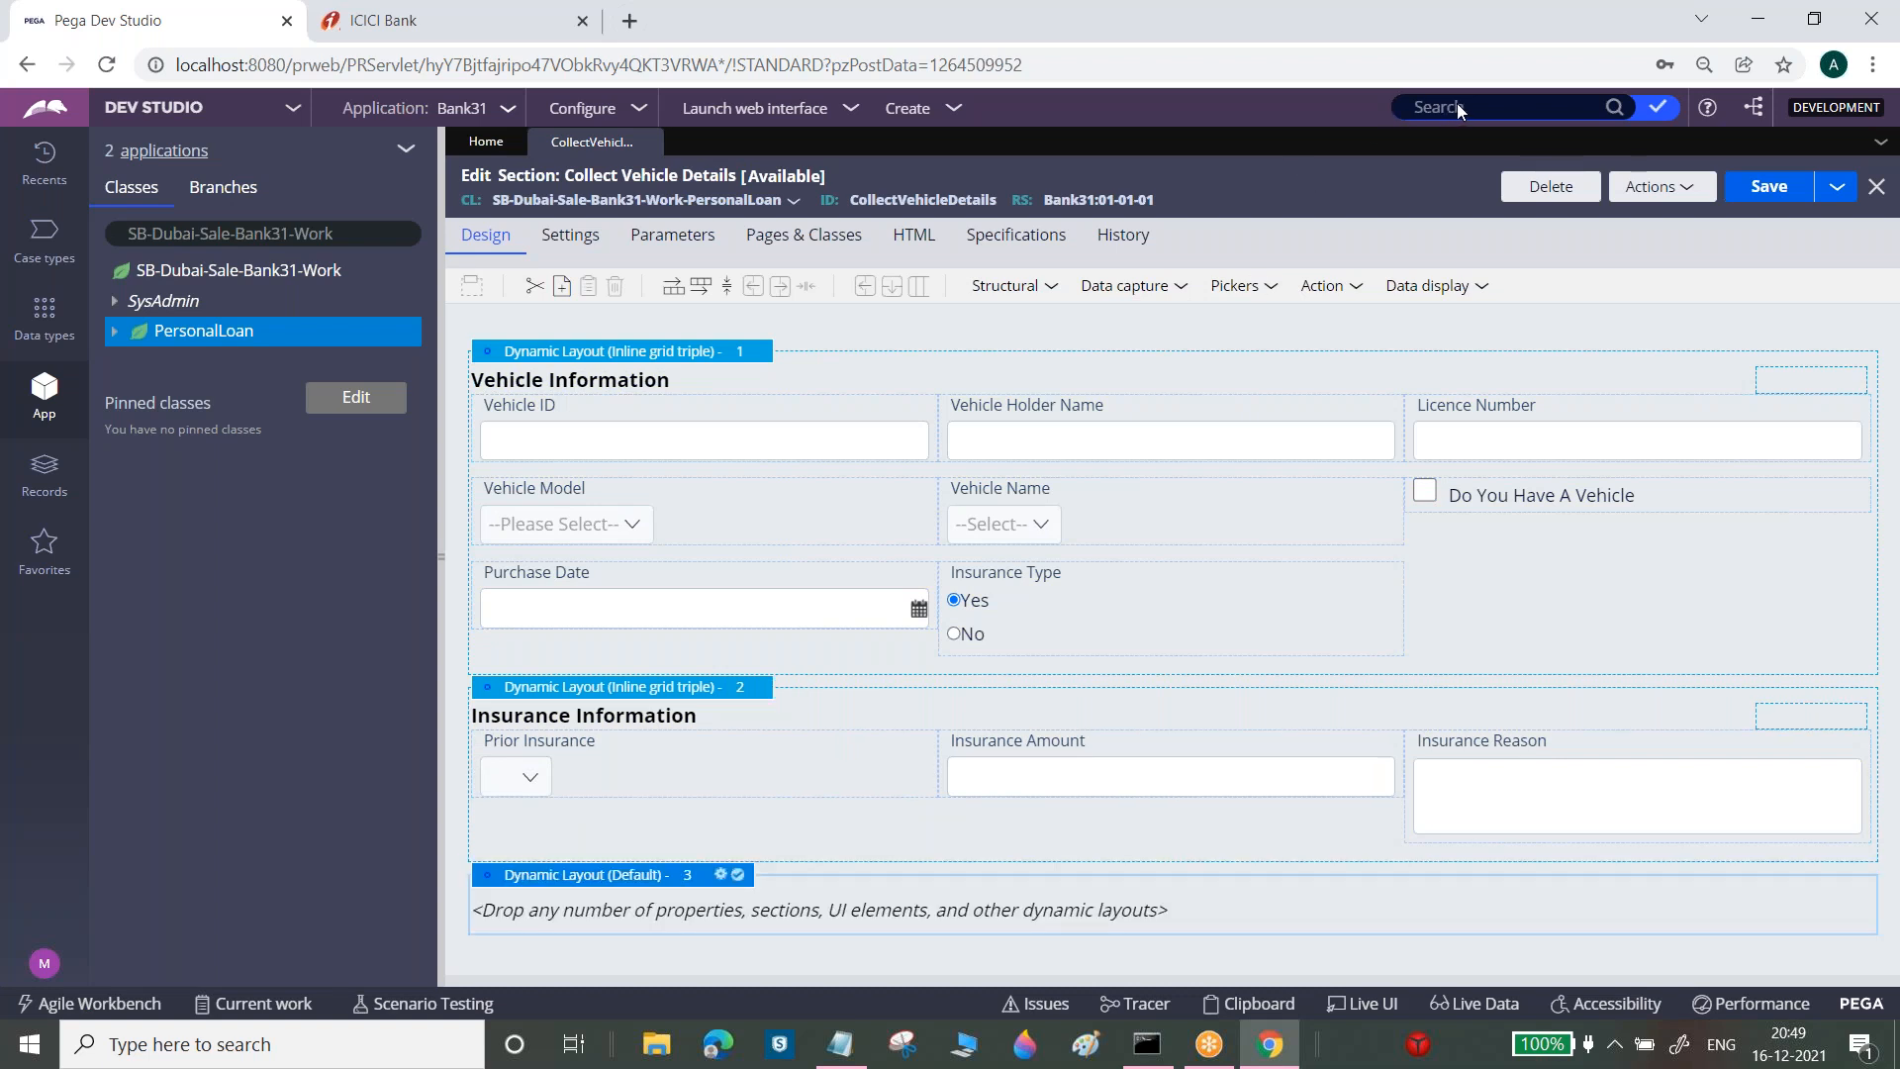
Refresh the Collect Vehicle Details section, discarding the unsaved third layout
left_click(1684, 190)
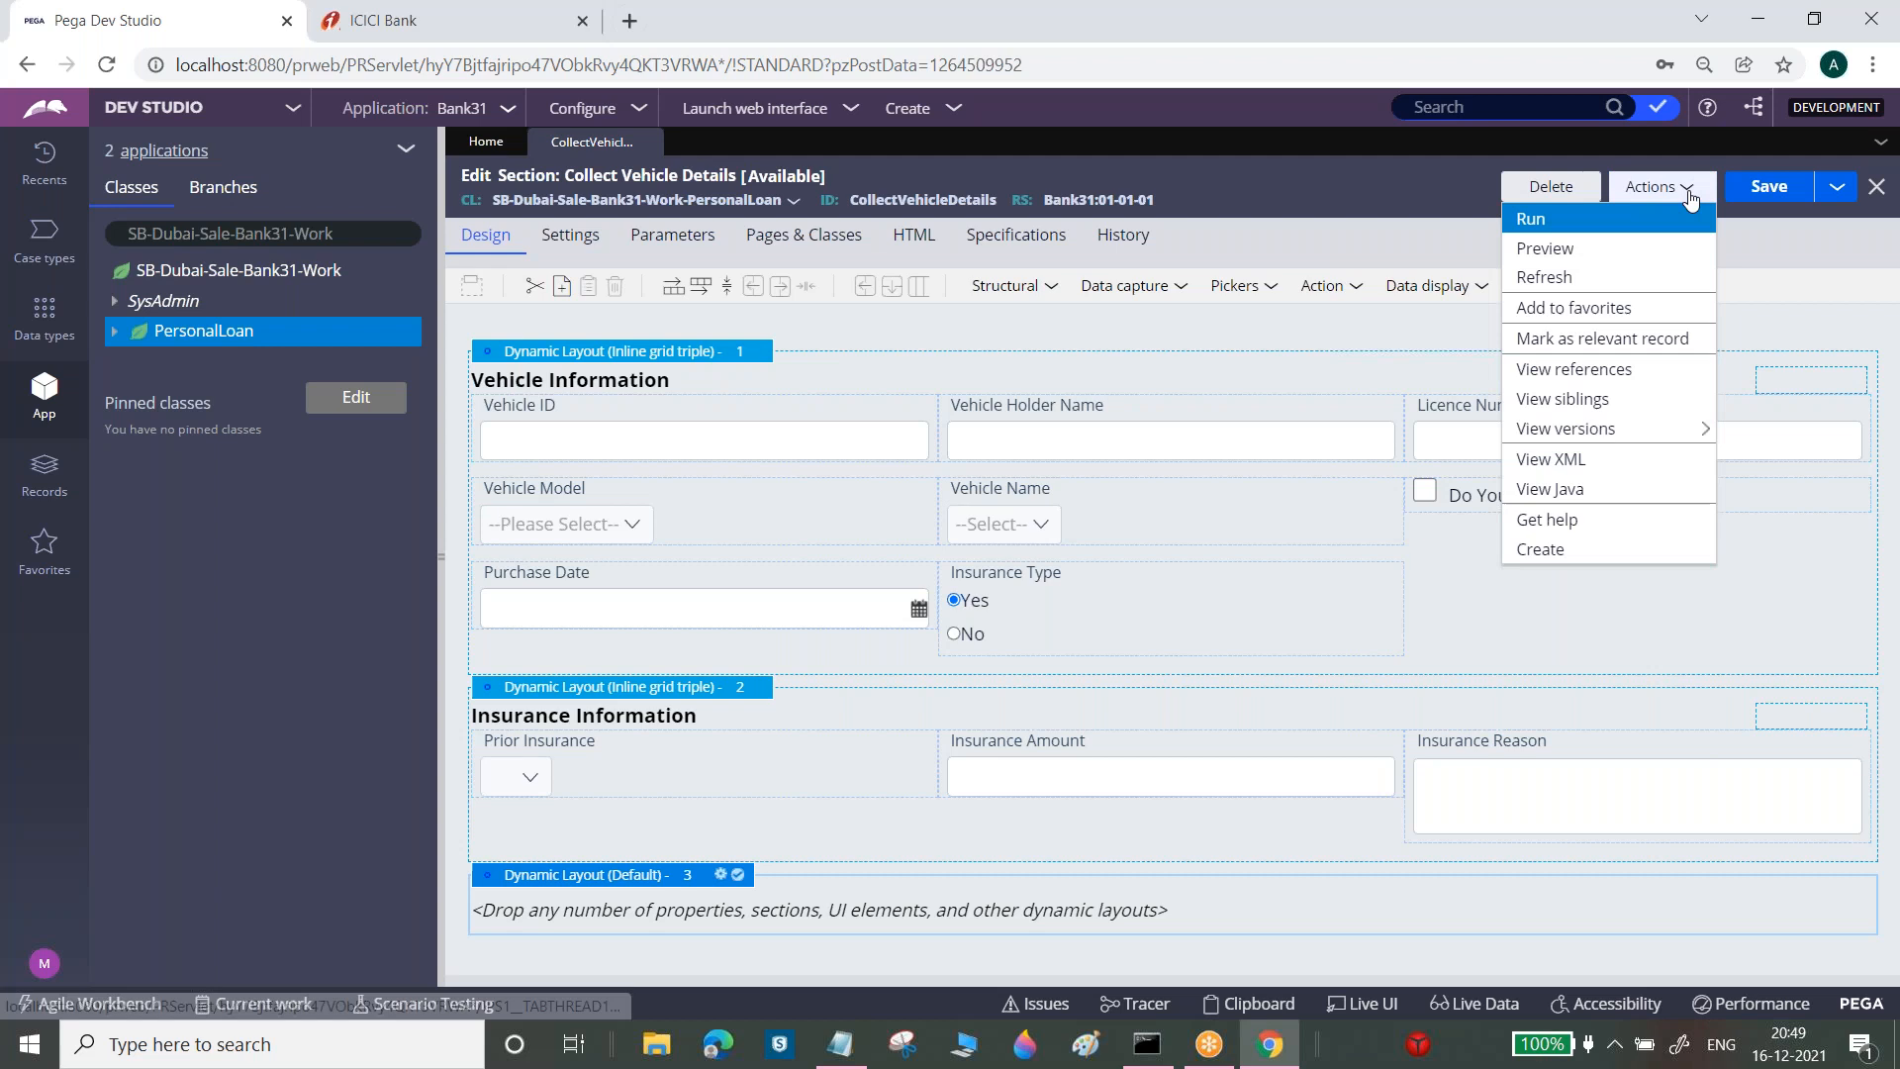
left_click(1606, 286)
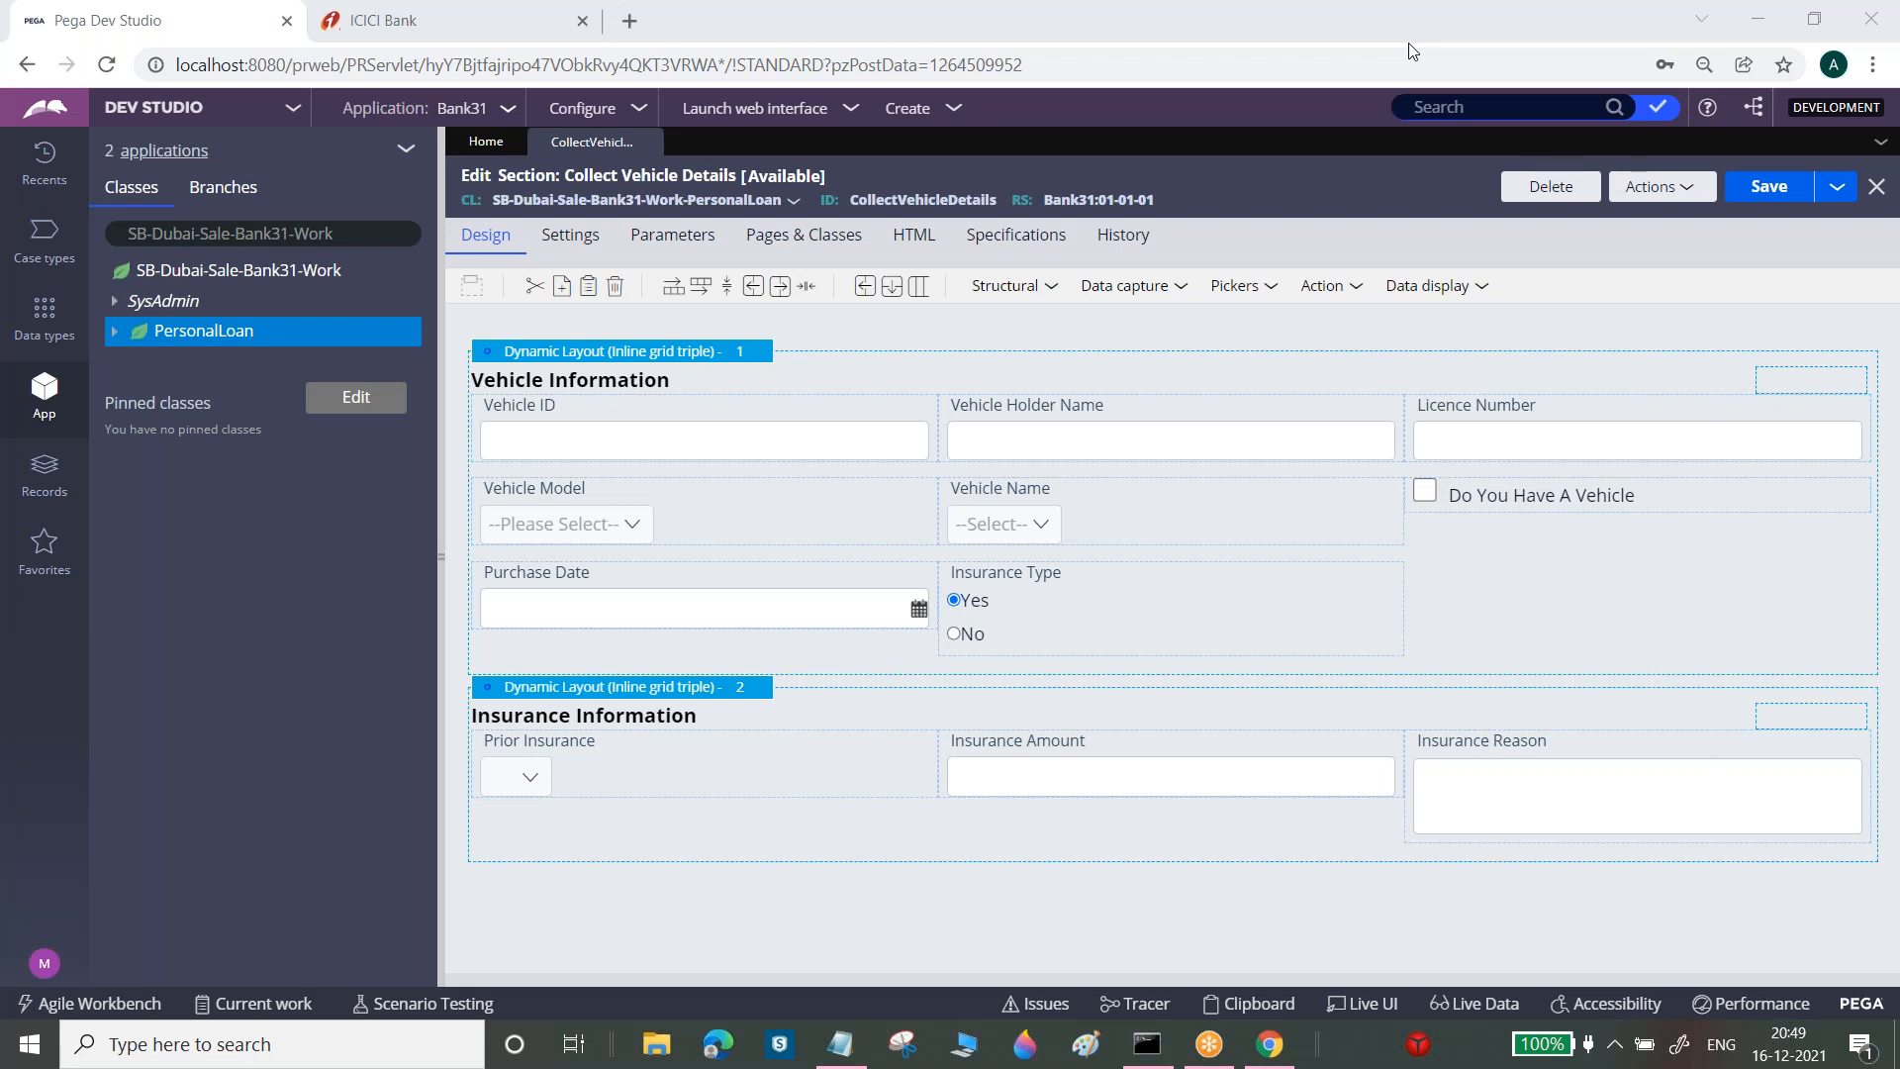
left_click(861, 1037)
Under step 3, note the path 'Right Click on Class -->Create--->Process-->FLow action'
left_click(37, 710)
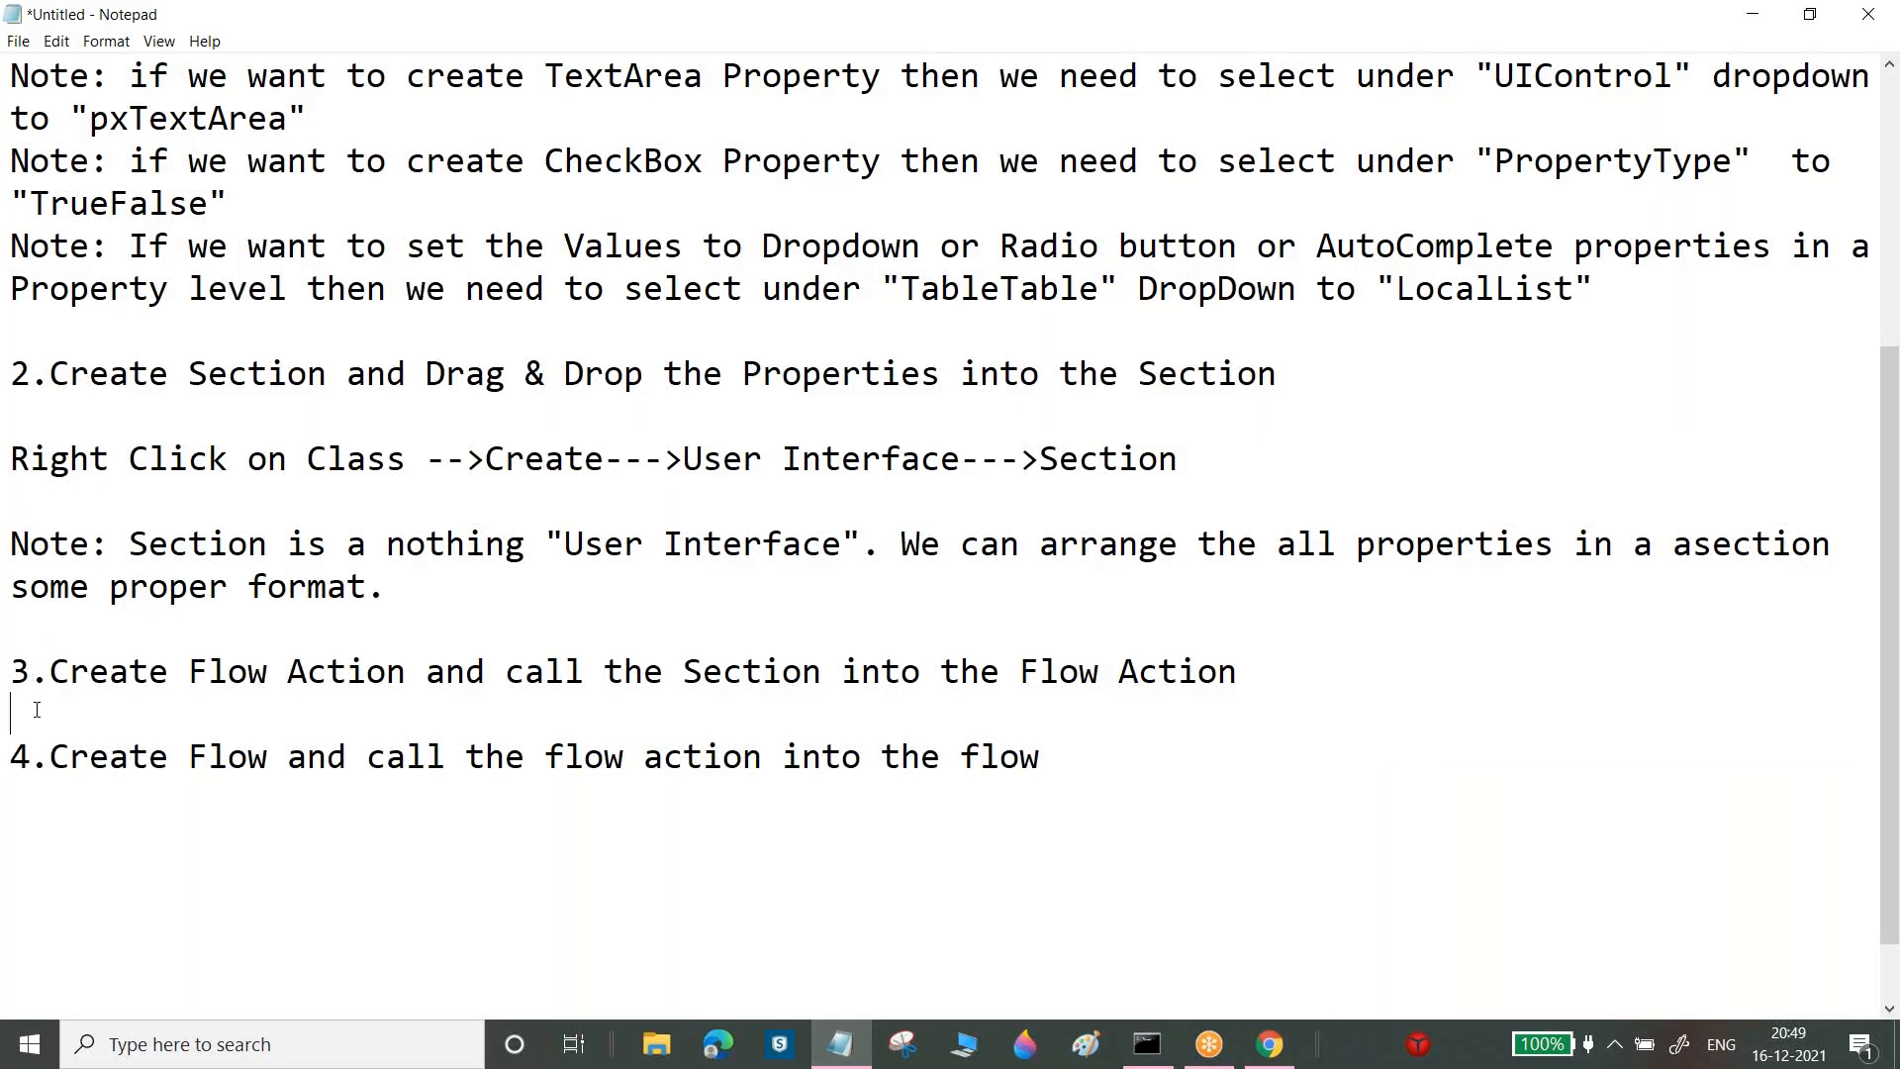
left_click_drag(15, 464, 686, 465)
key("ctrl+c")
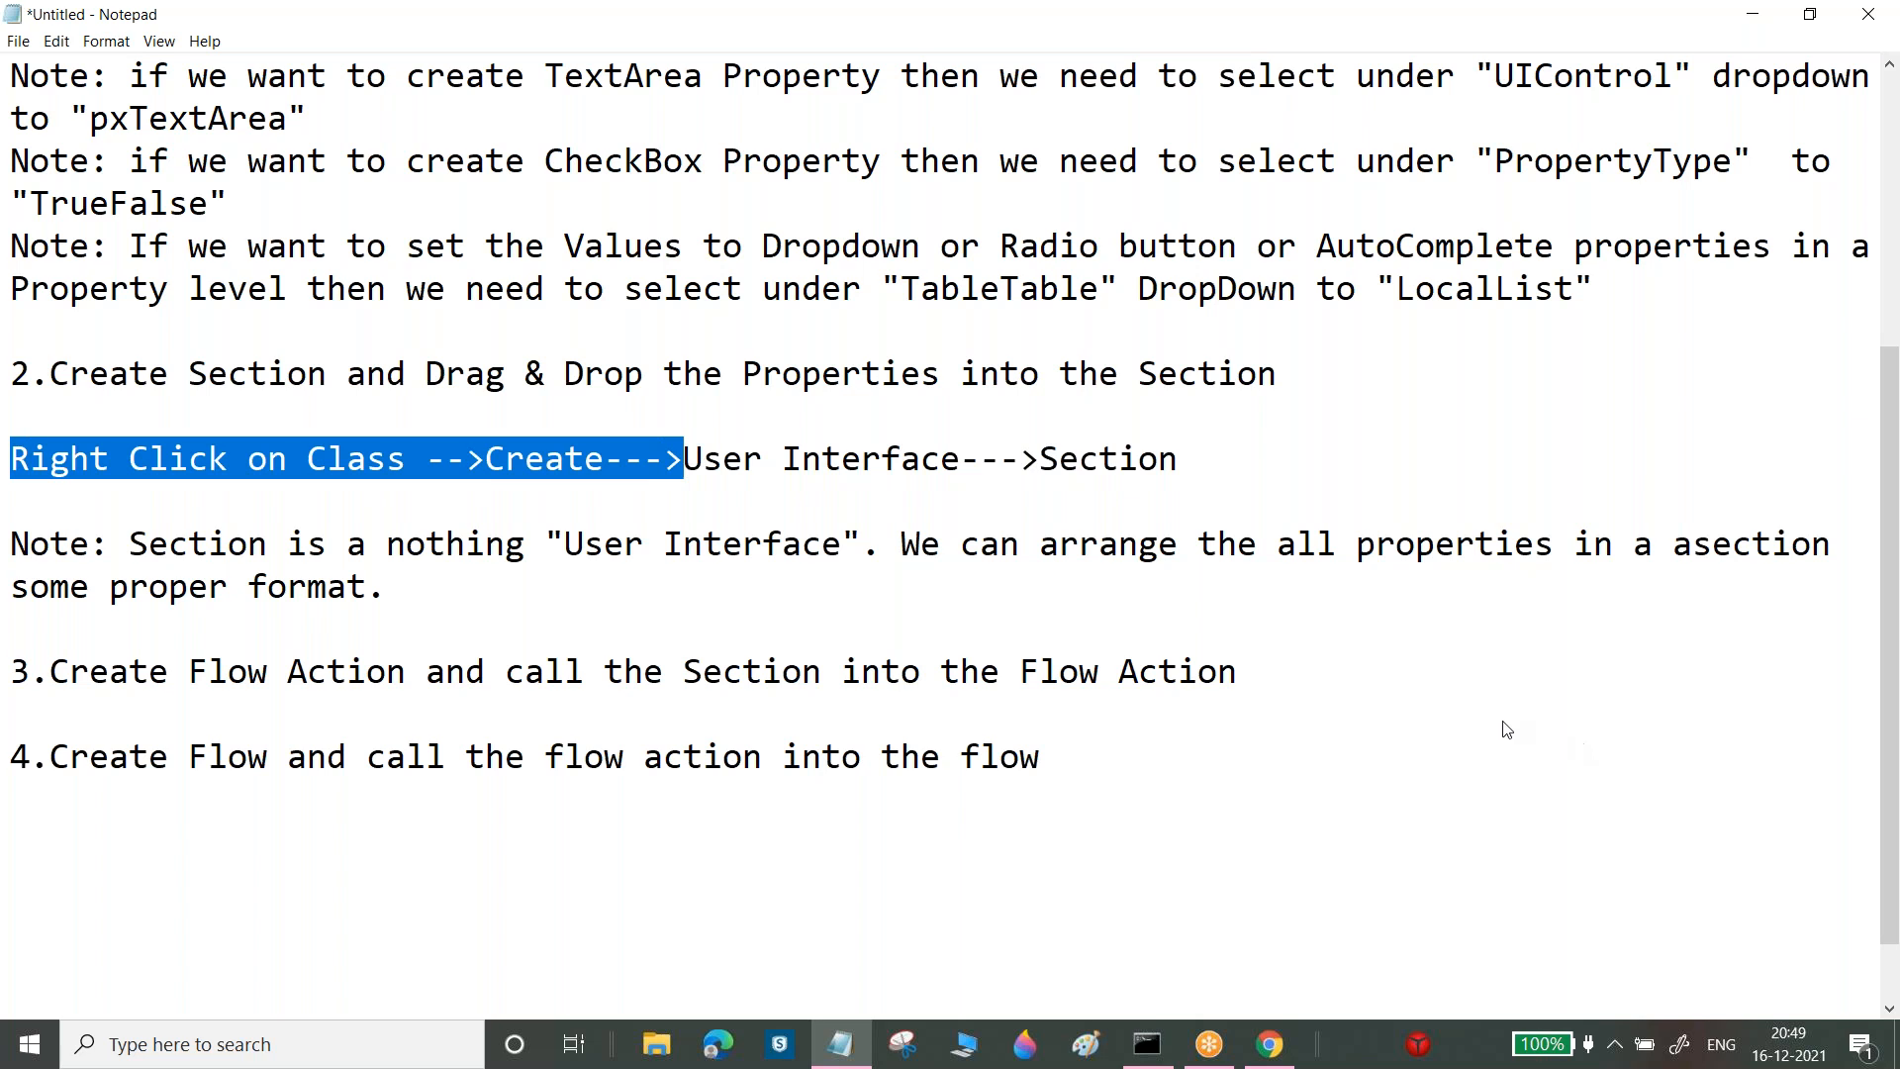
left_click(1299, 675)
key("Return")
key("Return")
key("ctrl+v")
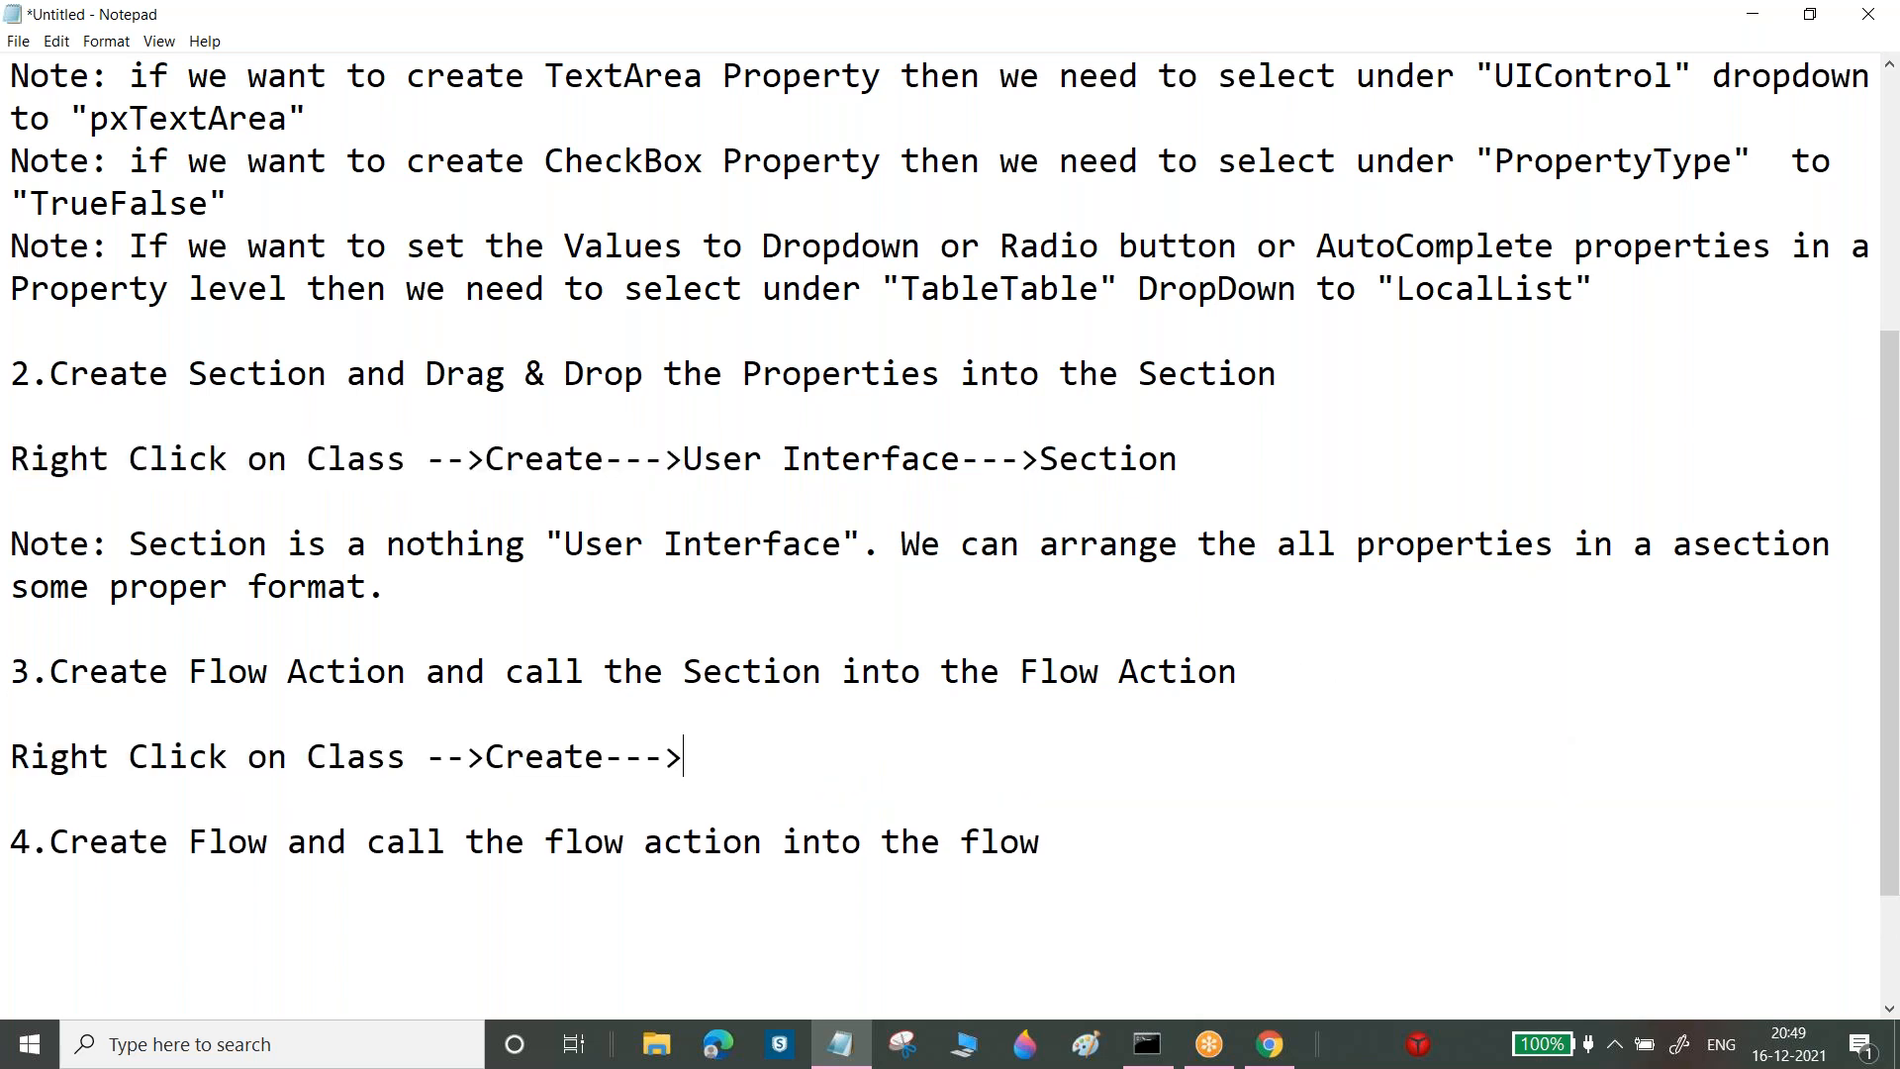
type("Process-->FLow actu")
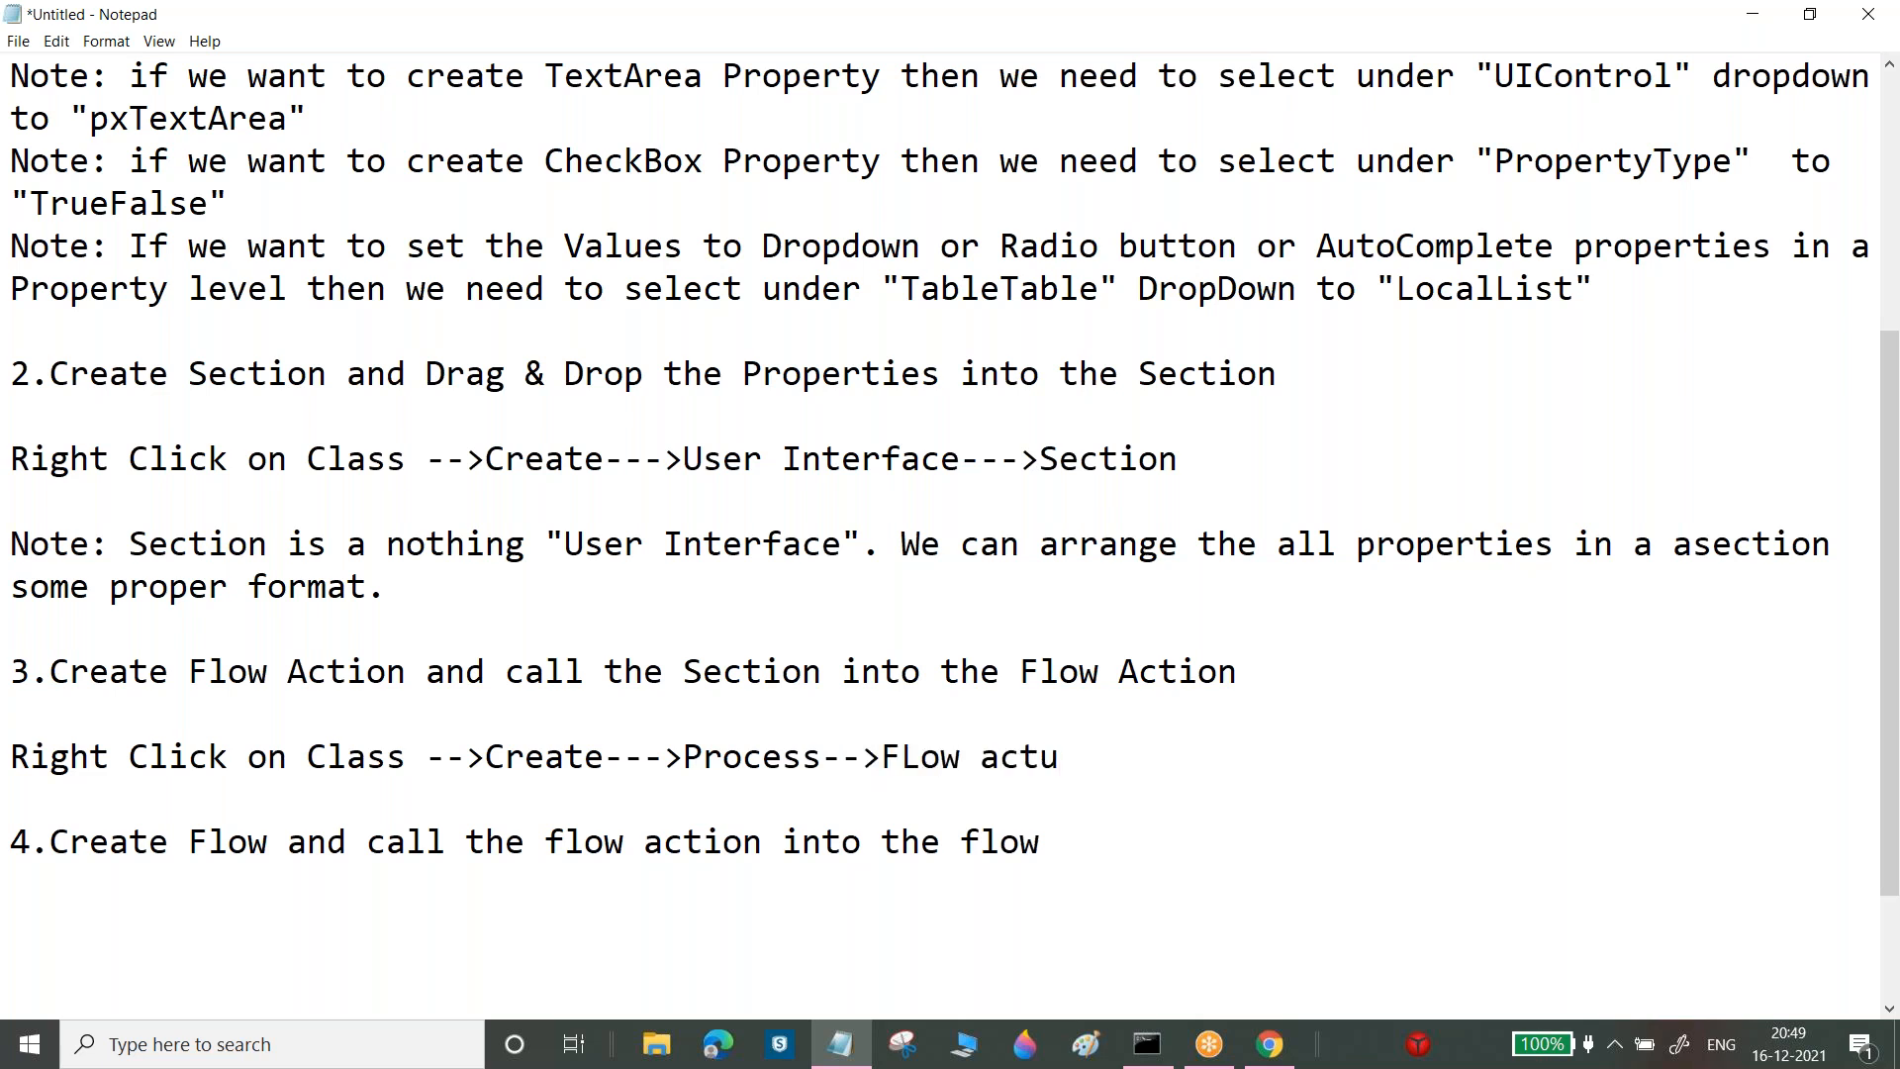
key("BackSpace")
type("ion")
Copy the path up to 'Process-->FLow' and paste it under step 4
left_click_drag(955, 759, 9, 757)
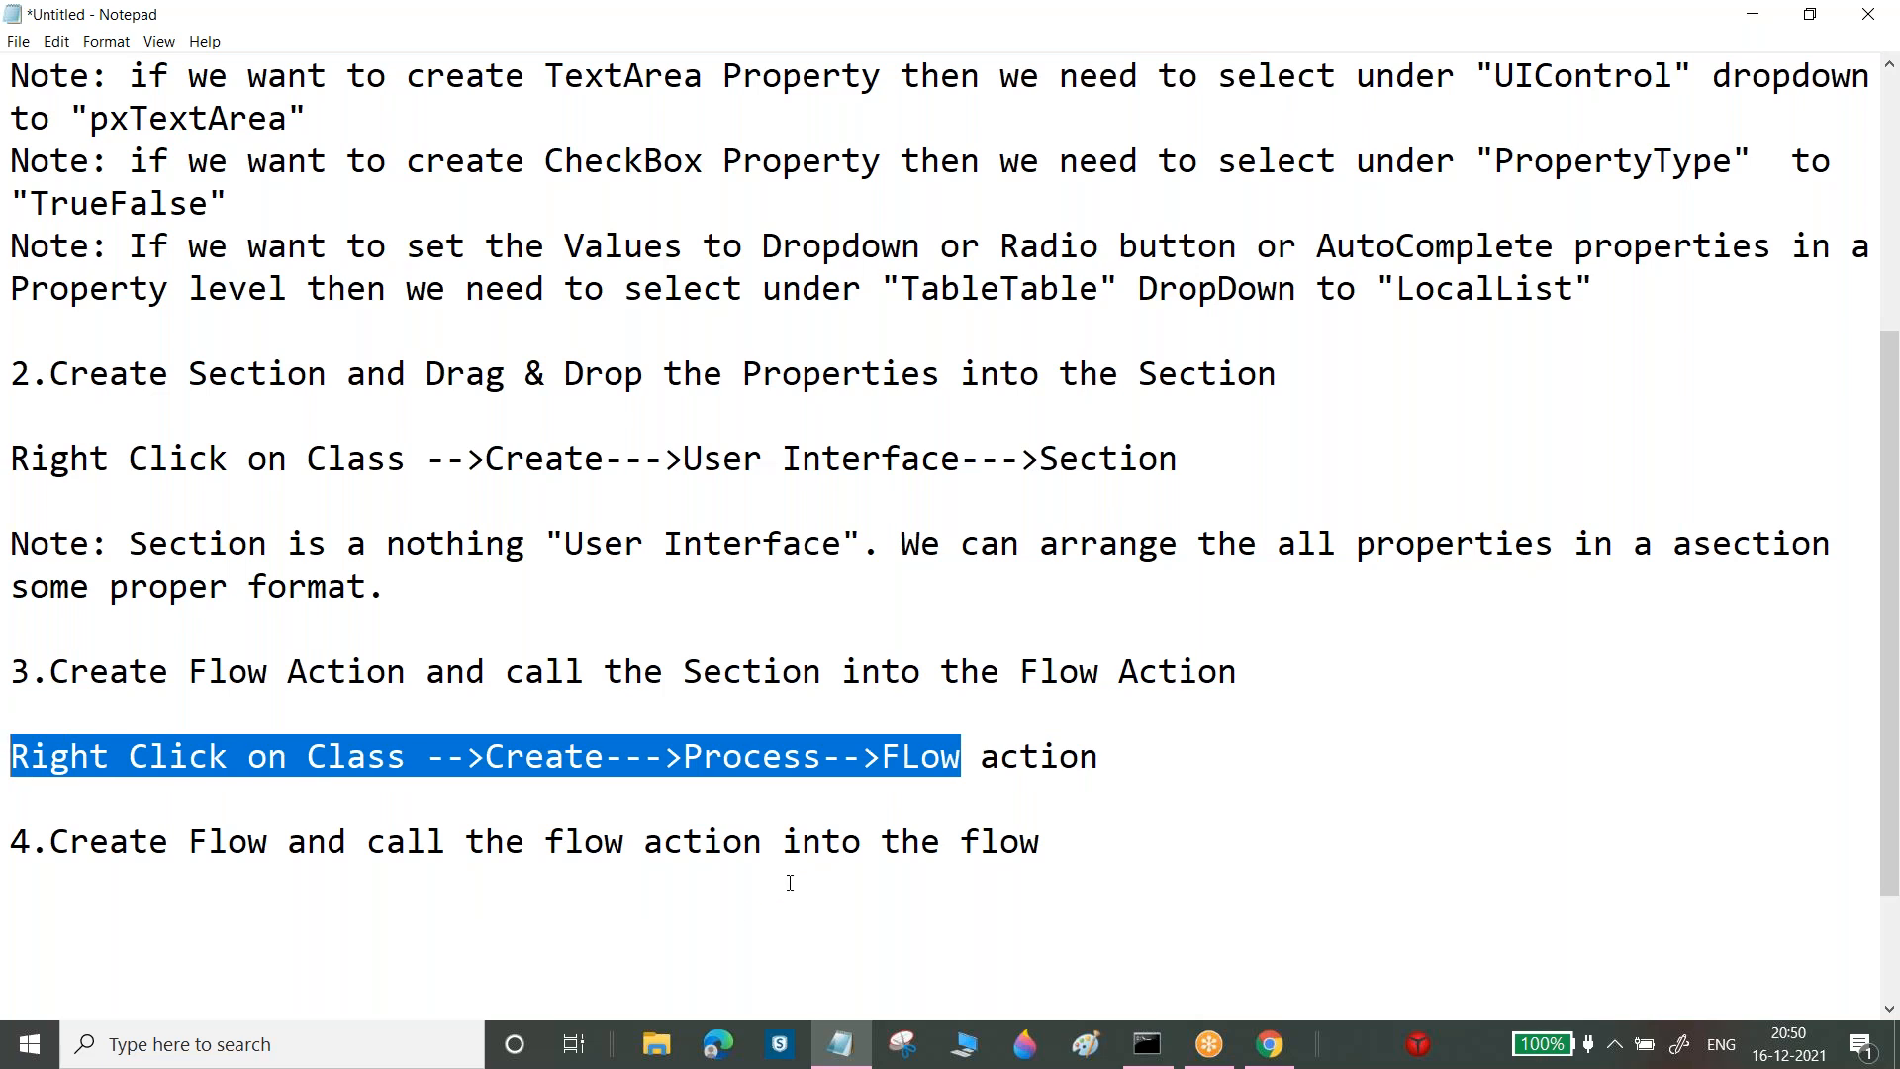
key("ctrl+c")
left_click(1067, 838)
key("Return")
key("Return")
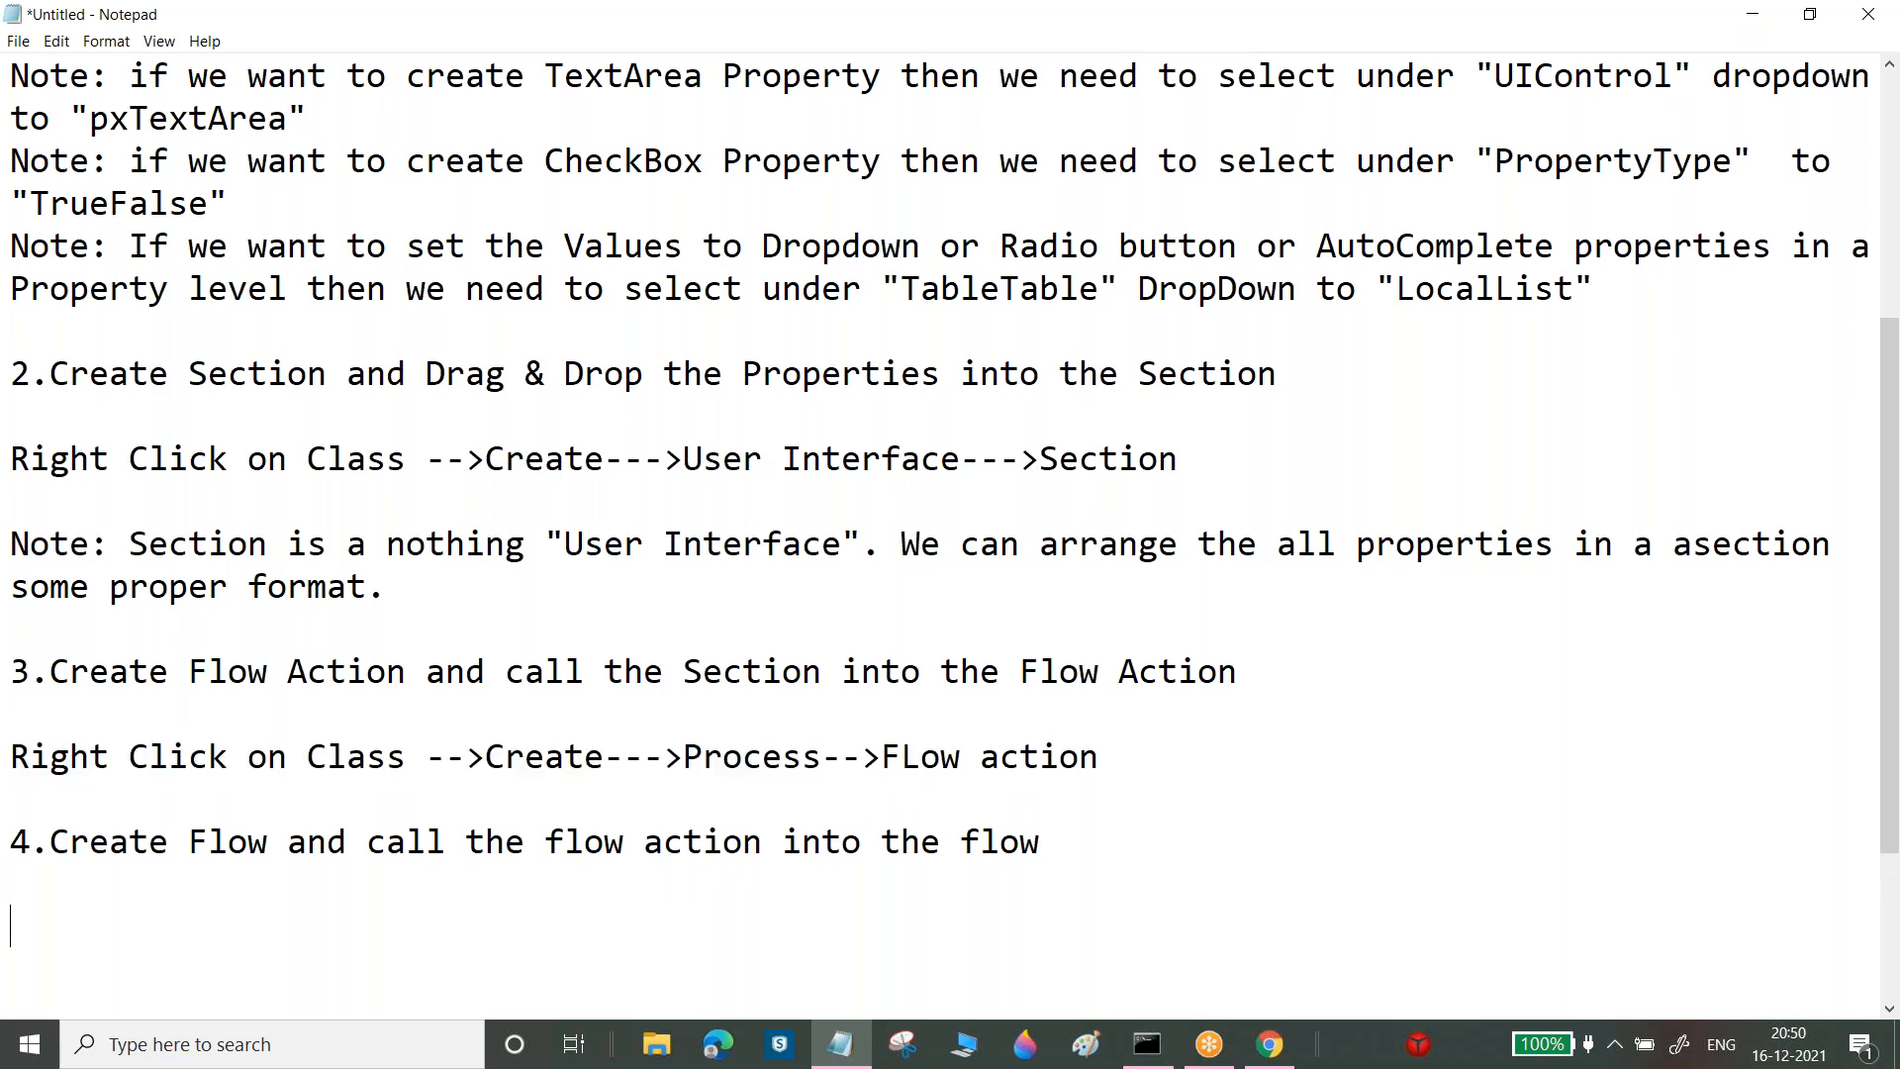
key("ctrl+v")
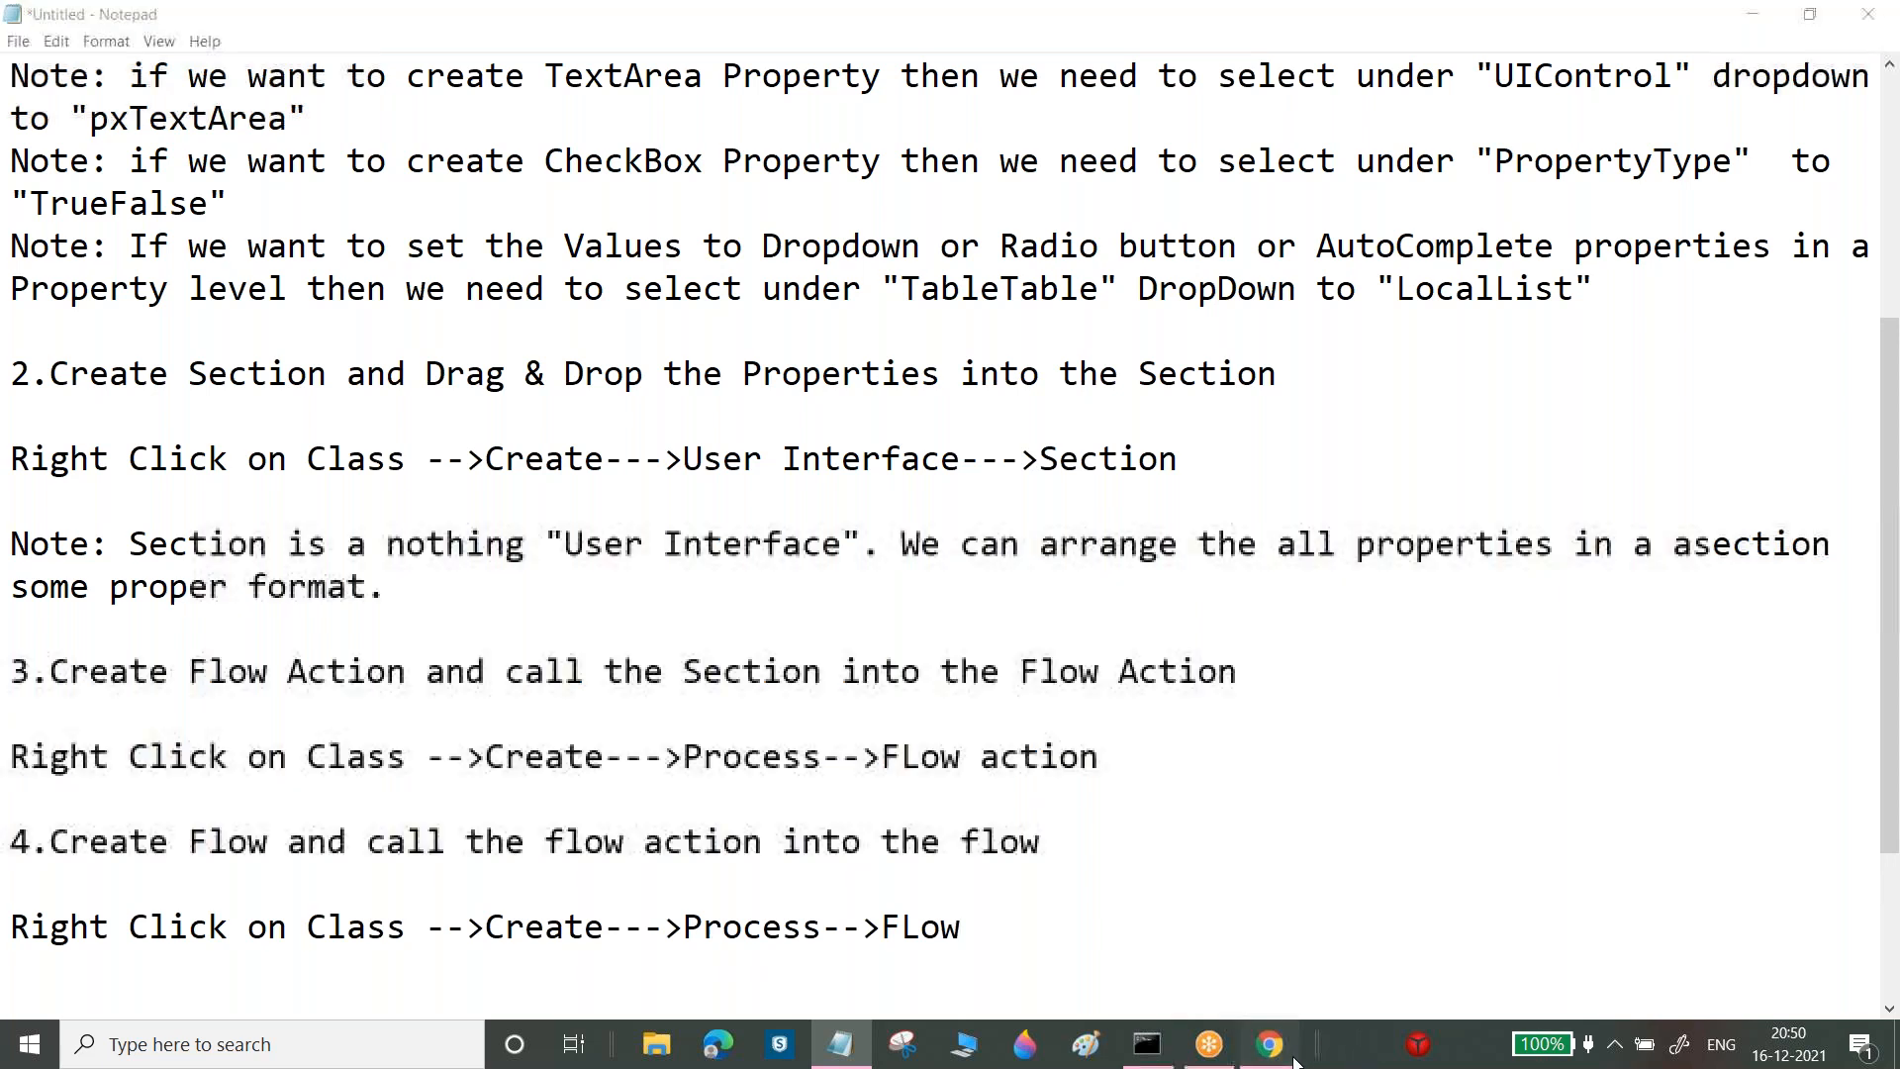
left_click(1270, 1043)
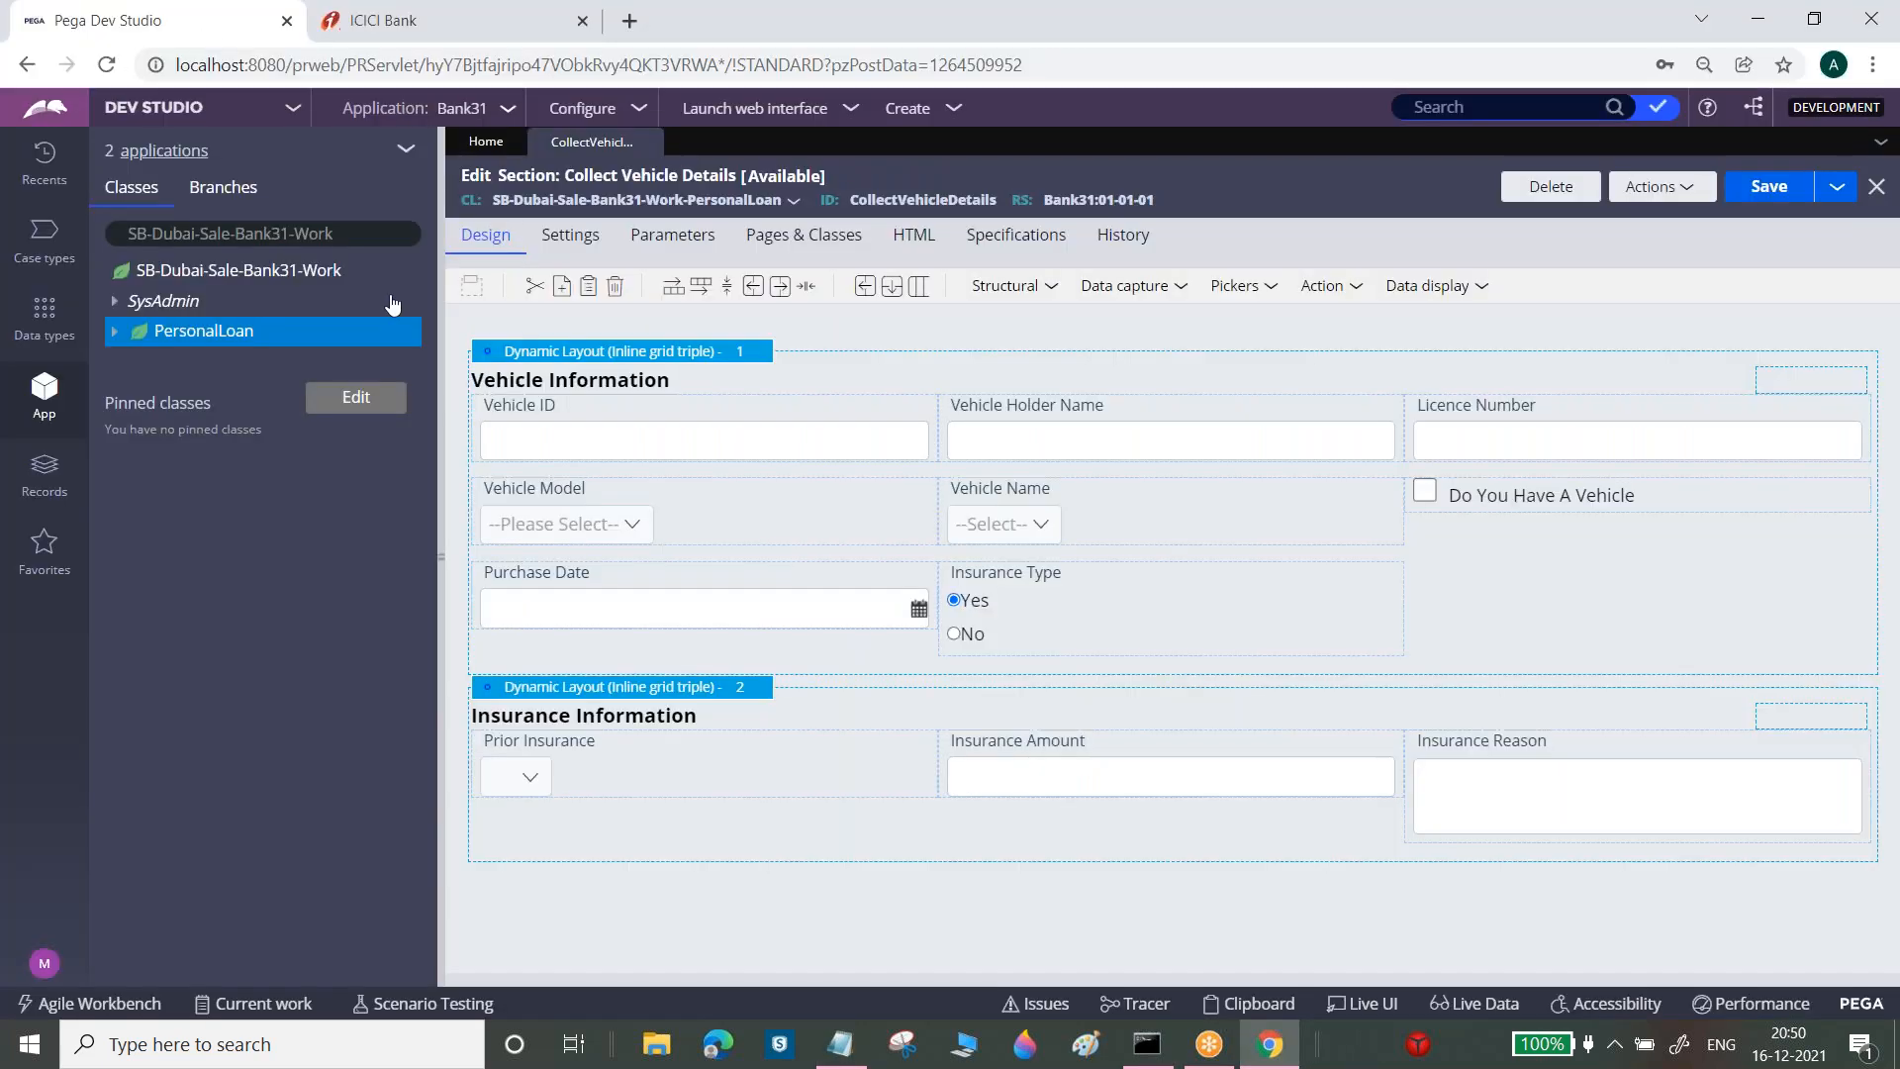
Via Create > Process on PersonalLoan, create and open flow action 'Collection Vehicle Details'
right_click(184, 343)
mouse_move(183, 362)
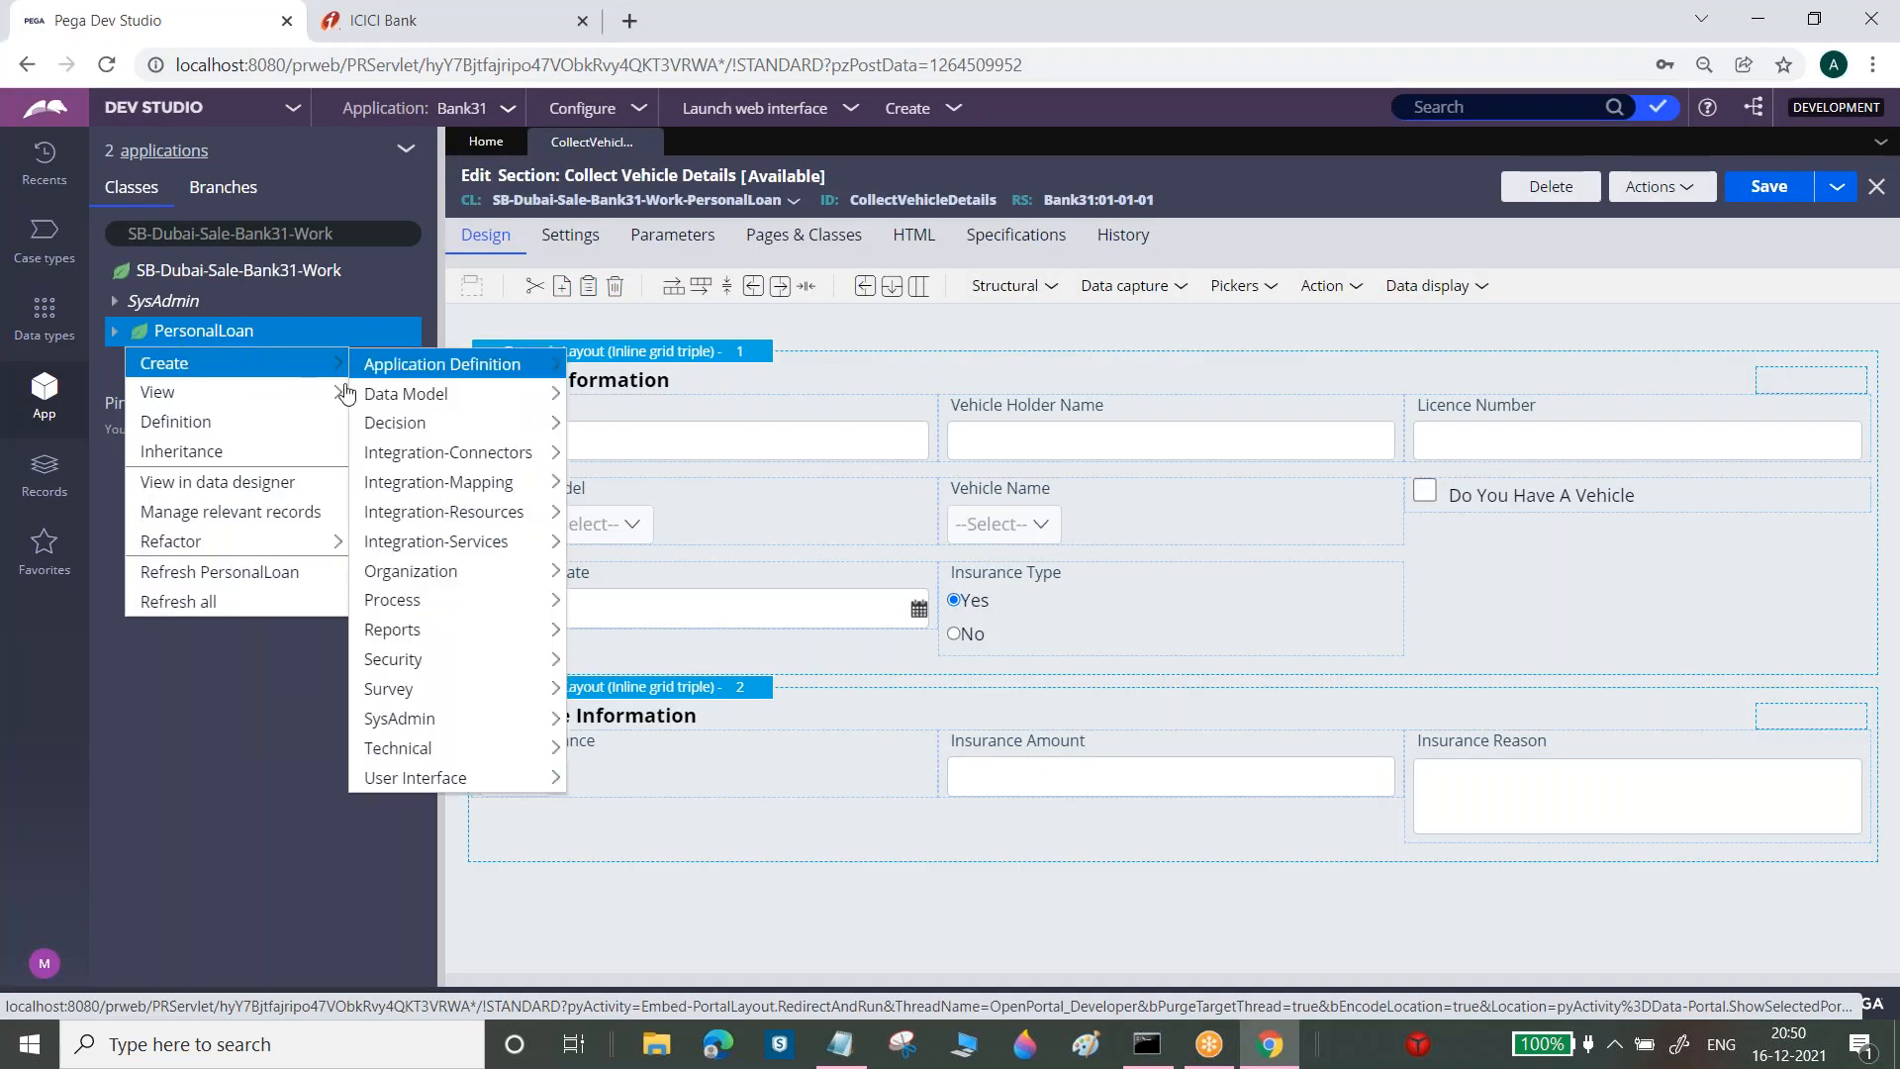
mouse_move(457, 645)
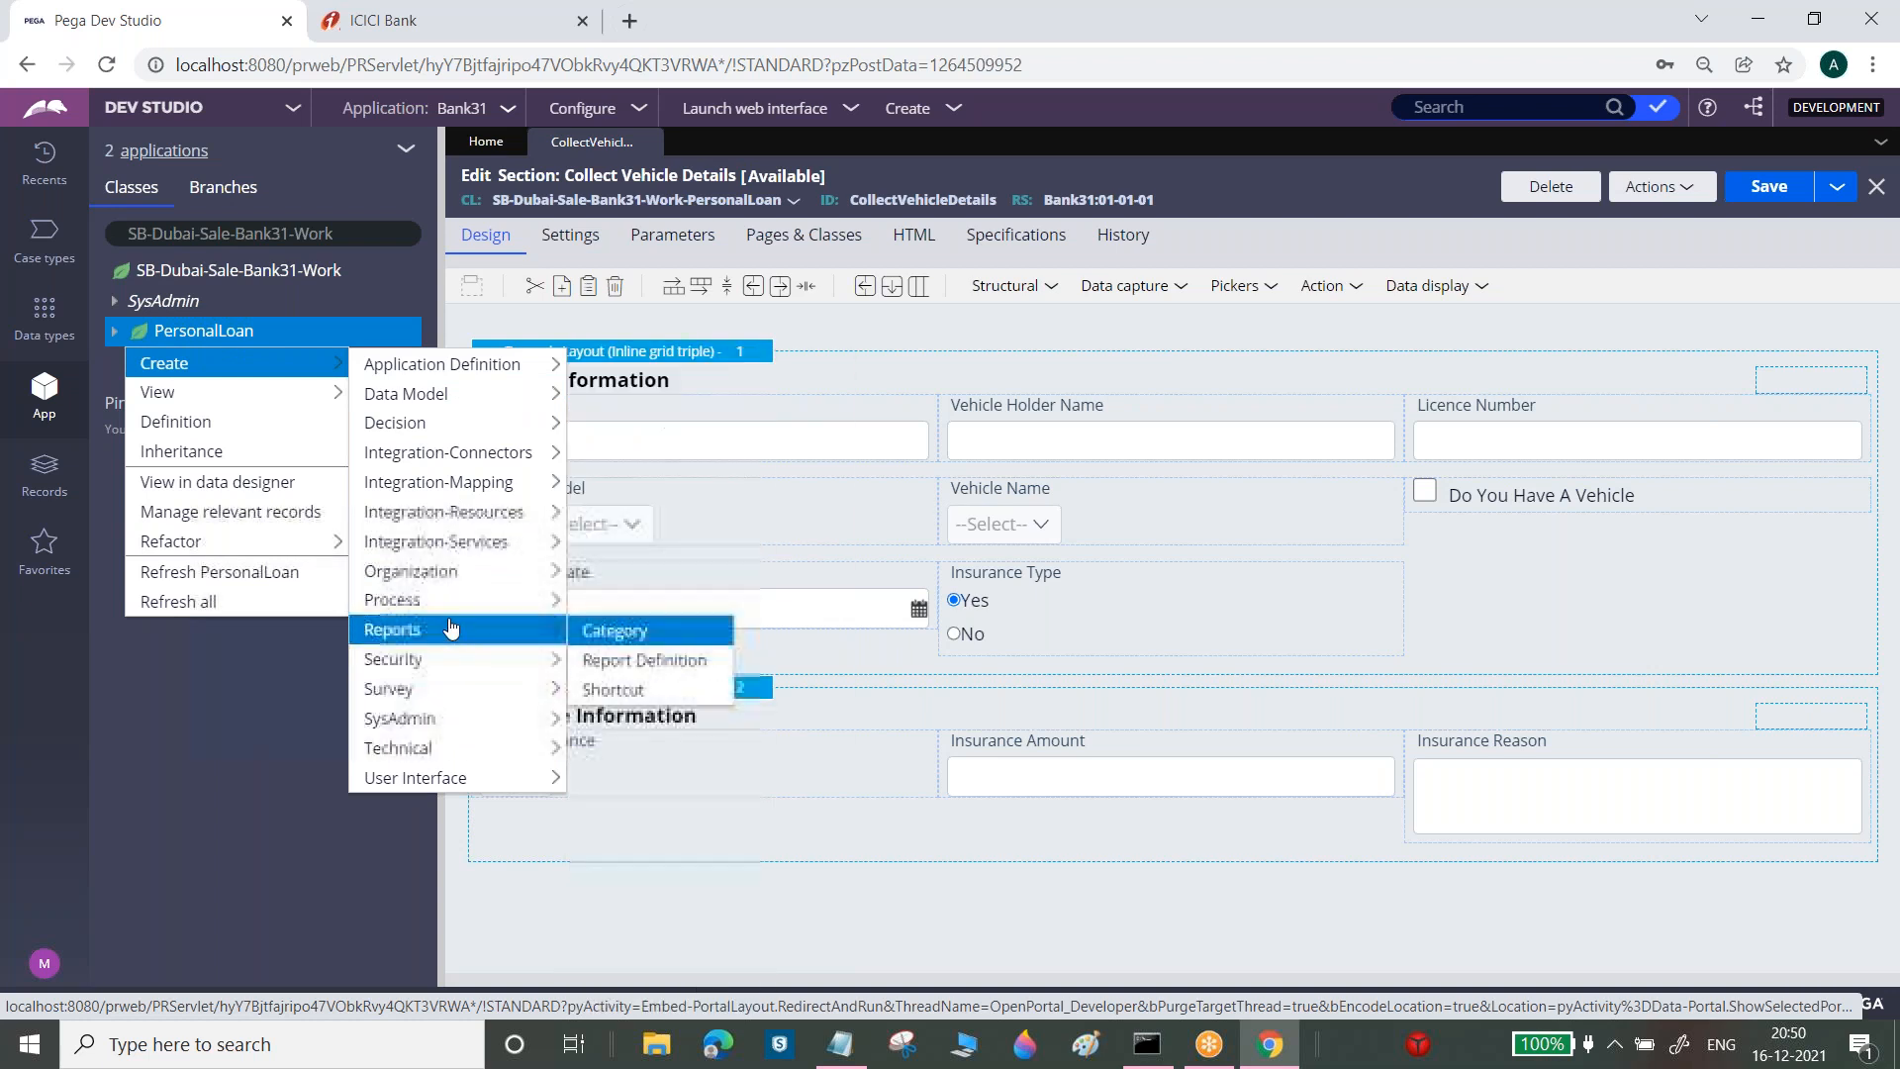
mouse_move(478, 599)
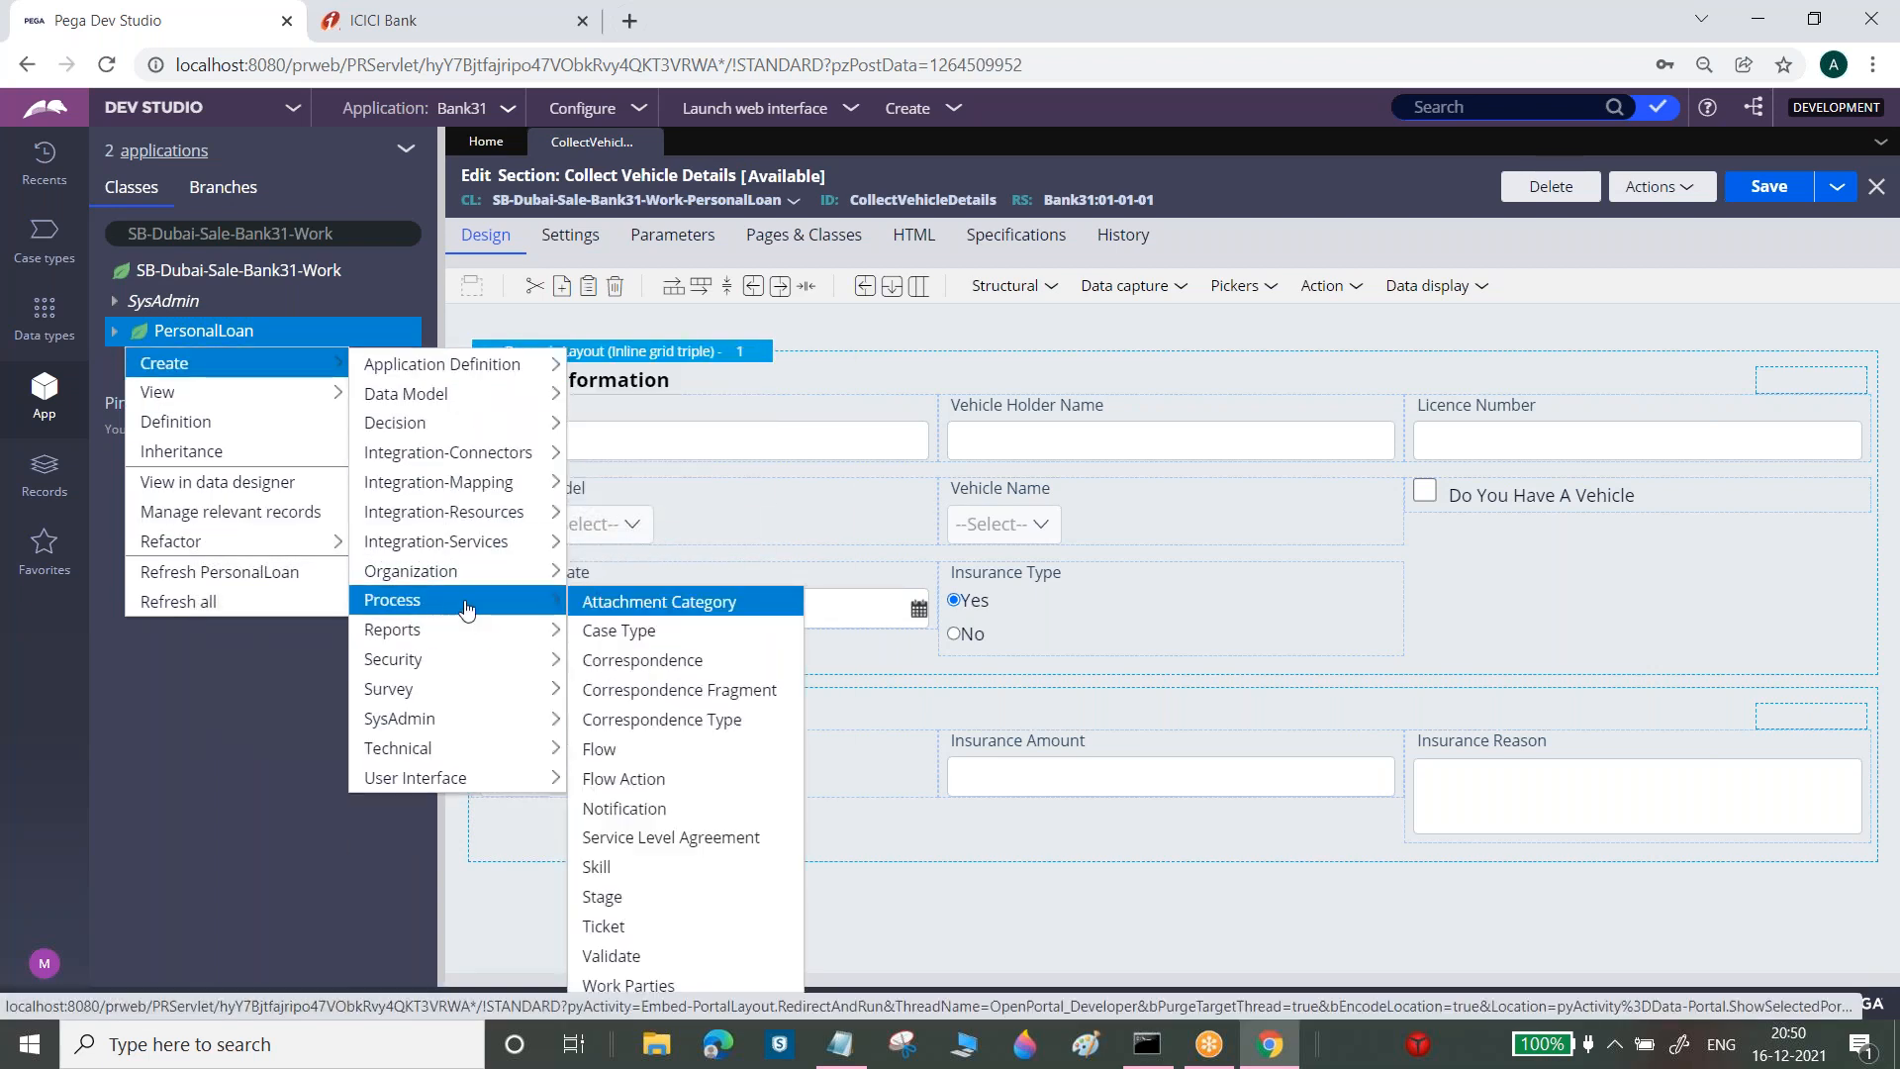
left_click(624, 779)
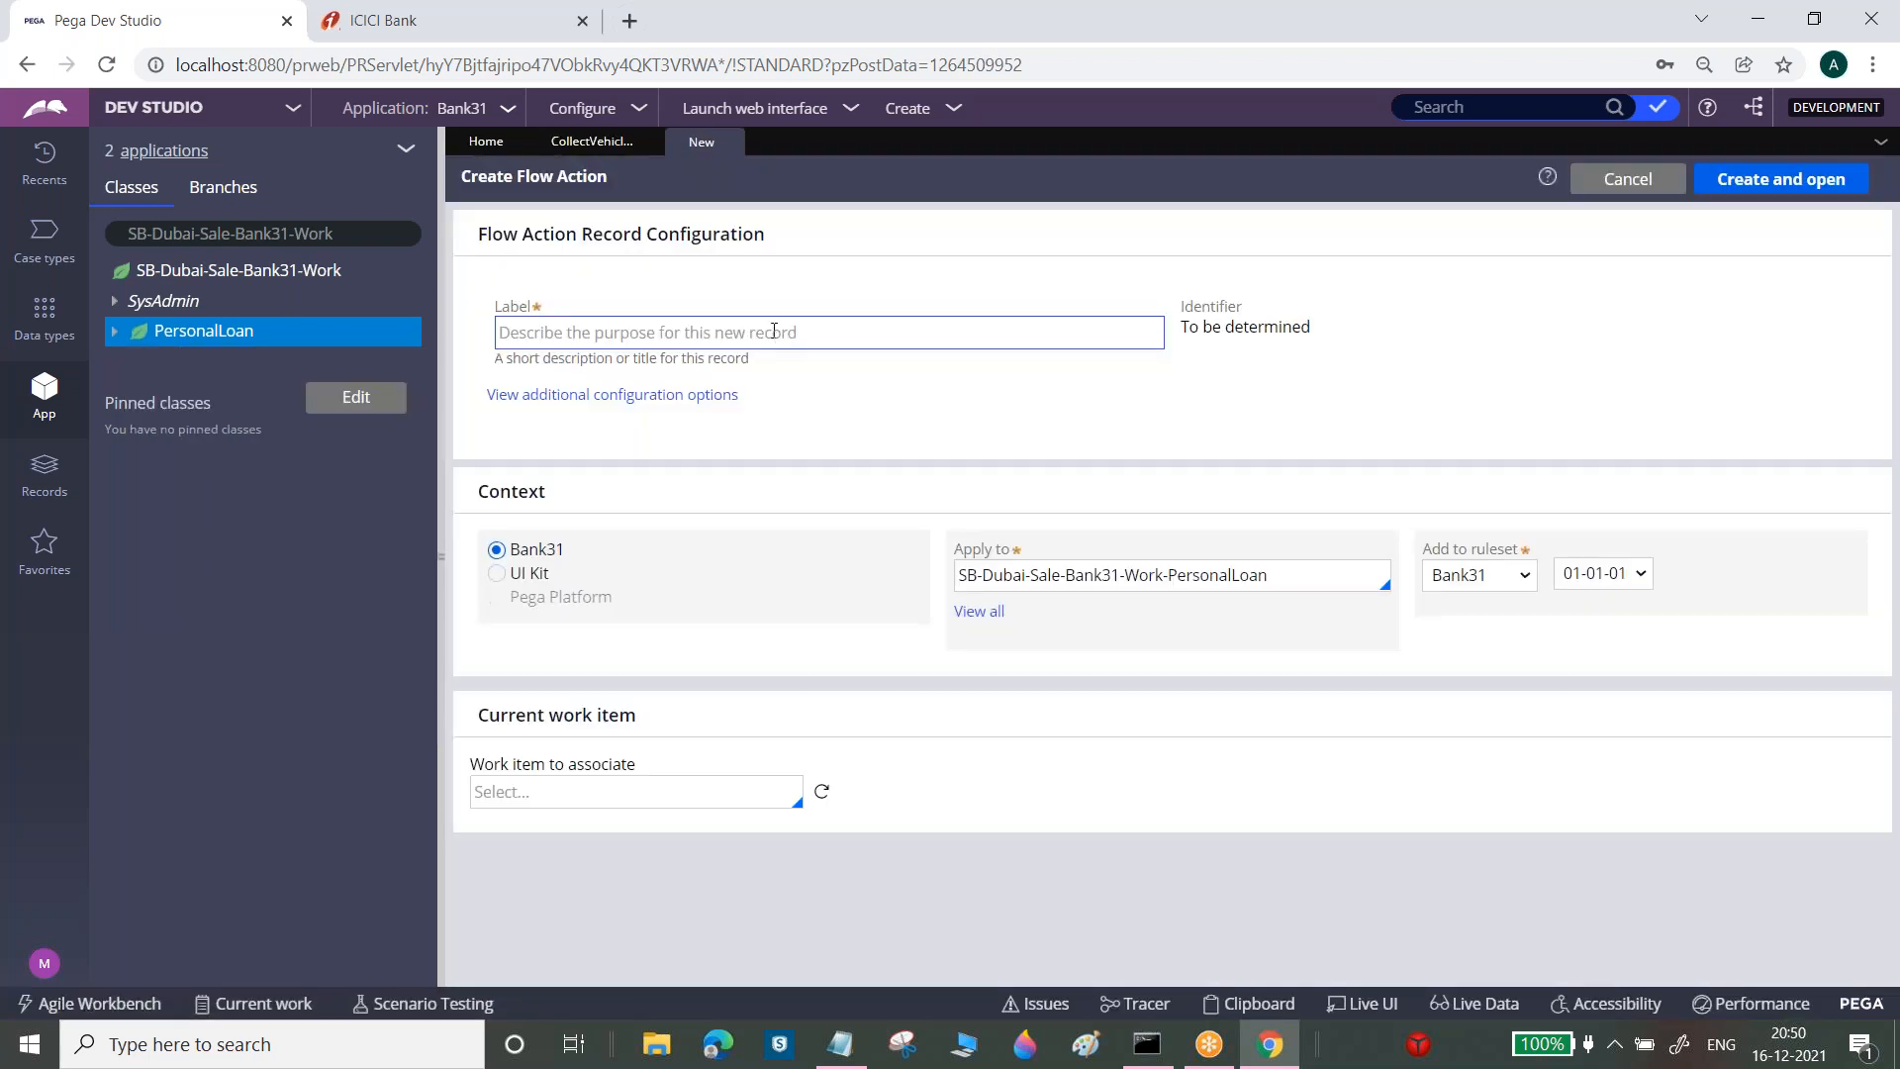
left_click(787, 335)
type("Collection S")
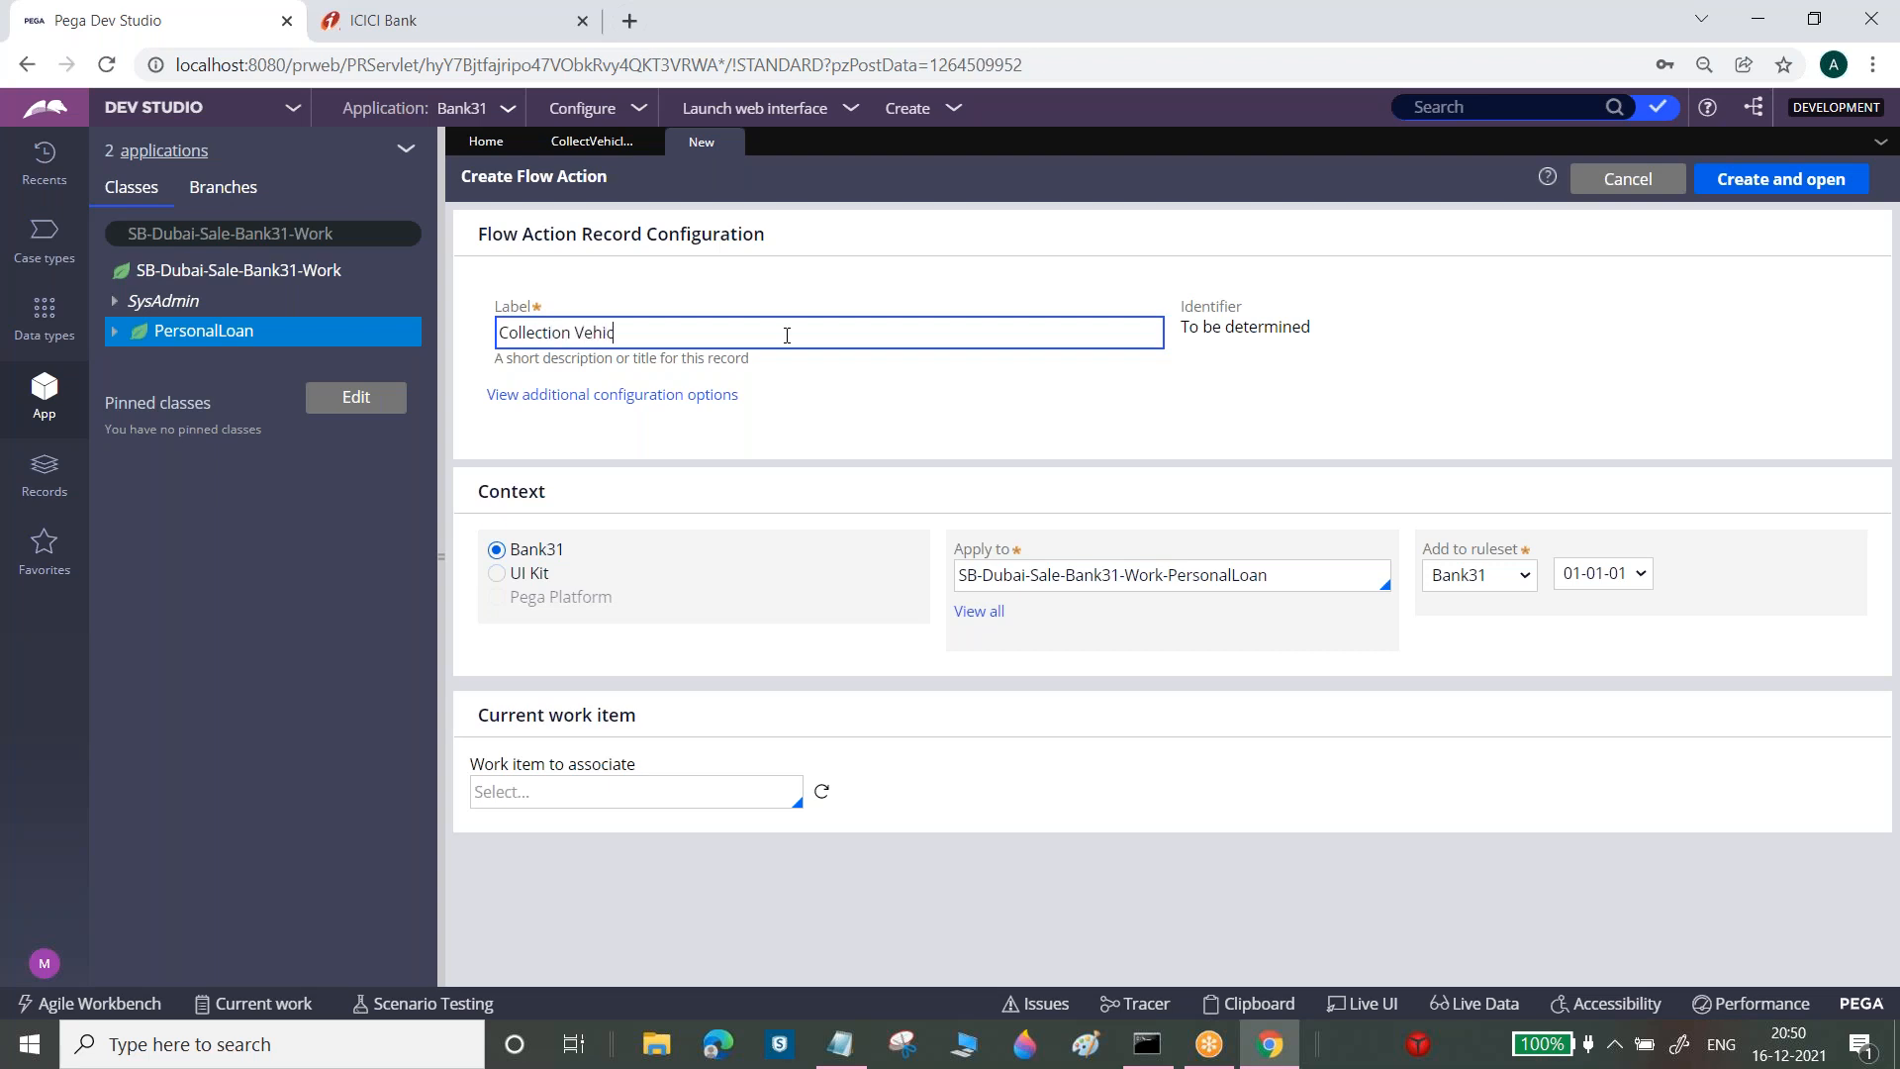
type("ehicle Details")
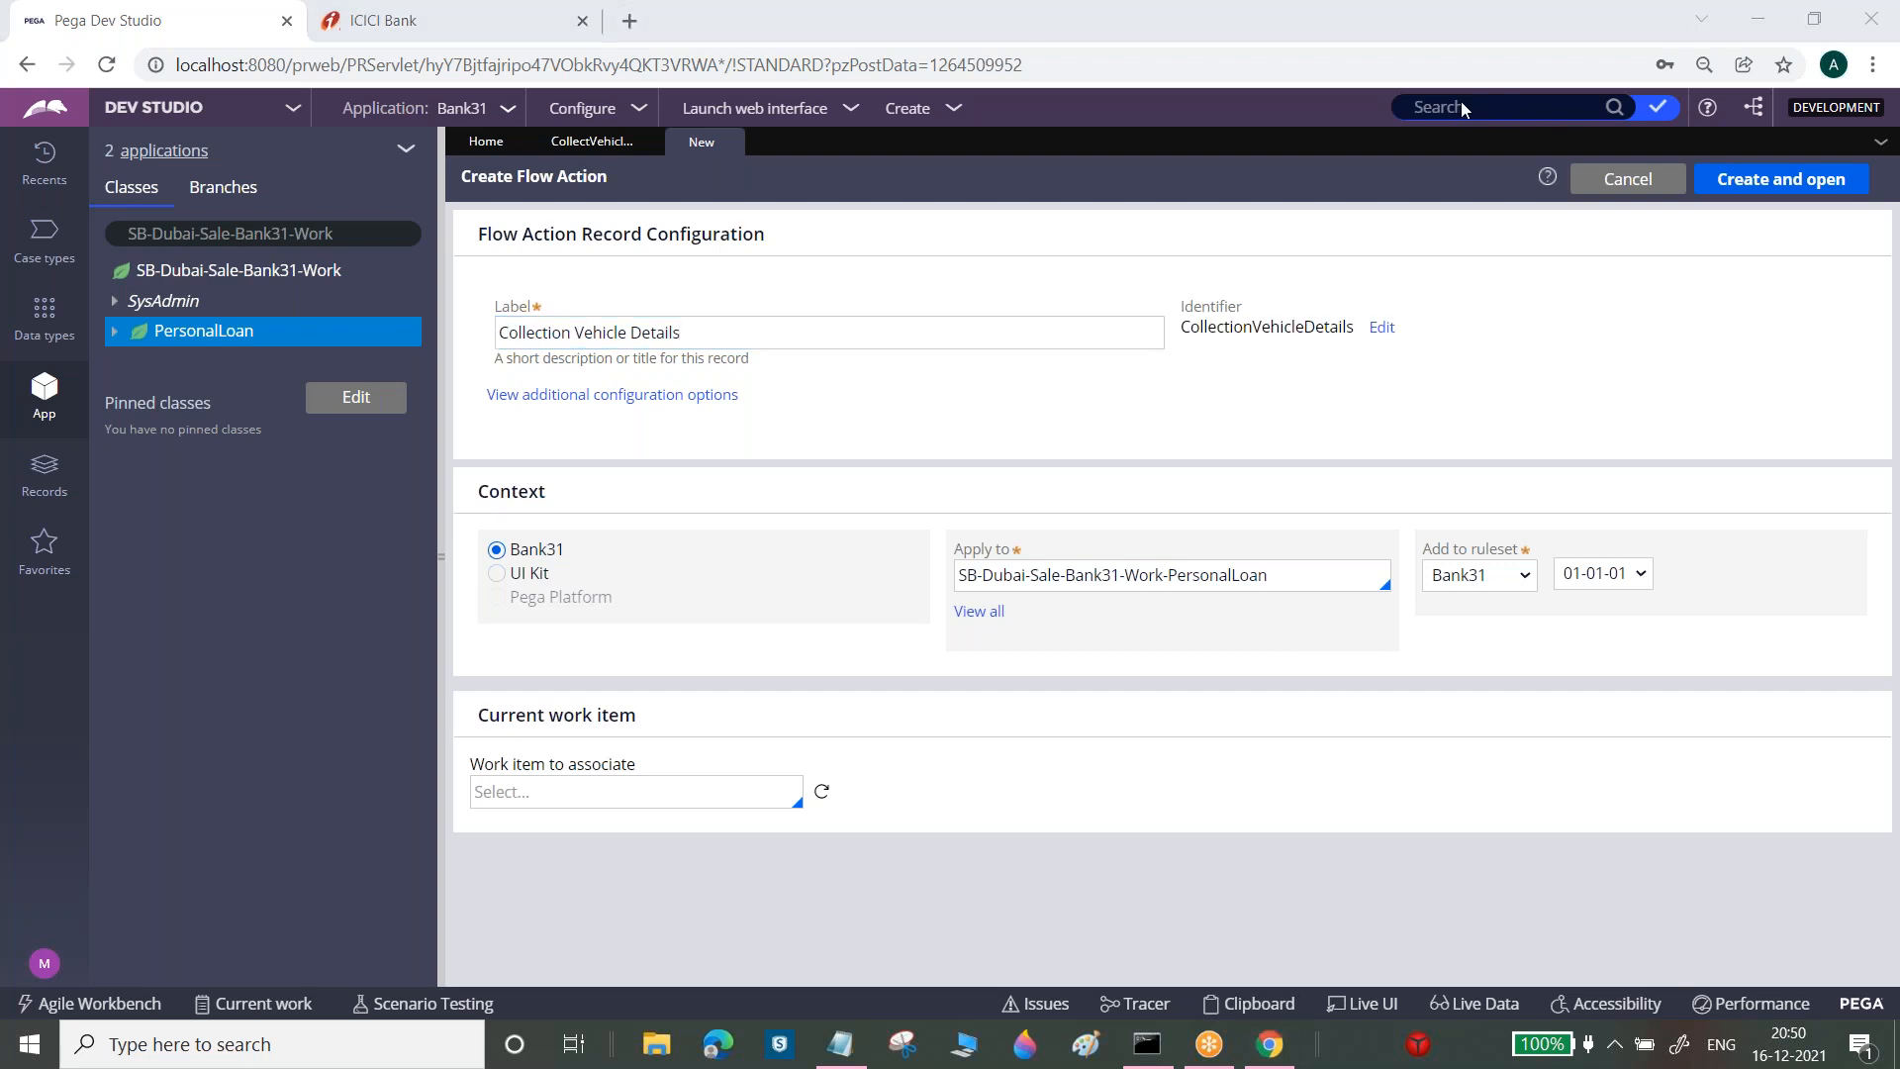
left_click(1780, 179)
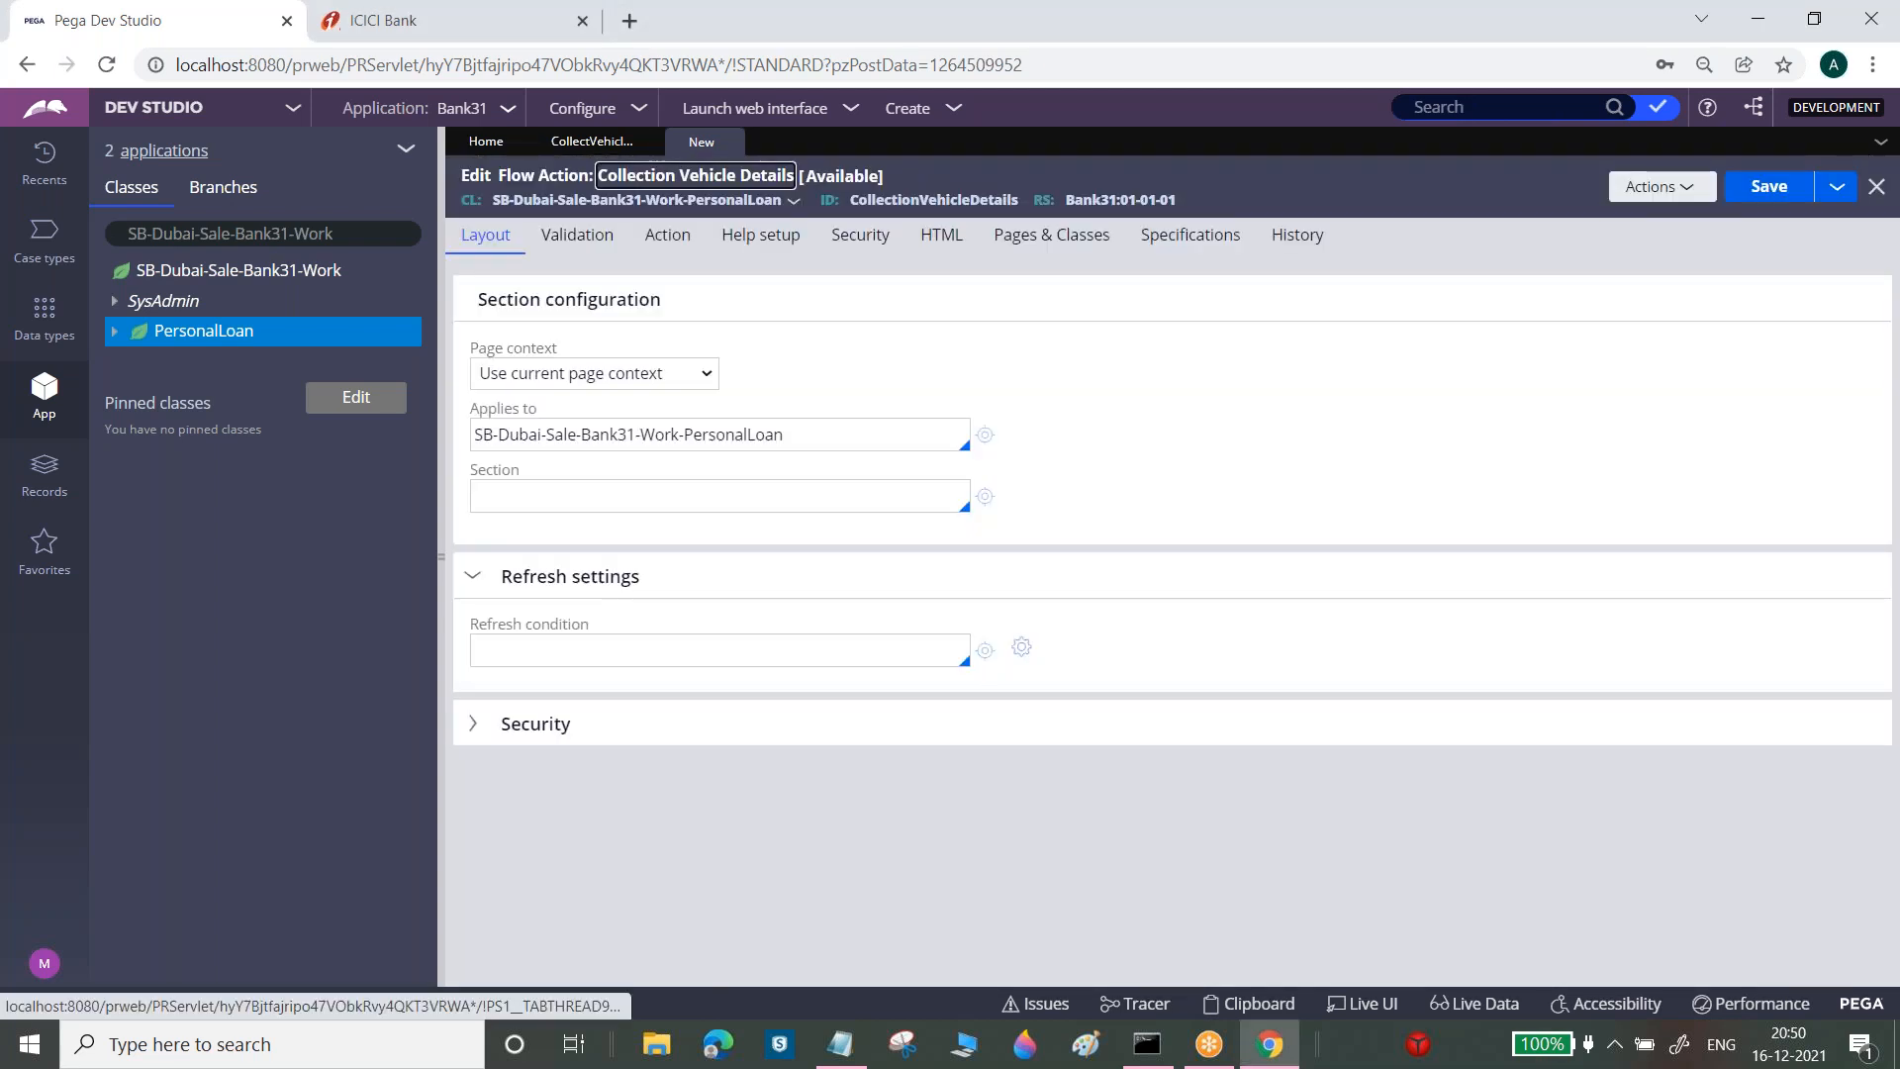
Set the flow action's section to CollectVehicleDetails and save it
left_click(694, 497)
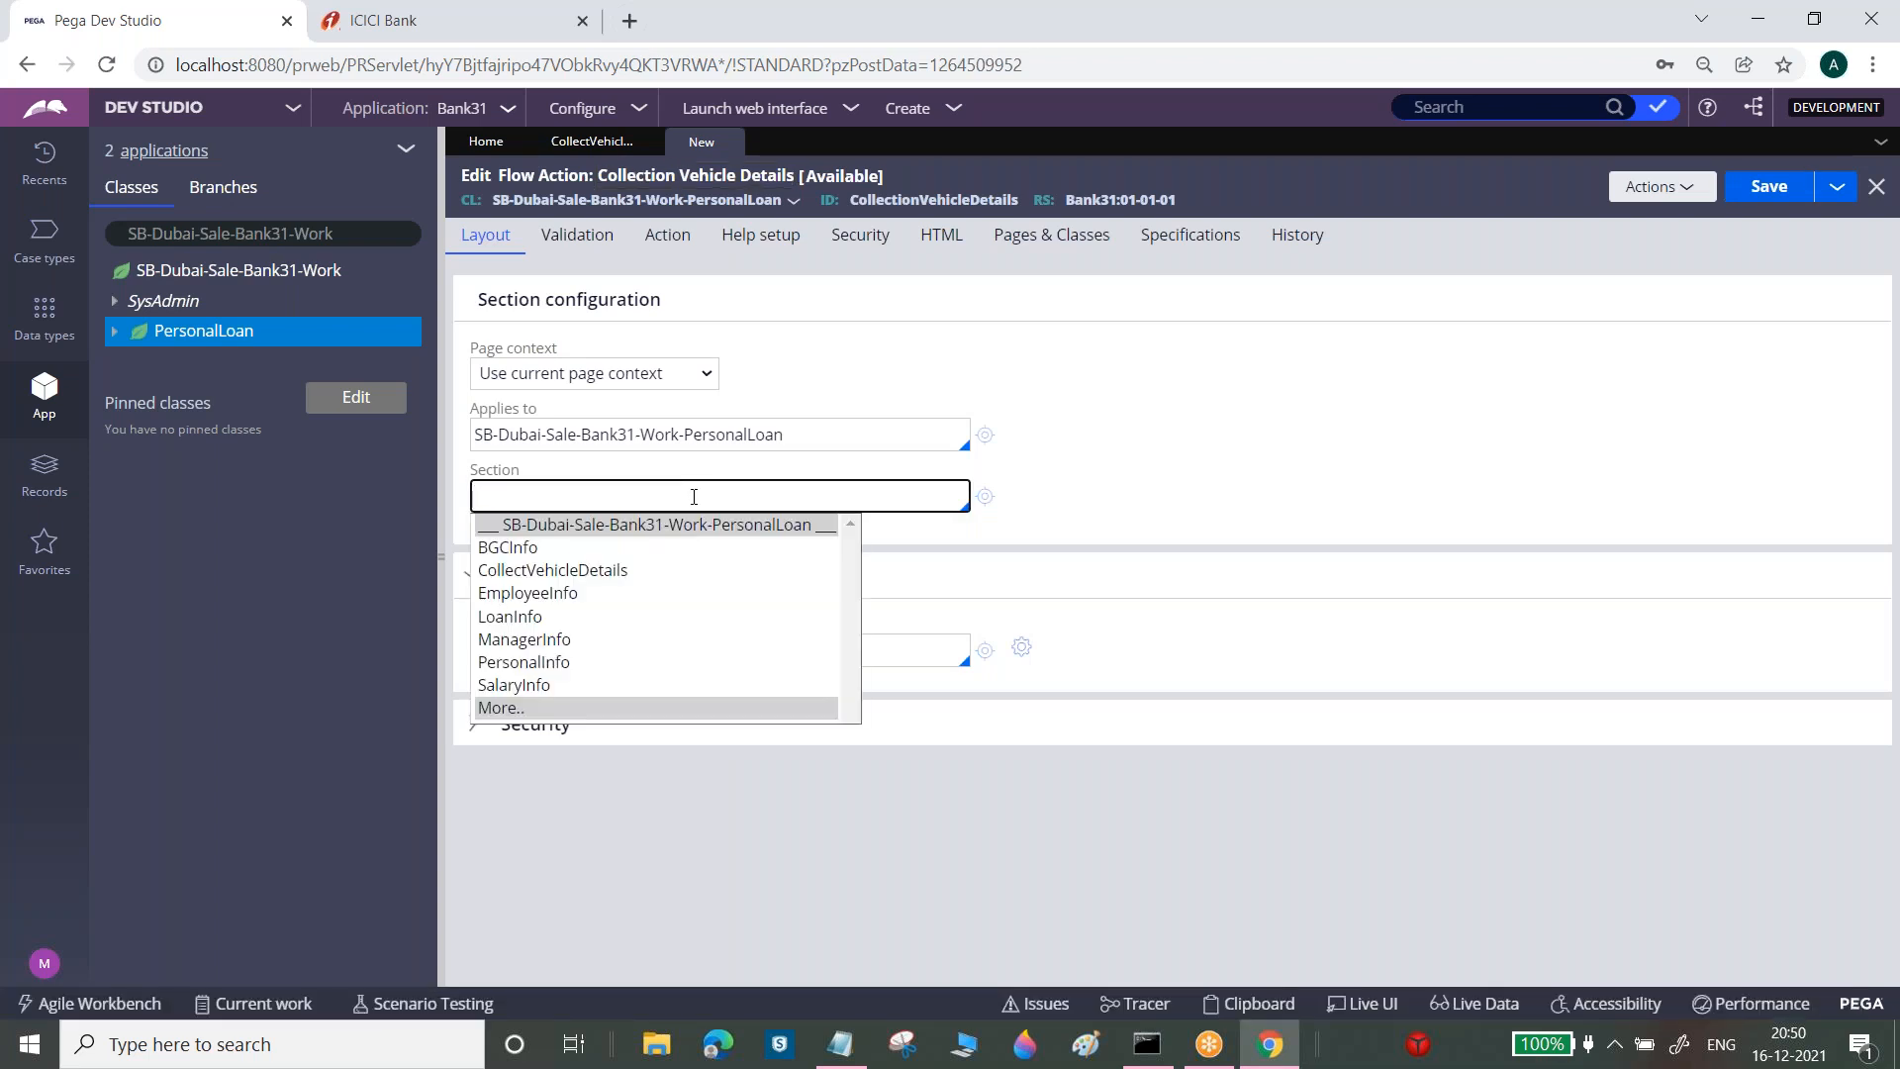
left_click(1134, 470)
left_click(933, 496)
left_click(613, 570)
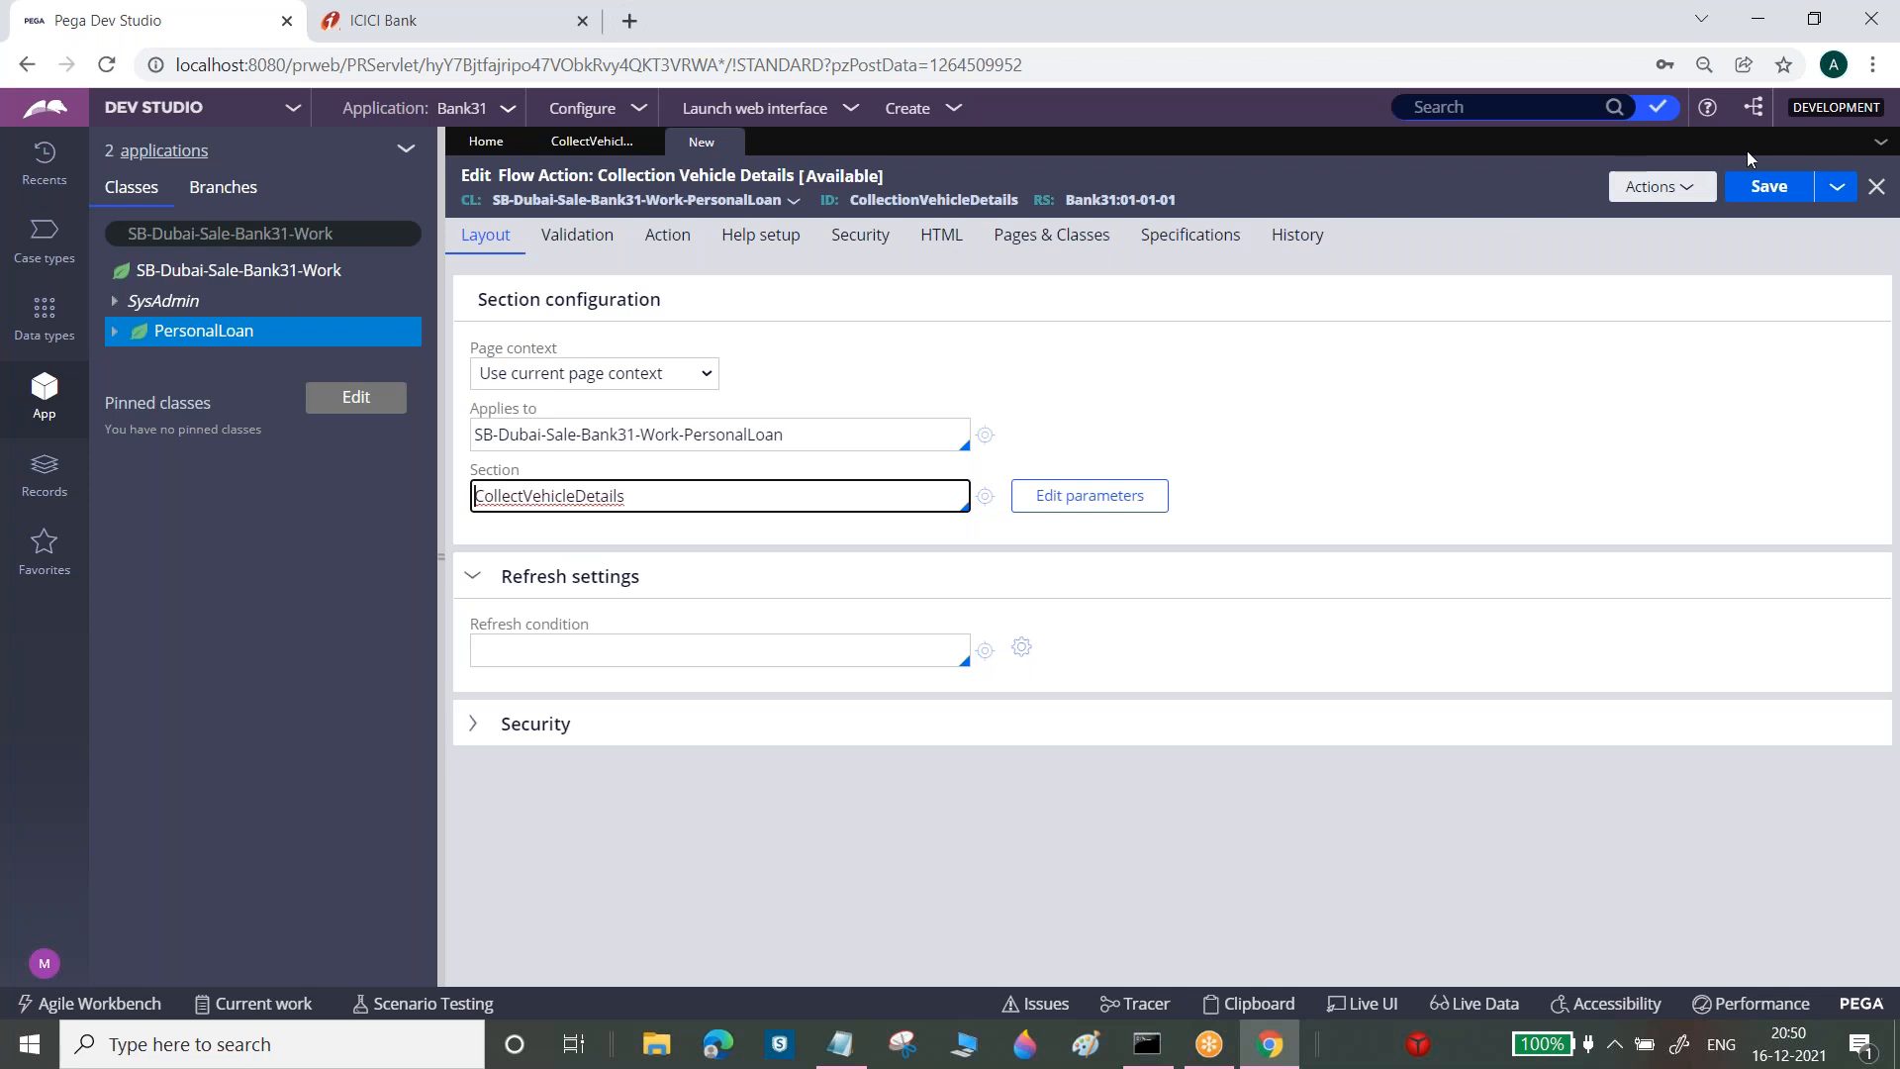
left_click(1769, 187)
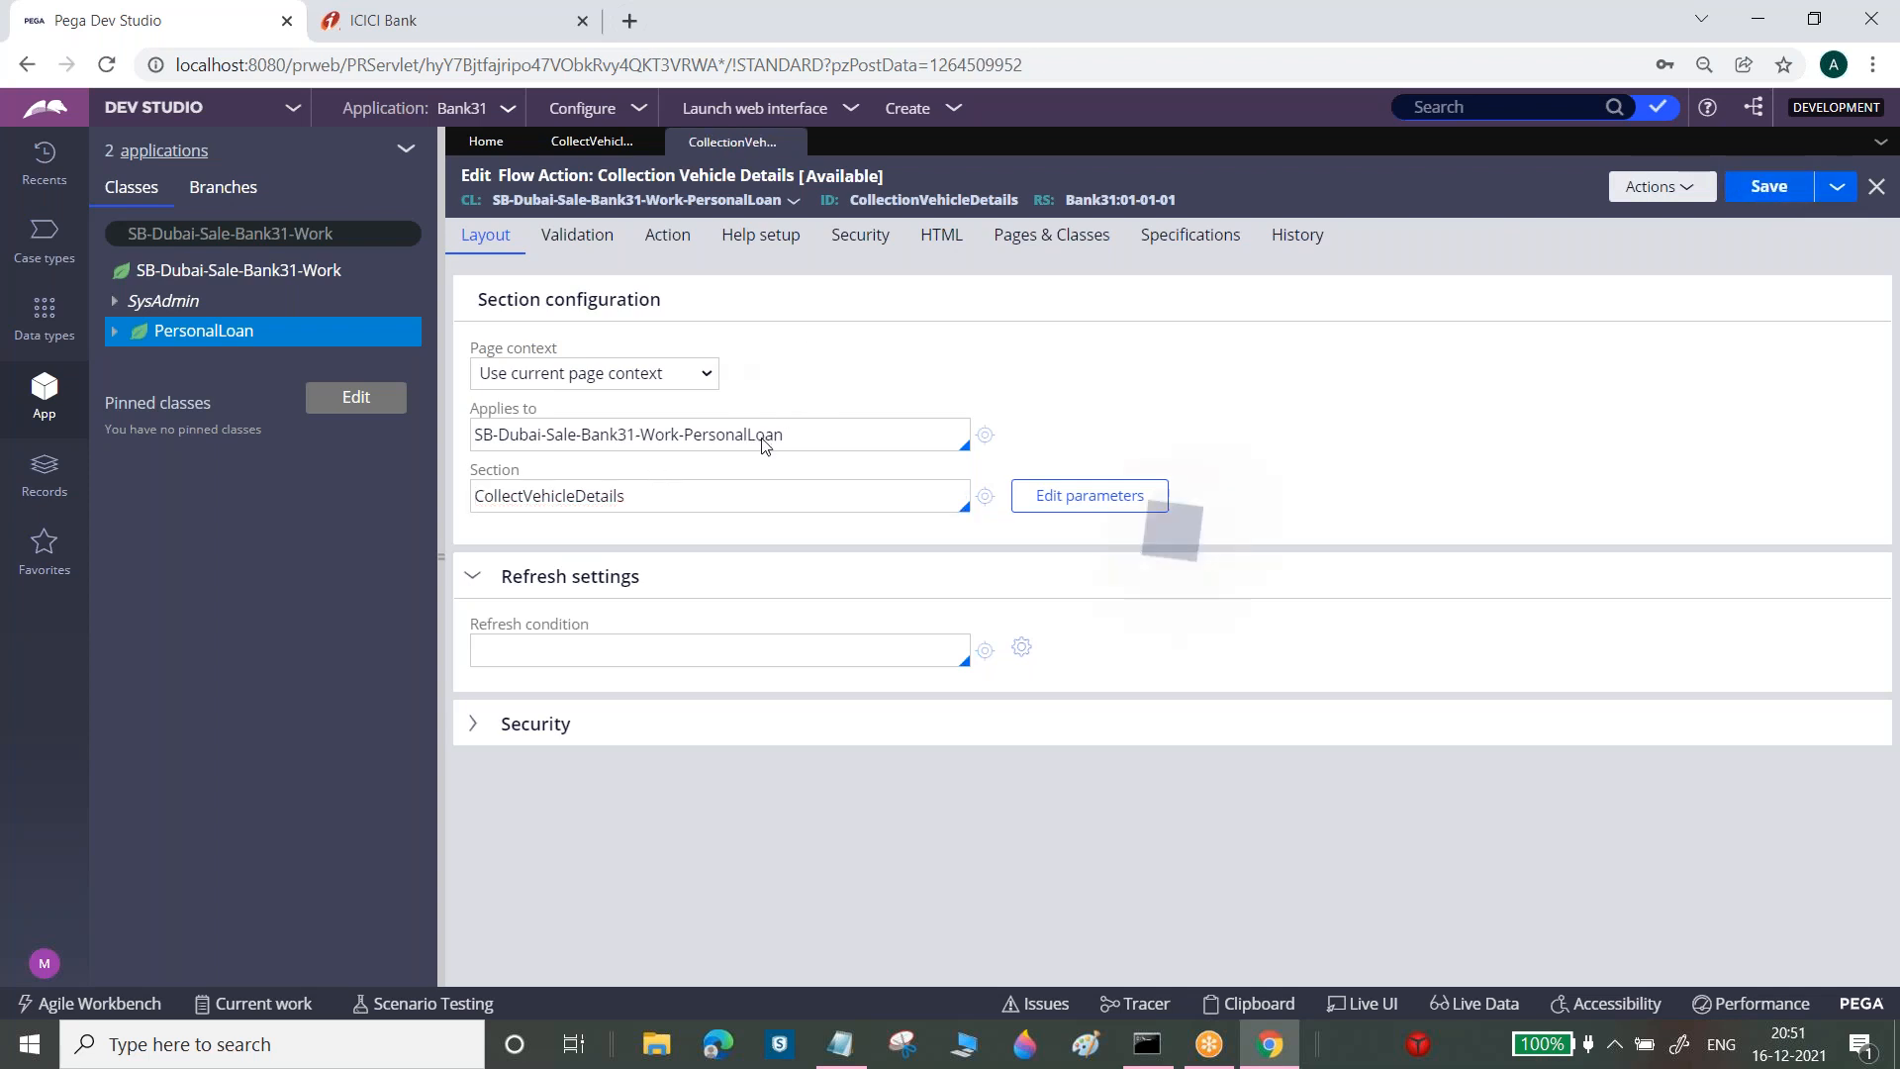
Open the CollectVehicleDetails section and check the Vehicle ID cell is bound to .VehicleID
double_click(597, 497)
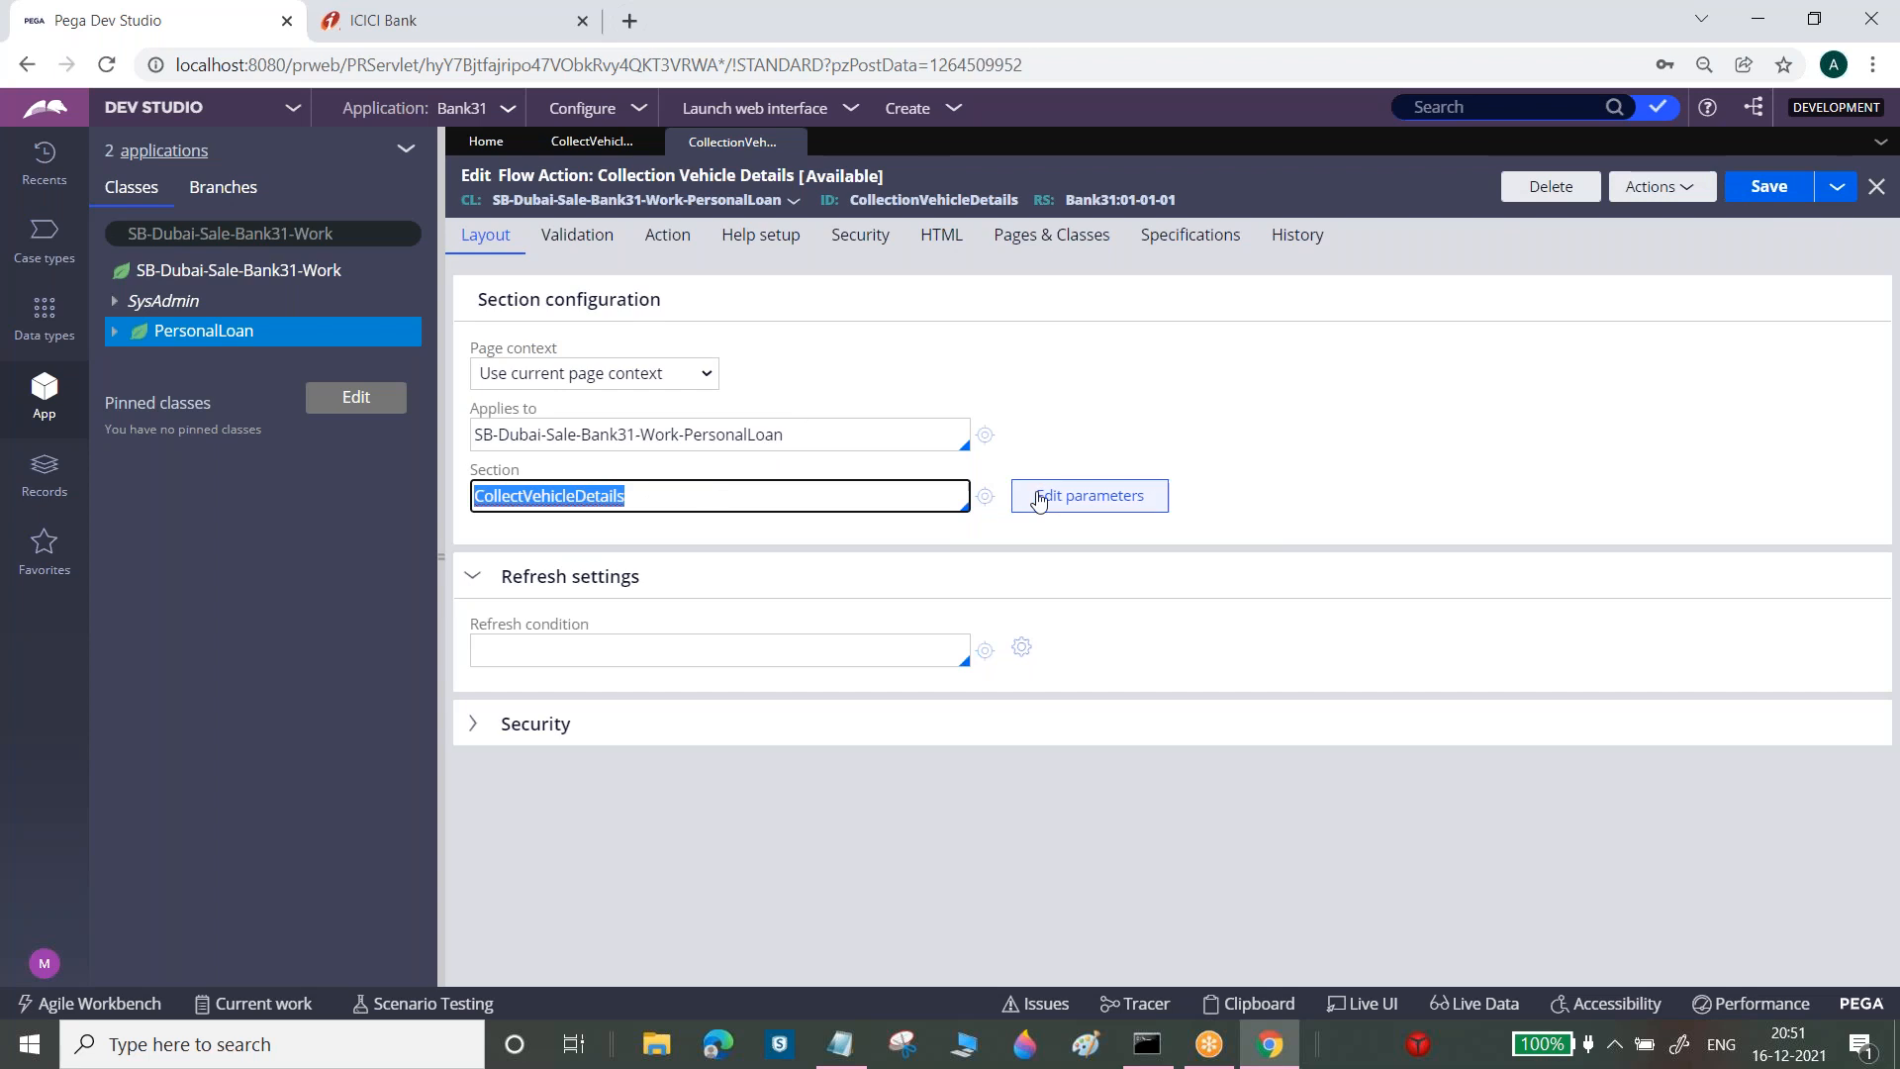
left_click(986, 497)
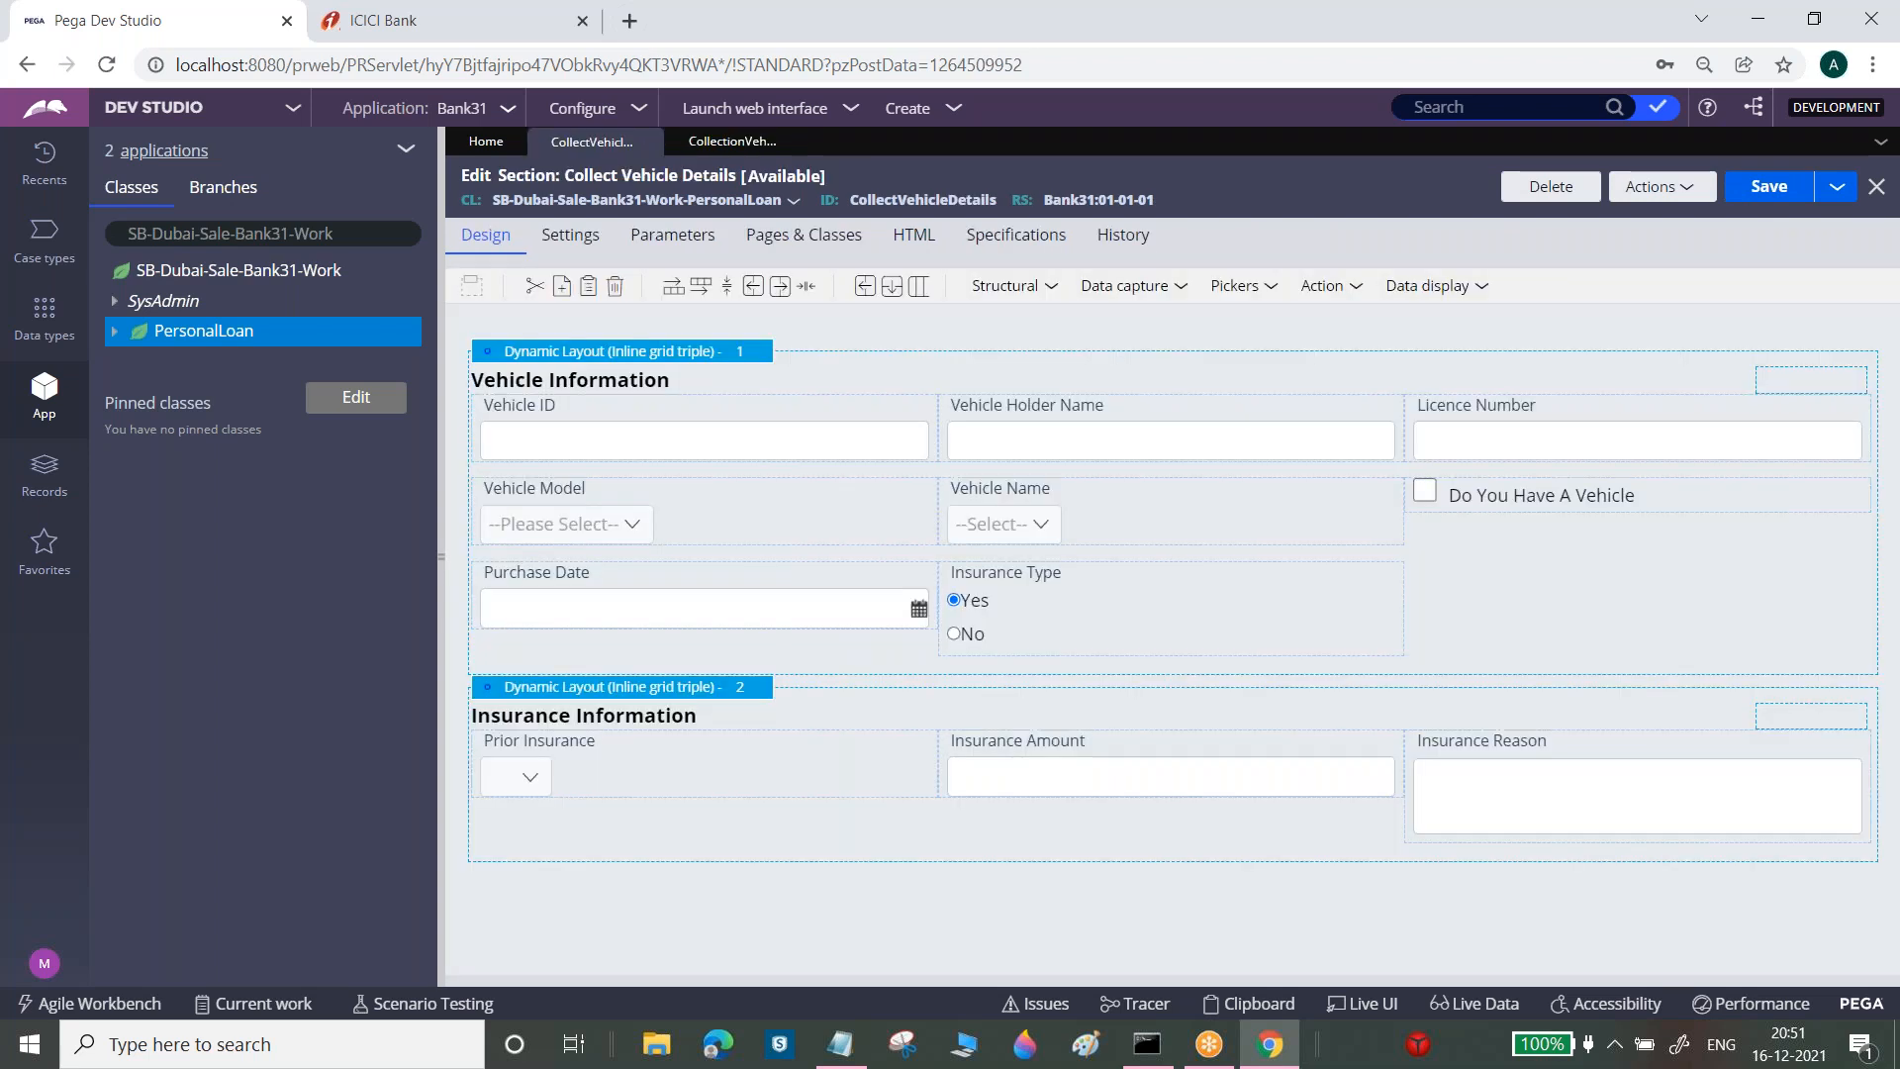
left_click(925, 444)
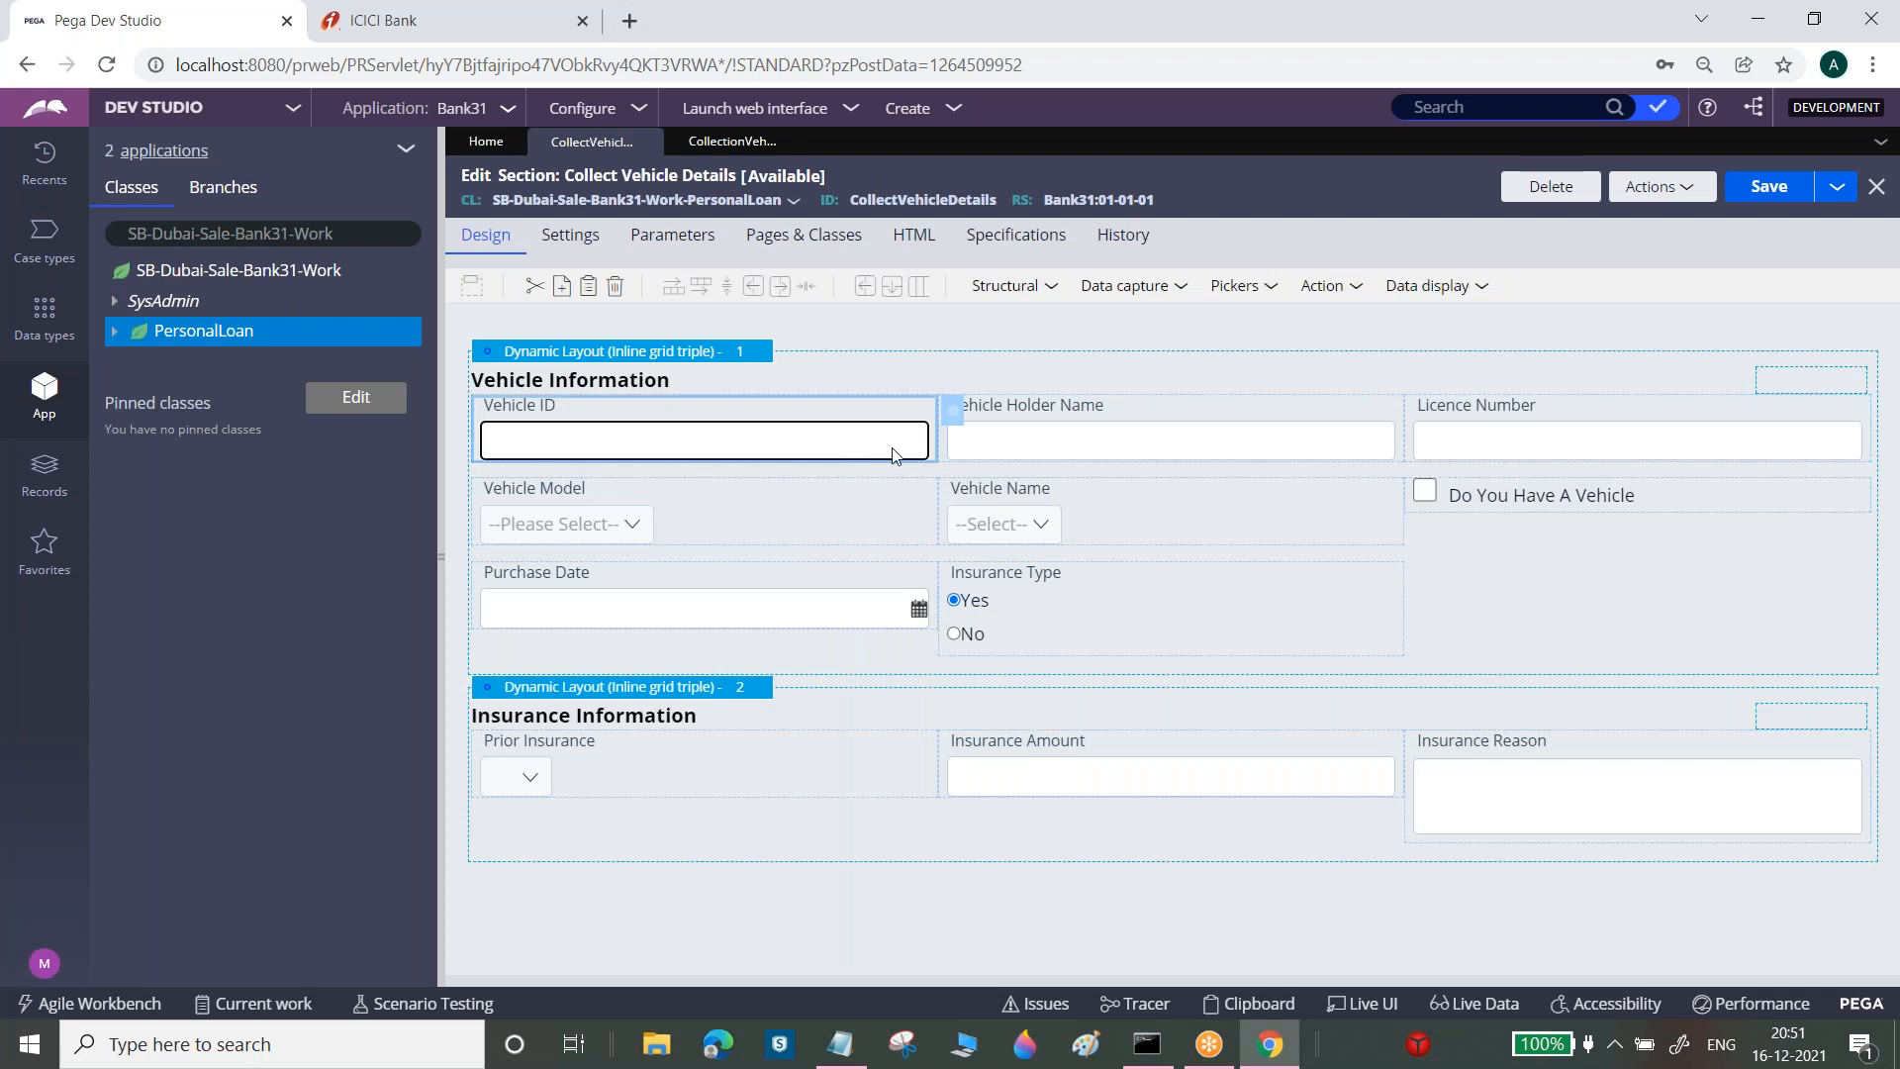
left_click(952, 417)
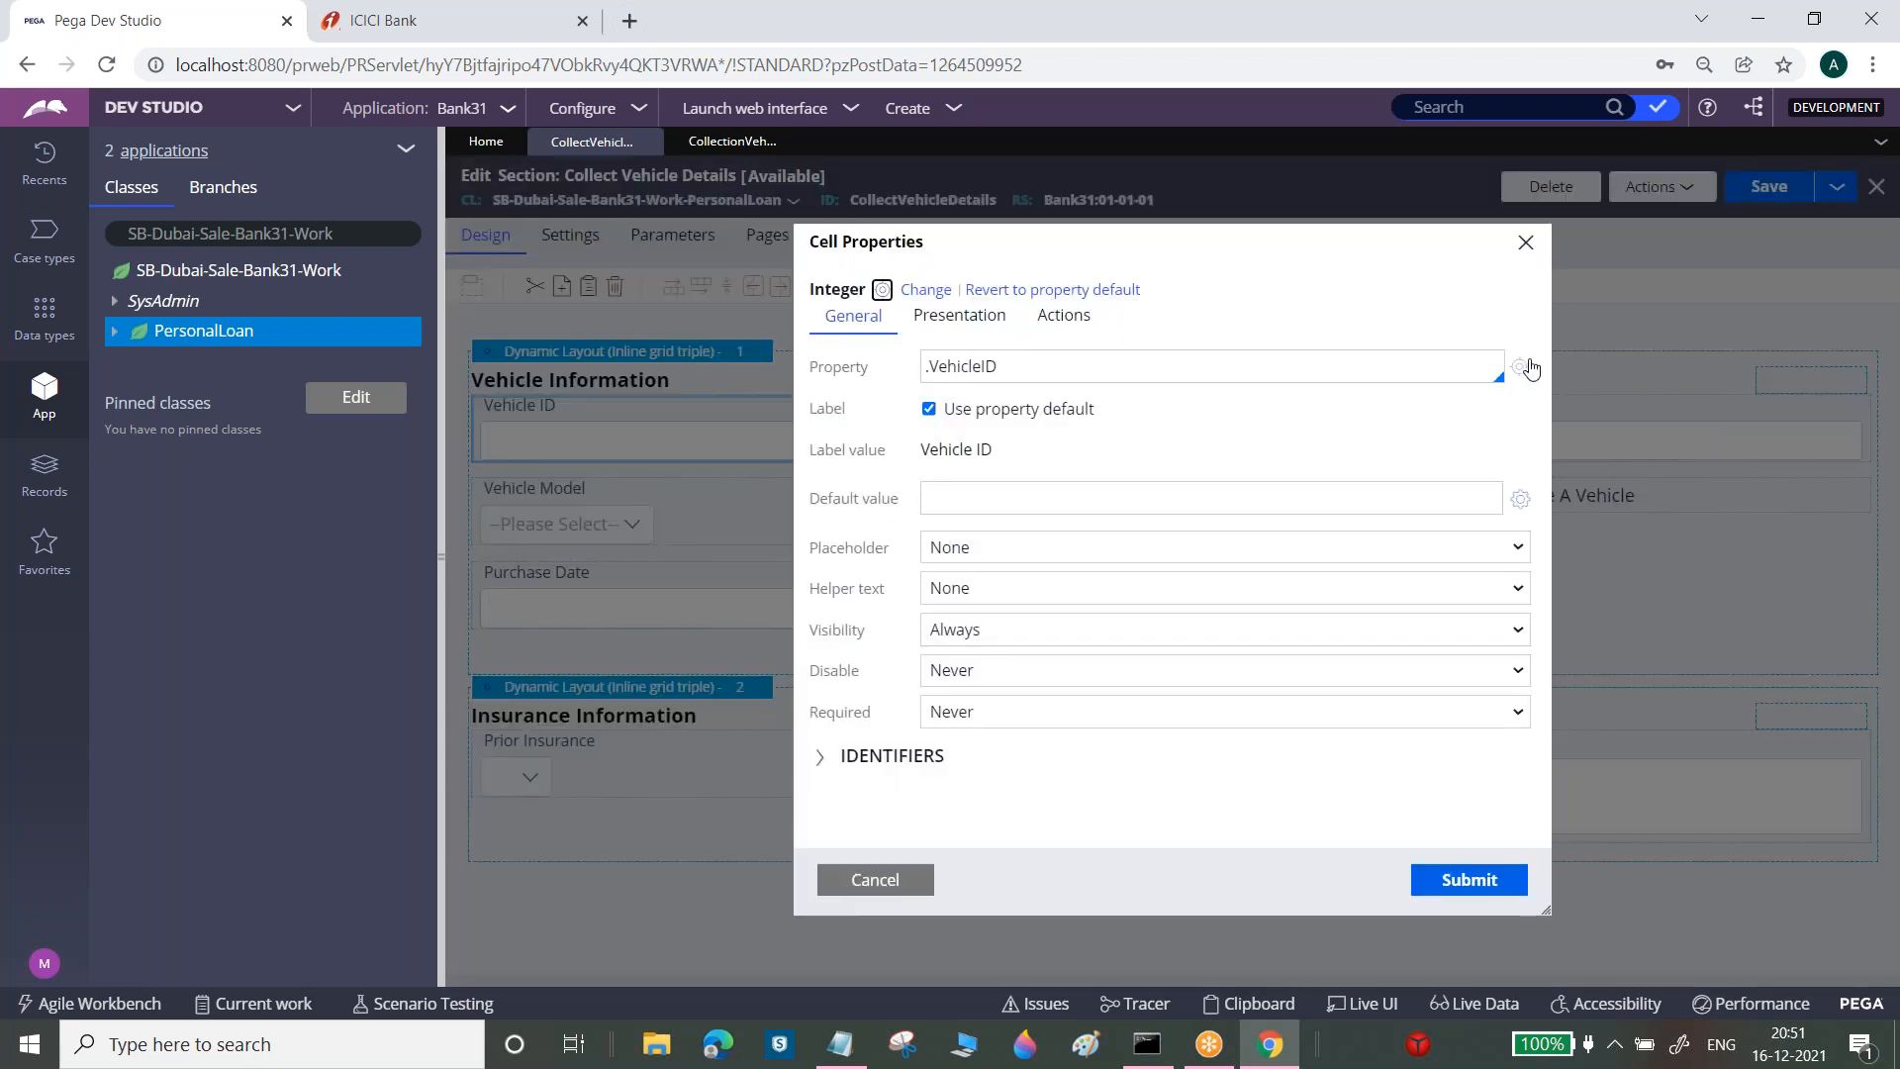
left_click(1520, 367)
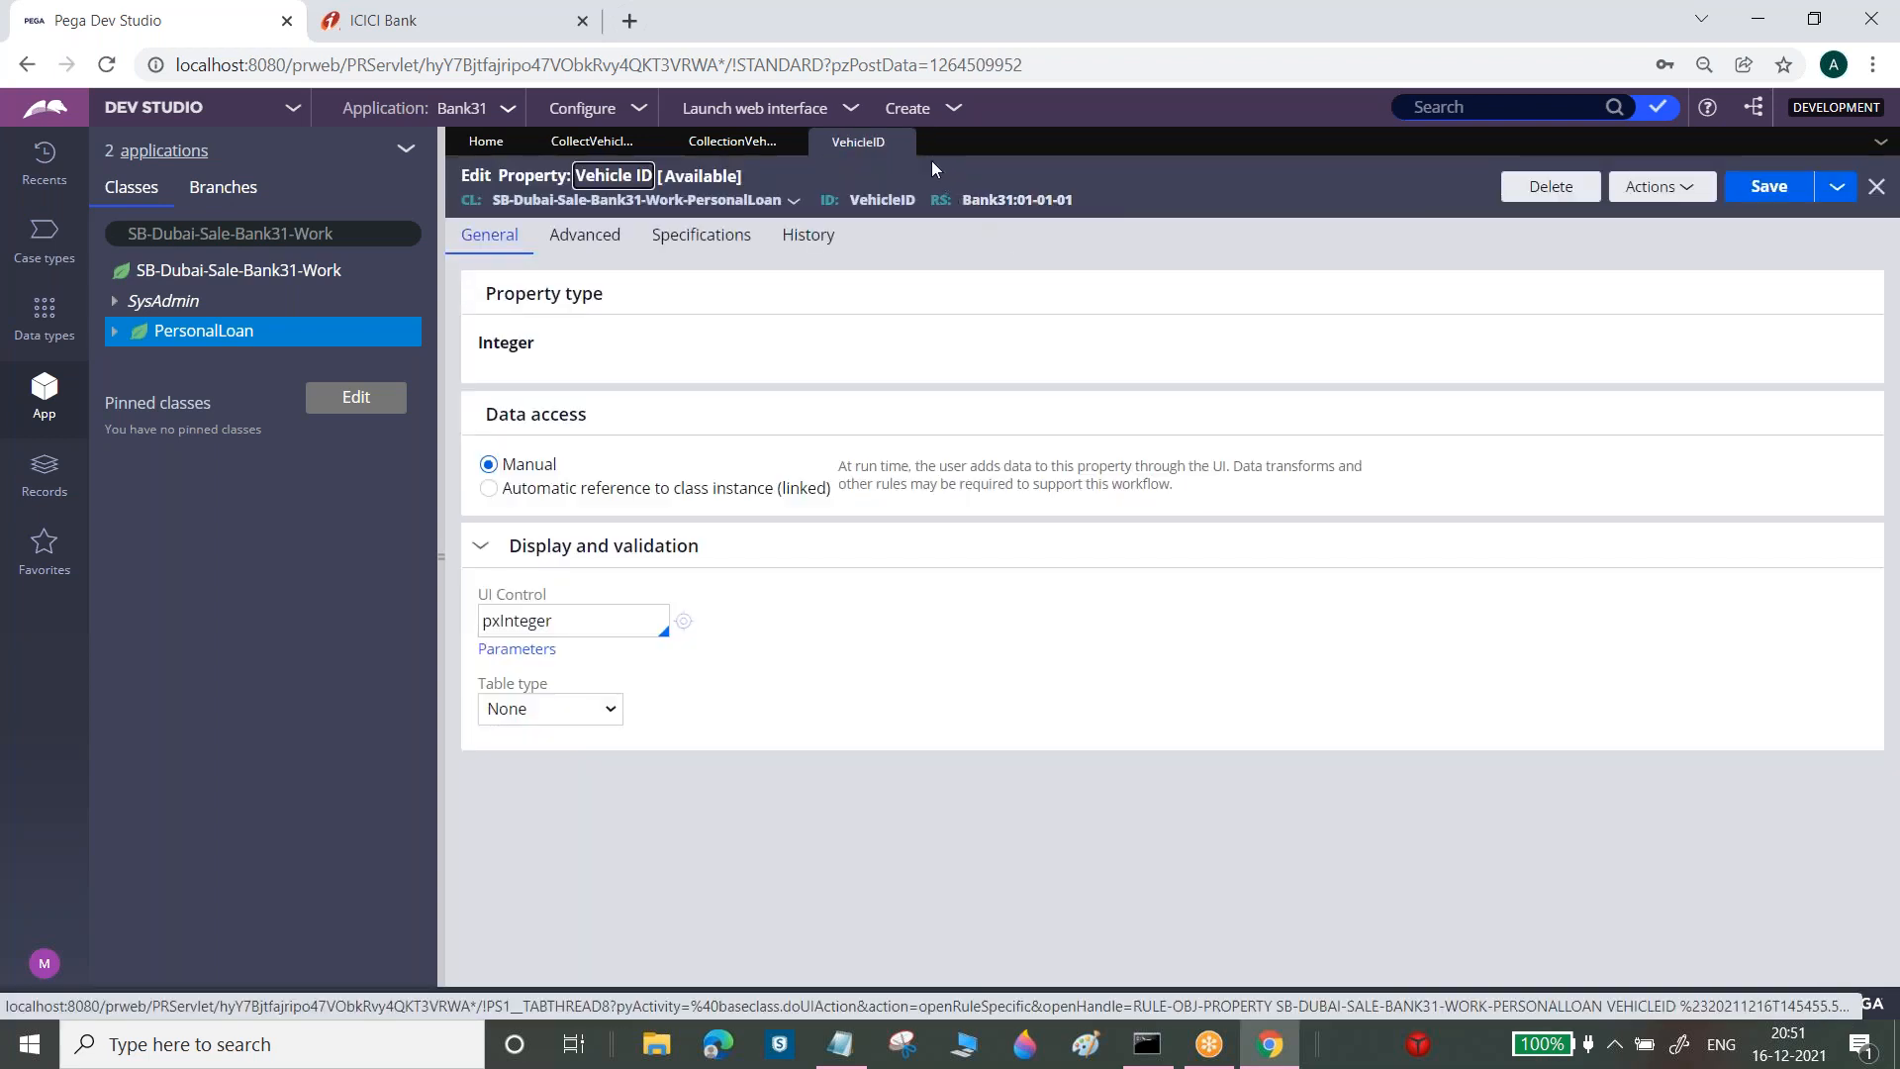
left_click(901, 143)
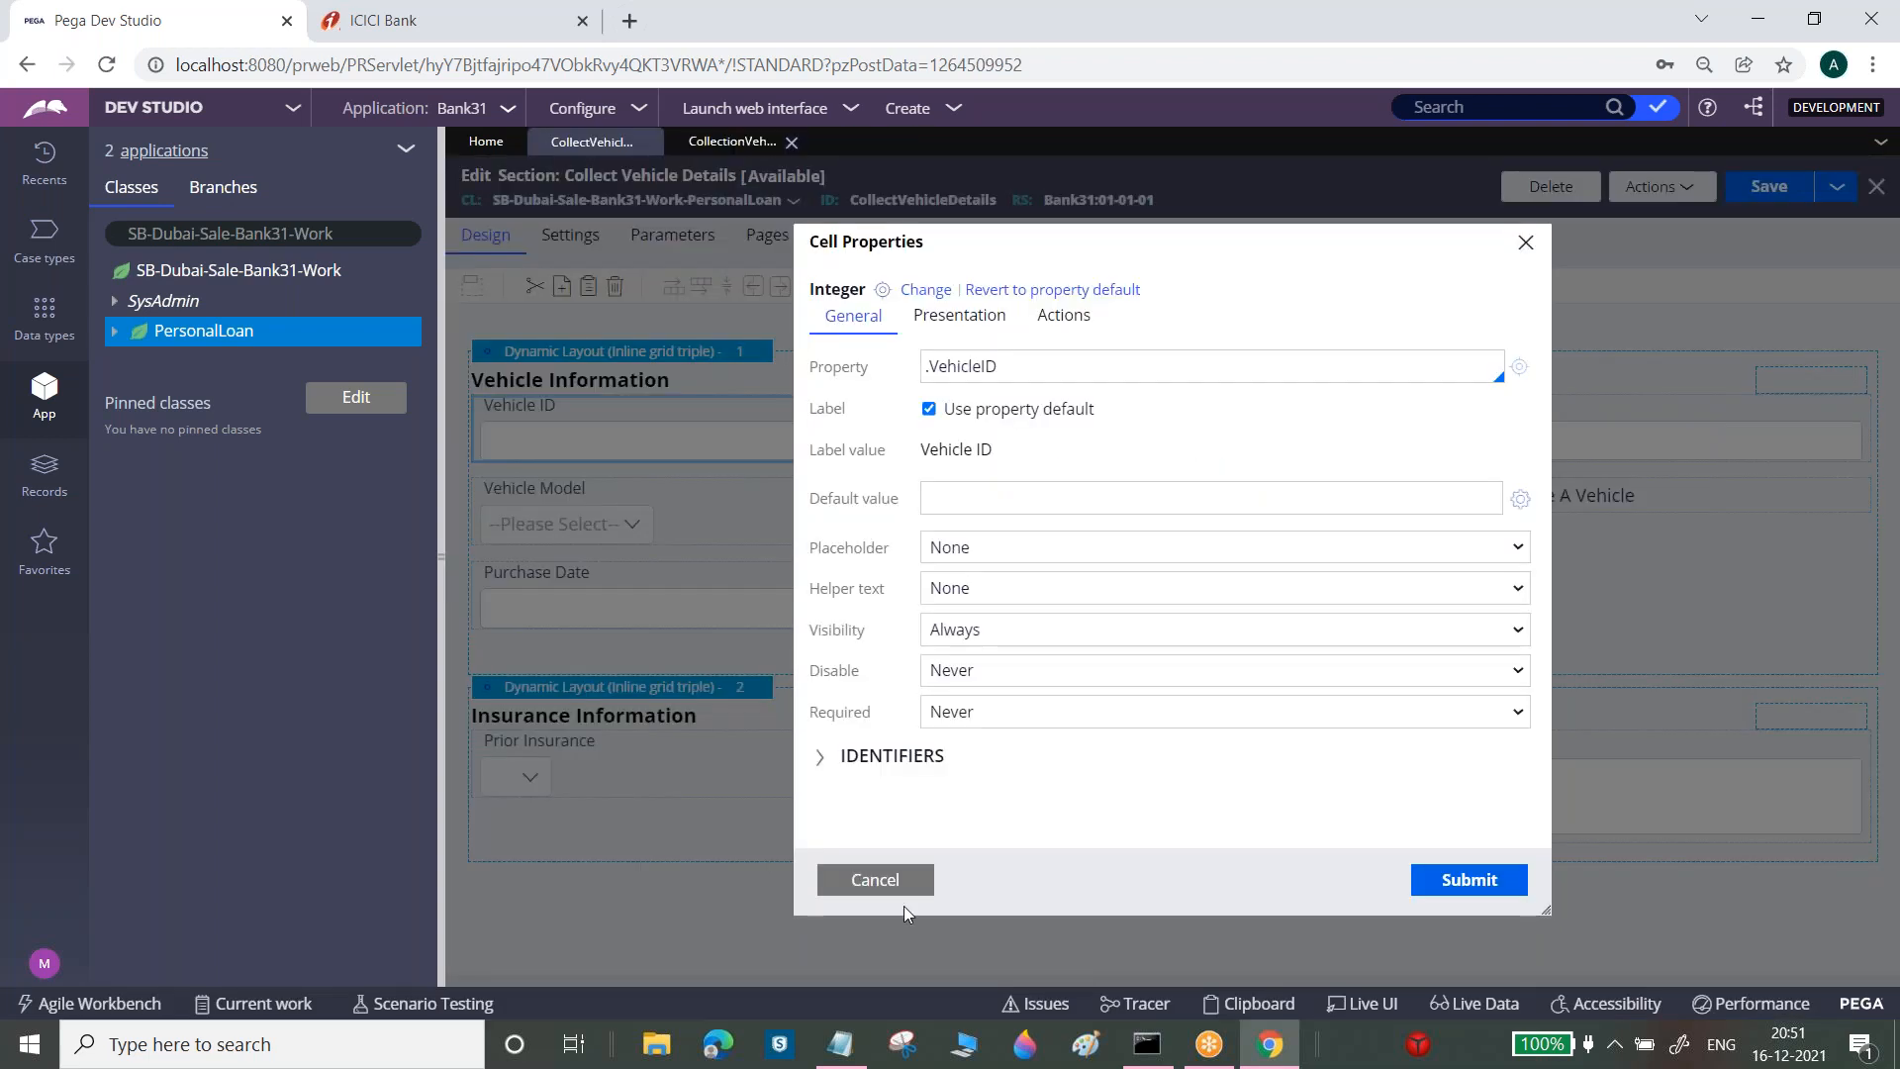
left_click(875, 880)
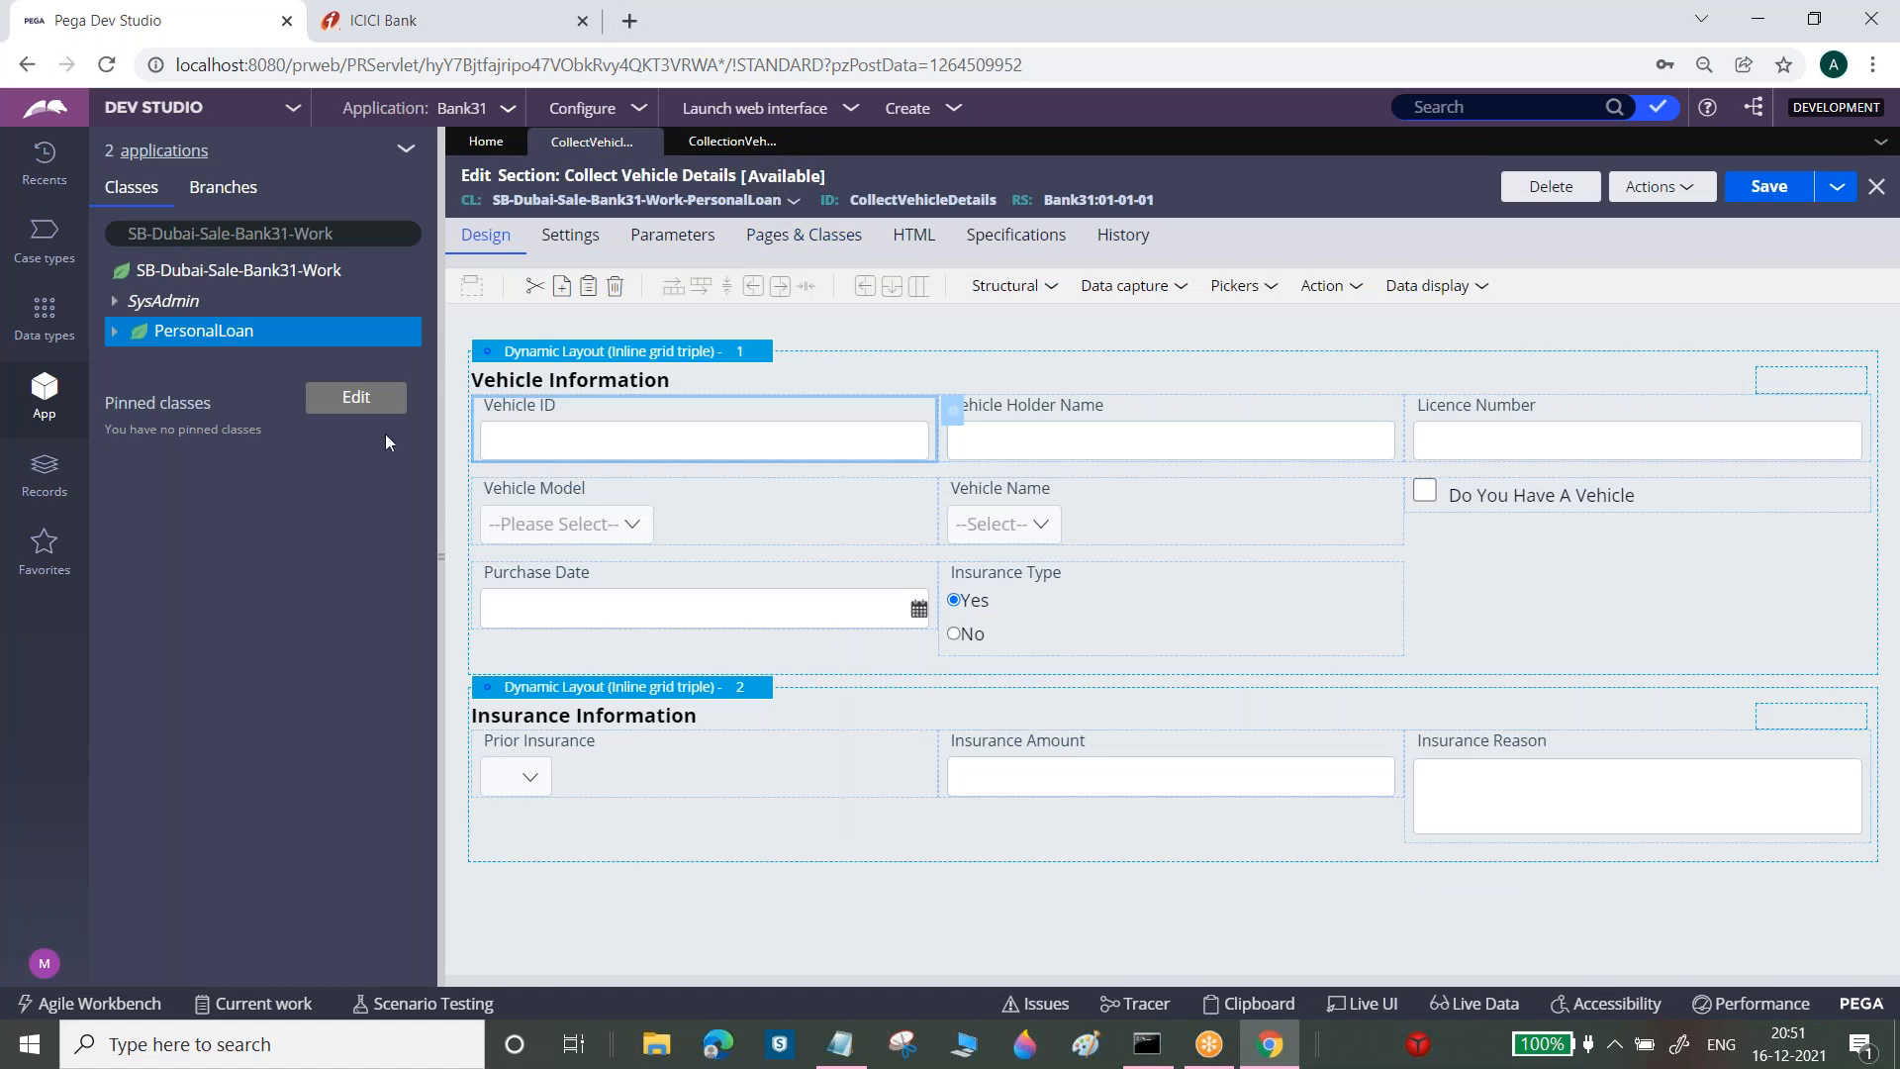
Create and open a PersonalLoan flow labelled 'Collect vehicle Details' (CollectVehicleDetails)
right_click(244, 336)
mouse_move(203, 363)
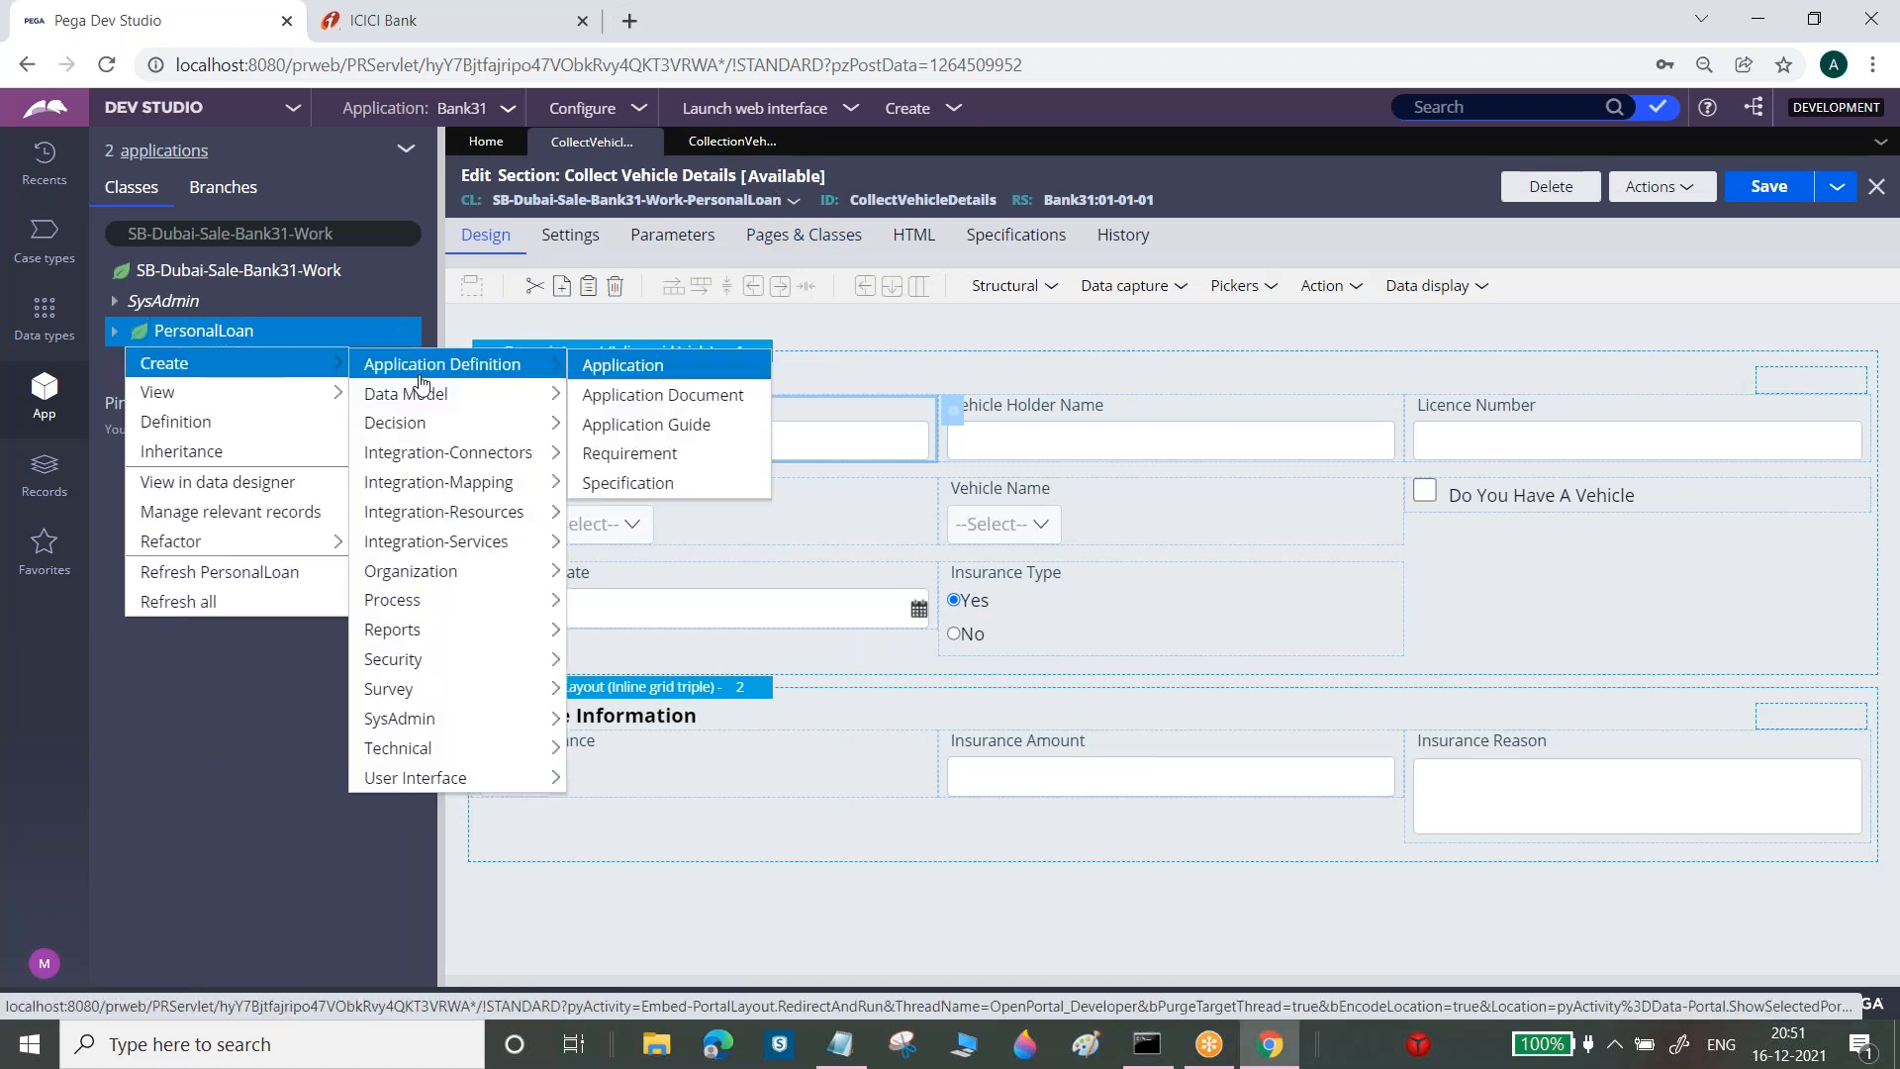
mouse_move(457, 586)
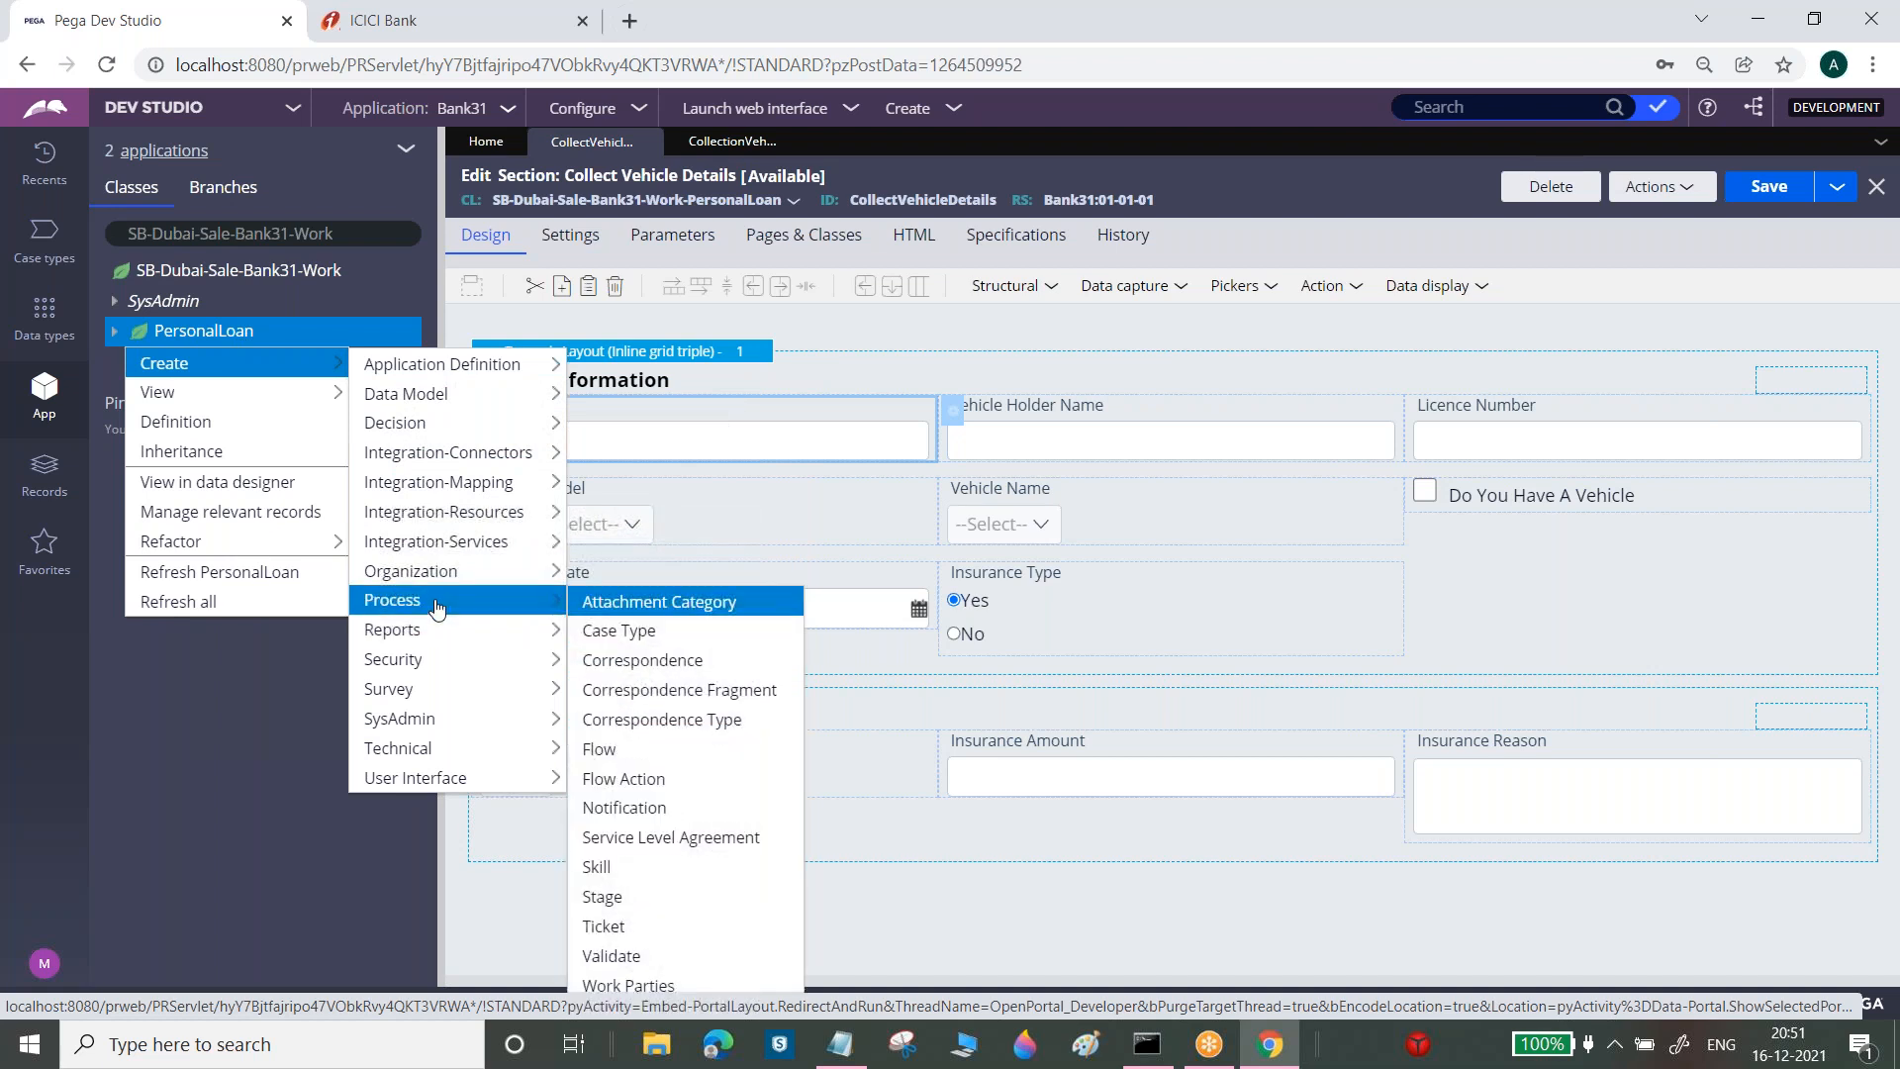
left_click(625, 760)
left_click(870, 332)
type("Collect vehicl")
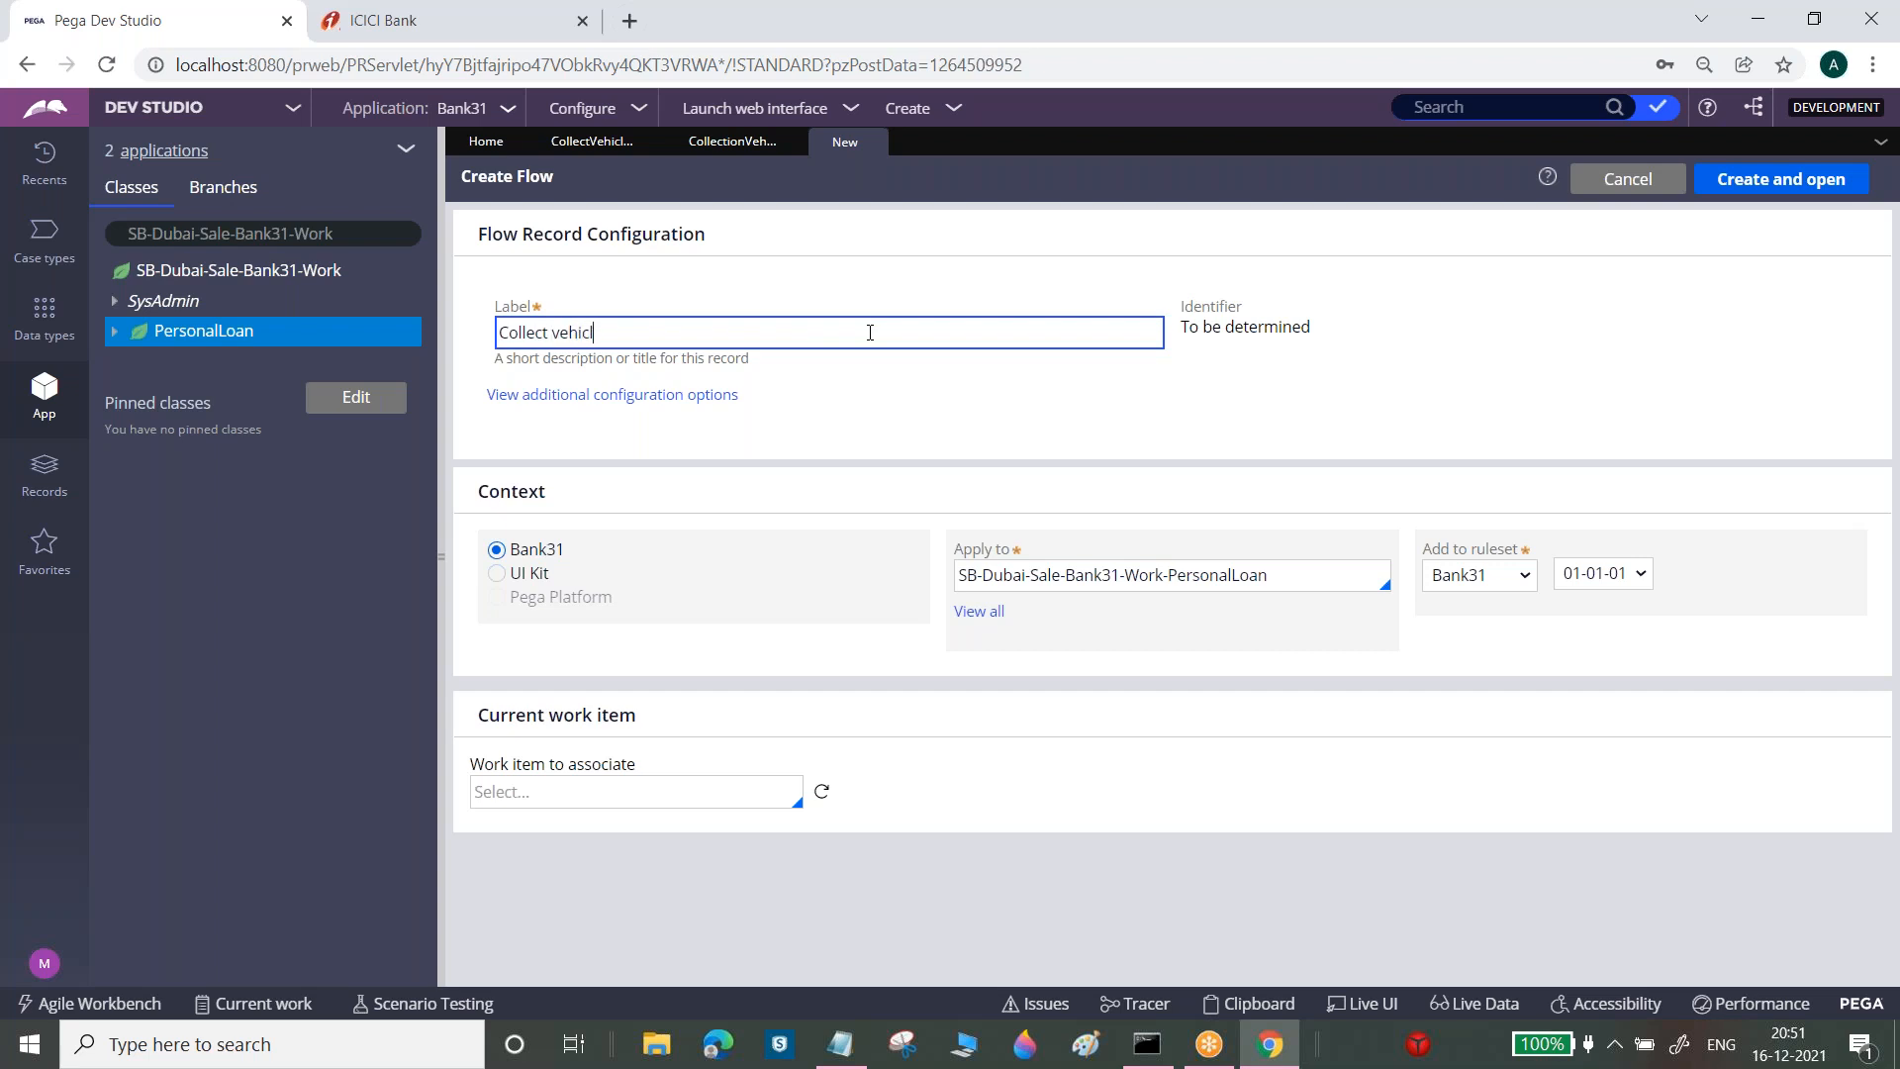
type("e Details")
left_click(1799, 181)
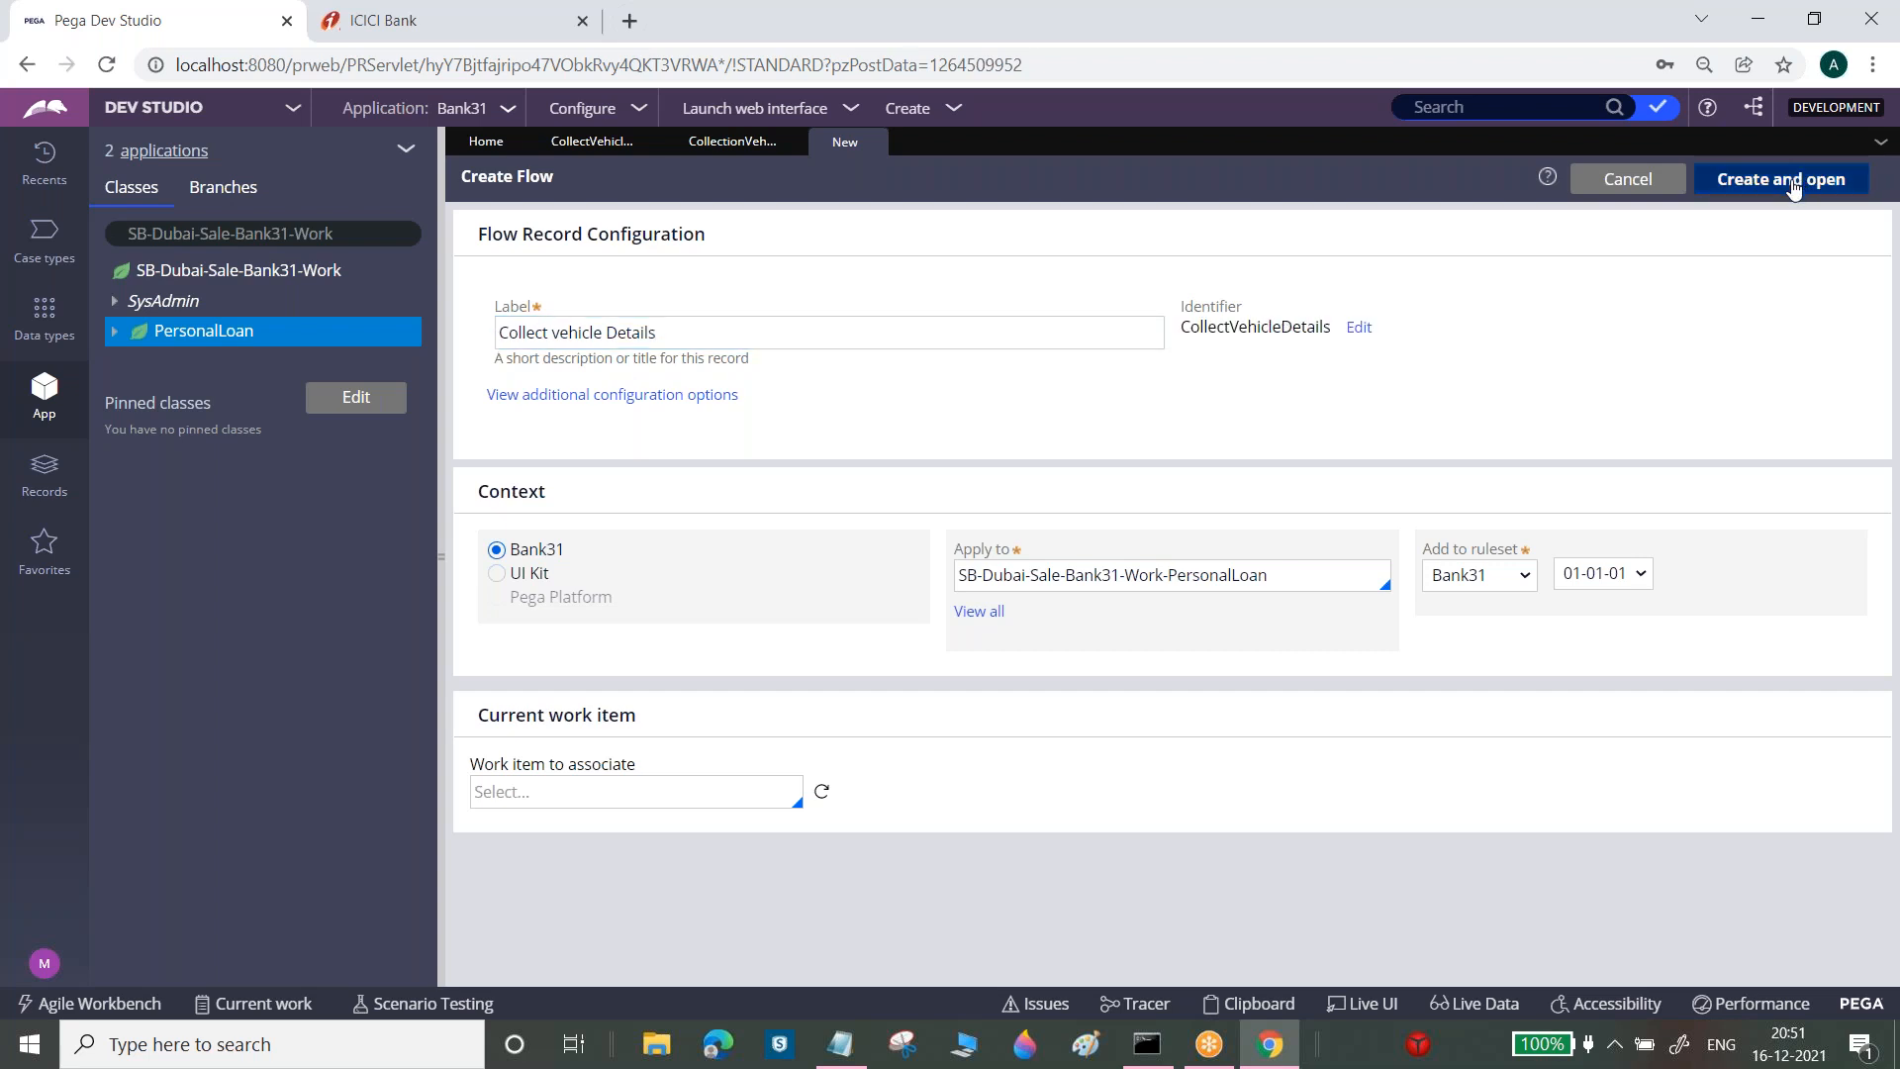
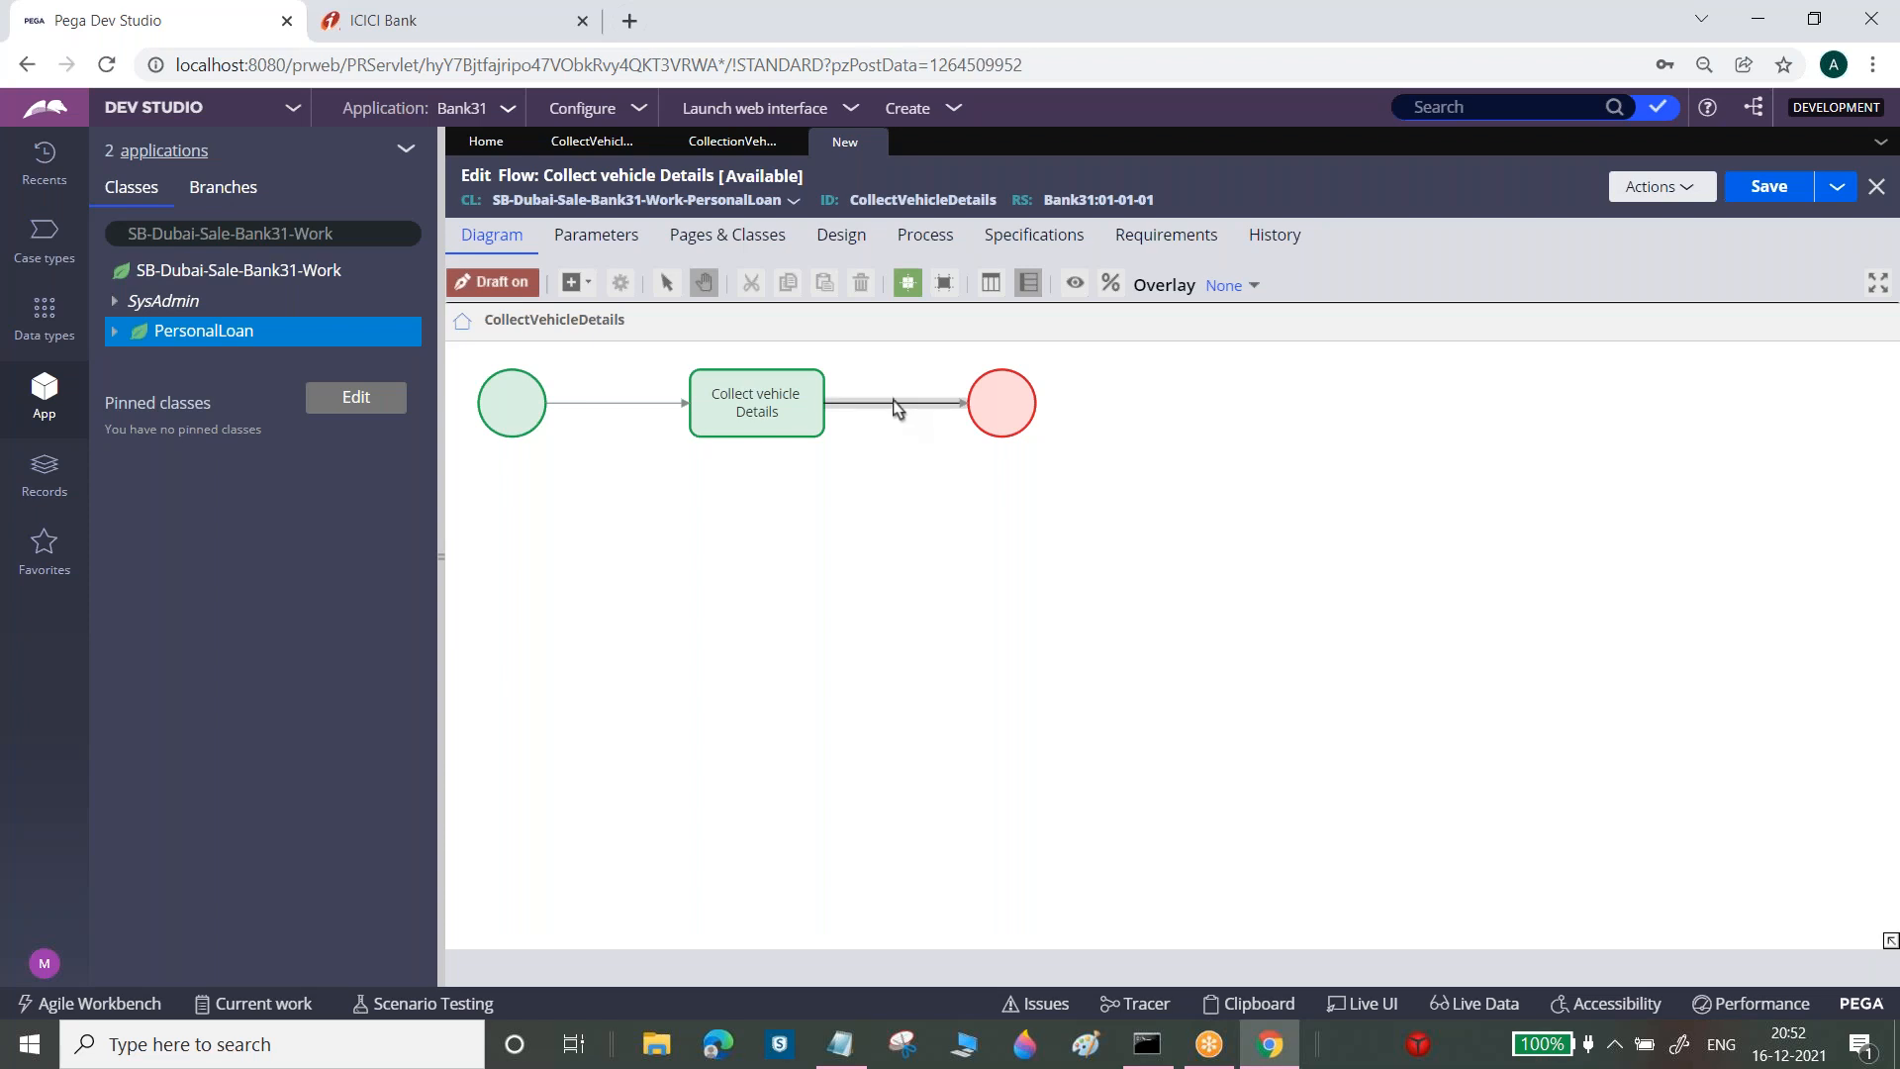
Change the end connector's flow action to CollectionVehicleDetails and save the flow
double_click(898, 414)
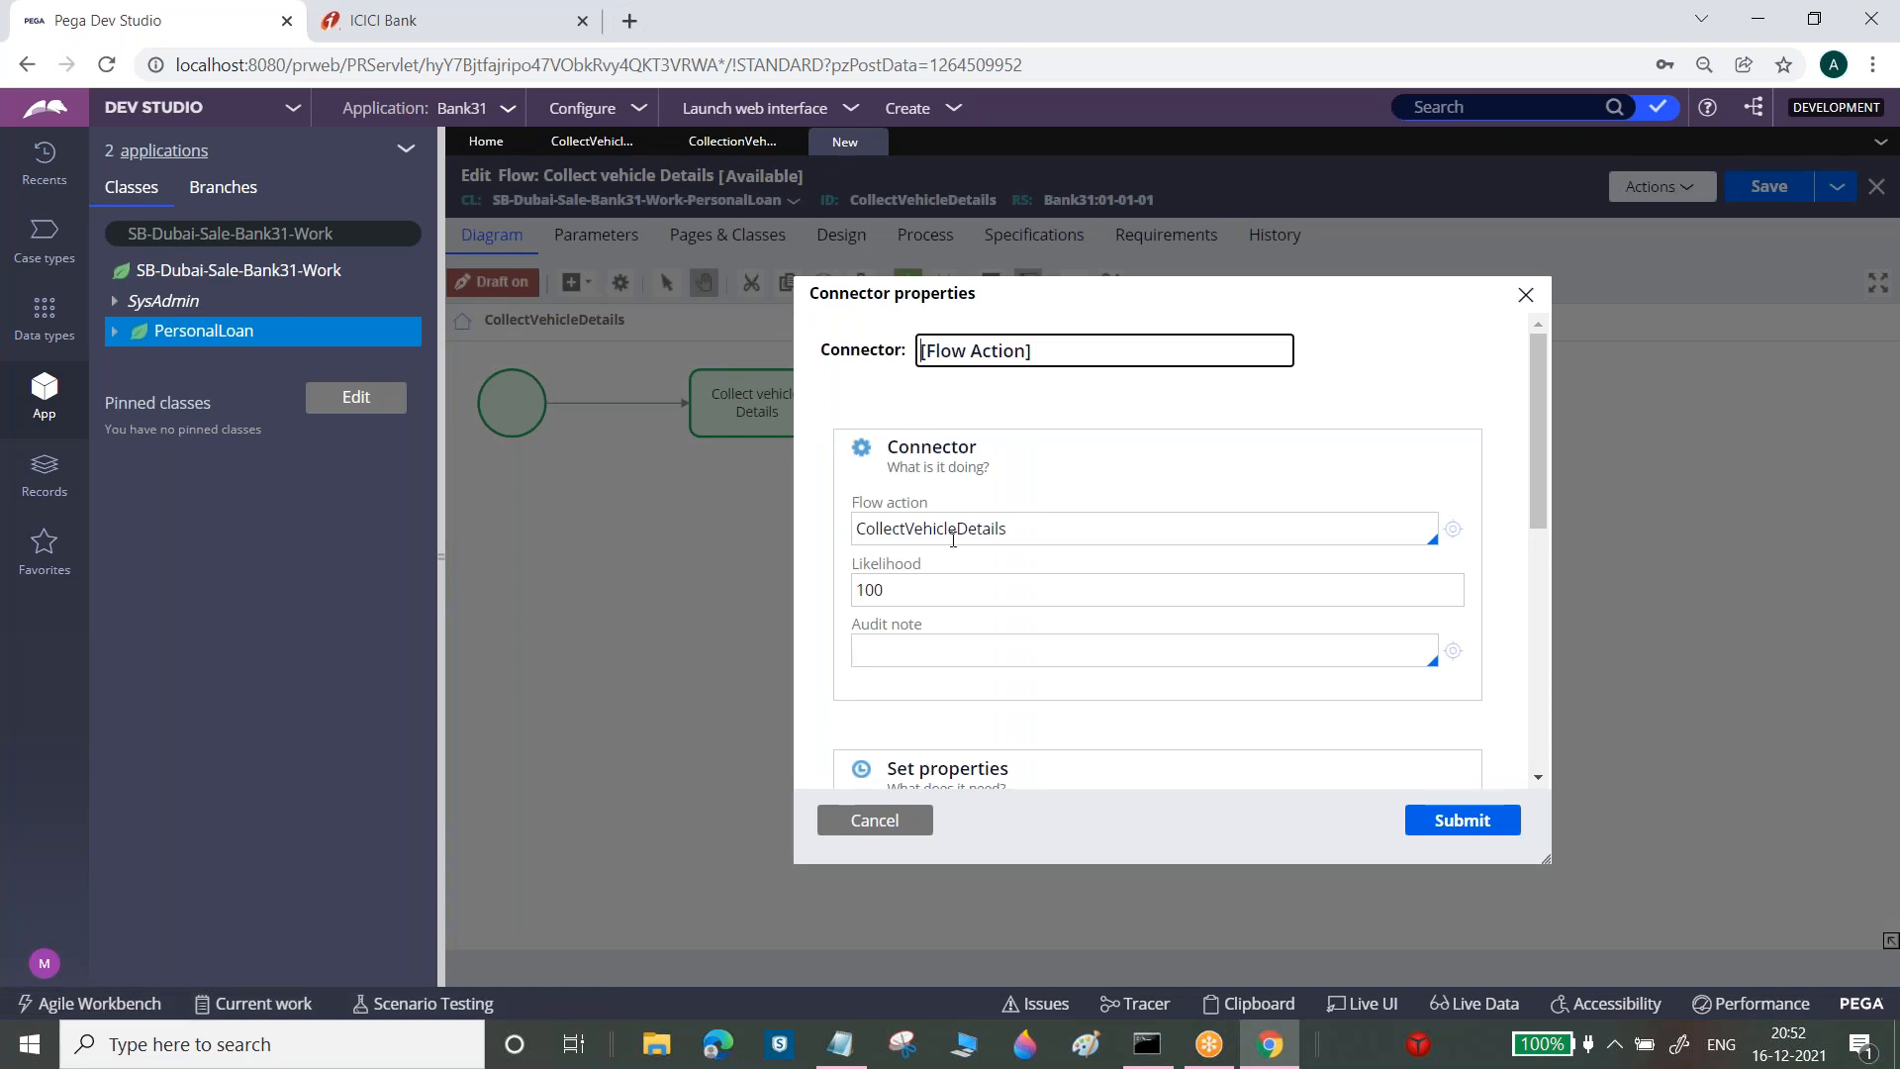
double_click(953, 537)
key("BackSpace")
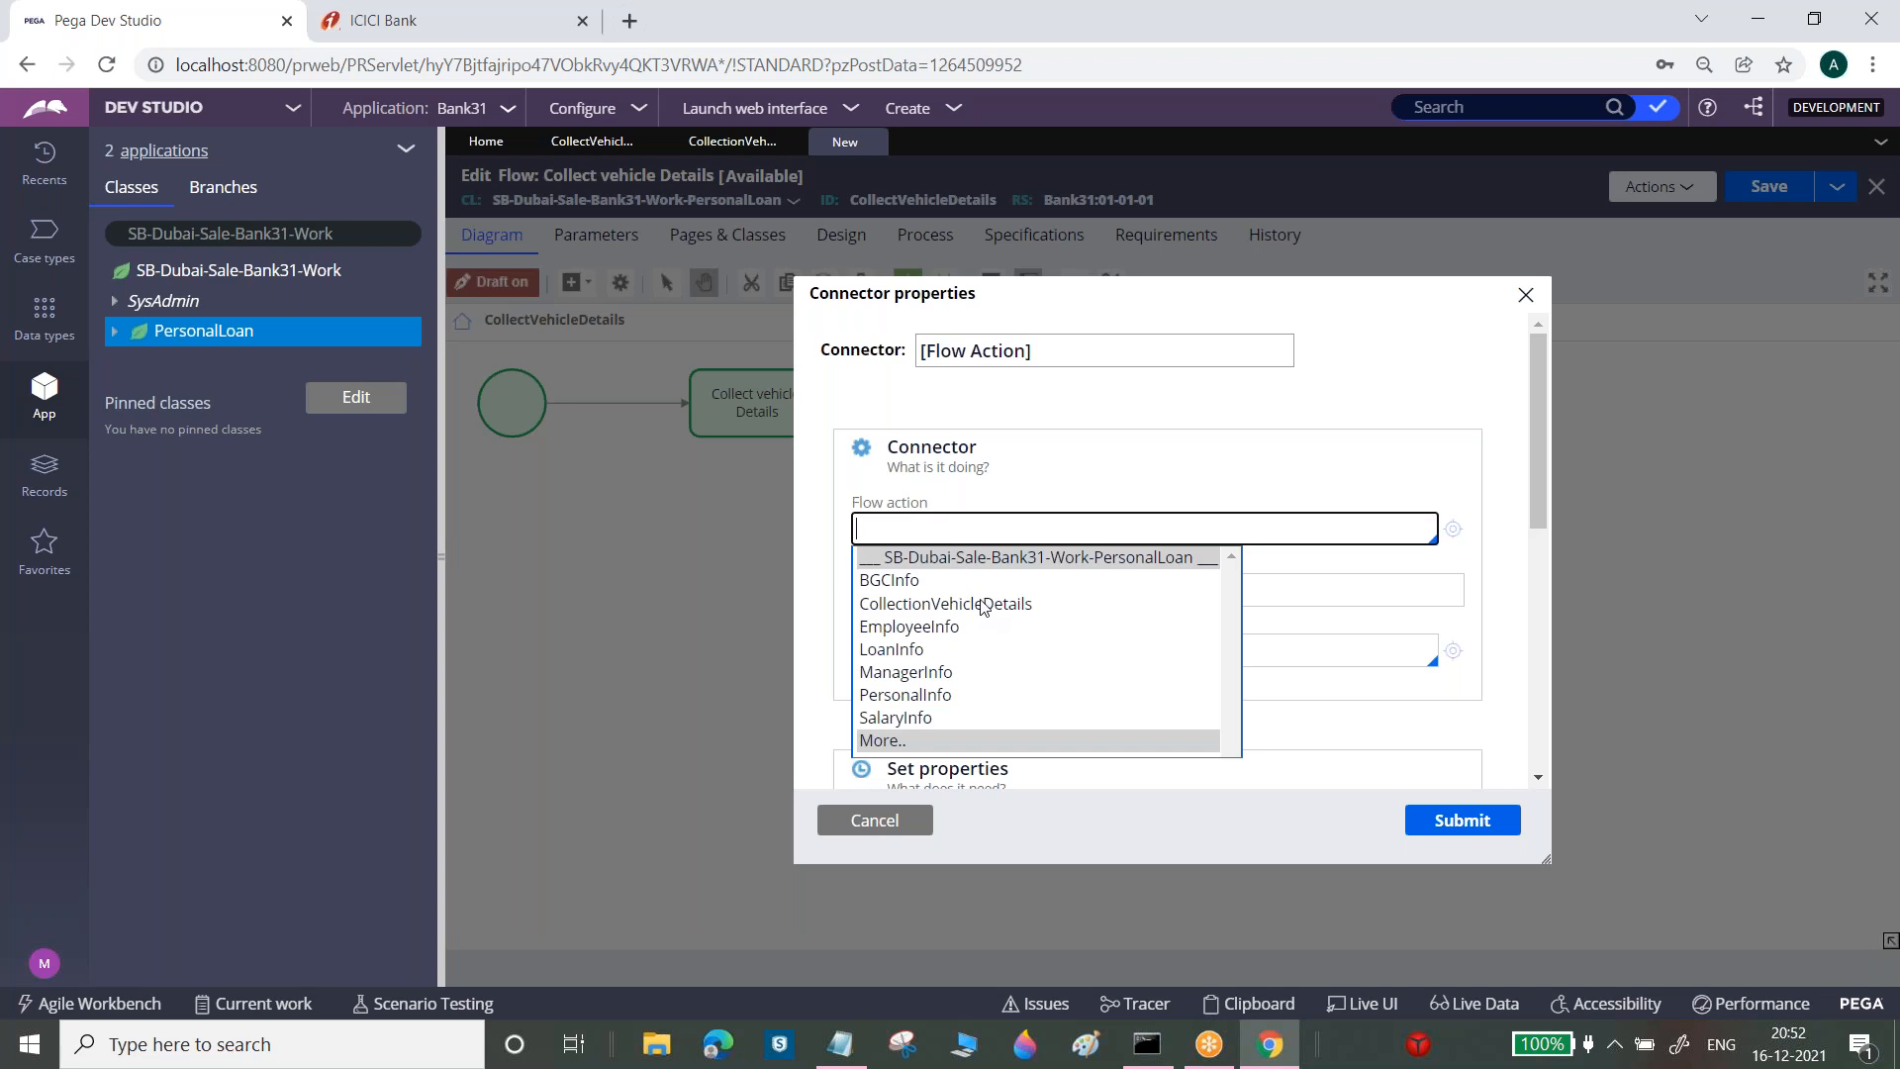
left_click(982, 606)
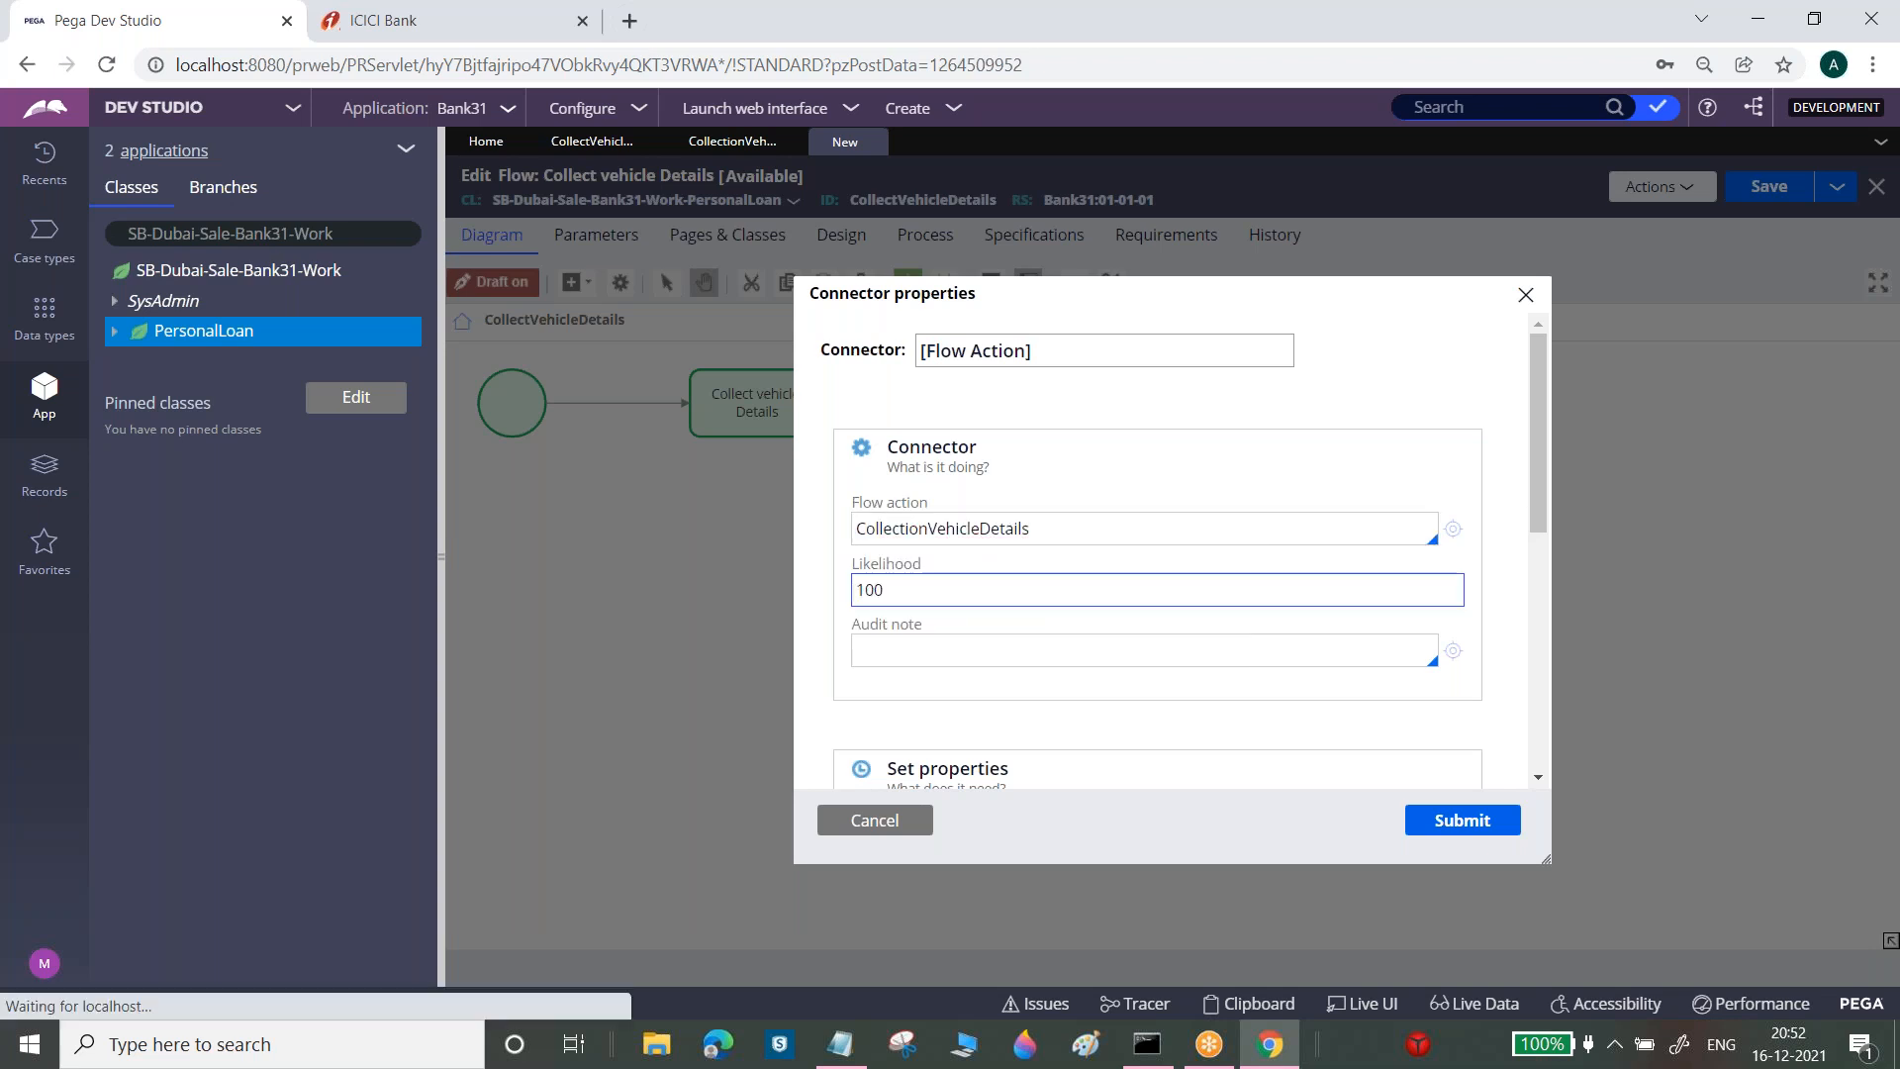
left_click(1463, 820)
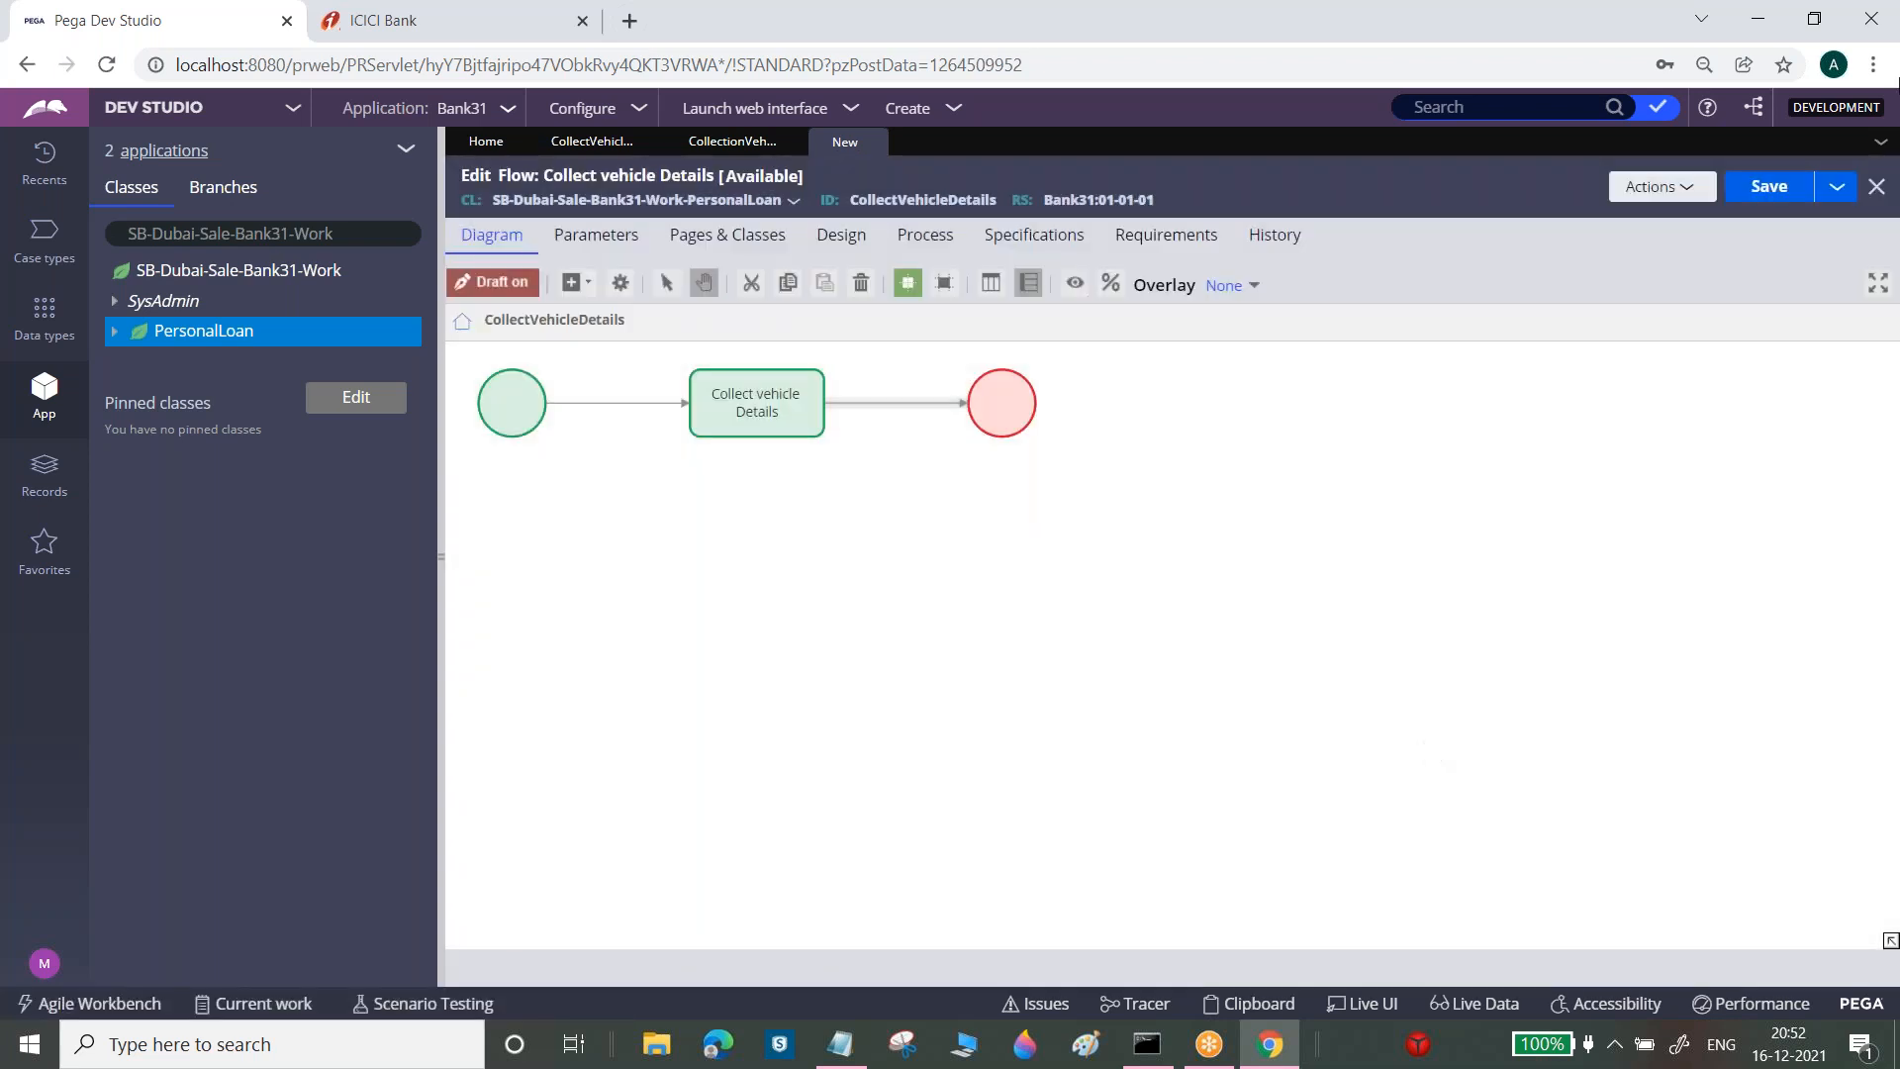
left_click(1778, 184)
left_click(503, 404)
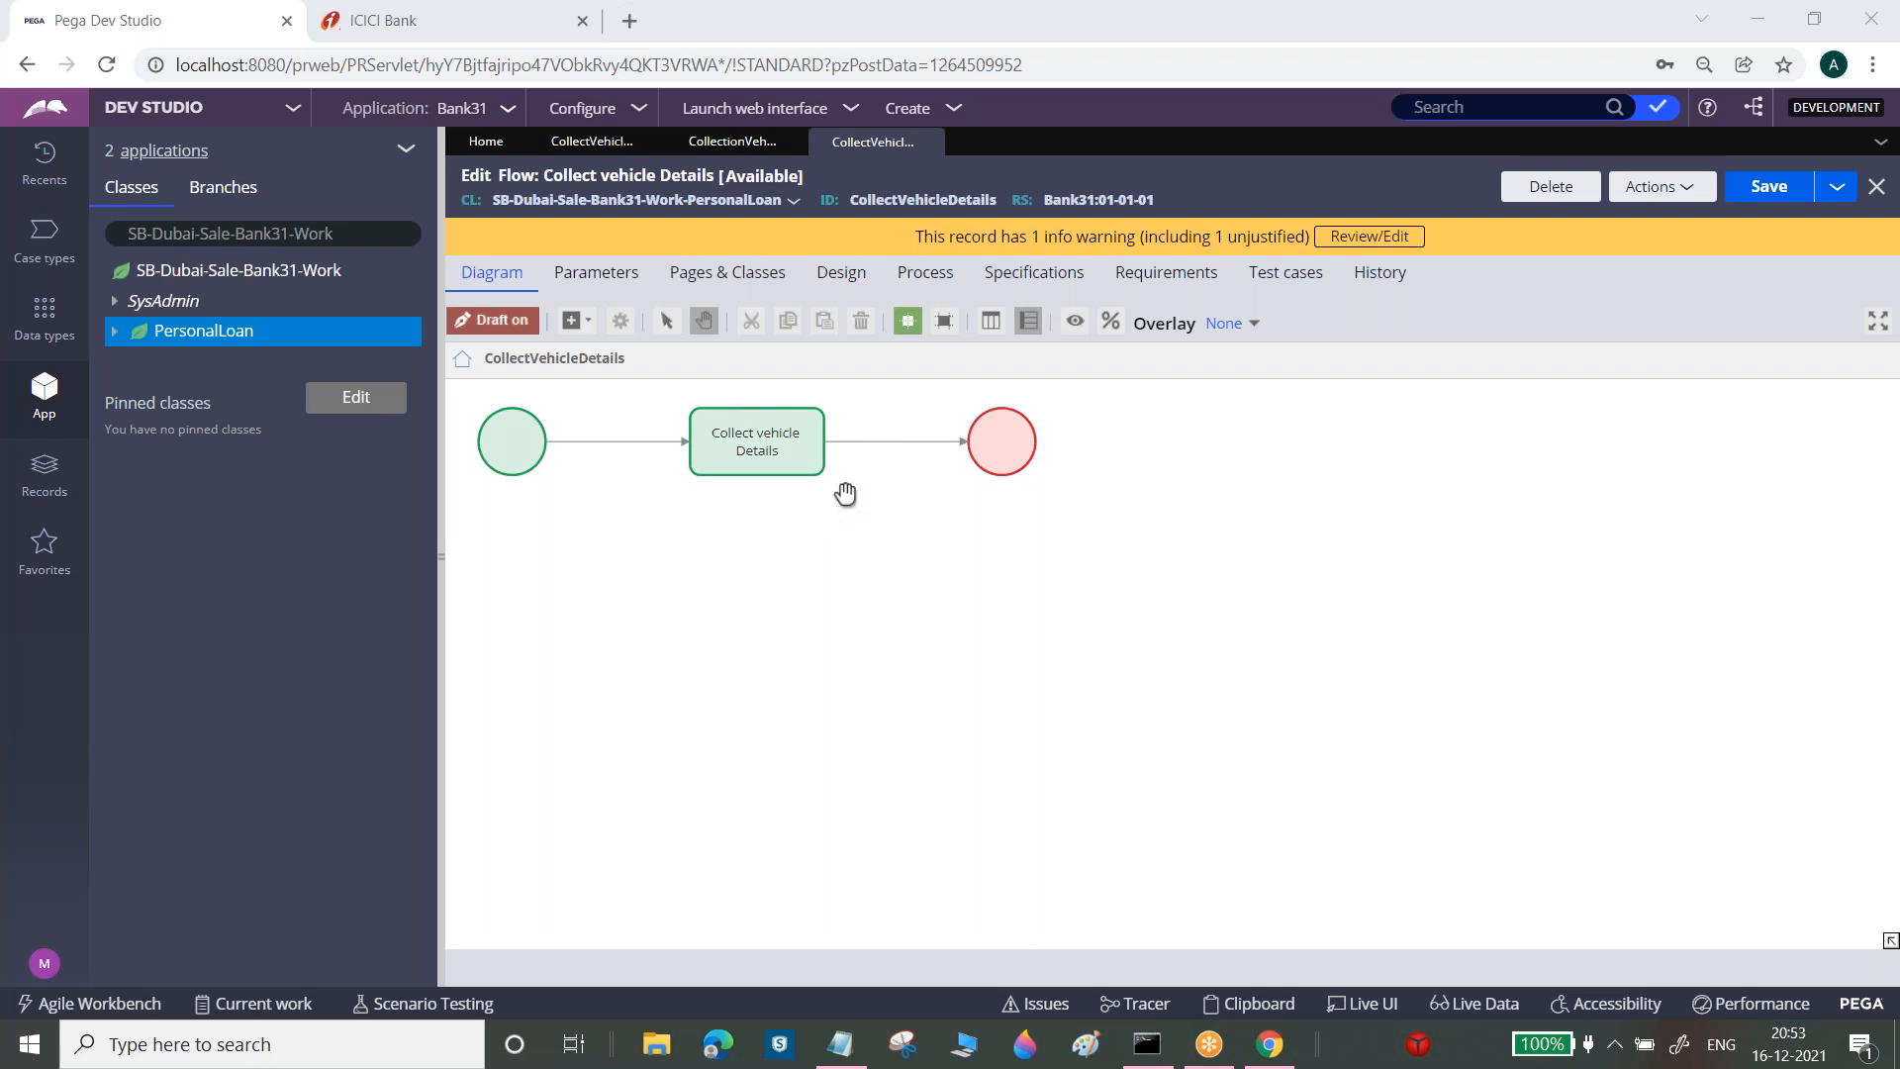
Show the shape types available to add to the Collect vehicle Details flow diagram
left_click(584, 325)
mouse_move(706, 634)
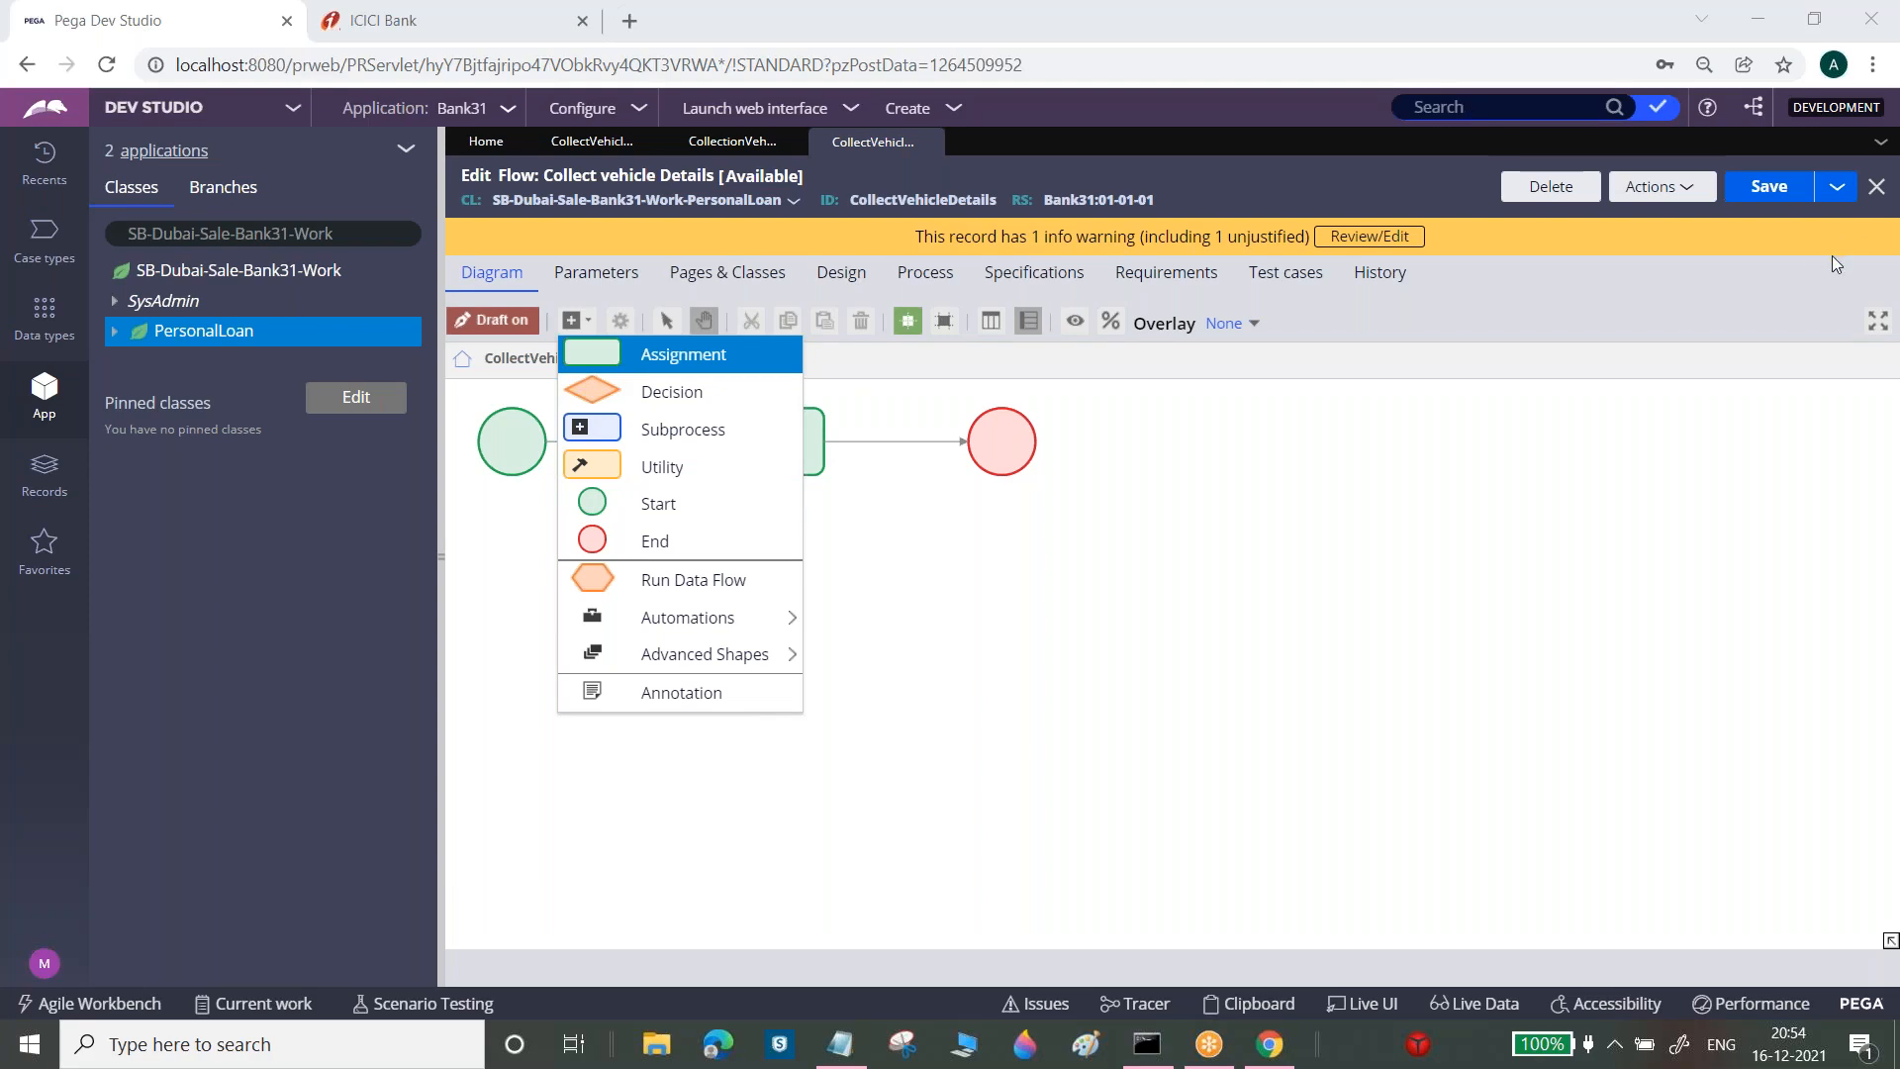
Run the Collect vehicle Details flow to create Personal Loan case P-27001
left_click(1687, 188)
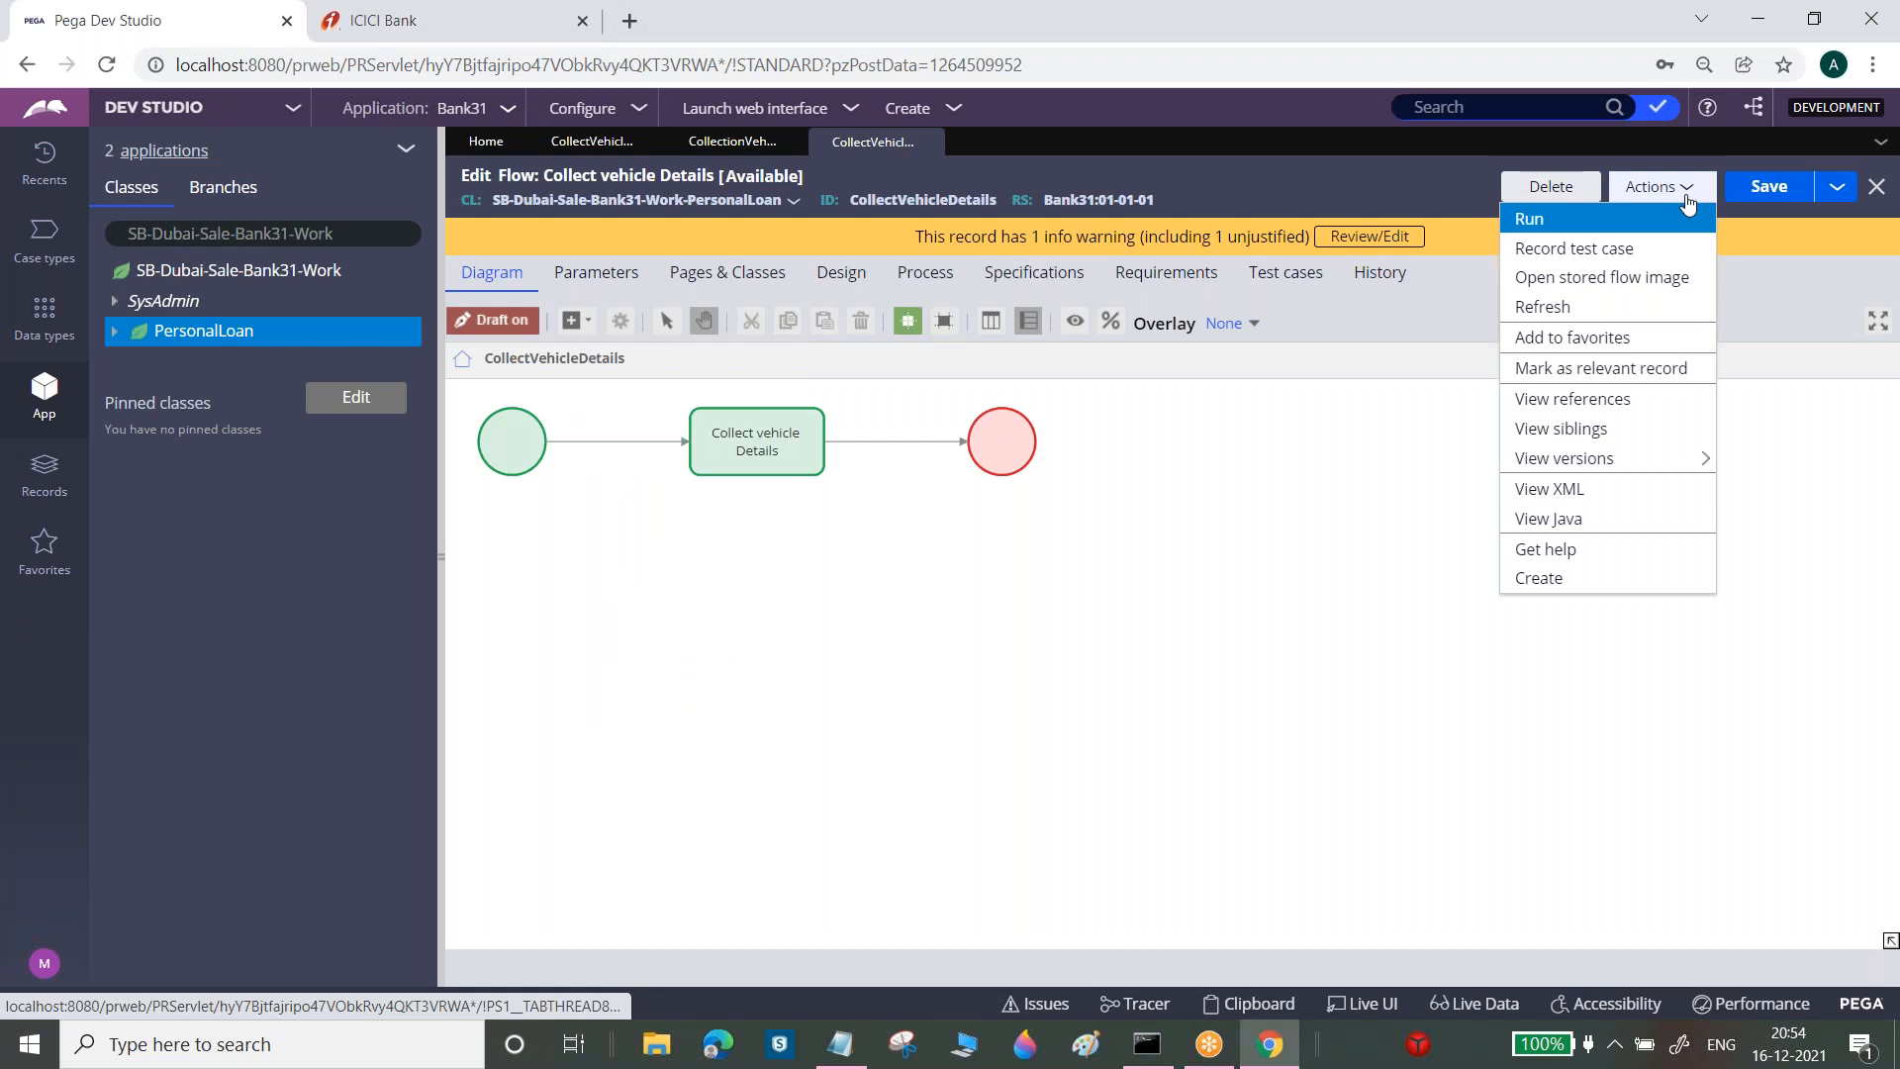
left_click(1631, 220)
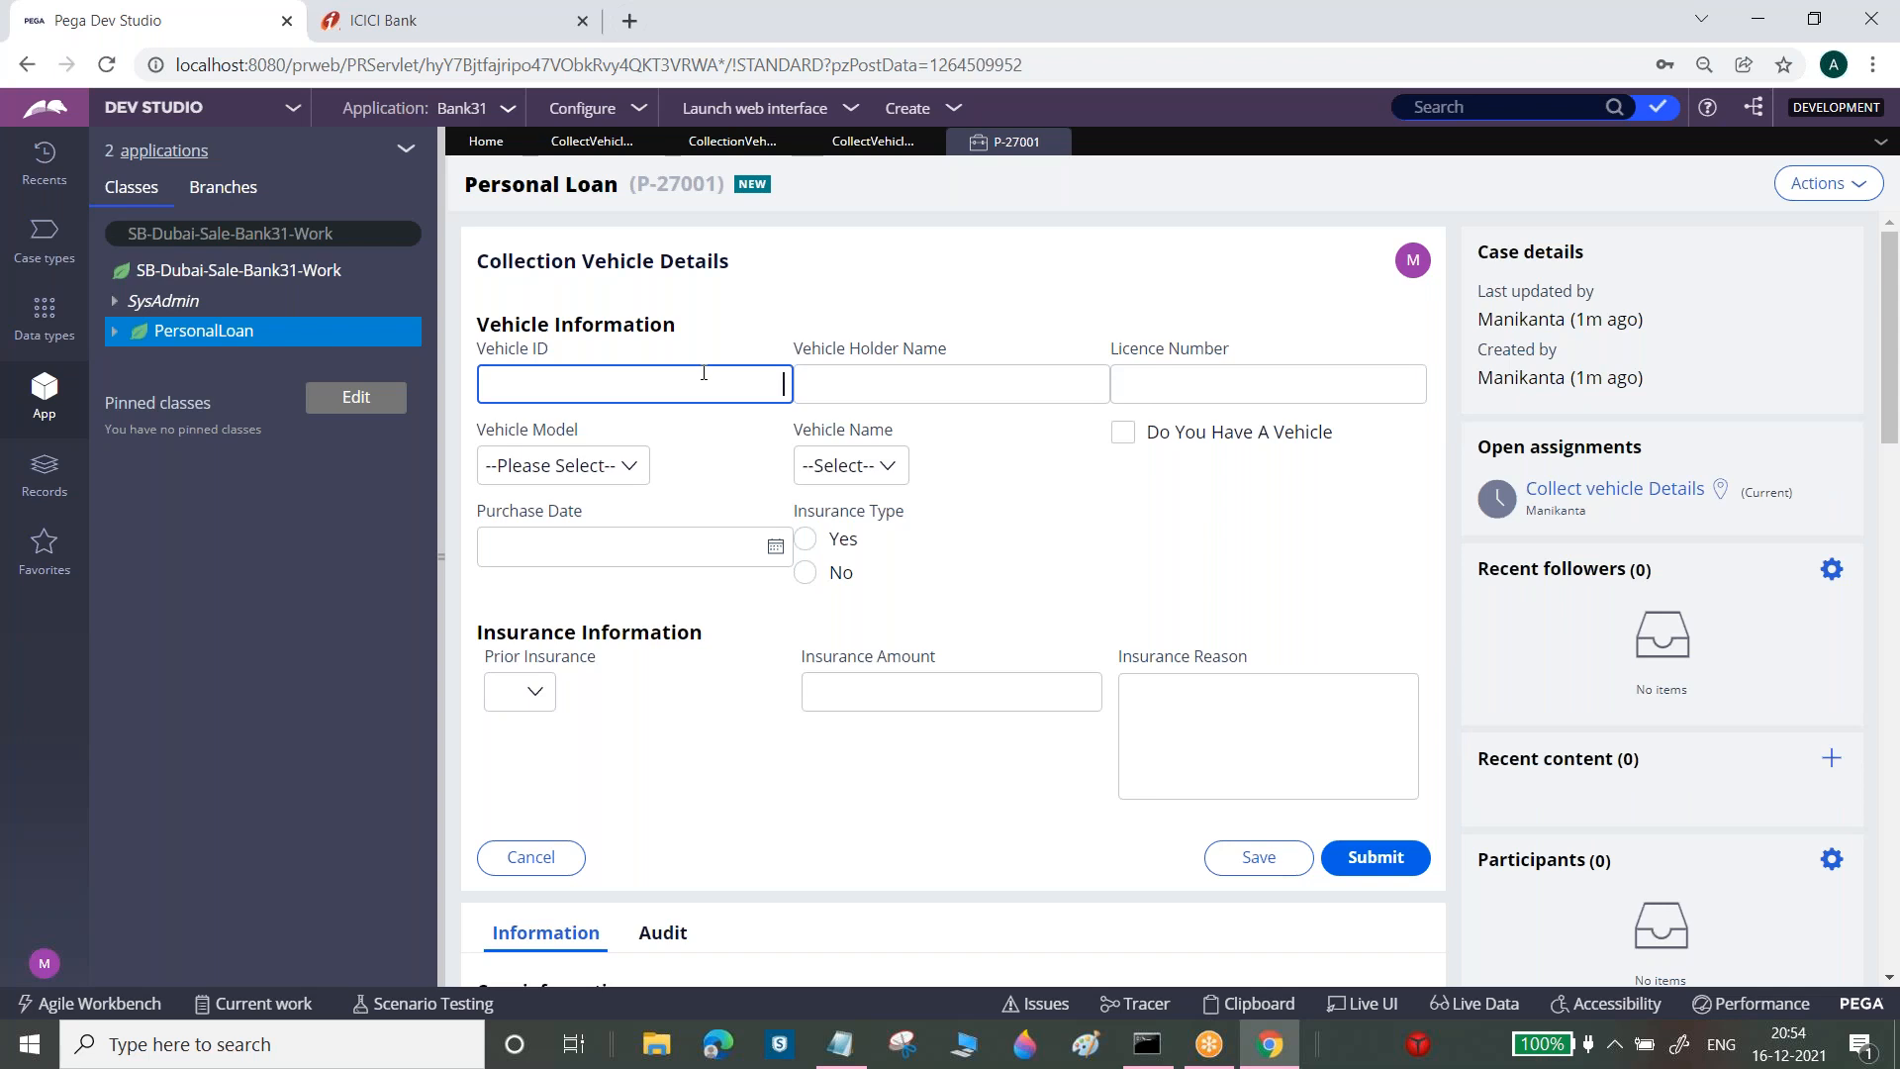
Enter Vehicle ID 3434, the vehicle holder's name and a licence number
type("3434")
key("Tab")
type("A")
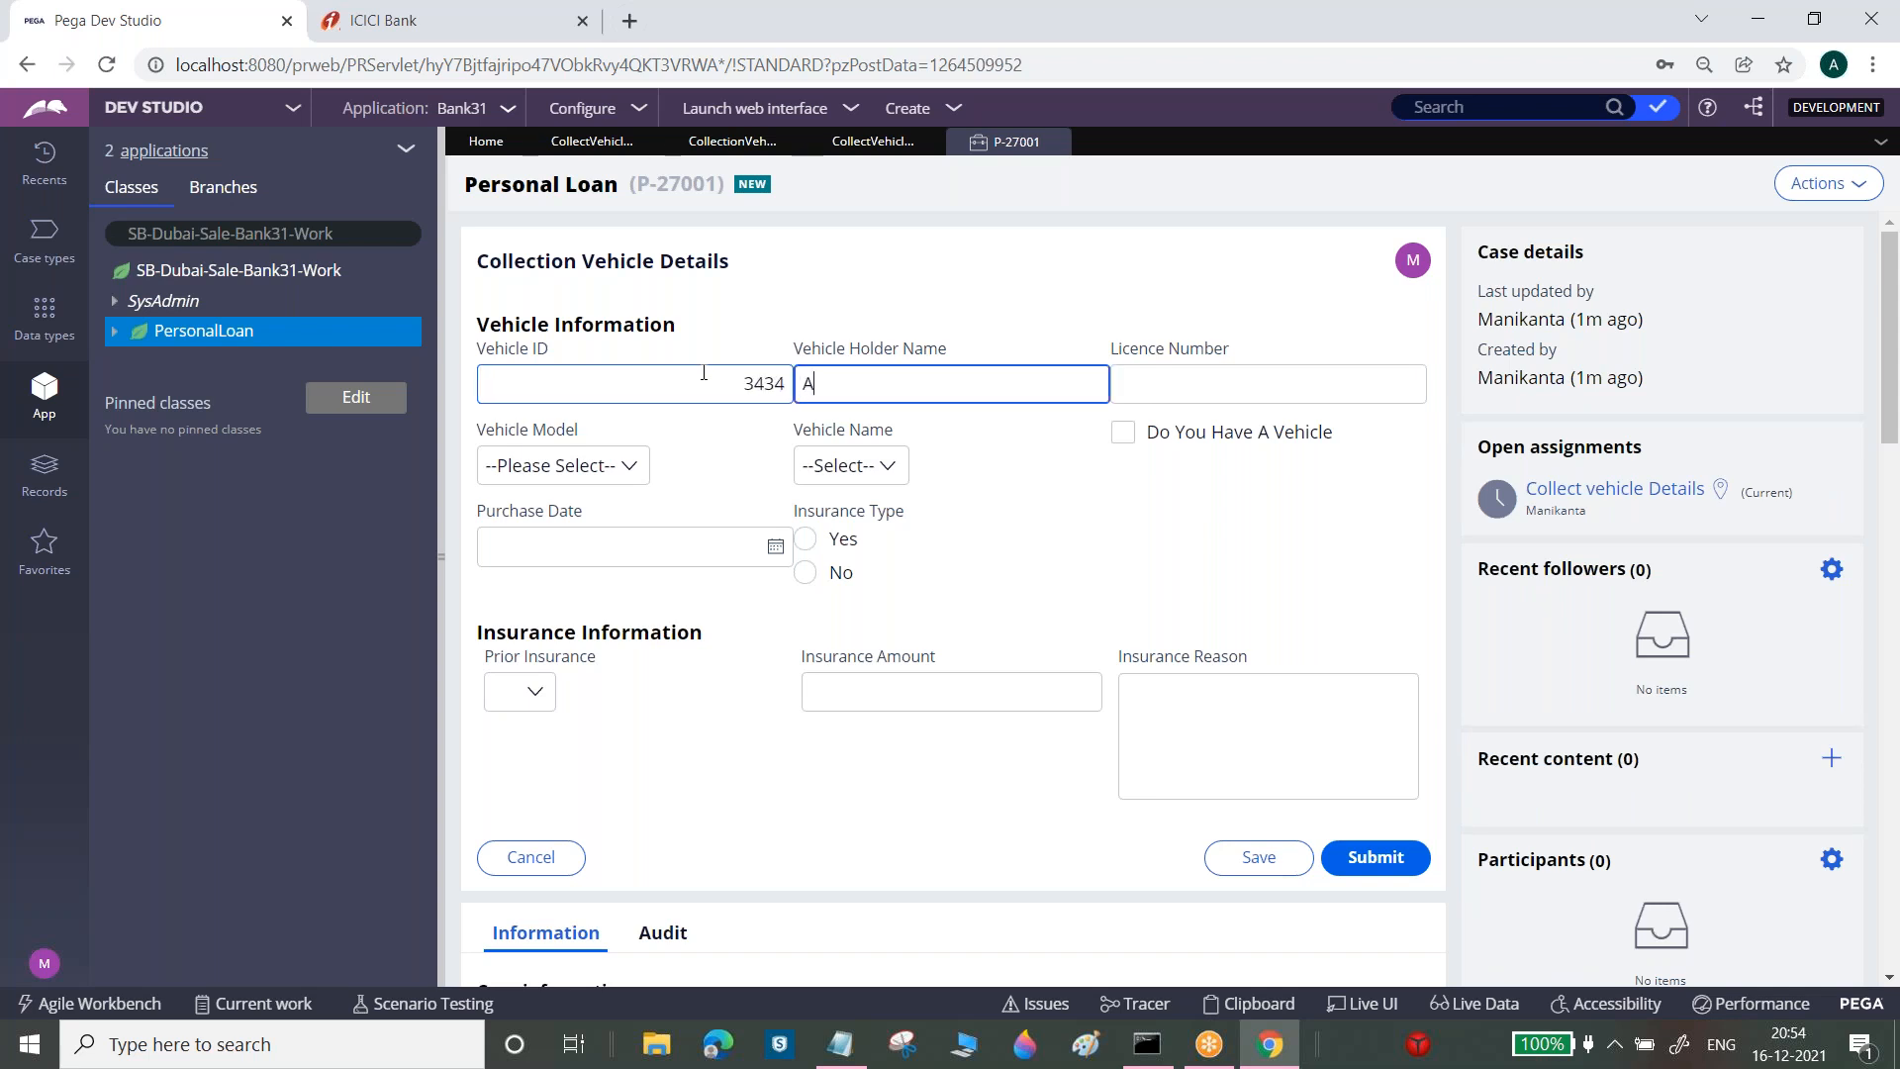
type("rjun")
key("Tab")
type("33535")
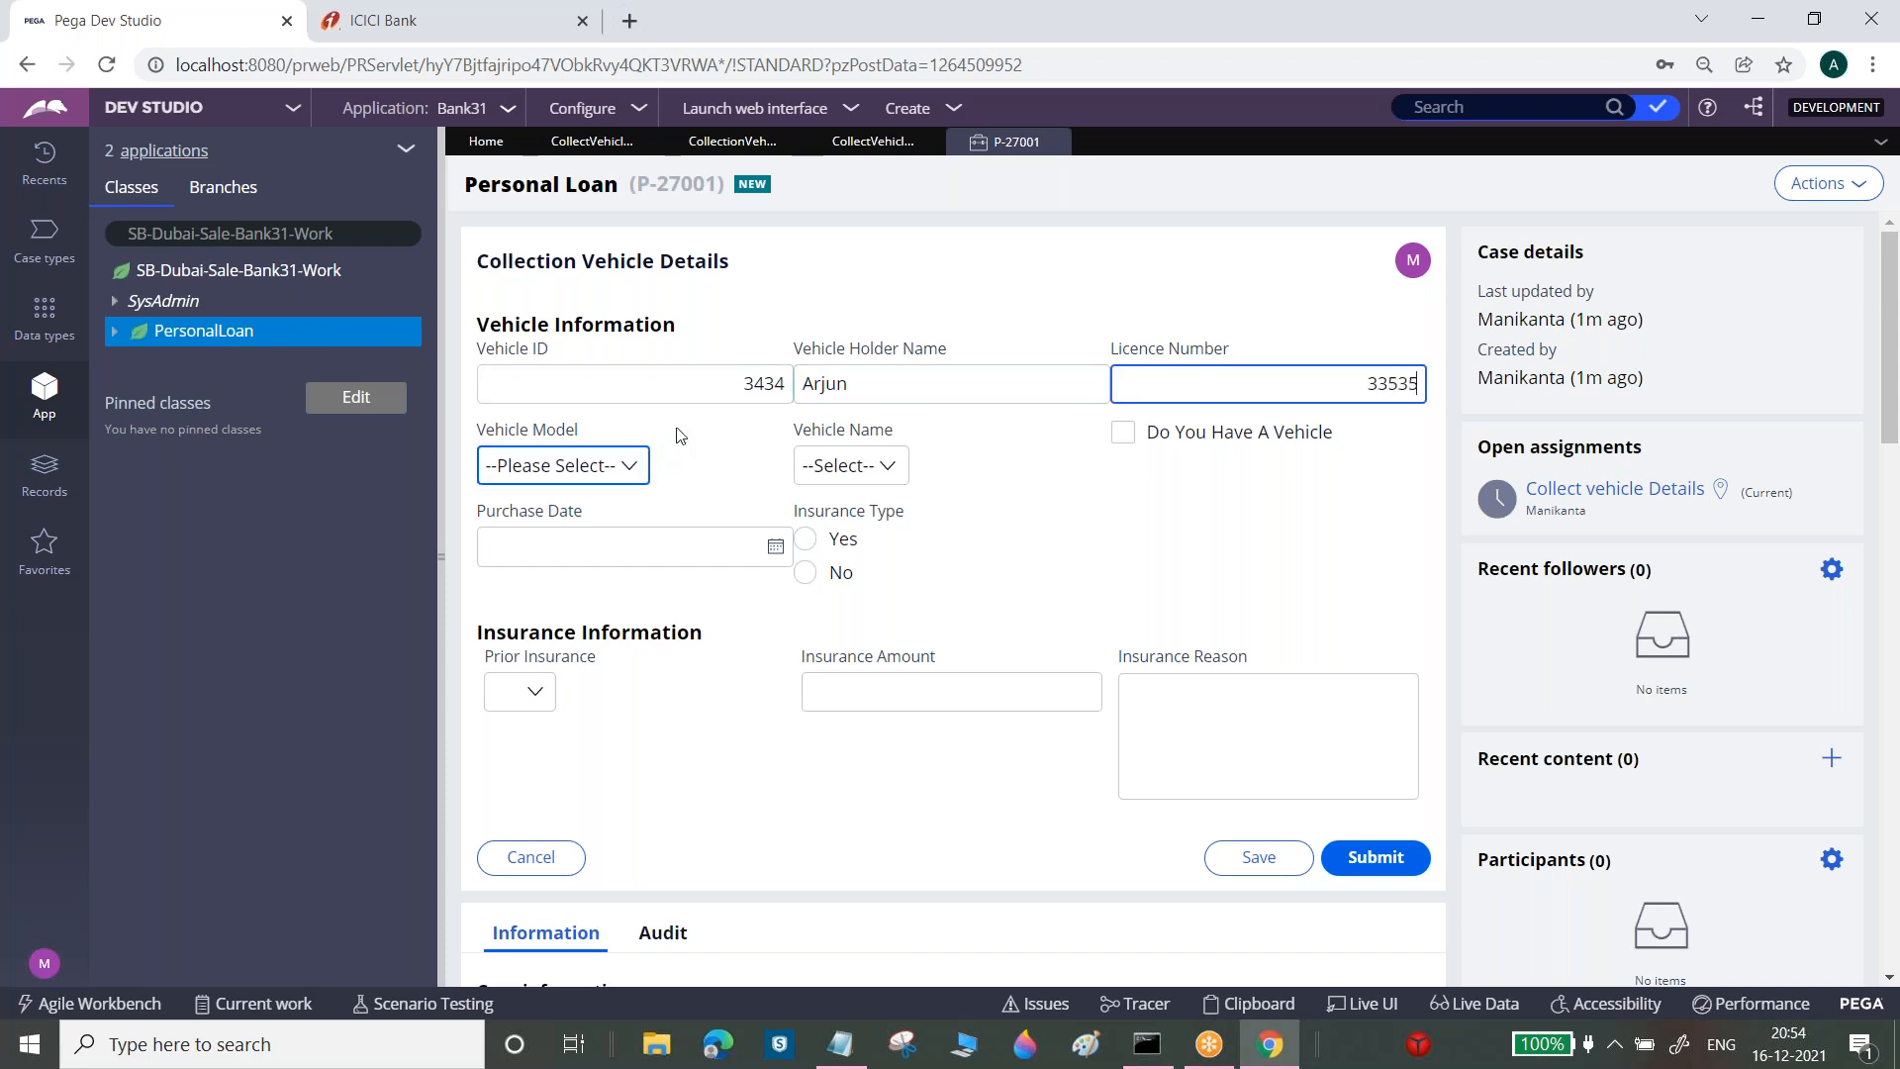
Choose model 2021, HONDA, purchase date 12/15/2021, and Yes for insurance type and prior insurance
left_click(612, 471)
left_click(554, 522)
left_click(853, 465)
left_click(871, 518)
left_click(777, 549)
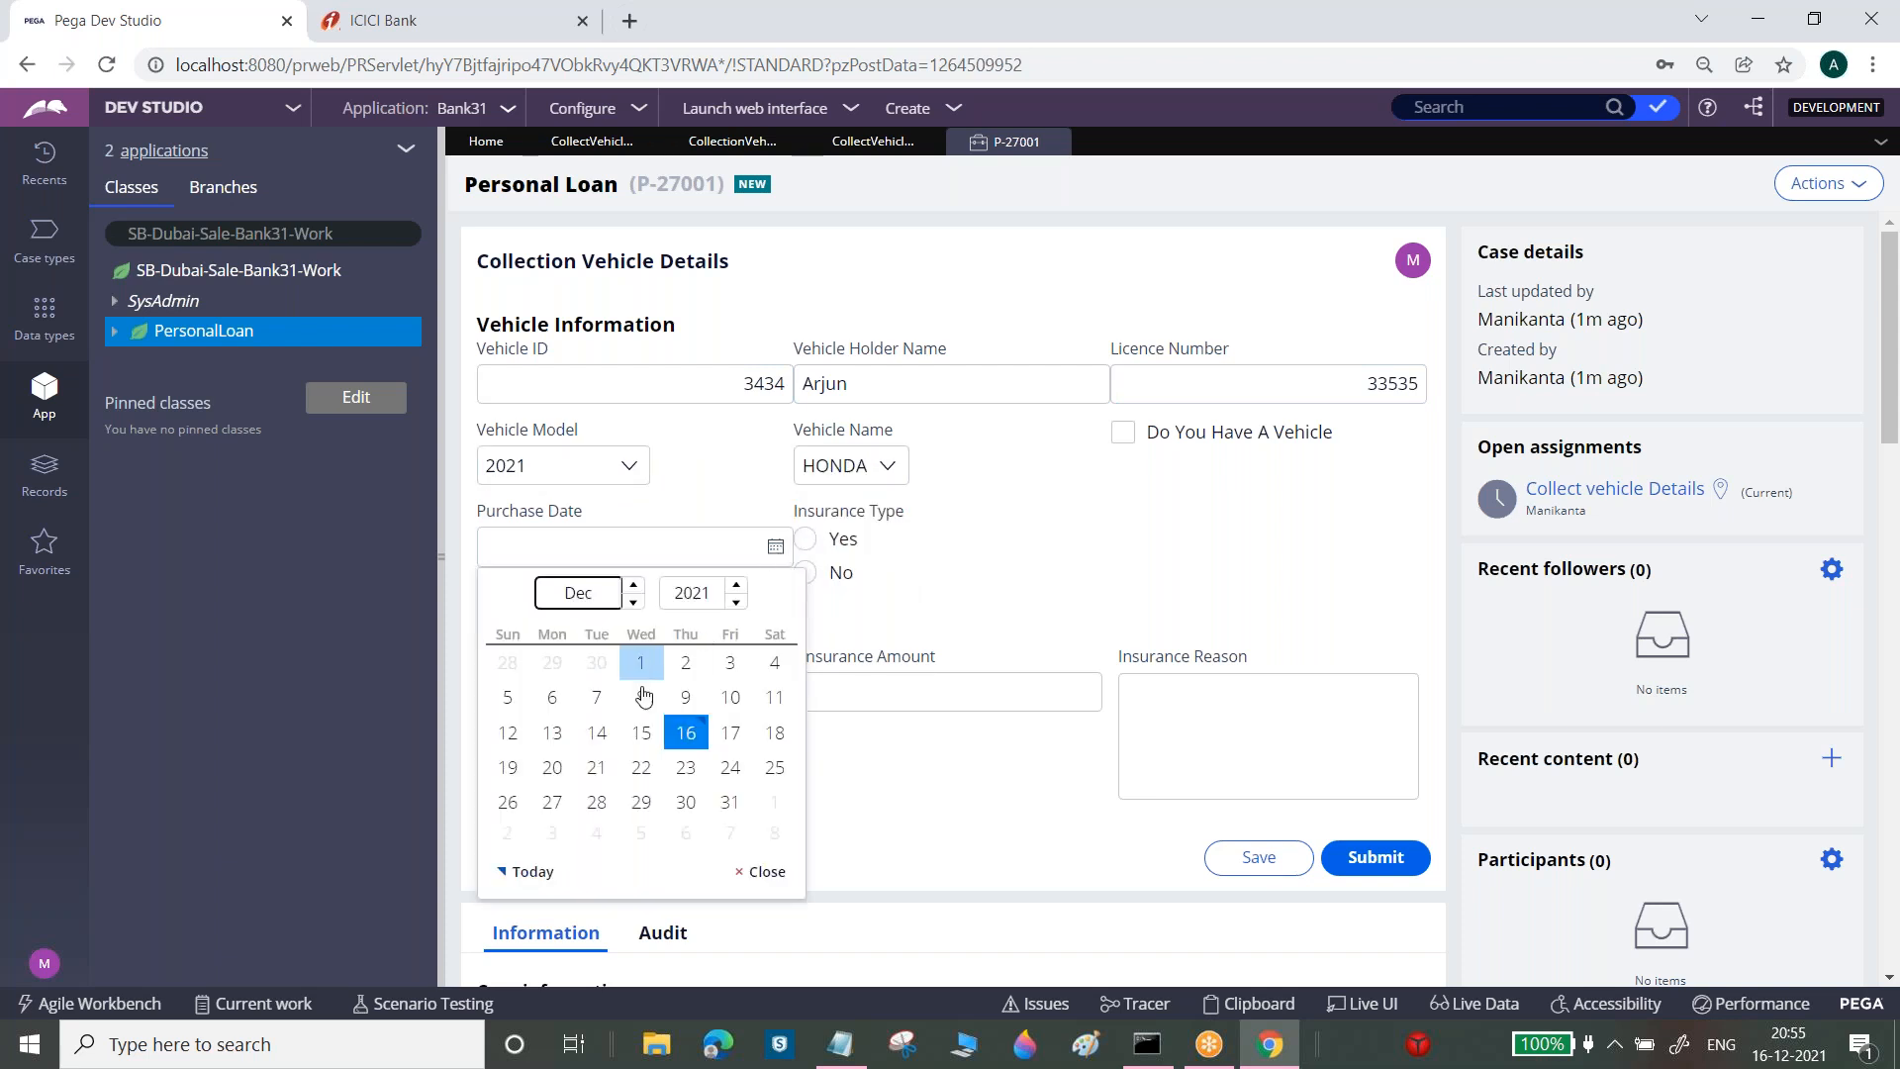
left_click(641, 732)
left_click(812, 544)
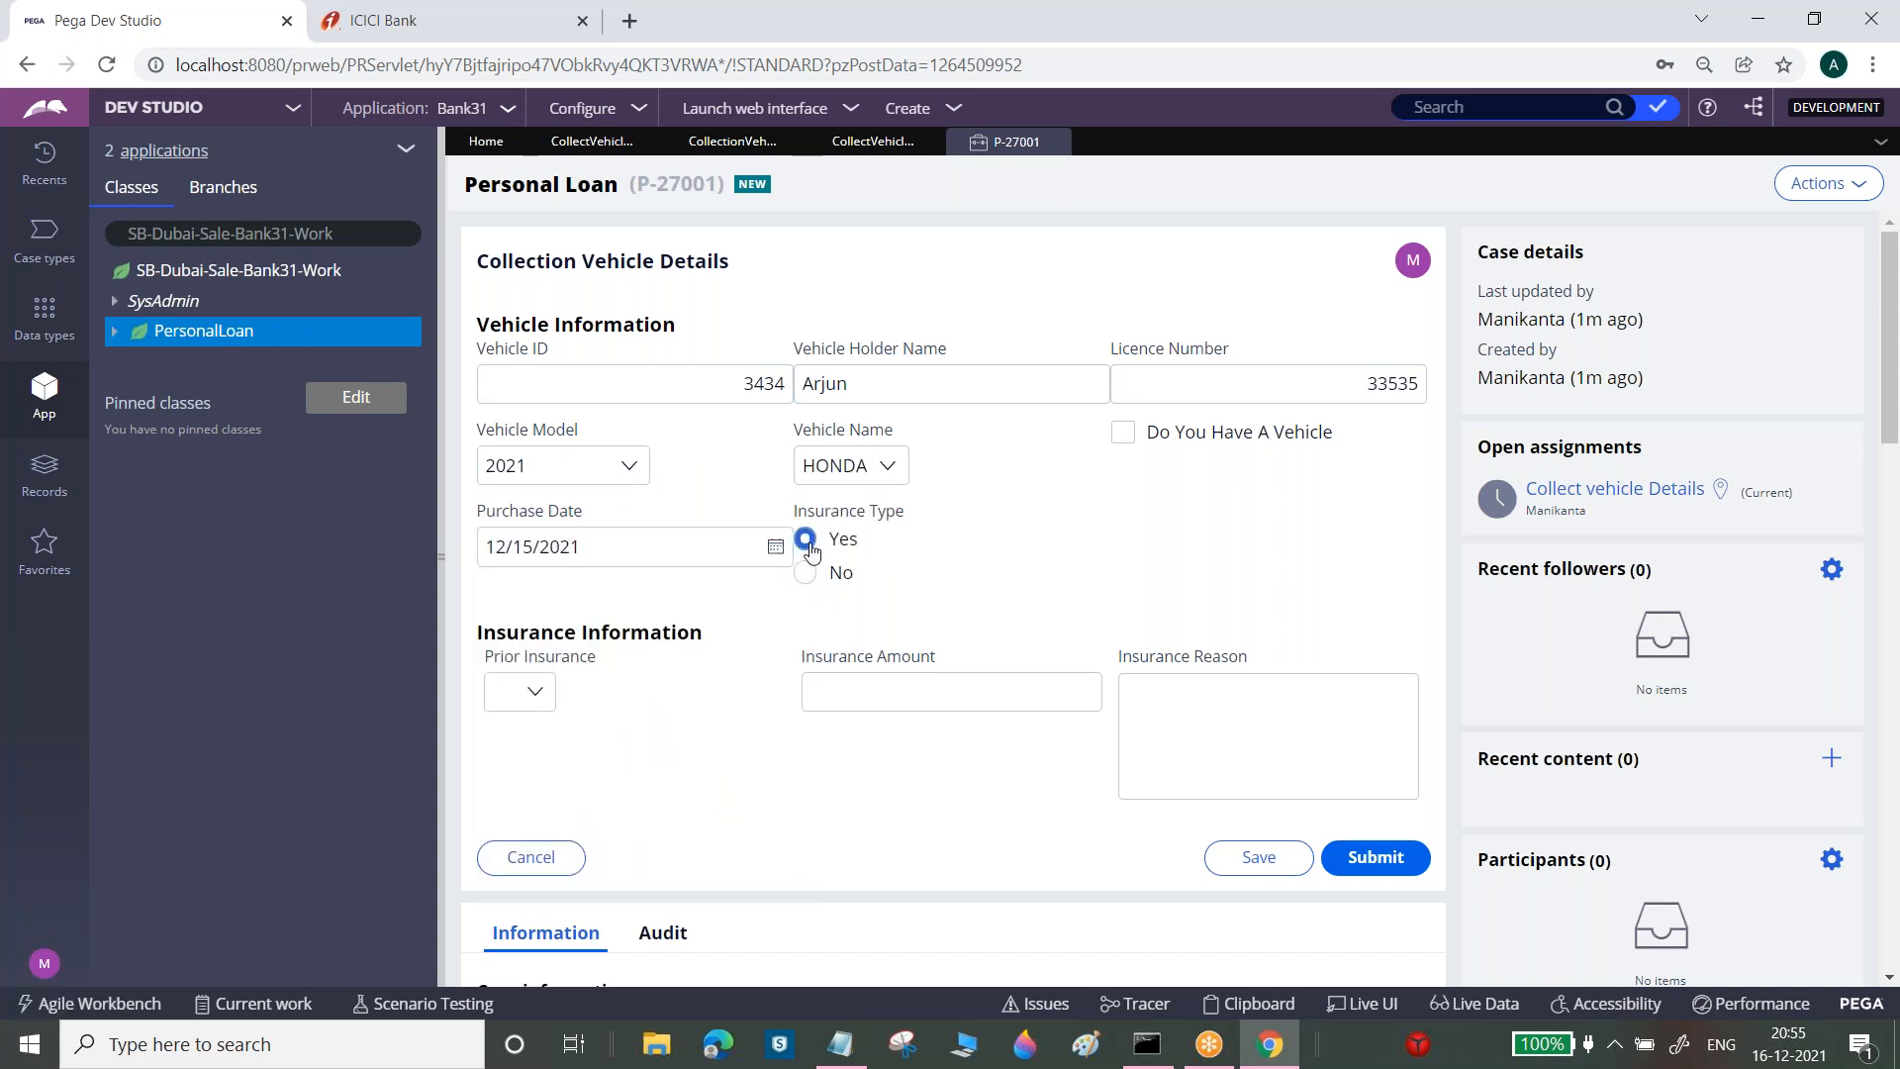
left_click(533, 692)
left_click(509, 749)
left_click(533, 22)
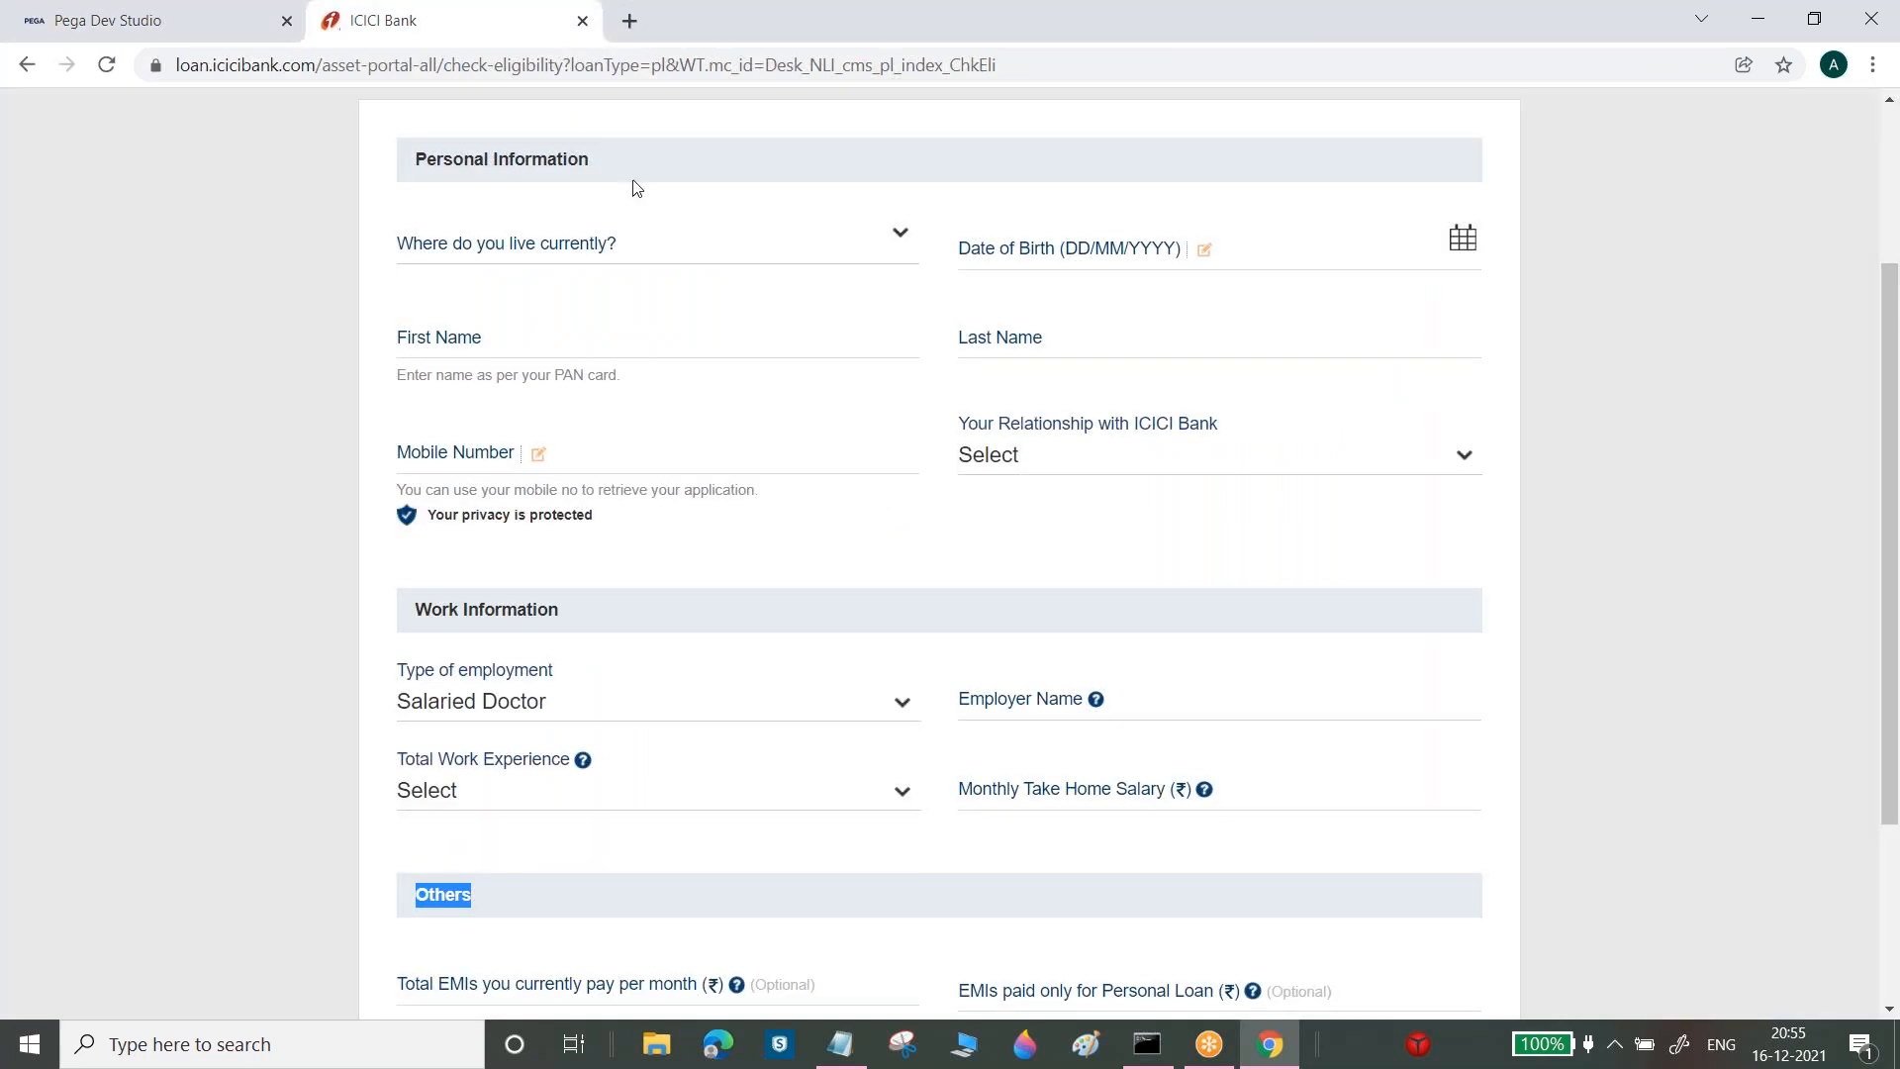
left_click(214, 9)
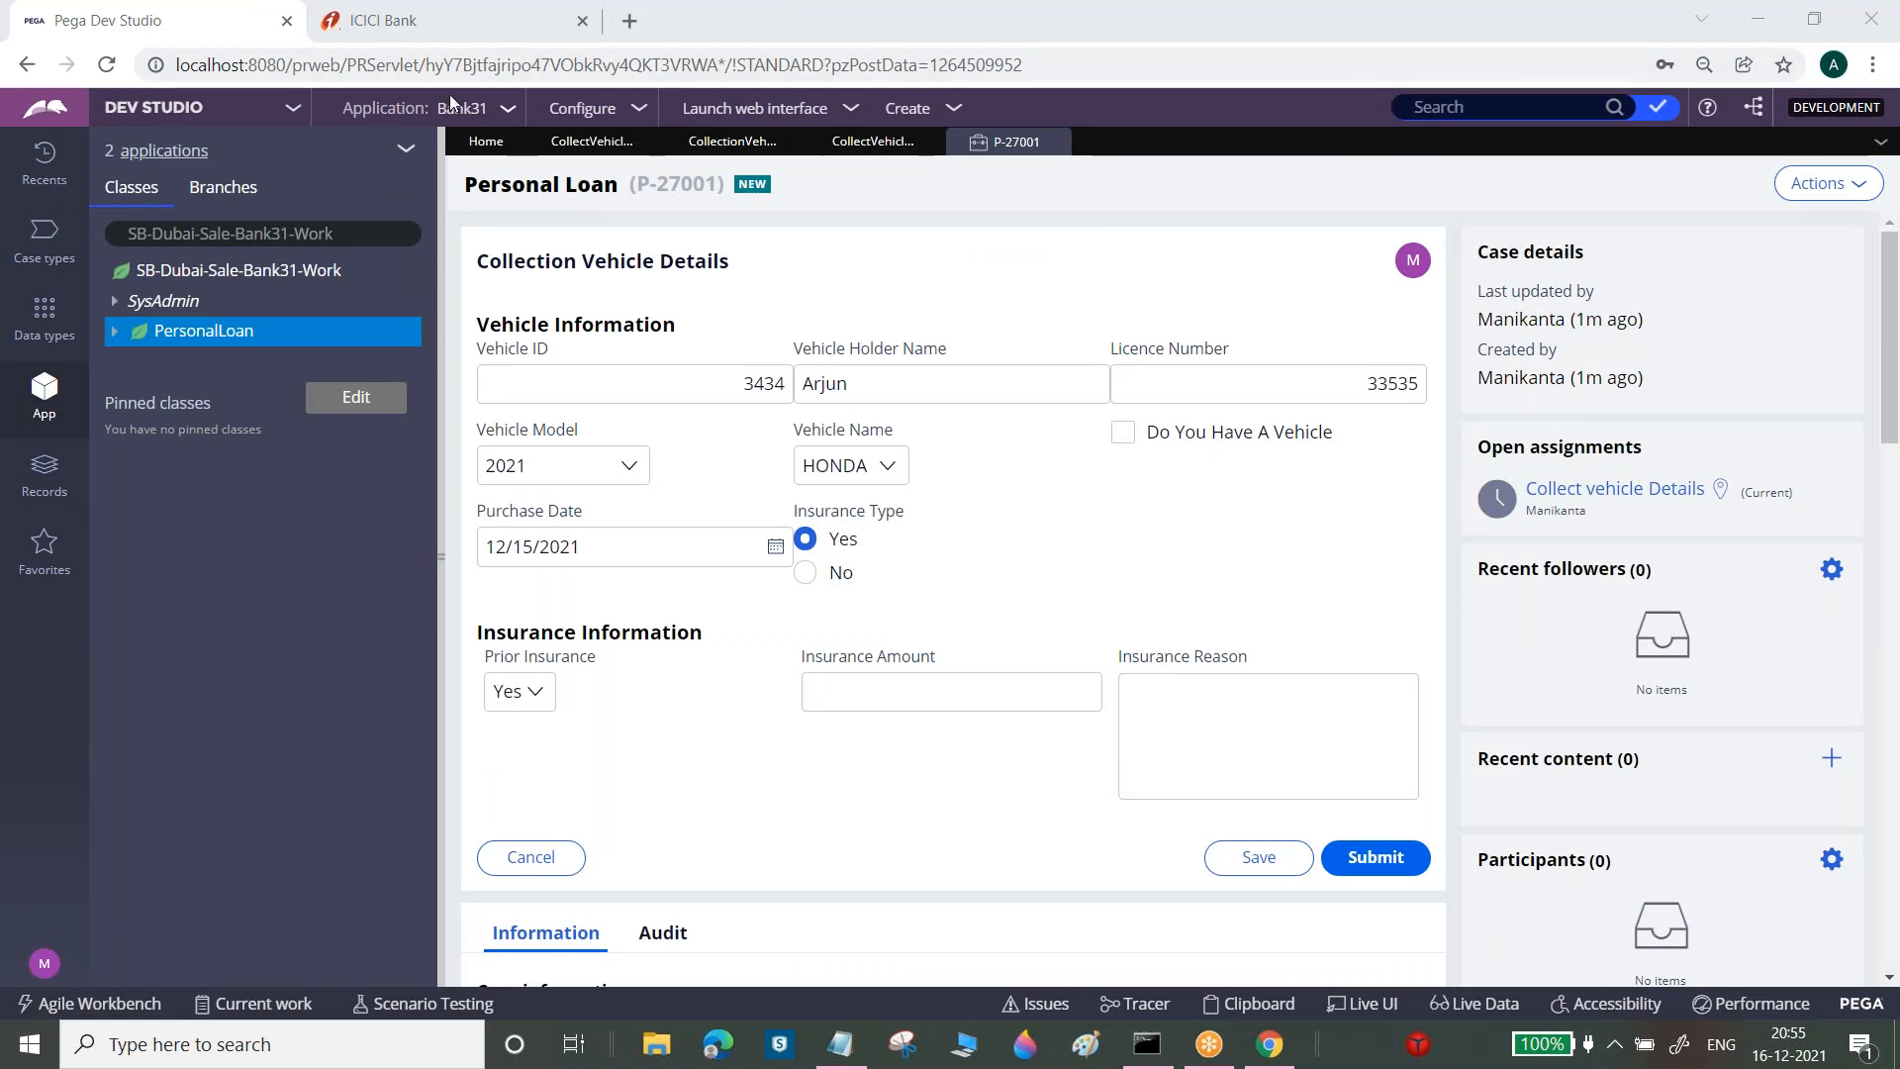
Set the Vehicle ID cell's Required option to Always and save the CollectVehicleDetails section
left_click(592, 140)
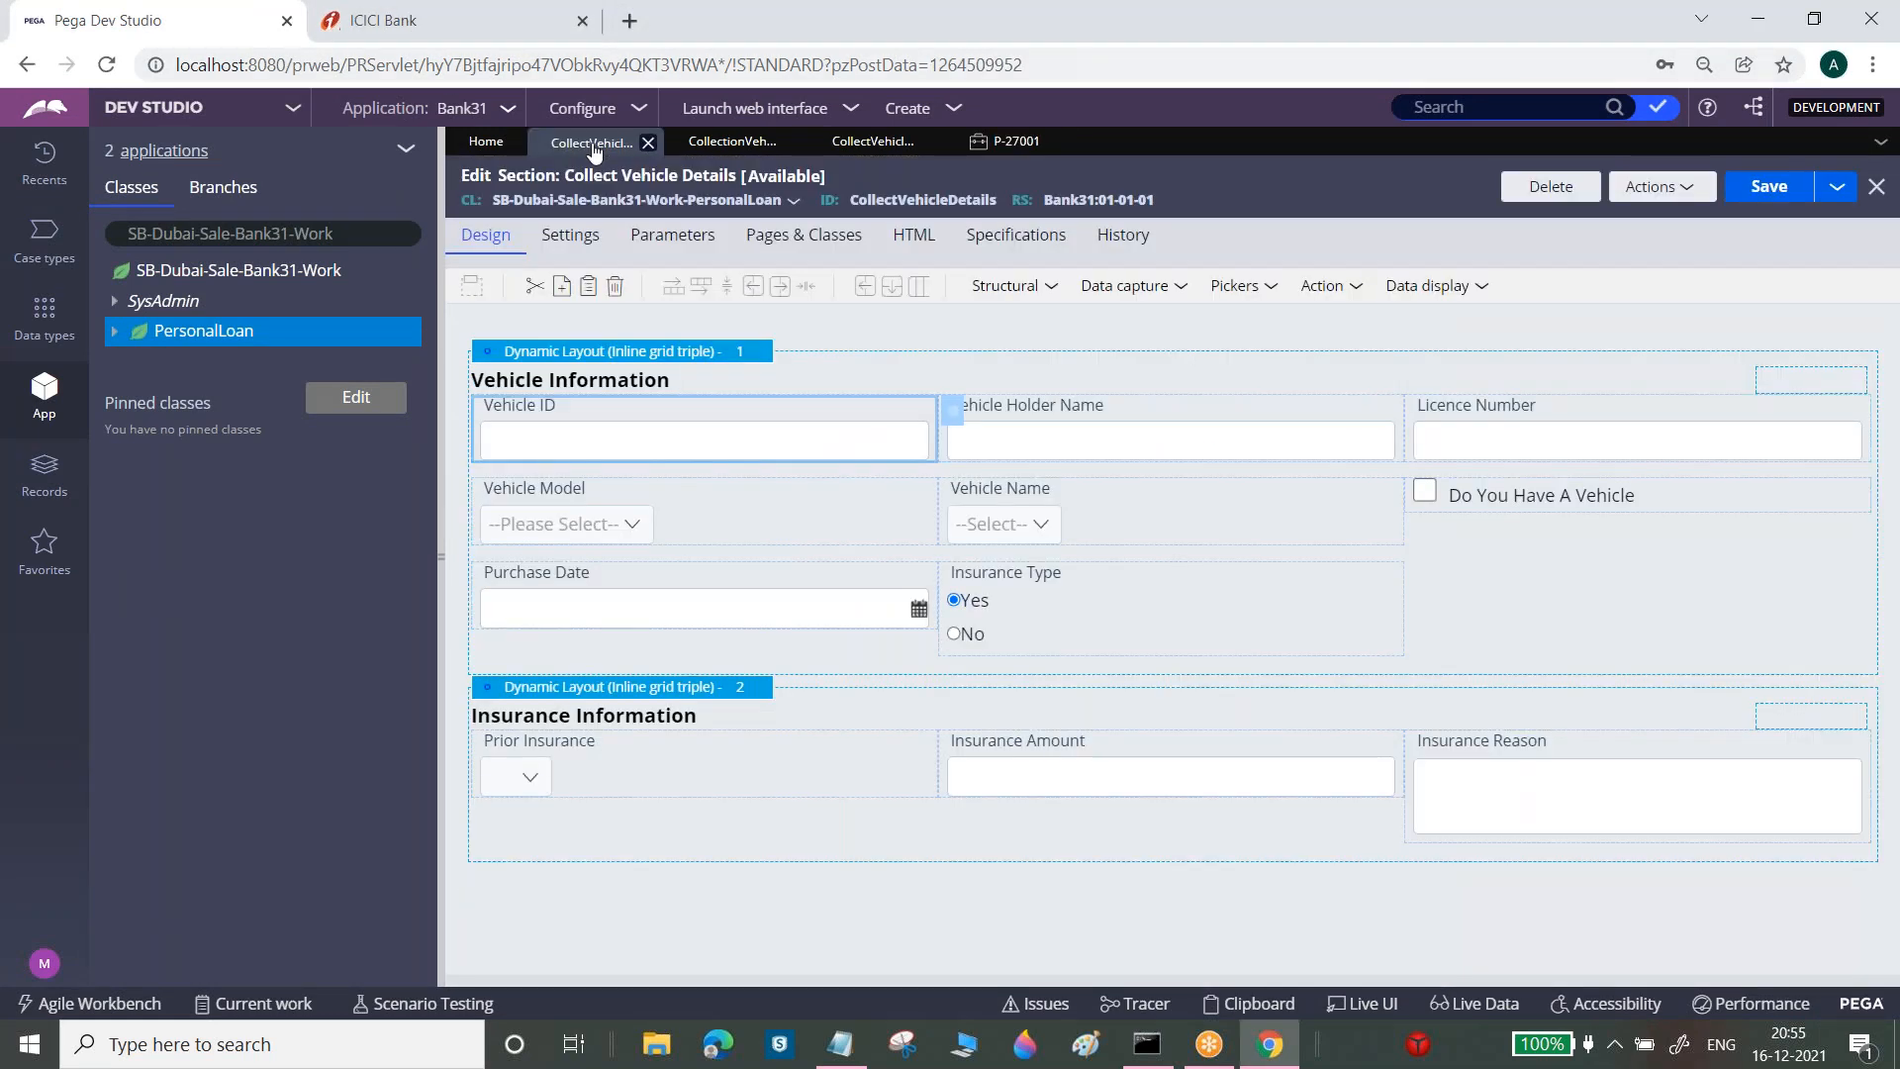
left_click(952, 420)
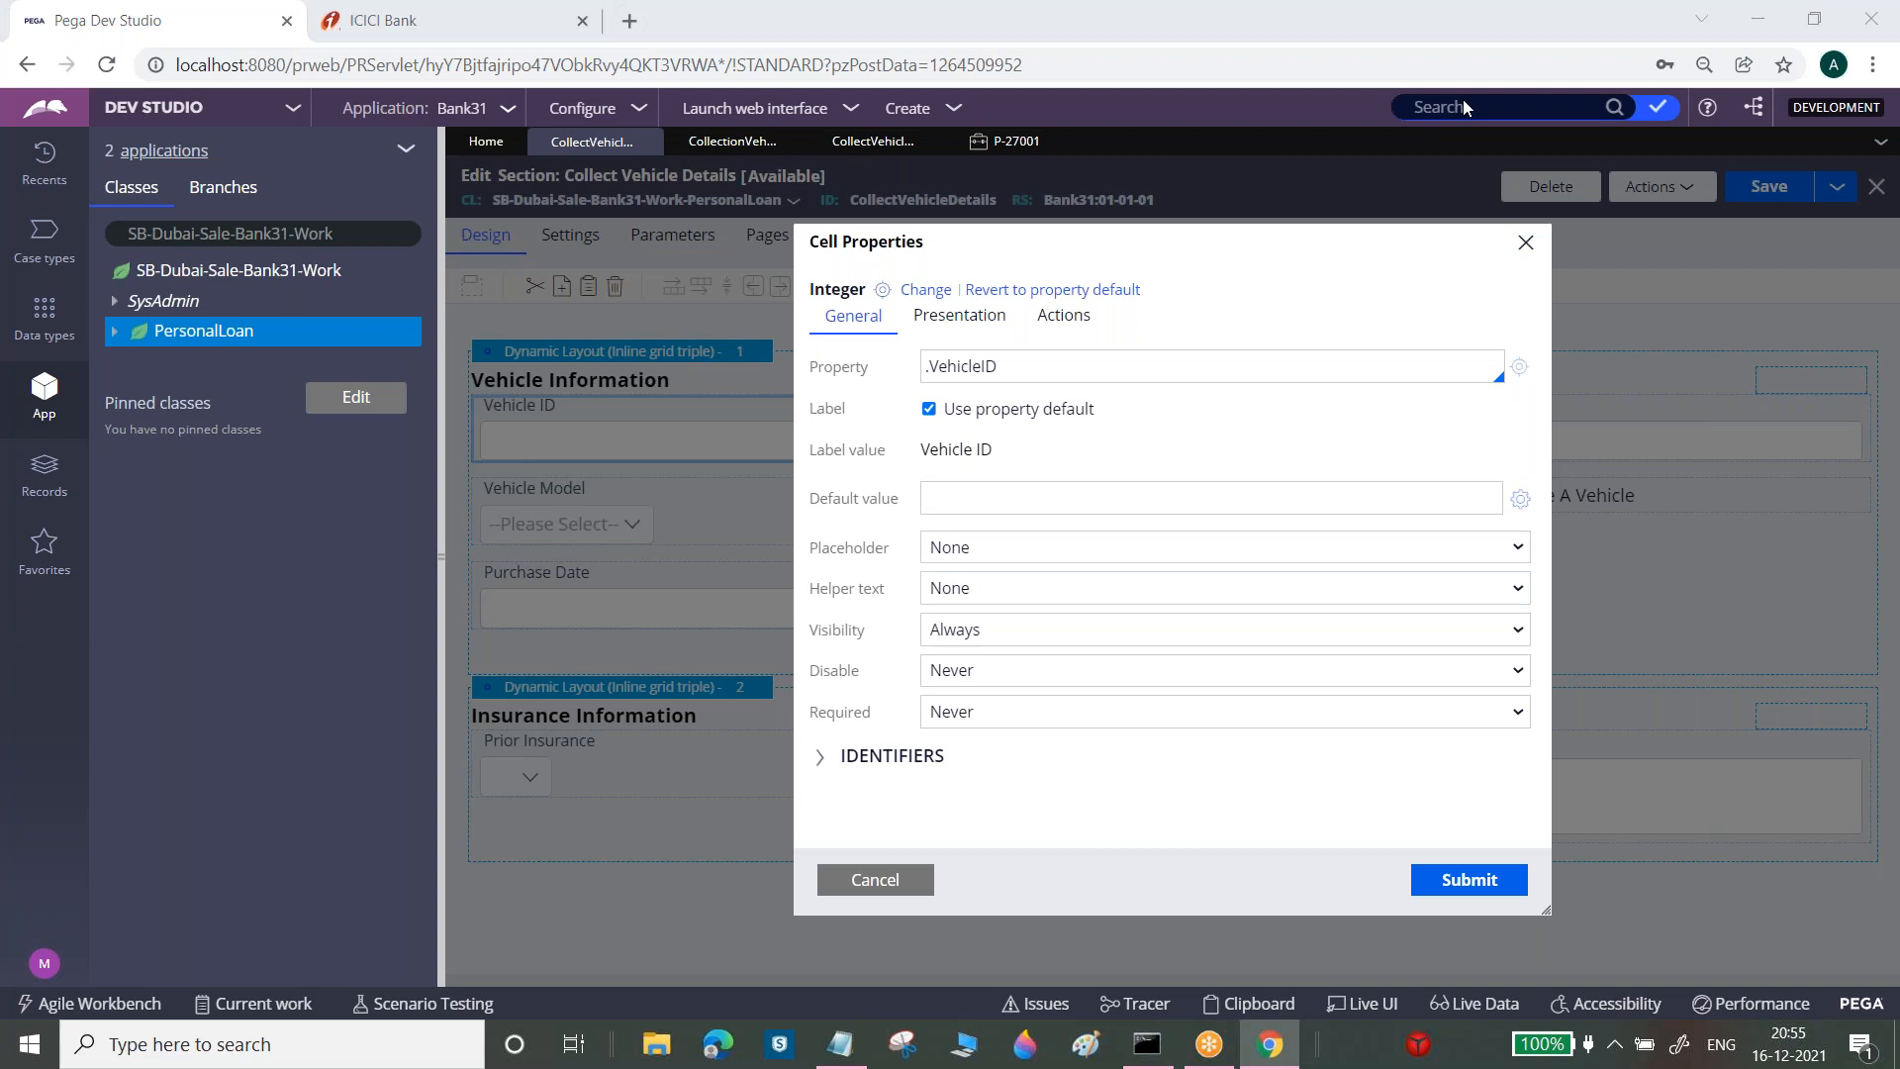
left_click(966, 711)
left_click(970, 762)
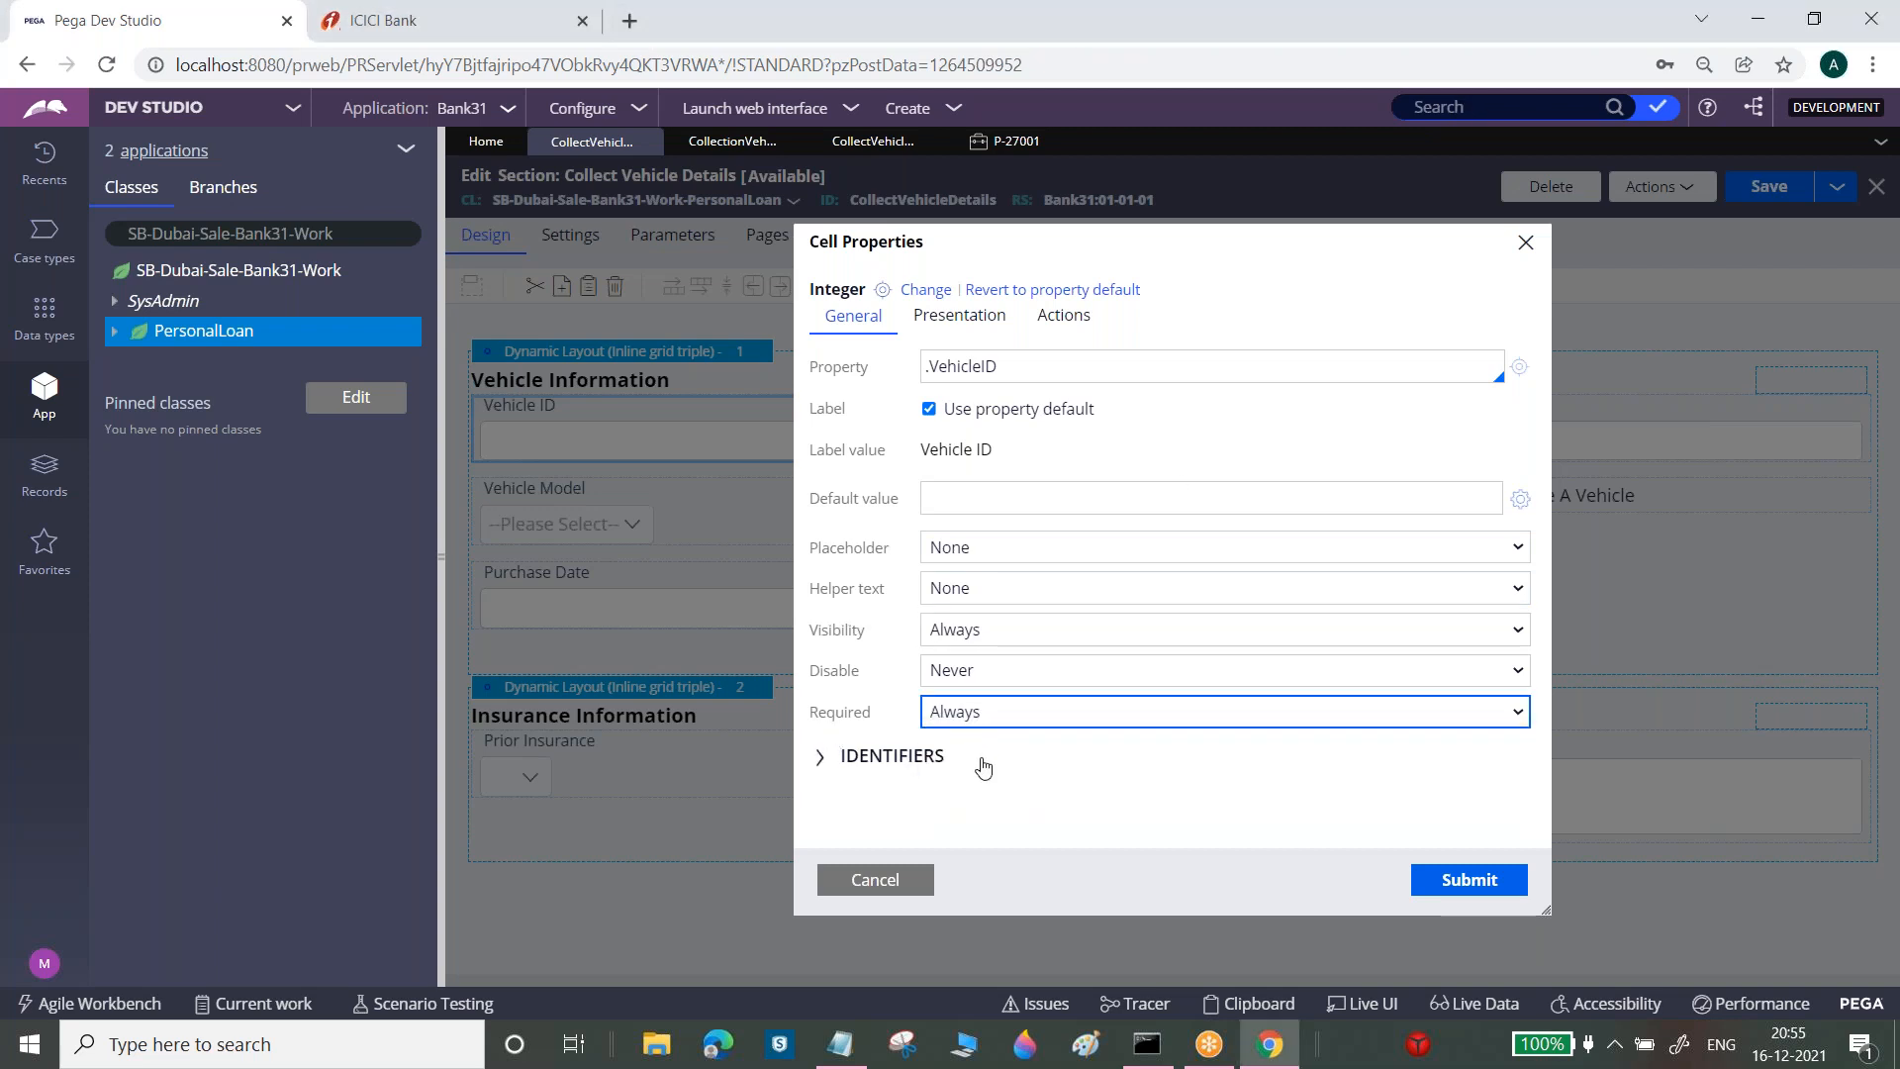
left_click(1472, 879)
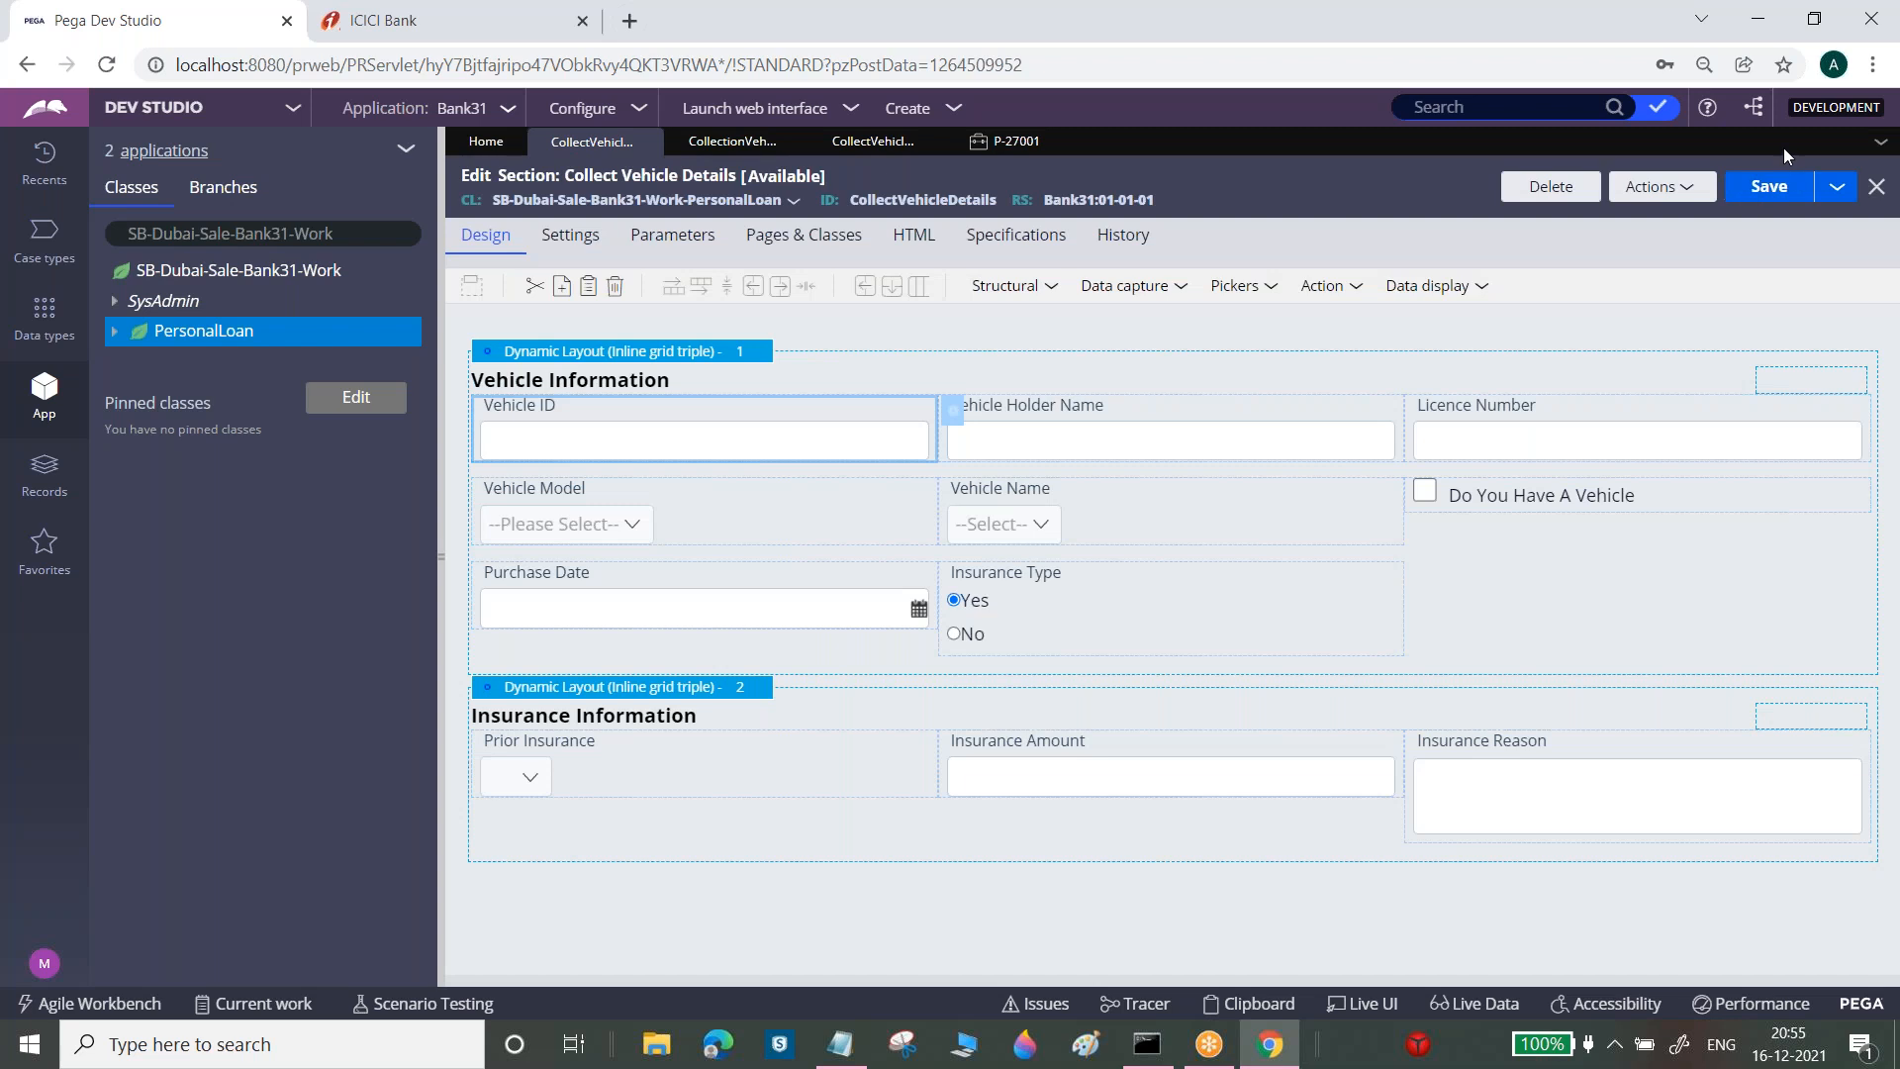
left_click(1770, 192)
Switch between the section editor and case P-27001 tabs, ending on the case
left_click(1004, 142)
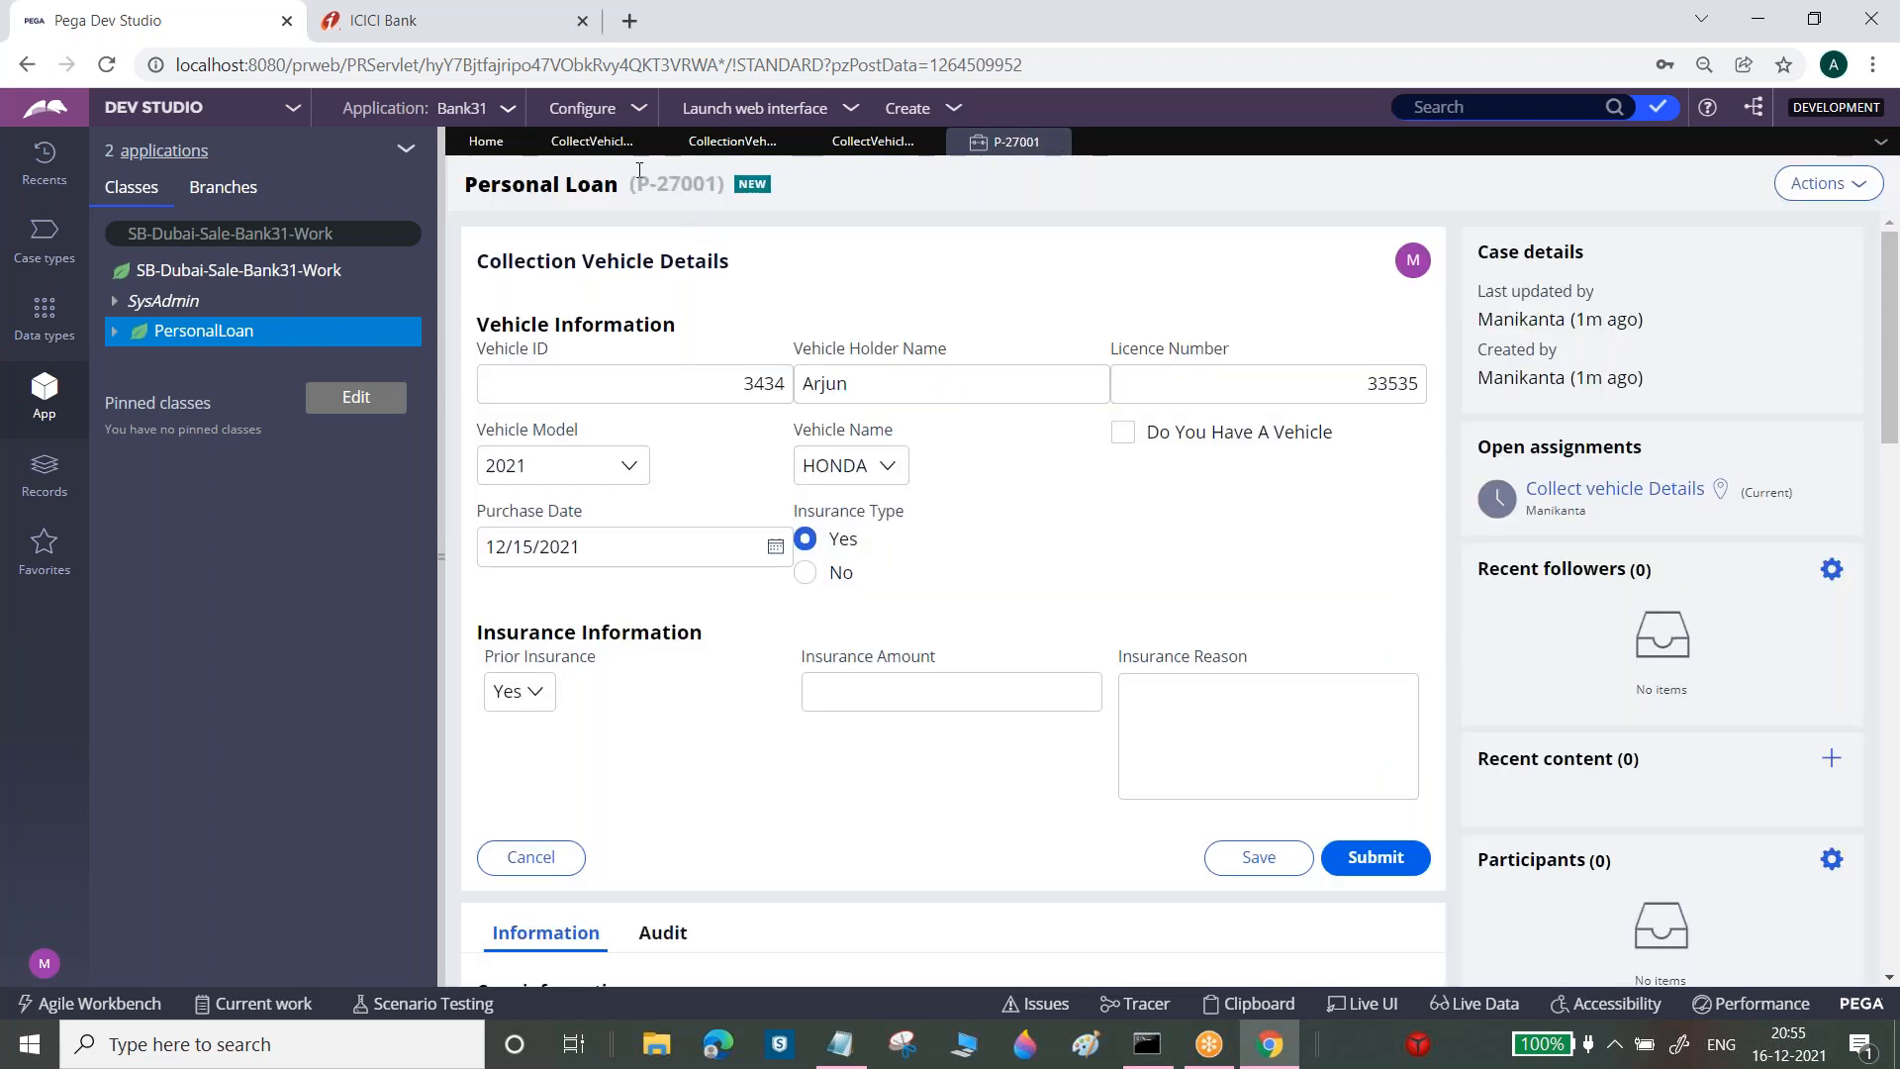
left_click(641, 142)
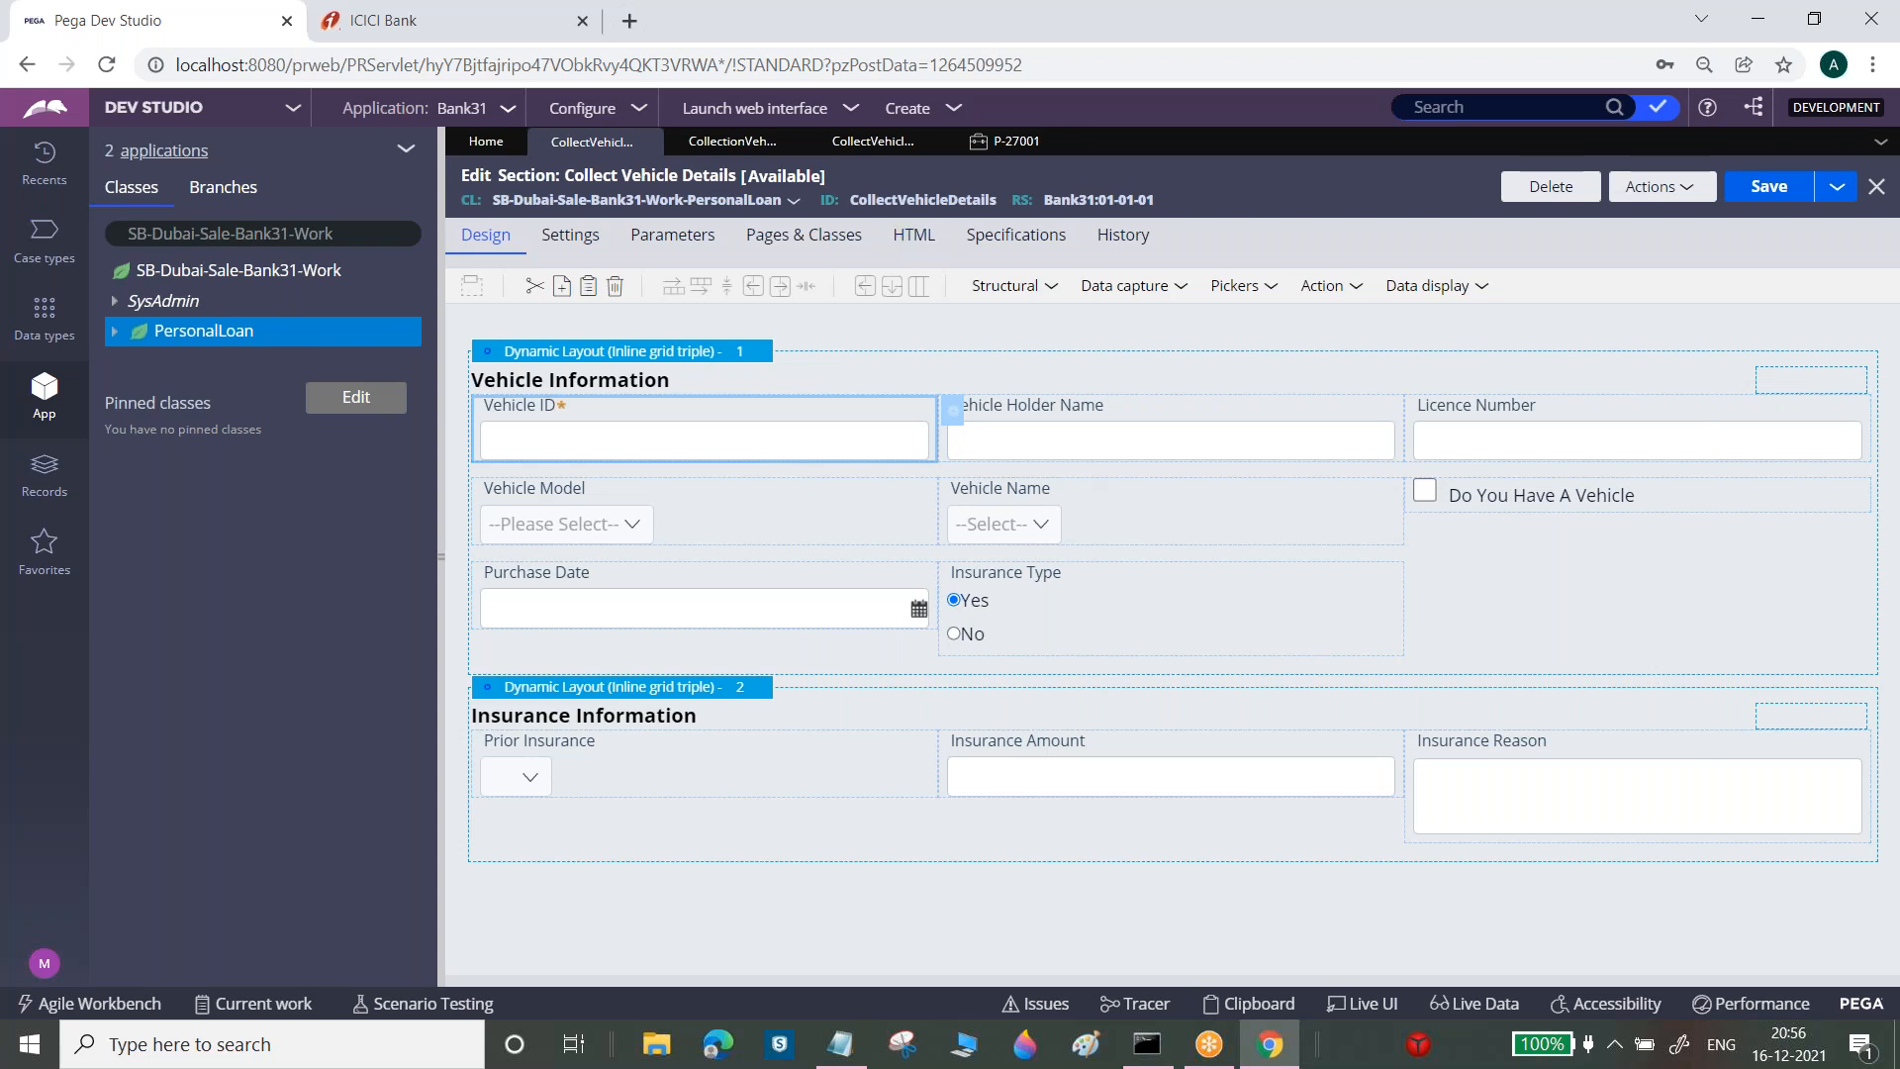
left_click(1010, 142)
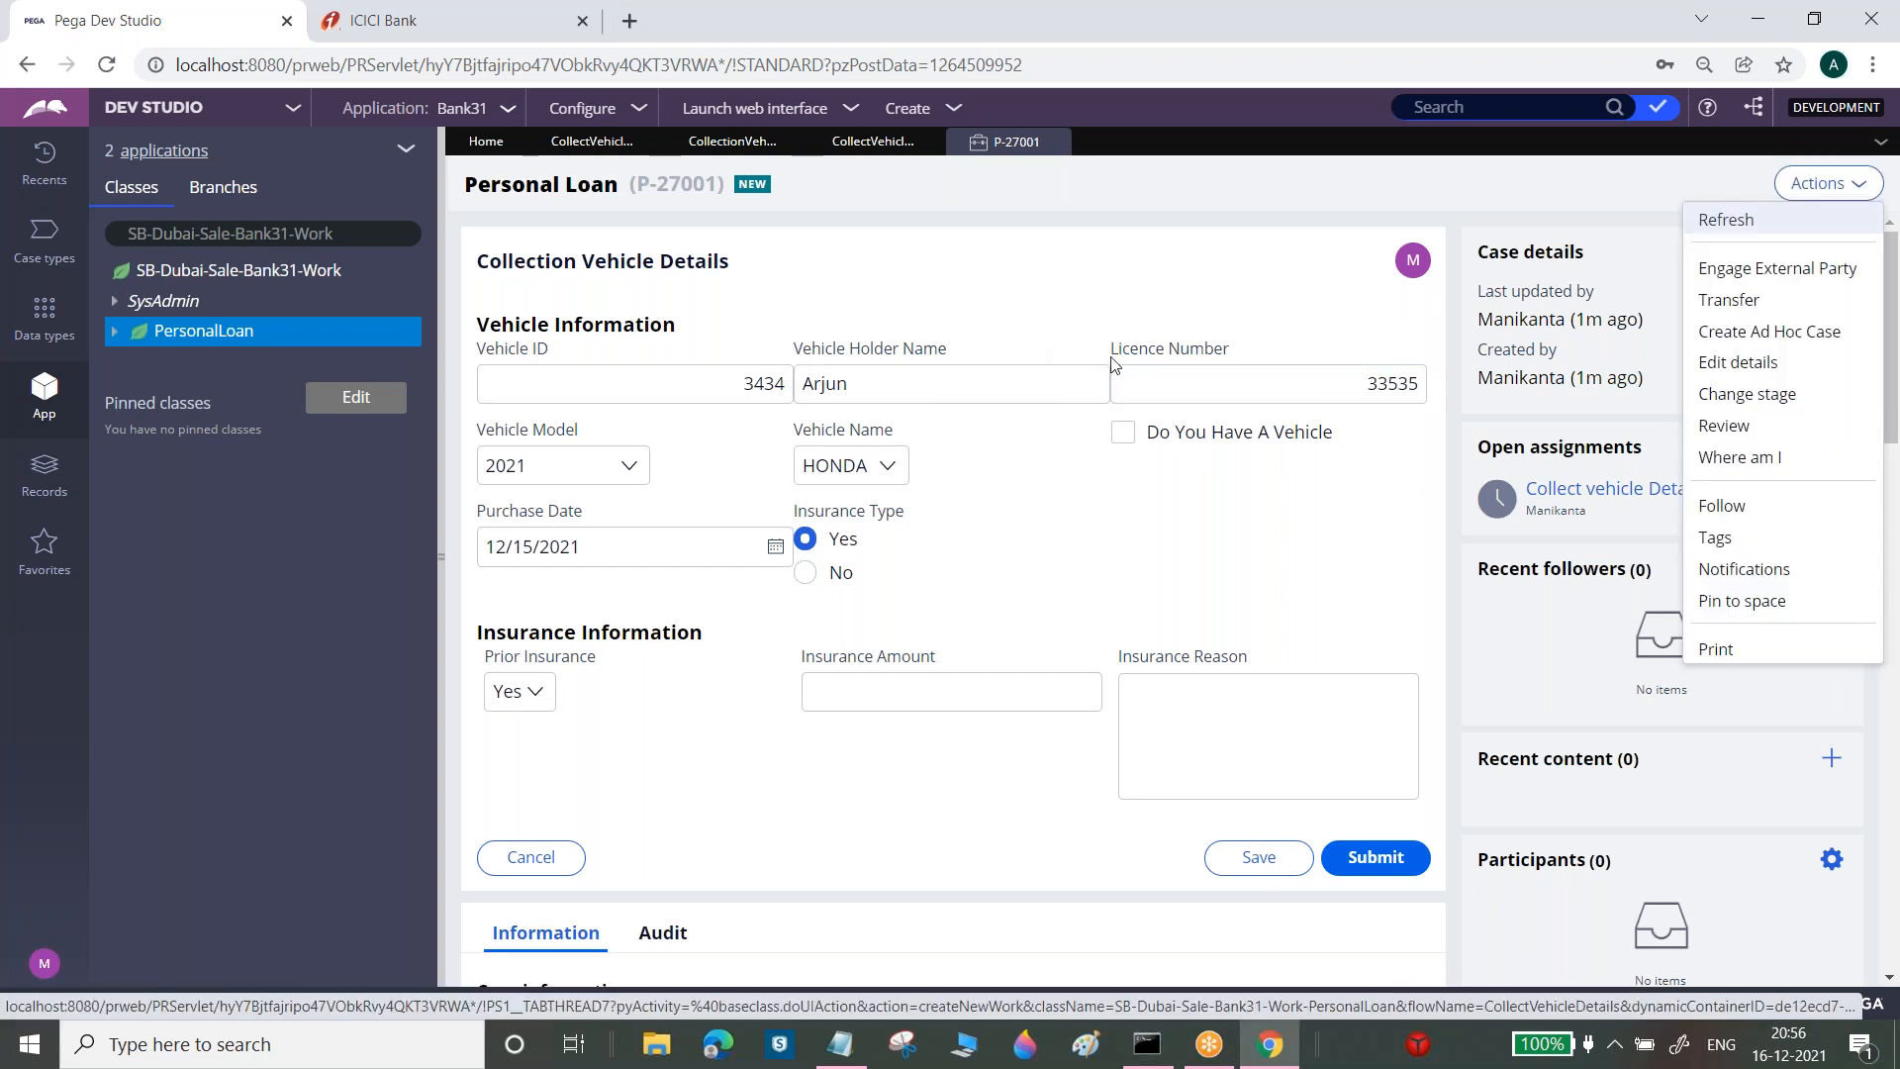
Refresh case P-27001, trigger Vehicle ID's 'Value cannot be blank' error, and type long Insurance Reason text
left_click(1753, 224)
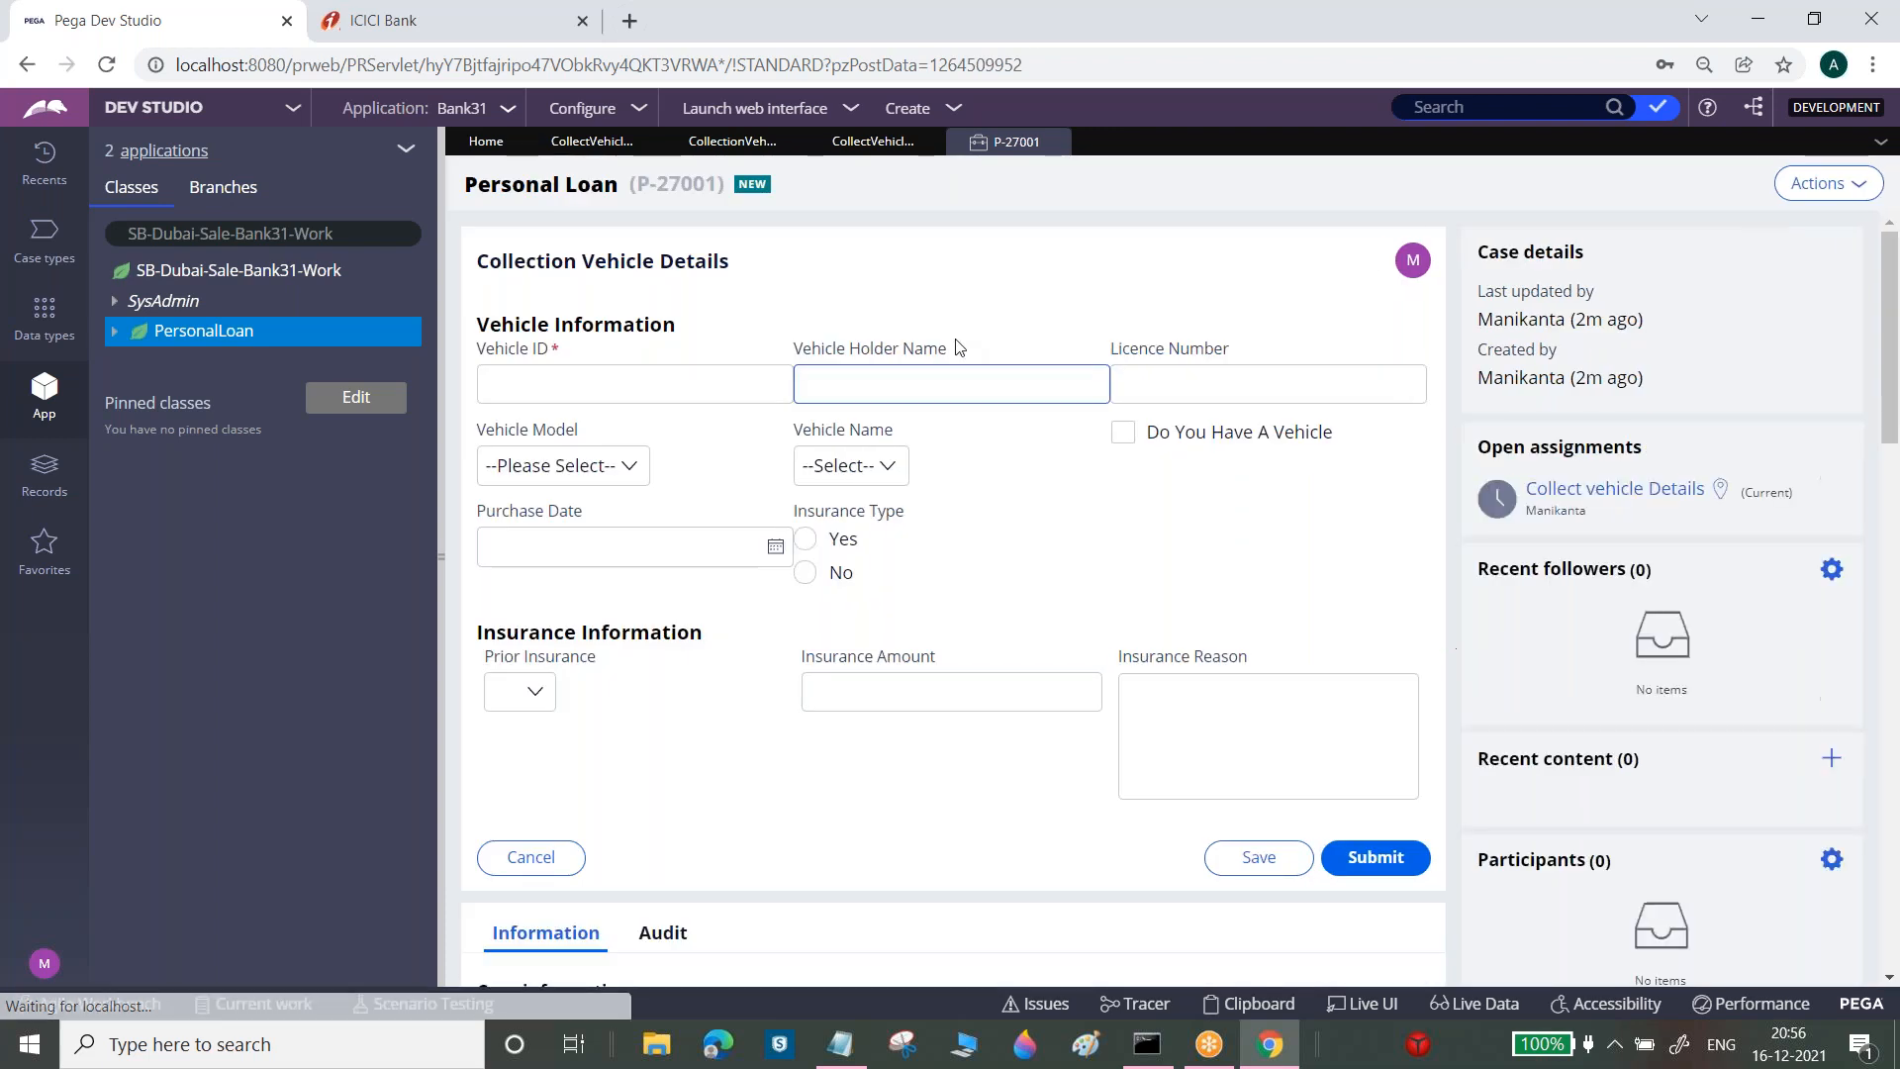
left_click(623, 378)
left_click(792, 339)
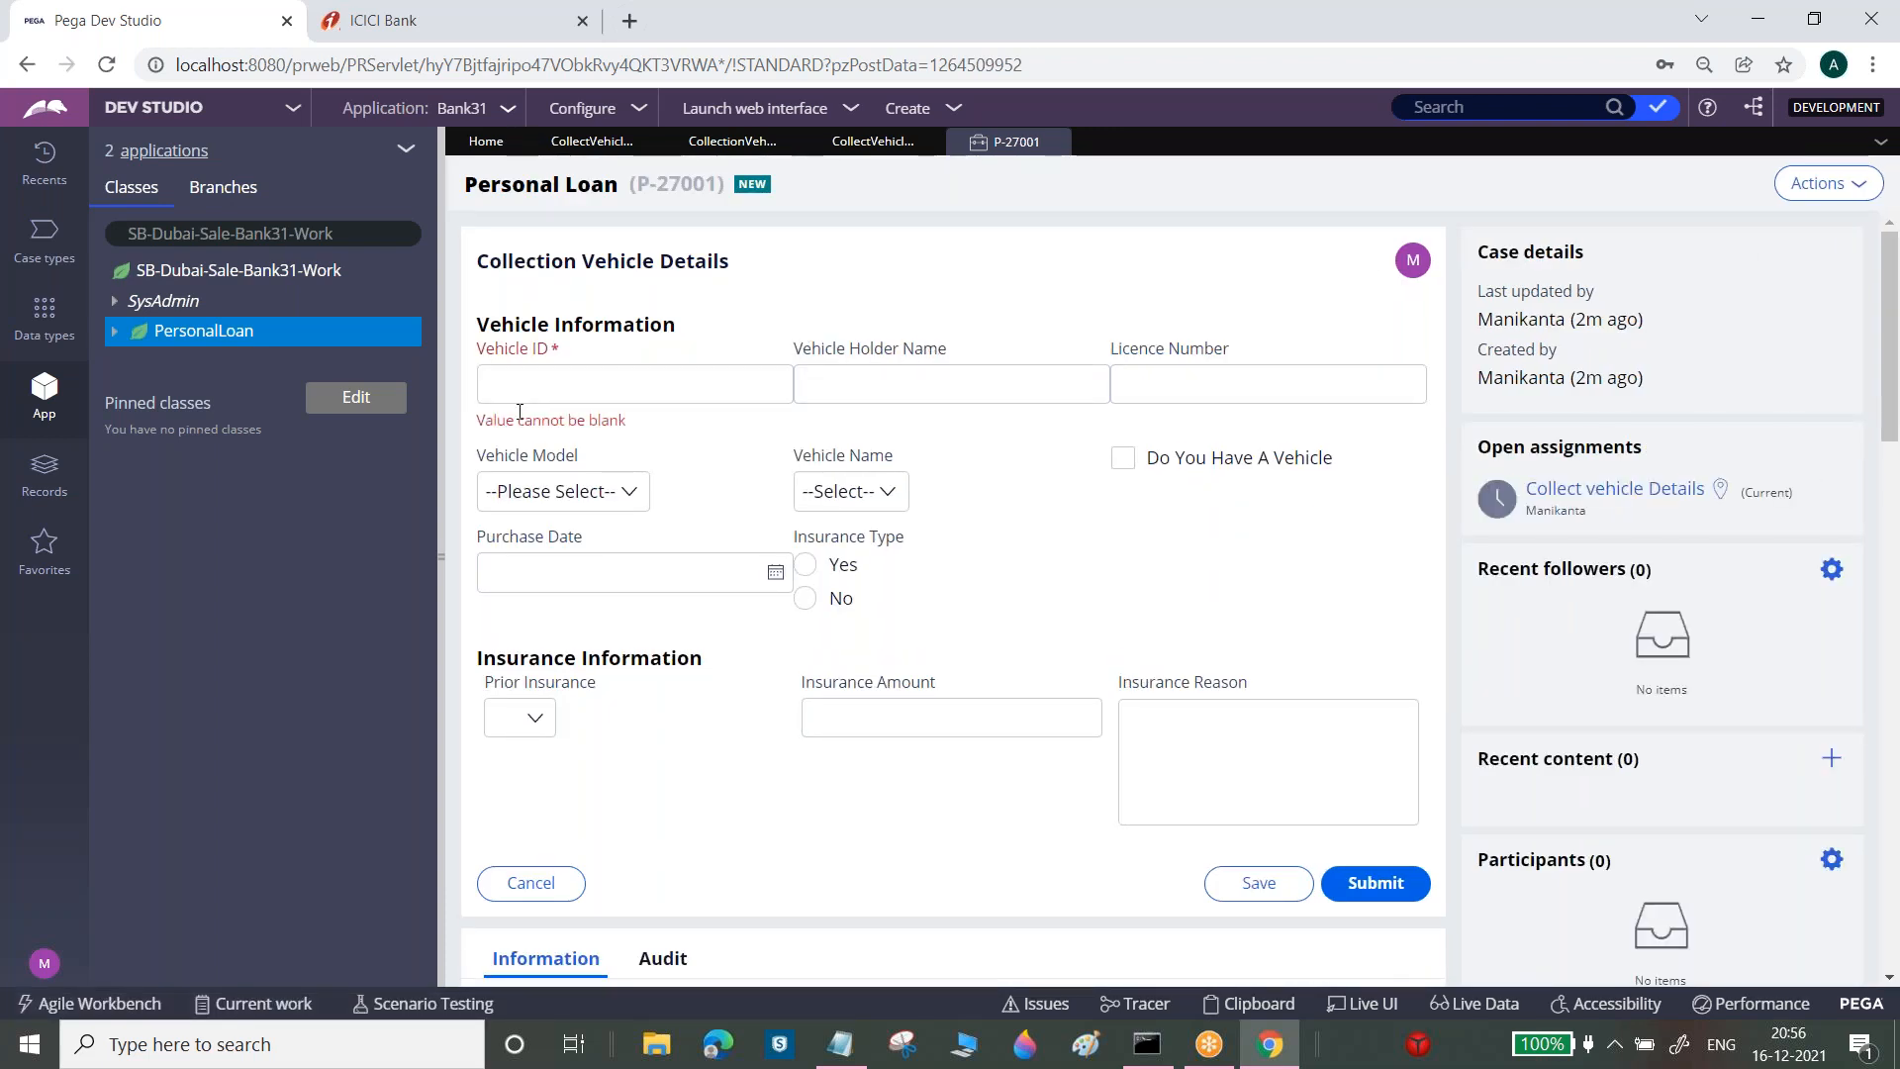
left_click_drag(475, 421, 658, 429)
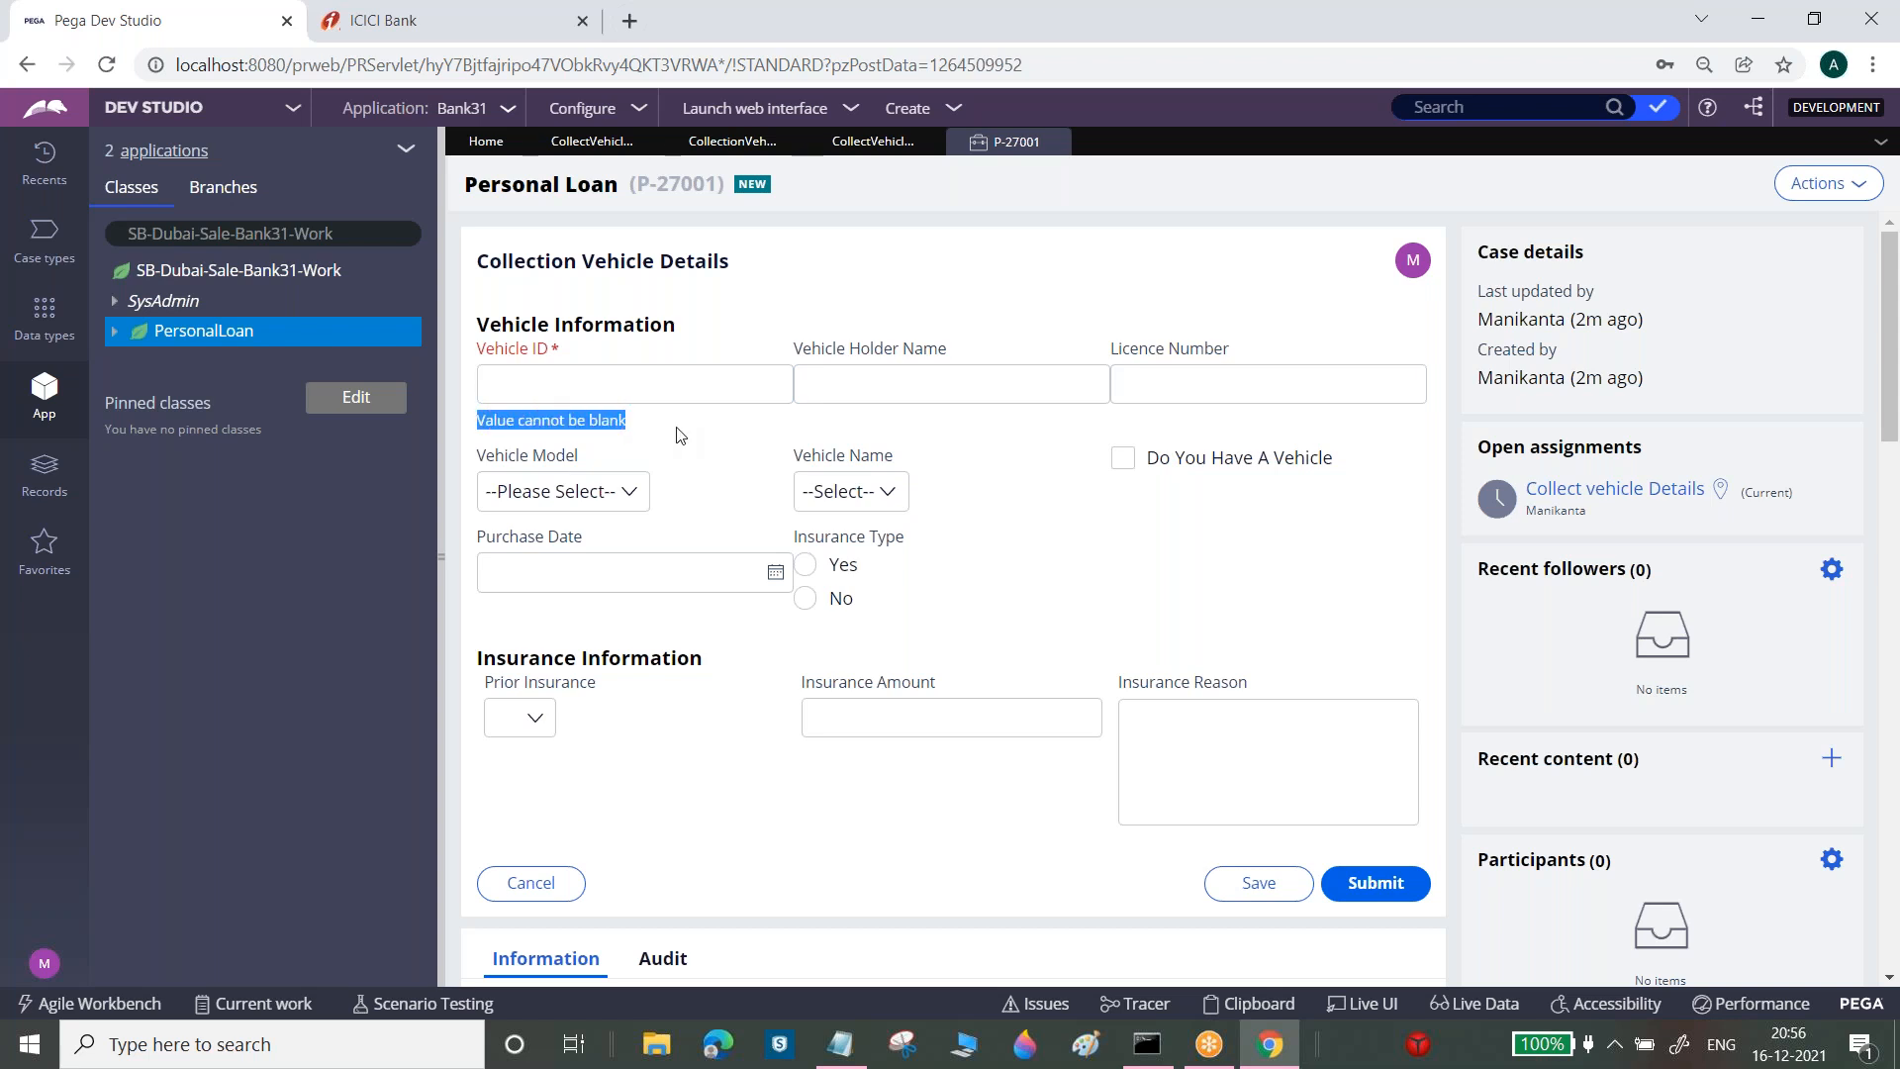
left_click(1181, 772)
type("dfdg")
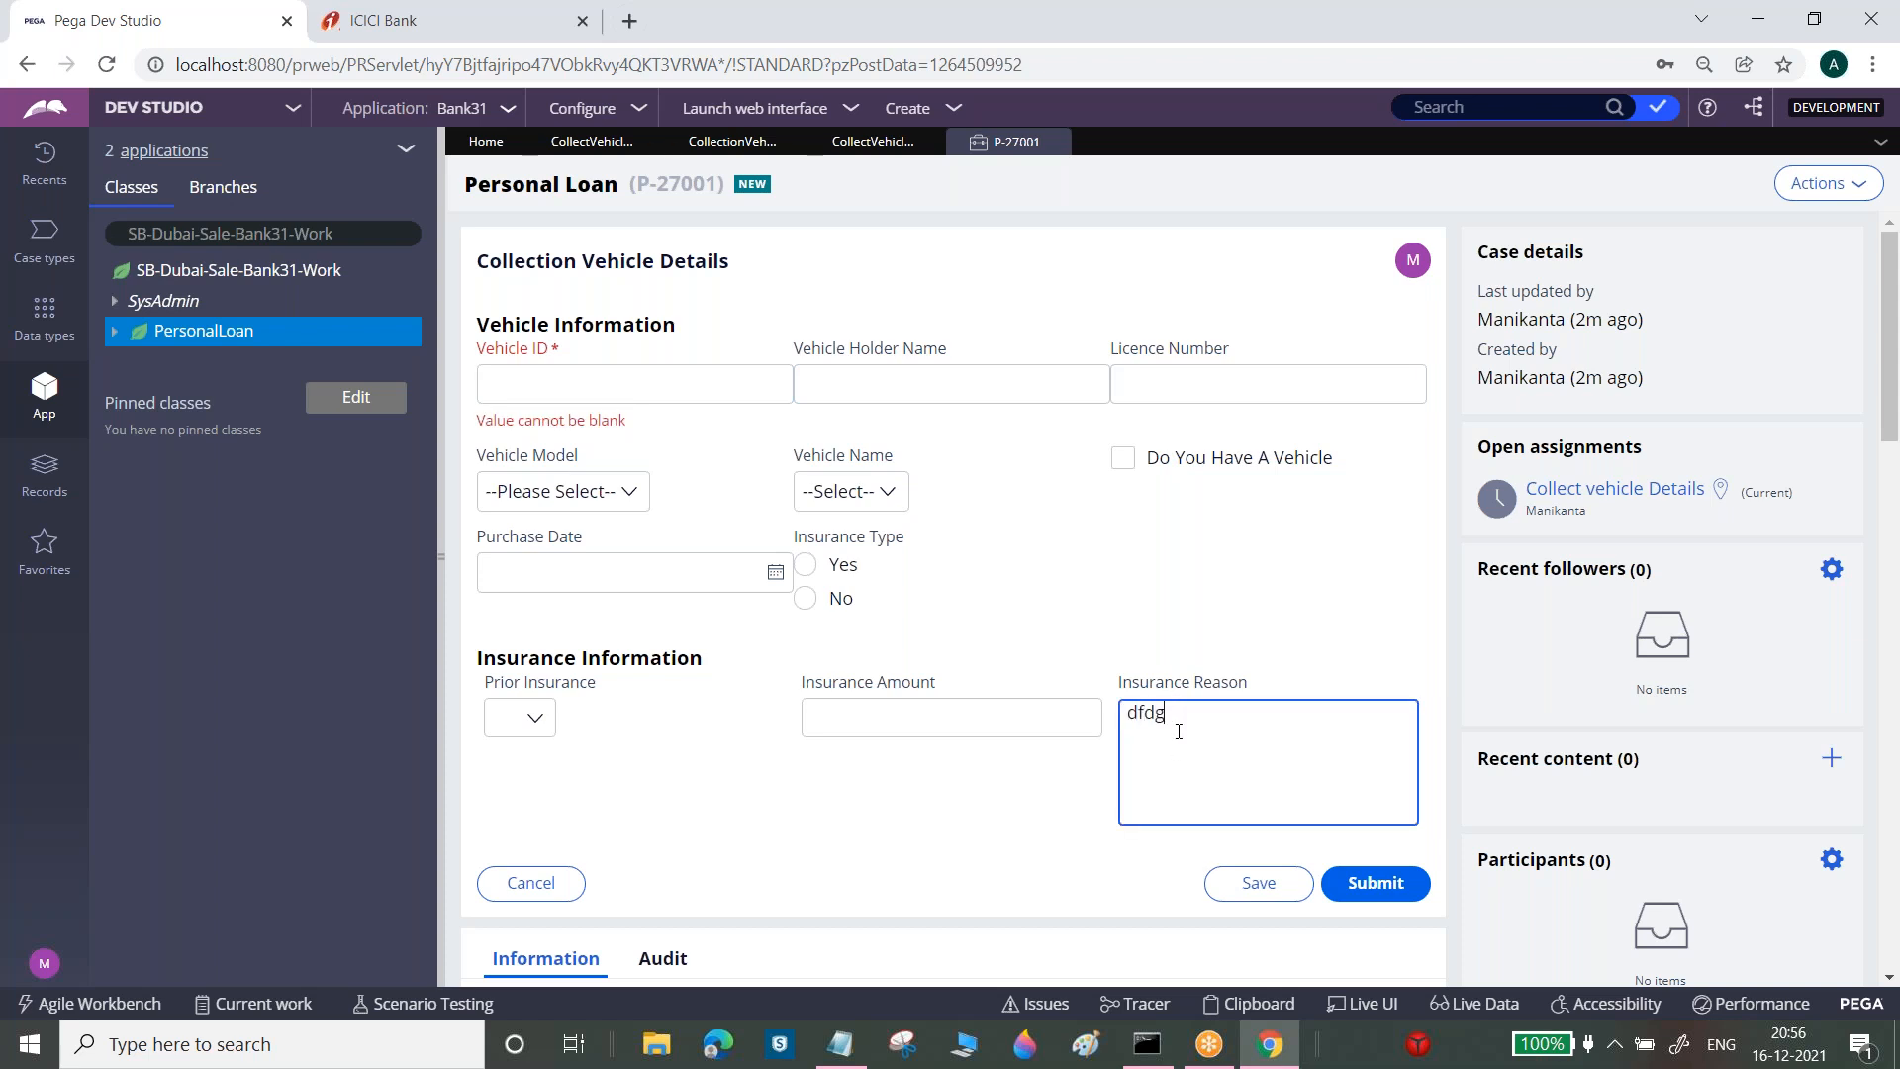
type("dgdggggggggggggggggggggggggggggggggggggggggggggggggggggggggggggggggggggggggggggggggggggggggggg")
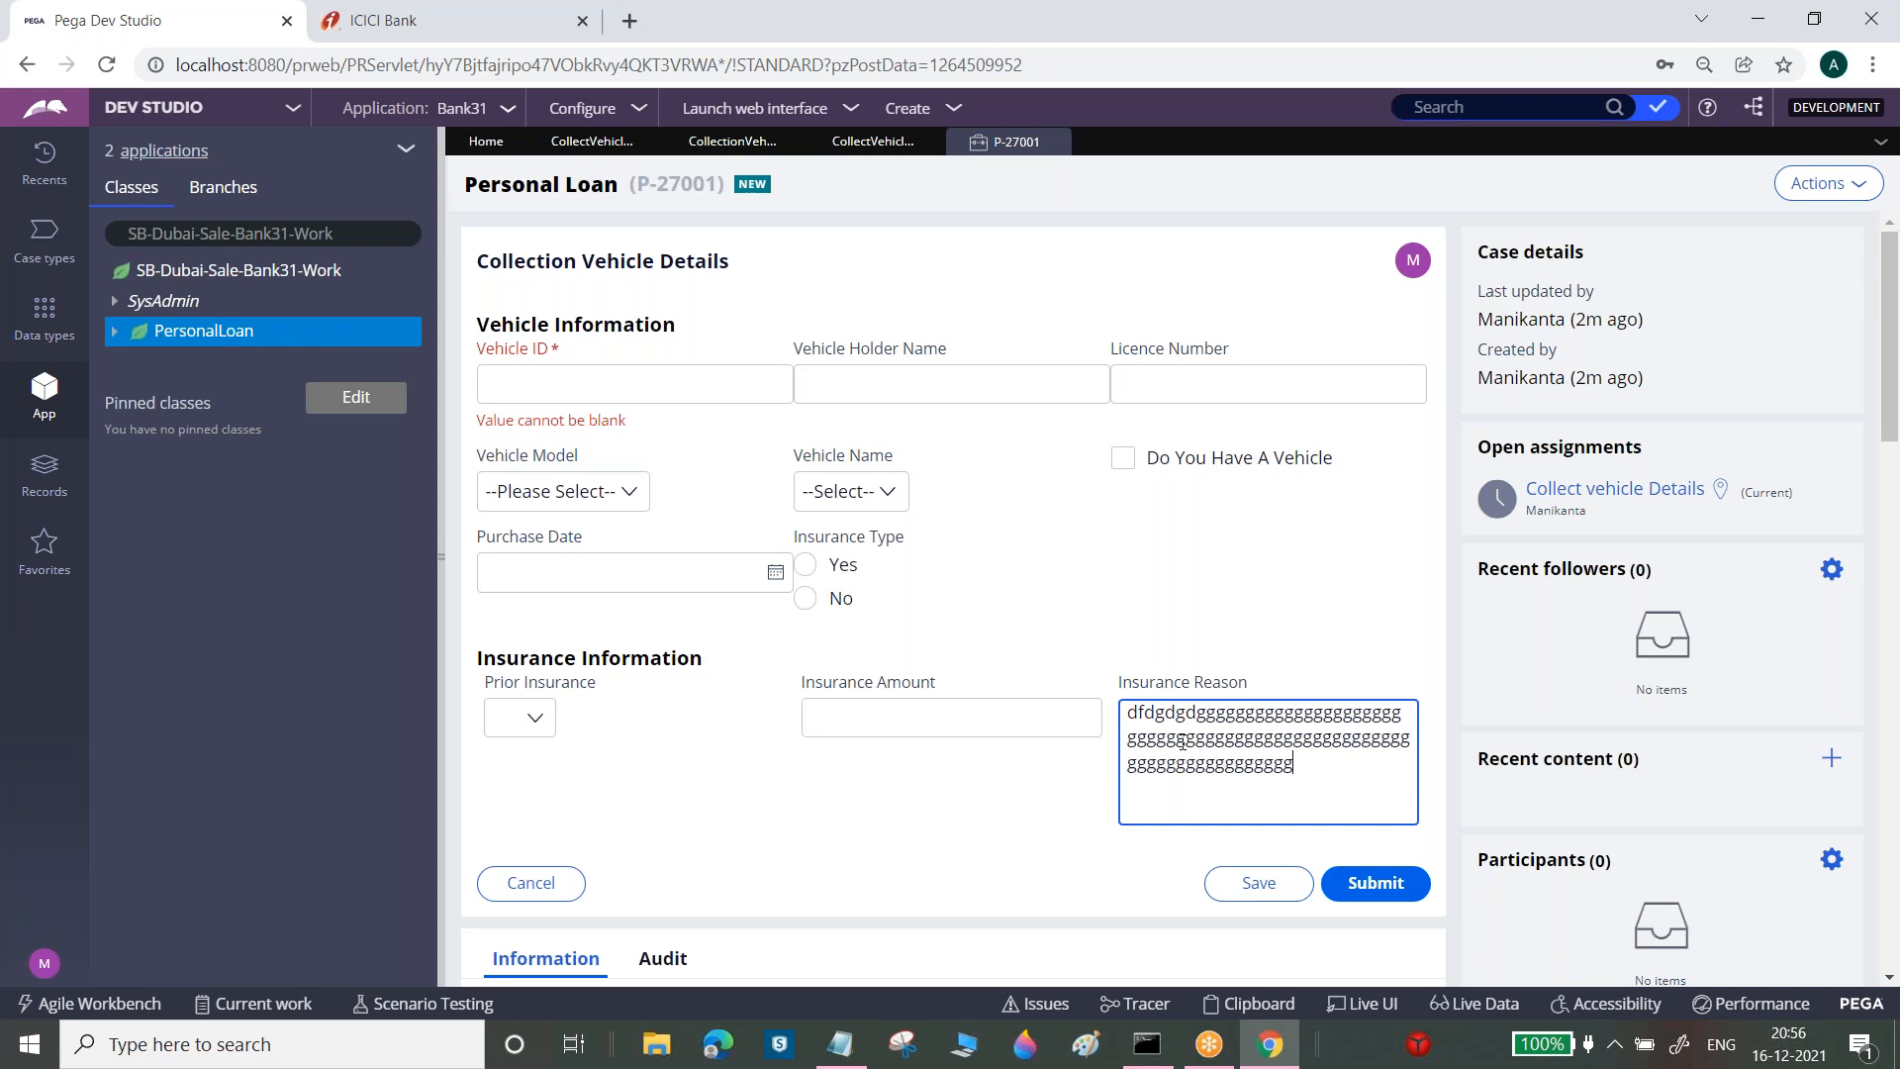
type("gggggggdg")
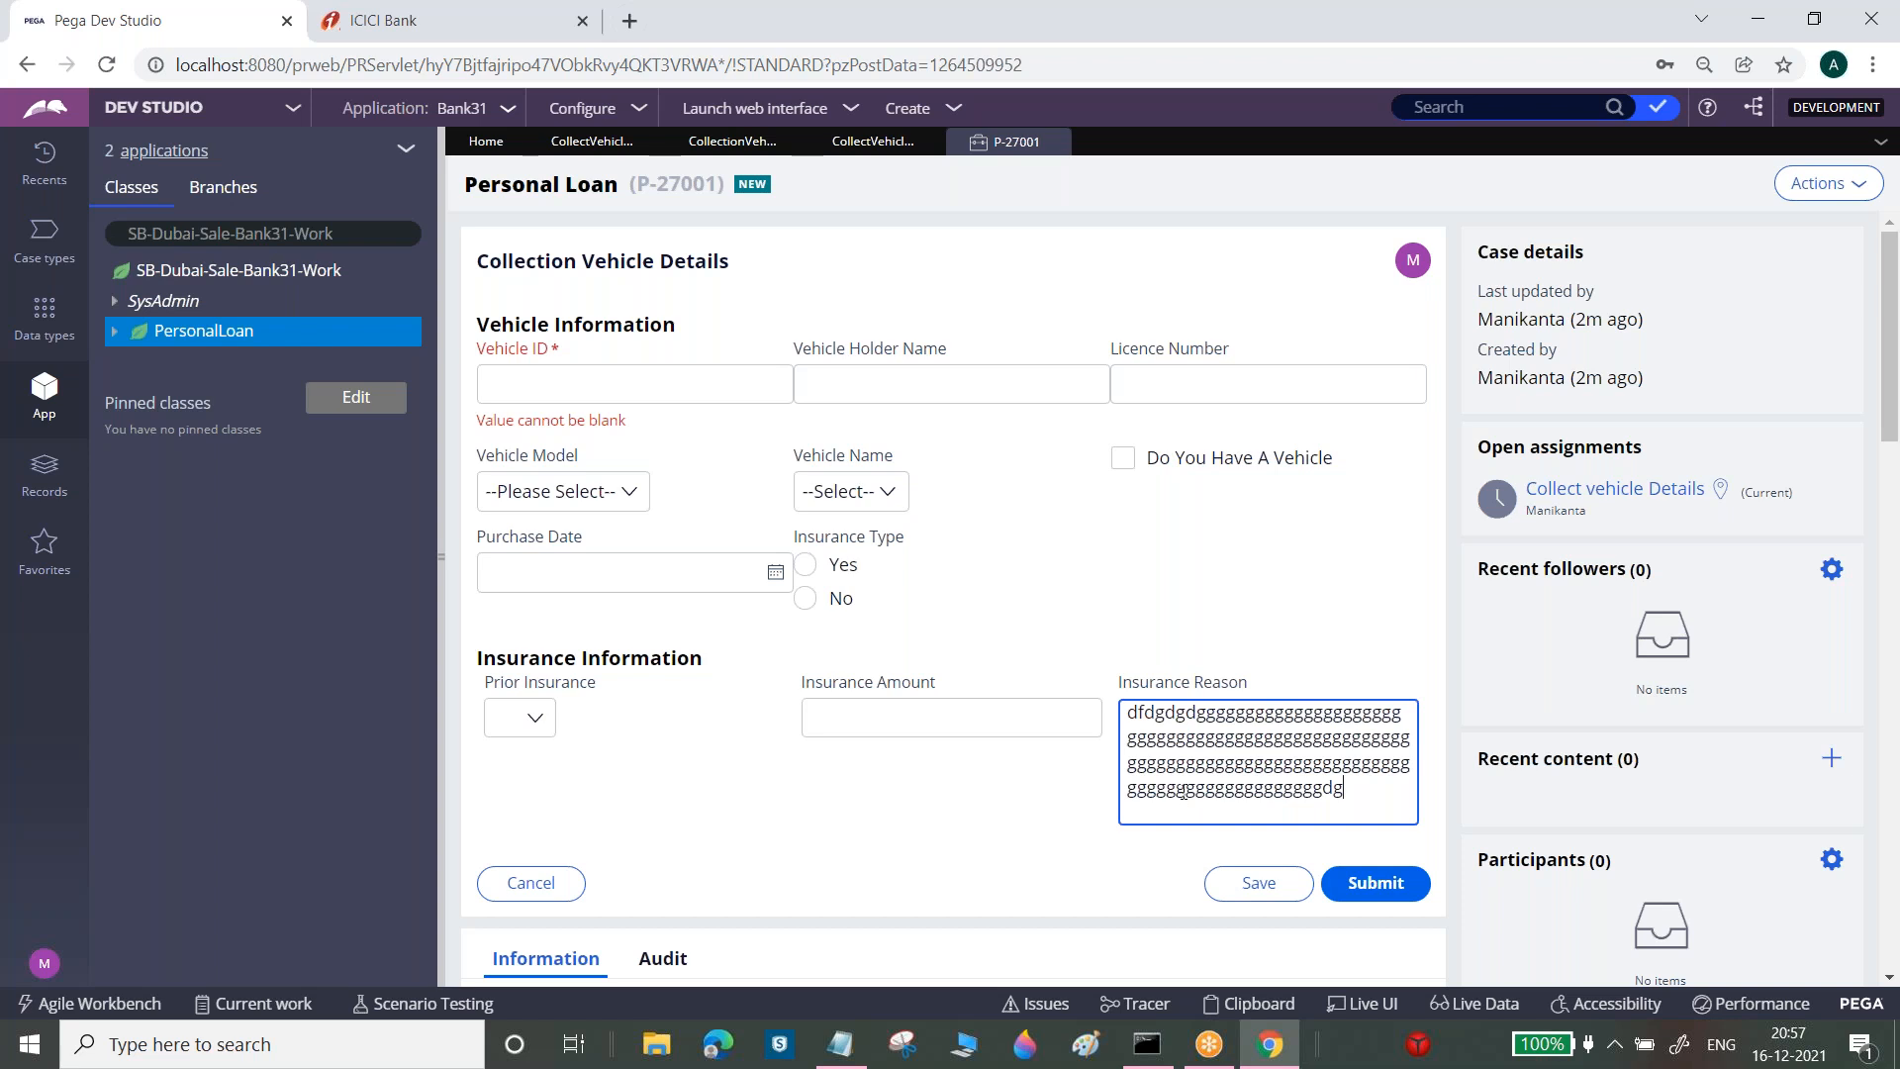
Give the Insurance Reason cell a minimum of 5 and maximum of 50 characters, then save
left_click(591, 141)
left_click(1578, 770)
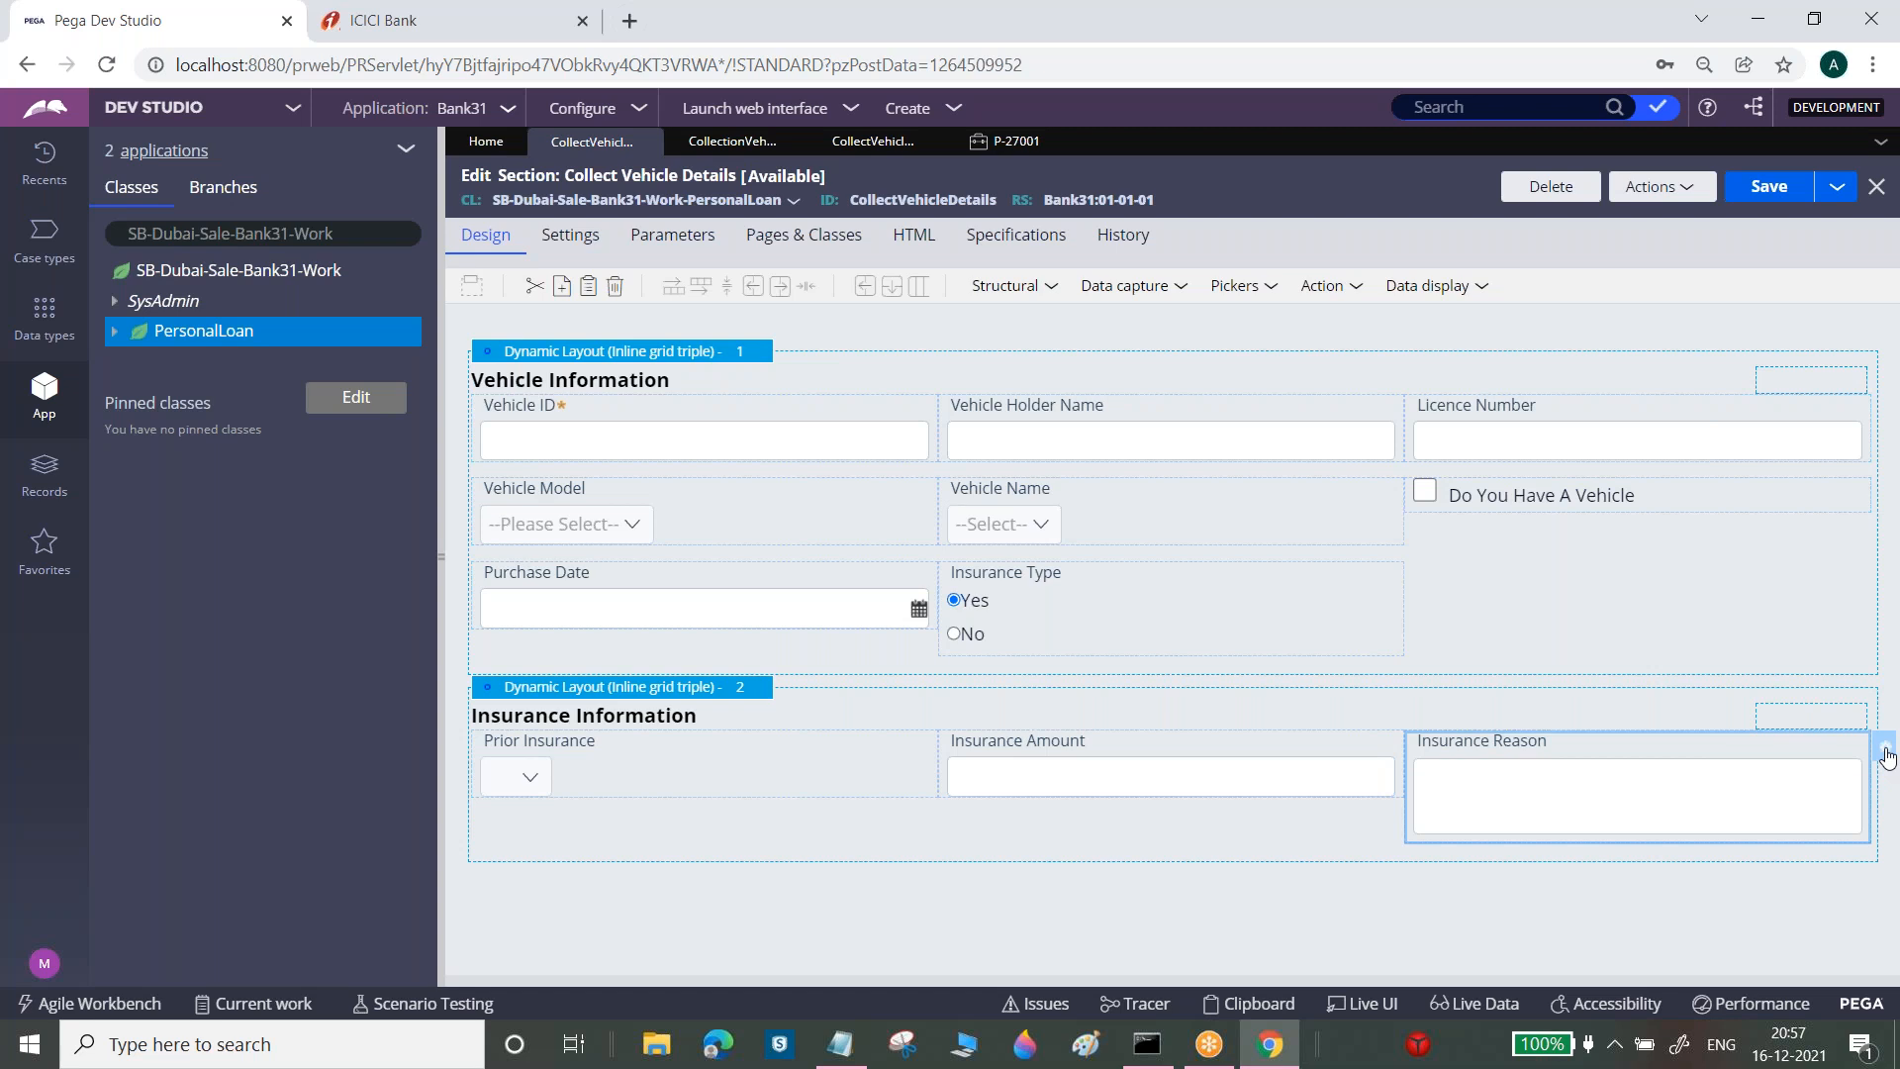
left_click(1885, 752)
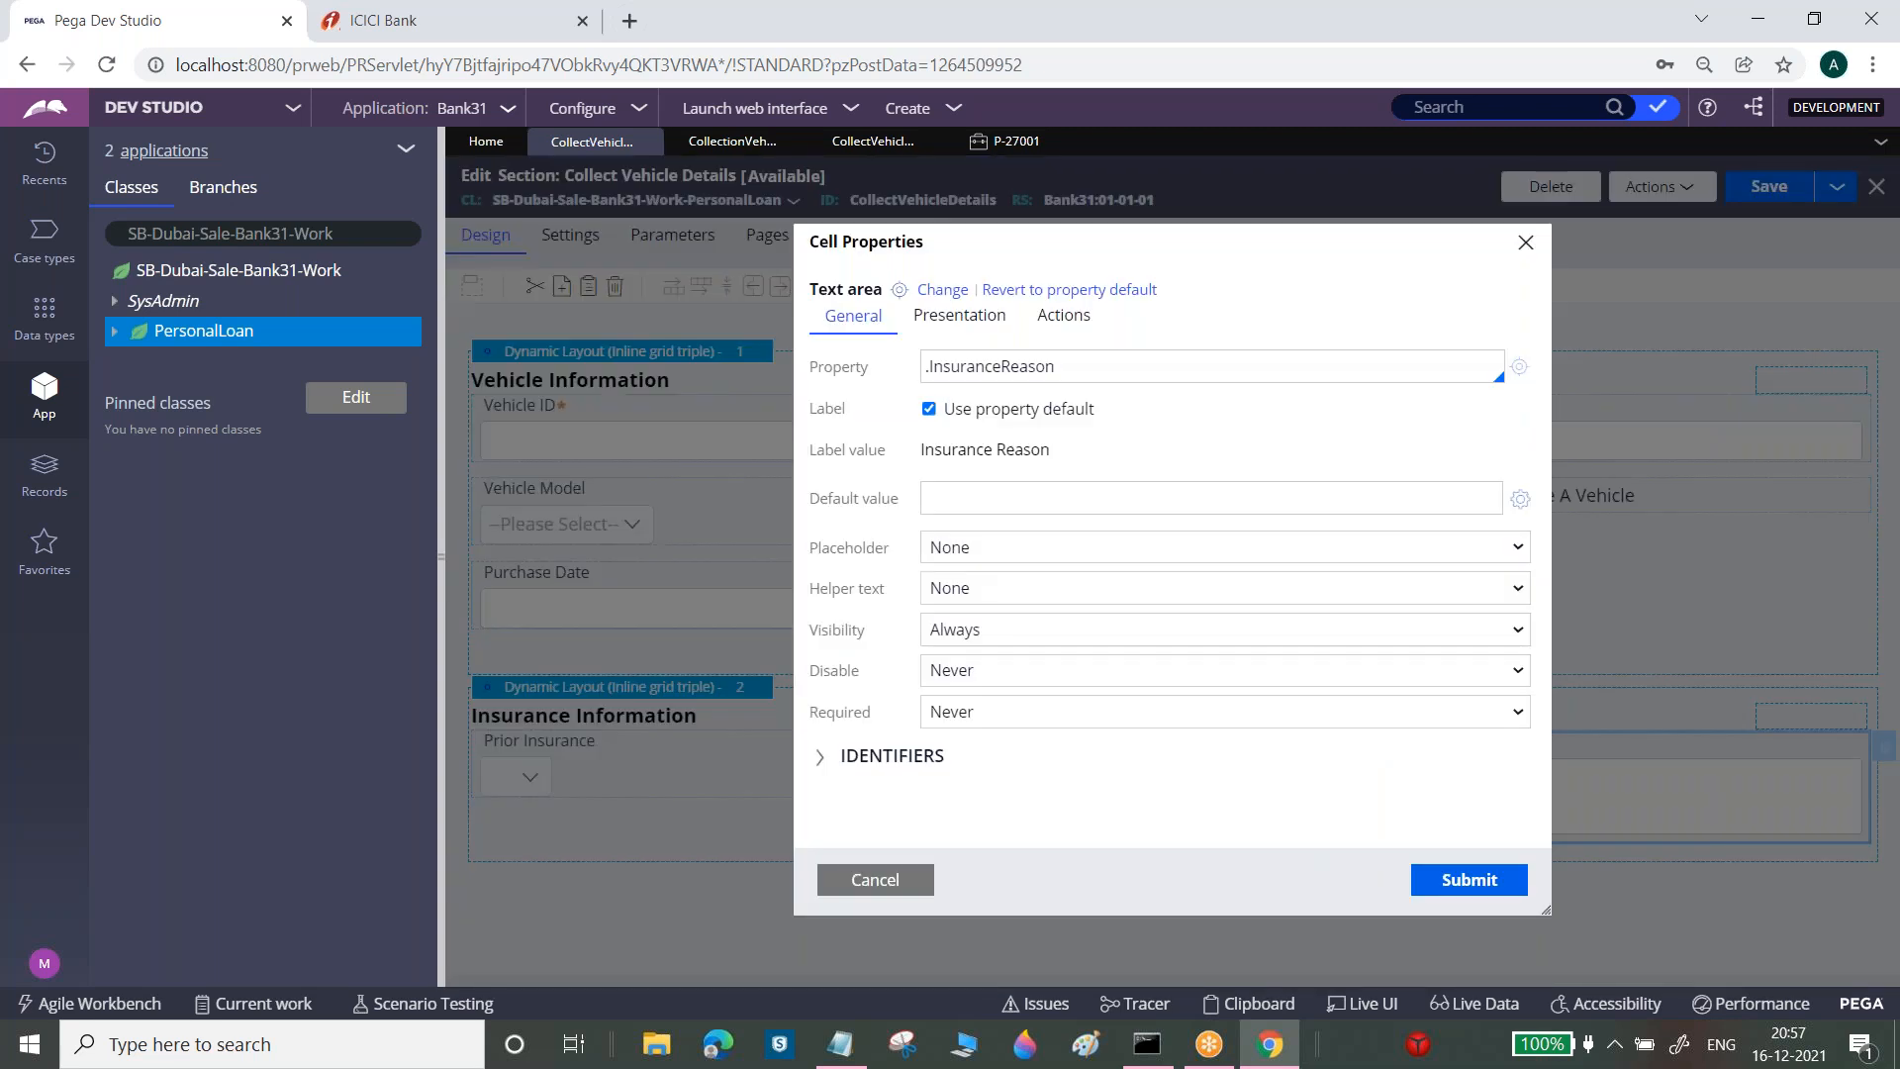
left_click(966, 319)
left_click(950, 557)
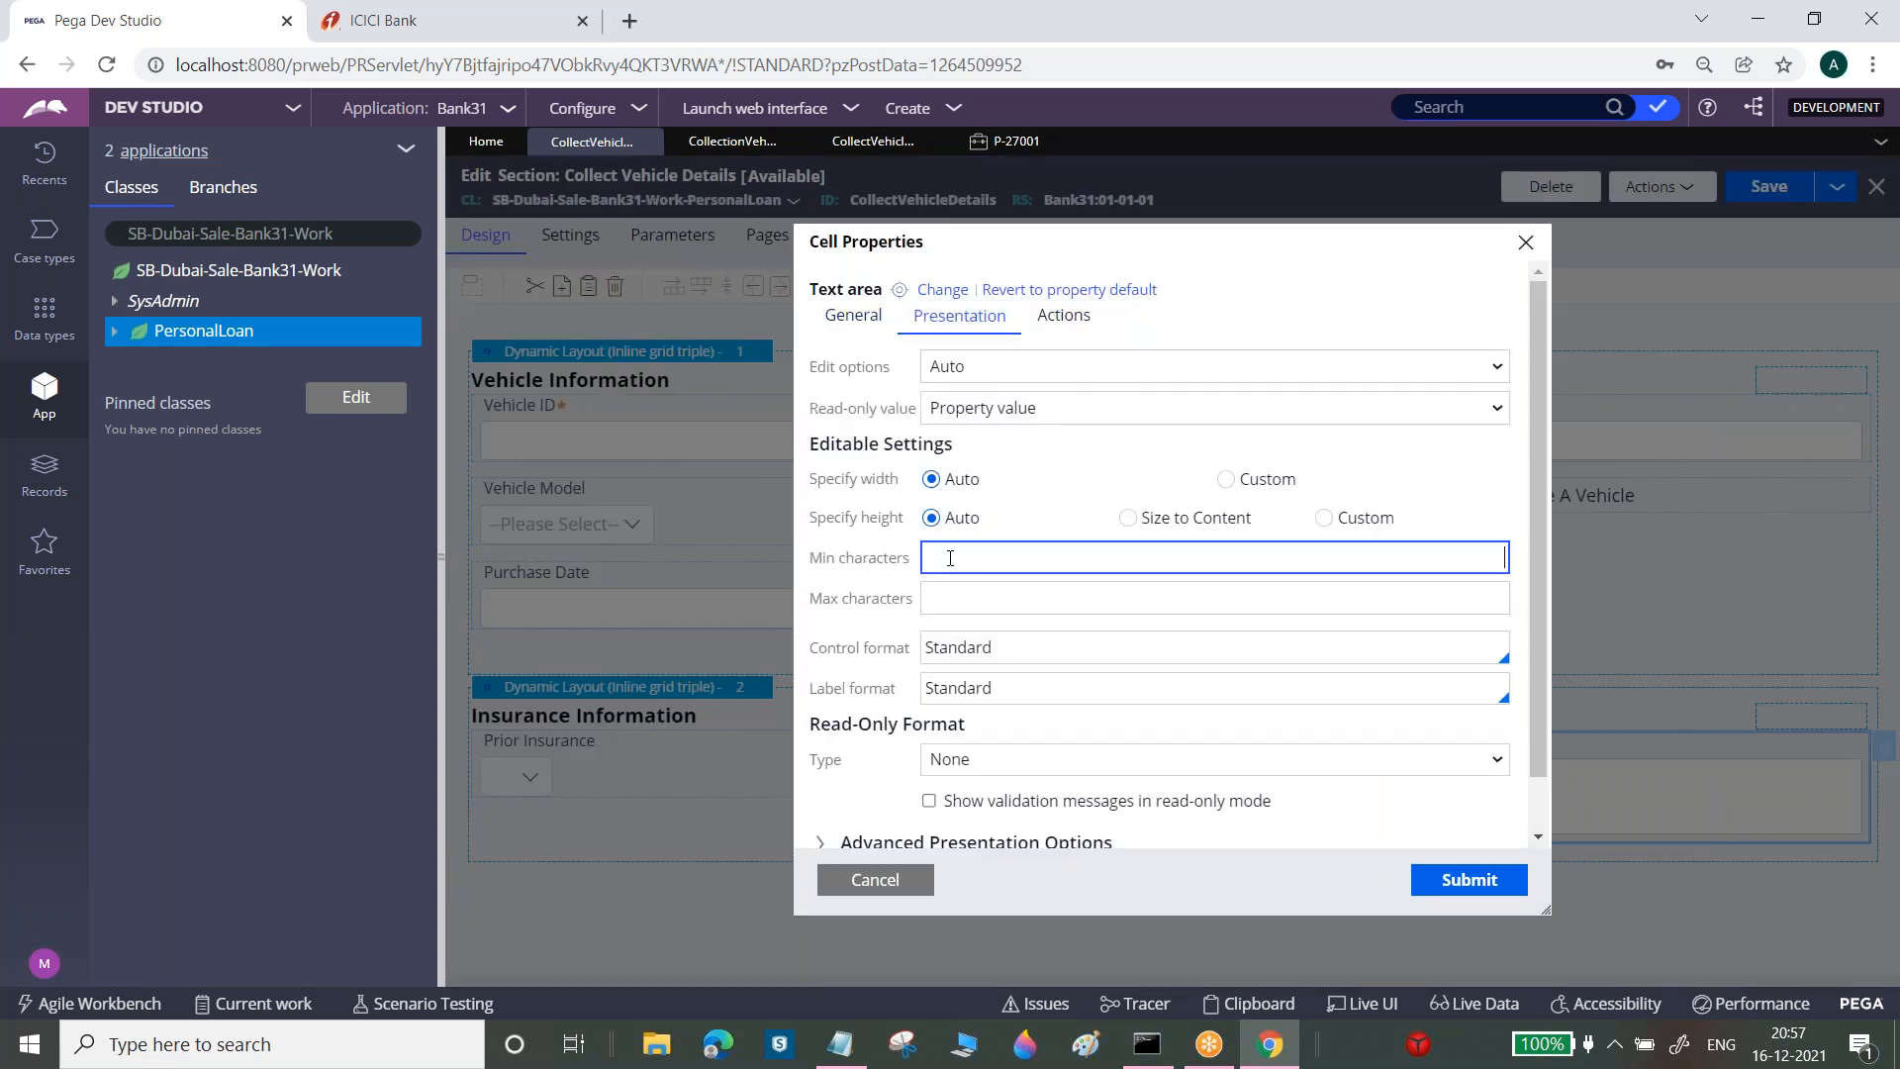
type("5")
key("Tab")
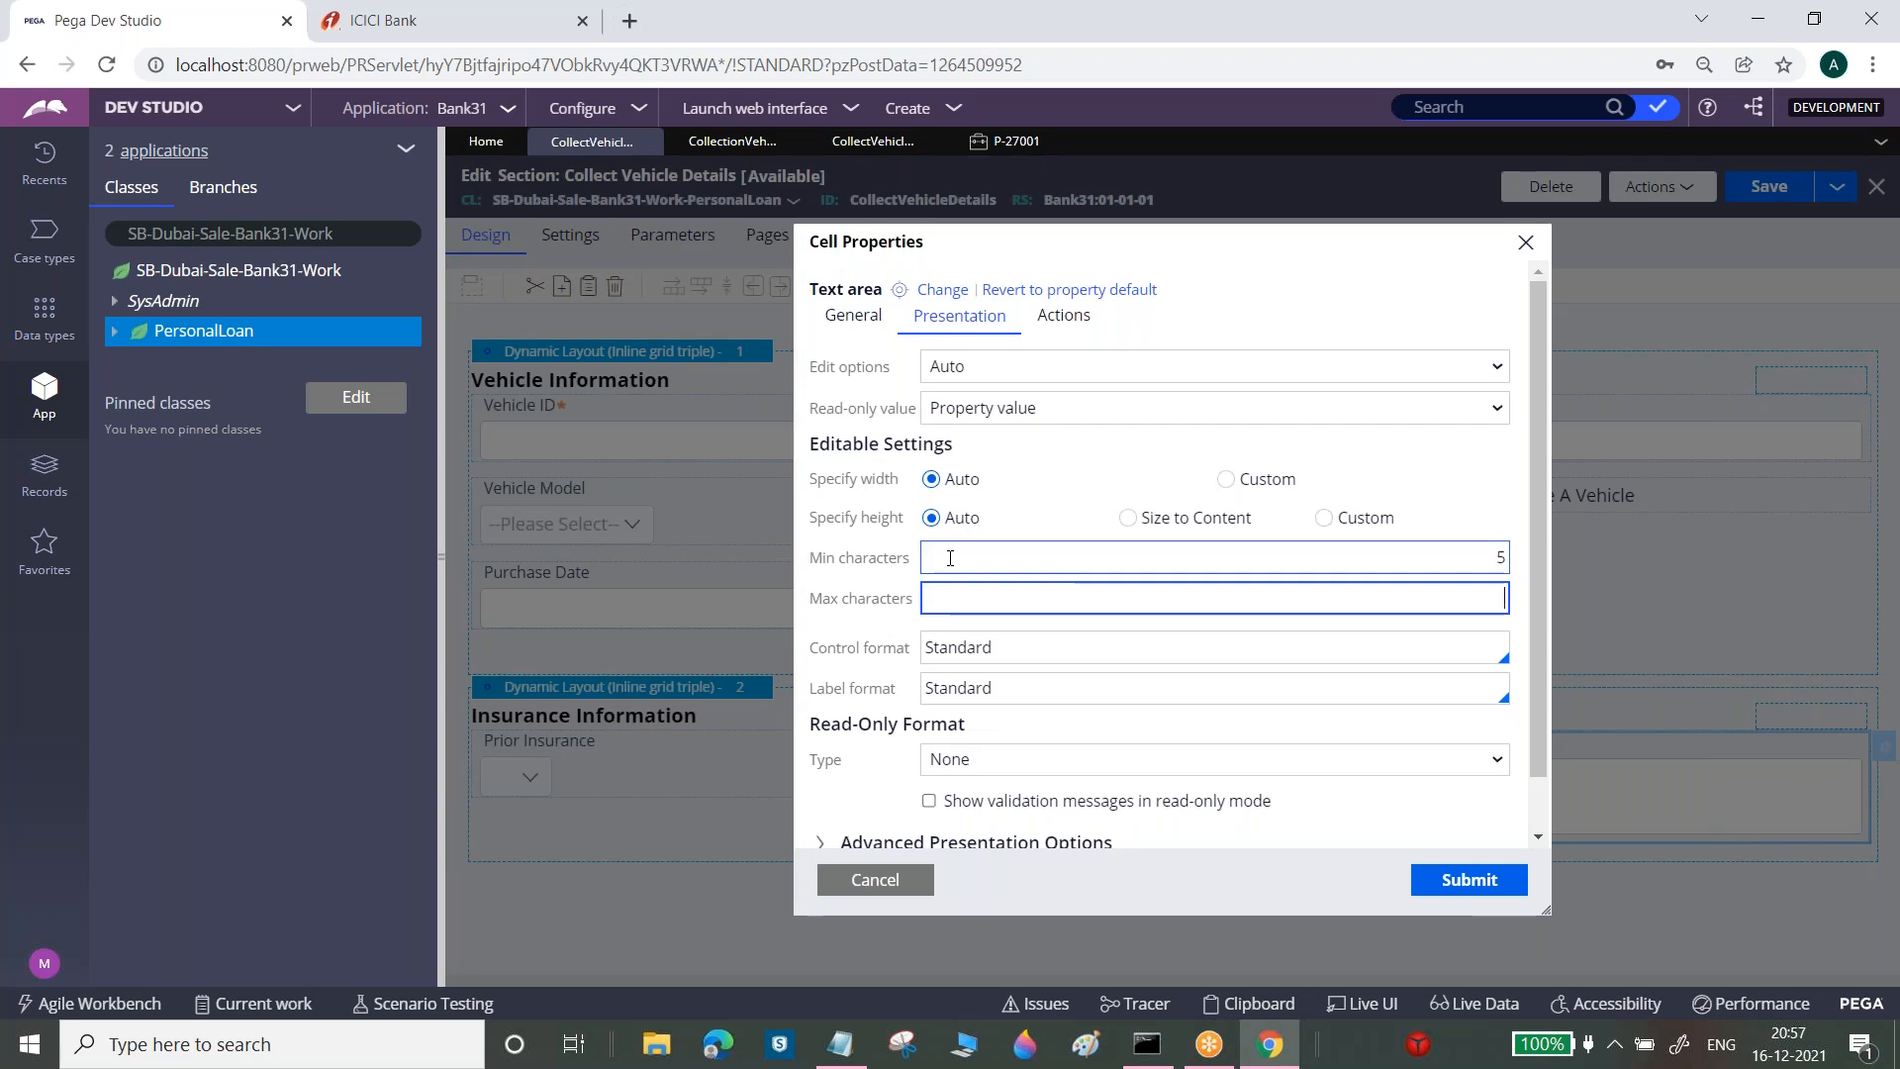
type("50")
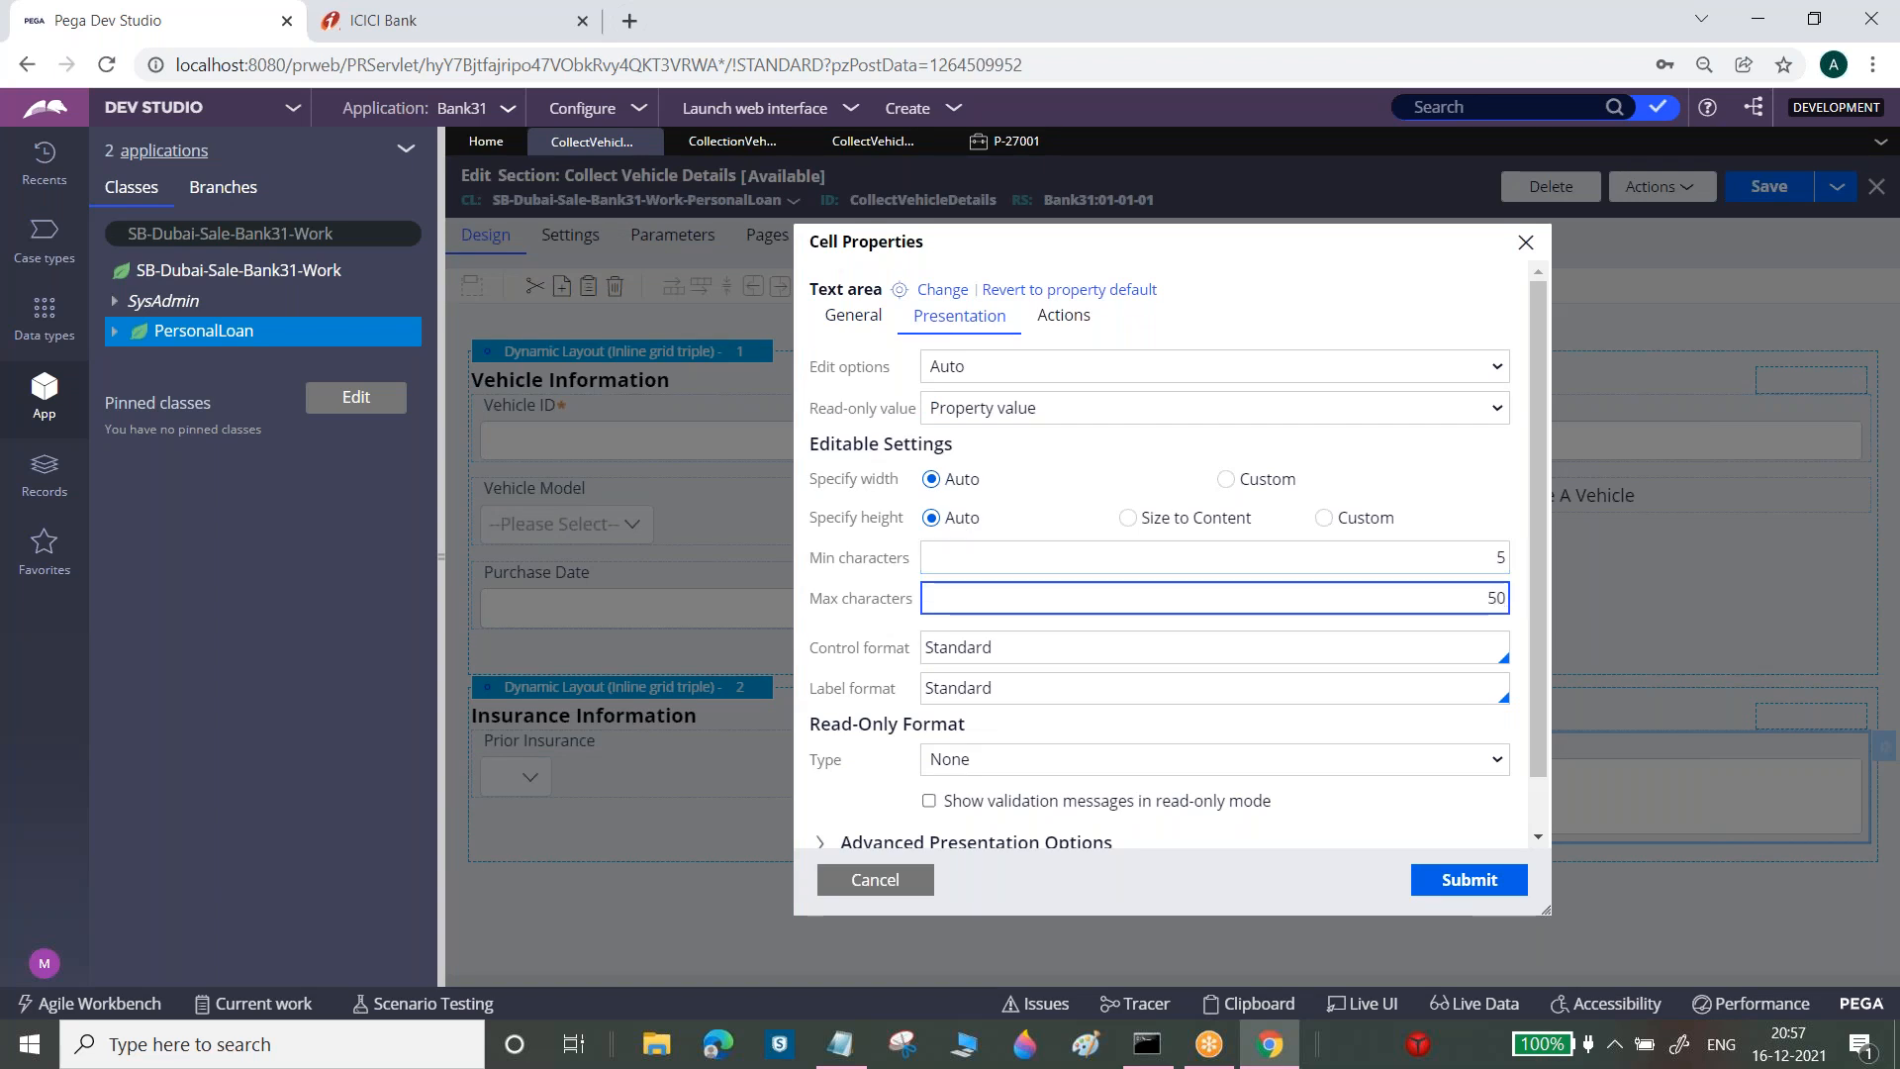
left_click(1468, 887)
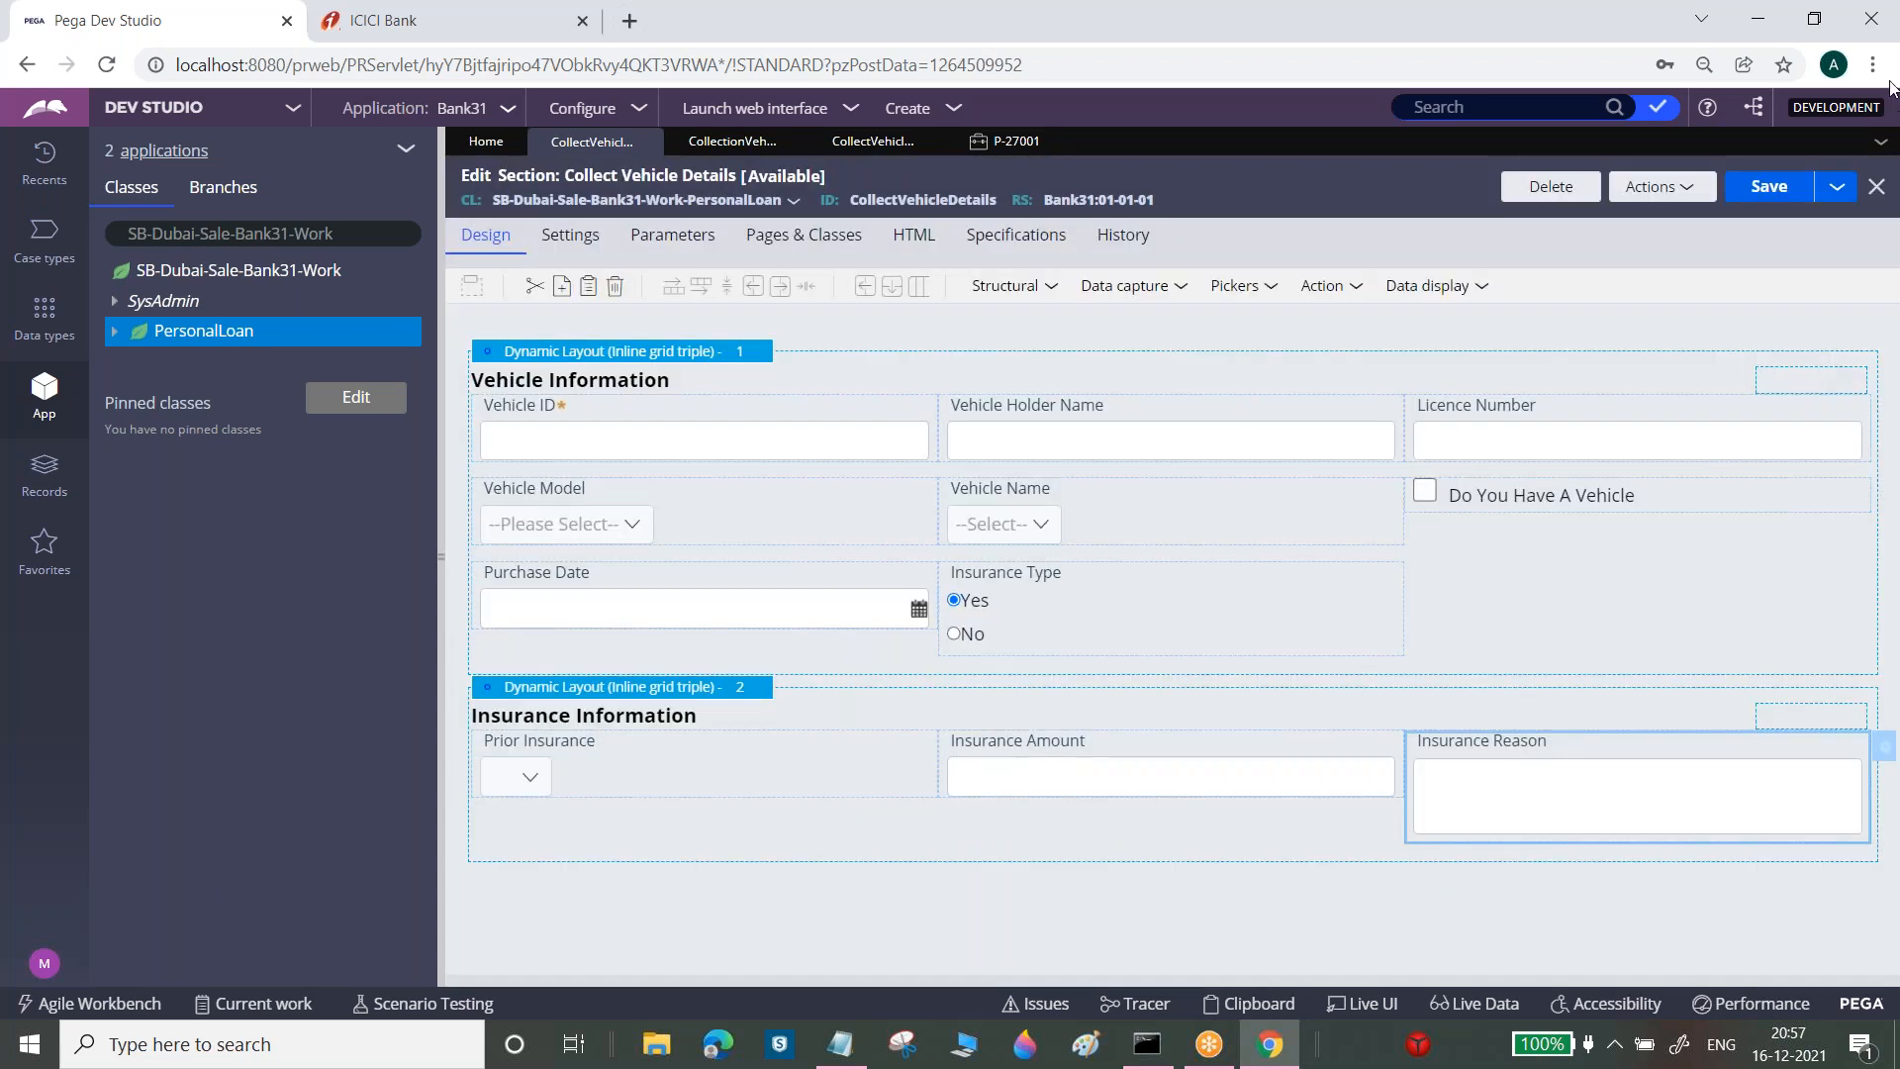
left_click(1776, 188)
Refresh case P-27001 and enter a long run of 'f' characters in Insurance Reason to test validation
left_click(1019, 144)
left_click(1814, 190)
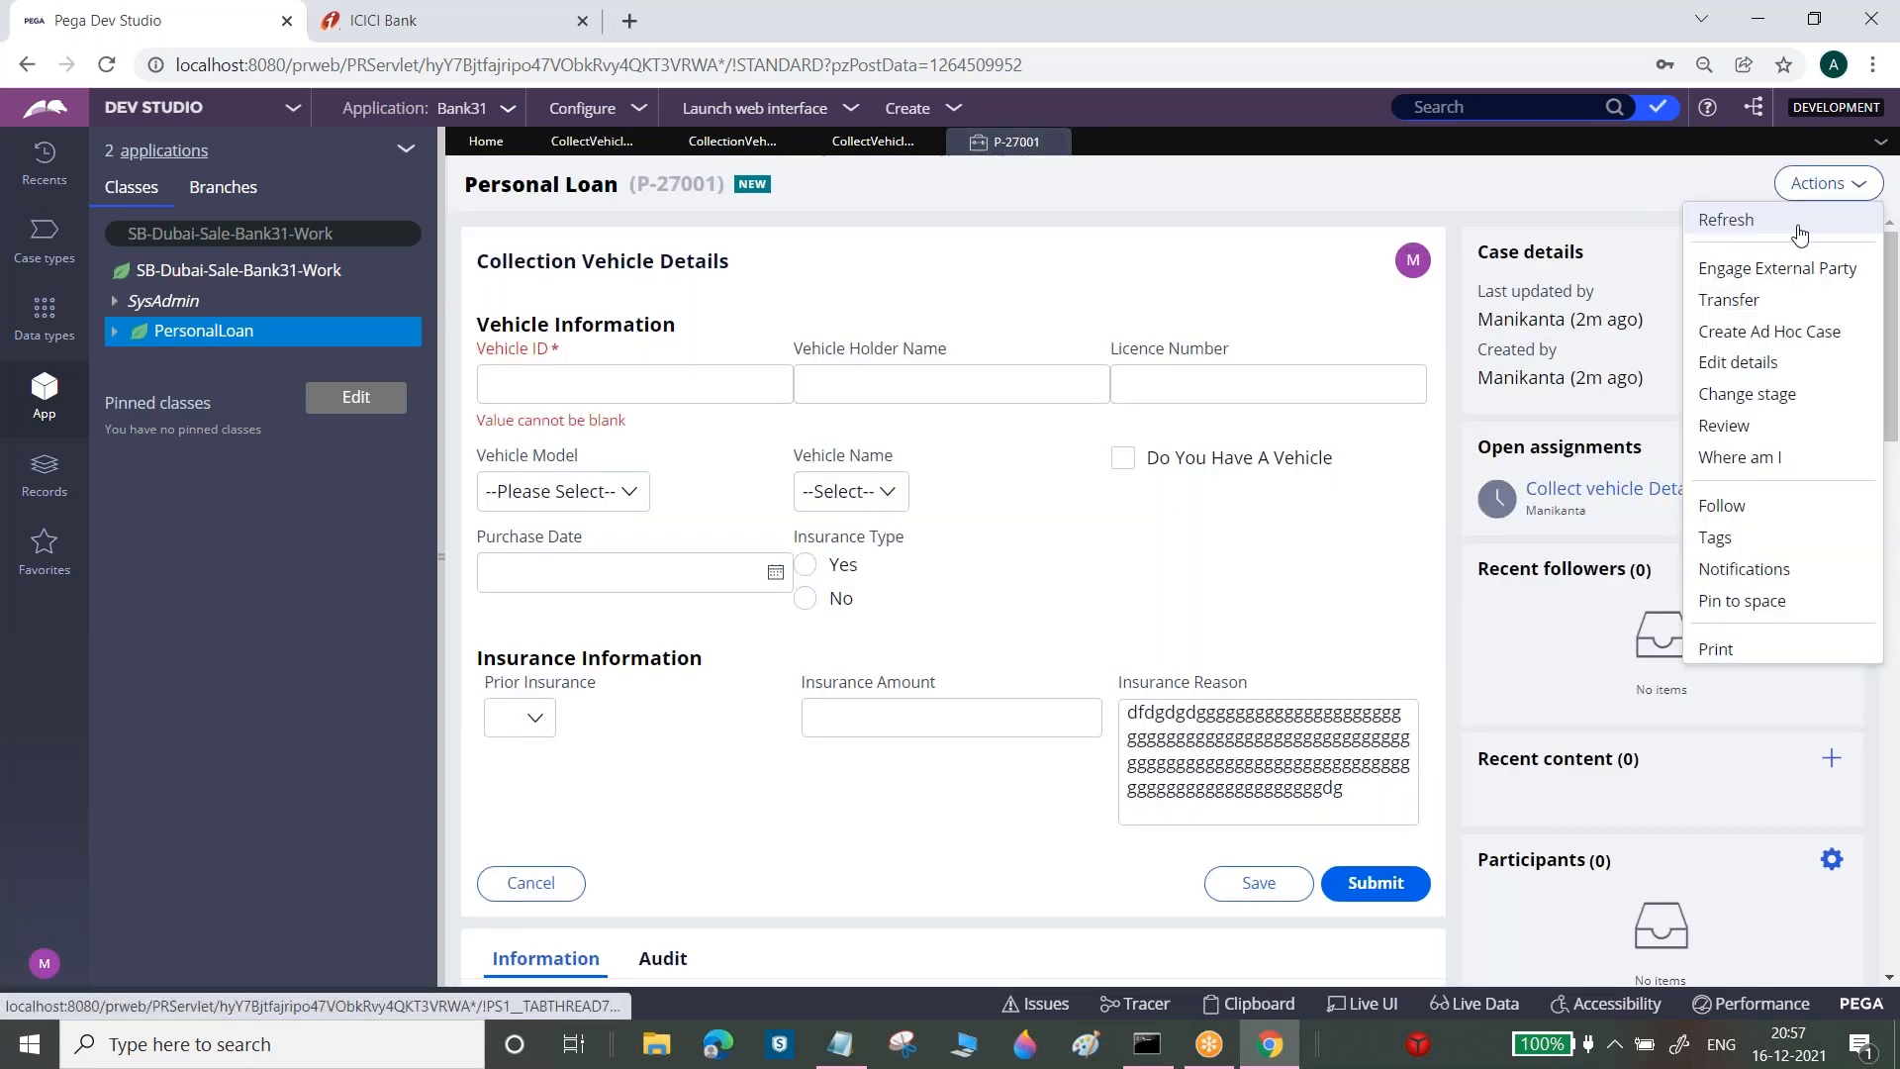
left_click(1802, 225)
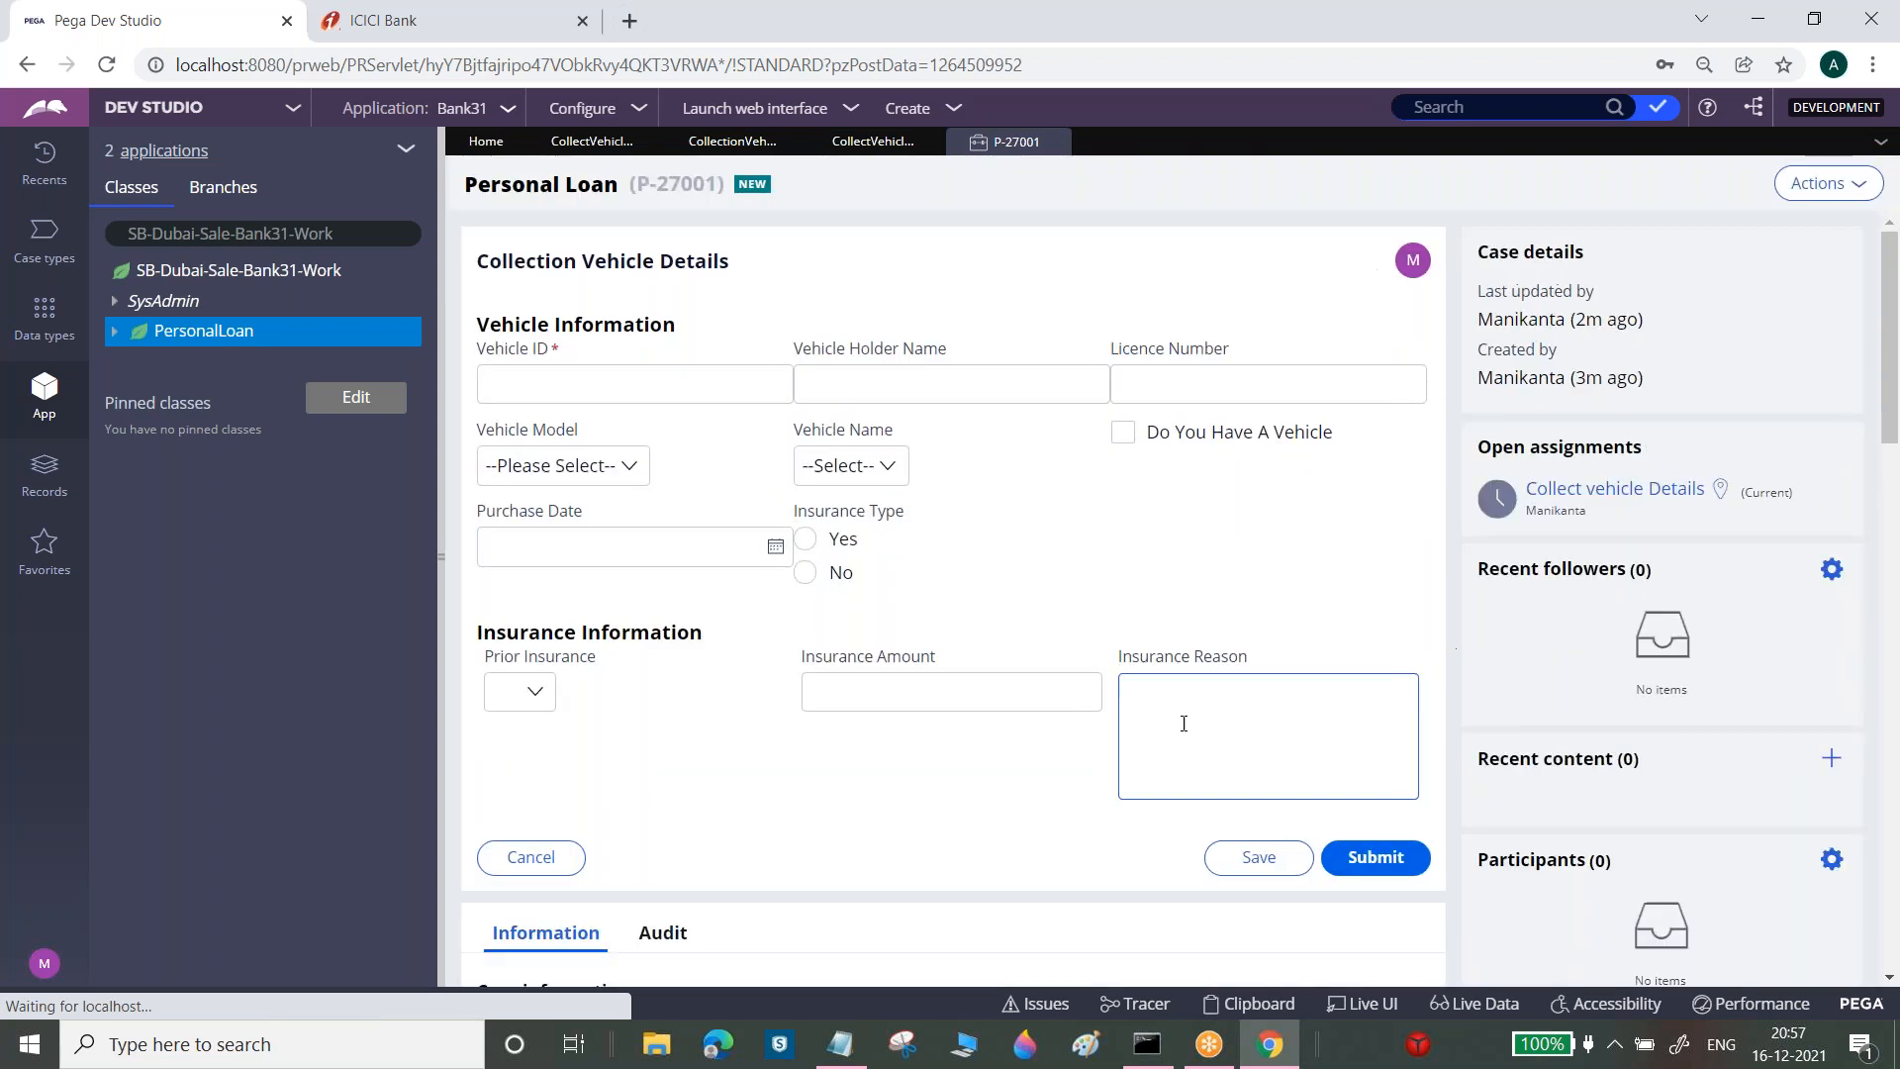
left_click(1183, 721)
type("f")
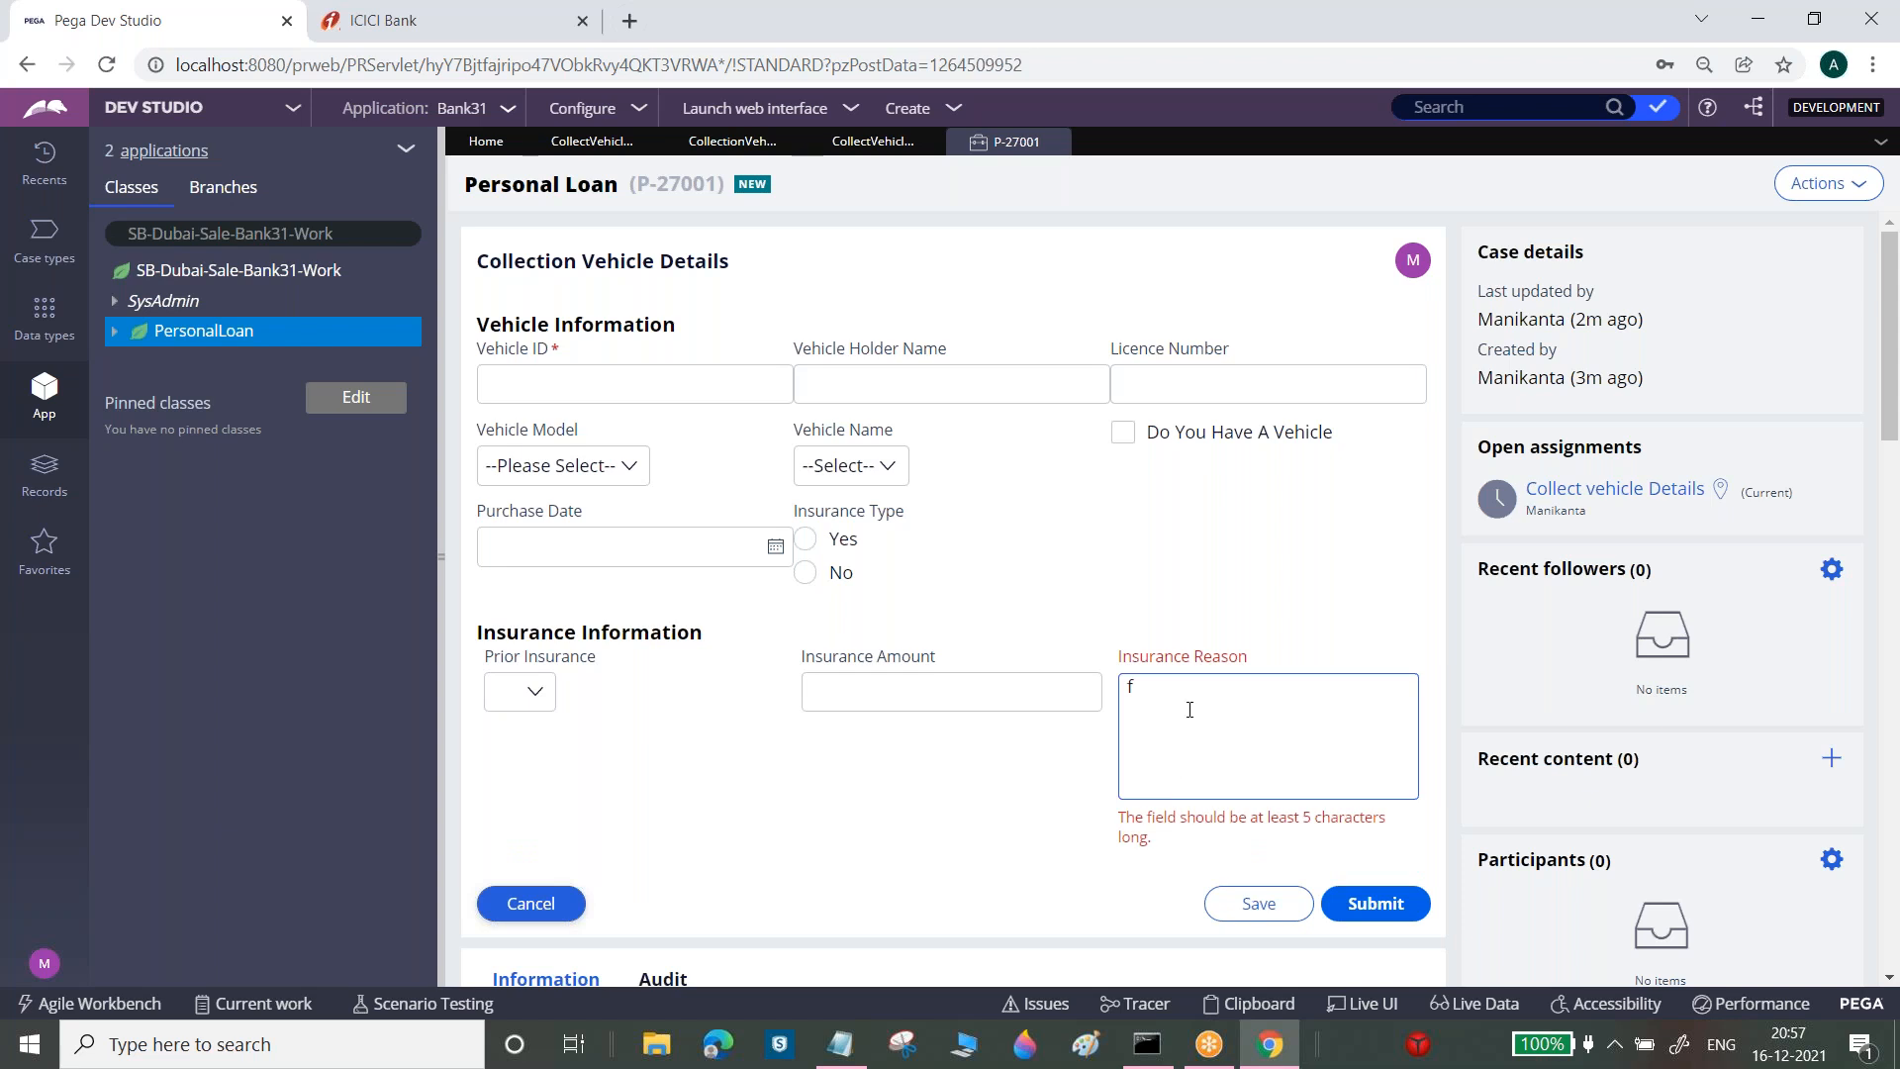
type("fdfdfffffffffffff")
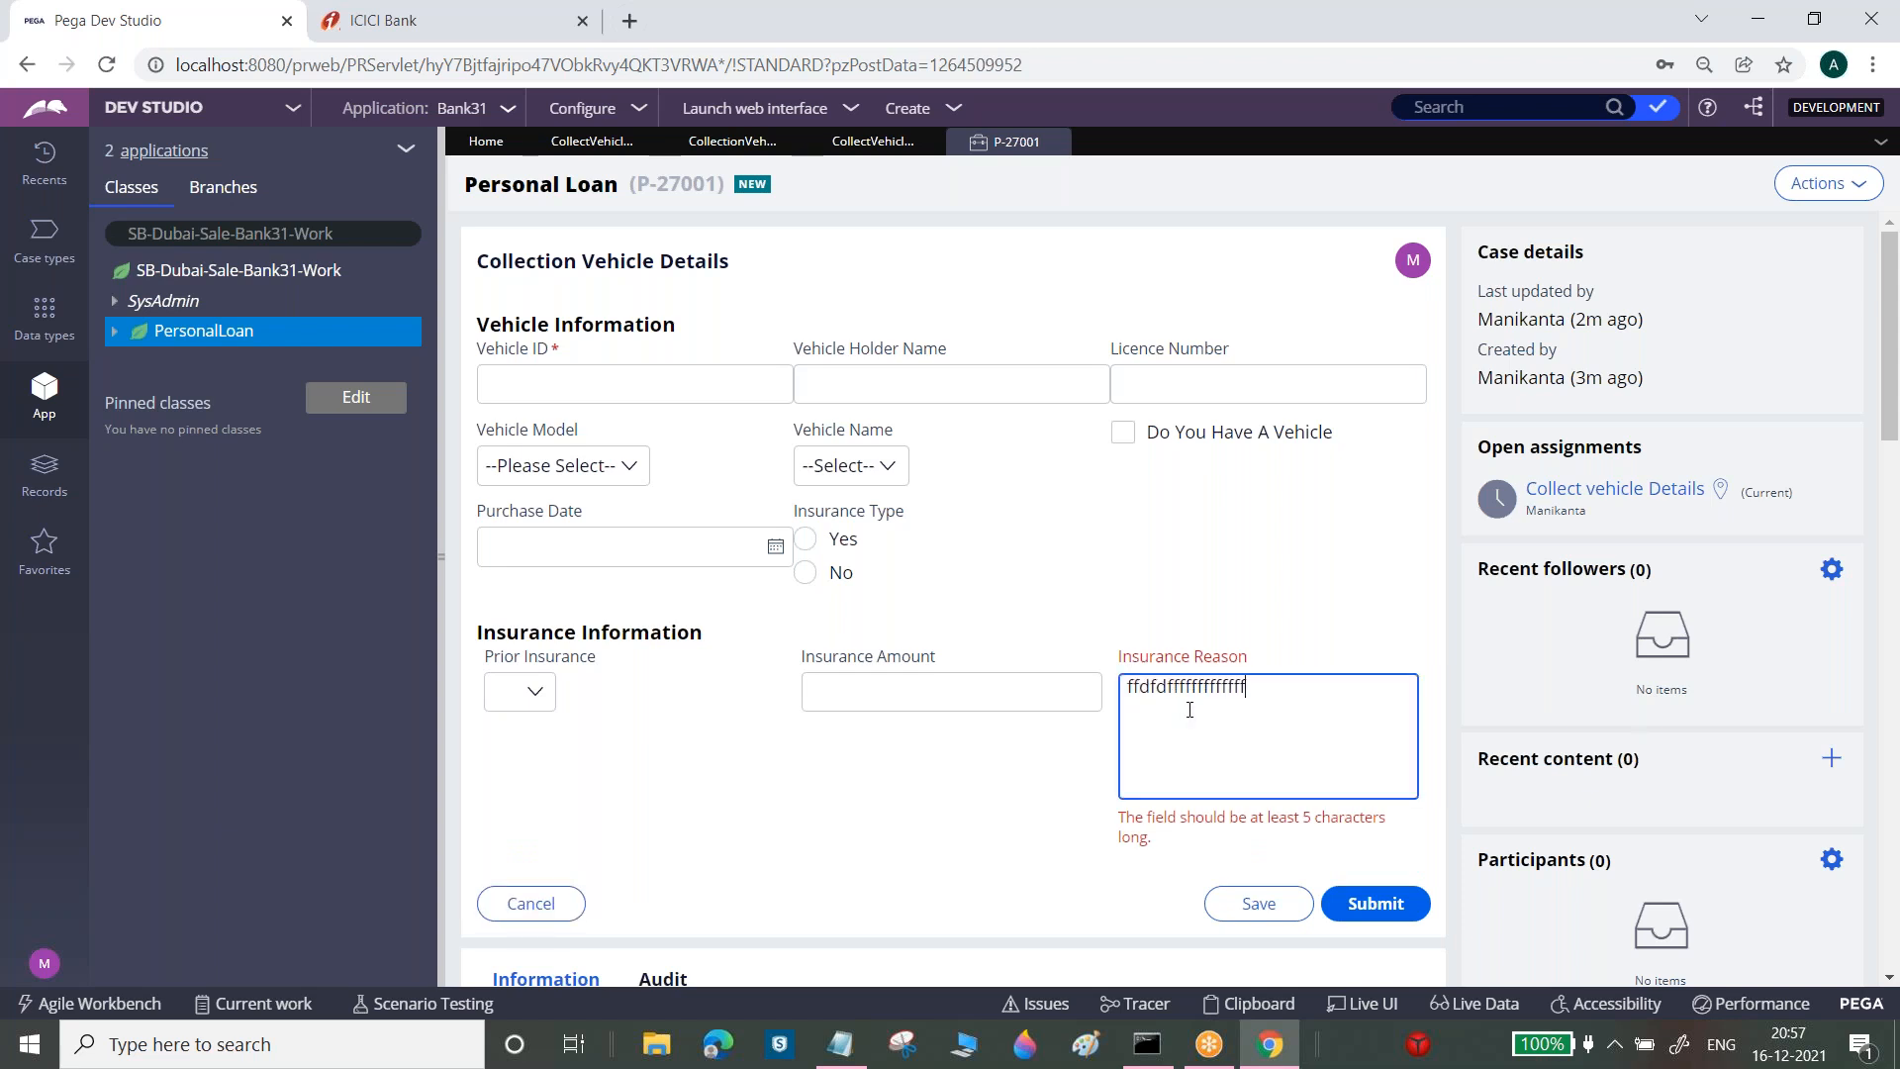
type("fffffffffffffffffffffffffffffff")
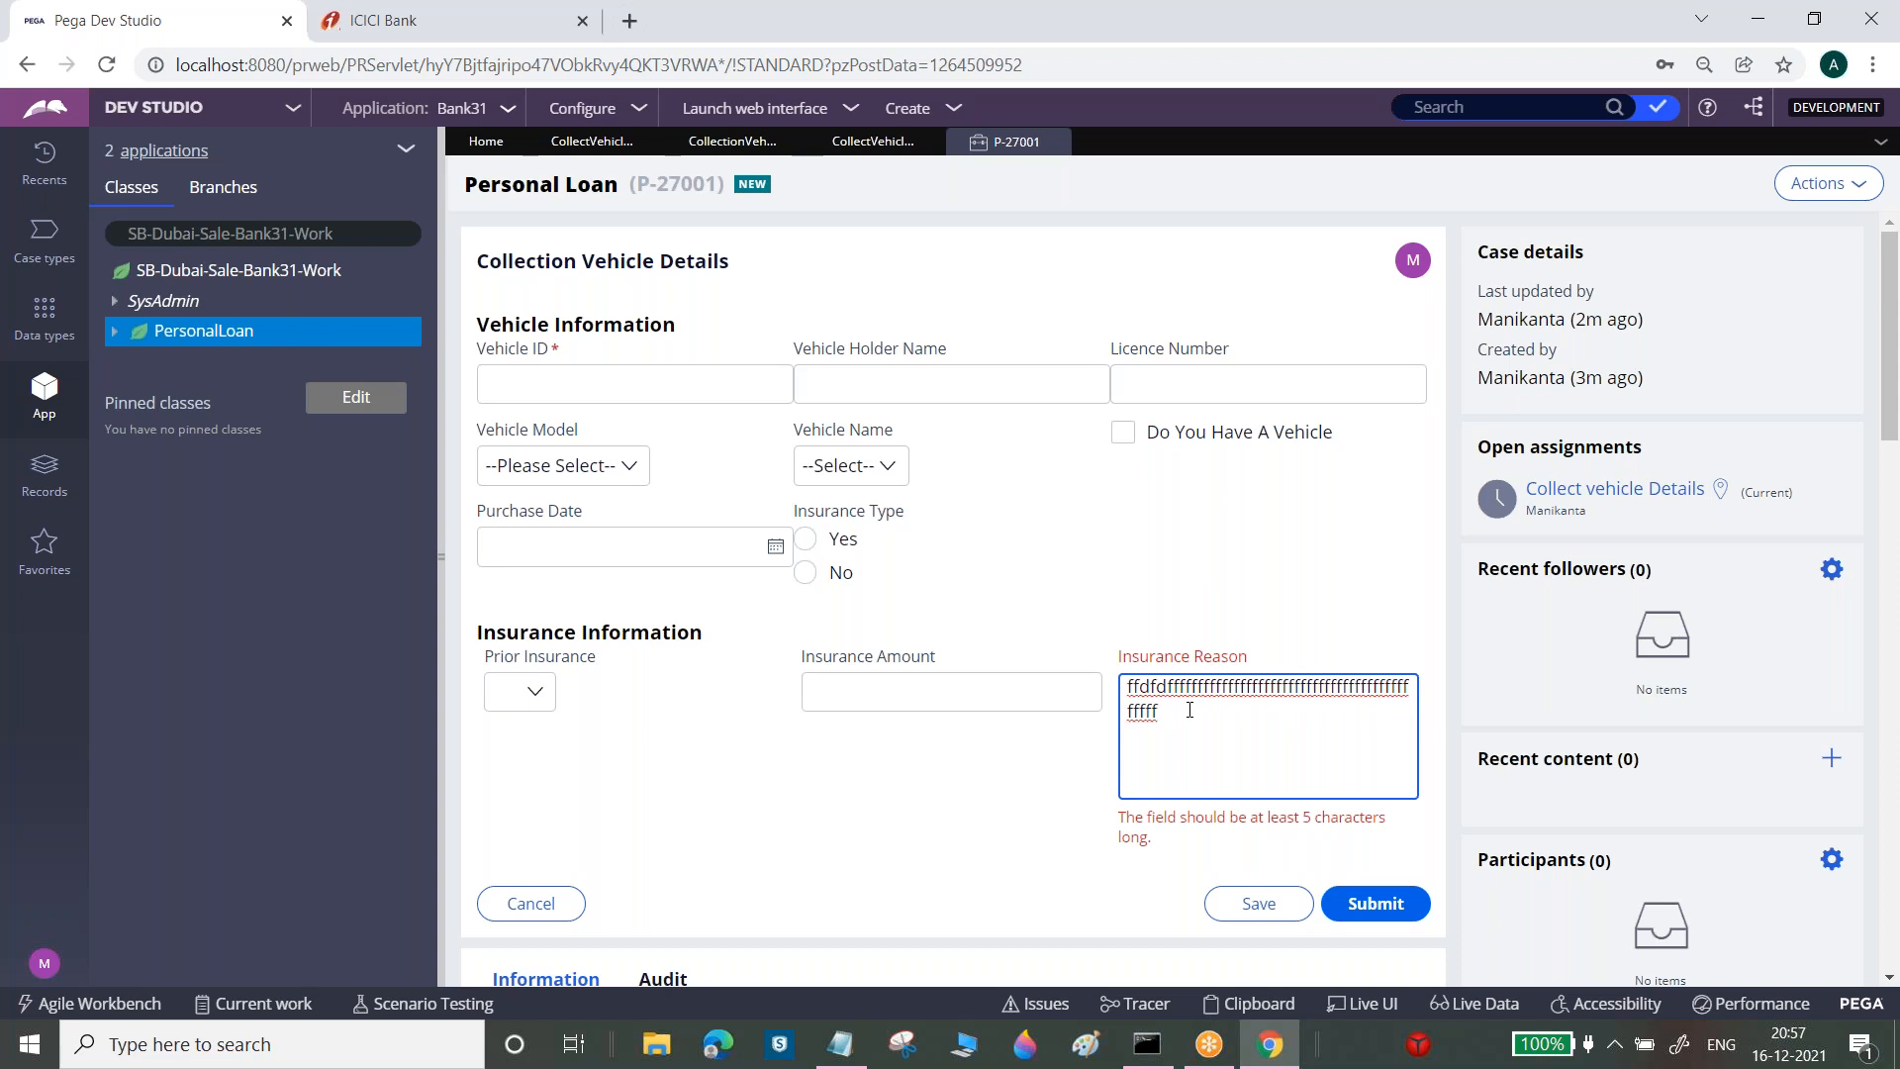
left_click(1083, 767)
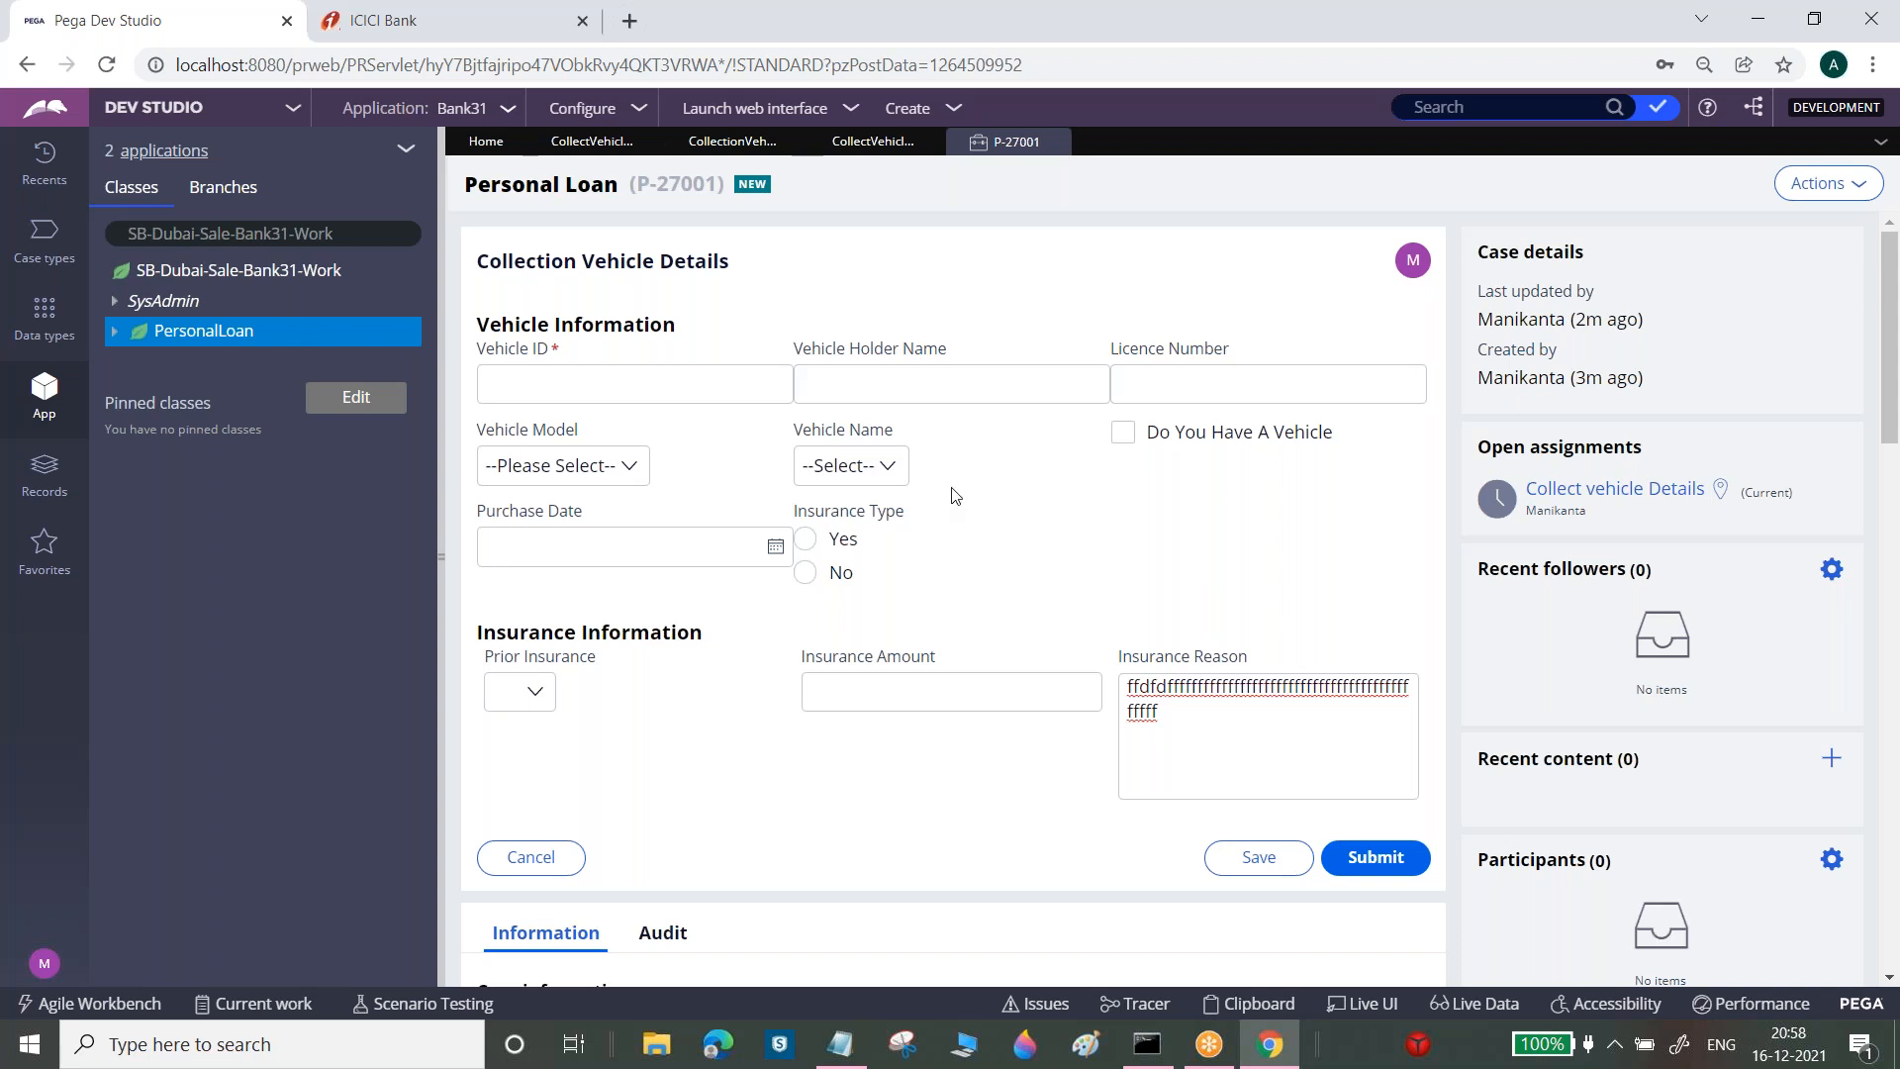
left_click(388, 20)
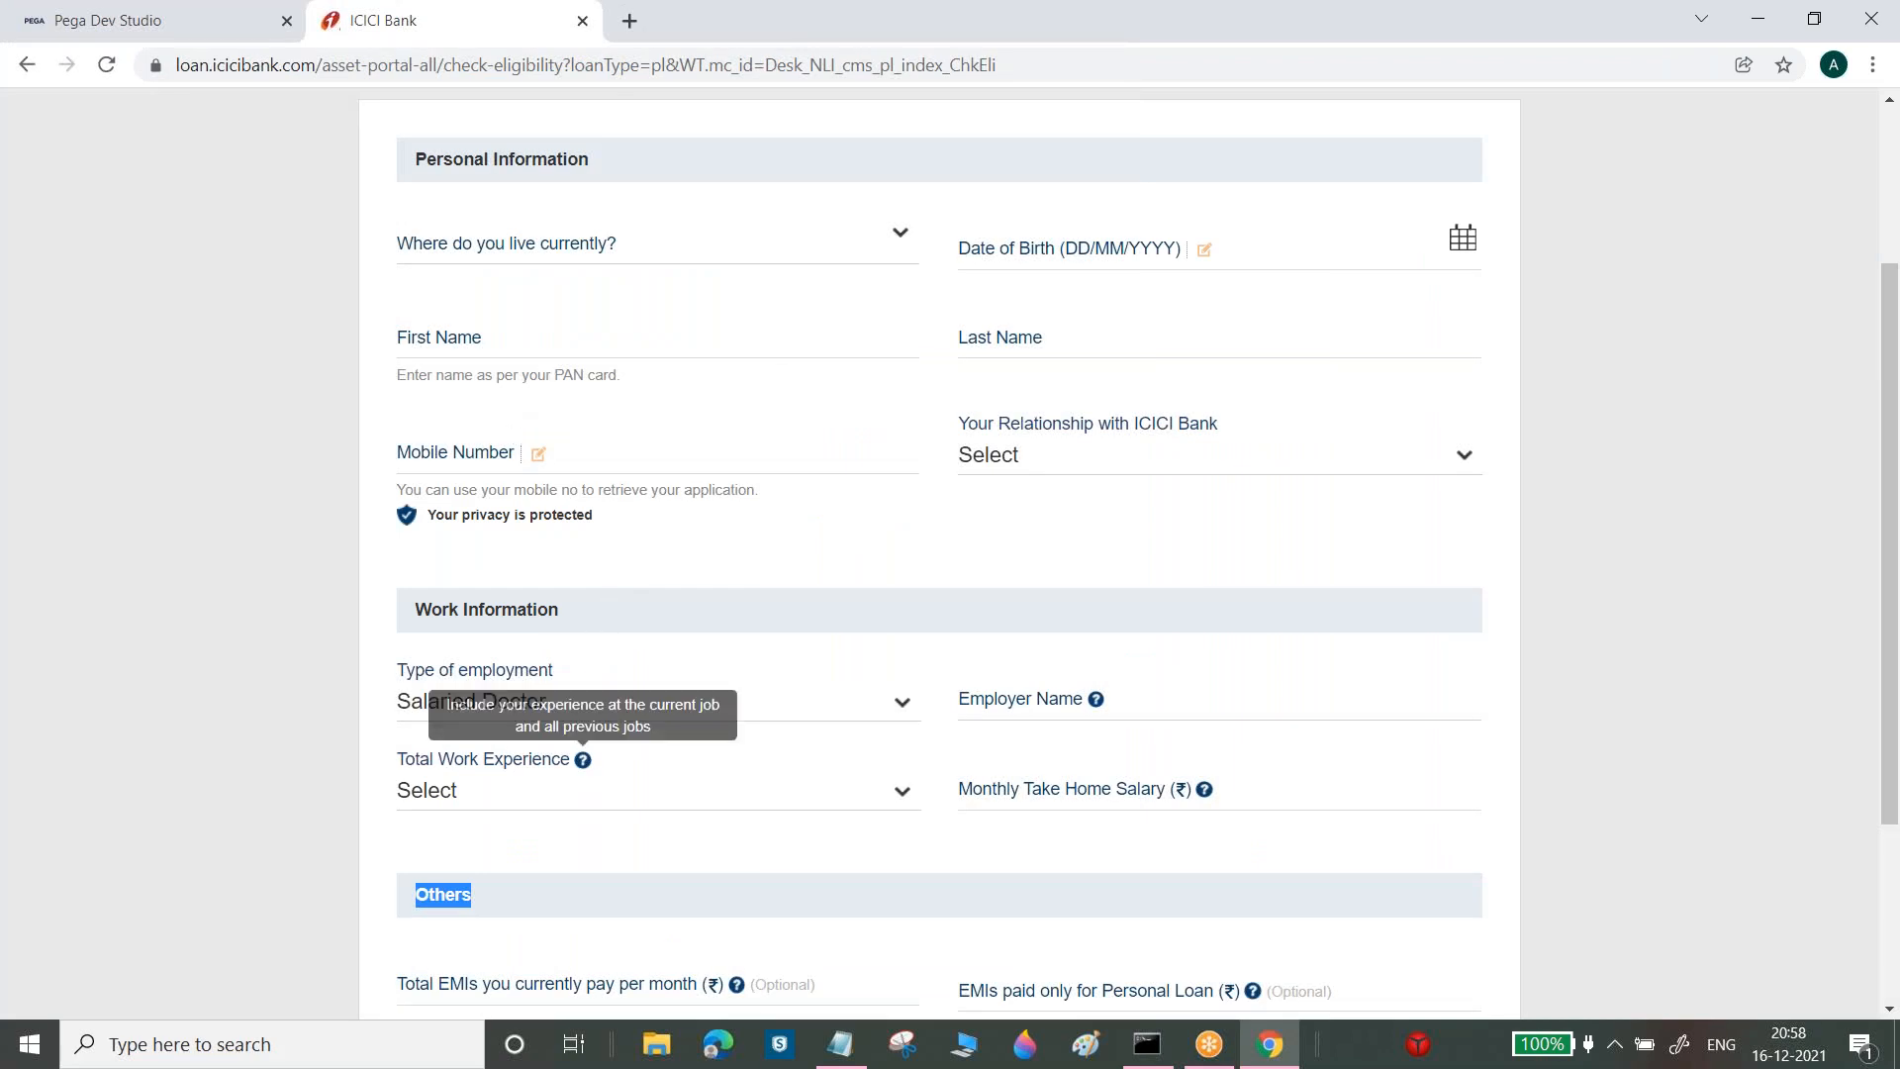
mouse_move(584, 764)
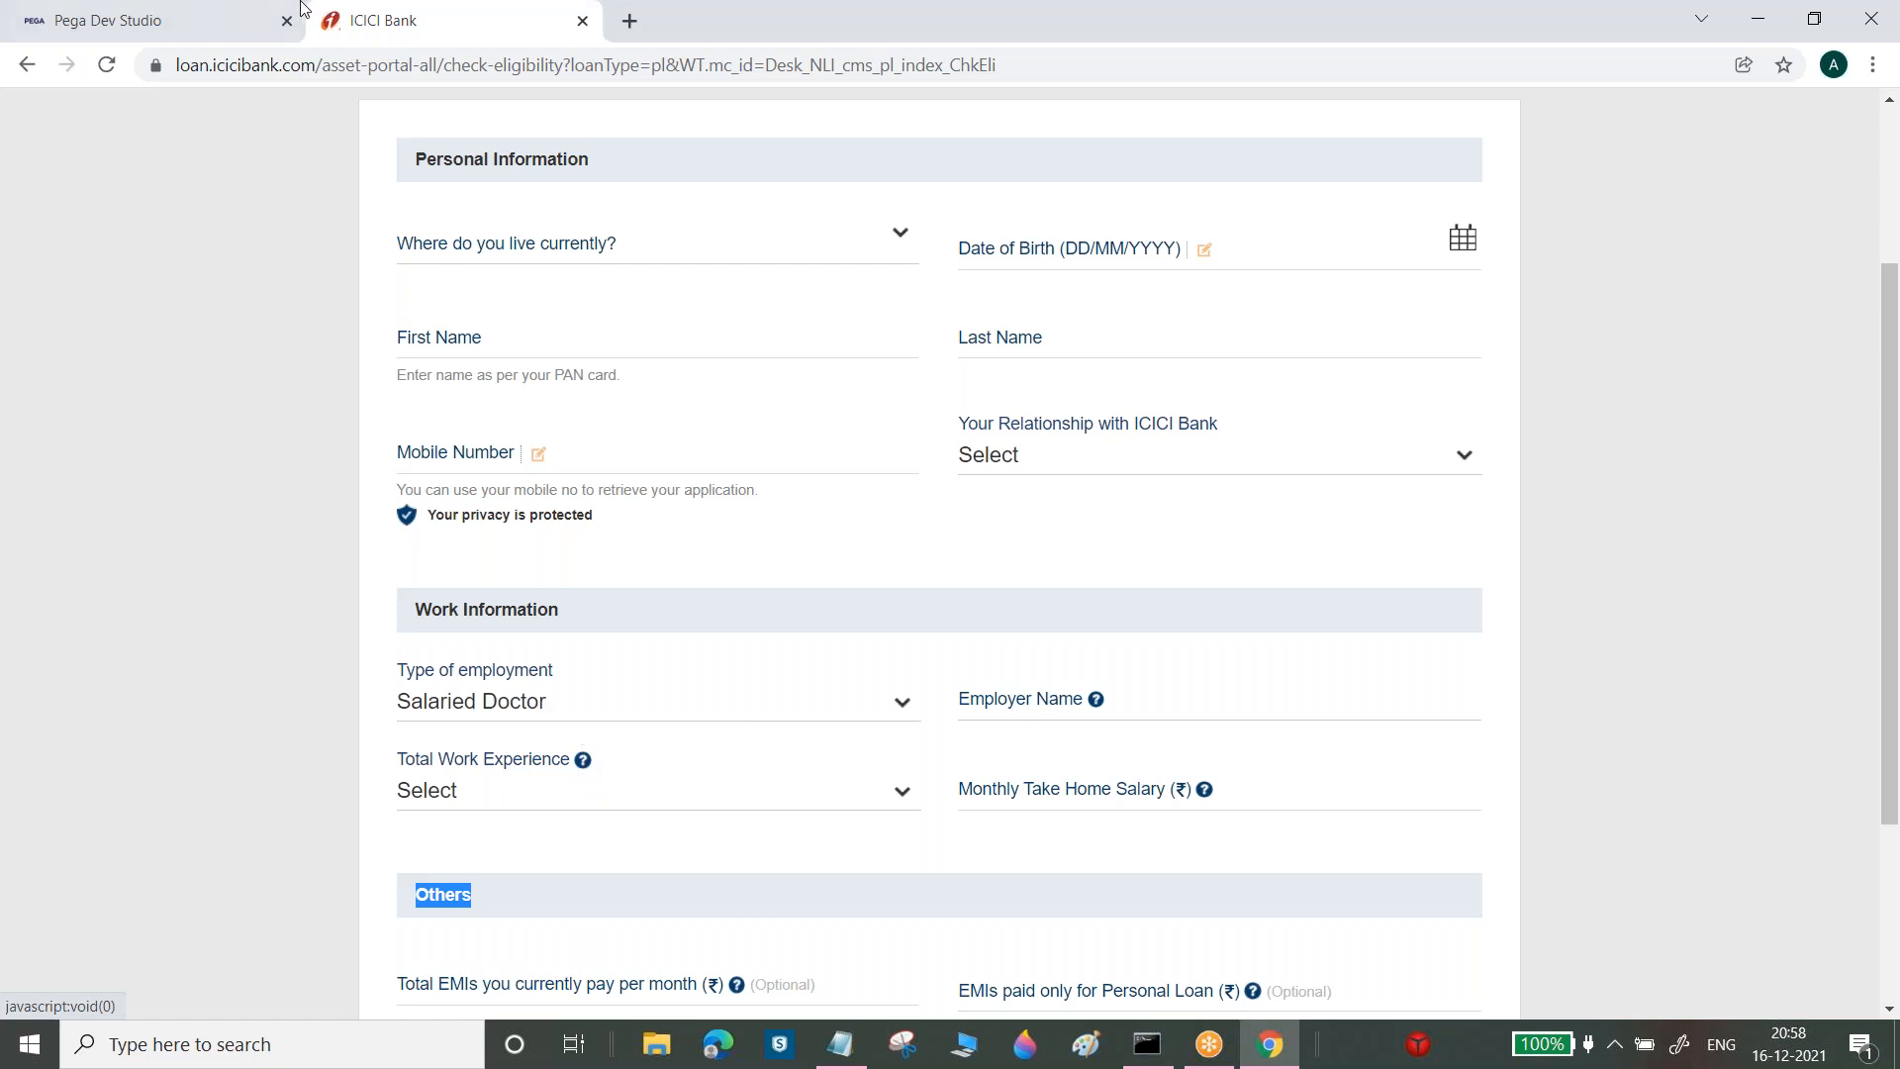
left_click(245, 13)
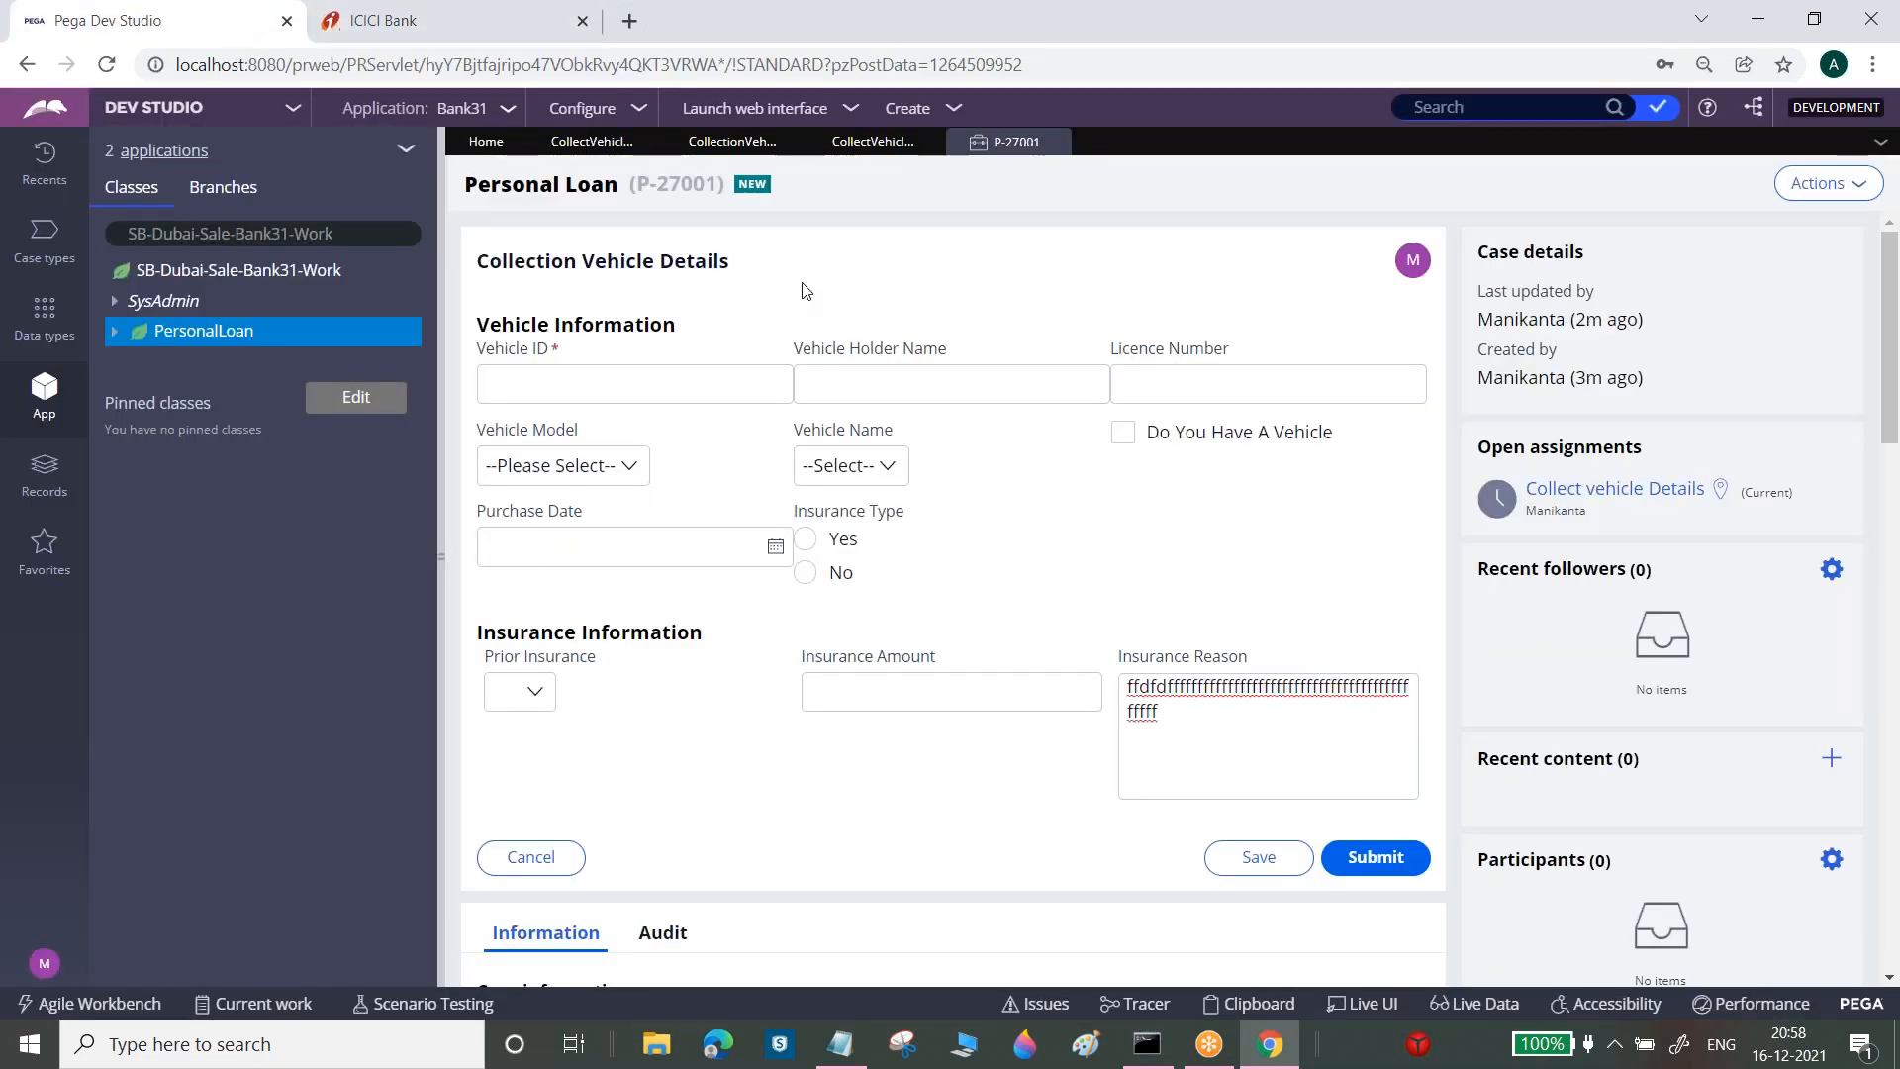
Add a hover help icon to Vehicle Holder Name reading 'Please Enter Vehicle Owner Name' and save
left_click(594, 158)
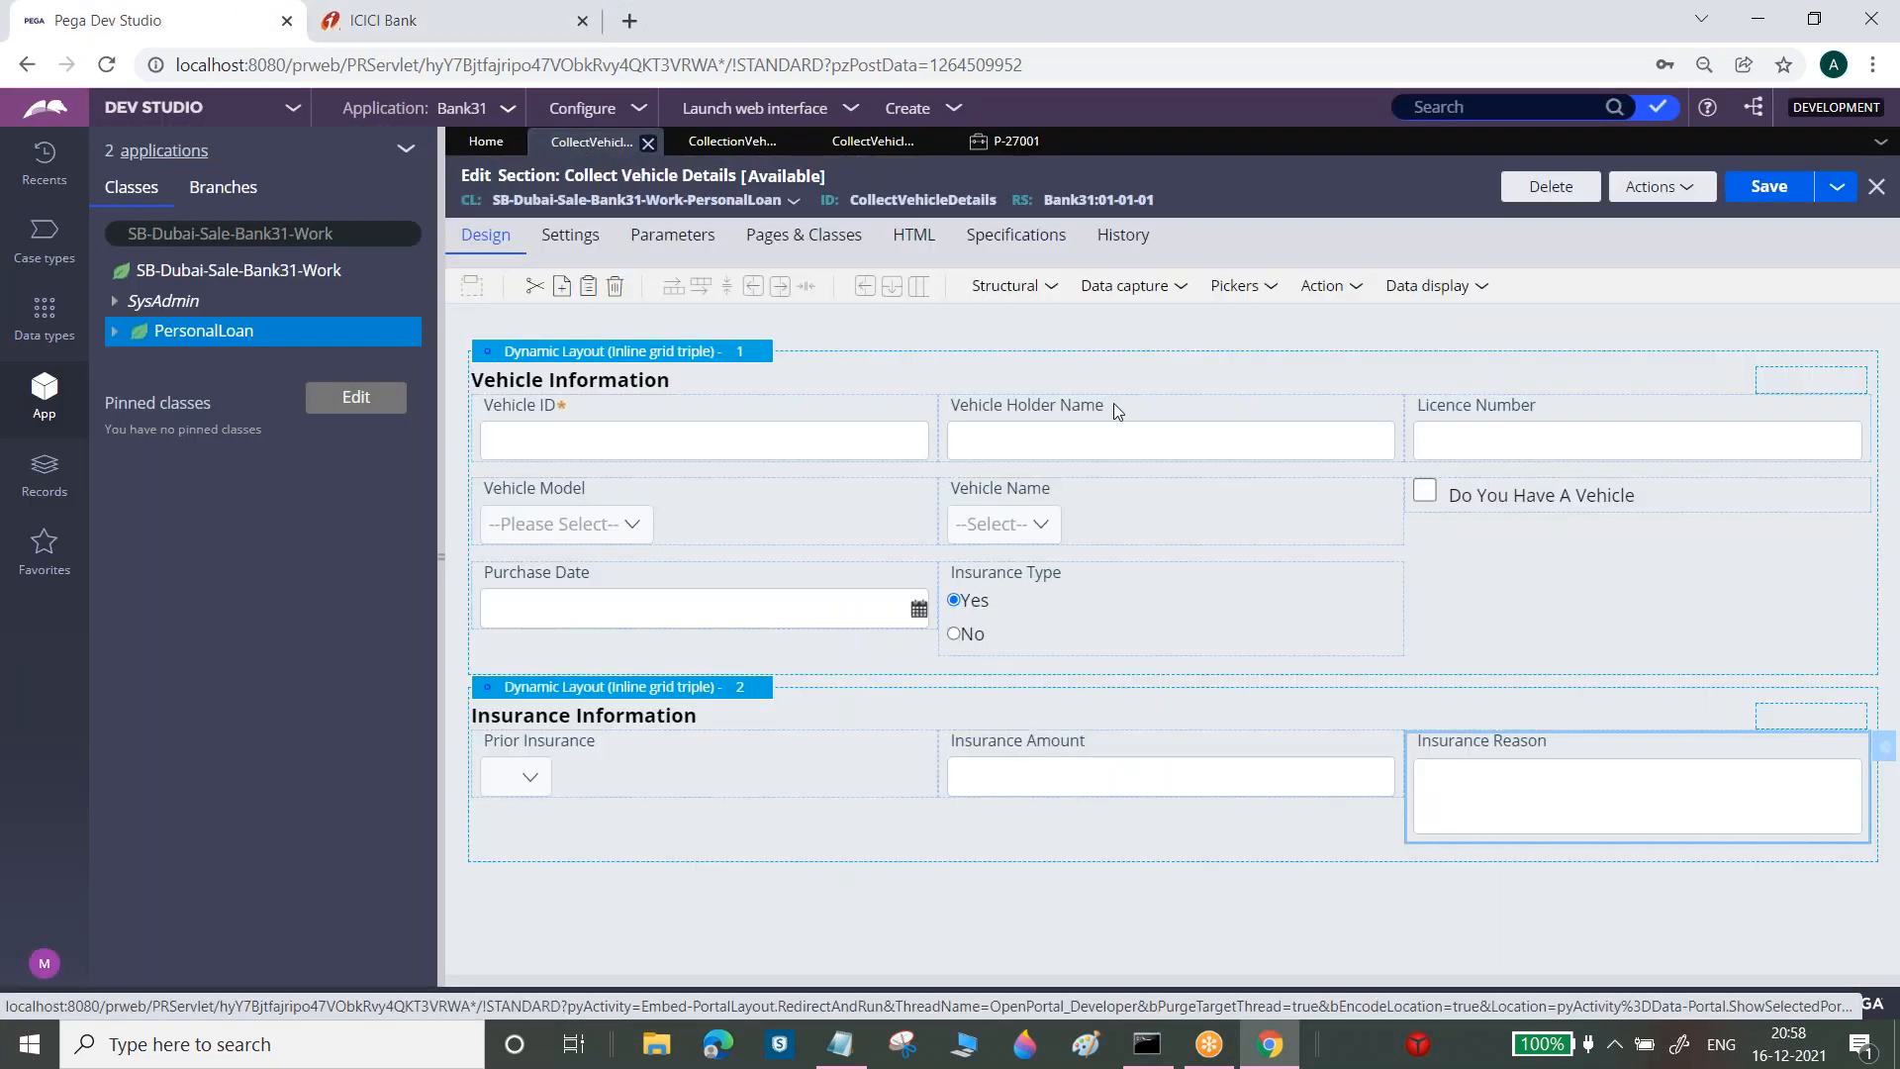
left_click(1253, 438)
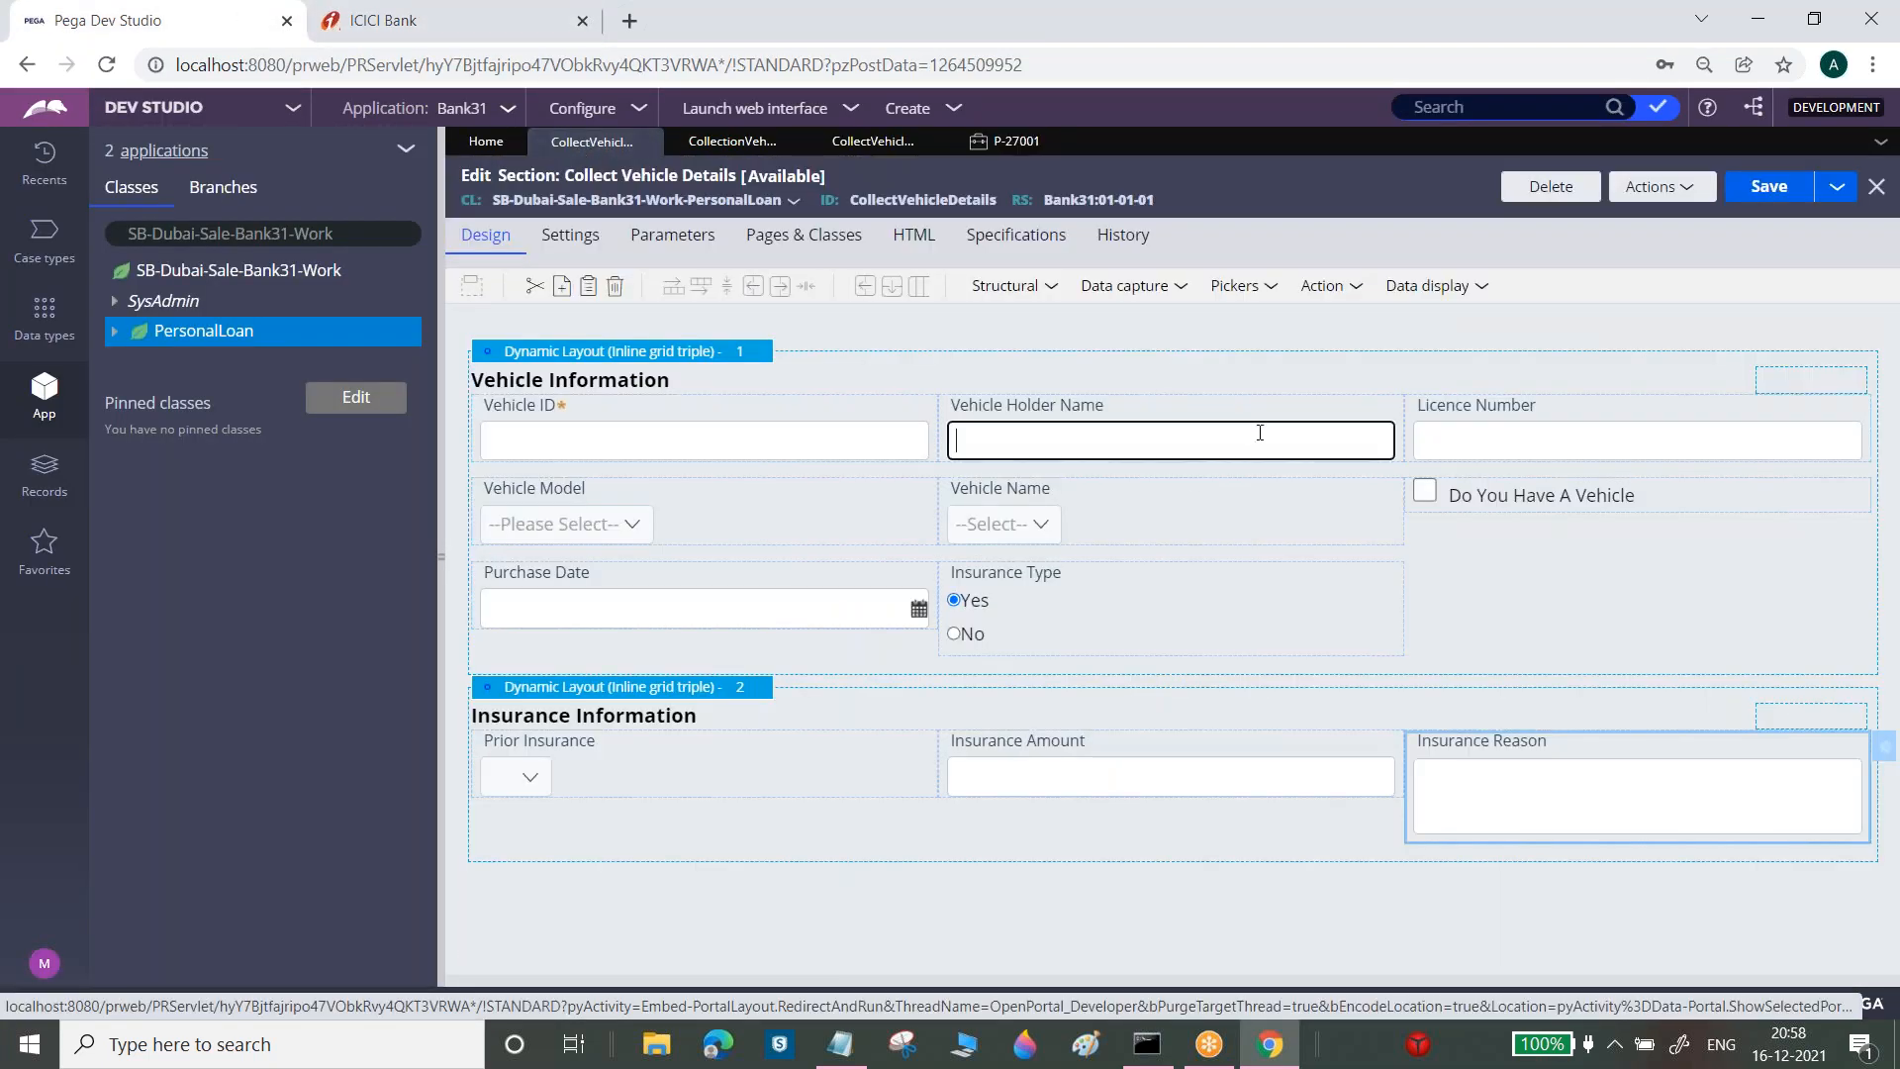
left_click(1419, 409)
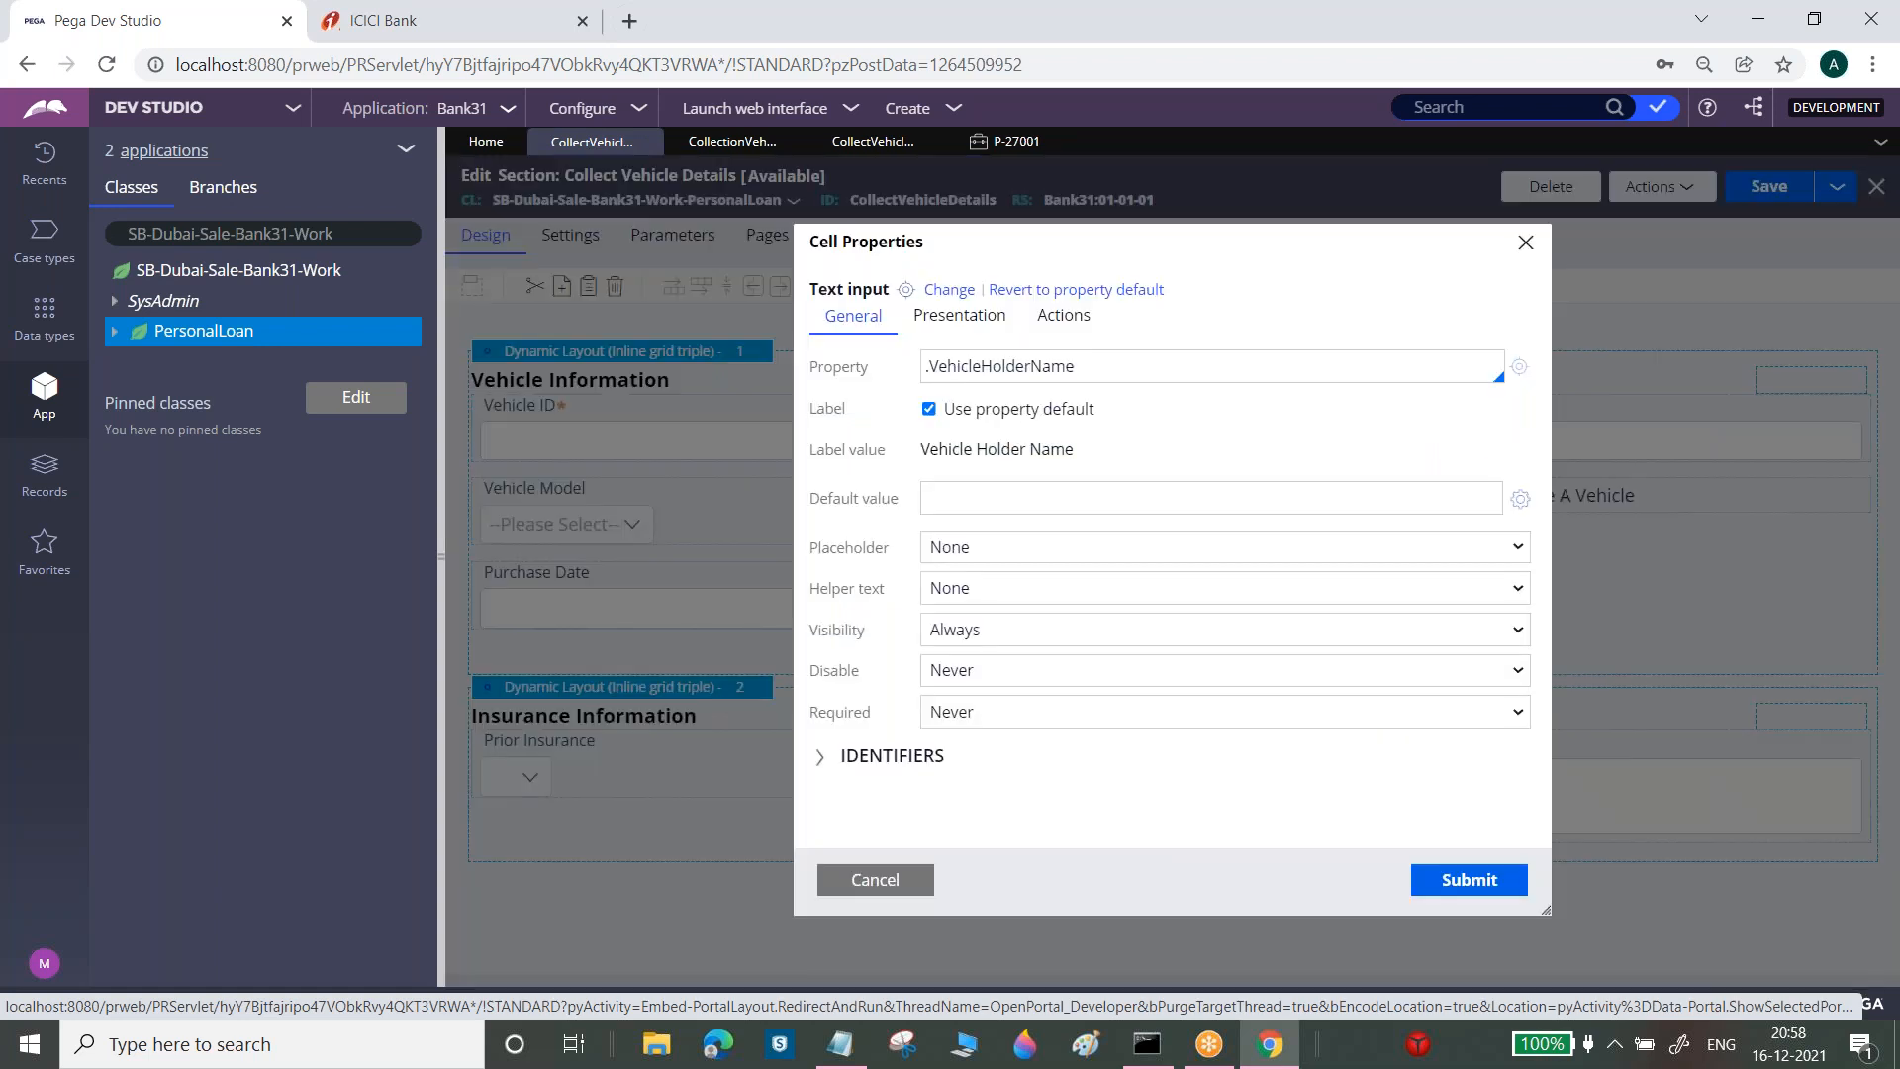
left_click(986, 589)
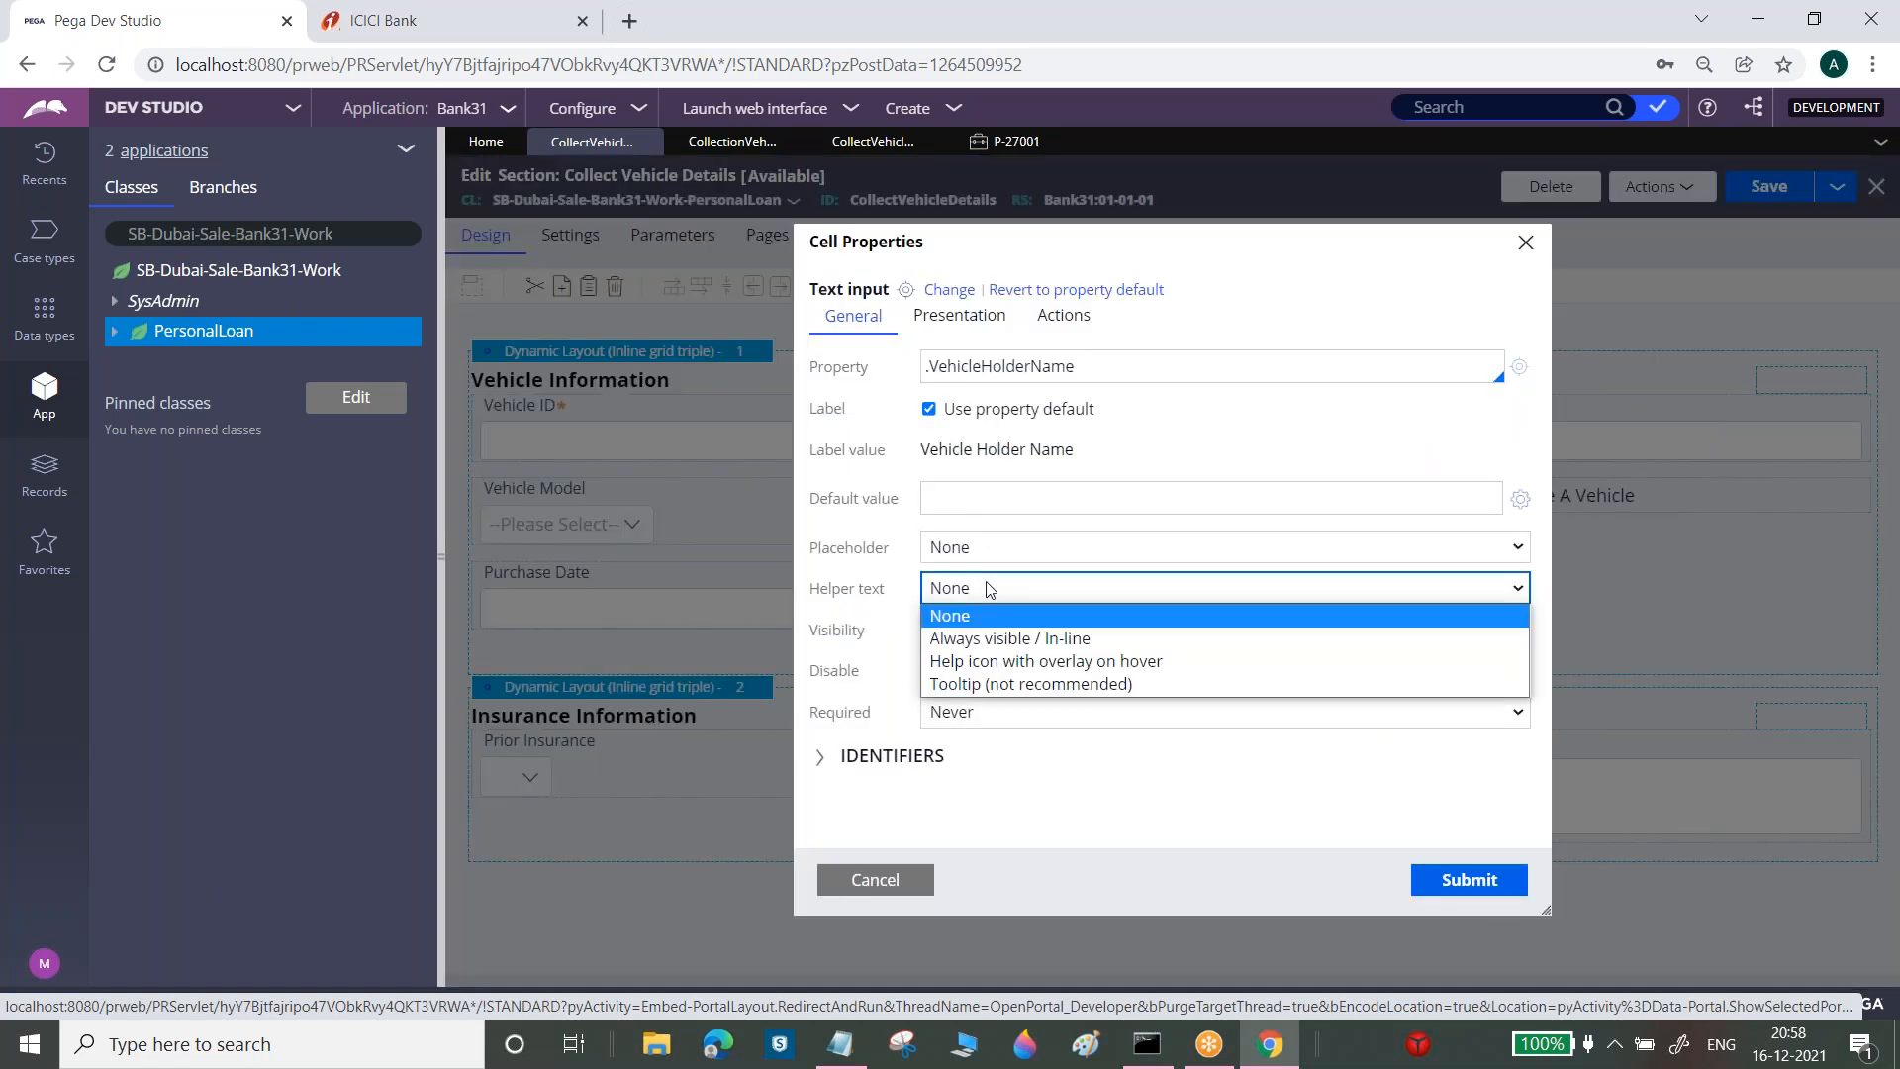
left_click(992, 661)
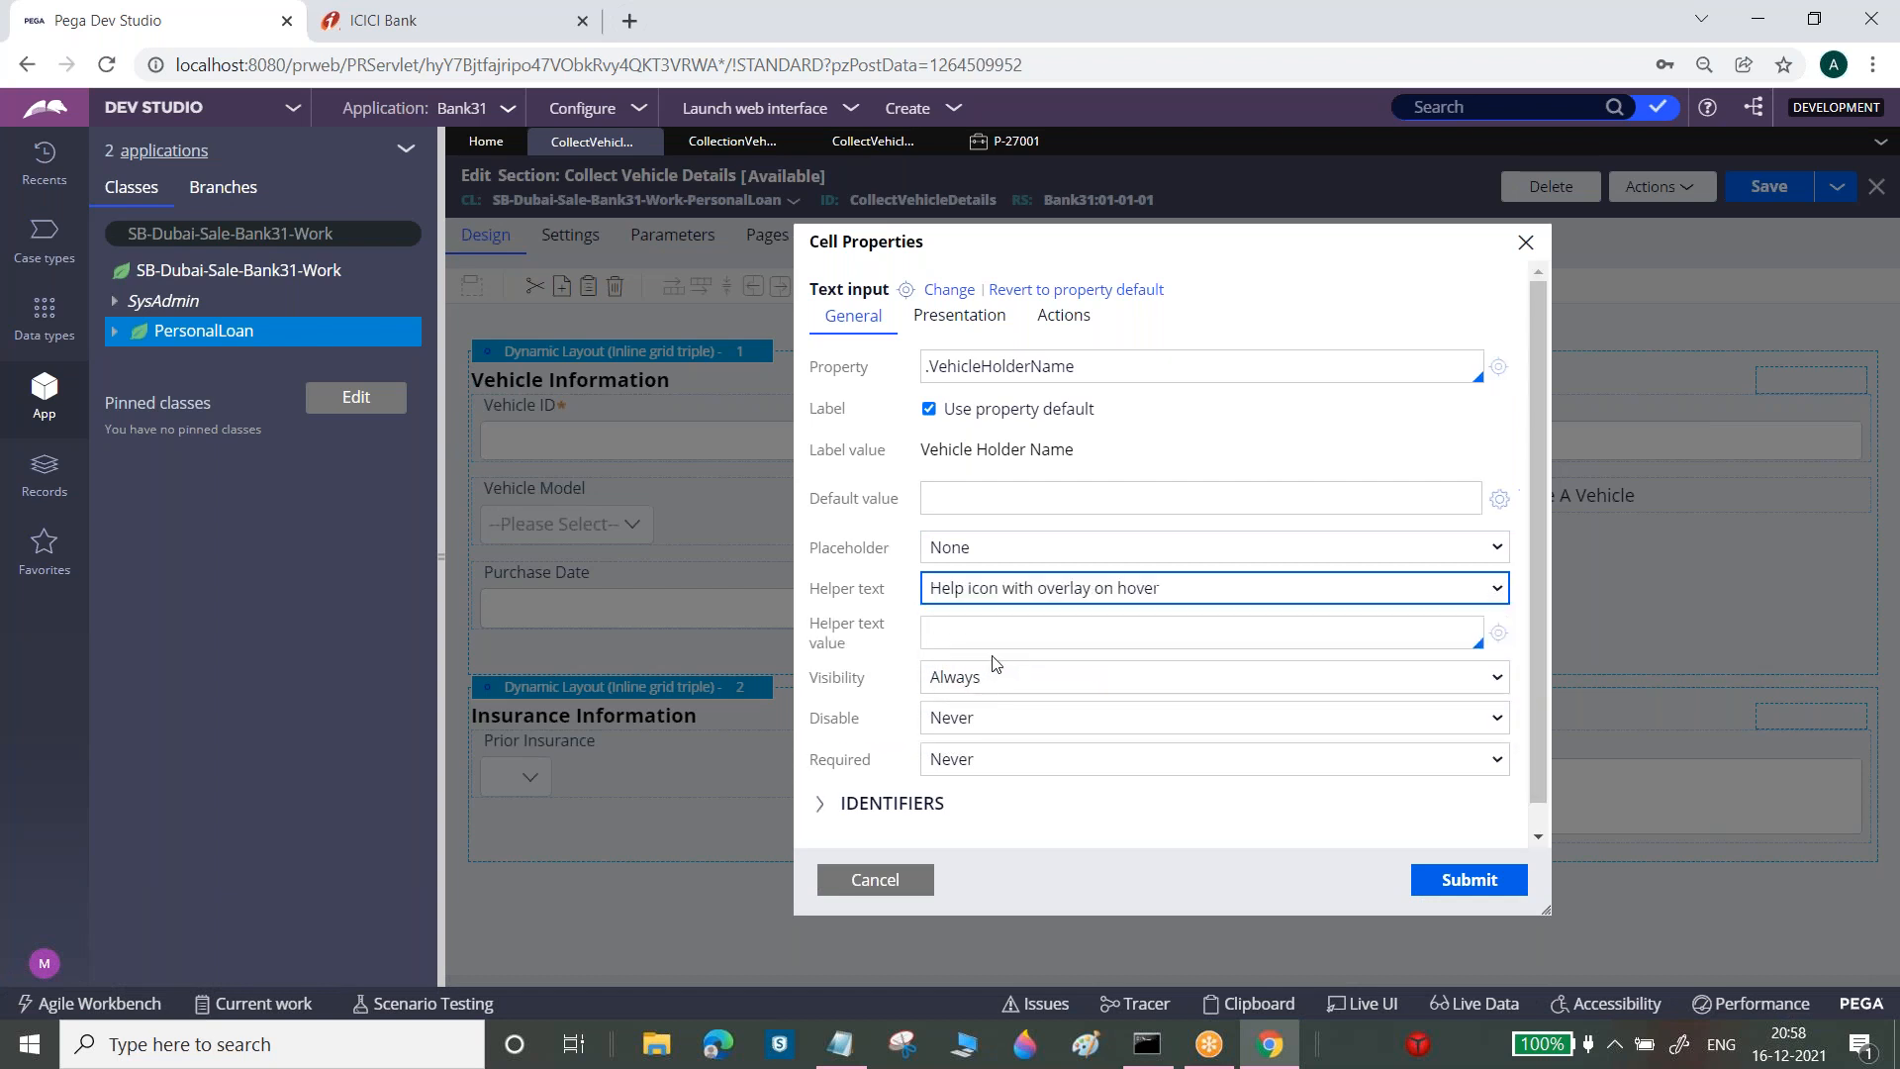
left_click(994, 629)
type("Please Enter")
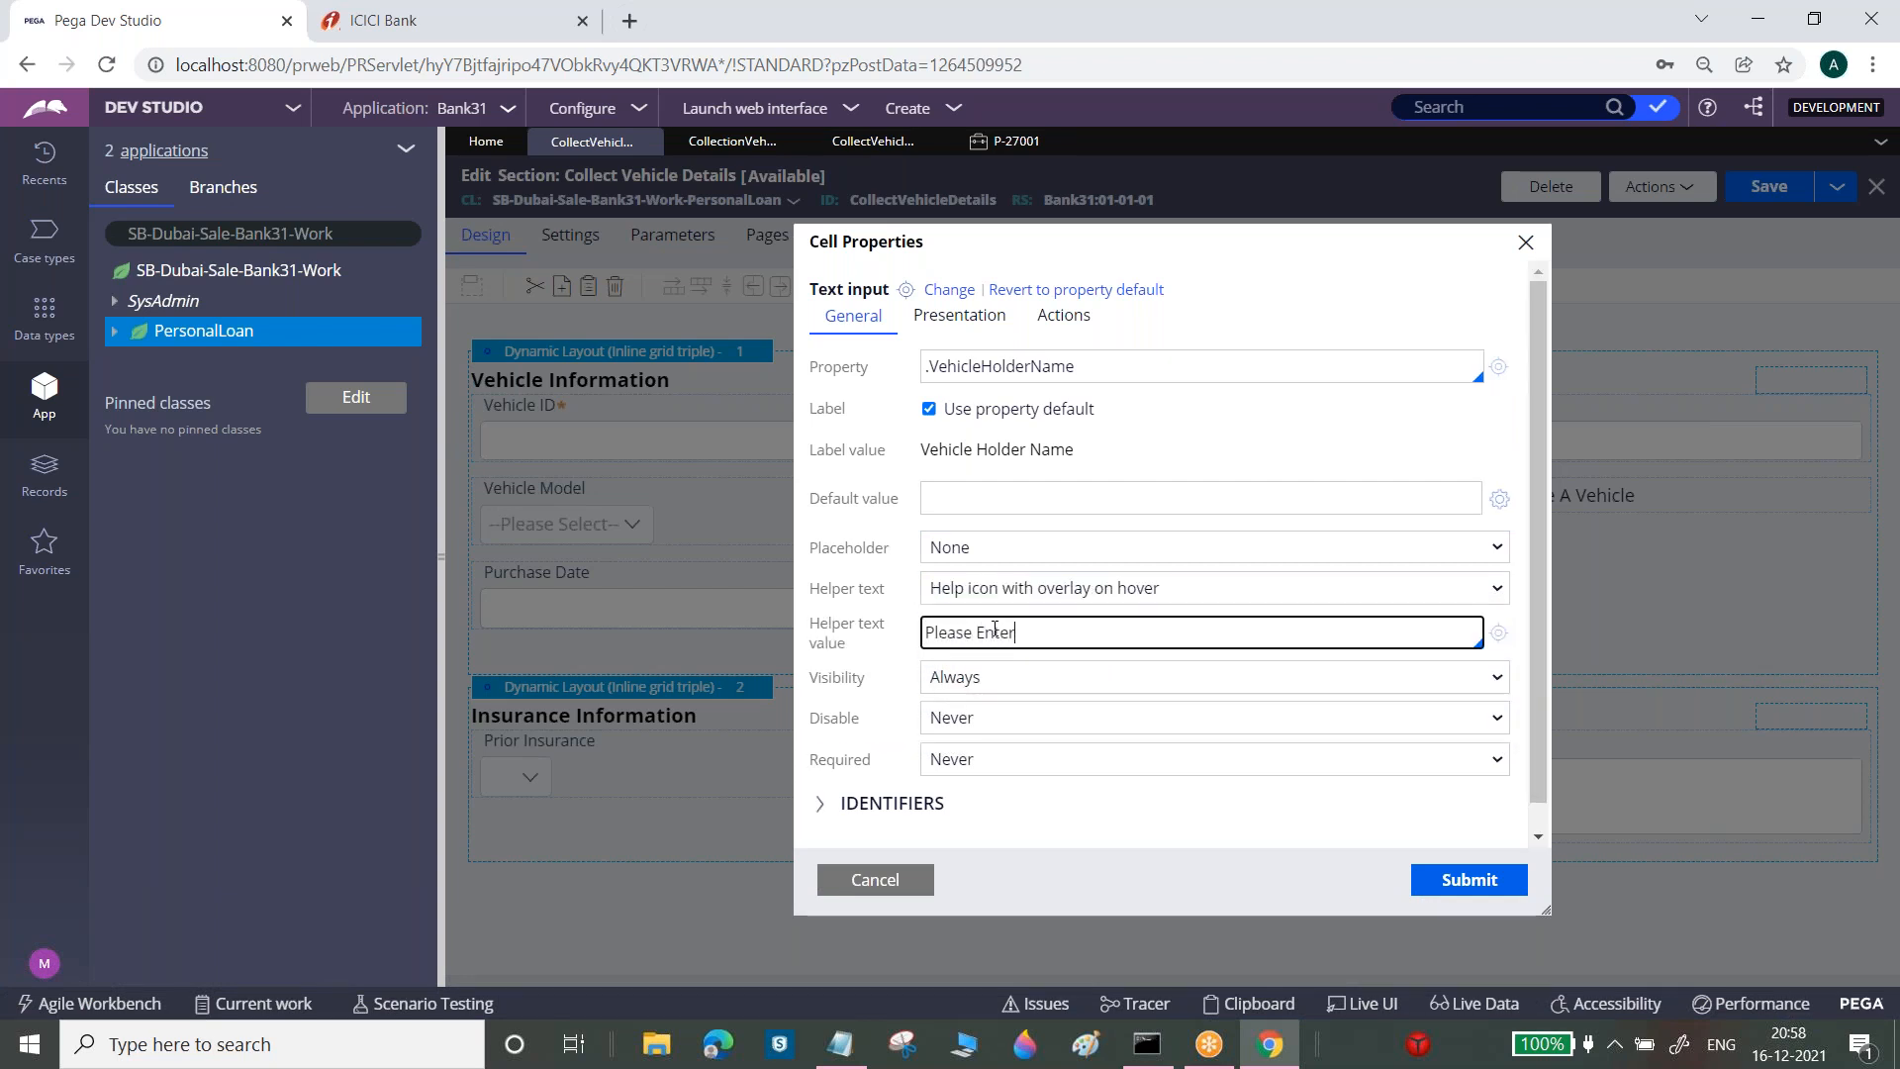
type(" Vehi")
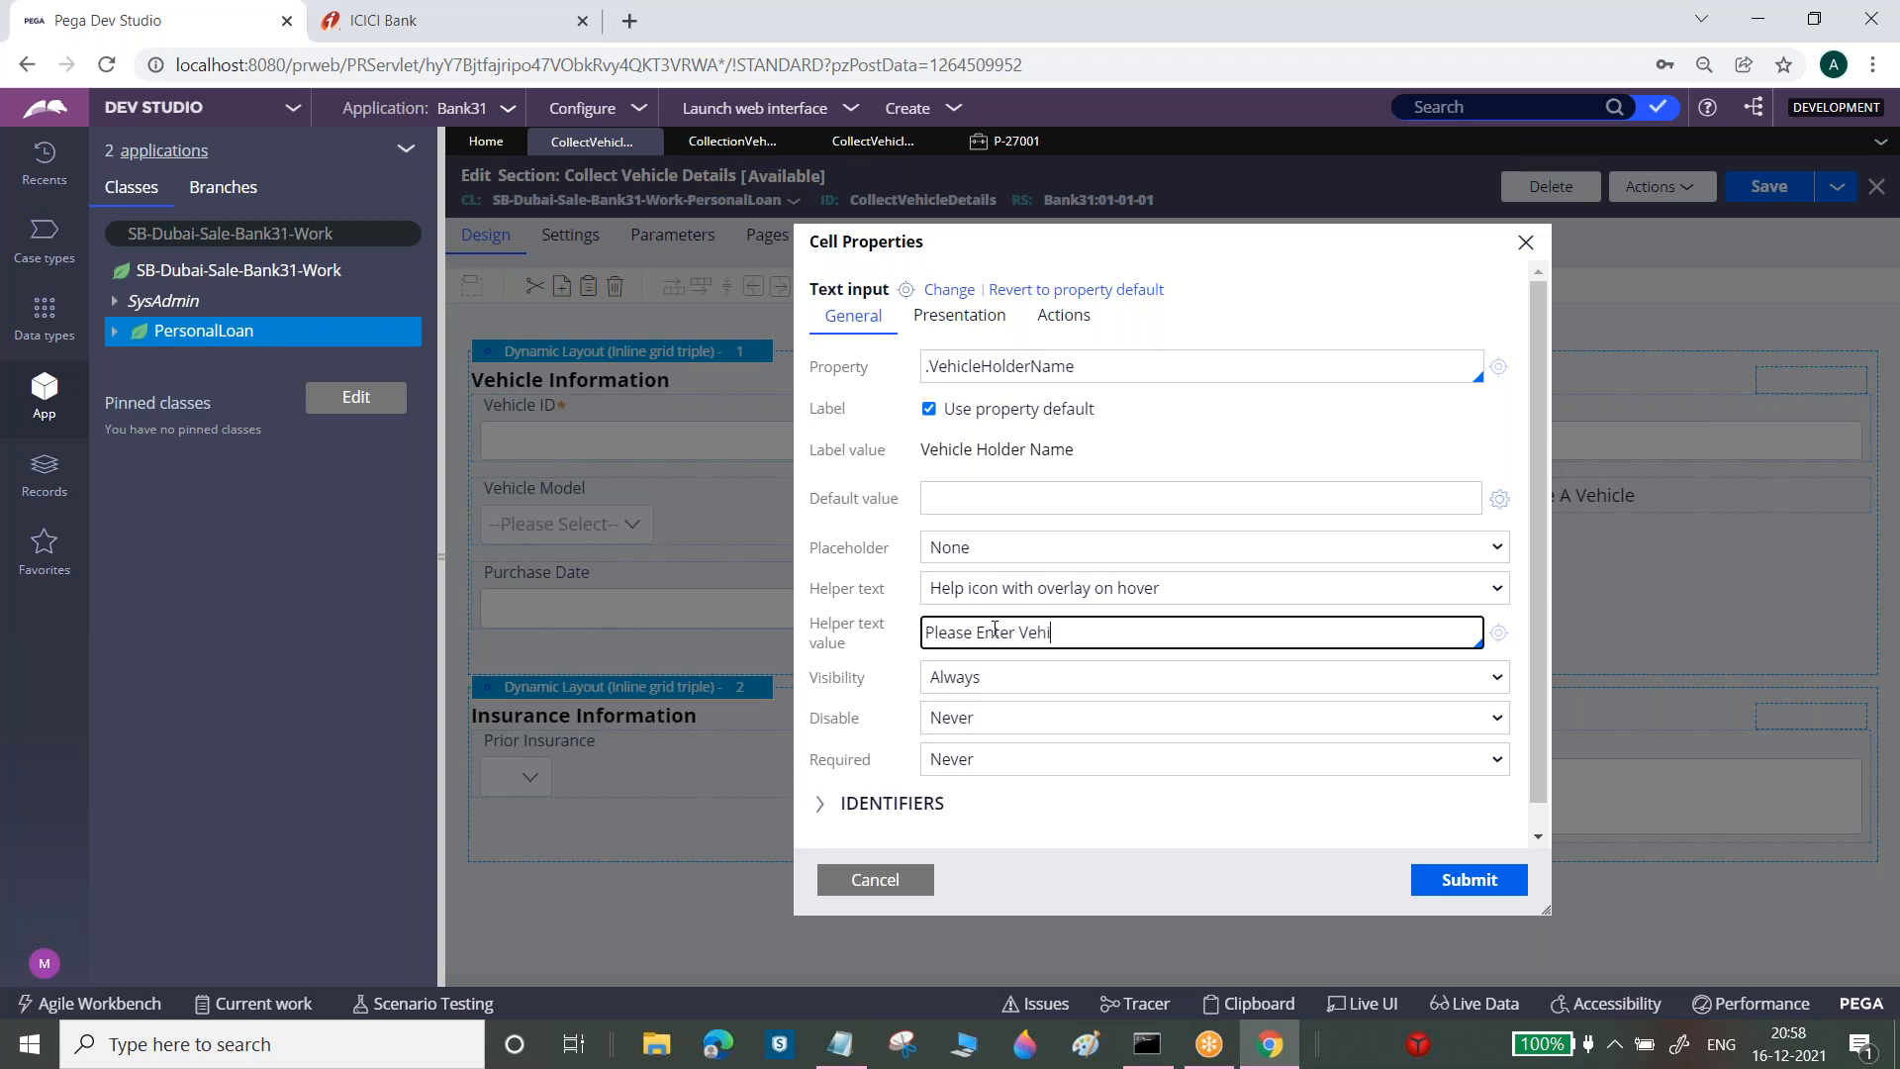
type("cle Owner Name")
left_click(1512, 891)
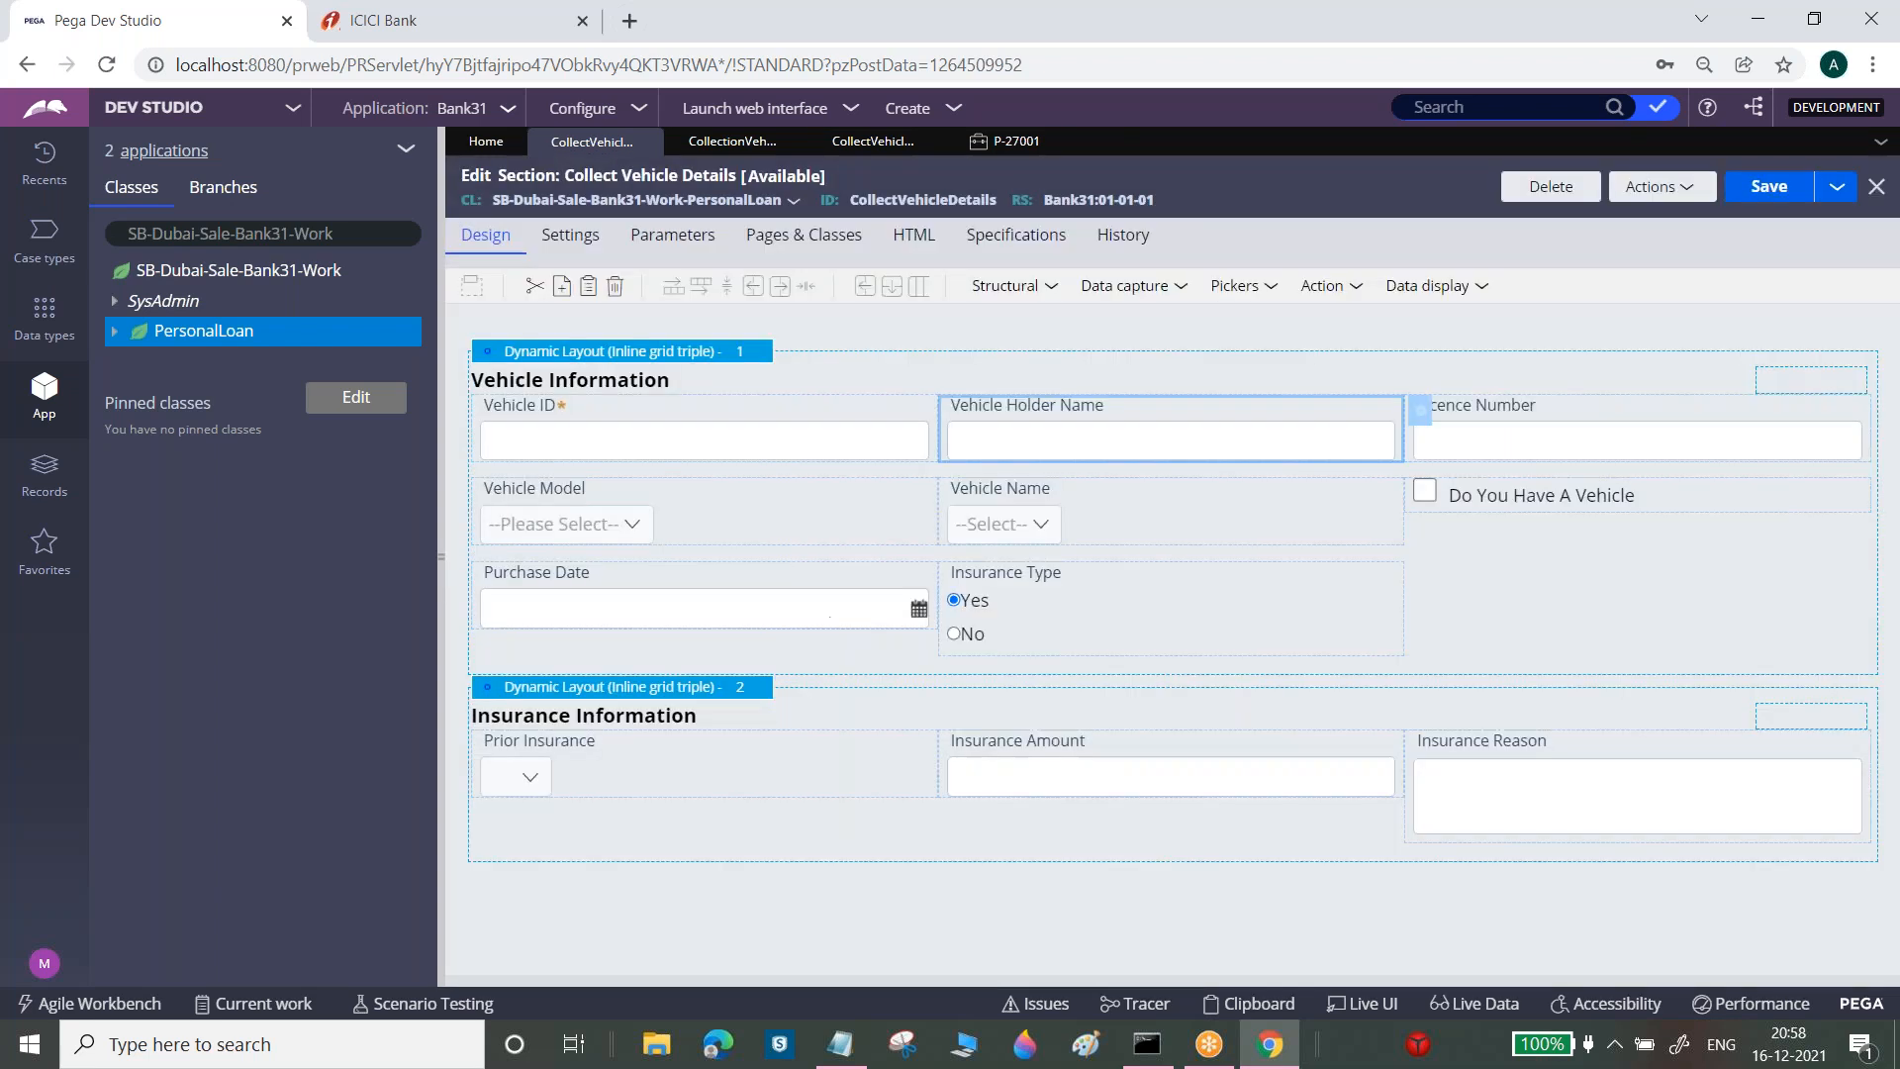
left_click(1789, 188)
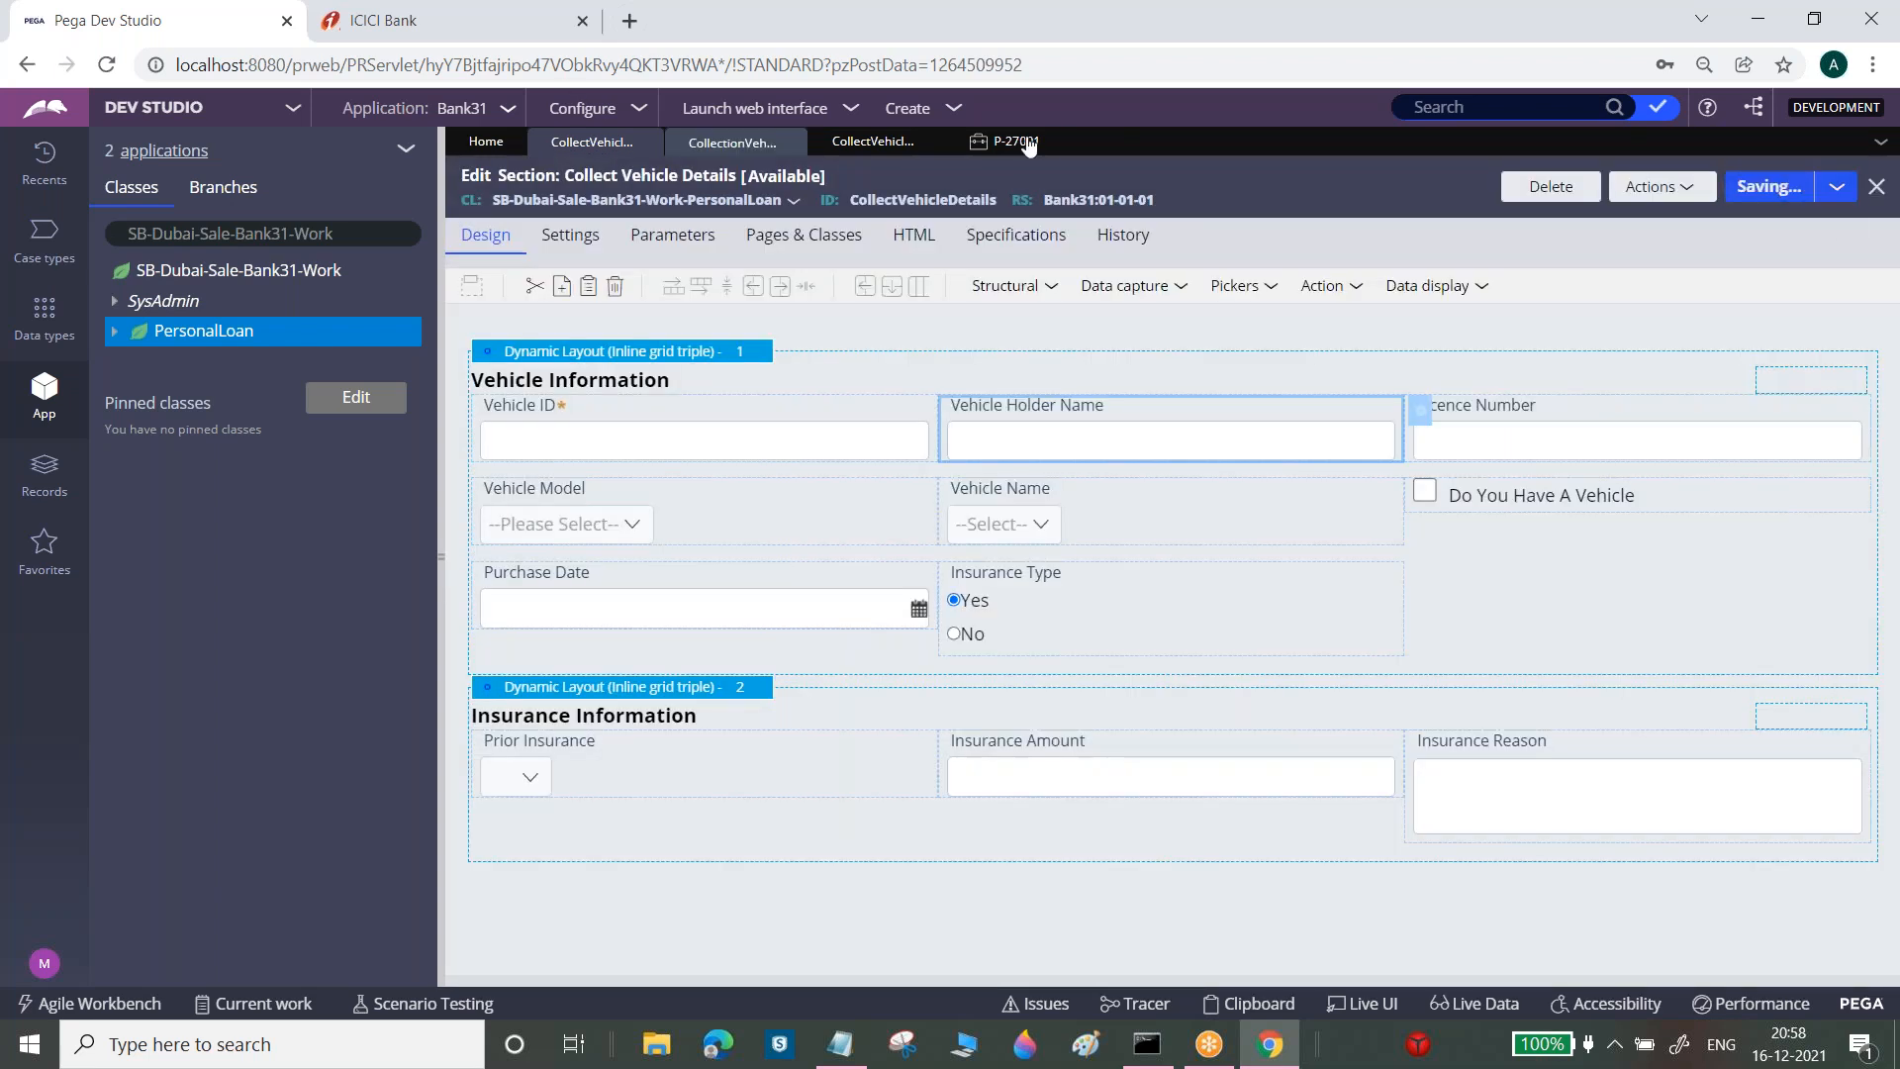
left_click(1027, 149)
left_click(1825, 183)
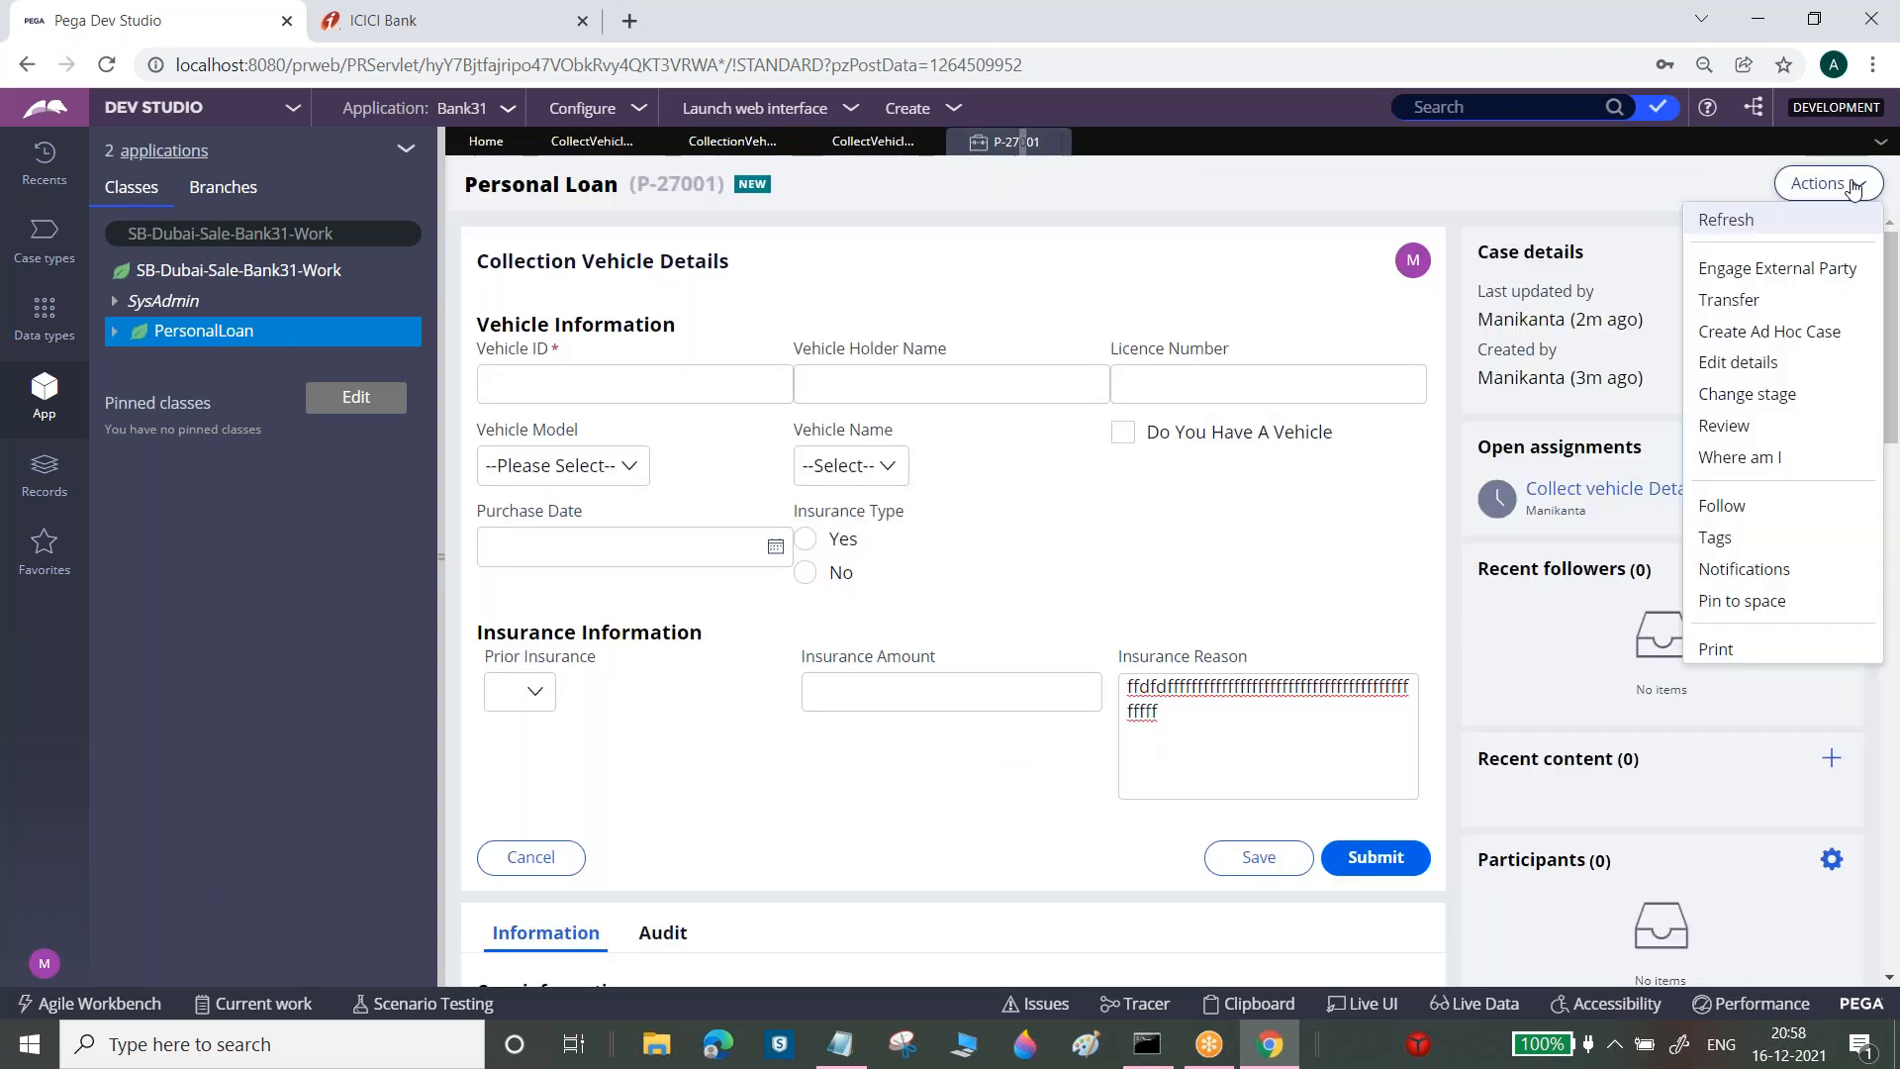
left_click(1830, 221)
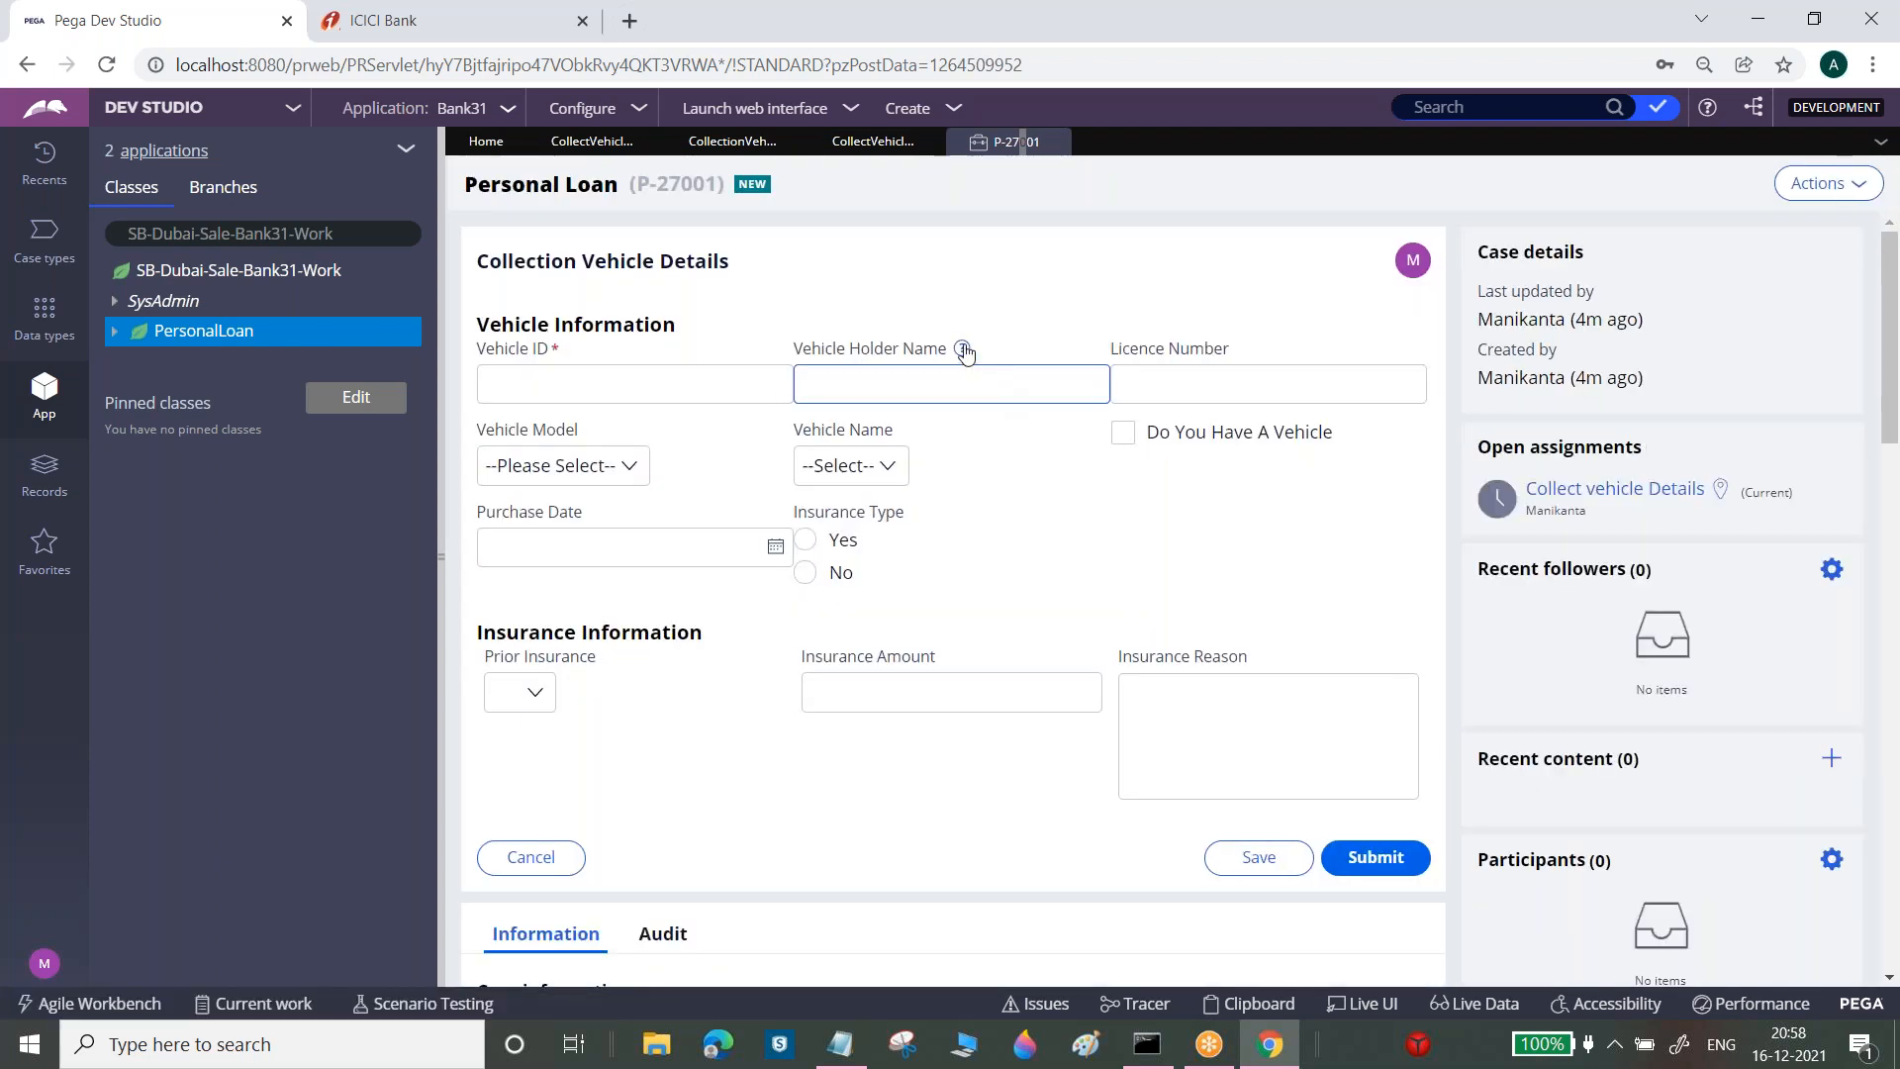
mouse_move(965, 352)
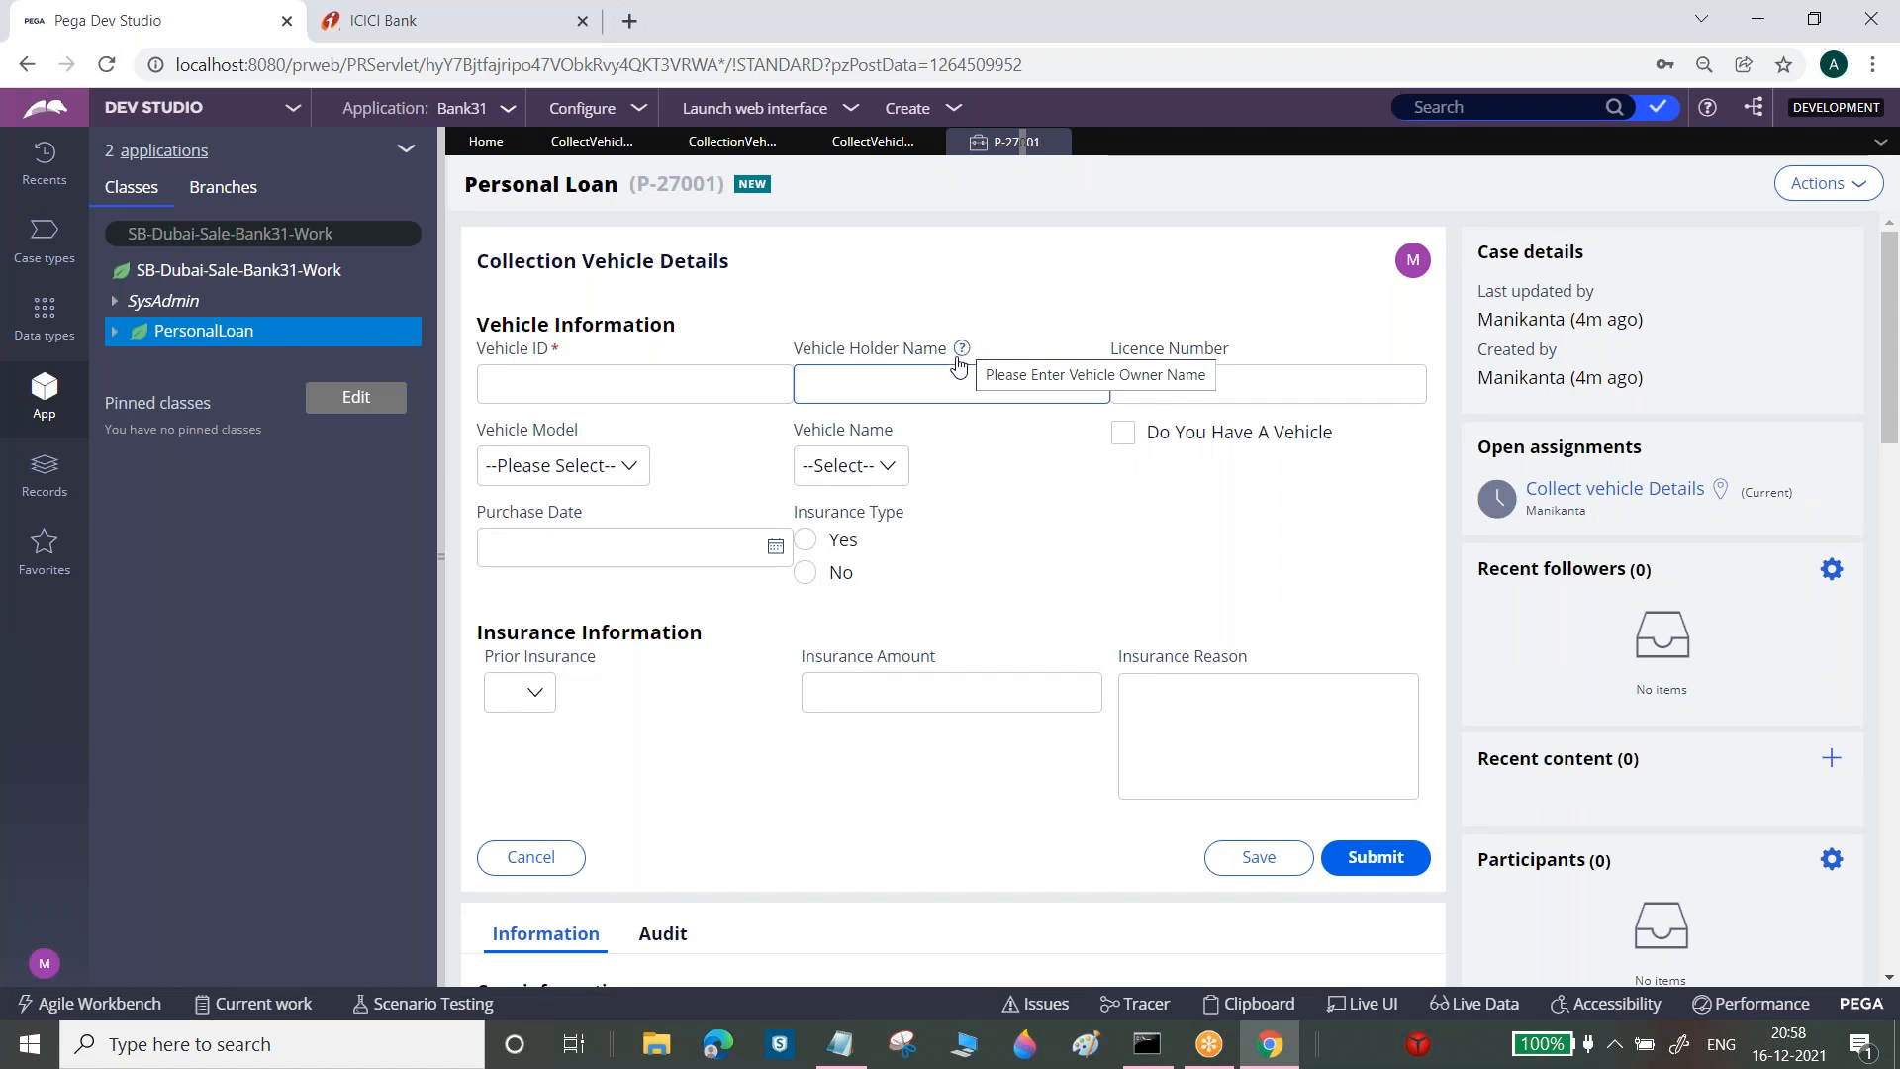
left_click(1182, 383)
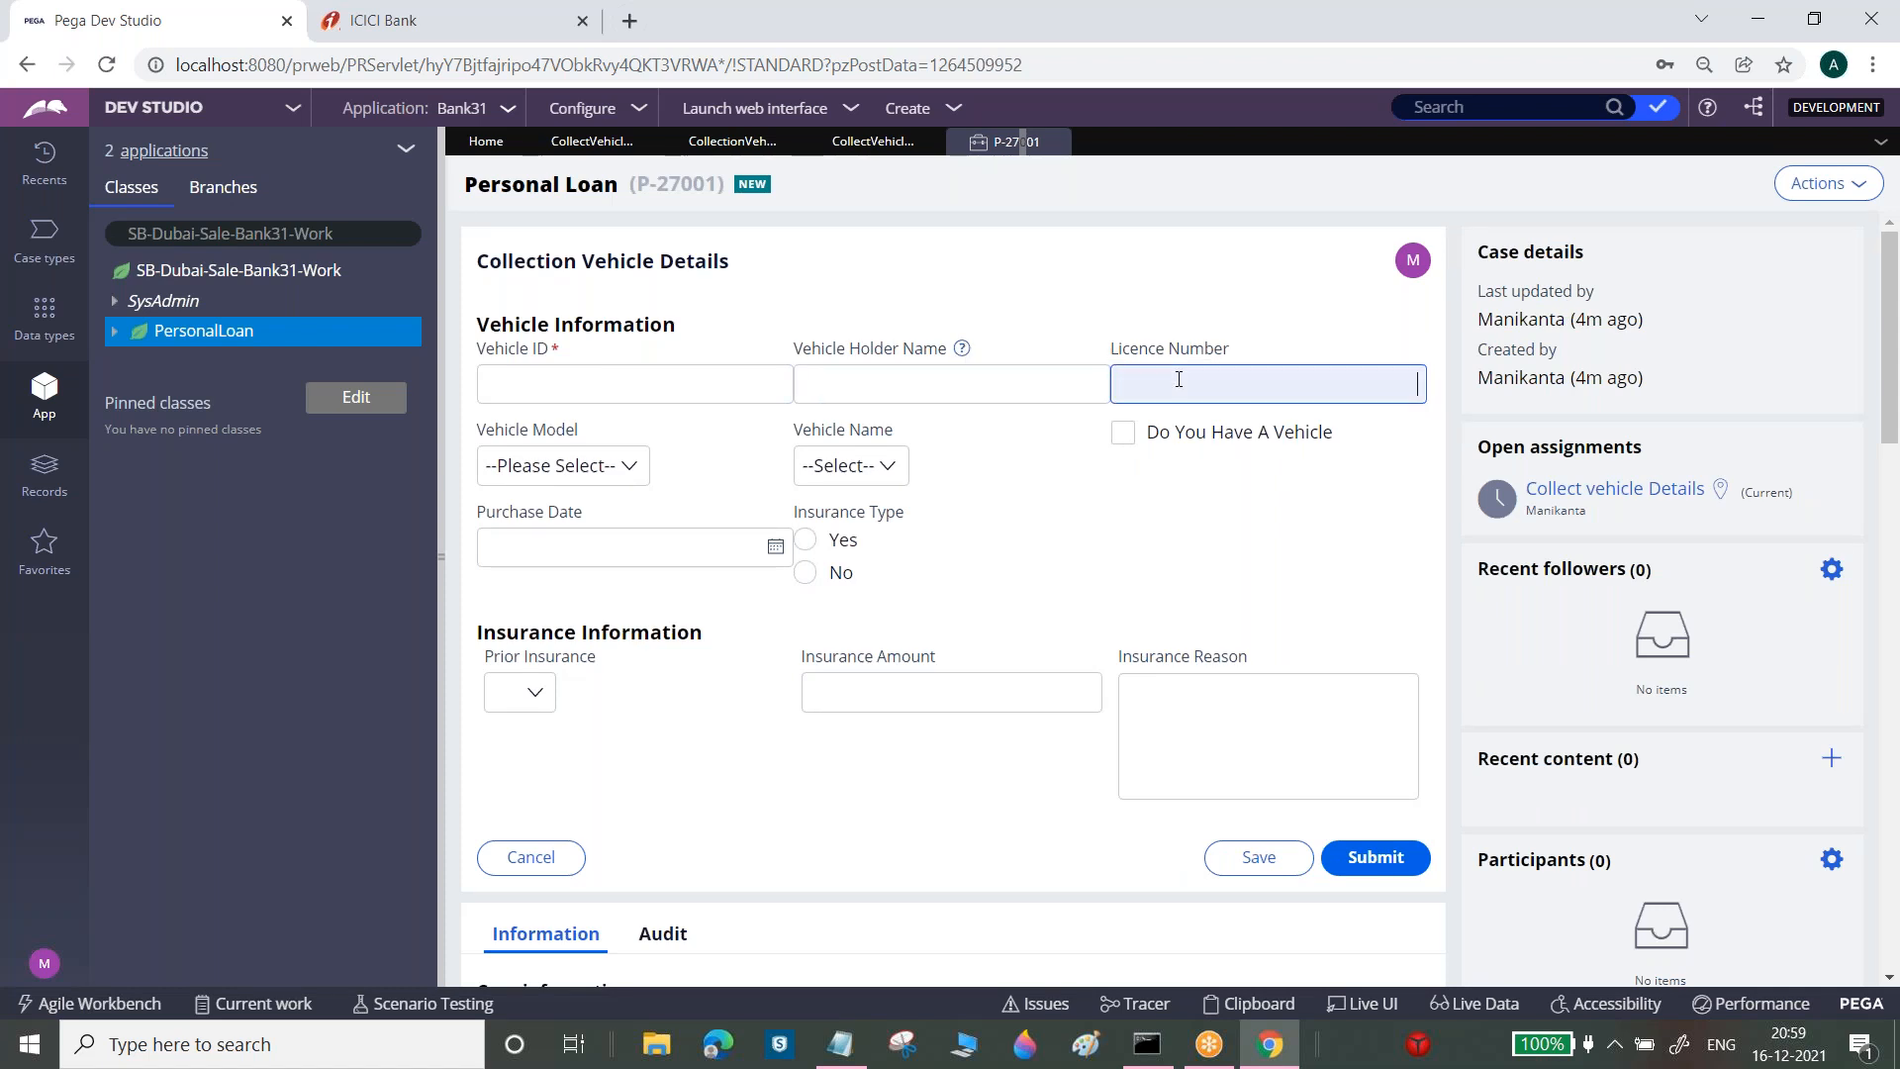
left_click_drag(1112, 352, 1151, 354)
left_click(1158, 382)
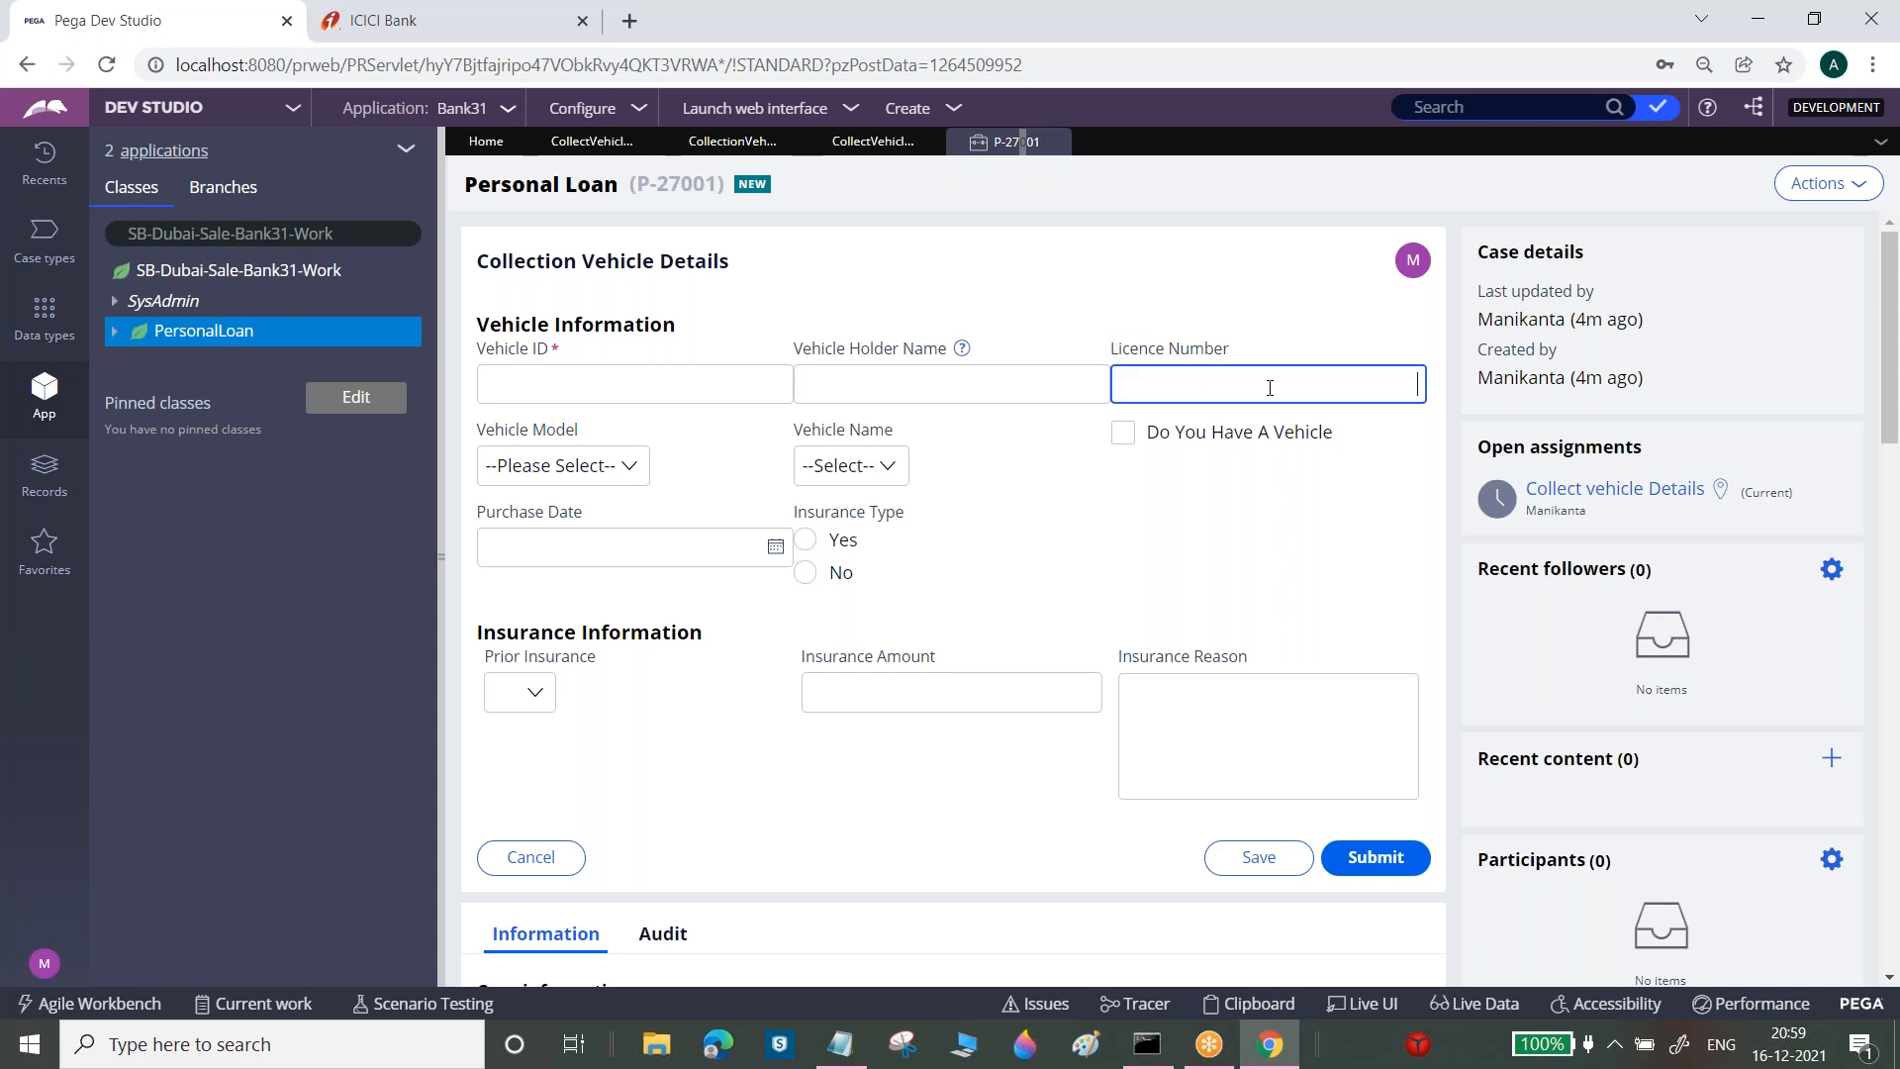
left_click(970, 689)
left_click(578, 376)
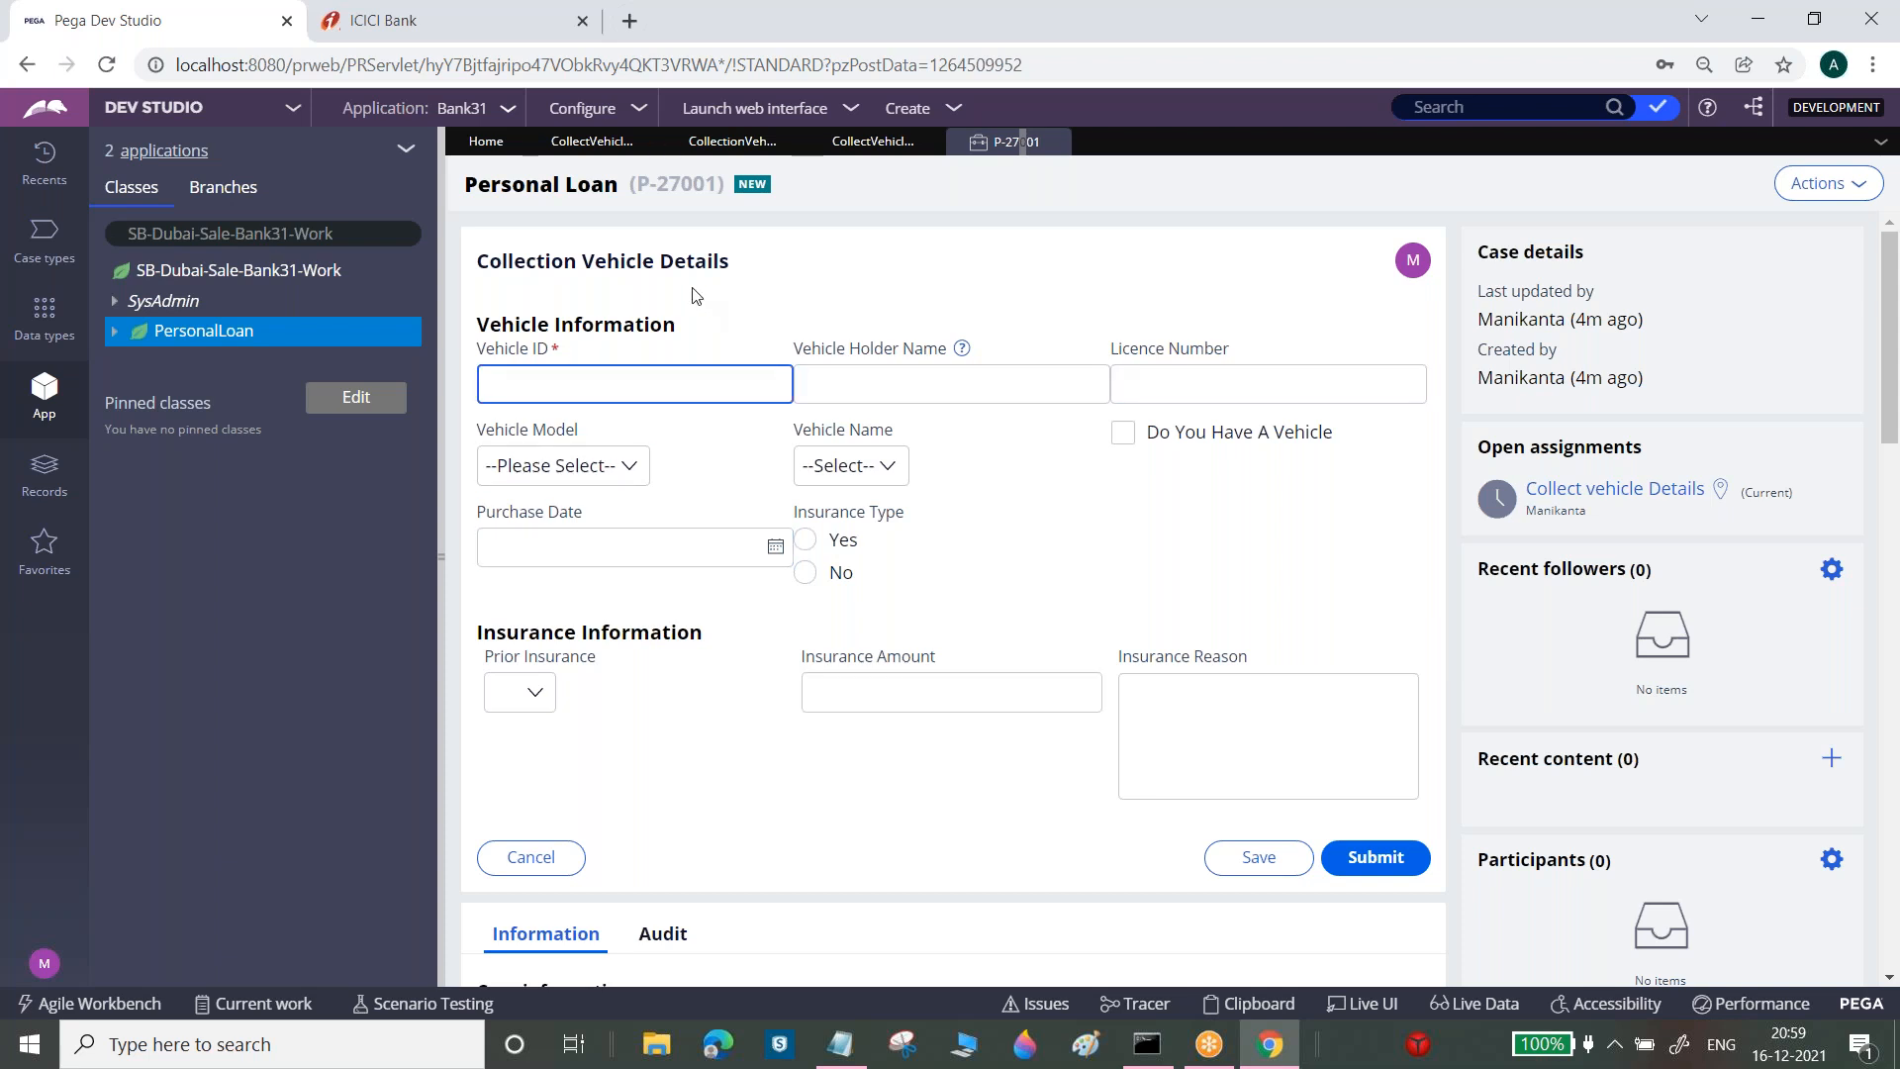
left_click(590, 140)
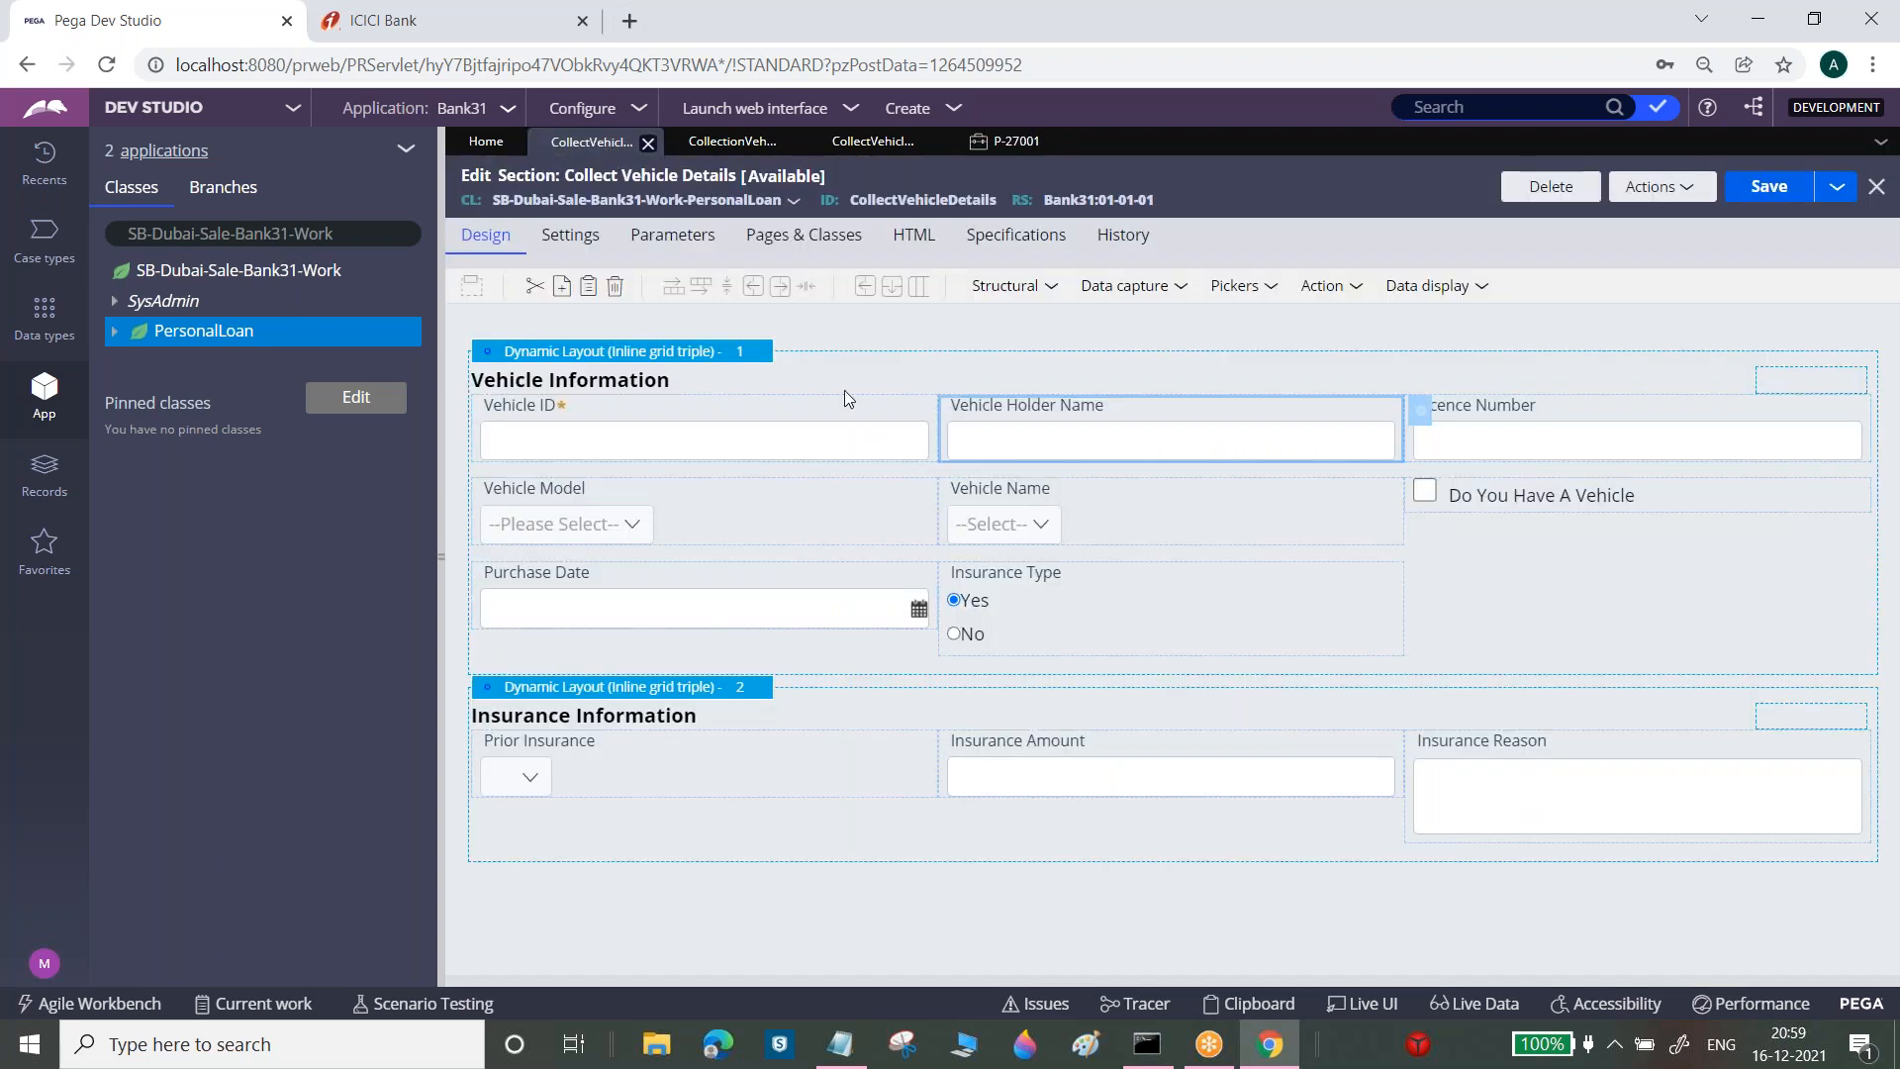
Give the Licence Number cell the custom placeholder 'Please Enter Valid Licence Number' and save the section
left_click(899, 438)
left_click(1685, 443)
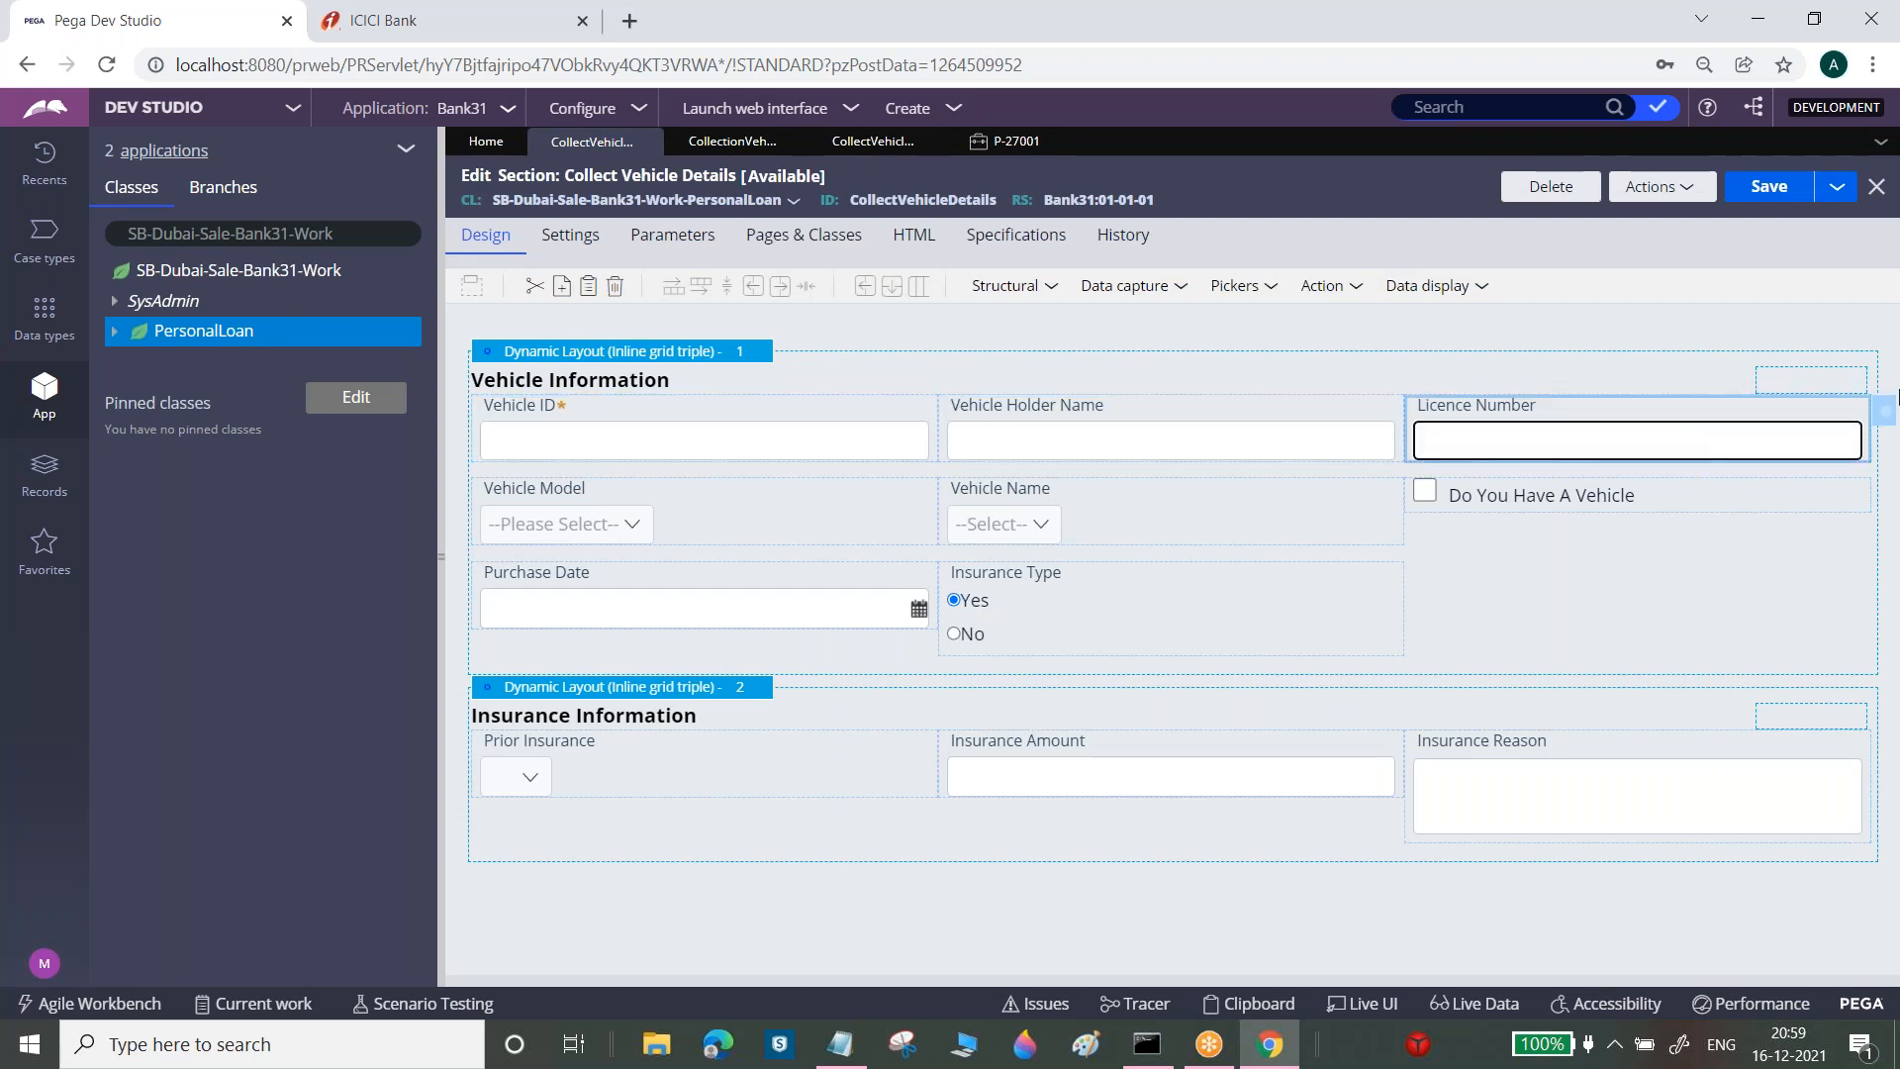
double_click(1857, 417)
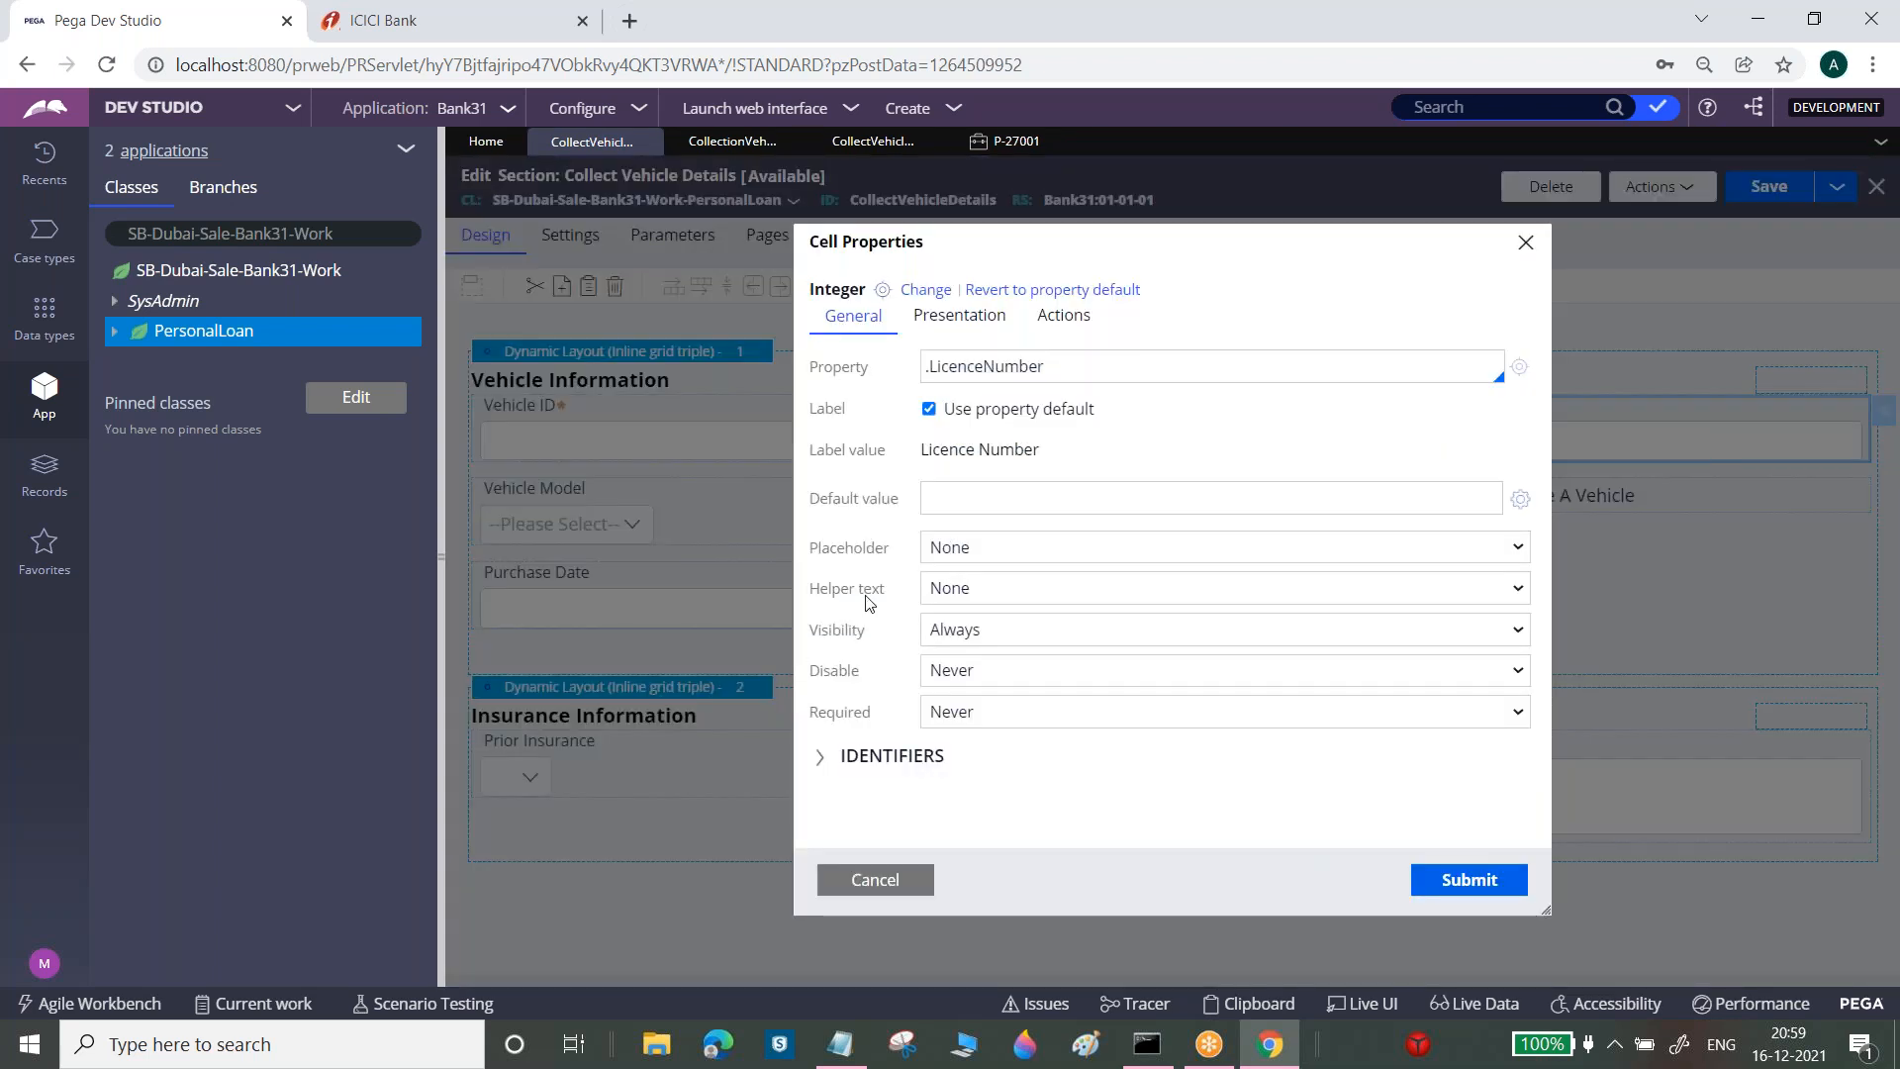
left_click(983, 550)
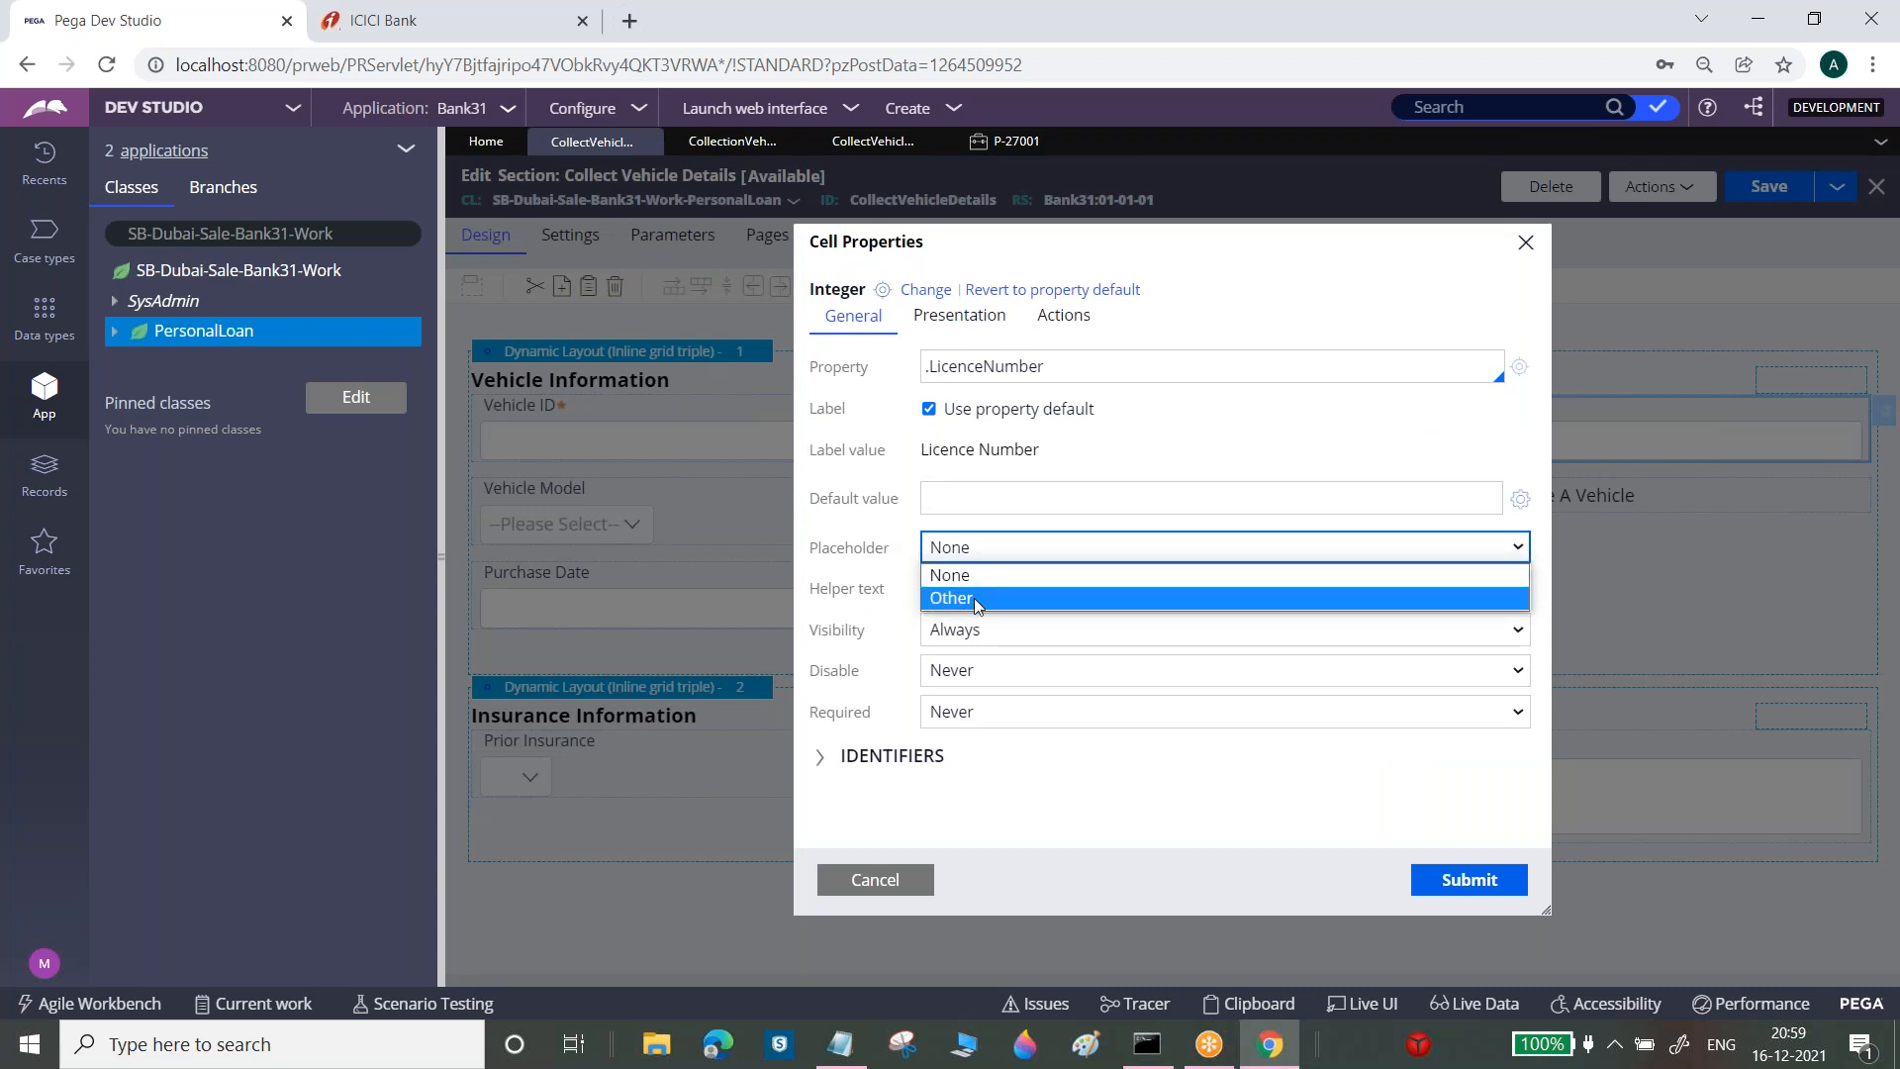
left_click(968, 596)
left_click(973, 587)
type("Ple")
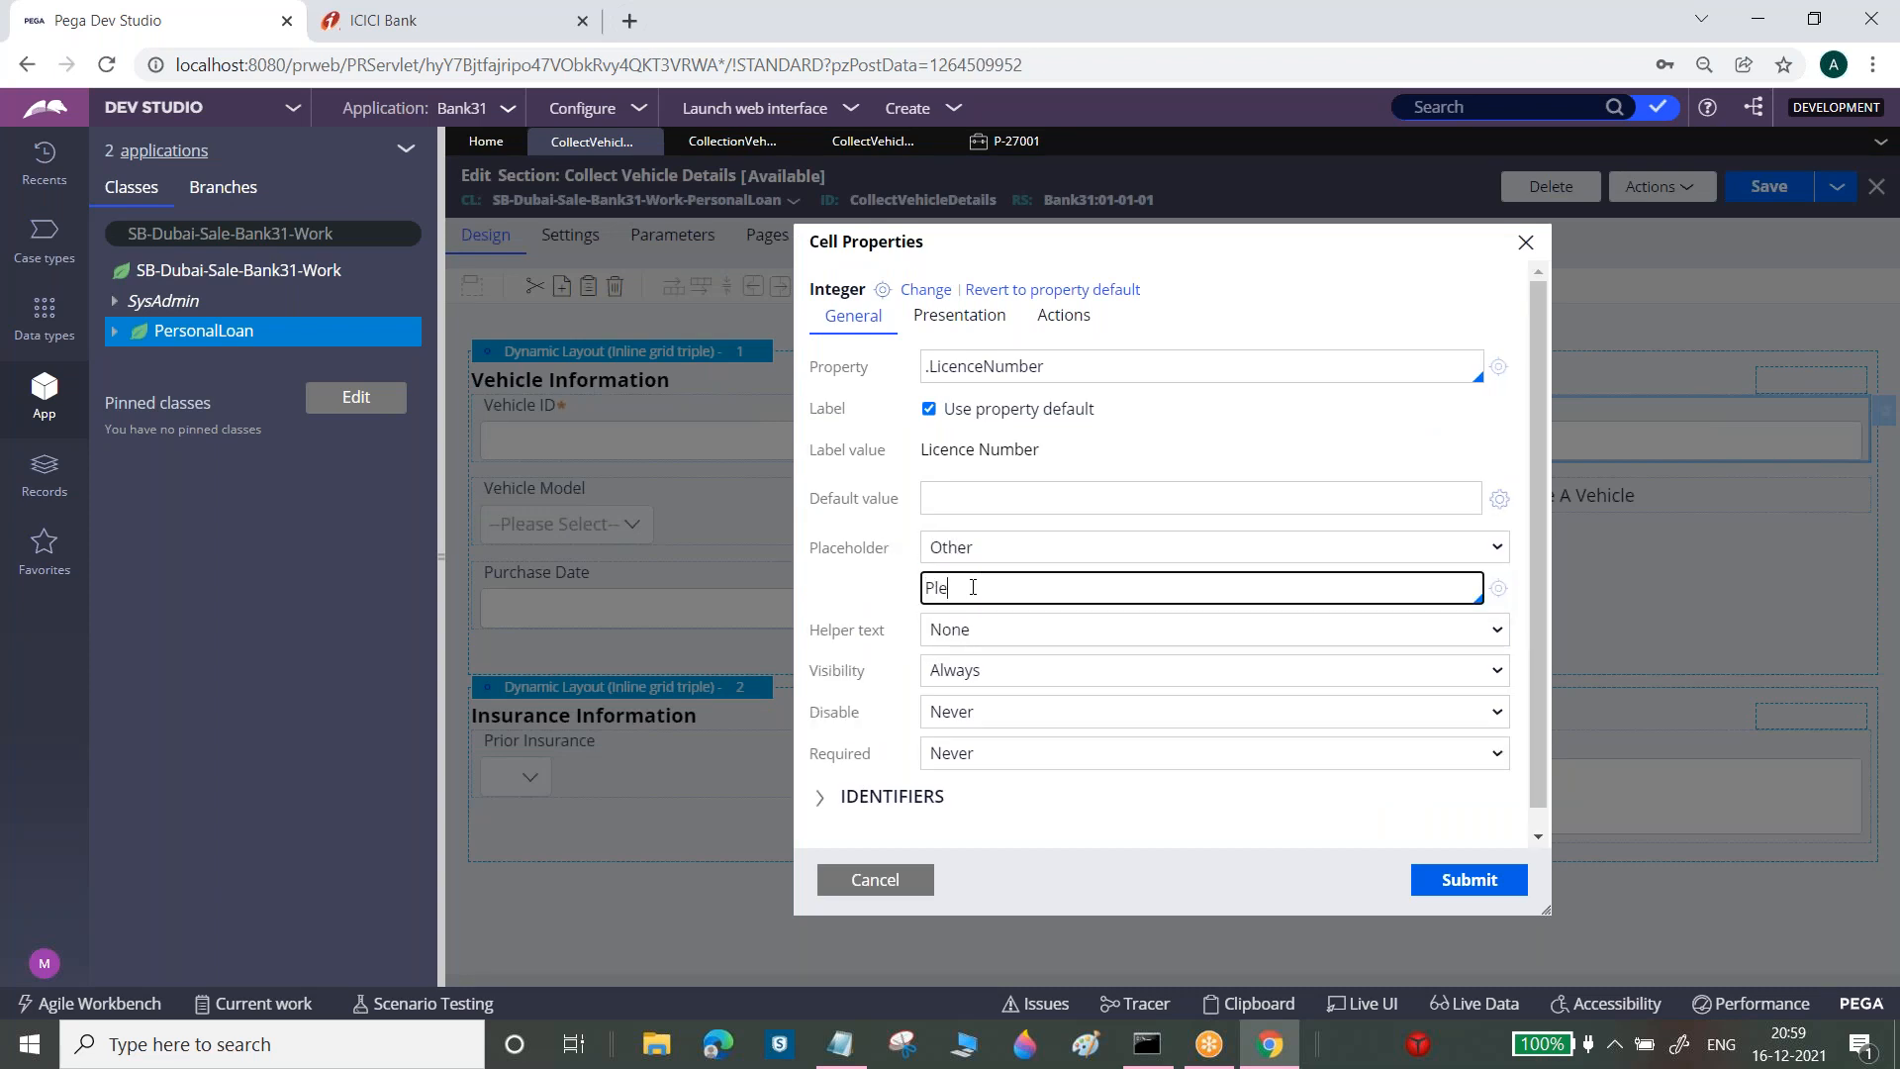
type("ase Enter Valid Licencec N")
key("BackSpace")
key("BackSpace")
key("BackSpace")
type("e Number")
left_click(1451, 880)
left_click(1777, 190)
Refresh case P-27001 and enter 3 in Licence Number to try the placeholder
left_click(1019, 143)
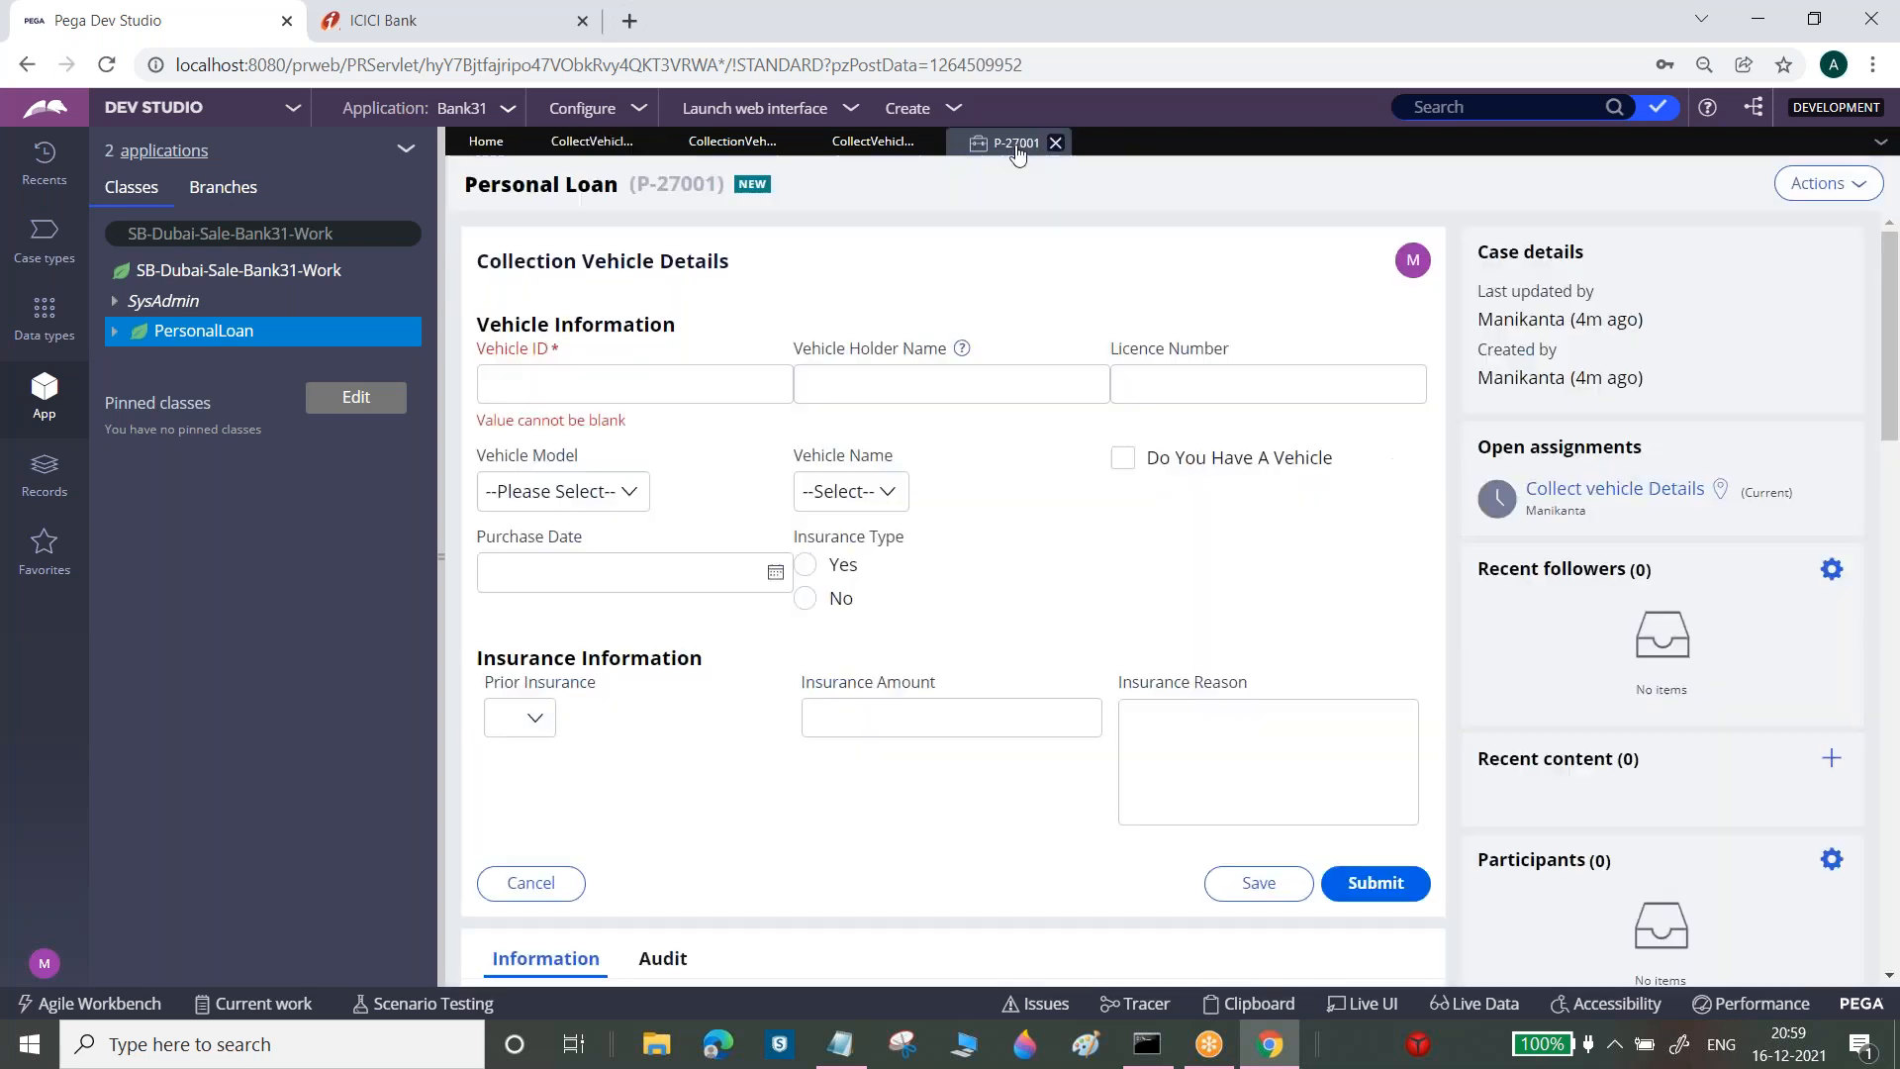
left_click(1828, 183)
left_click(1727, 218)
left_click(1240, 387)
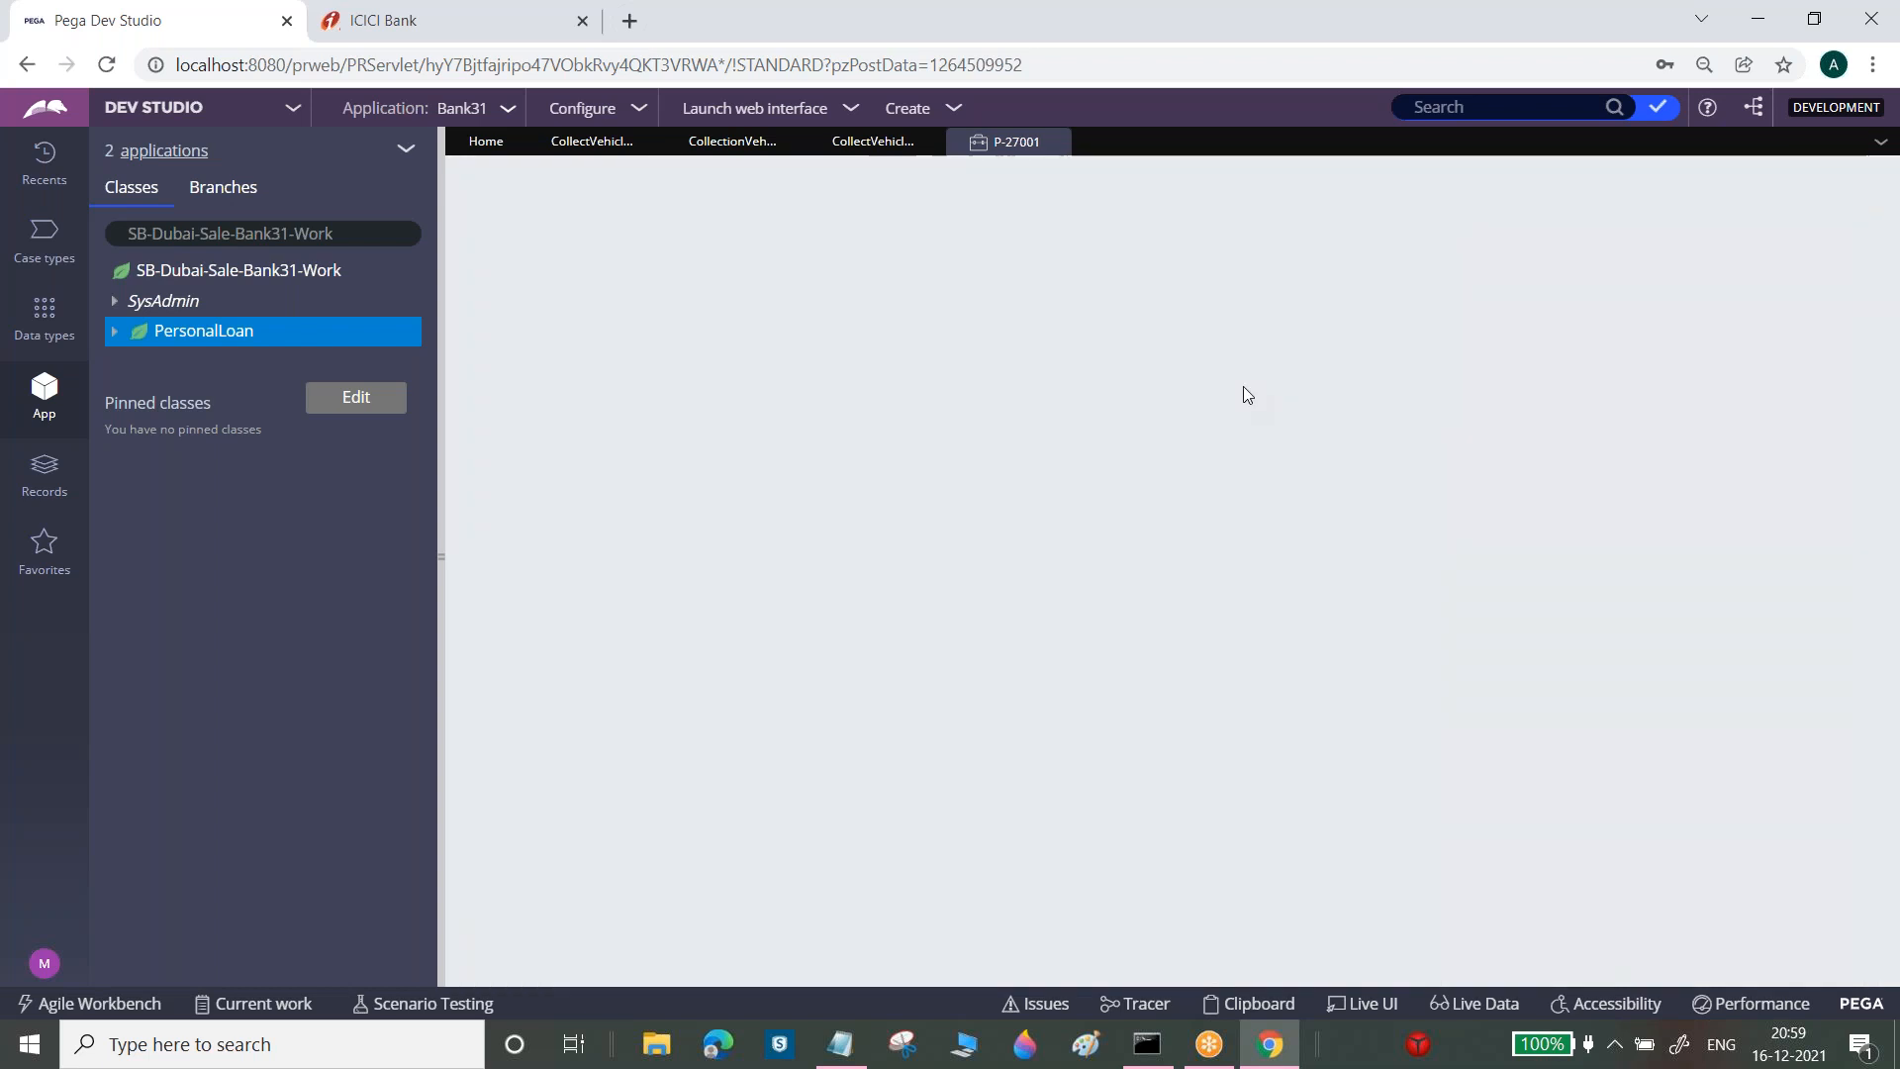
left_click(1284, 382)
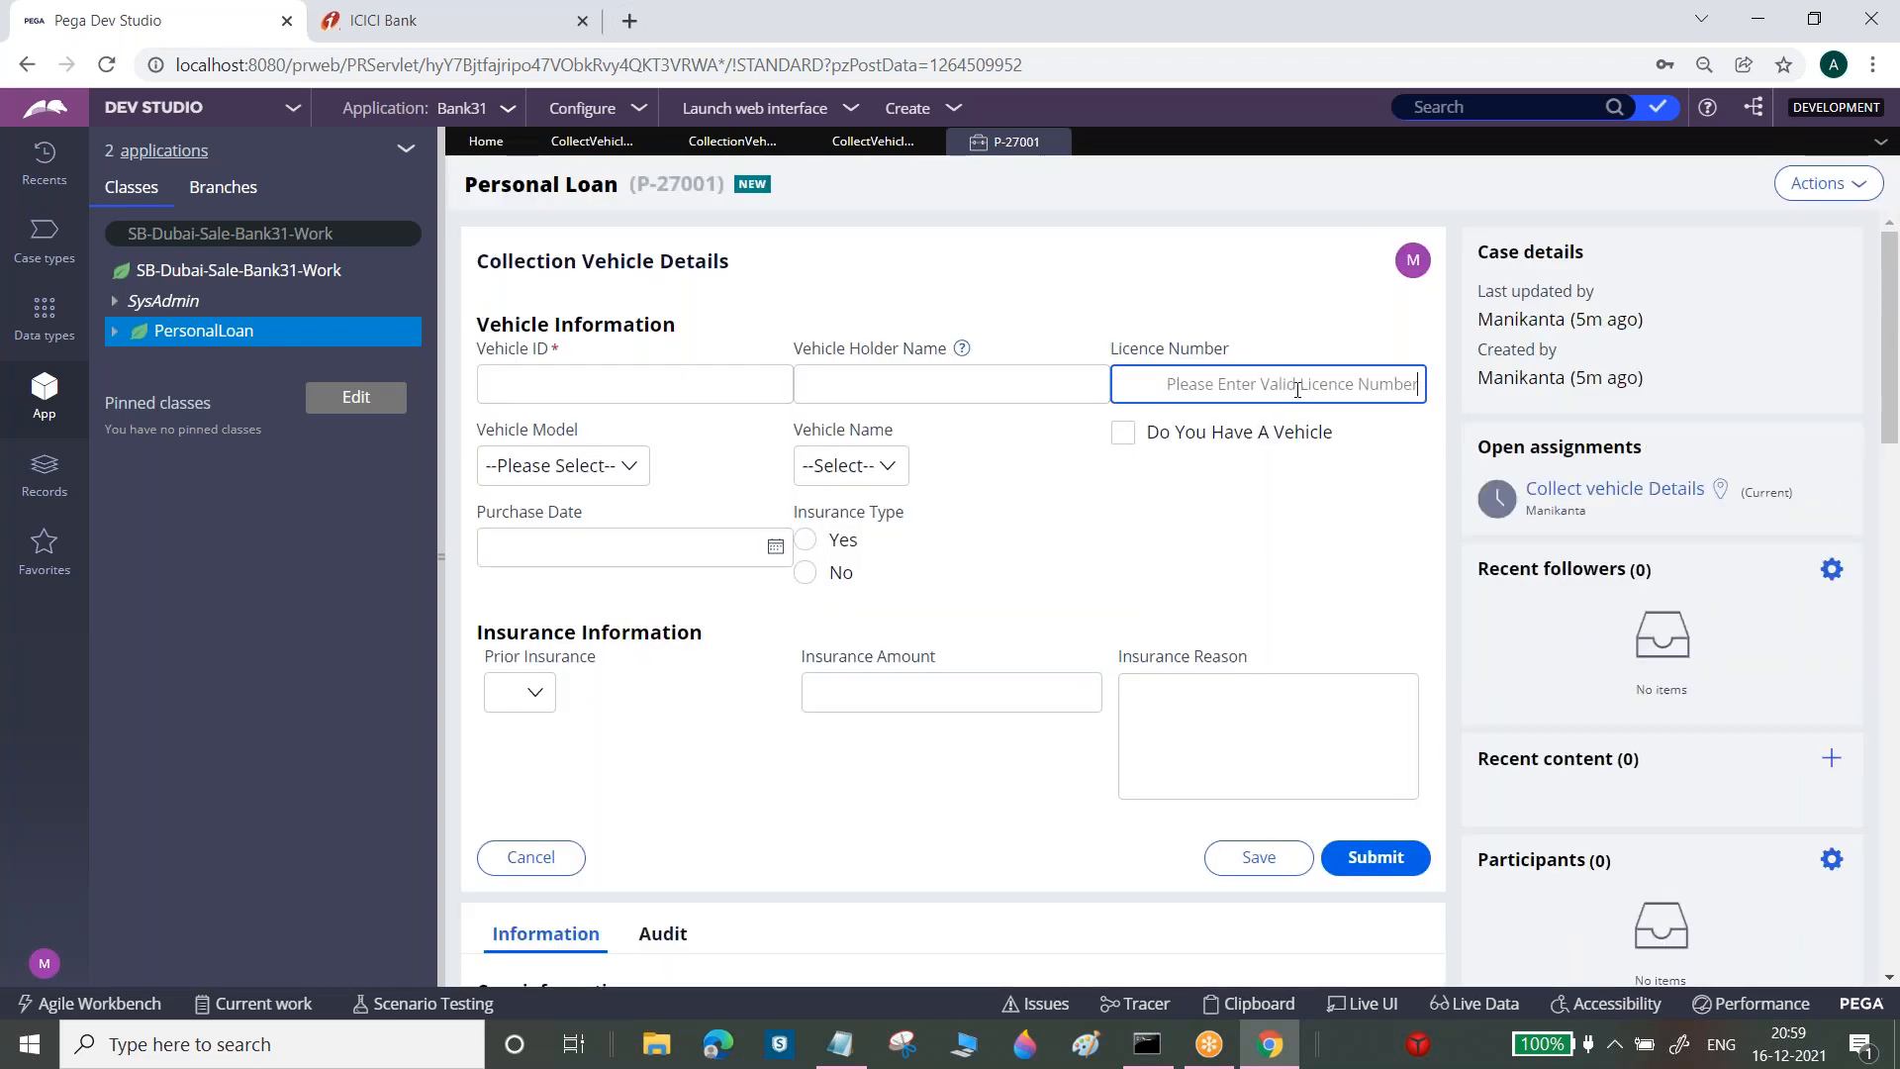
type("3")
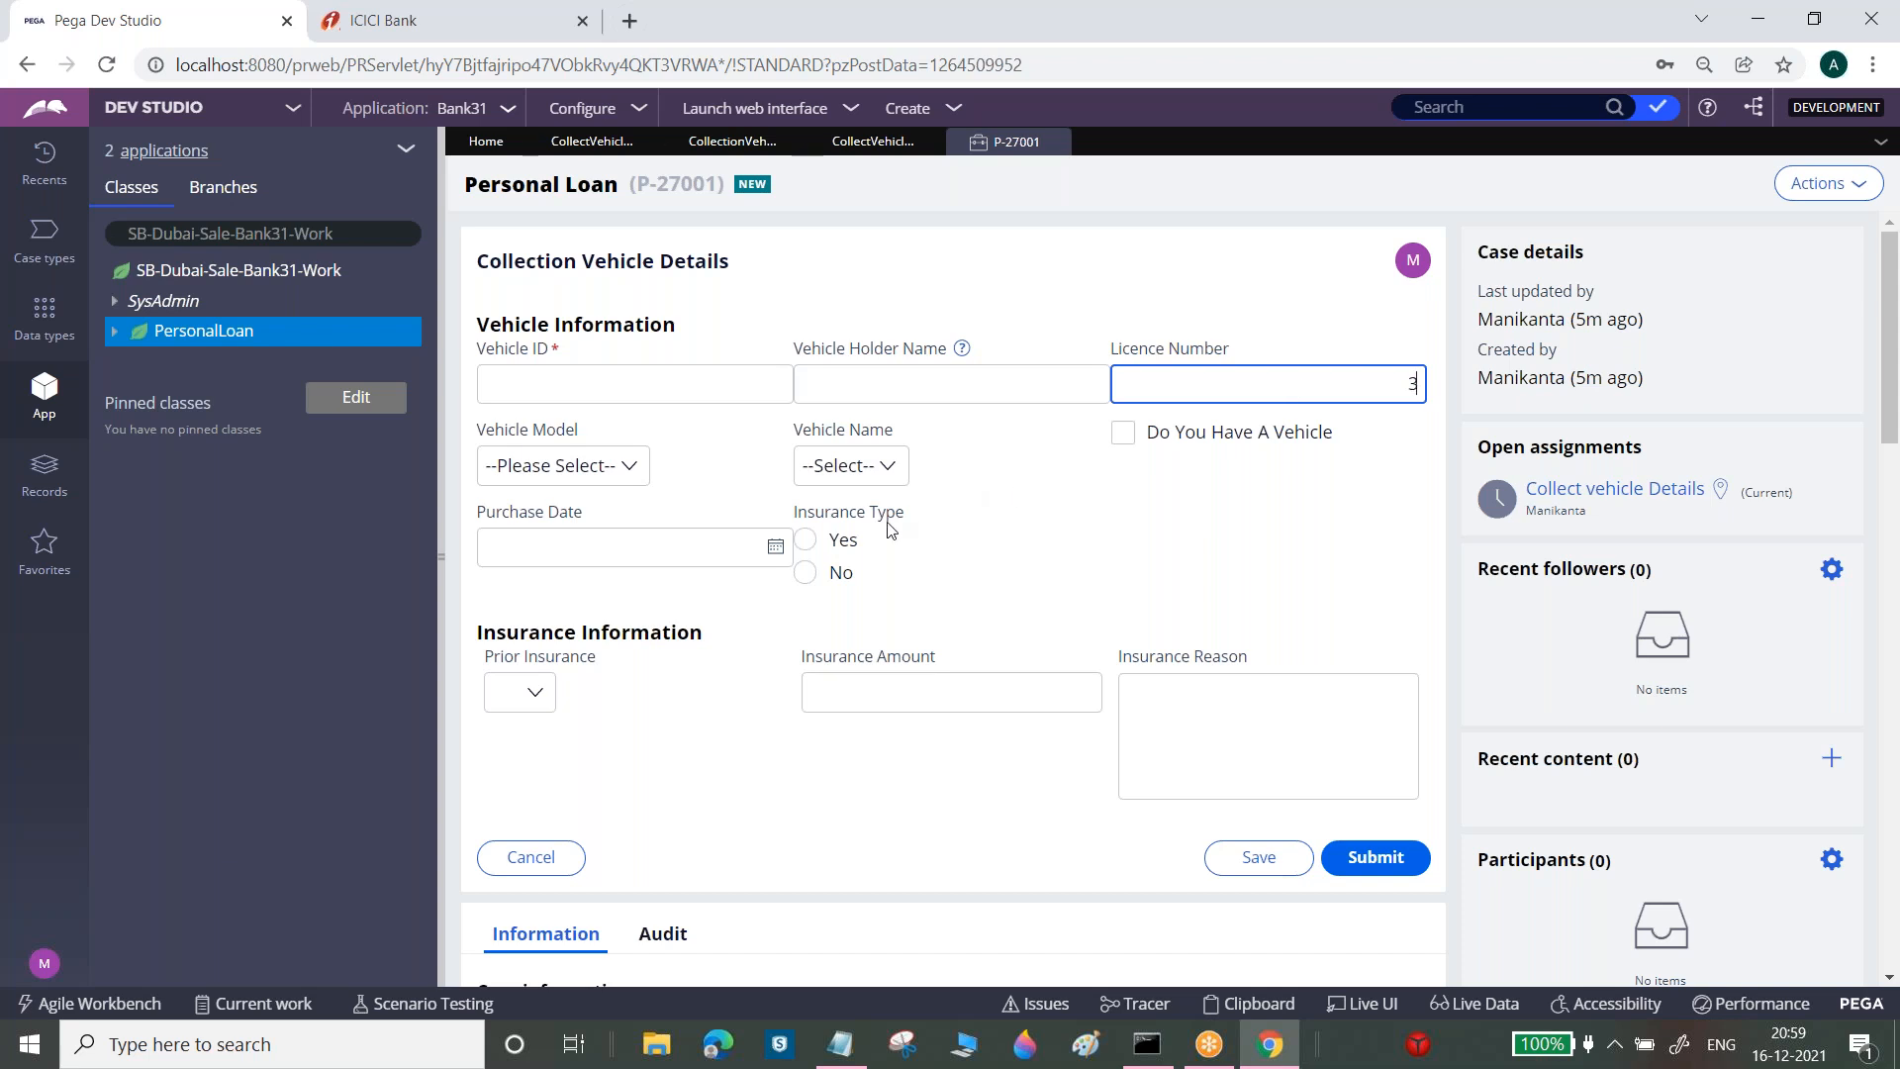
Choose Yes for Insurance Type, then select the Insurance Type cell in the section editor
left_click_drag(797, 515, 859, 516)
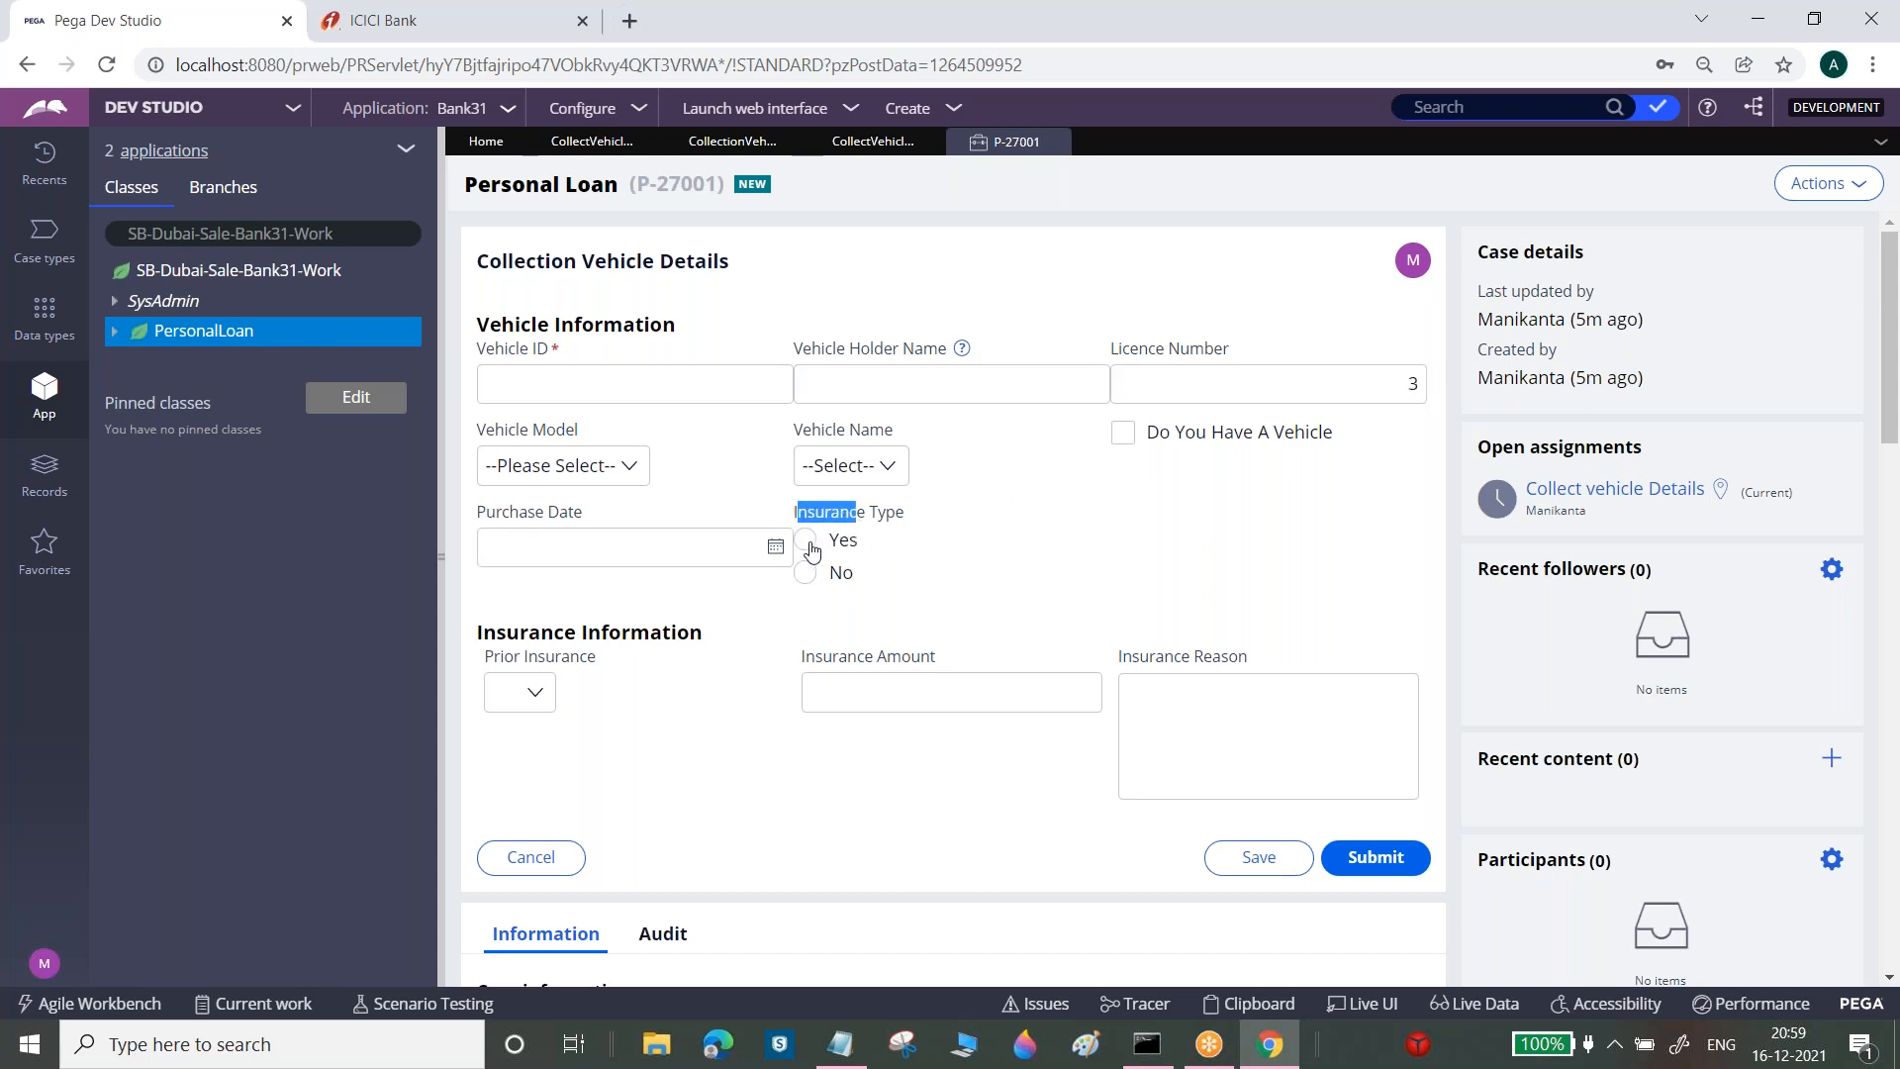
left_click(806, 540)
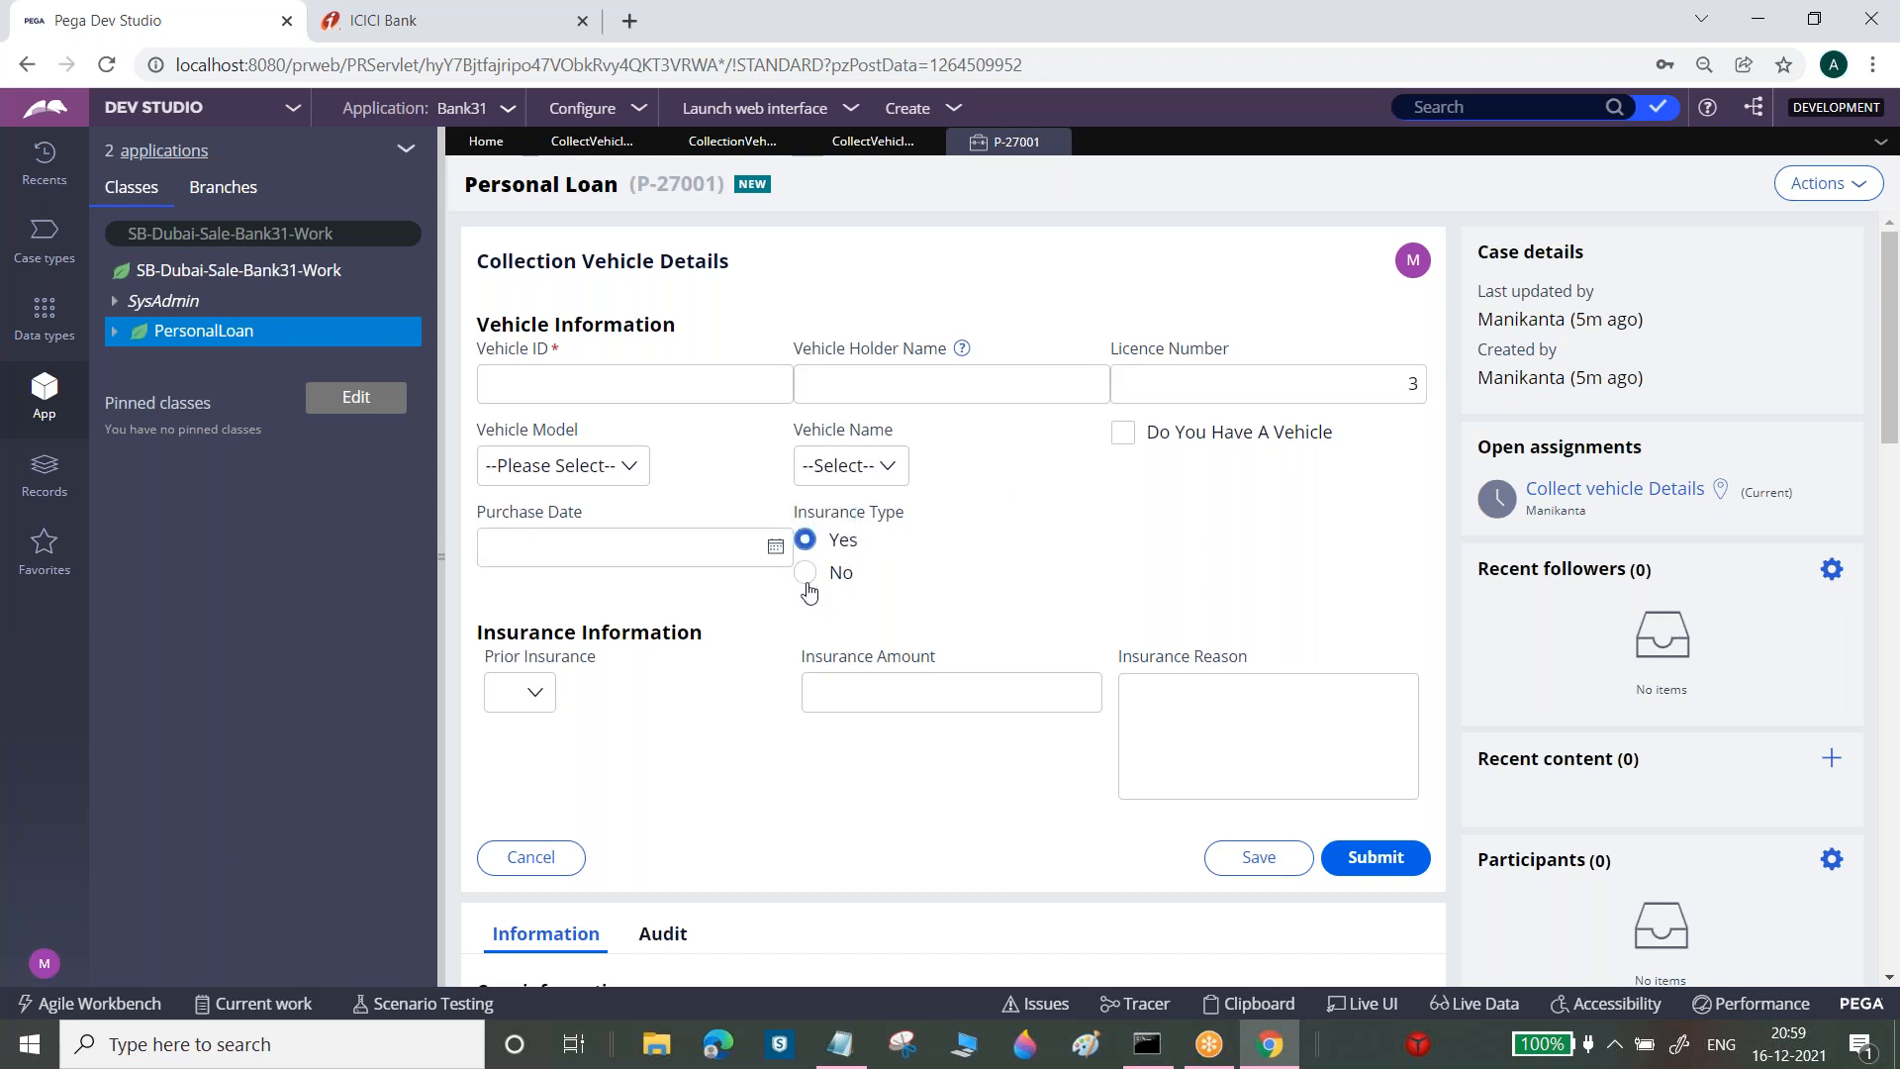
left_click(597, 144)
left_click(1061, 592)
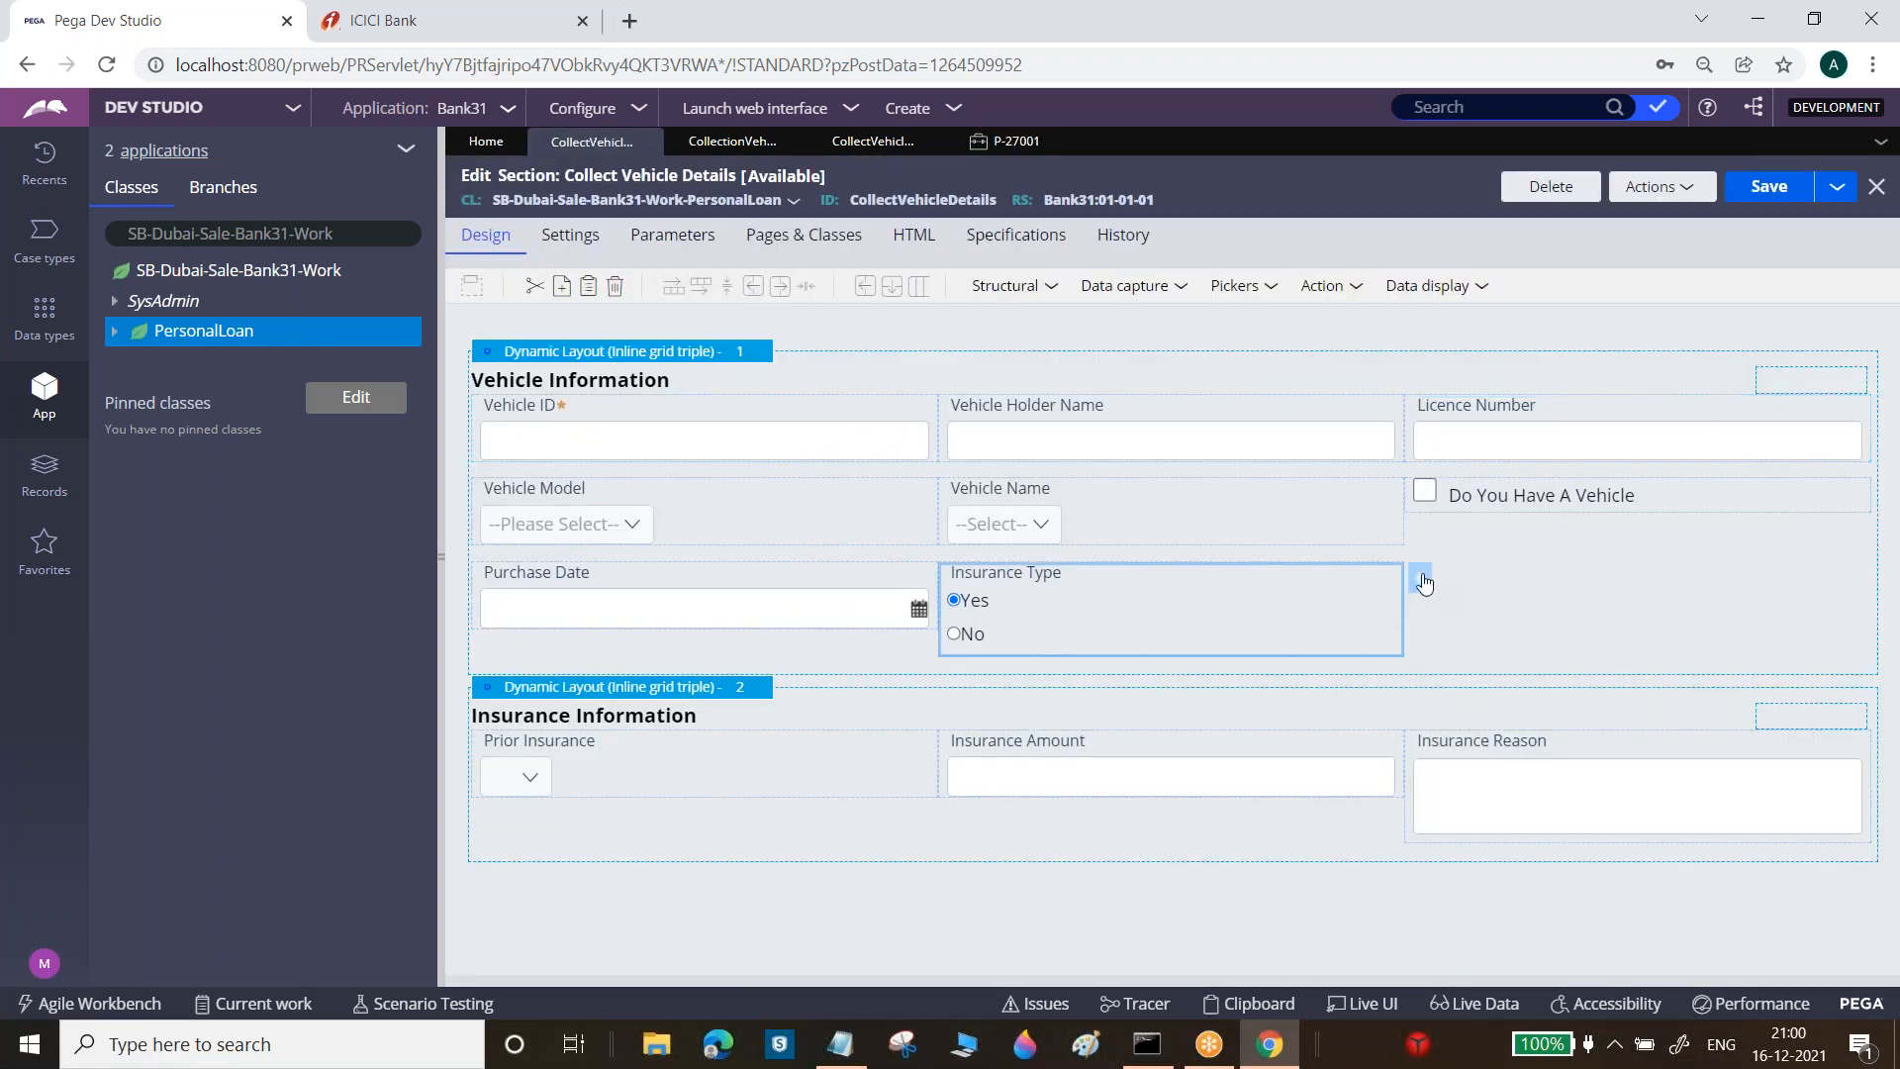
Set the Insurance Type cell's radio orientation to Horizontal and save the section
left_click(1423, 581)
left_click(960, 314)
left_click(969, 550)
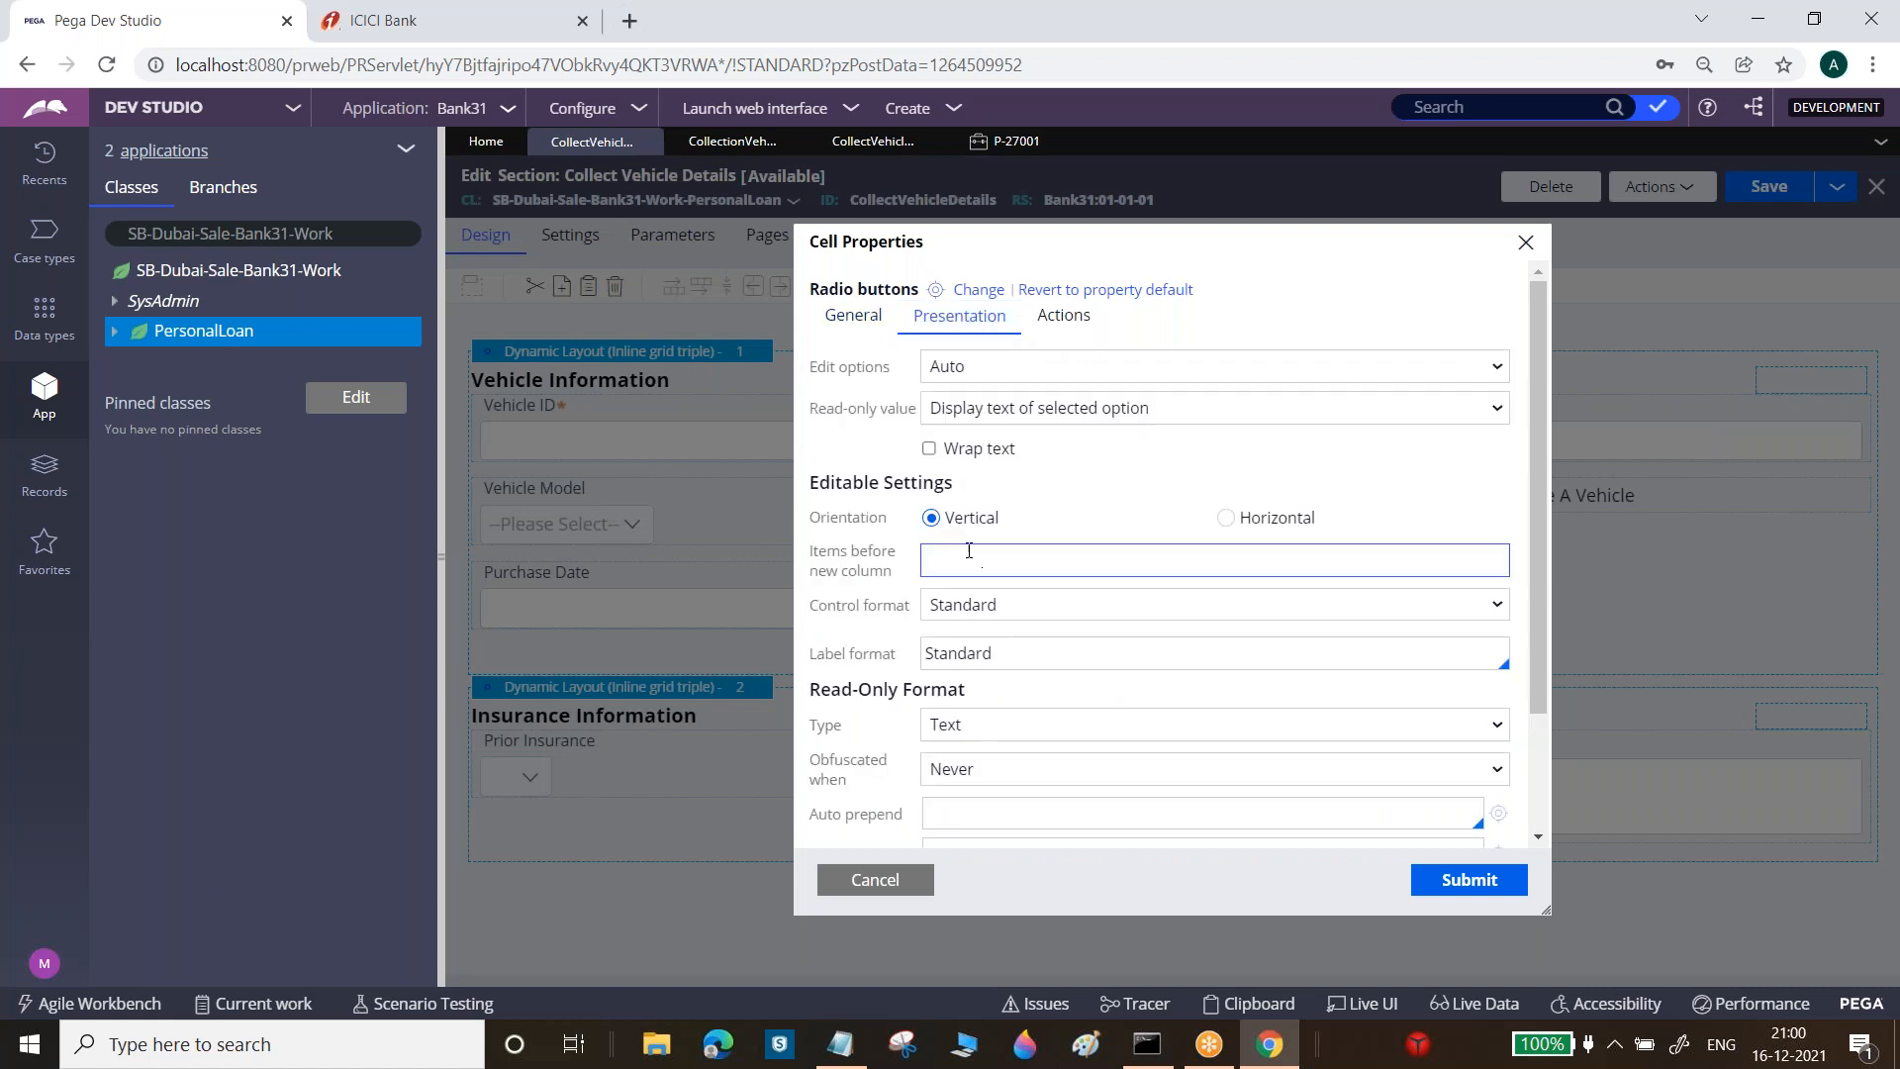
left_click_drag(821, 518, 990, 525)
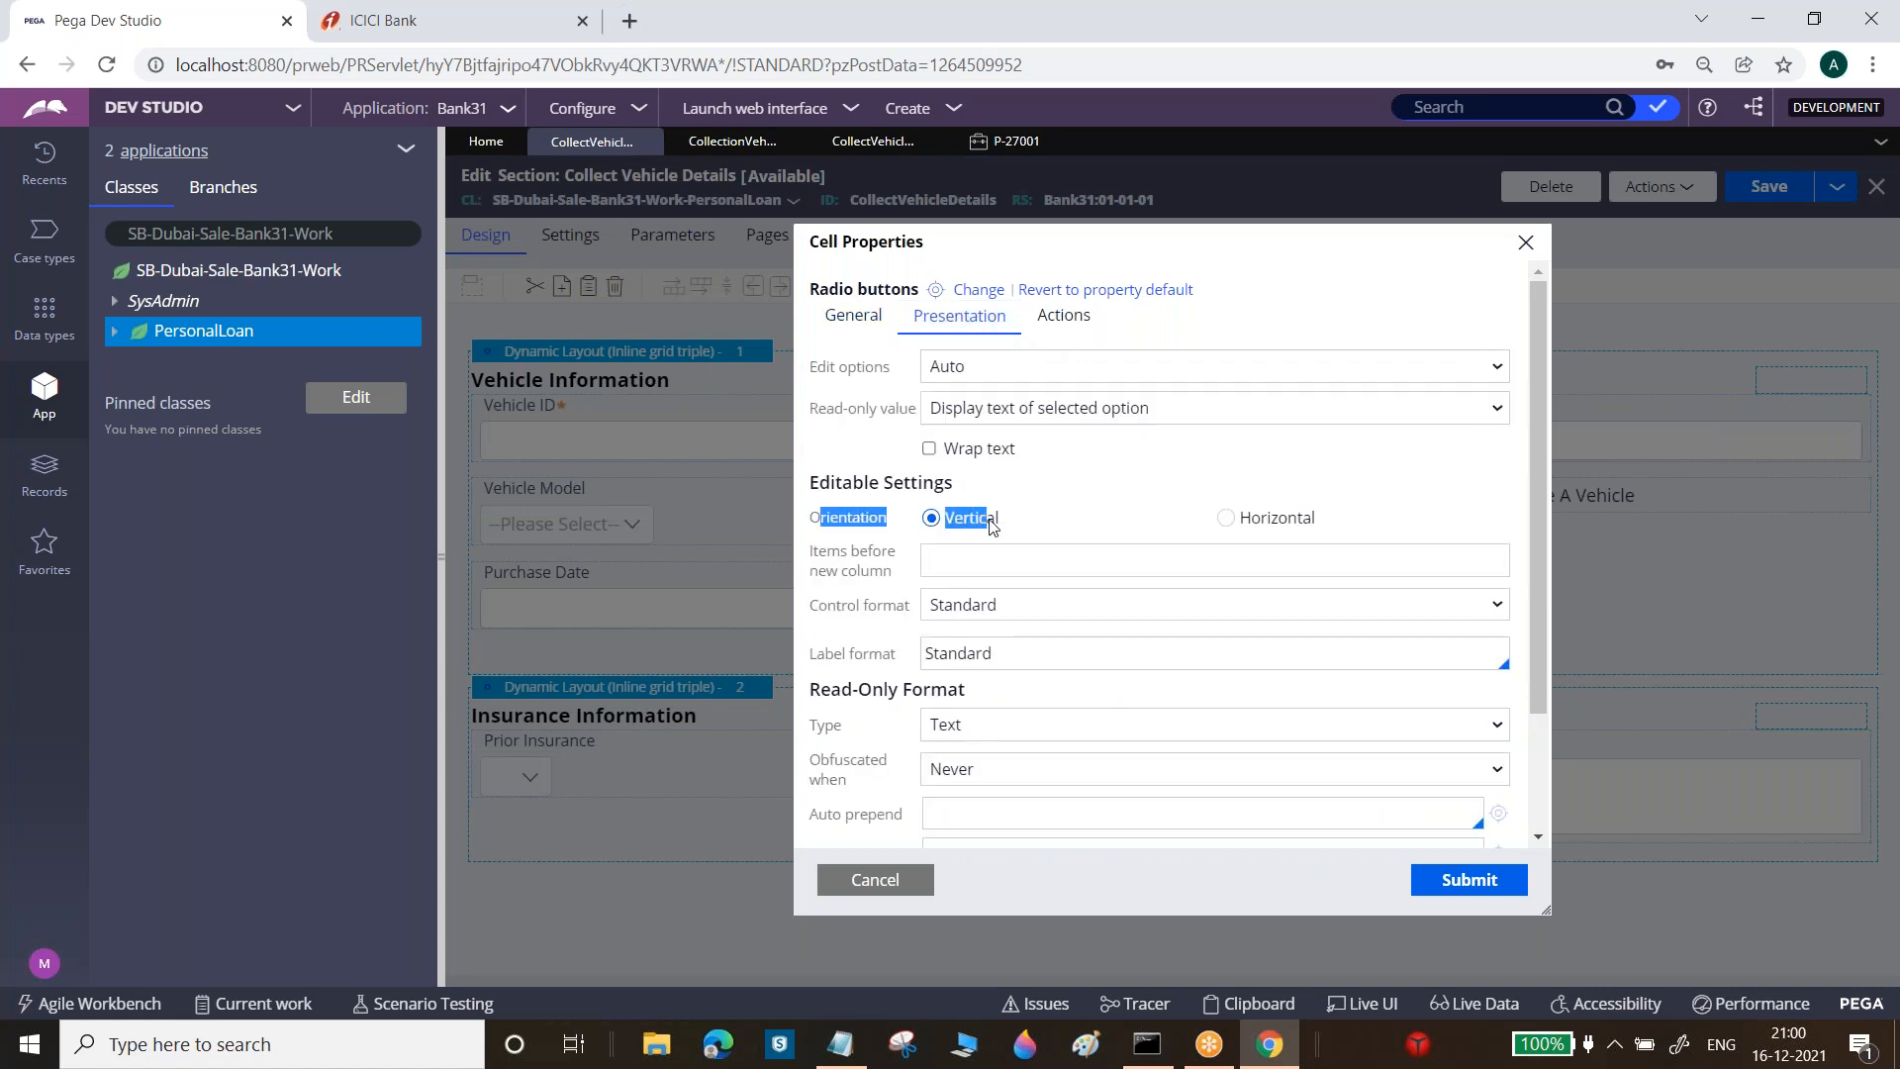
left_click(1226, 518)
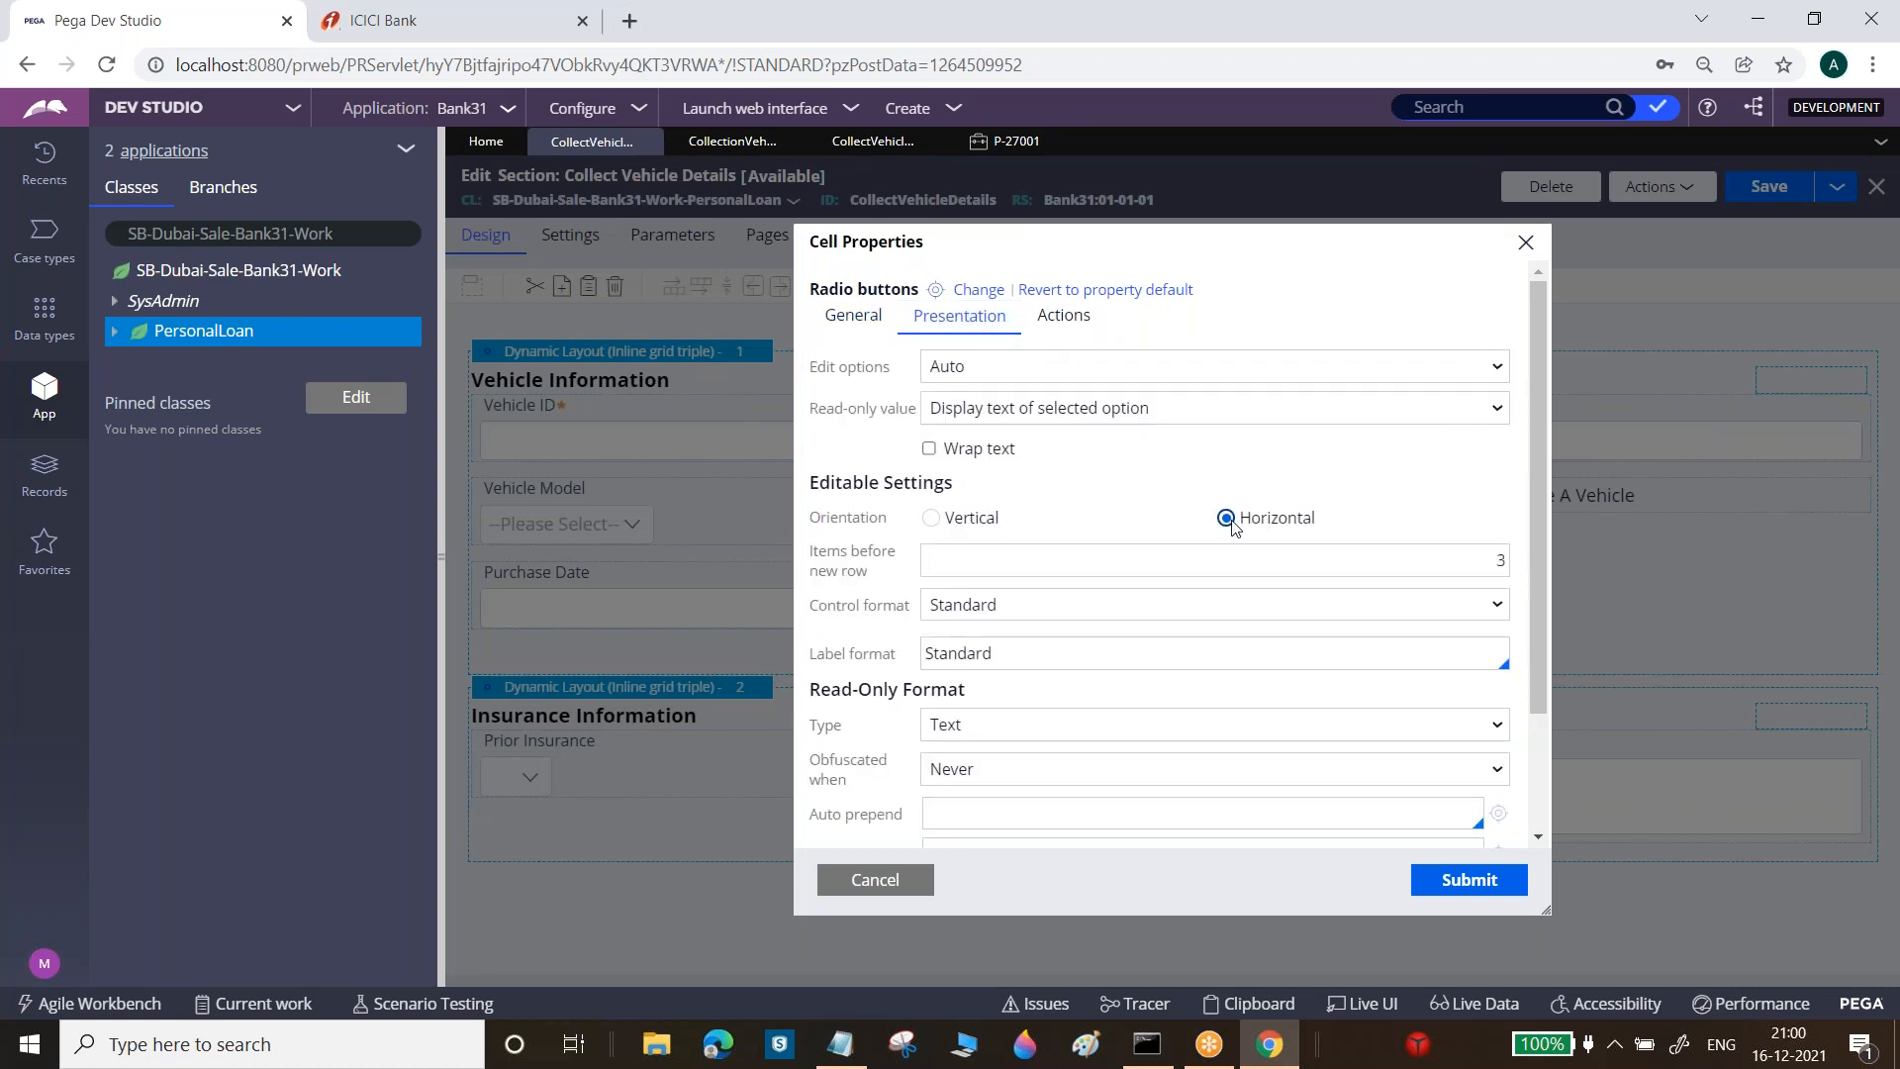
left_click(1471, 886)
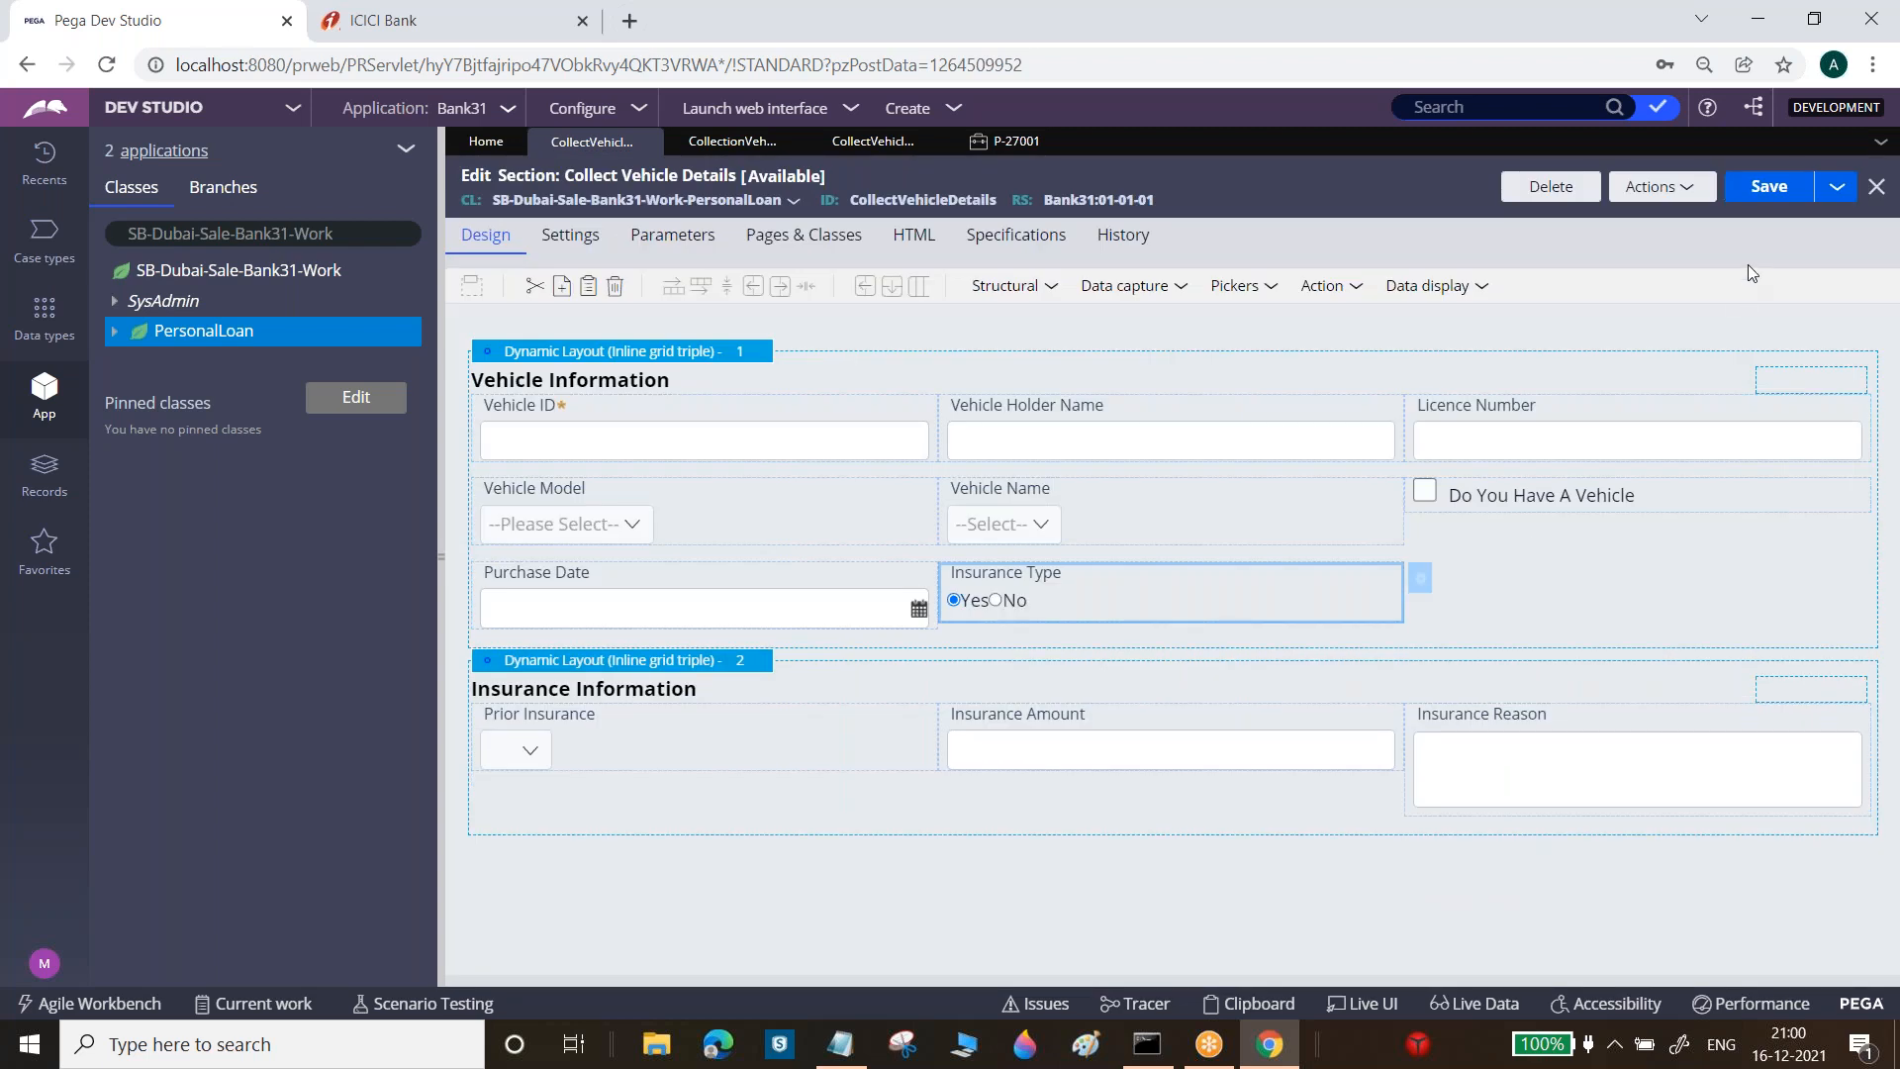
left_click(1776, 191)
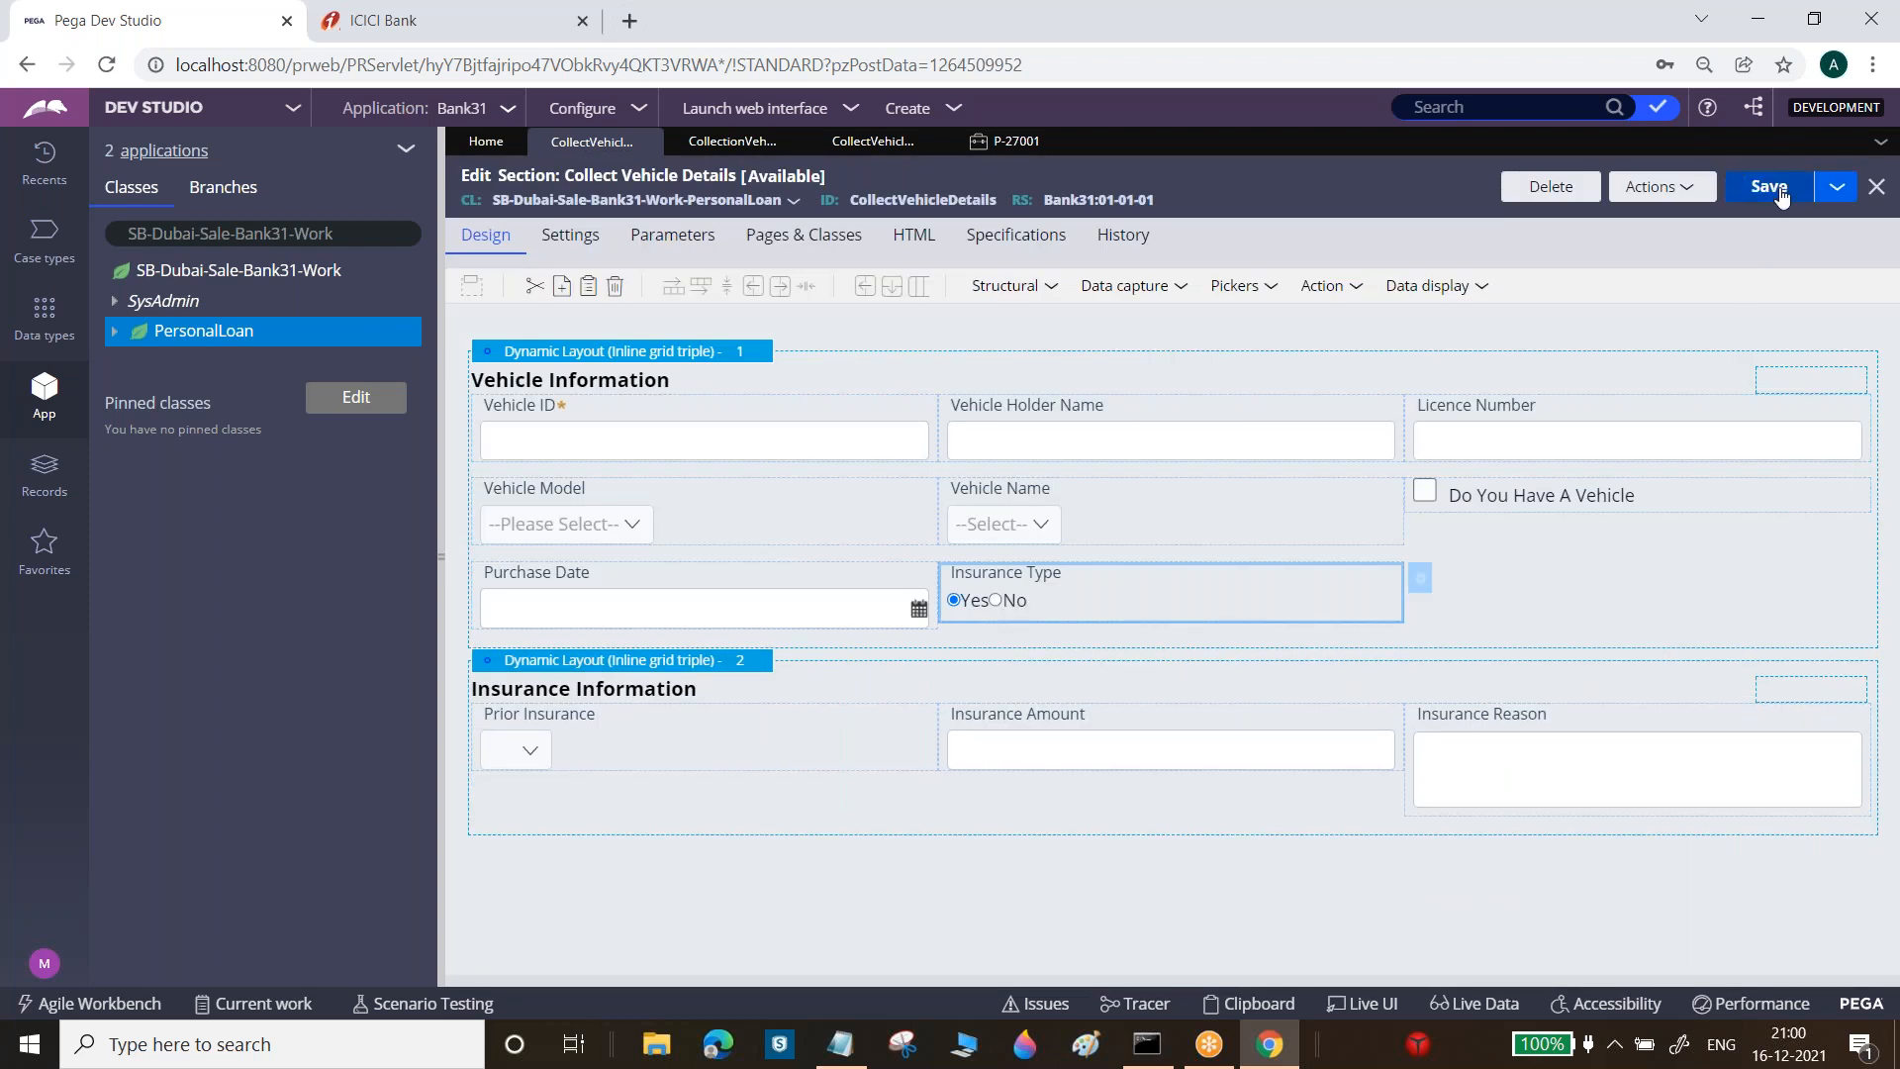
left_click(1007, 142)
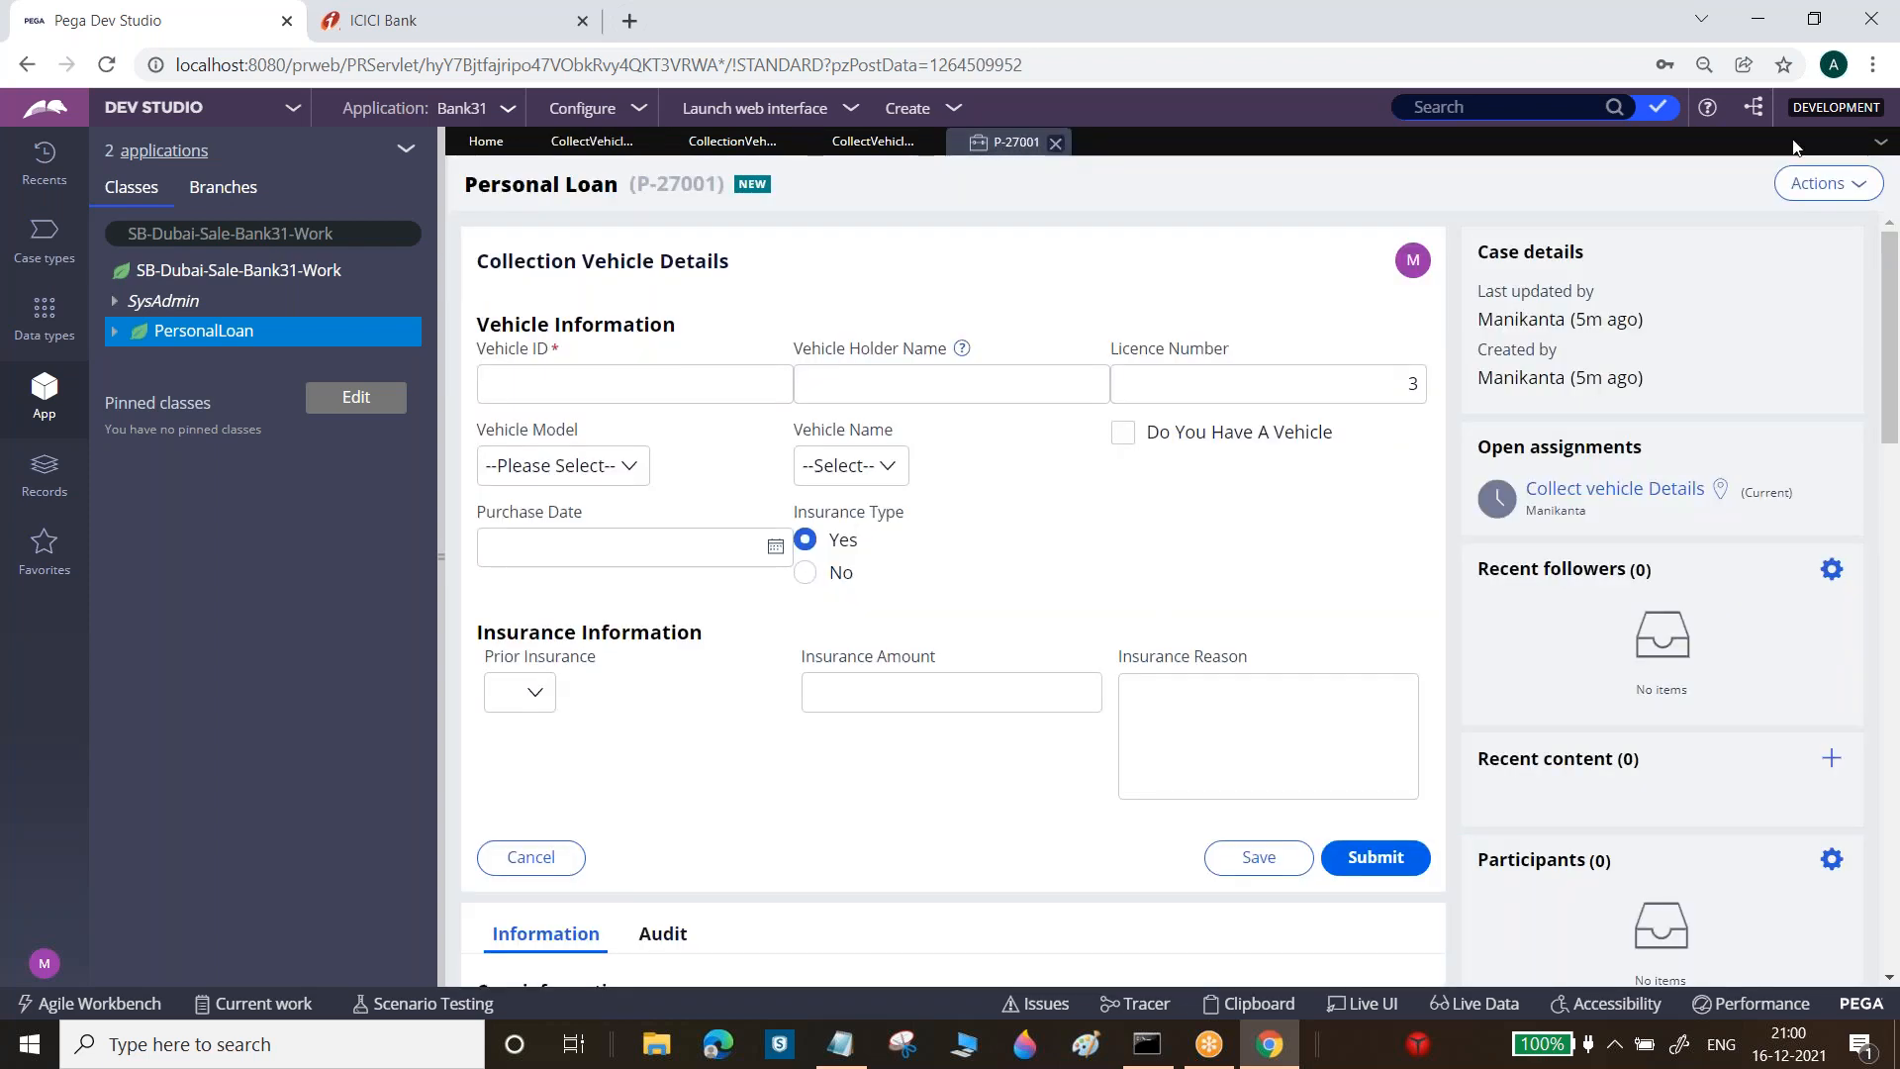
Refresh case P-27001 to view Insurance Type's side-by-side Yes/No options, then return to the editor
left_click(1828, 184)
left_click(1821, 220)
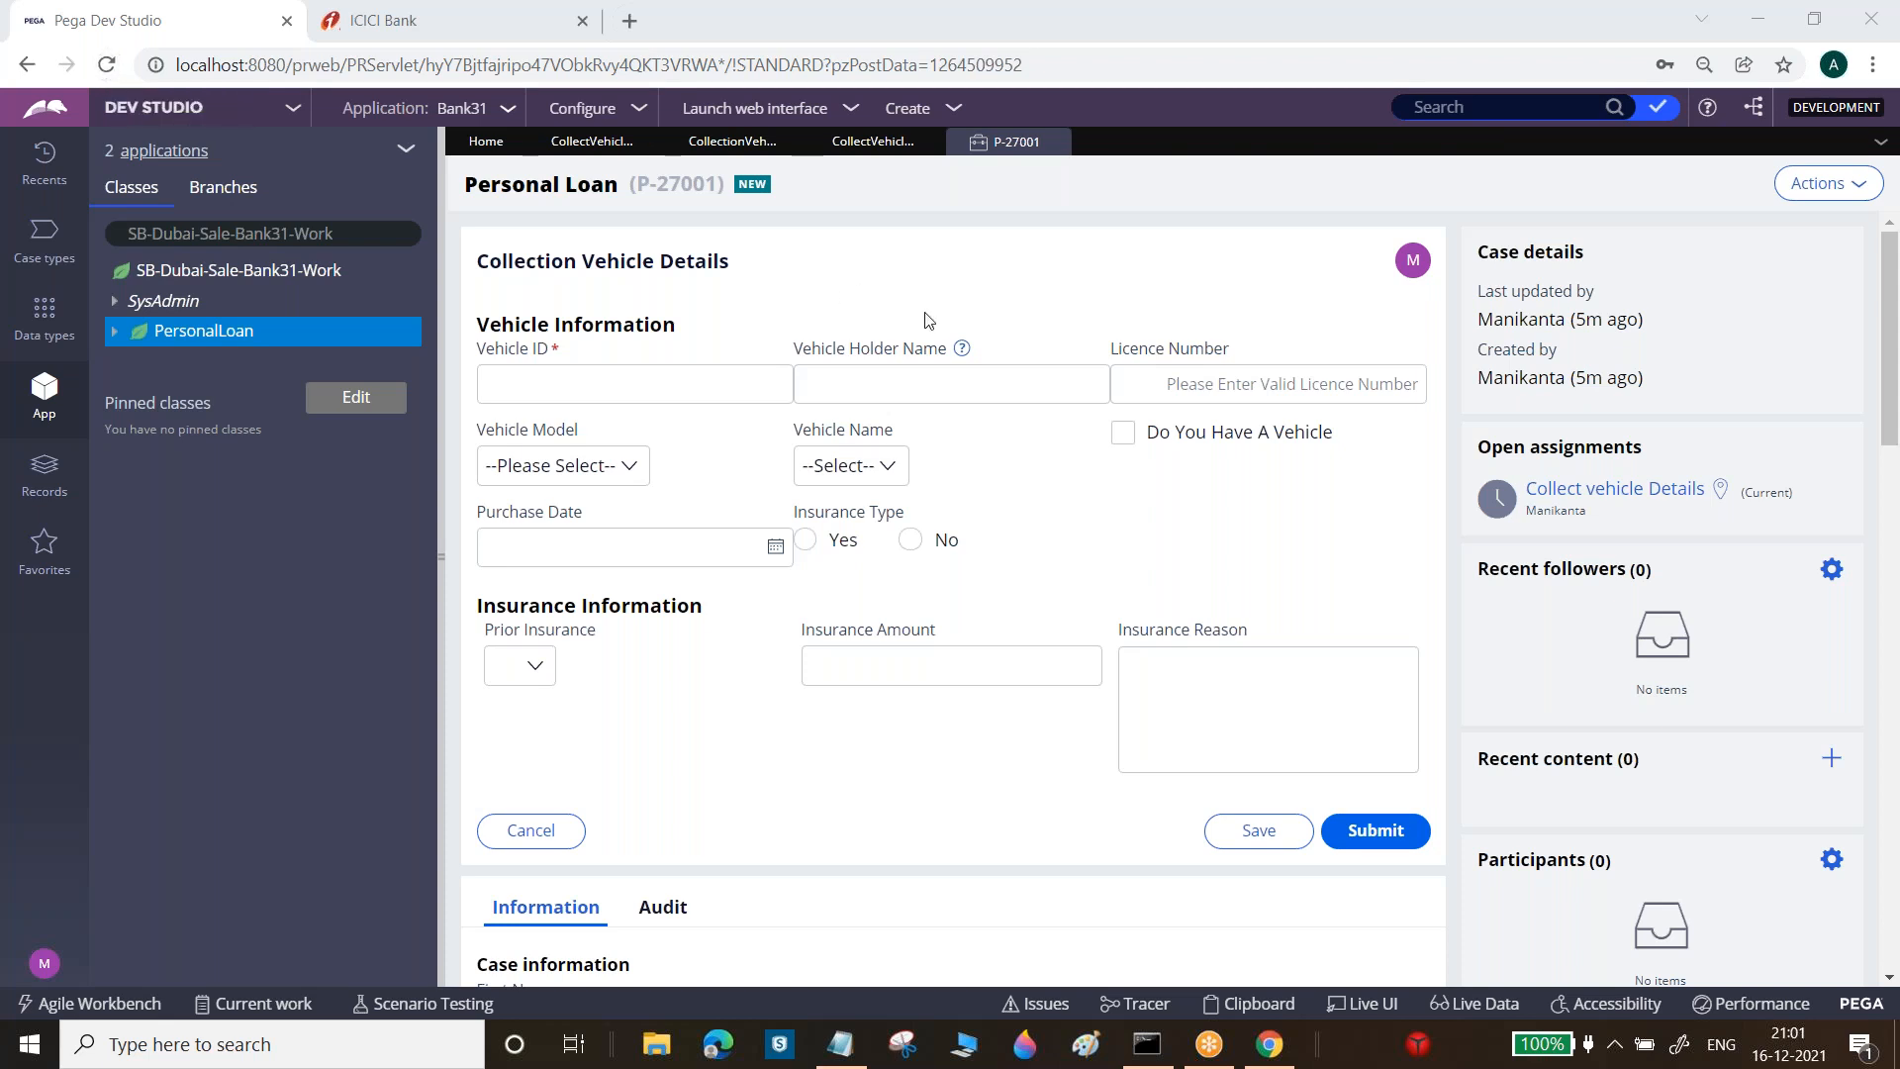
left_click(590, 144)
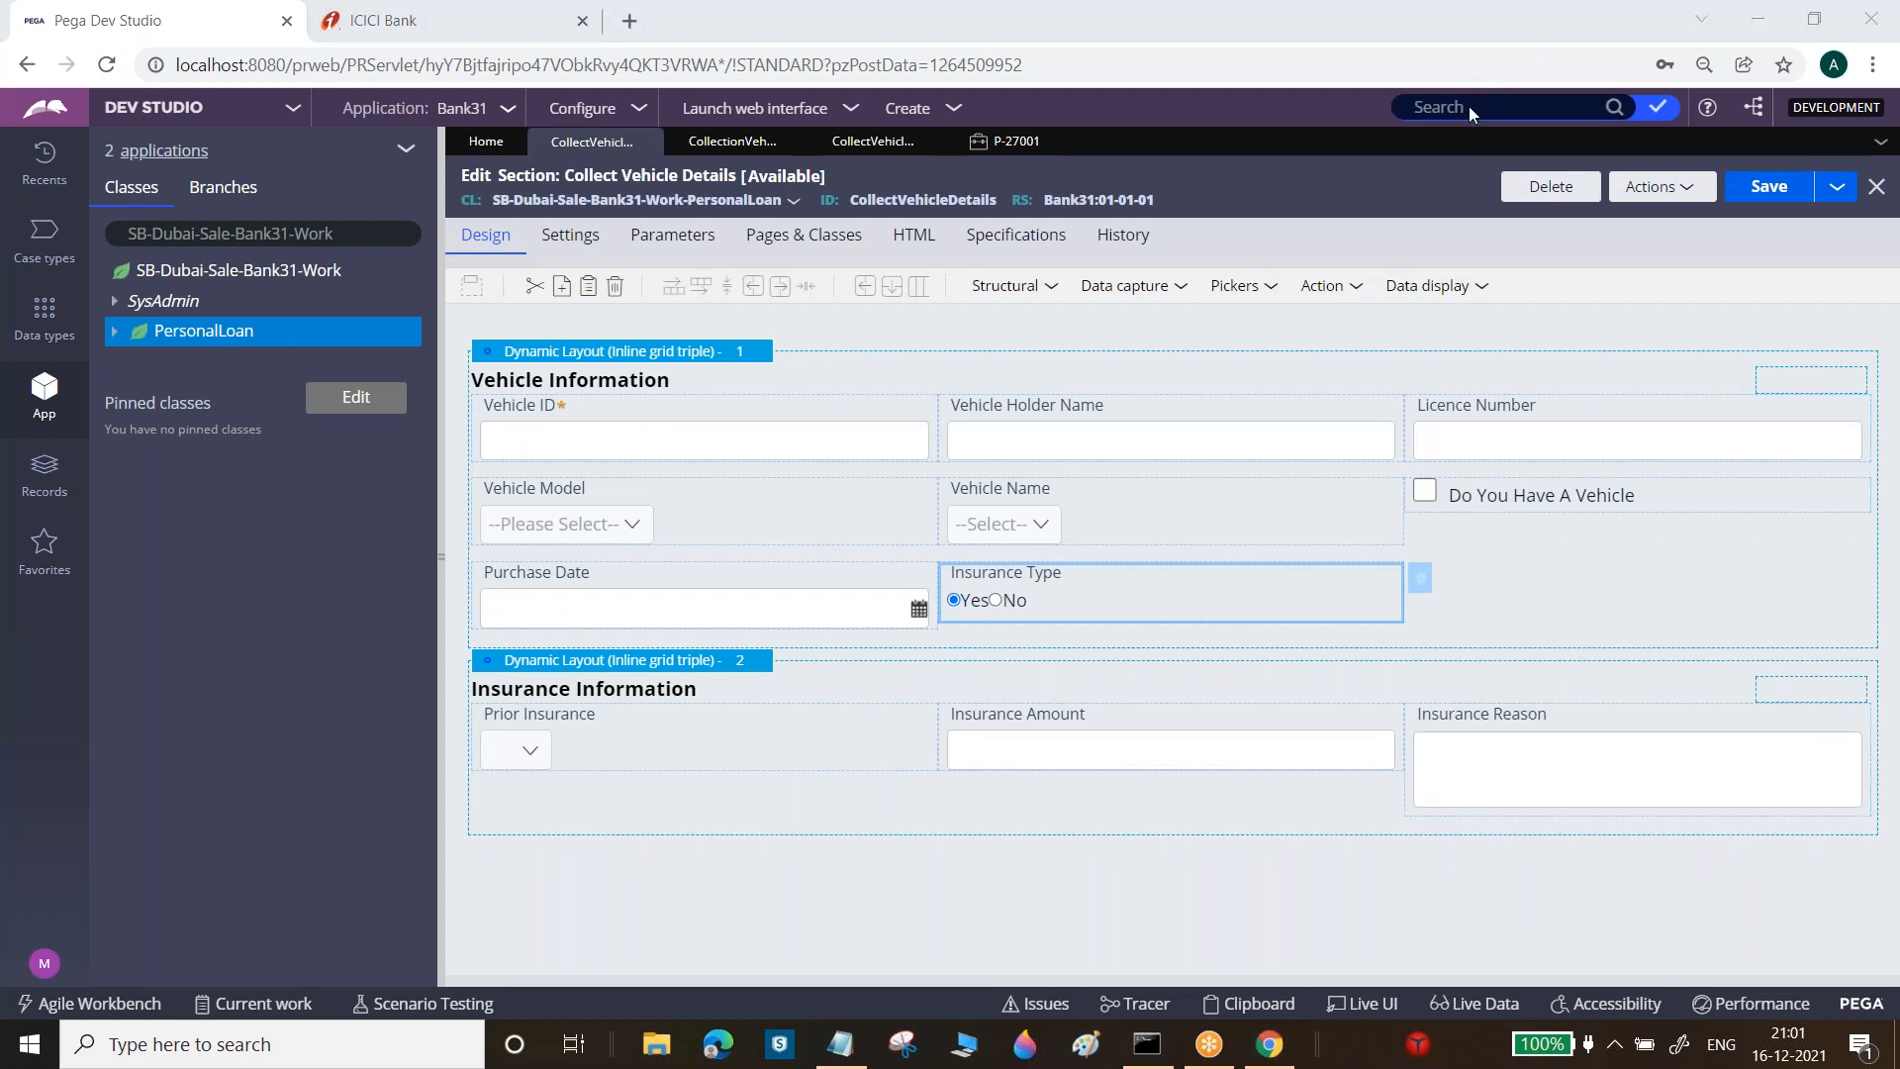
Inspect the Insurance Amount field in case P-27001, then open that cell's properties in the editor
left_click(1042, 138)
left_click(980, 383)
left_click(980, 665)
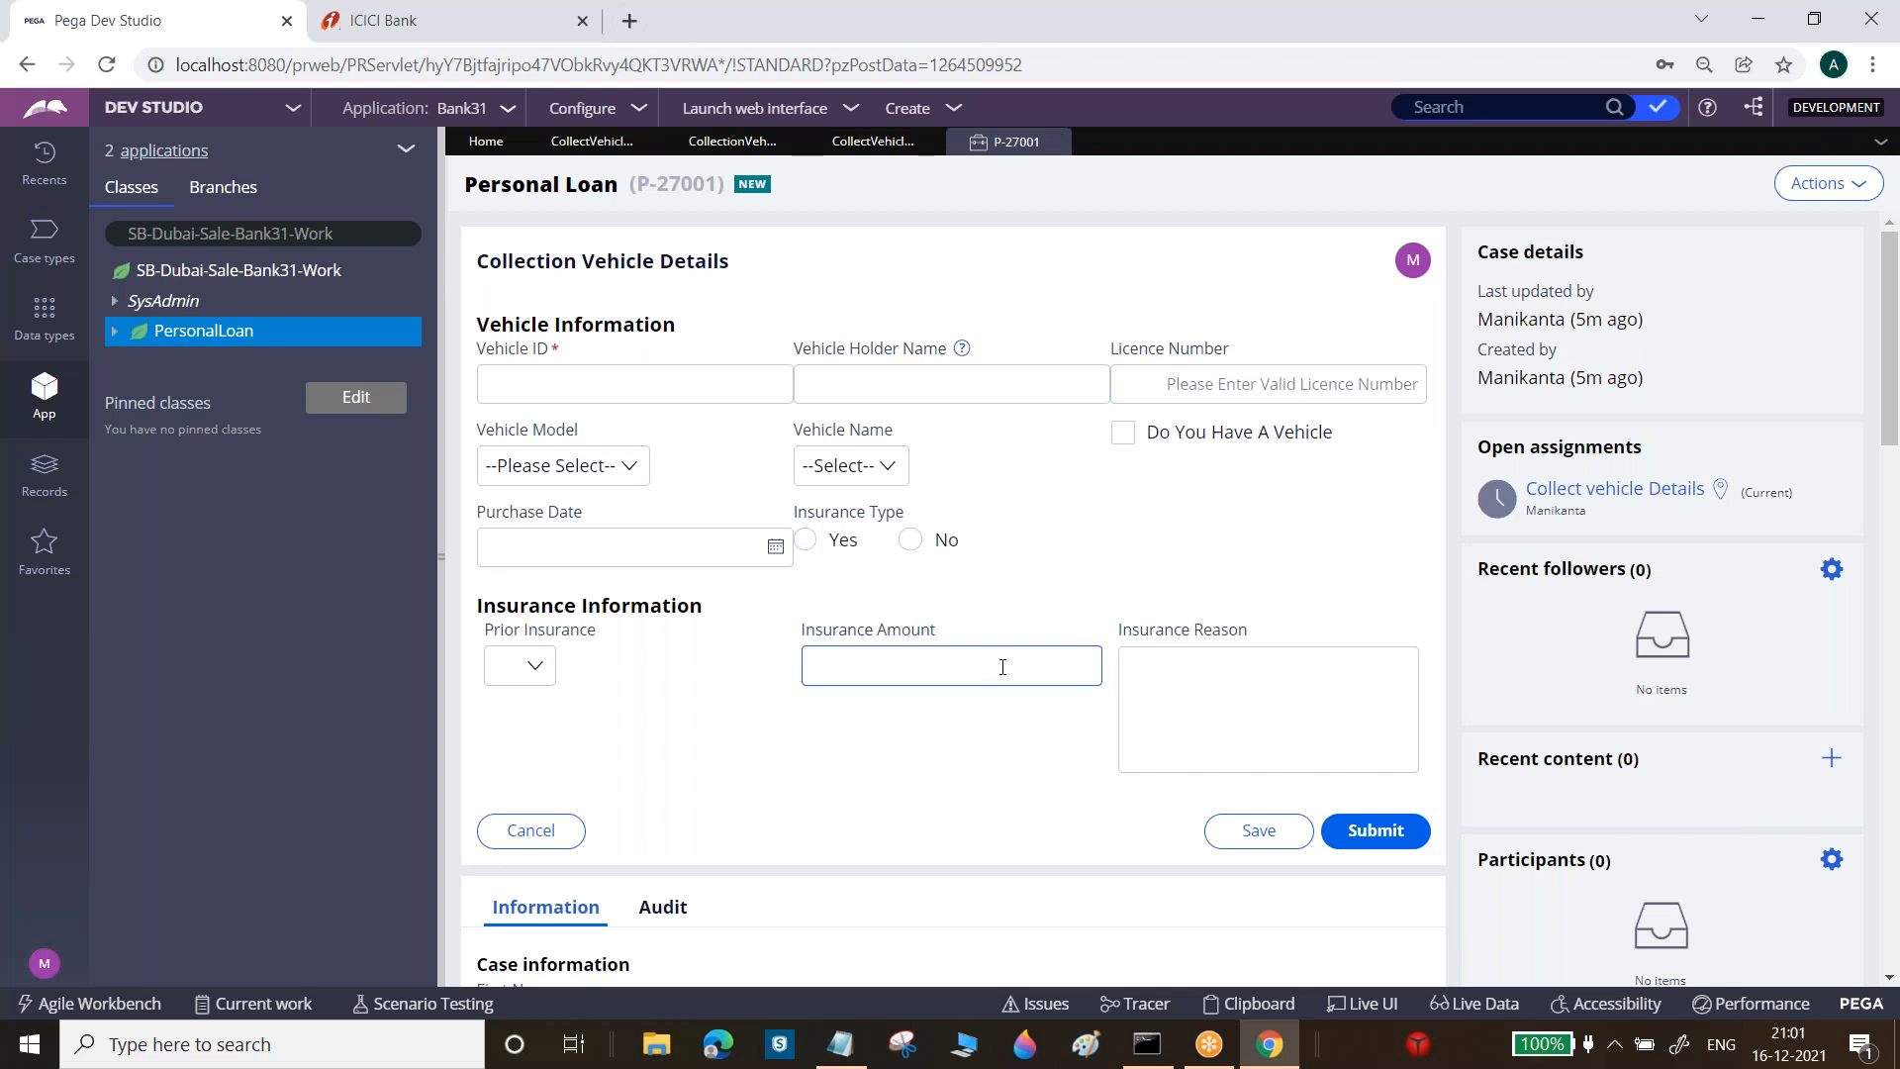
left_click(591, 140)
left_click(1143, 729)
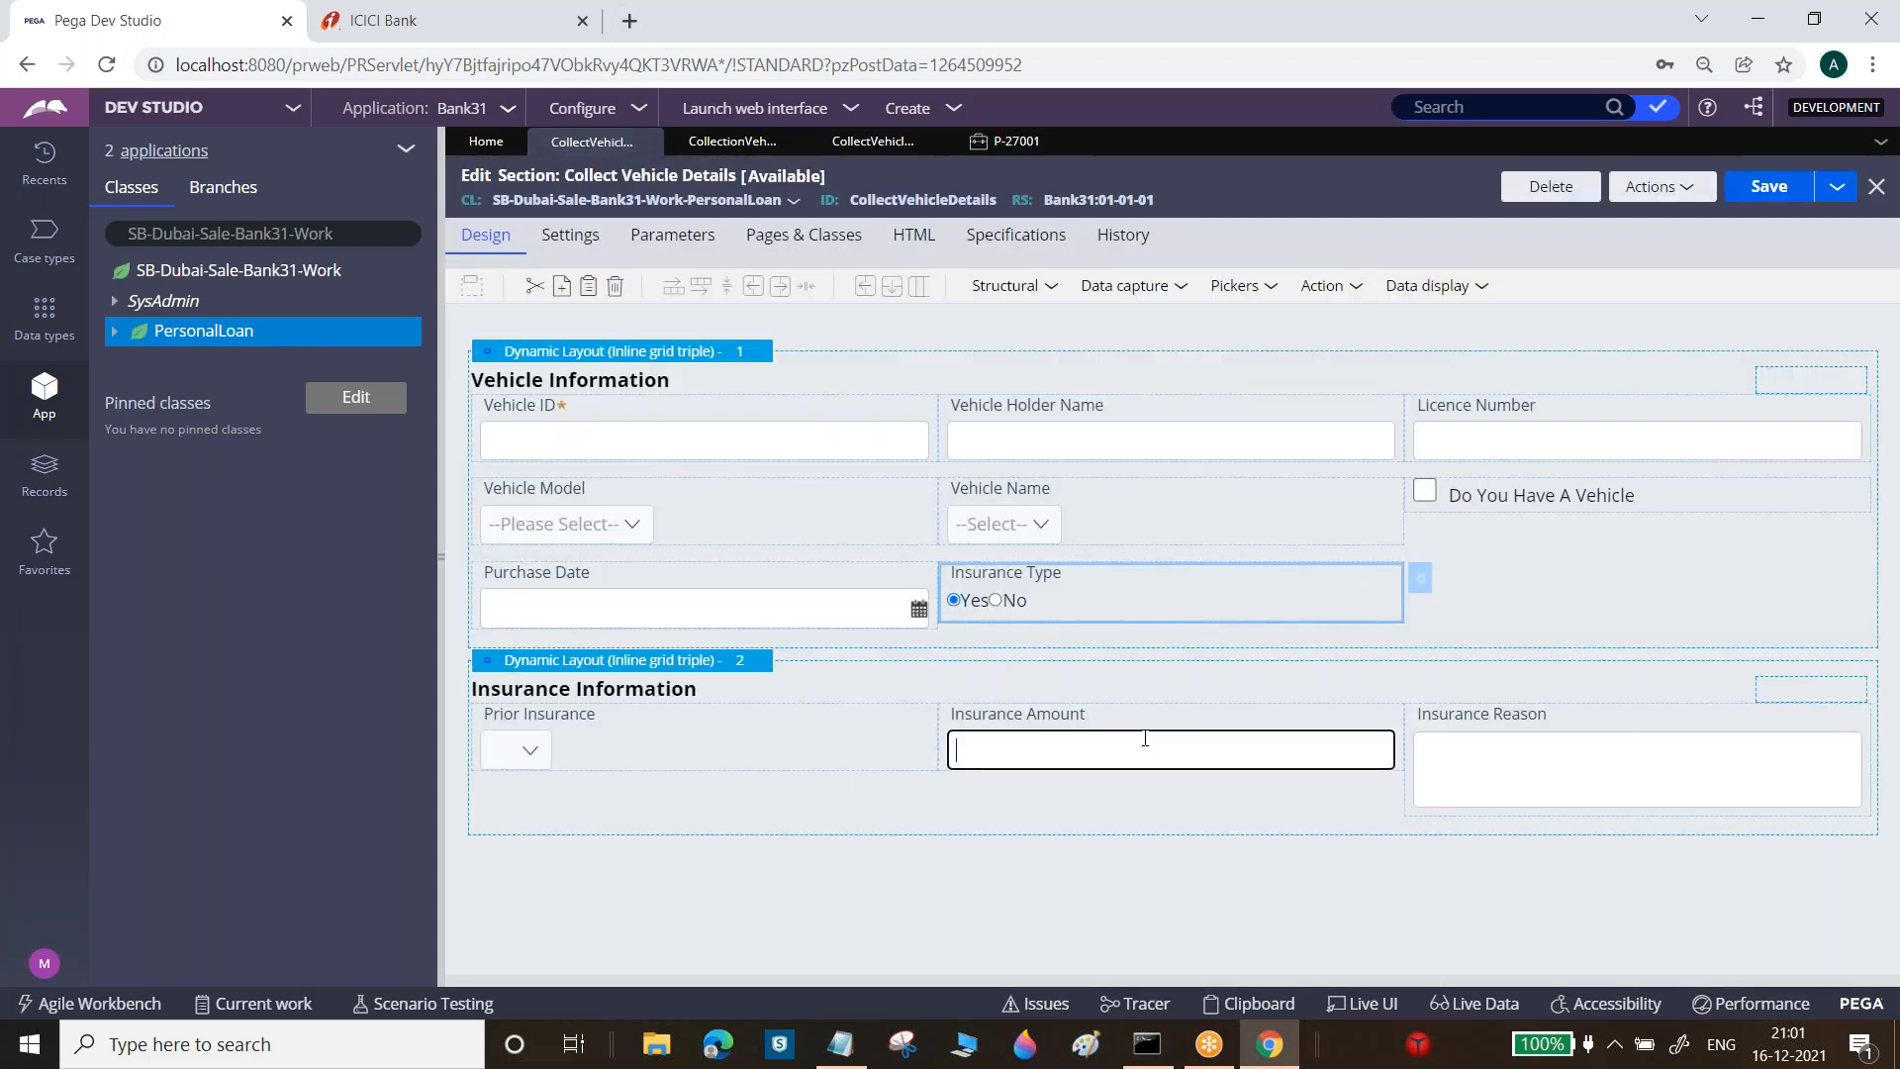
left_click(1425, 725)
Choose Tooltip as the Insurance Amount helper text style
left_click(864, 587)
left_click_drag(836, 588, 1229, 594)
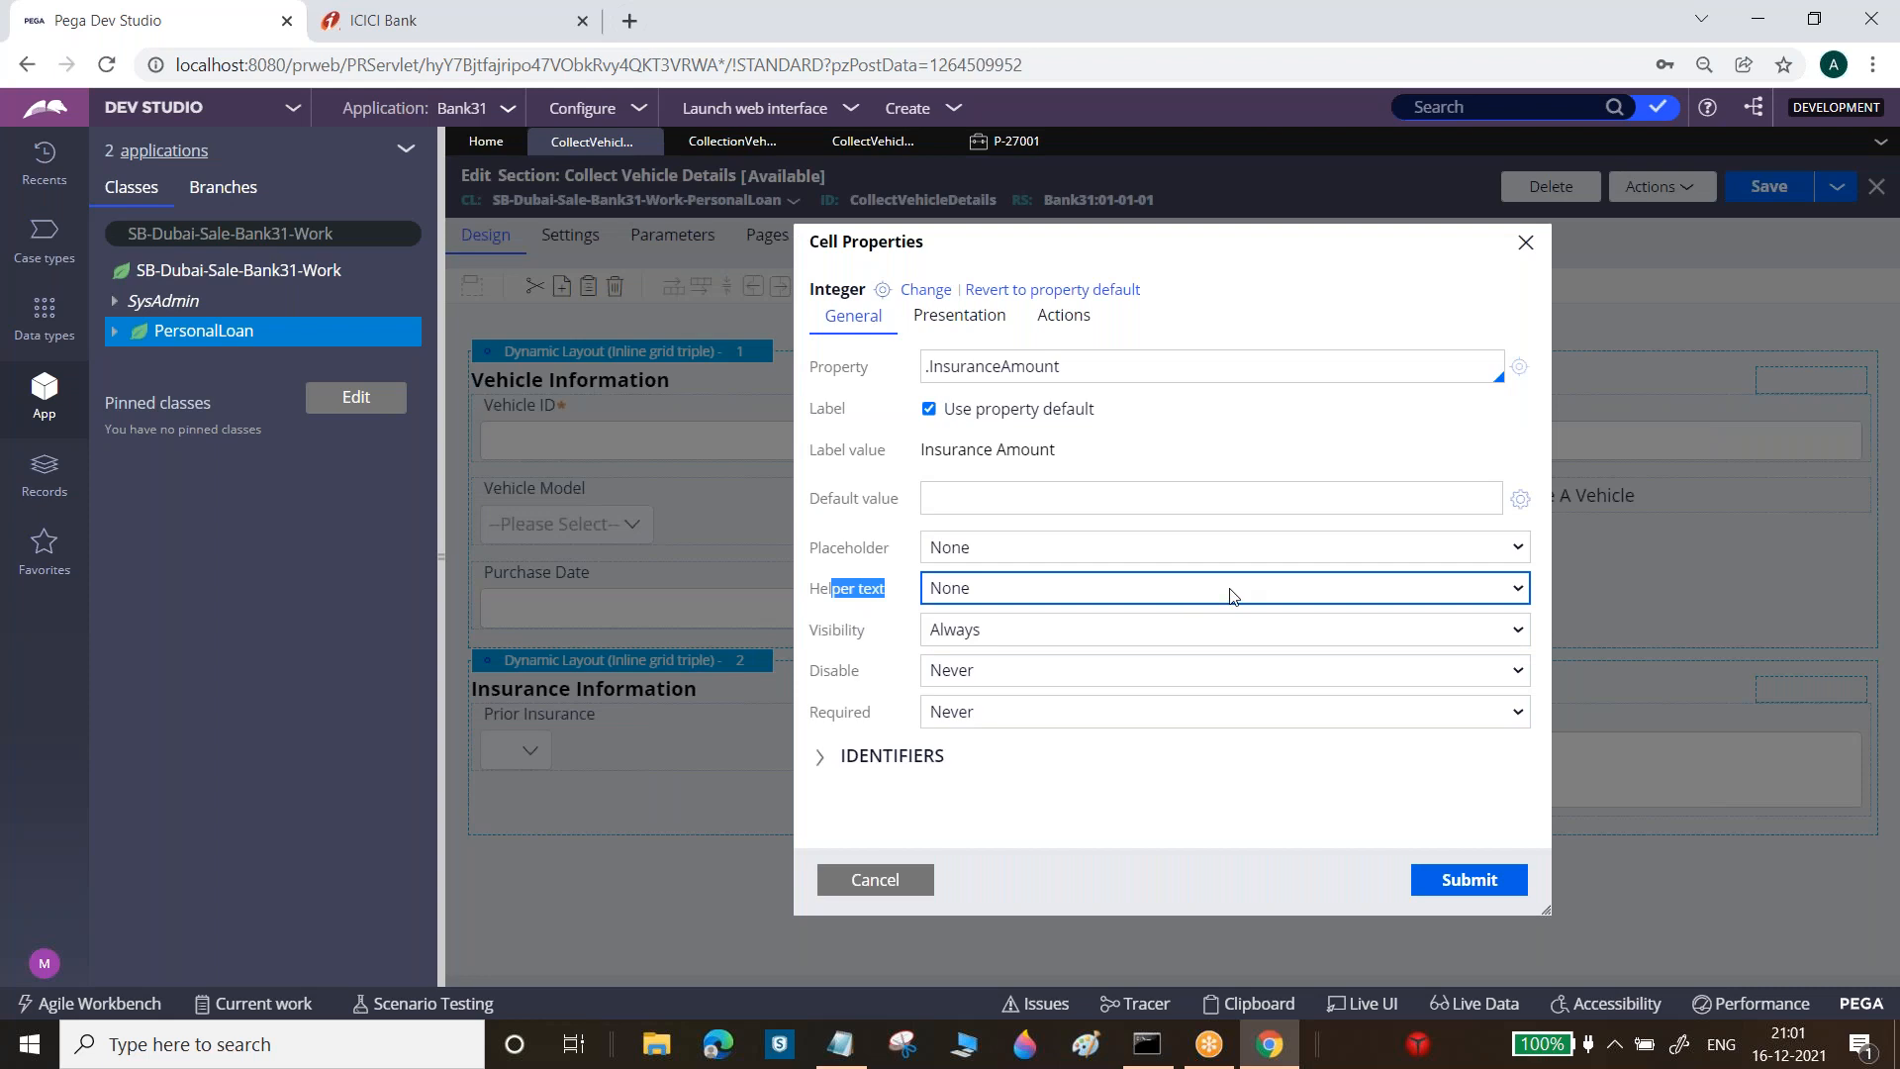
left_click(1232, 597)
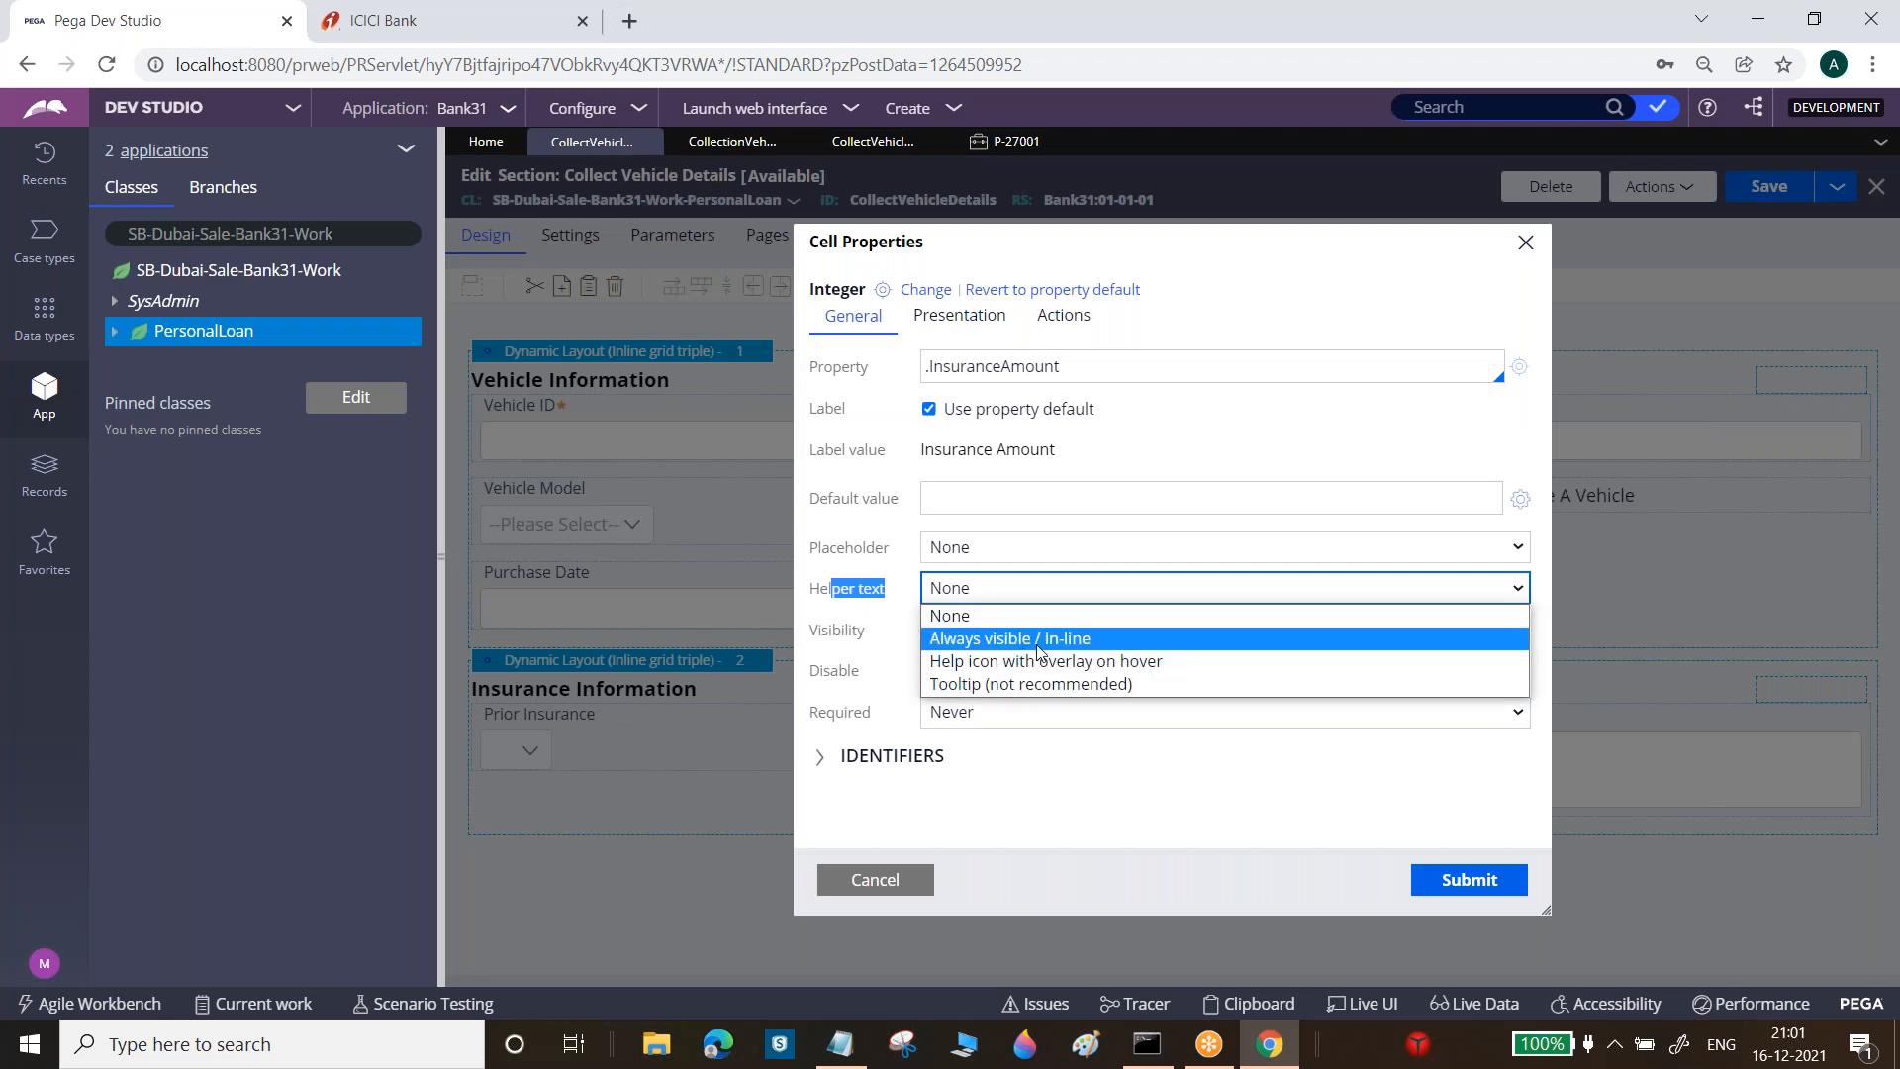
left_click(995, 682)
Enter 'Insurance Amount' as the tooltip text, submit it, and save the section
left_click(989, 637)
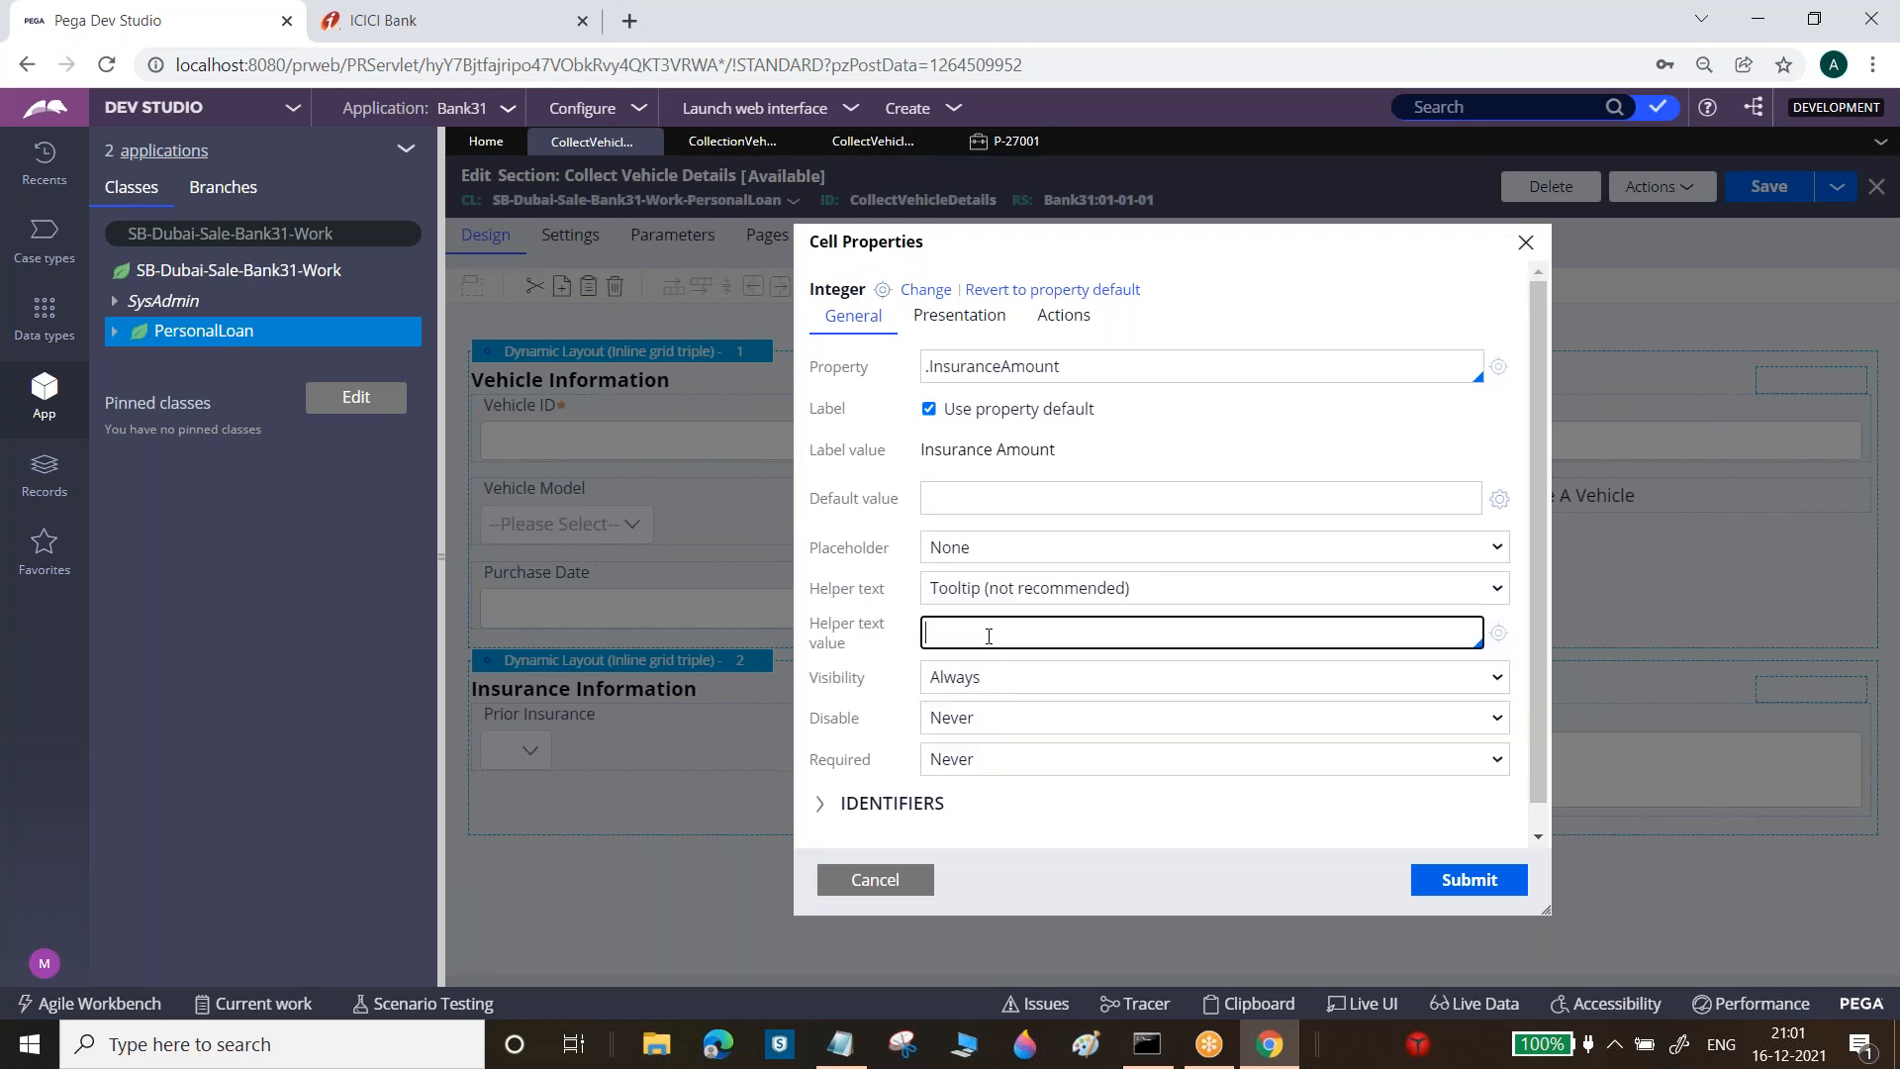
key("Caps_Lock")
type("HOLD")
key("BackSpace")
key("BackSpace")
key("BackSpace")
key("BackSpace")
key("Caps_Lock")
type("Insura")
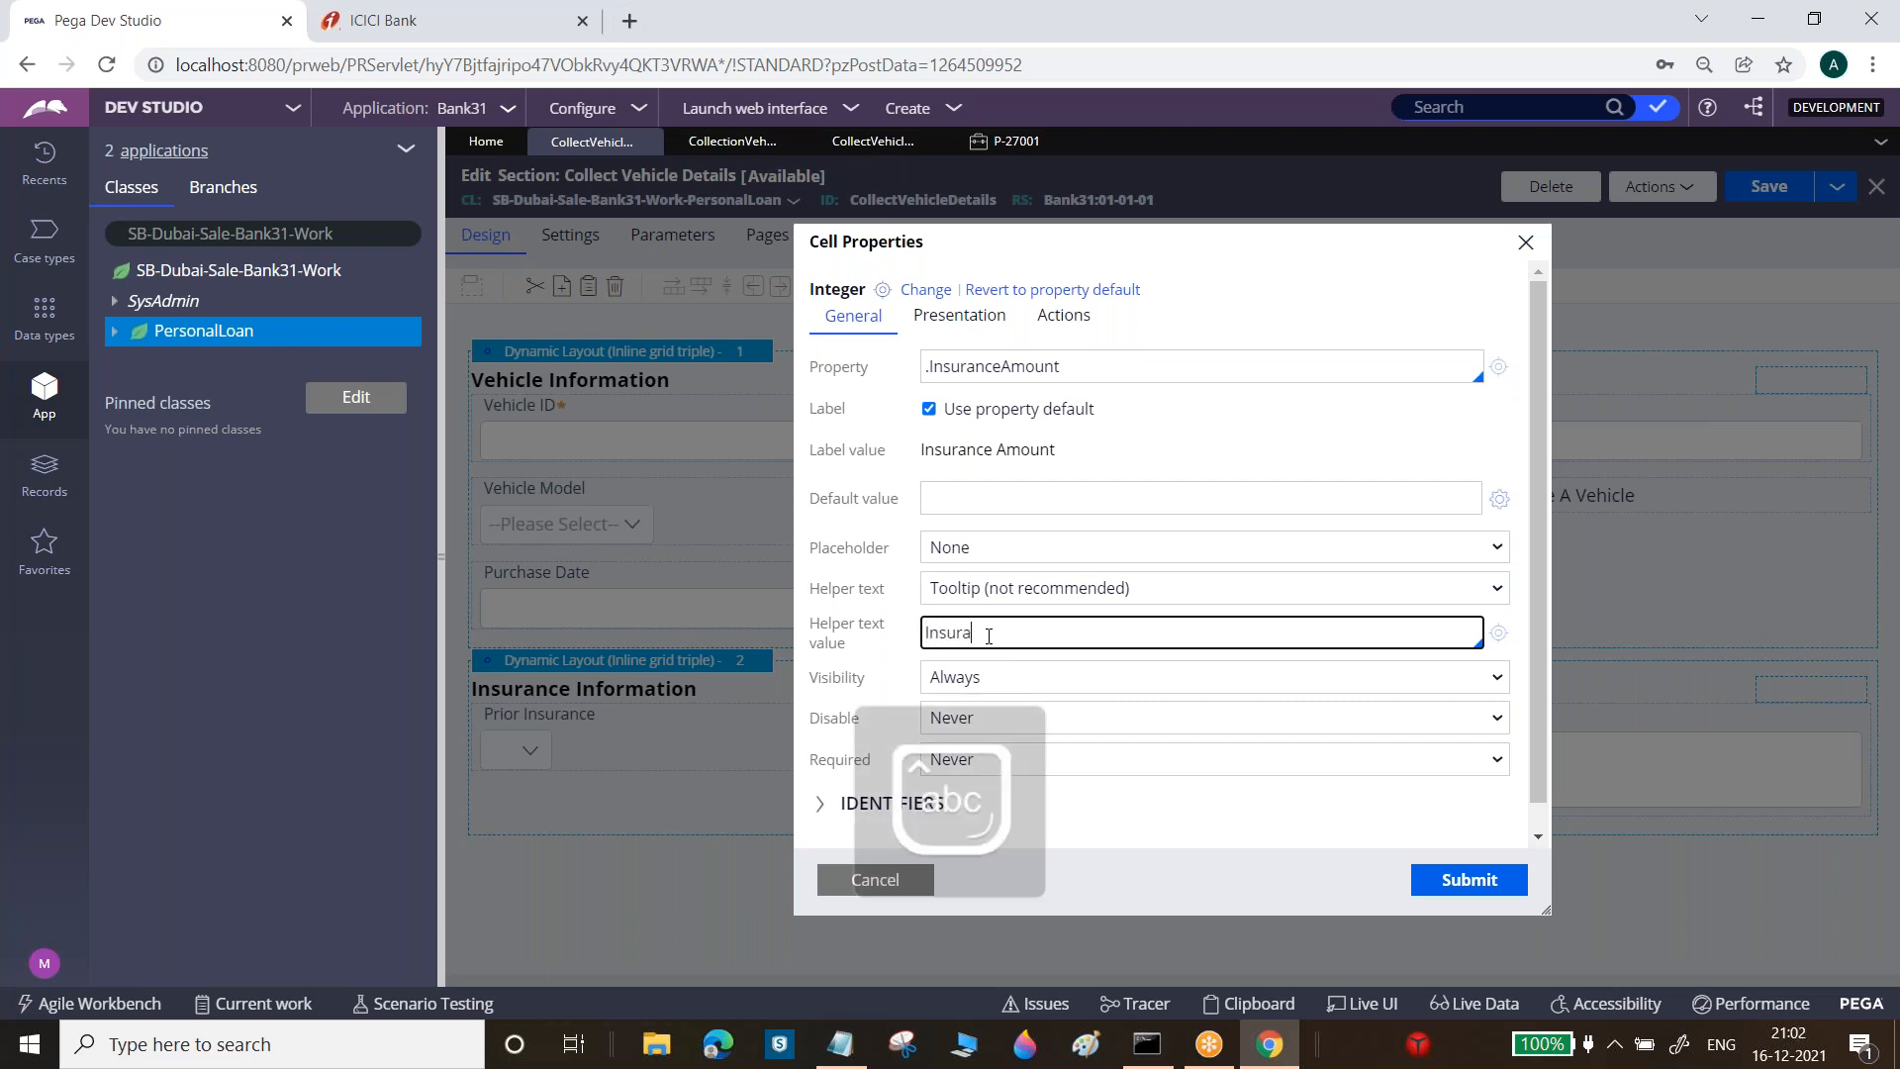
type("nce Amount")
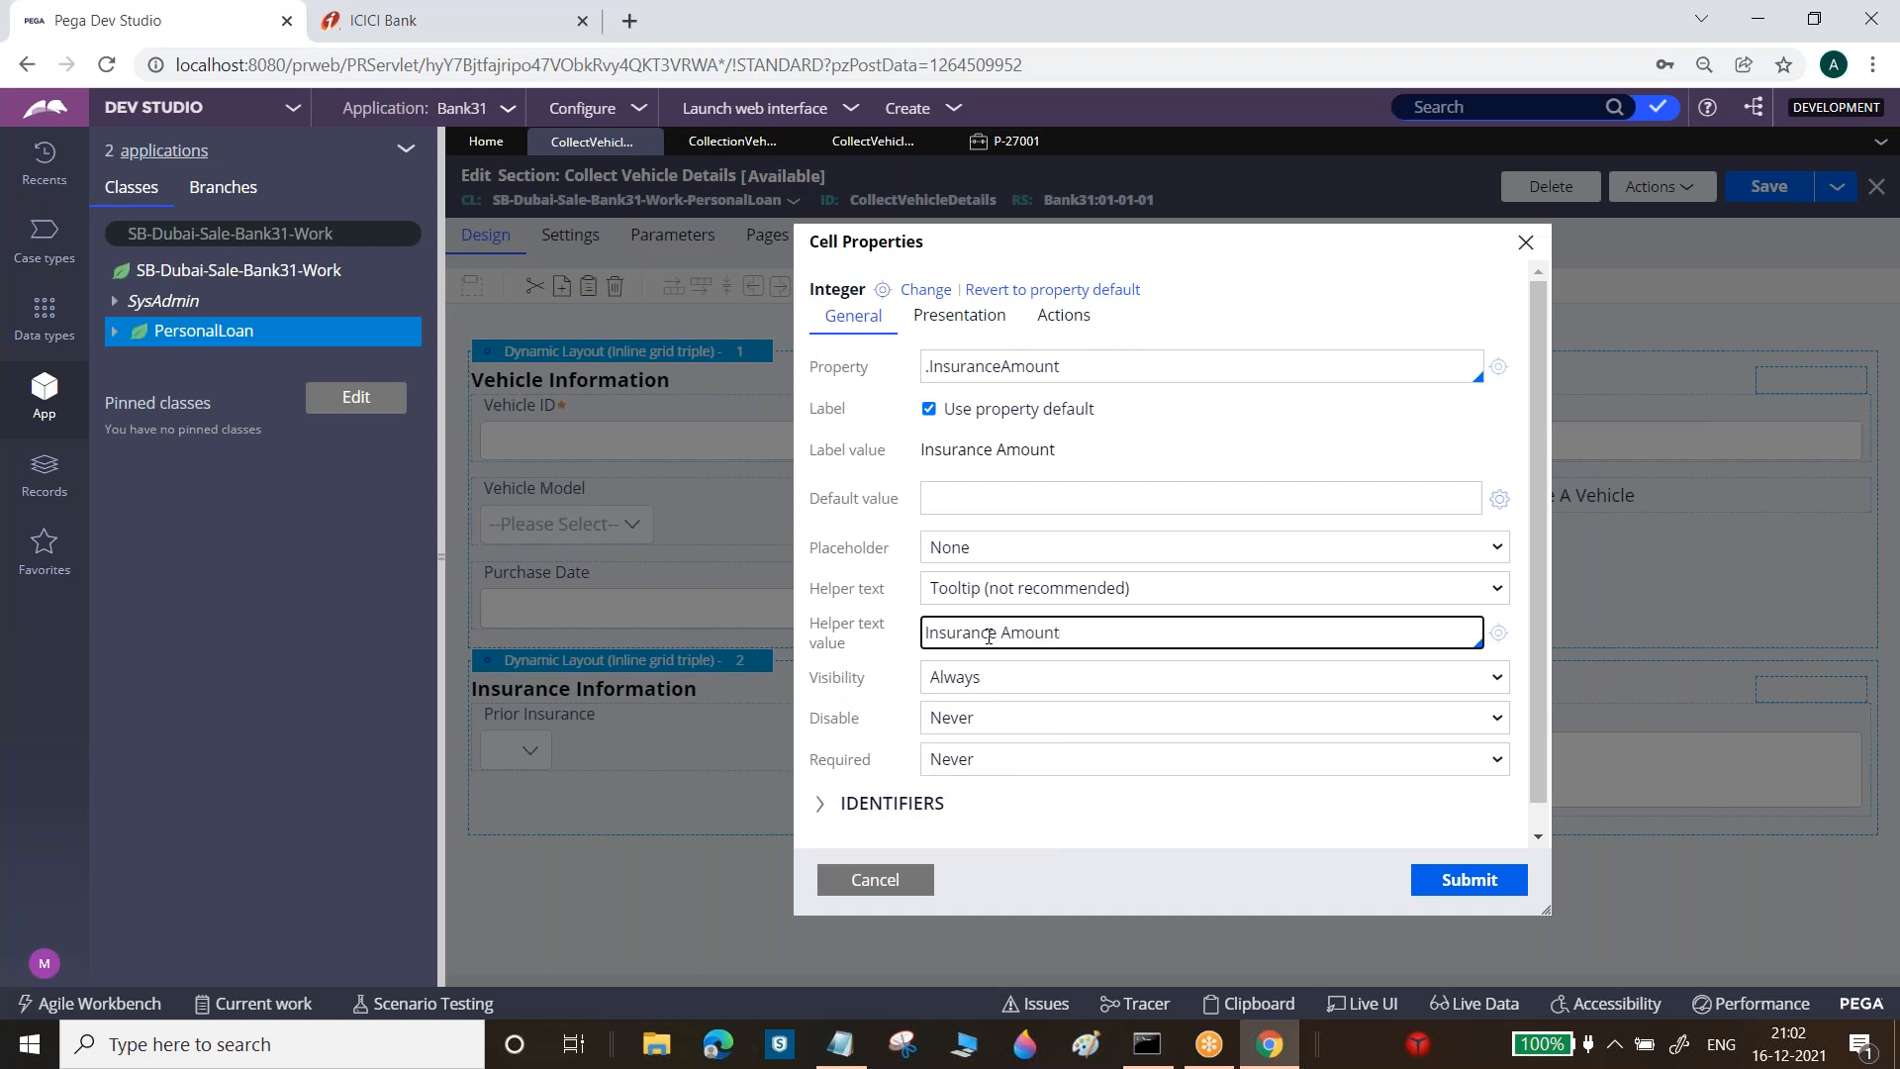
left_click(1472, 883)
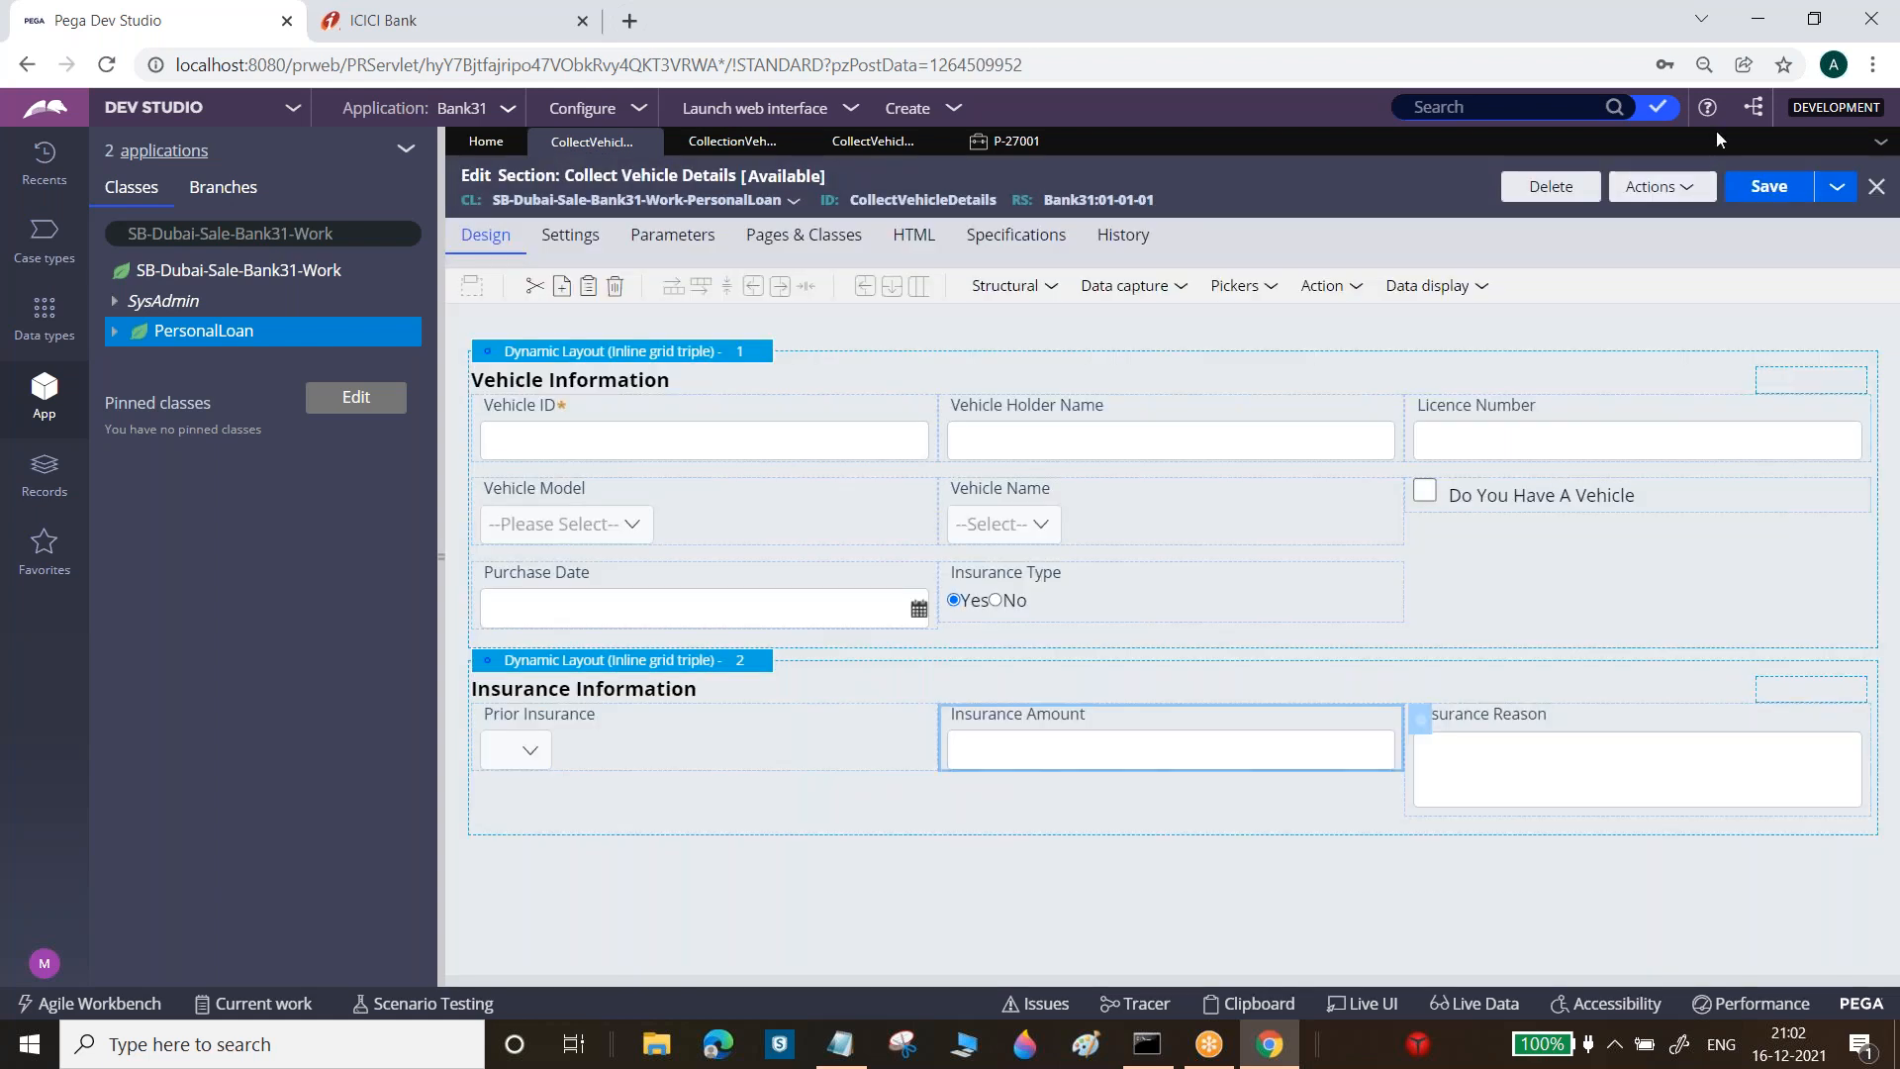
left_click(1767, 186)
Refresh case P-27001 and check the Insurance Amount tooltip and the Purchase Date field
left_click(1015, 142)
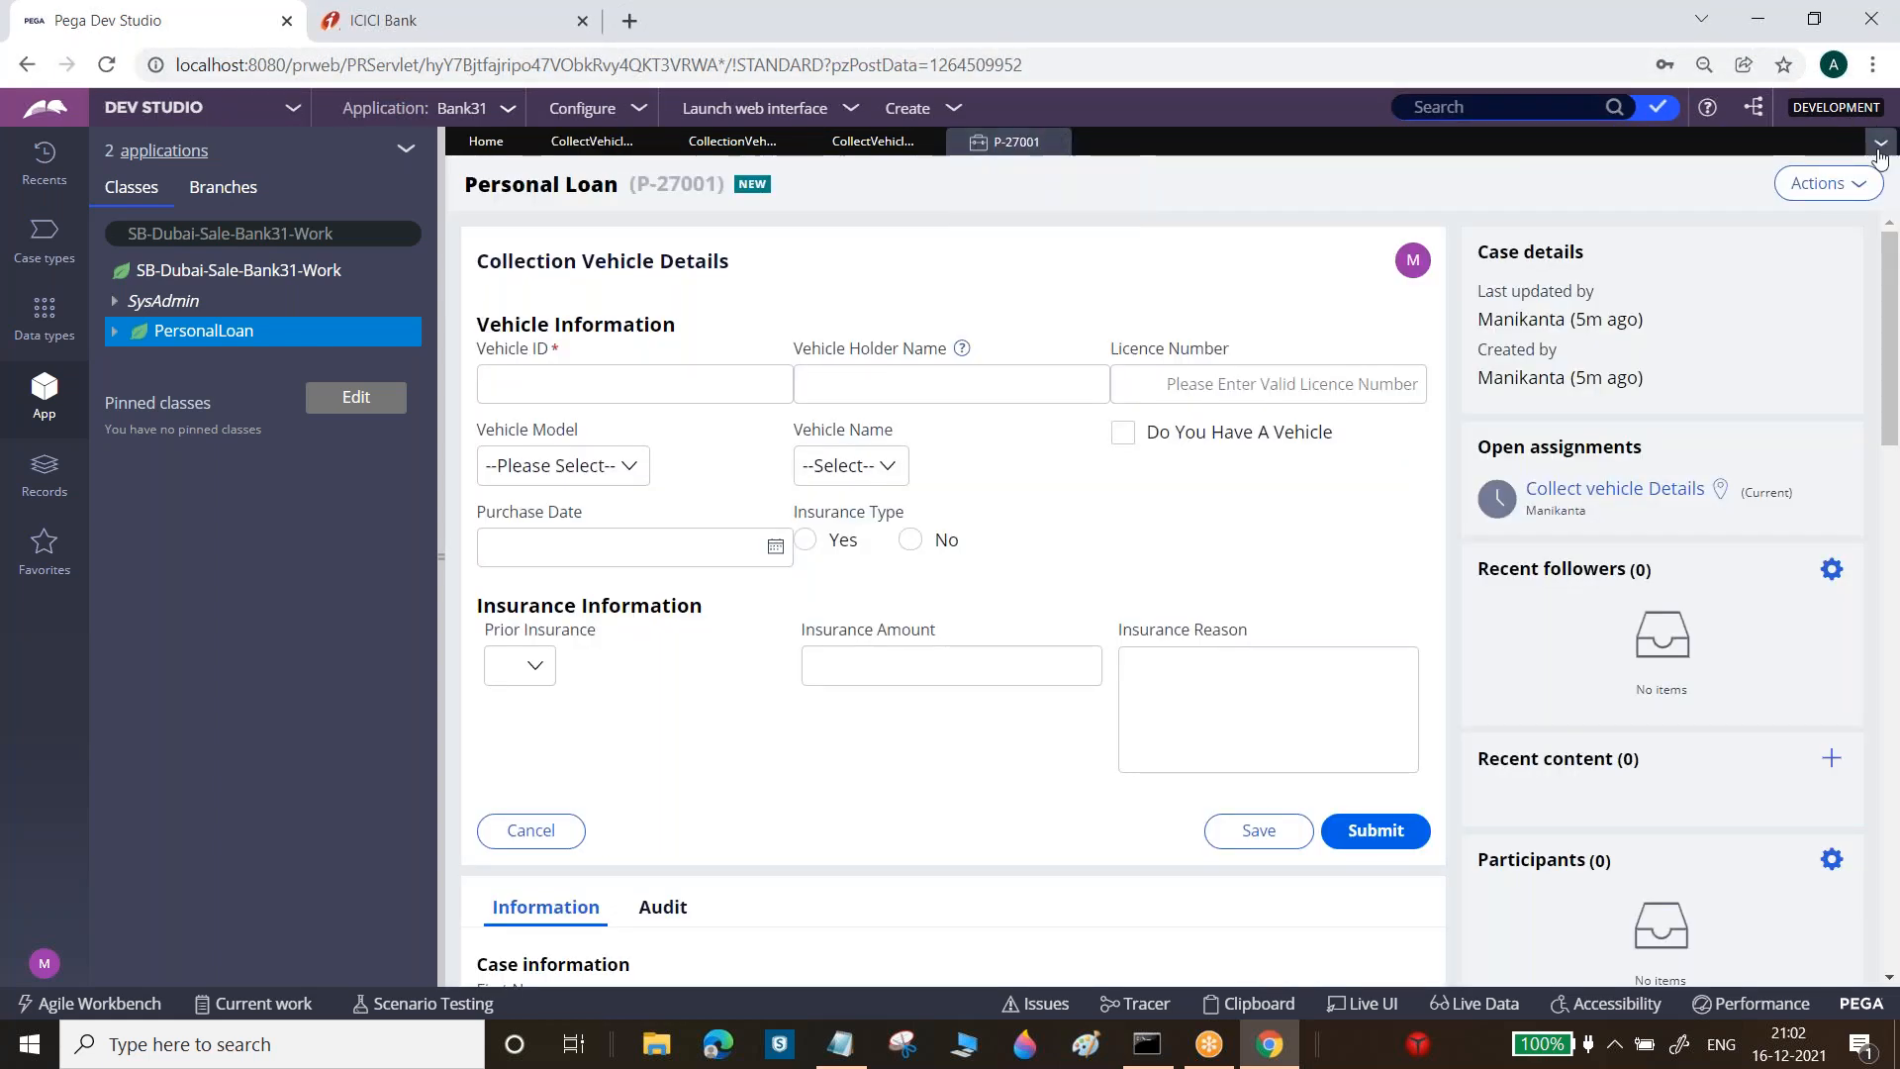
left_click(1829, 183)
left_click(1810, 216)
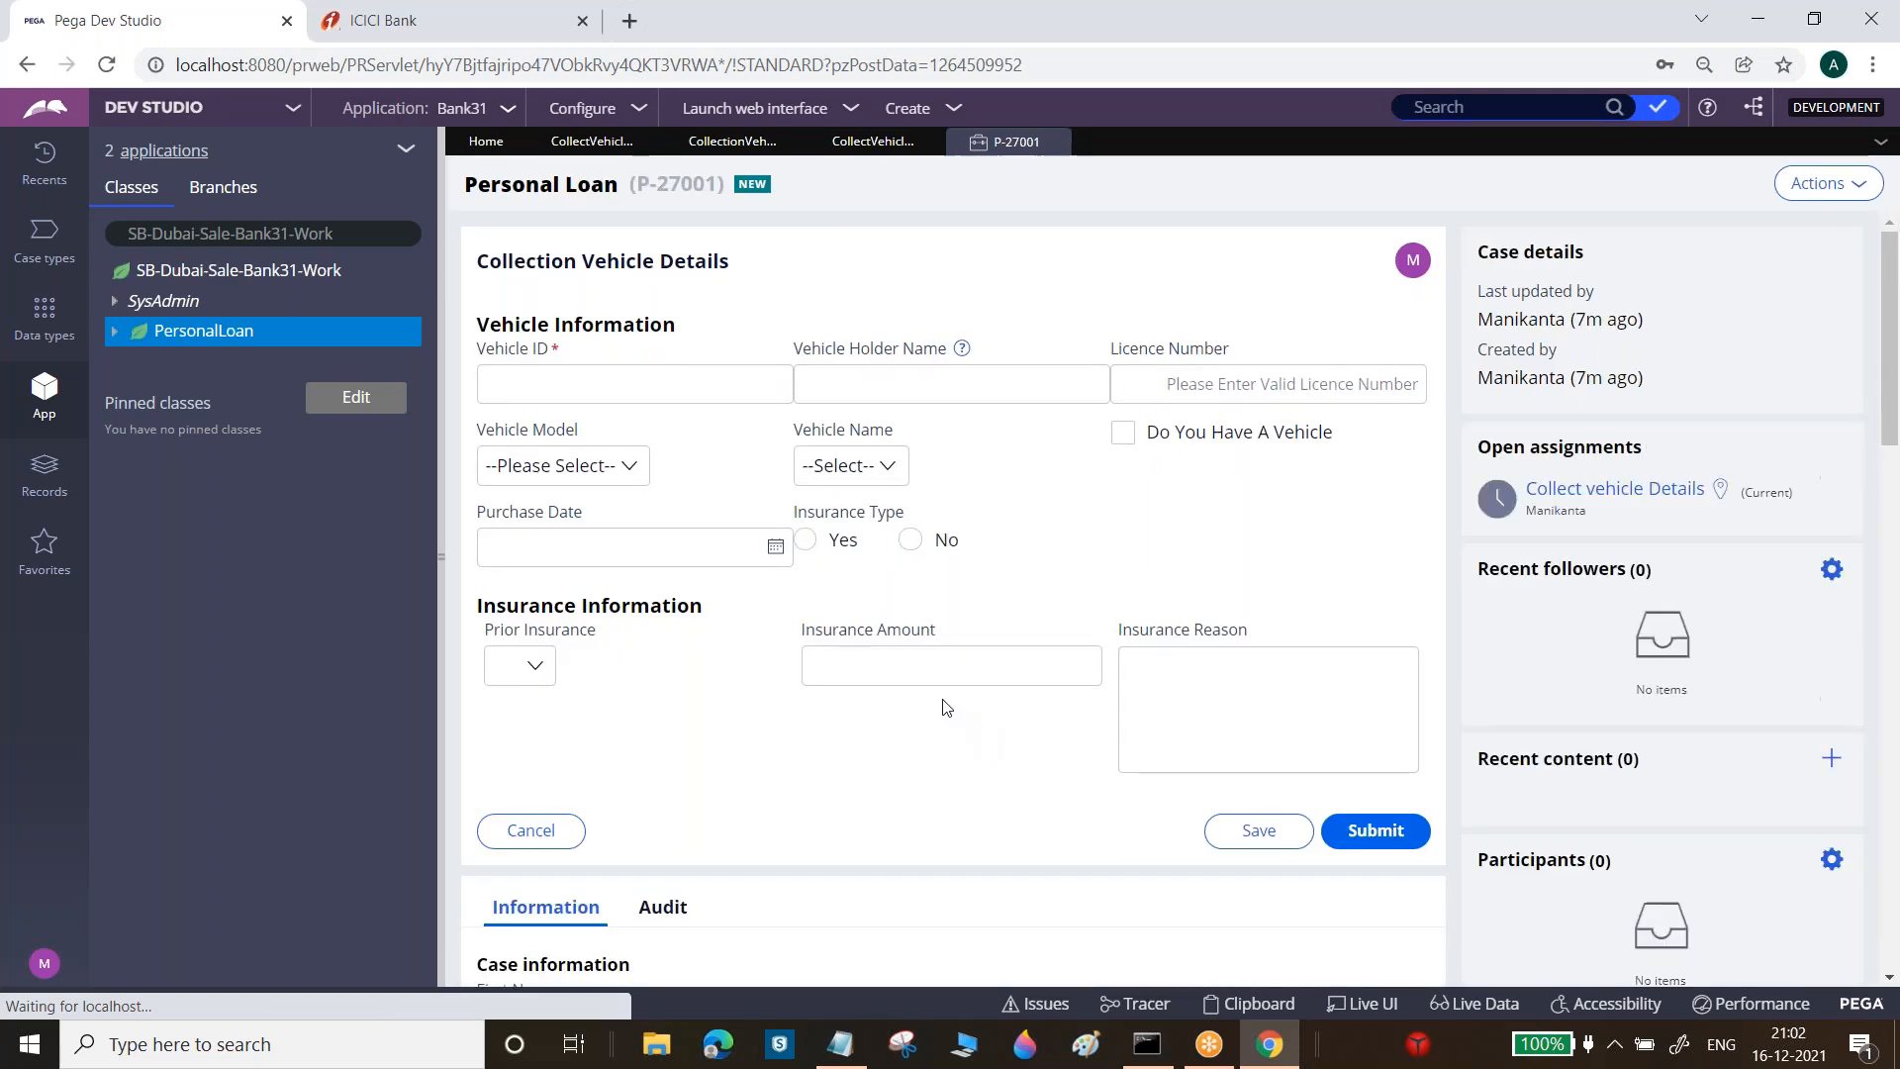
left_click(947, 664)
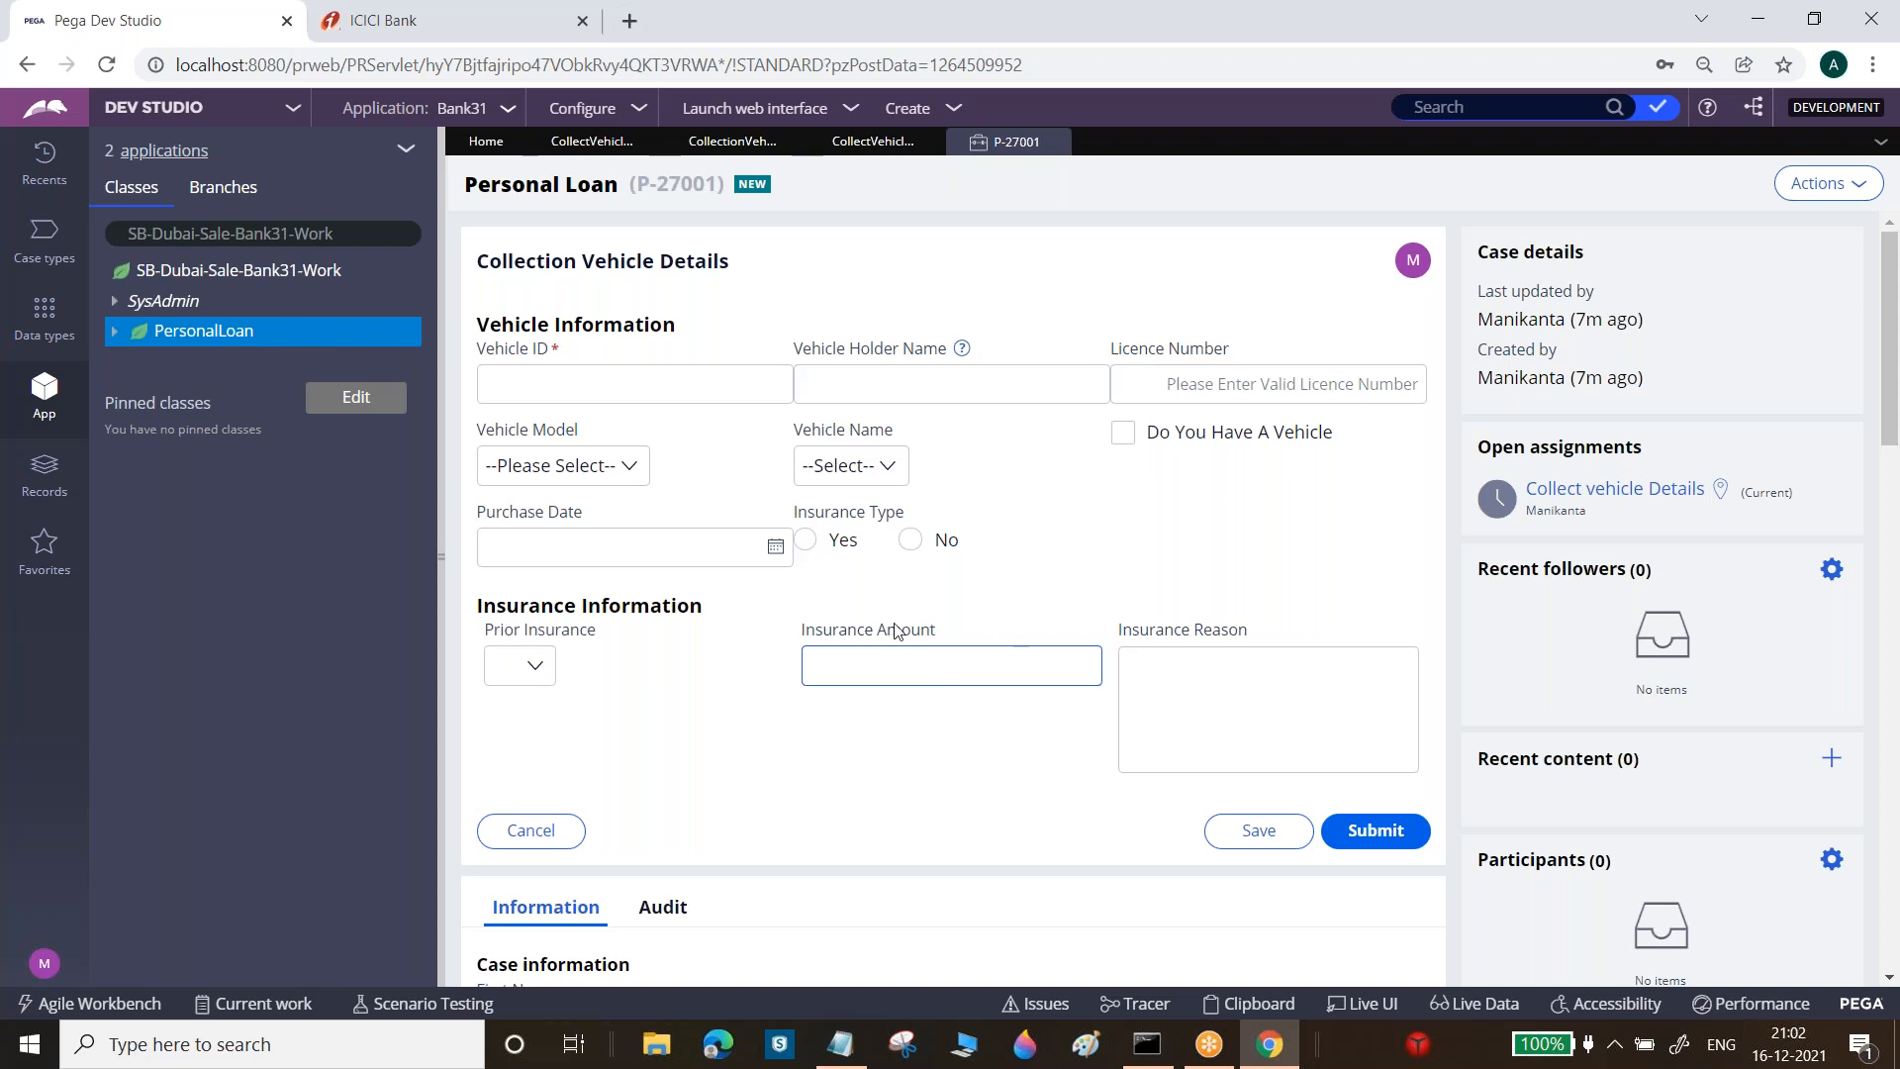
left_click_drag(479, 511, 590, 514)
left_click(492, 580)
left_click(554, 552)
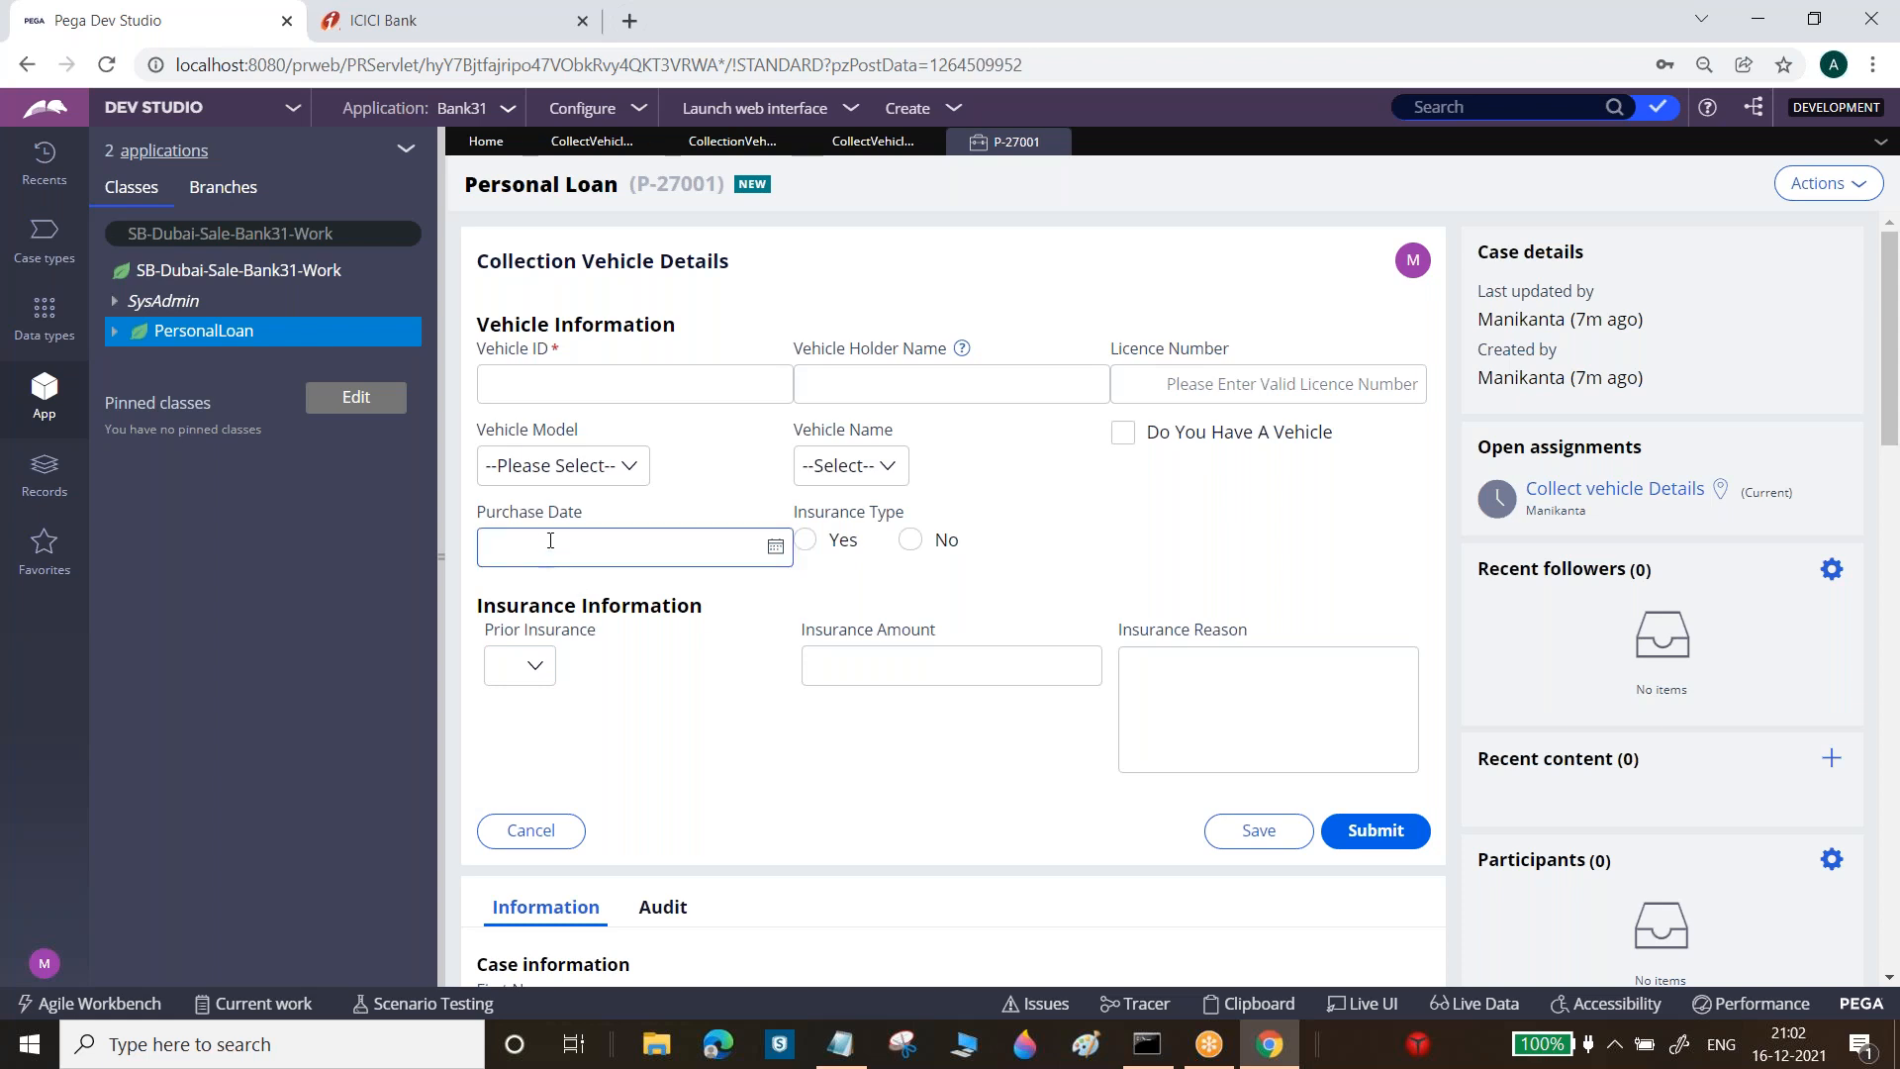
left_click(577, 145)
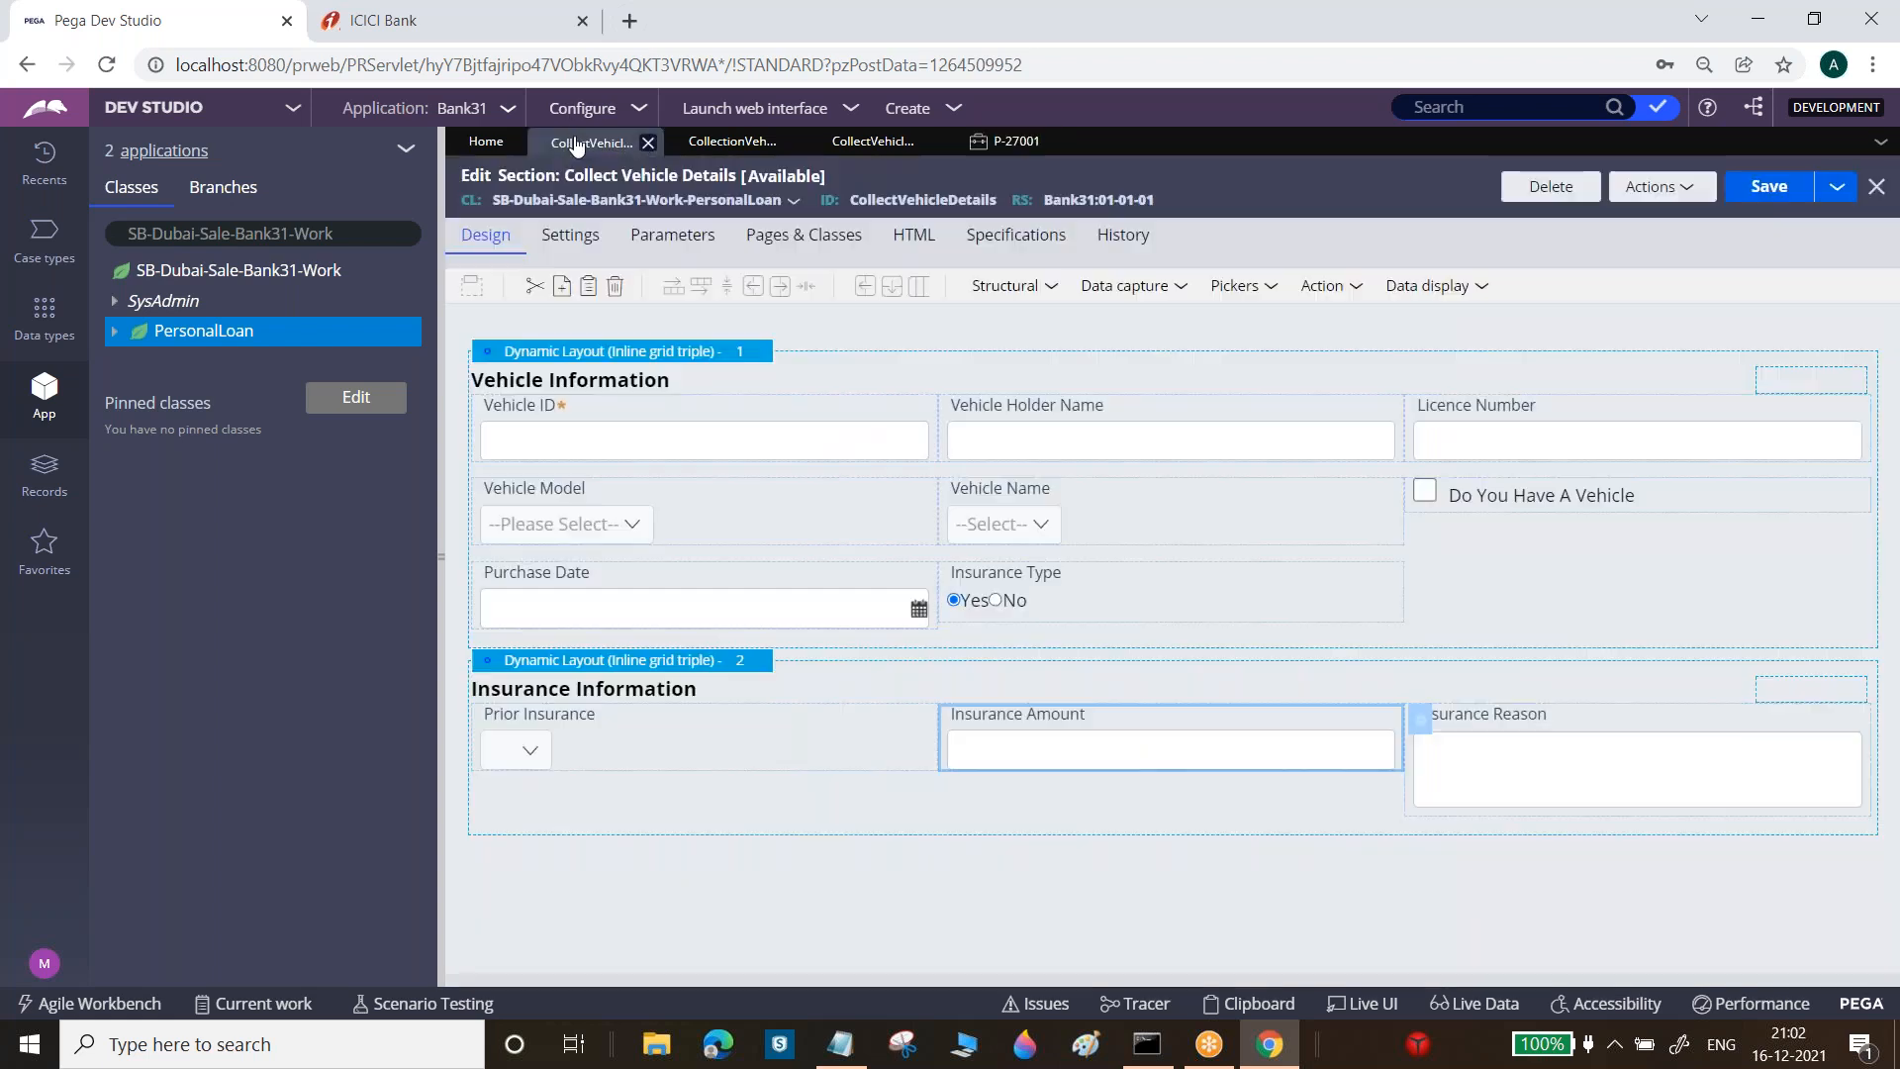
Give the Purchase Date cell a hover help icon reading 'Enter the Vehicle Purchased Date'
left_click(776, 605)
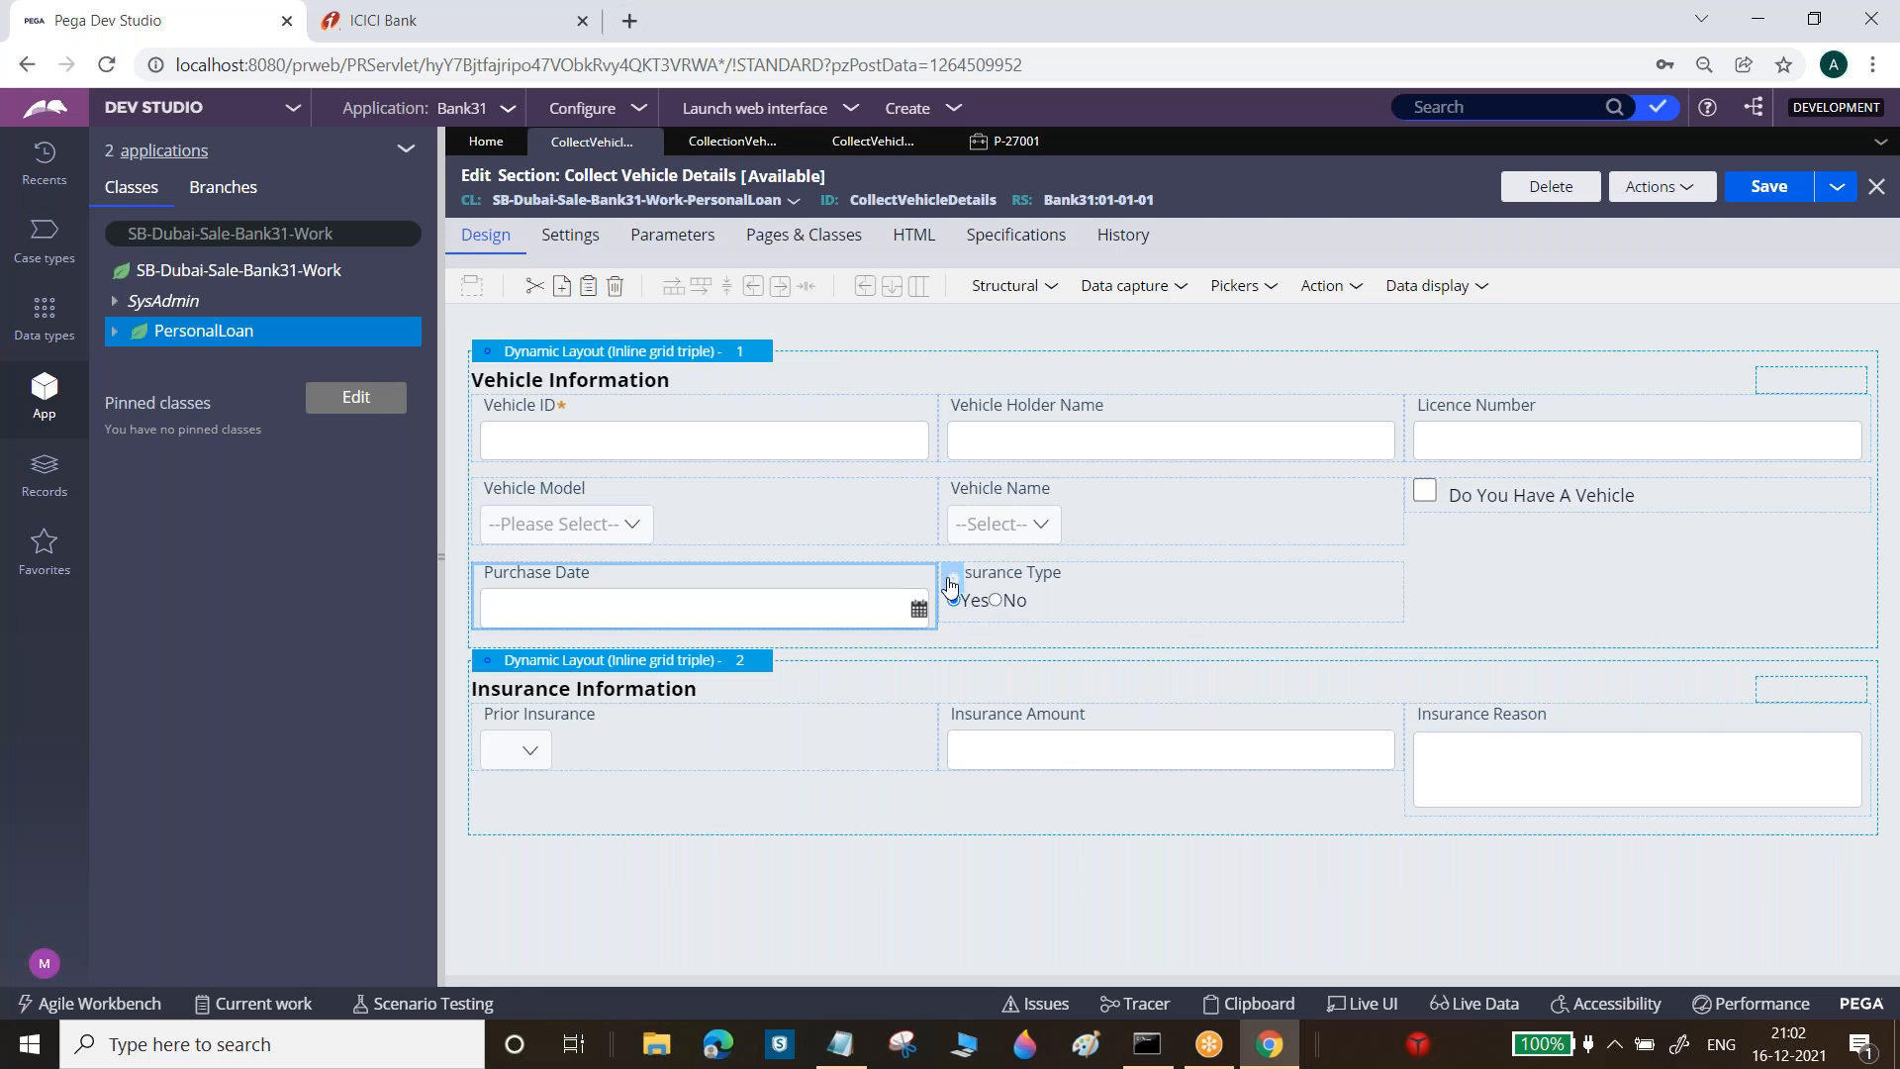
left_click(954, 582)
left_click(968, 629)
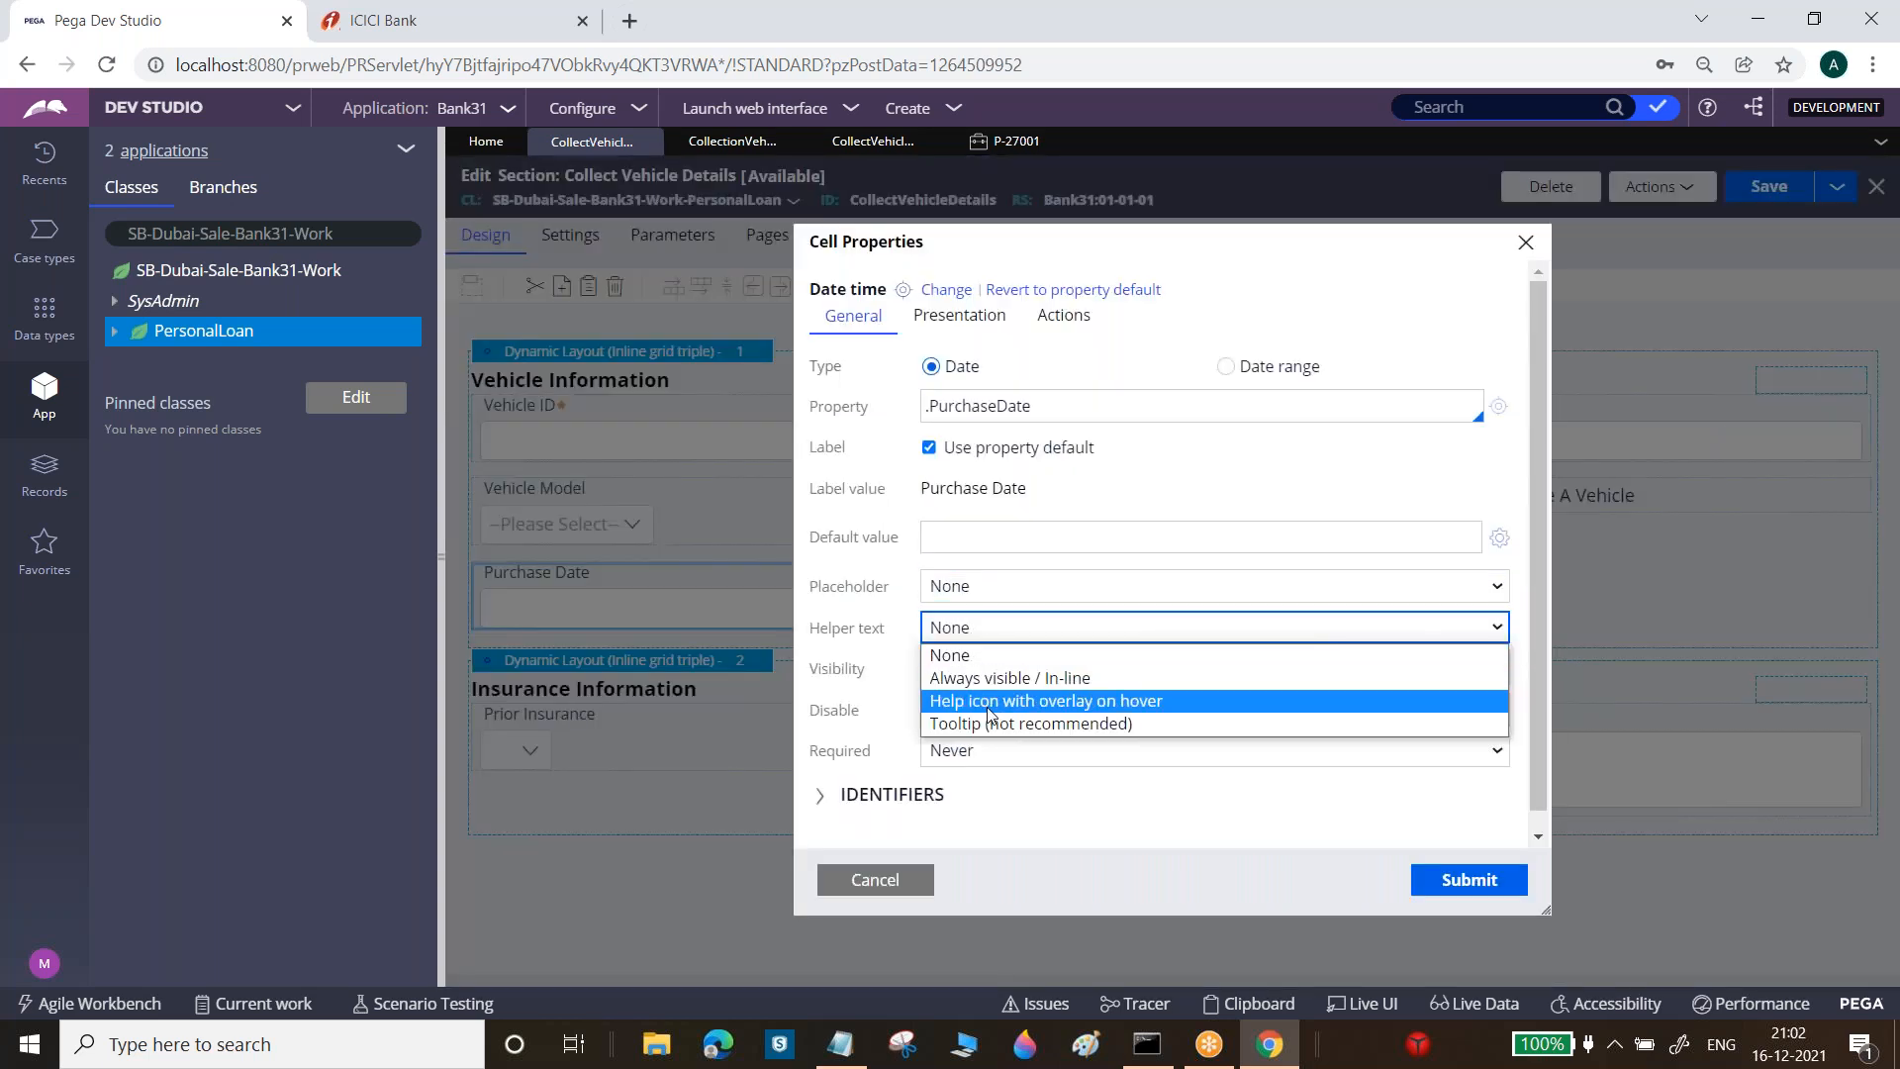
left_click(990, 702)
left_click(981, 672)
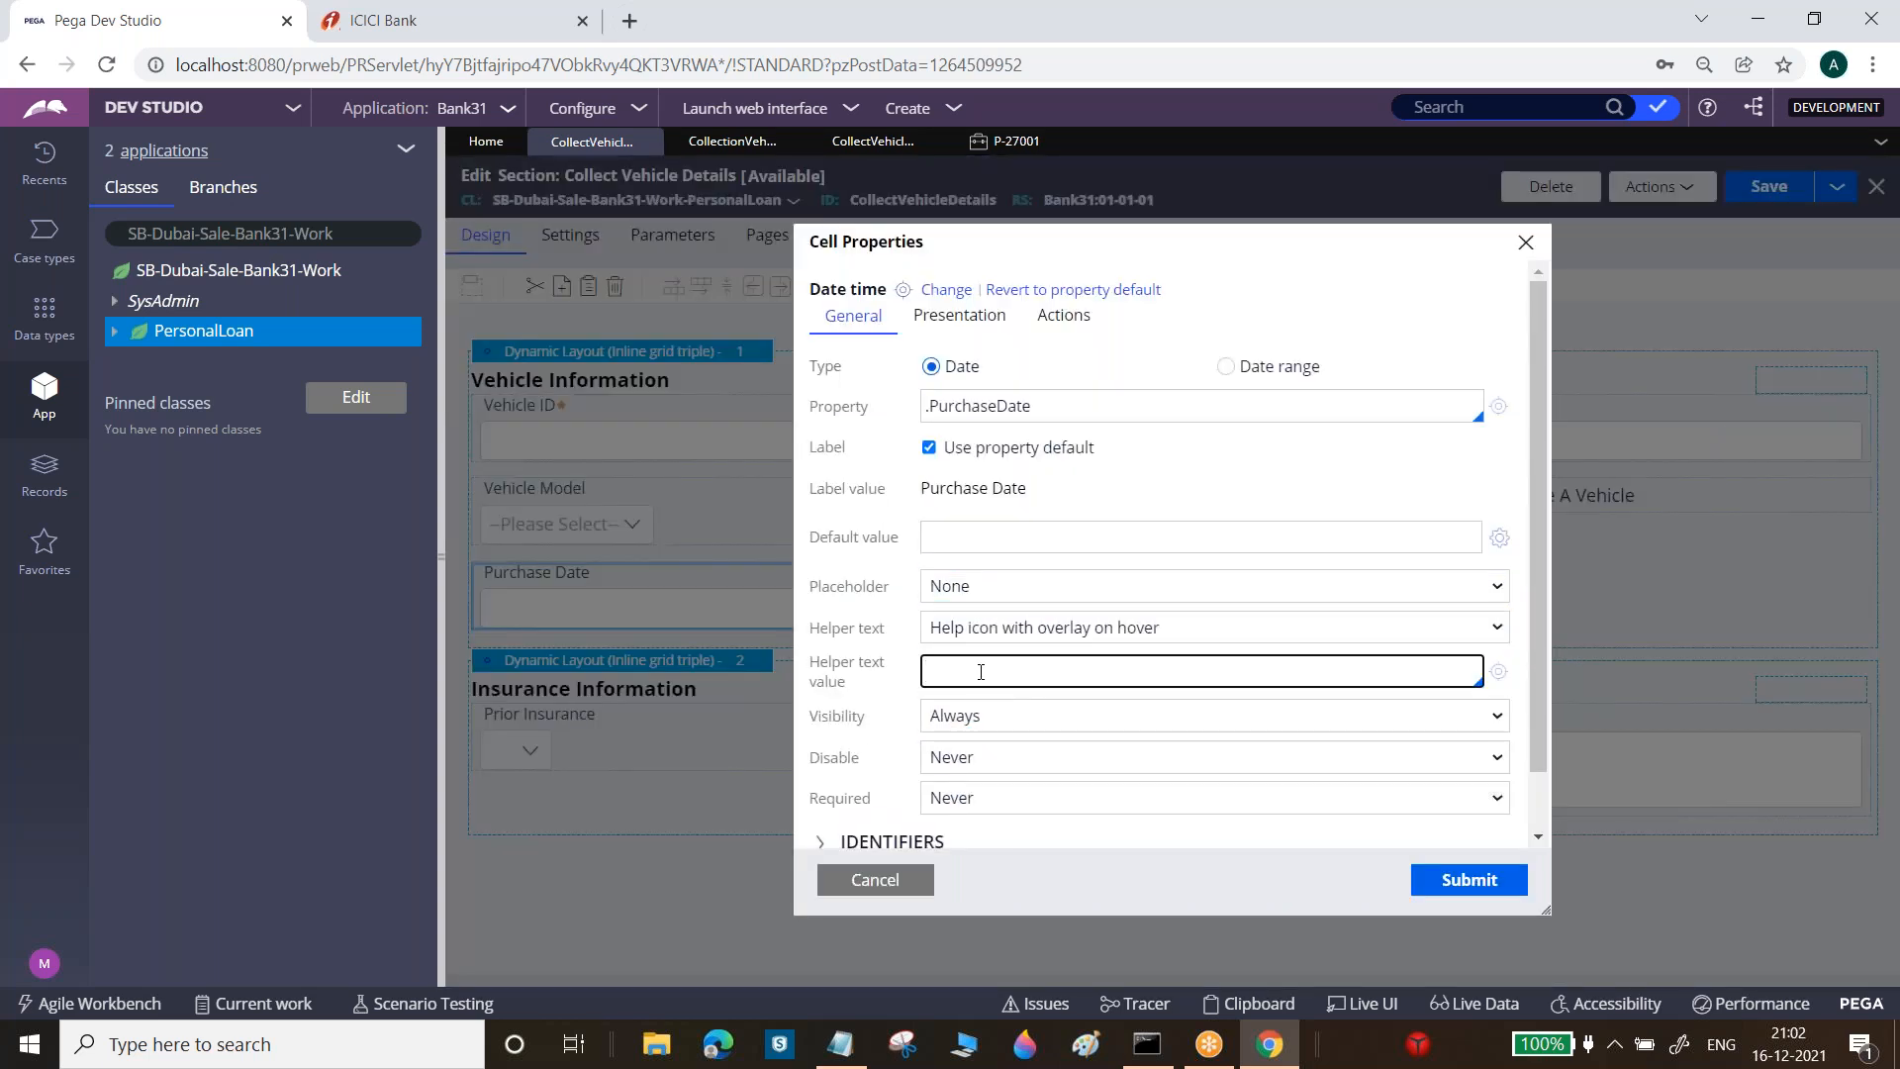
type("Enter Vthe Vehicle Purchased Date")
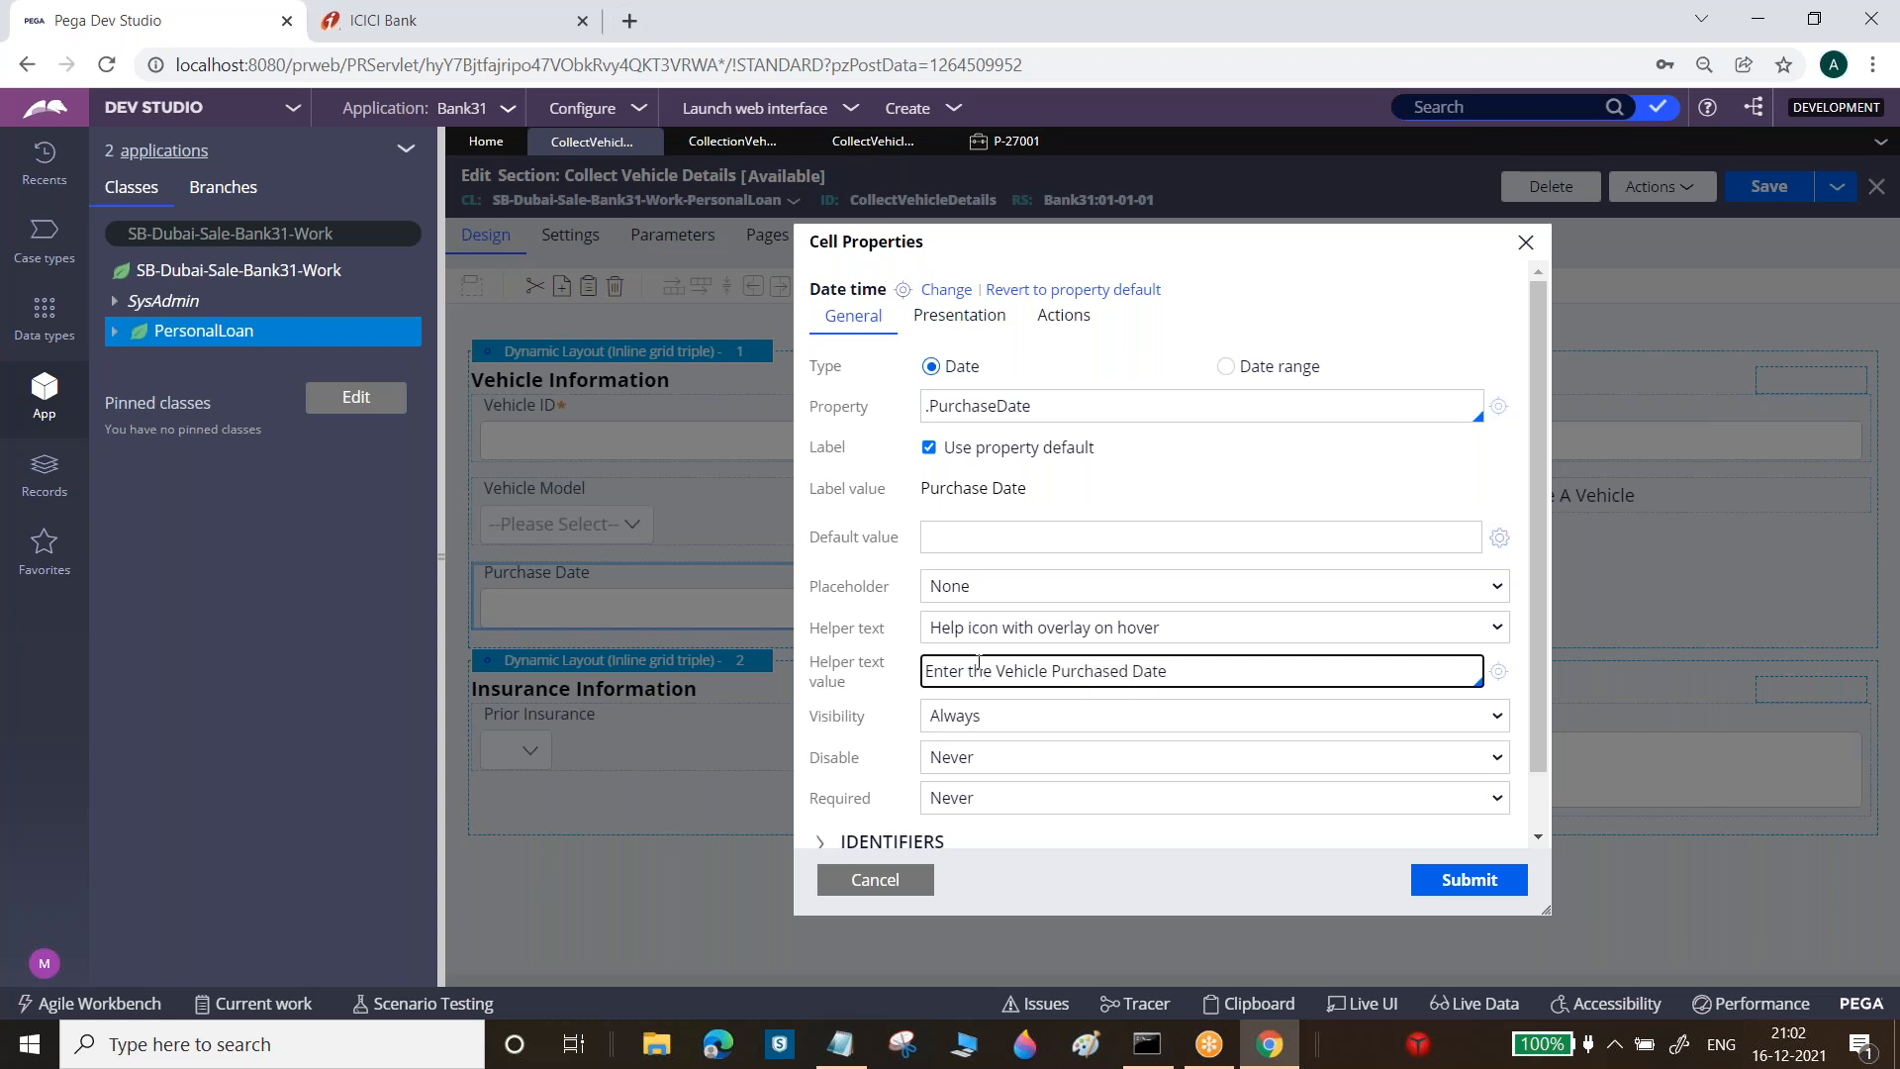
left_click(1478, 881)
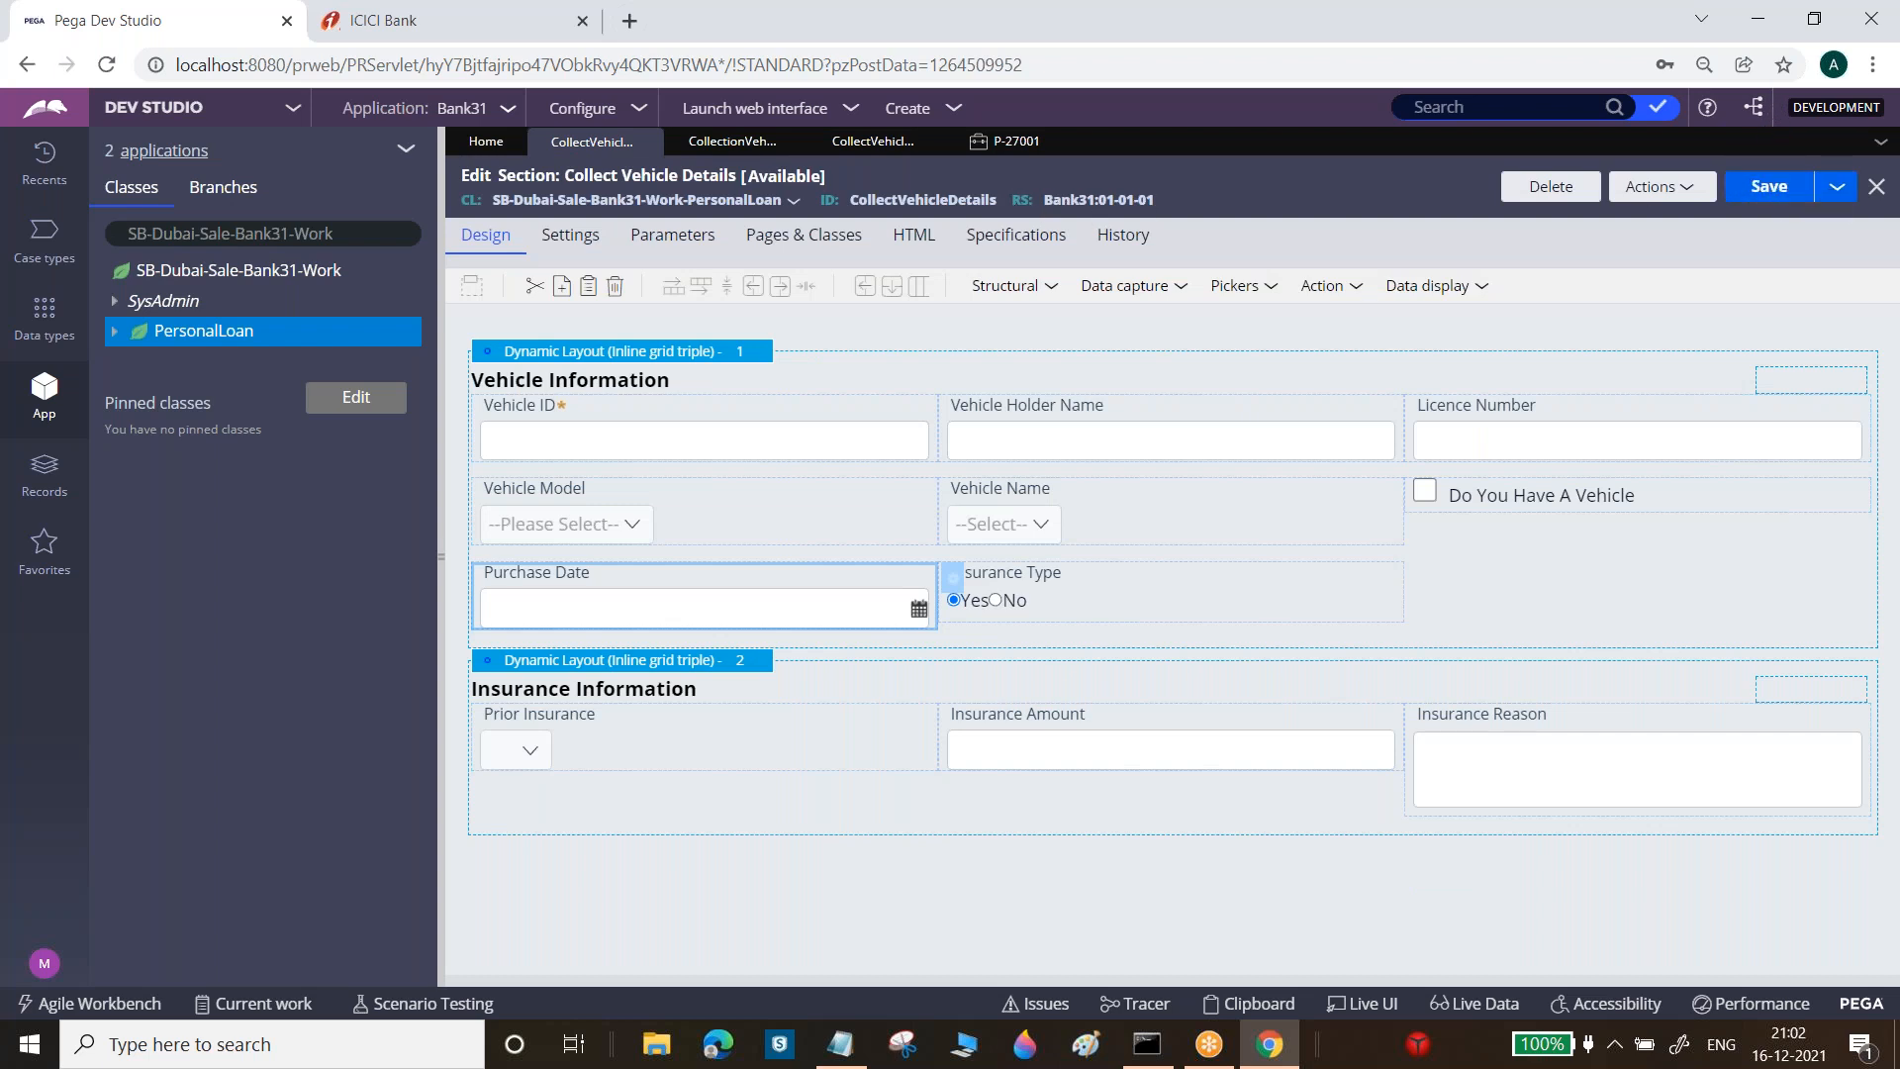
left_click(1000, 141)
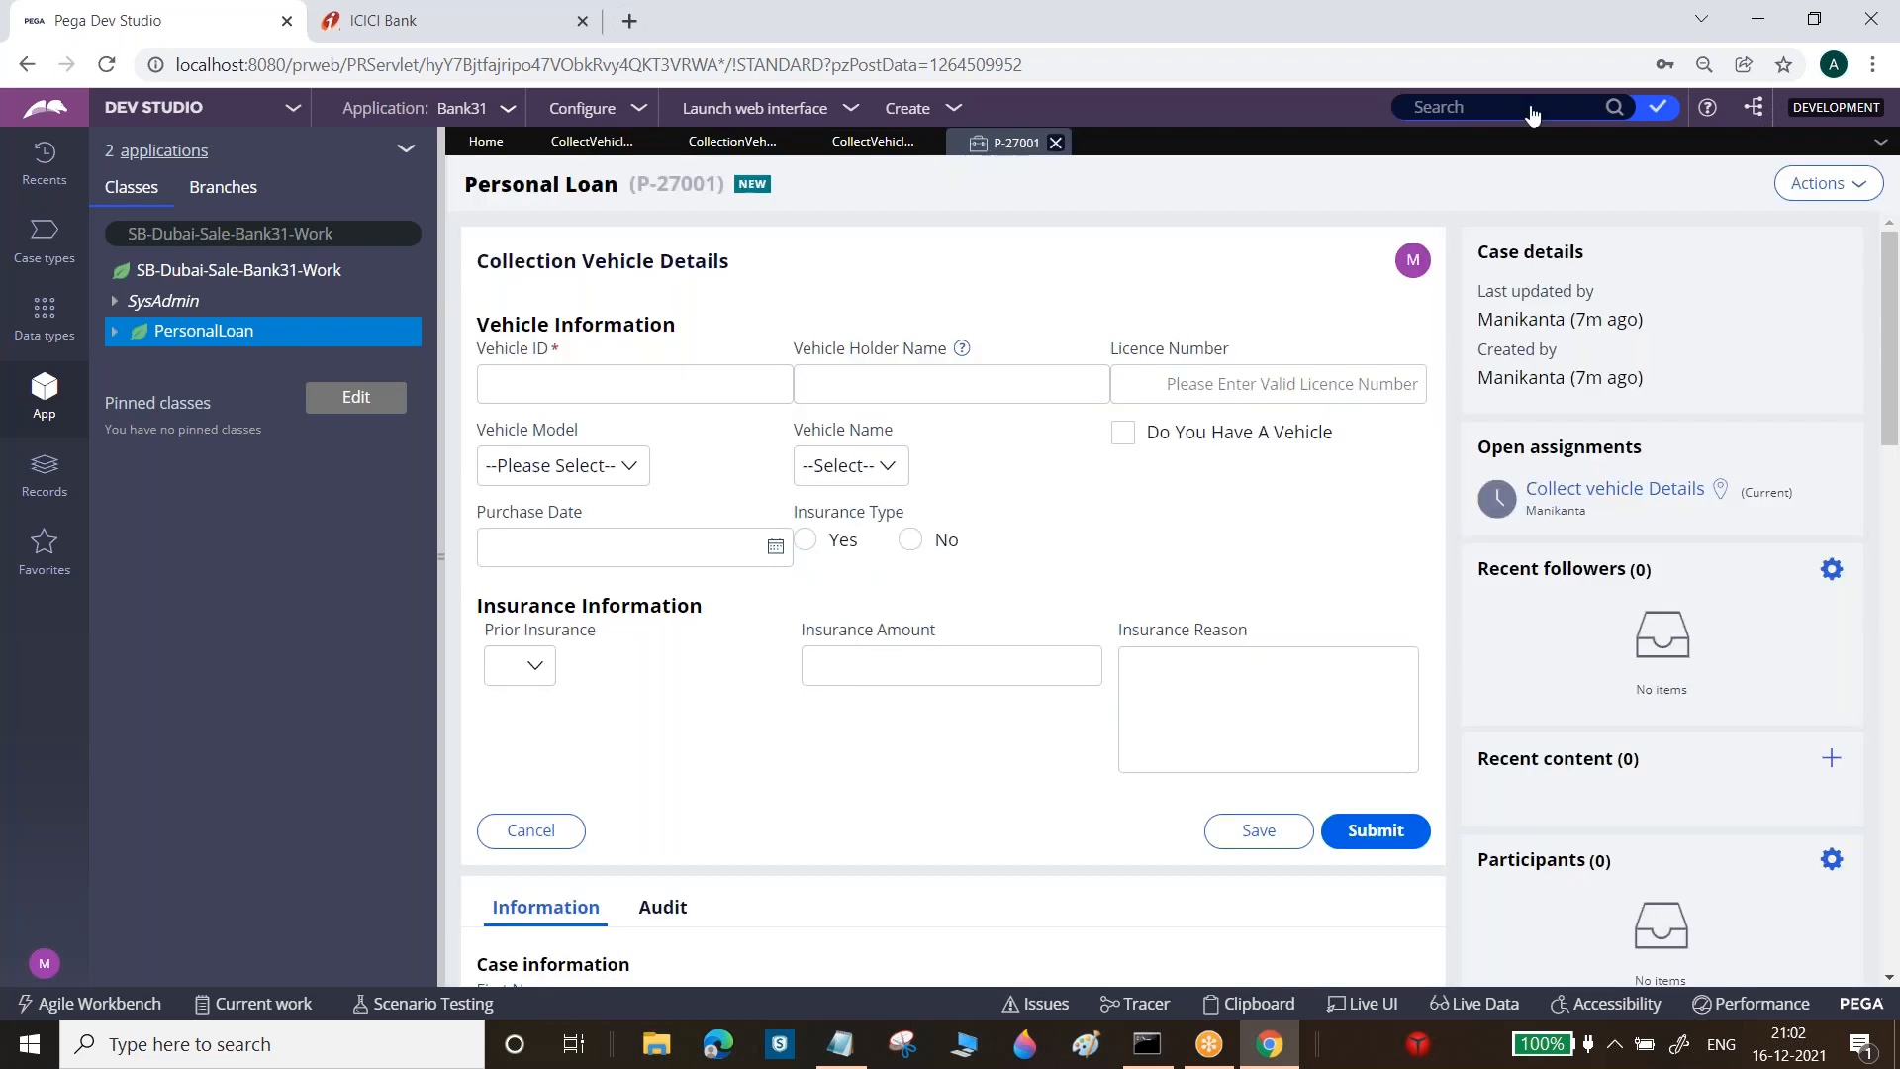
Refresh case P-27001 and try the Purchase Date hover help before returning to the editor
left_click(1796, 209)
left_click(1807, 224)
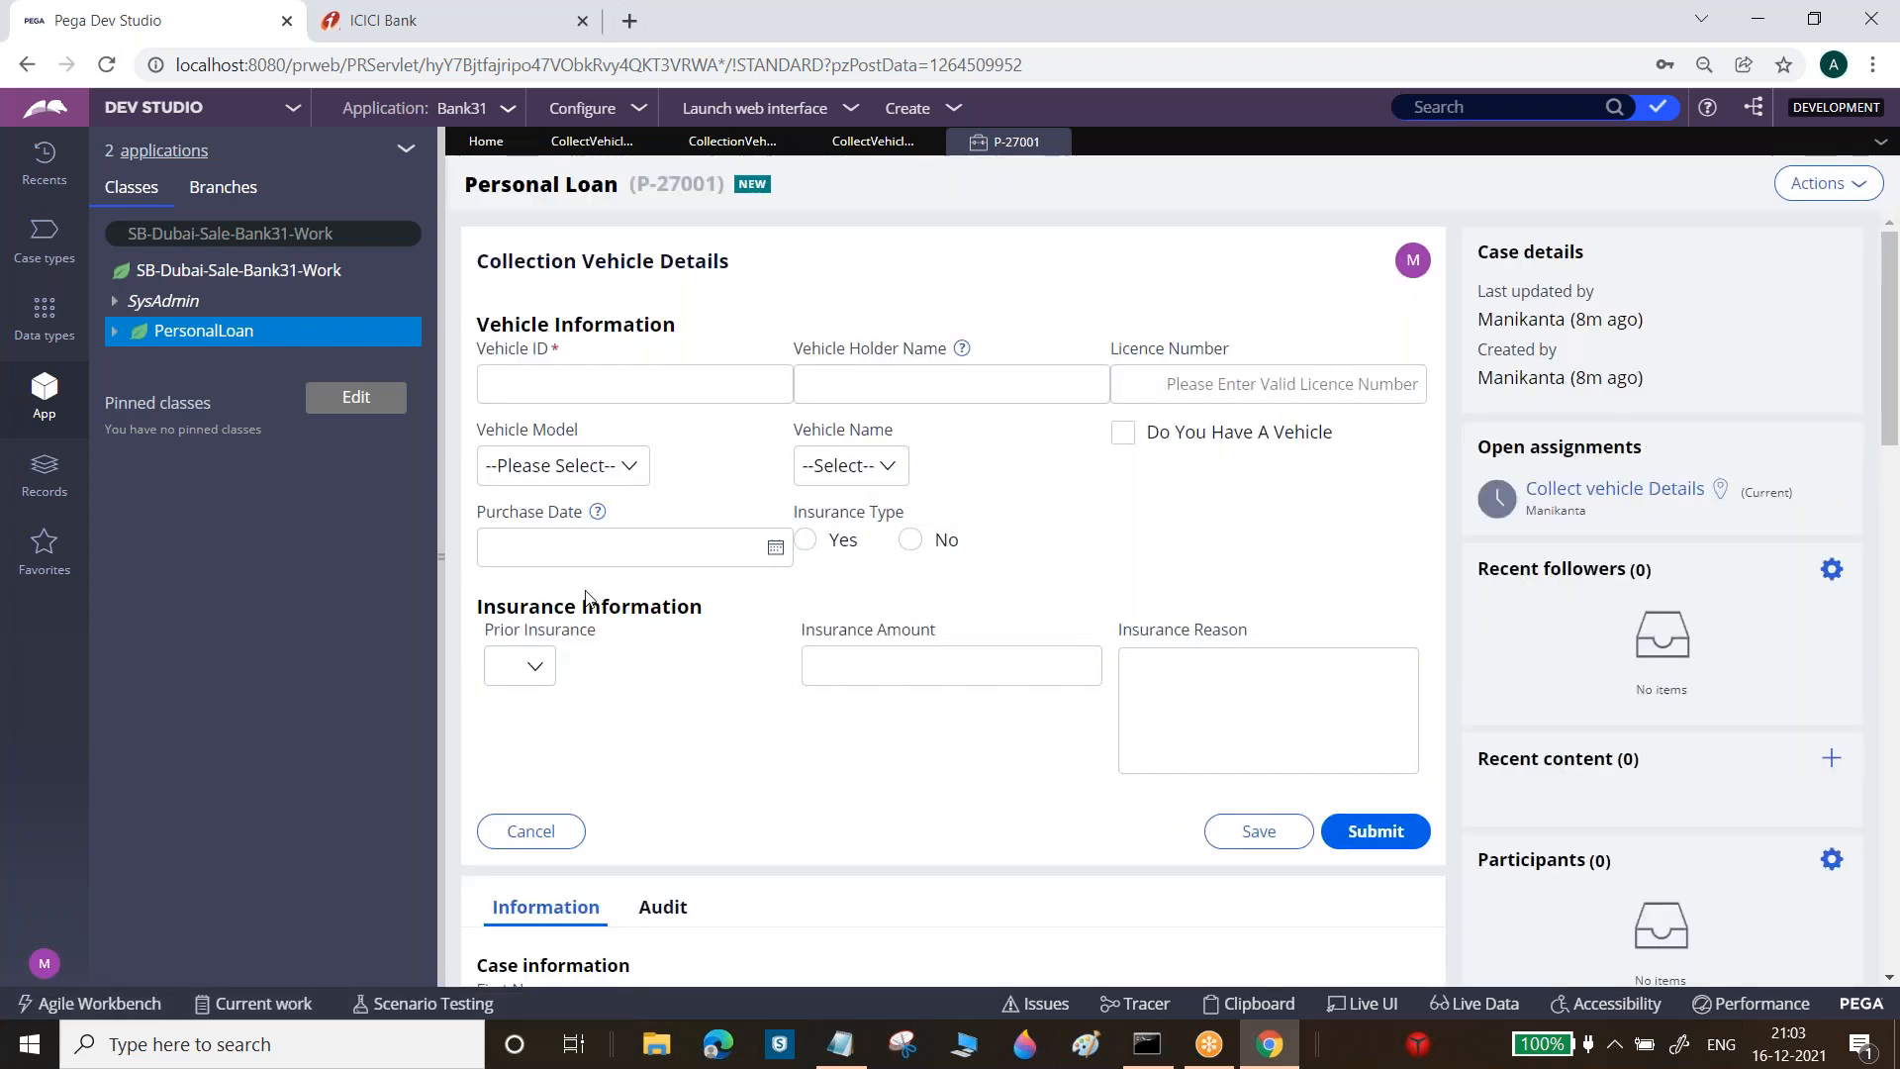
left_click(563, 554)
left_click(608, 310)
left_click(605, 141)
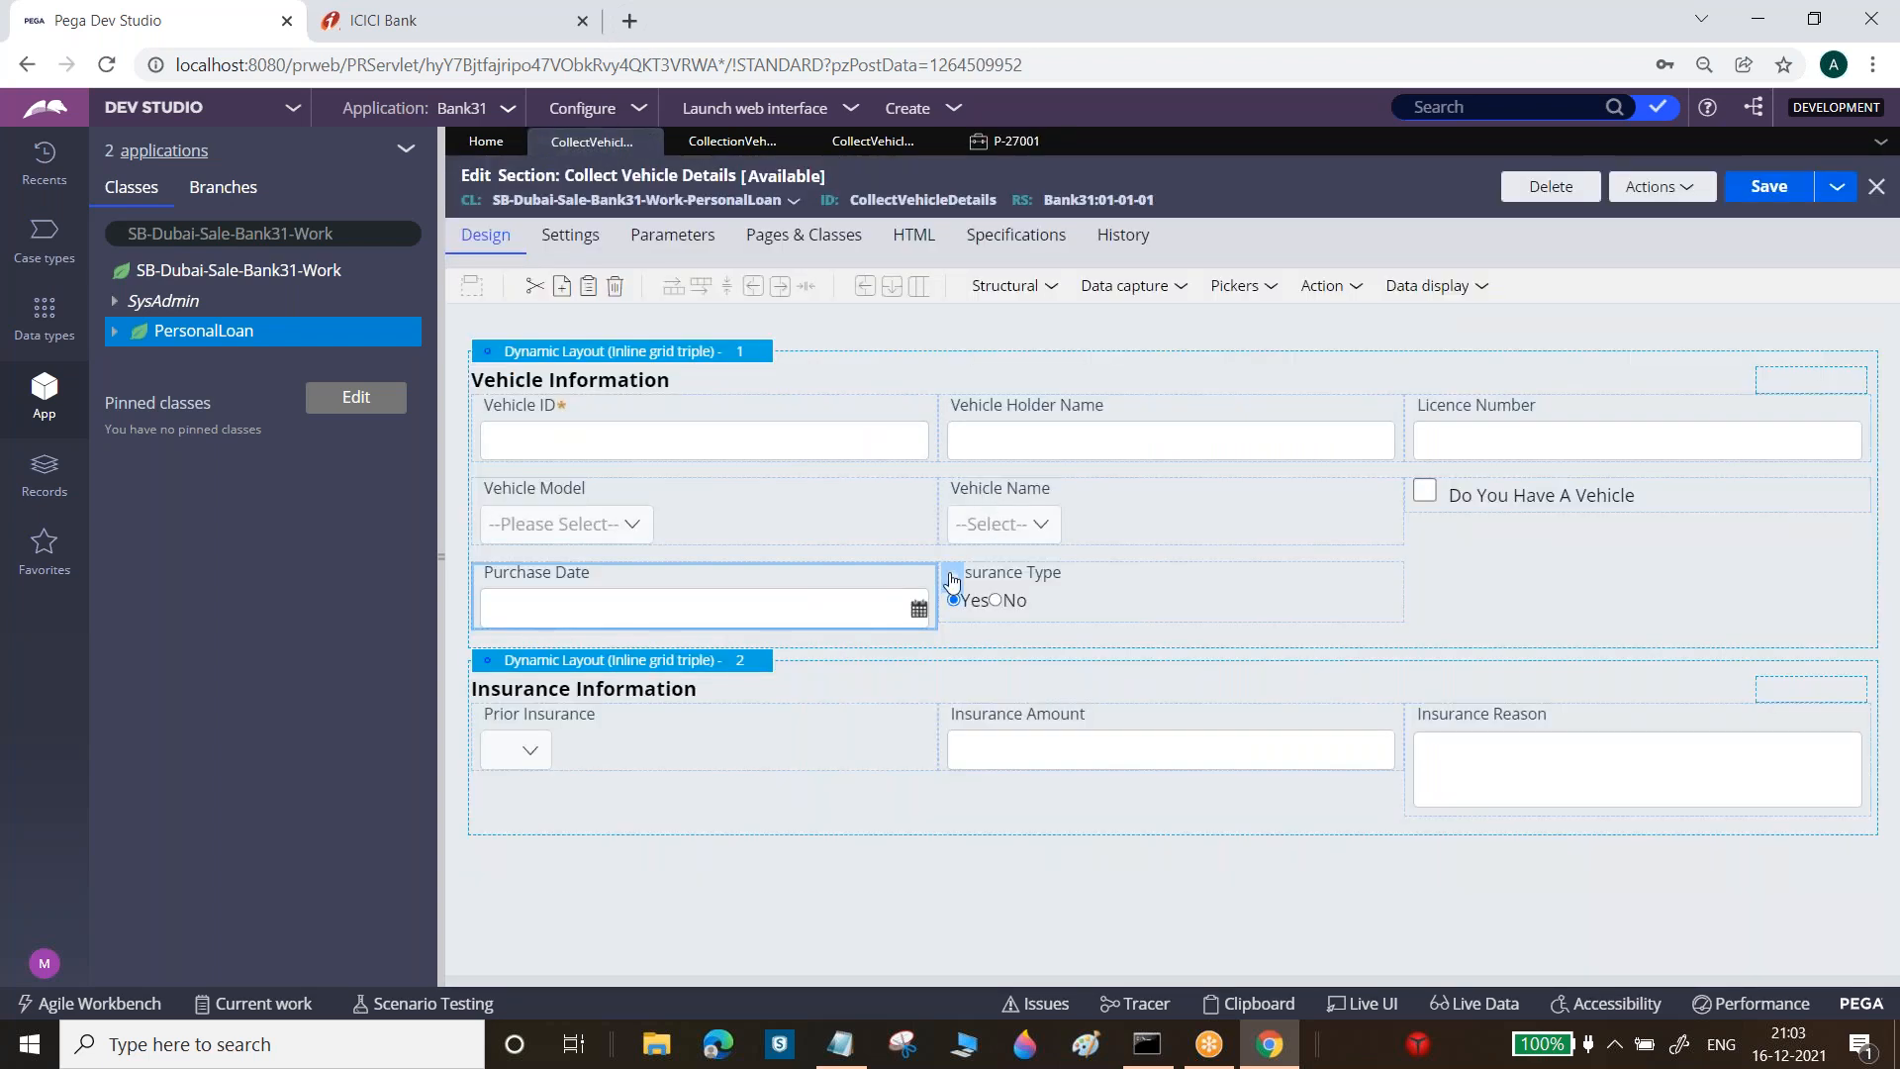
Switch the Purchase Date helper text to Always visible / In-line and save the section
left_click(953, 580)
left_click(1035, 633)
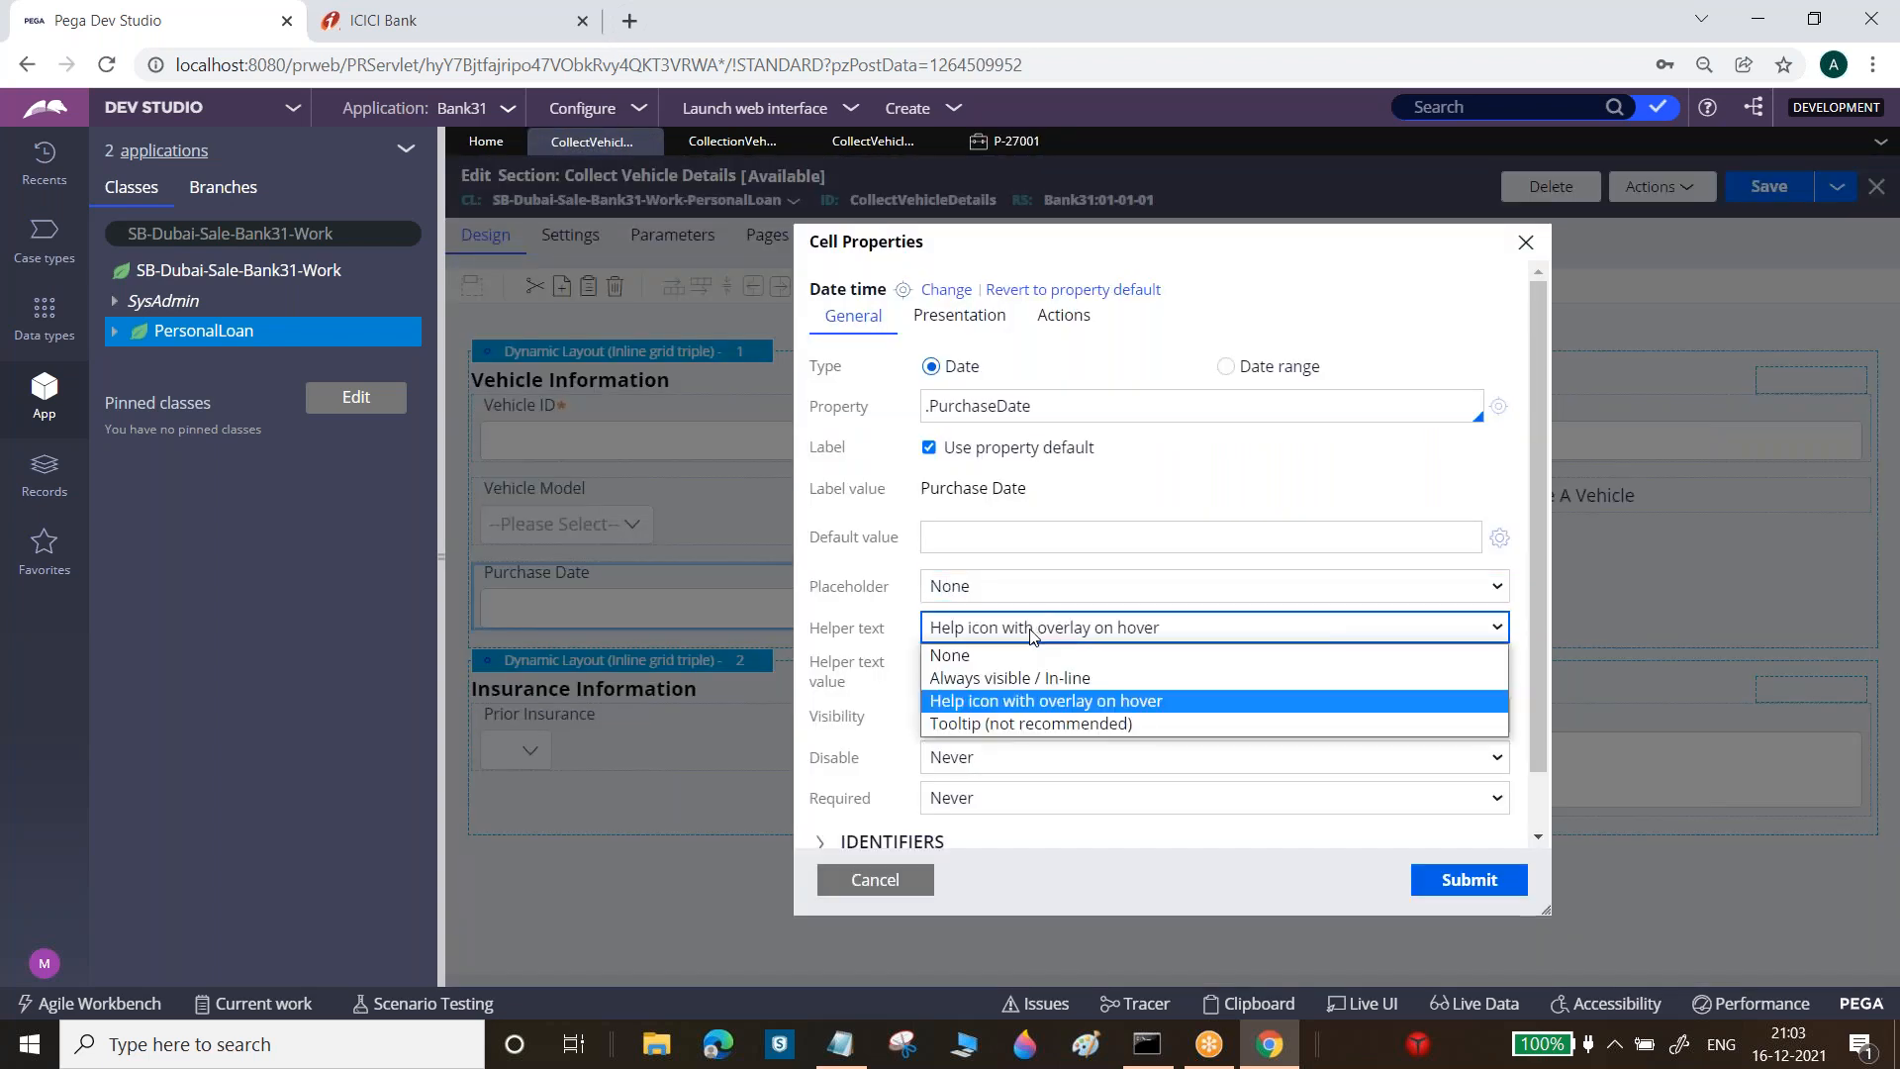
left_click(1007, 683)
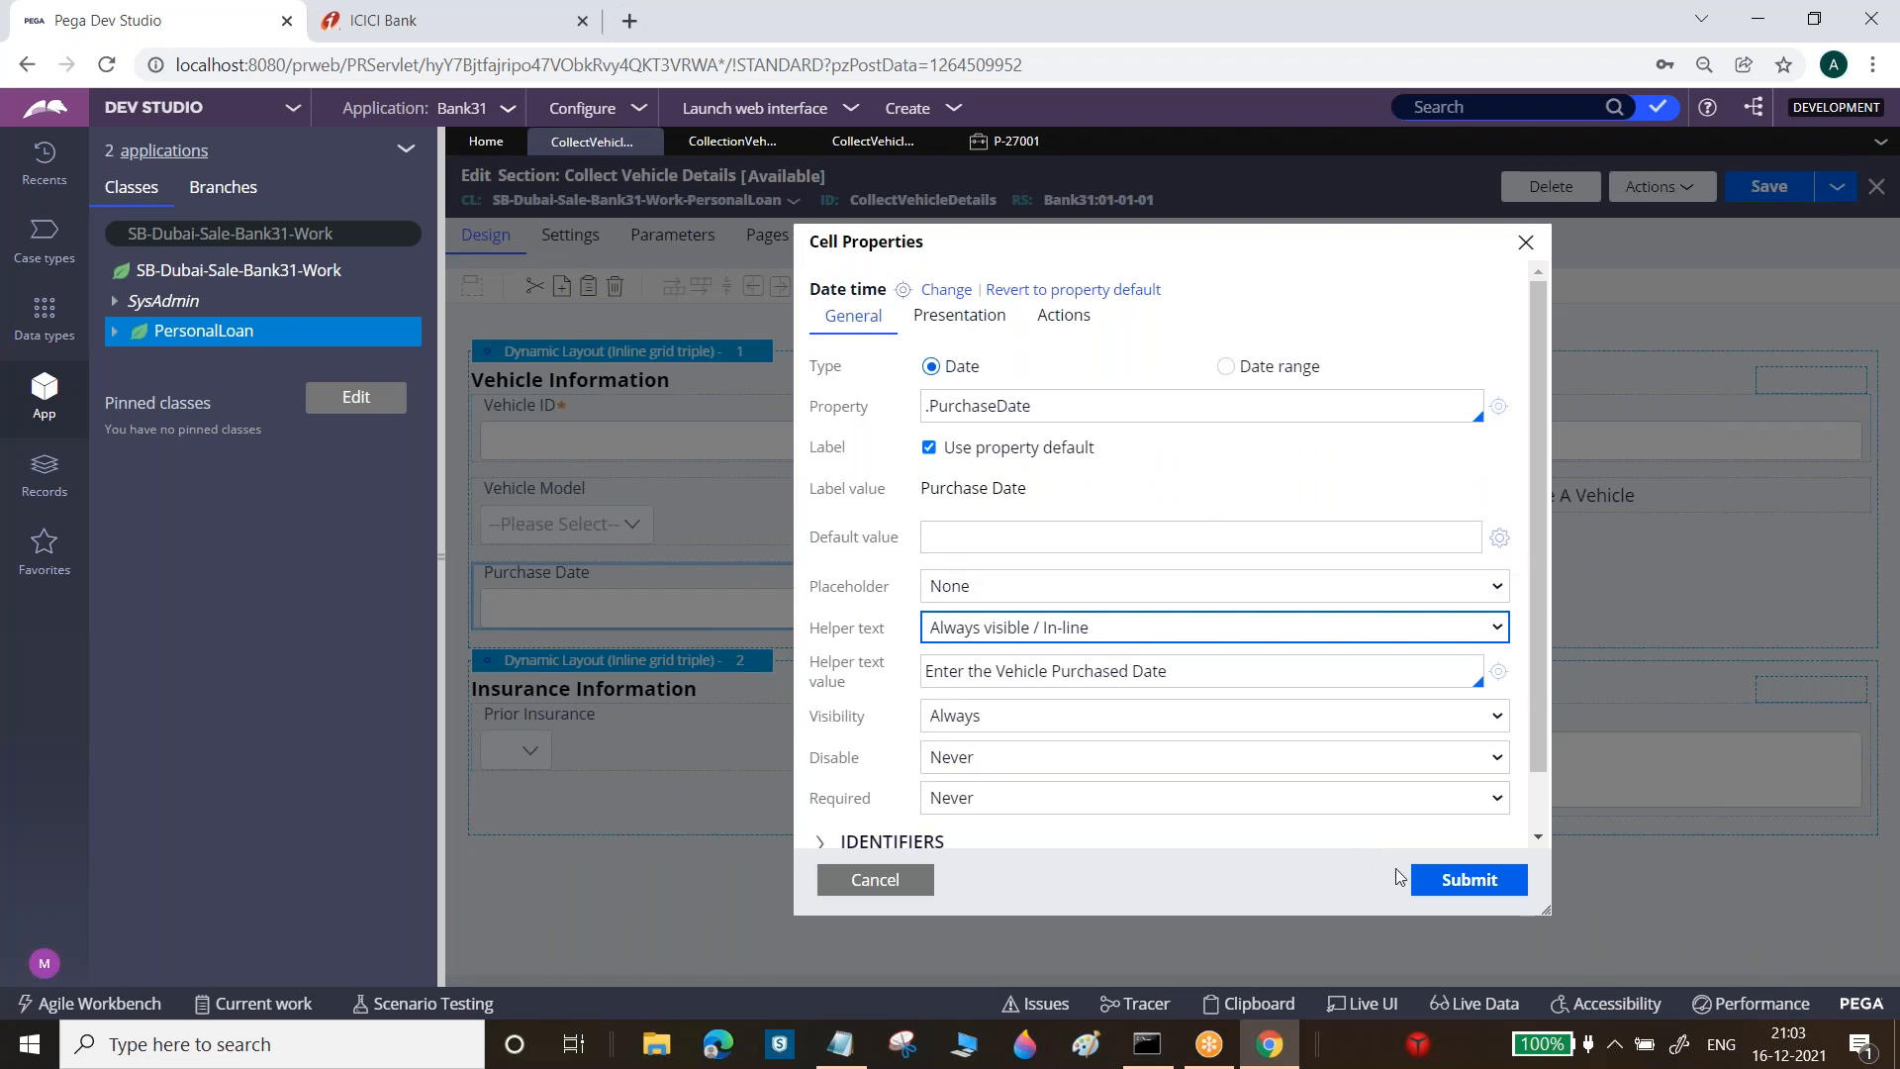
left_click(1455, 881)
left_click(1769, 187)
left_click(1034, 144)
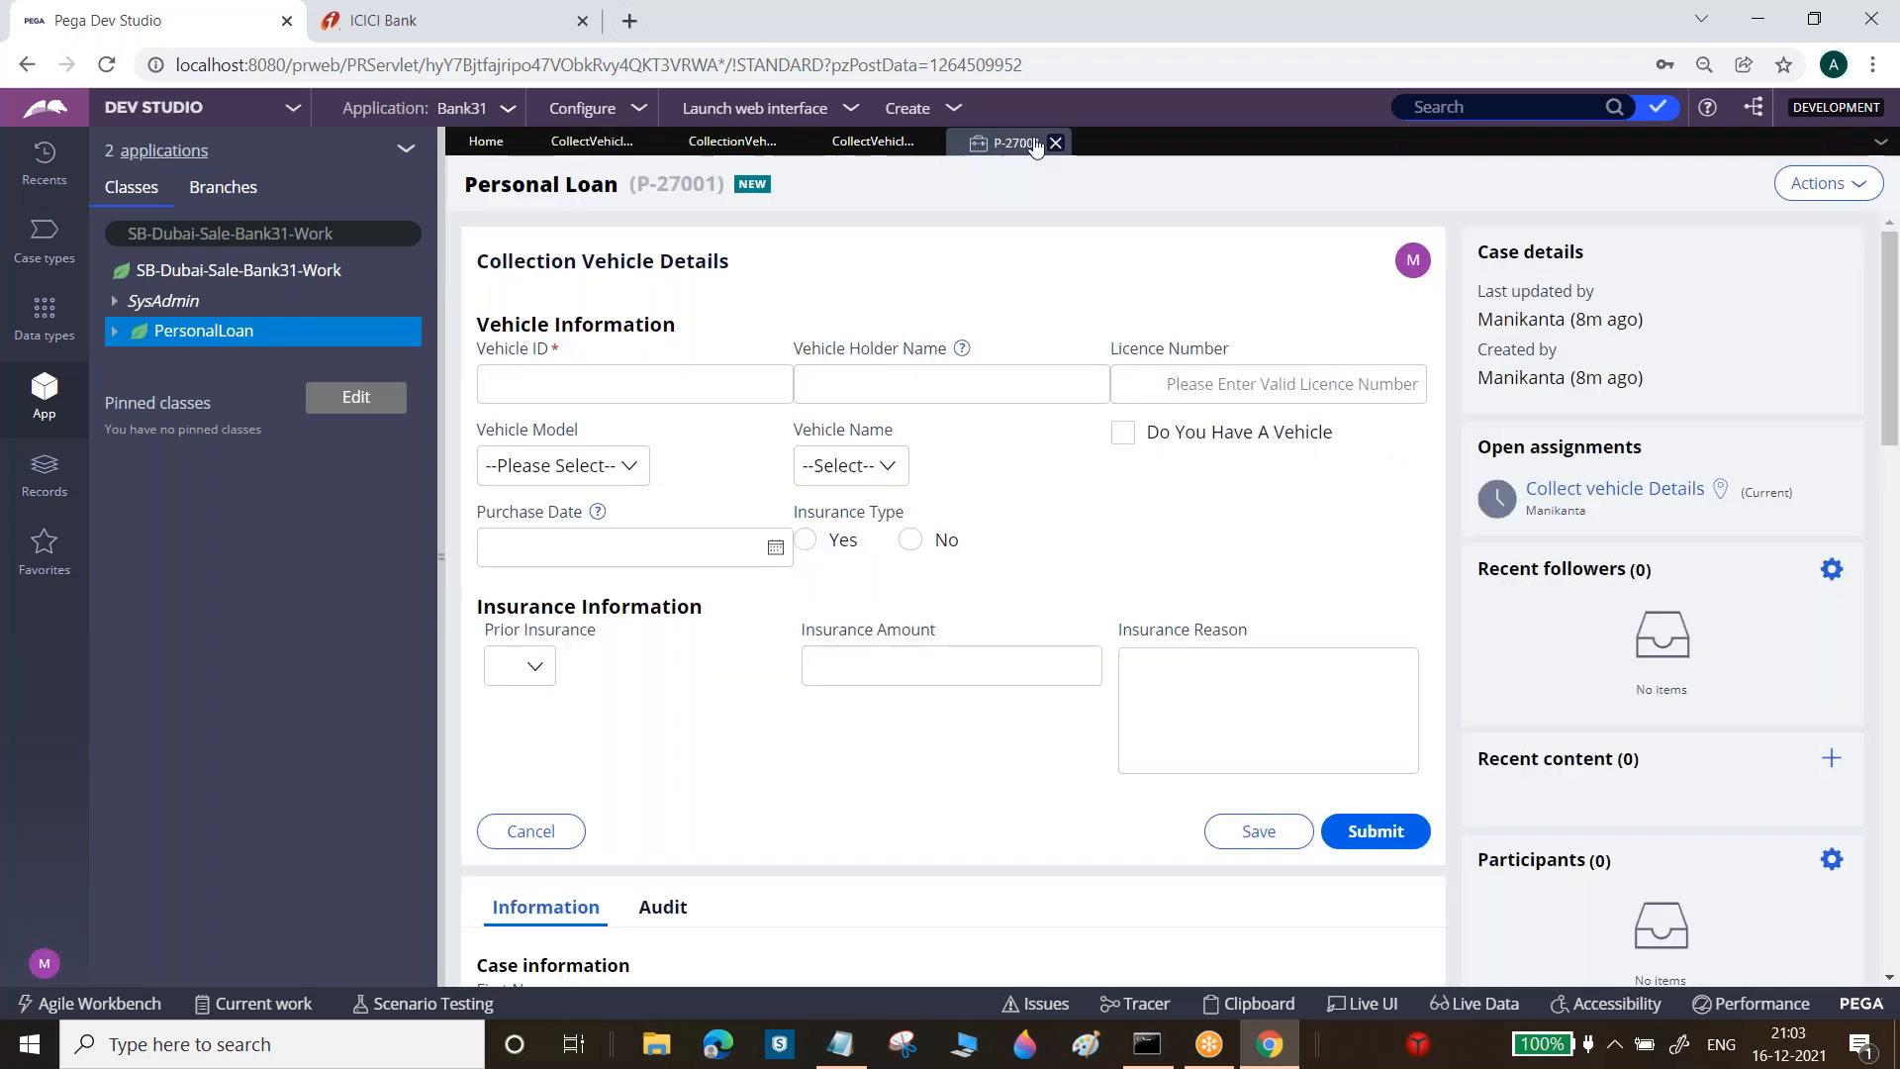
Refresh case P-27001 and confirm 'Enter the Vehicle Purchased Date' appears in-line under Purchase Date
left_click(1829, 184)
left_click(1813, 212)
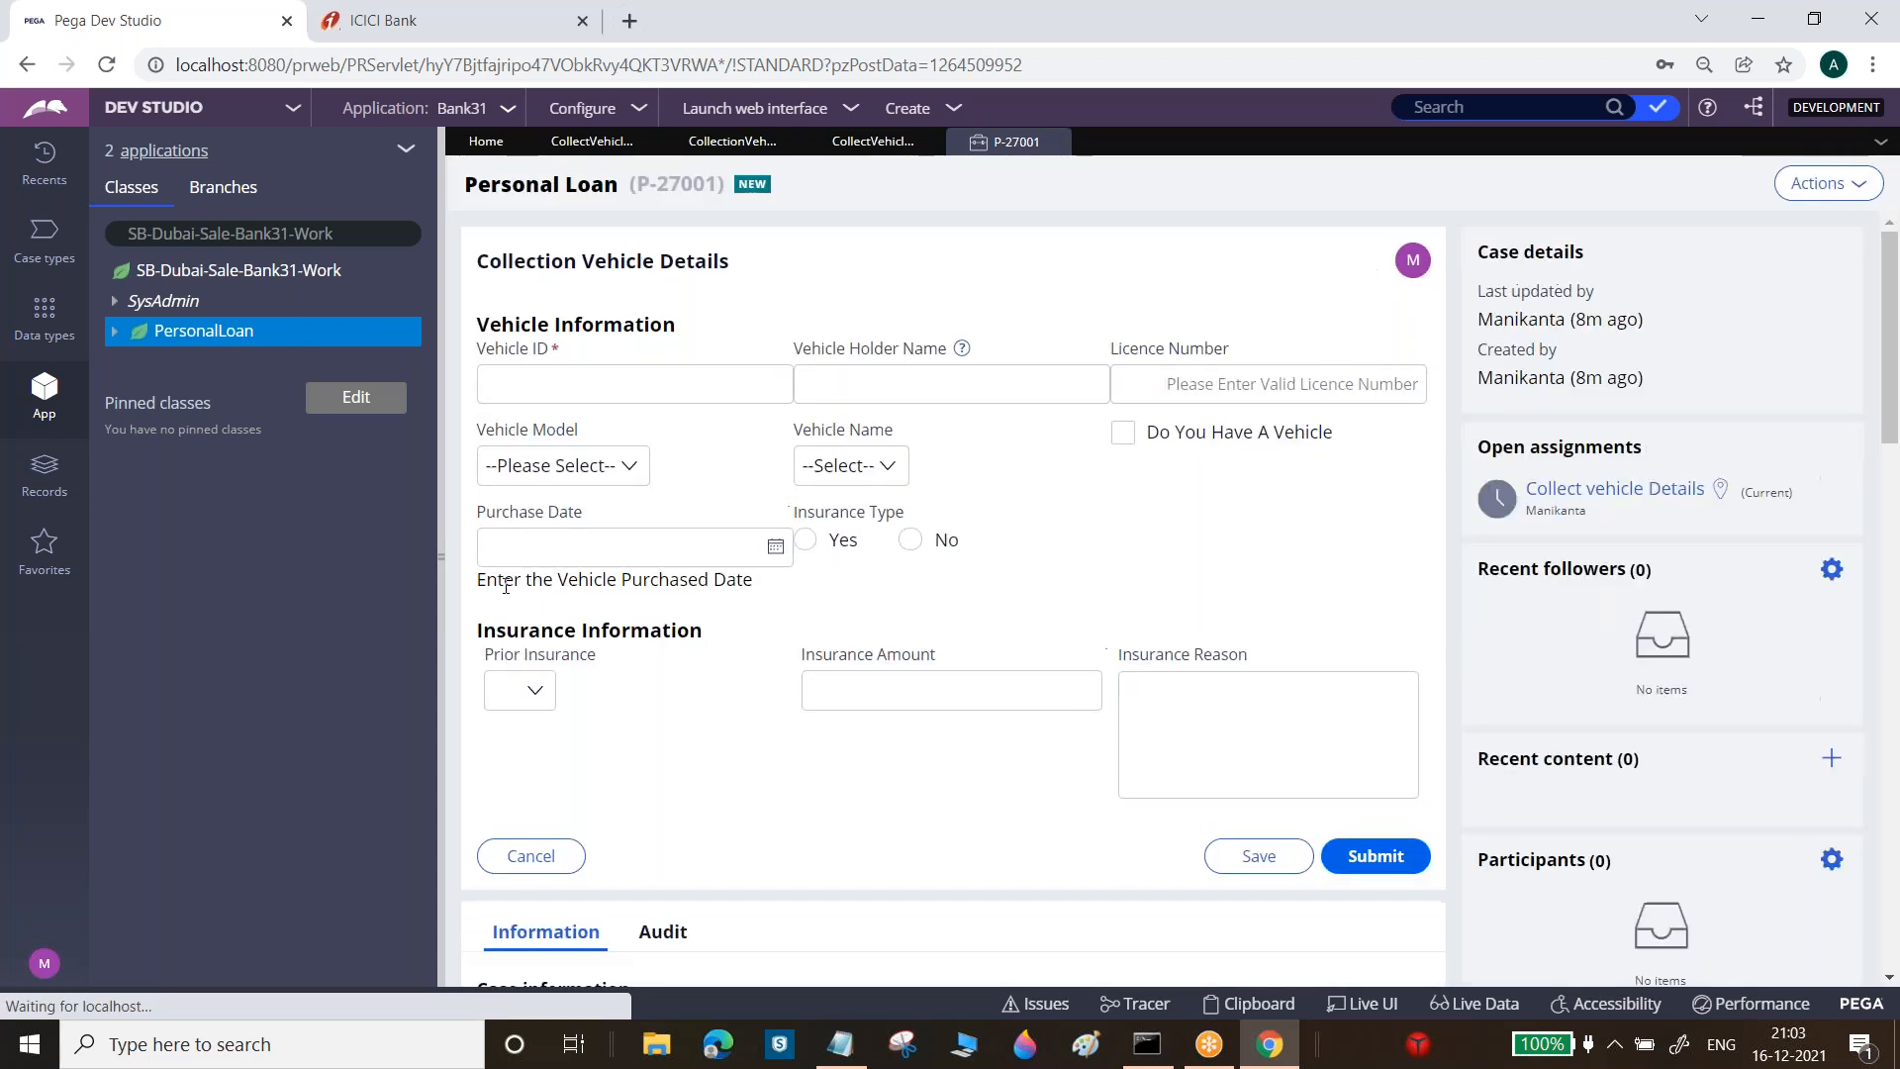
left_click_drag(477, 582, 752, 577)
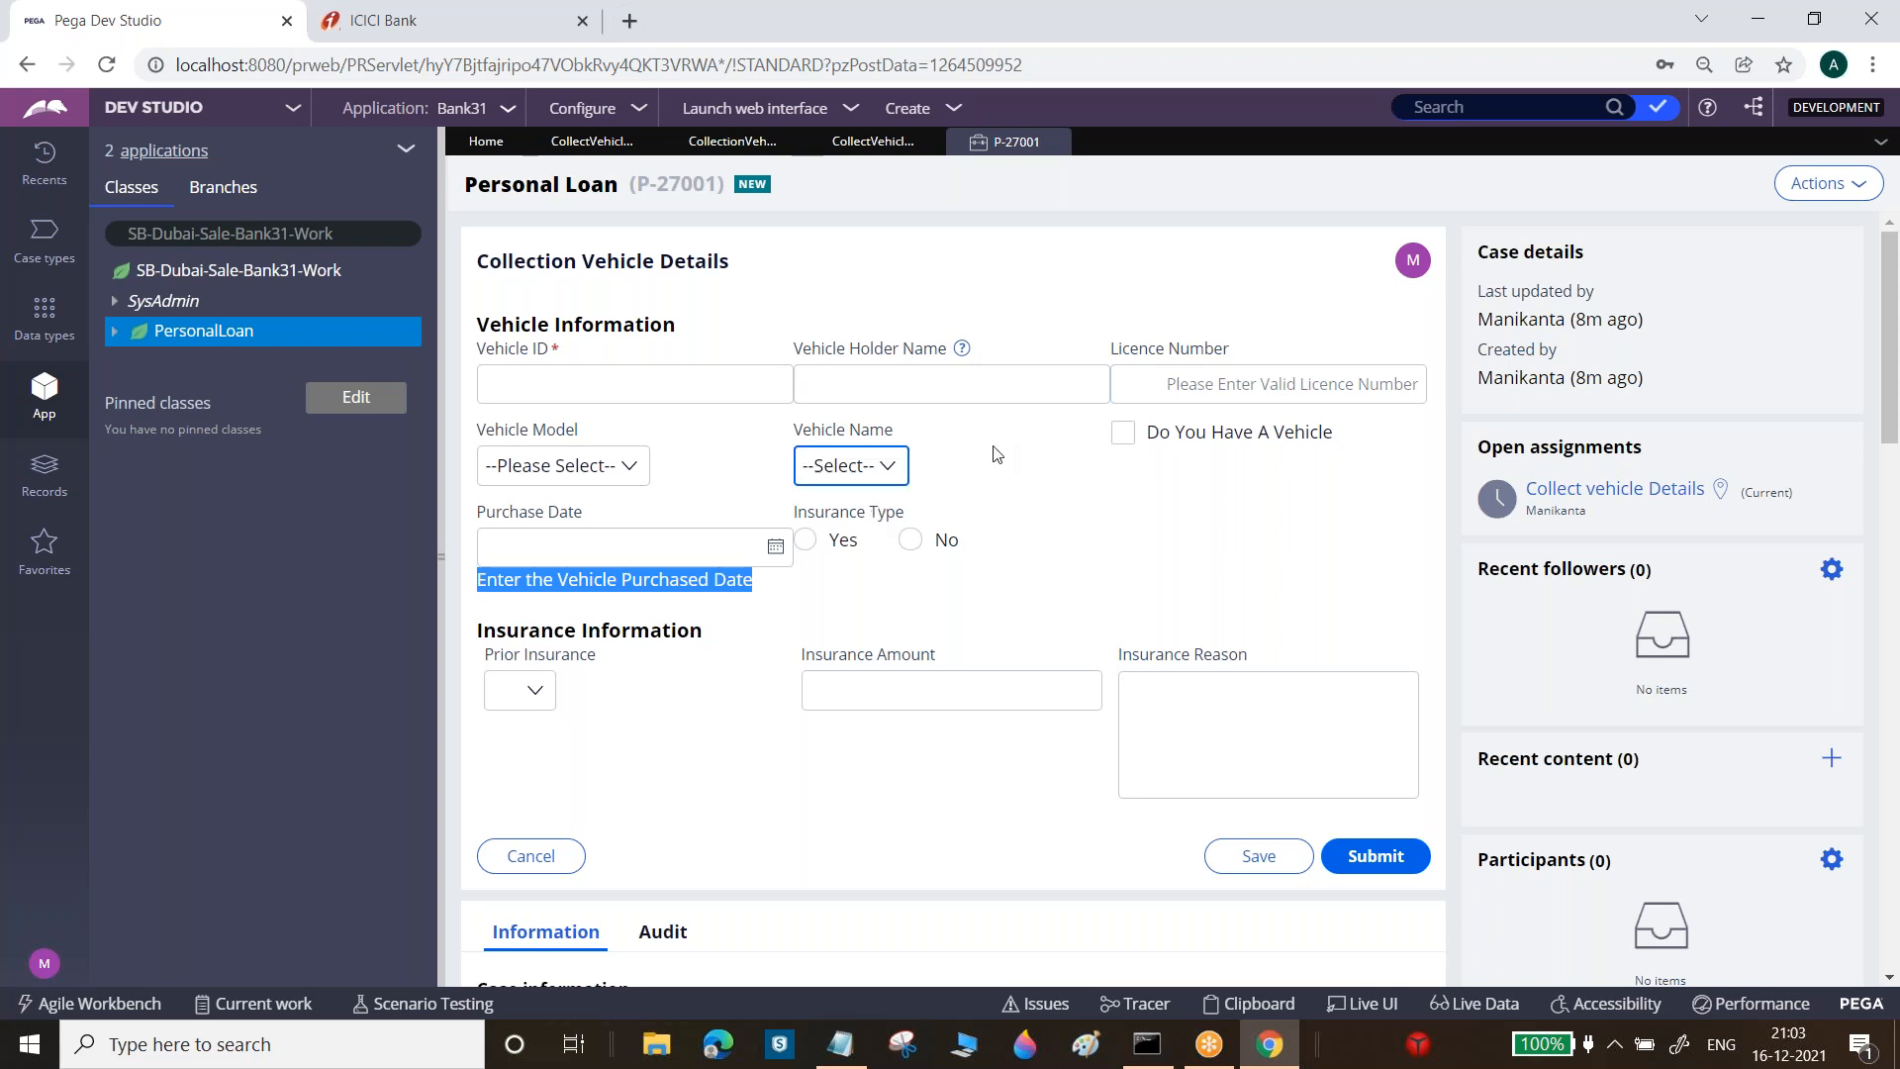
left_click(699, 379)
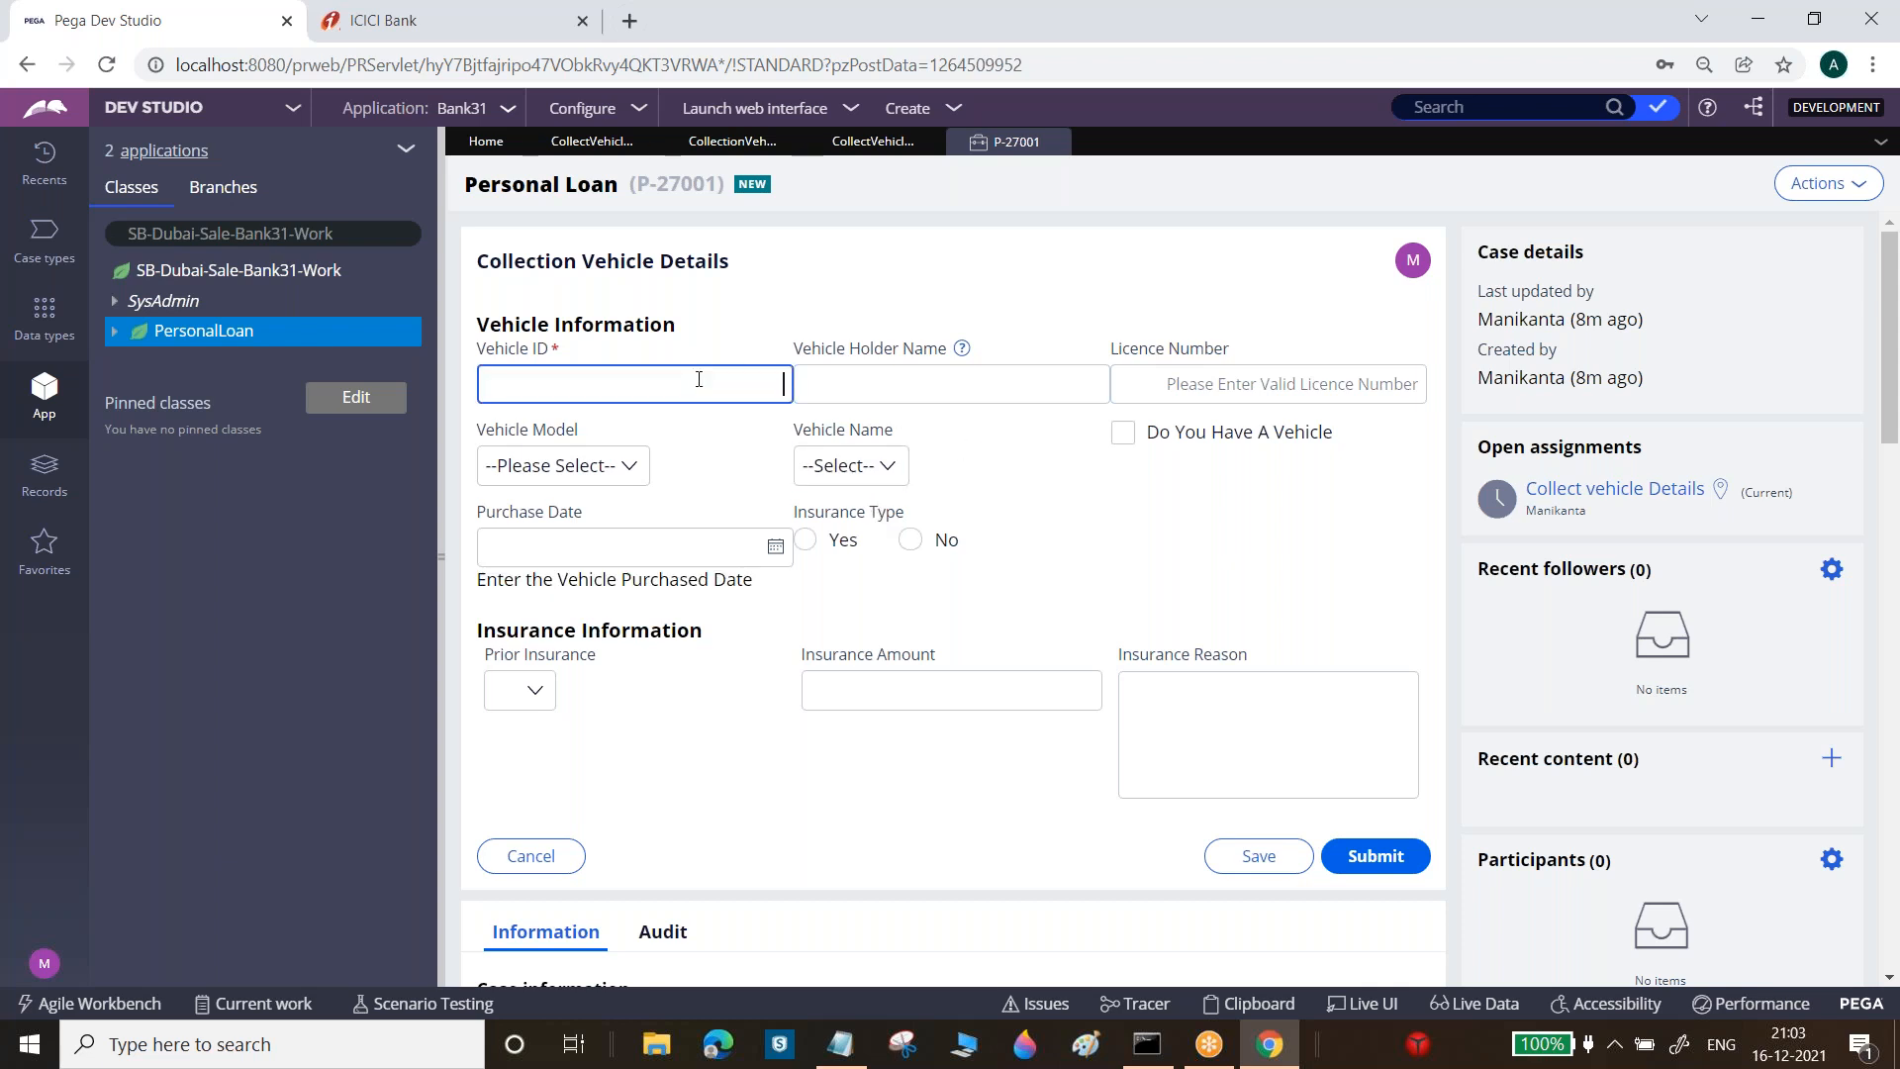
left_click(800, 388)
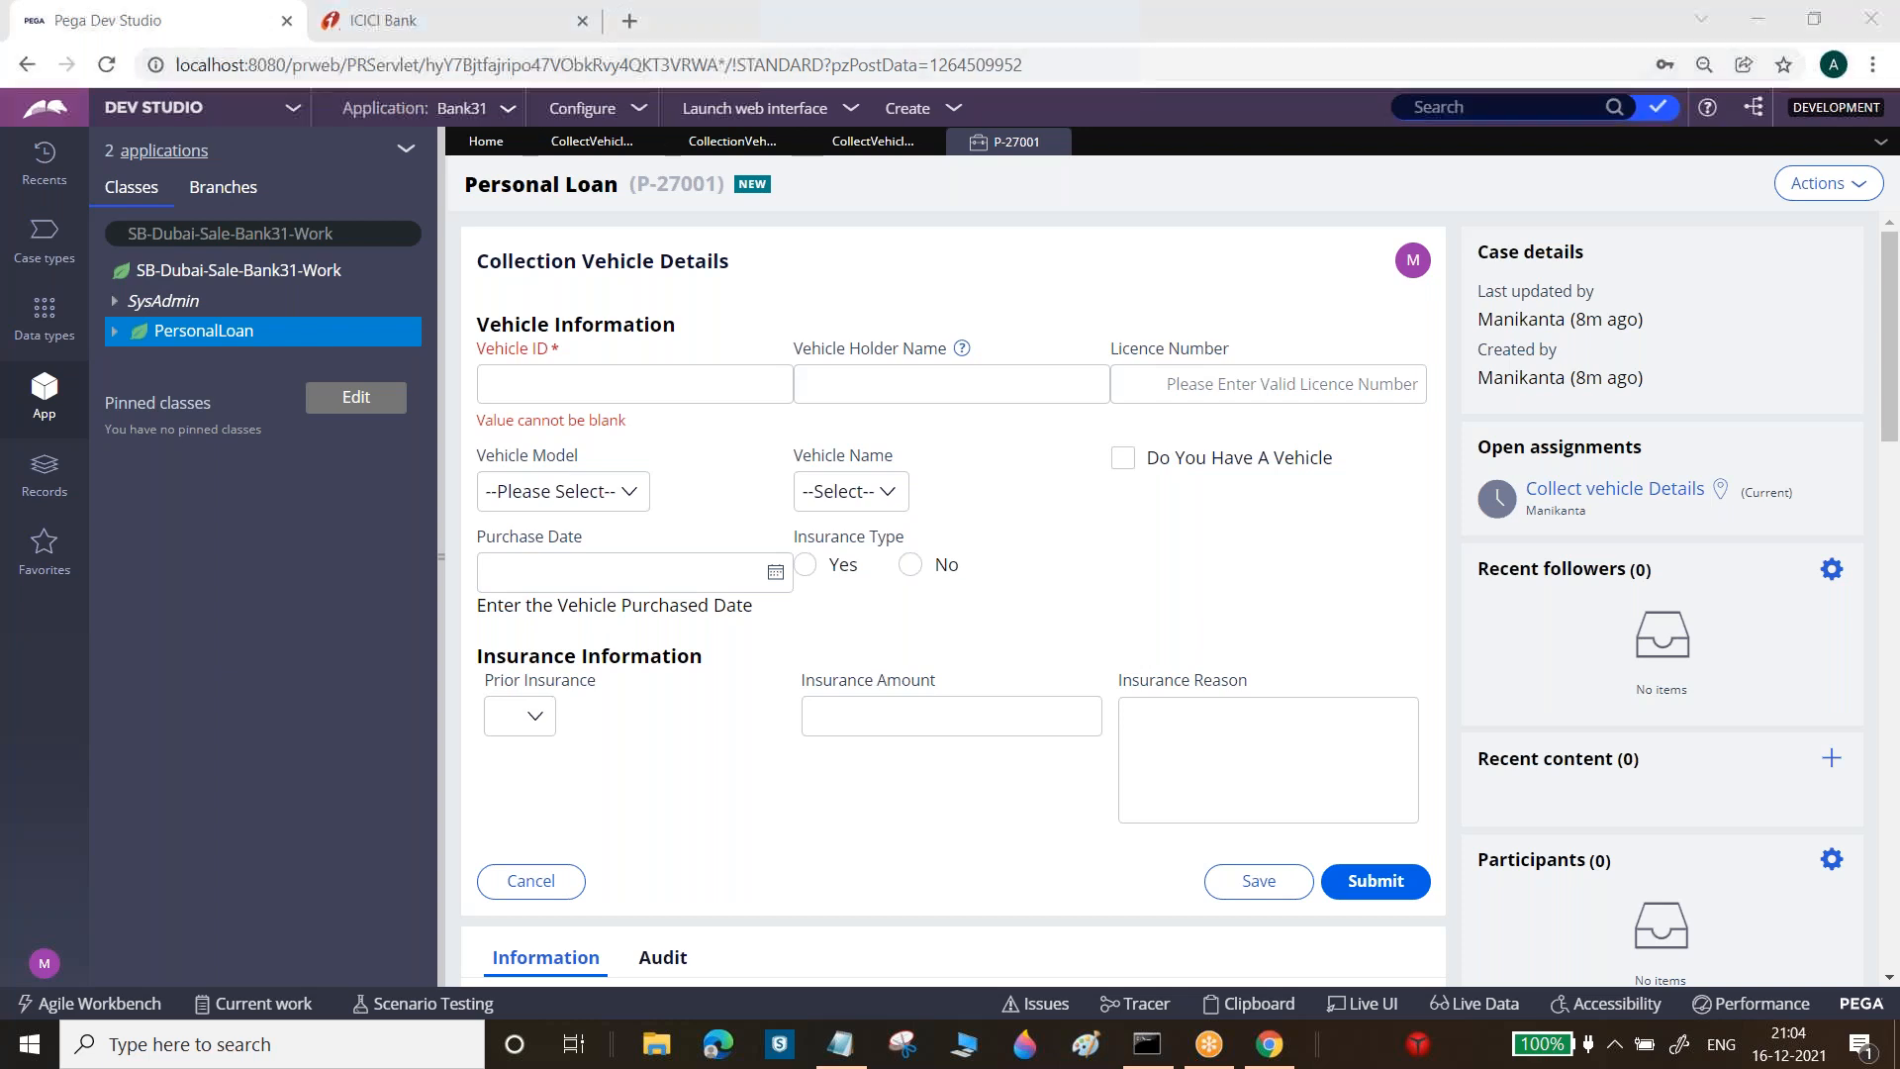
left_click(588, 144)
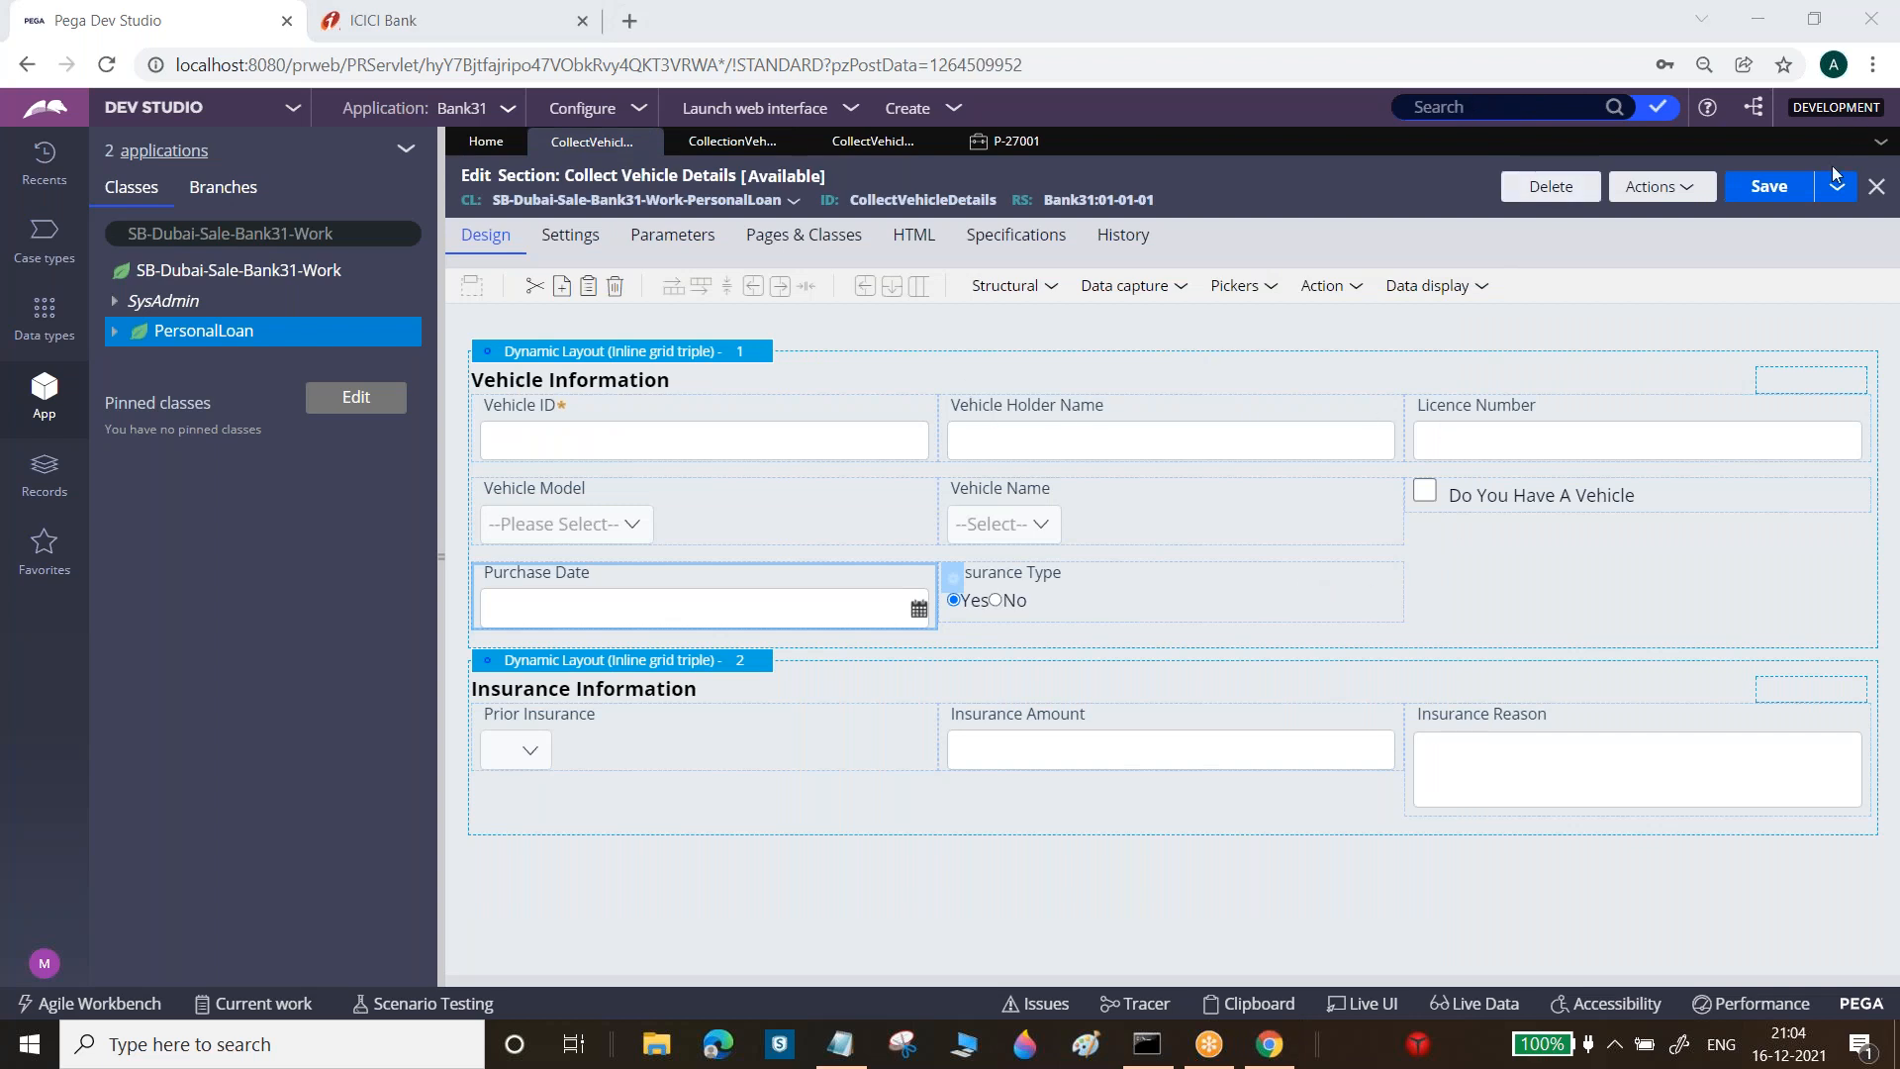
Save the section and check the Vehicle ID and Vehicle Holder Name fields in case P-27001
left_click(1769, 186)
left_click(1019, 142)
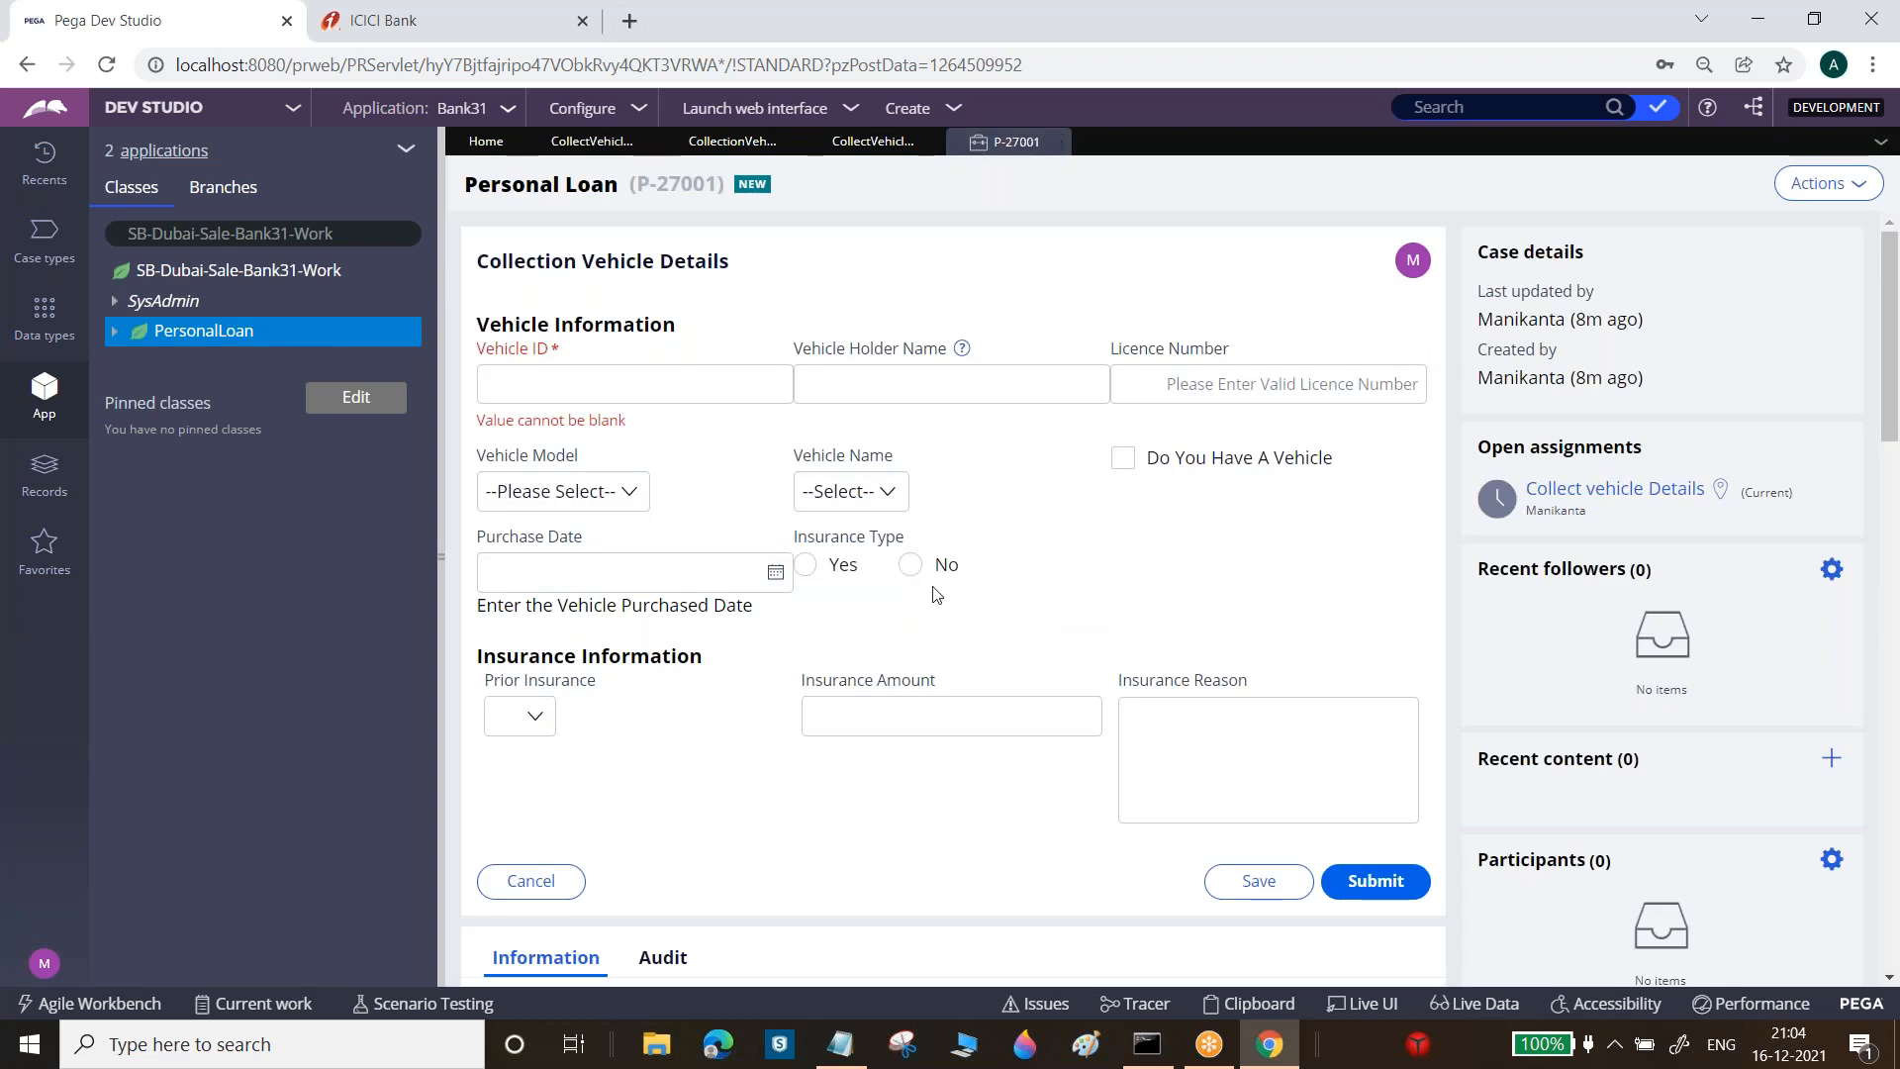
left_click(699, 388)
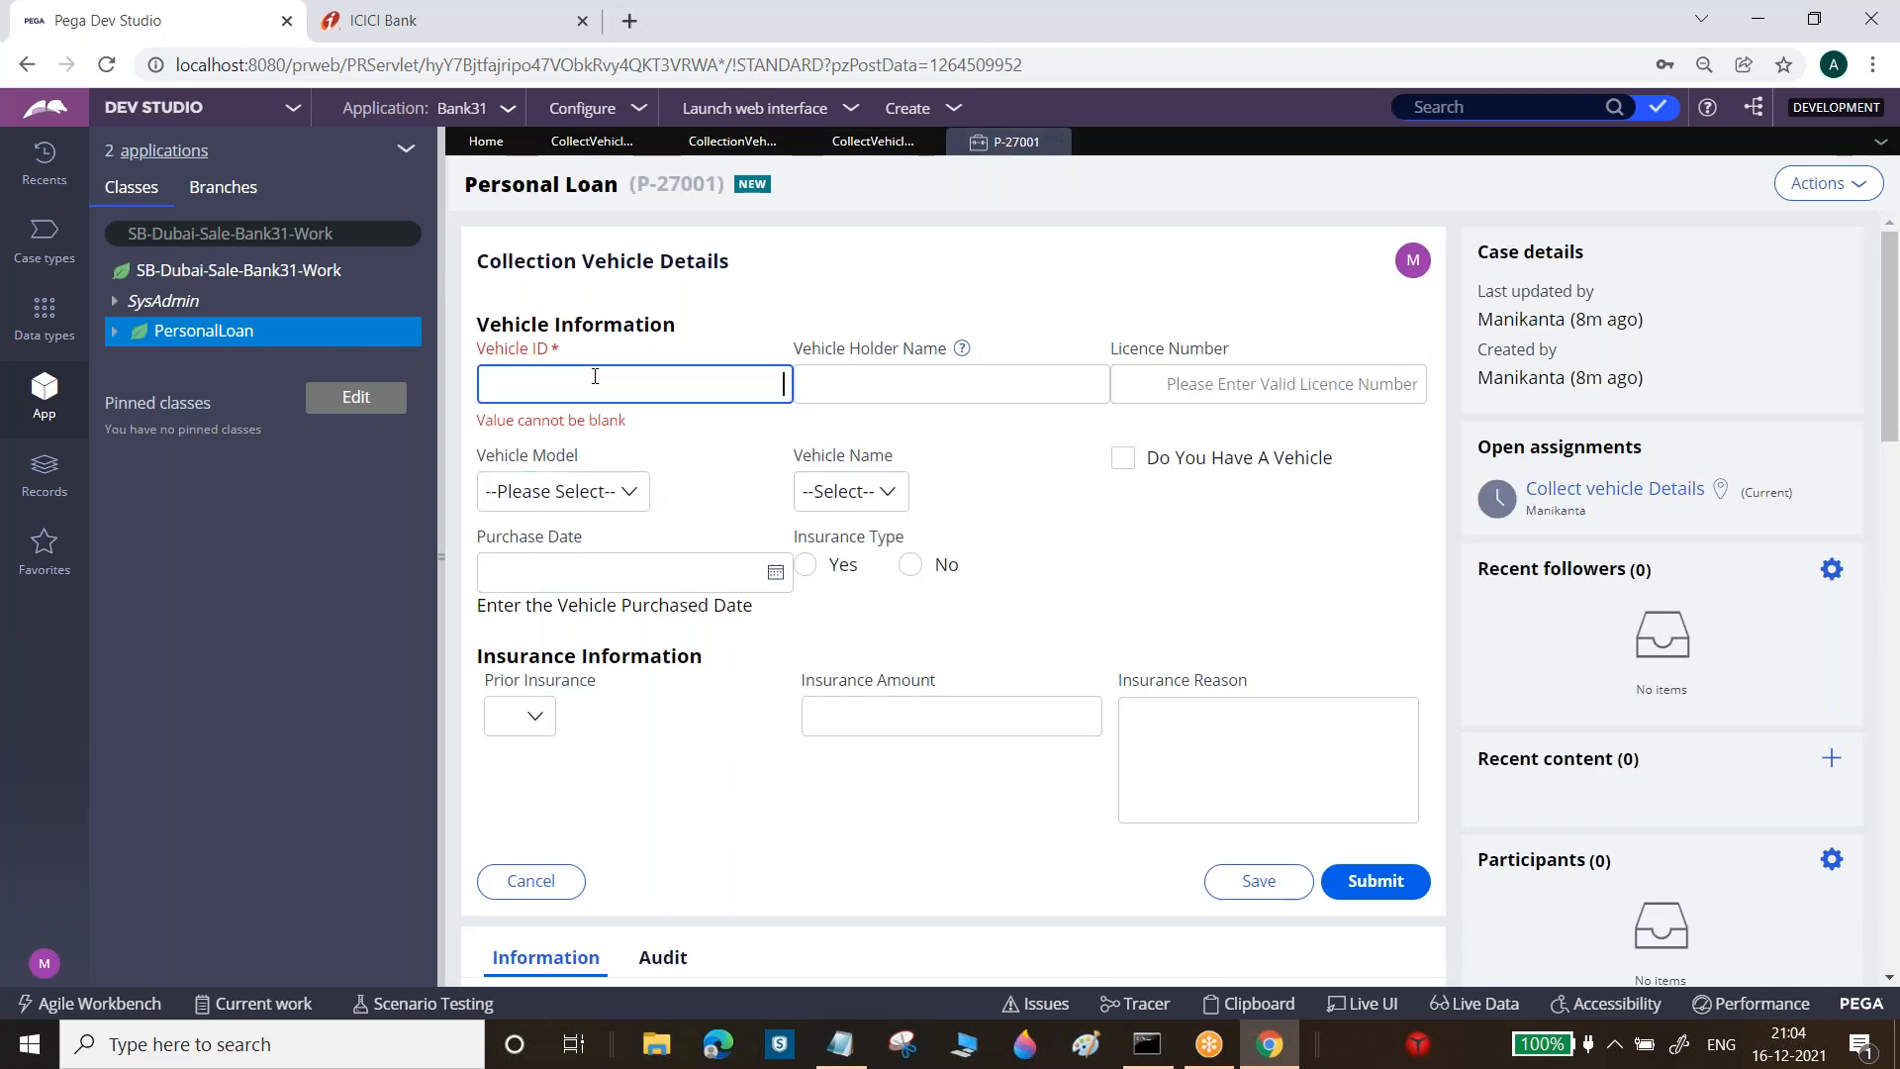
left_click(958, 384)
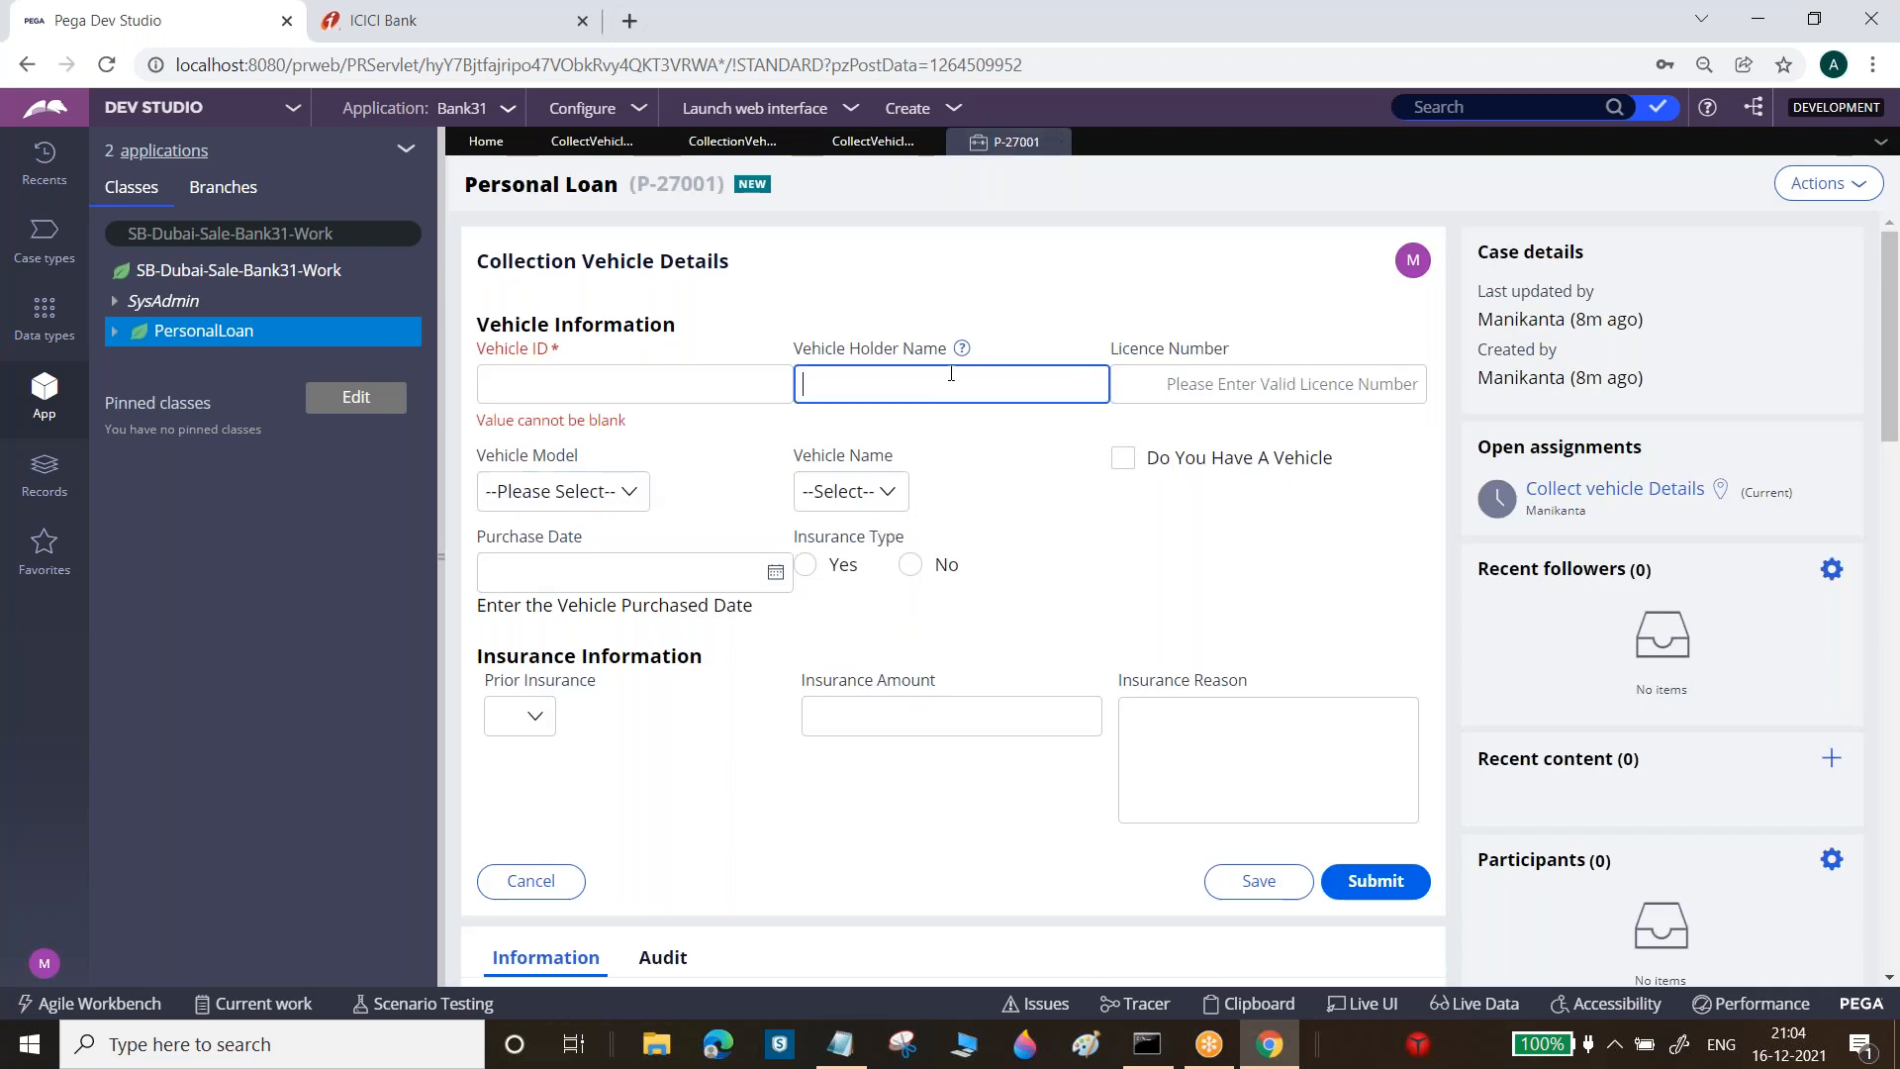
left_click(592, 140)
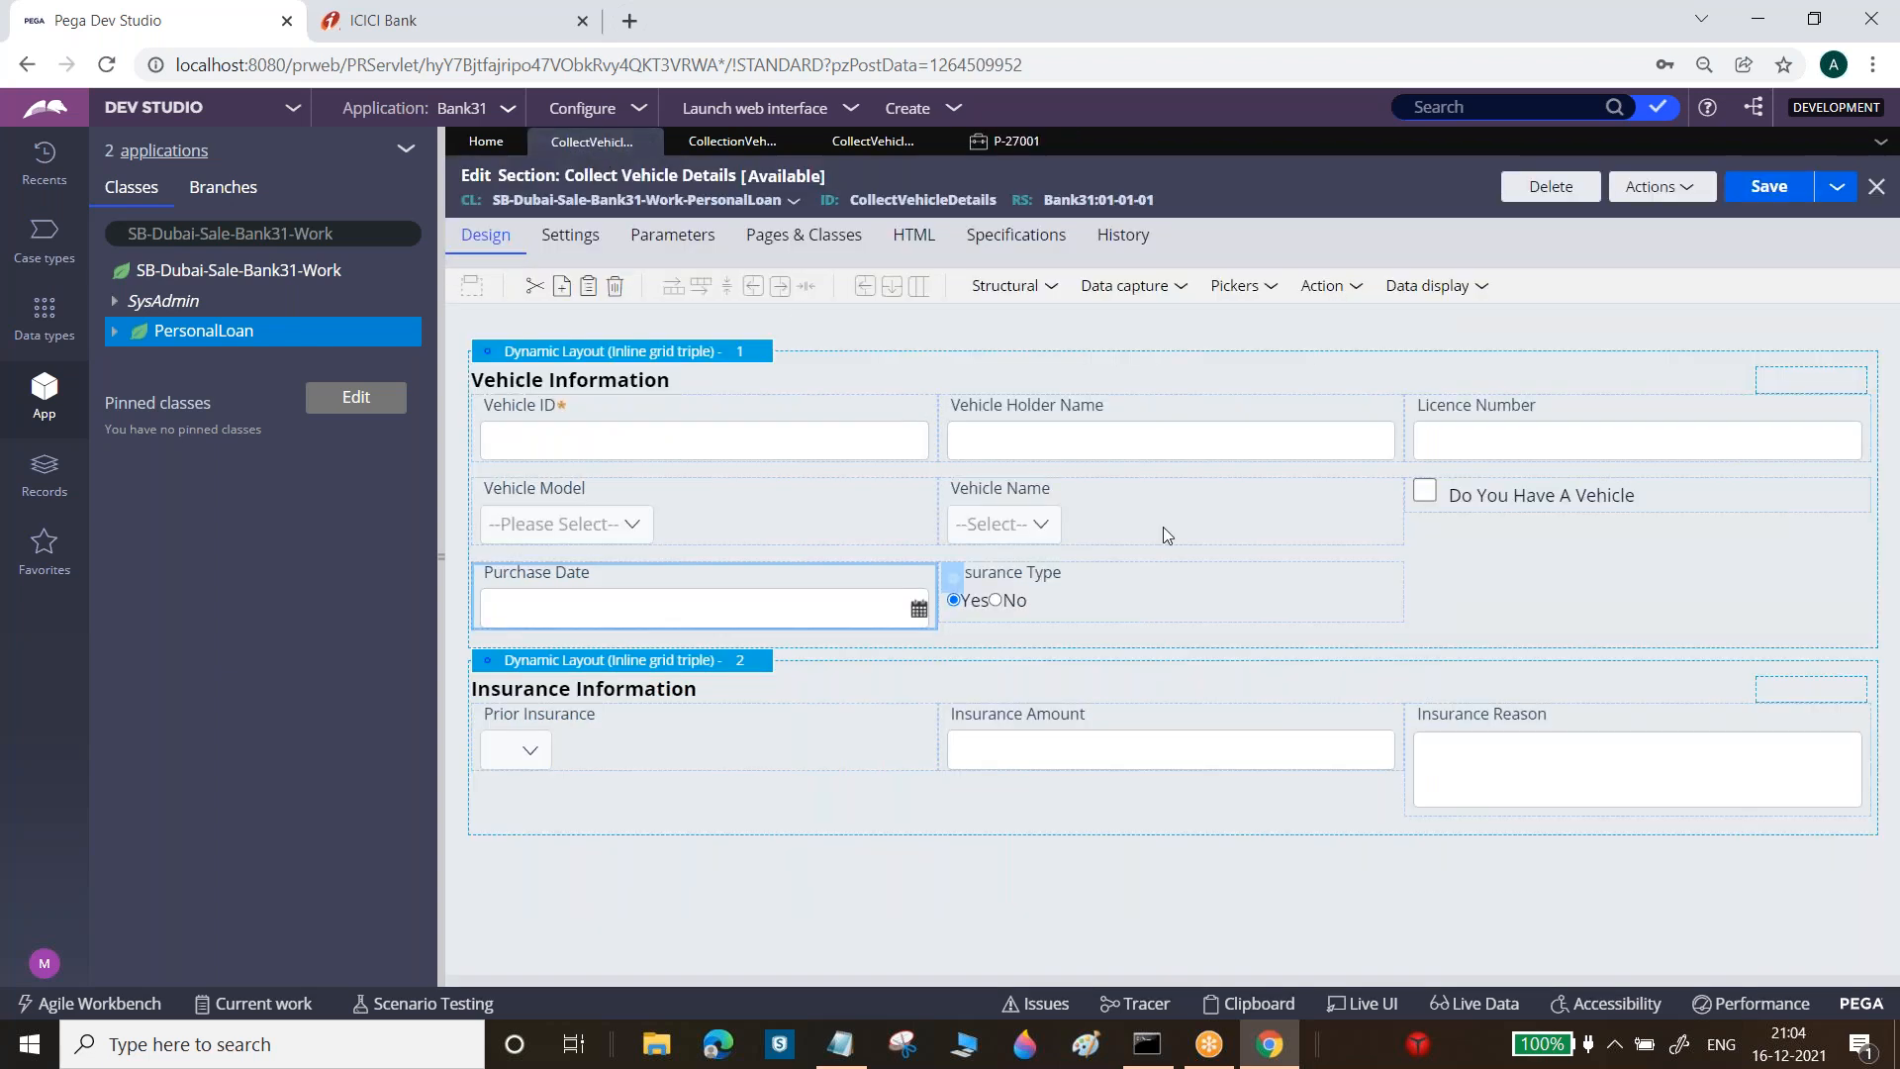
Set the Vehicle Holder Name cell's text alignment to Center and save the section
left_click(1171, 440)
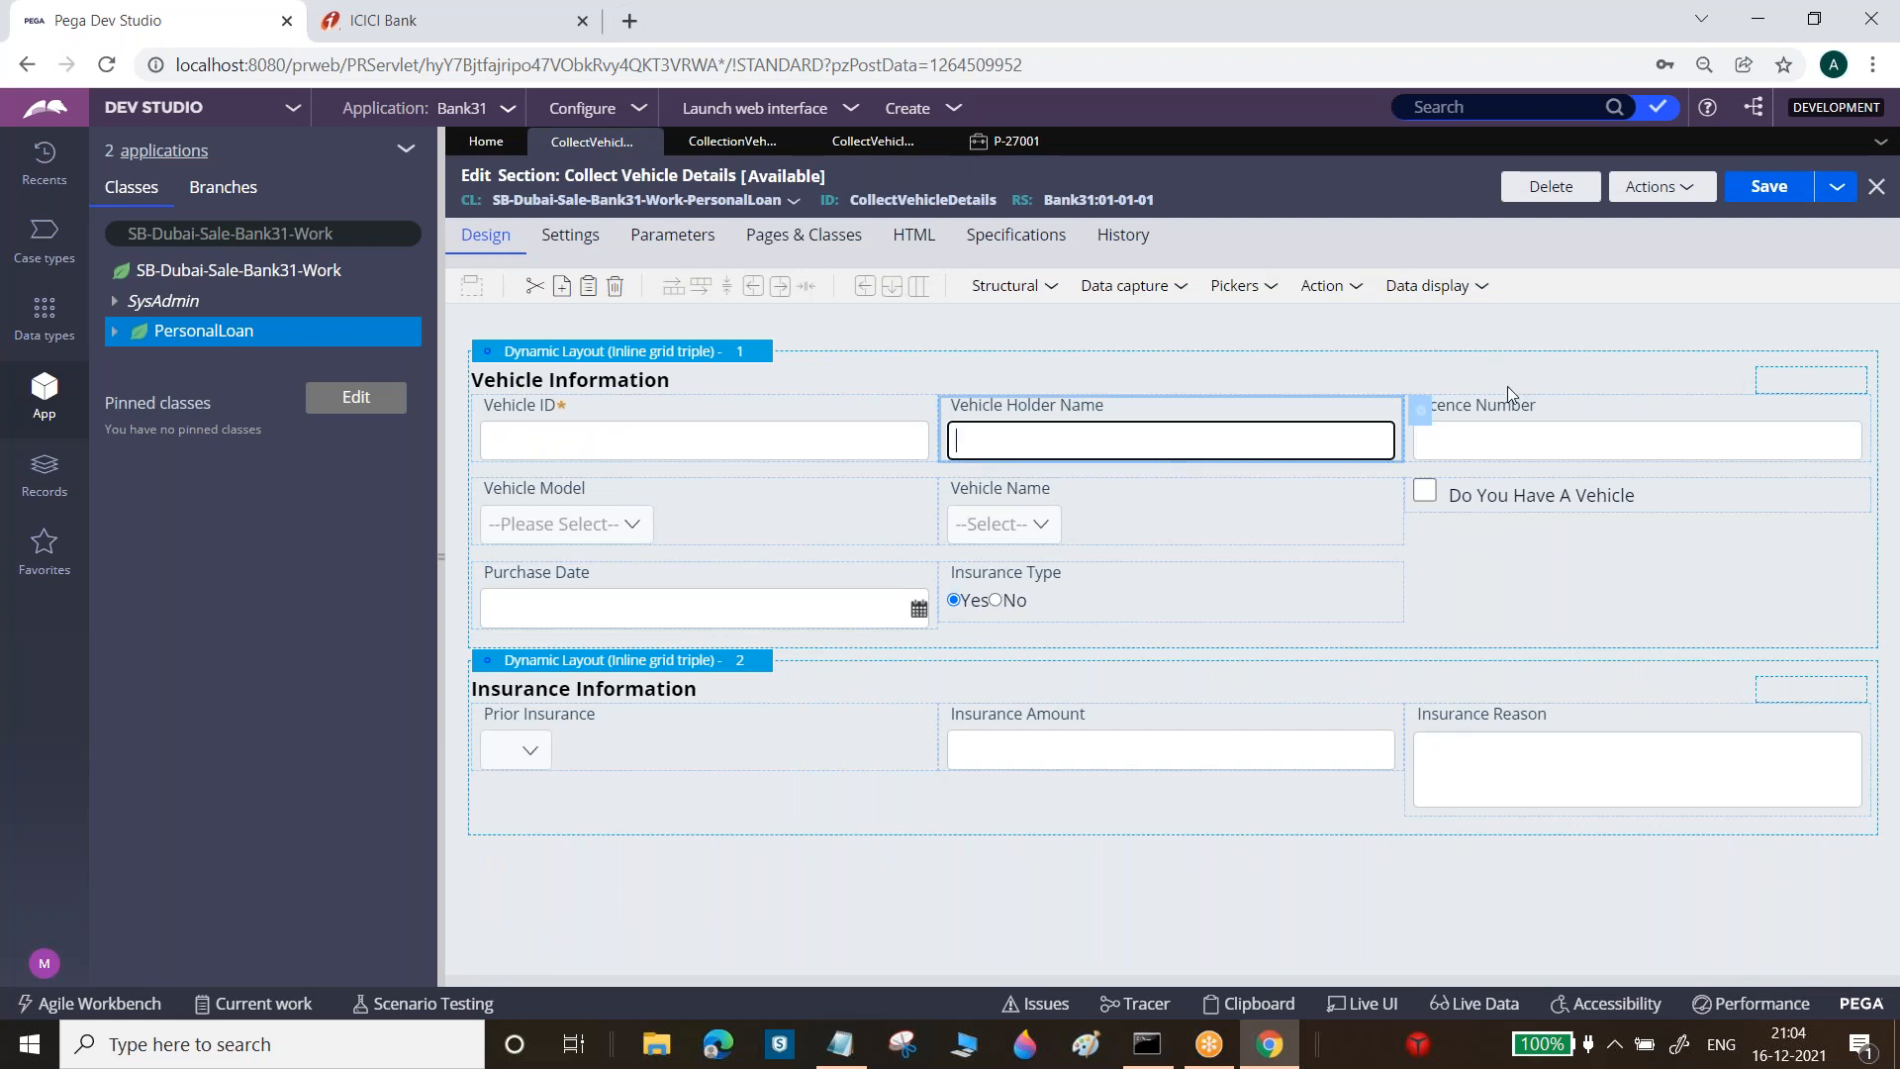
left_click(1420, 416)
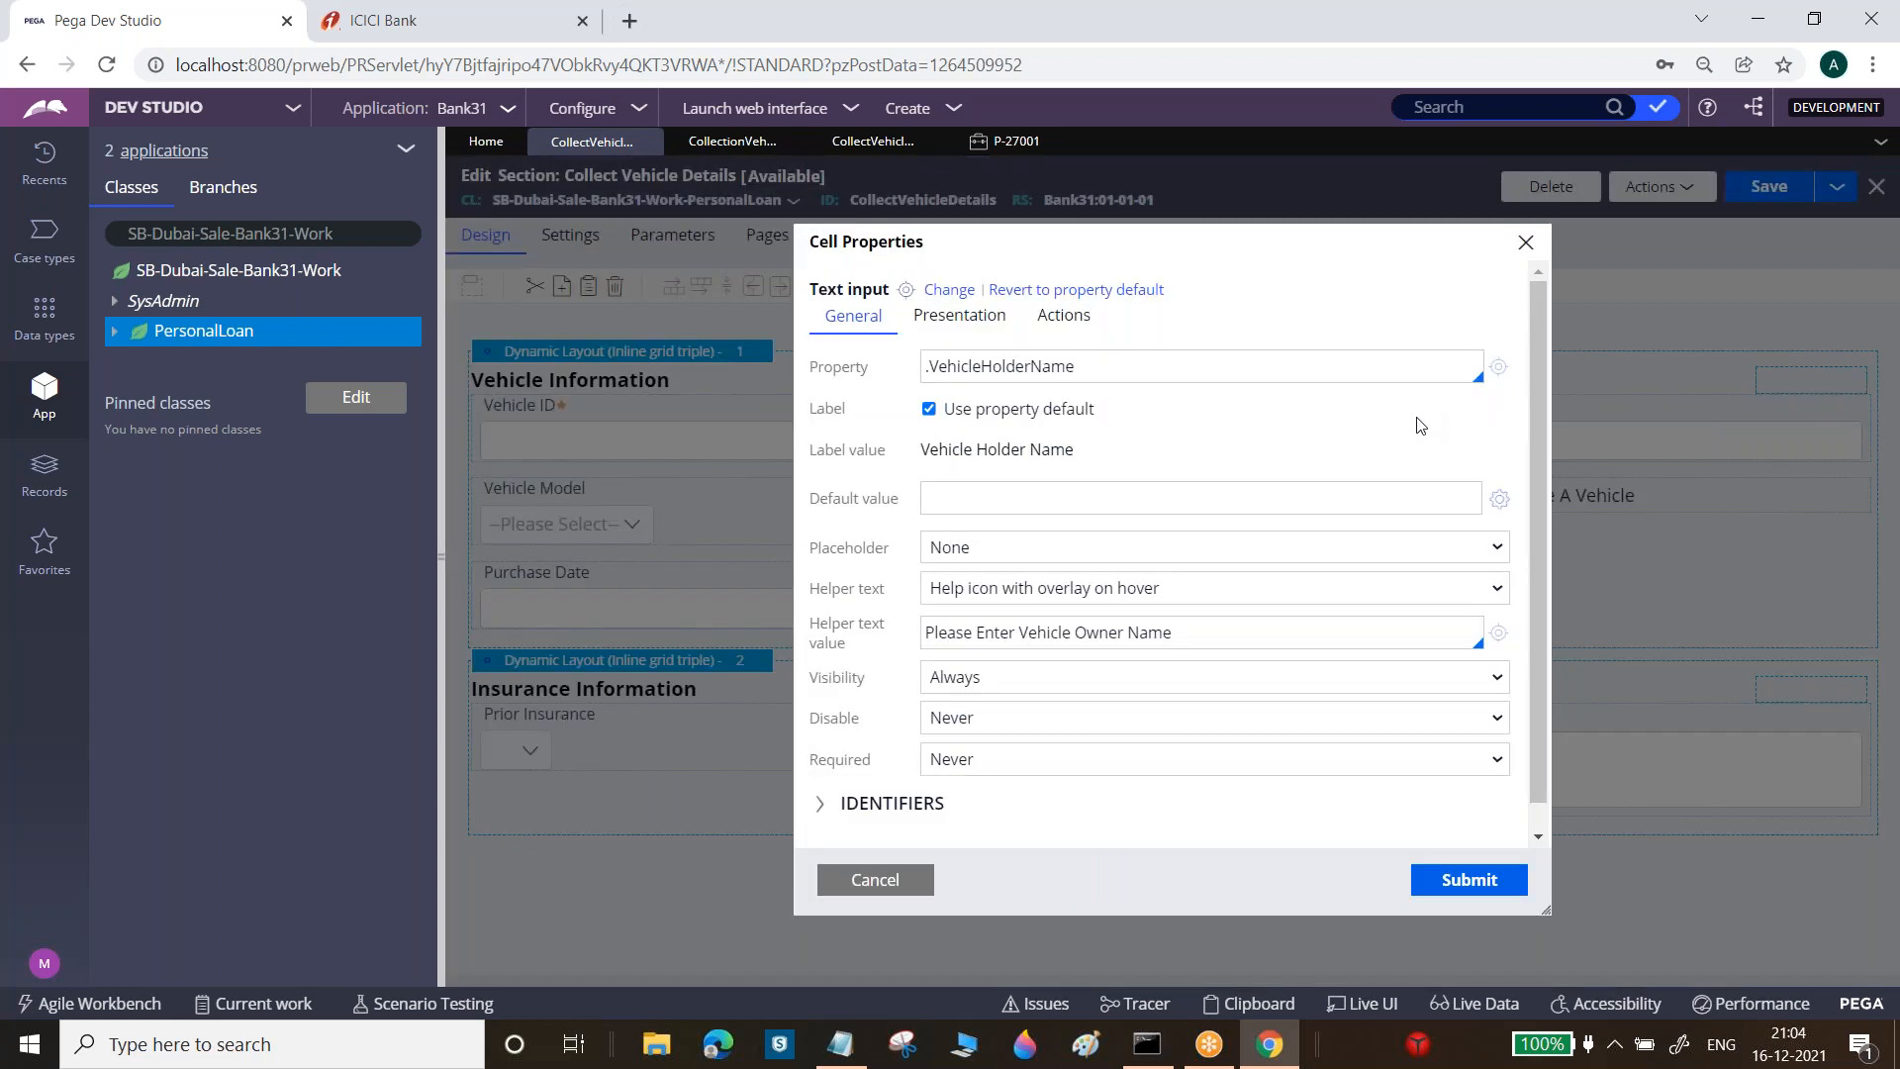
left_click(985, 323)
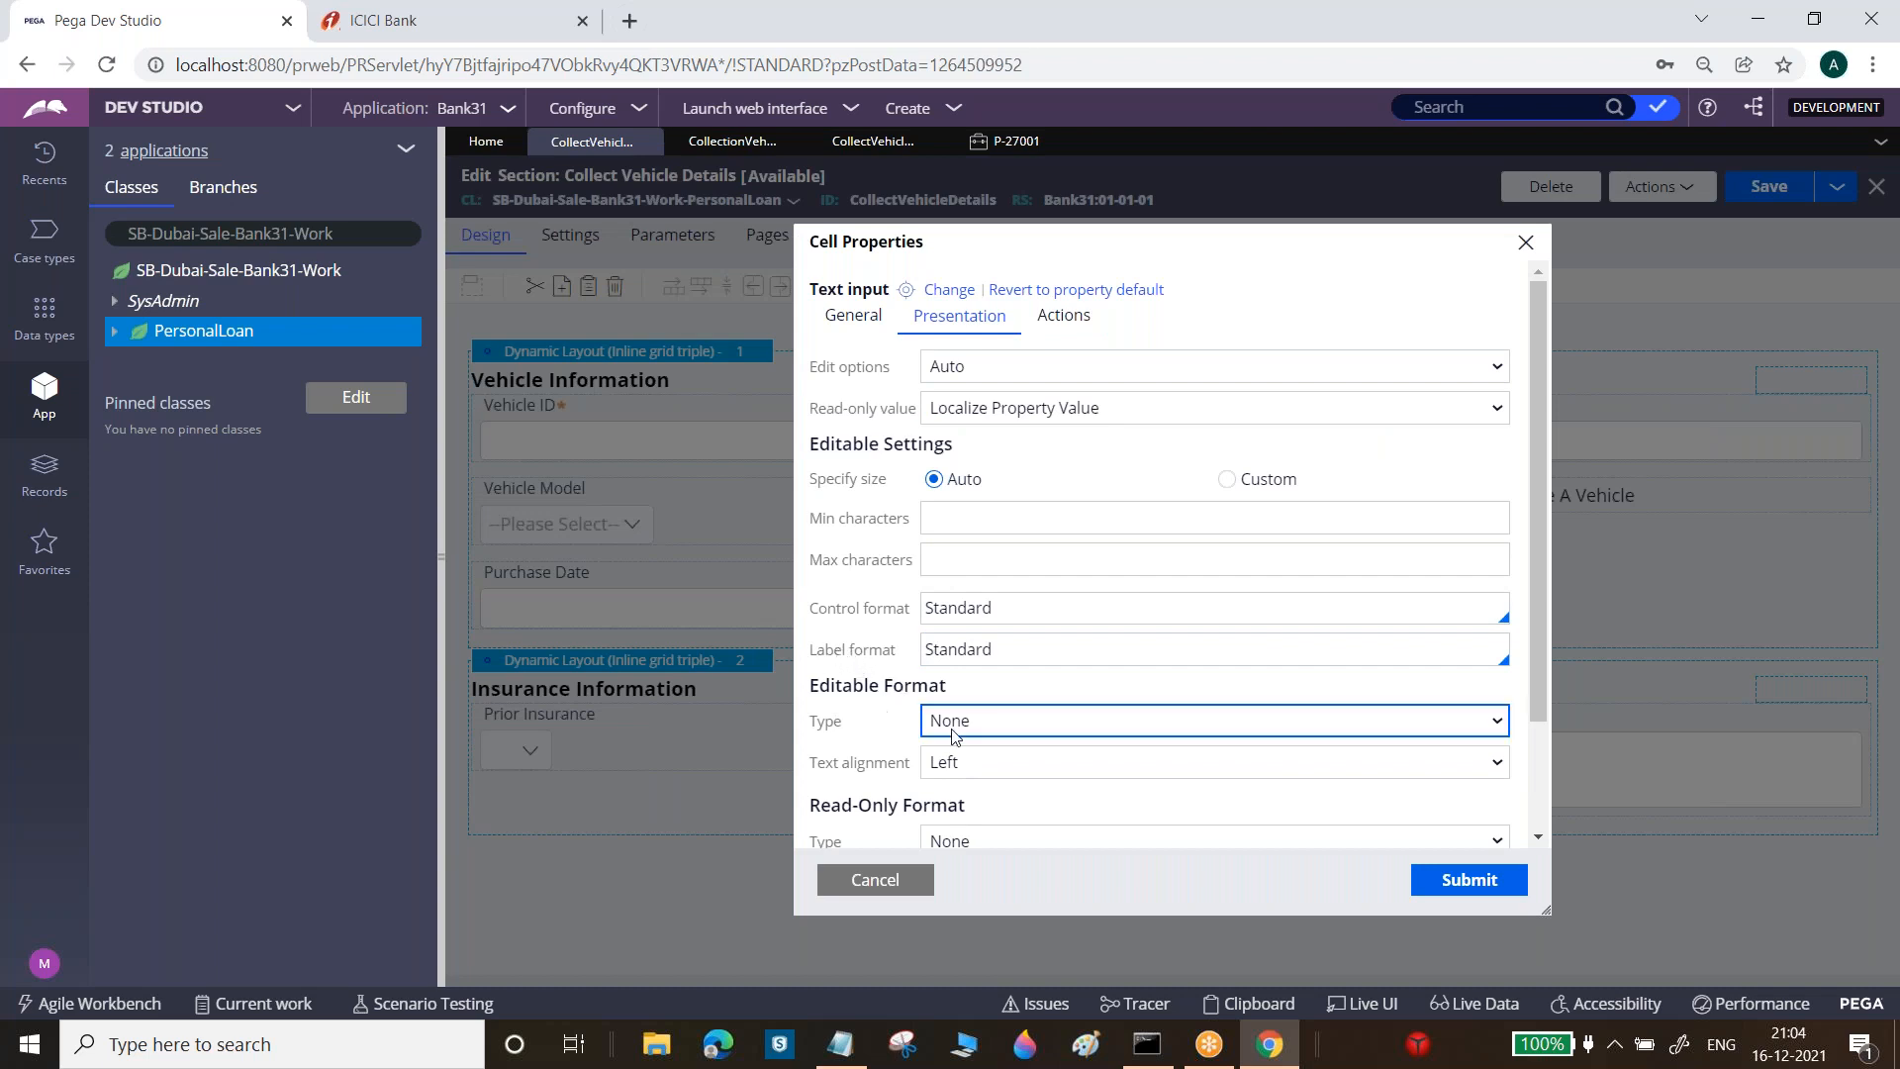
left_click_drag(858, 762, 905, 767)
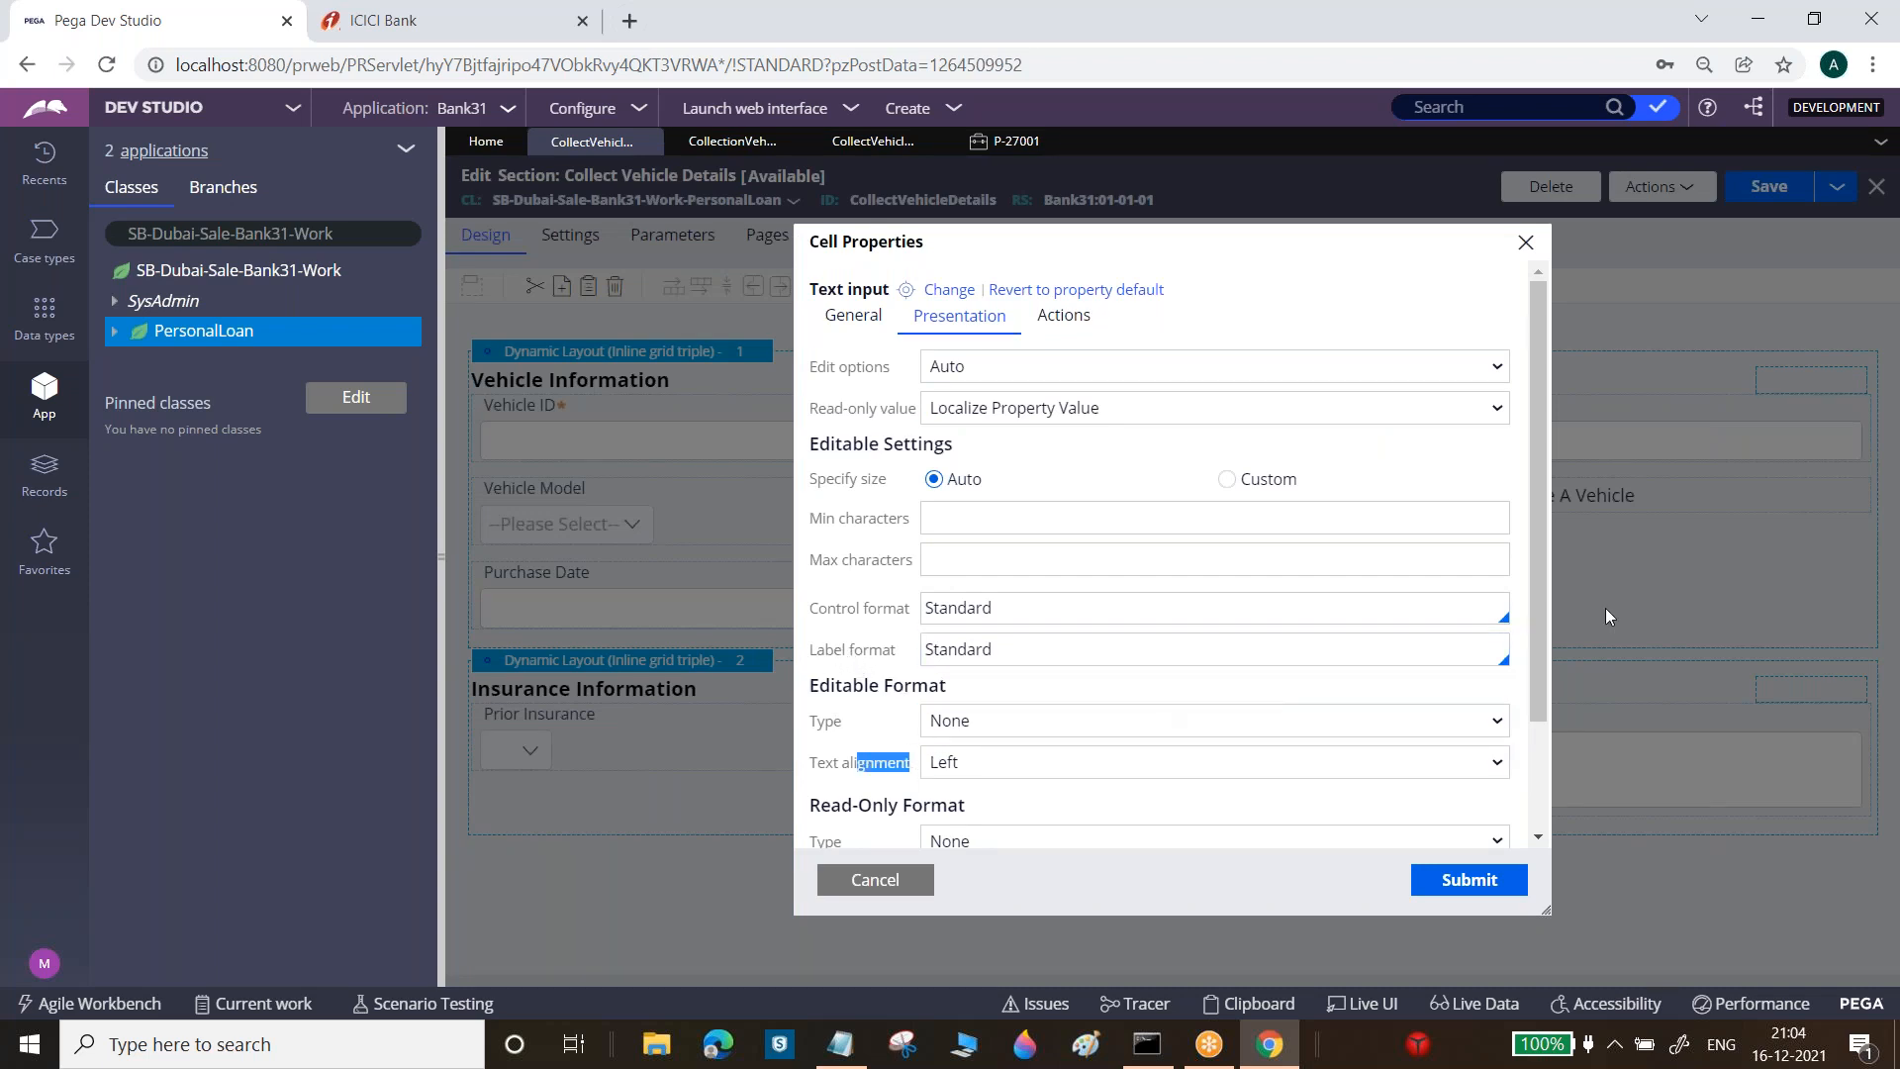
scroll(1547, 592, "down", 3)
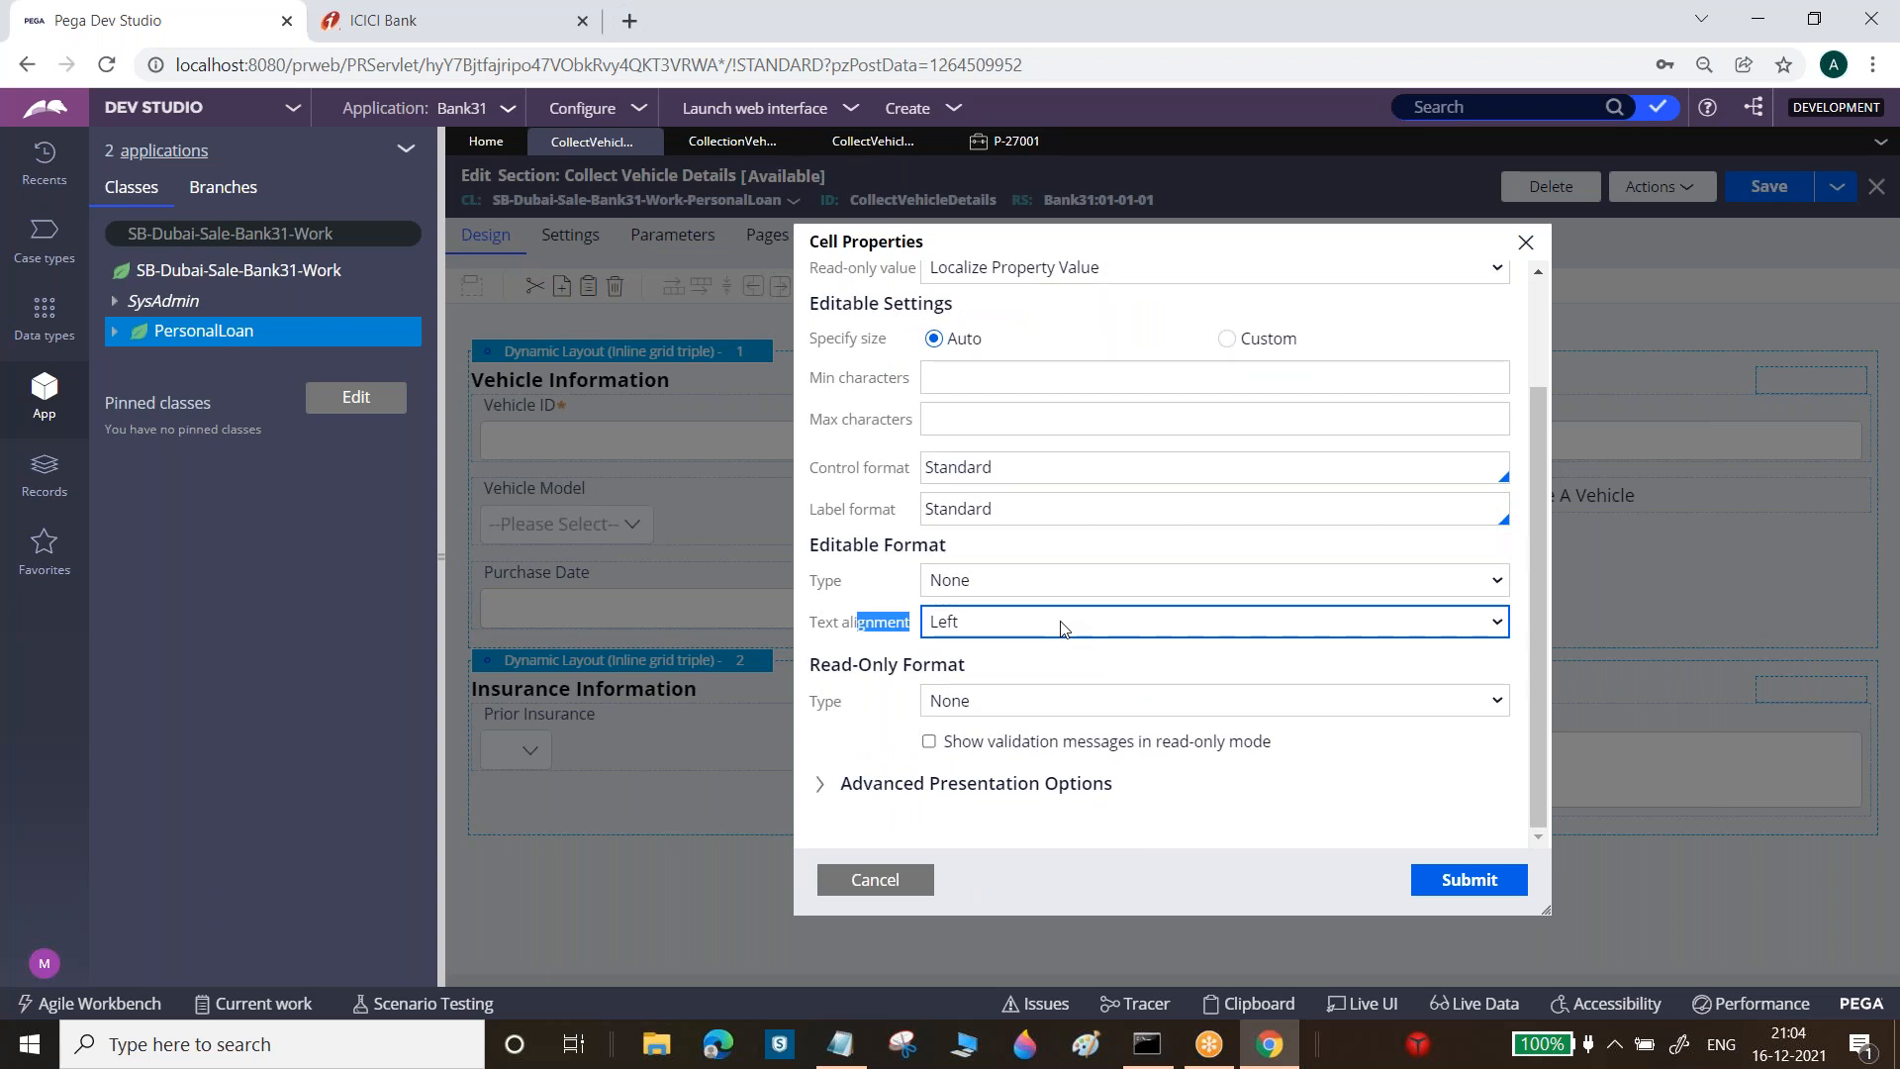
left_click(1059, 623)
left_click(999, 665)
left_click(1477, 880)
left_click(1783, 192)
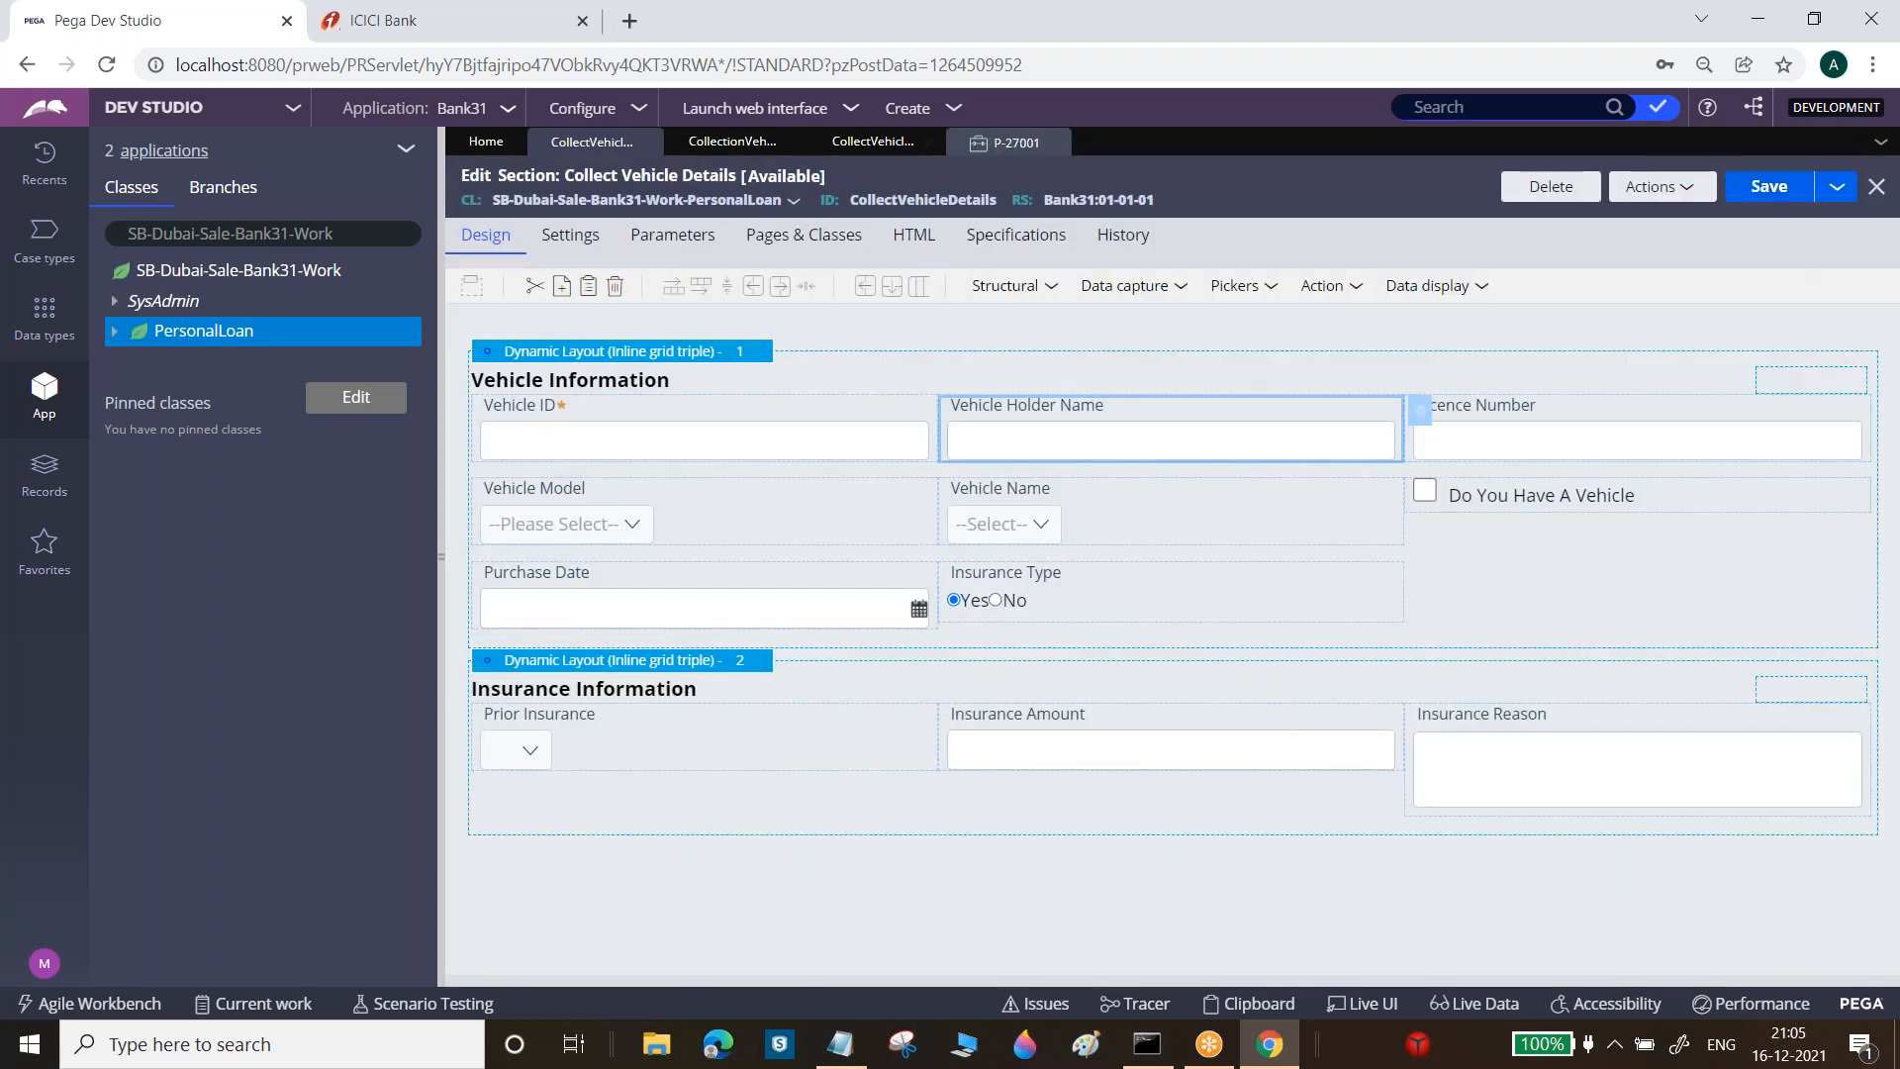
Refresh case P-27001 and enter a vehicle holder name in the Vehicle Holder Name field
left_click(1004, 141)
left_click(1829, 183)
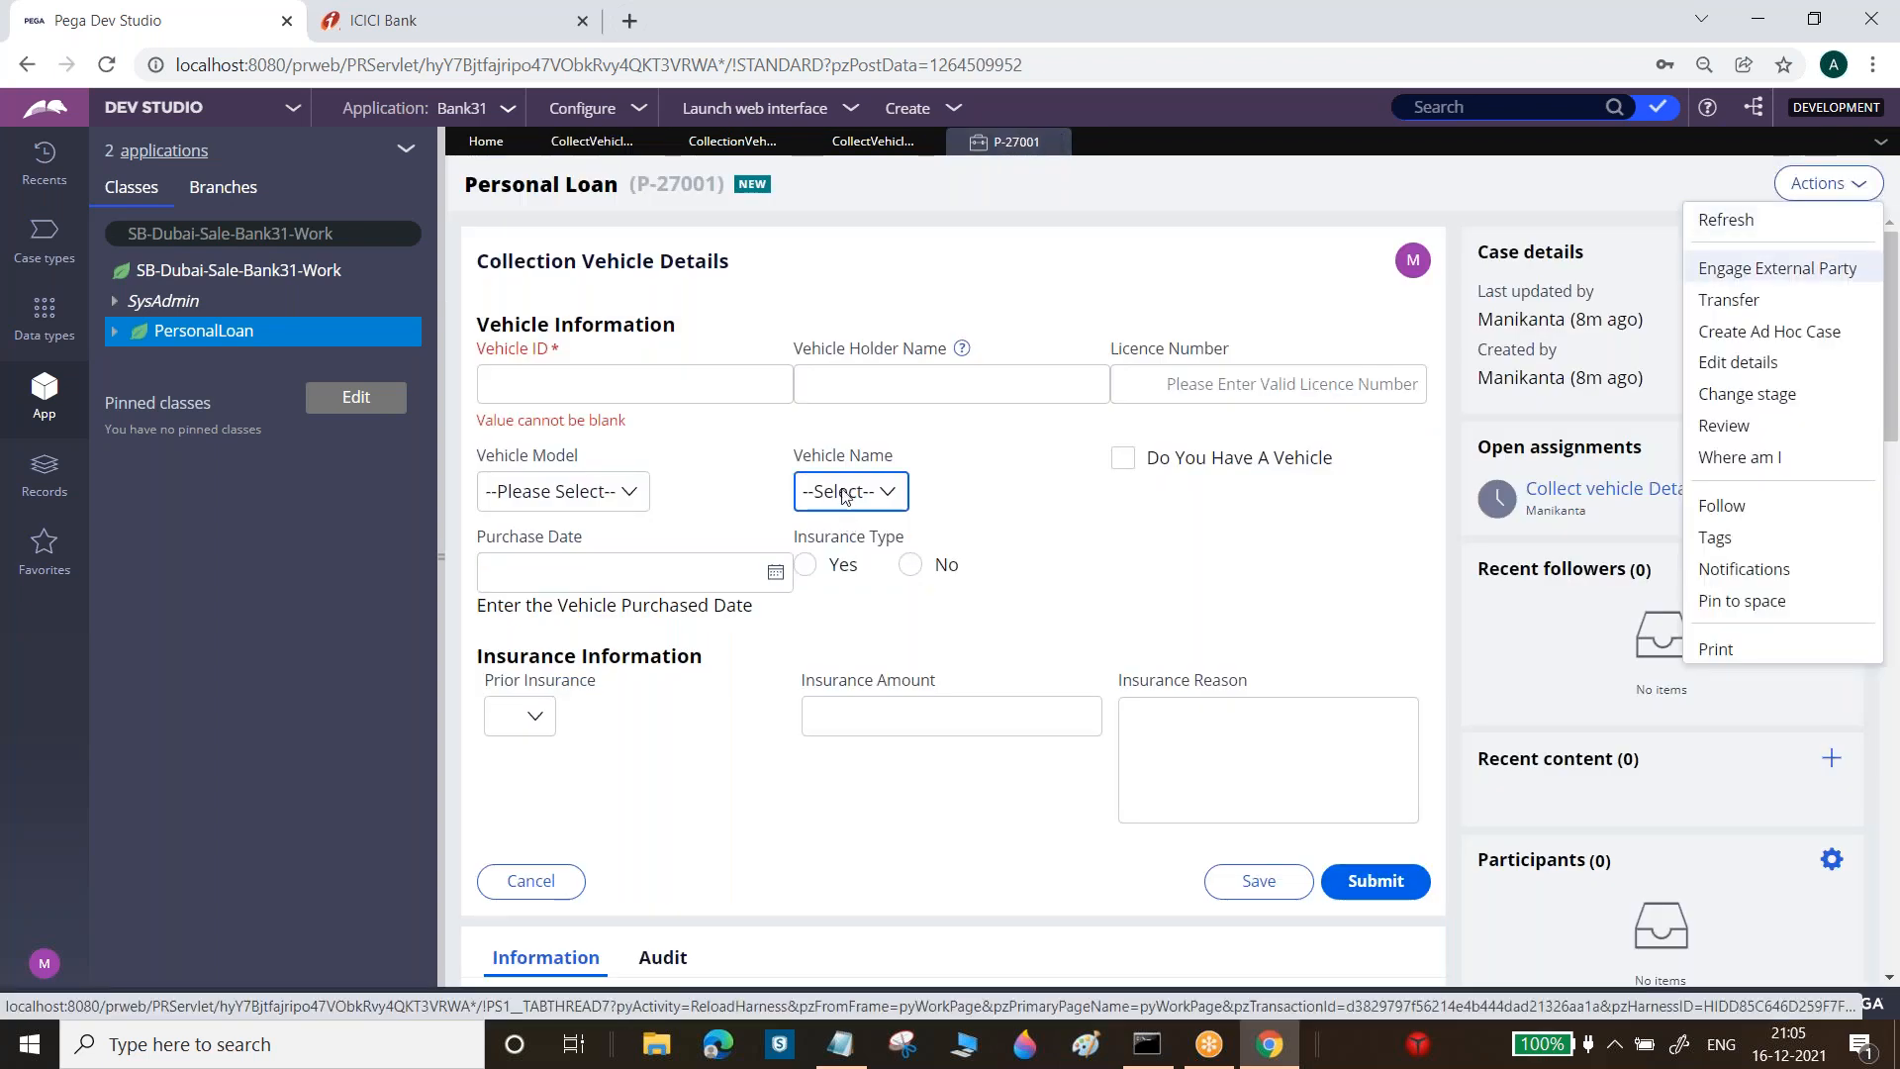
left_click(1729, 220)
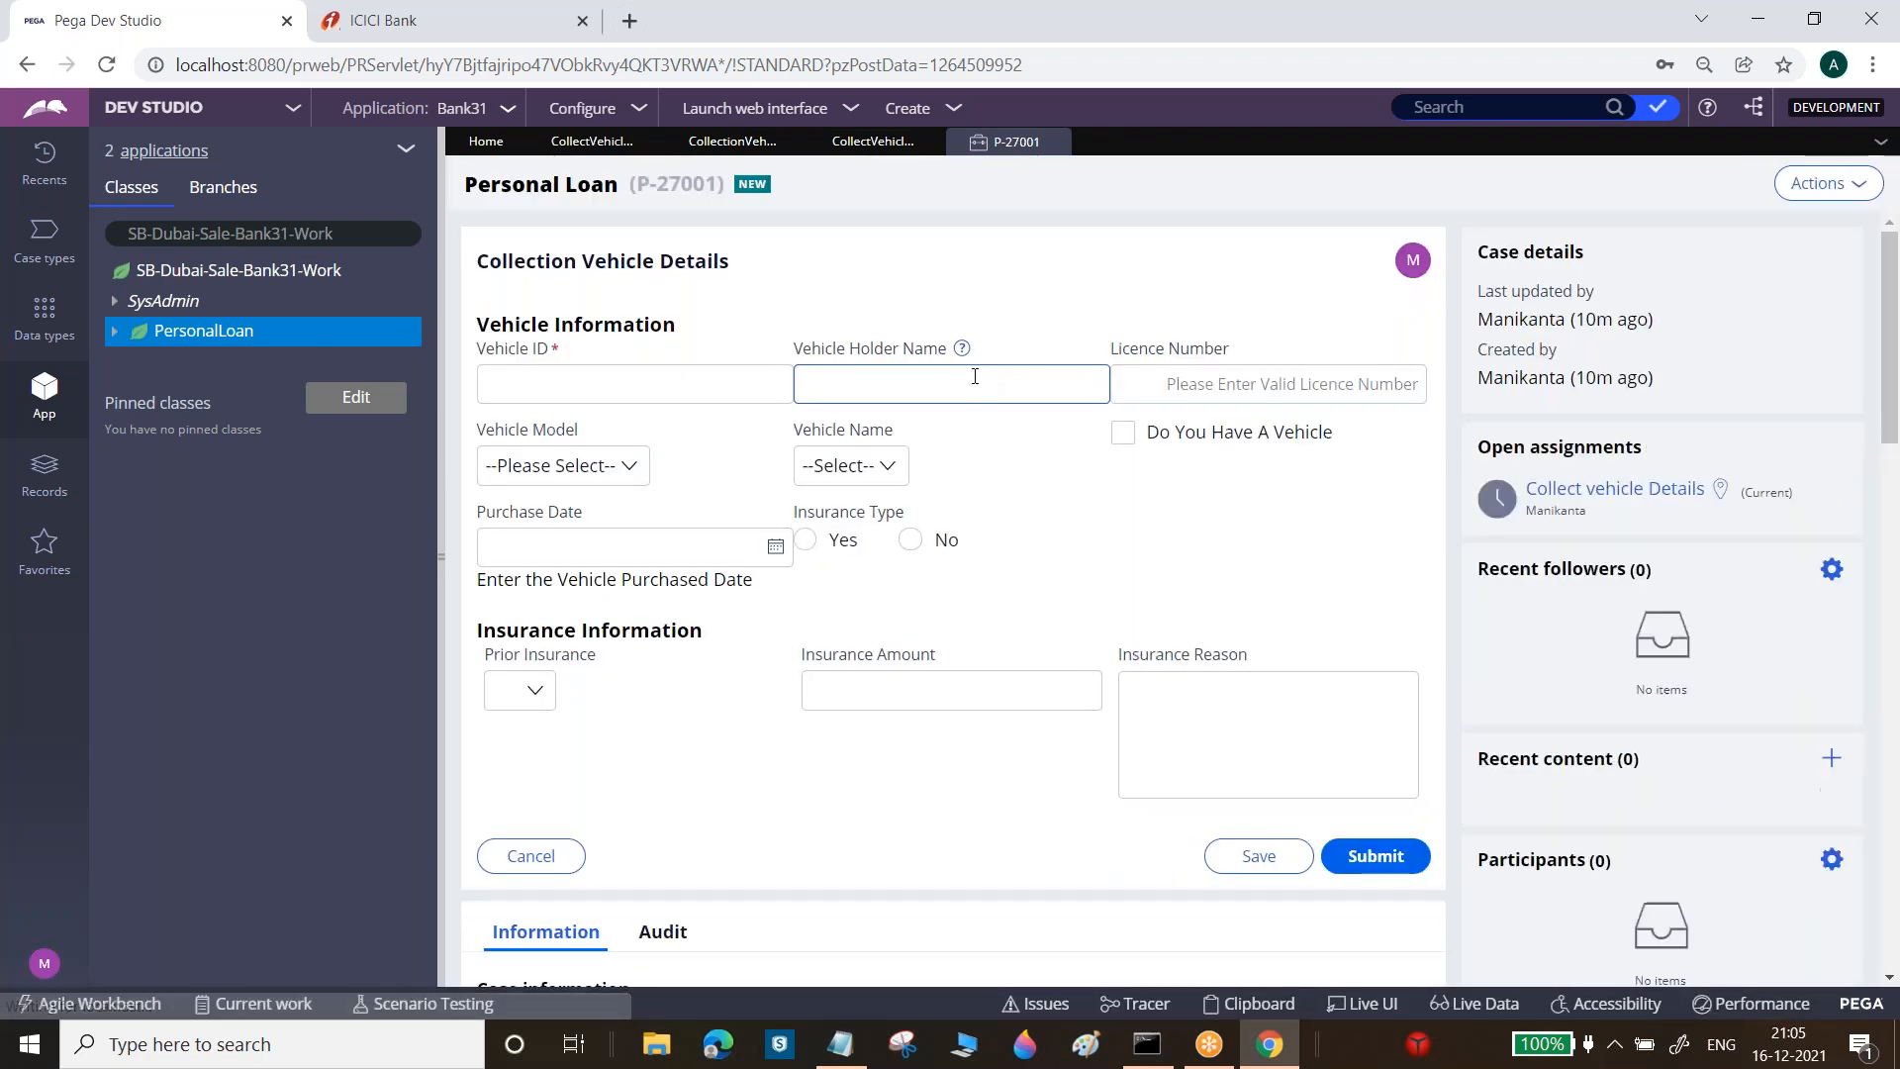
left_click(975, 384)
type("madhav")
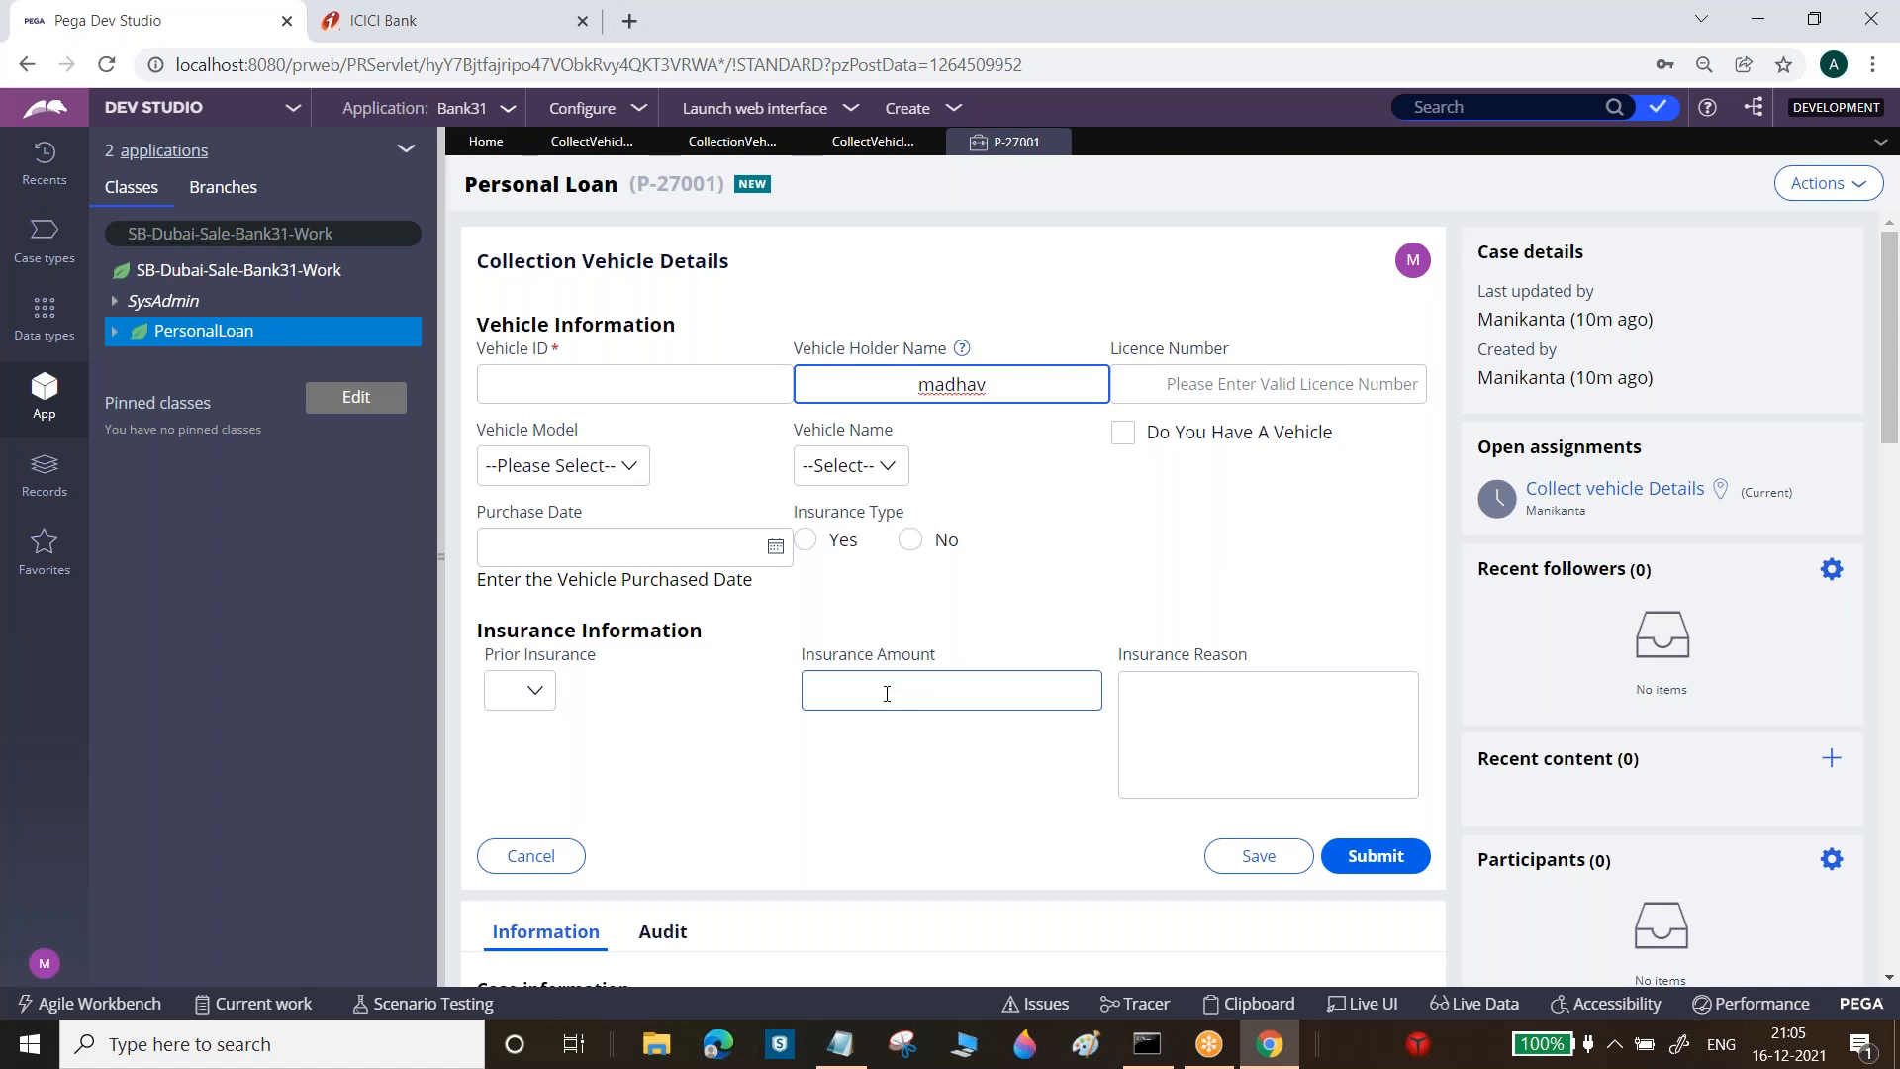
Browse the Purchase Date calendar back and forward through months and years
left_click(776, 548)
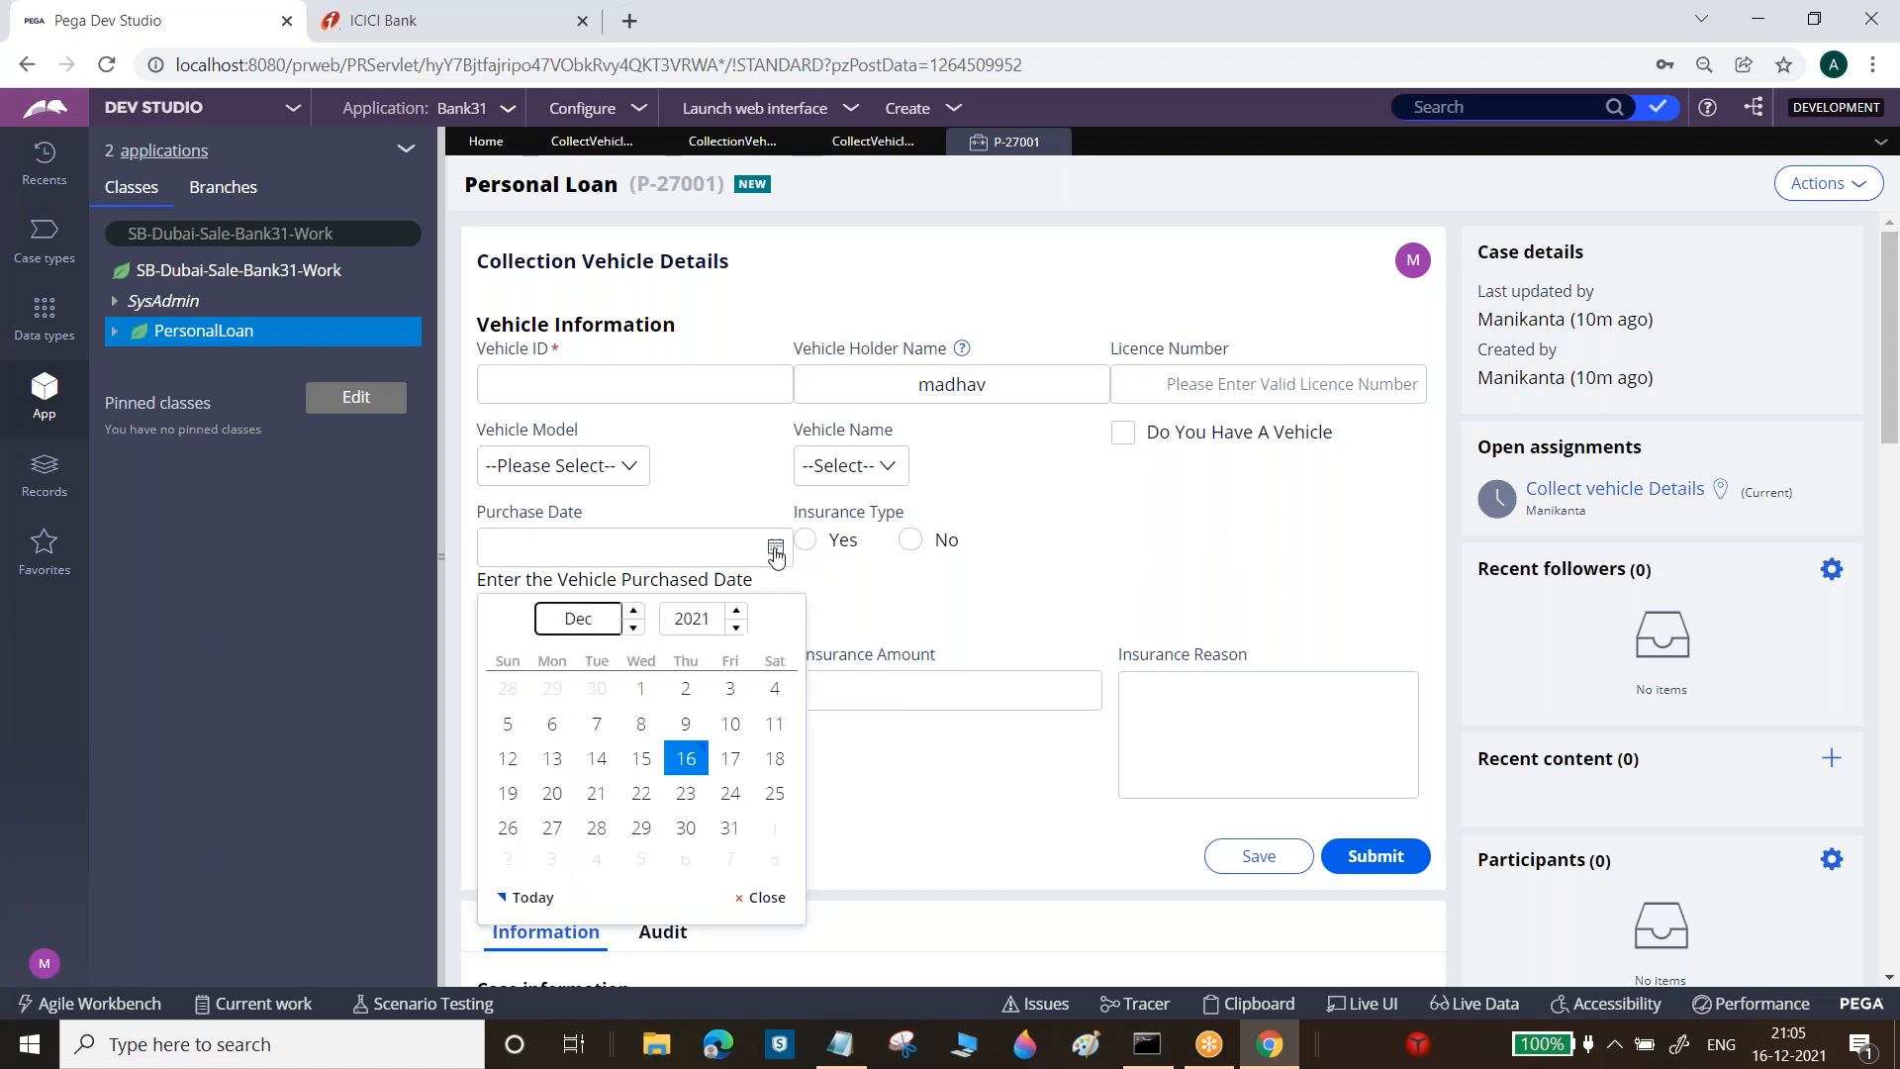
left_click(736, 628)
left_click(635, 627)
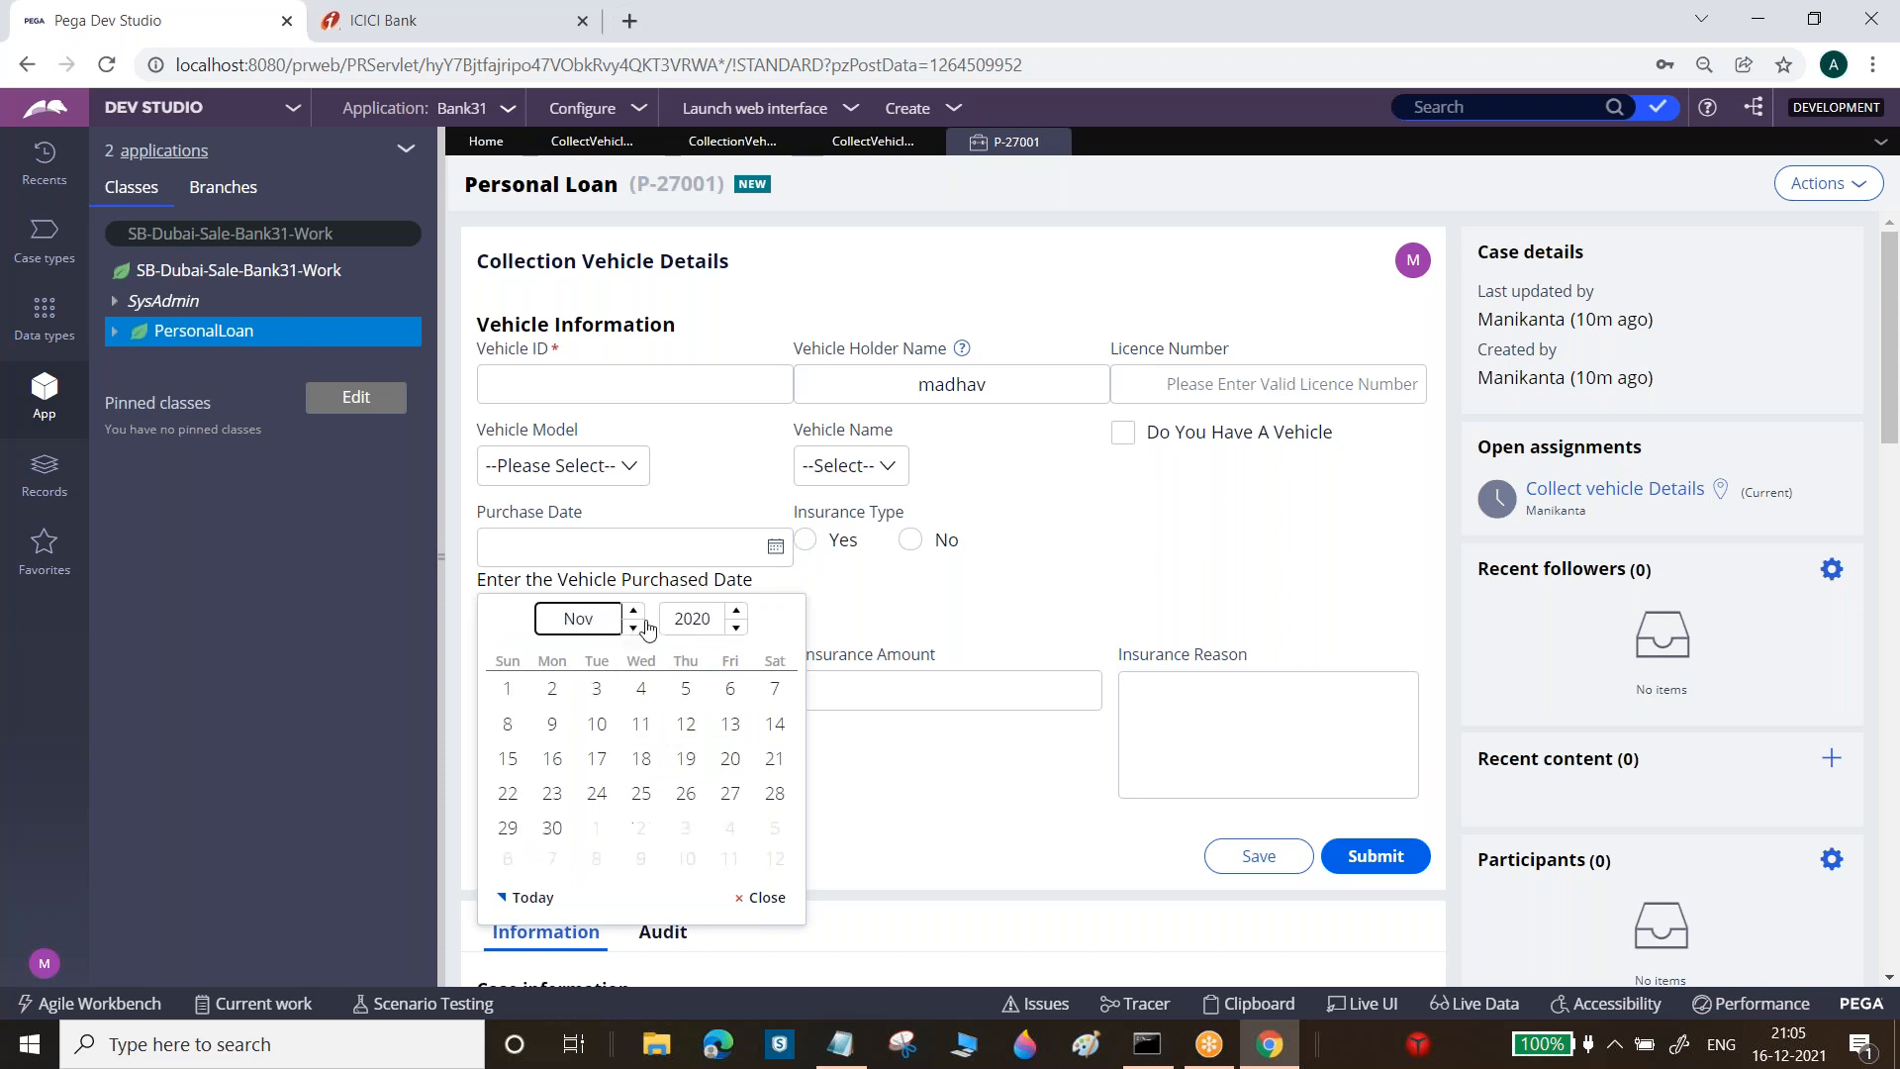
left_click(737, 627)
left_click(736, 627)
left_click(736, 627)
left_click(736, 627)
left_click(736, 628)
left_click(736, 628)
left_click(736, 627)
left_click(737, 627)
left_click(737, 627)
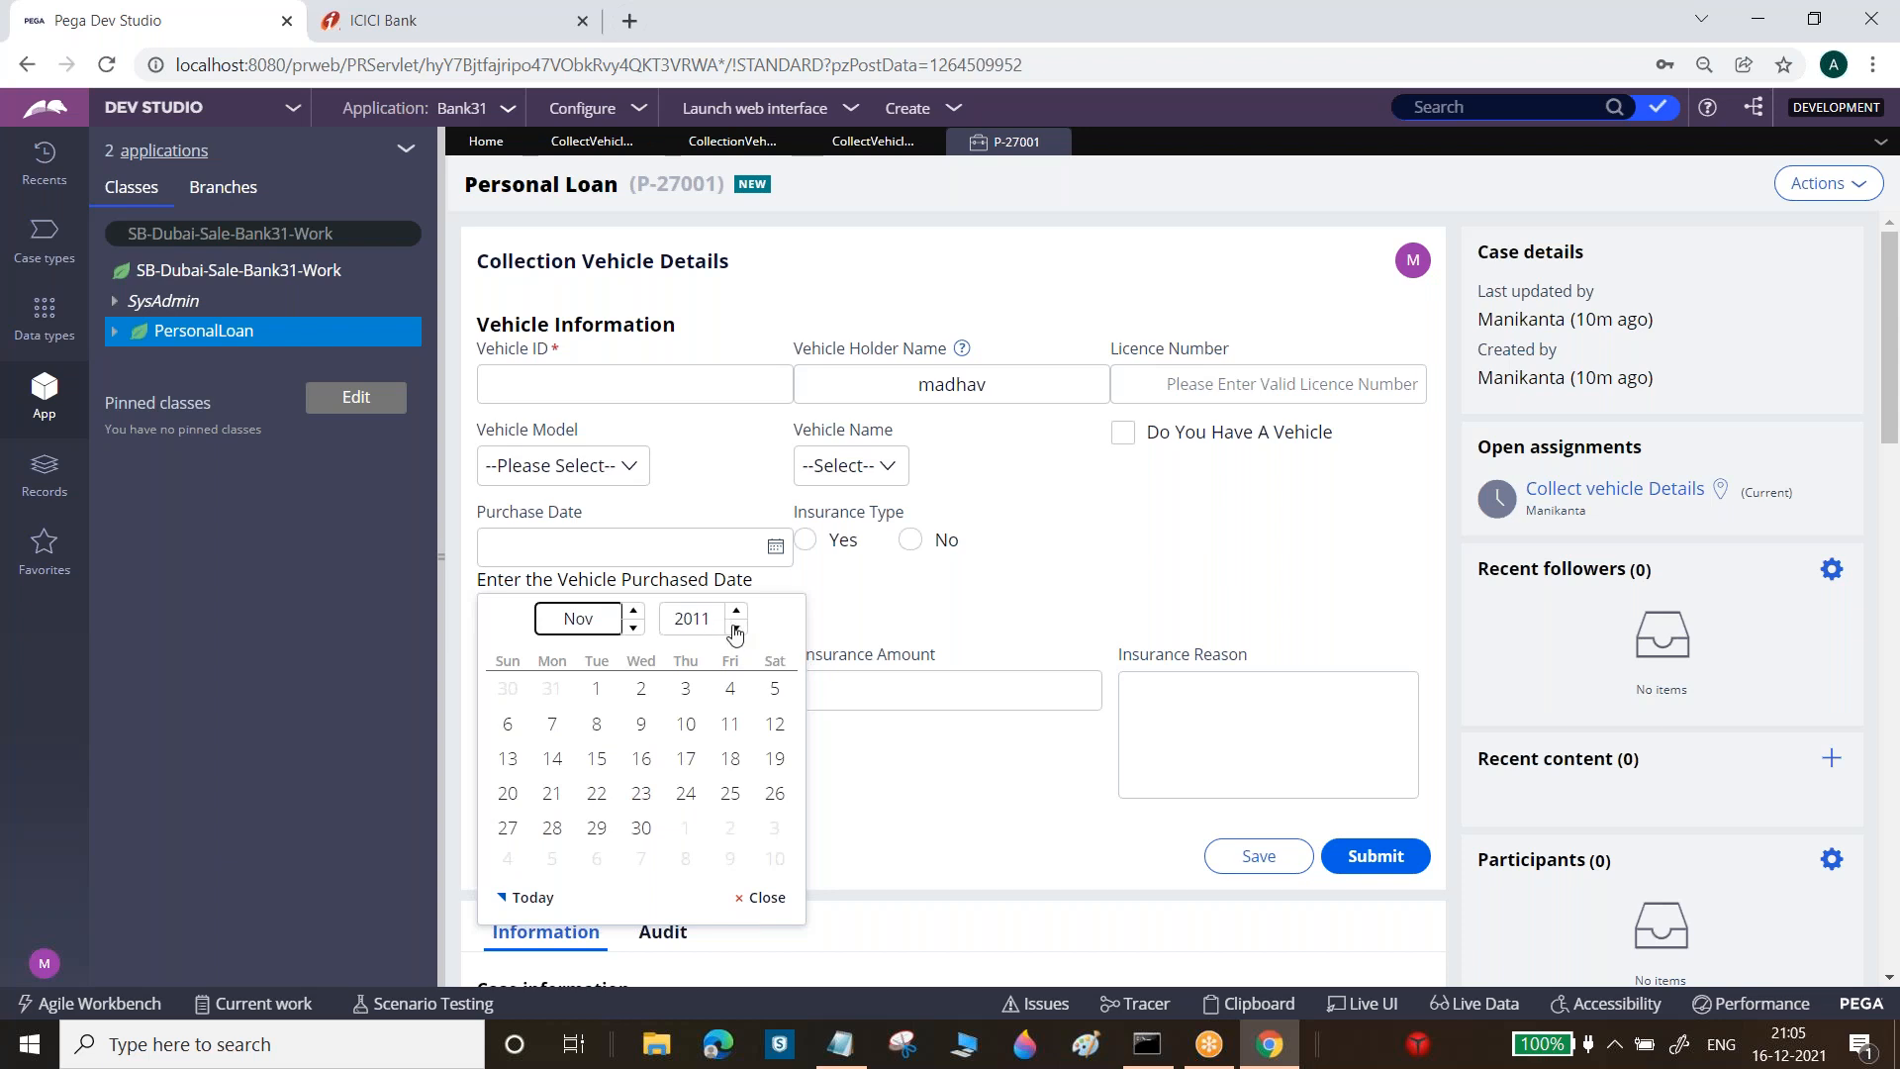
left_click(736, 610)
left_click(737, 611)
left_click(736, 611)
left_click(736, 611)
left_click(736, 611)
left_click(737, 610)
left_click(736, 610)
left_click(736, 611)
left_click(736, 611)
left_click(737, 610)
left_click(736, 610)
left_click(736, 610)
left_click(736, 611)
left_click(736, 611)
left_click(736, 611)
left_click(736, 610)
left_click(736, 610)
left_click(737, 611)
left_click(736, 611)
left_click(736, 611)
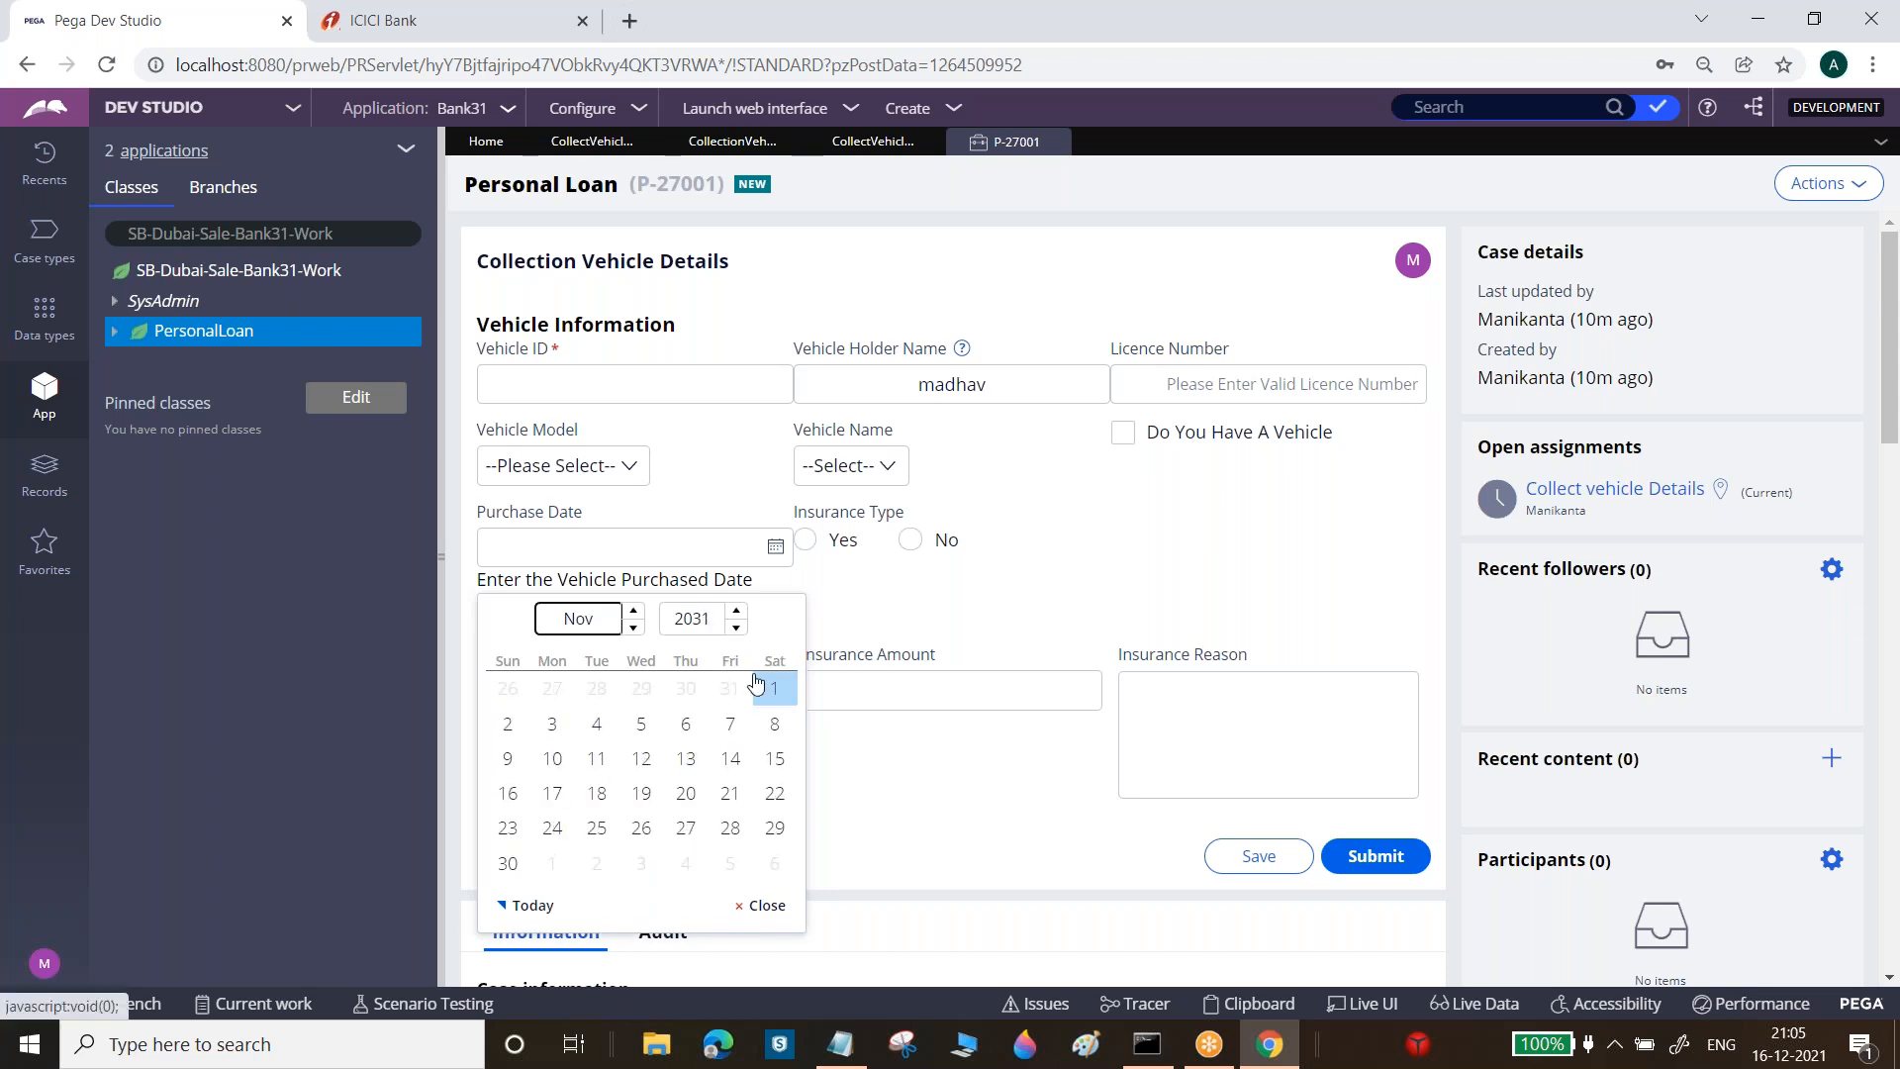
Test typing 'dgdgd' into Purchase Date, delete it, and go back to the CollectVehicle section
left_click(614, 539)
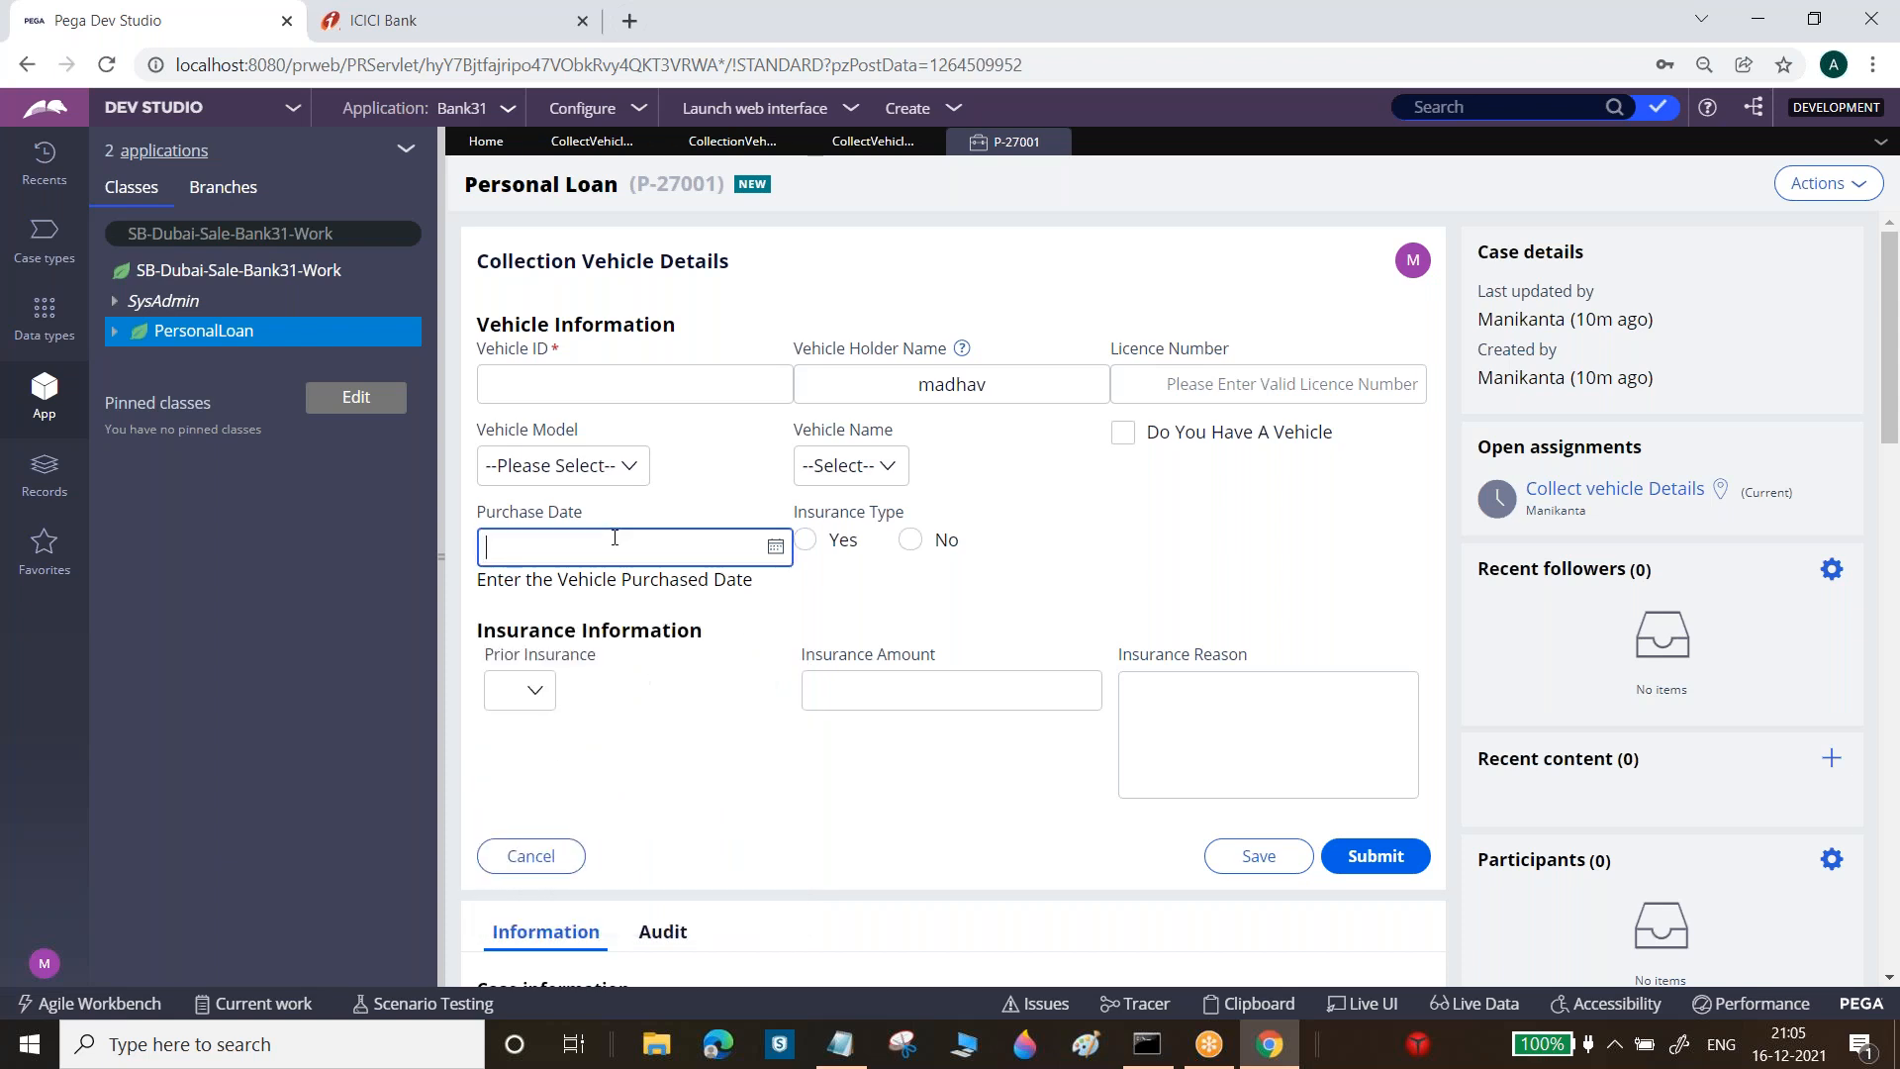
type("dgdgd")
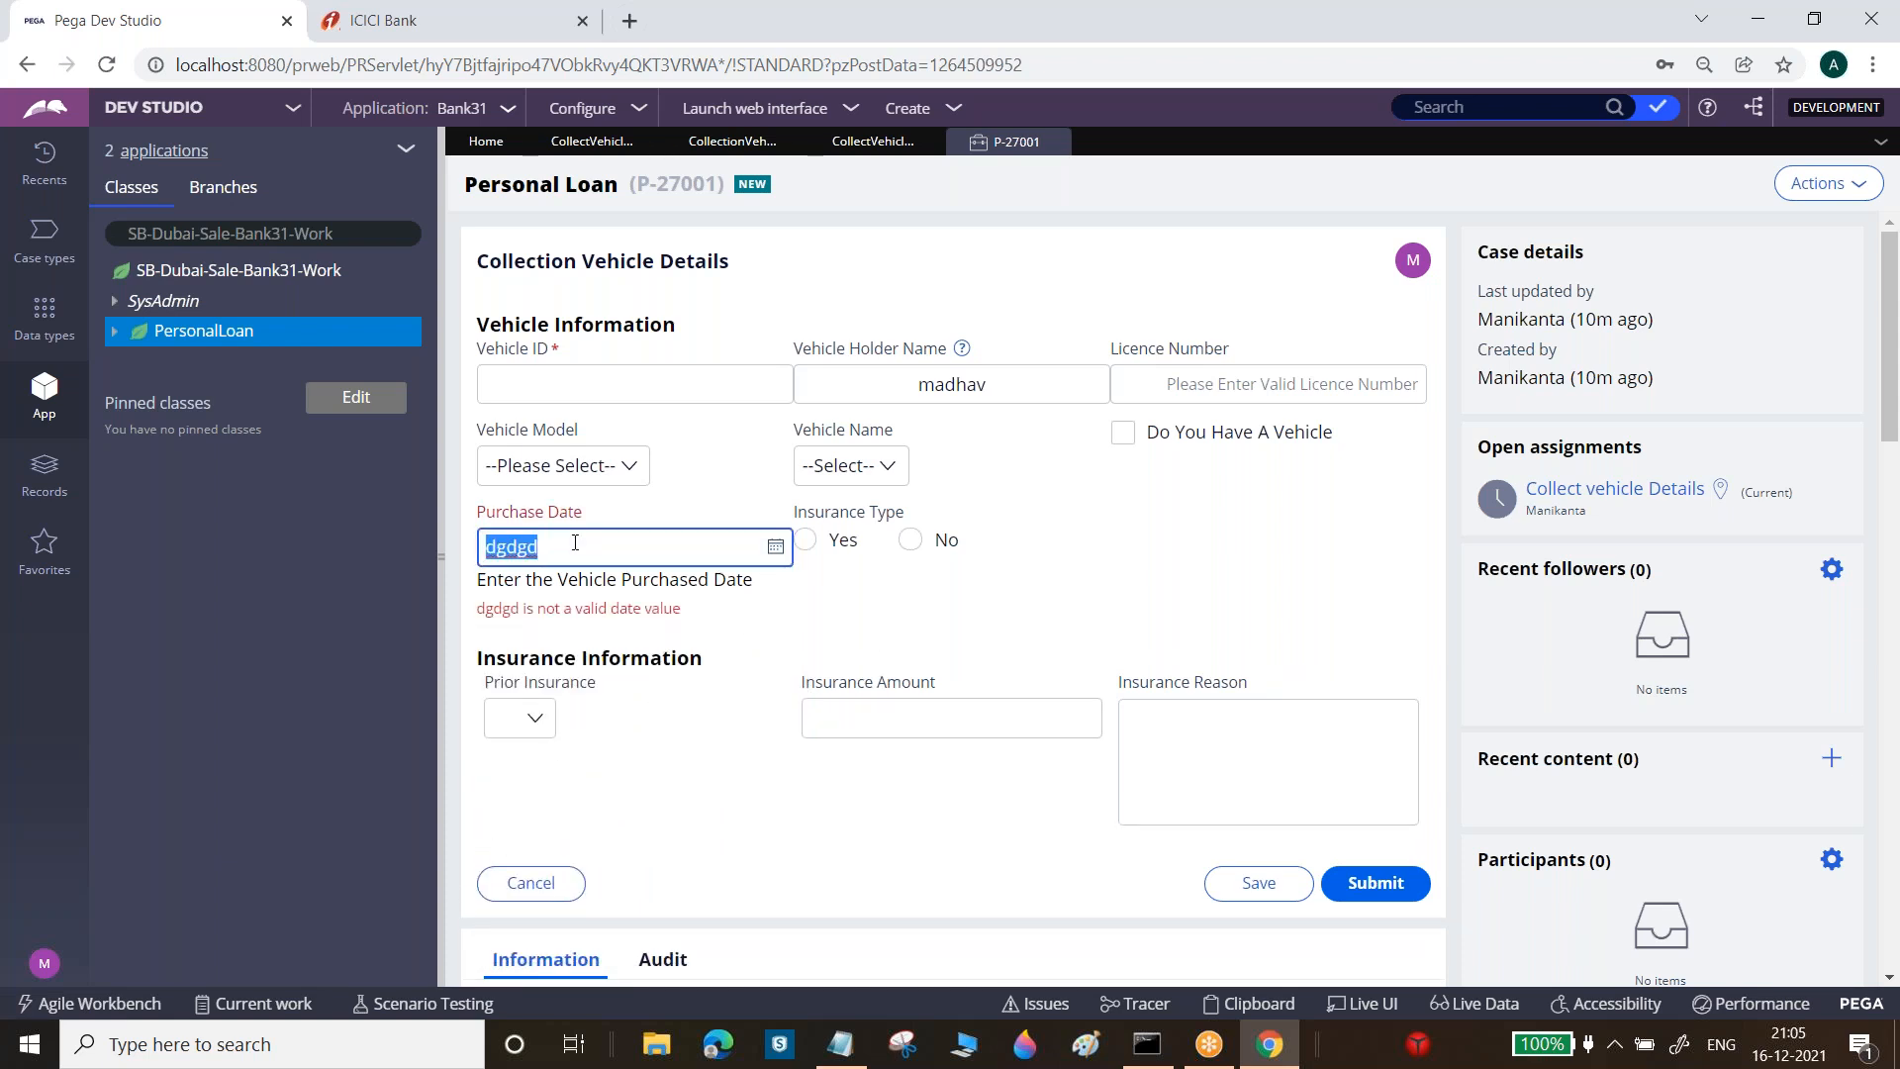
key("BackSpace")
left_click(564, 140)
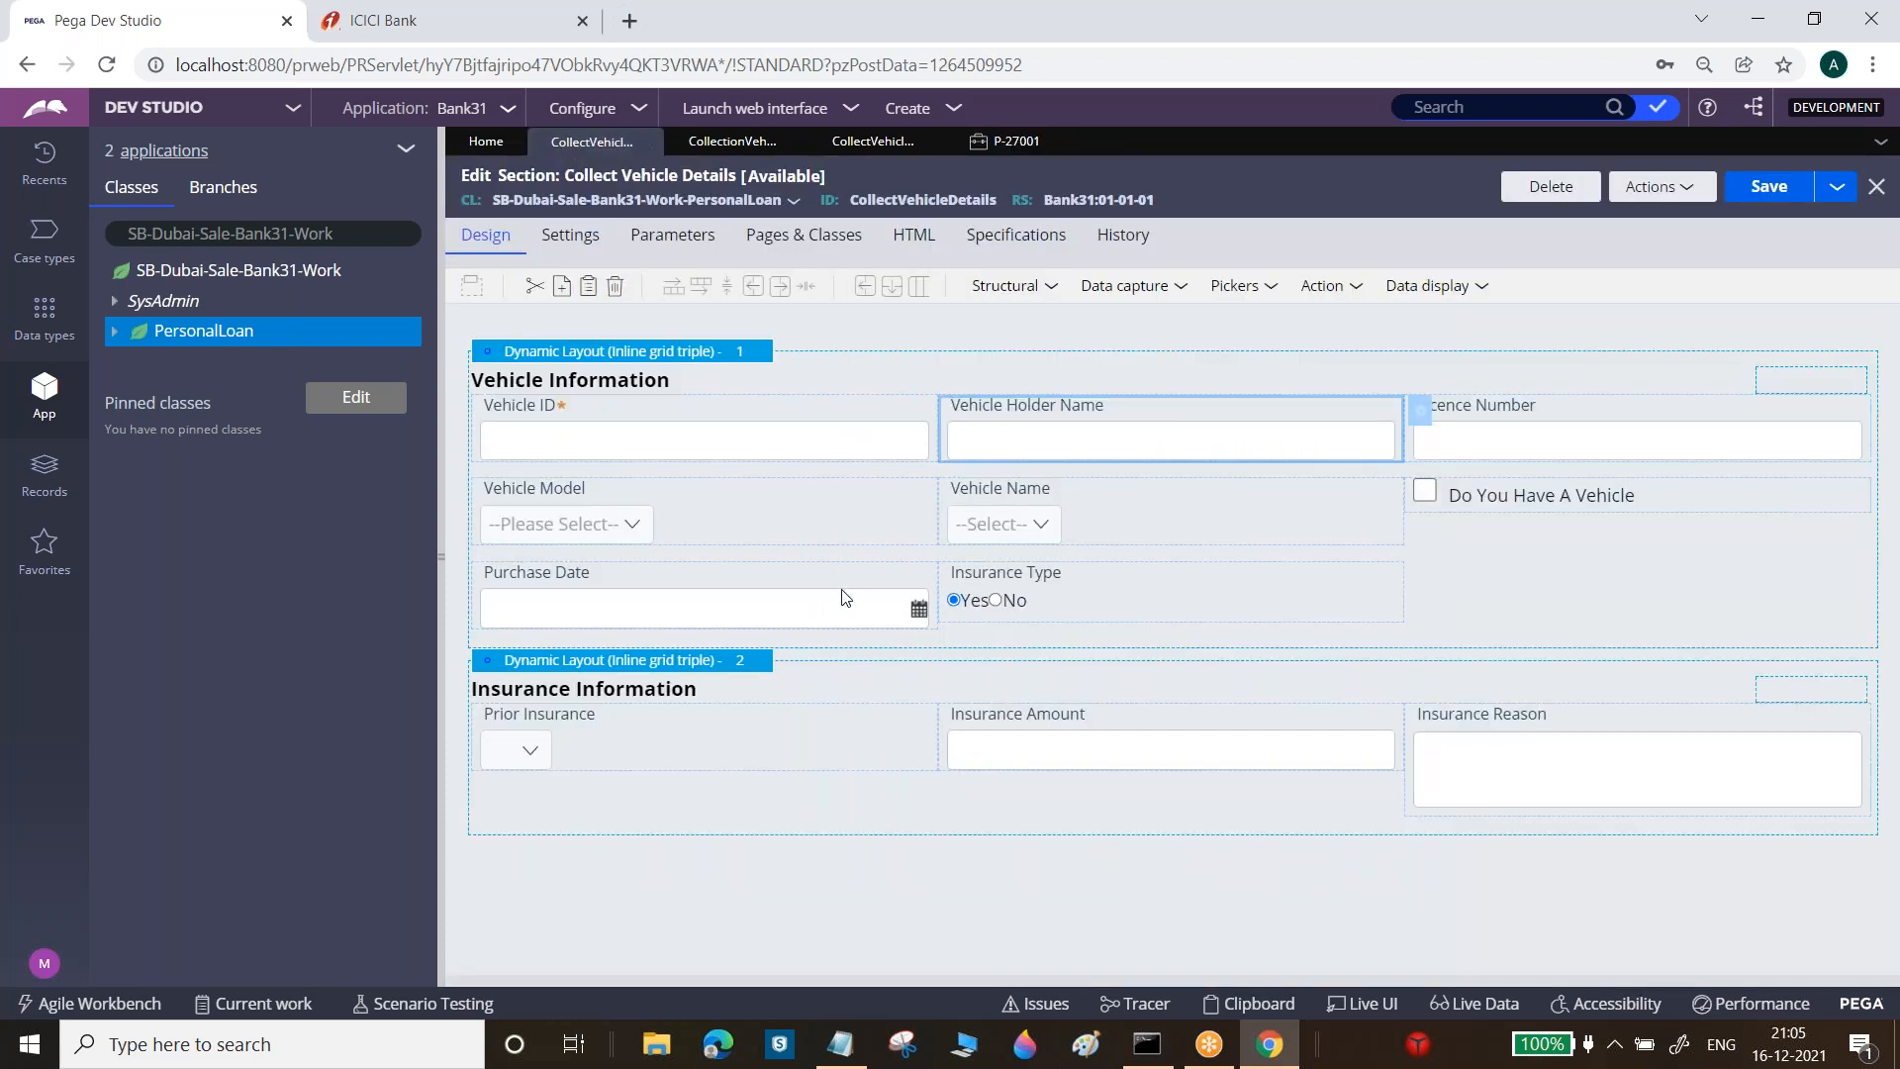
Set the Purchase Date cell to Allow text entry No and Dropdown calendar navigation, keeping the 10-year ranges
left_click(844, 598)
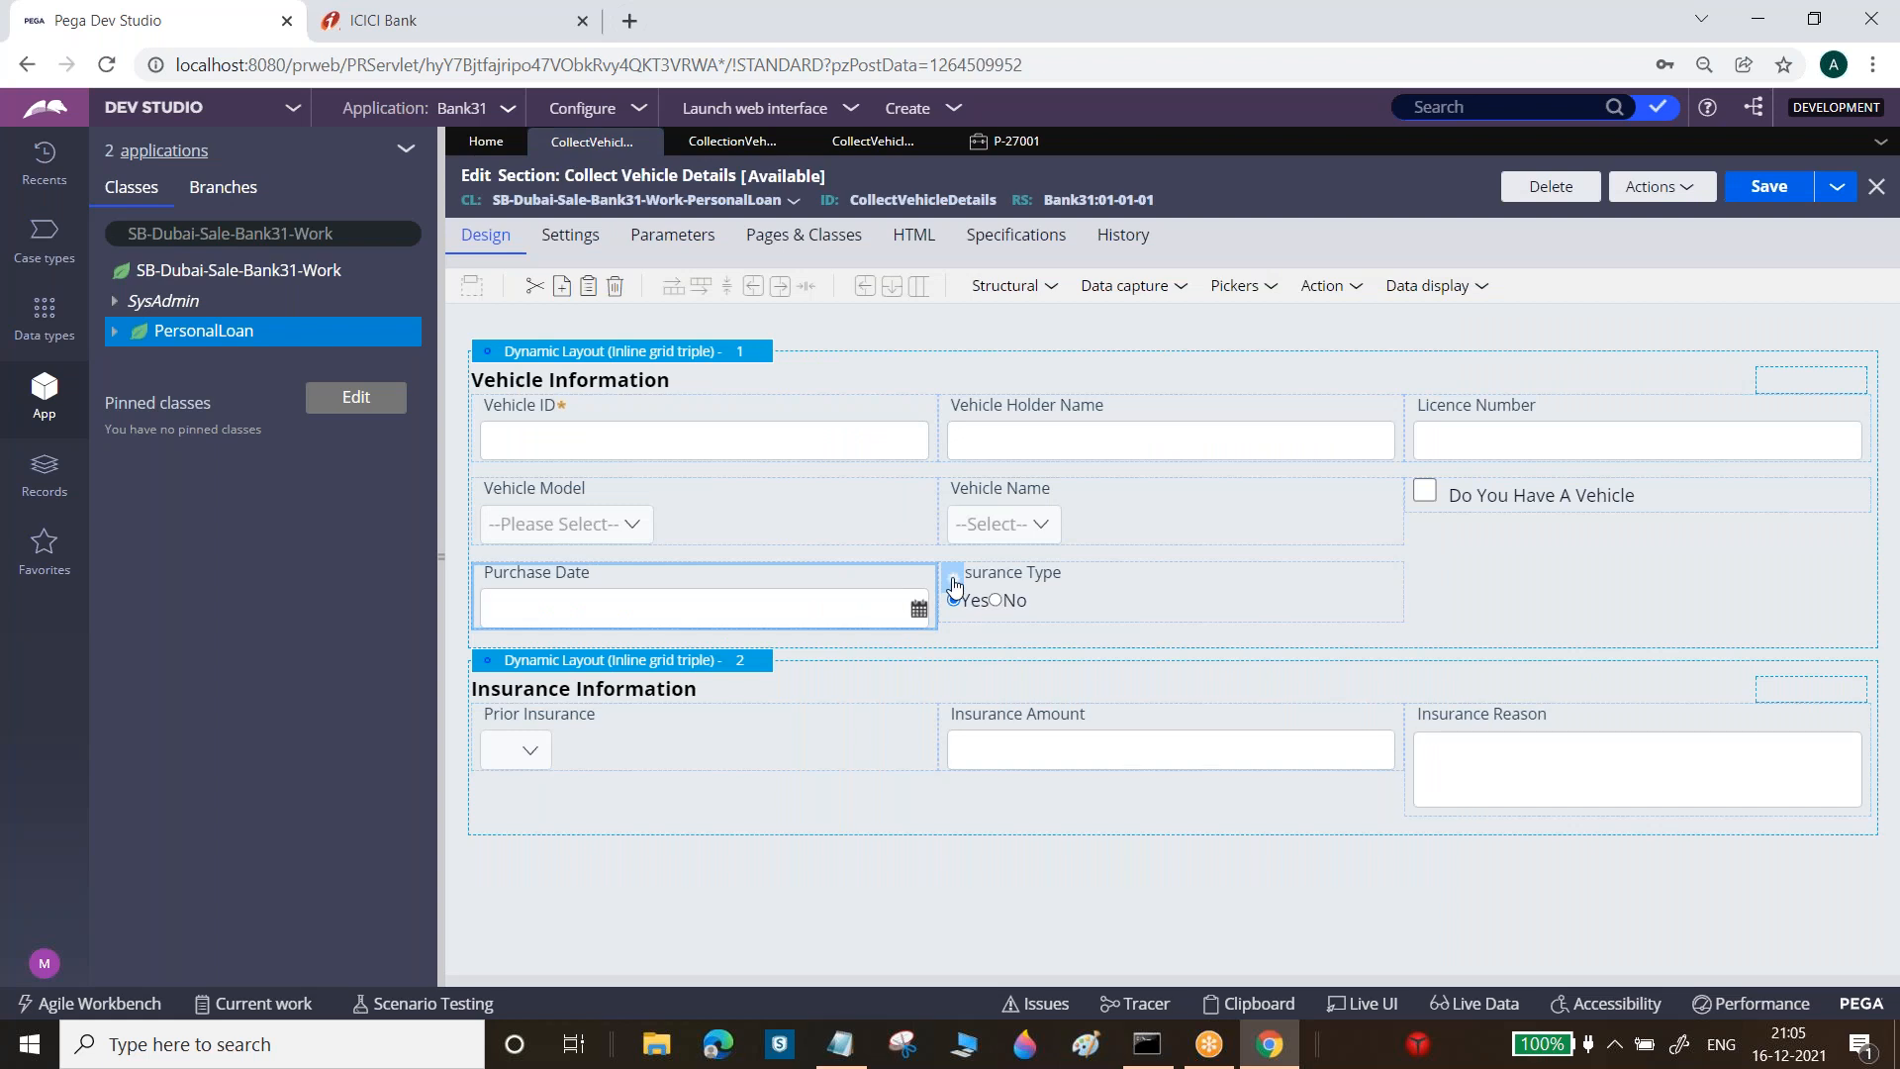
left_click(954, 582)
left_click(960, 322)
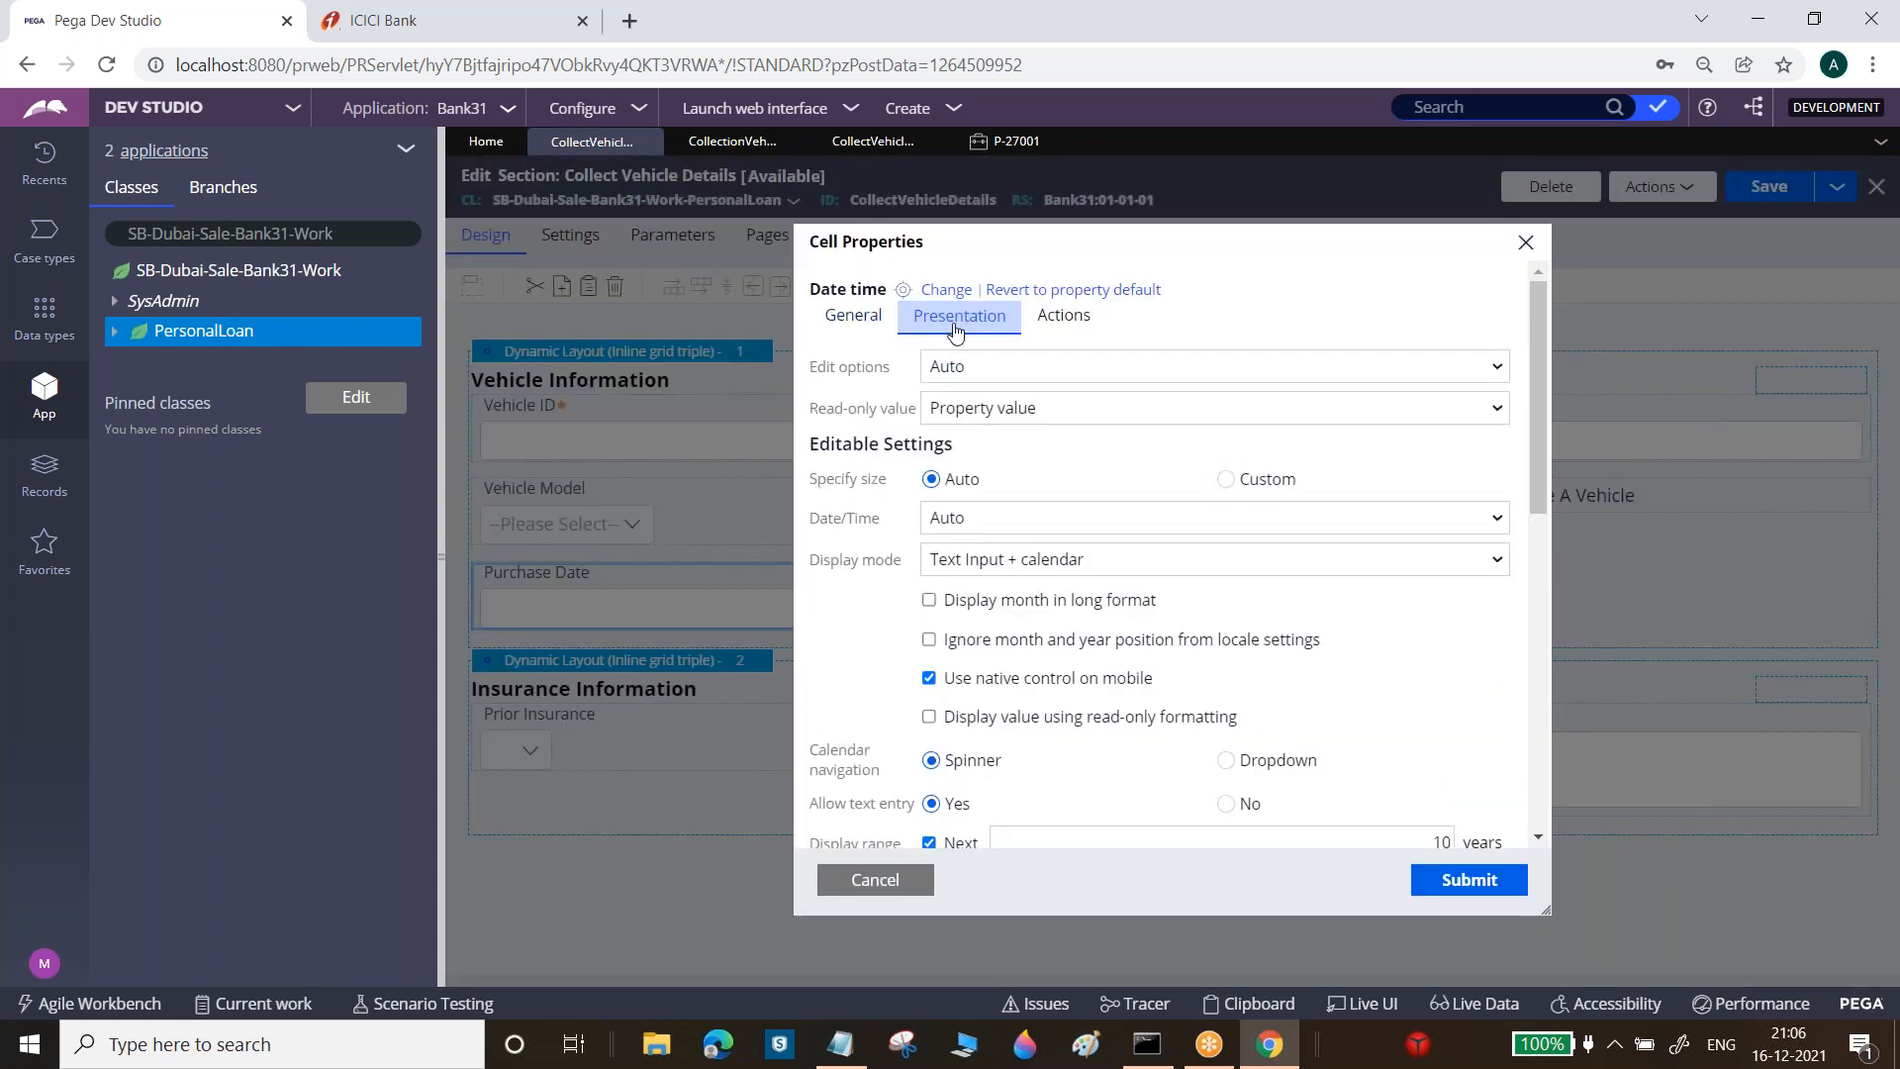
left_click_drag(1559, 451, 1546, 566)
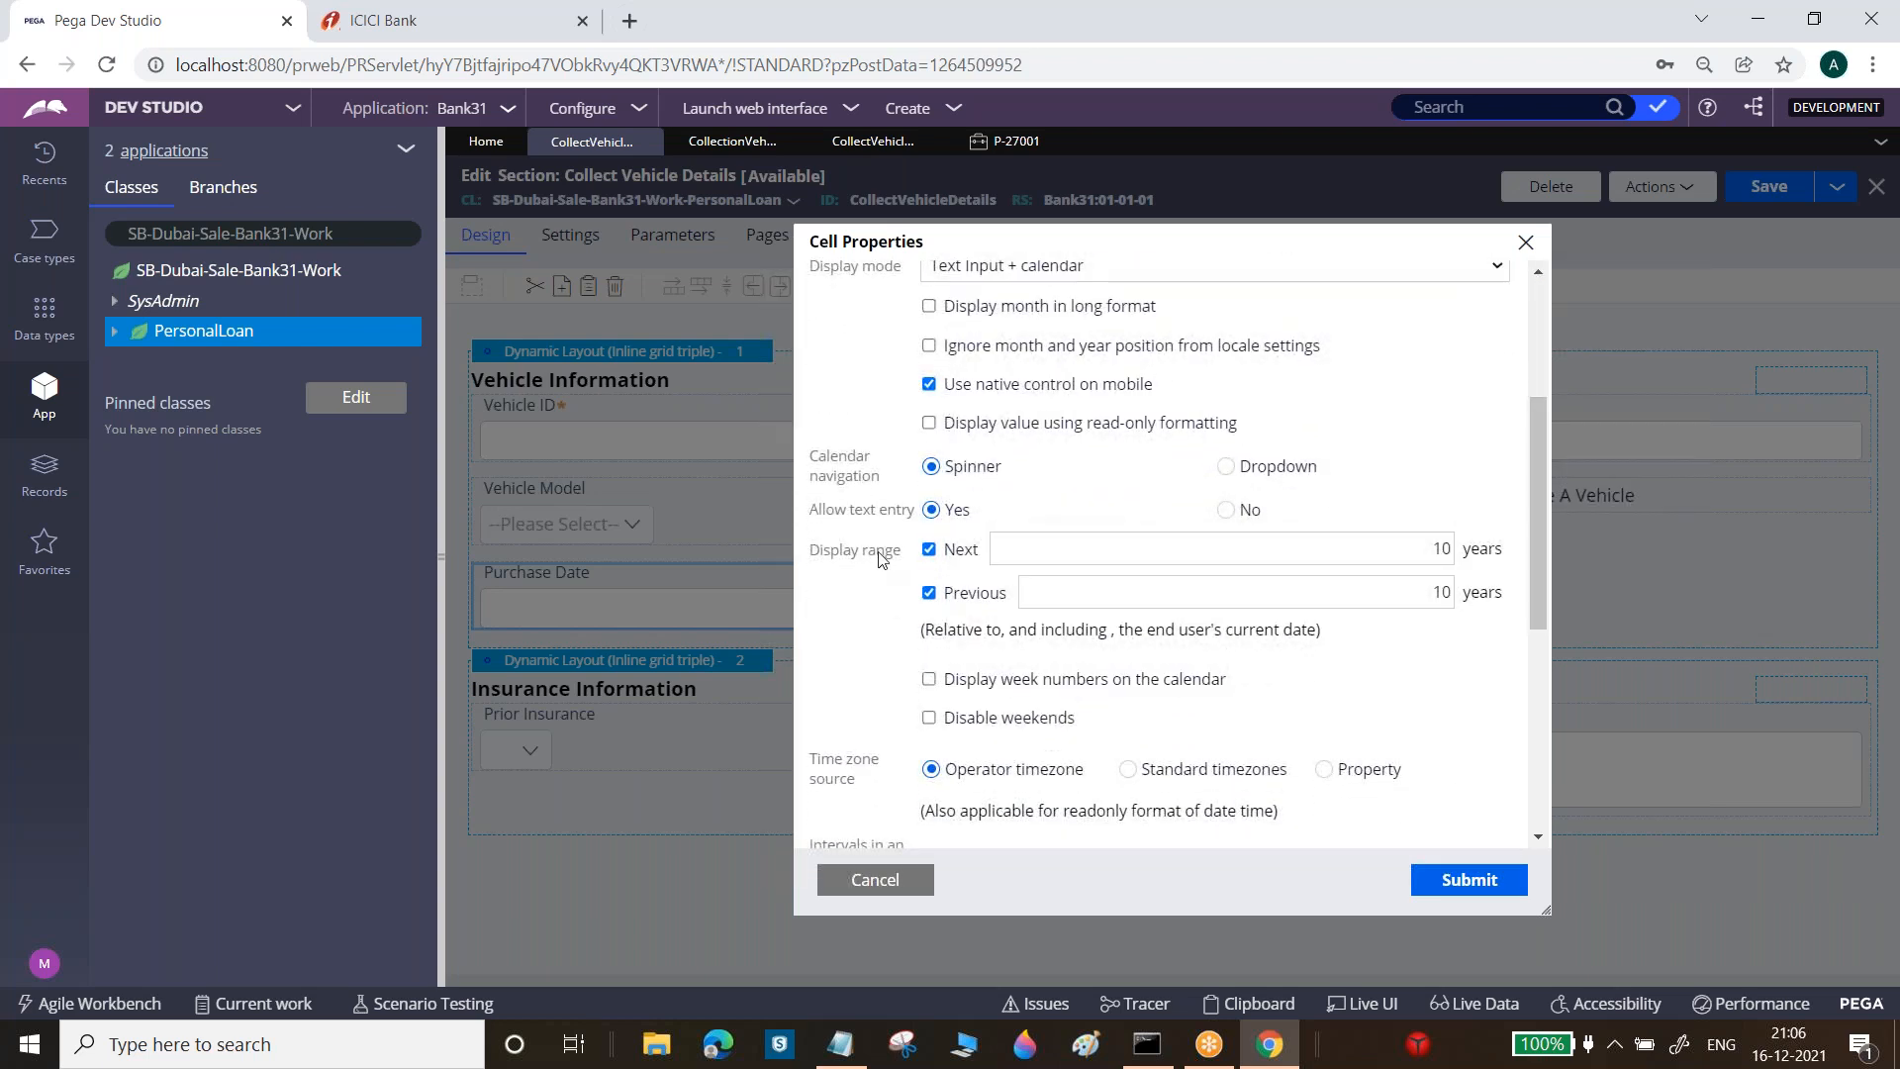
left_click_drag(820, 520, 909, 525)
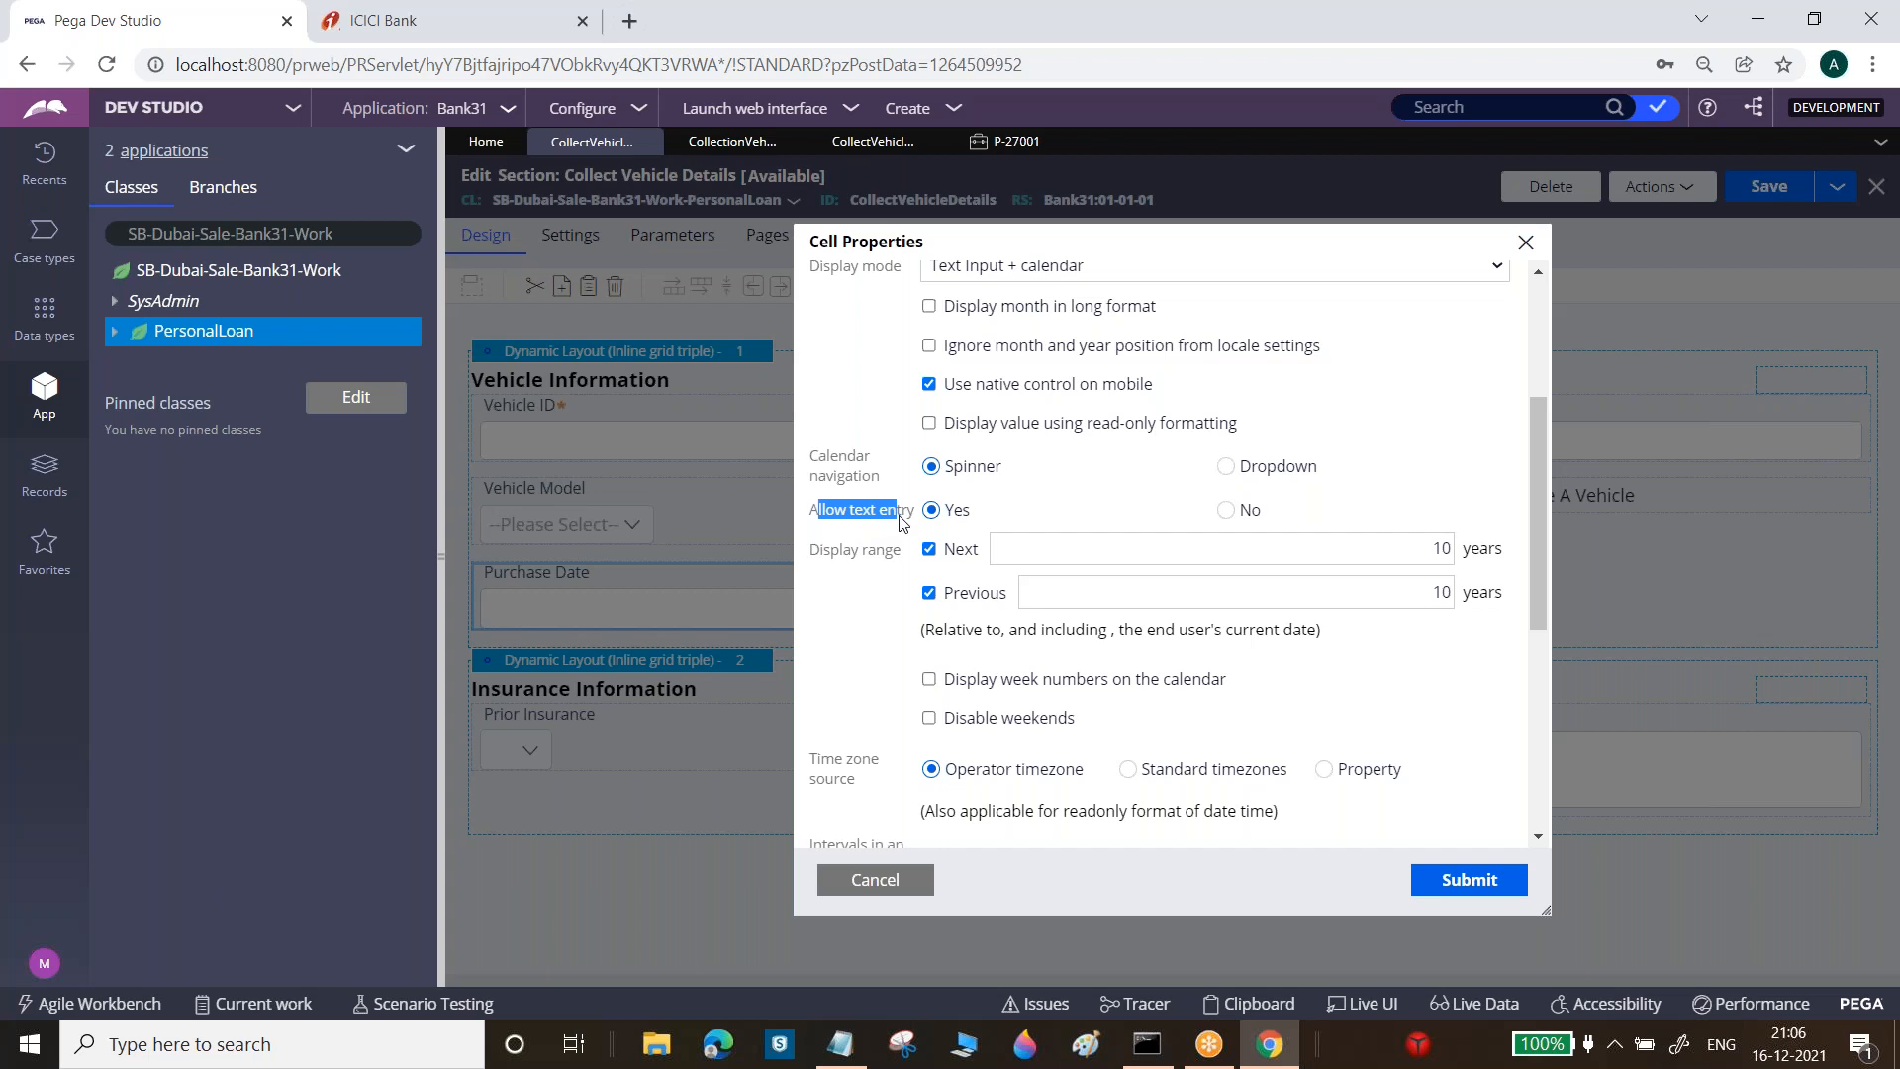
left_click(1235, 515)
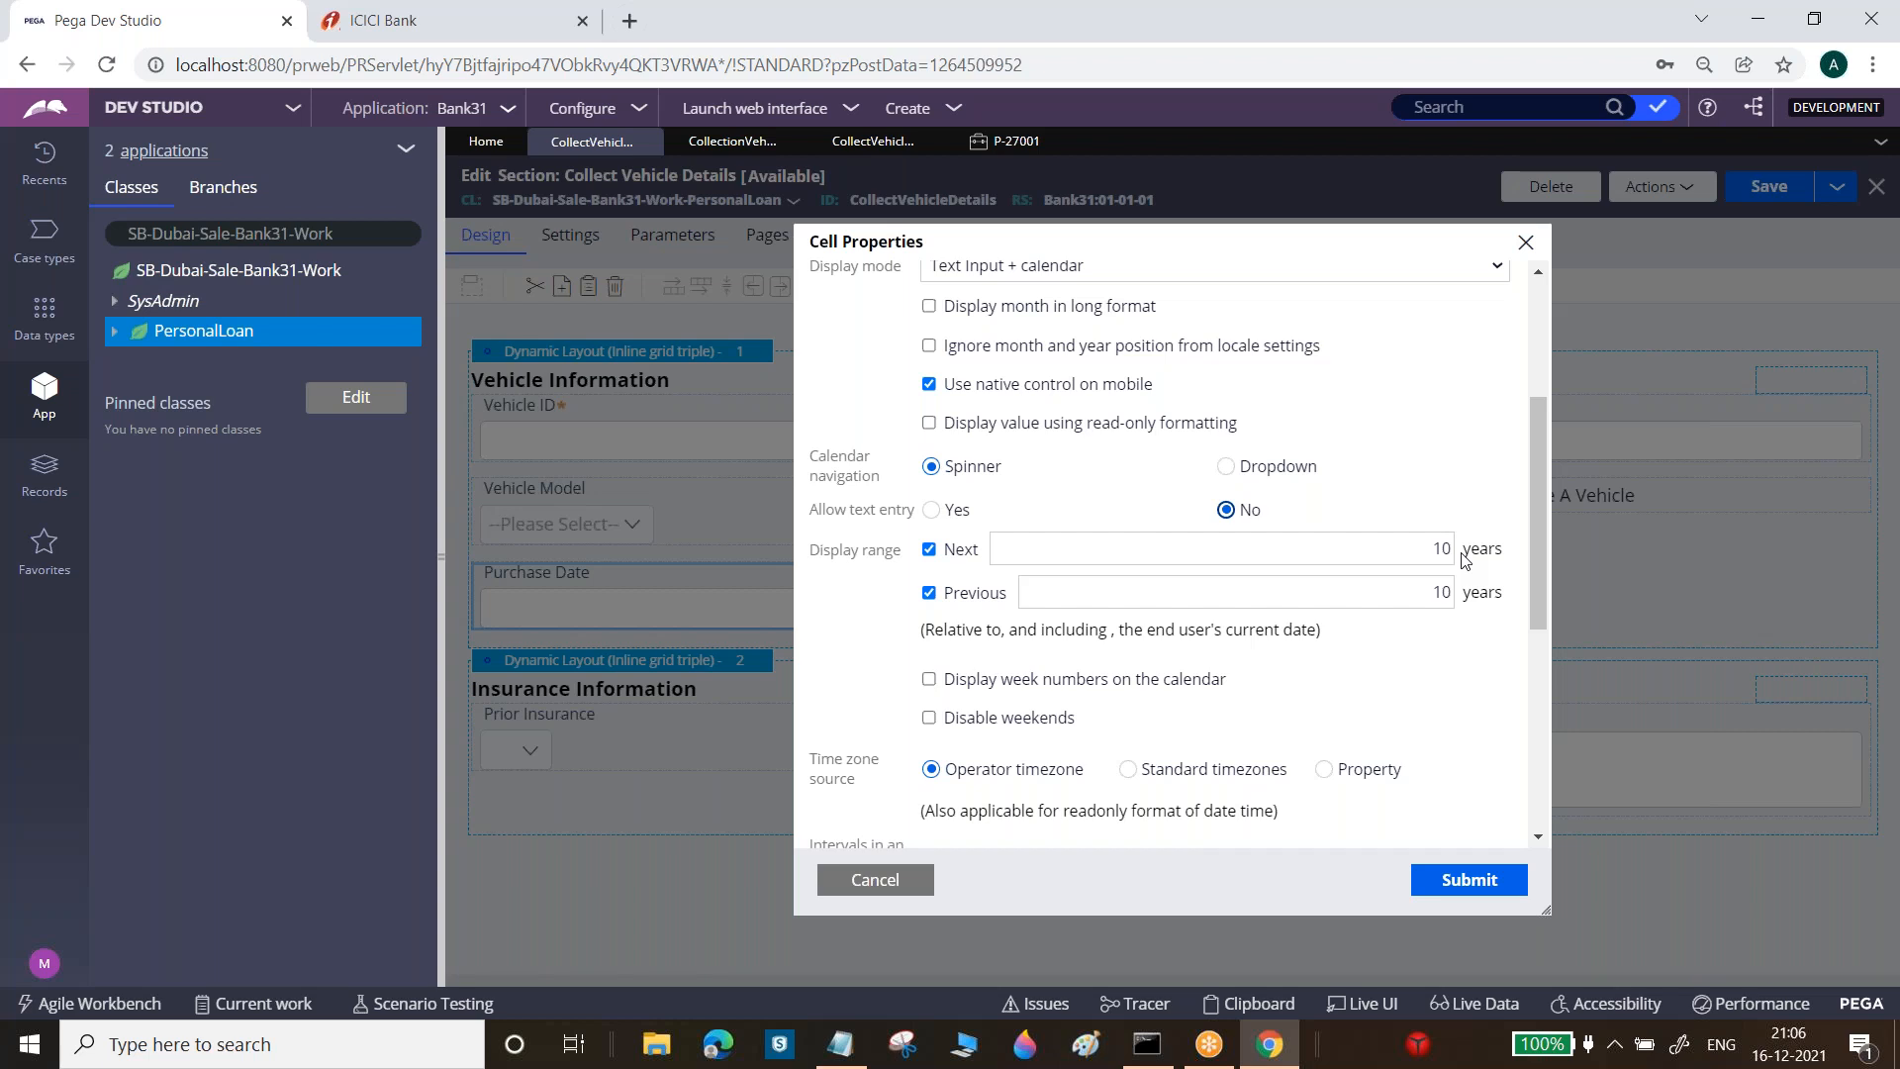
left_click(1436, 548)
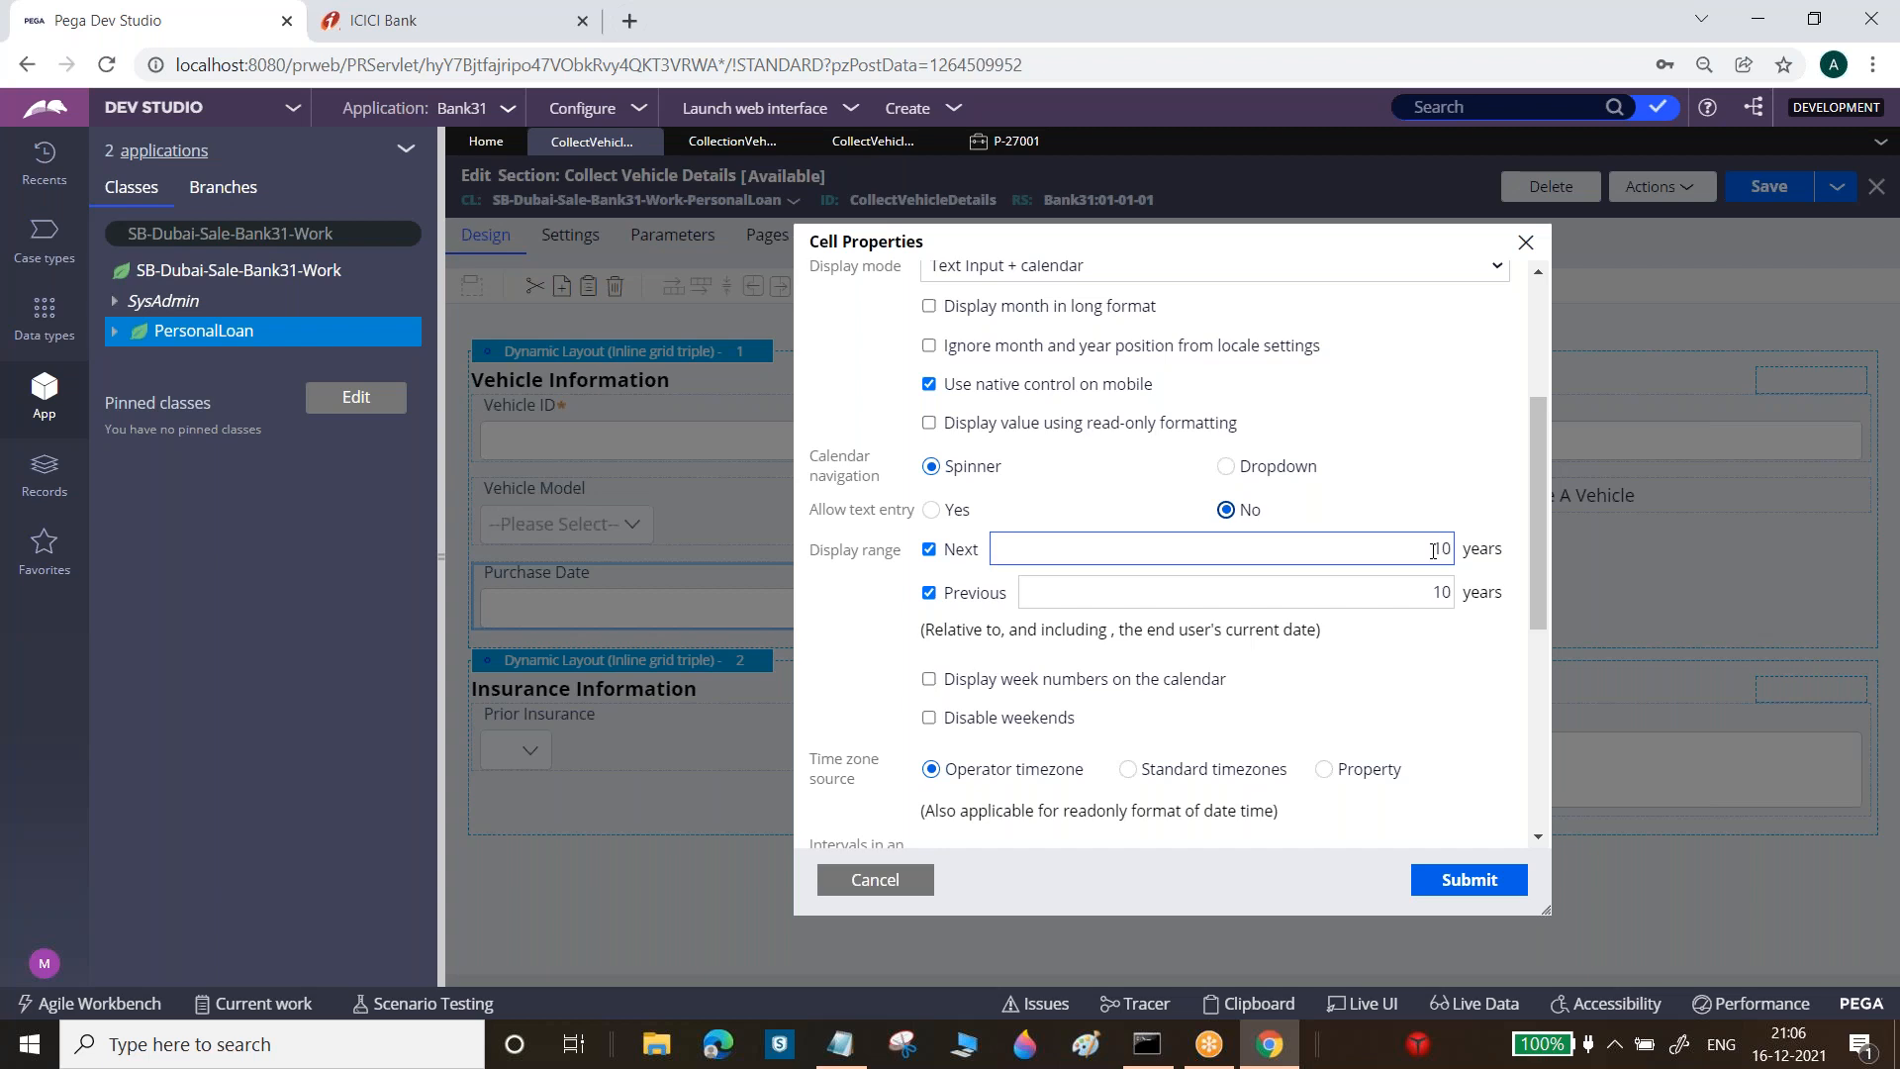
left_click(1434, 592)
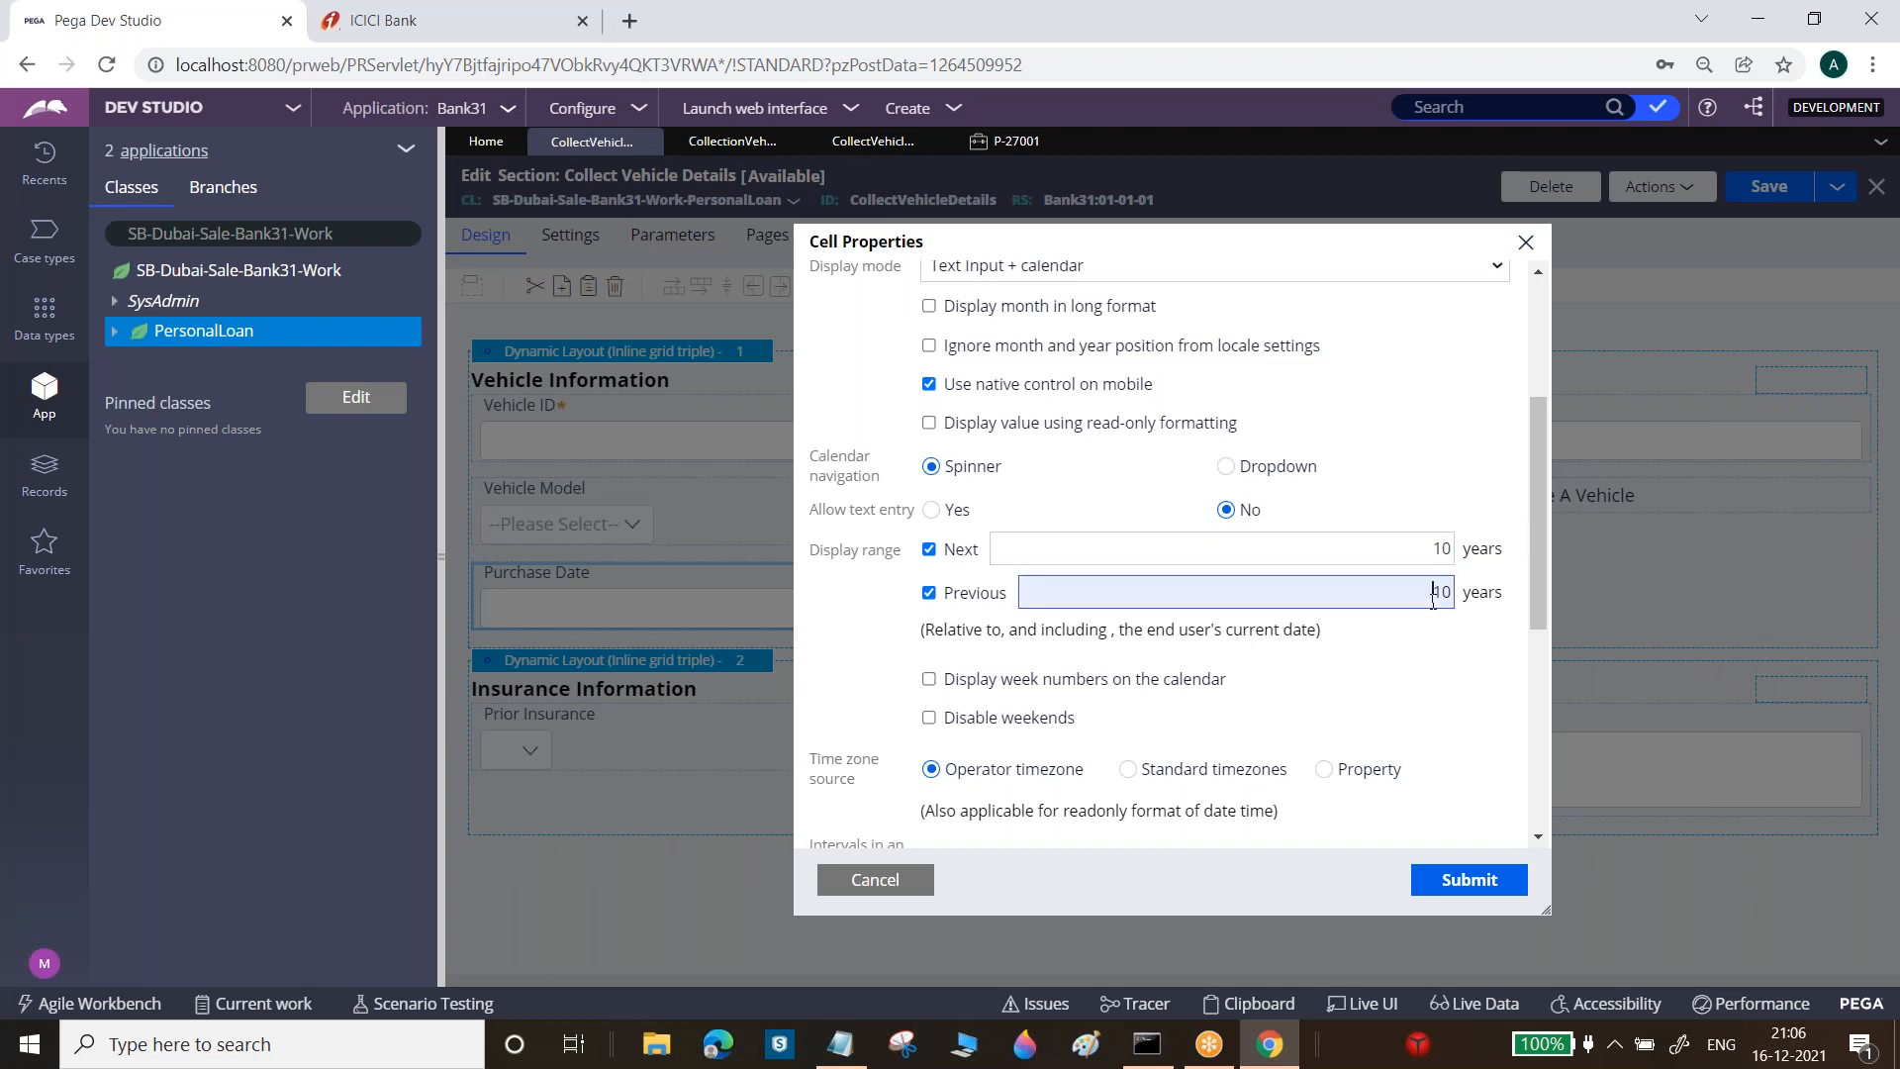
double_click(1433, 593)
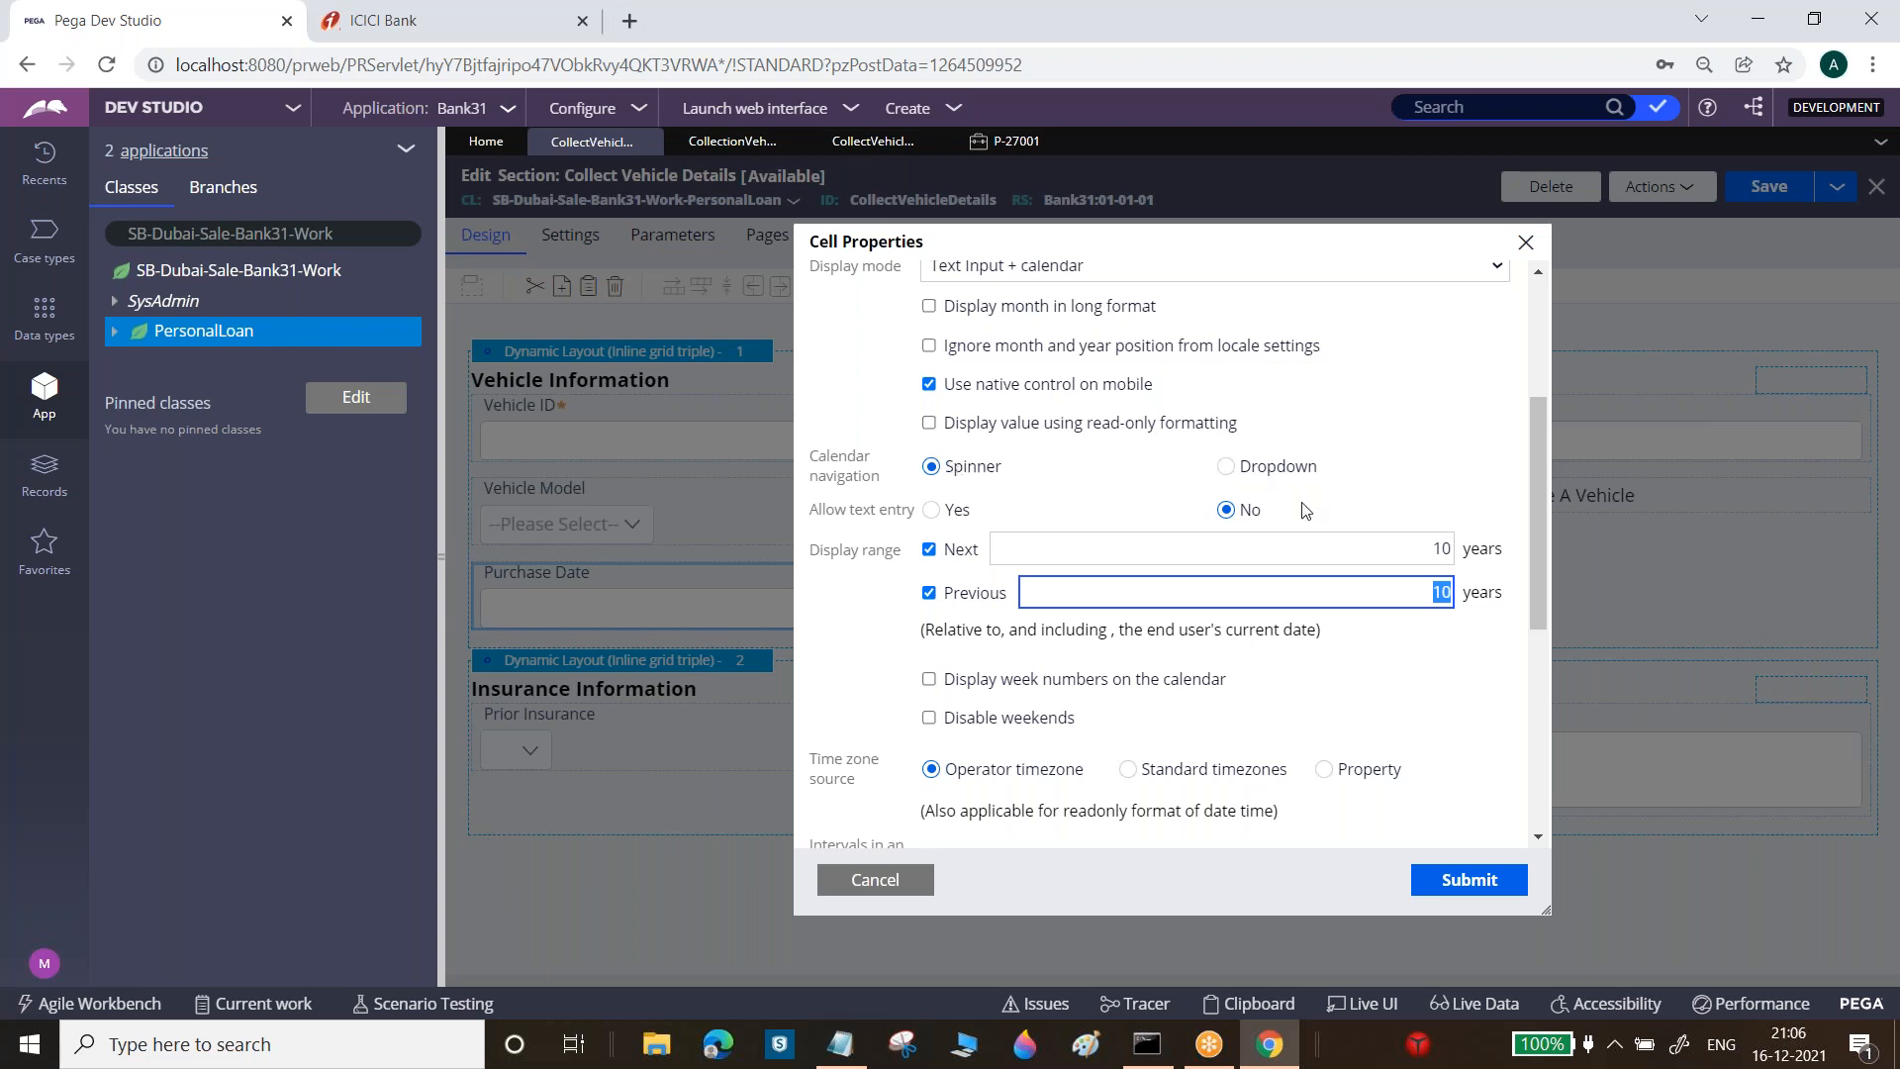
left_click(1228, 468)
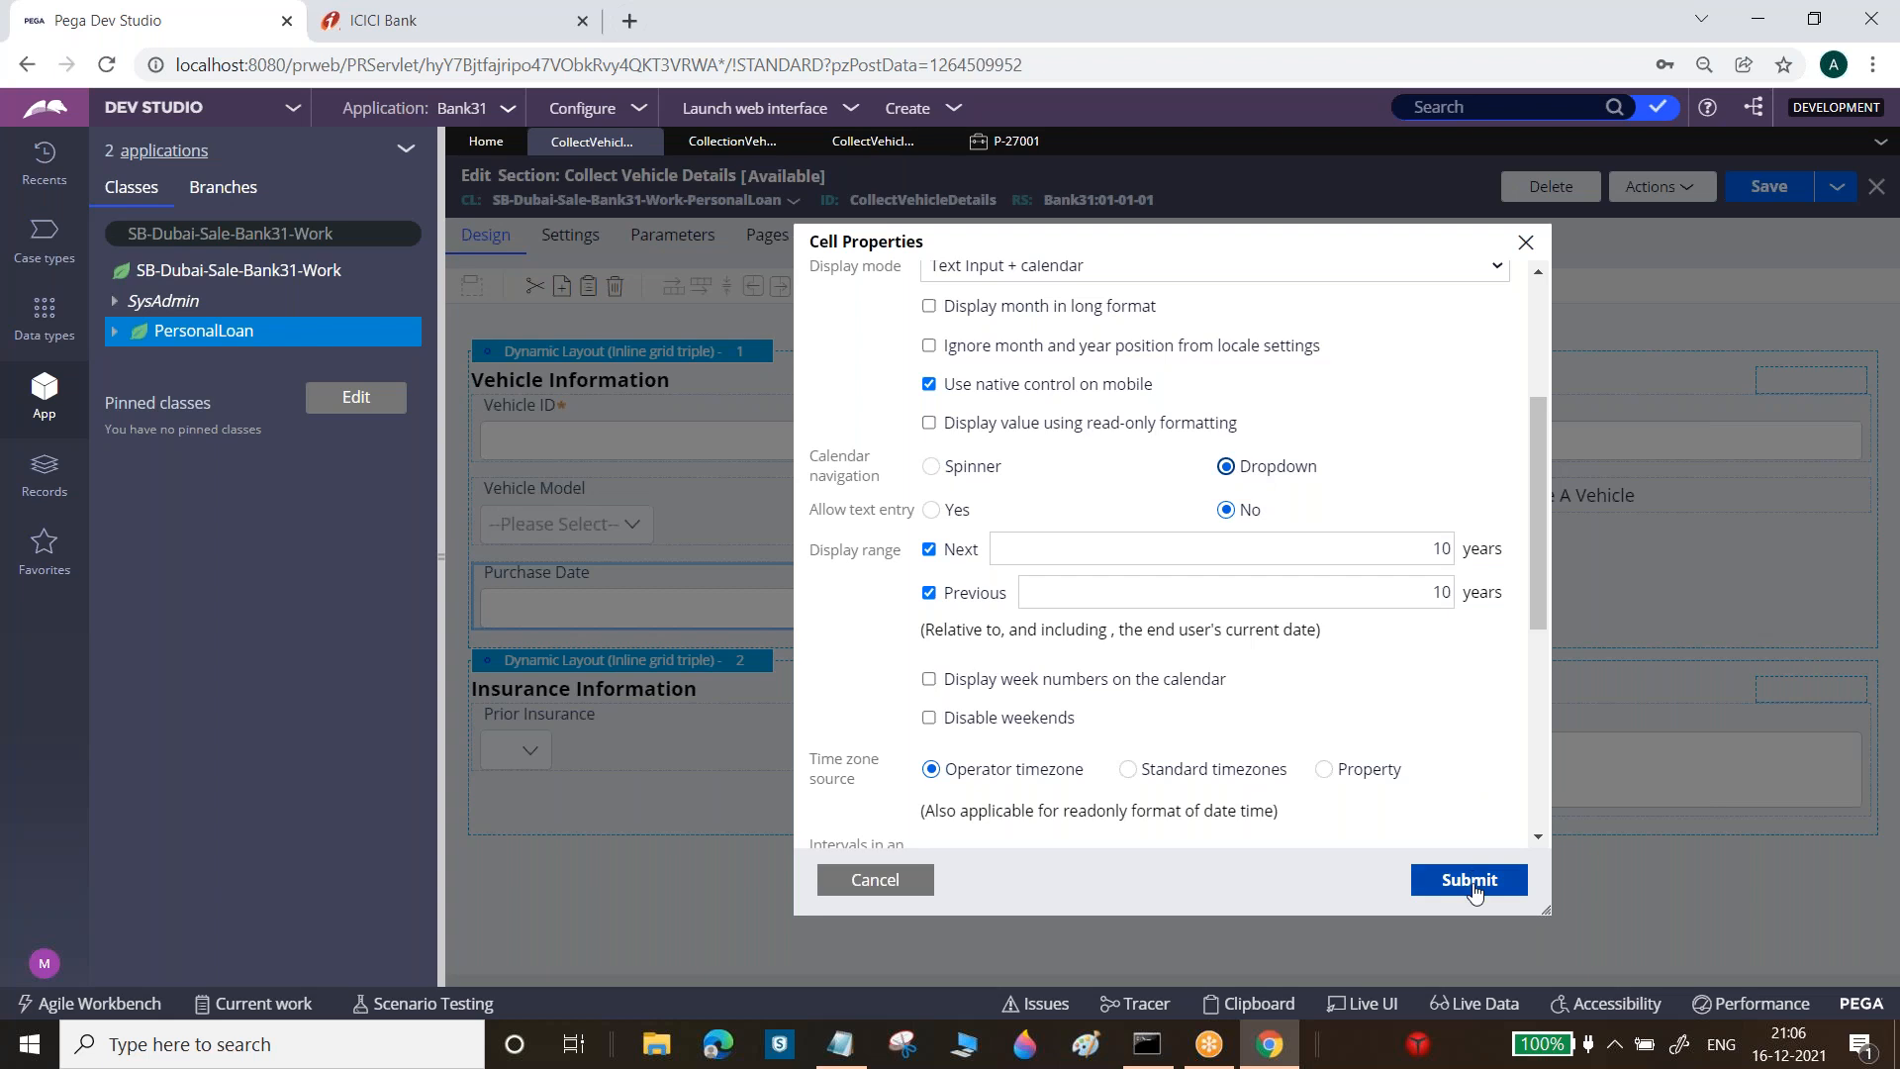
left_click(1470, 883)
Save the section and refresh case P-27001
left_click(1768, 190)
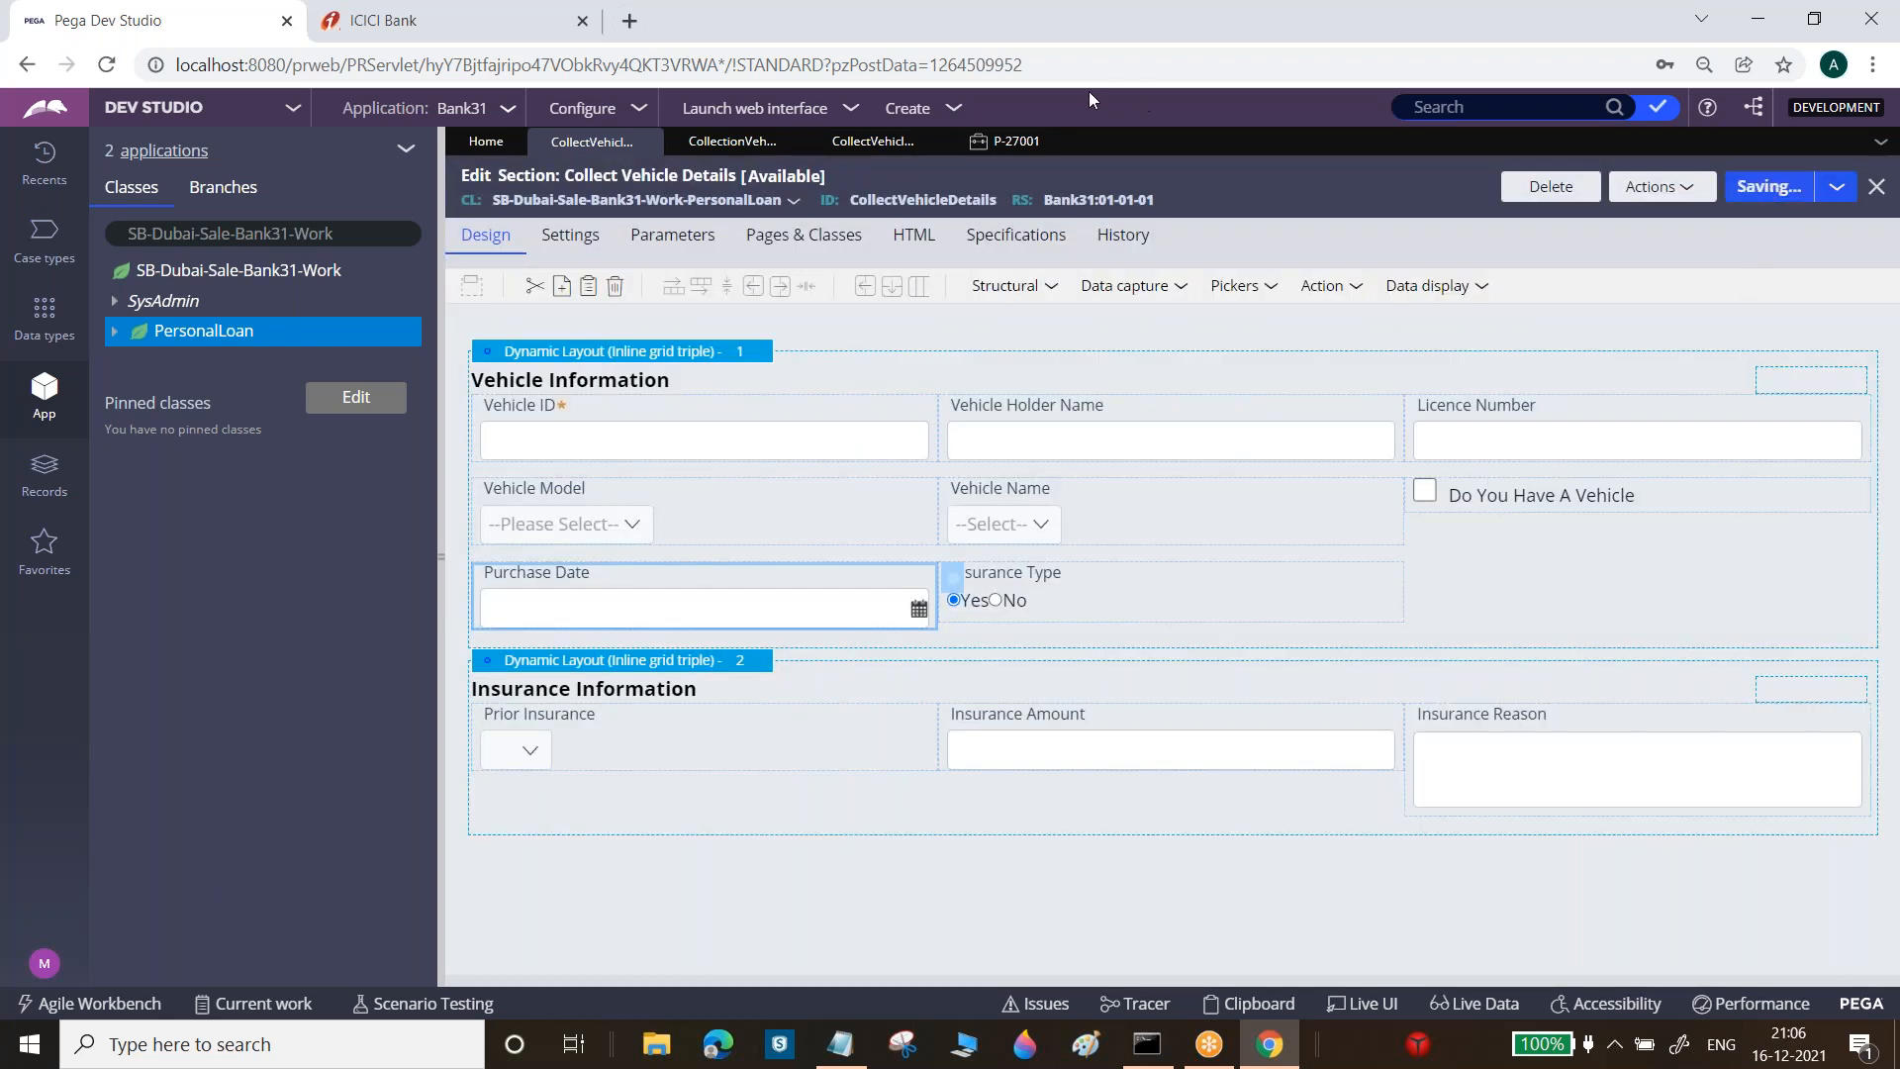
left_click(1019, 141)
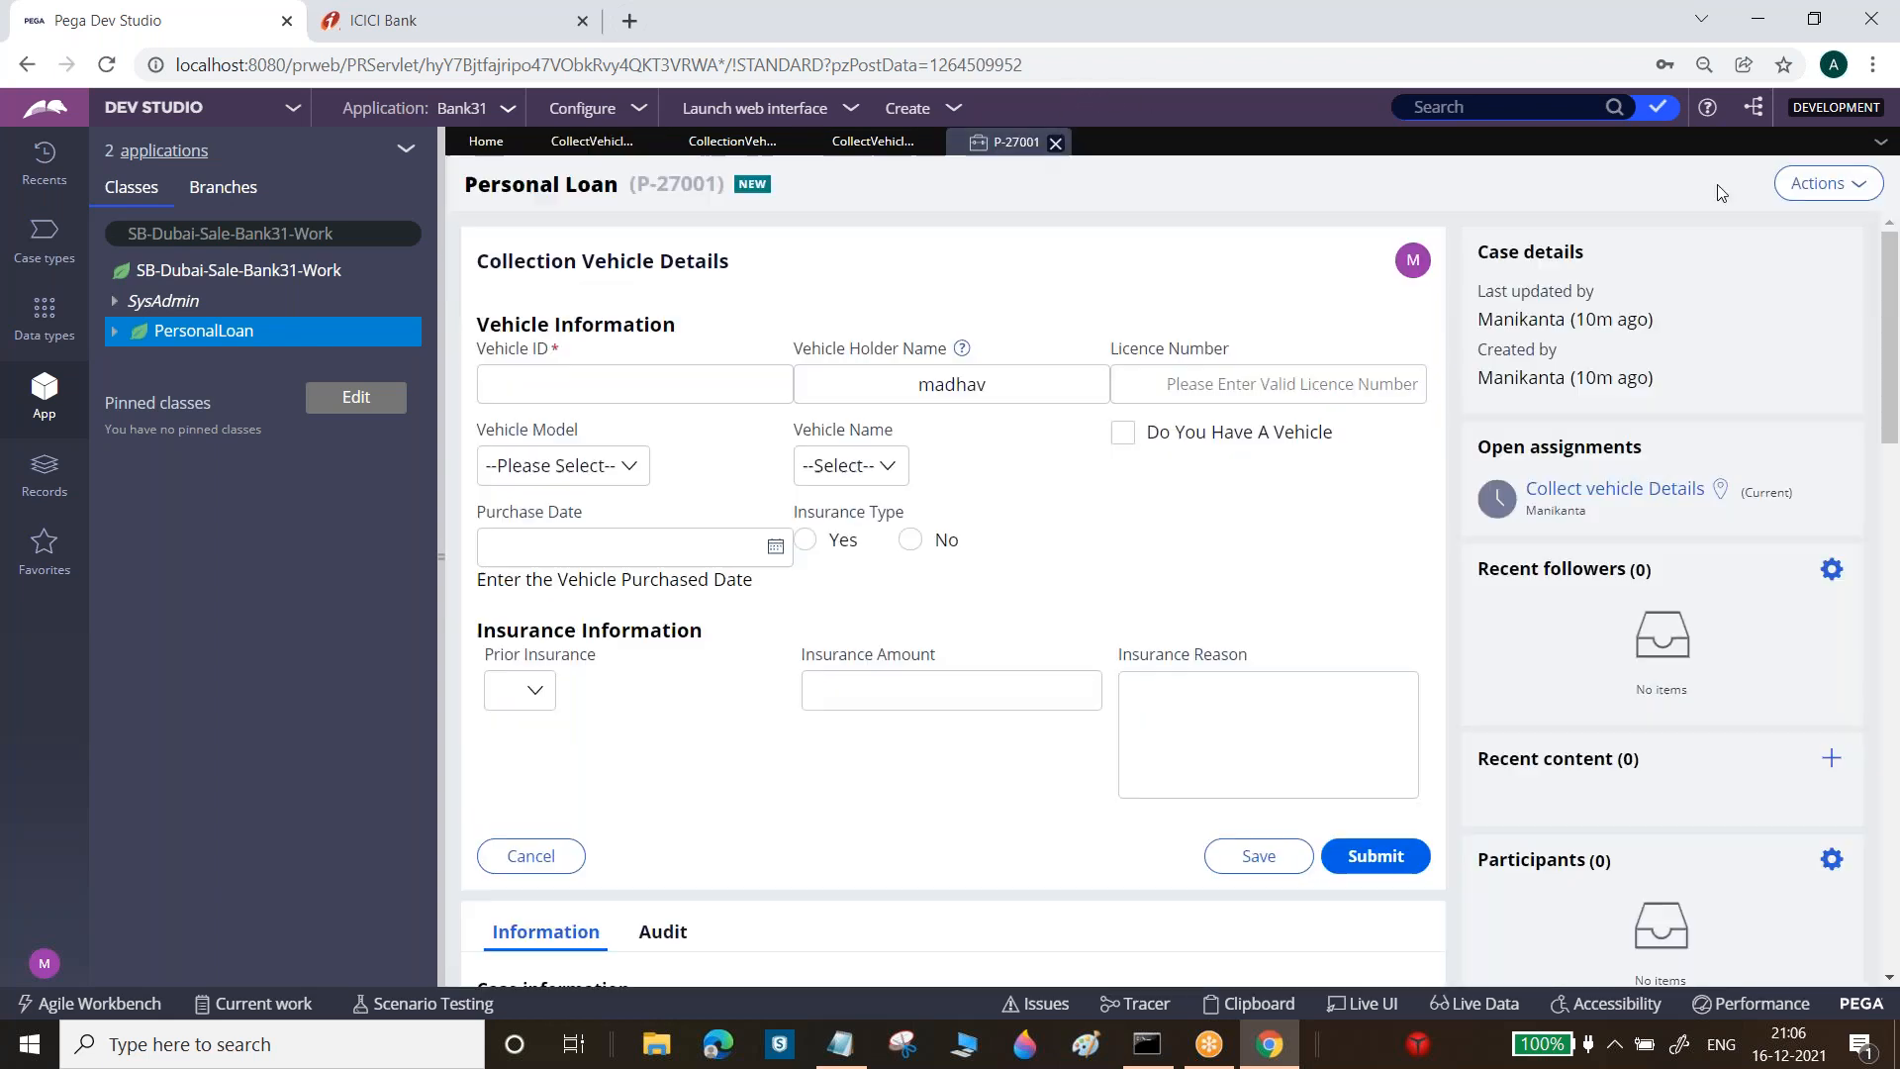
left_click(1865, 188)
left_click(1821, 219)
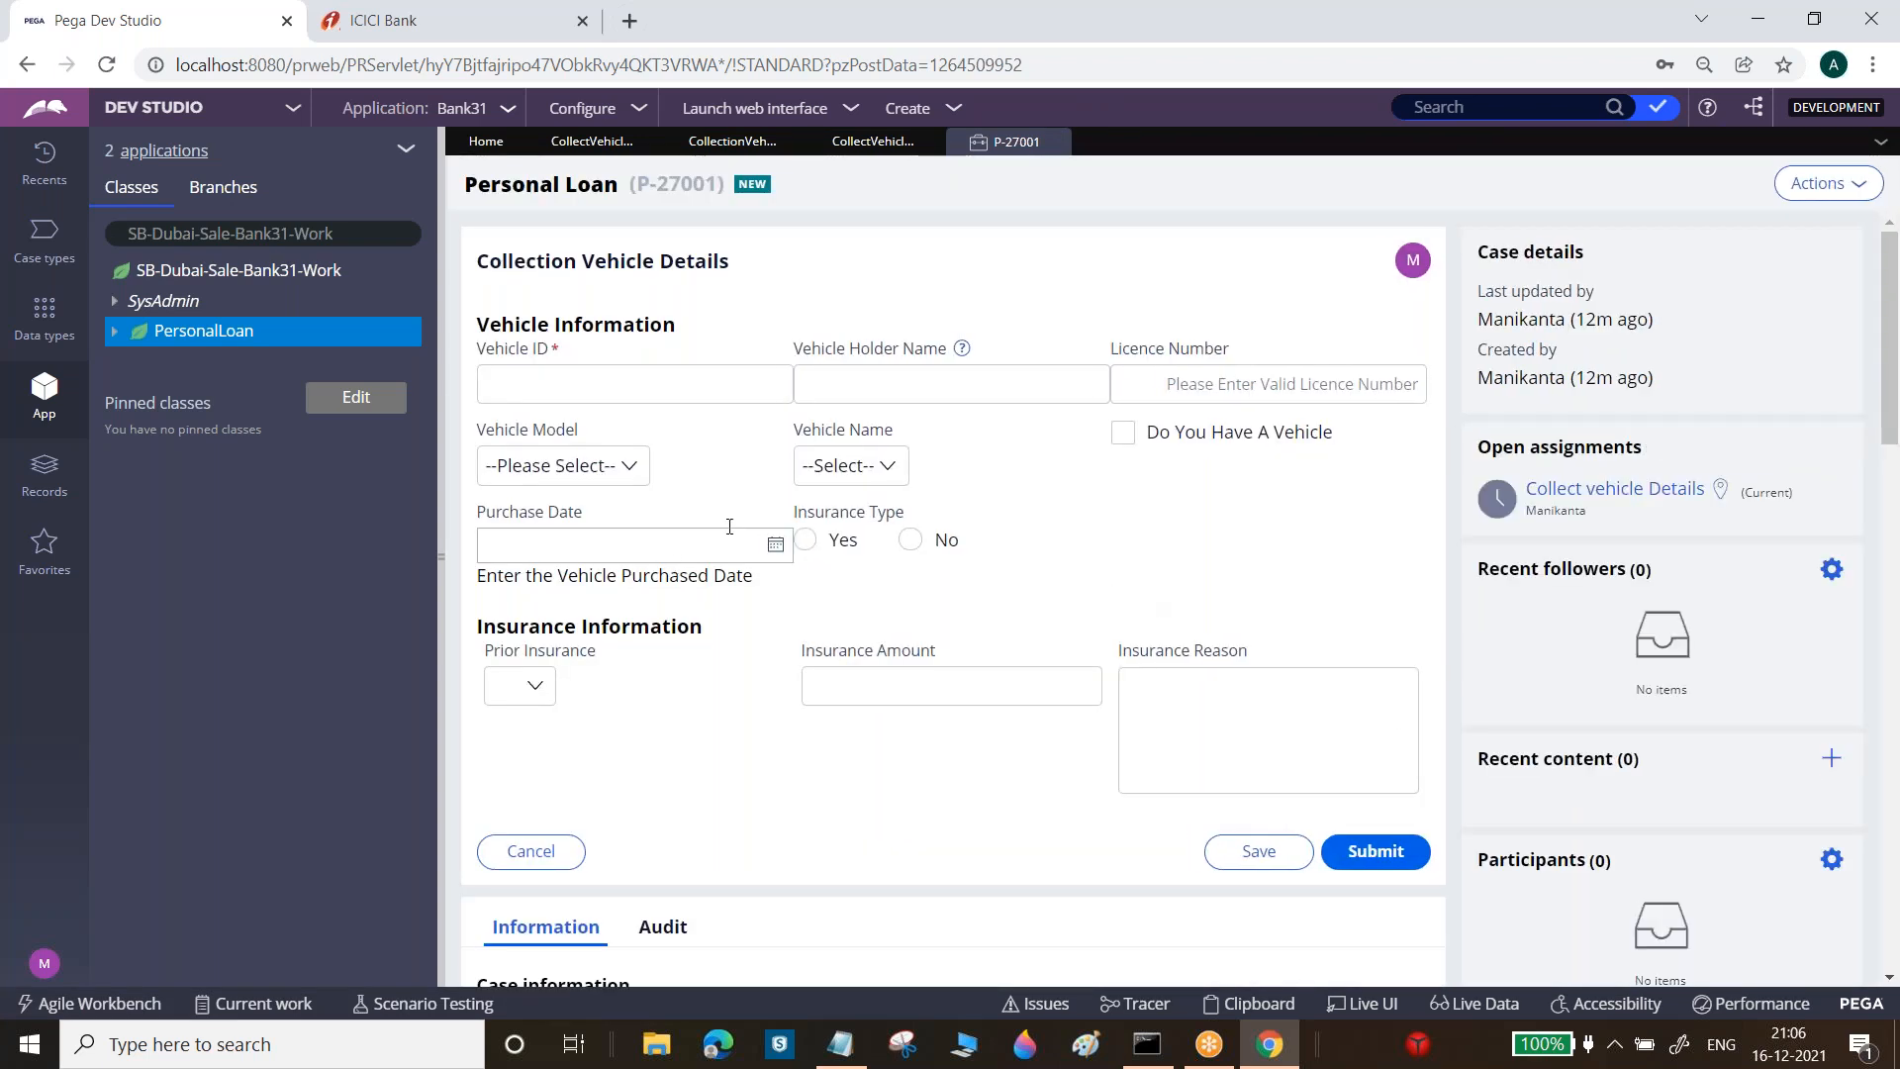
Check the Purchase Date calendar's month and year dropdowns (Dec/2021) without picking a date
left_click(526, 550)
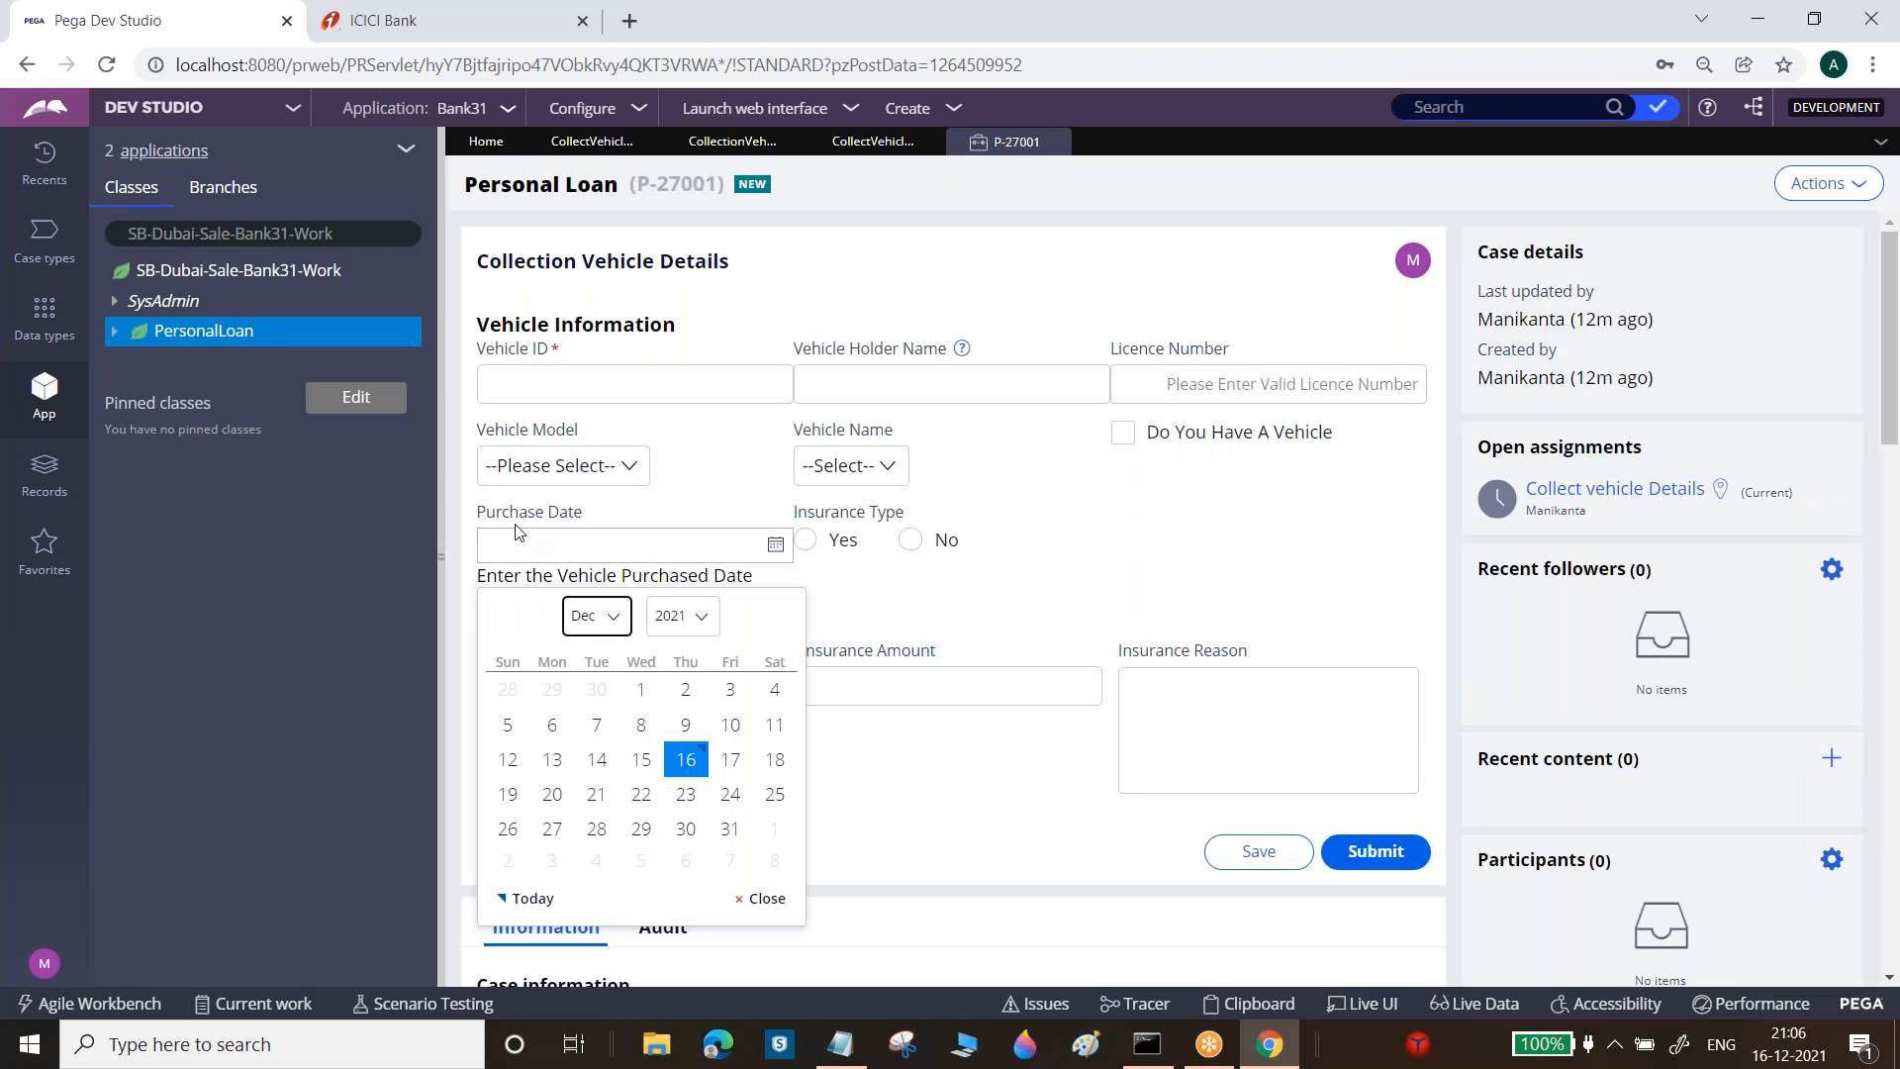
left_click(617, 621)
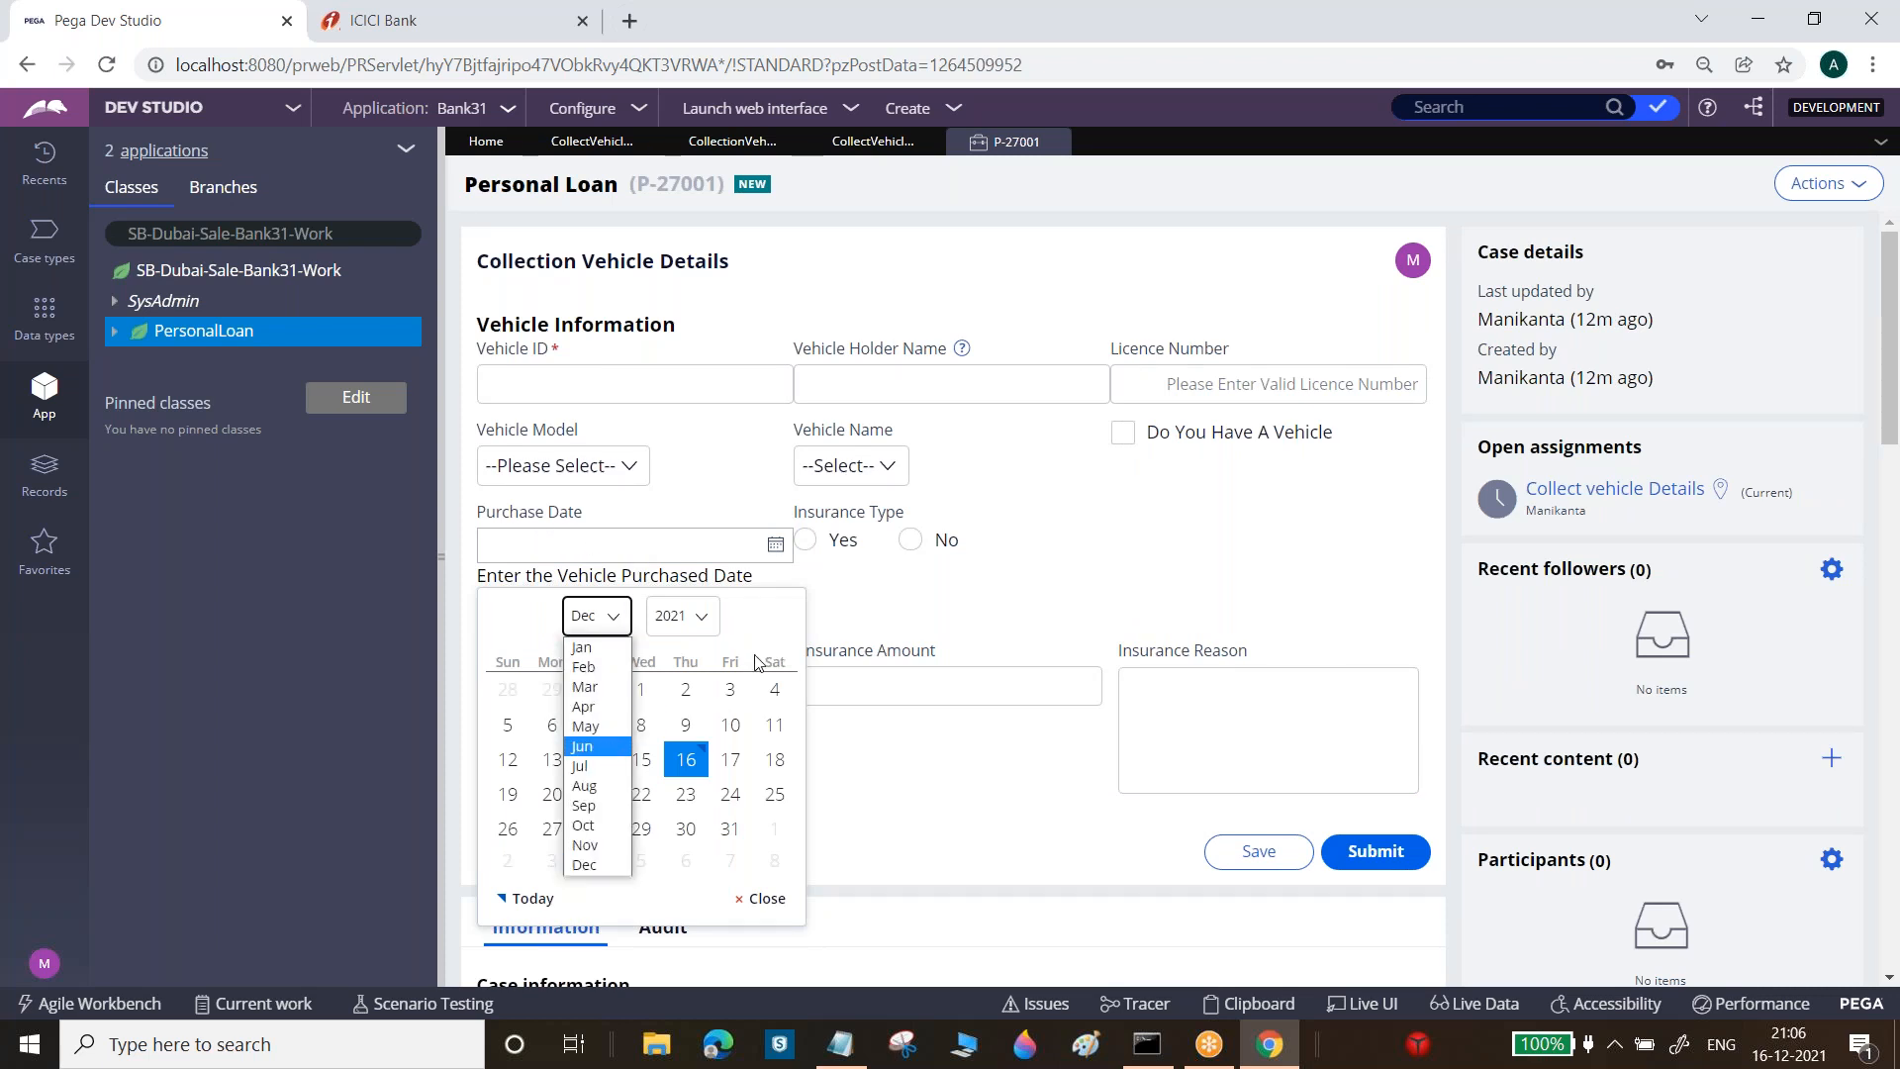
left_click(707, 623)
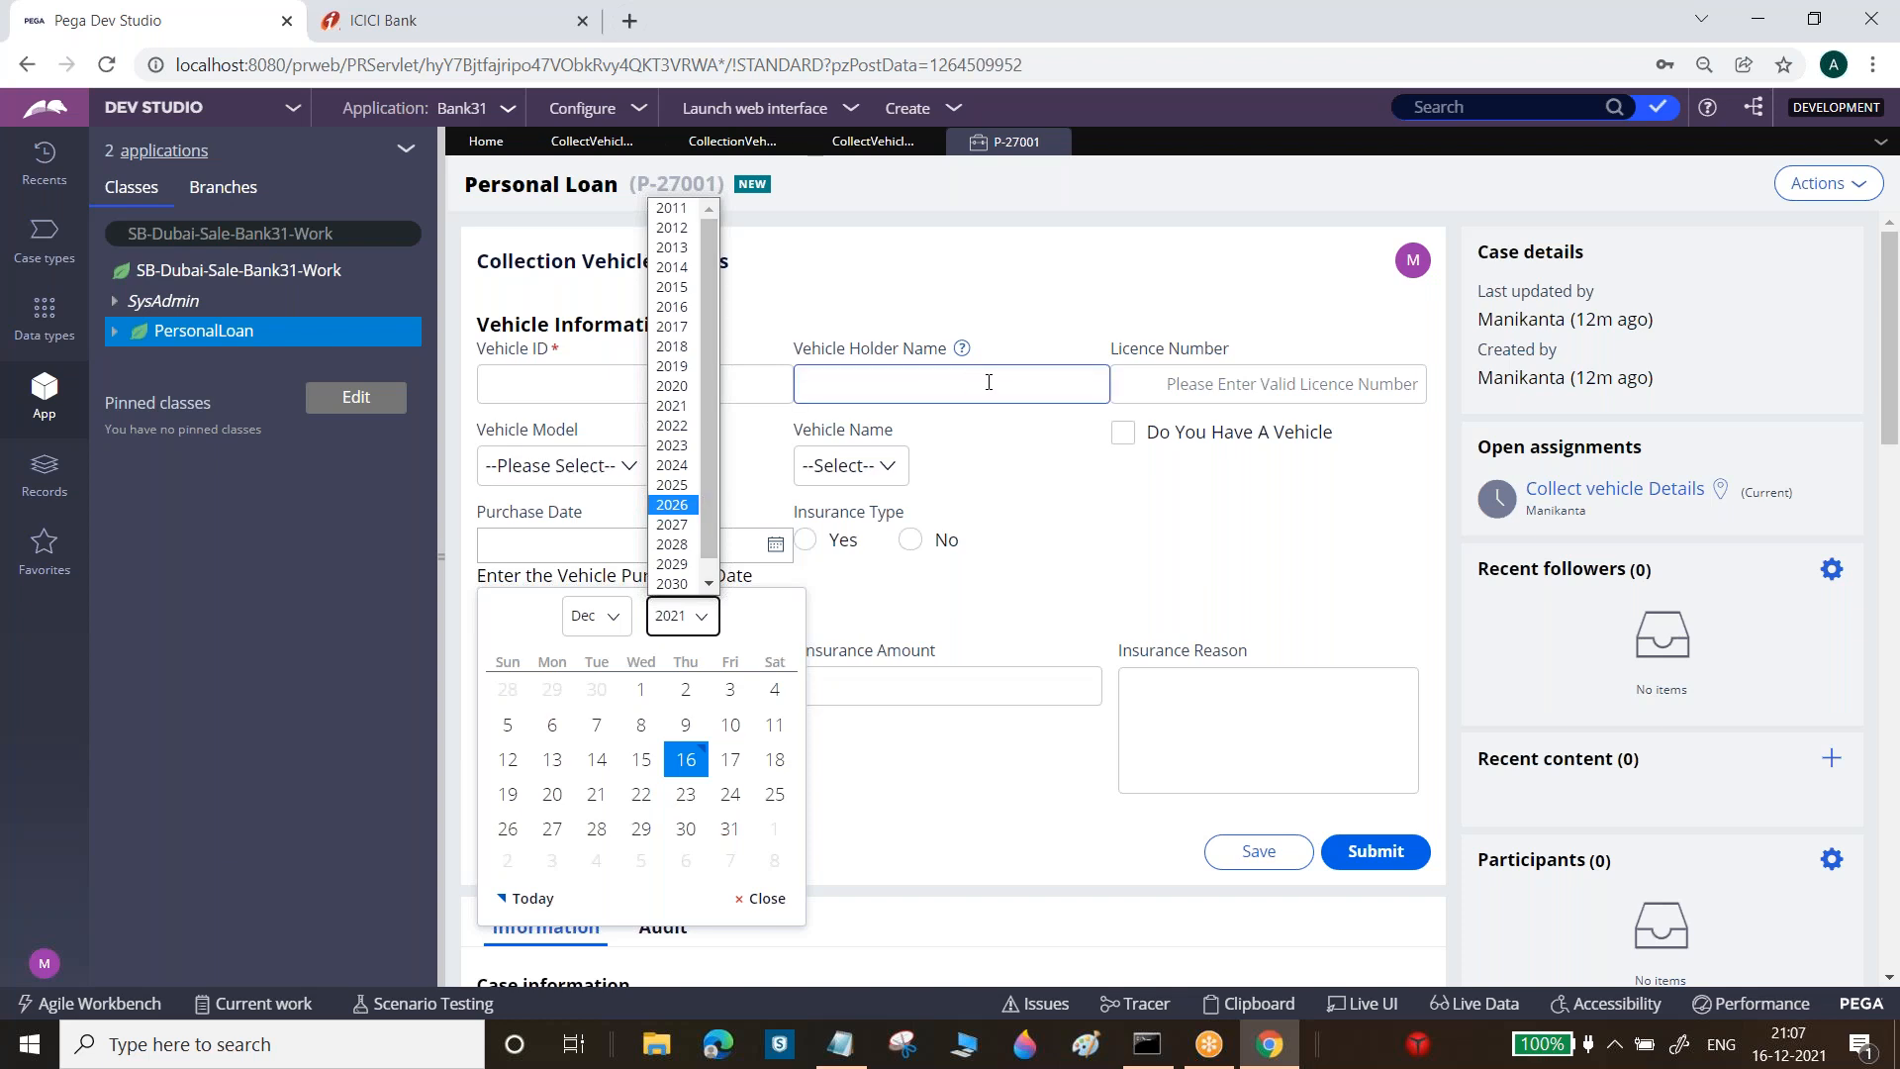
left_click(969, 614)
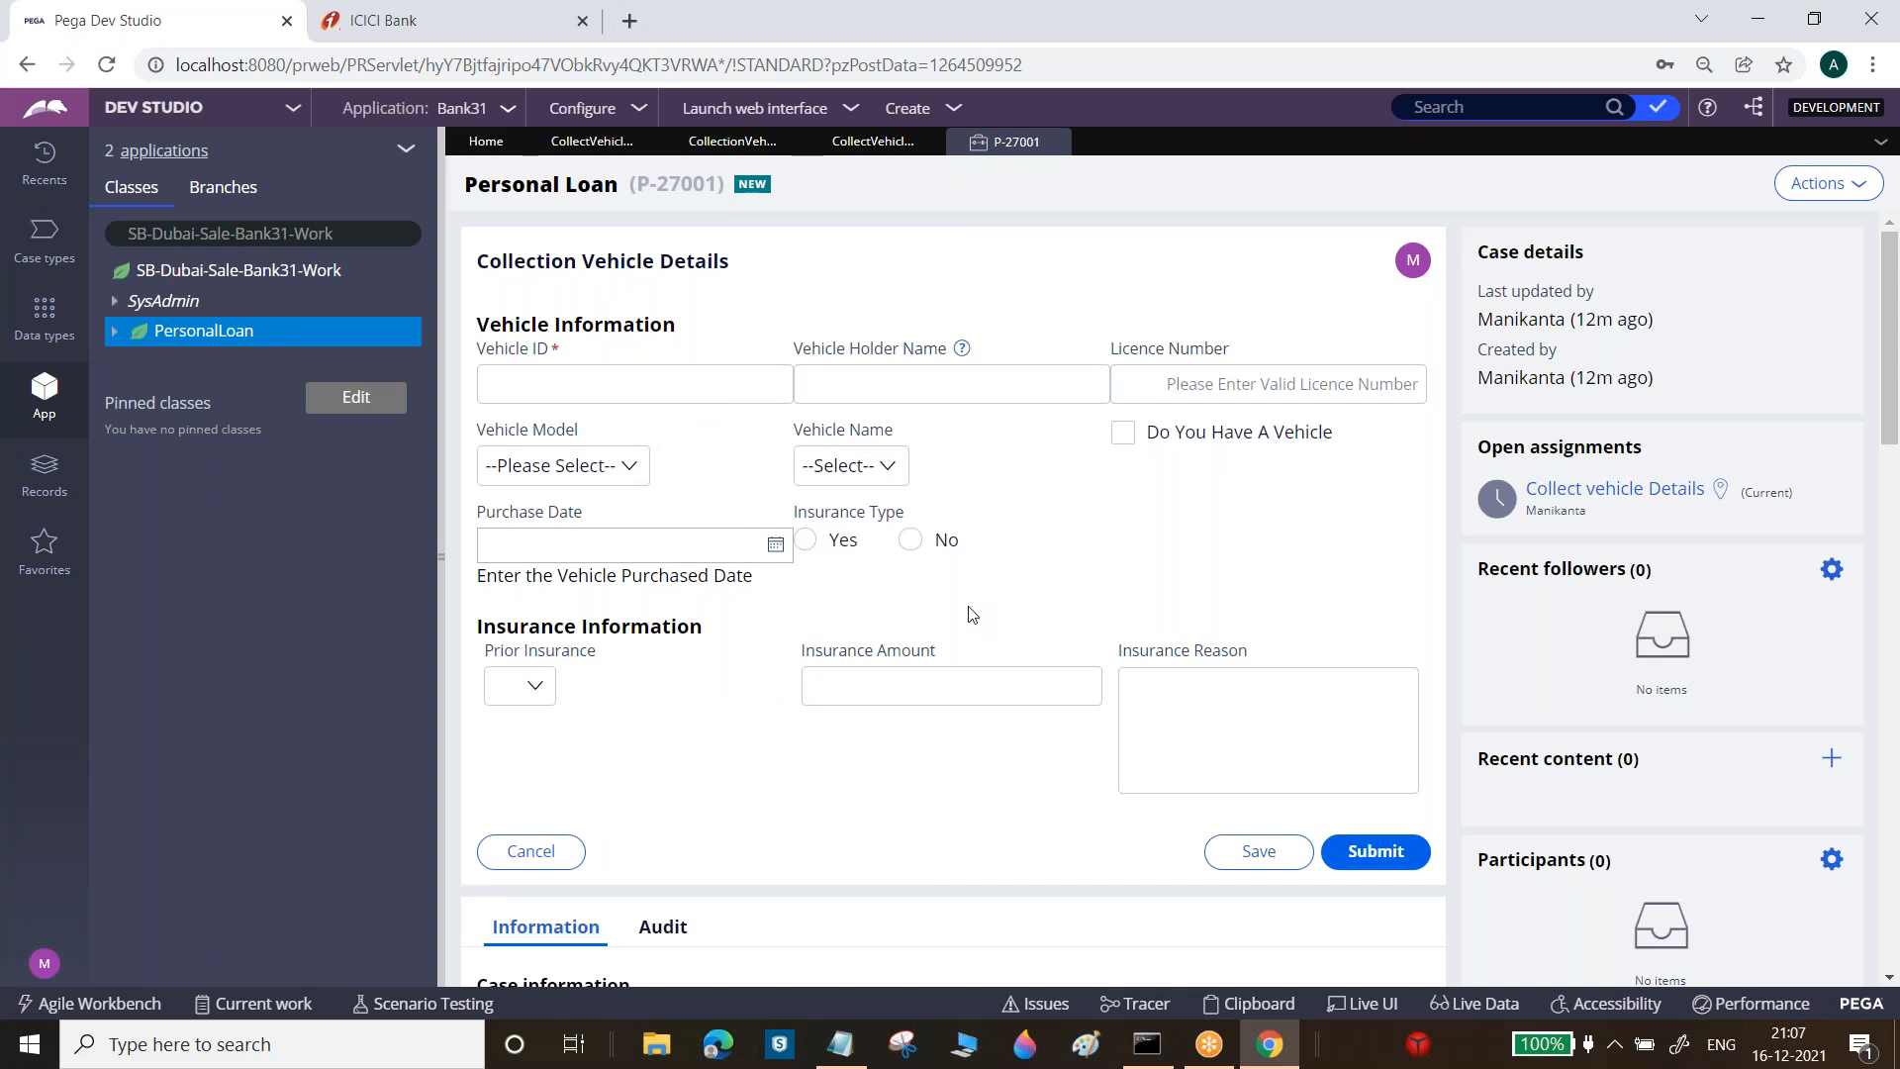
left_click(768, 378)
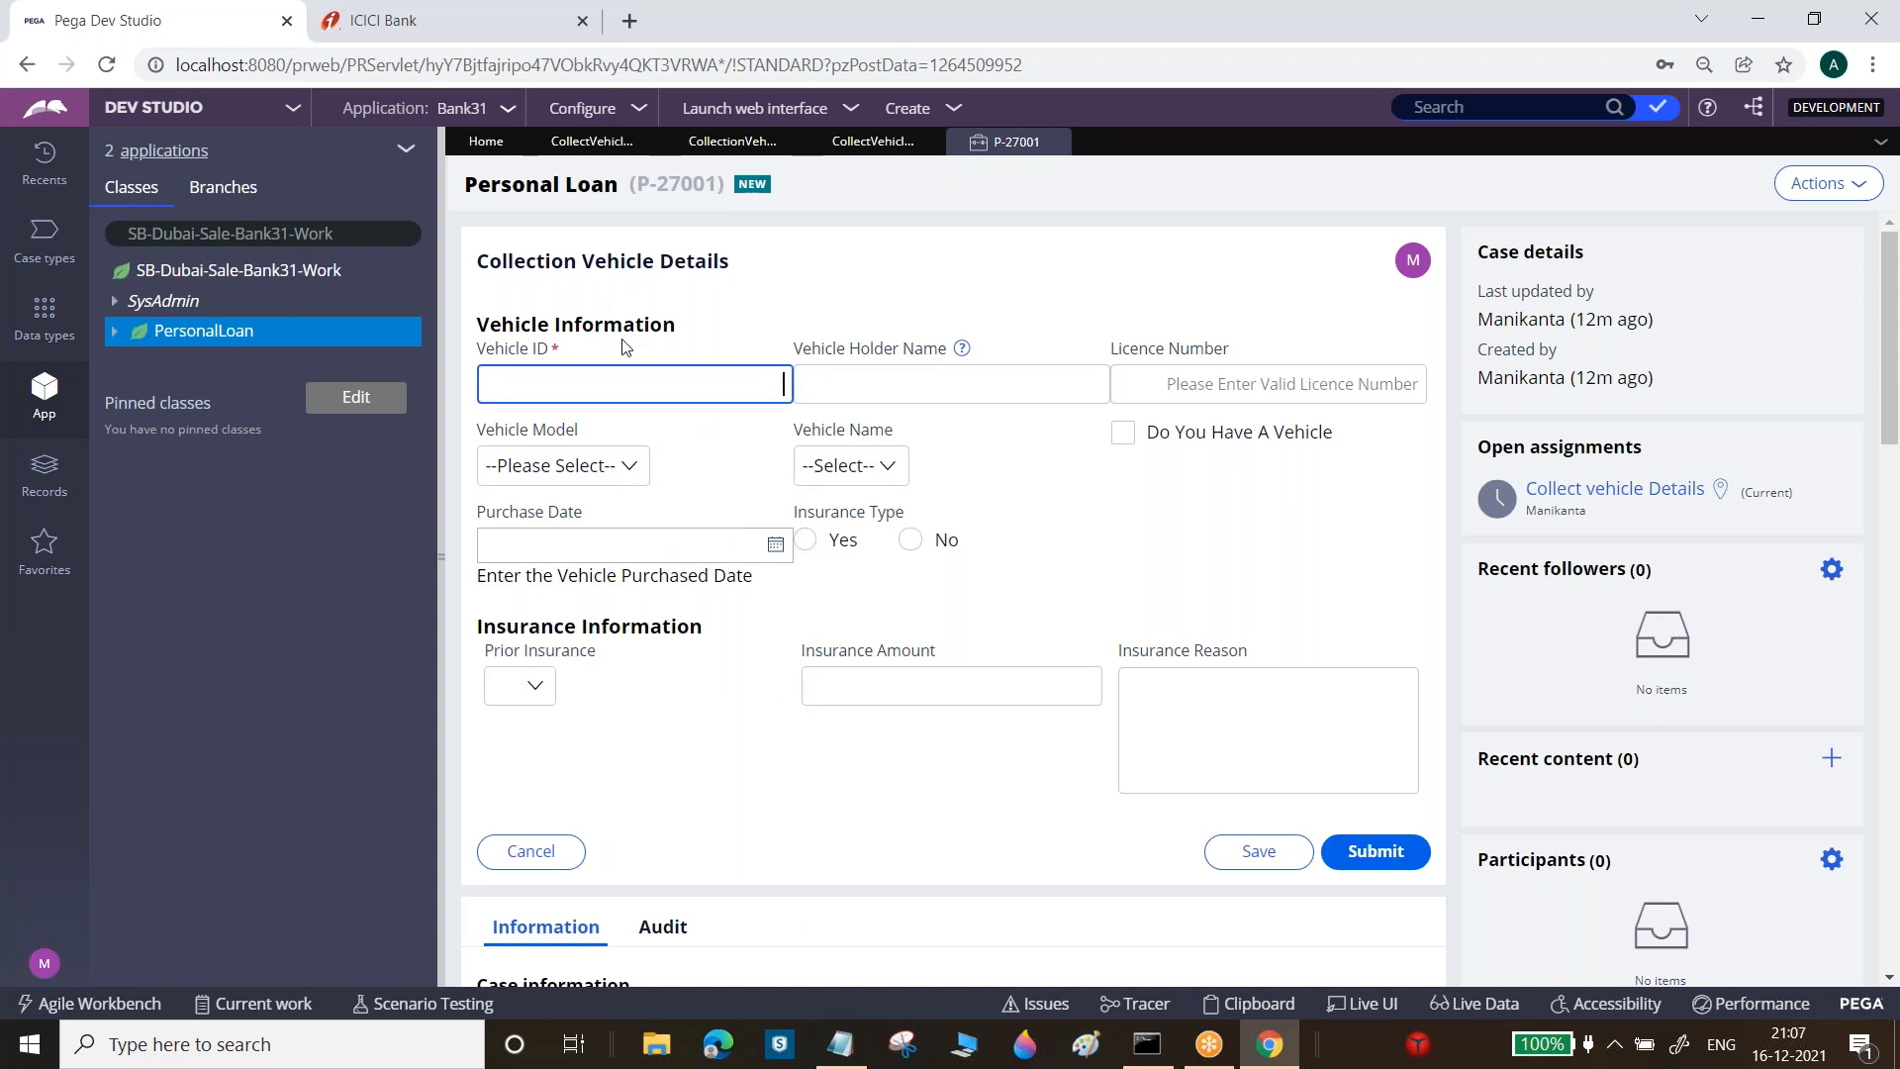
Give the Vehicle ID cell a custom 100 px width, save the section, and return to case P-27001
left_click(591, 141)
left_click(912, 431)
left_click(955, 416)
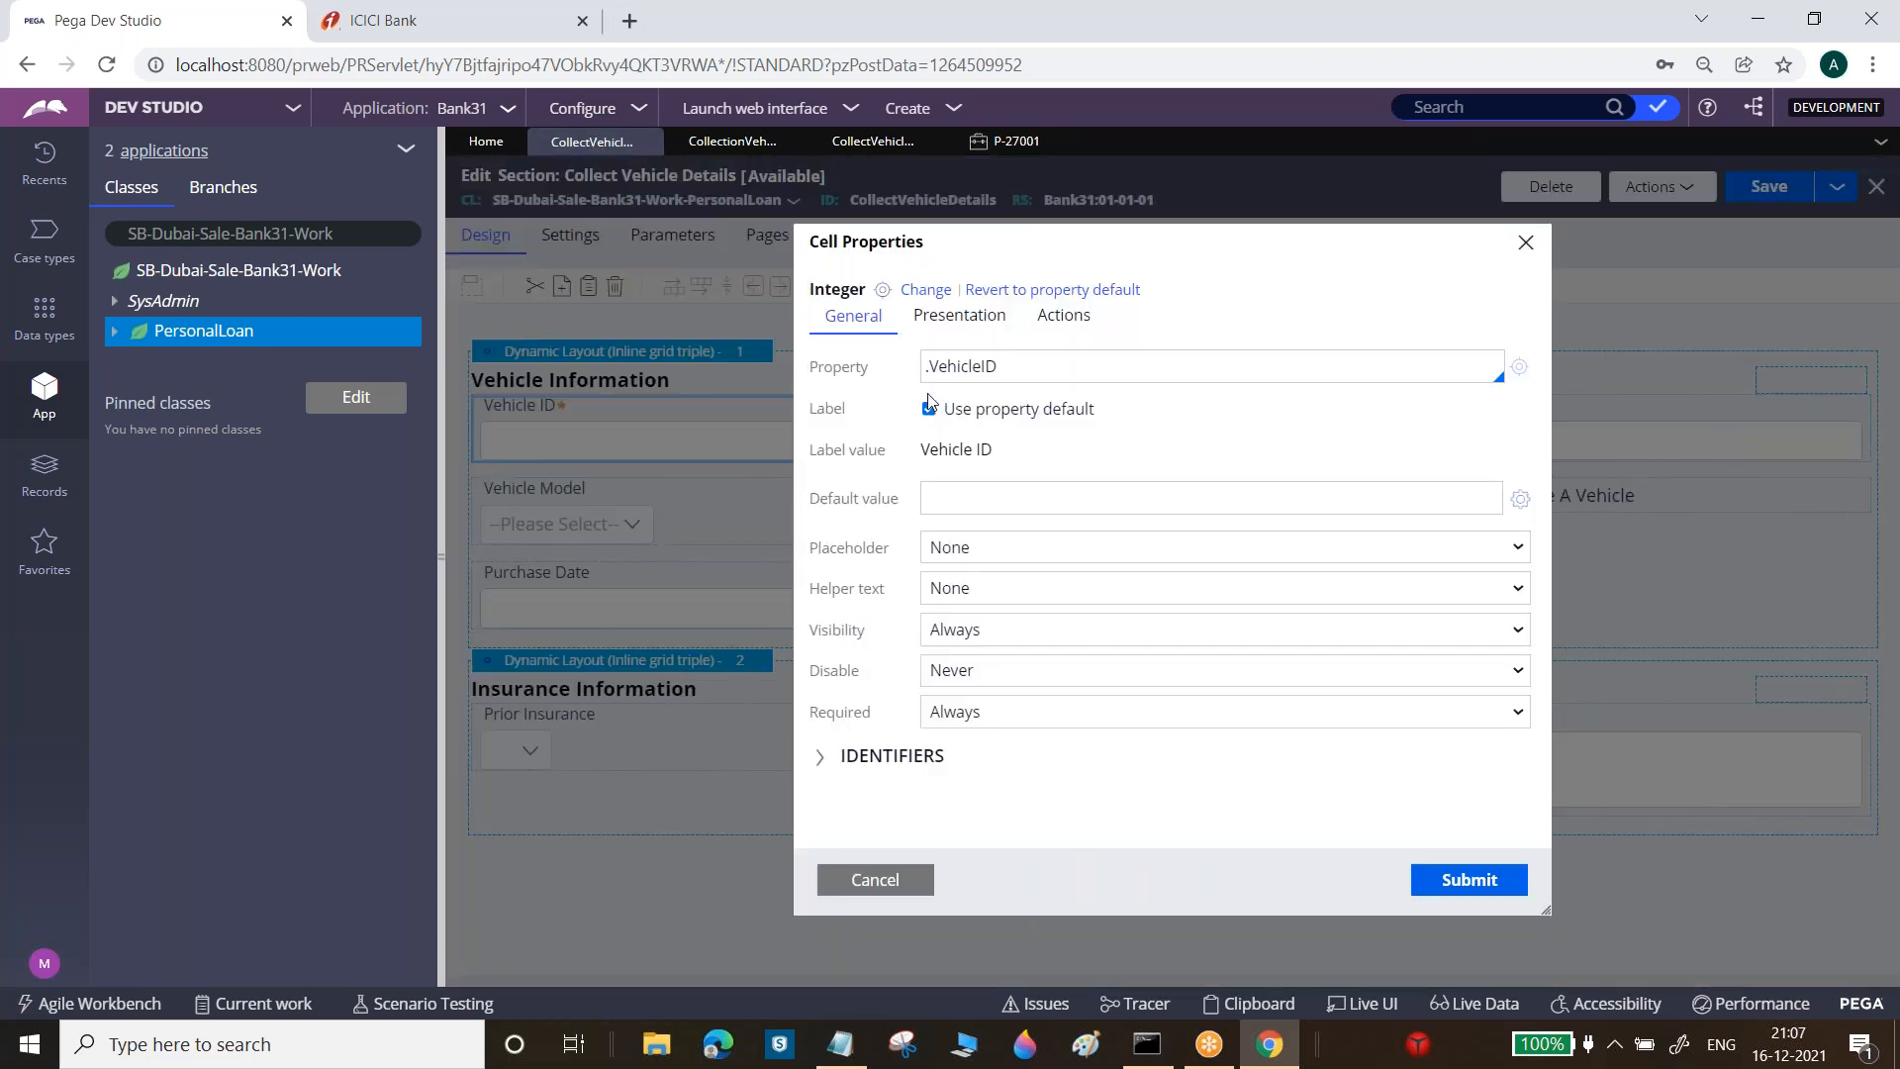
left_click(958, 315)
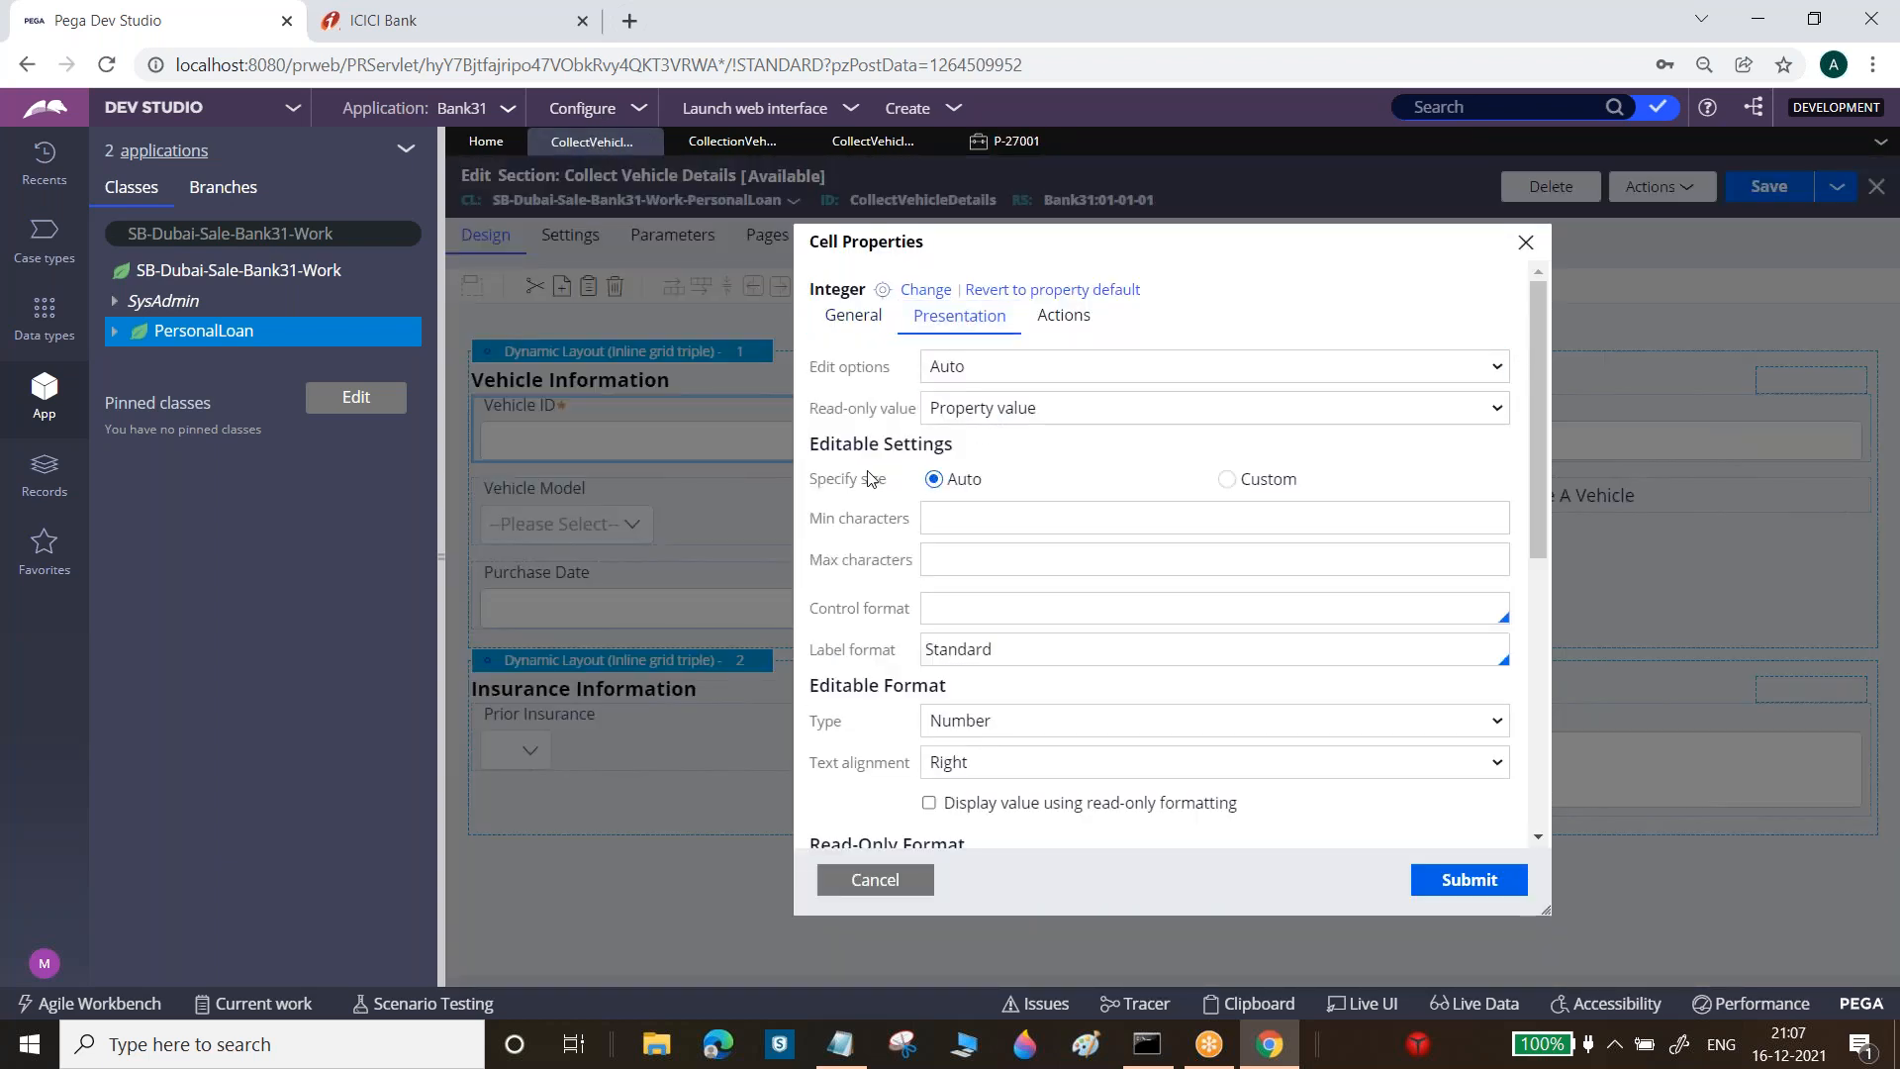
left_click_drag(811, 480, 878, 480)
left_click(1228, 480)
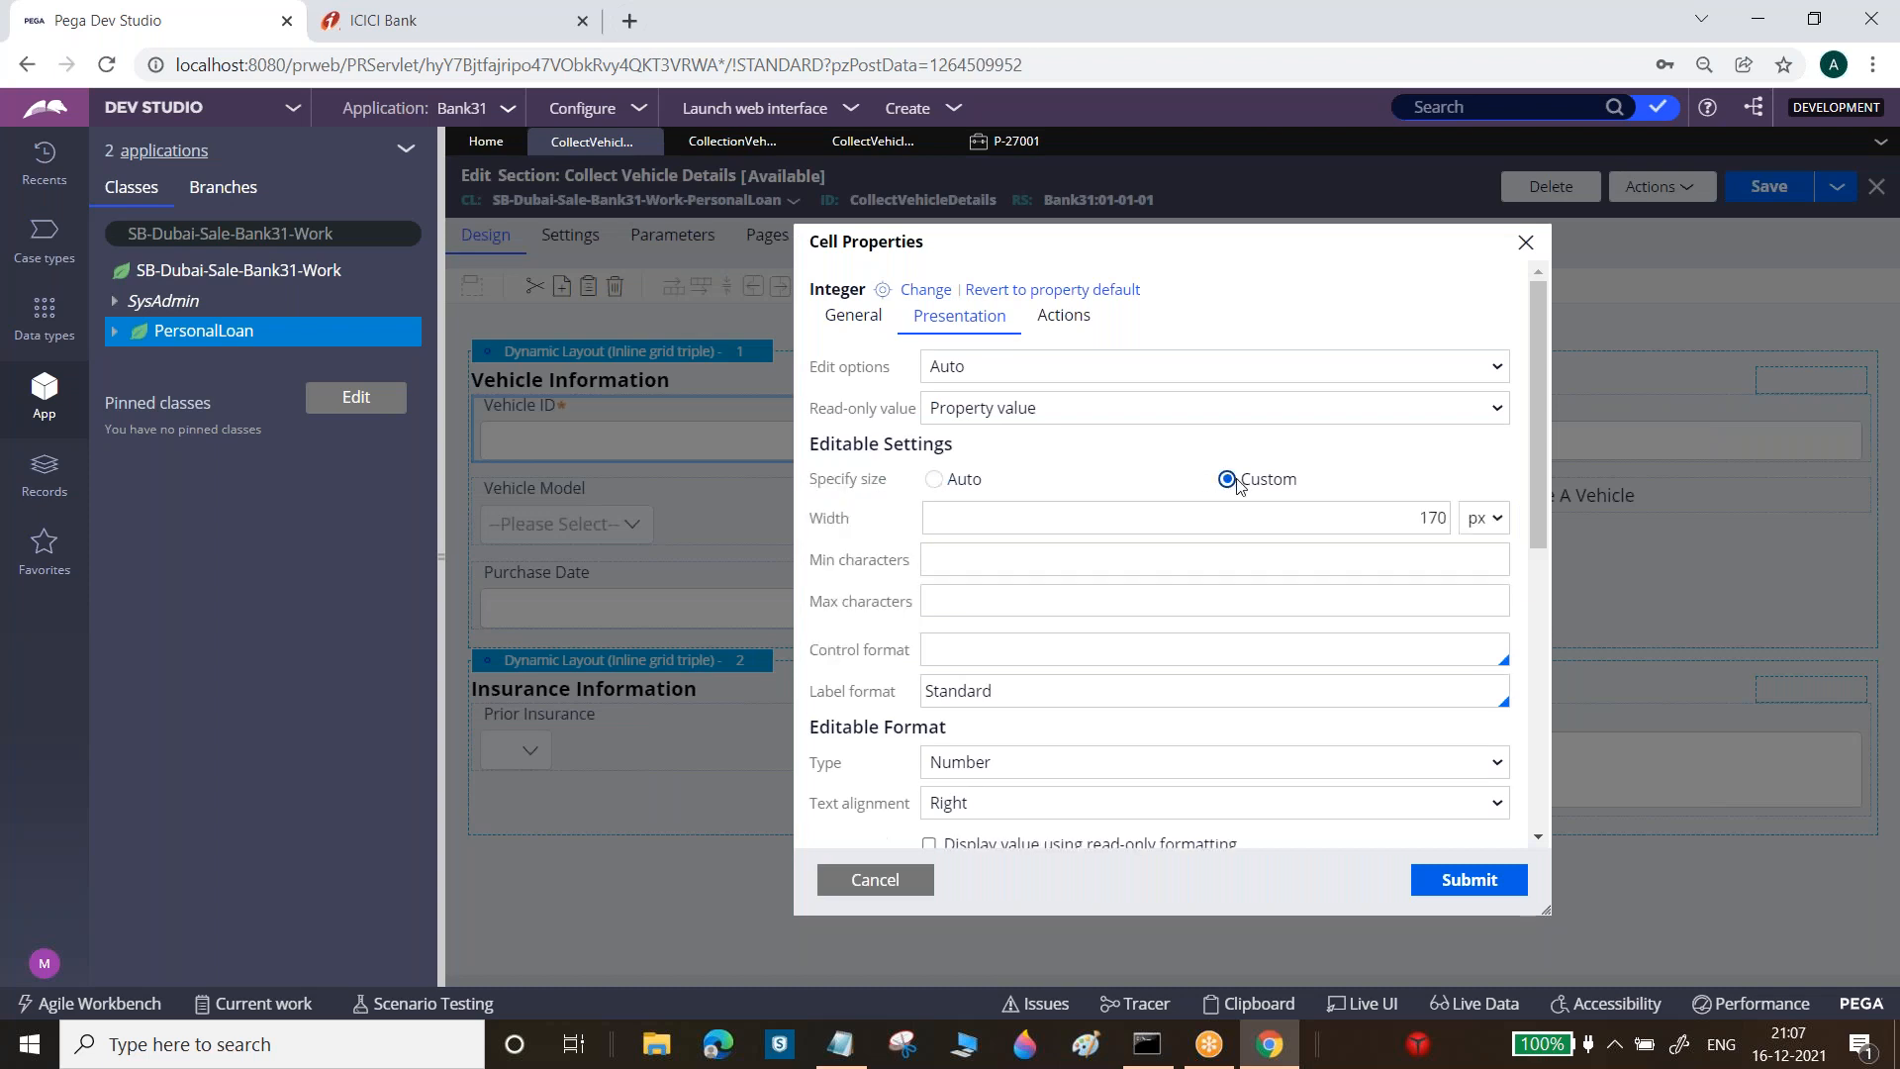
left_click(1429, 517)
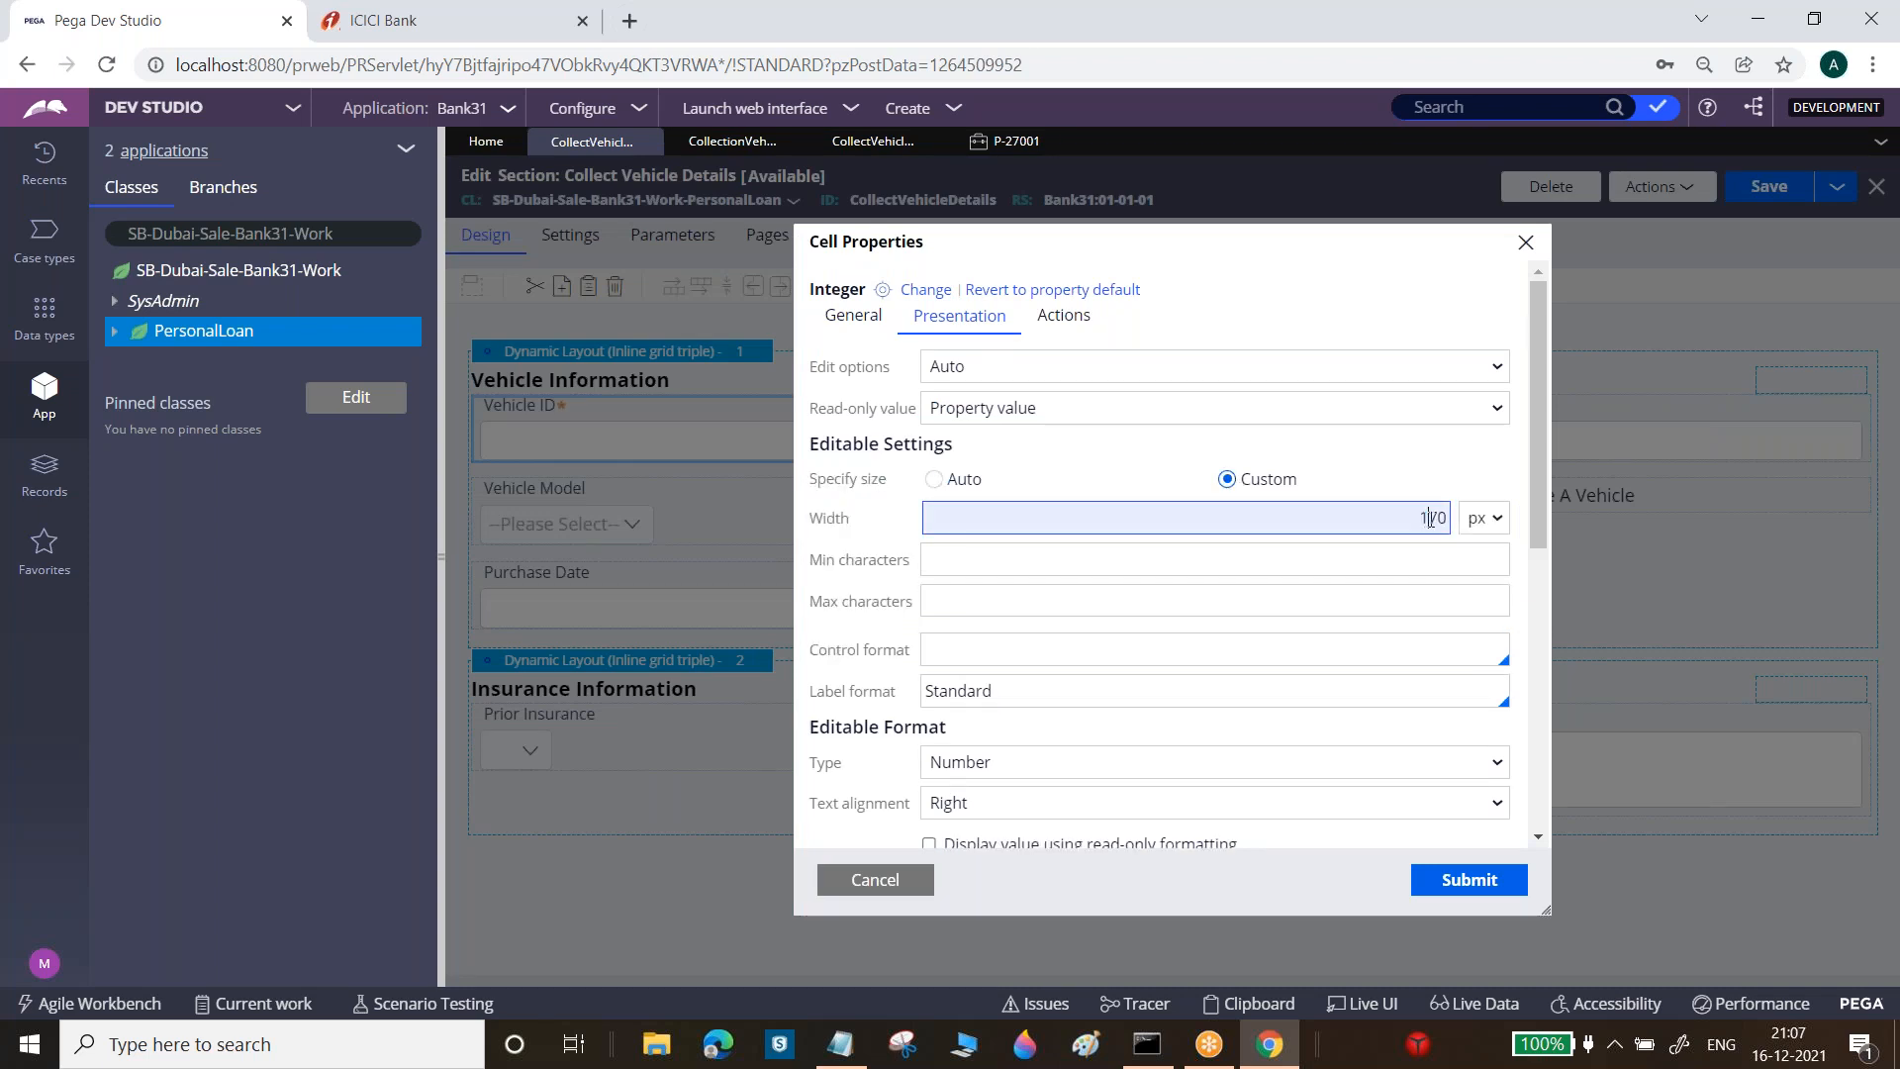
left_click_drag(1437, 517, 1417, 517)
type("10")
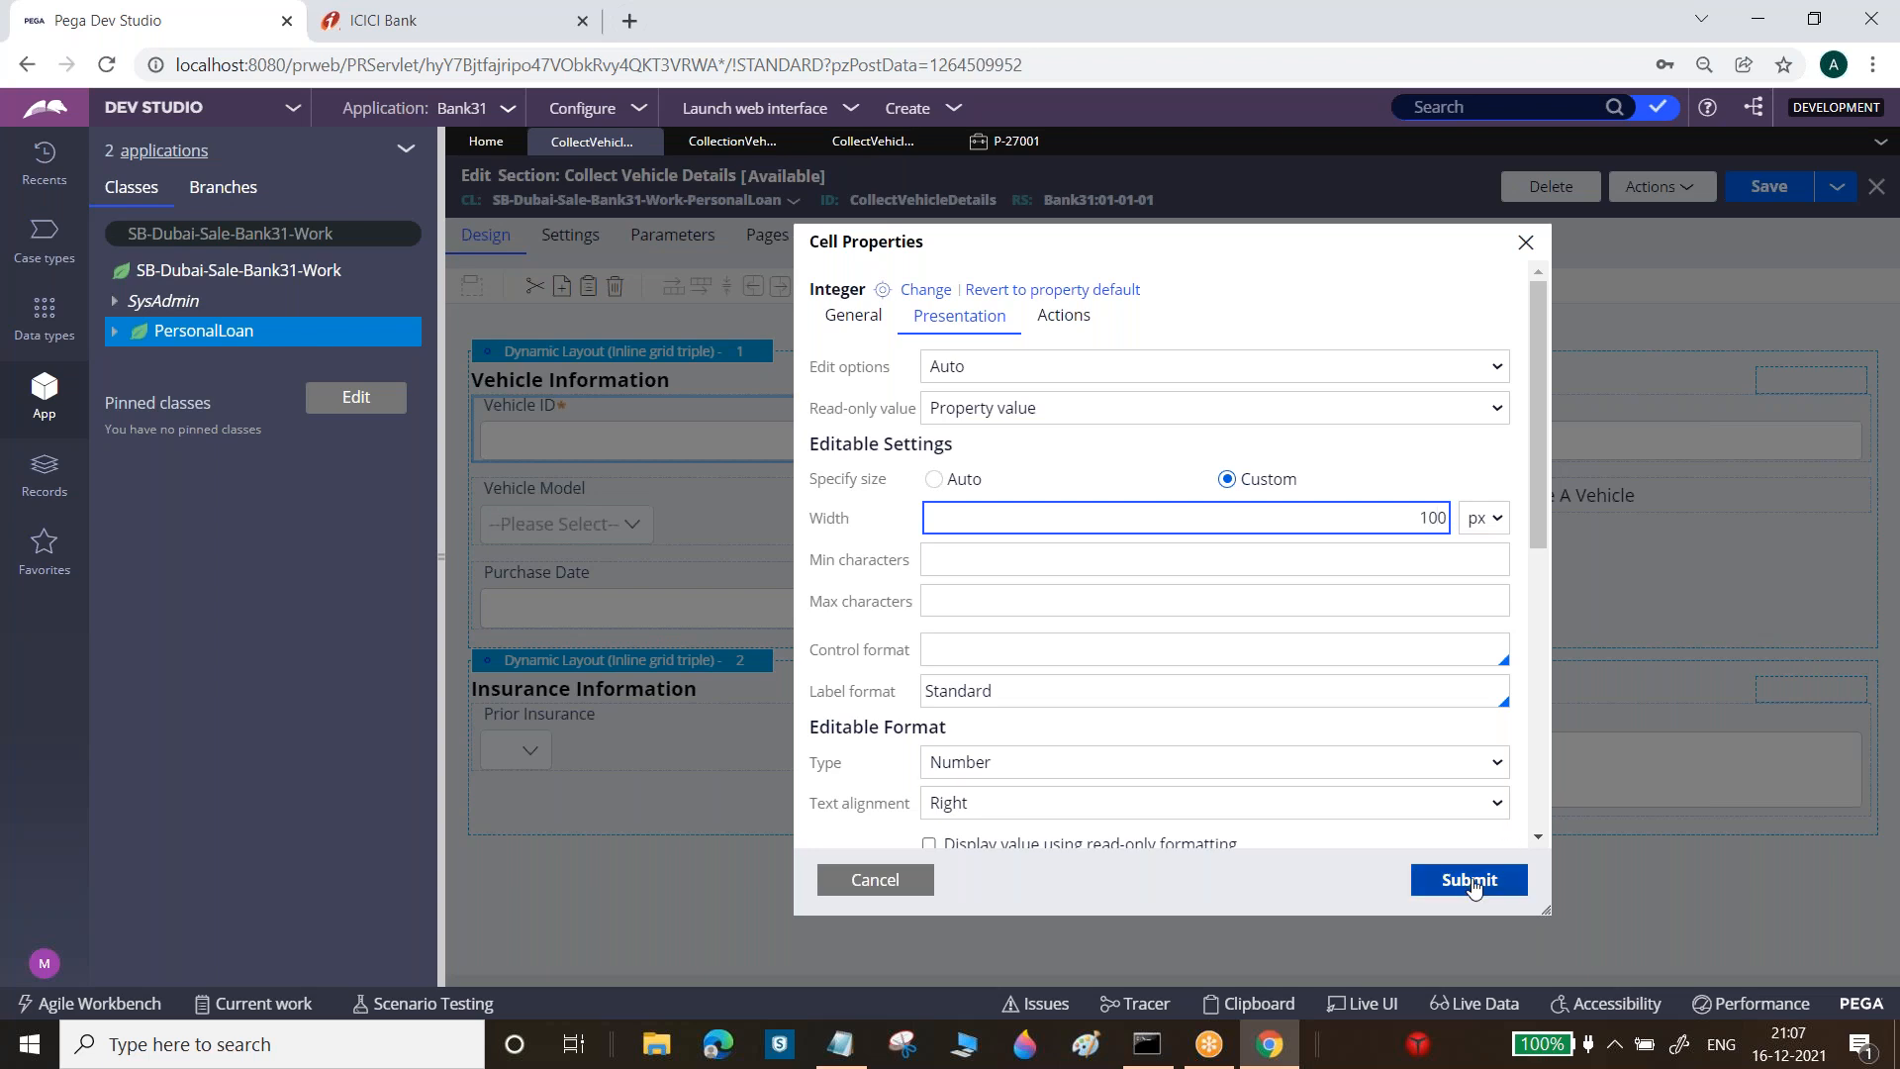
left_click(1471, 881)
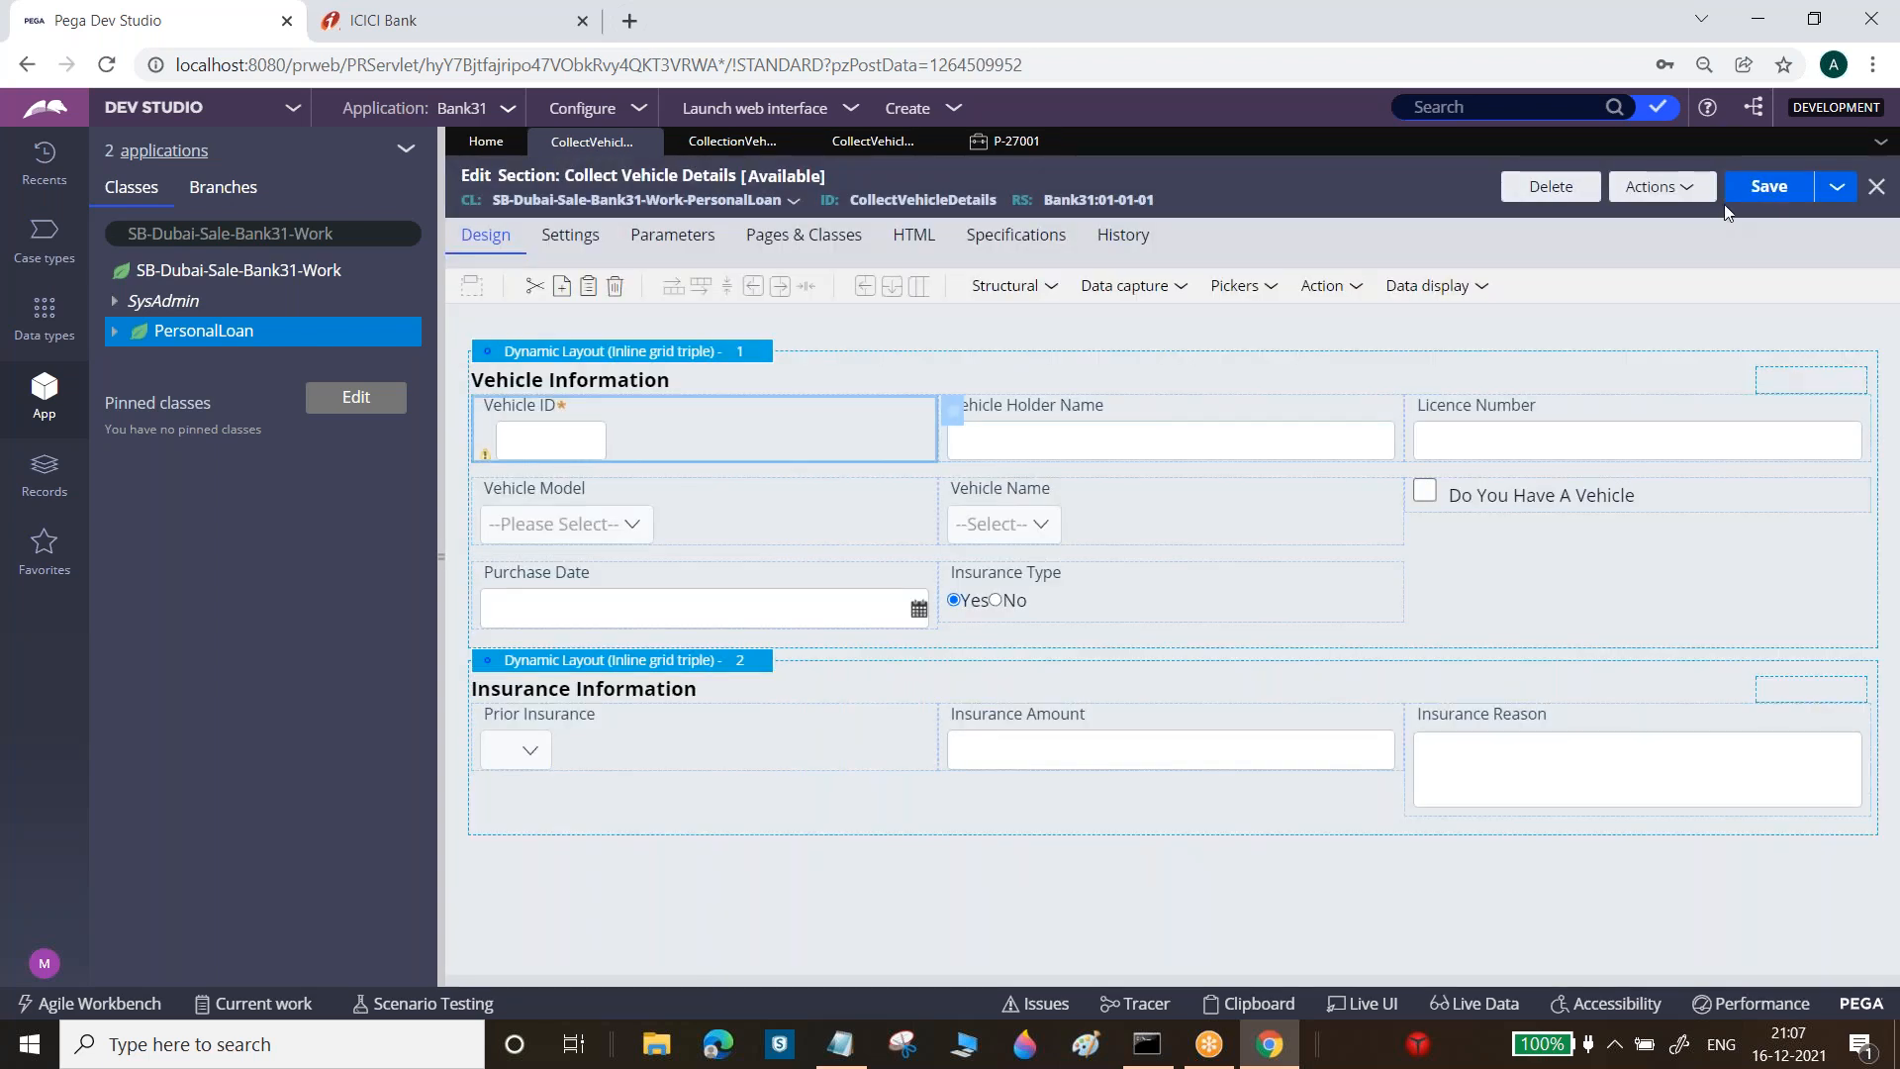
left_click(1767, 190)
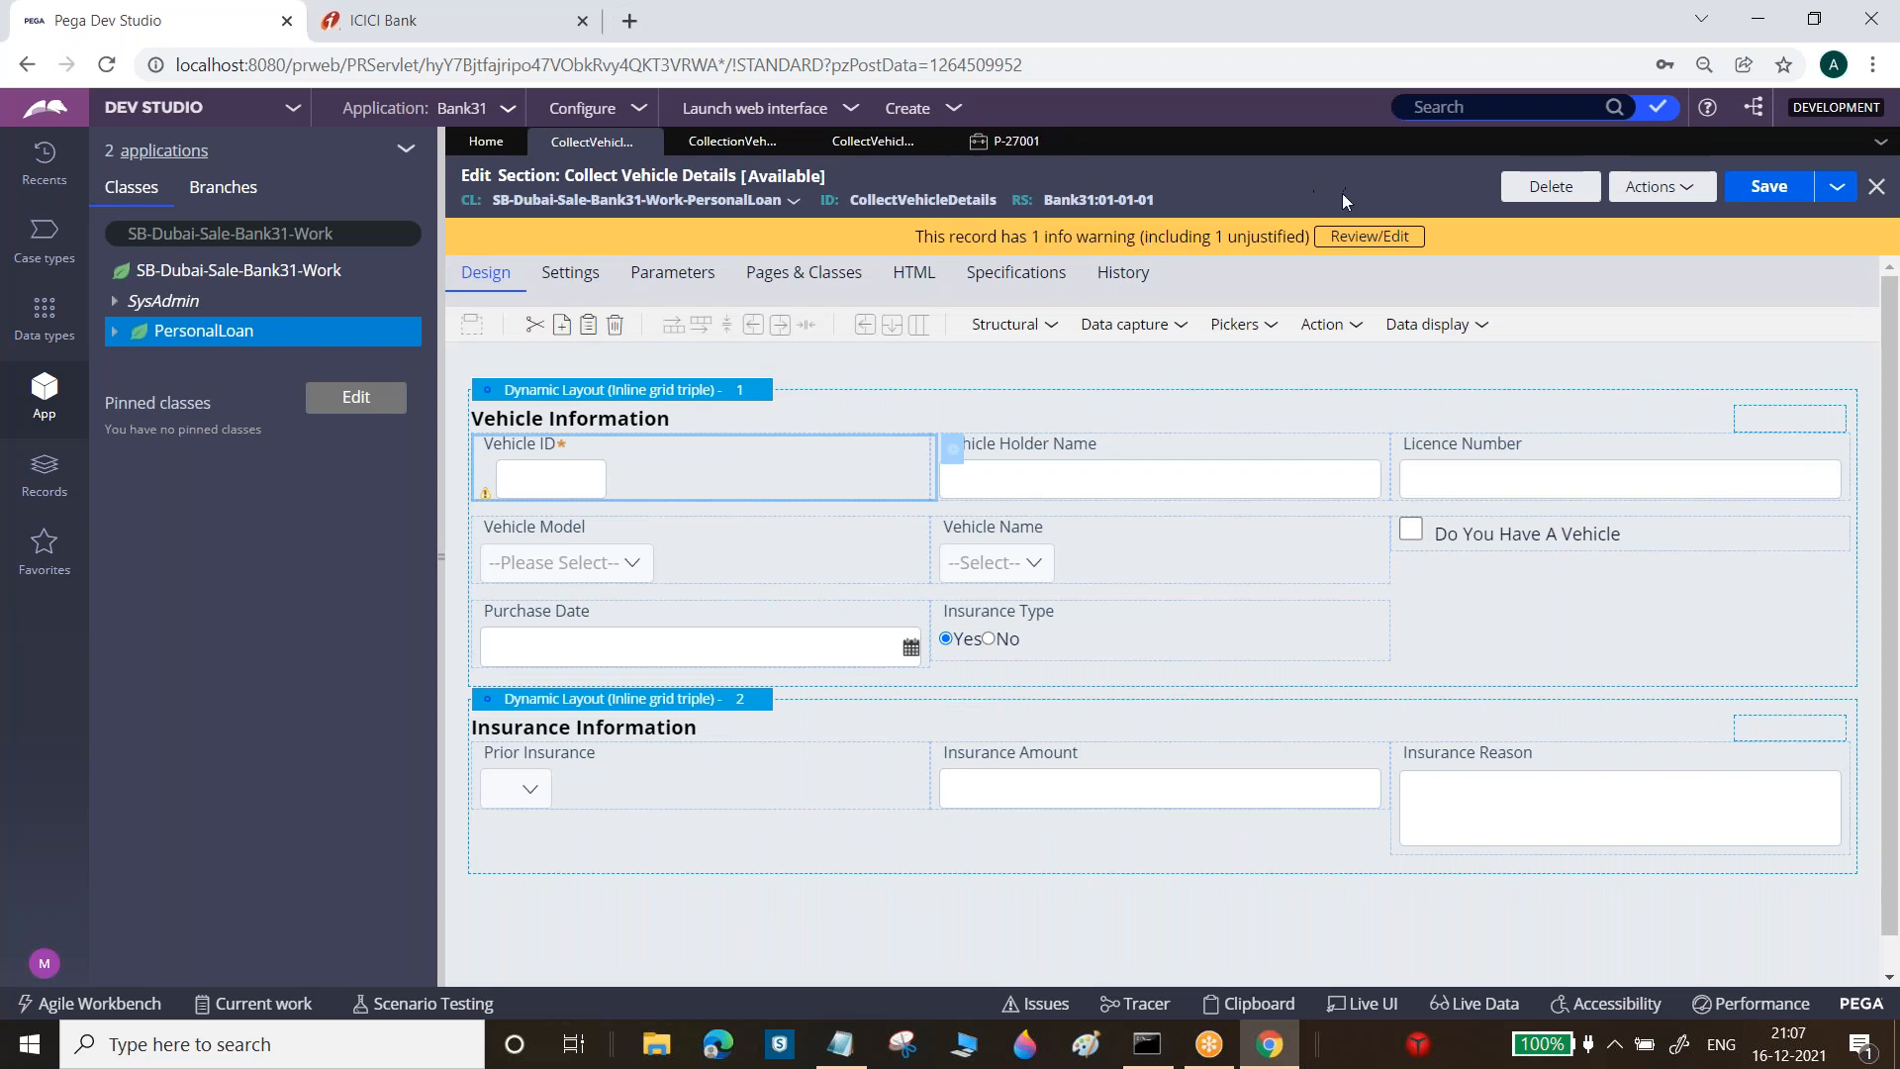
left_click(1004, 144)
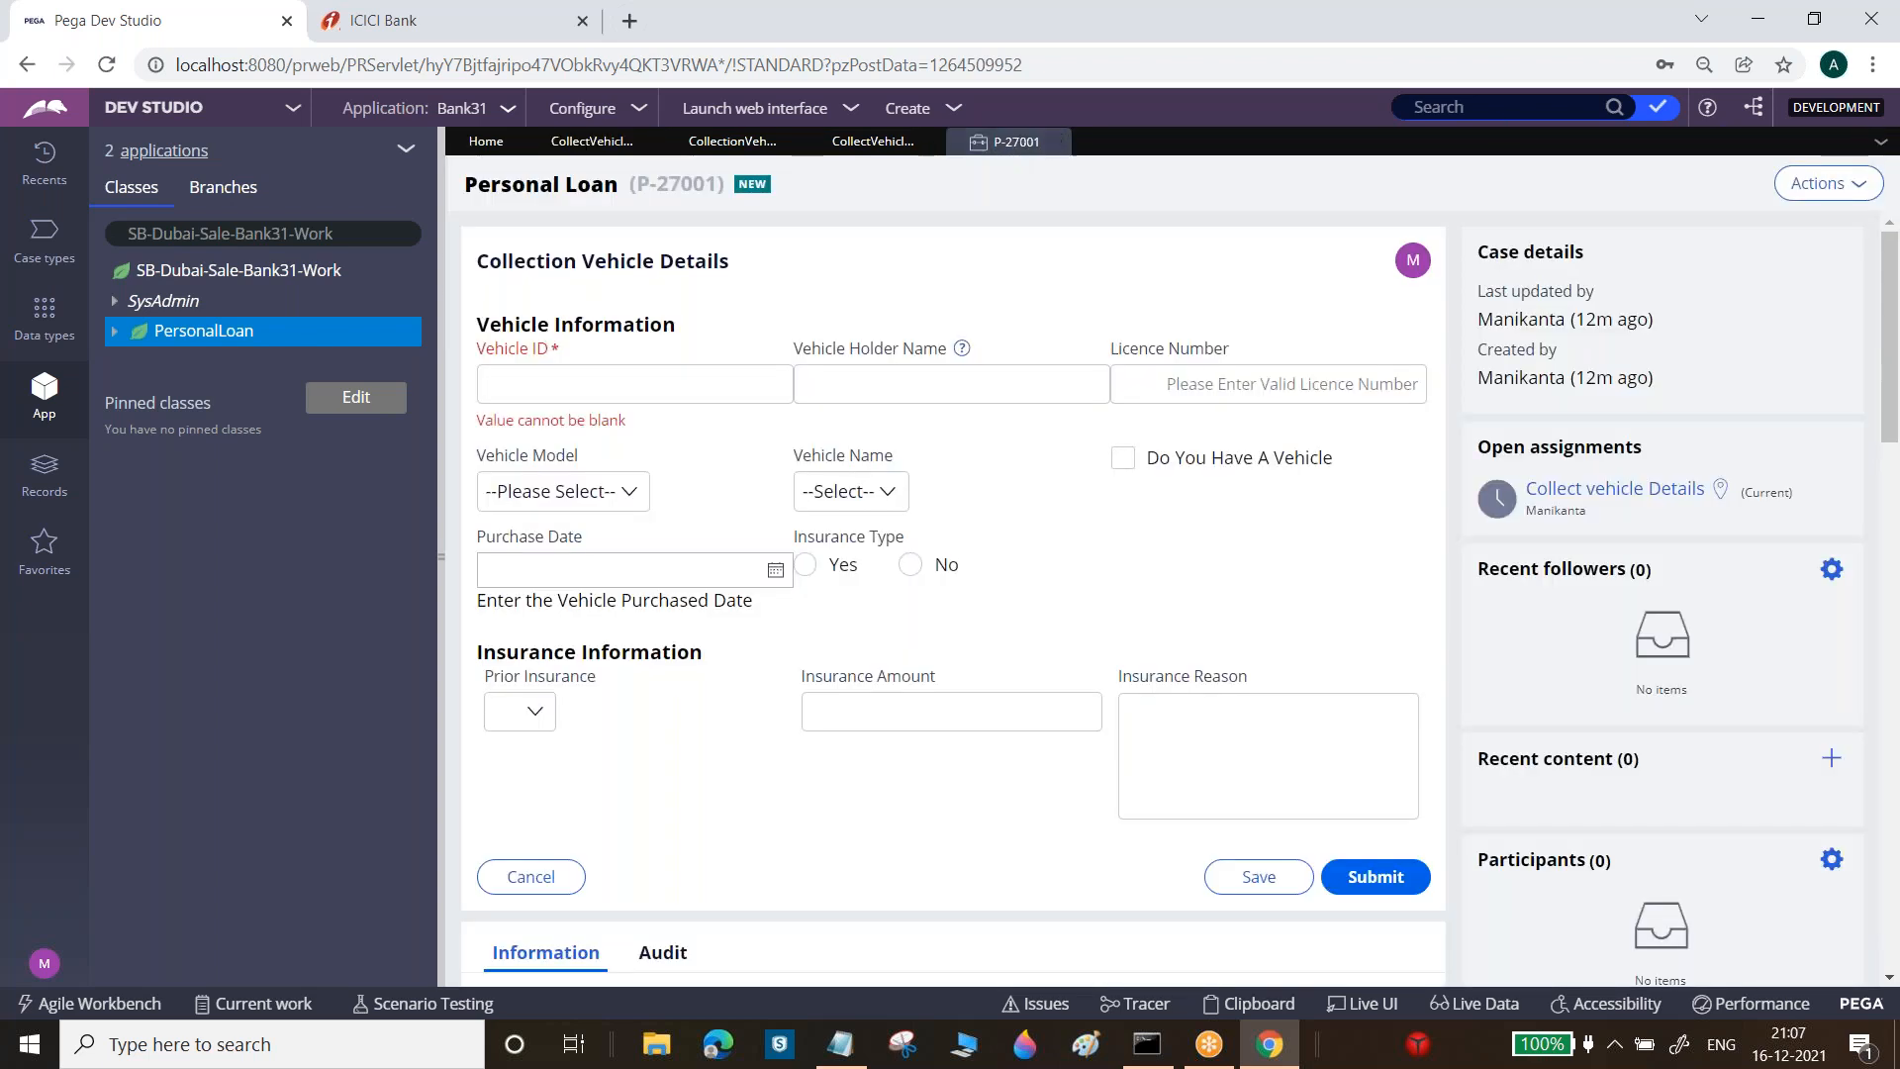
Refresh case P-27001 to see the narrower Vehicle ID field, then go back to the section editor
left_click(1828, 184)
left_click(864, 403)
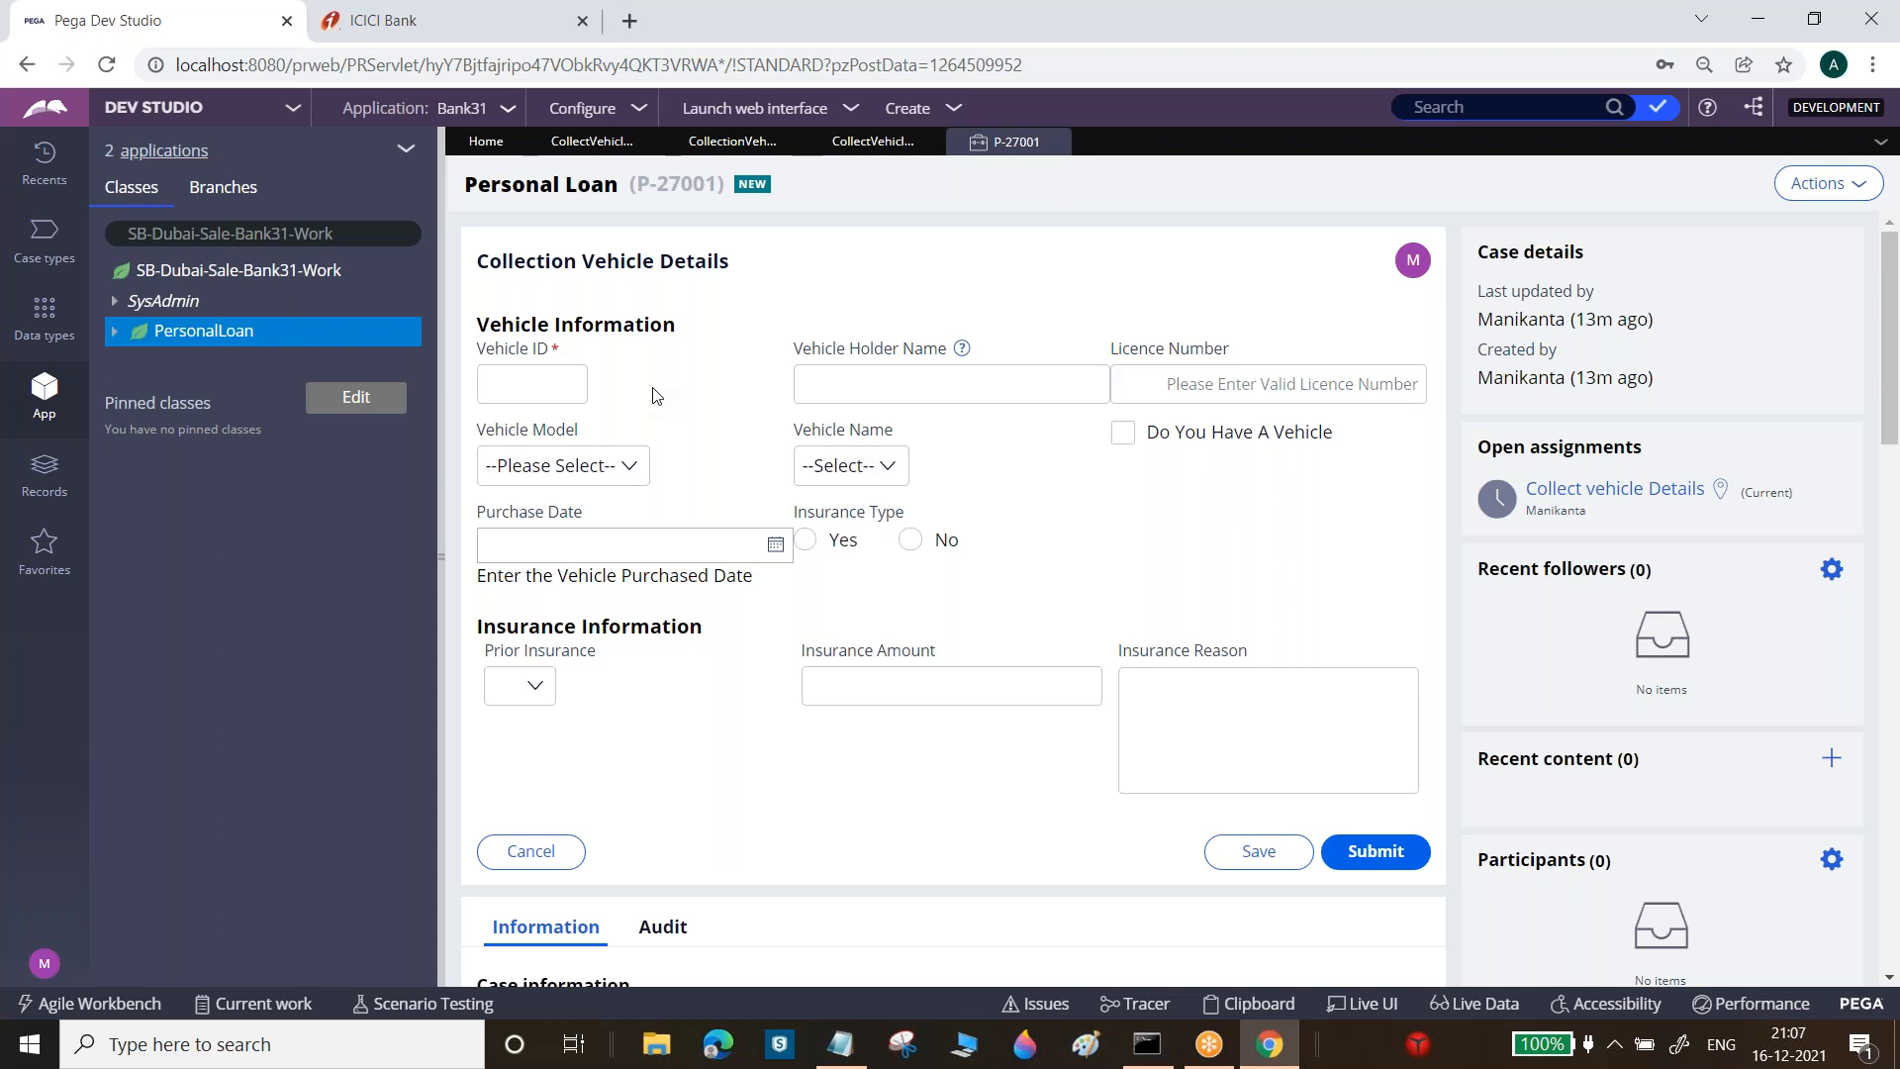
left_click(591, 141)
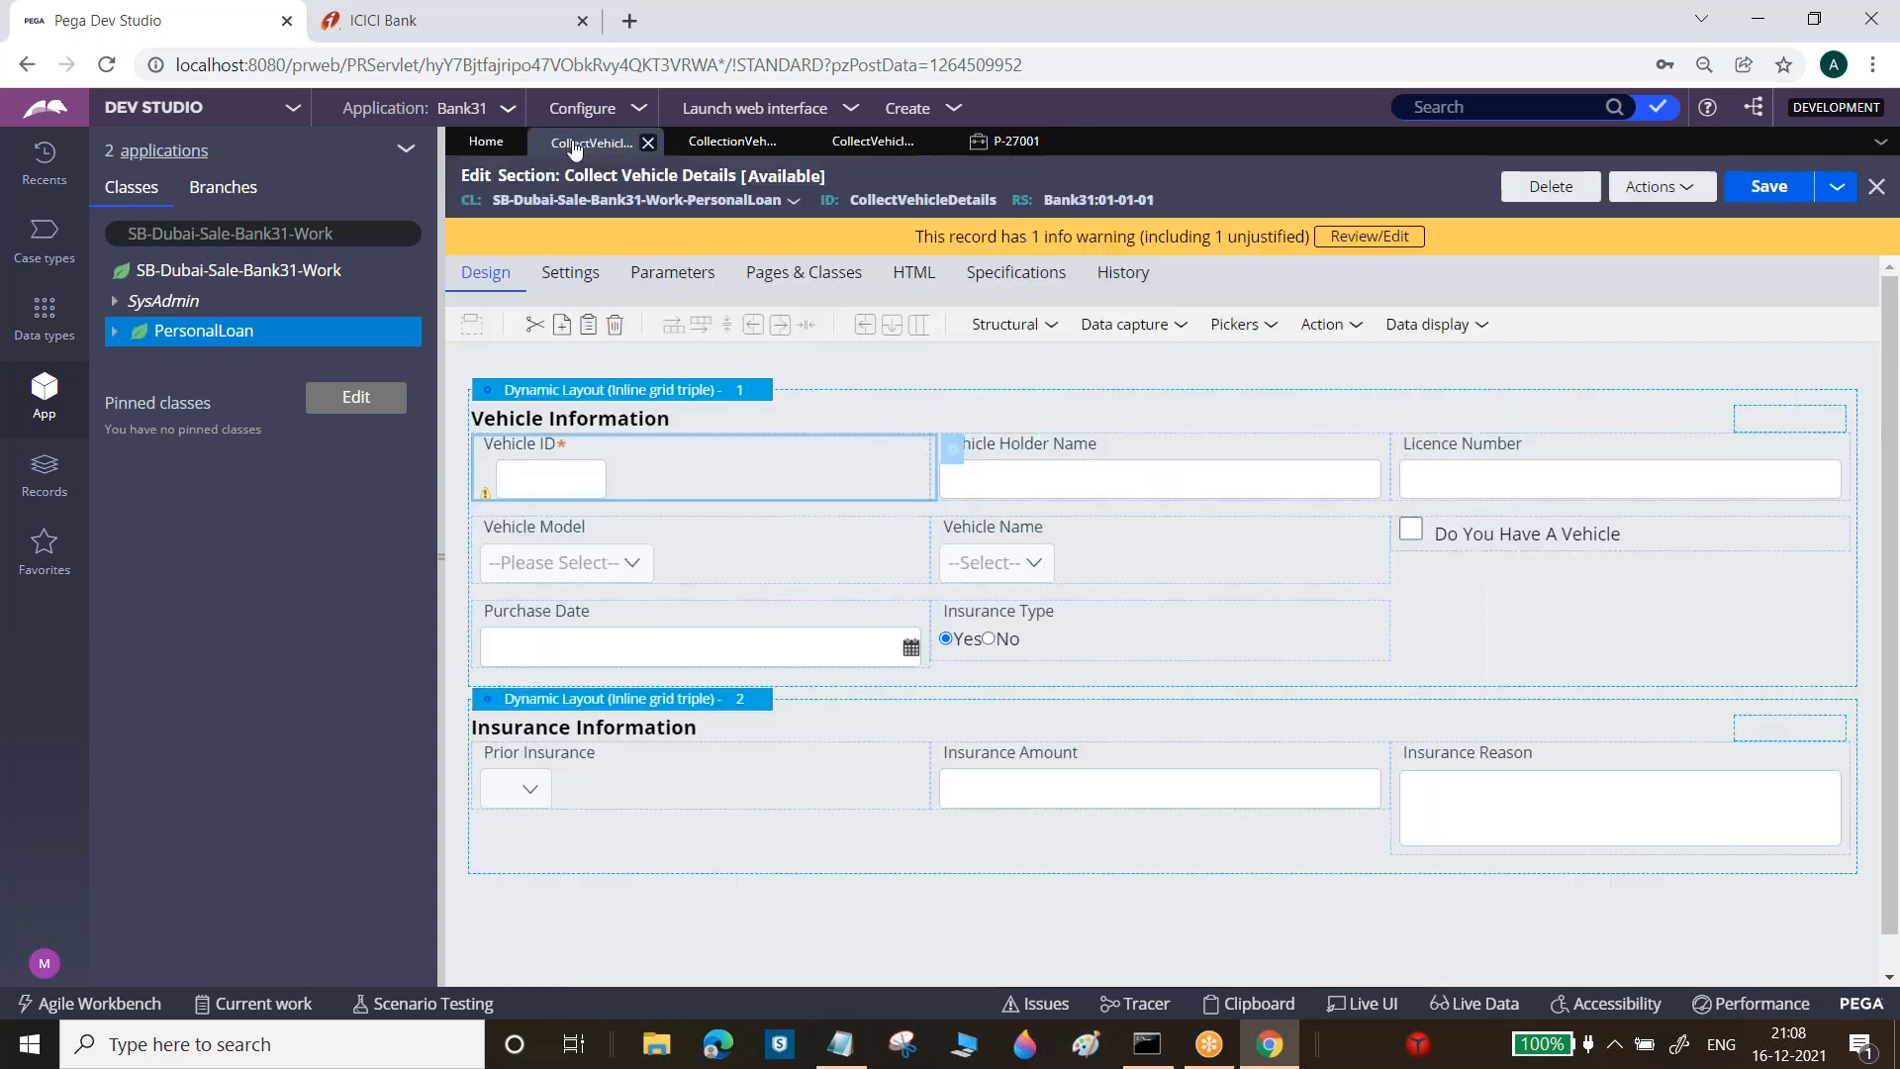
Open the Purchase Date cell properties and start on its Default value
left_click(927, 655)
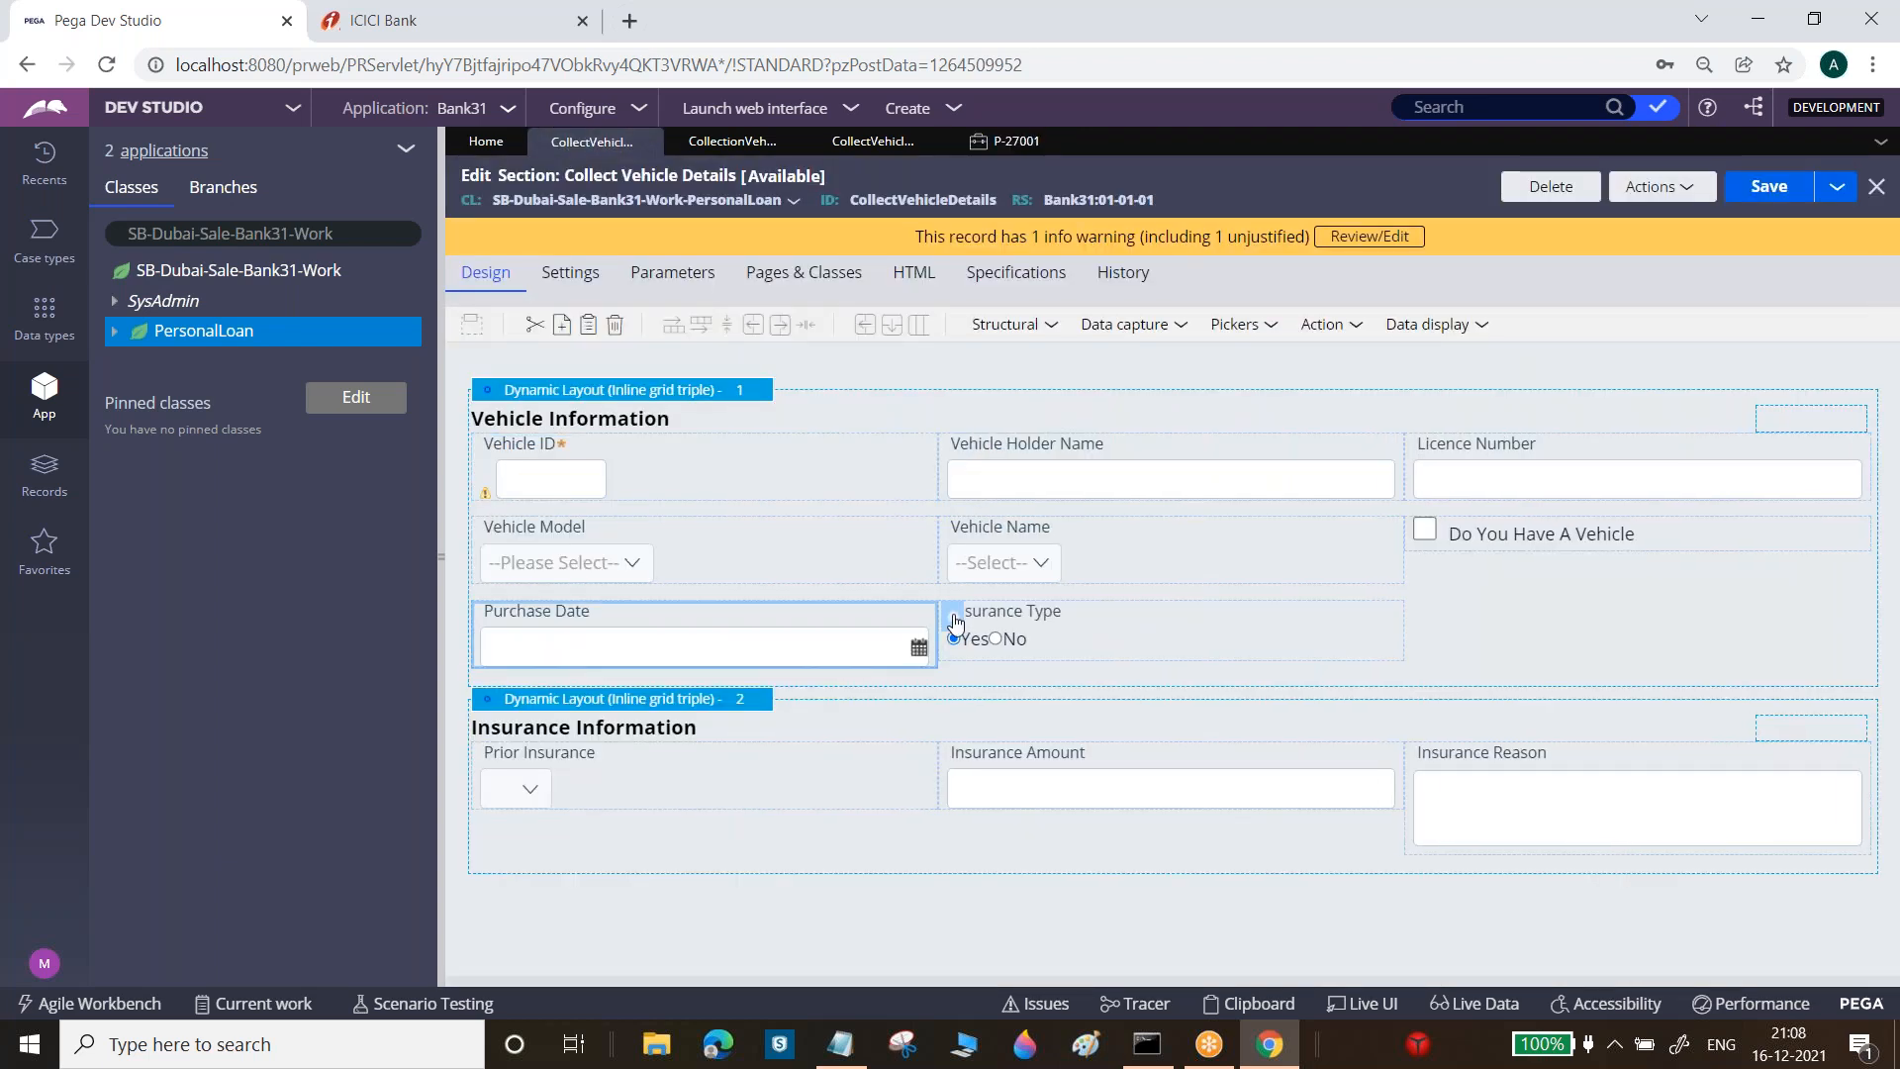
left_click(954, 620)
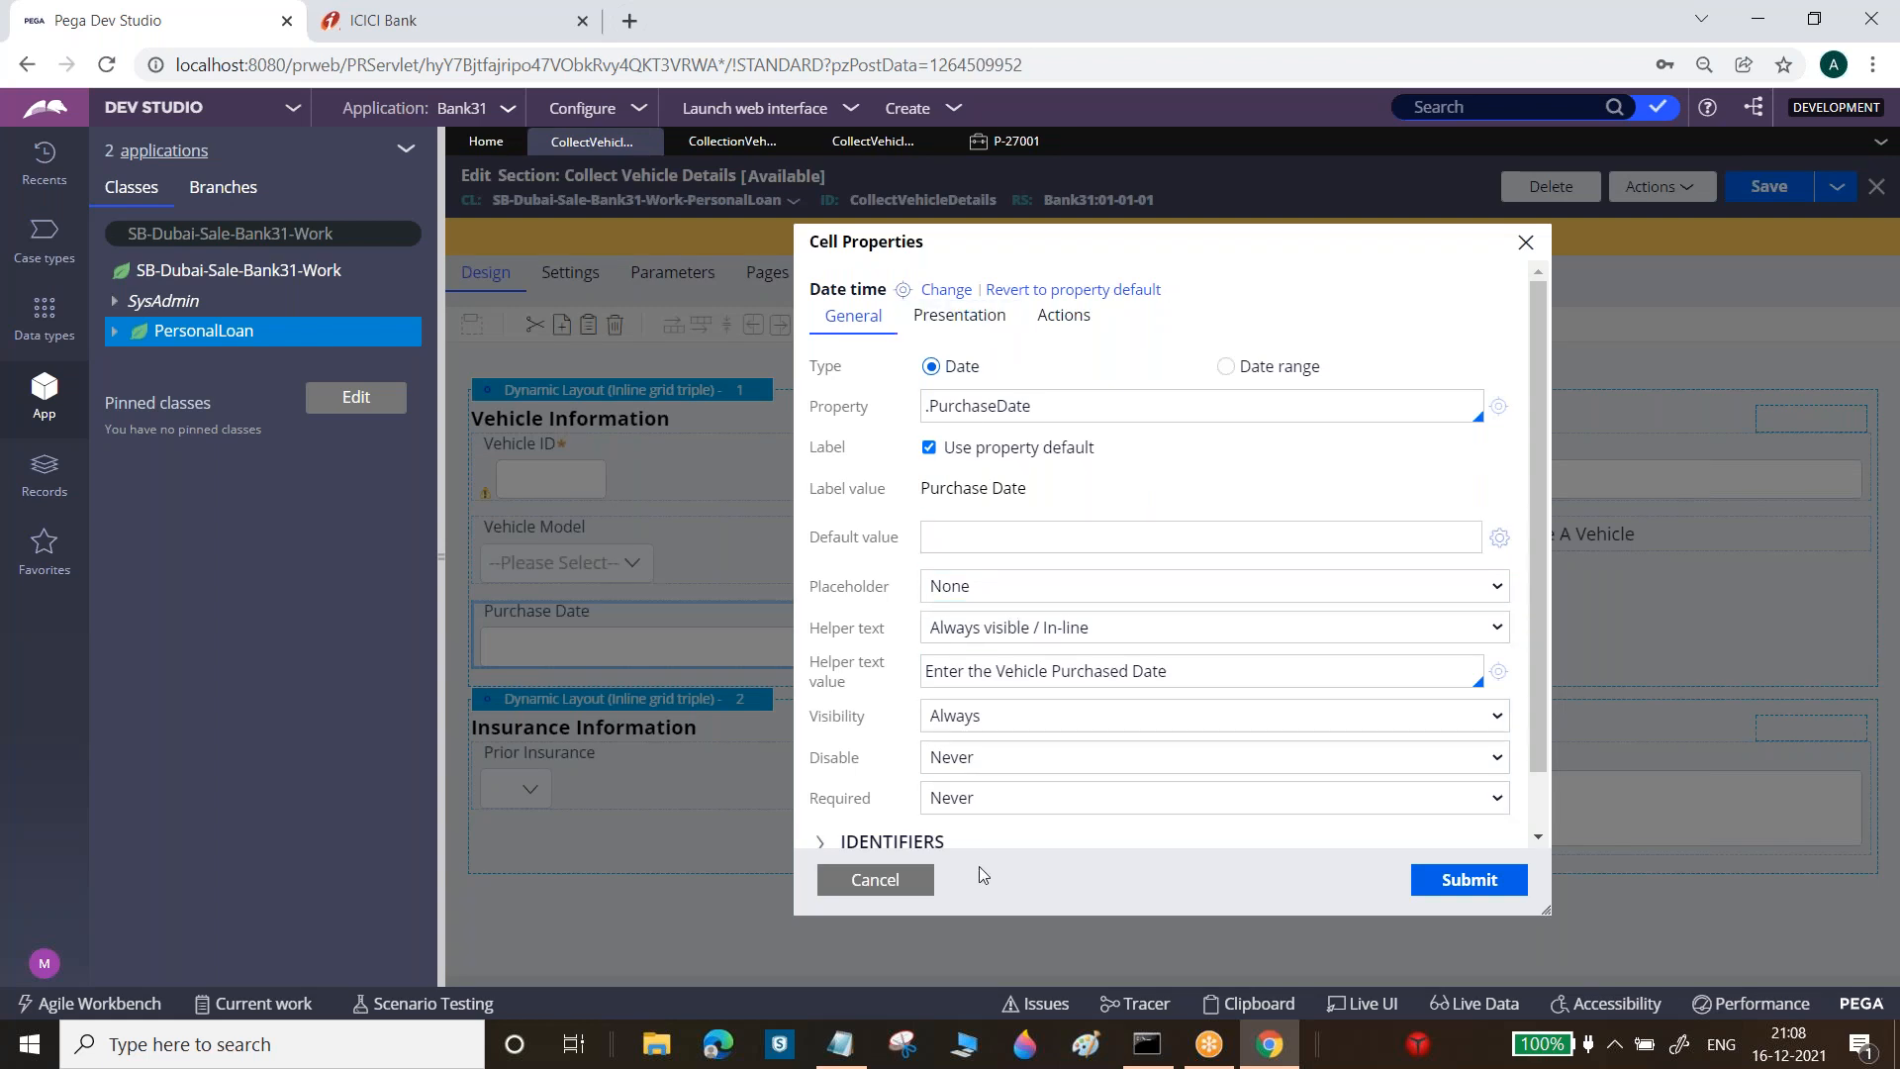
left_click(995, 534)
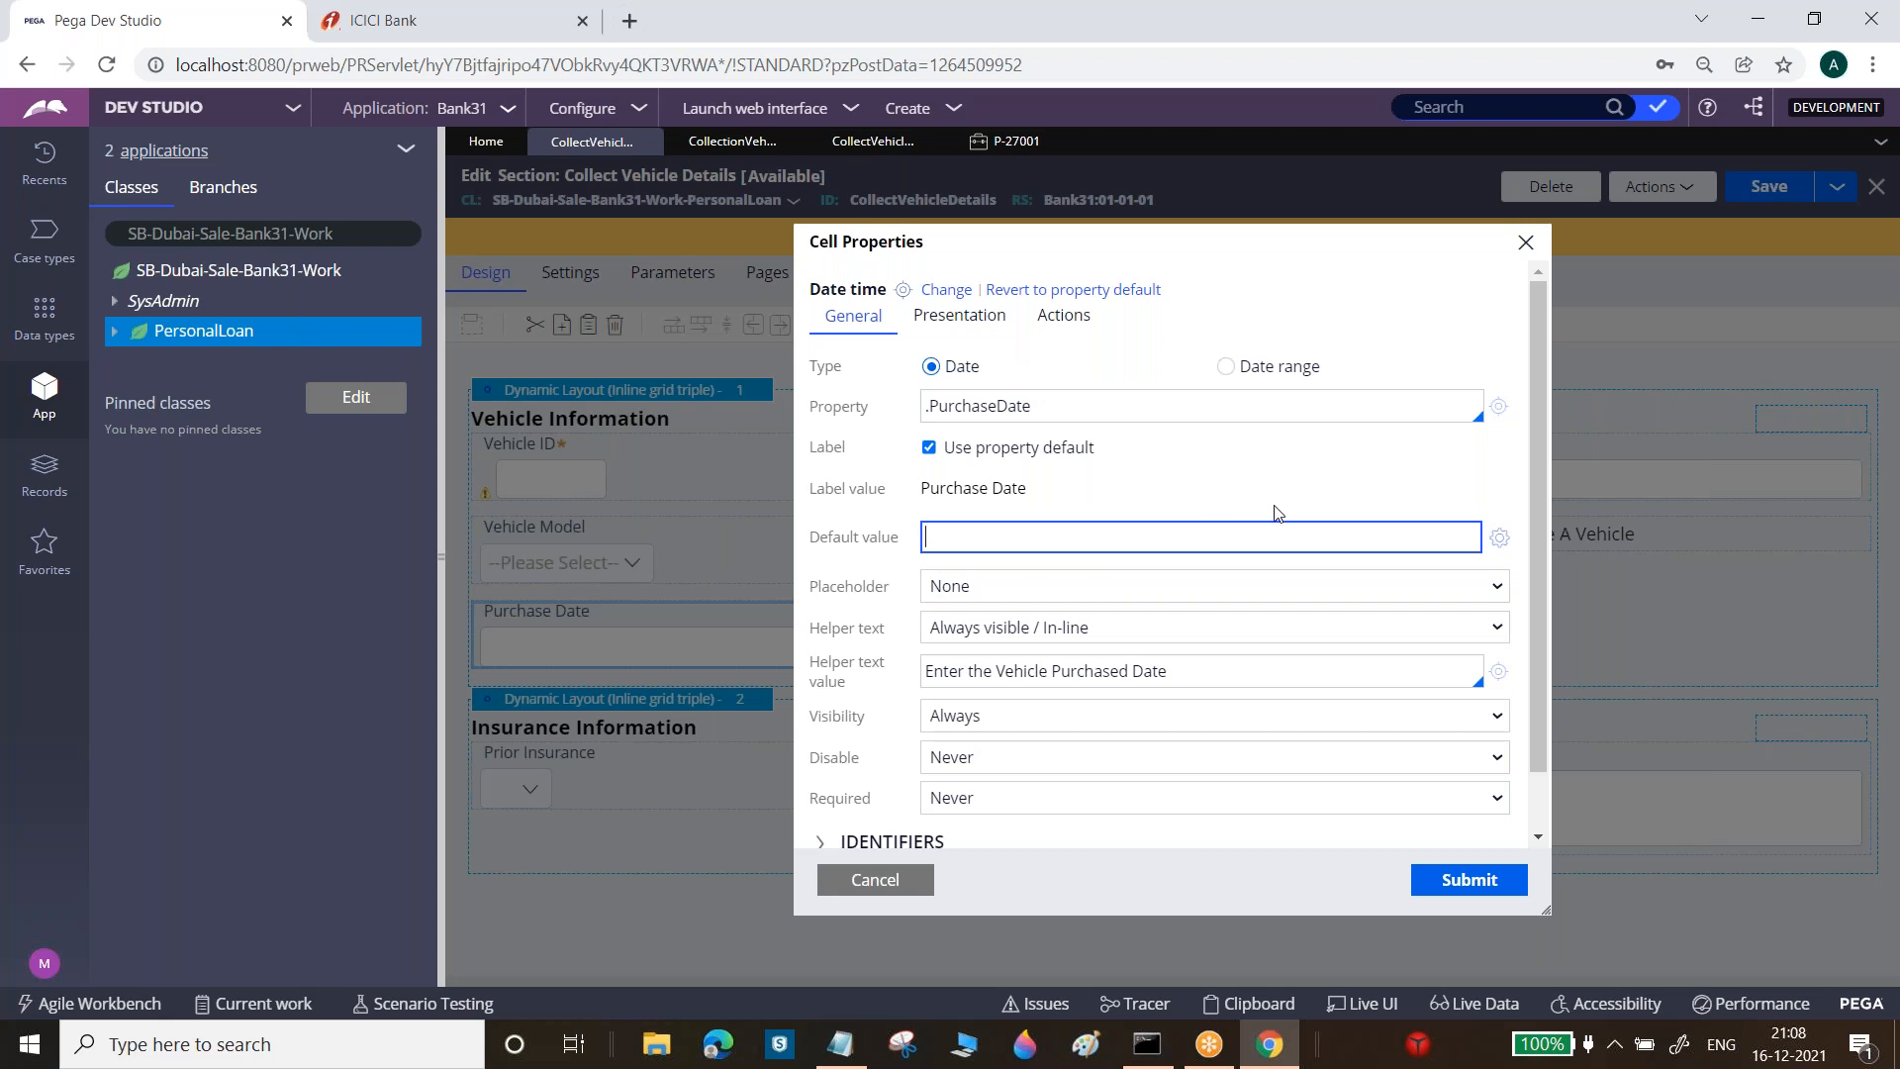
Refresh case P-27001, then return to the Collect Vehicle Details section editor
left_click(1001, 139)
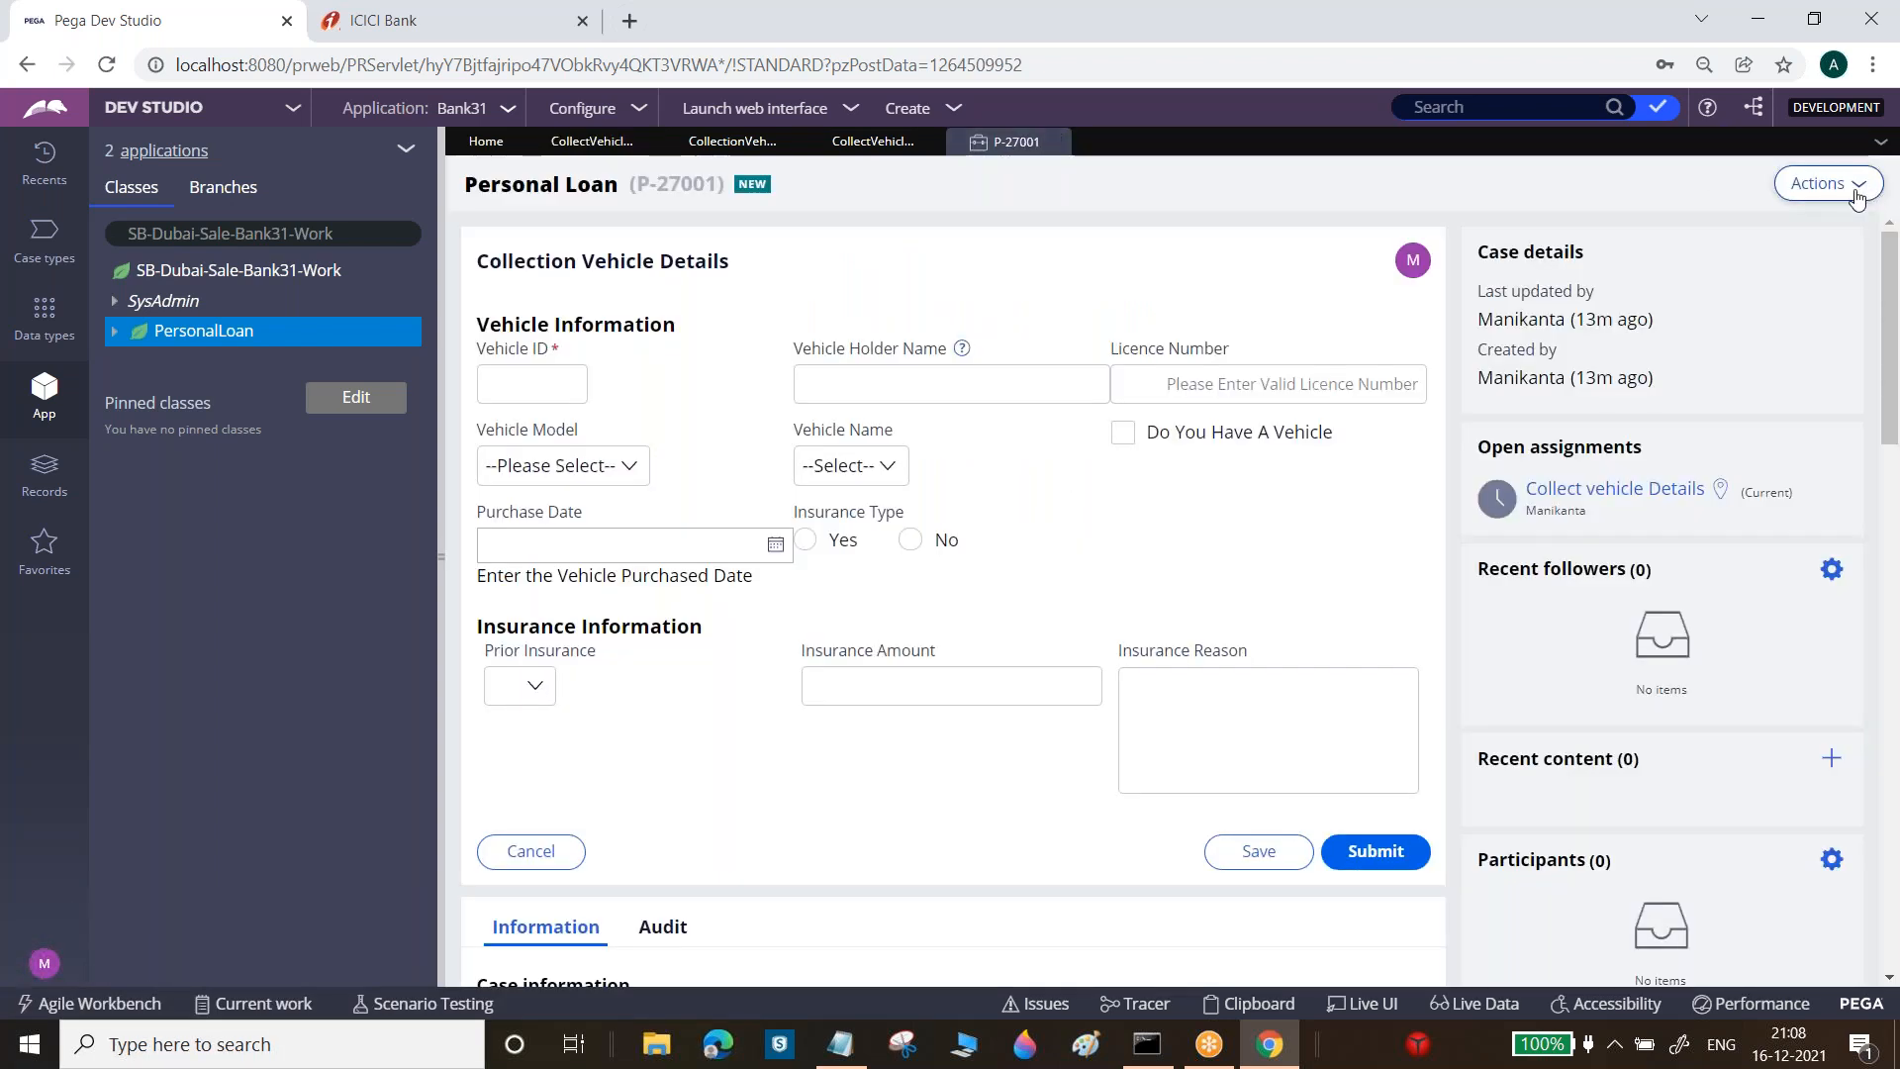
left_click(1826, 183)
left_click(1829, 220)
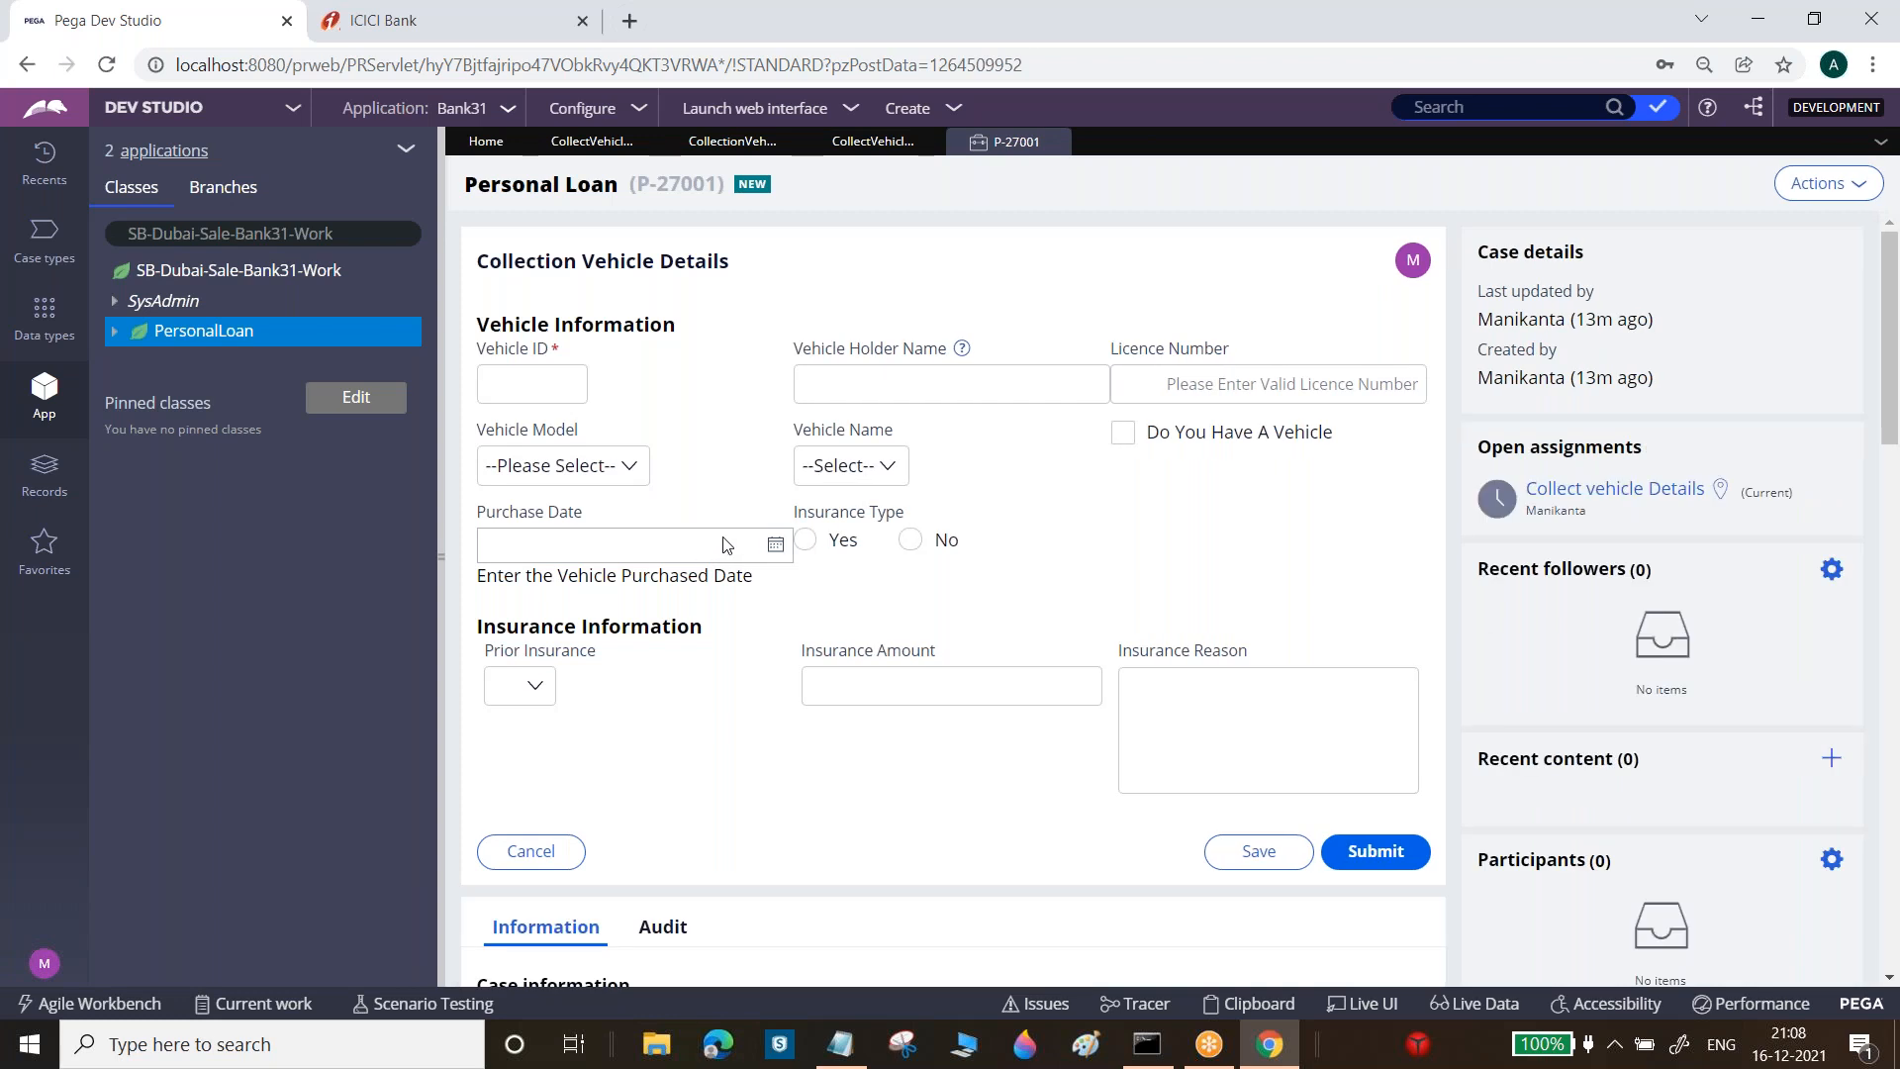
left_click(643, 141)
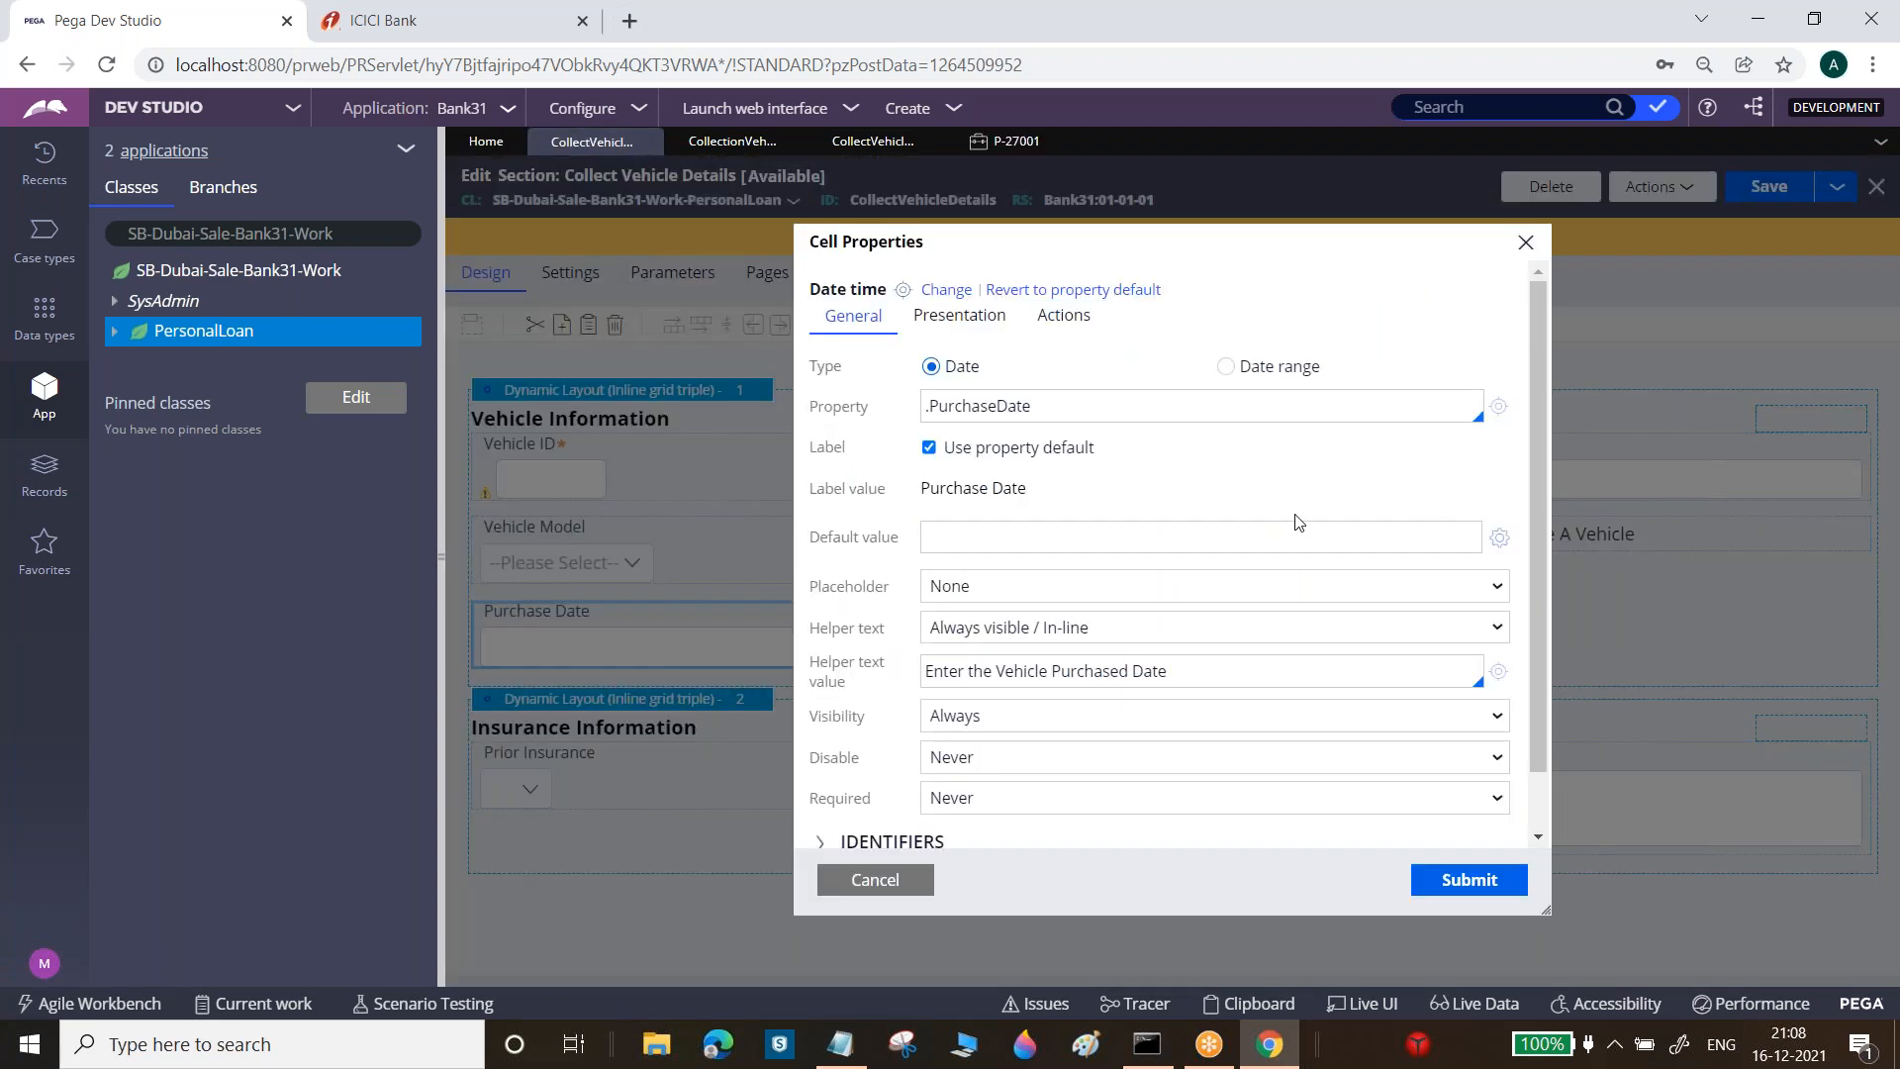
Build the default value @(Pega-RULES:DateTime).CurrentDateTime() from the DateTime library and submit the cell properties
left_click(1499, 538)
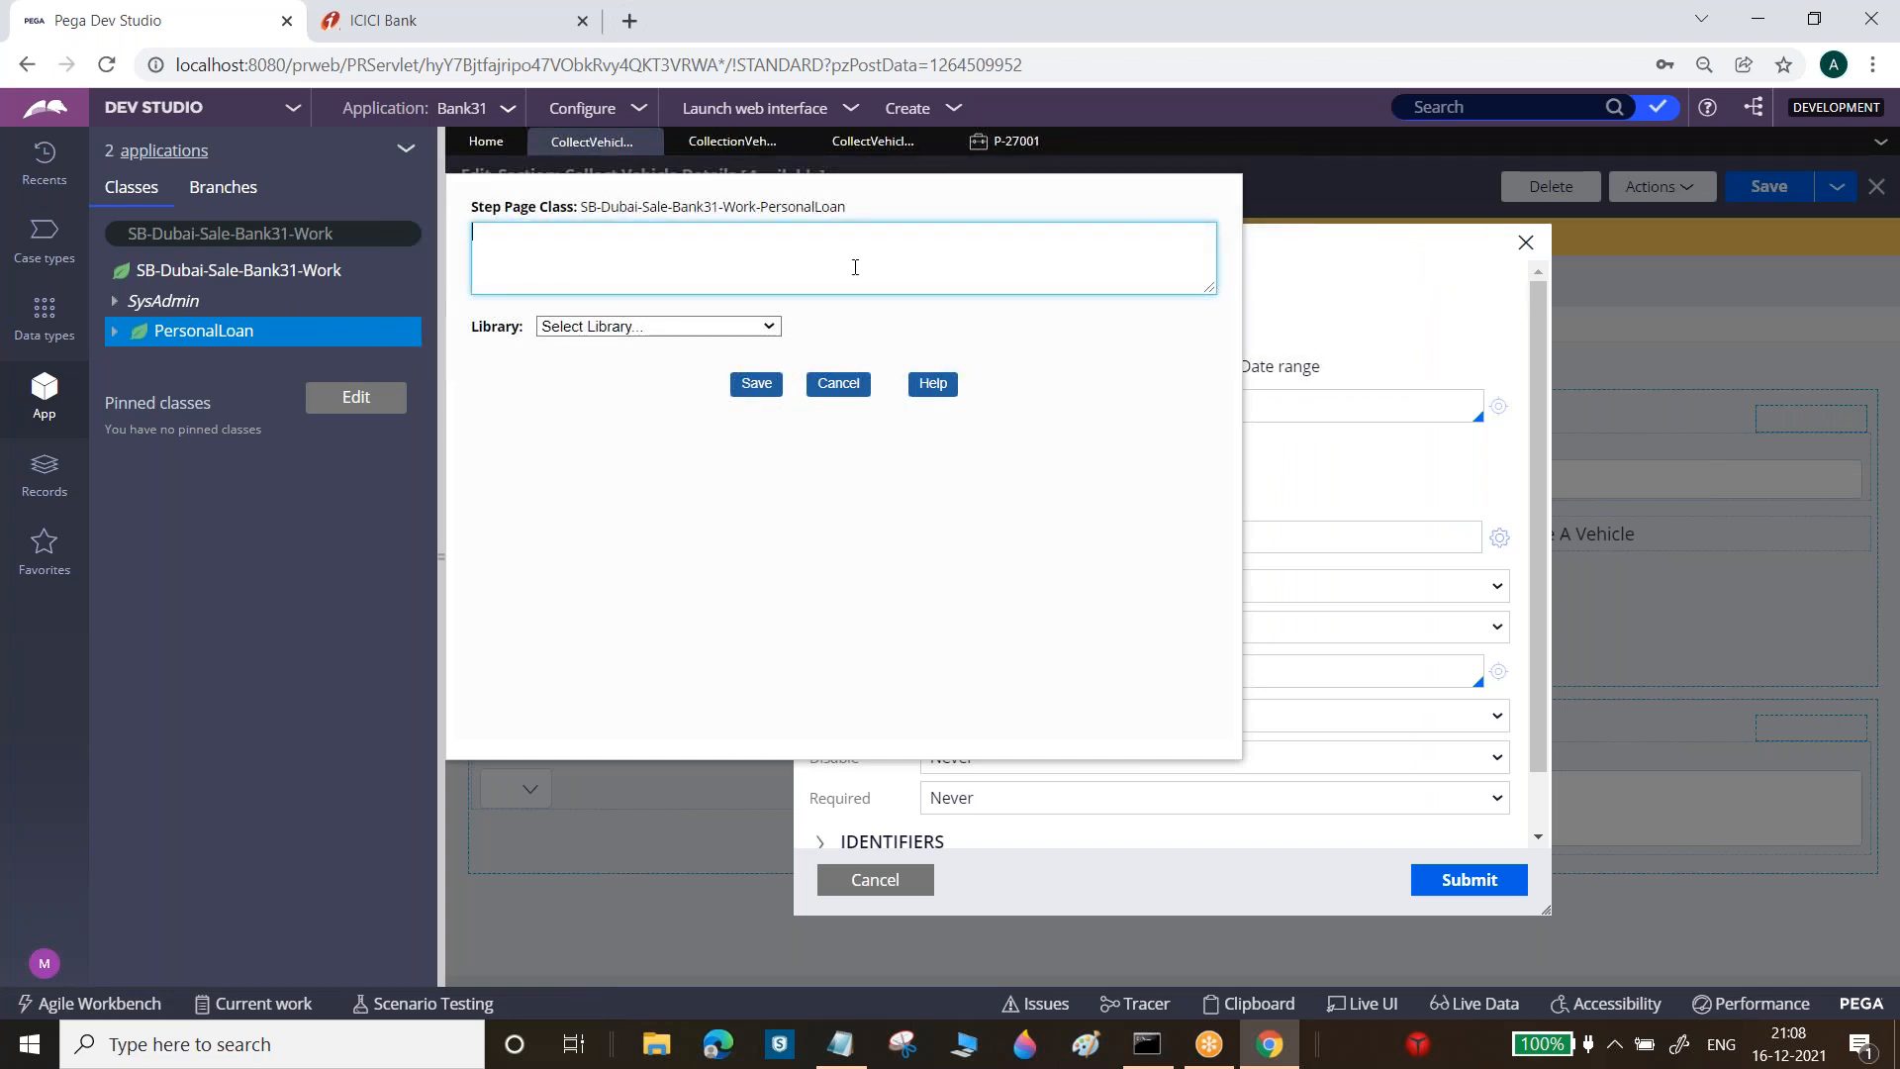
left_click(769, 329)
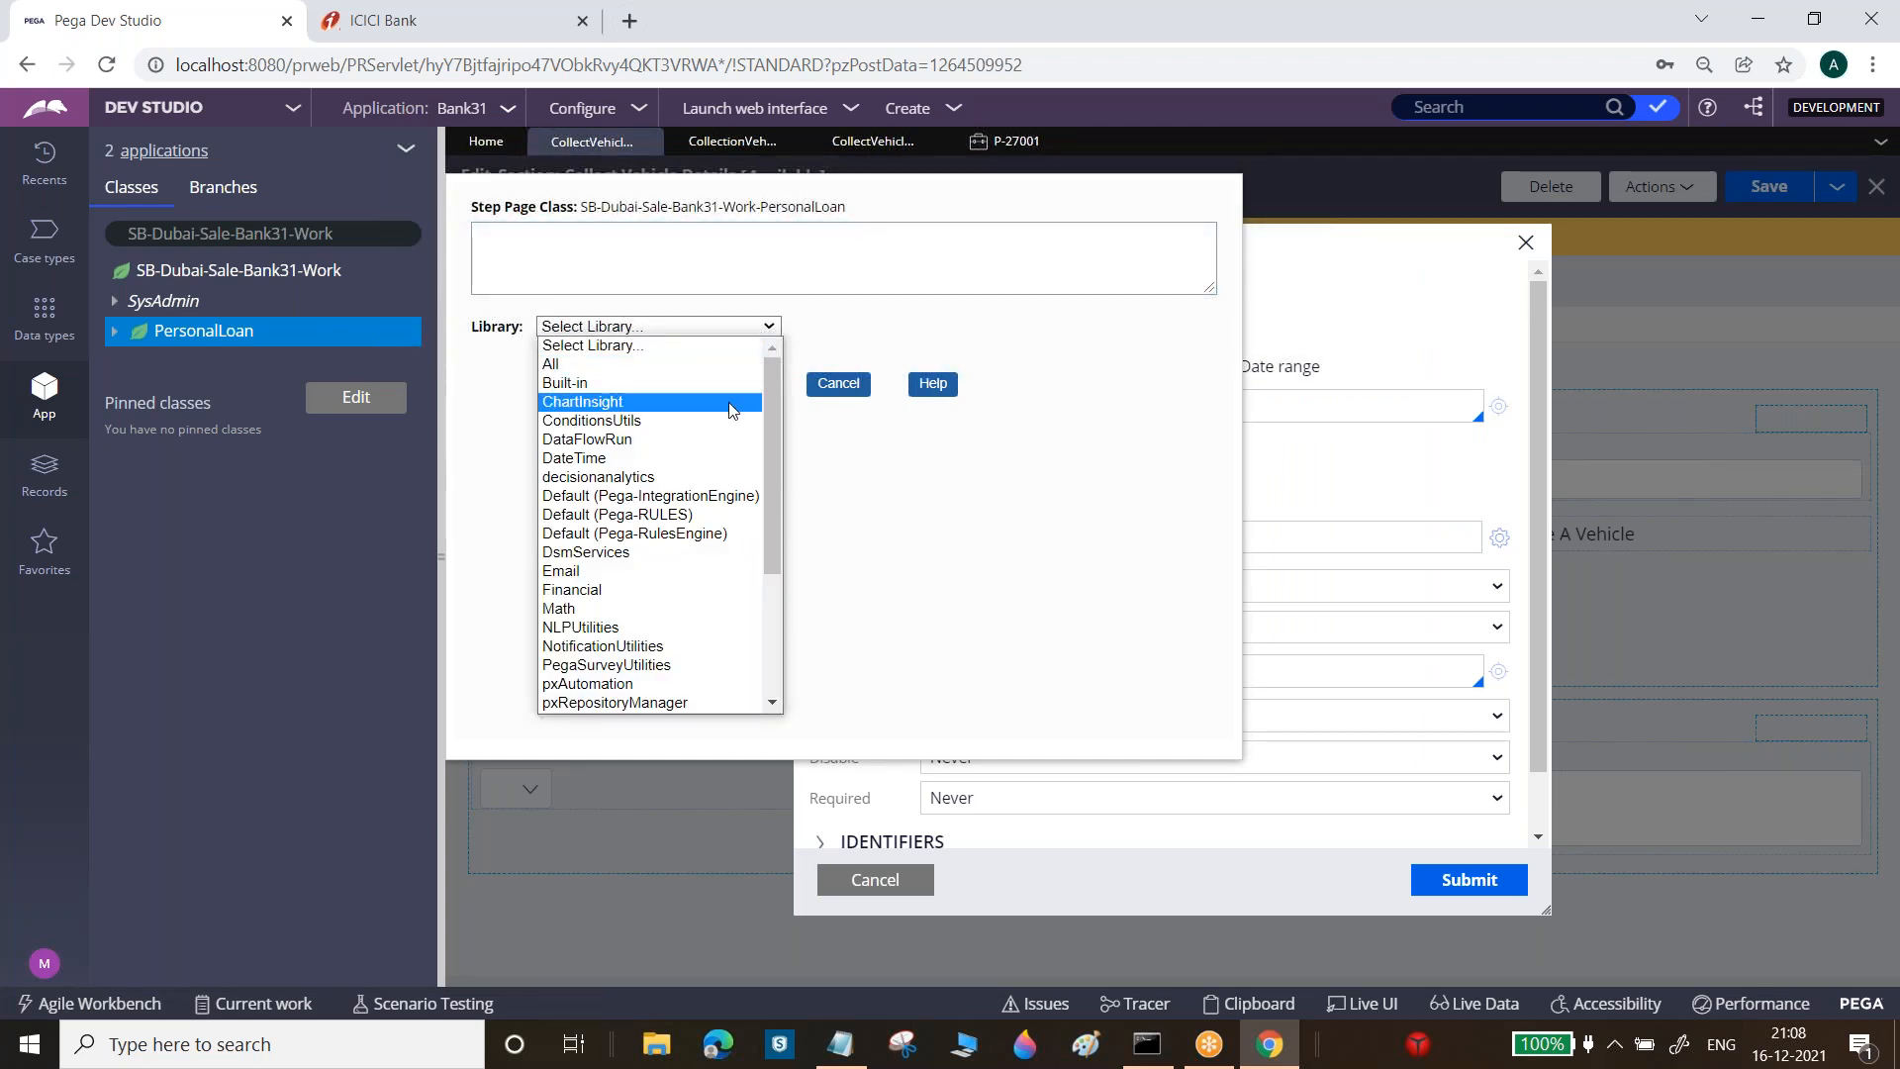
key("Down")
key("Down")
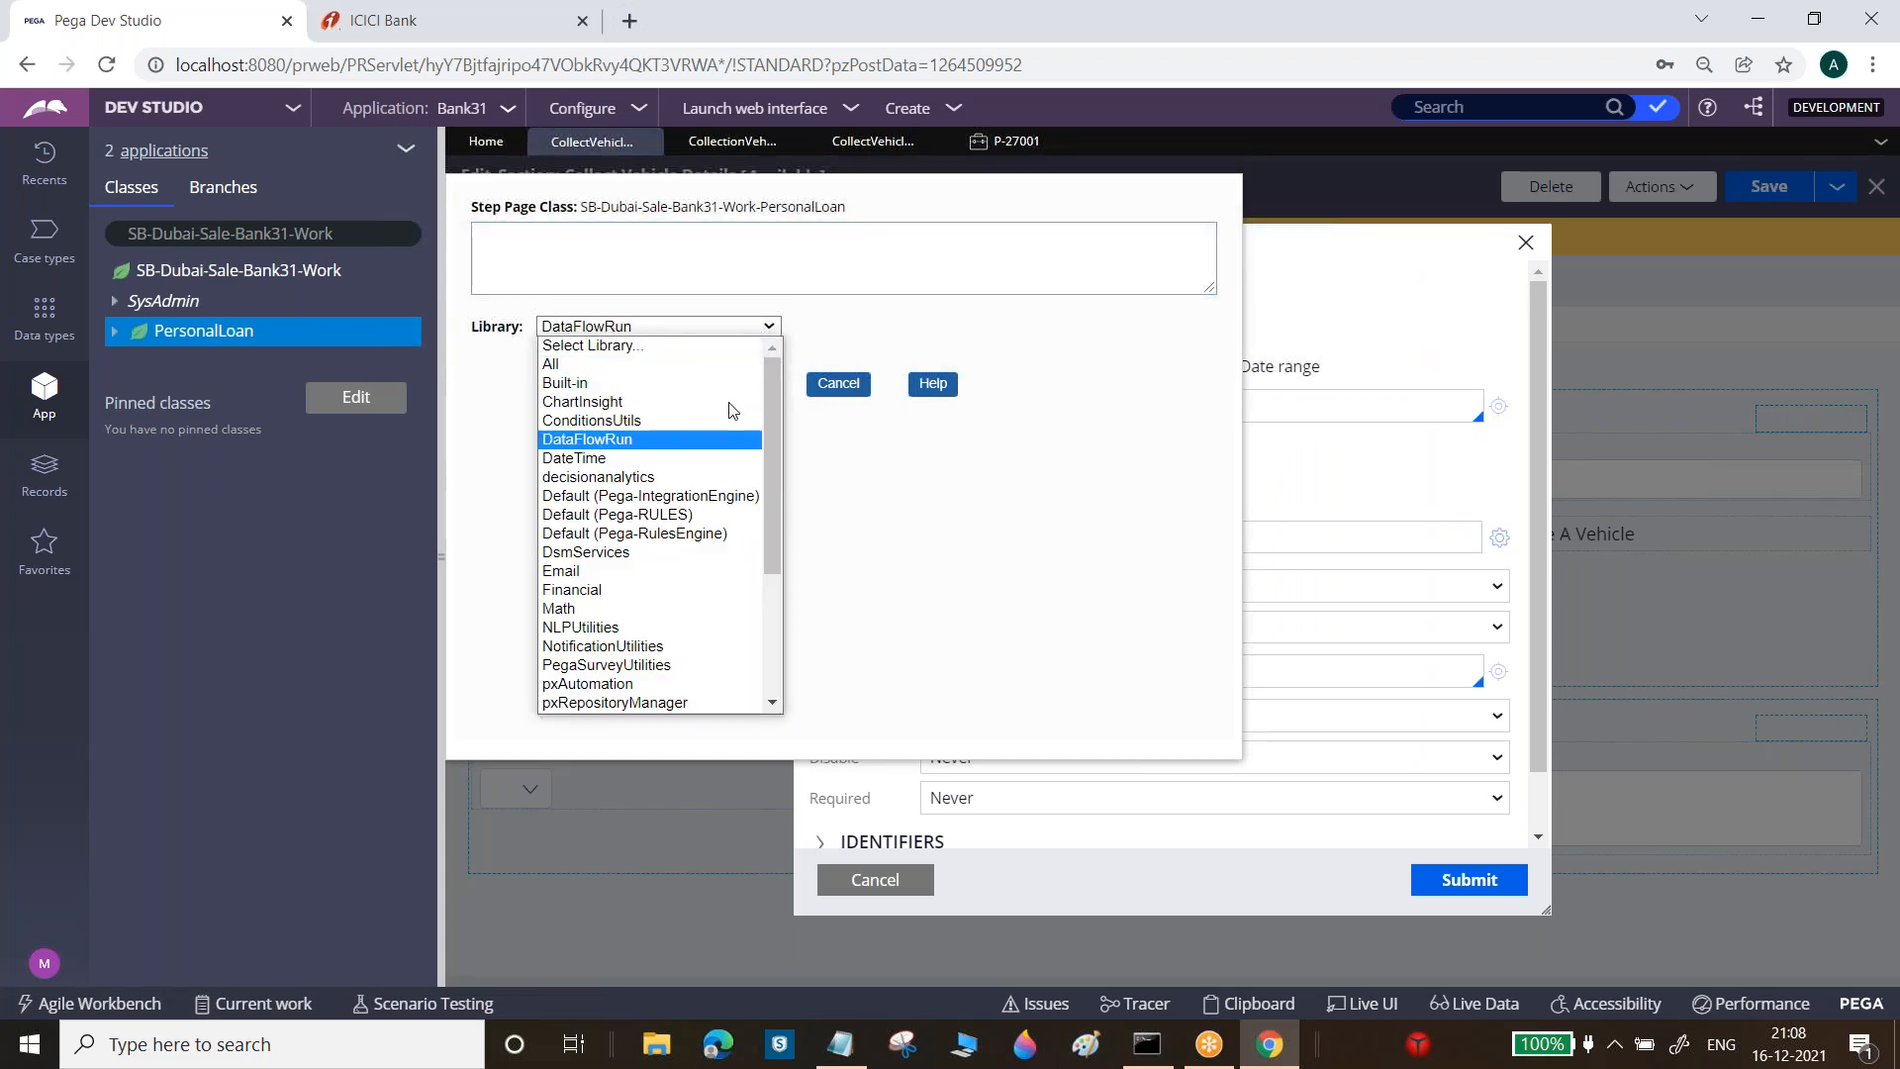
left_click(576, 445)
key("Down")
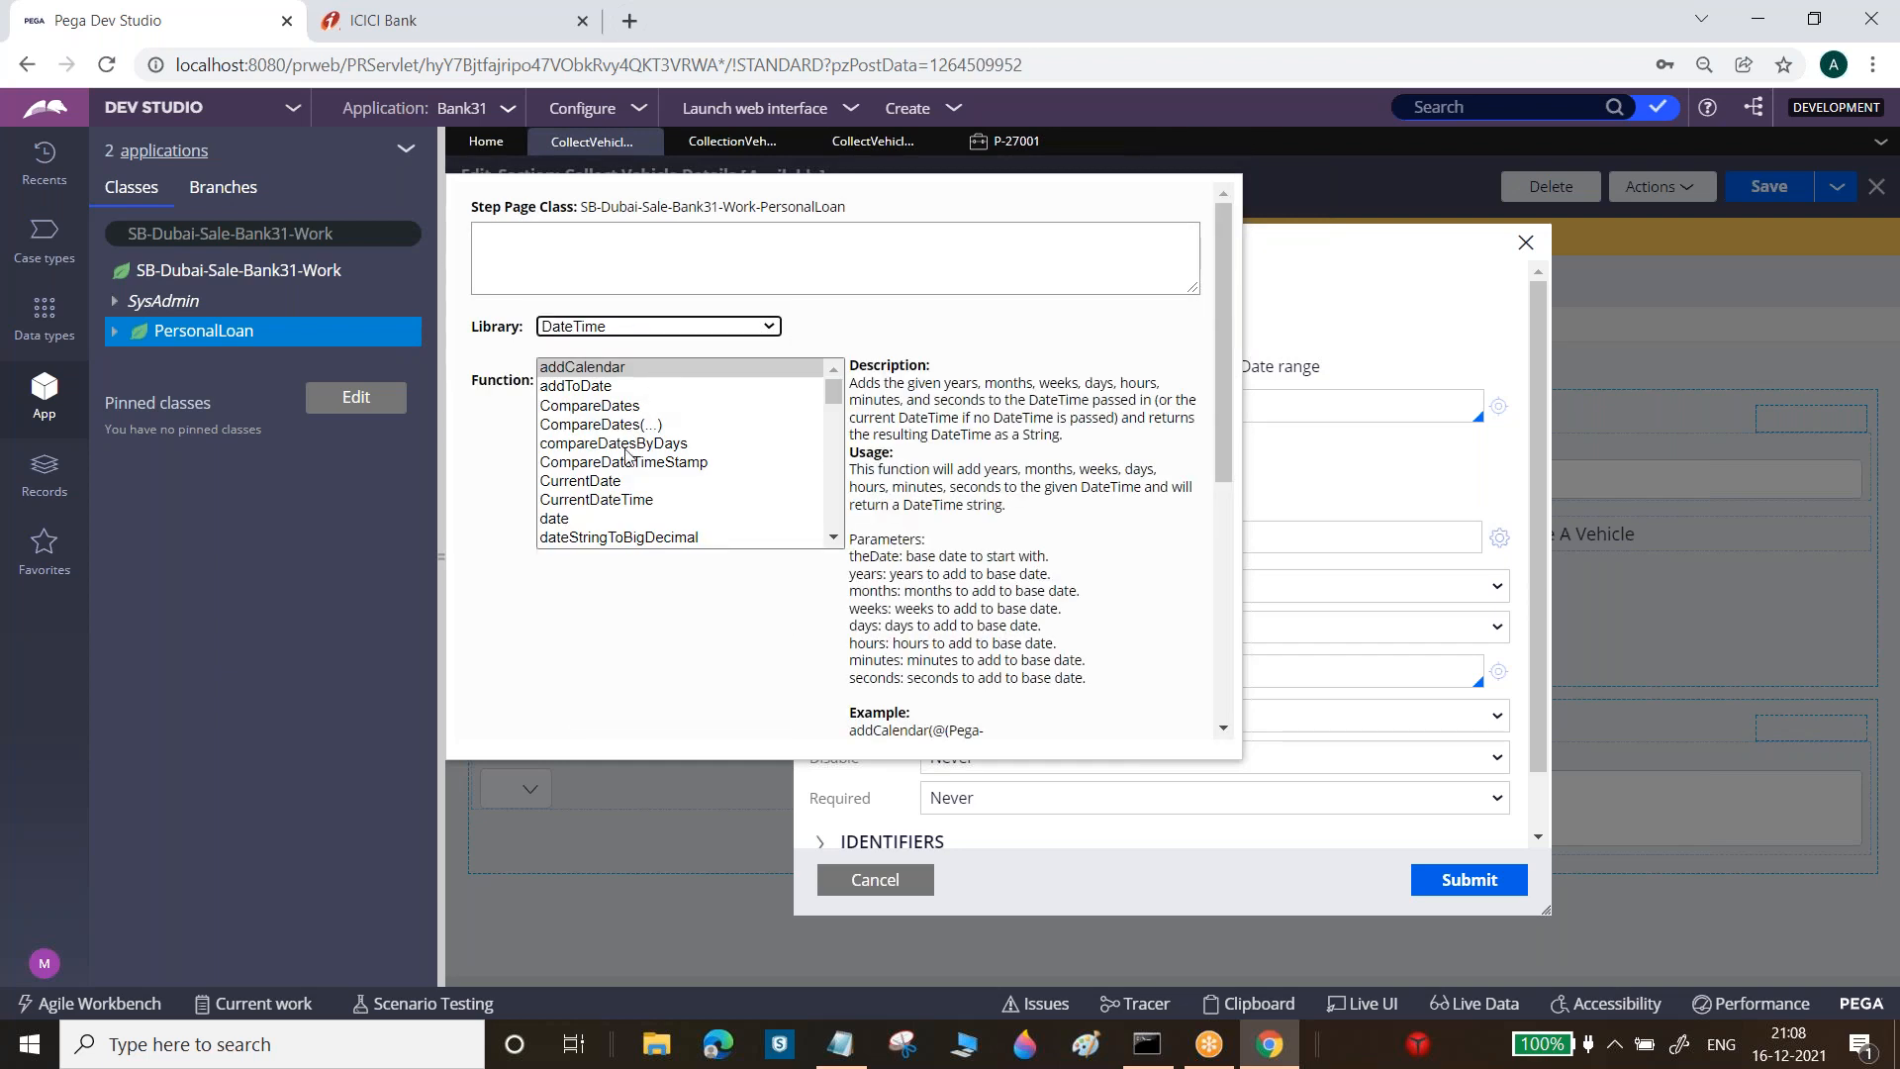
left_click(616, 500)
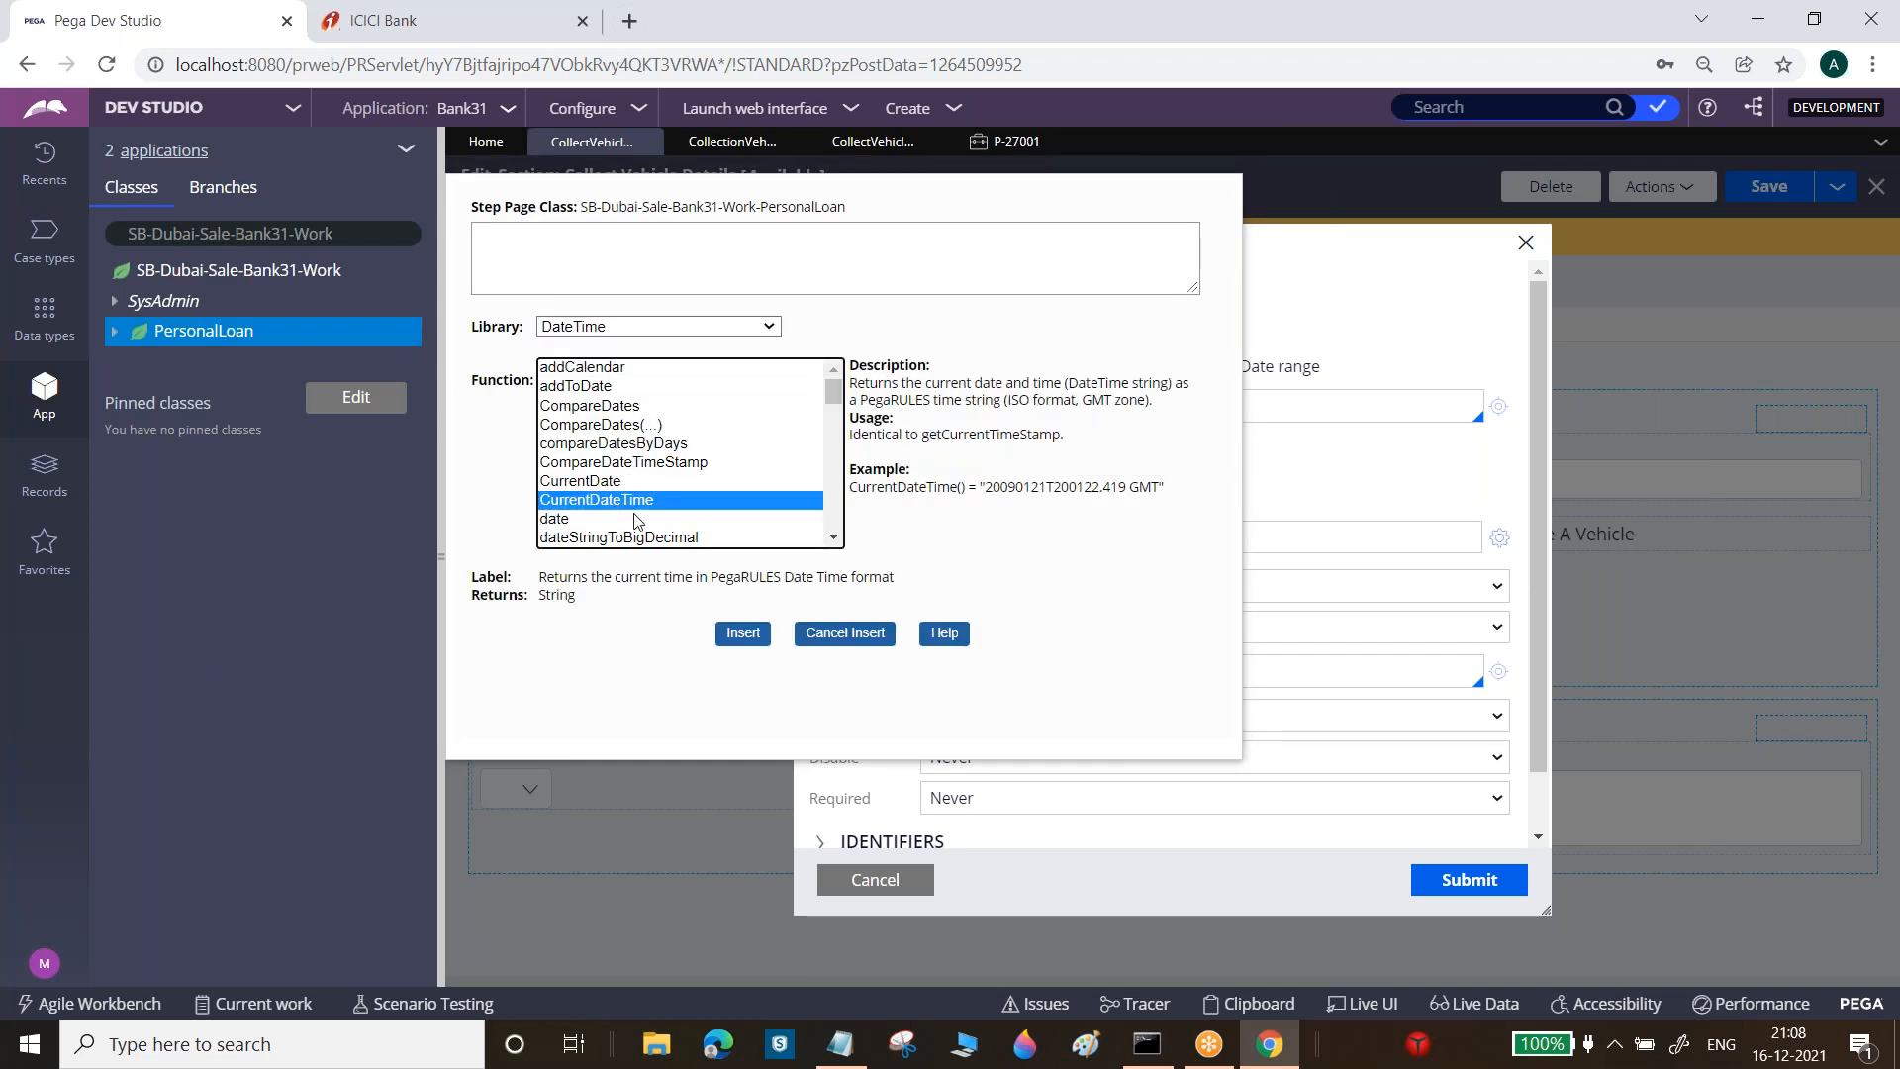
left_click(757, 633)
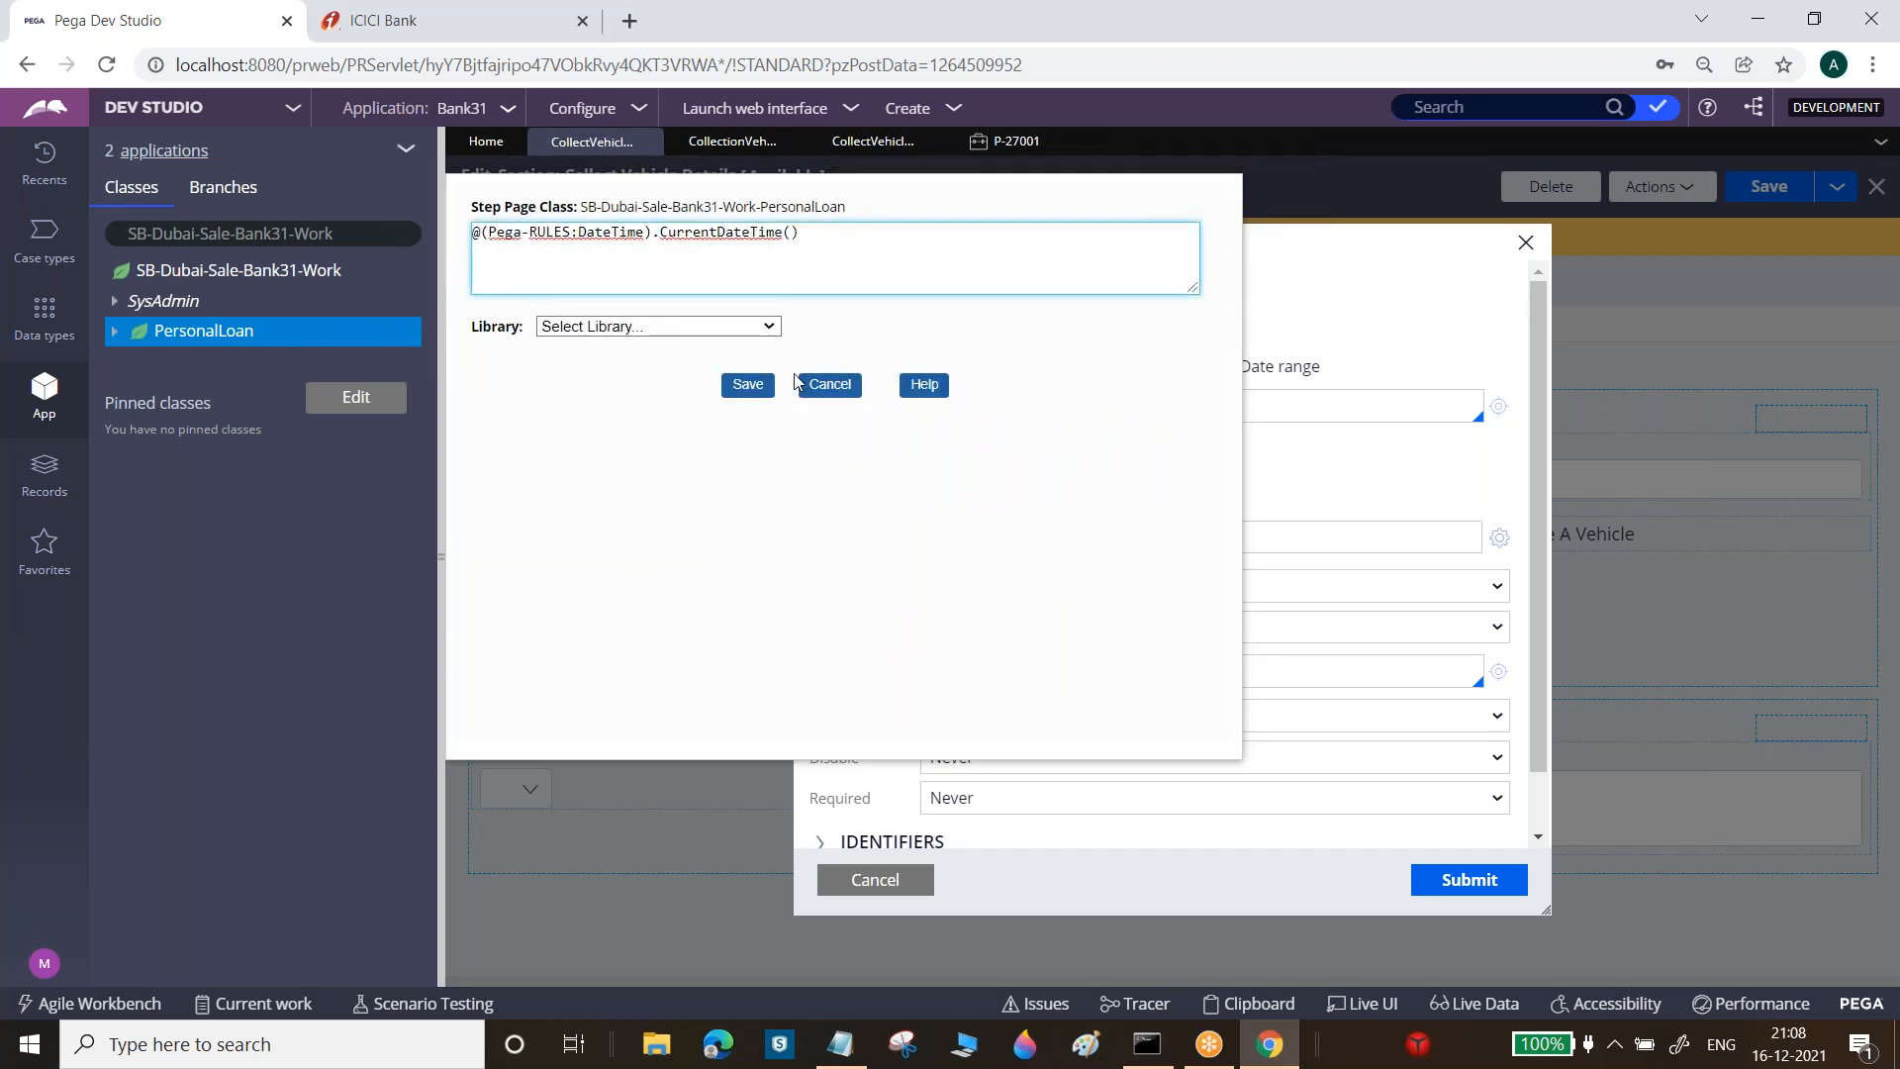
left_click(747, 385)
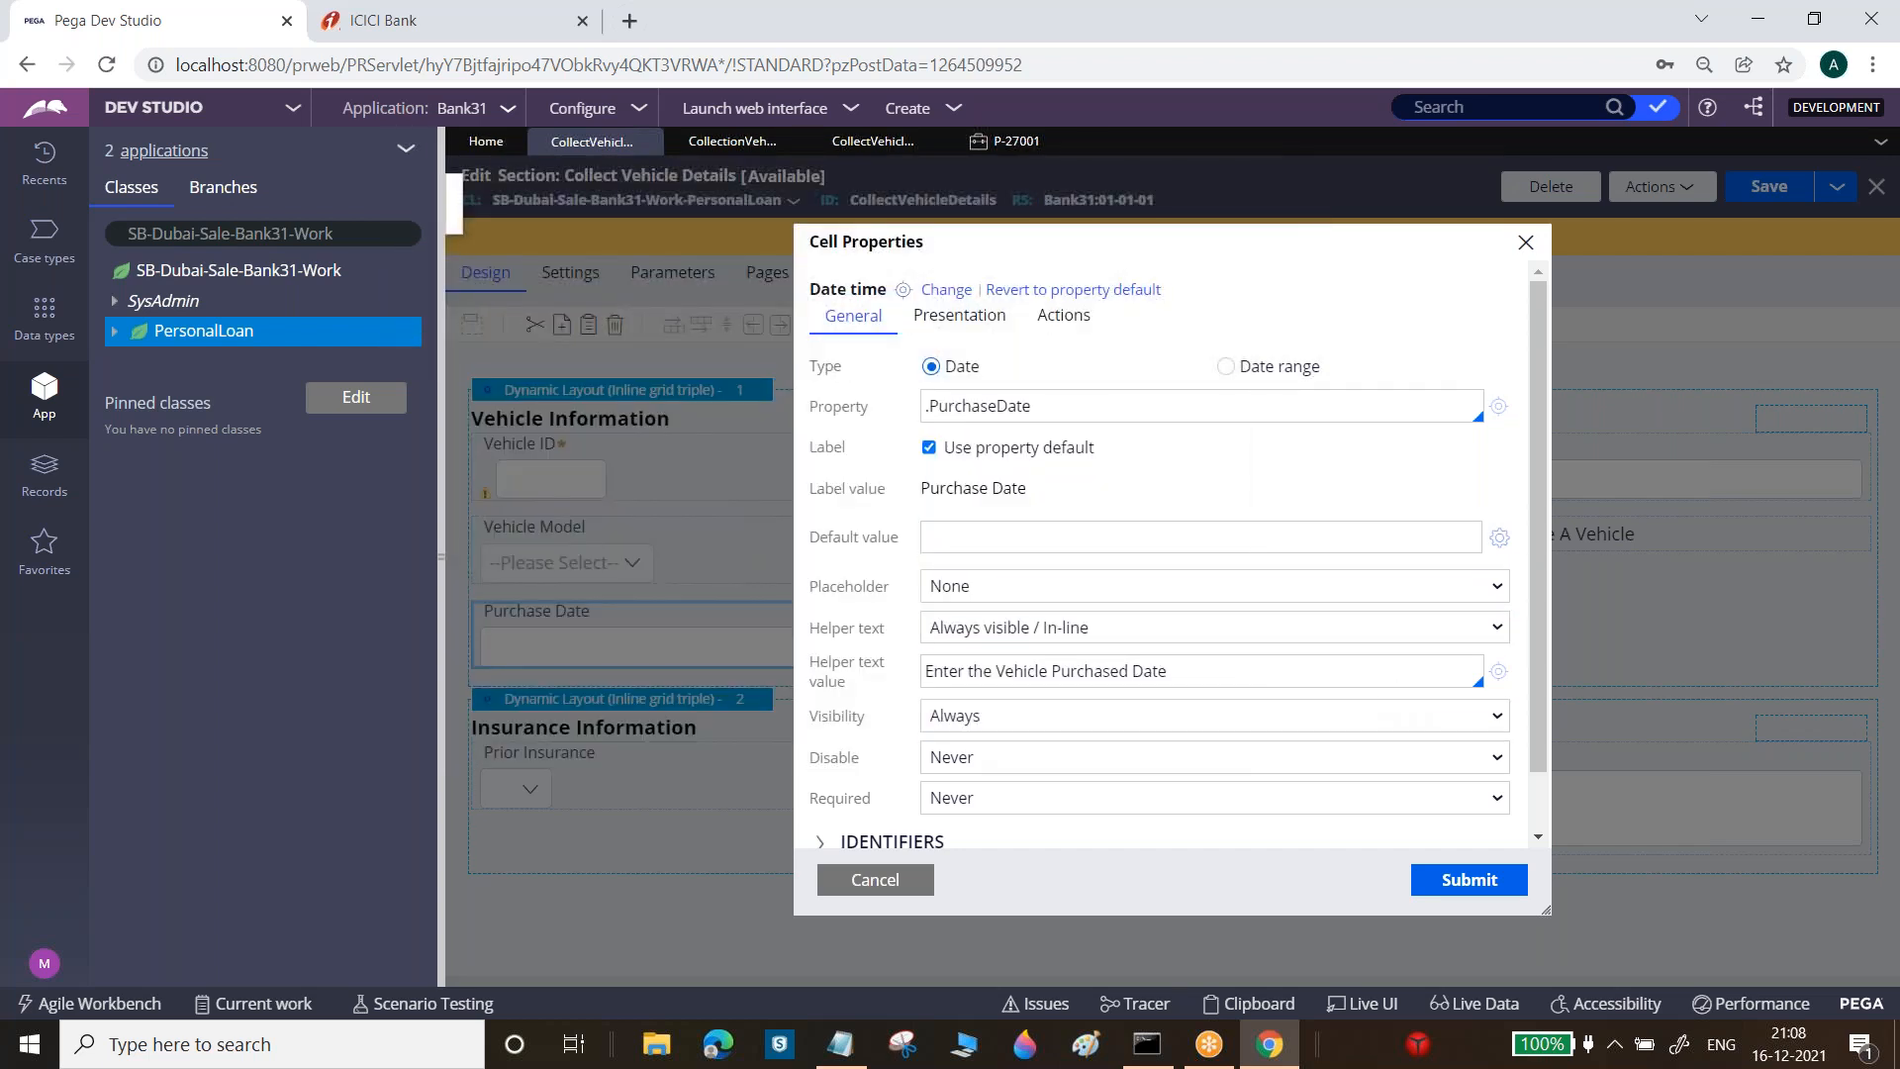
left_click(1500, 539)
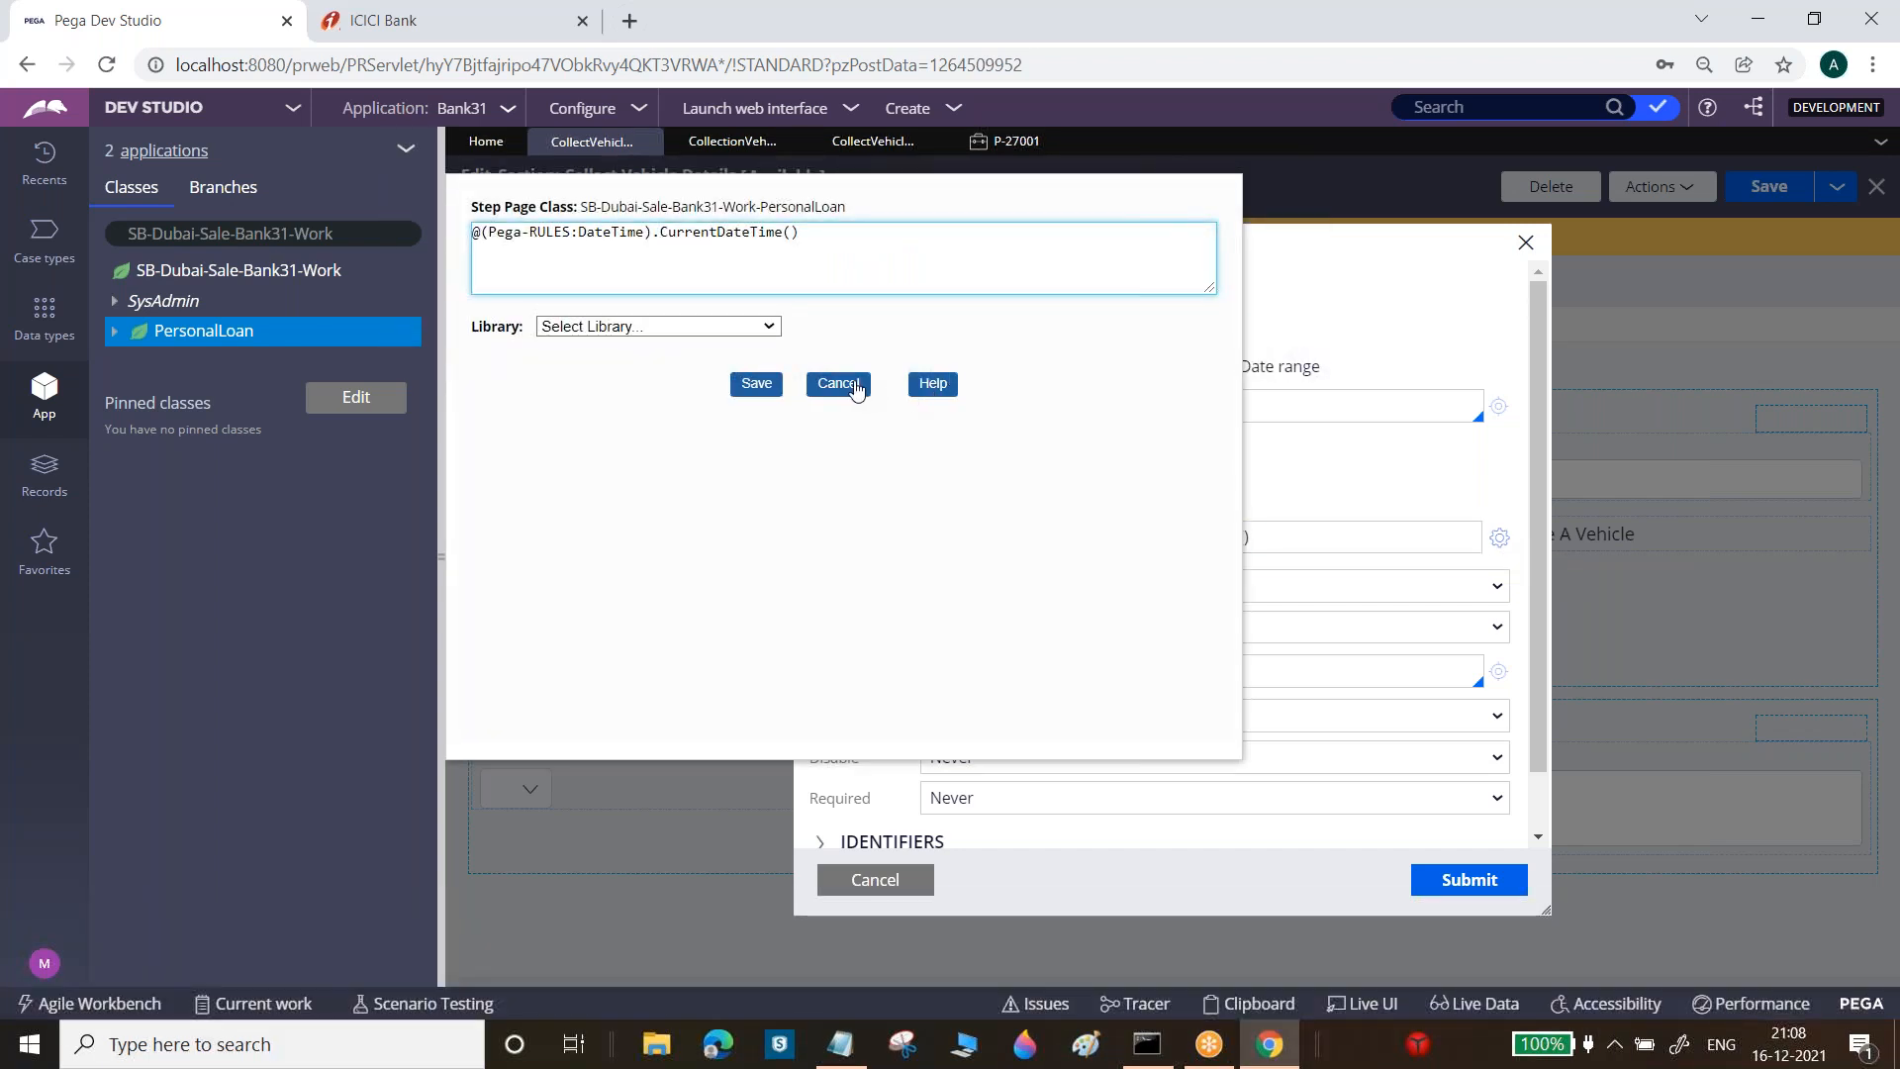
left_click(838, 384)
left_click(1468, 879)
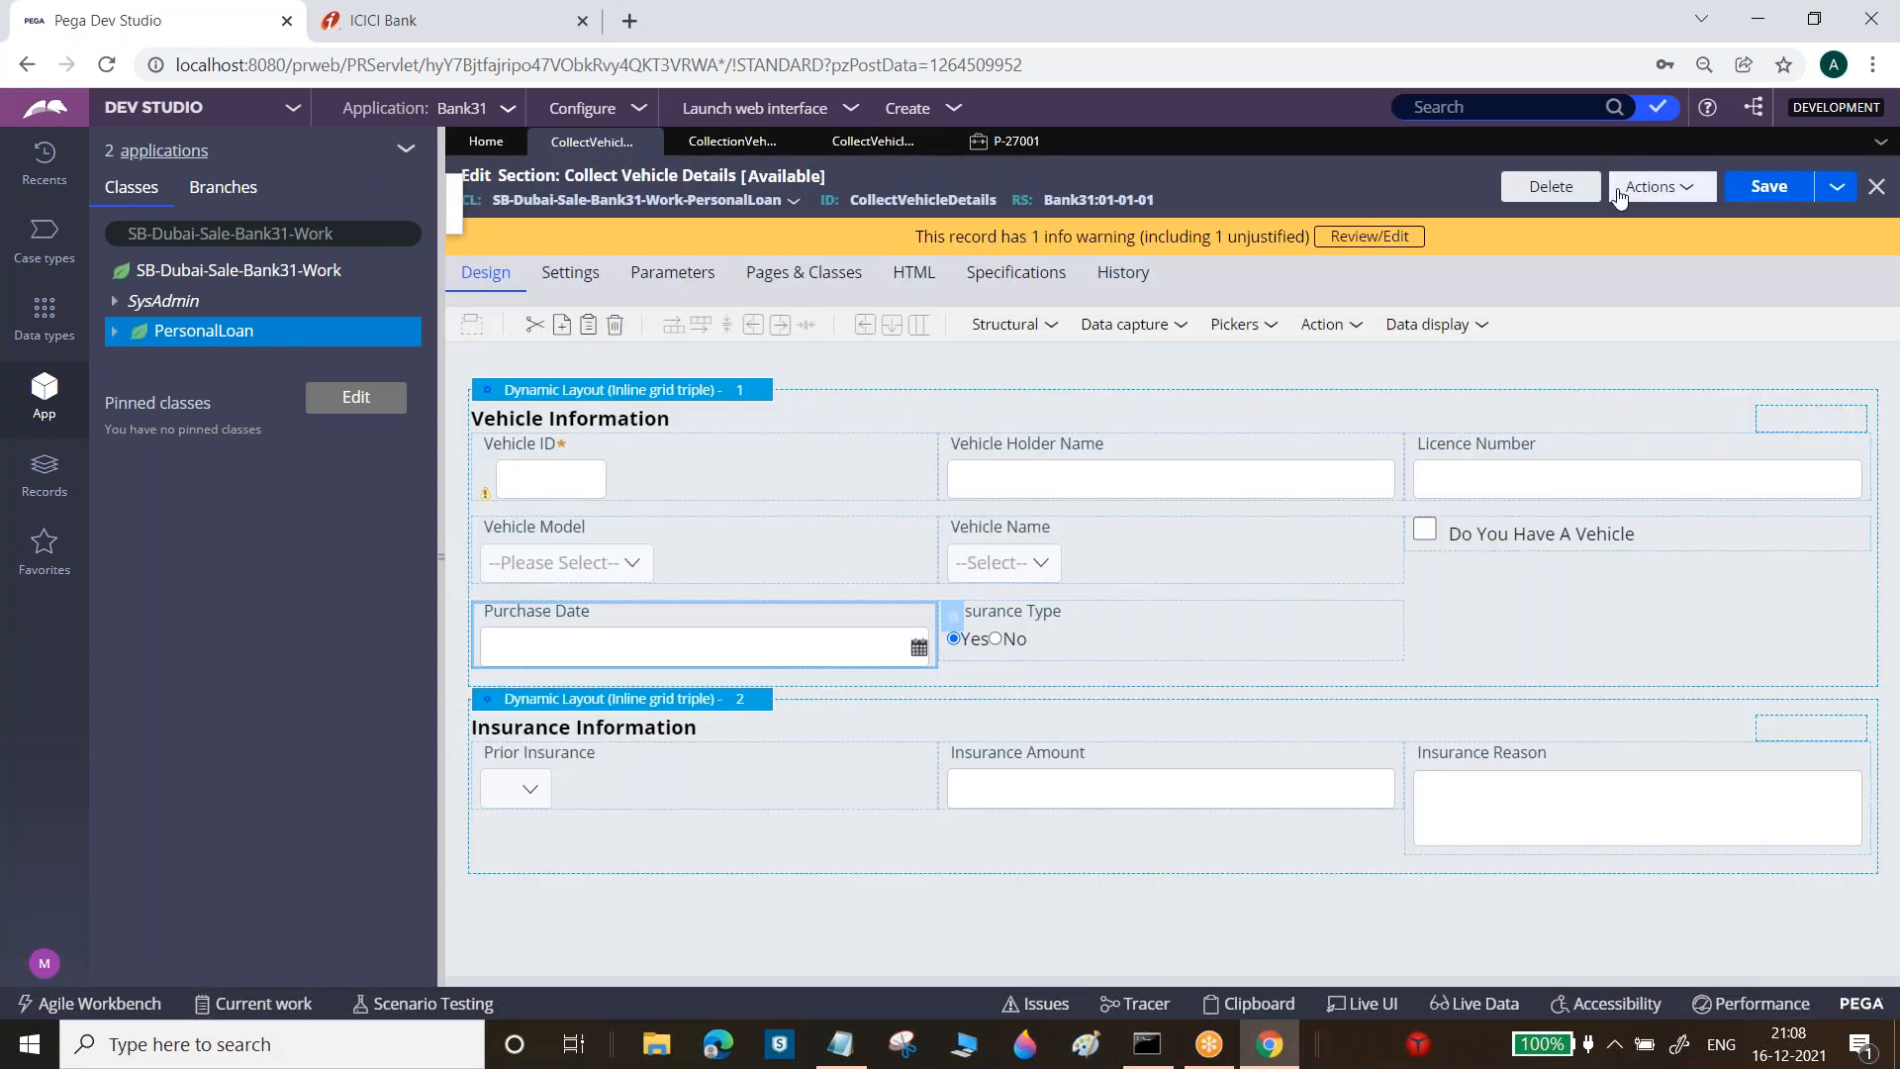
Save the section and refresh case P-27001
left_click(1764, 188)
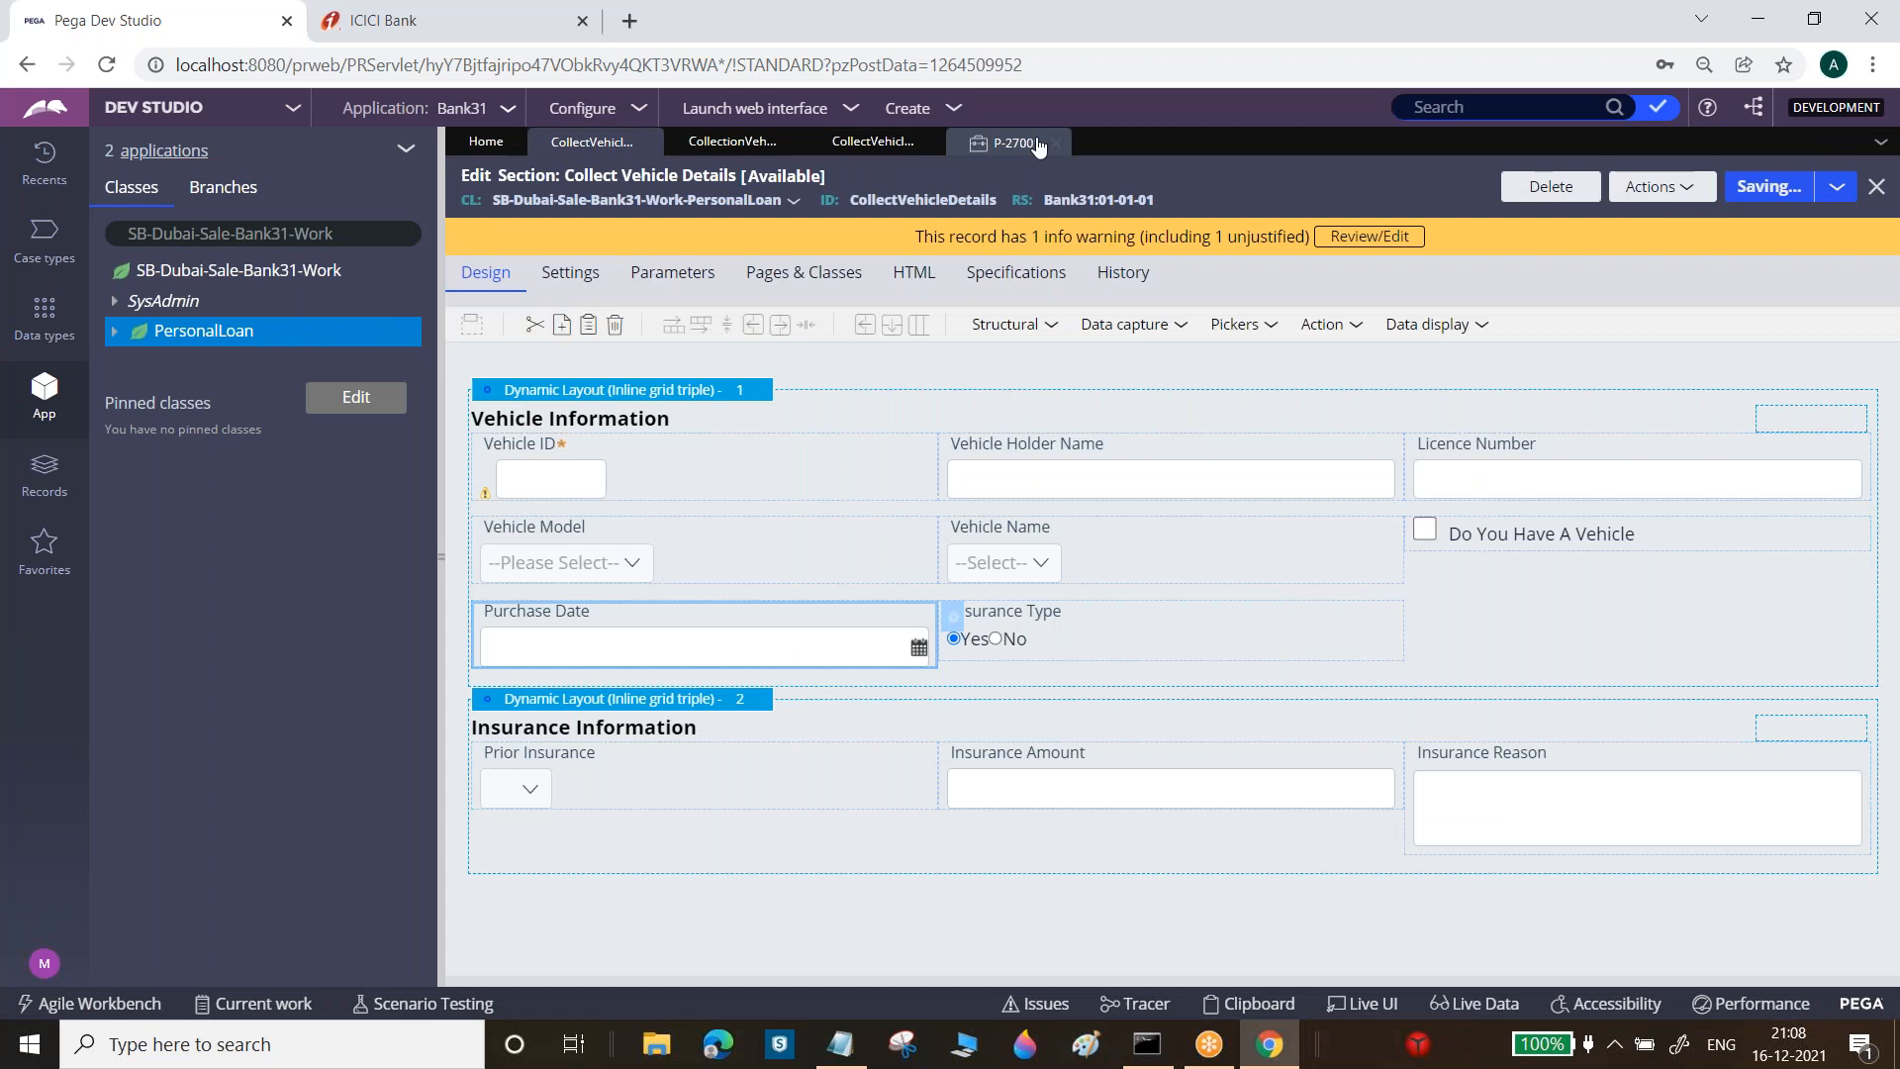
left_click(1038, 145)
left_click(1821, 183)
left_click(1809, 218)
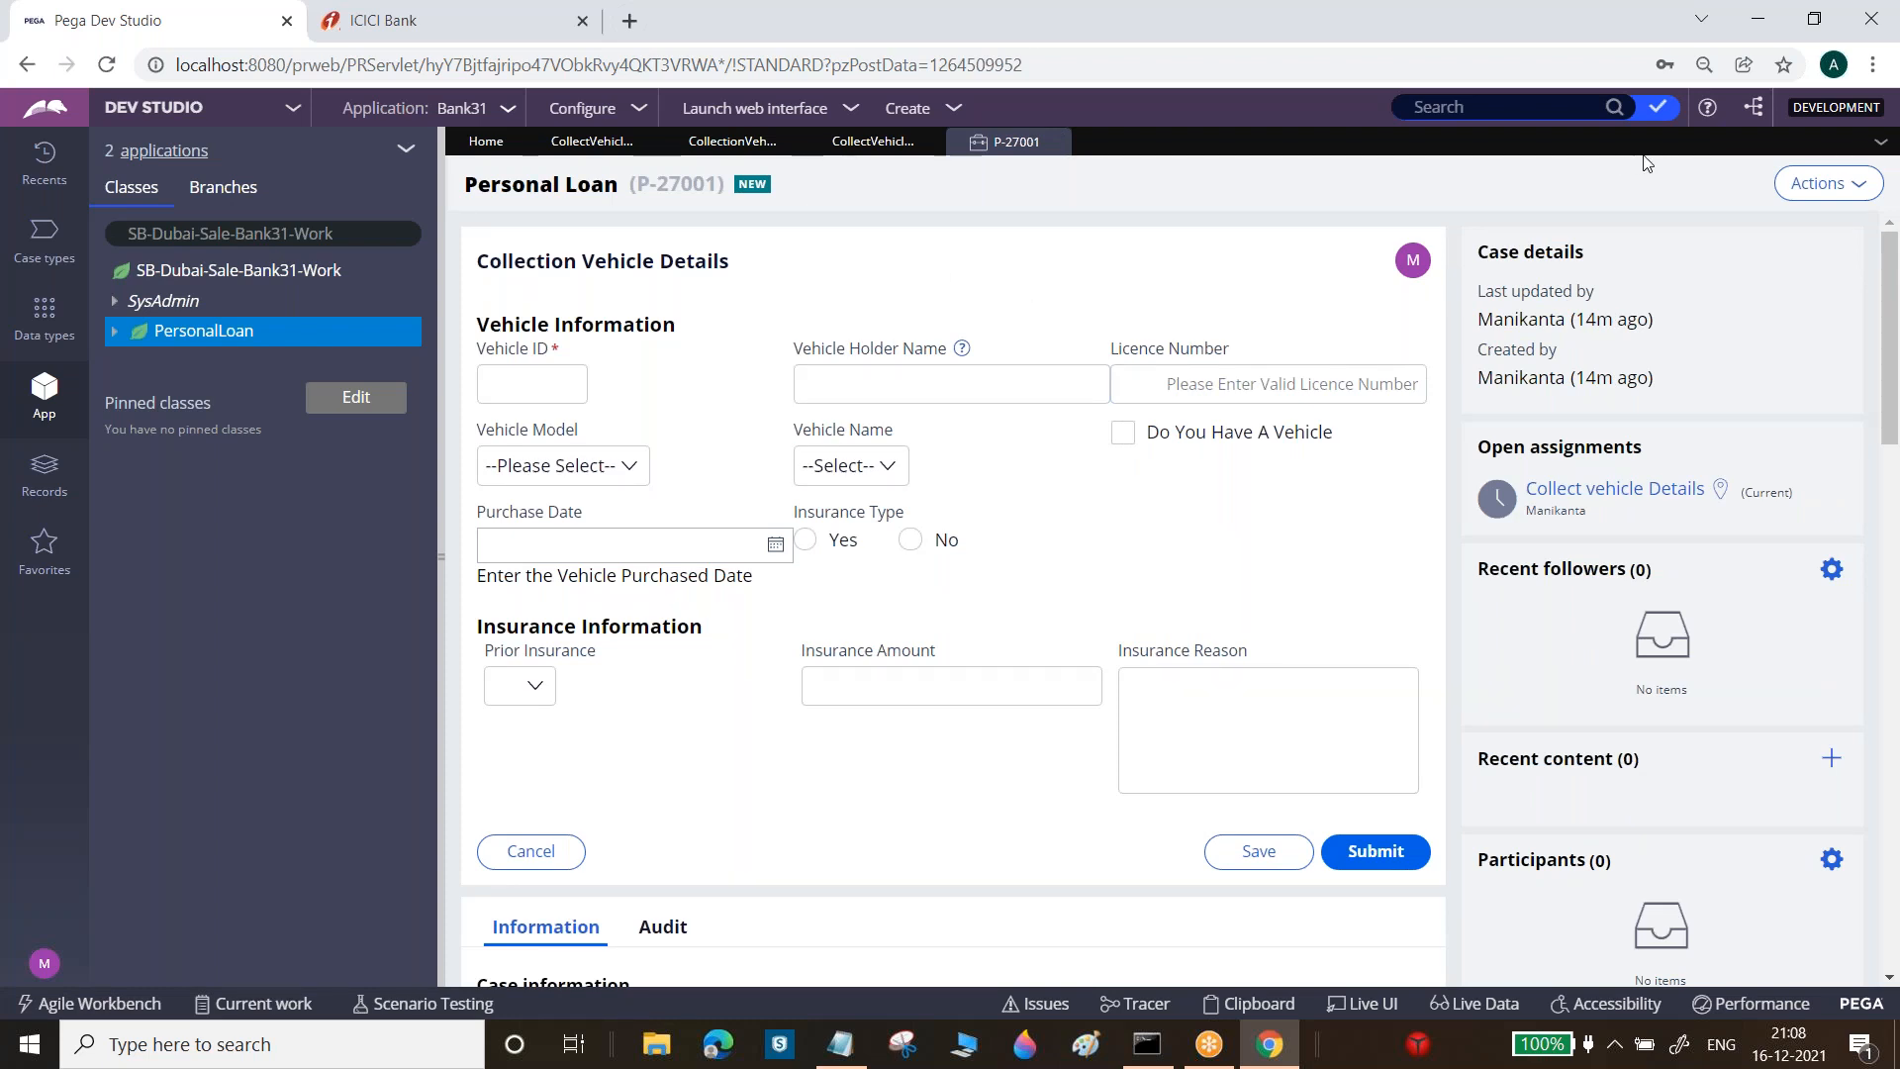
Save the section a second time and refresh the case again
left_click(1843, 186)
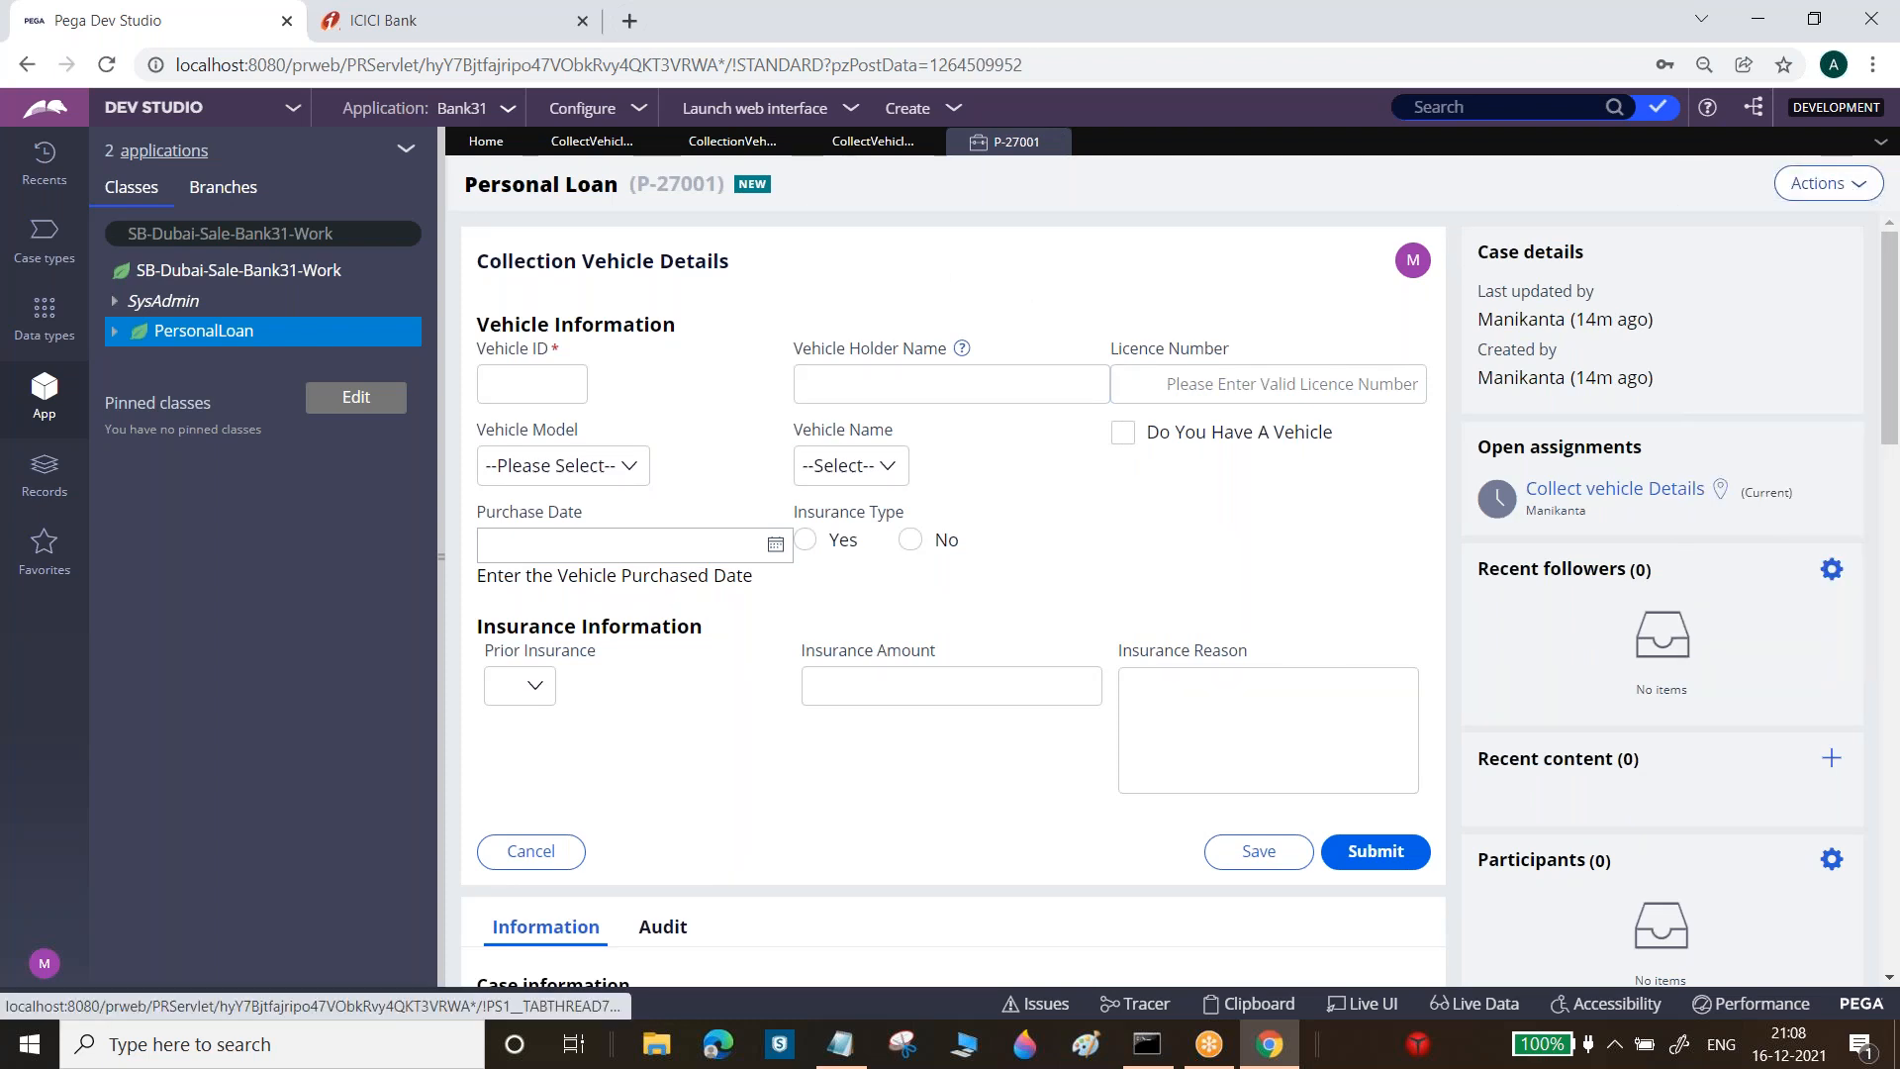
left_click(732, 141)
left_click(625, 148)
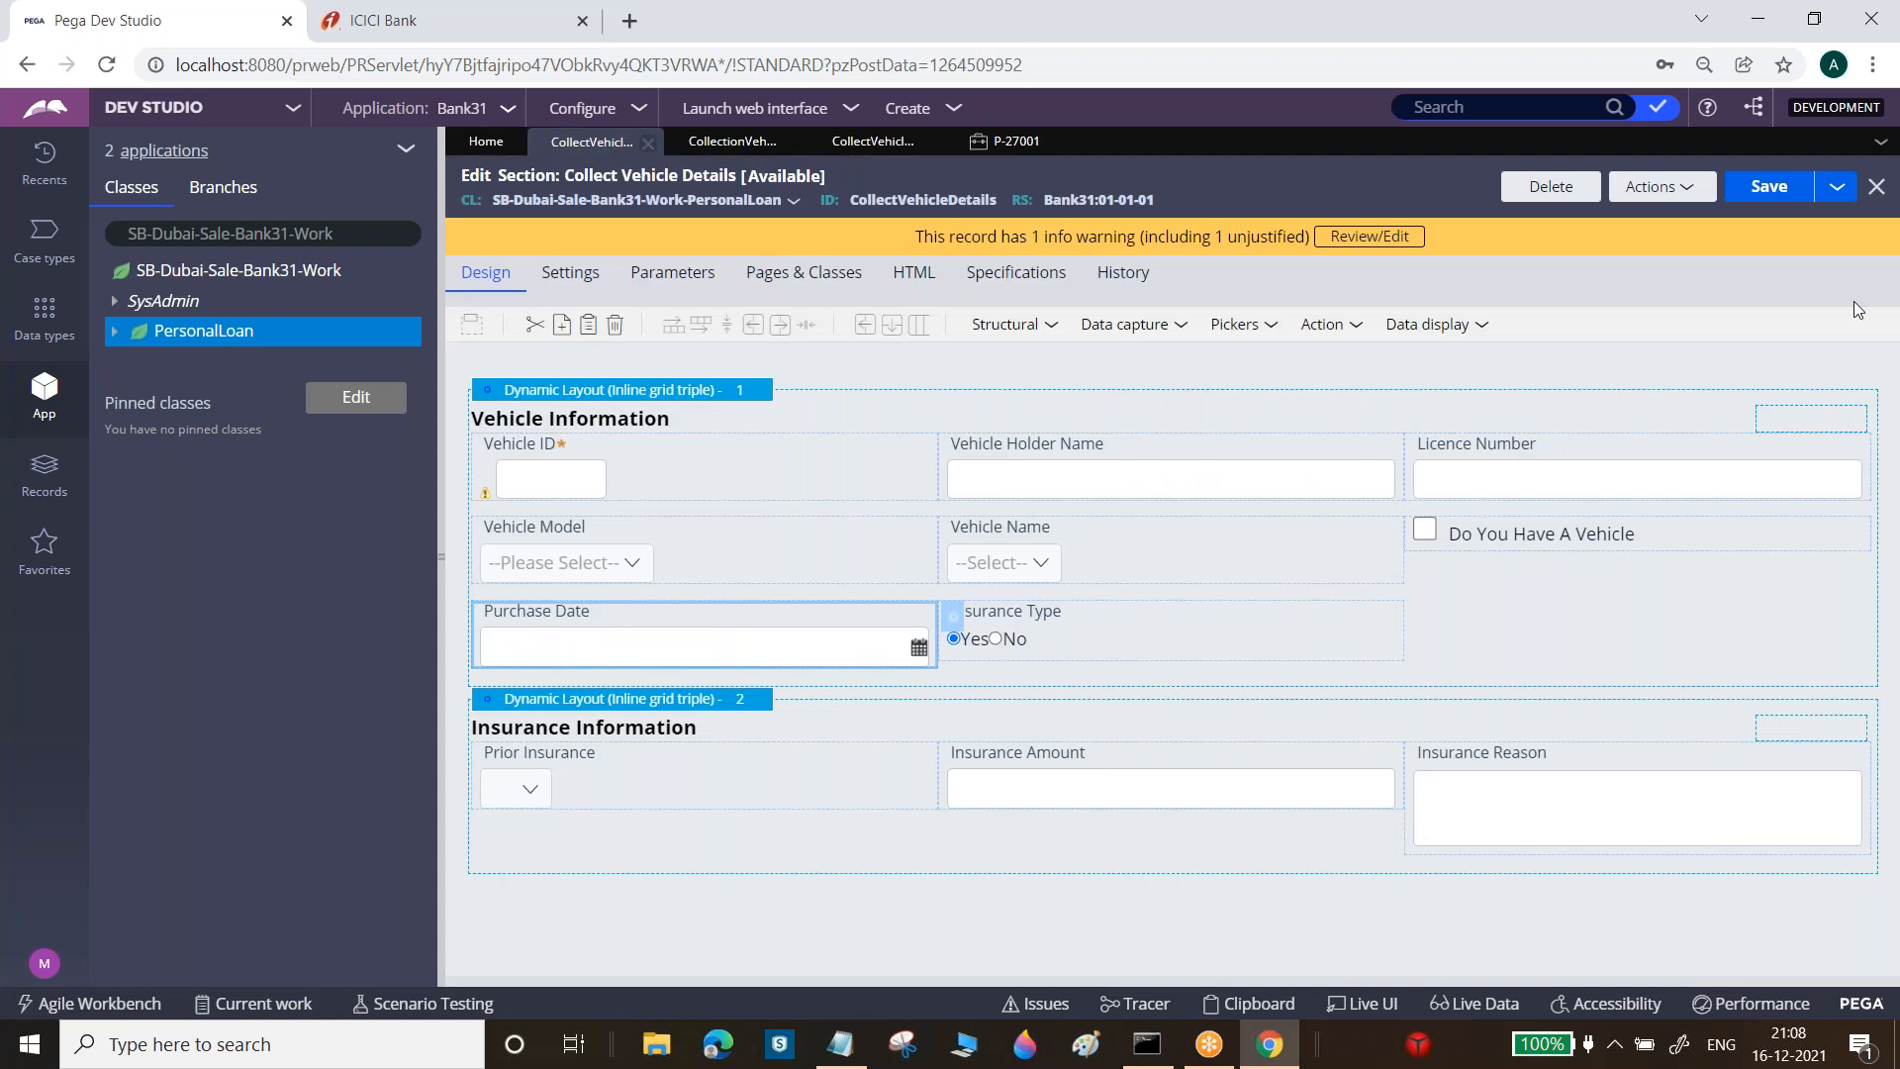
left_click(1761, 187)
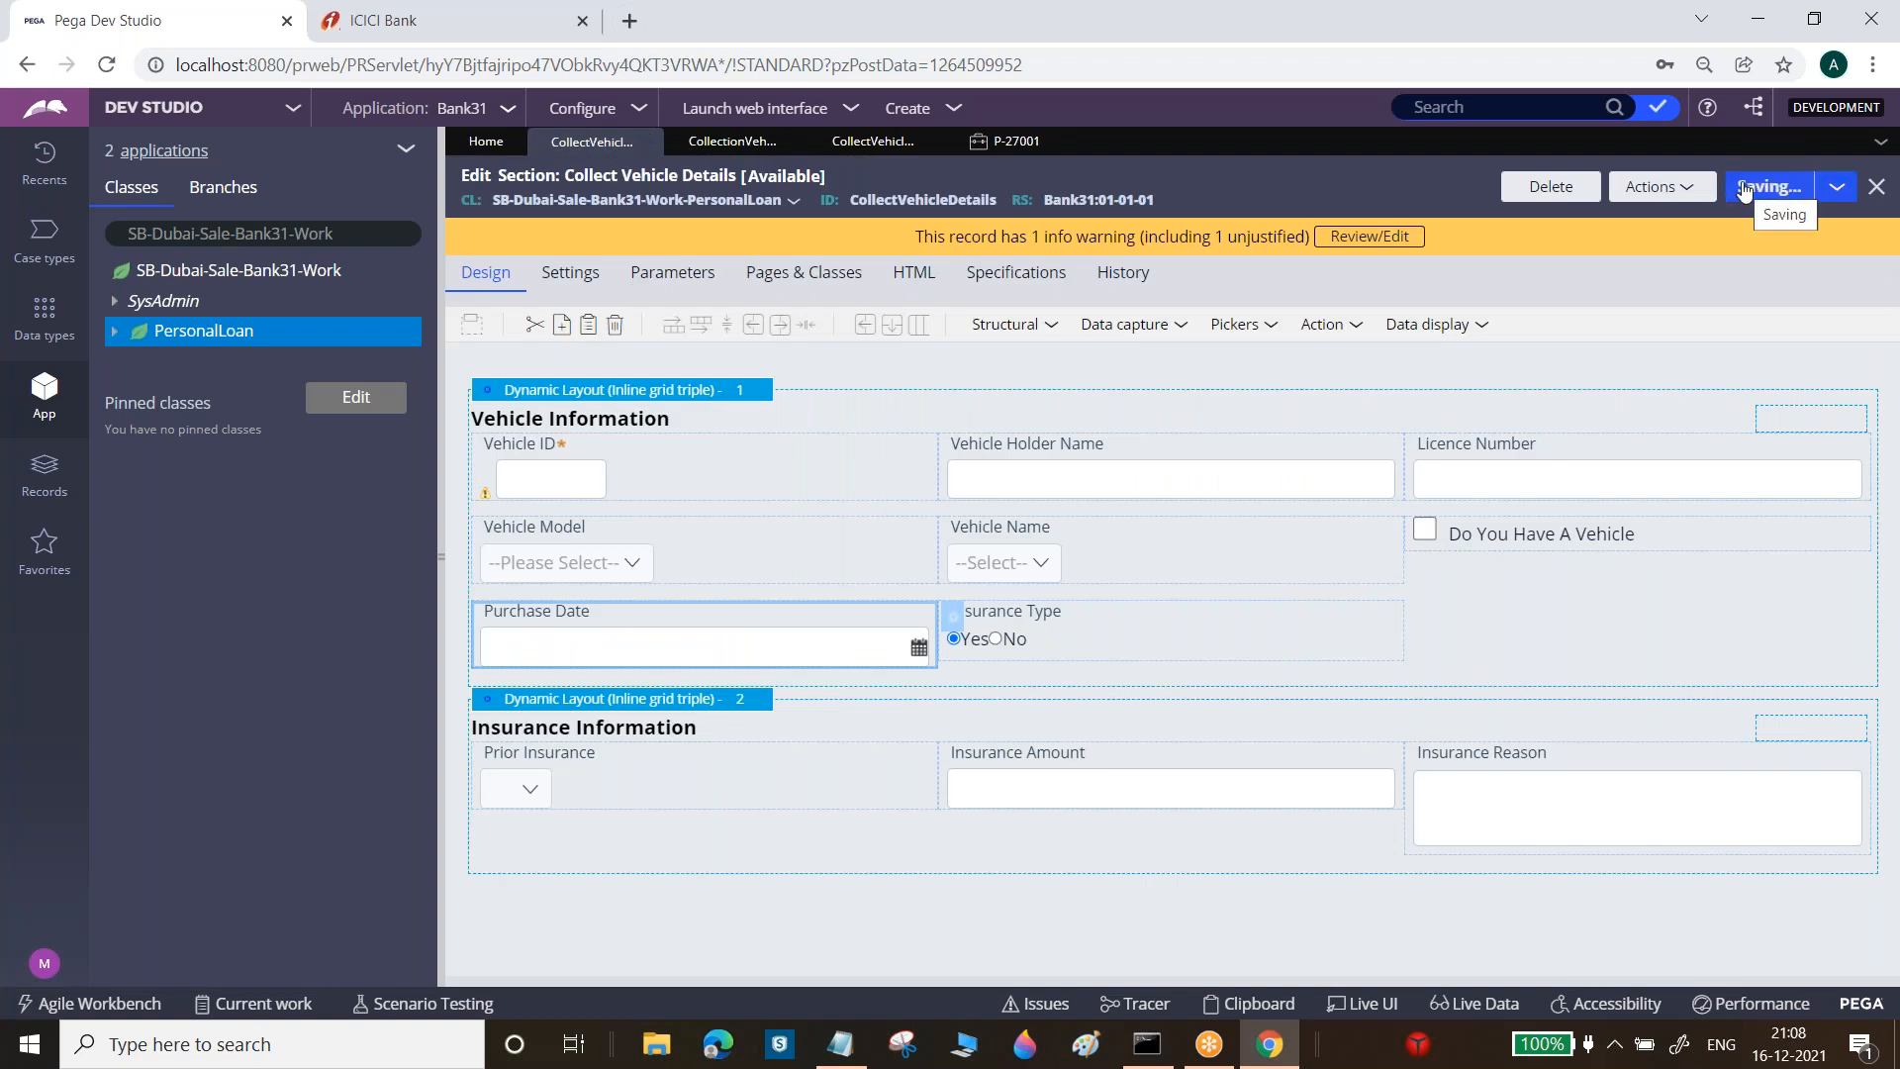
left_click(1009, 141)
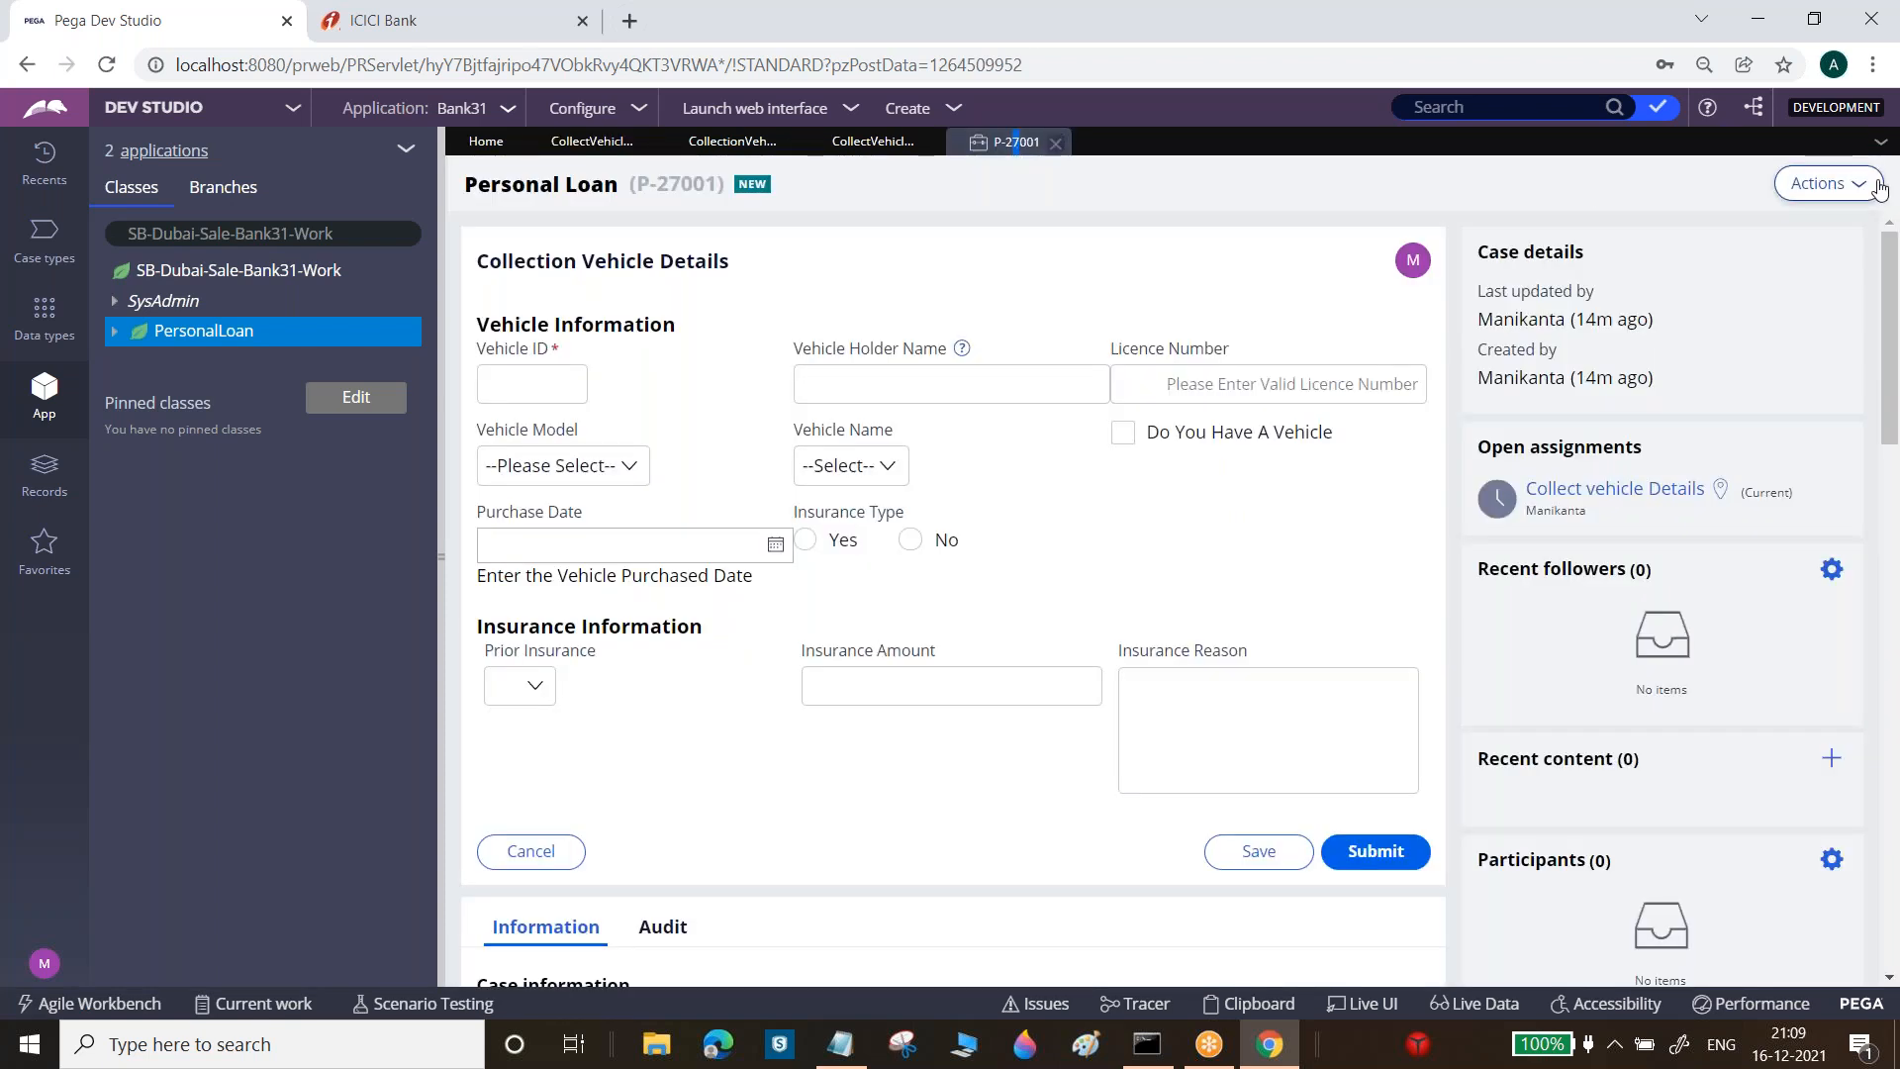
left_click(1828, 184)
left_click(1836, 220)
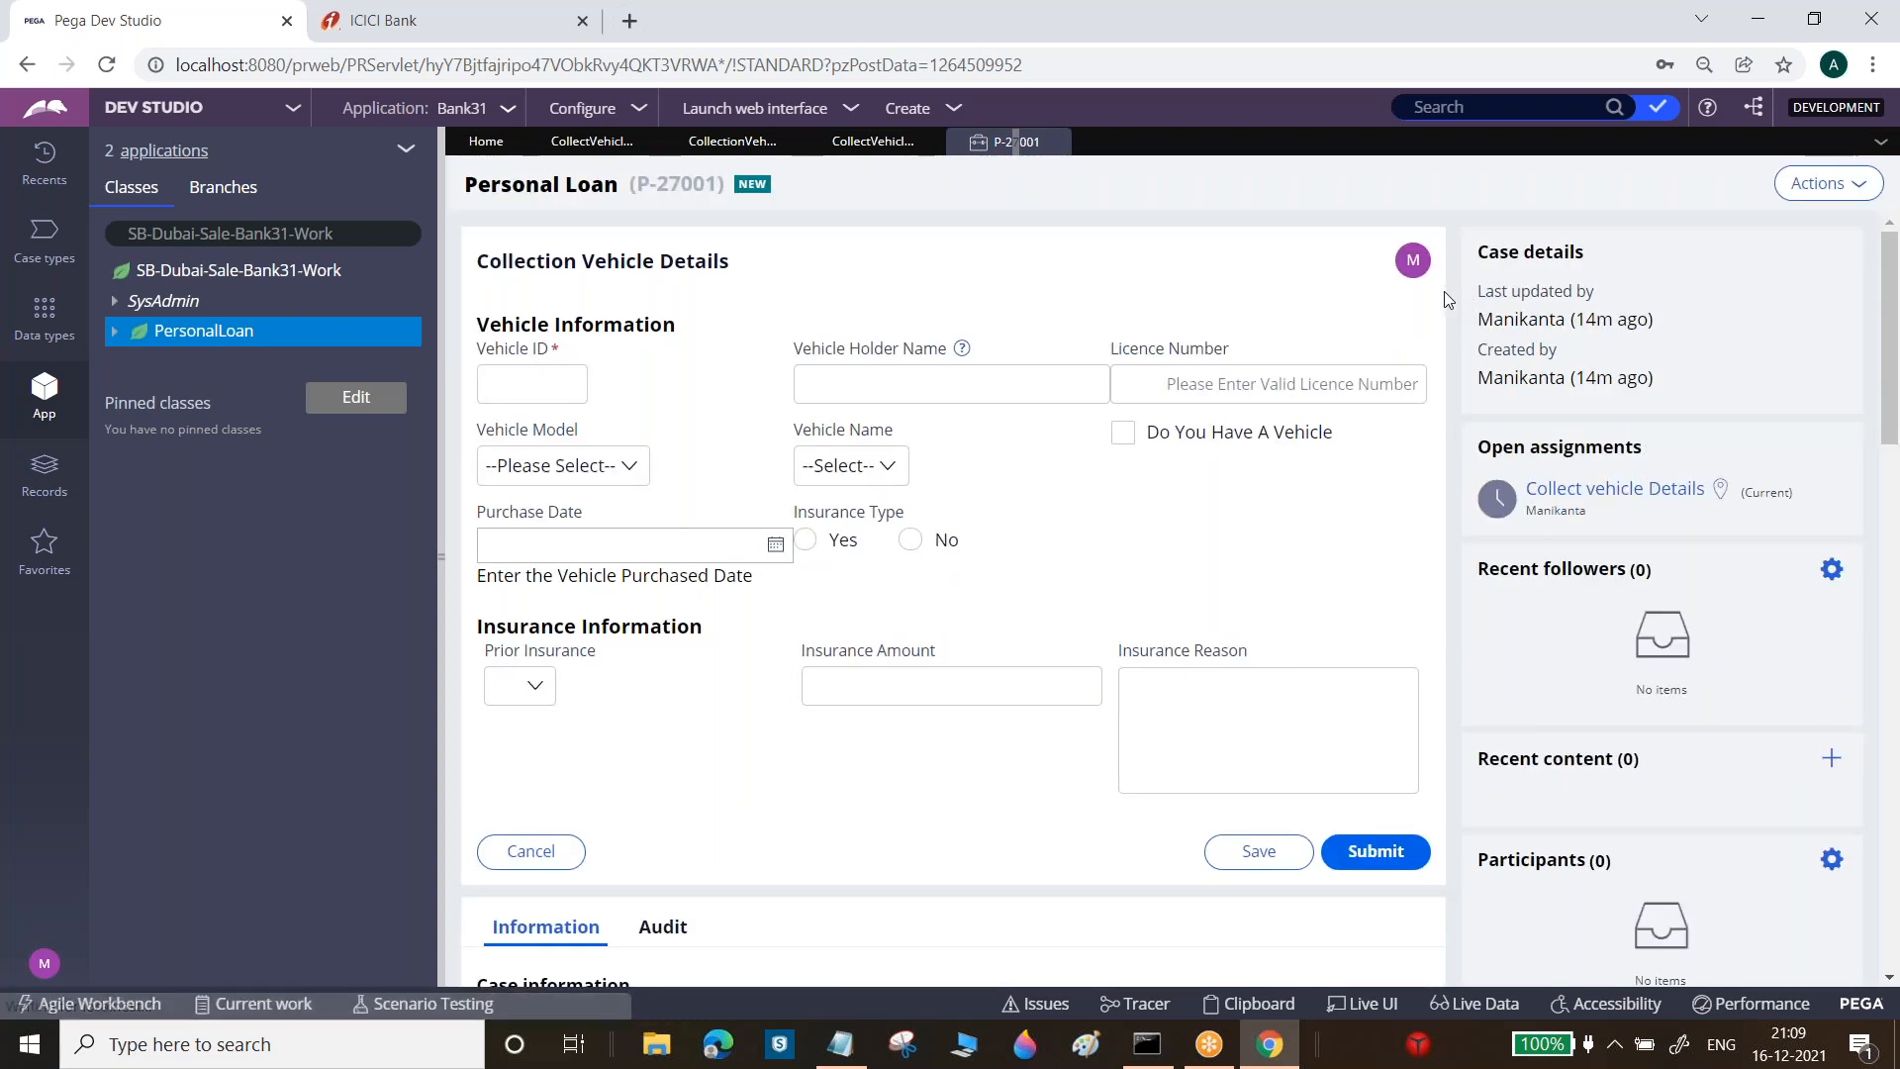
Try the DateTime CurrentDate function for the default, cancel it, and leave the control type unchanged
left_click(591, 141)
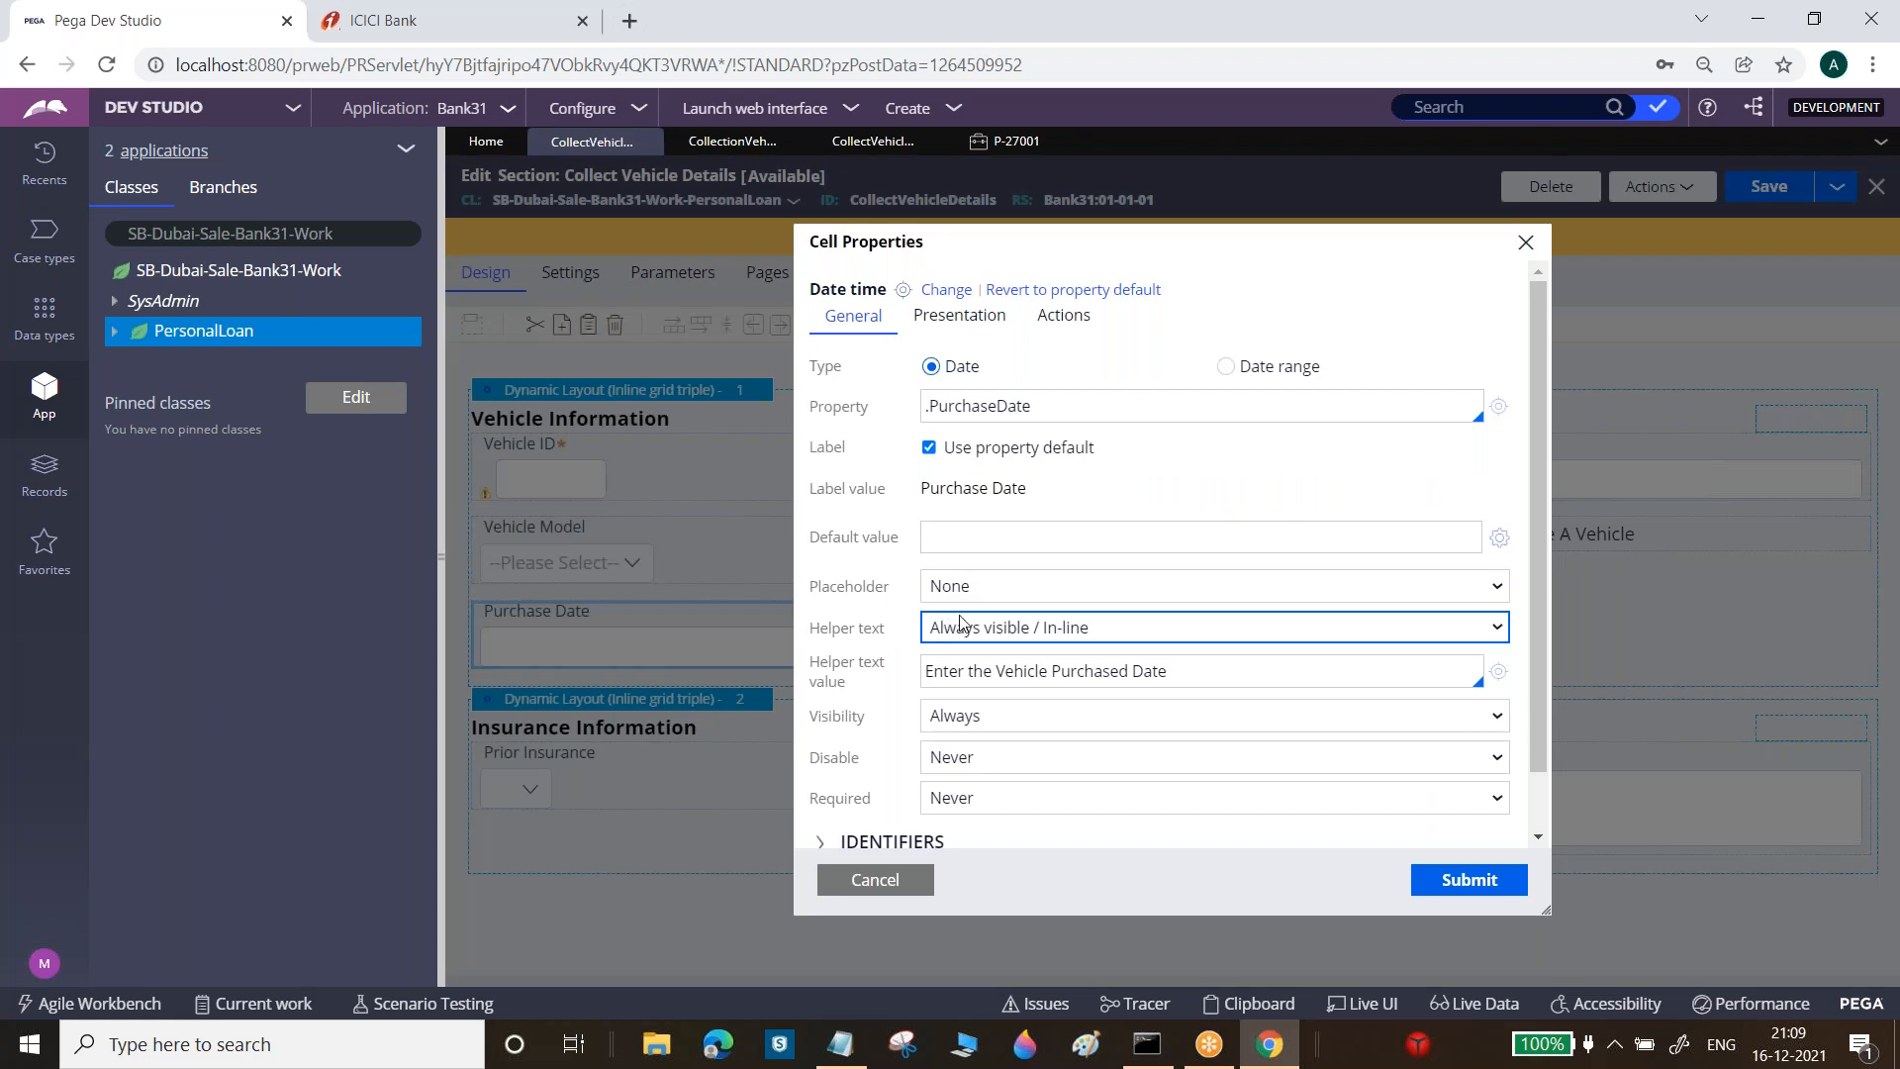
left_click(1500, 542)
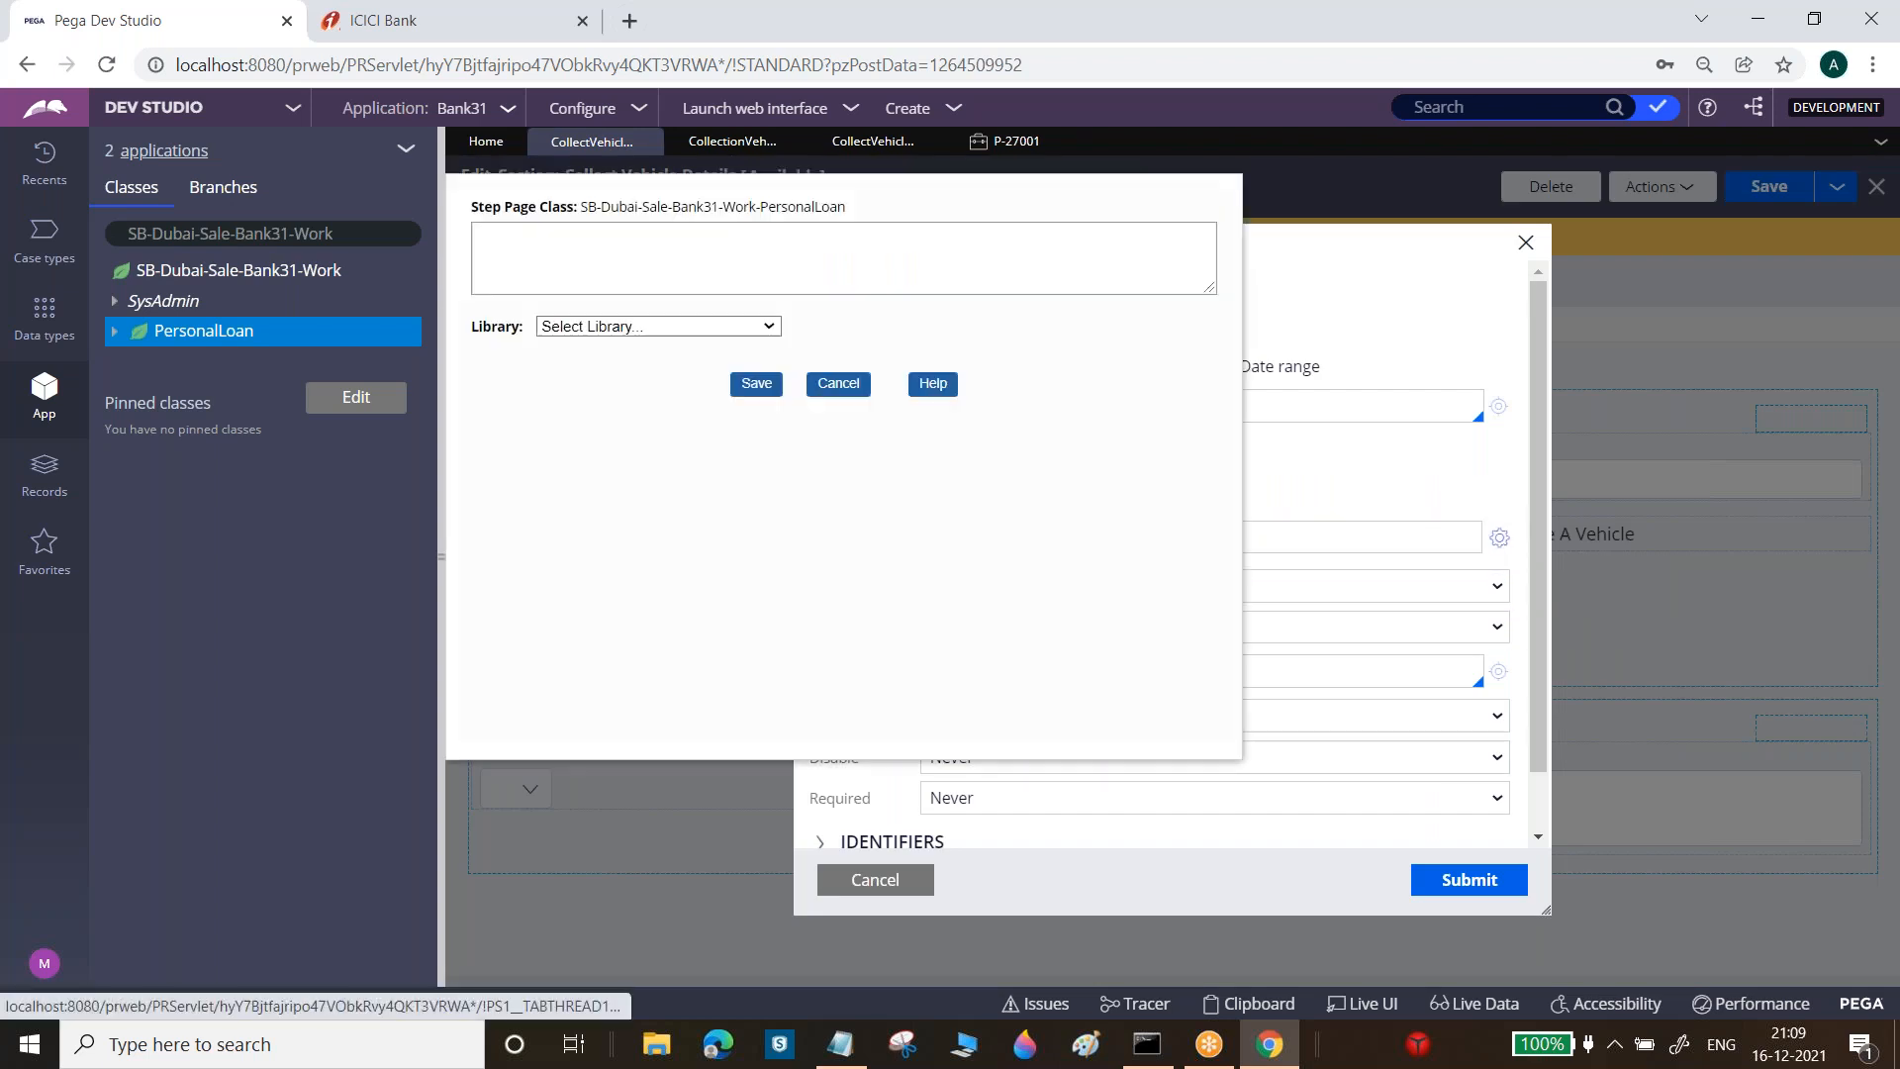
left_click(679, 332)
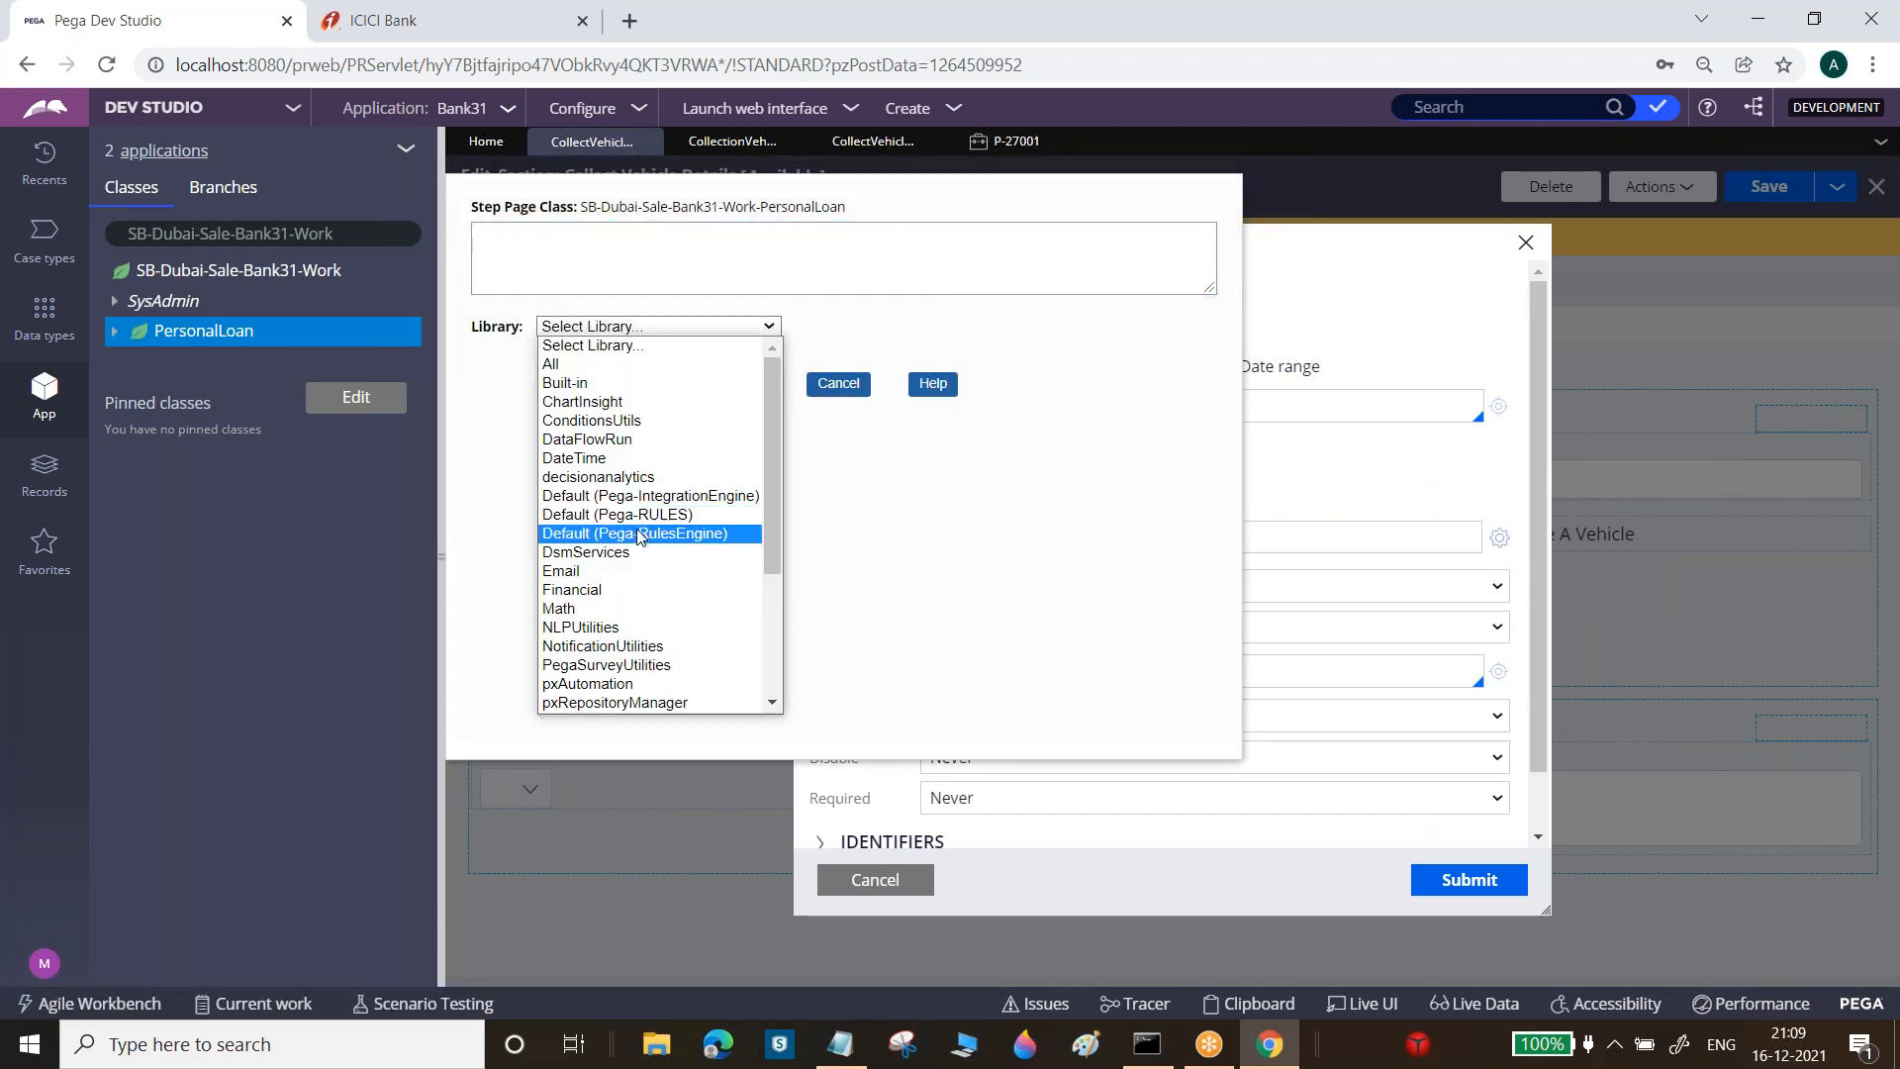
left_click(592, 460)
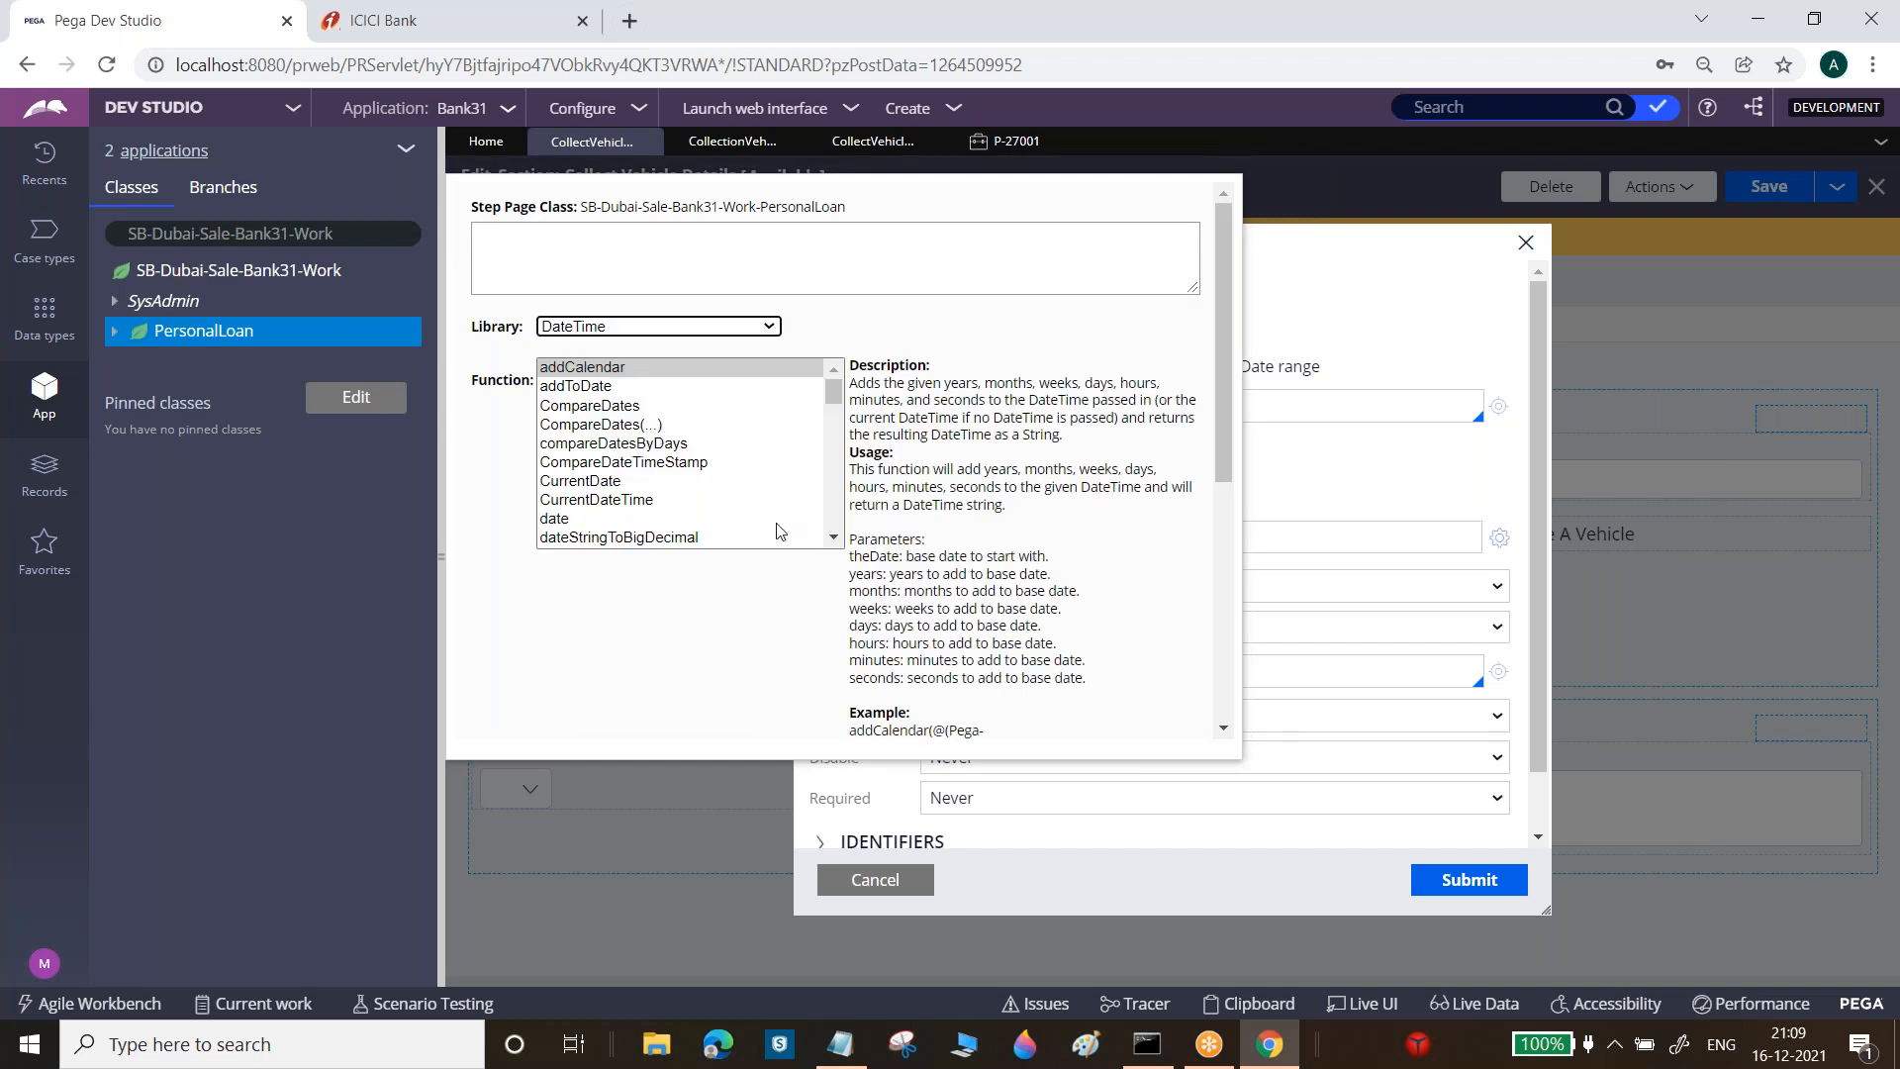
left_click(611, 502)
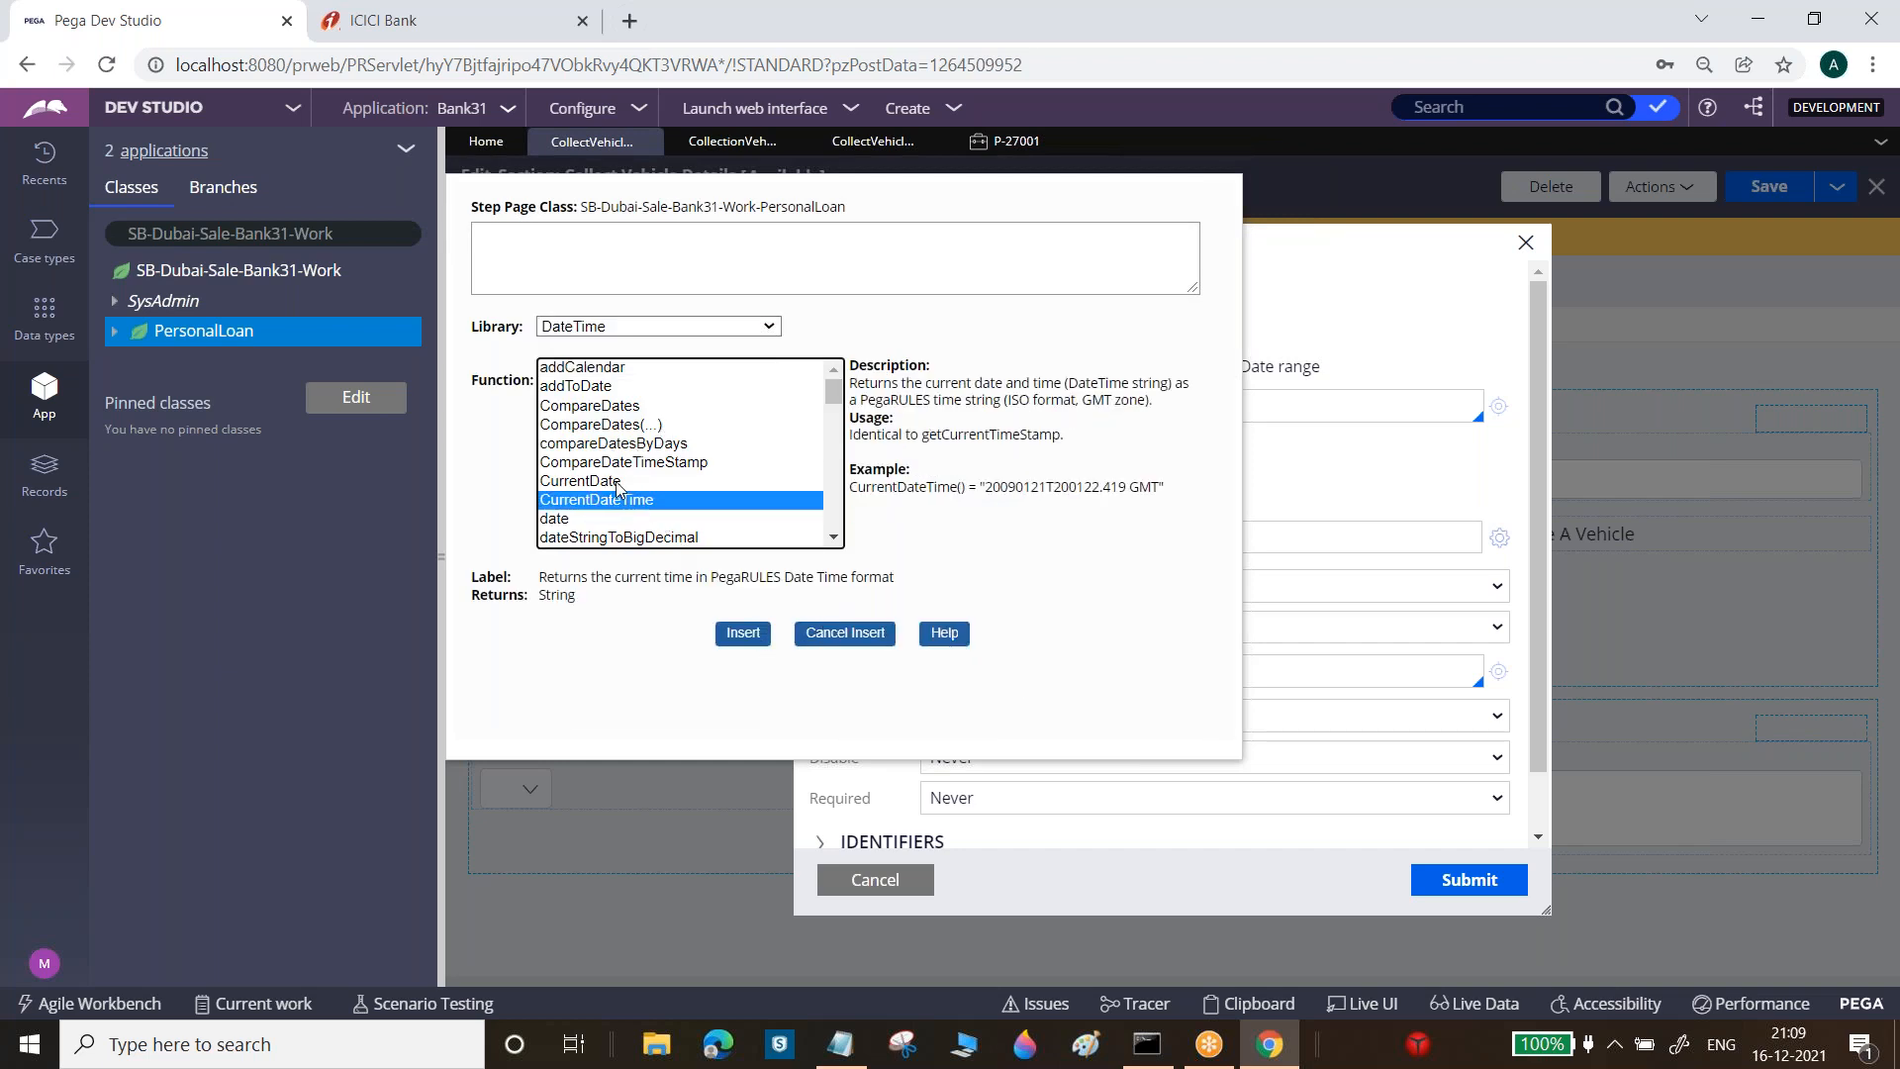
left_click(614, 481)
left_click_drag(1225, 567, 1227, 672)
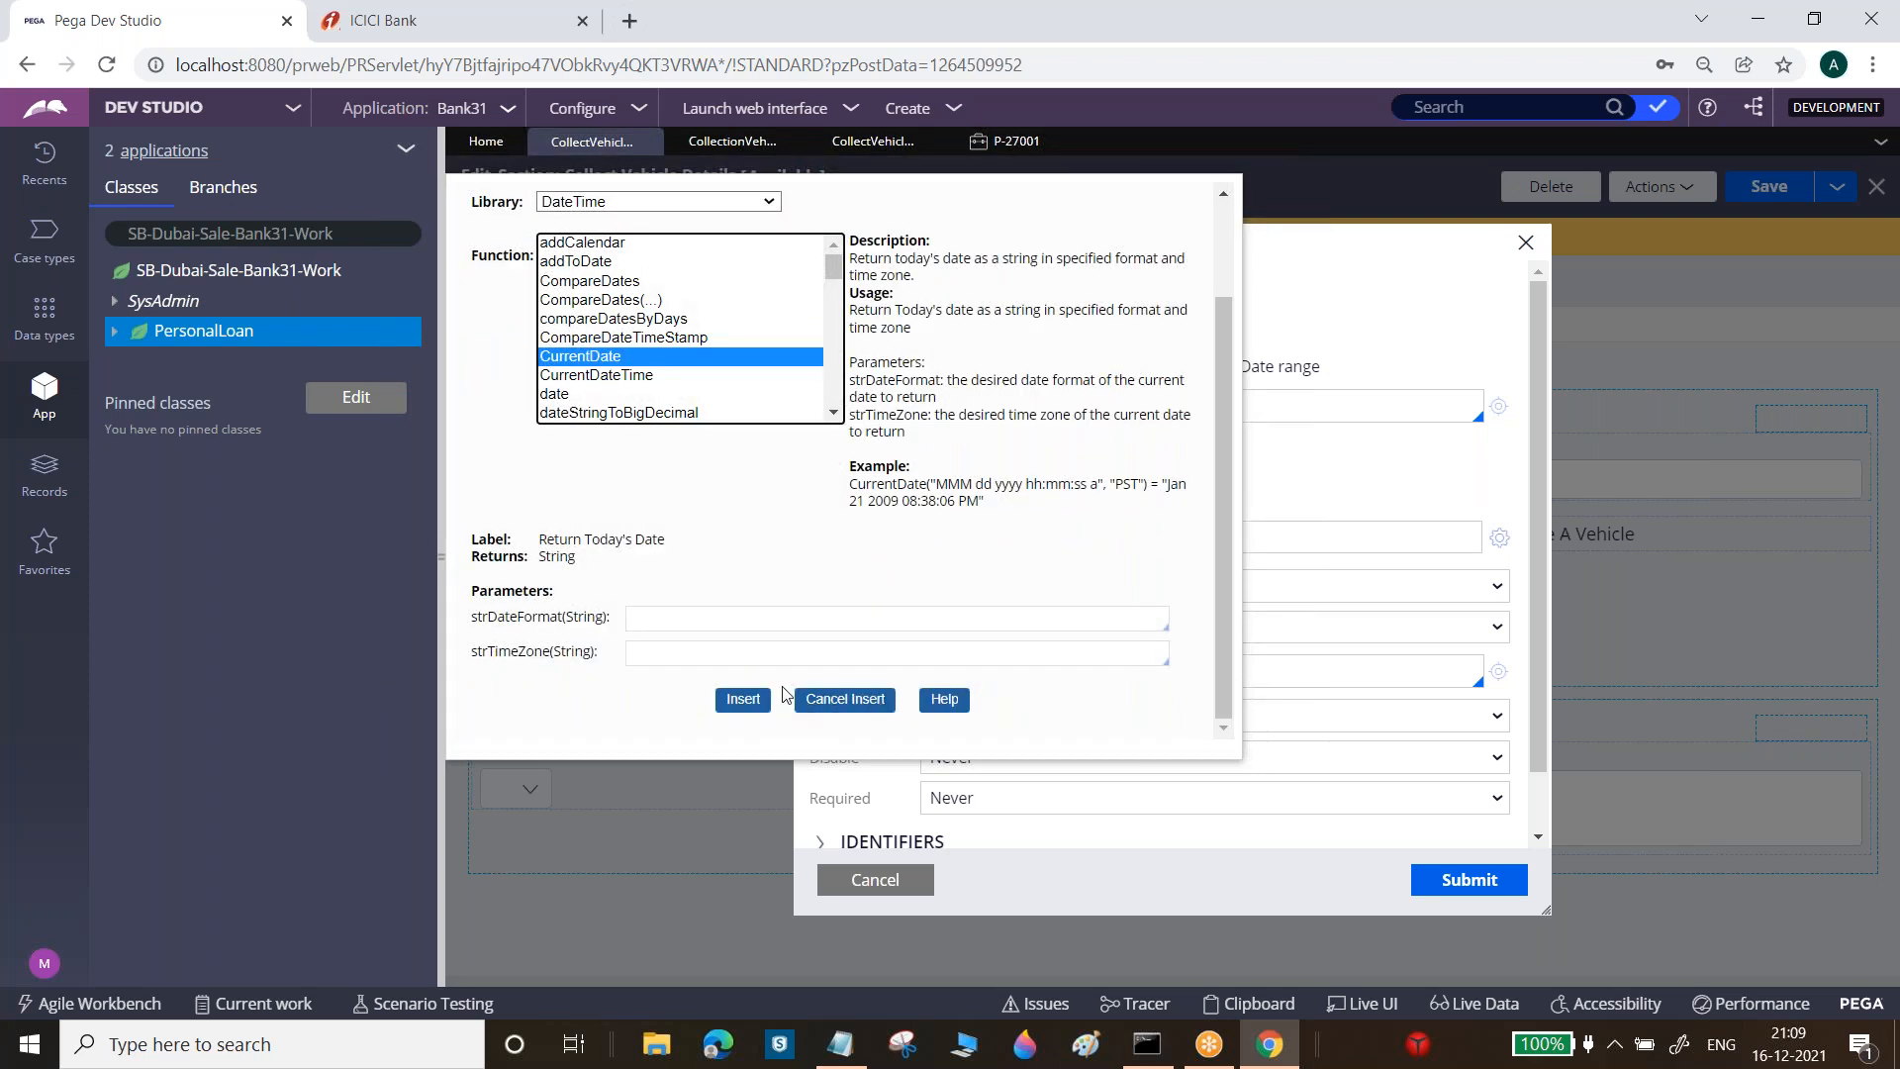
left_click(750, 702)
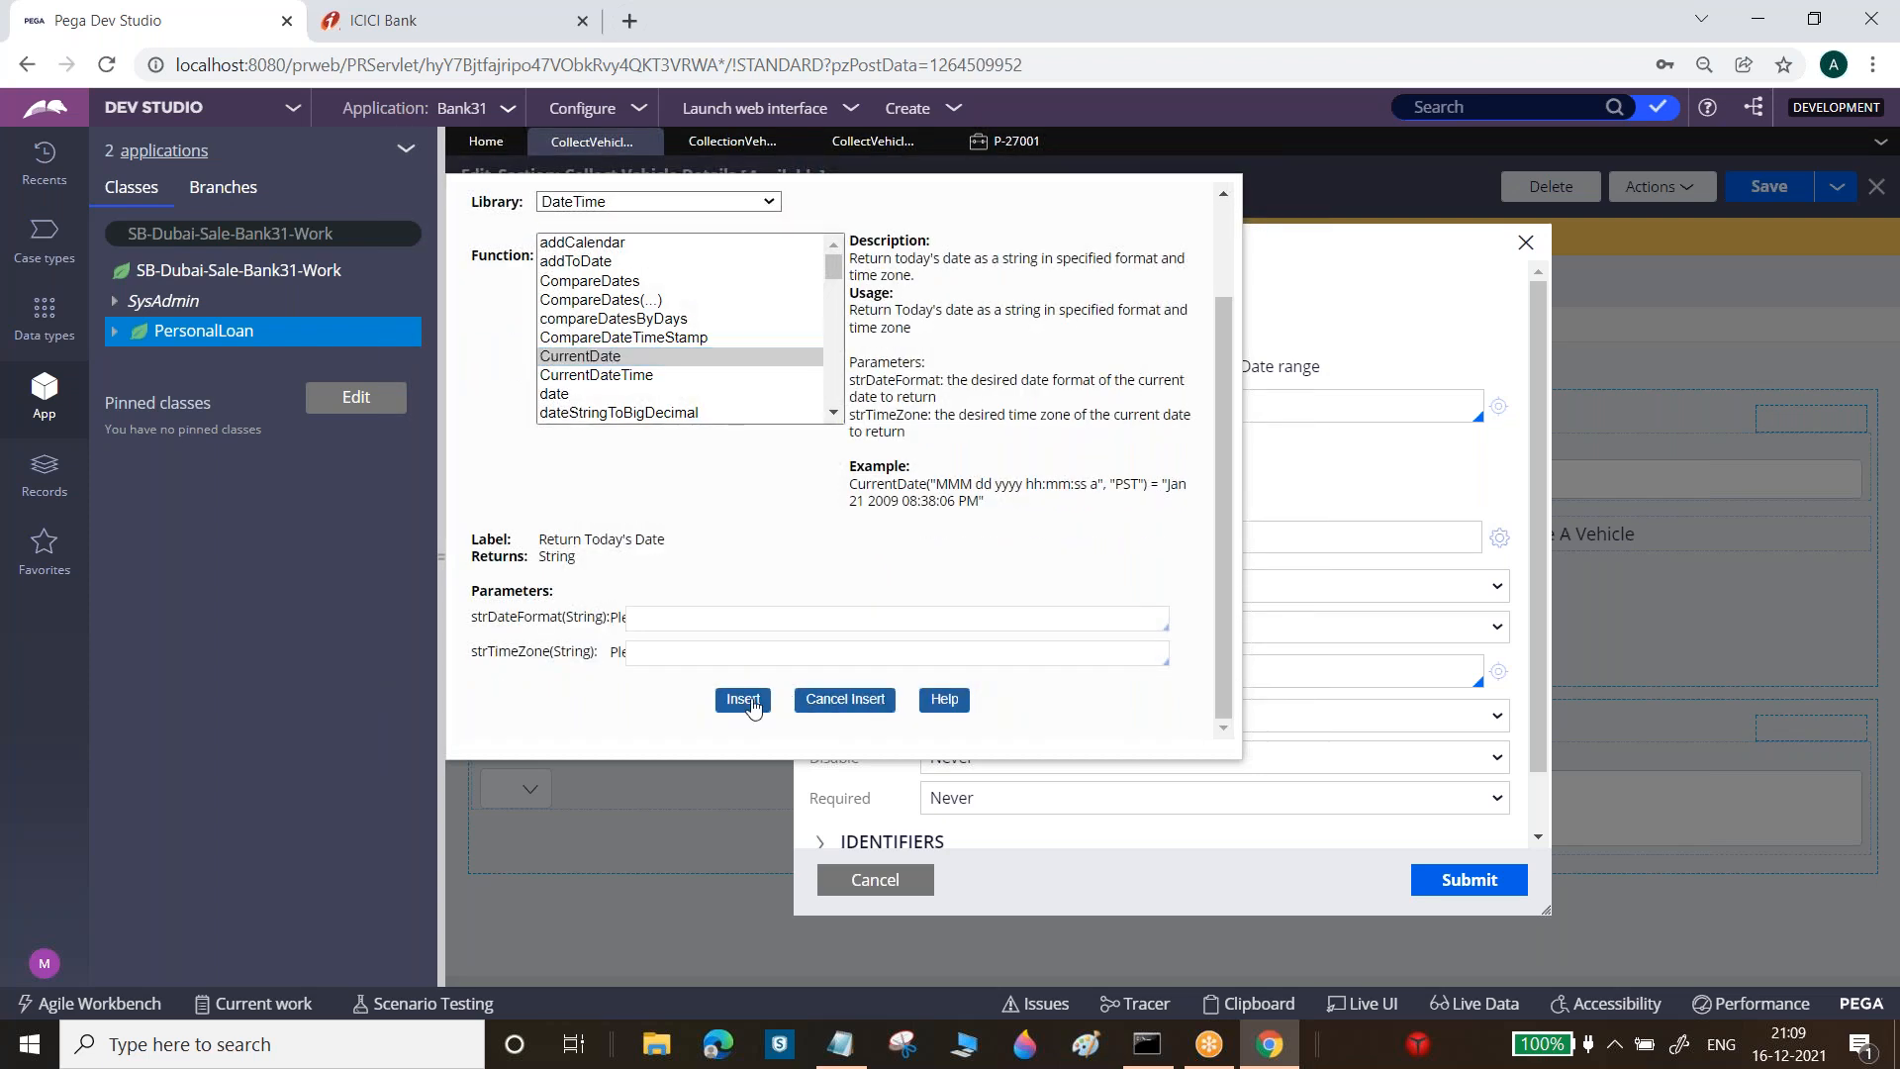
left_click(850, 616)
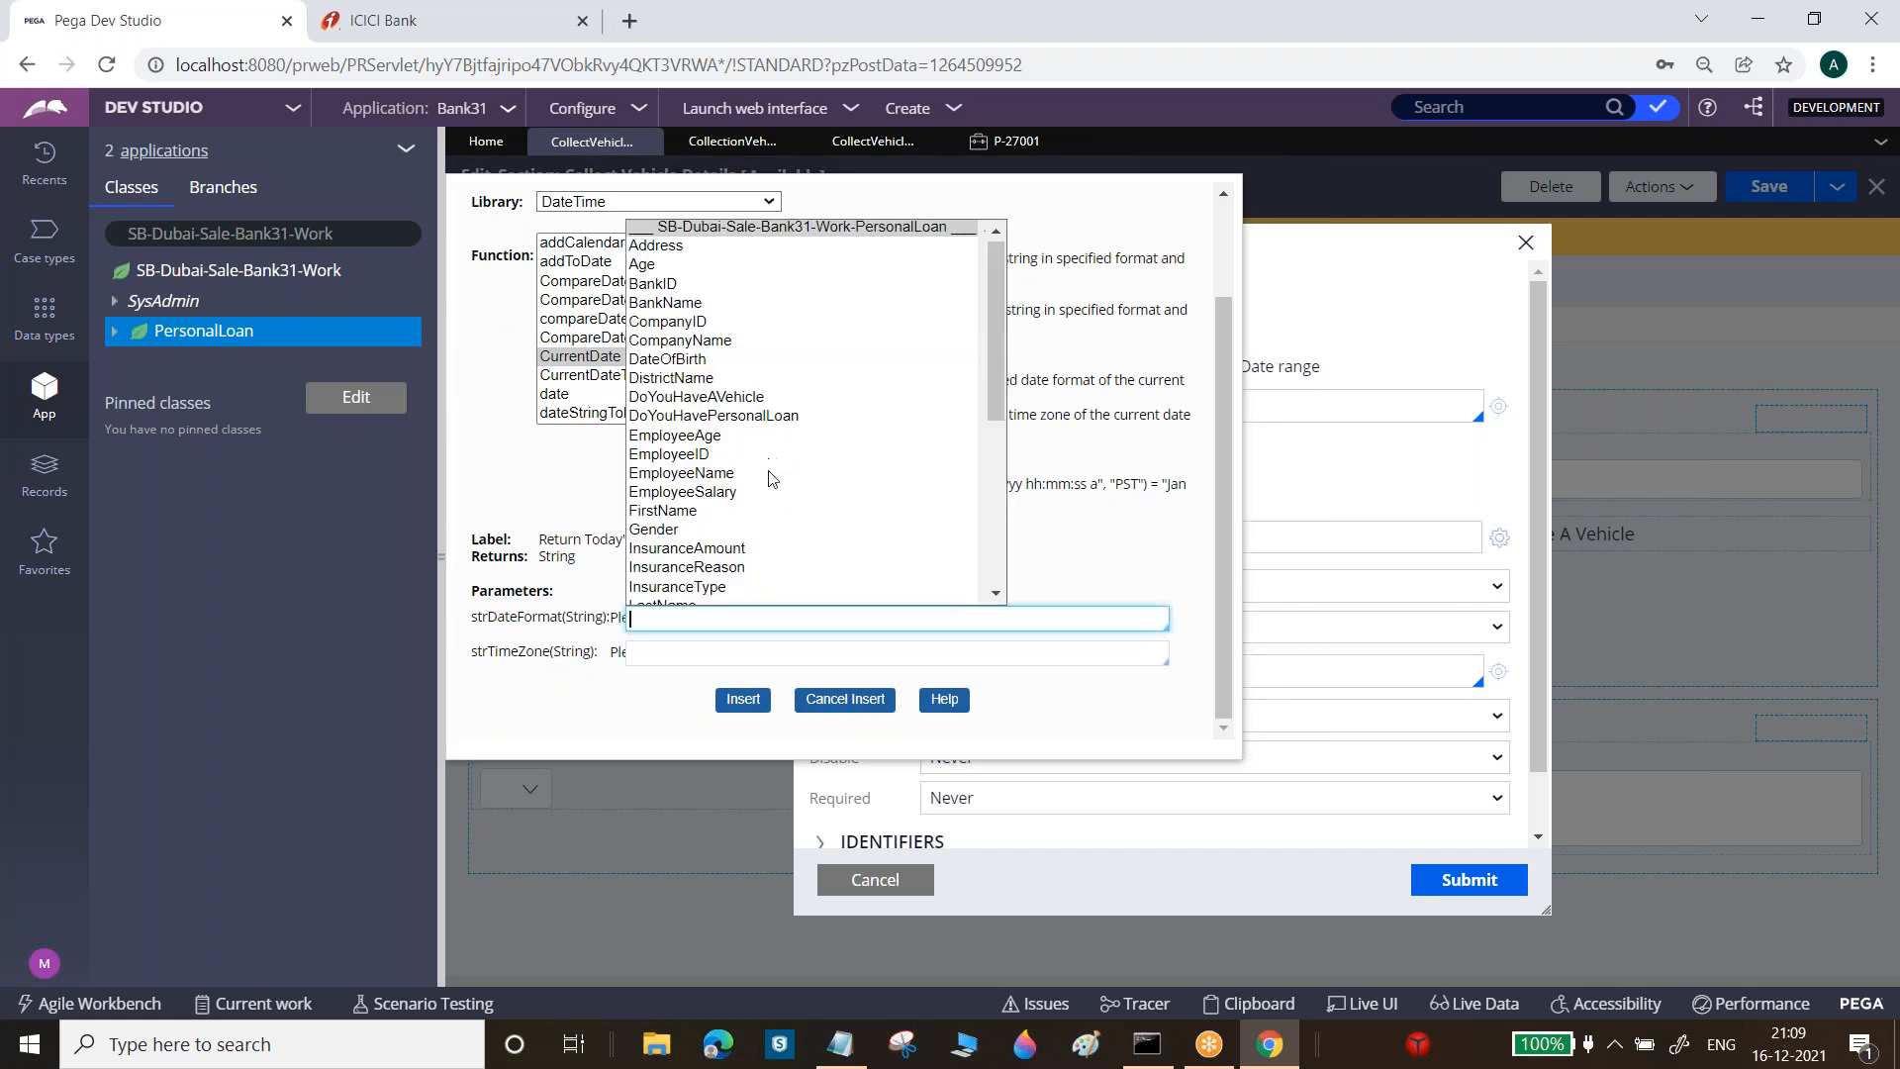
left_click(845, 701)
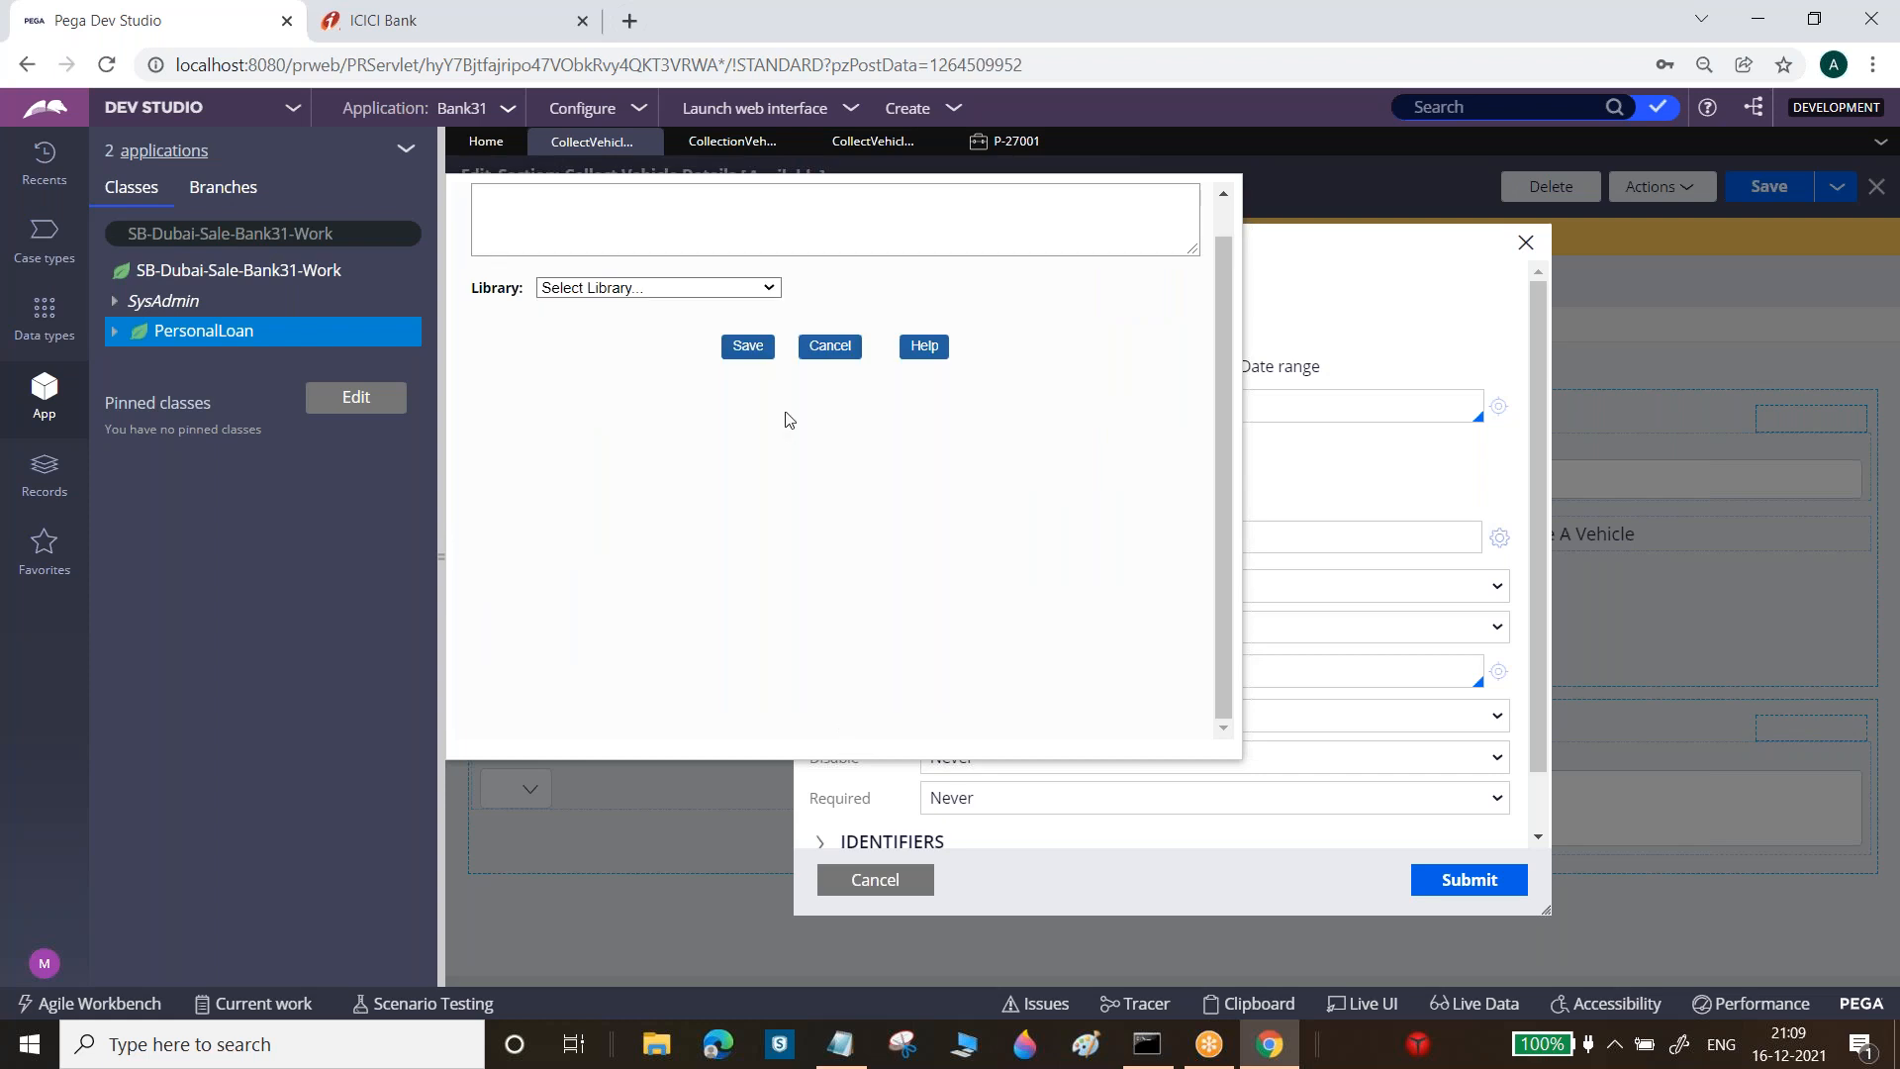
left_click(823, 347)
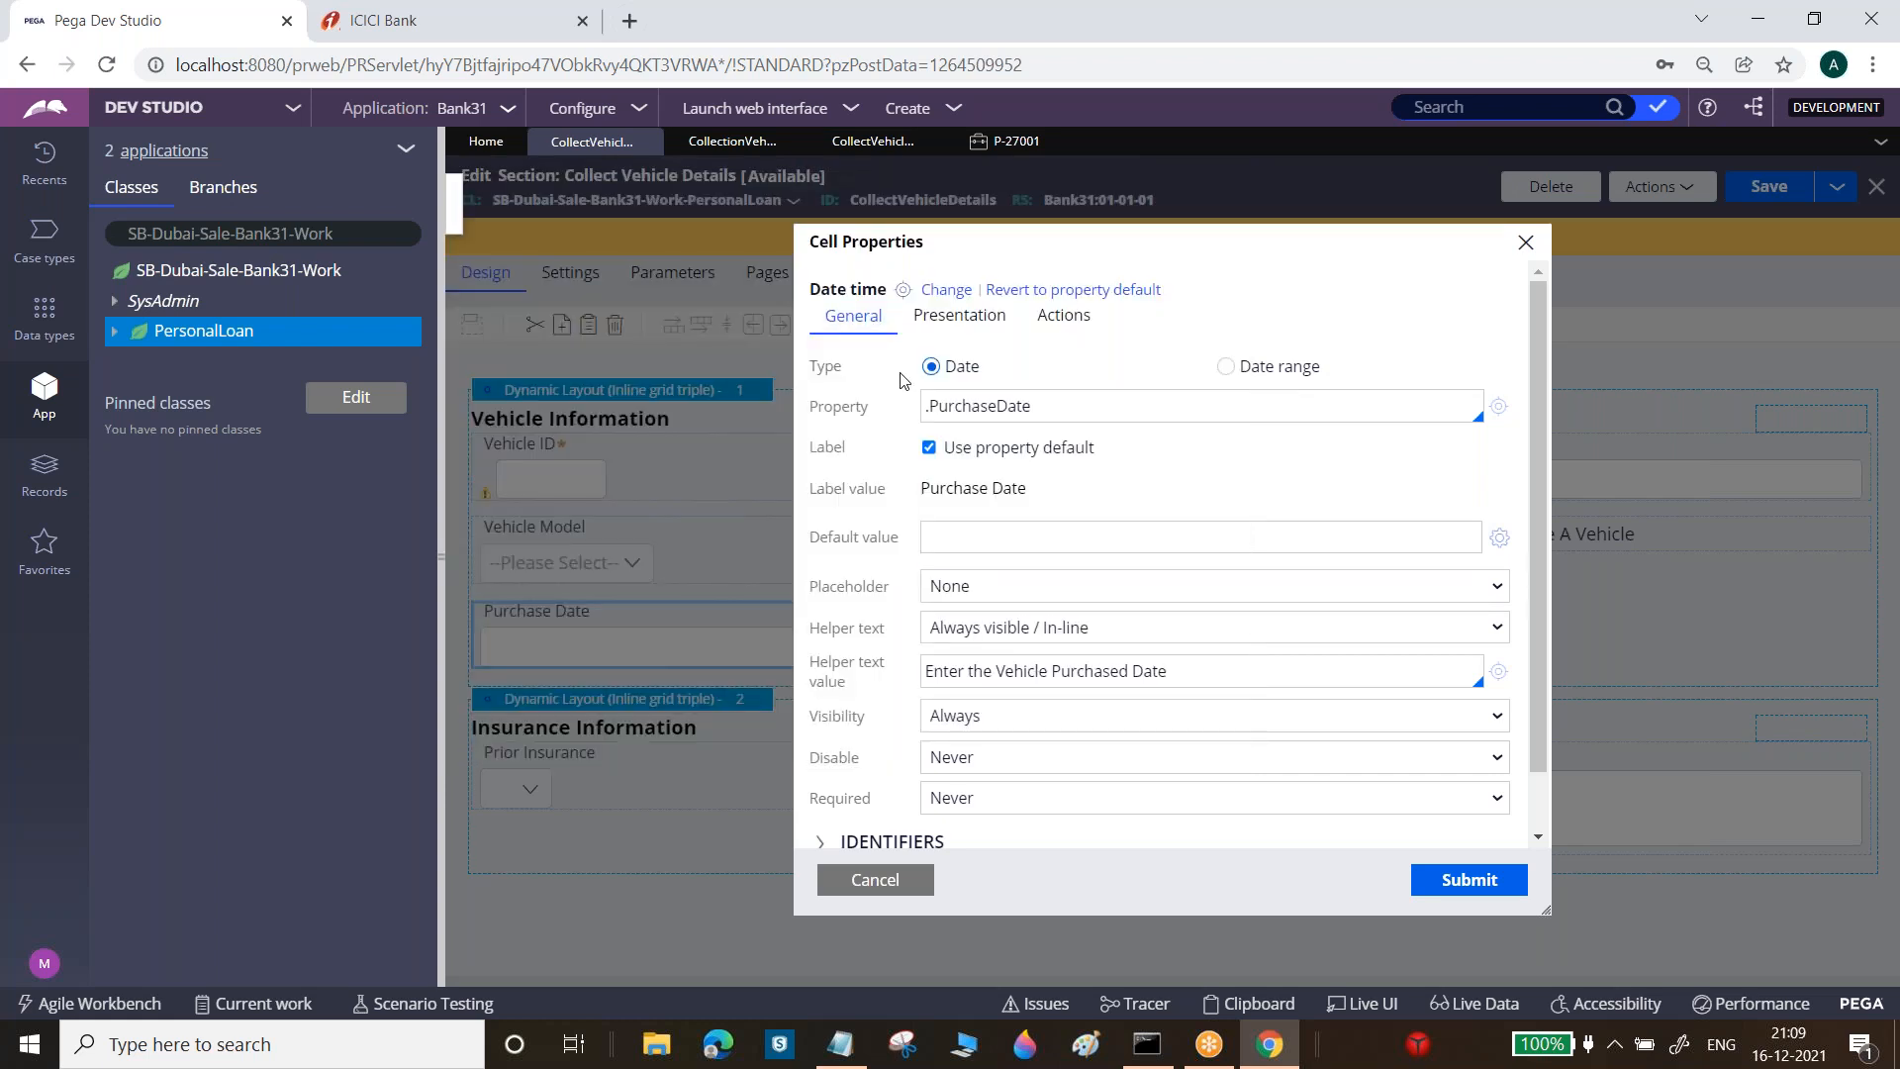
left_click(947, 290)
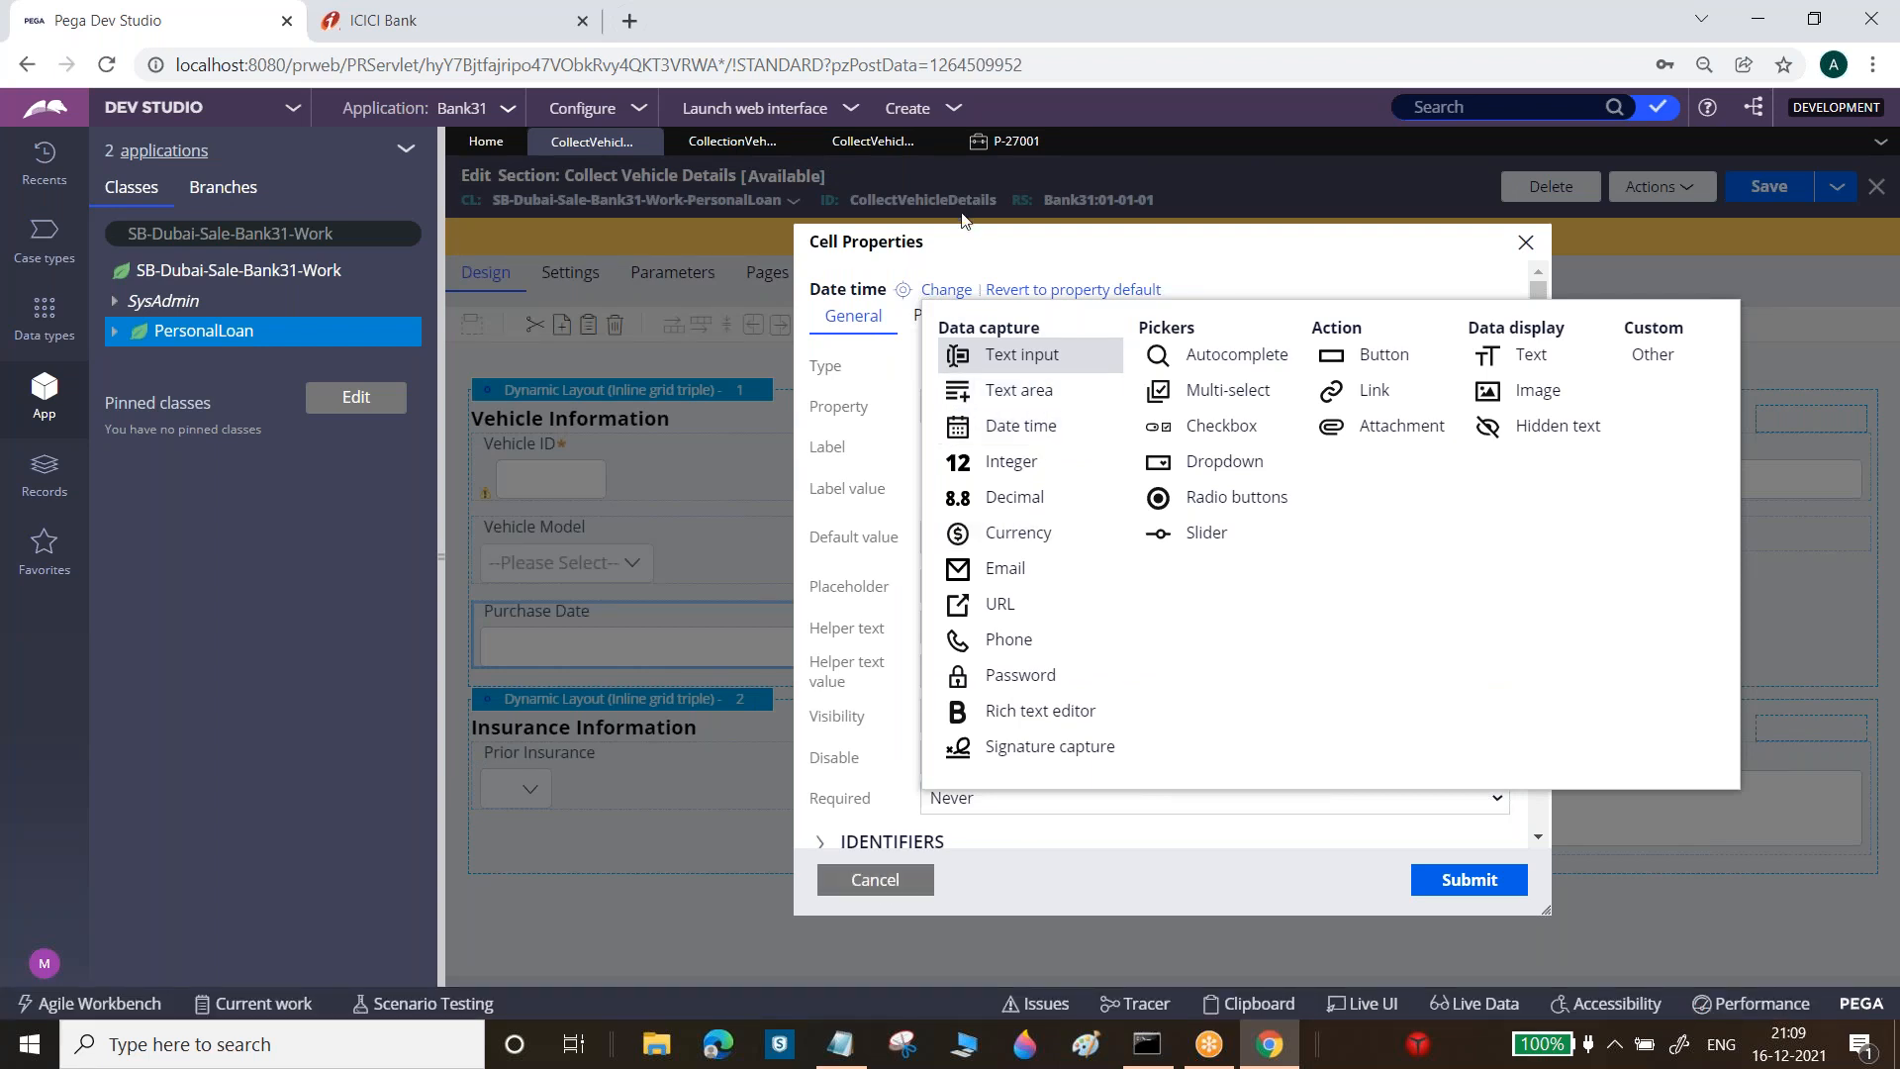
left_click(980, 270)
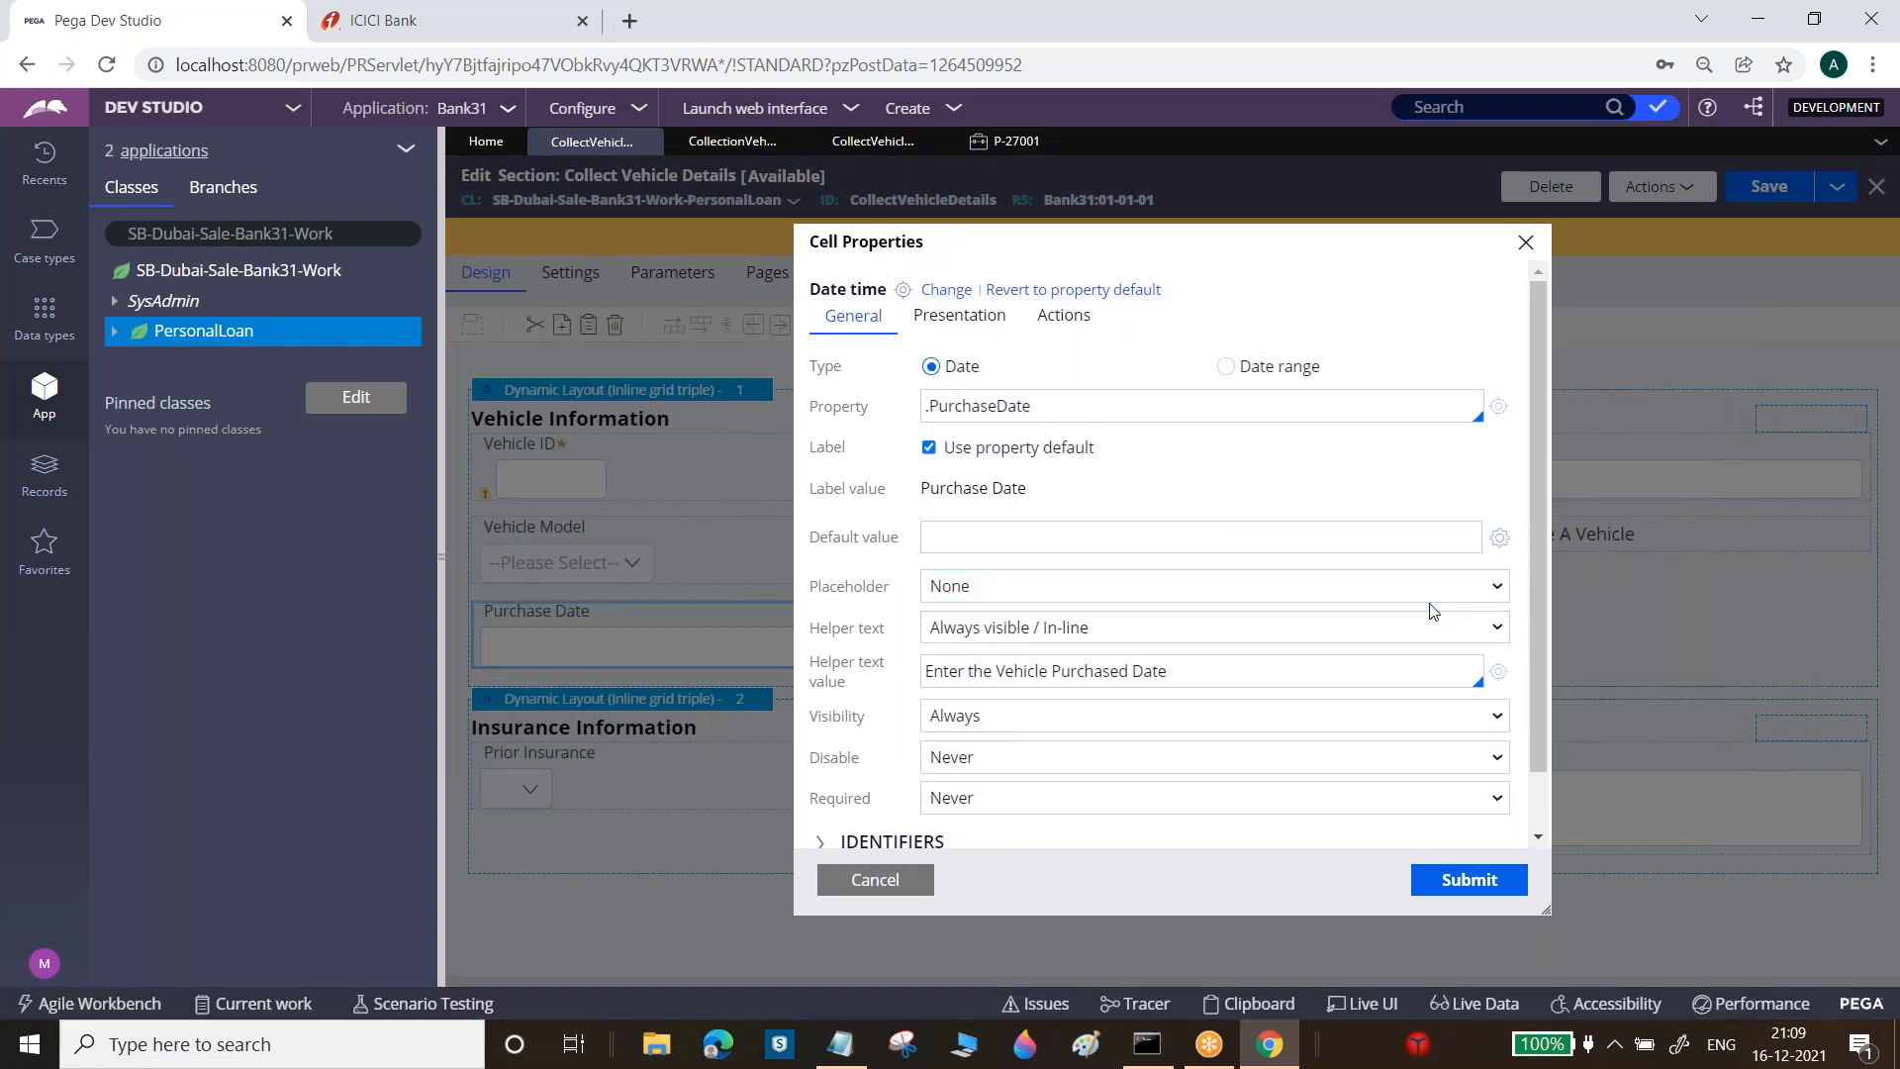
Insert CurrentDateTime() from the DateTime library, paste it as Purchase Date's default, and submit
left_click(1499, 537)
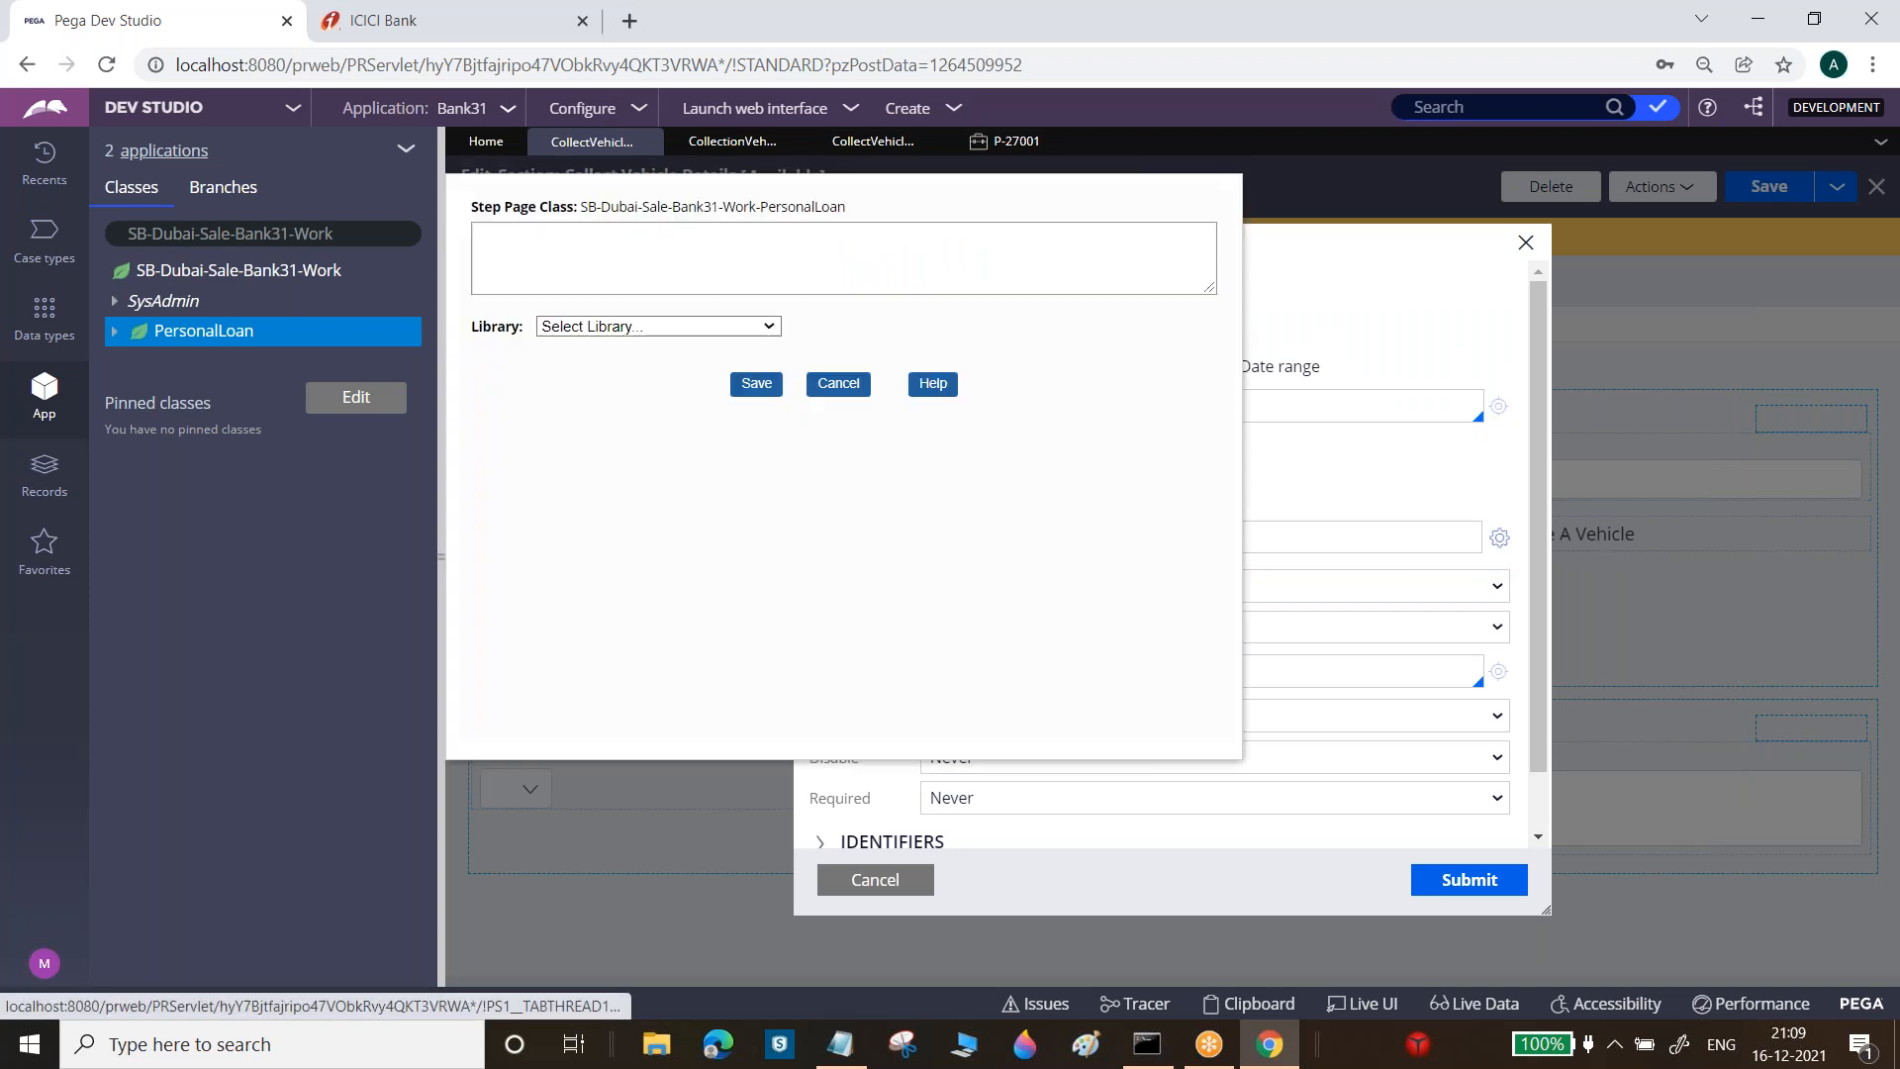
left_click(584, 326)
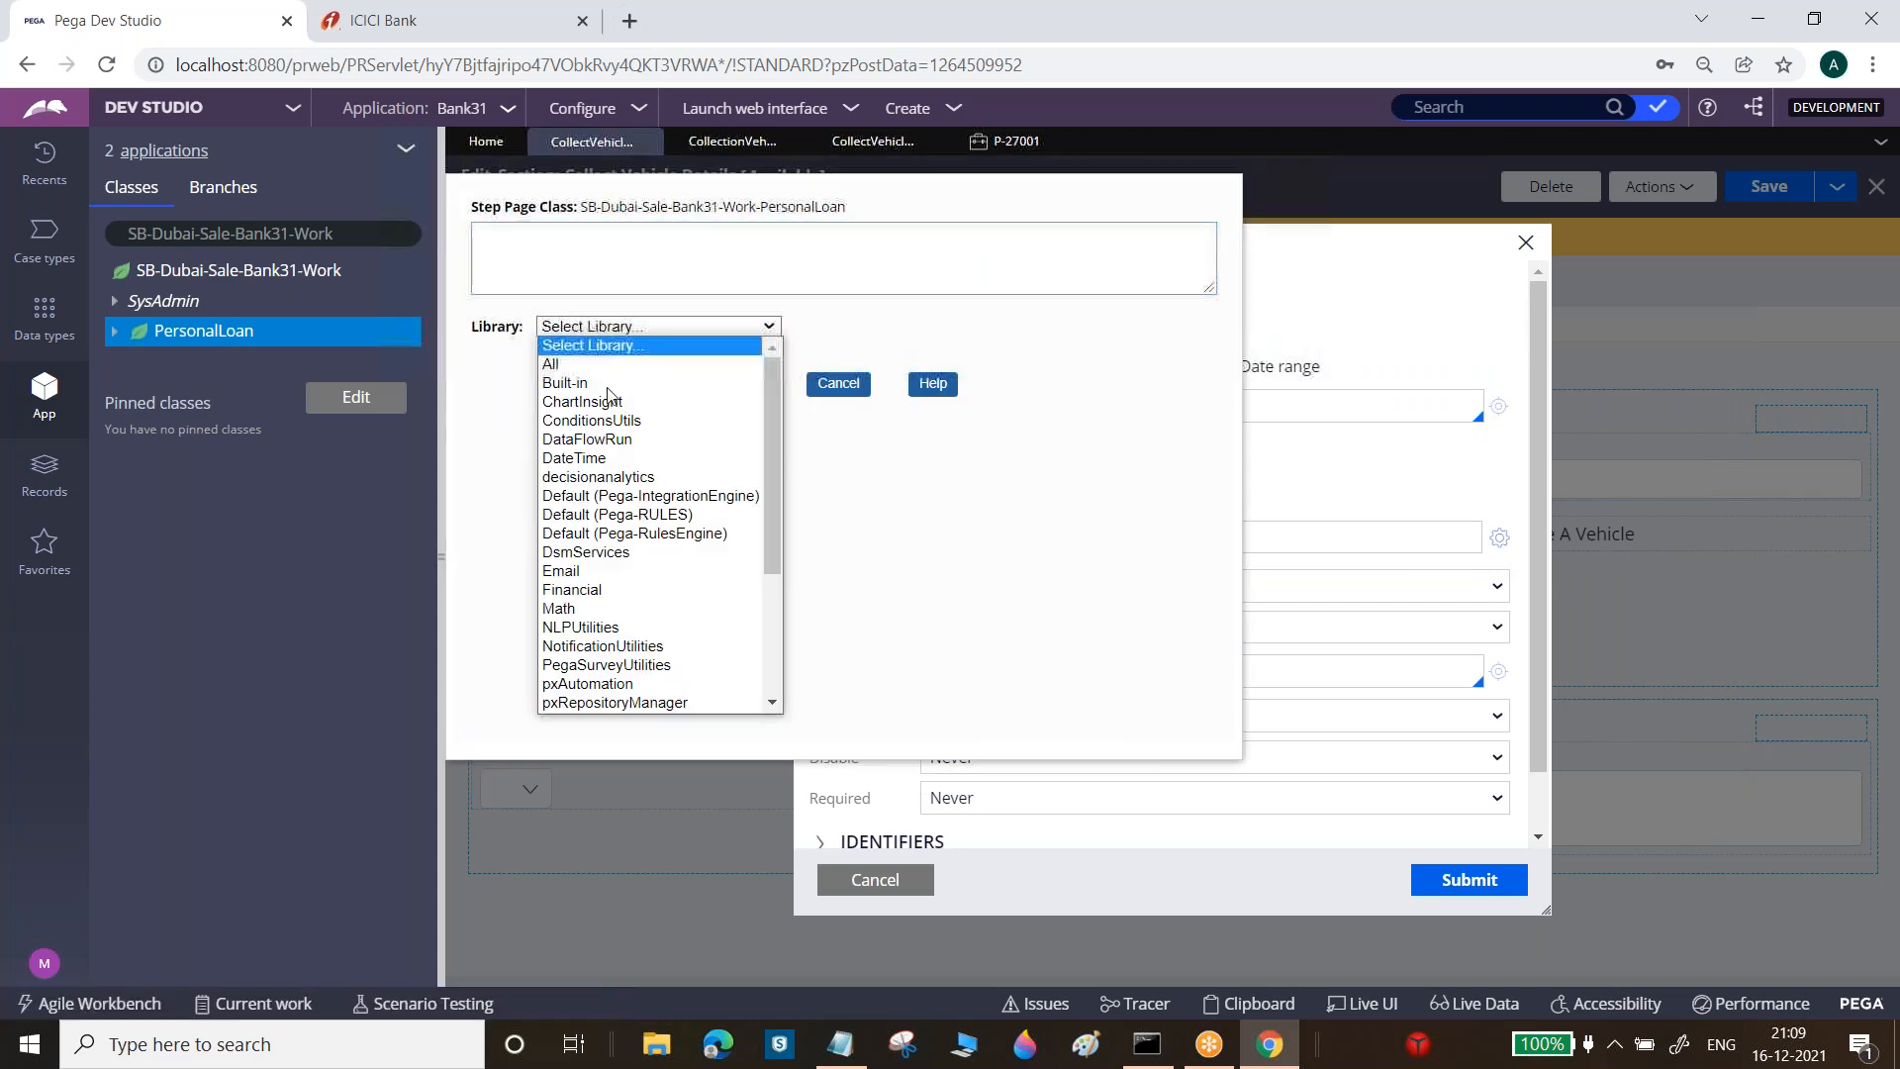
left_click(598, 459)
left_click(630, 502)
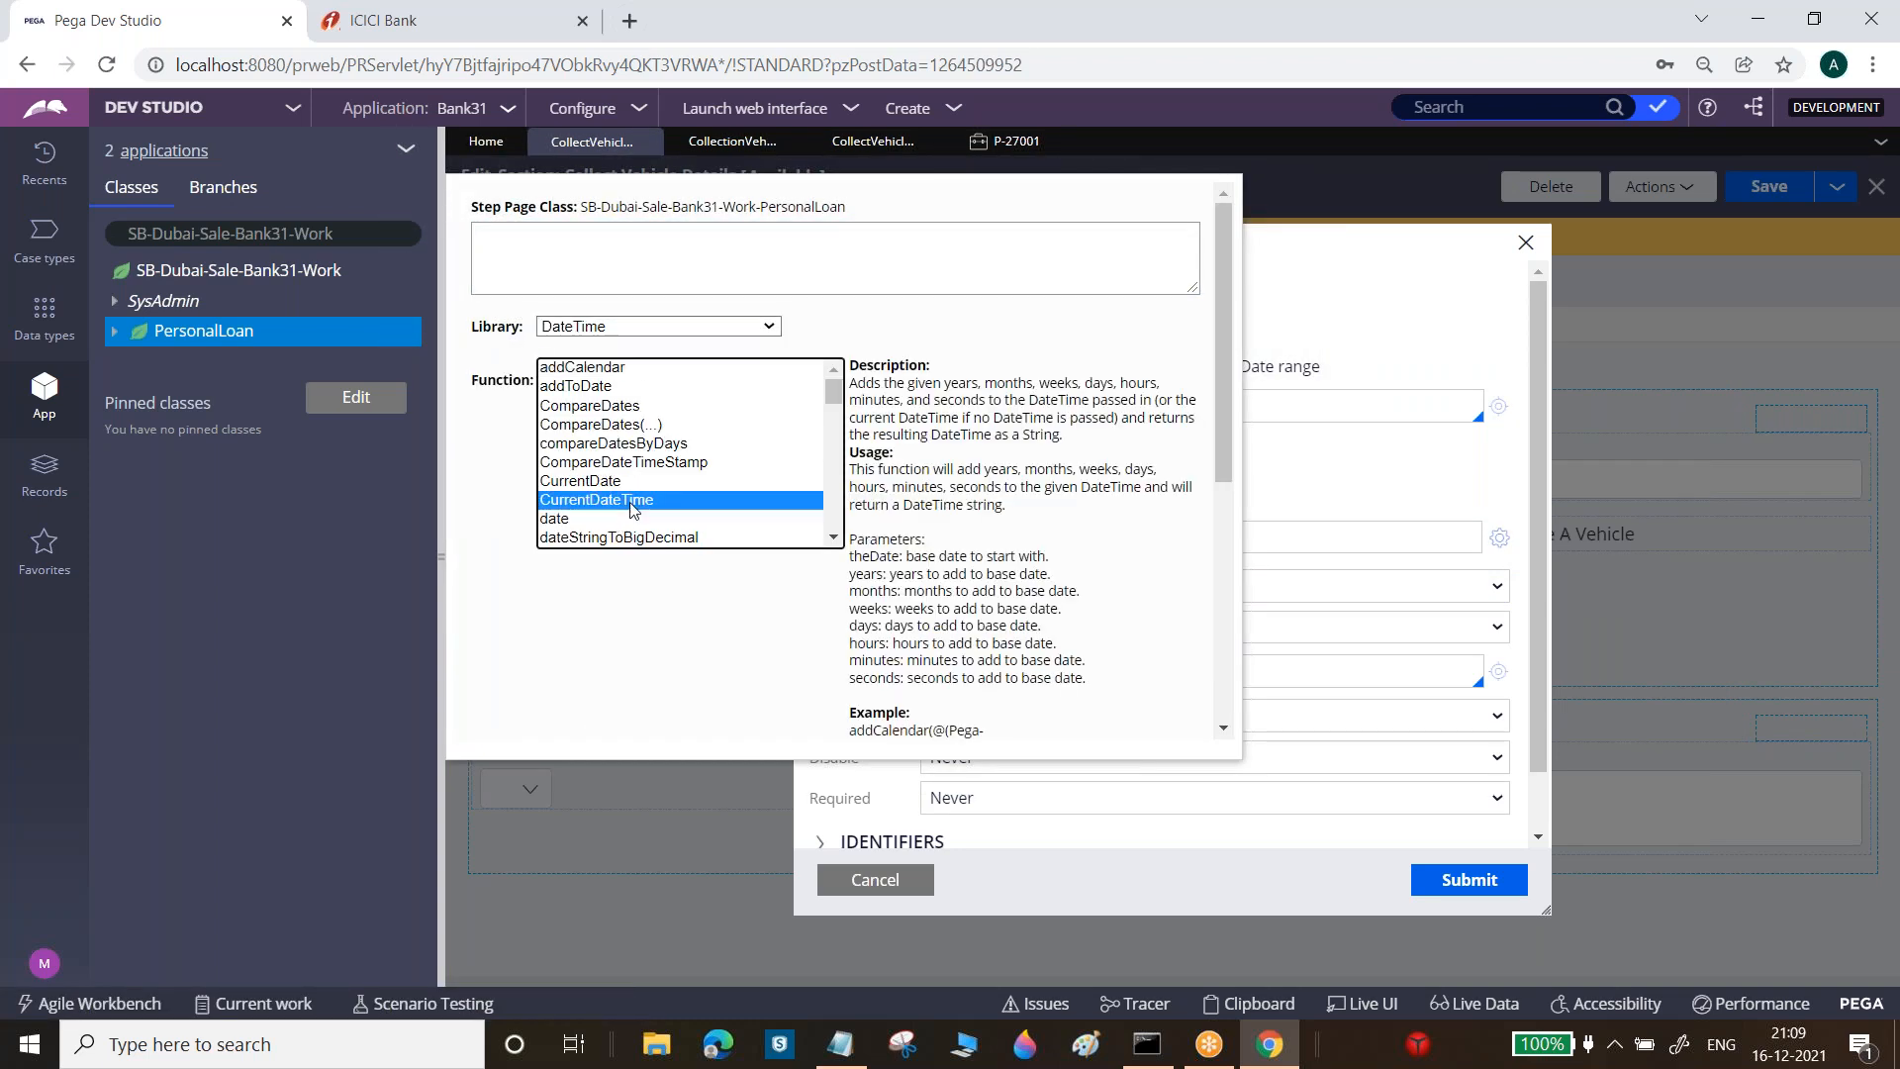
left_click(744, 638)
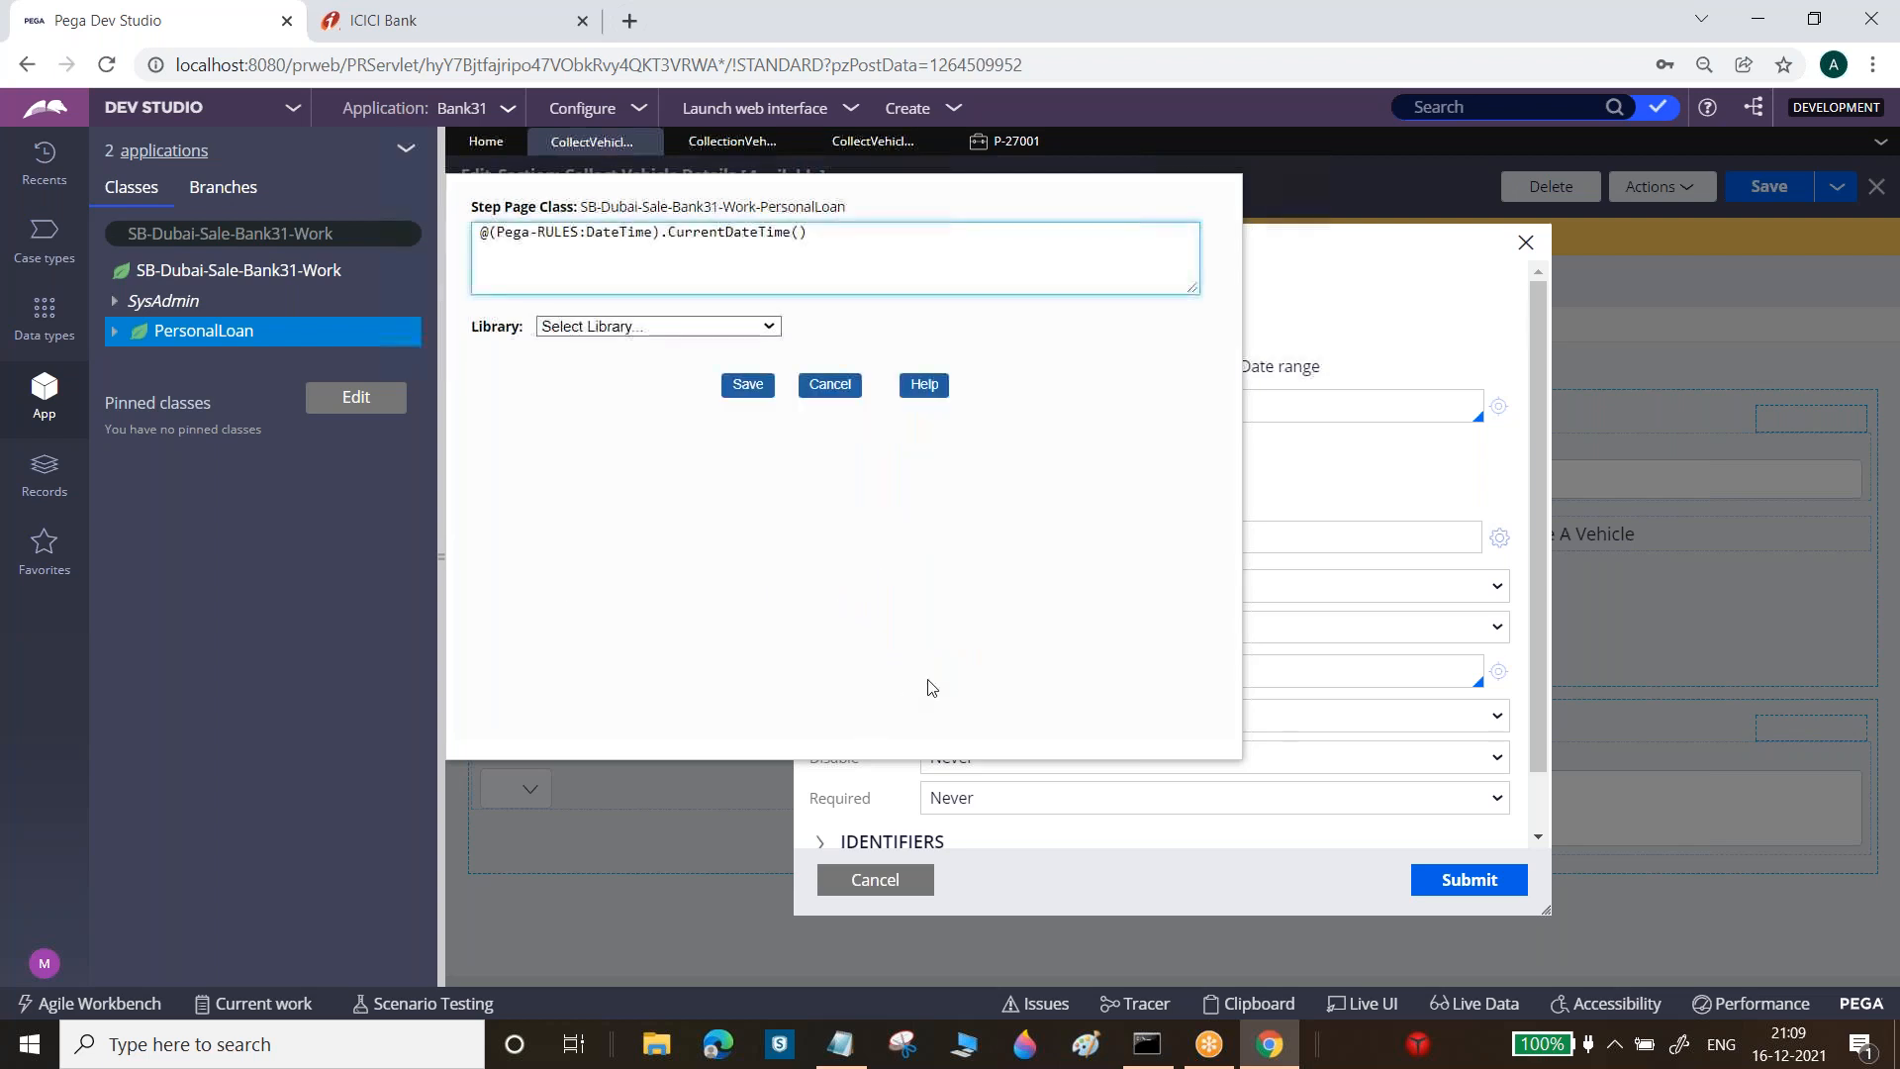
left_click(748, 385)
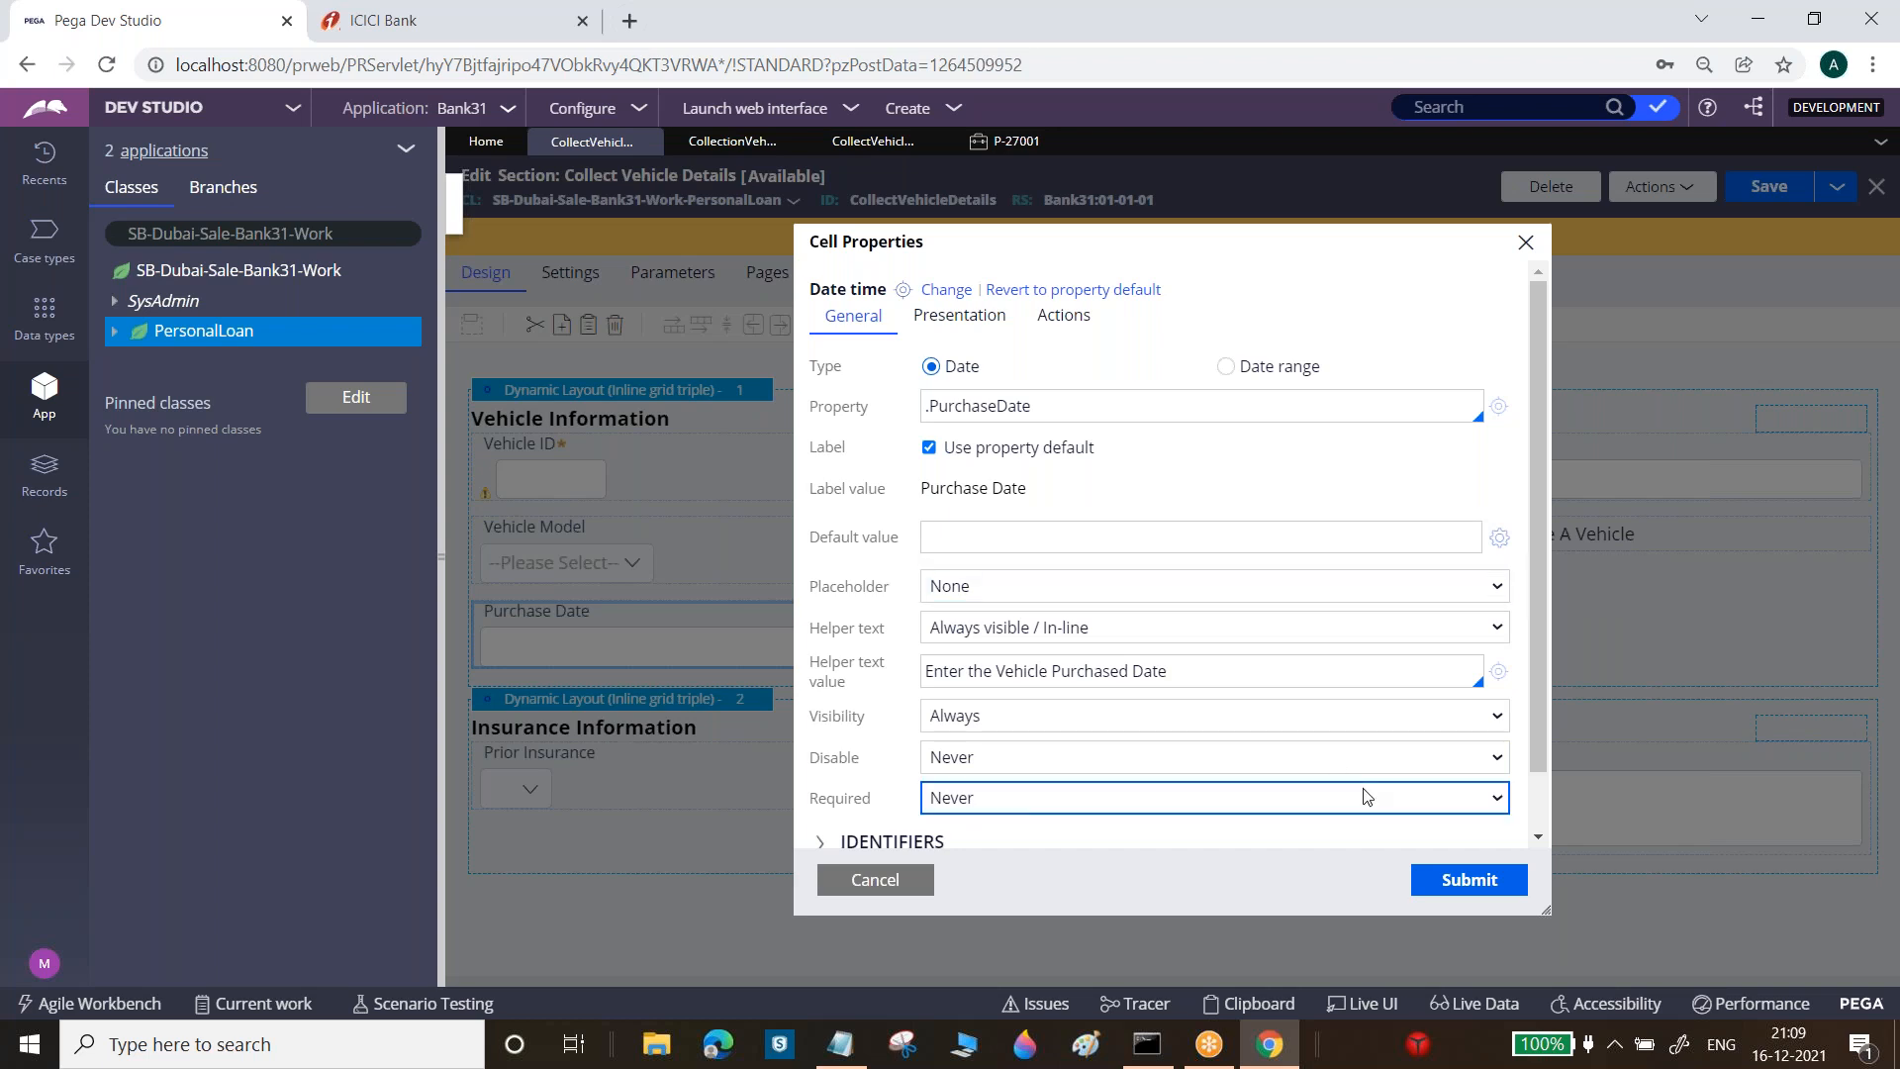
left_click(1078, 534)
type("@(Pega-RULES:DateTime).CurrentDateTime()")
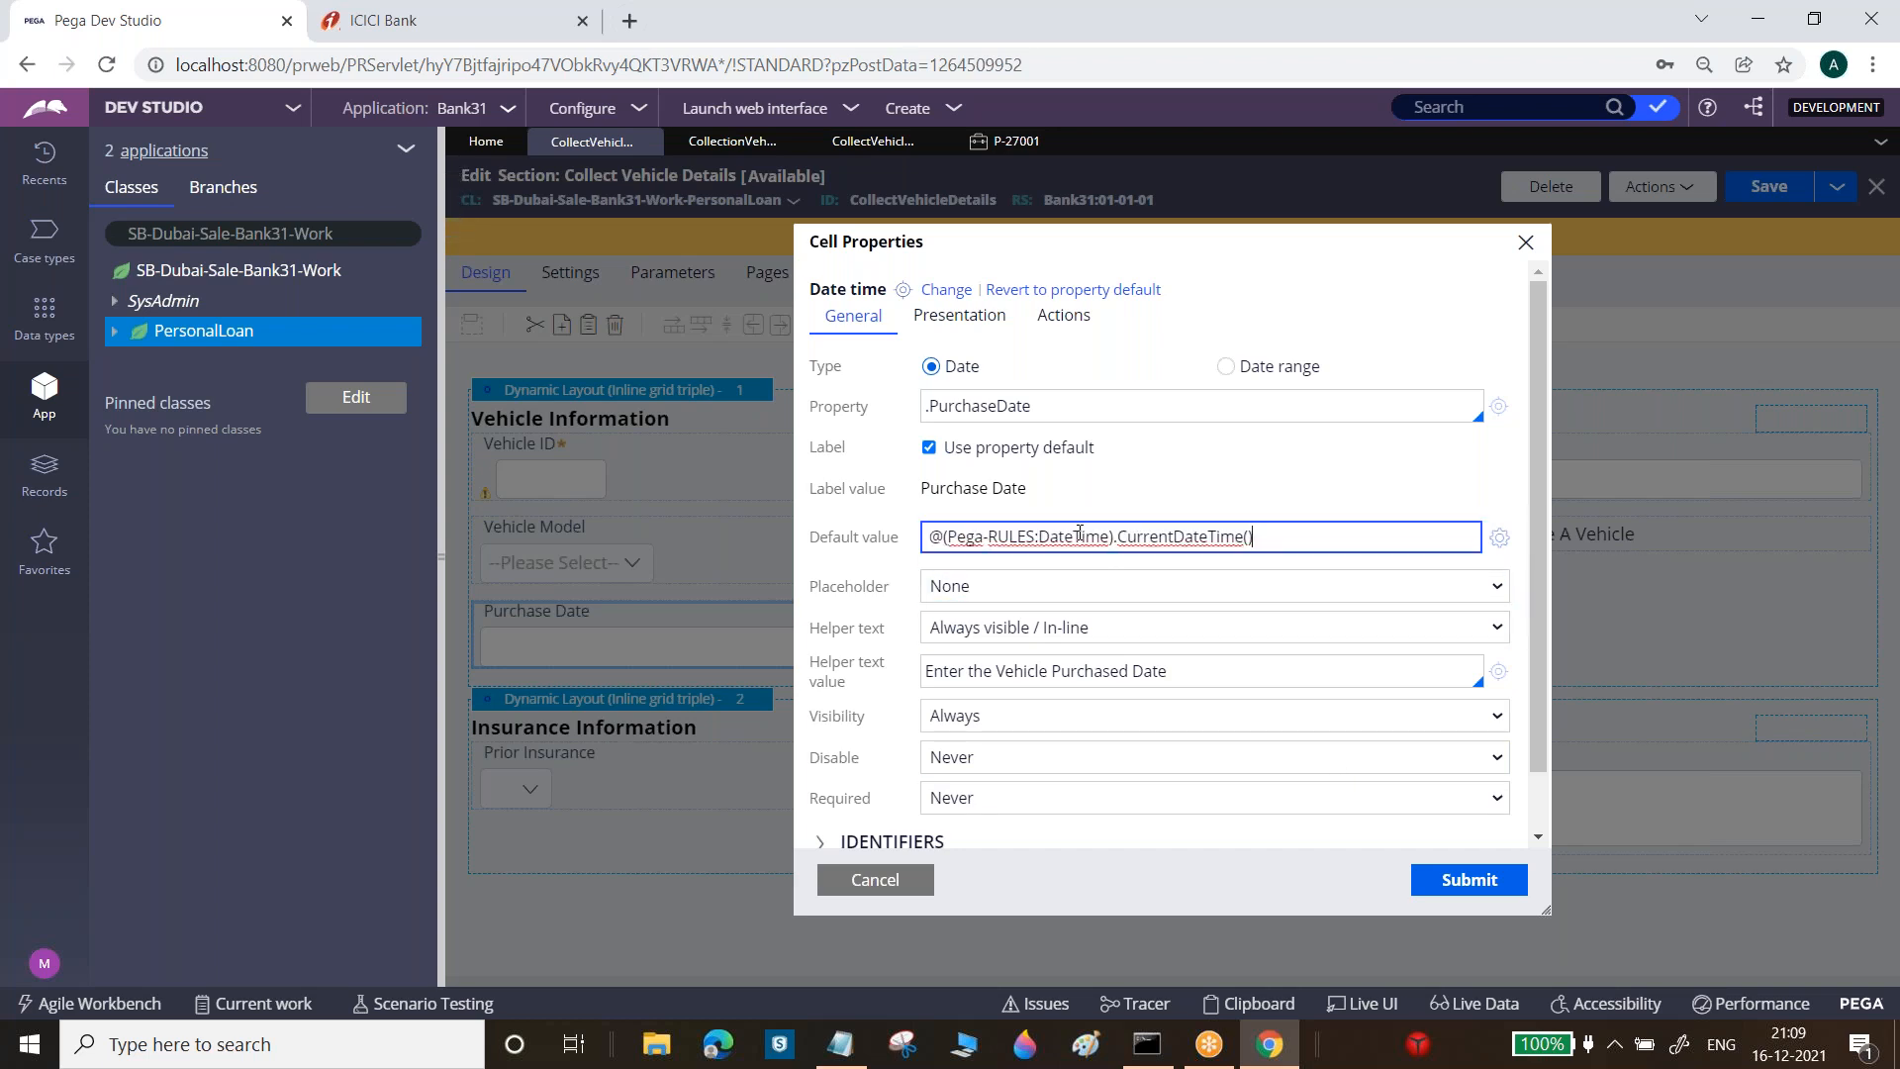
left_click(1481, 881)
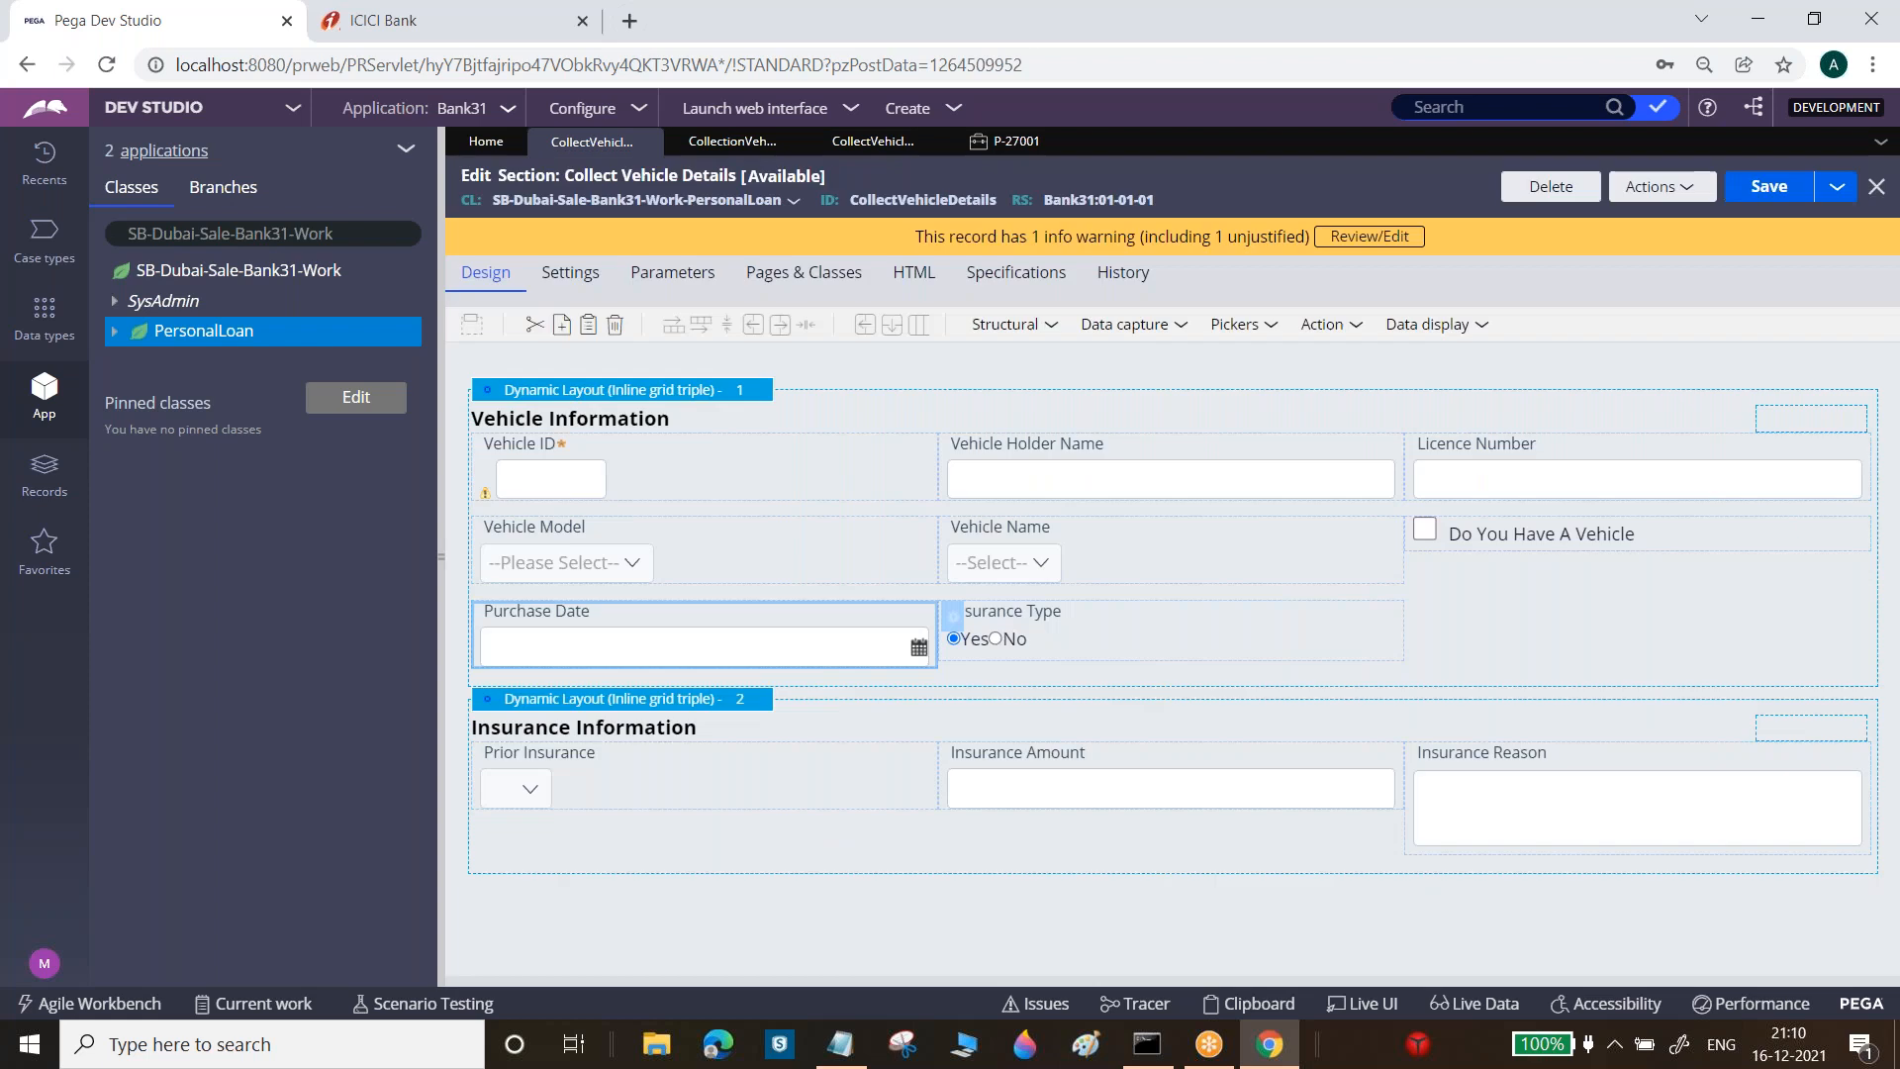
Save and refresh the section, then review the Purchase Date cell properties without changes
left_click(1762, 193)
left_click(1659, 187)
left_click(1544, 278)
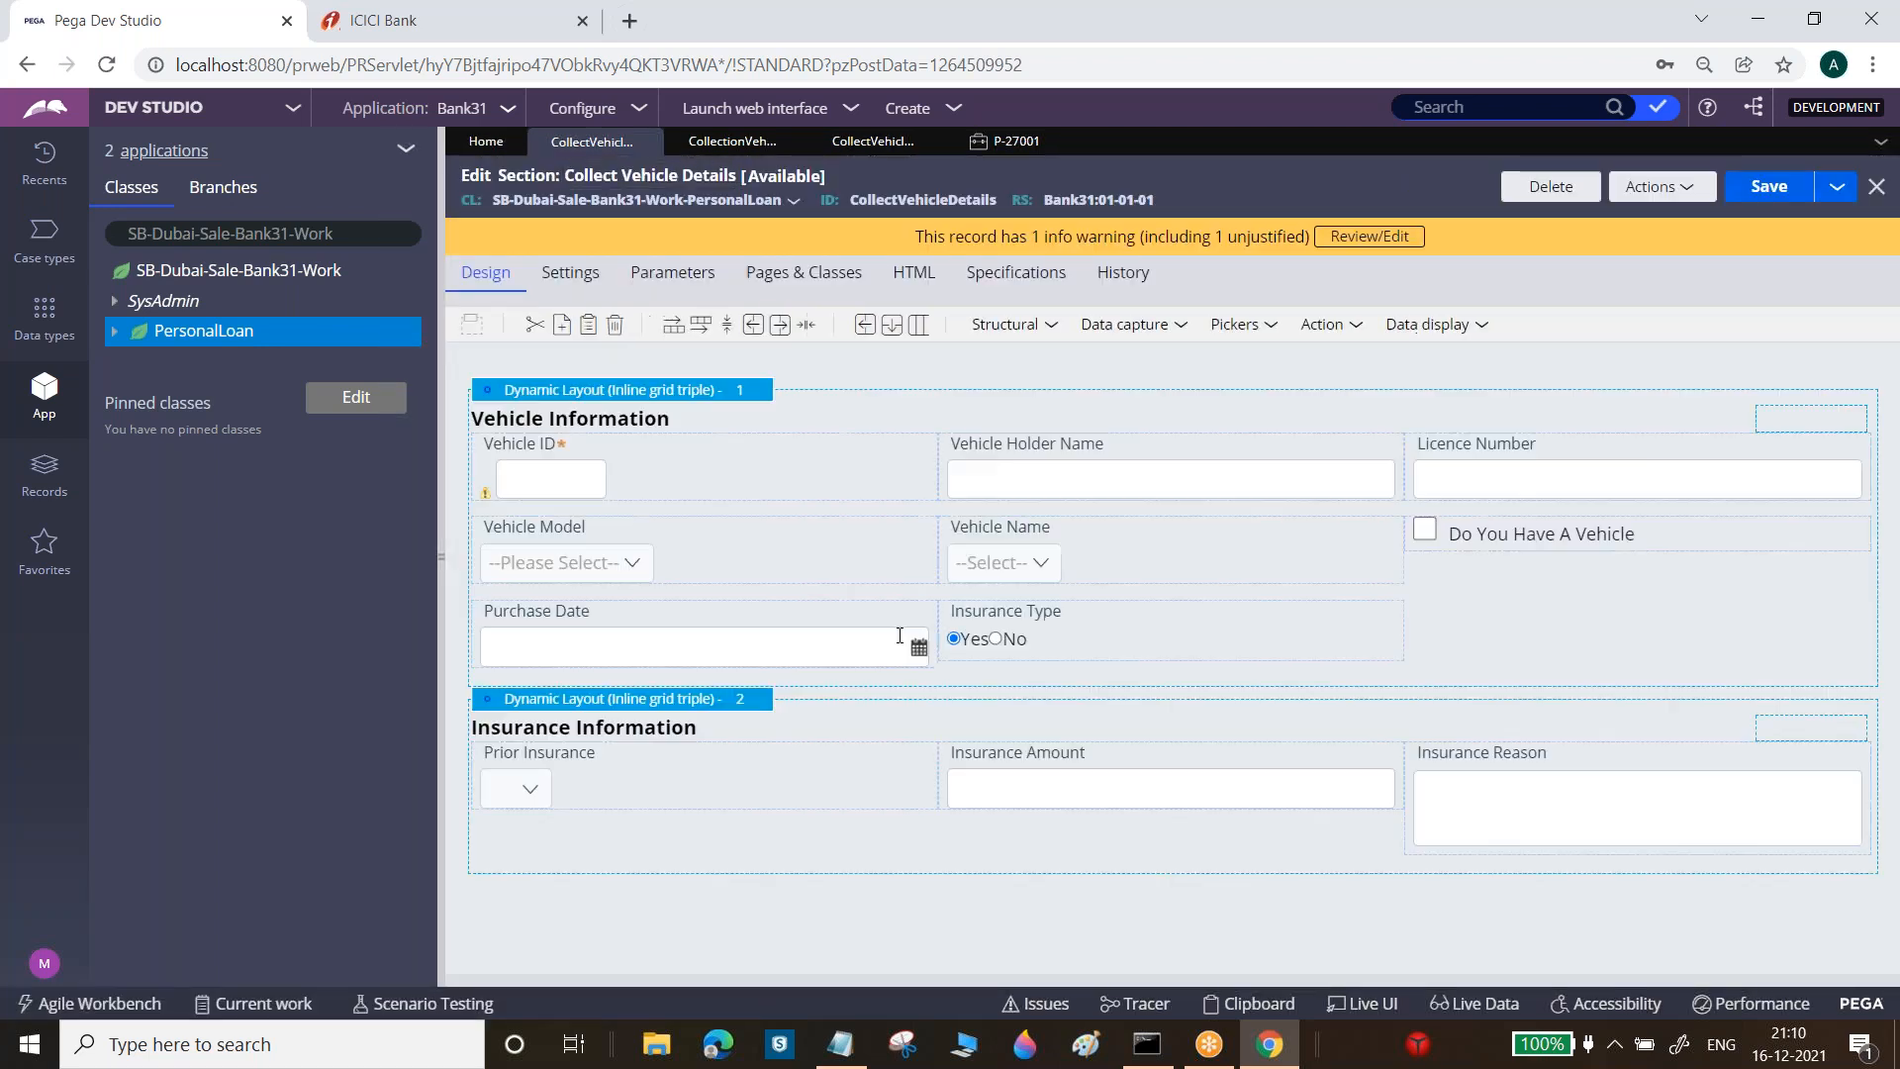
left_click(906, 641)
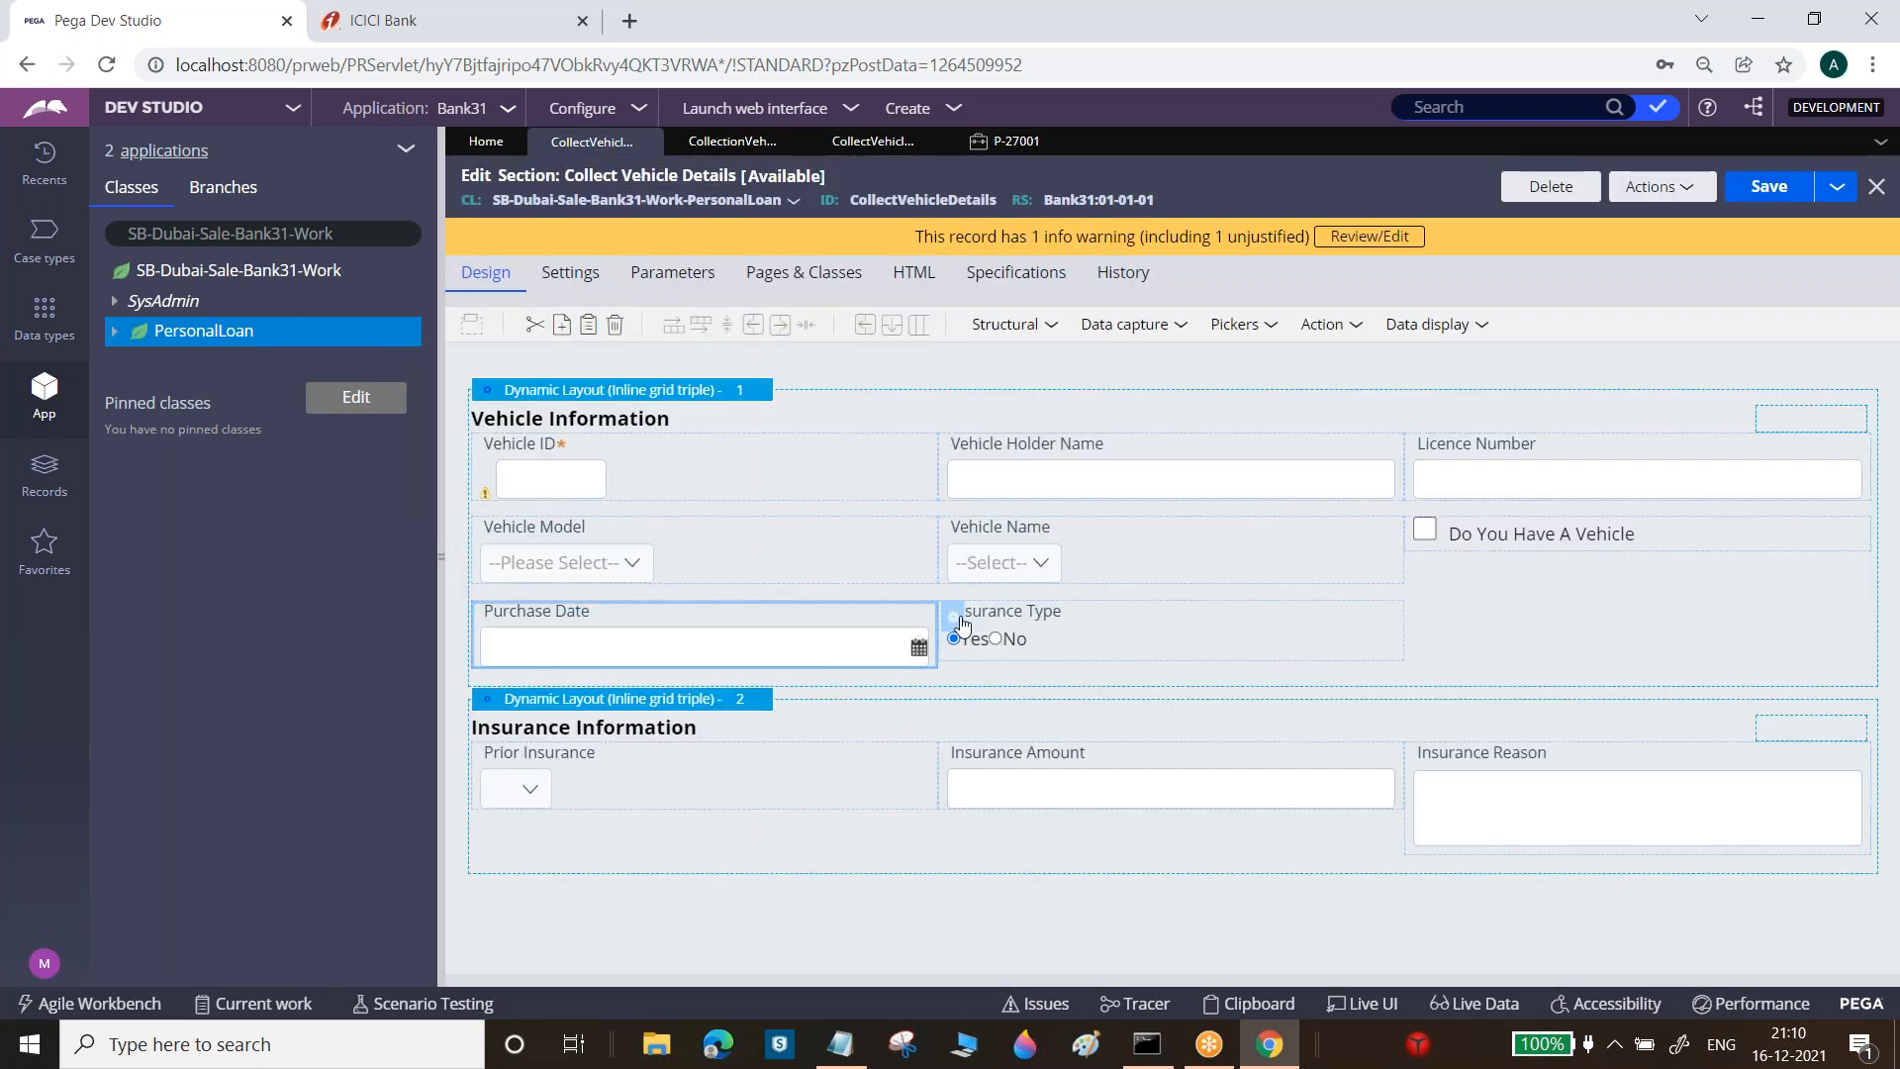
left_click(954, 618)
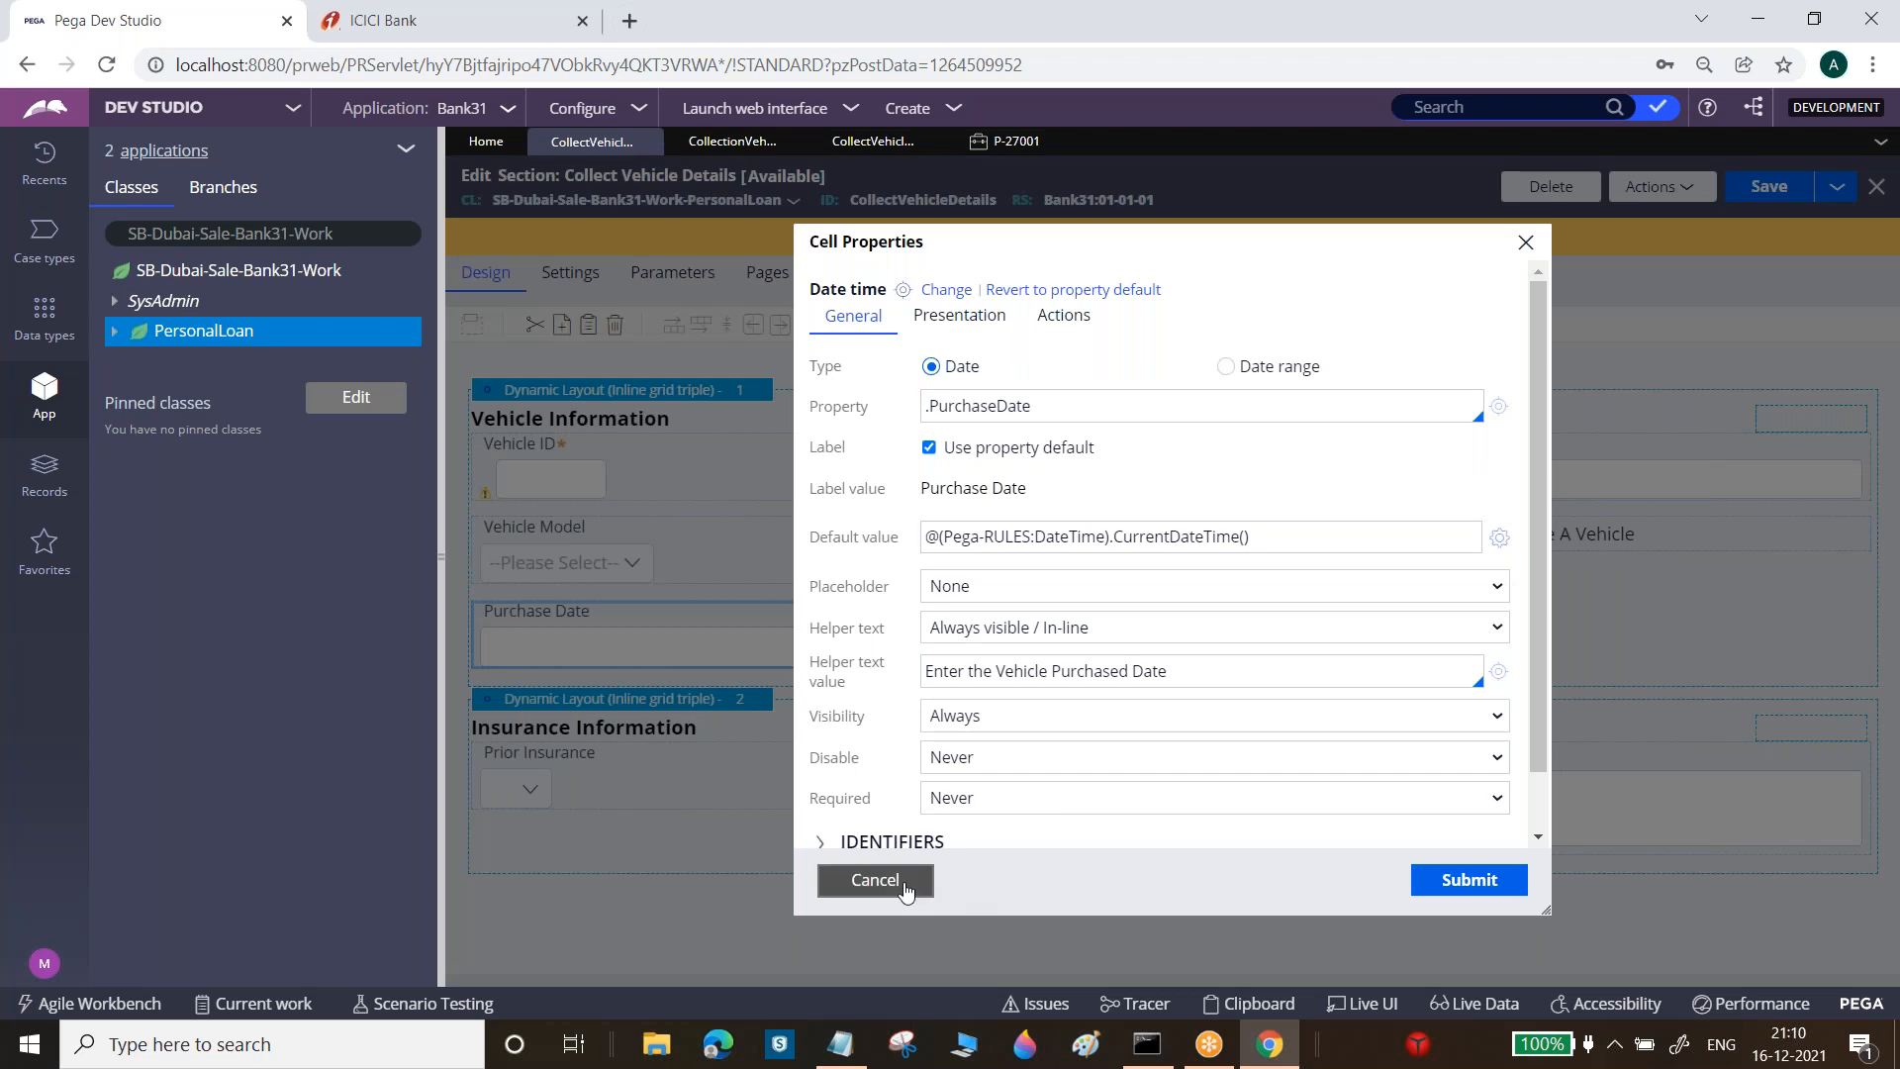
left_click(898, 880)
Refresh case P-27001 so Purchase Date shows the default 12/16/2021
left_click(1049, 141)
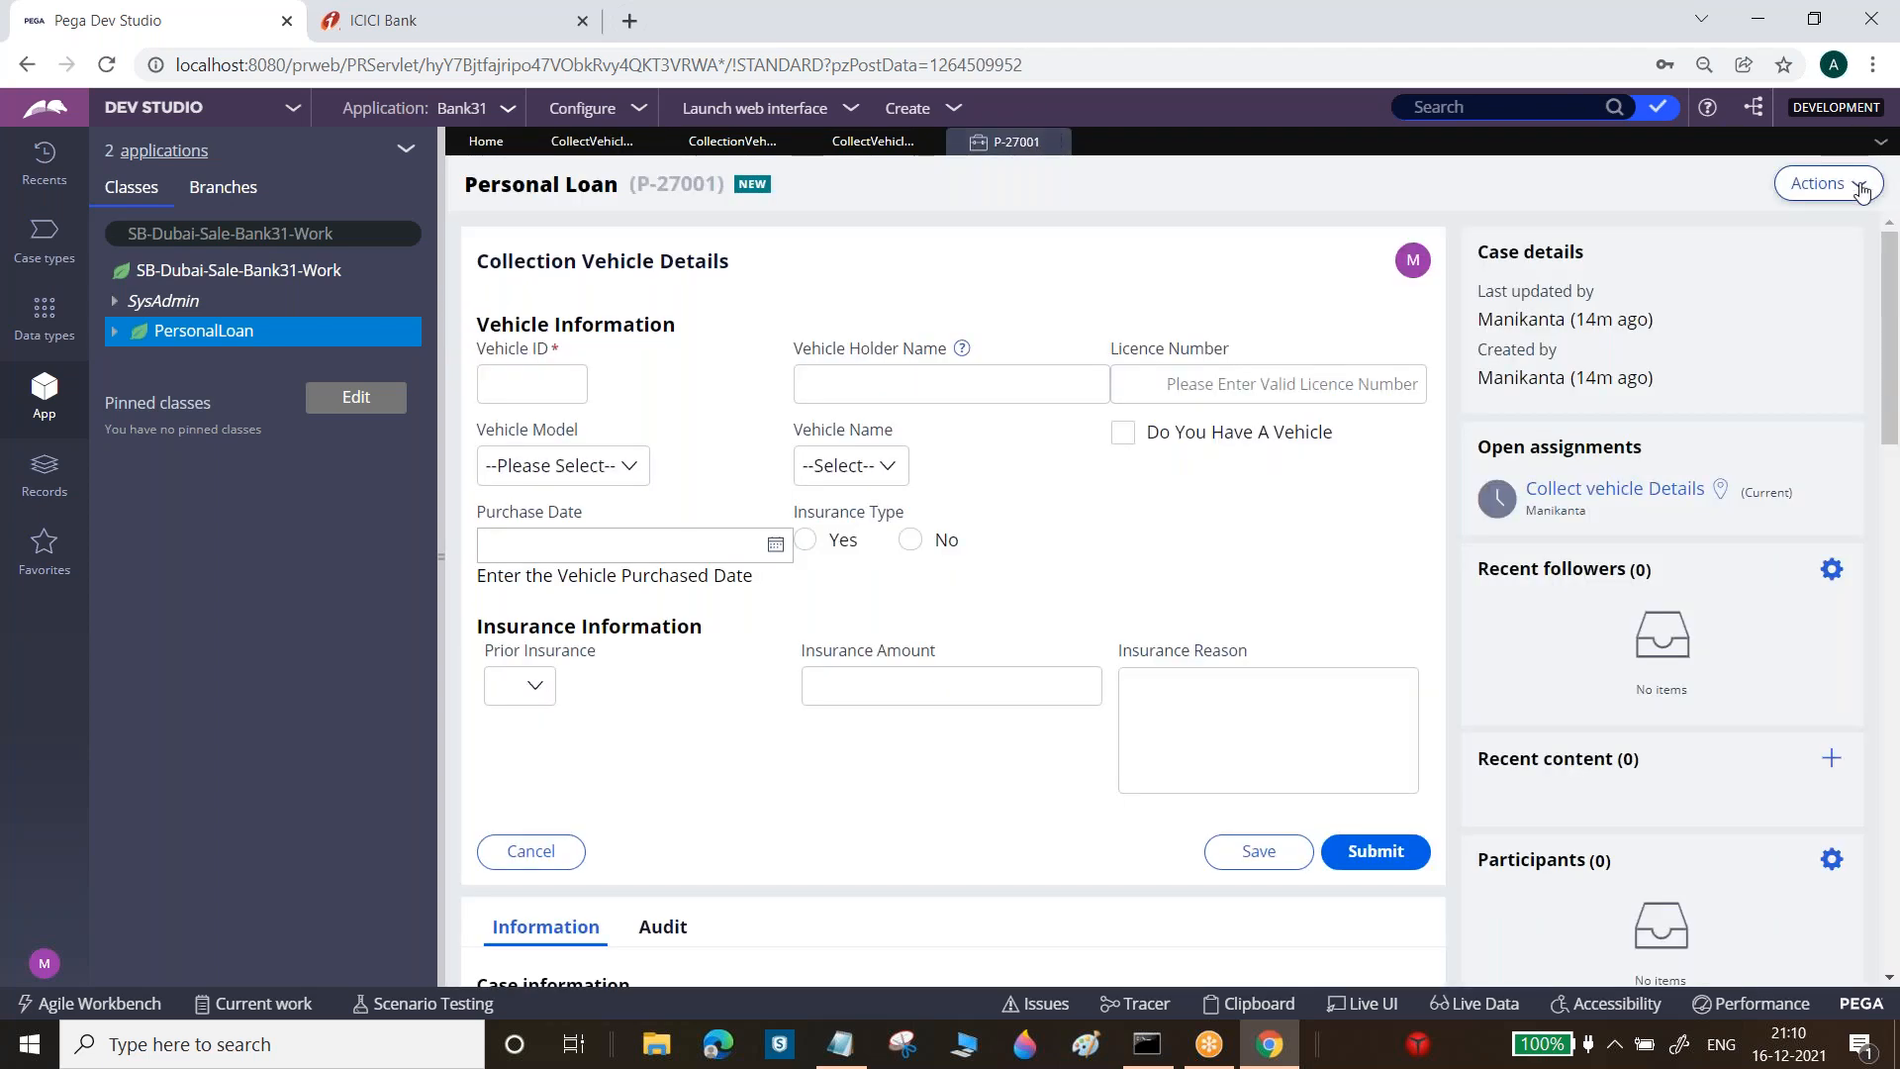
left_click(1831, 184)
left_click(1838, 216)
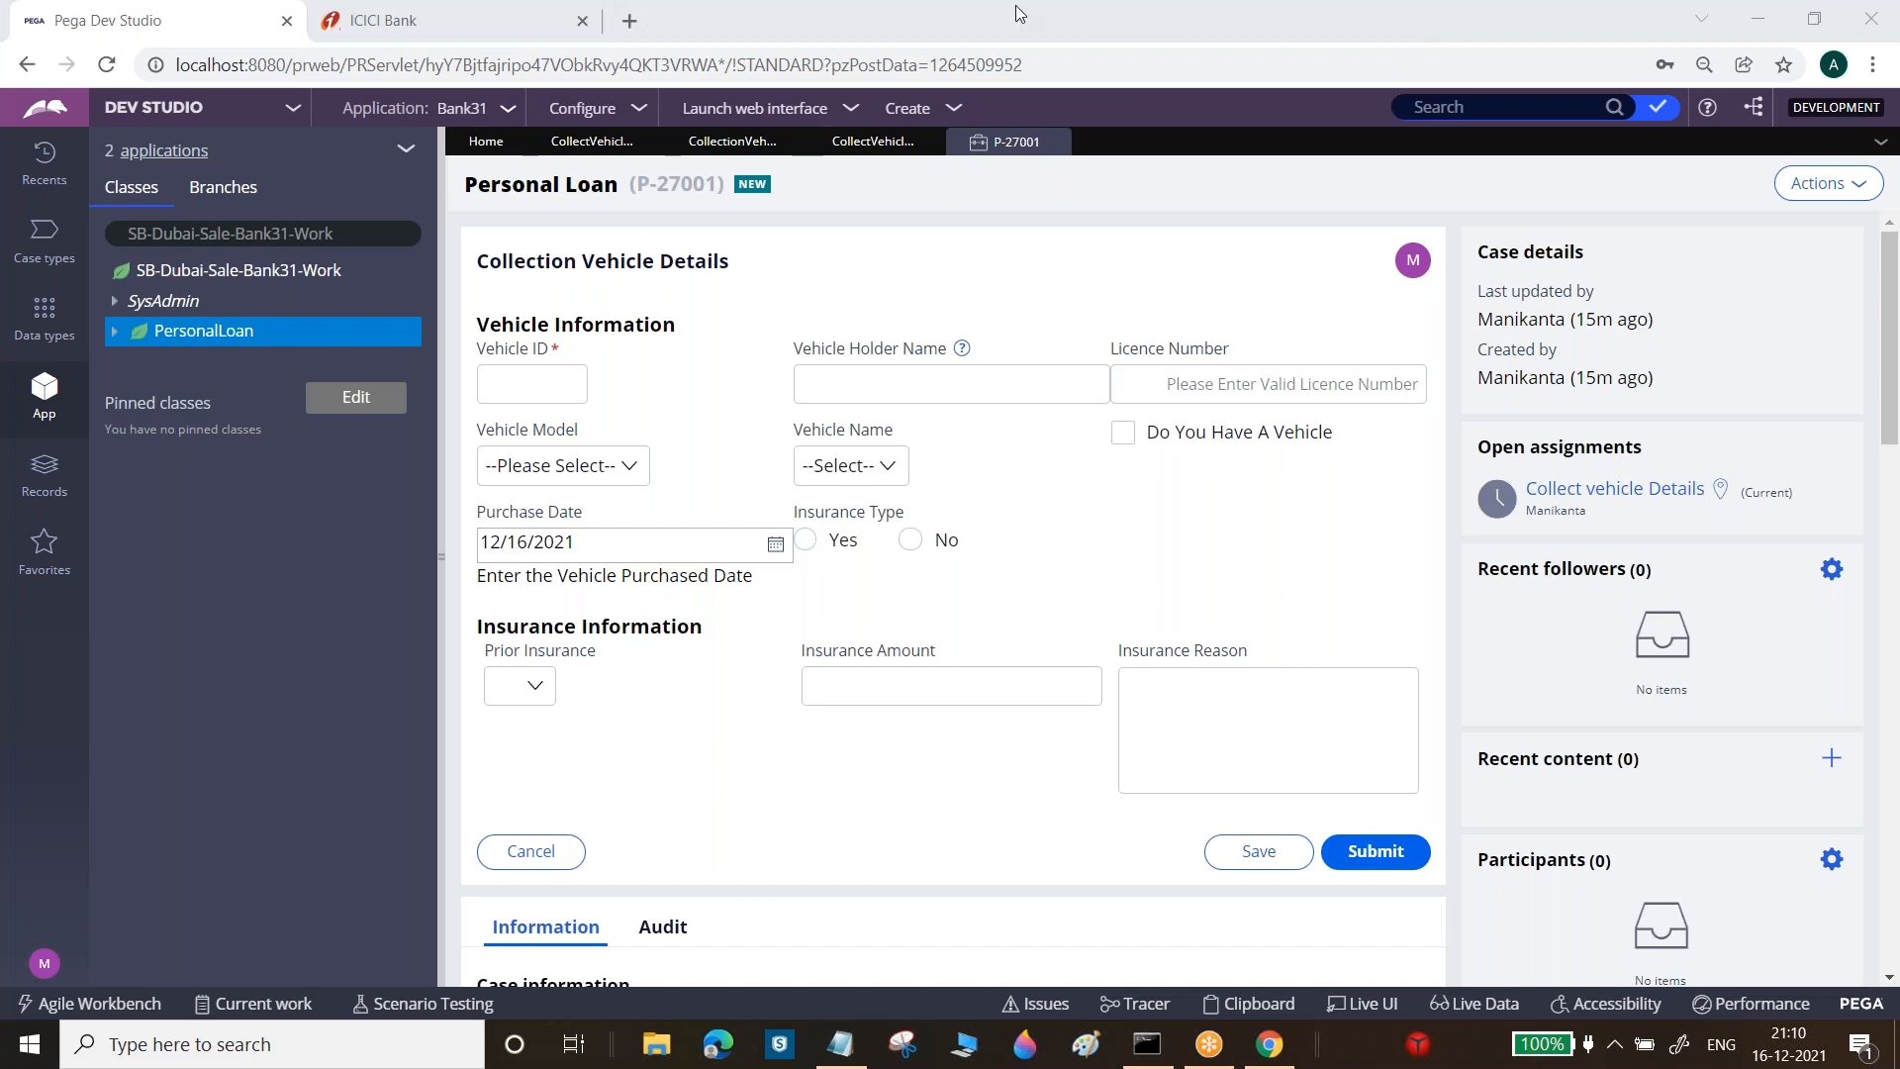
Back in the Collect Vehicle Details section, select the Vehicle ID, Vehicle Model and Vehicle Name cells
left_click(559, 145)
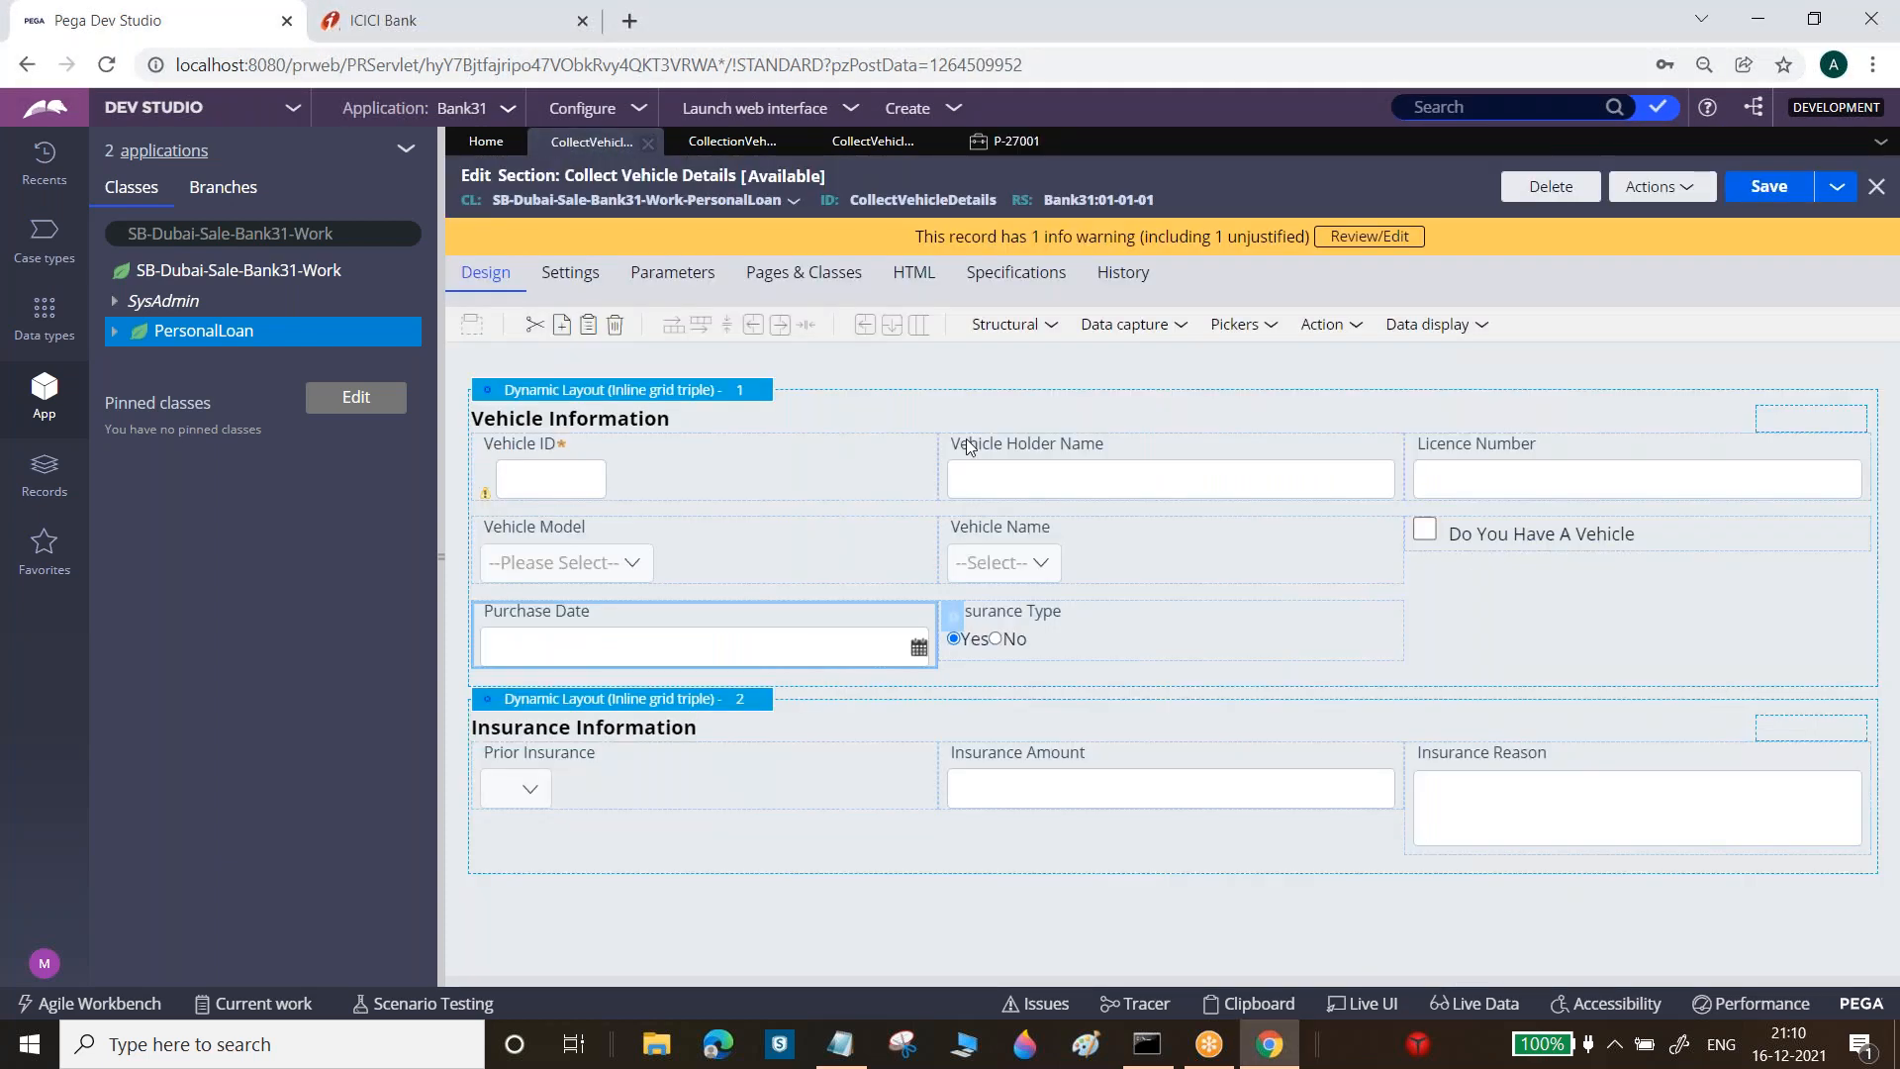
left_click(865, 491)
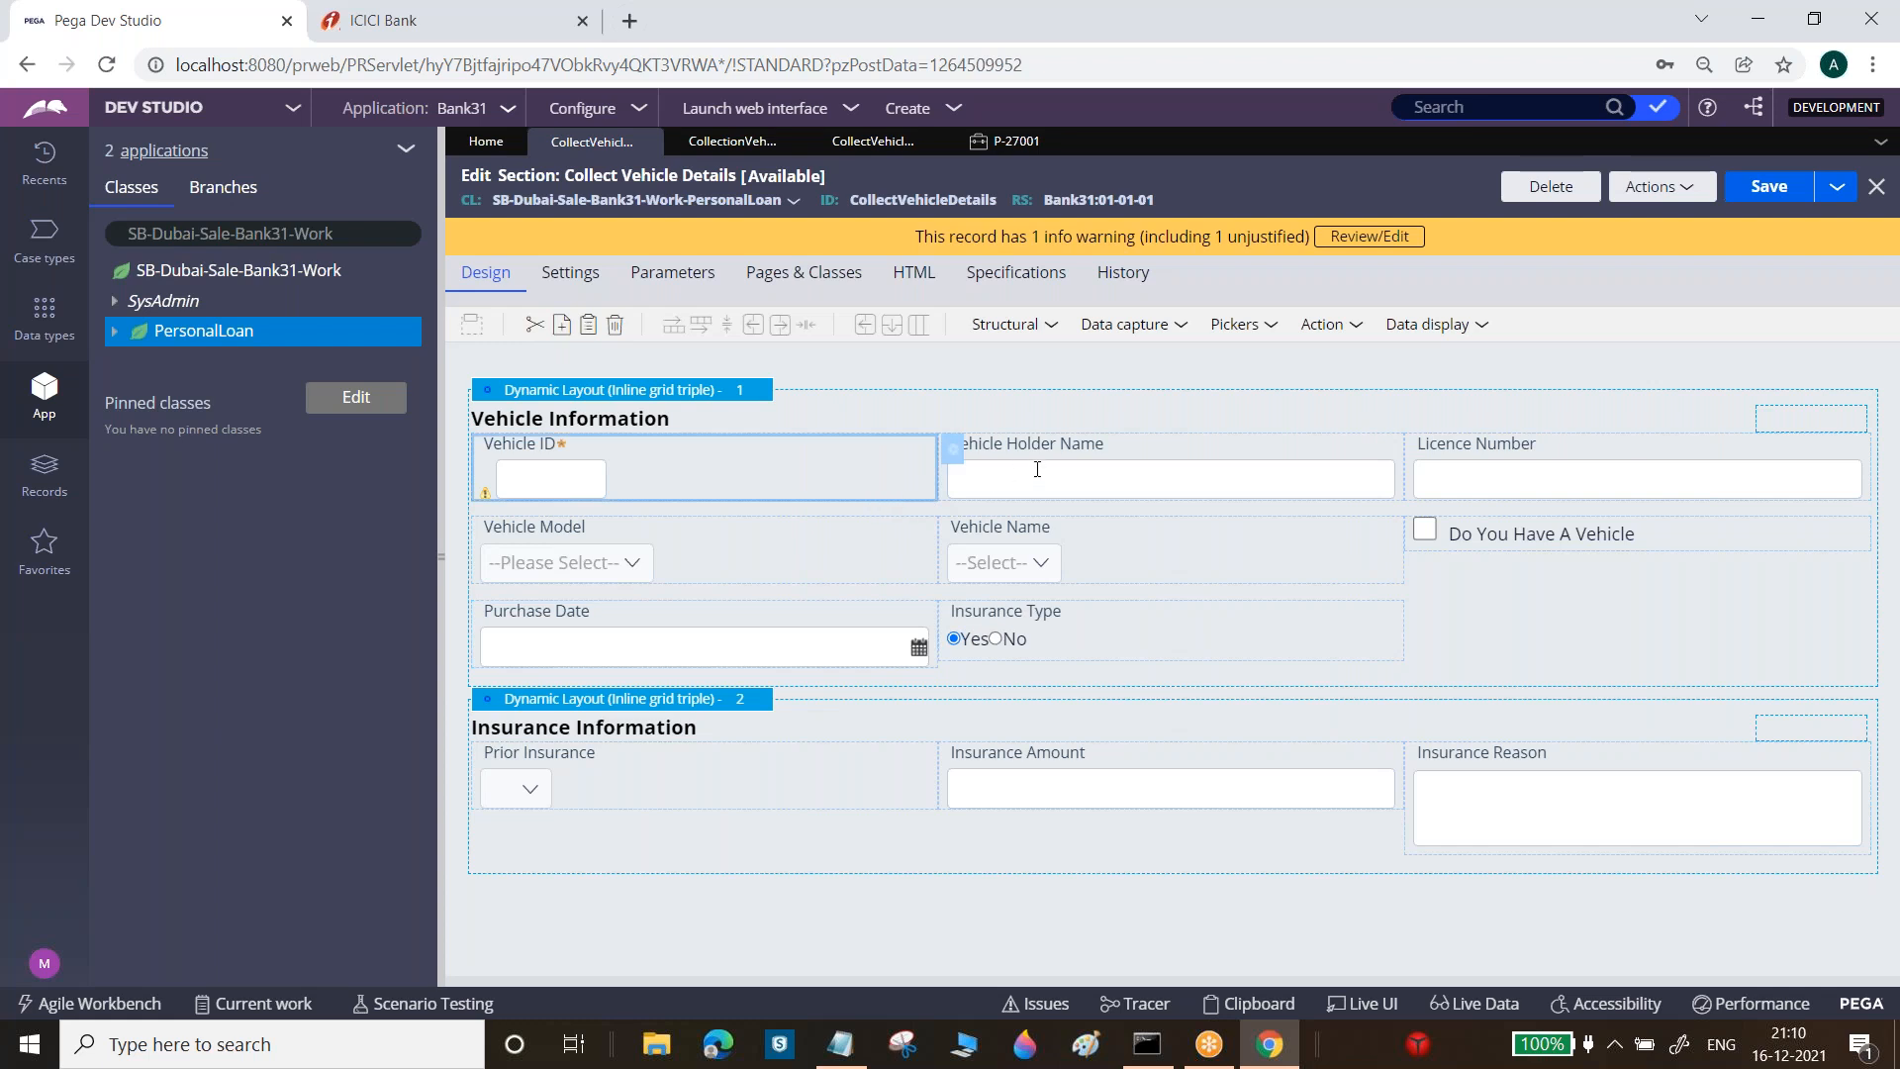
left_click(690, 579)
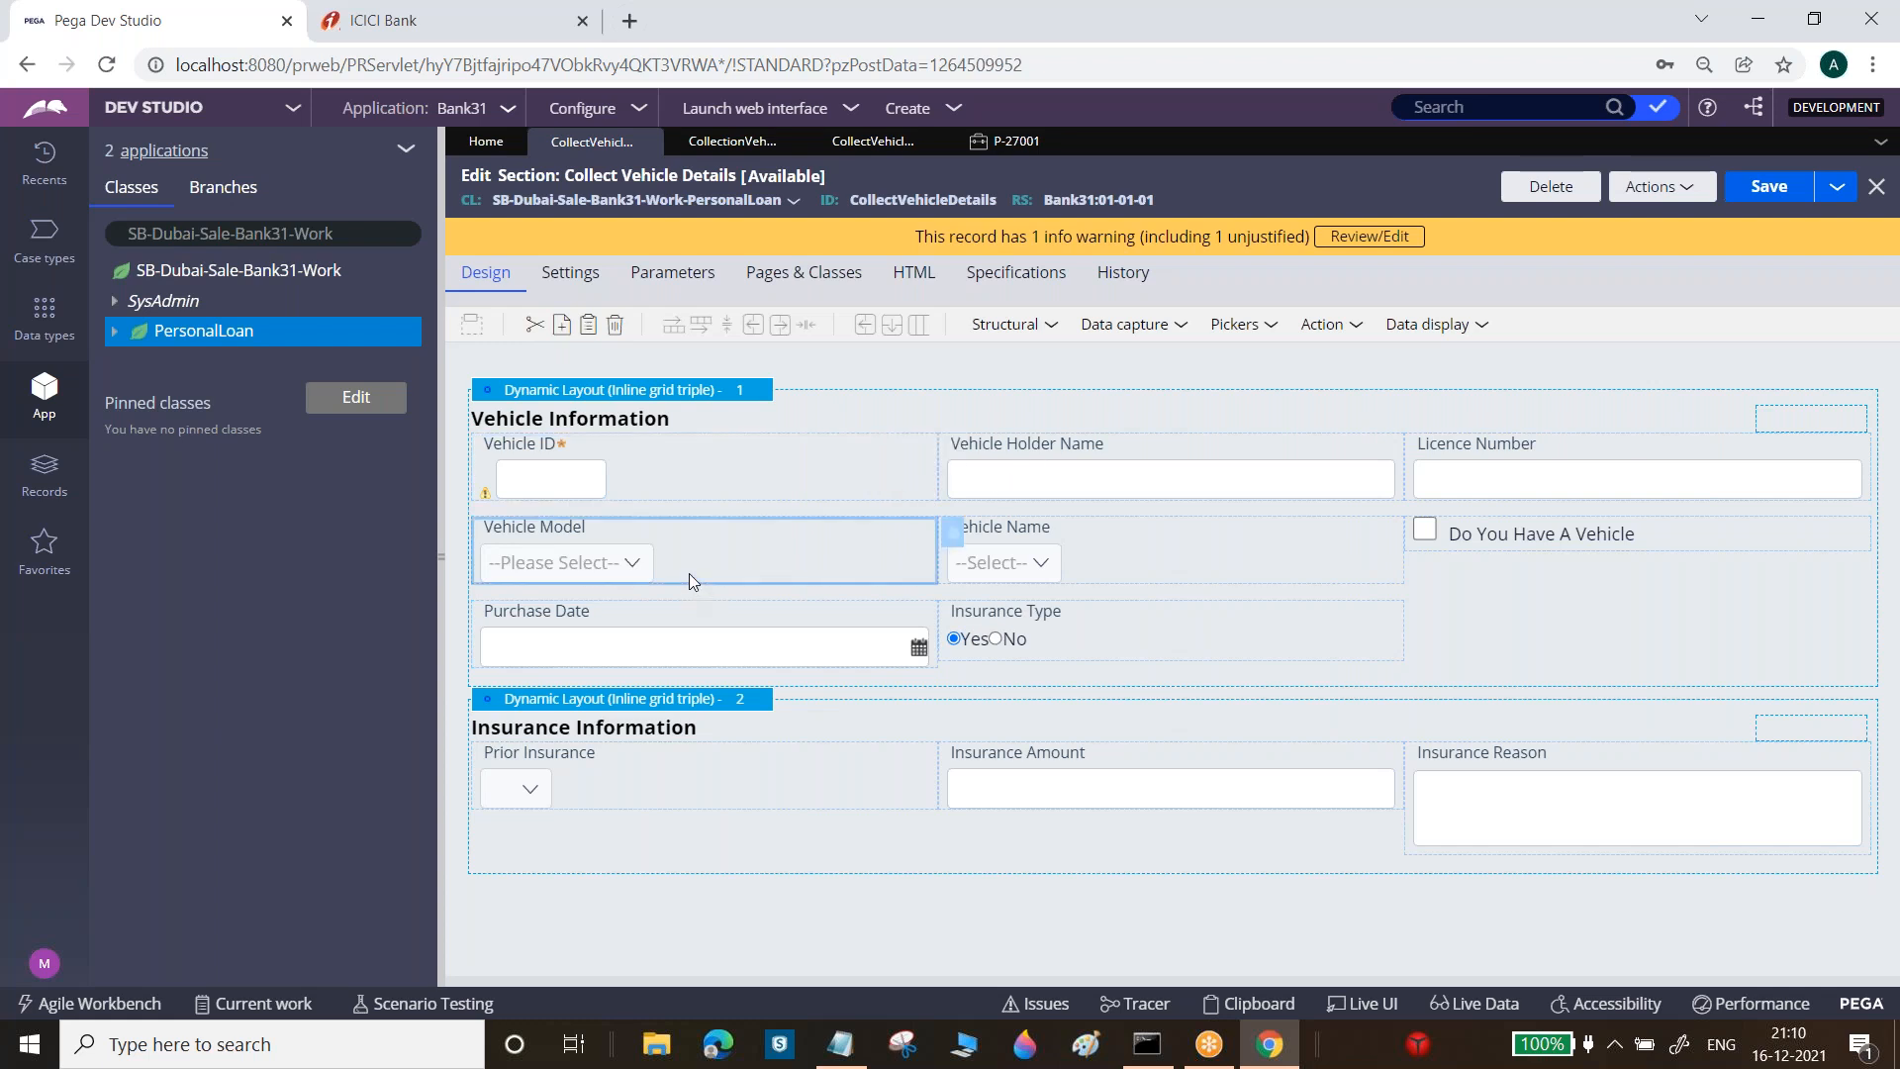
left_click(1098, 562)
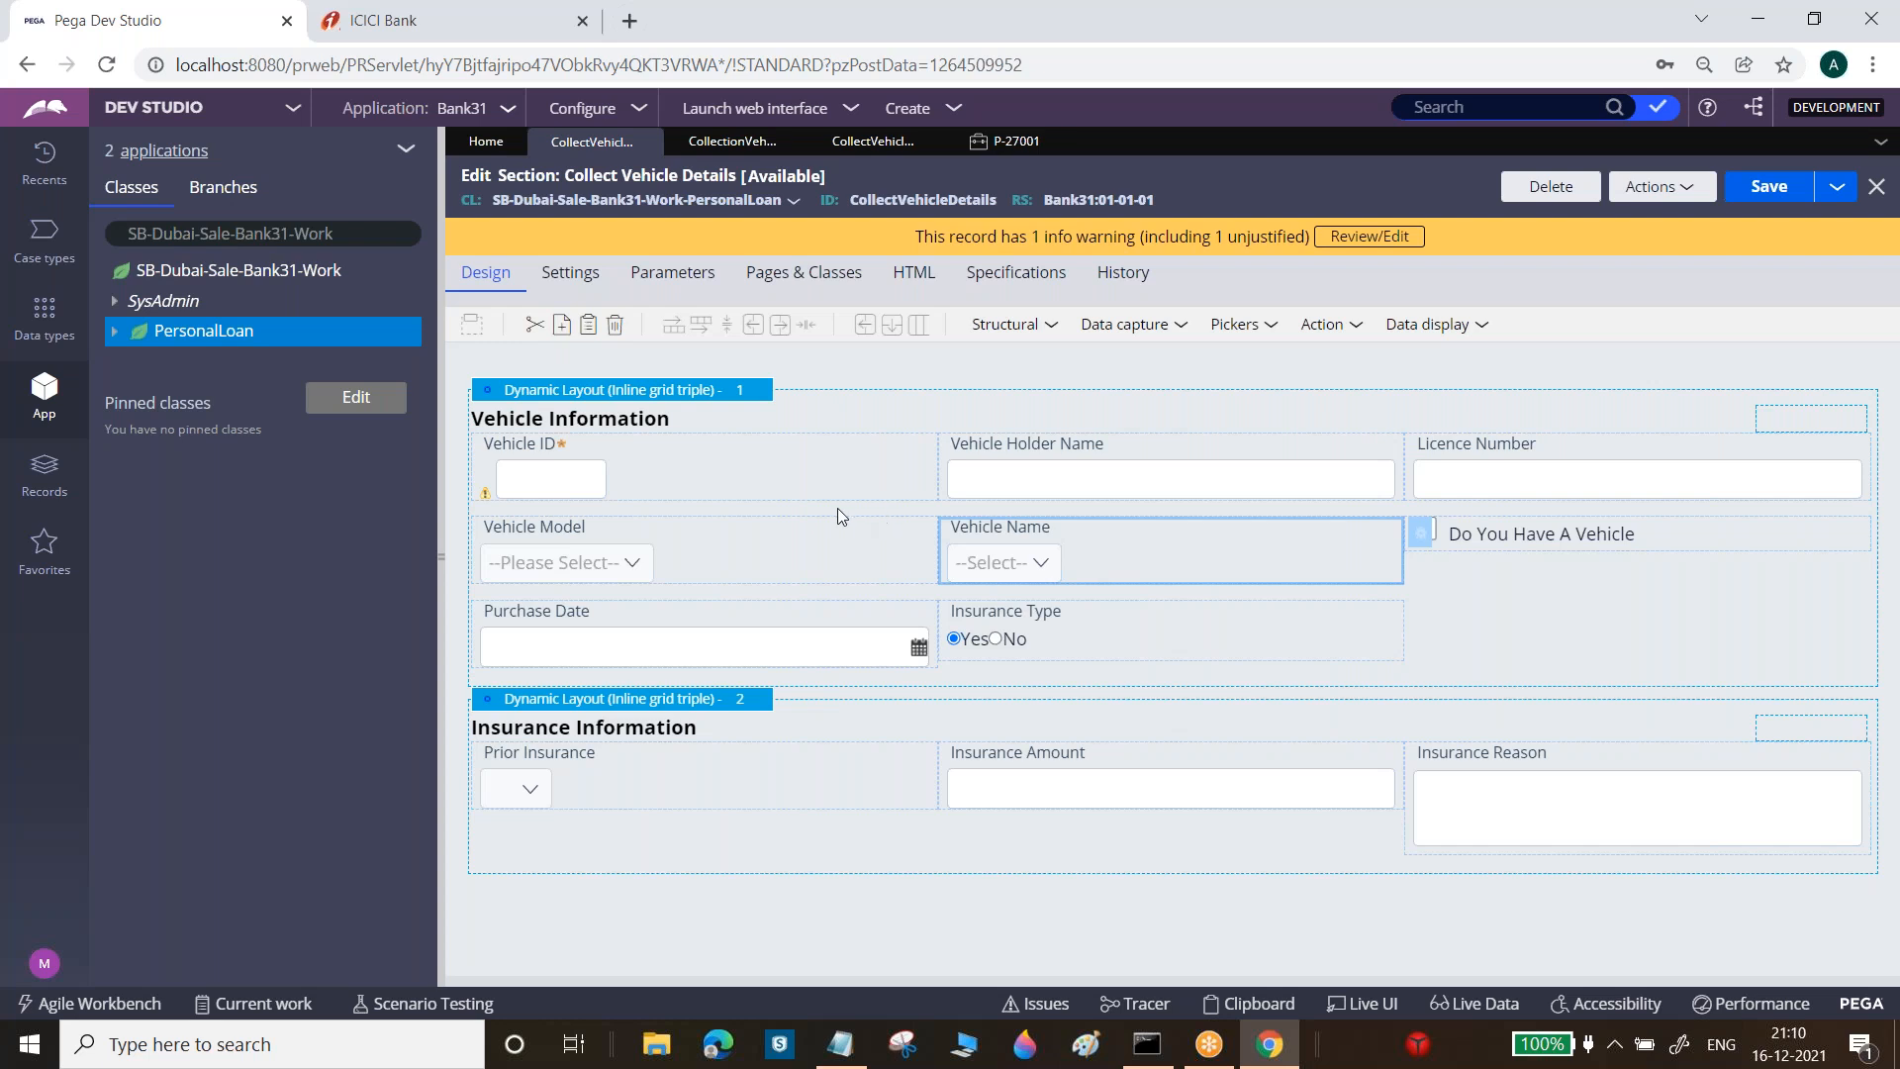
left_click(851, 466)
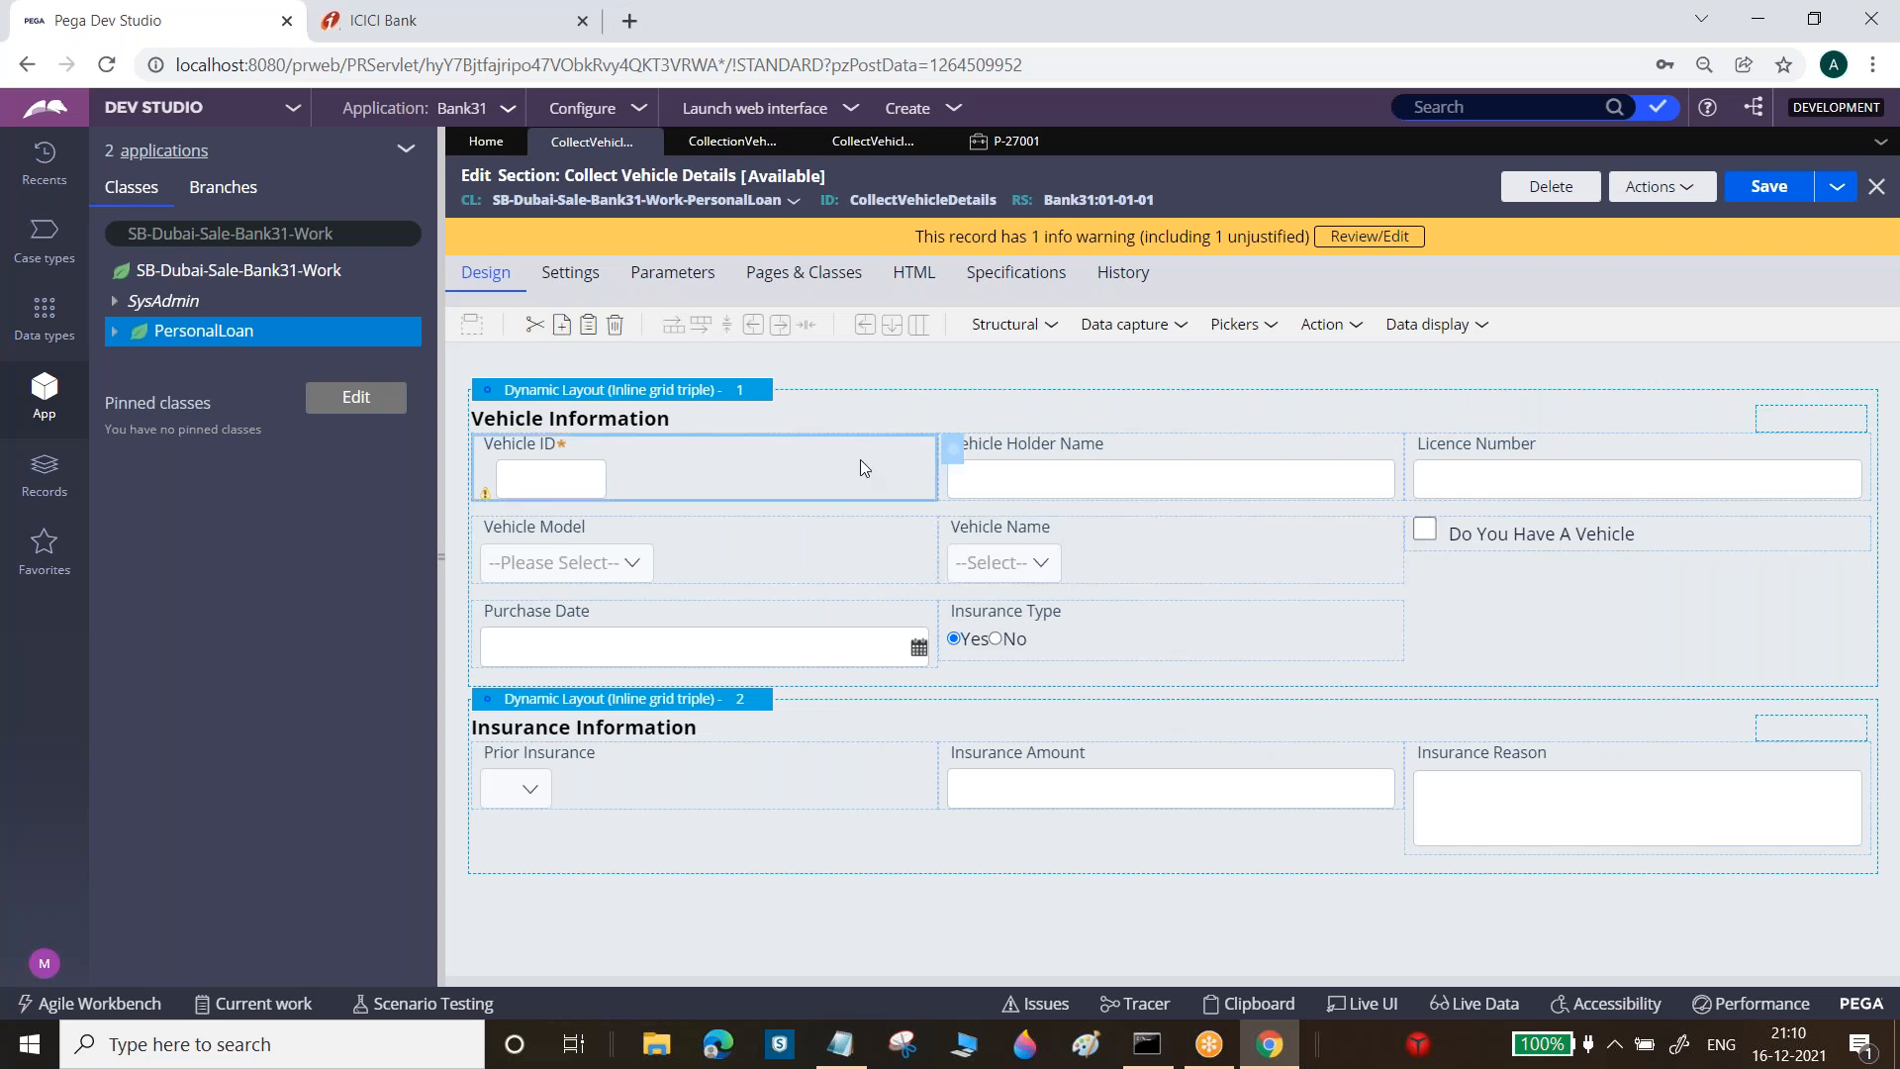
Confirm Vehicle ID's Presentation width is still the custom 100 px, then cancel without changes
double_click(935, 449)
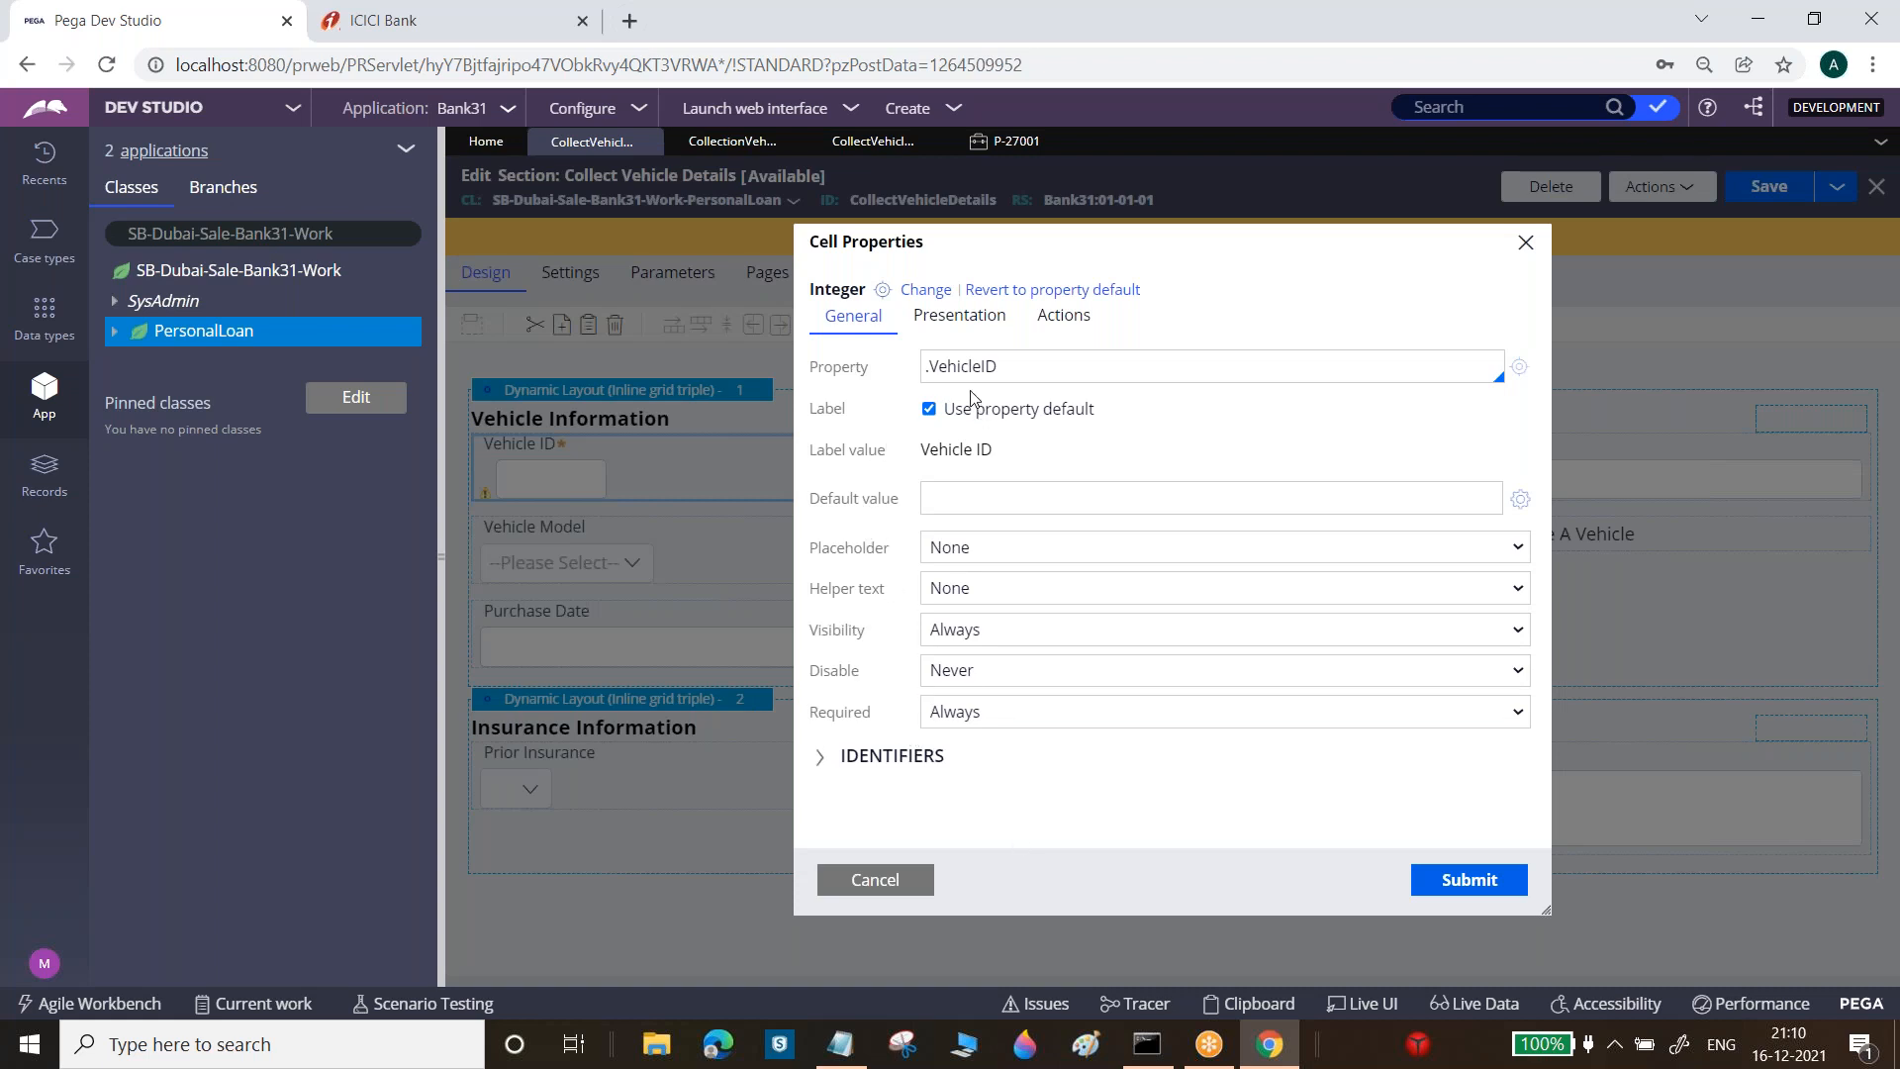
left_click(959, 315)
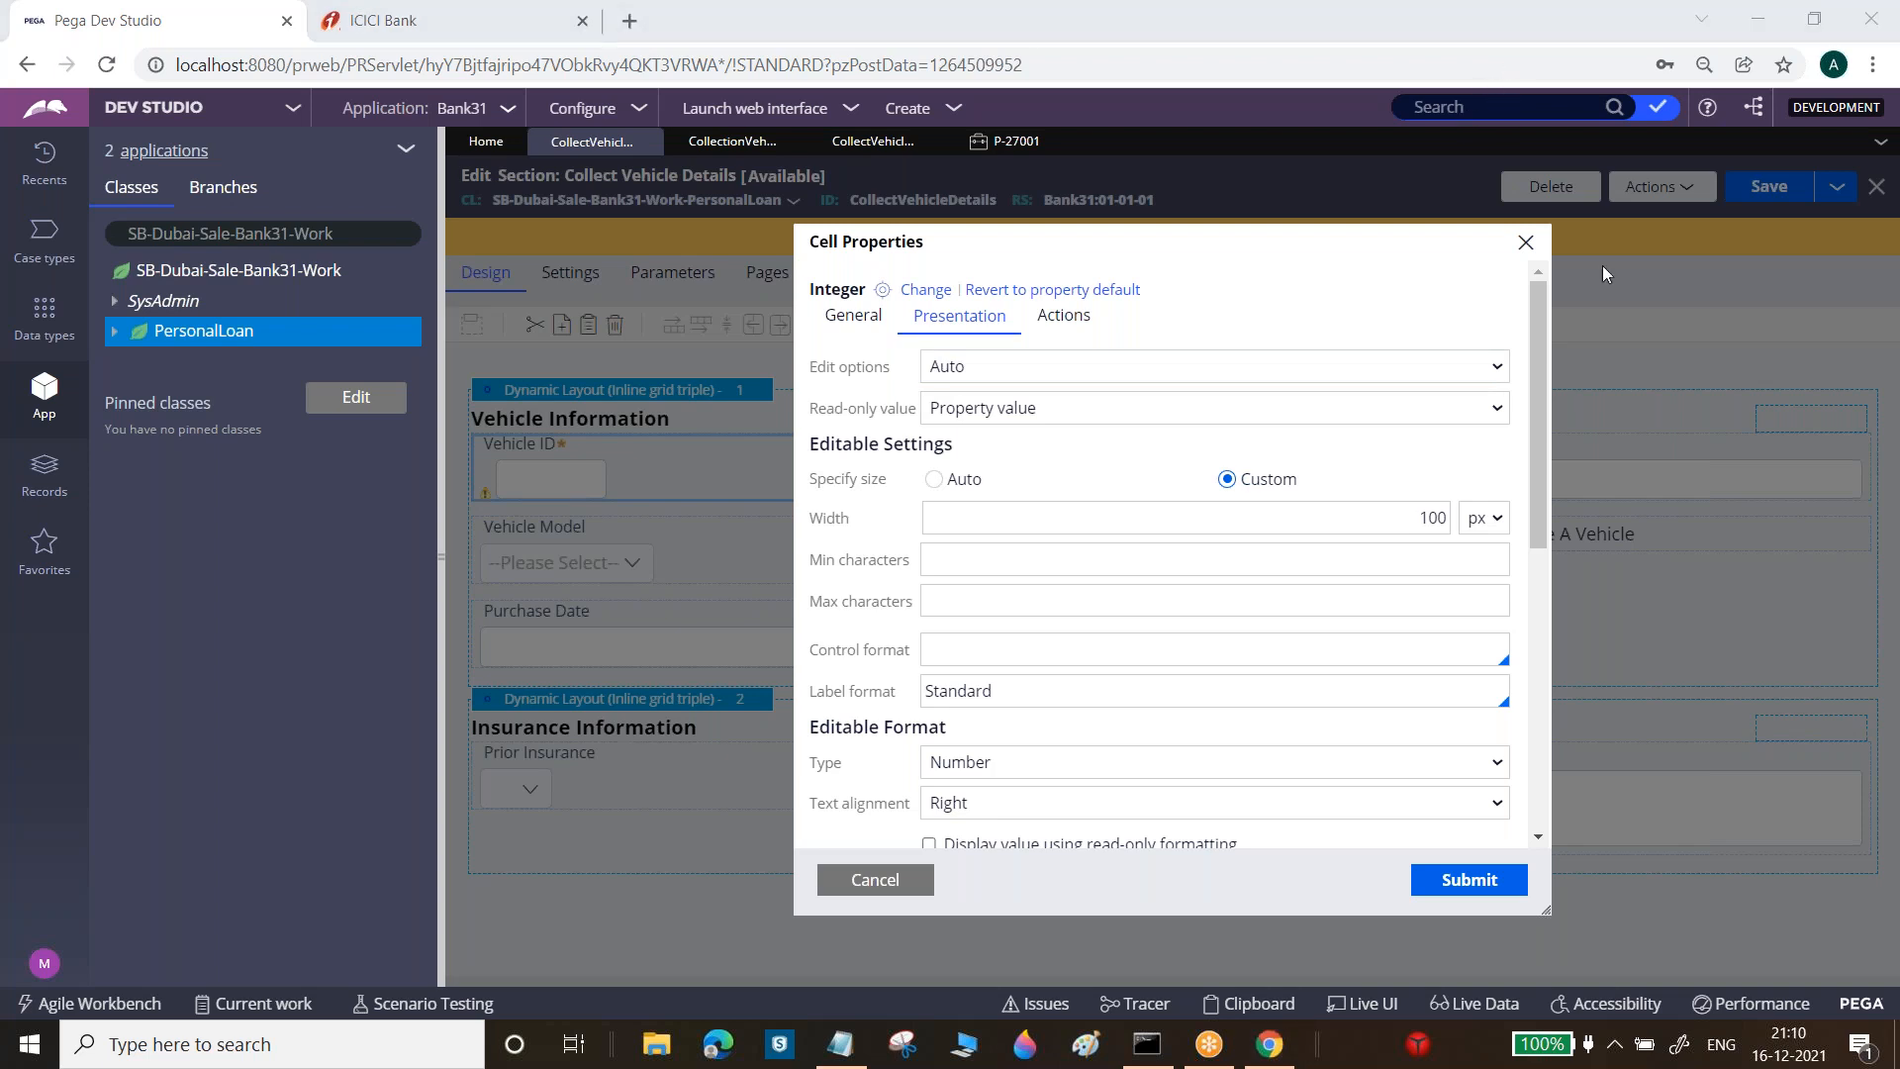
left_click(1552, 293)
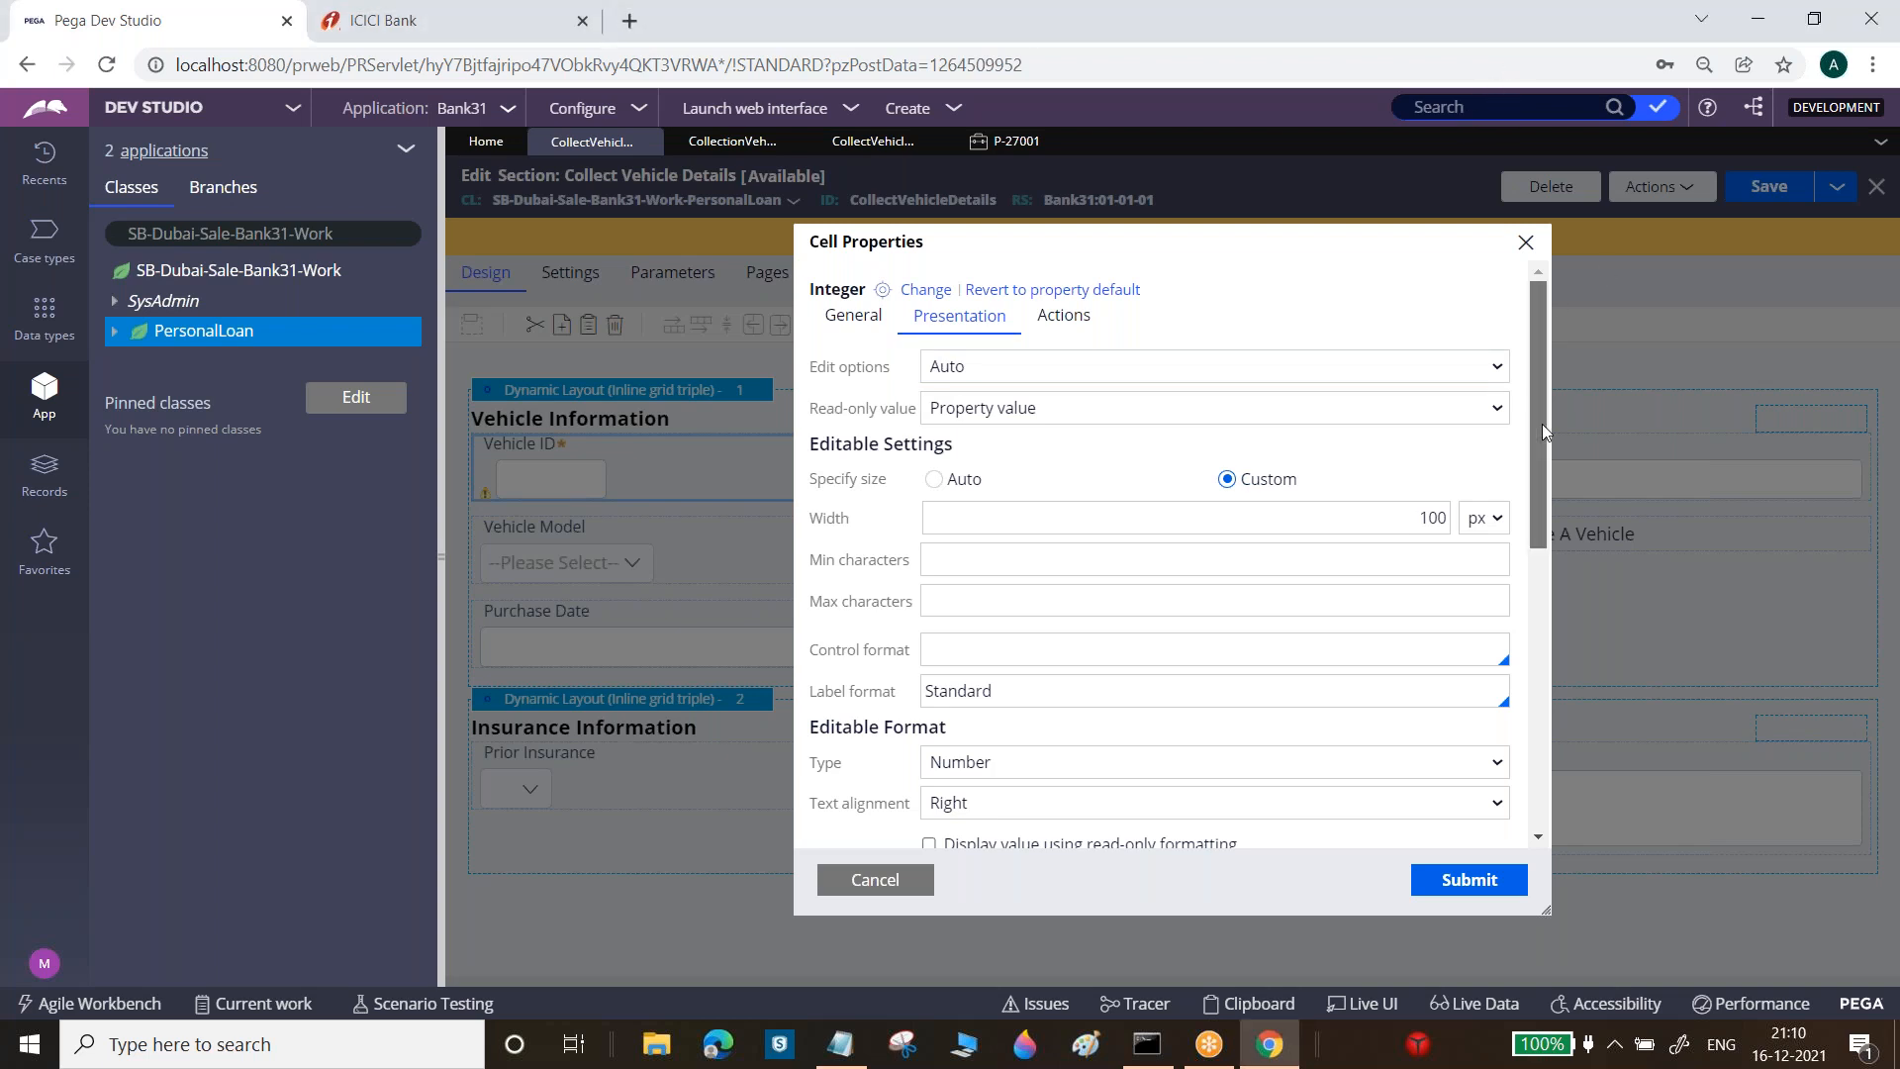
left_click_drag(1542, 424, 1569, 674)
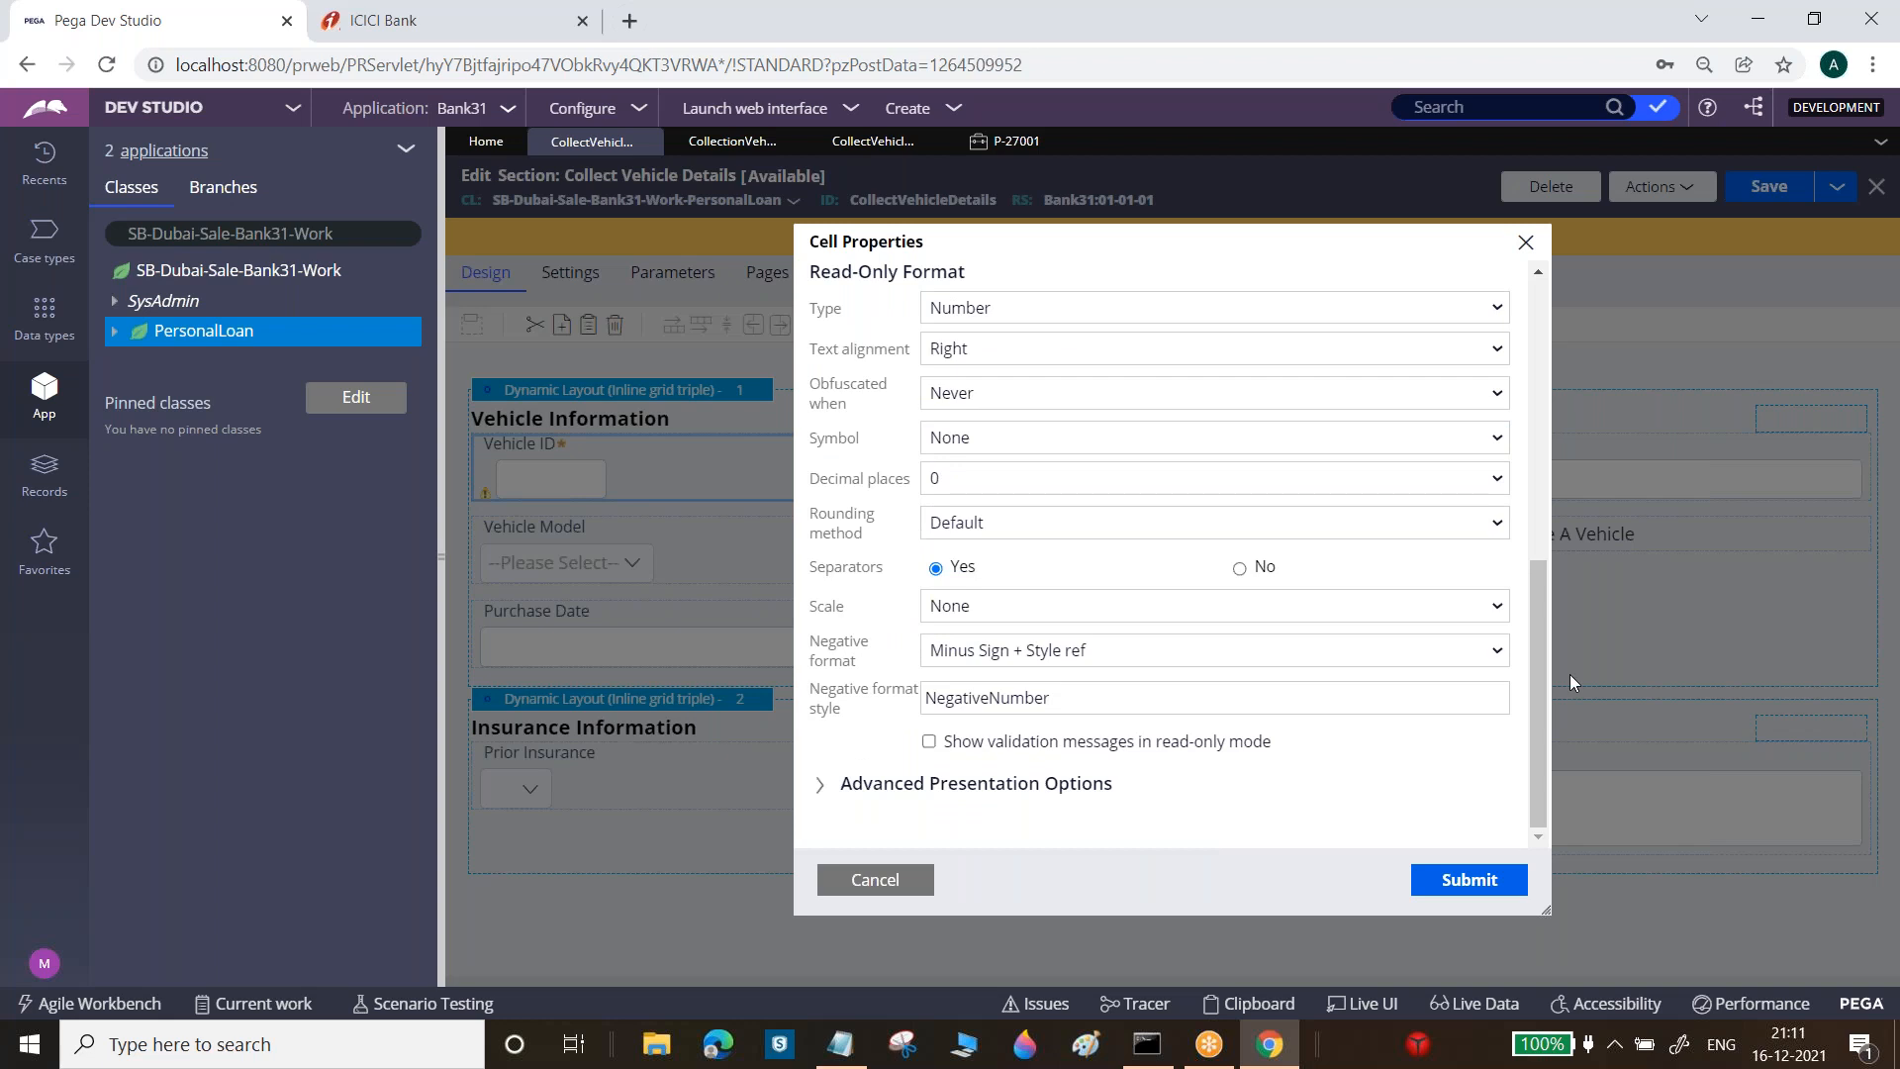
left_click(863, 880)
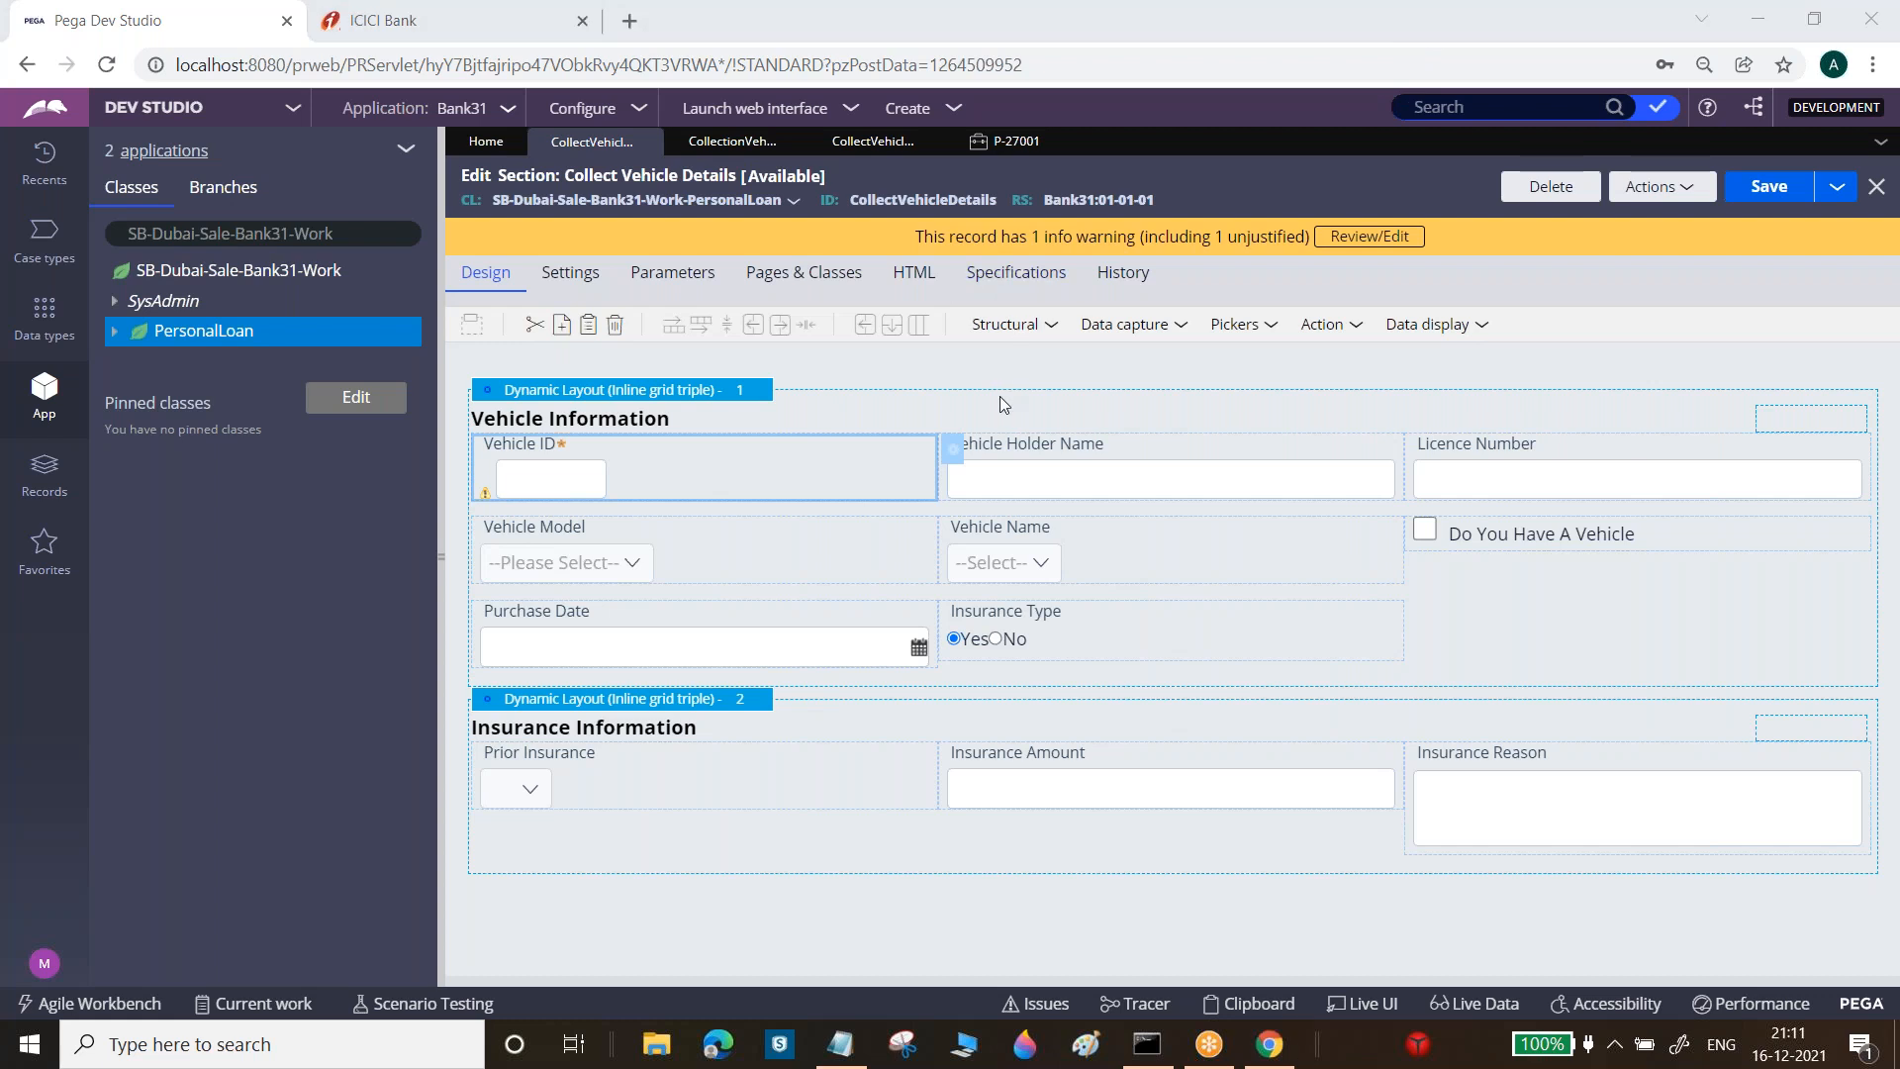
View the Personal Loan case type's life cycle, then return to the CollectVehicleDetails section
left_click(44, 242)
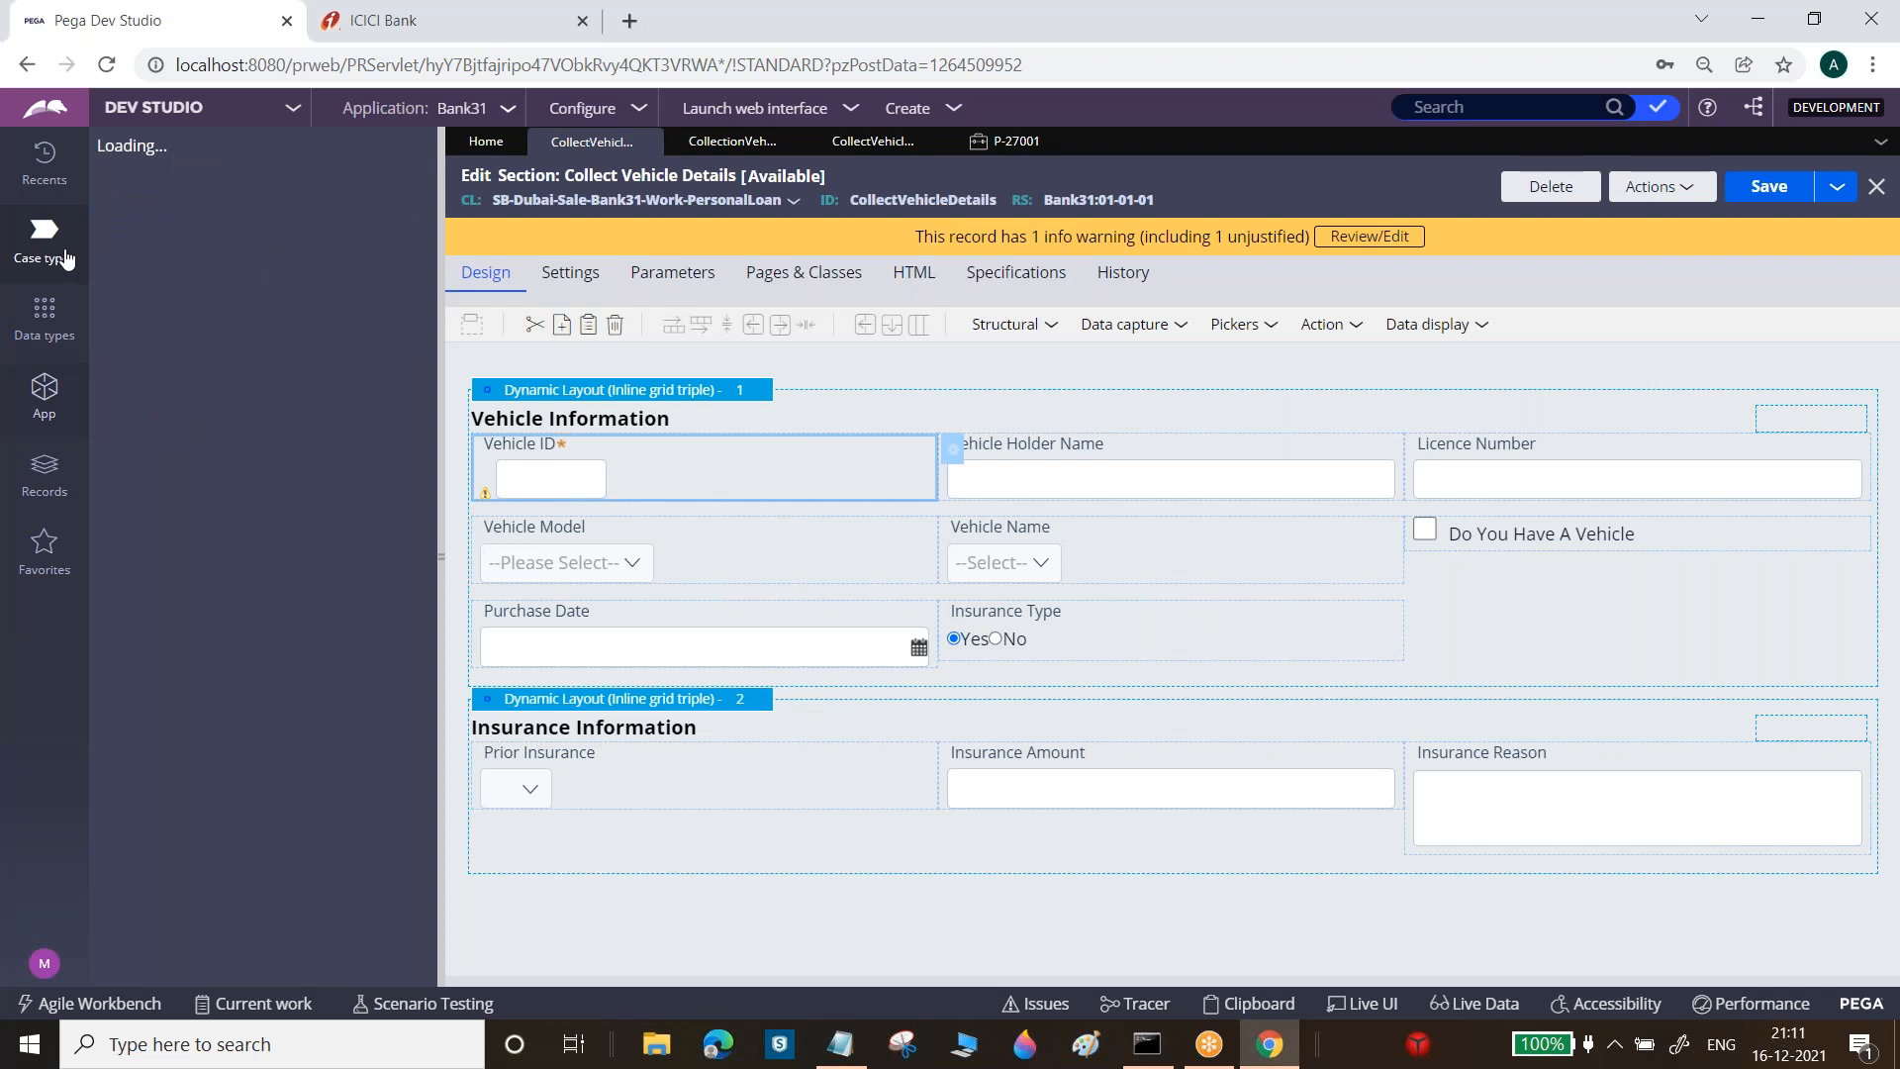
left_click(178, 220)
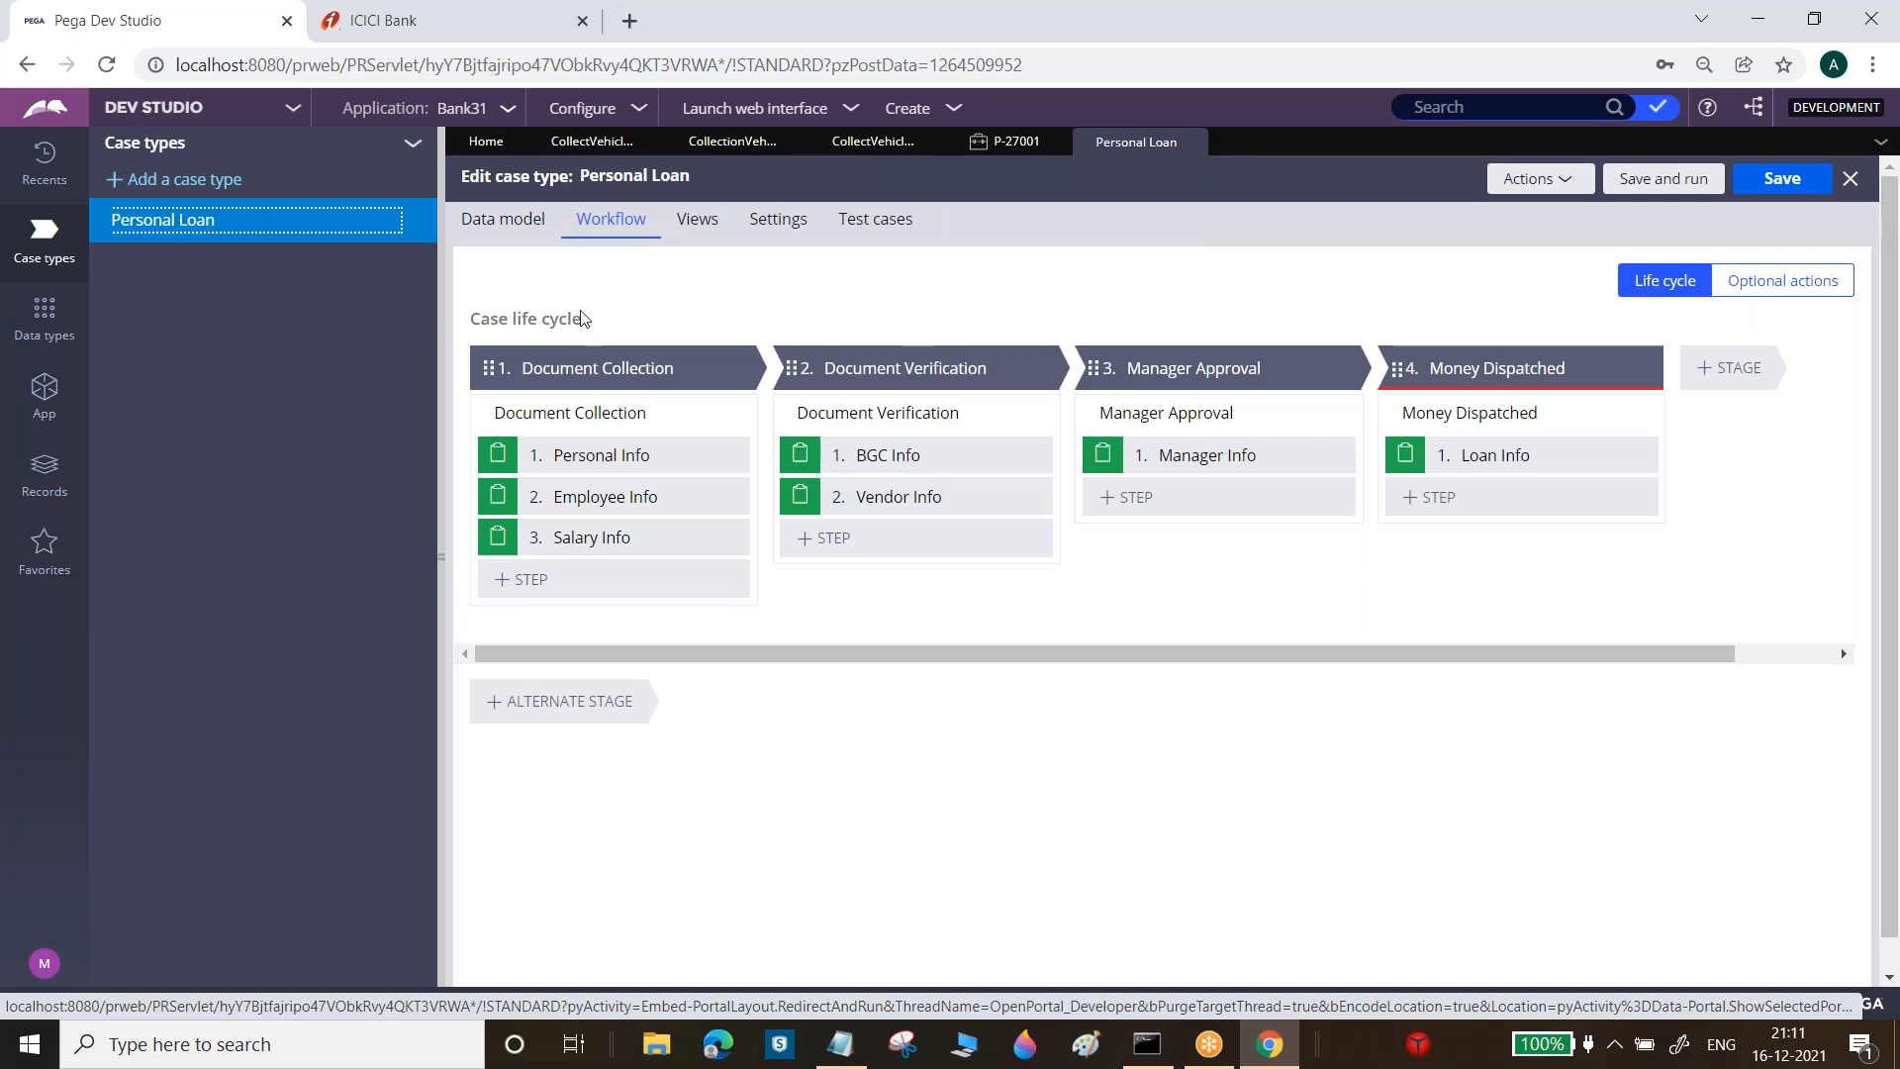
left_click(600, 366)
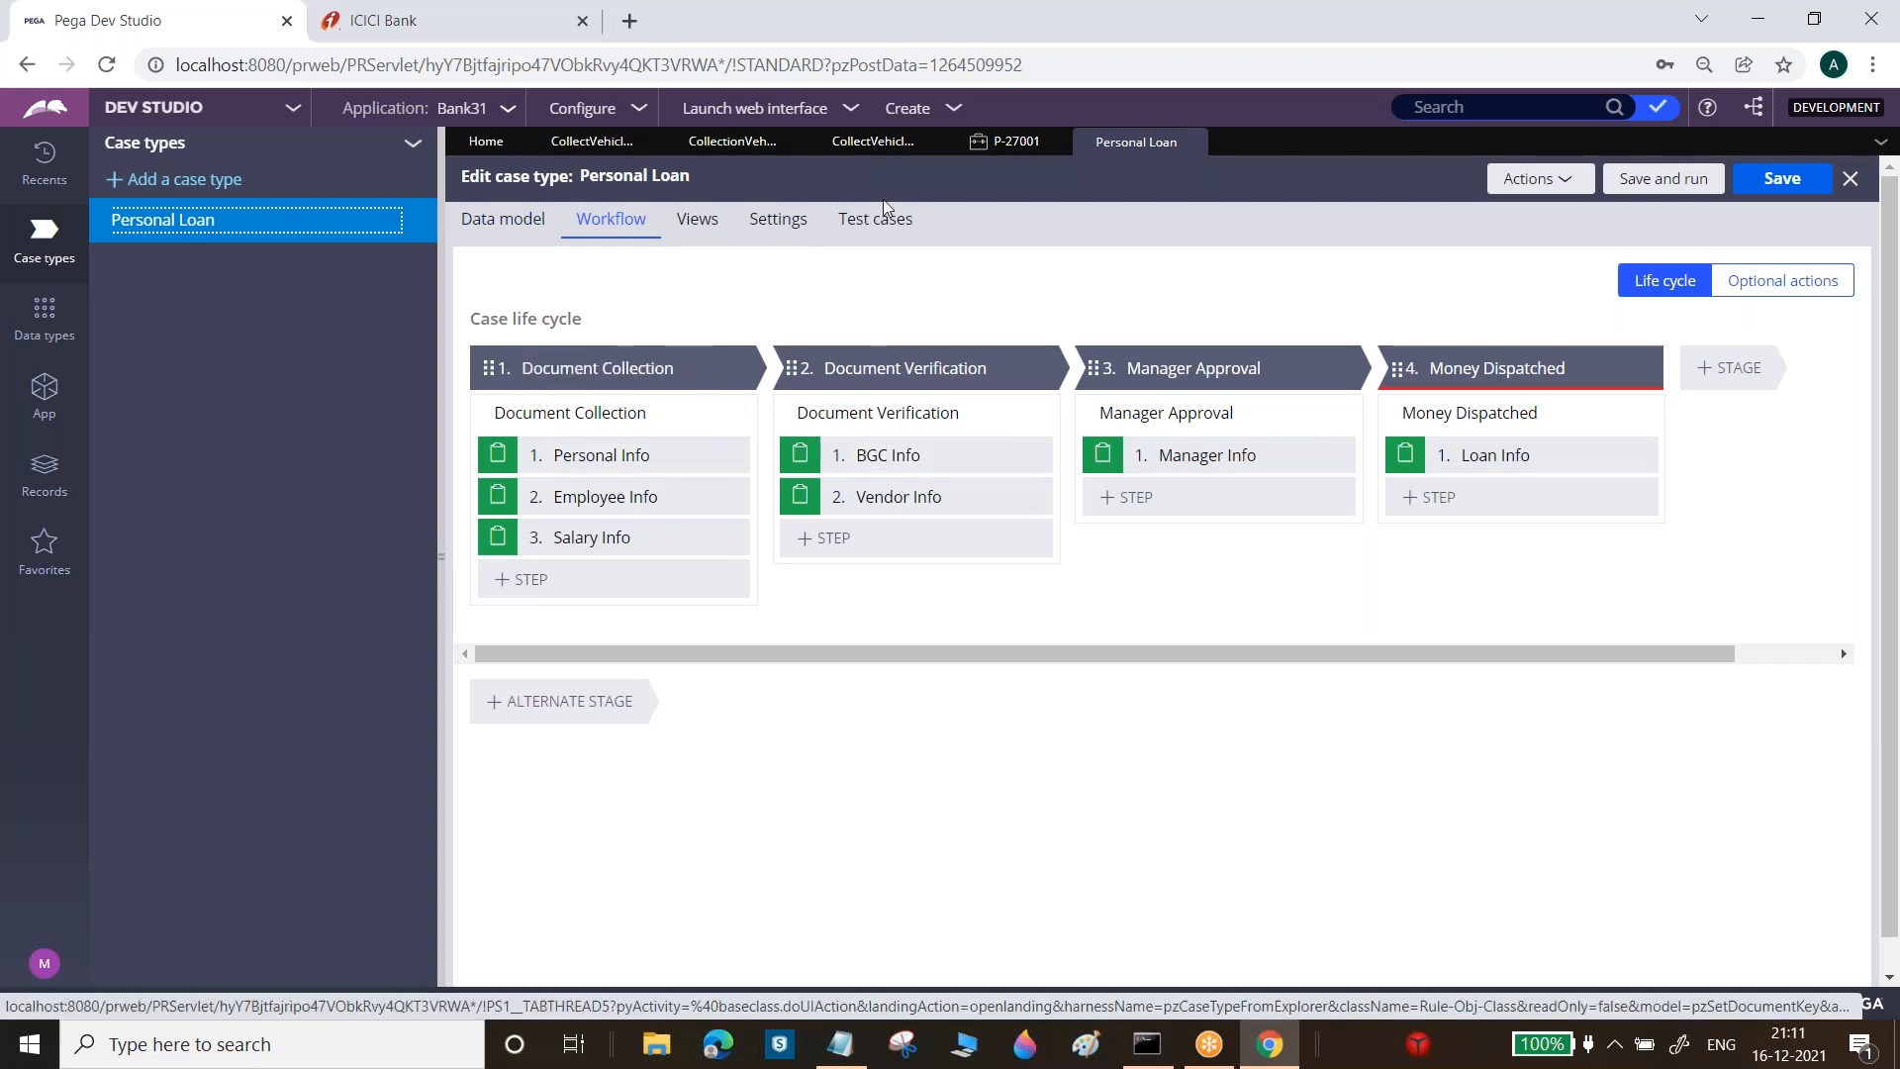
left_click(591, 143)
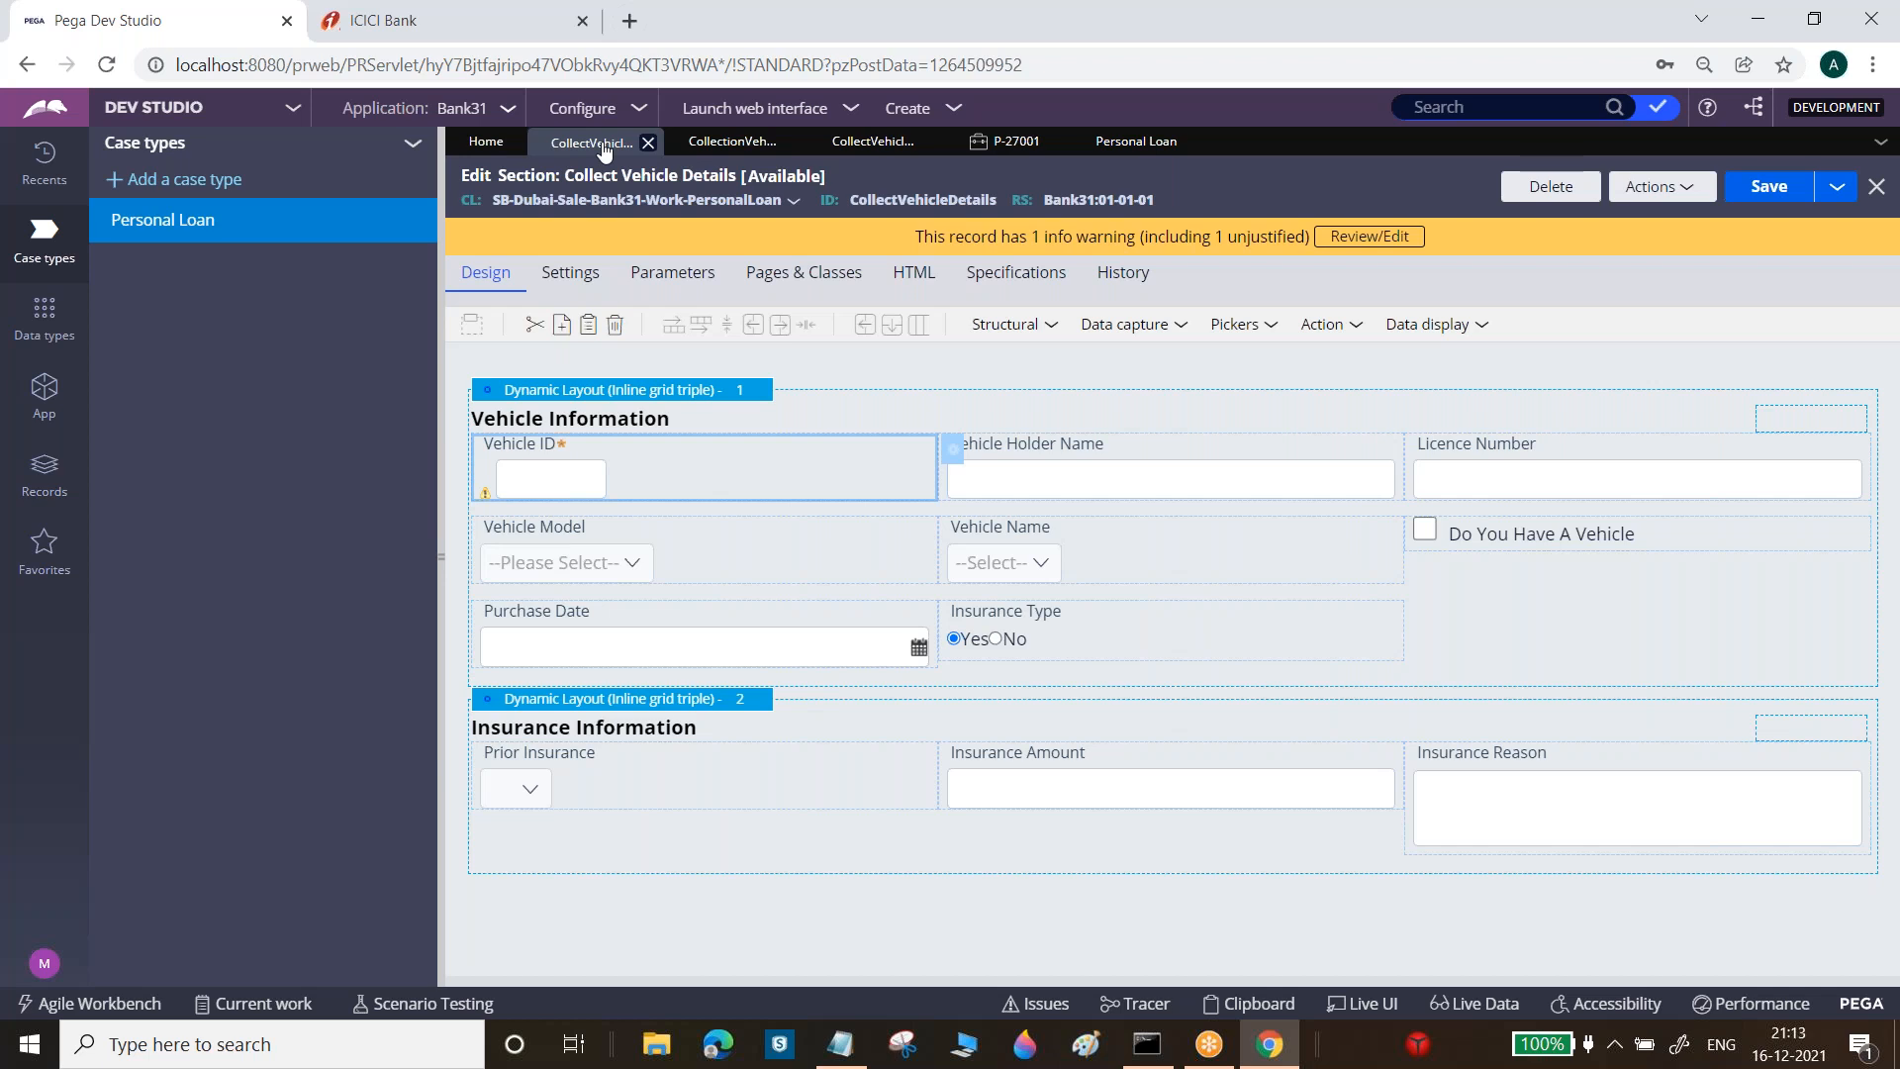
Open the PersonalInfo section from the PersonalLoan class's User Interface rules
left_click(42, 423)
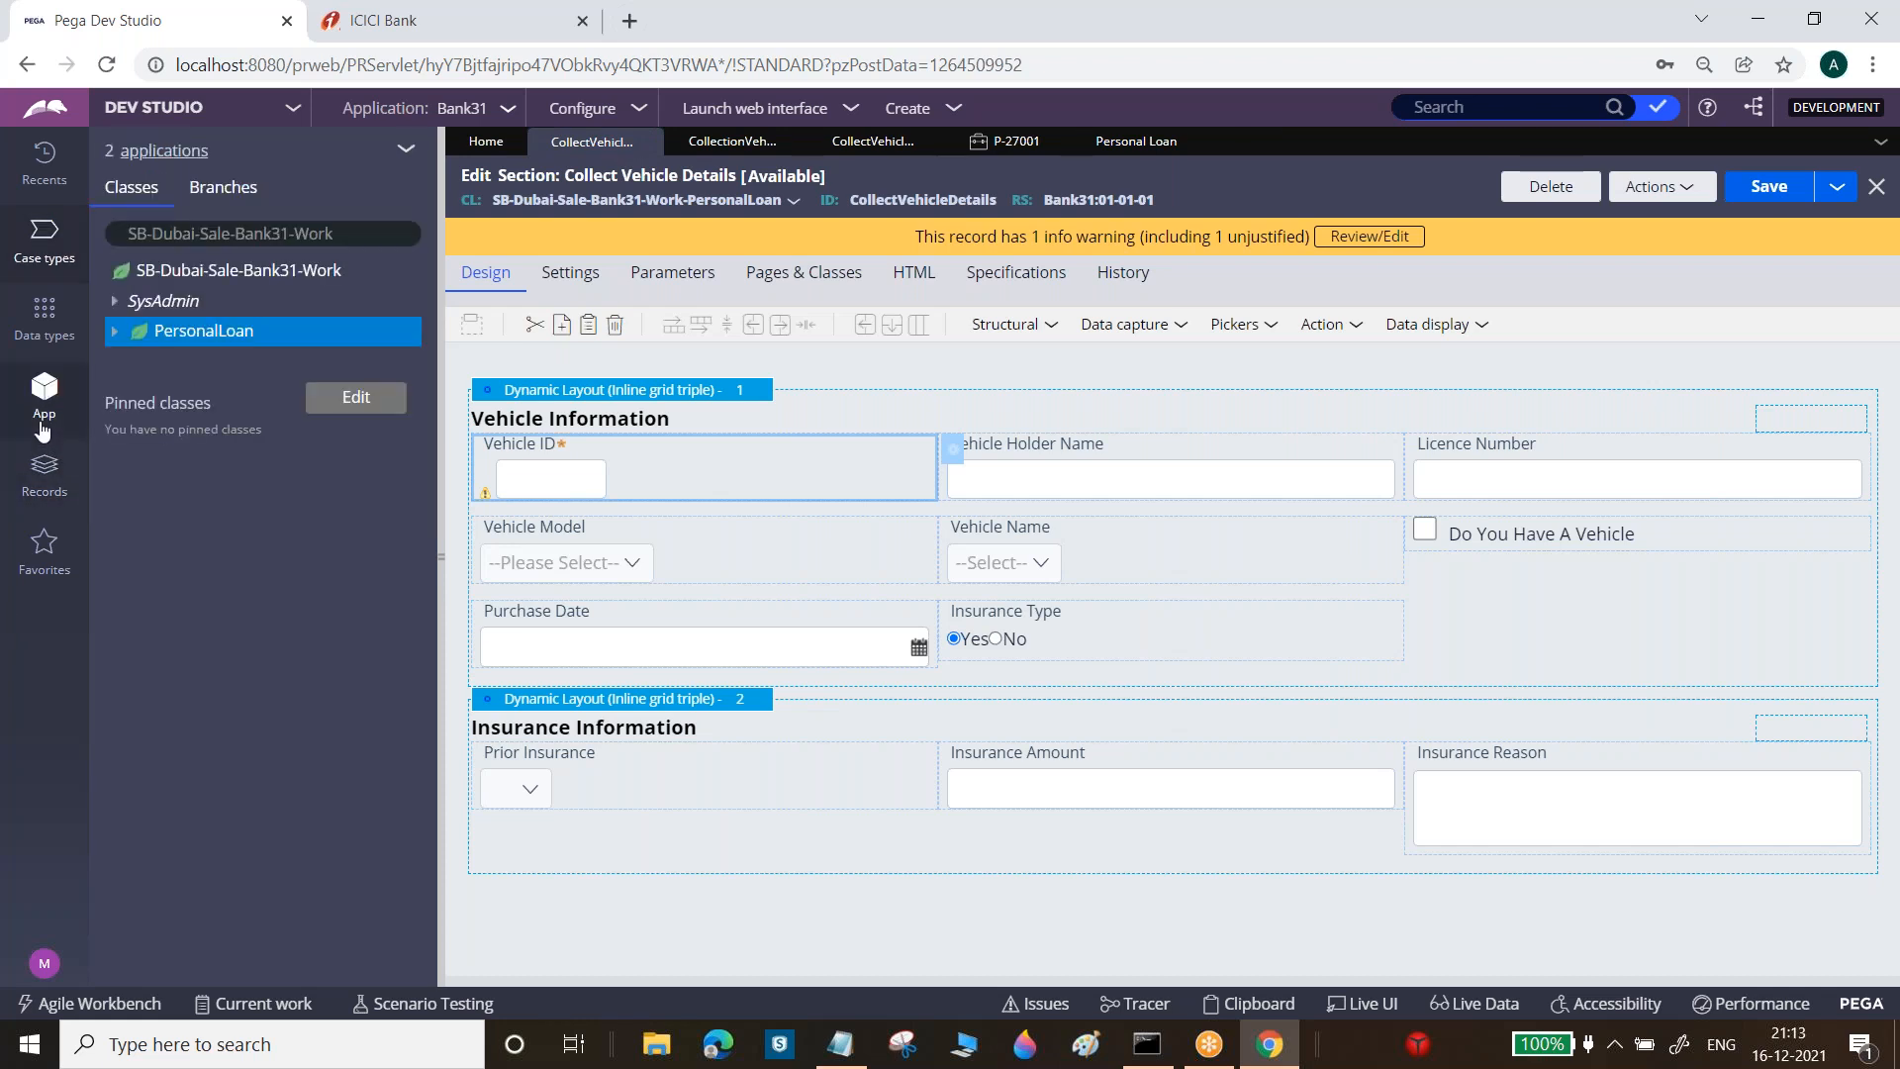
left_click(115, 330)
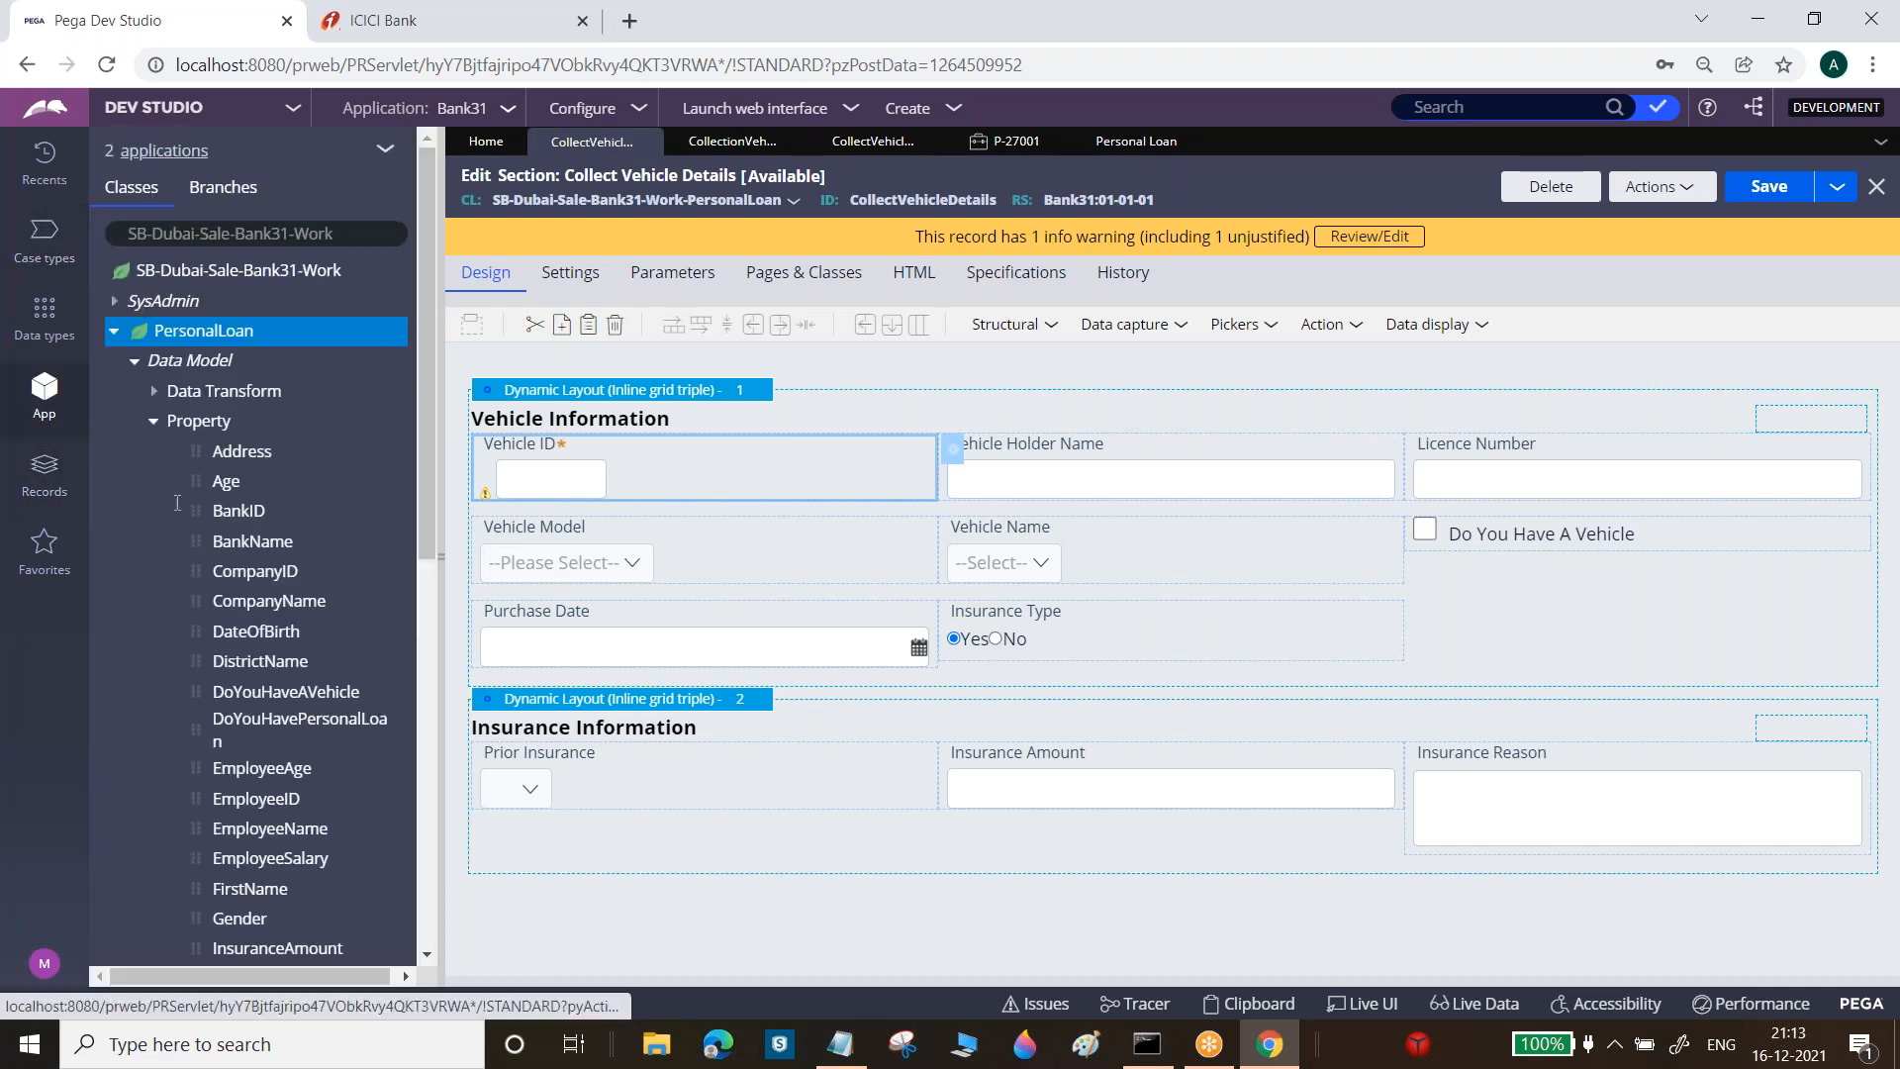
left_click(153, 421)
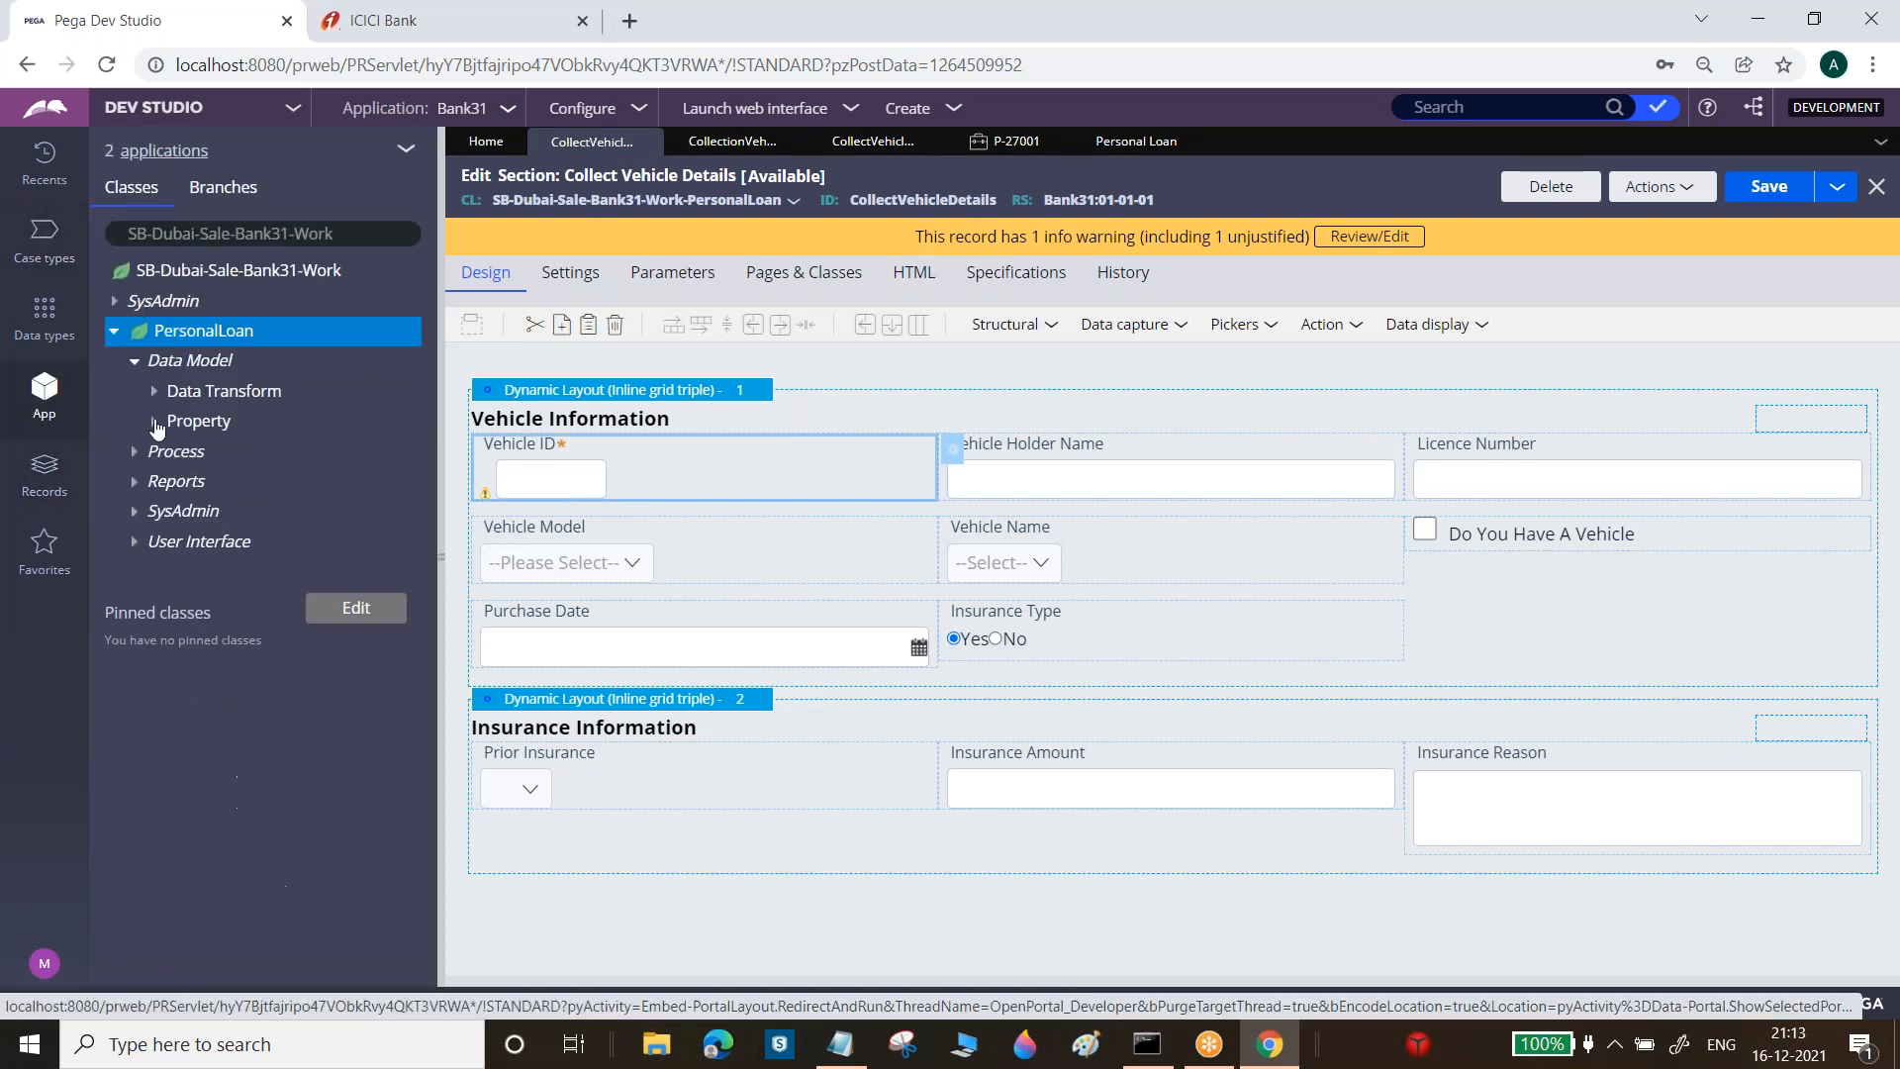
left_click(135, 543)
left_click(154, 572)
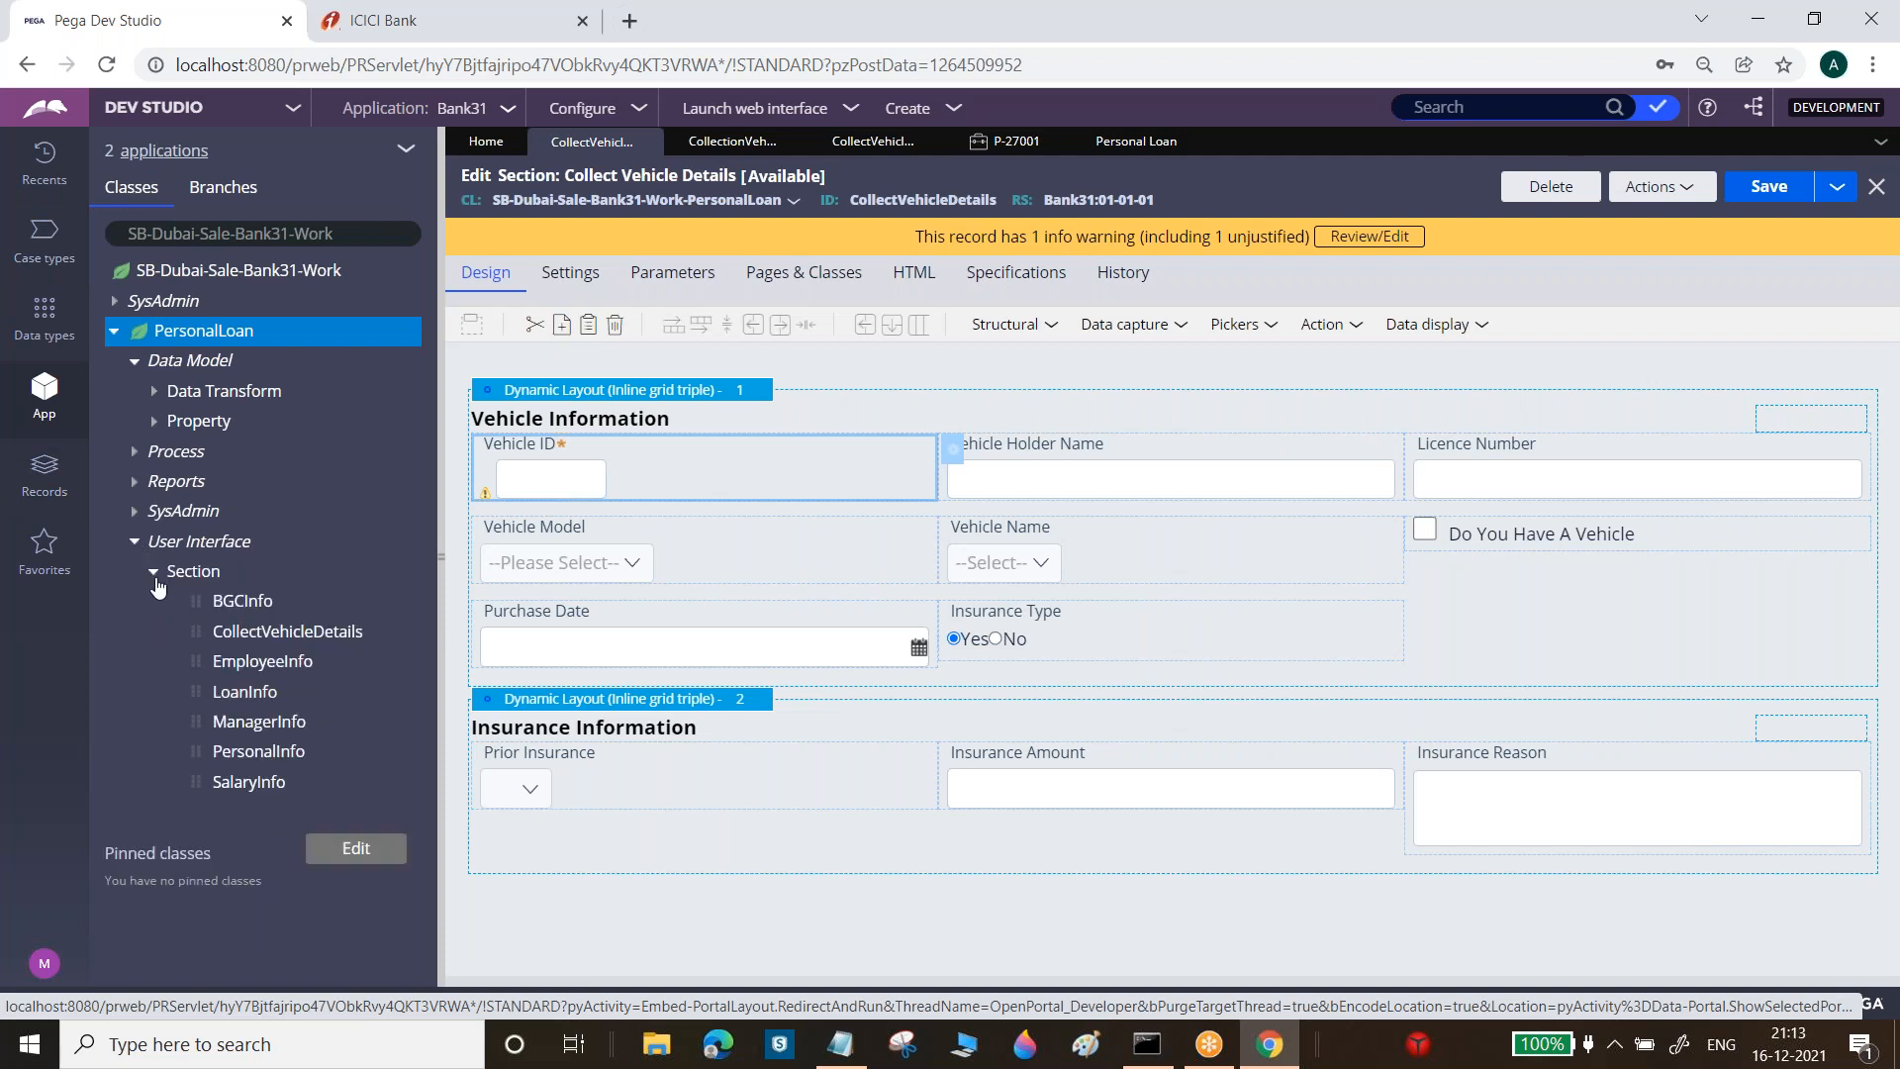
left_click(259, 751)
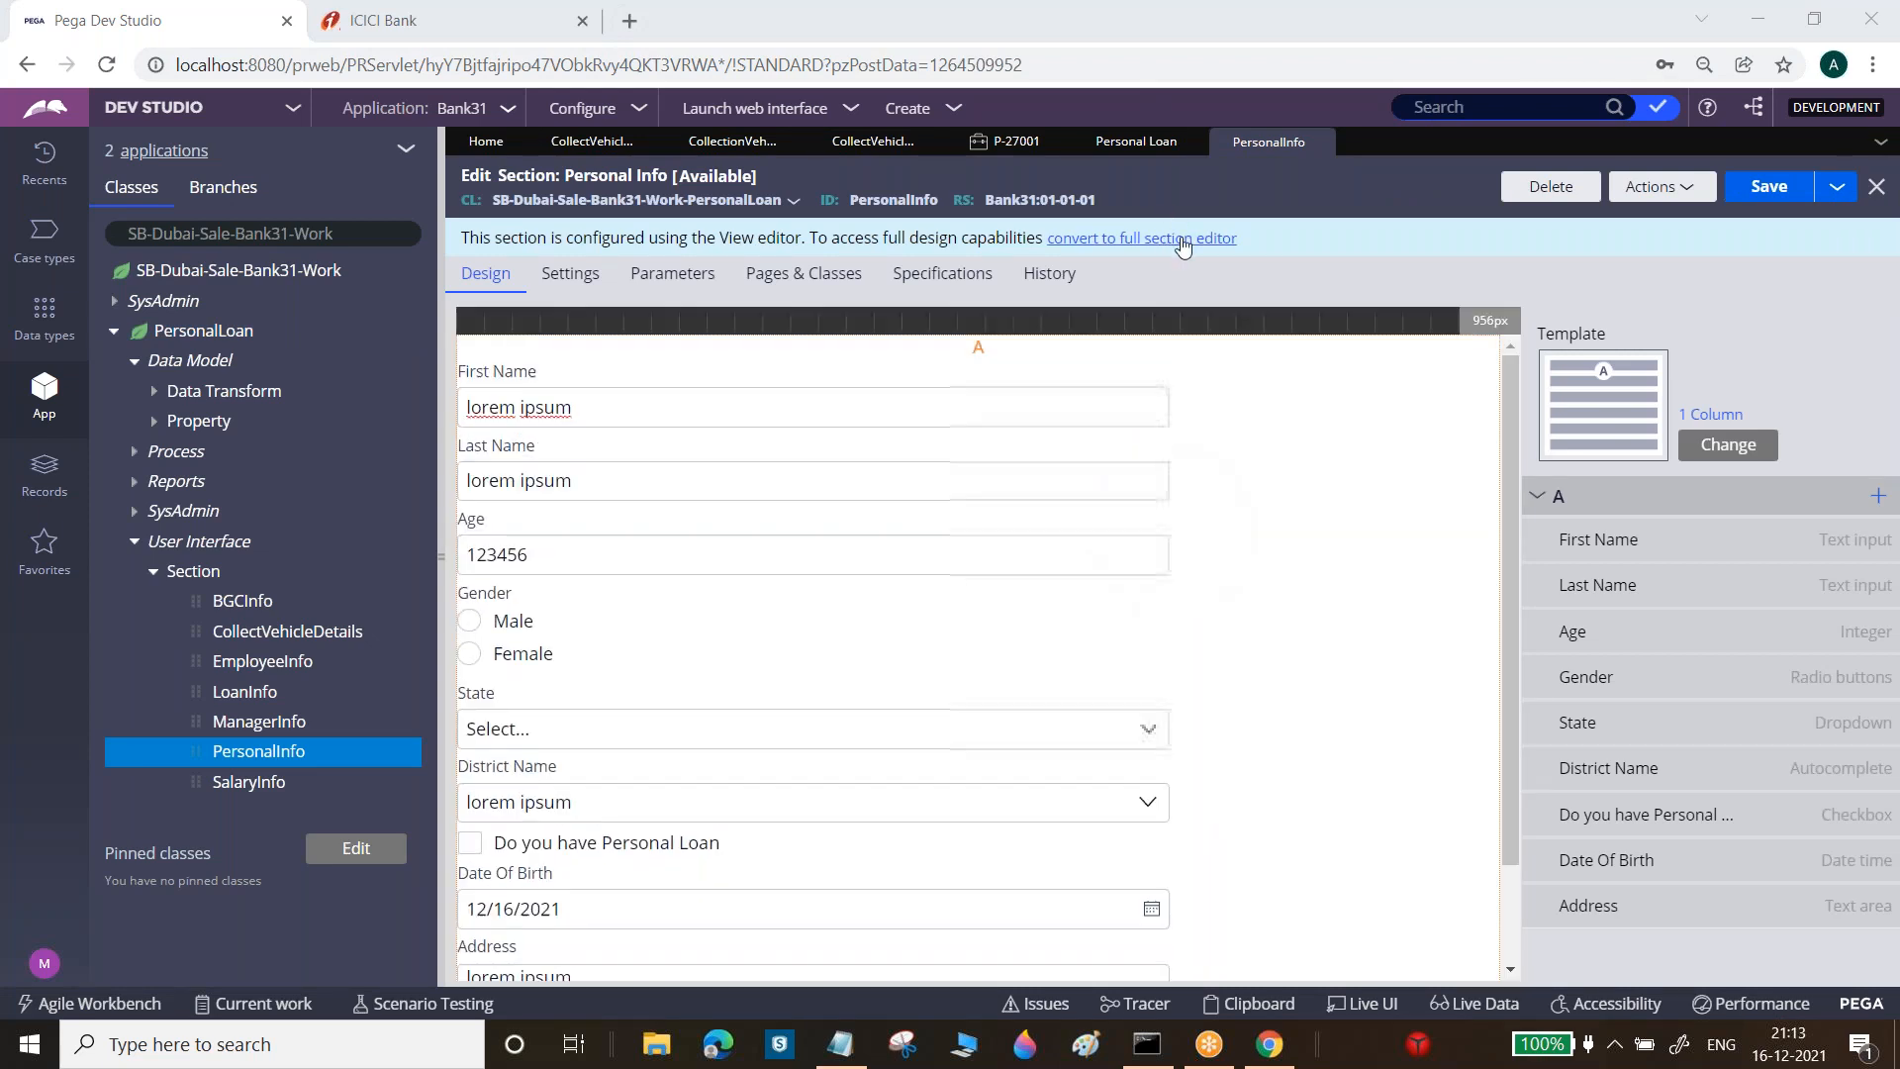
Convert PersonalInfo to the full section editor, set its layout to Inline grid triple, and save
left_click(1183, 238)
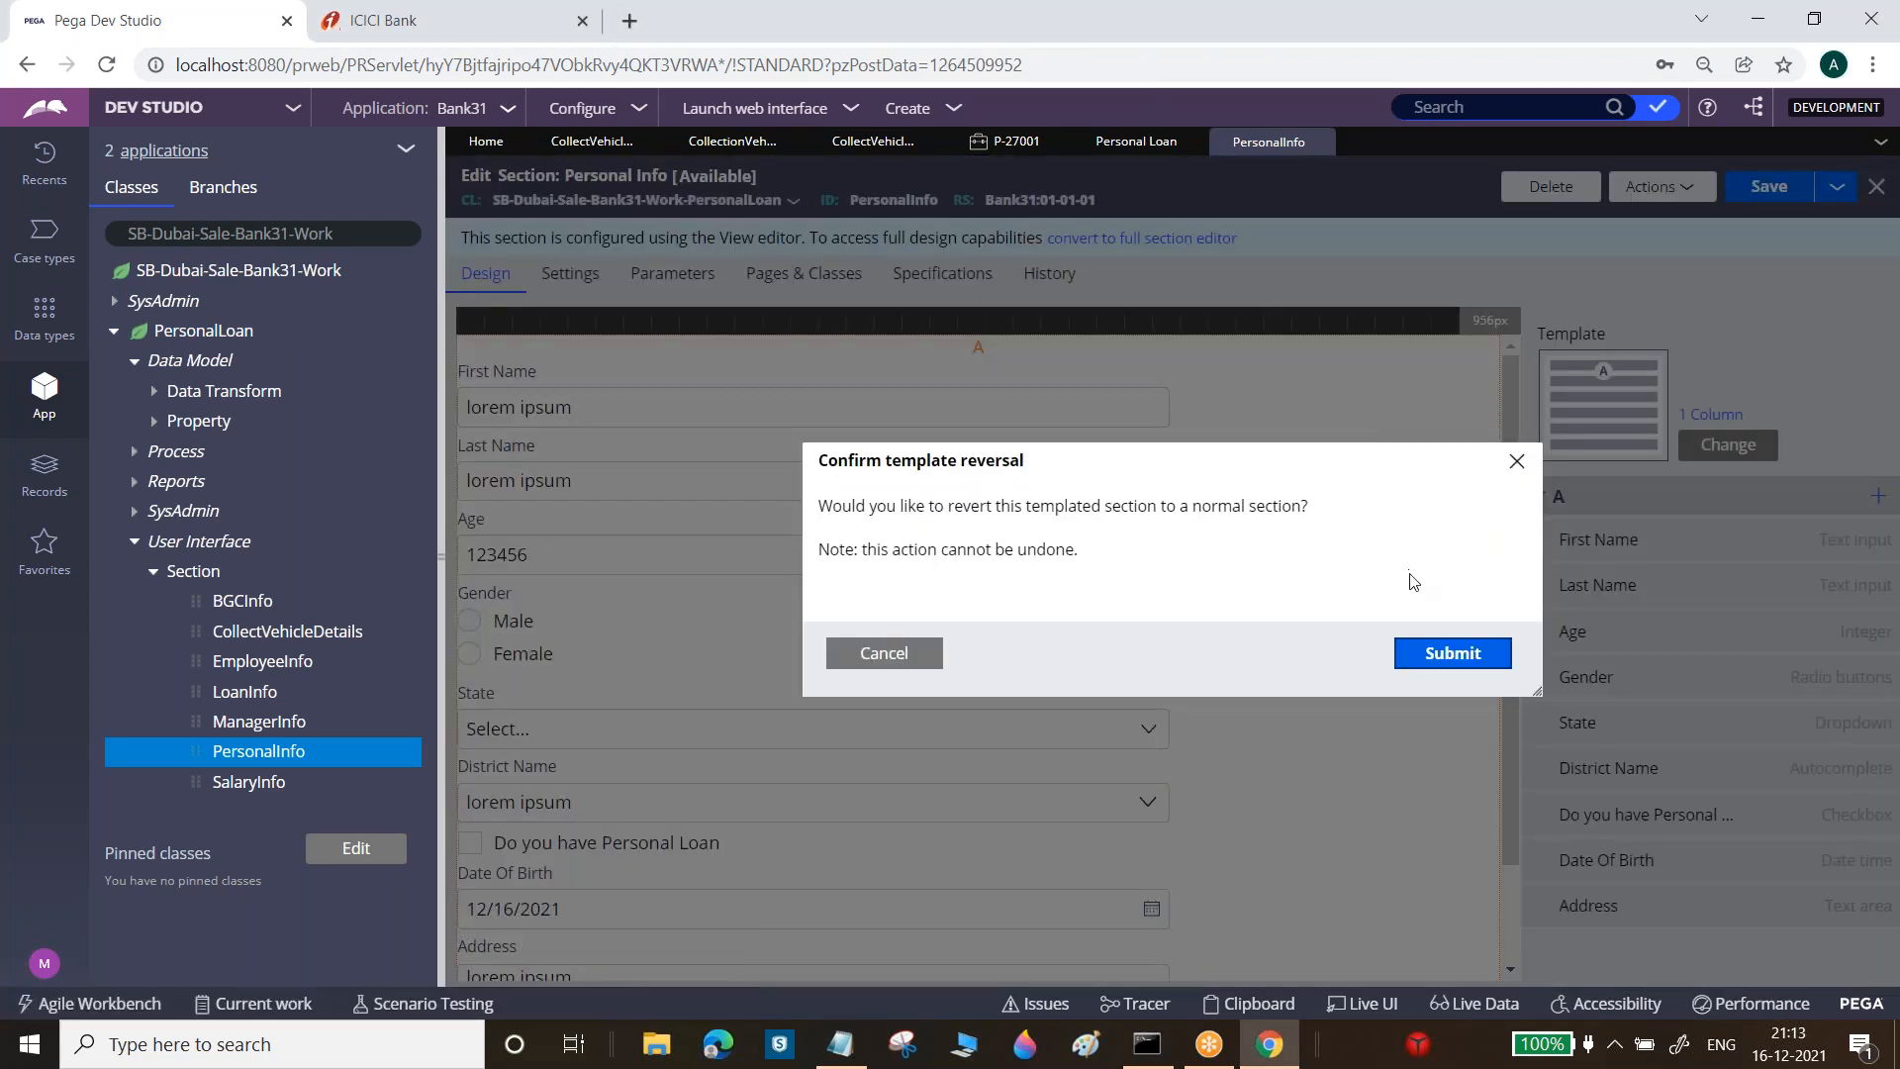
left_click(1451, 650)
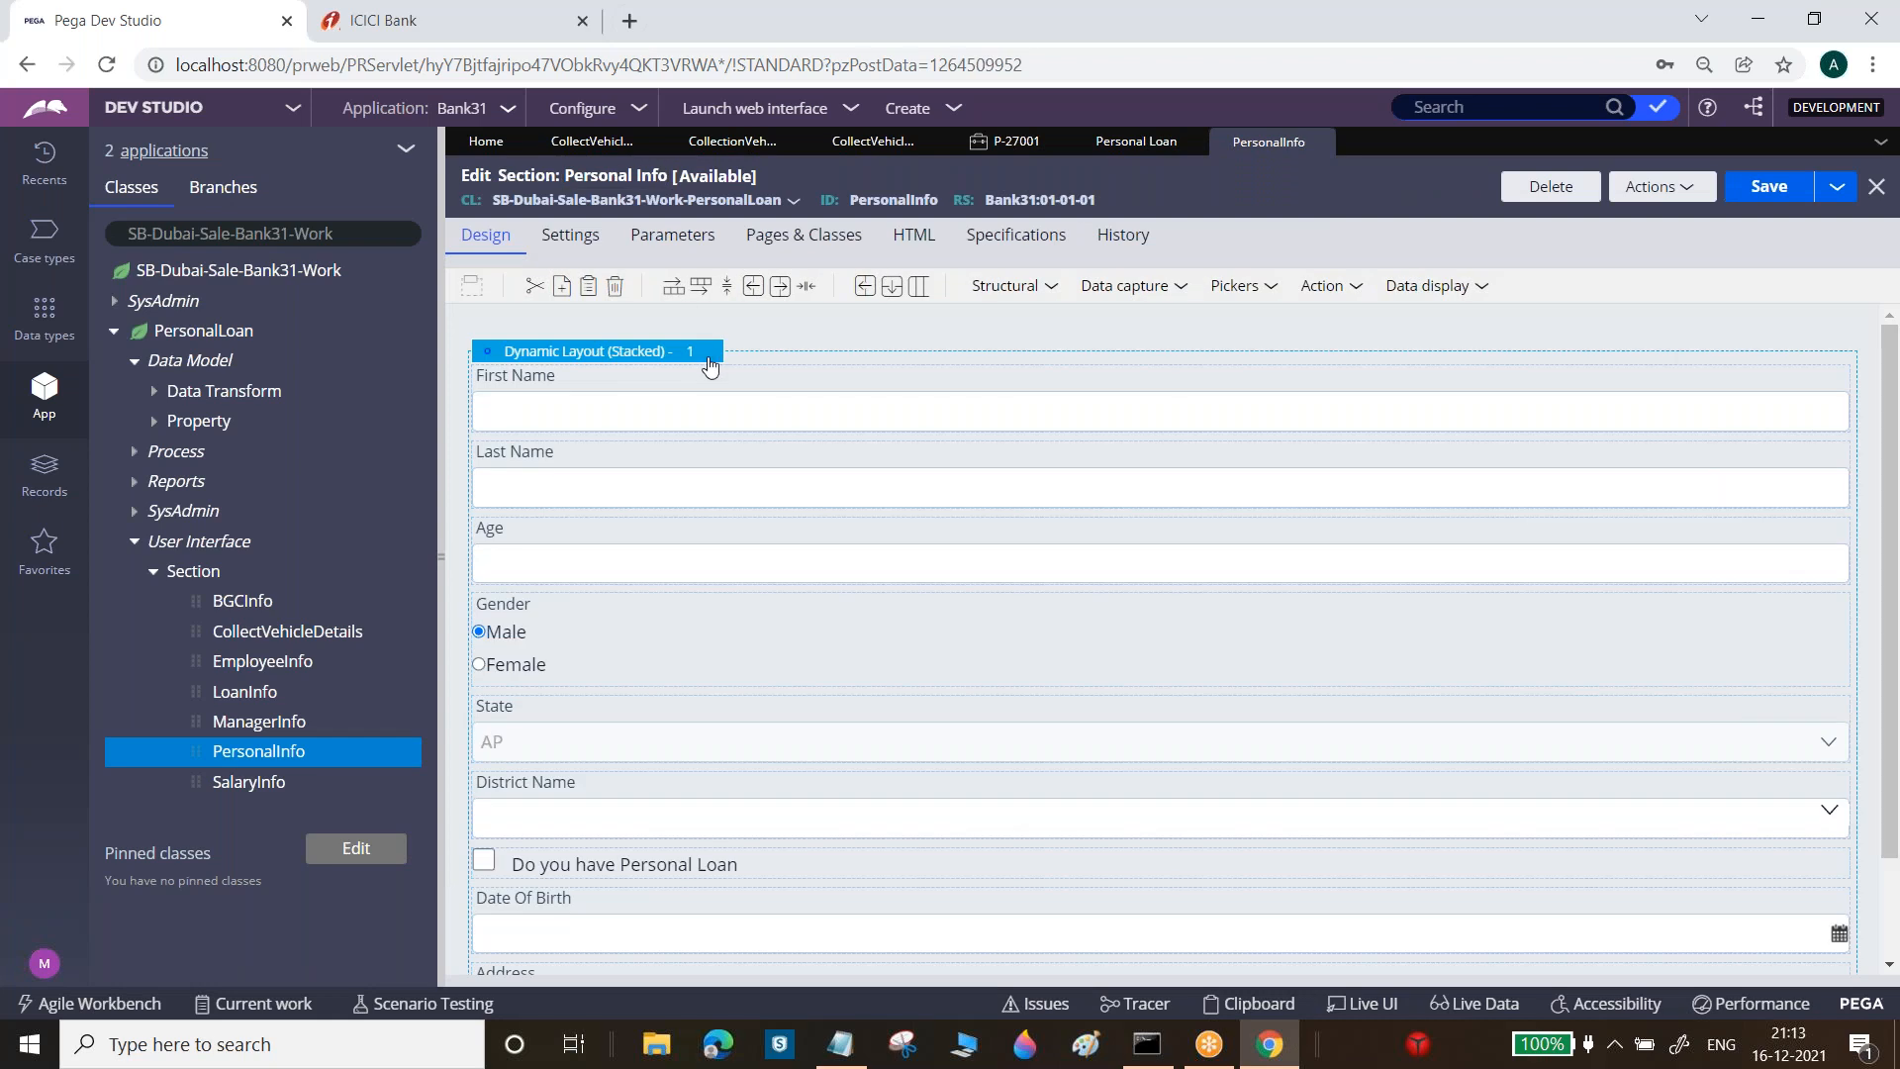
left_click(713, 358)
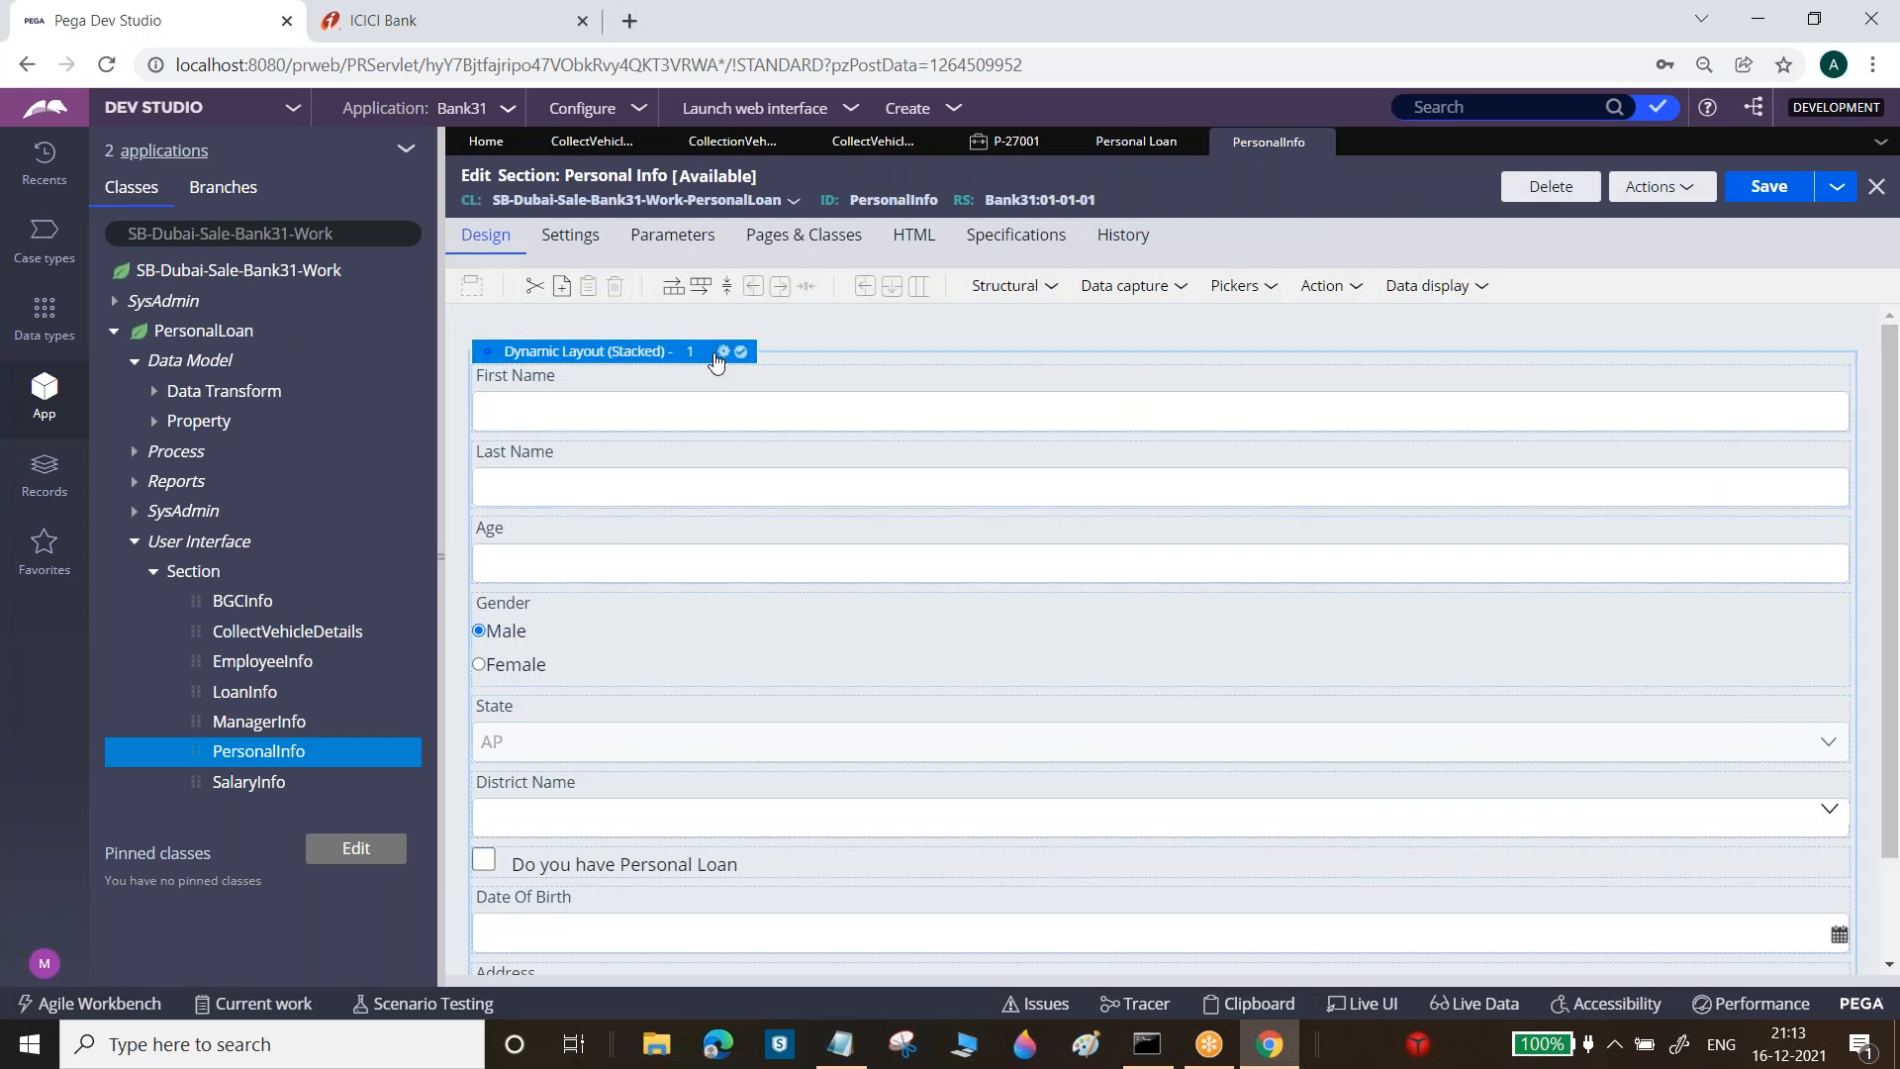
left_click(724, 355)
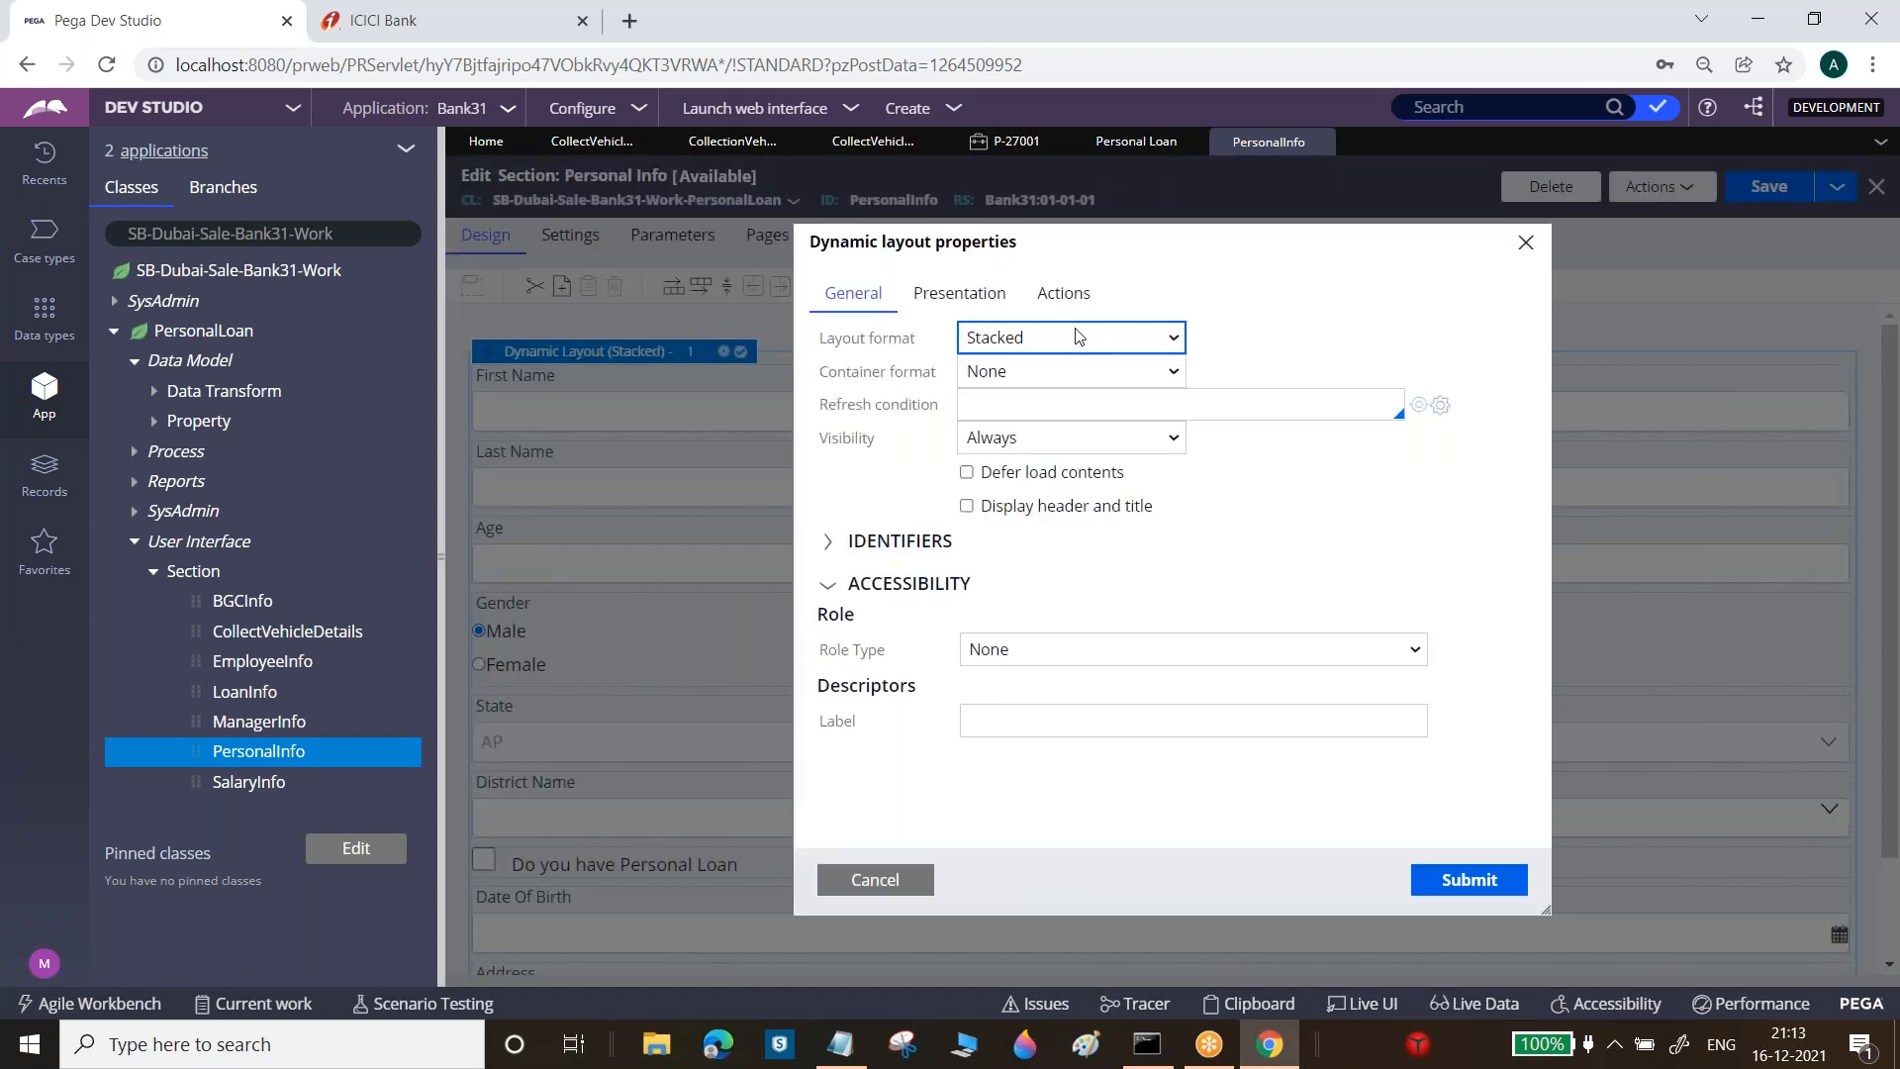
left_click(1072, 334)
left_click(1015, 458)
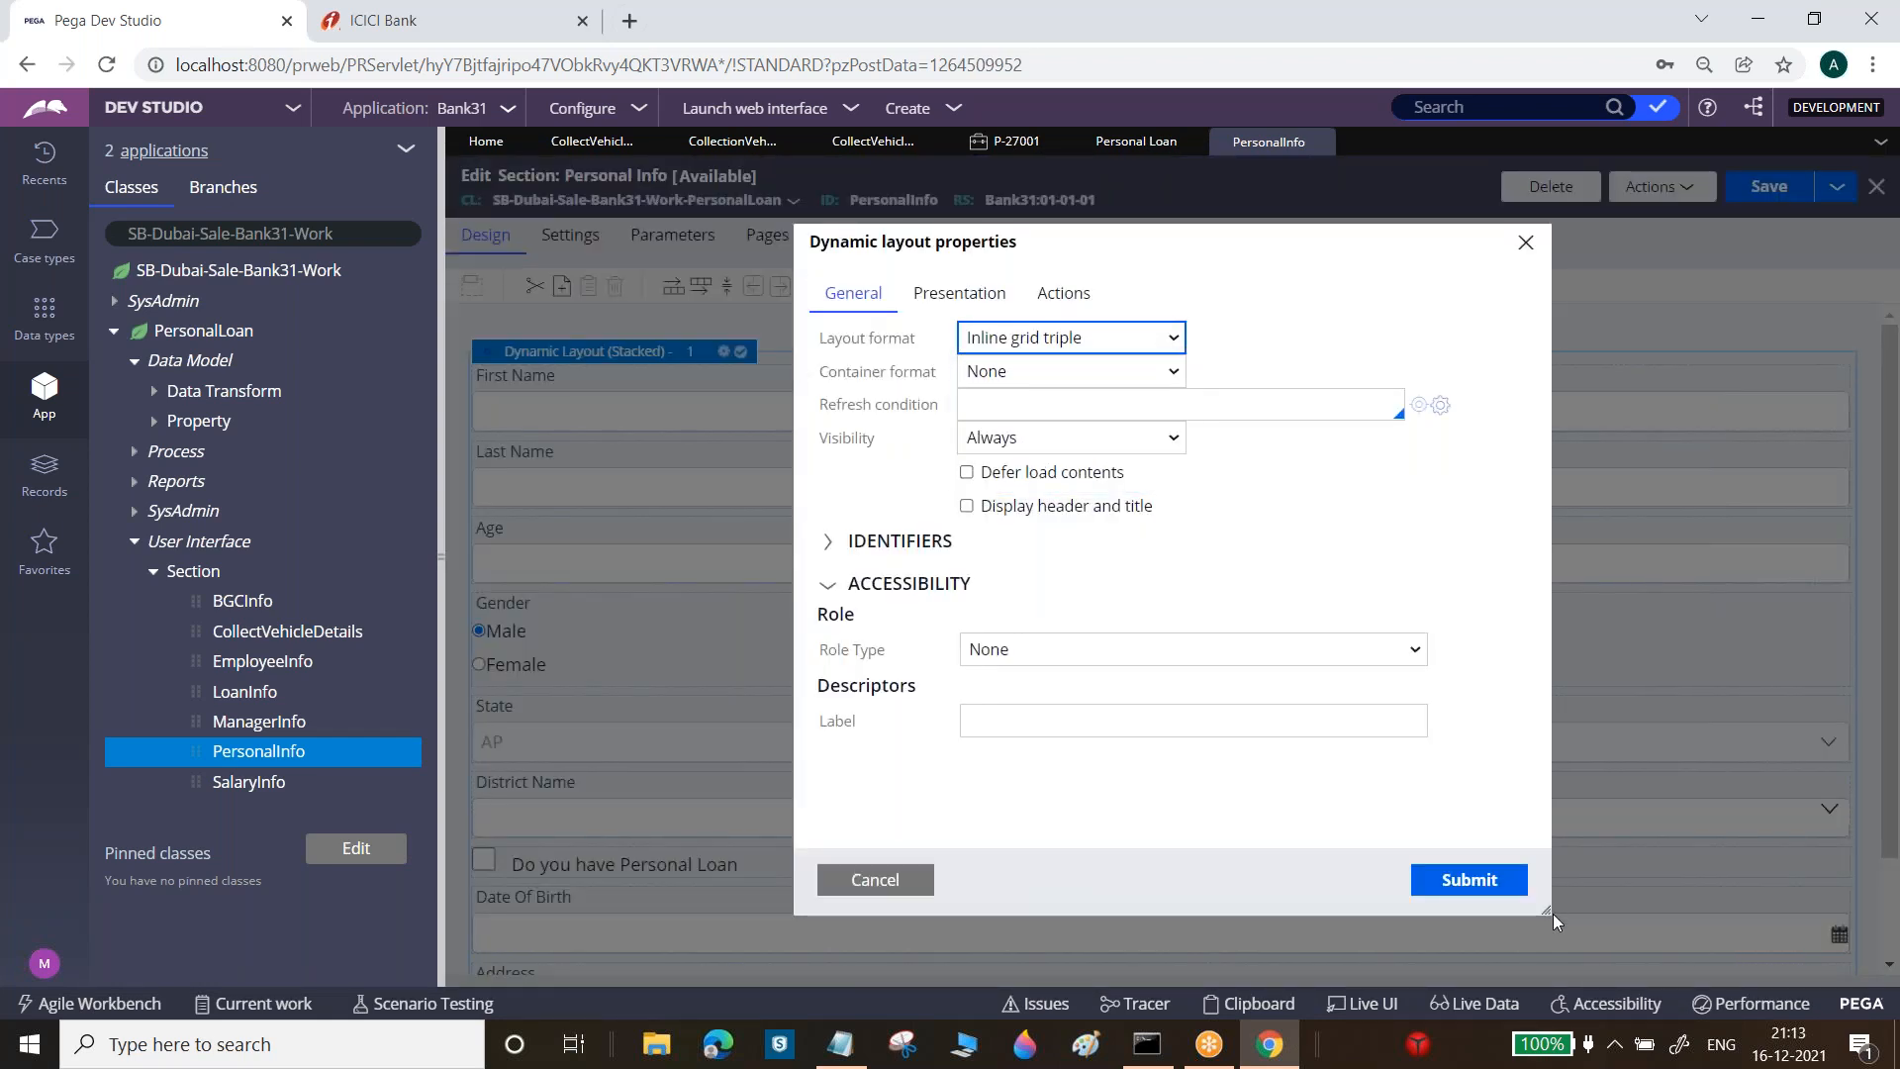
left_click(1468, 880)
left_click(1781, 190)
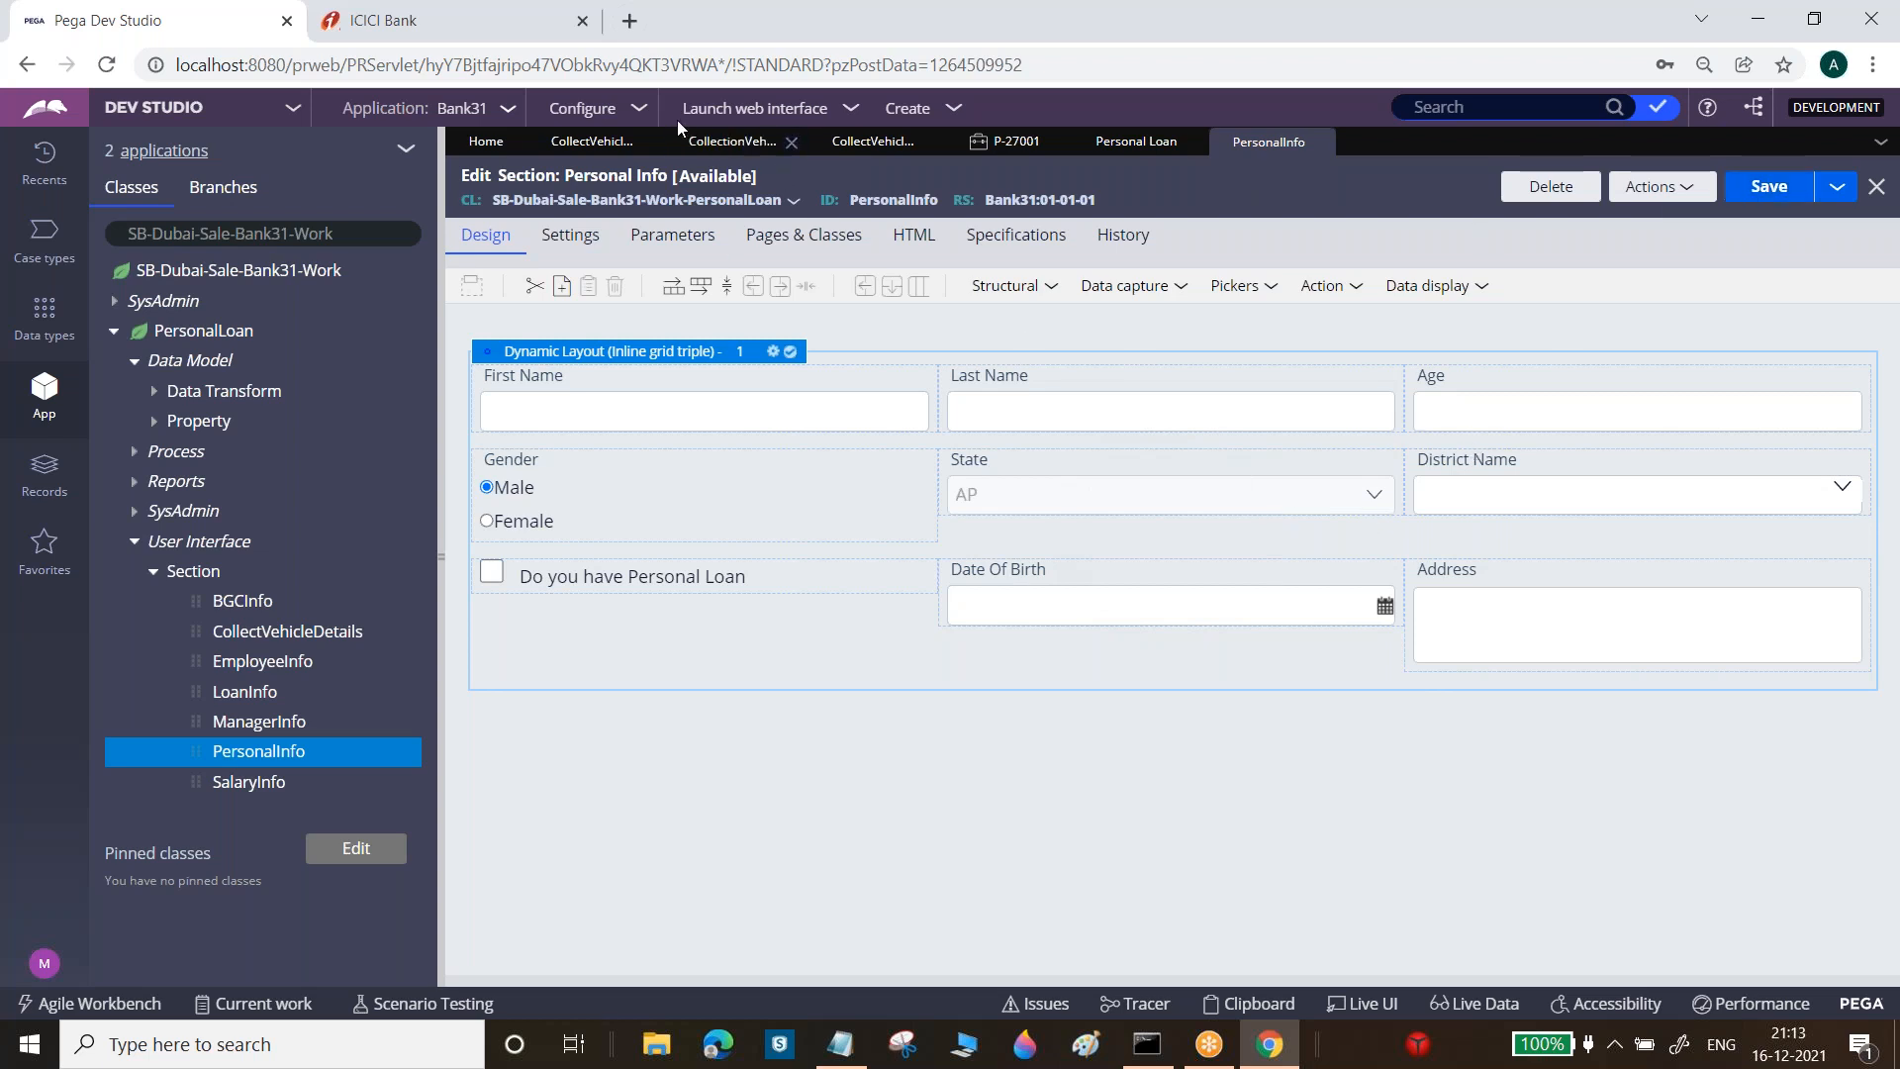
Set Vehicle ID's size to Auto, save Collect Vehicle Details, and open its flow diagram
left_click(618, 146)
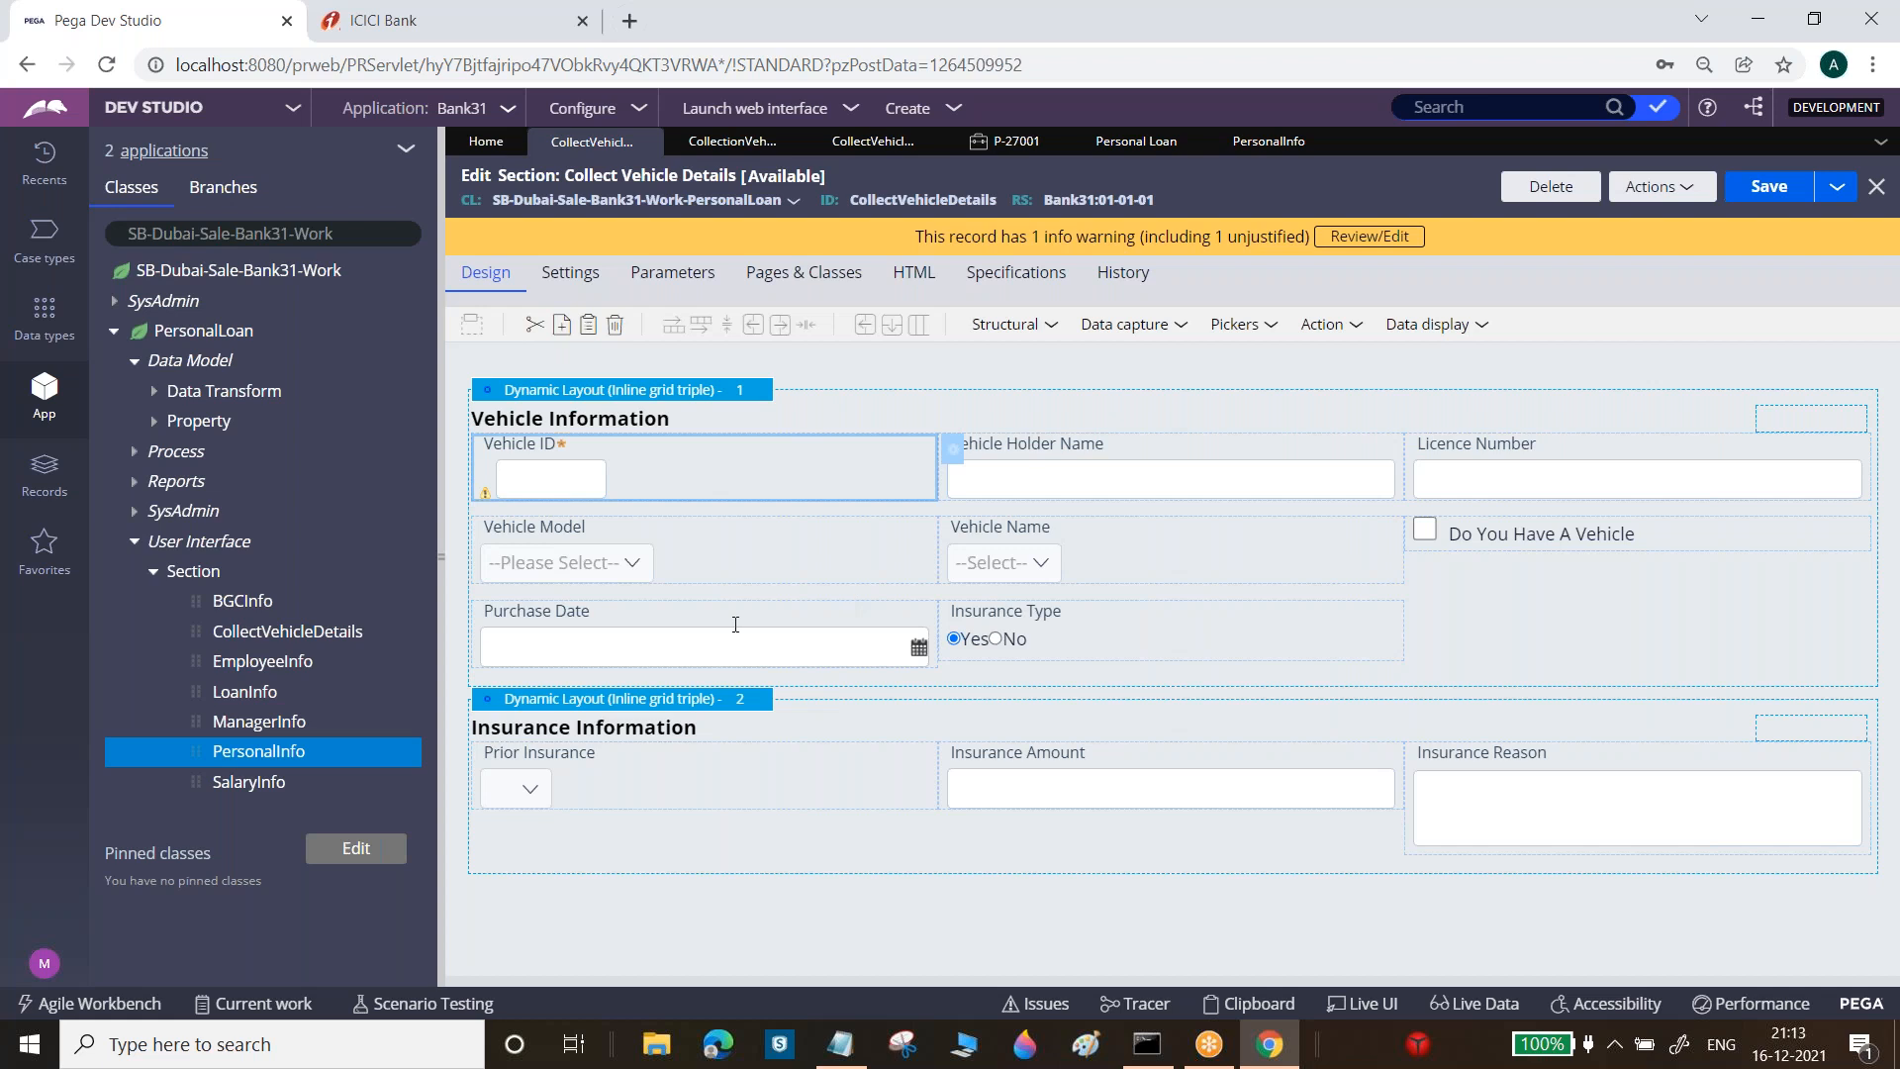
double_click(950, 455)
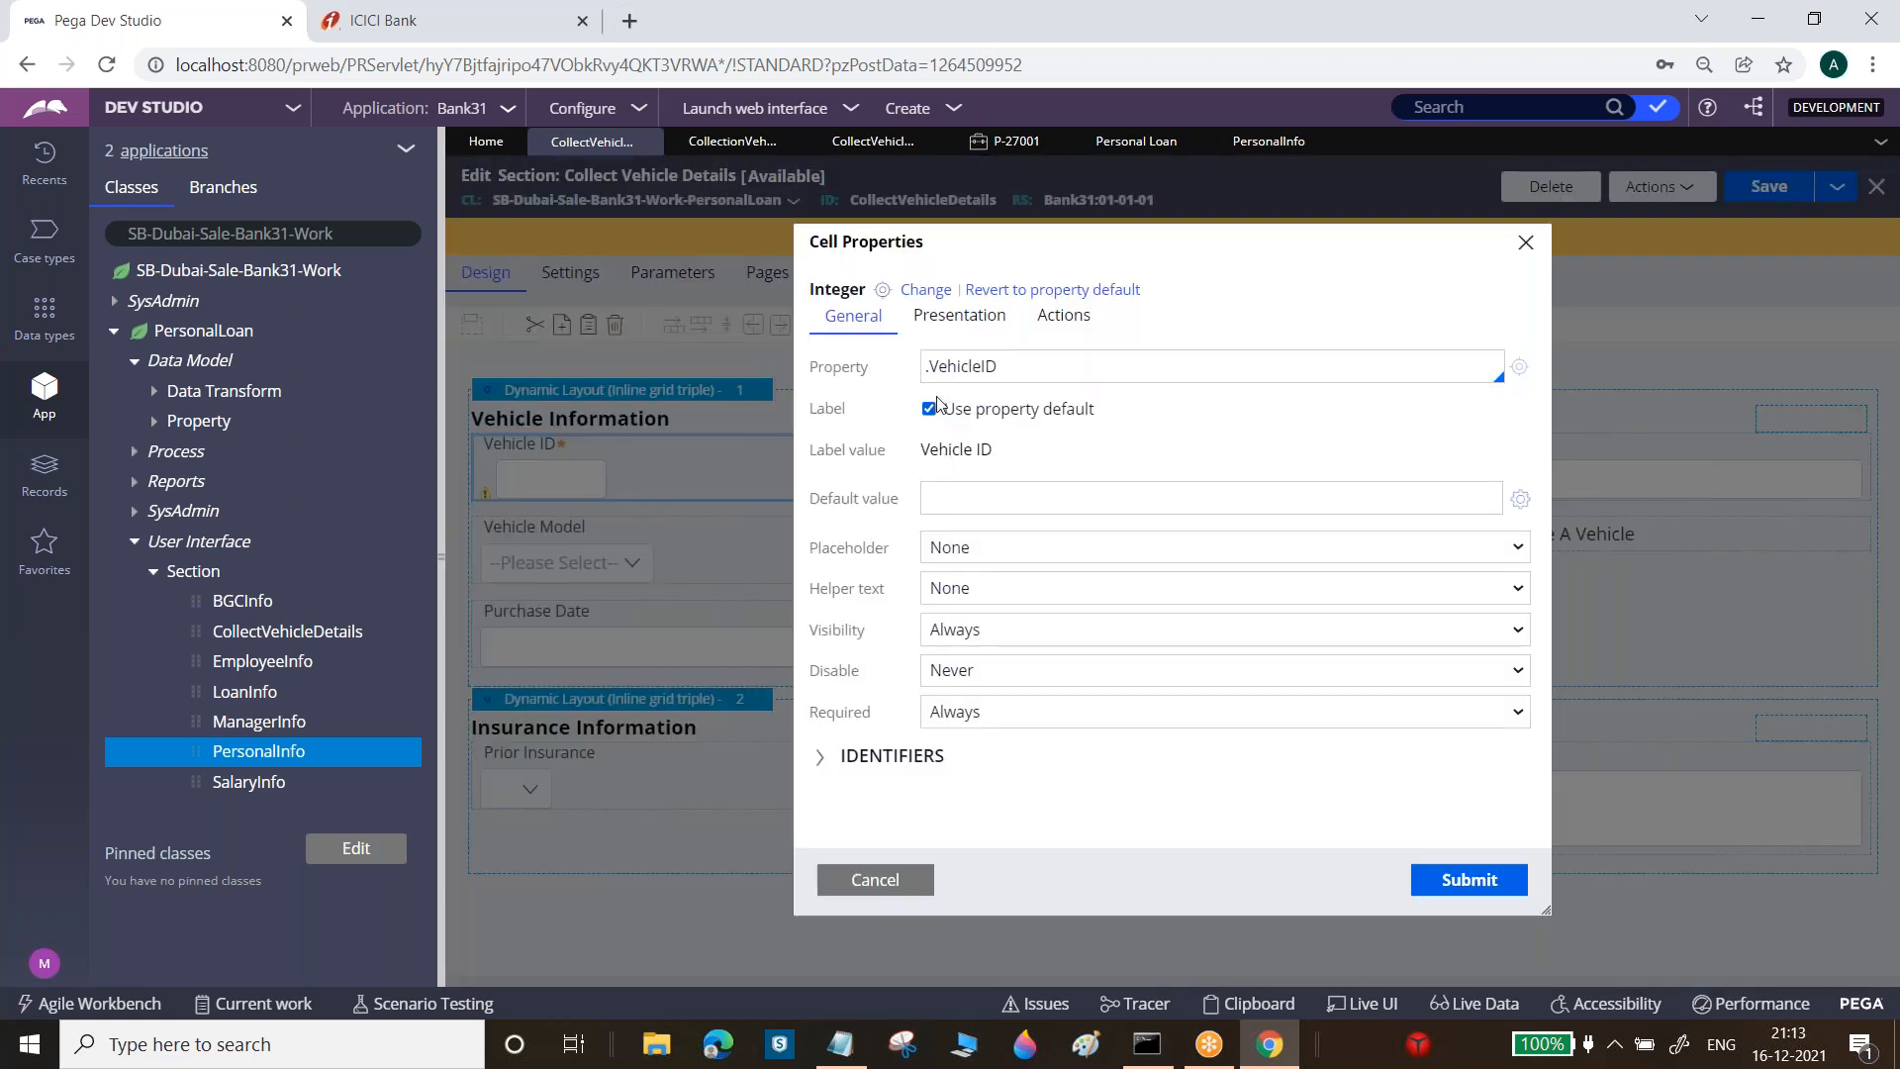
left_click(958, 316)
left_click(934, 479)
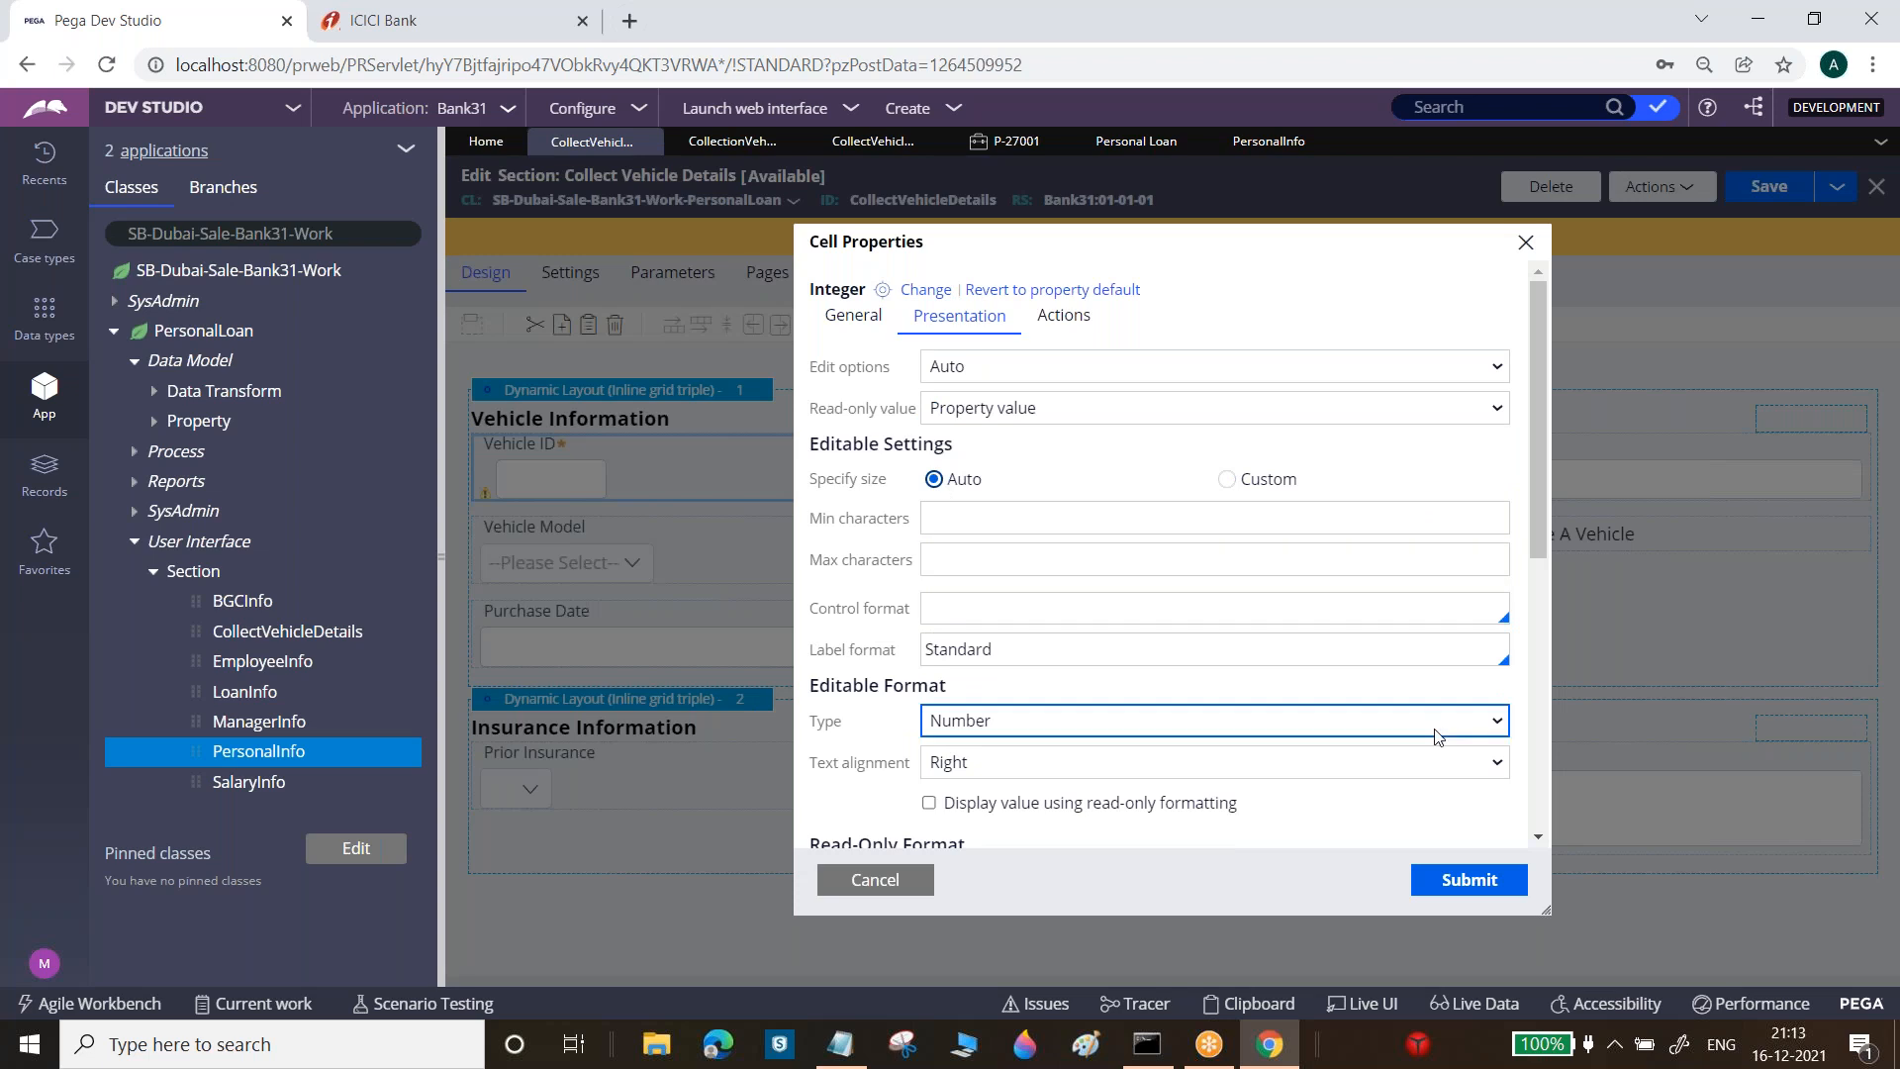
left_click(1469, 880)
left_click(1769, 186)
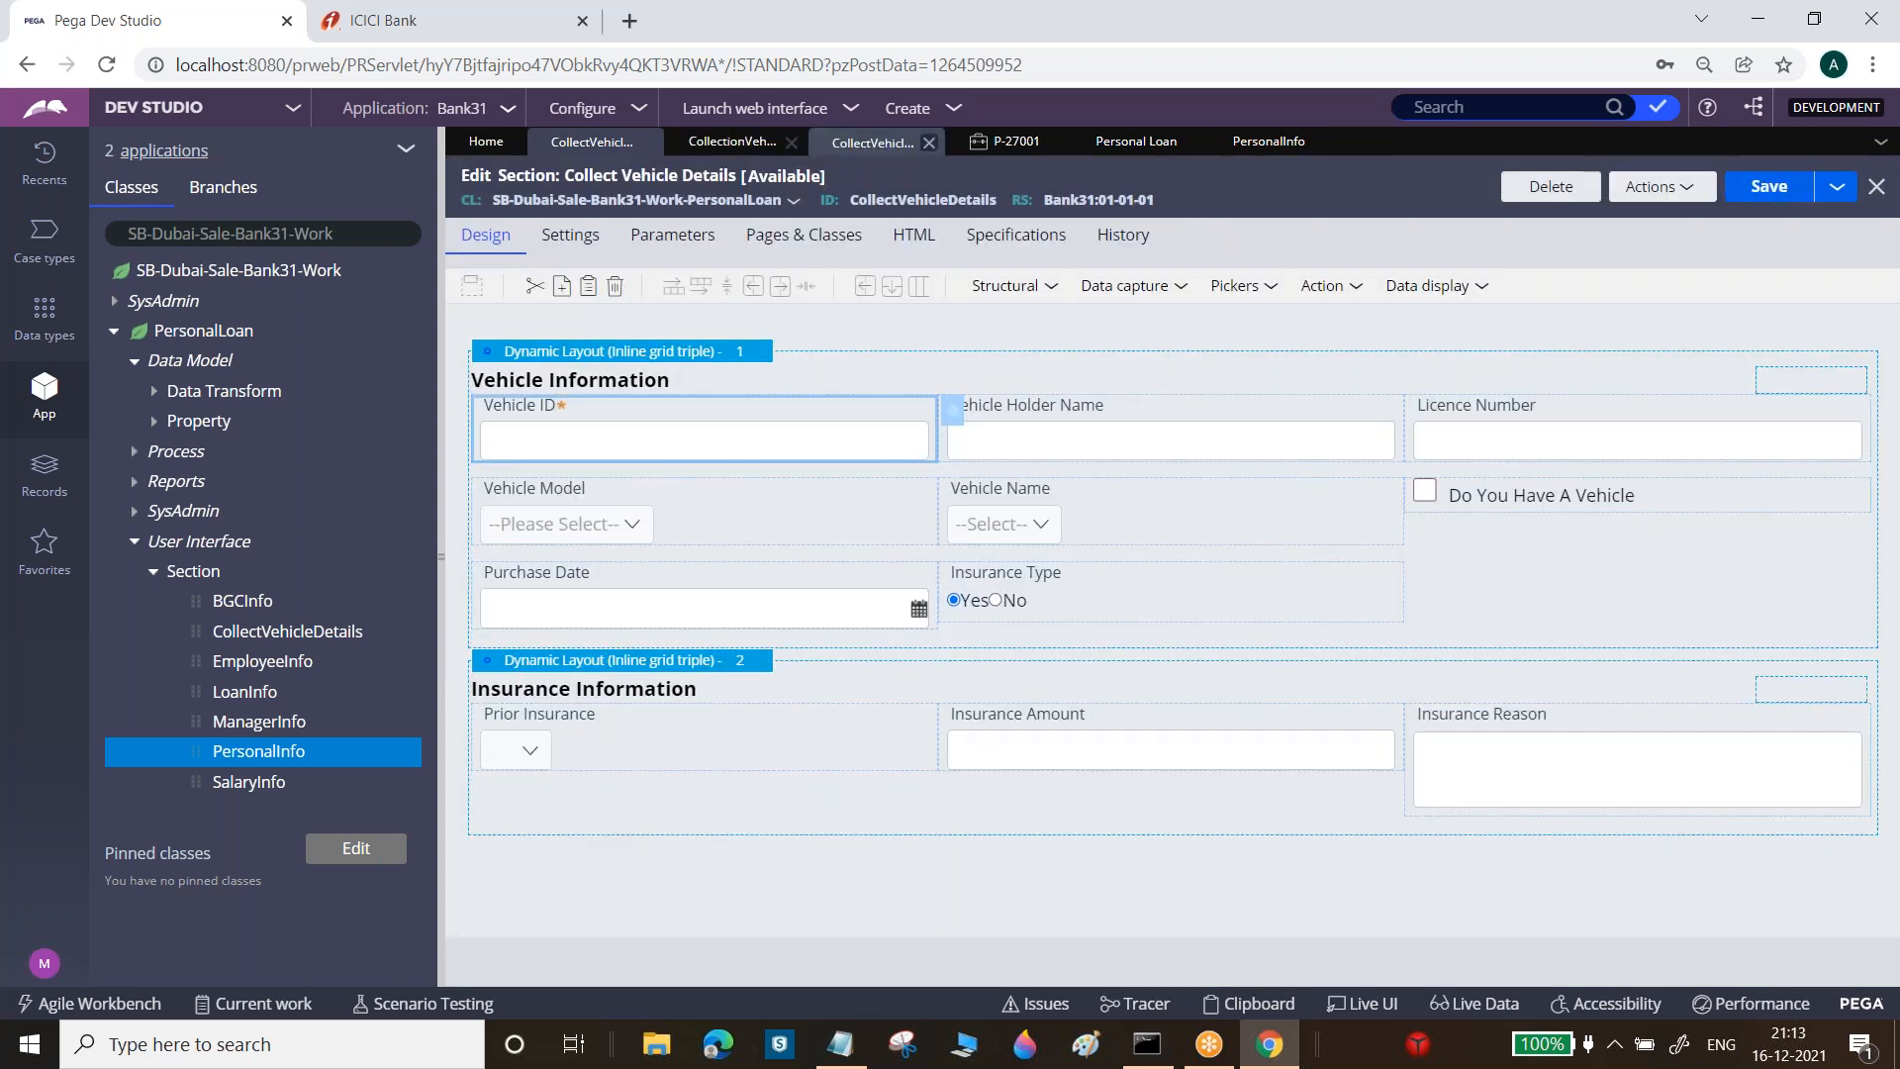
left_click(849, 147)
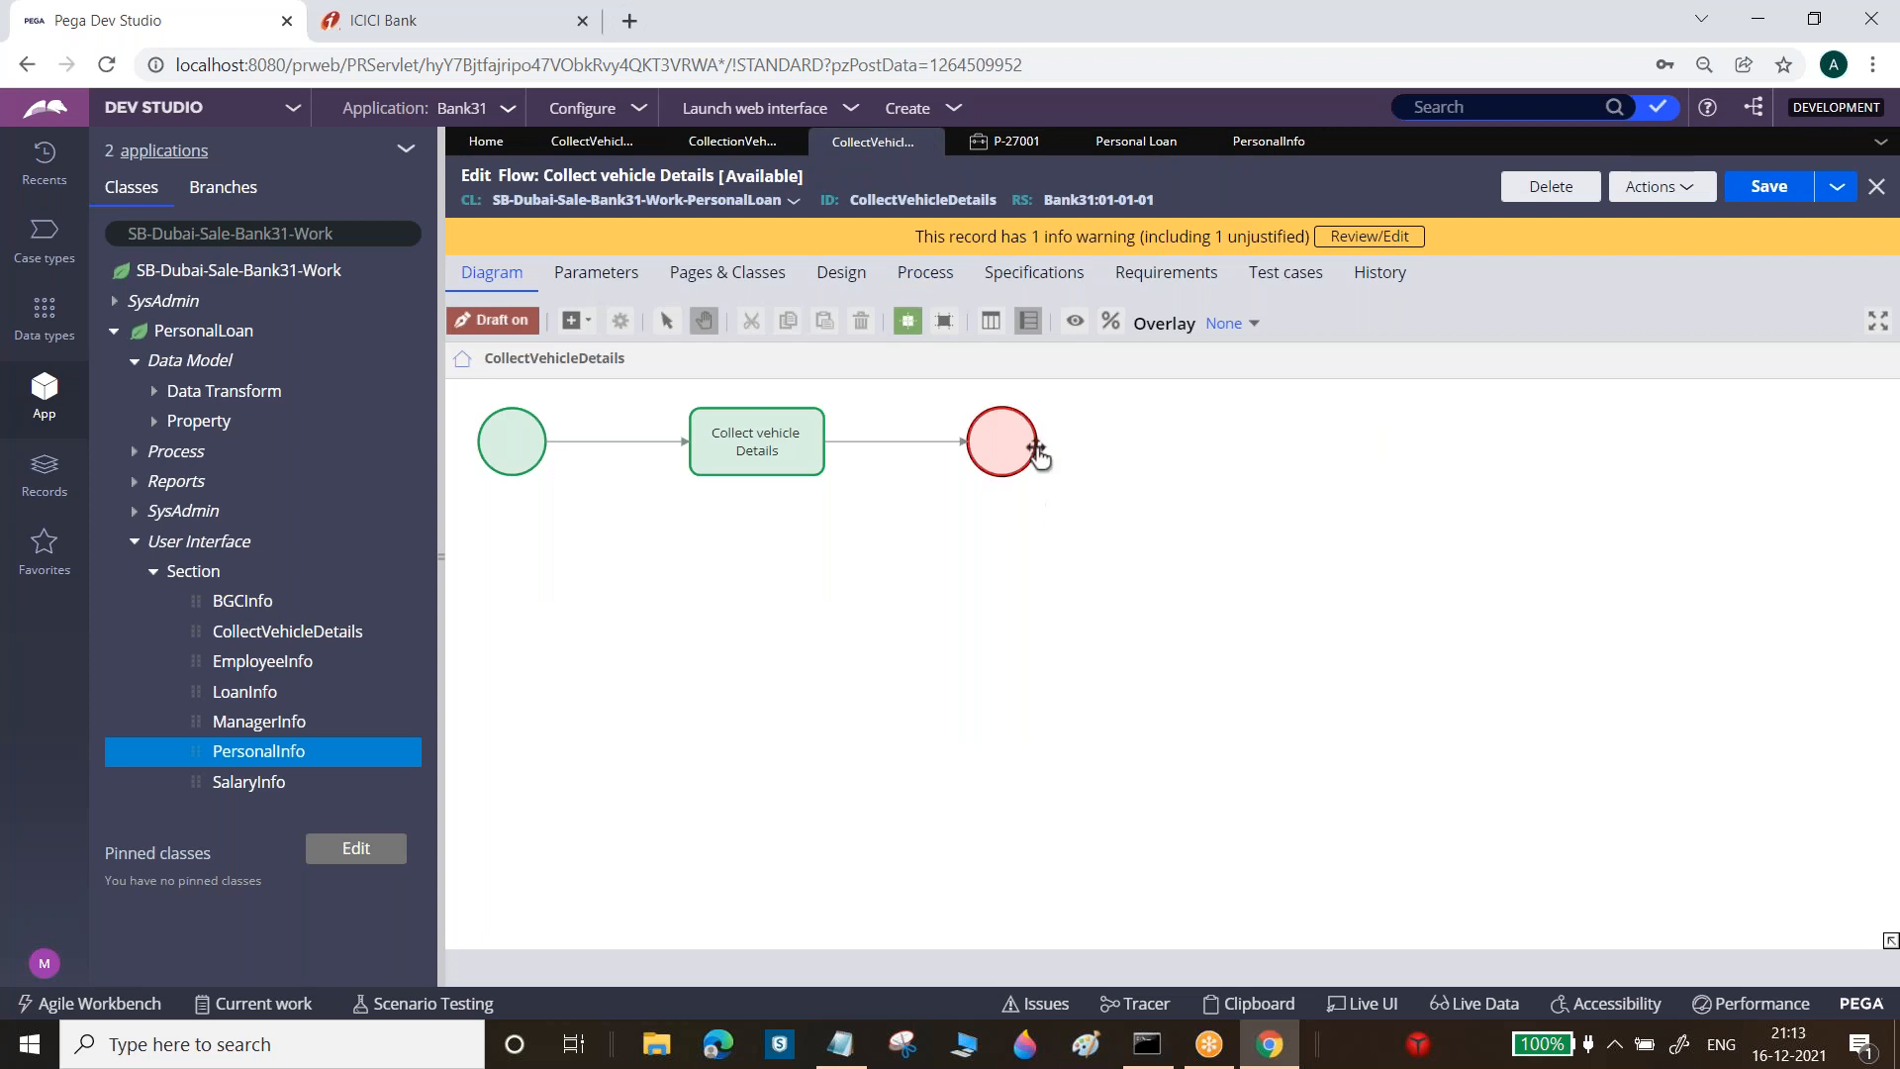
left_click(944, 320)
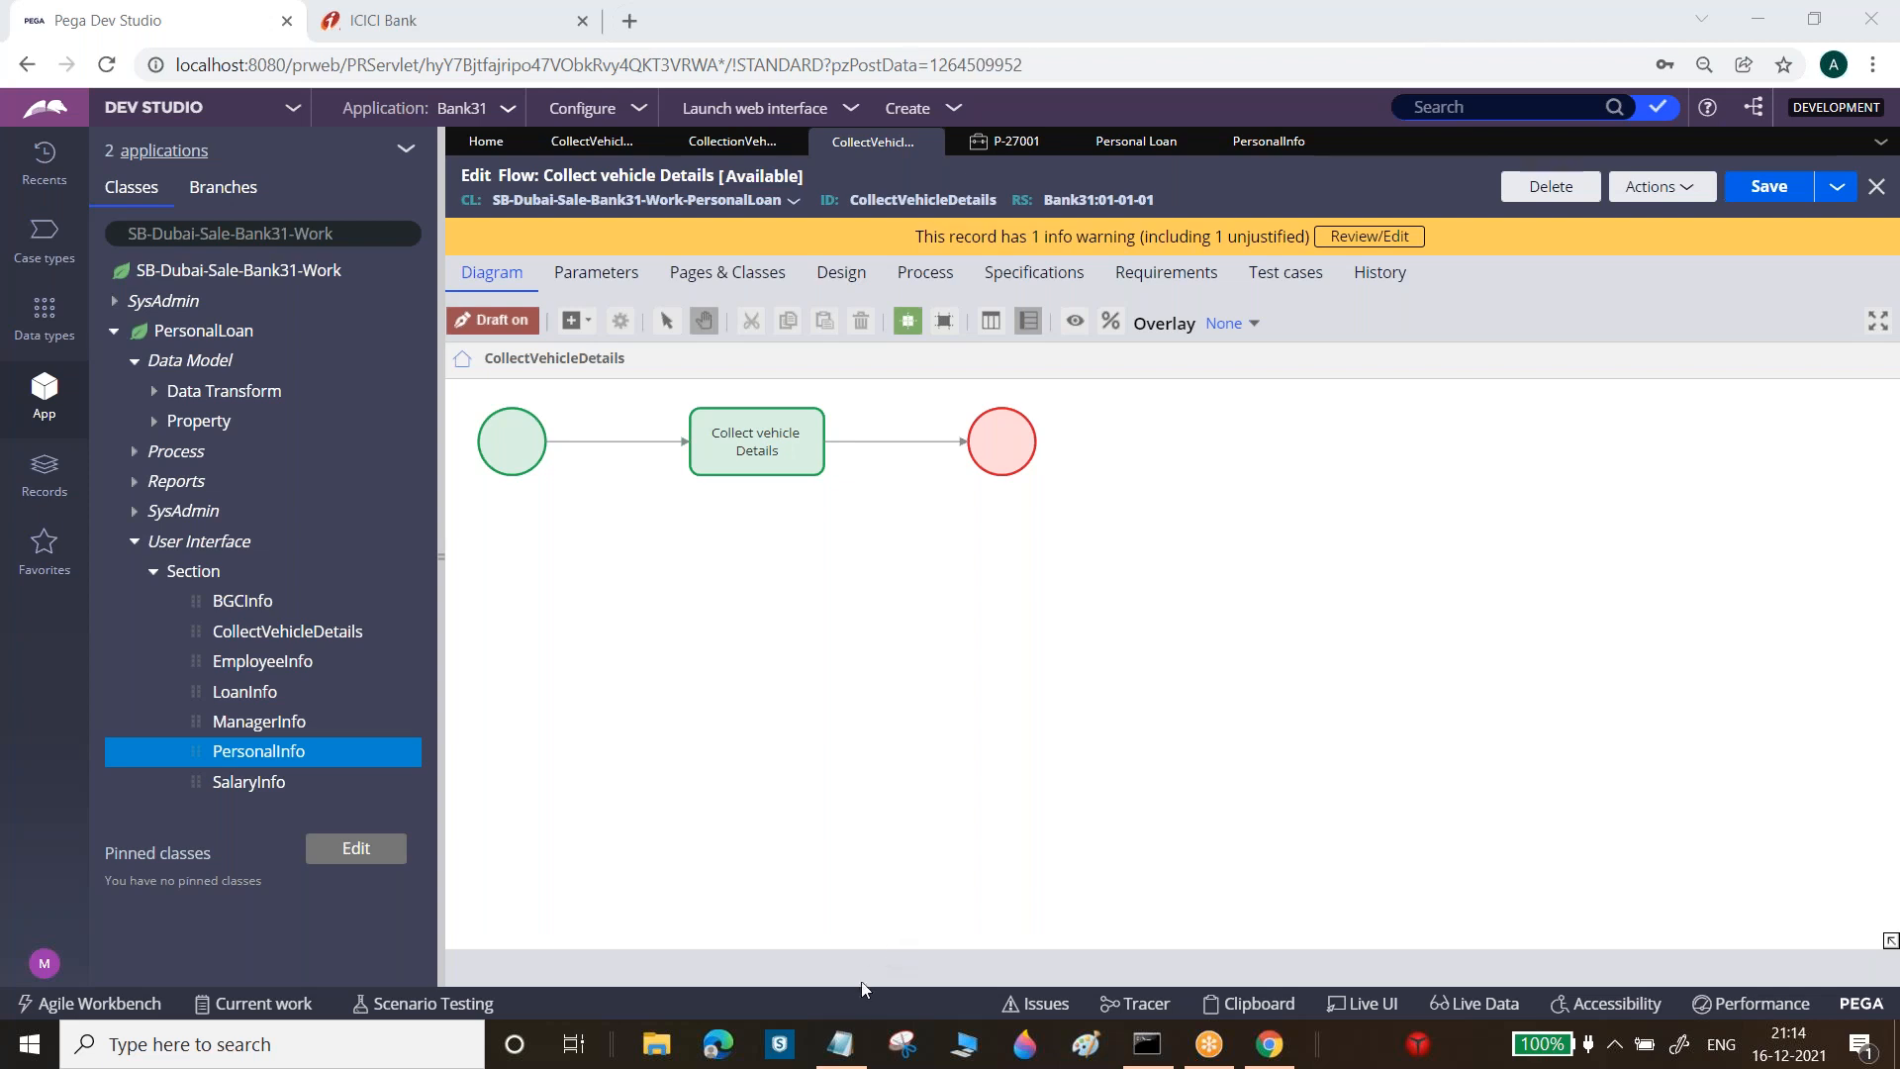
Add the Notepad note 'Note: By Using "SubProcess" shape we can call the flow within the flow'
left_click(843, 1062)
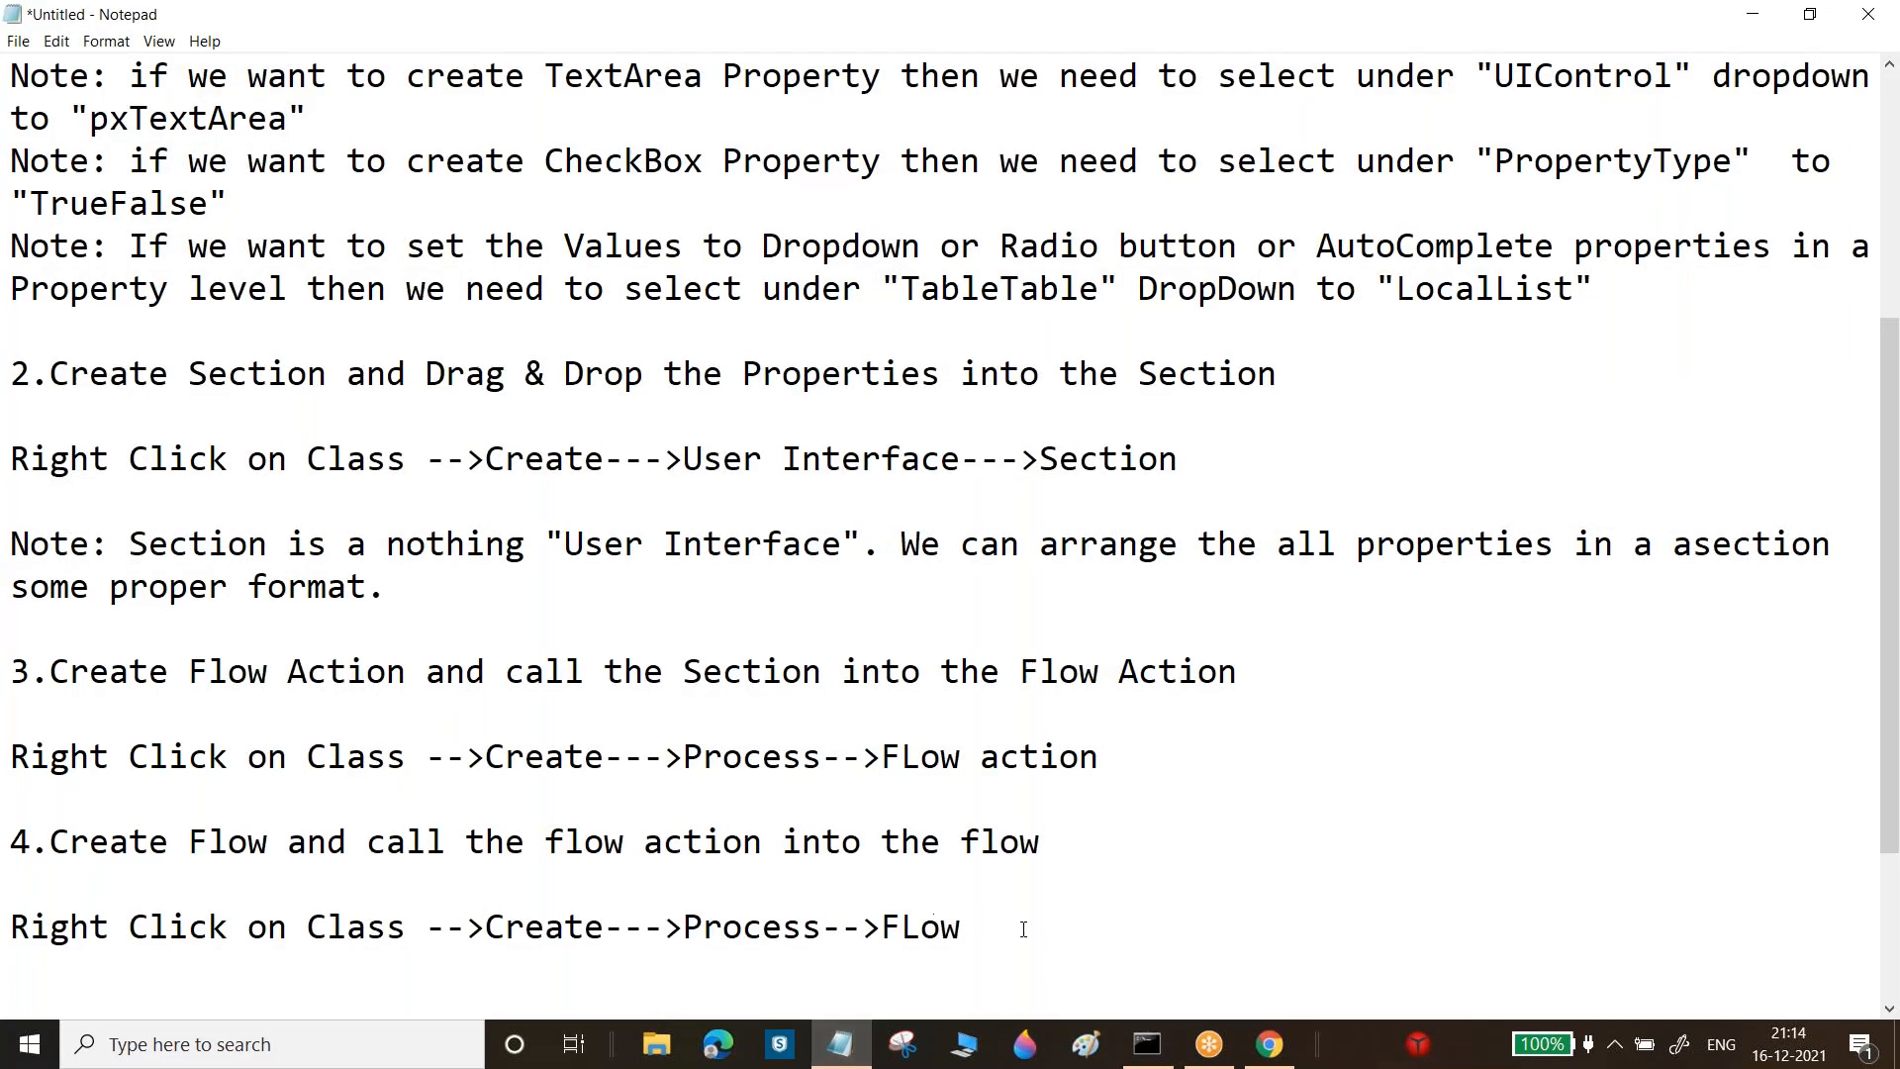
key("Return")
key("Return")
key("Return")
type("Note: ")
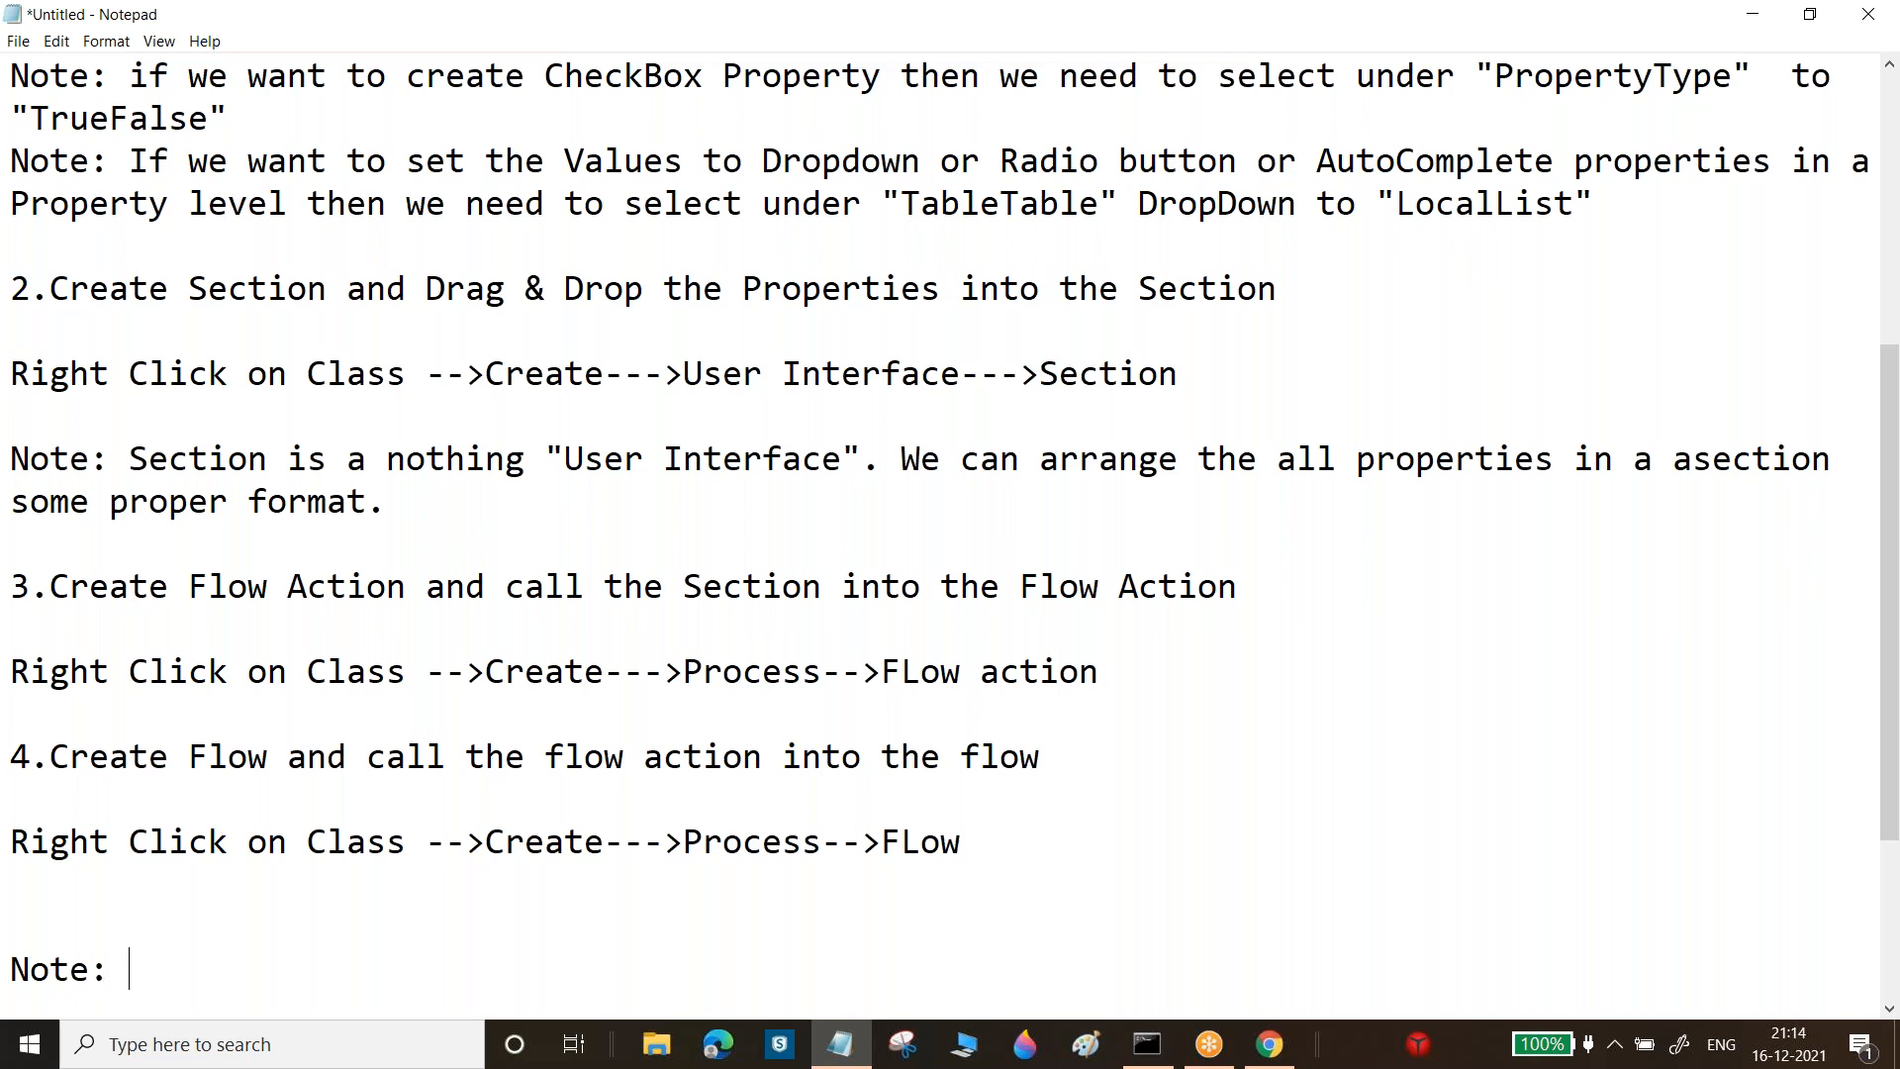
type("By Using ")
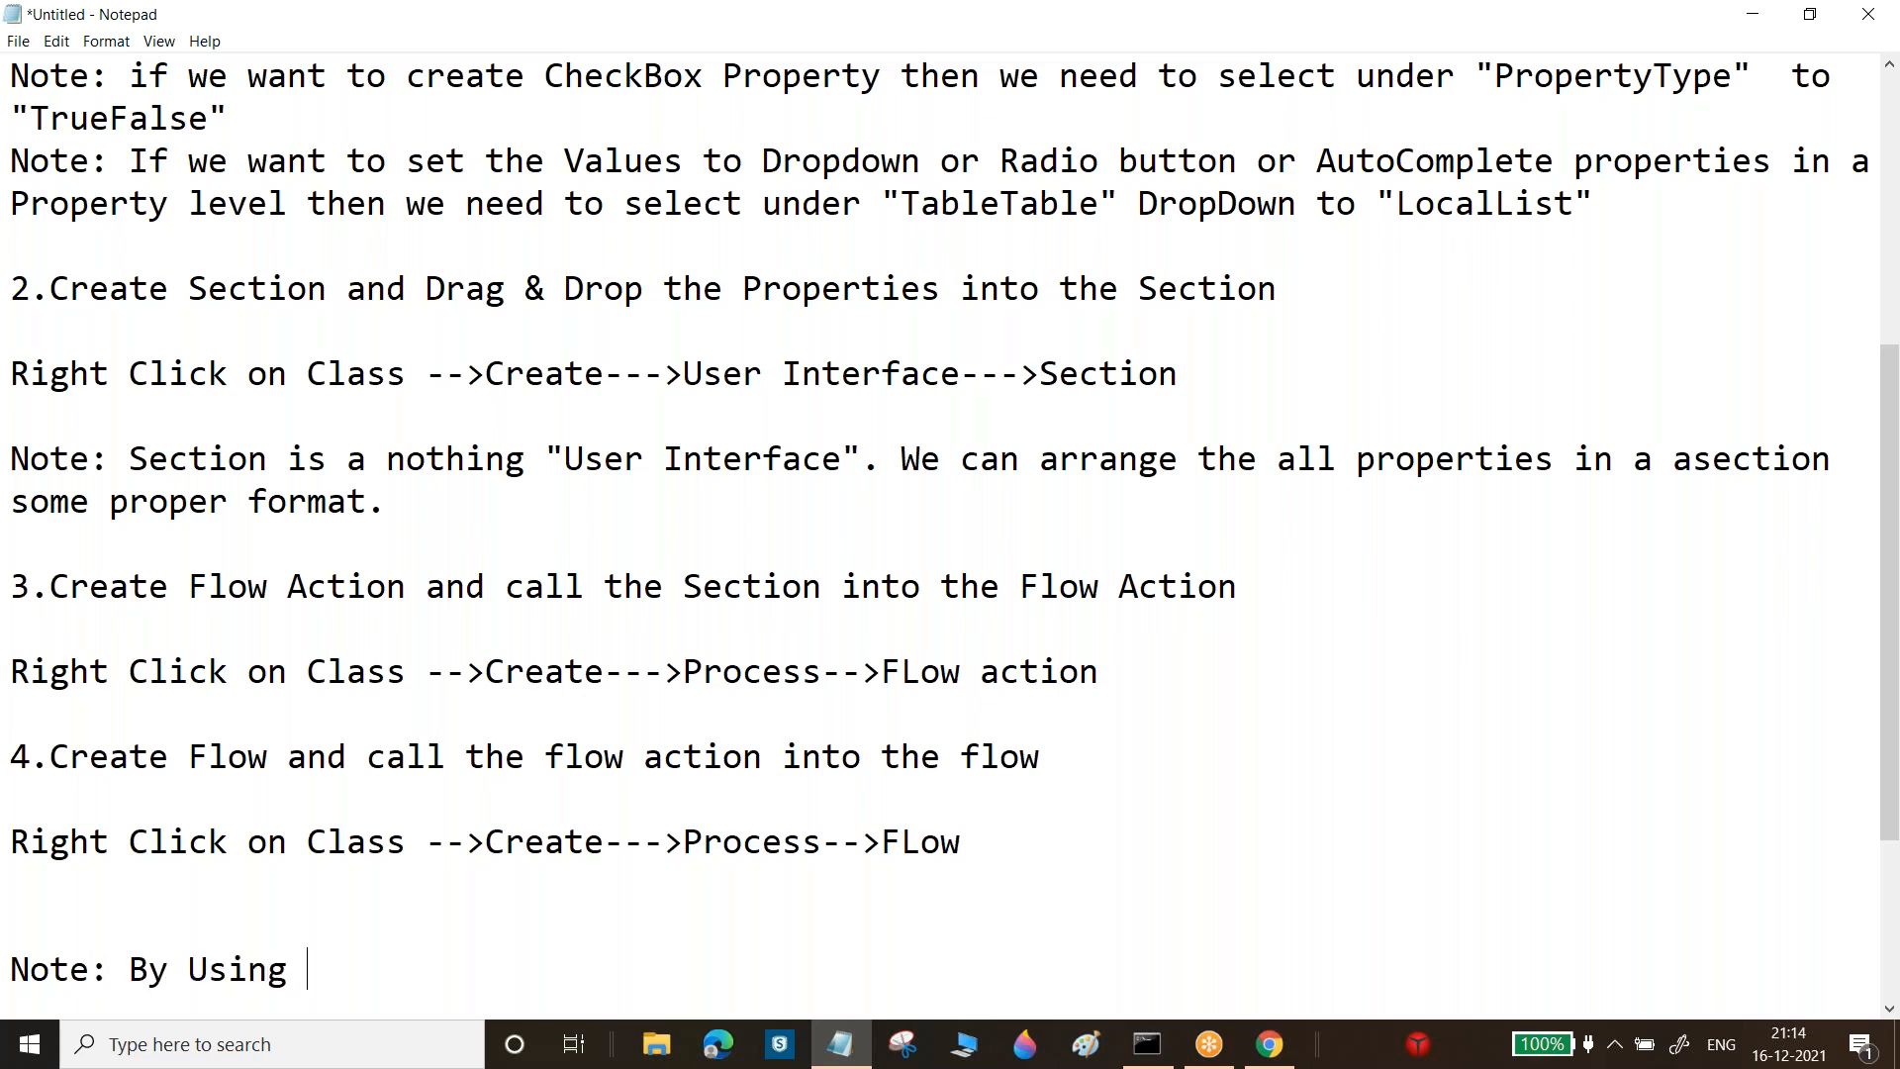
type("::\"\"")
key("Left")
type("SubProcess")
key("Right")
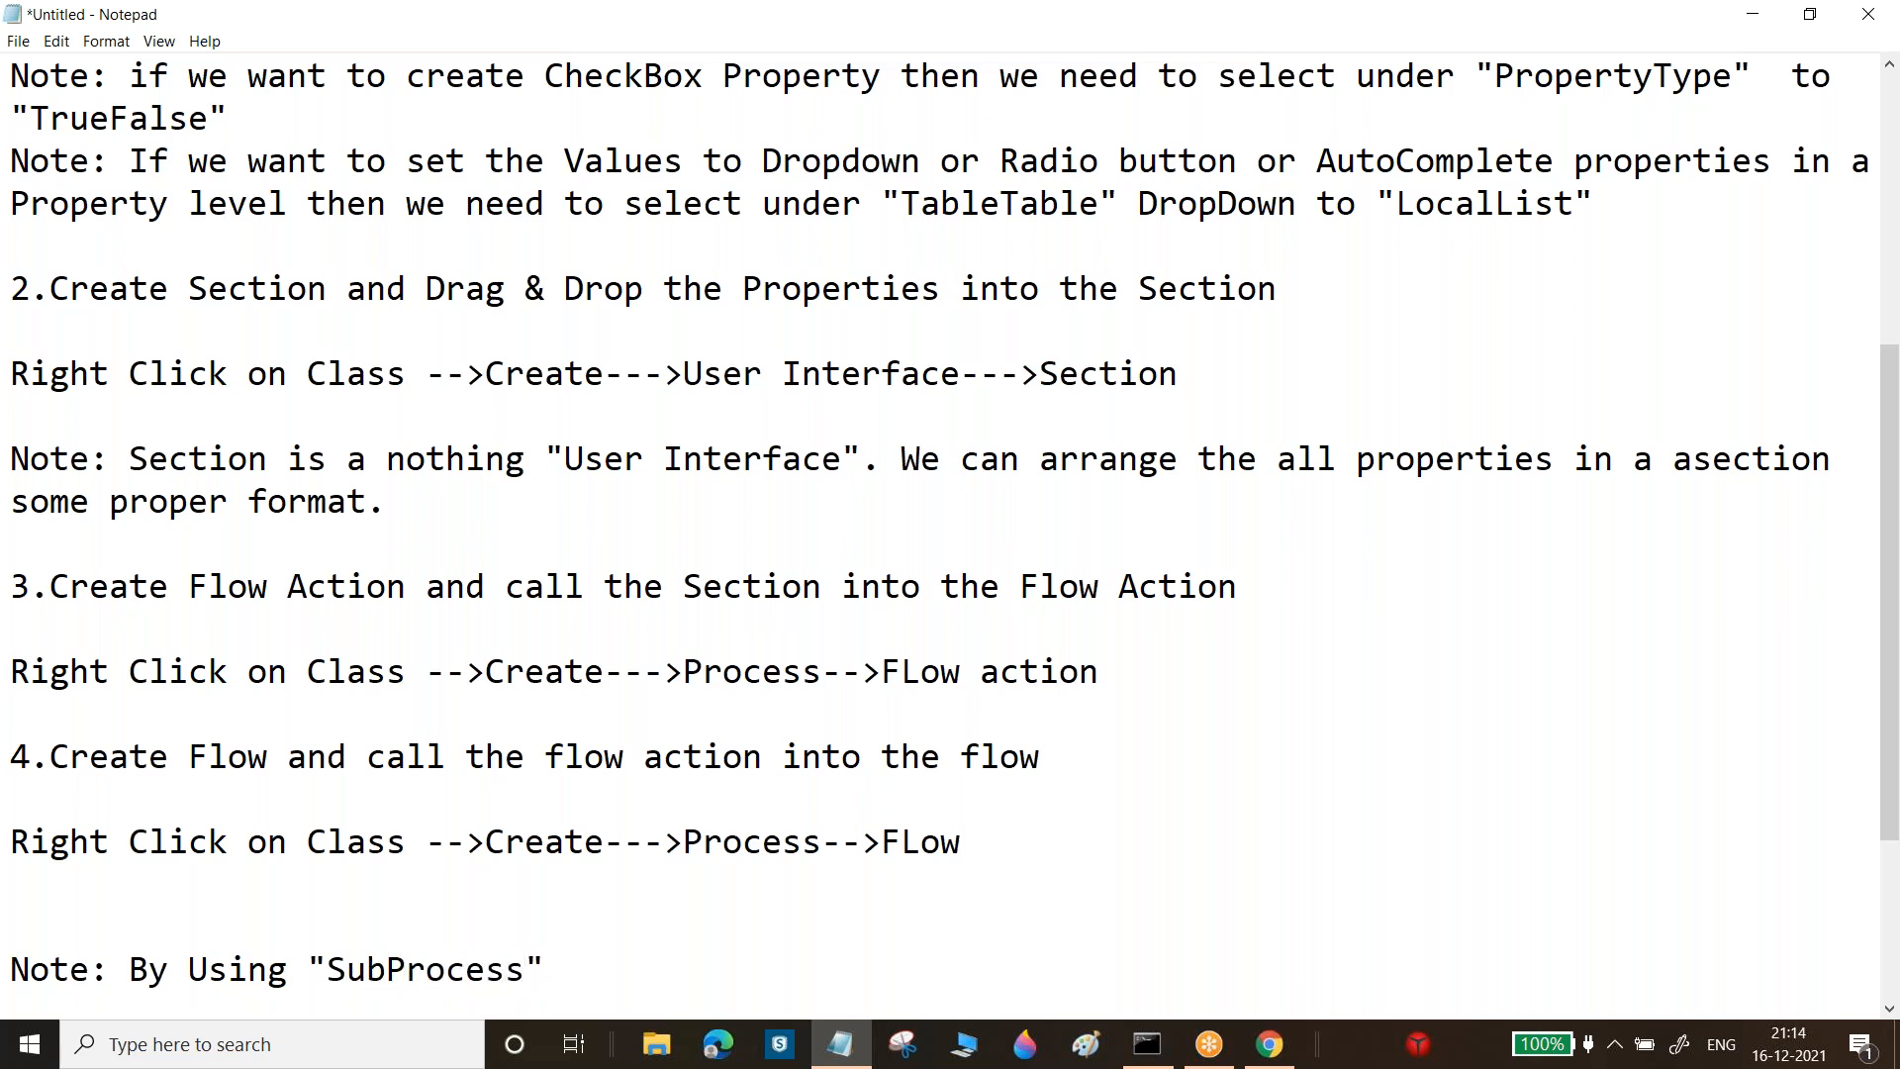
type("shape we c")
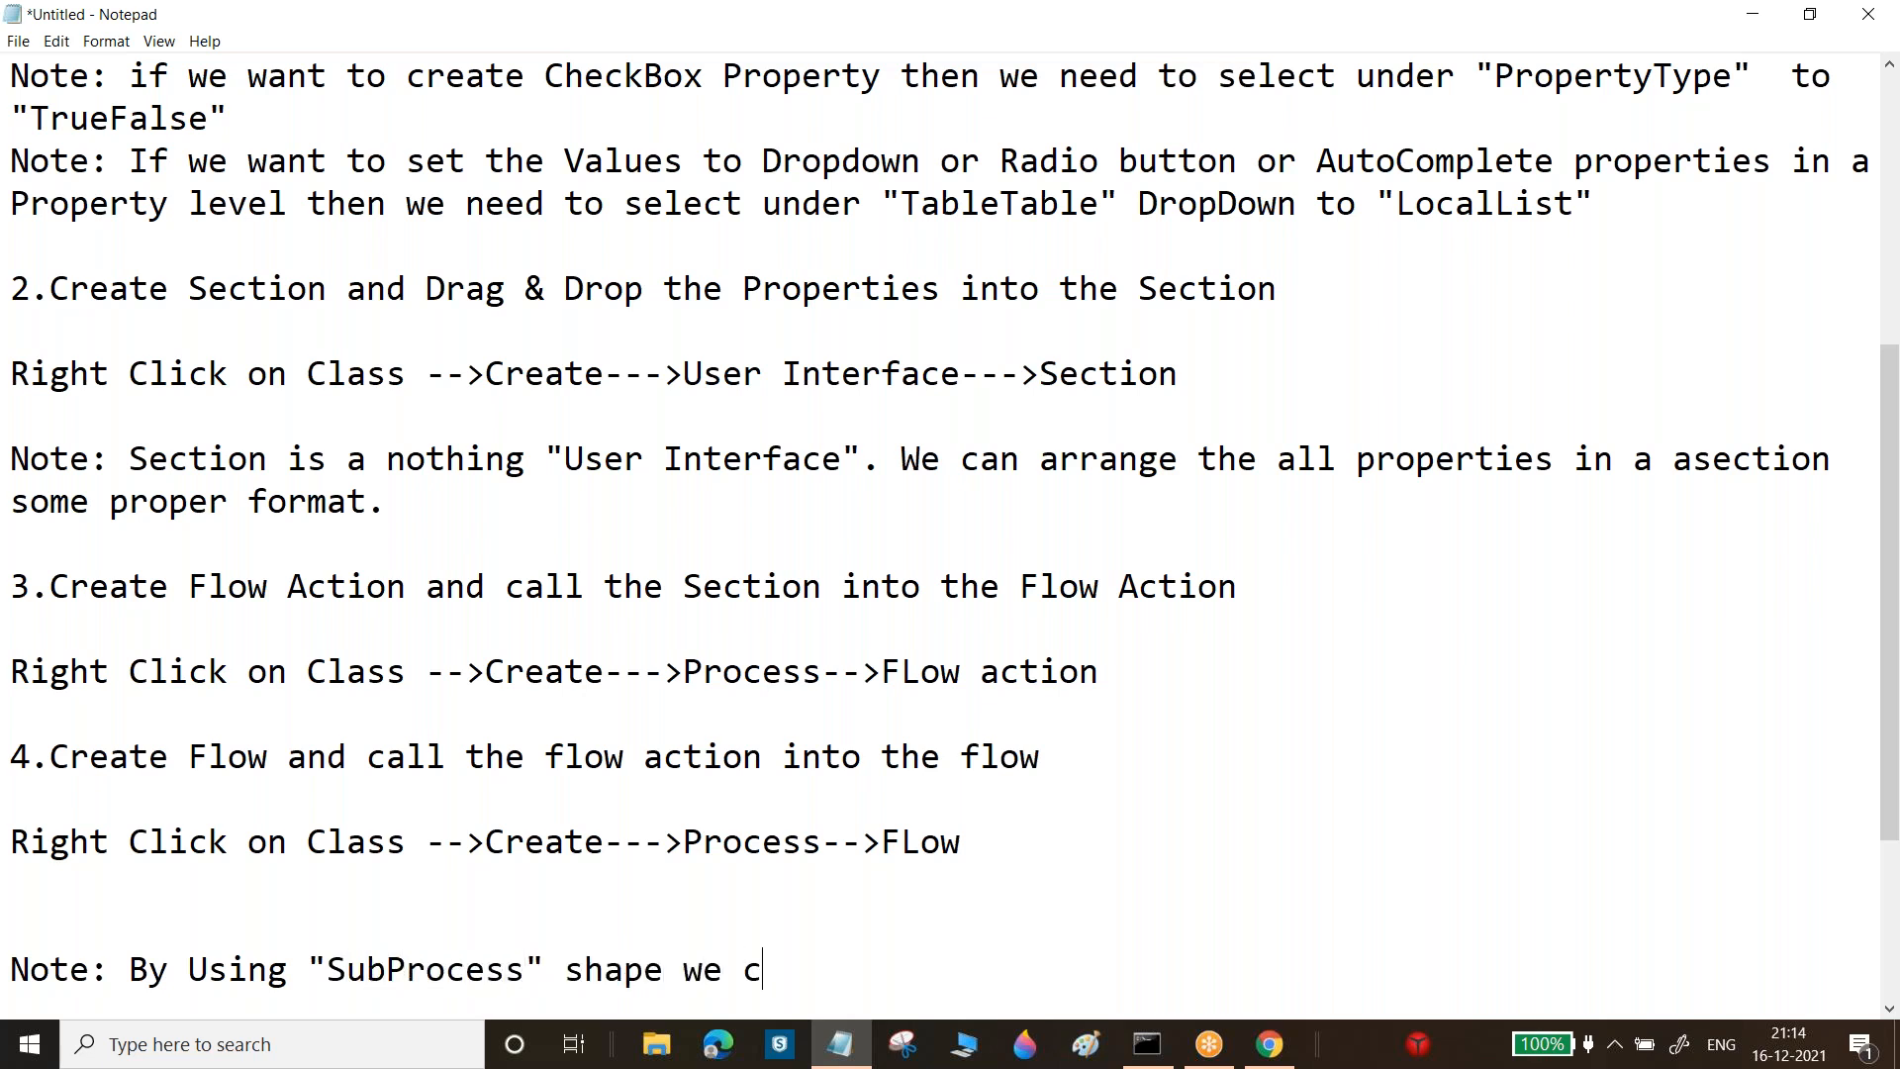
type("an call t")
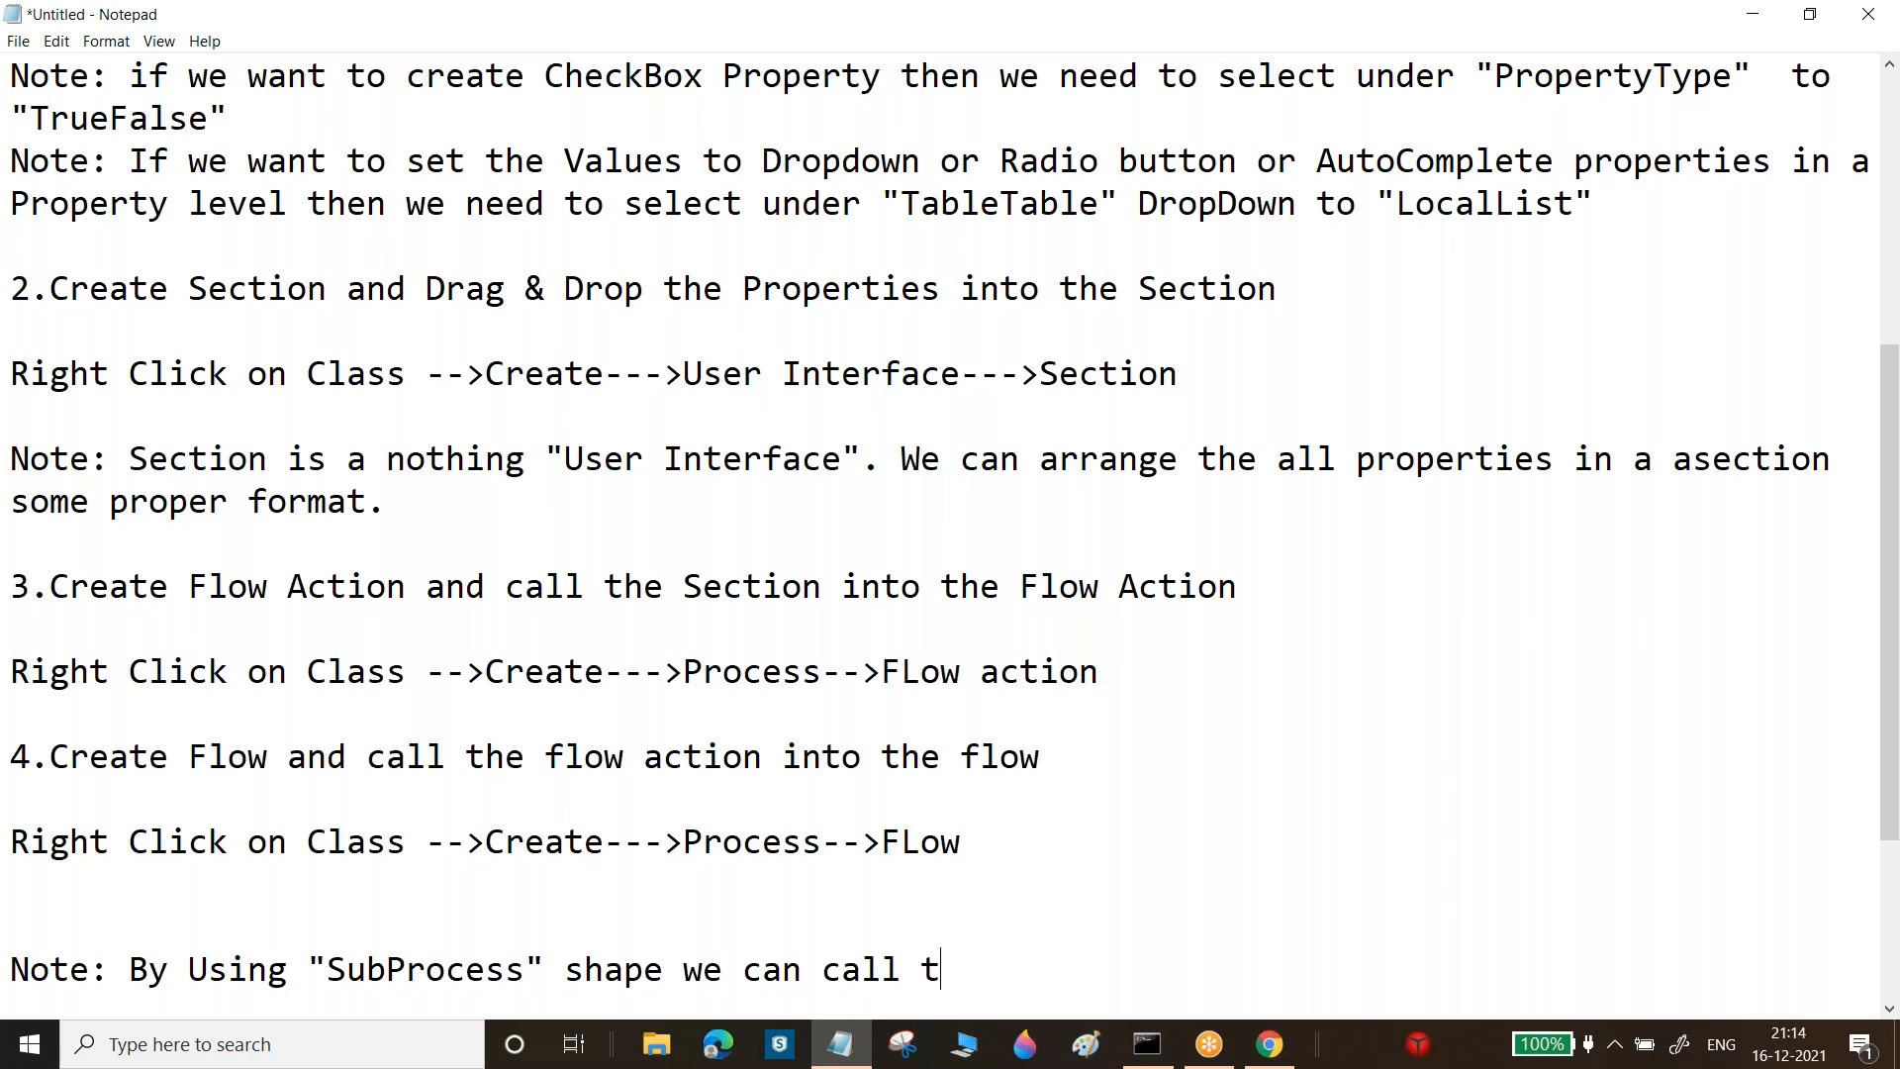
type("he flow wi")
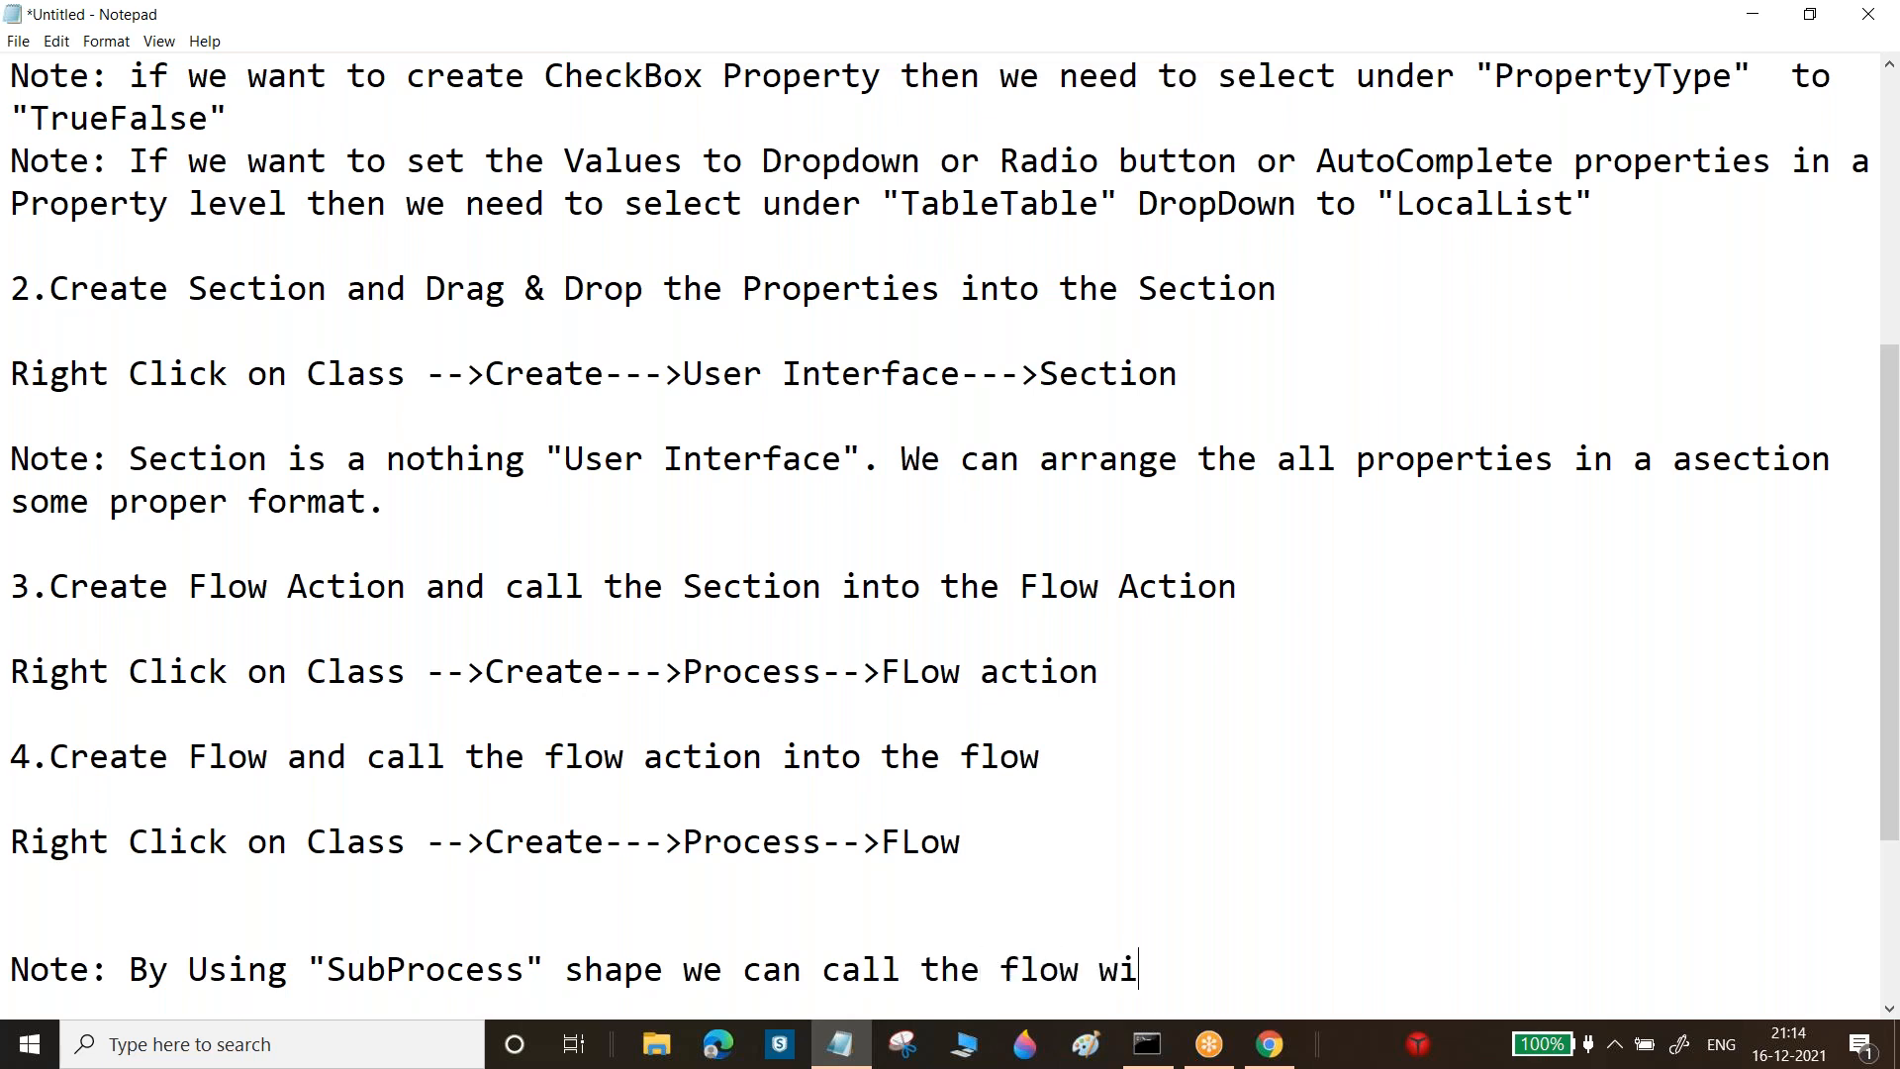
type("thin the ")
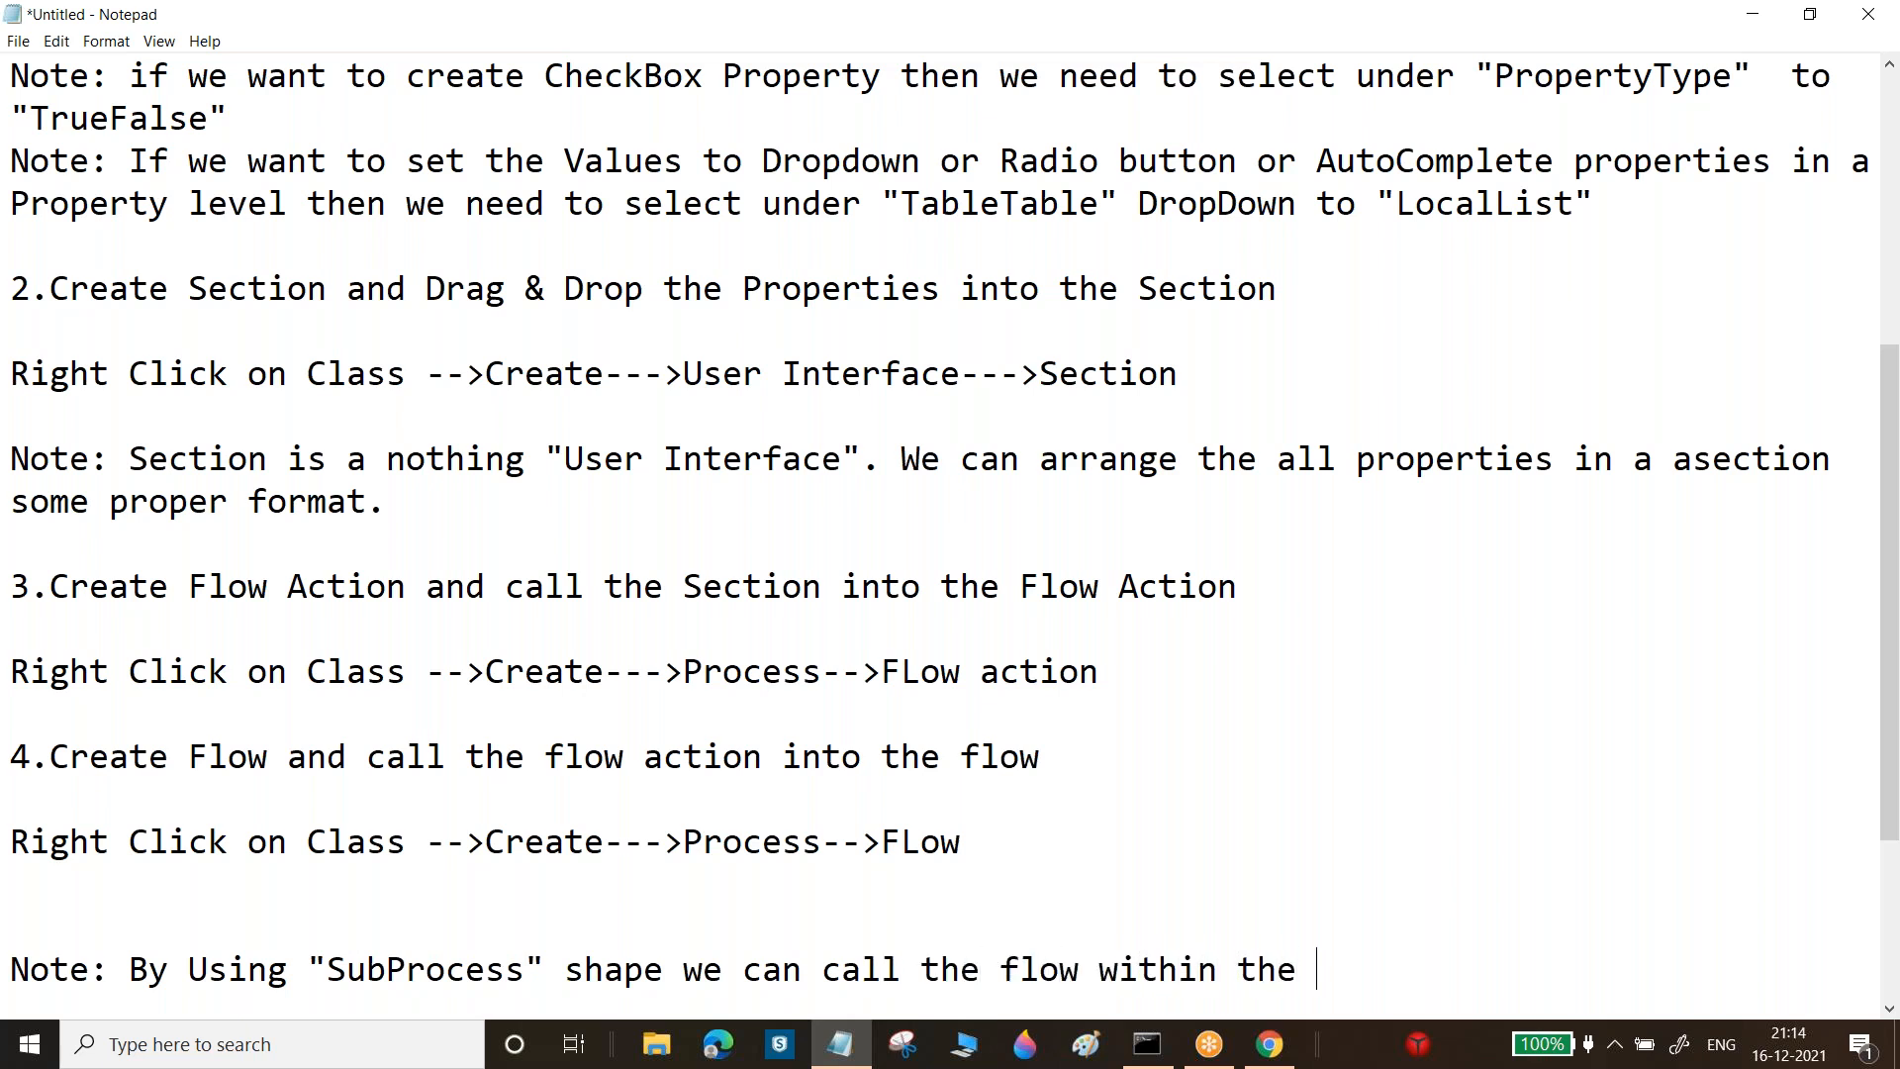
type("flow")
key("Return")
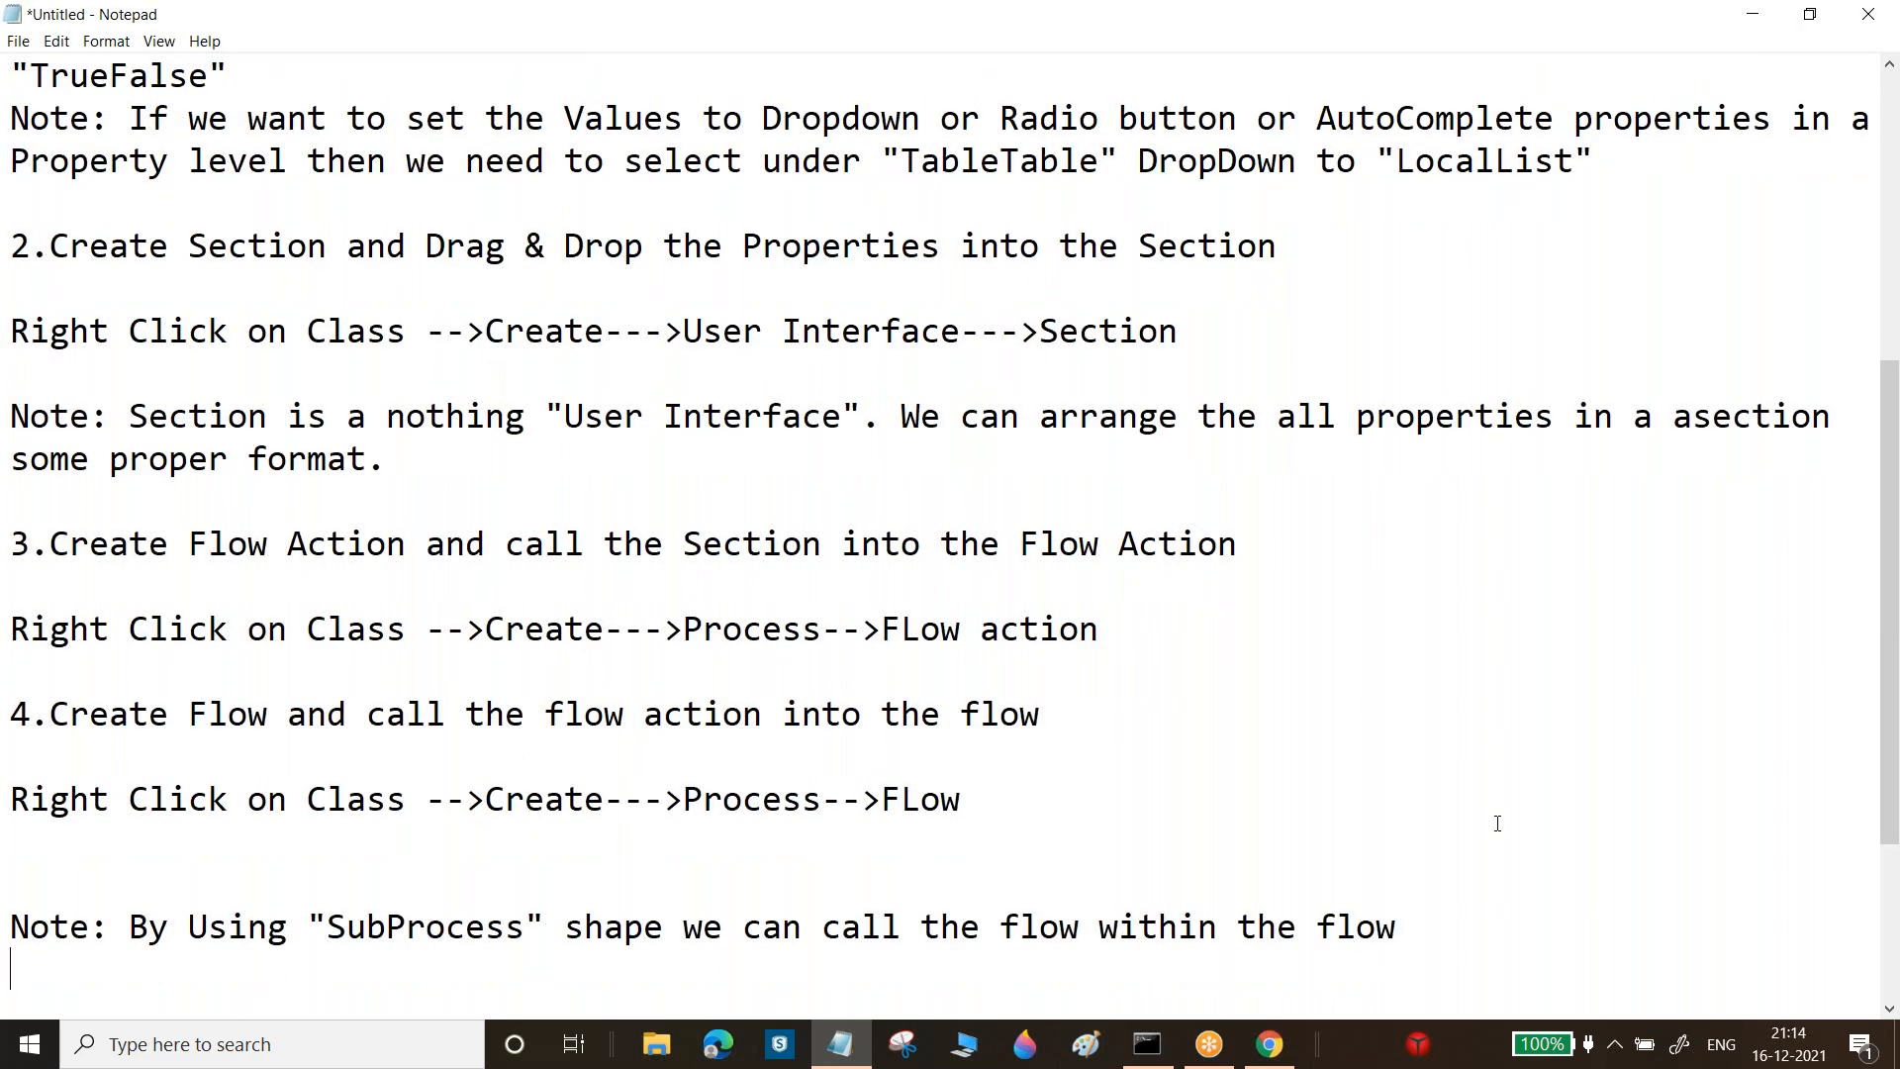
key("alt+Tab")
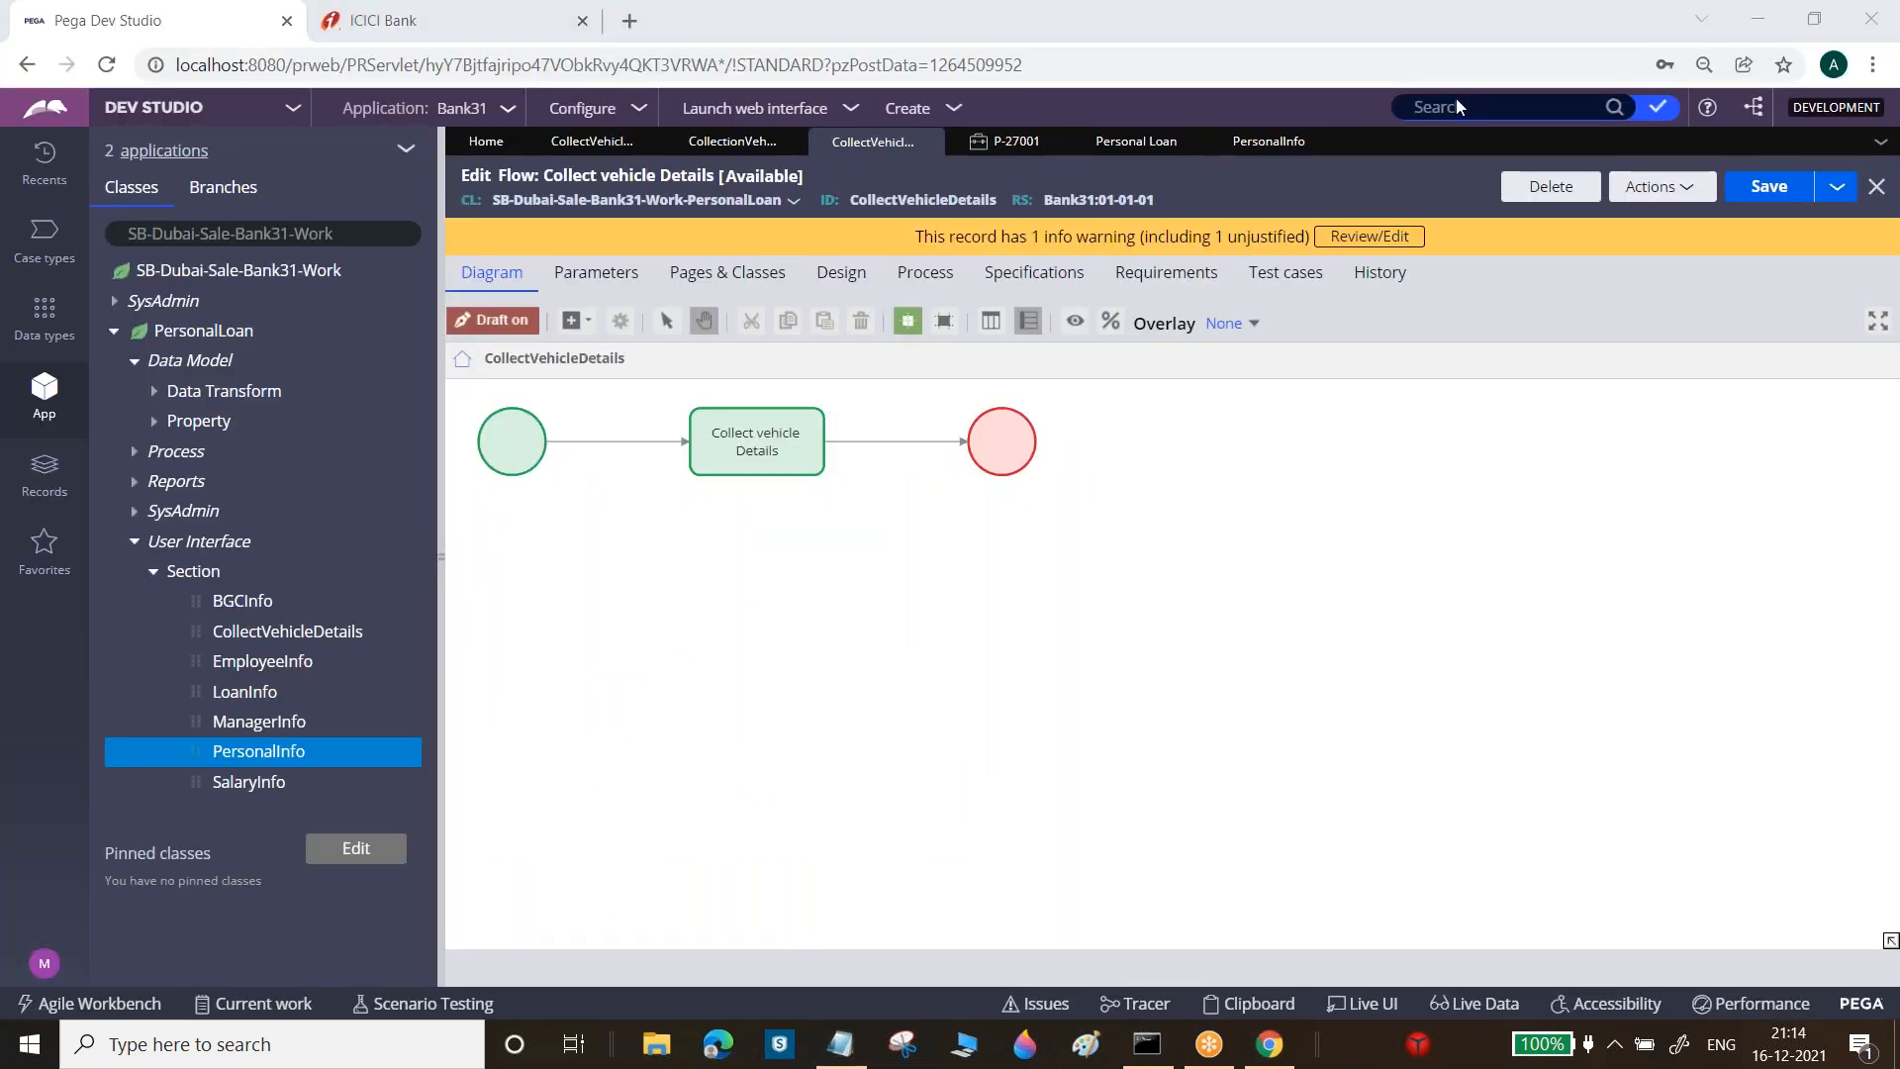
Open the Manager Approval process flow from the Personal Loan case type and list its addable shapes
left_click(1258, 141)
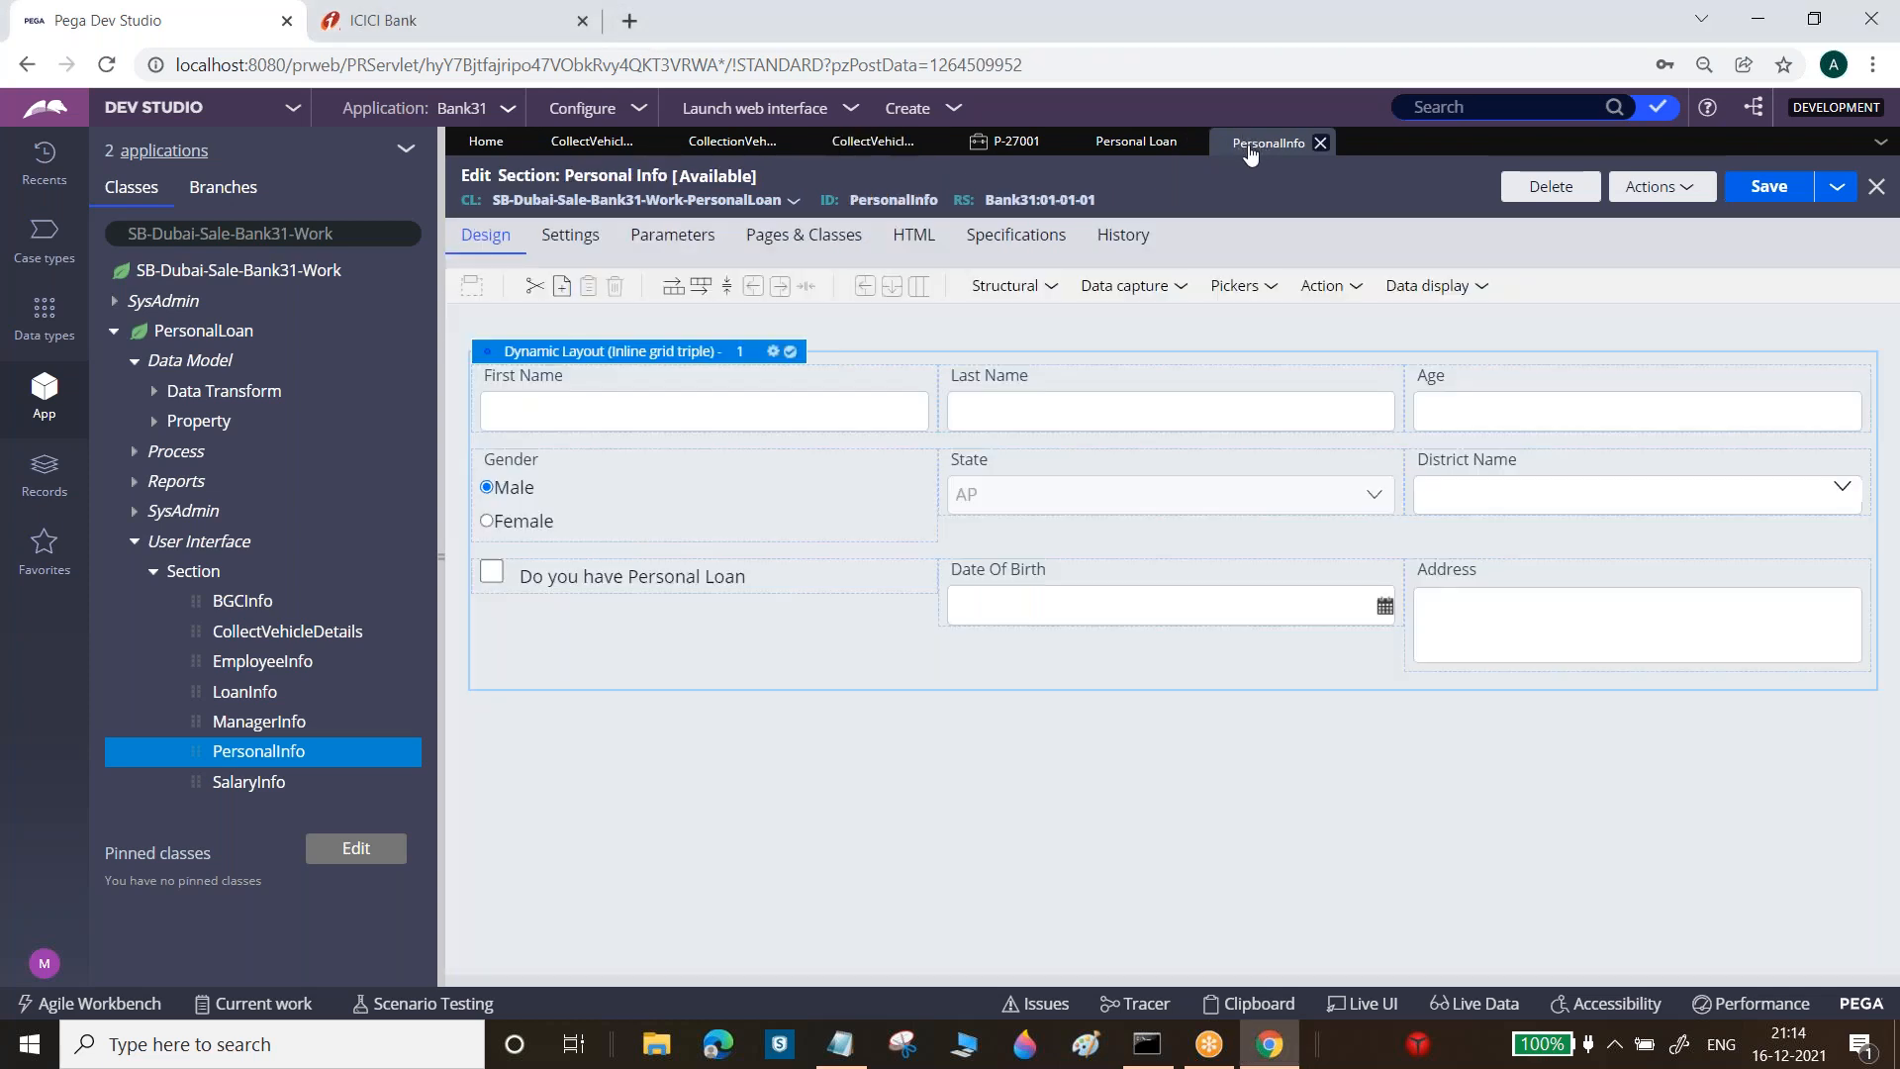
left_click(1110, 145)
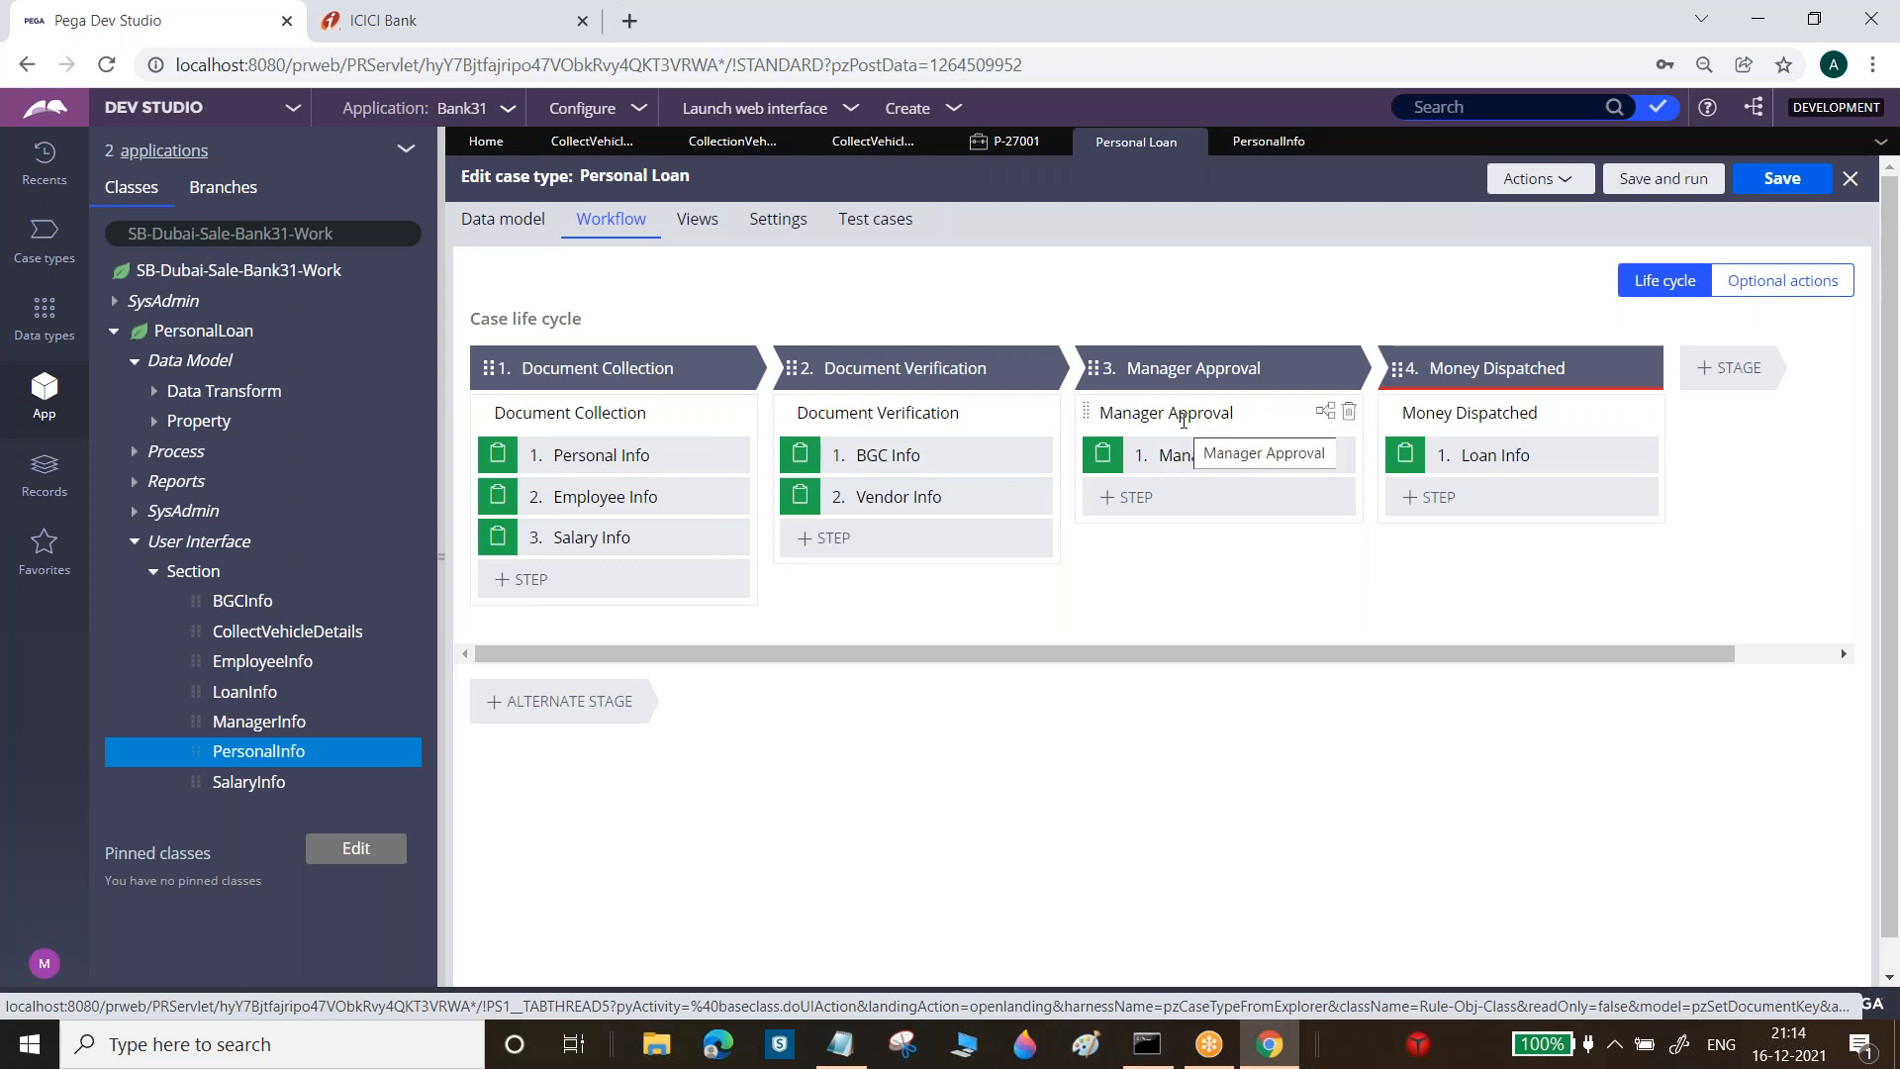
left_click(1183, 418)
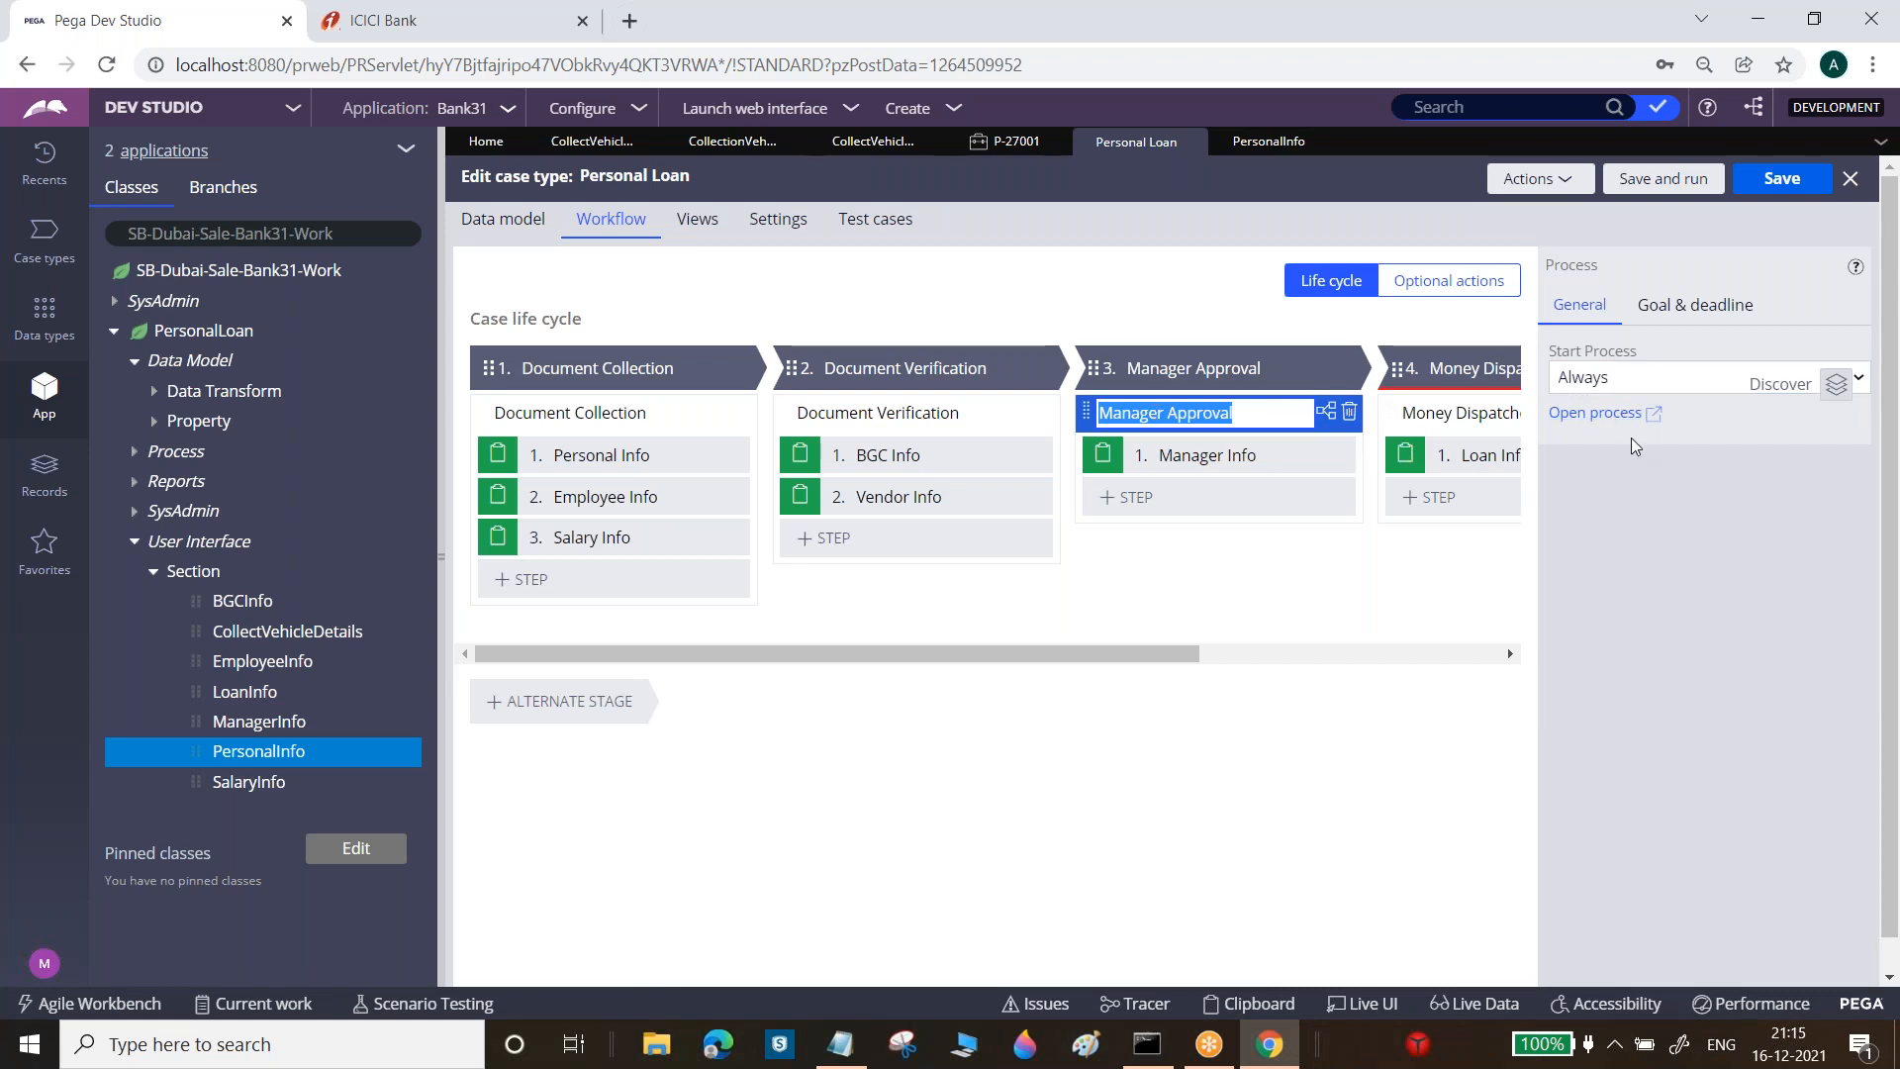
left_click(1628, 416)
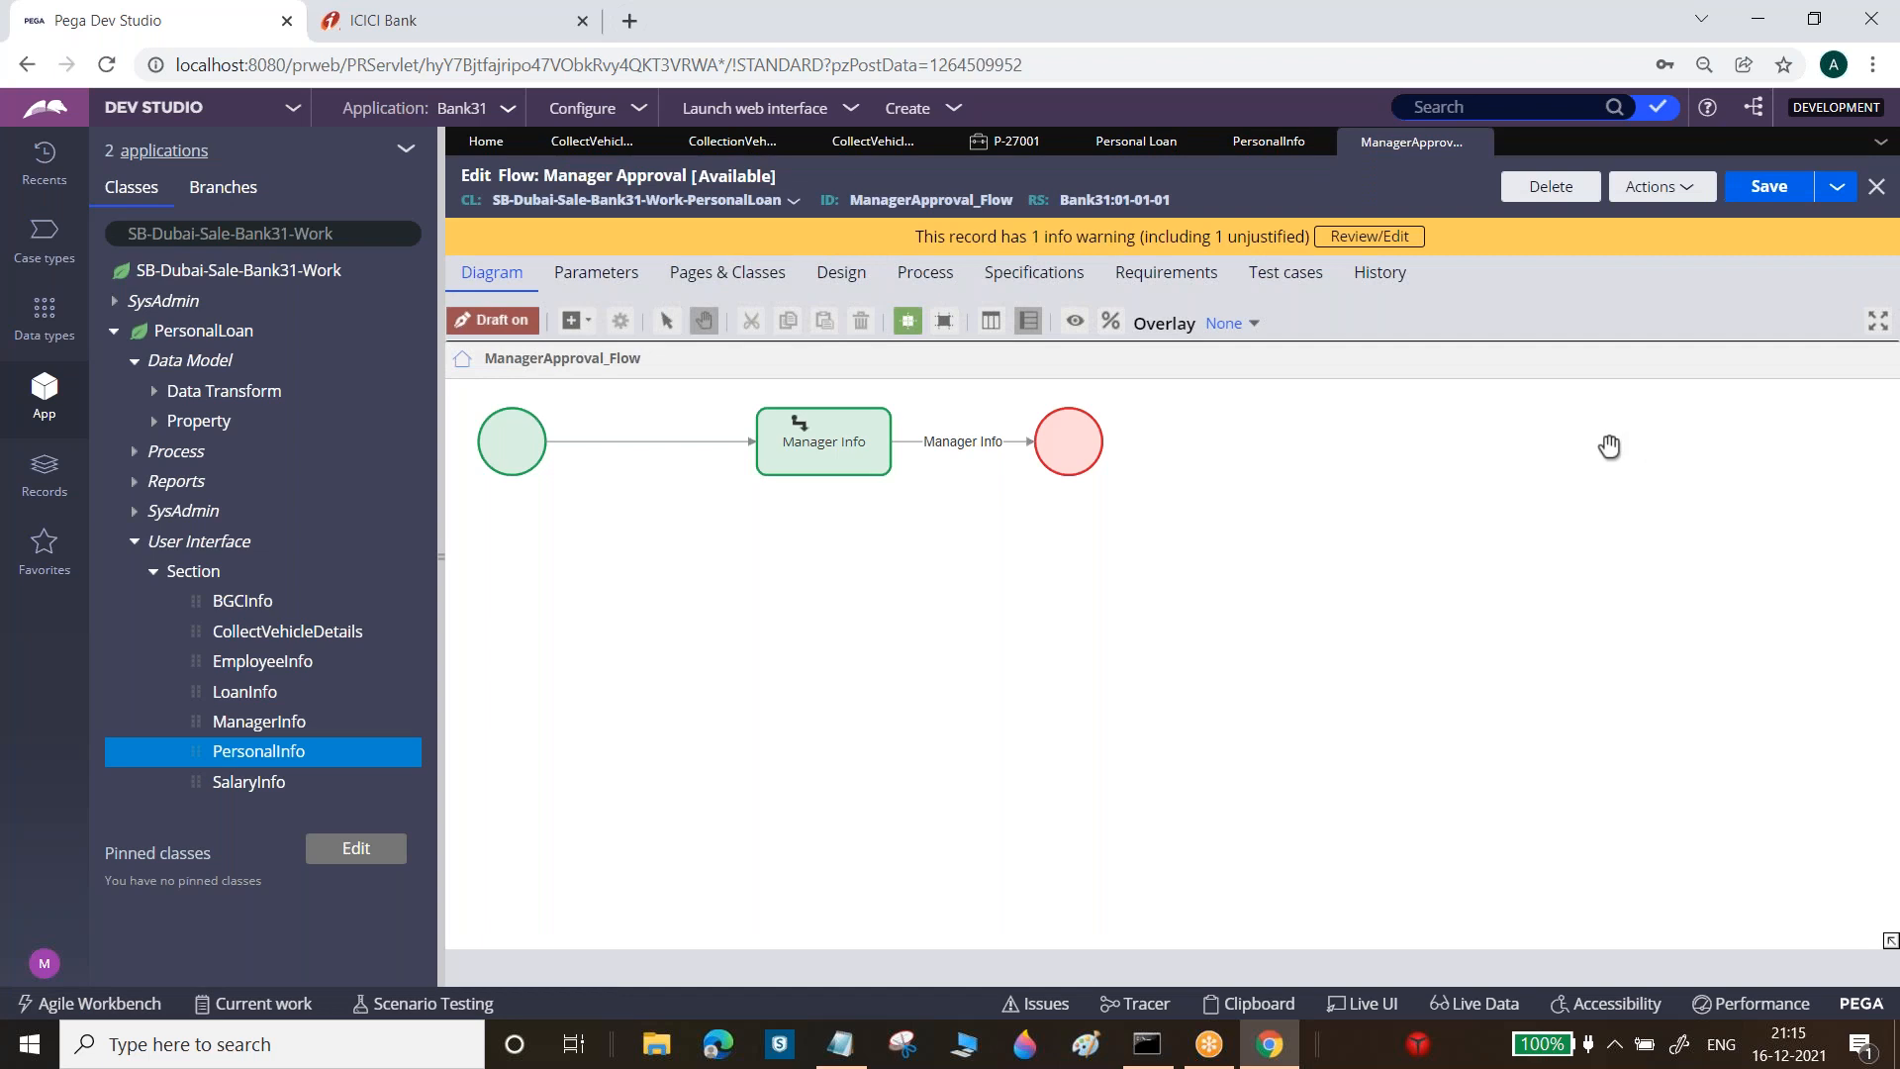
left_click(584, 323)
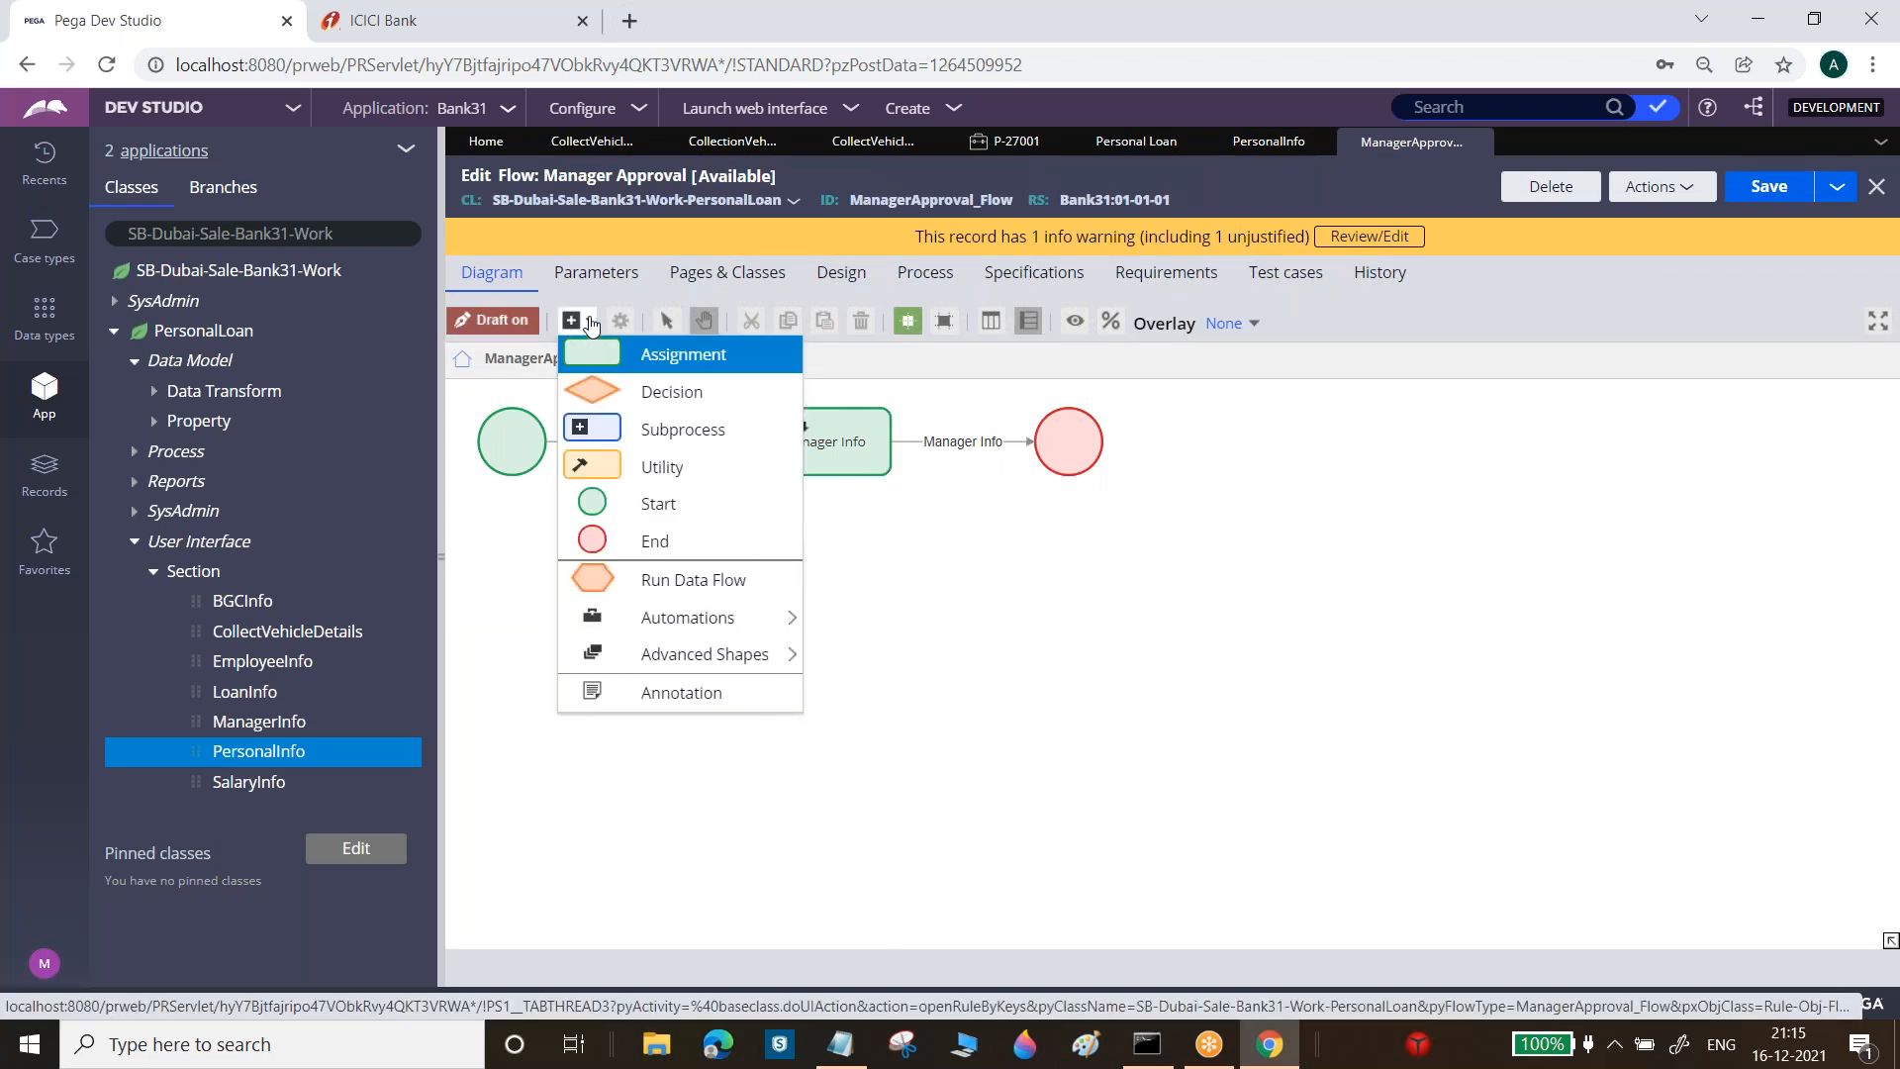
Insert a Subprocess shape between Manager Info and the end shape, rewiring the connectors
left_click(688, 439)
left_click(965, 583)
left_click(958, 447)
left_click_drag(1031, 468, 968, 576)
left_click_drag(1066, 441, 1125, 584)
left_click(967, 585)
Make the subprocess call CollectVehicleDetails, name it 'Vehicle Info', and open the subflow
double_click(968, 591)
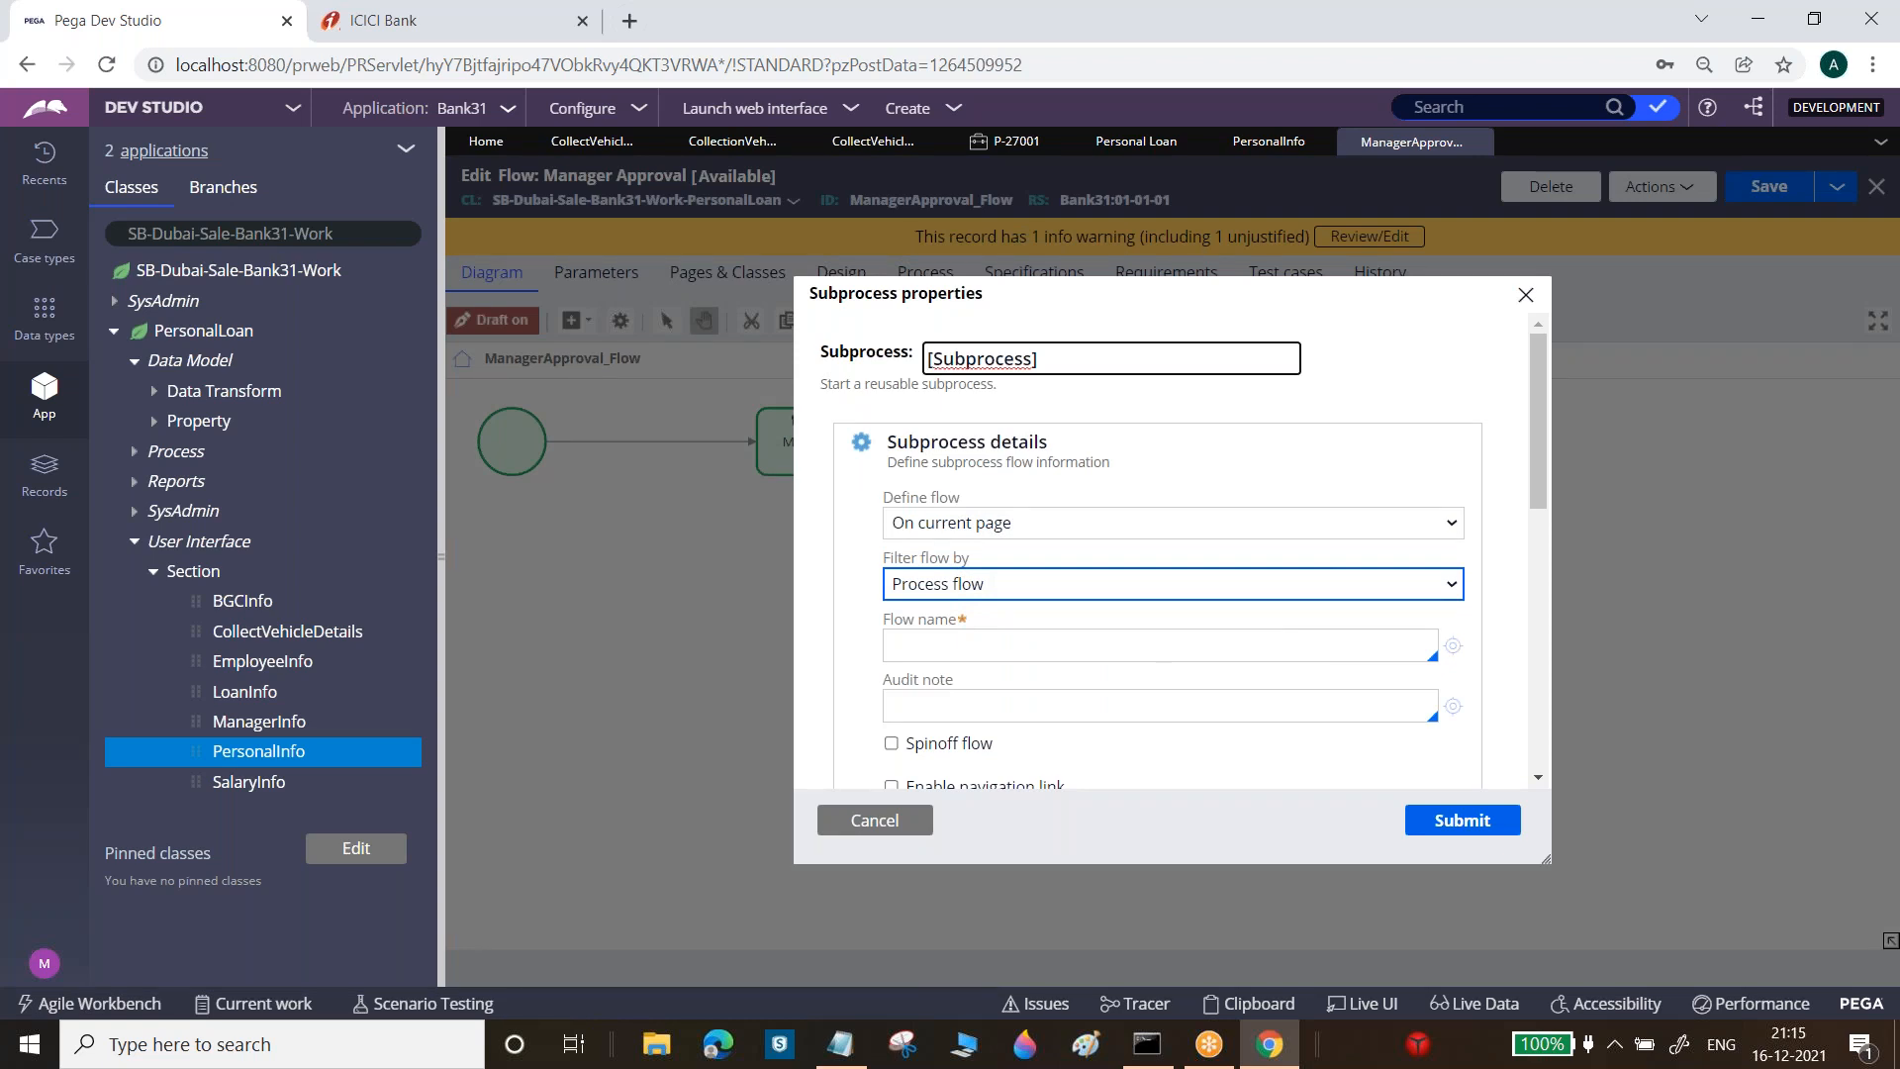
left_click(950, 643)
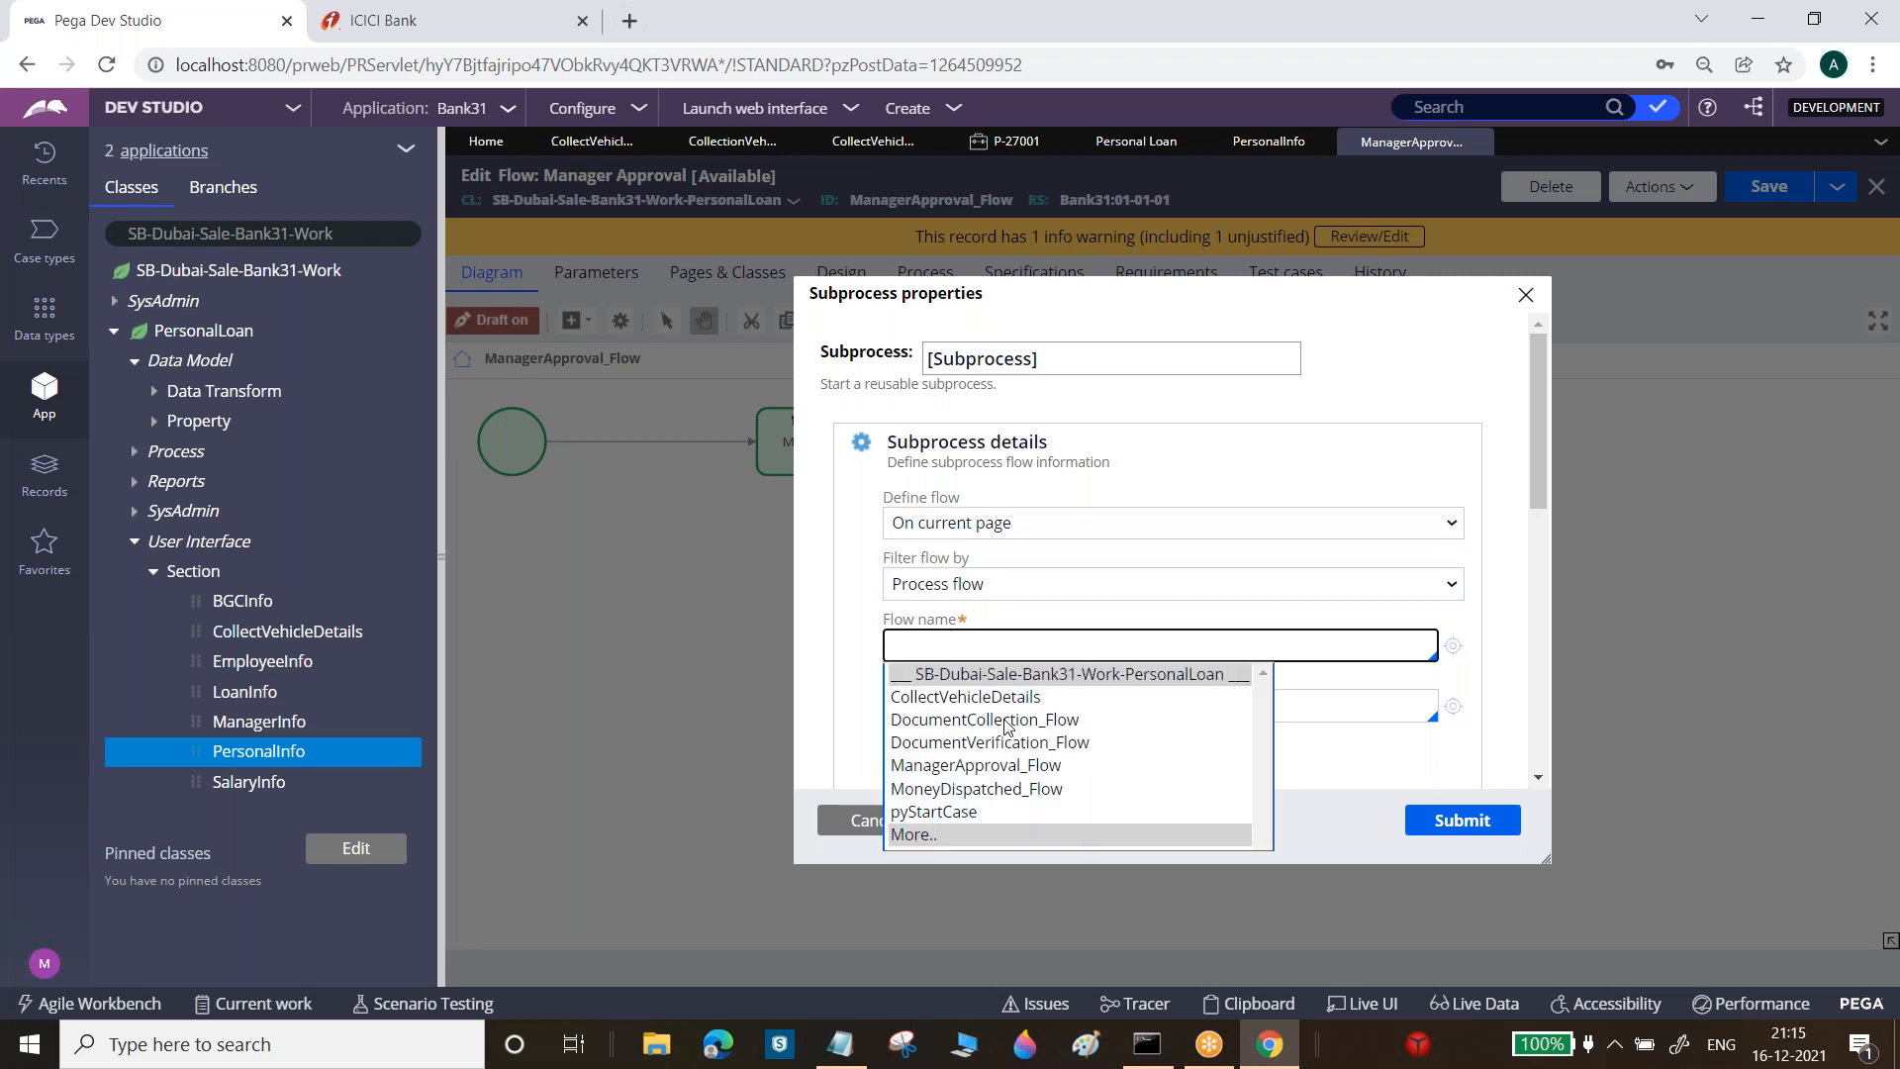
left_click(1011, 697)
triple_click(1044, 352)
key("BackSpace")
type("Vehi")
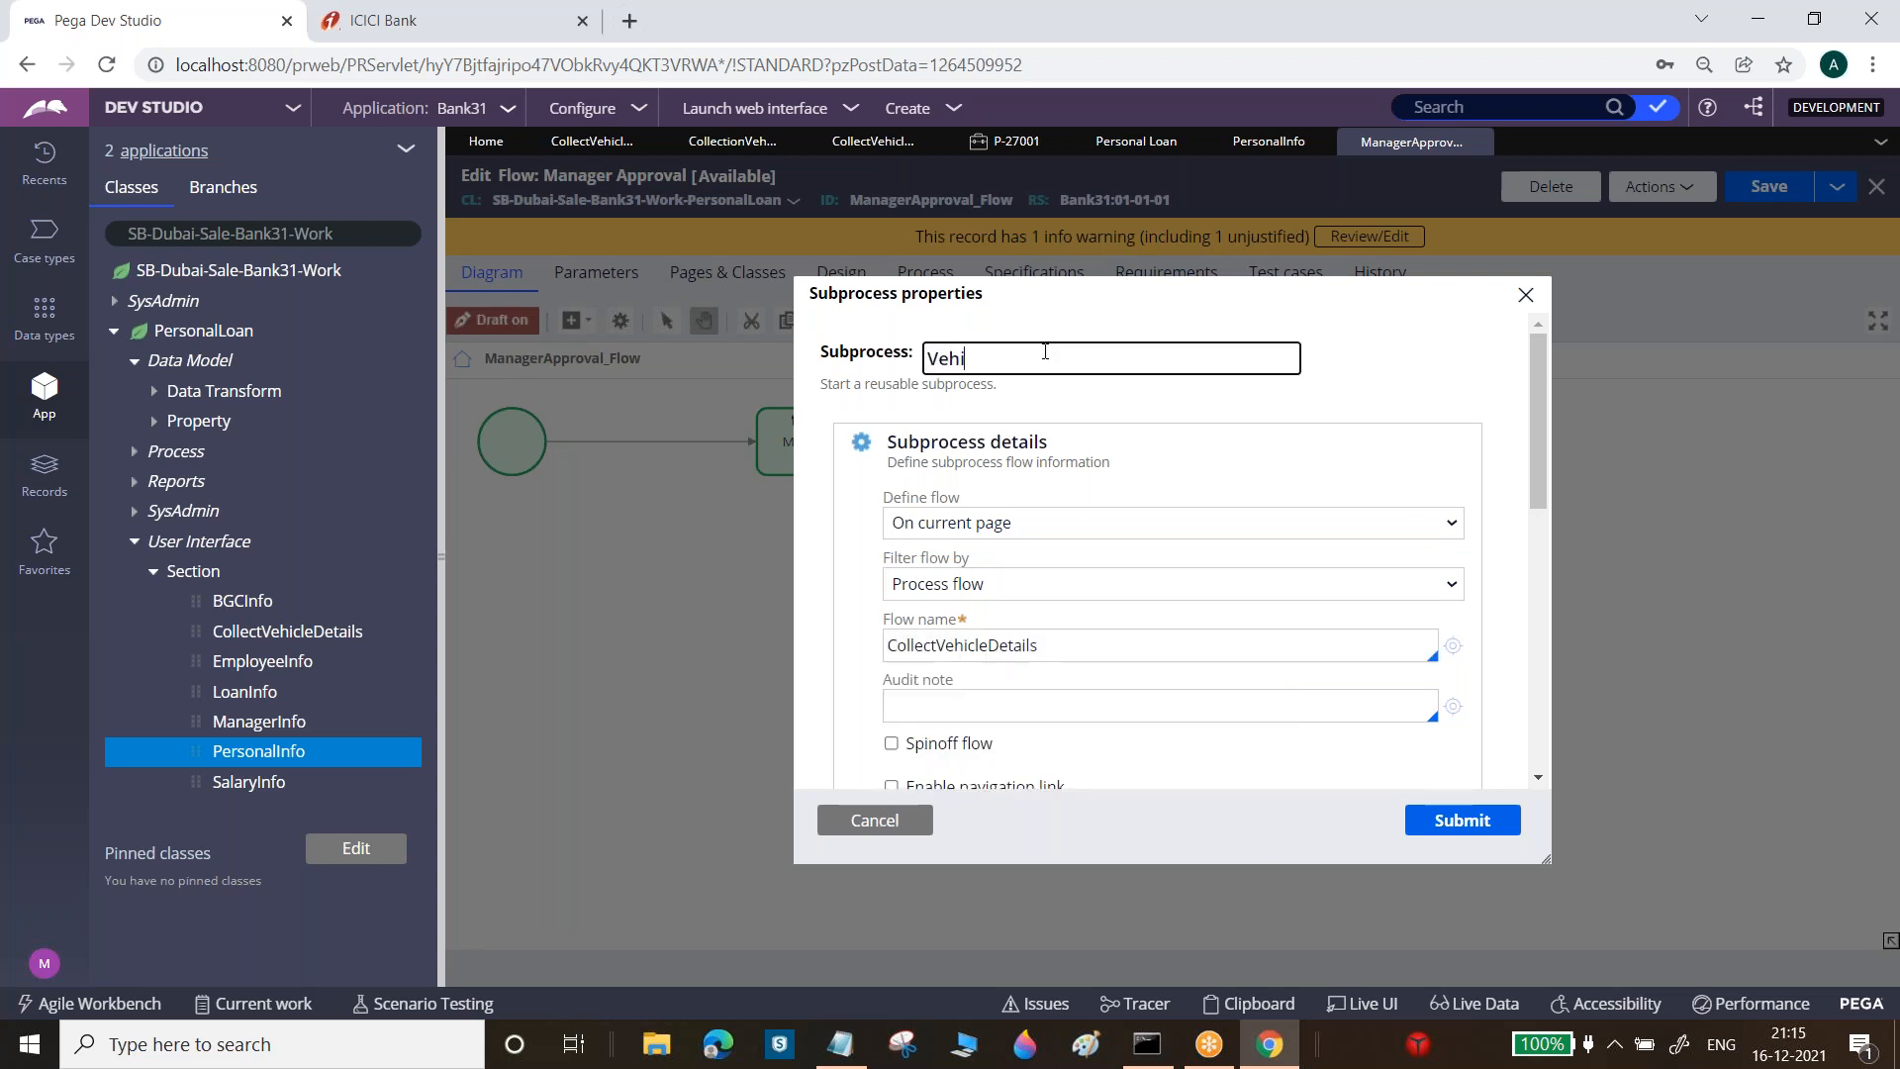
type("cal Info")
right_click(978, 363)
left_click(1039, 386)
left_click(1466, 820)
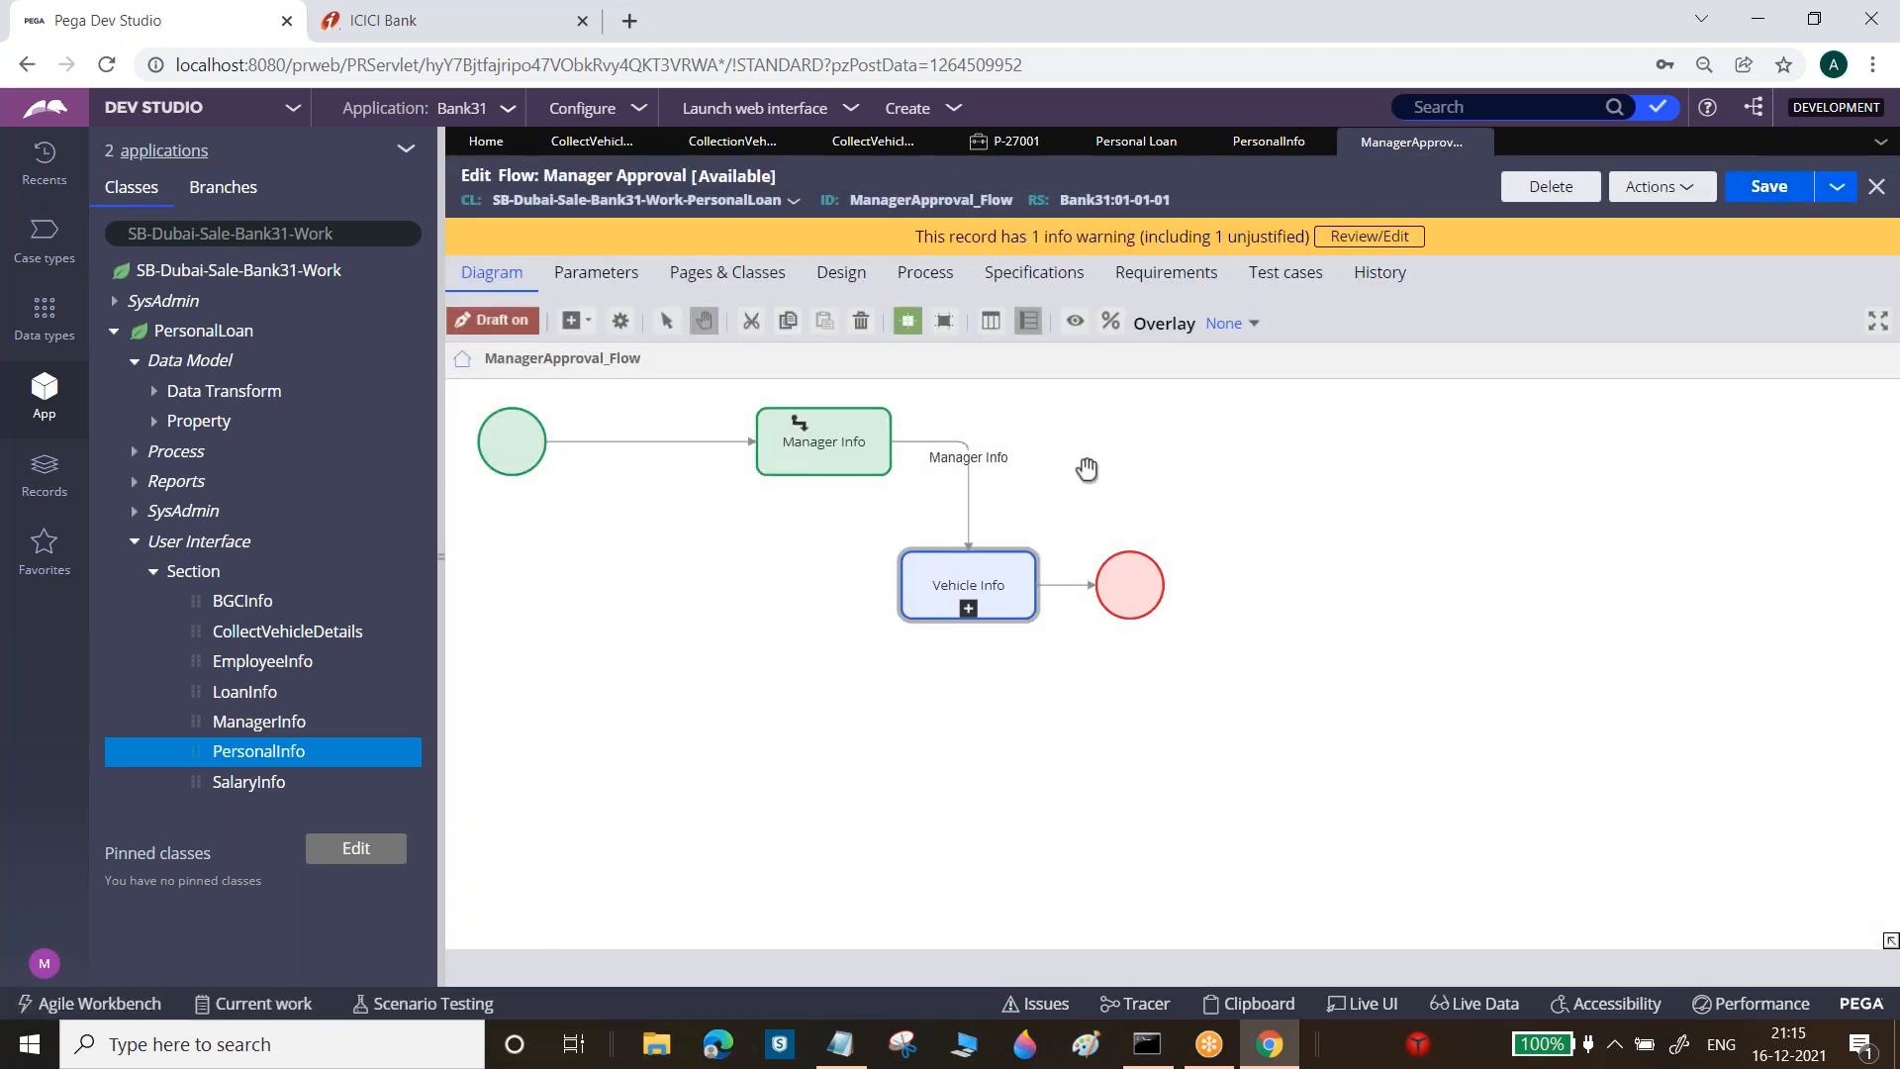
left_click(968, 607)
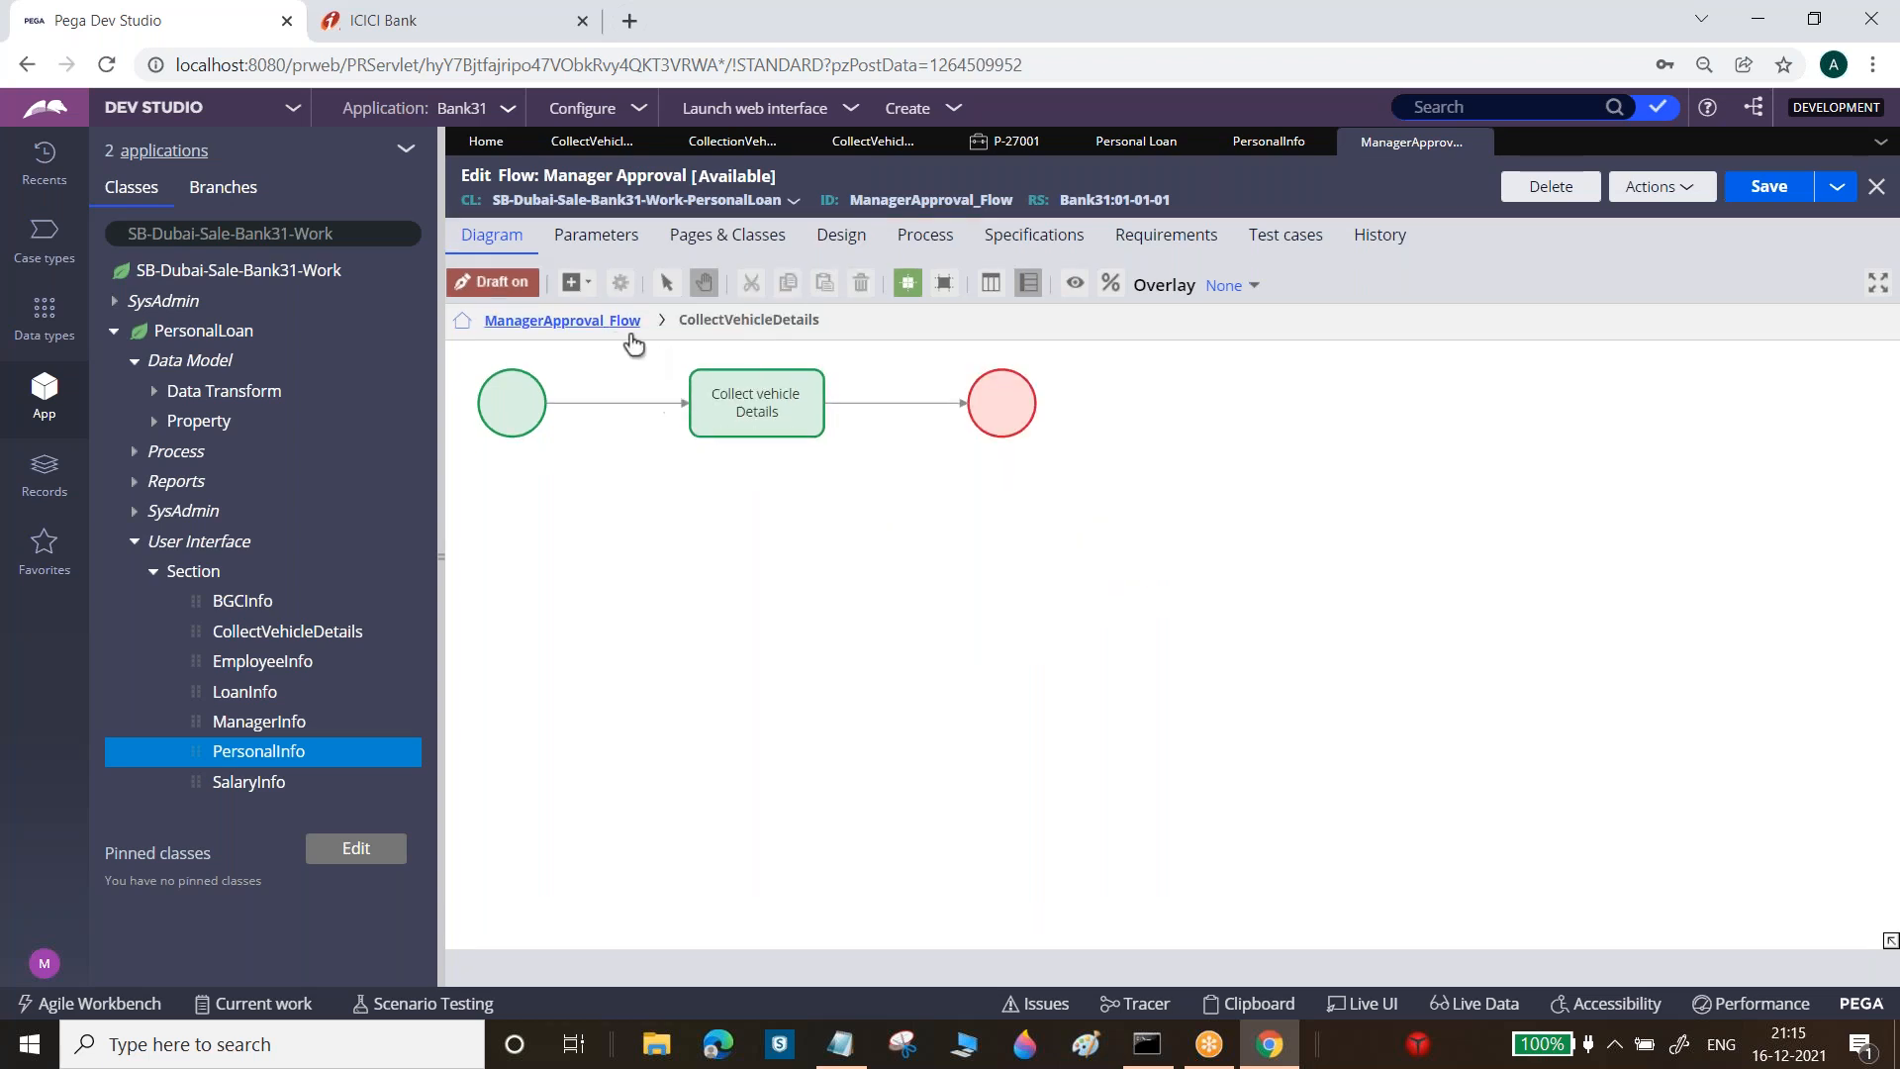
Refresh the Personal Loan case type's life cycle, then save and run a new case
left_click(613, 357)
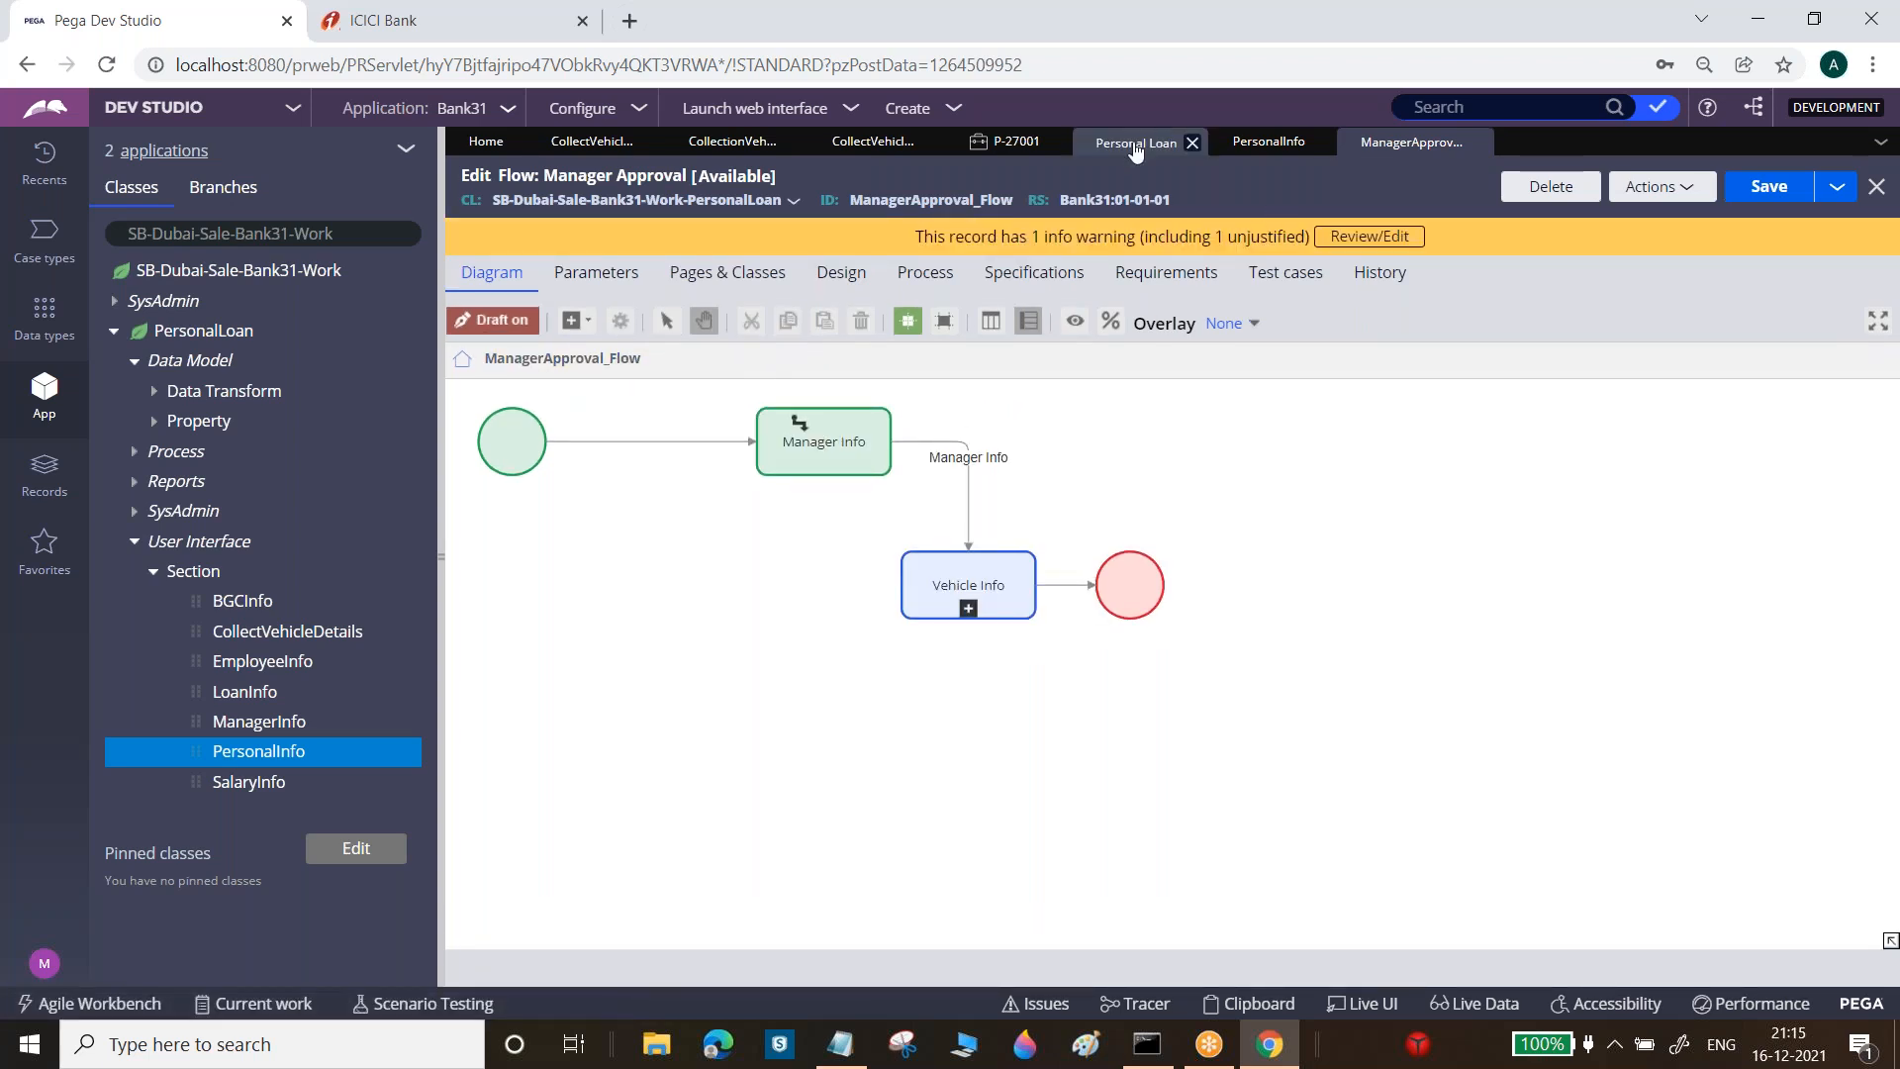
left_click(1133, 141)
left_click(1537, 179)
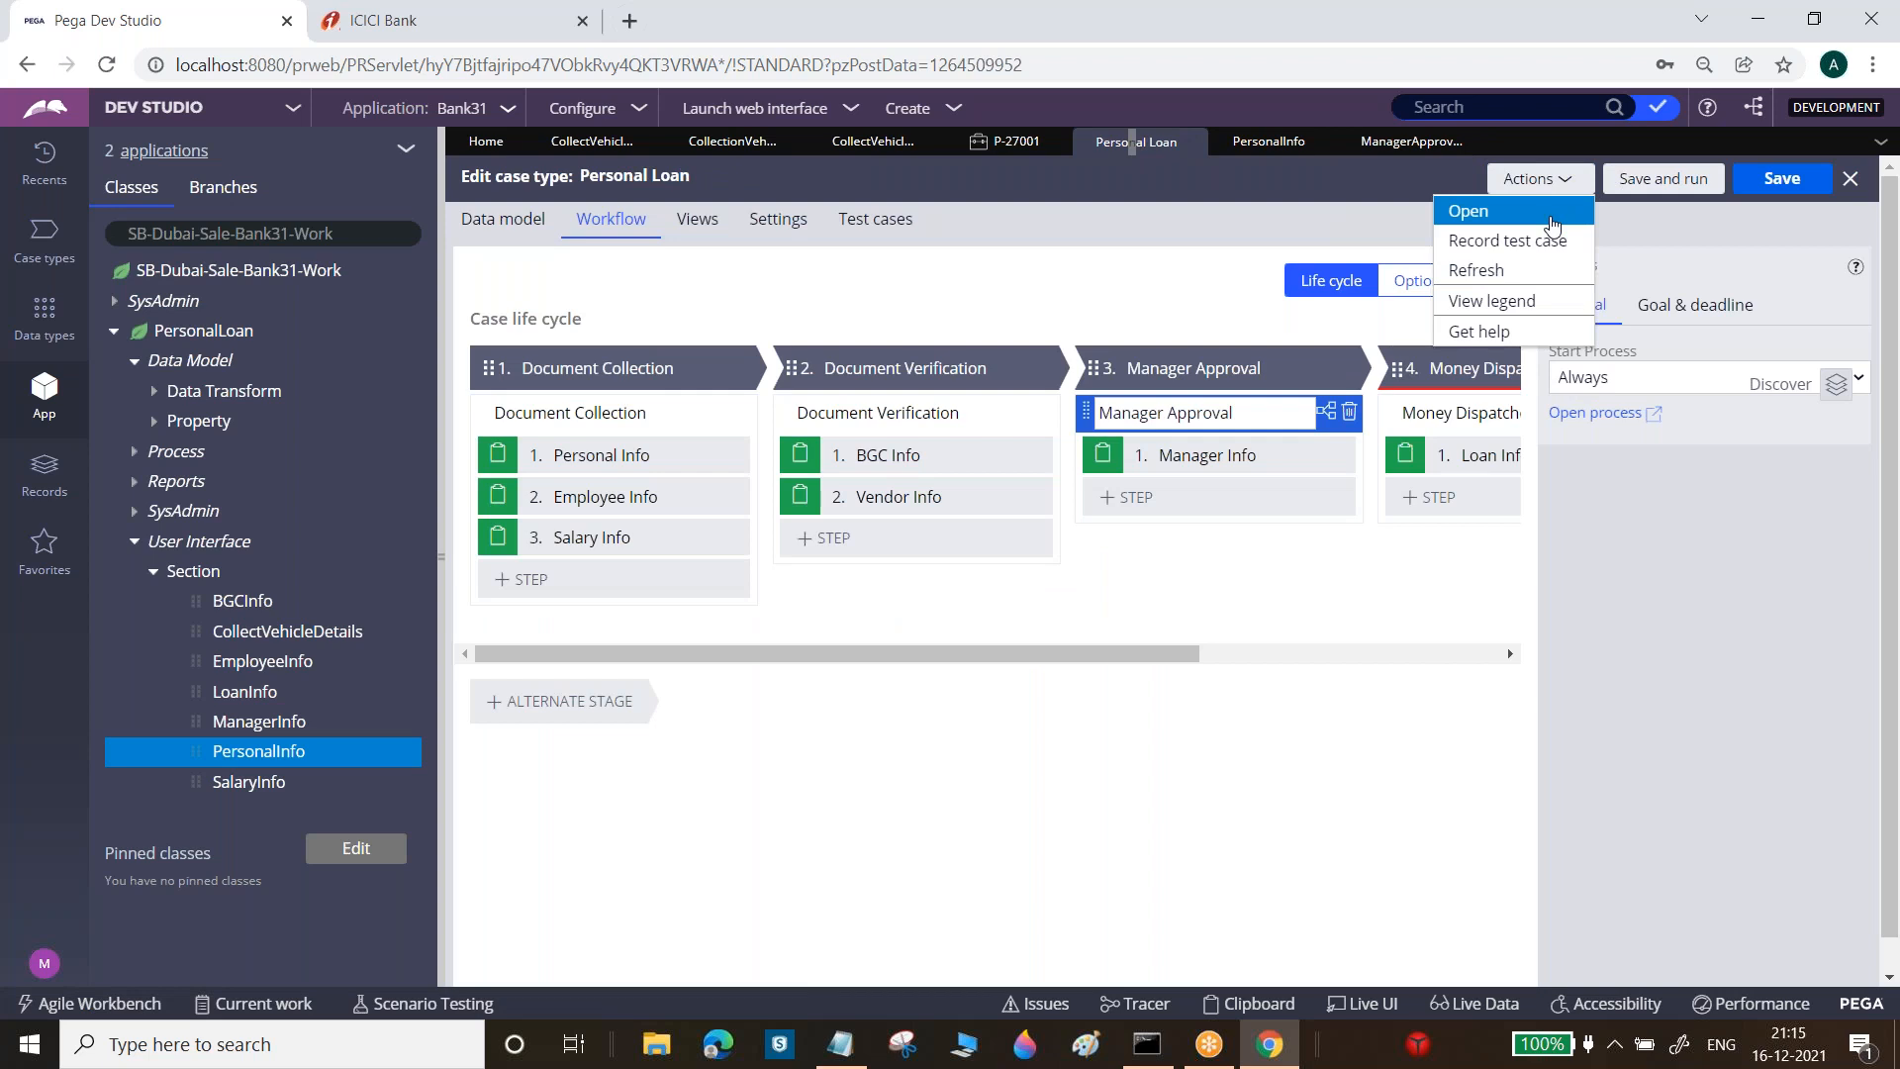
left_click(1511, 273)
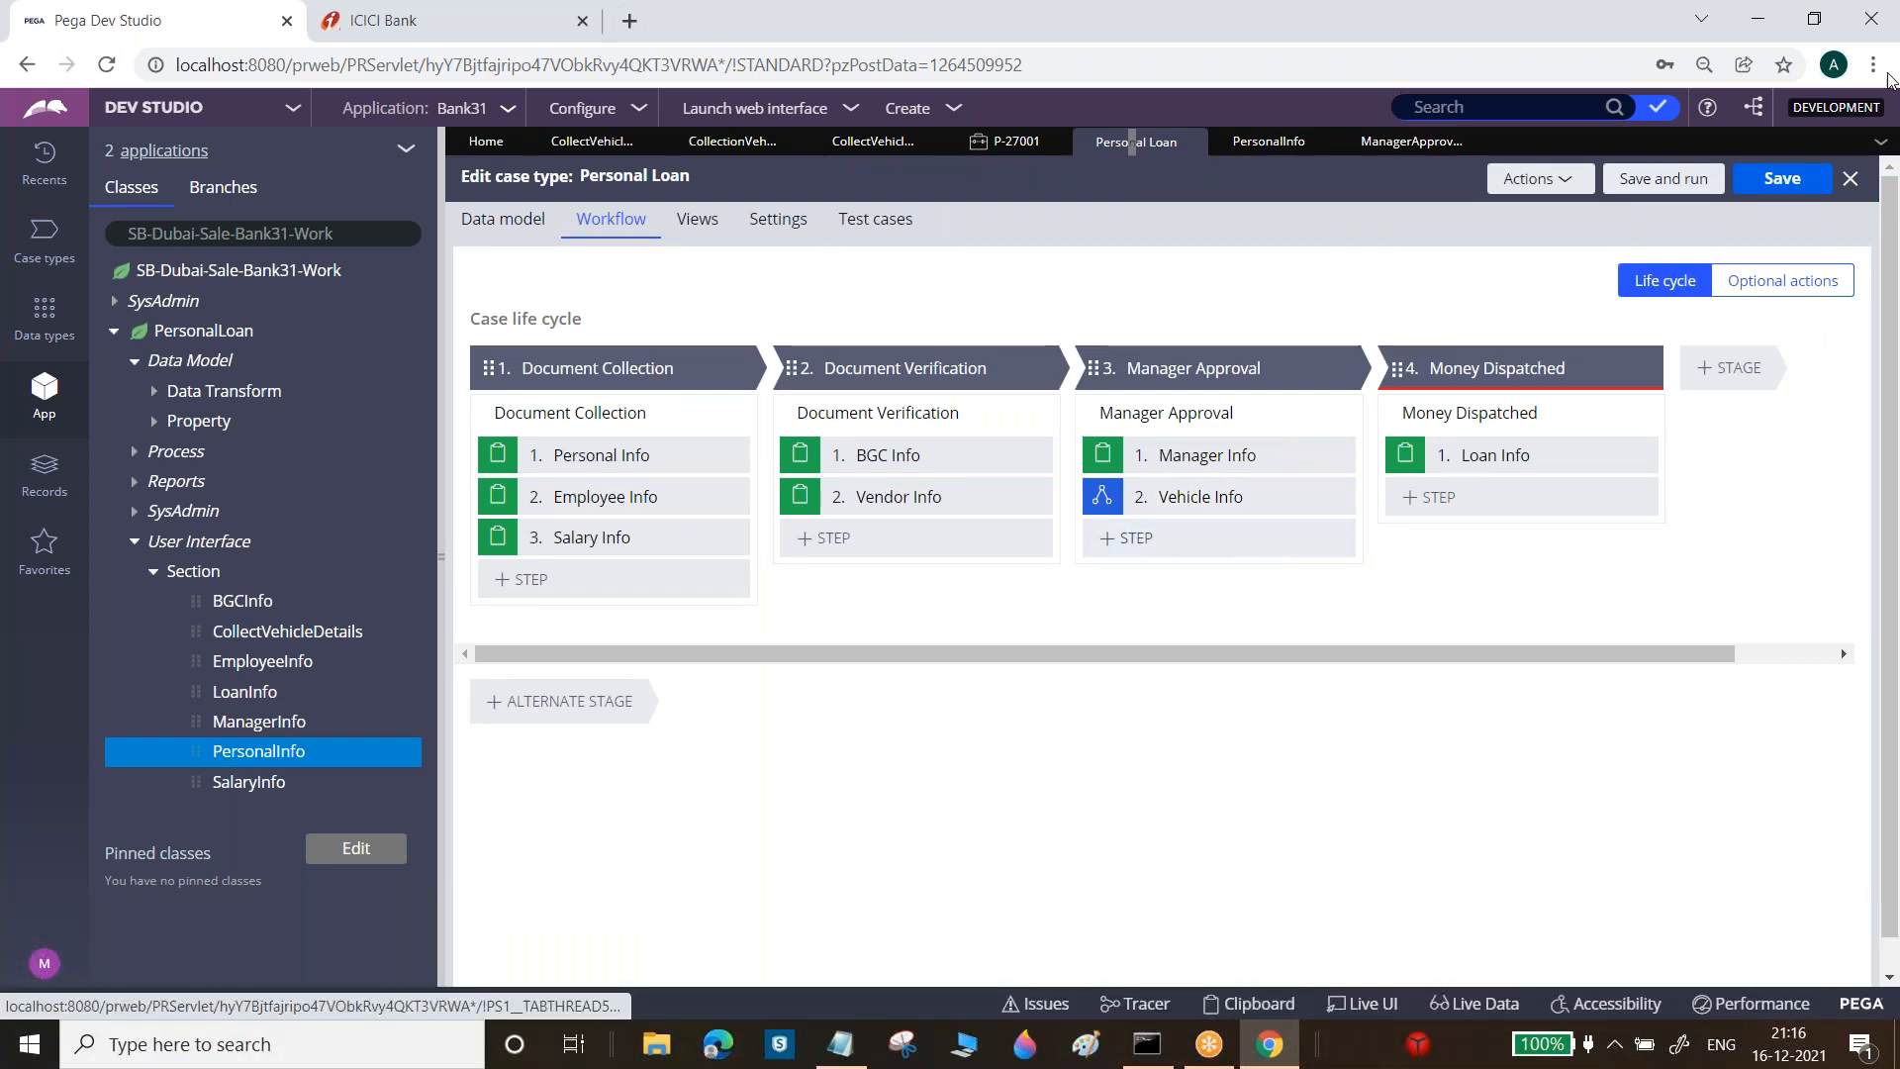
left_click(1666, 187)
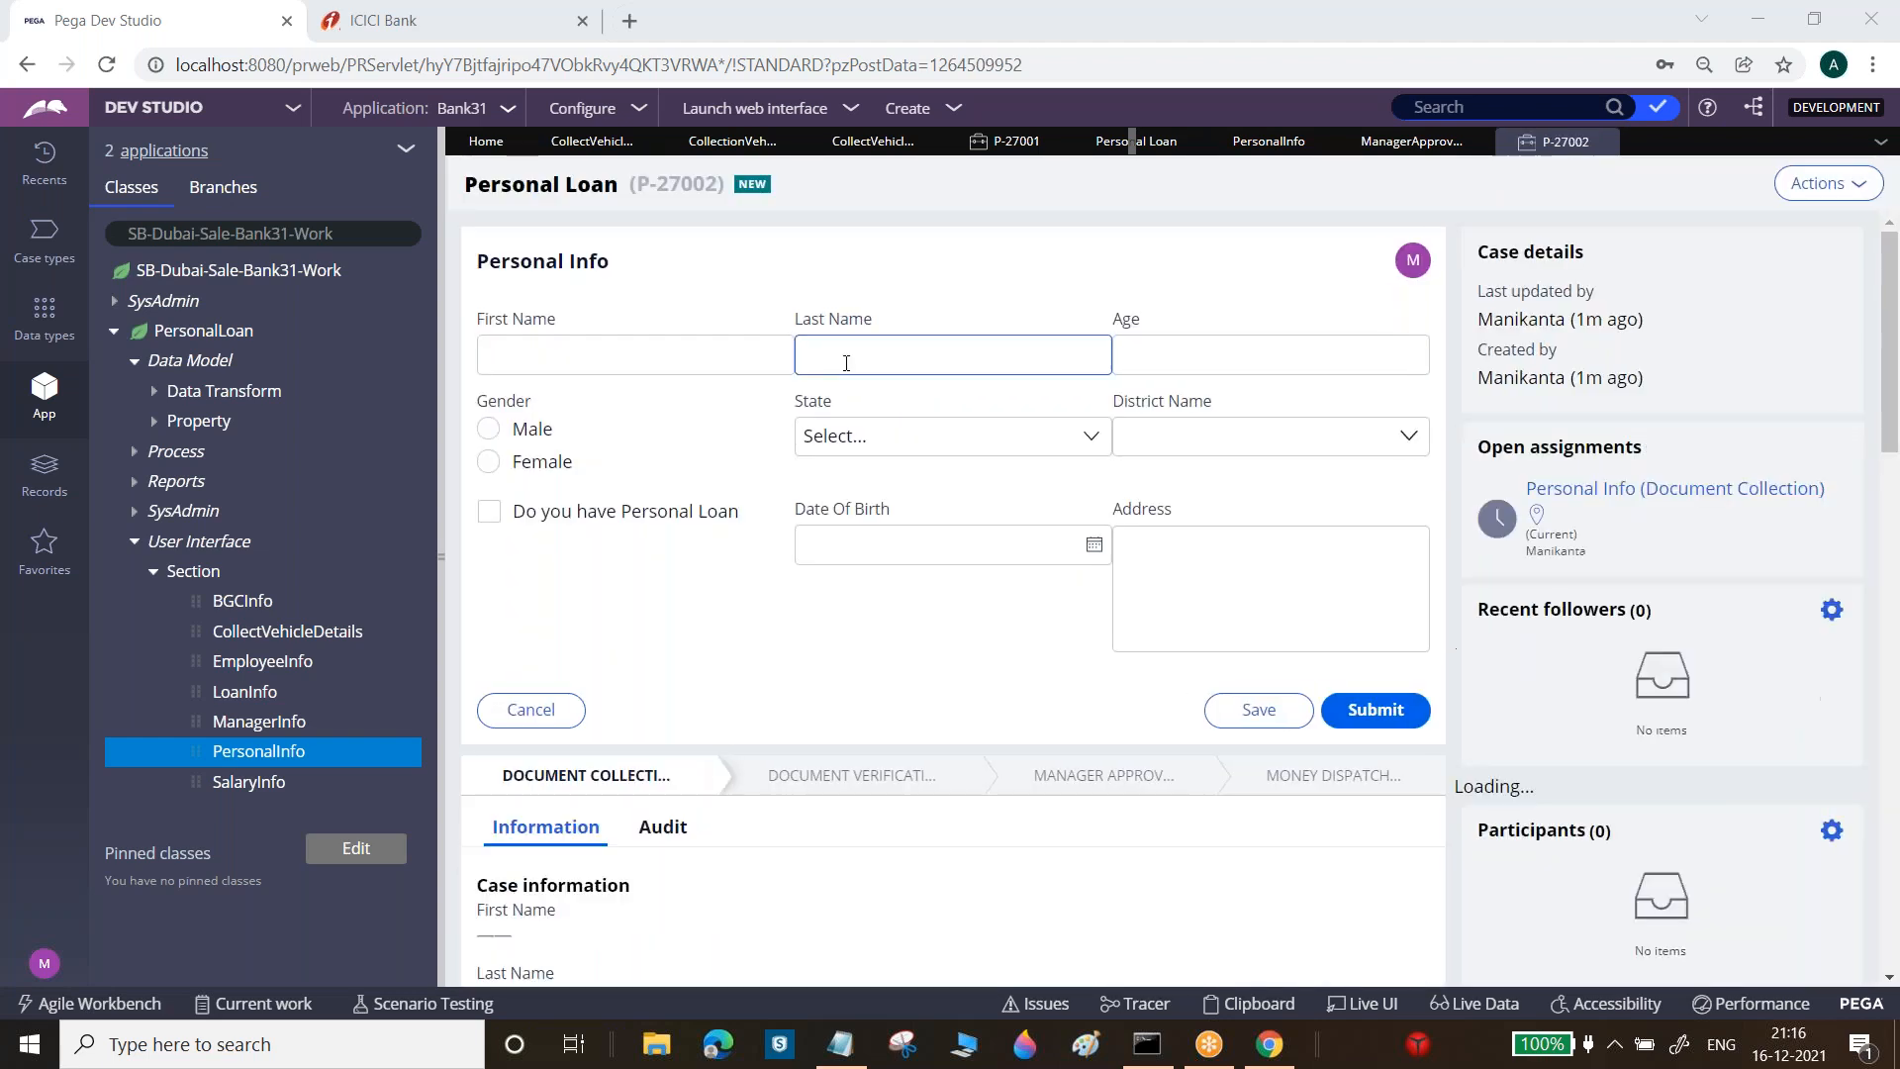
Fill the Personal Info step with the applicant's first and last name and gender Male, and submit
left_click(755, 360)
type("Cga")
type("handu")
key("Tab")
type("G")
key("Tab")
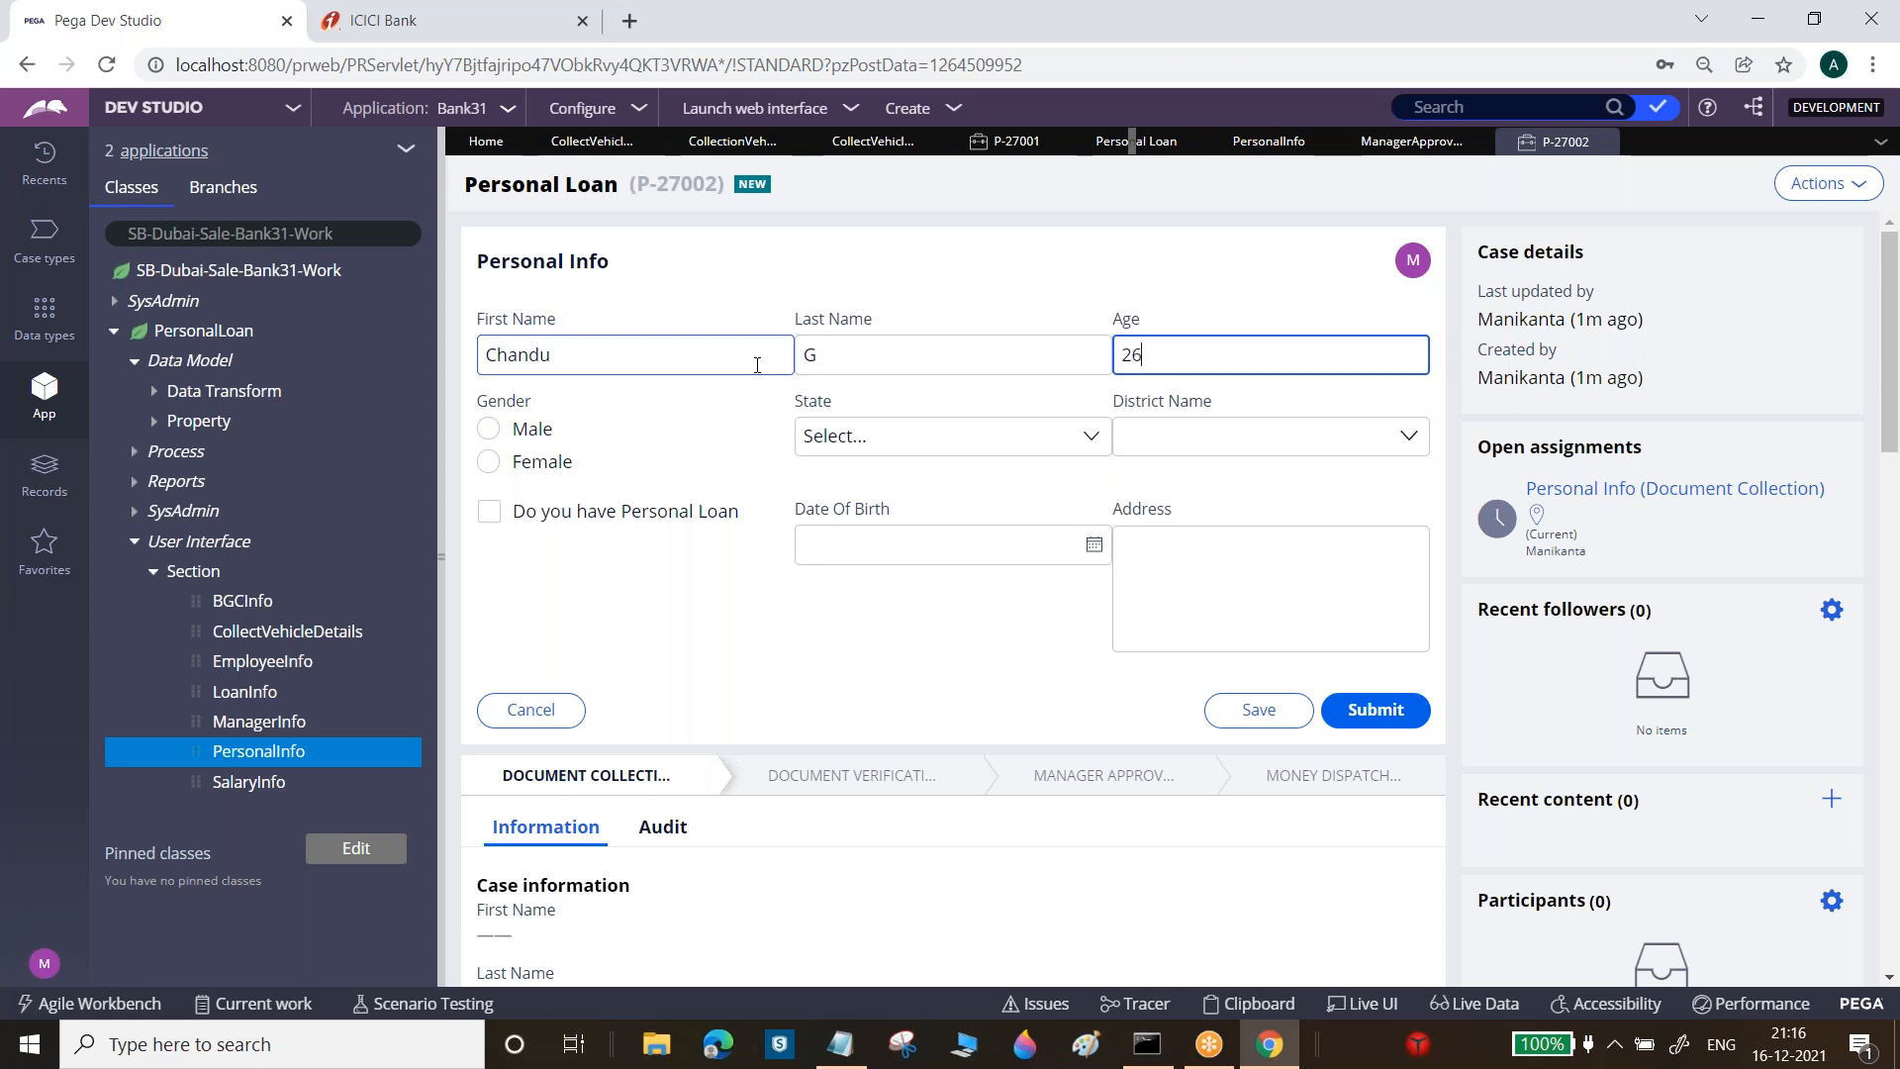
left_click(488, 429)
left_click(1375, 709)
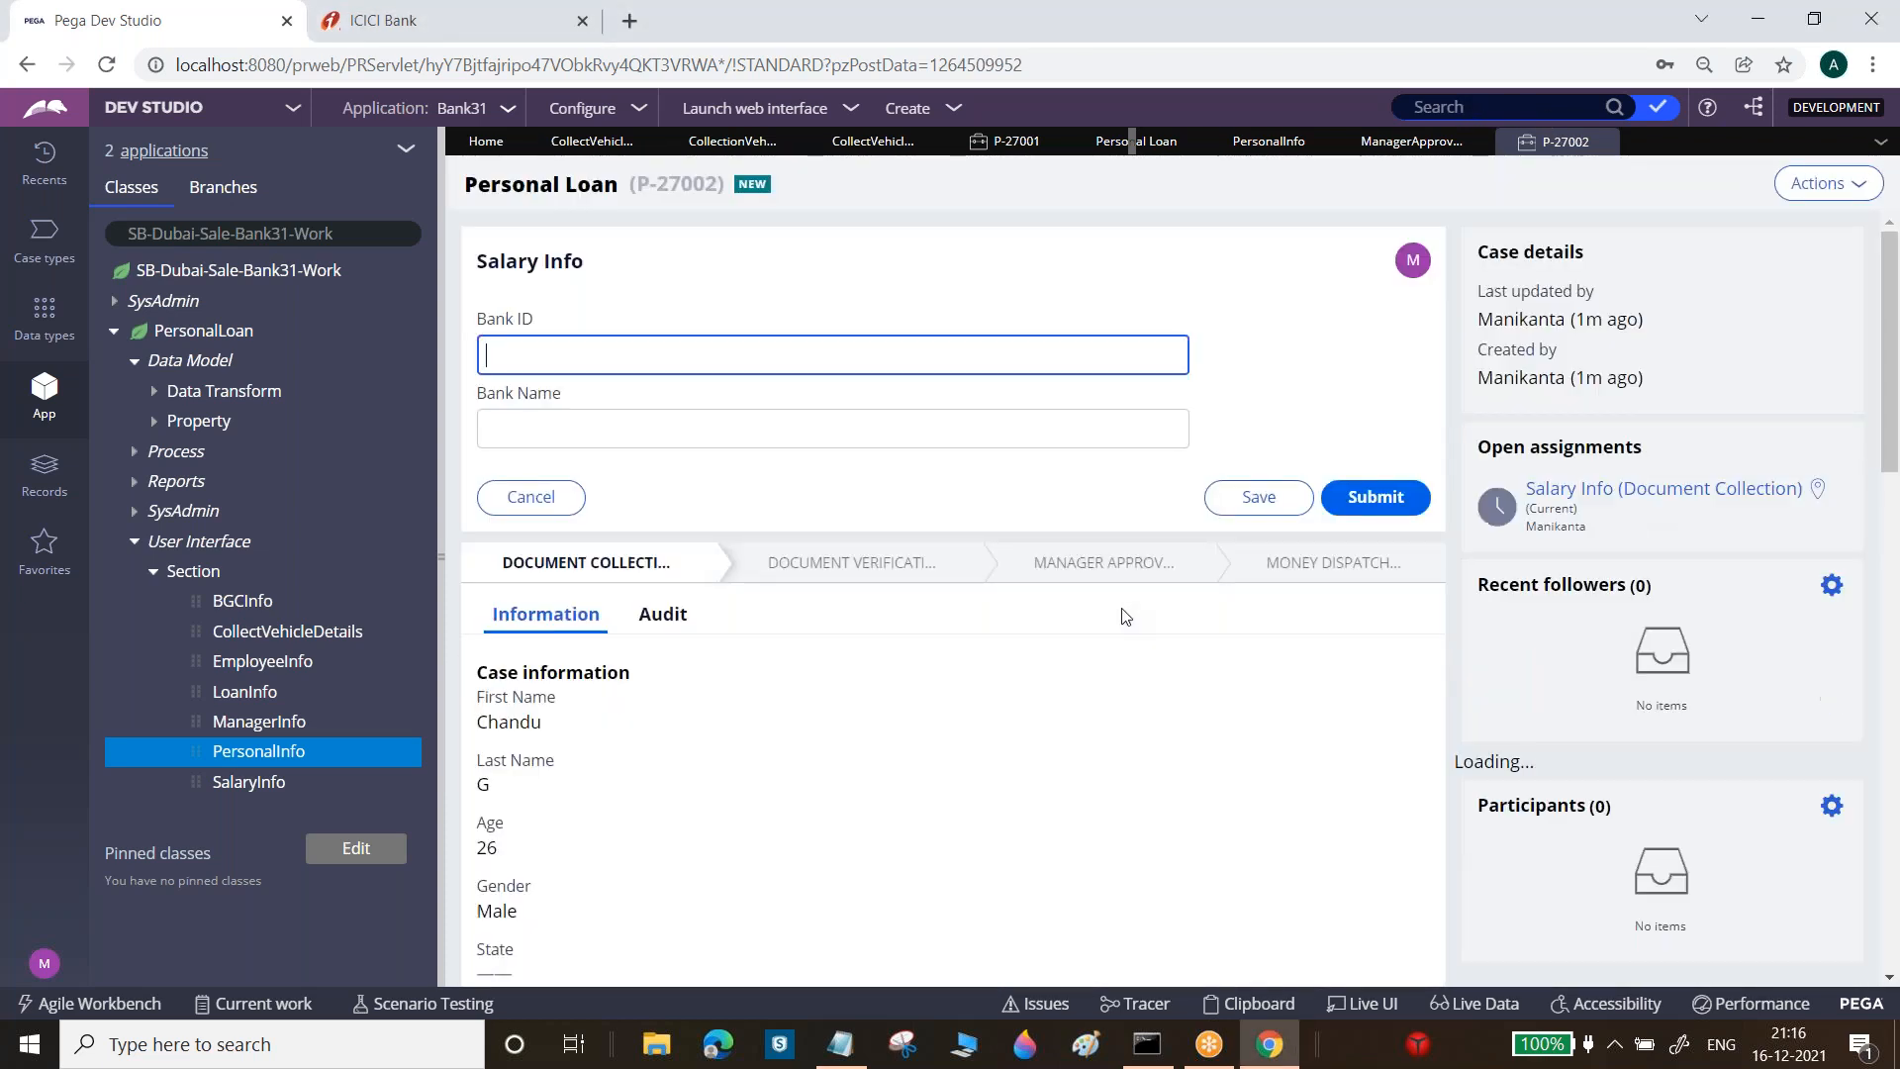
Submit Salary Info and BGC Info to reach Collection Vehicle Details, close the case, and show Notepad
left_click(1375, 497)
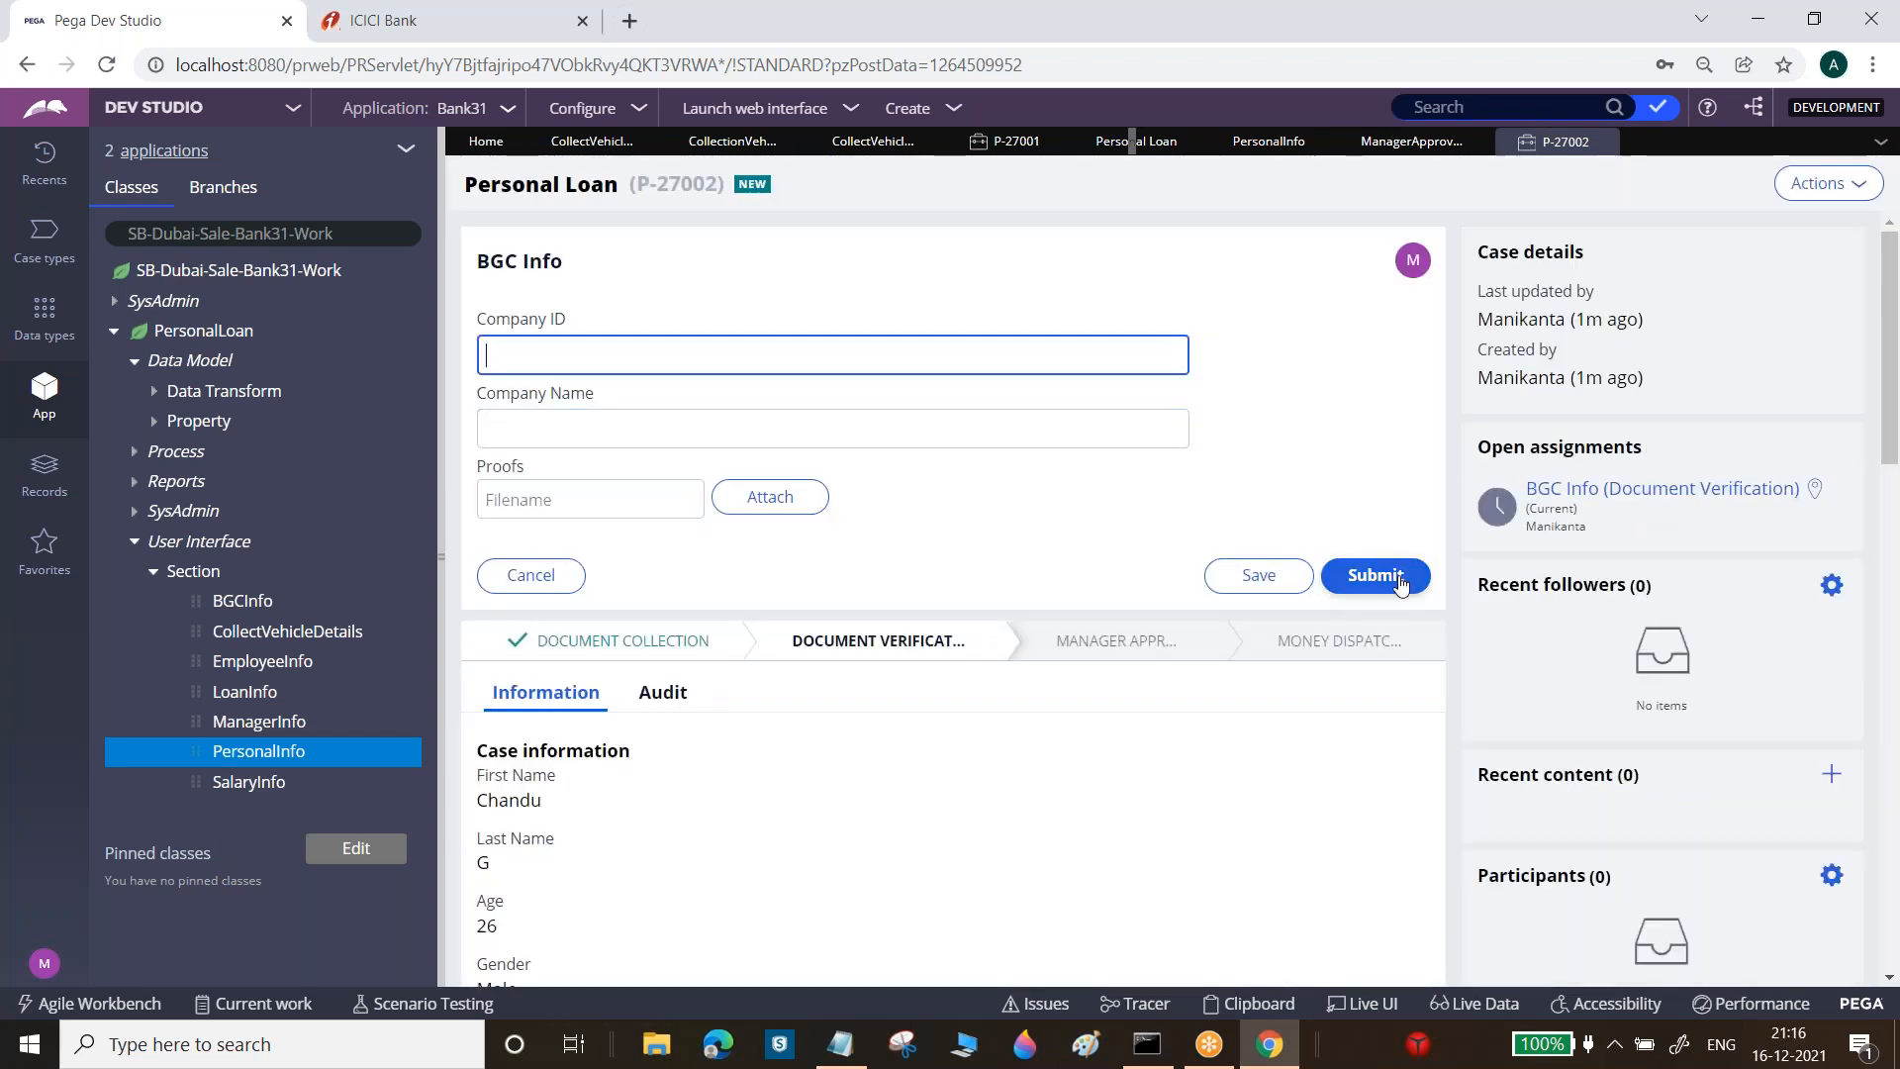
left_click(603, 351)
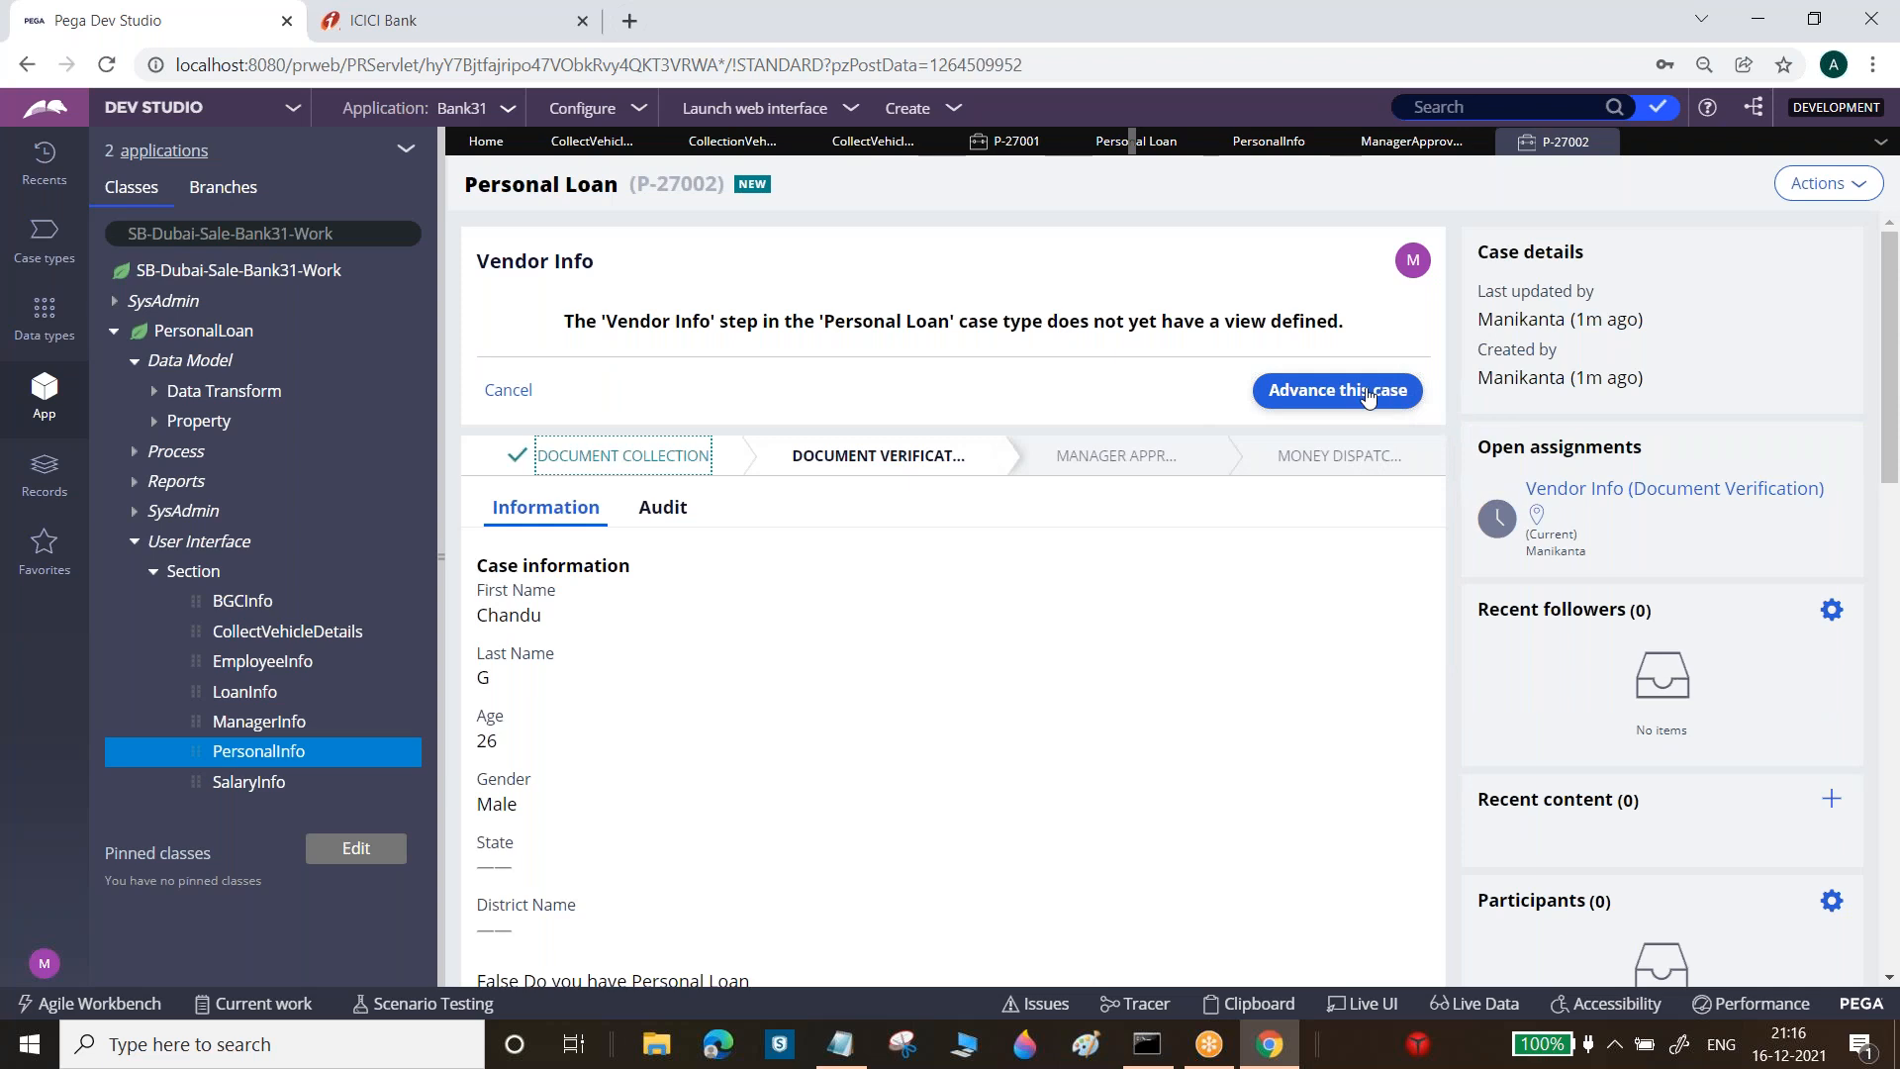
left_click(1369, 395)
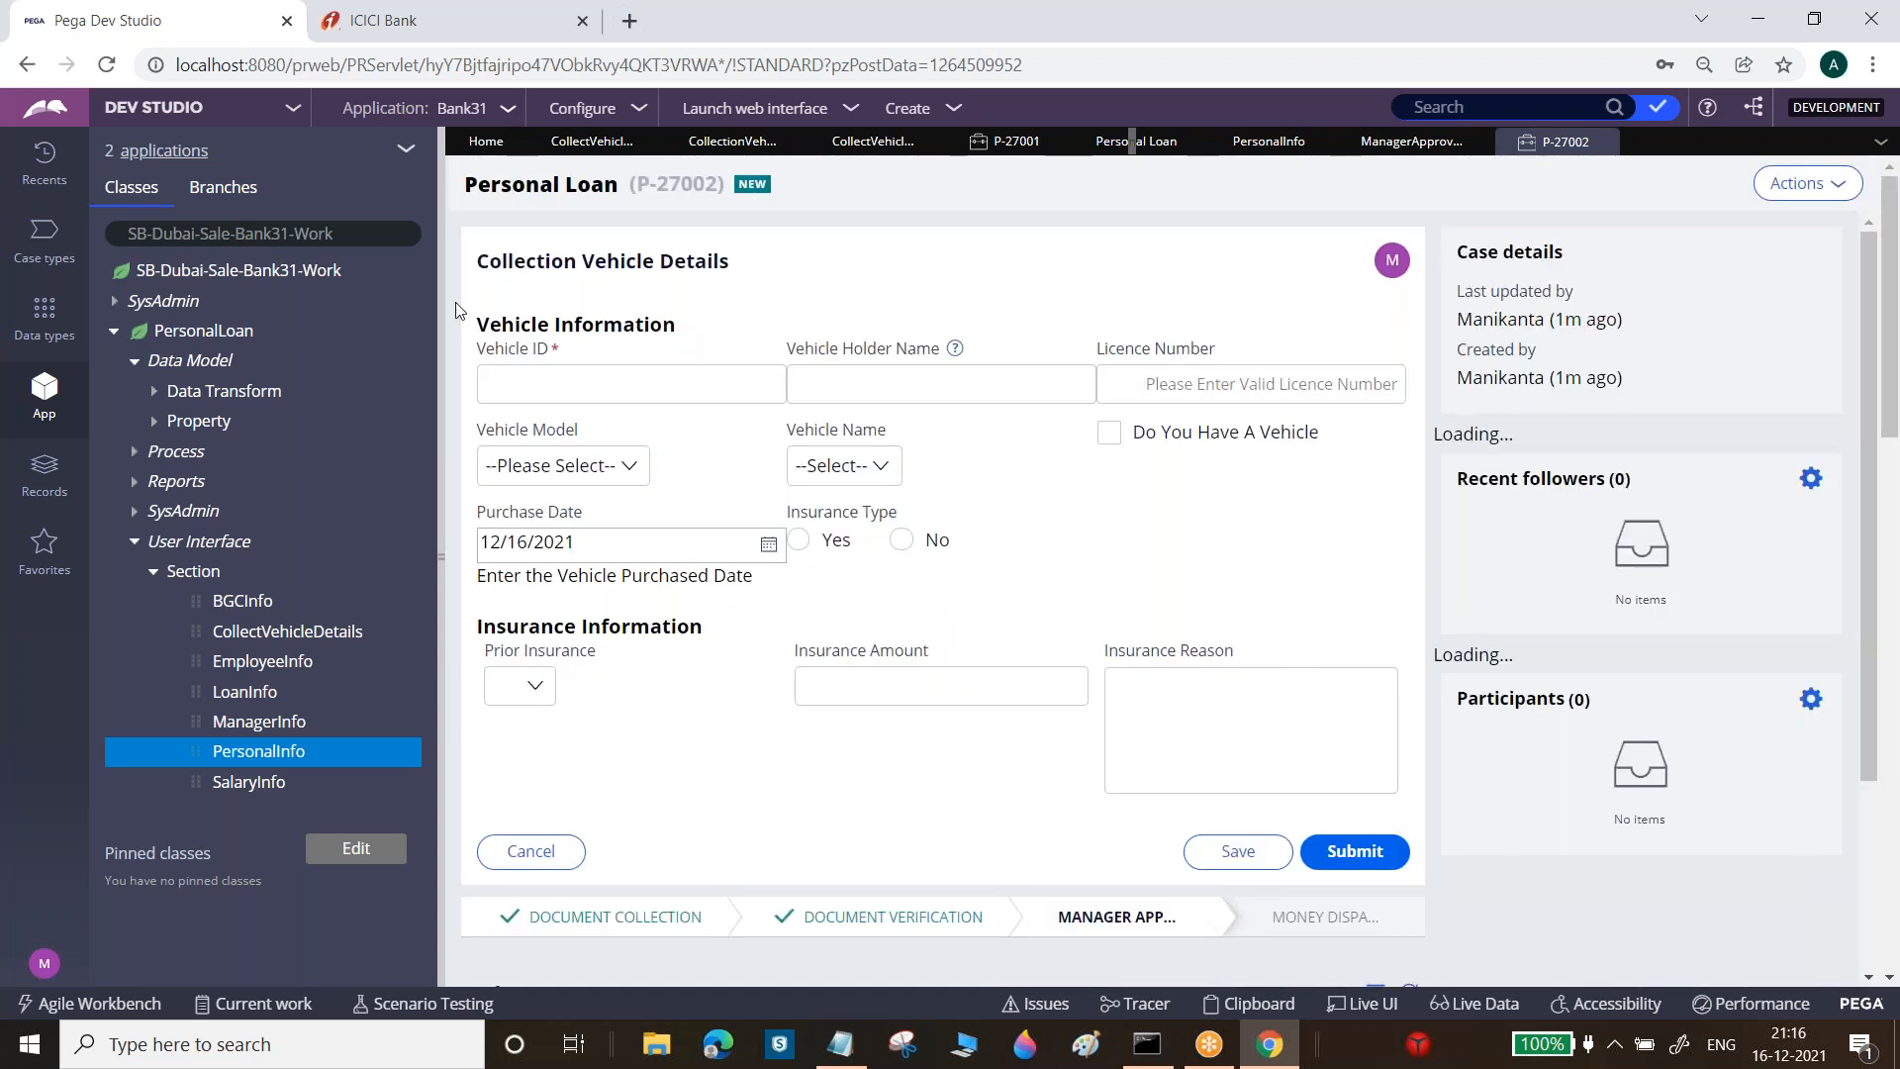
left_click_drag(478, 263, 792, 274)
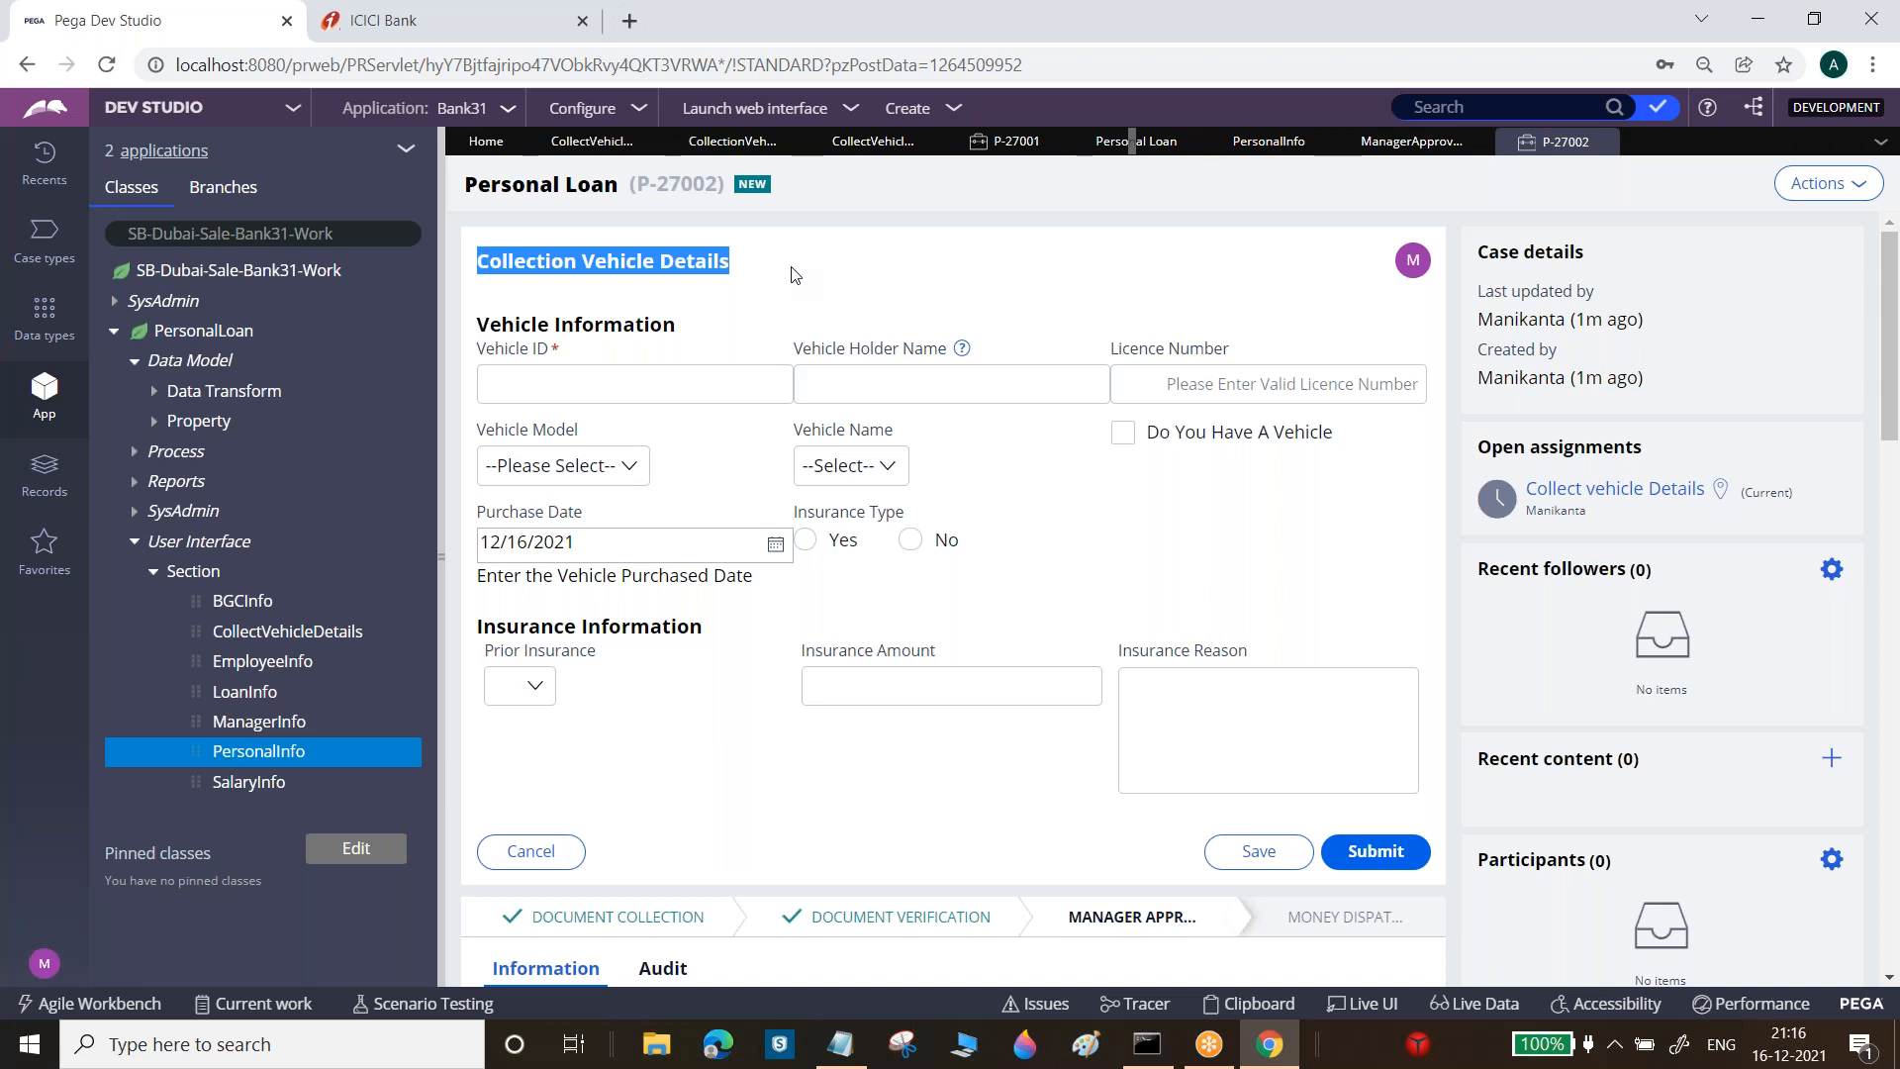
left_click(1067, 141)
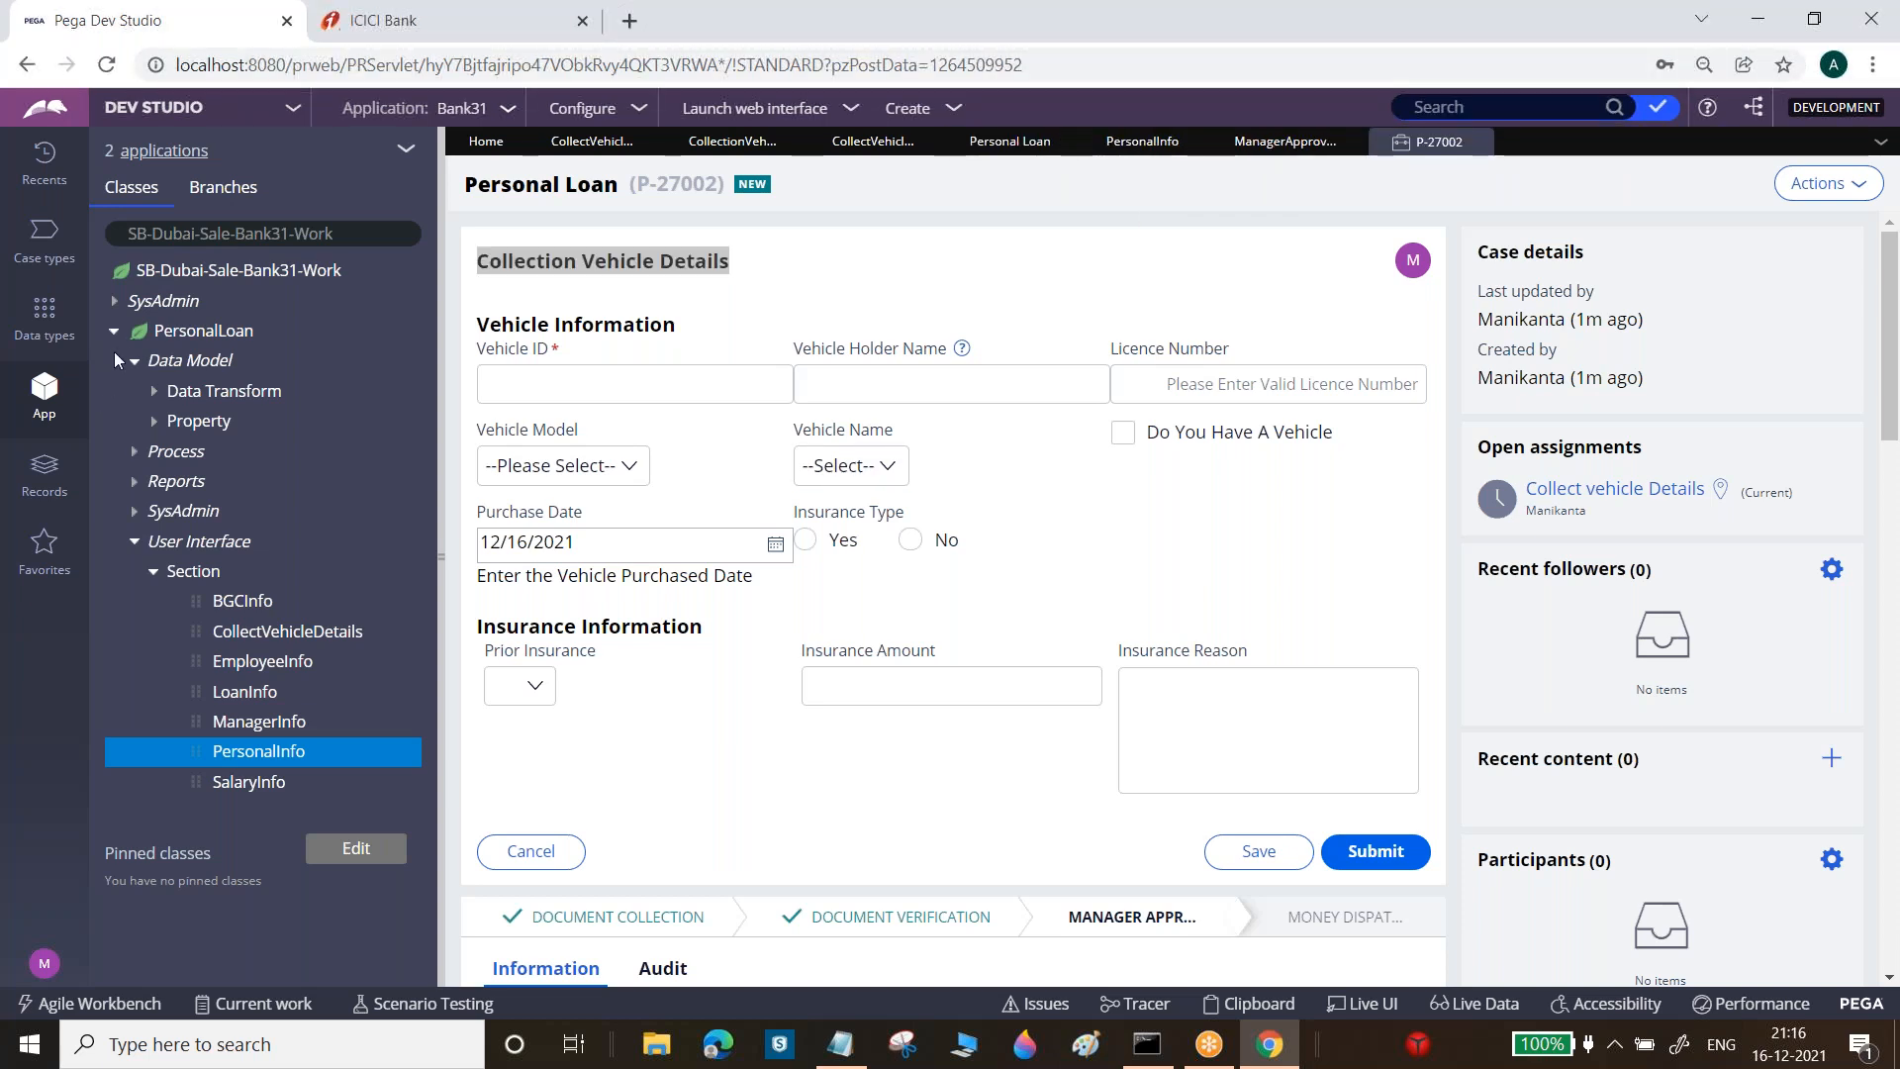
left_click(115, 331)
left_click(842, 1051)
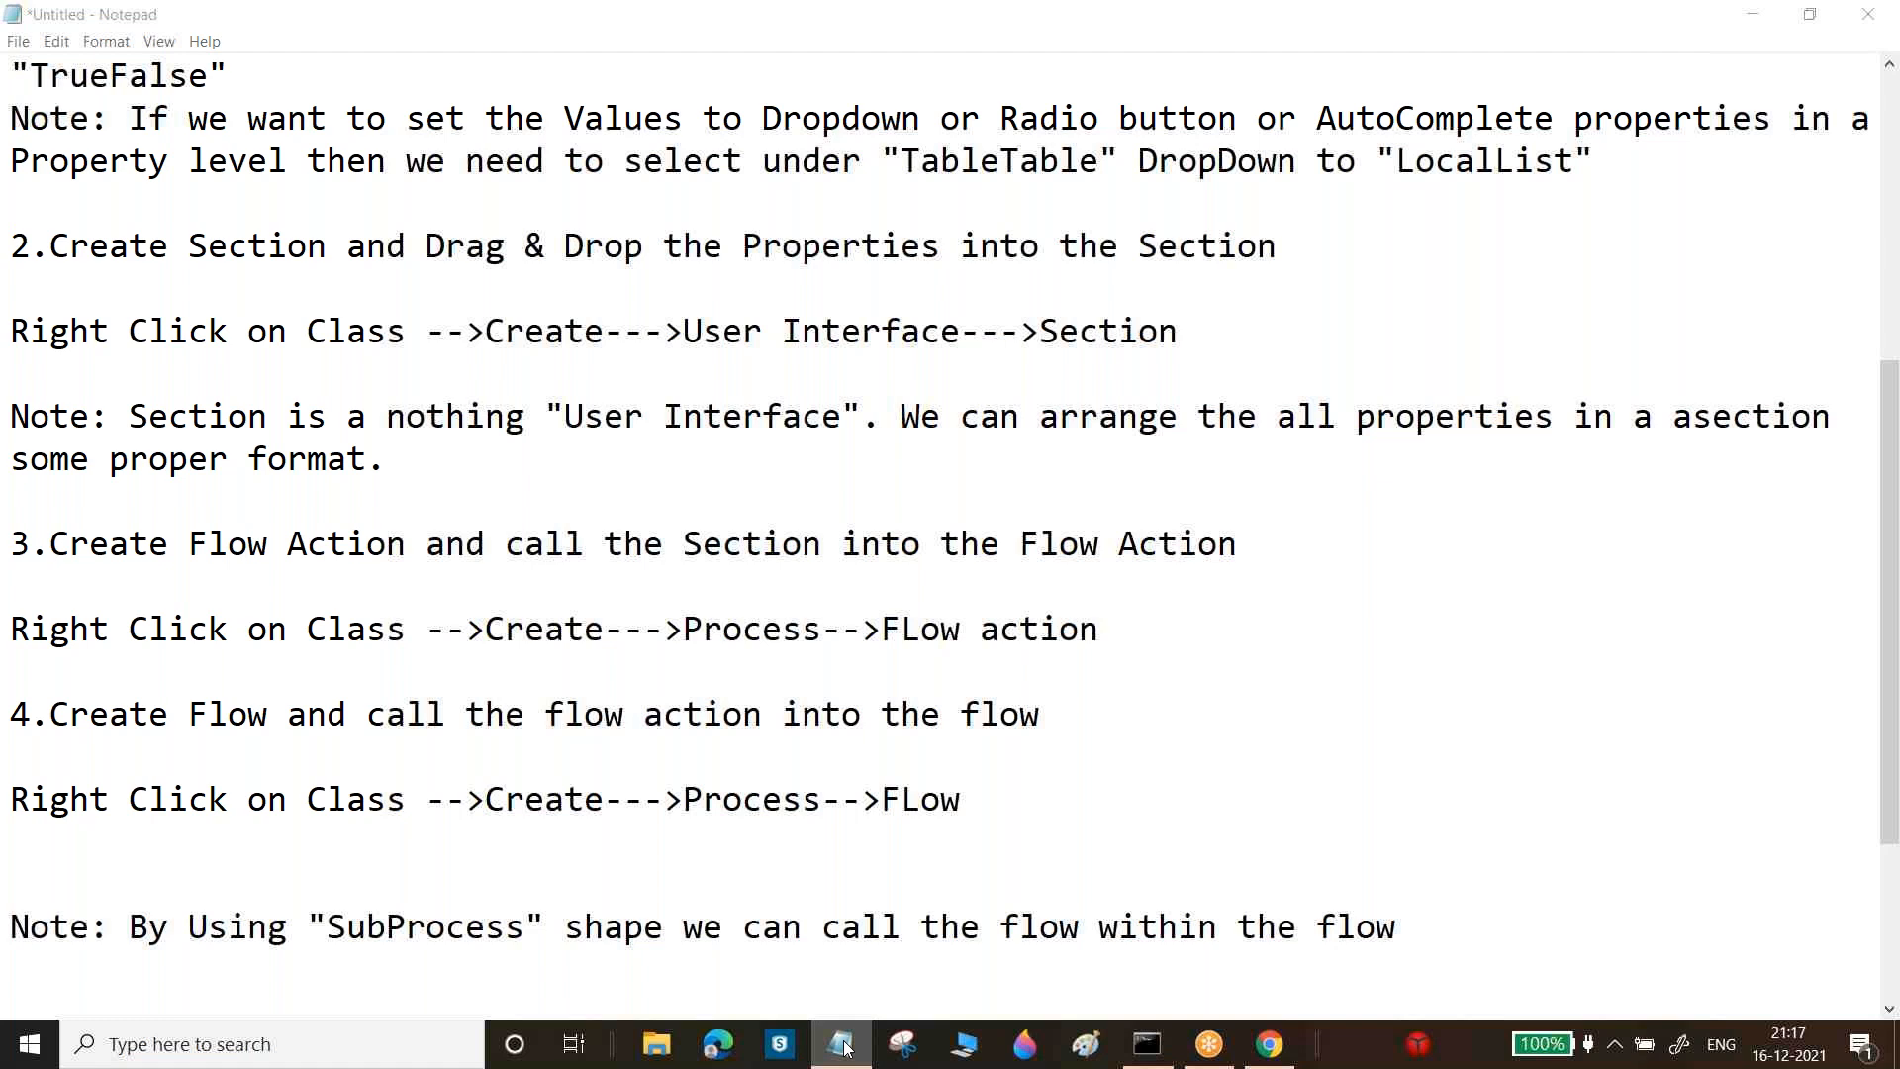
Review the PersonalInfo section and Personal Loan life cycle, then switch to the ICICI Bank loan form
key("alt+Tab")
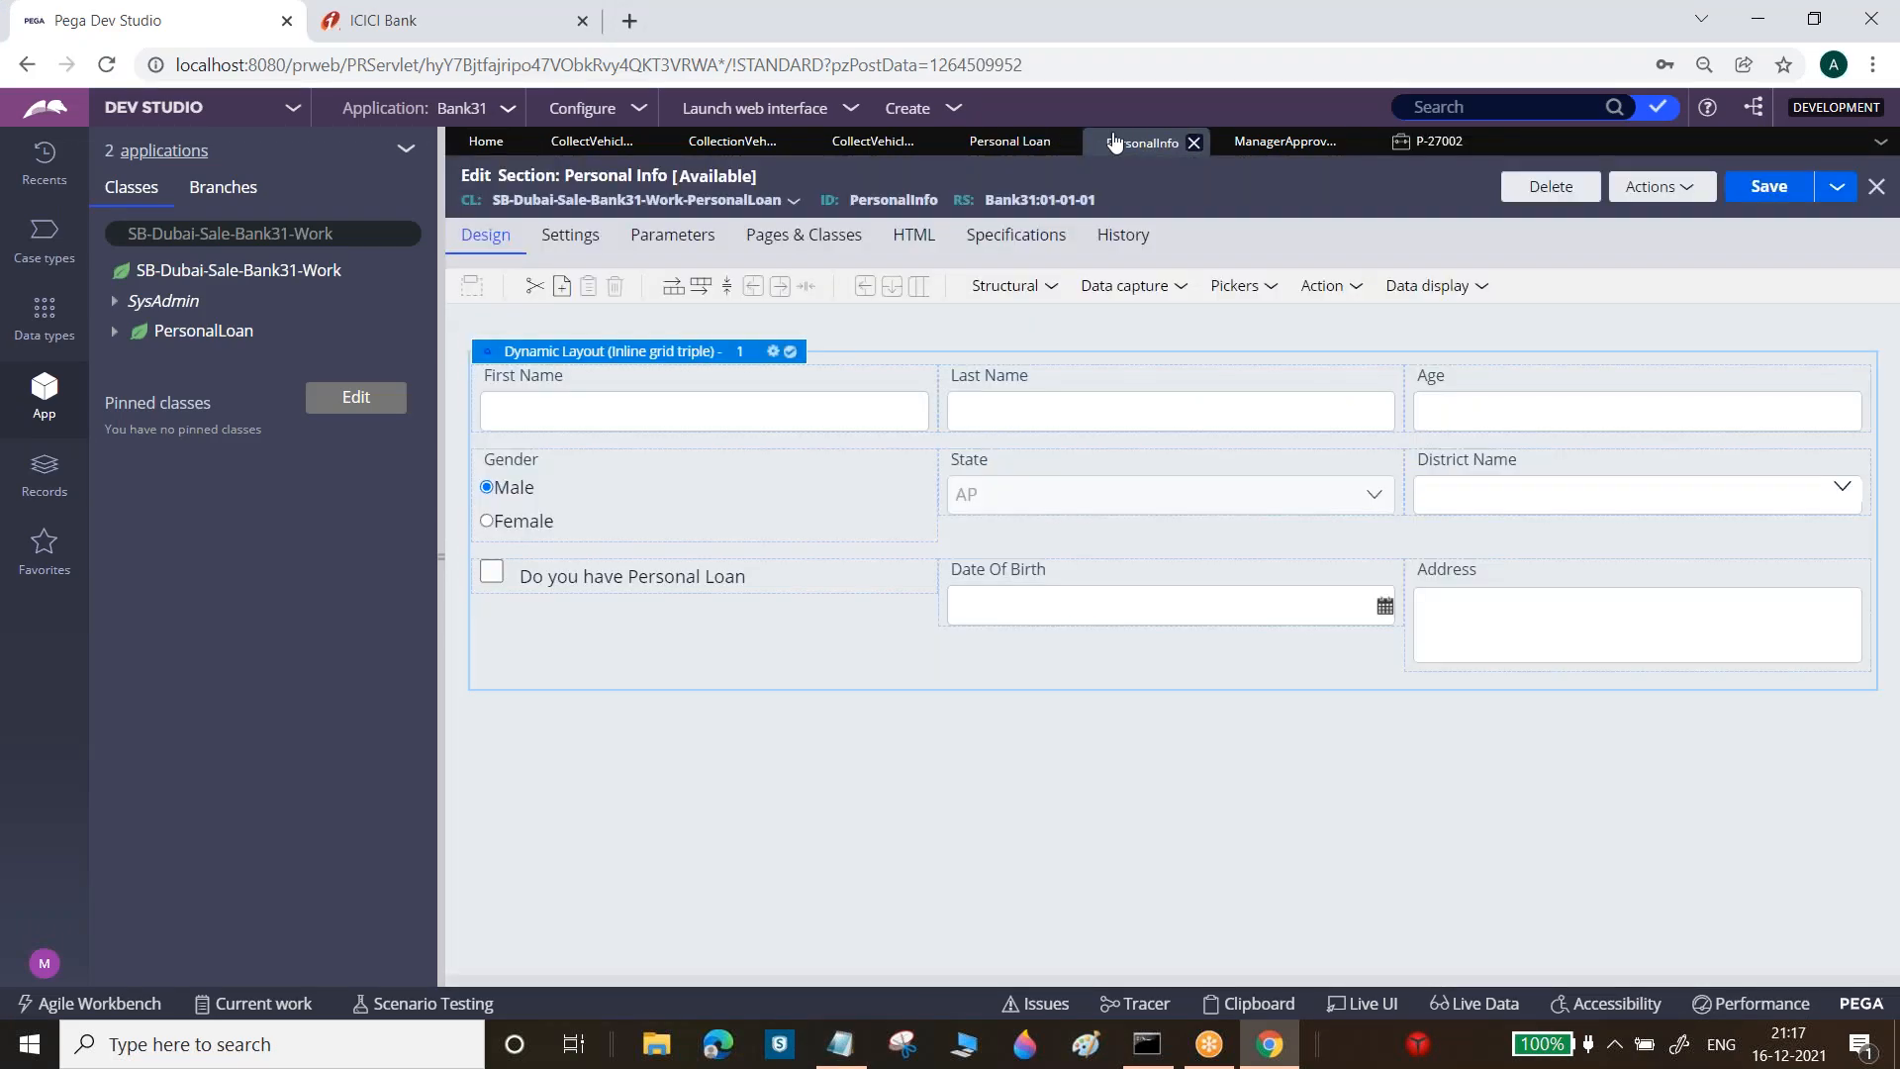
left_click(1118, 141)
left_click(1032, 145)
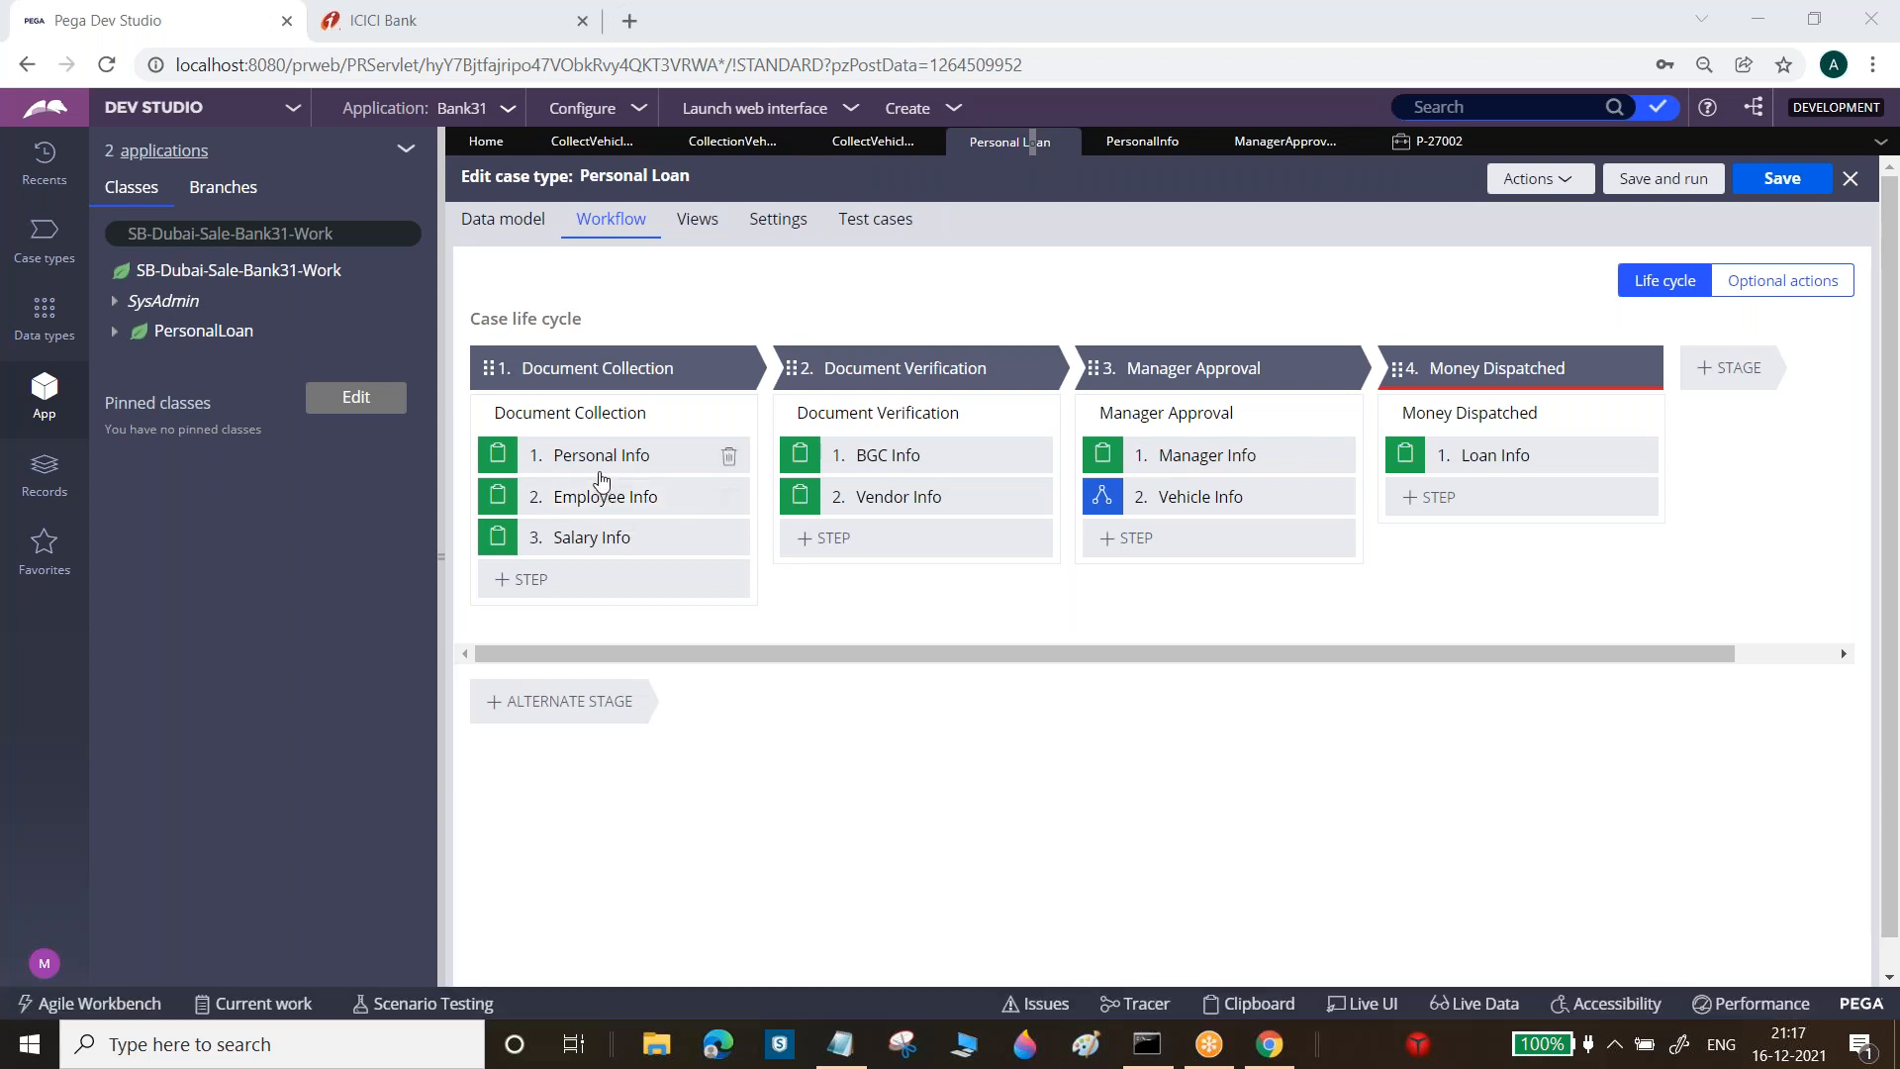
left_click(368, 19)
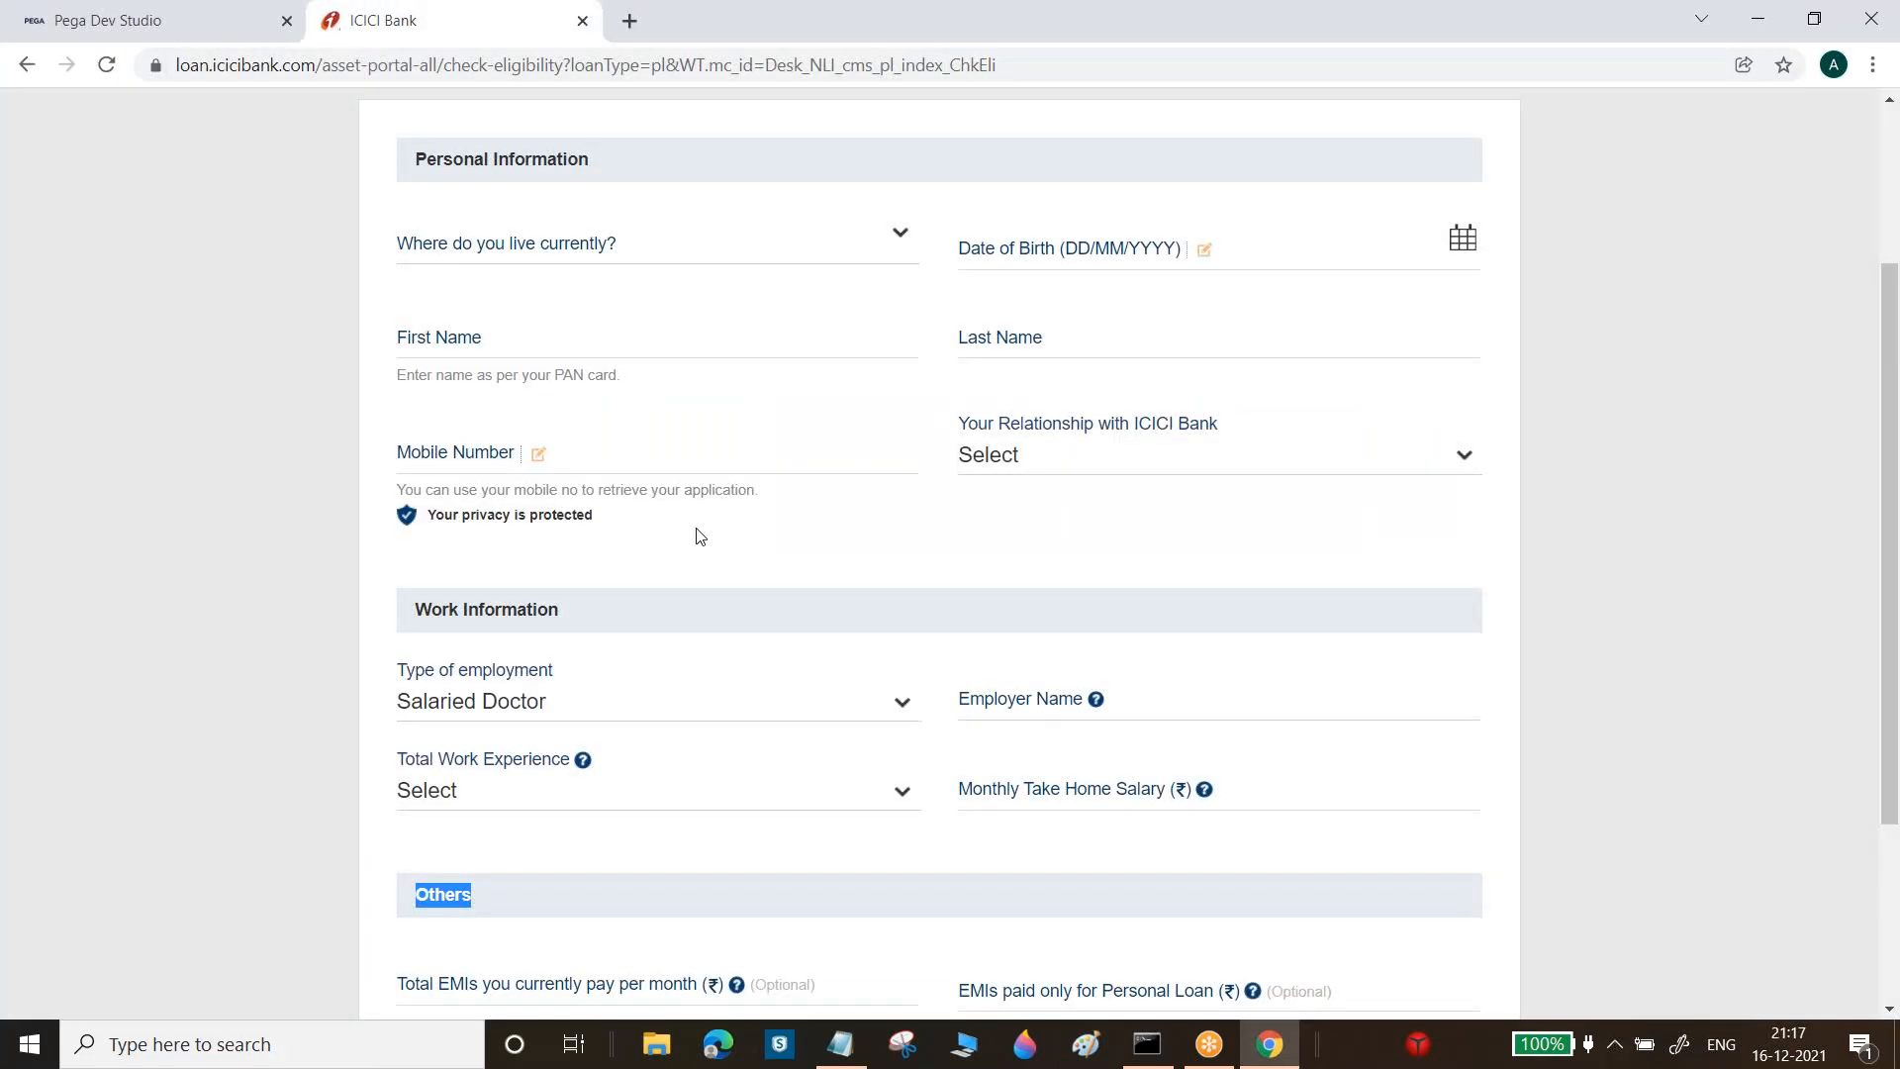
Return to the Personal Loan case life cycle in Pega Dev Studio
left_click(178, 10)
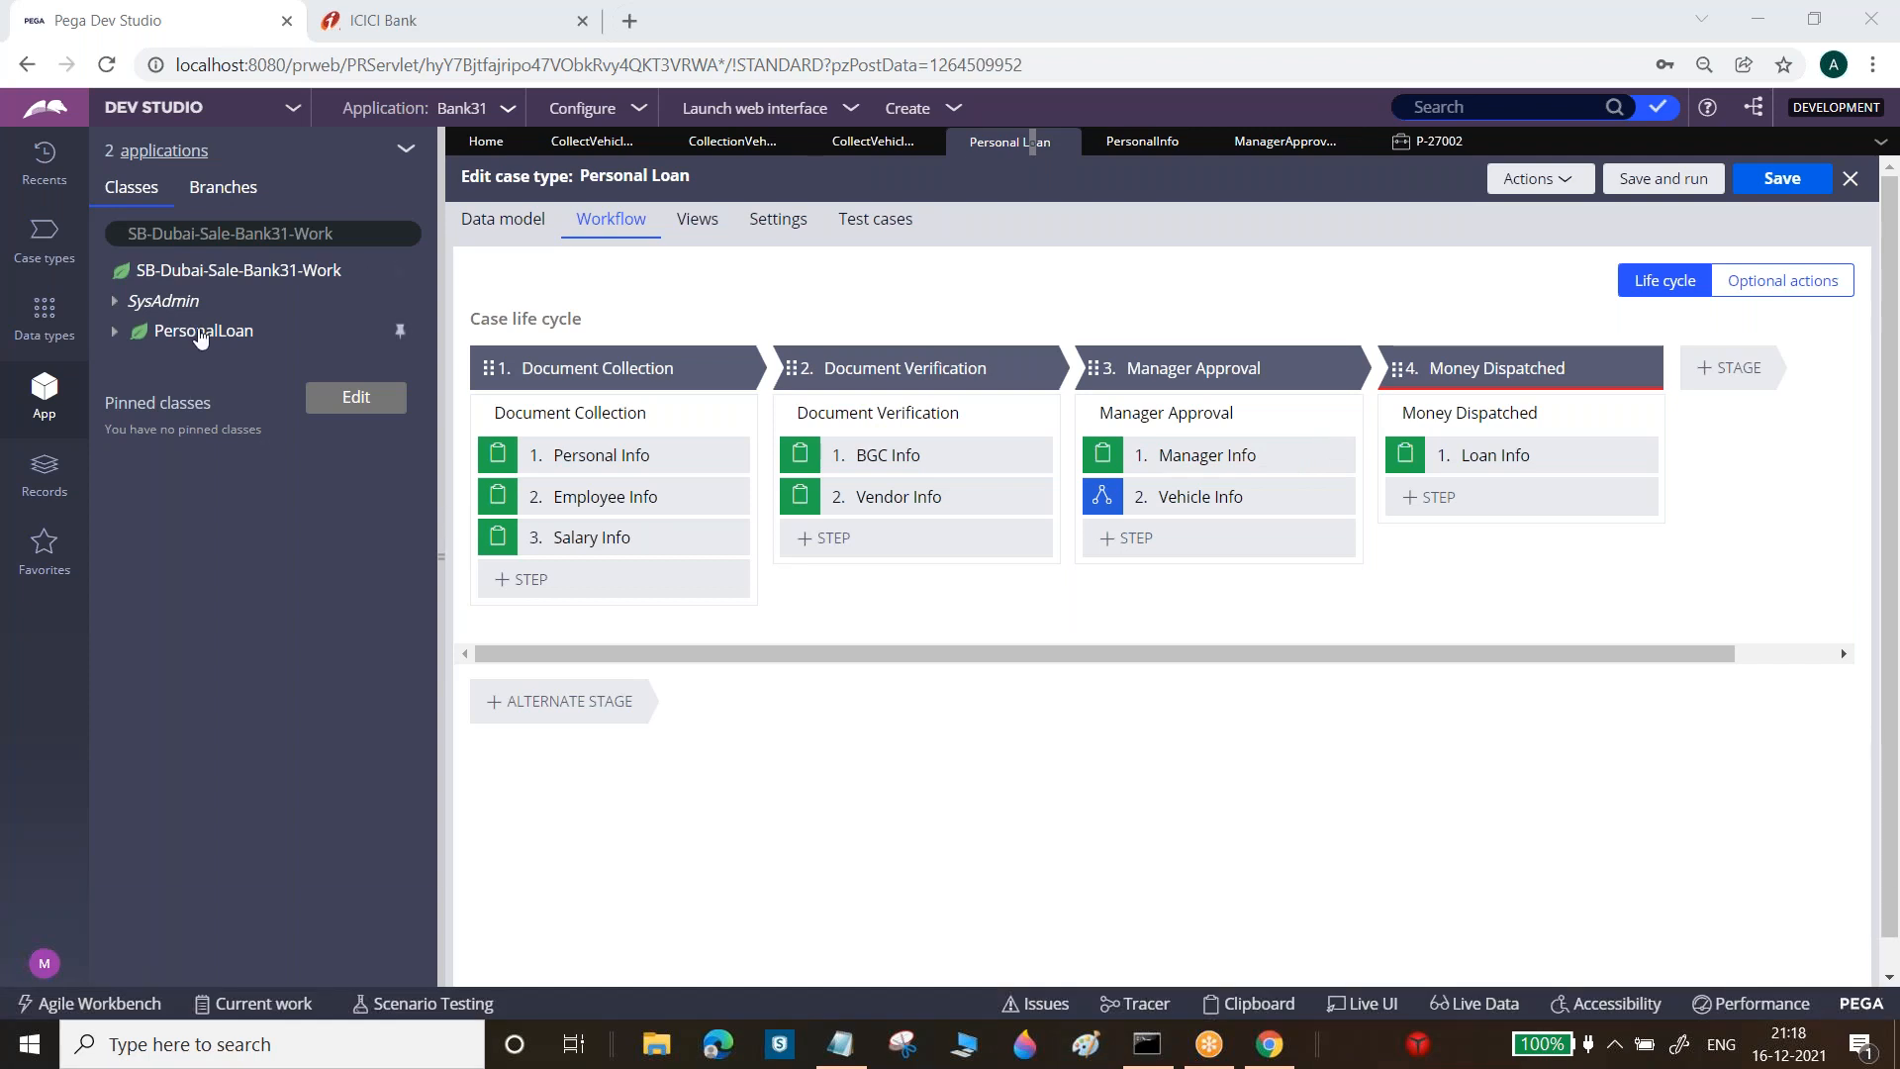
Create and save a new Vendor ID property in the PersonalLoan class
left_click(201, 337)
right_click(201, 337)
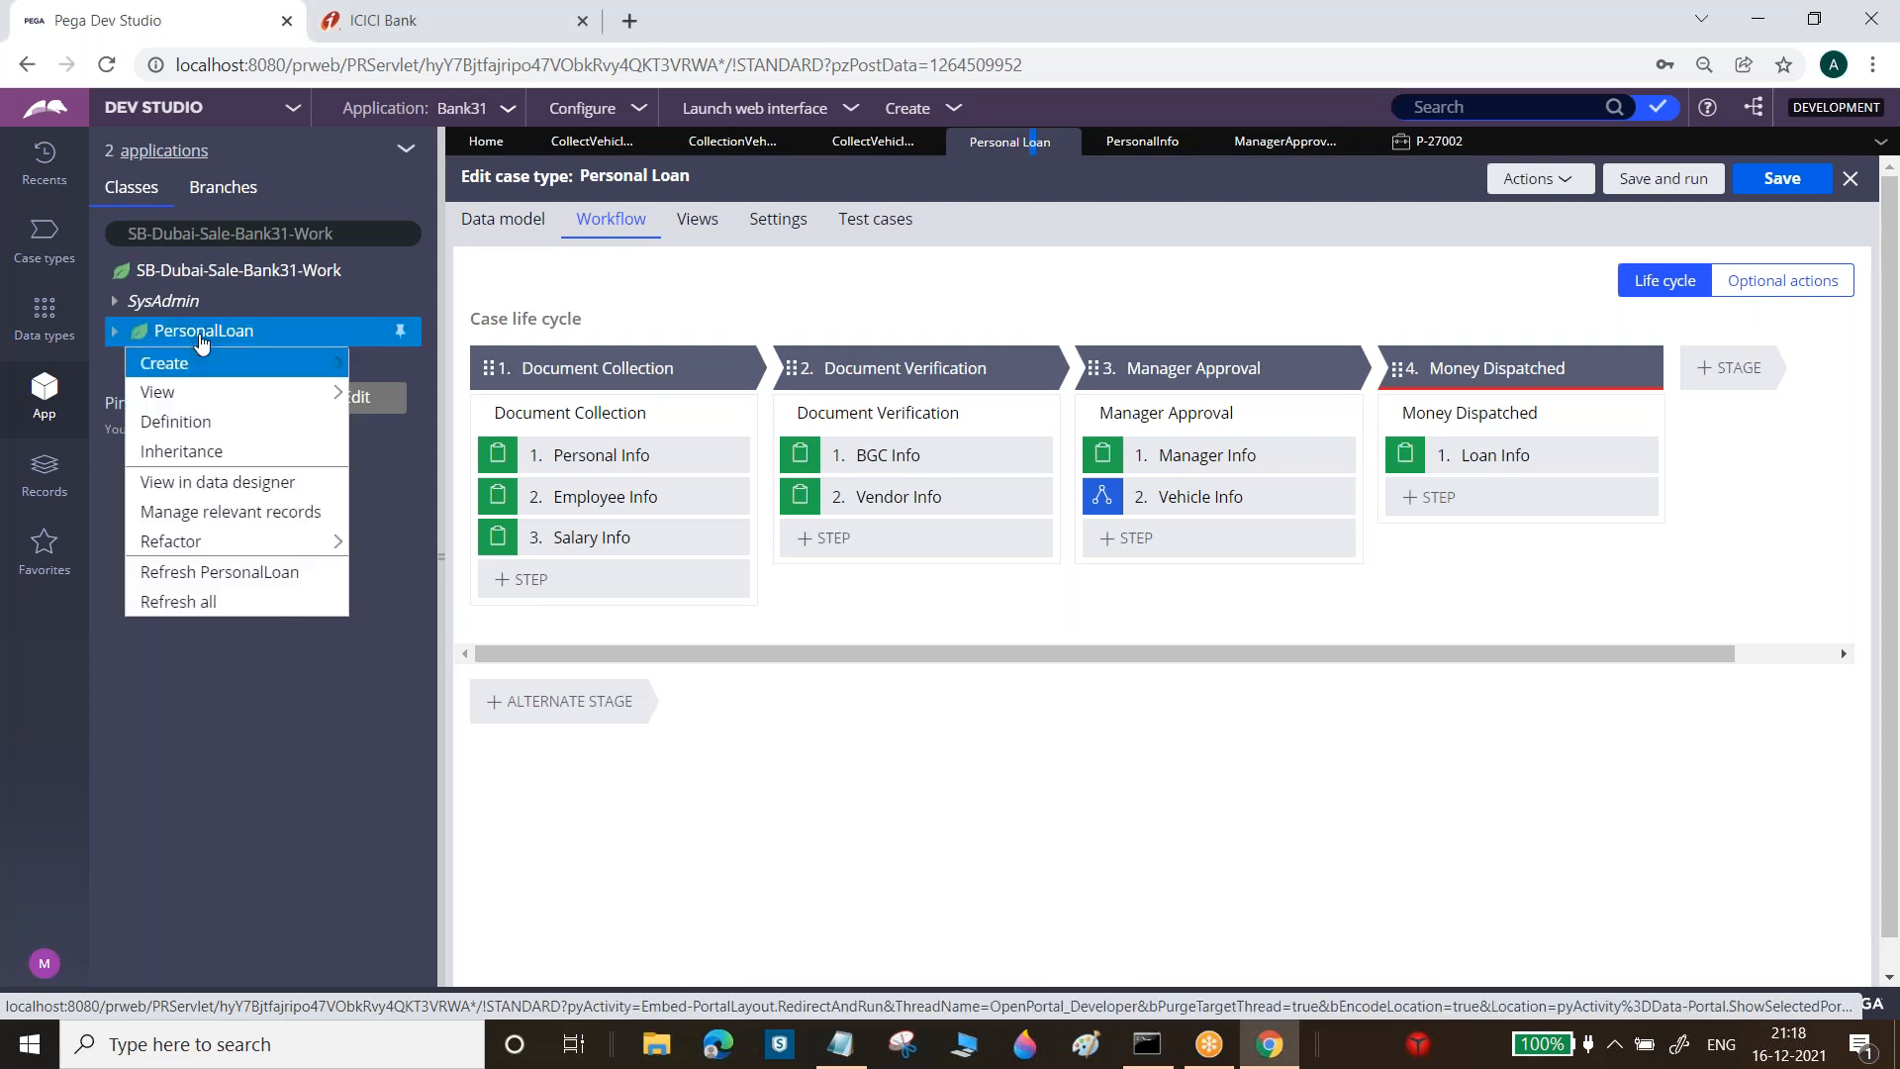
mouse_move(203, 363)
mouse_move(455, 432)
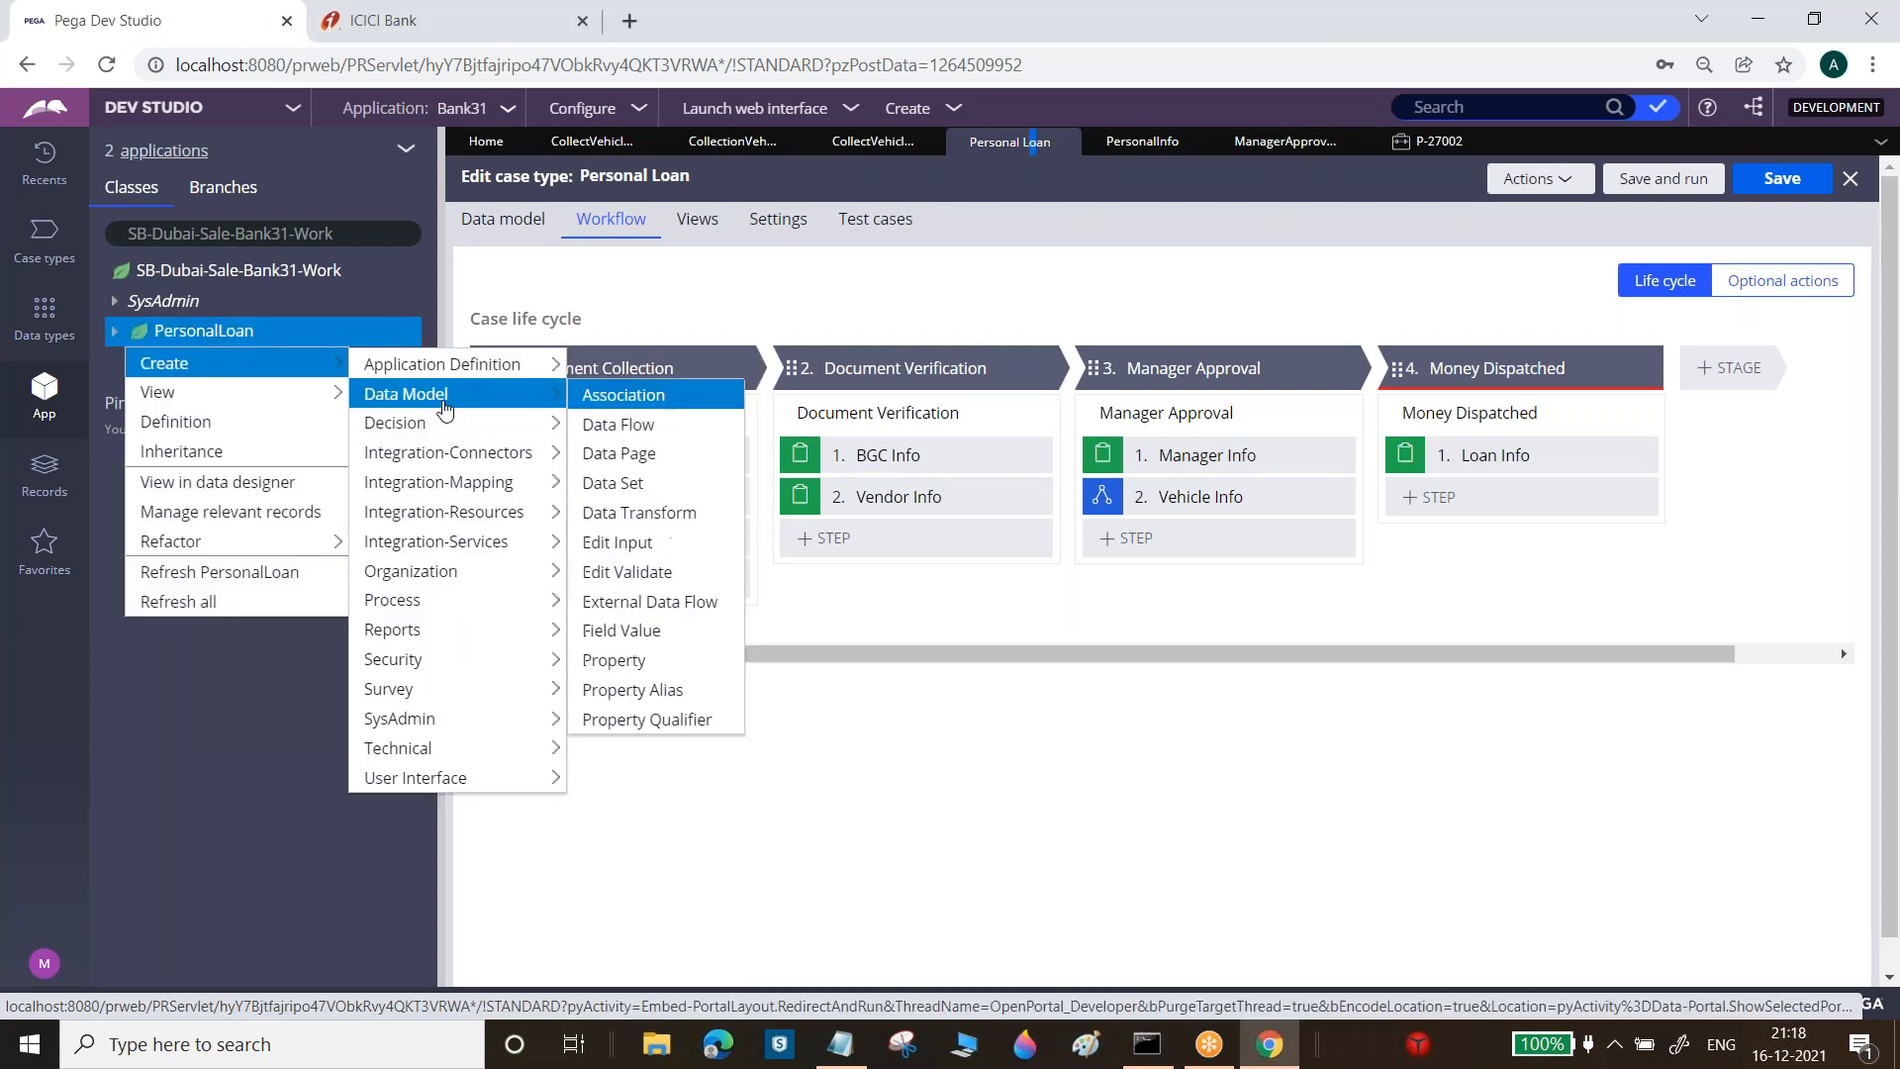
mouse_move(328, 382)
mouse_move(436, 394)
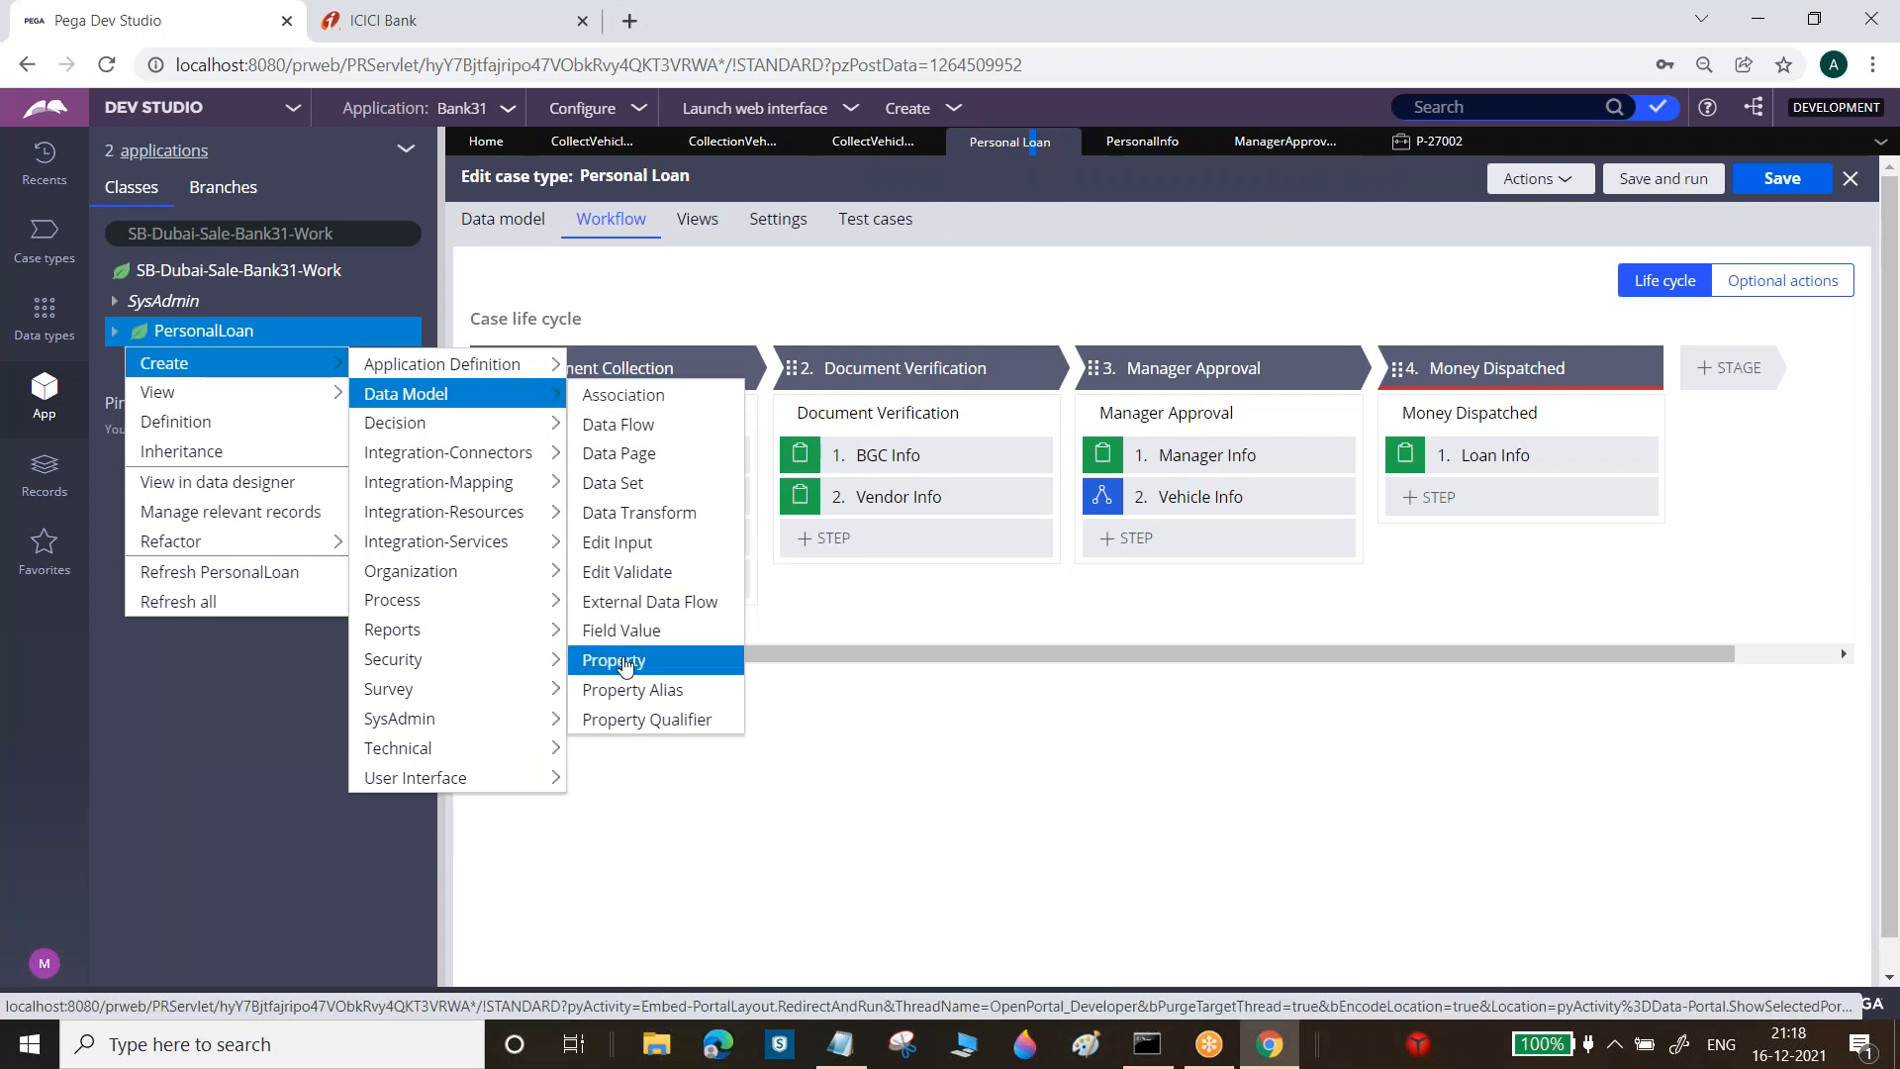
left_click(618, 660)
left_click(801, 333)
type("Veh")
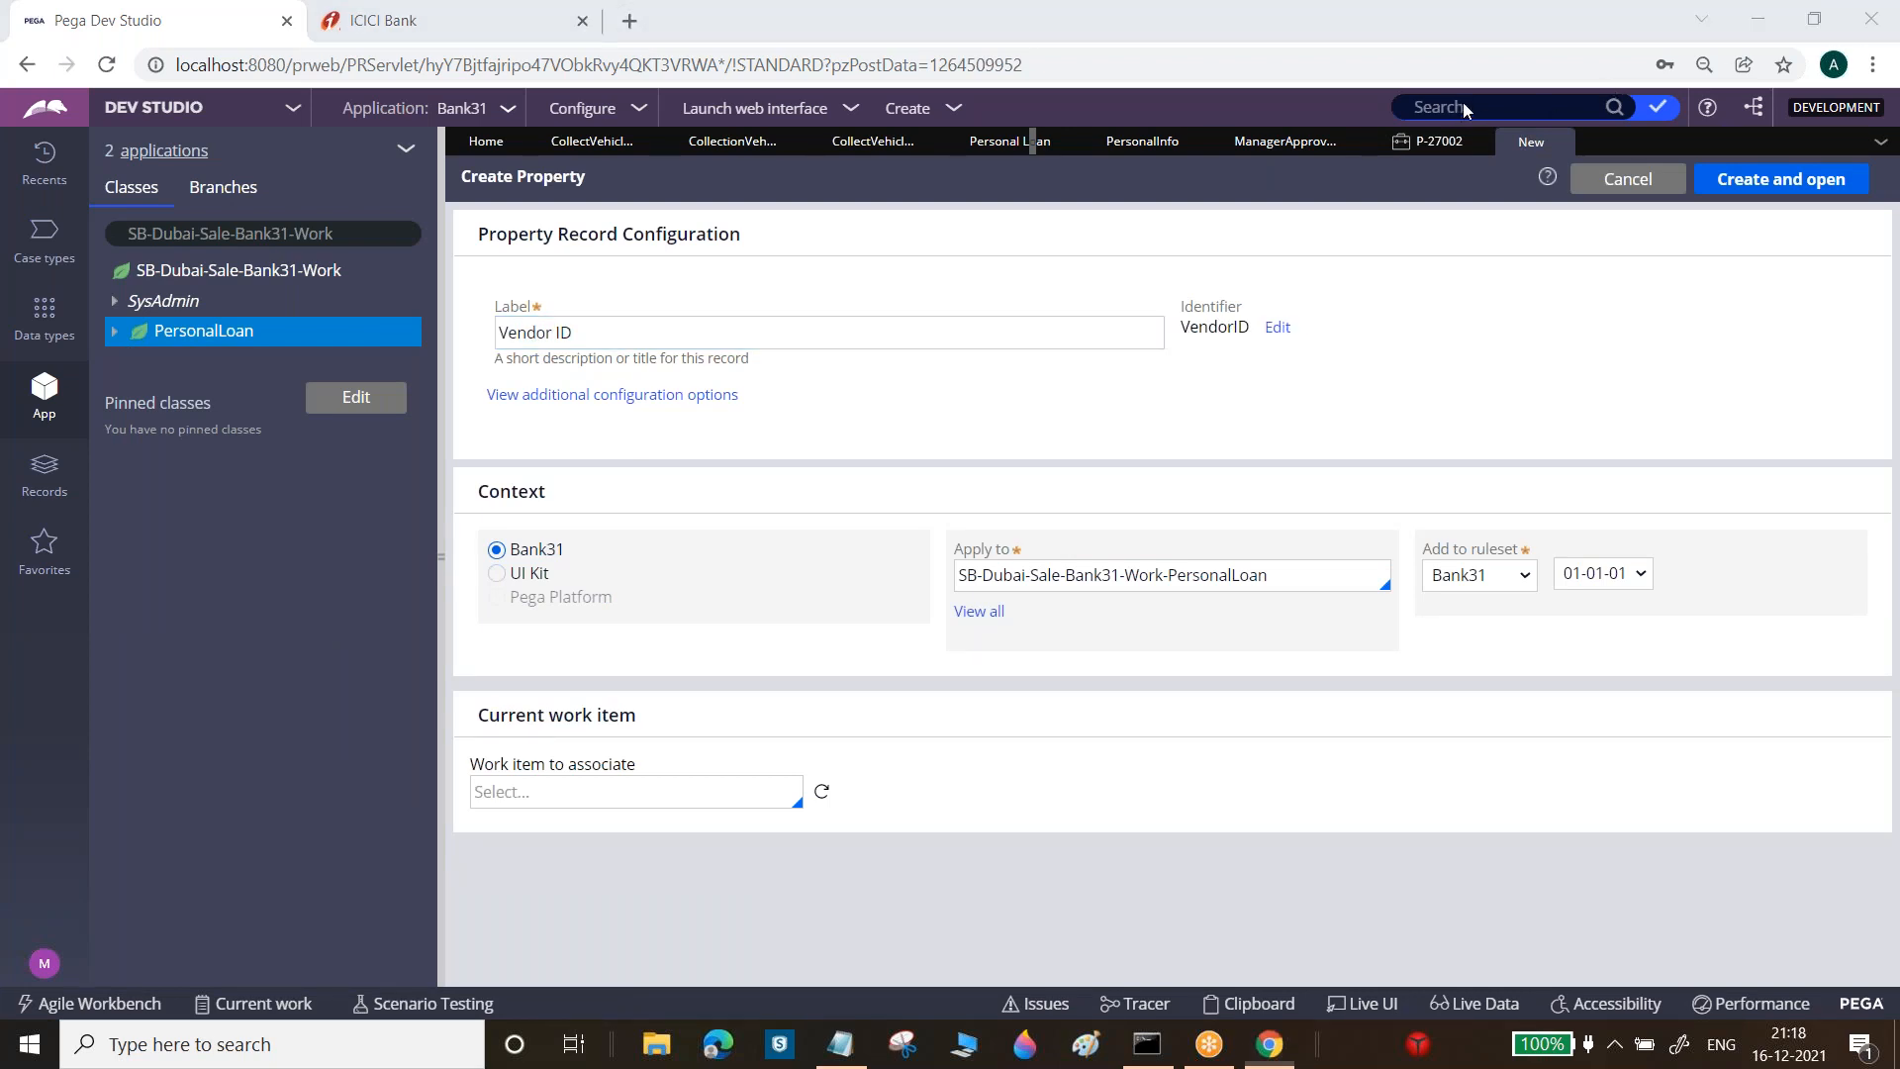
left_click(1781, 179)
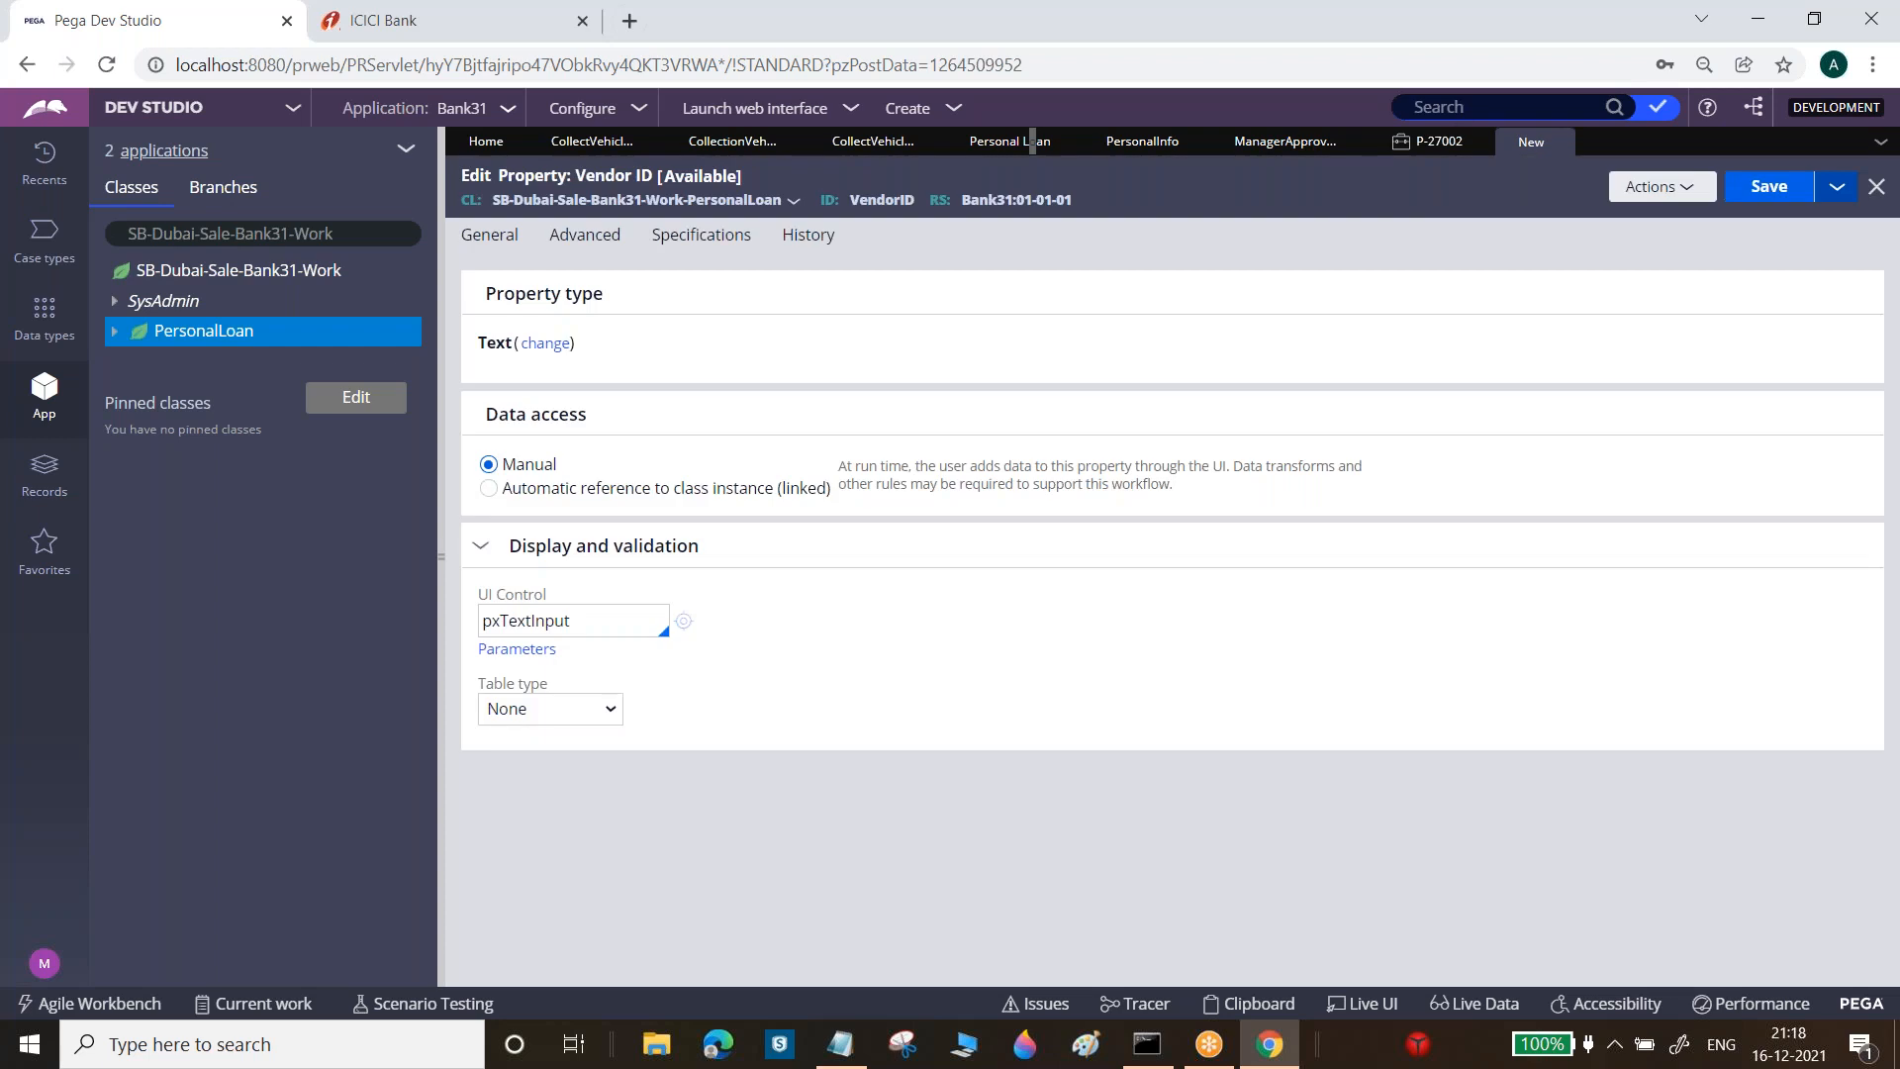
left_click(1772, 188)
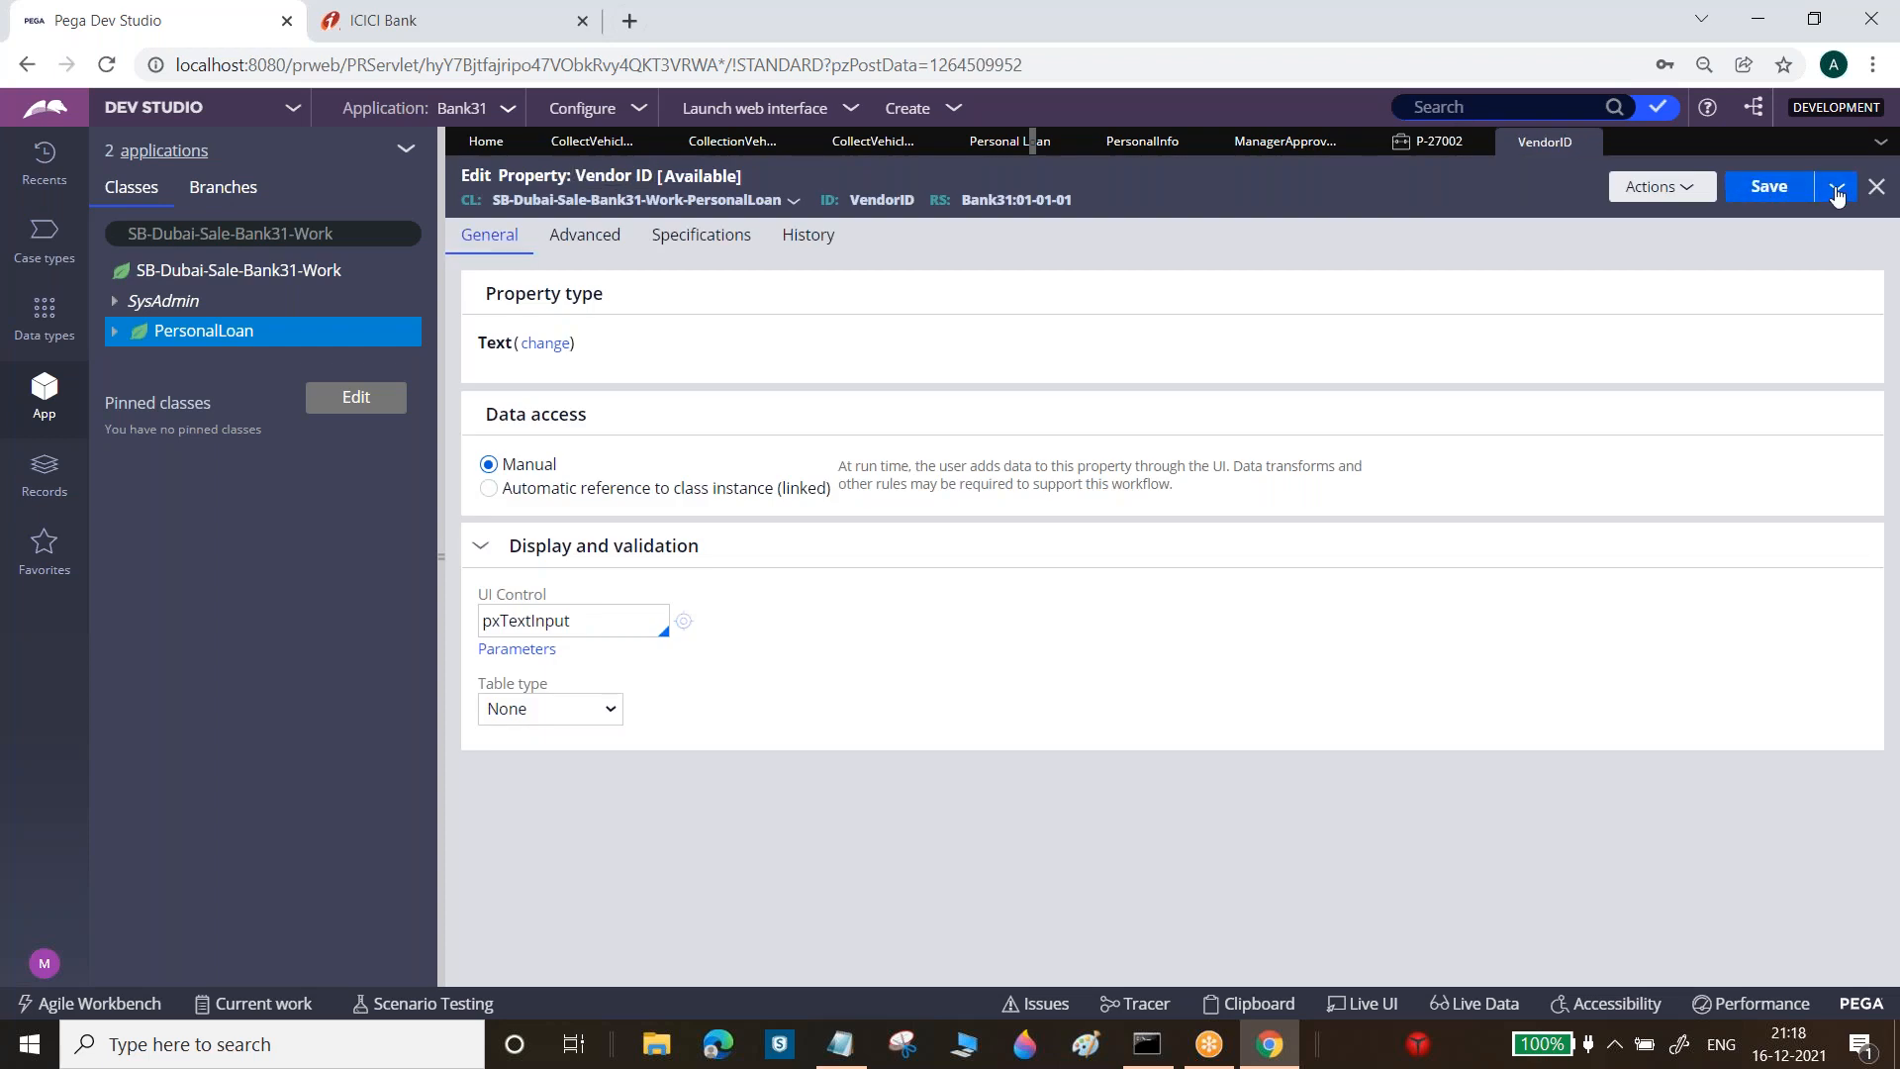
Save a copy of the property renamed to Vendor Name and save it
left_click(1836, 190)
left_click(1777, 218)
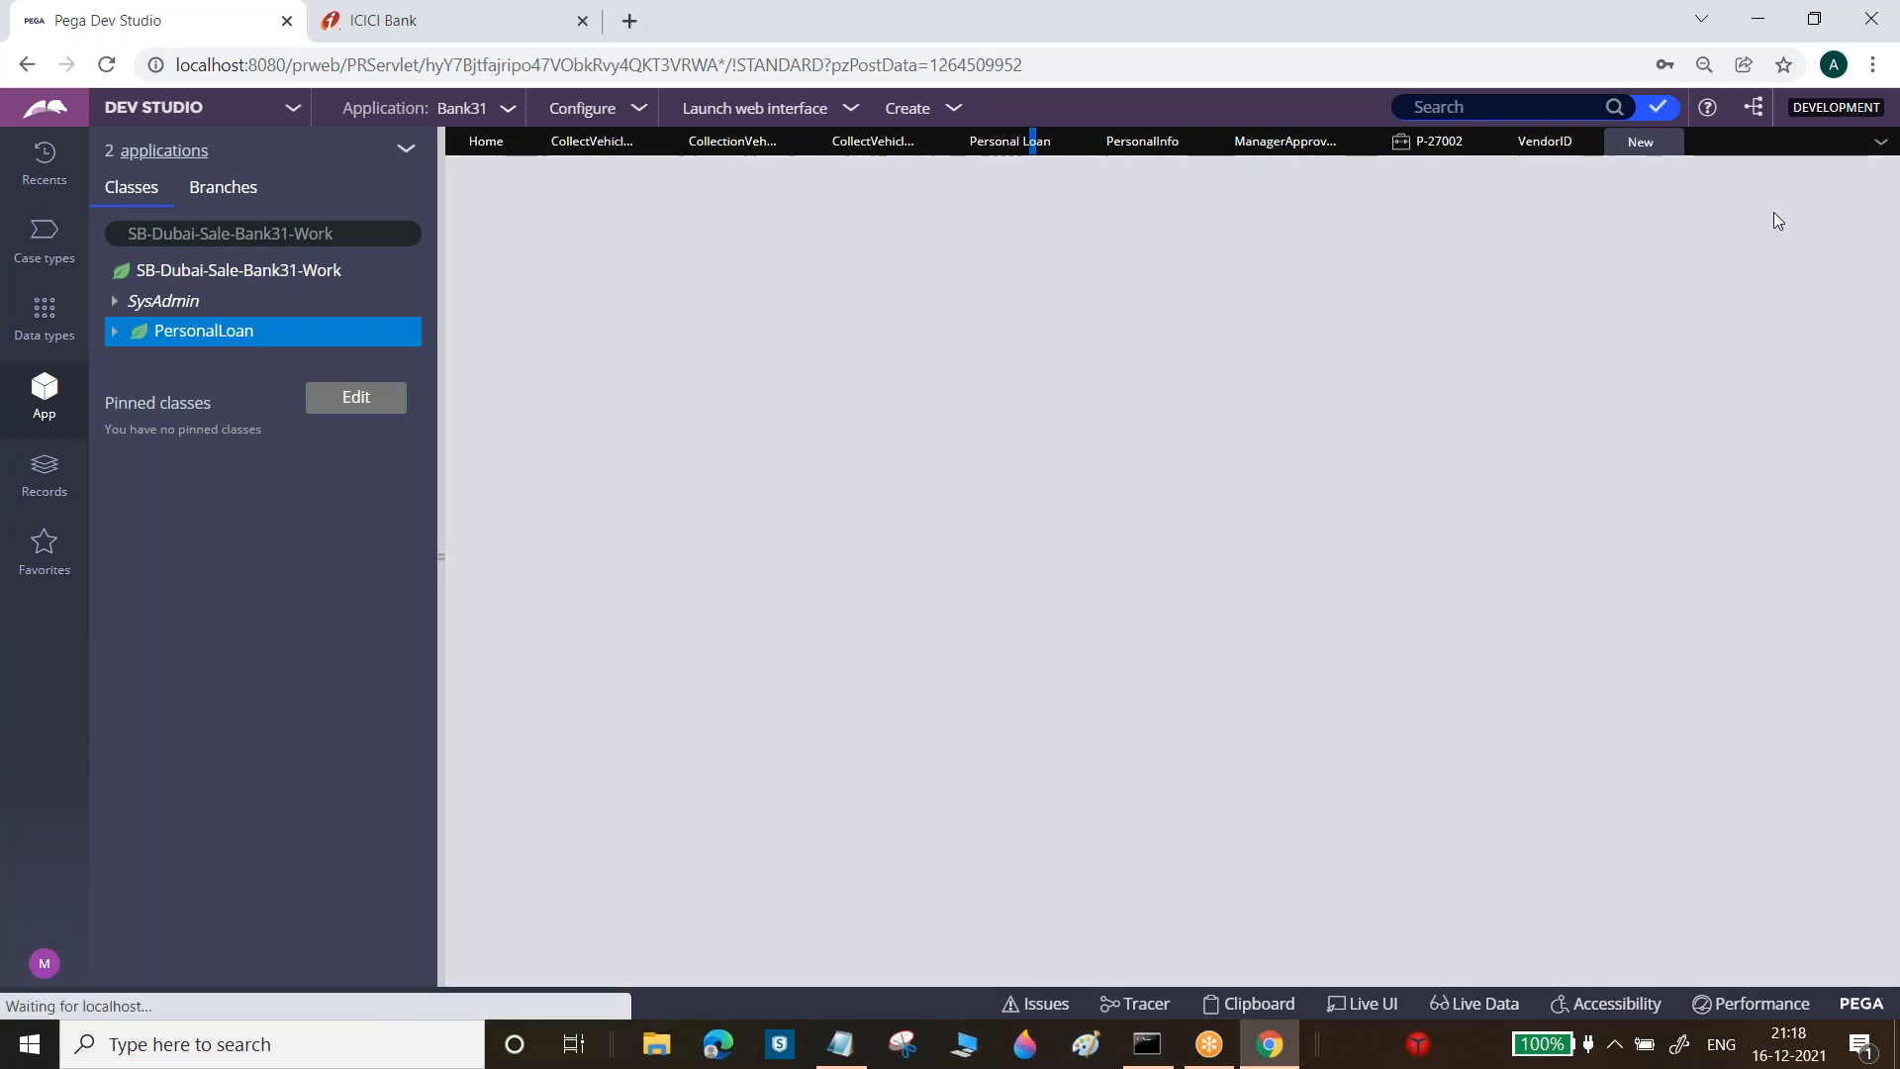
double_click(701, 336)
type("Name")
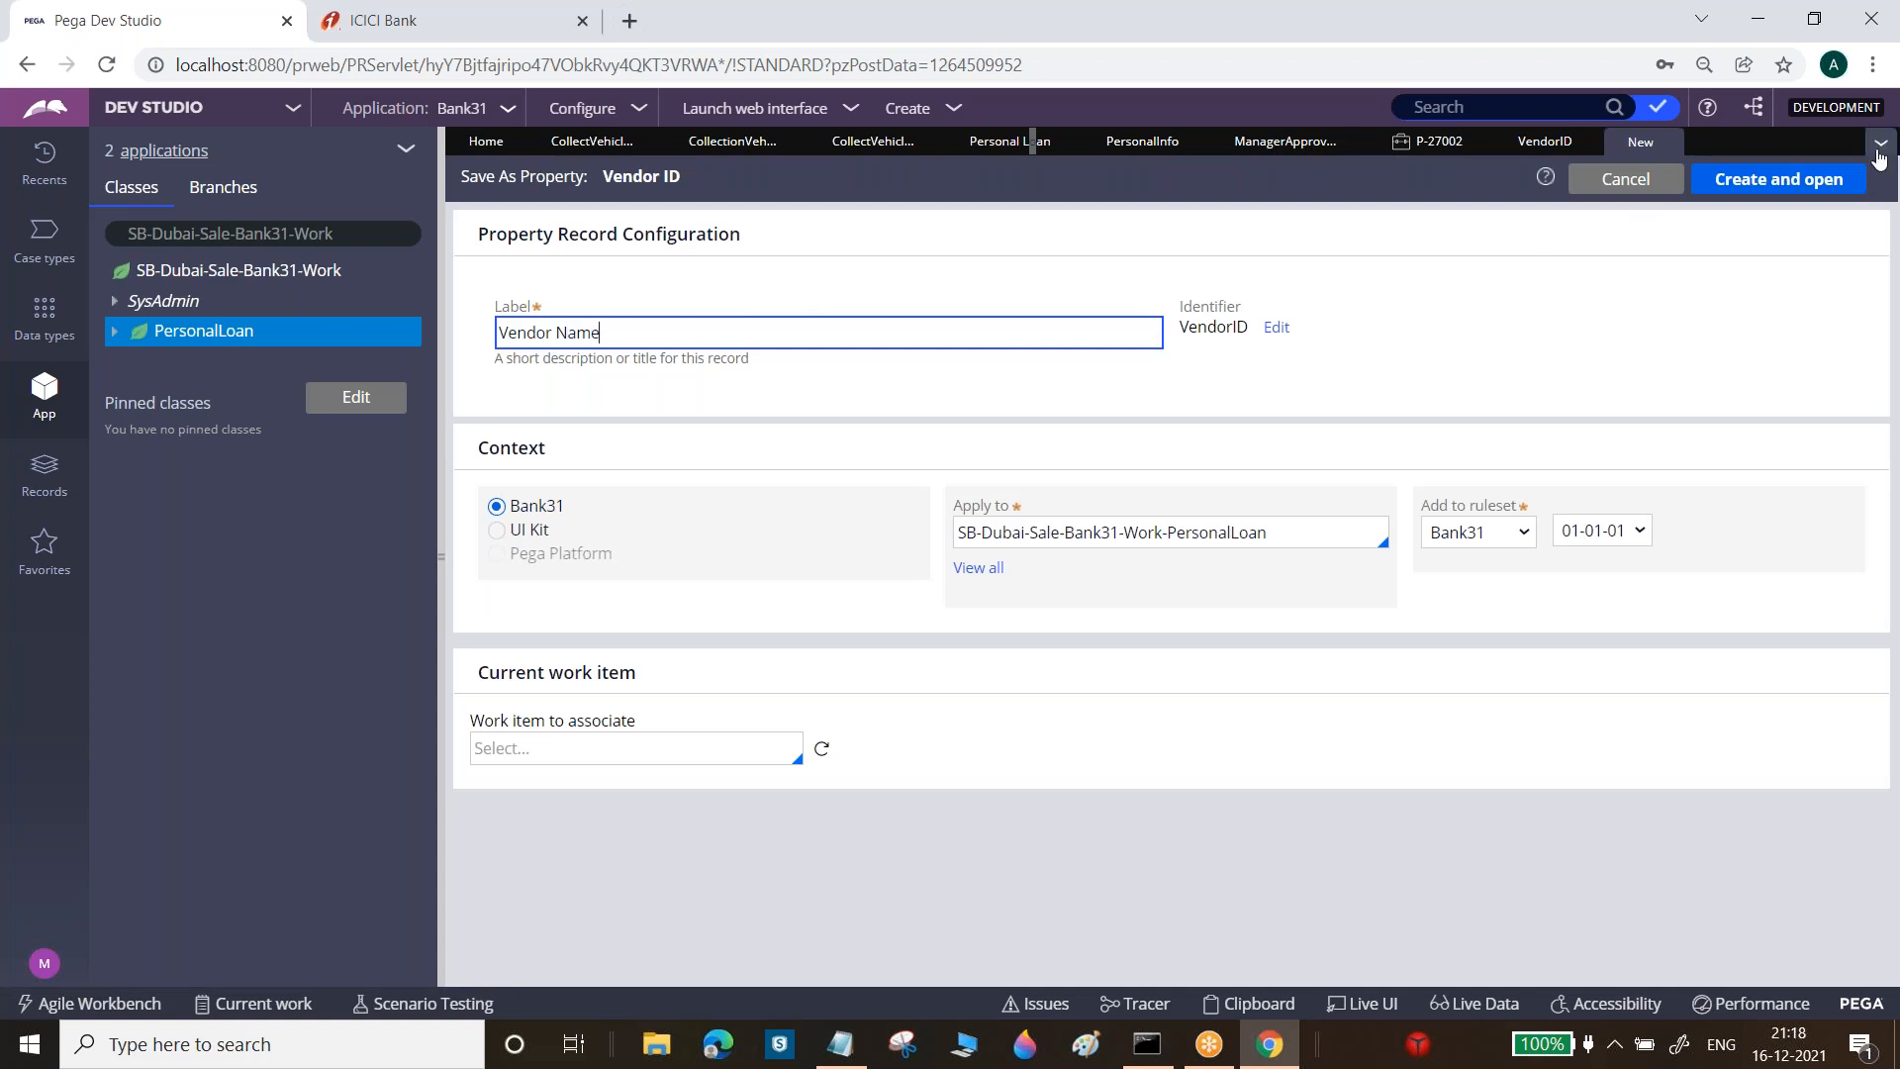
left_click(1832, 180)
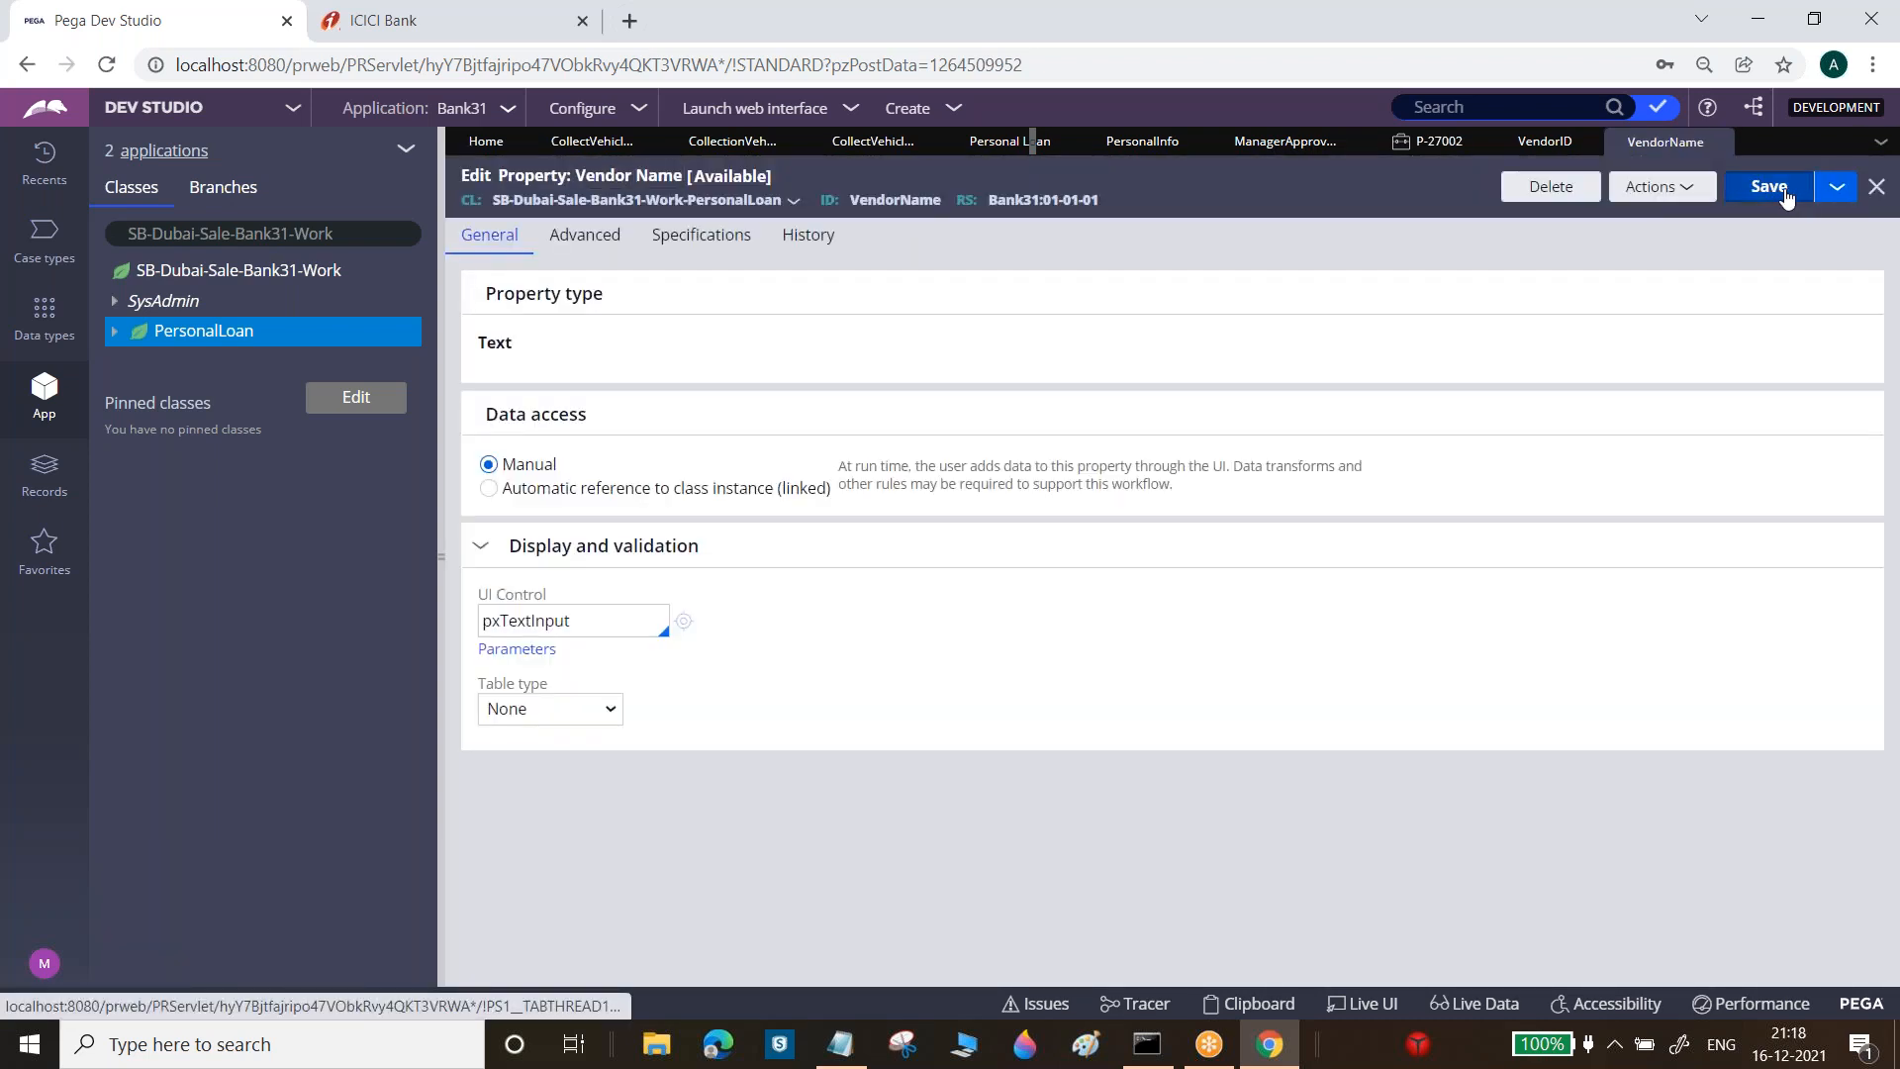
left_click(1786, 197)
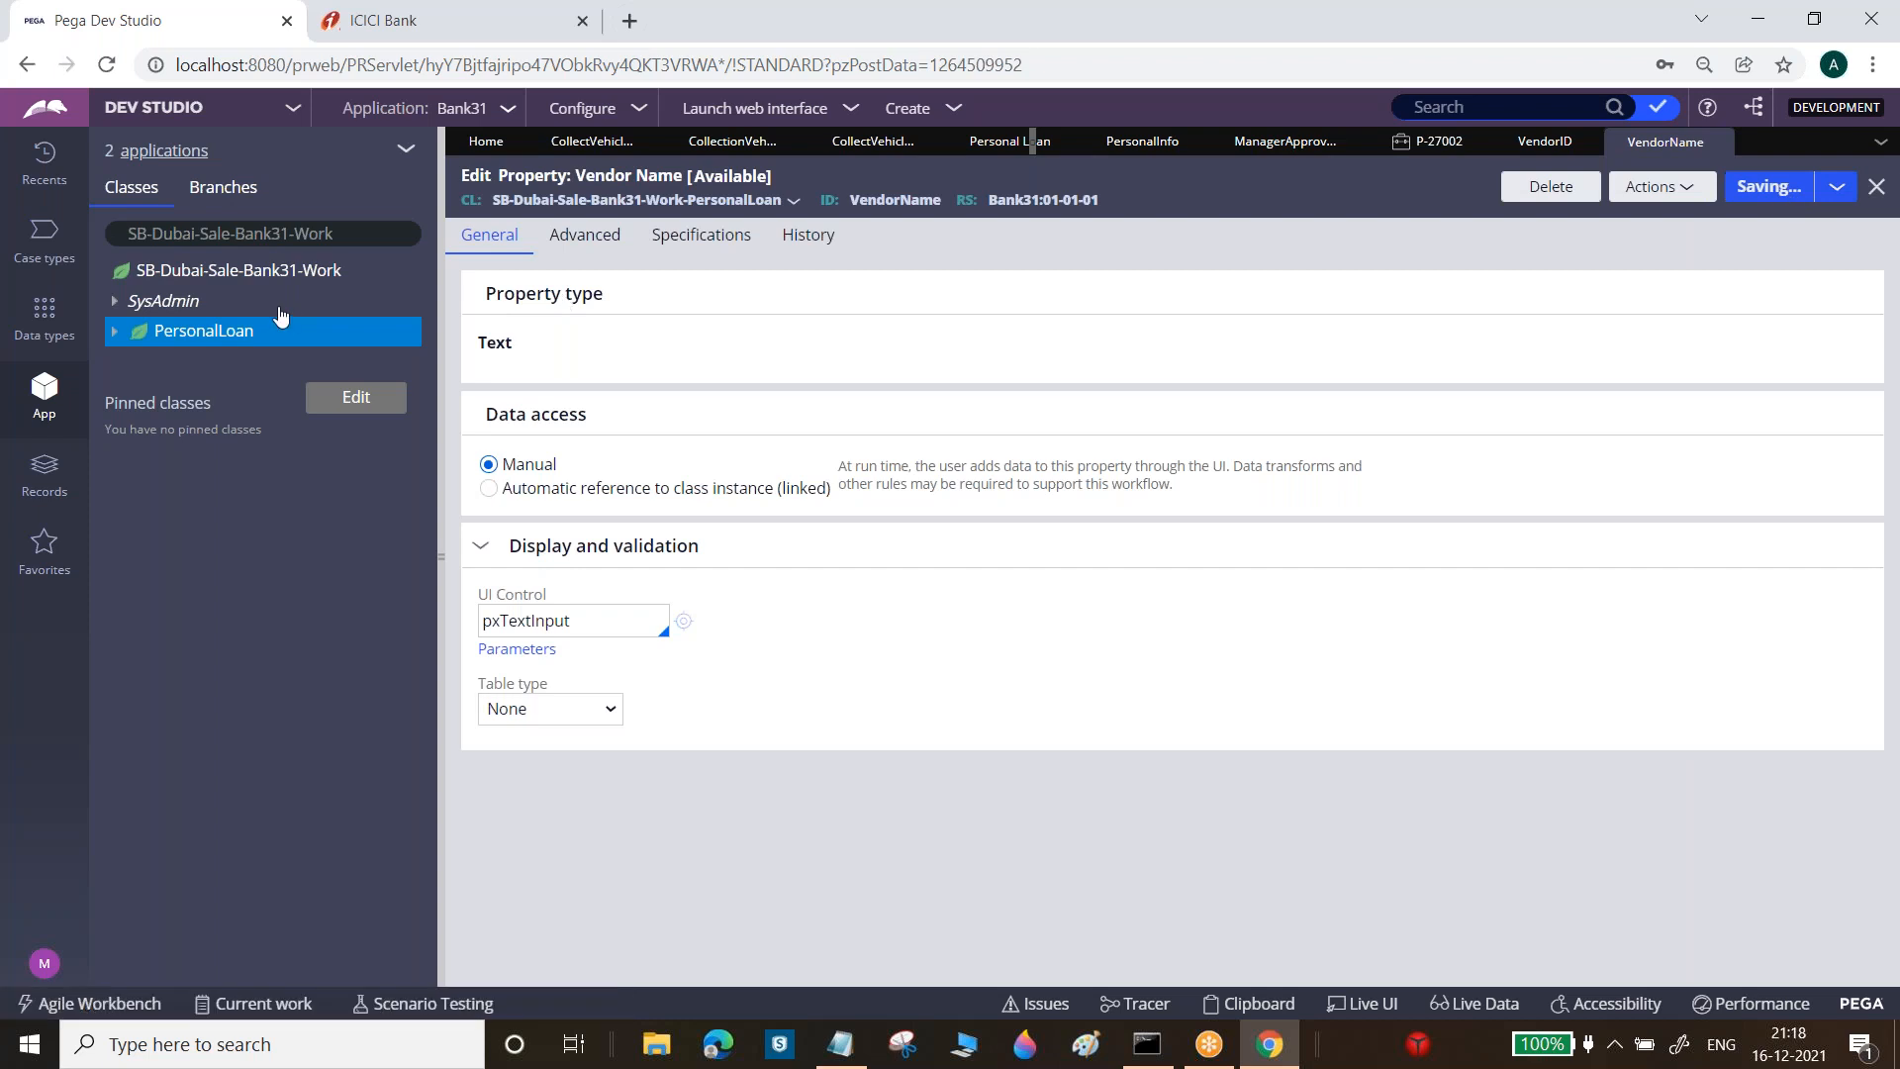
left_click(230, 340)
right_click(231, 340)
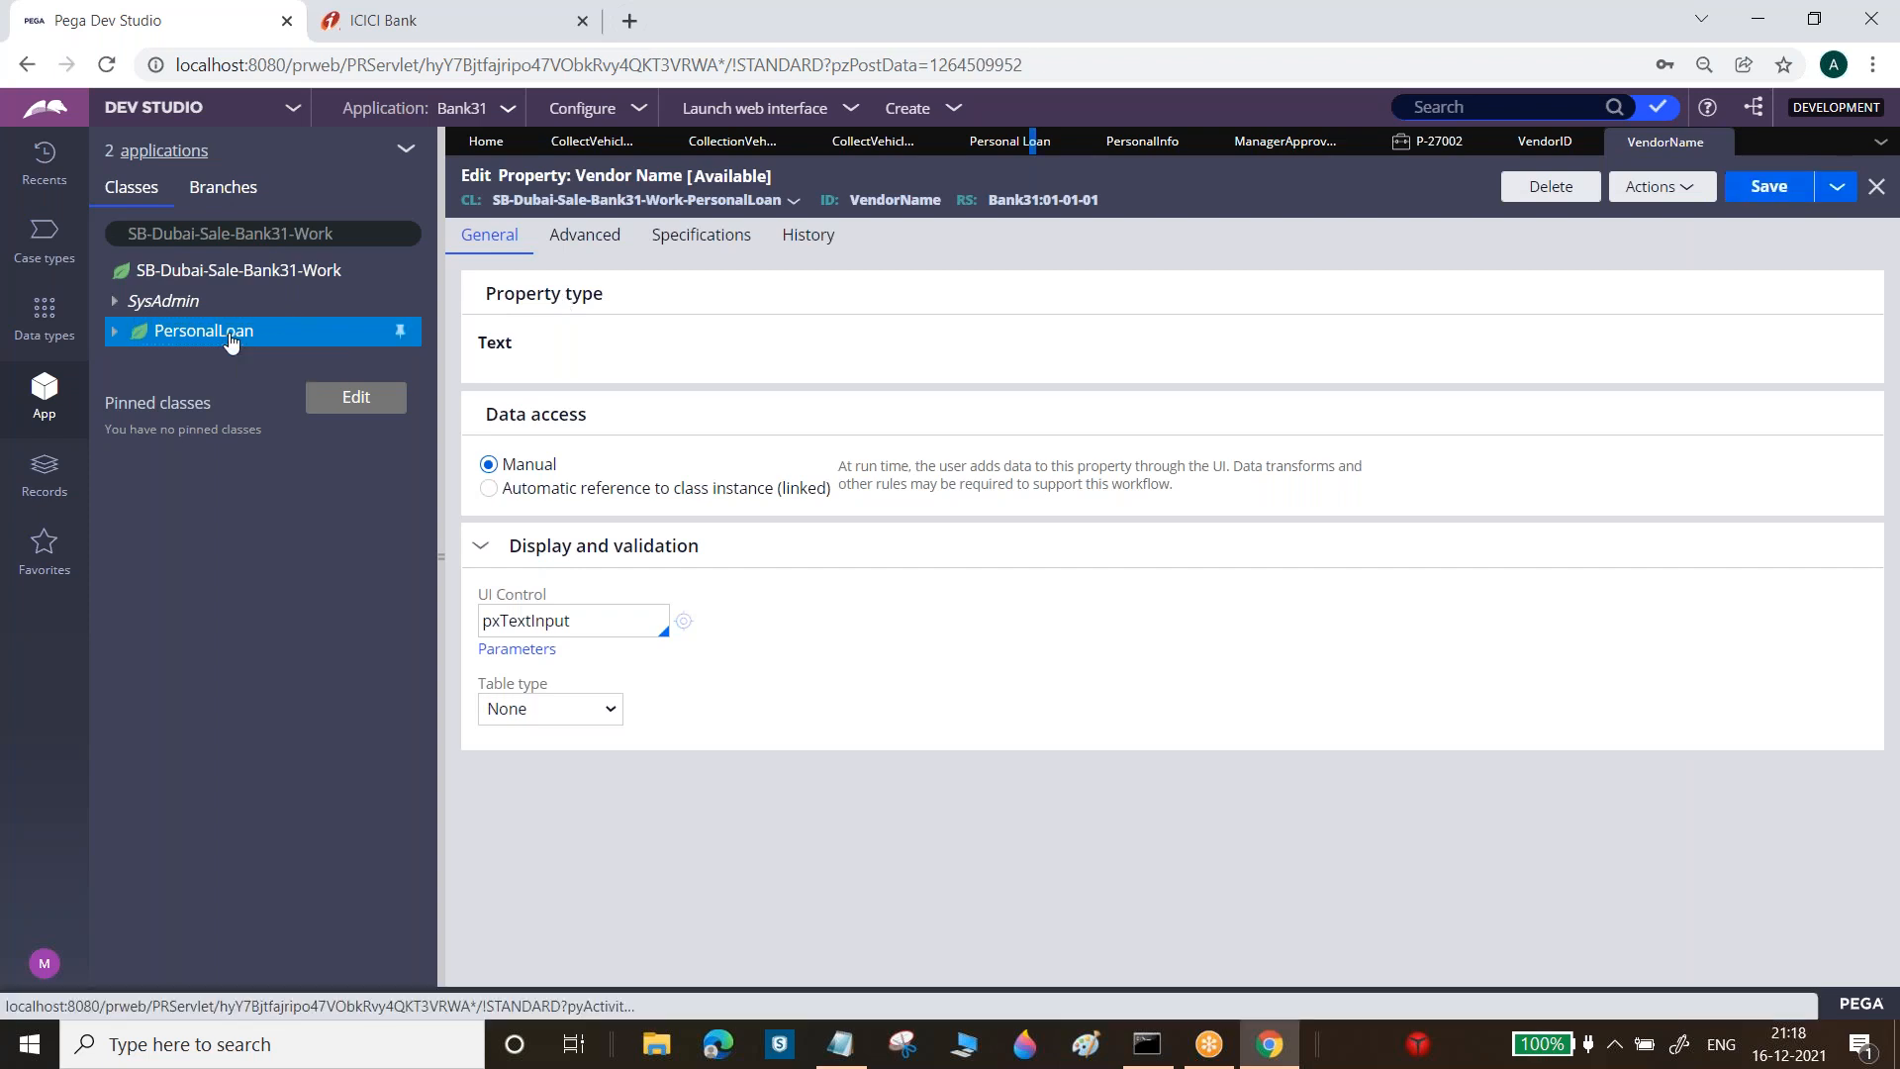
Create a new PersonalLoan section labelled Vendor Info and open it
mouse_move(279, 363)
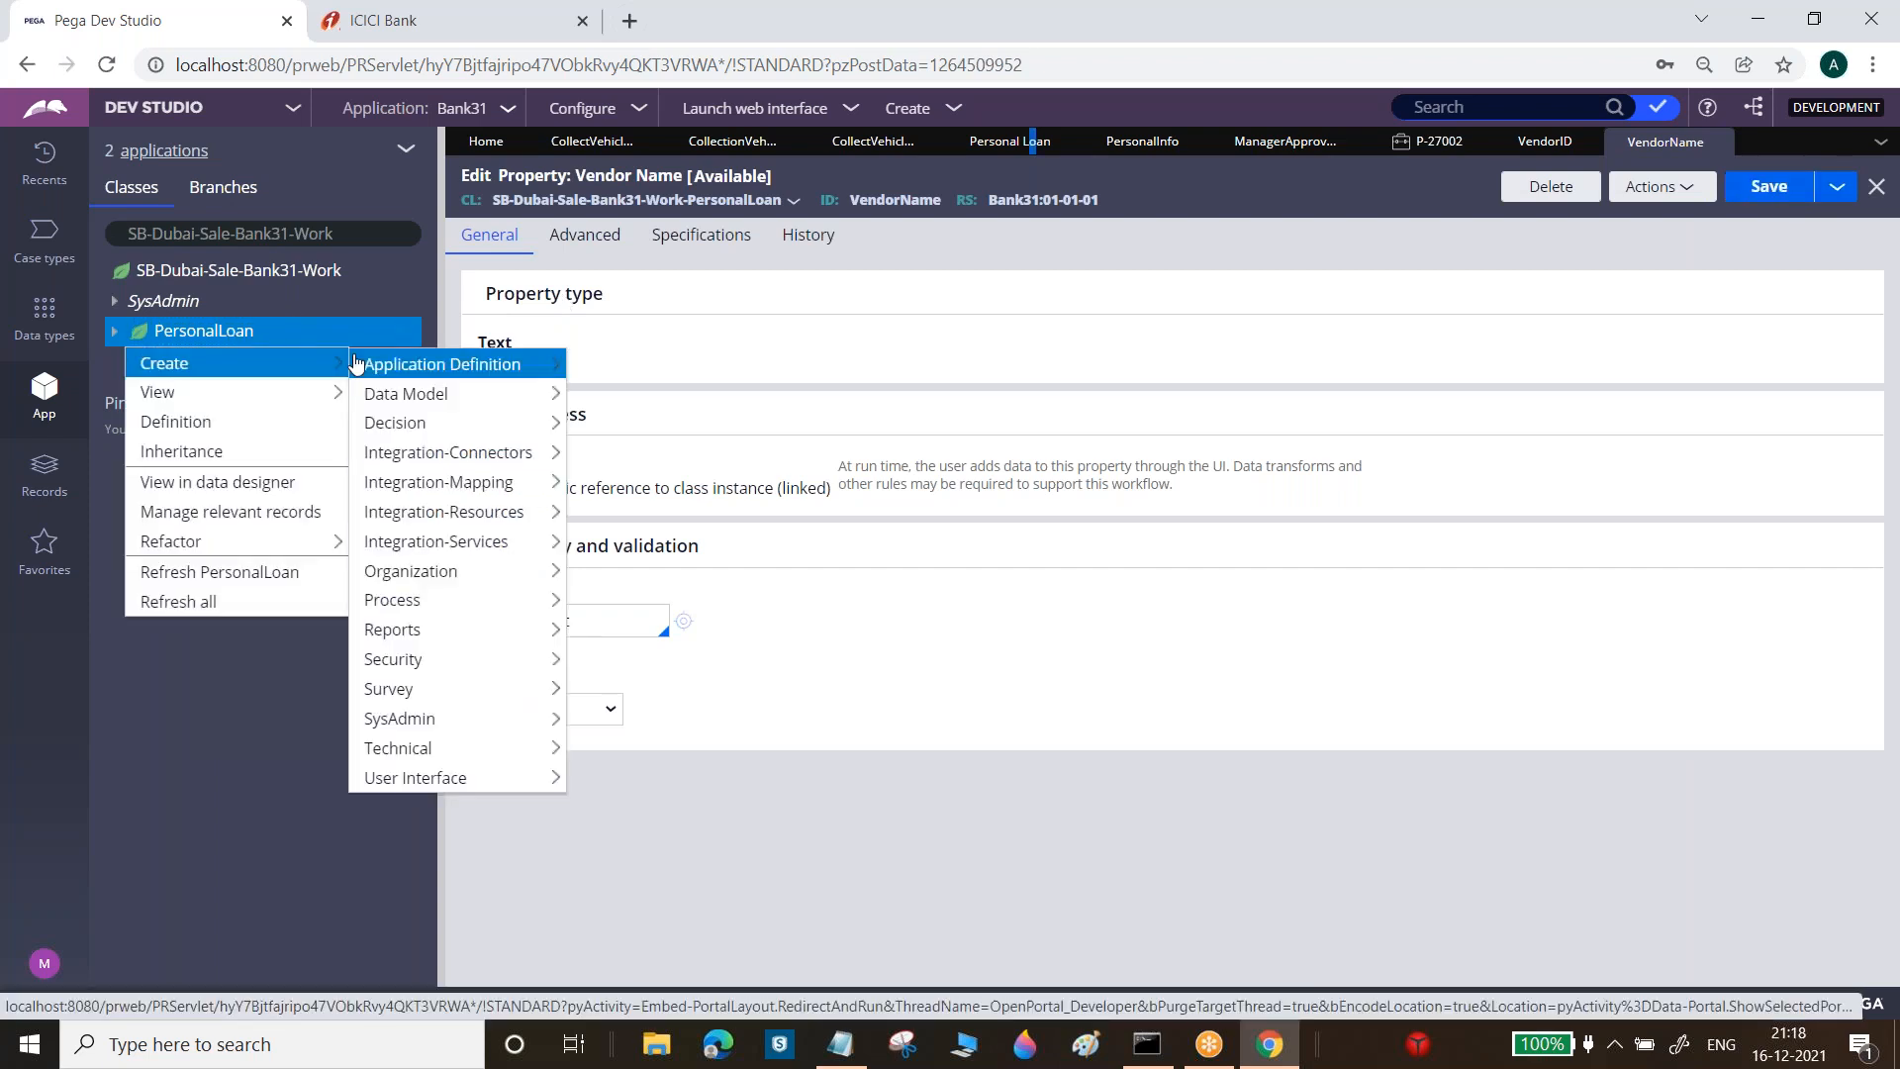
mouse_move(442, 616)
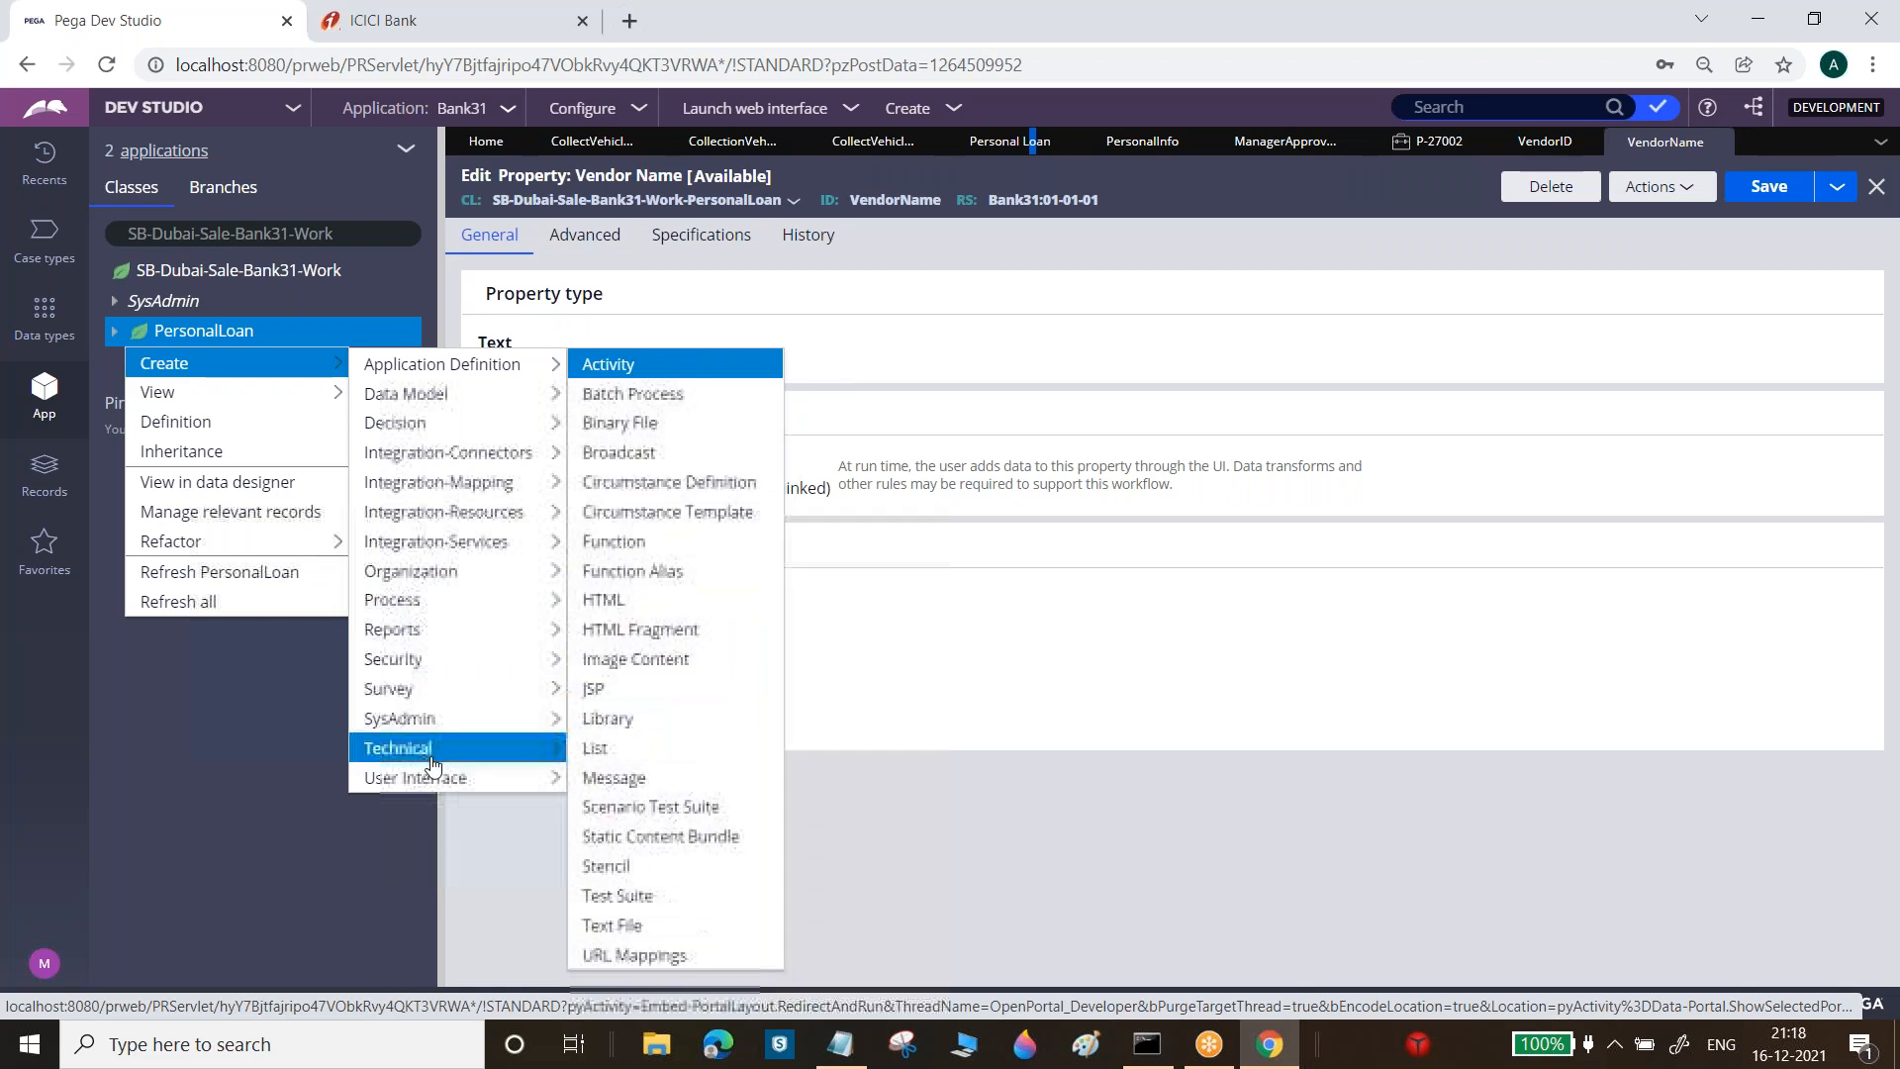
mouse_move(530, 777)
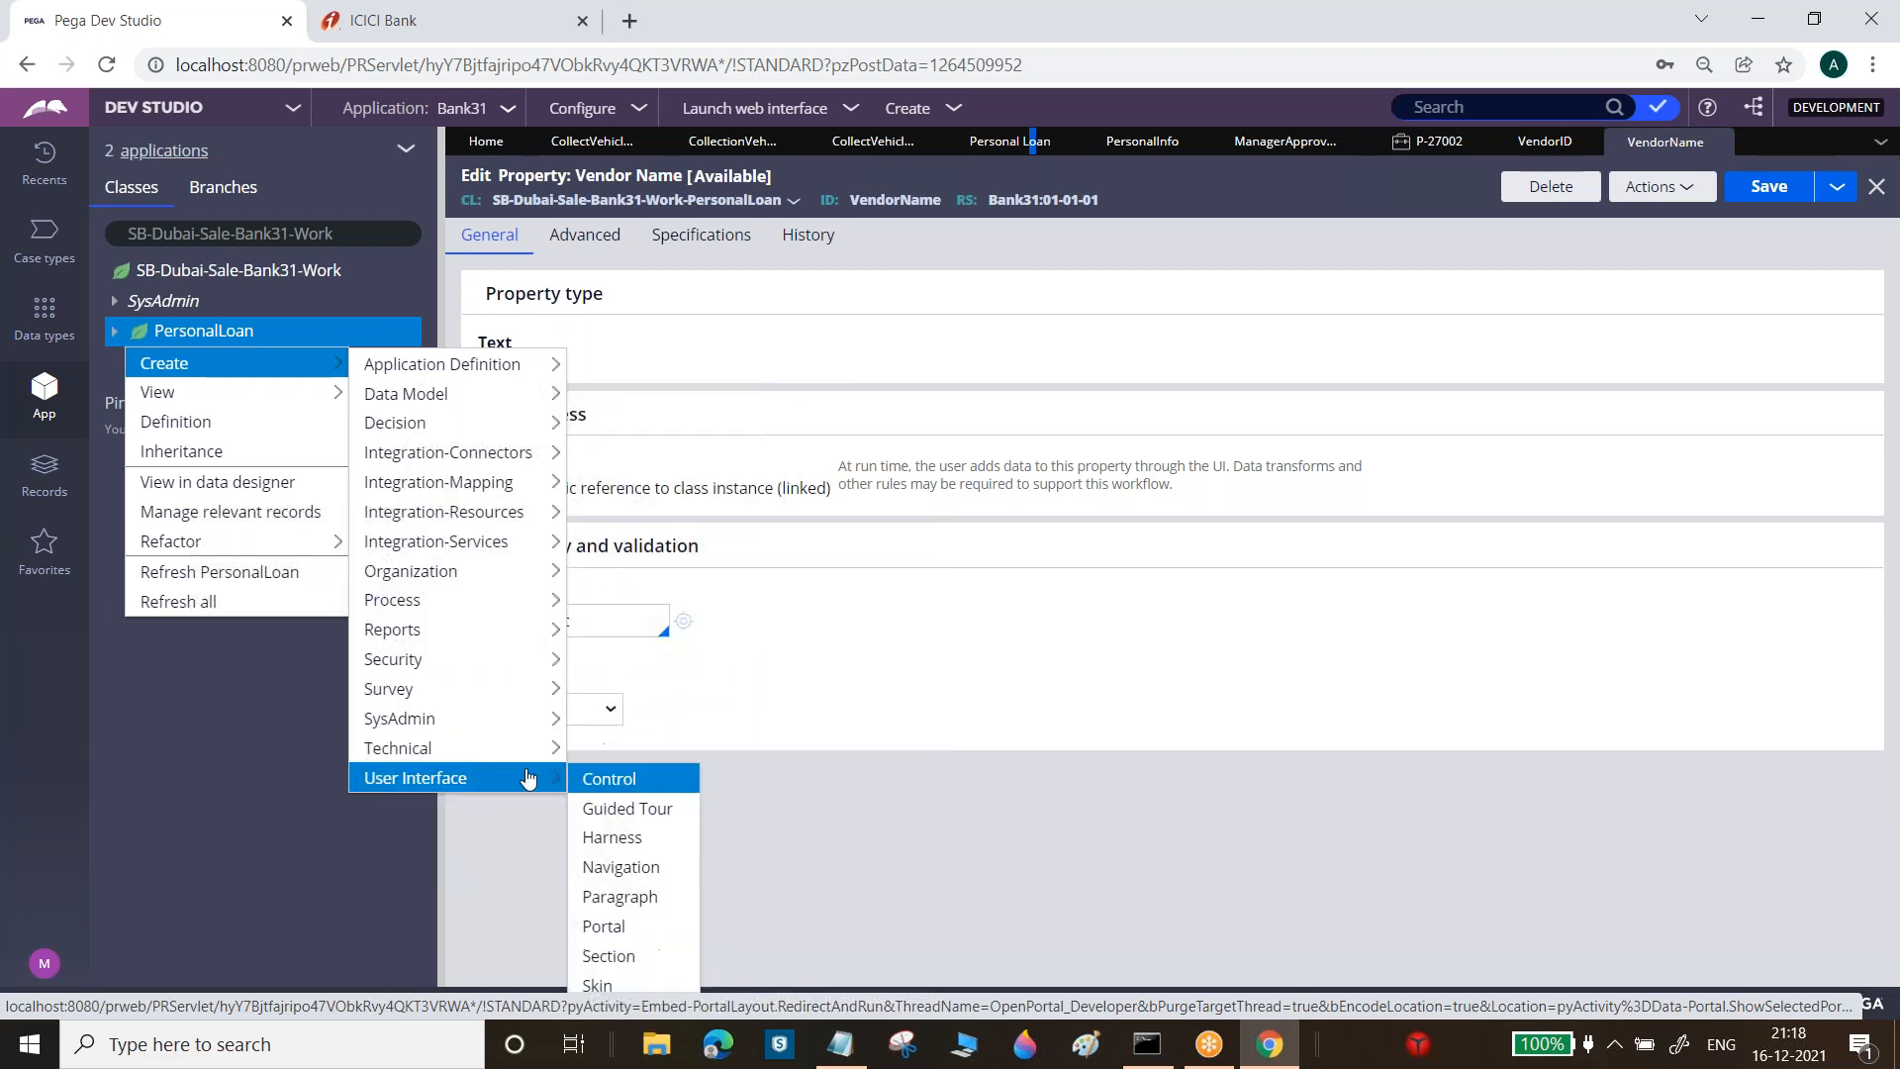
left_click(614, 956)
left_click(872, 332)
type("Vendor Info")
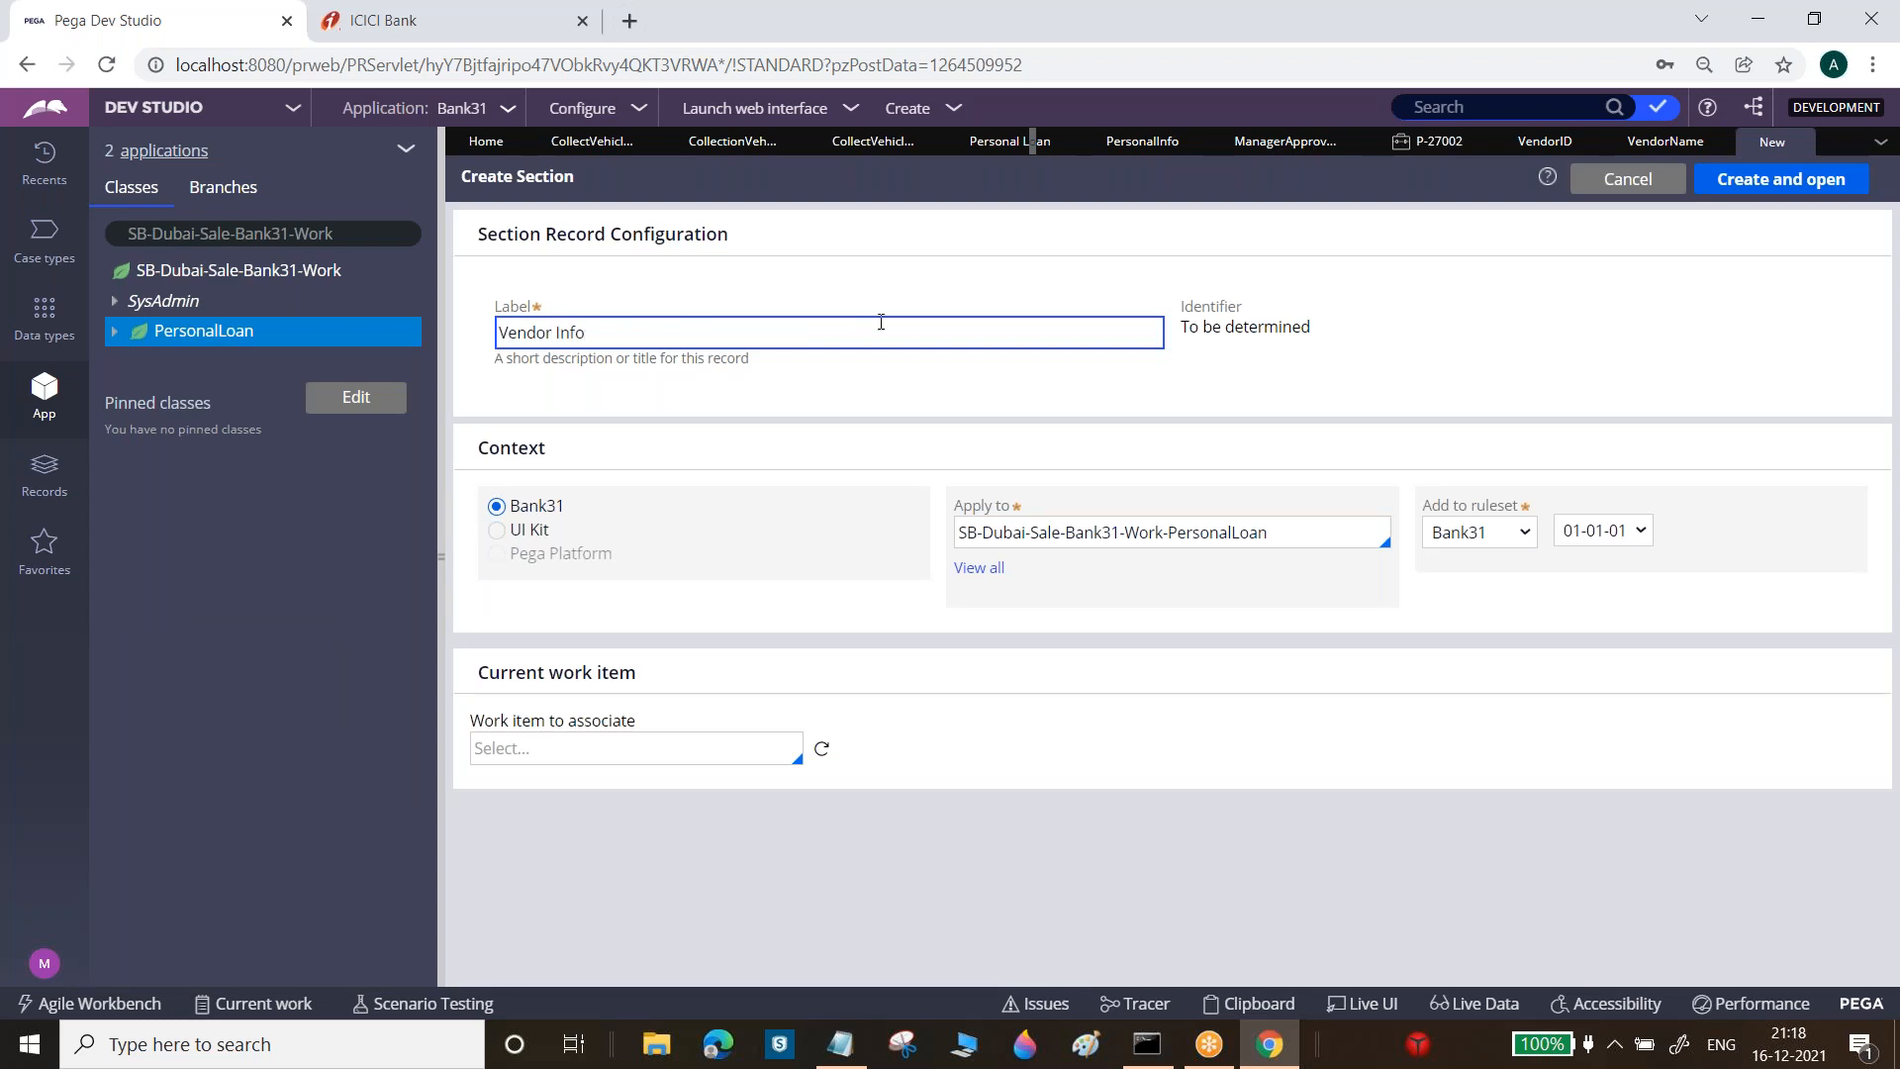
left_click(1781, 179)
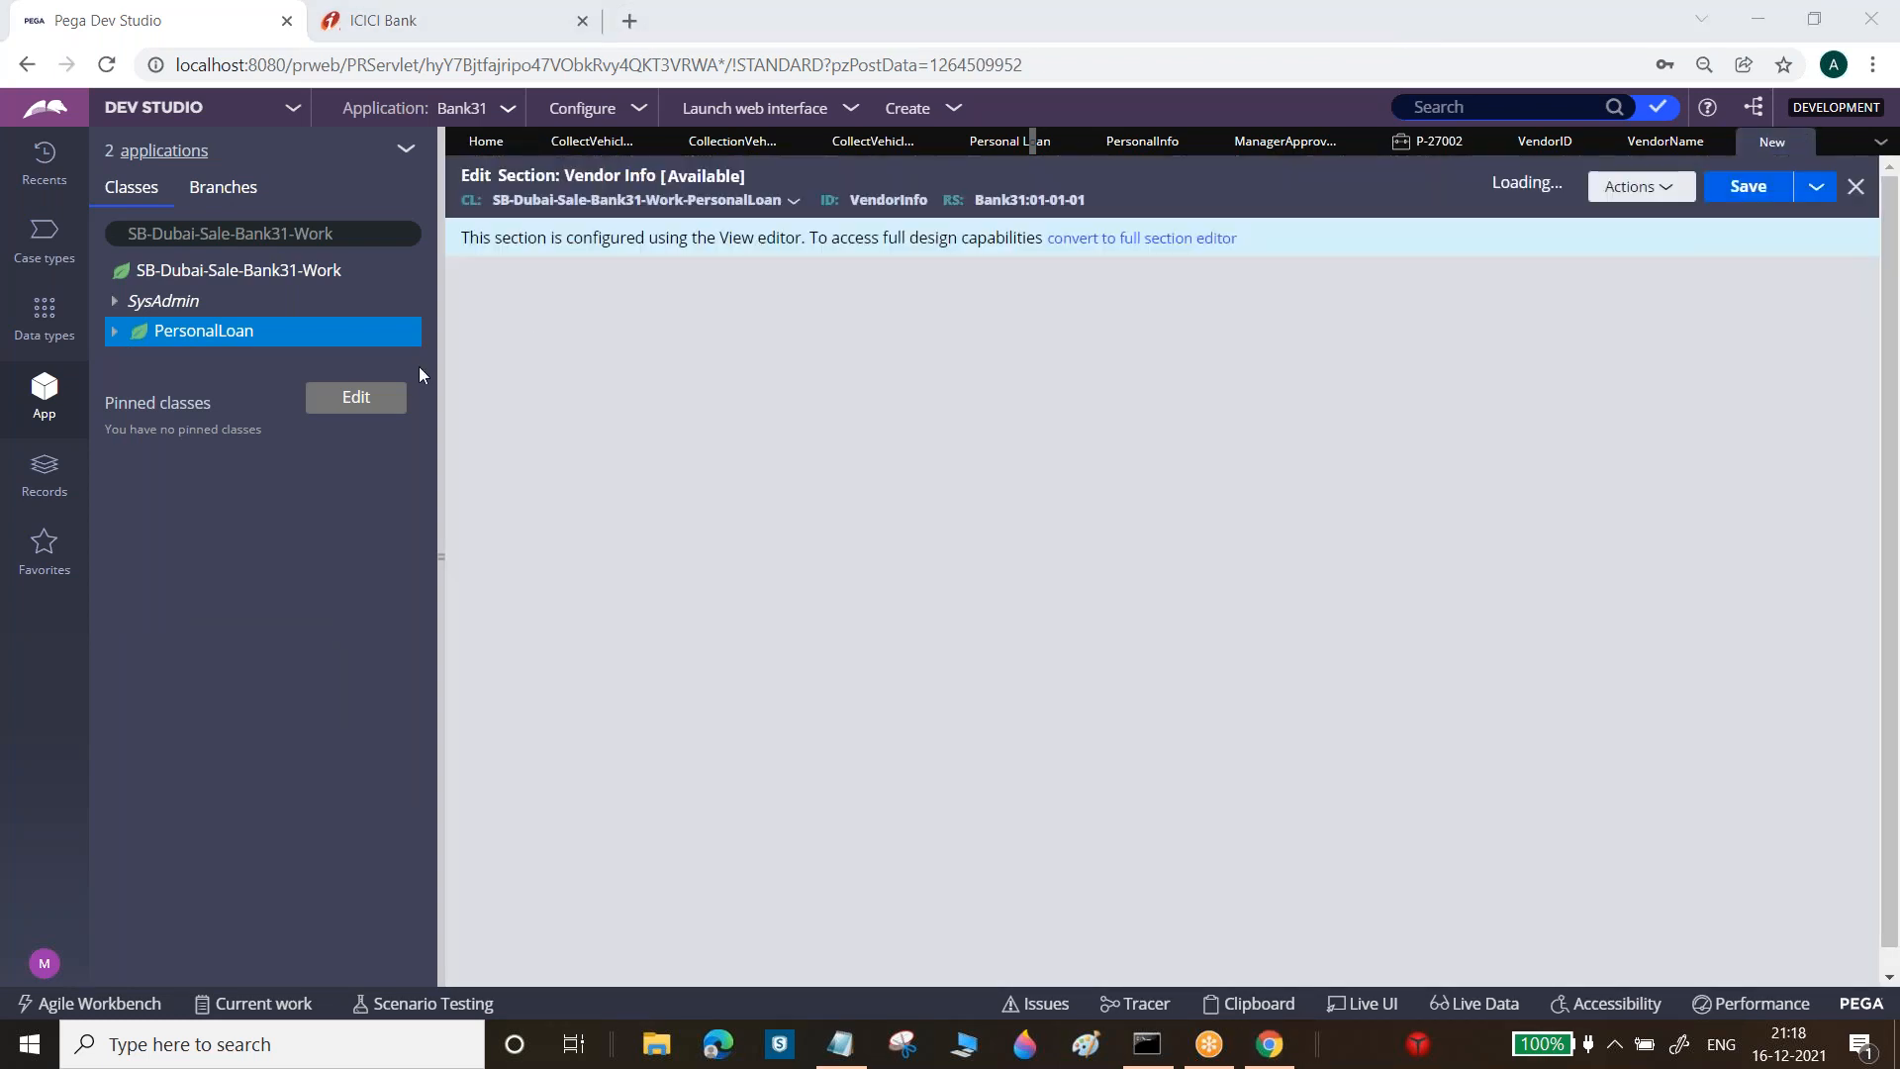
Refresh the PersonalLoan property list and convert Vendor Info to the full section editor
left_click(115, 330)
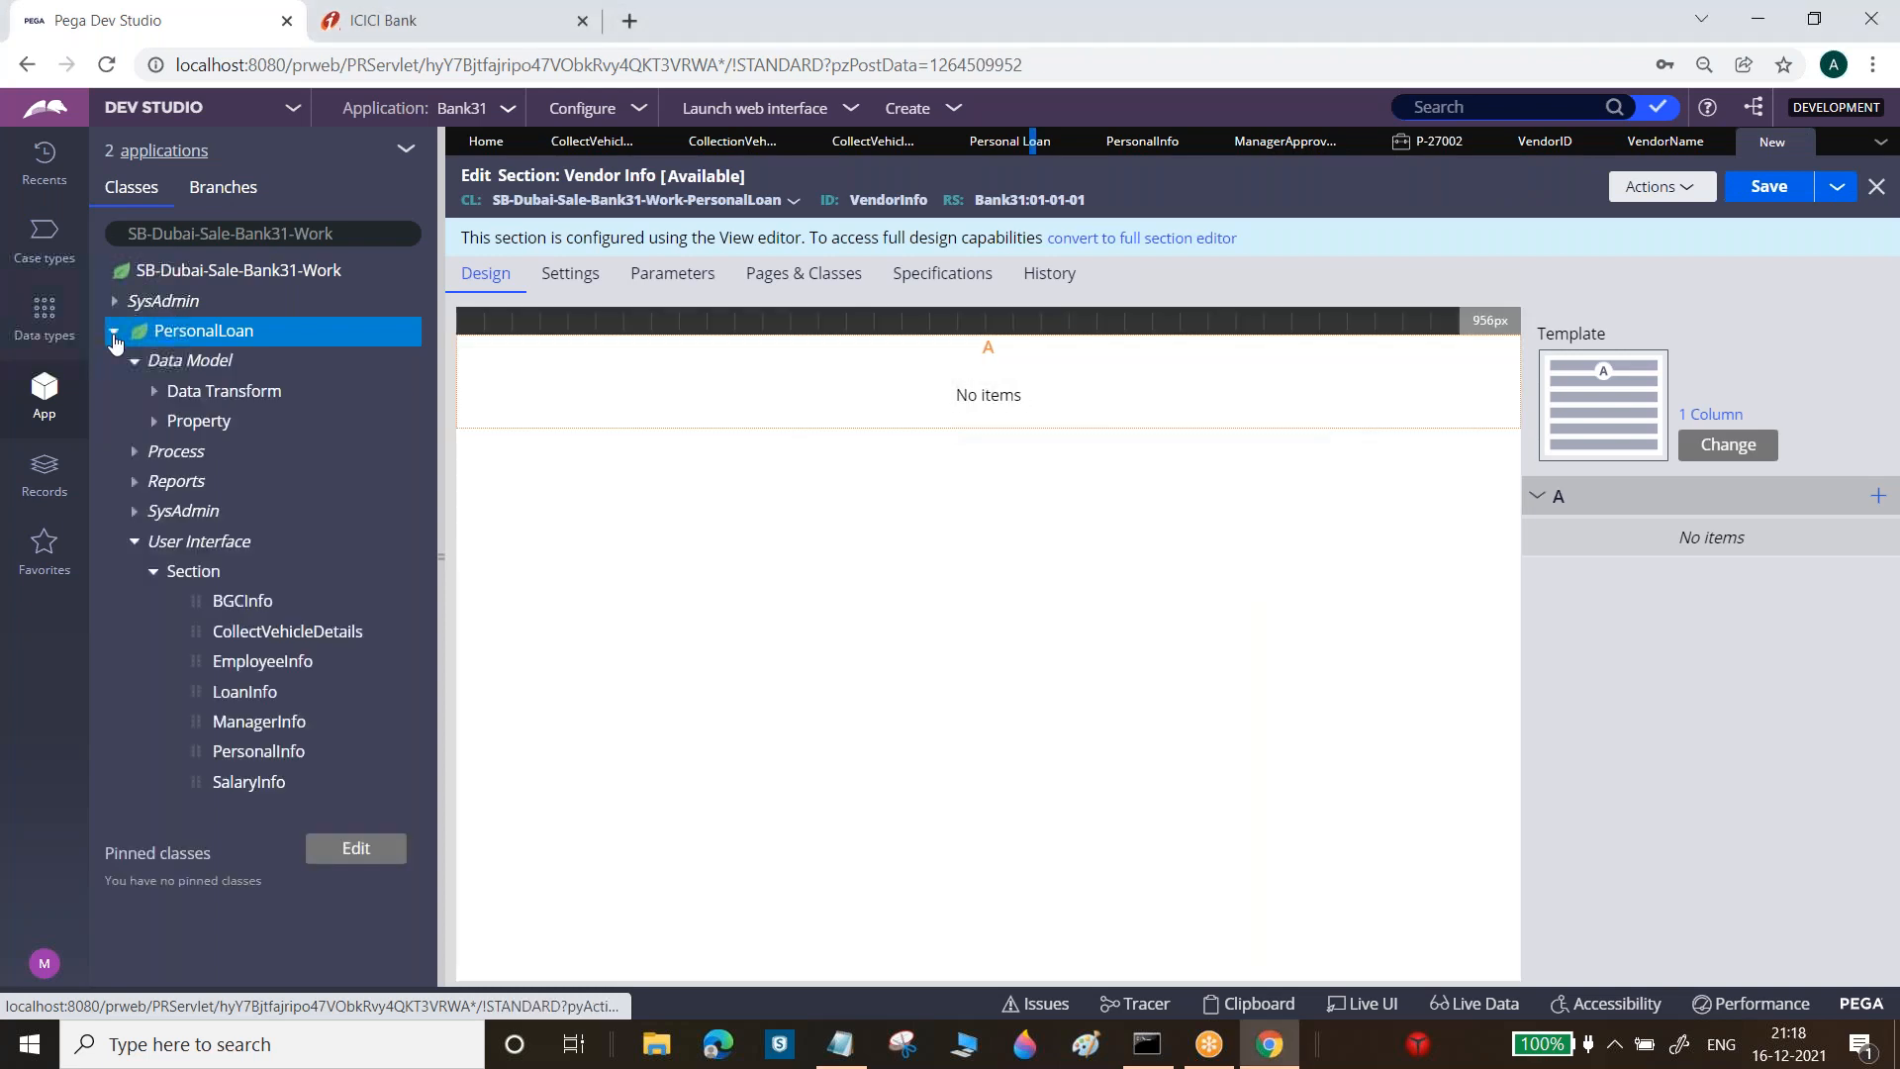
left_click(154, 422)
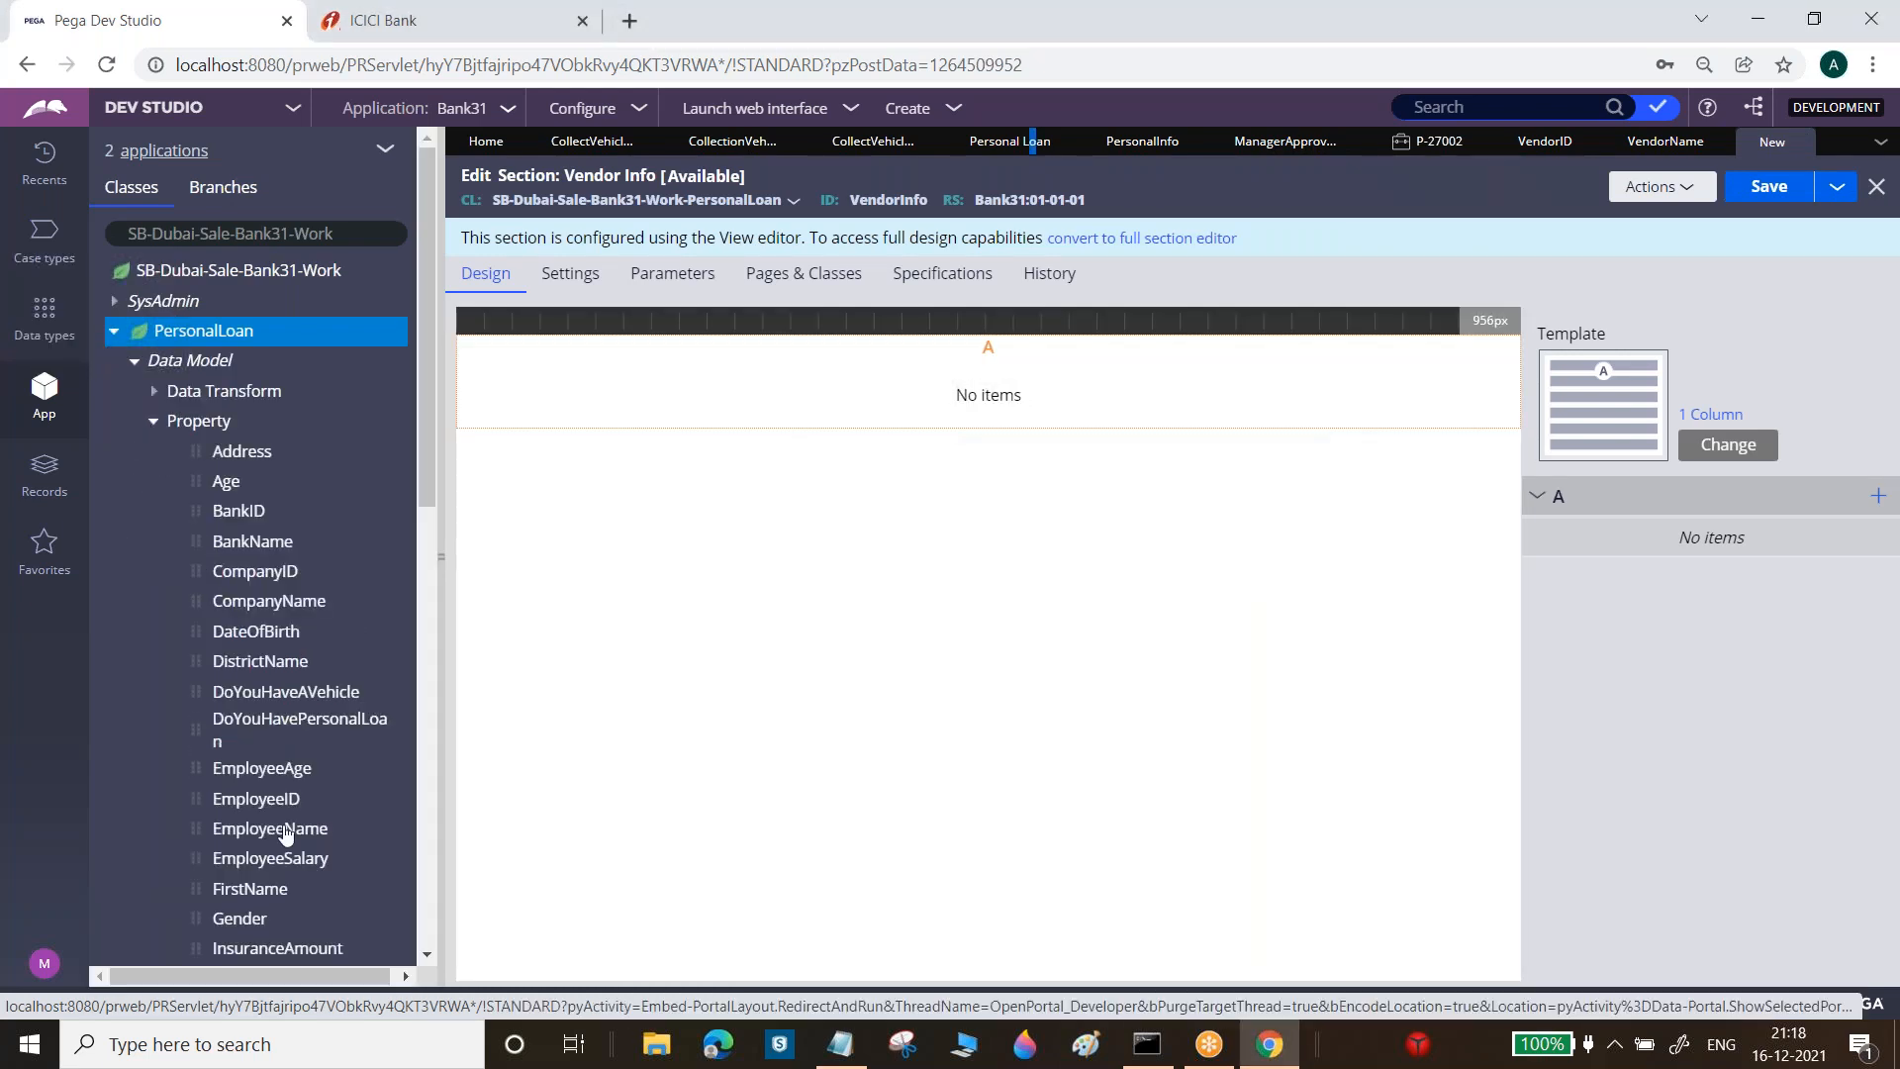
scroll(431, 708, "down", 8)
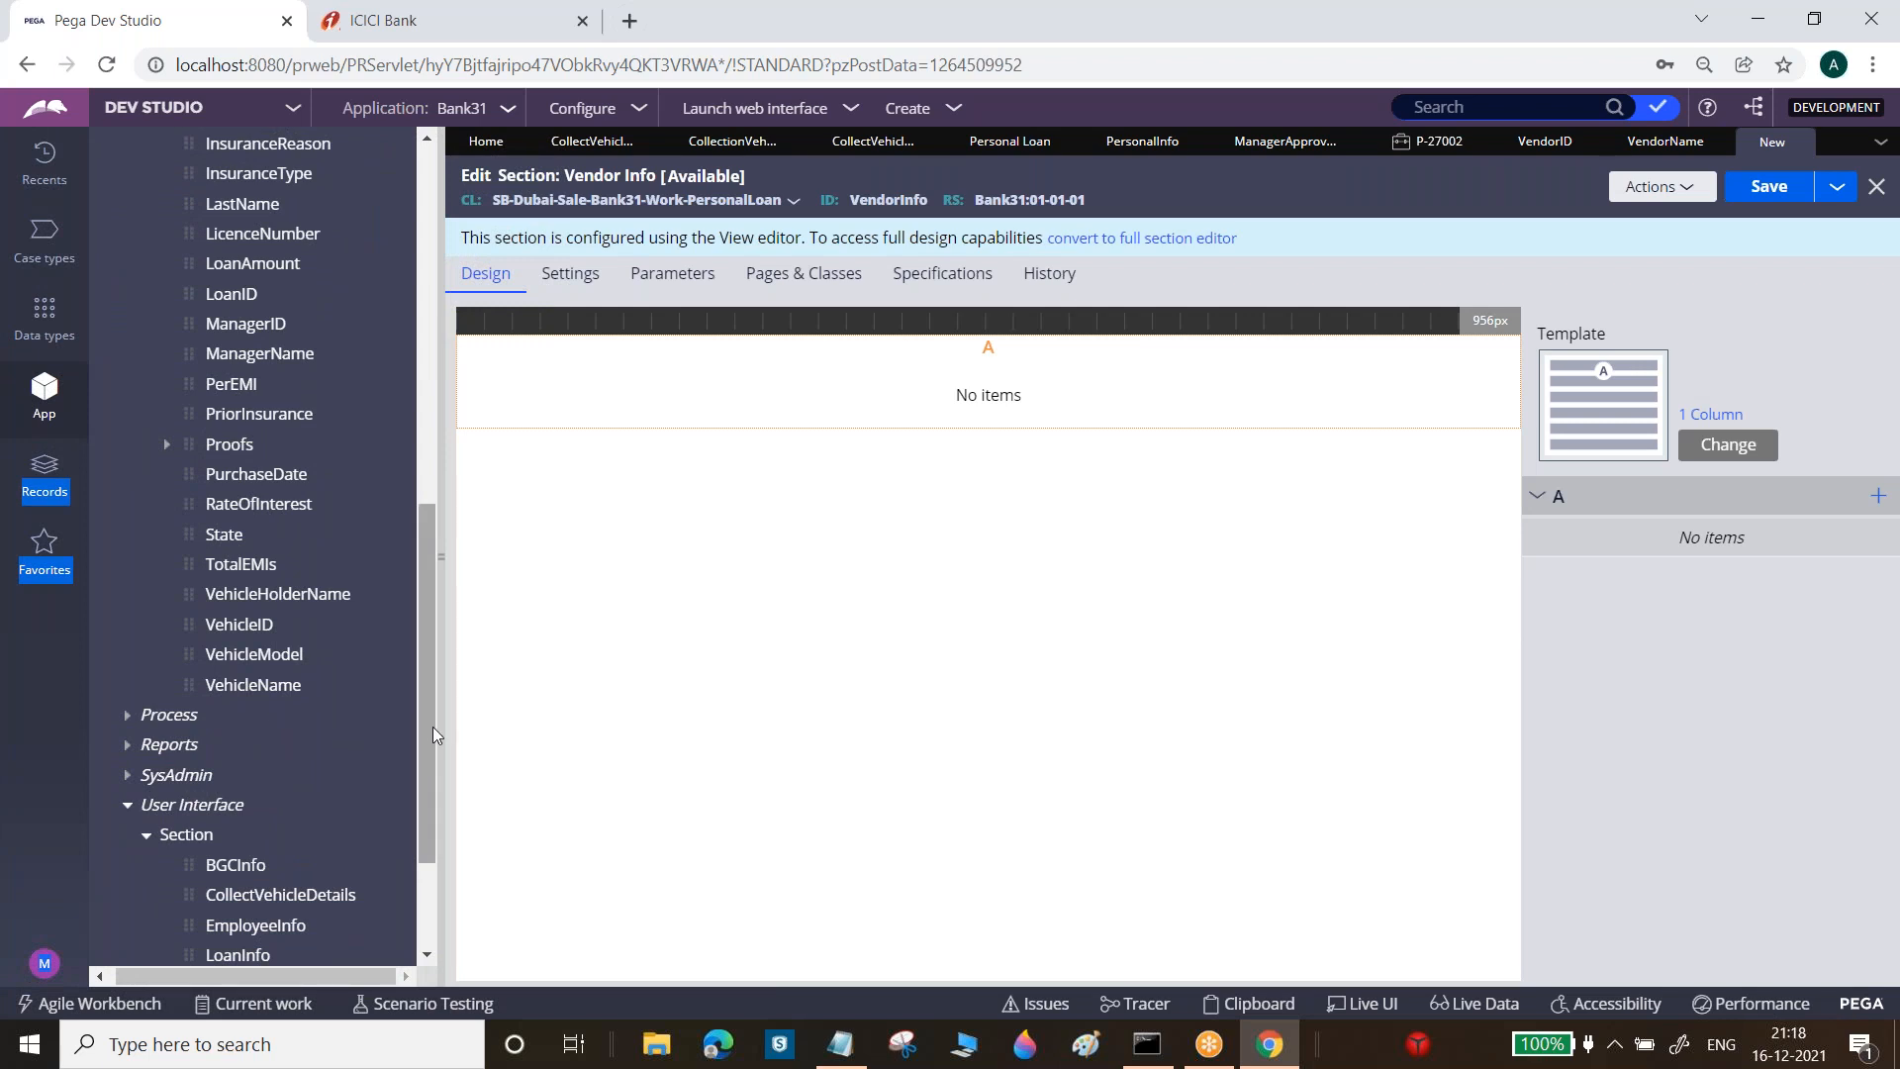
left_click_drag(436, 720, 408, 139)
left_click(380, 151)
left_click(389, 210)
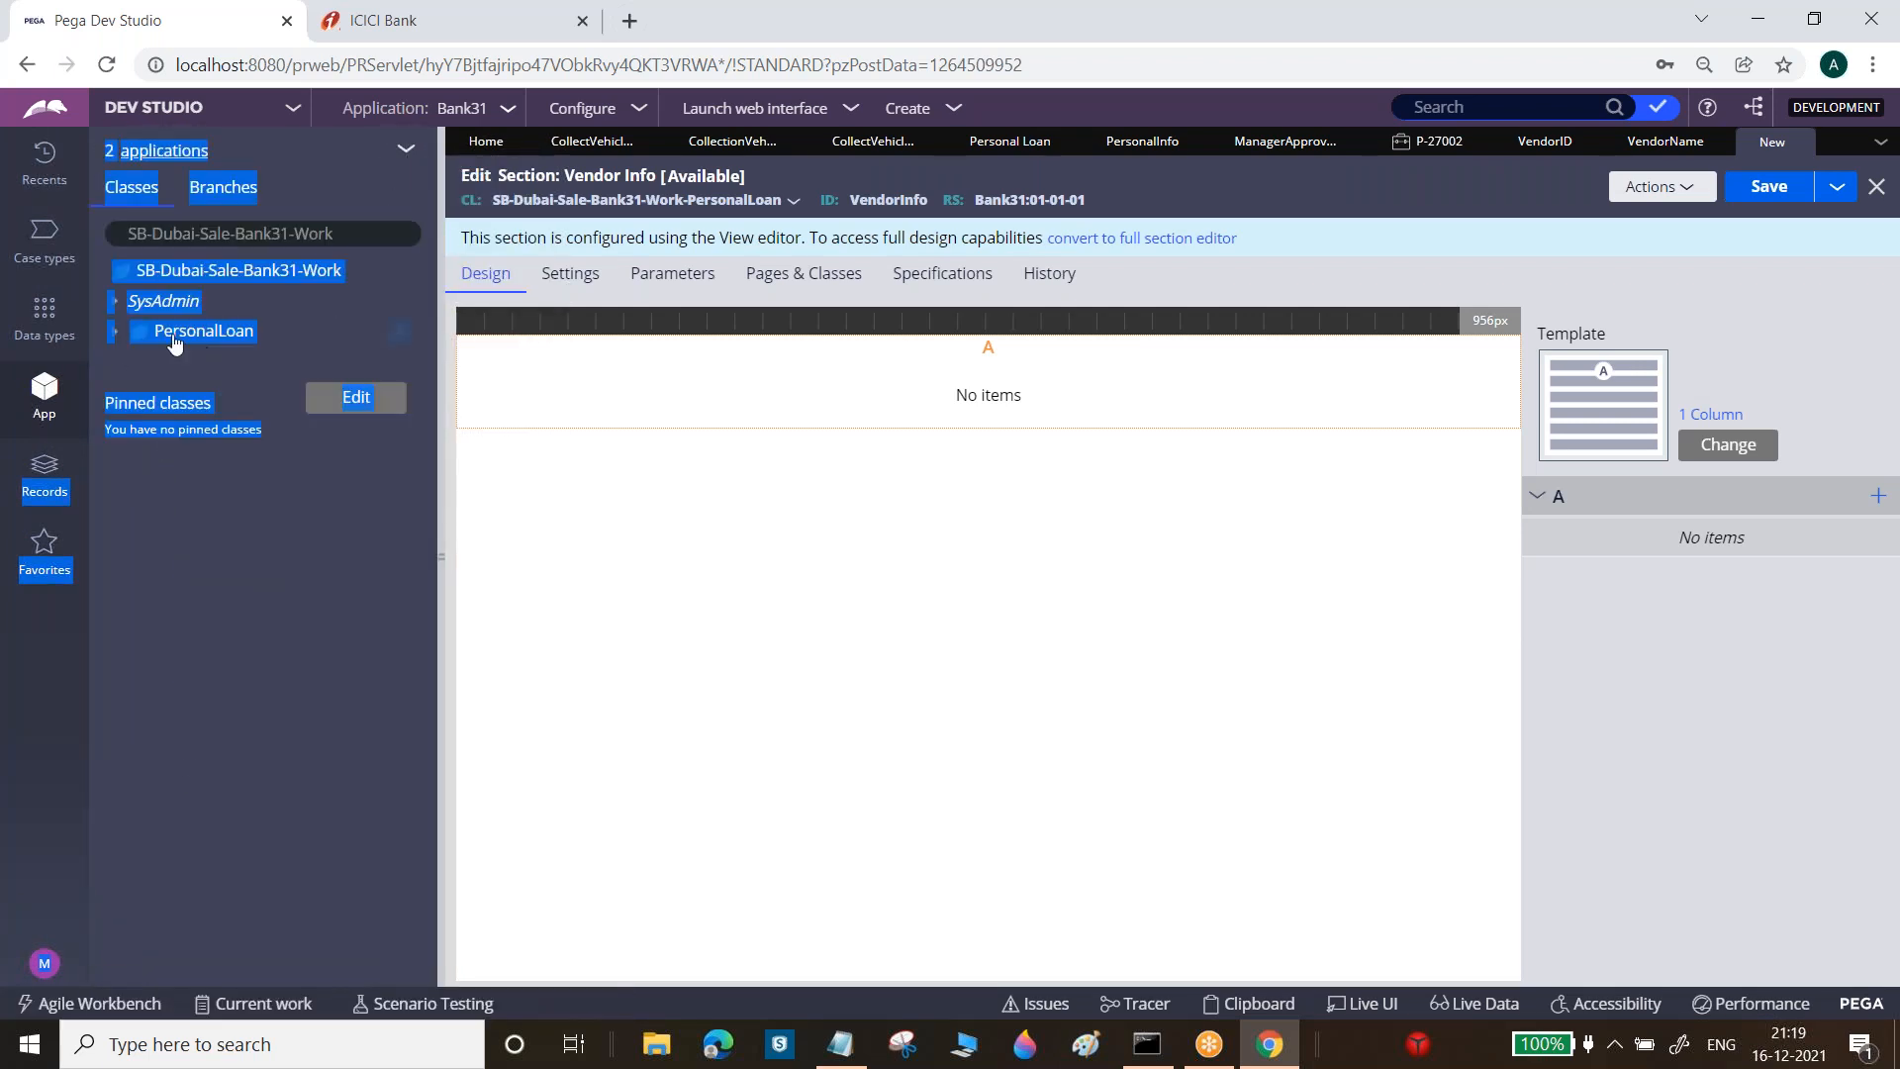
left_click(121, 336)
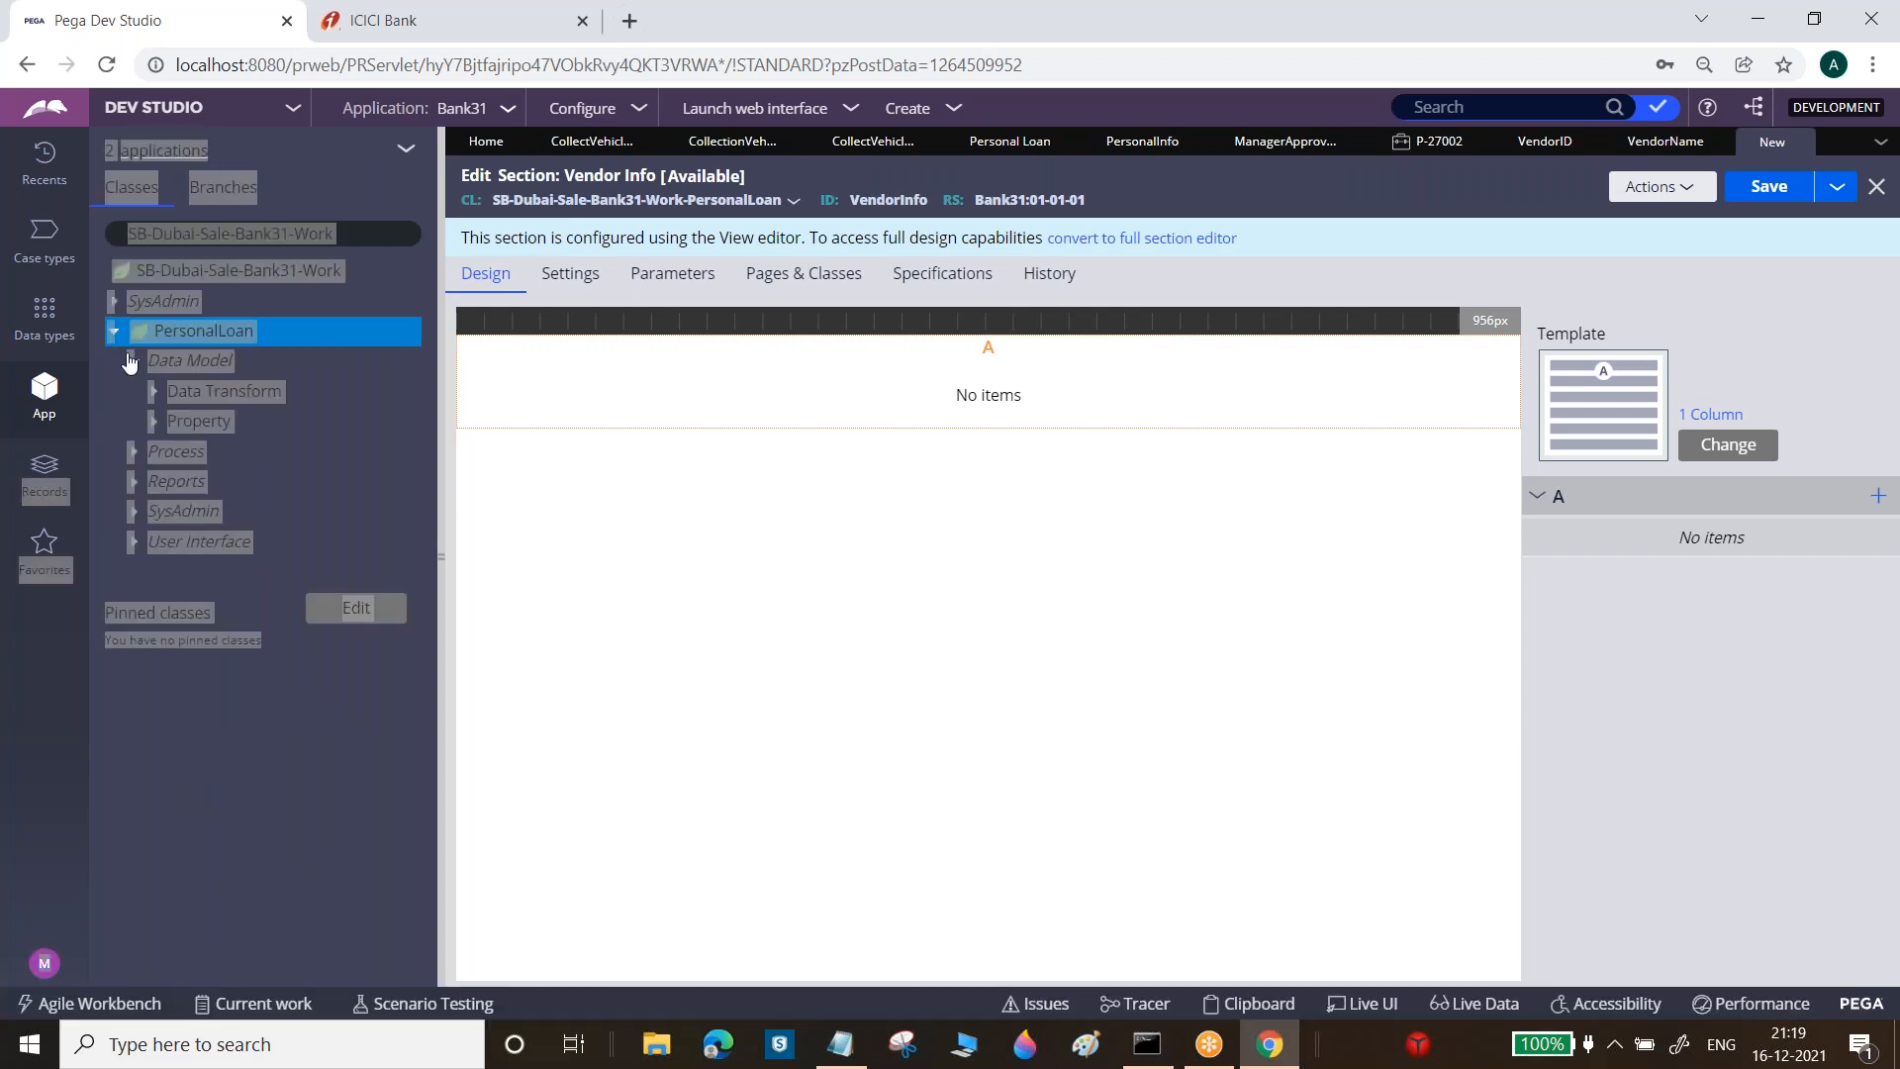
left_click(153, 428)
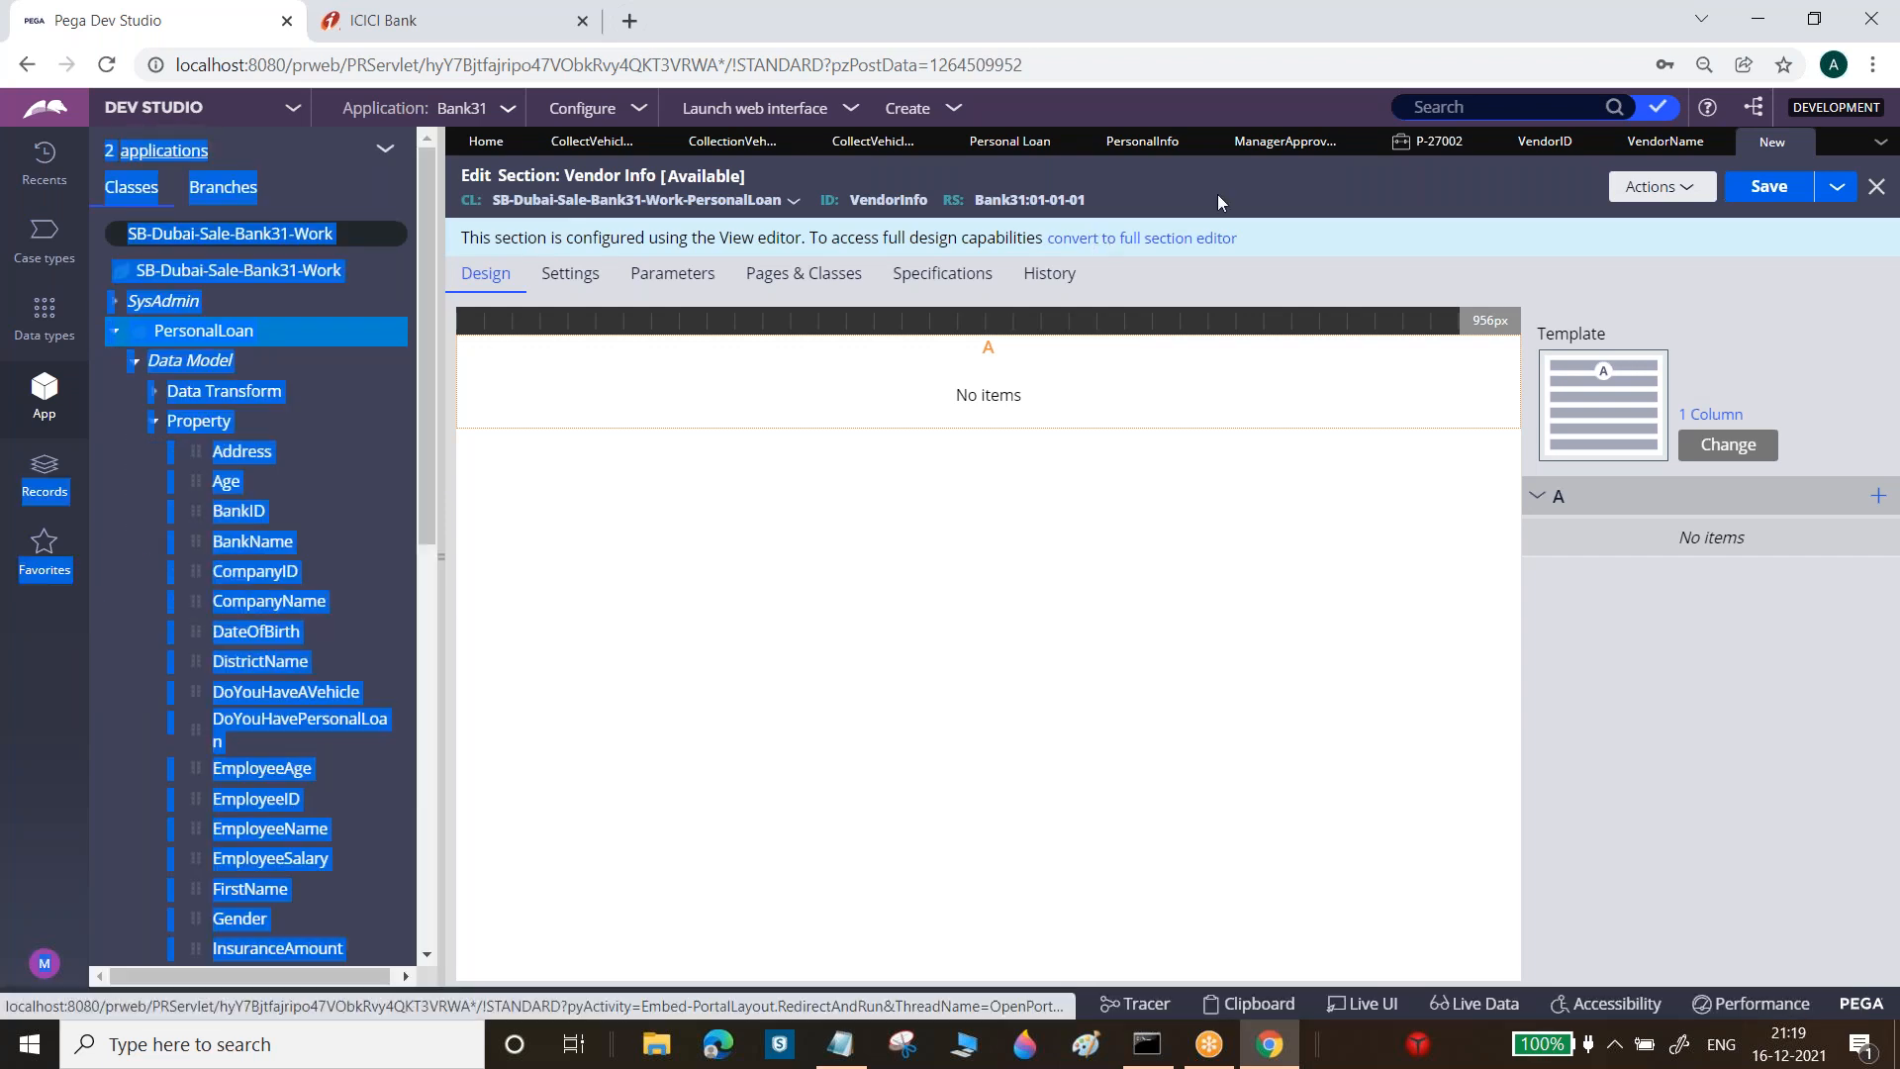
left_click(1192, 238)
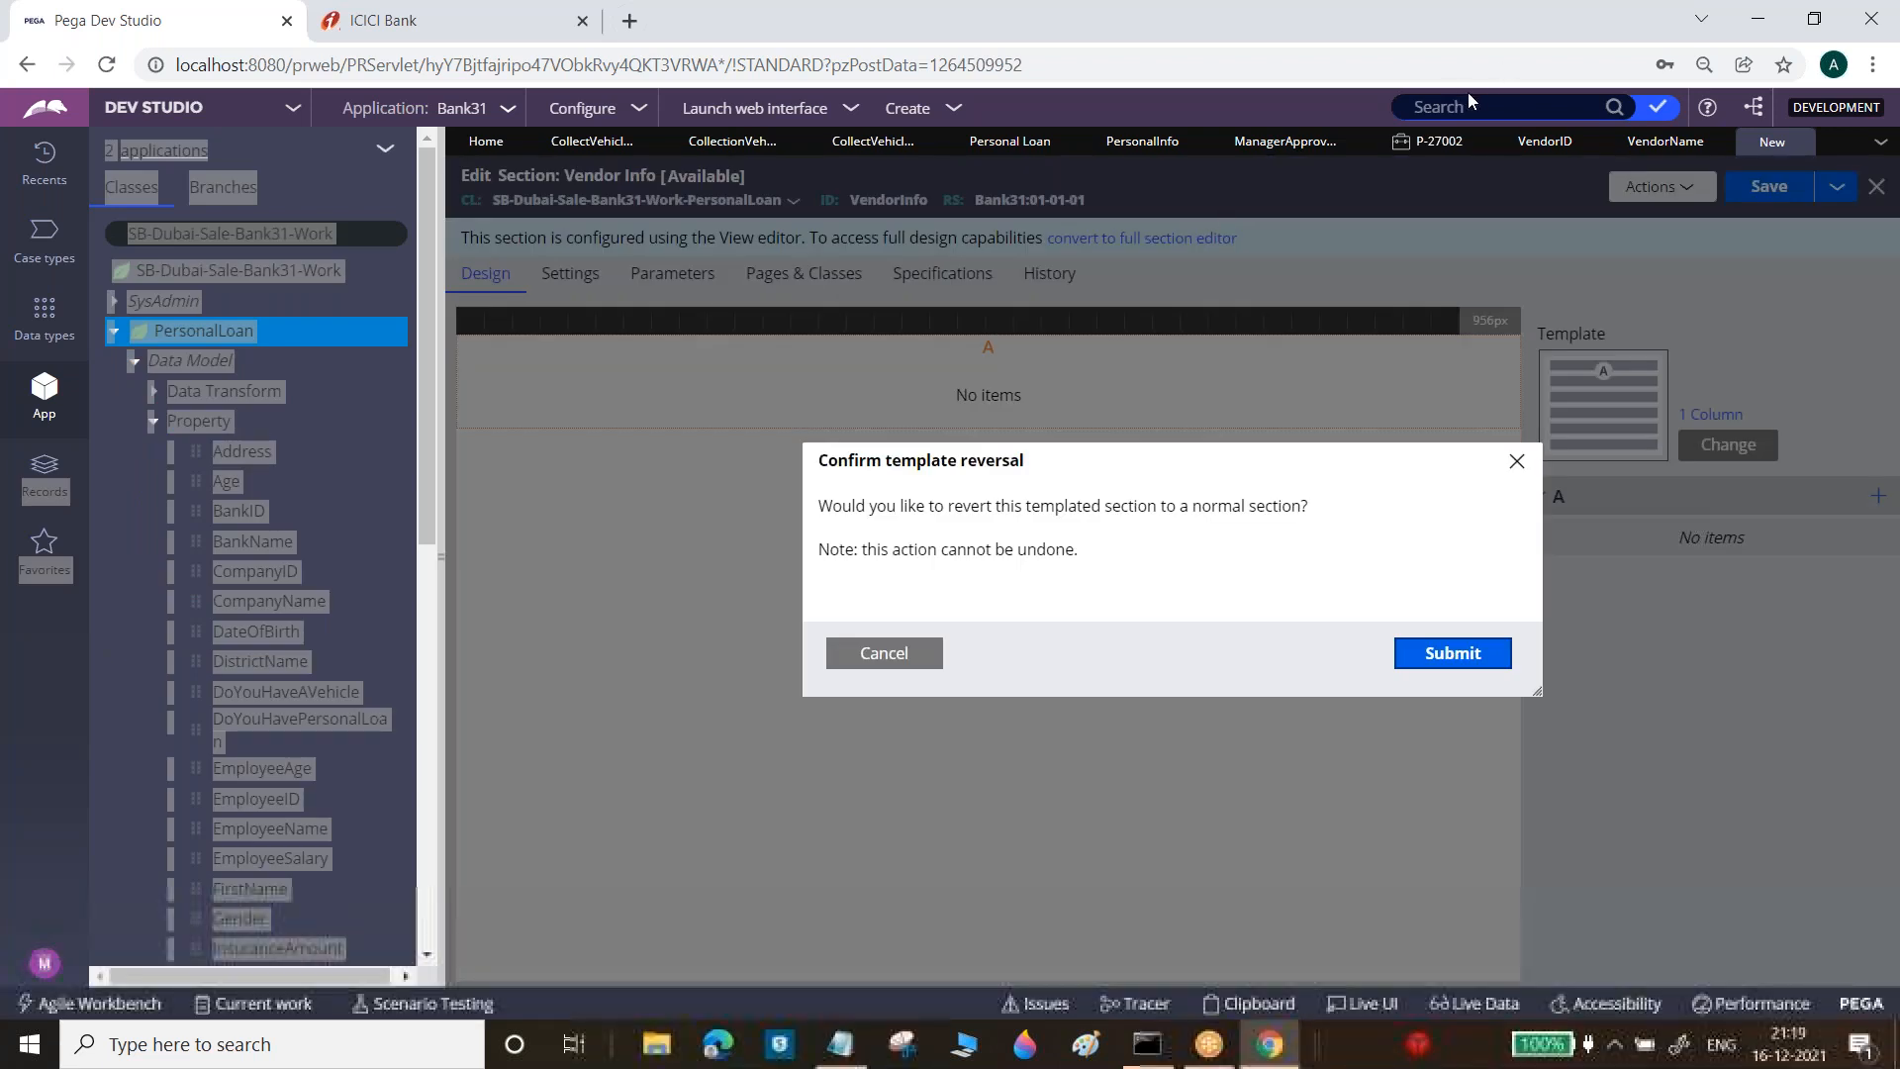
left_click(1453, 653)
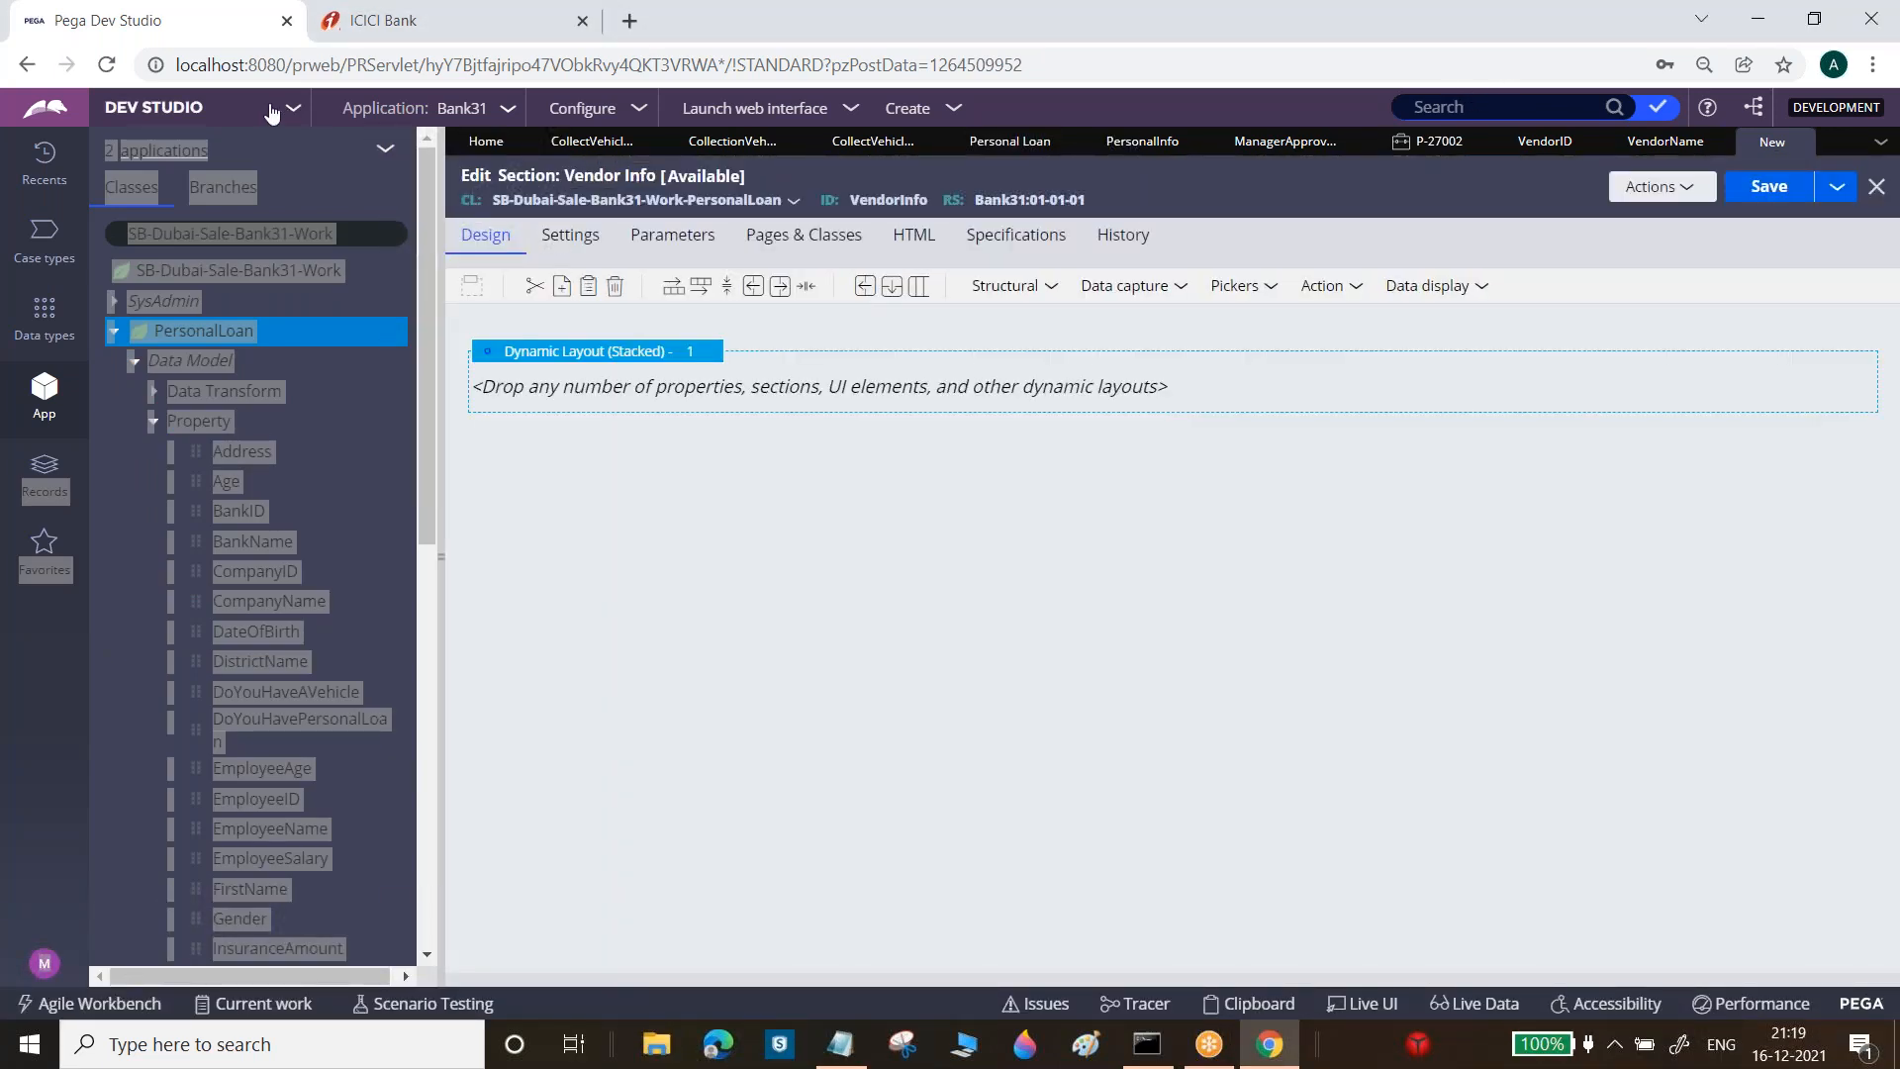
Place VendorID and VendorName in the layout, stacked, and save the section
left_click(83, 406)
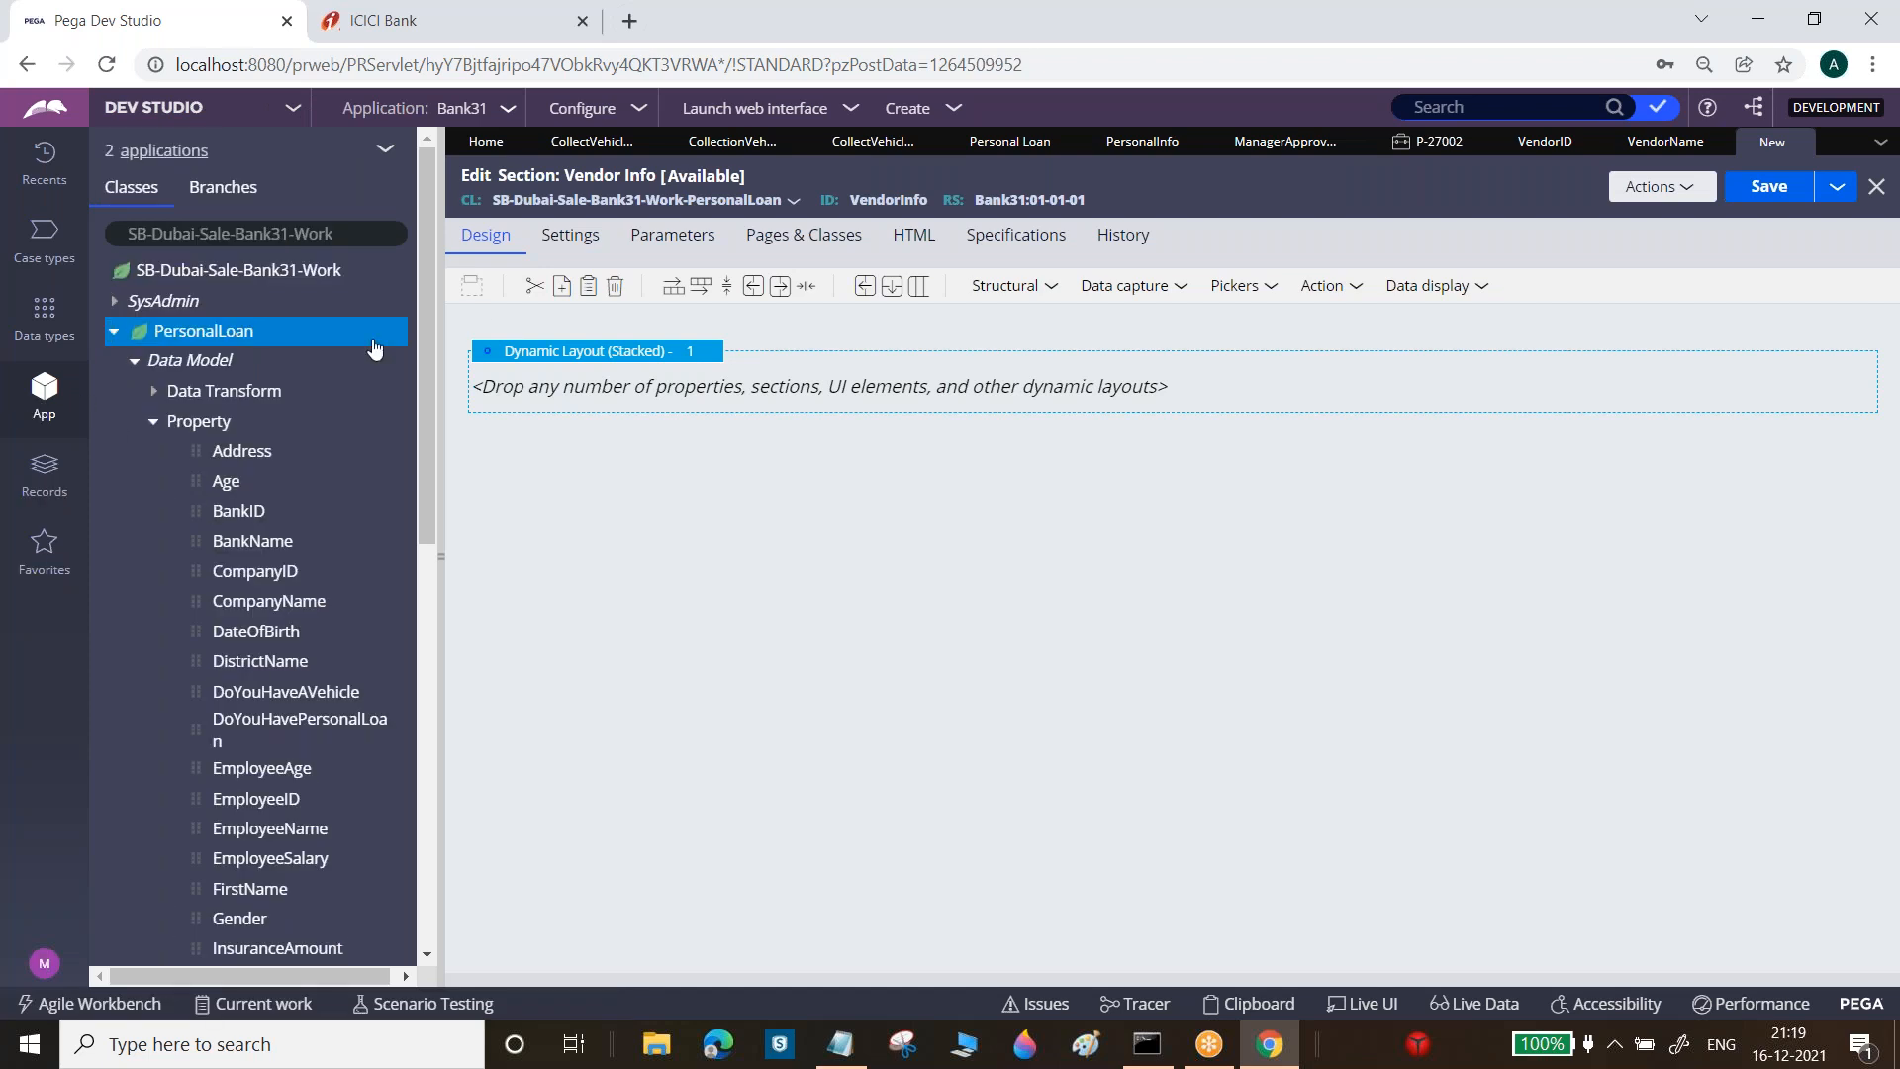
left_click_drag(428, 301, 191, 905)
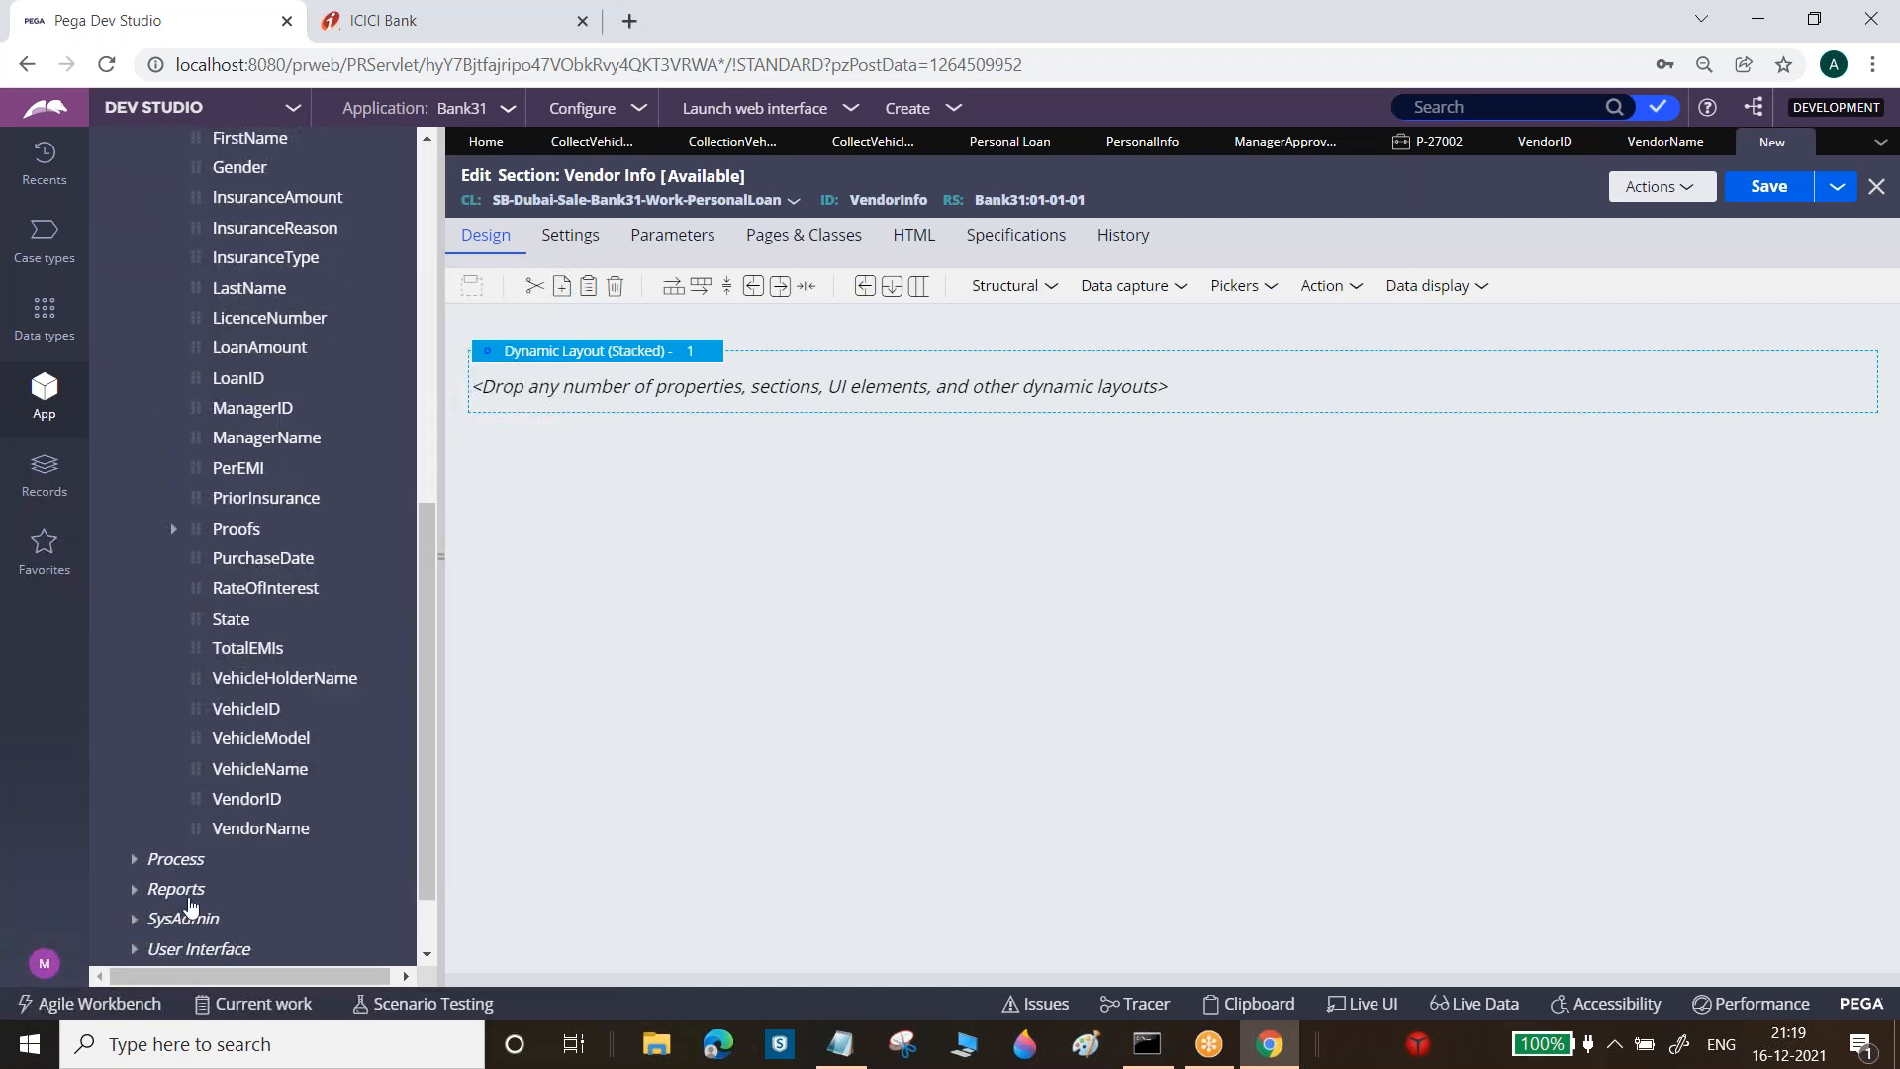
left_click_drag(197, 798, 740, 393)
left_click_drag(198, 828, 1000, 465)
left_click(1754, 198)
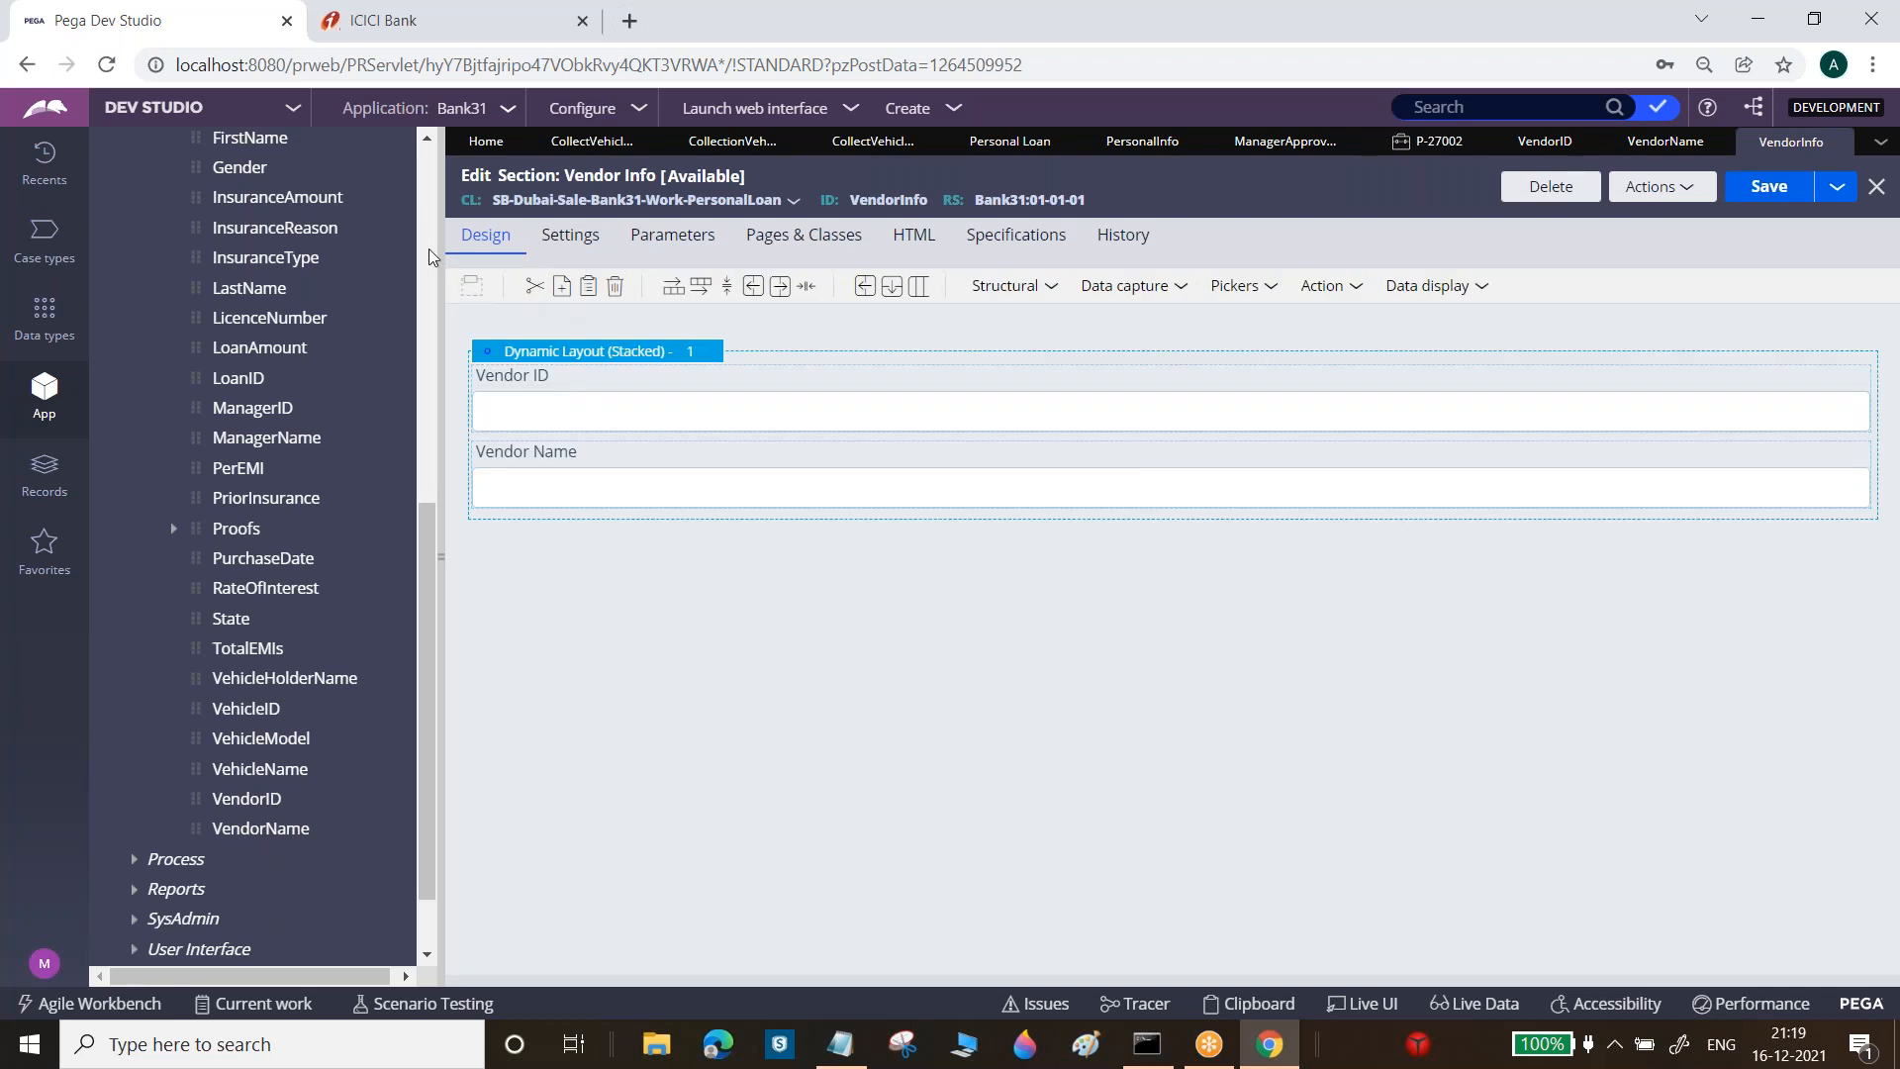
left_click(429, 249)
left_click(115, 316)
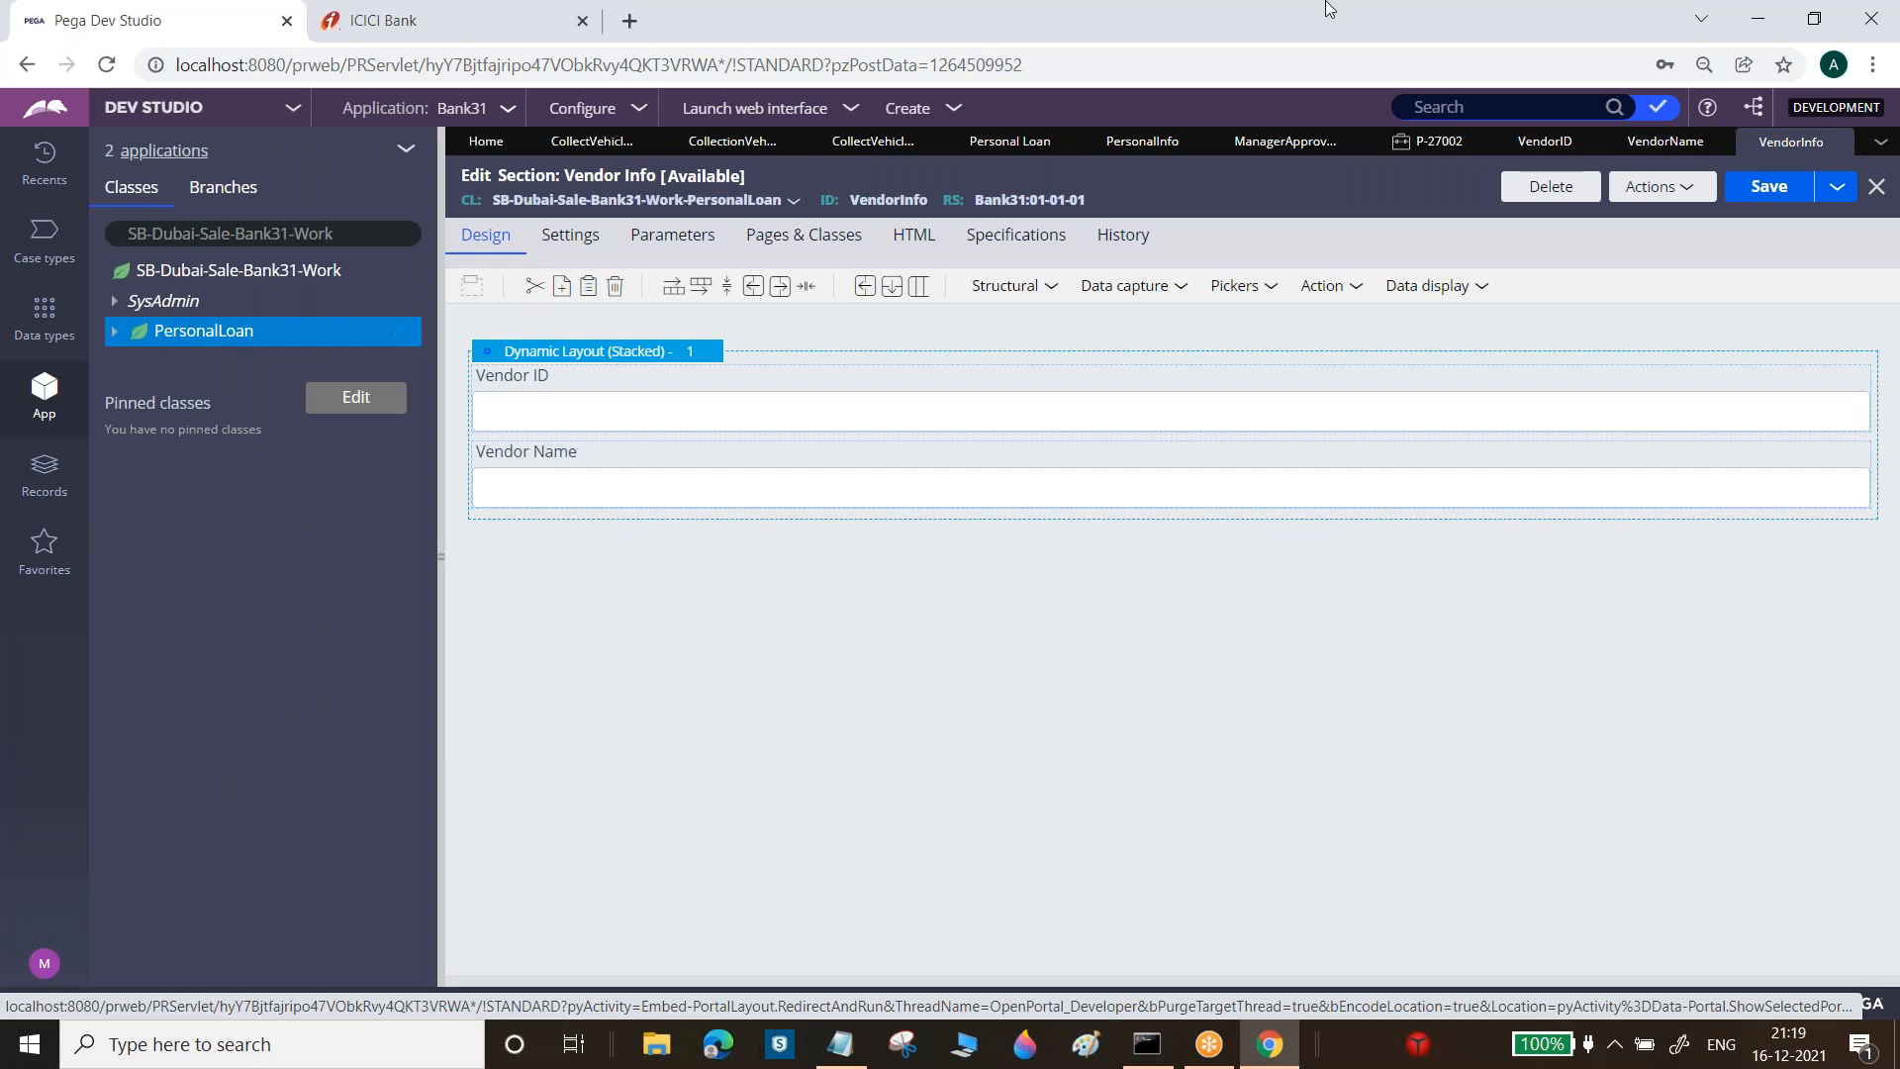
Create a new PersonalLoan flow action labelled Vendor Info and open it
right_click(198, 337)
mouse_move(258, 408)
mouse_move(263, 366)
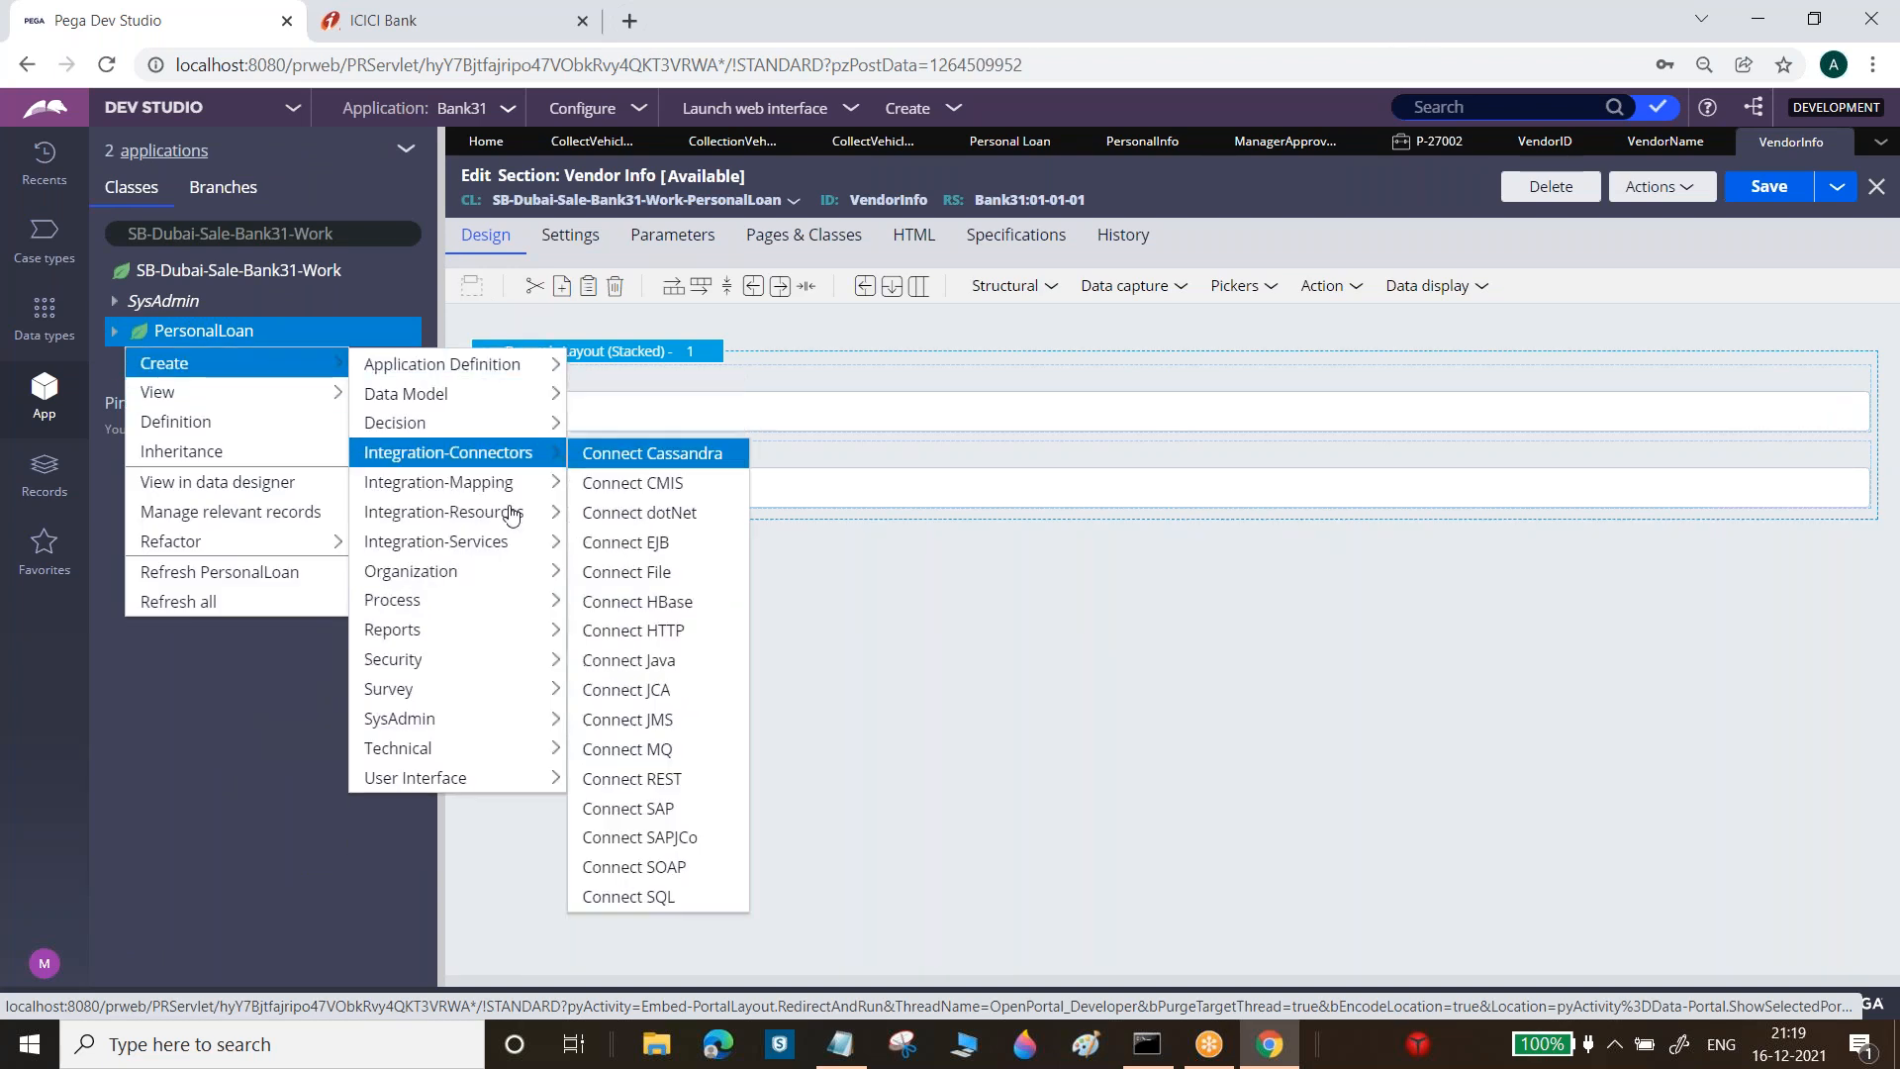
mouse_move(416, 600)
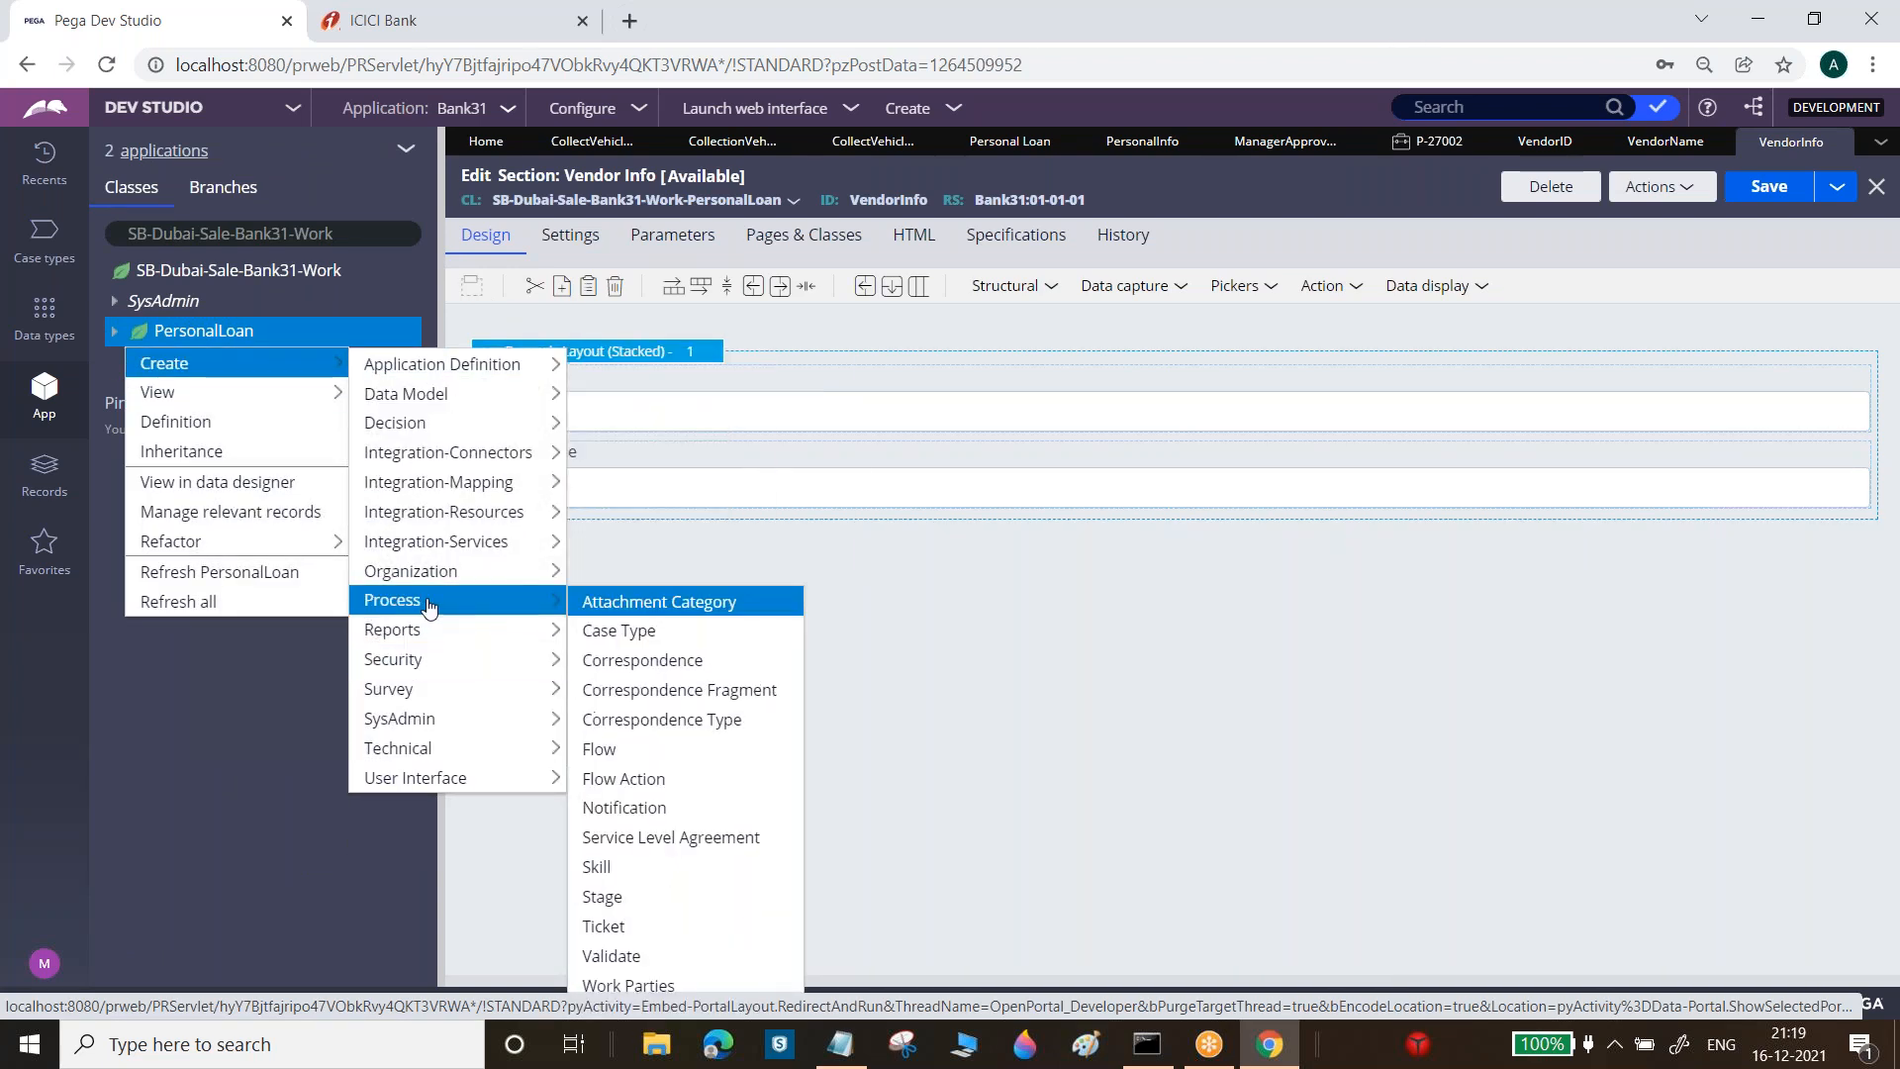
left_click(625, 780)
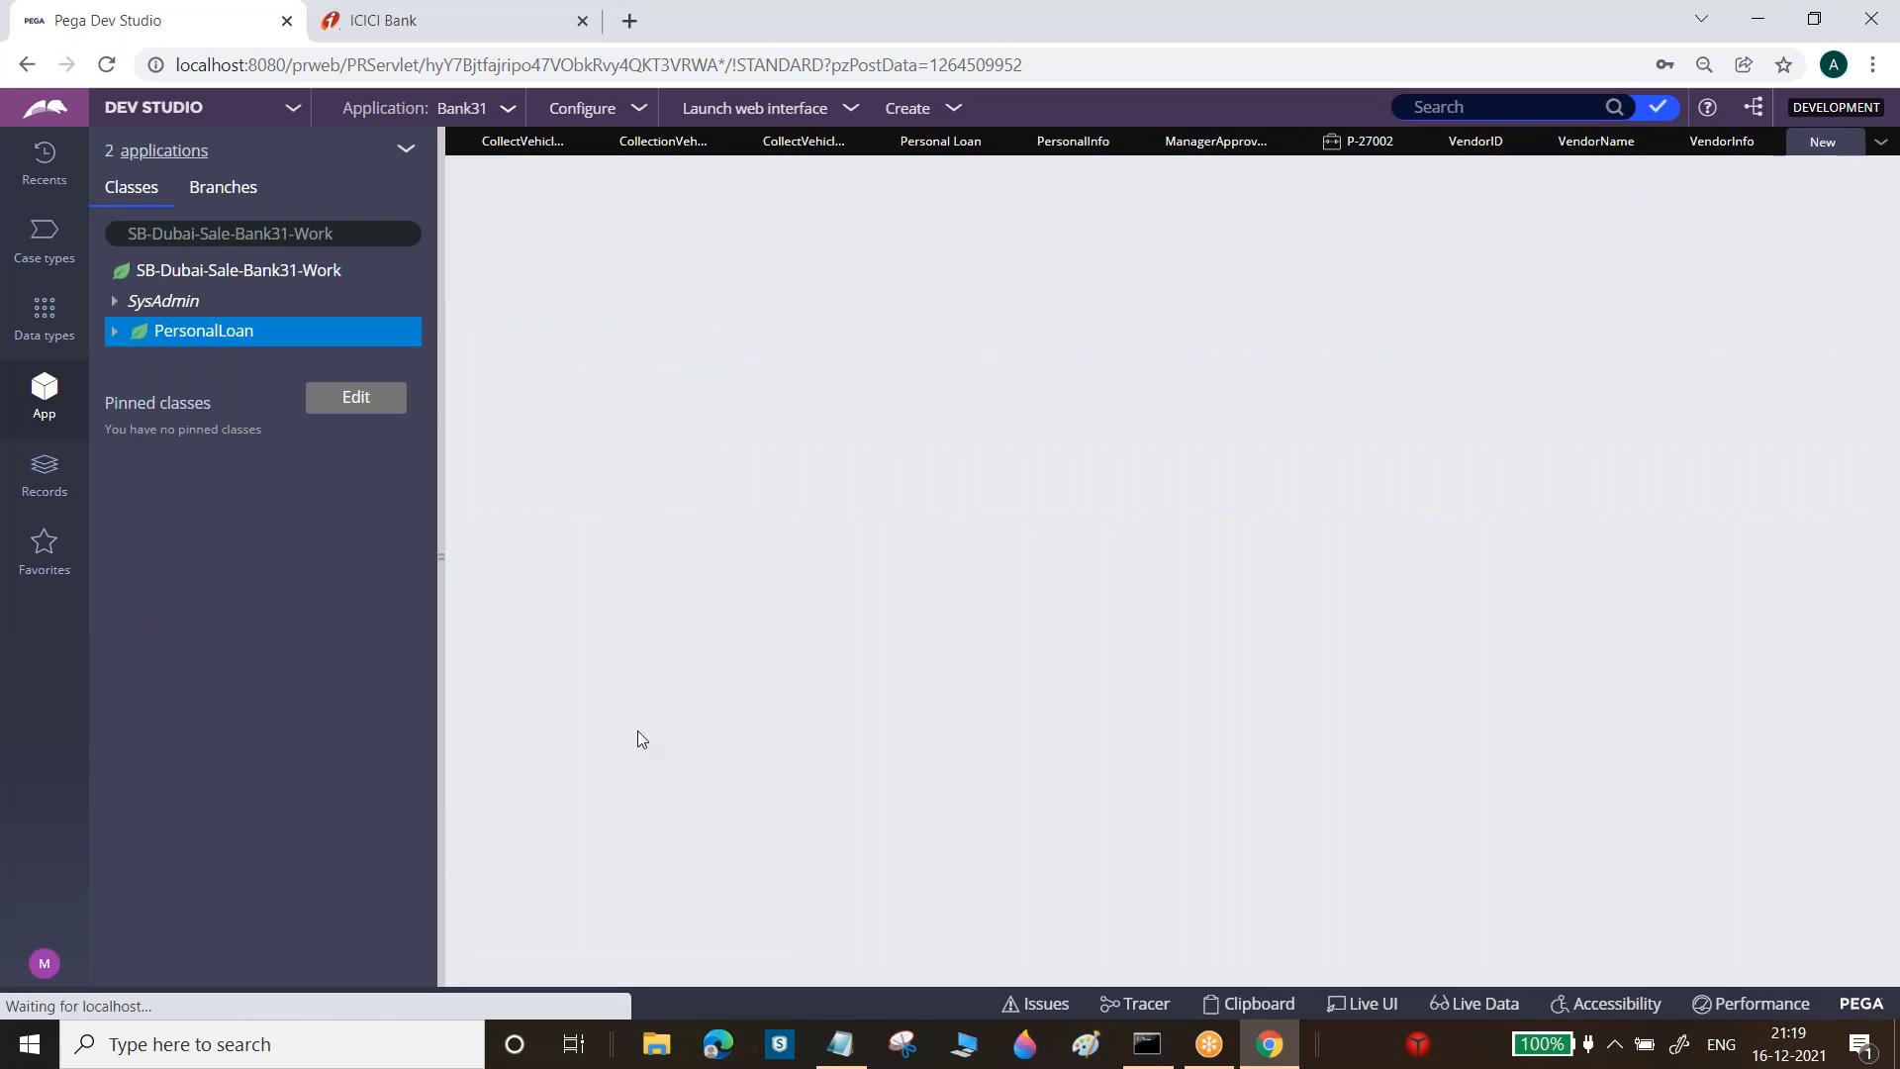
type("Vendor Info")
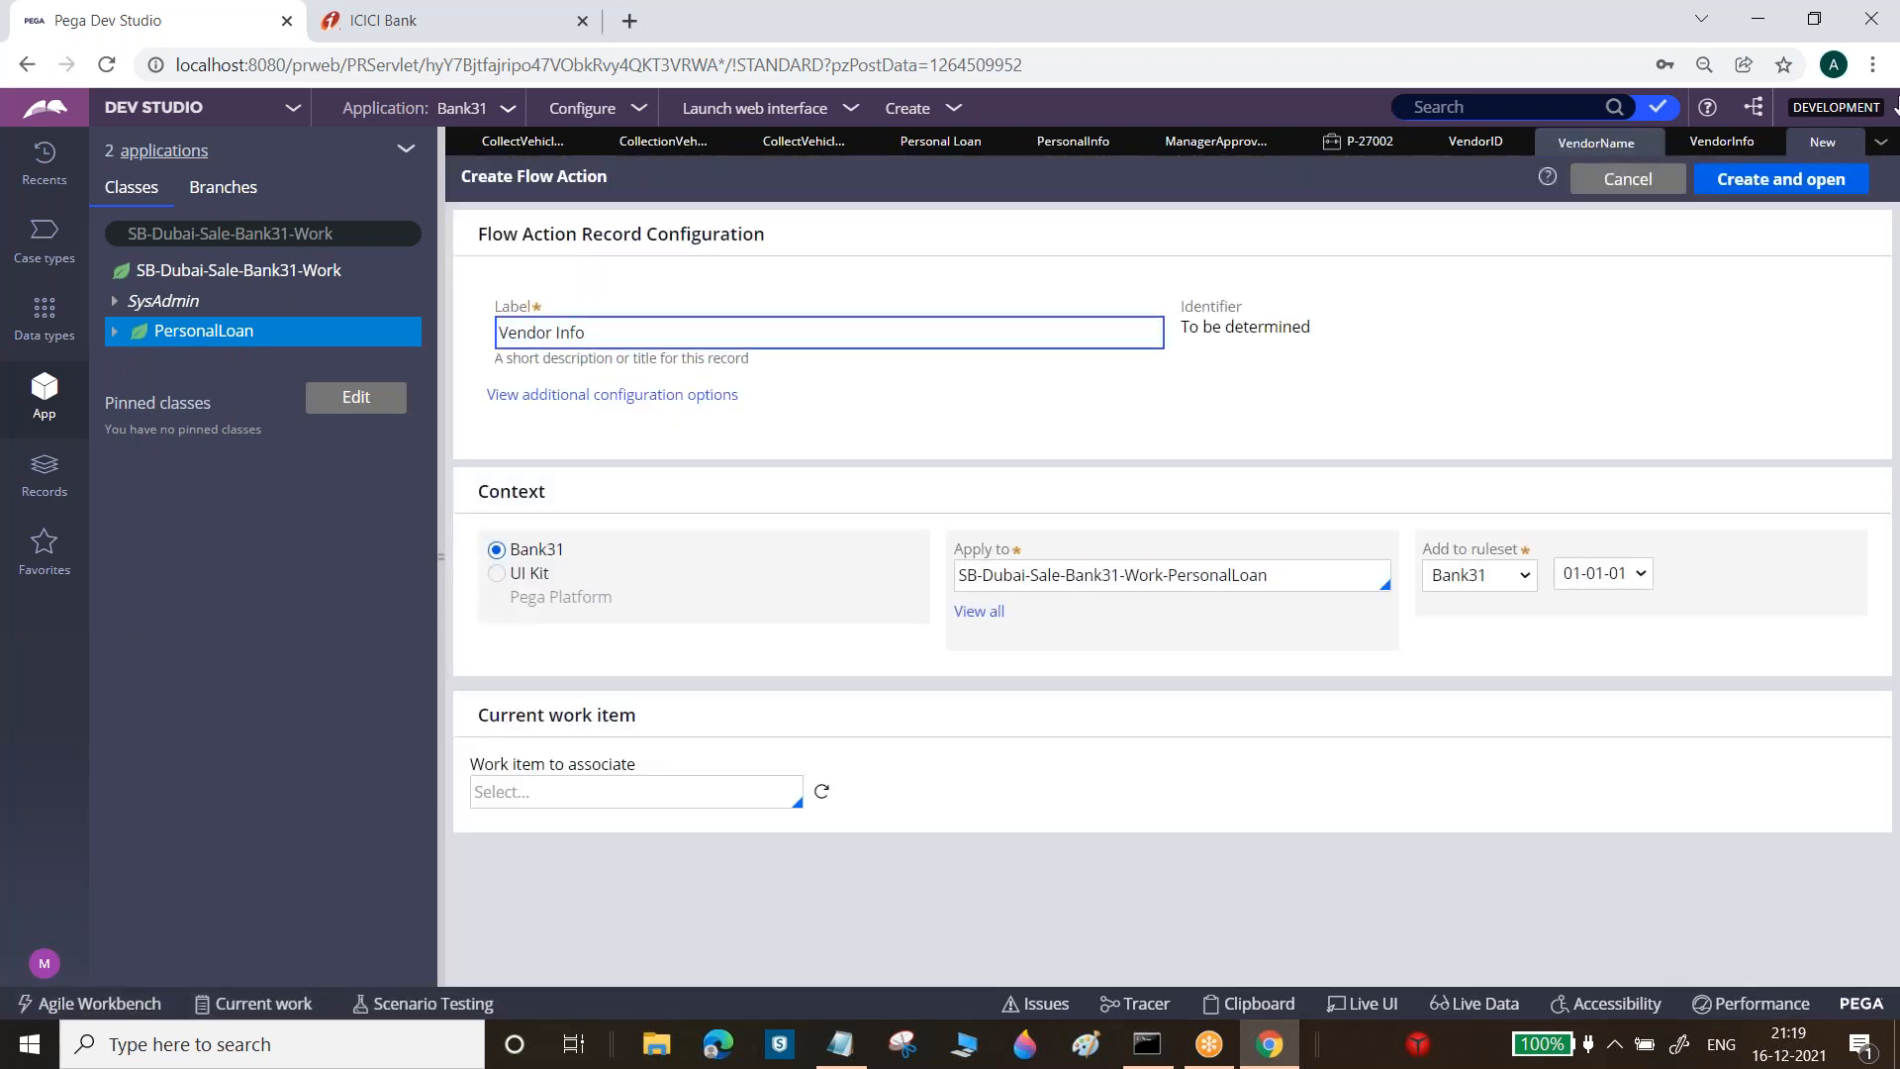
left_click(1781, 179)
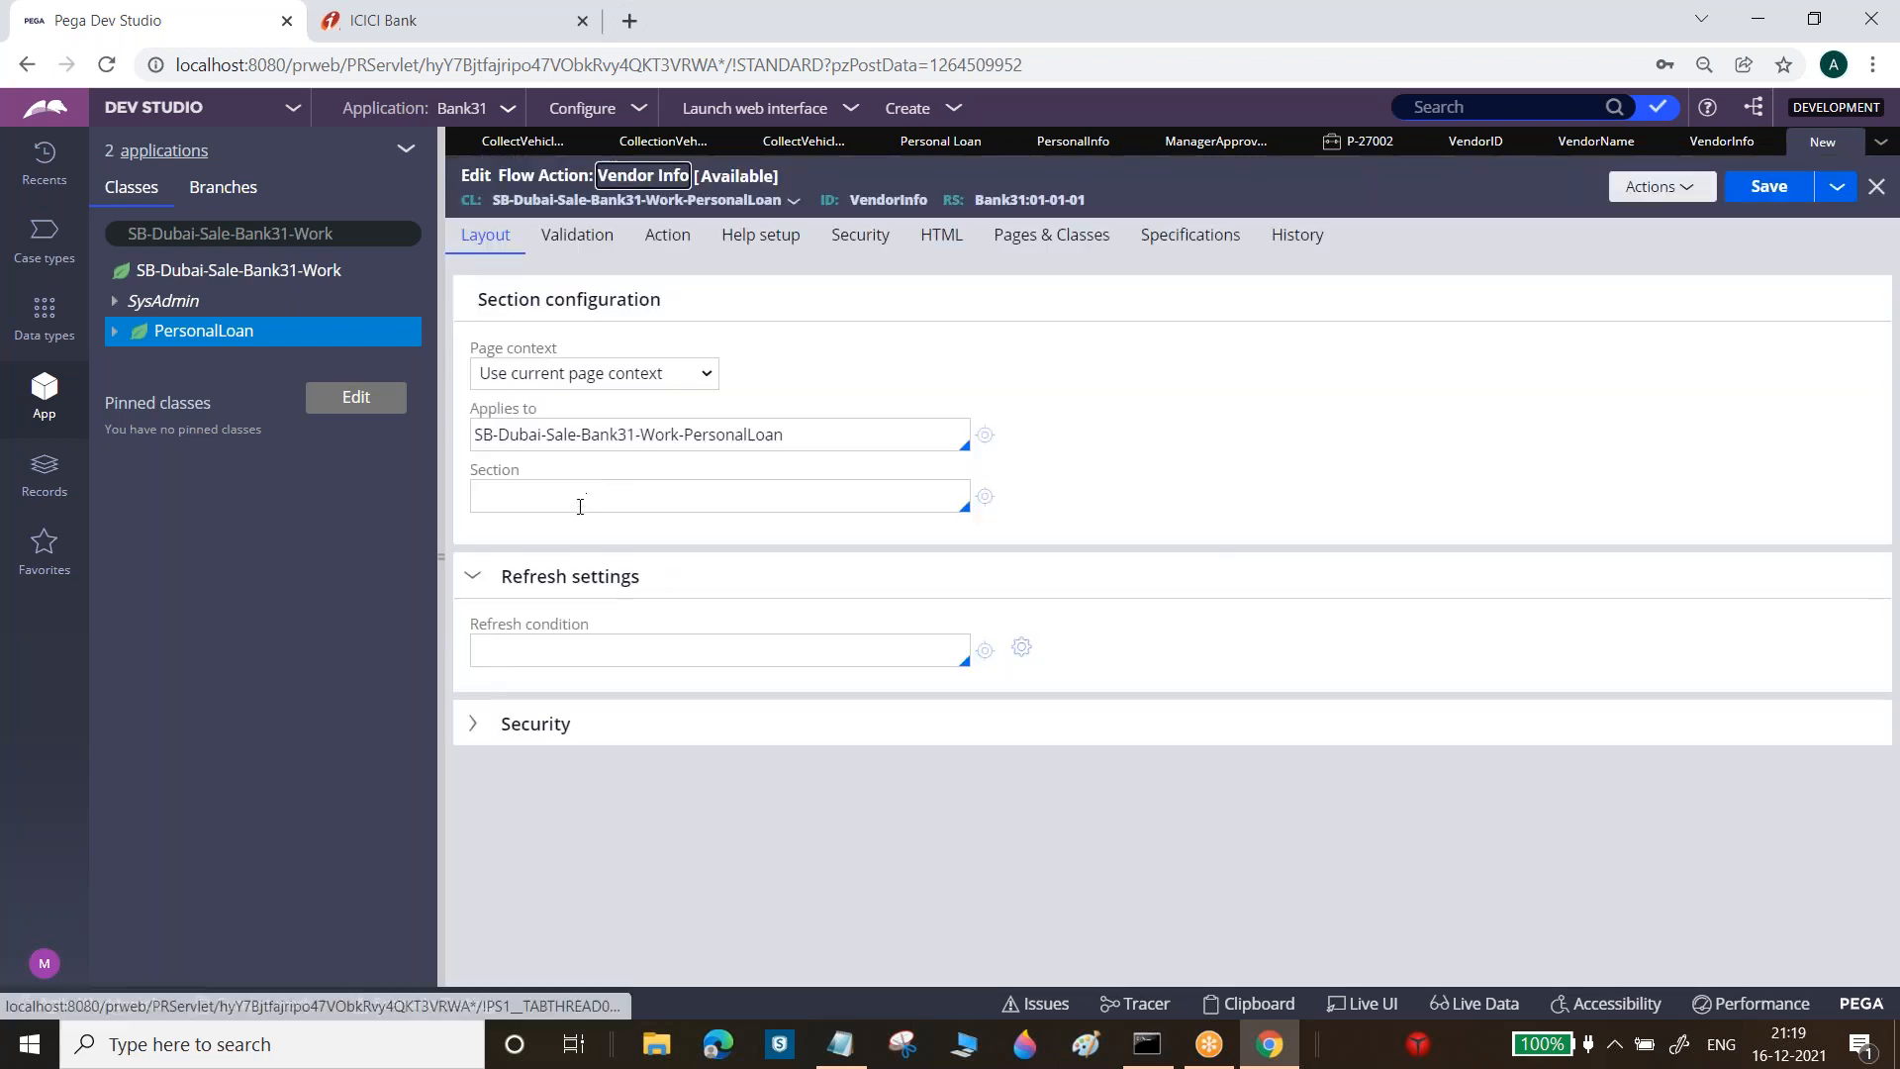
Set the flow action's section to VendorInfo and save it
left_click(580, 505)
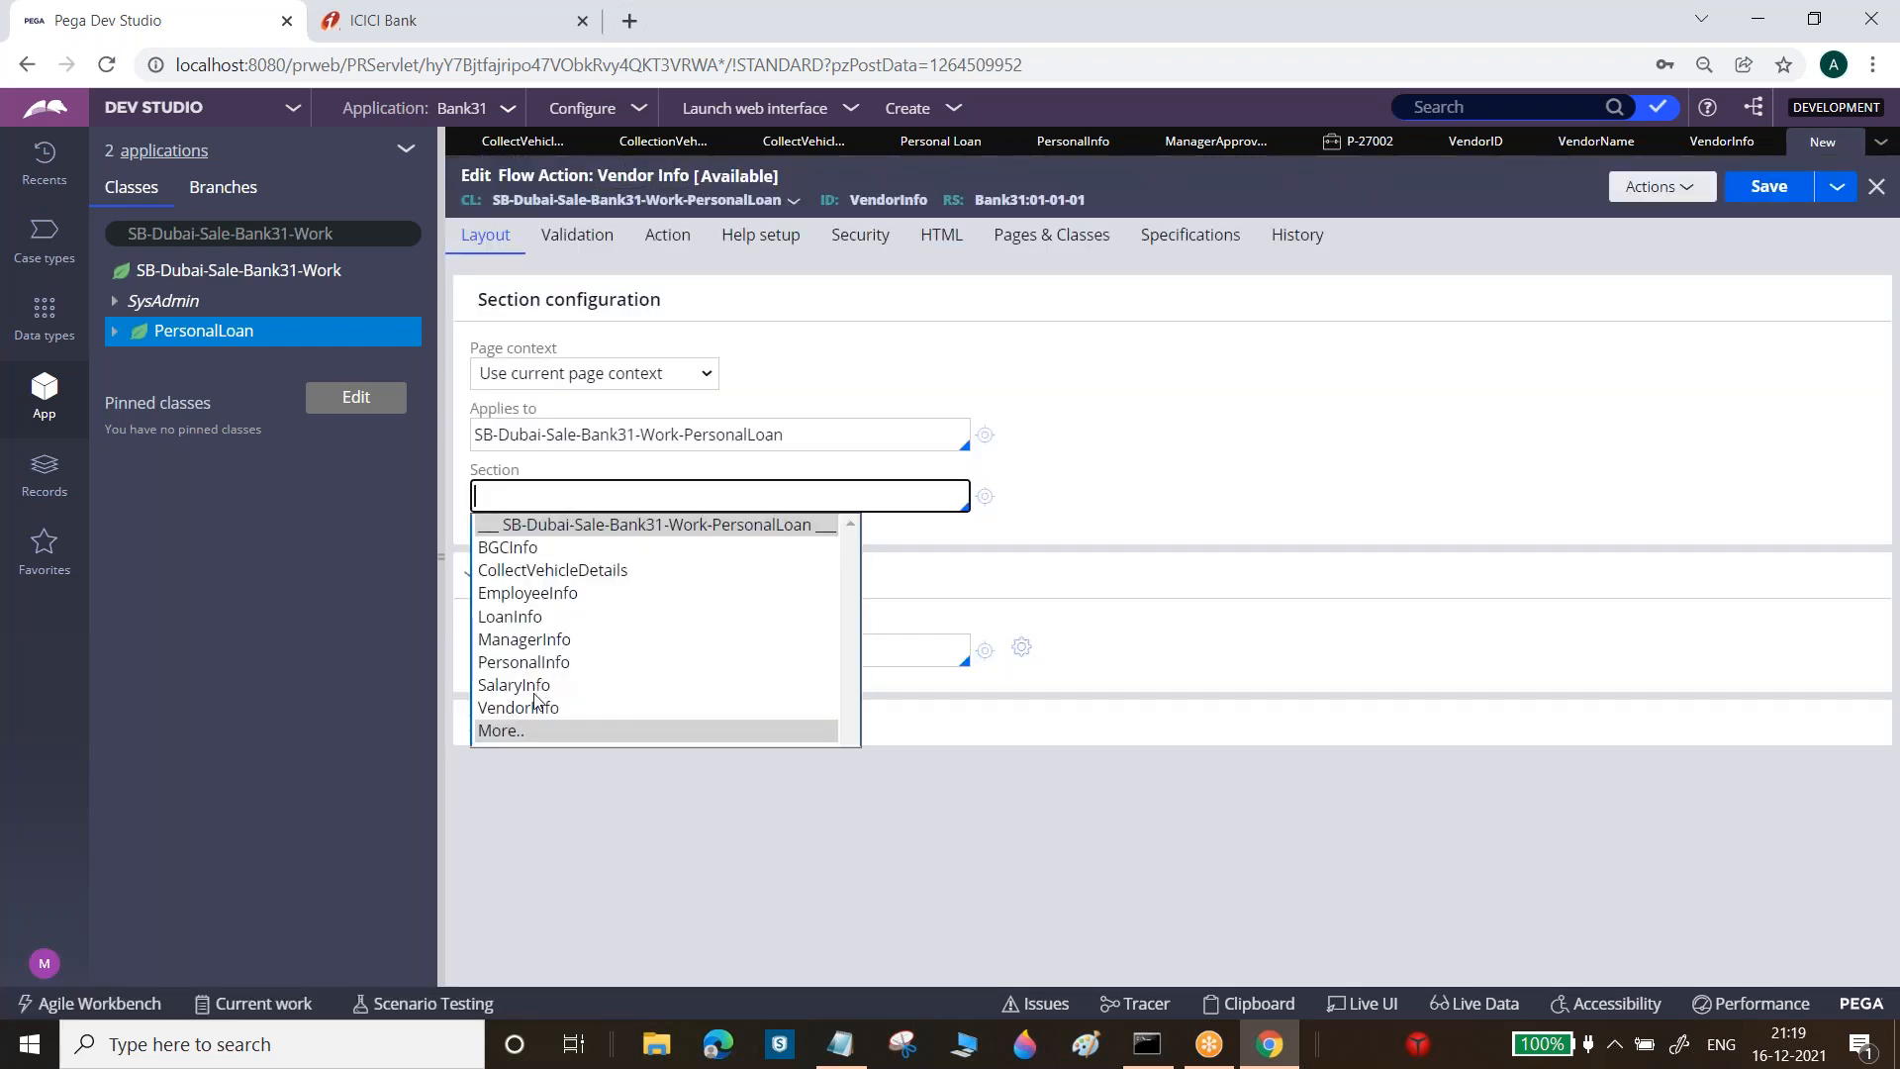
left_click(536, 708)
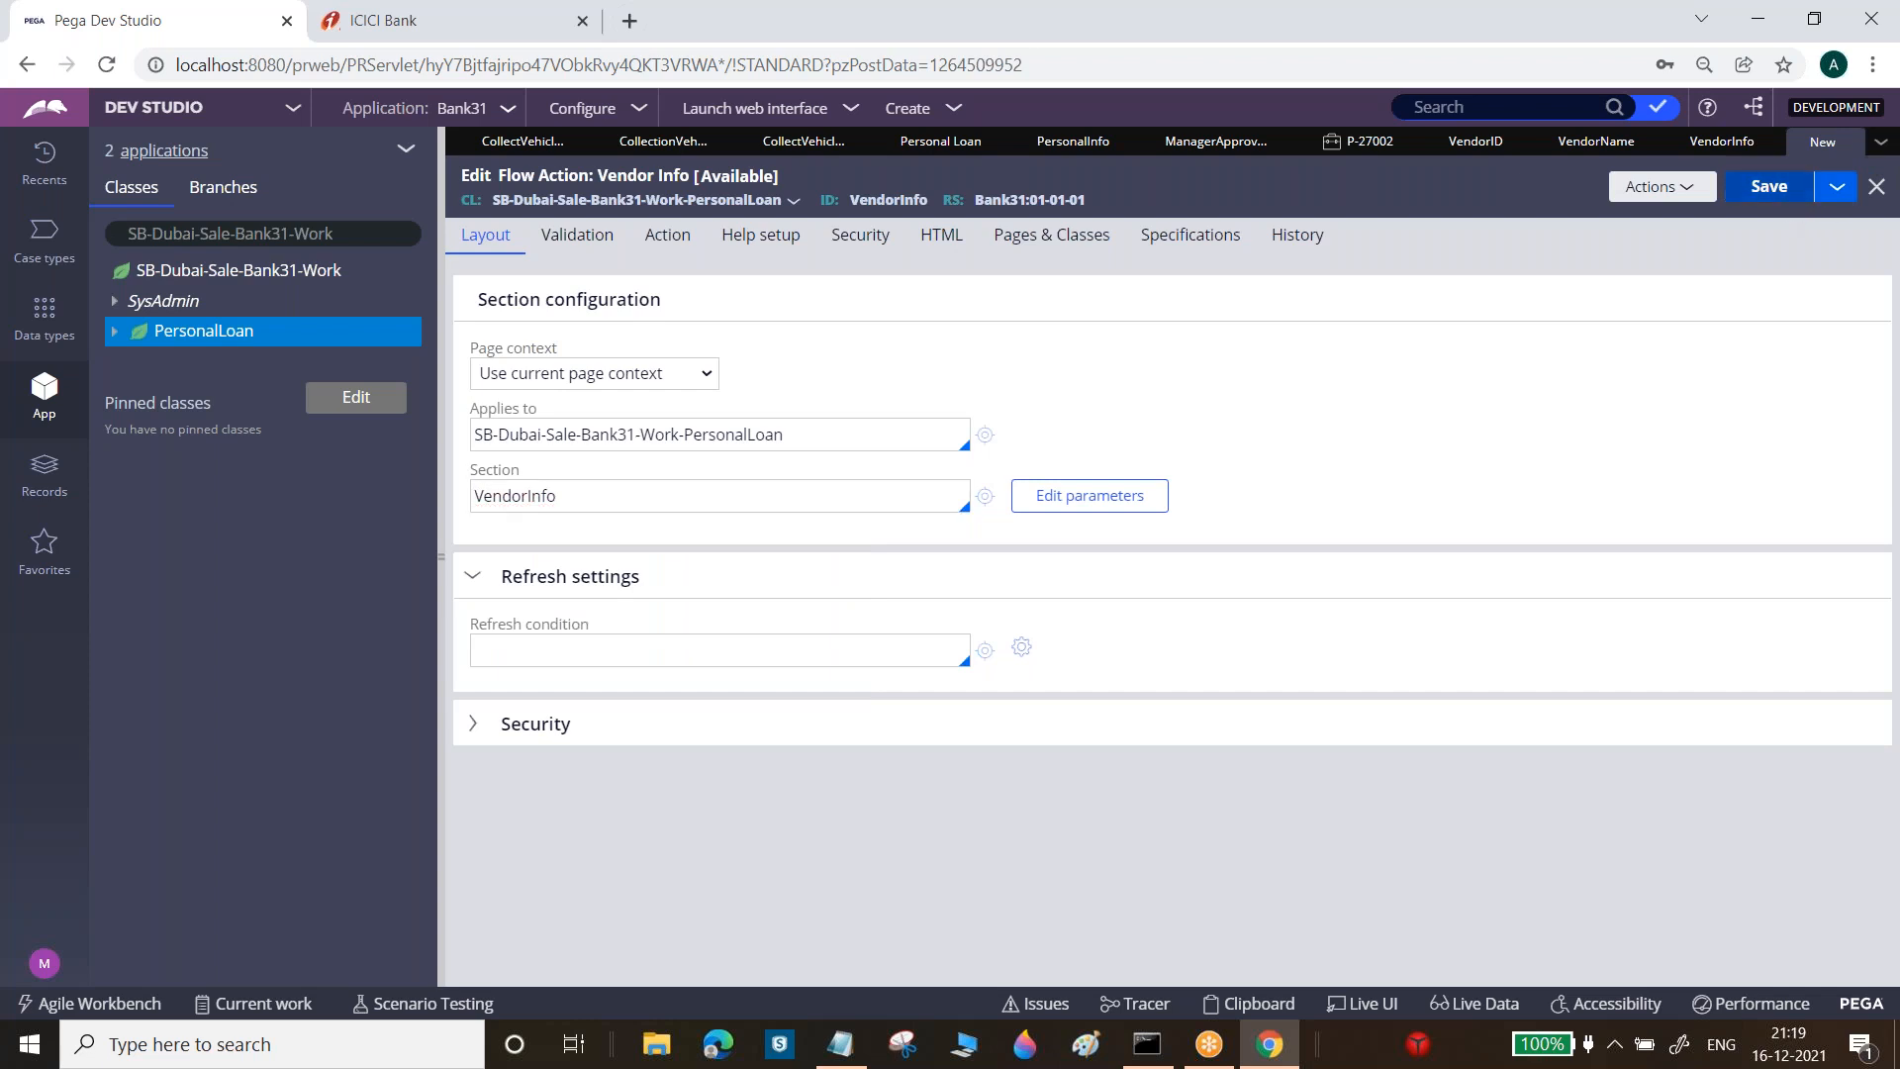
left_click(1770, 188)
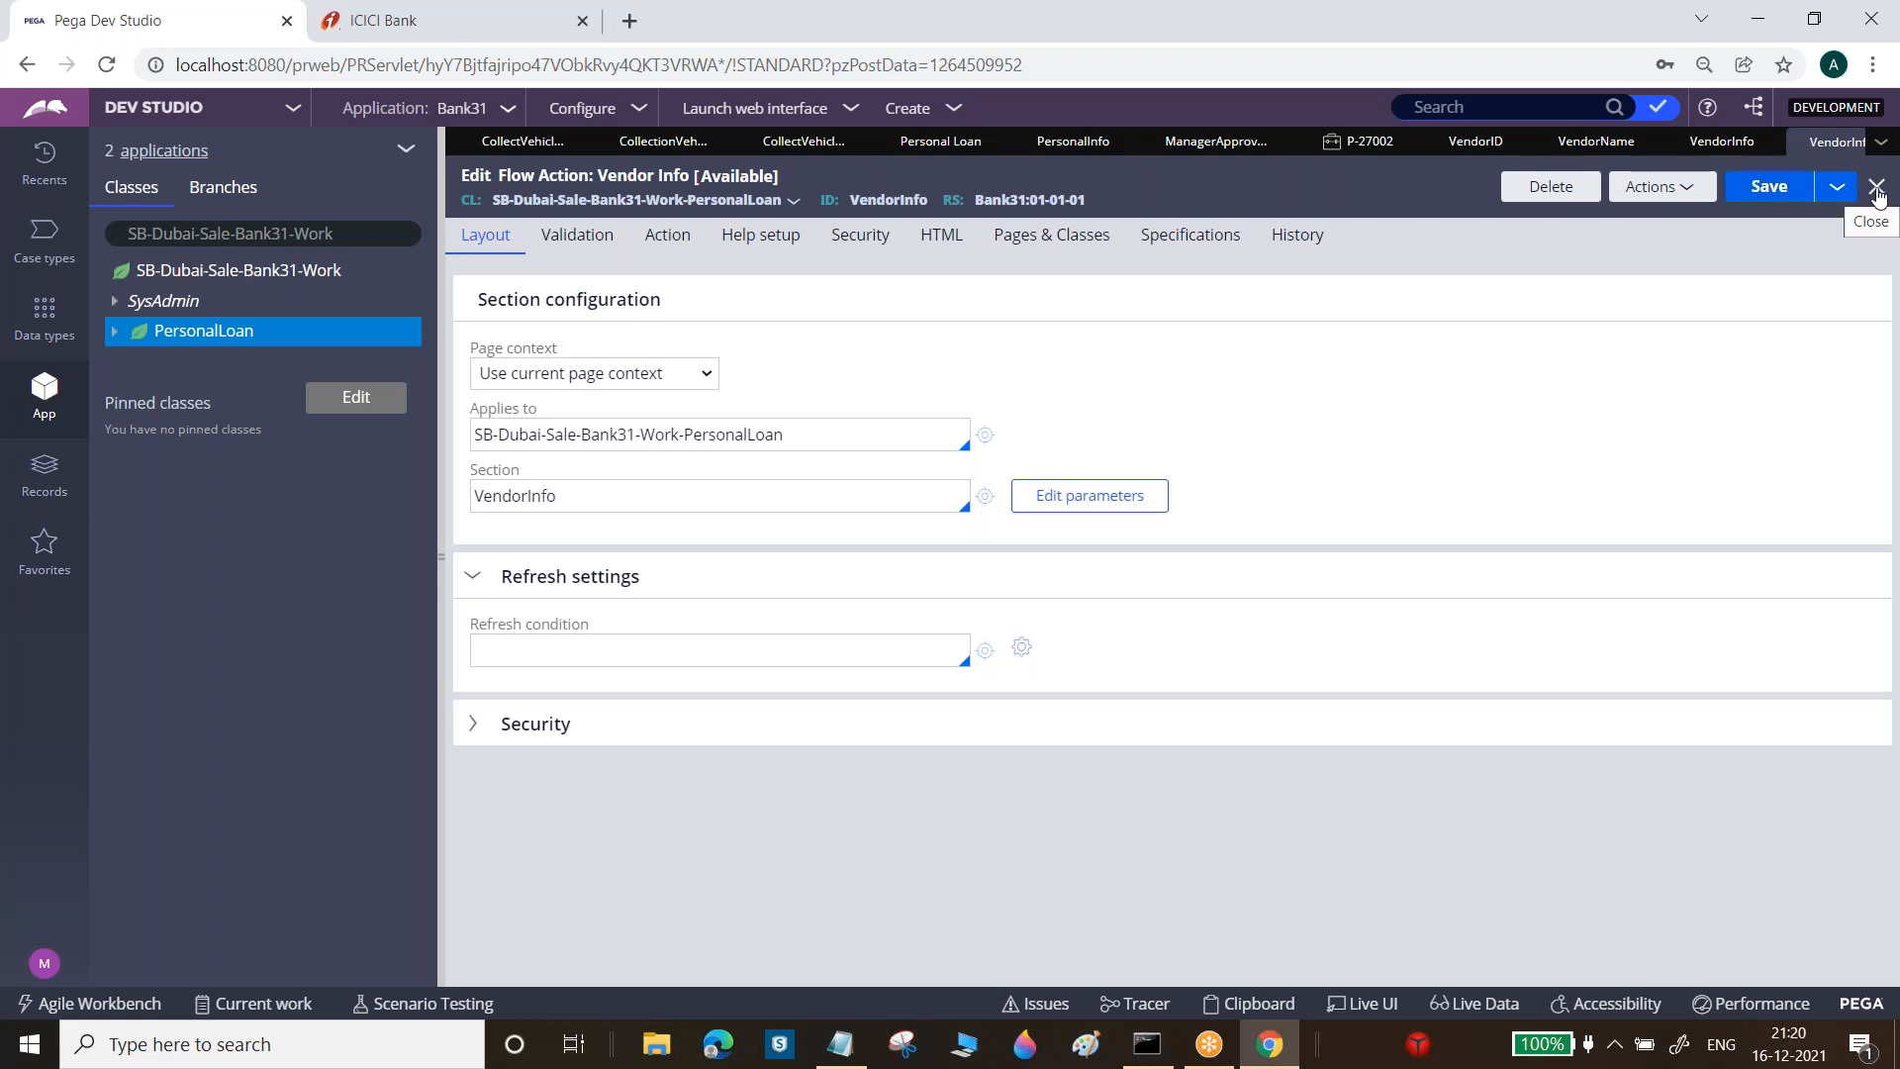
Close the Vendor Info flow action, section, Vendor Name and Vendor ID tabs
left_click(1877, 188)
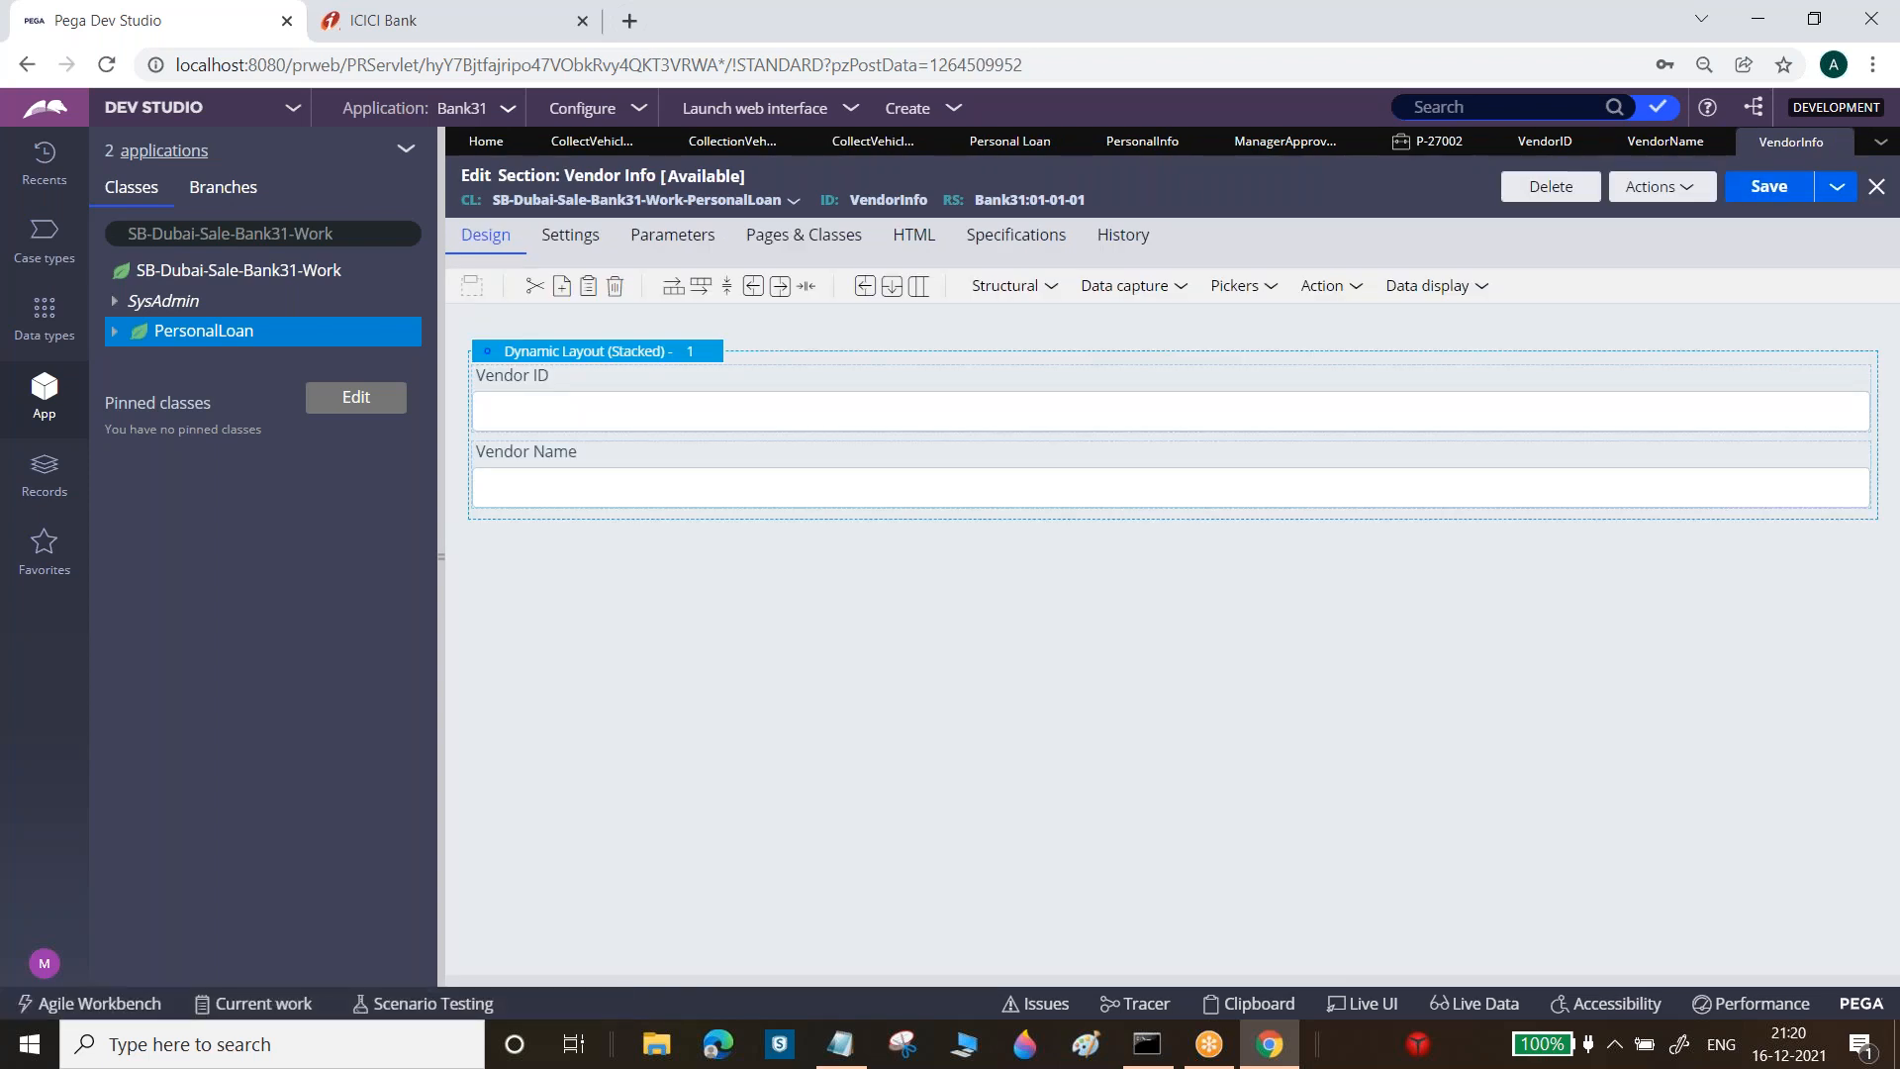
left_click(1877, 188)
left_click(1876, 186)
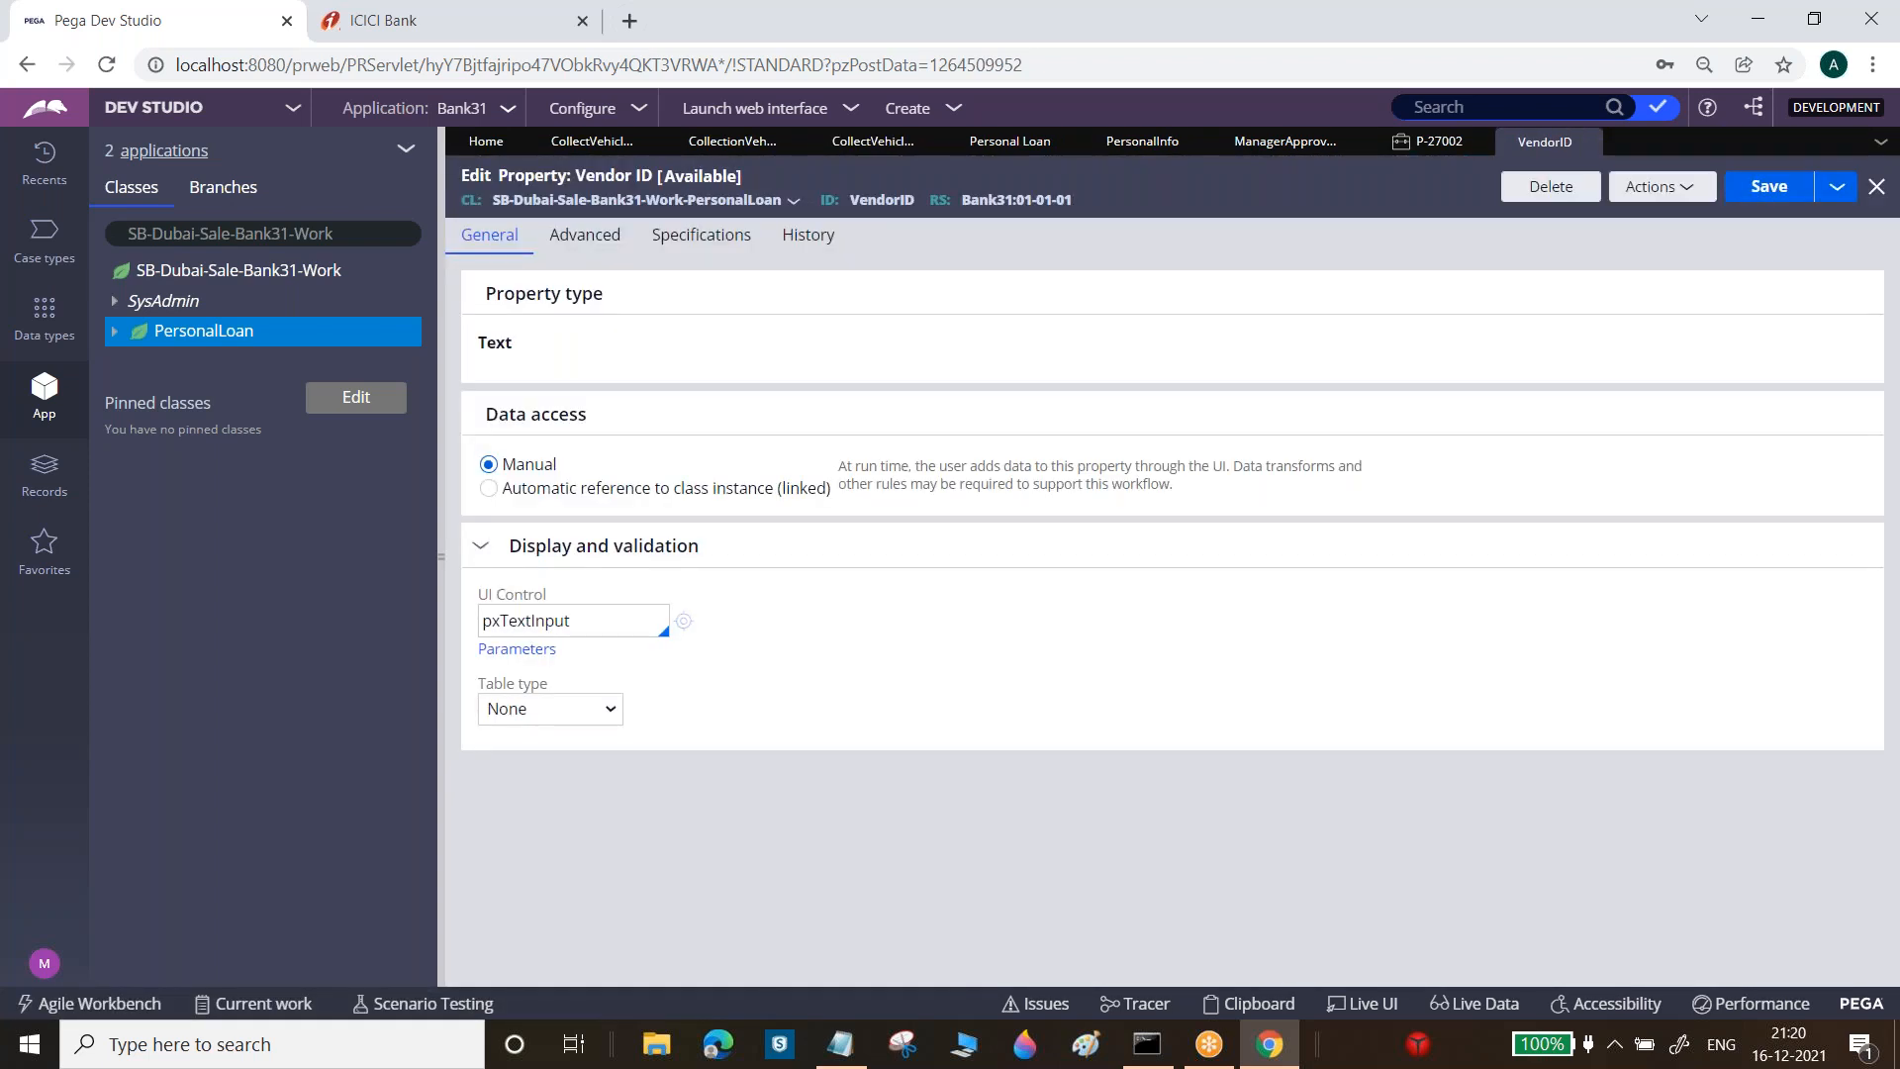
left_click(1876, 186)
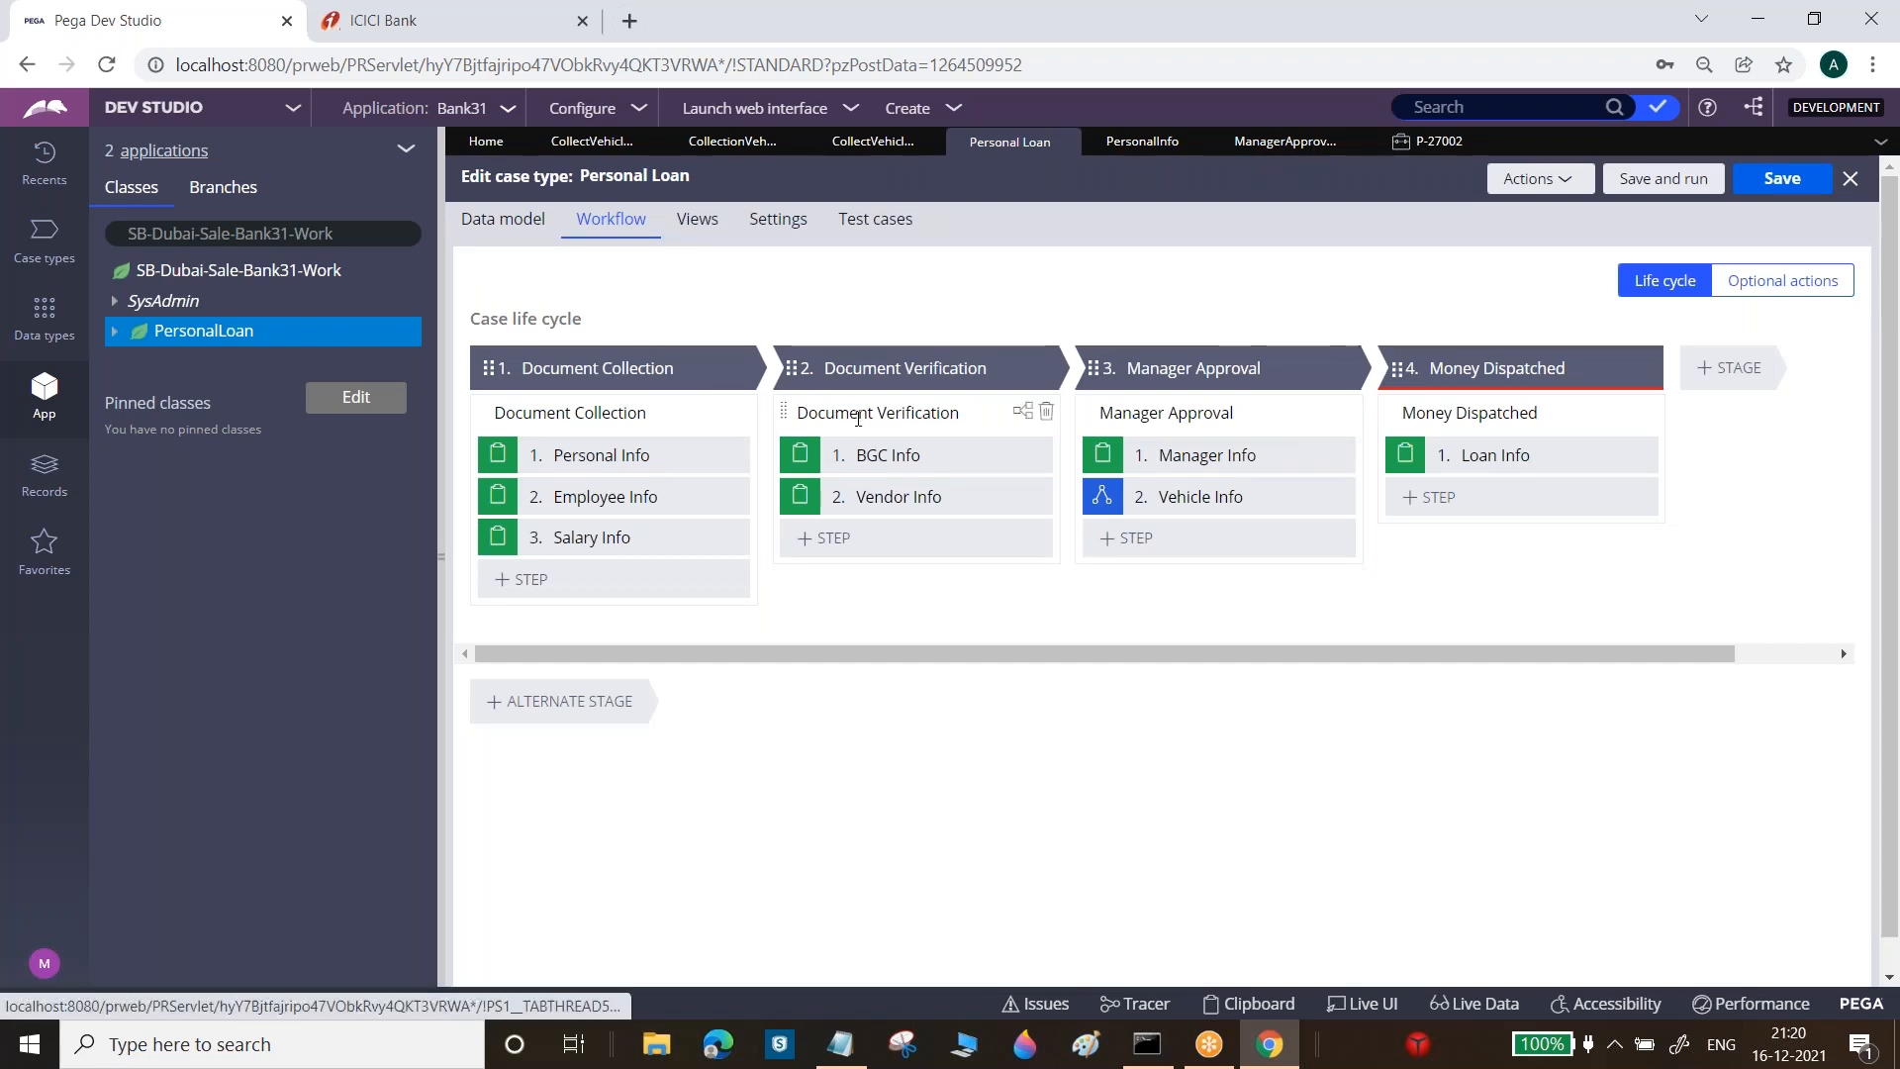
Open the Document Verification stage's process and select the Vendor Info connector
left_click(839, 406)
left_click(1595, 415)
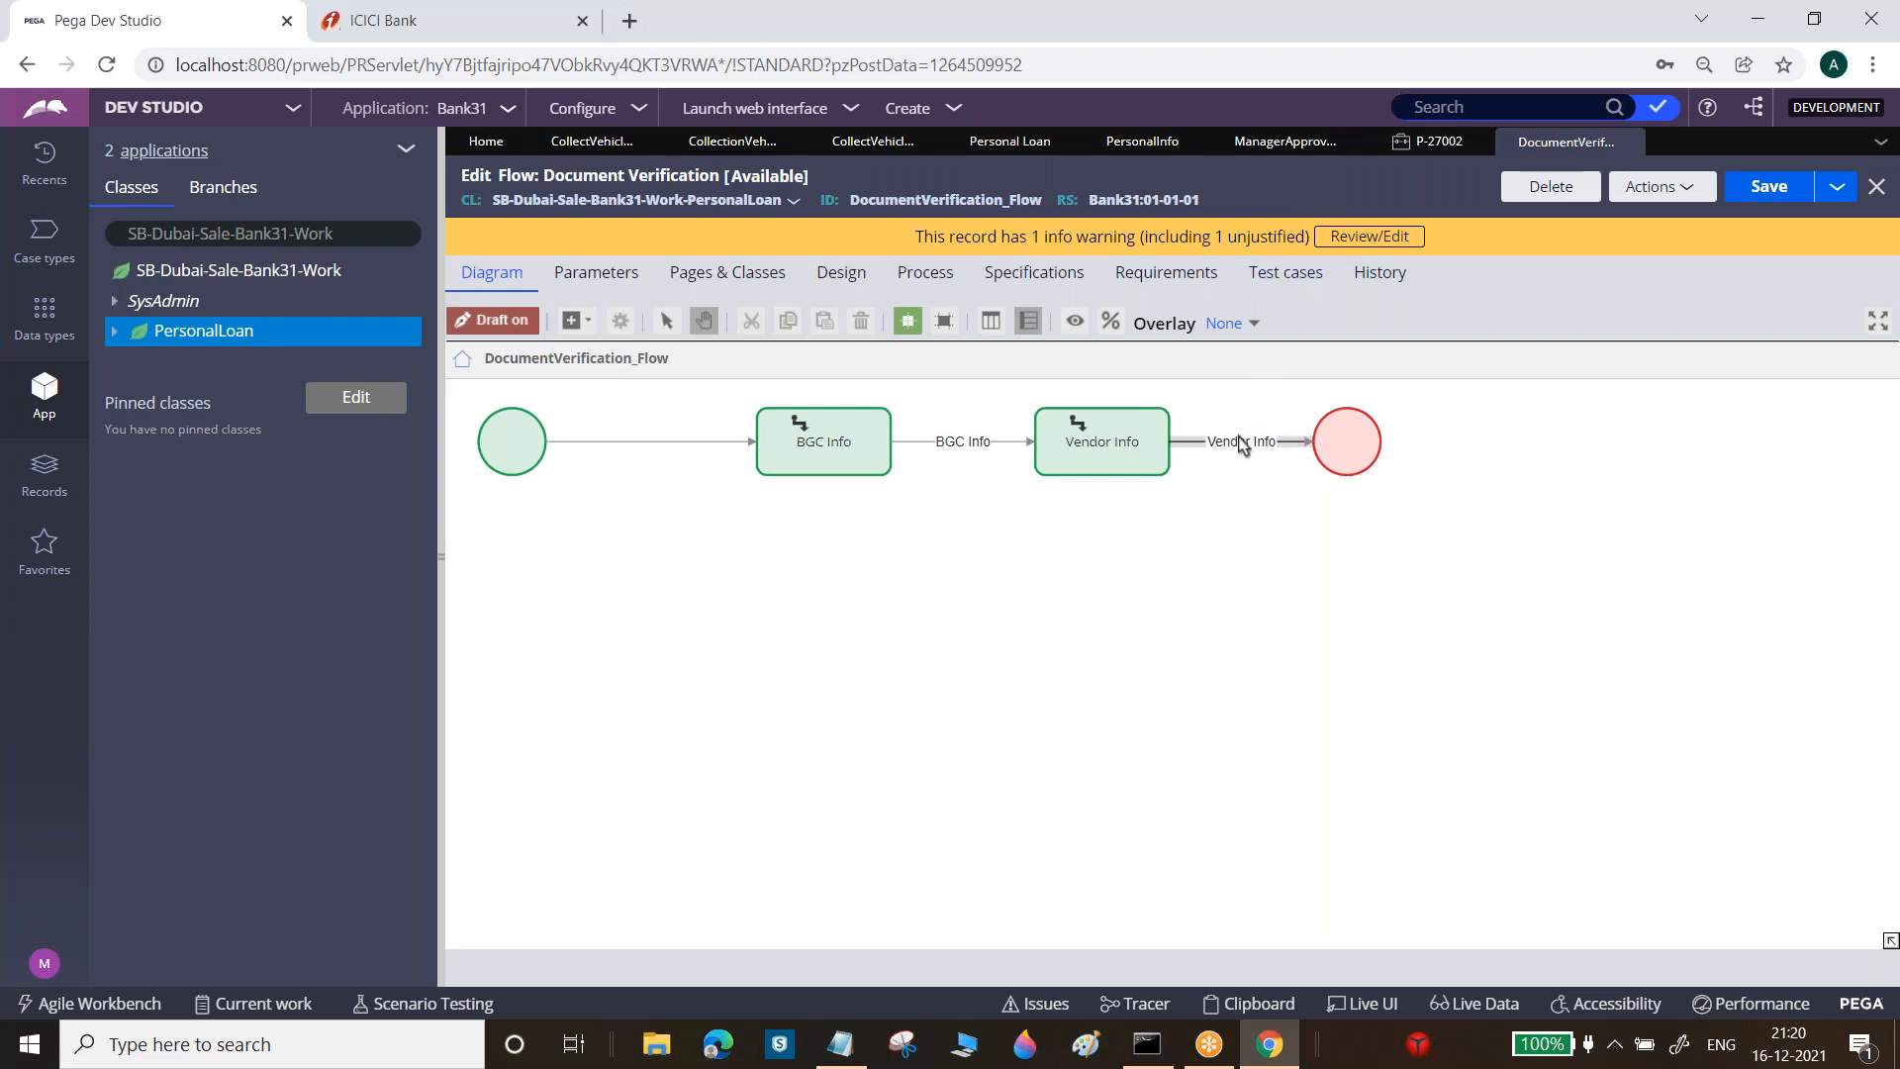
left_click(1242, 443)
Set the connector's flow action to VendorInfo, submit, and save the flow
double_click(1241, 446)
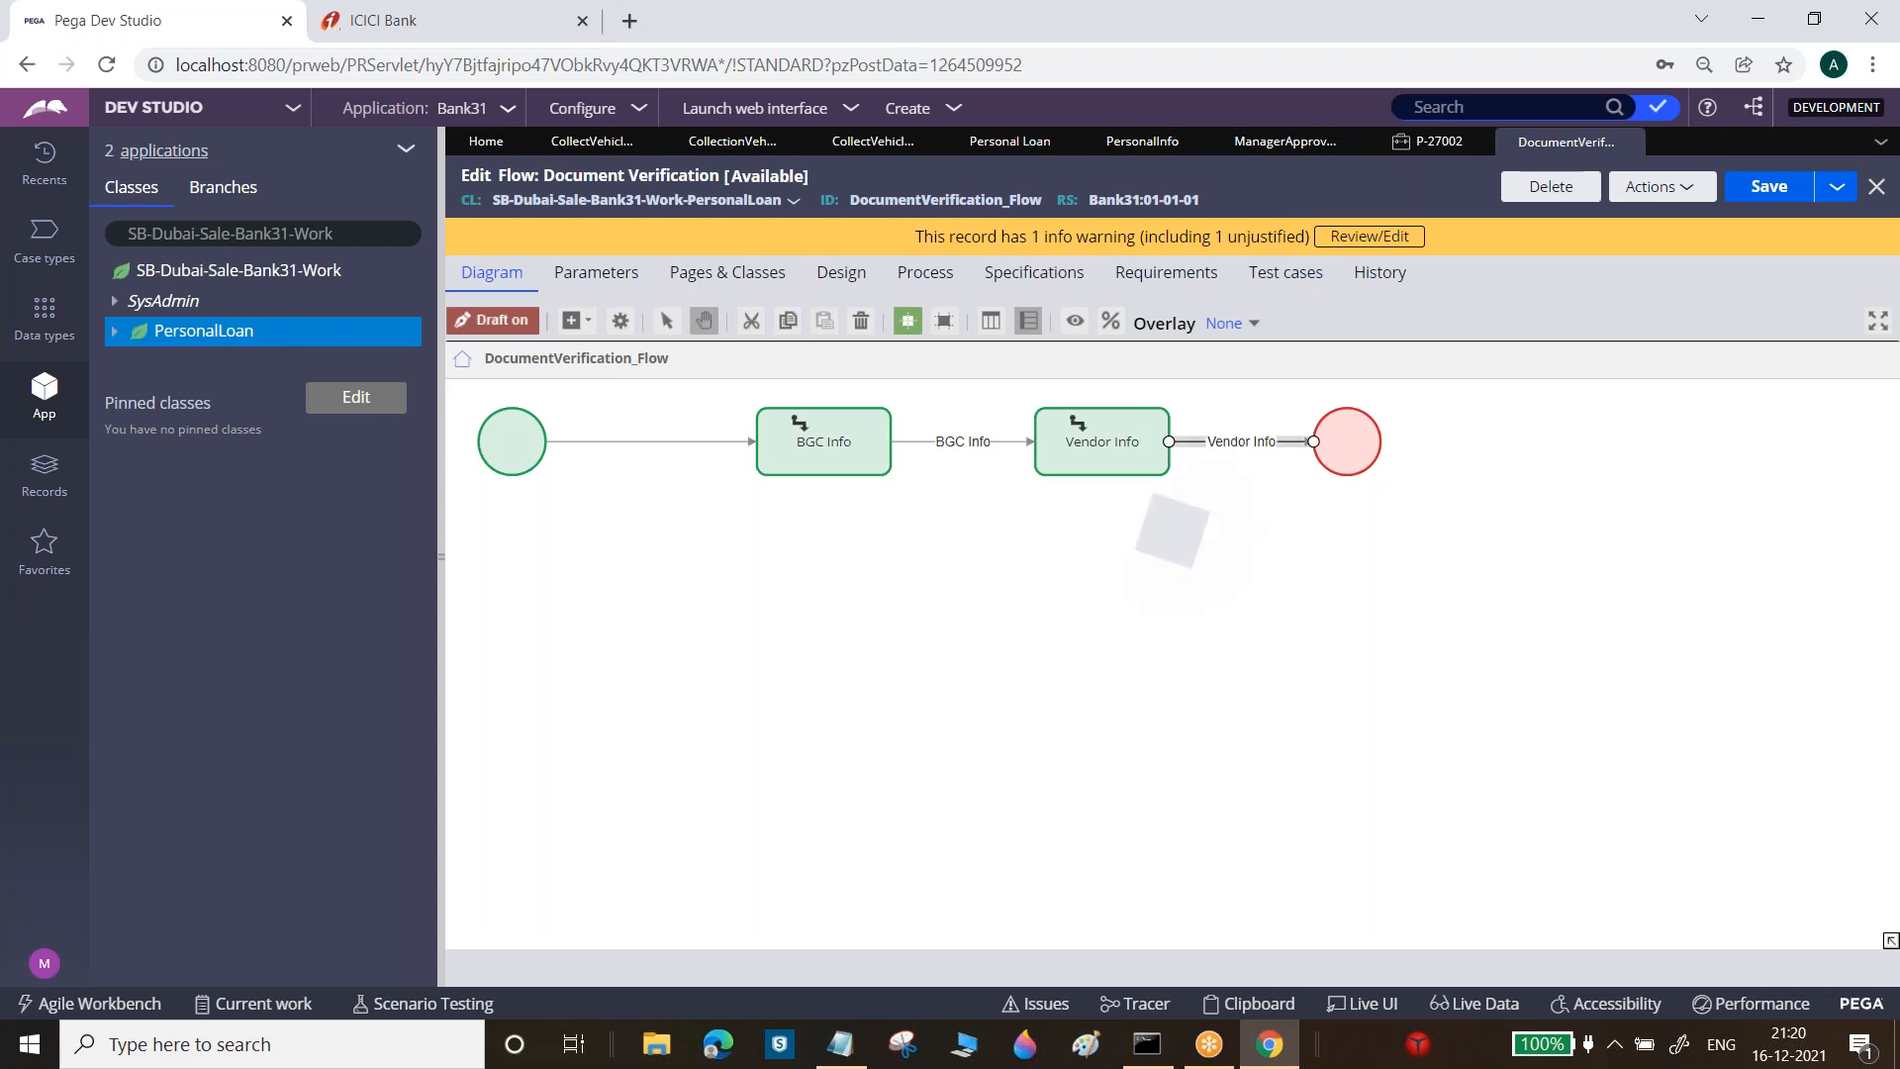
double_click(980, 529)
key("BackSpace")
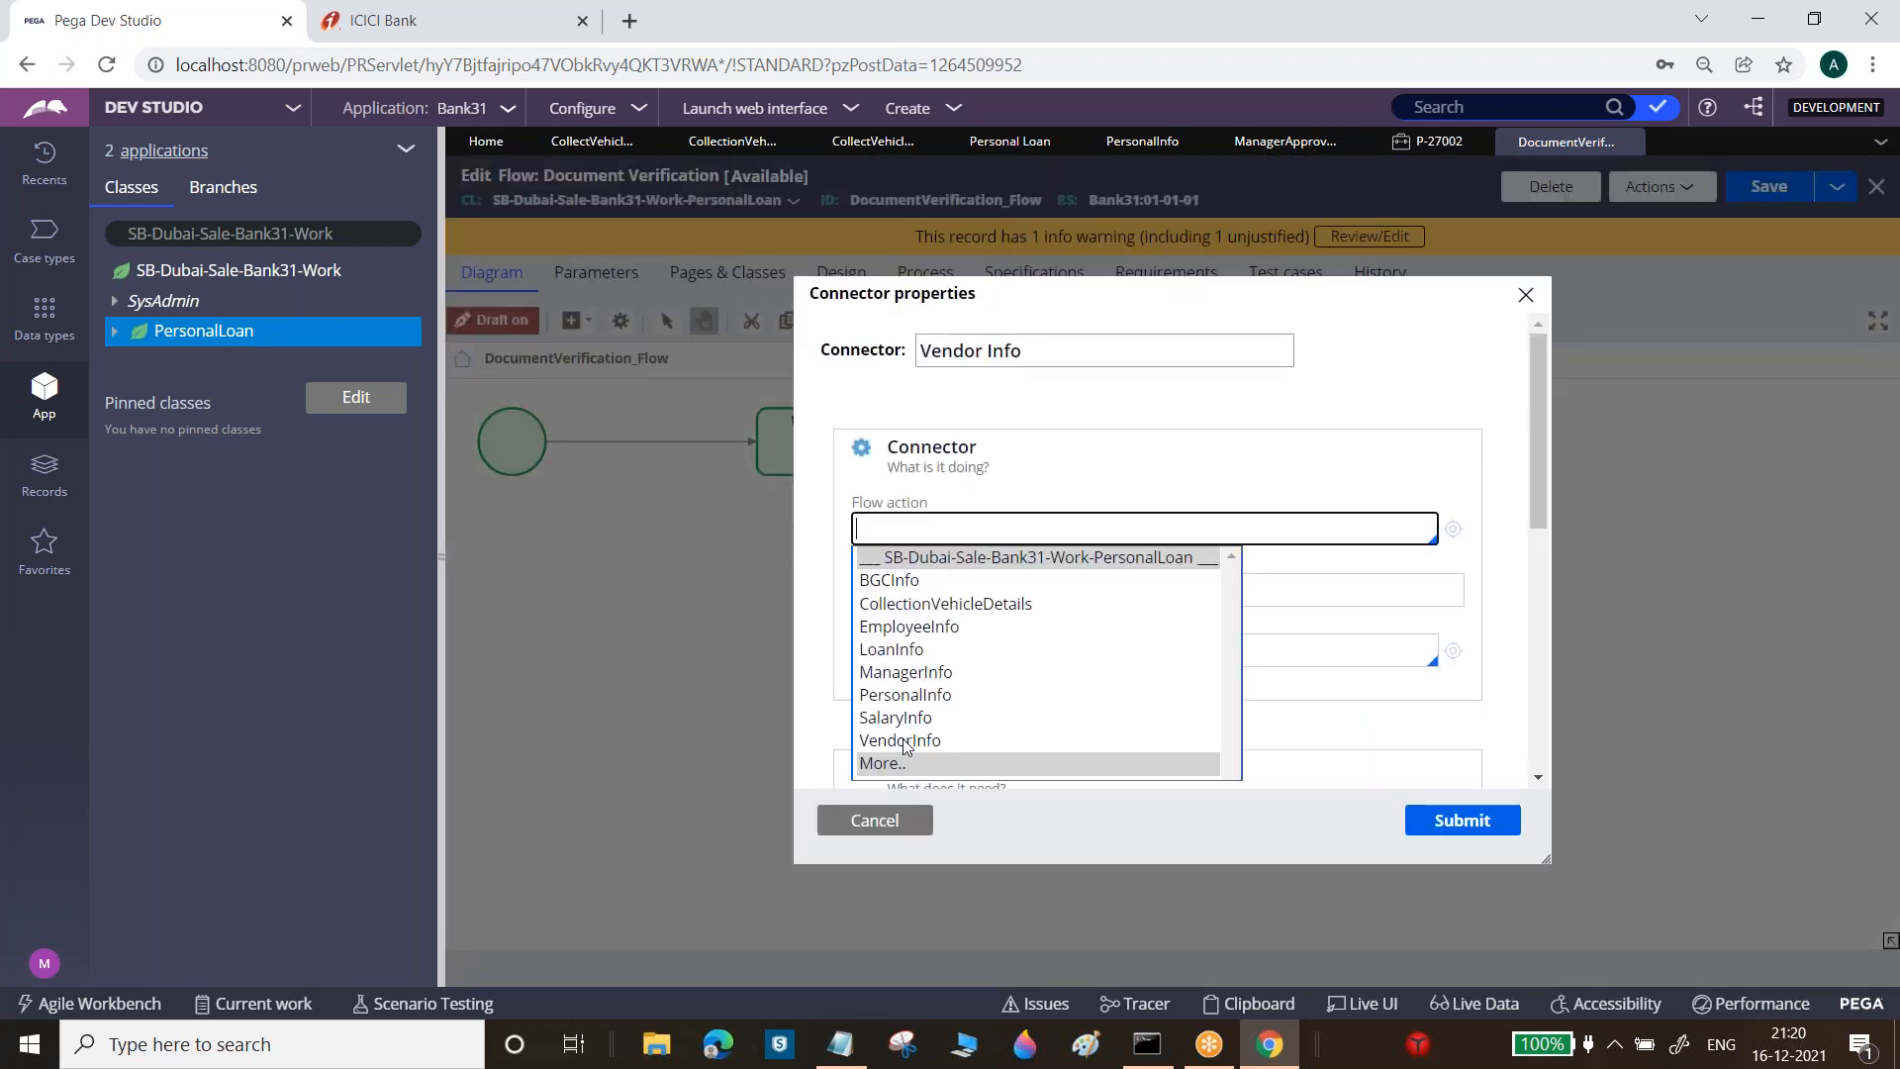
left_click(900, 741)
left_click(1449, 823)
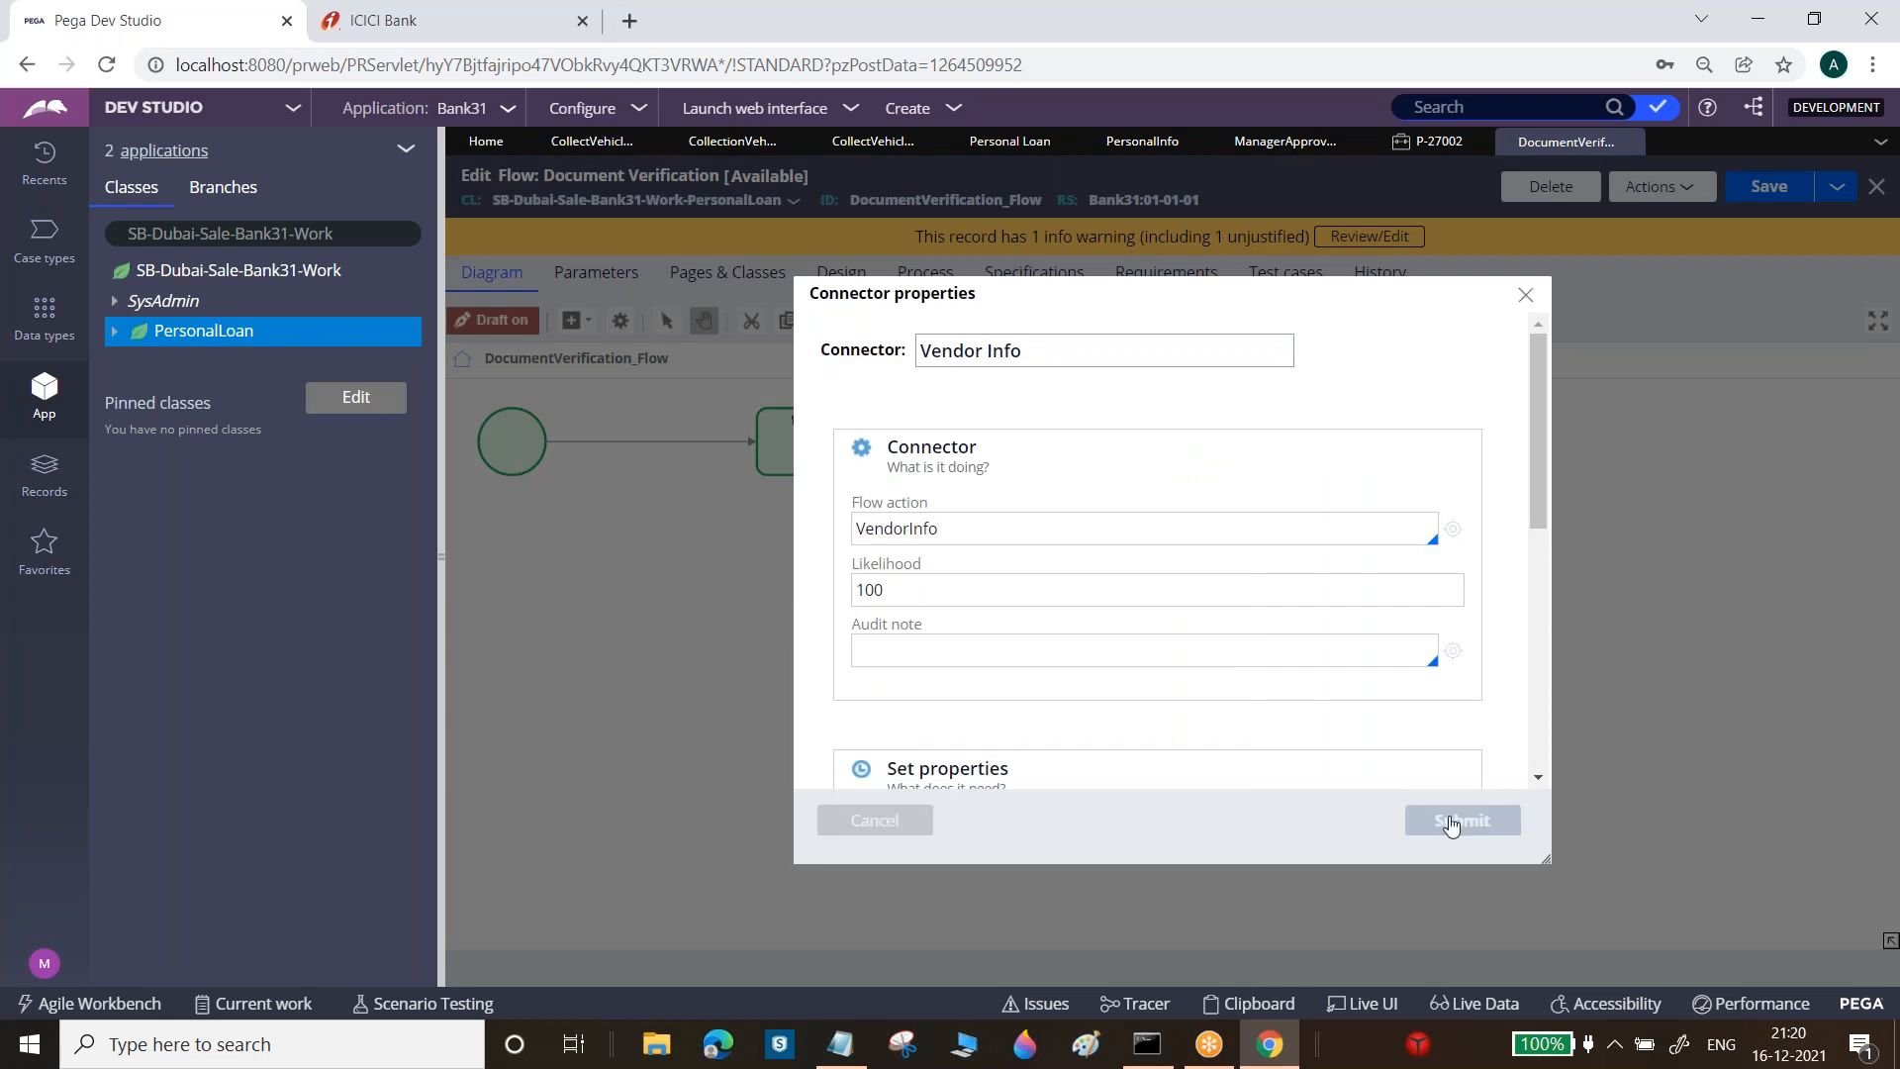
left_click(1781, 187)
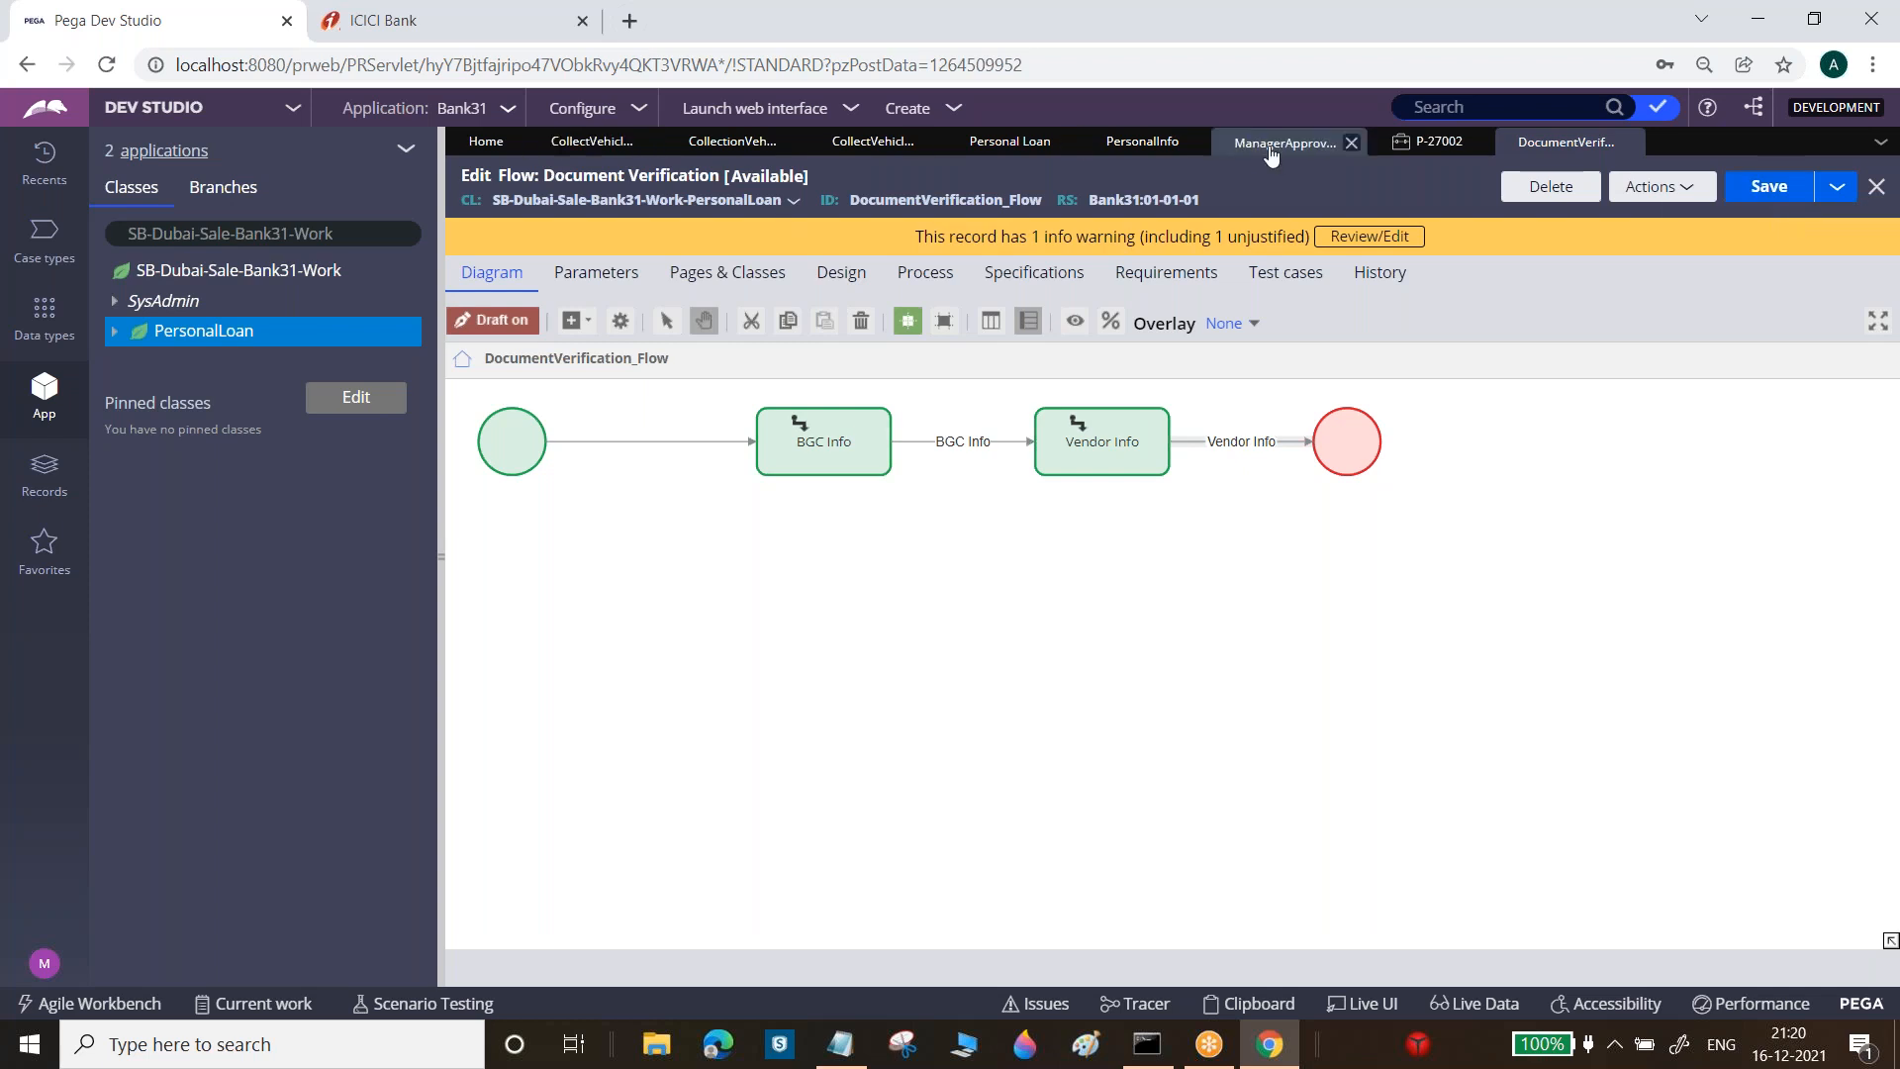
Refresh the Personal Loan case type and save and run a new case
left_click(1000, 142)
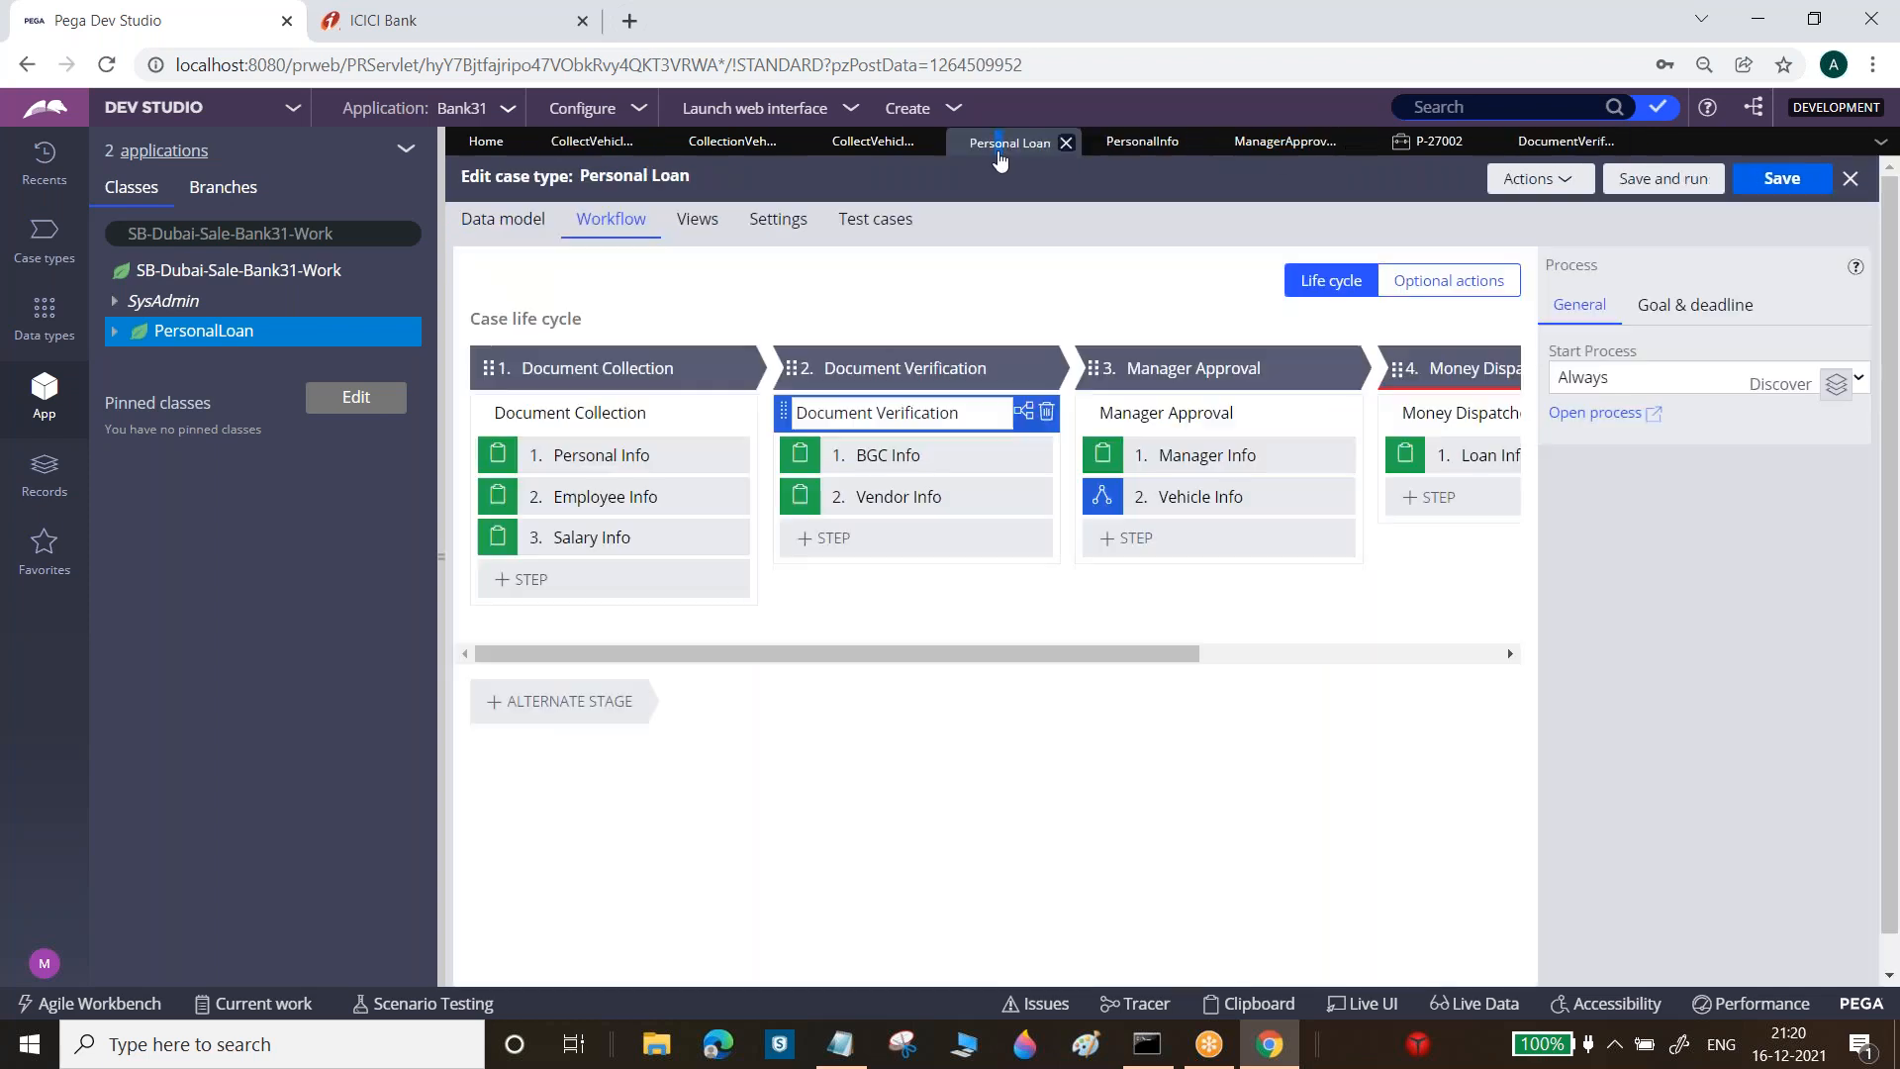
left_click(1563, 186)
left_click(1504, 269)
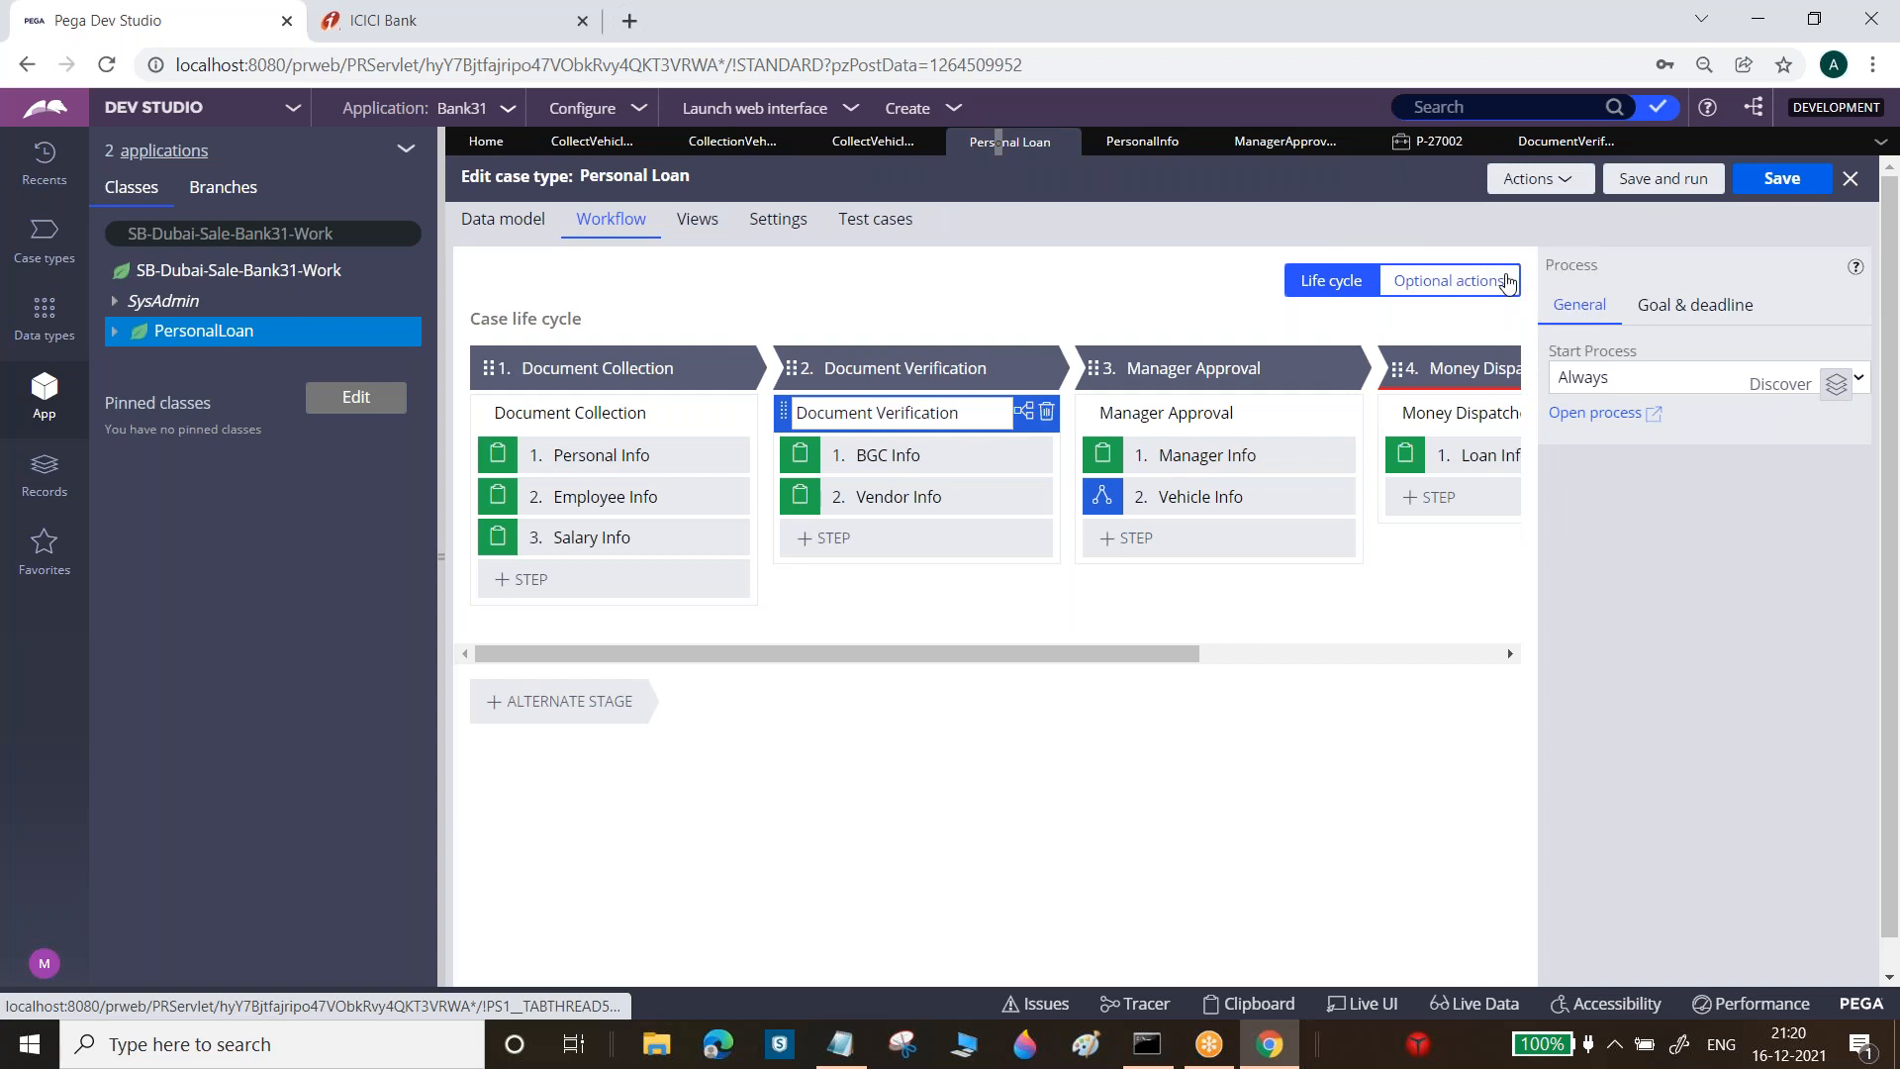
left_click(1671, 183)
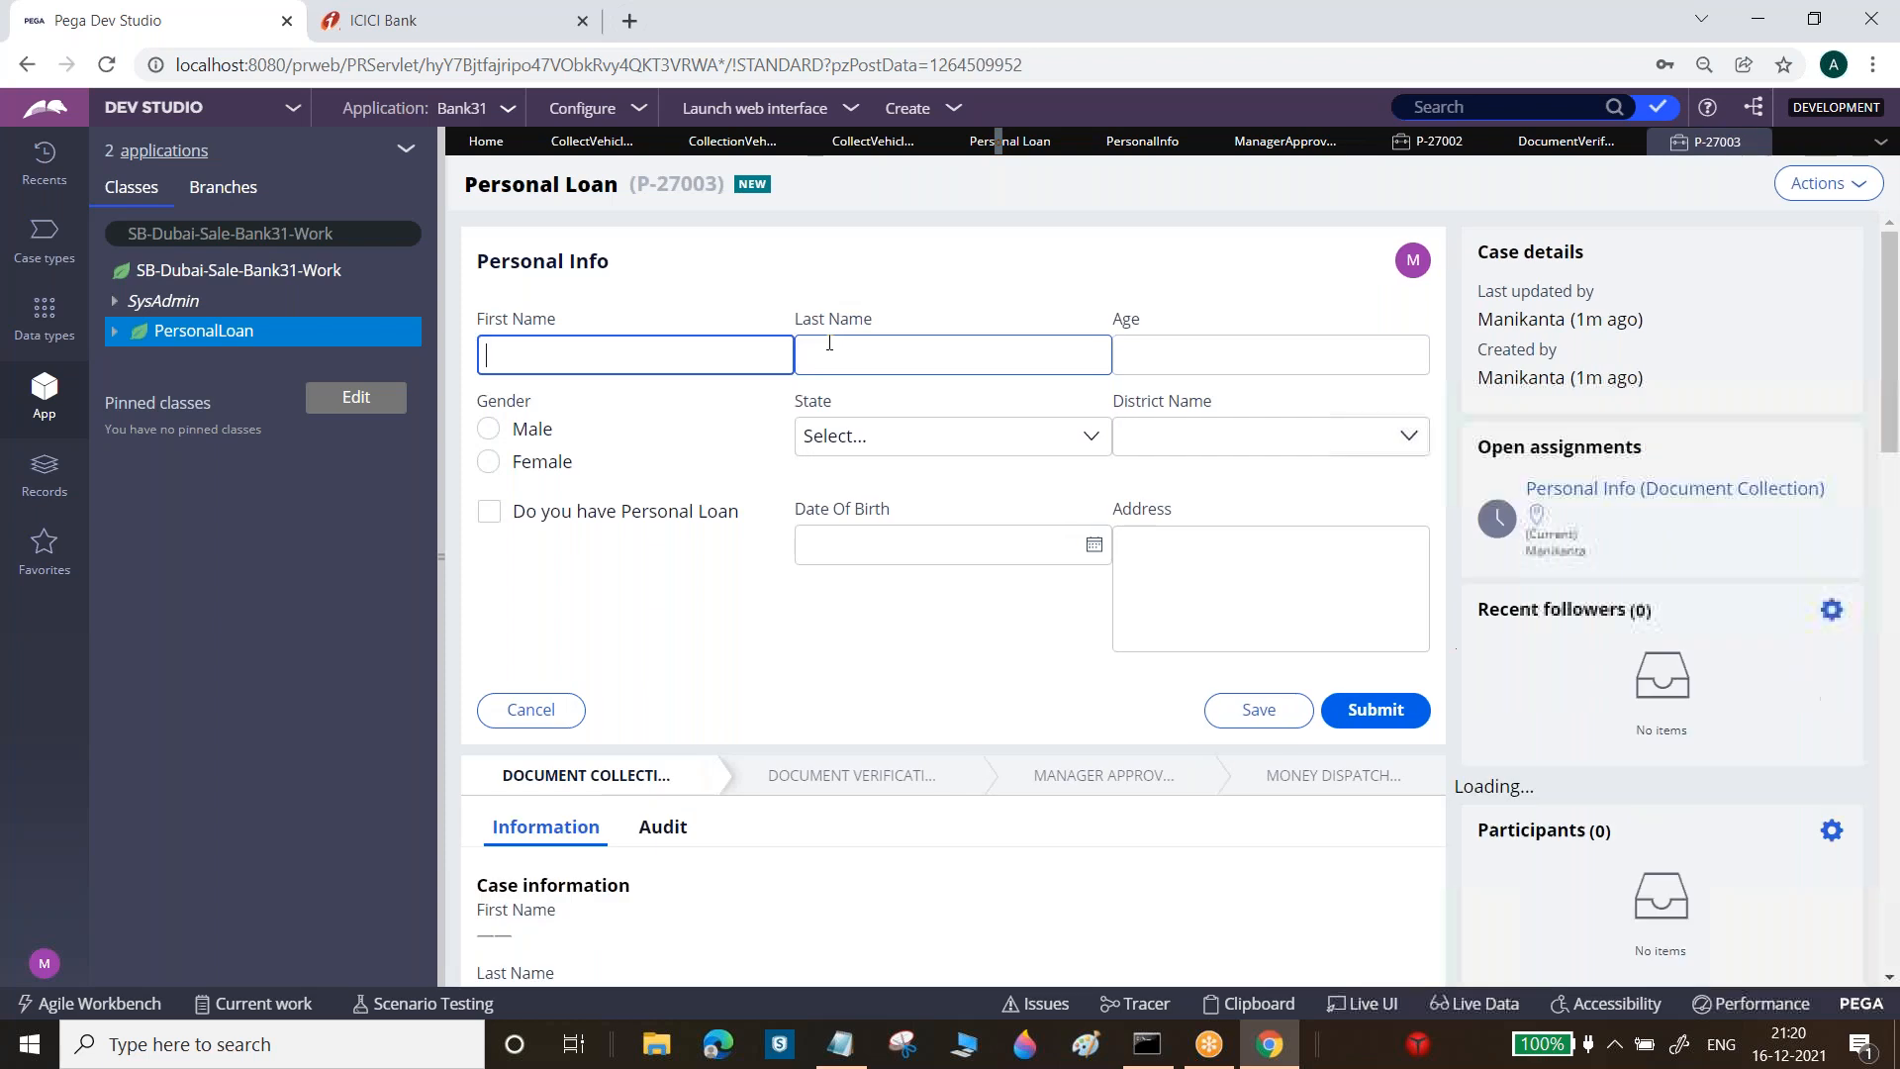
Fill in the first name, then submit Personal Info, Salary Info and BGC Info to reach Vendor Info
type("i")
key("Tab")
key("Tab")
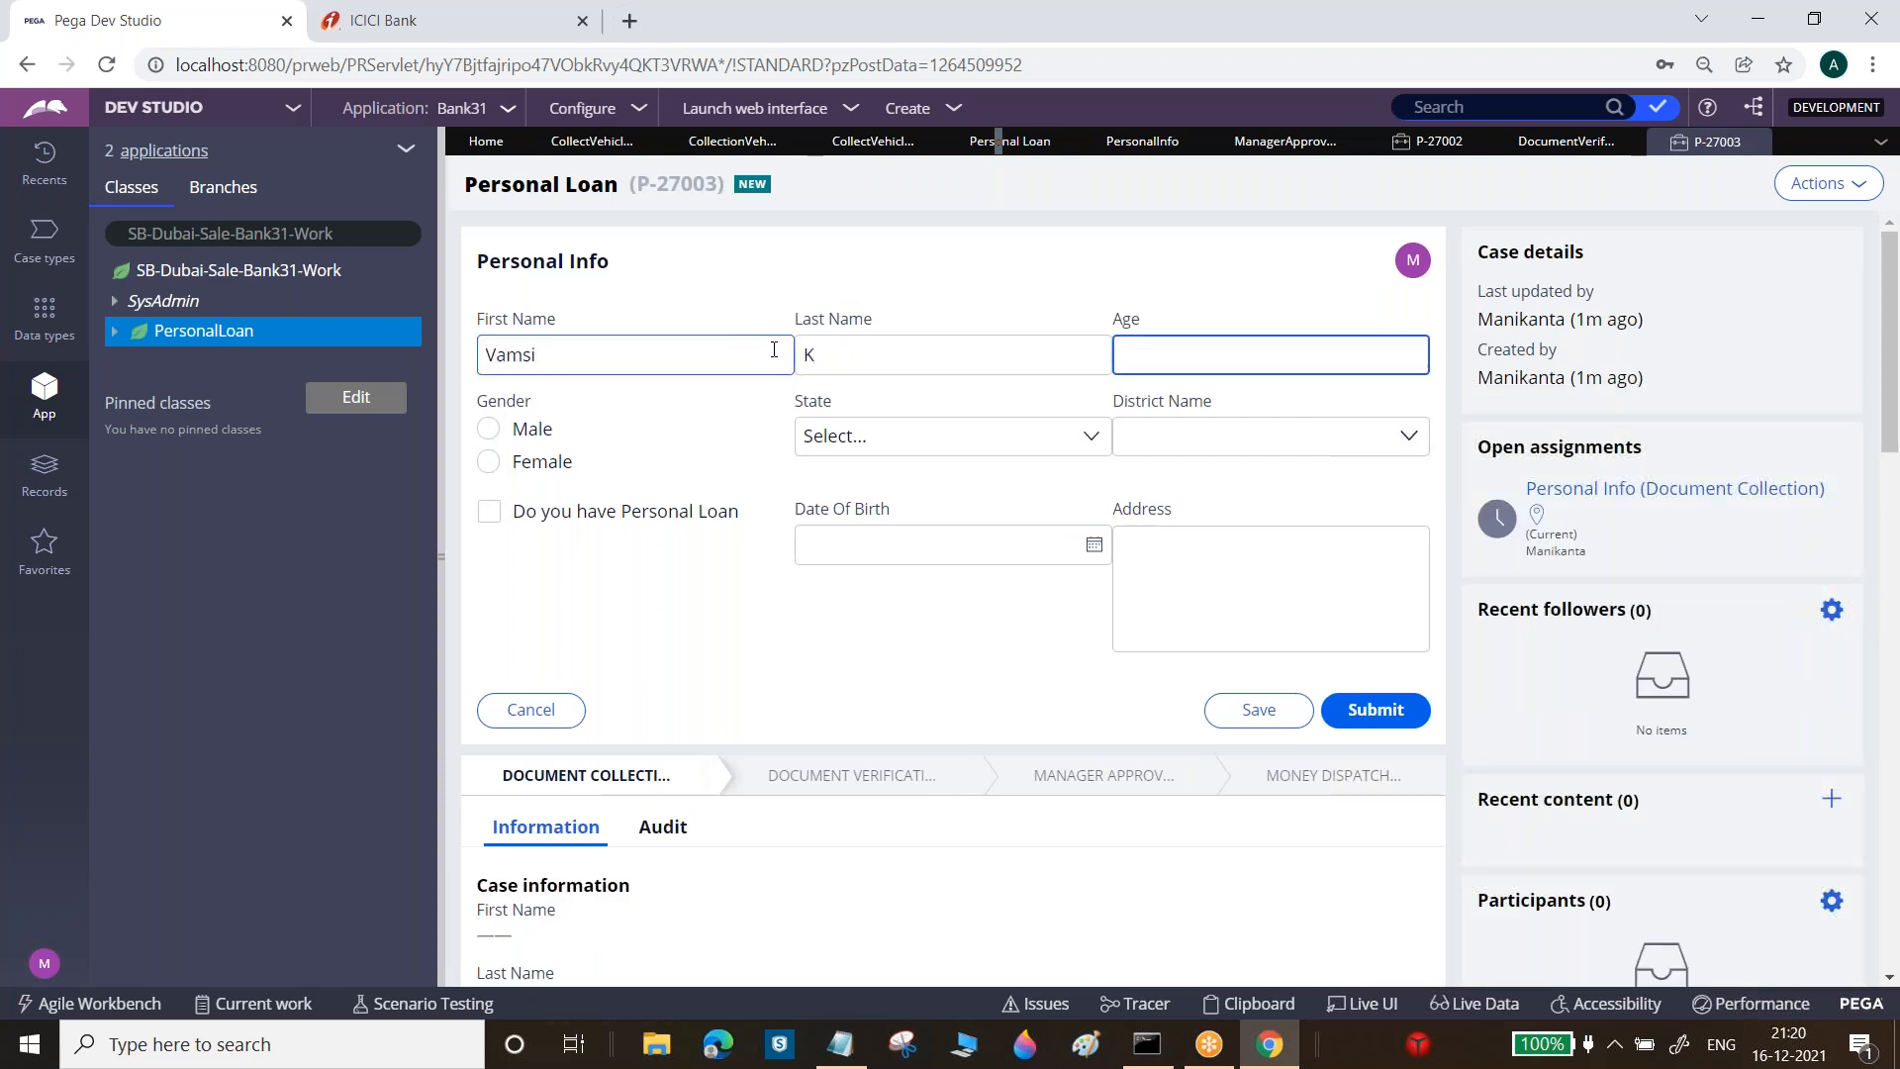
left_click(1400, 711)
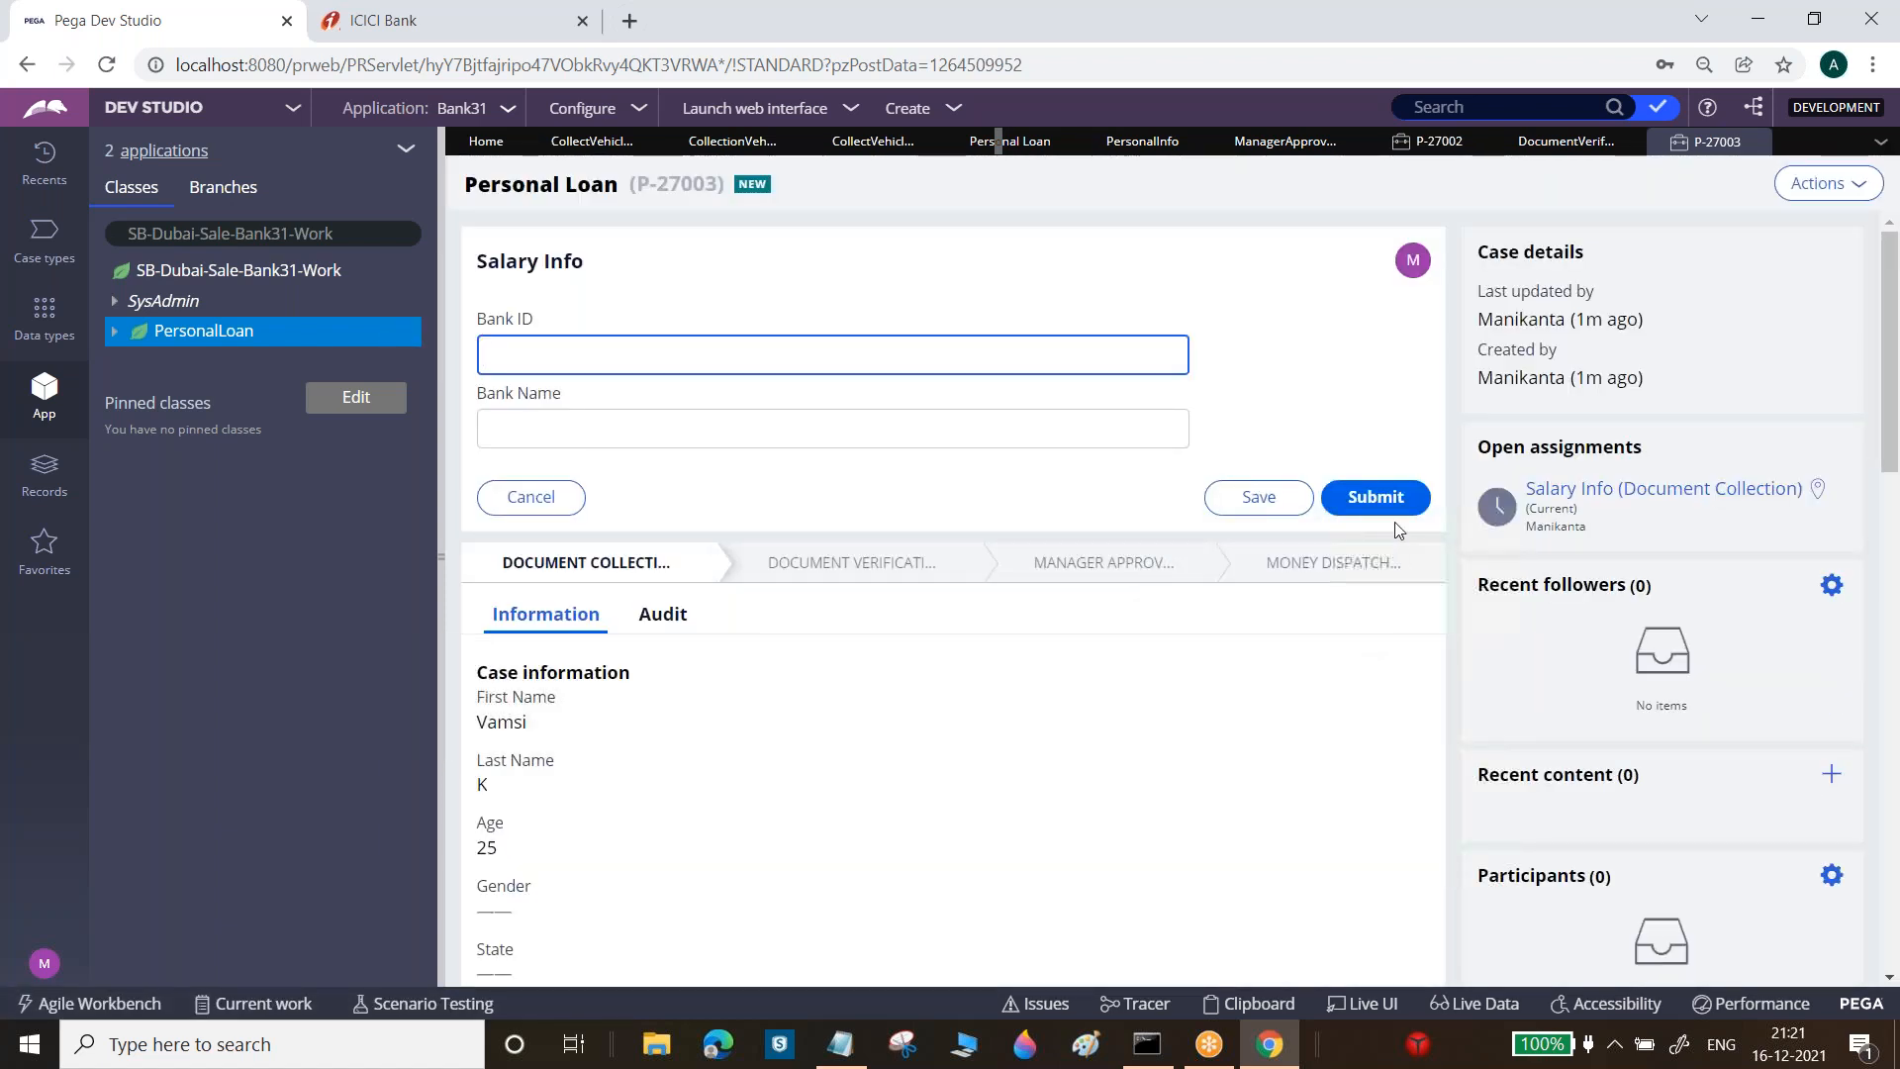
left_click(1374, 497)
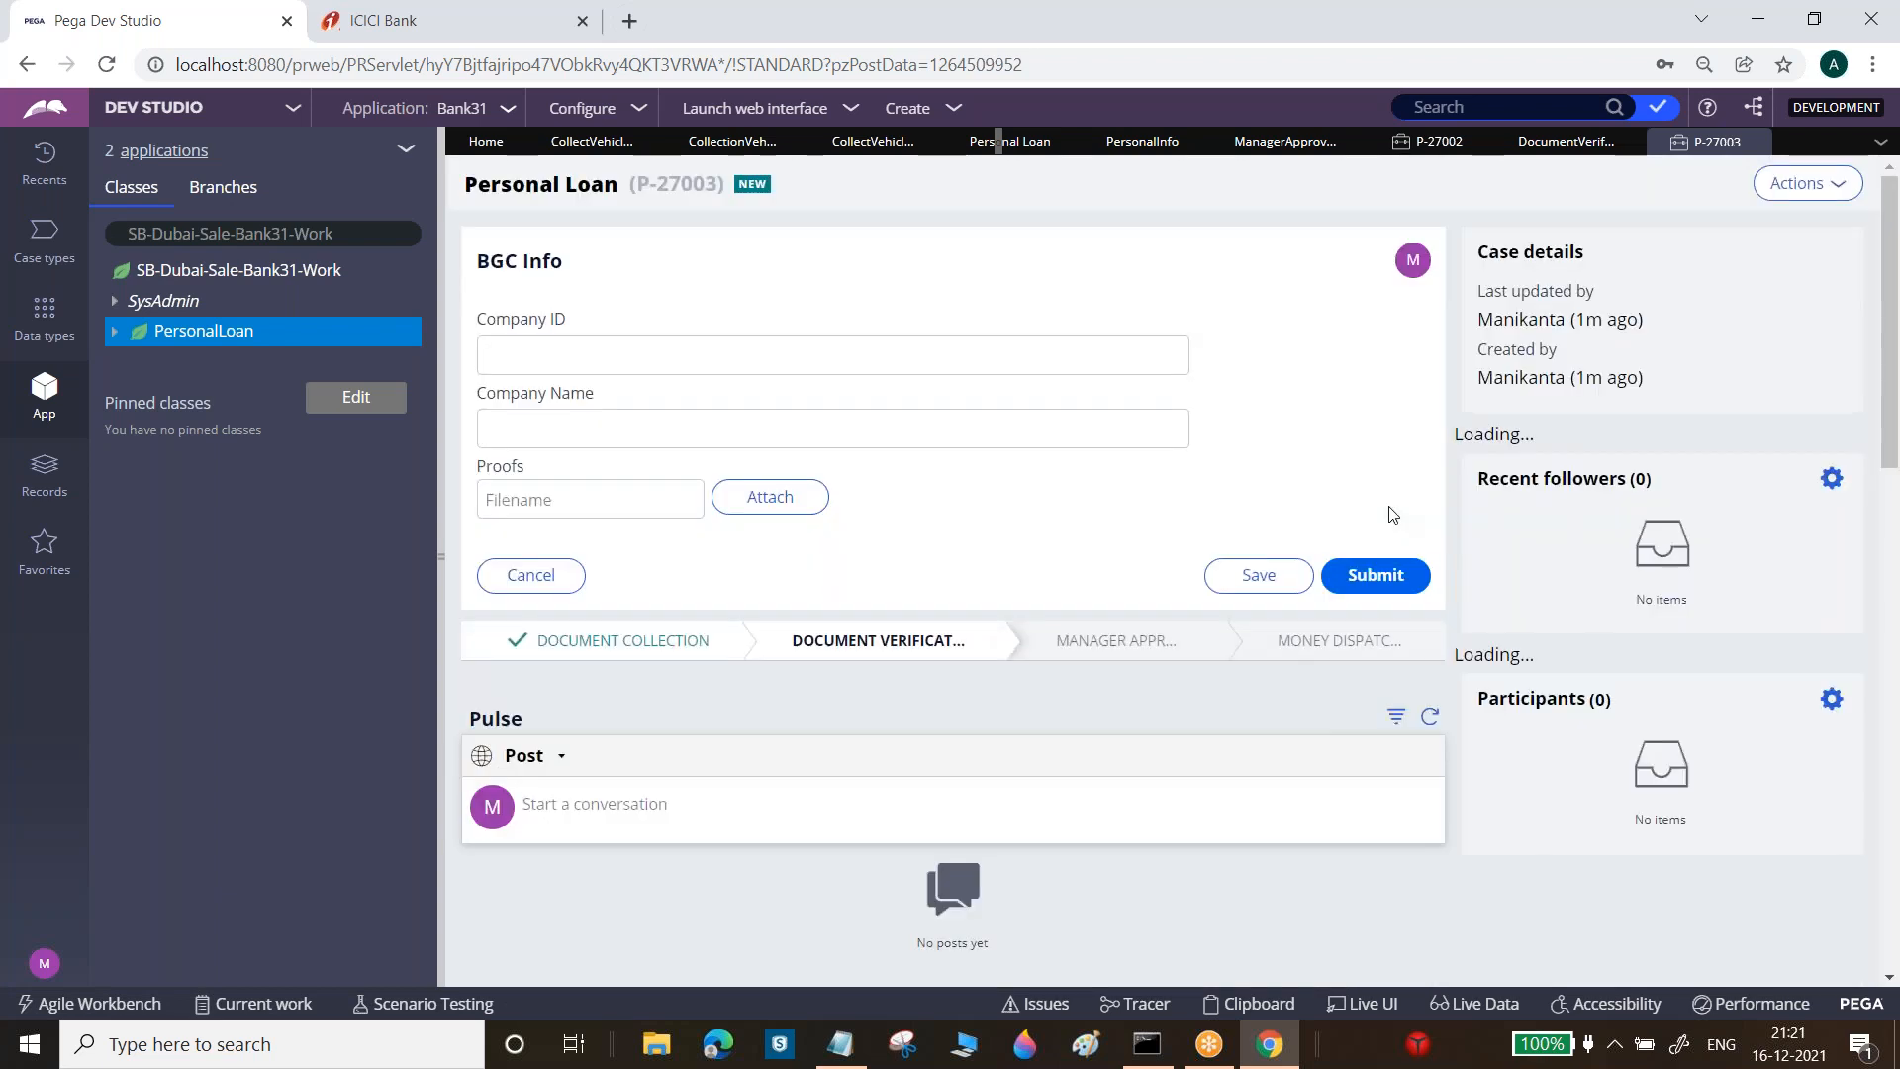
left_click(1378, 572)
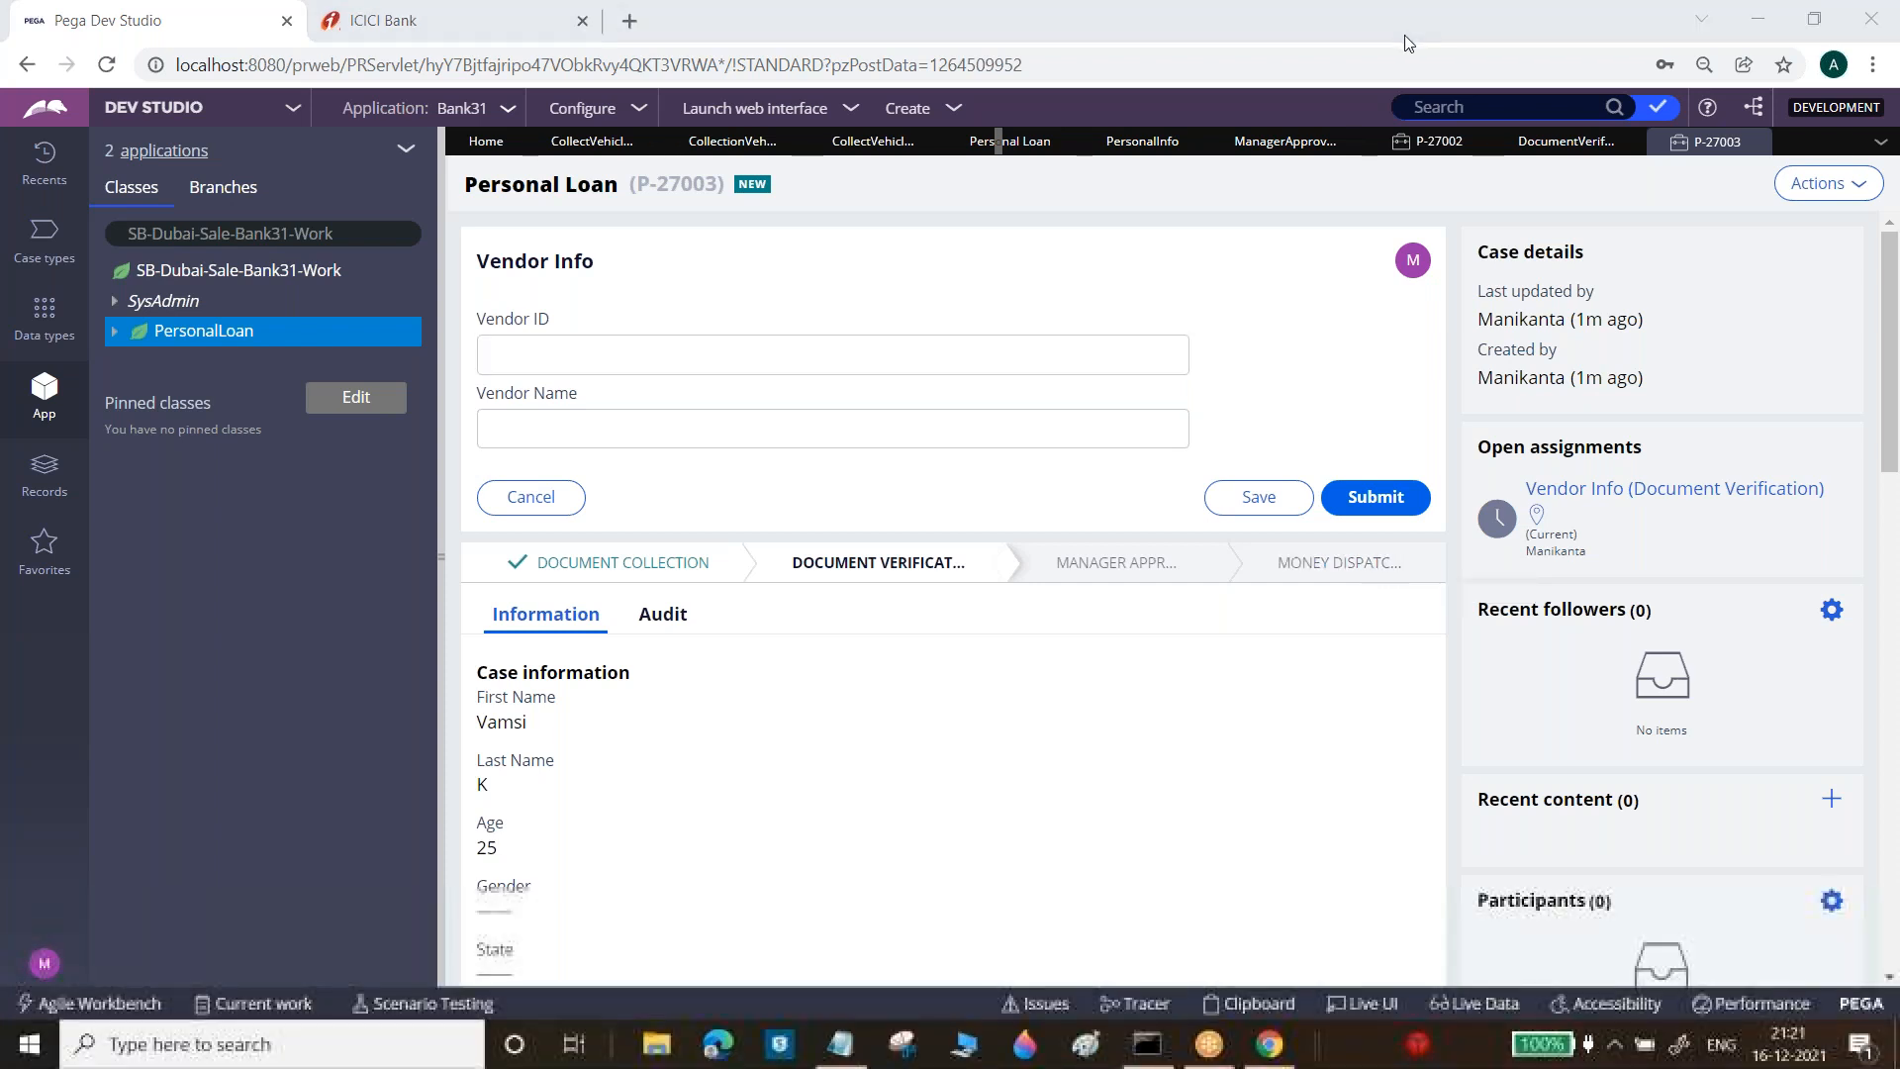
left_click(1014, 149)
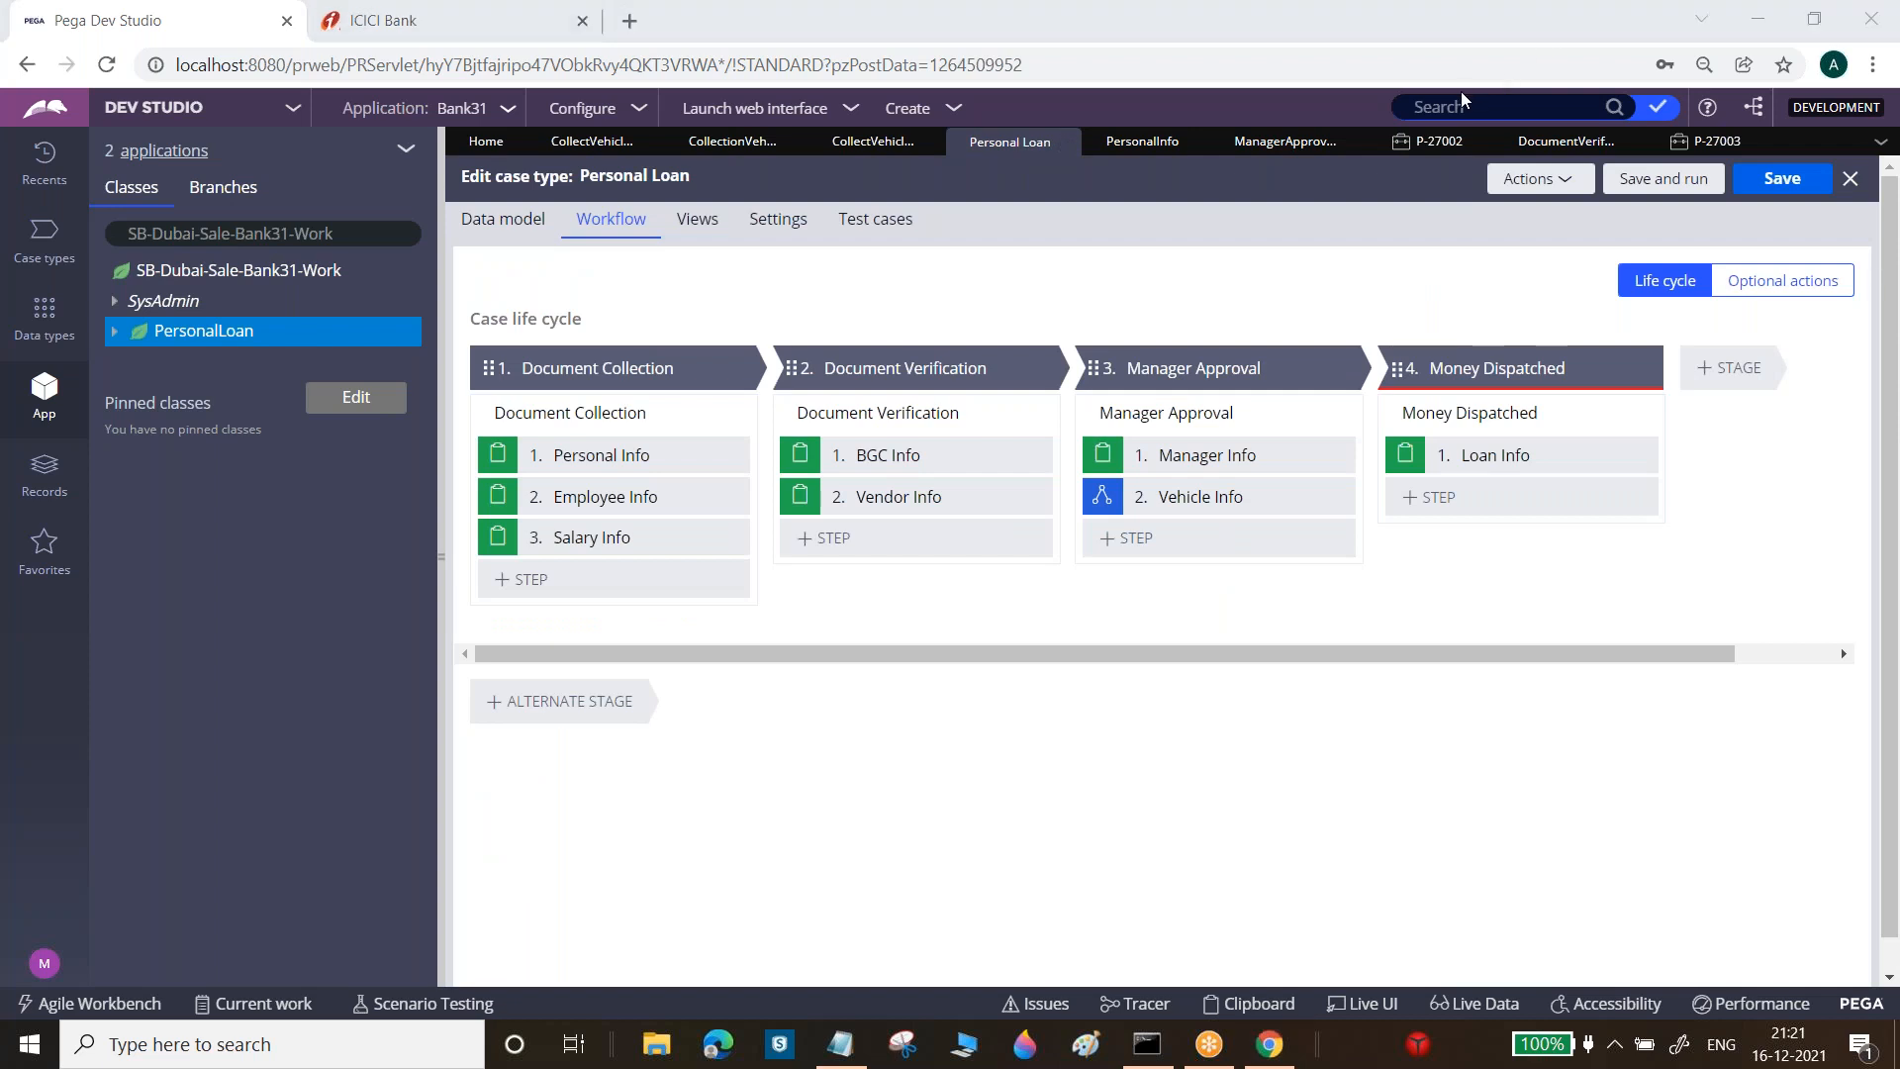
Run another new Personal Loan case and start a new PersonalLoan property
left_click(1657, 180)
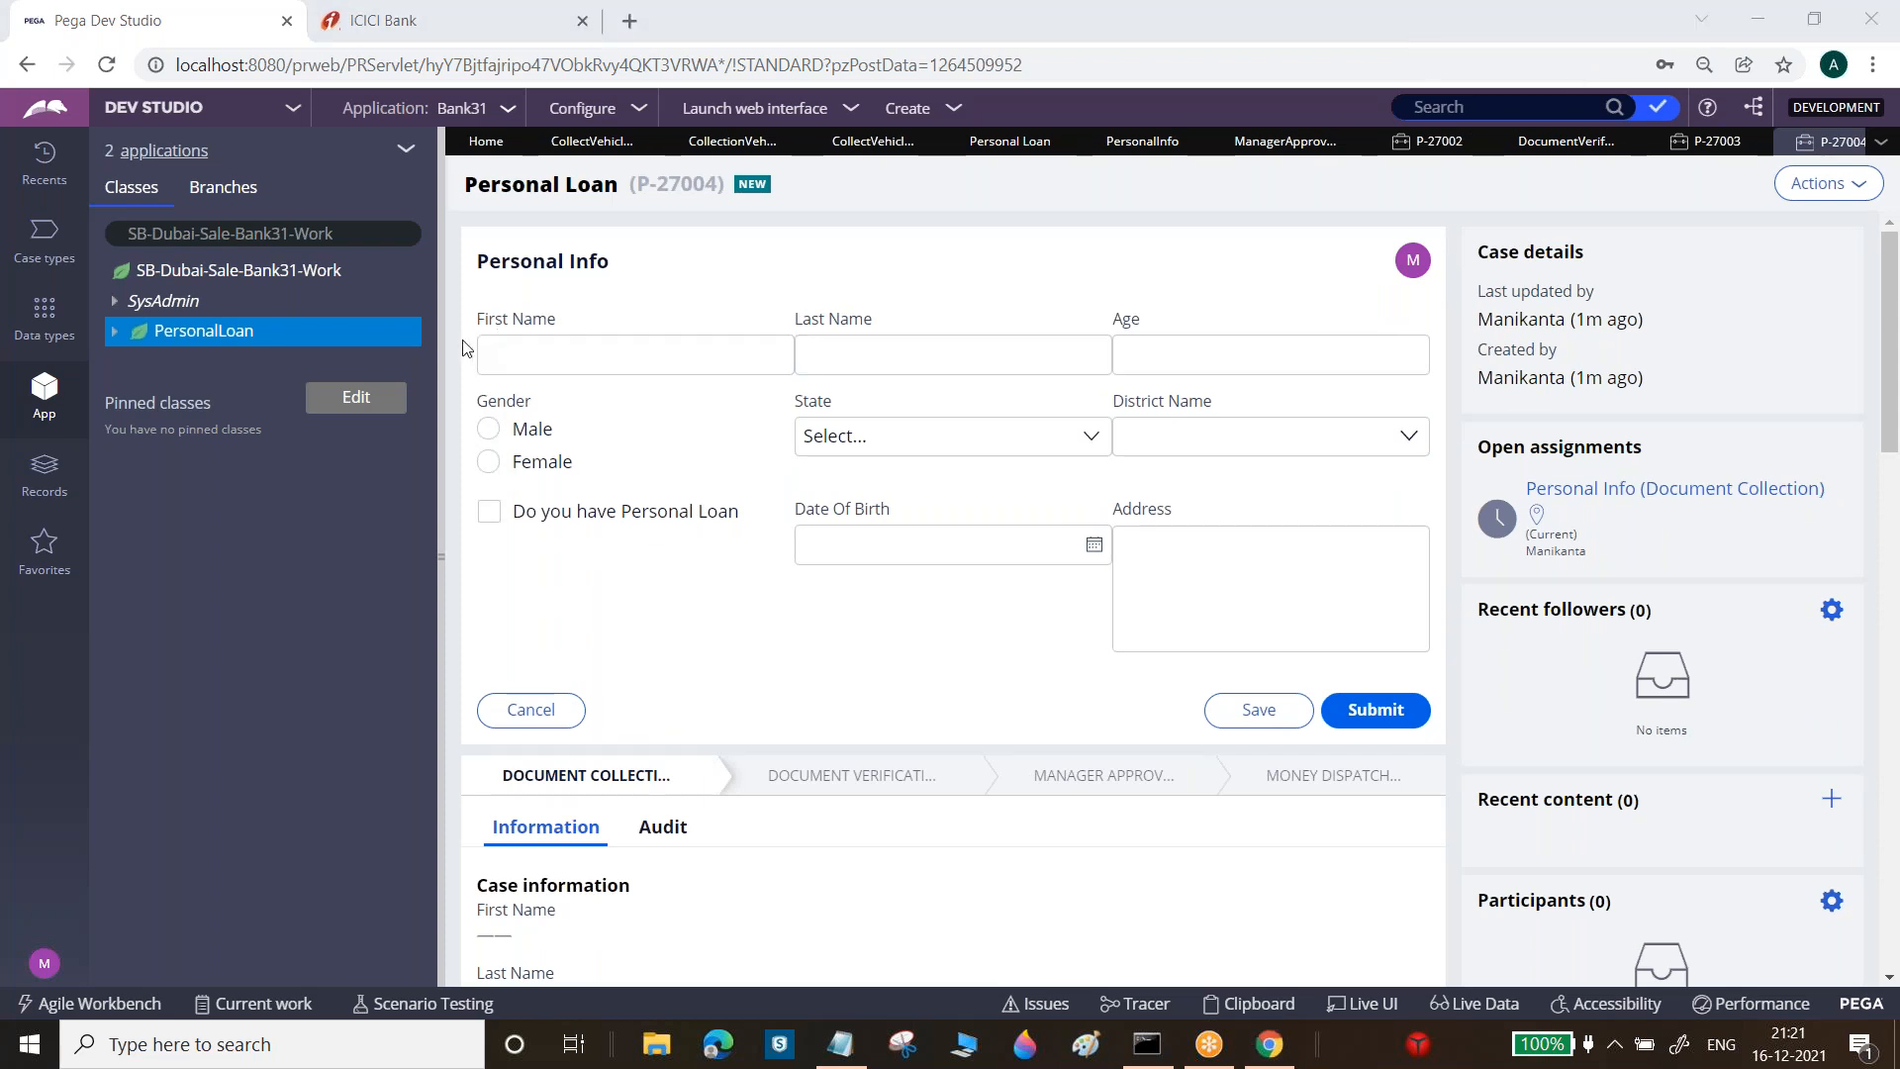
right_click(238, 342)
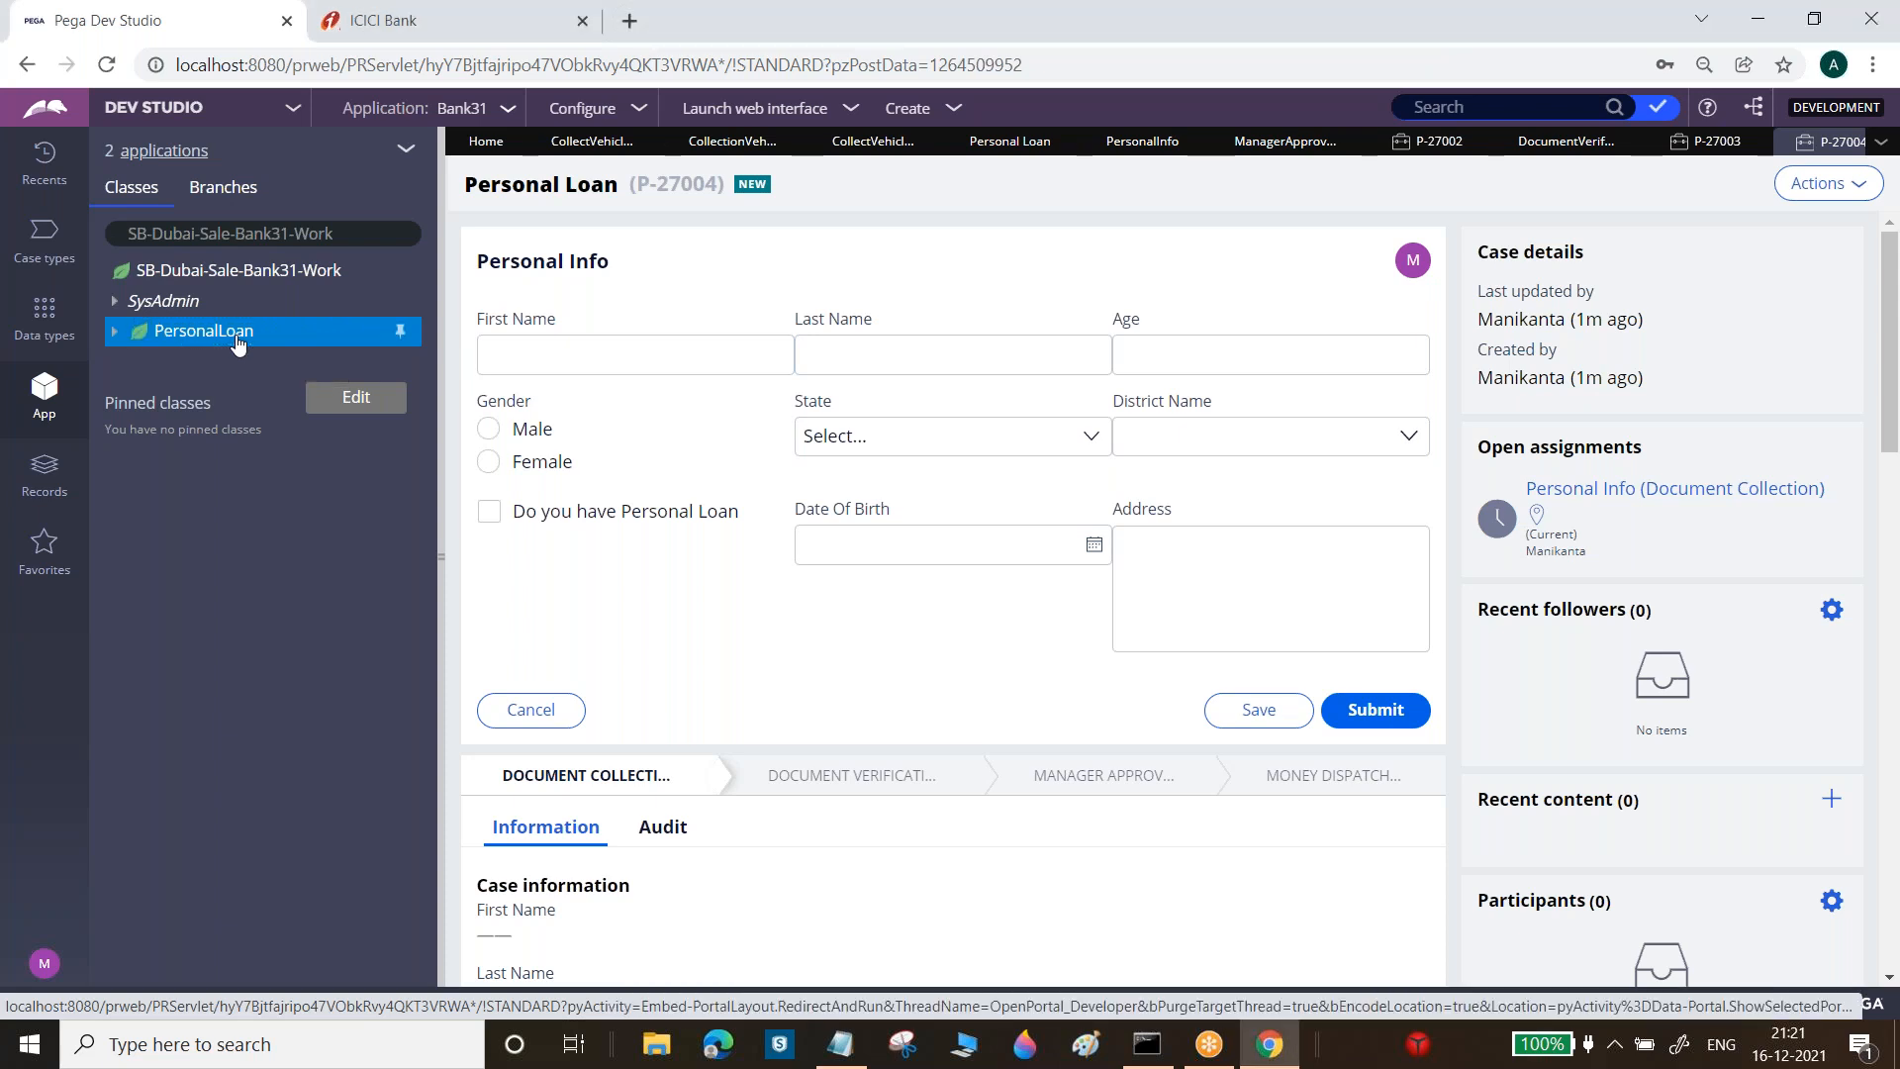
mouse_move(237, 363)
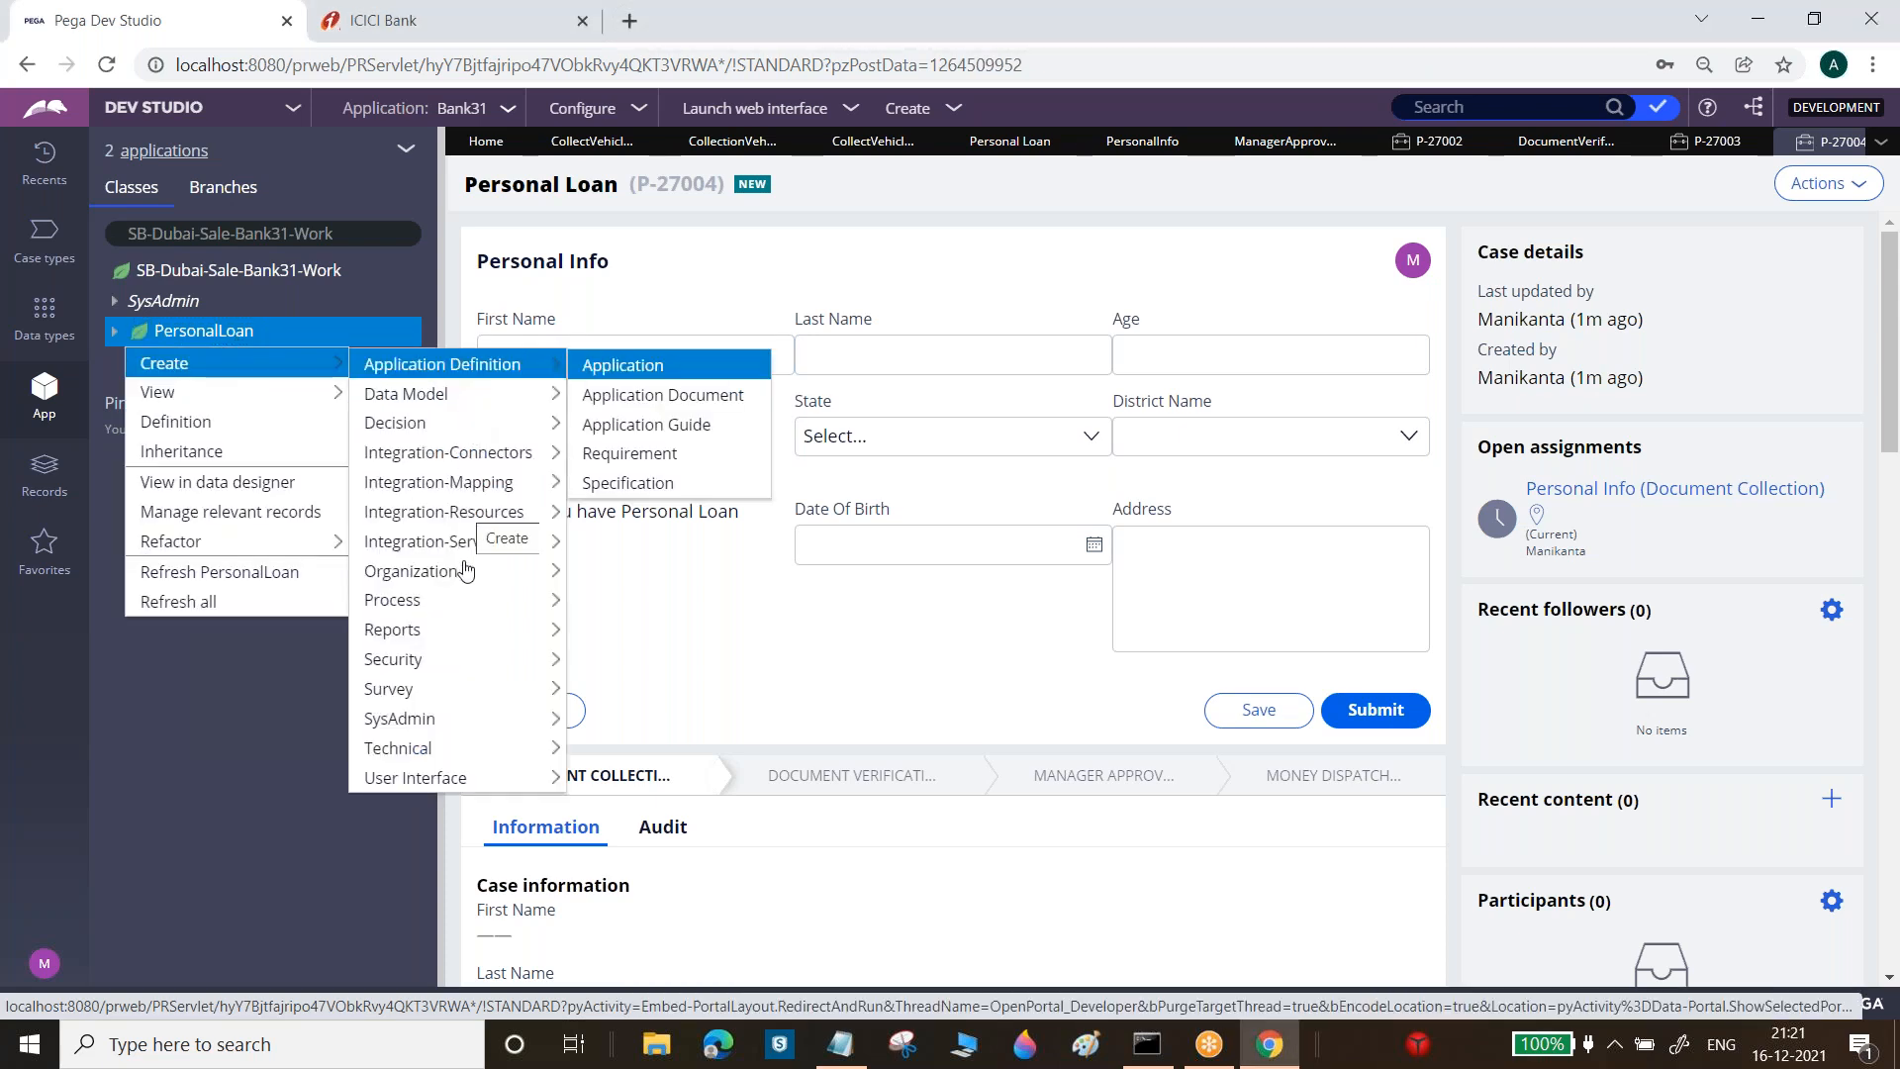
mouse_move(442, 482)
mouse_move(440, 396)
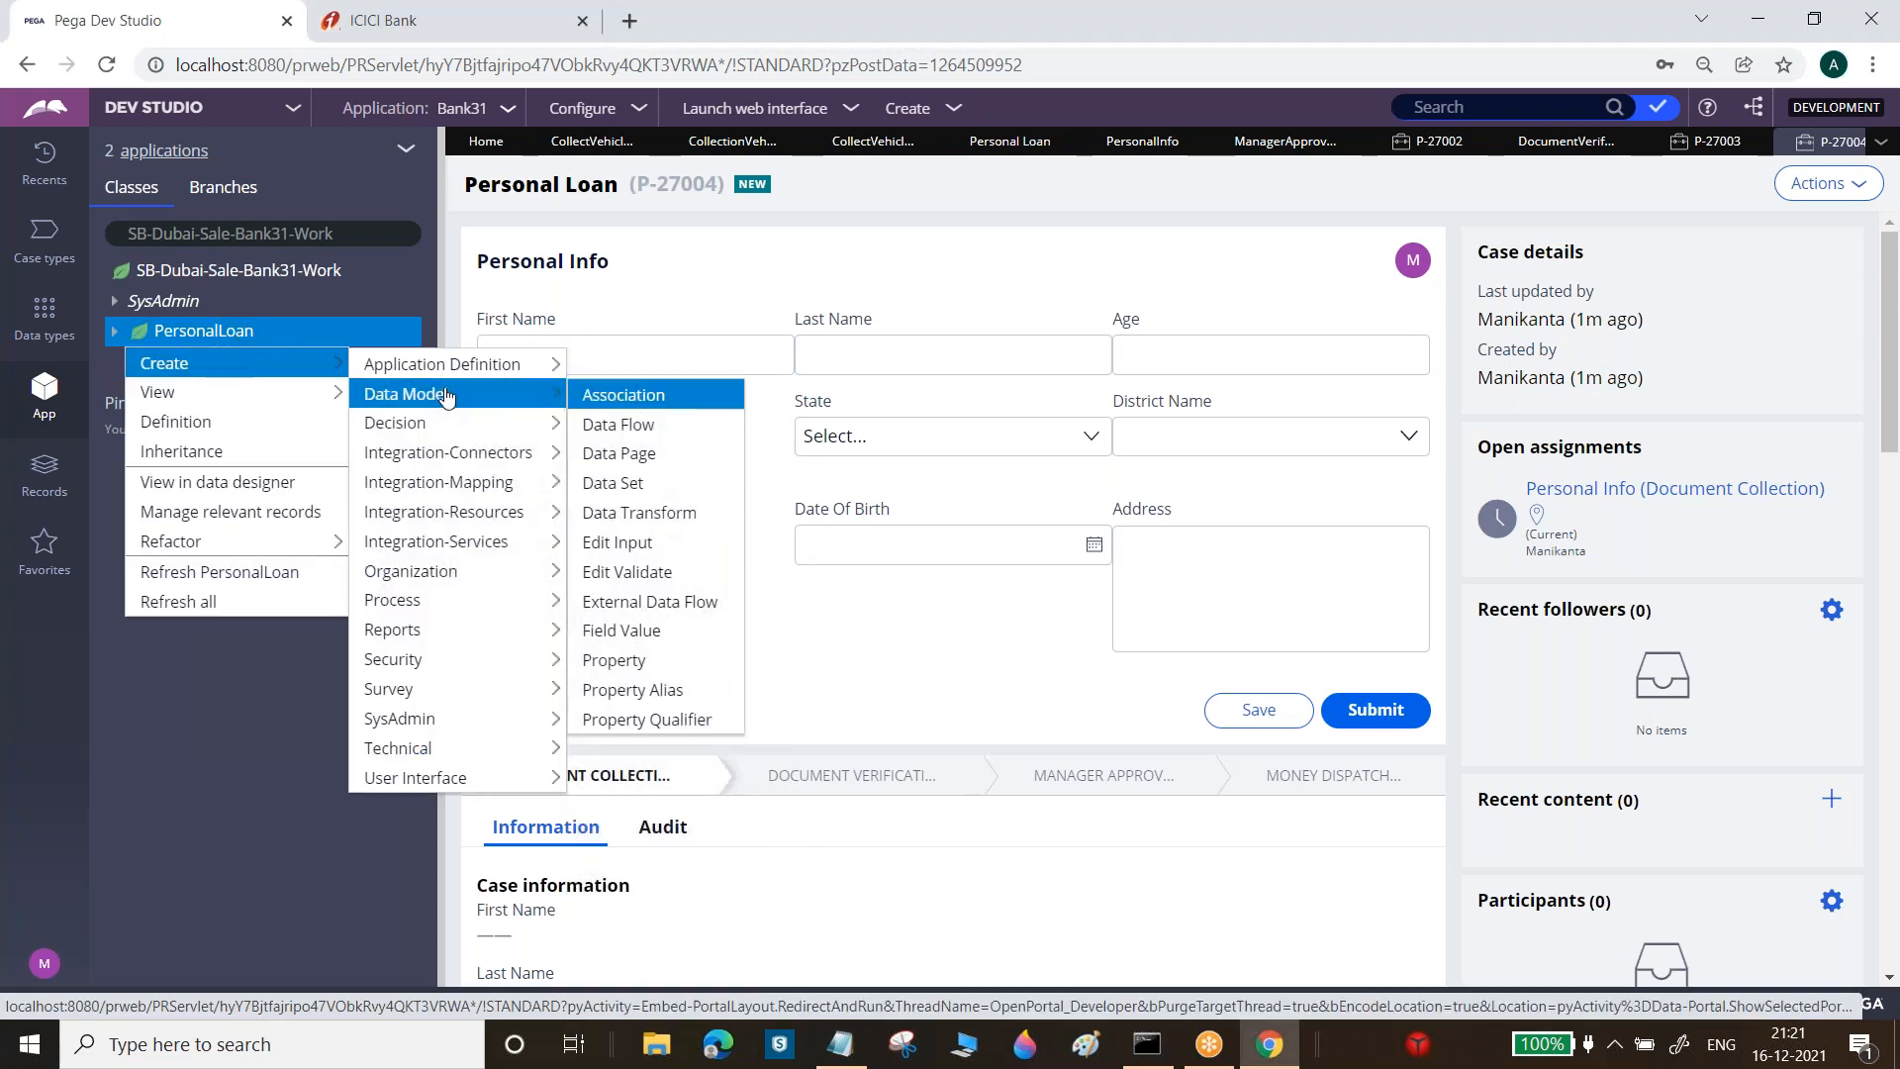
left_click(645, 661)
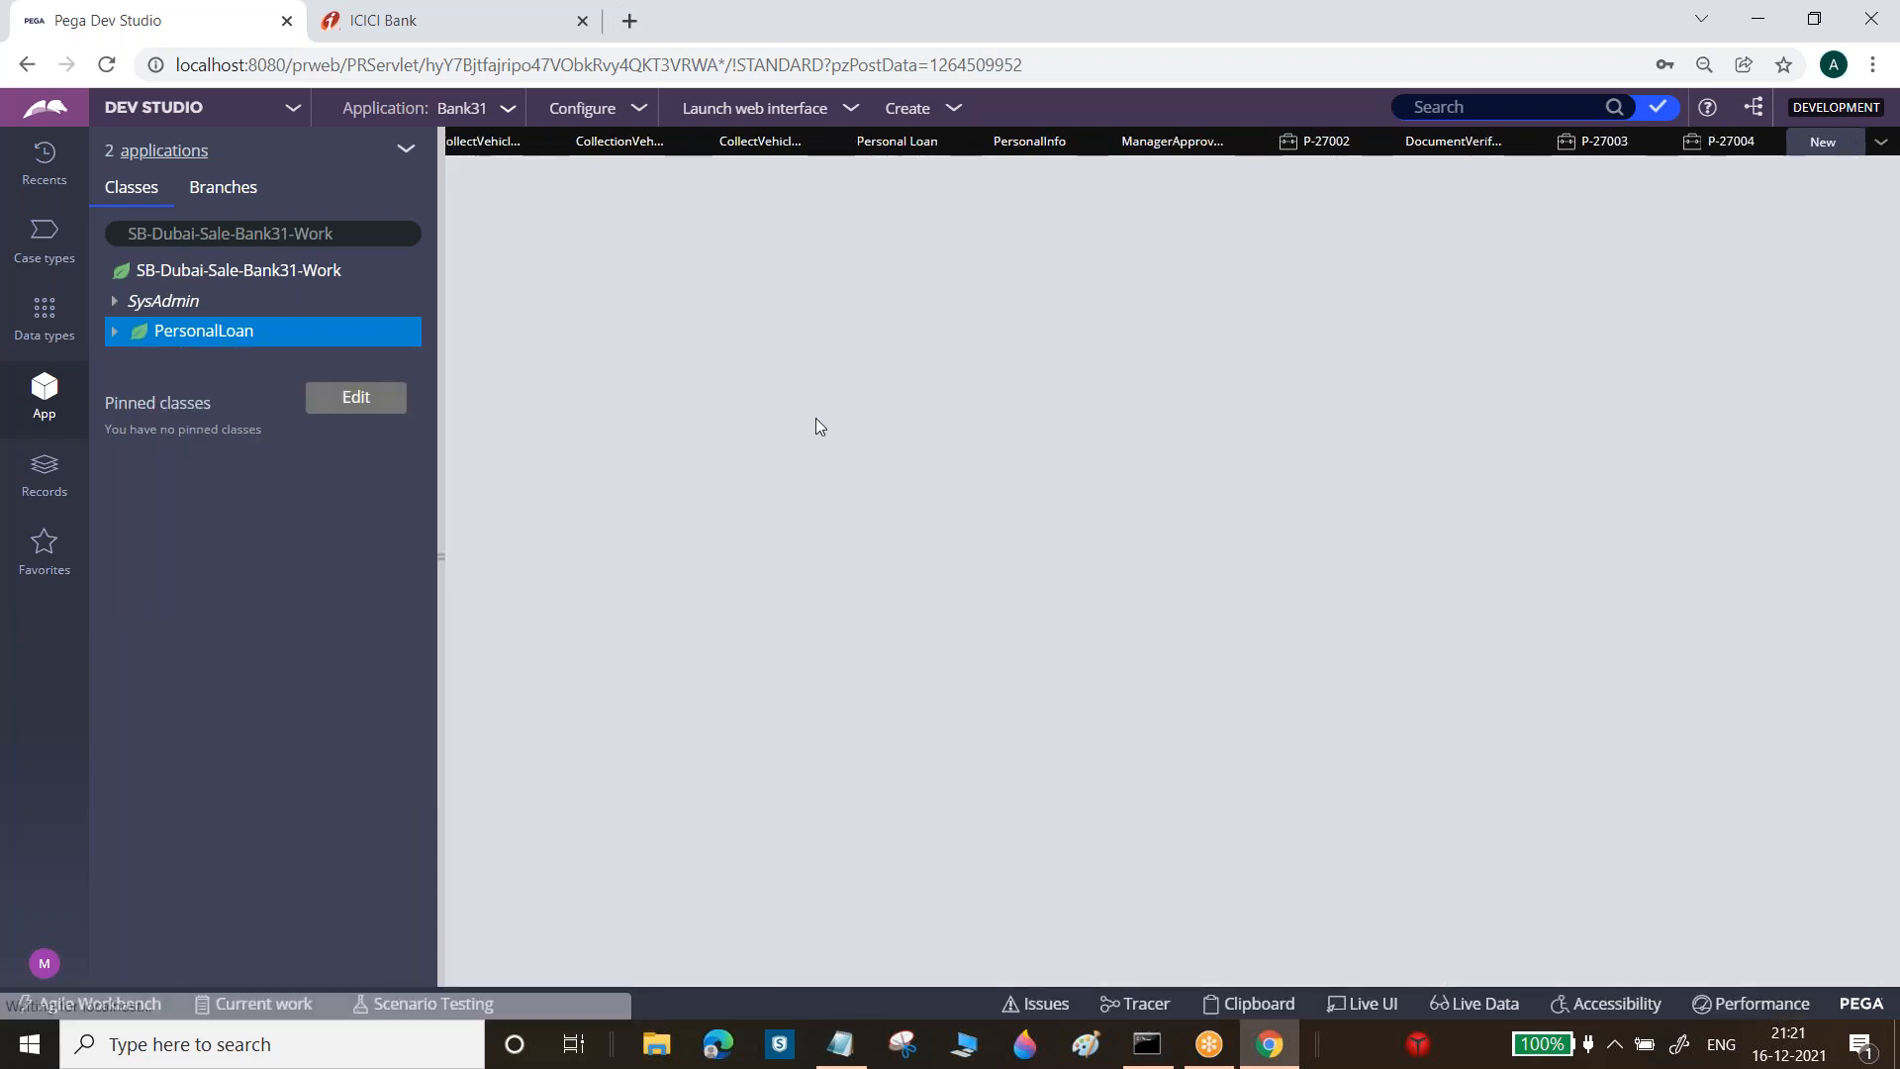
Name the property Middle Name, then create, save and close it
type("Middle Name")
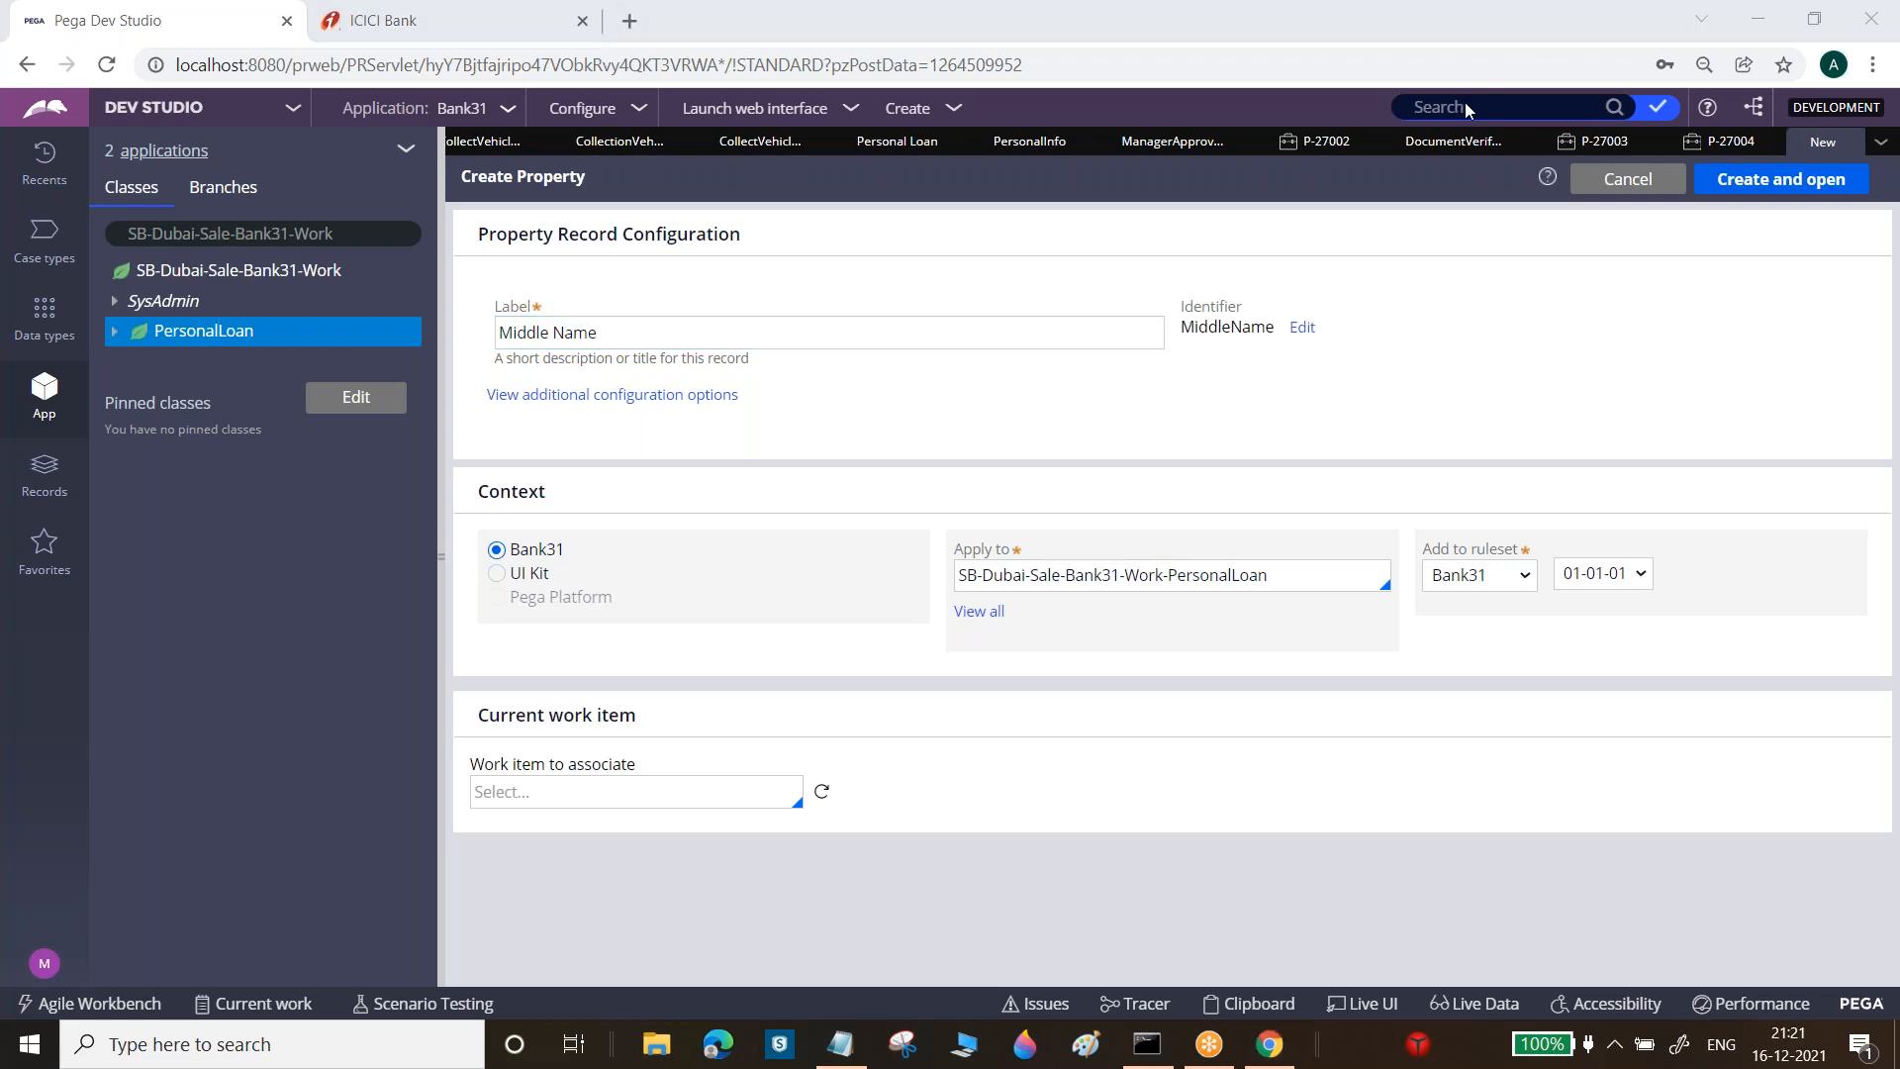
left_click(1628, 178)
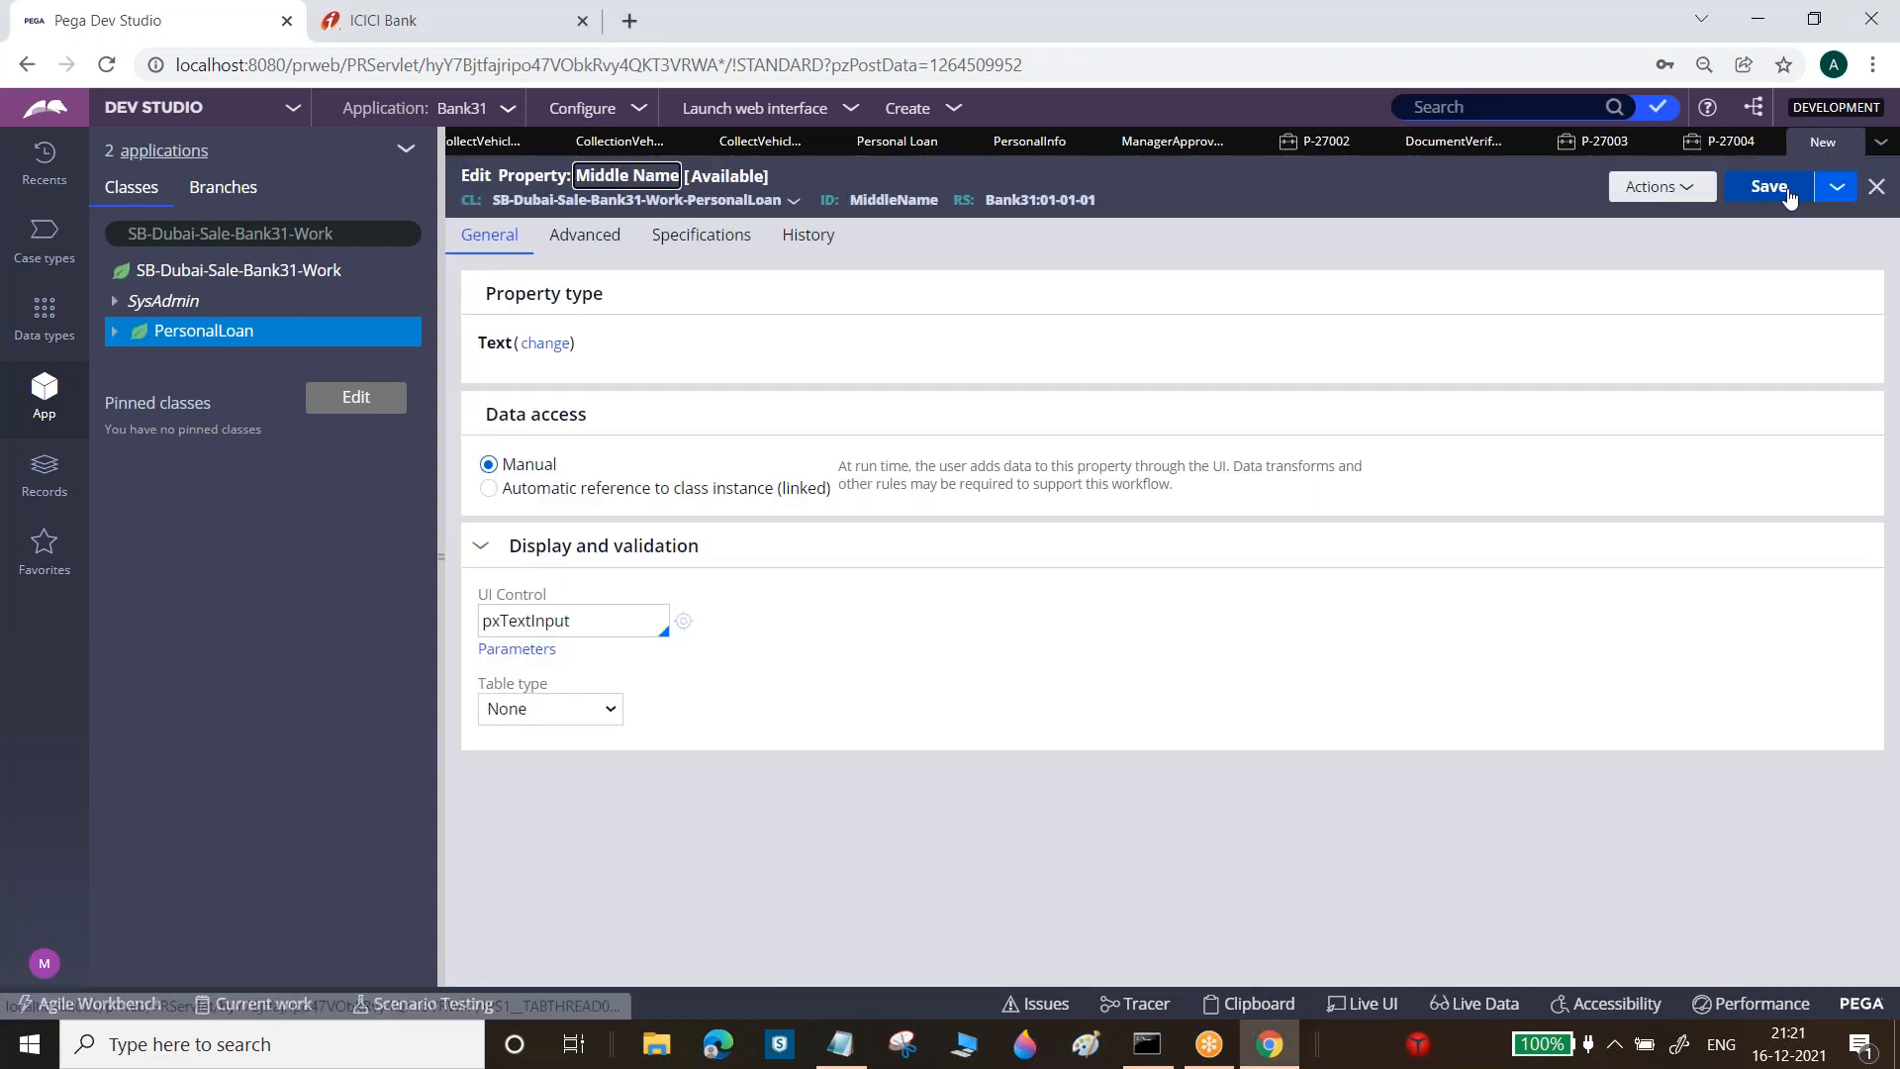
left_click(1791, 190)
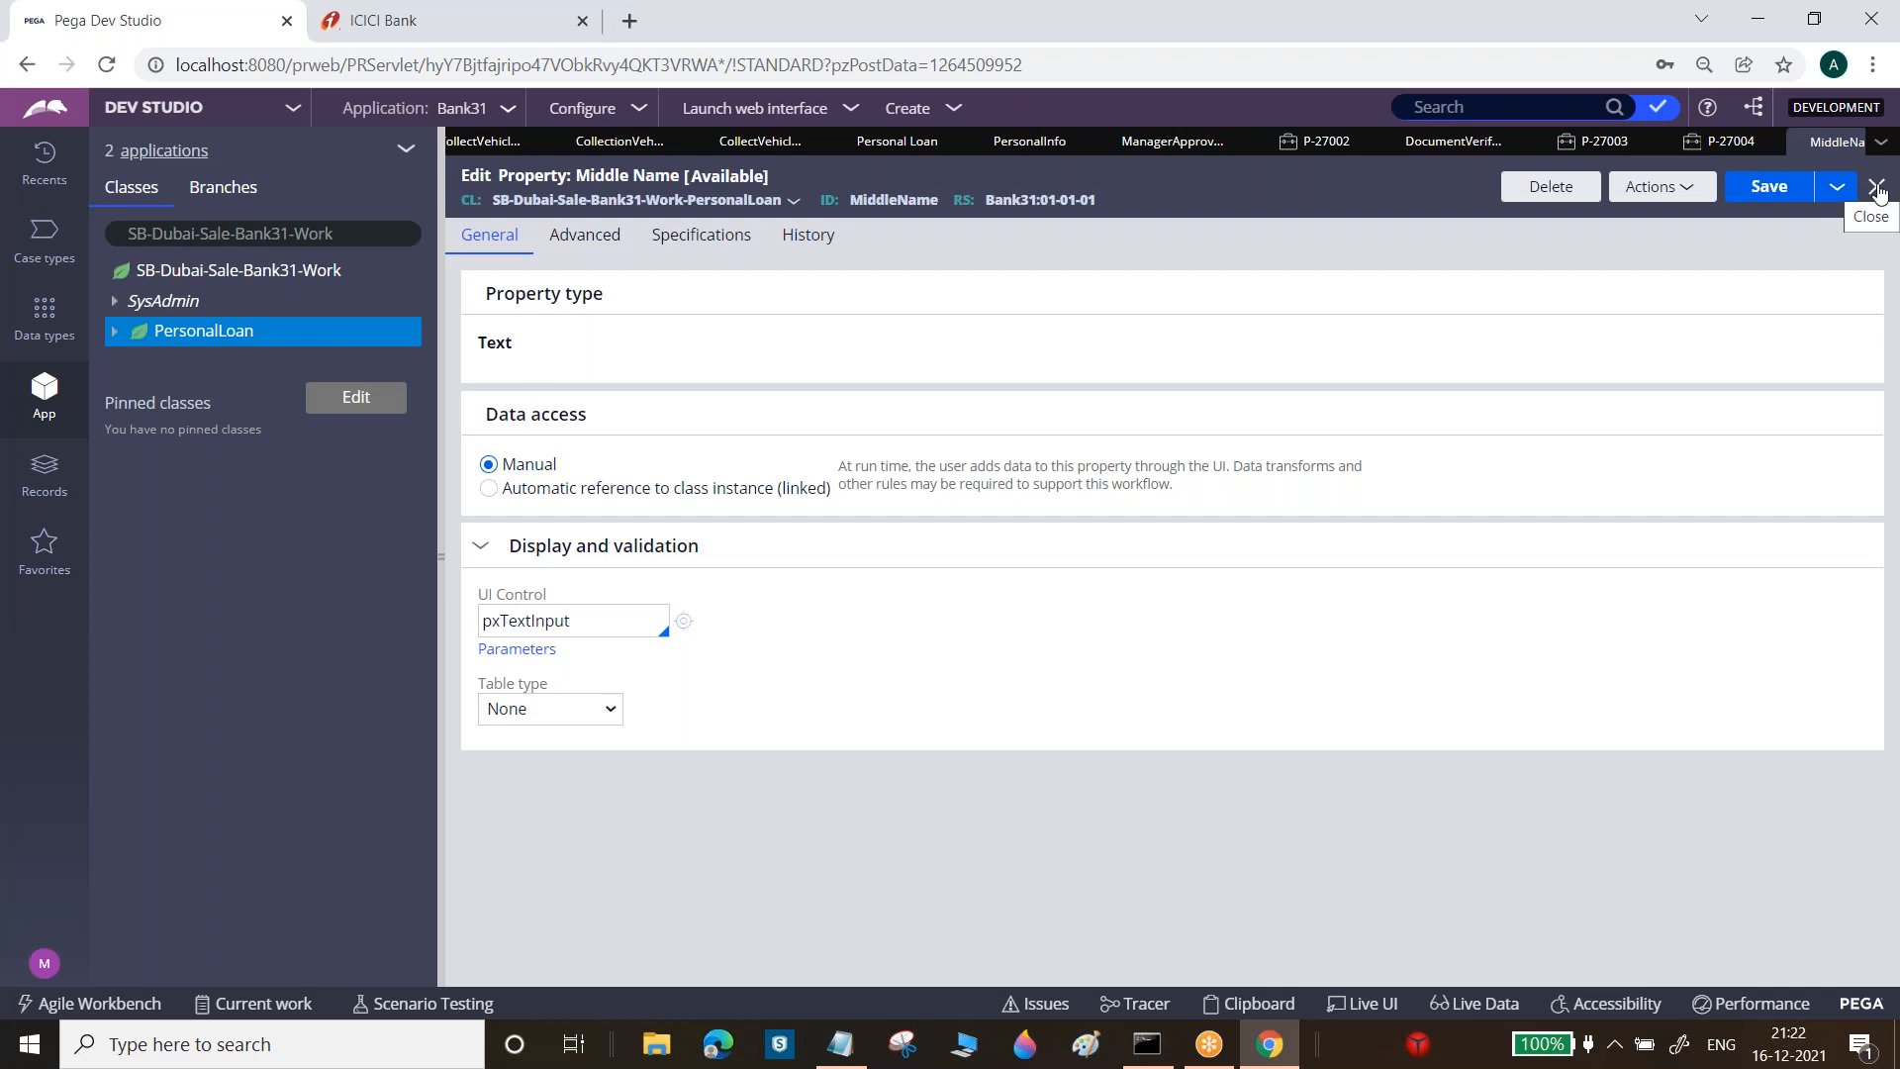
left_click(1878, 190)
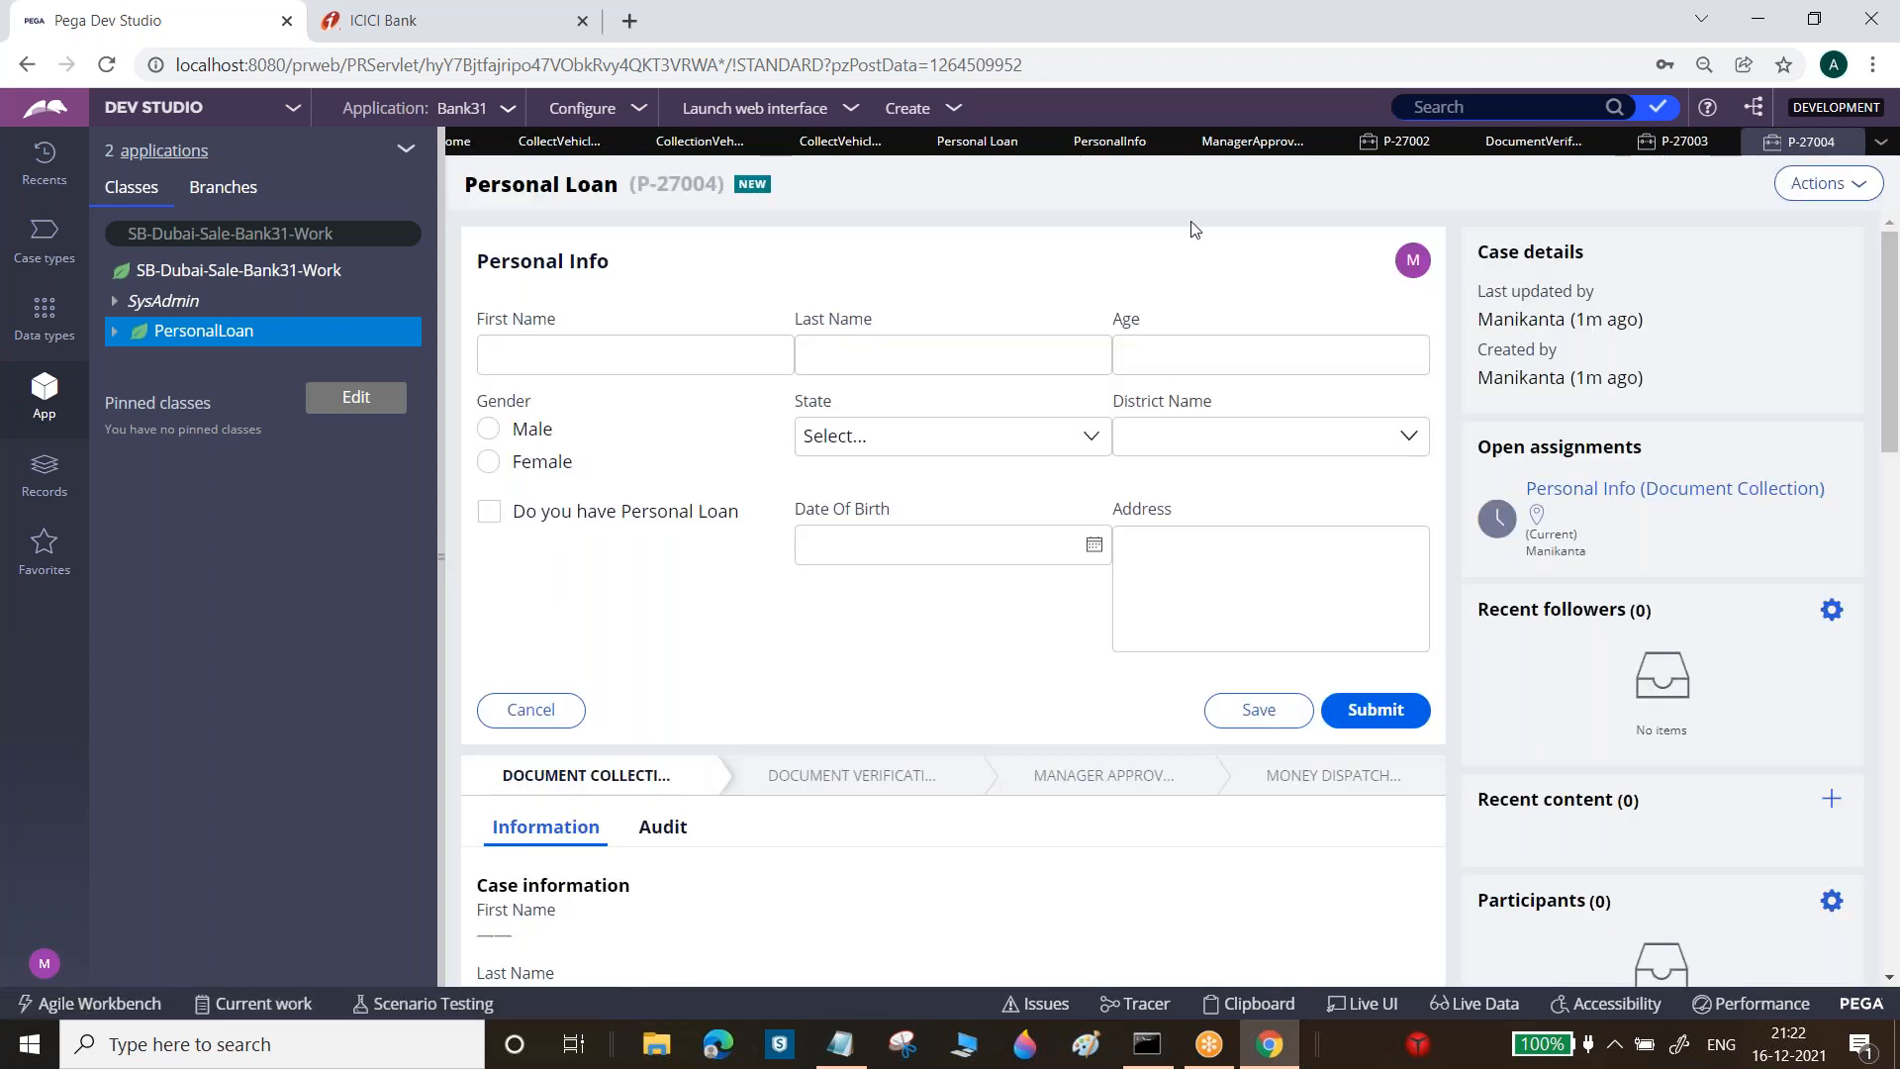
Refresh App Explorer and open the PersonalInfo section with the PersonalLoan sections listed
left_click(114, 331)
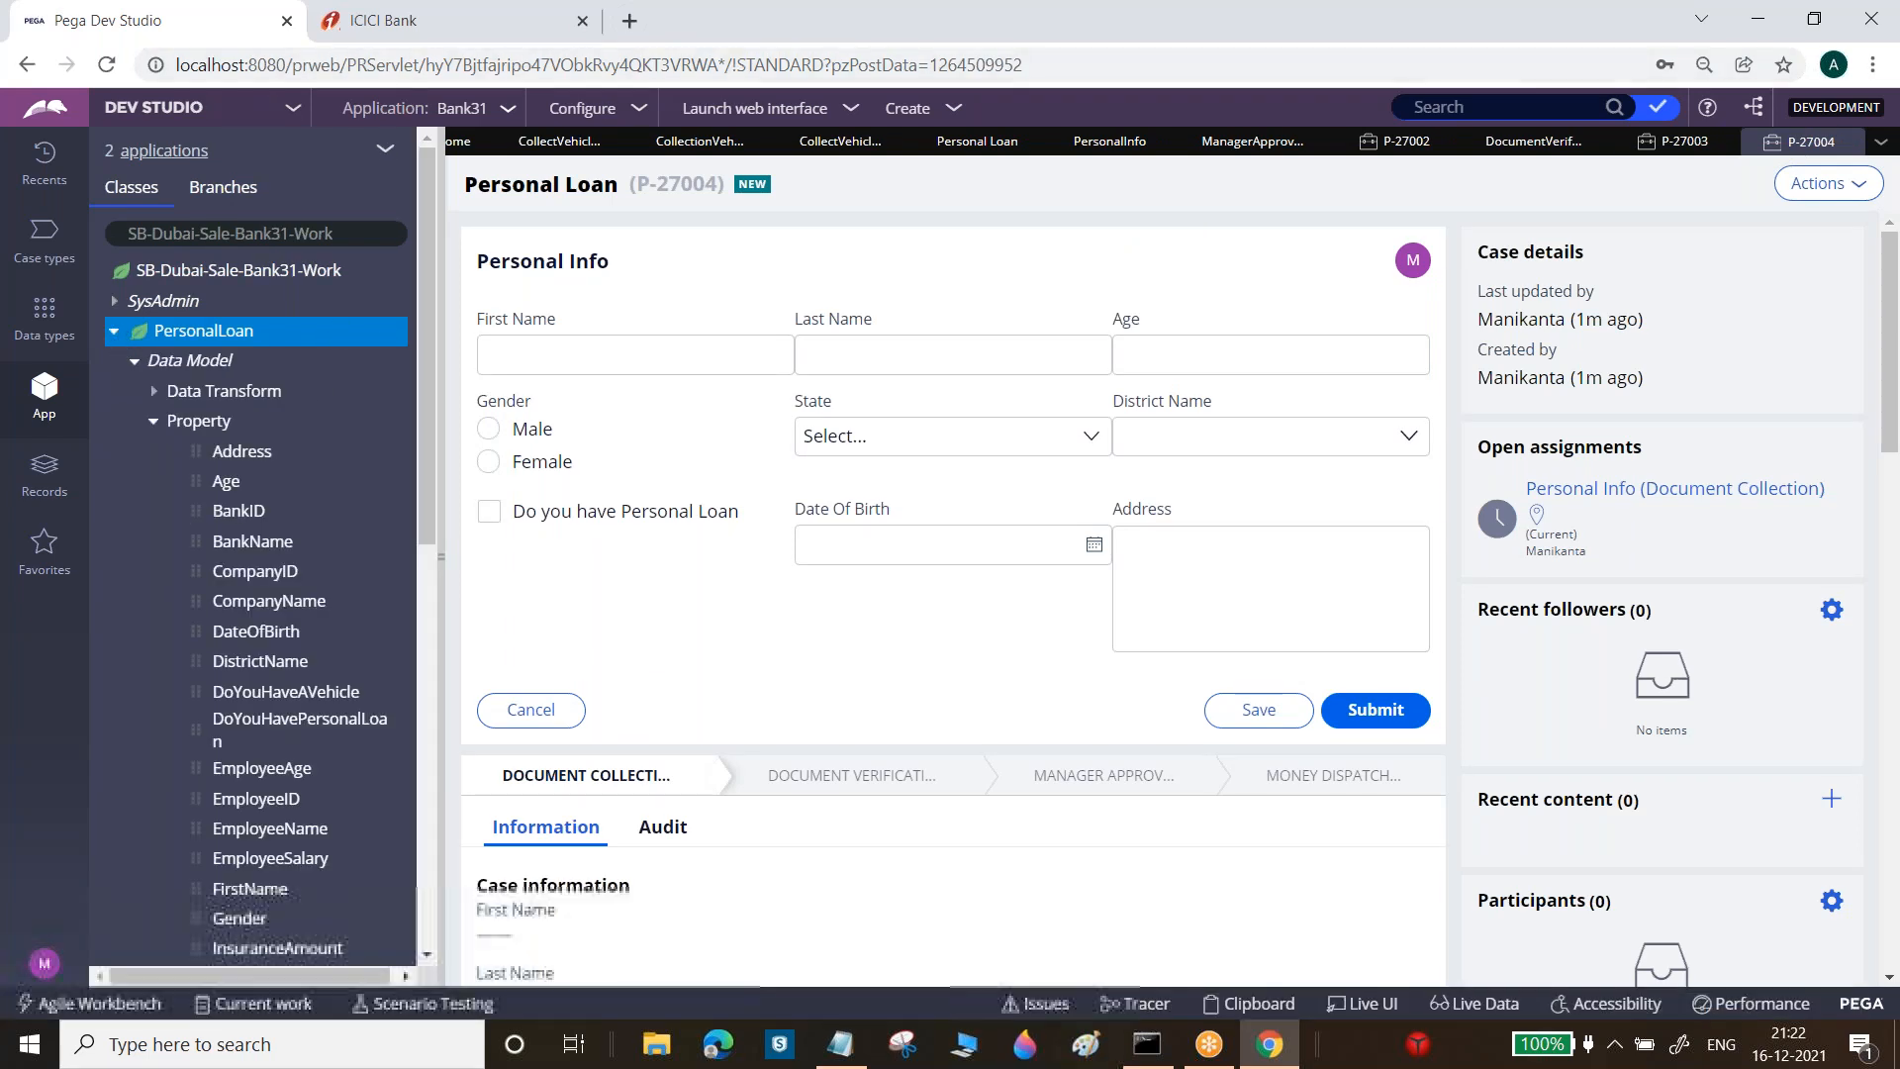
left_click(385, 151)
left_click(392, 187)
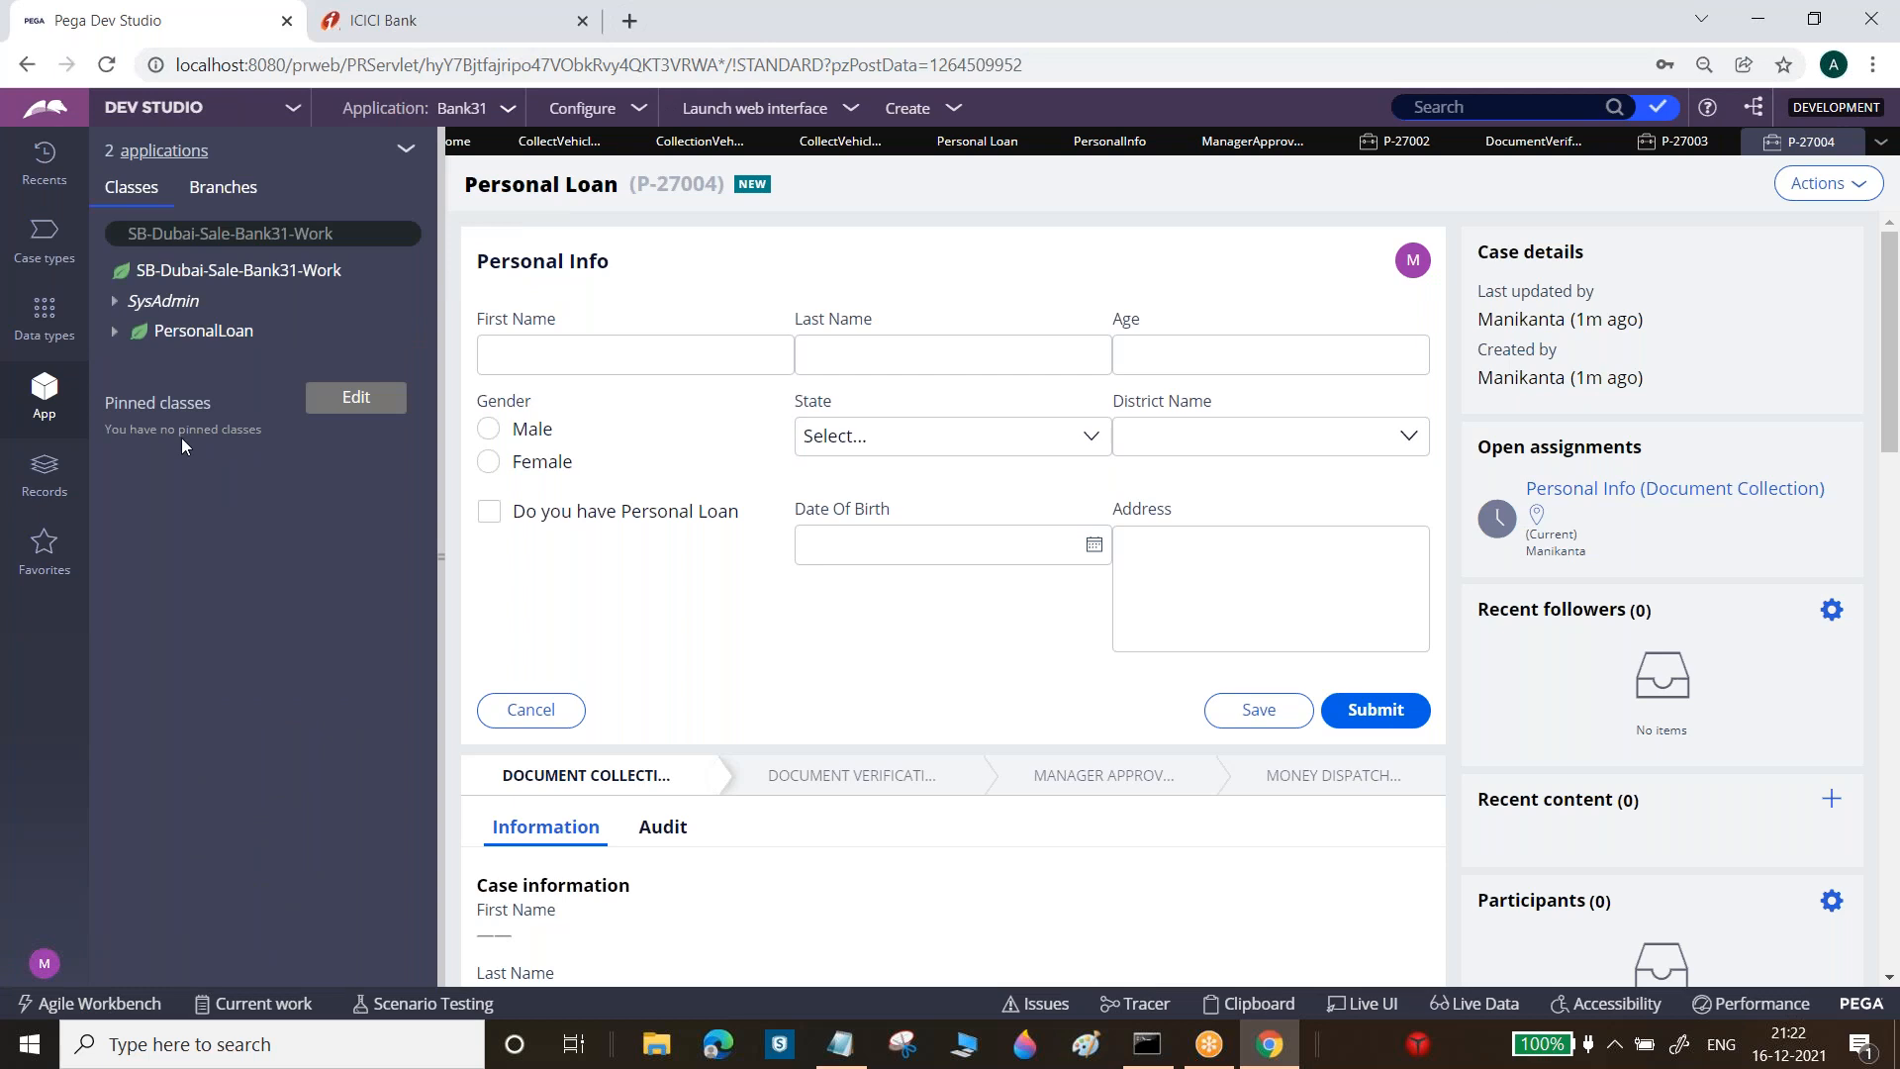
left_click(1088, 149)
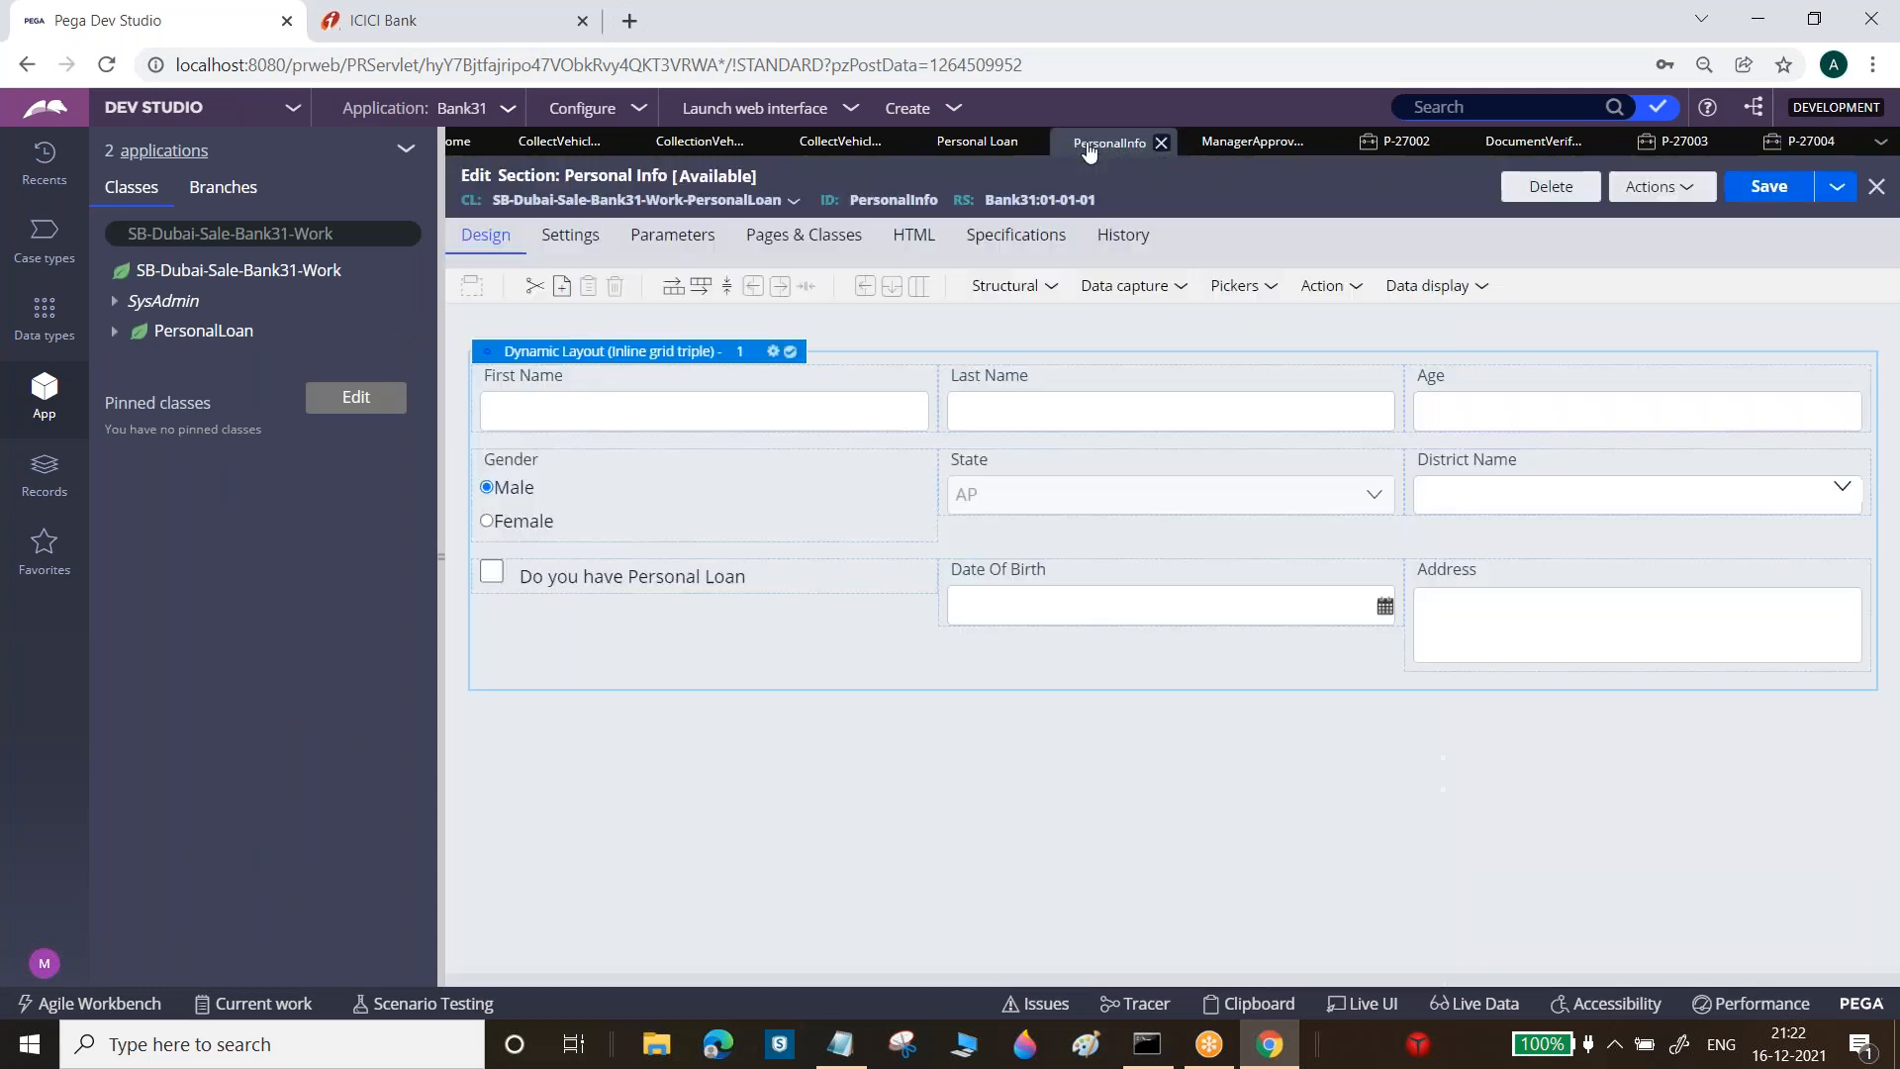
left_click(115, 334)
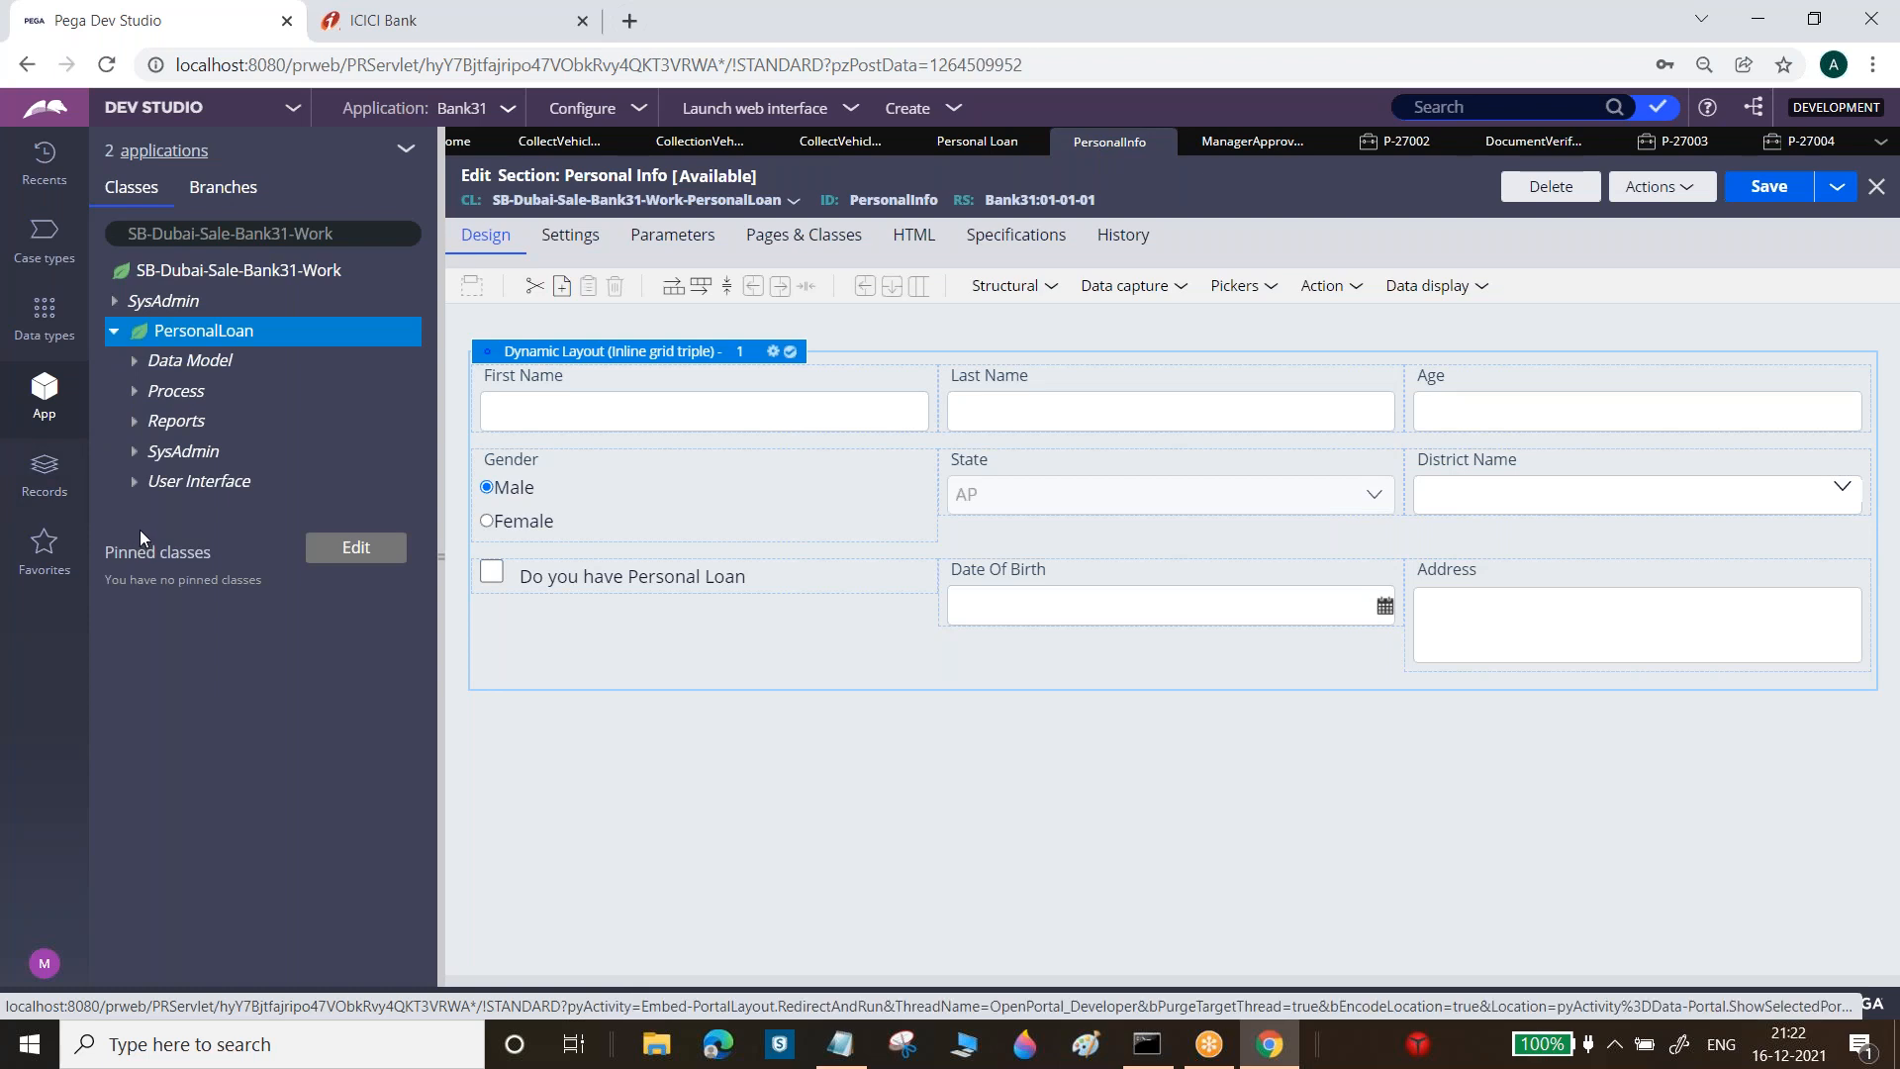
left_click(133, 487)
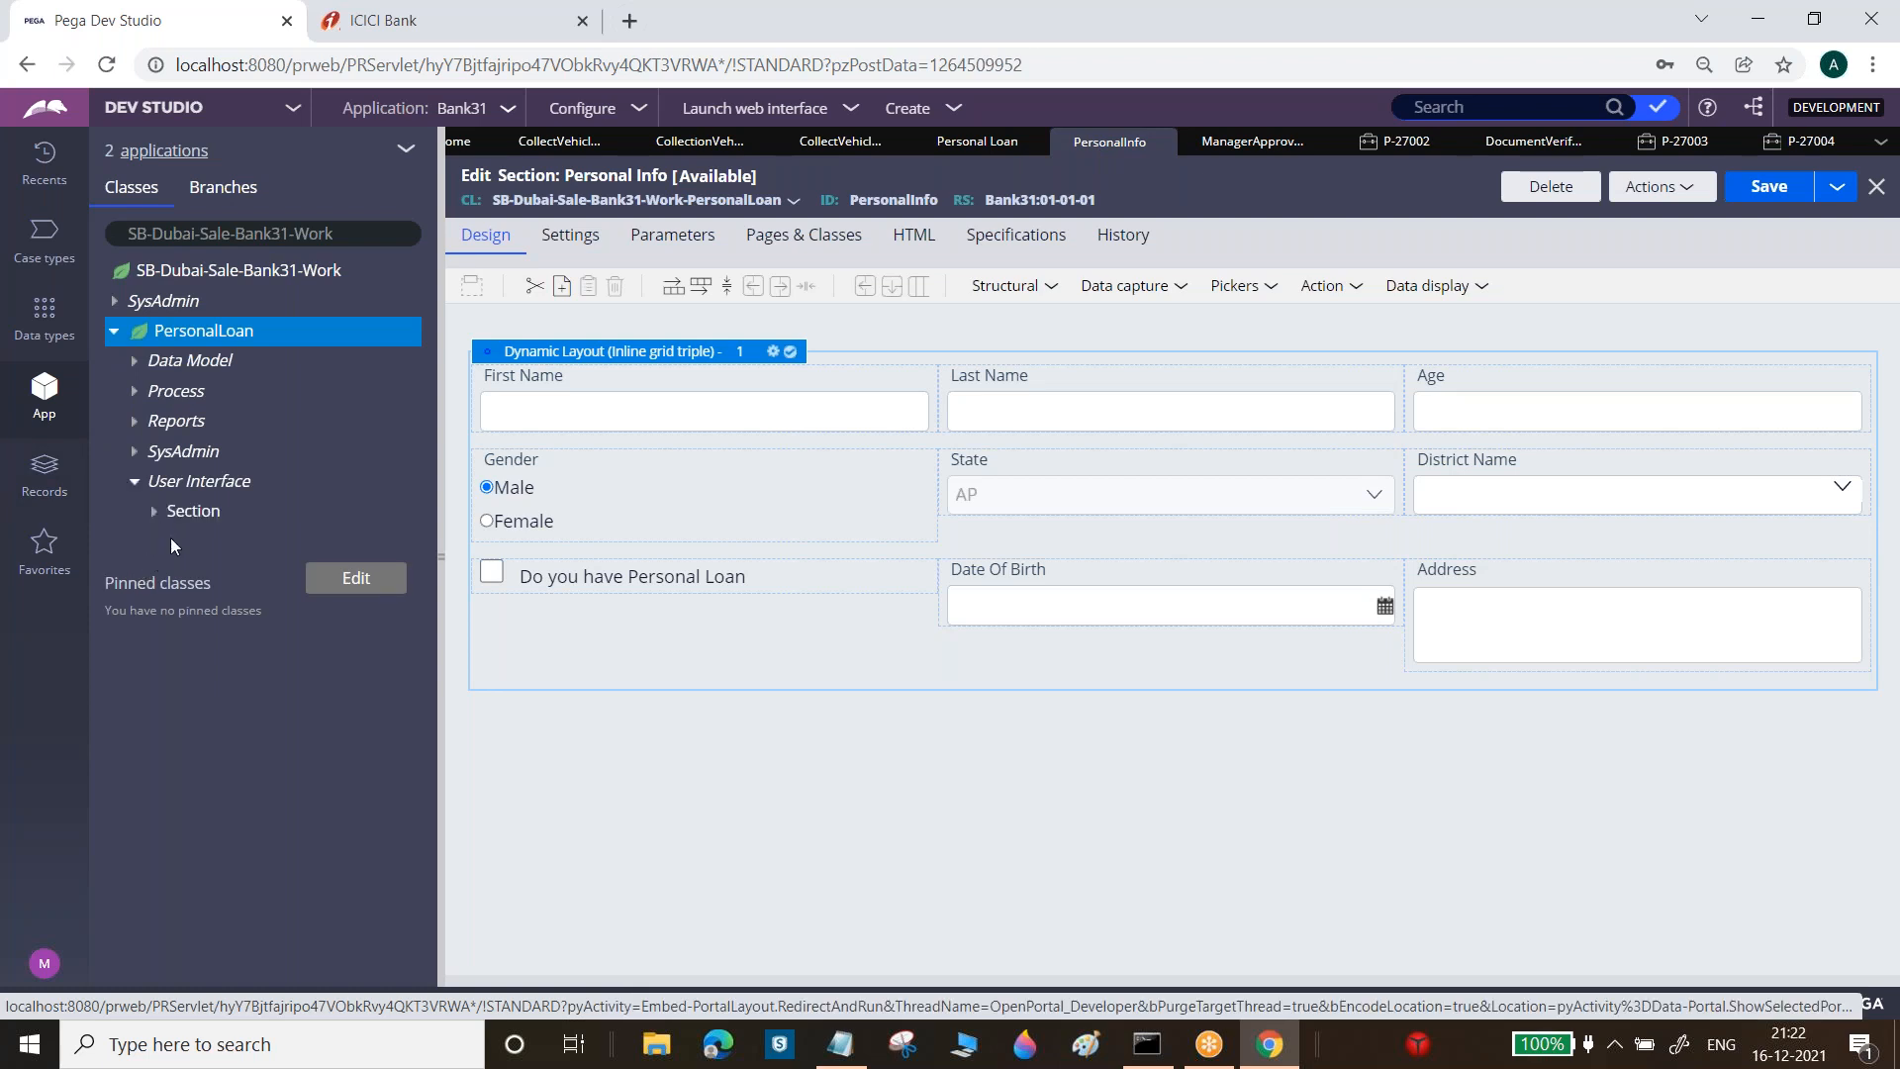
left_click(156, 514)
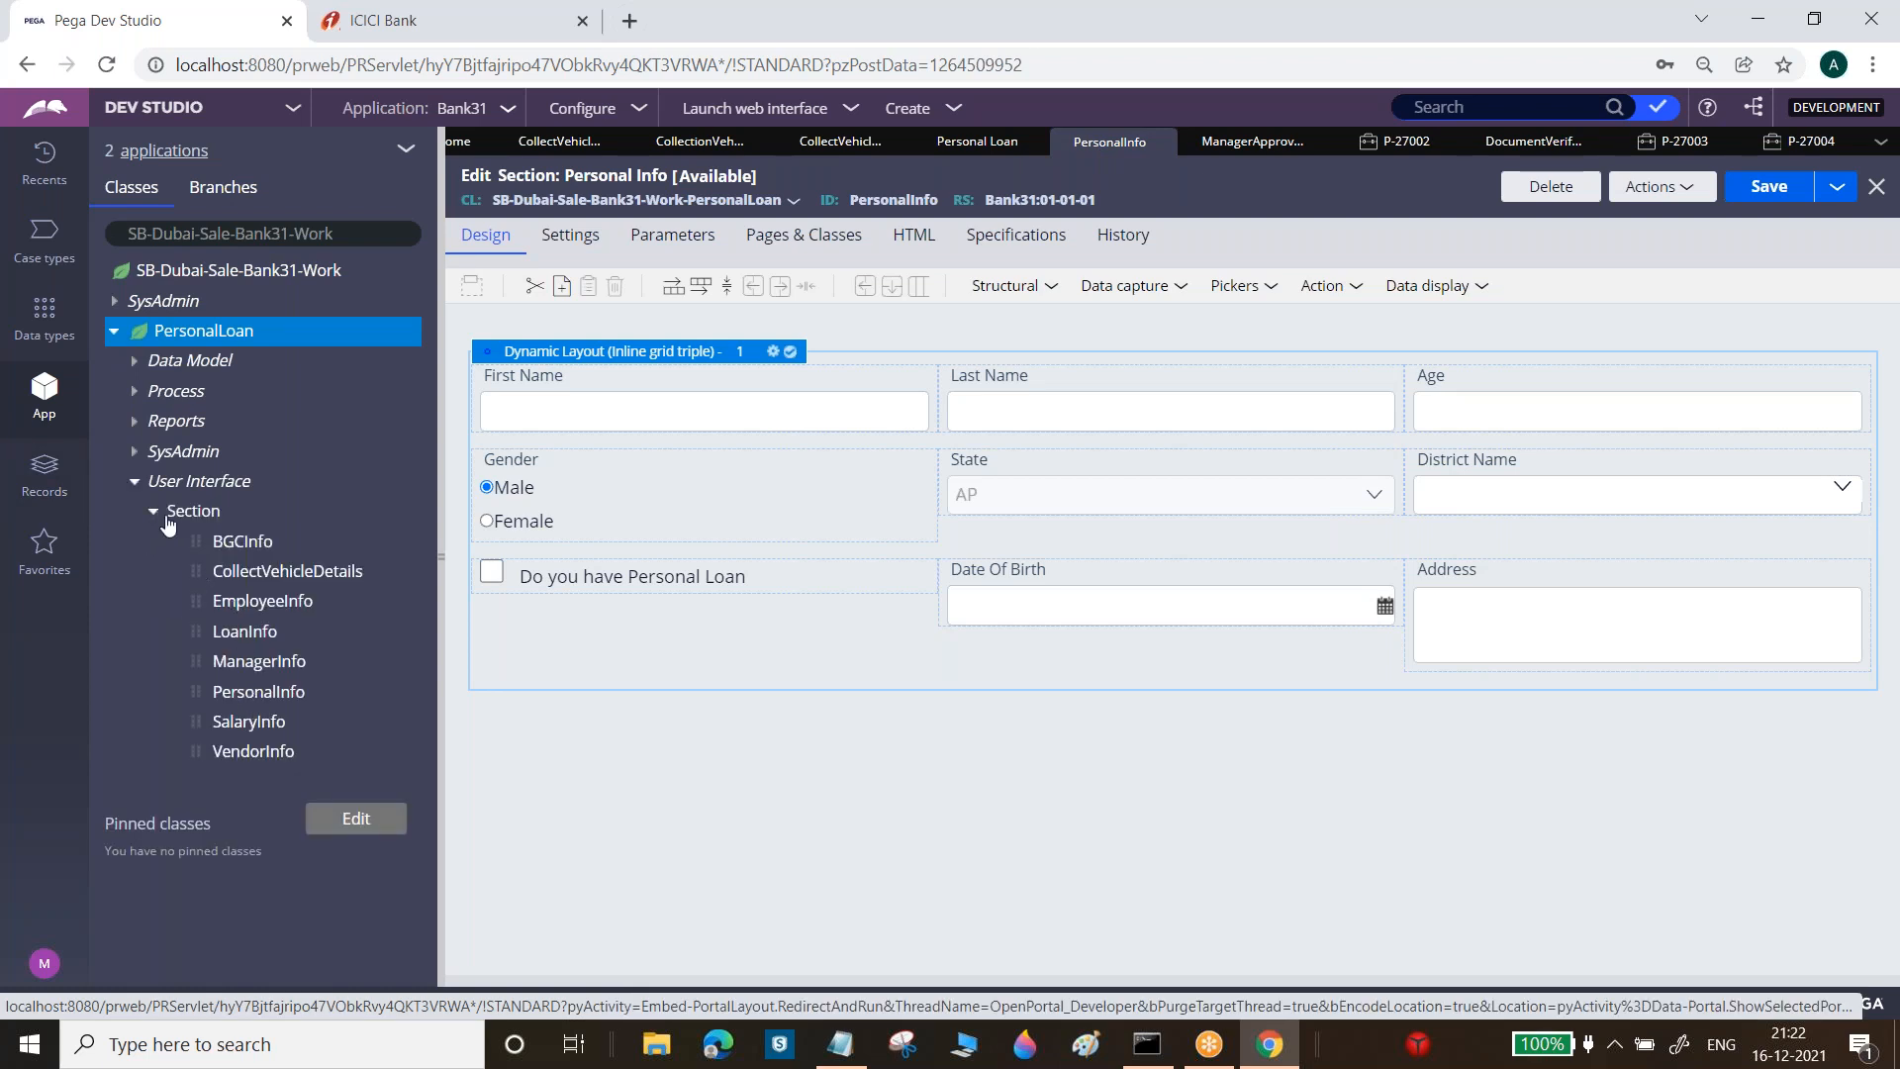
Place MiddleName between First Name and Last Name and save Personal Info
left_click(133, 364)
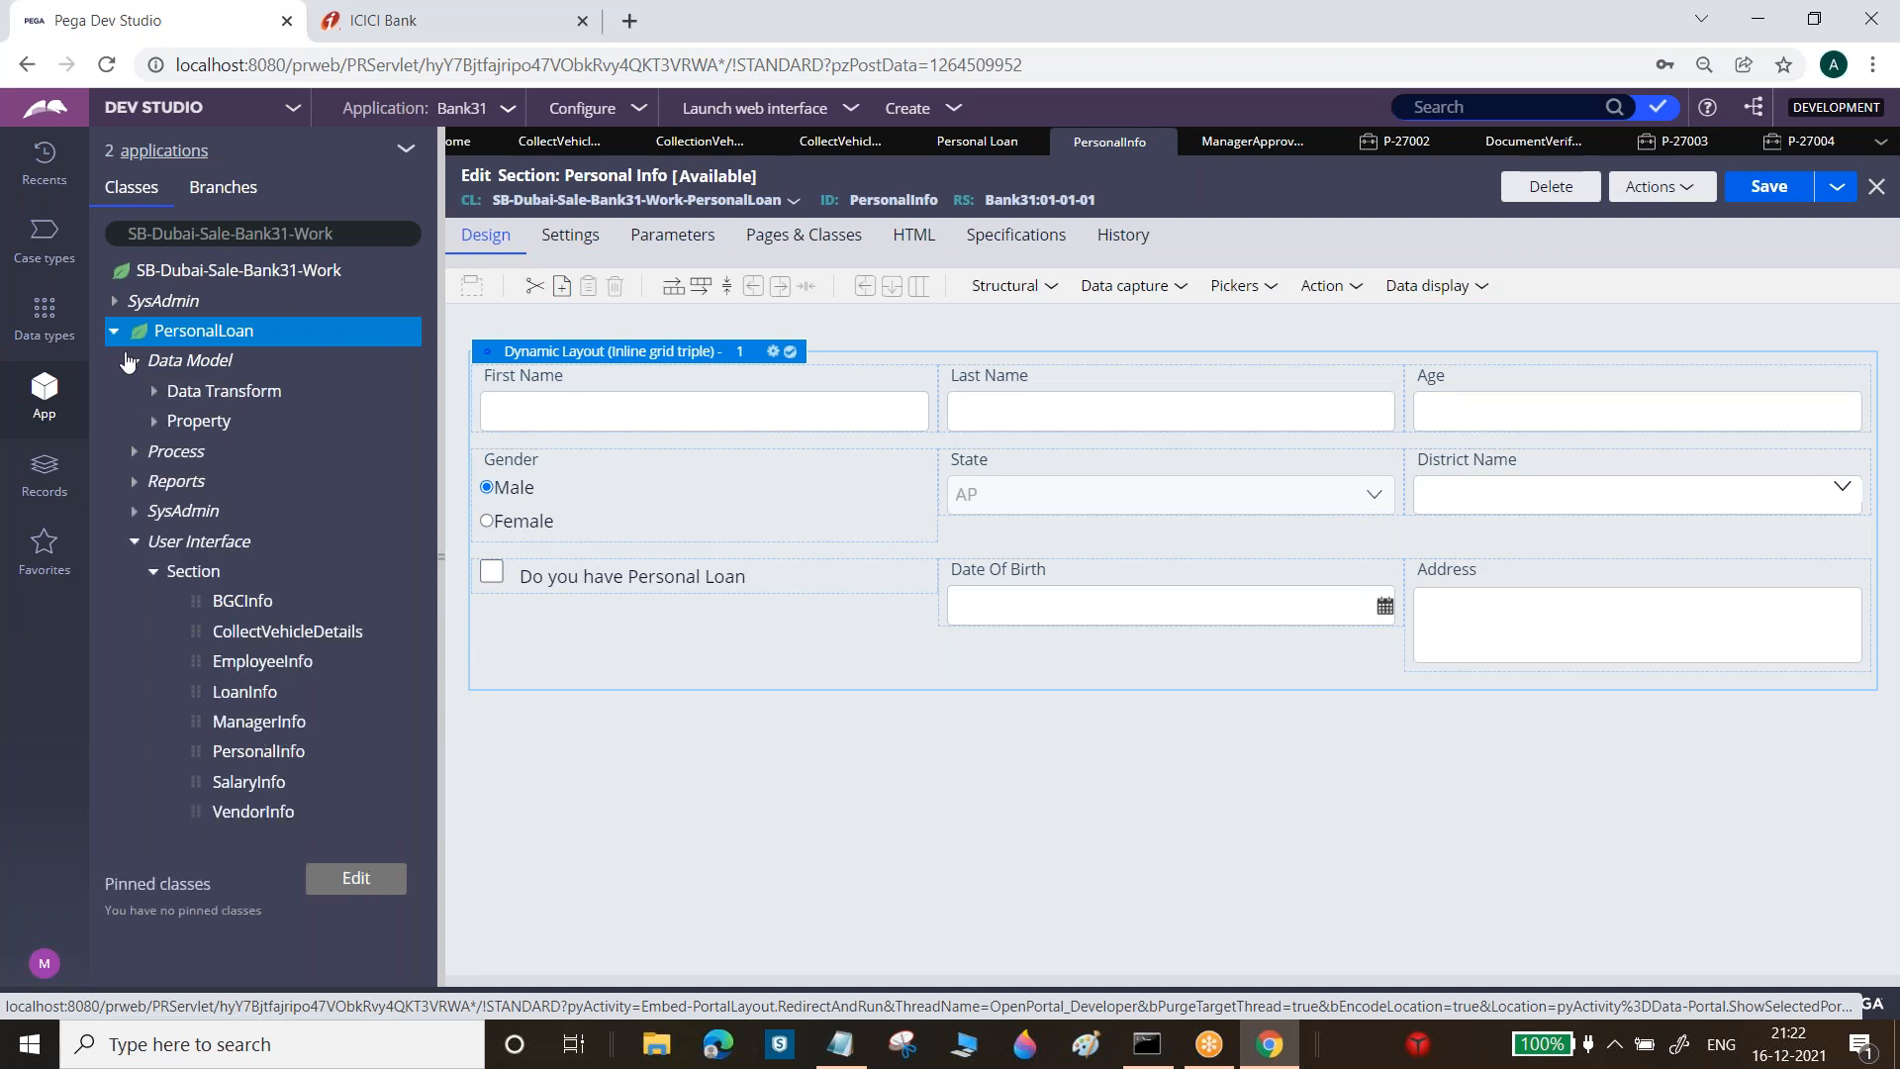
left_click(154, 421)
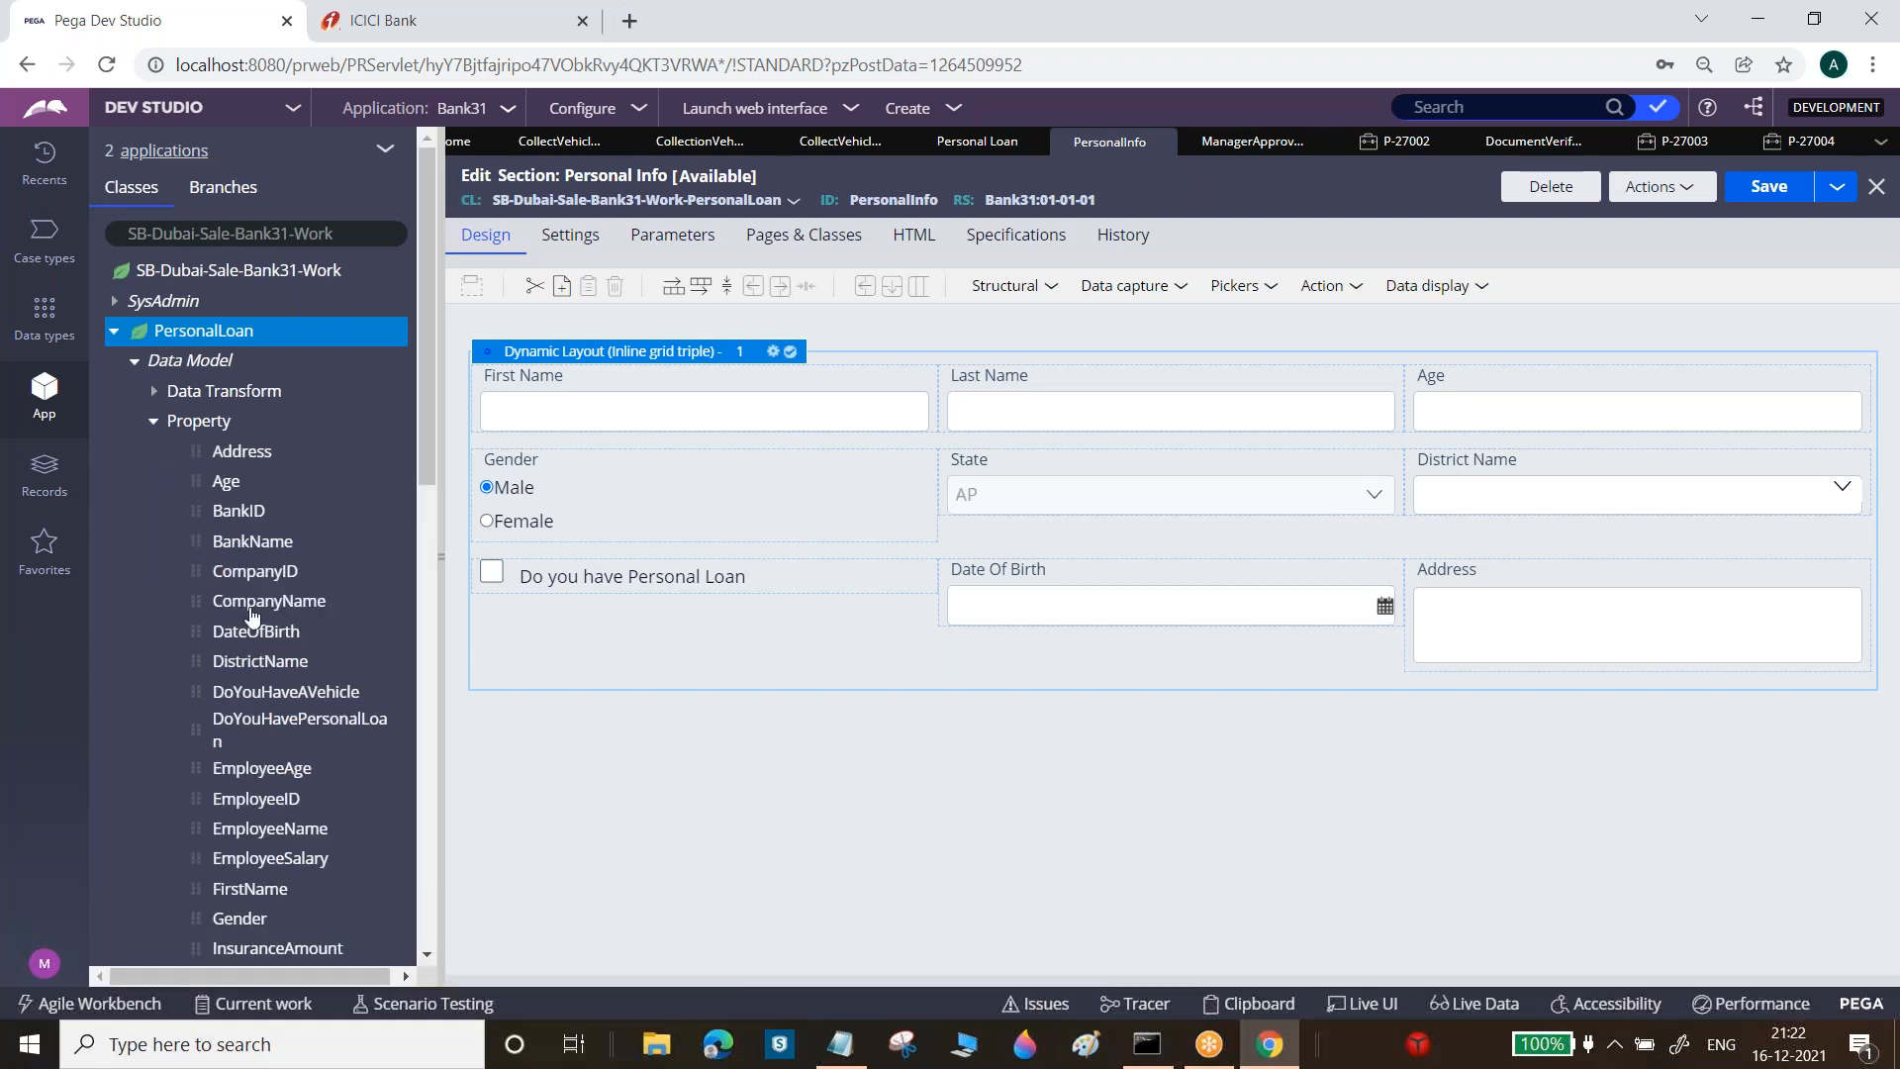
left_click_drag(419, 395, 435, 637)
left_click_drag(250, 628, 930, 414)
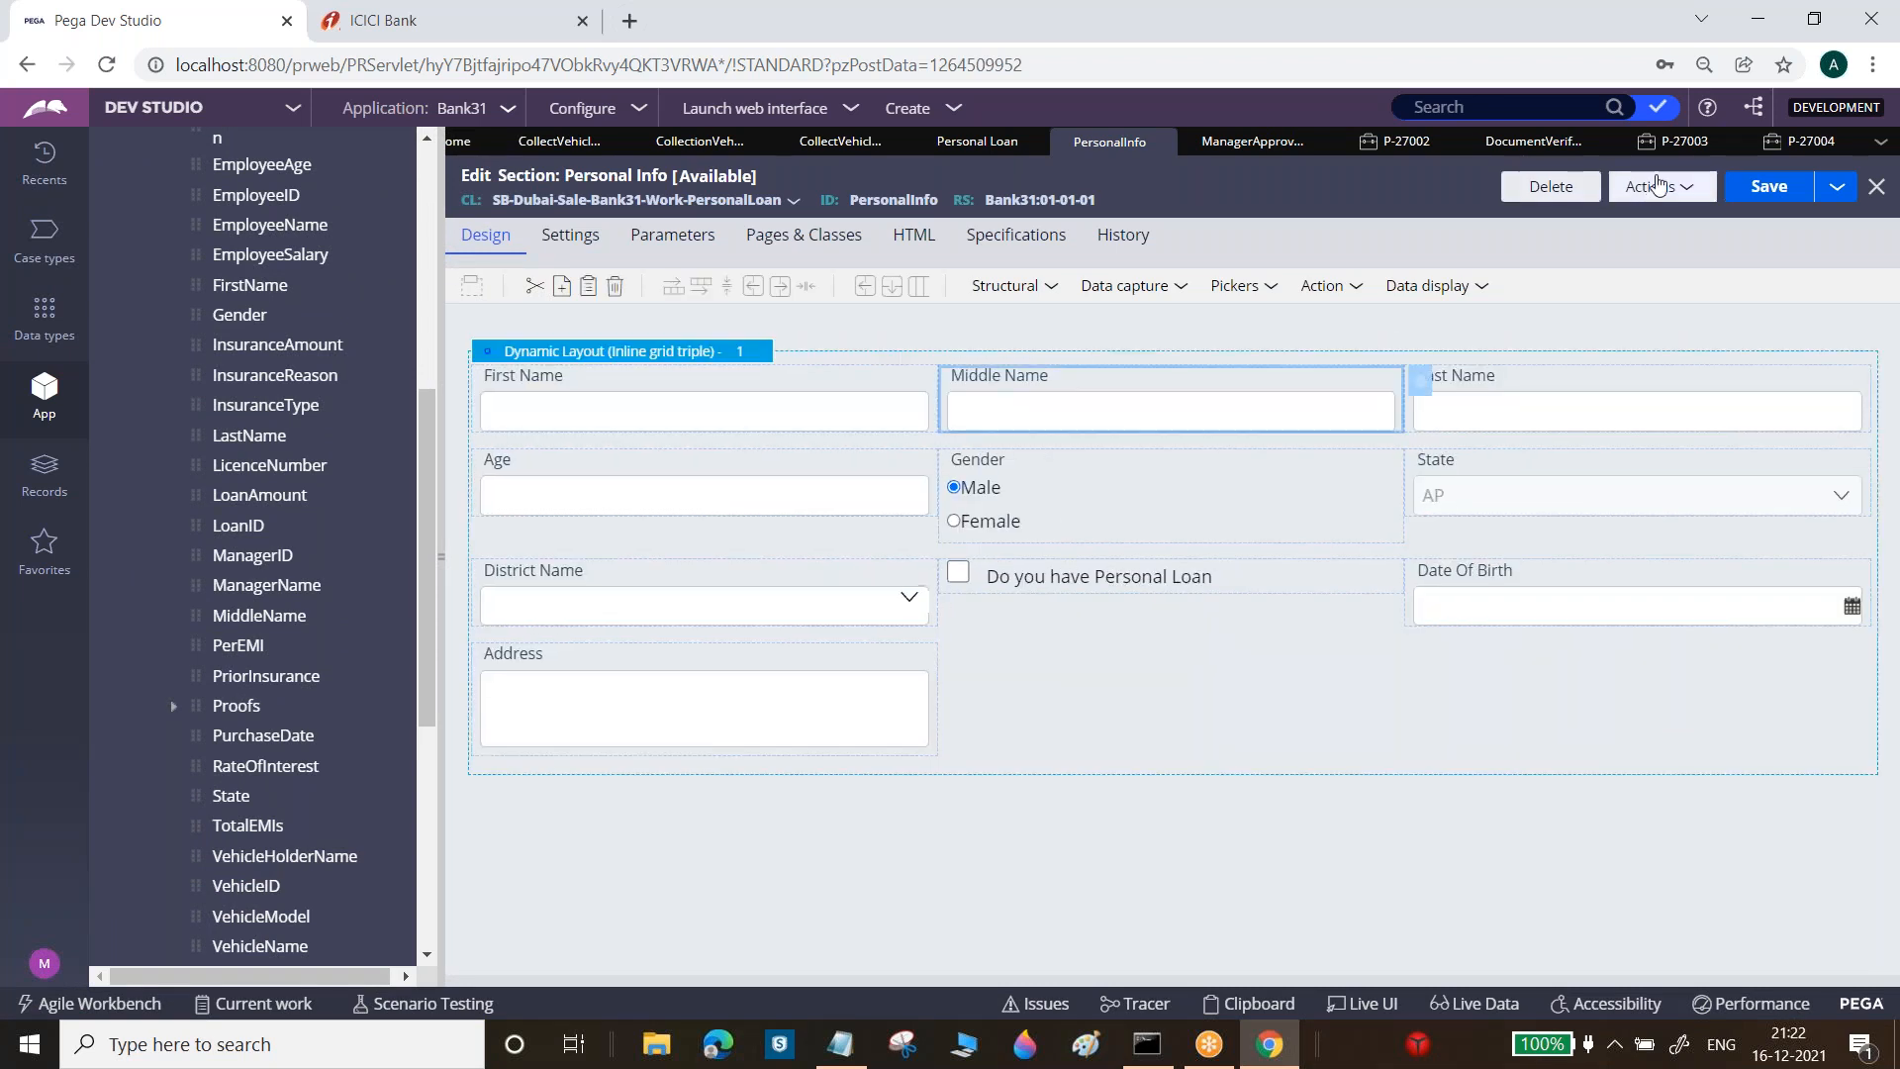
left_click(1749, 188)
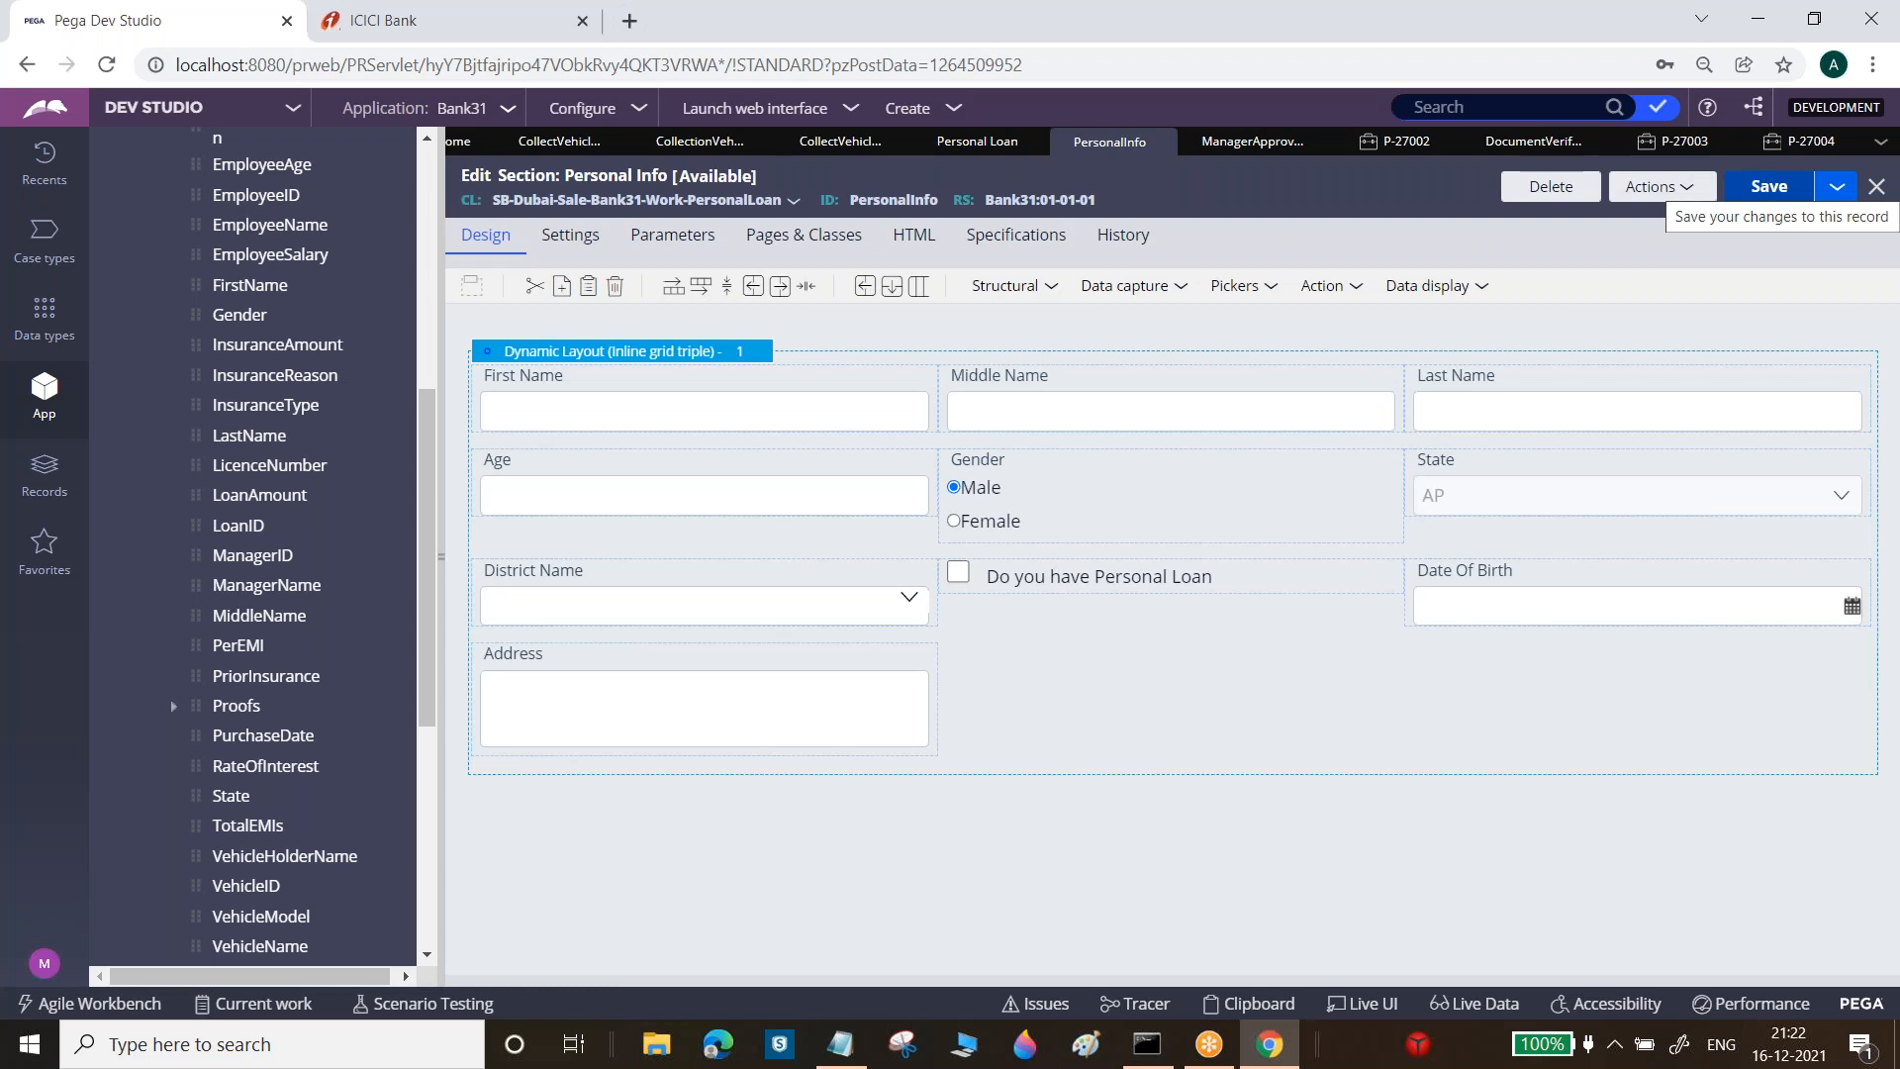
left_click(1809, 148)
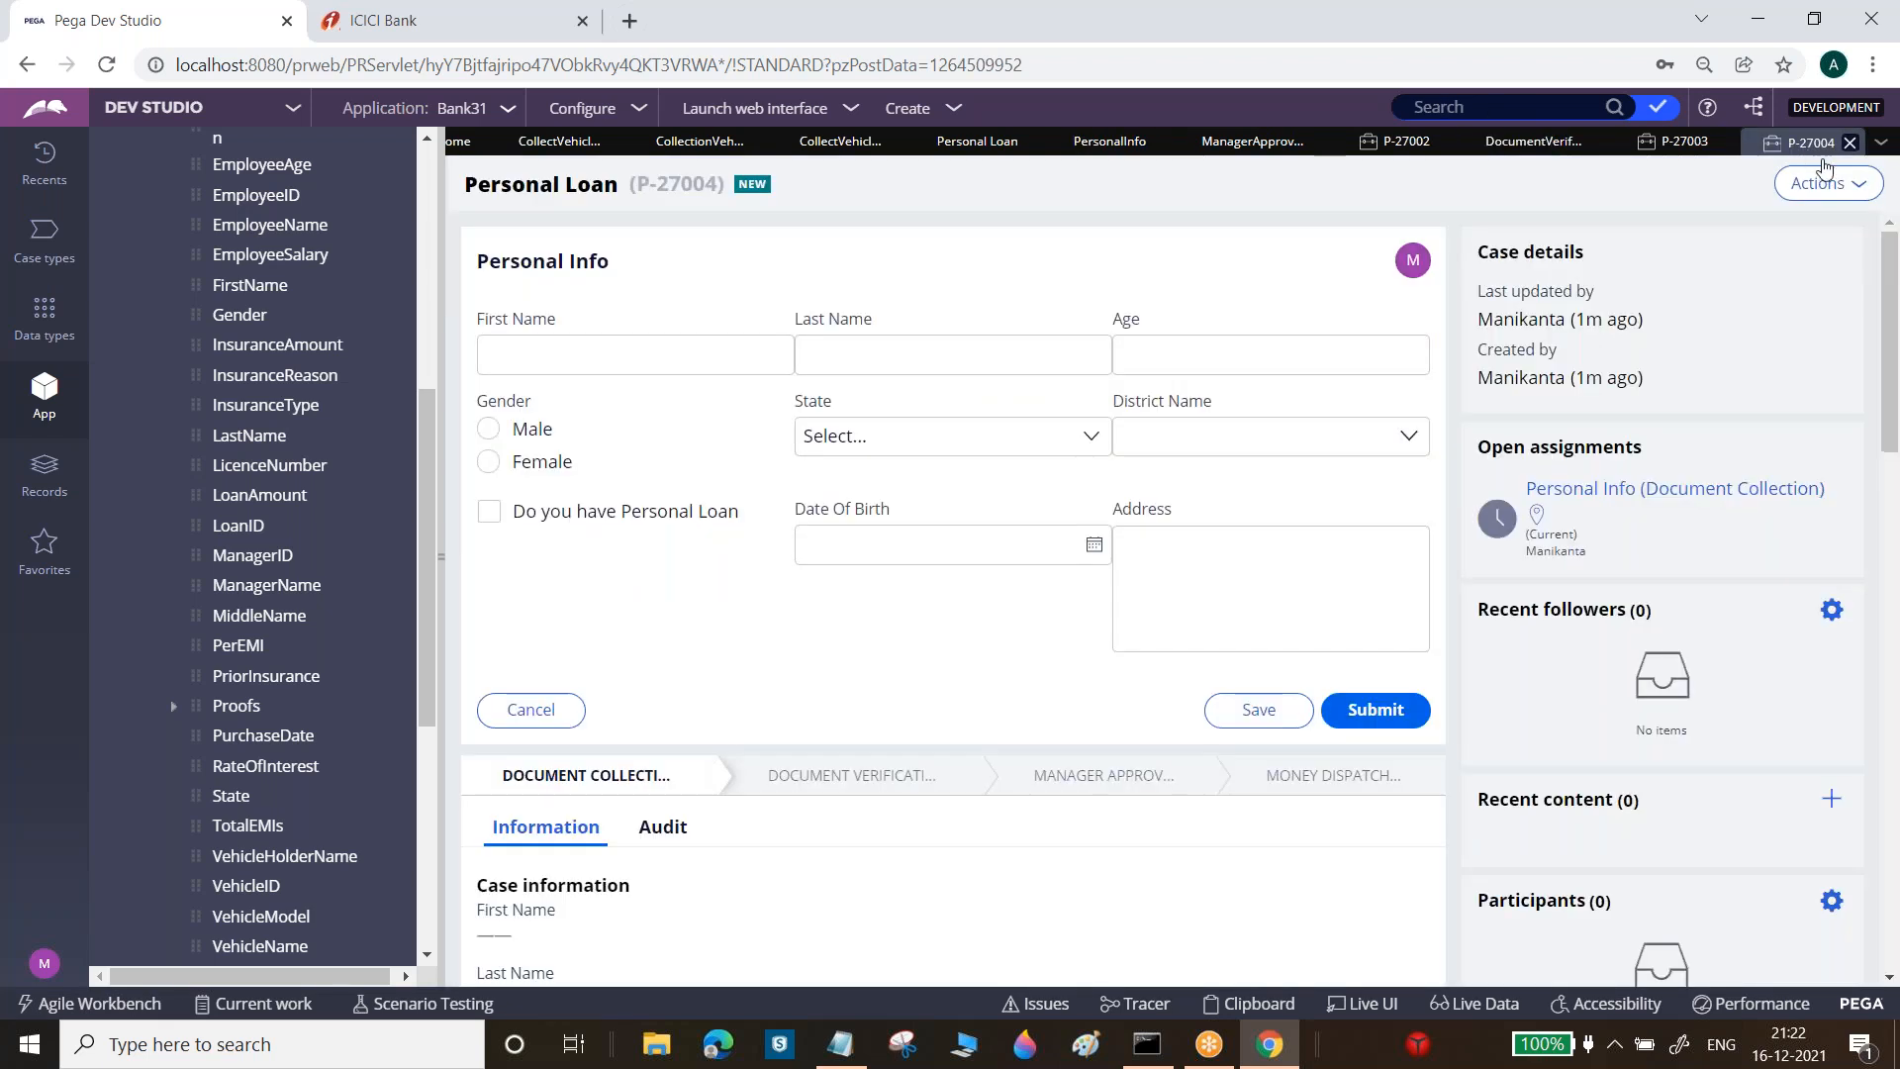
Submit the Personal Info and Employee Info forms of case P-27004 to reach Salary Info
left_click(1820, 183)
left_click(1819, 217)
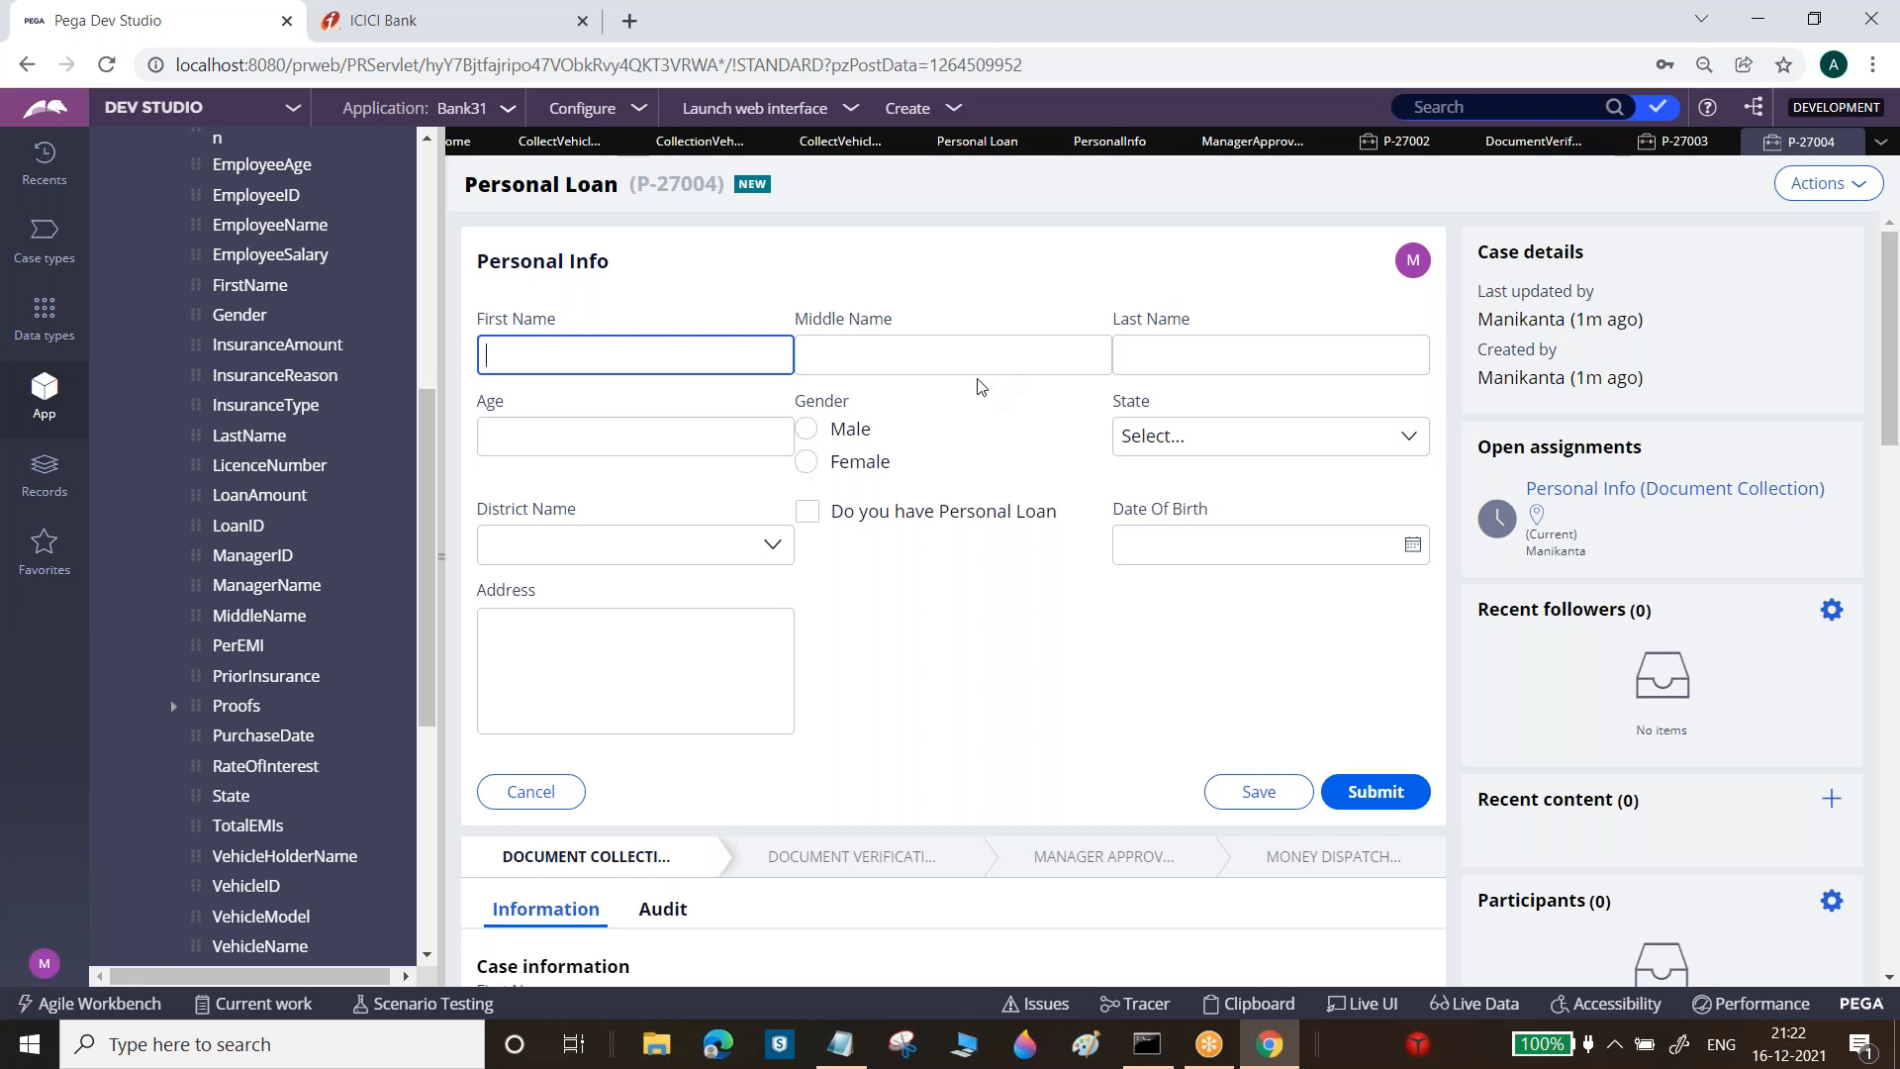
left_click(1397, 819)
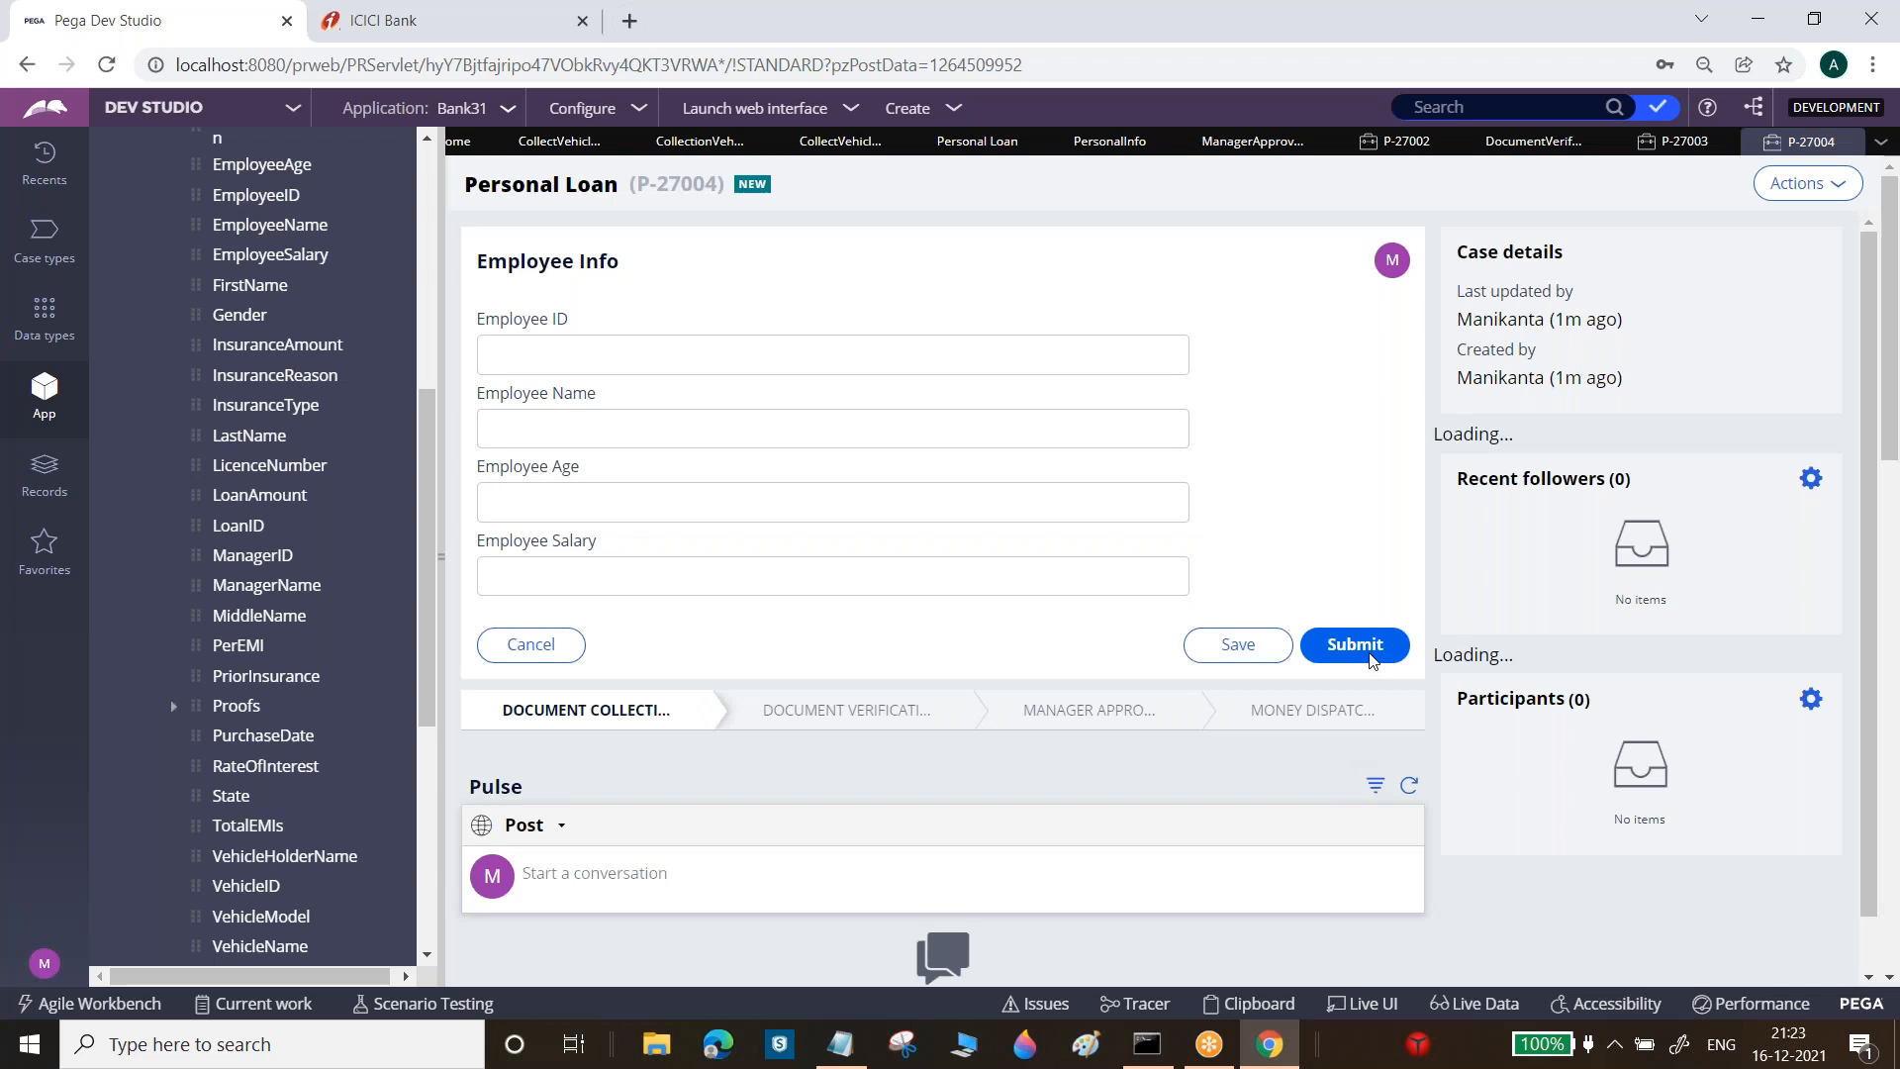
left_click(1375, 645)
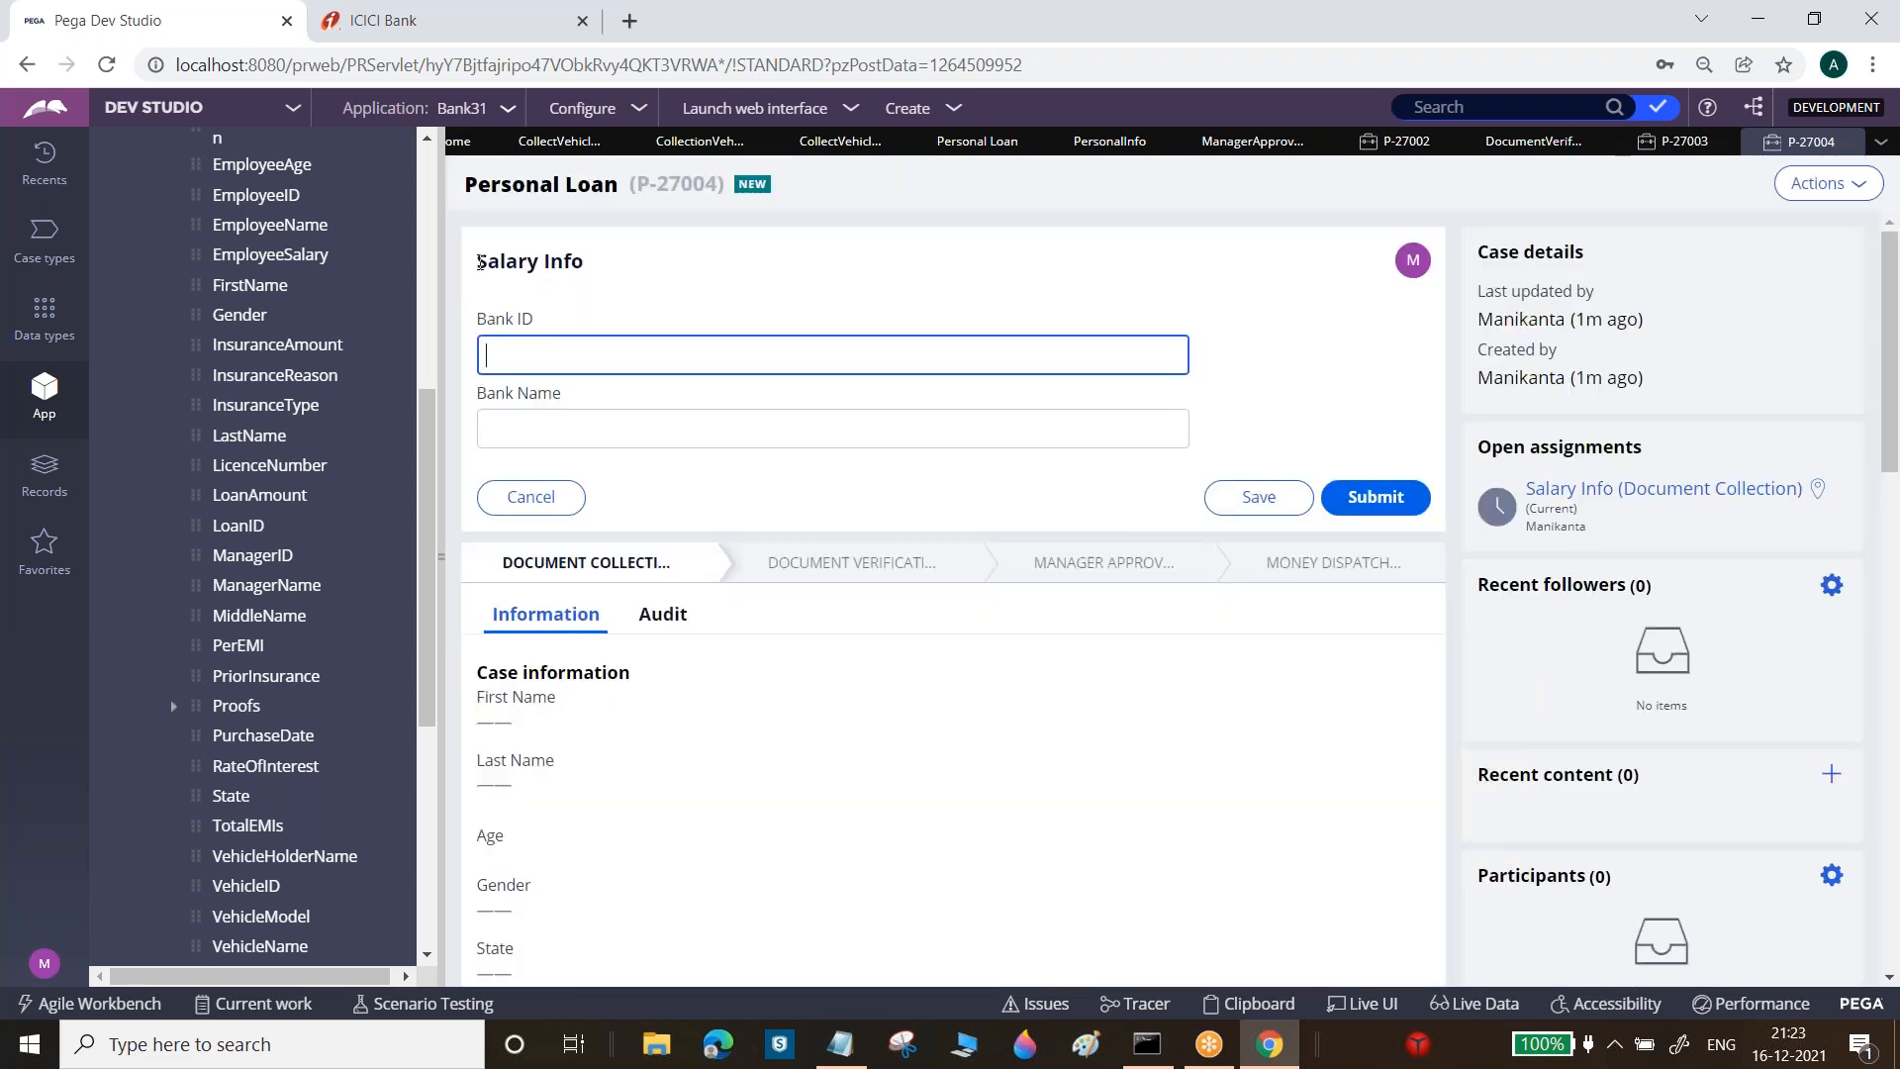
left_click_drag(477, 261, 655, 254)
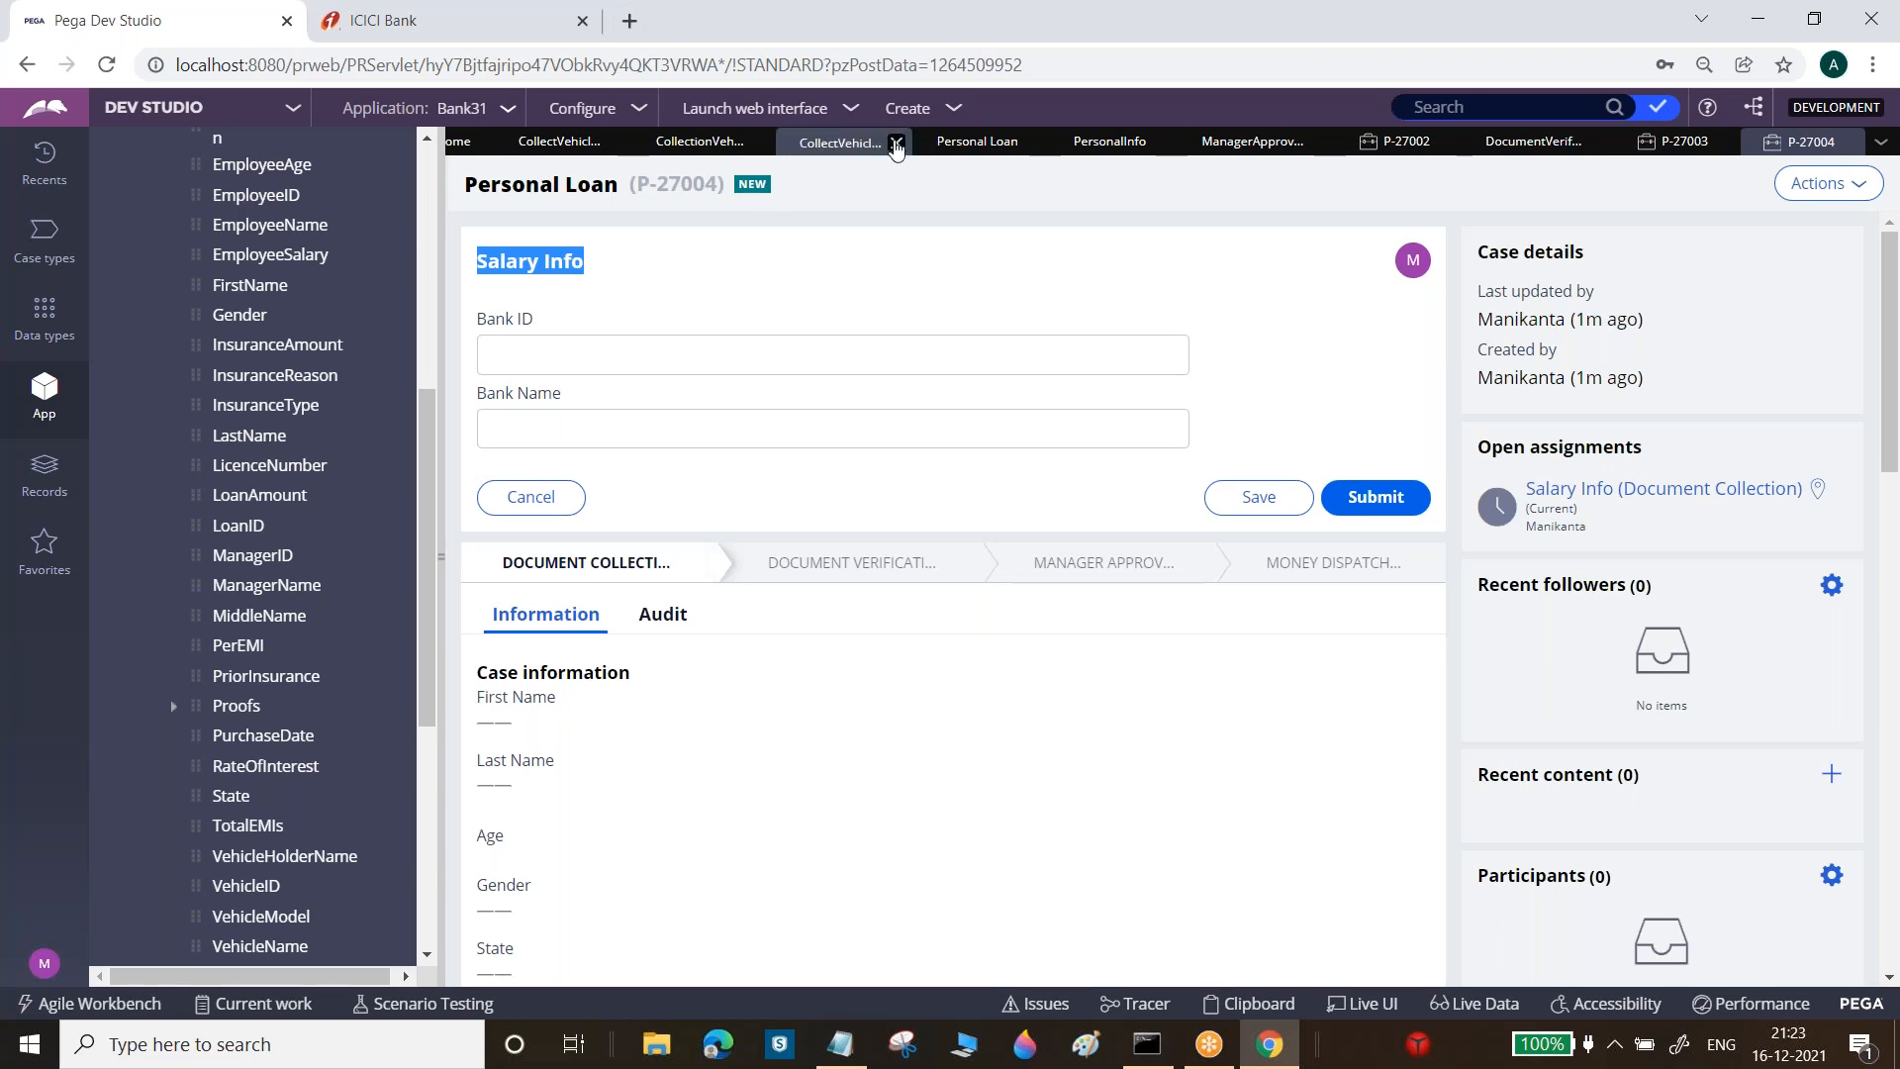
Close the vehicle-collection rule tabs, P-27002, P-27003 and the document verification tab
left_click(897, 146)
left_click(785, 144)
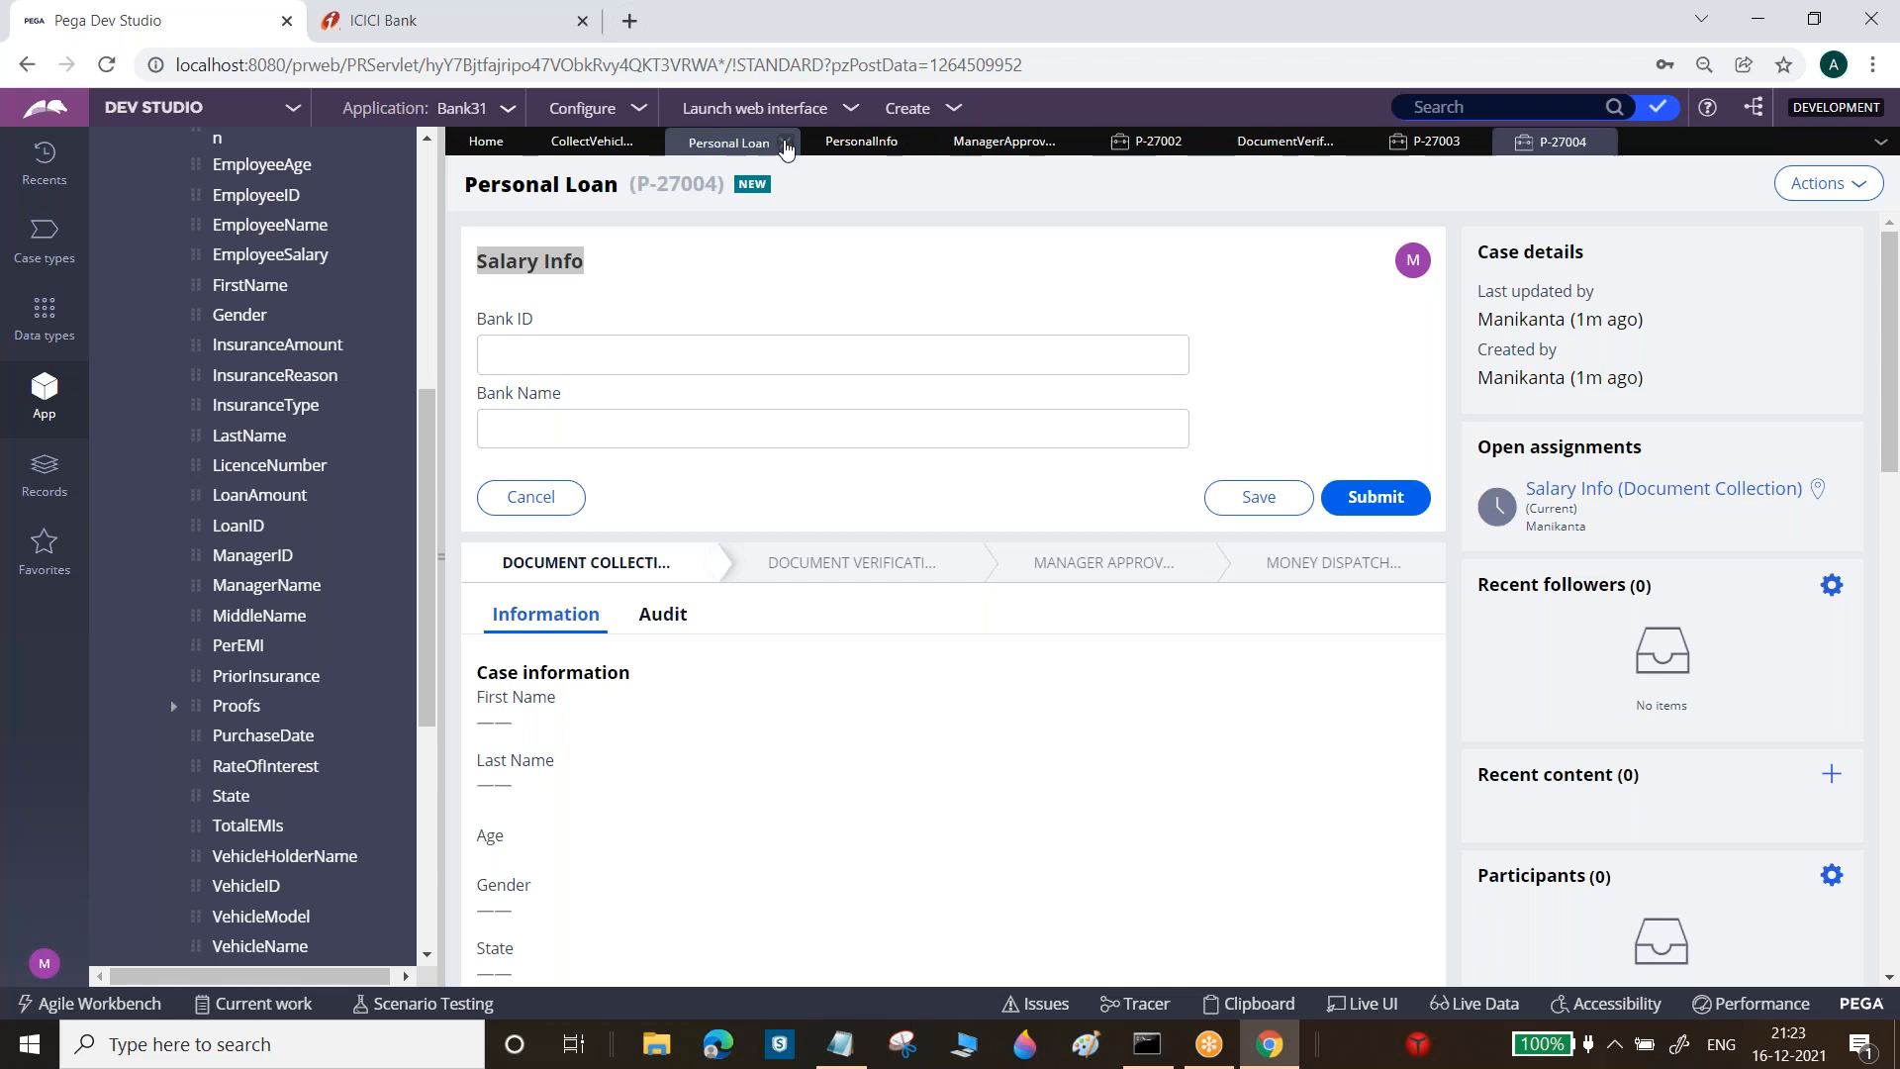
left_click(649, 144)
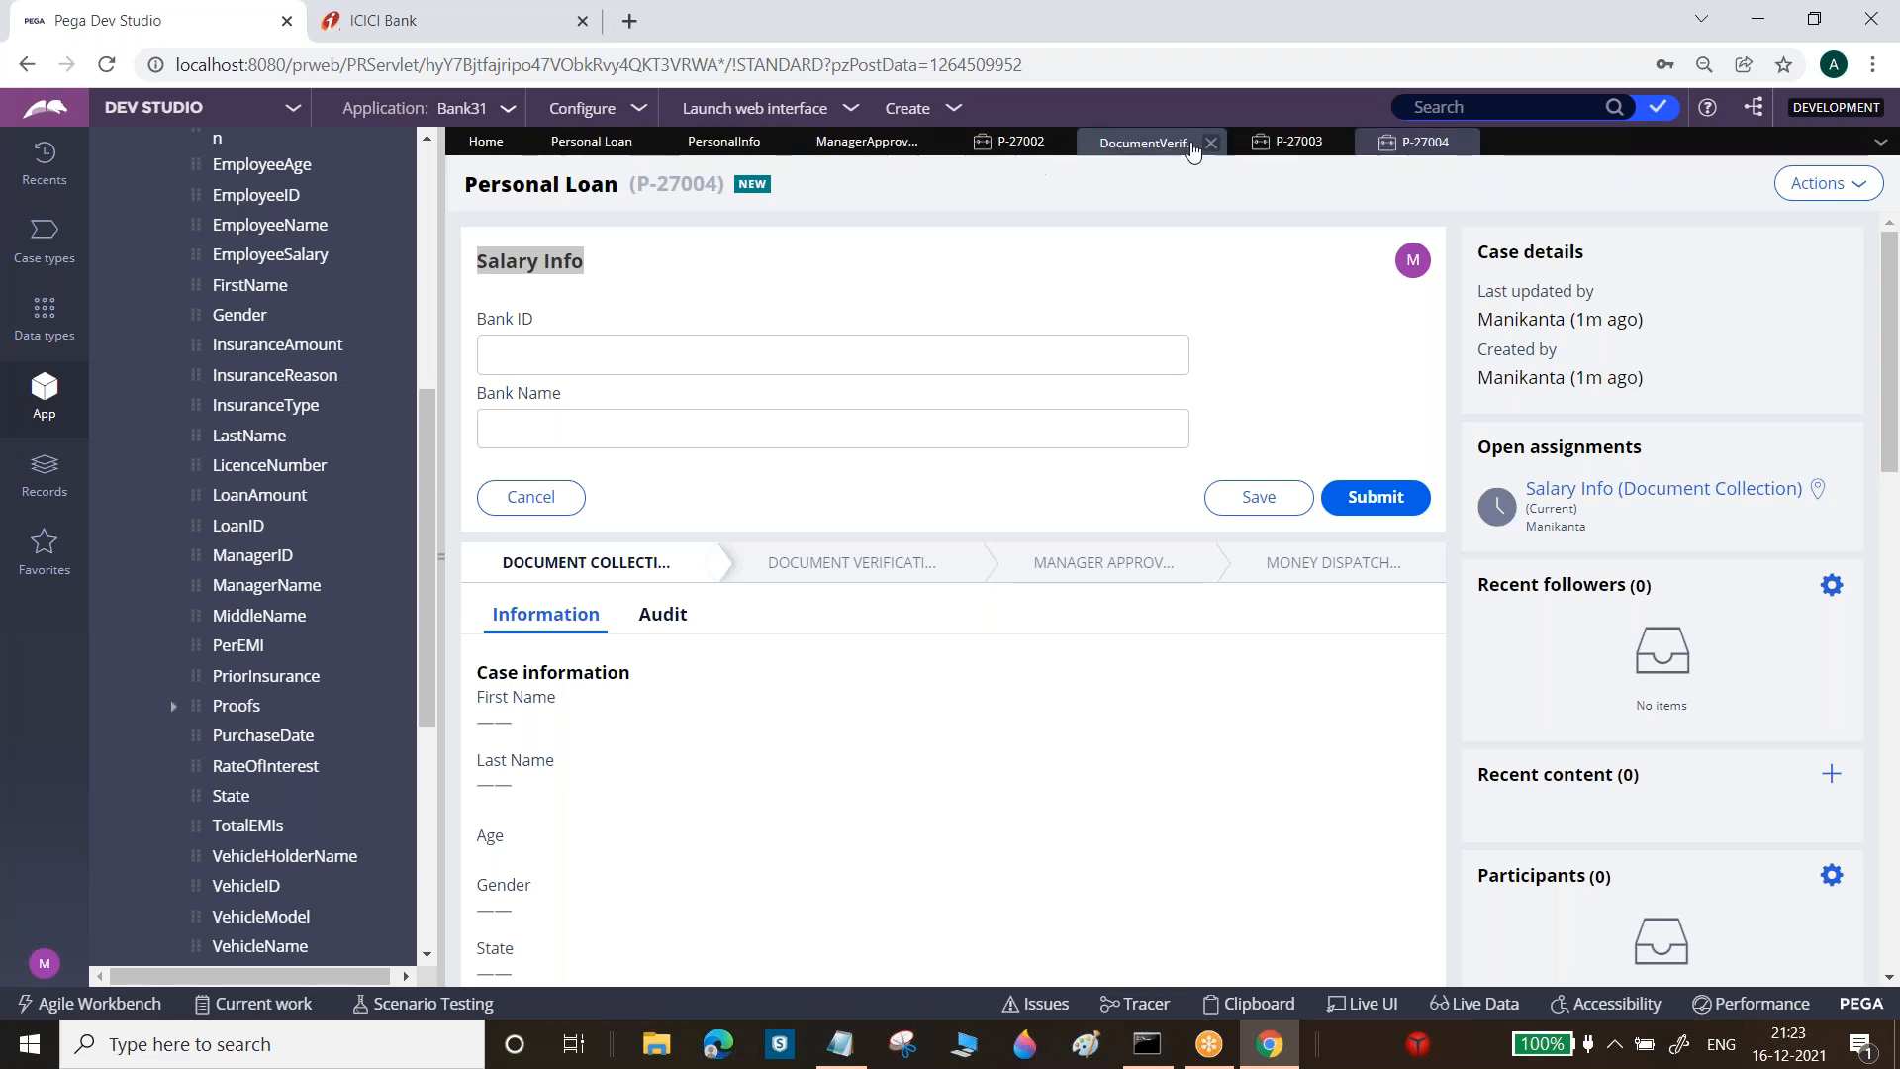
left_click(1061, 144)
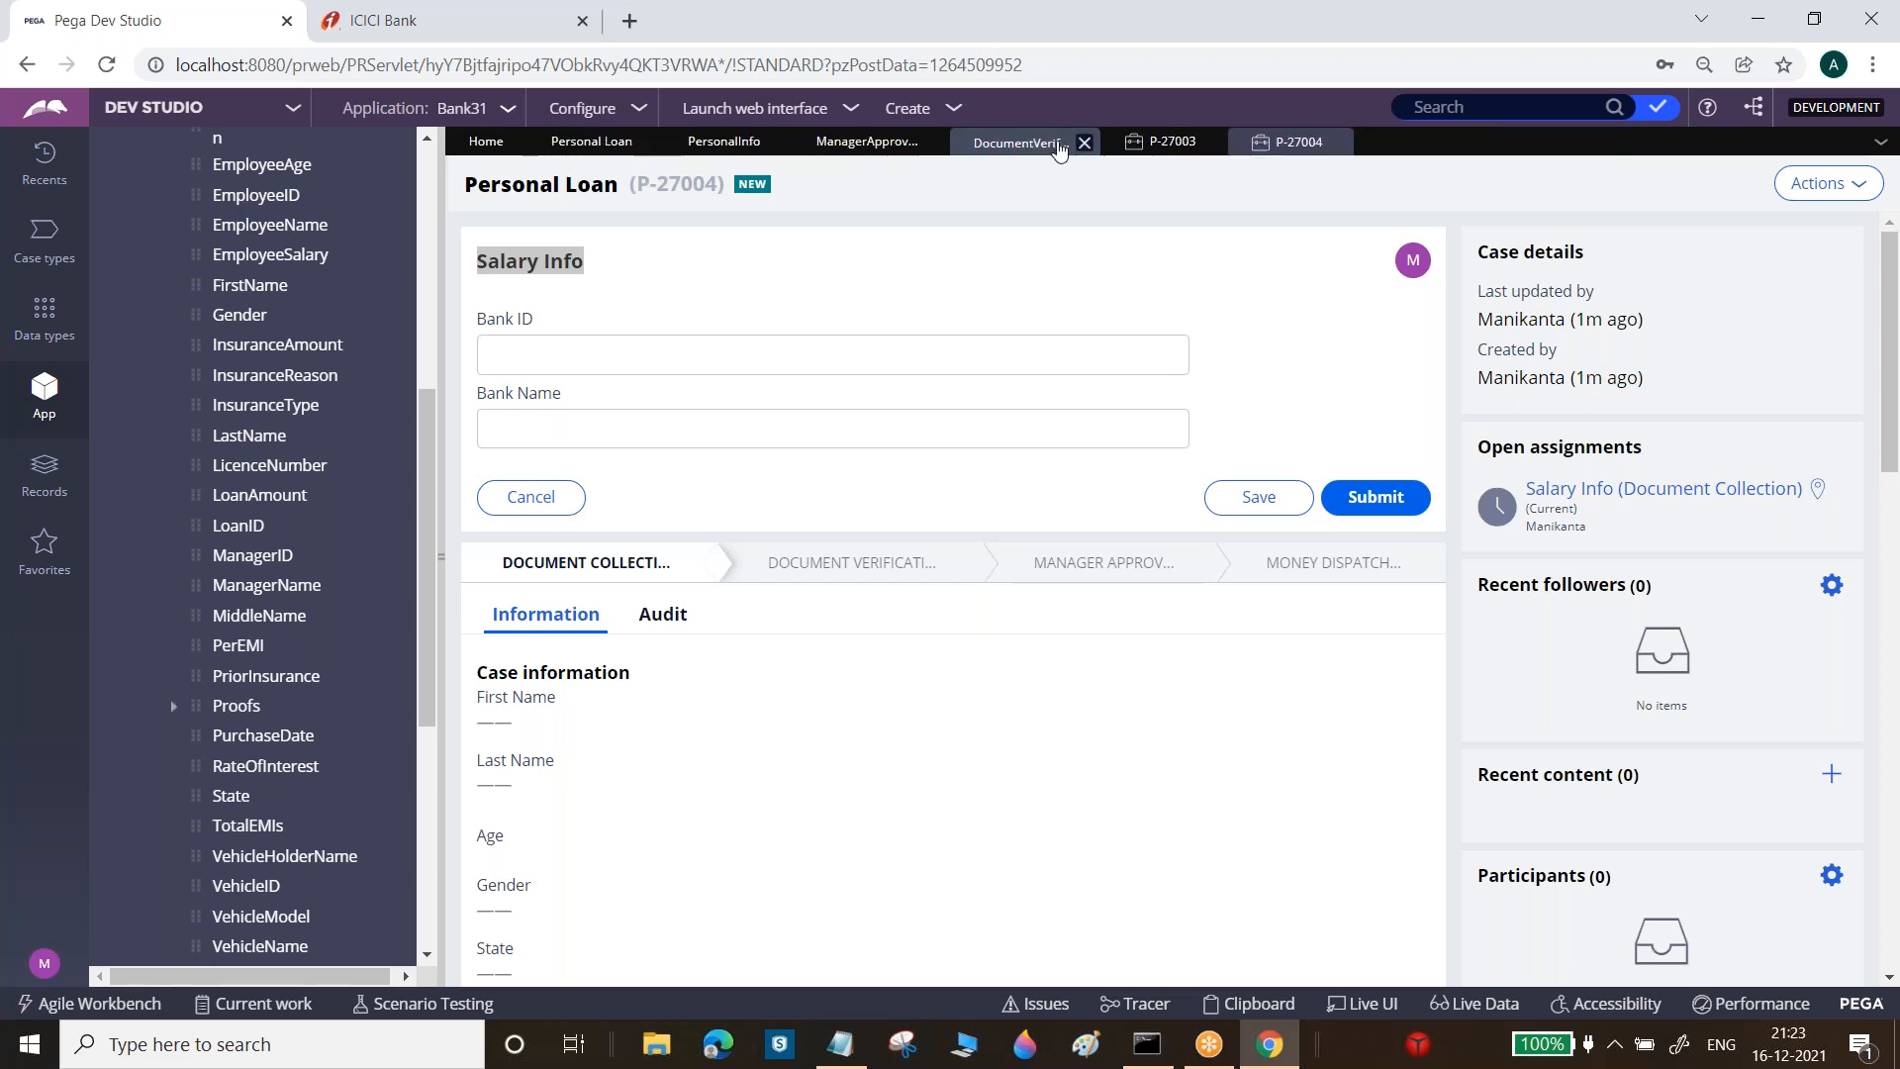
left_click(1083, 144)
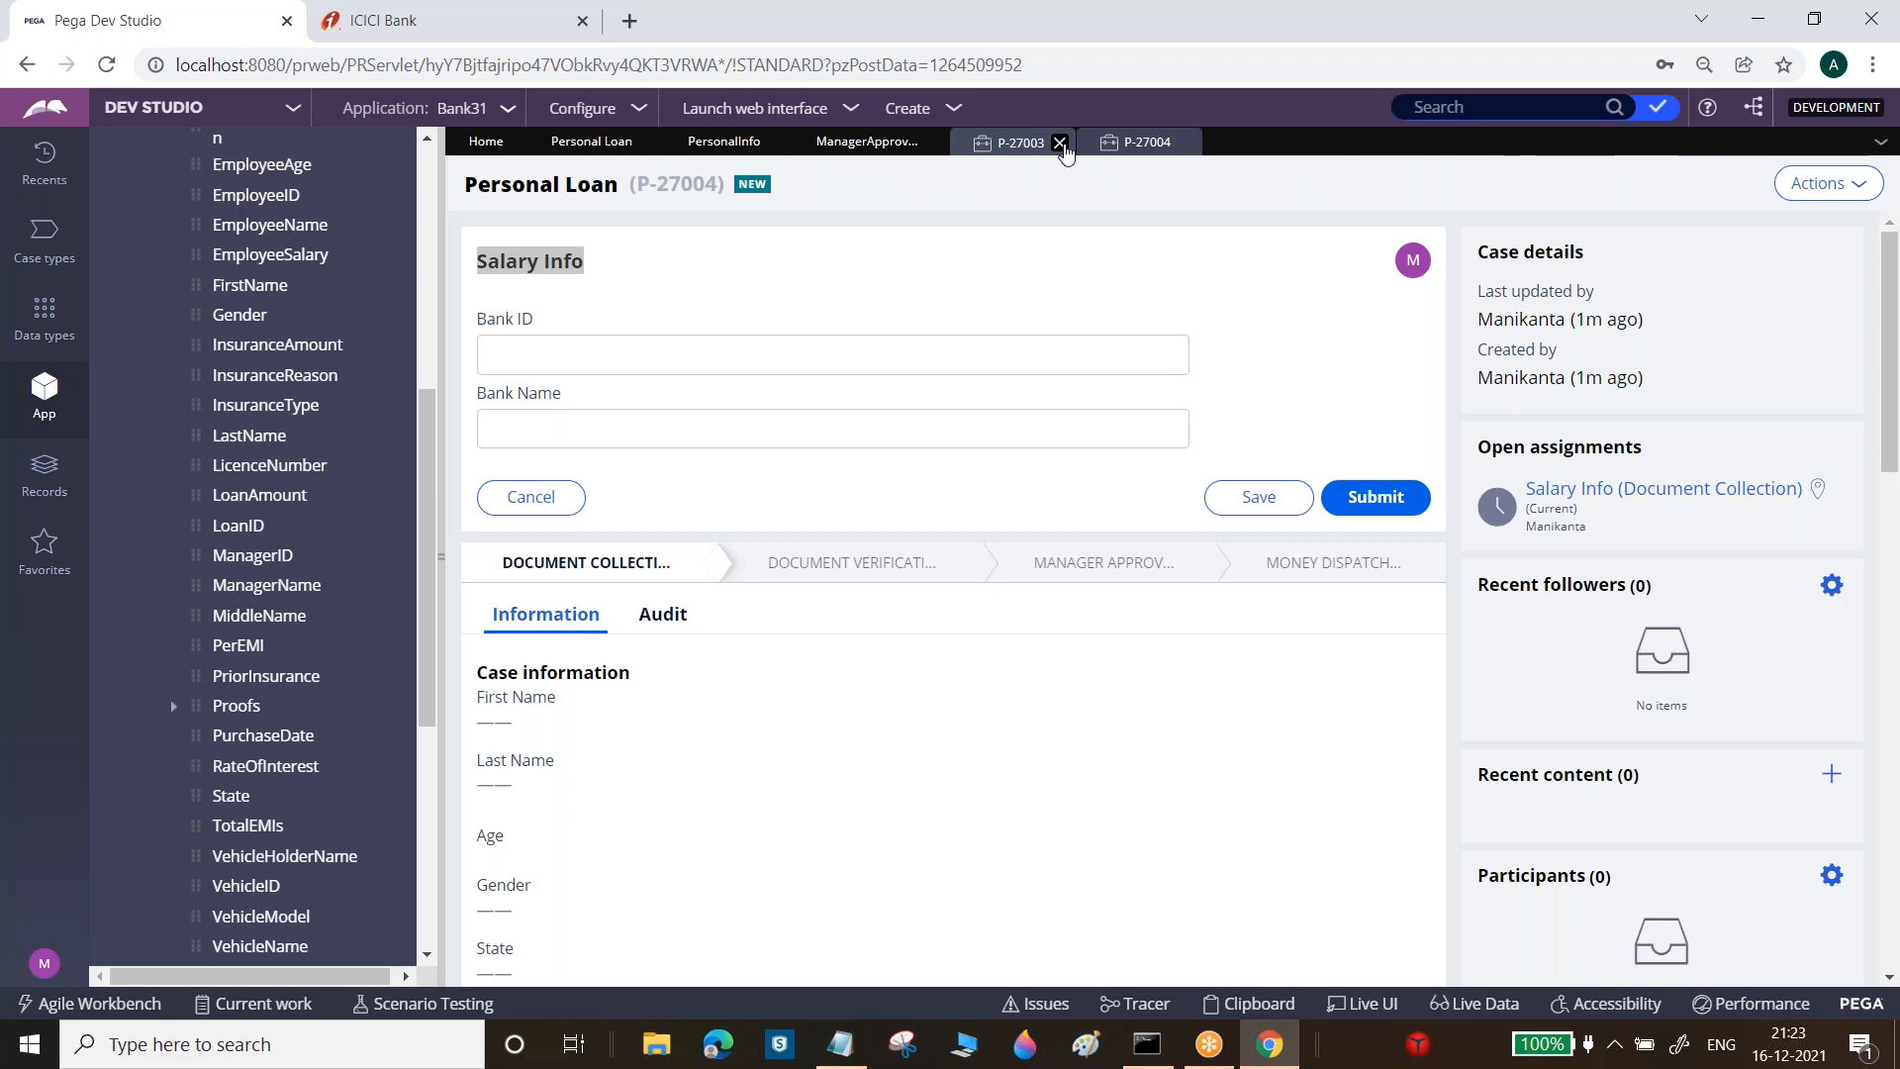
left_click(1059, 144)
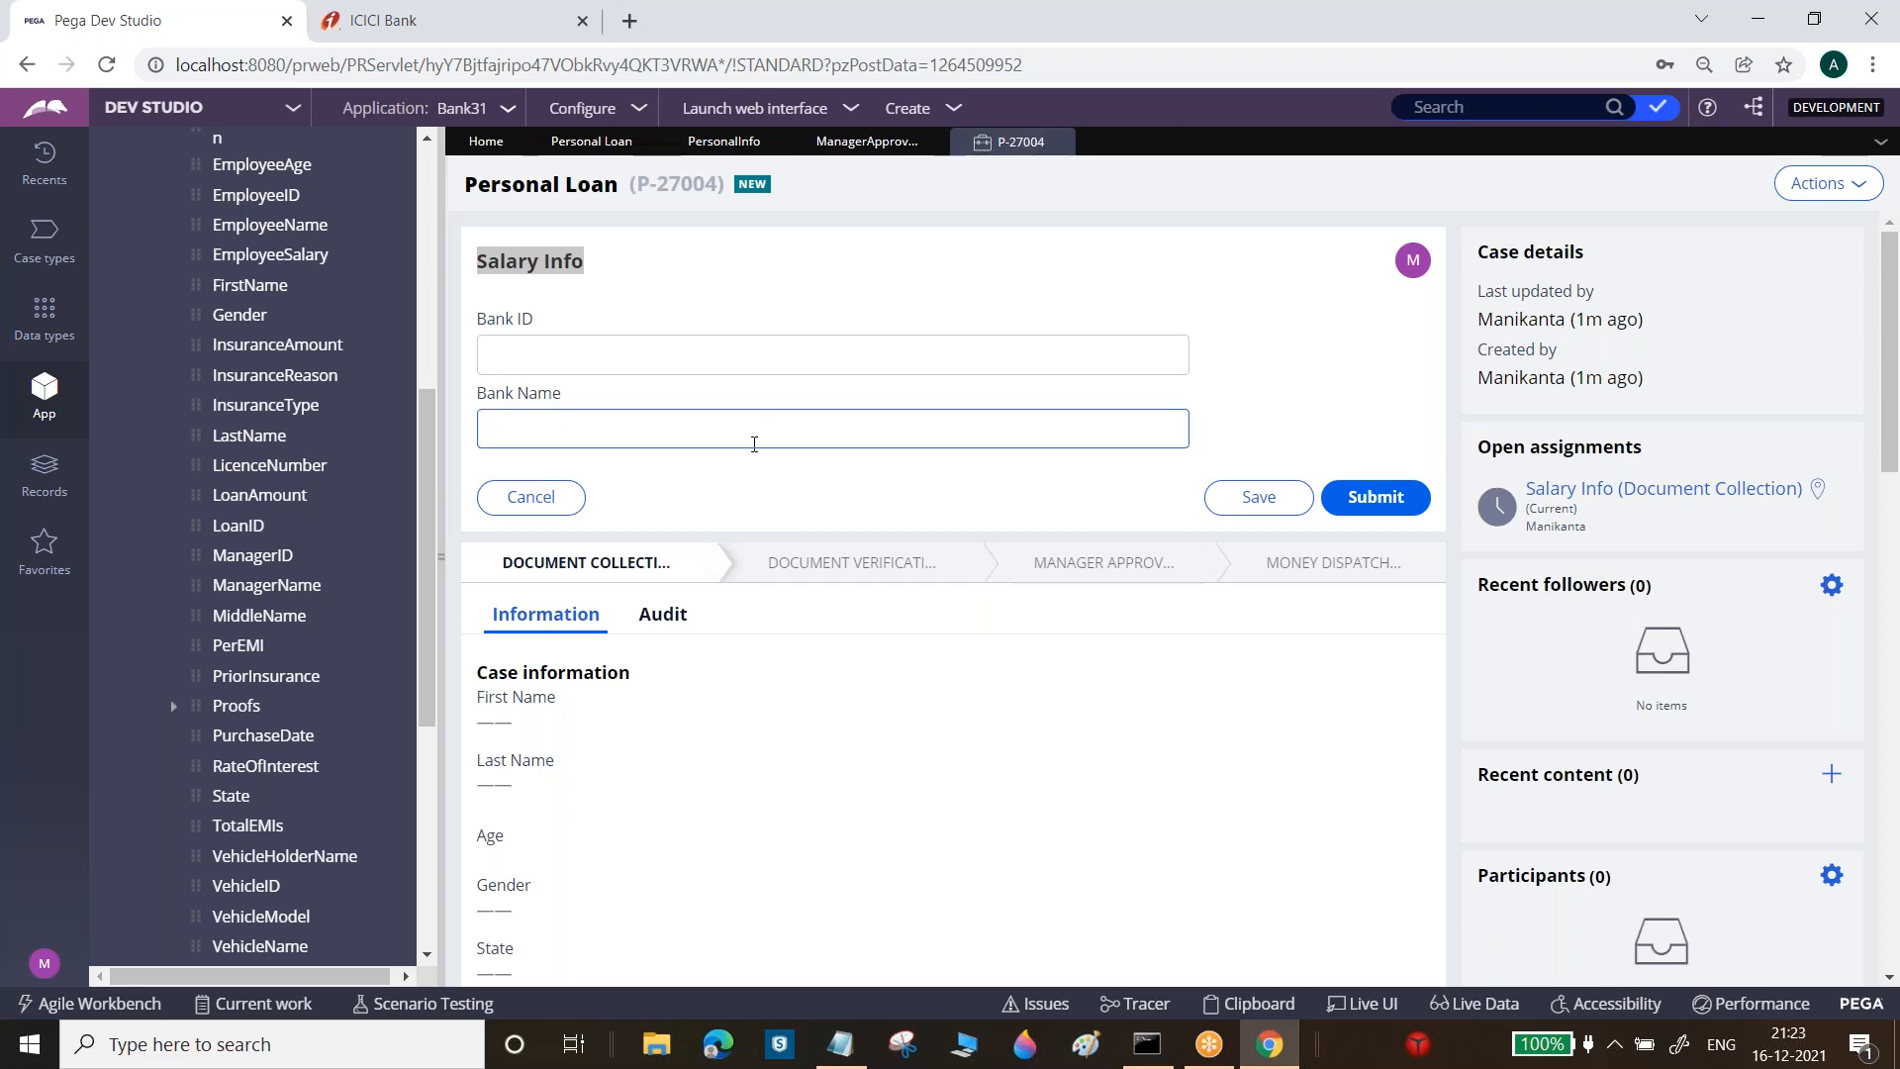
Open SalaryInfo and confirm its conversion to the full section editor
left_click_drag(433, 548, 435, 692)
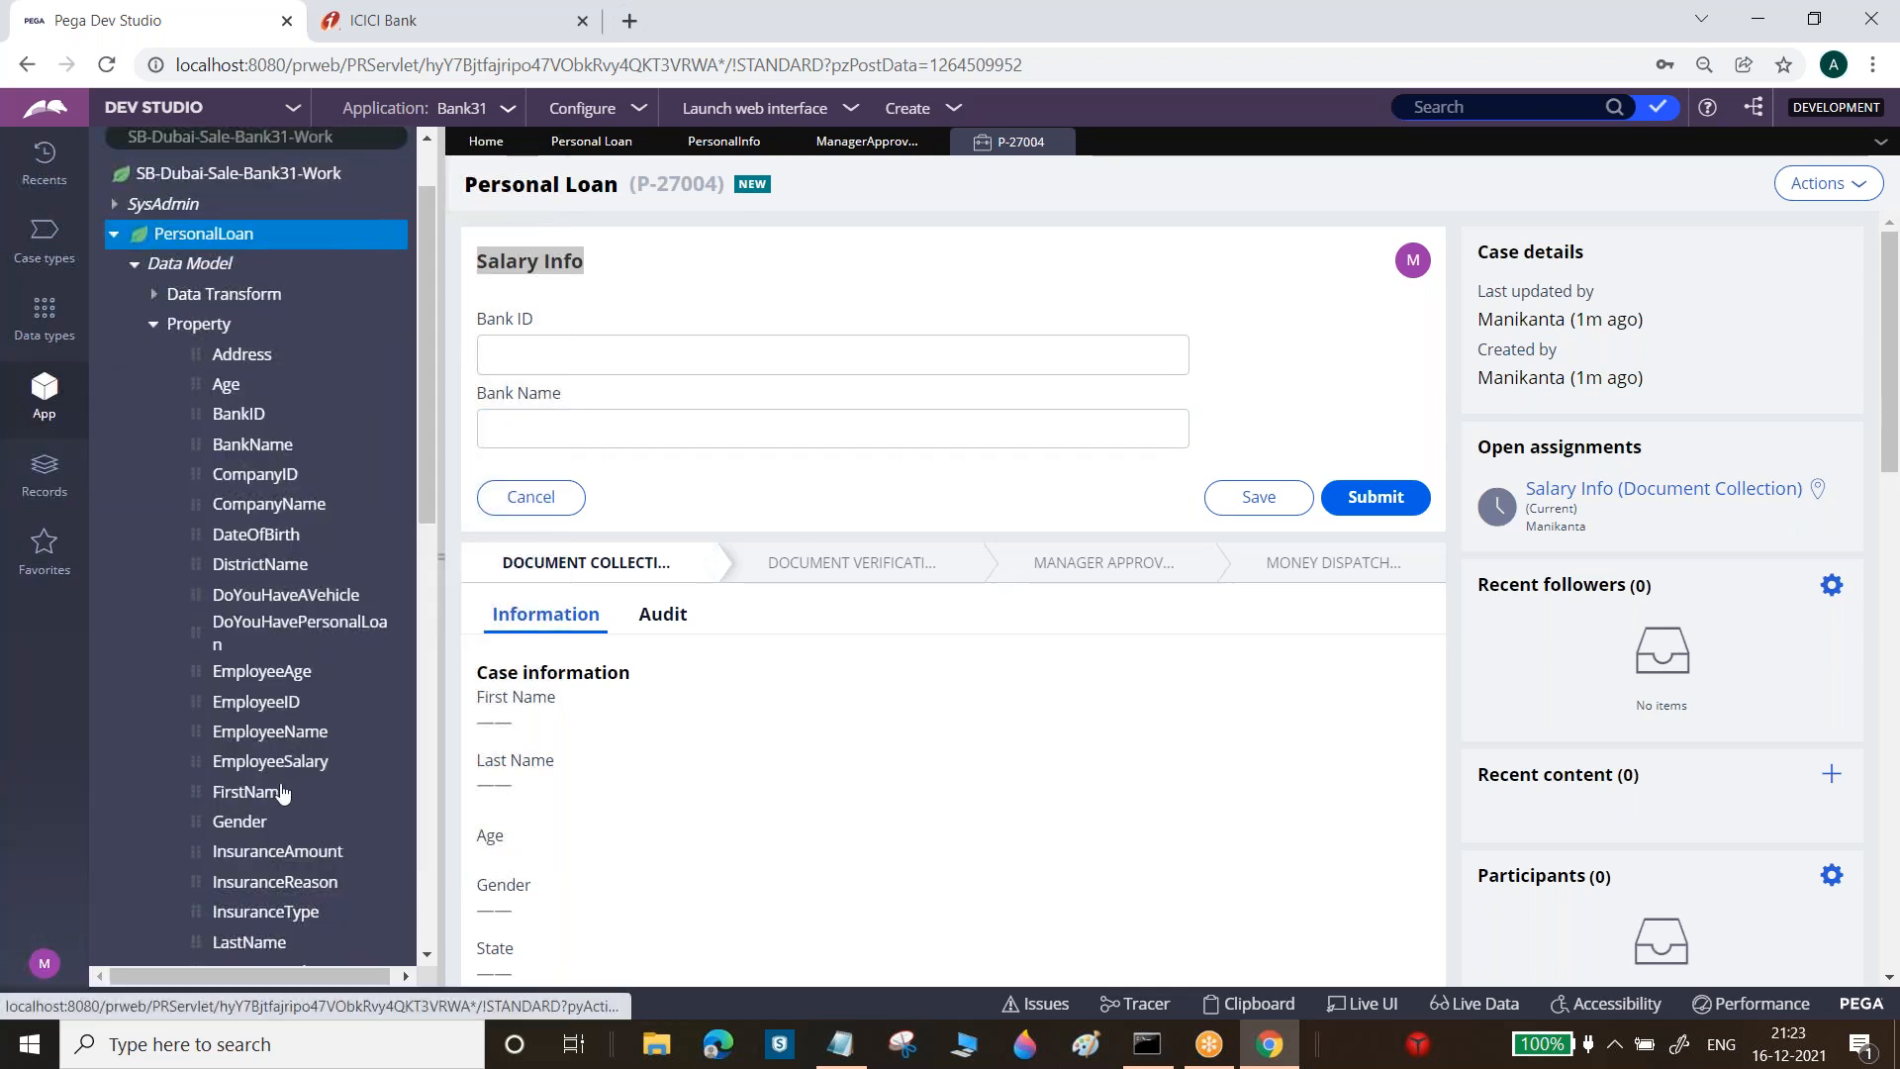
left_click(240, 823)
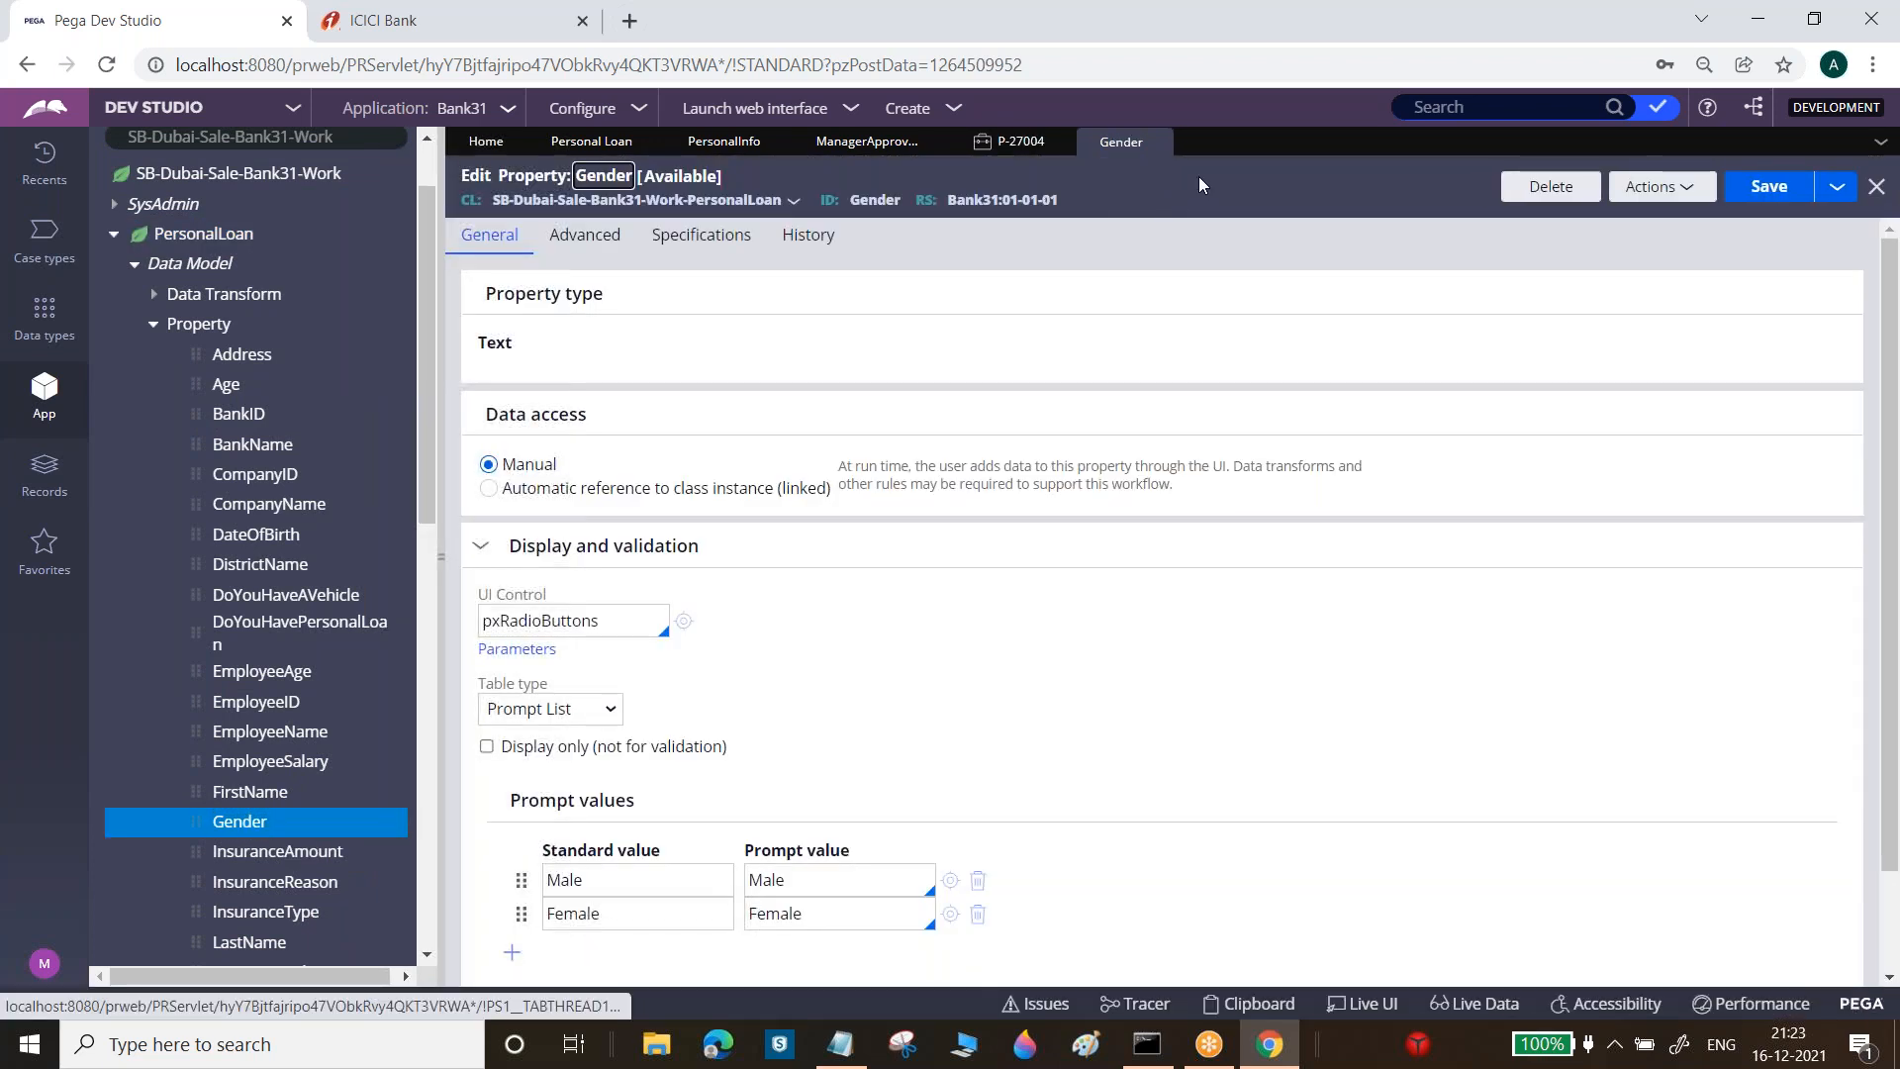
left_click(1162, 141)
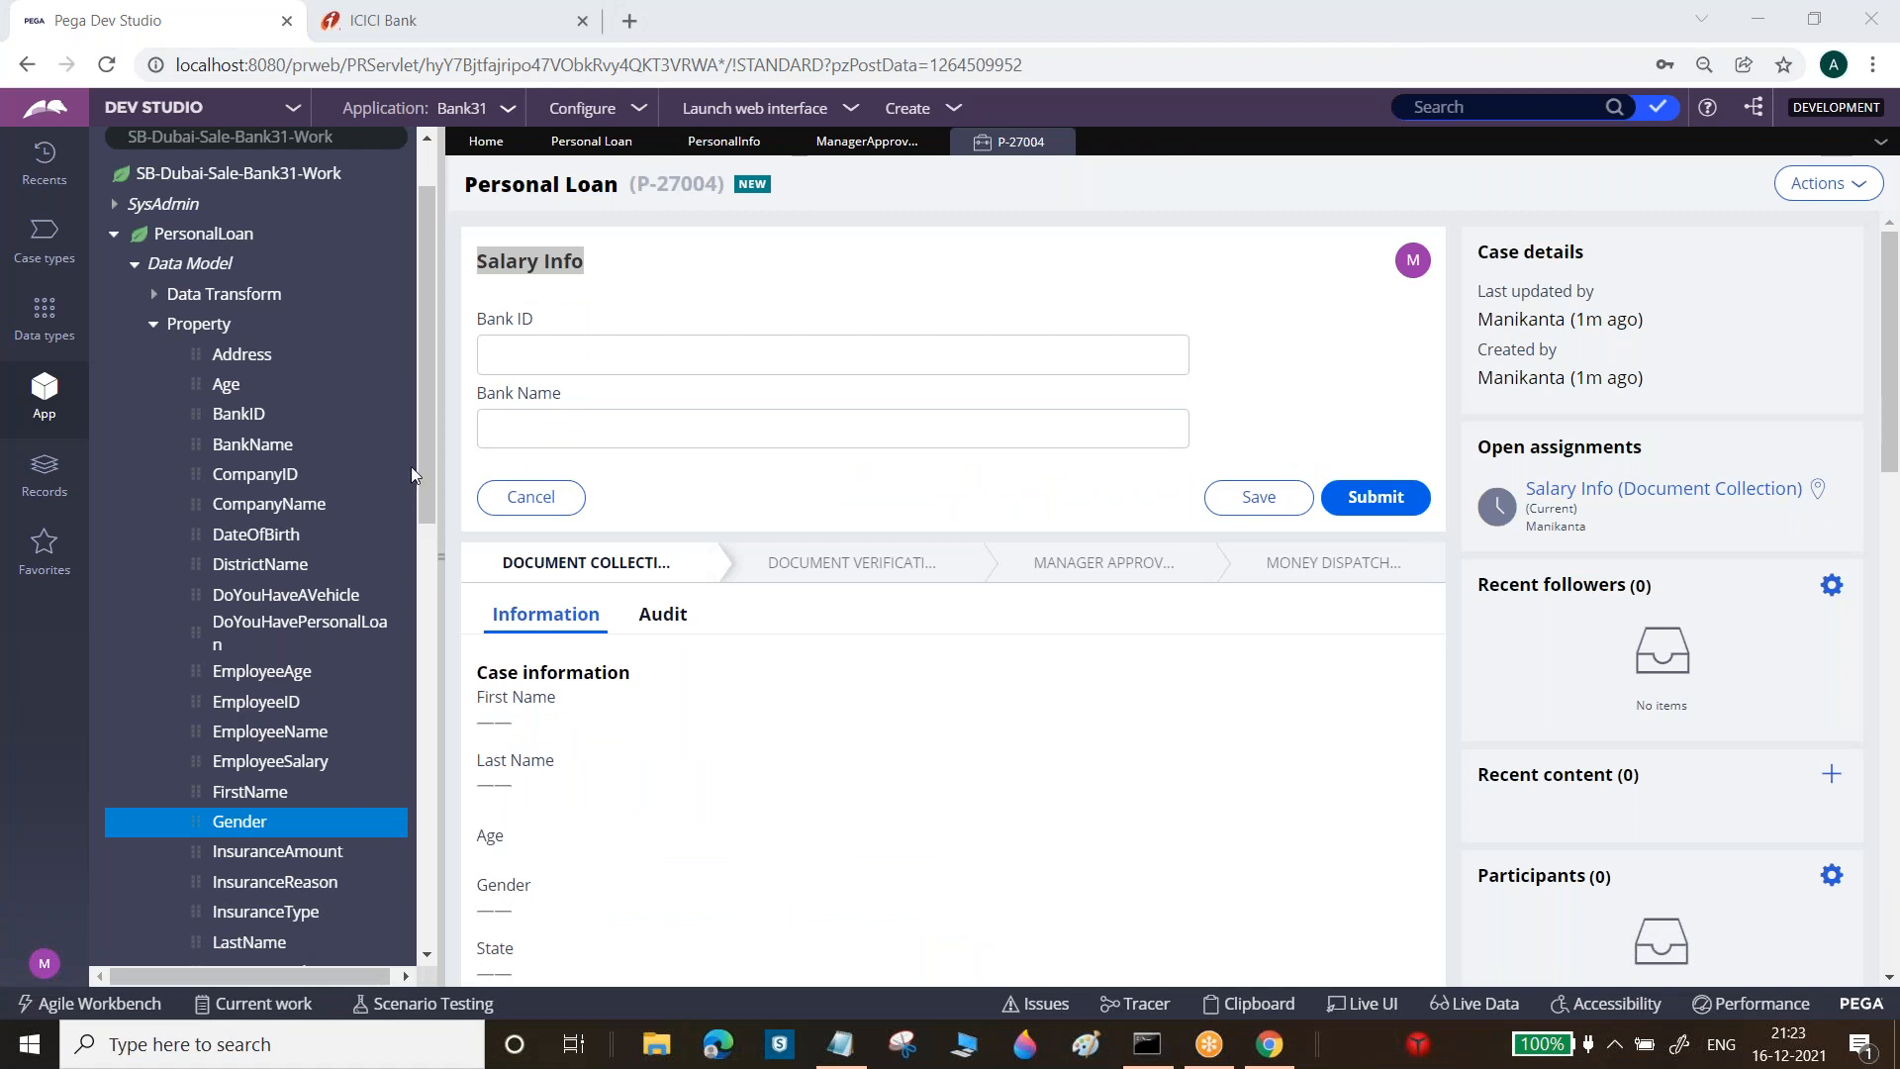
left_click_drag(425, 440, 466, 878)
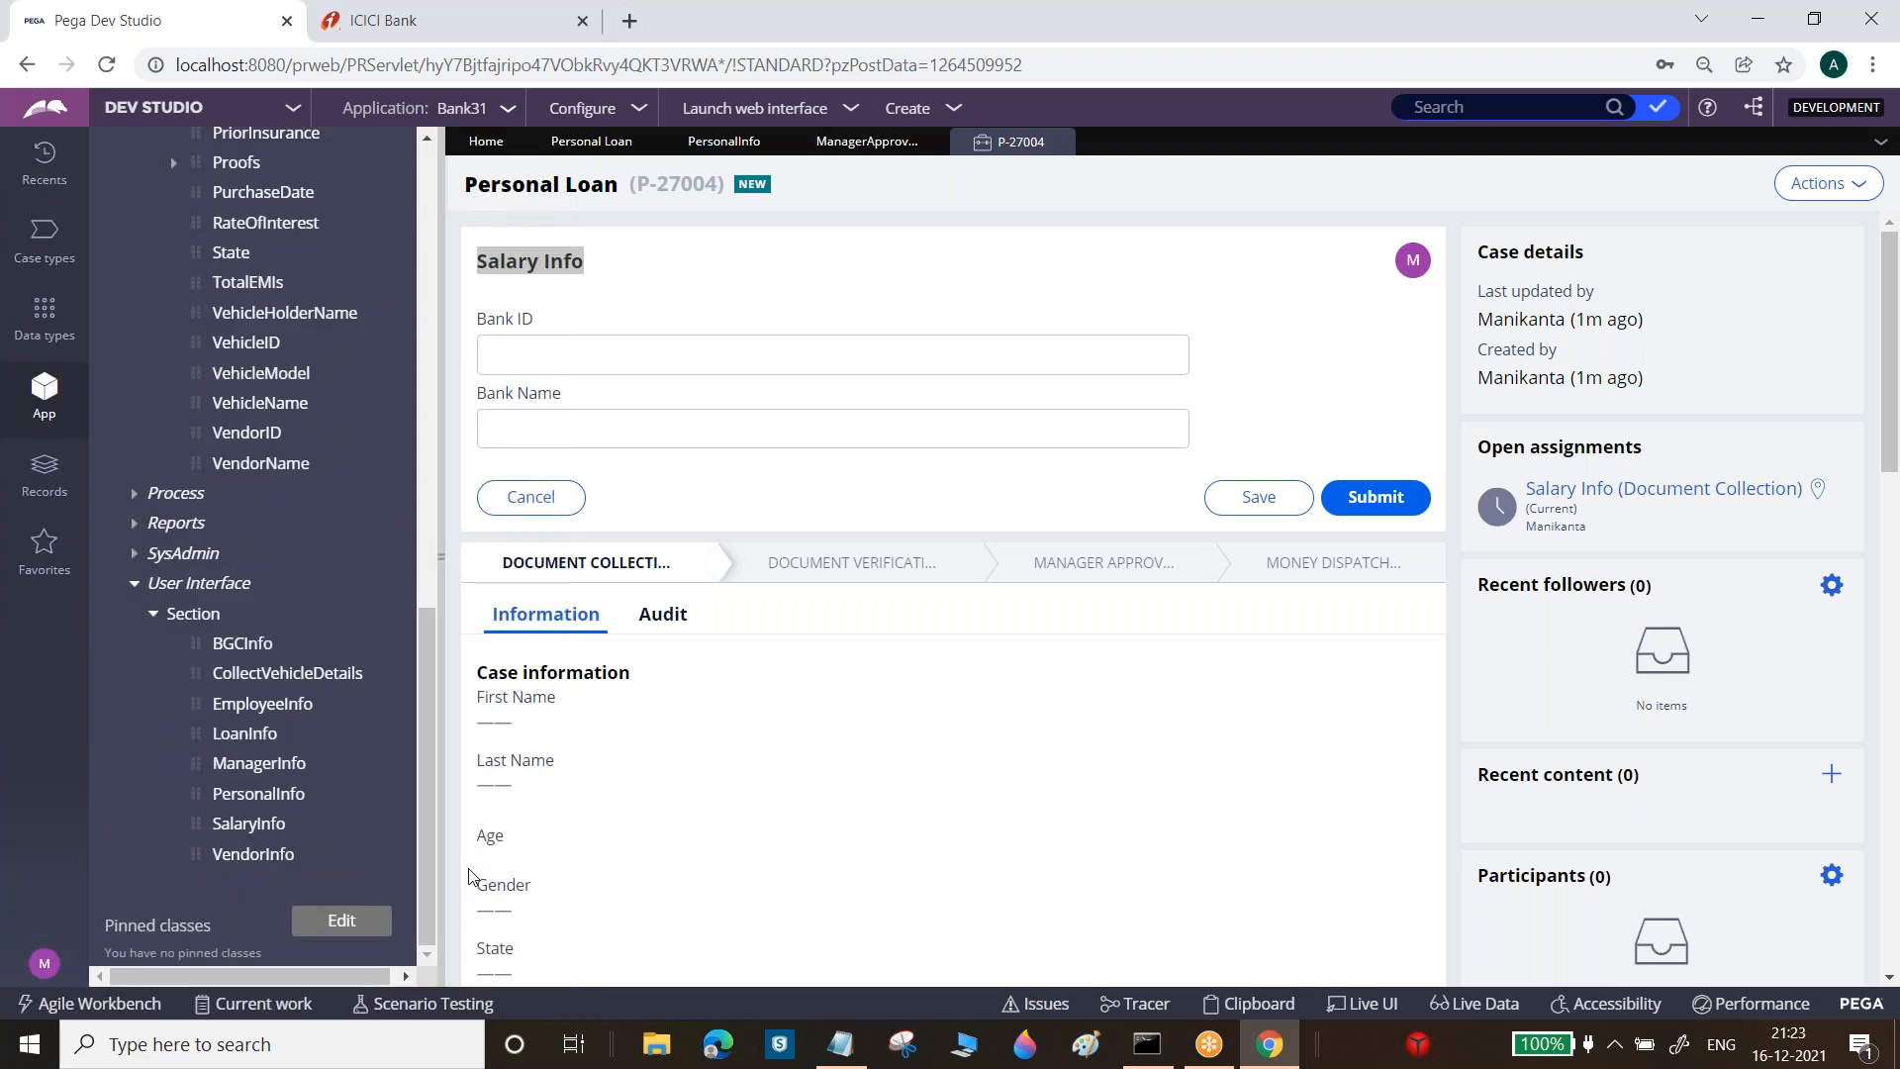
left_click(249, 824)
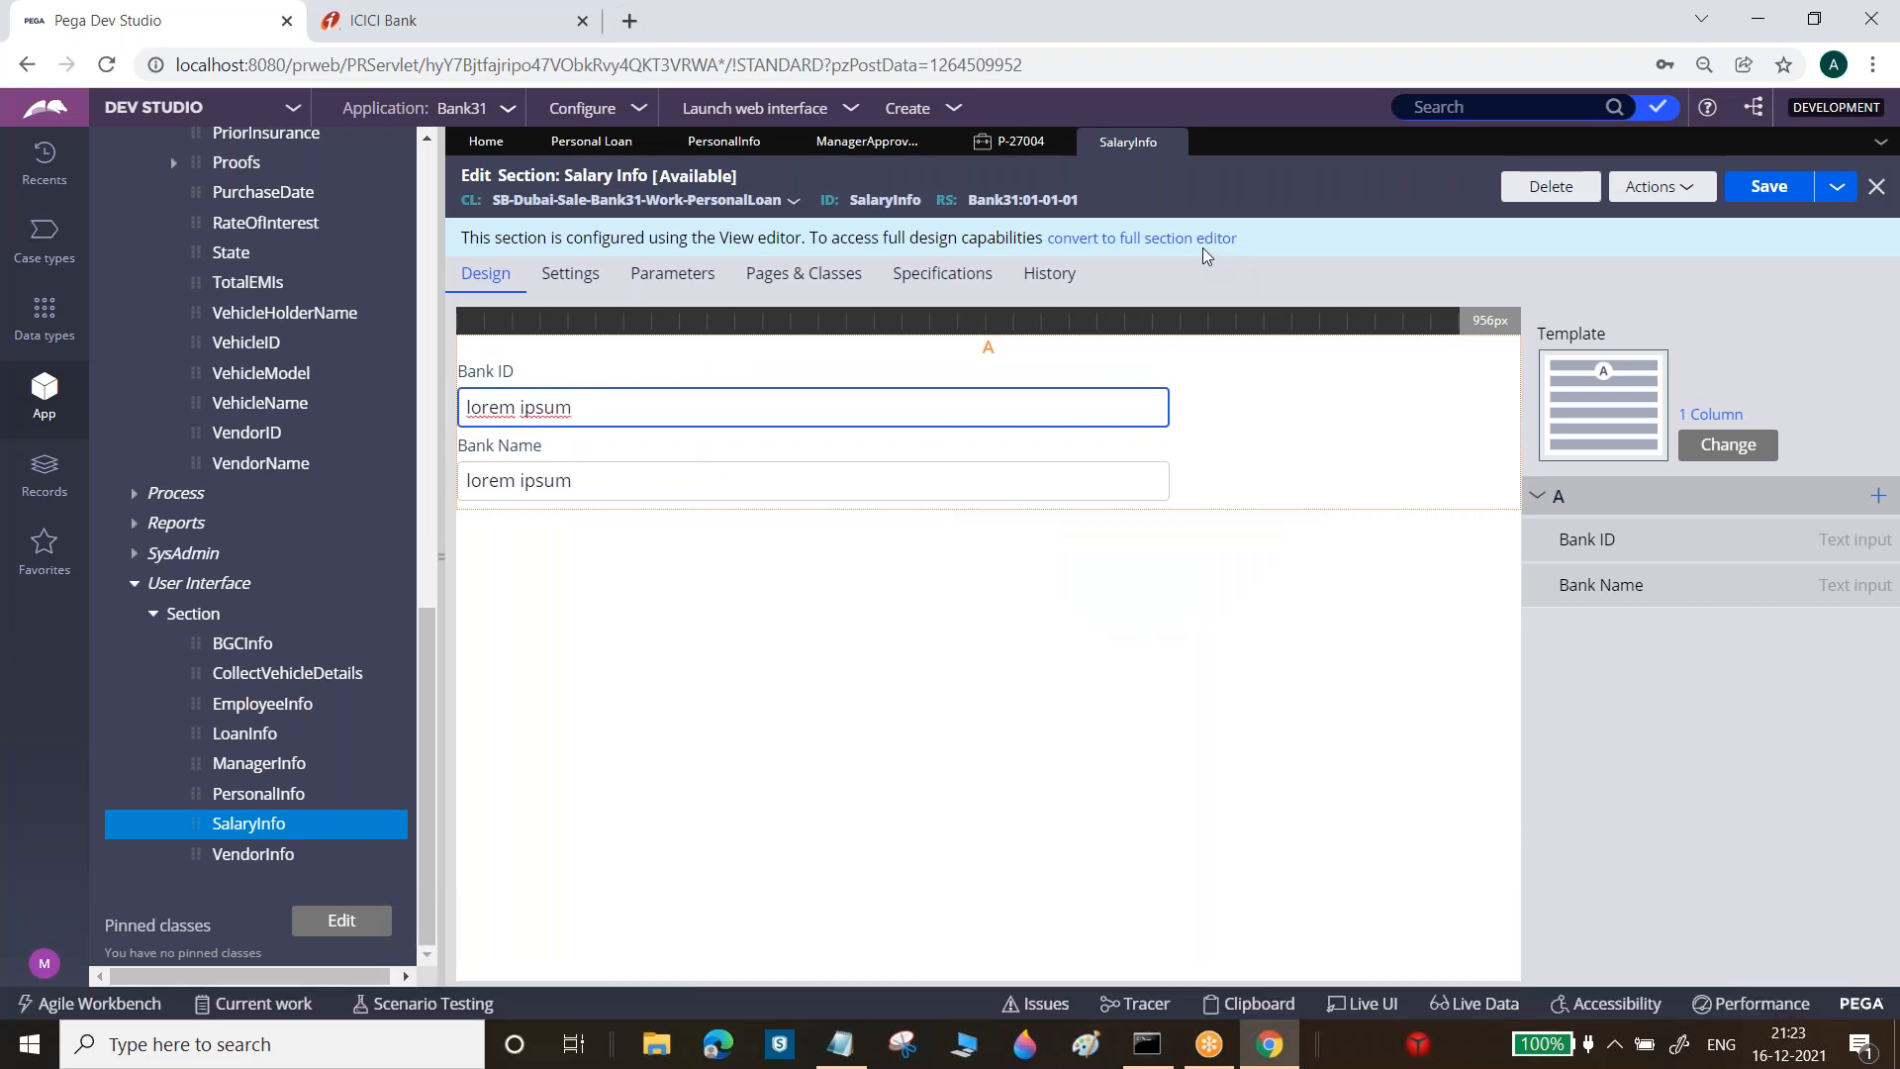
left_click(1200, 239)
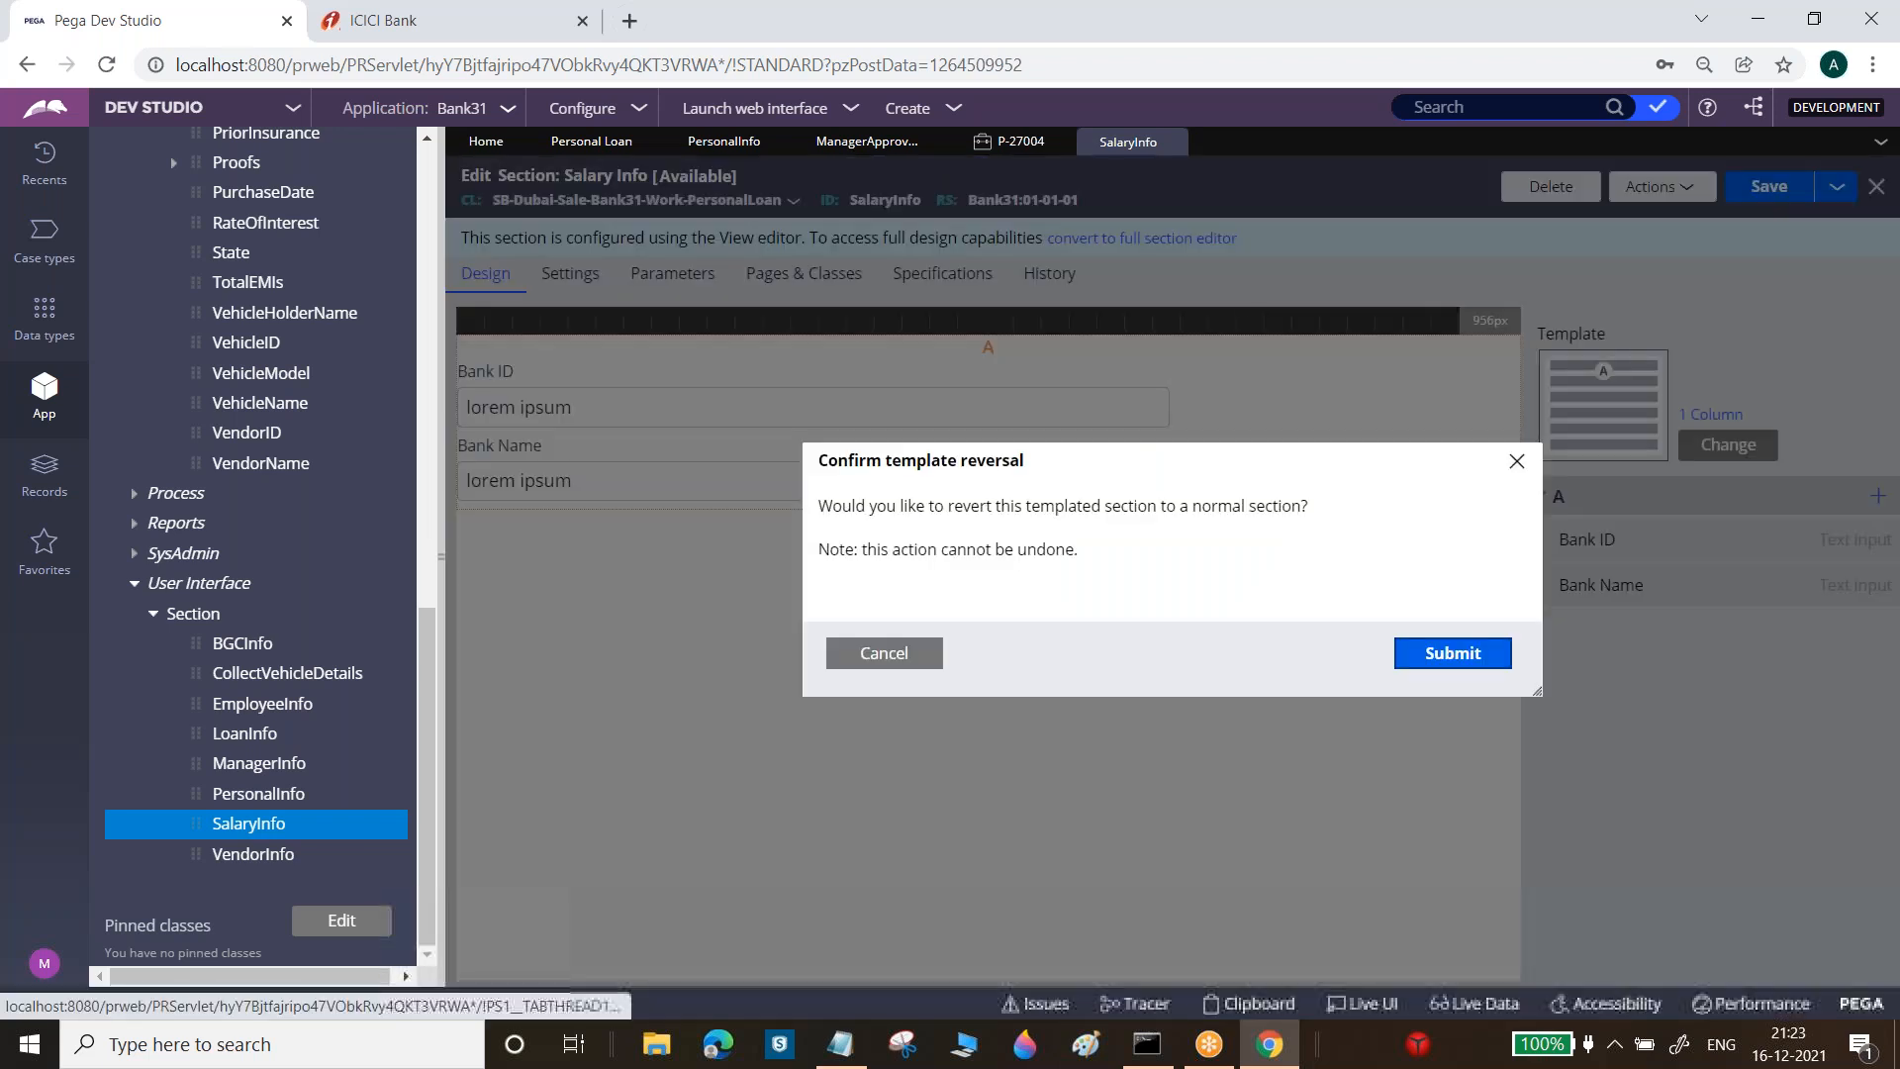
left_click(1431, 653)
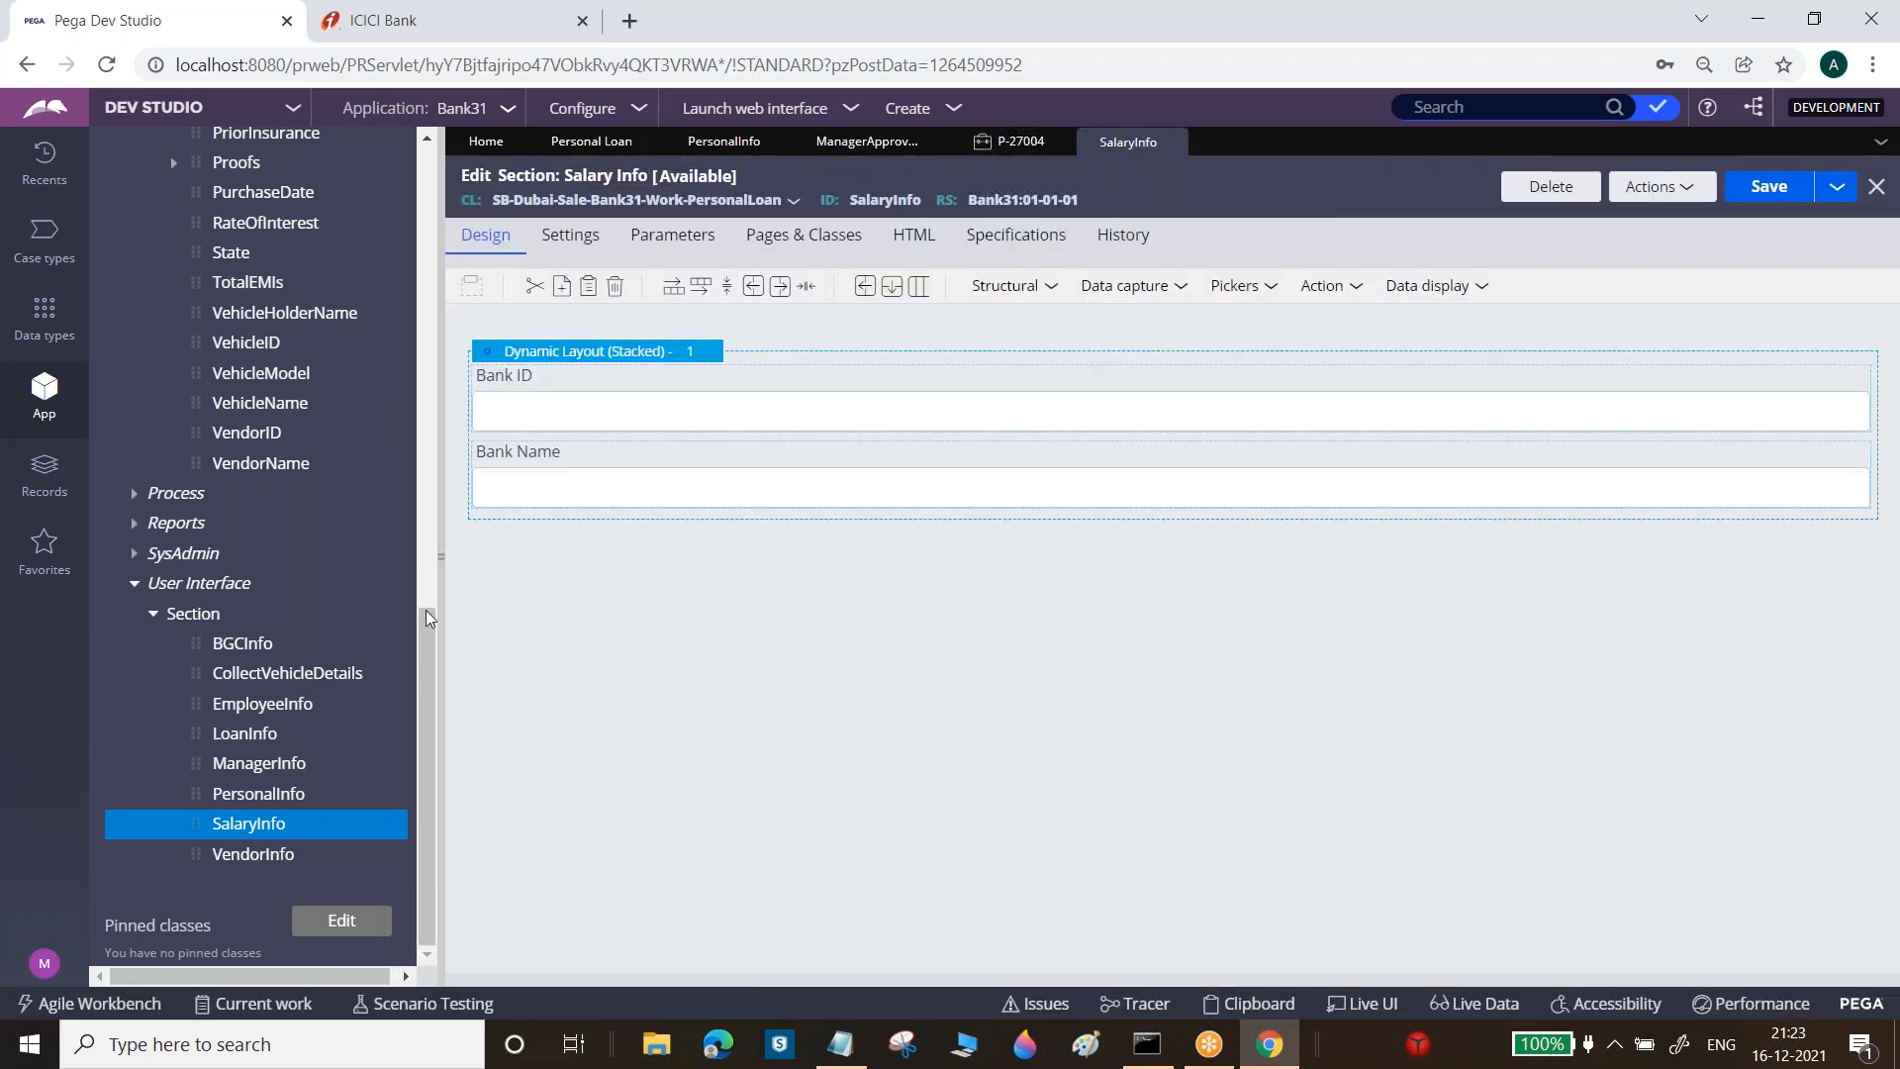
Put the Gender Male/Female radio field below Bank Name in SalaryInfo and save
left_click_drag(426, 639, 403, 401)
left_click_drag(224, 432, 598, 534)
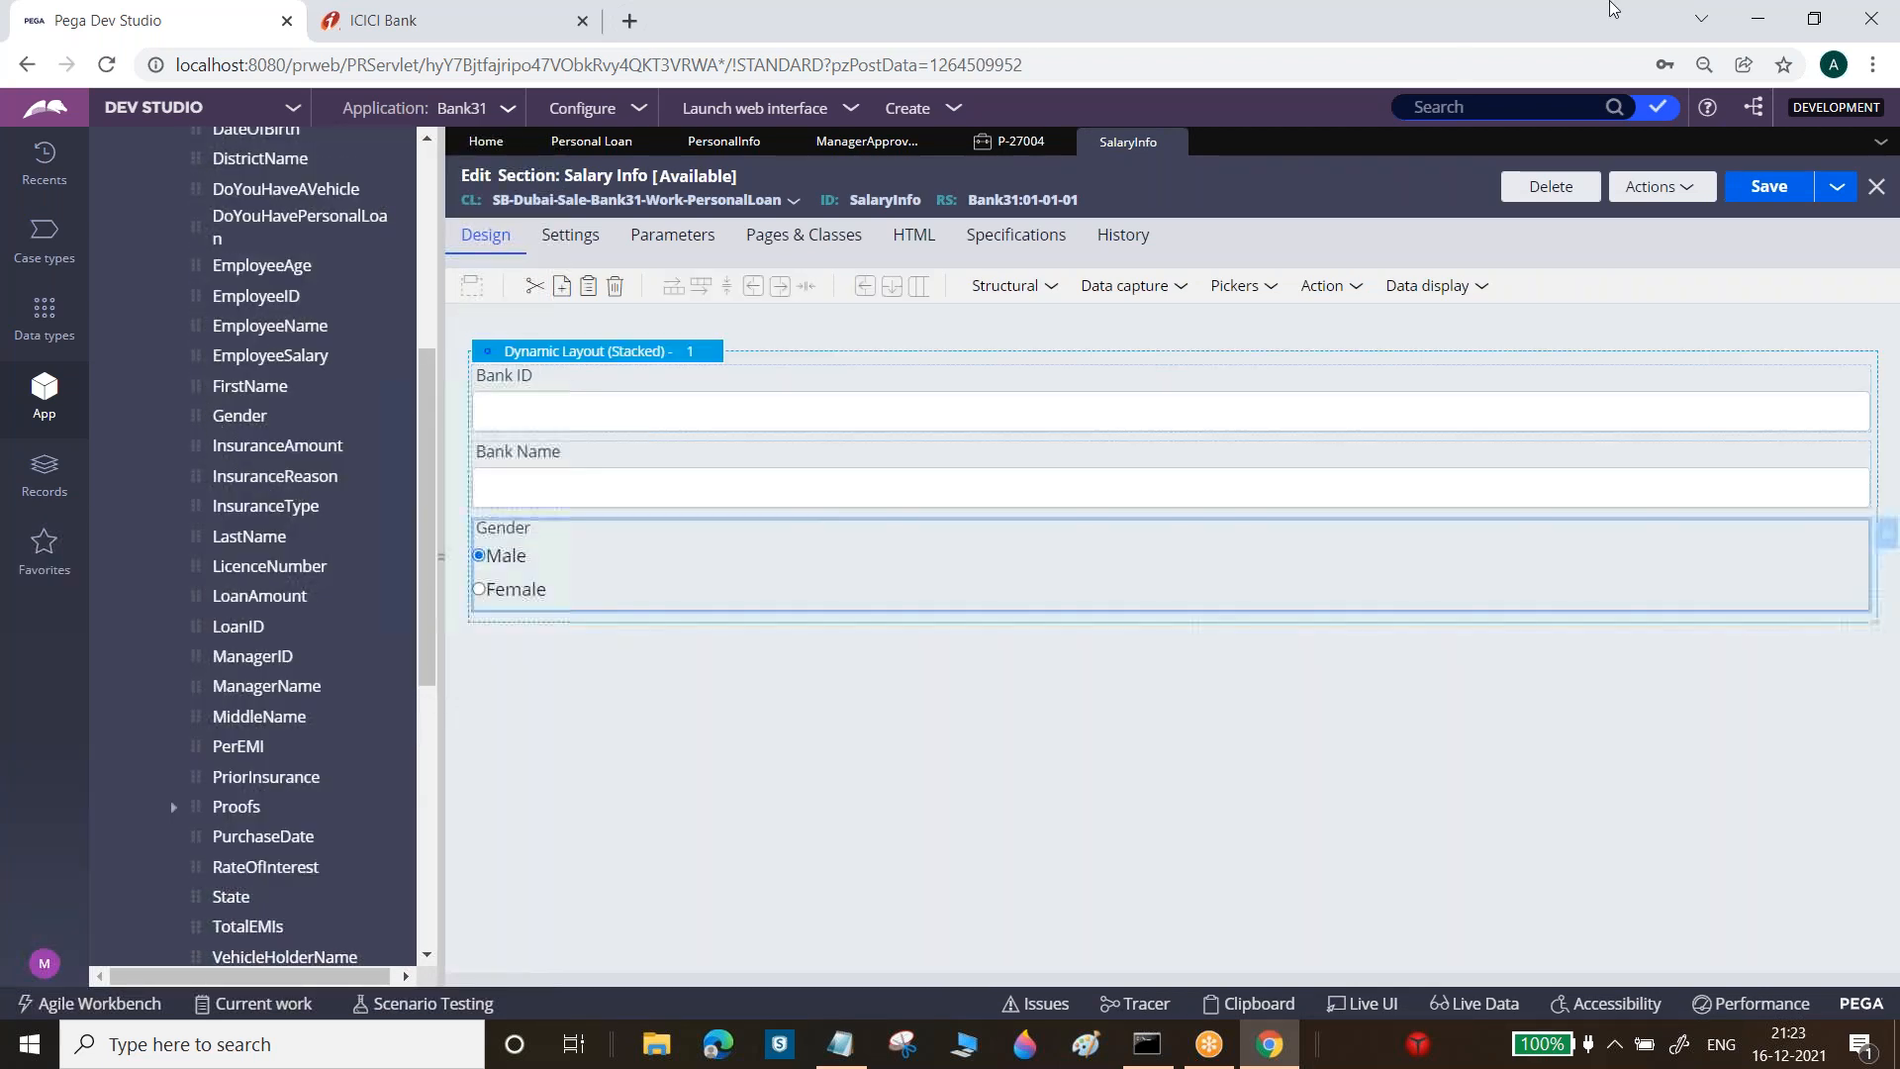
left_click(1769, 186)
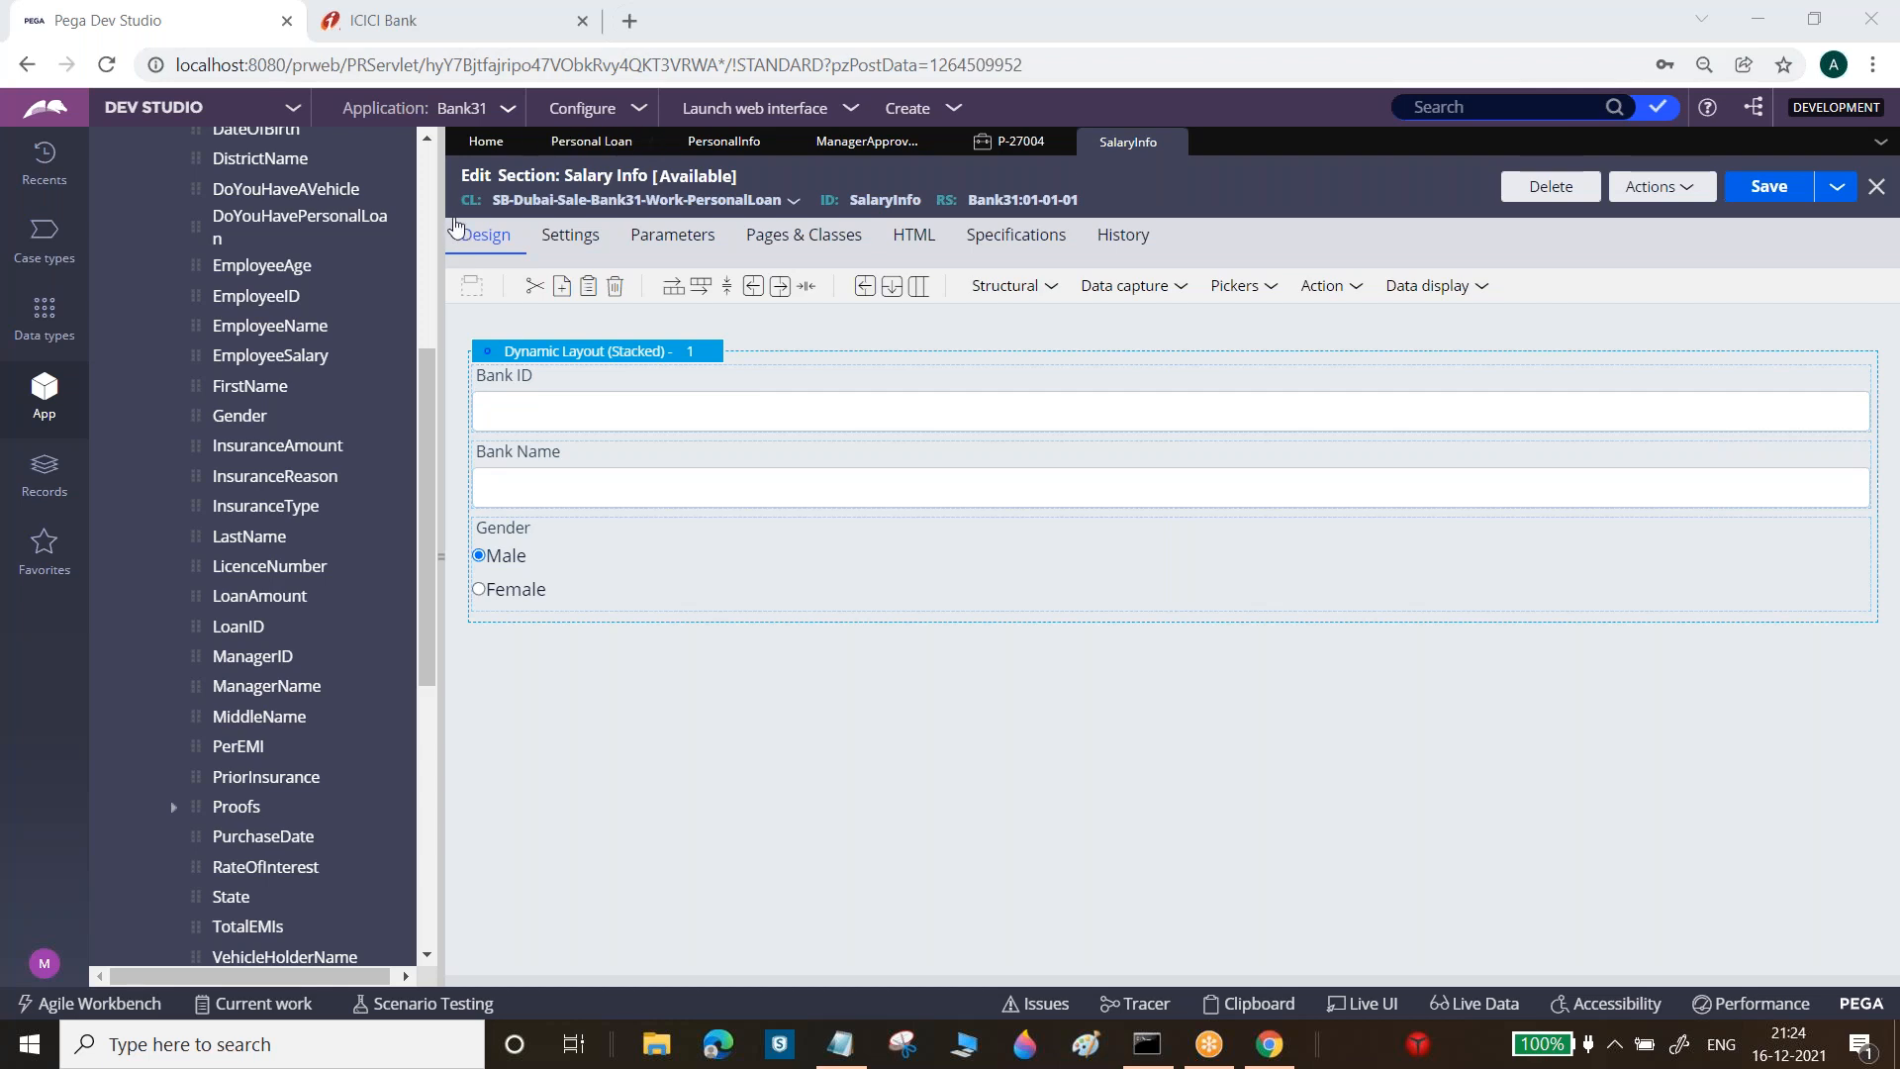
left_click(427, 195)
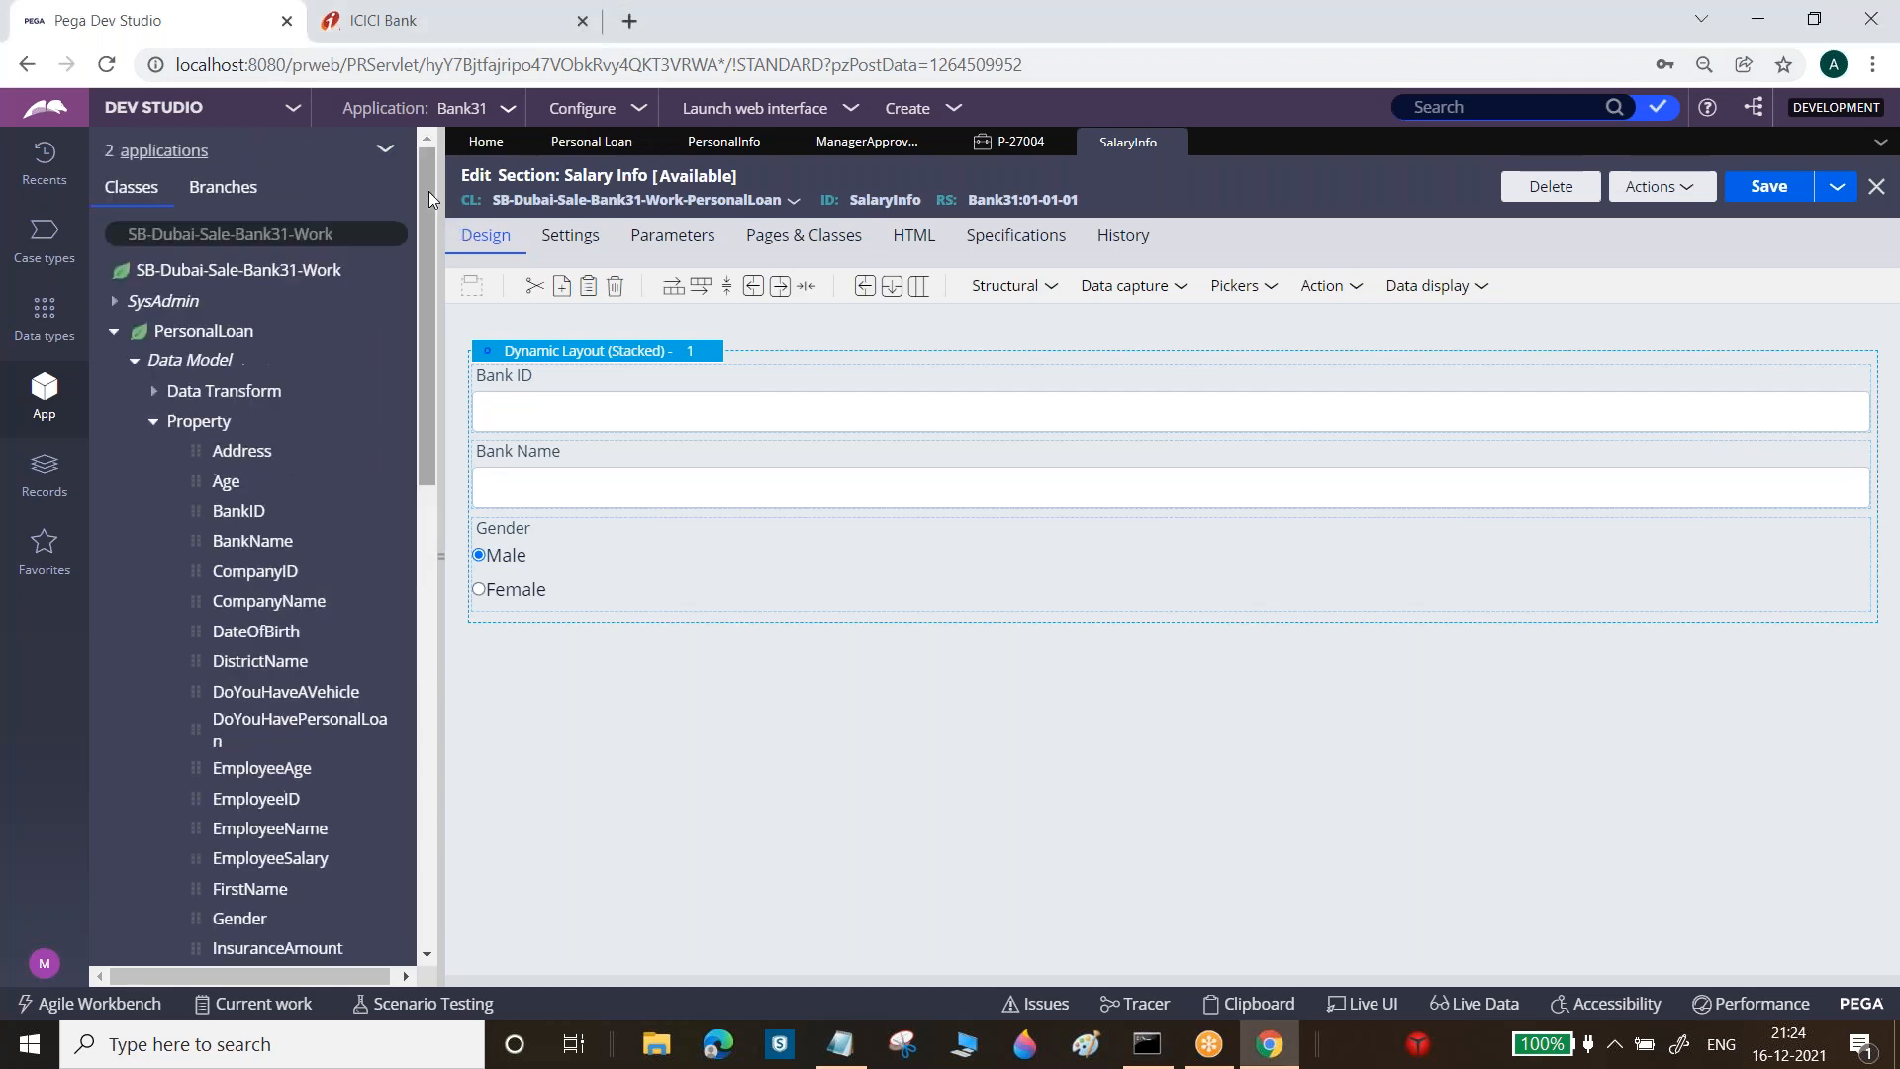
left_click(115, 333)
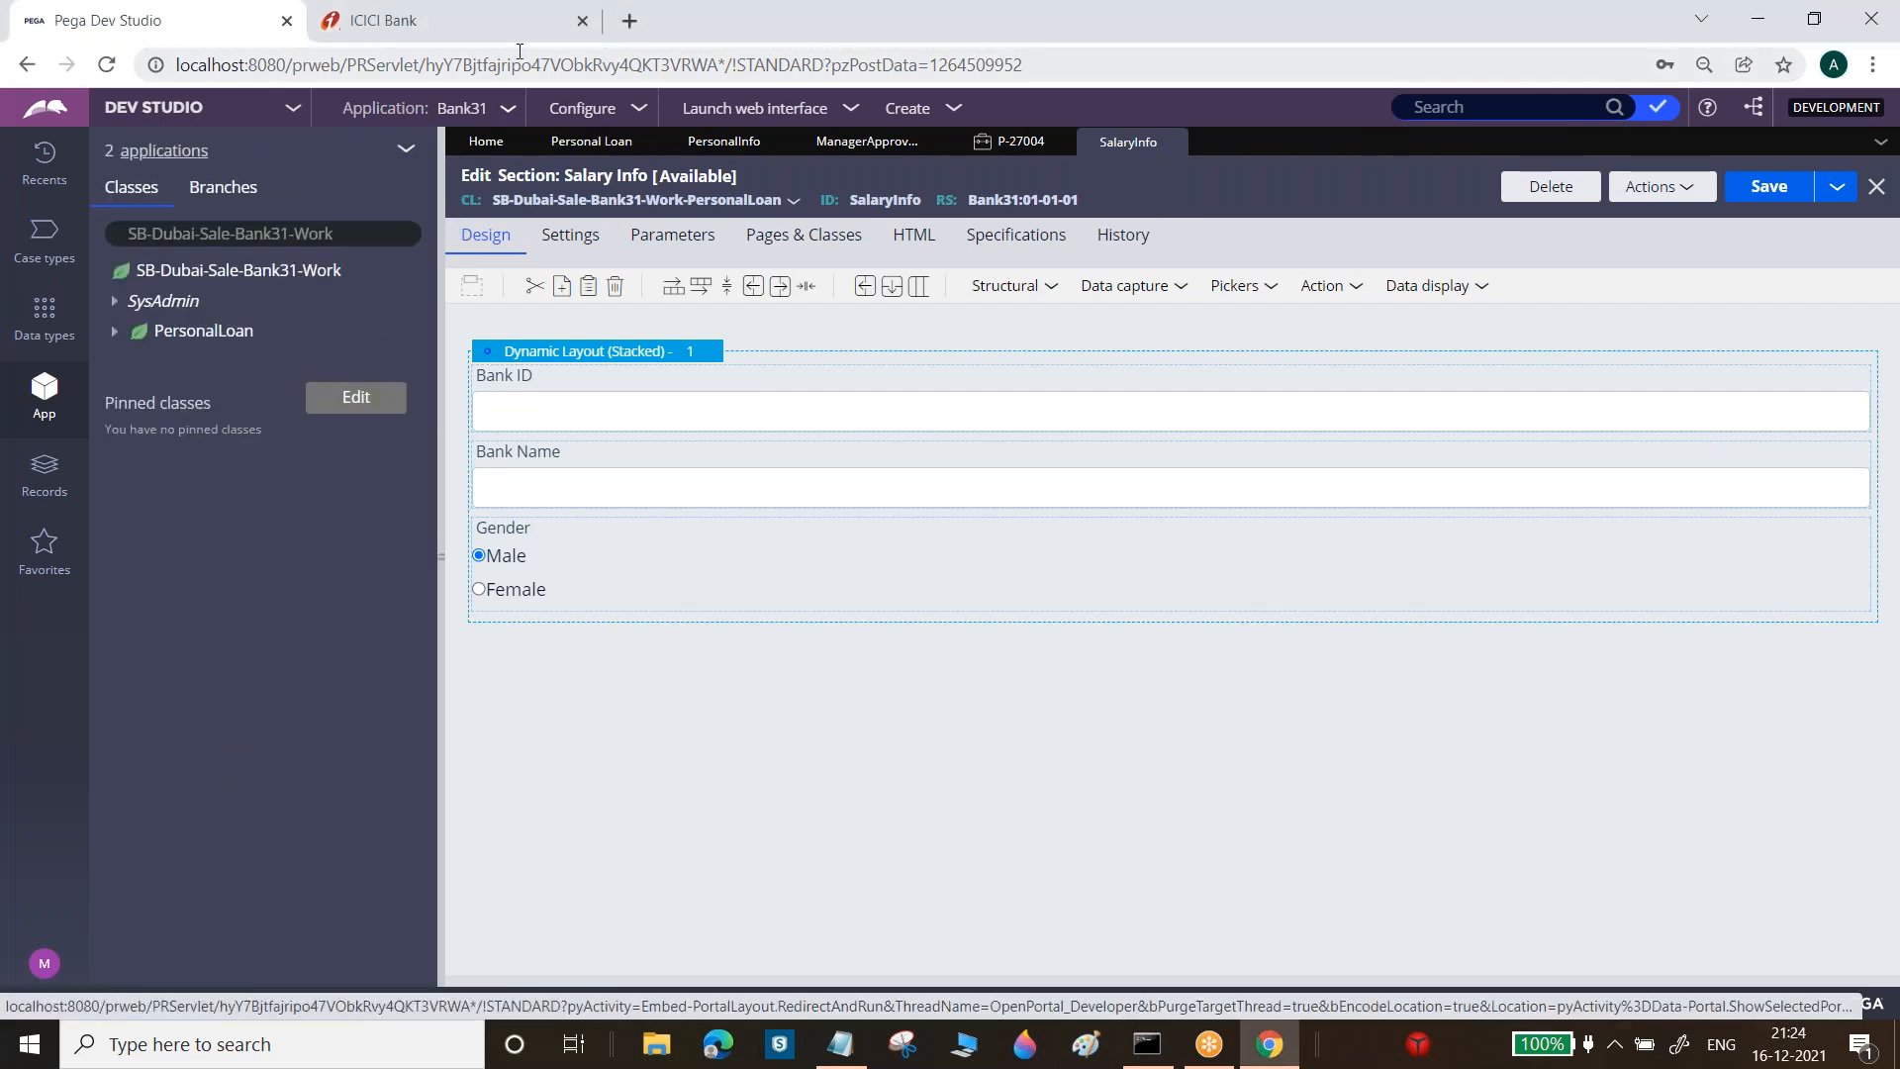
Go to google.com from the ICICI Bank tab
left_click(505, 20)
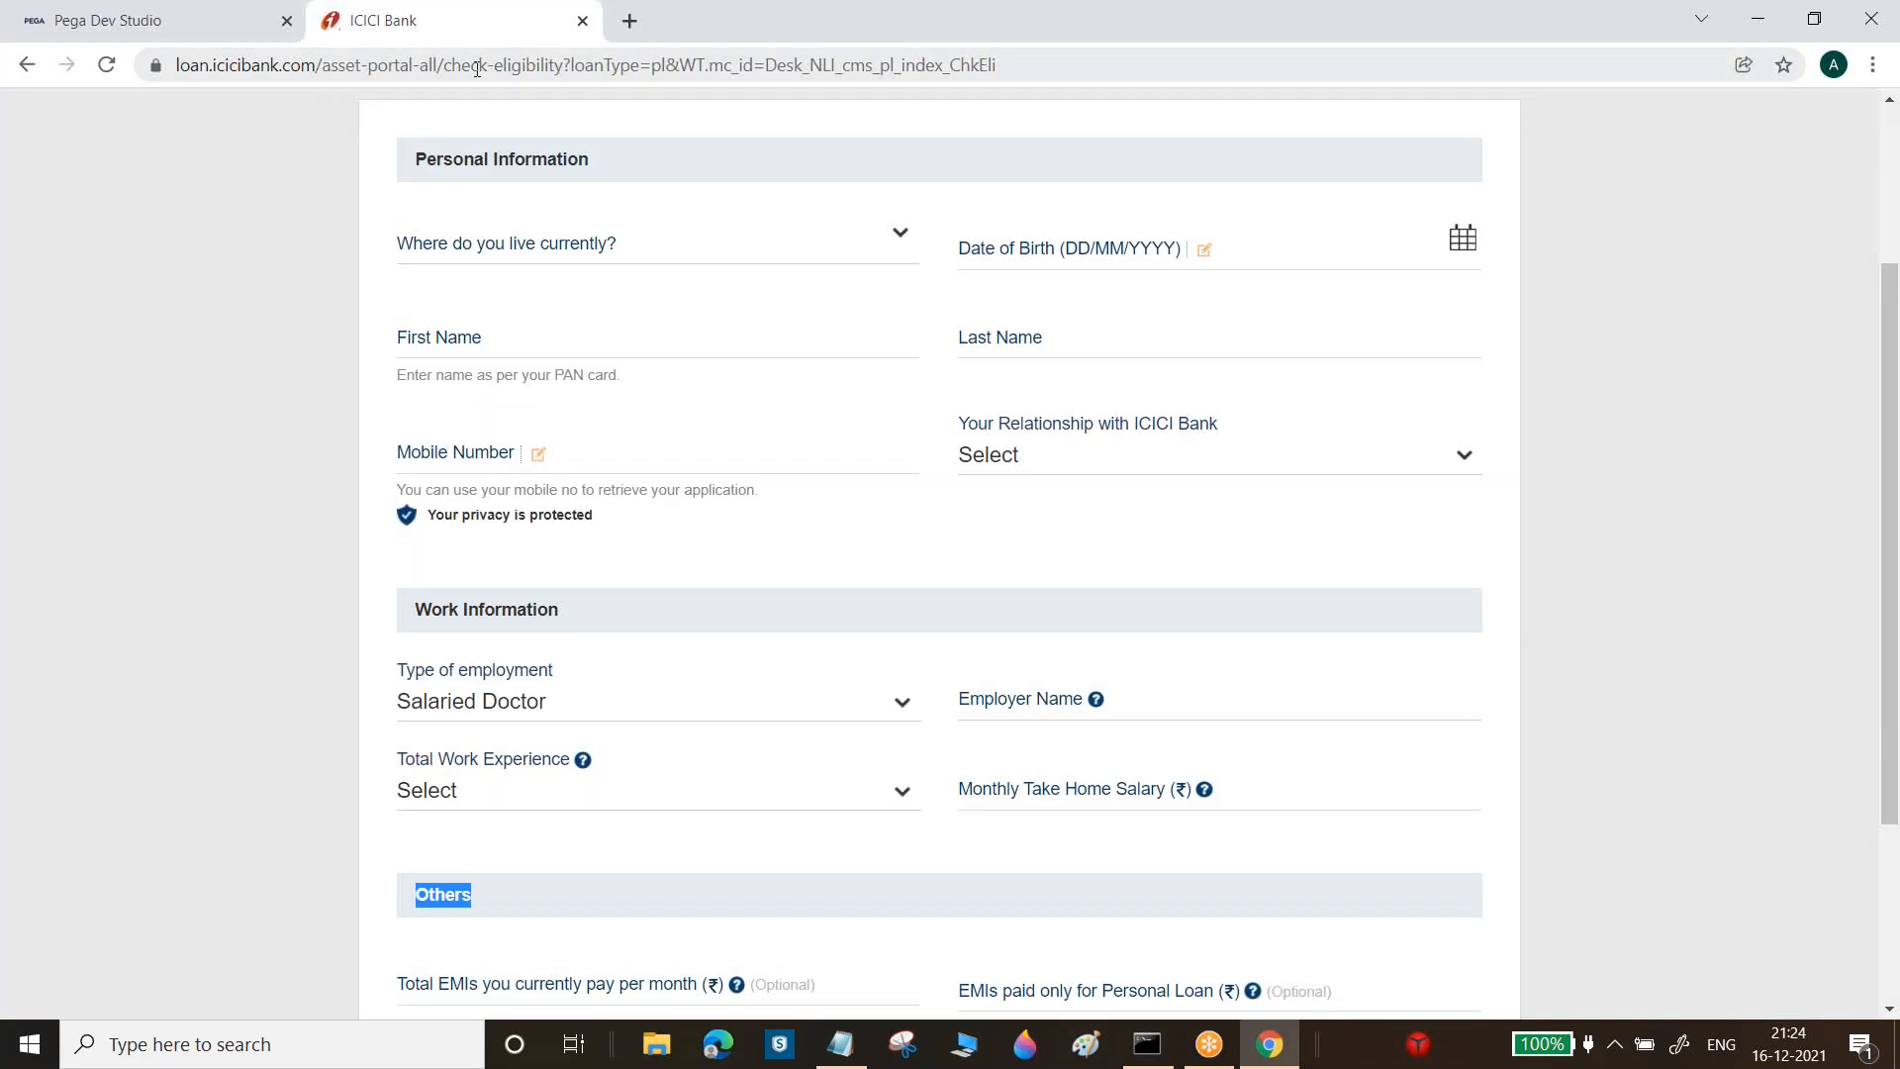
left_click(476, 68)
type("go")
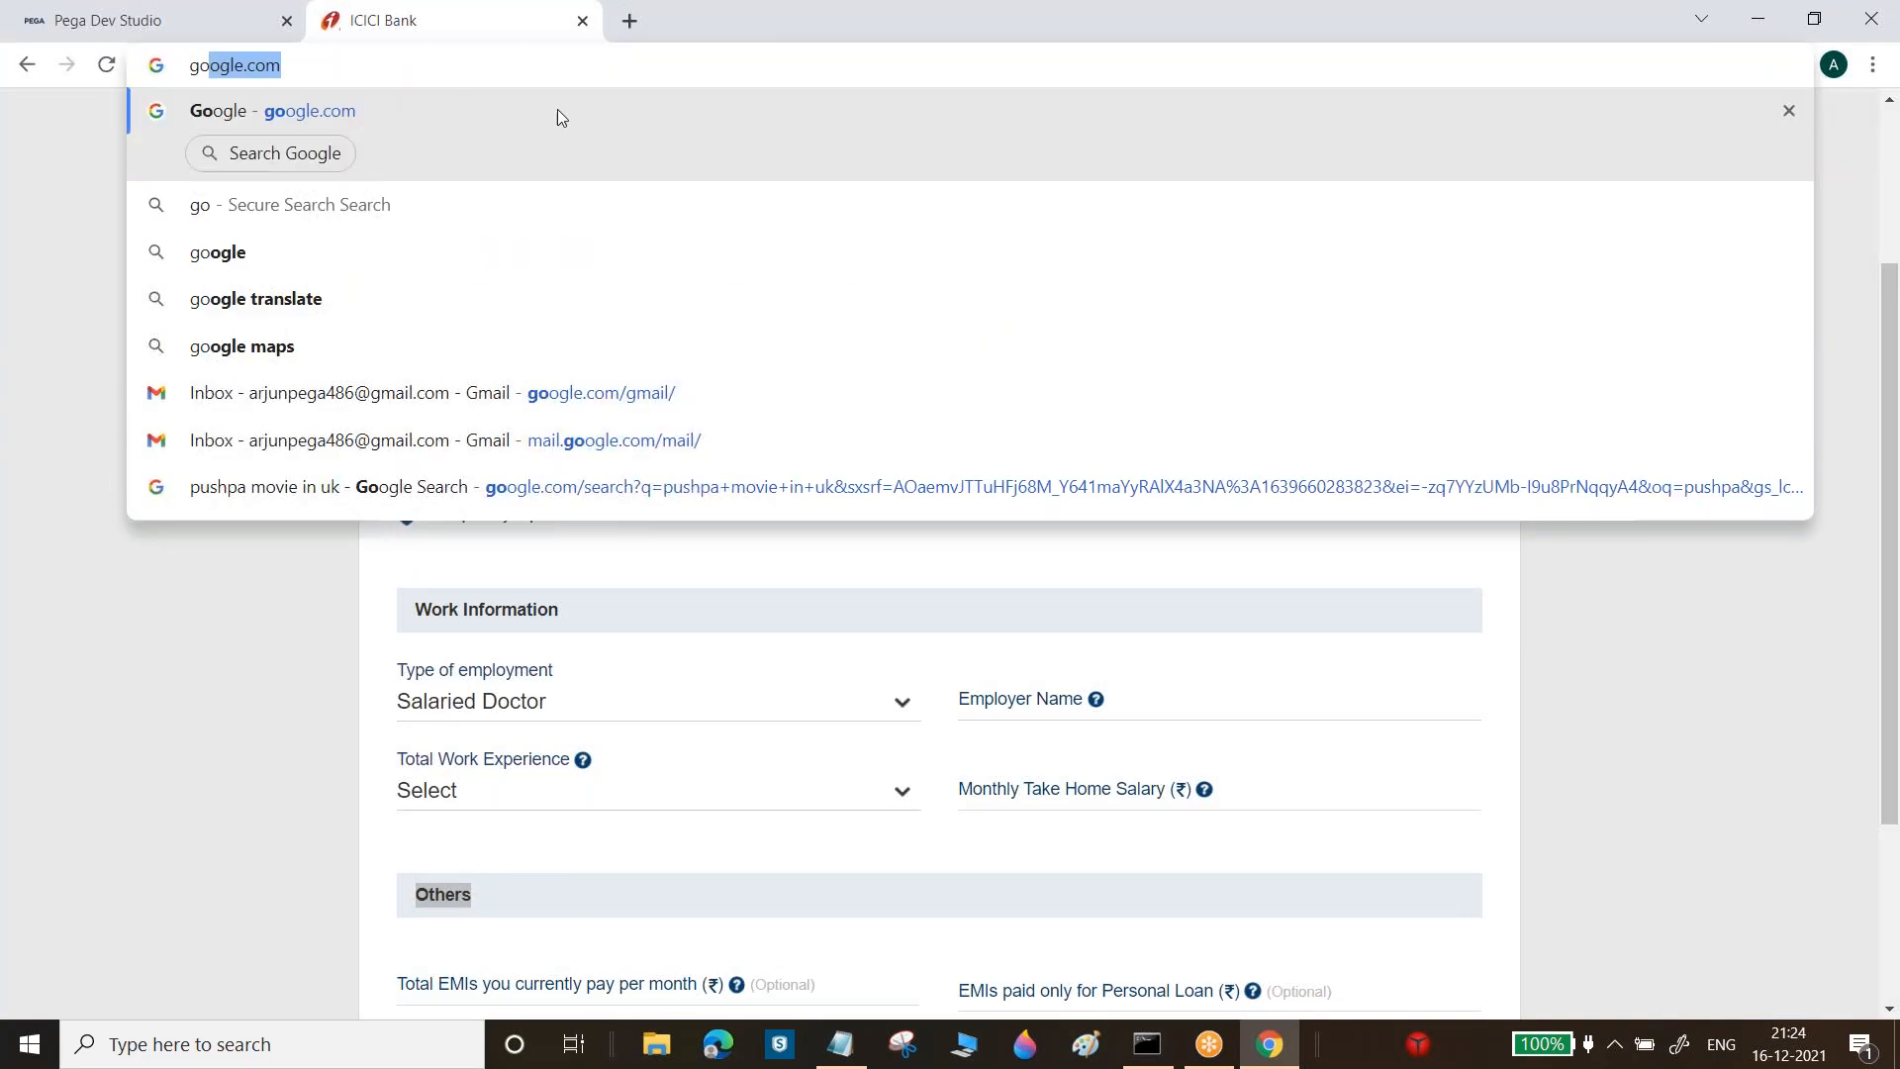
key("Return")
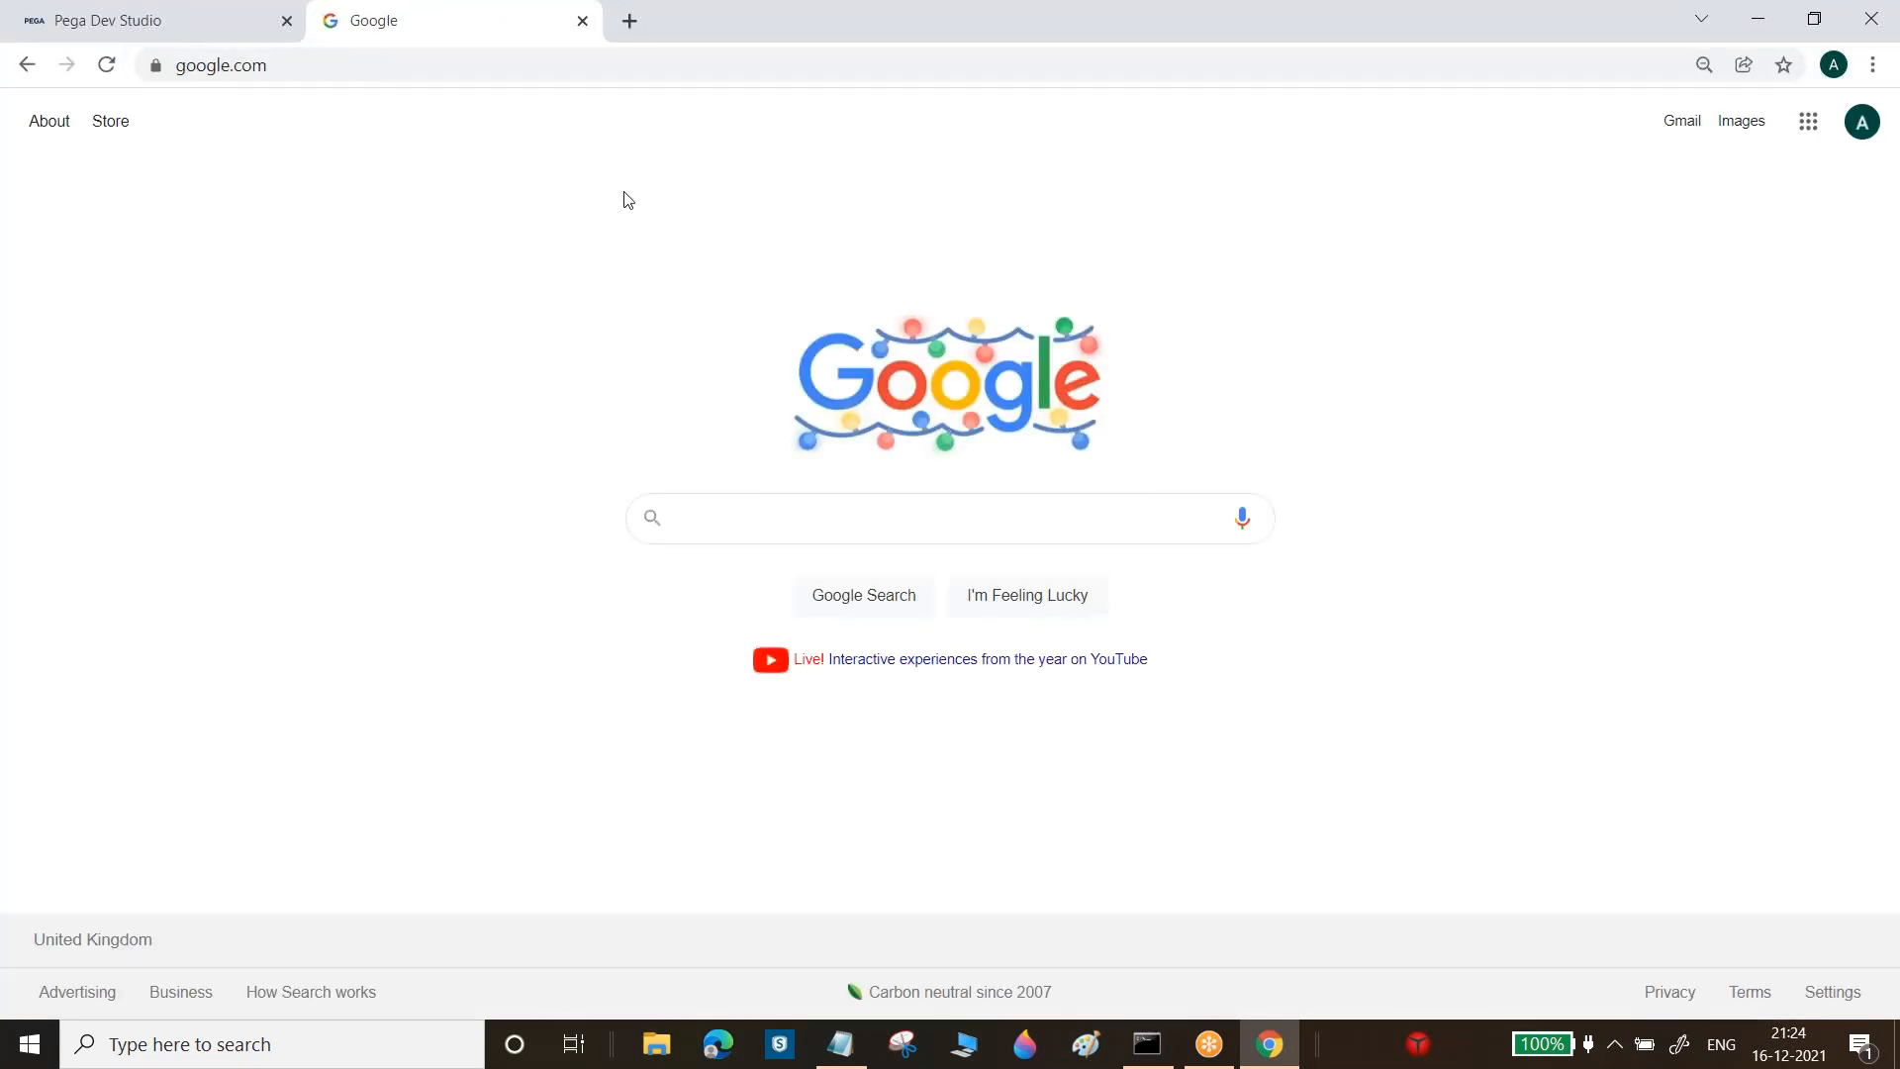
Search Google for 'sample registration templates'
type("sample")
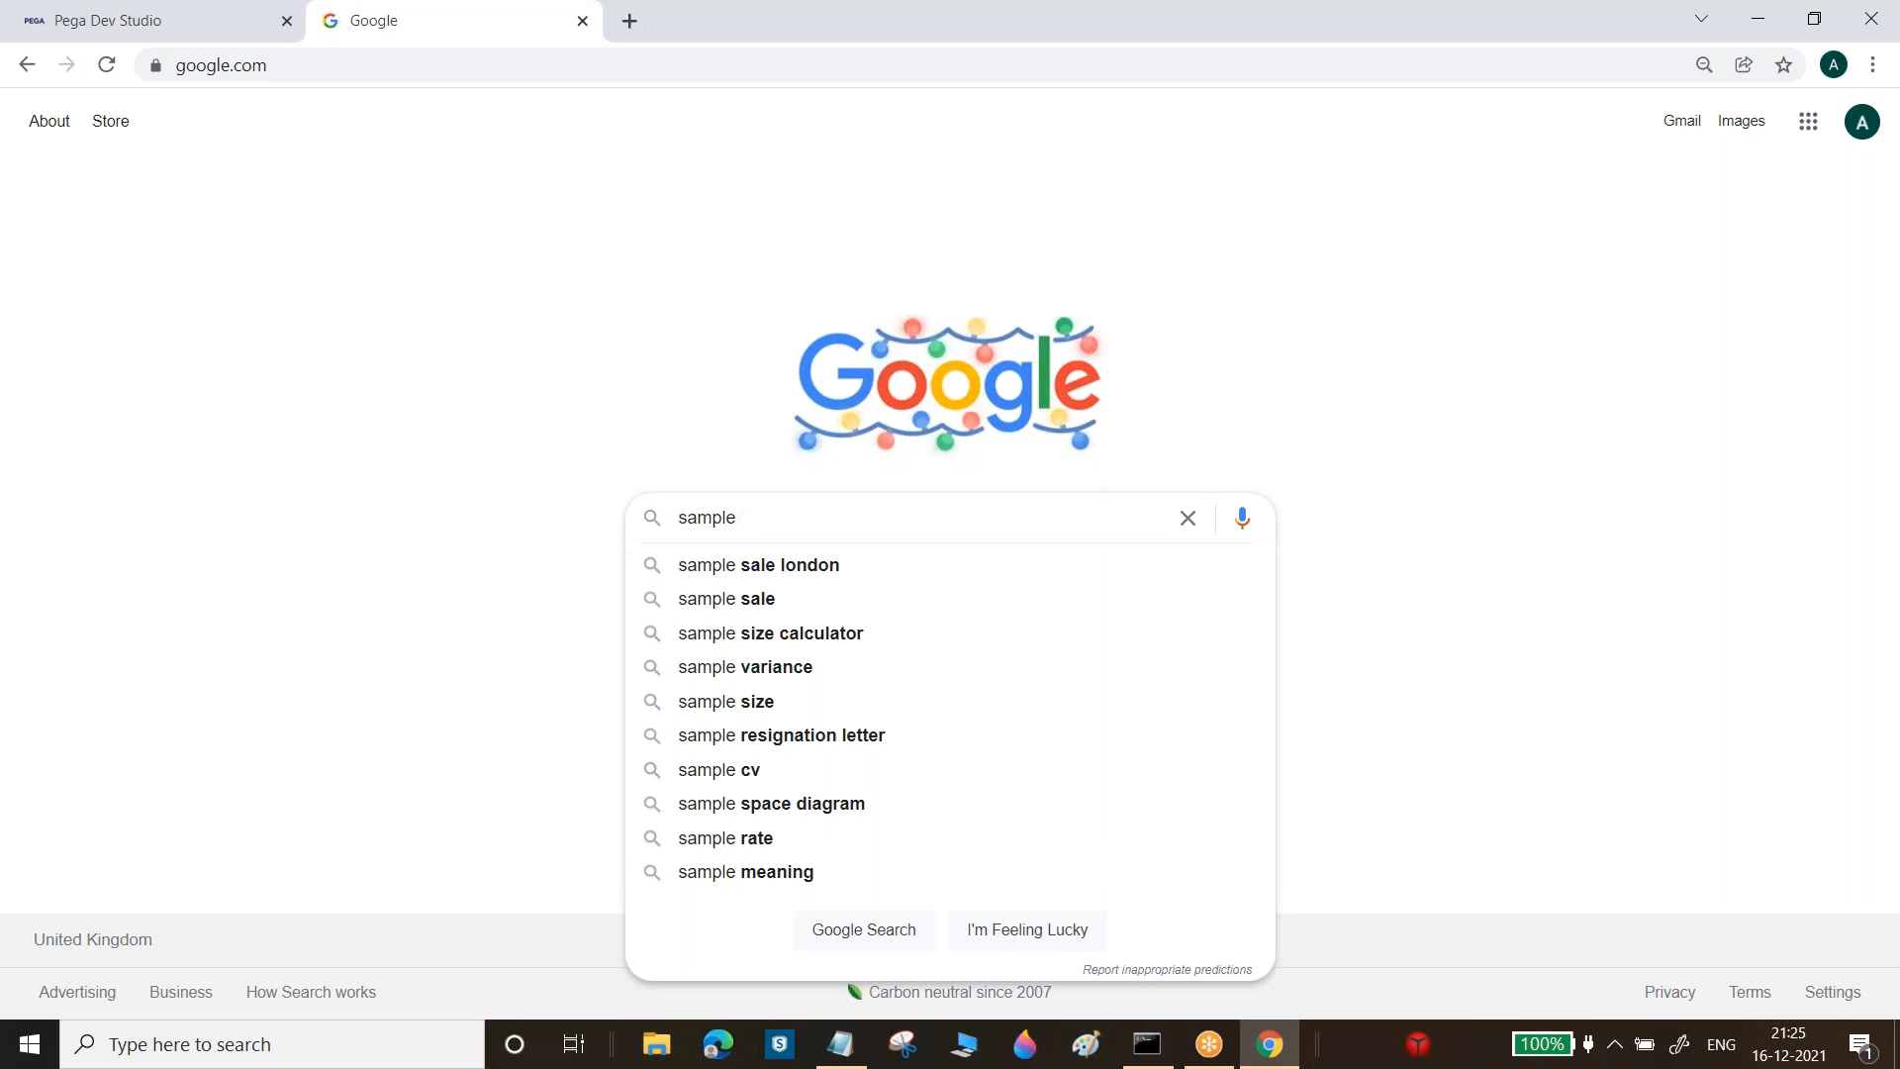
type("eg")
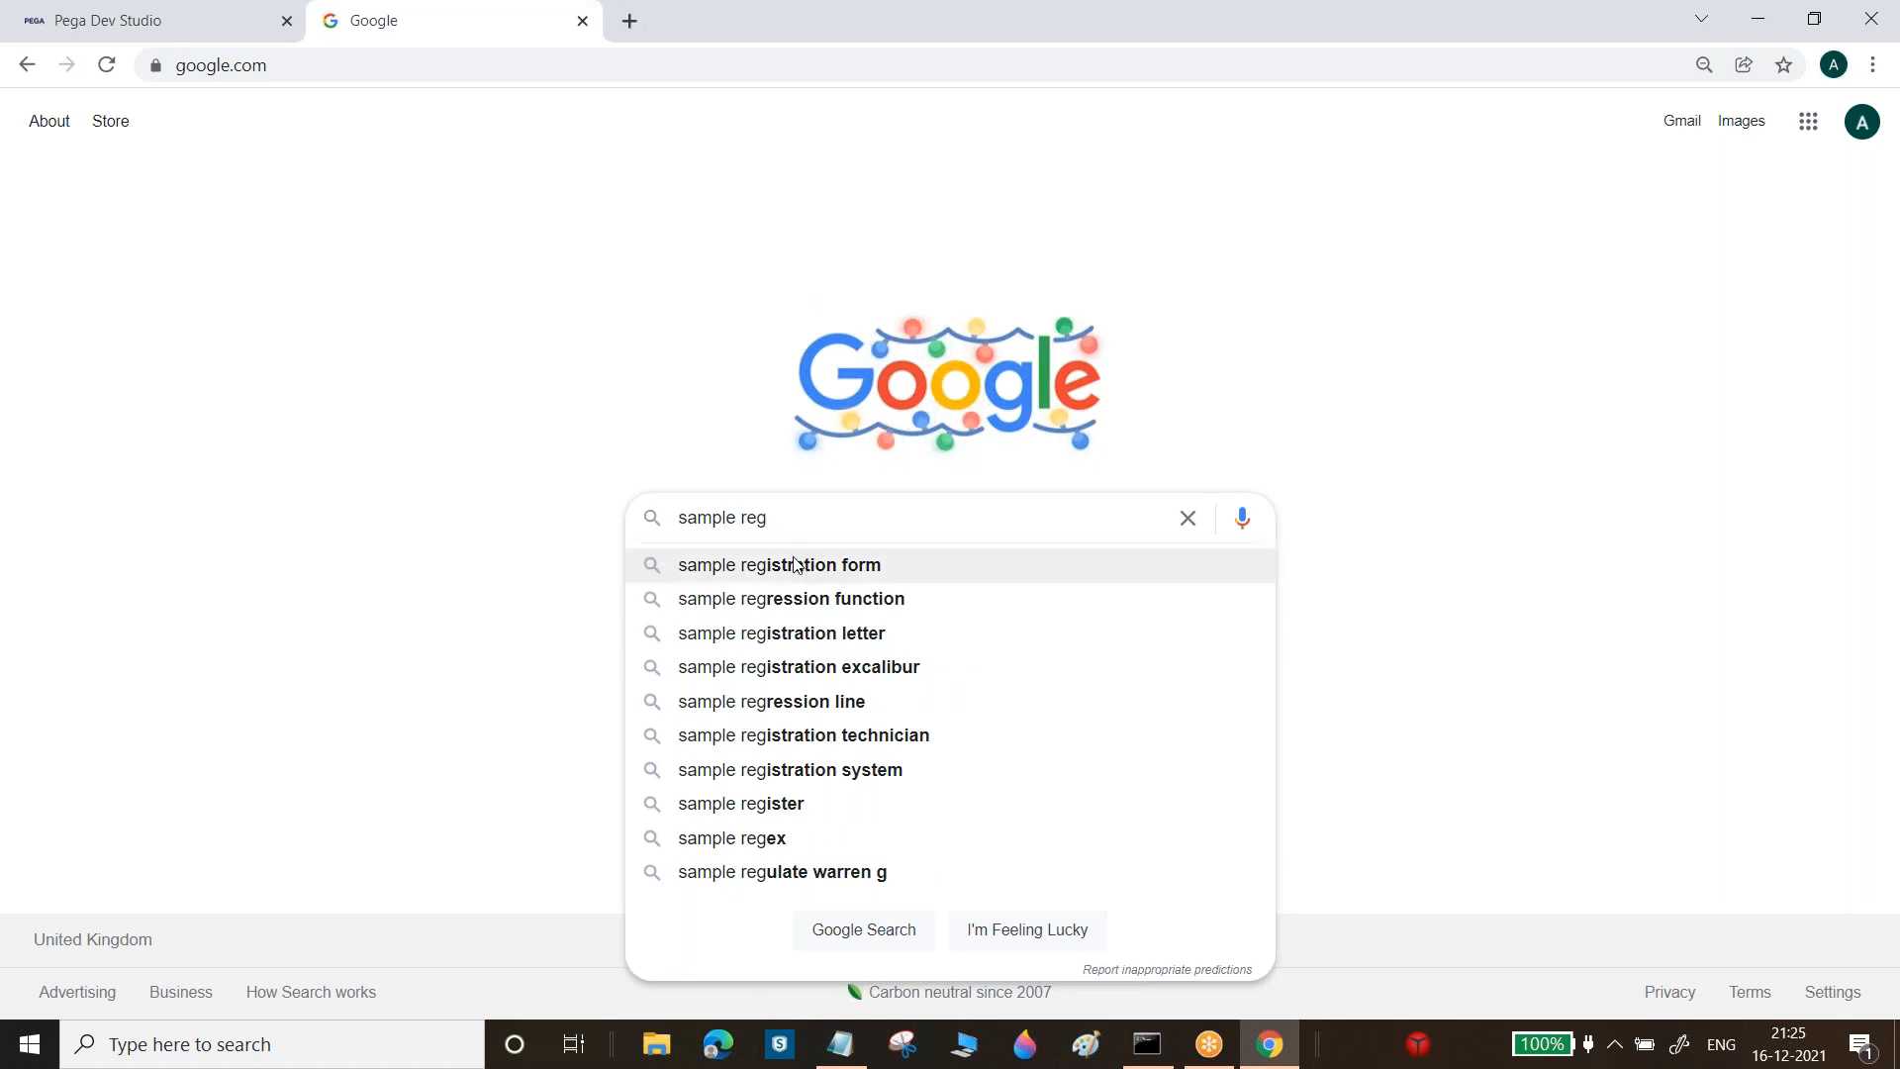
type("istar")
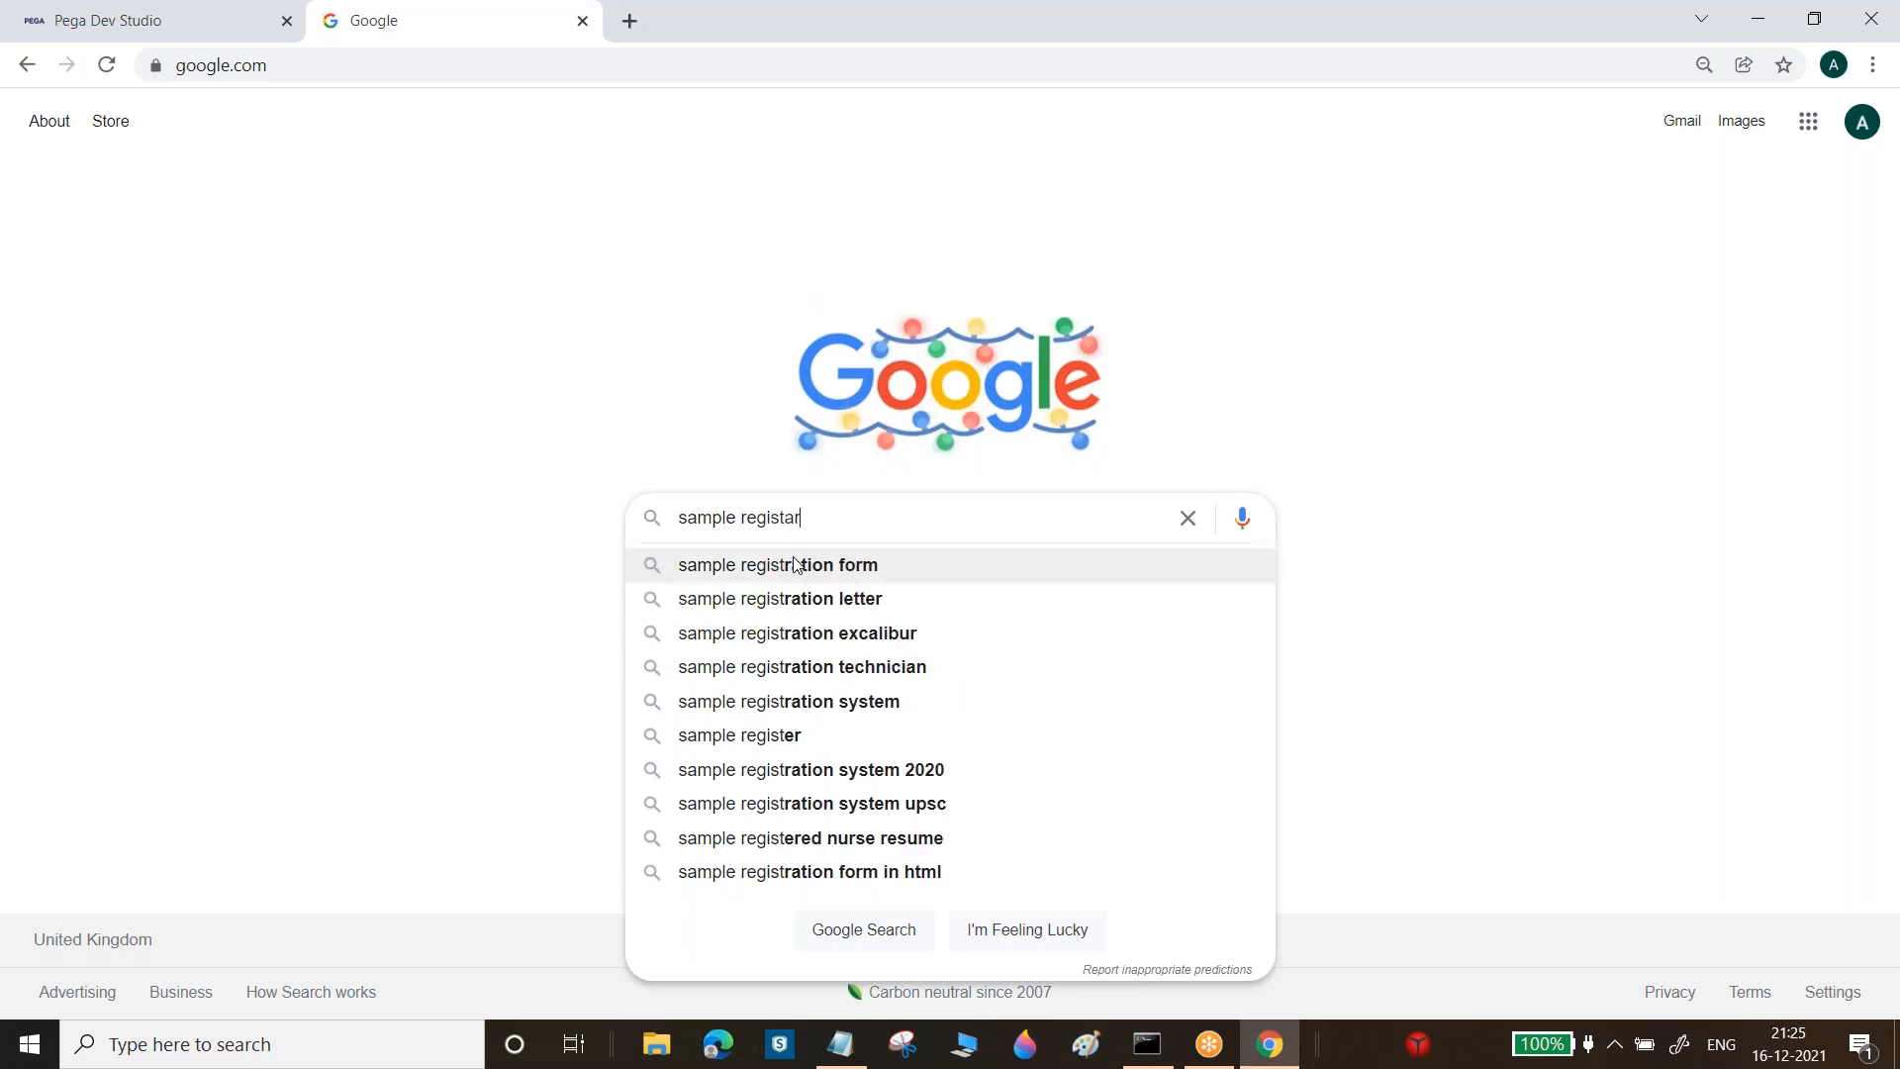
key("BackSpace")
type("t")
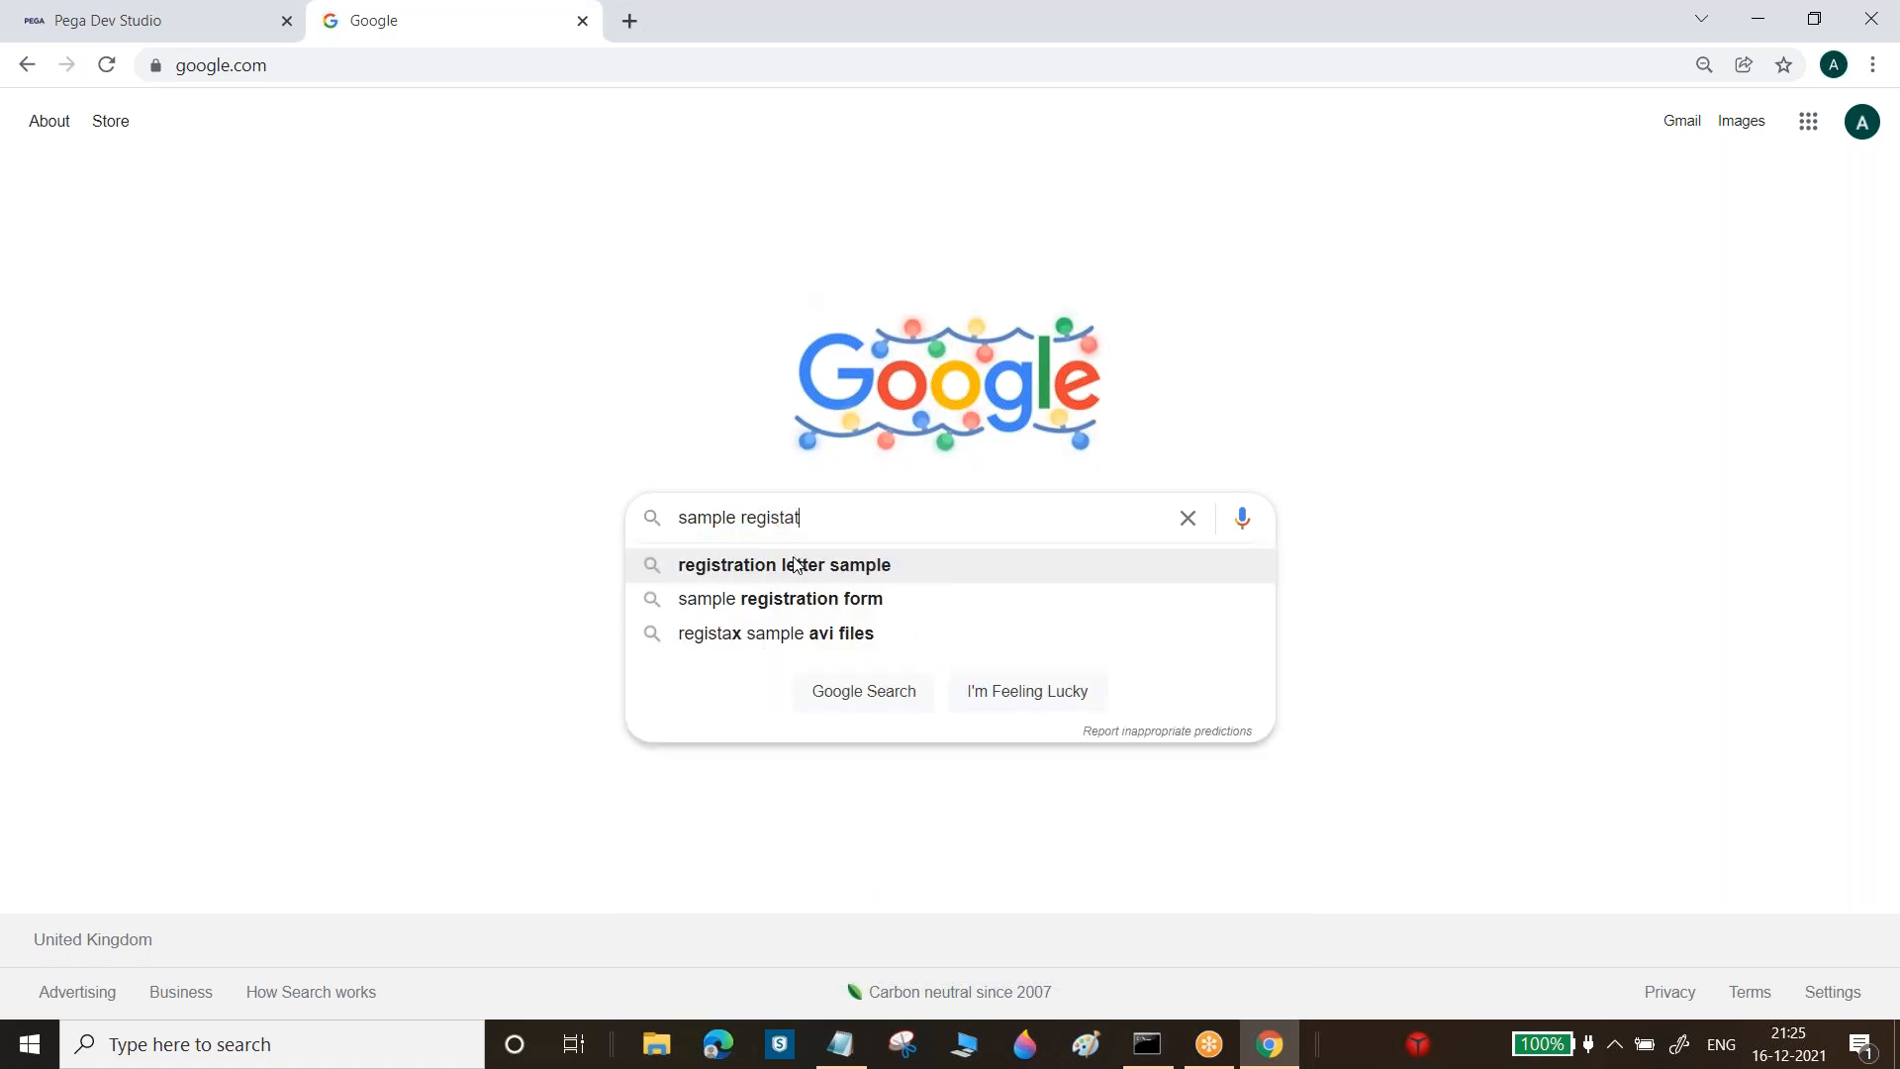
type("ion")
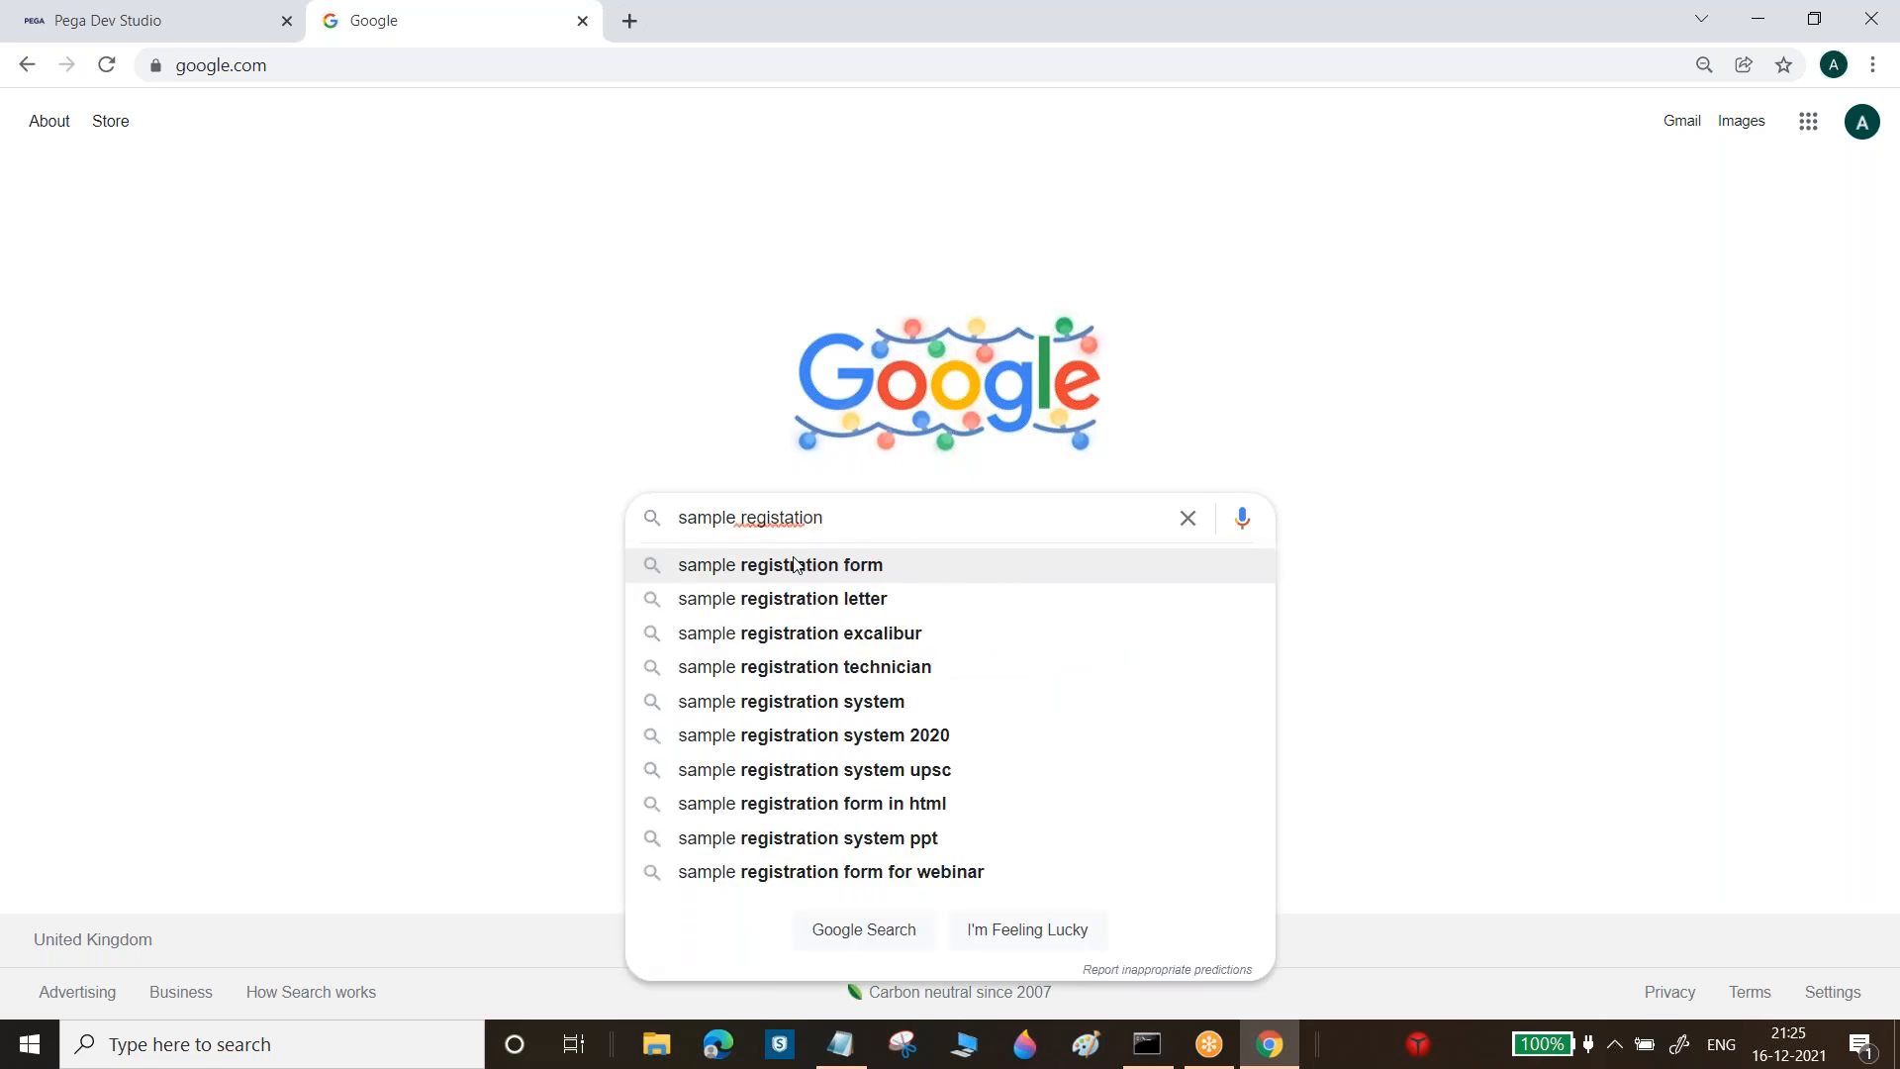
type(" templates")
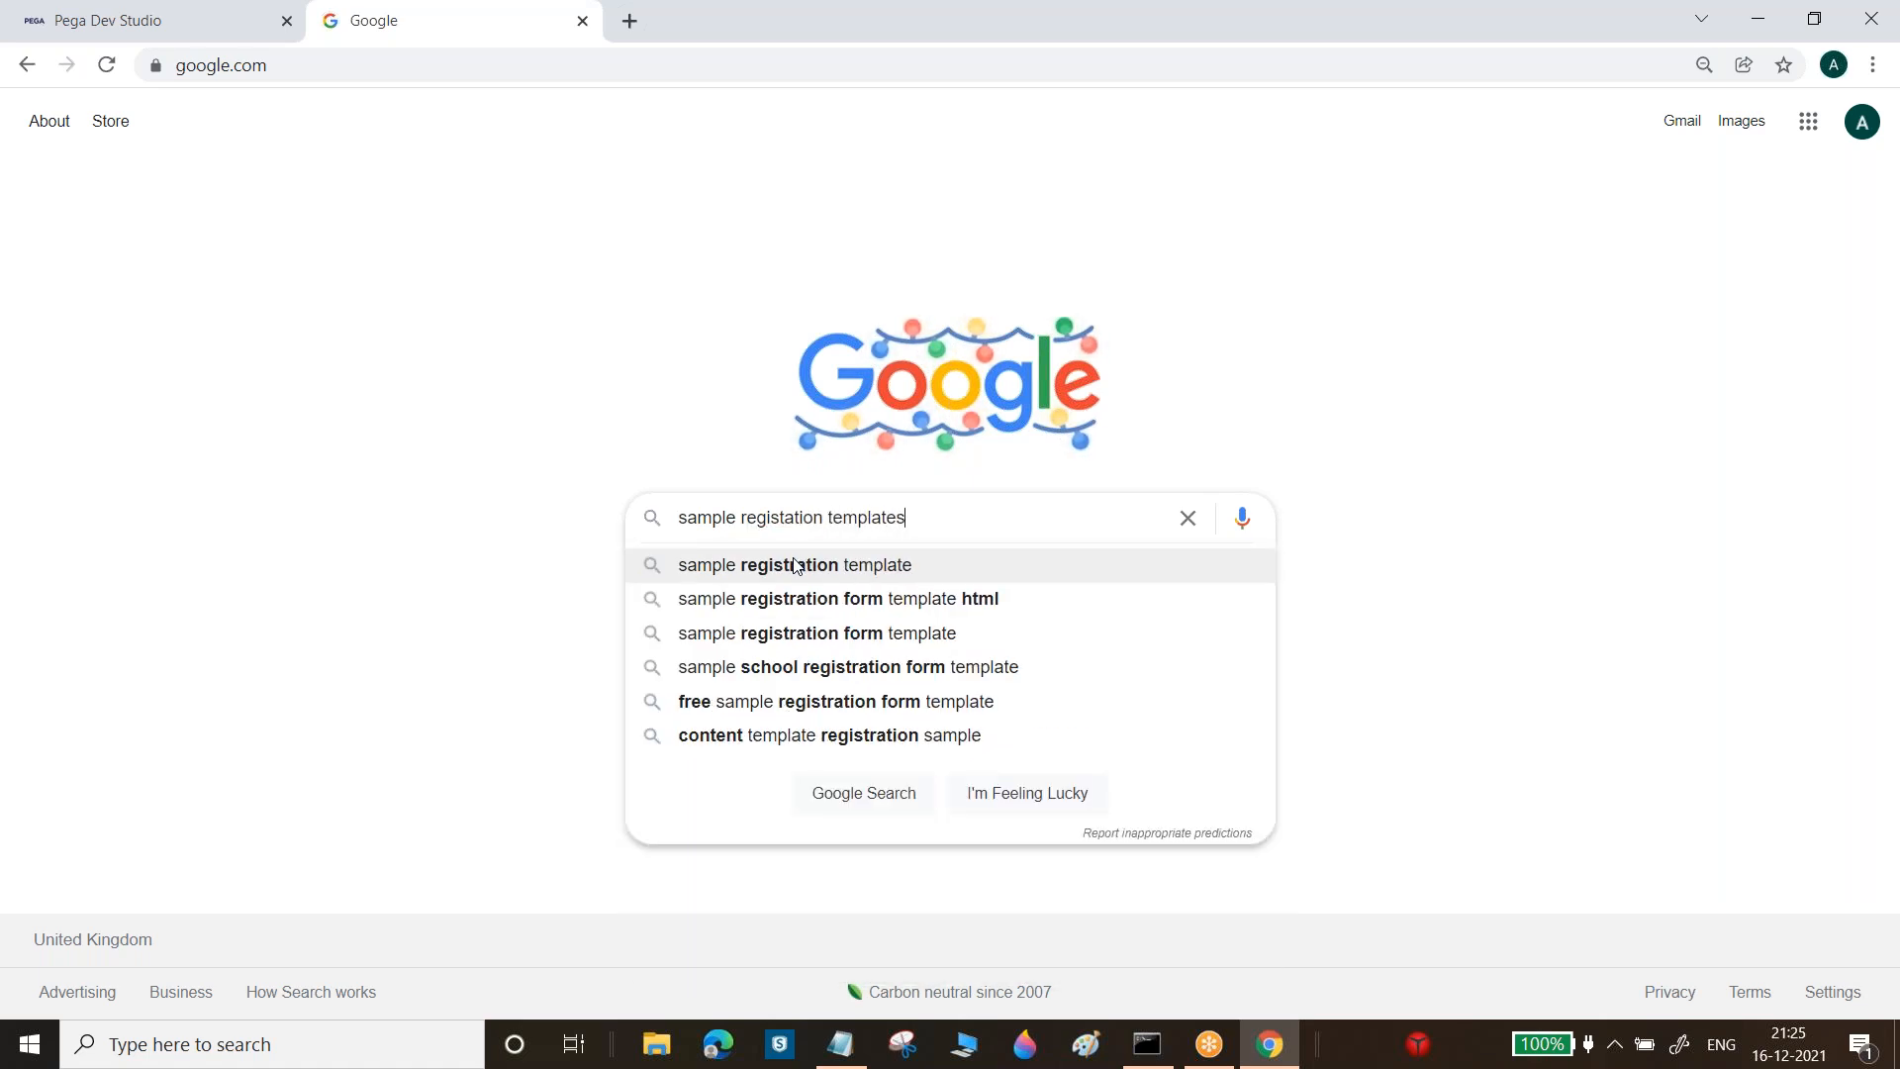
key("Return")
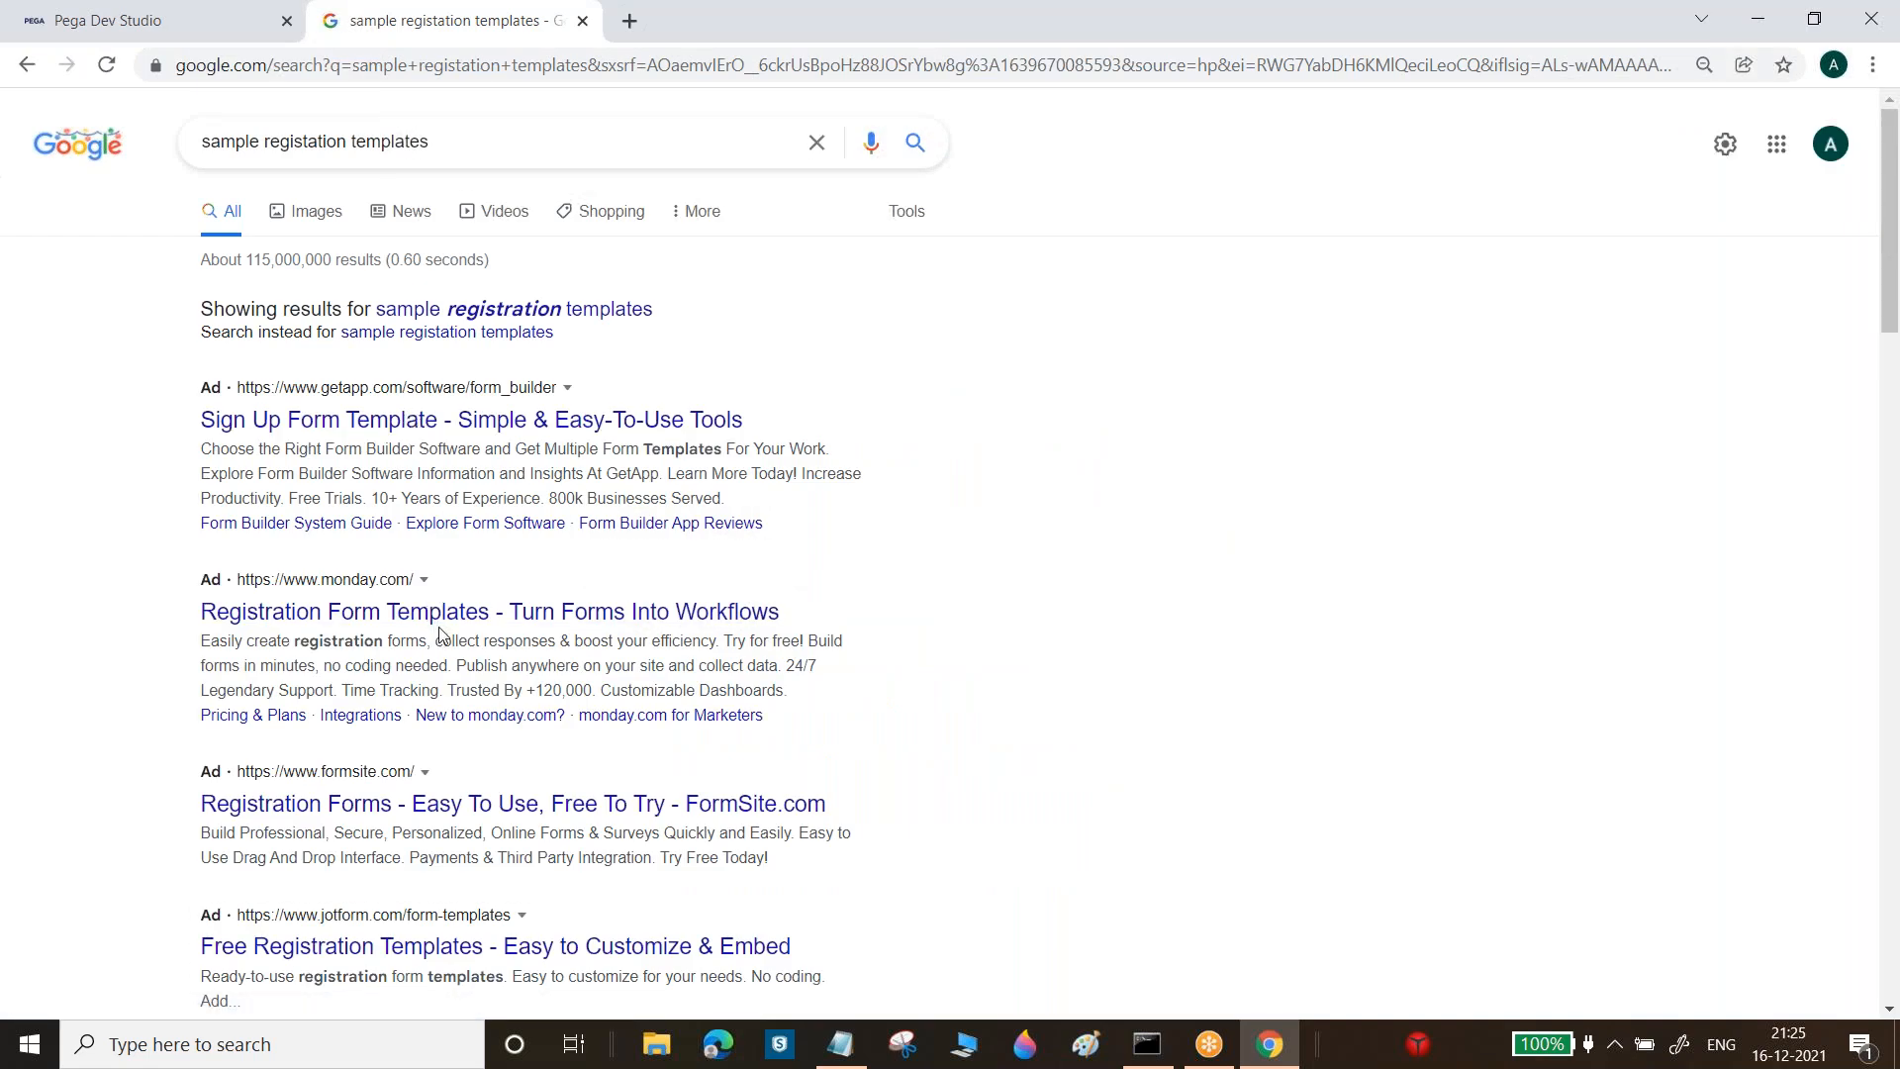
Look over the monday.com registration form templates page, then return to the Google results
left_click(454, 619)
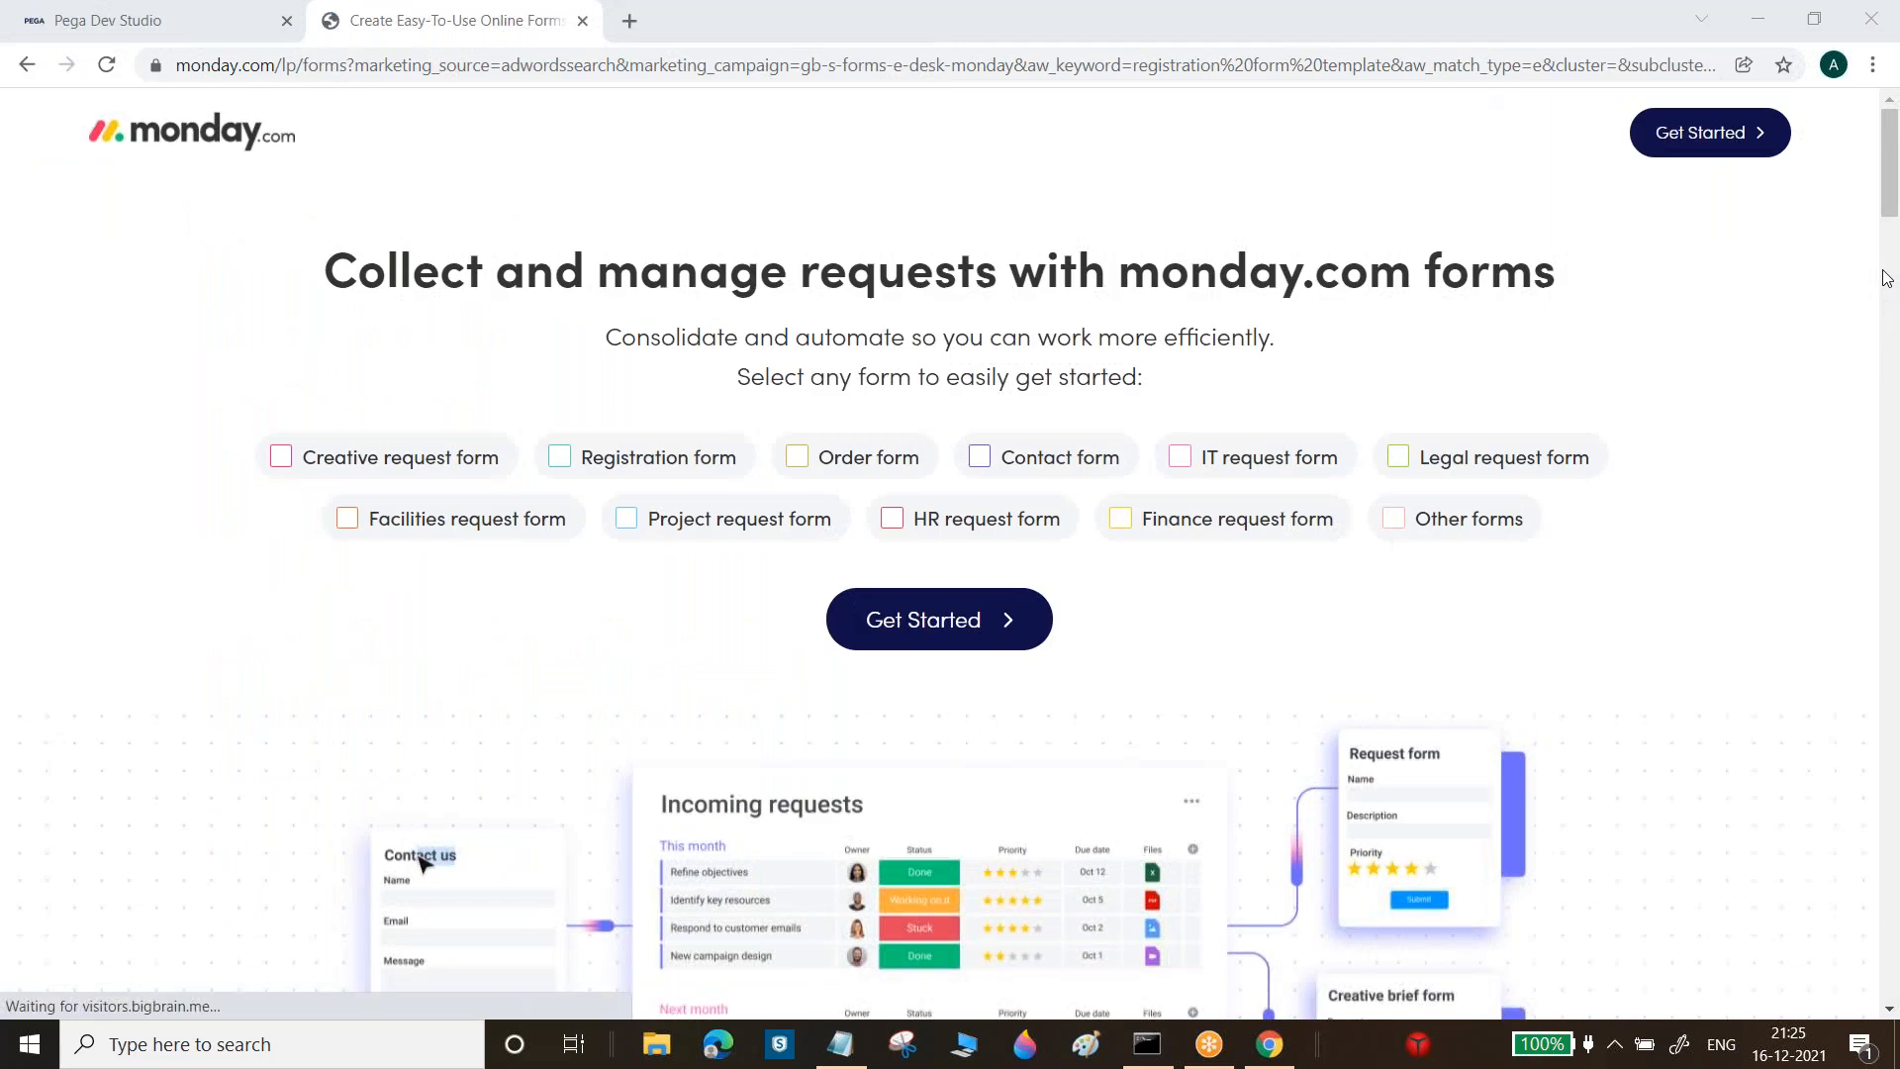
scroll(421, 354, "down", 4)
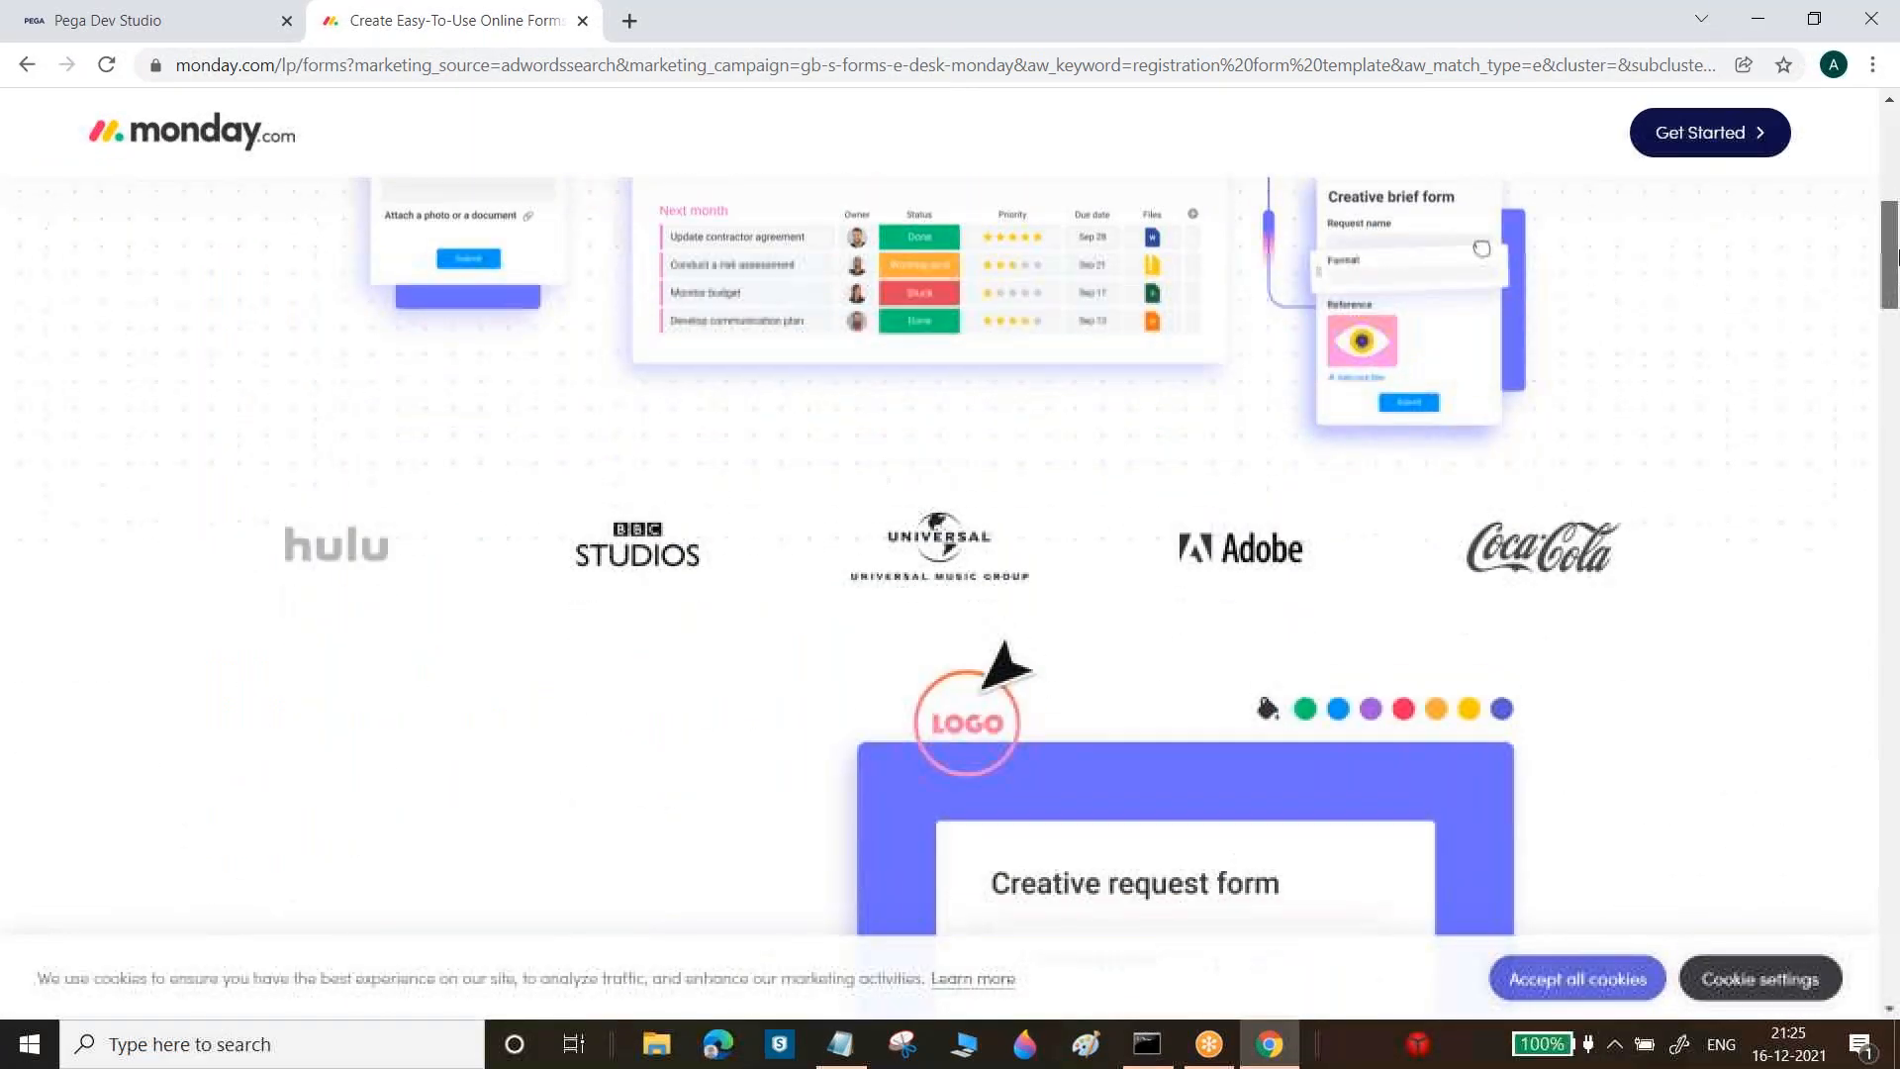
scroll(1893, 262, "up", 5)
left_click(26, 65)
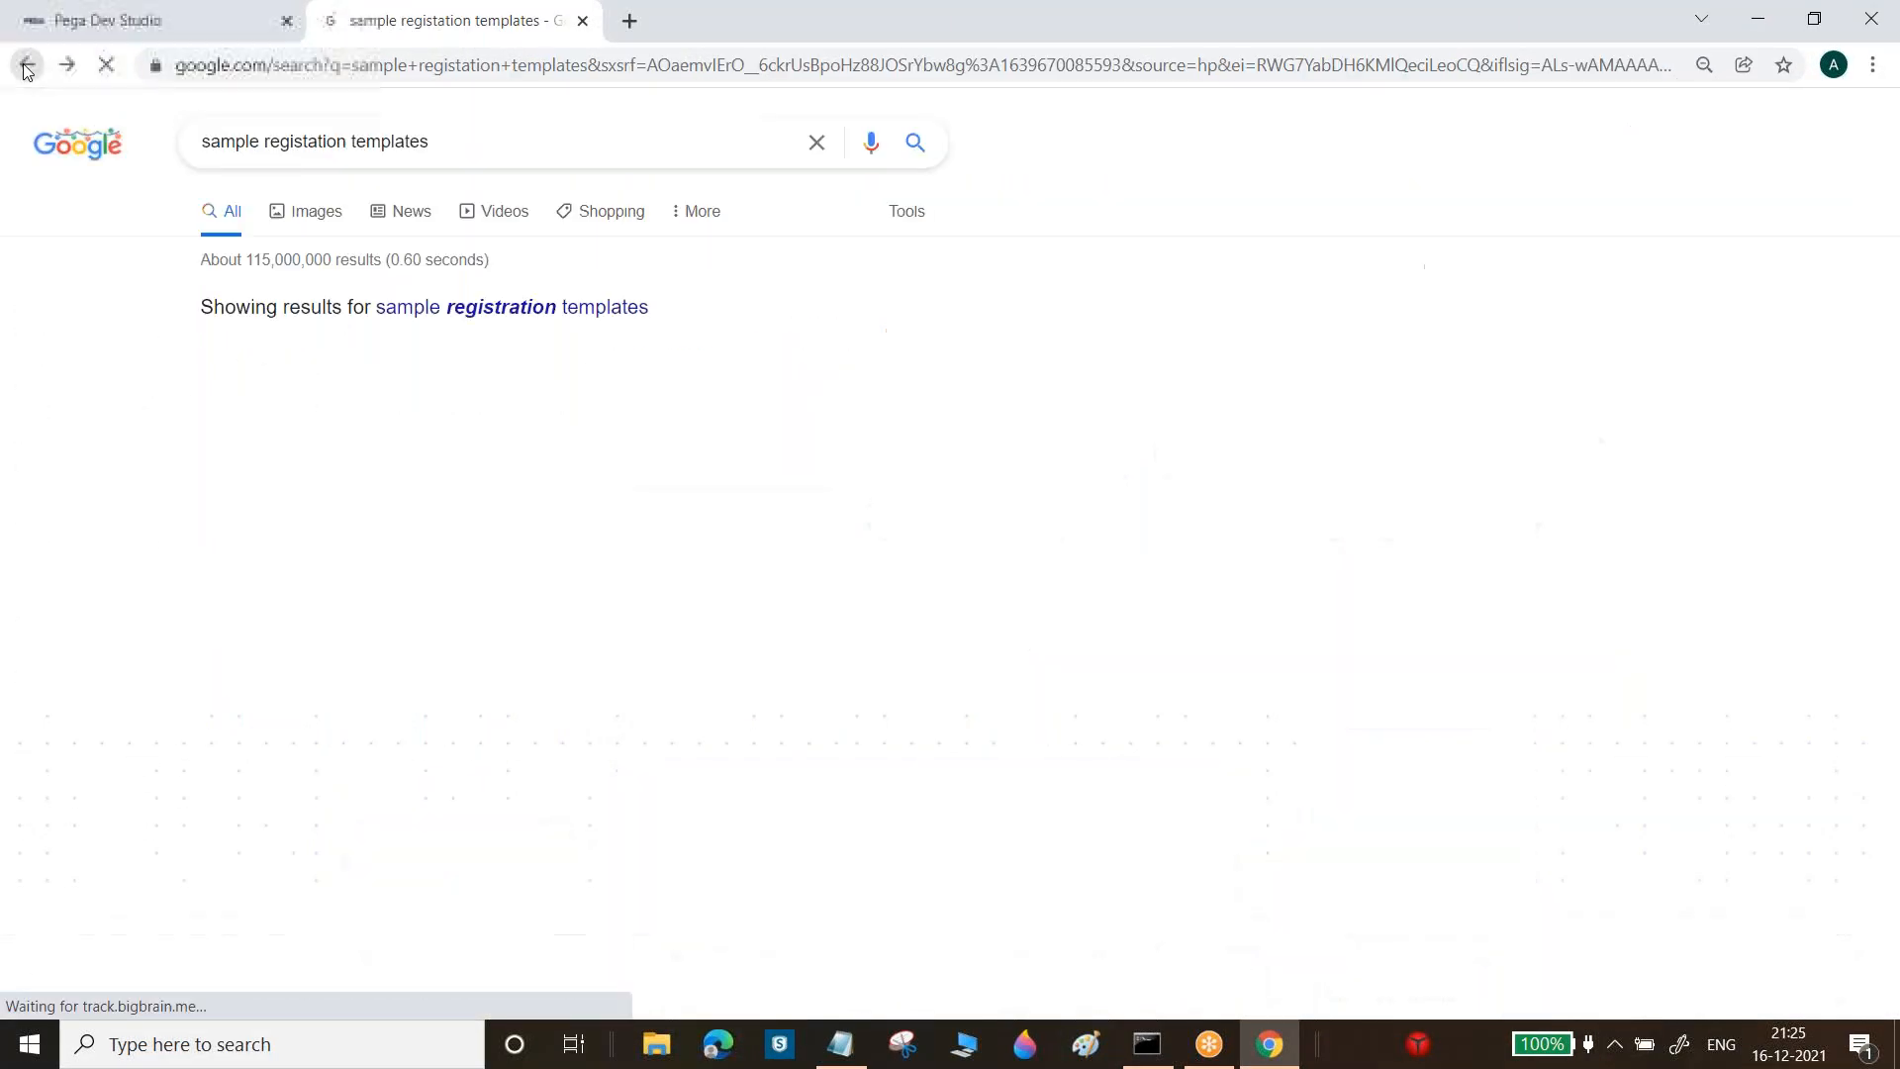
Search for the exact misspelled query 'sample registation forms or images'
key("BackSpace")
key("BackSpace")
key("BackSpace")
key("BackSpace")
key("BackSpace")
key("BackSpace")
key("BackSpace")
key("BackSpace")
key("BackSpace")
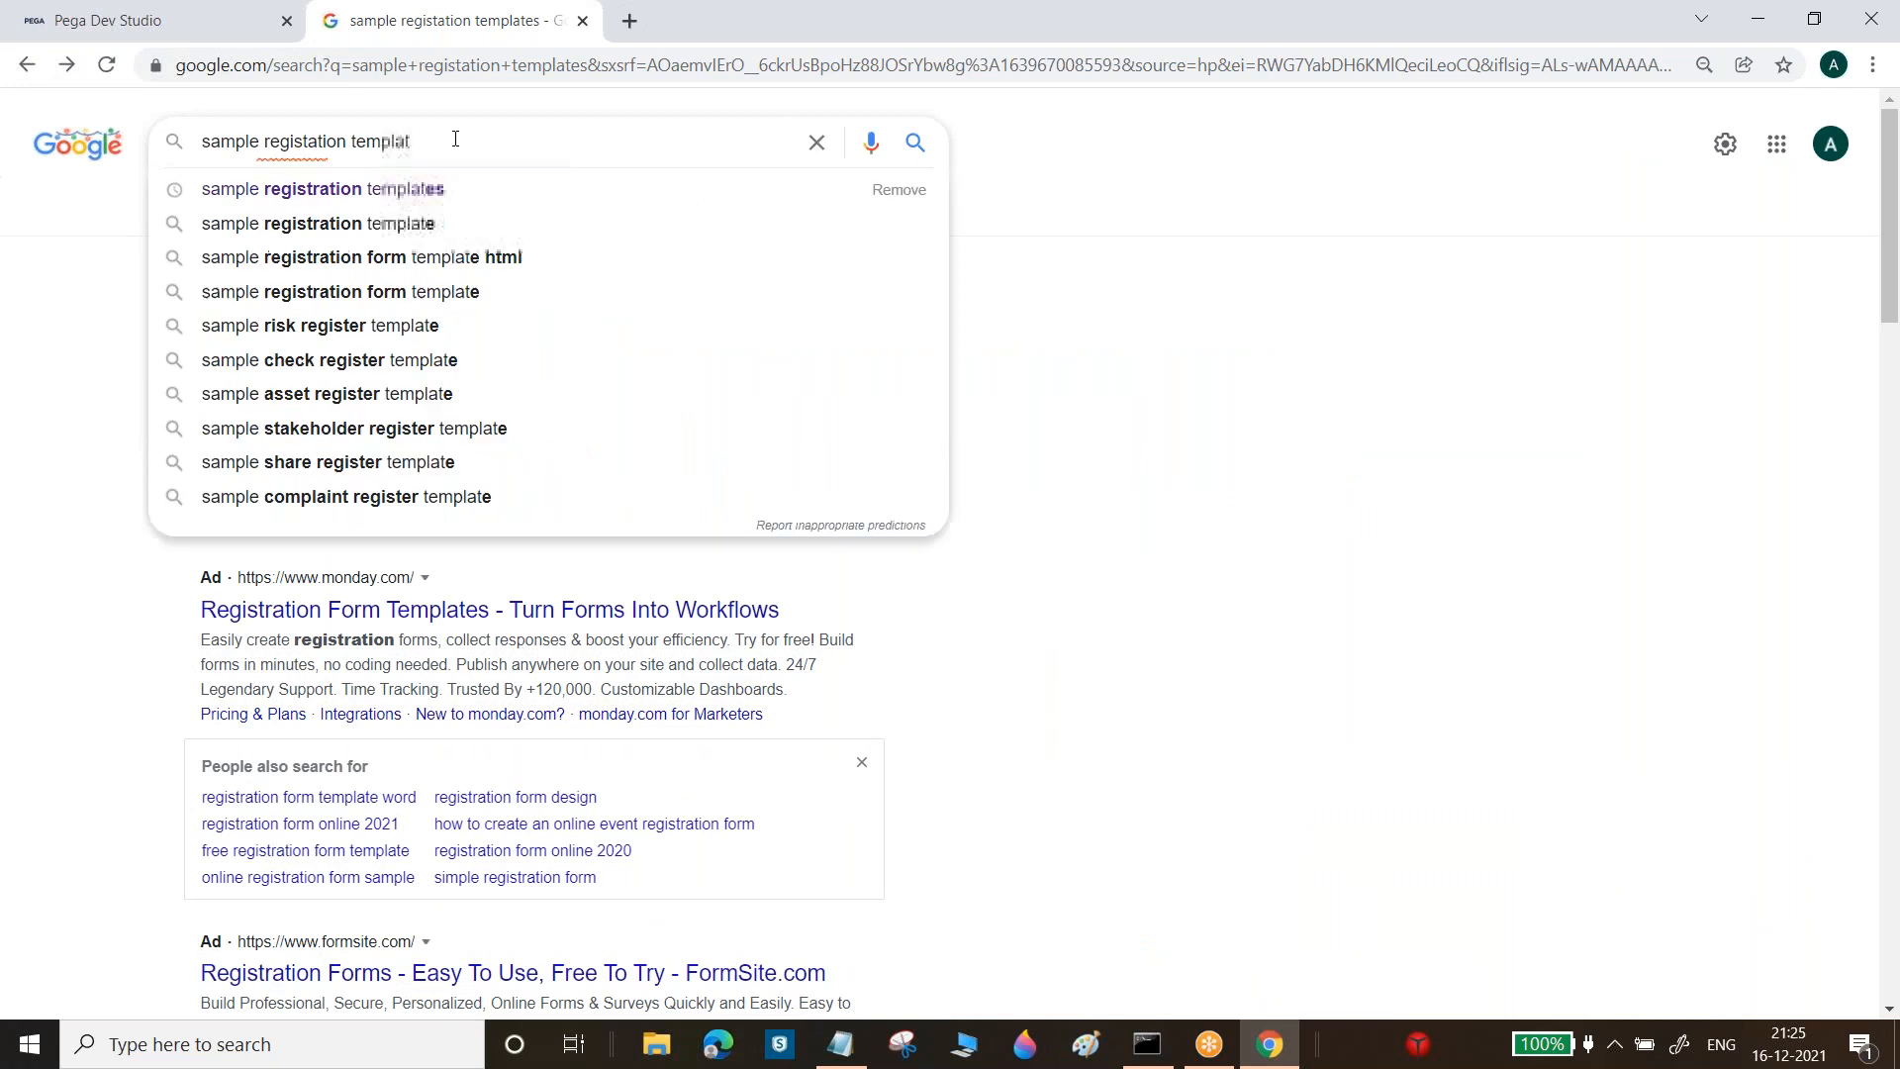
type("fo")
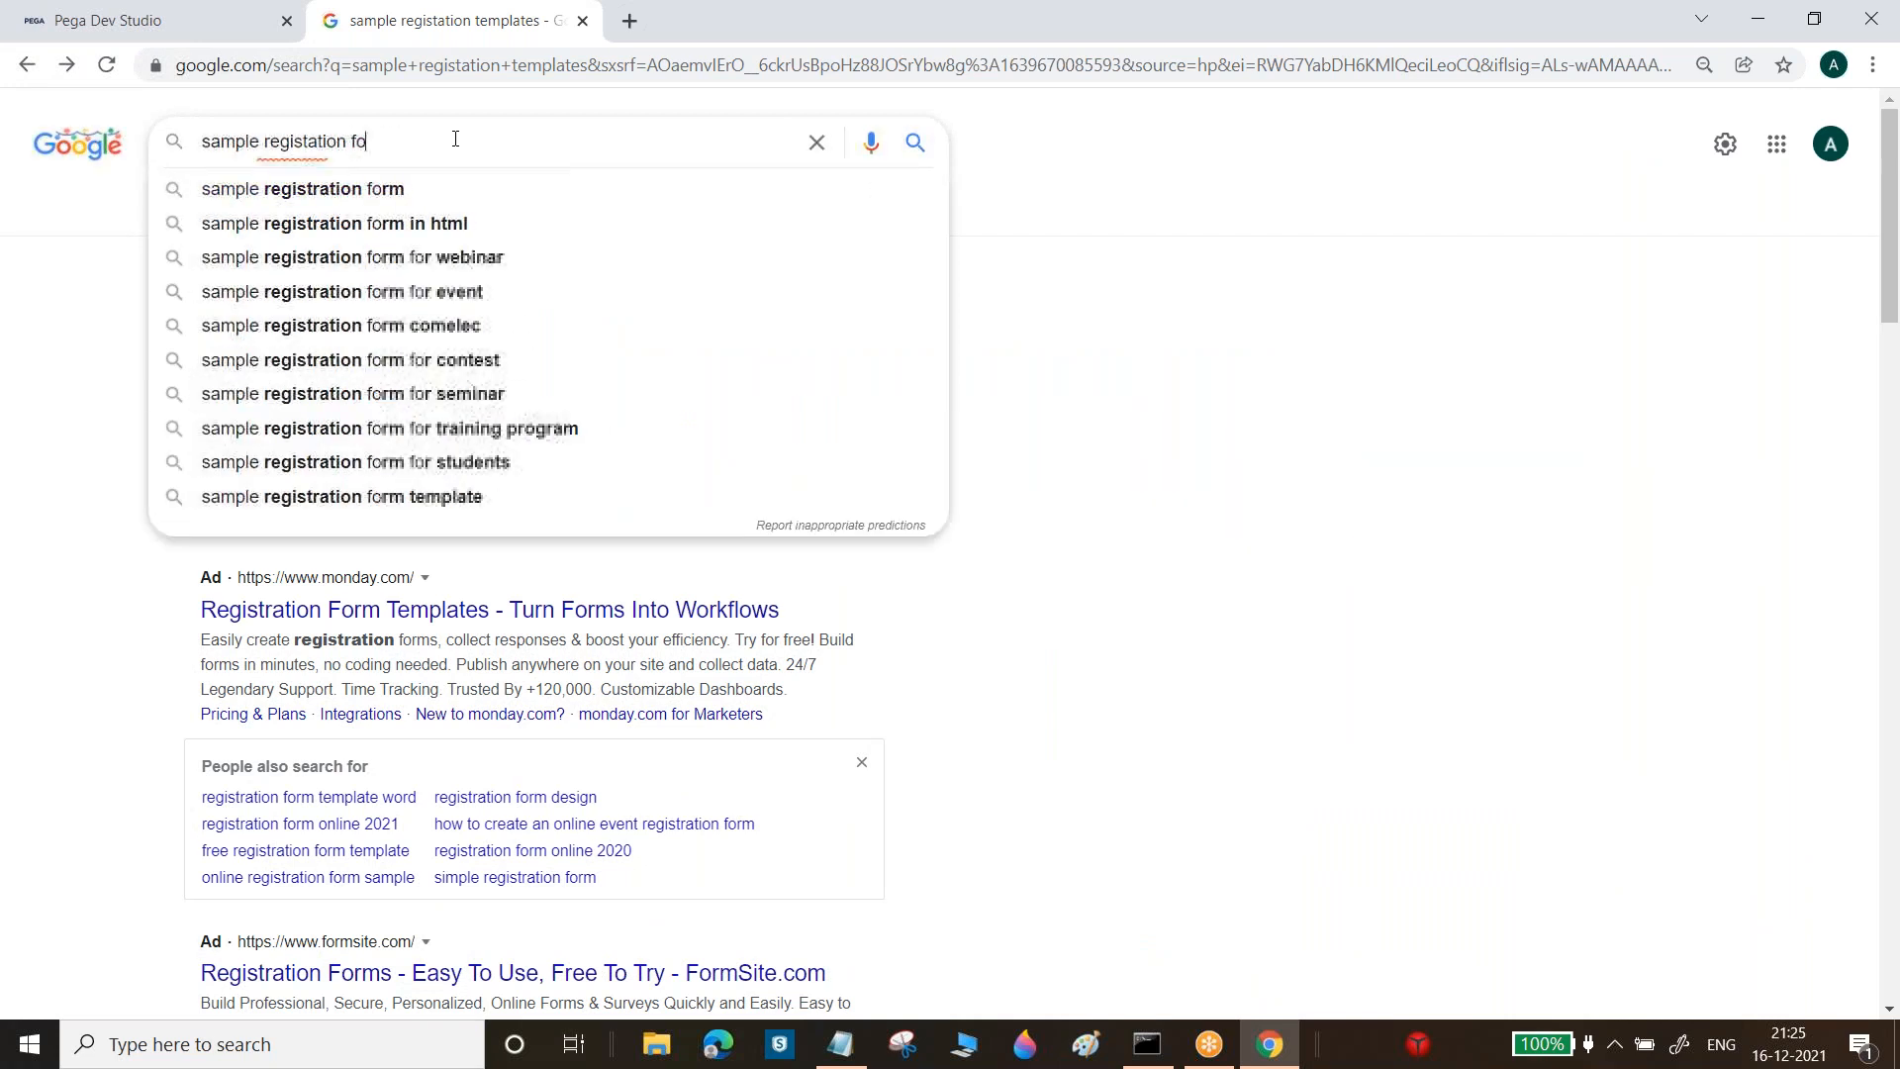
type("rms o")
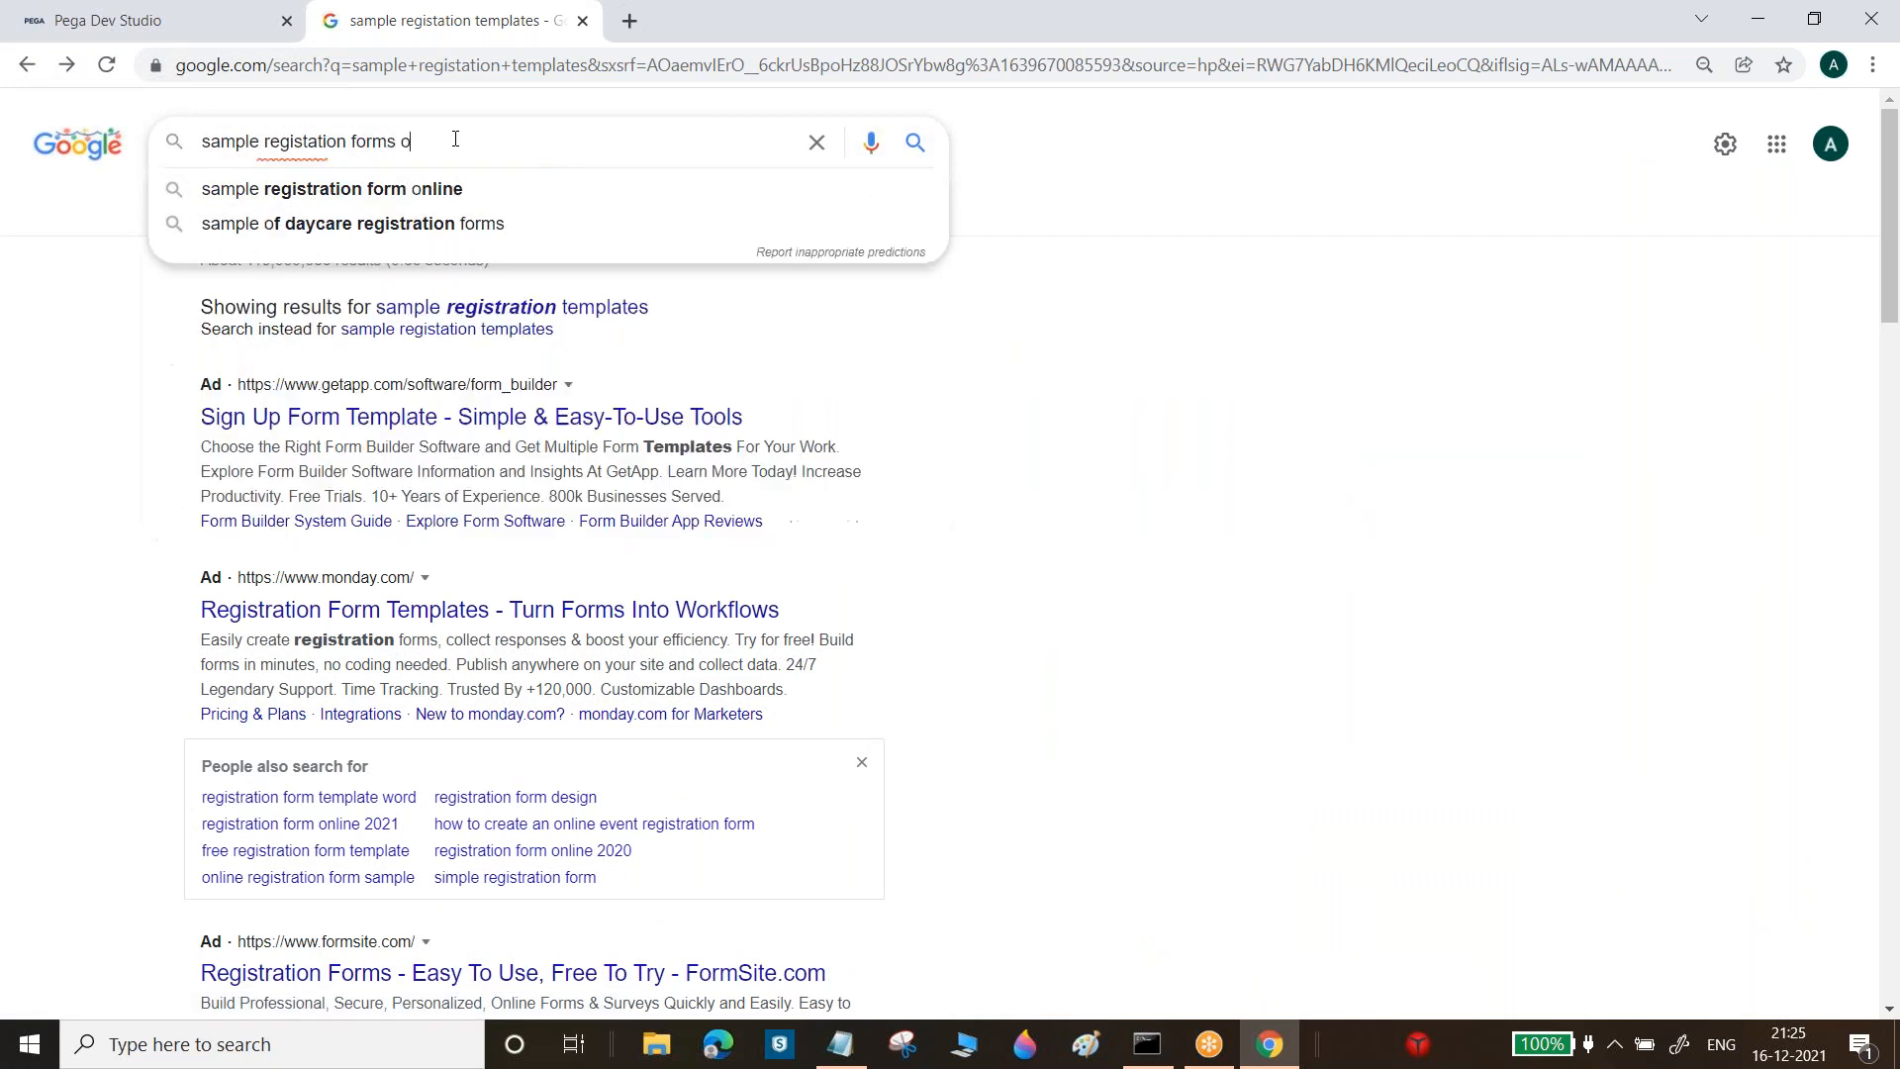
type("r imag")
key("Return")
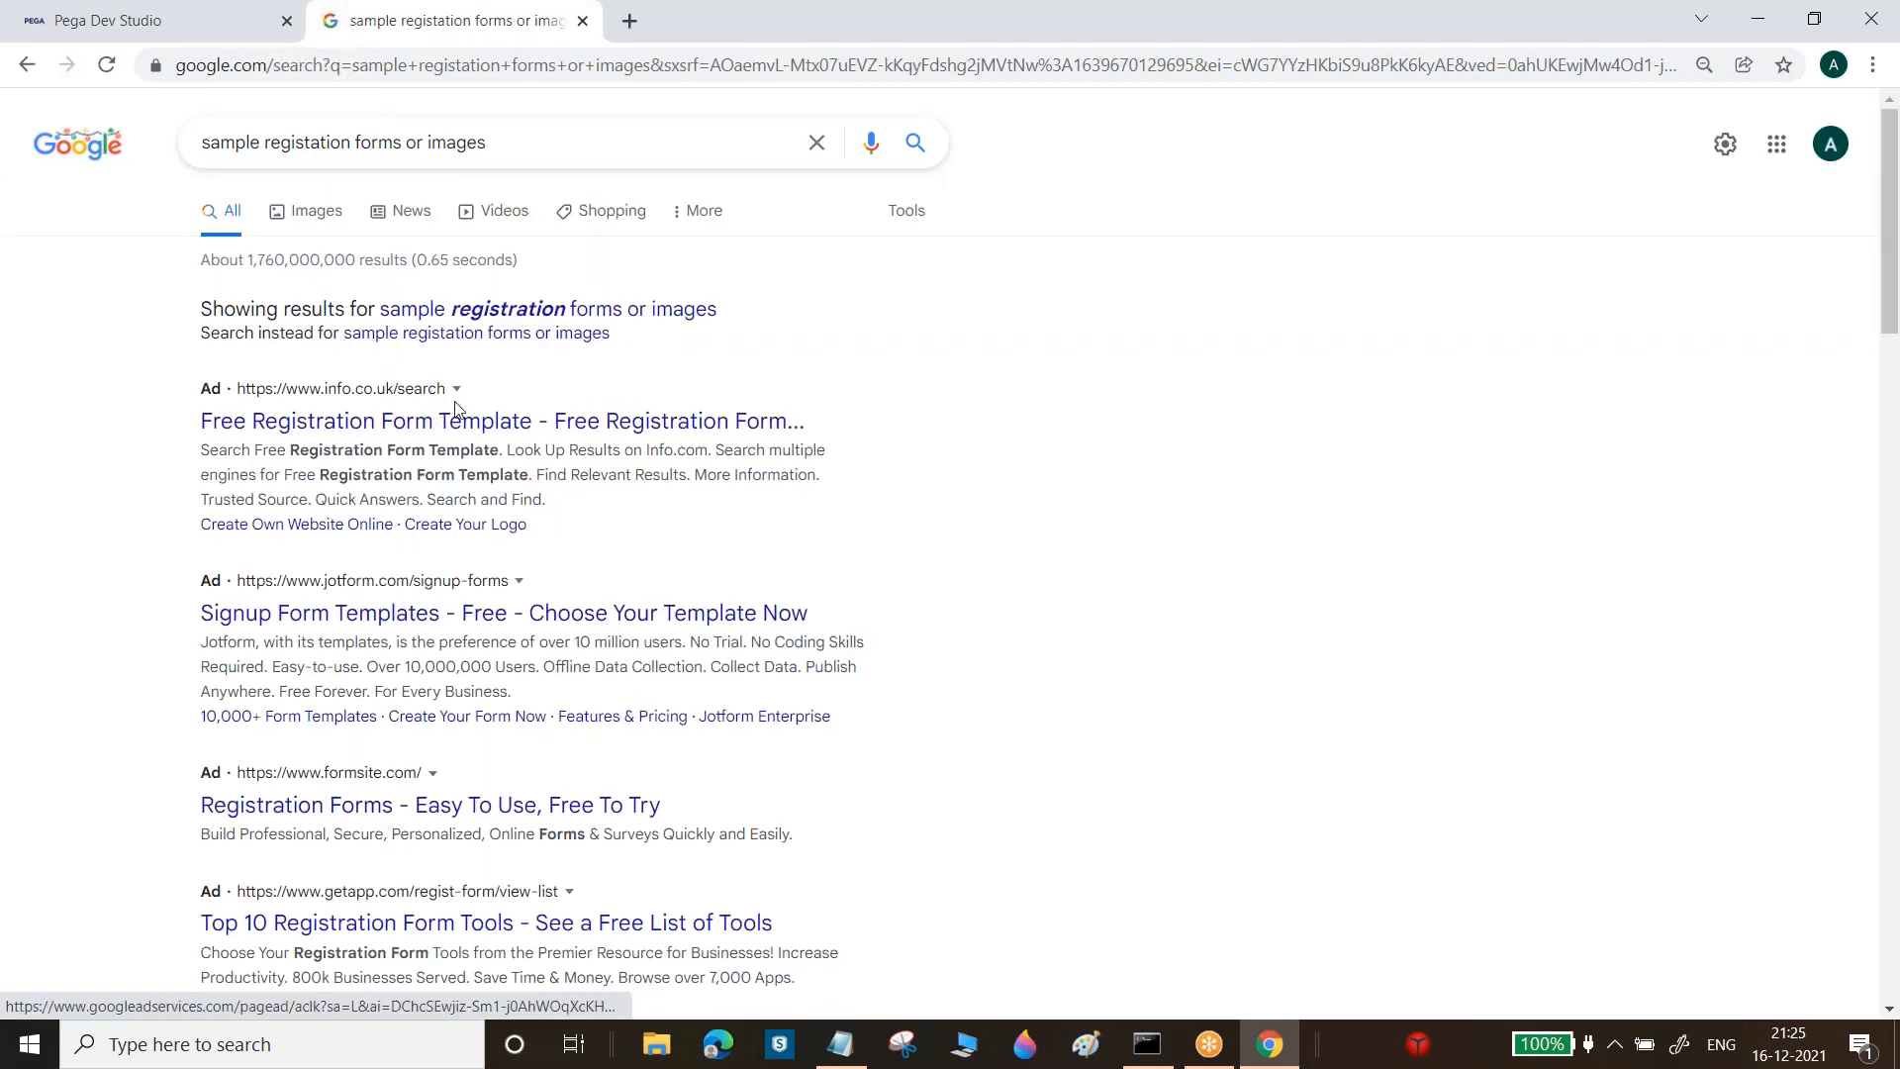
left_click(499, 339)
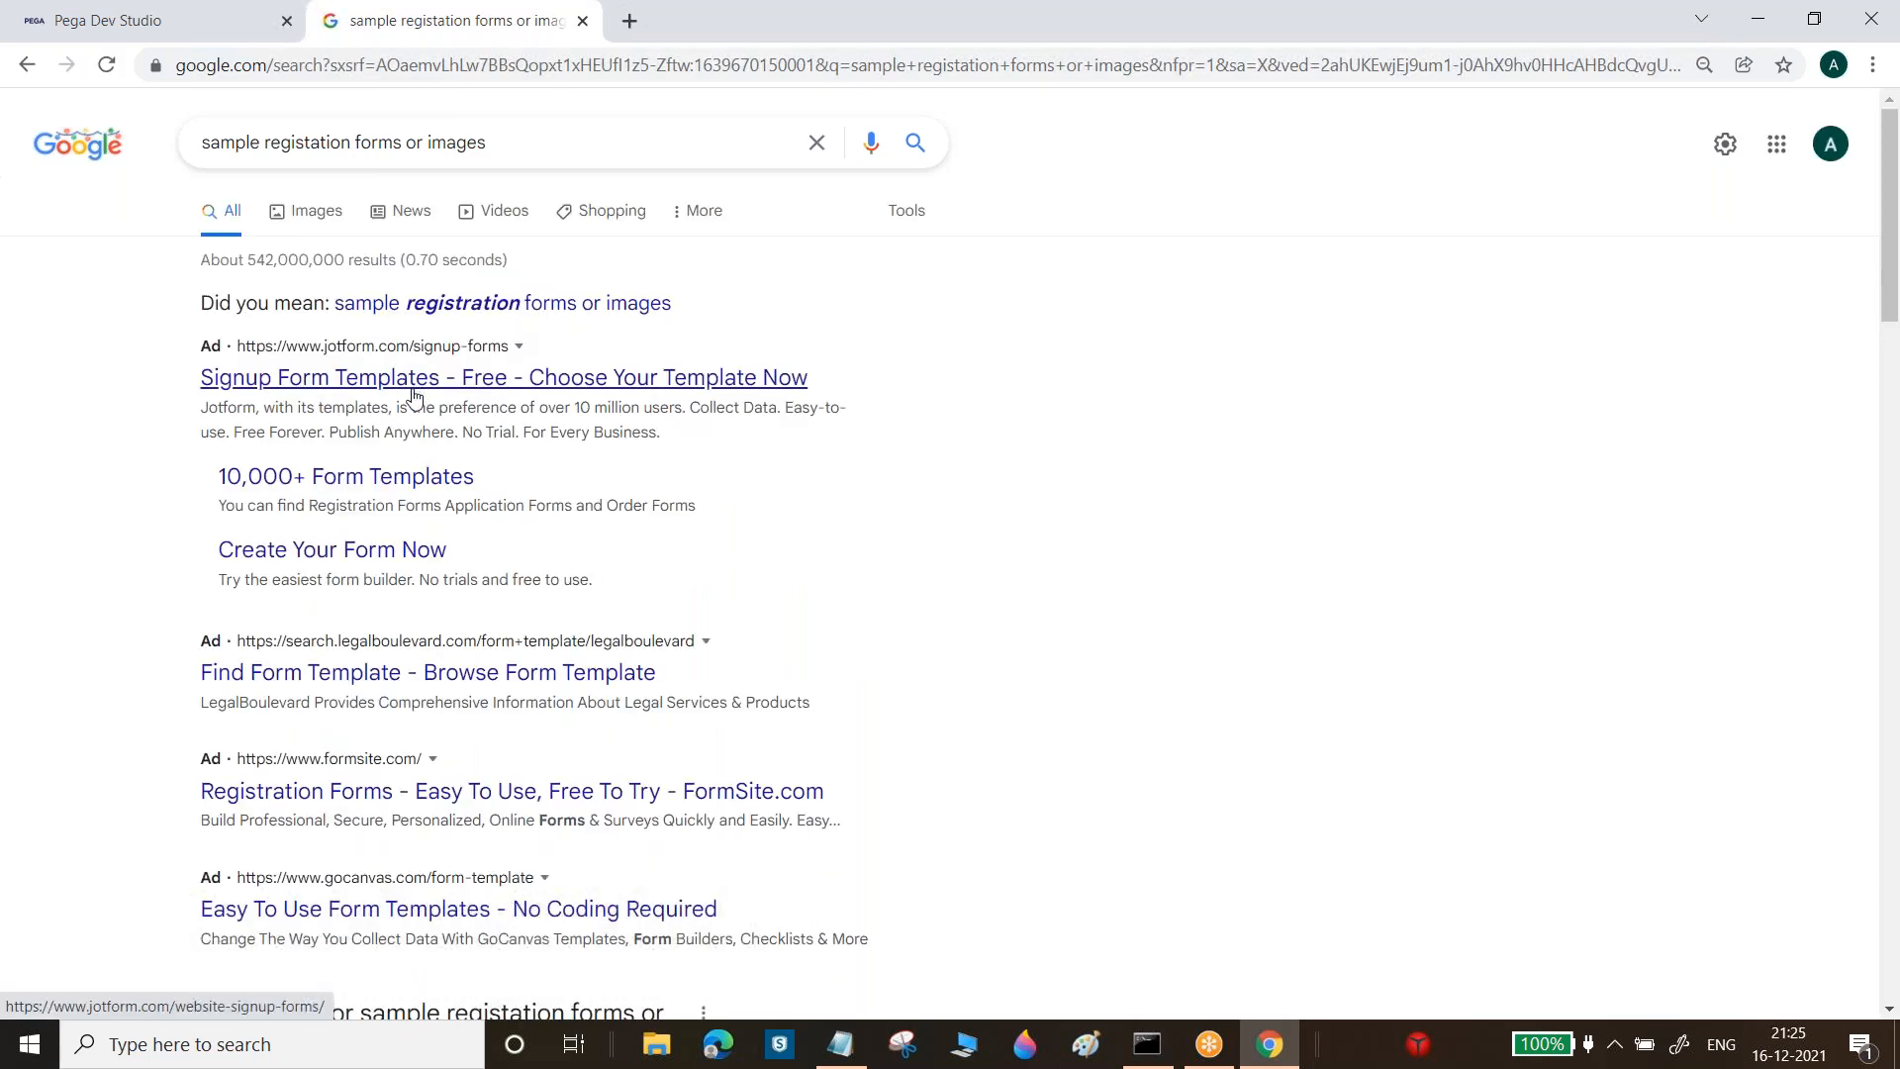
Check the Jotform signup form templates page, then show image results for the query
left_click(412, 398)
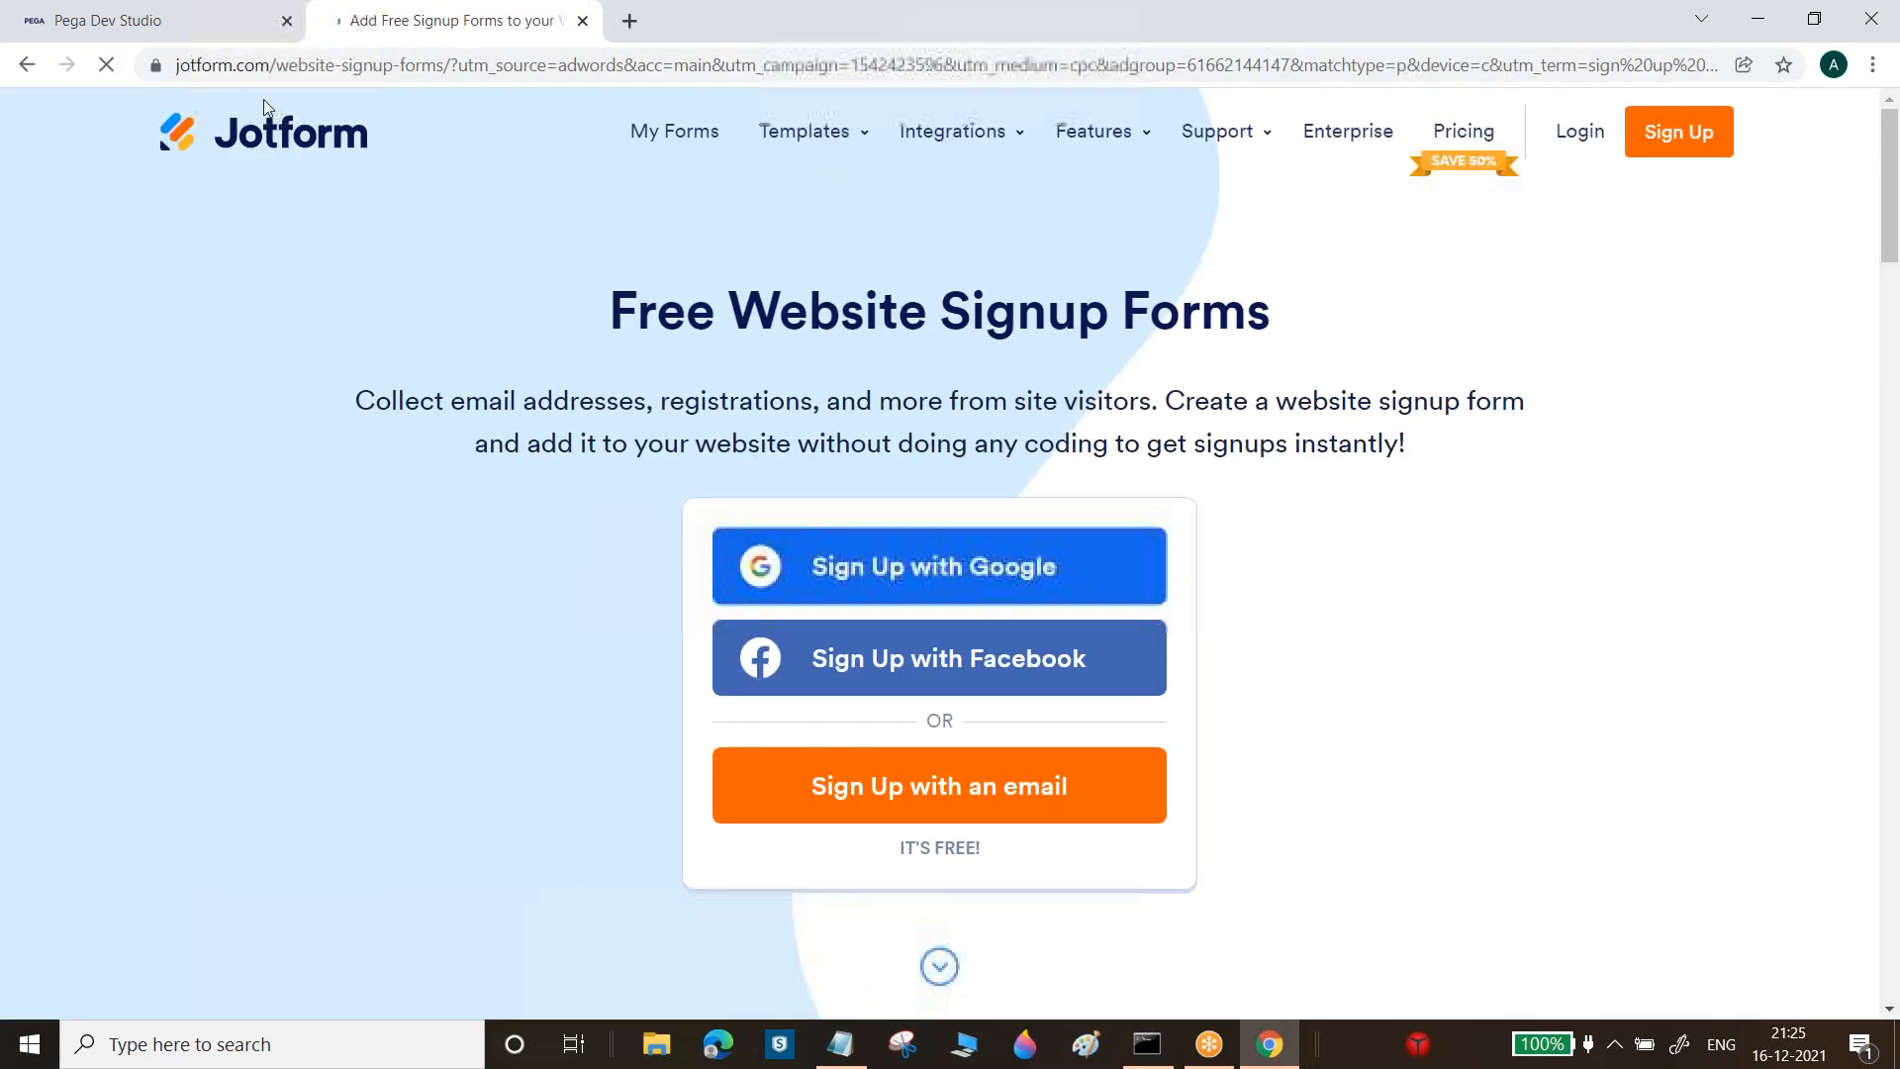
left_click(26, 64)
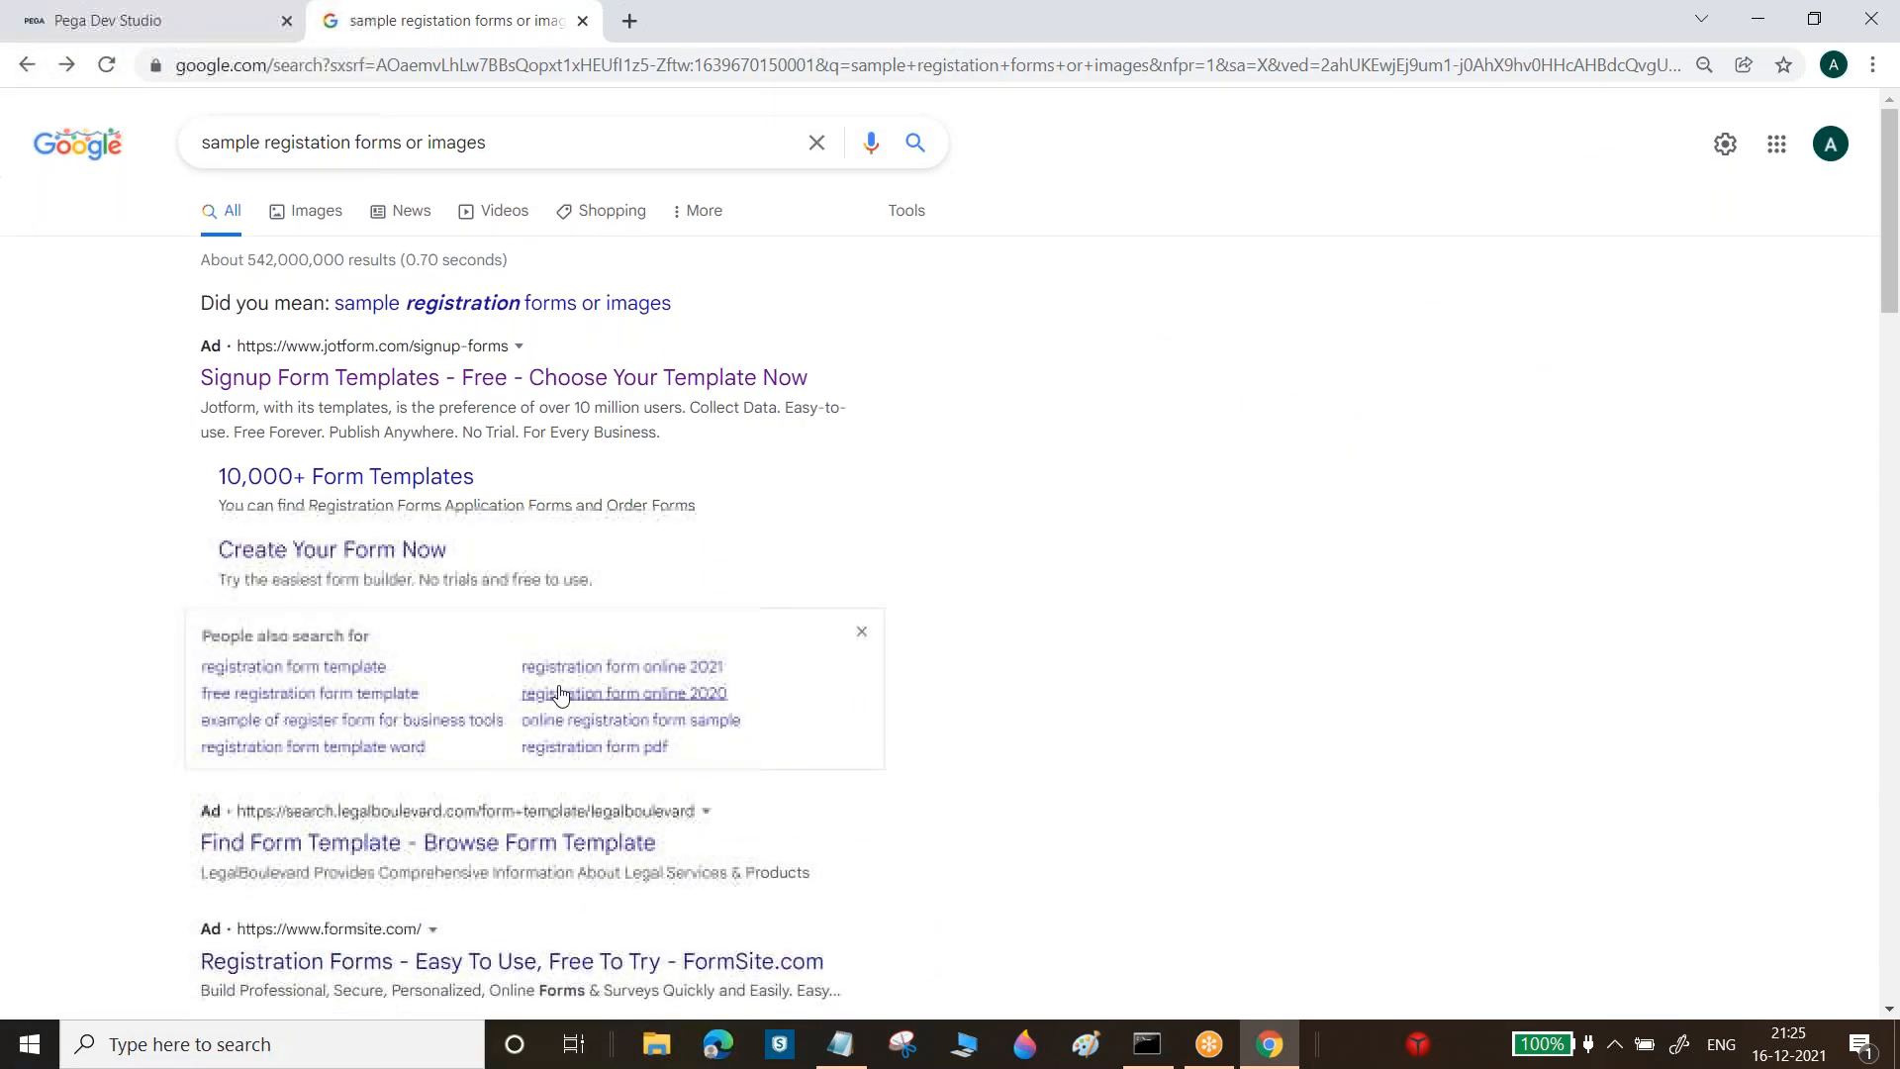
left_click_drag(1892, 282, 1897, 465)
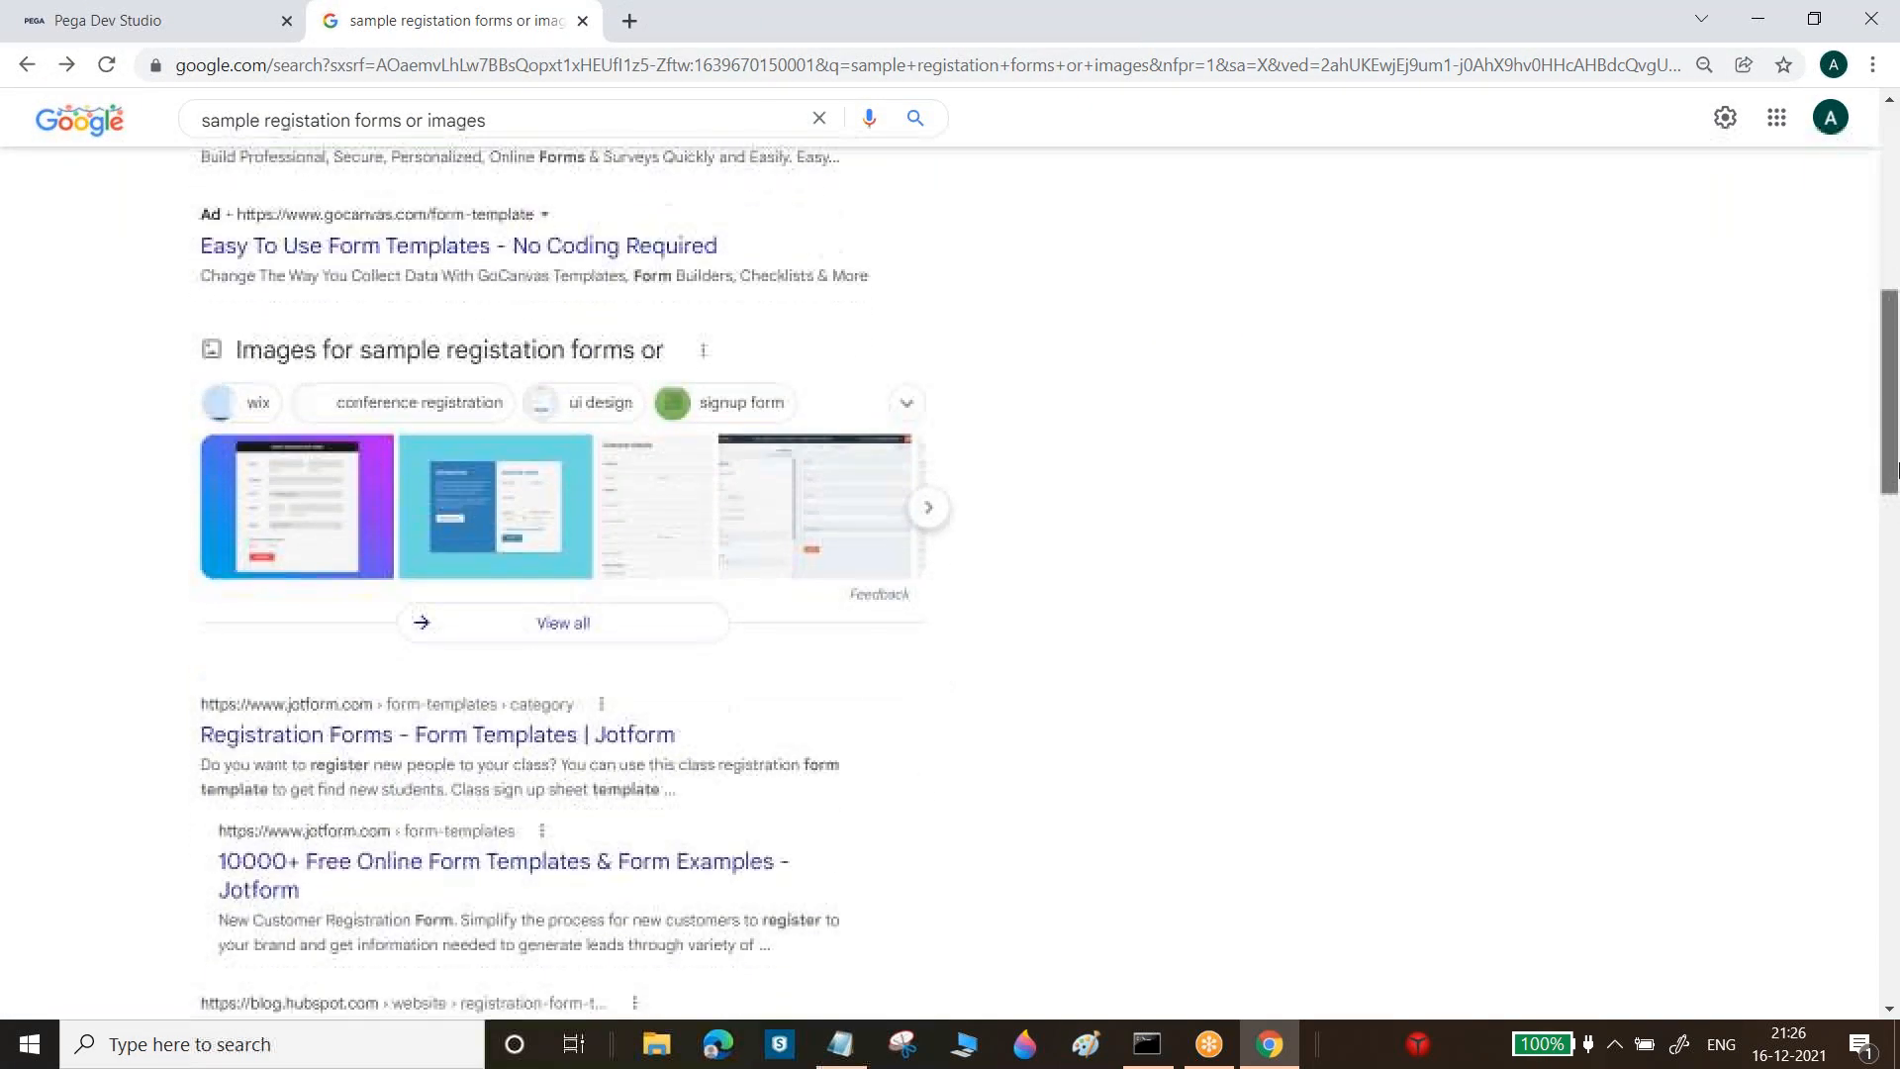
left_click(549, 354)
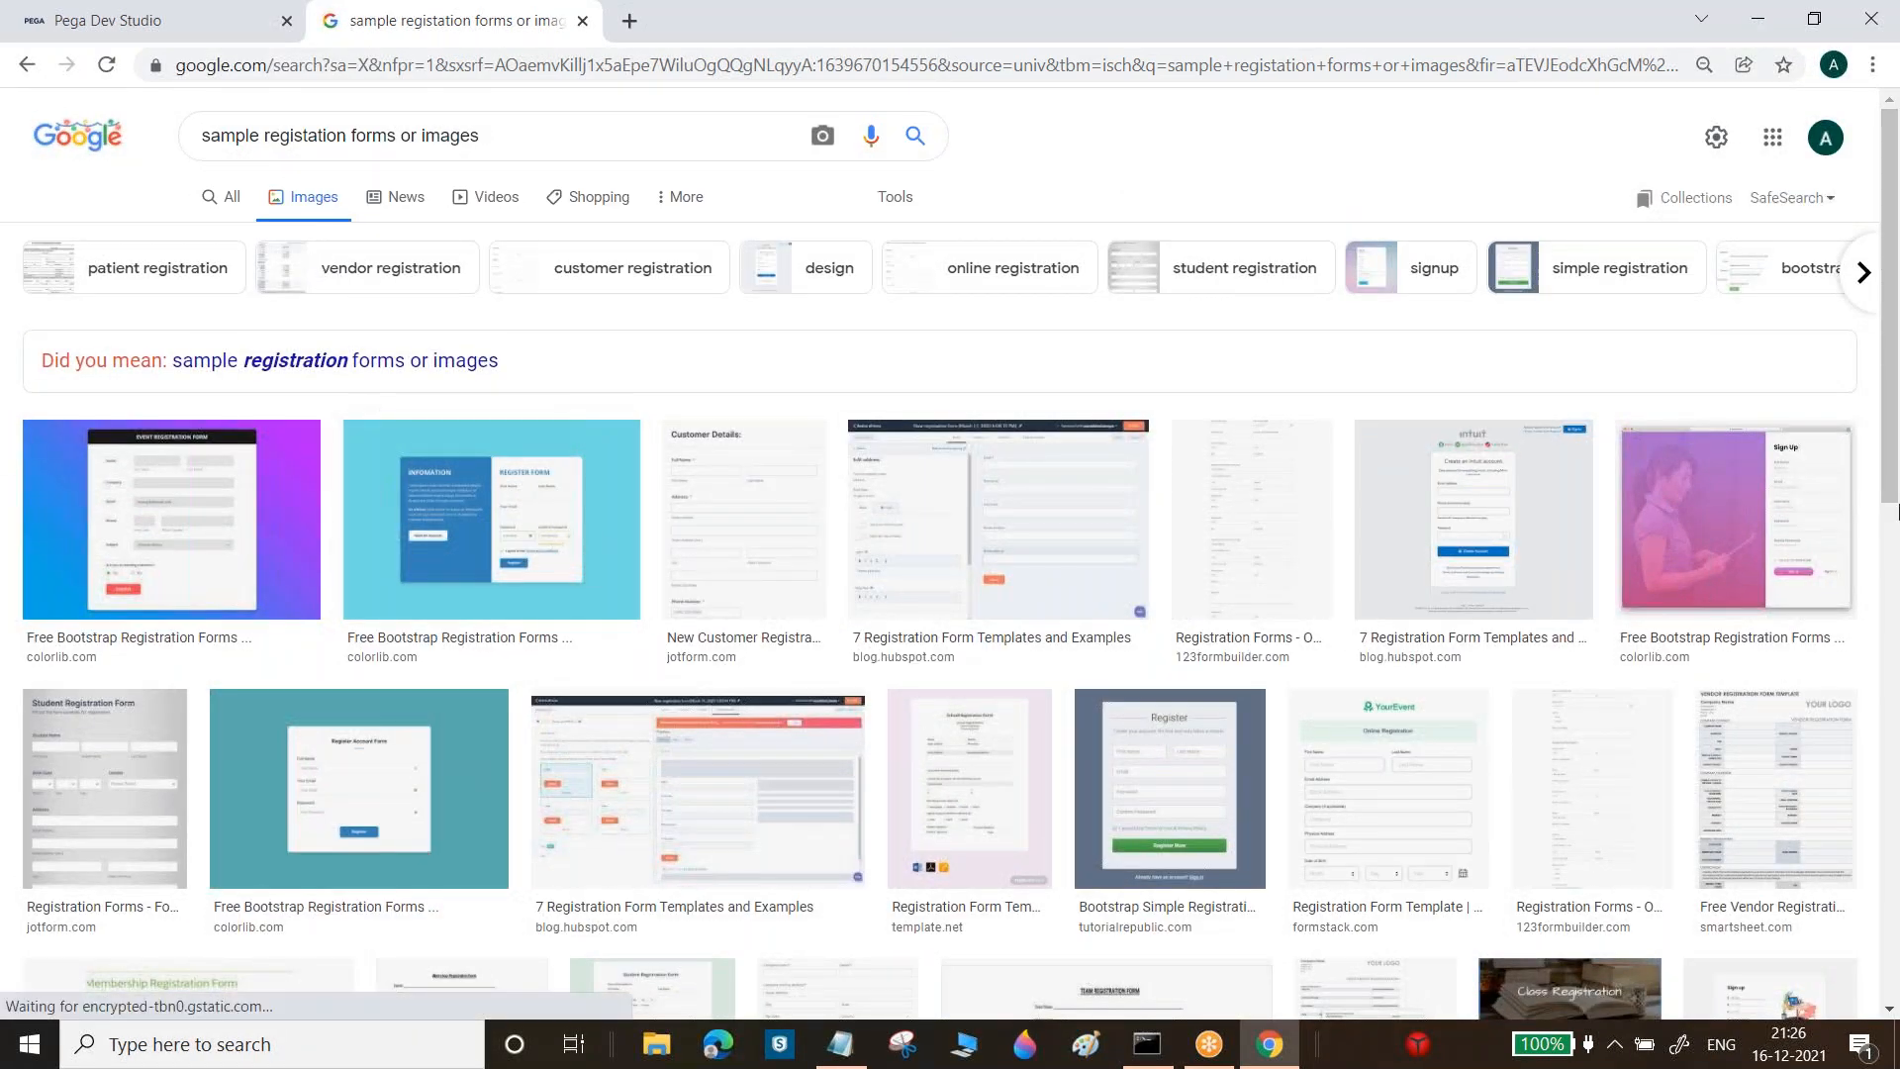
Preview the usersnap registration form image, then close the preview
left_click_drag(1897, 435, 1897, 530)
scroll(1232, 762, "down", 3)
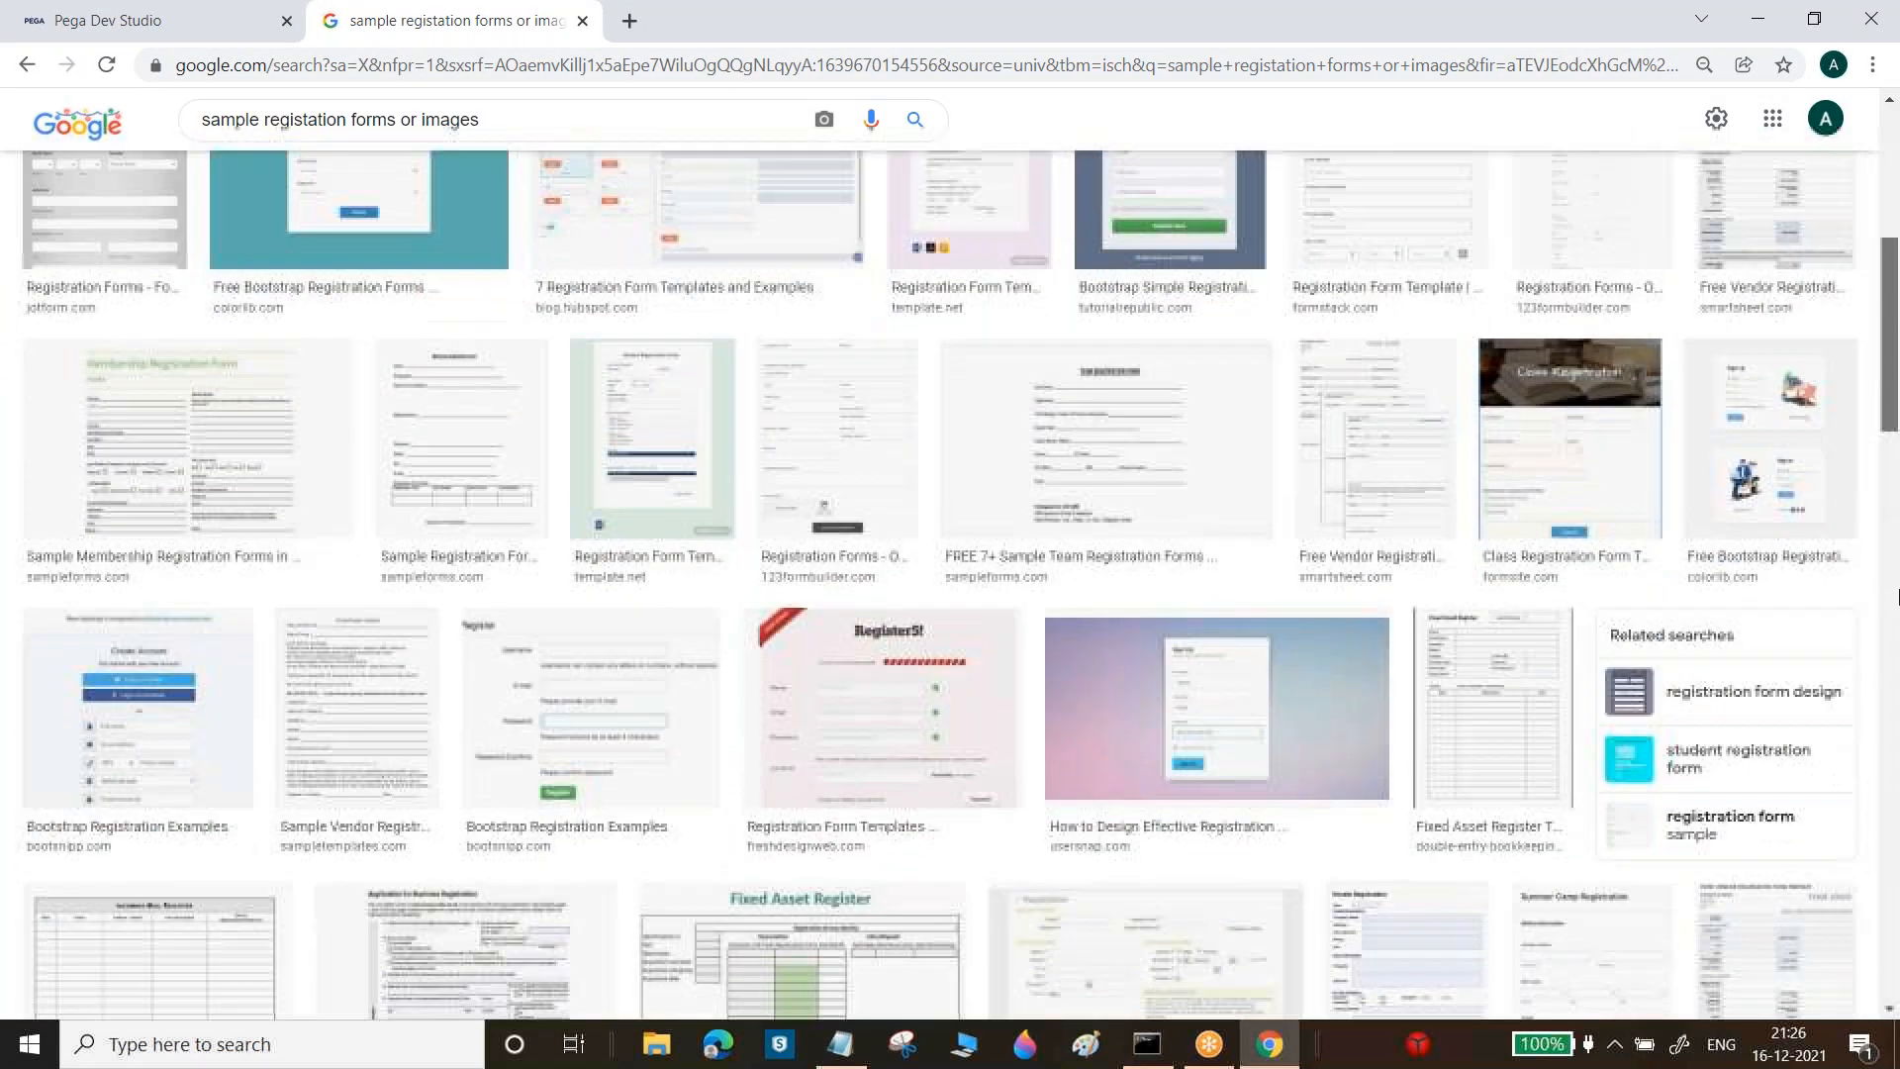
left_click(1126, 691)
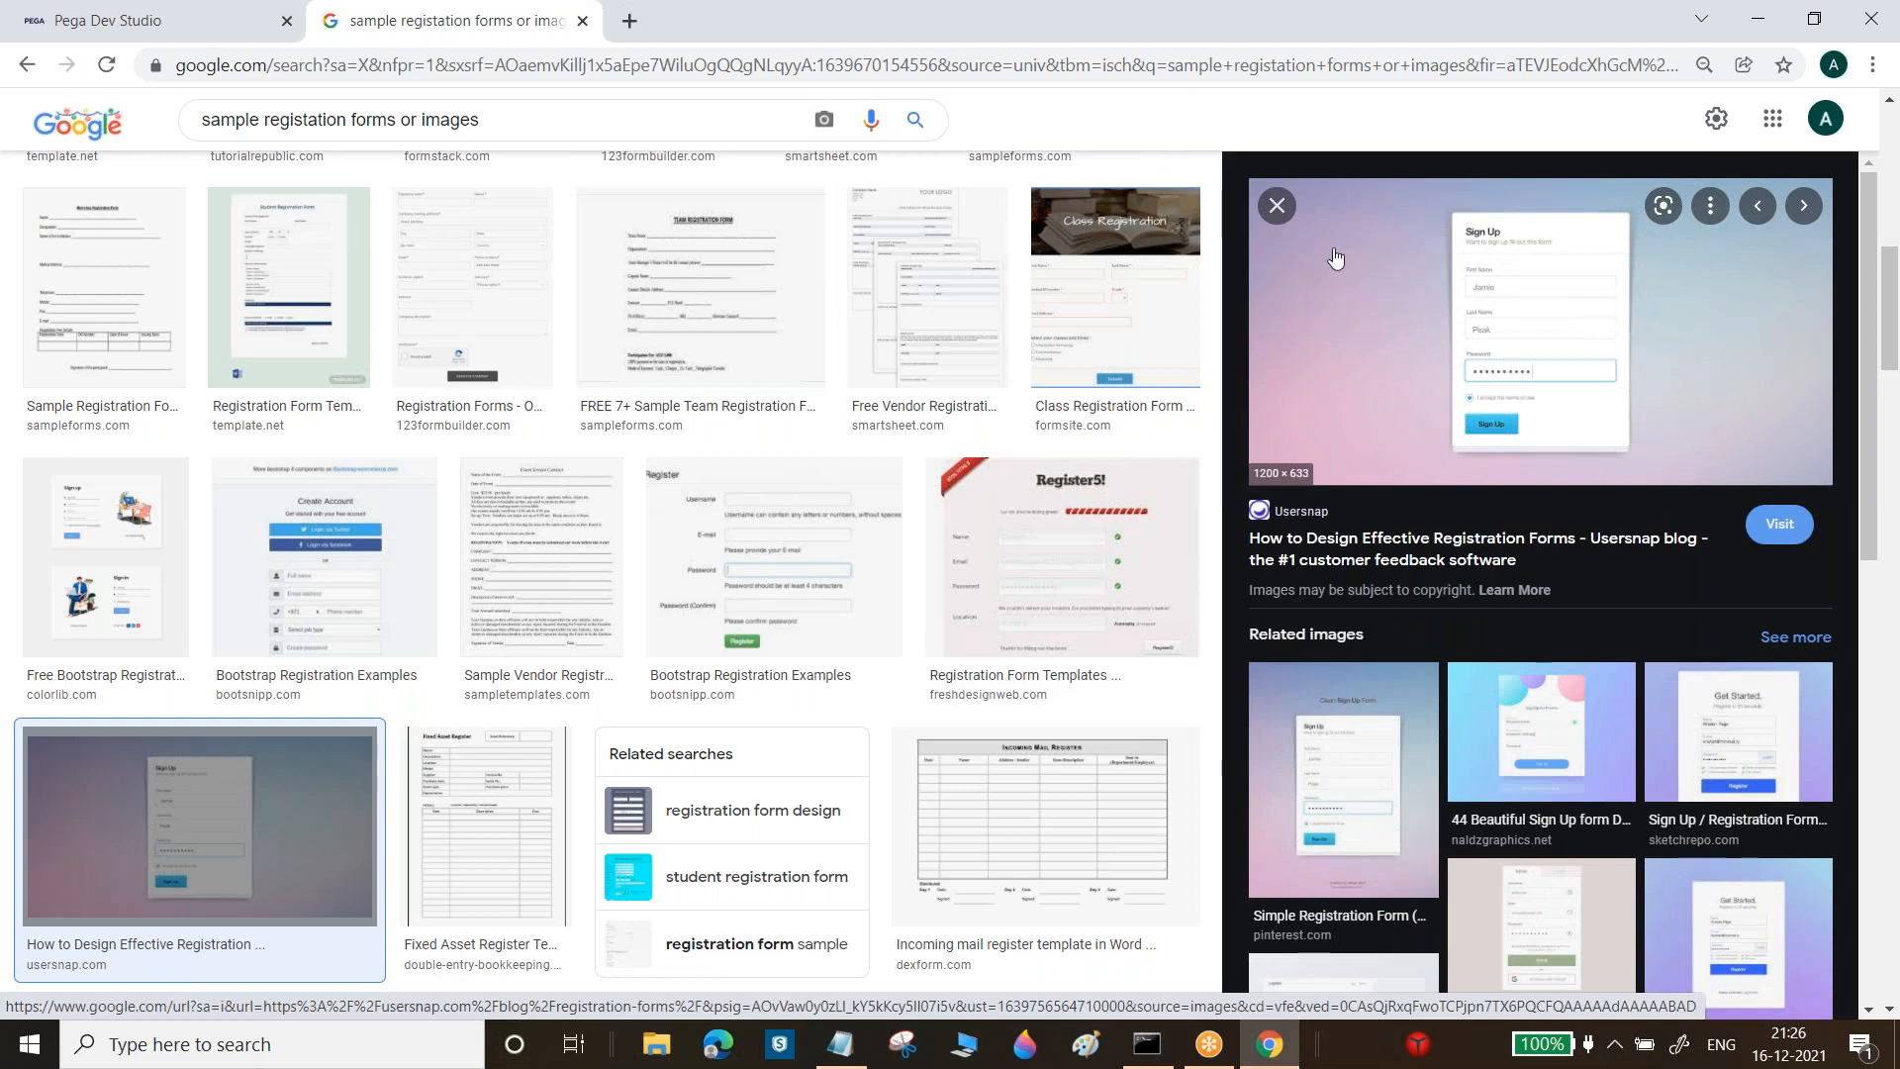
left_click(1277, 206)
Open the colorlib event registration form article in a new tab from the first image
left_click_drag(1895, 475, 1896, 532)
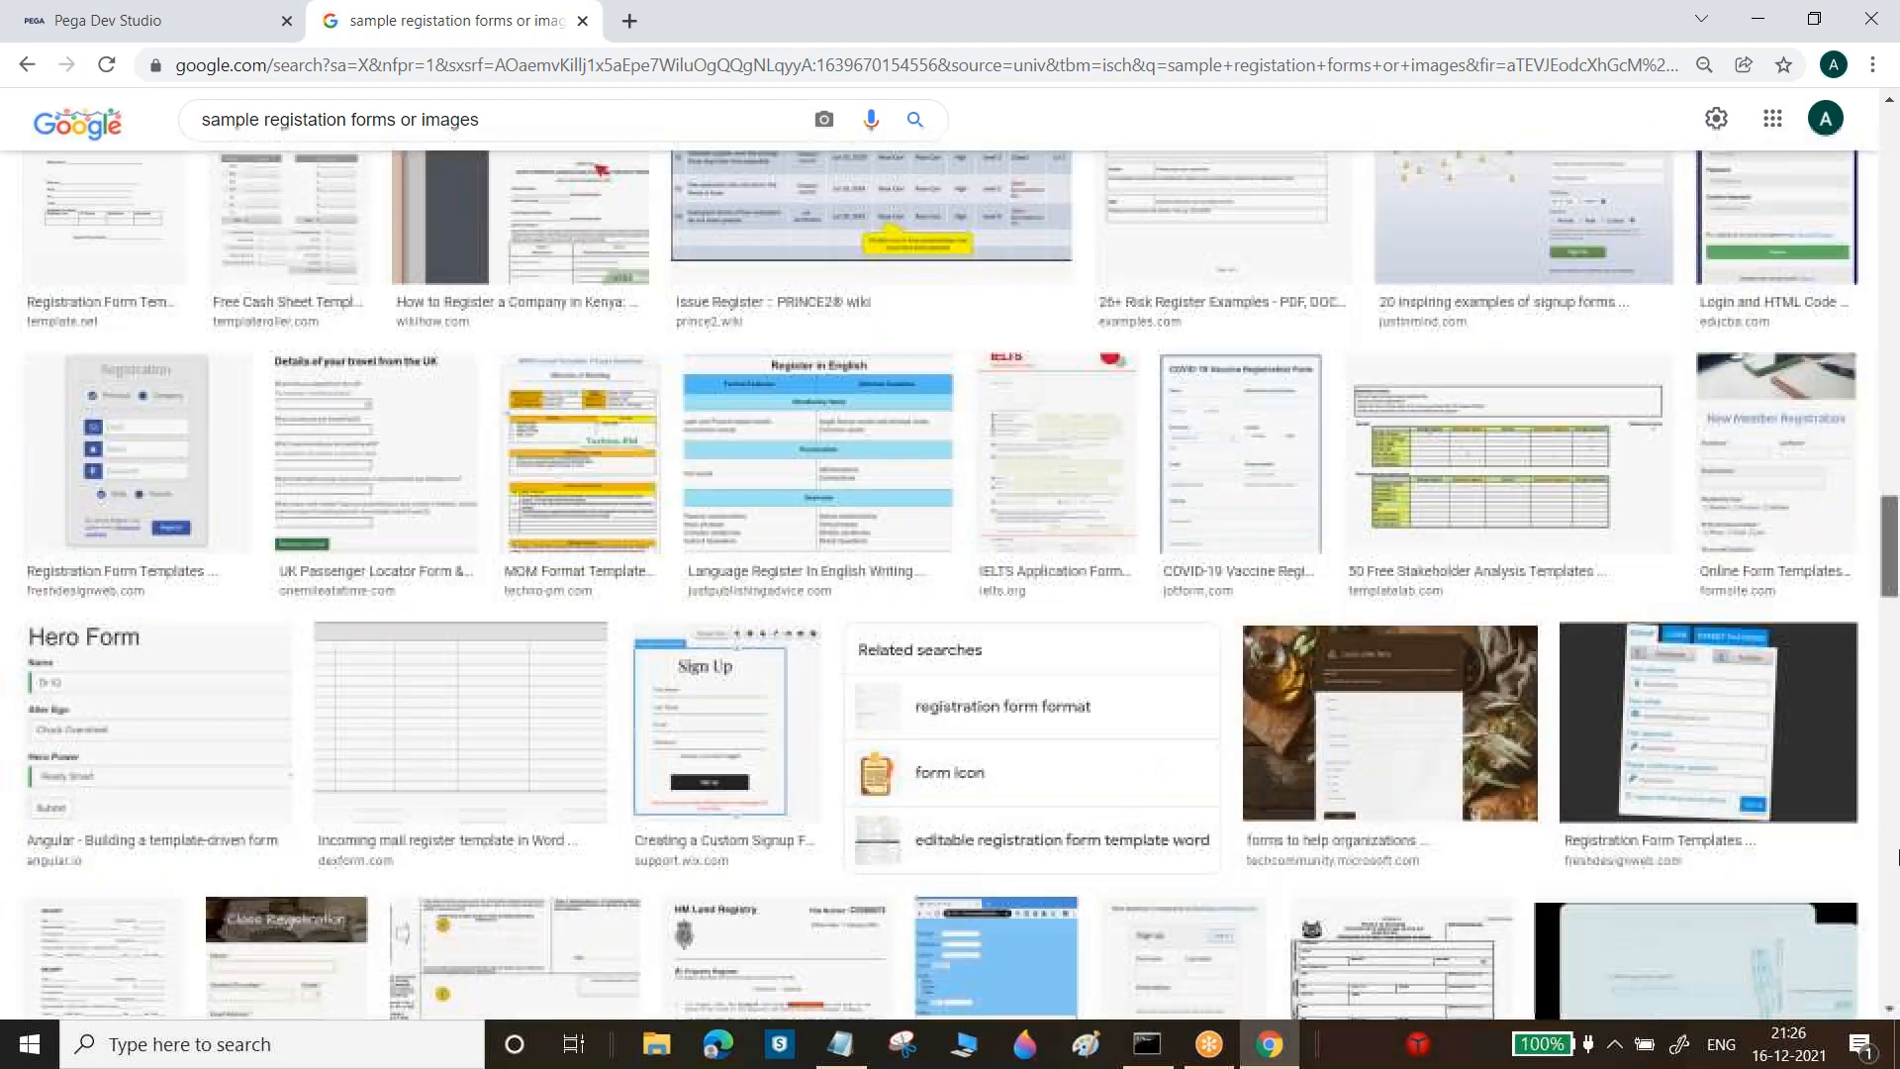
scroll(156, 496, "up", 7)
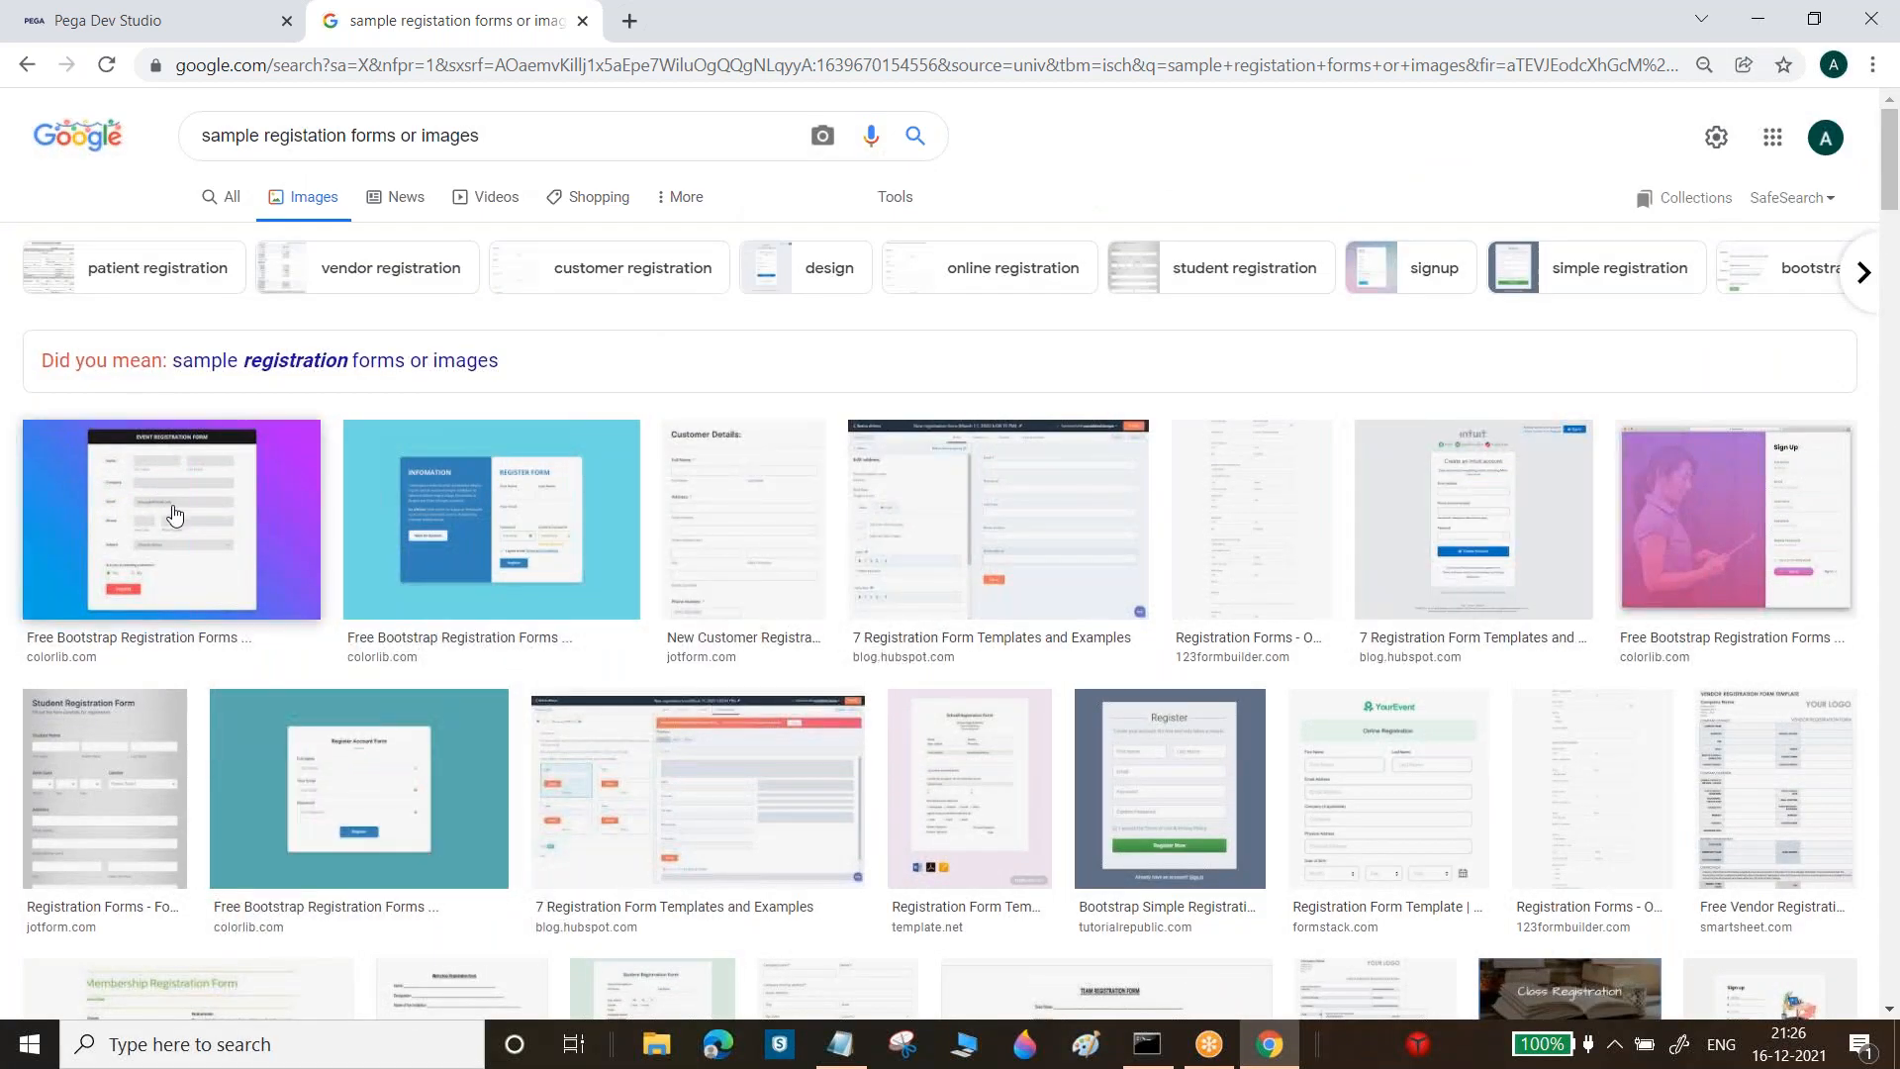
left_click(176, 524)
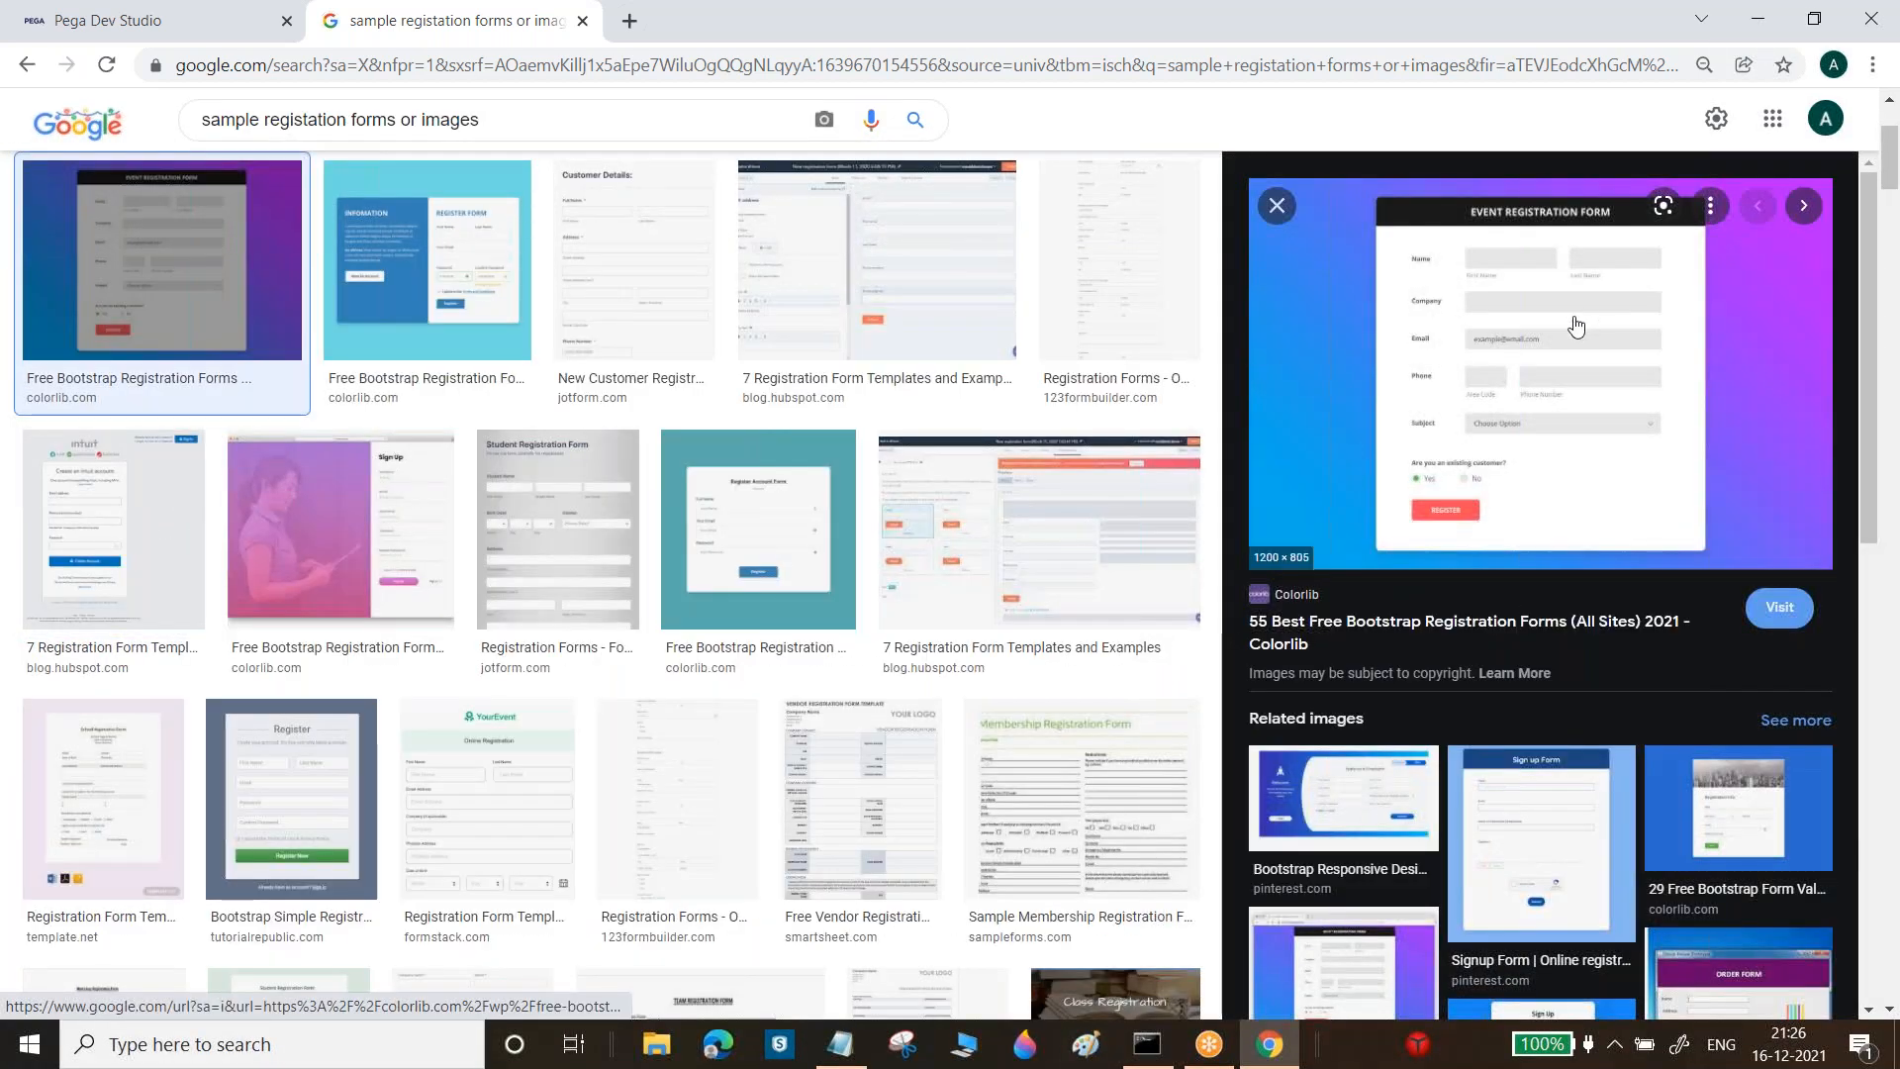
left_click(1574, 327)
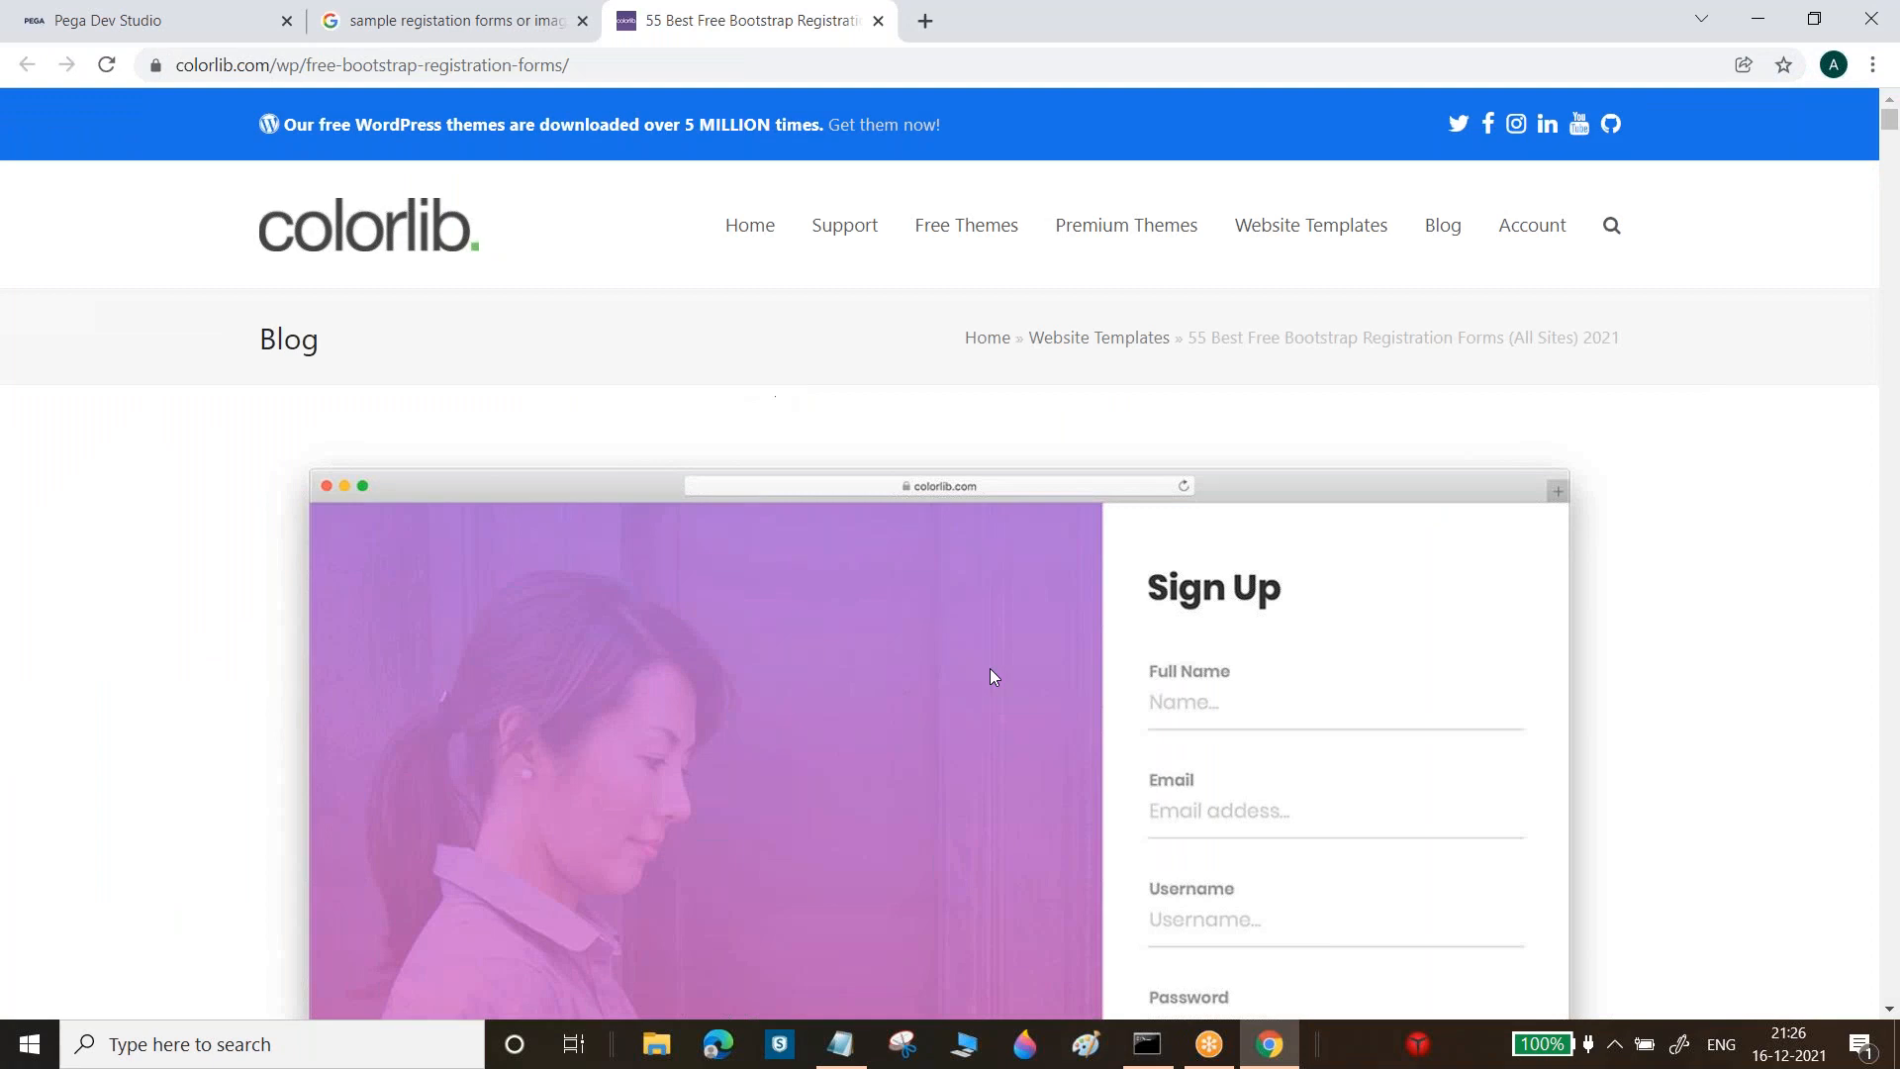
scroll(1892, 343, "down", 15)
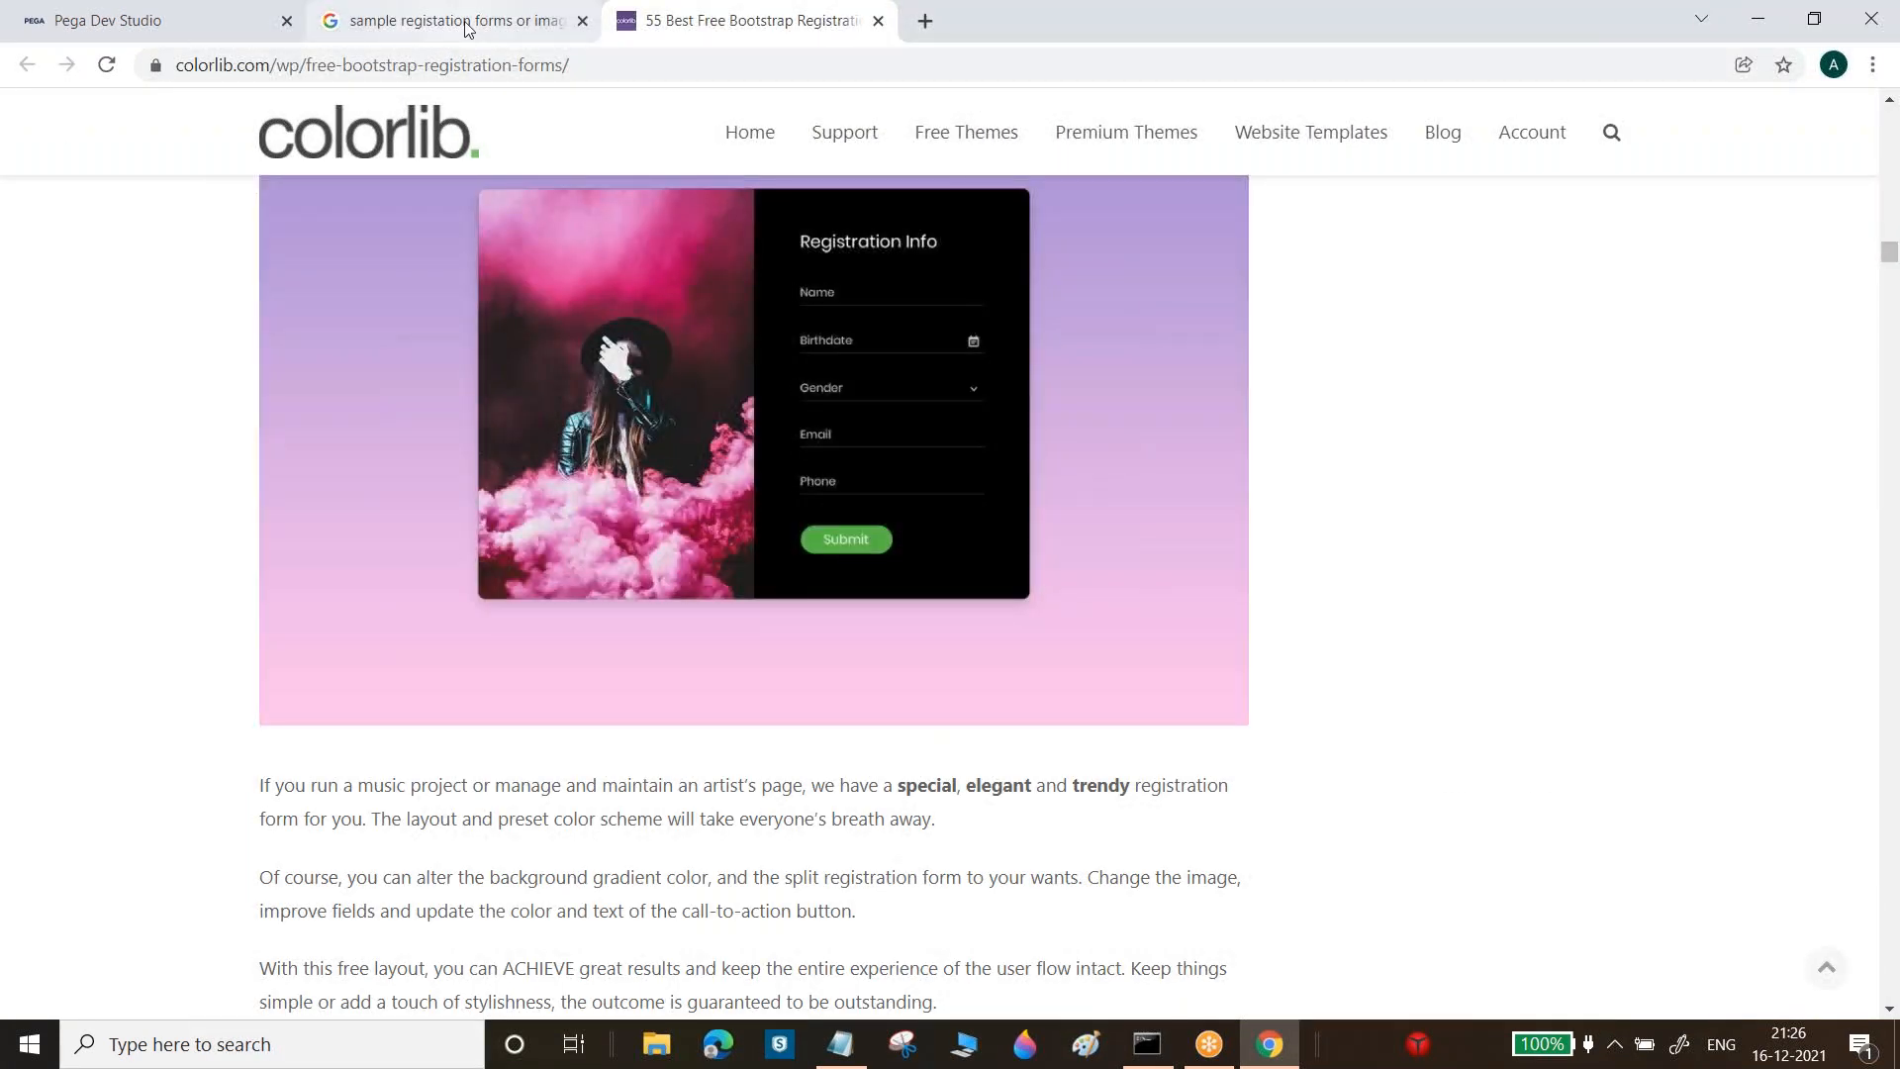
left_click(414, 20)
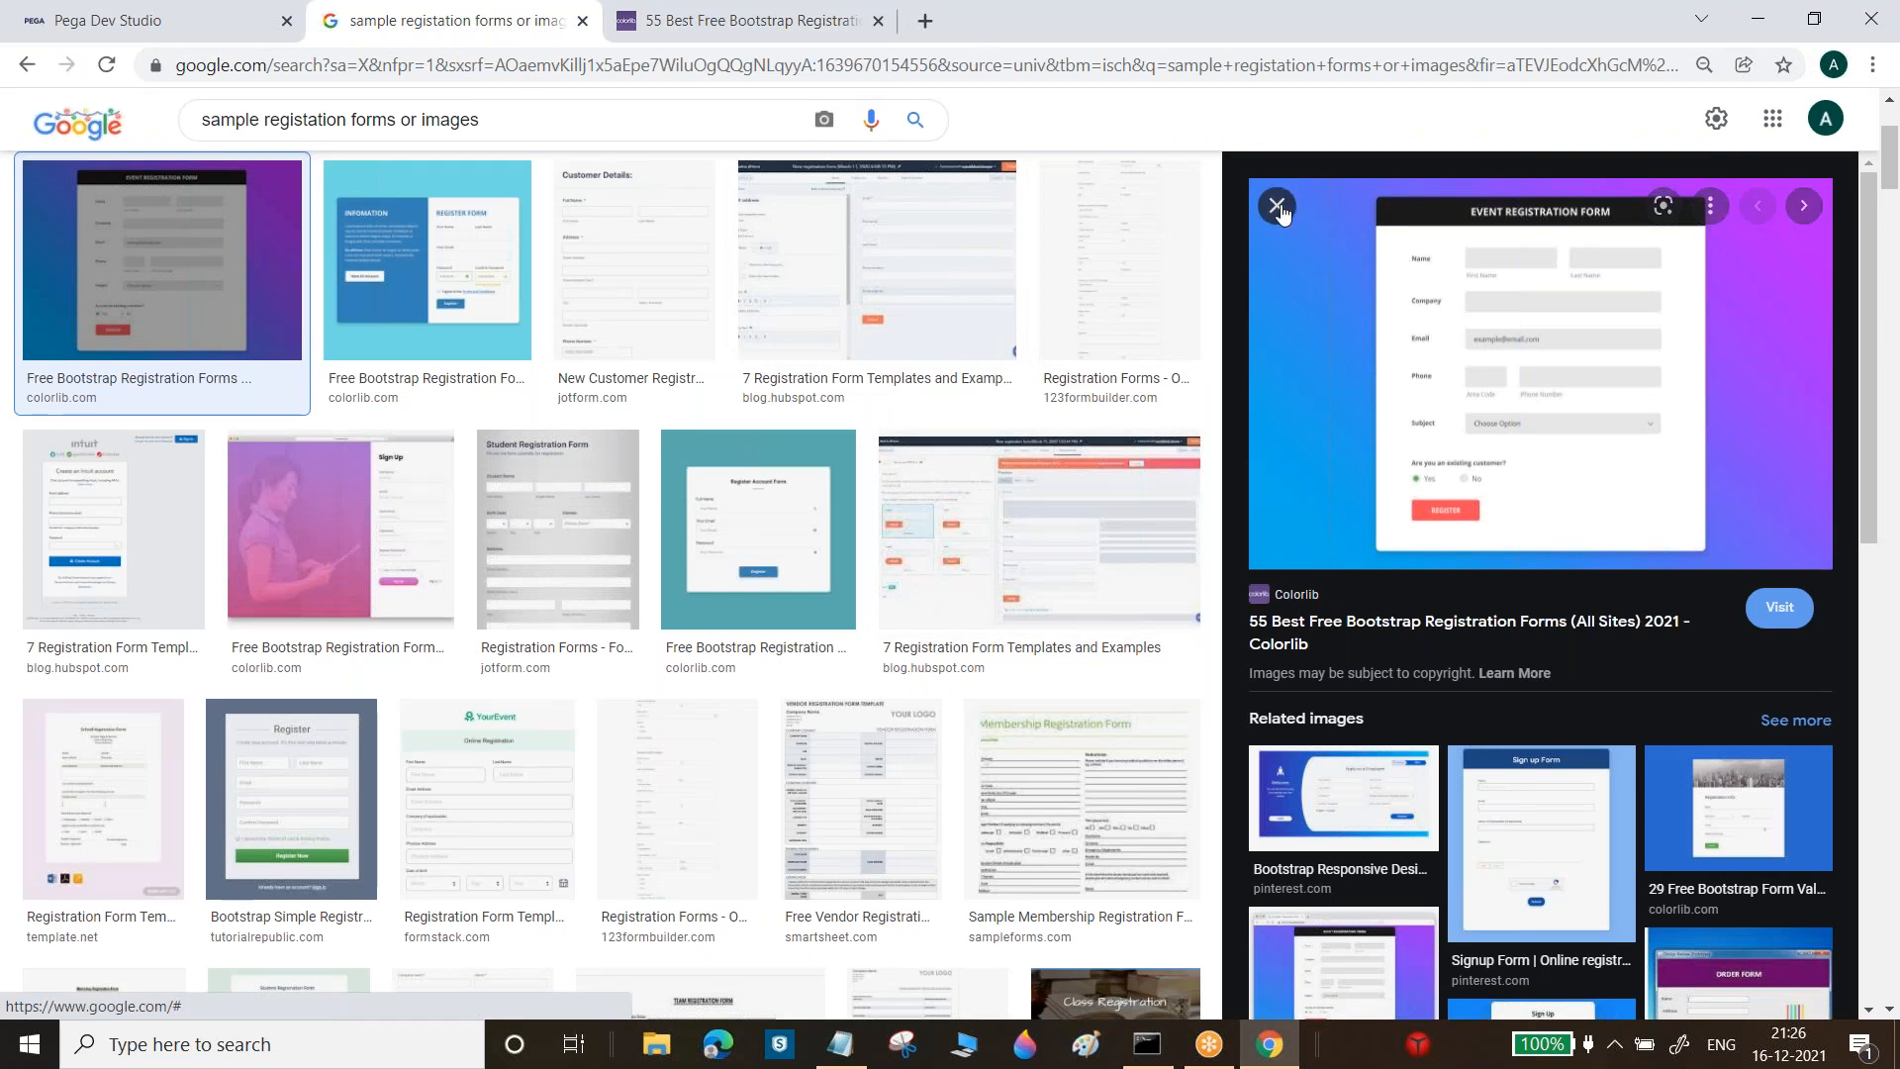
left_click(1278, 205)
left_click_drag(1895, 209, 1894, 173)
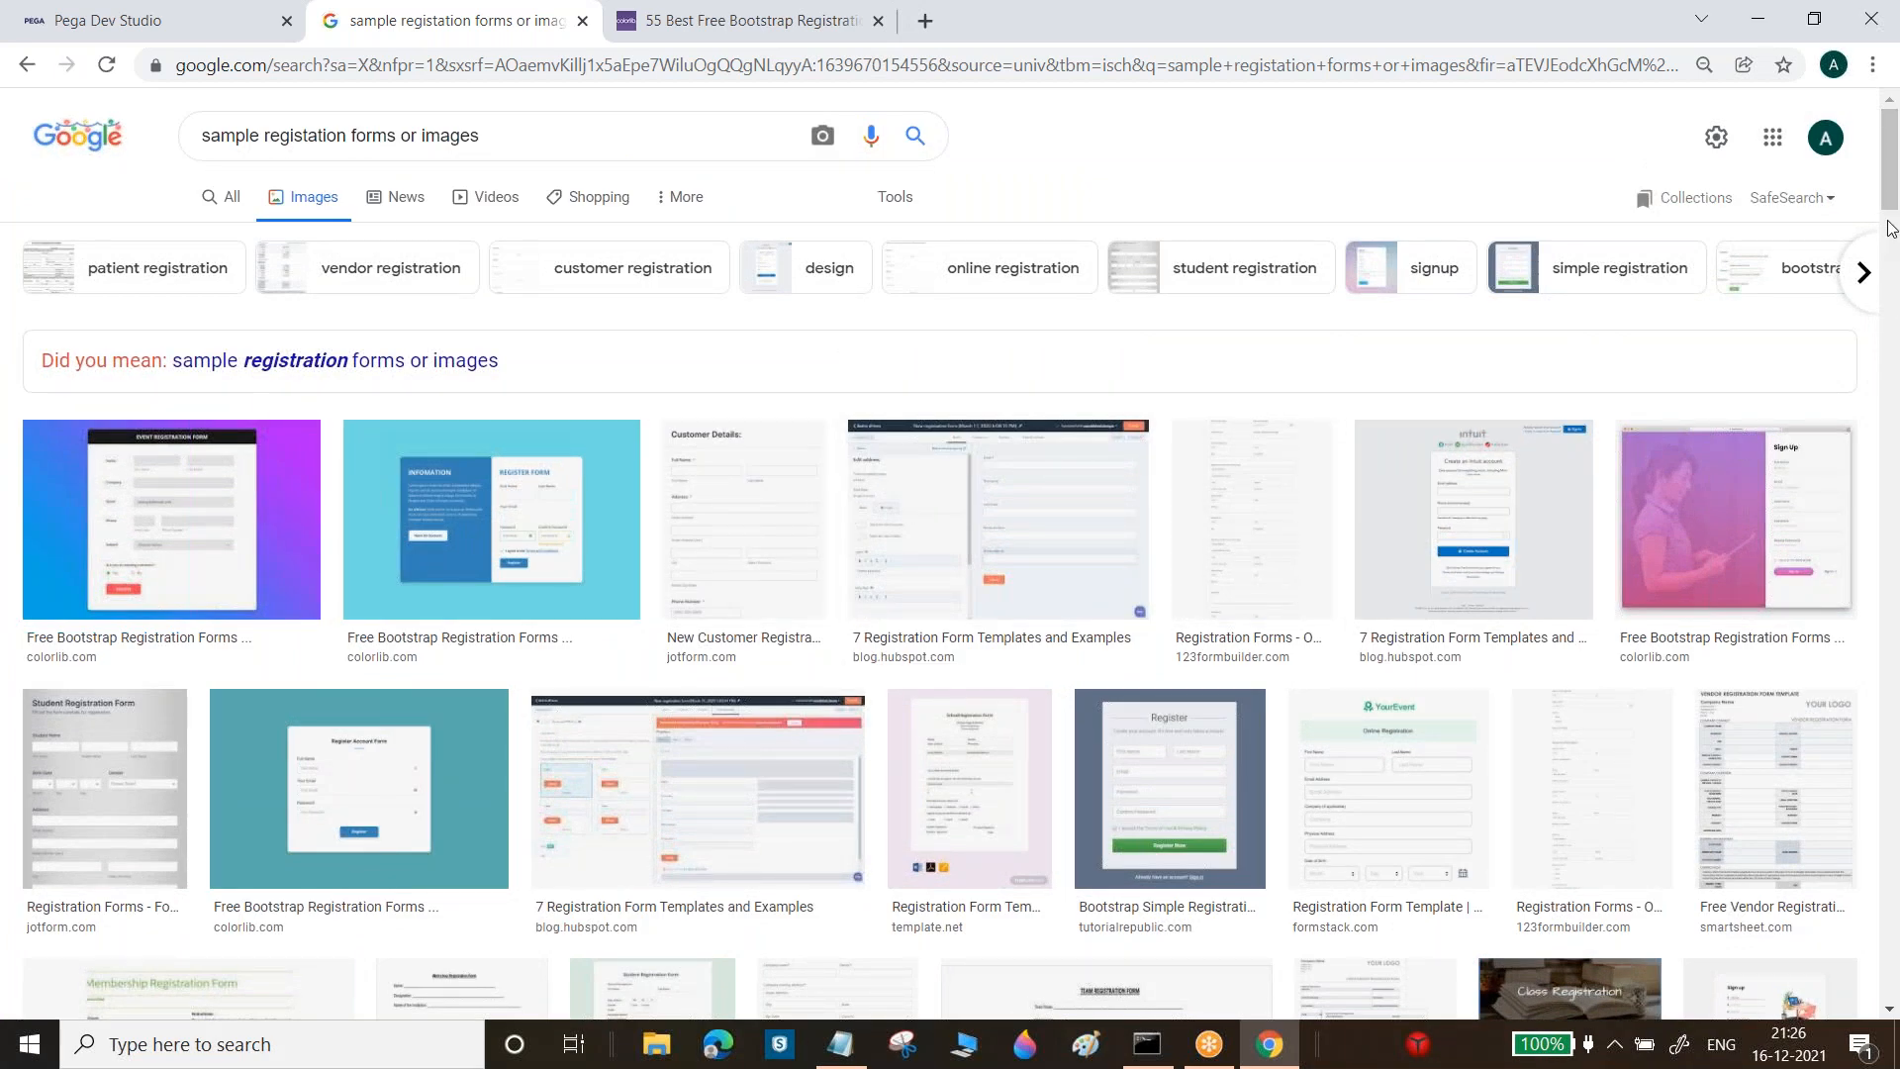
mouse_move(1890, 202)
left_mouse_down()
mouse_move(1896, 665)
mouse_move(1895, 184)
left_mouse_up()
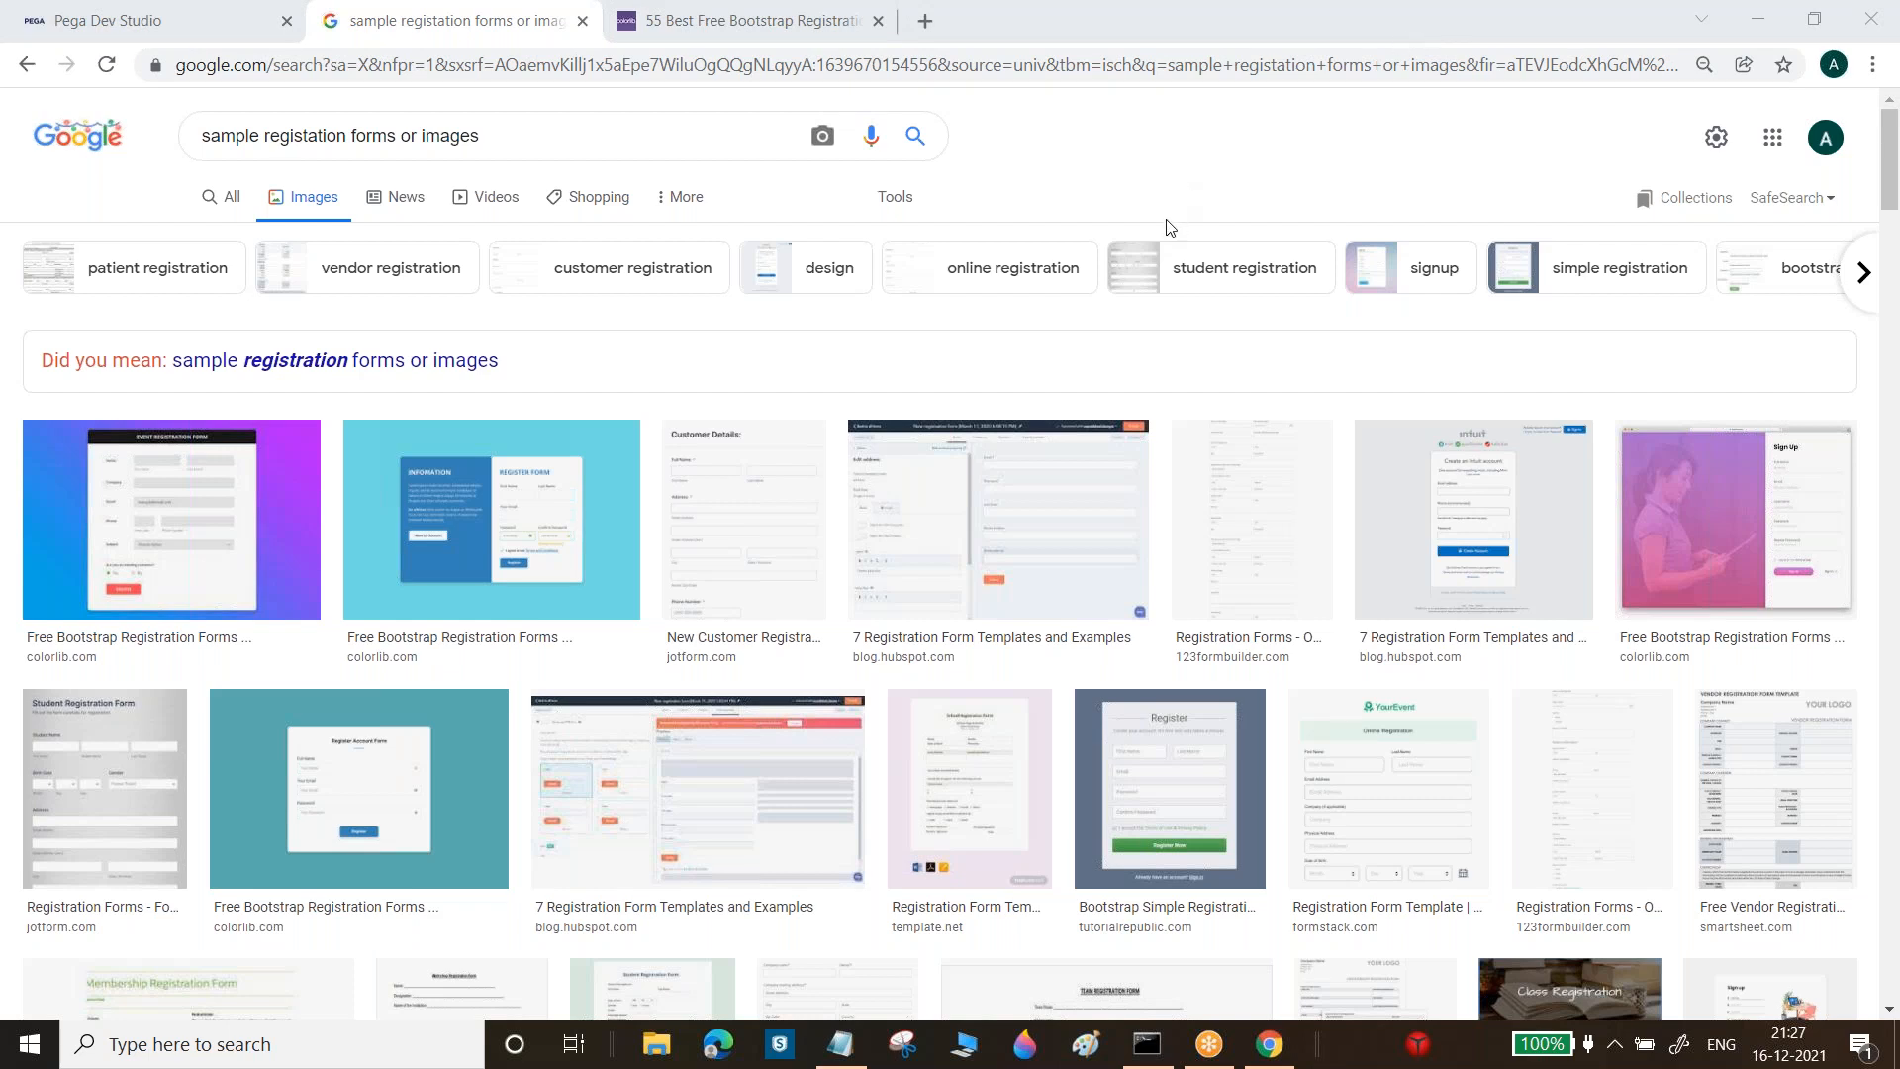
Save the Notepad Pega notes to the Desktop as 'Naveen6'
left_click(839, 1044)
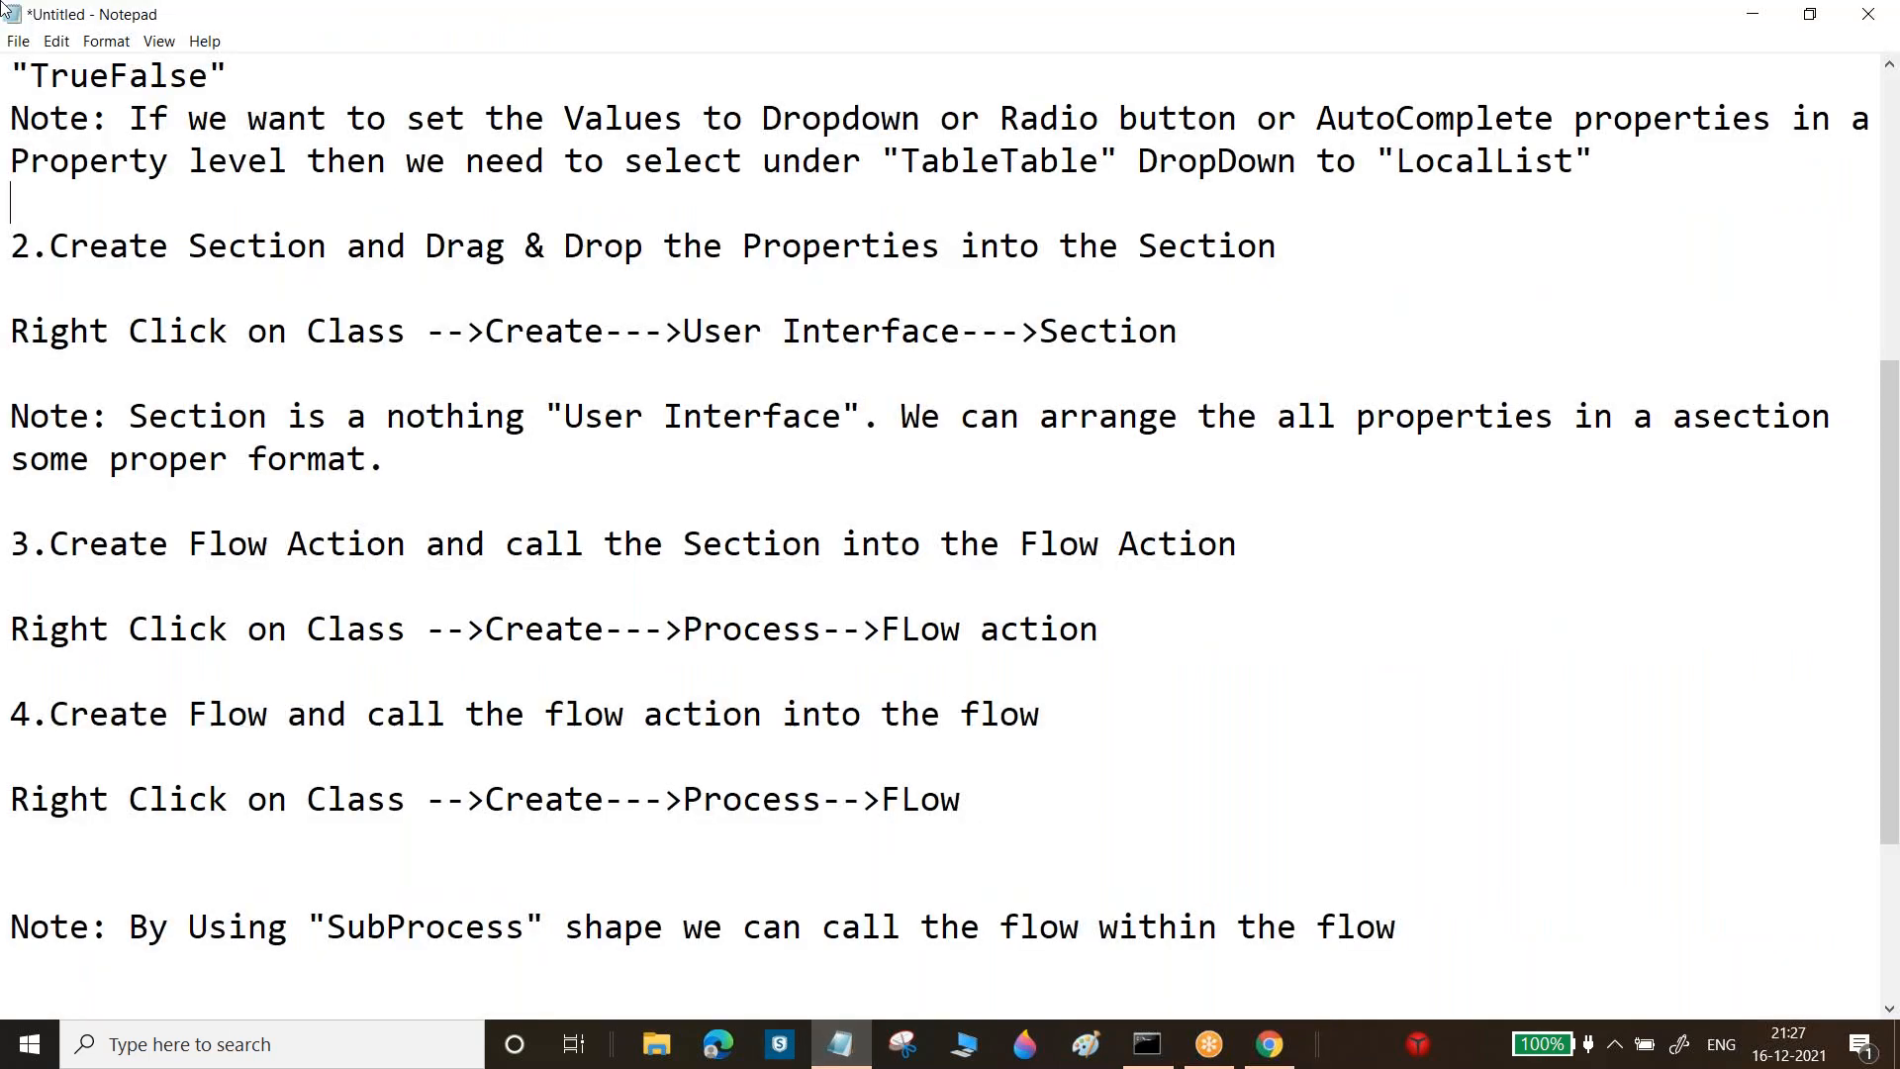
left_click(16, 47)
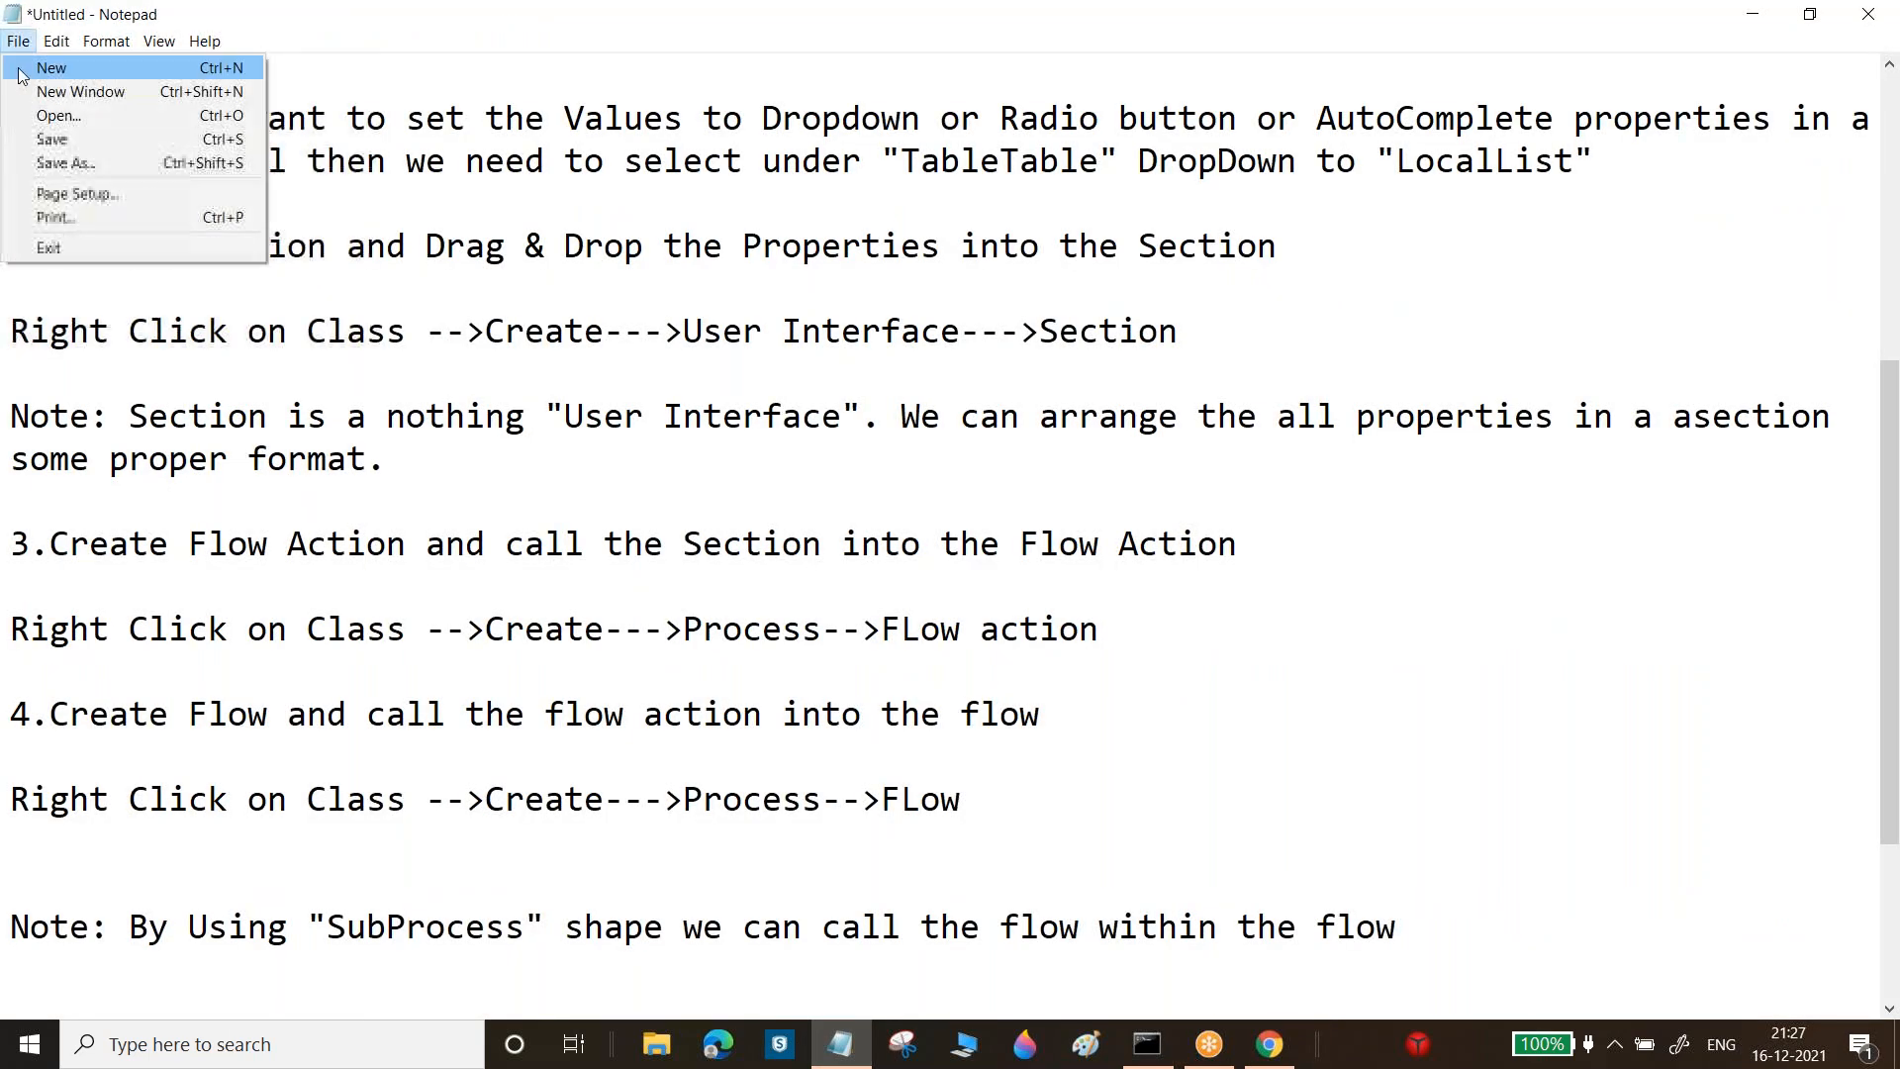
left_click(94, 164)
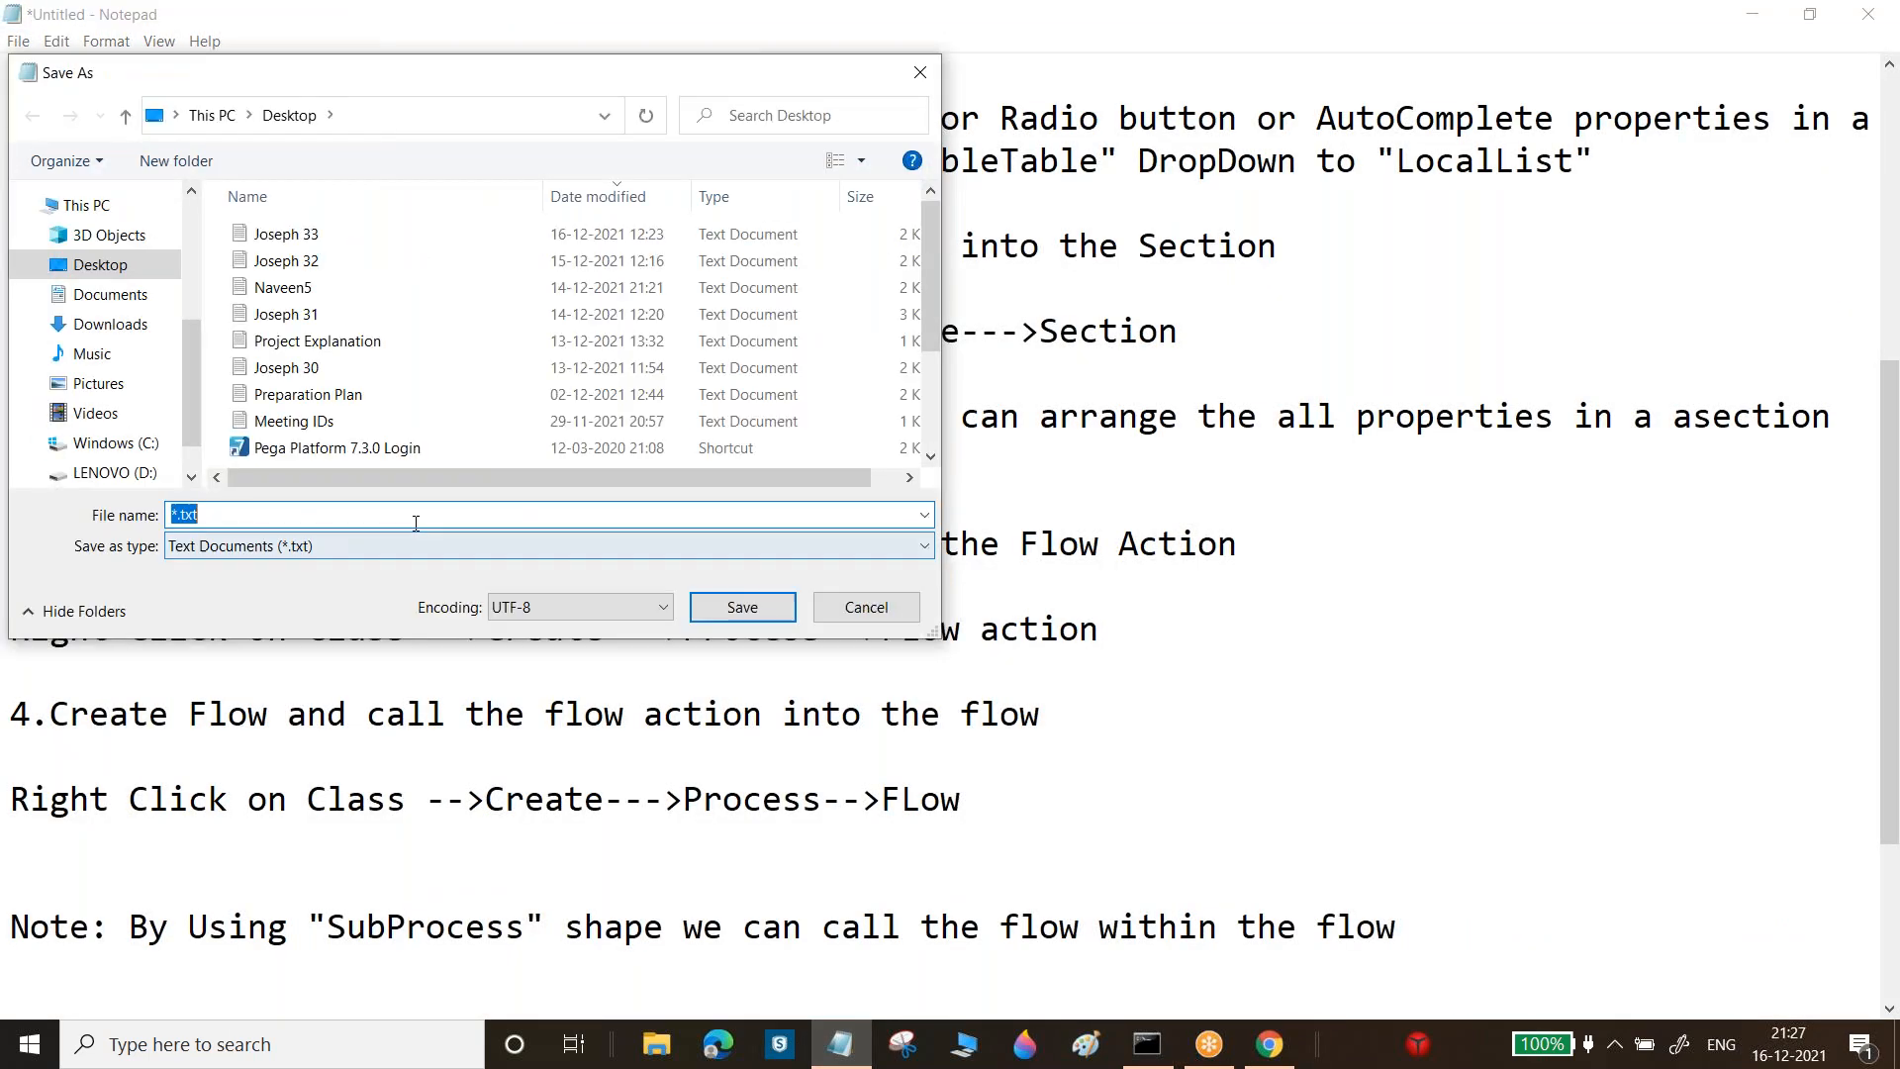
type("Naveen6")
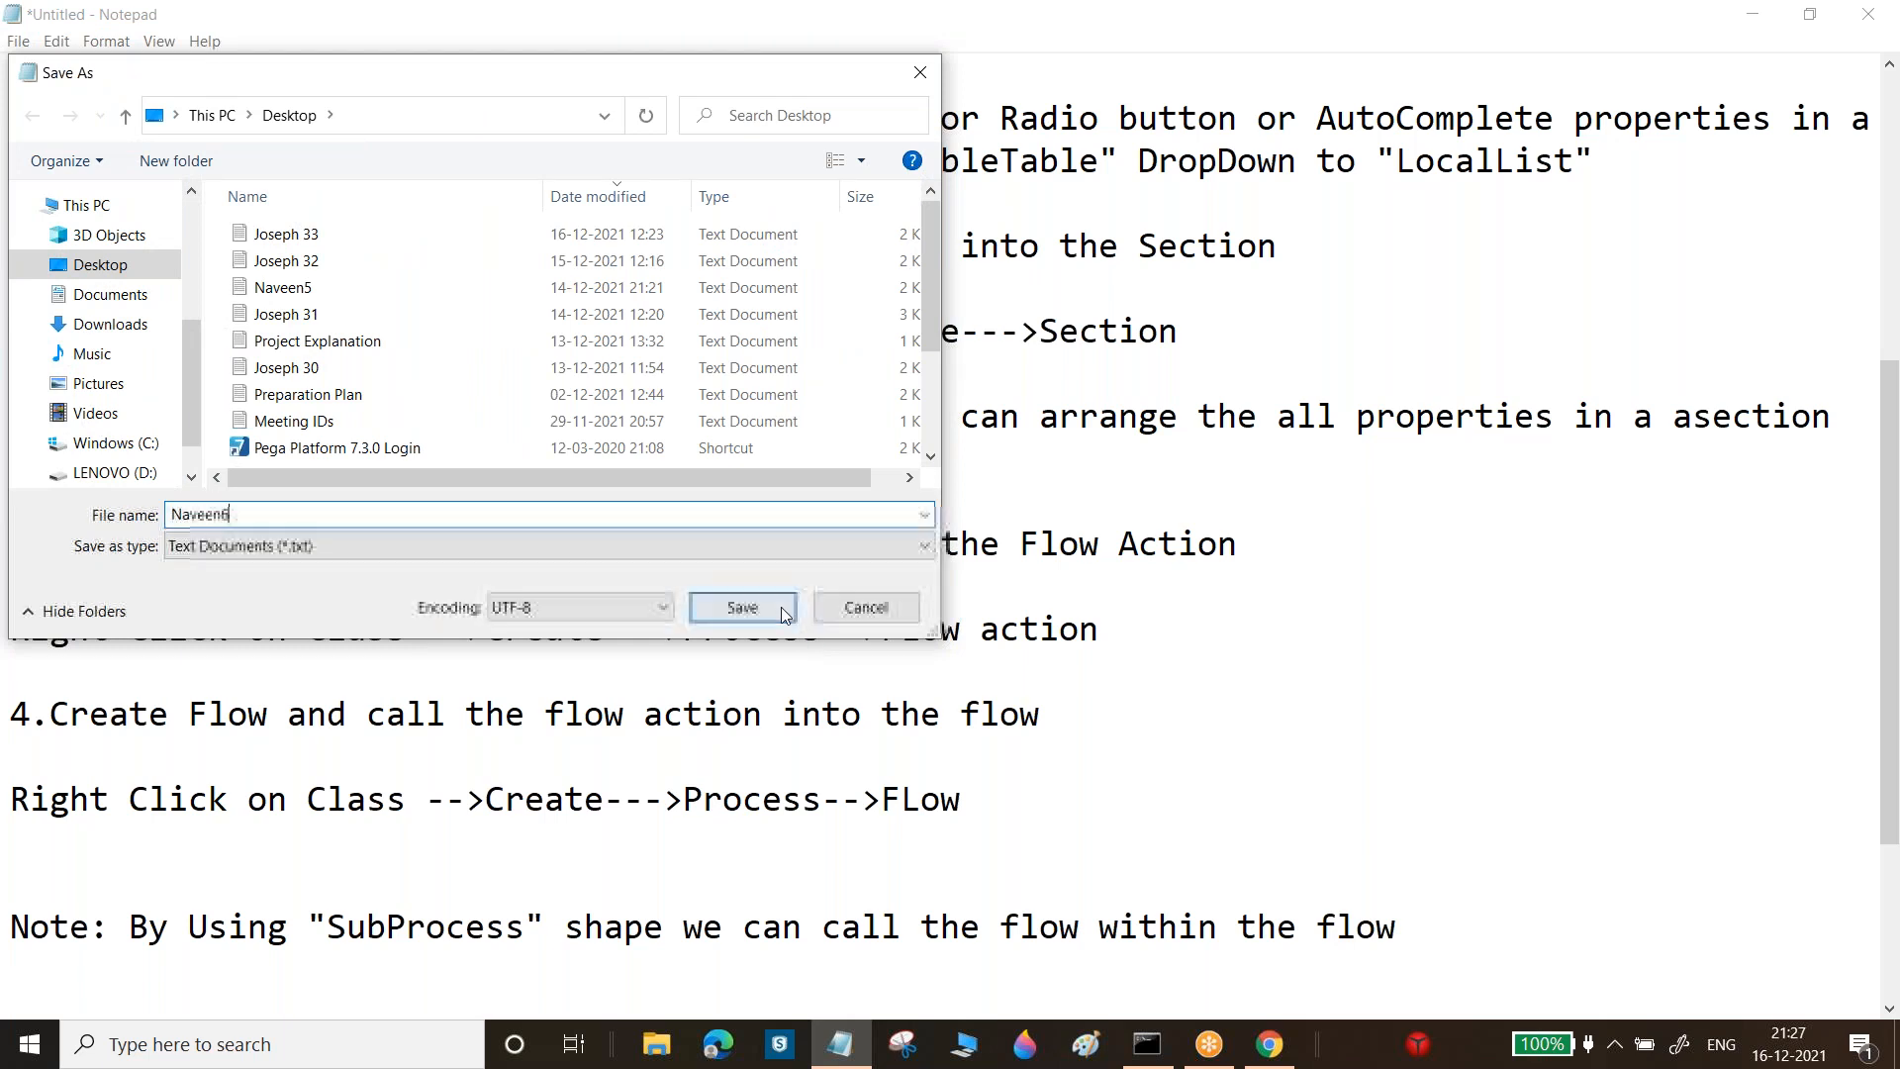
left_click(762, 606)
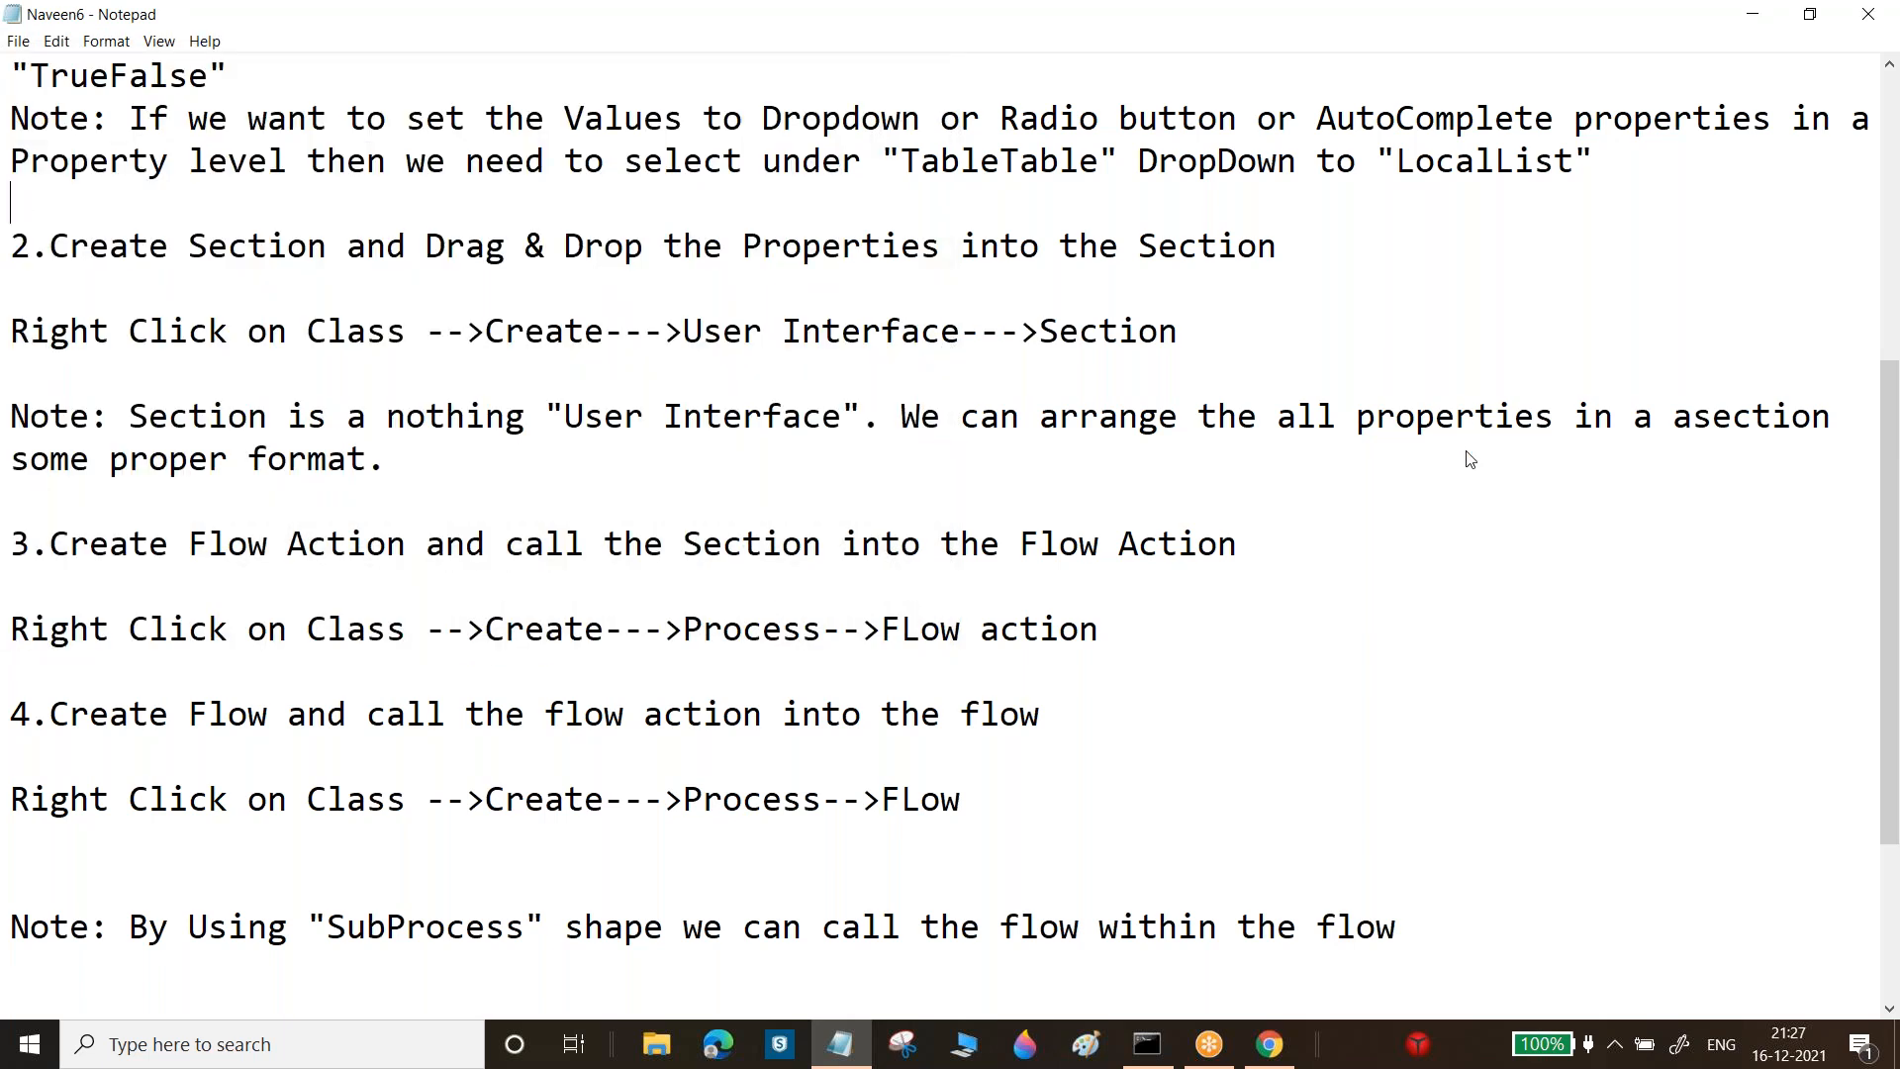